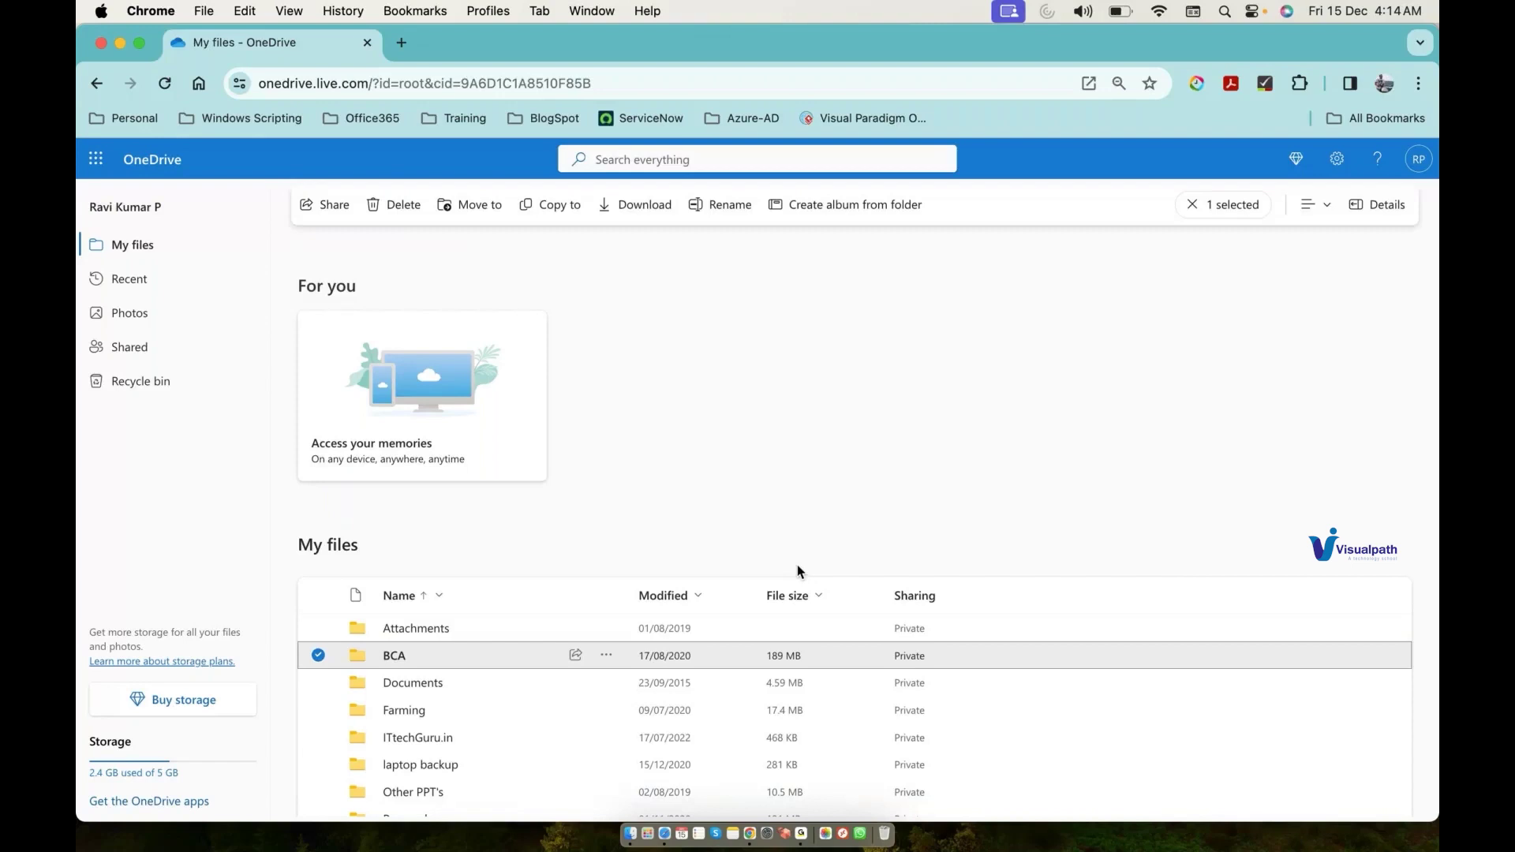
# Step: Open Training & Other Materials, then the AZ-103-104 Azure Administration folder, and browse its course files
pyautogui.scroll(-2, 527, 700)
pyautogui.scroll(-5, 527, 701)
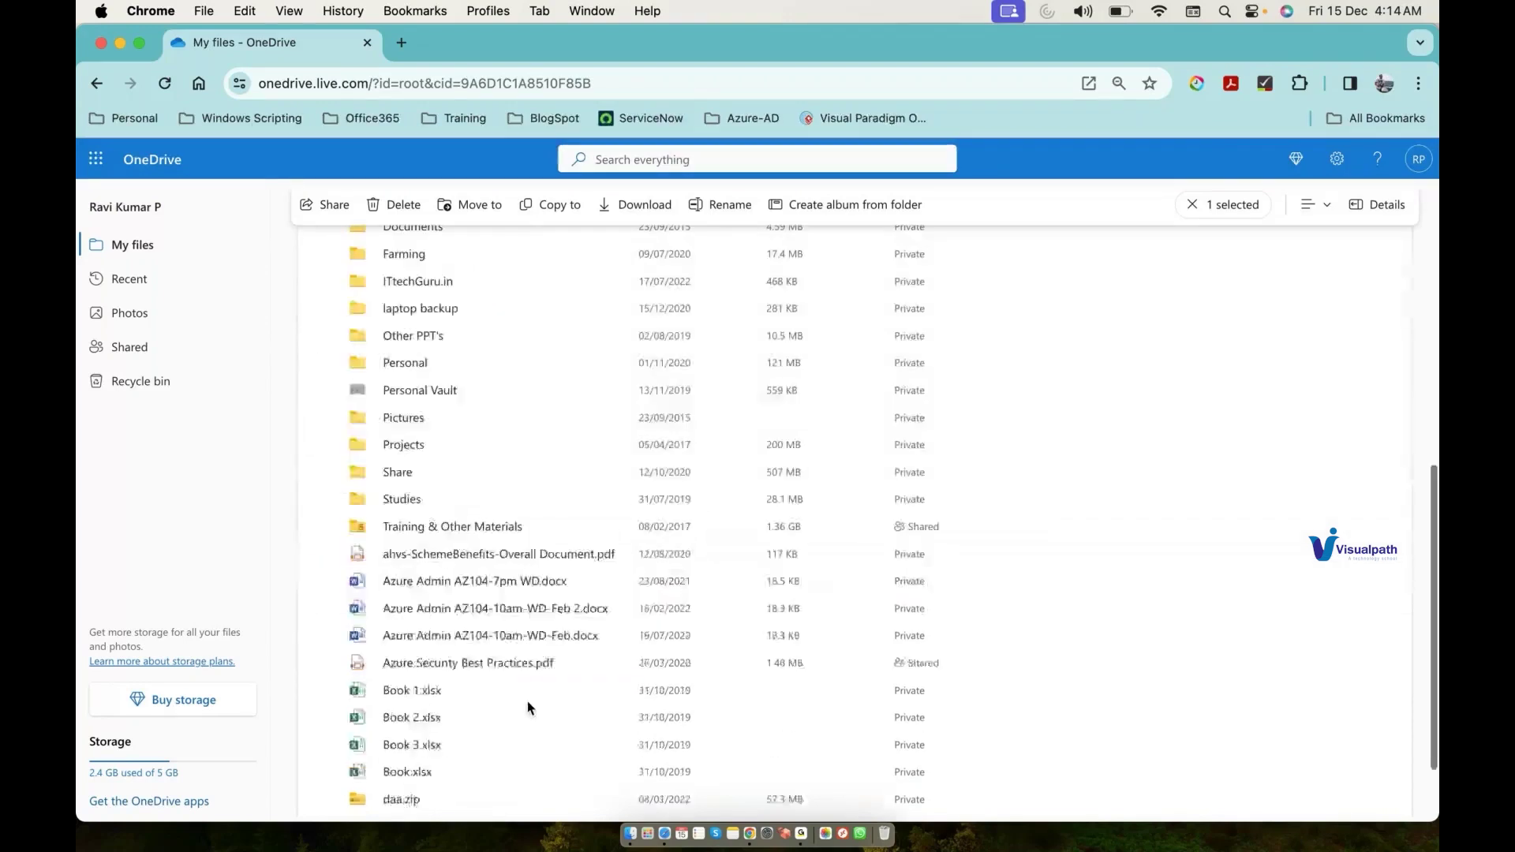
pyautogui.click(477, 527)
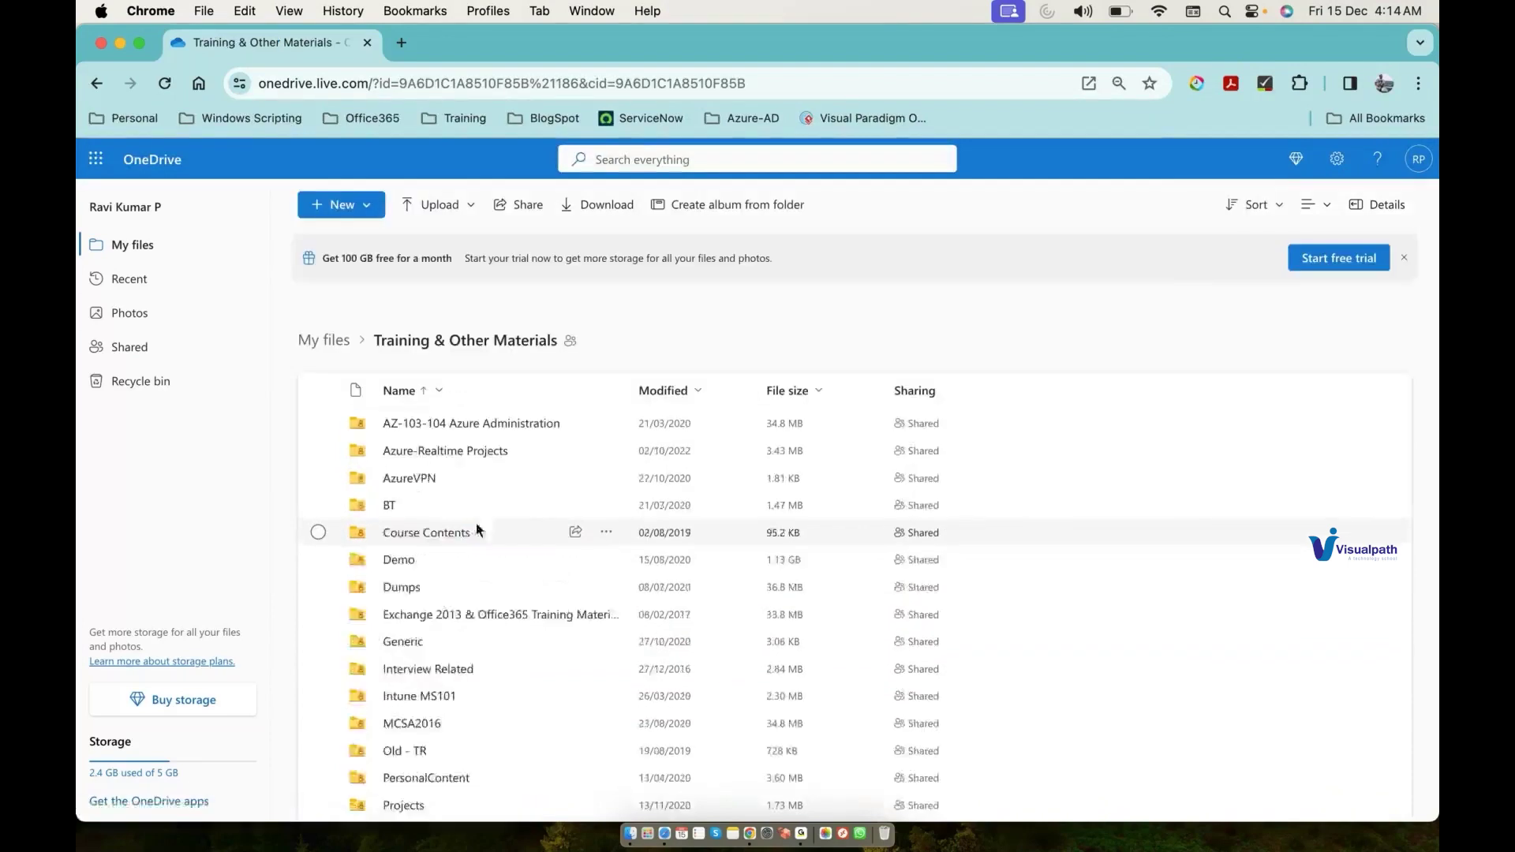
pyautogui.click(483, 424)
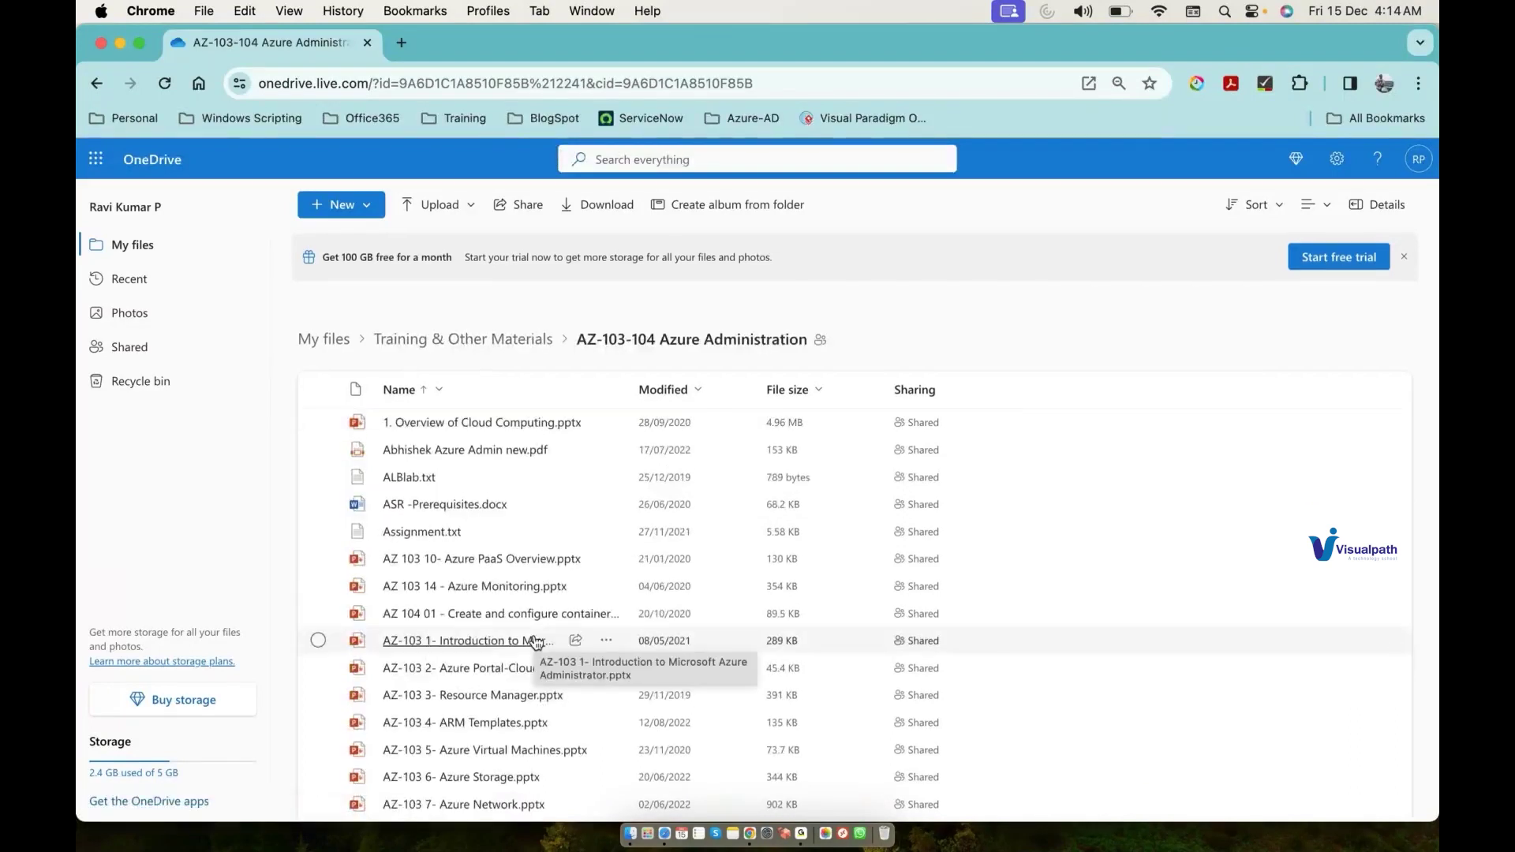
pyautogui.scroll(-4, 536, 641)
pyautogui.scroll(-2, 535, 641)
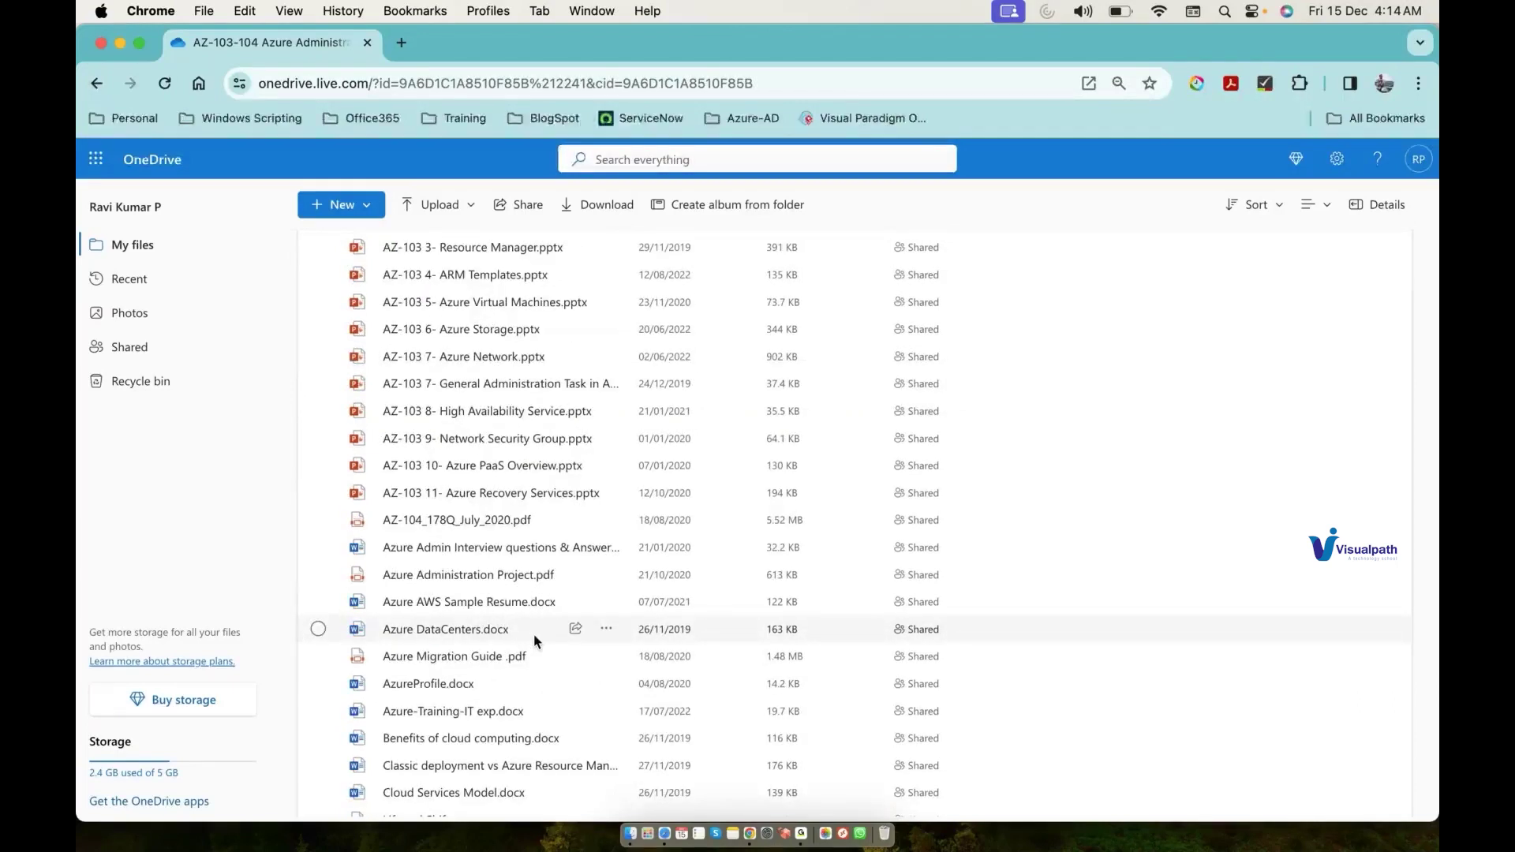
pyautogui.click(801, 837)
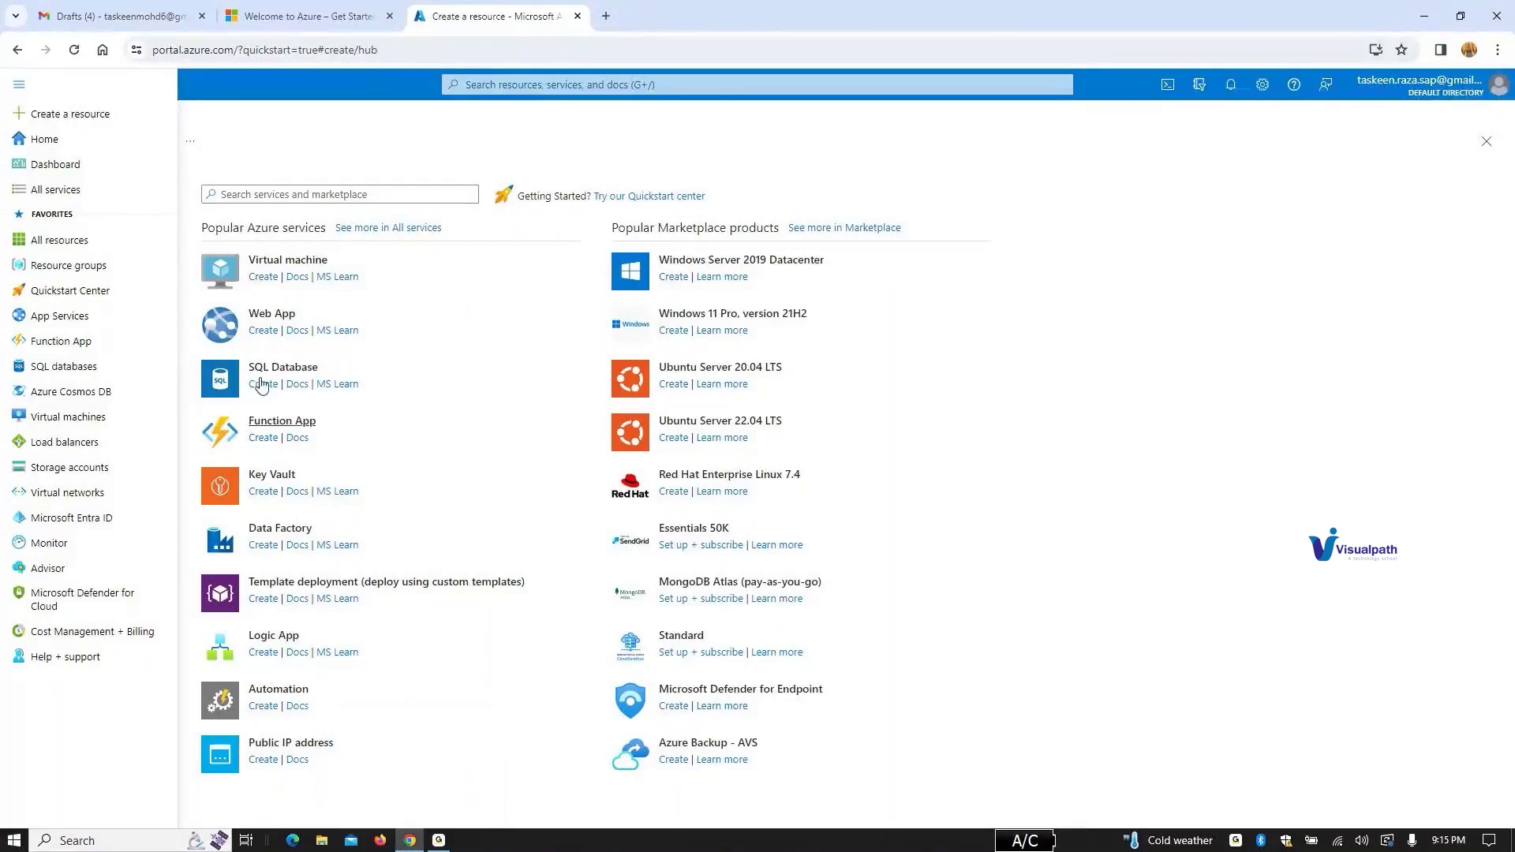
# Step: Close the portal menu and search 'sub' to open the Subscriptions page
pyautogui.click(265, 197)
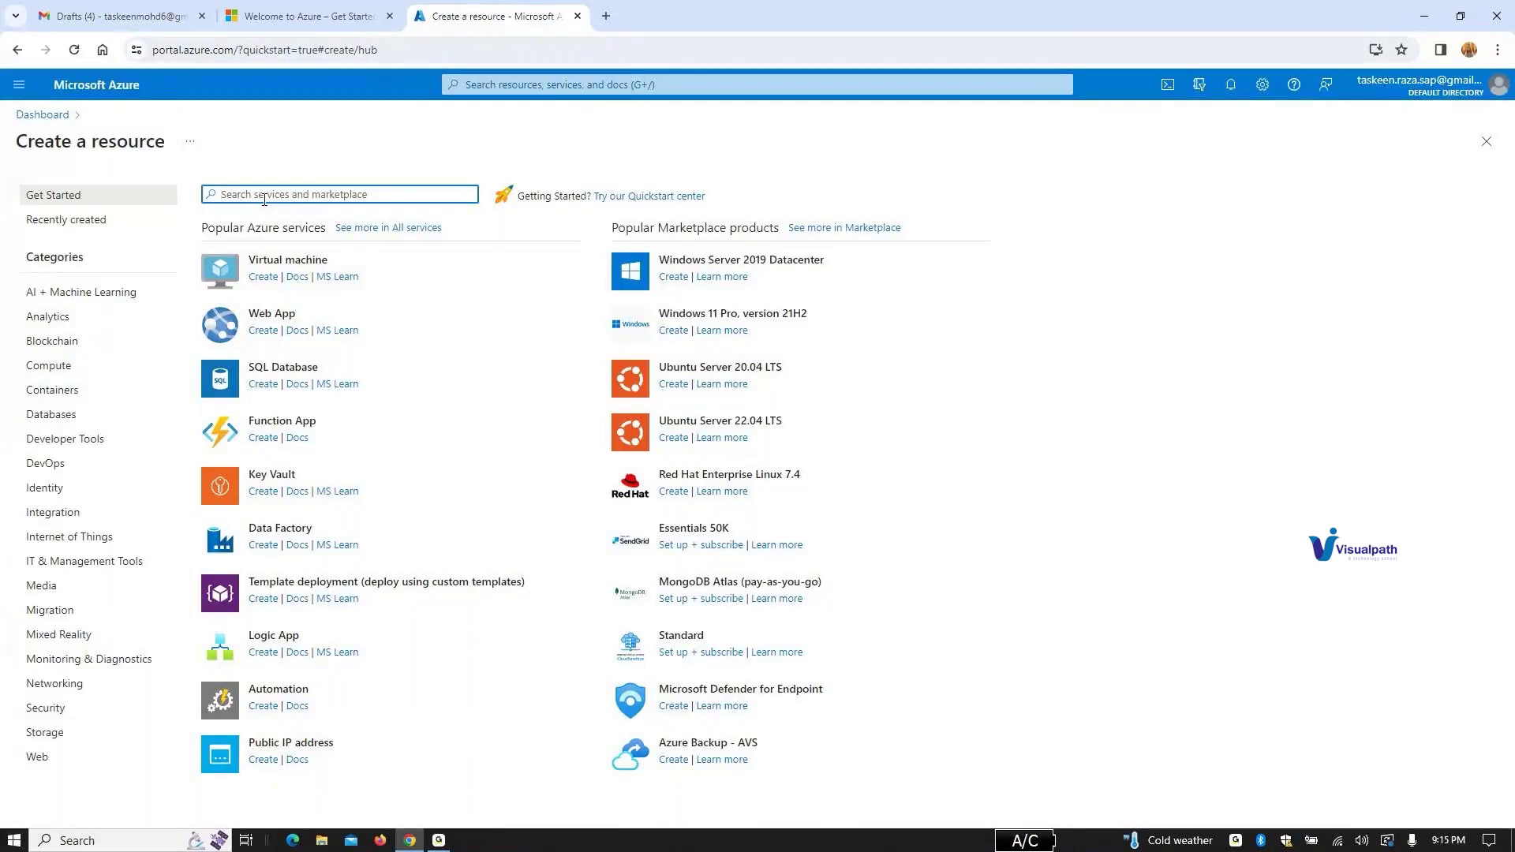
pyautogui.click(555, 83)
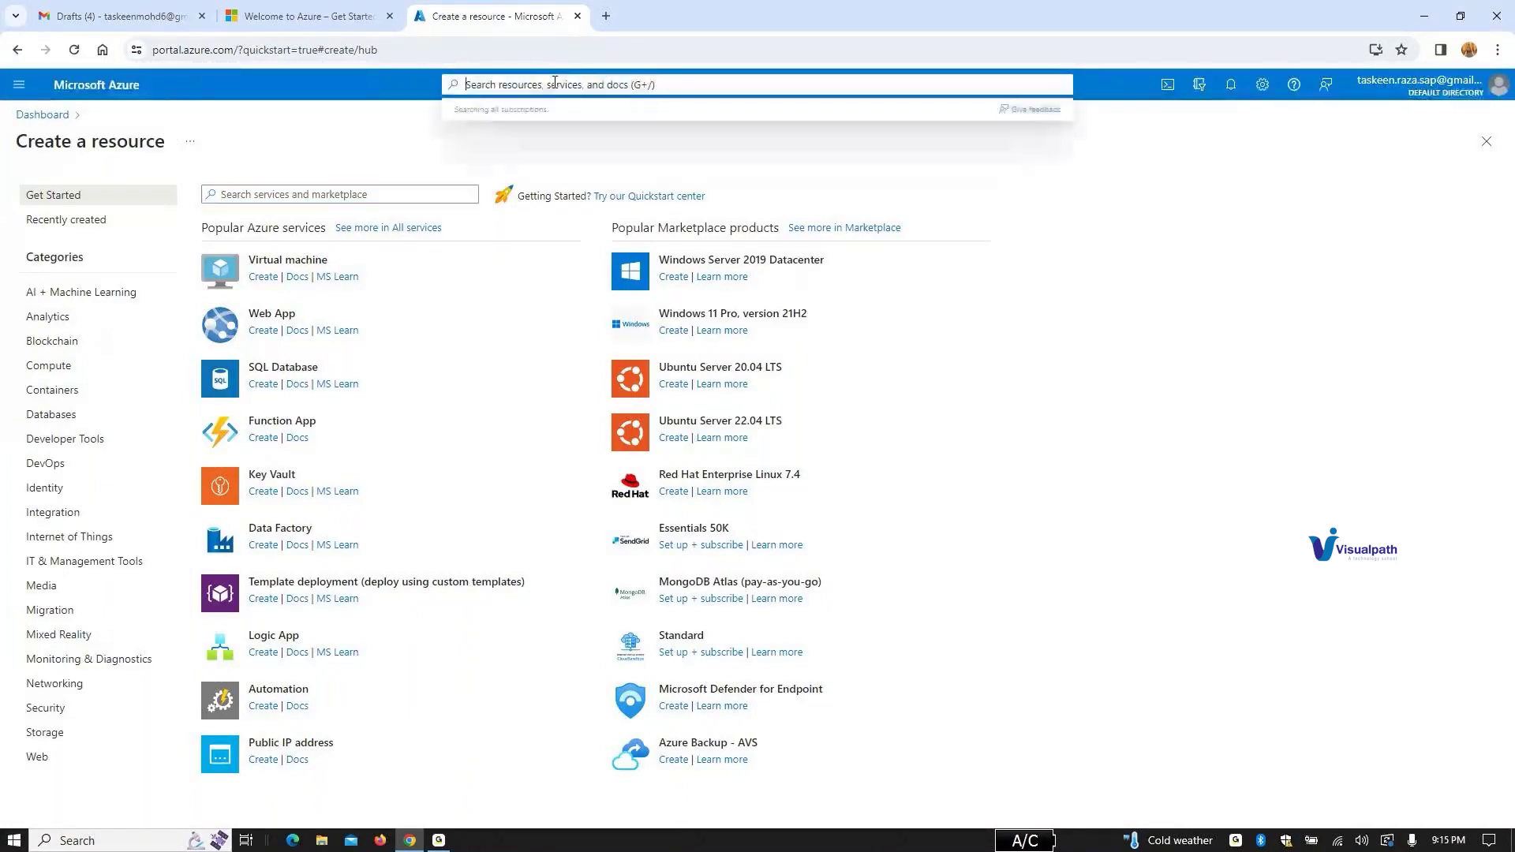
pyautogui.write('sub')
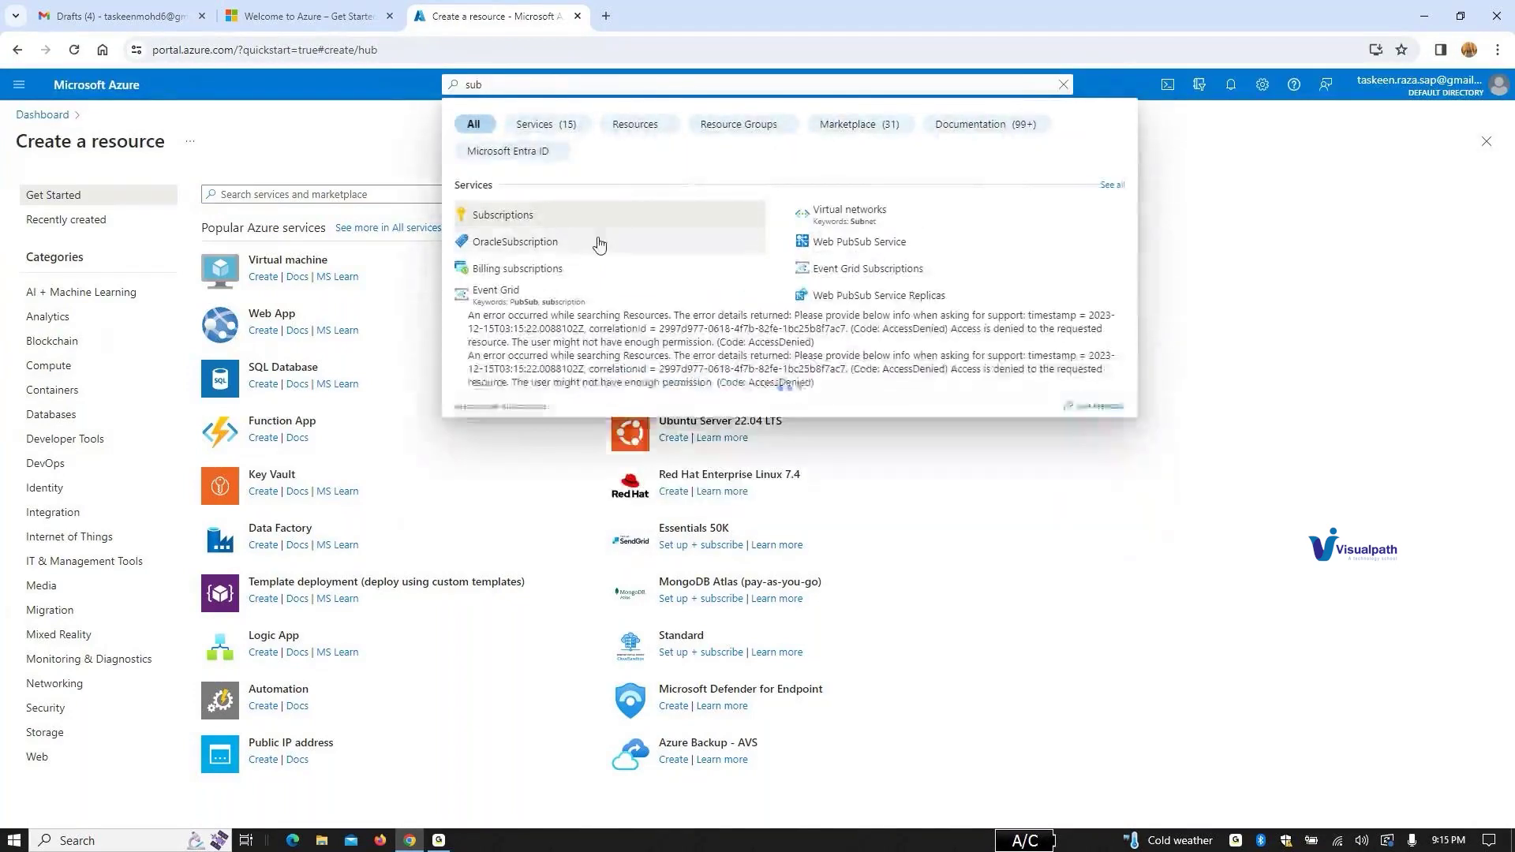
pyautogui.press('Return')
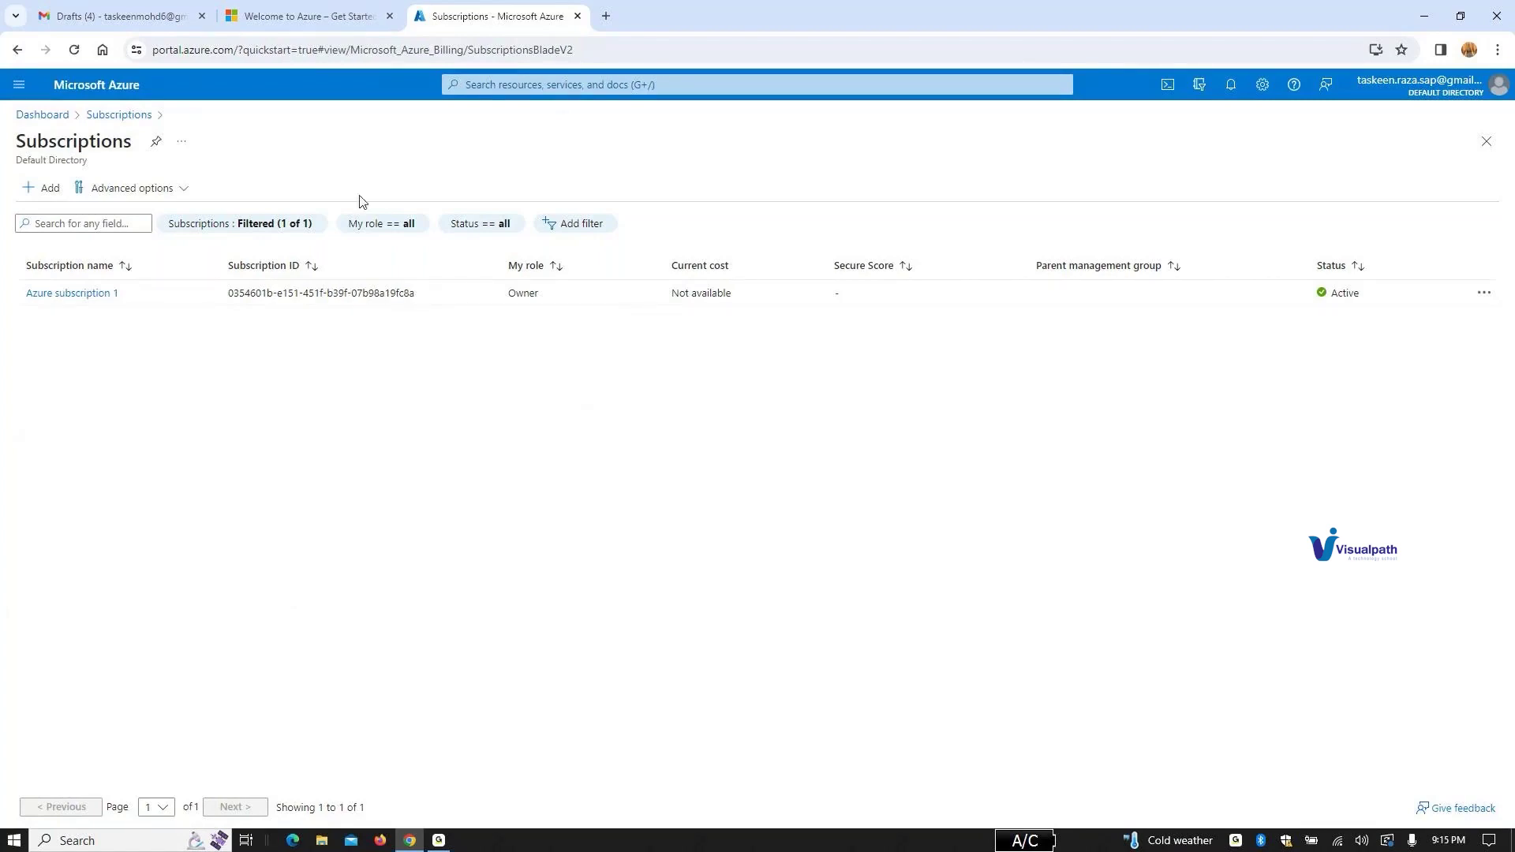
# Step: Open Azure subscription 1, glance at its Activity log, then review the overview's spending and free-services cards
pyautogui.click(98, 295)
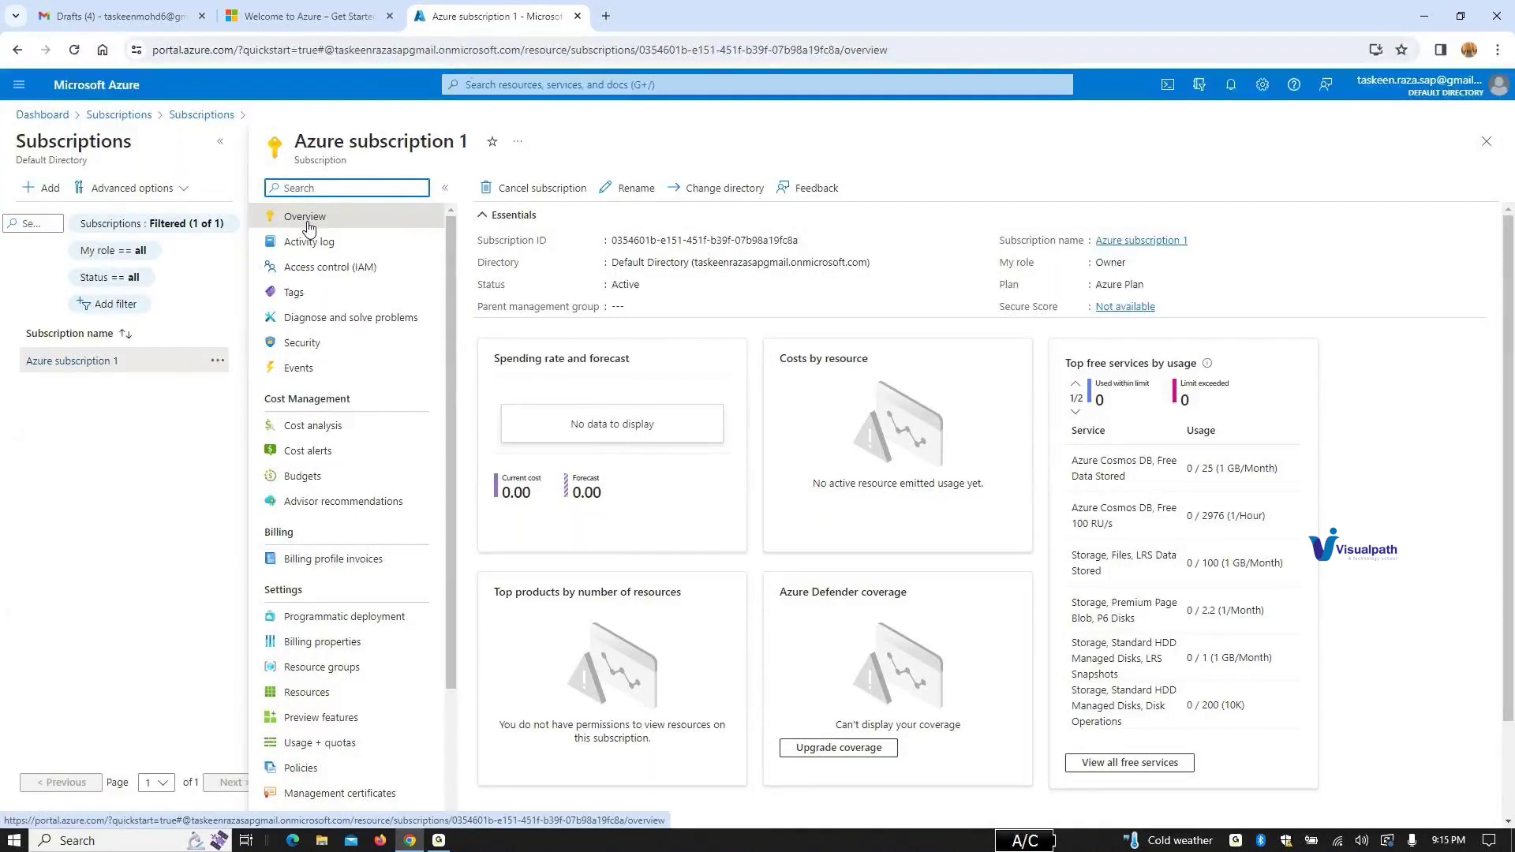
pyautogui.scroll(-3, 307, 229)
pyautogui.scroll(3, 308, 229)
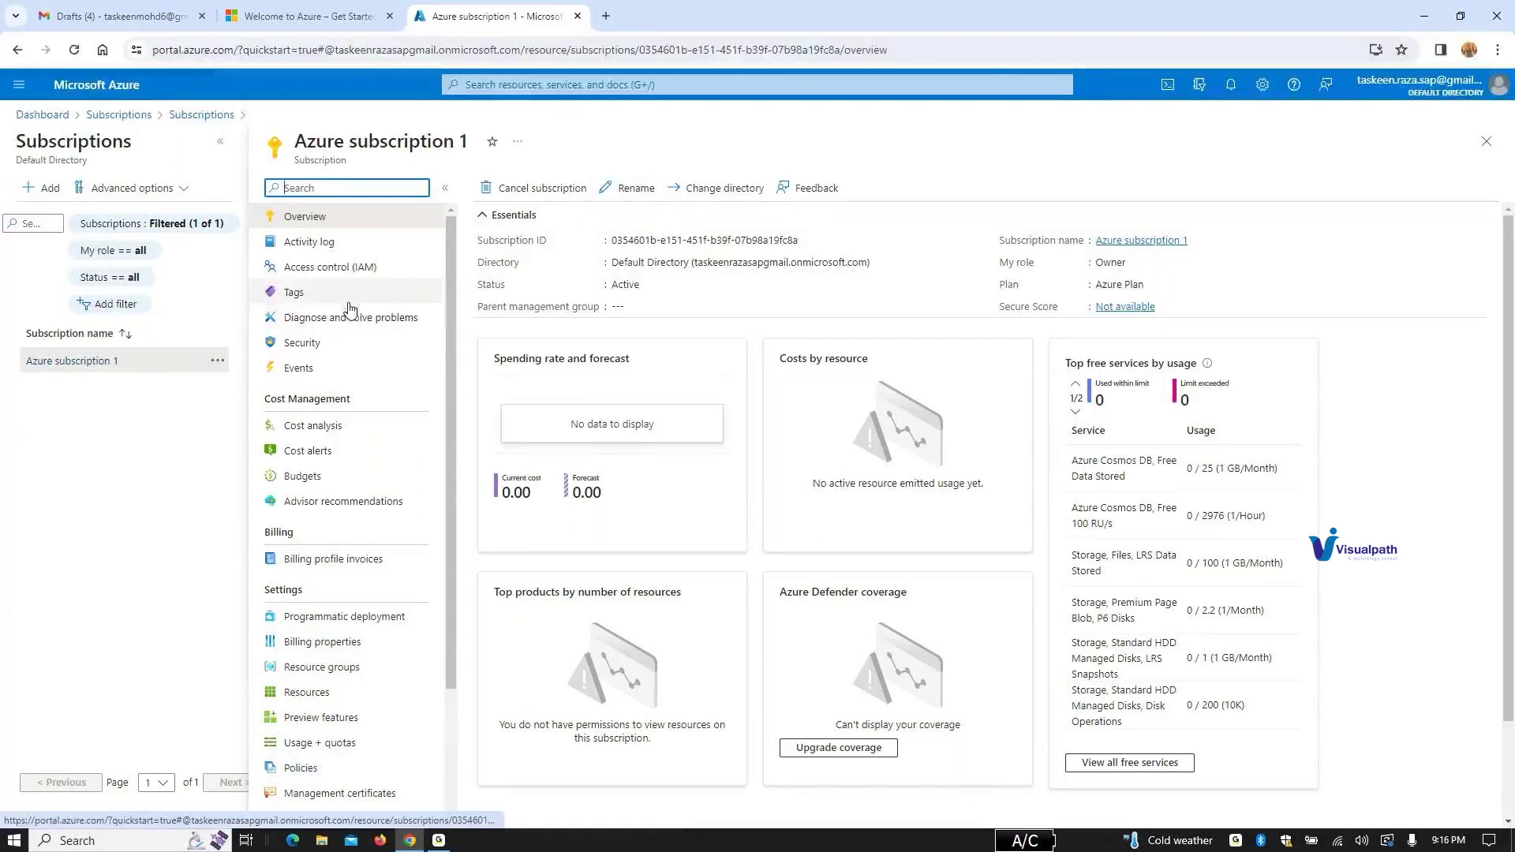
pyautogui.click(337, 245)
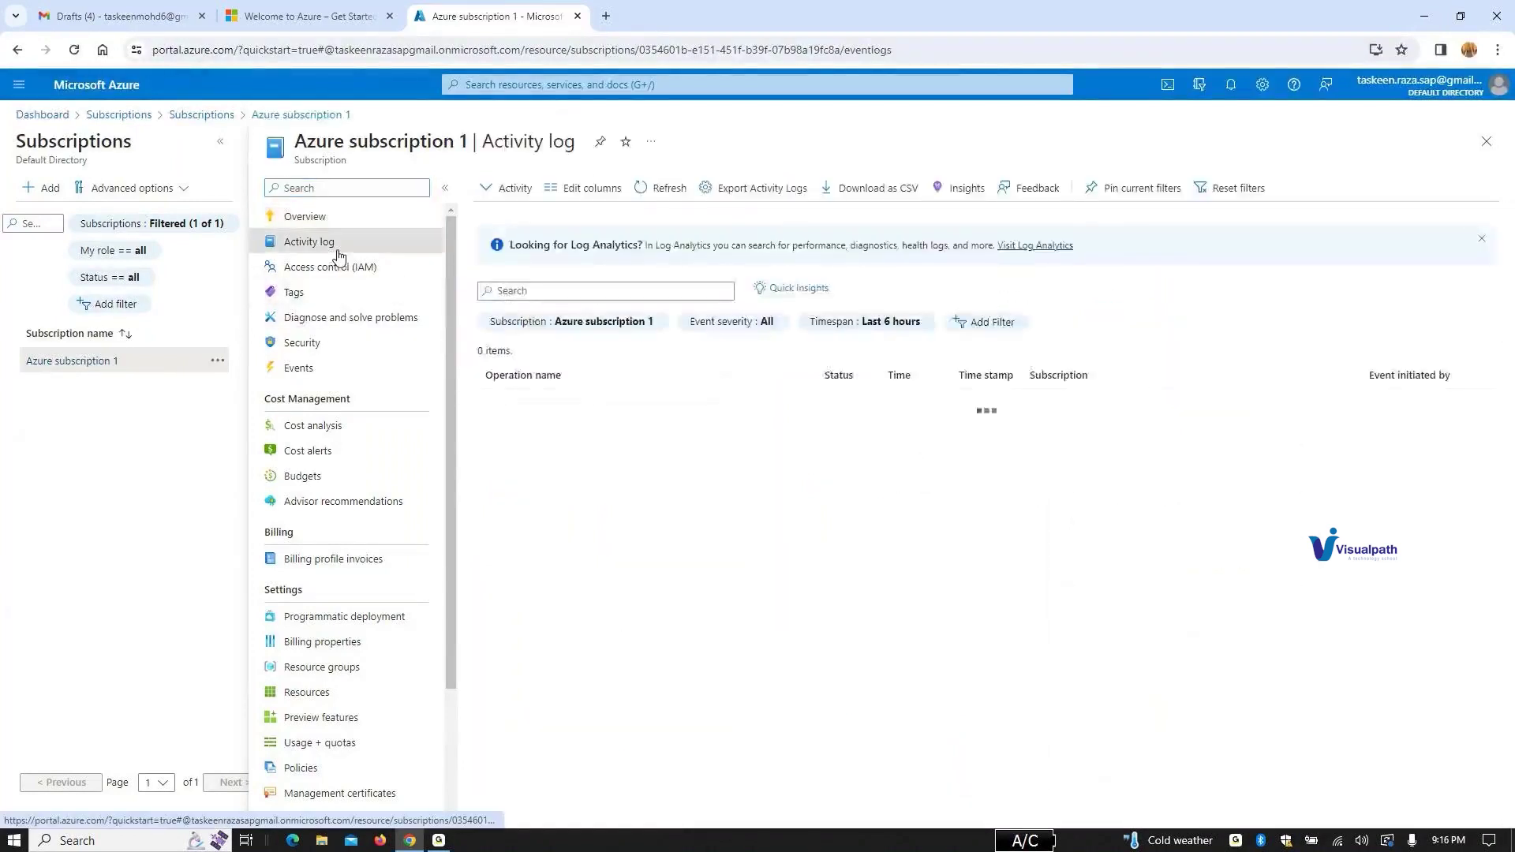
pyautogui.click(346, 225)
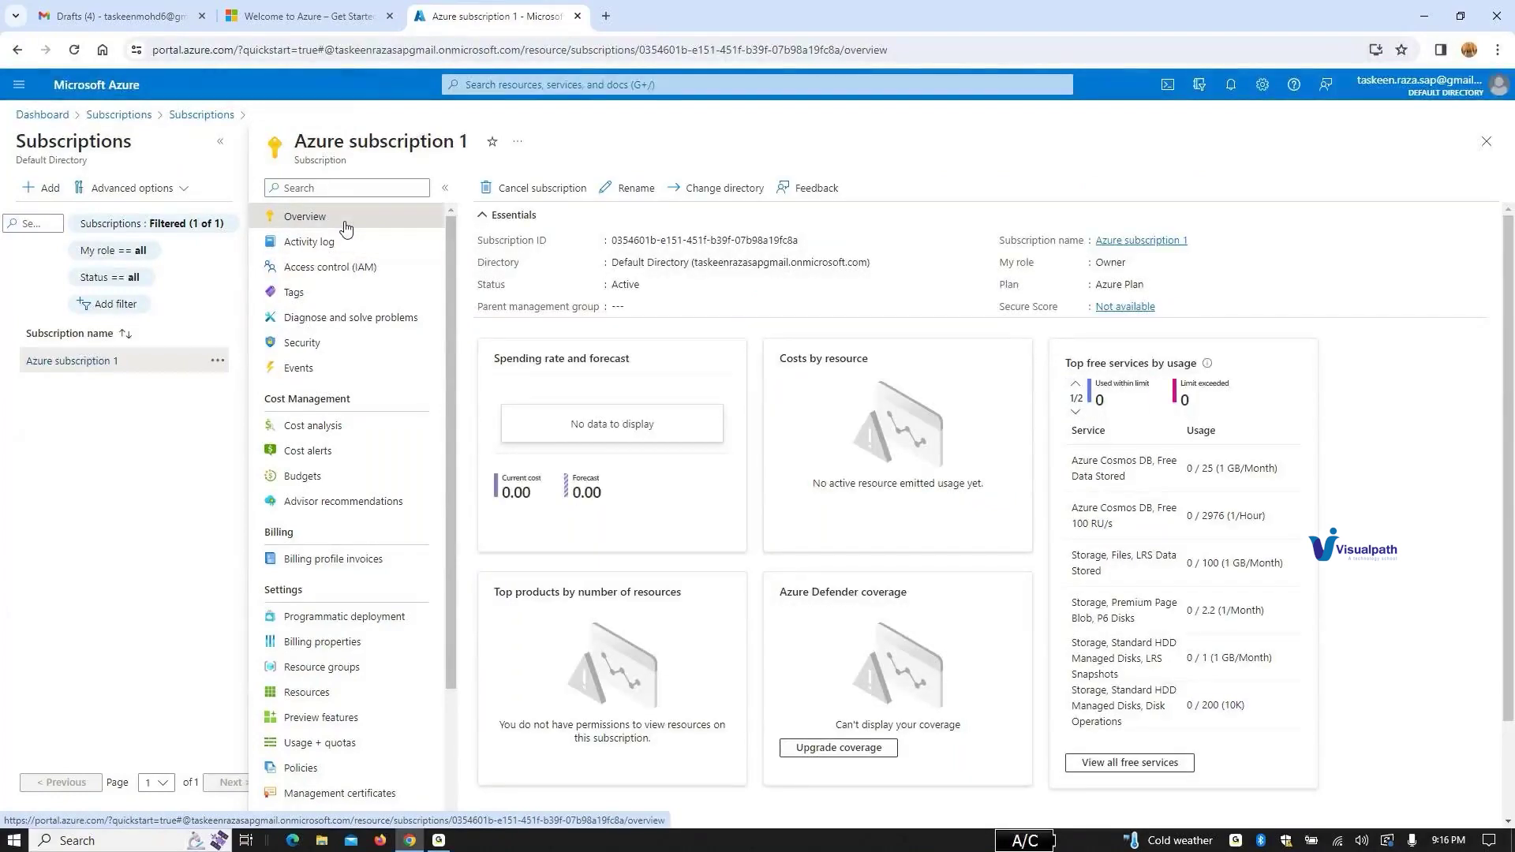
pyautogui.scroll(-3, 345, 228)
pyautogui.scroll(3, 346, 230)
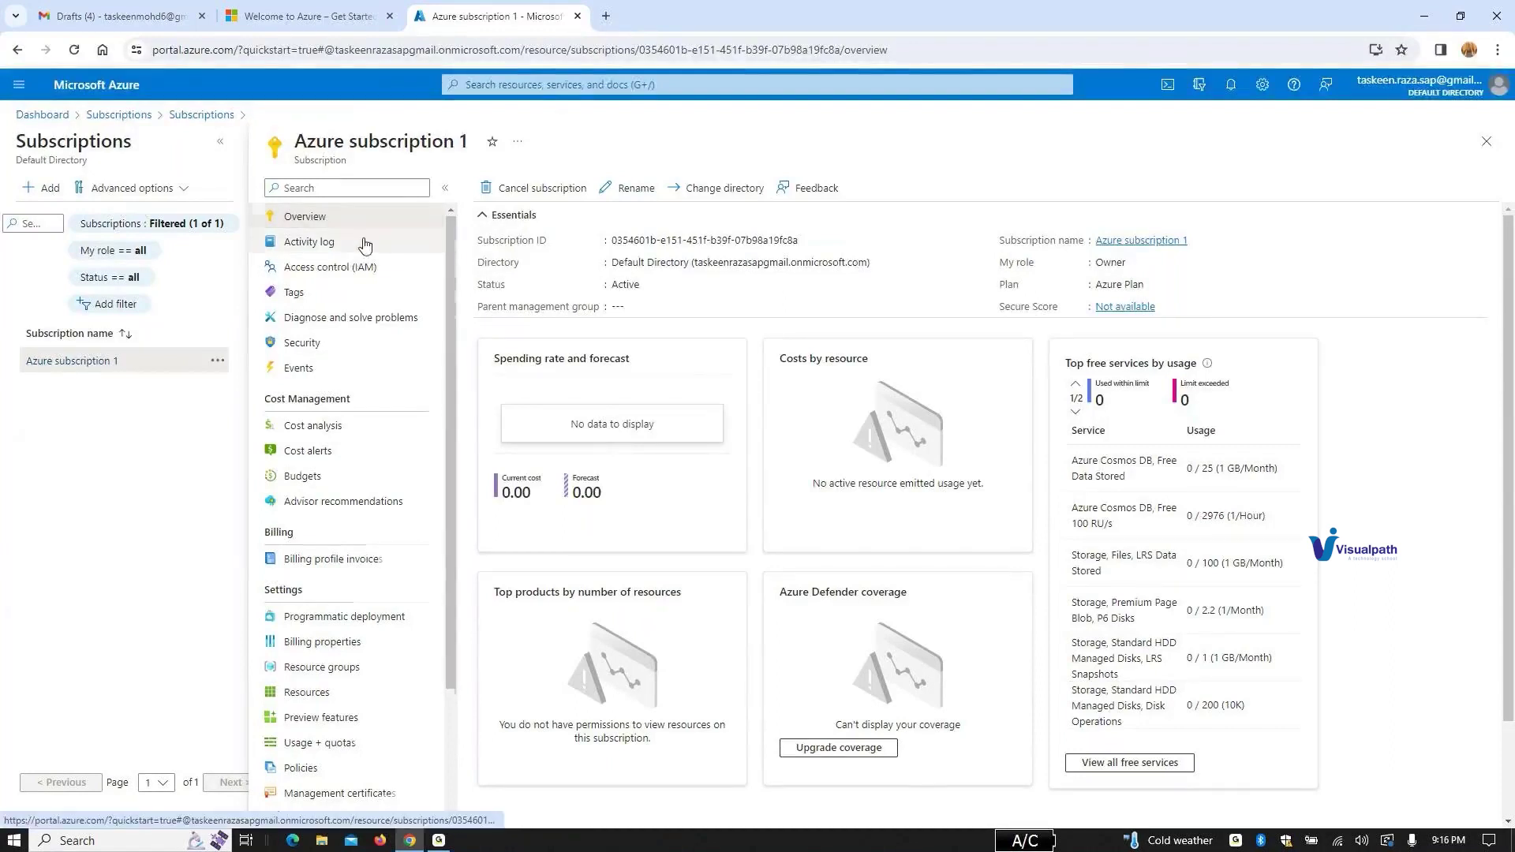
pyautogui.scroll(-2, 365, 245)
pyautogui.scroll(3, 367, 241)
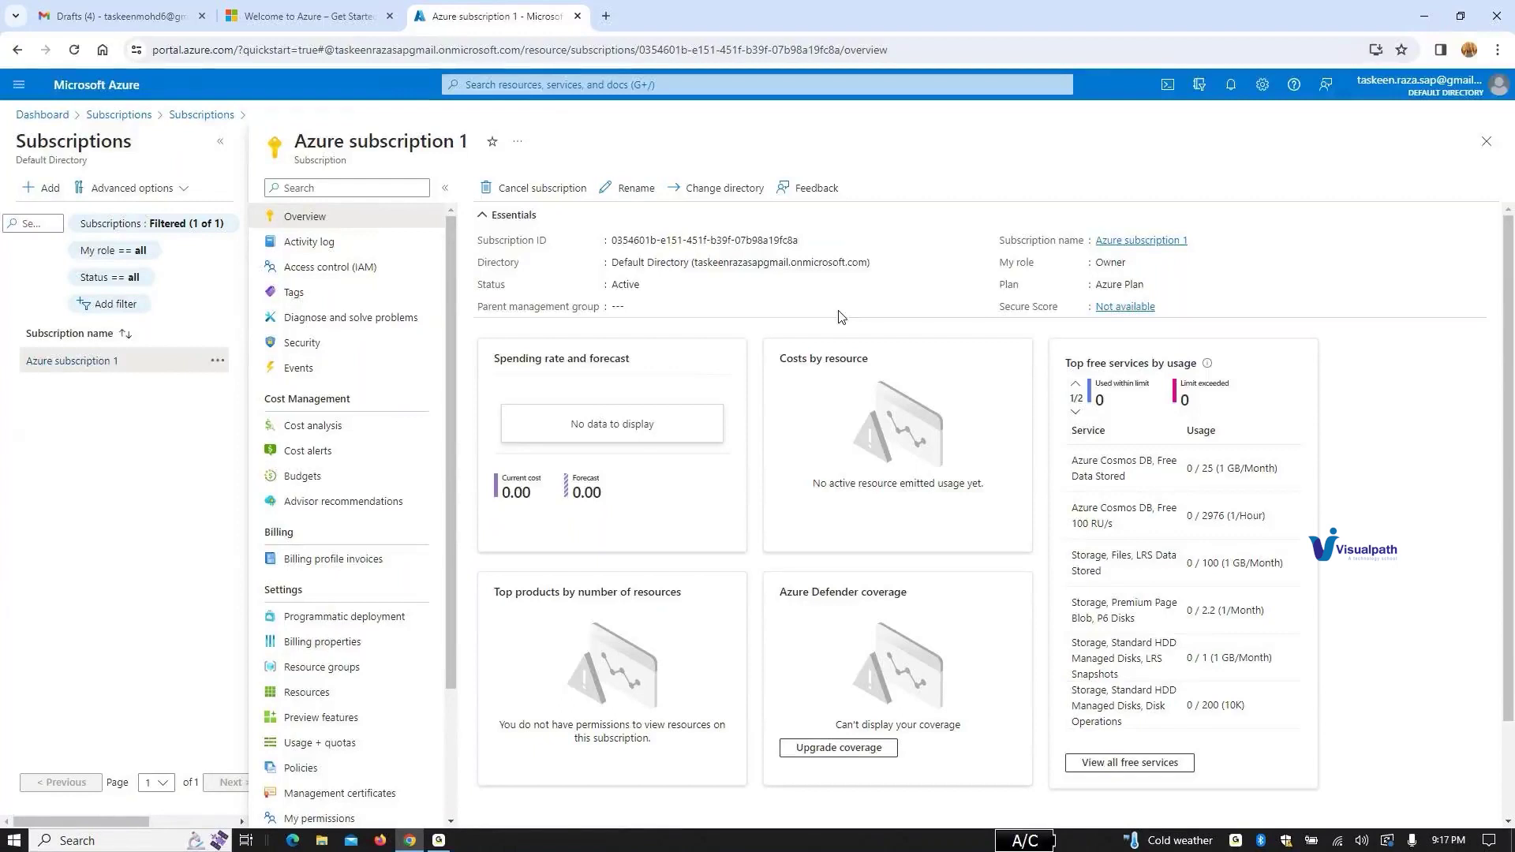
pyautogui.scroll(-2, 460, 440)
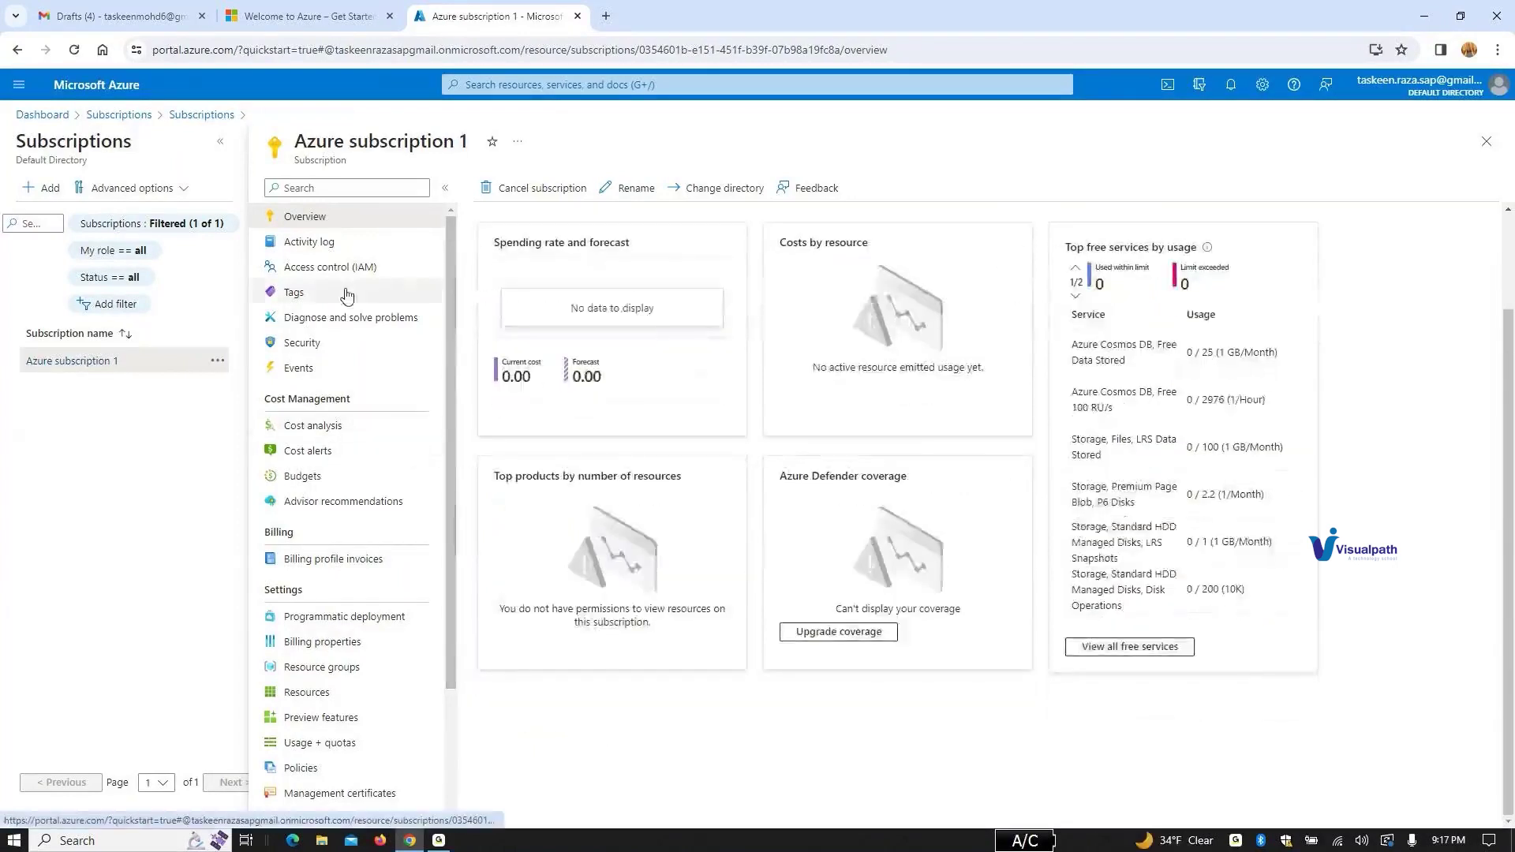
pyautogui.click(368, 244)
pyautogui.click(368, 266)
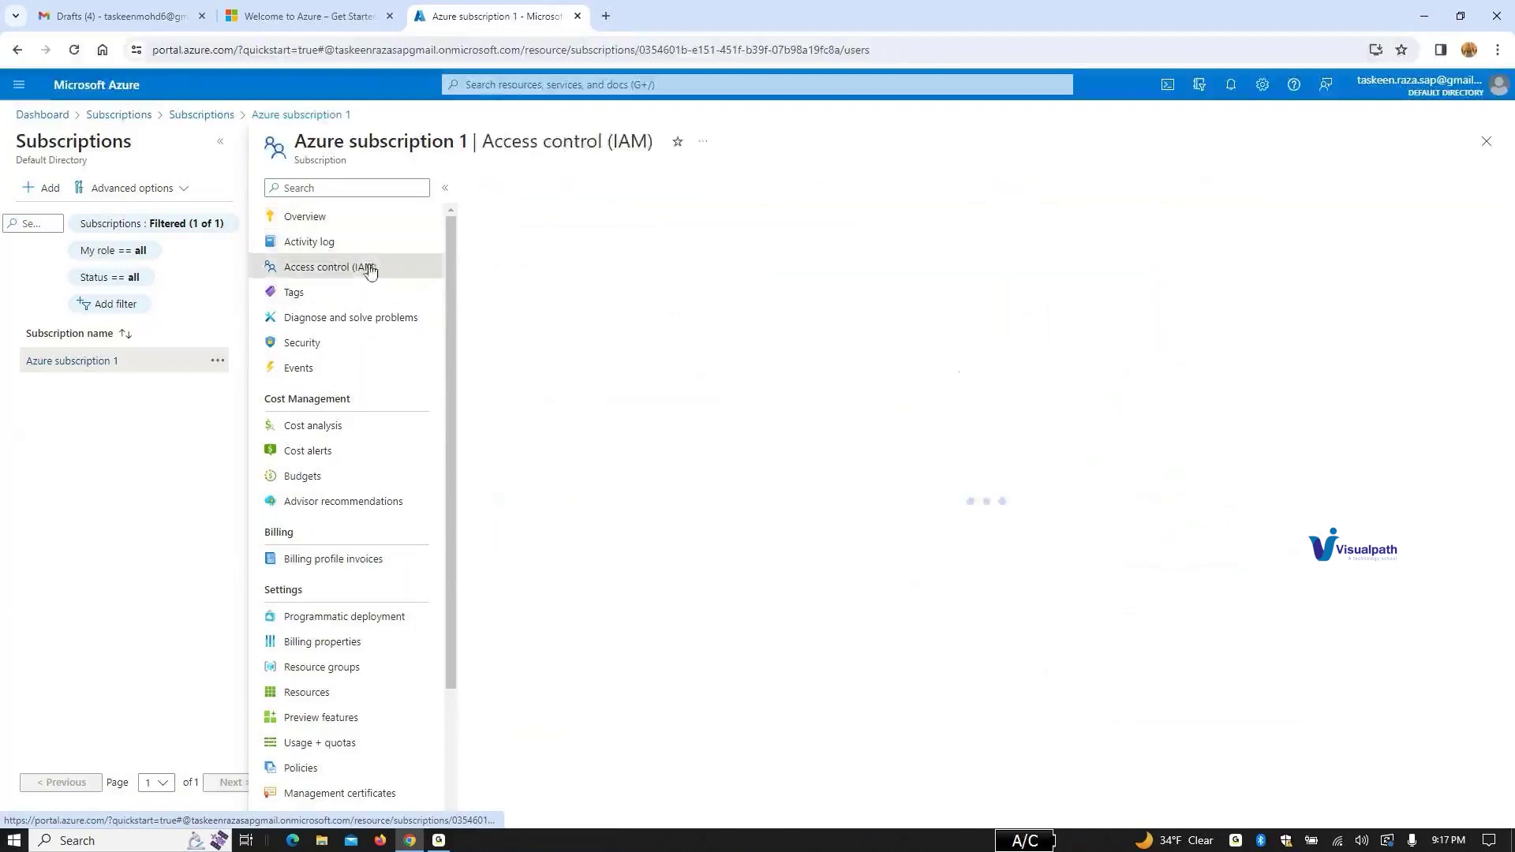
pyautogui.click(329, 225)
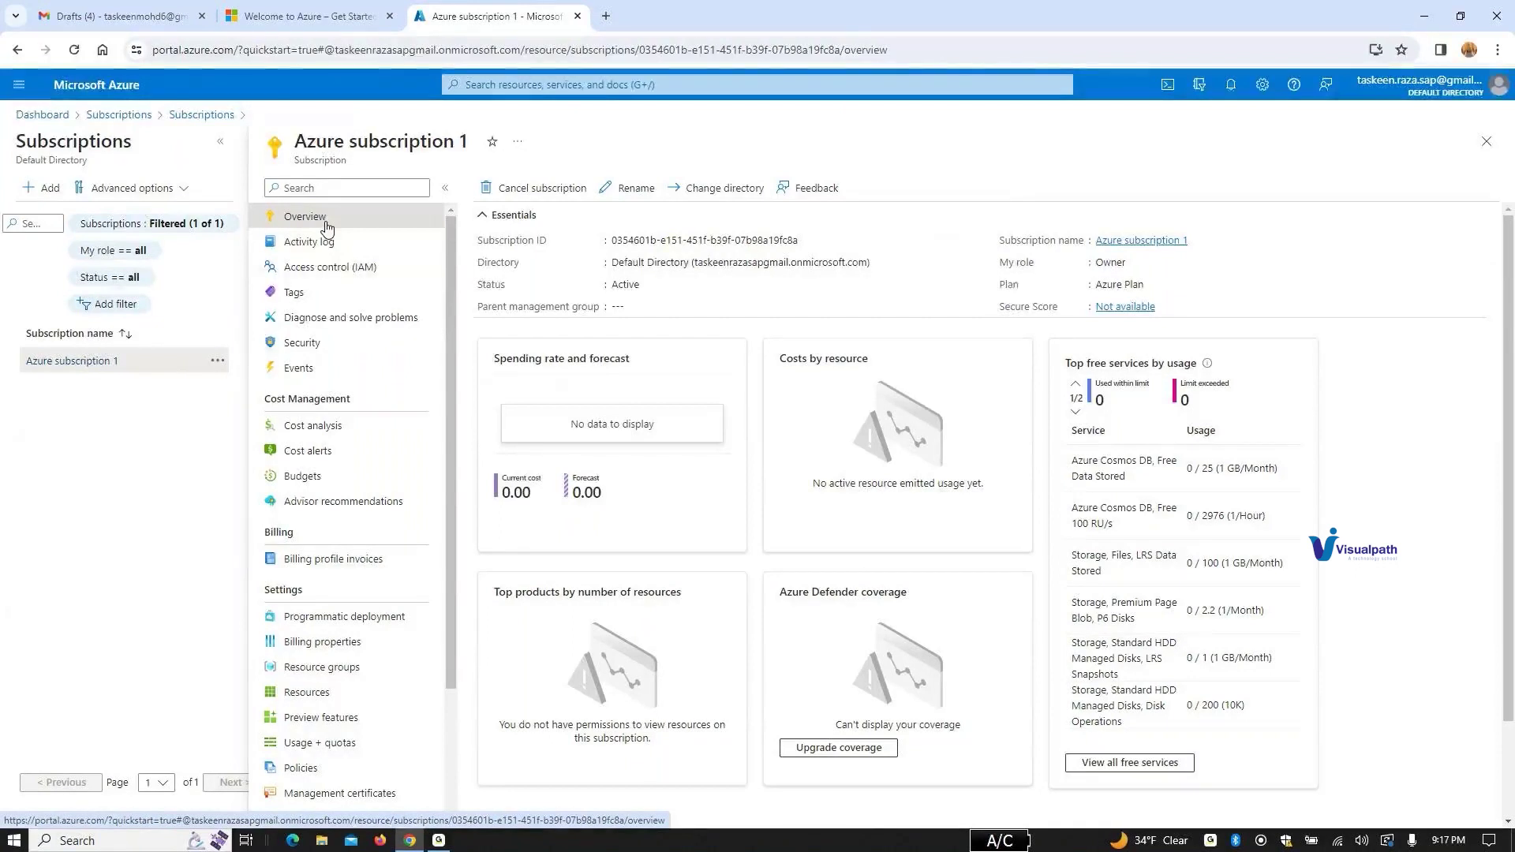
pyautogui.click(322, 641)
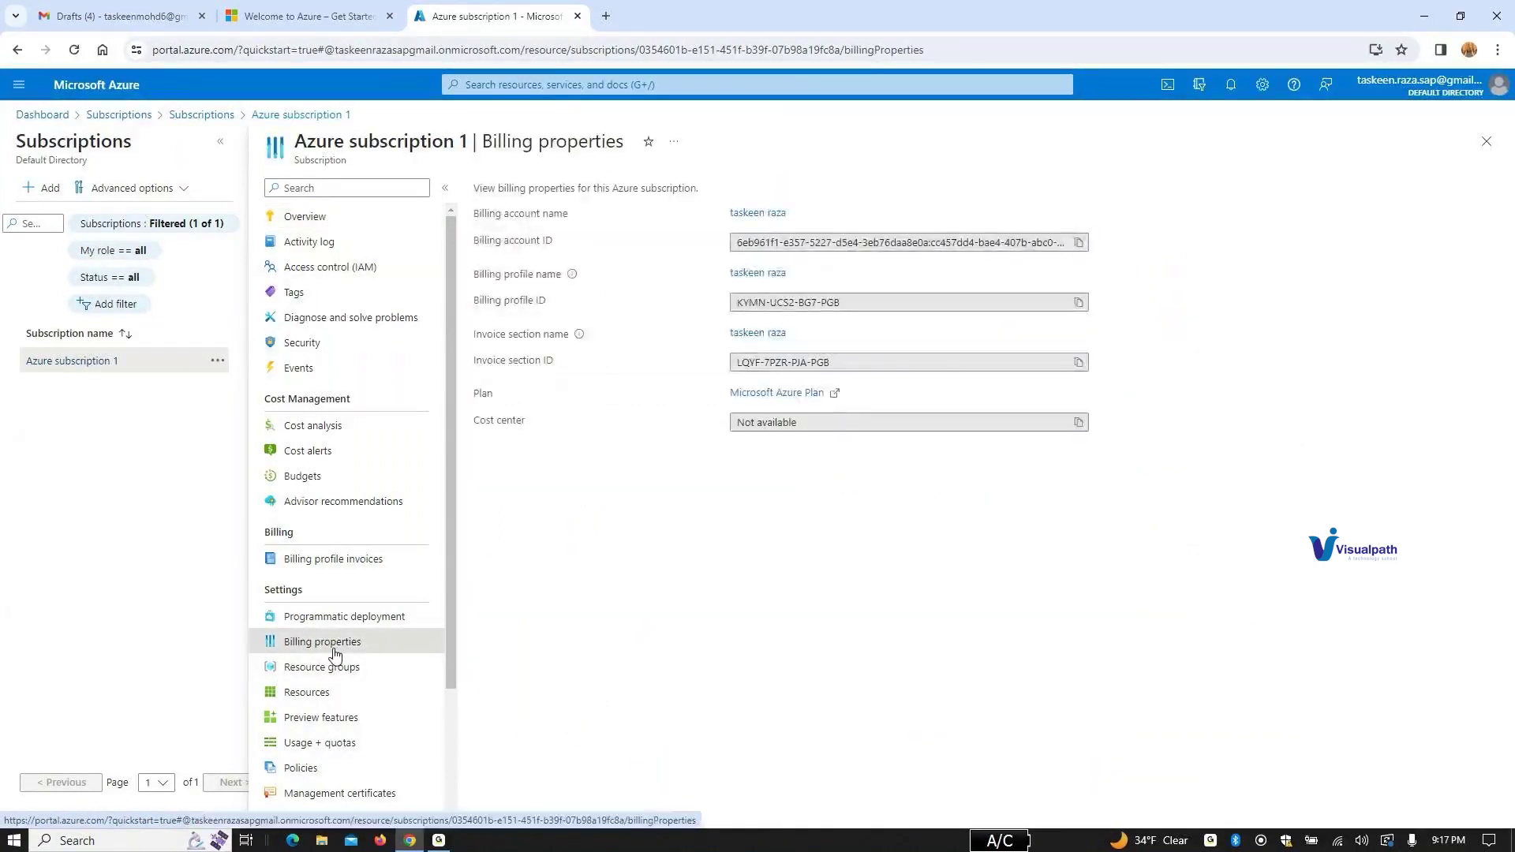
pyautogui.click(340, 669)
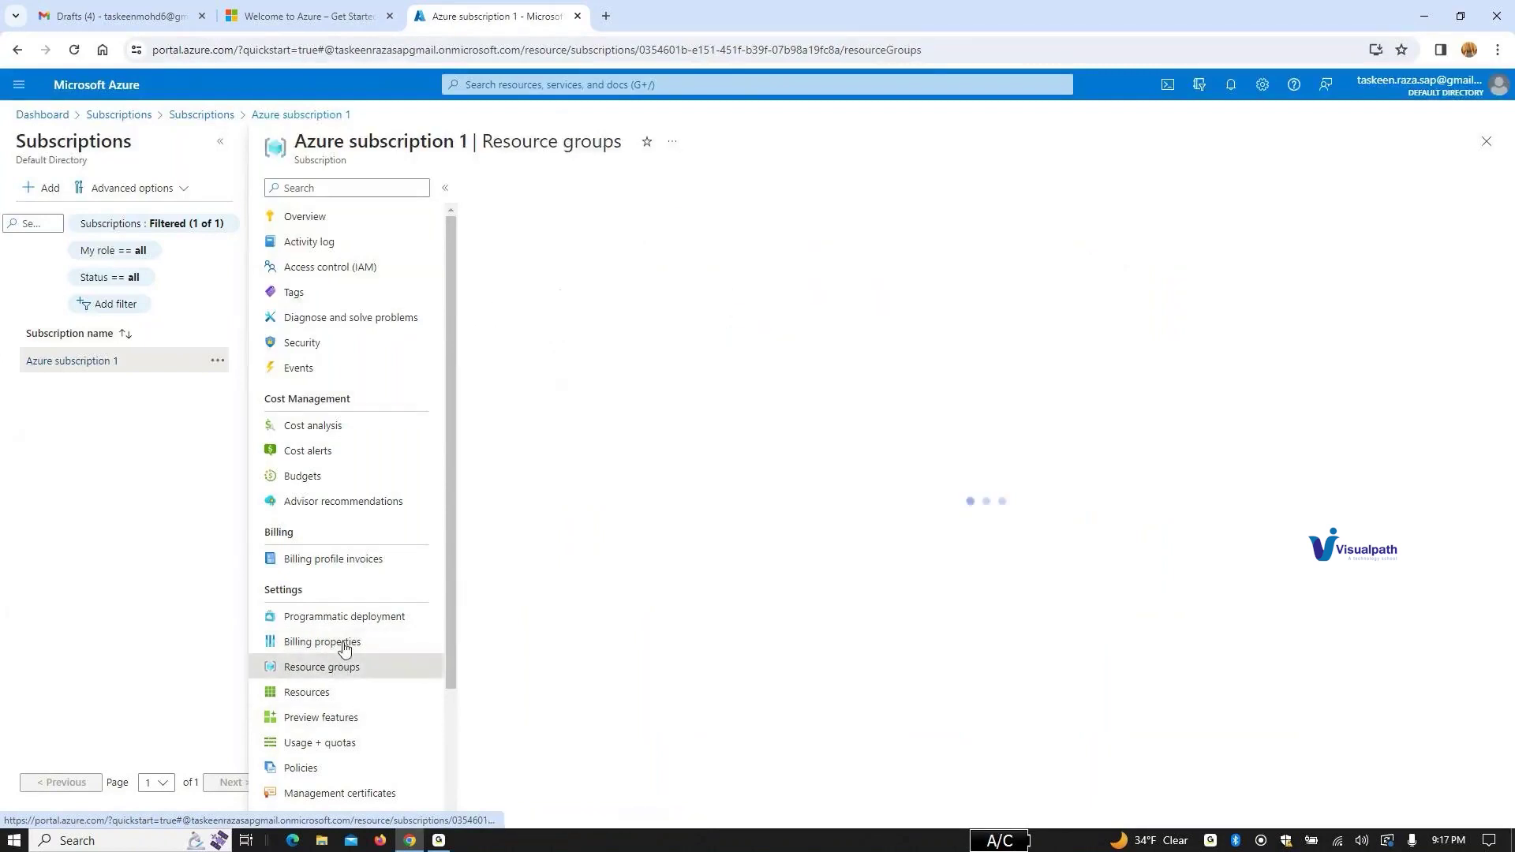
pyautogui.click(349, 567)
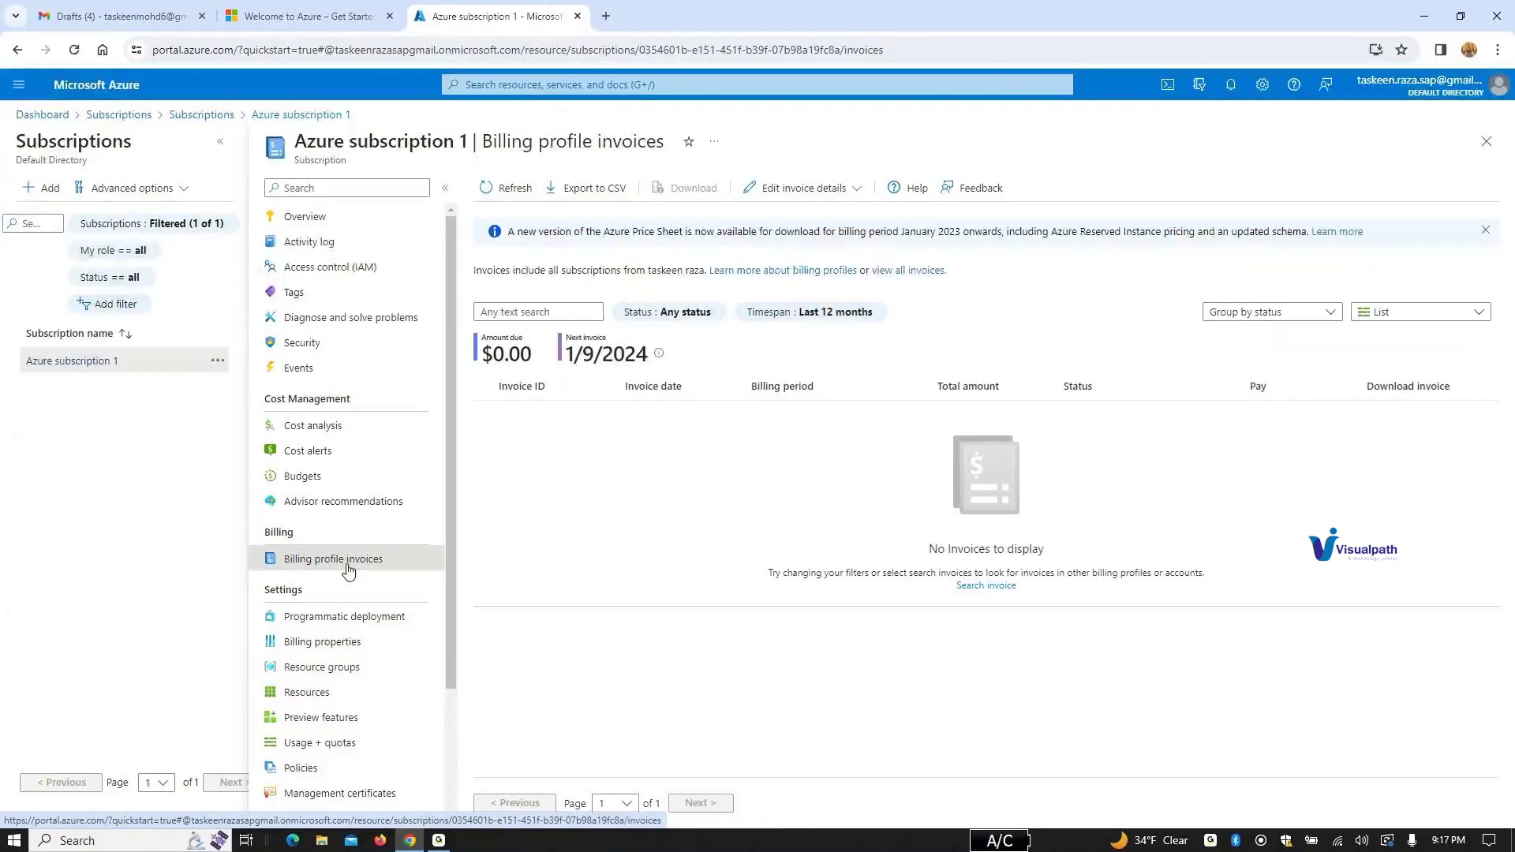
pyautogui.click(330, 218)
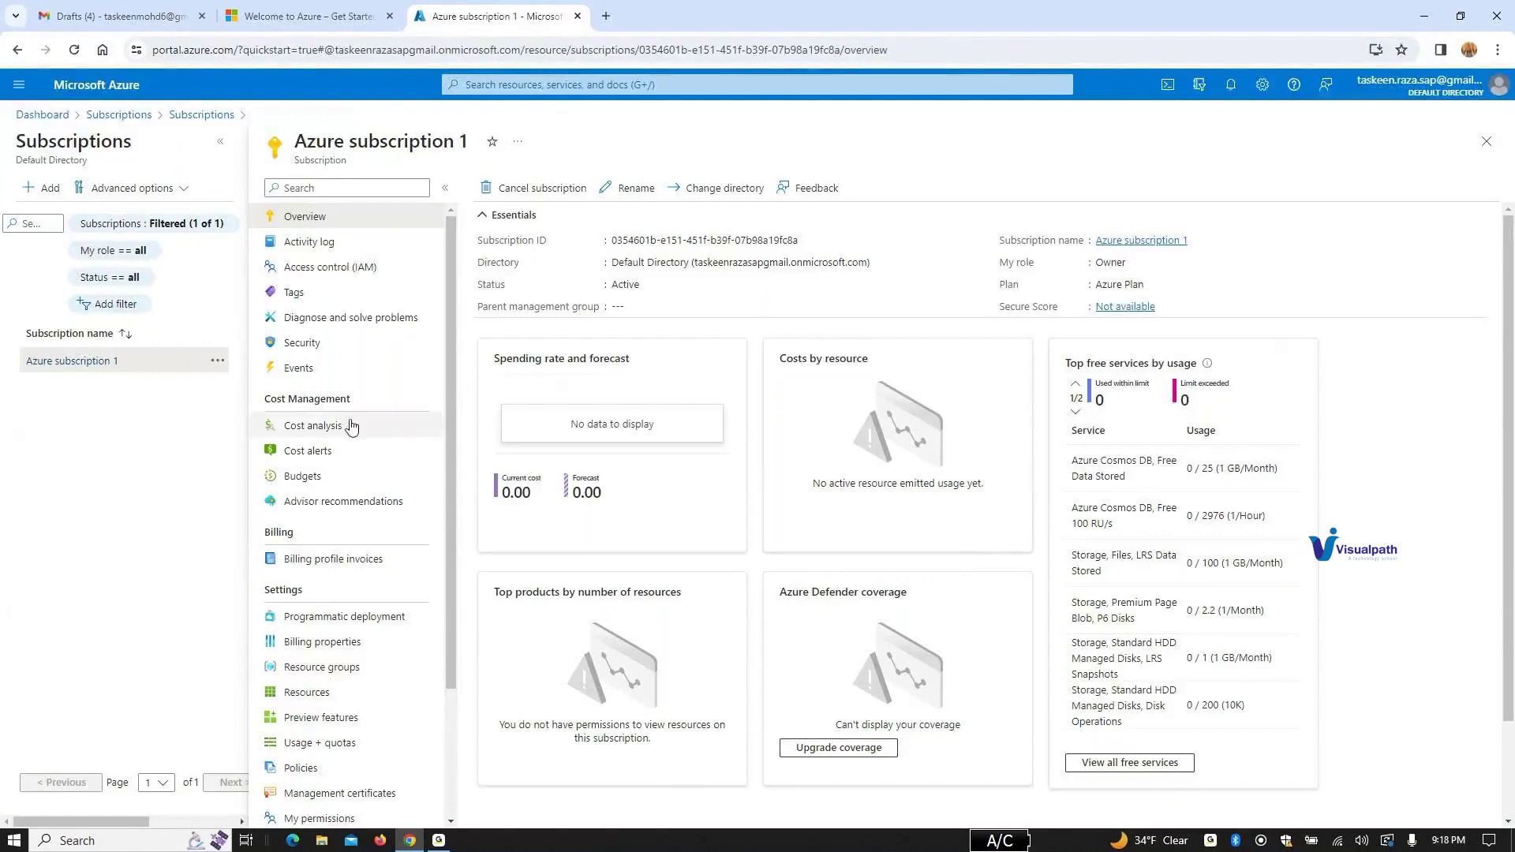
# Step: Visit the subscription's Activity log, Access control (IAM), Overview, Cost analysis, Cost alerts and Budgets pages
pyautogui.scroll(-2, 374, 399)
pyautogui.scroll(2, 379, 411)
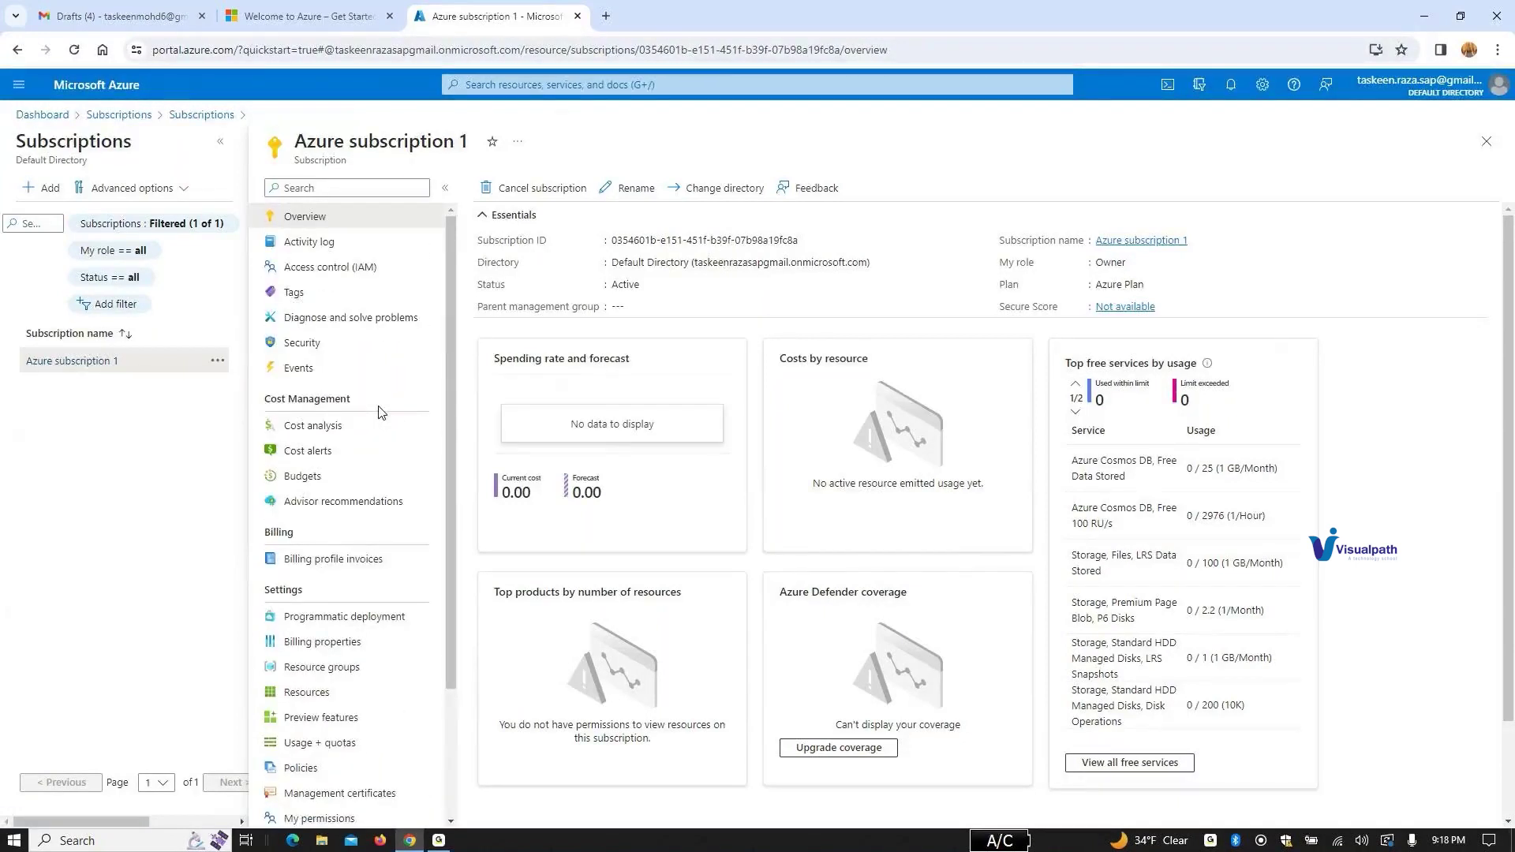
pyautogui.click(331, 241)
pyautogui.click(333, 267)
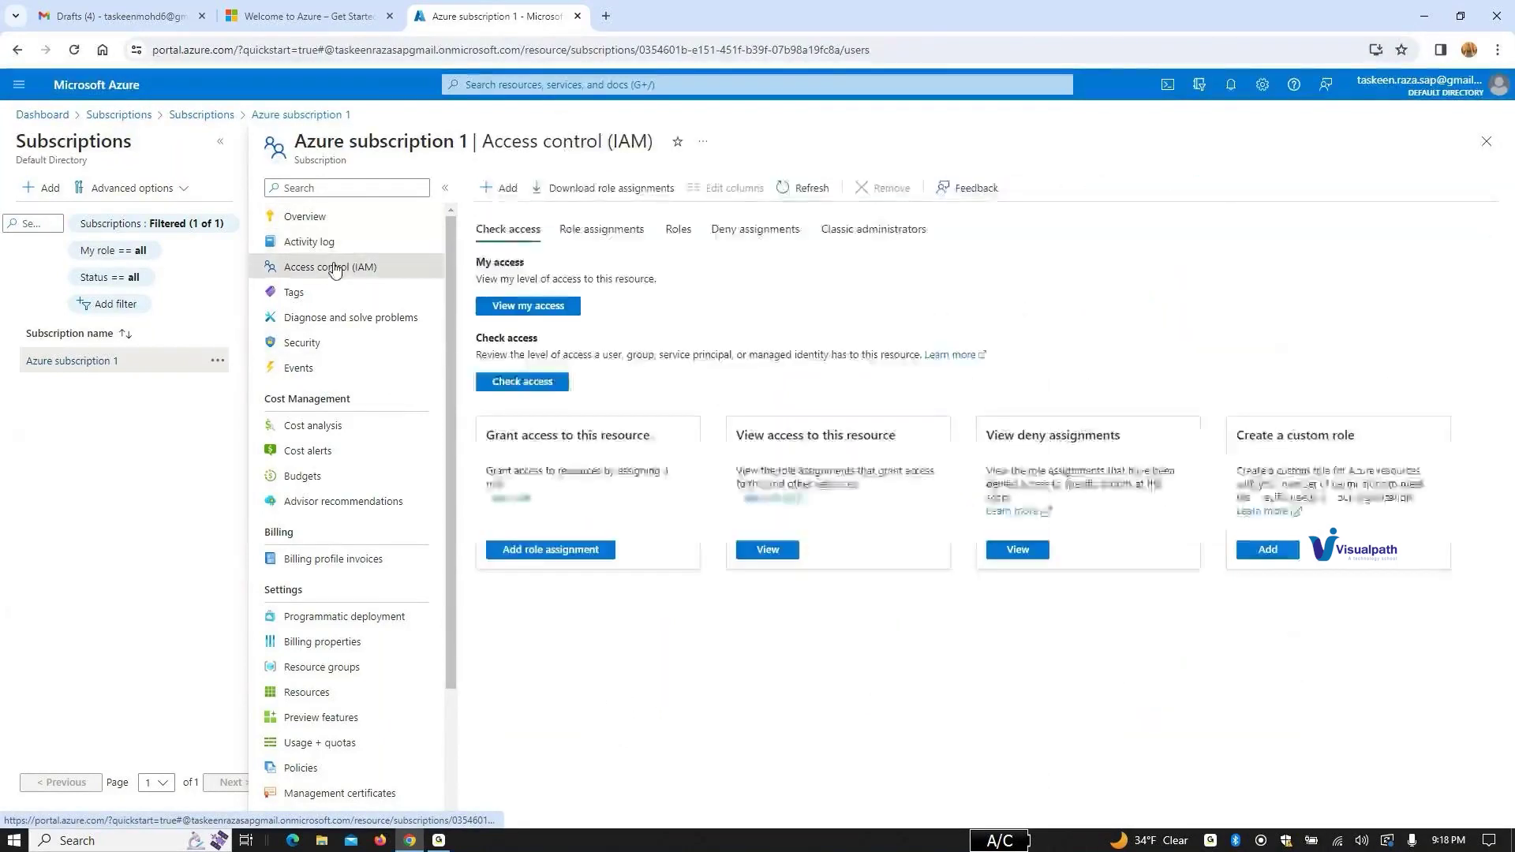
pyautogui.click(322, 219)
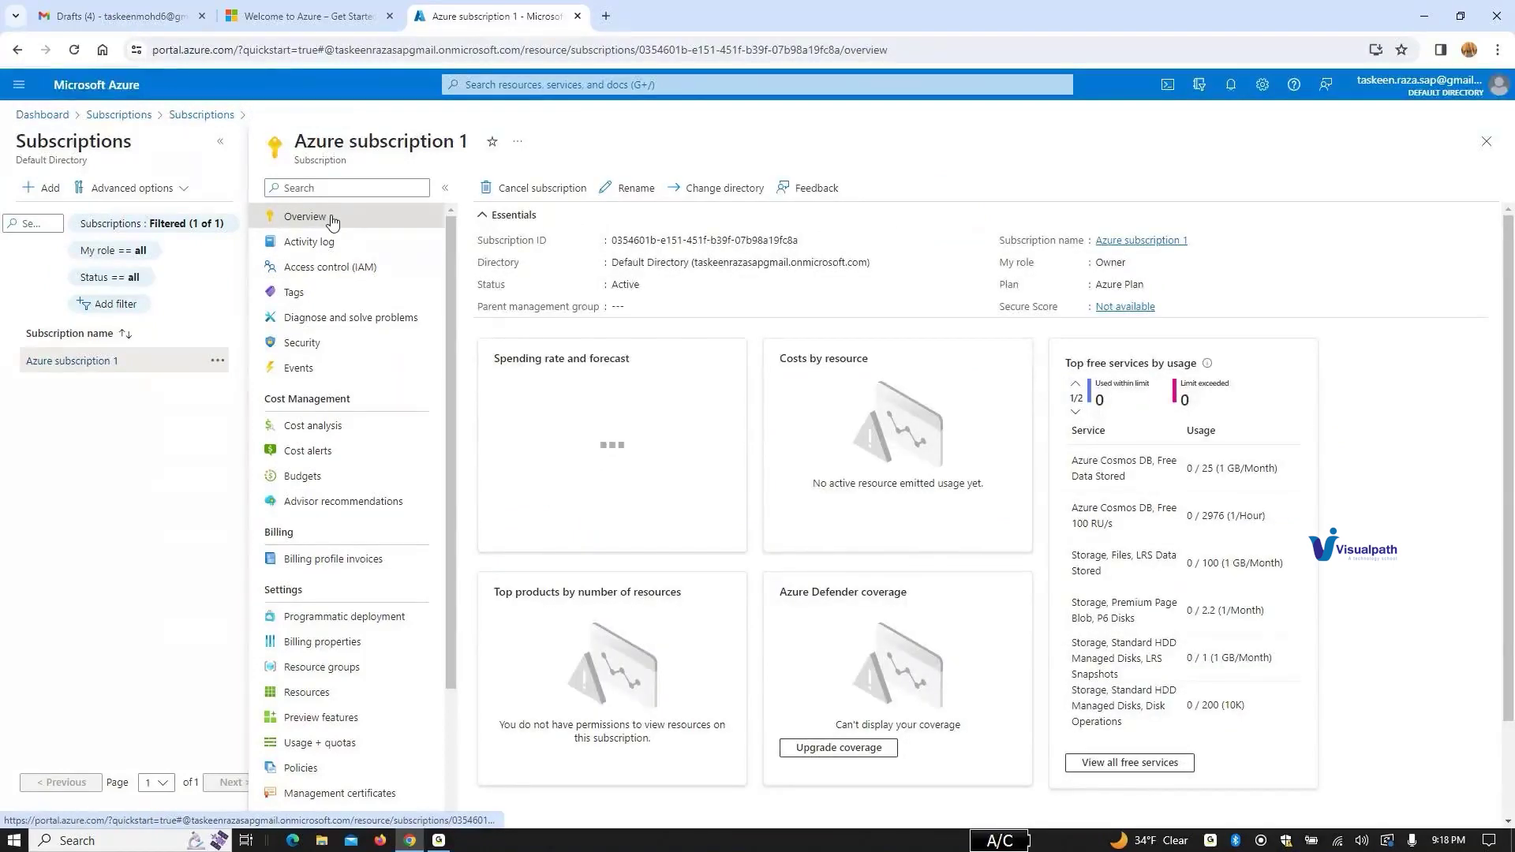
pyautogui.click(336, 427)
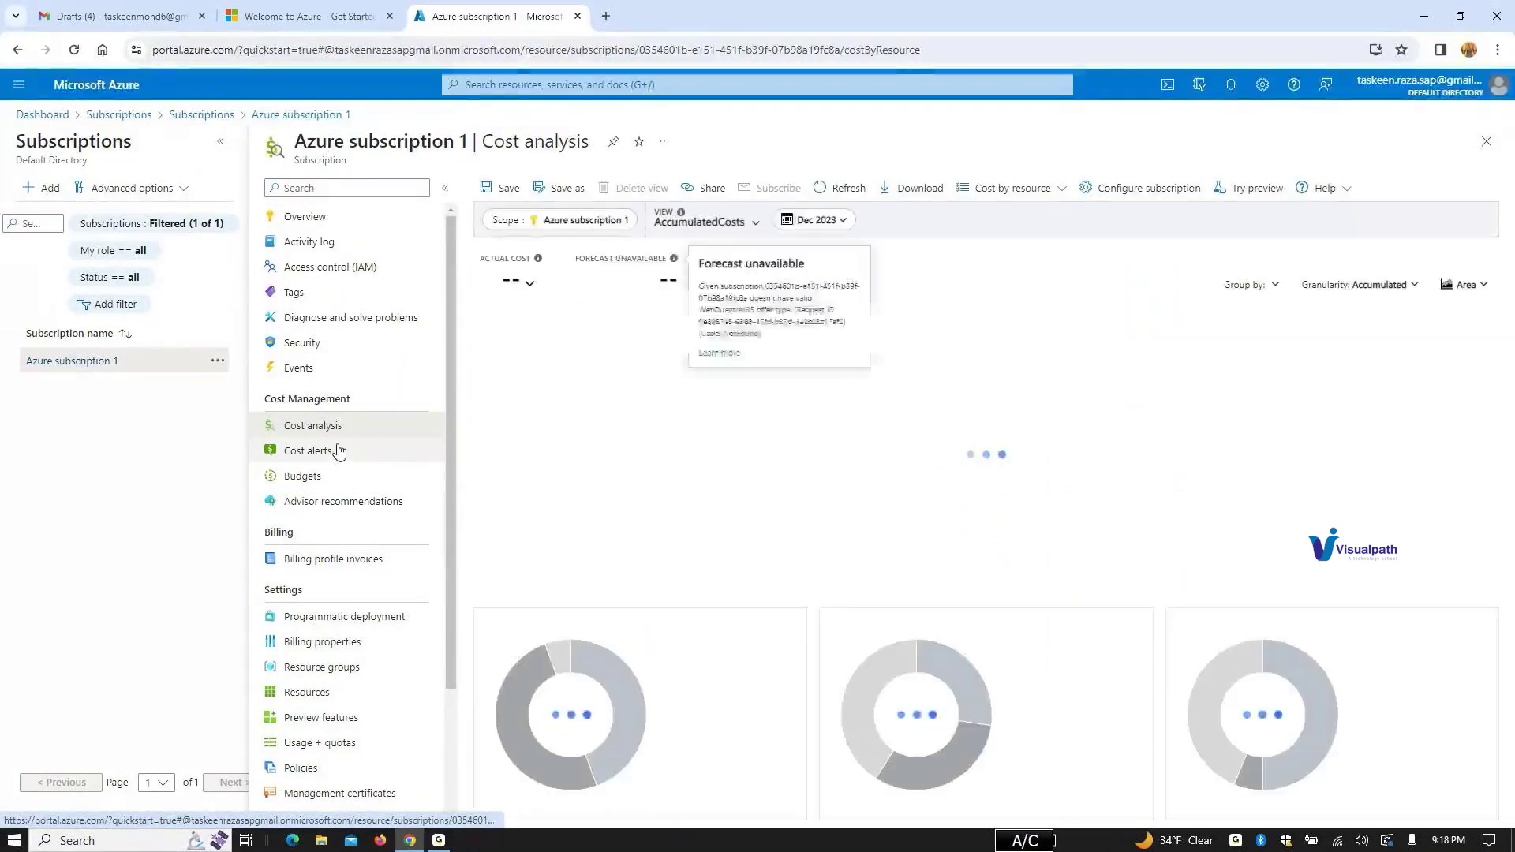
pyautogui.click(338, 452)
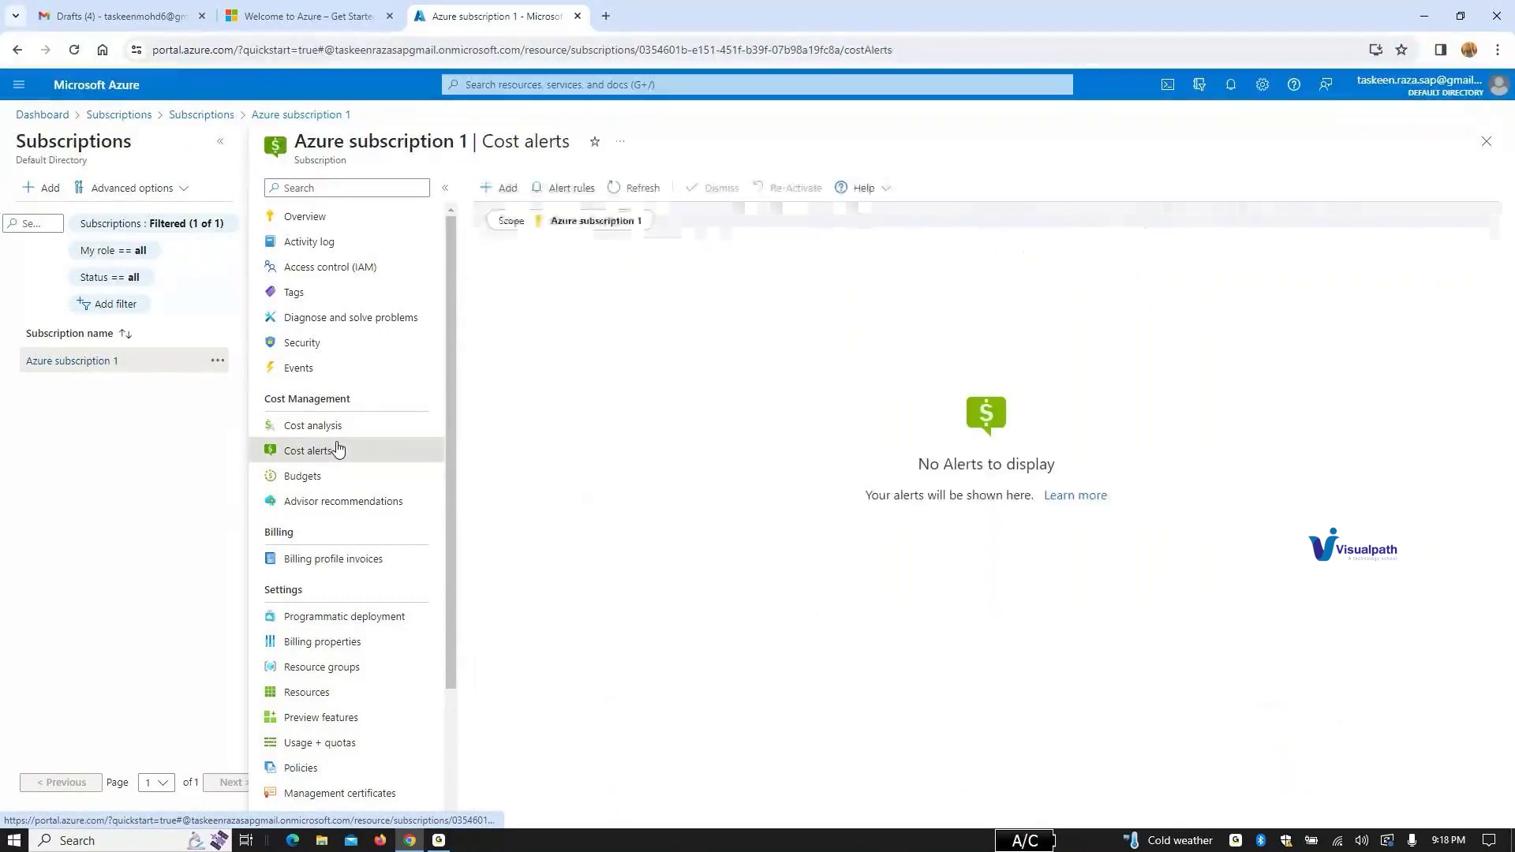
pyautogui.click(339, 477)
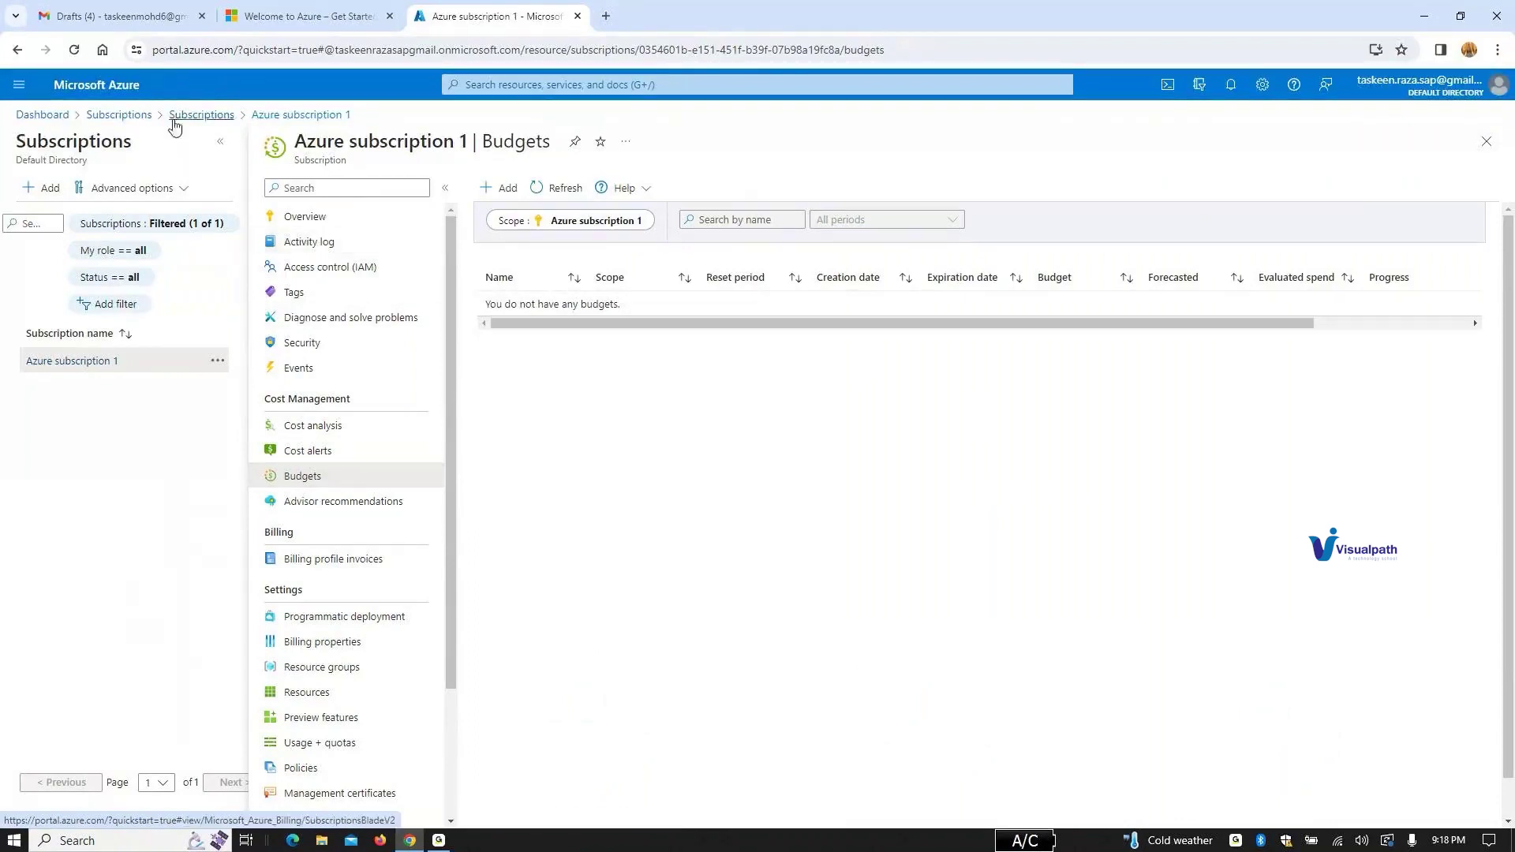
# Step: Return to the Dashboard and reopen Azure subscription 1 through the recent Subscriptions search
pyautogui.click(58, 120)
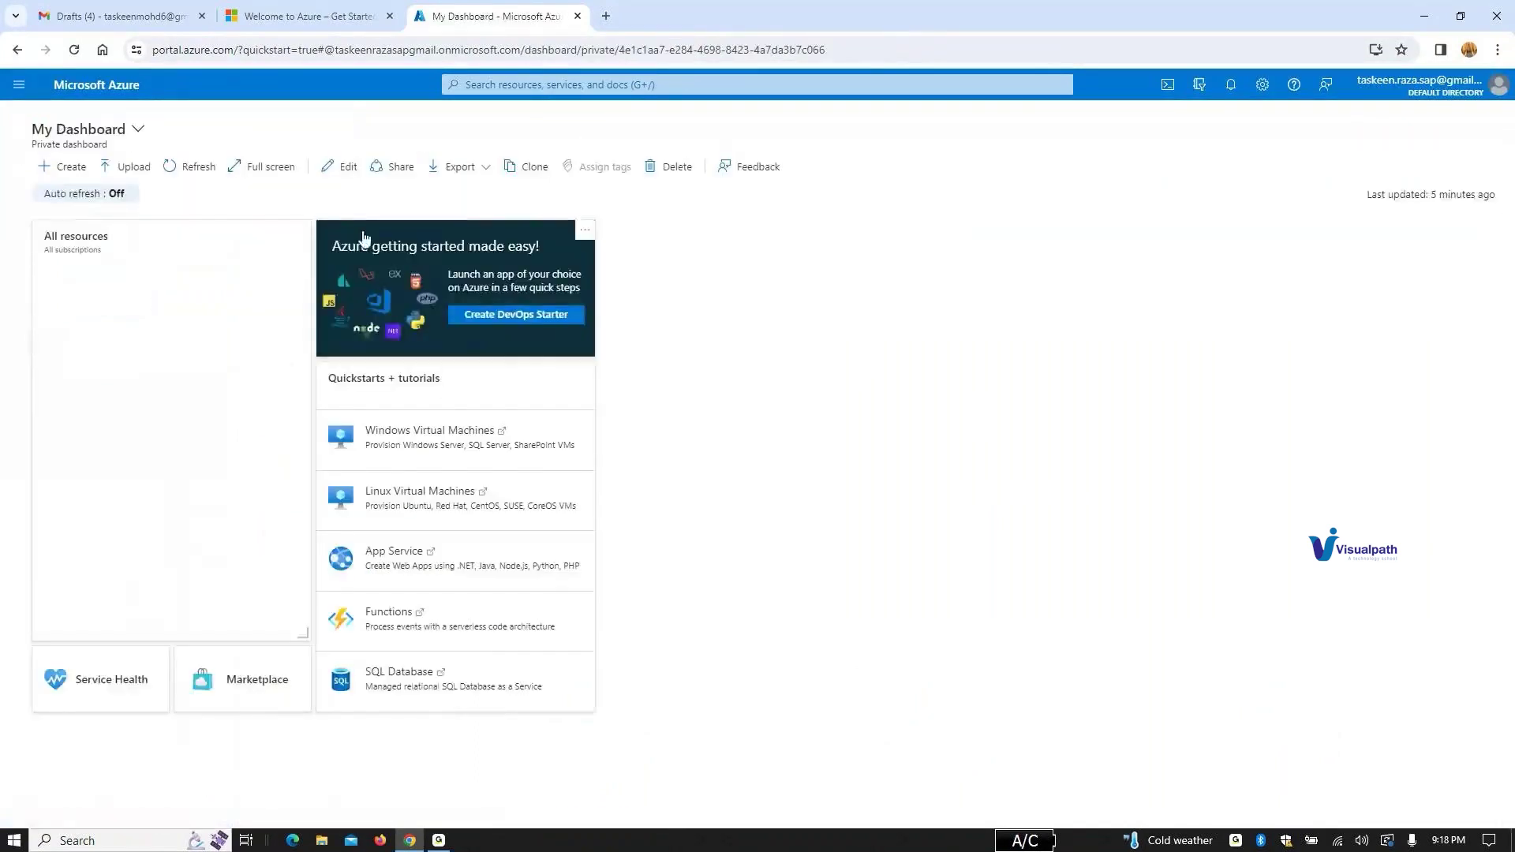
pyautogui.click(594, 89)
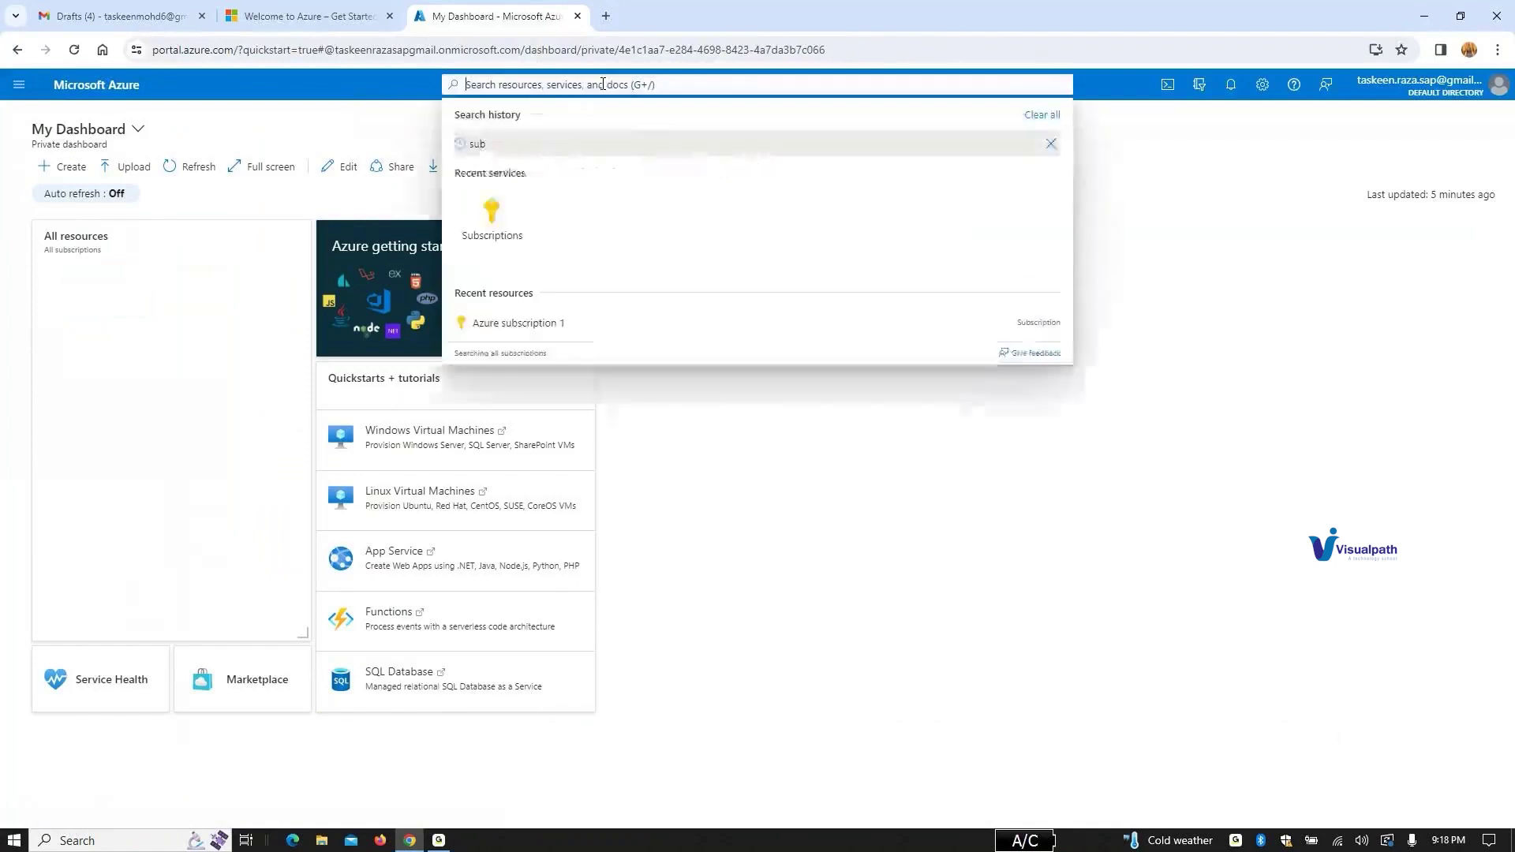
pyautogui.click(490, 248)
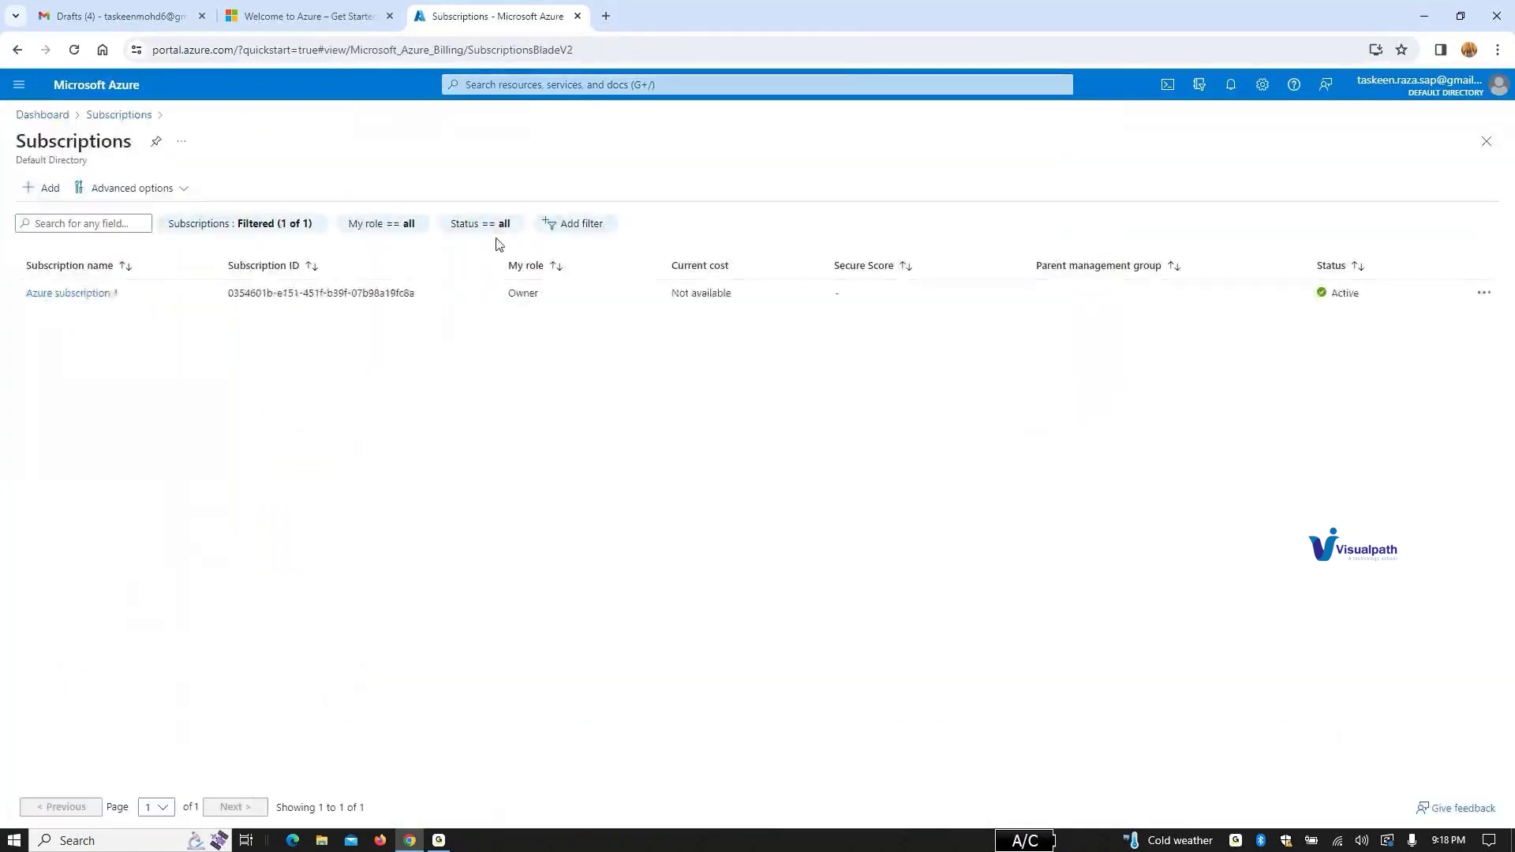
pyautogui.click(110, 294)
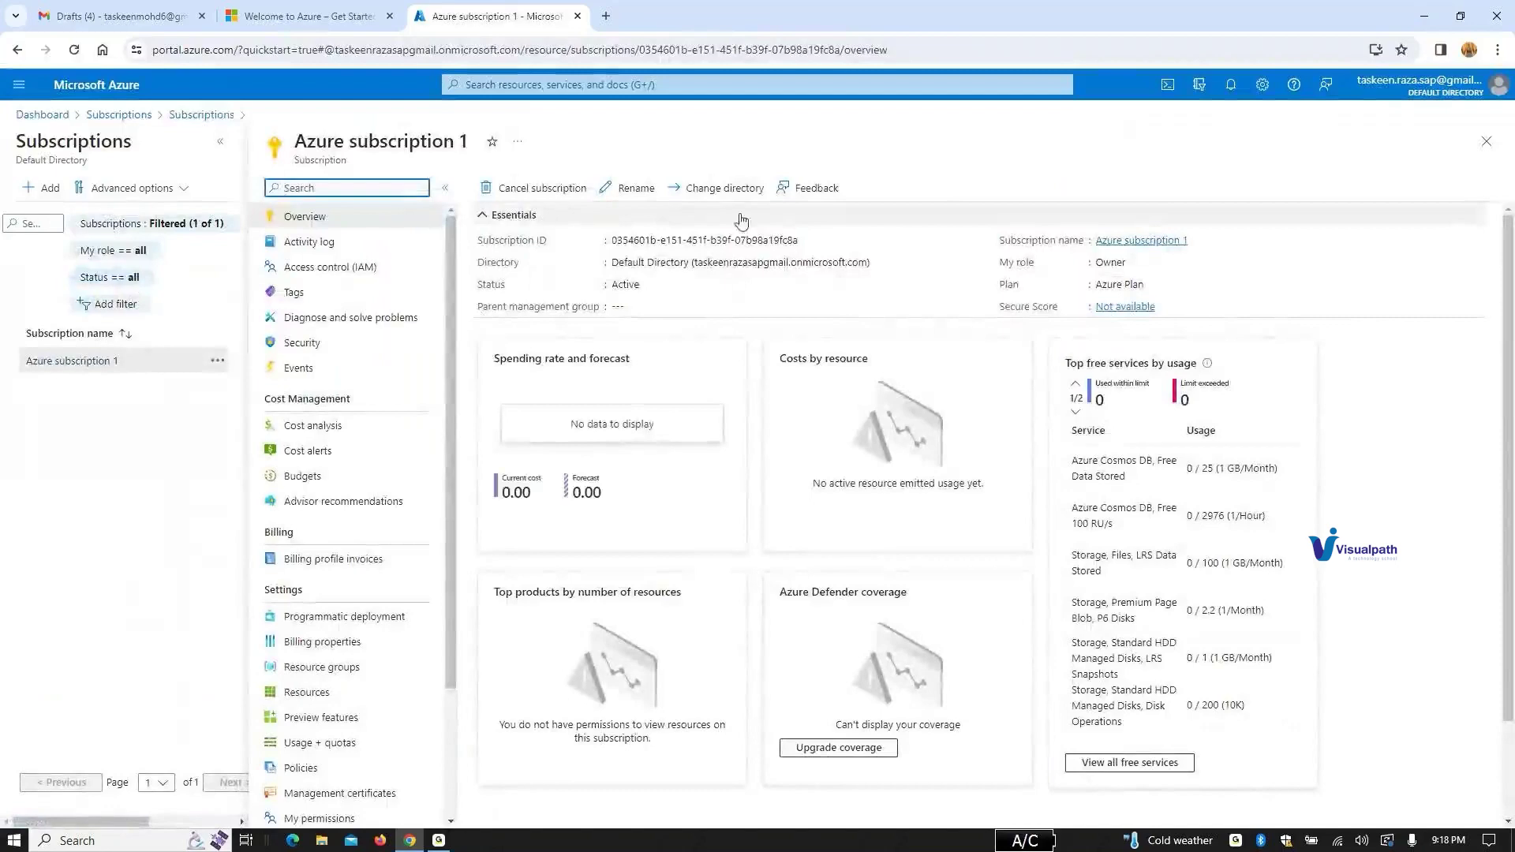
# Step: Collapse the Essentials details and scroll through the subscription overview
pyautogui.click(856, 213)
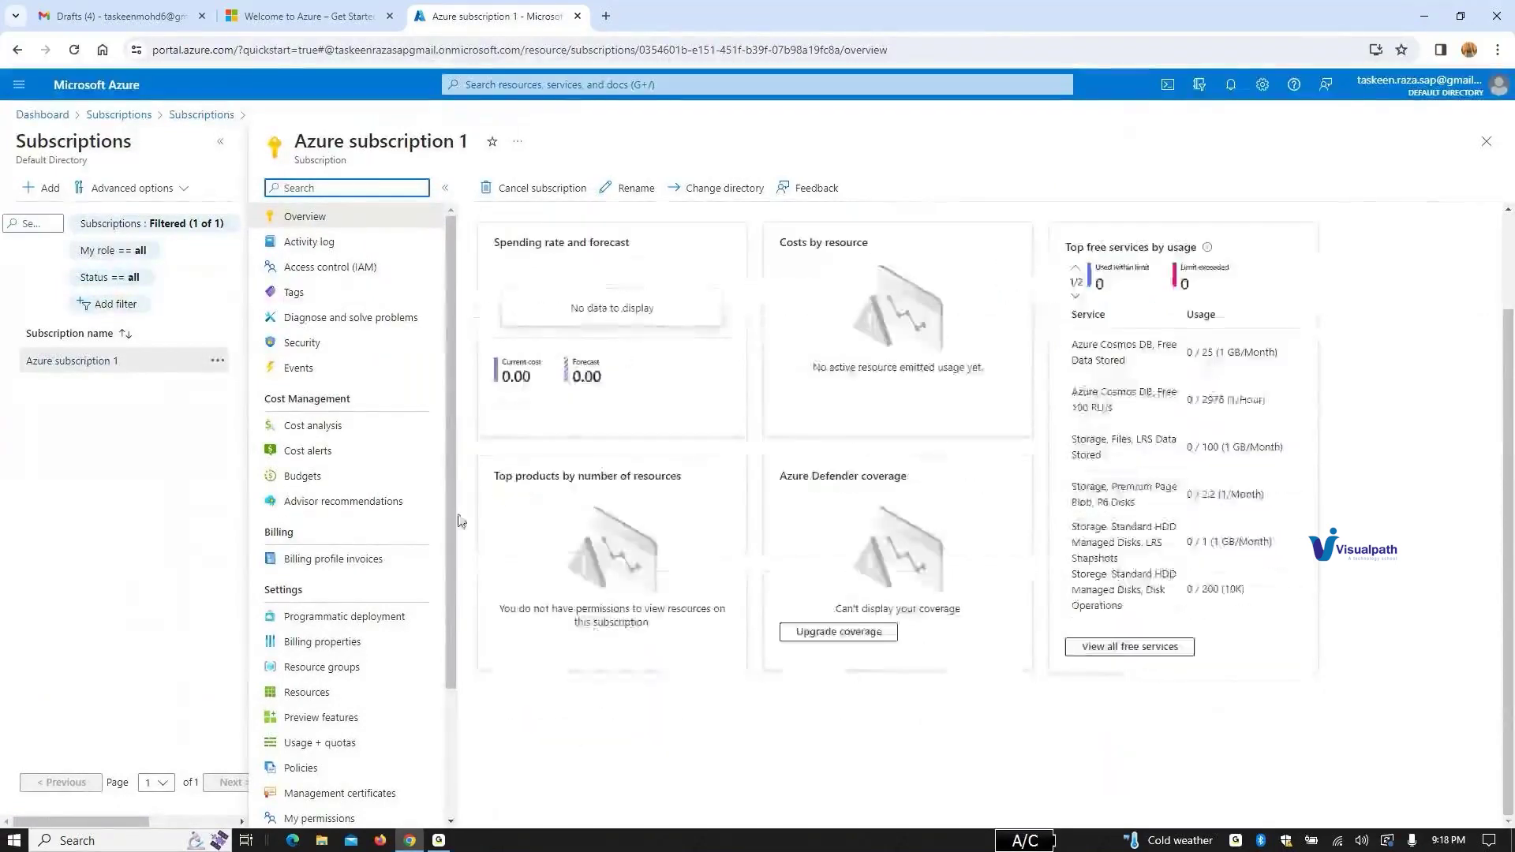
pyautogui.scroll(-2, 442, 785)
pyautogui.scroll(2, 443, 423)
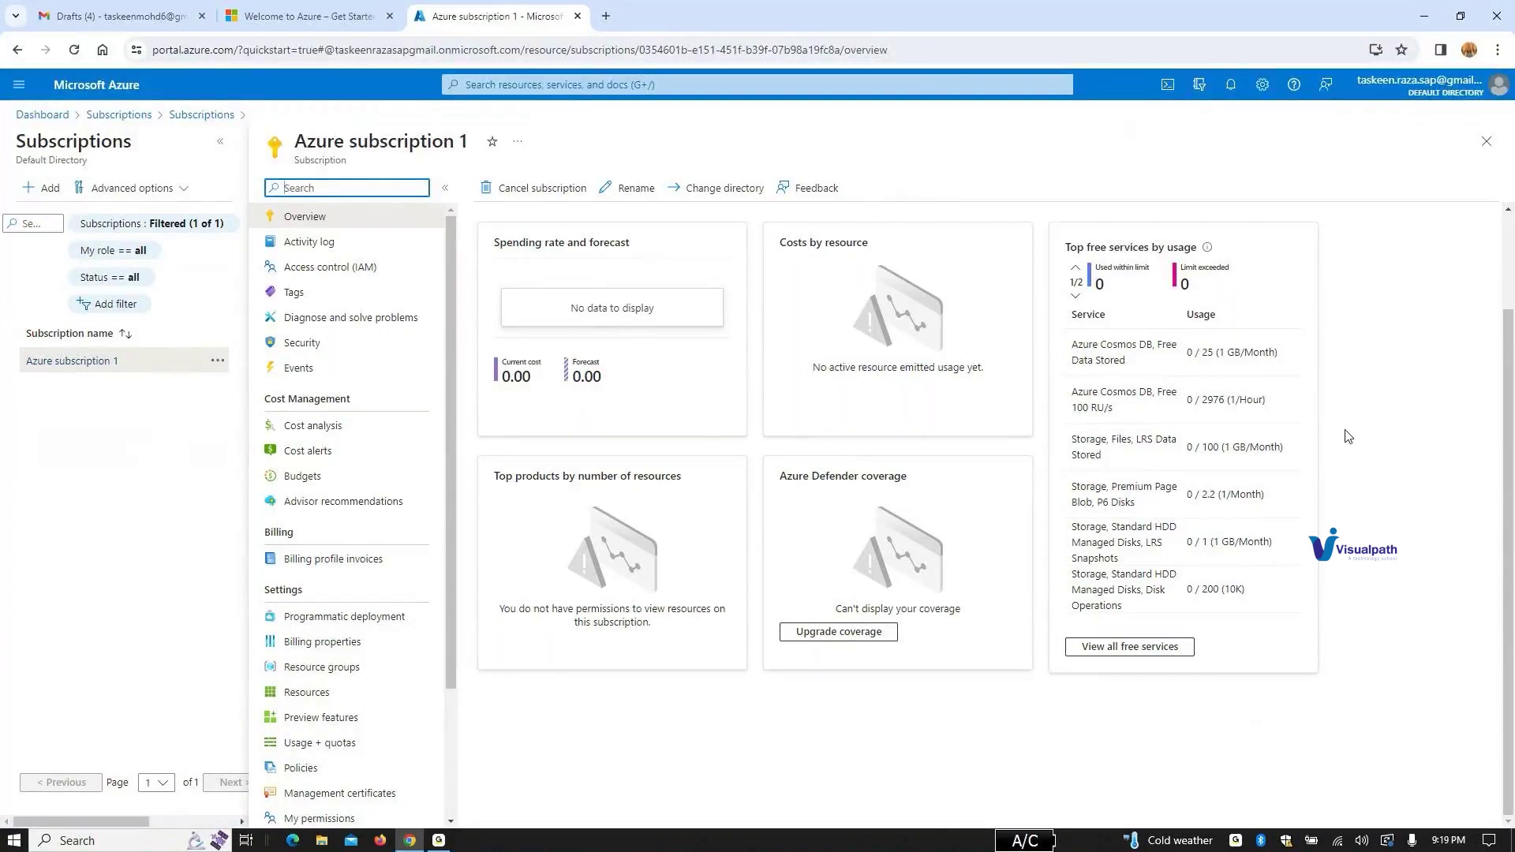
pyautogui.scroll(3, 1348, 436)
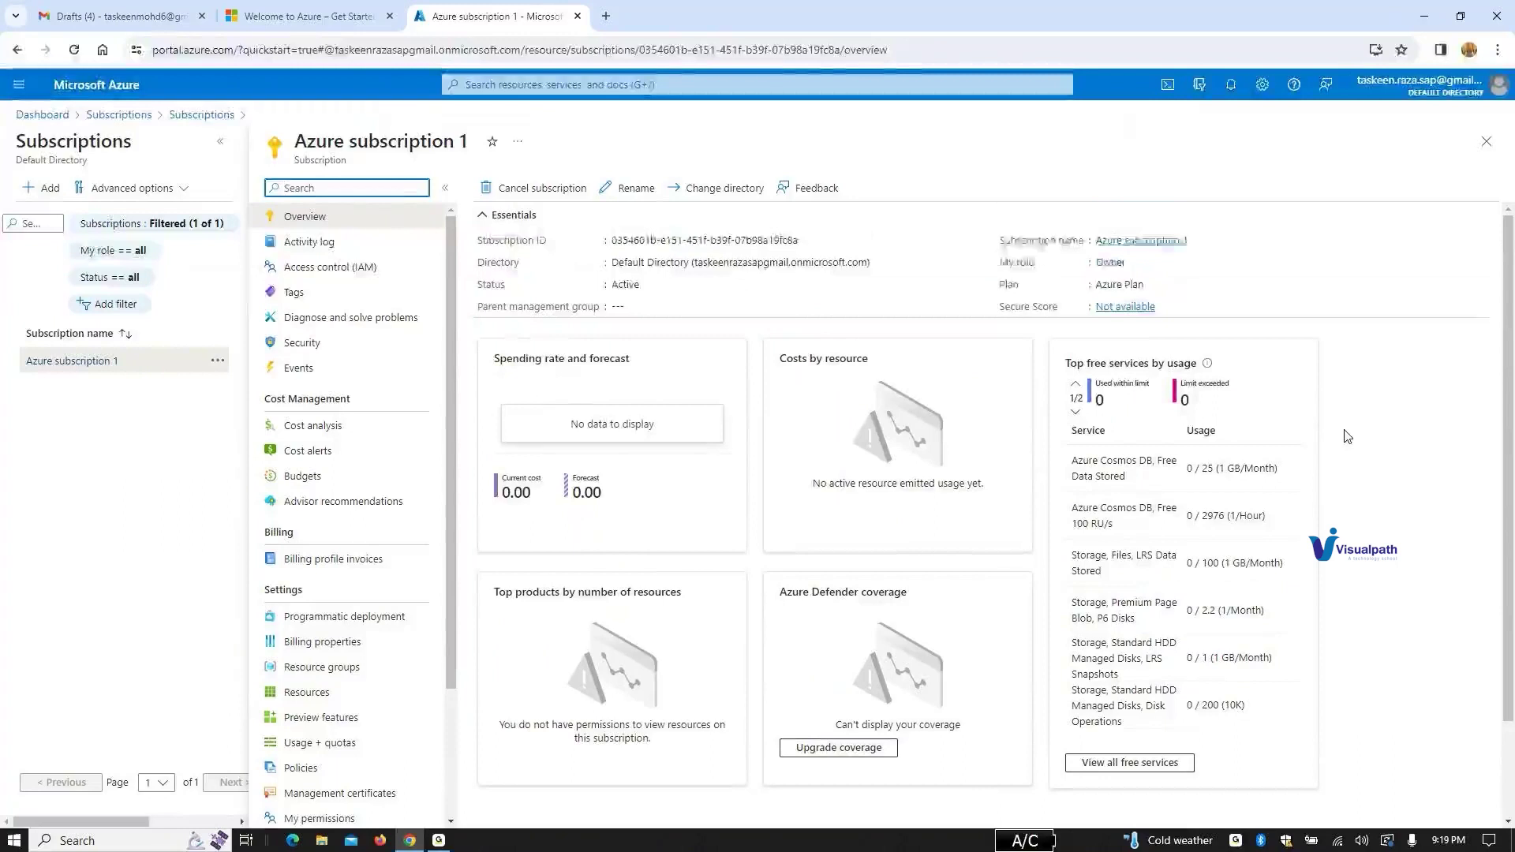
# Step: Sign out, then sign back in with the account password, declining to save it and staying signed in
pyautogui.click(1474, 89)
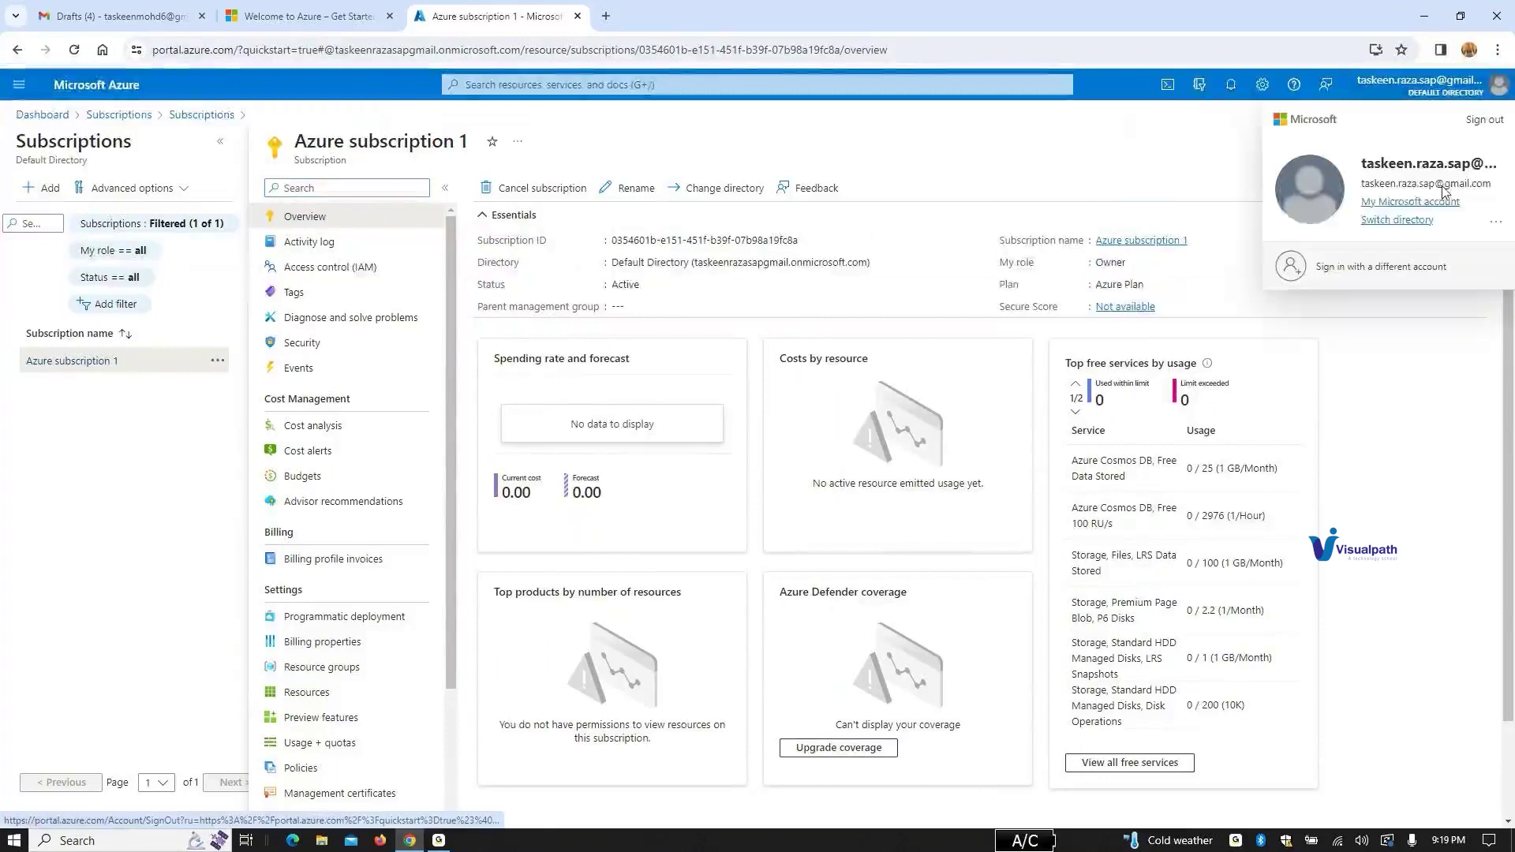
pyautogui.click(1486, 120)
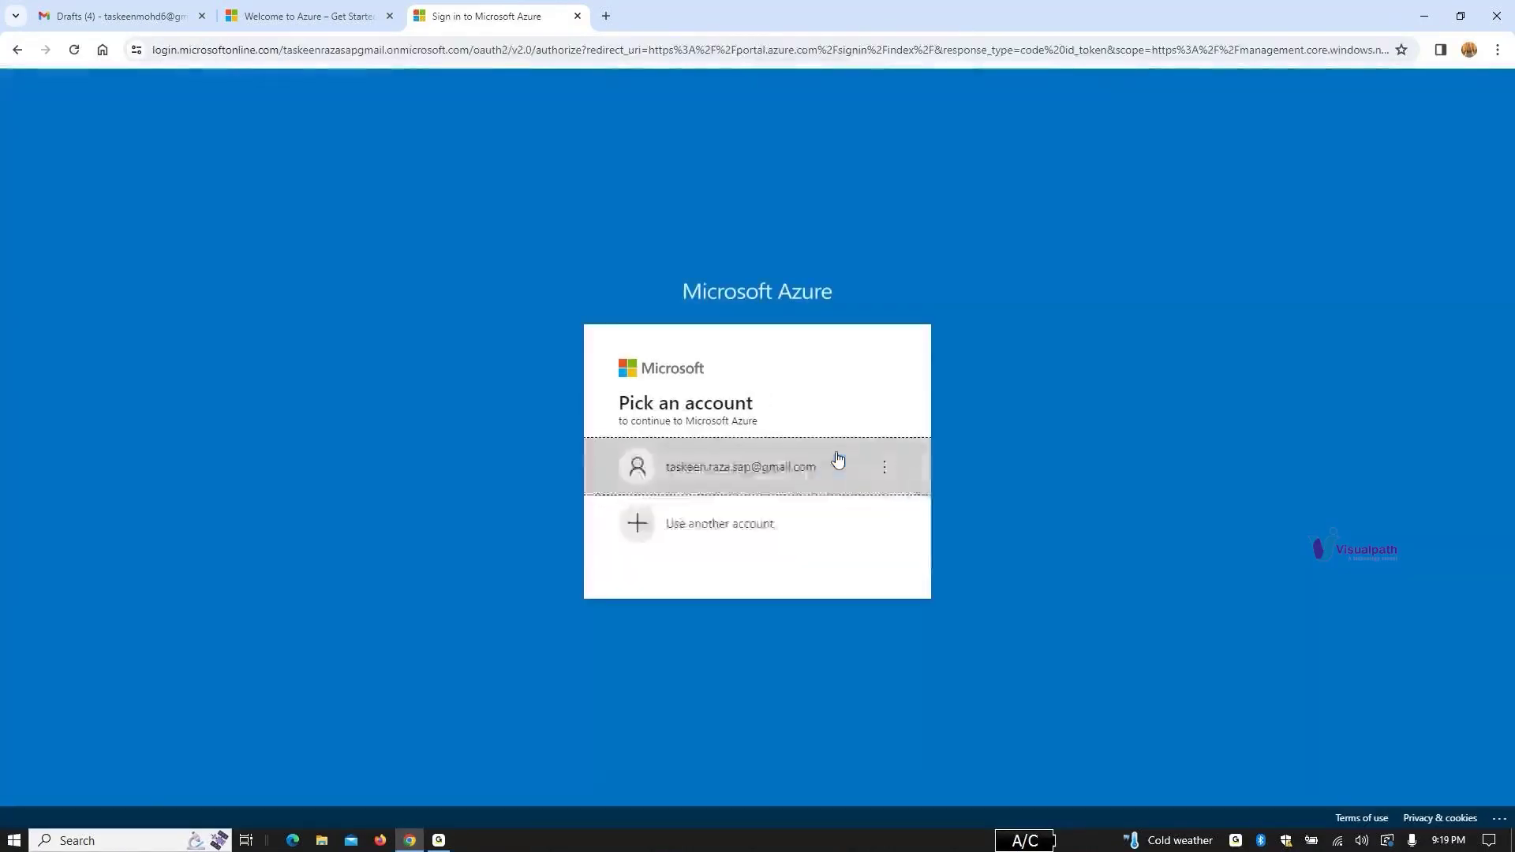
pyautogui.click(830, 477)
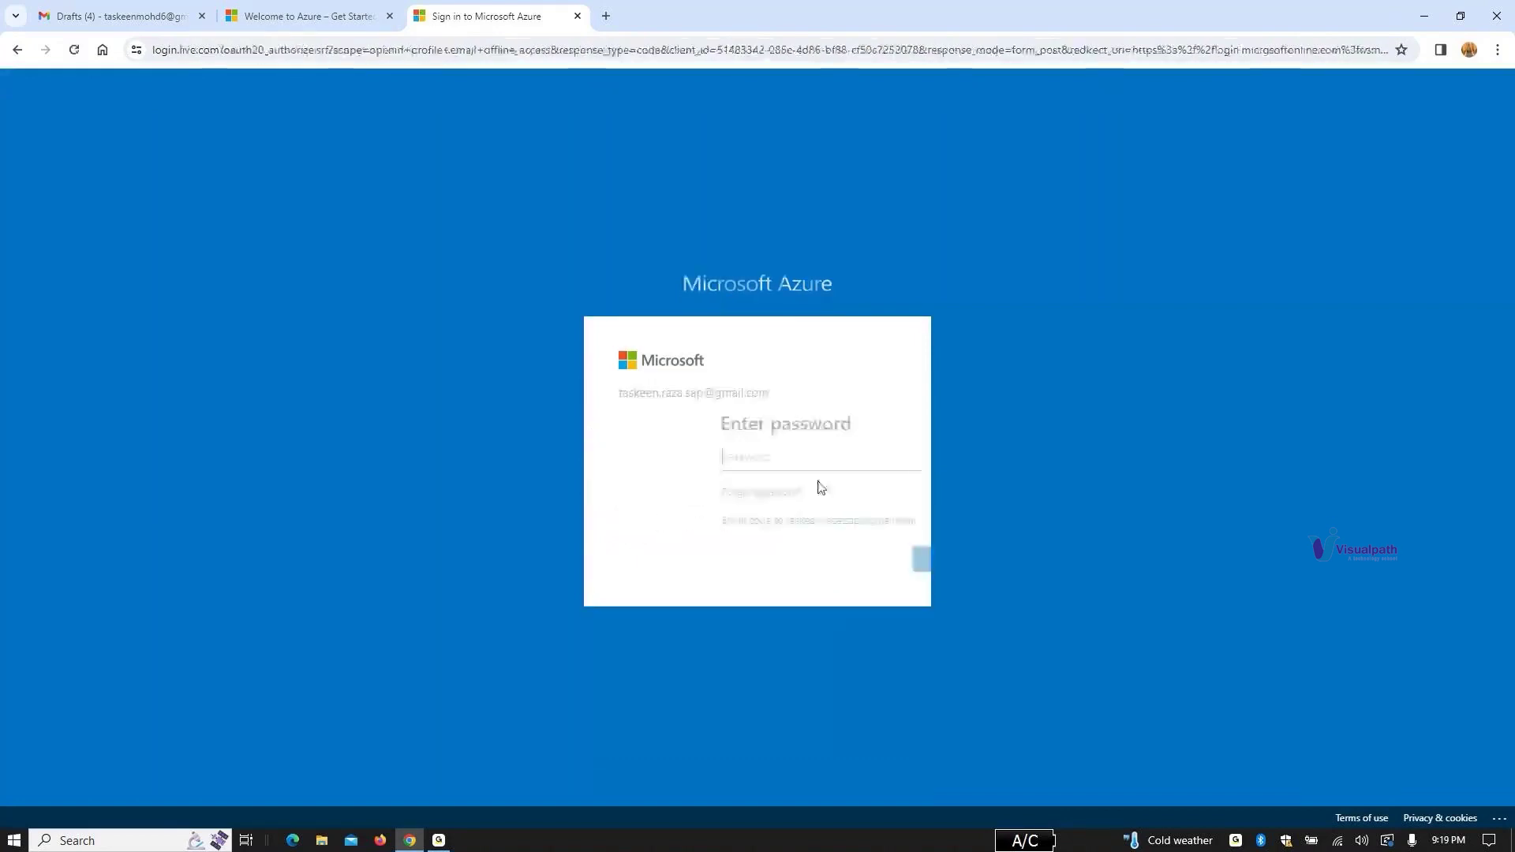
pyautogui.click(754, 469)
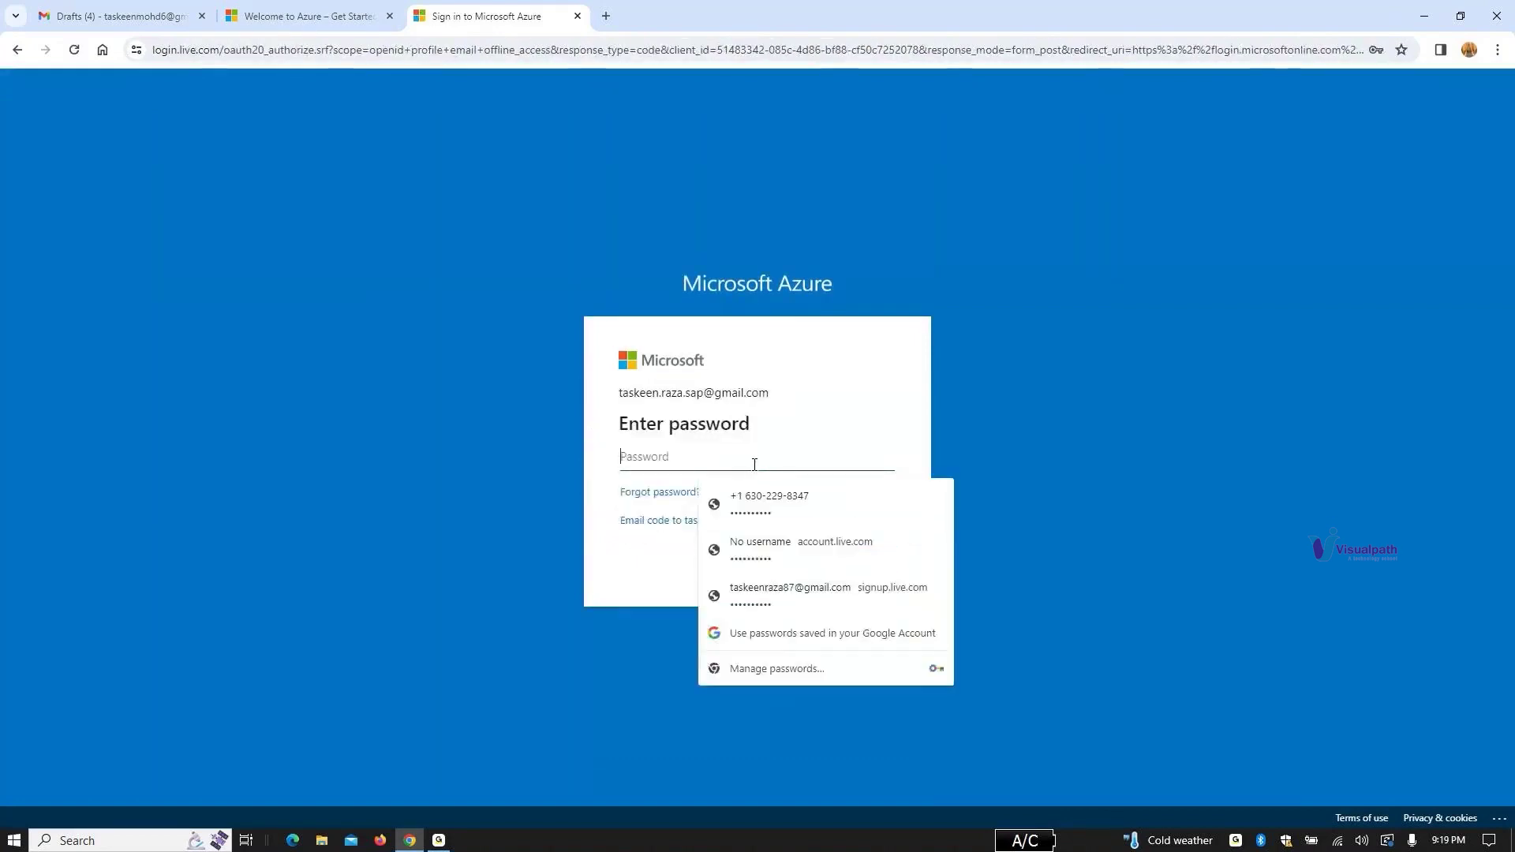
pyautogui.write('•')
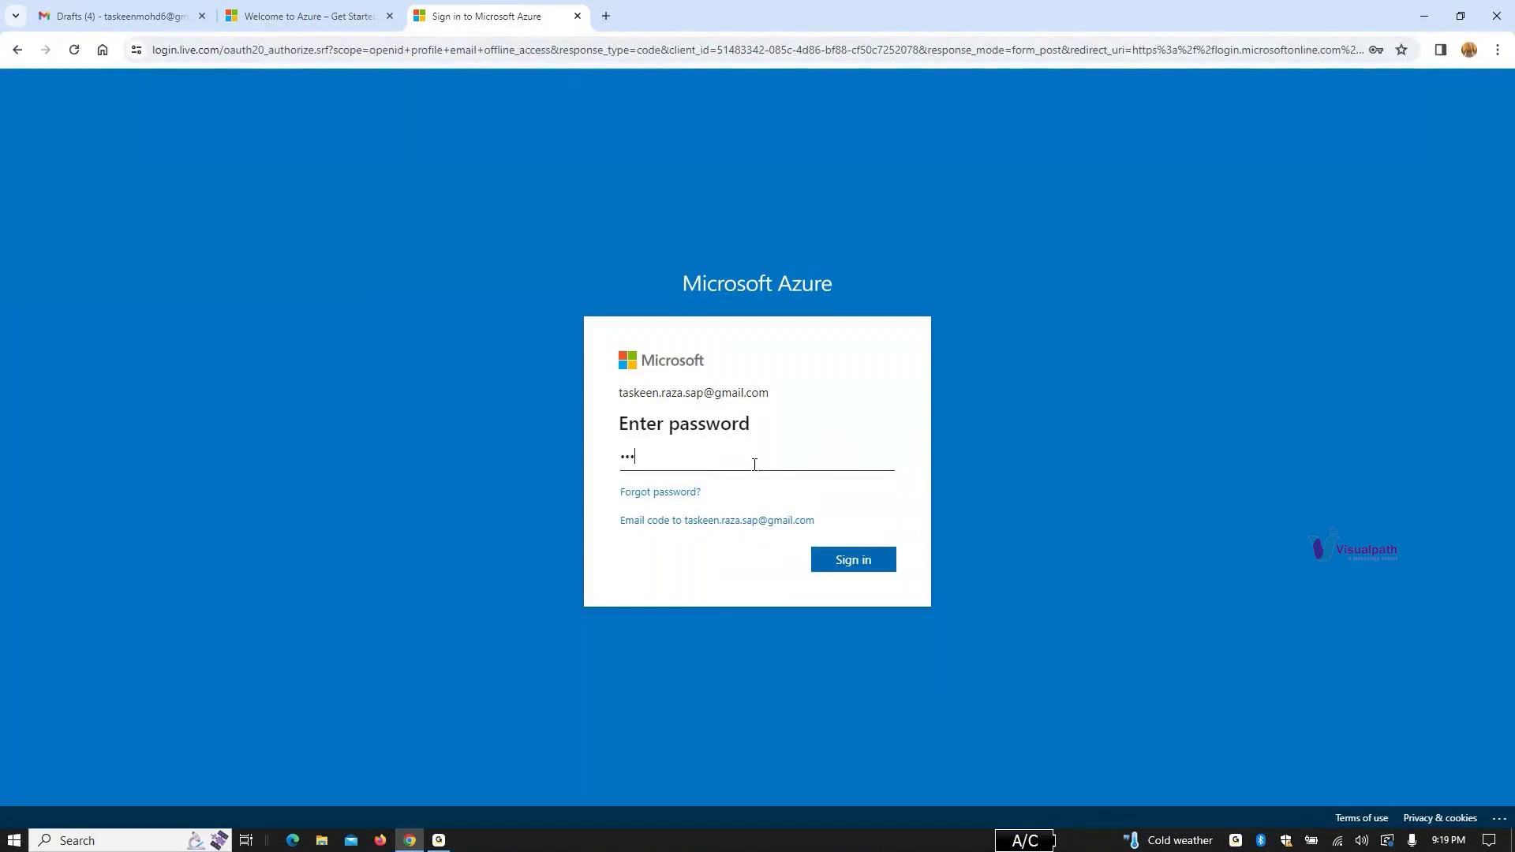
pyautogui.write('•••••••')
pyautogui.press('Return')
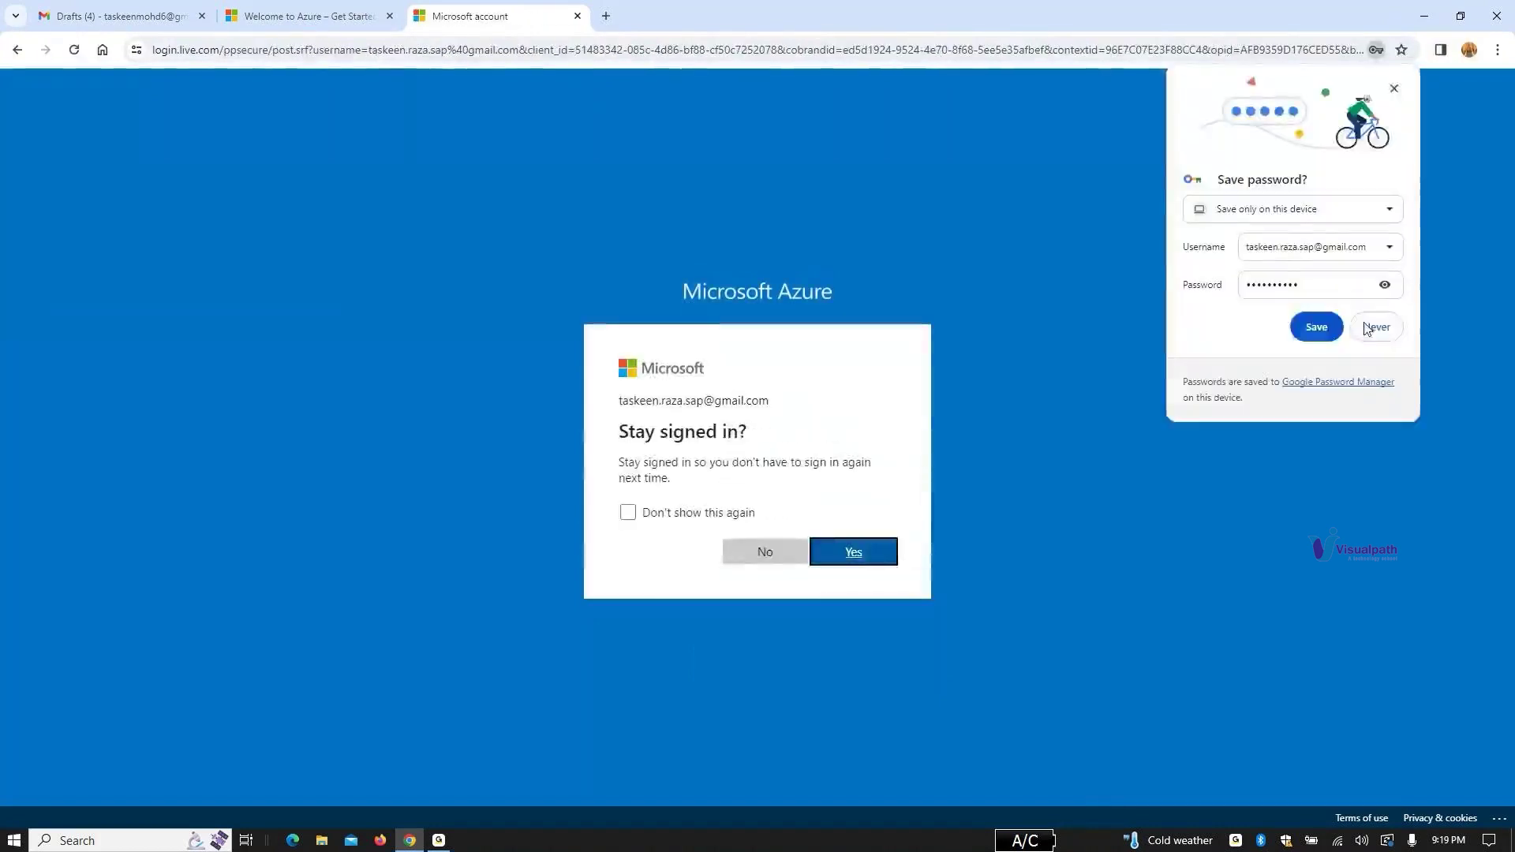
pyautogui.click(1376, 327)
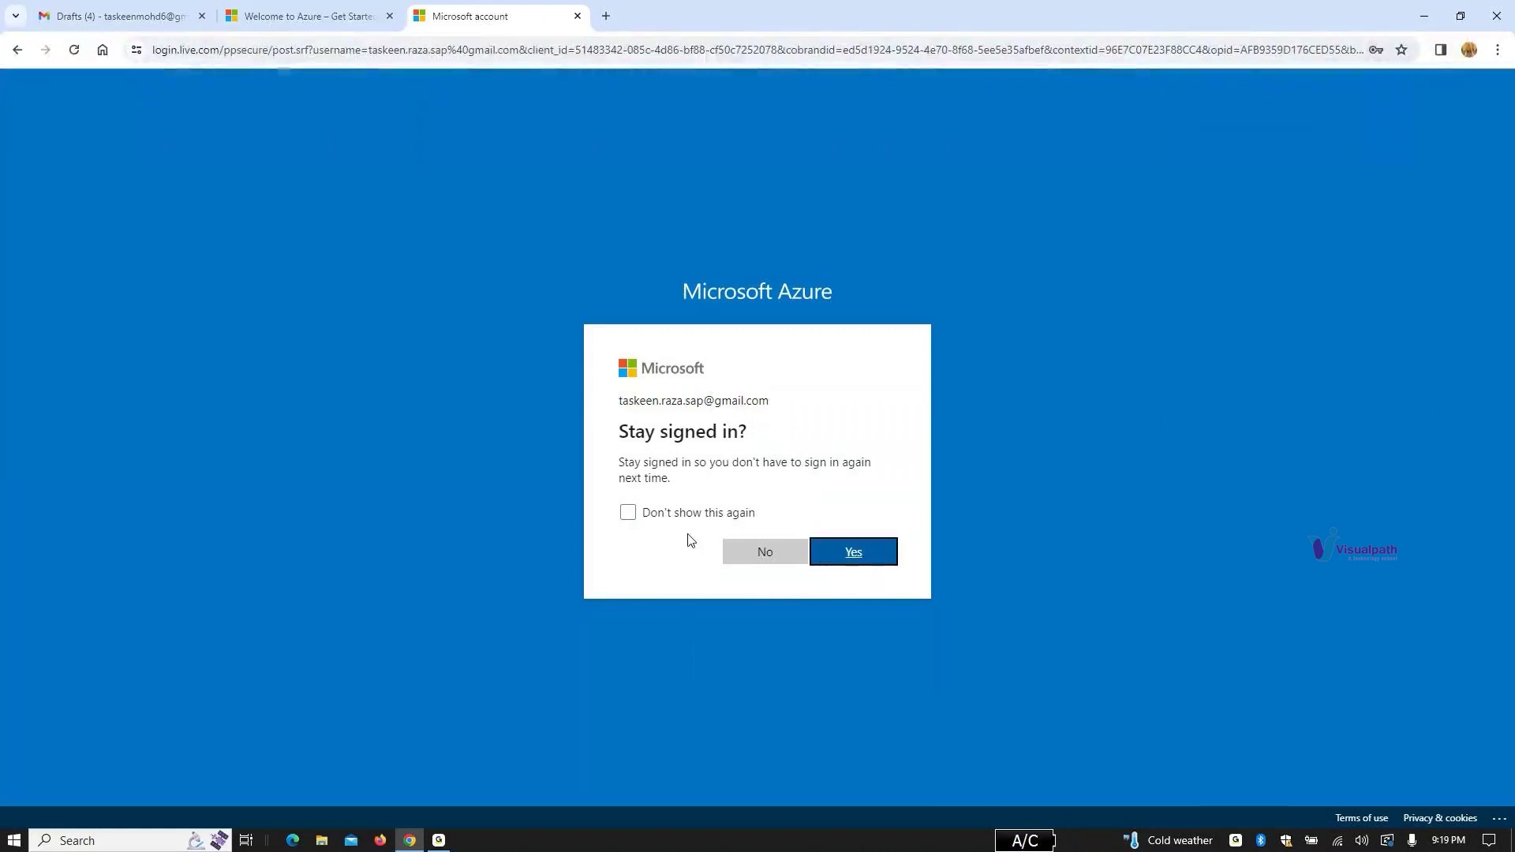
pyautogui.click(628, 512)
pyautogui.click(854, 555)
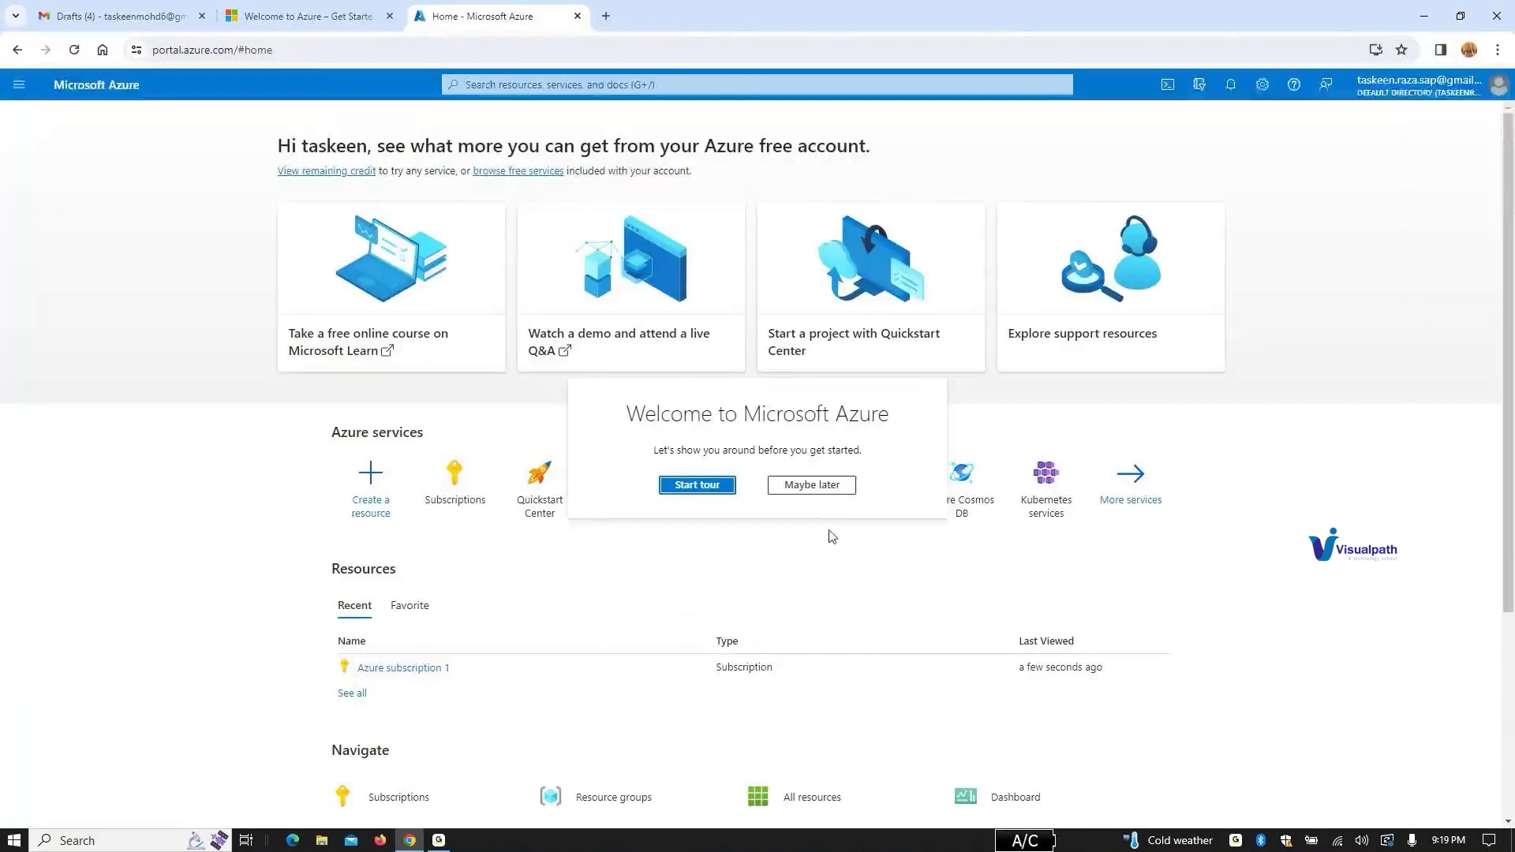
# Step: Skip the welcome tour, open Azure subscription 1 from recent resources, and check its Cost alerts
pyautogui.click(834, 485)
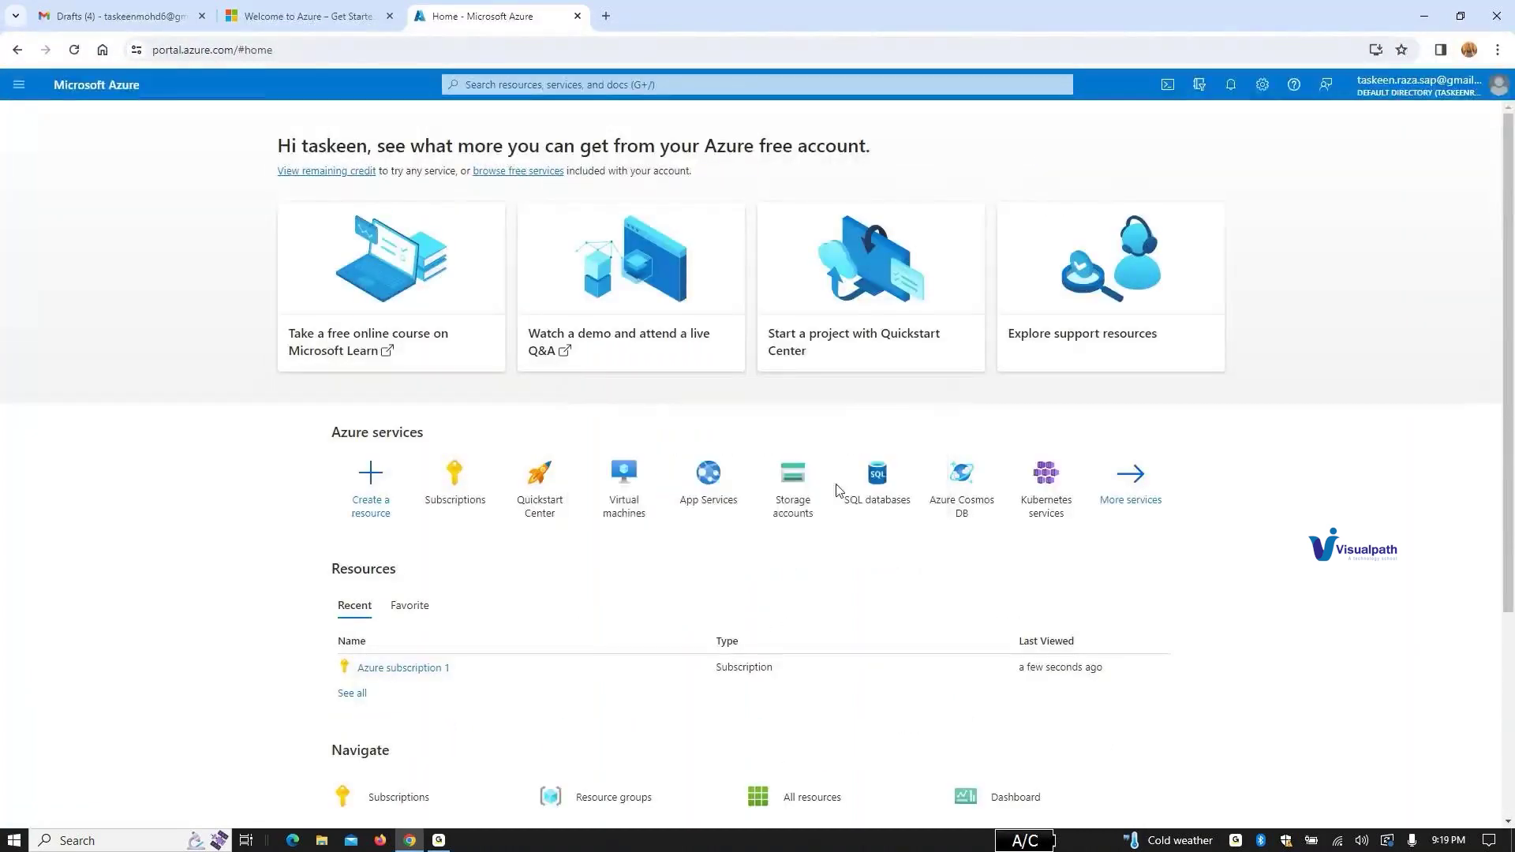
pyautogui.click(410, 668)
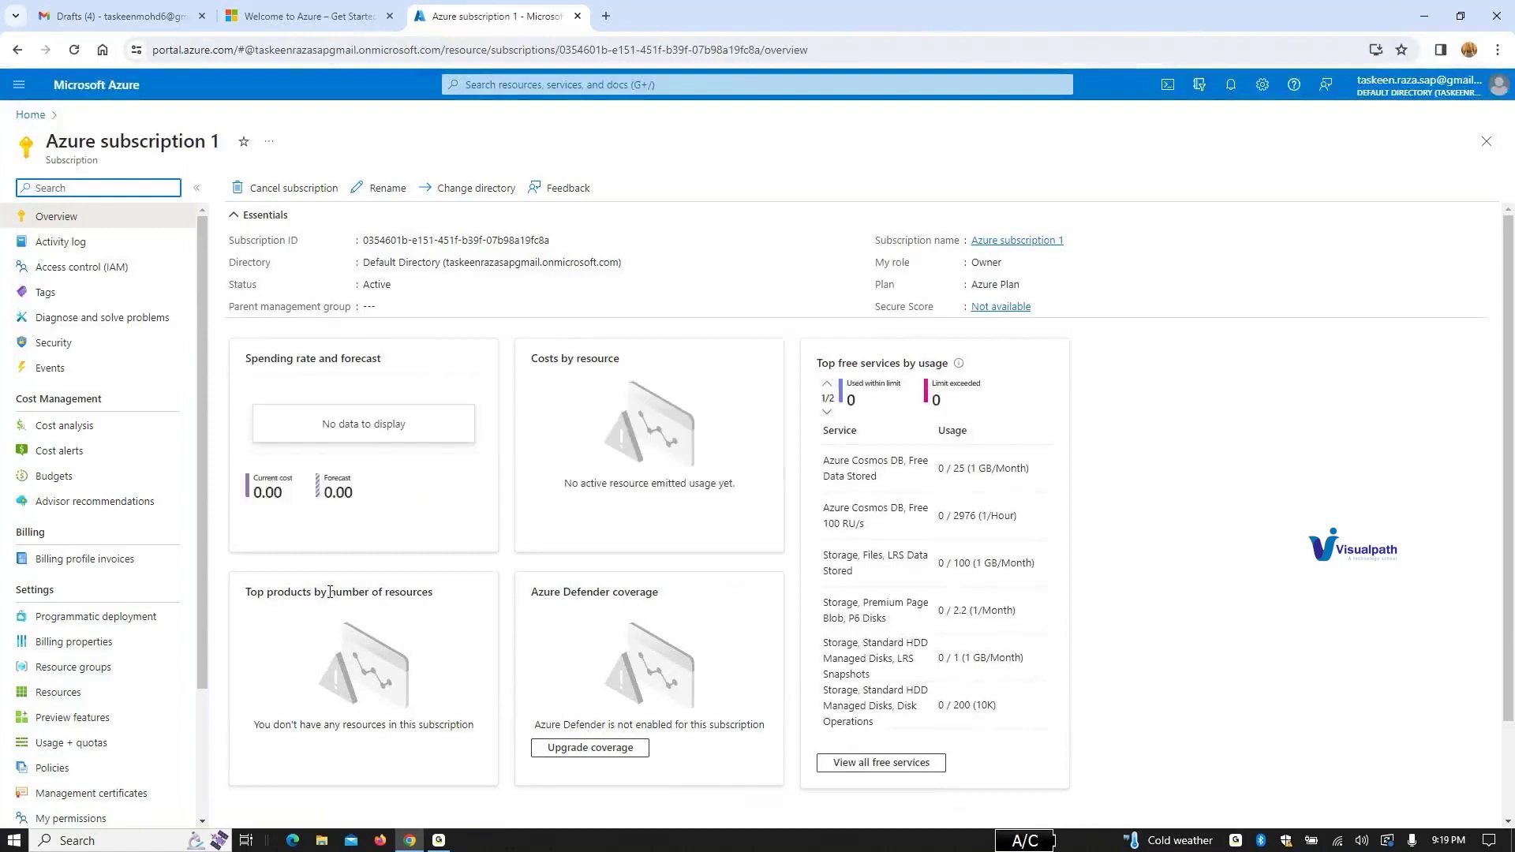
pyautogui.click(70, 447)
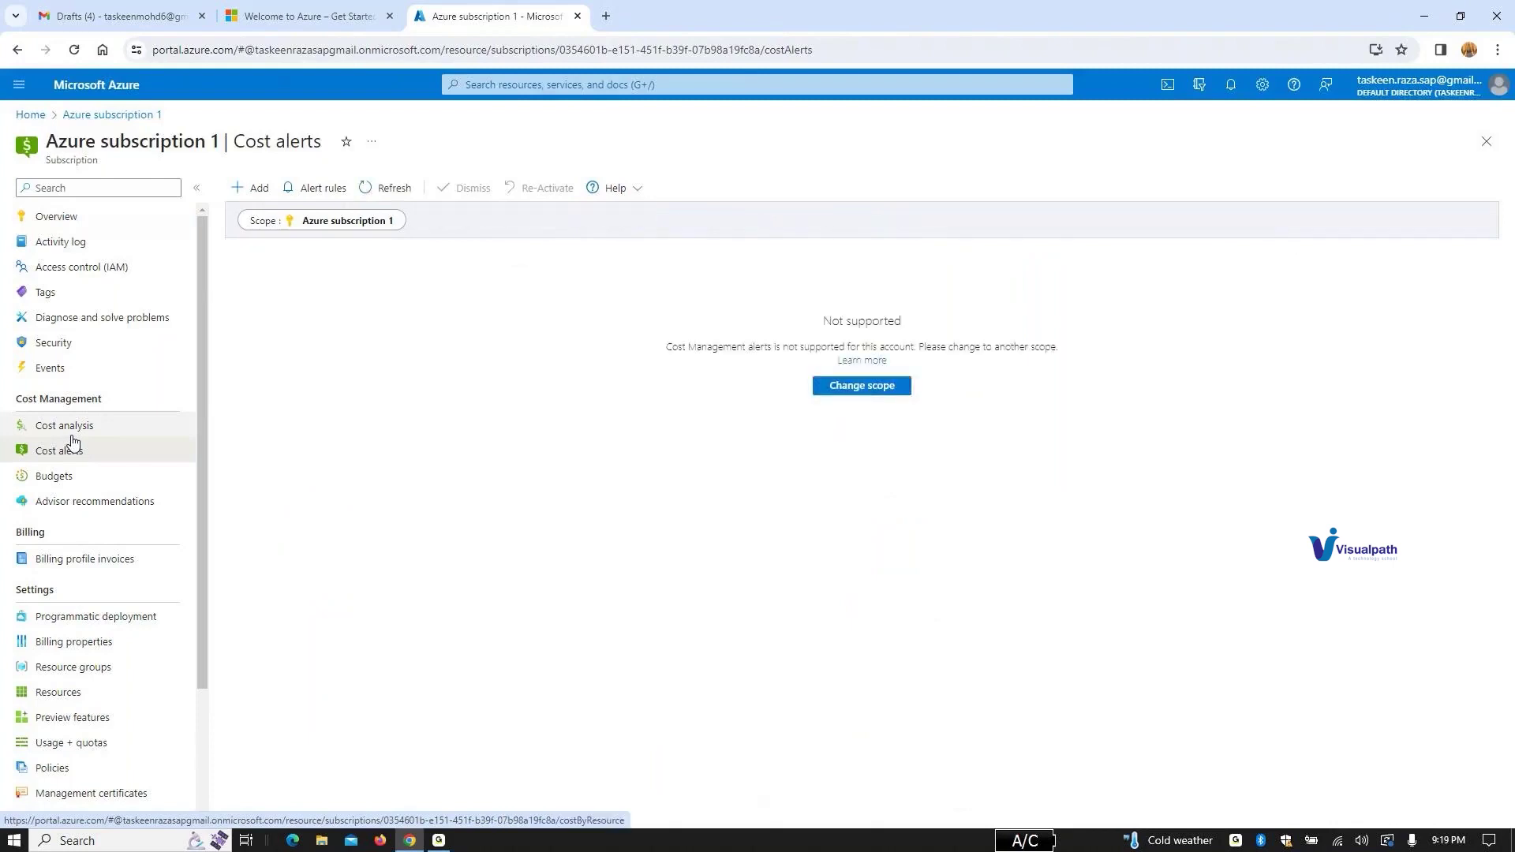
pyautogui.click(73, 221)
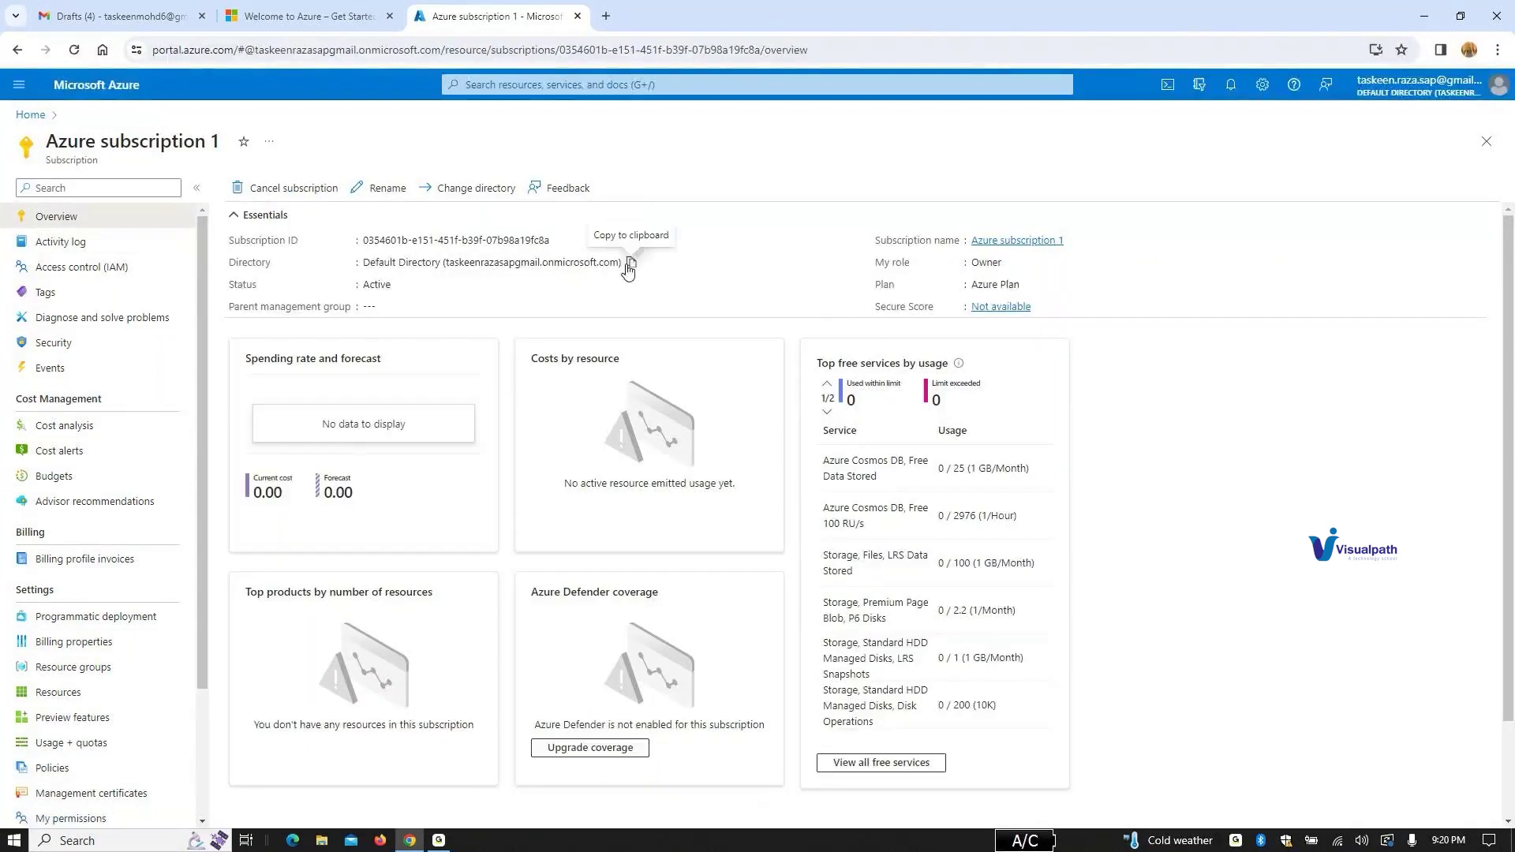
pyautogui.scroll(-3, 628, 271)
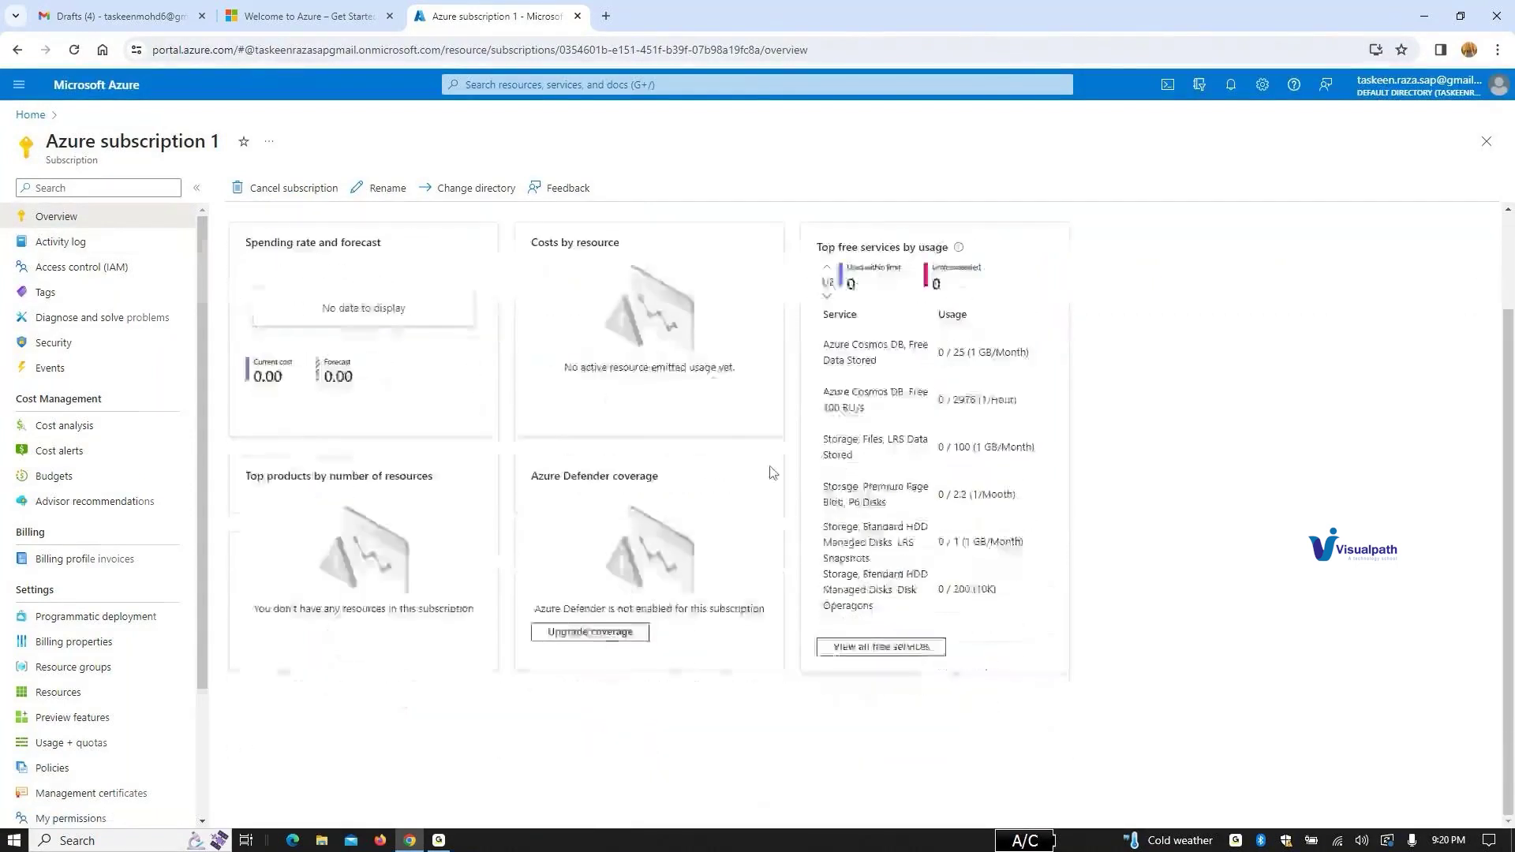
pyautogui.scroll(-3, 67, 572)
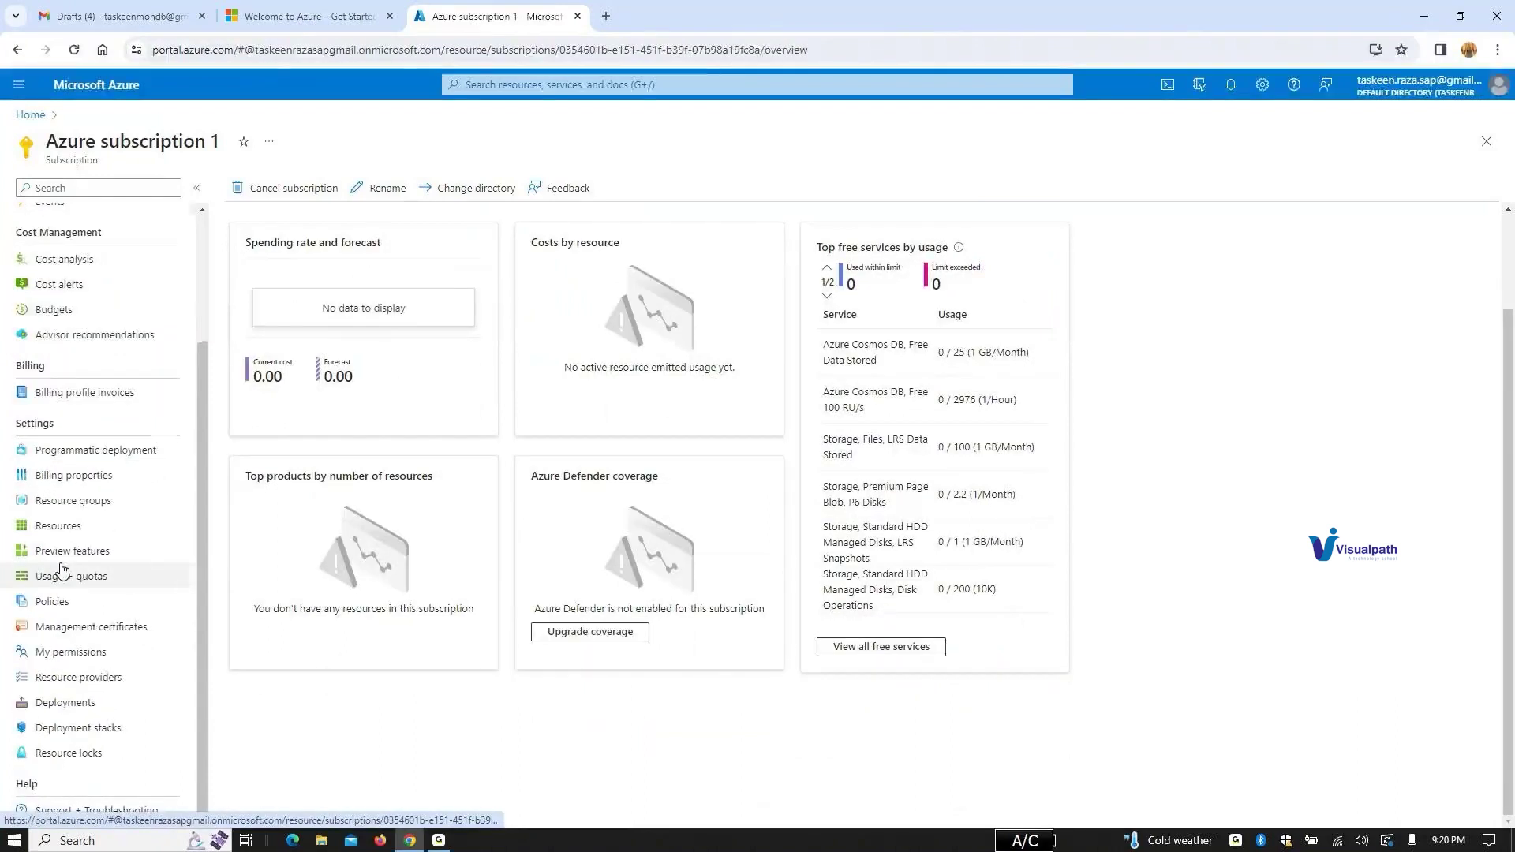
pyautogui.scroll(2, 63, 569)
# Step: Review the invoices, Activity log and Cost alerts, then return to the subscription Overview
pyautogui.click(68, 566)
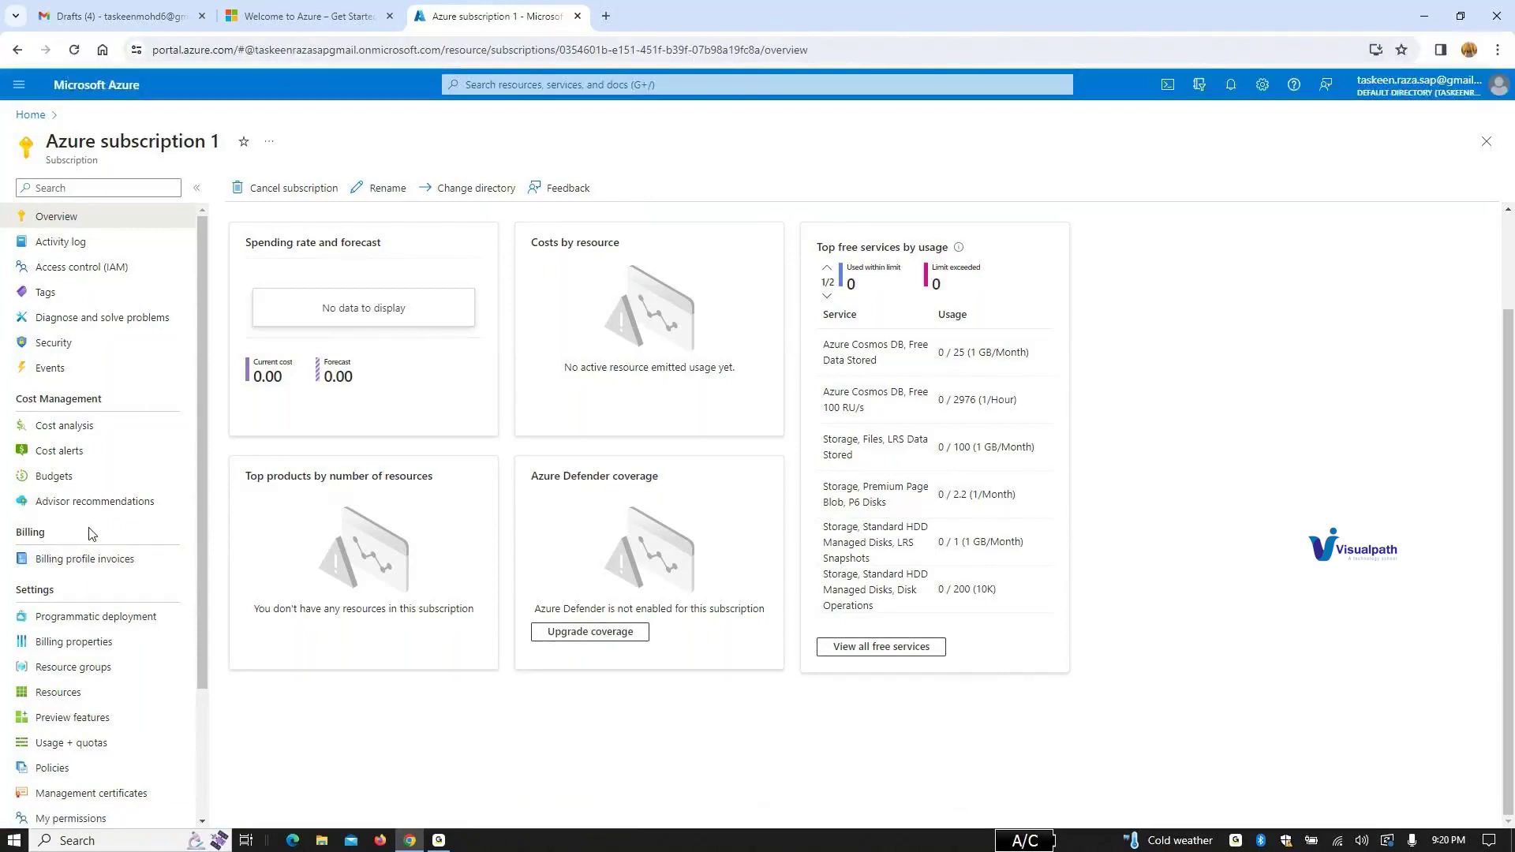
pyautogui.click(82, 247)
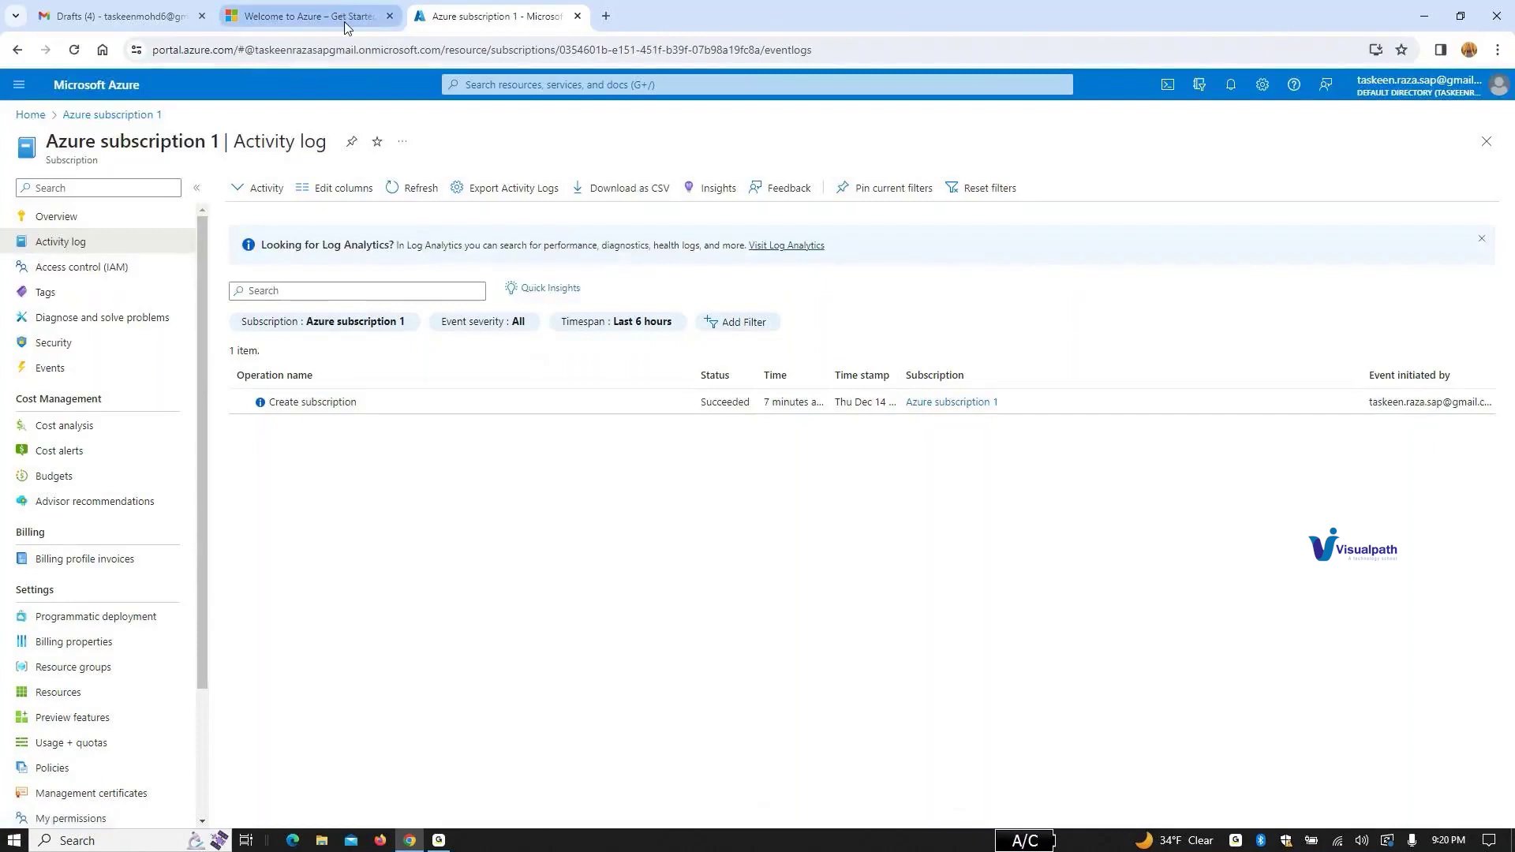
pyautogui.click(70, 453)
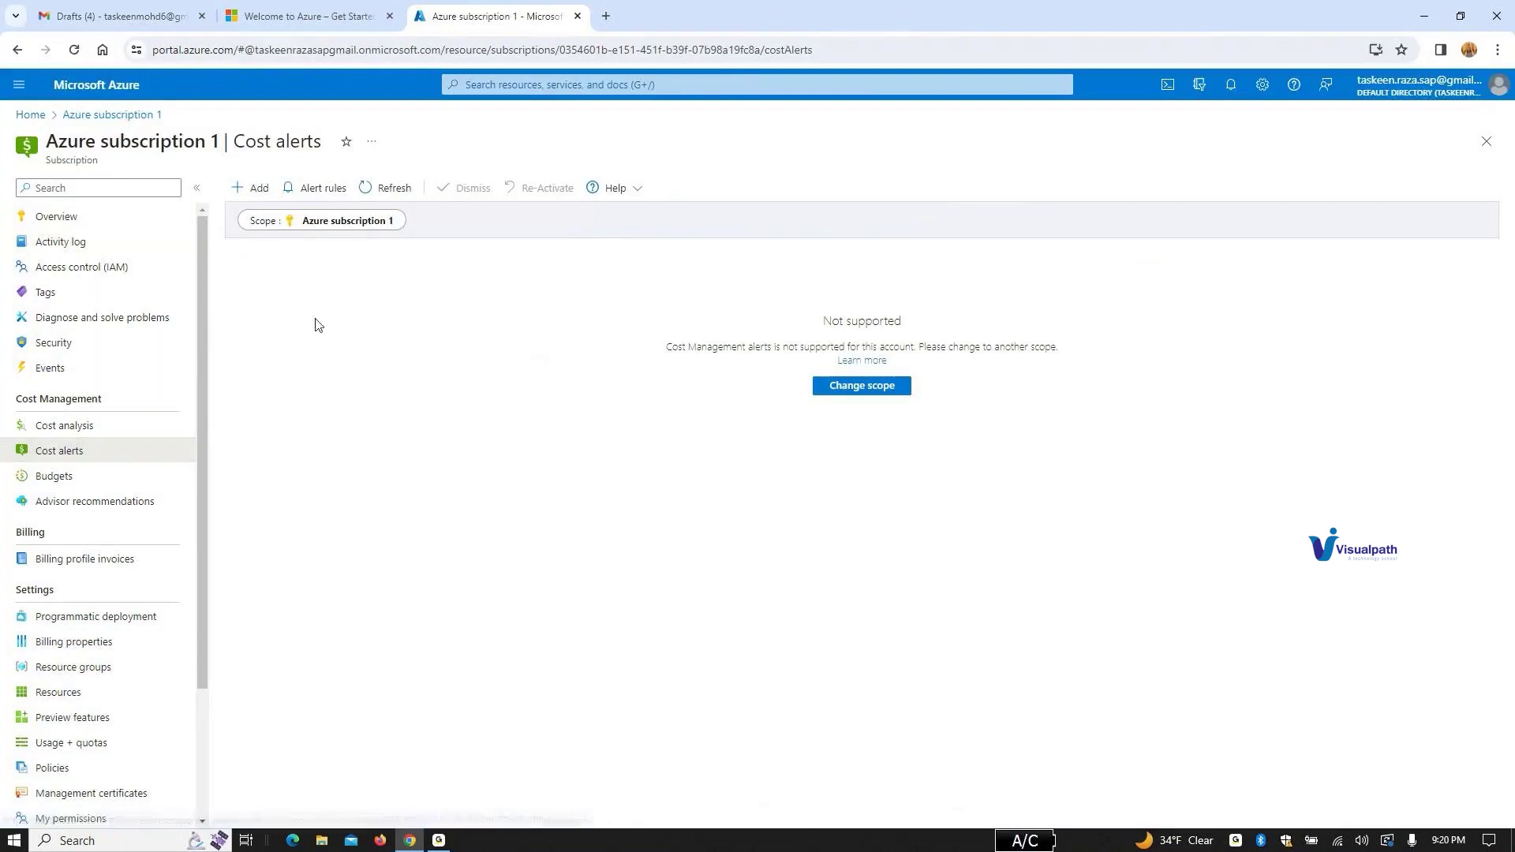
pyautogui.click(91, 218)
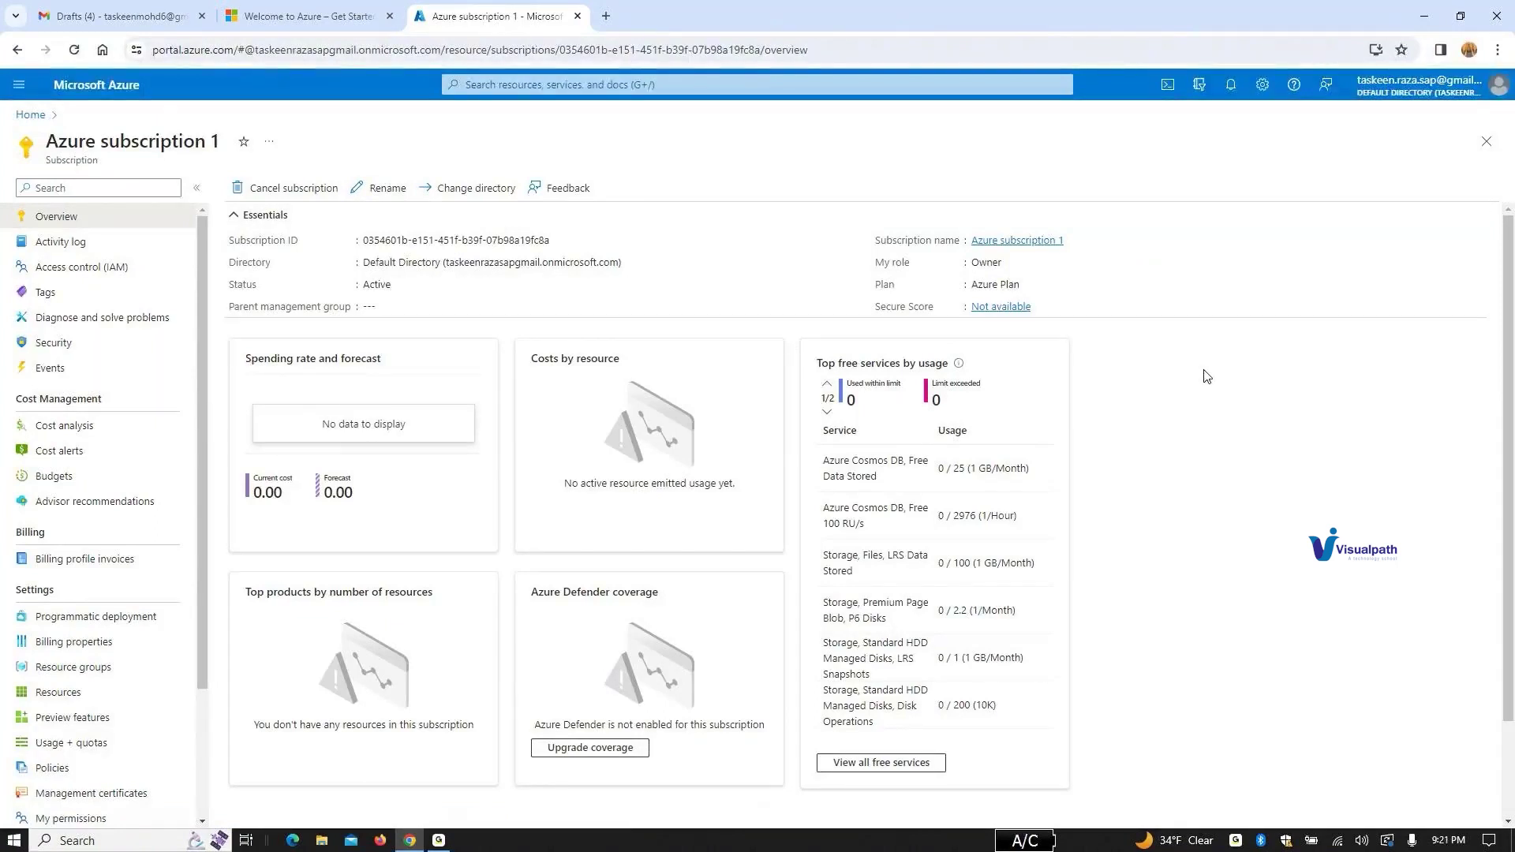
pyautogui.click(901, 767)
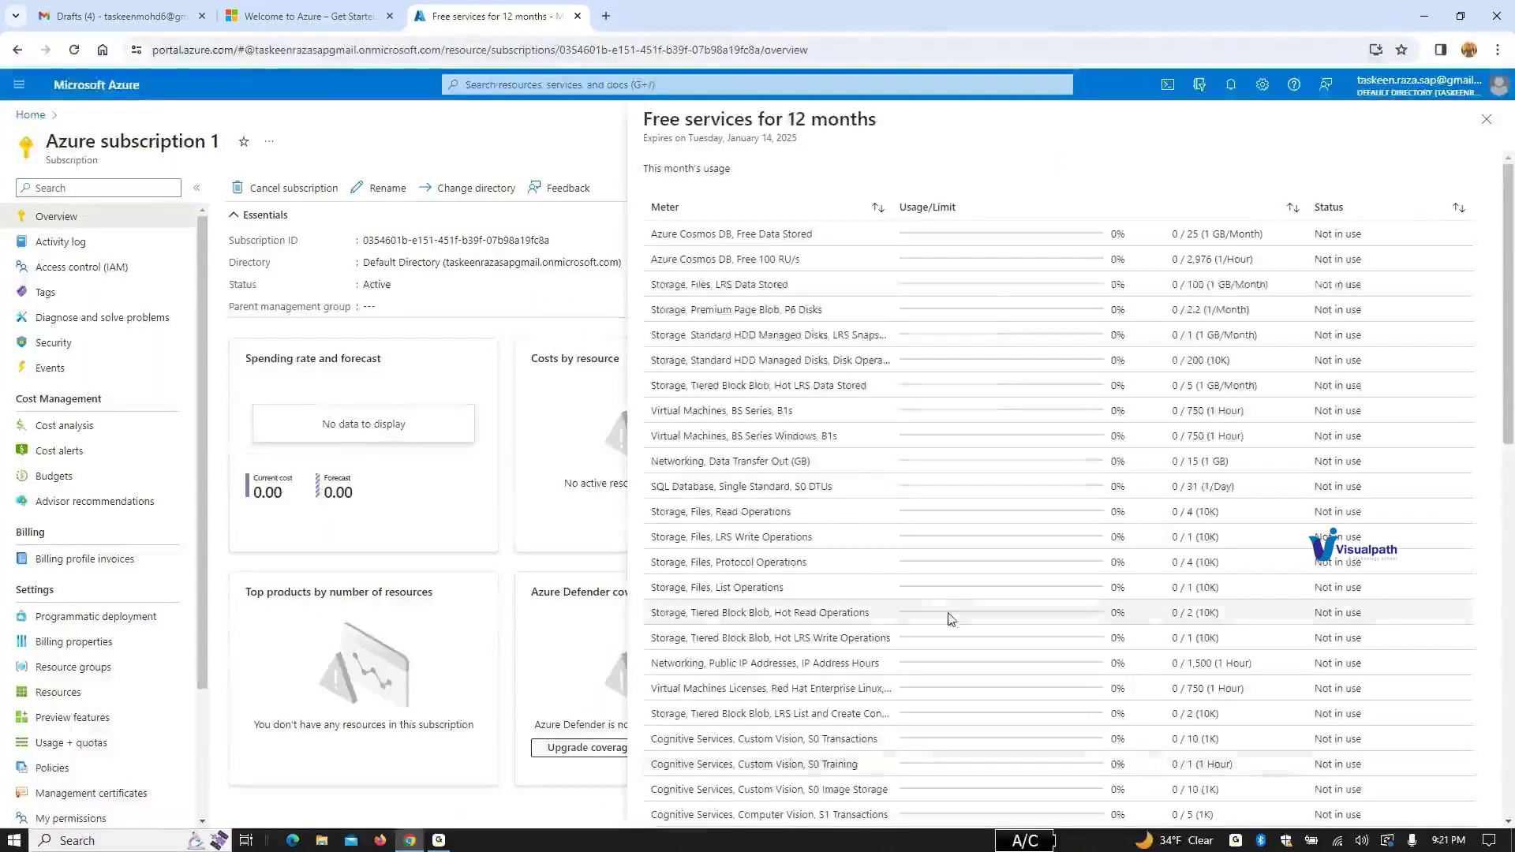
pyautogui.scroll(-3, 940, 639)
pyautogui.scroll(-5, 947, 620)
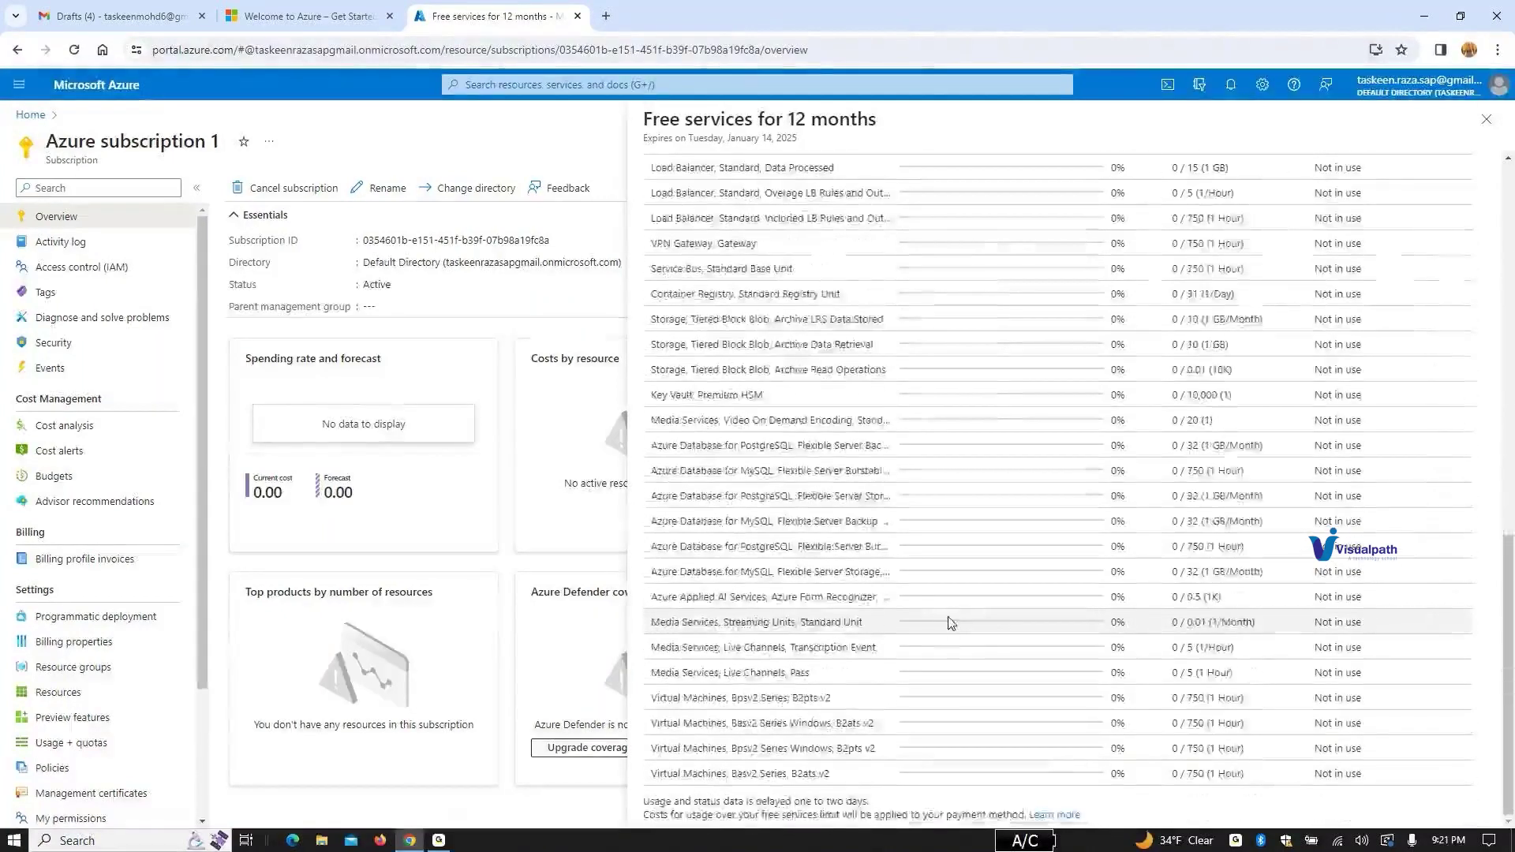
pyautogui.scroll(10, 947, 620)
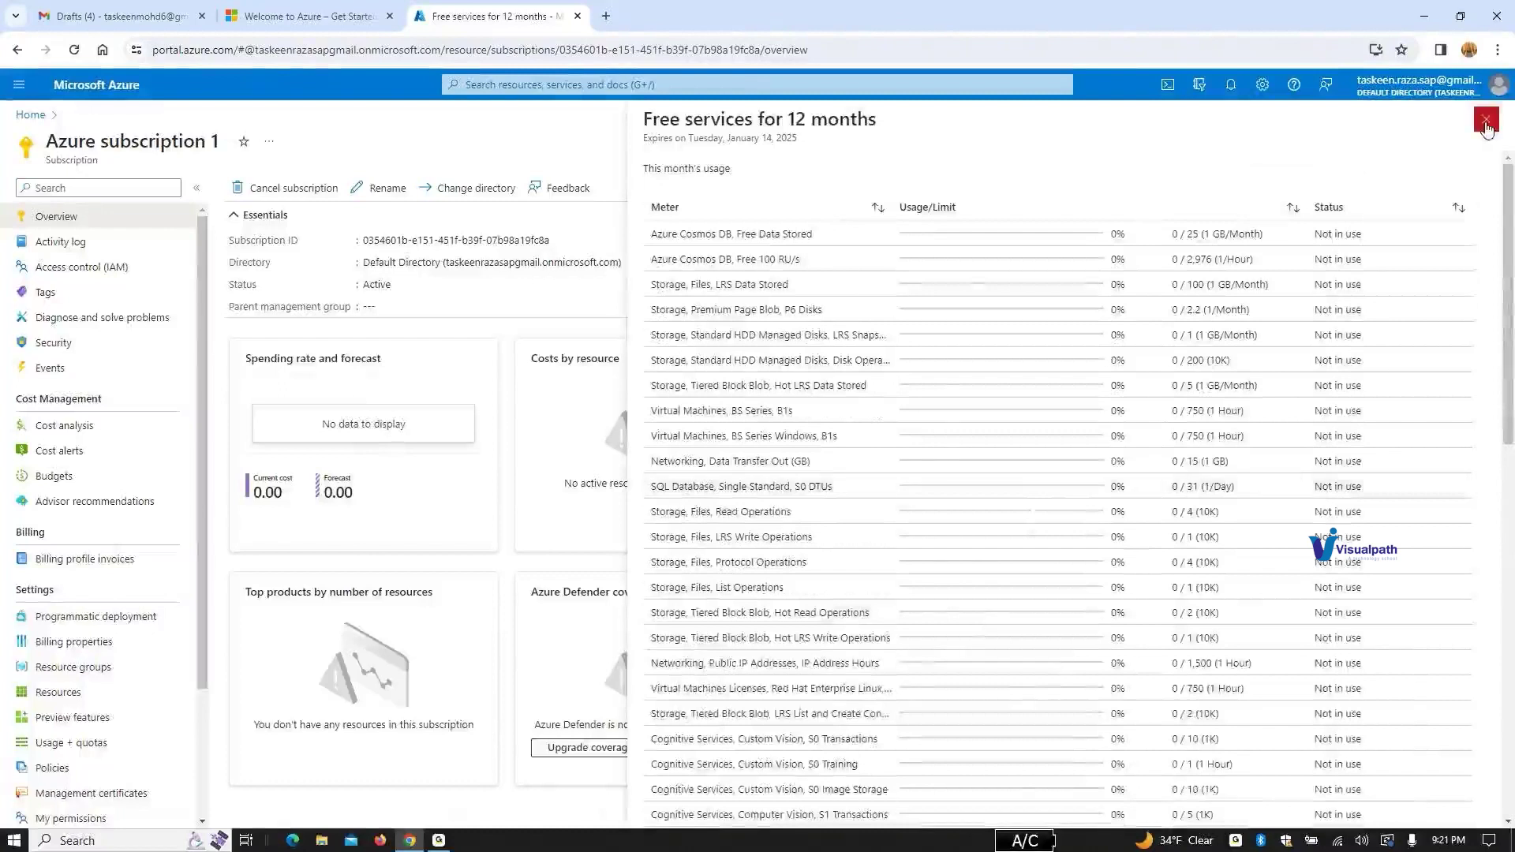
pyautogui.click(303, 329)
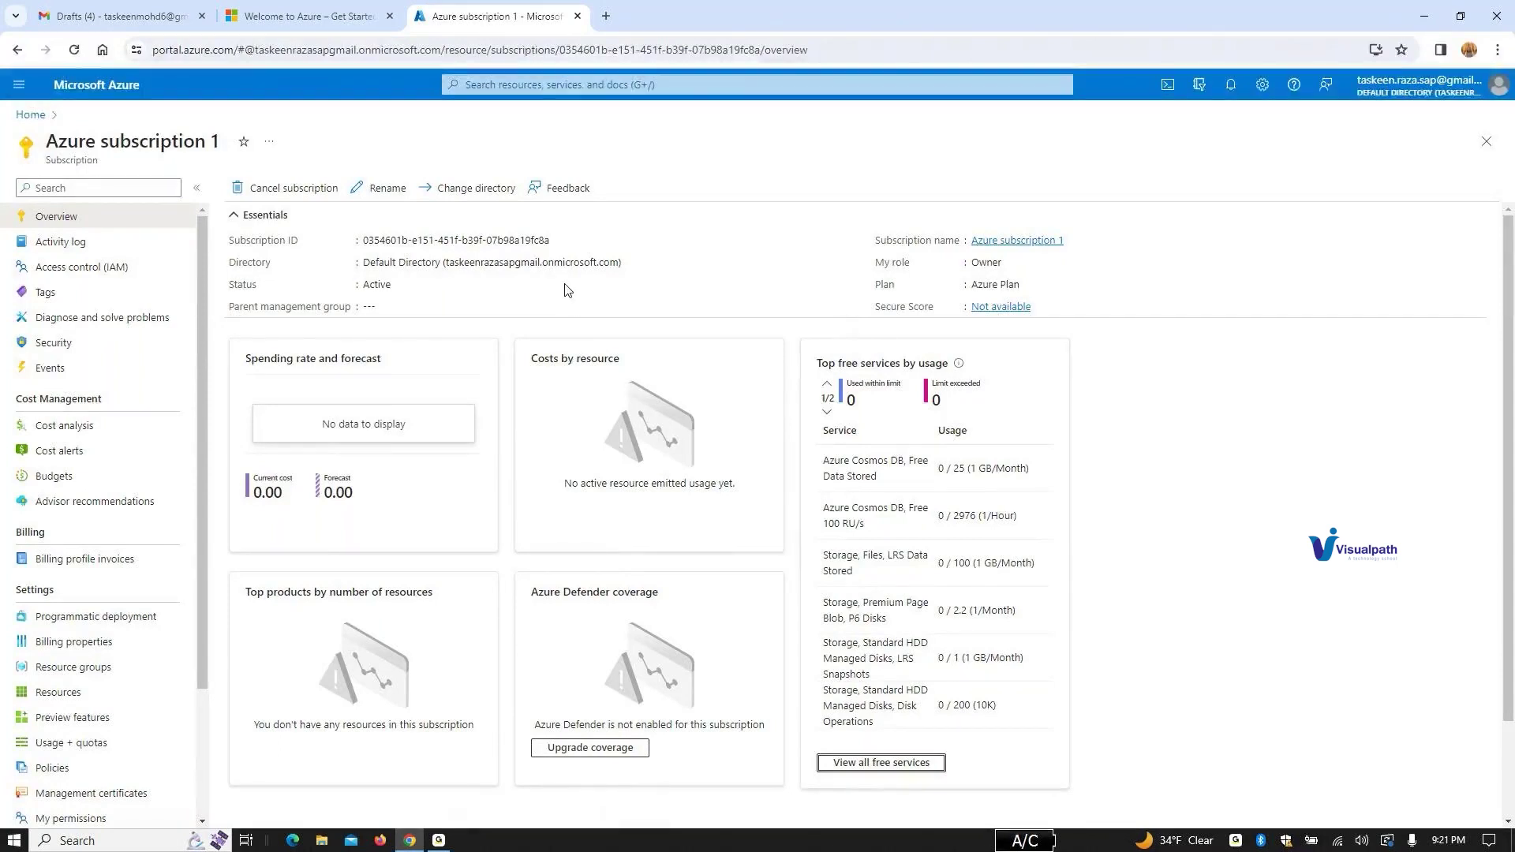
pyautogui.scroll(-4, 74, 389)
pyautogui.scroll(3, 73, 387)
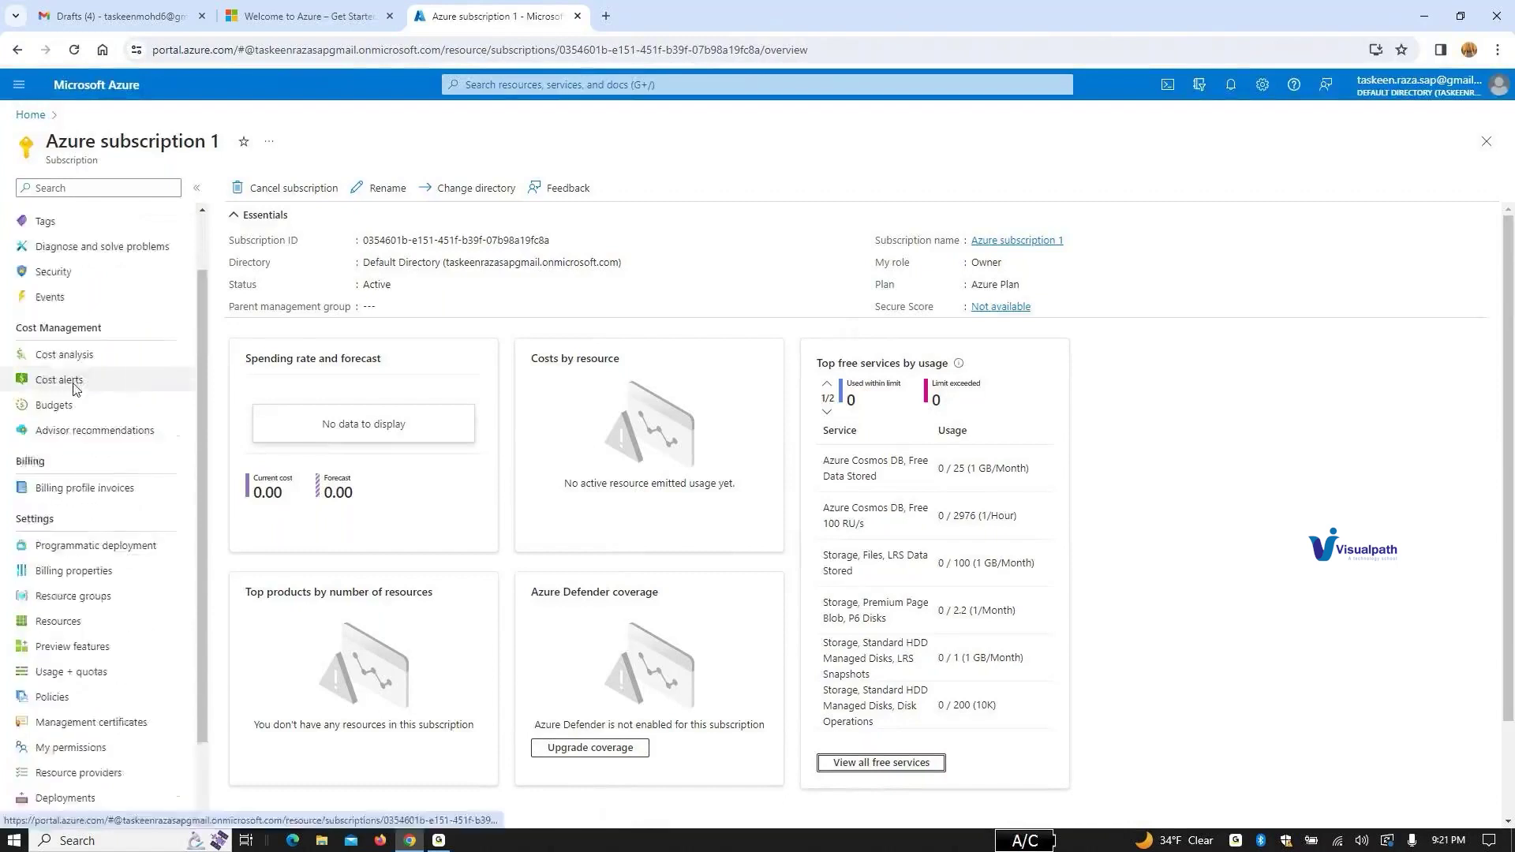
pyautogui.scroll(1, 74, 389)
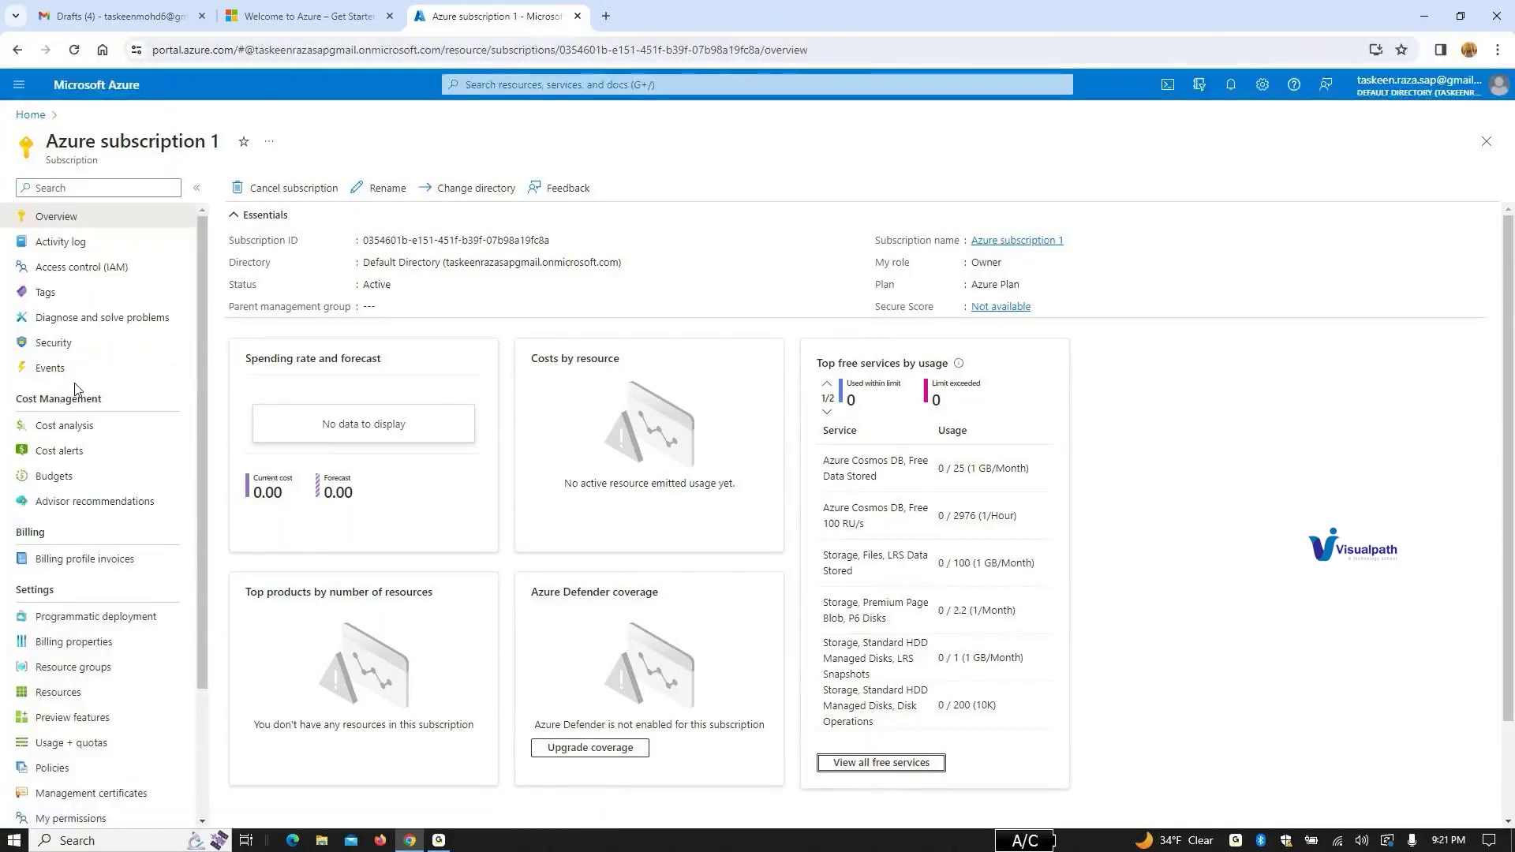
# Step: Search 'active' and open the Windows Azure Active Directory application page
pyautogui.click(554, 85)
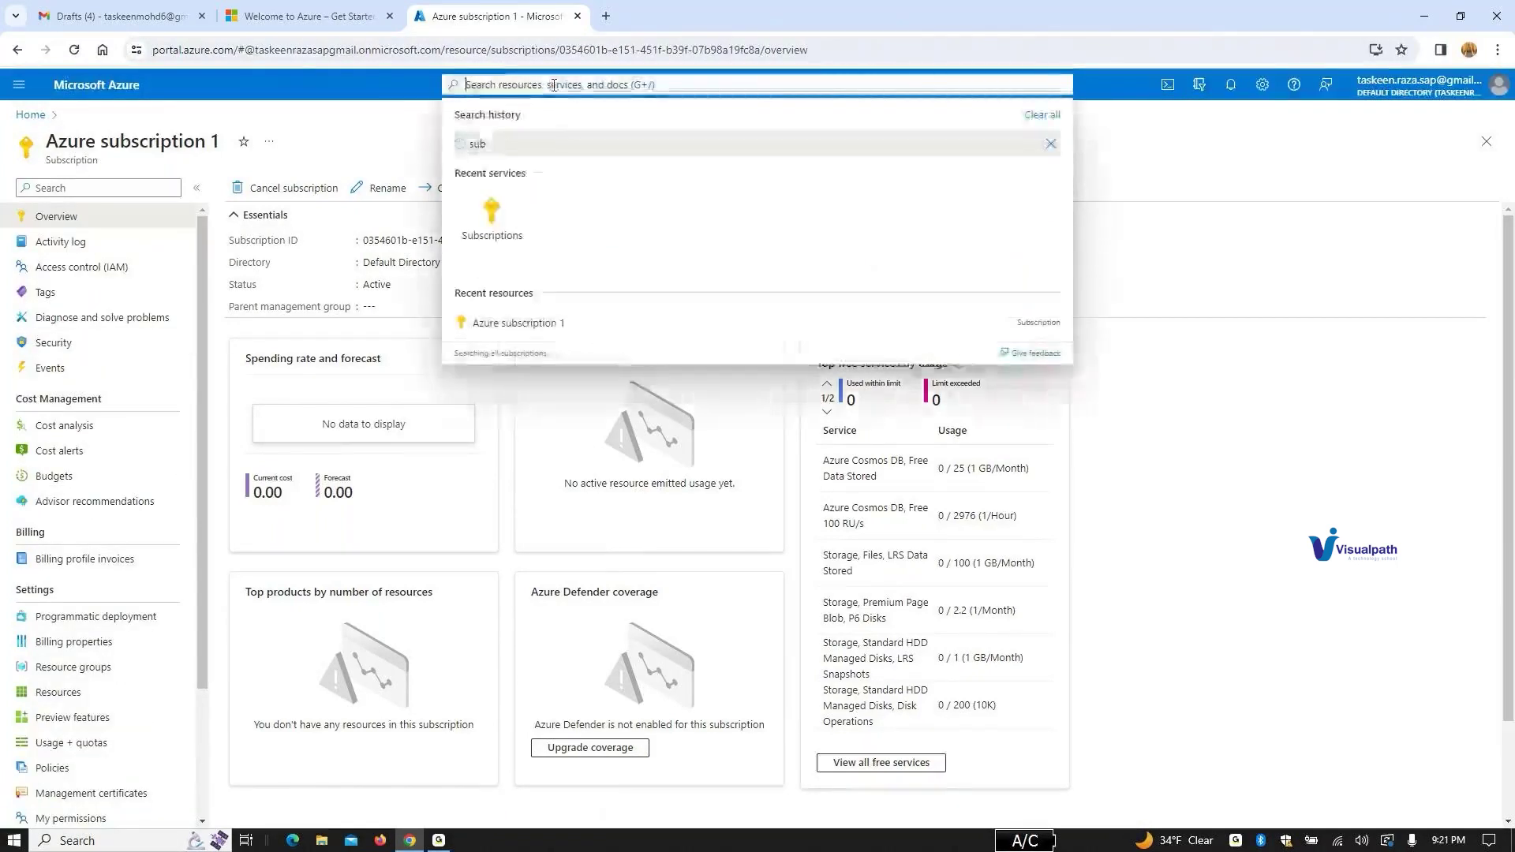
pyautogui.write('activ')
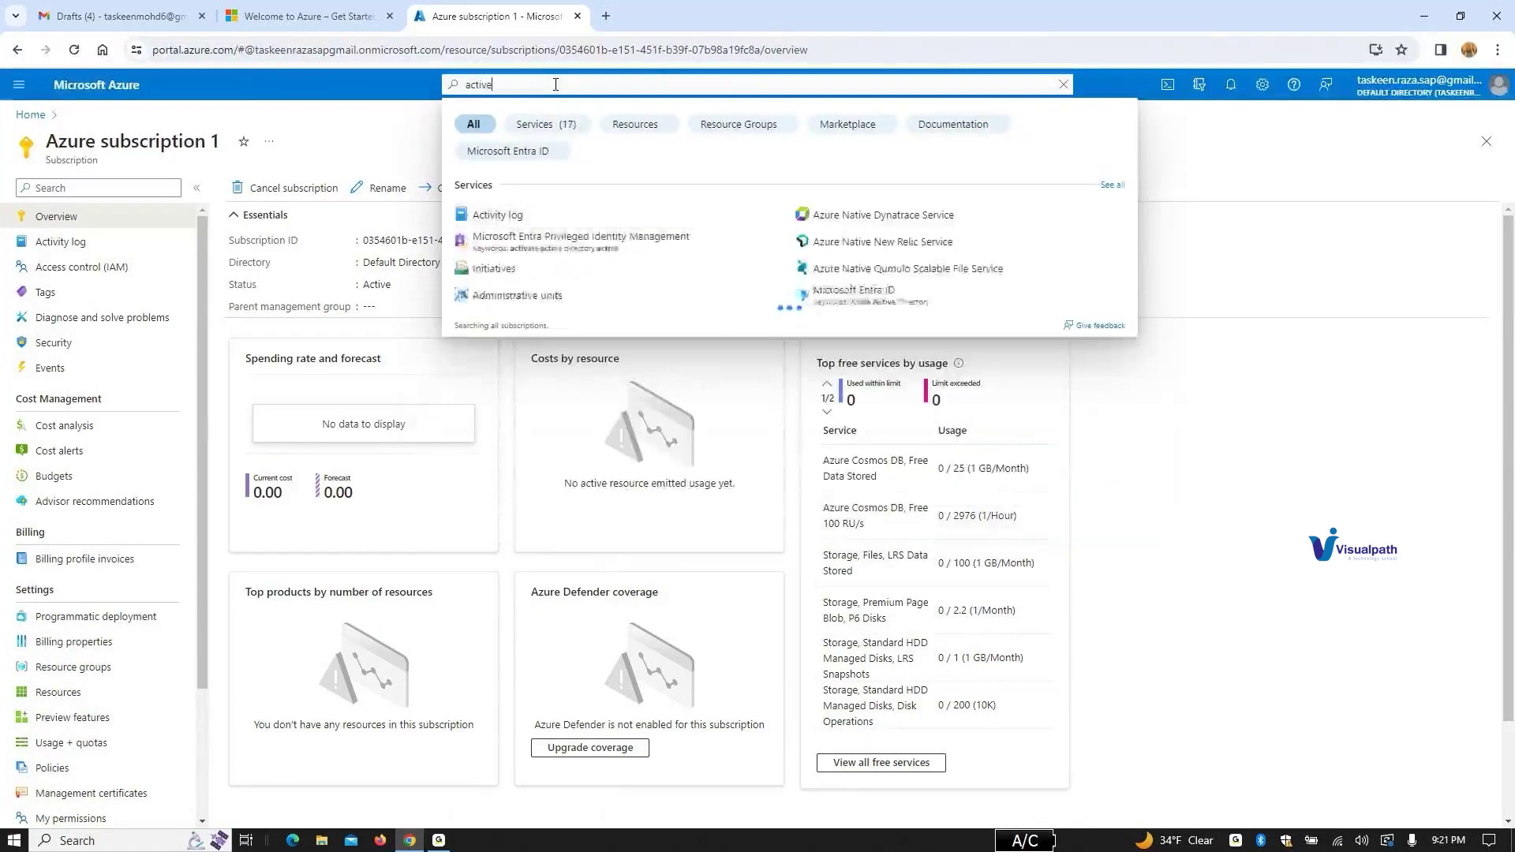
pyautogui.write('e')
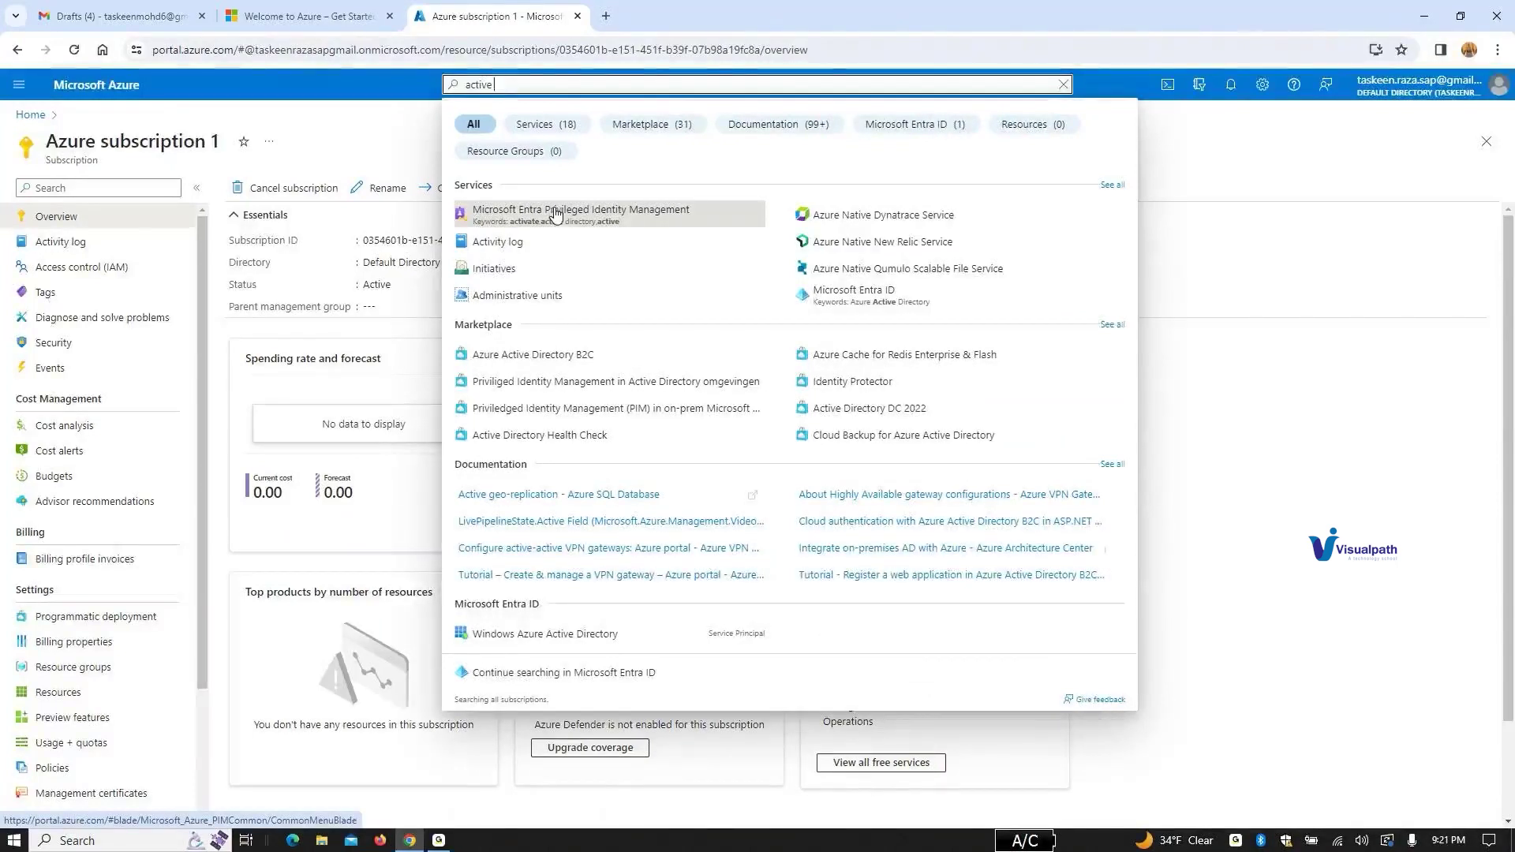
pyautogui.click(527, 636)
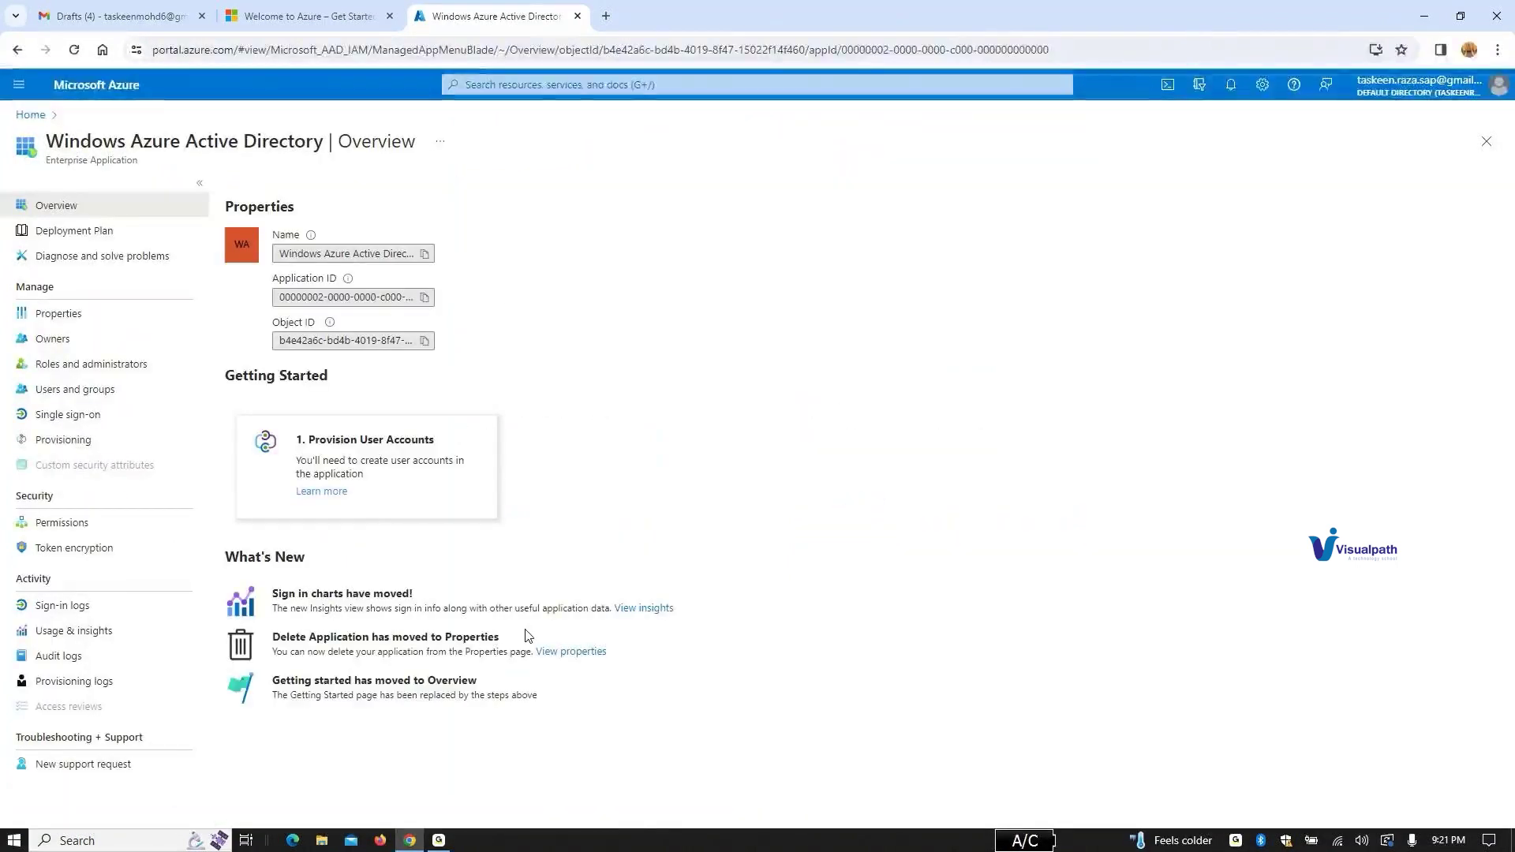
# Step: Refine the search with 'dir' and open the Microsoft Entra ID directory service
pyautogui.click(503, 82)
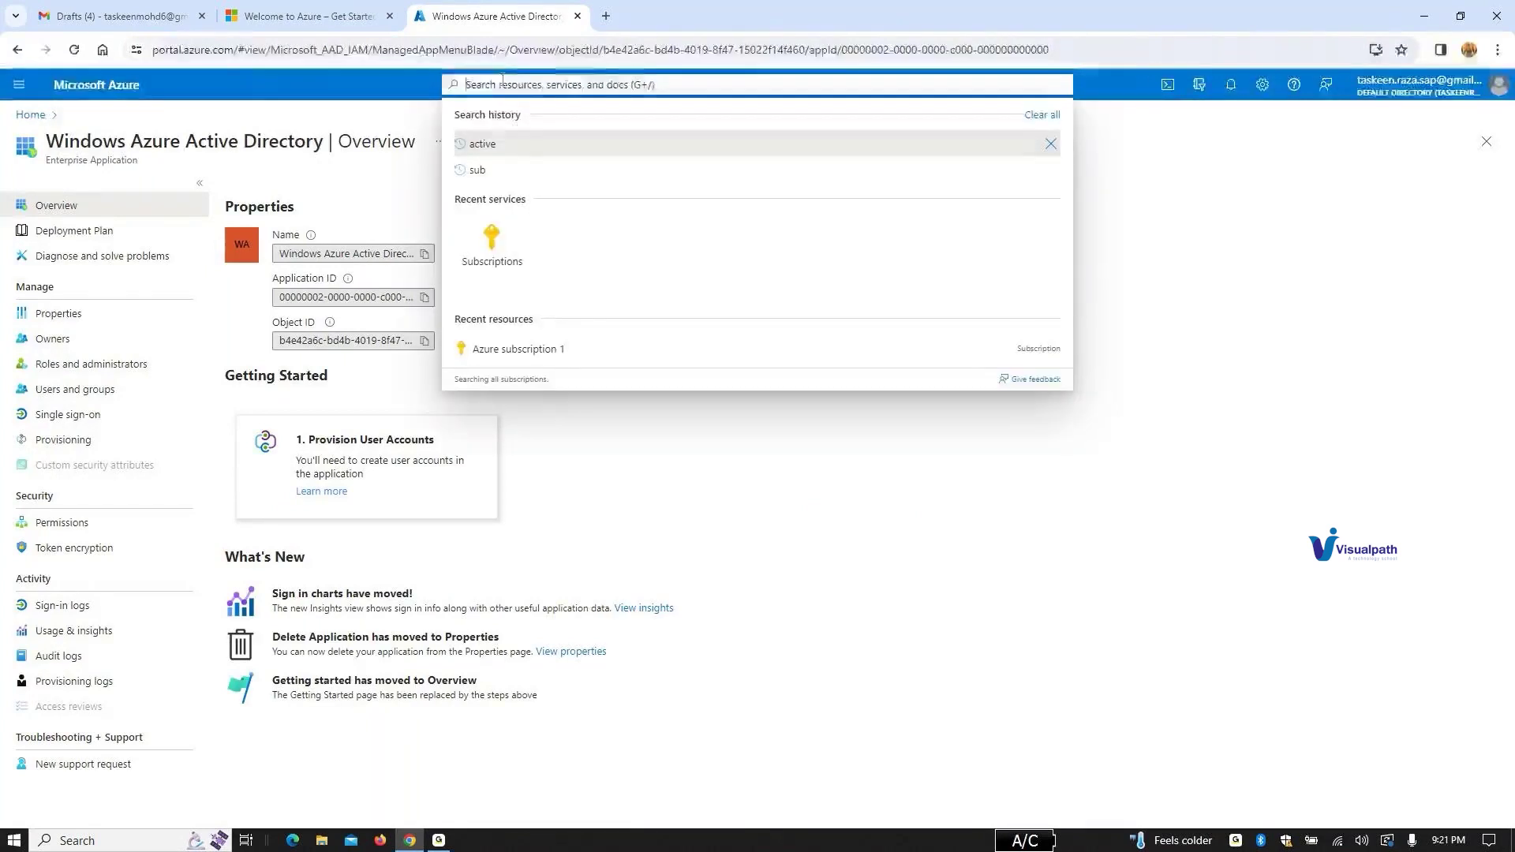
pyautogui.click(500, 144)
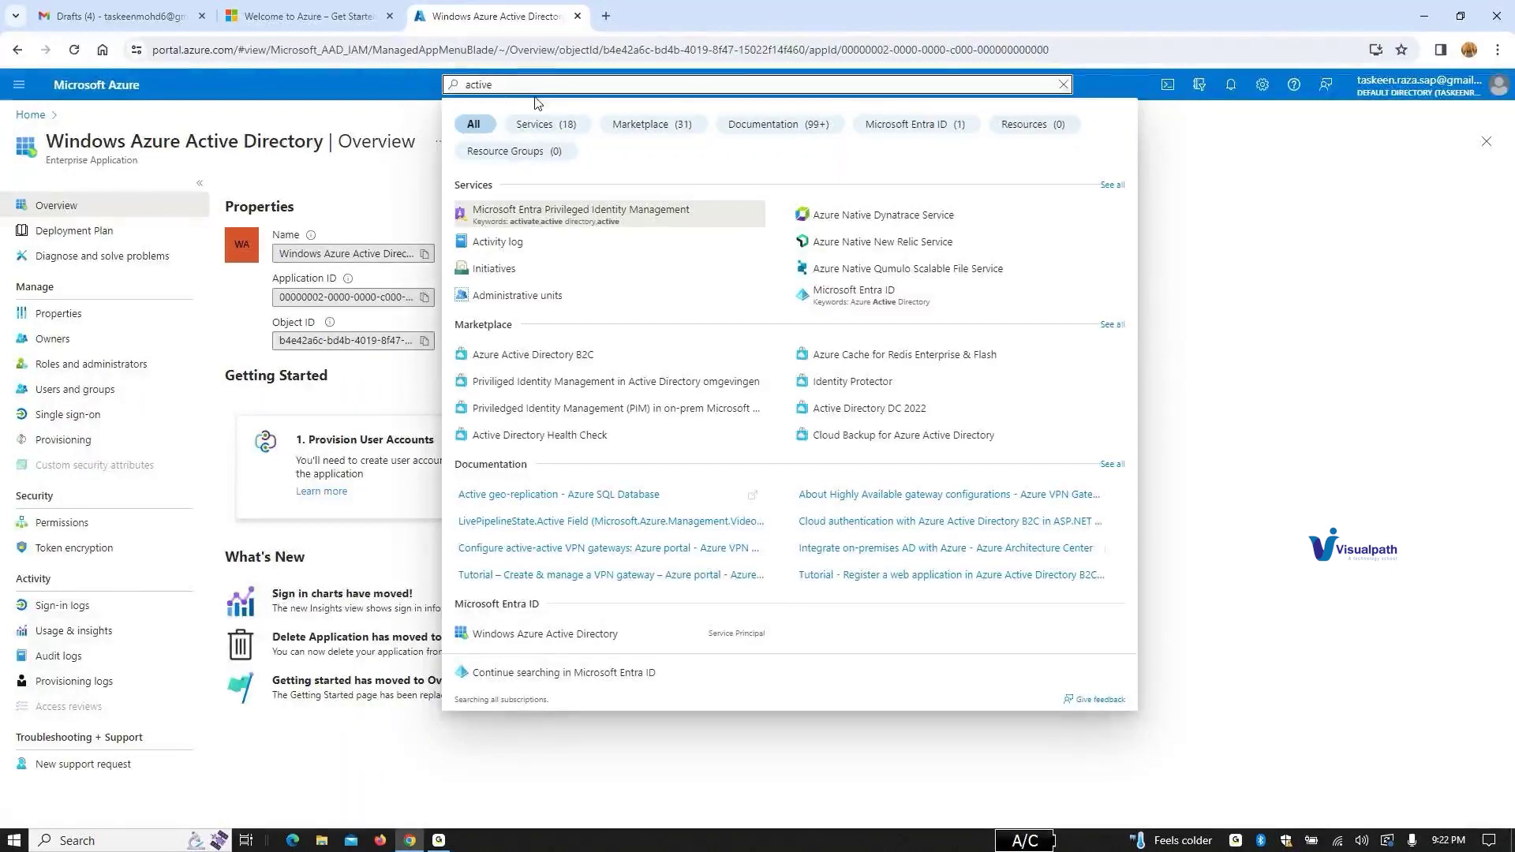
pyautogui.write('dir')
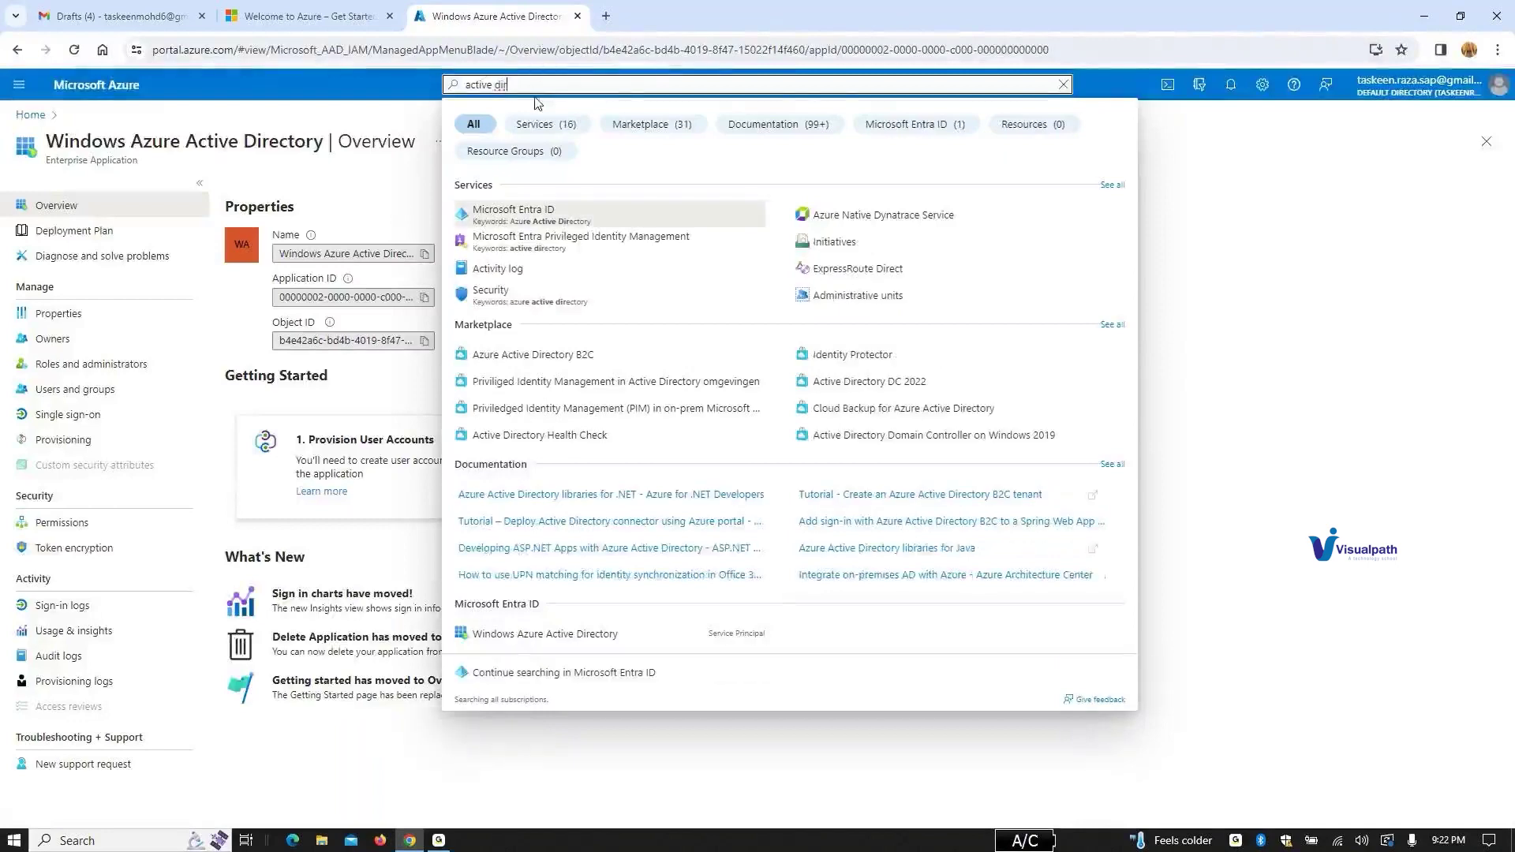
pyautogui.click(551, 213)
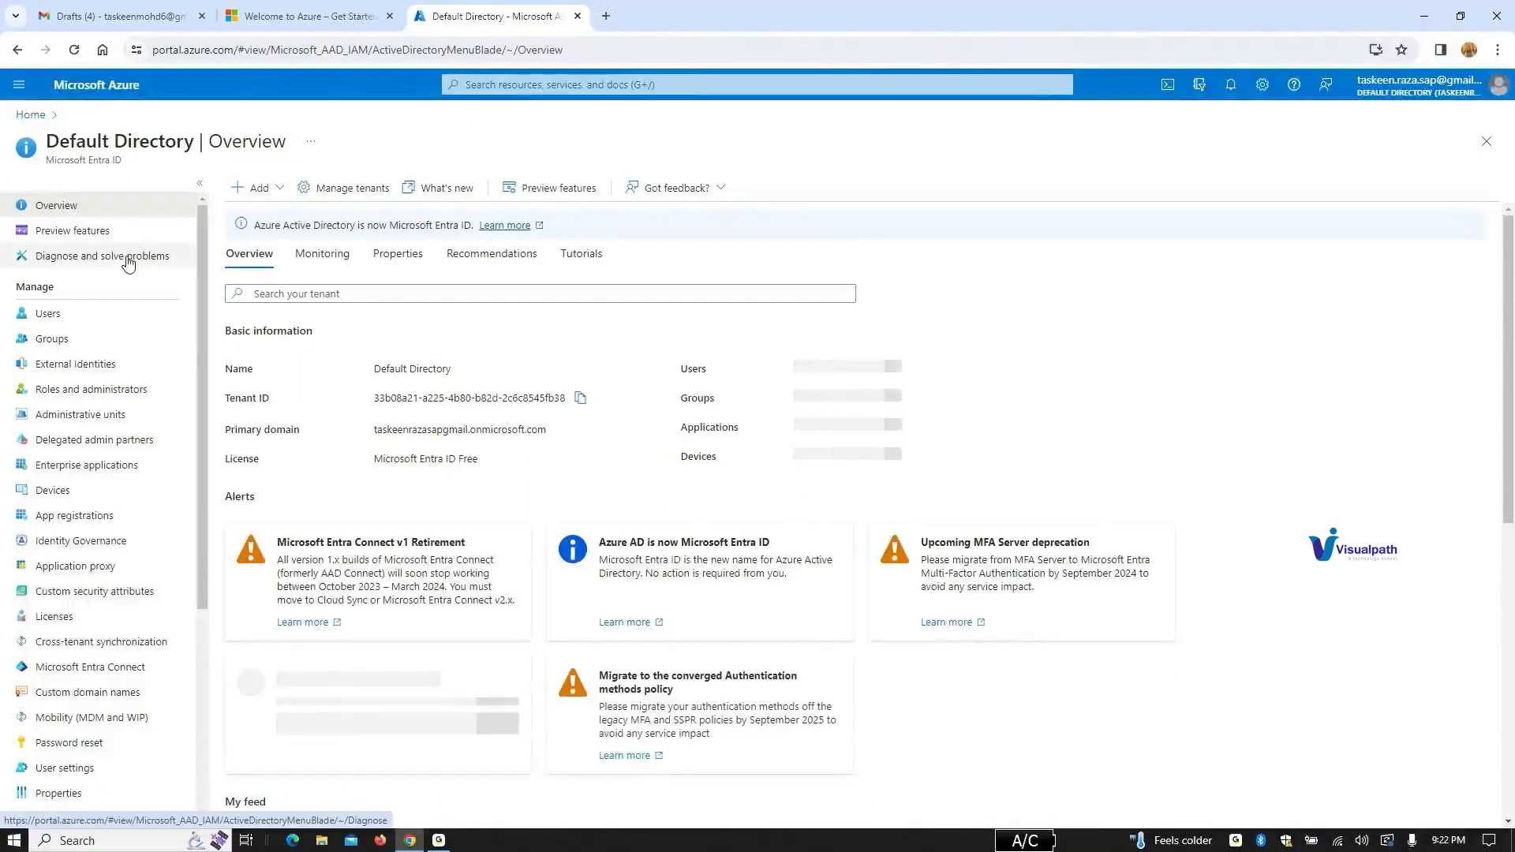
# Step: Start a new internal user in Users, entering 'test' as both user name and display name
pyautogui.click(43, 316)
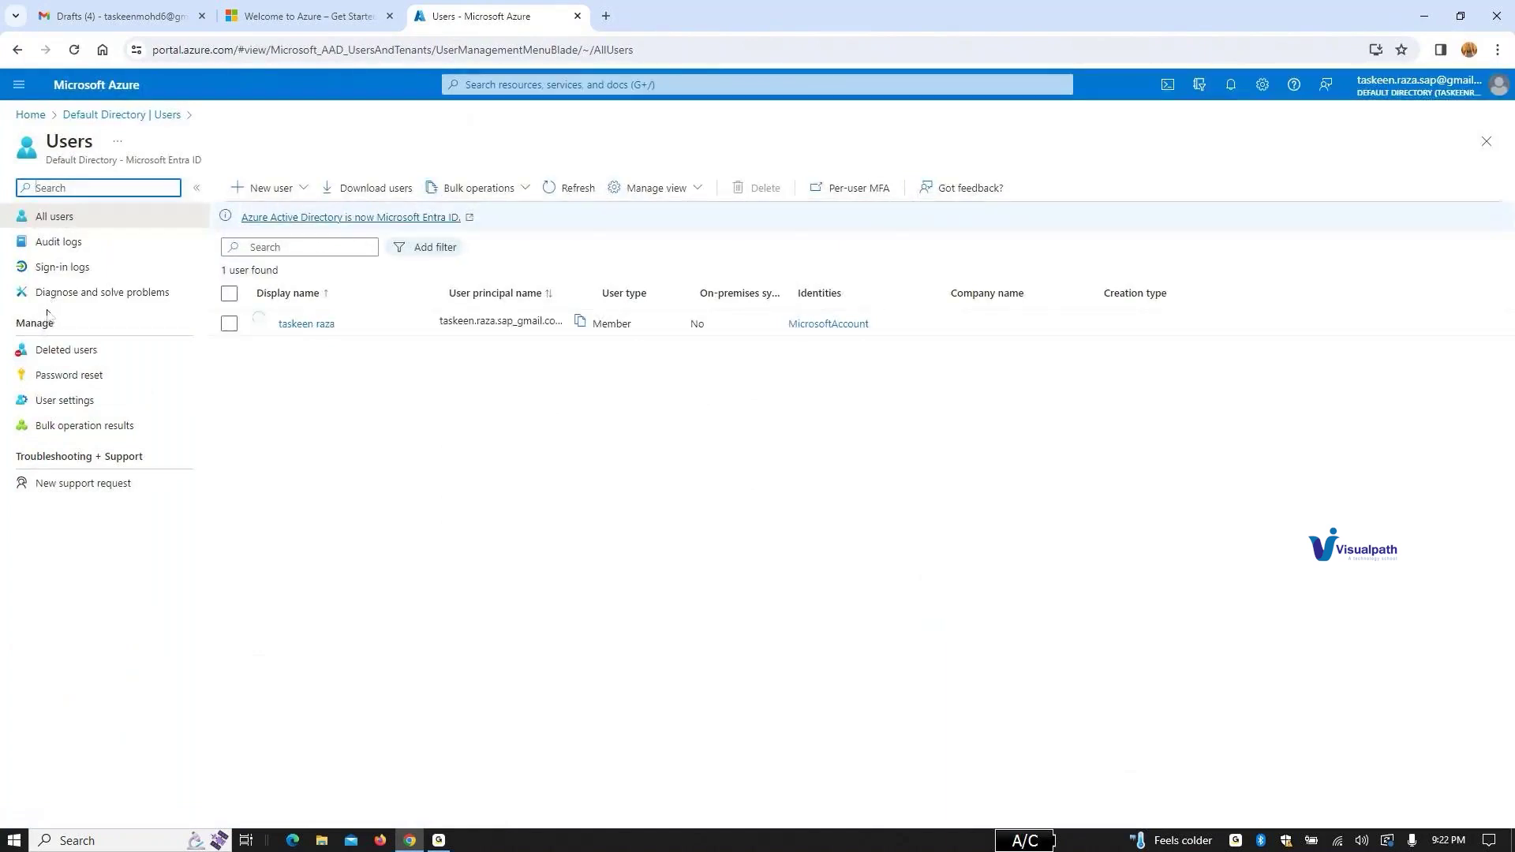
pyautogui.click(280, 191)
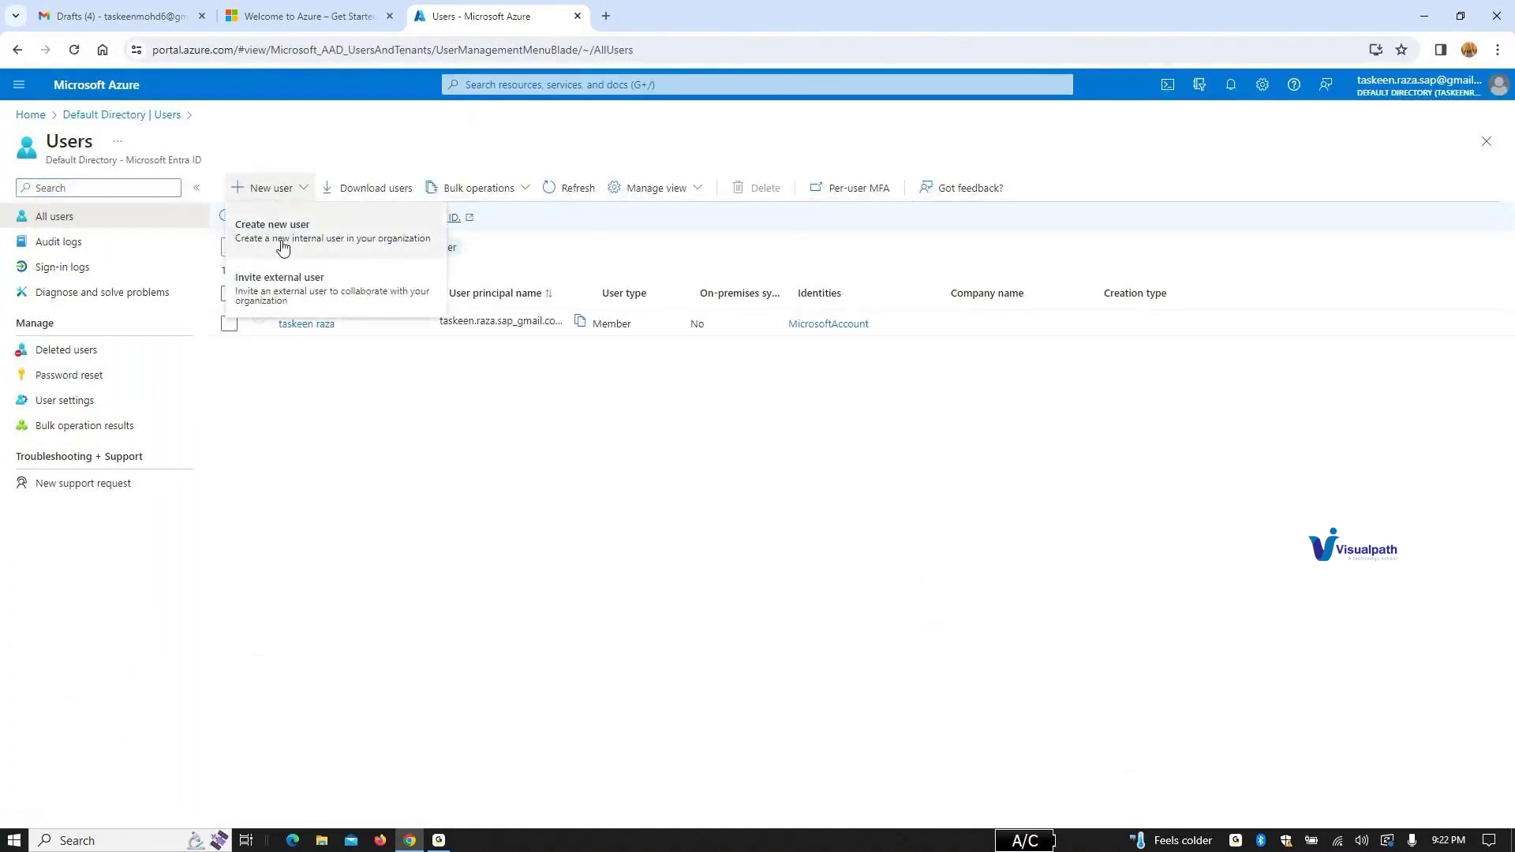
pyautogui.click(281, 237)
pyautogui.click(220, 291)
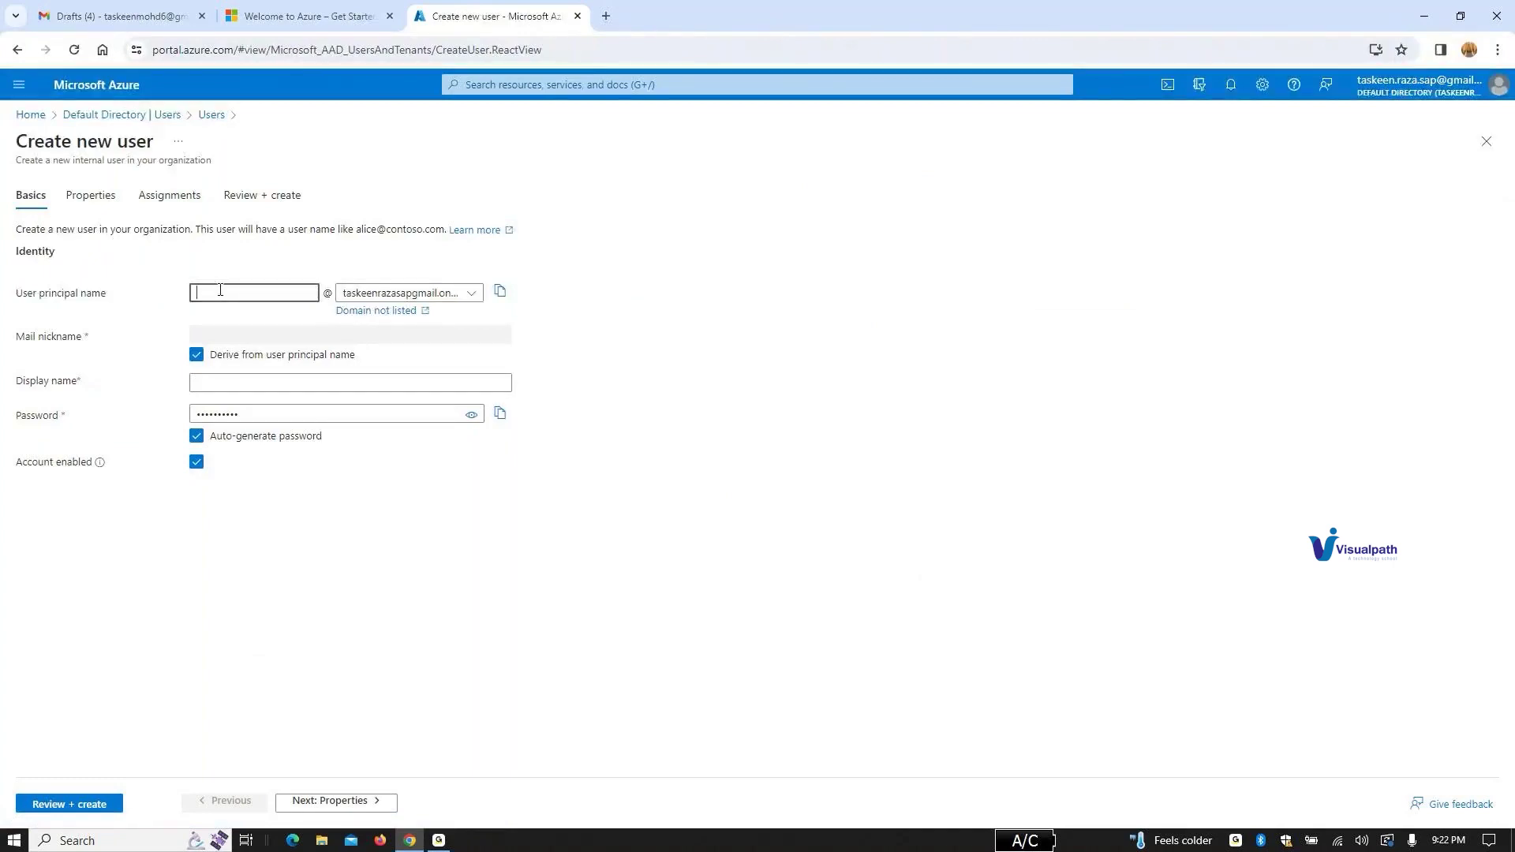
pyautogui.write('N')
pyautogui.press('BackSpace')
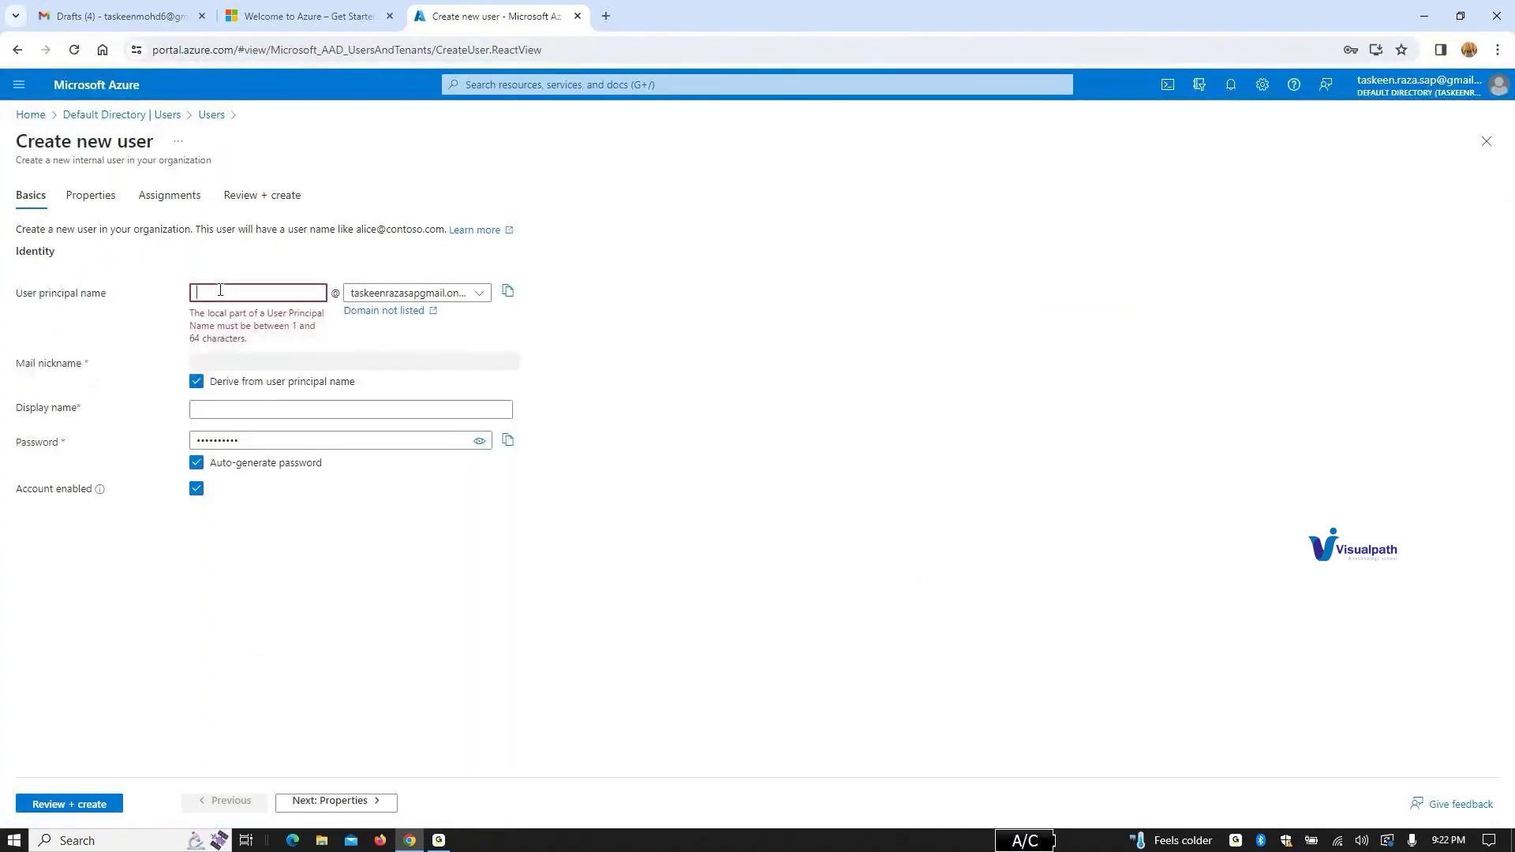
pyautogui.write('test')
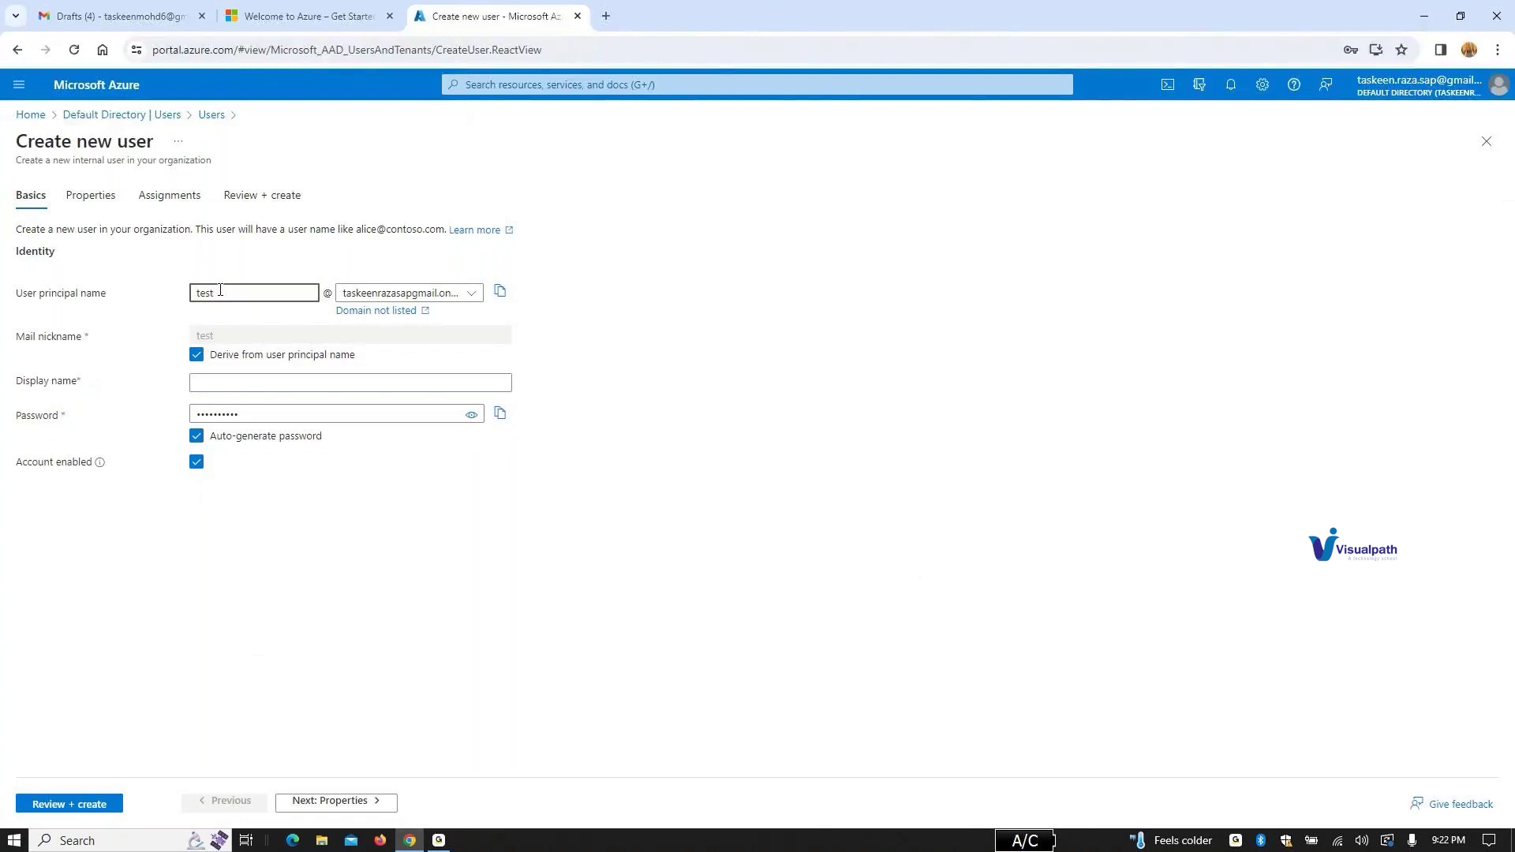
pyautogui.click(227, 385)
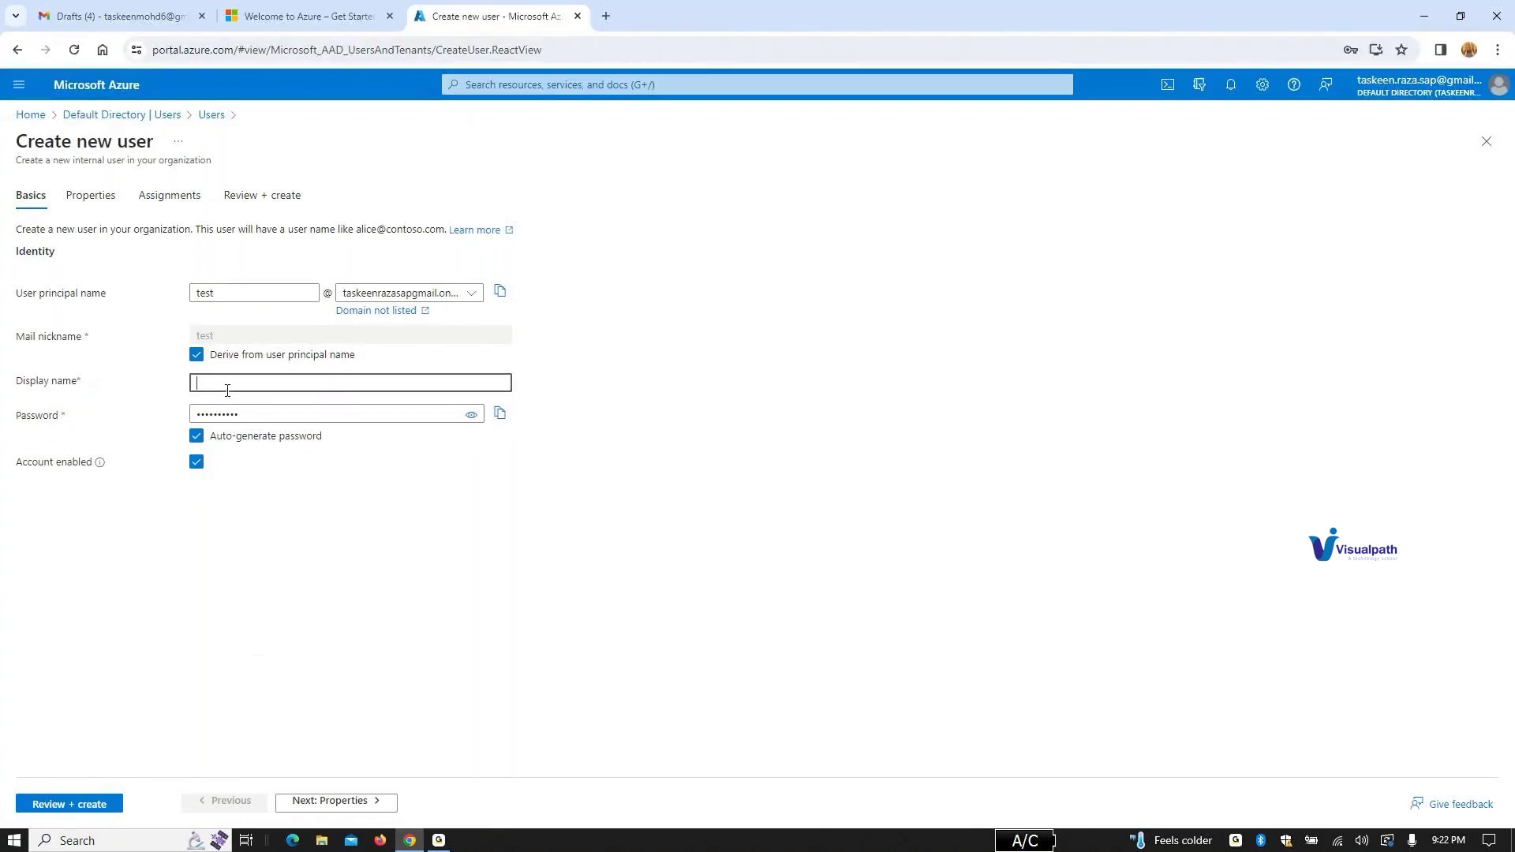
pyautogui.press('BackSpace')
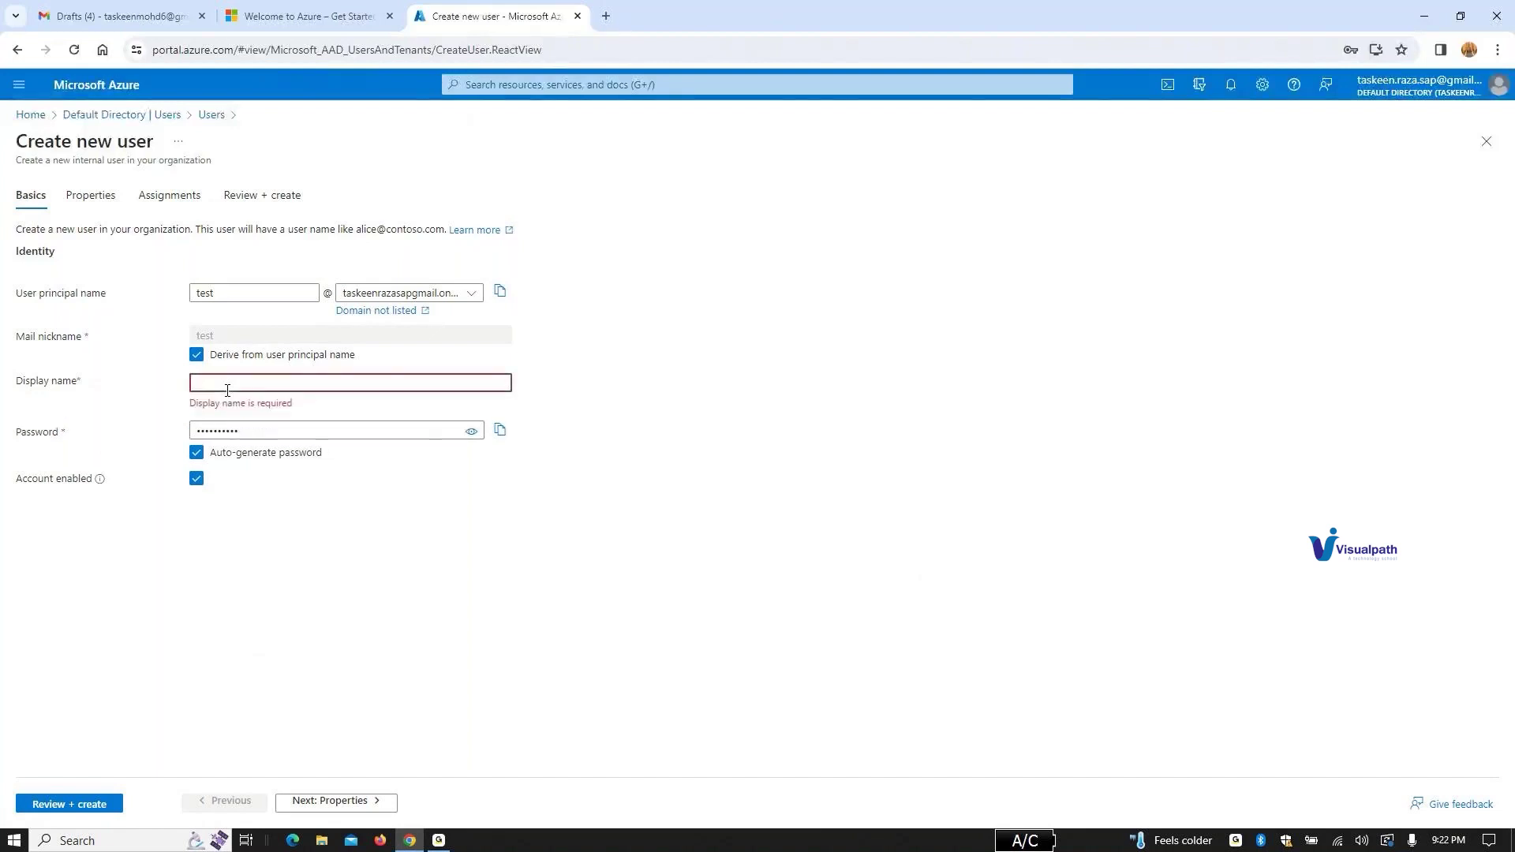
pyautogui.write('test')
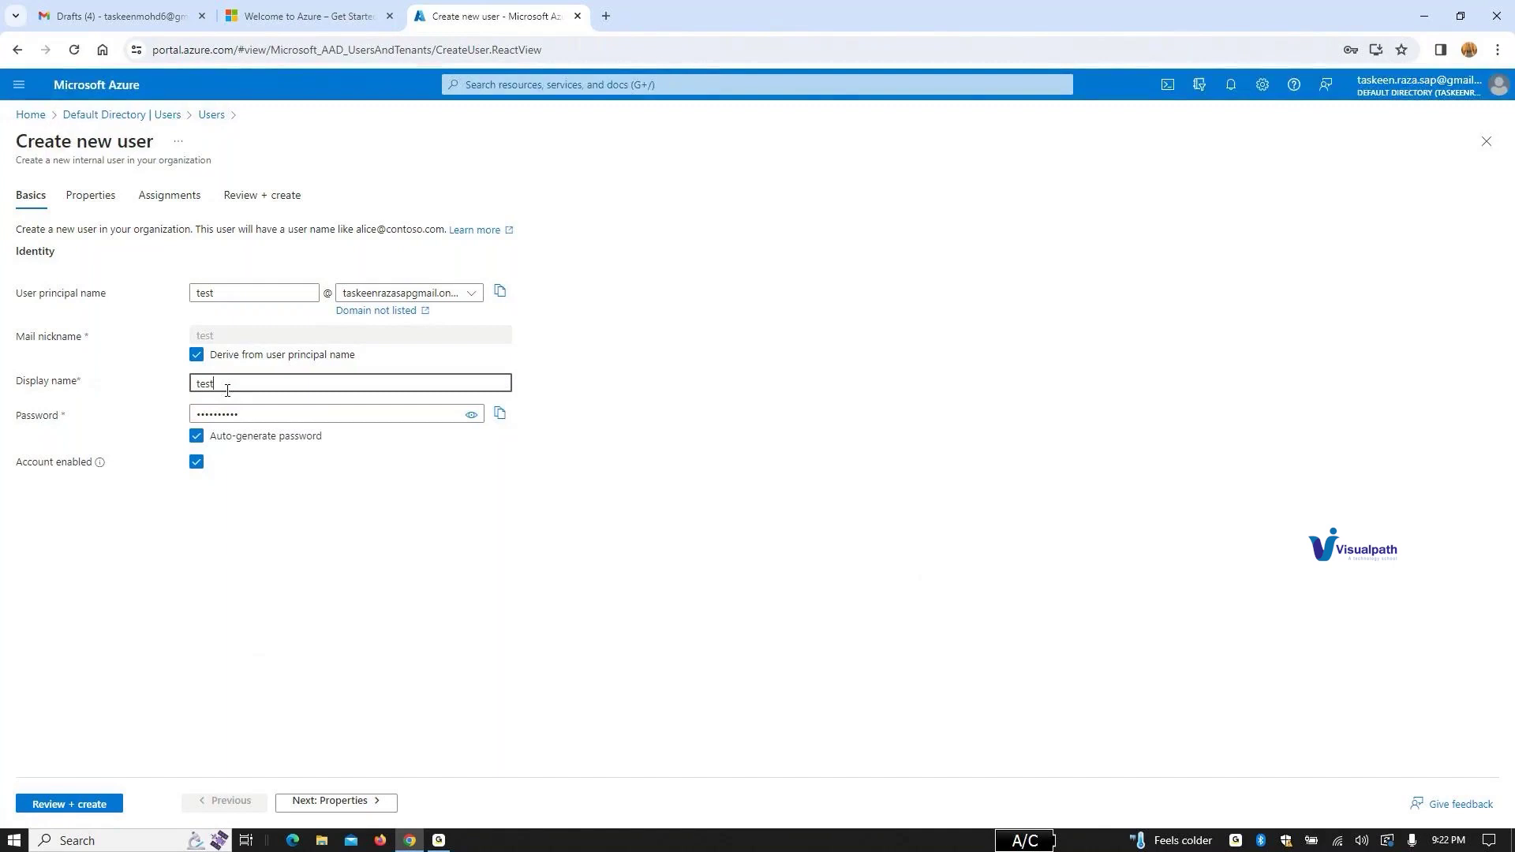
# Step: Turn off Auto-generate password, enter a custom password, and go to Review + create
pyautogui.click(203, 440)
pyautogui.click(226, 408)
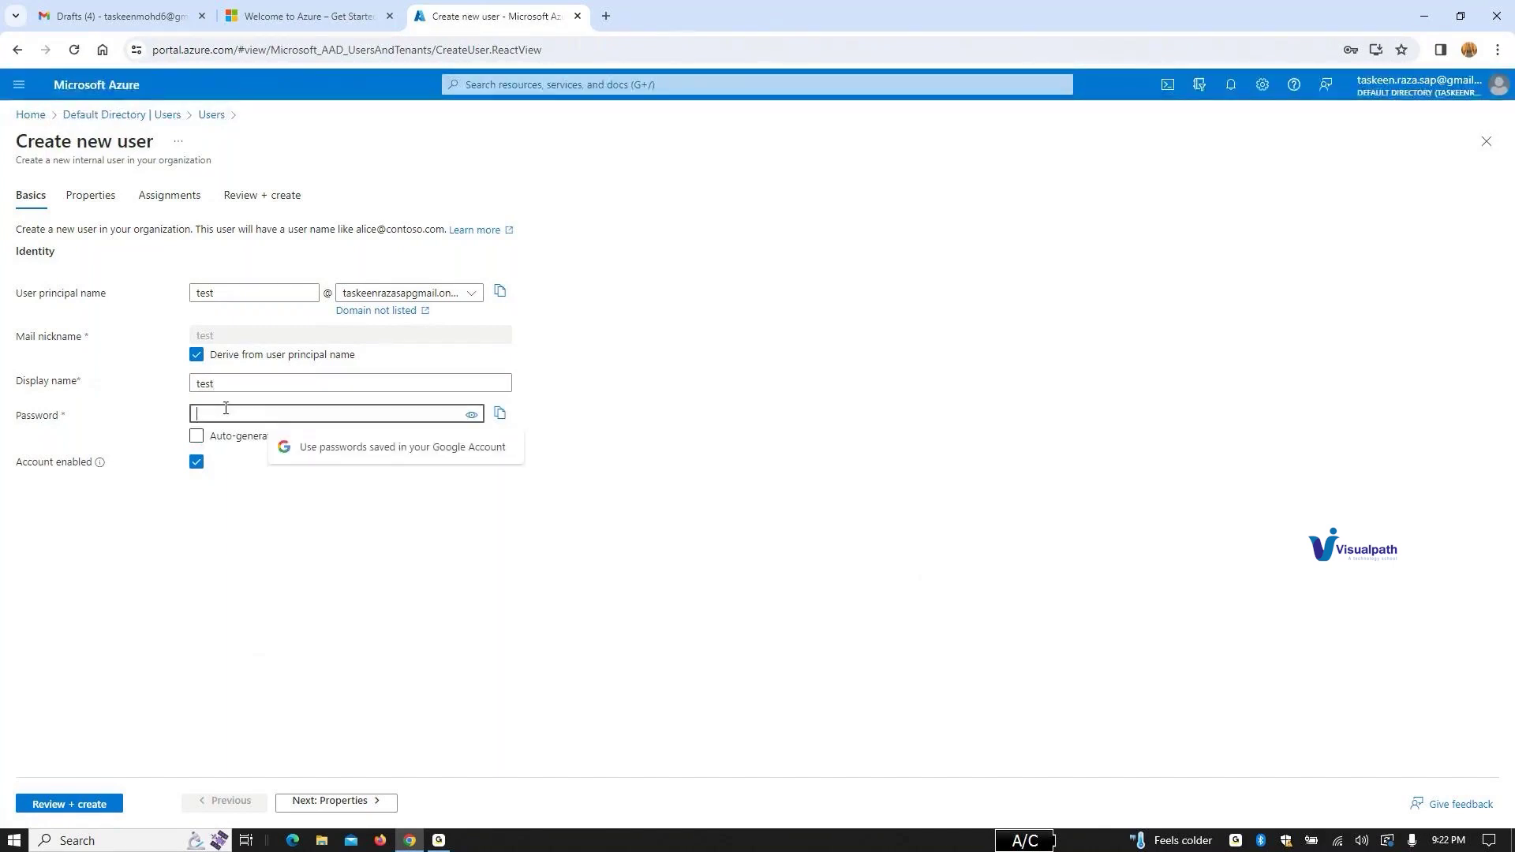
pyautogui.write('Test@1')
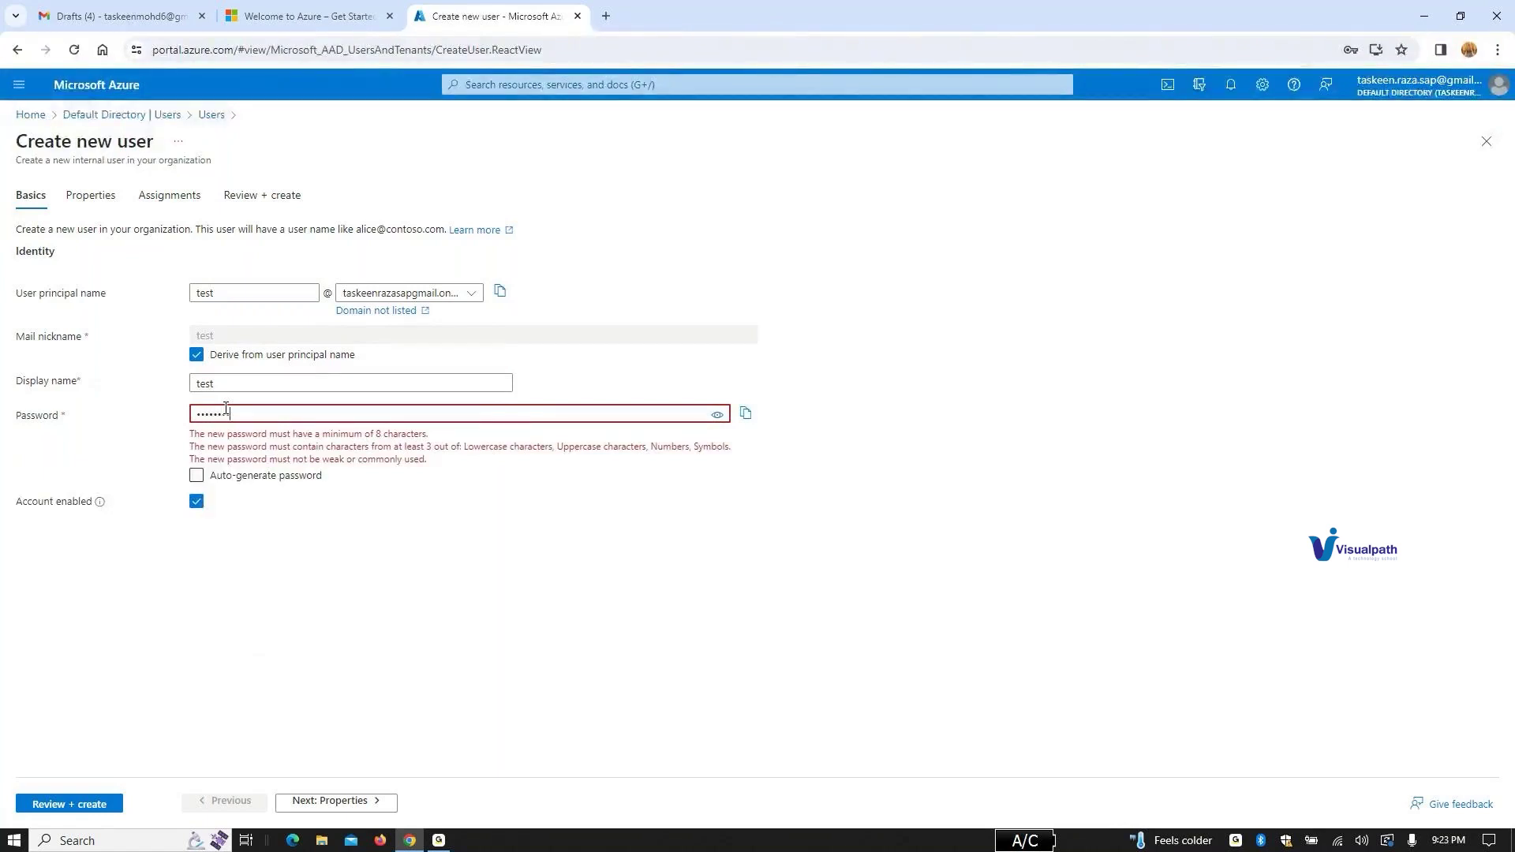
pyautogui.write('23')
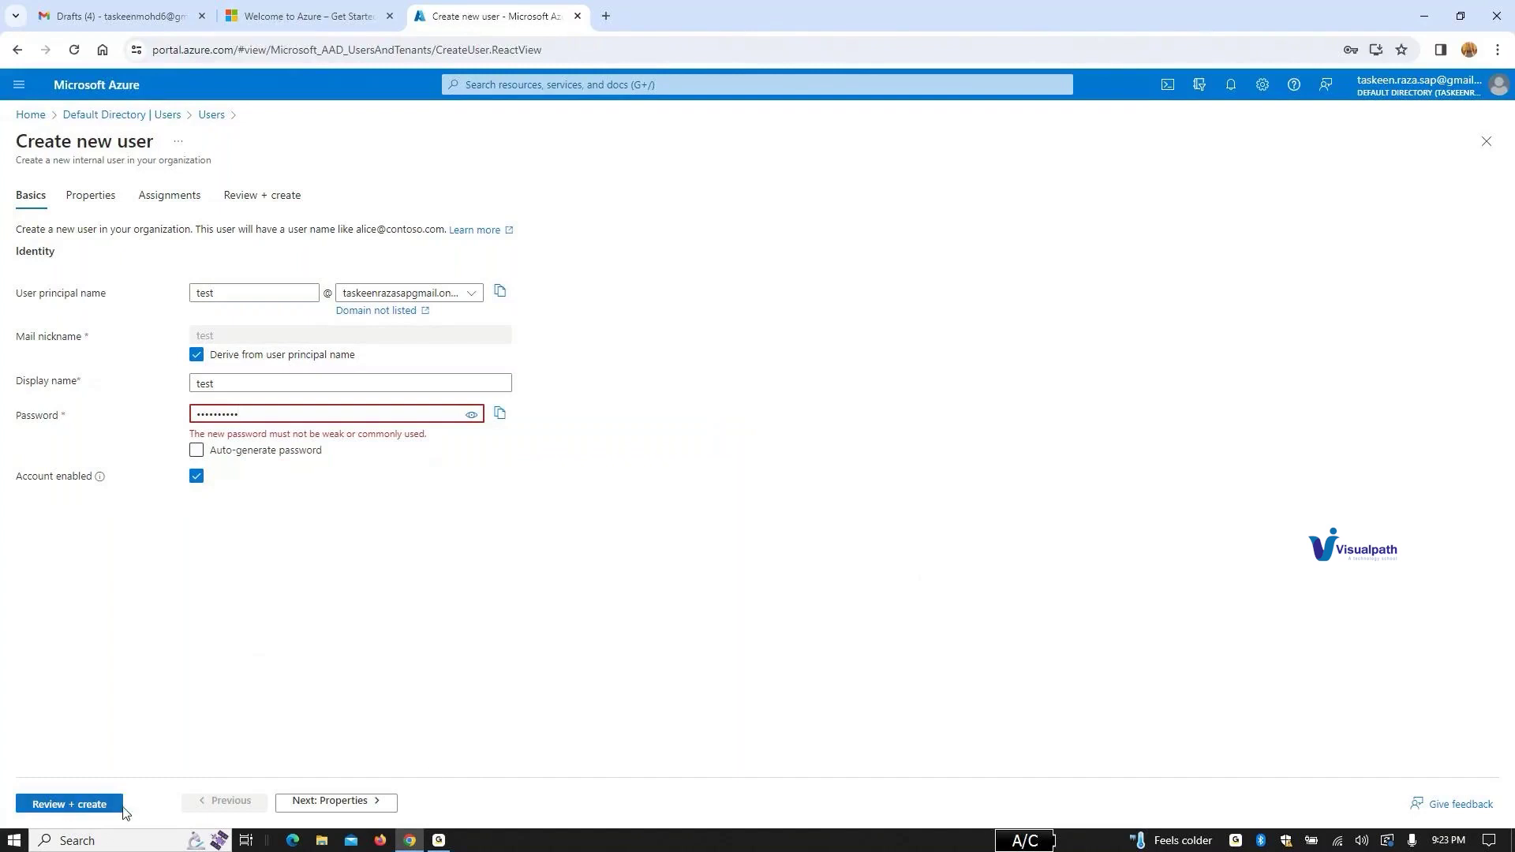
pyautogui.click(78, 805)
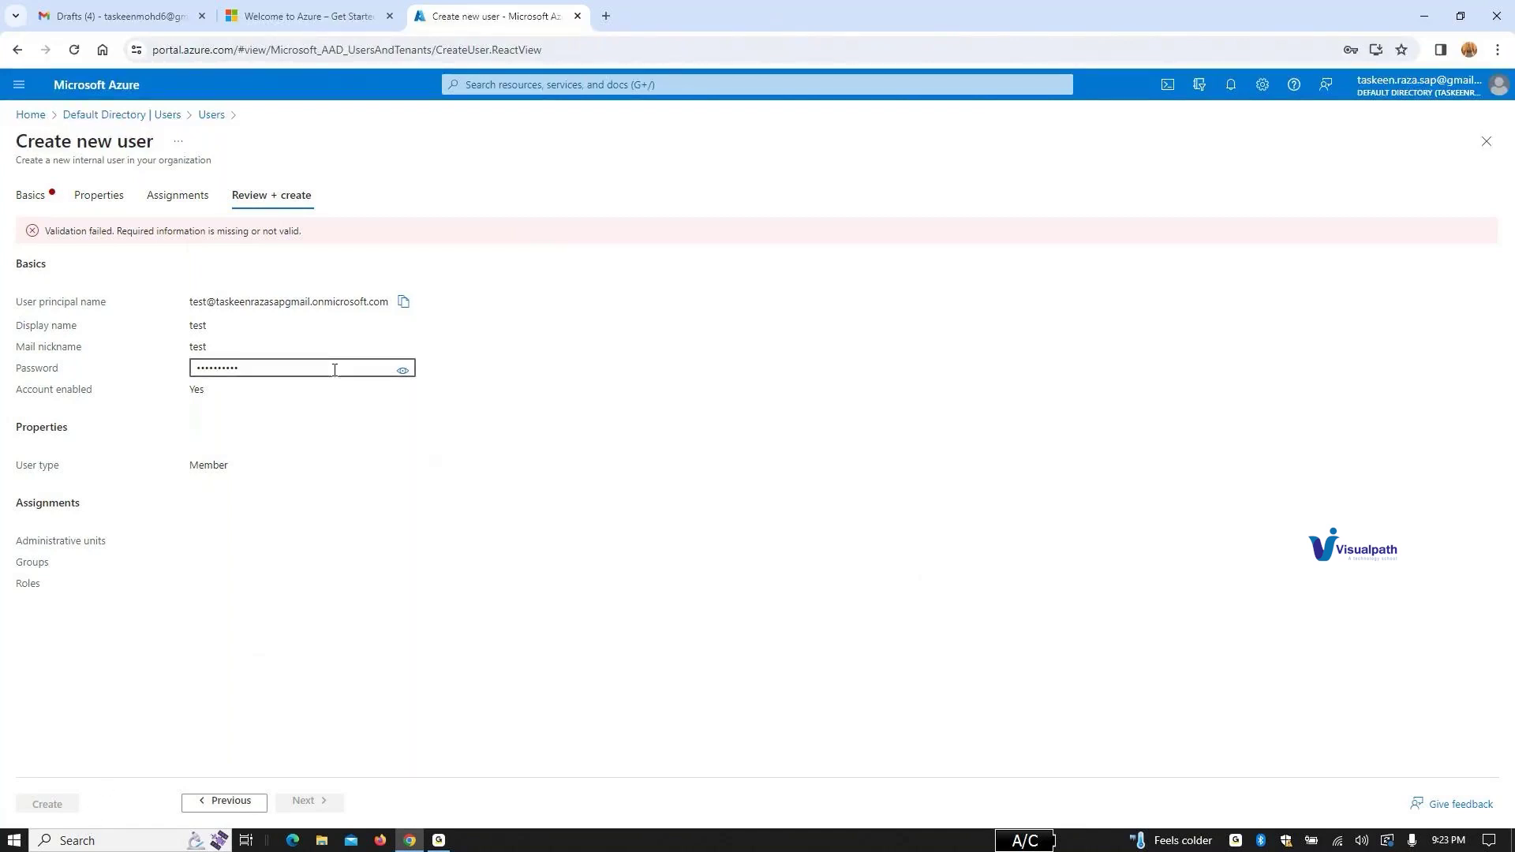
# Step: Replace the rejected password with a new one, then review and create the user 'test'
pyautogui.click(209, 800)
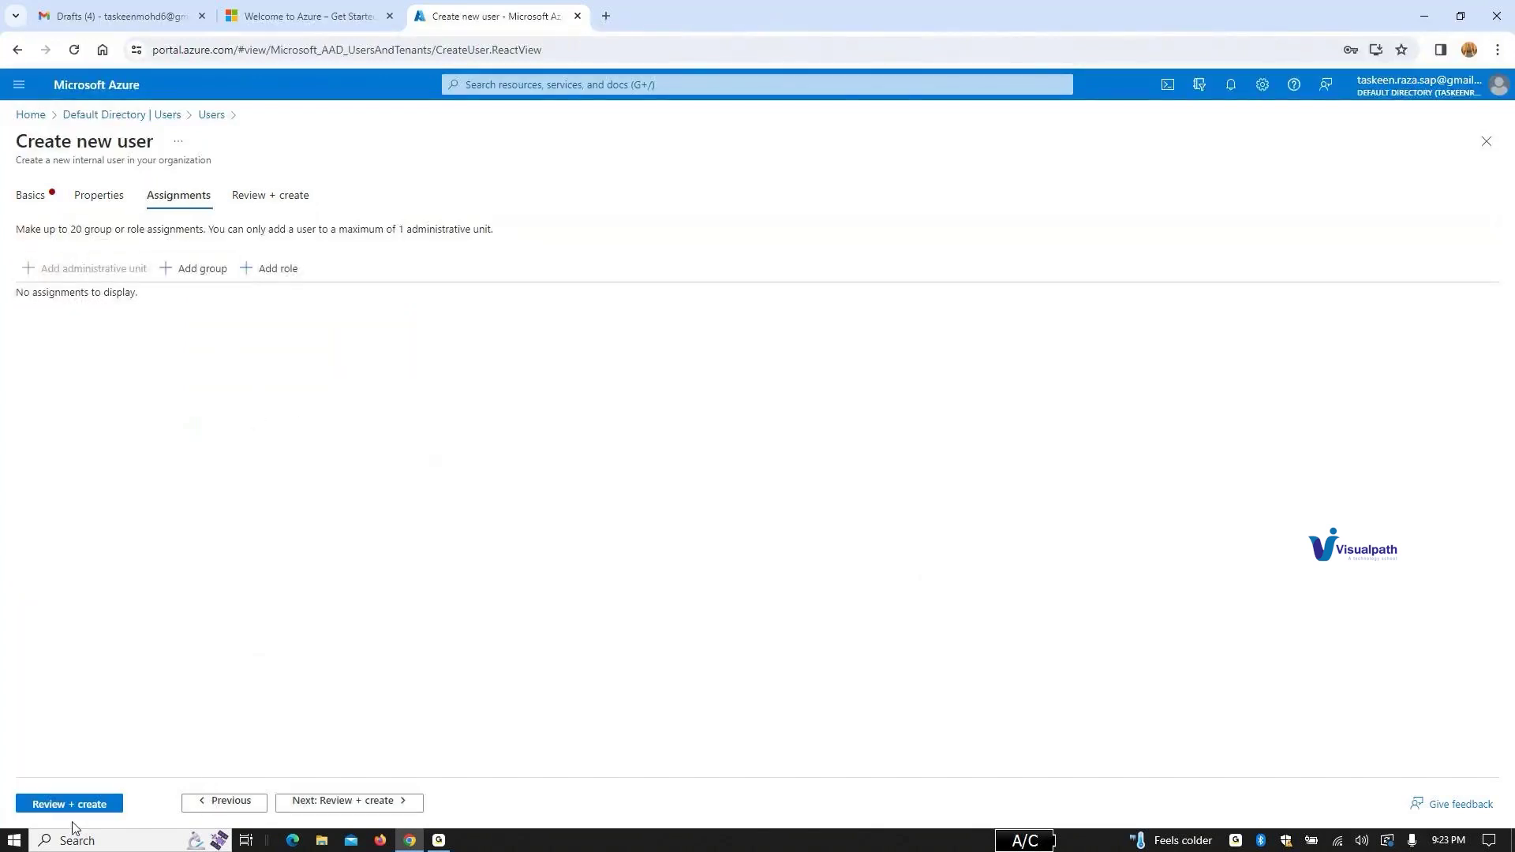
pyautogui.click(32, 199)
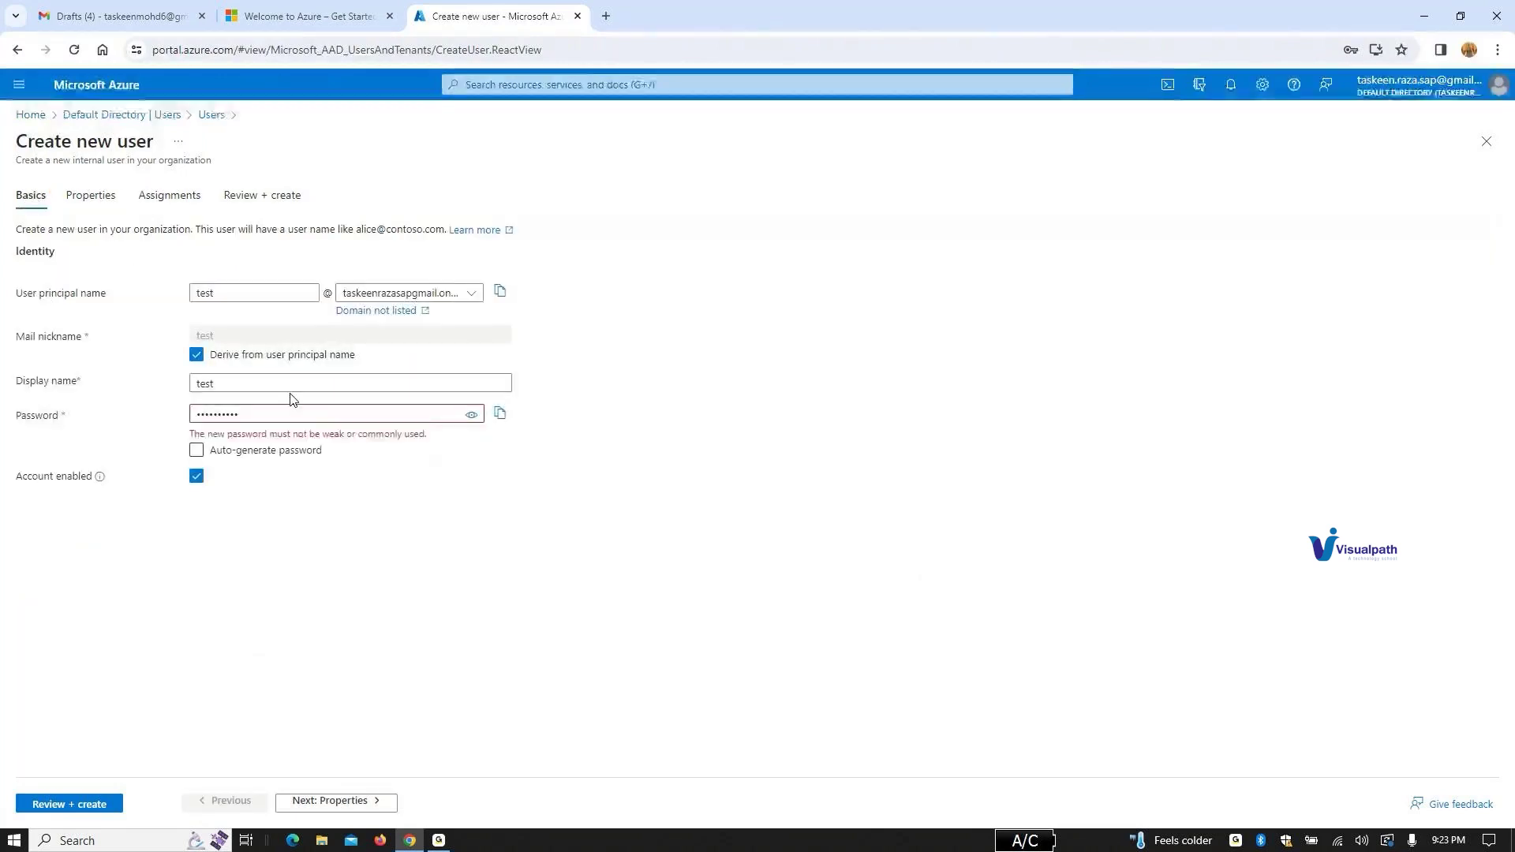
pyautogui.click(294, 418)
pyautogui.moveTo(295, 419); pyautogui.dragTo(162, 426)
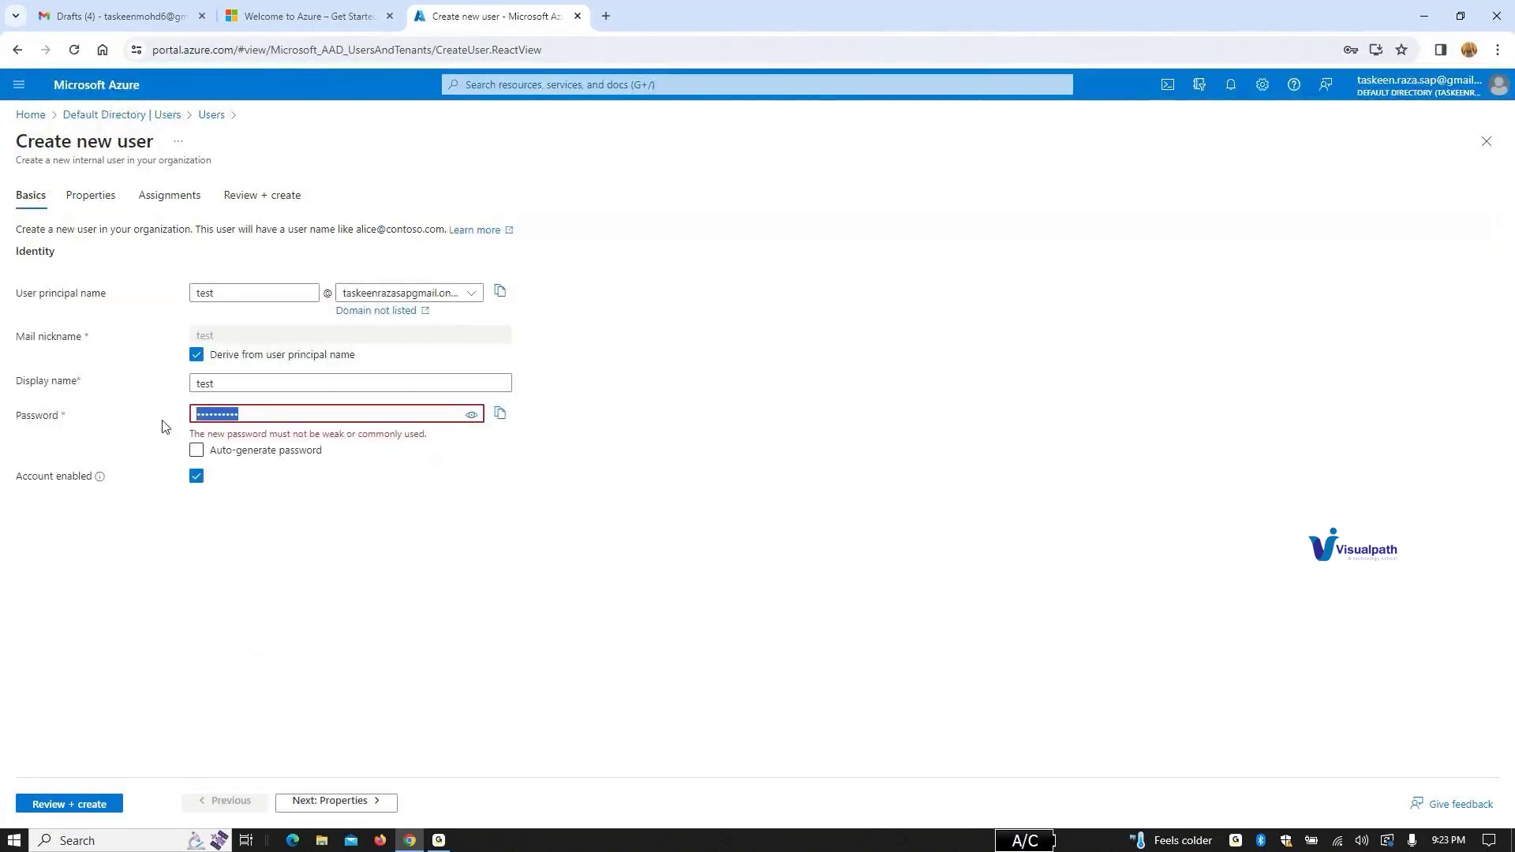
pyautogui.write('P')
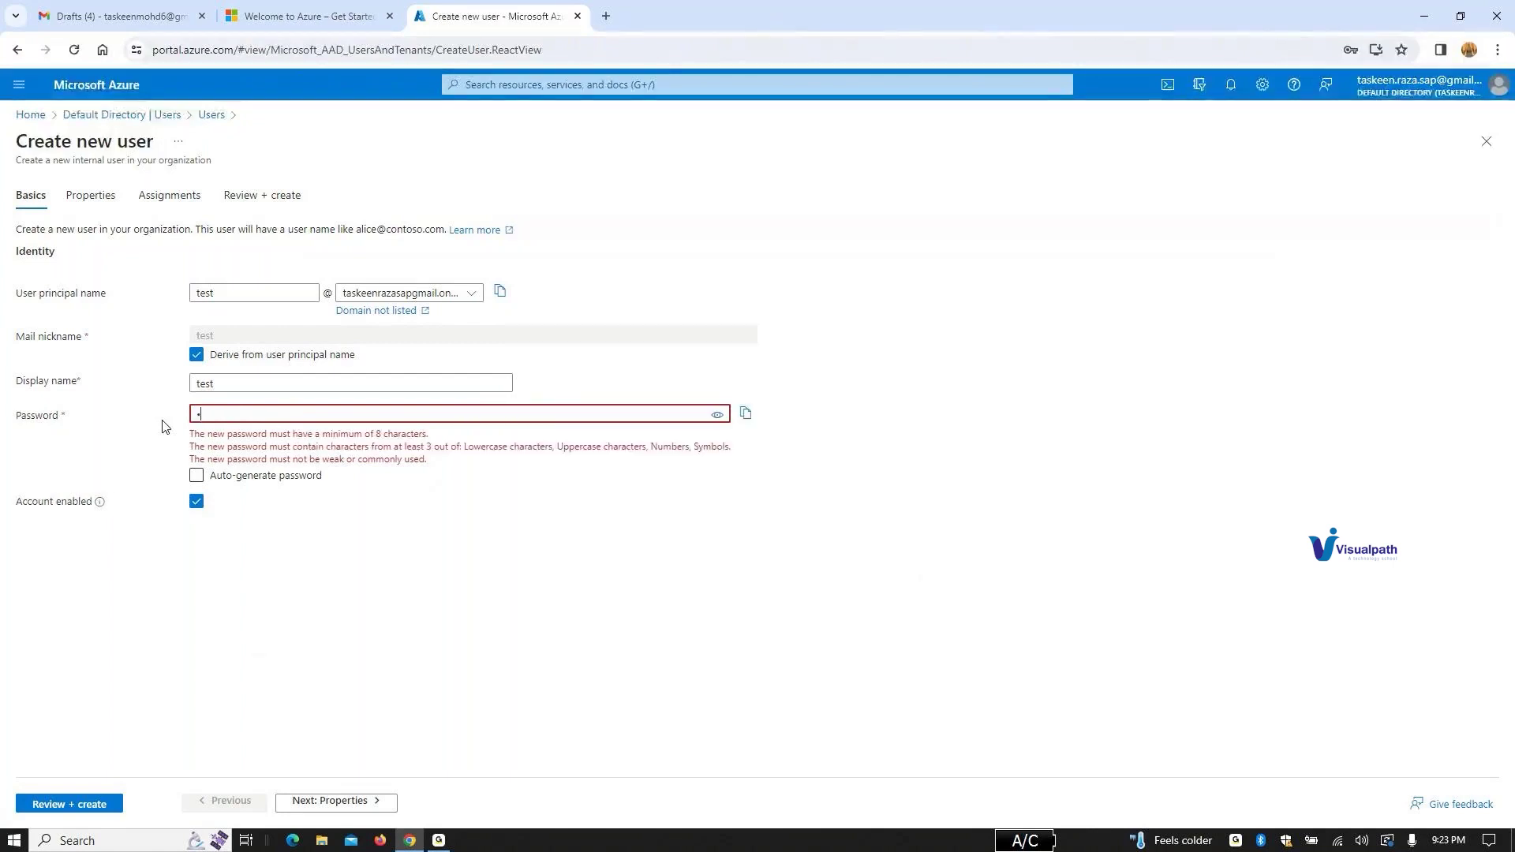
pyautogui.write('•••••••••••')
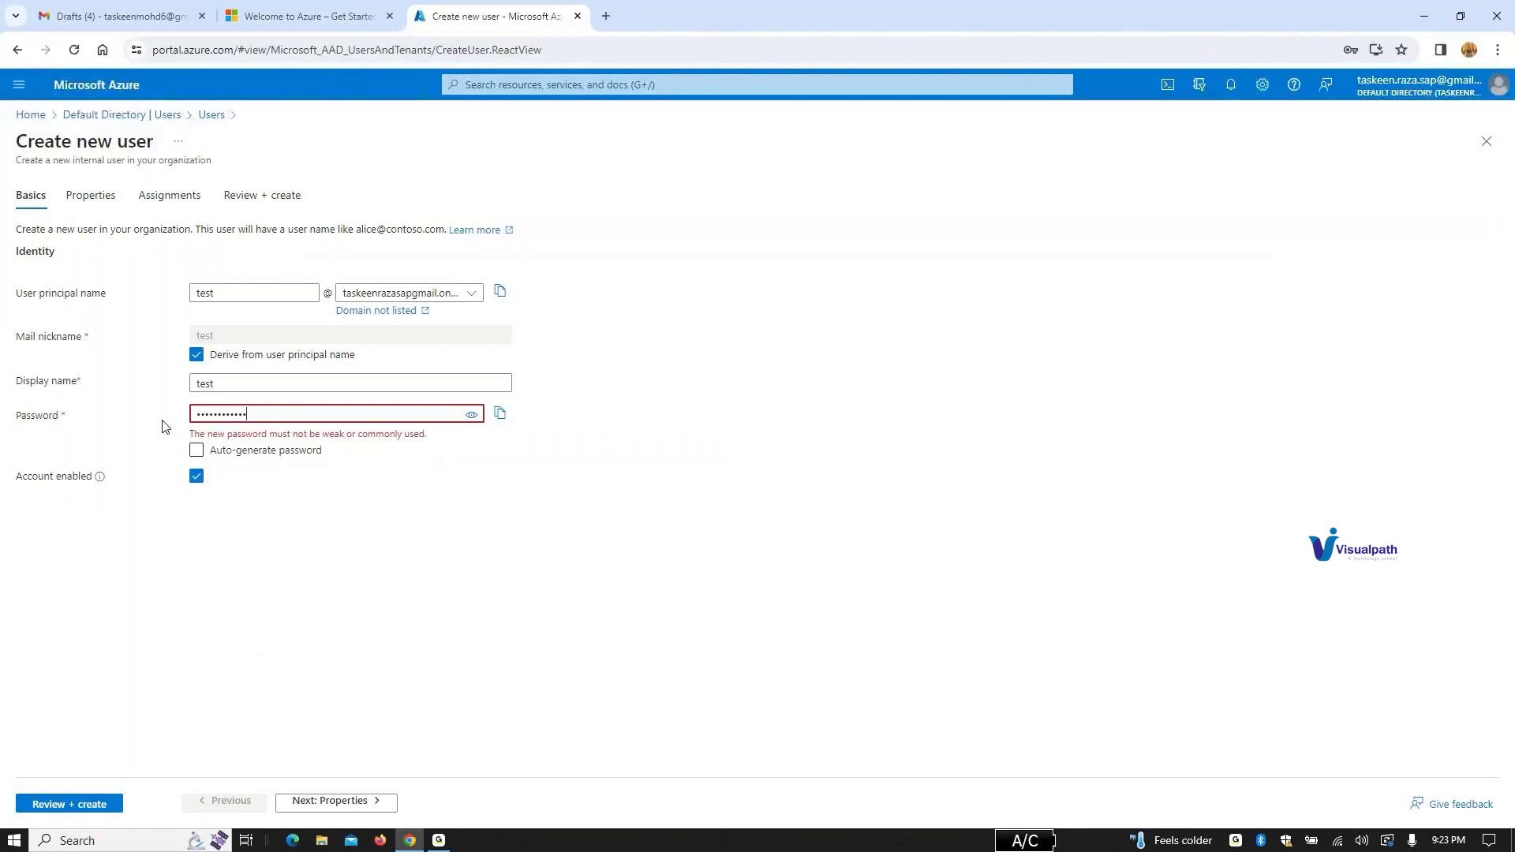
pyautogui.hotkey('ctrl', 'a')
pyautogui.press('BackSpace')
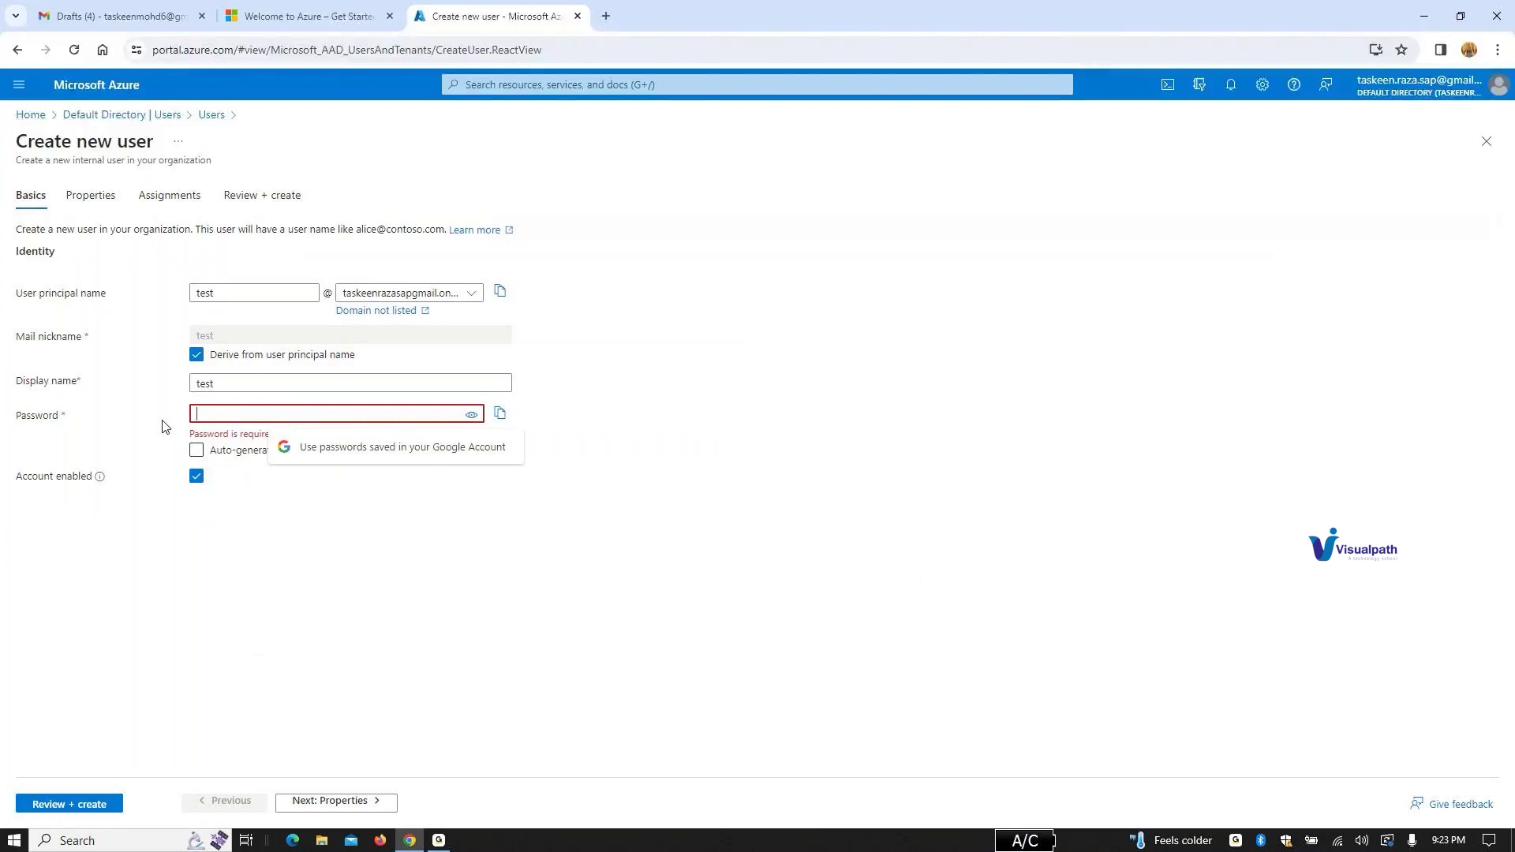
pyautogui.write('••••')
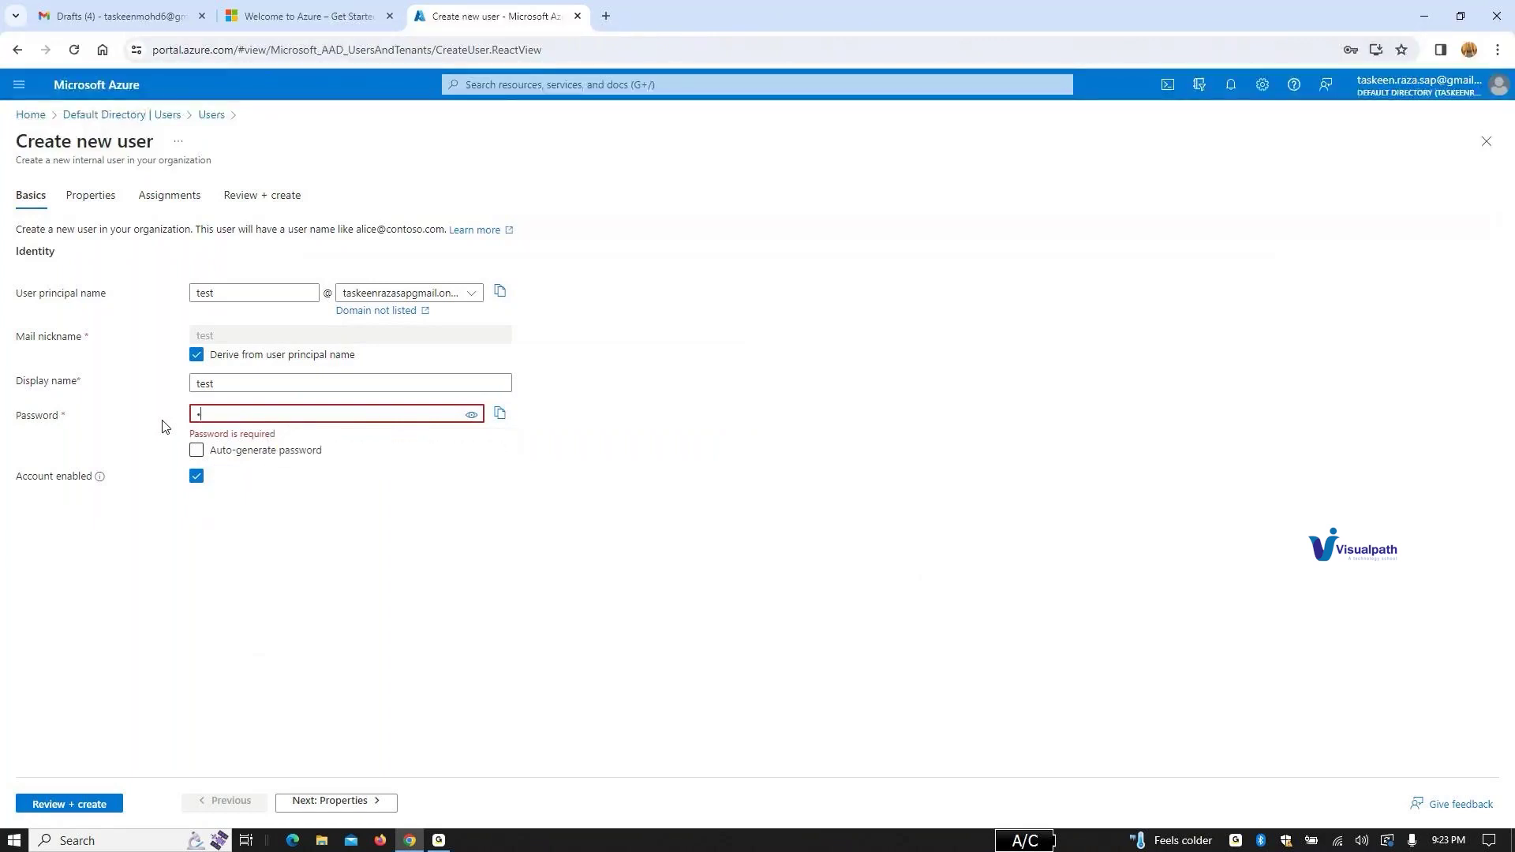
pyautogui.write('••••')
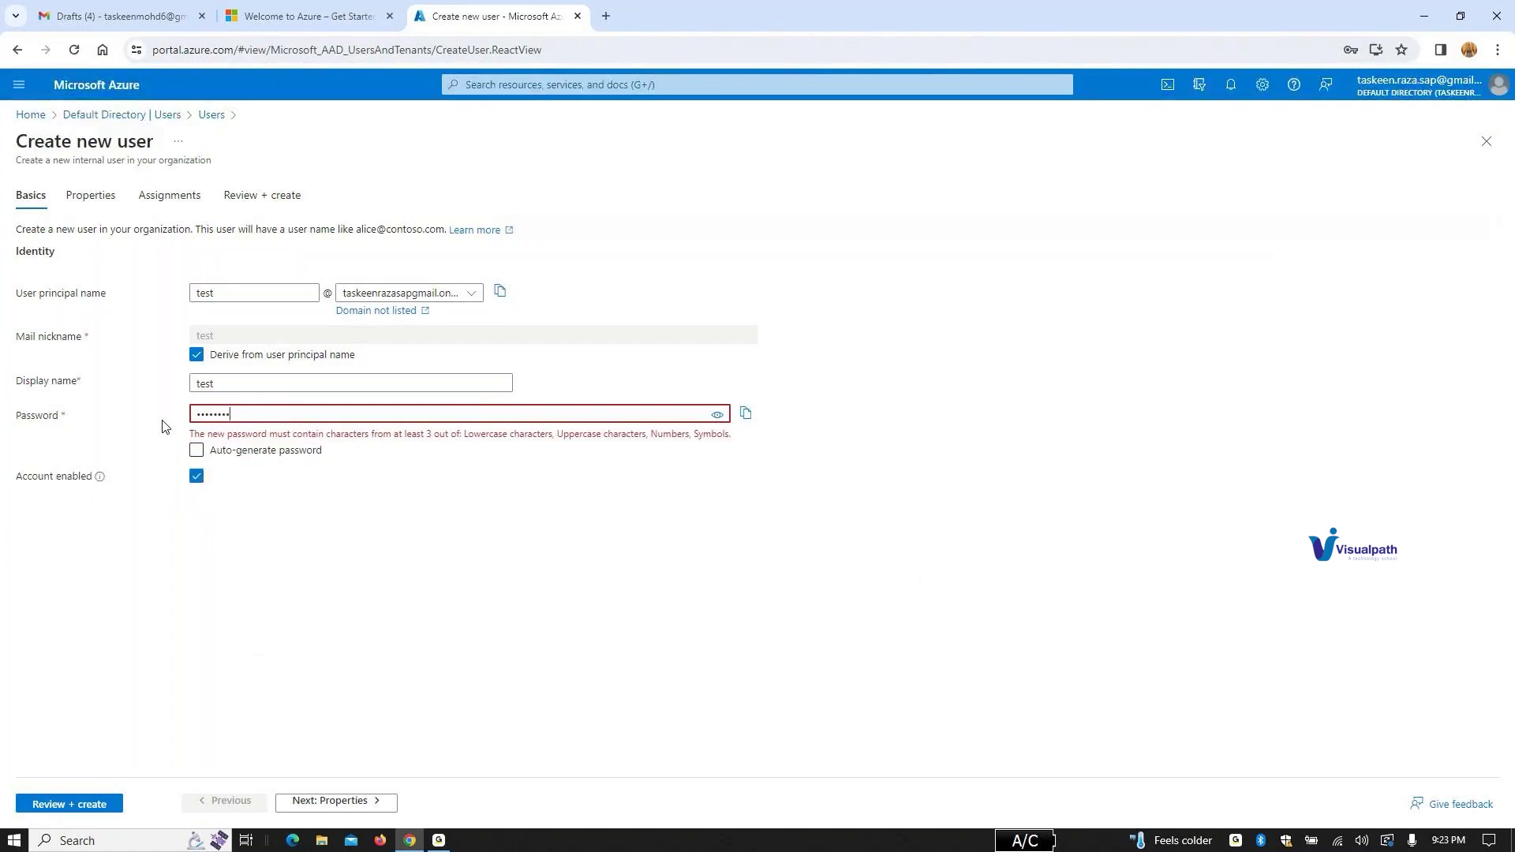
pyautogui.write('•')
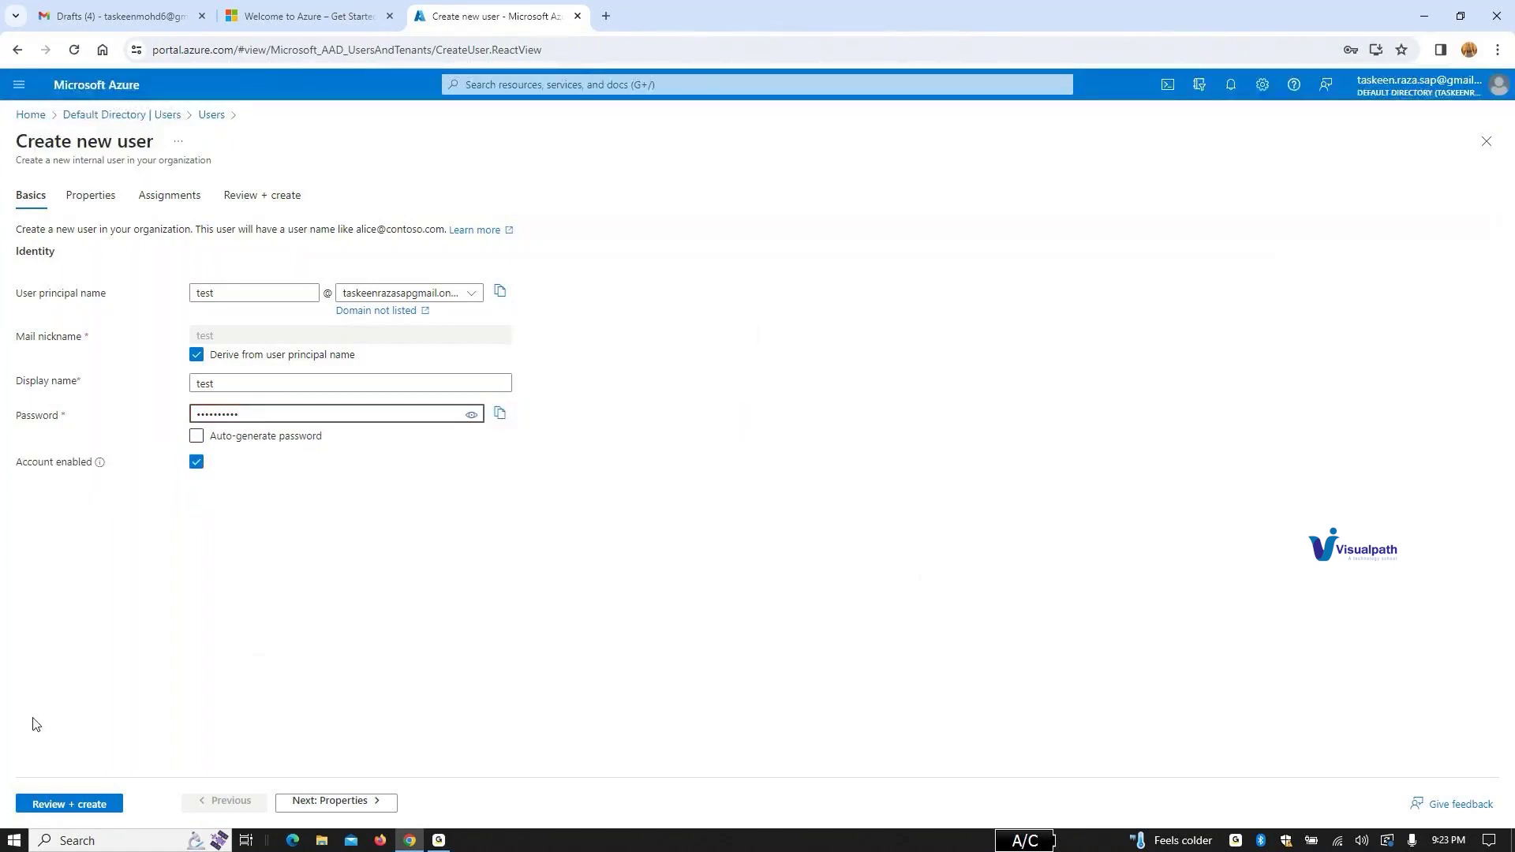
pyautogui.click(93, 808)
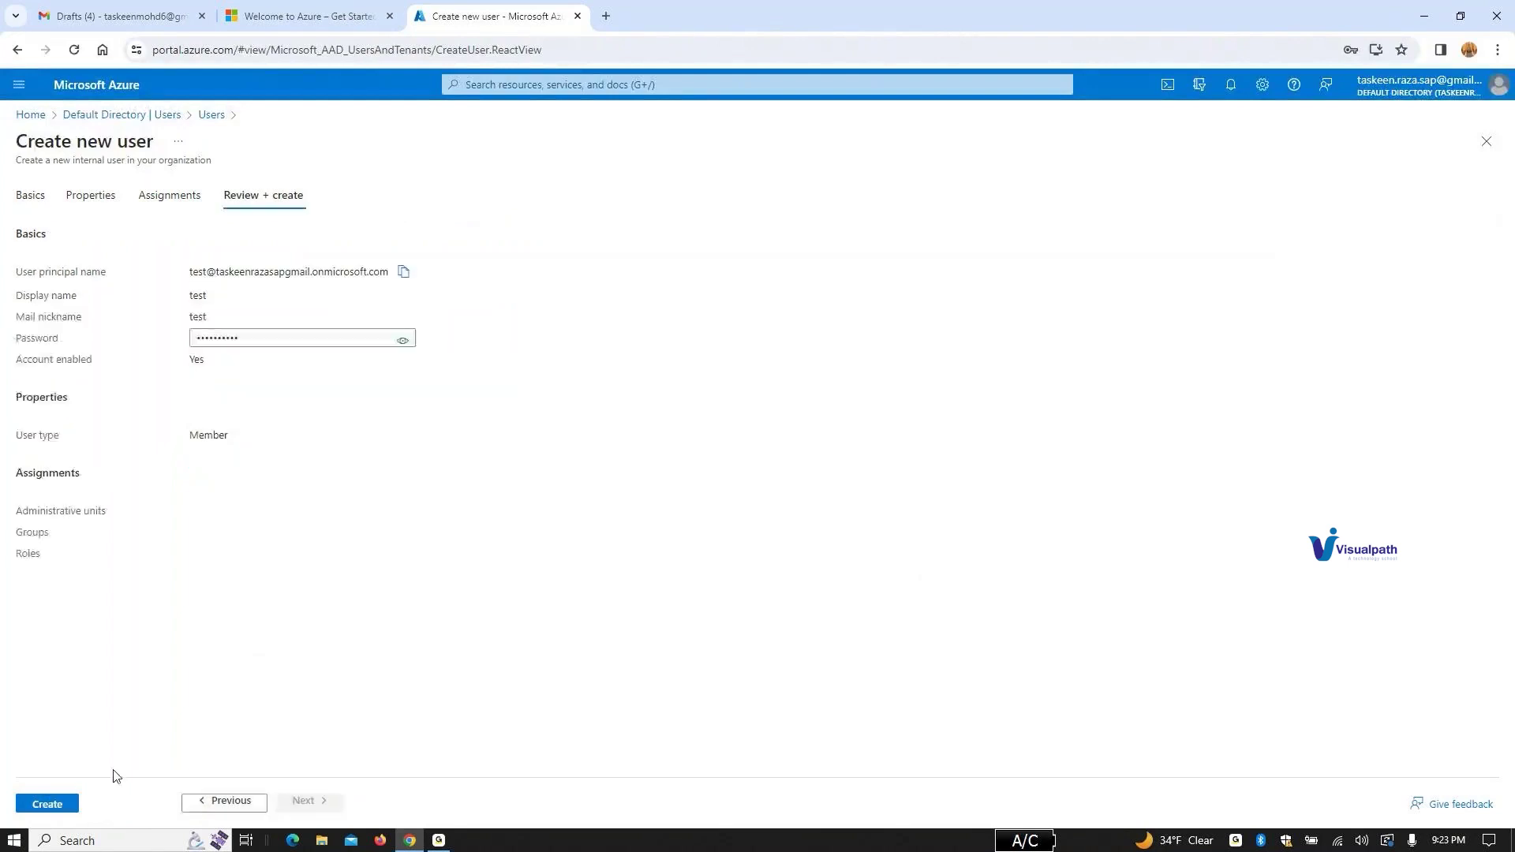
pyautogui.click(48, 804)
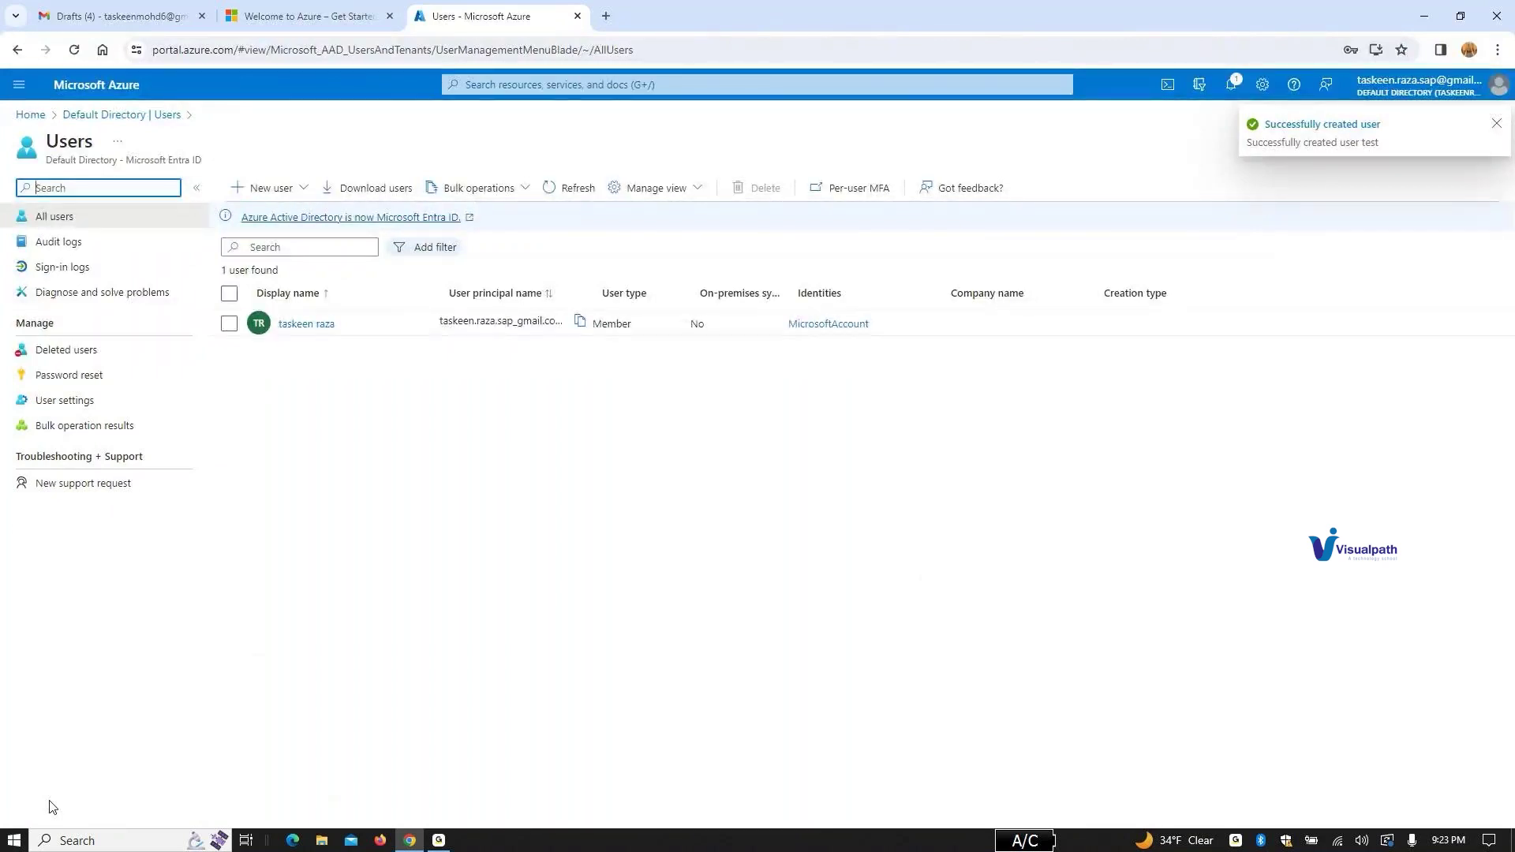
# Step: Open Azure subscription 1's Access control (IAM) from Subscriptions and show the Add options
pyautogui.click(553, 84)
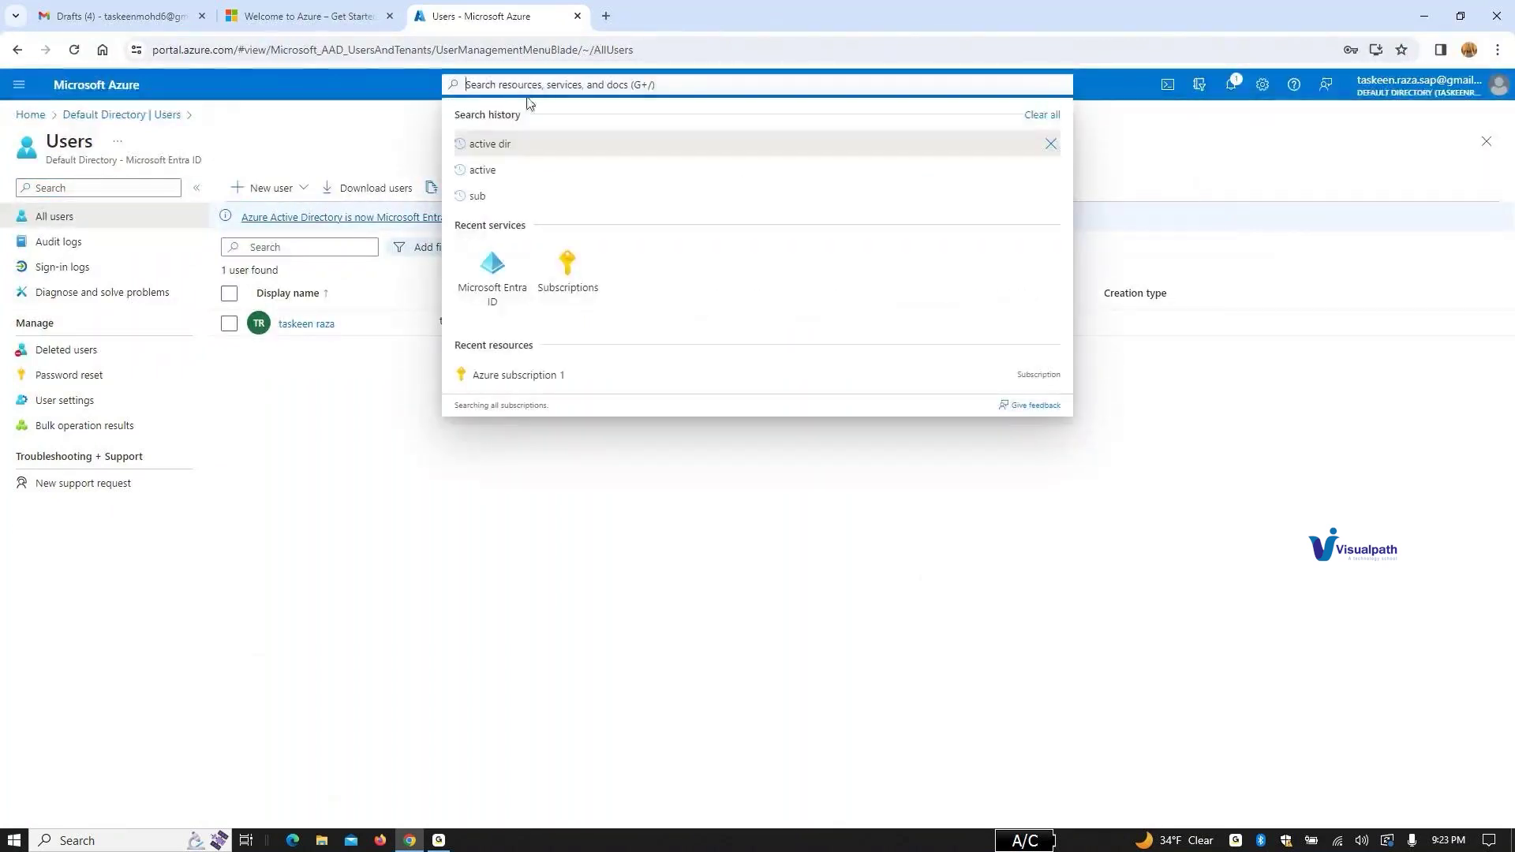
pyautogui.write('sub')
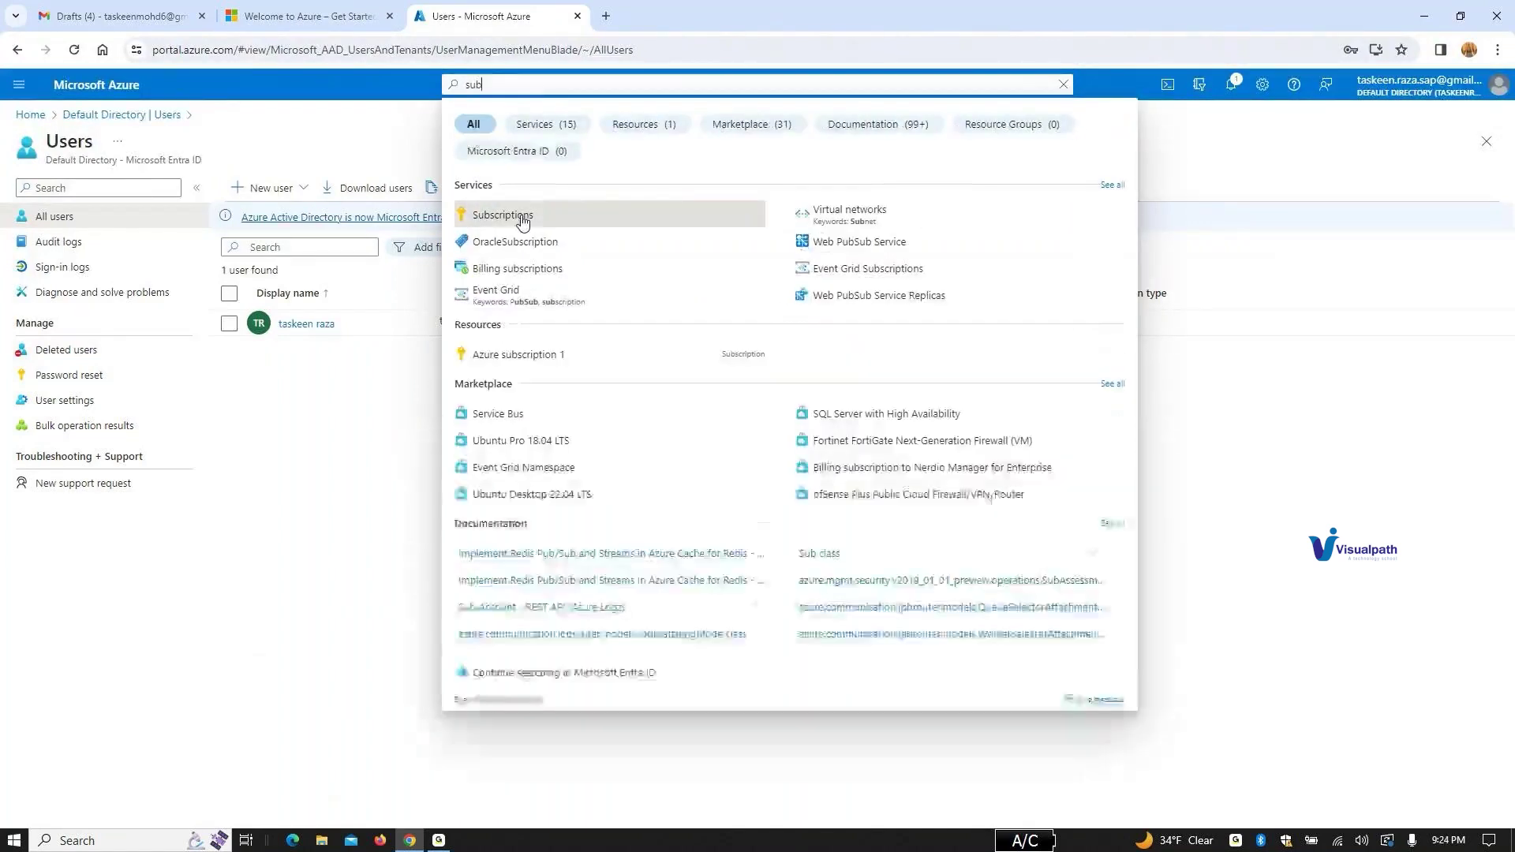
pyautogui.click(524, 215)
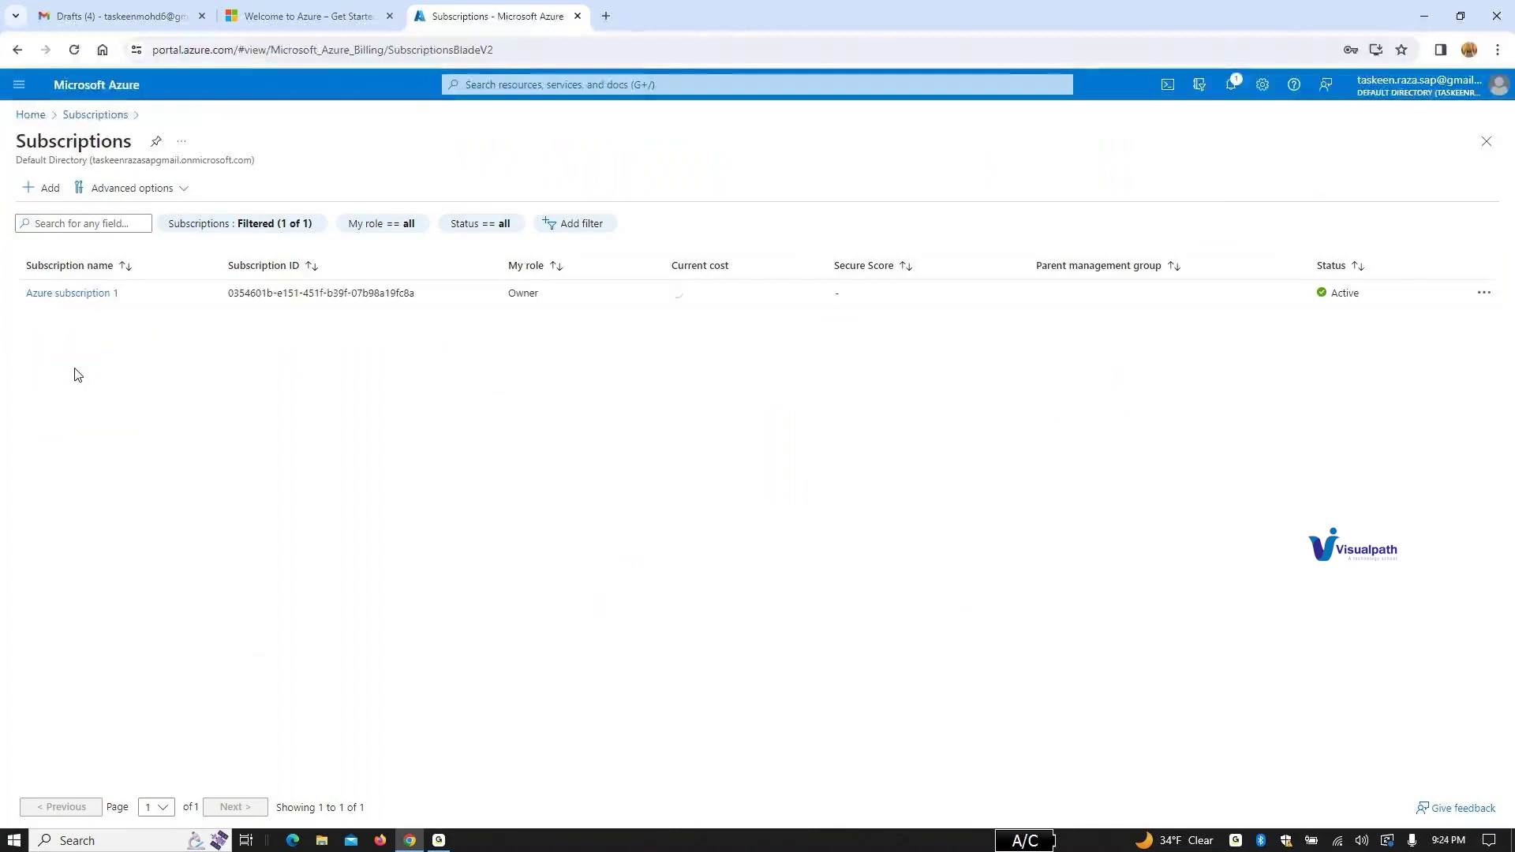
pyautogui.click(82, 292)
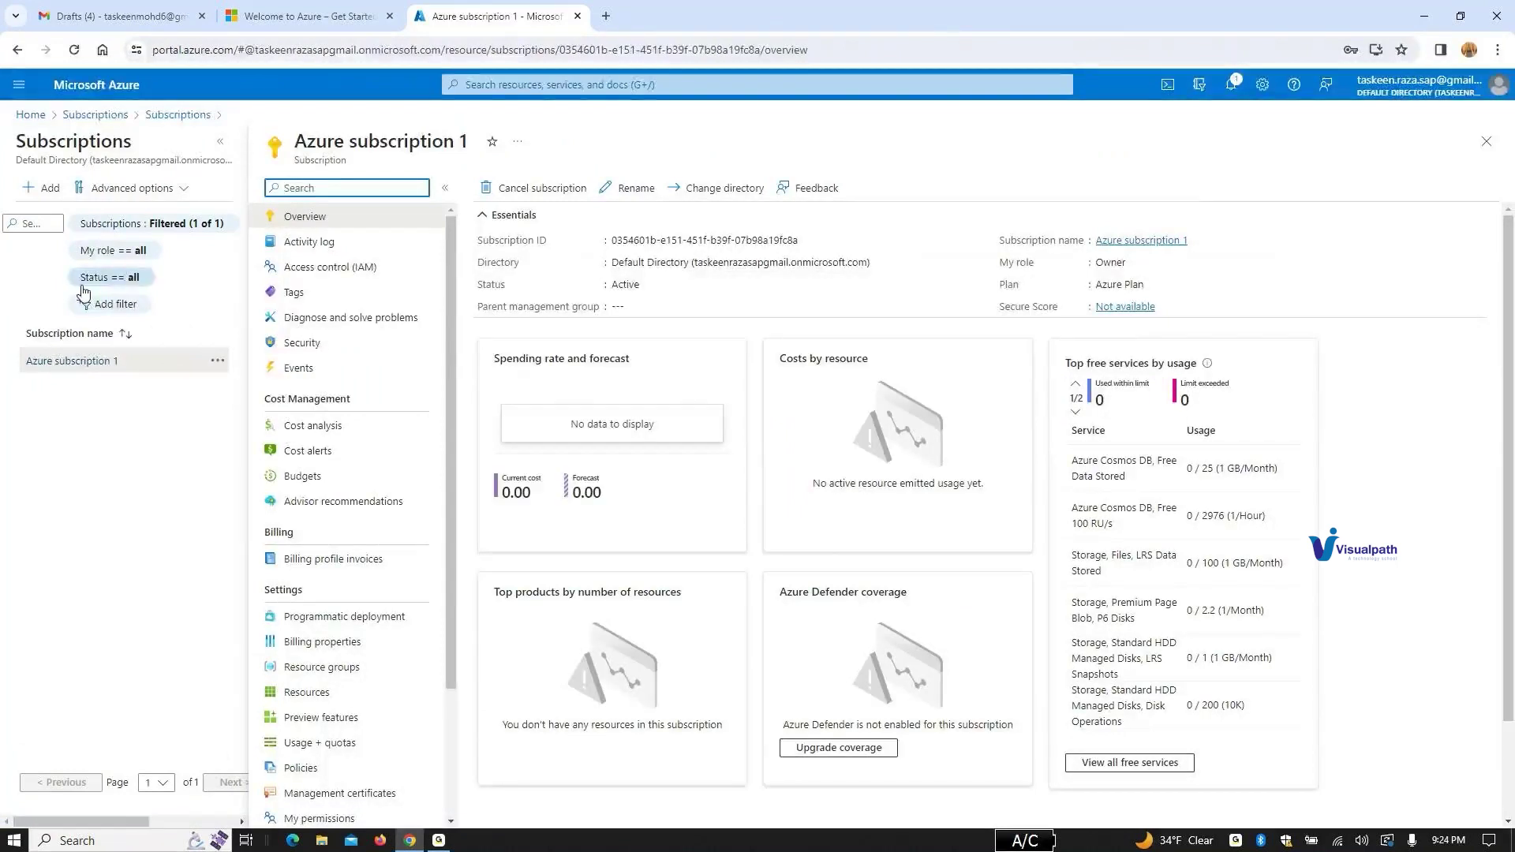
pyautogui.click(362, 268)
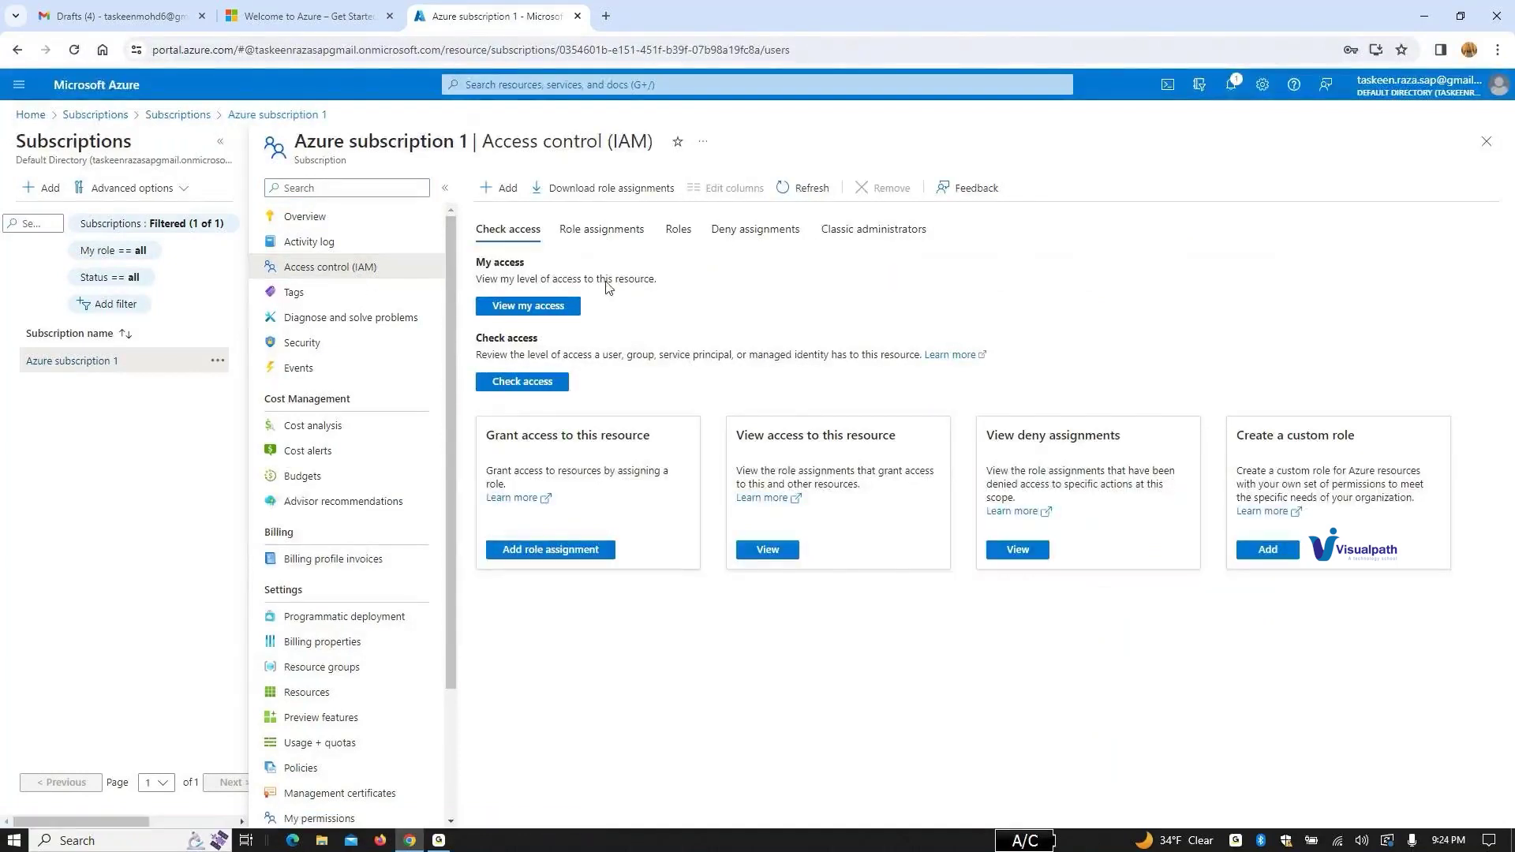
pyautogui.click(505, 190)
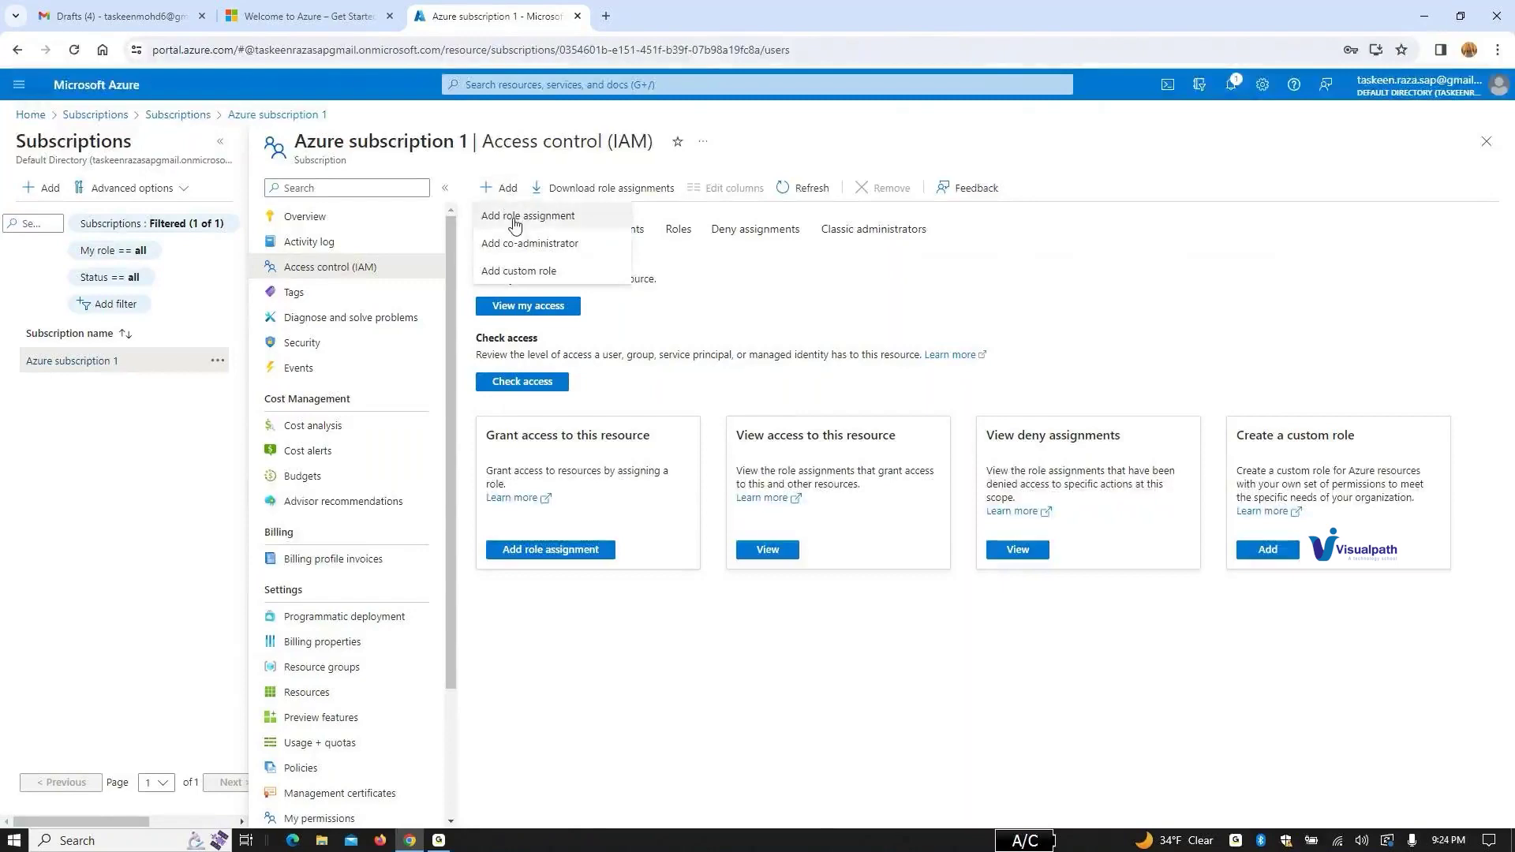
# Step: Start a role assignment on the subscription with the privileged Owner role selected
pyautogui.click(515, 221)
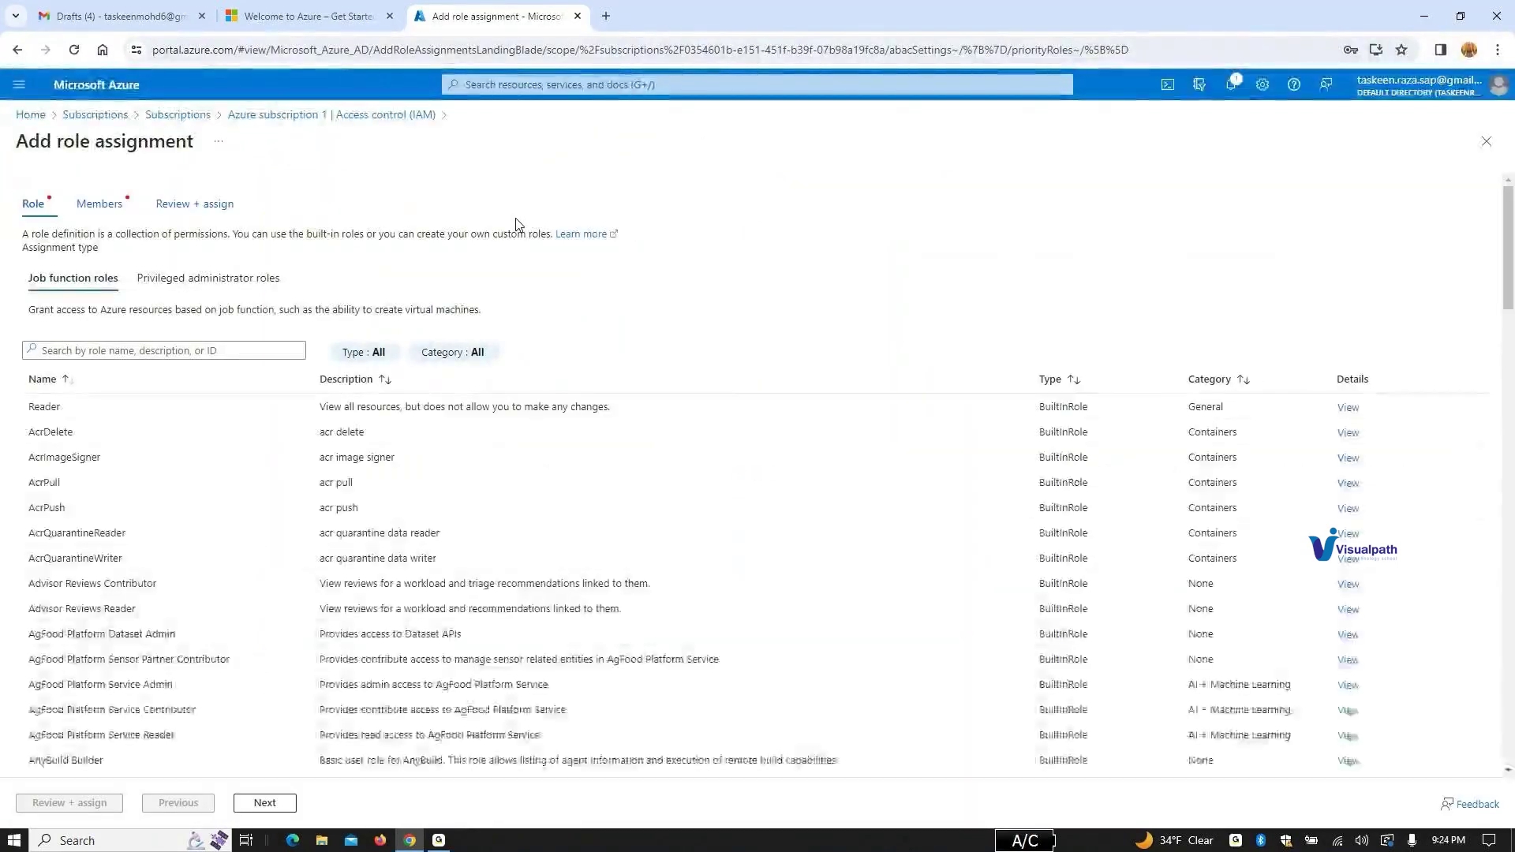
pyautogui.click(87, 352)
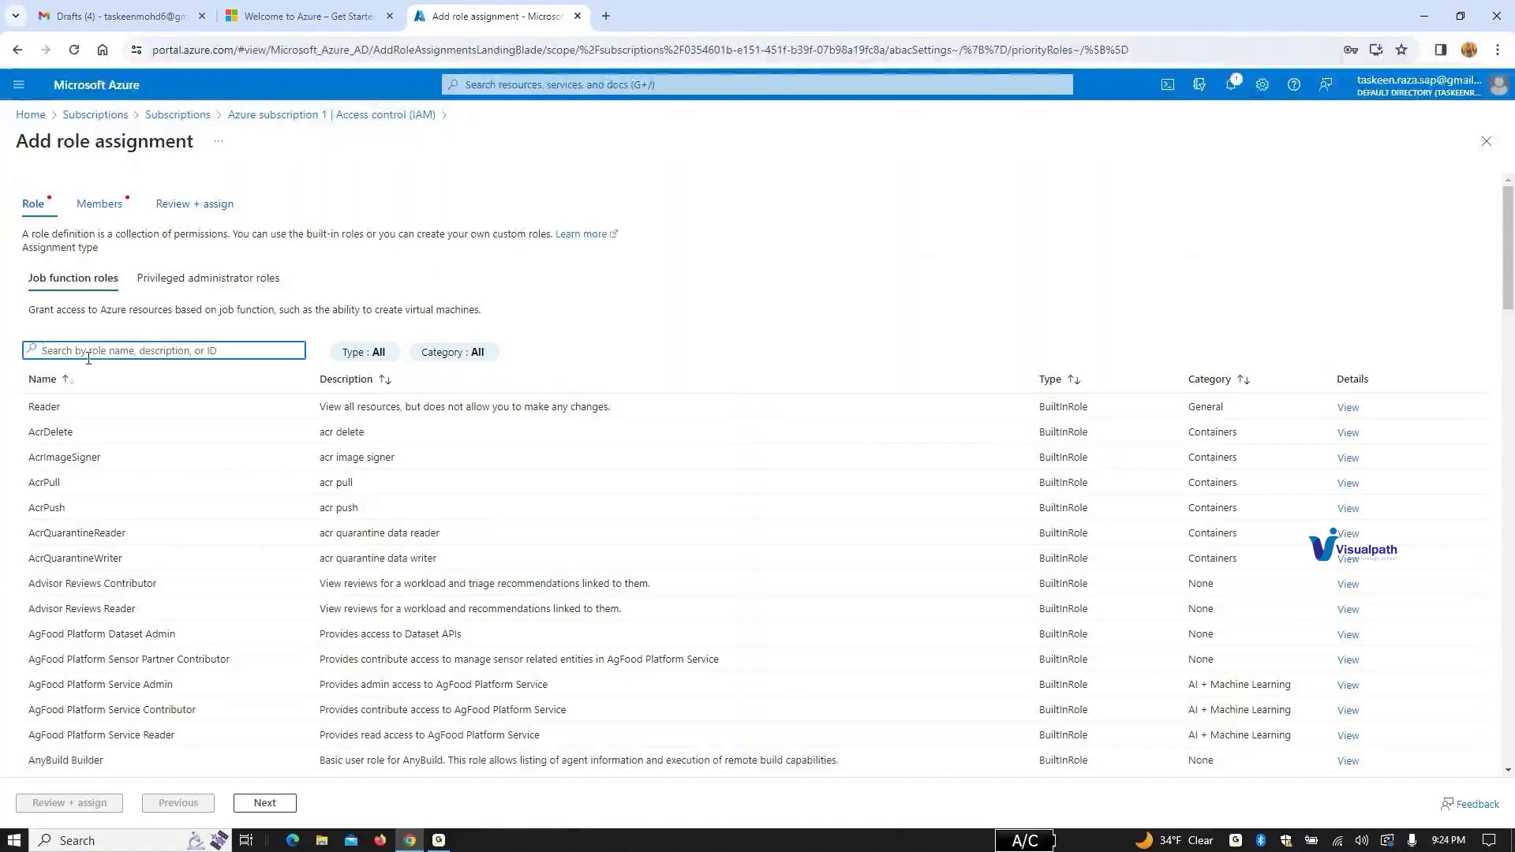
pyautogui.write('own')
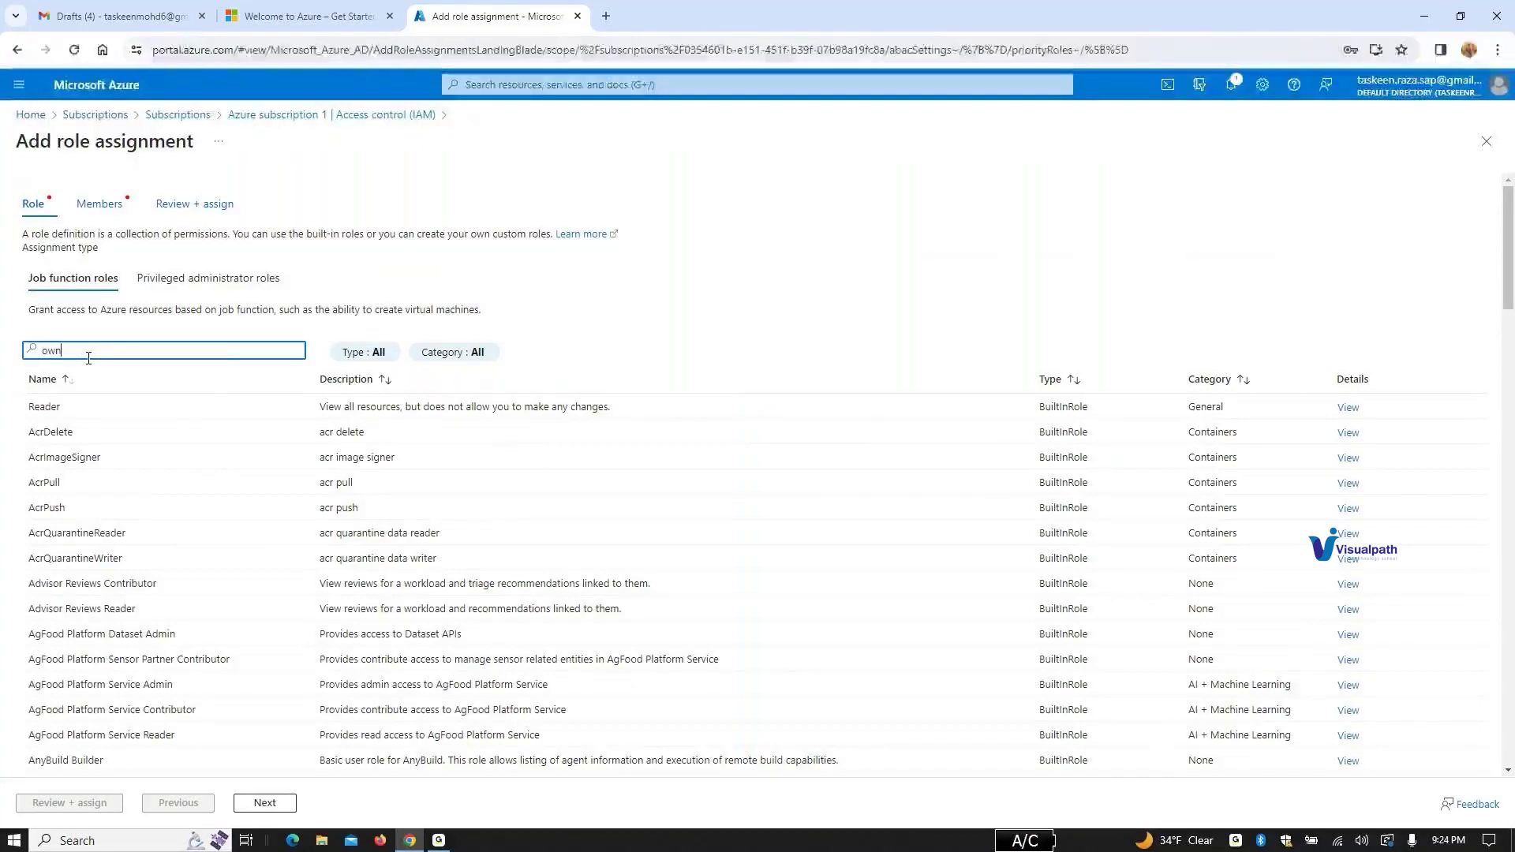
pyautogui.press('BackSpace')
pyautogui.press('BackSpace')
pyautogui.press('BackSpace')
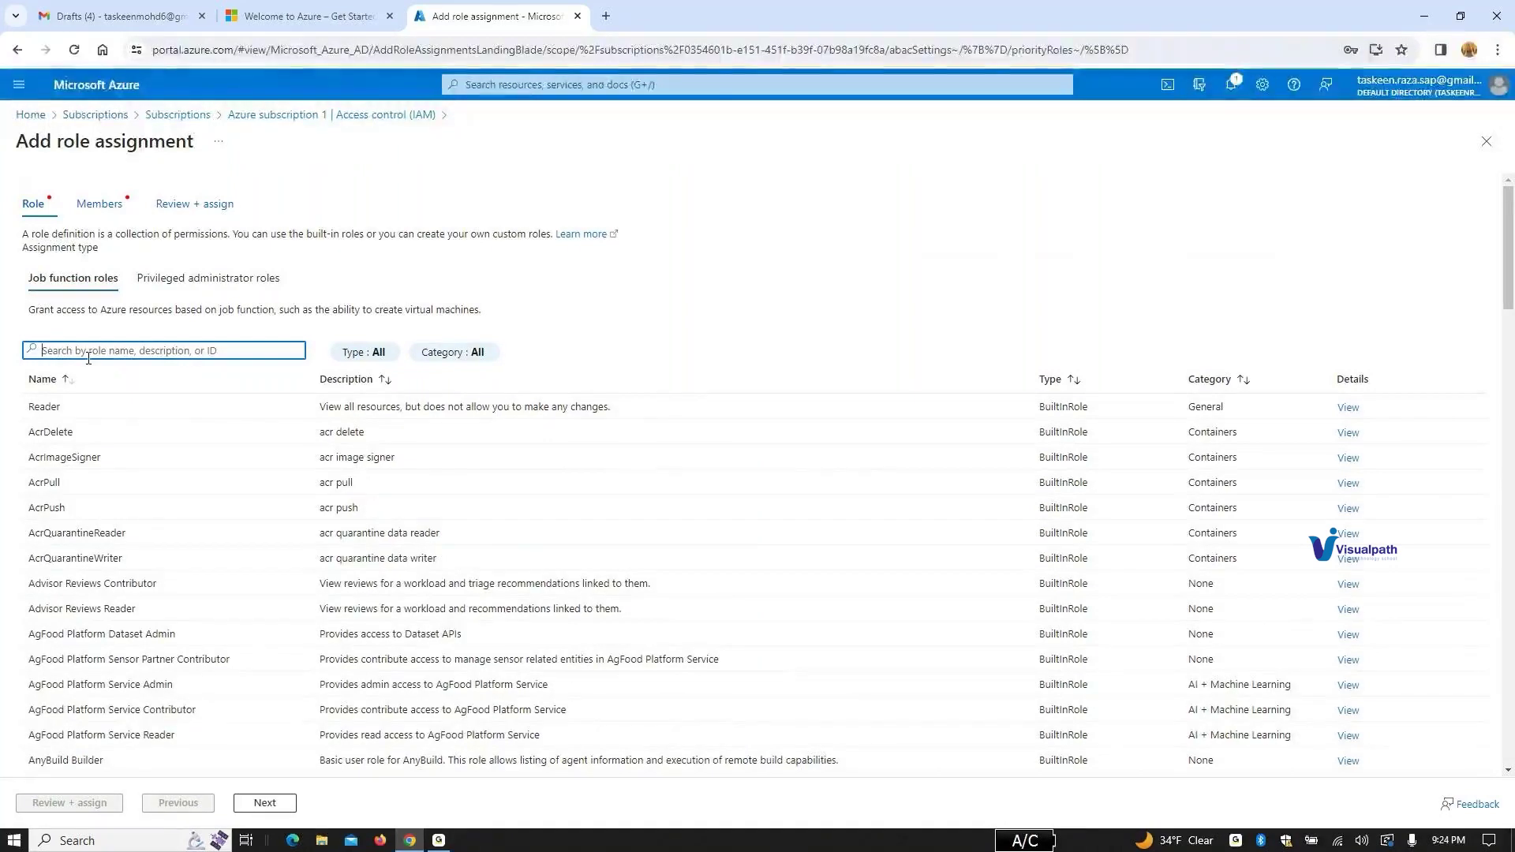
pyautogui.click(235, 286)
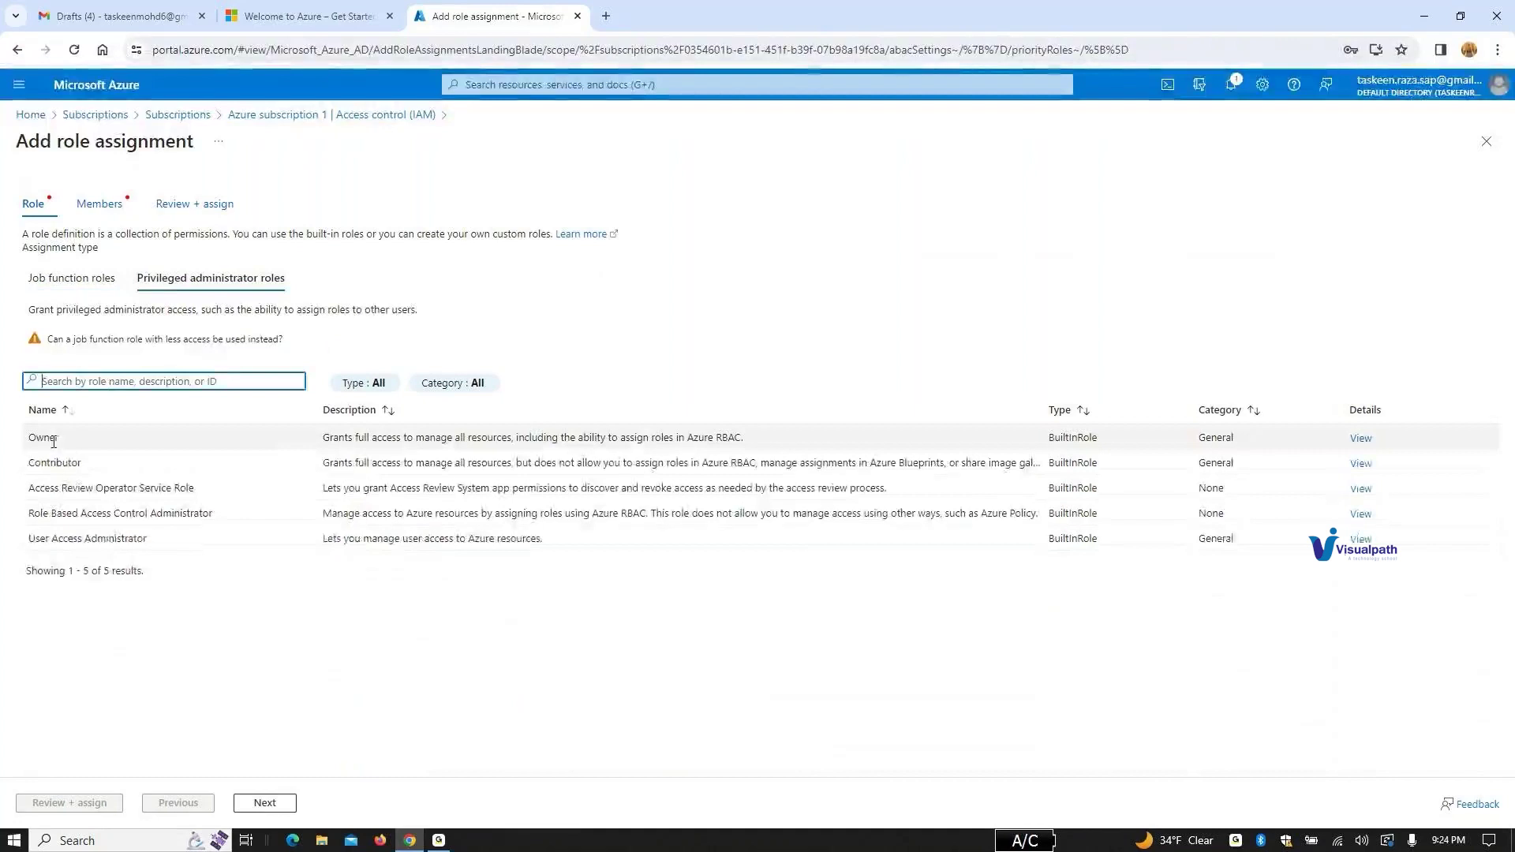
pyautogui.click(54, 440)
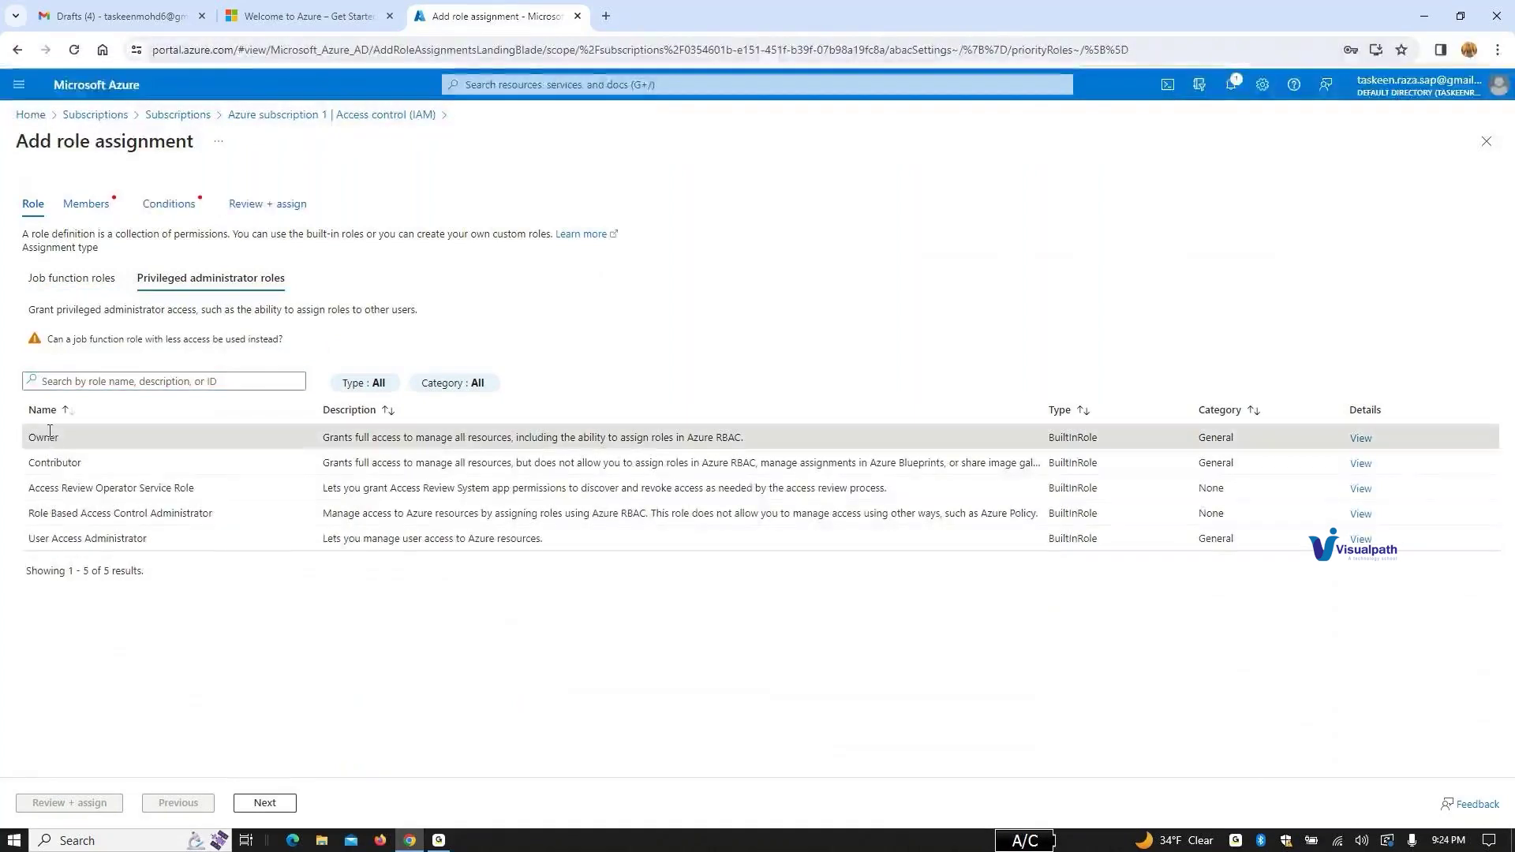
pyautogui.click(262, 805)
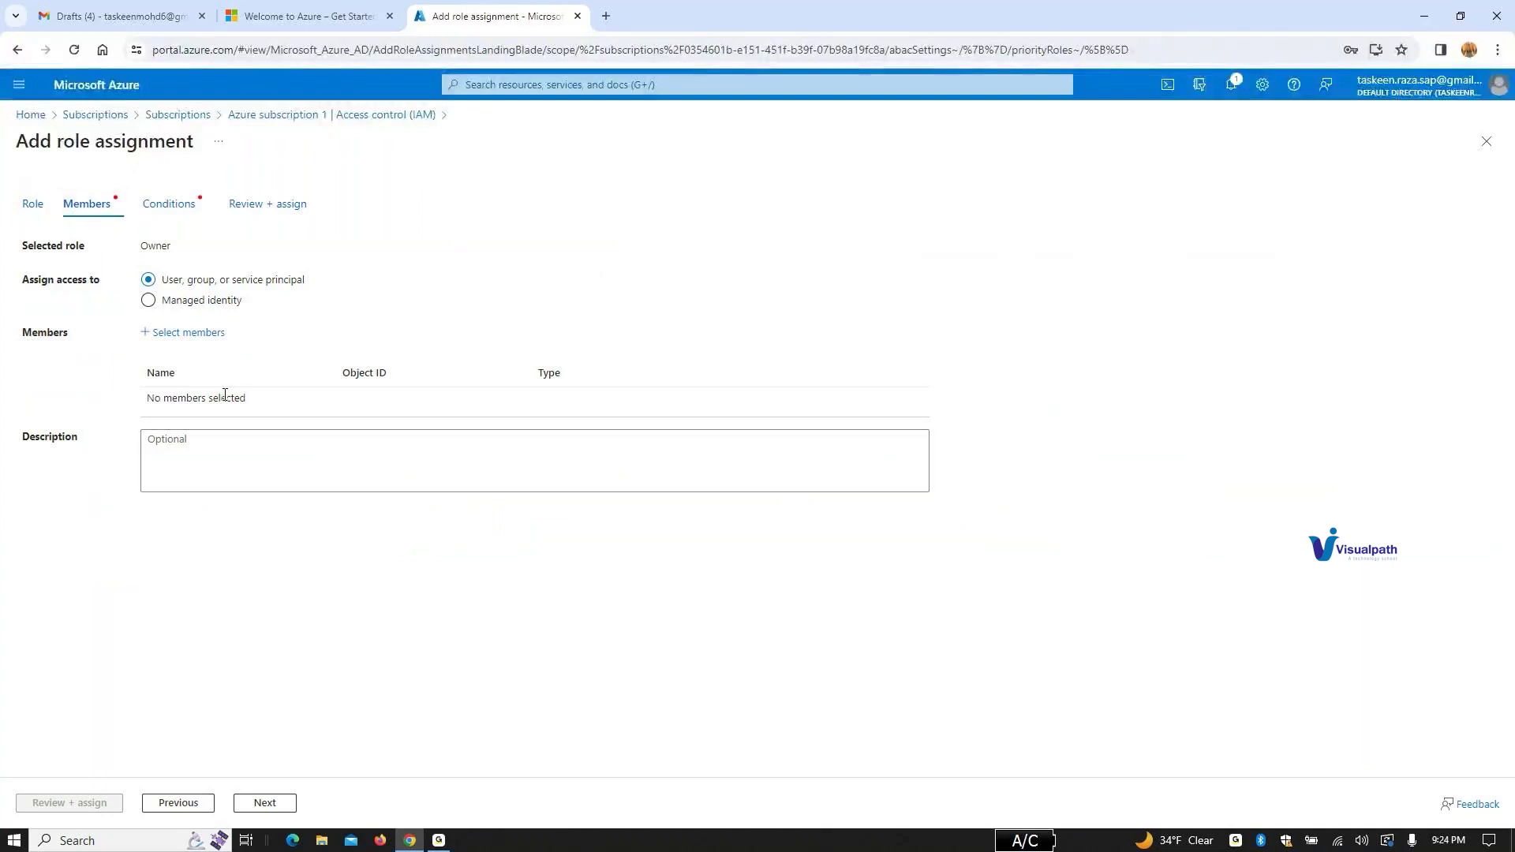
# Step: Add the test user as the role assignment's member
pyautogui.click(230, 453)
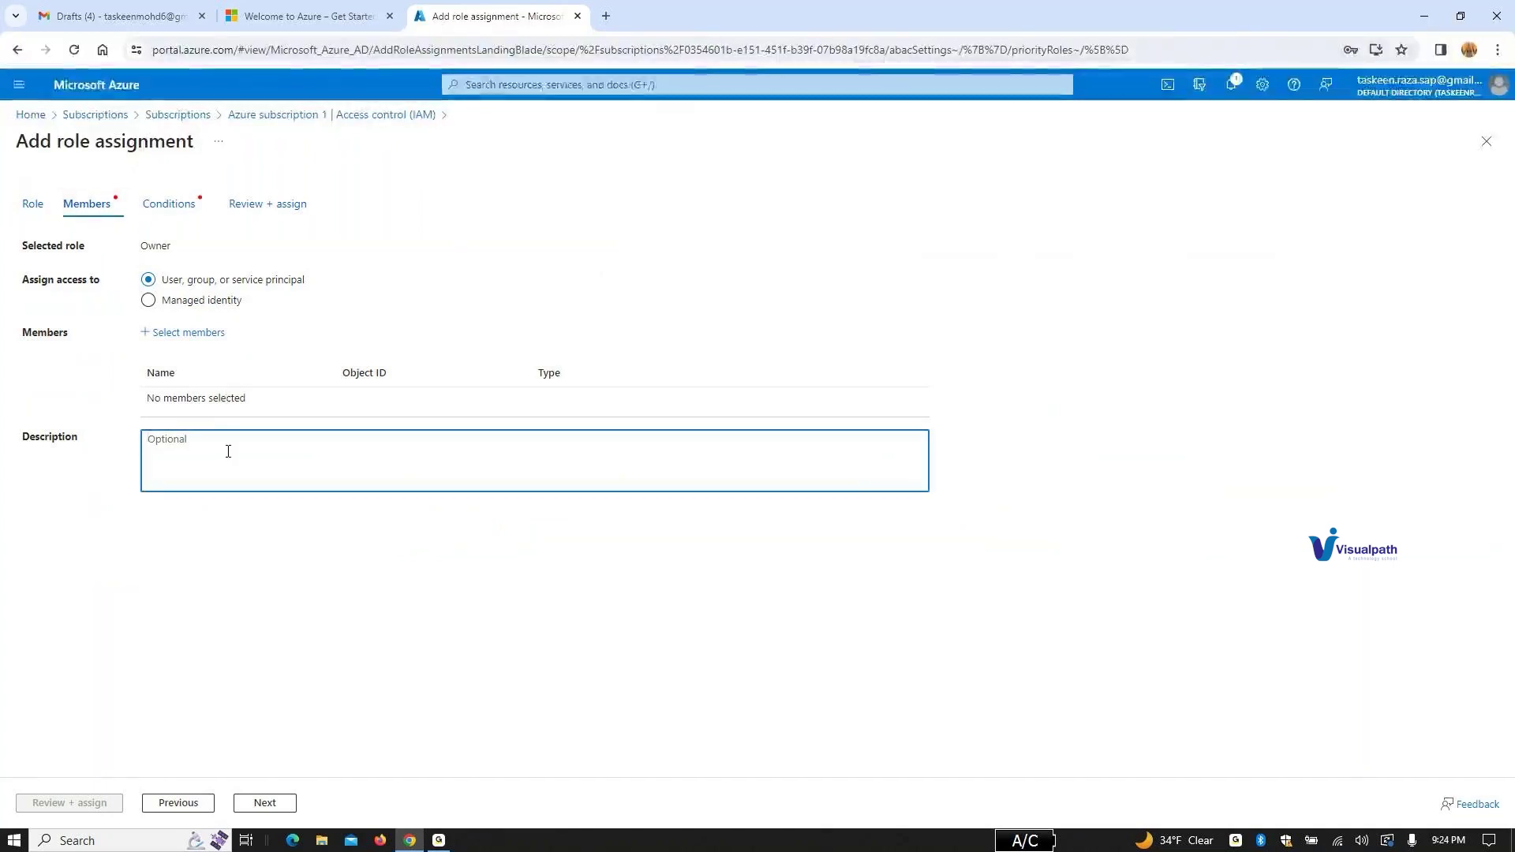
pyautogui.click(198, 338)
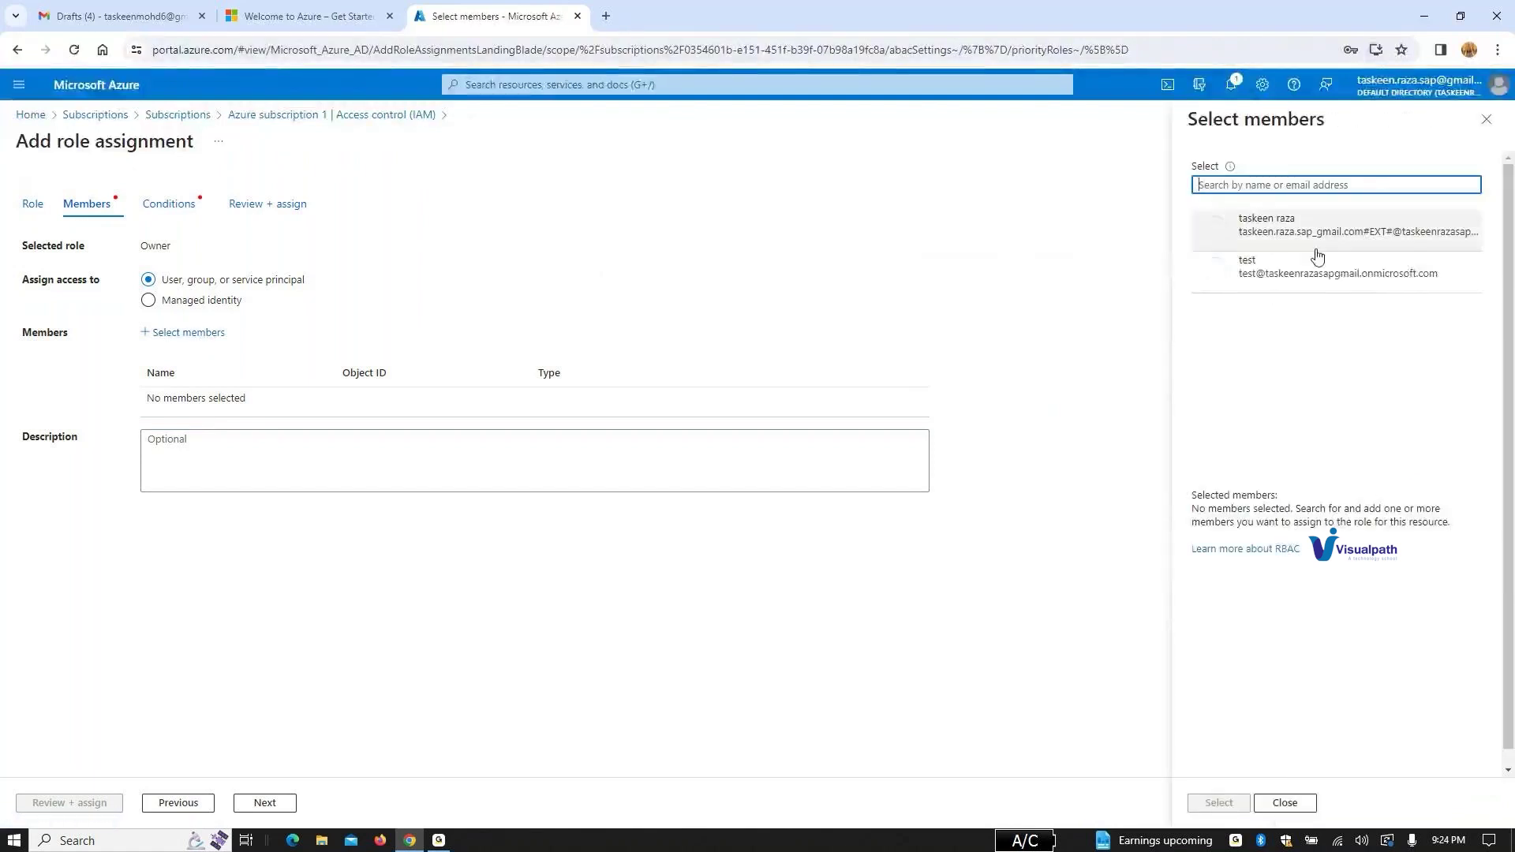
pyautogui.click(1334, 272)
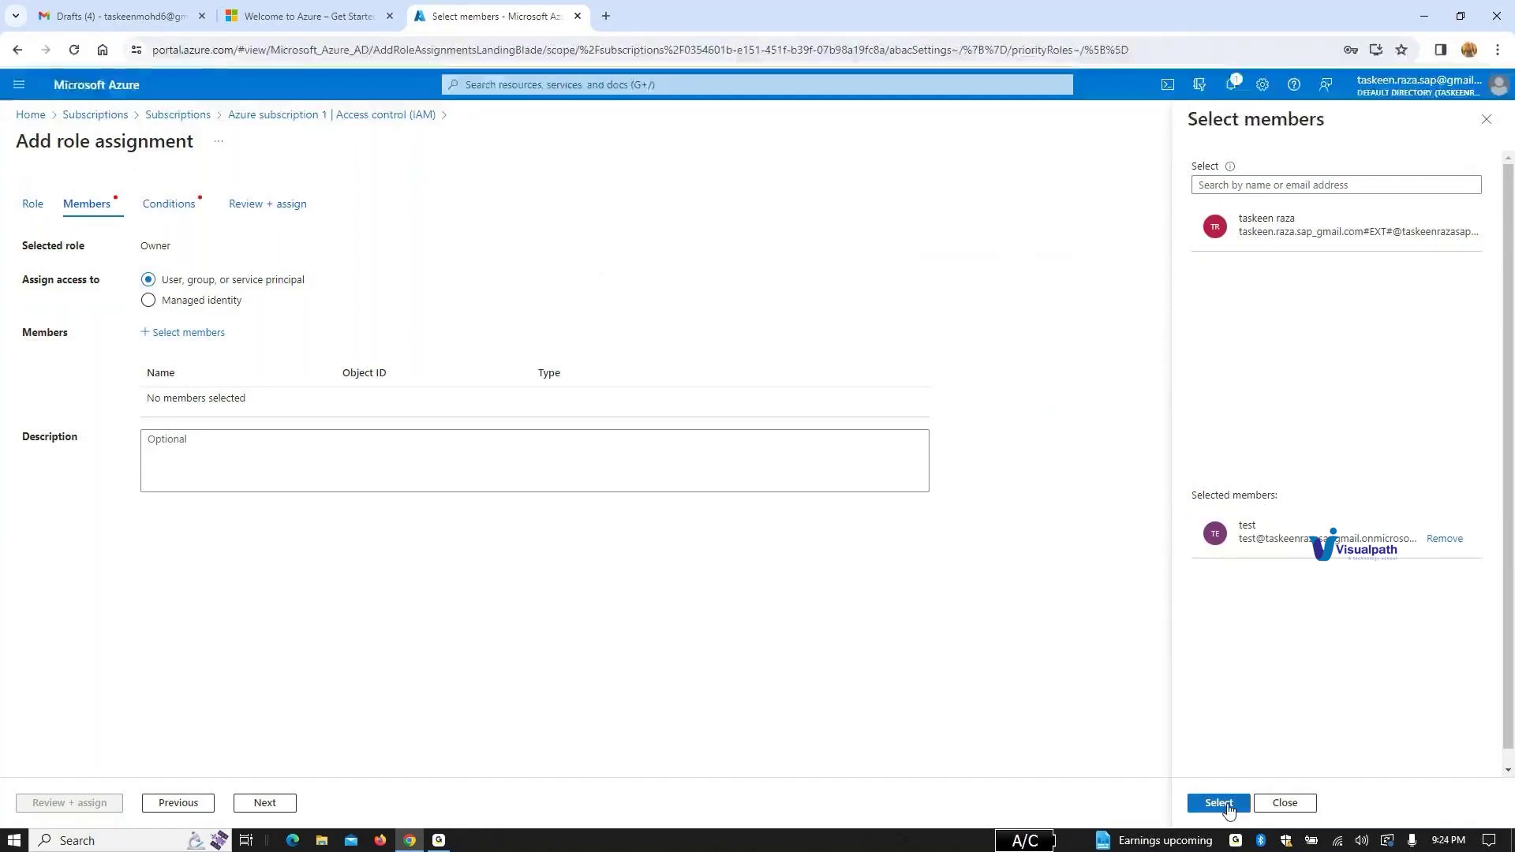
pyautogui.click(1230, 808)
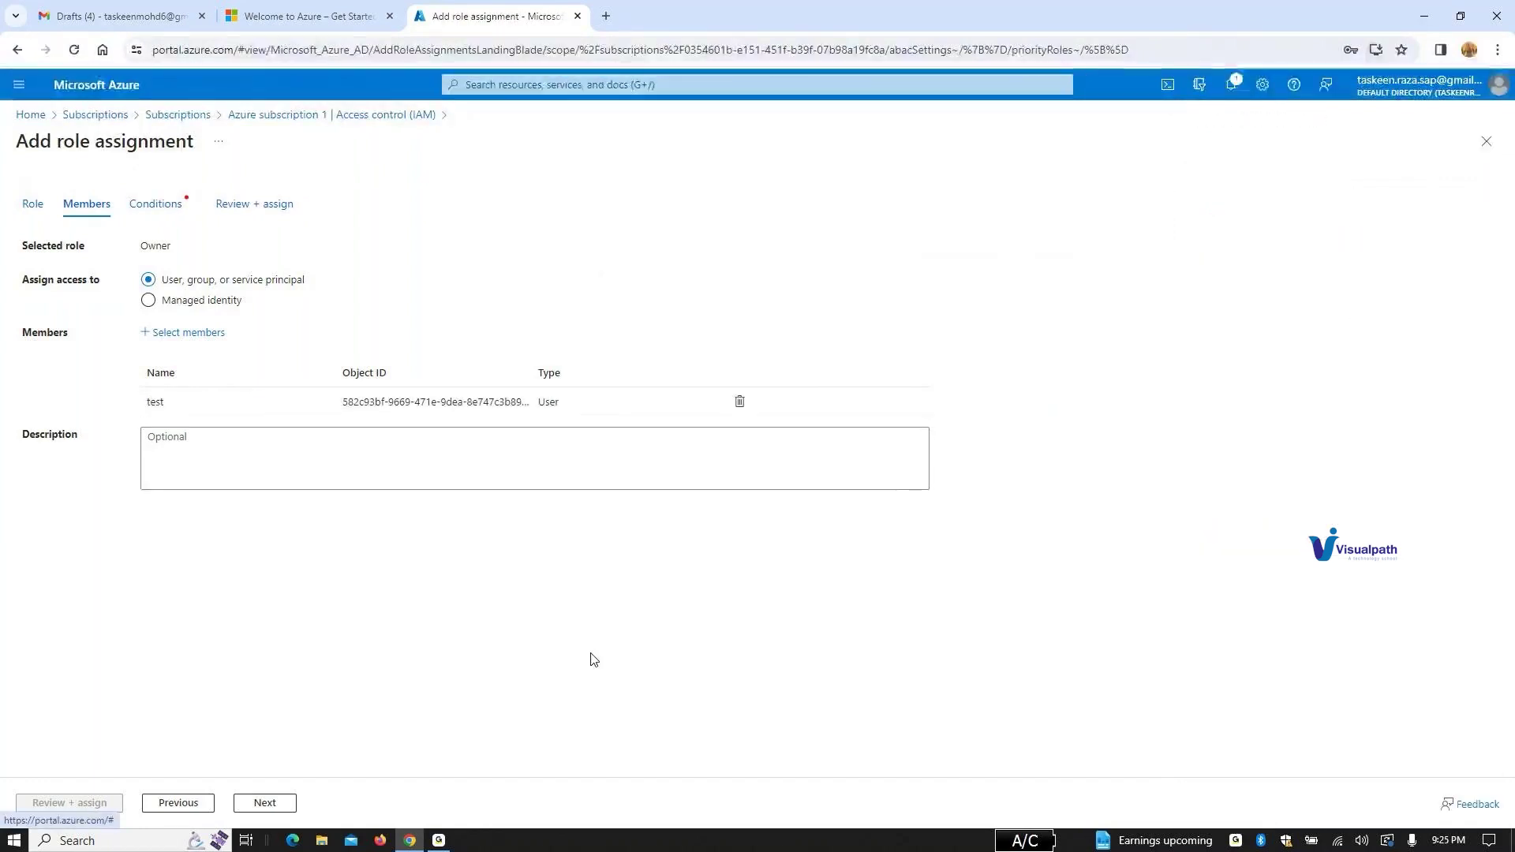
# Step: Allow the user to assign all roles, then review and submit the Owner assignment
pyautogui.click(270, 805)
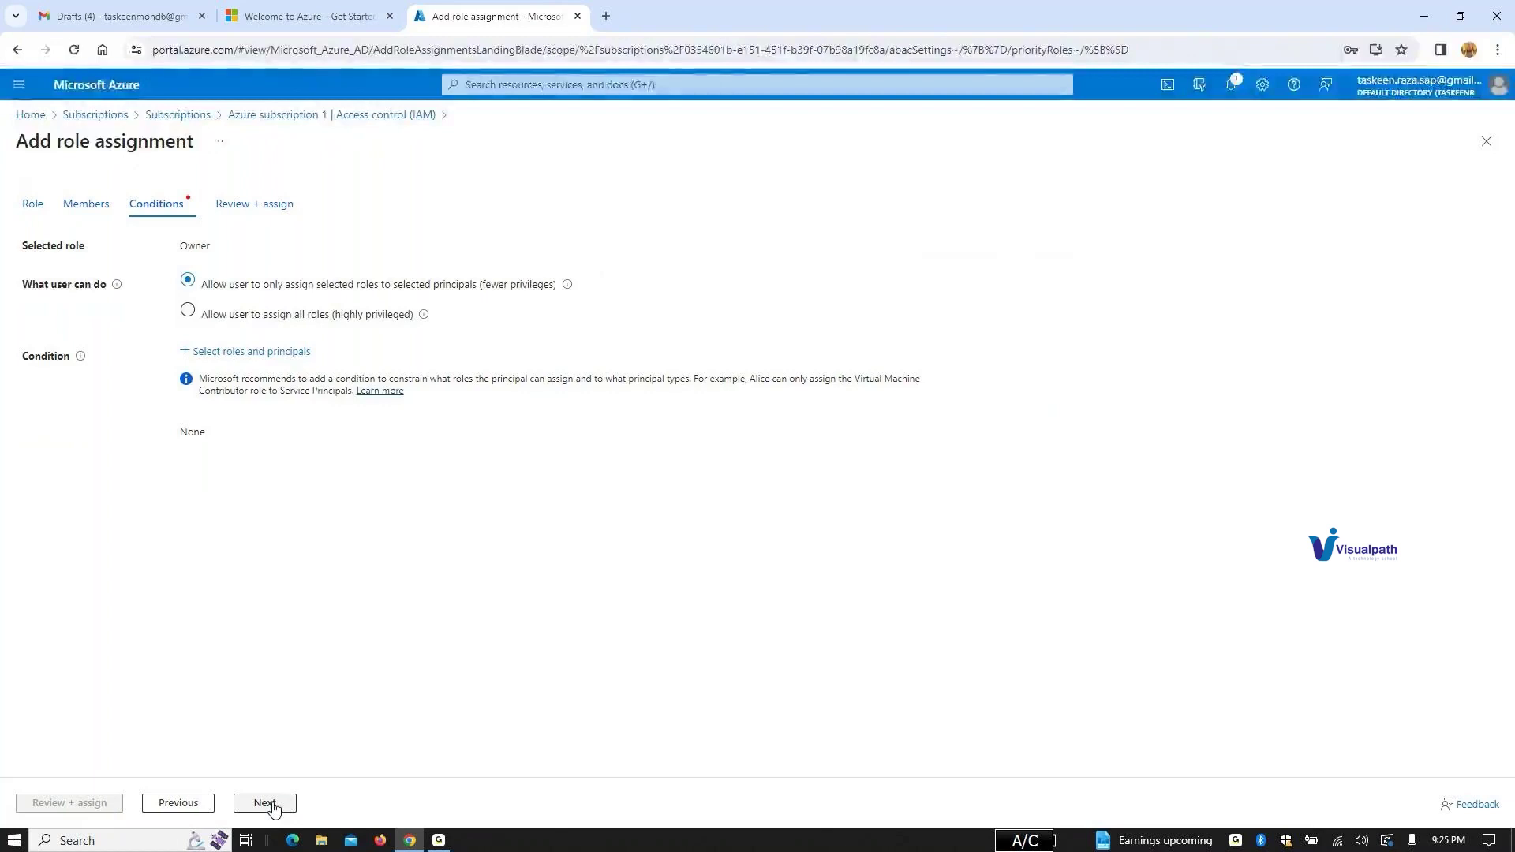
pyautogui.click(187, 311)
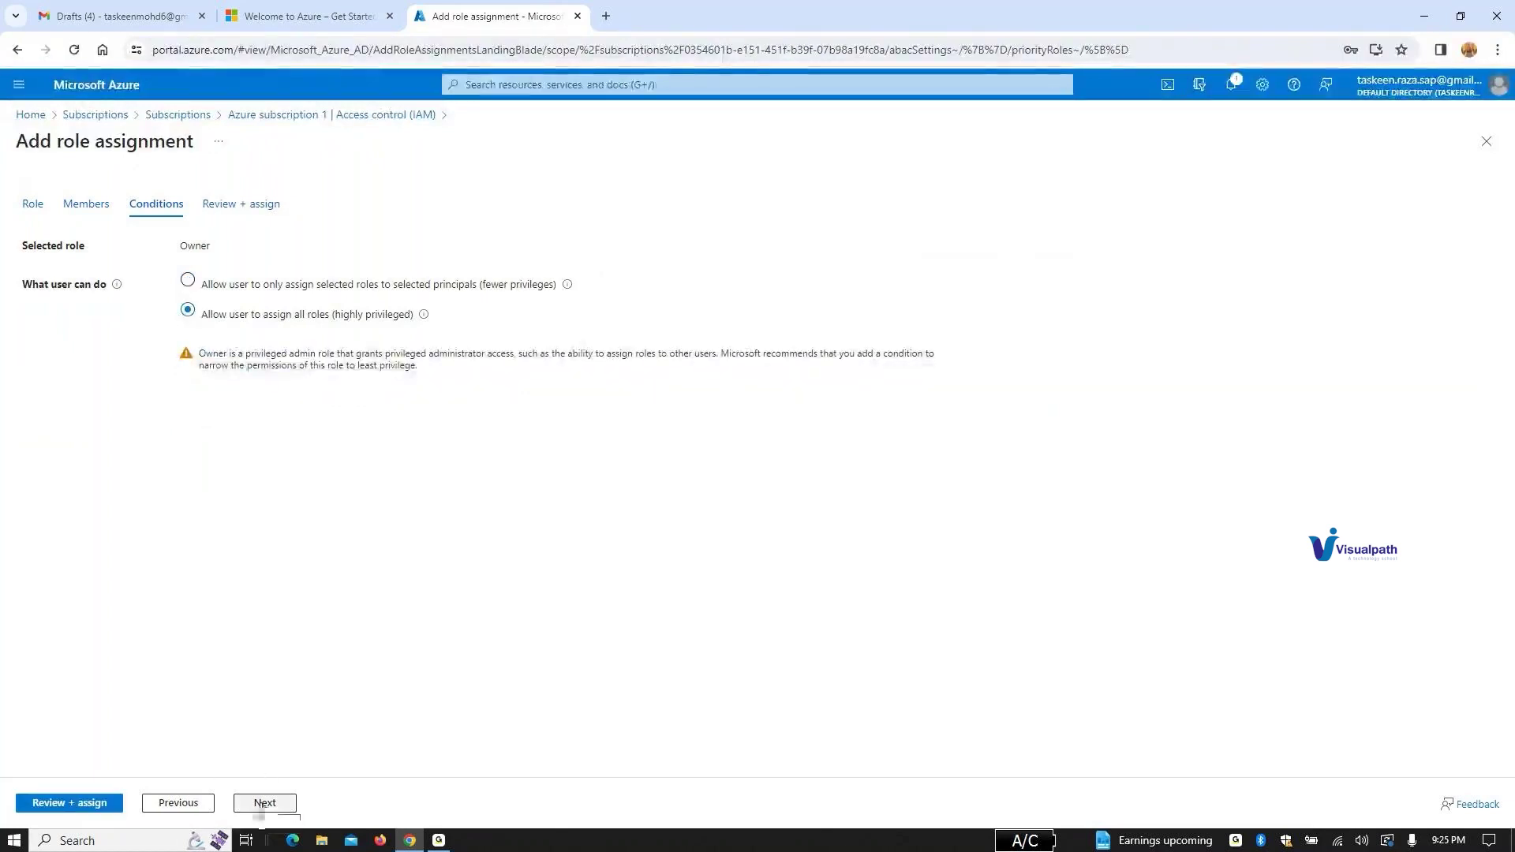
pyautogui.click(85, 804)
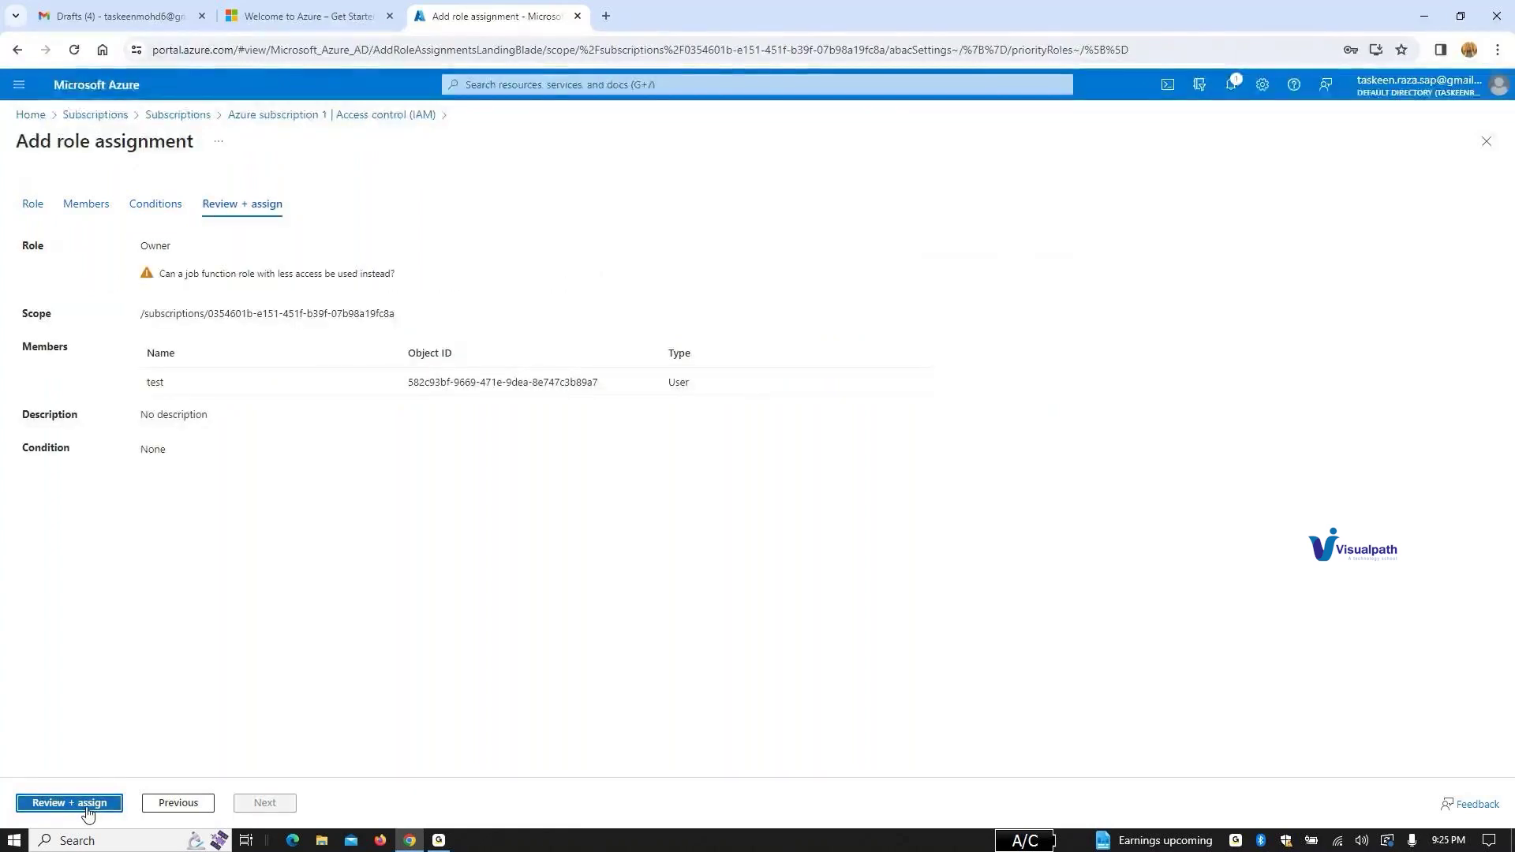
pyautogui.click(87, 808)
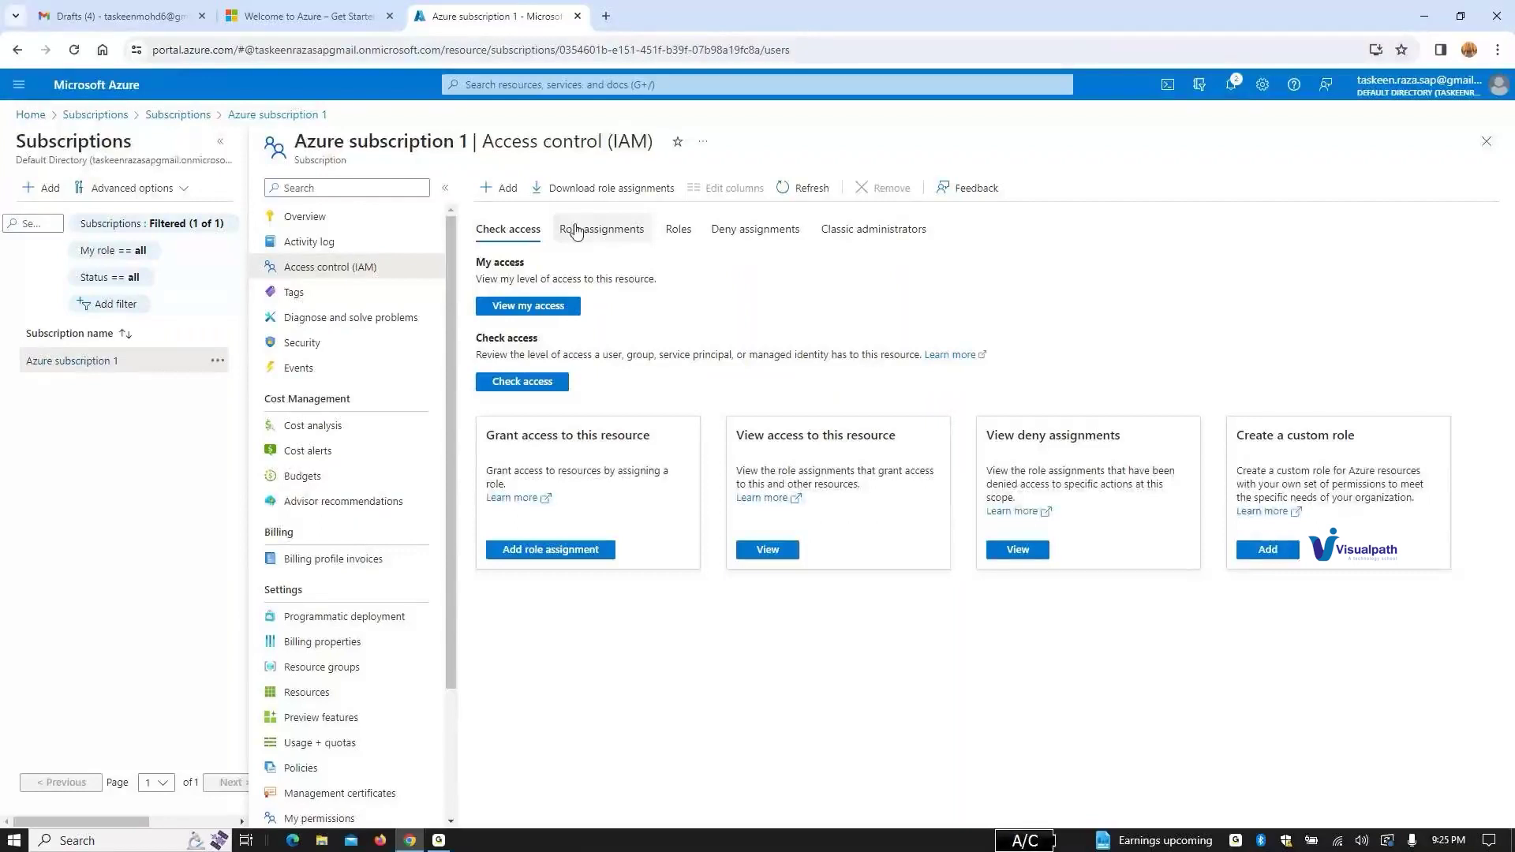
# Step: Search 'active' and open Microsoft Entra Privileged Identity Management
pyautogui.click(556, 87)
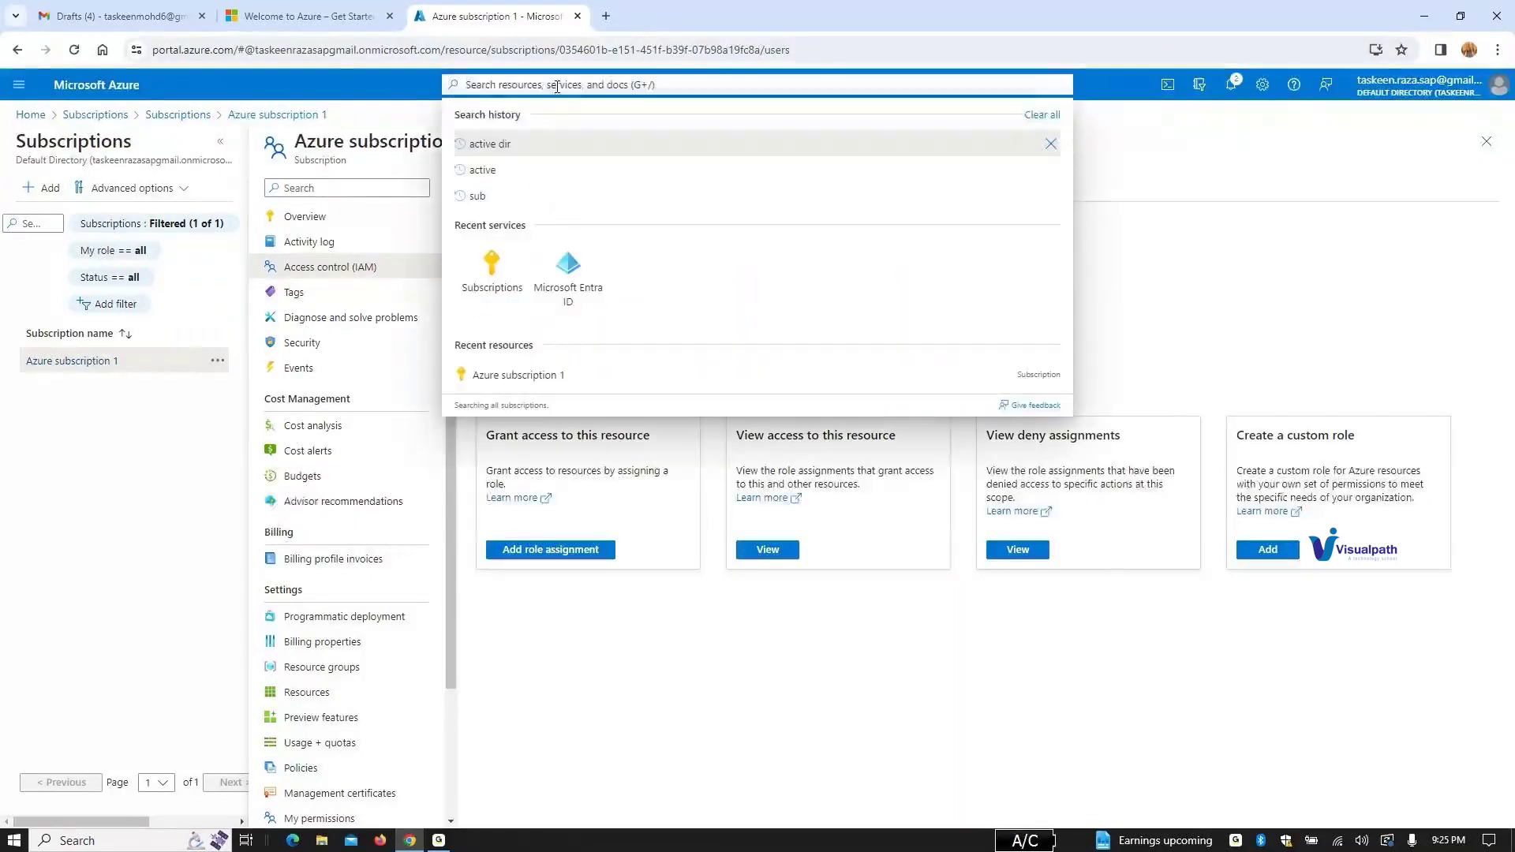
pyautogui.write('activ')
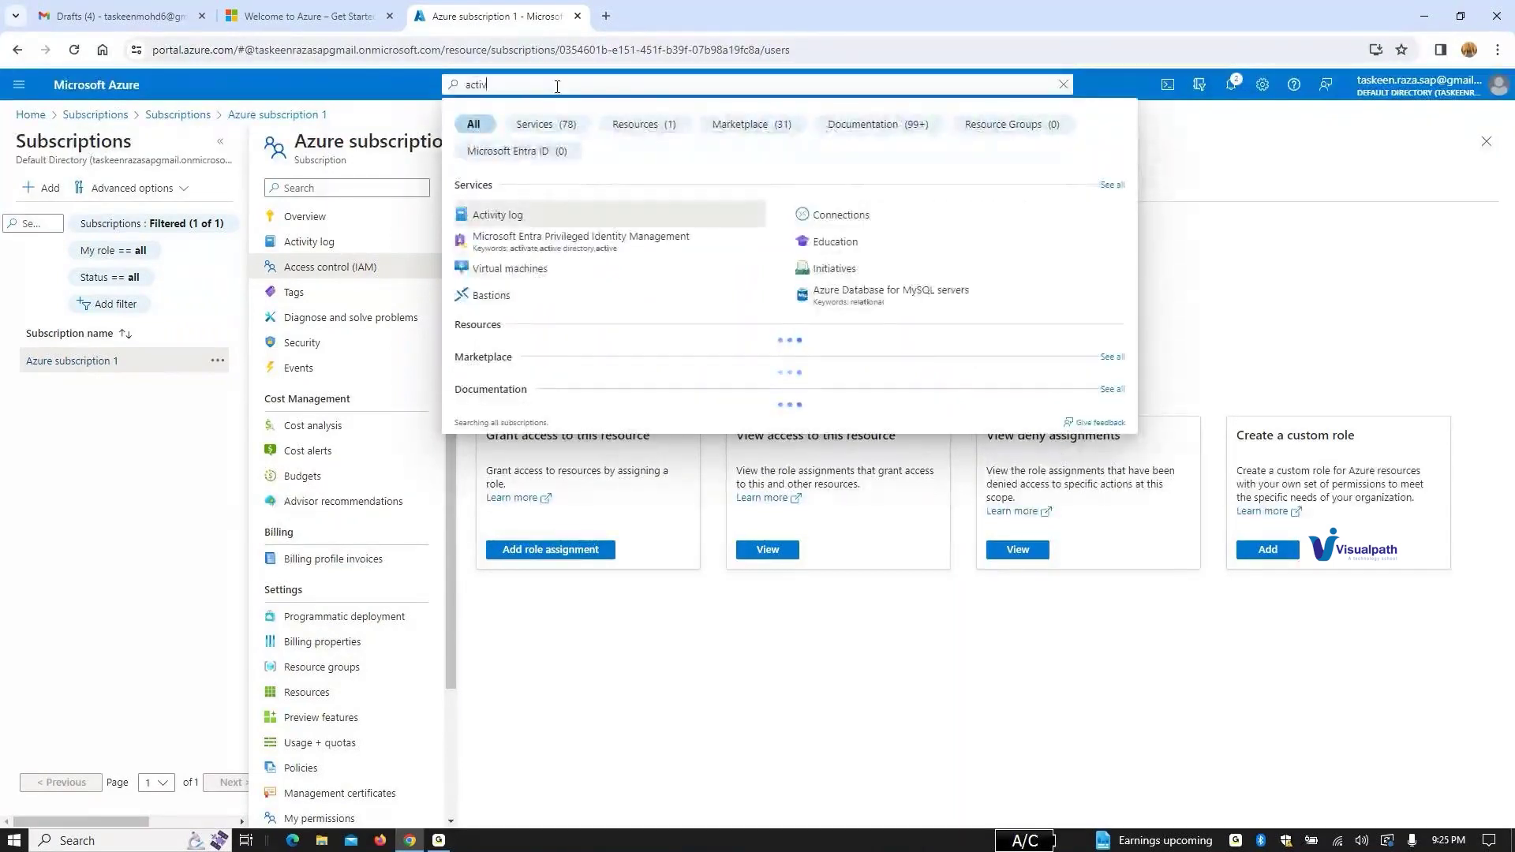
pyautogui.write('e')
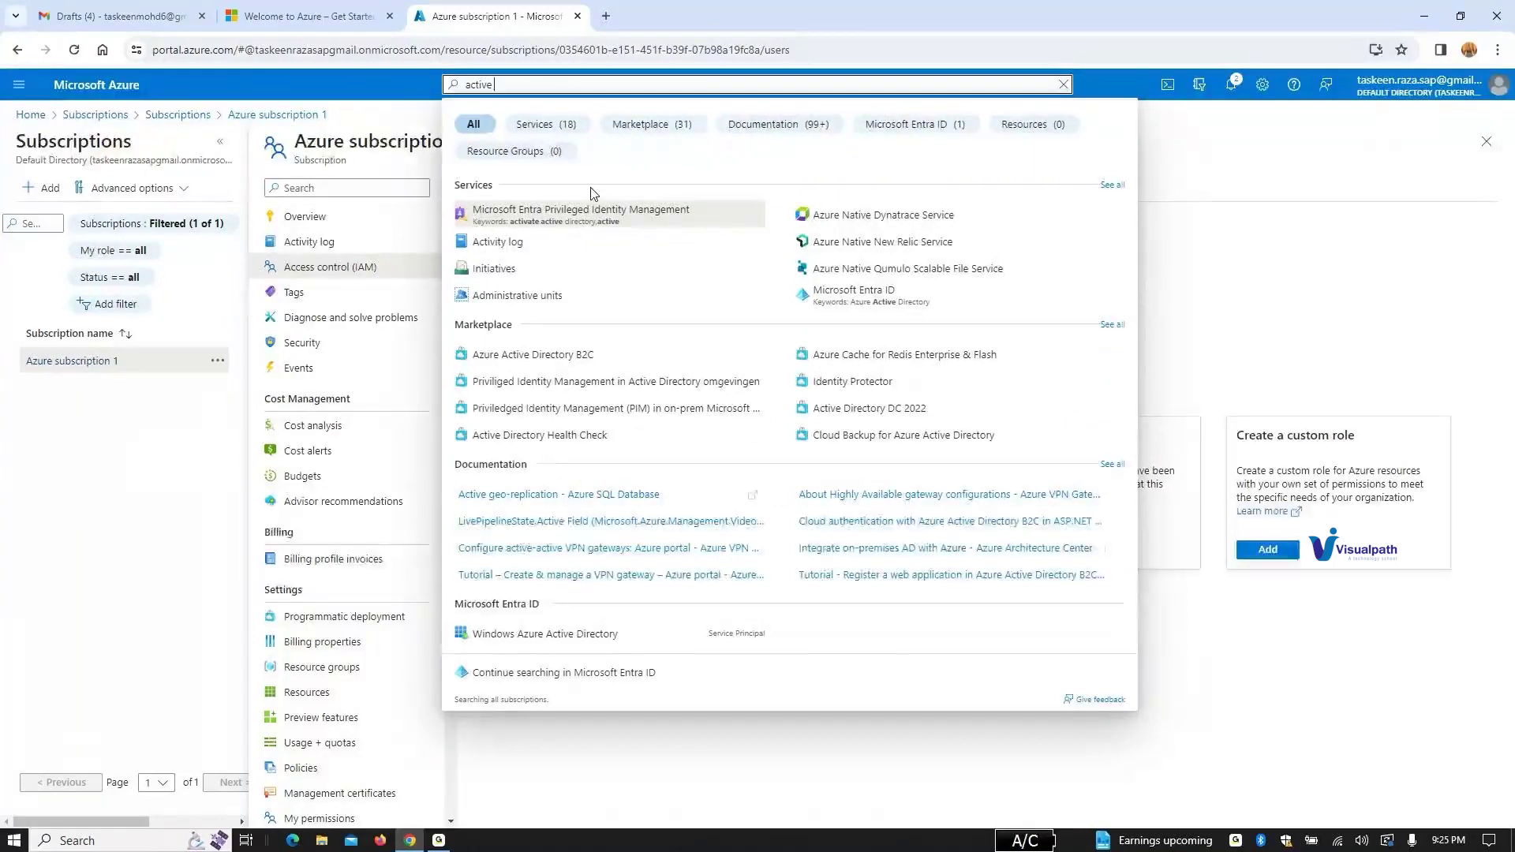
pyautogui.click(595, 213)
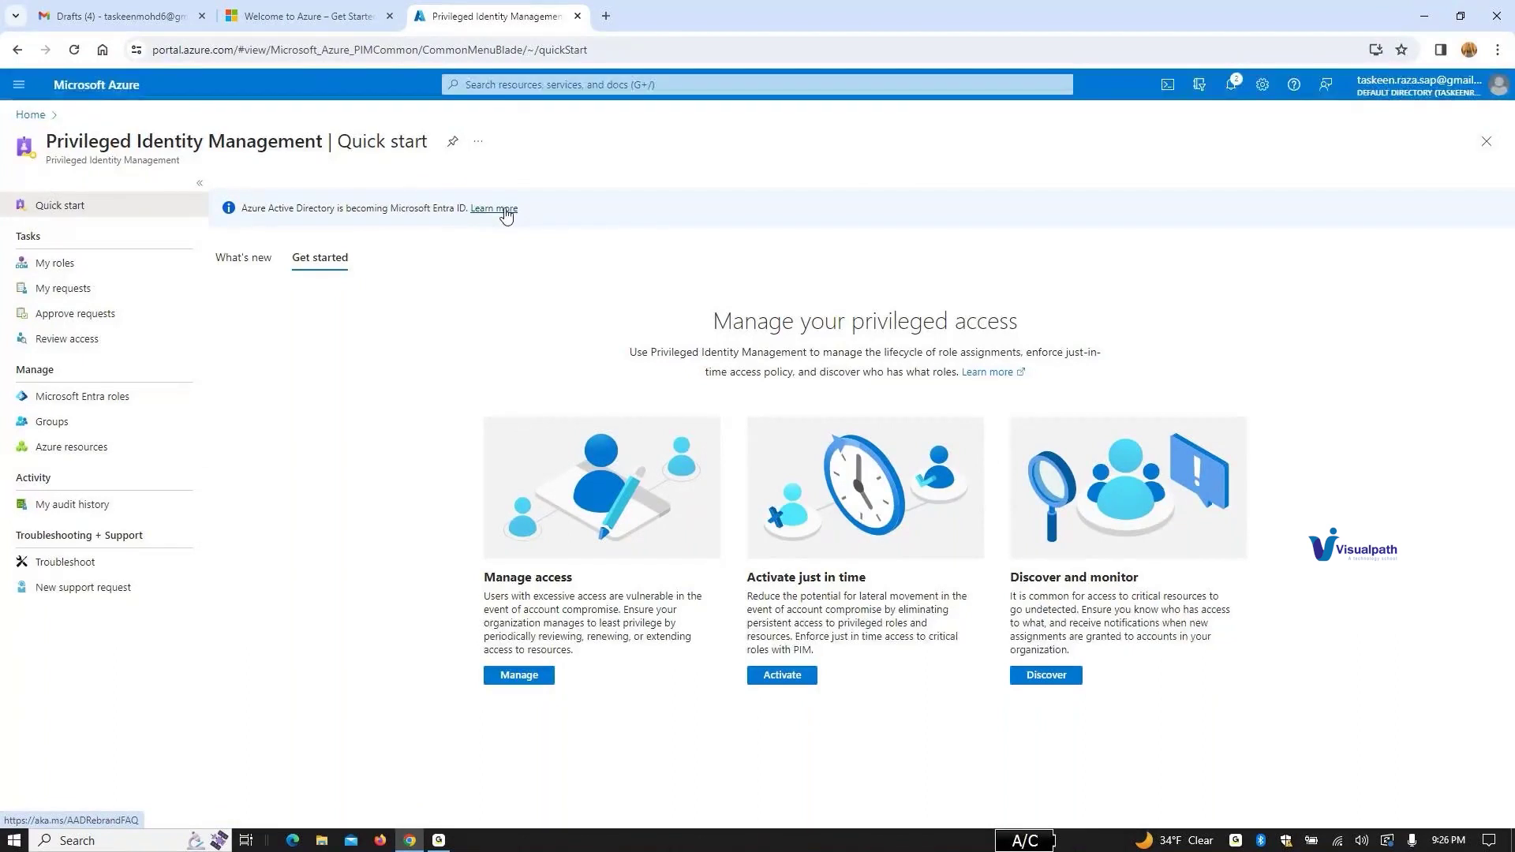
pyautogui.click(528, 82)
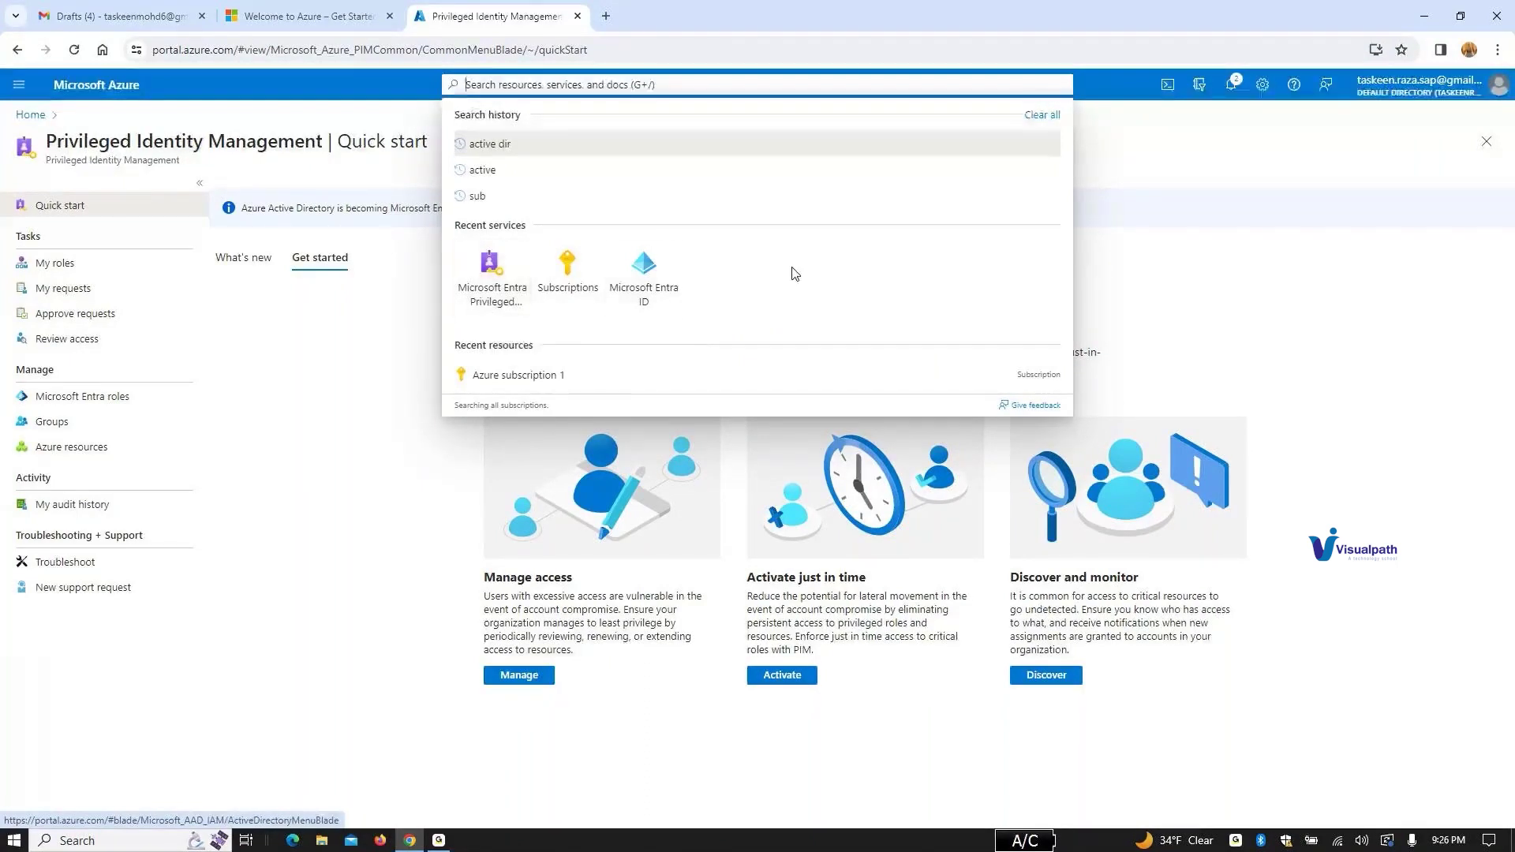
# Step: Open Microsoft Entra ID and its Users list, which includes the test user
pyautogui.click(647, 272)
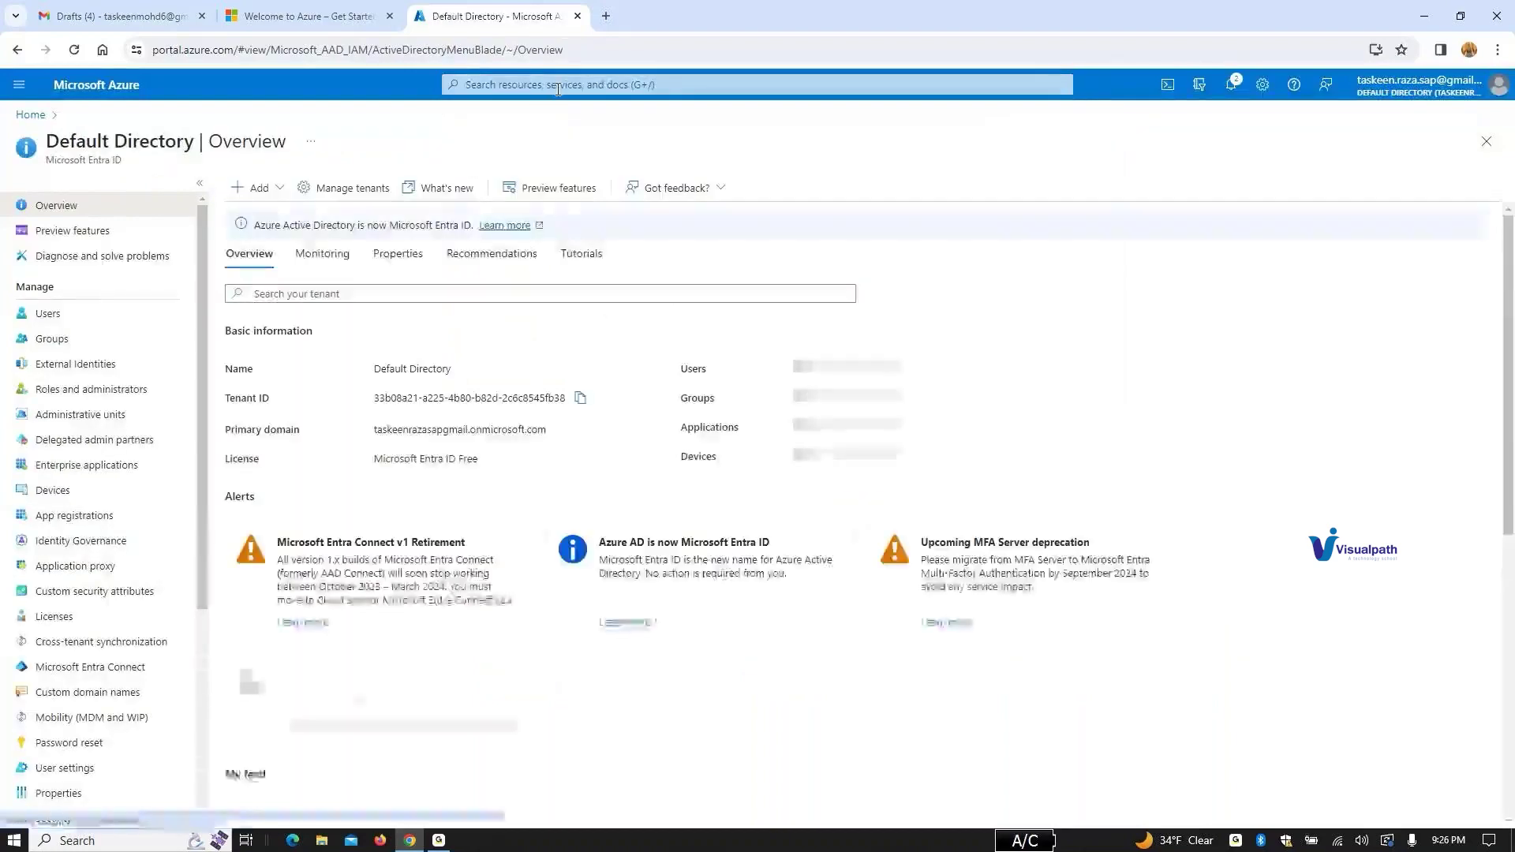
pyautogui.click(558, 85)
pyautogui.click(484, 290)
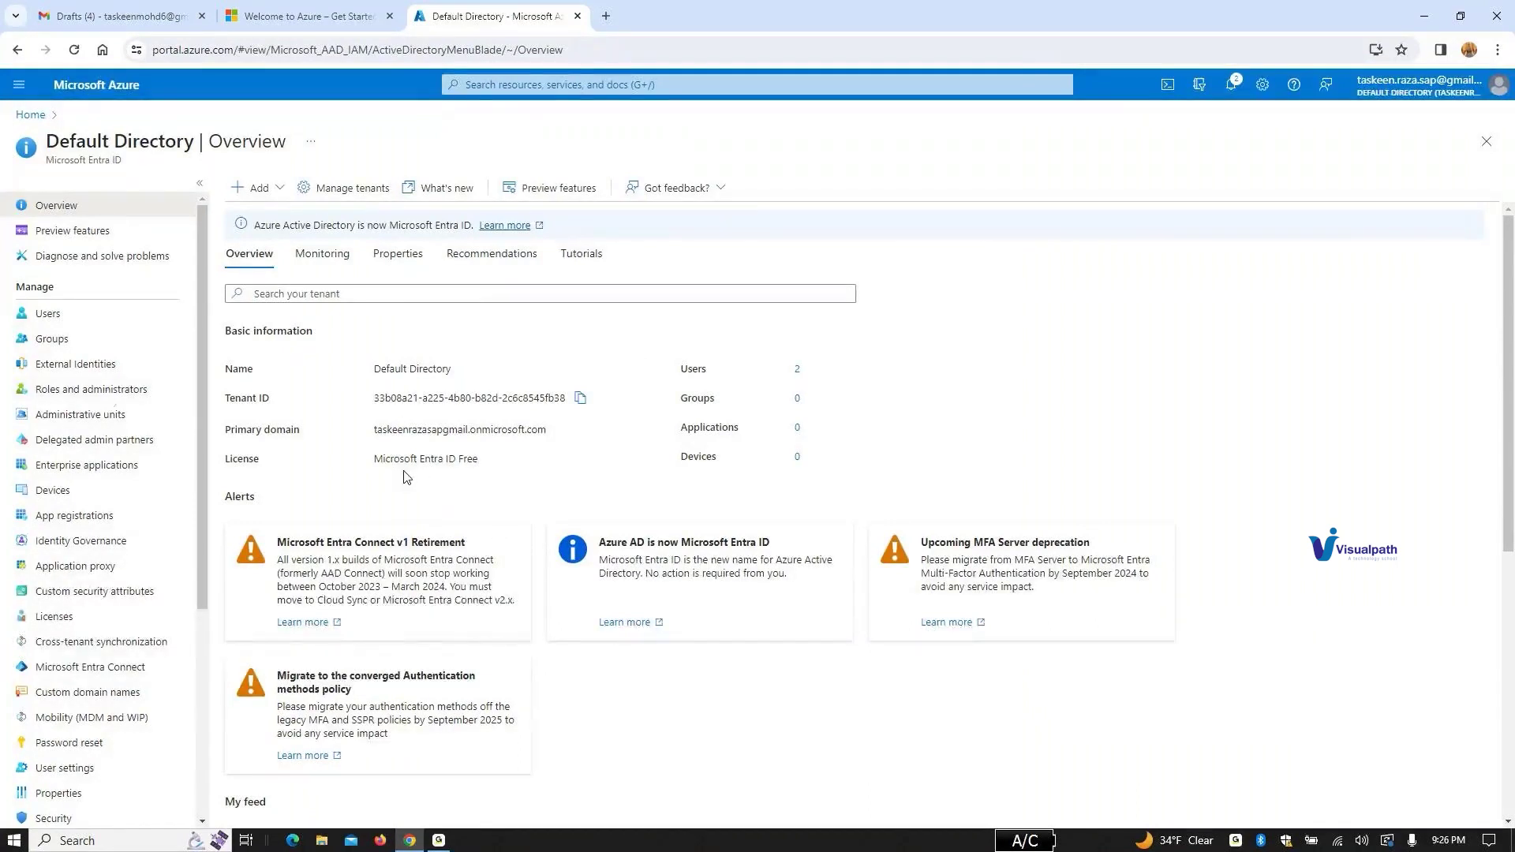
pyautogui.click(59, 317)
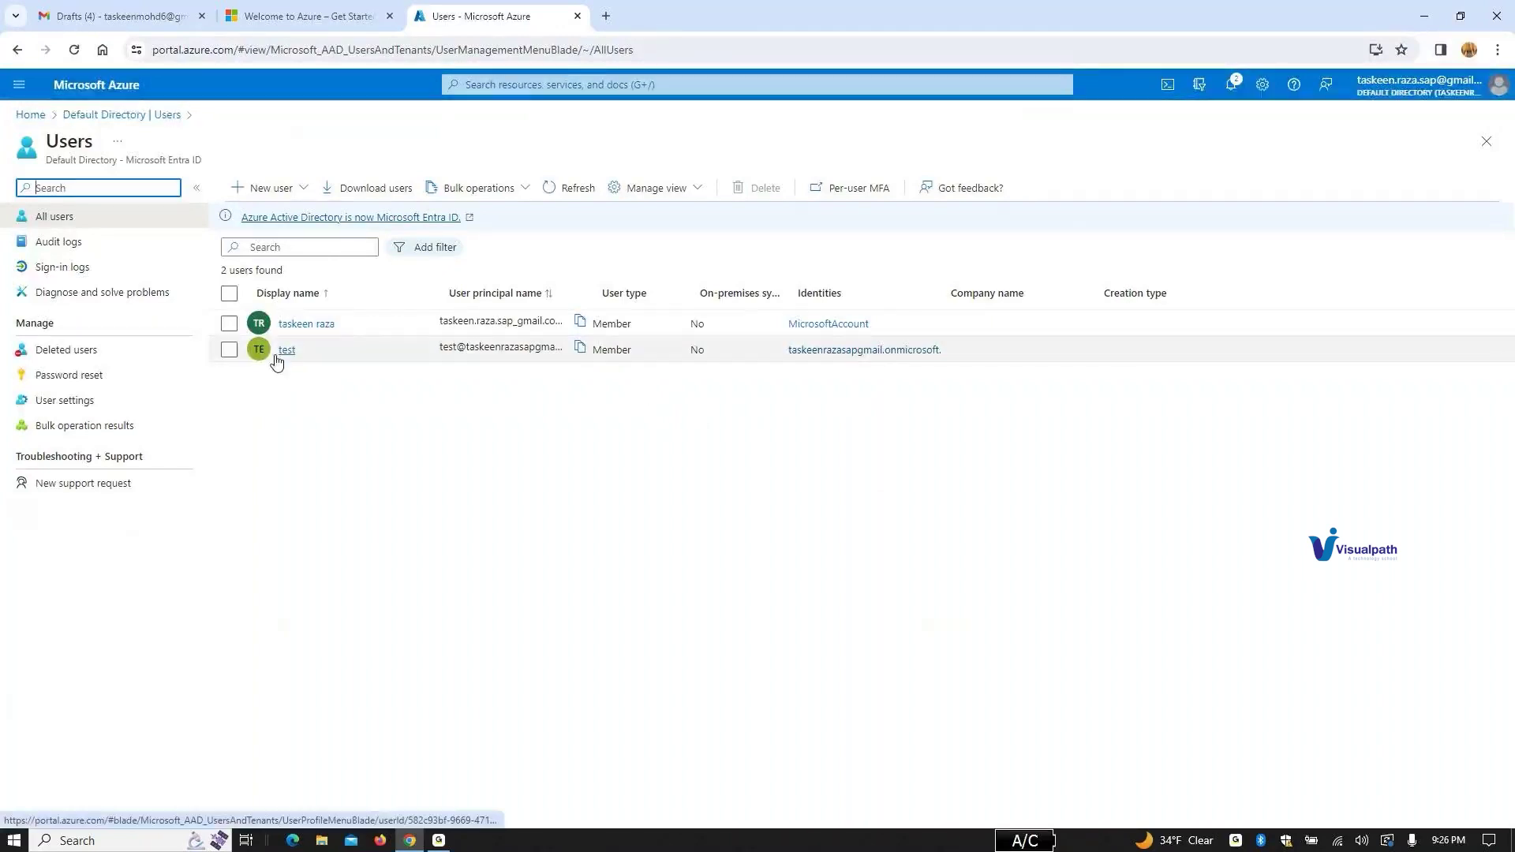
# Step: Copy the test user's principal name and open a new blank browser tab
pyautogui.tripleClick(471, 350)
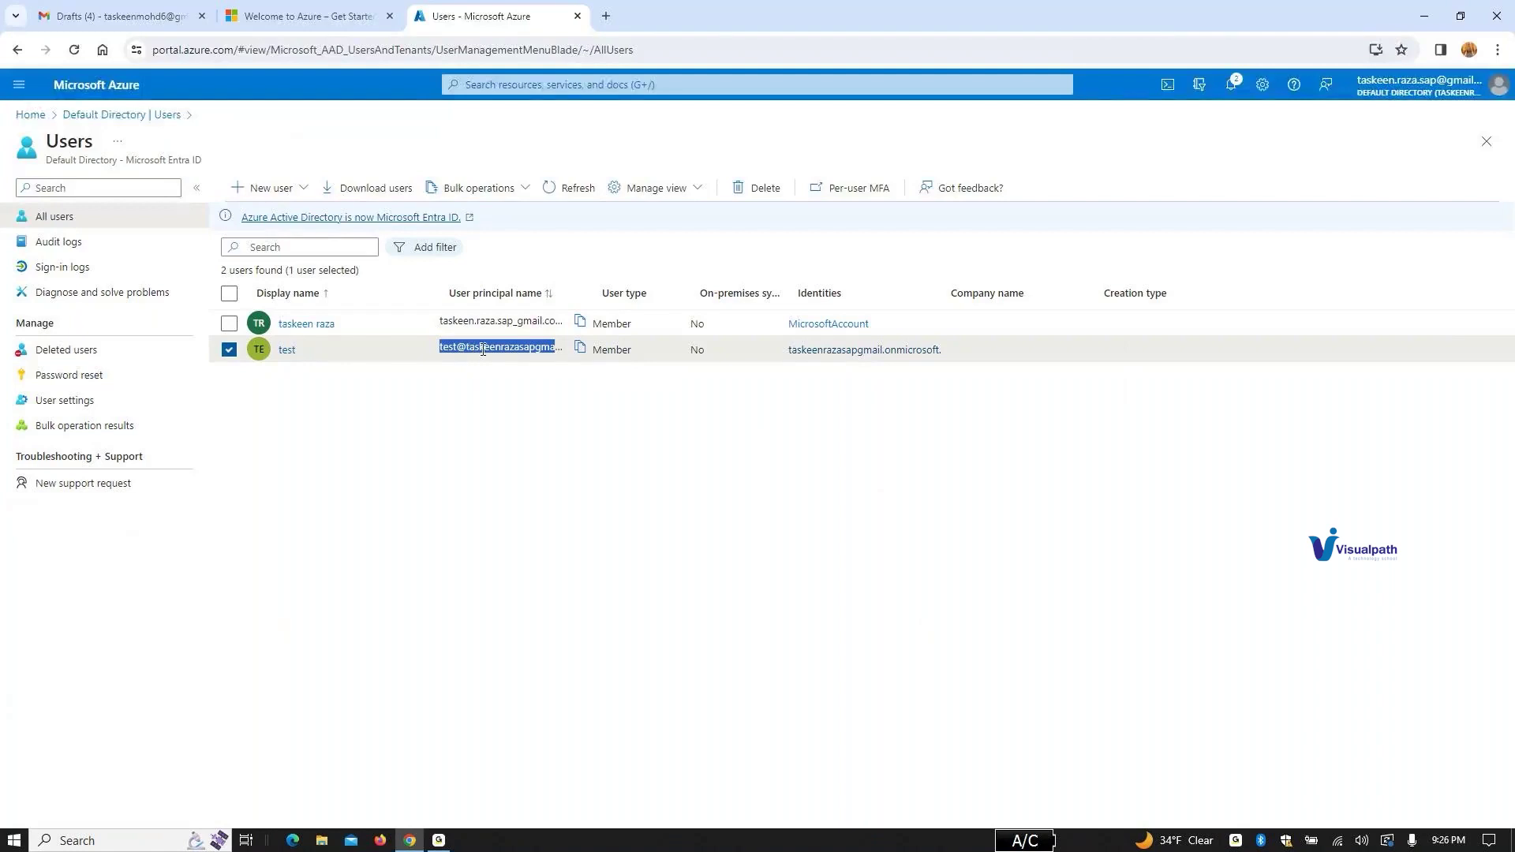
pyautogui.click(582, 350)
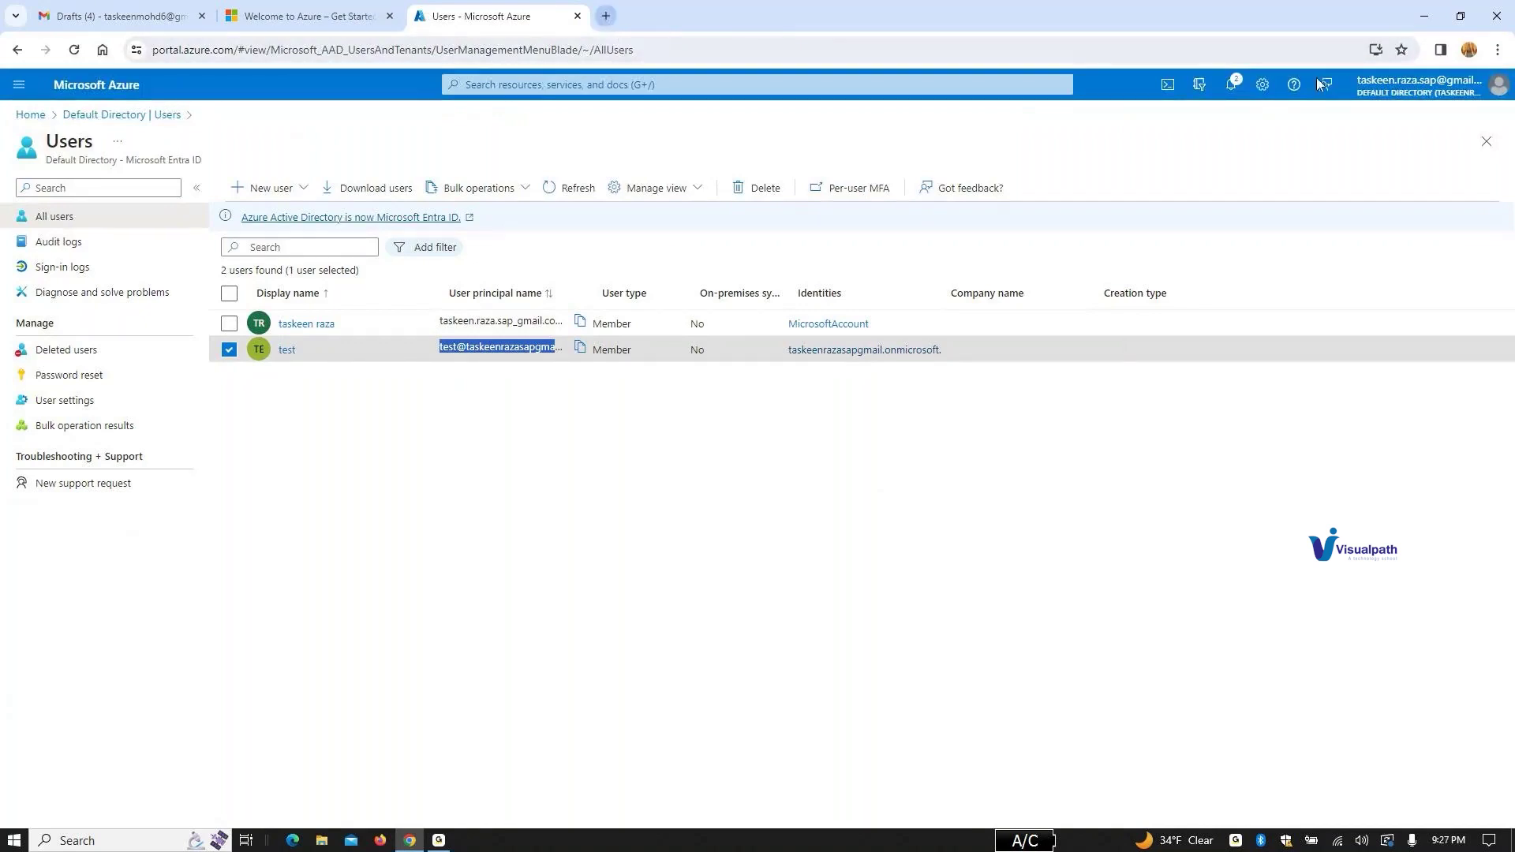
pyautogui.click(606, 15)
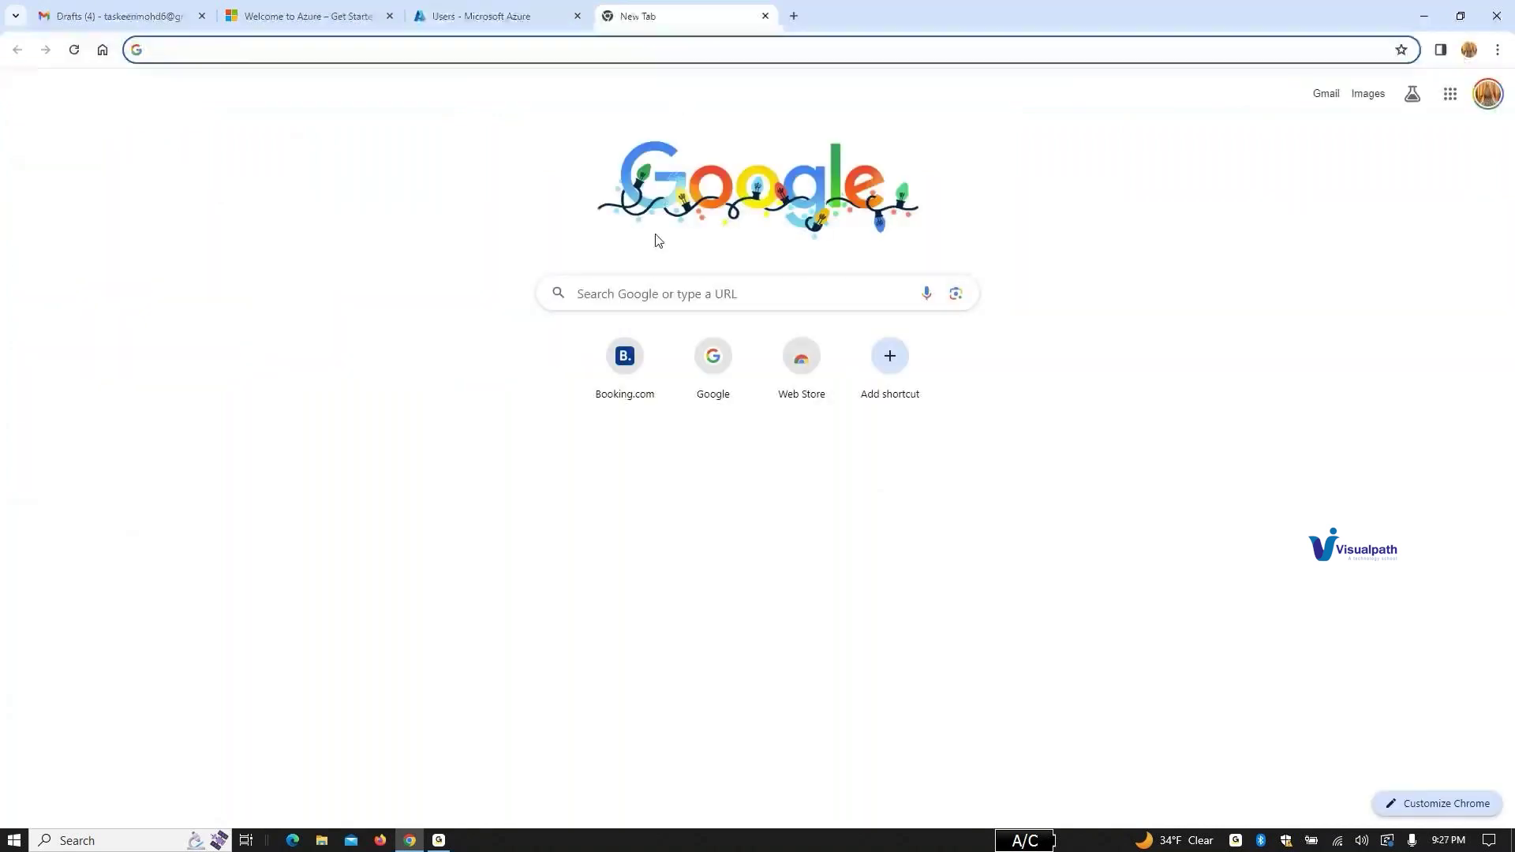
pyautogui.click(657, 288)
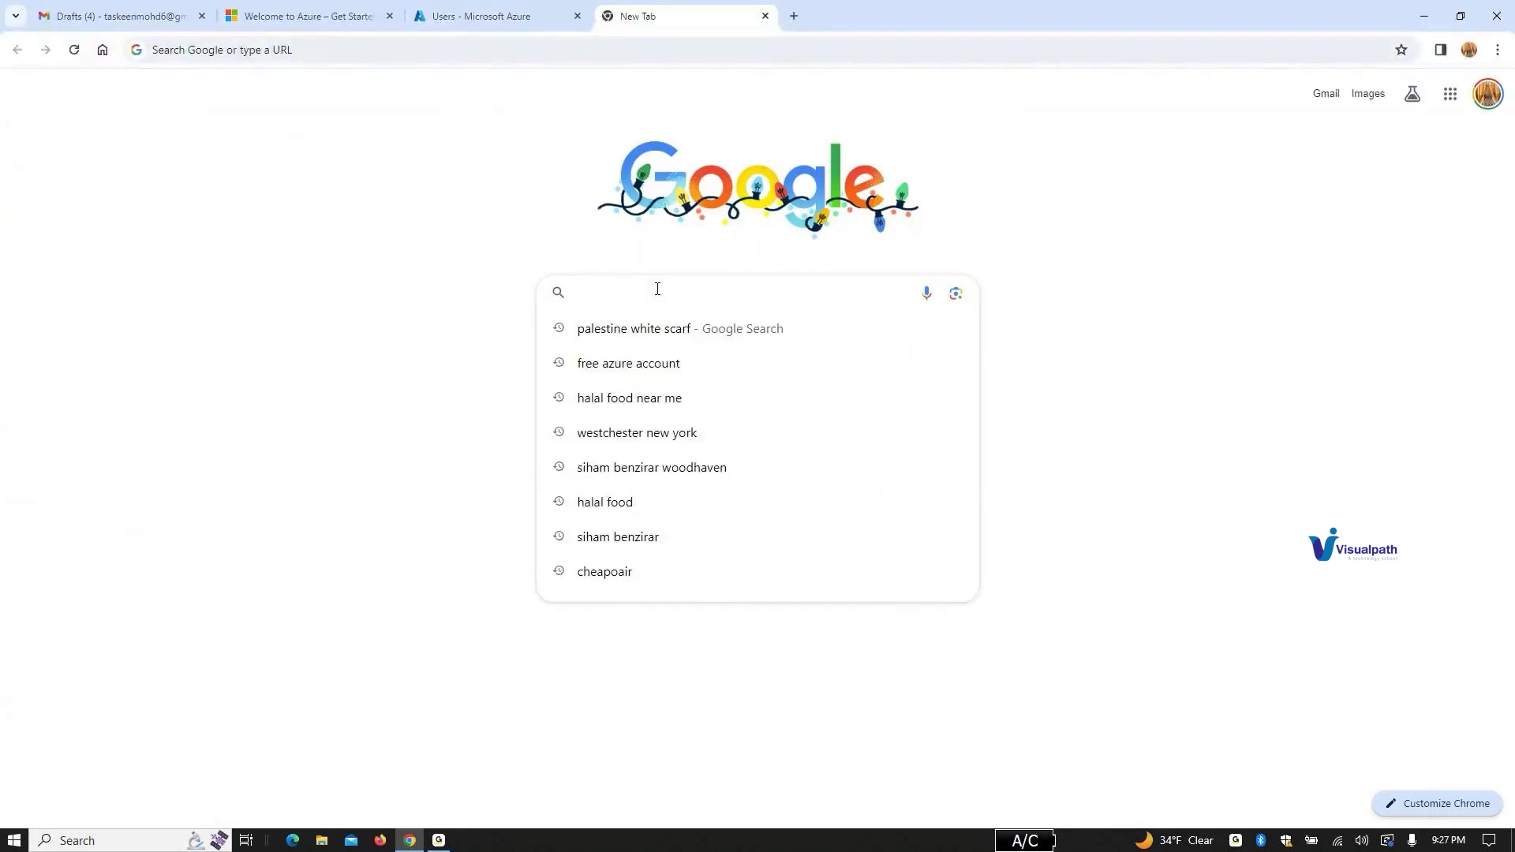
pyautogui.click(669, 280)
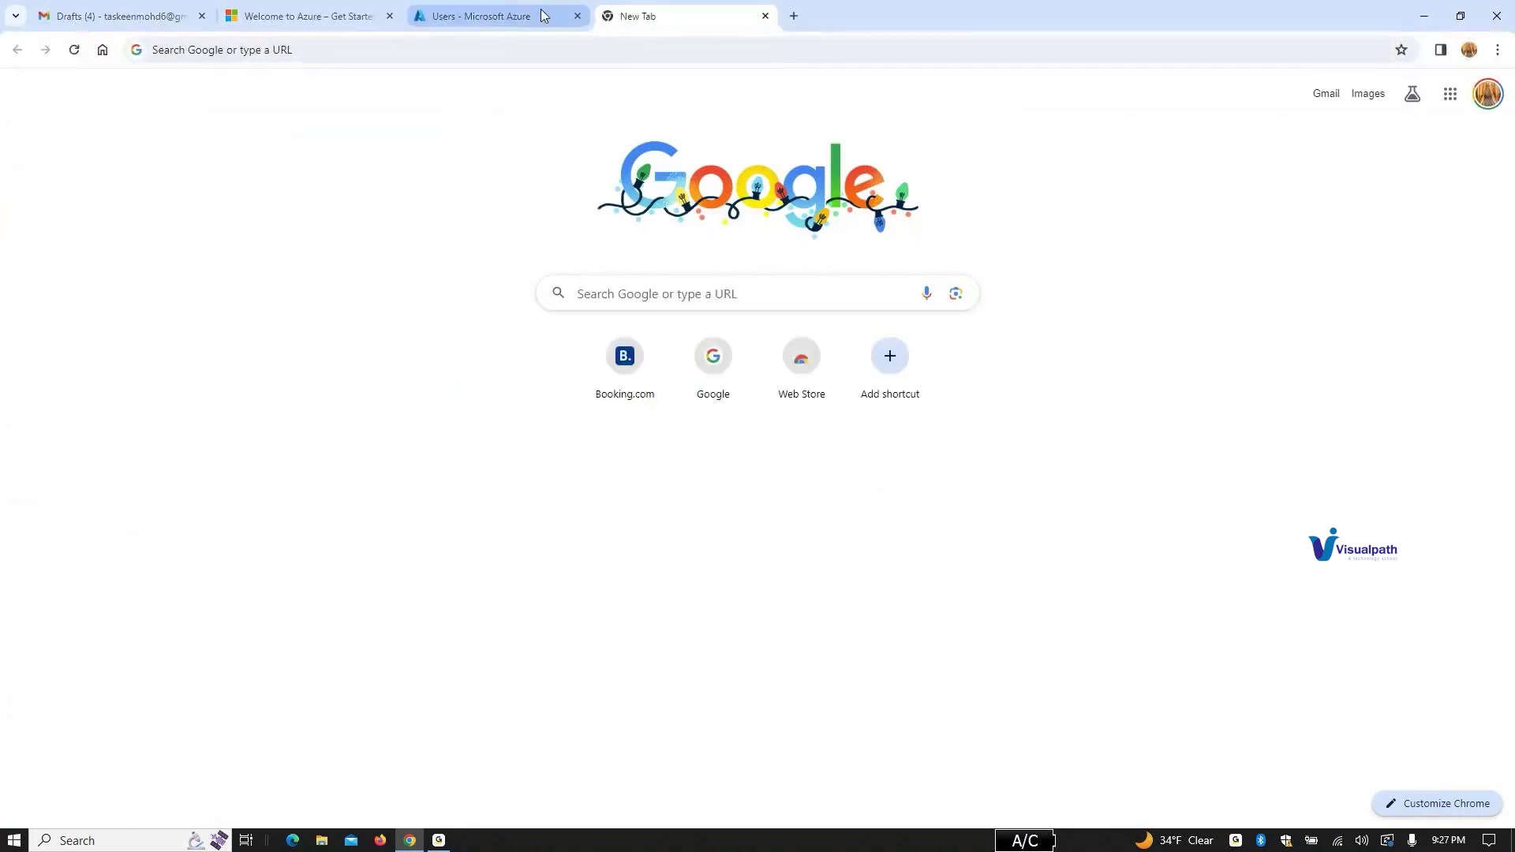
# Step: Return to the Azure users list and open Chrome's main menu
pyautogui.click(493, 17)
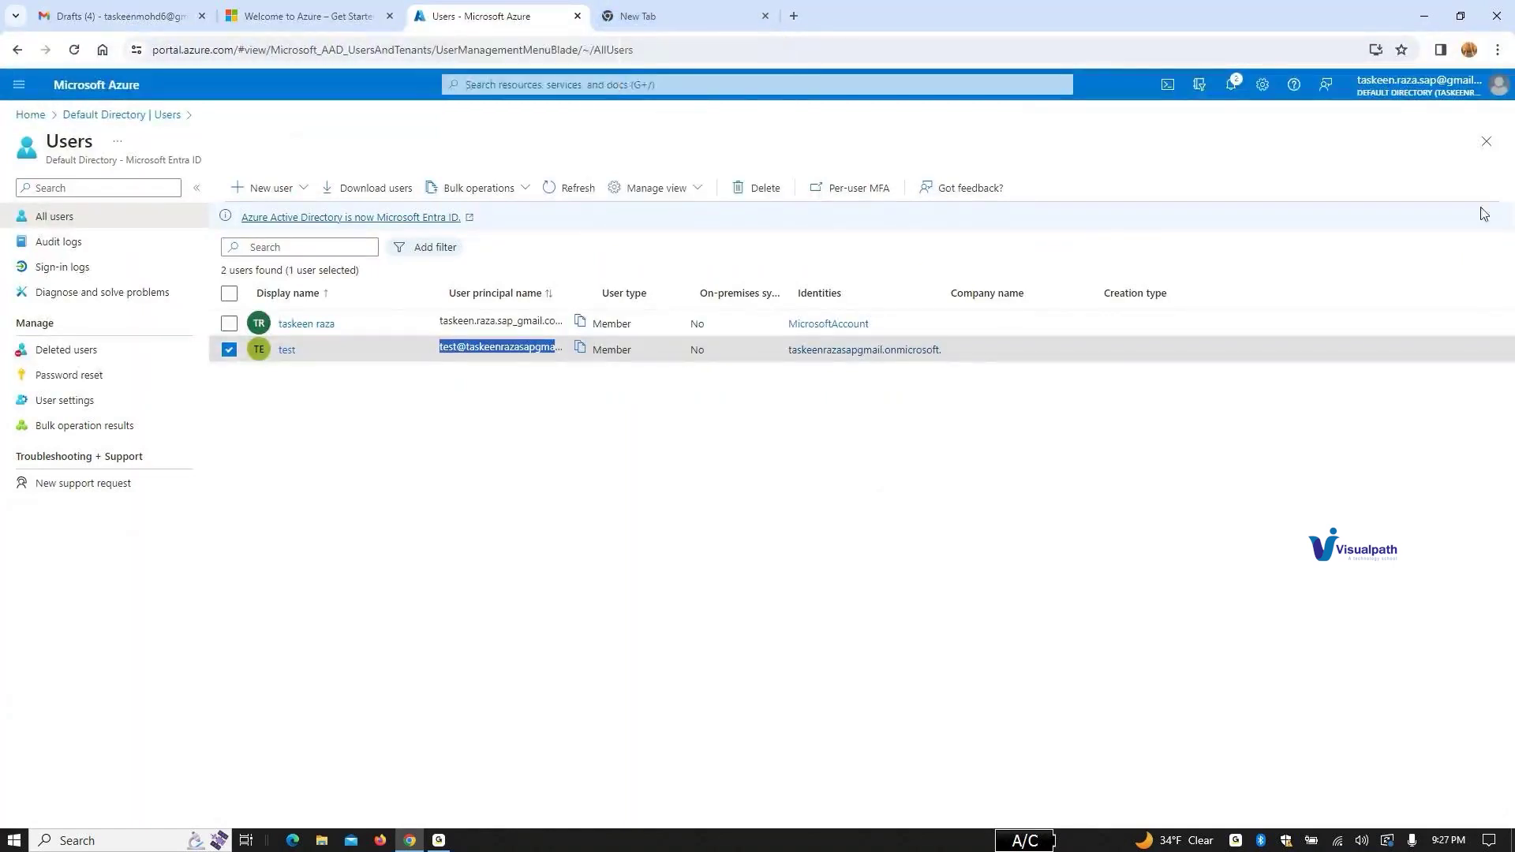
pyautogui.click(1496, 88)
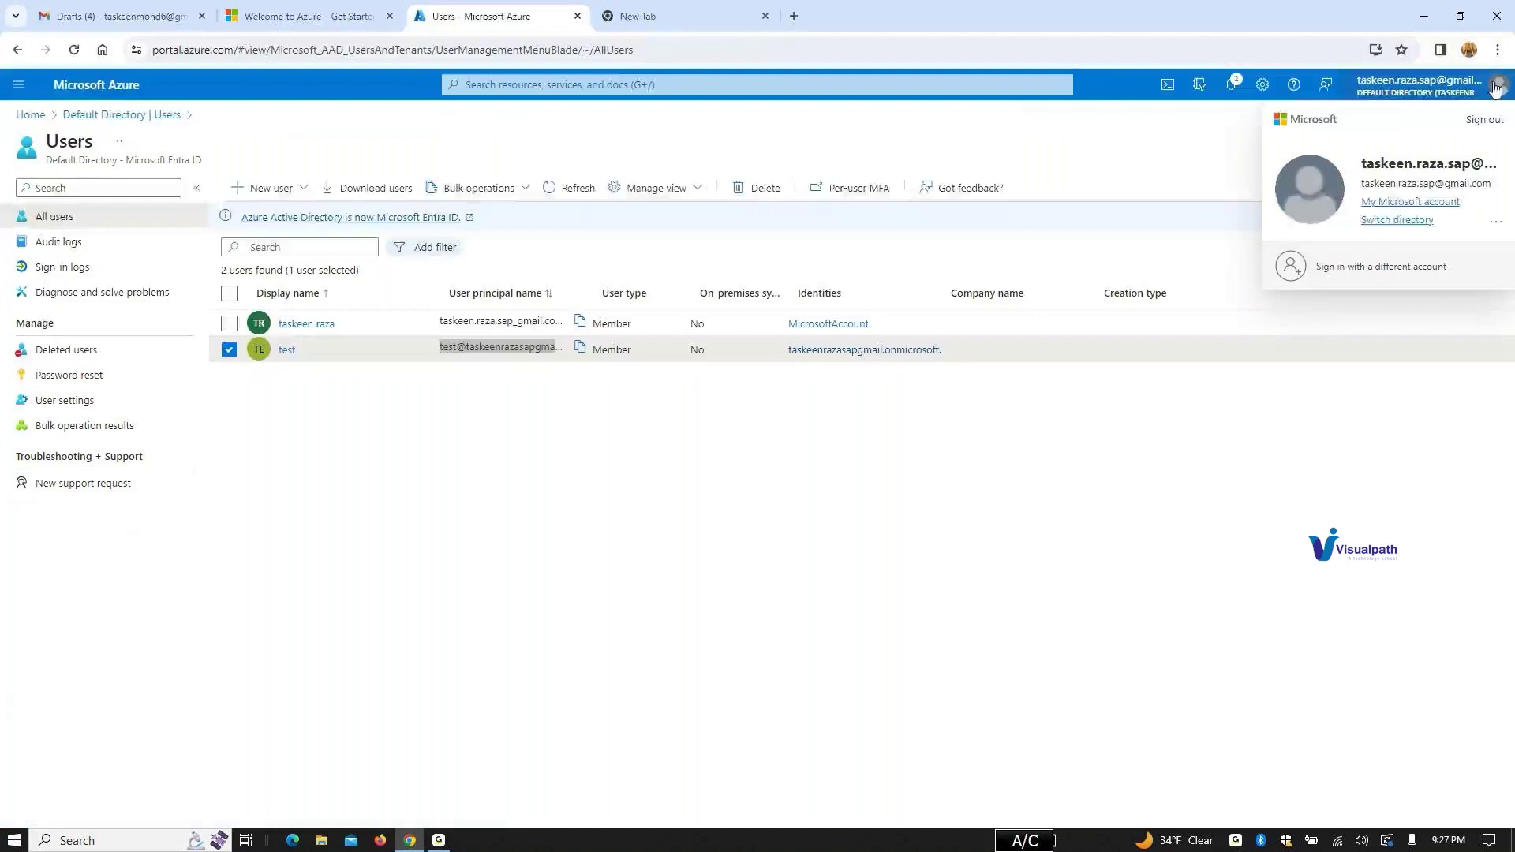
pyautogui.click(1498, 50)
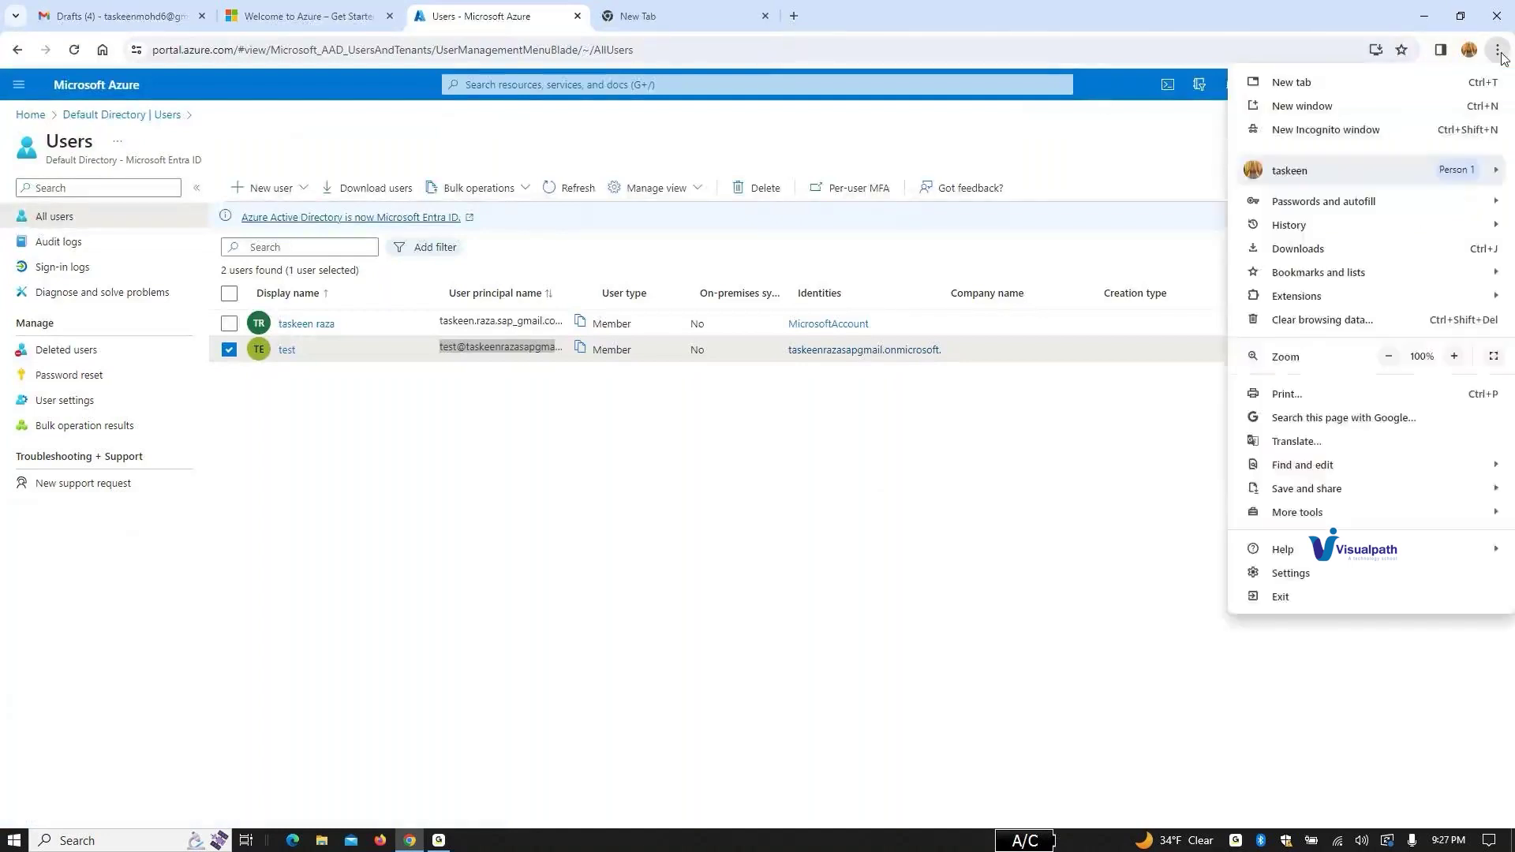
pyautogui.moveTo(1370, 230)
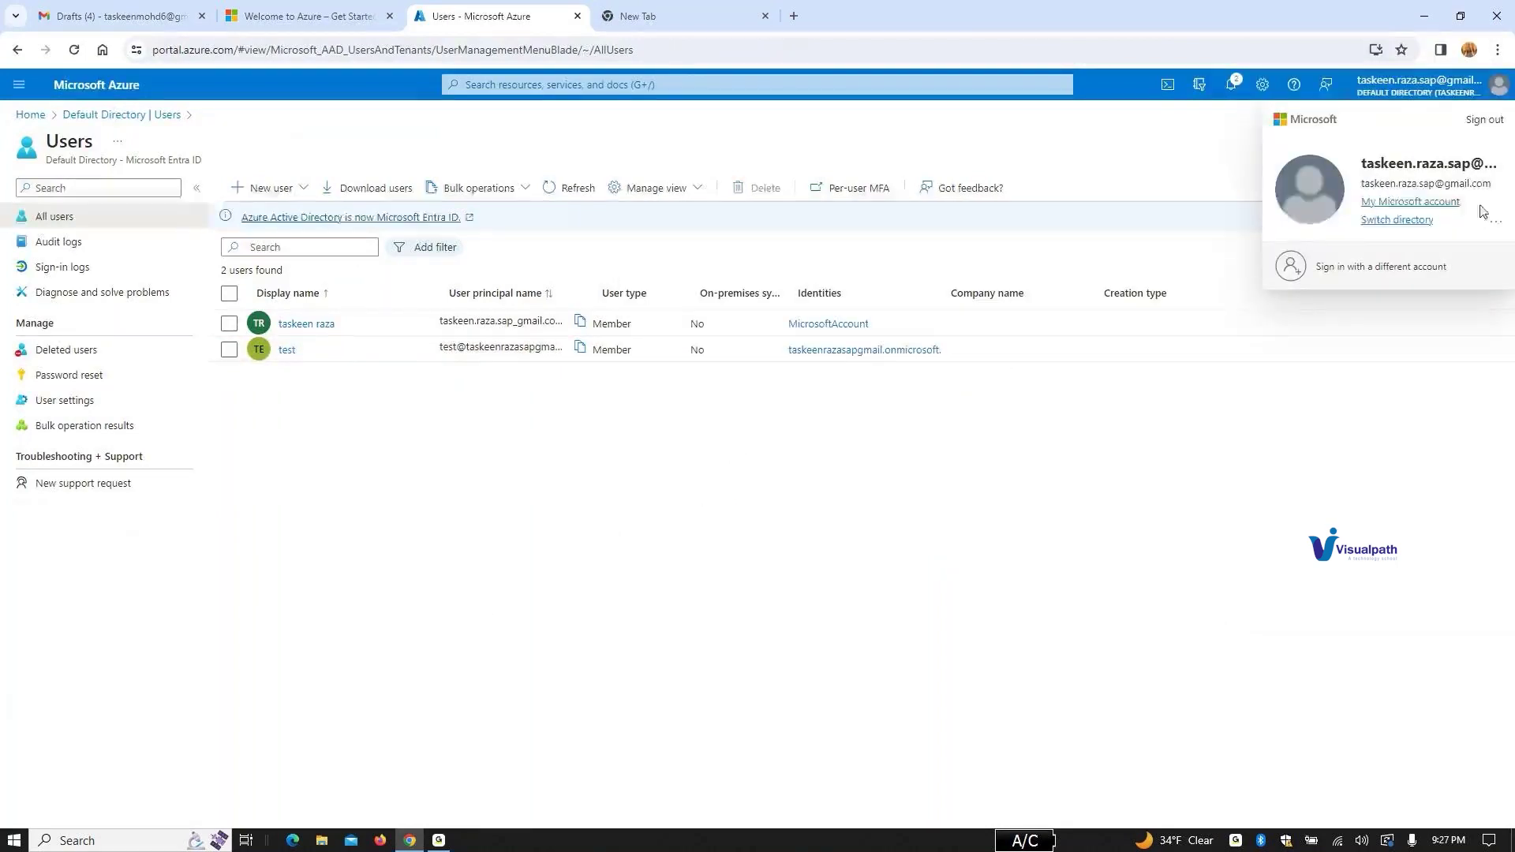
pyautogui.click(1497, 50)
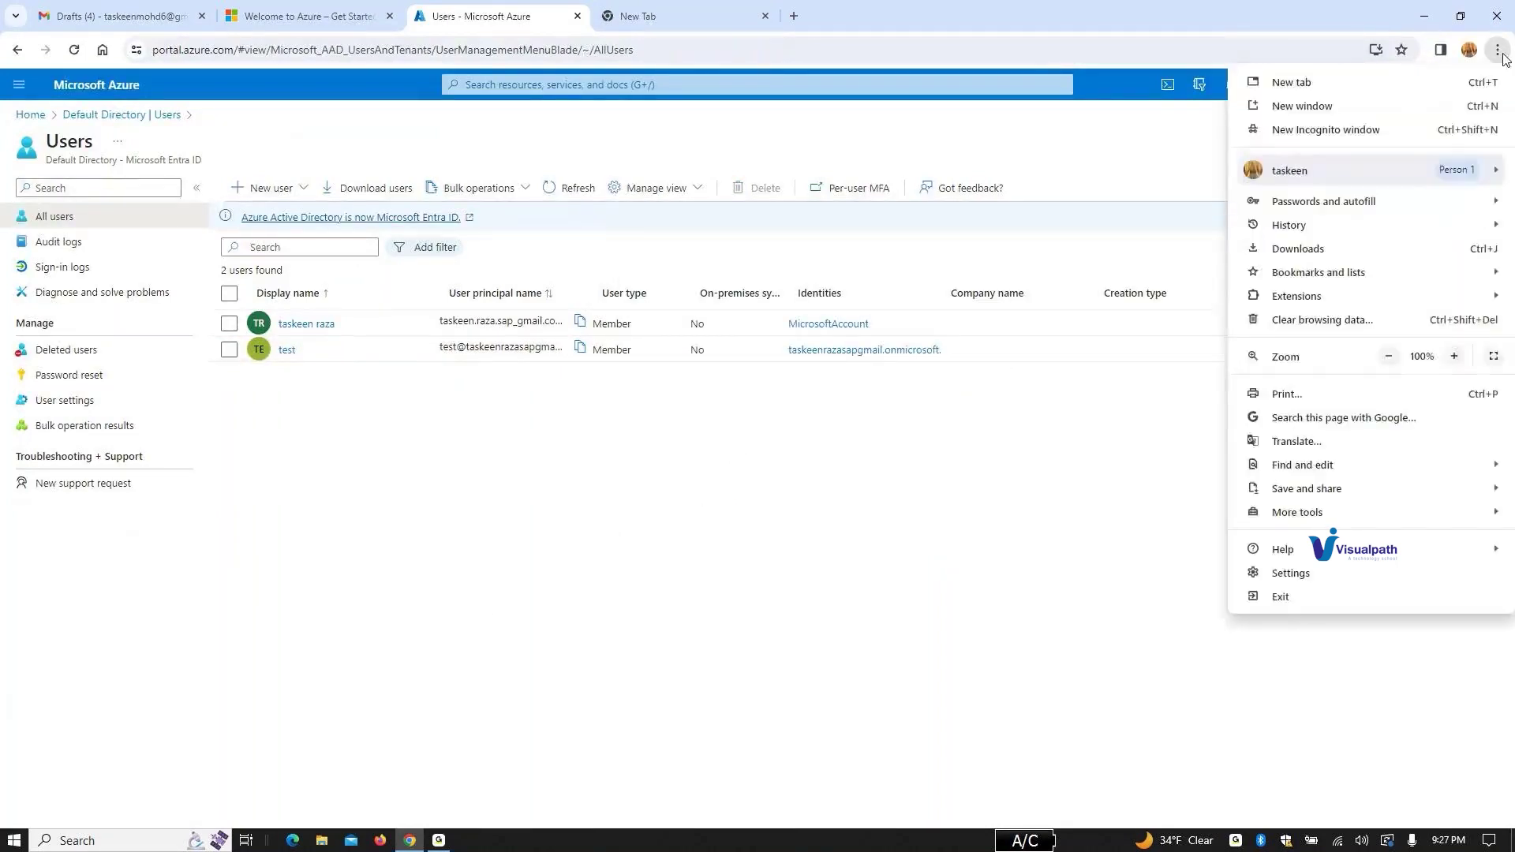
# Step: Open a new Incognito window and load portal.azure.com
pyautogui.click(1383, 136)
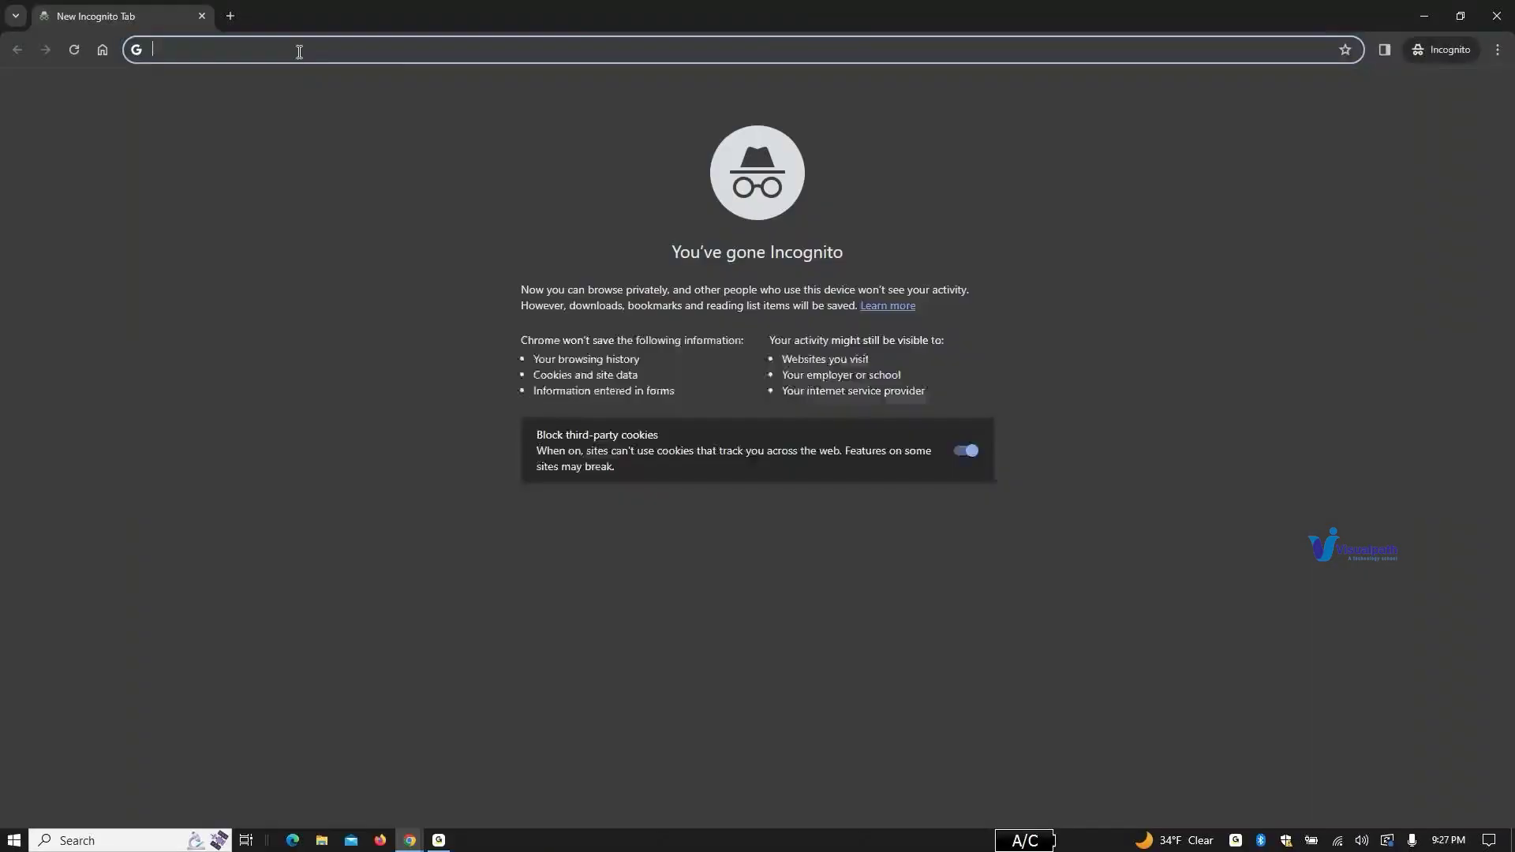
pyautogui.click(407, 53)
pyautogui.write('azu')
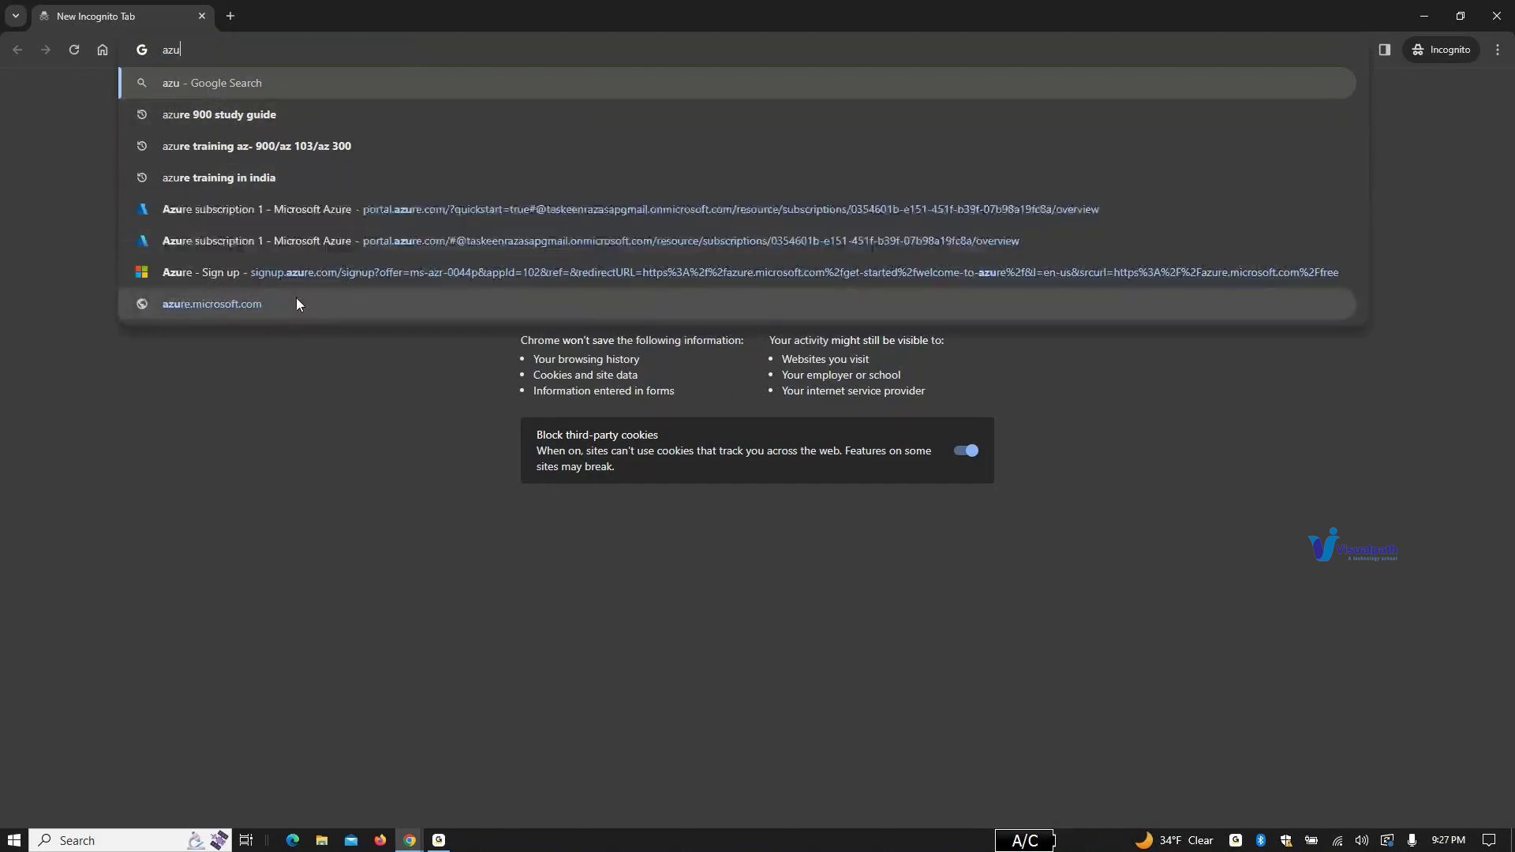
pyautogui.write('re ')
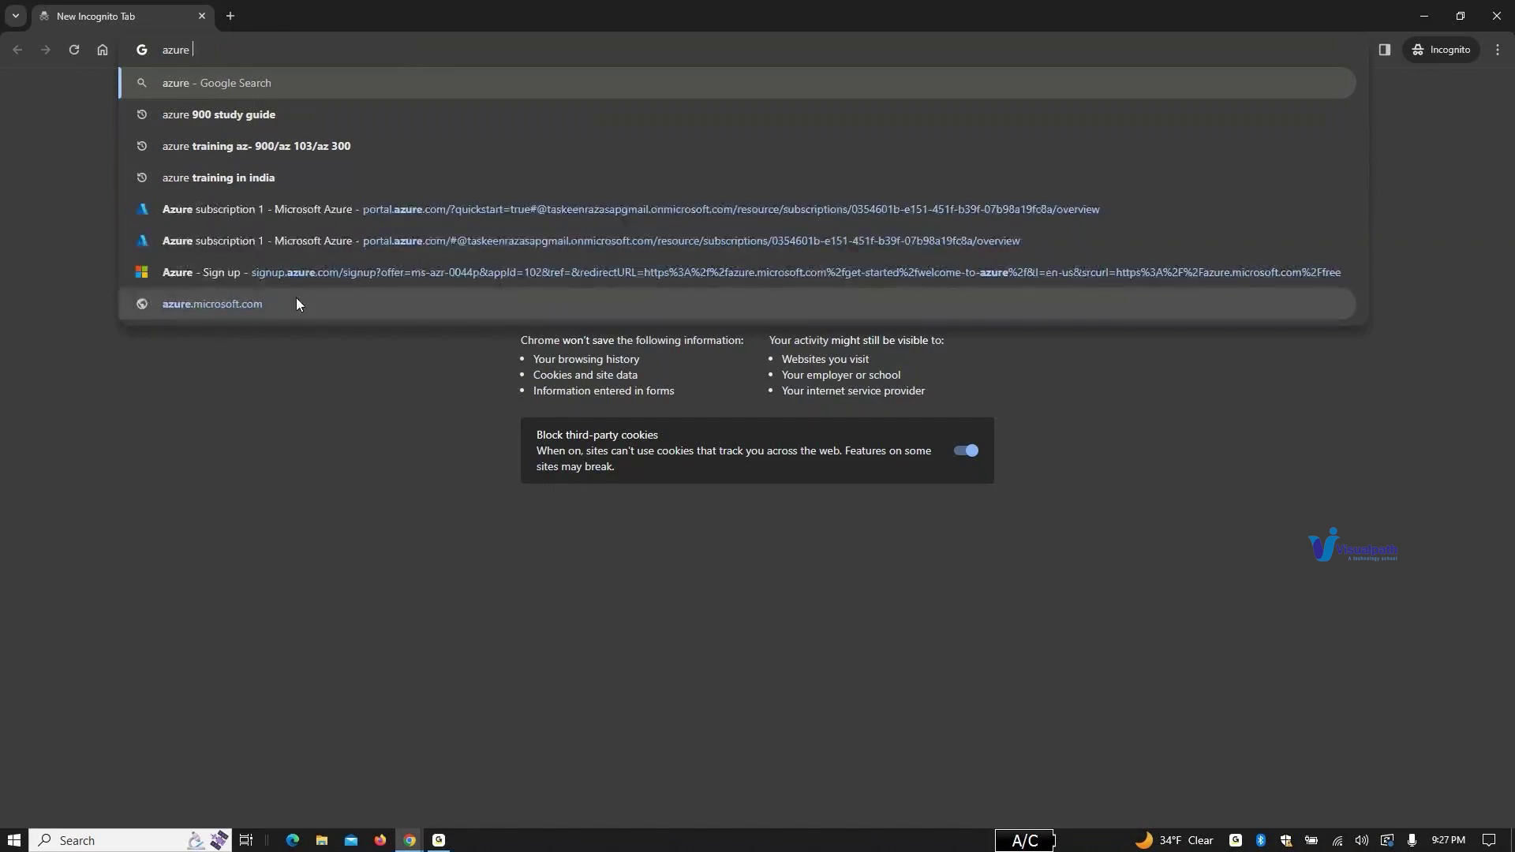
pyautogui.write('p')
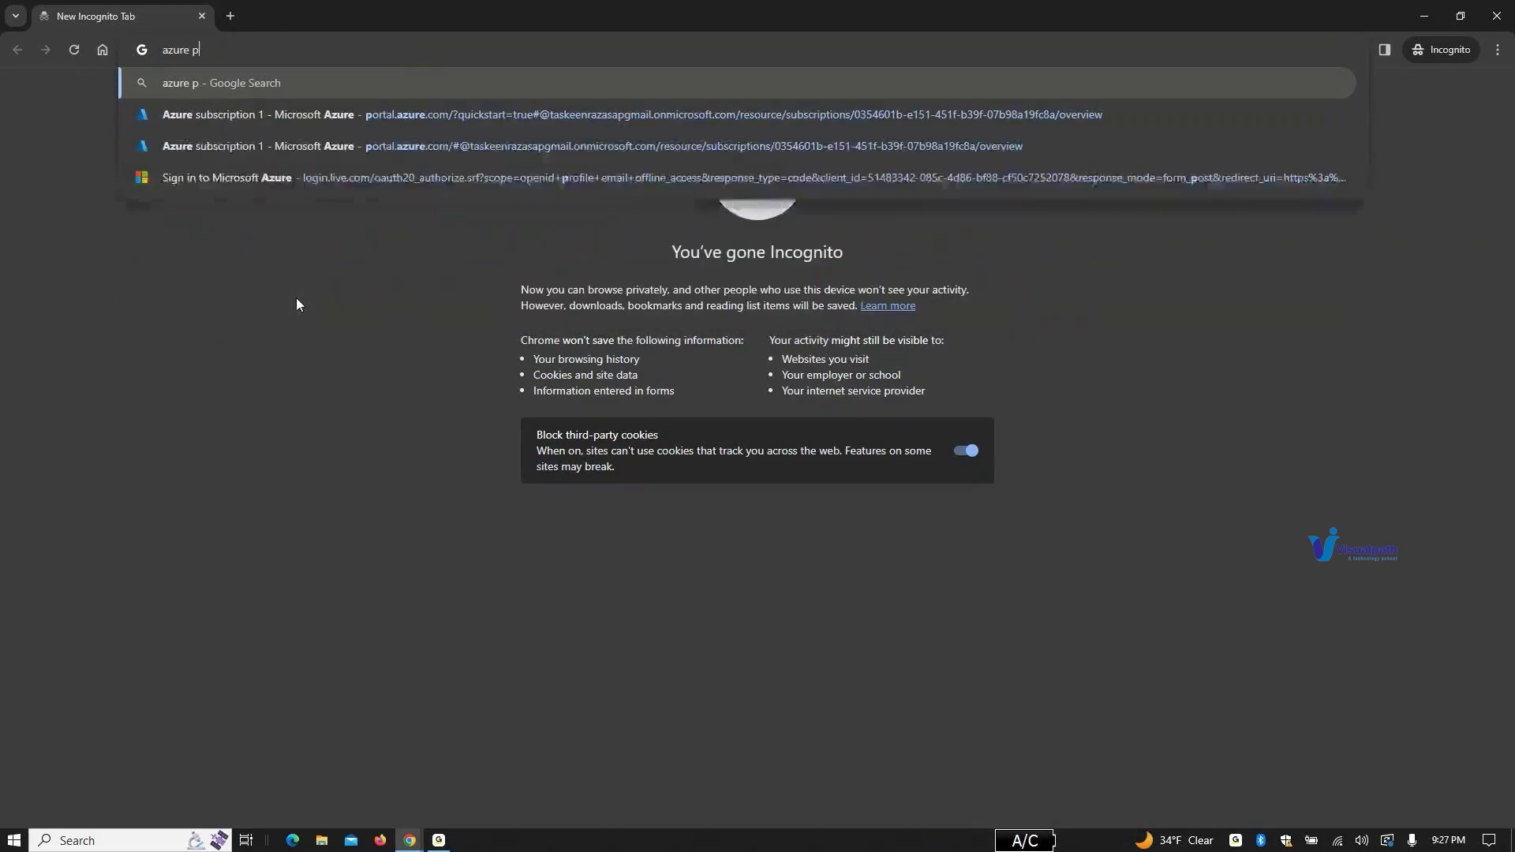
pyautogui.press('BackSpace')
pyautogui.press('BackSpace')
pyautogui.press('BackSpace')
pyautogui.press('BackSpace')
pyautogui.press('BackSpace')
pyautogui.press('BackSpace')
pyautogui.press('BackSpace')
pyautogui.write('portal.')
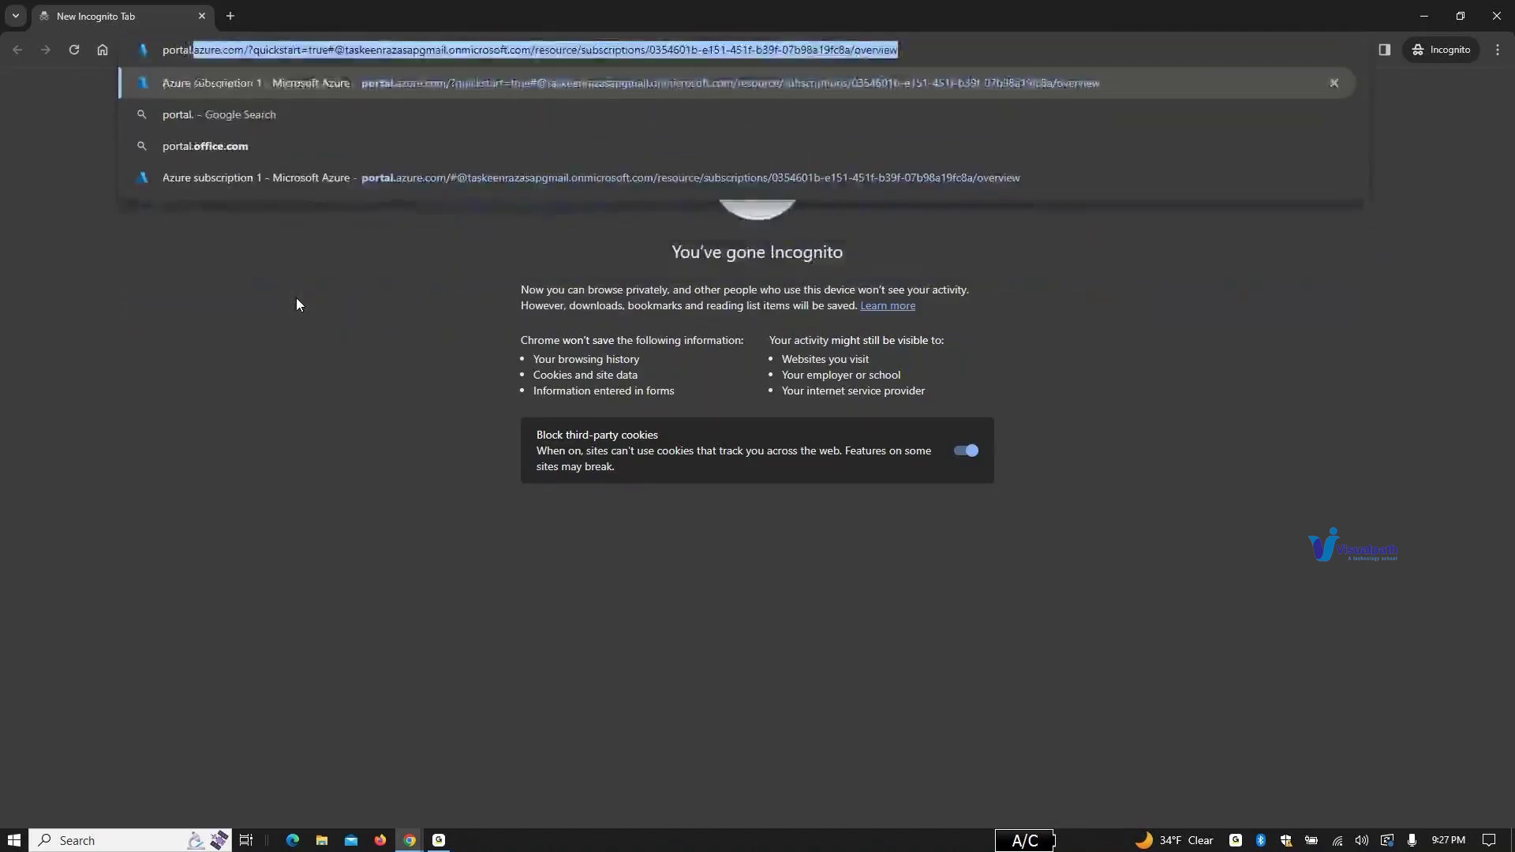
pyautogui.write('az')
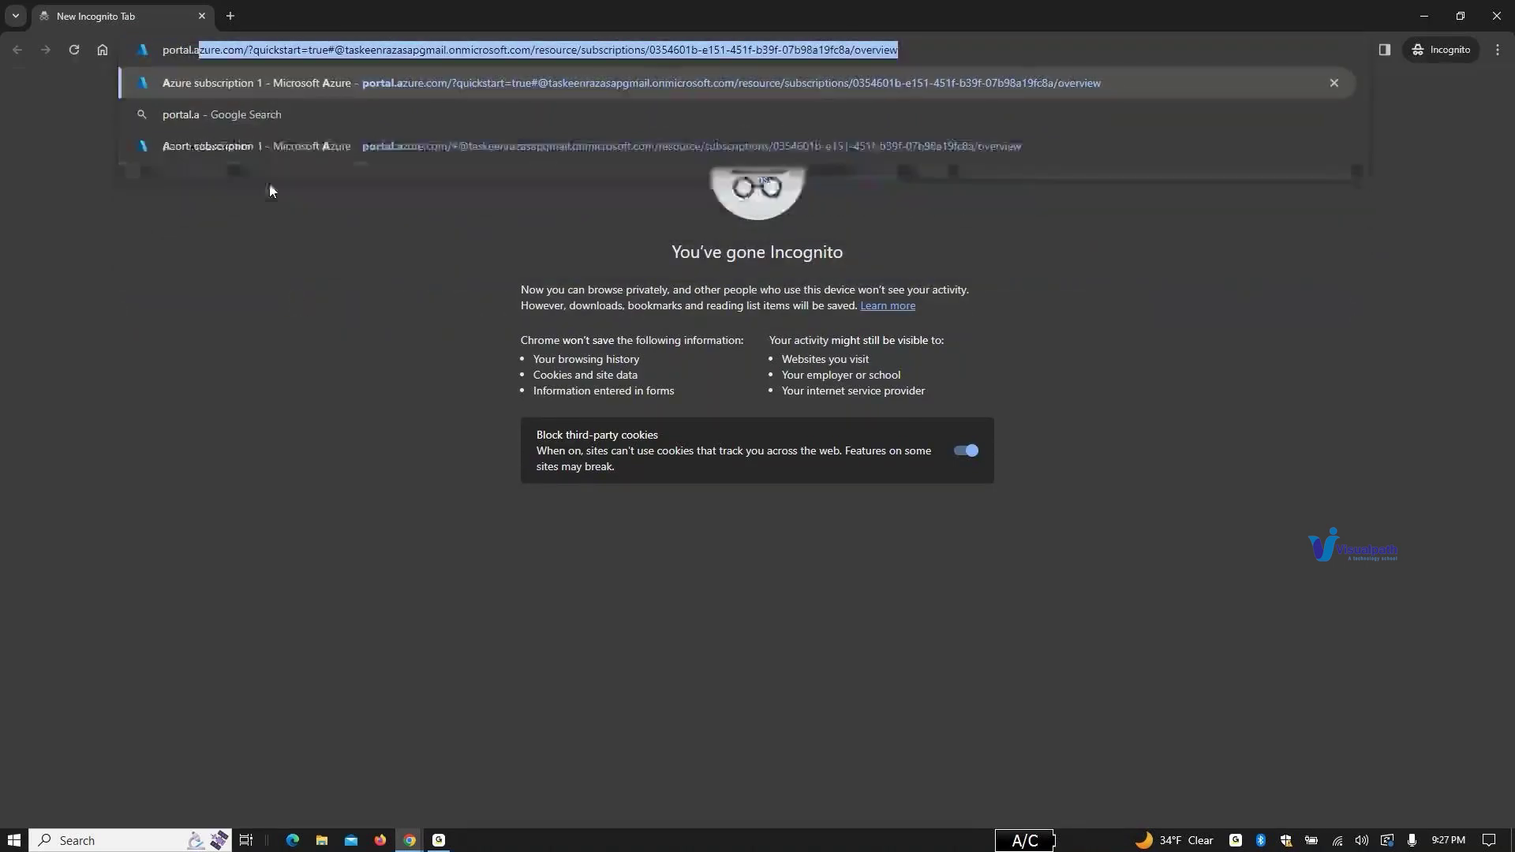
pyautogui.write('ure.com')
pyautogui.press('Return')
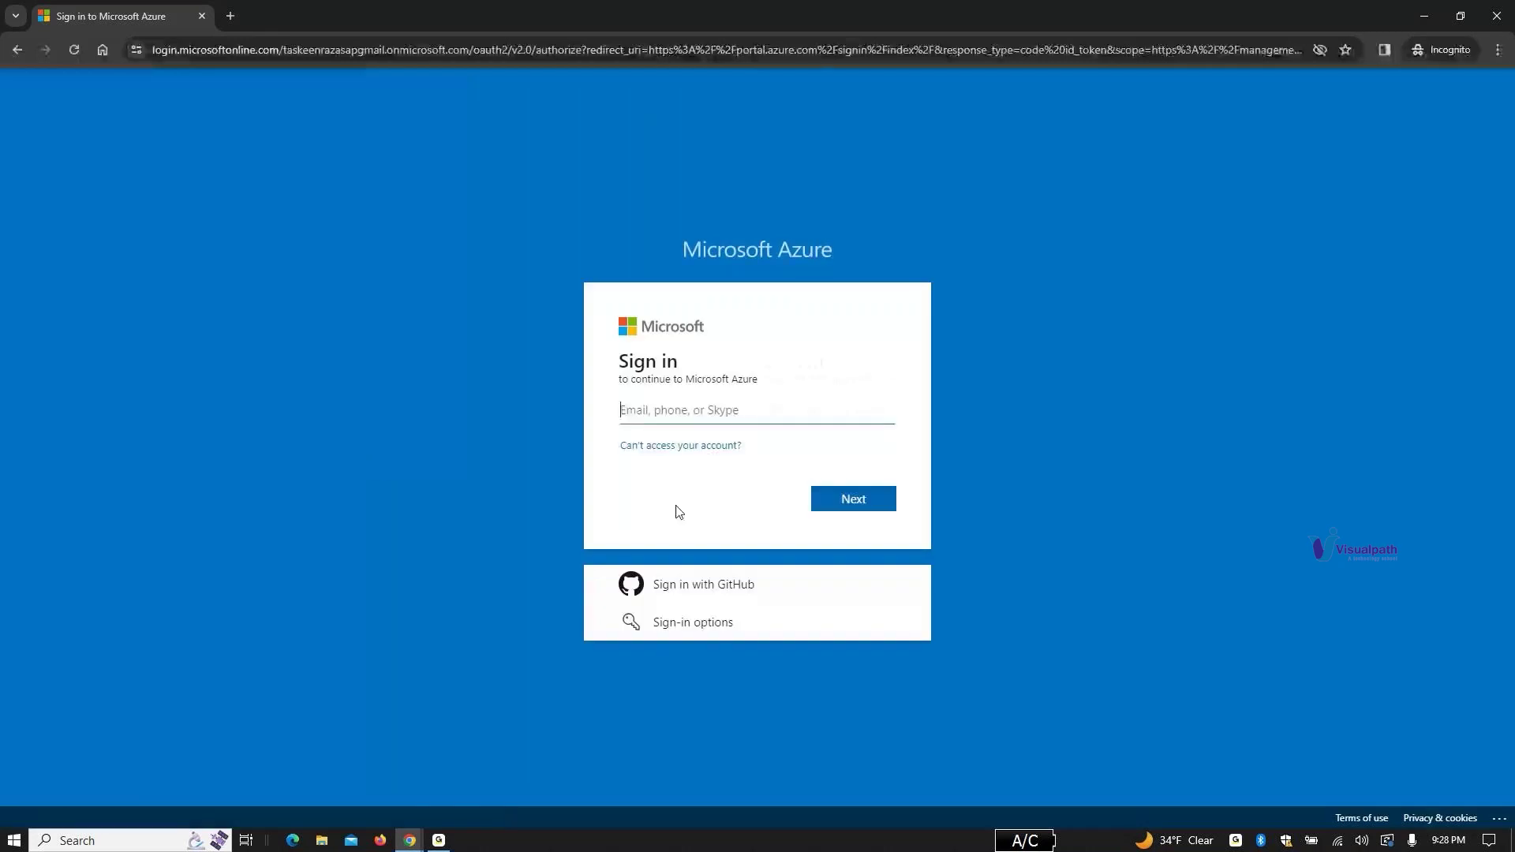
# Step: Sign in with the copied test user name and a password, which is rejected
pyautogui.click(693, 419)
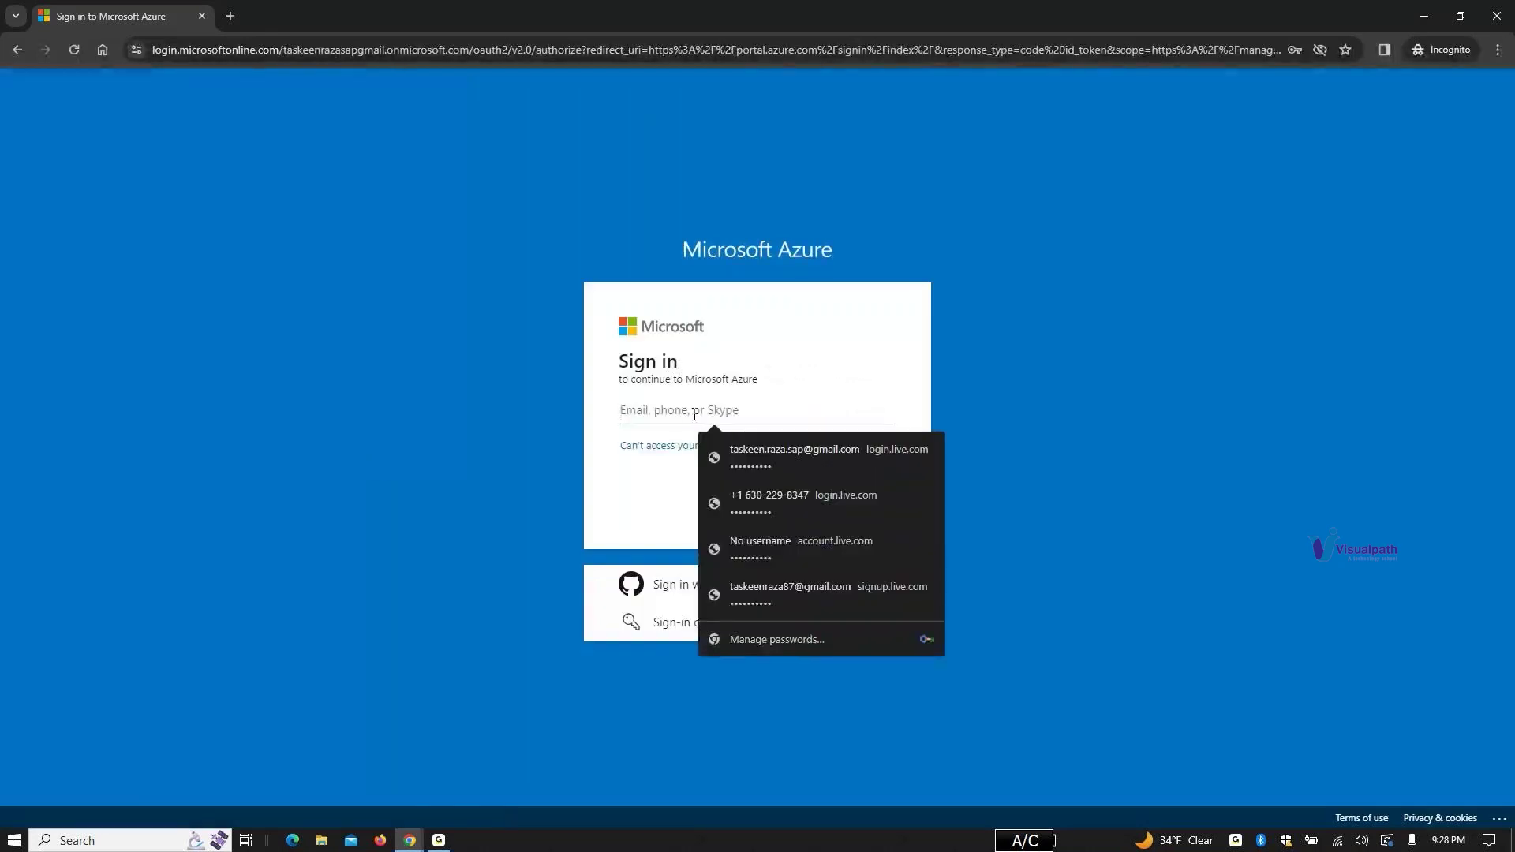
pyautogui.hotkey('ctrl', 'v')
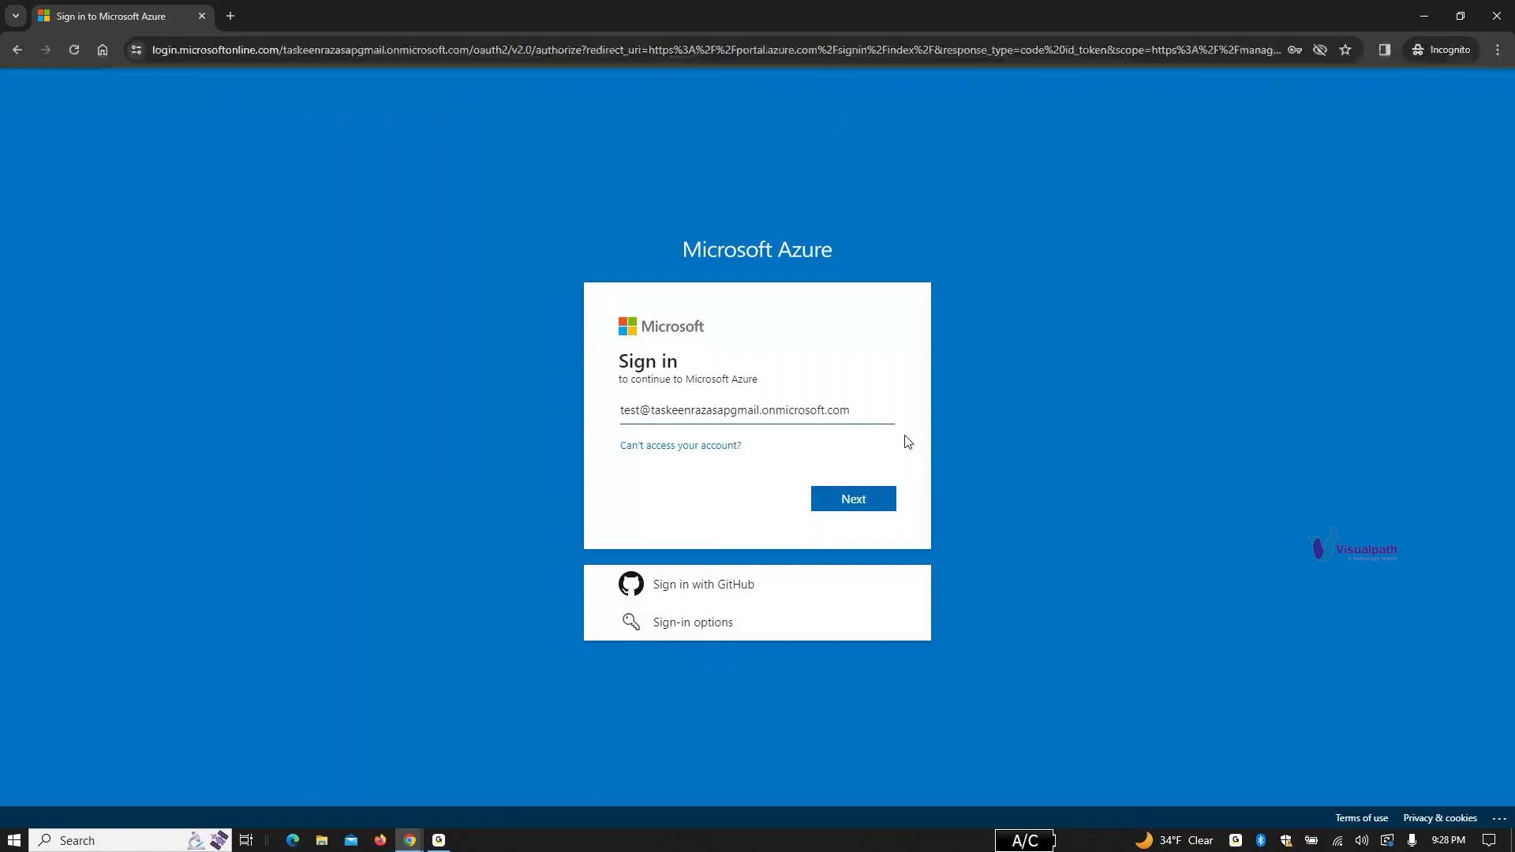
pyautogui.click(887, 501)
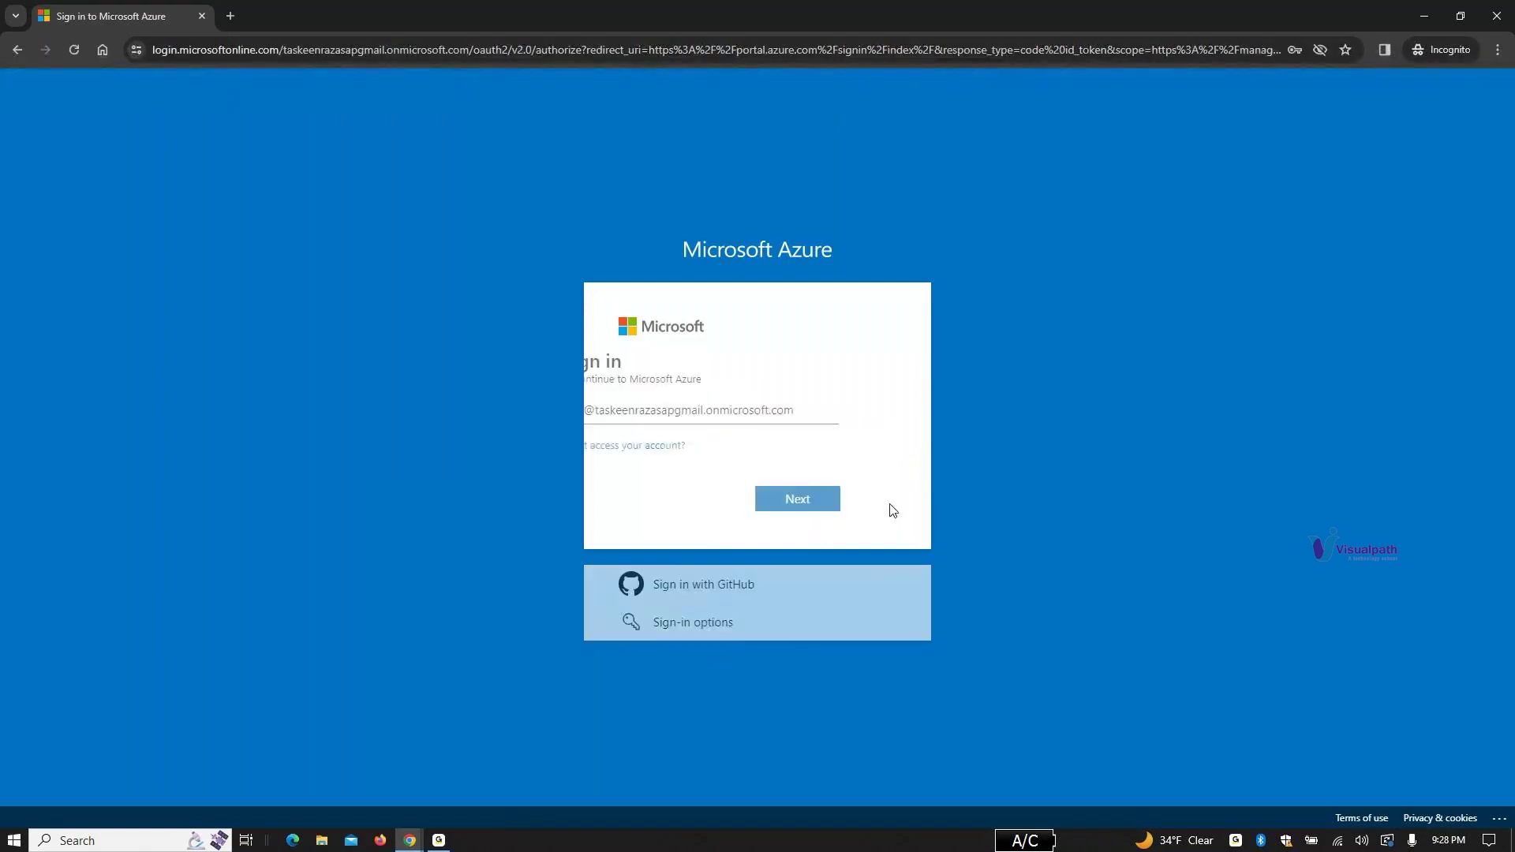
pyautogui.click(722, 477)
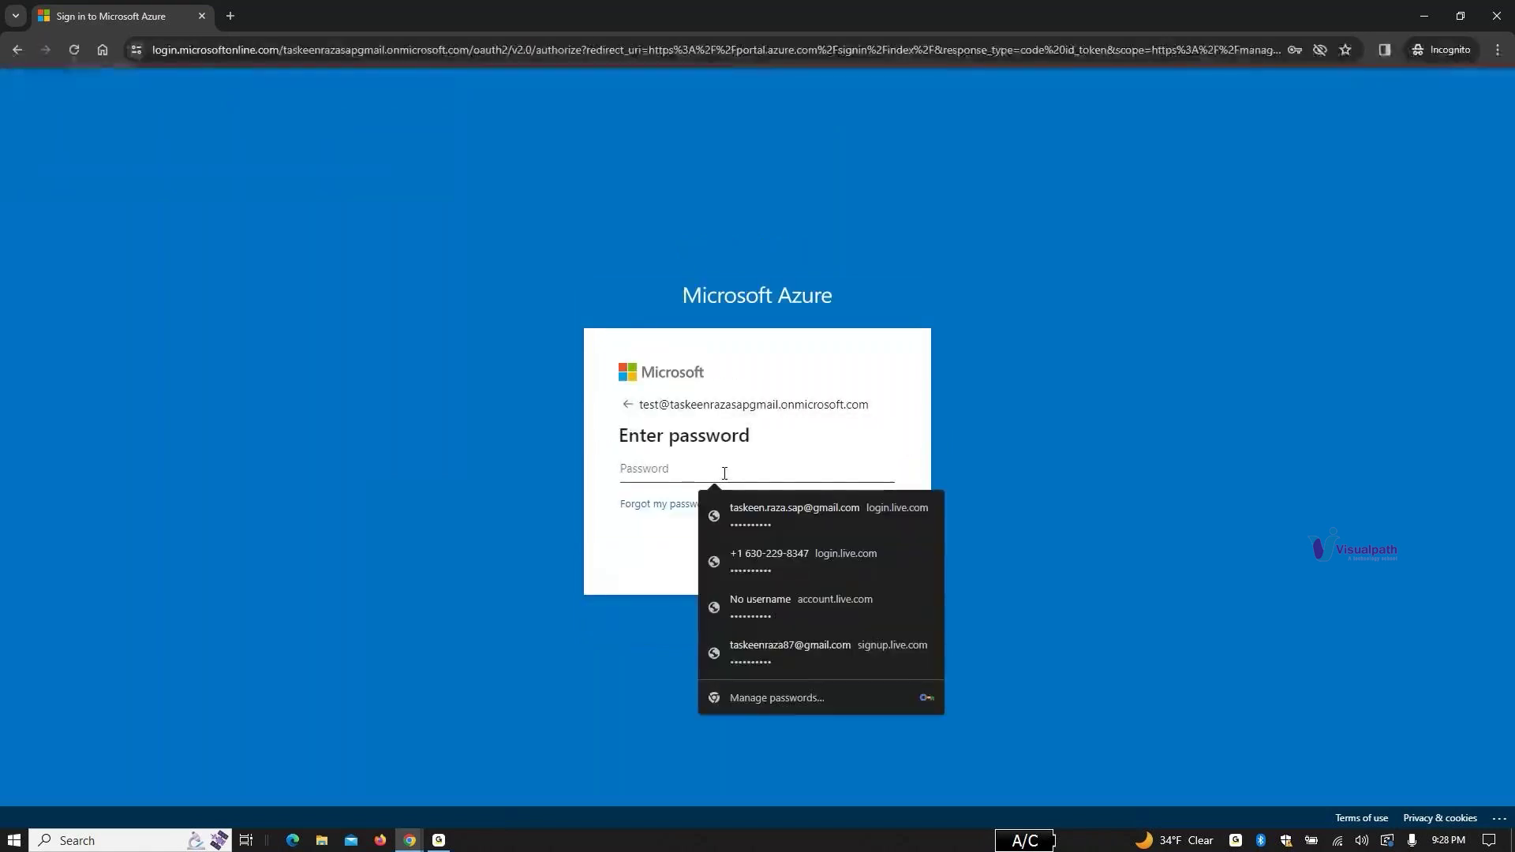
pyautogui.write('•')
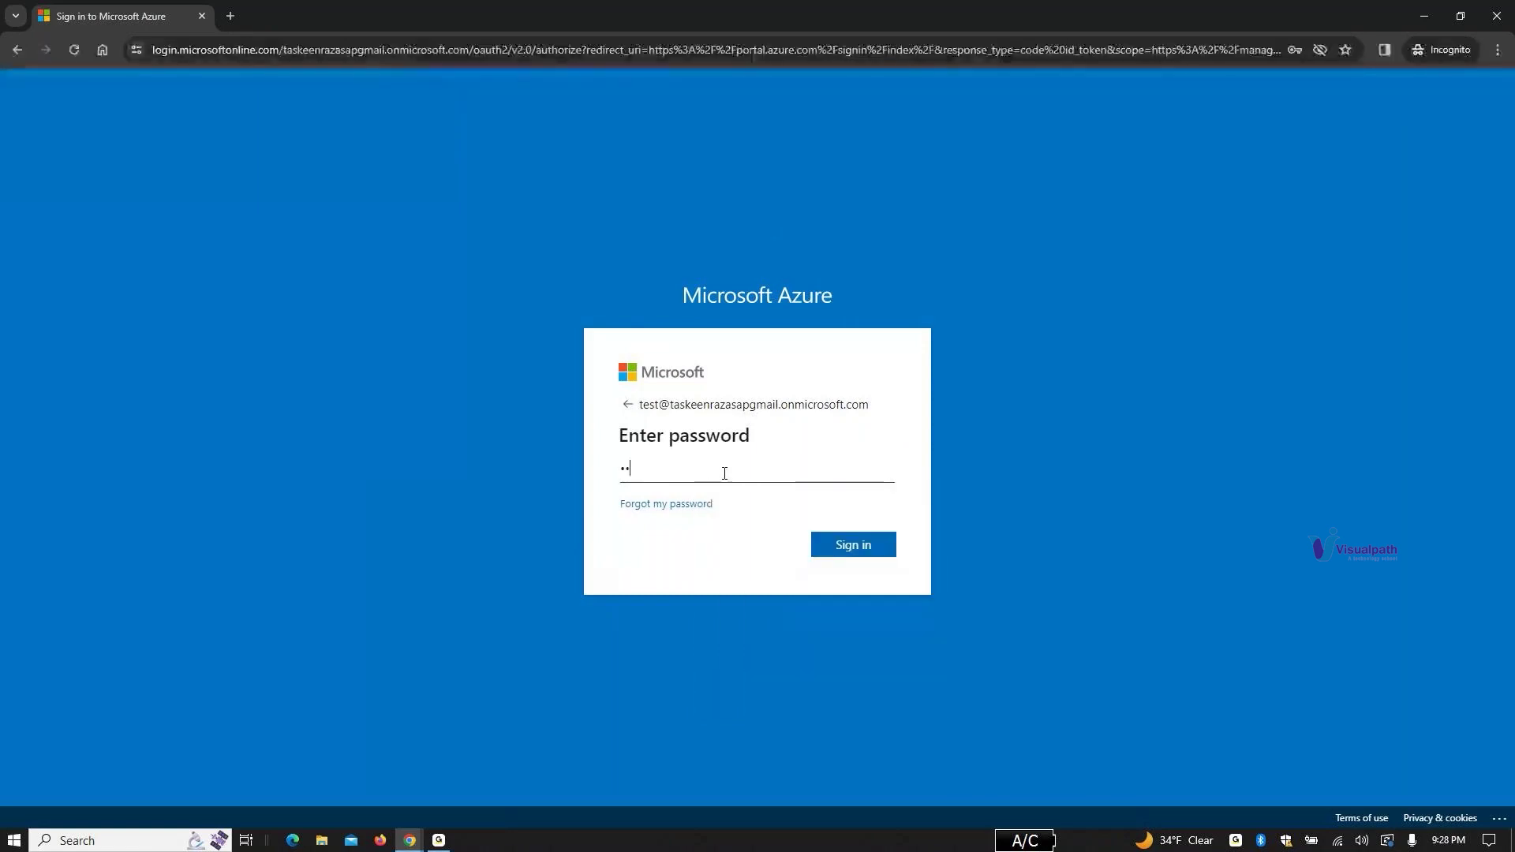
pyautogui.write('•••••••')
pyautogui.press('Return')
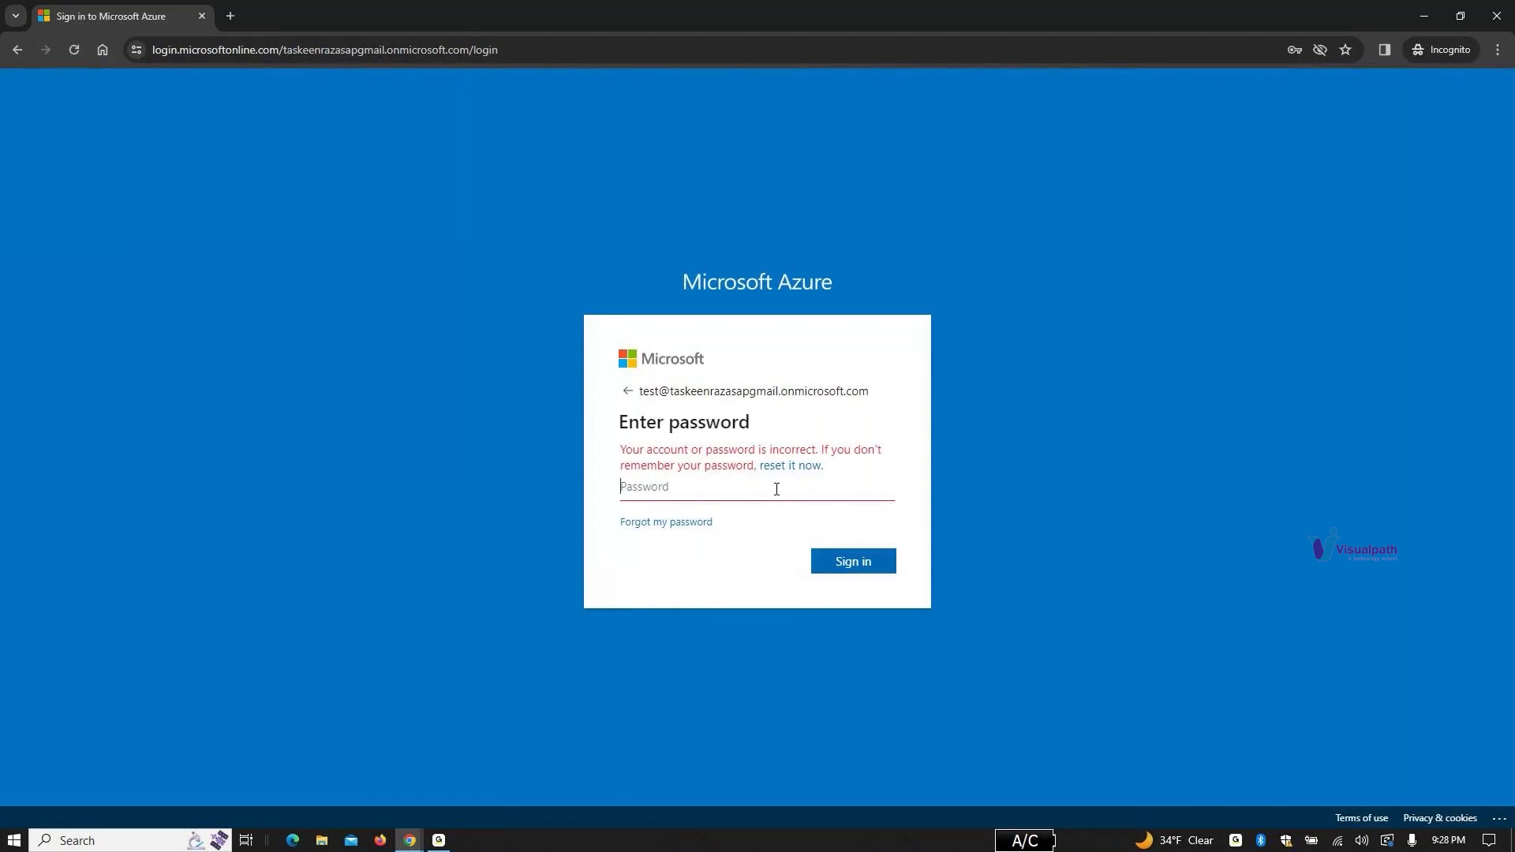
# Step: Retry the test user's password twice without success
pyautogui.click(776, 490)
pyautogui.write('•')
pyautogui.press('Return')
pyautogui.write('•••••••••••')
pyautogui.press('Return')
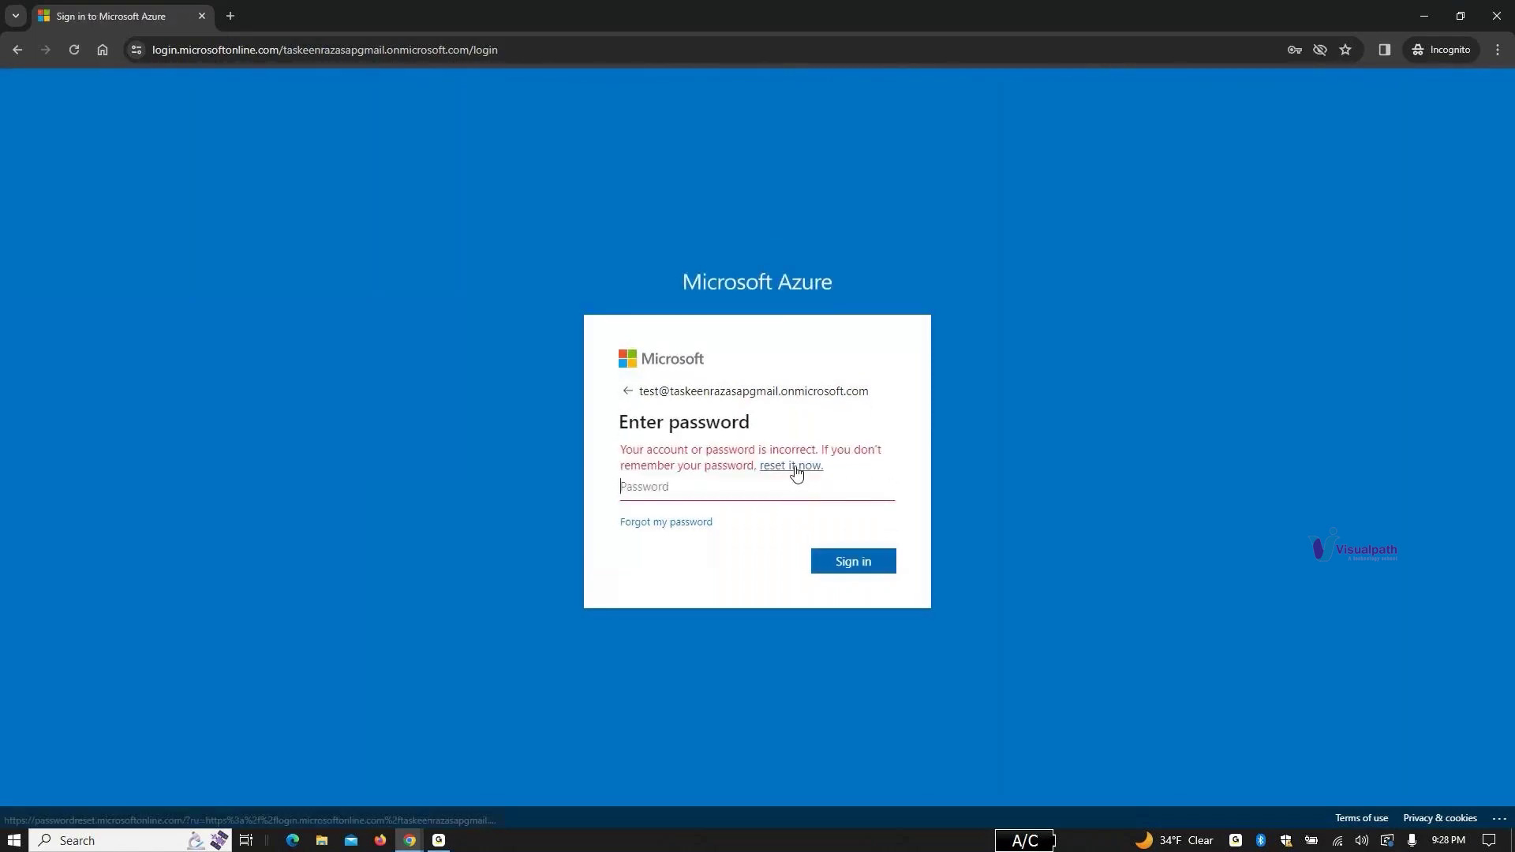
# Step: Cancel the password reset and minimize the Incognito sign-in window
pyautogui.click(793, 468)
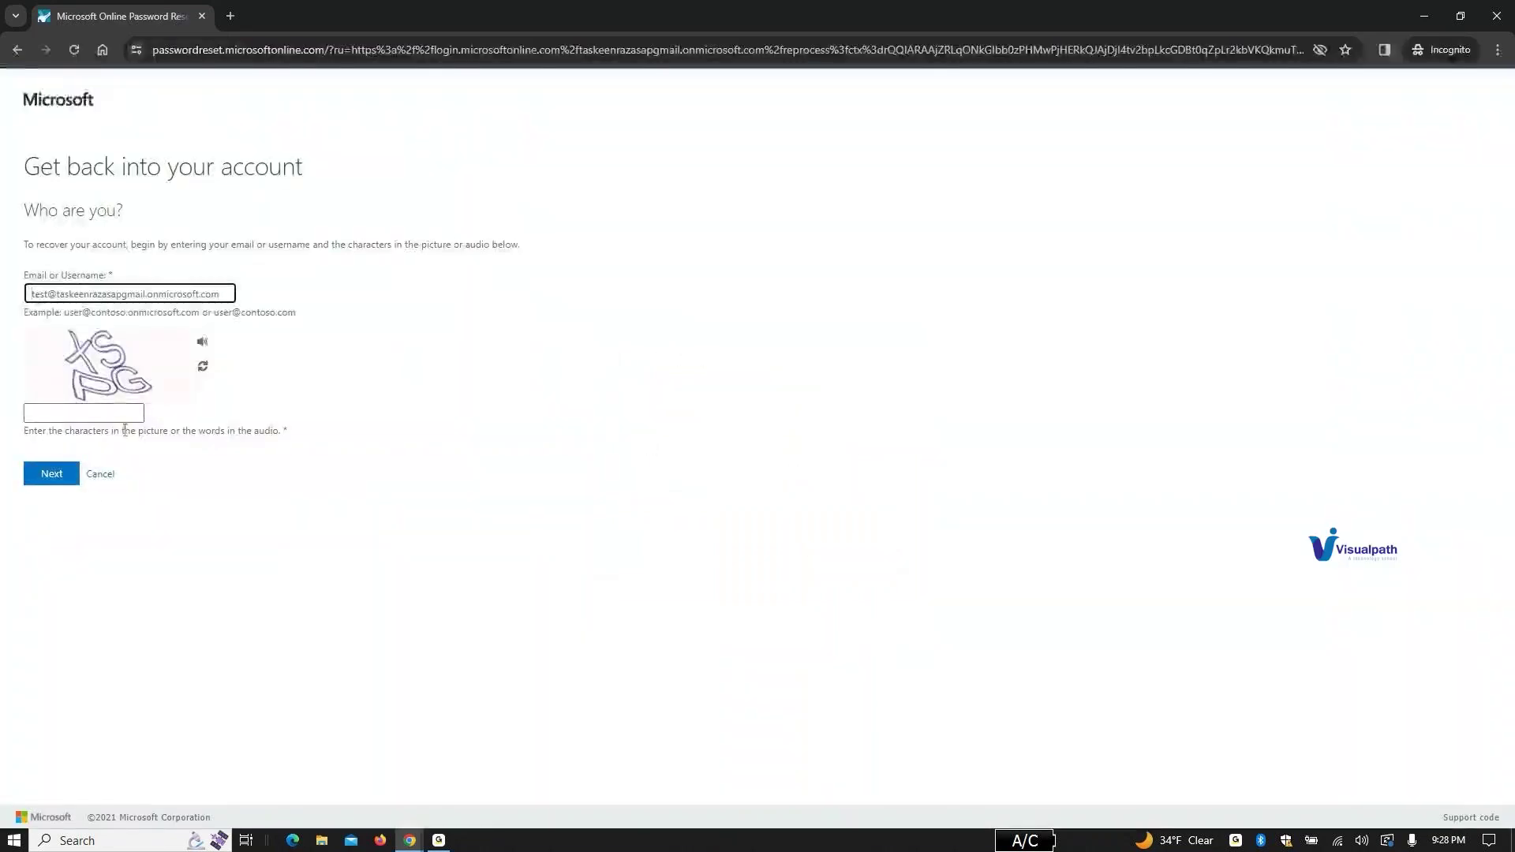
pyautogui.click(101, 473)
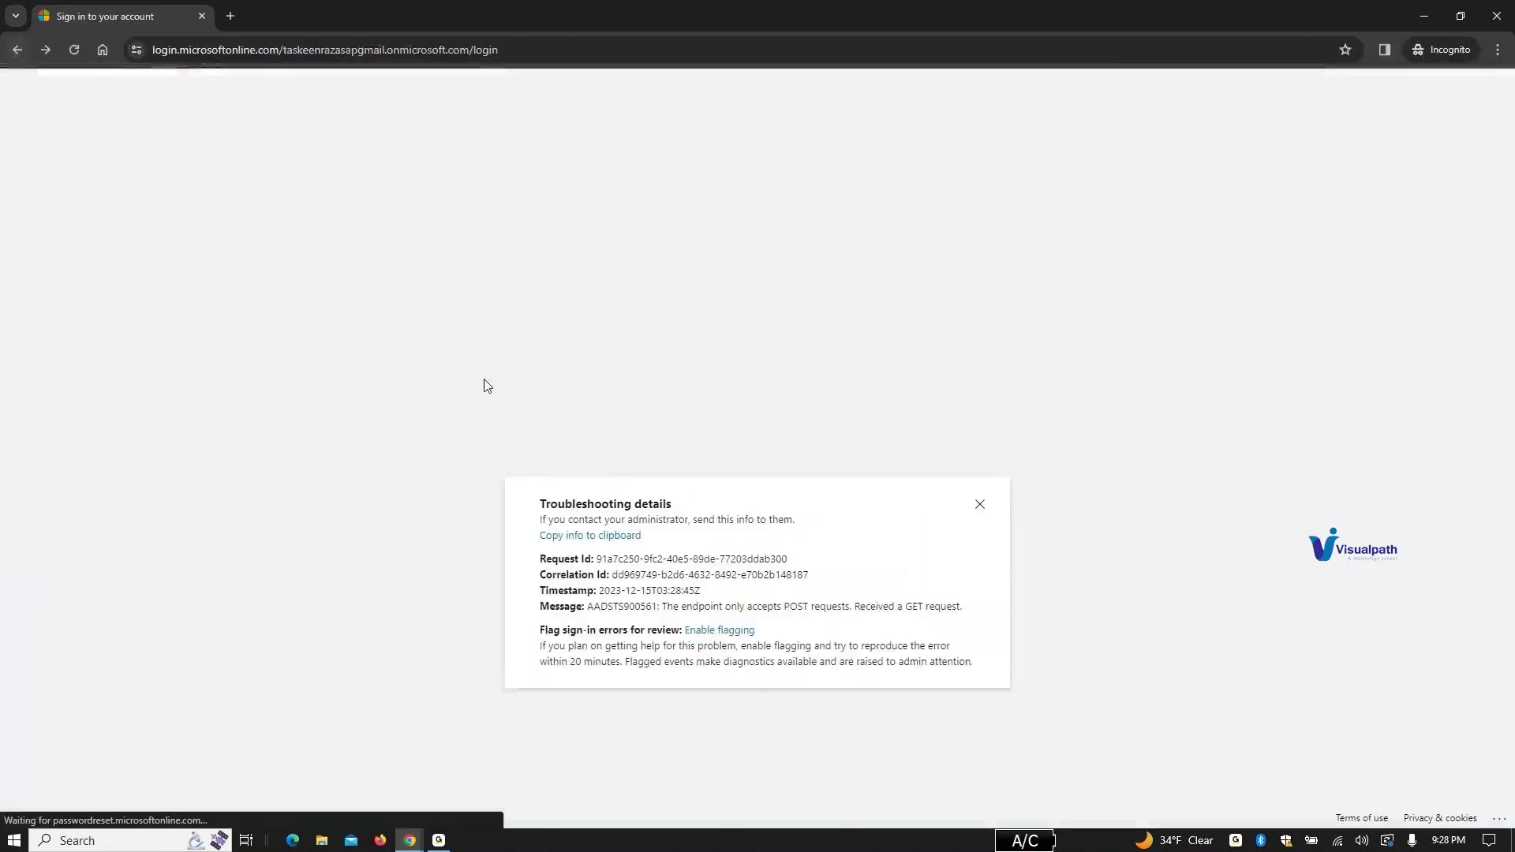
pyautogui.click(1424, 17)
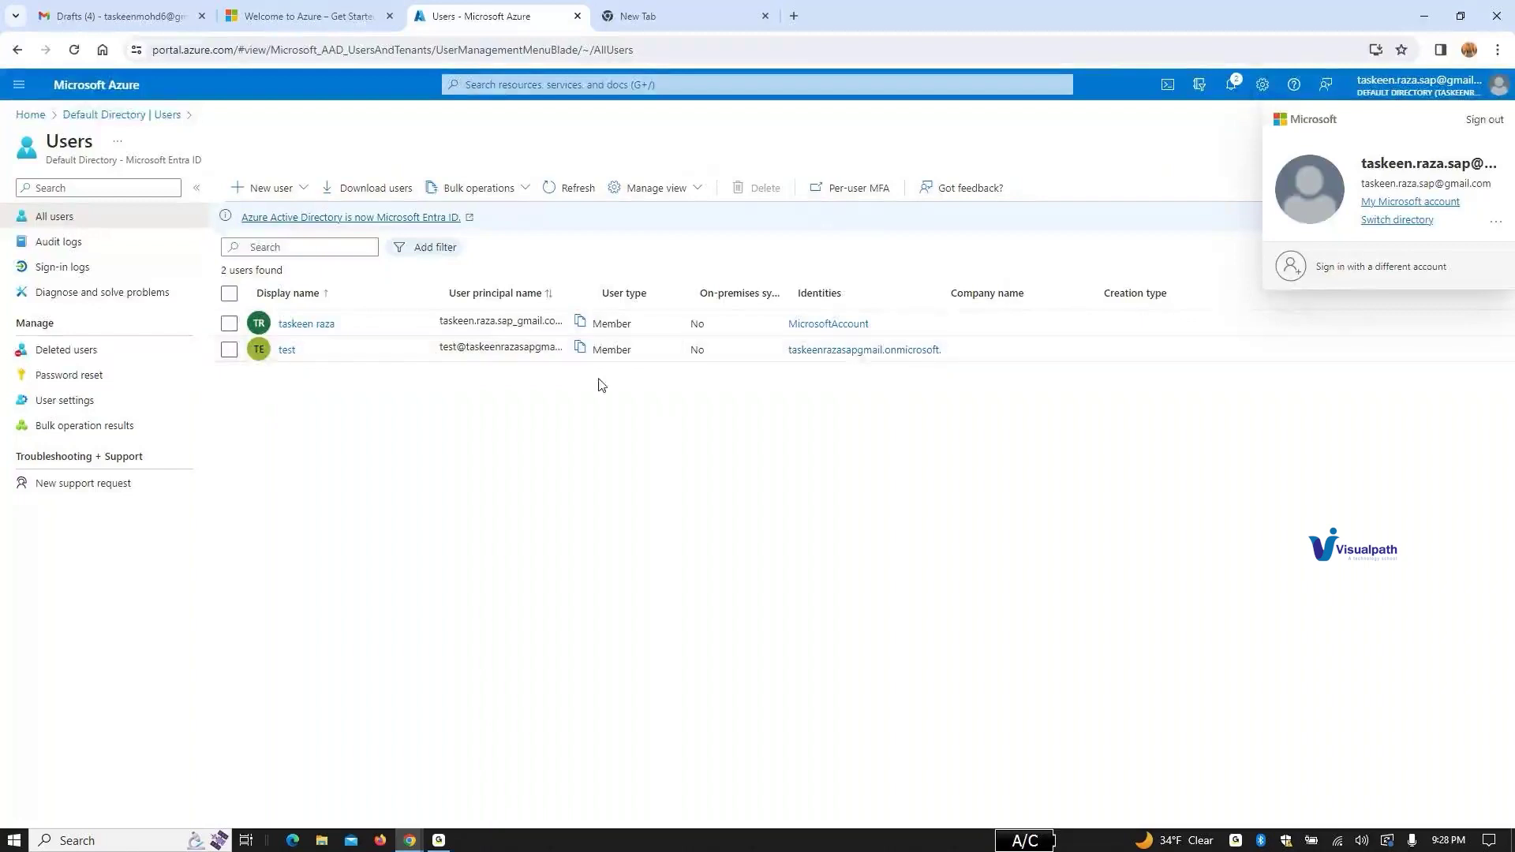
# Step: Reset the test user's password and select the generated temporary password
pyautogui.click(286, 350)
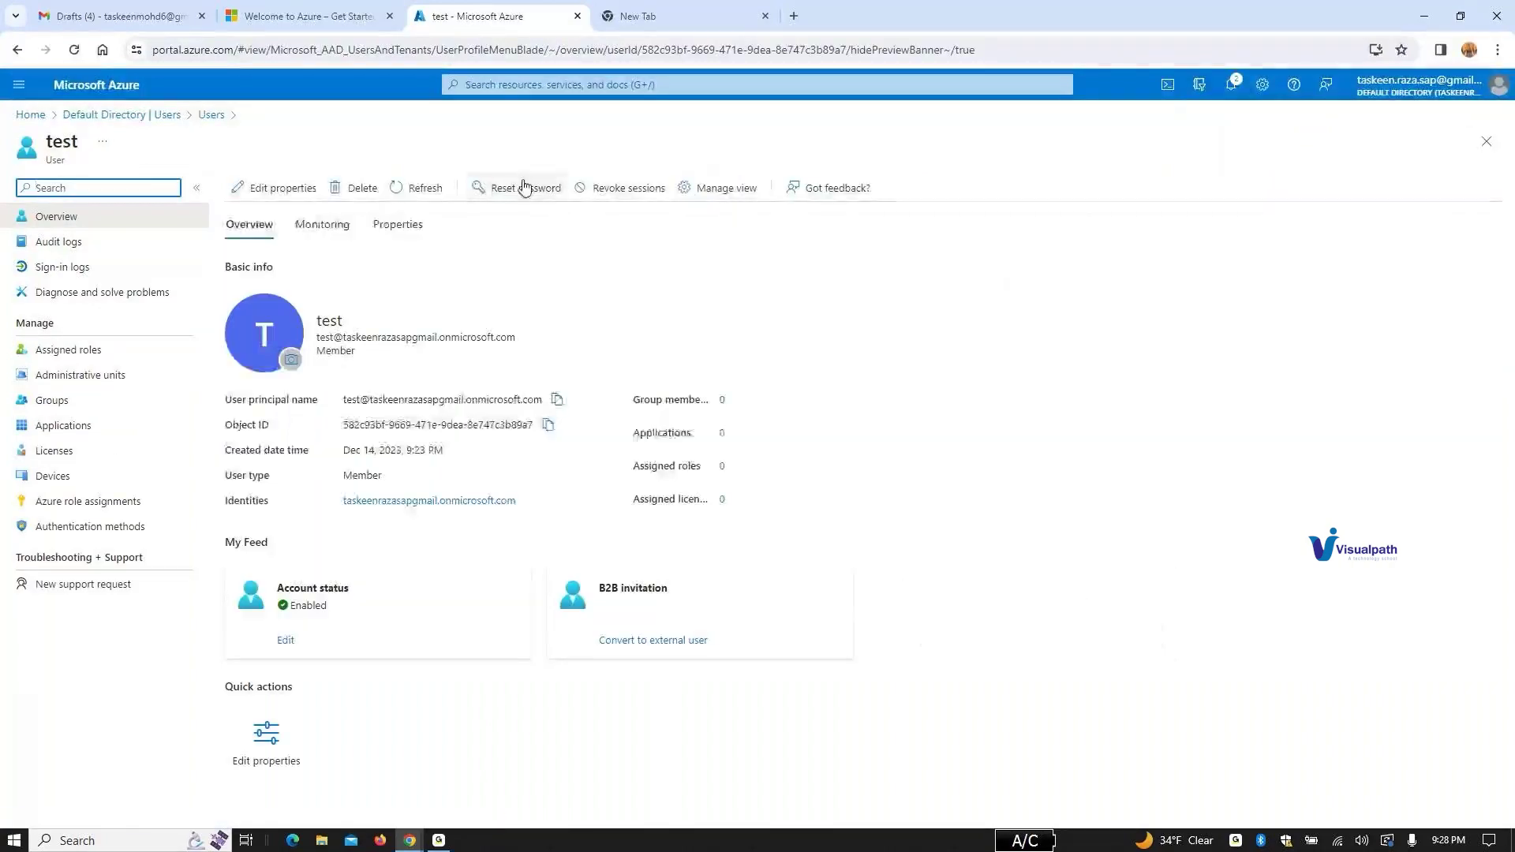
pyautogui.click(522, 193)
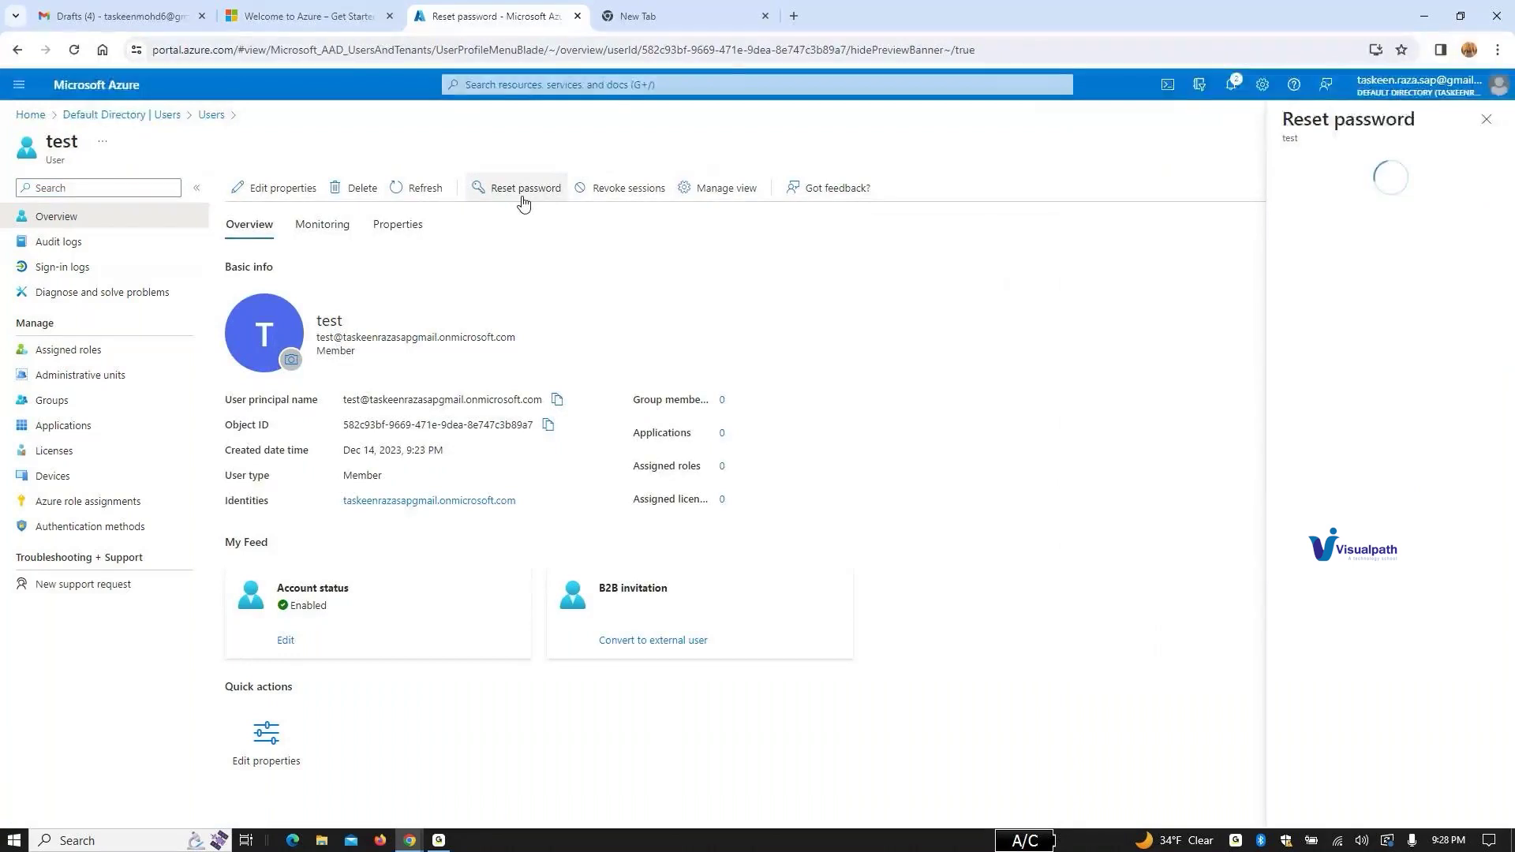
pyautogui.click(1378, 244)
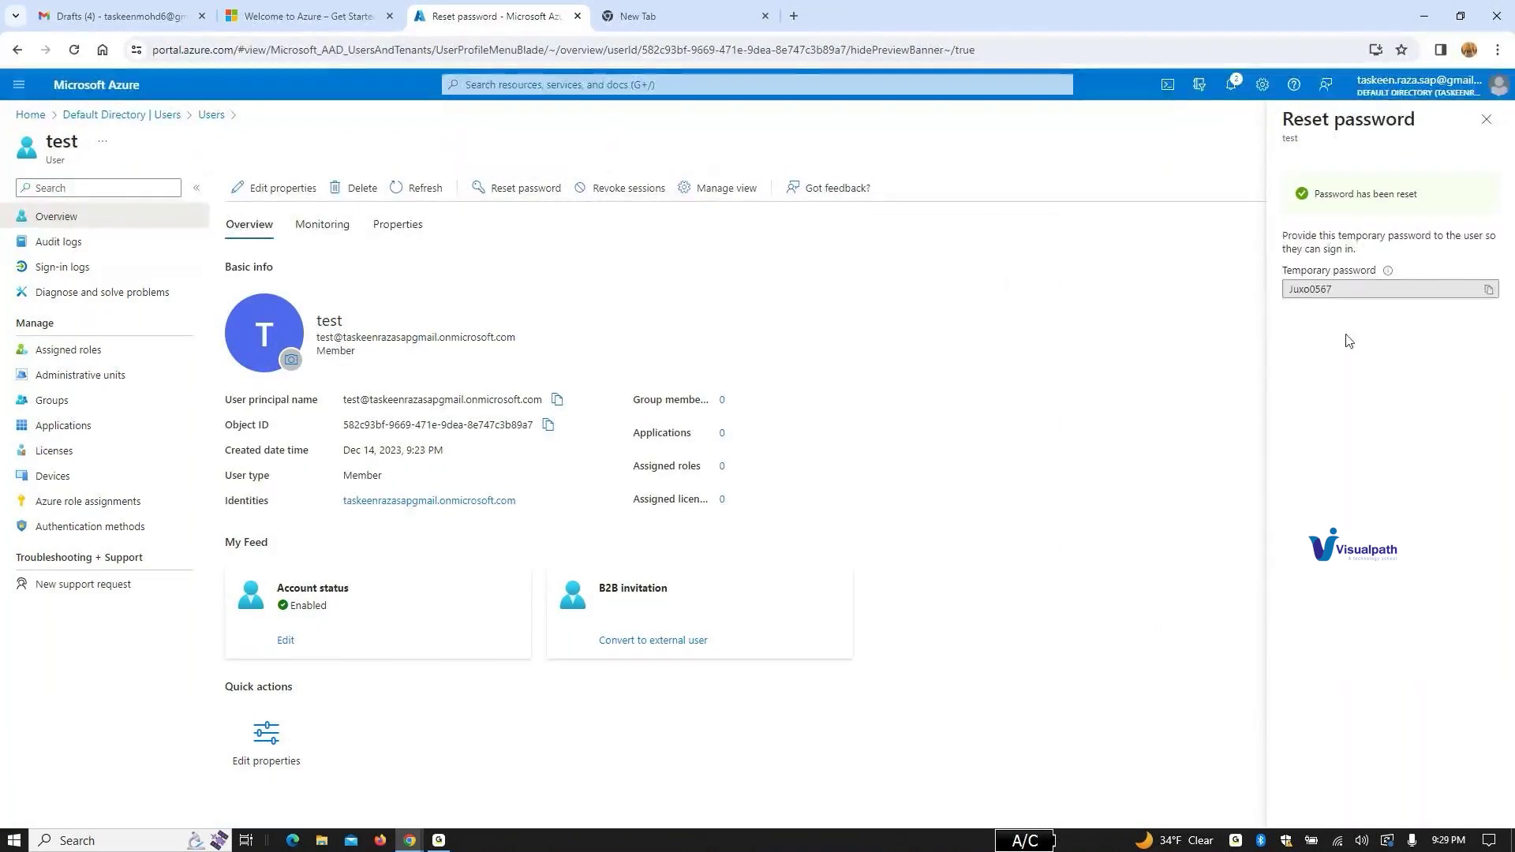
pyautogui.click(1364, 289)
pyautogui.doubleClick(1364, 290)
pyautogui.hotkey('ctrl', 'c')
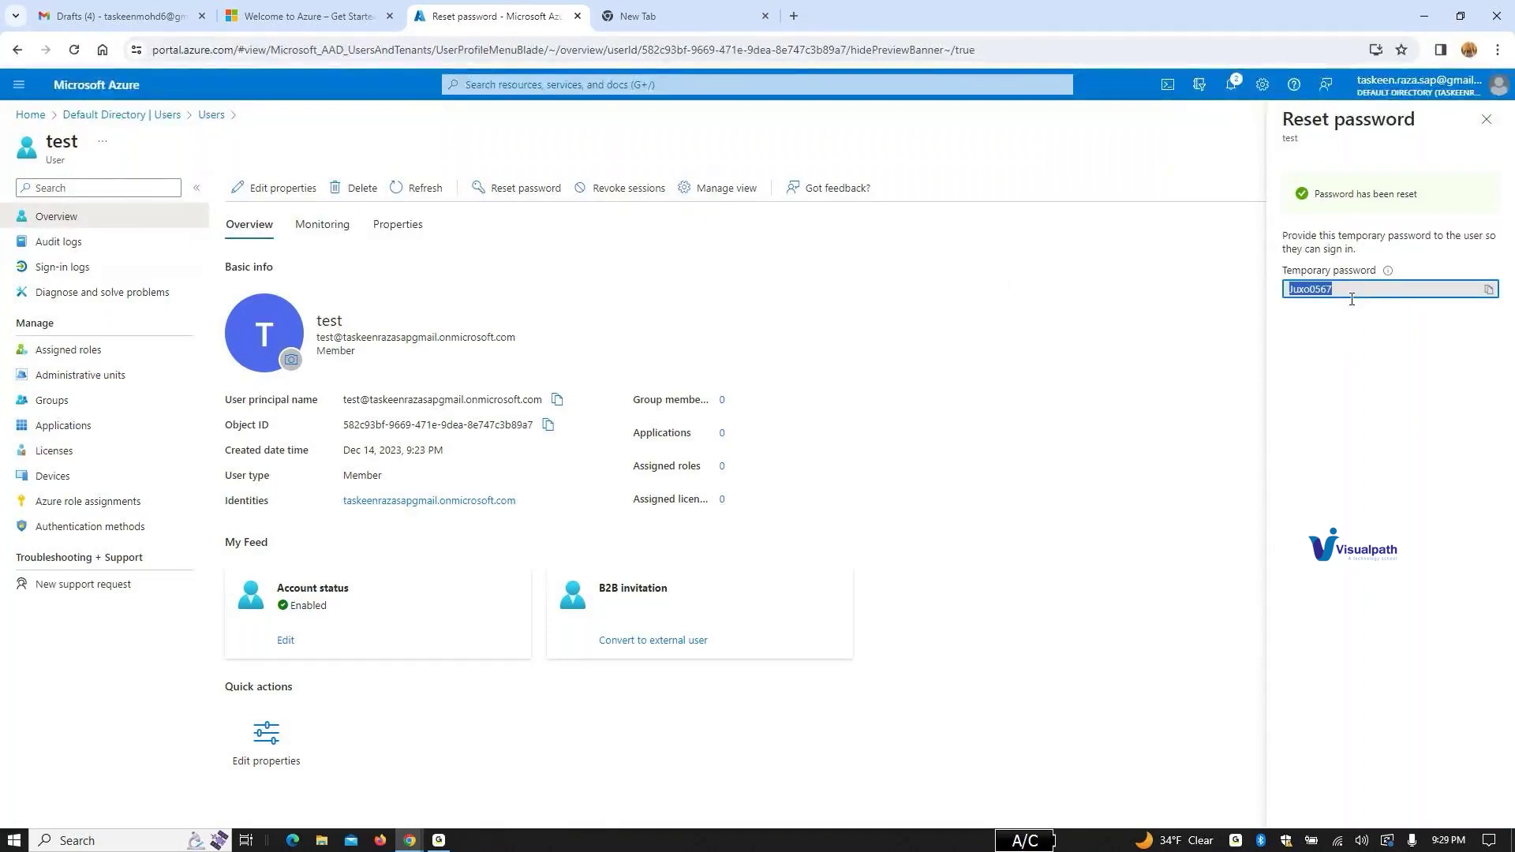
pyautogui.click(634, 21)
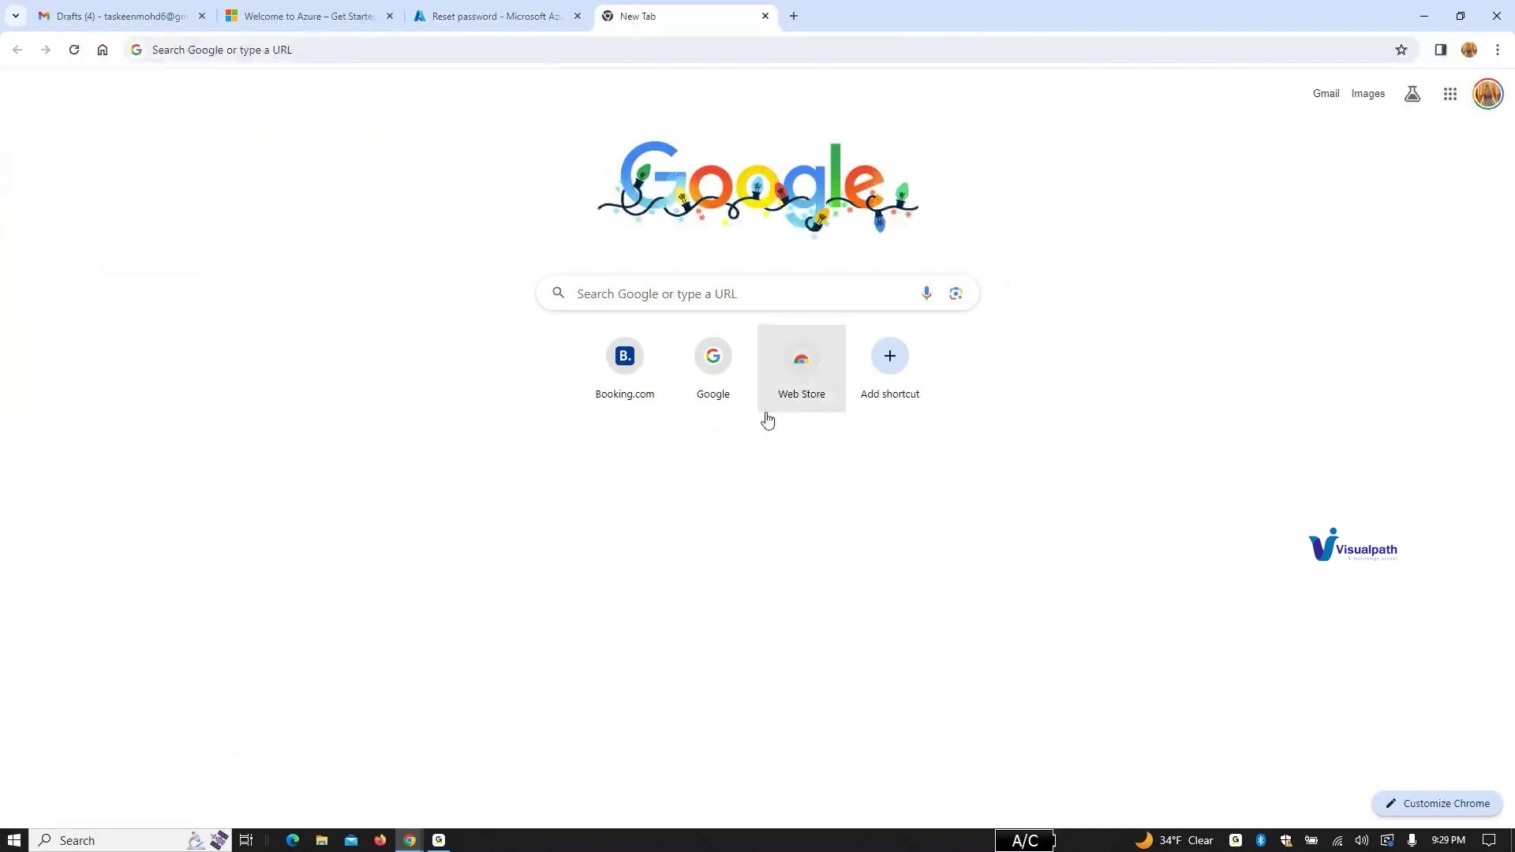
# Step: Open the portal.azure.com sign-in in a new Incognito window, minimize it, and return to Reset password
pyautogui.click(509, 51)
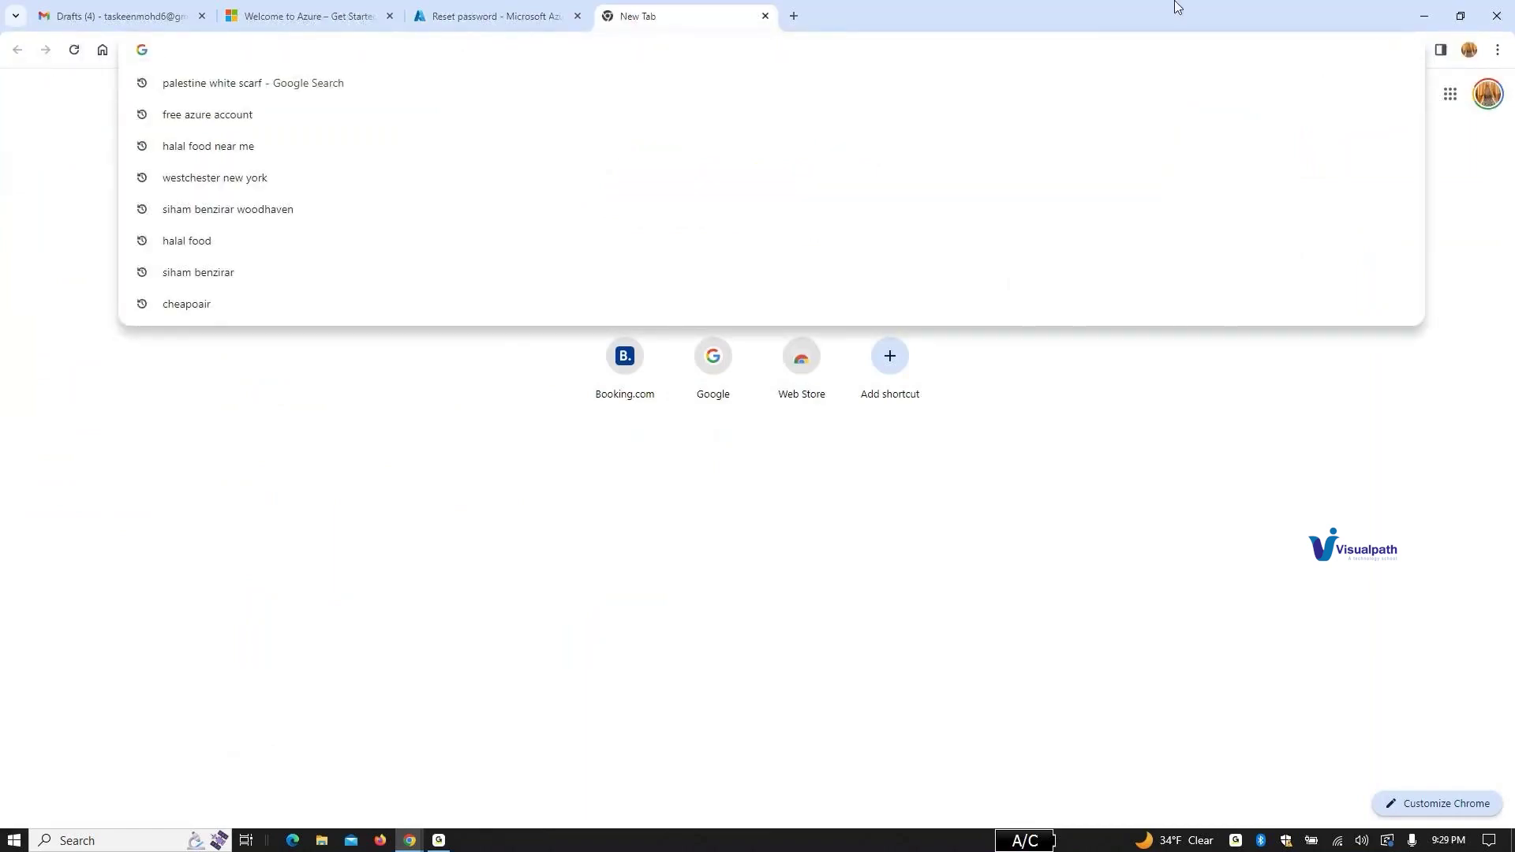
pyautogui.click(1498, 50)
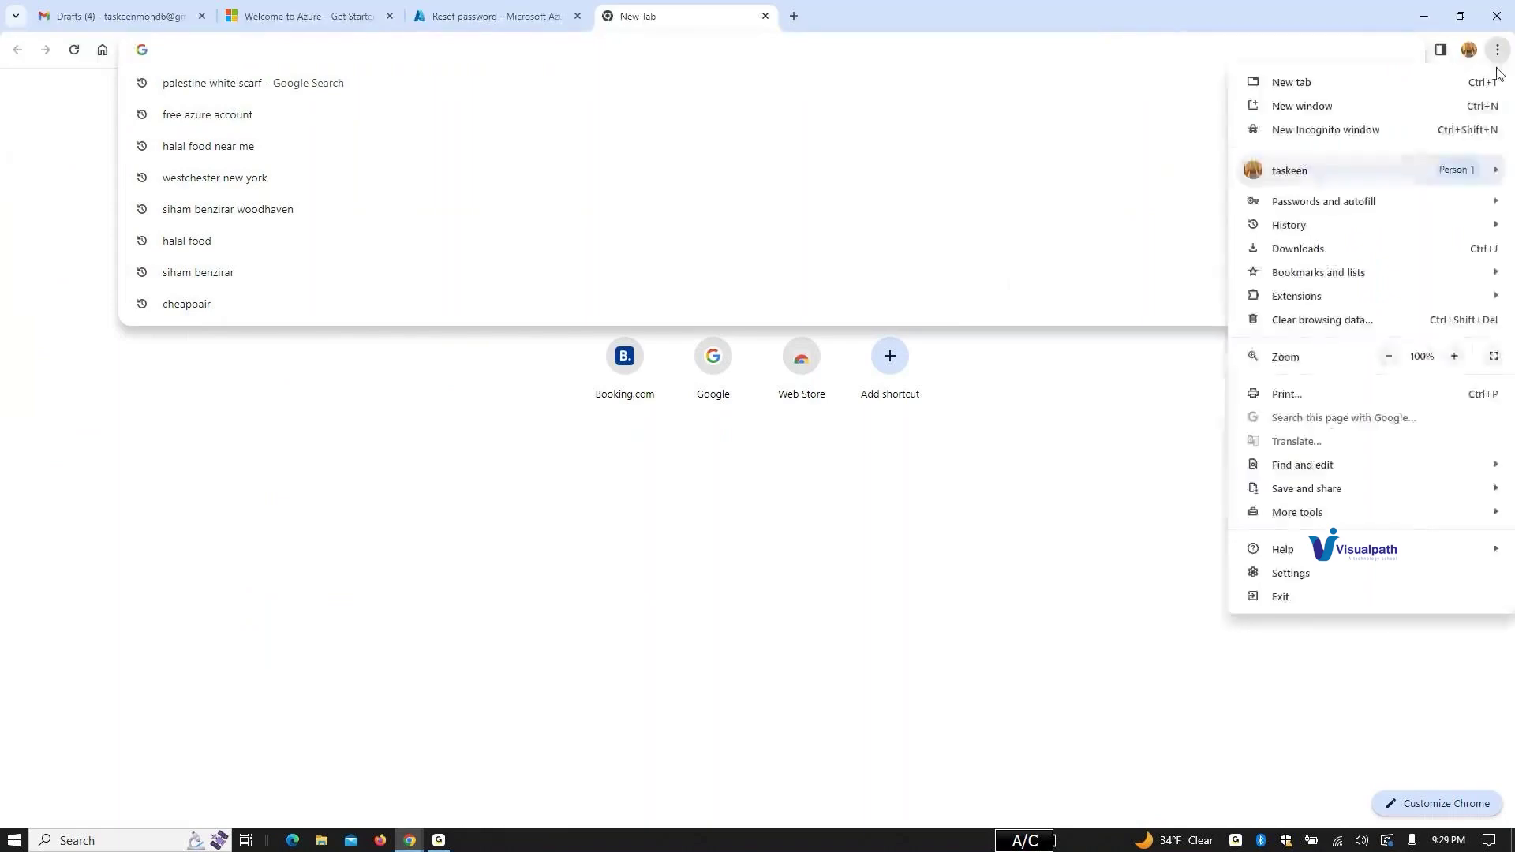
pyautogui.click(1411, 131)
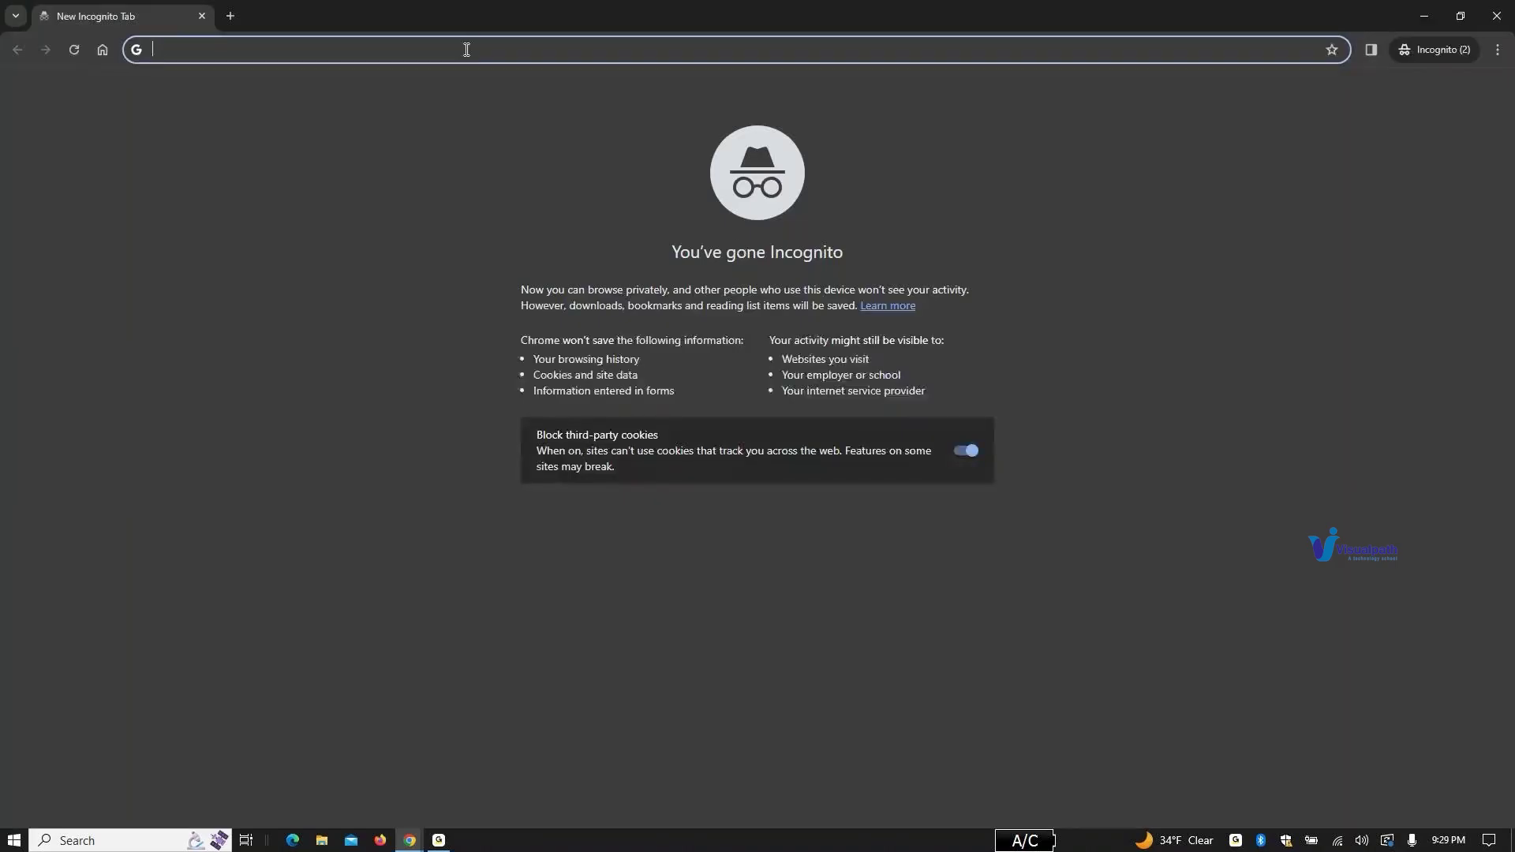
pyautogui.write('po')
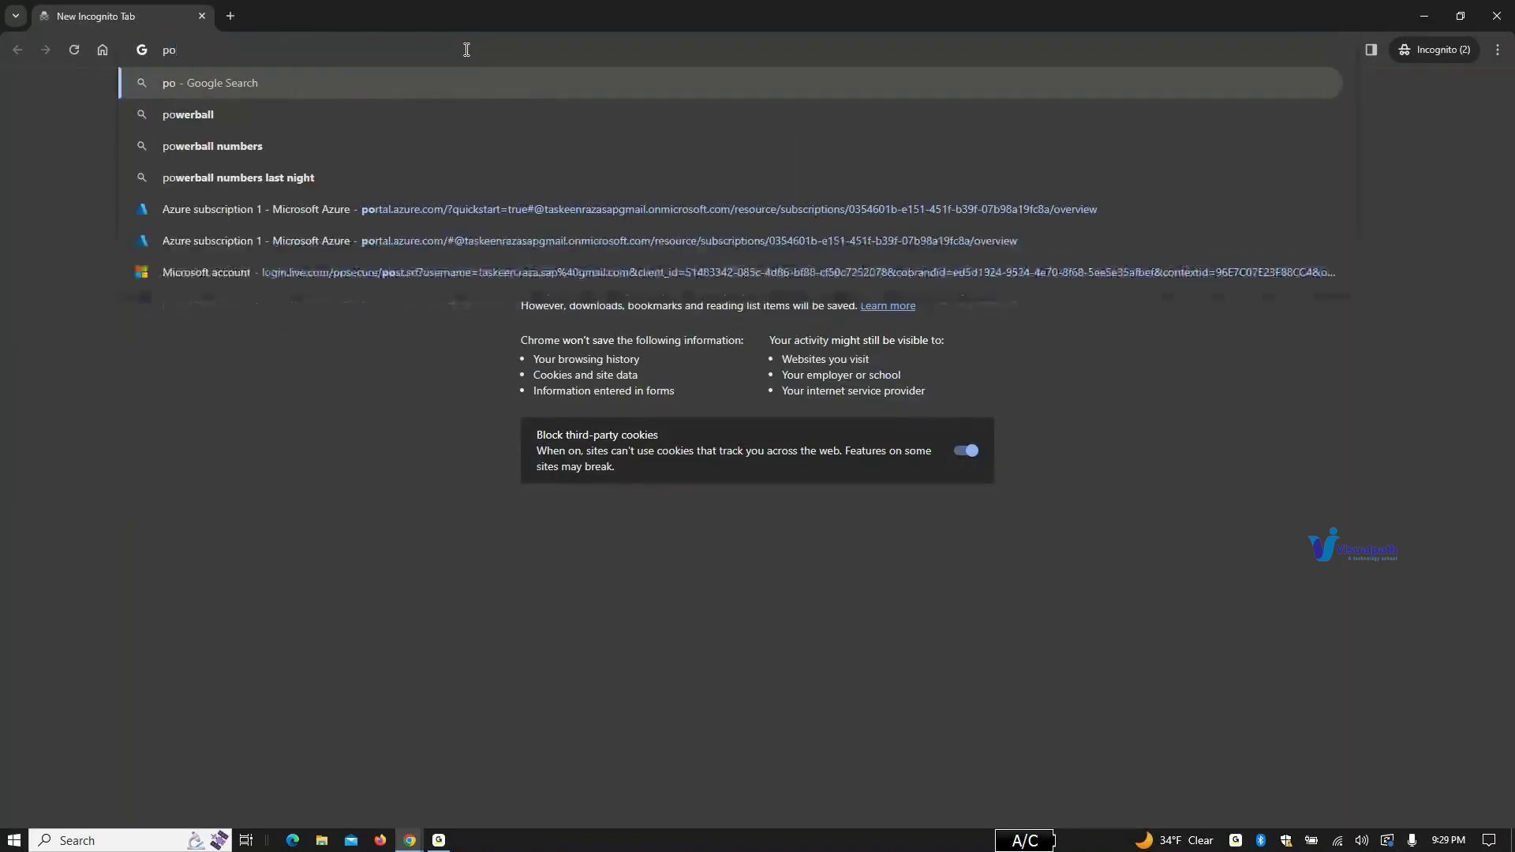
pyautogui.write('rtal.azure')
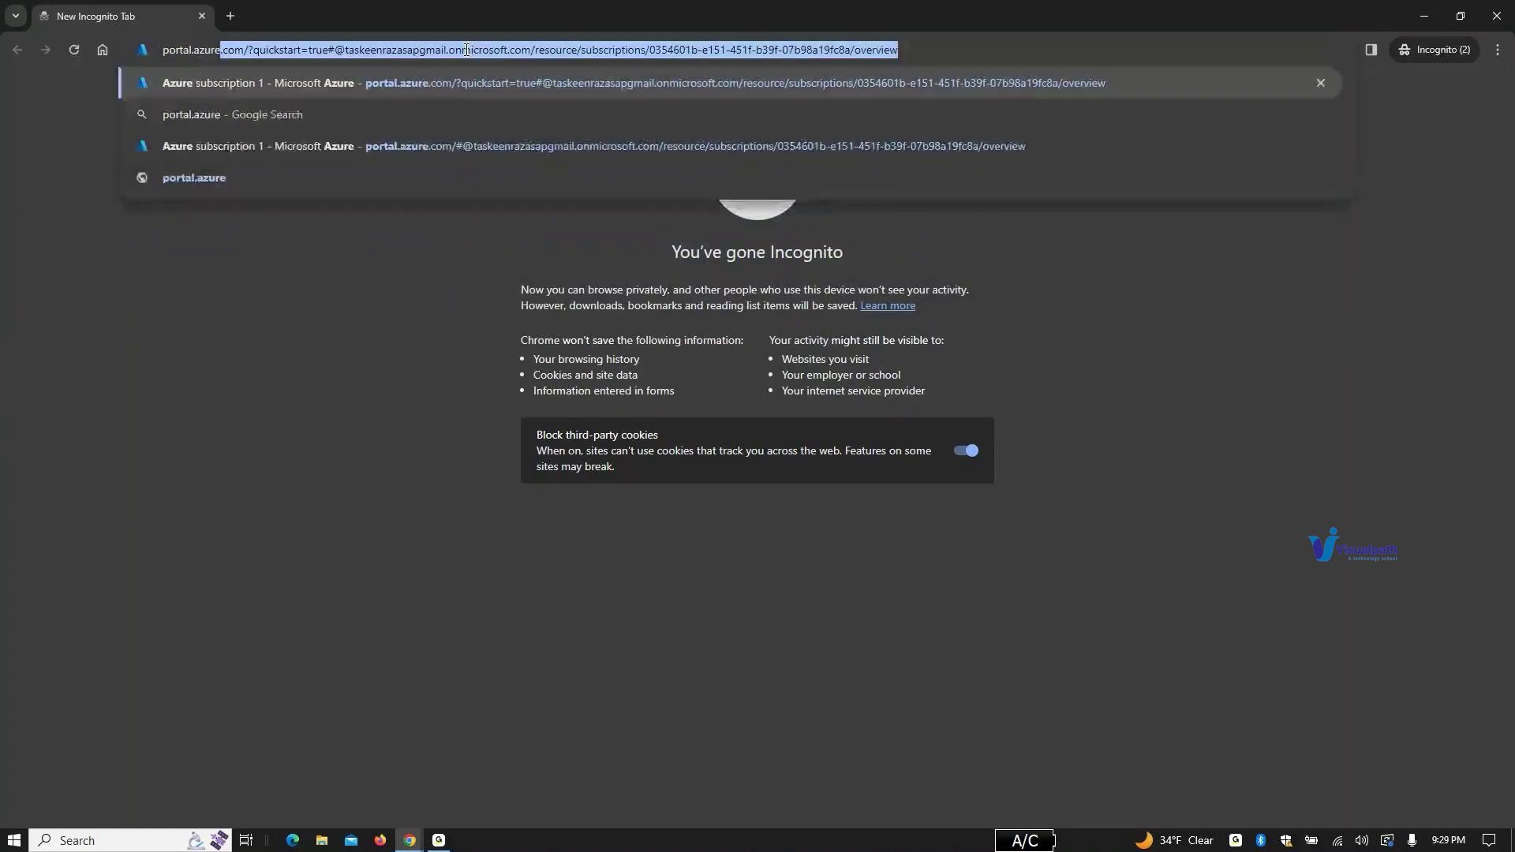
pyautogui.press('Return')
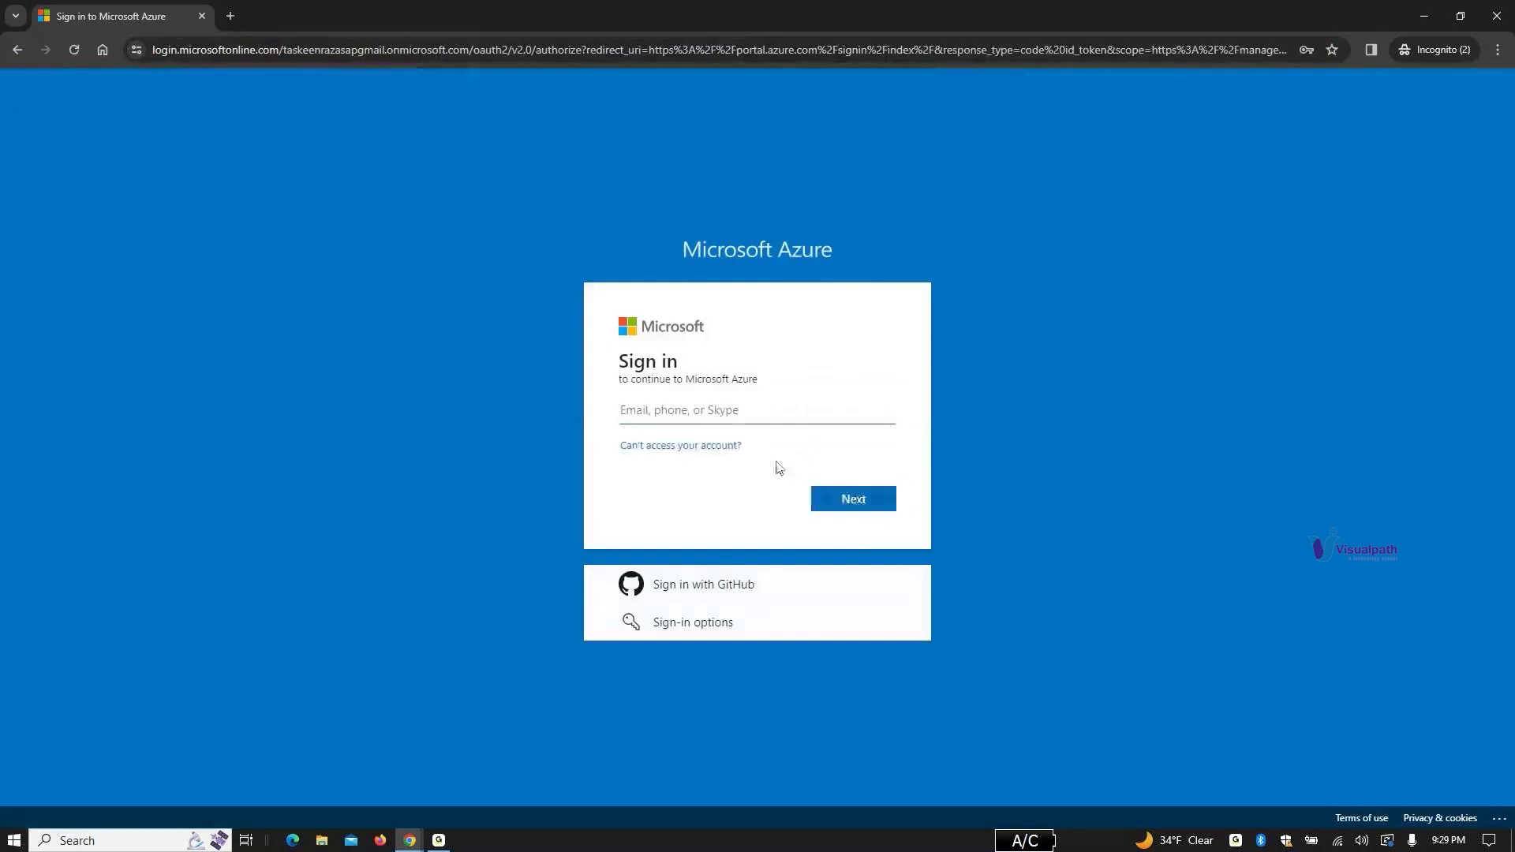
pyautogui.click(786, 406)
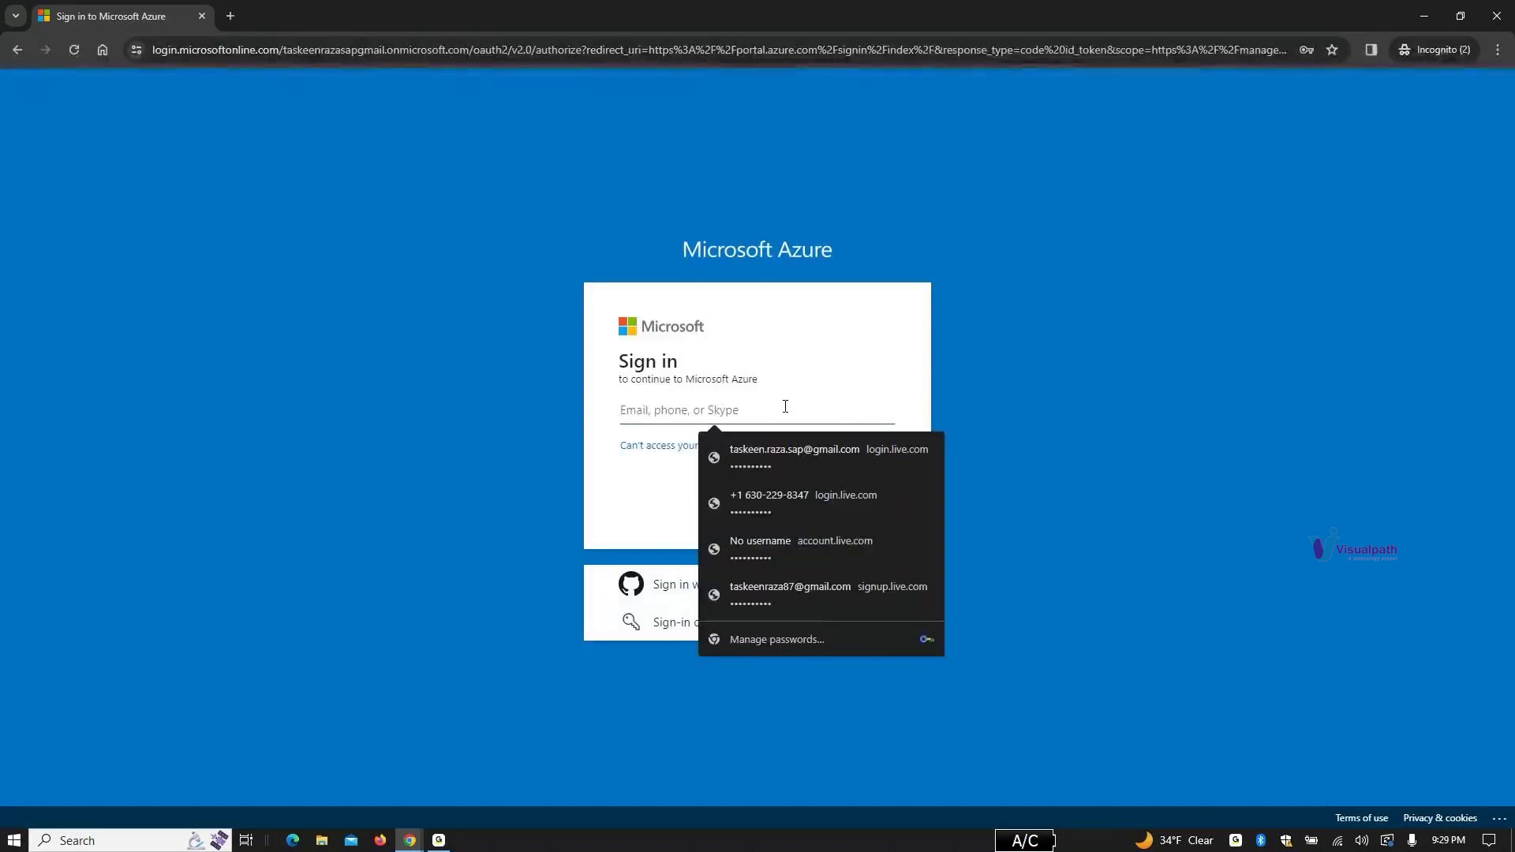
pyautogui.click(1430, 12)
pyautogui.click(498, 11)
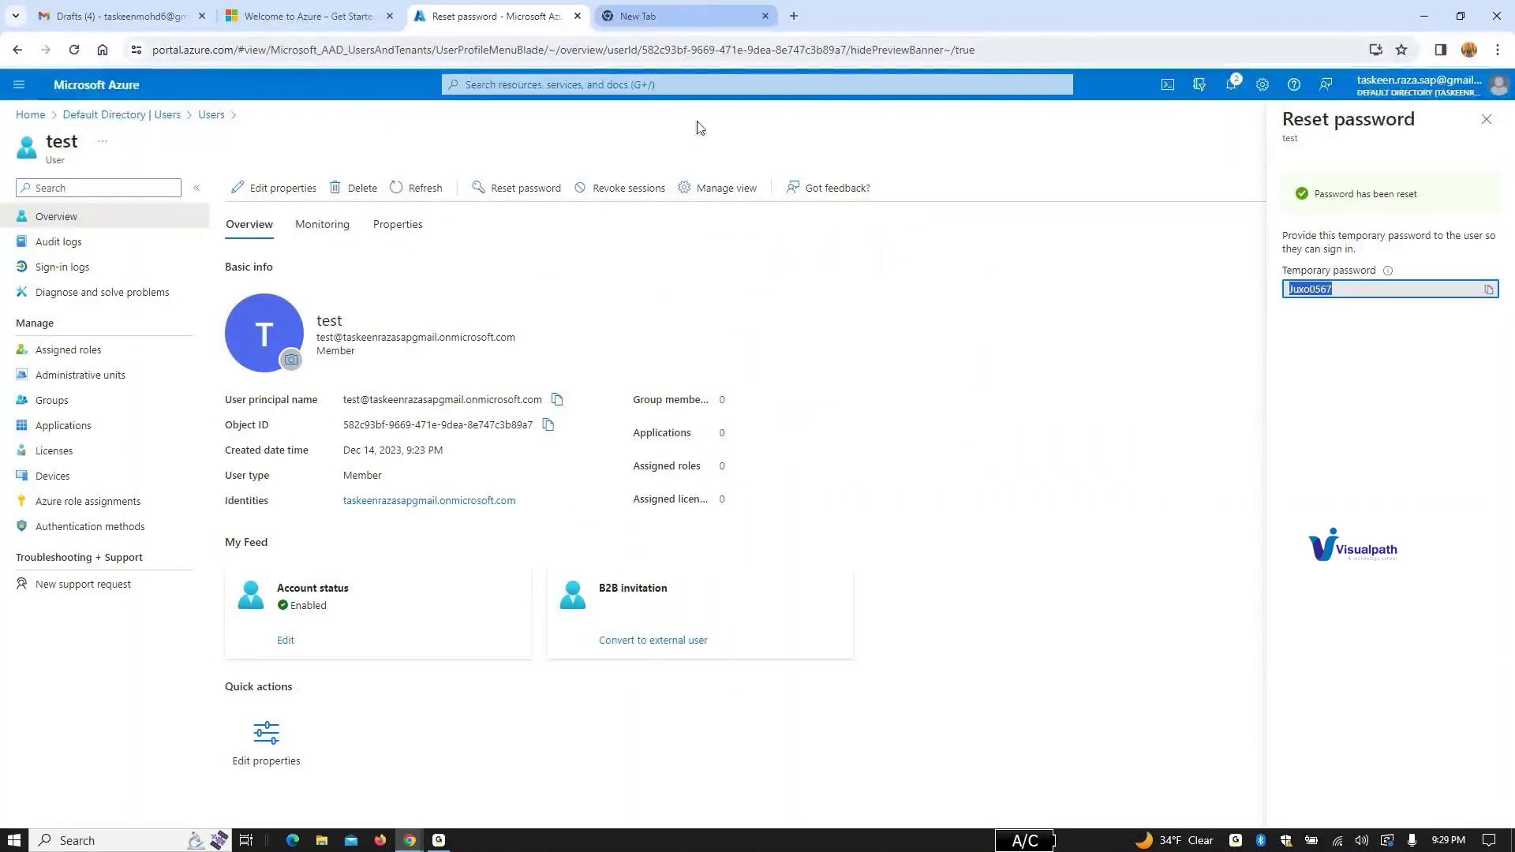
# Step: Paste the test user's temporary password into a new Notepad note and minimize it
pyautogui.click(82, 839)
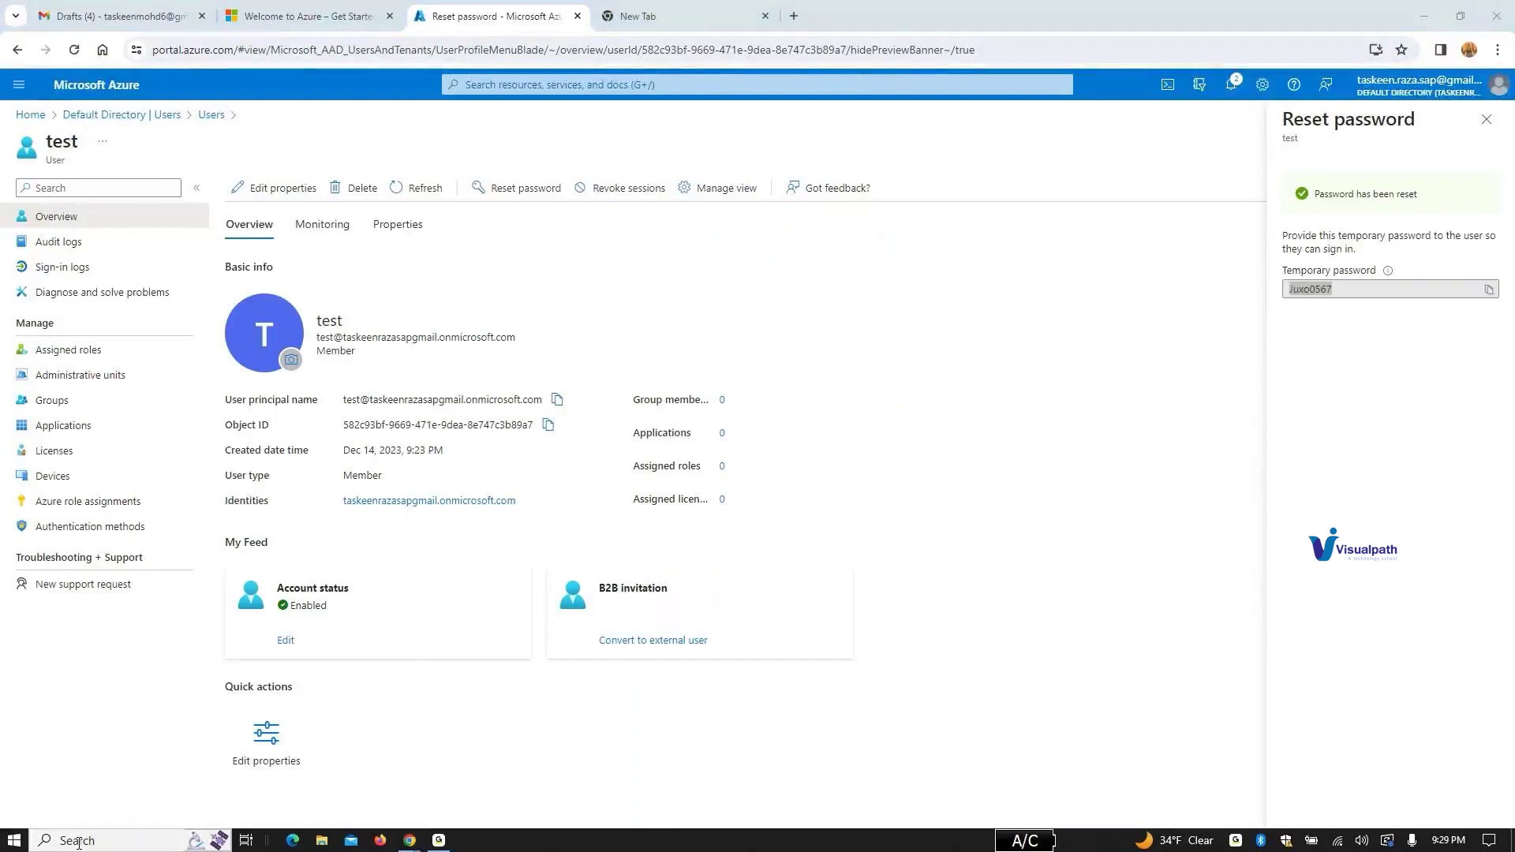
pyautogui.write('note')
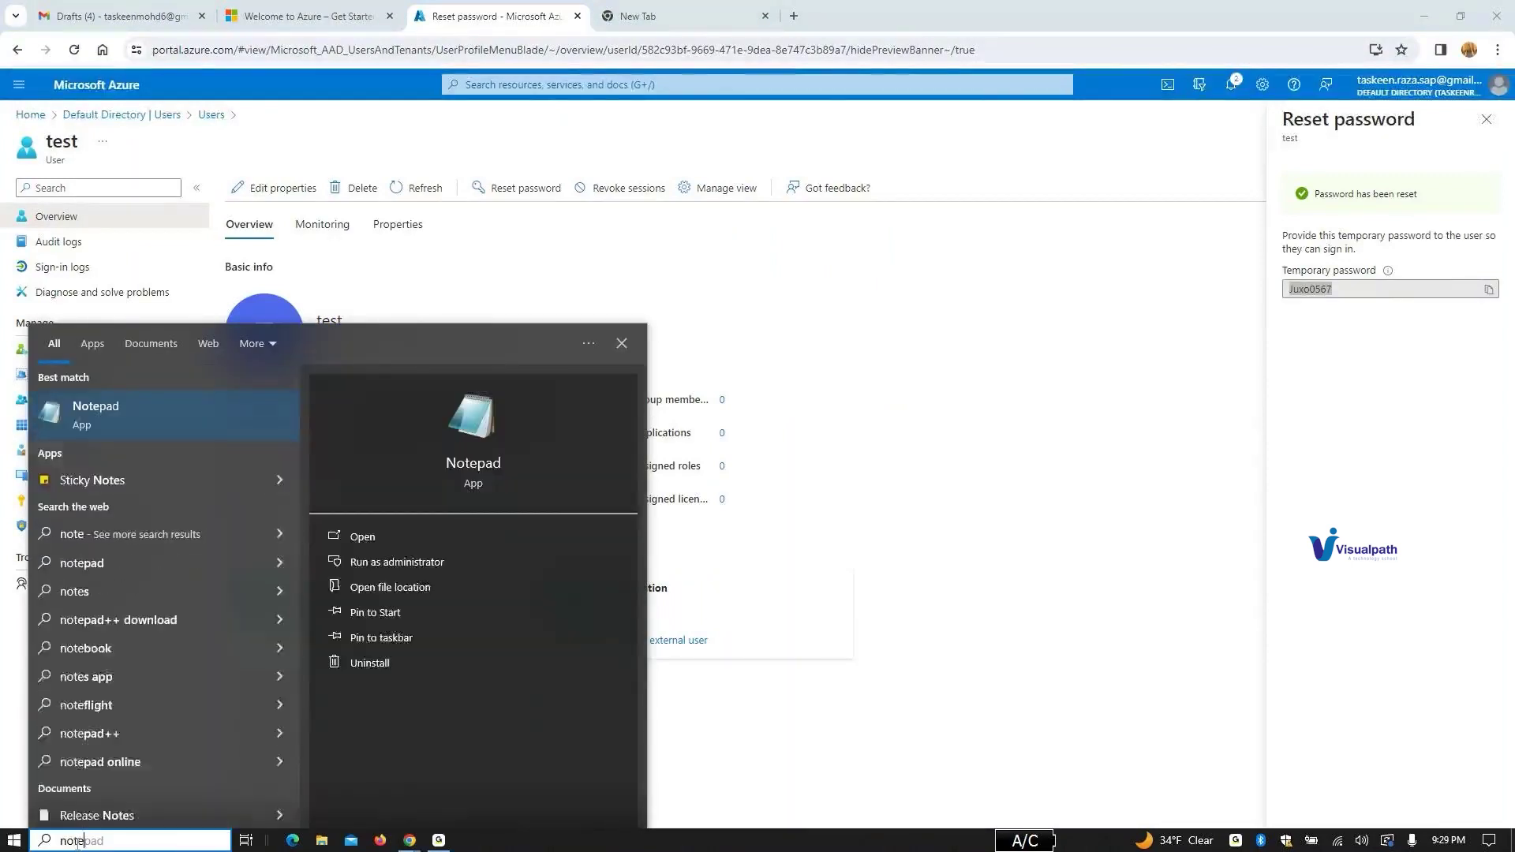
pyautogui.press('Return')
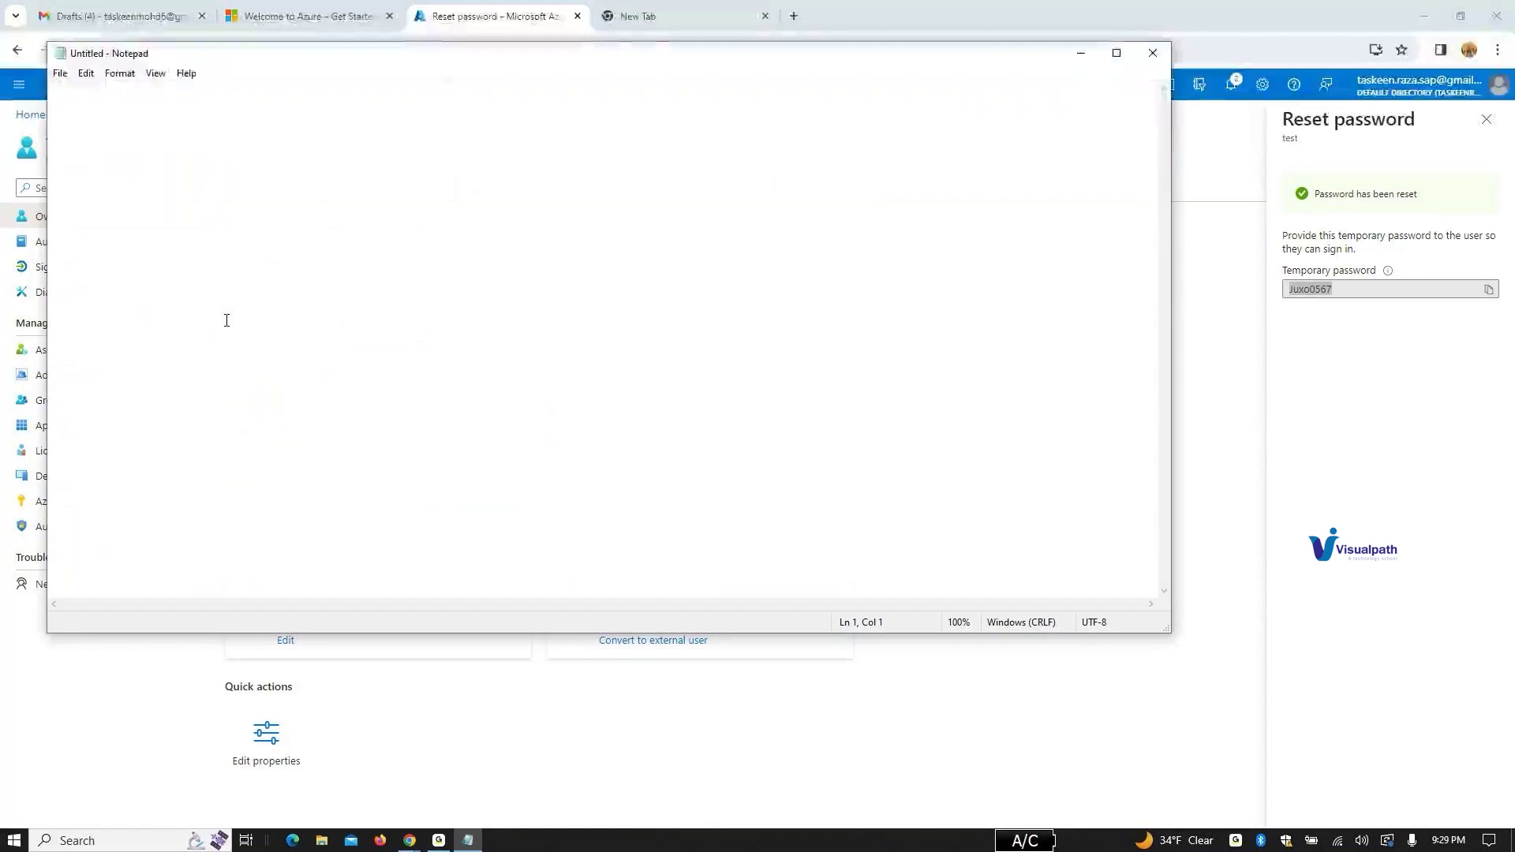
pyautogui.hotkey('ctrl', 'v')
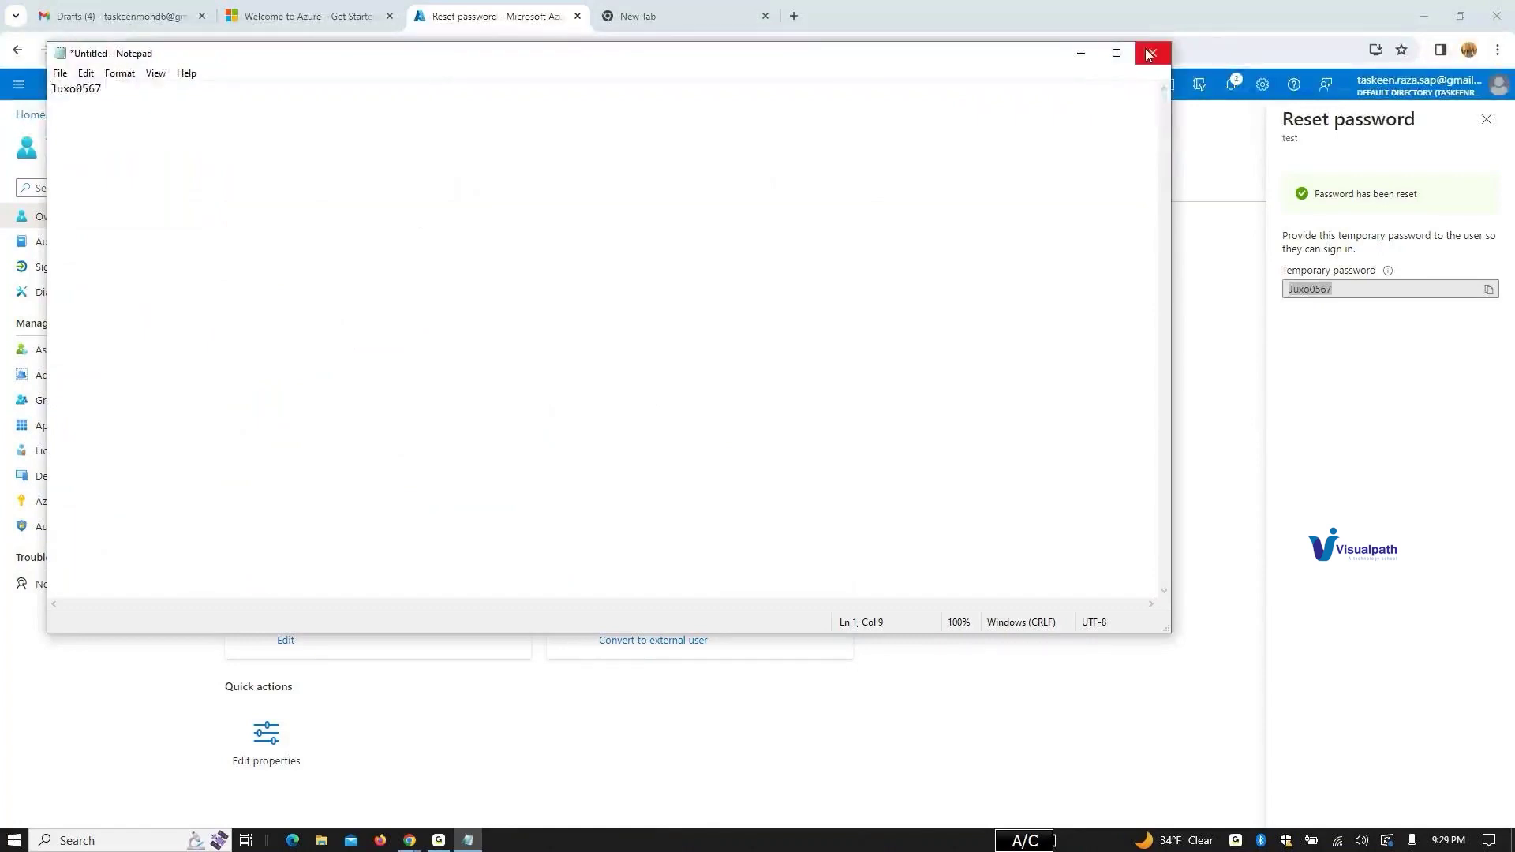
pyautogui.click(1081, 54)
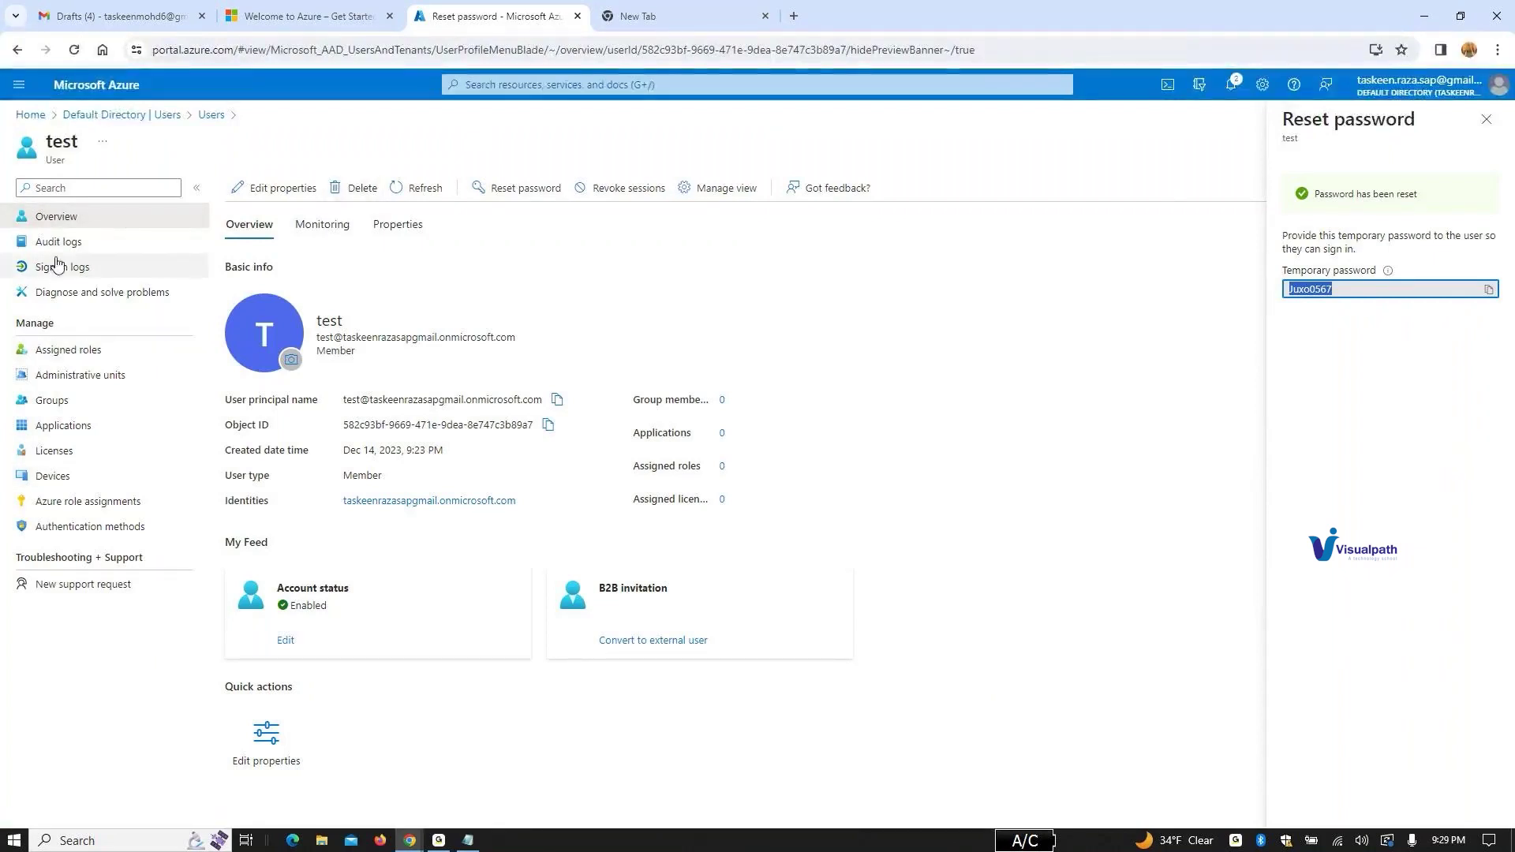
# Step: Copy the test user's sign-in name and reach the Azure portal sign-in in a private window
pyautogui.click(211, 115)
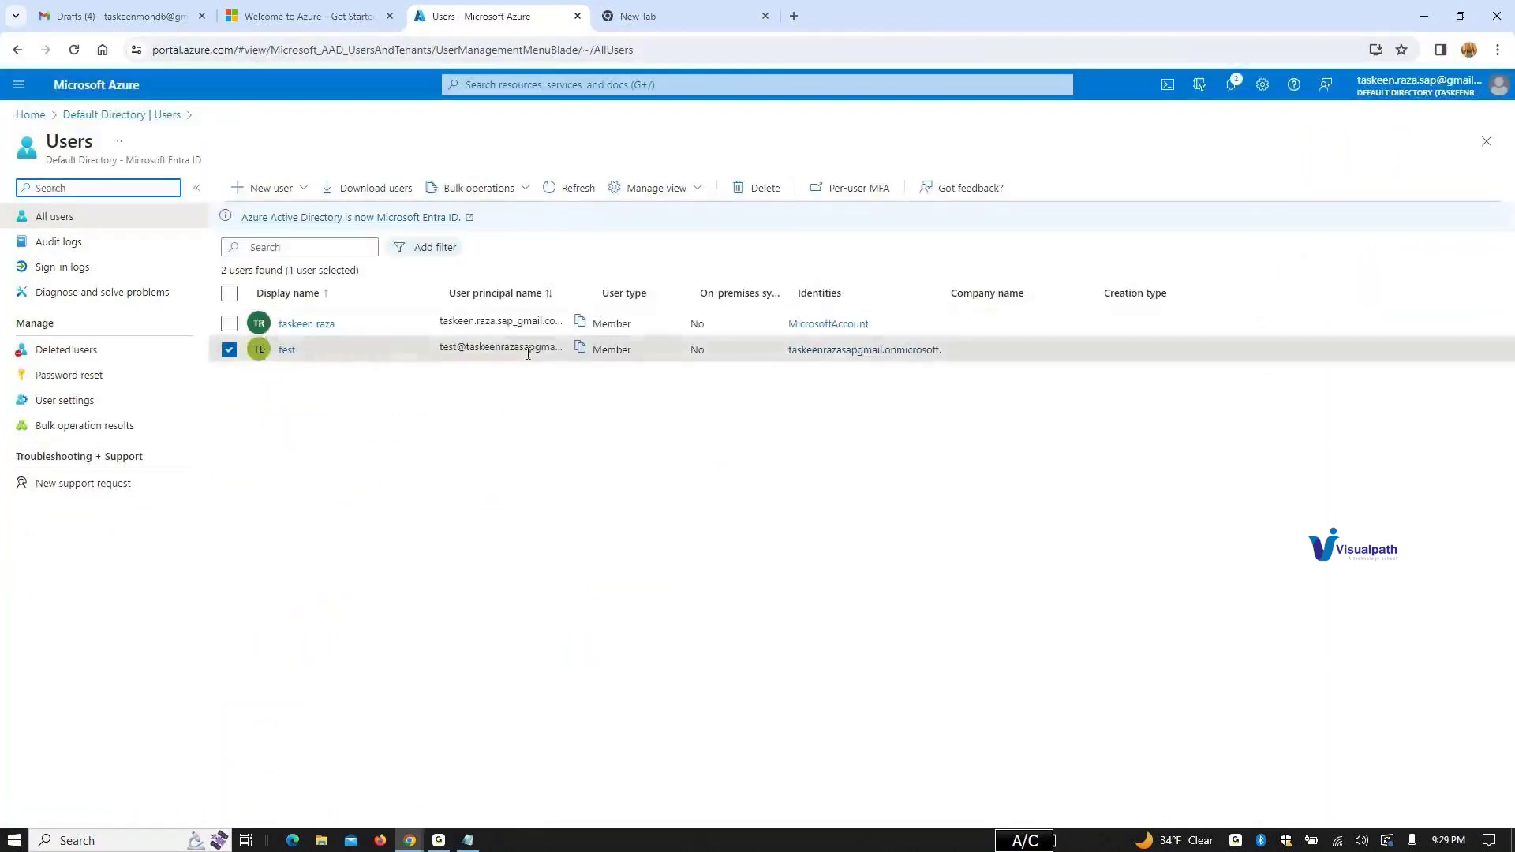
pyautogui.click(580, 352)
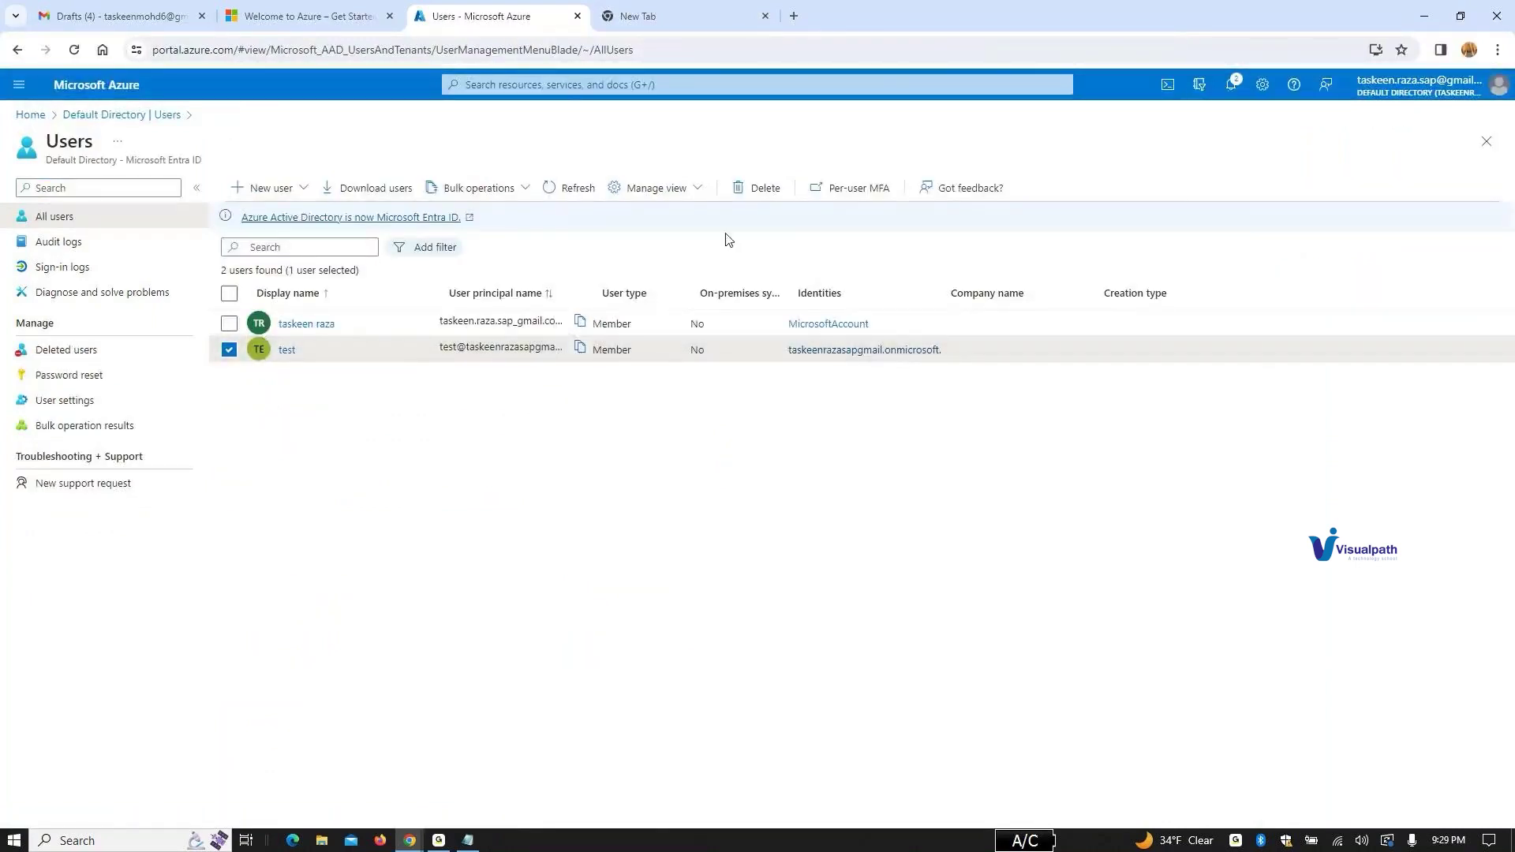
pyautogui.click(643, 13)
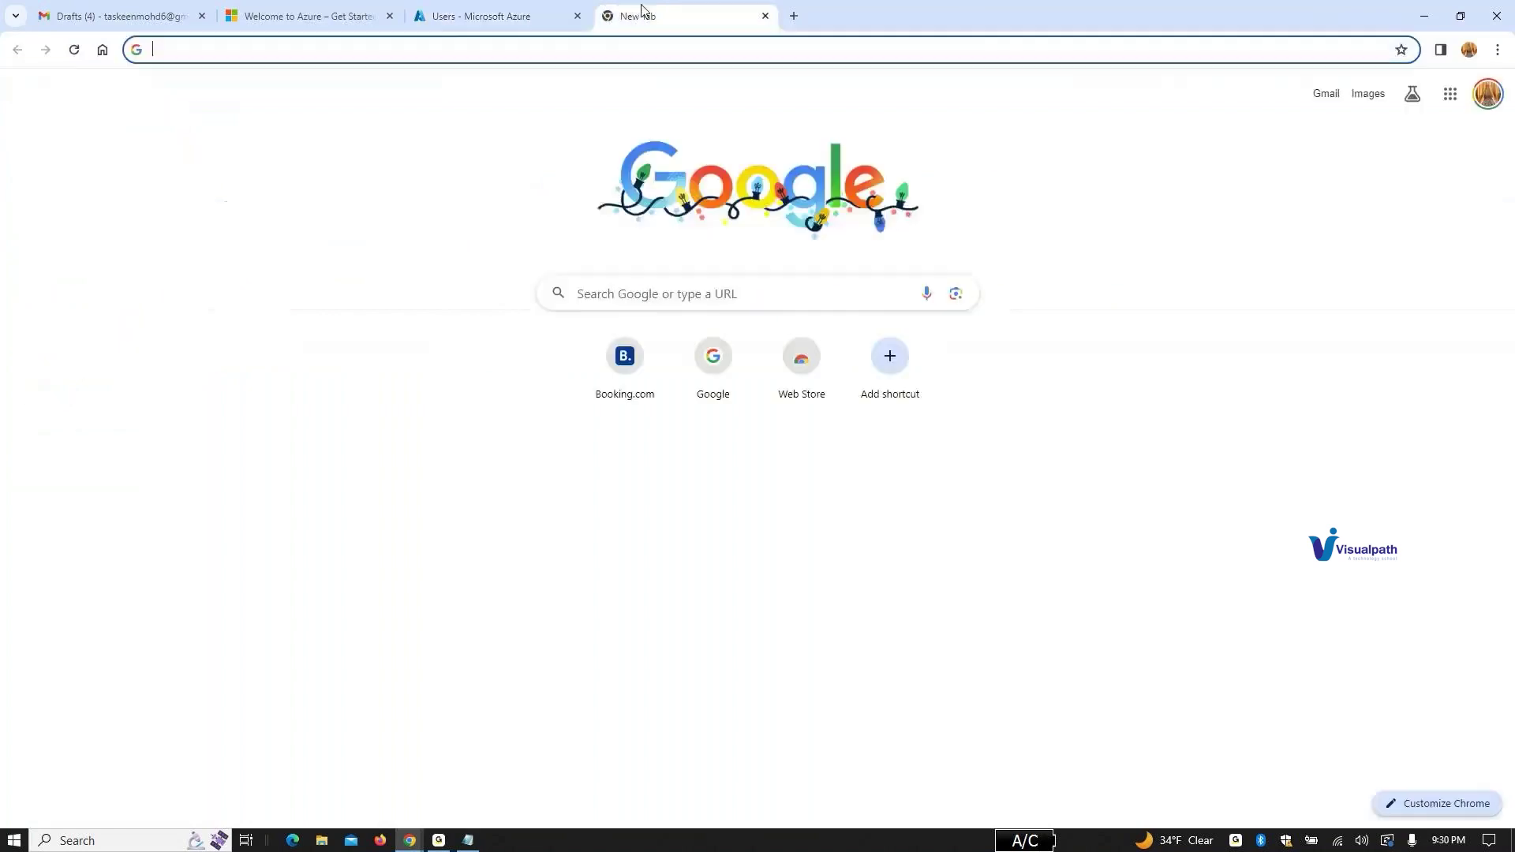
pyautogui.click(1497, 50)
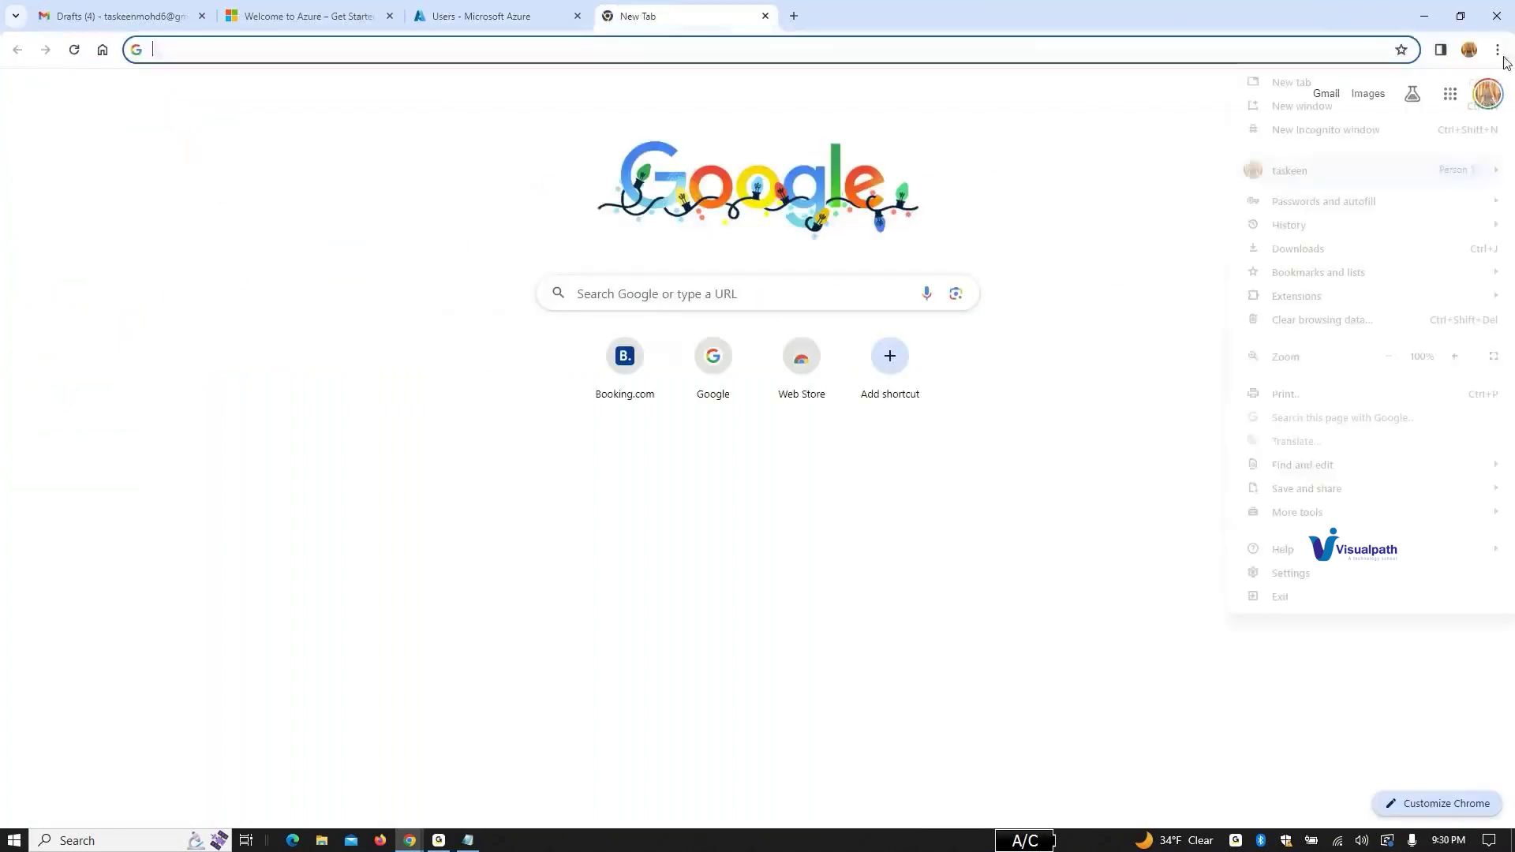
pyautogui.click(1310, 130)
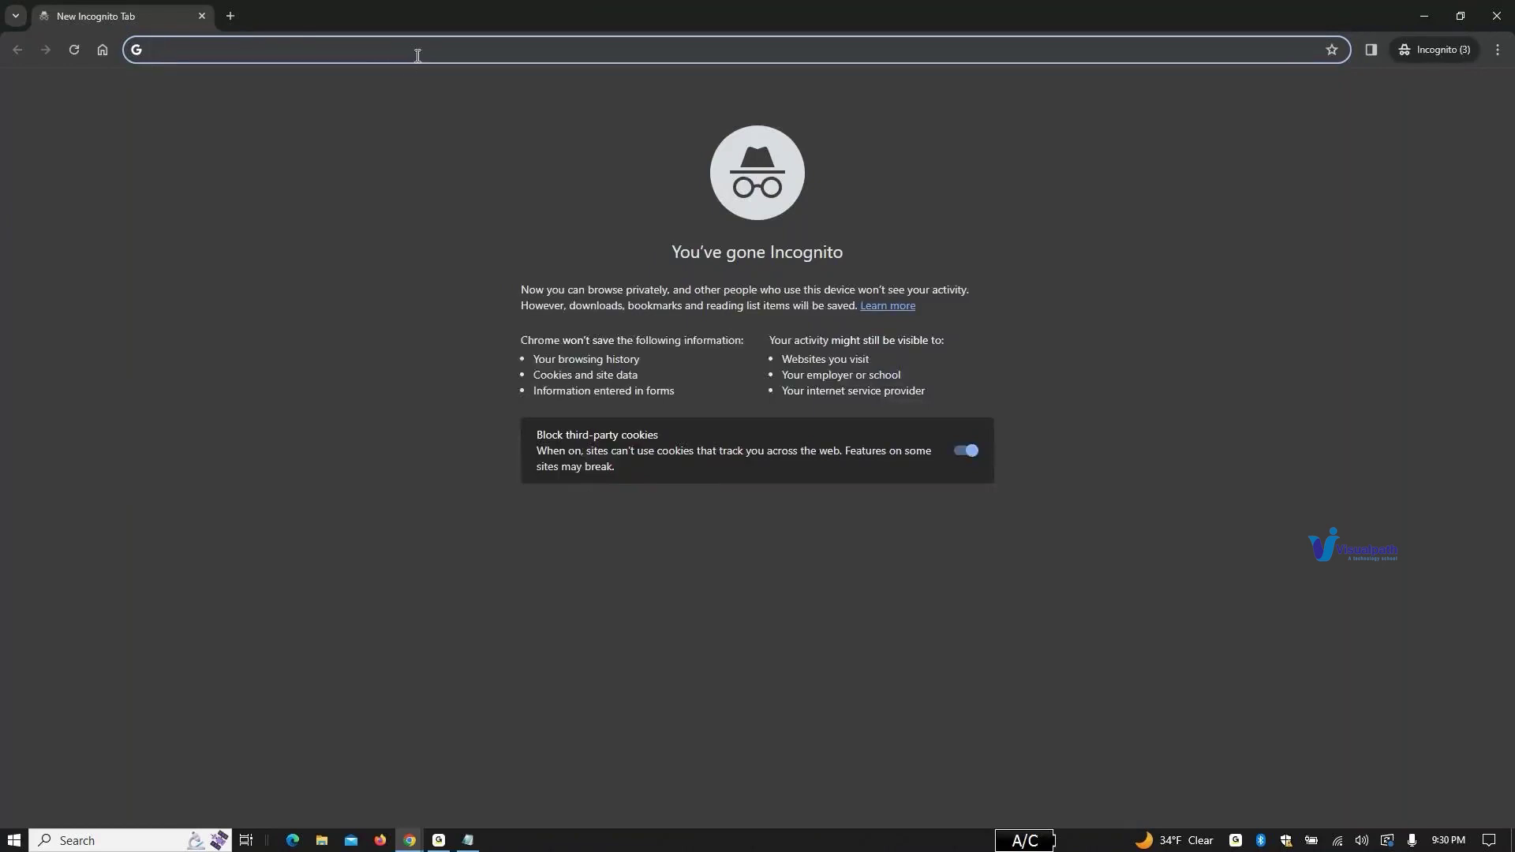
pyautogui.write('port')
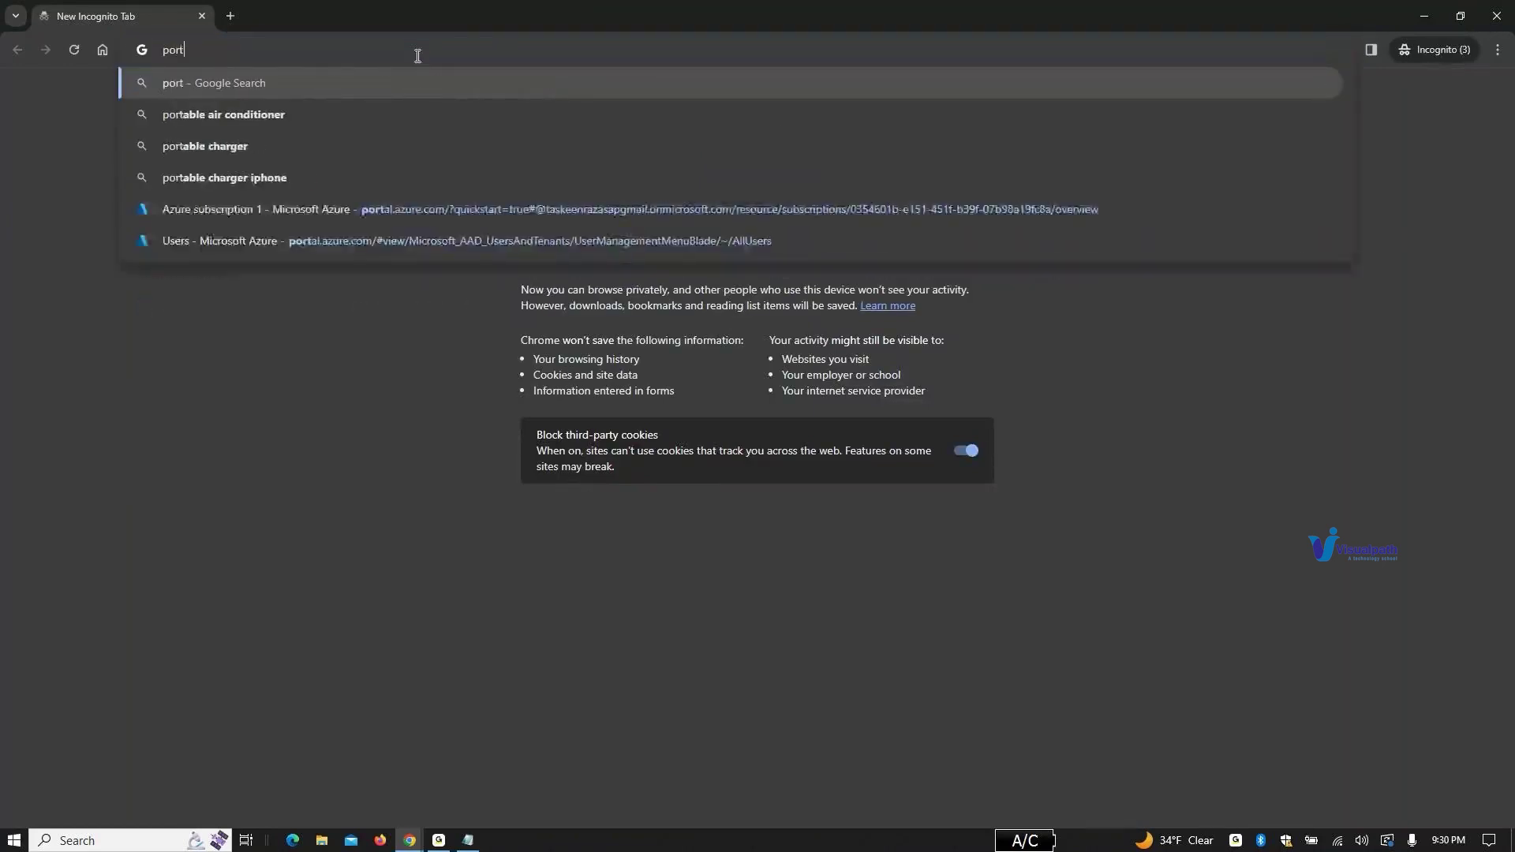
pyautogui.write('al.,azu')
pyautogui.write('re')
pyautogui.press('Return')
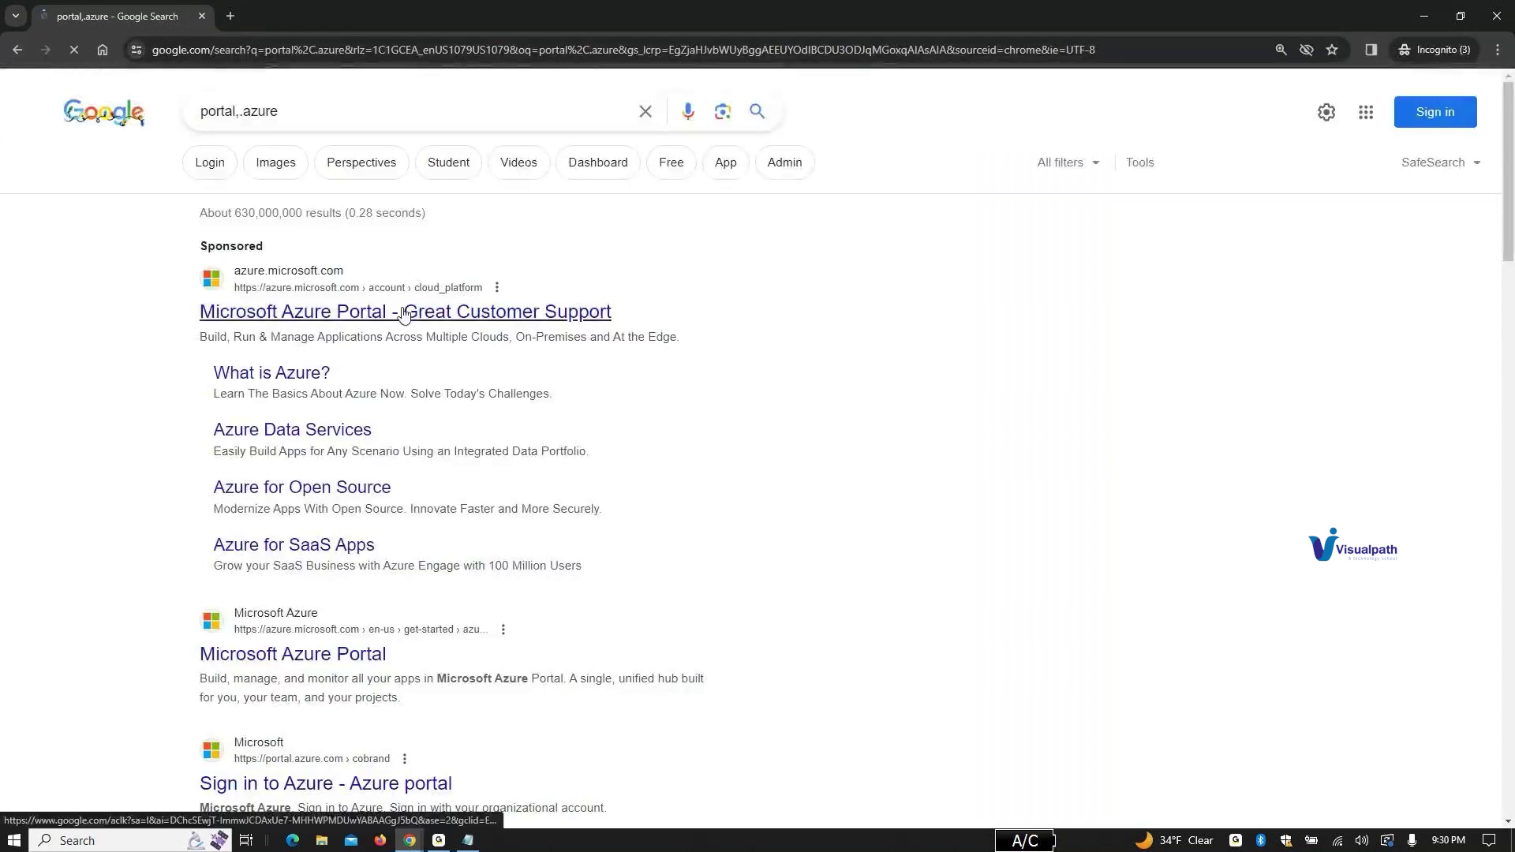
pyautogui.click(330, 655)
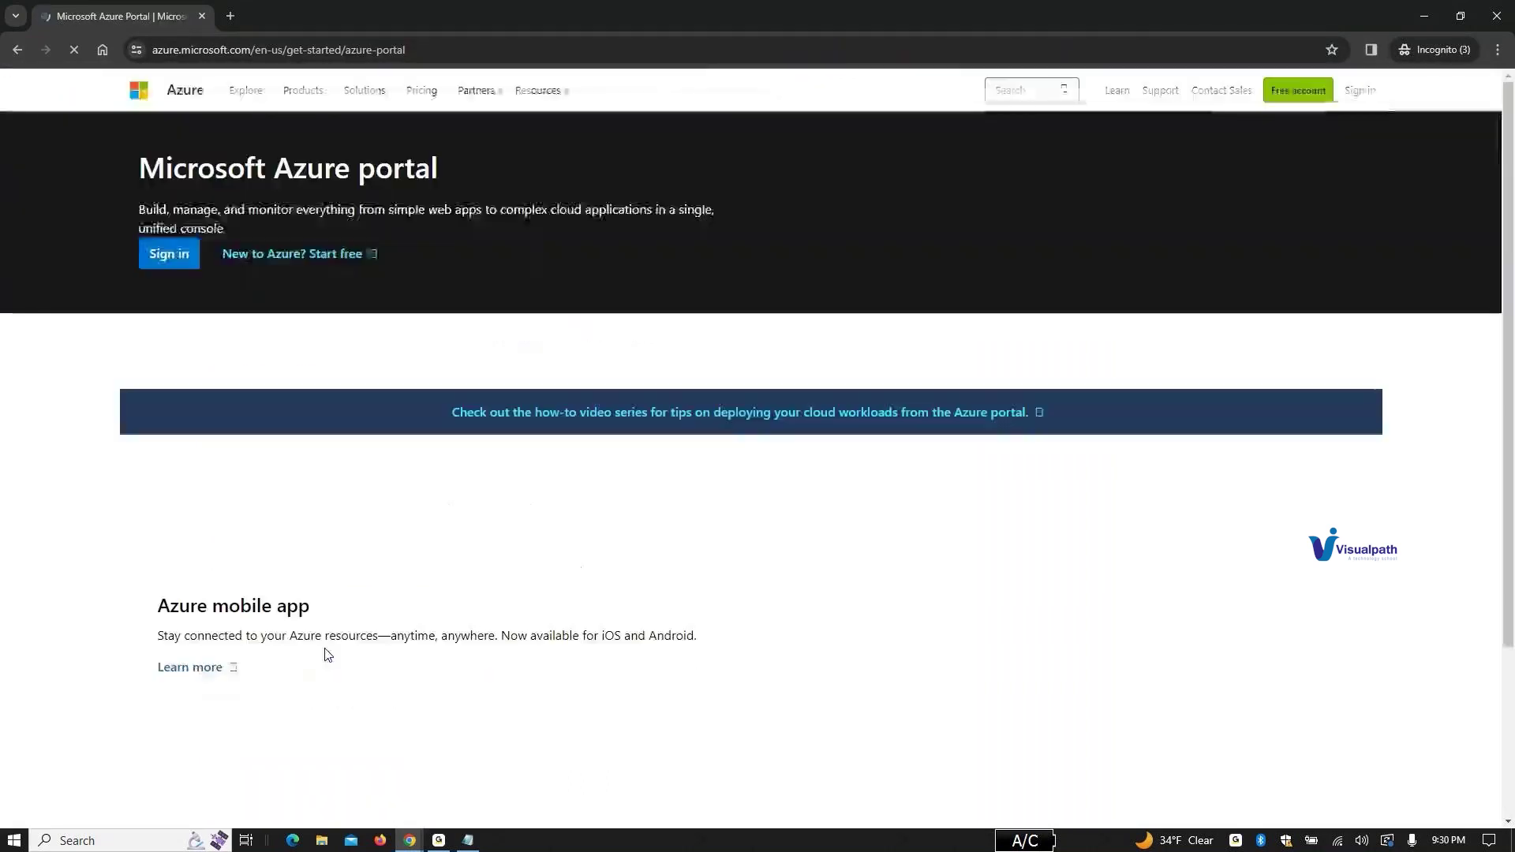
pyautogui.click(1360, 90)
# Step: Sign in with the copied account name and the temporary password from Notepad
pyautogui.click(764, 403)
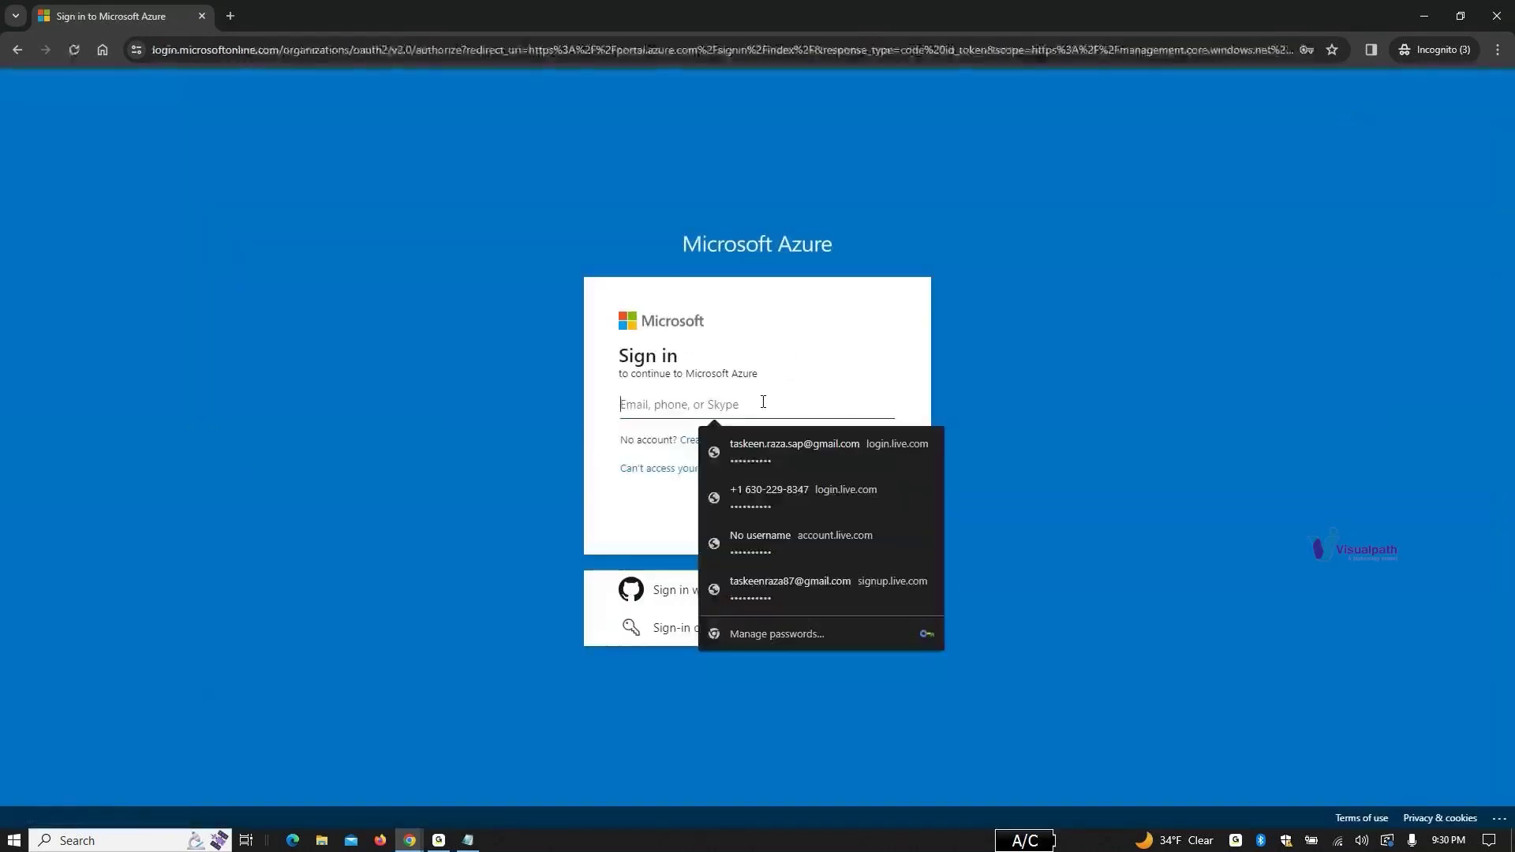
pyautogui.hotkey('ctrl', 'v')
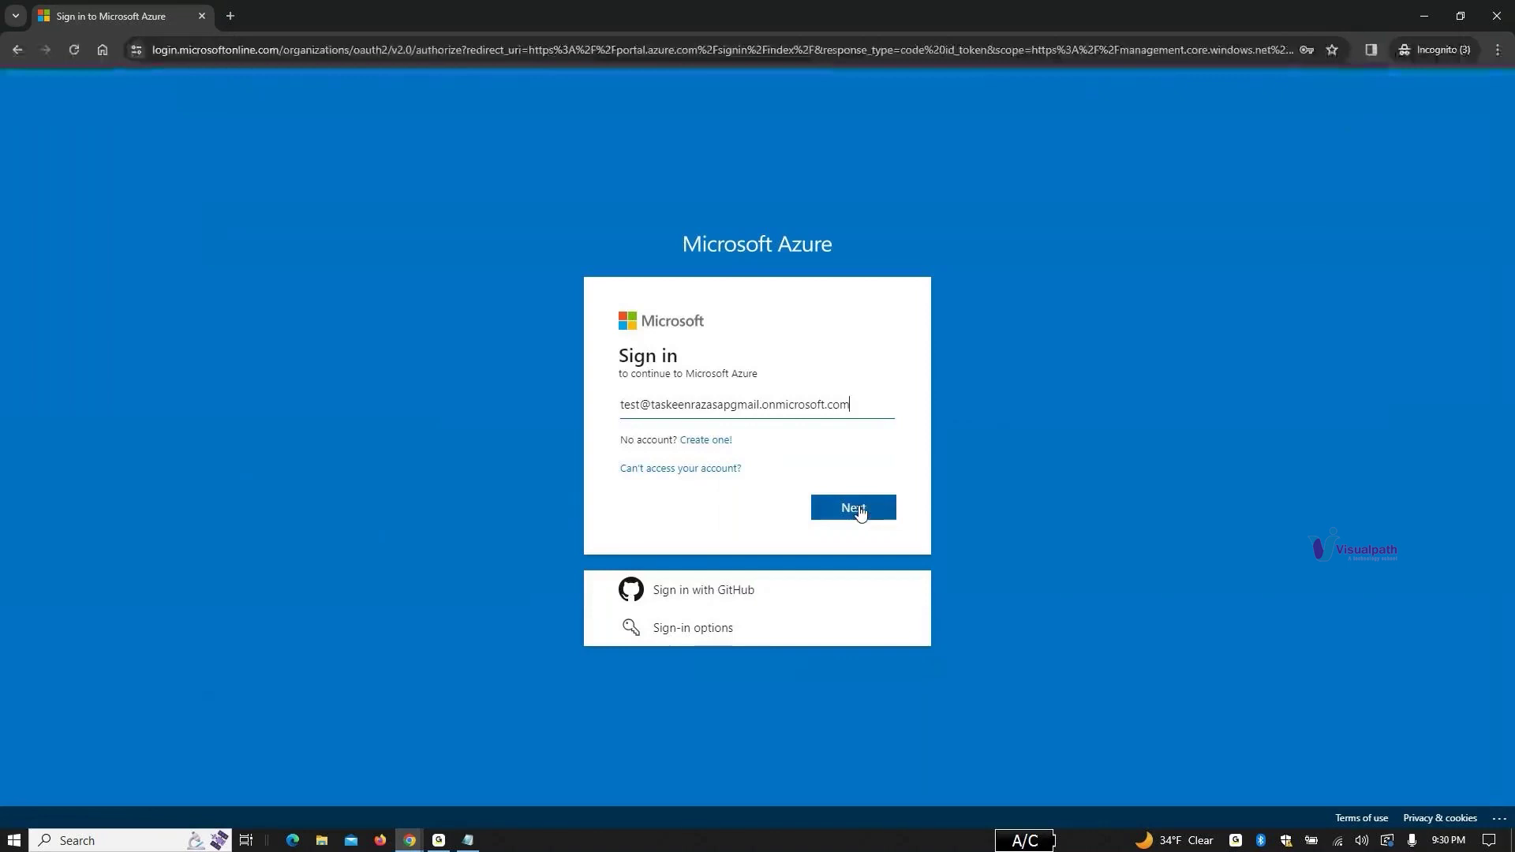
pyautogui.click(856, 510)
pyautogui.click(468, 840)
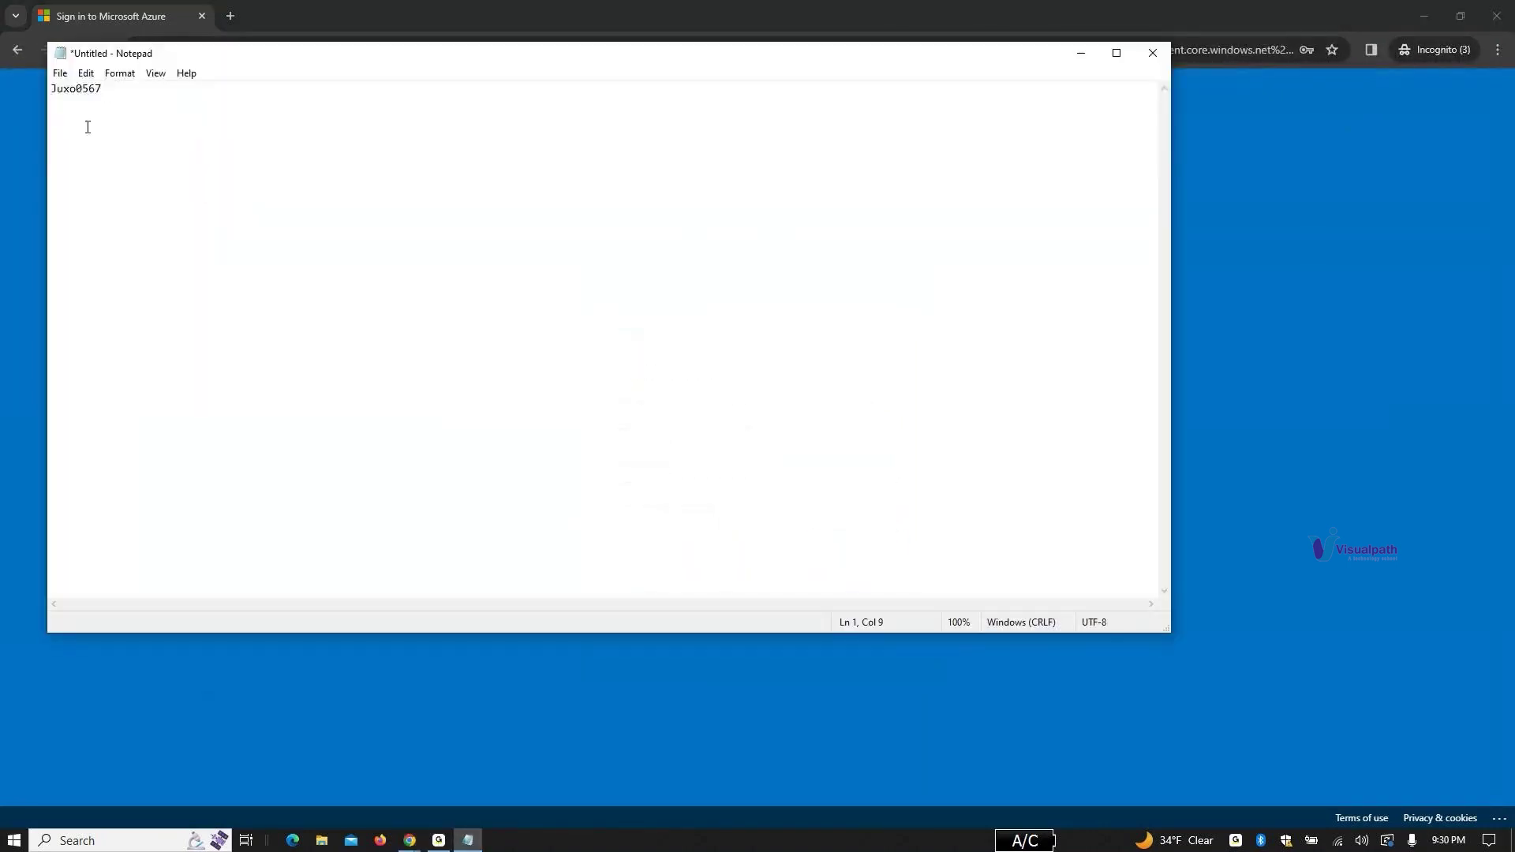
pyautogui.moveTo(102, 88); pyautogui.dragTo(2, 93)
pyautogui.click(1081, 53)
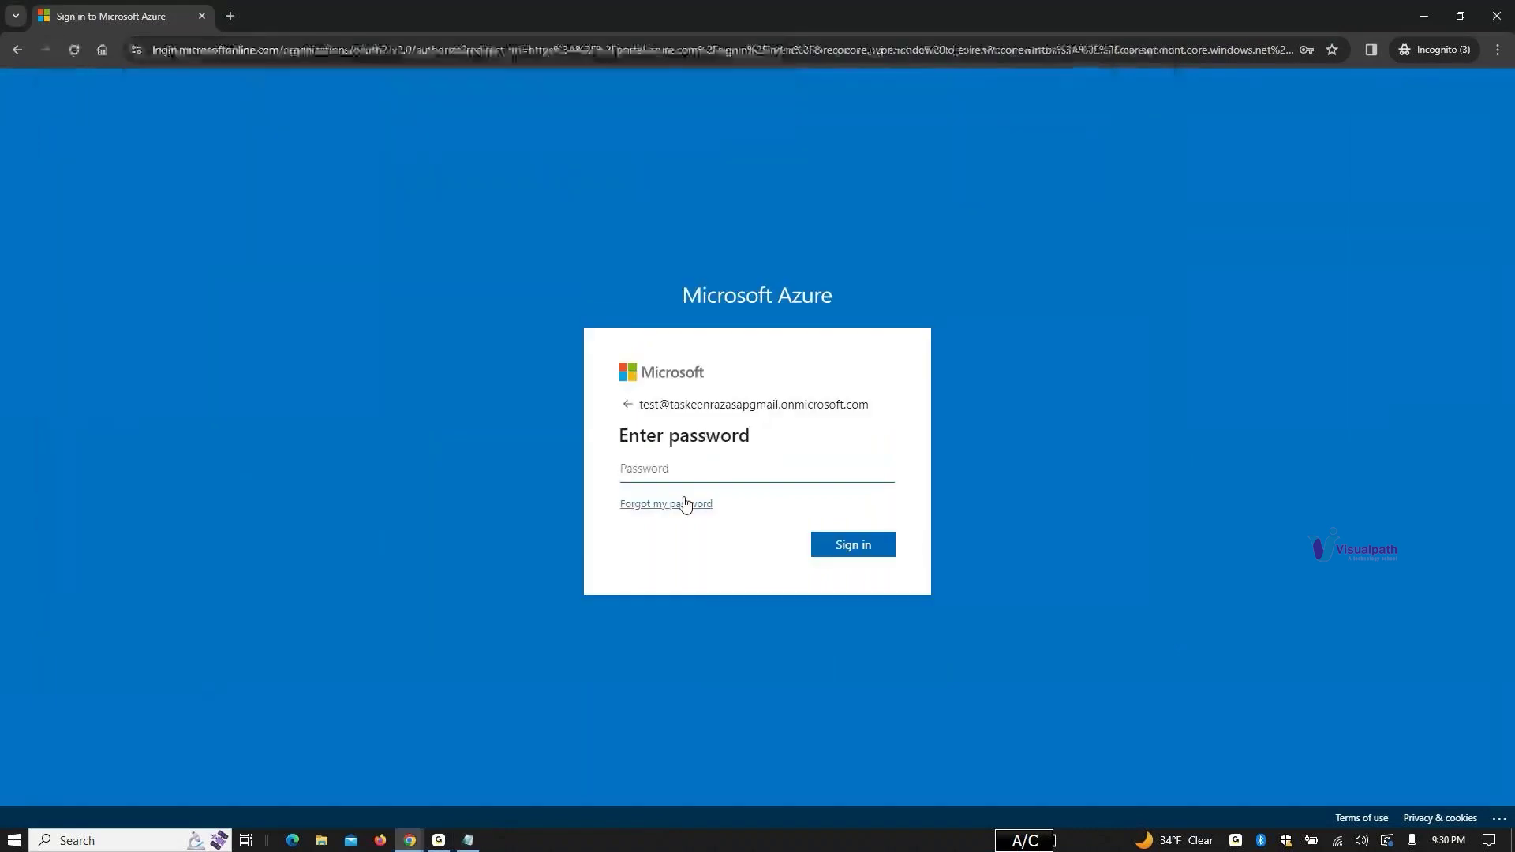
pyautogui.click(702, 468)
pyautogui.hotkey('ctrl', 'v')
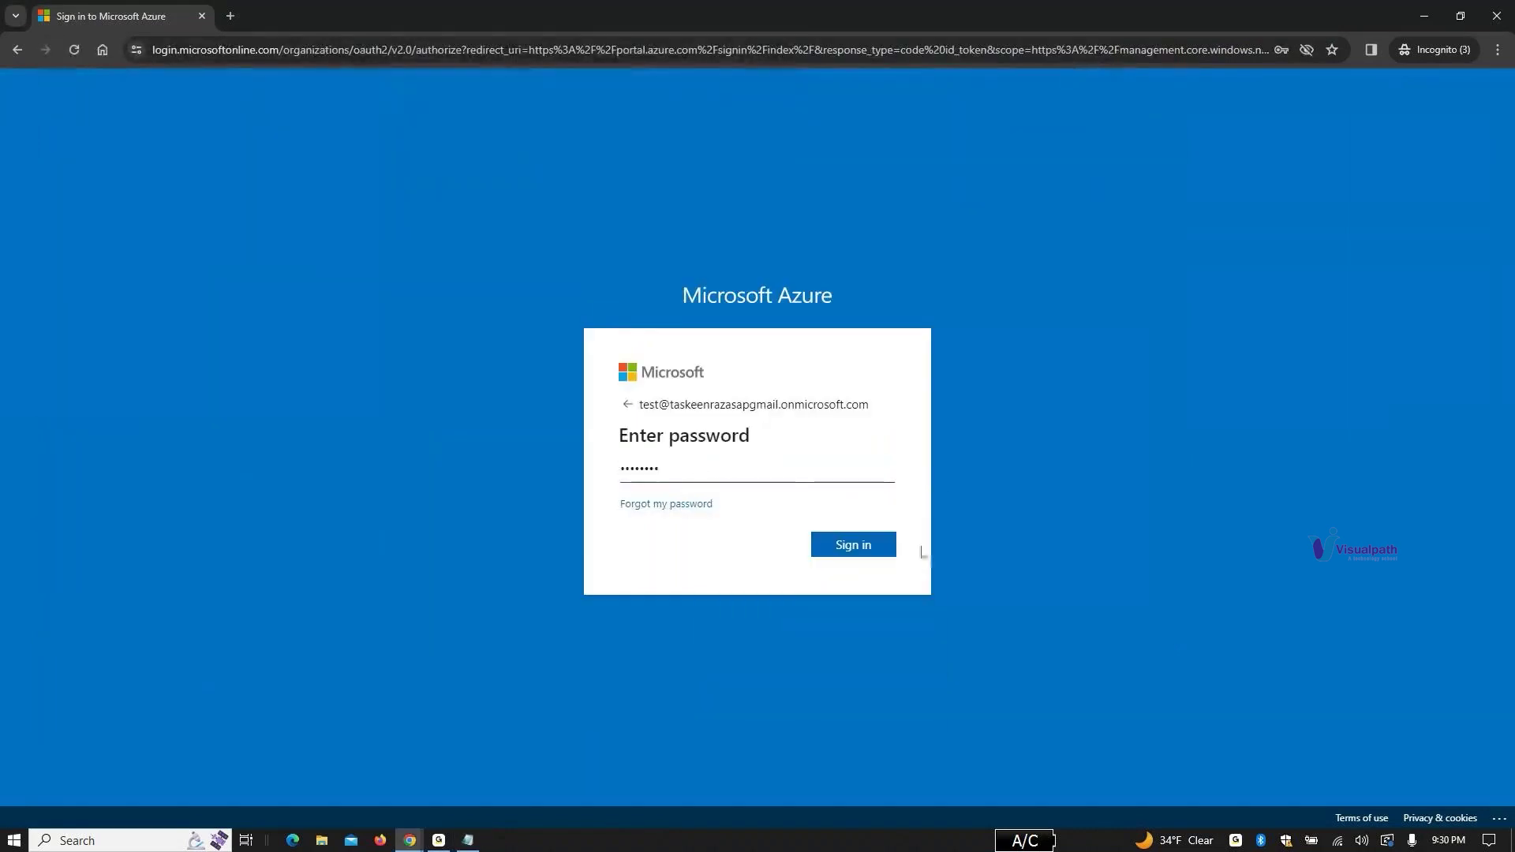
pyautogui.click(853, 551)
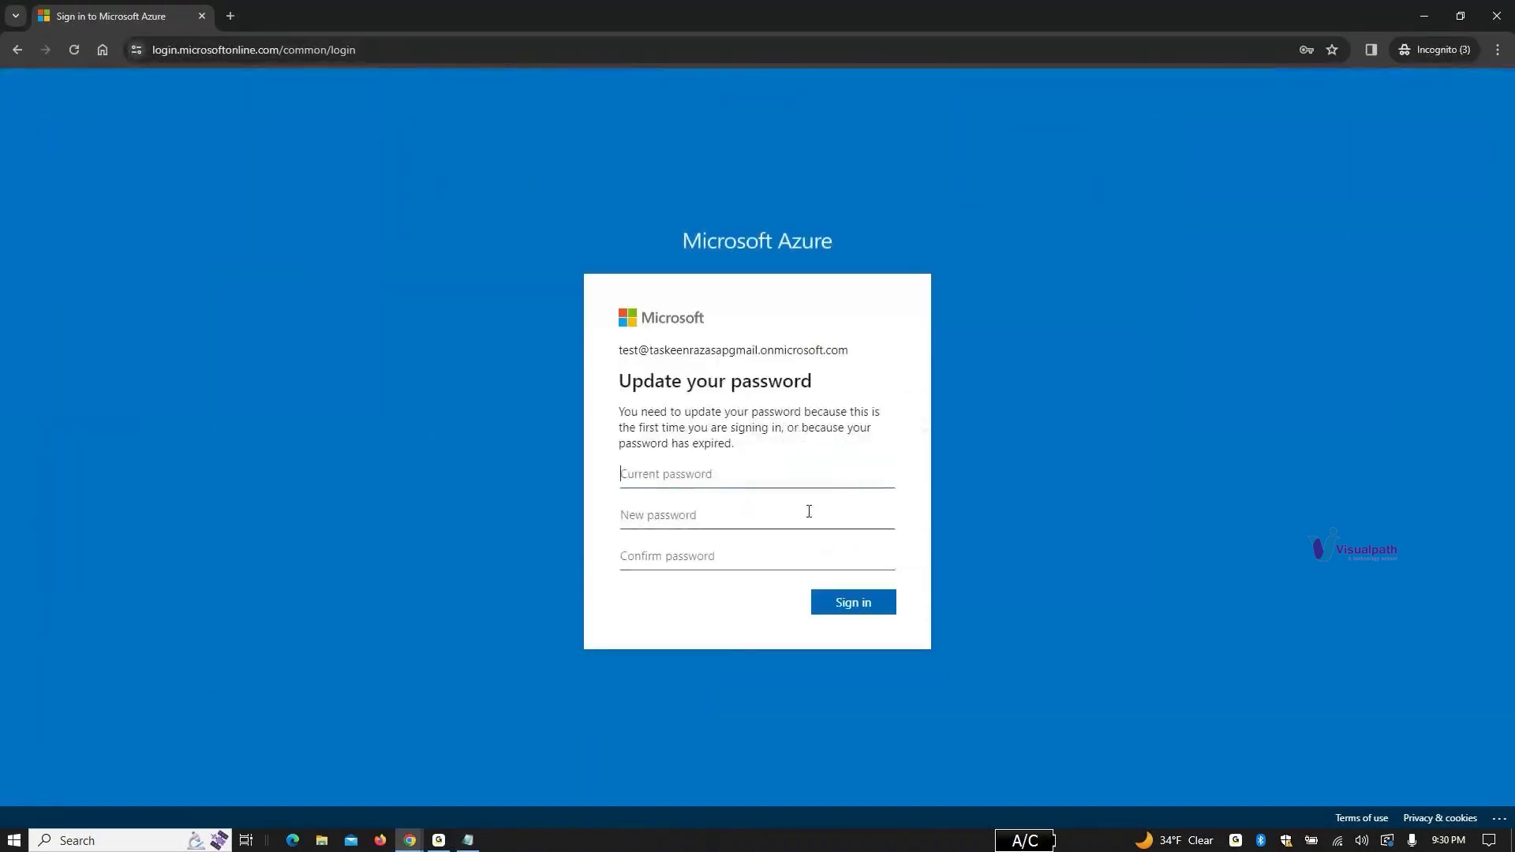
# Step: Replace the temporary password with a new one and accept staying signed in
pyautogui.click(794, 472)
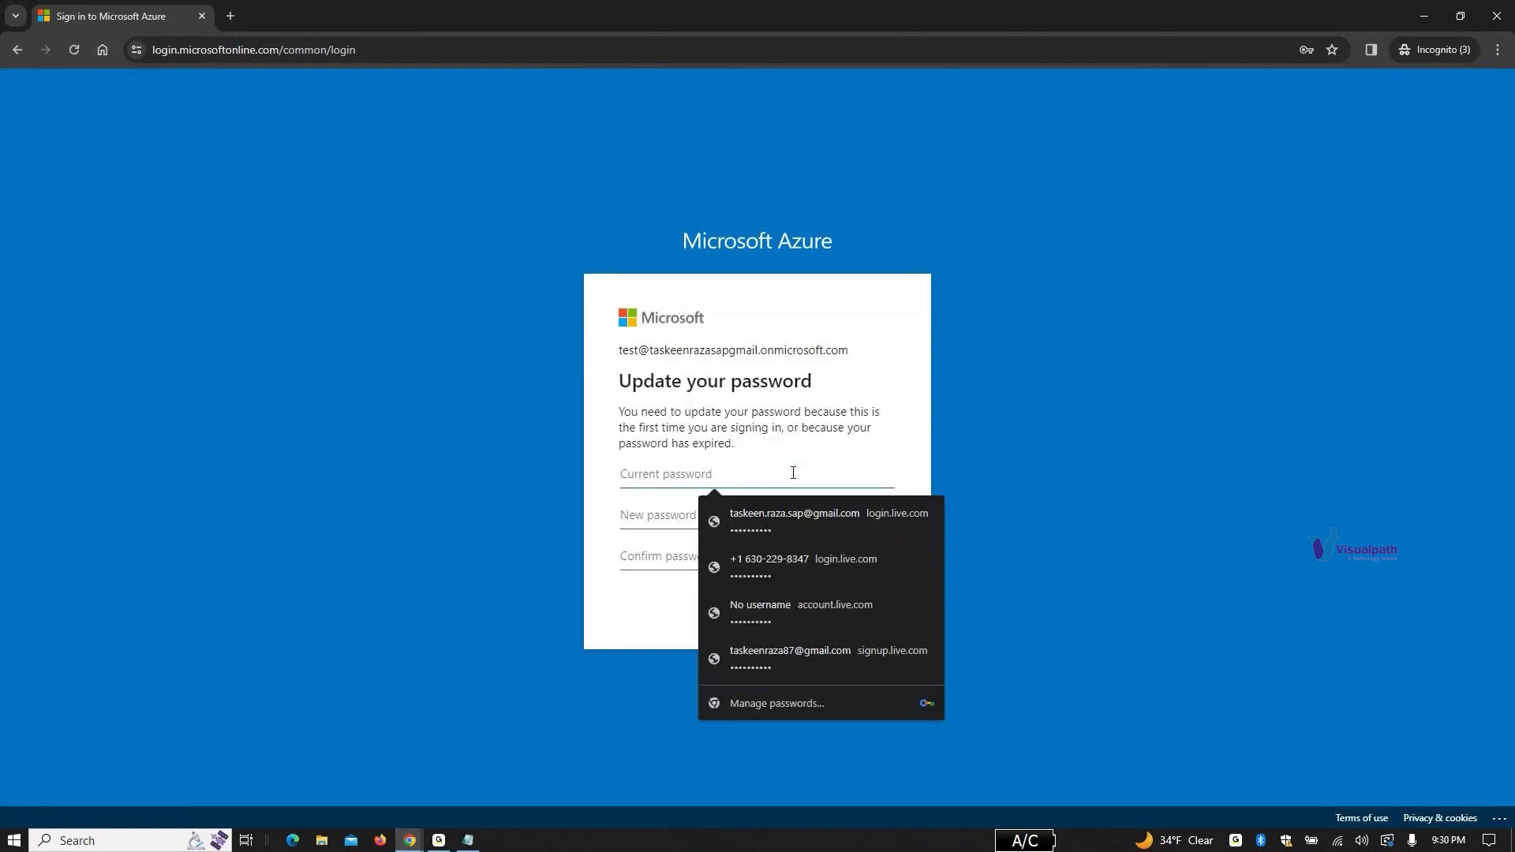
pyautogui.hotkey('ctrl', 'v')
pyautogui.click(749, 514)
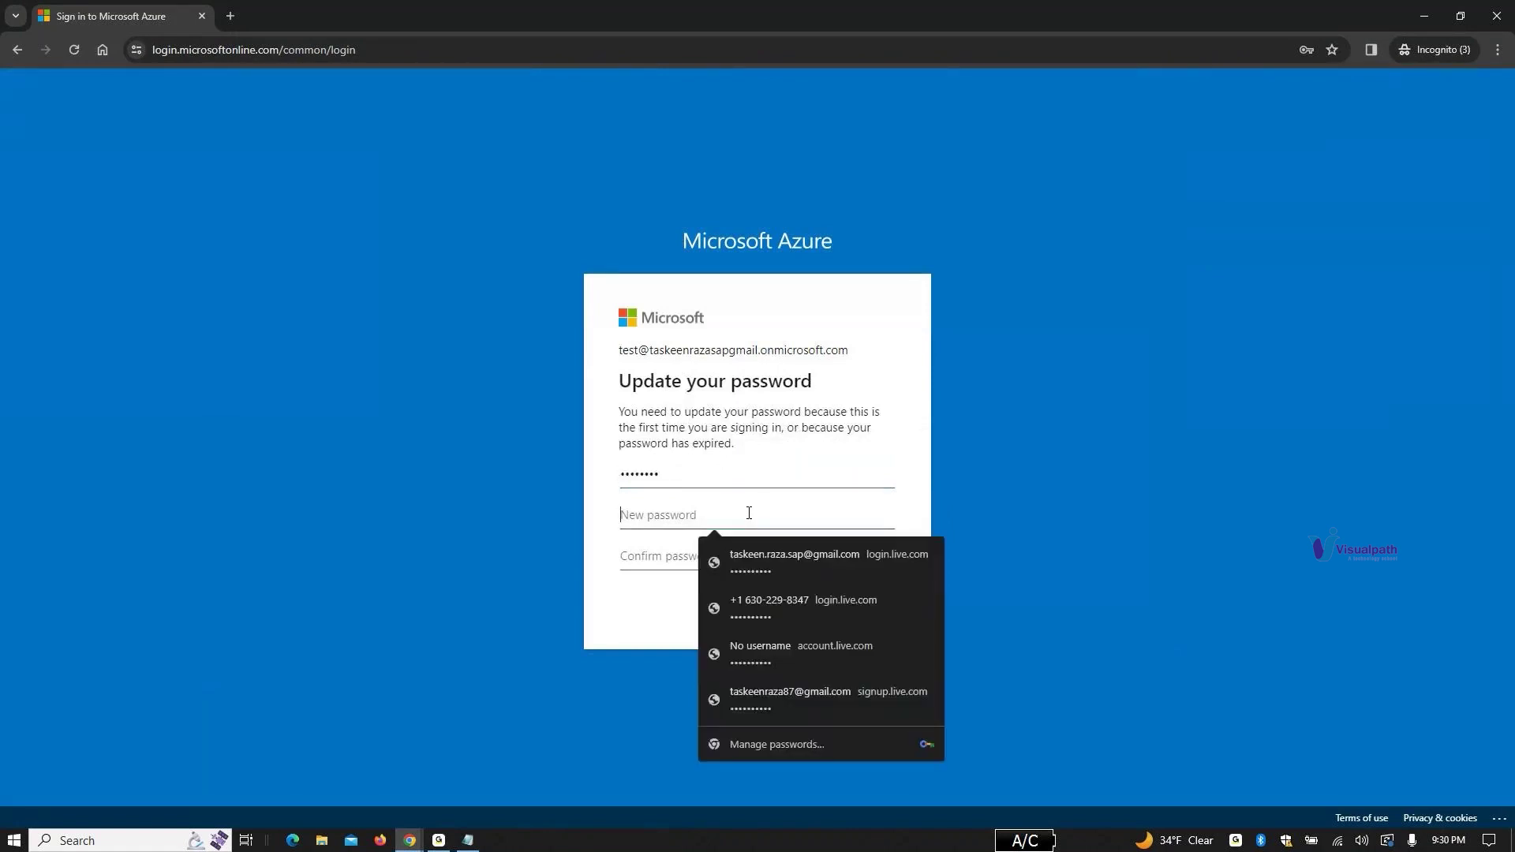
pyautogui.write('P')
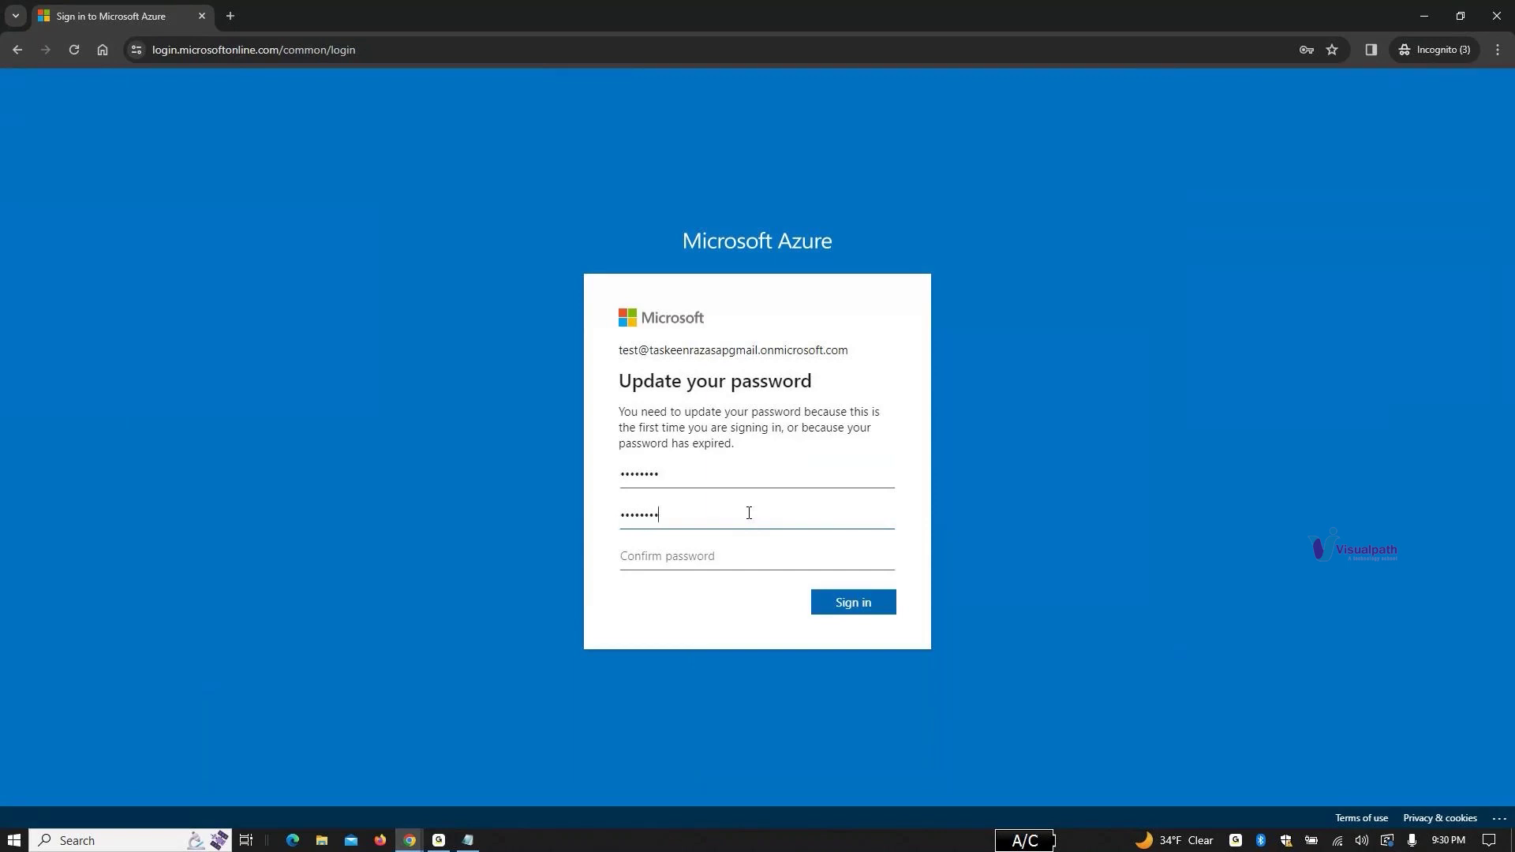
pyautogui.click(821, 557)
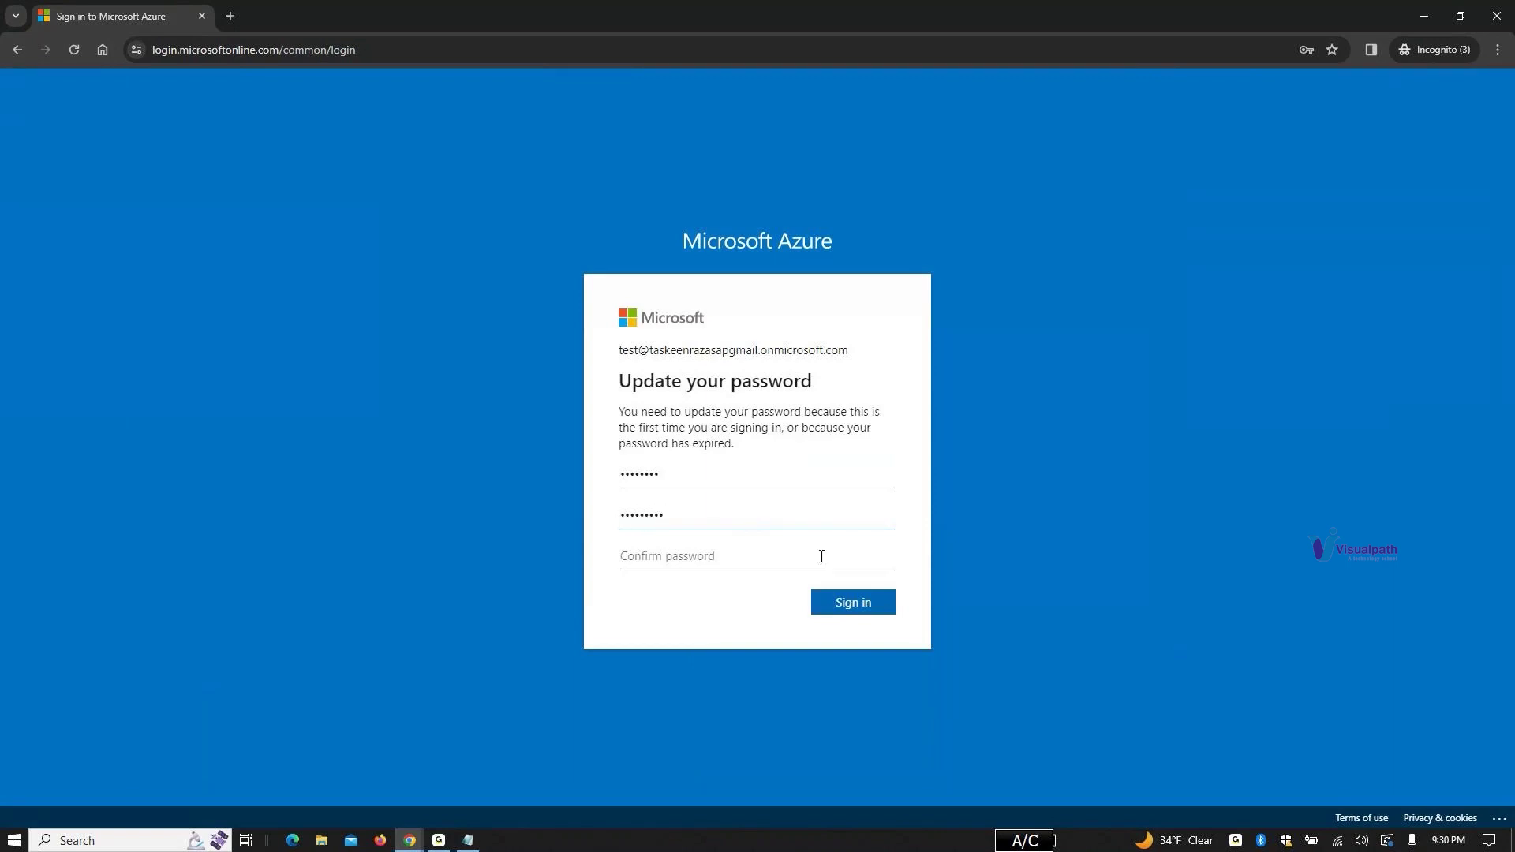
pyautogui.click(750, 553)
pyautogui.write('P')
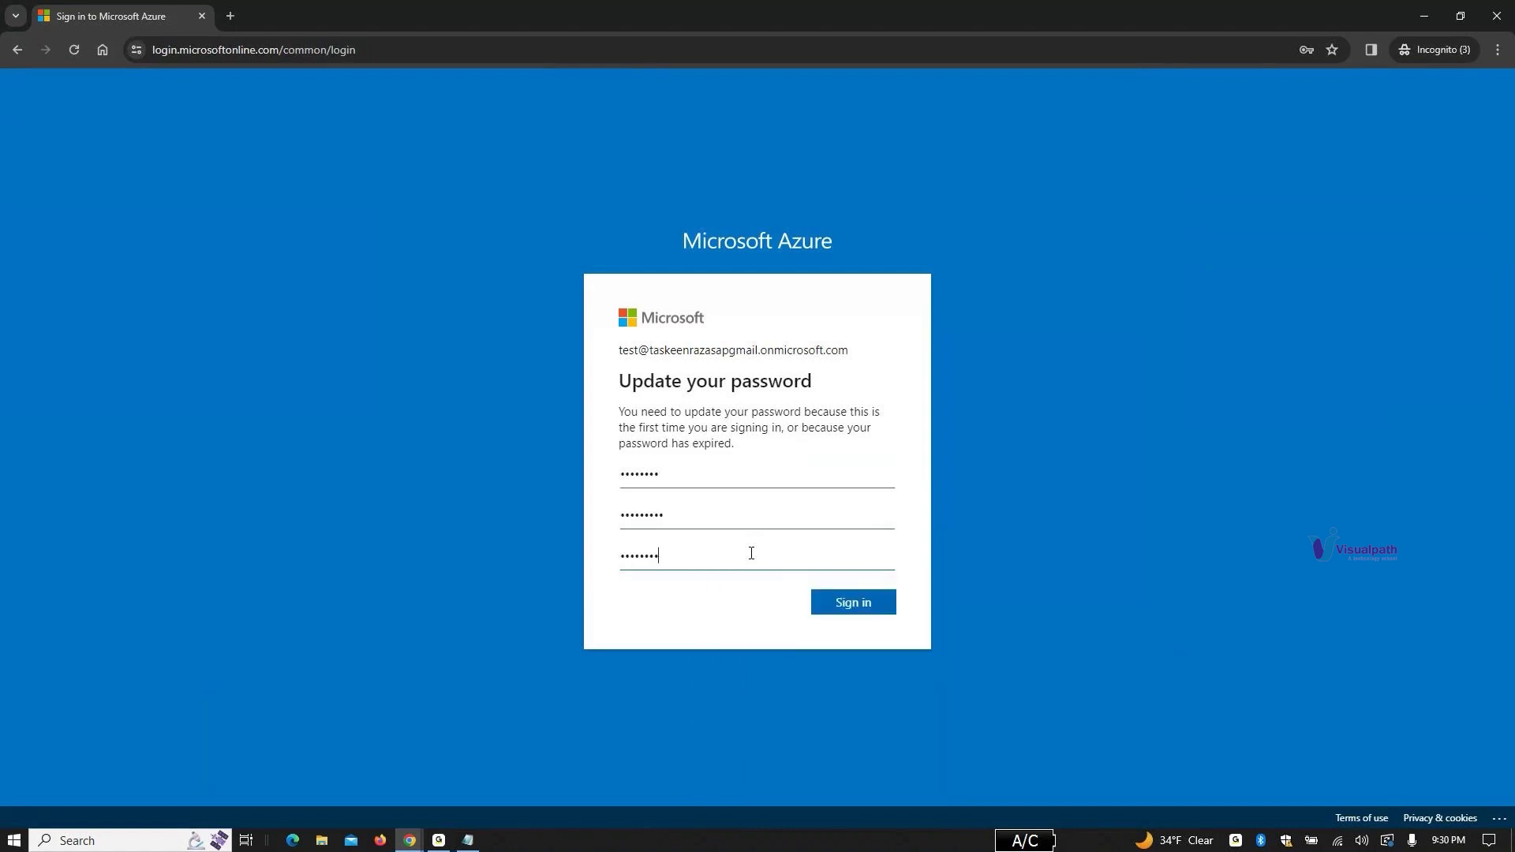
pyautogui.click(841, 605)
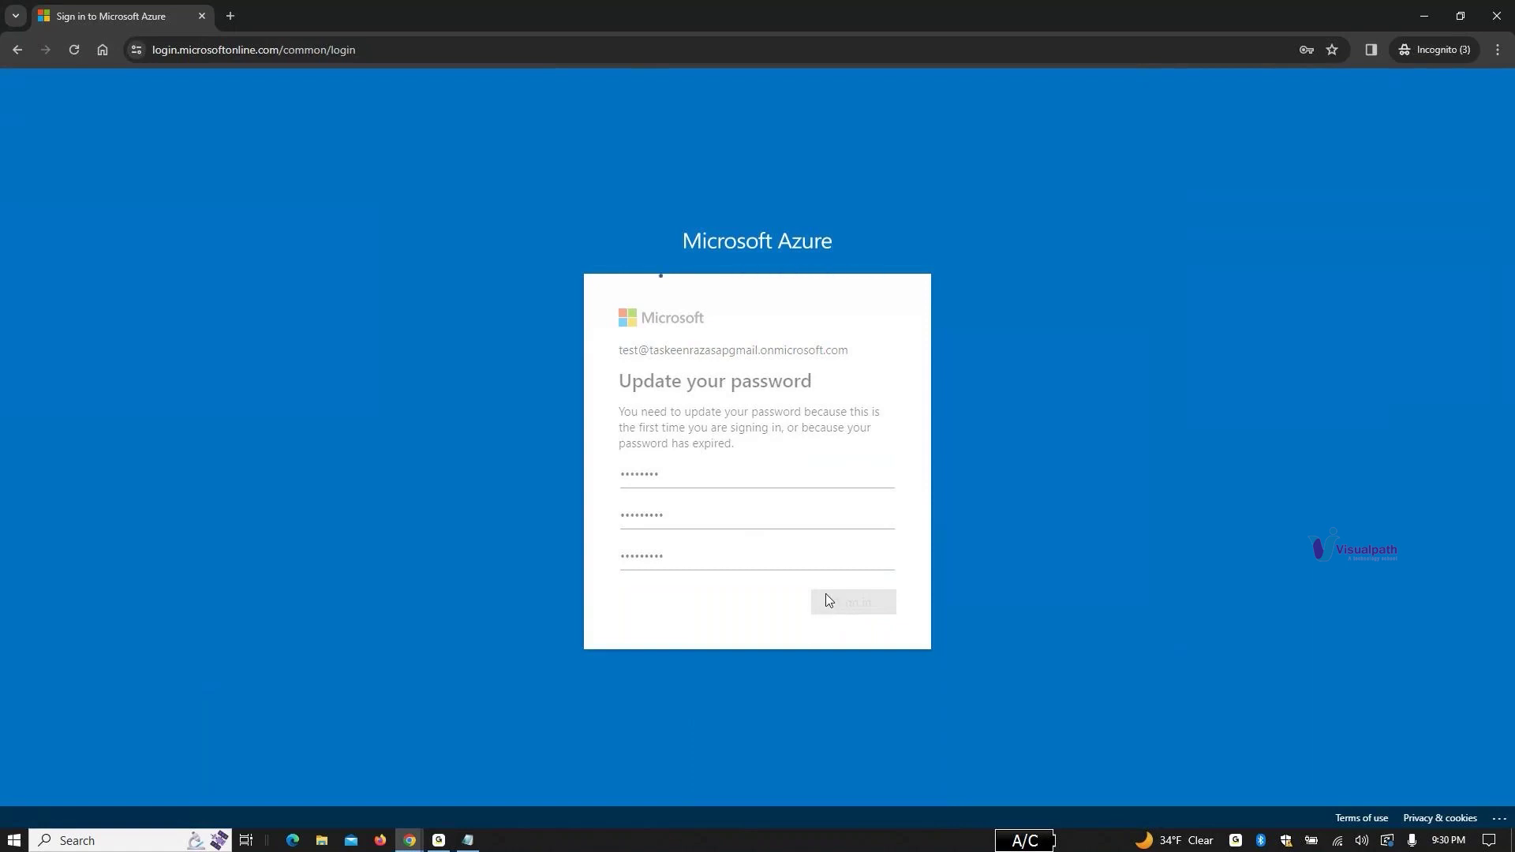
pyautogui.click(684, 515)
pyautogui.click(882, 554)
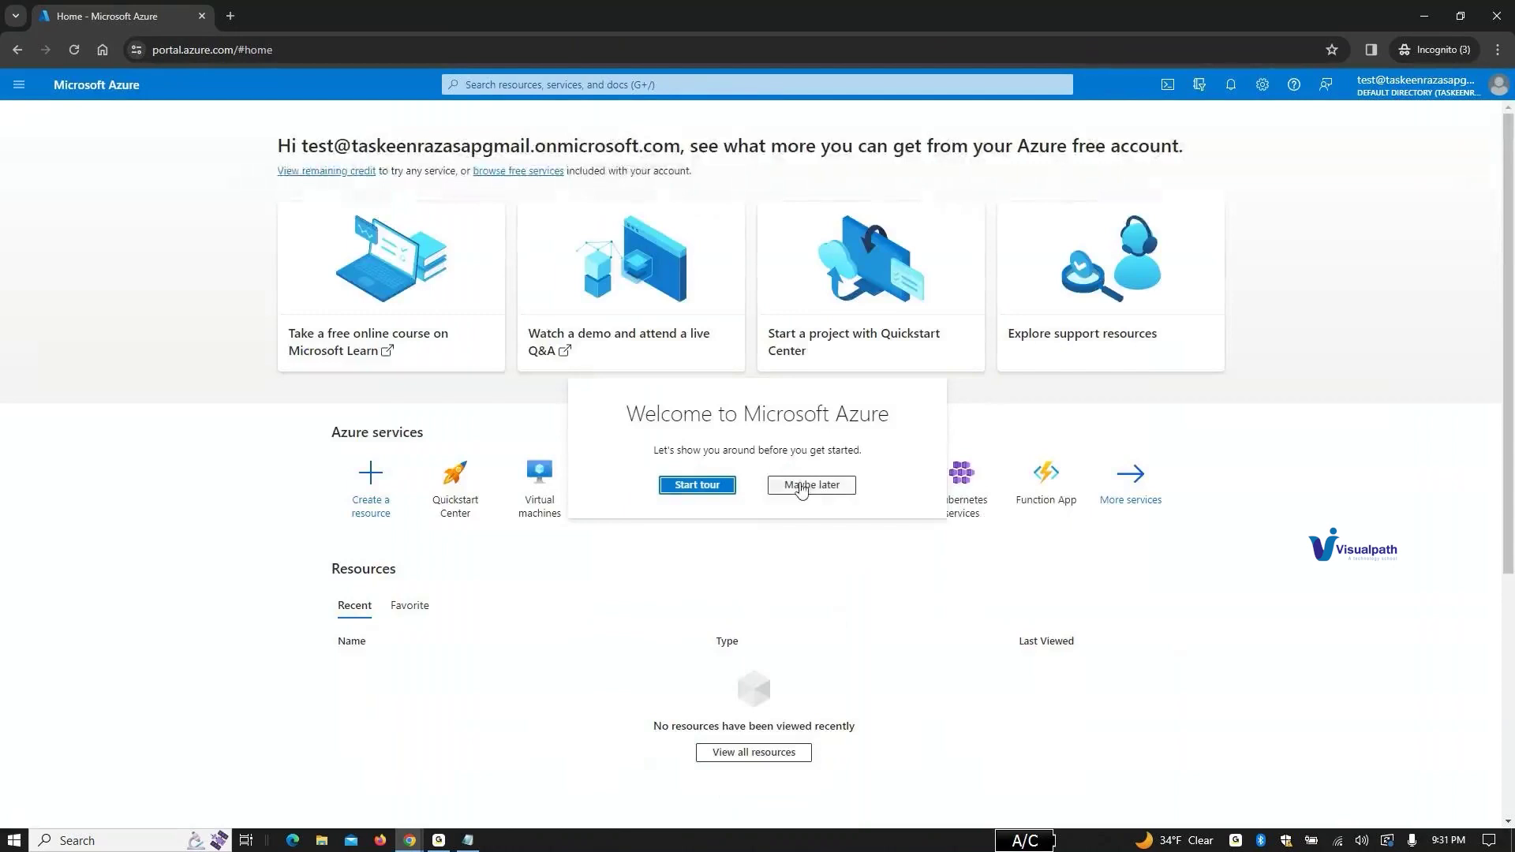
# Step: Skip the welcome tour and open Azure subscription 1's overview through the Subscriptions search
pyautogui.click(802, 488)
pyautogui.click(624, 84)
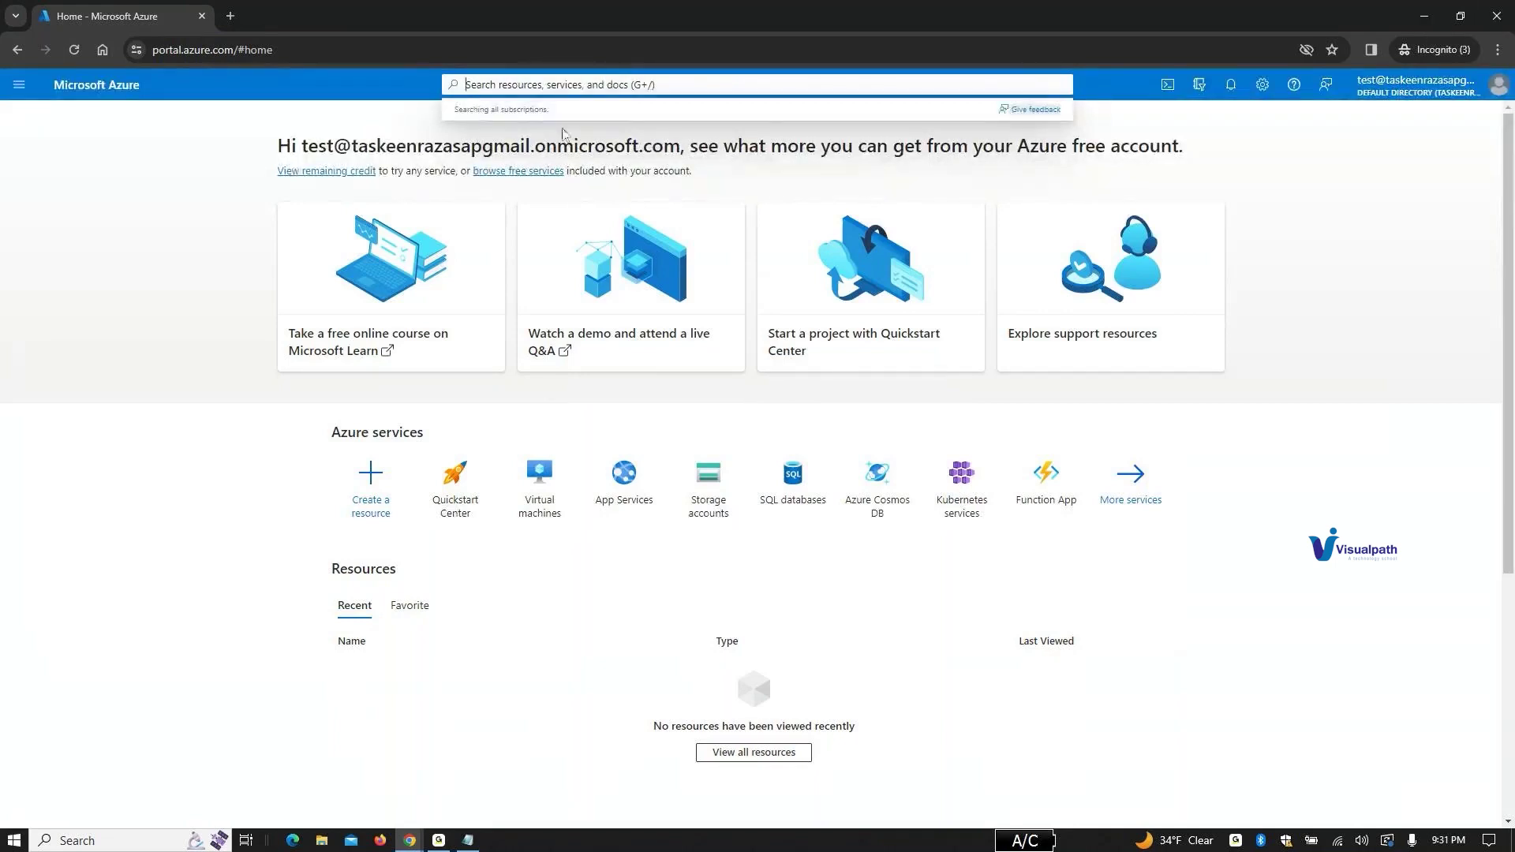
pyautogui.click(565, 84)
pyautogui.write('sub')
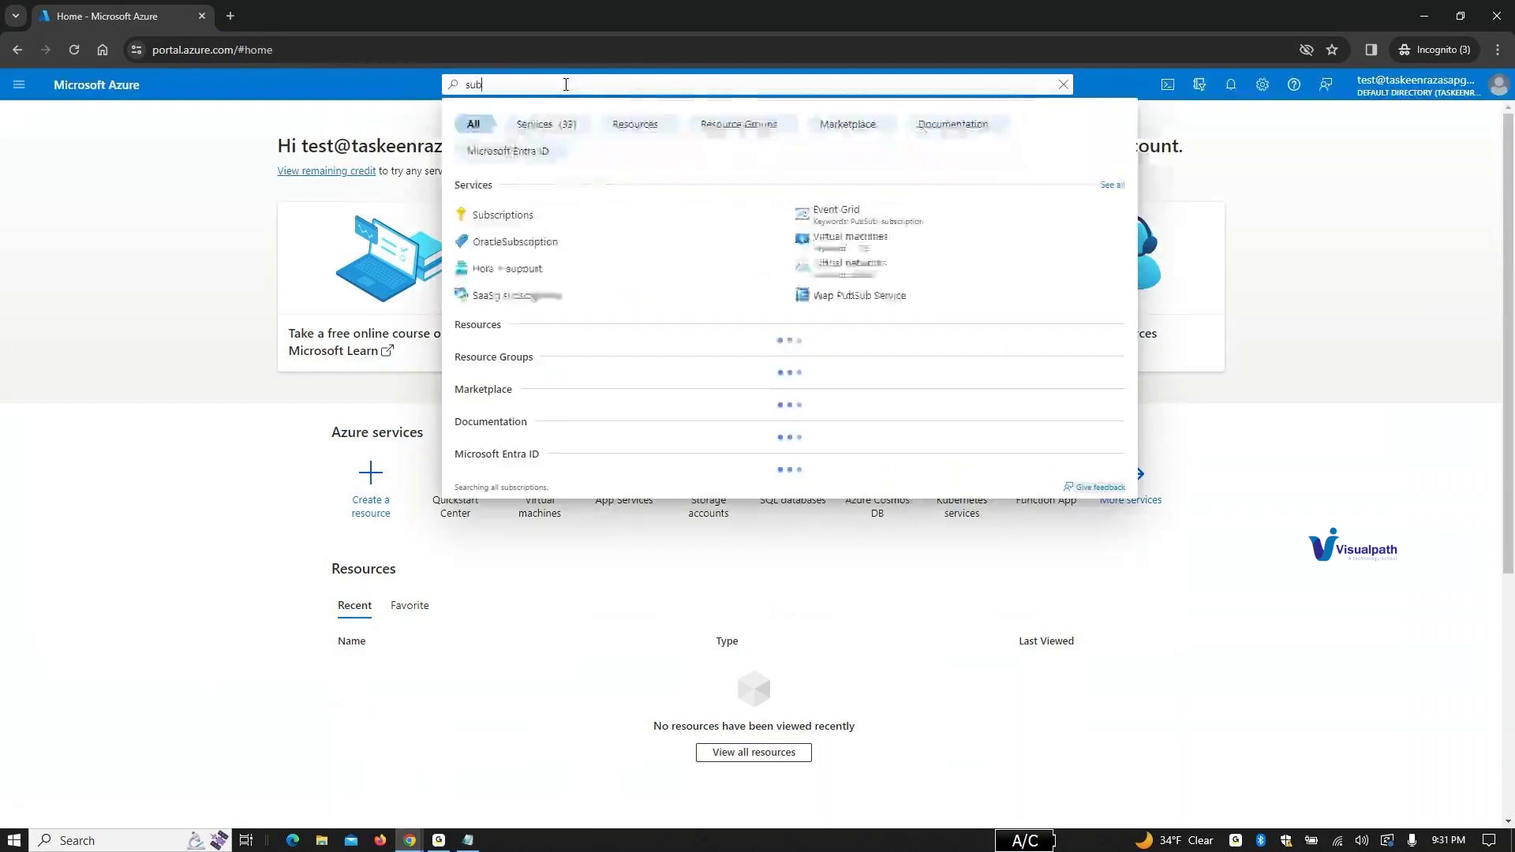
pyautogui.click(568, 223)
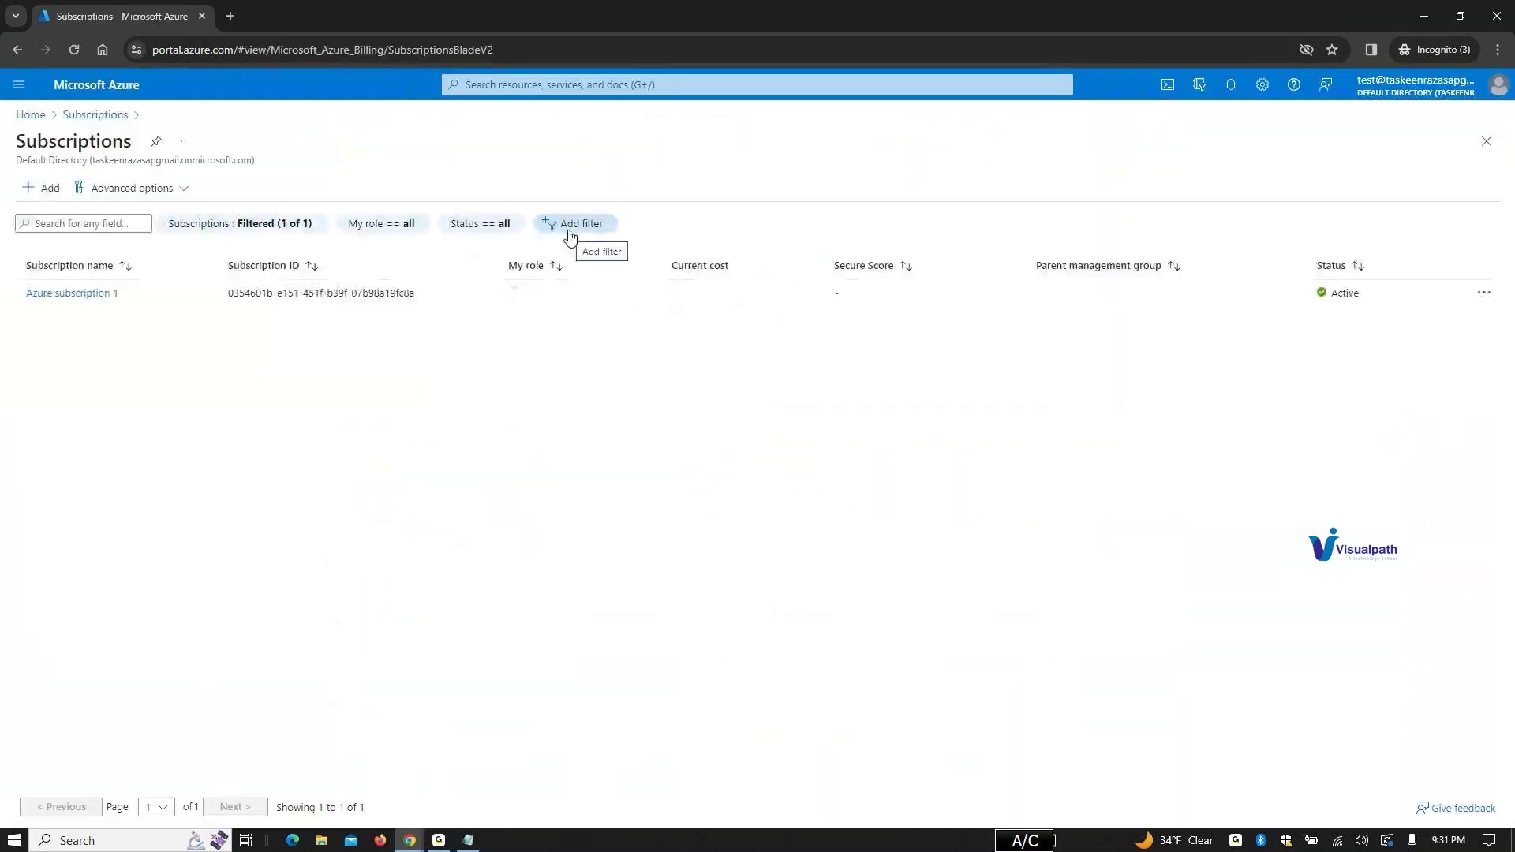
pyautogui.click(86, 297)
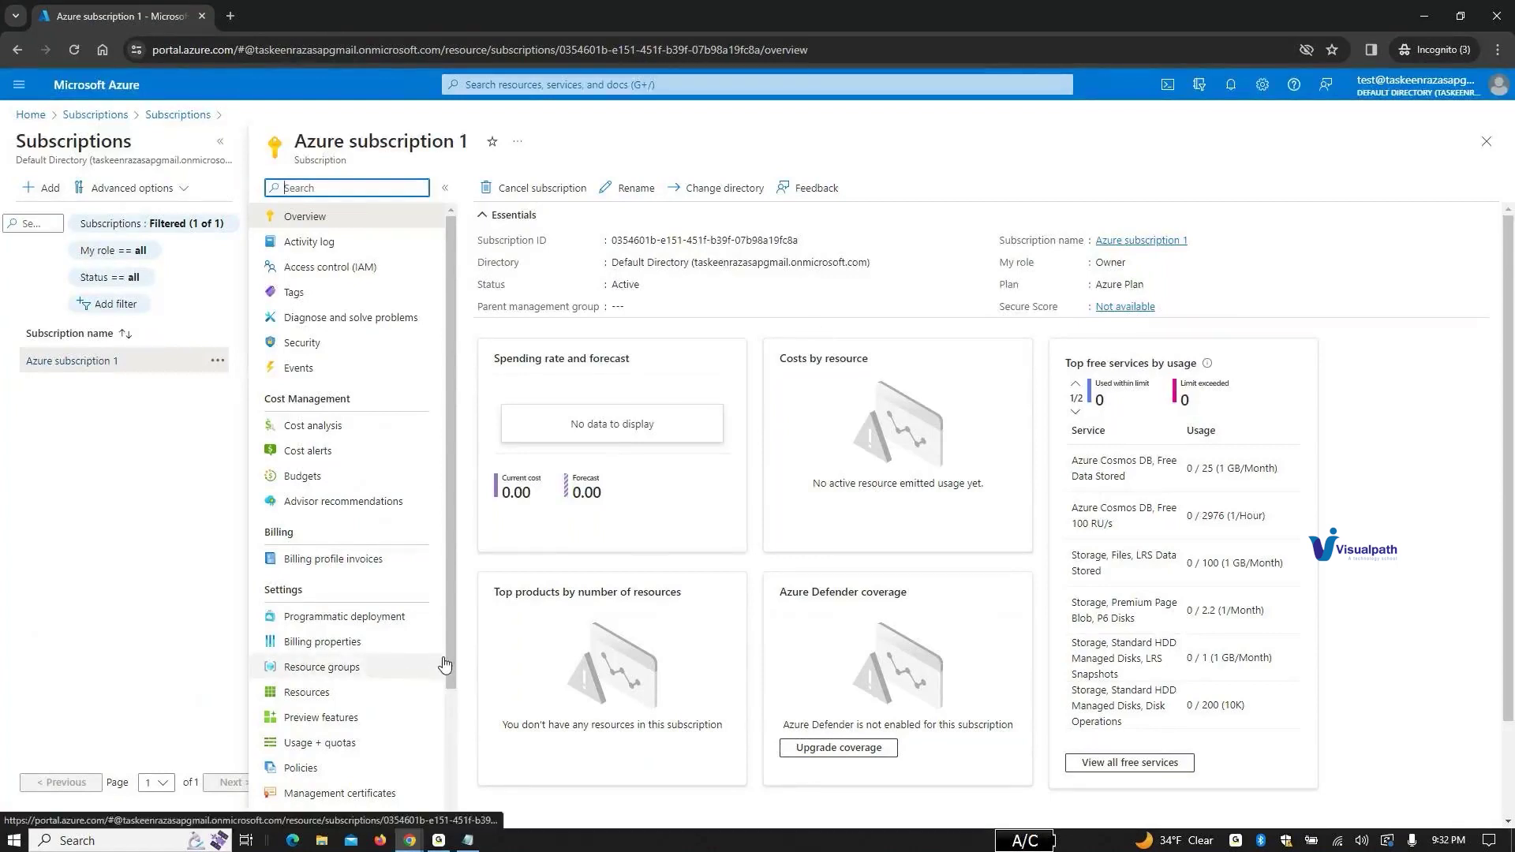
pyautogui.click(1164, 770)
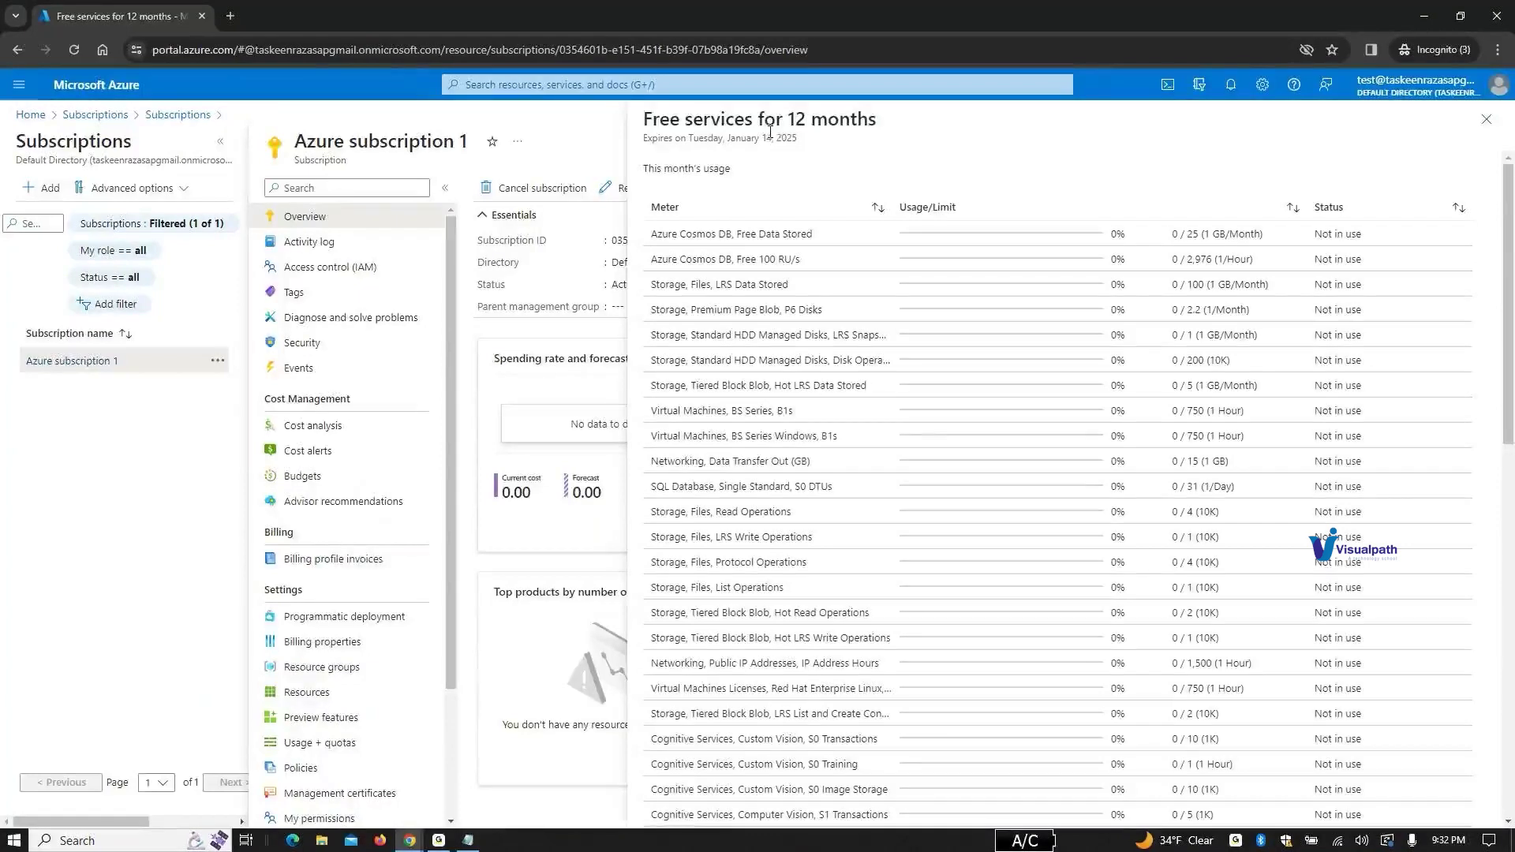
pyautogui.scroll(-10, 842, 219)
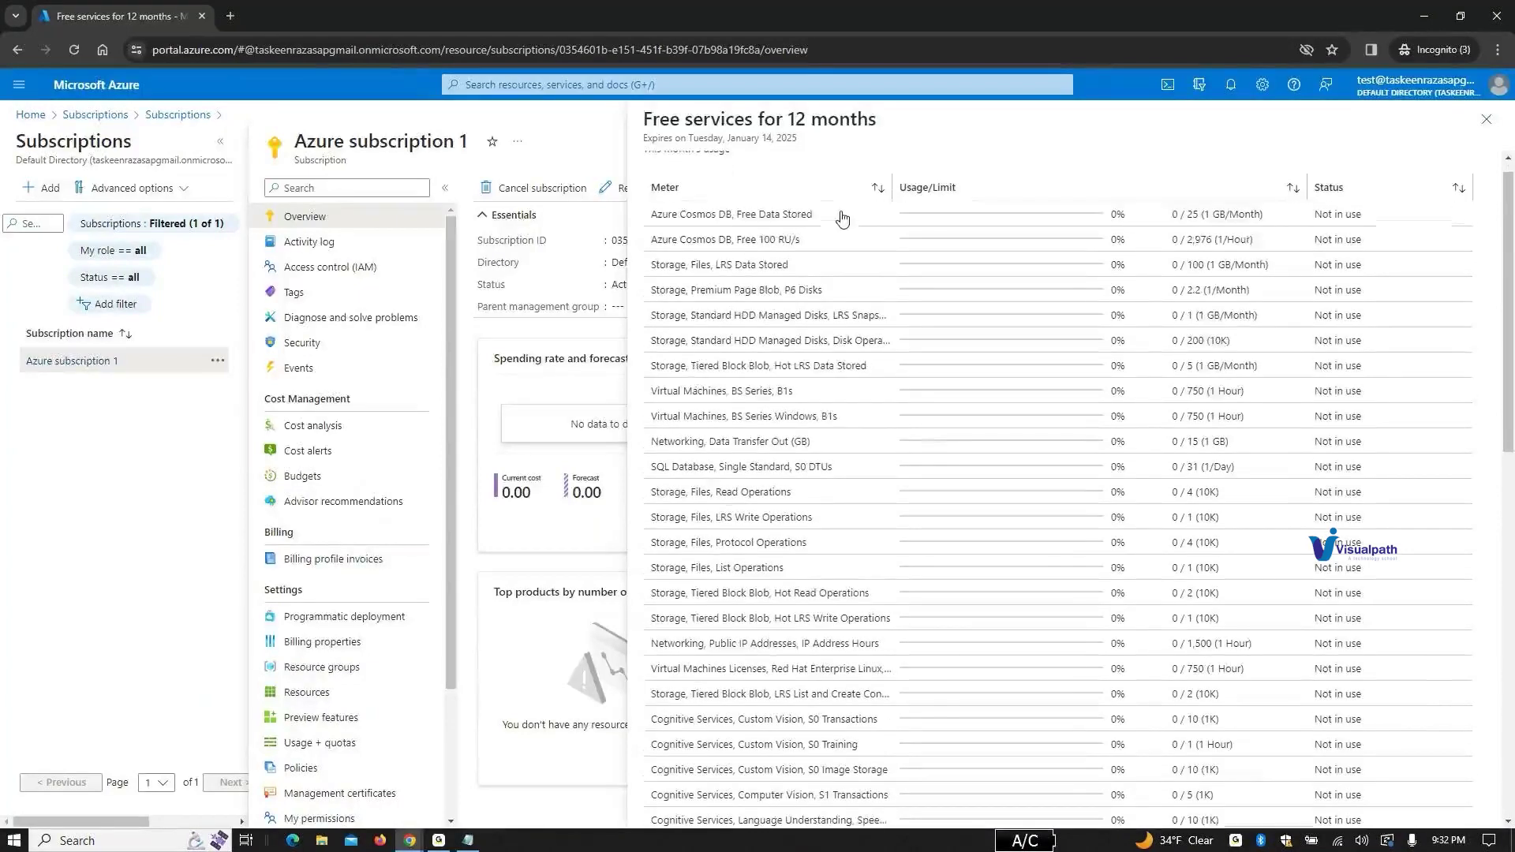
pyautogui.scroll(7, 863, 247)
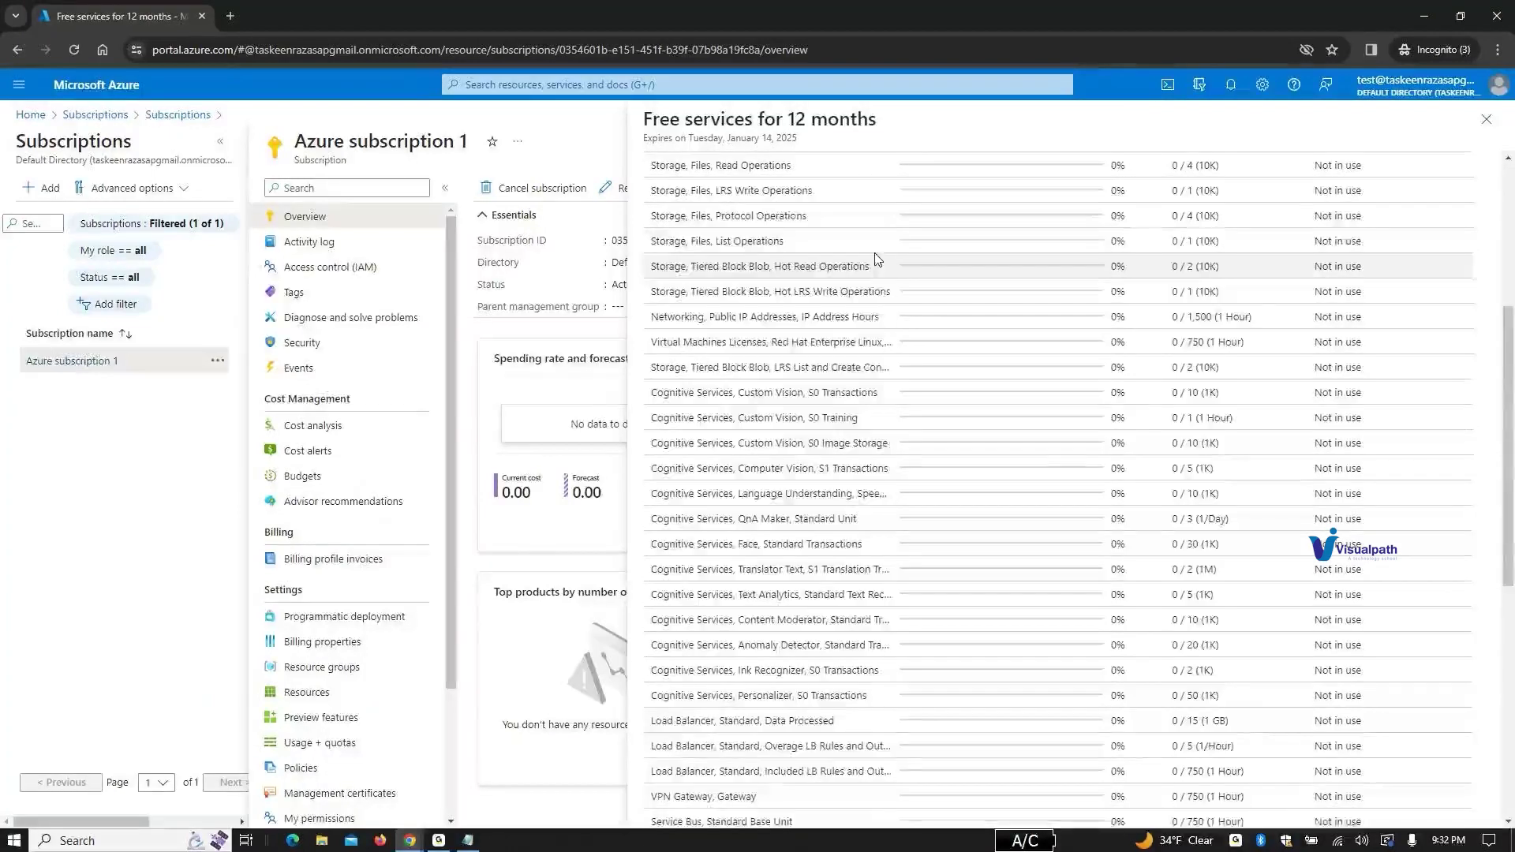
pyautogui.scroll(5, 878, 259)
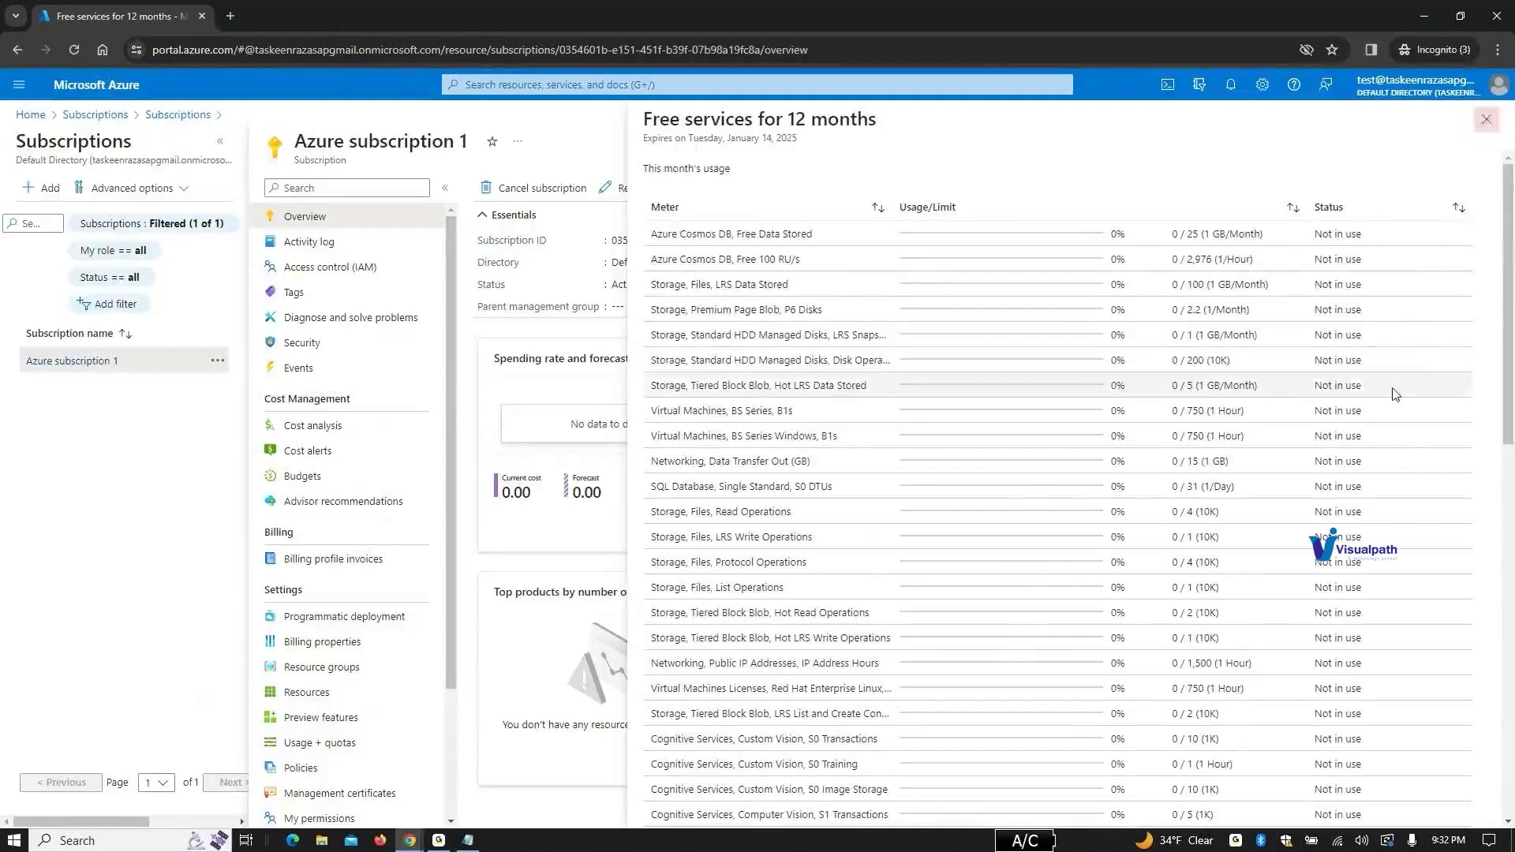
pyautogui.scroll(-10, 1393, 395)
pyautogui.scroll(8, 1364, 449)
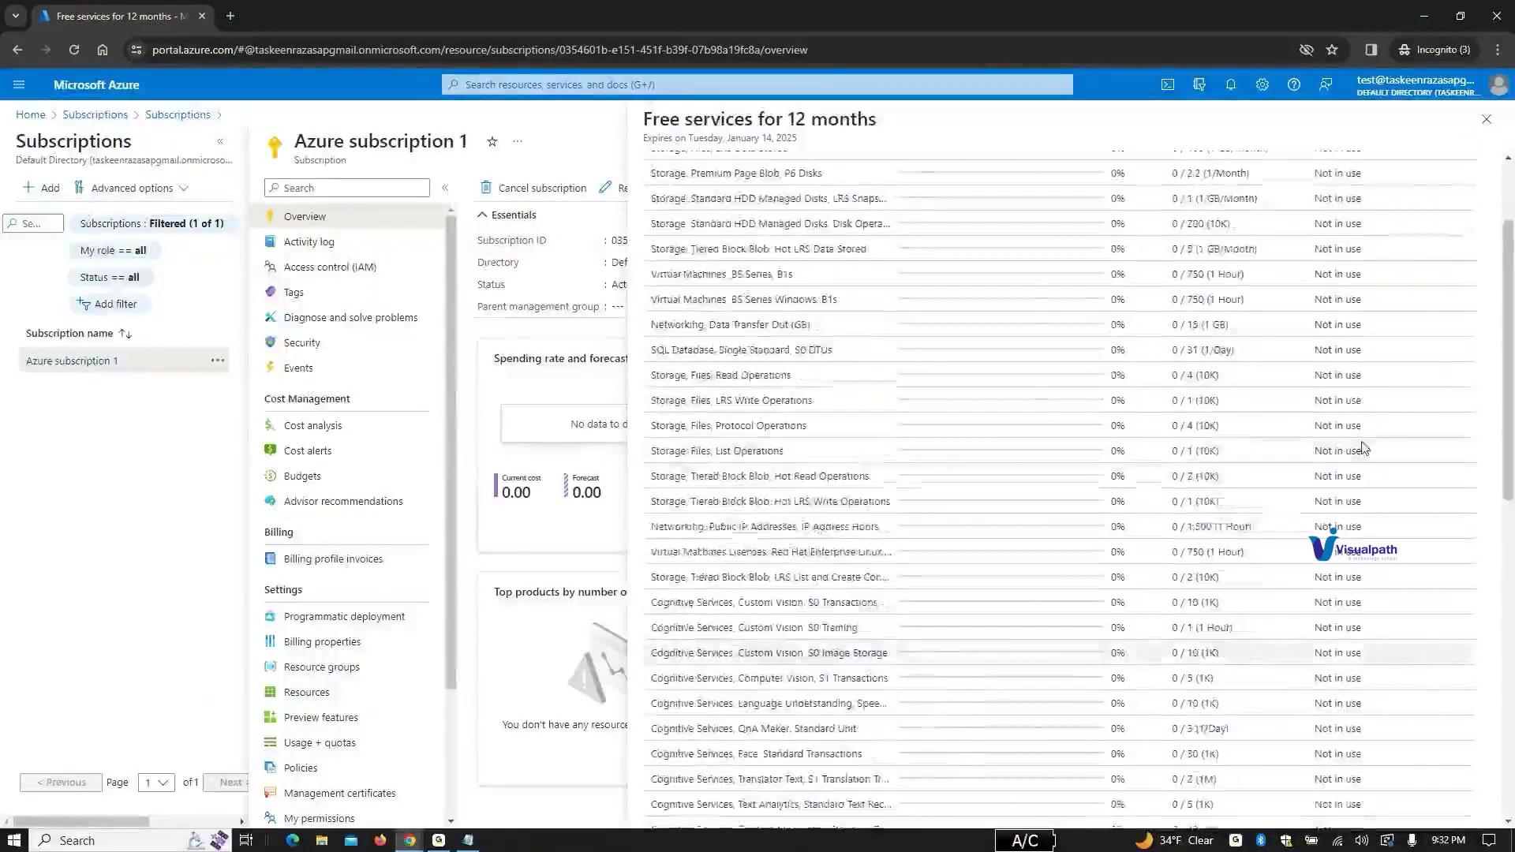
pyautogui.scroll(2, 1364, 448)
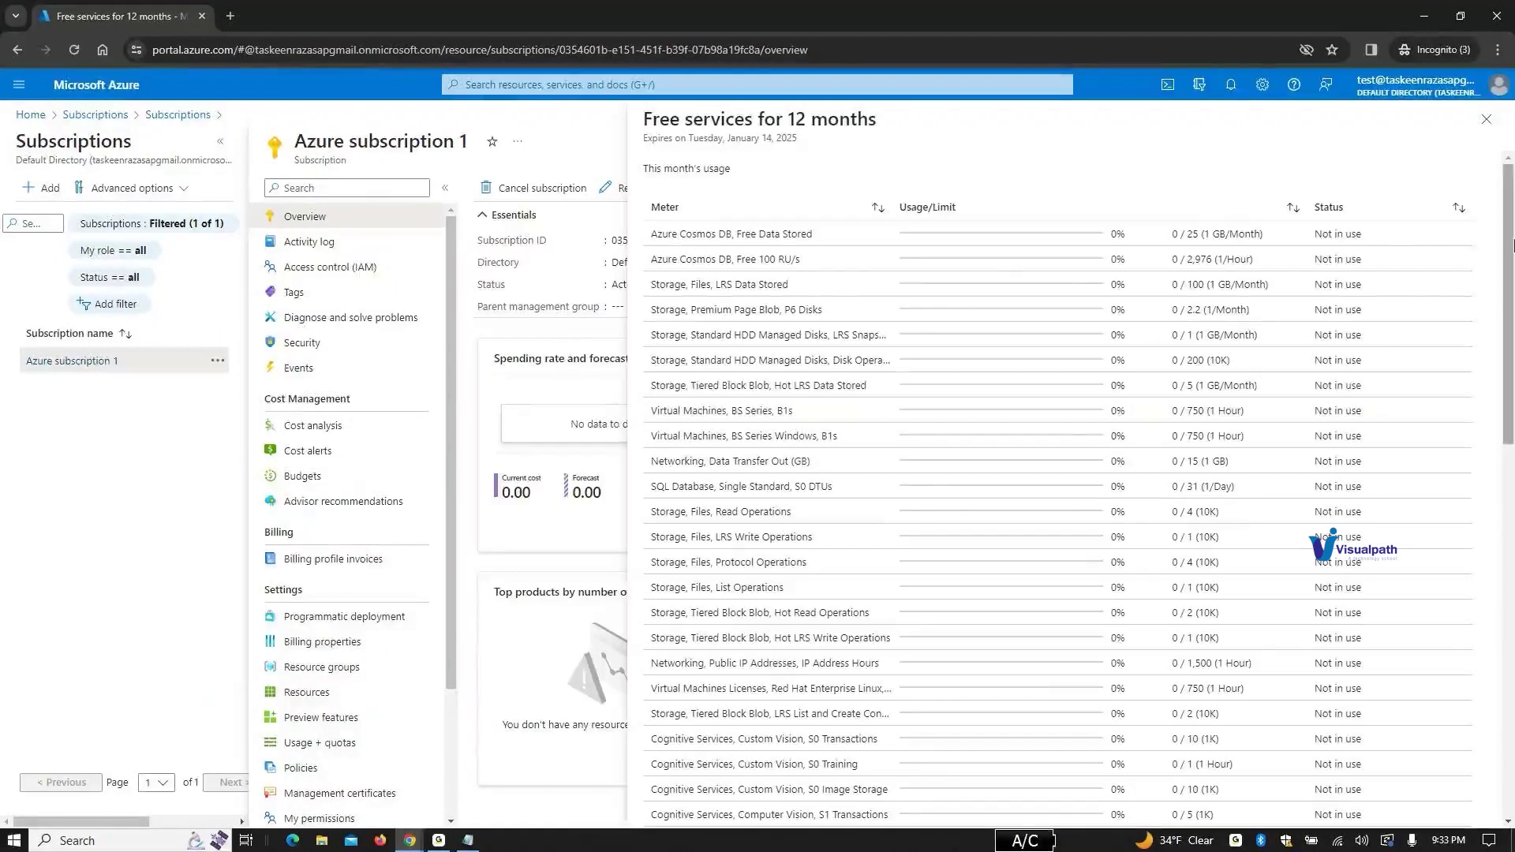
pyautogui.click(1486, 119)
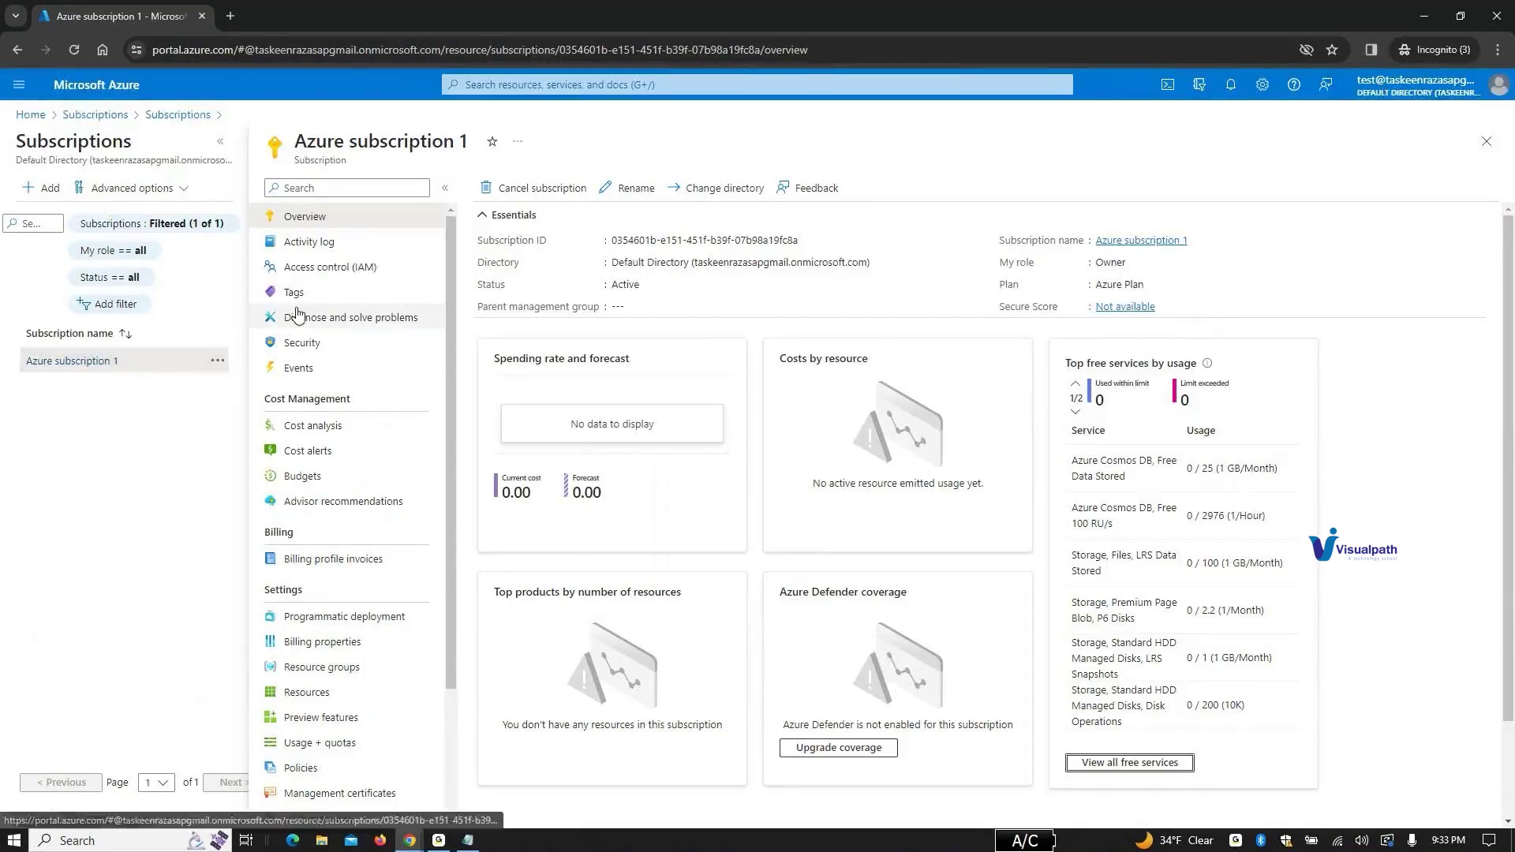
pyautogui.scroll(-2, 297, 315)
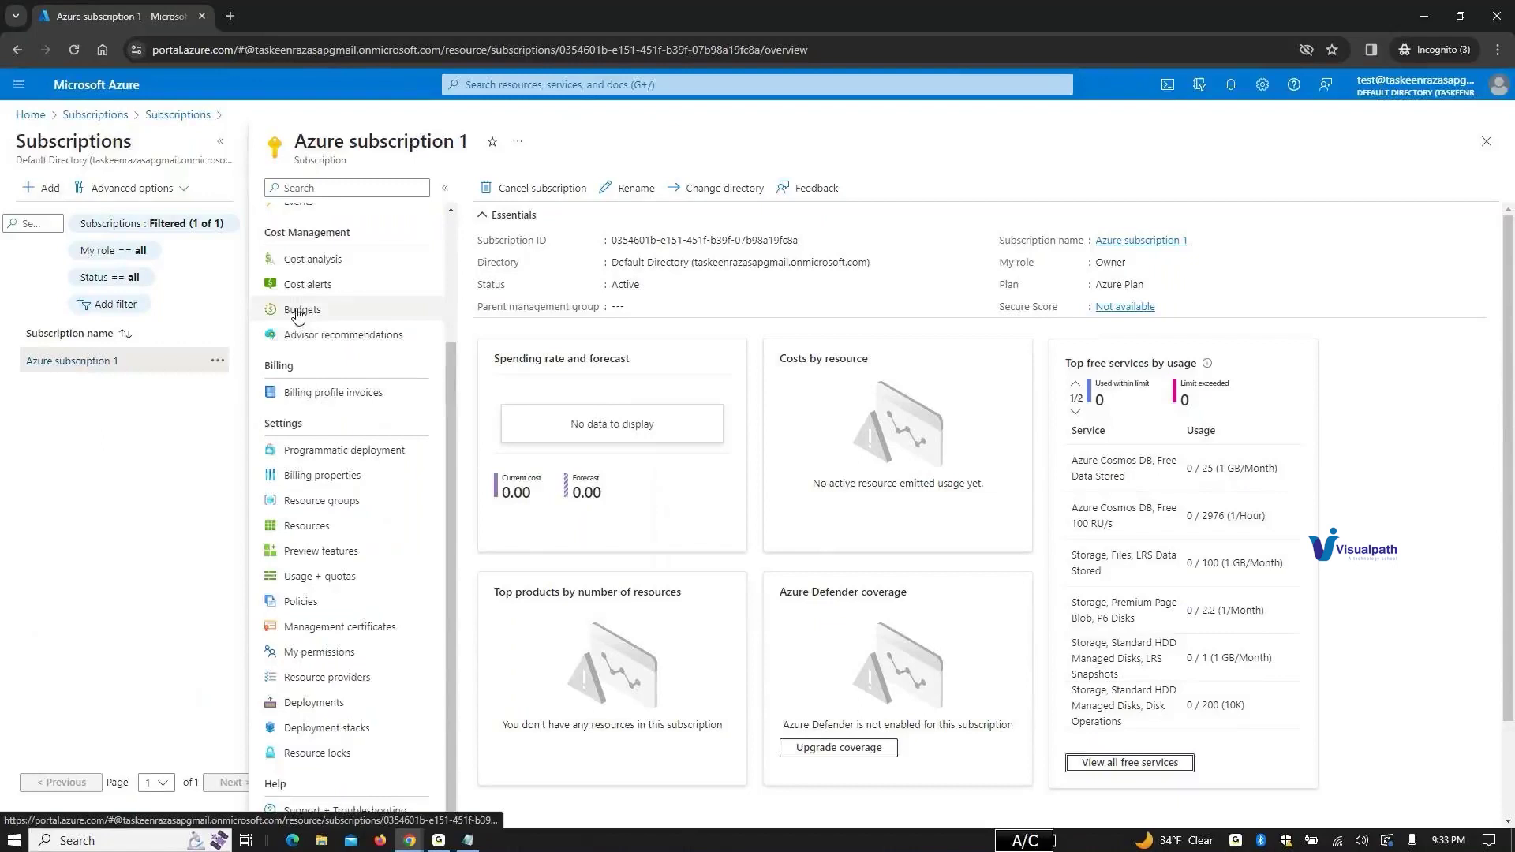
pyautogui.scroll(2, 298, 315)
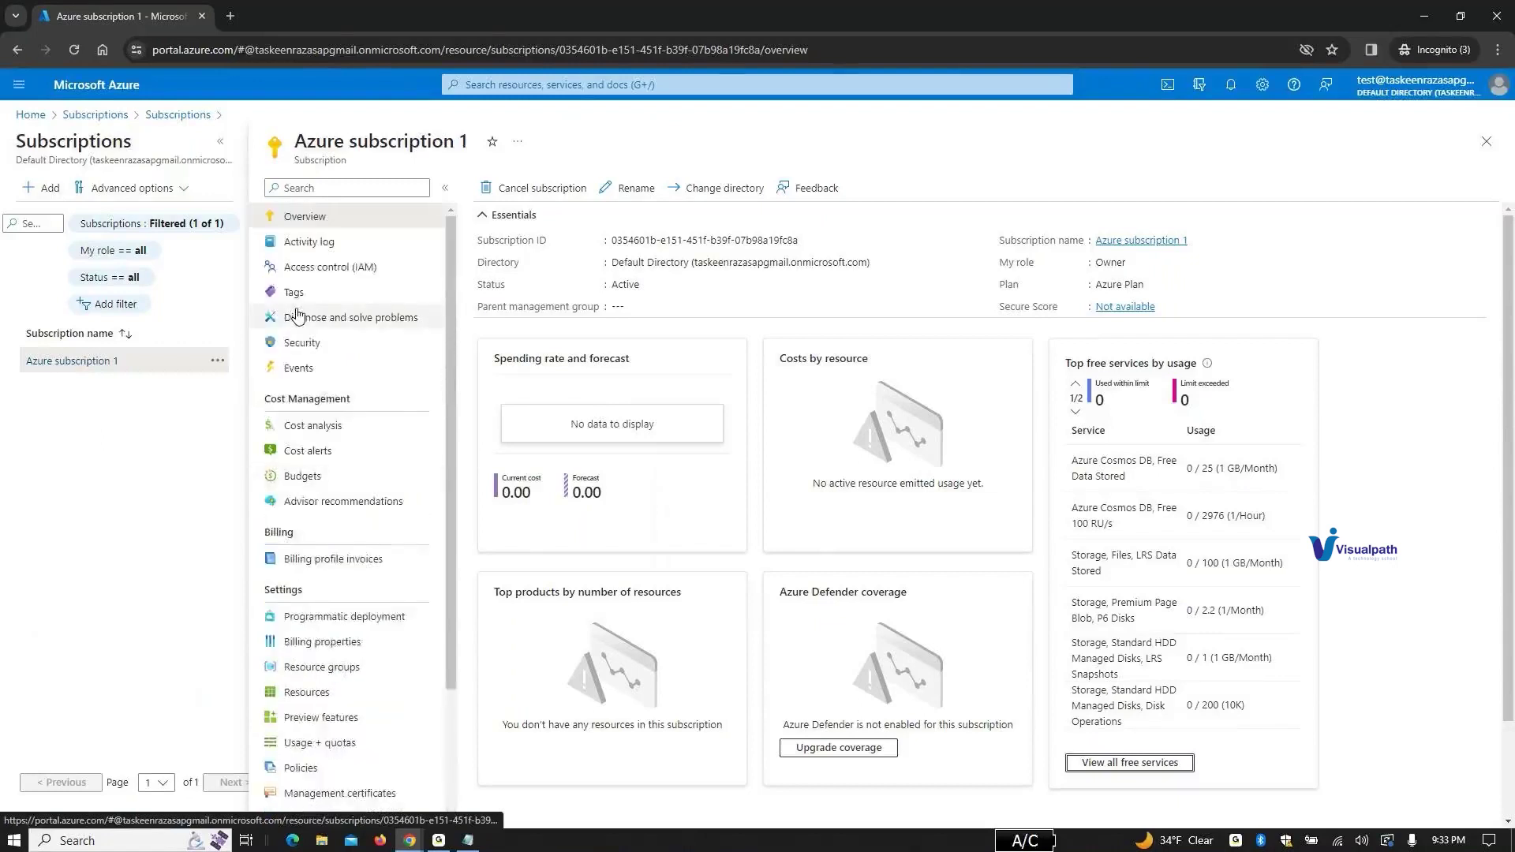
pyautogui.scroll(-2, 298, 315)
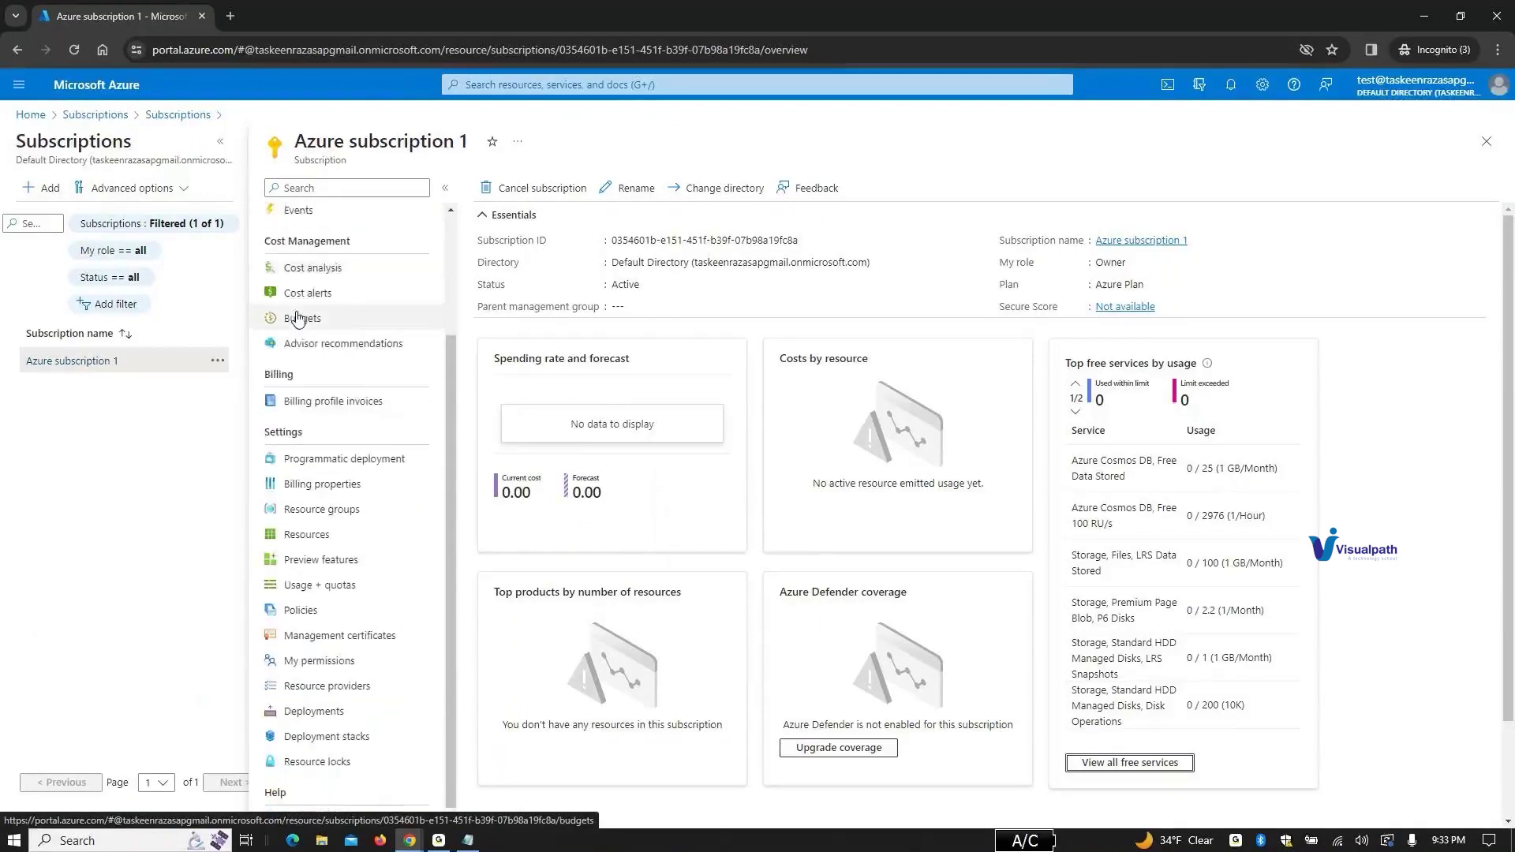
pyautogui.scroll(2, 298, 315)
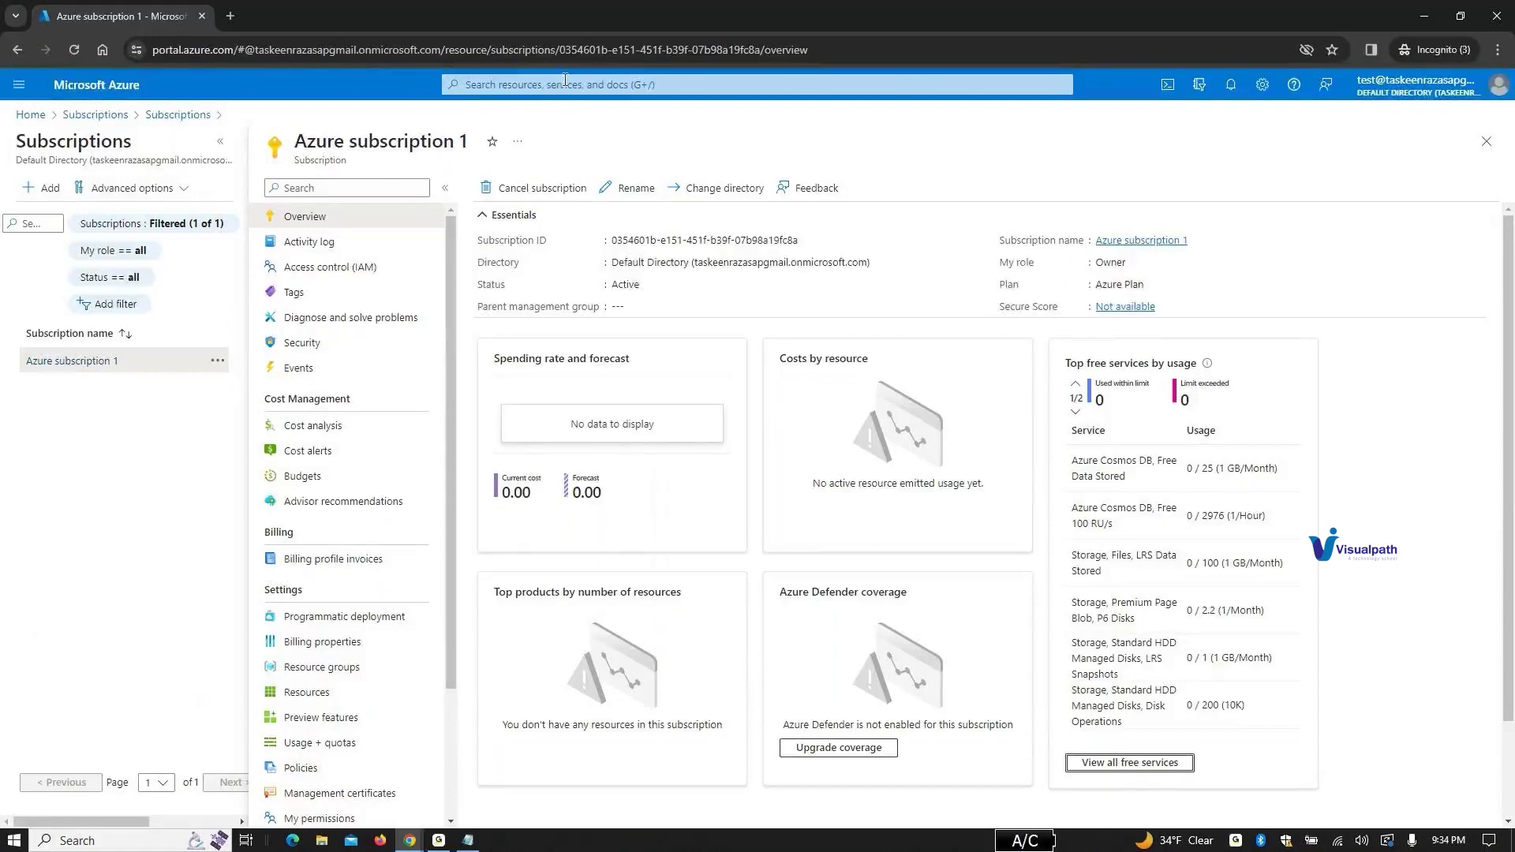
# Step: Search 'vm' to open Virtual machines and show the Create dropdown's VM options
pyautogui.click(475, 85)
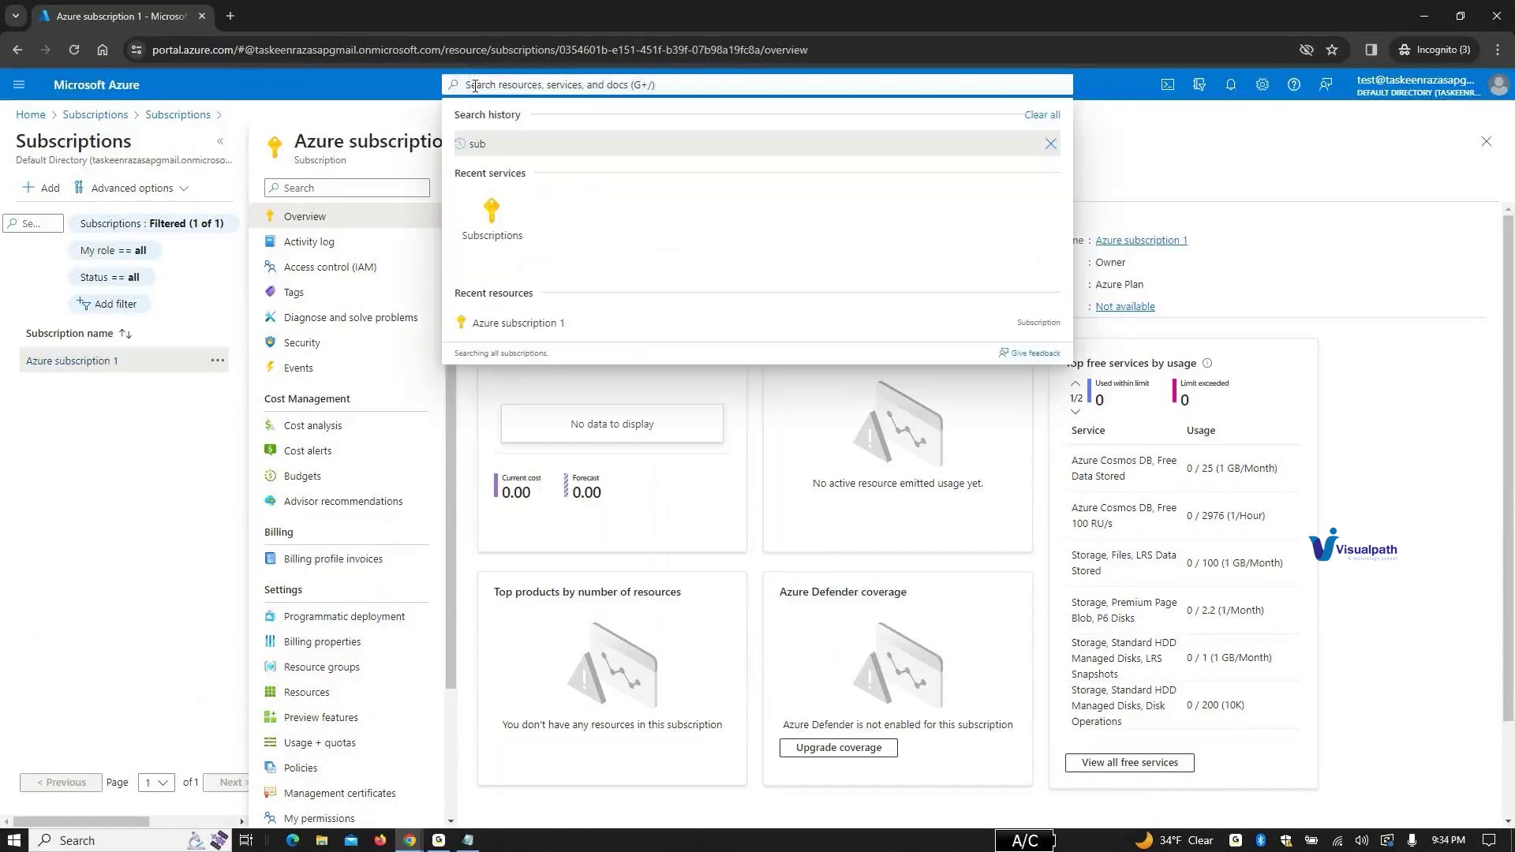
pyautogui.write('vm')
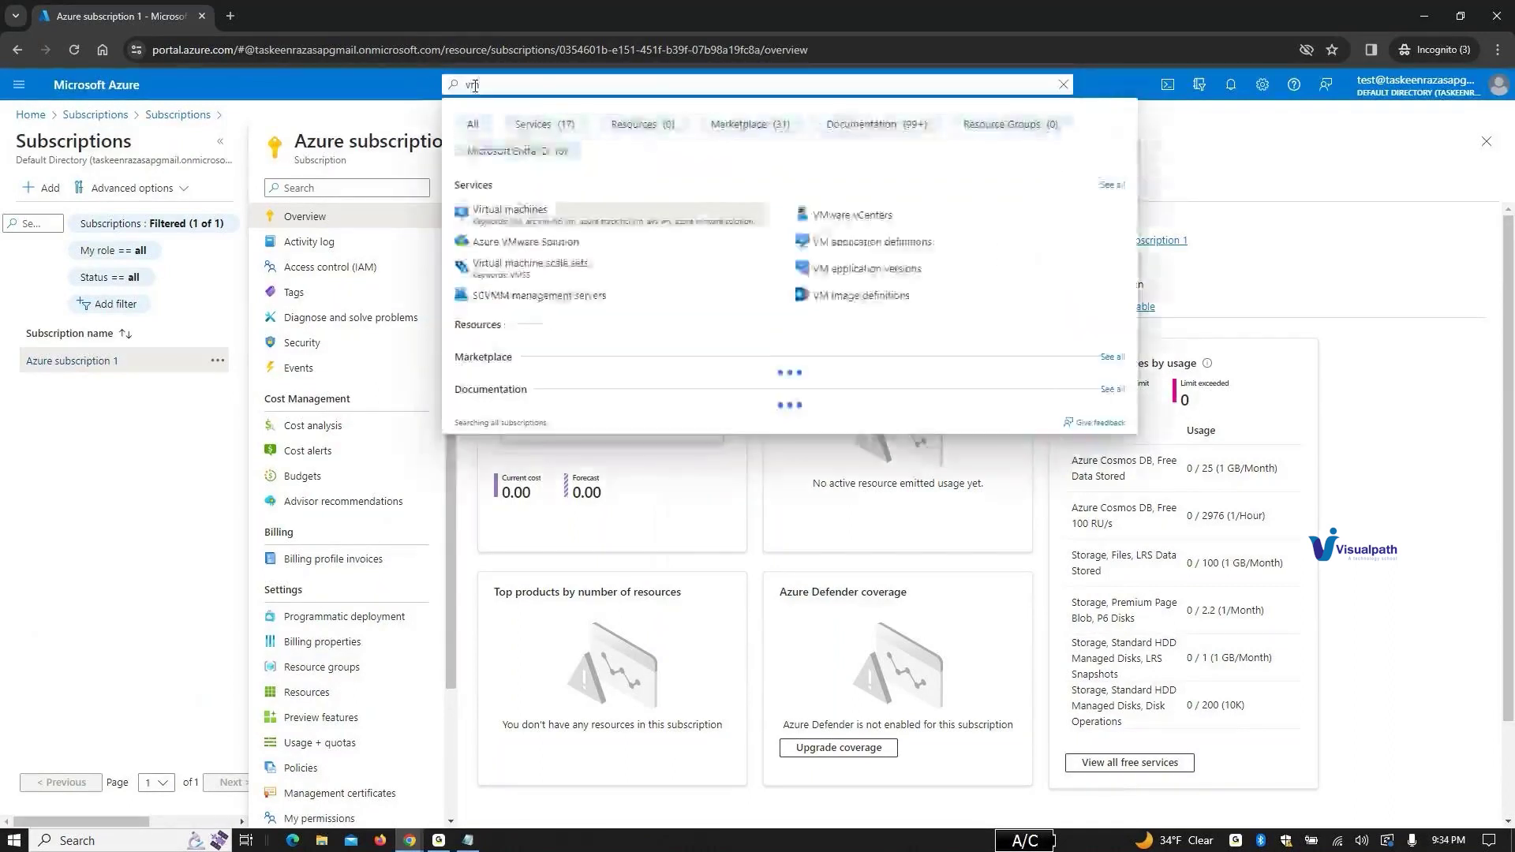
pyautogui.click(514, 215)
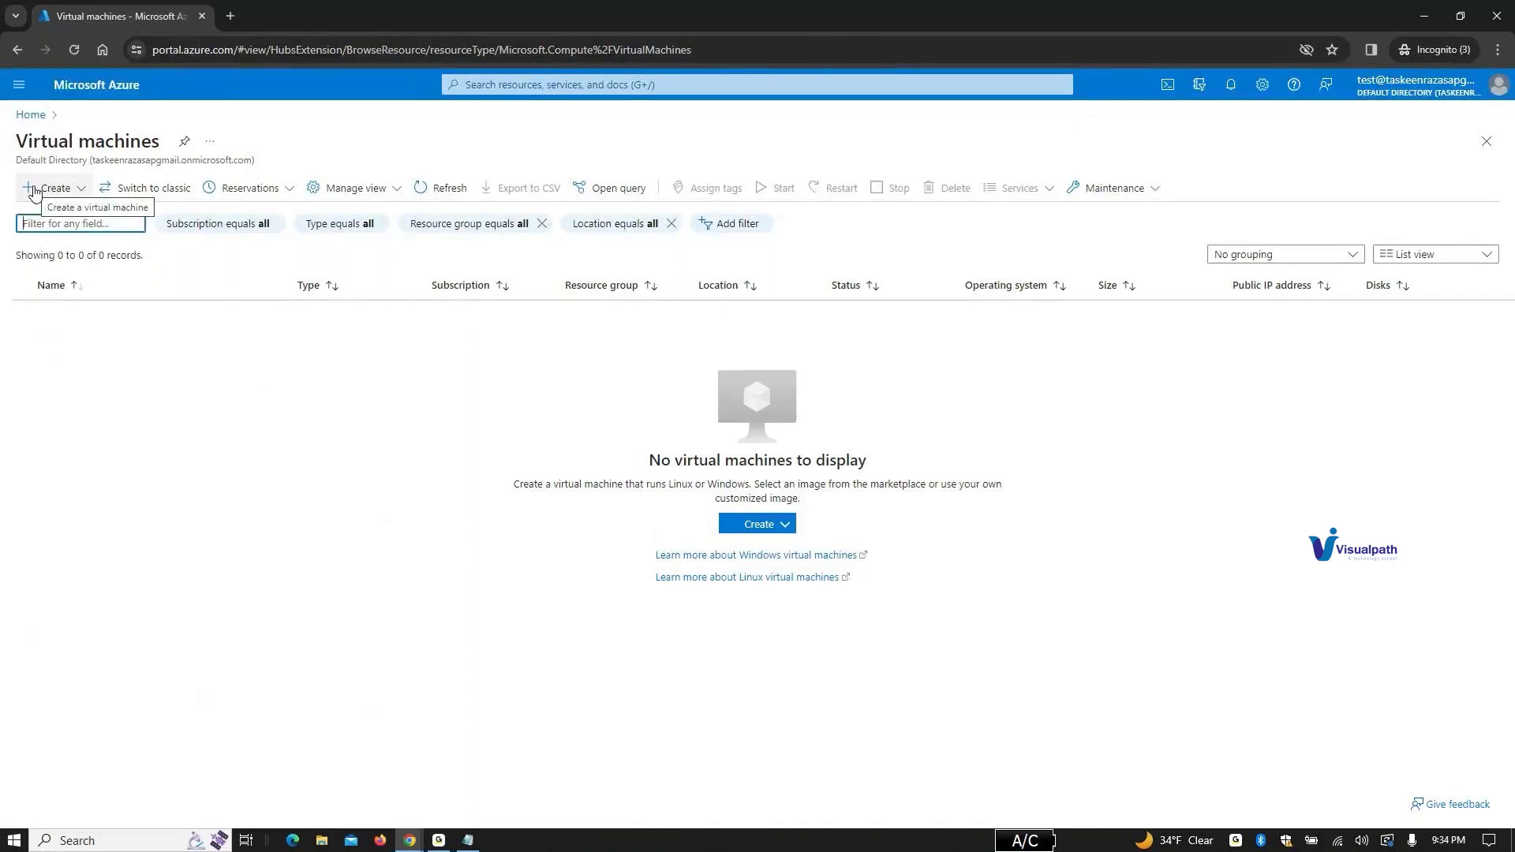
pyautogui.click(35, 190)
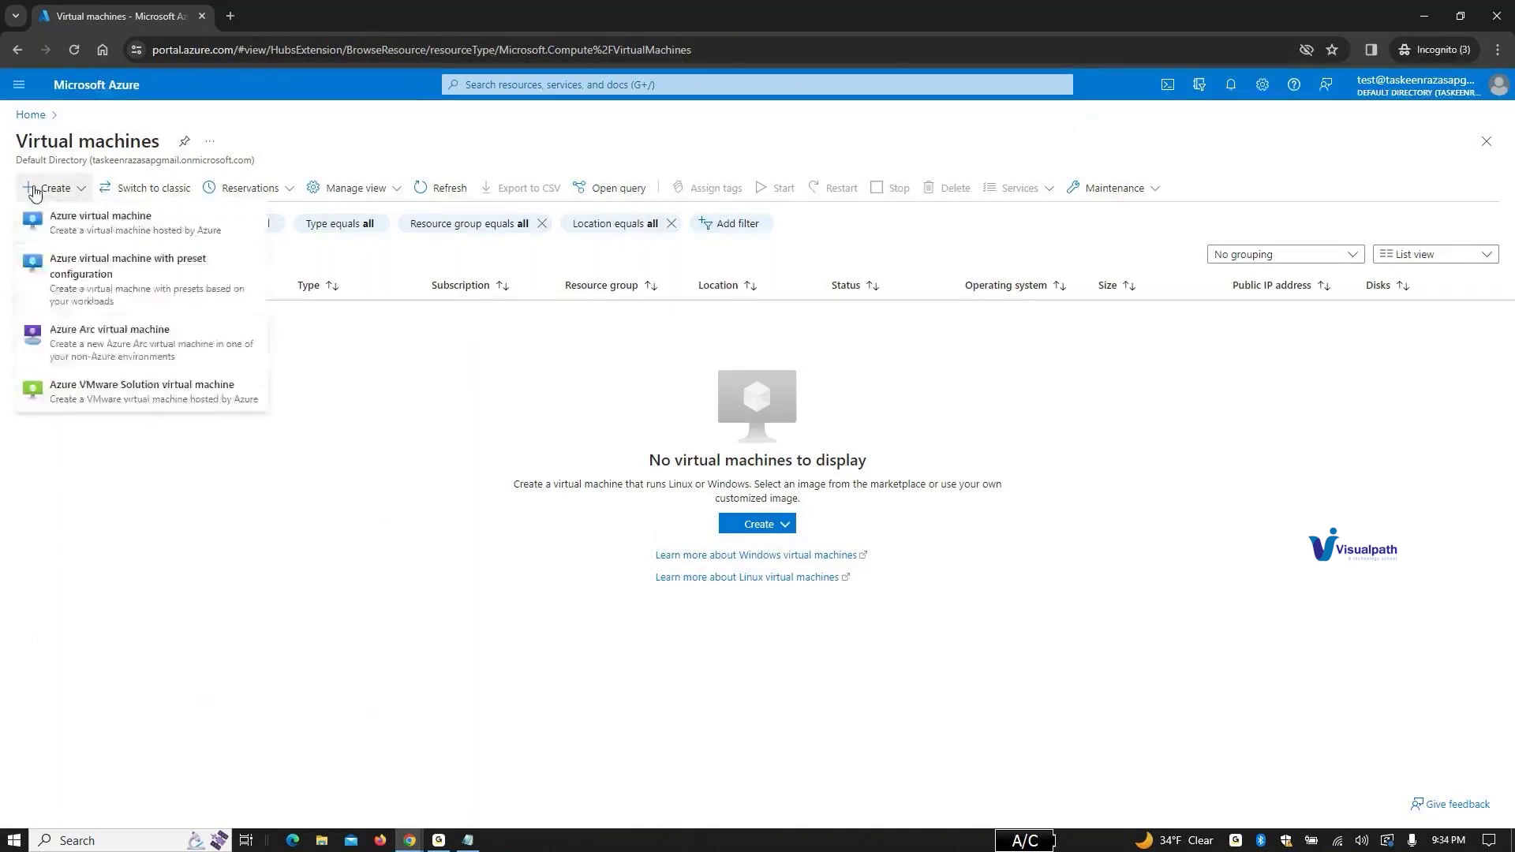
# Step: Start a new Azure virtual machine and create the new resource group 'plan'
pyautogui.click(65, 229)
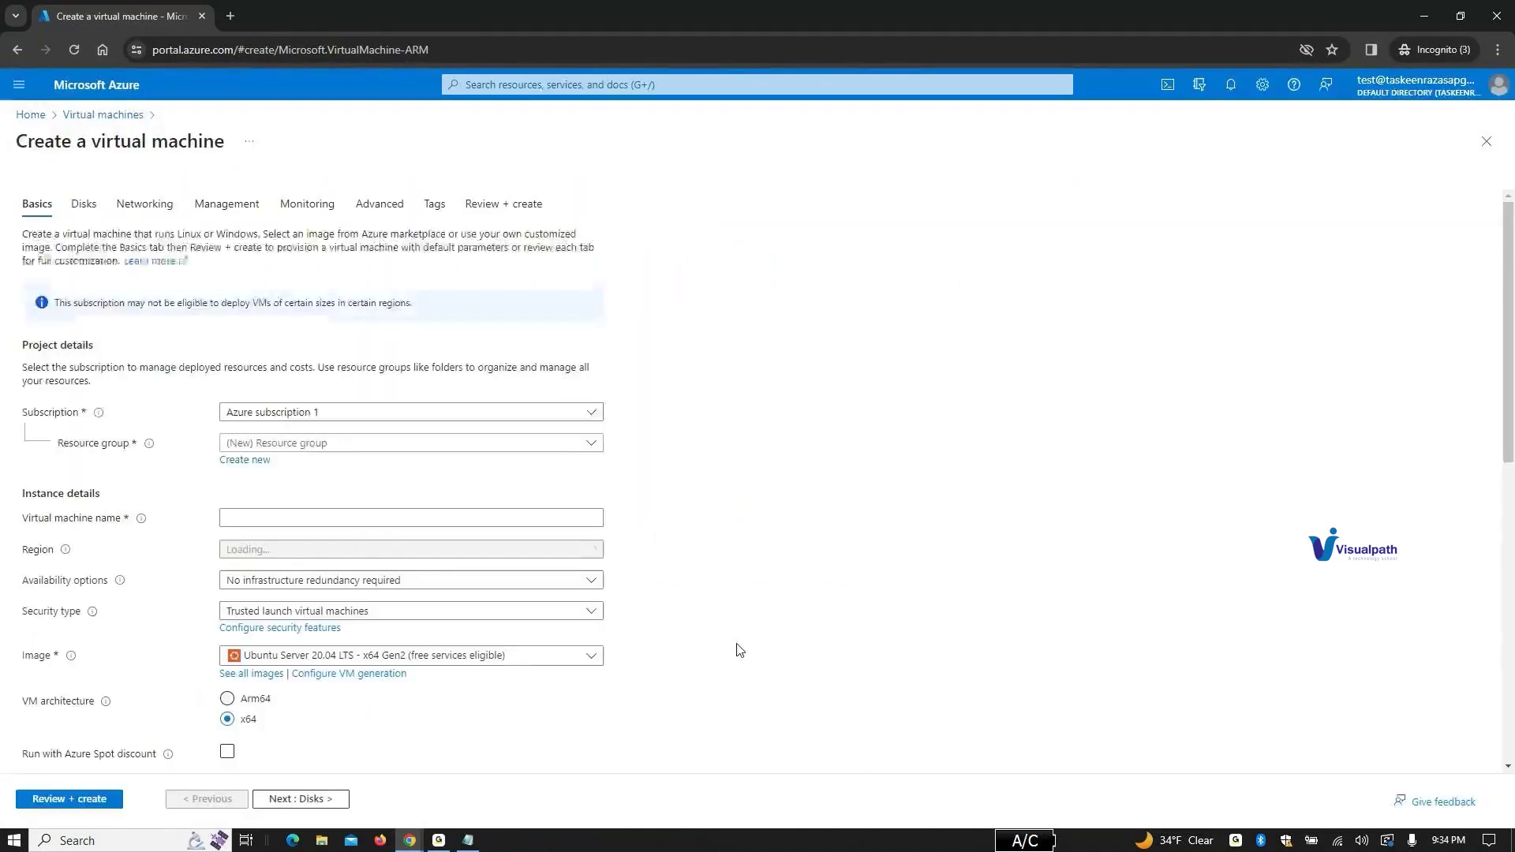
pyautogui.scroll(-2, 742, 634)
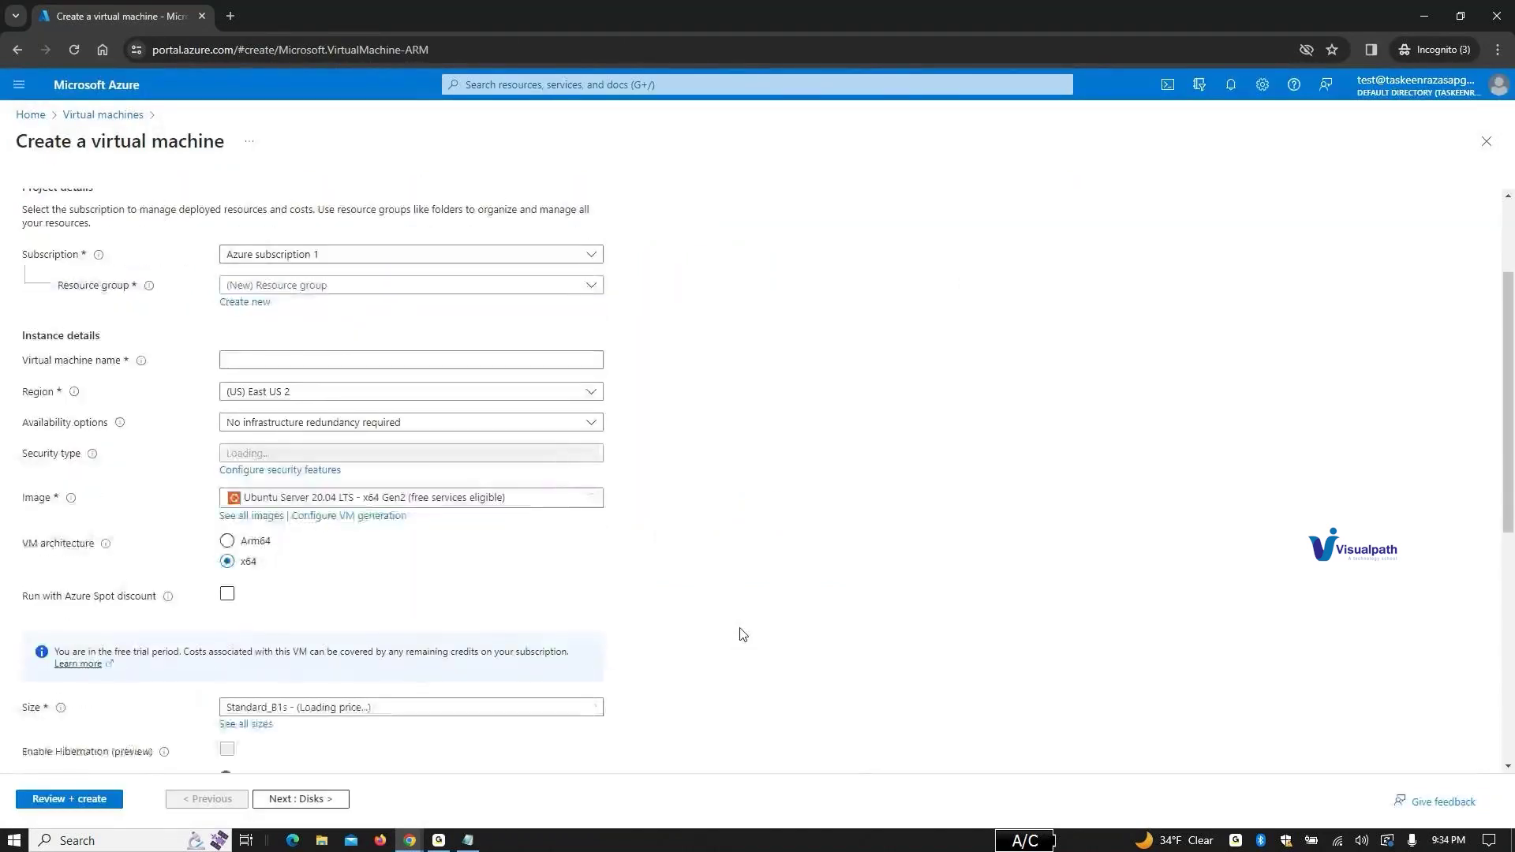
pyautogui.scroll(-3, 742, 635)
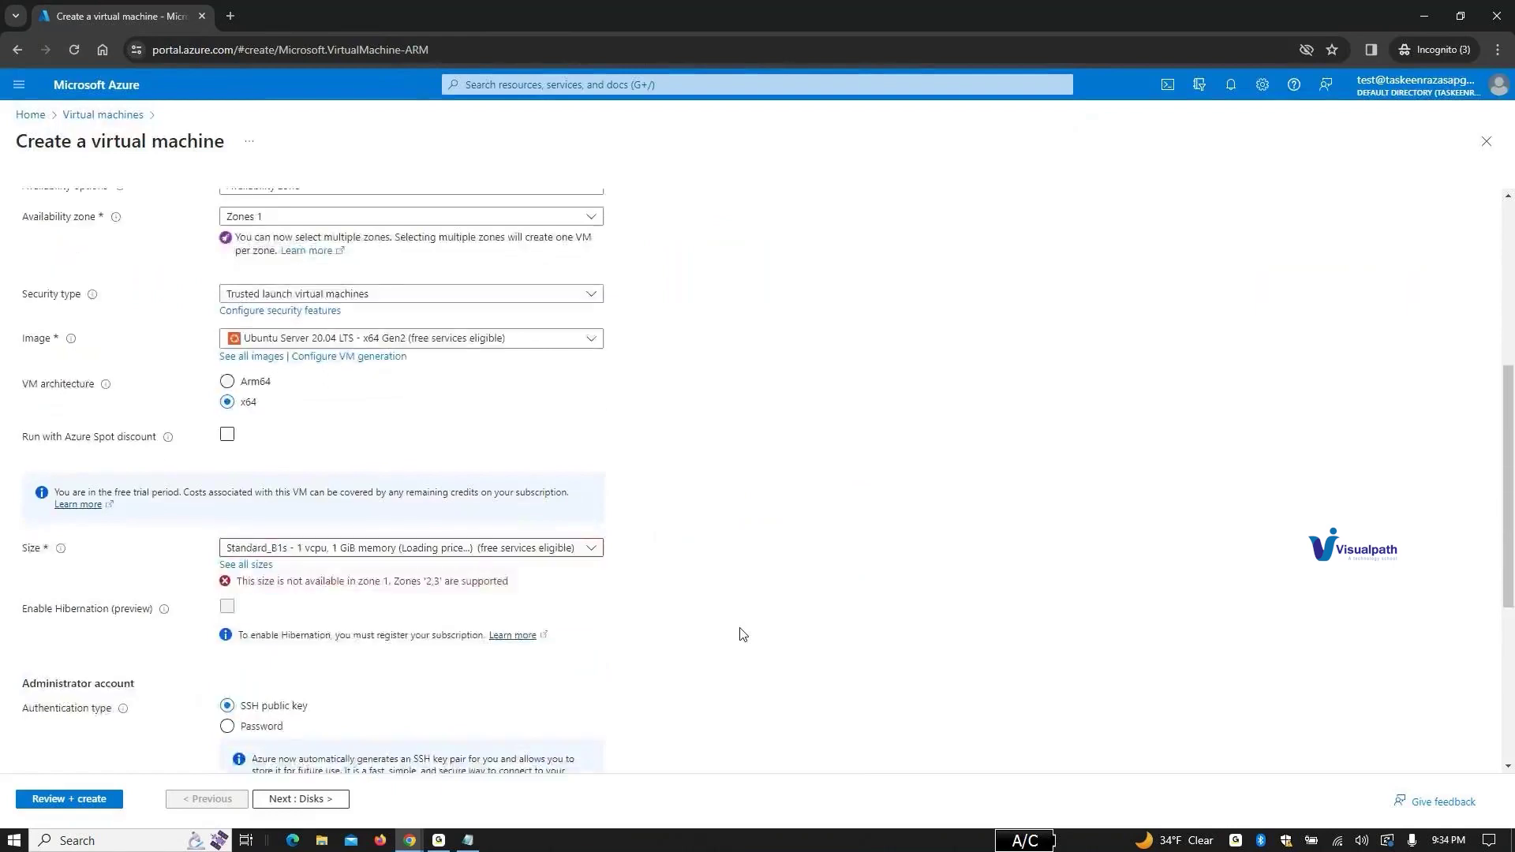
pyautogui.scroll(5, 742, 635)
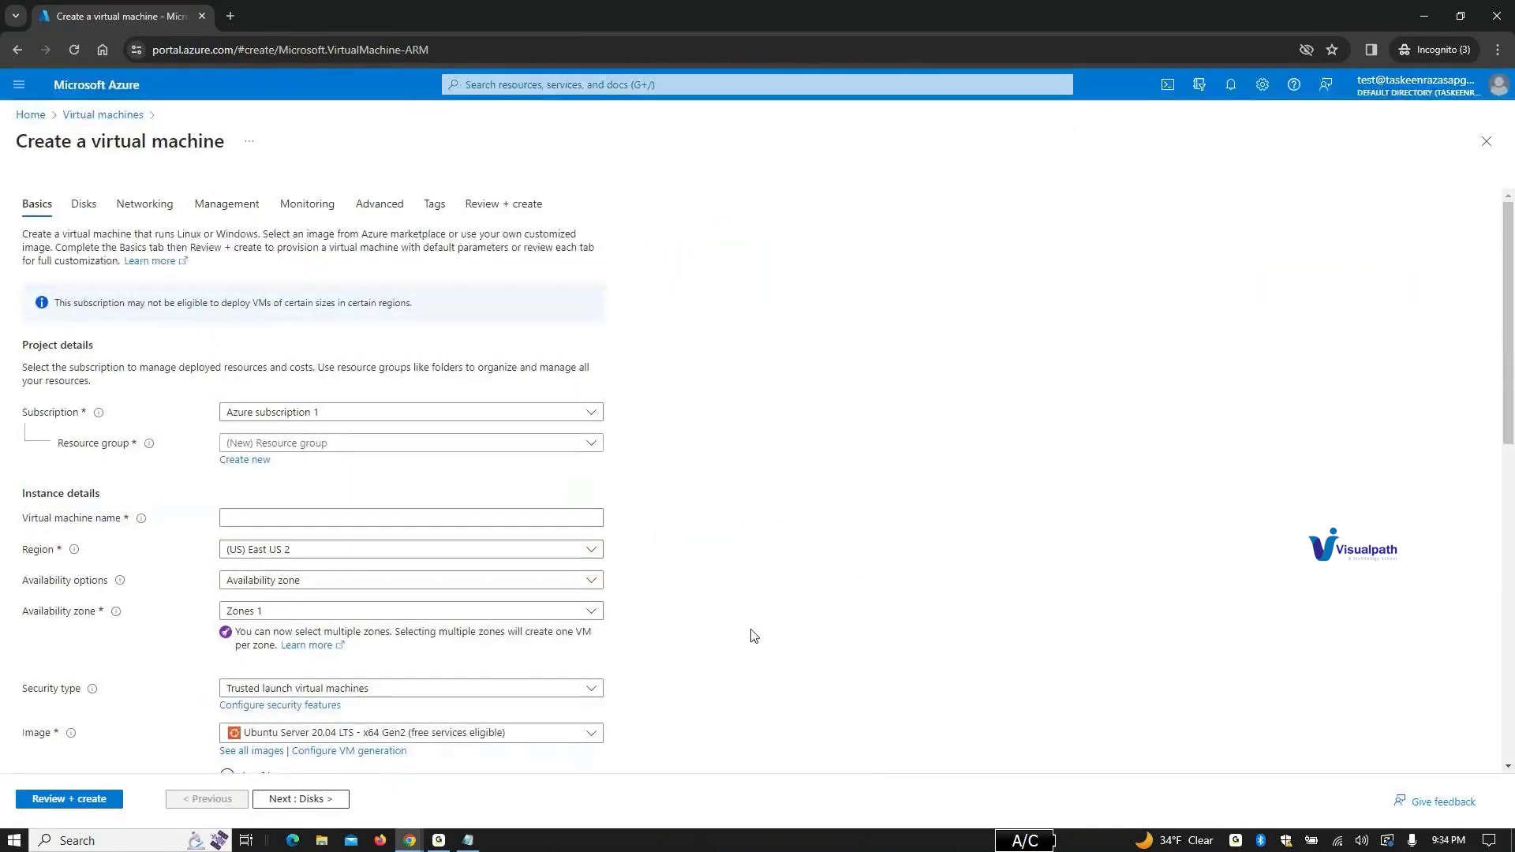
pyautogui.click(400, 449)
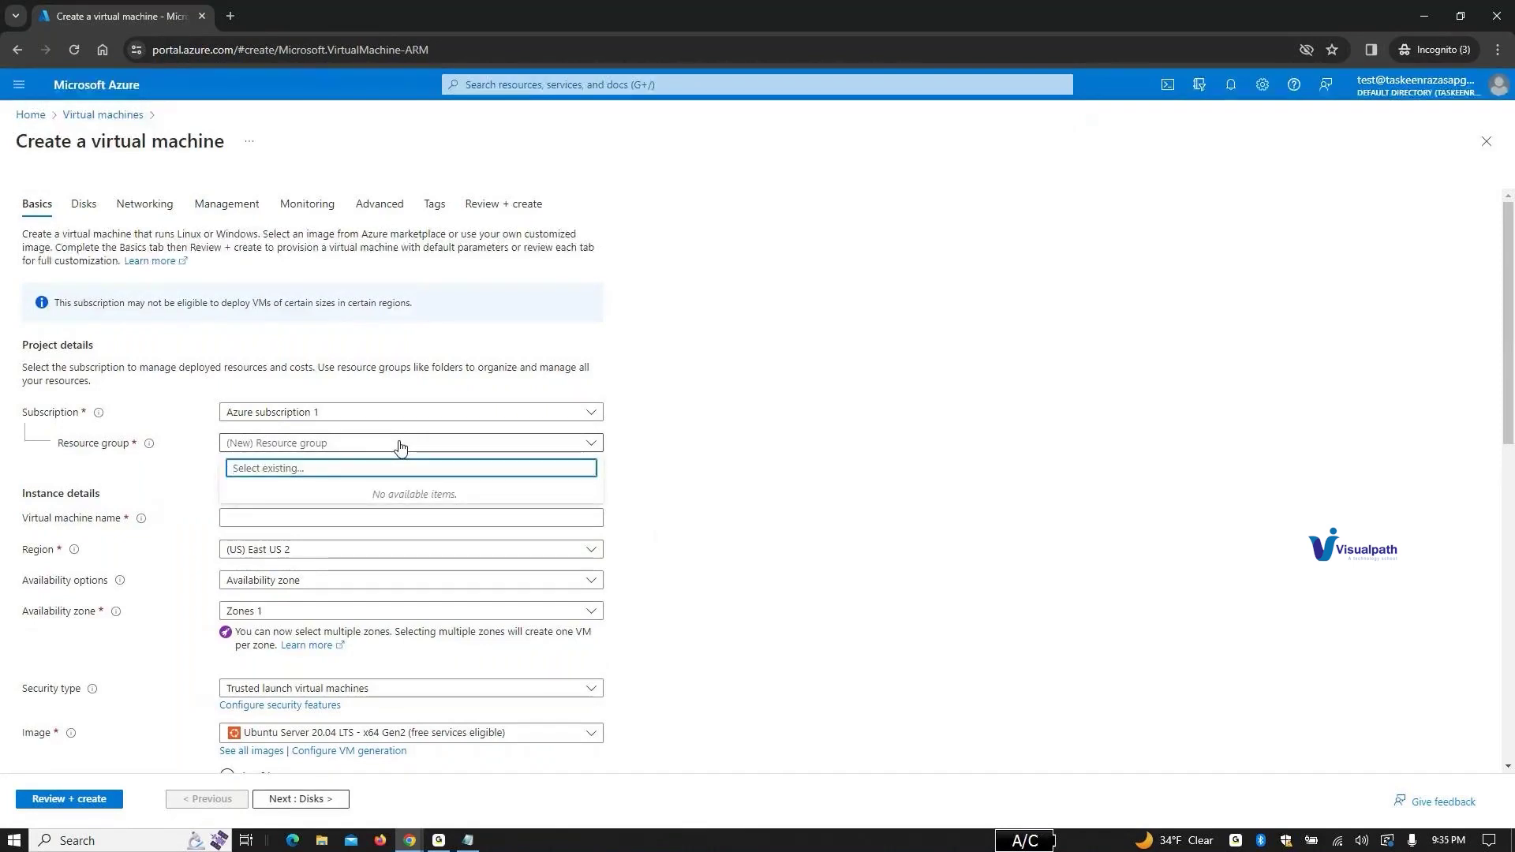
pyautogui.click(400, 447)
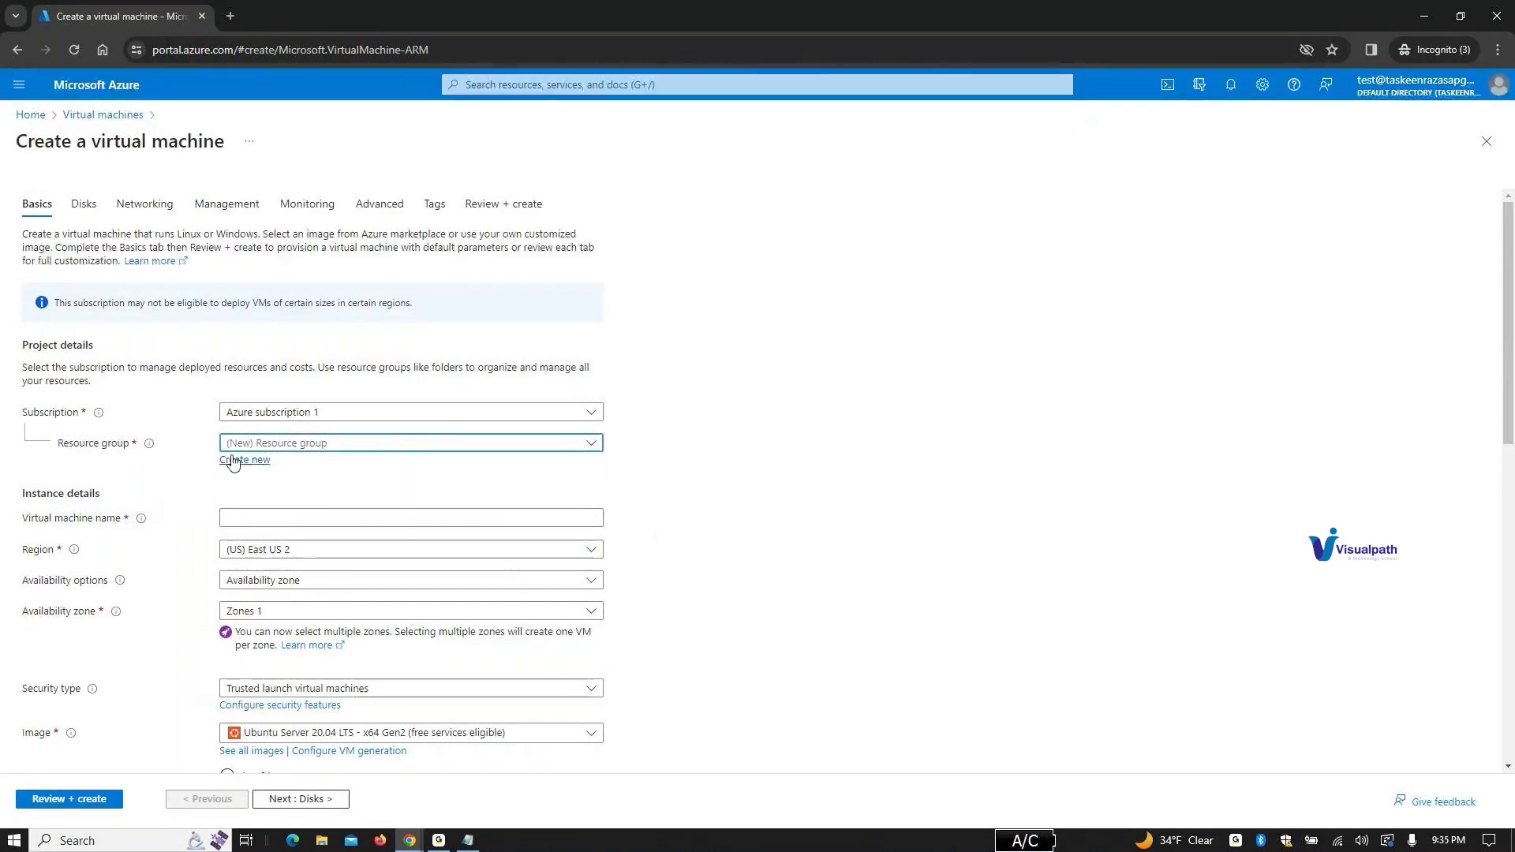
pyautogui.click(236, 461)
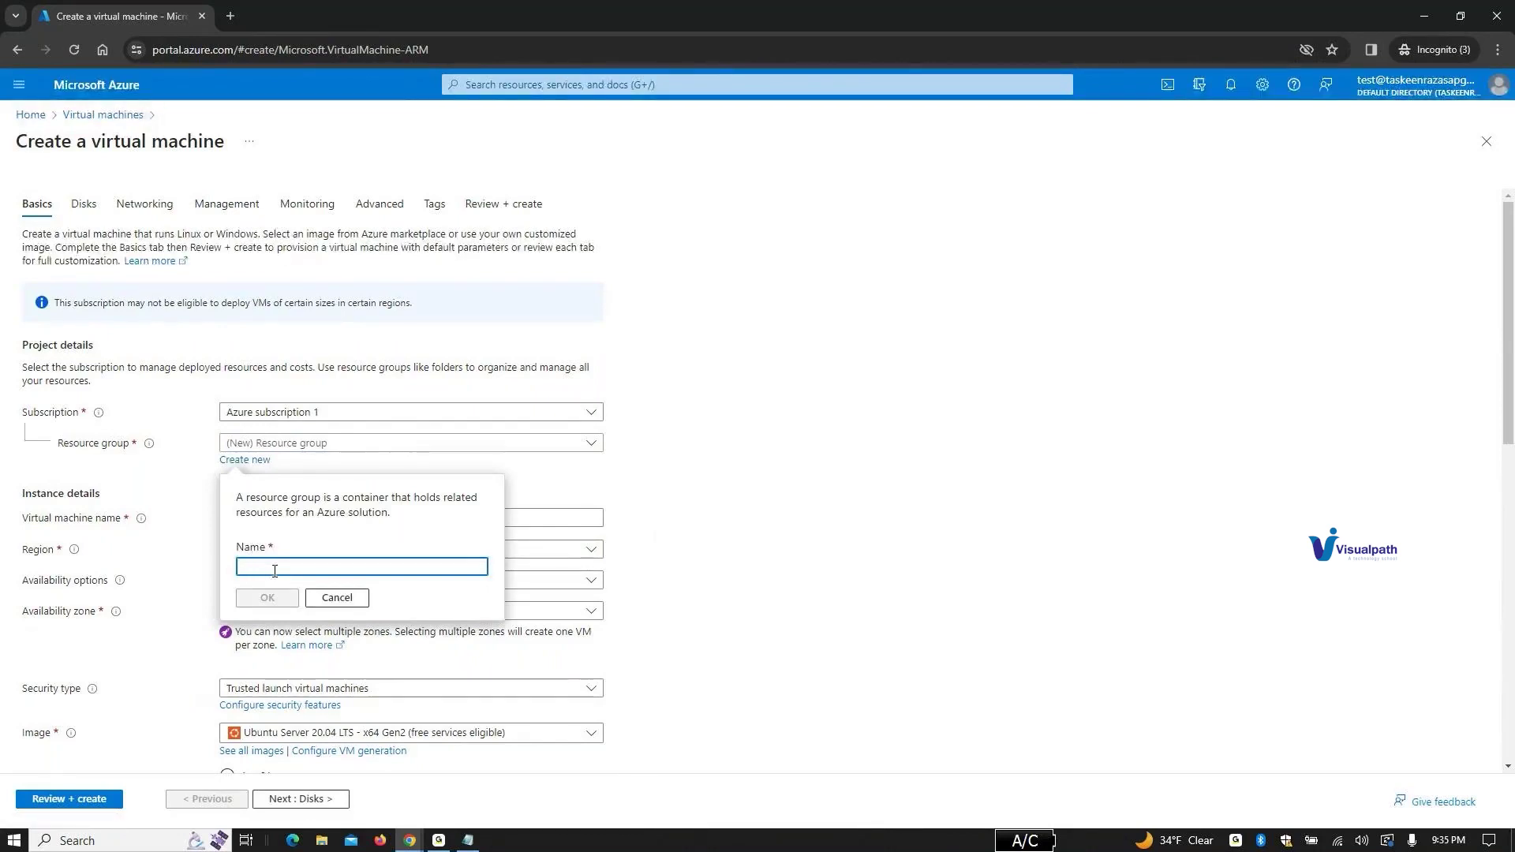
pyautogui.write('plan')
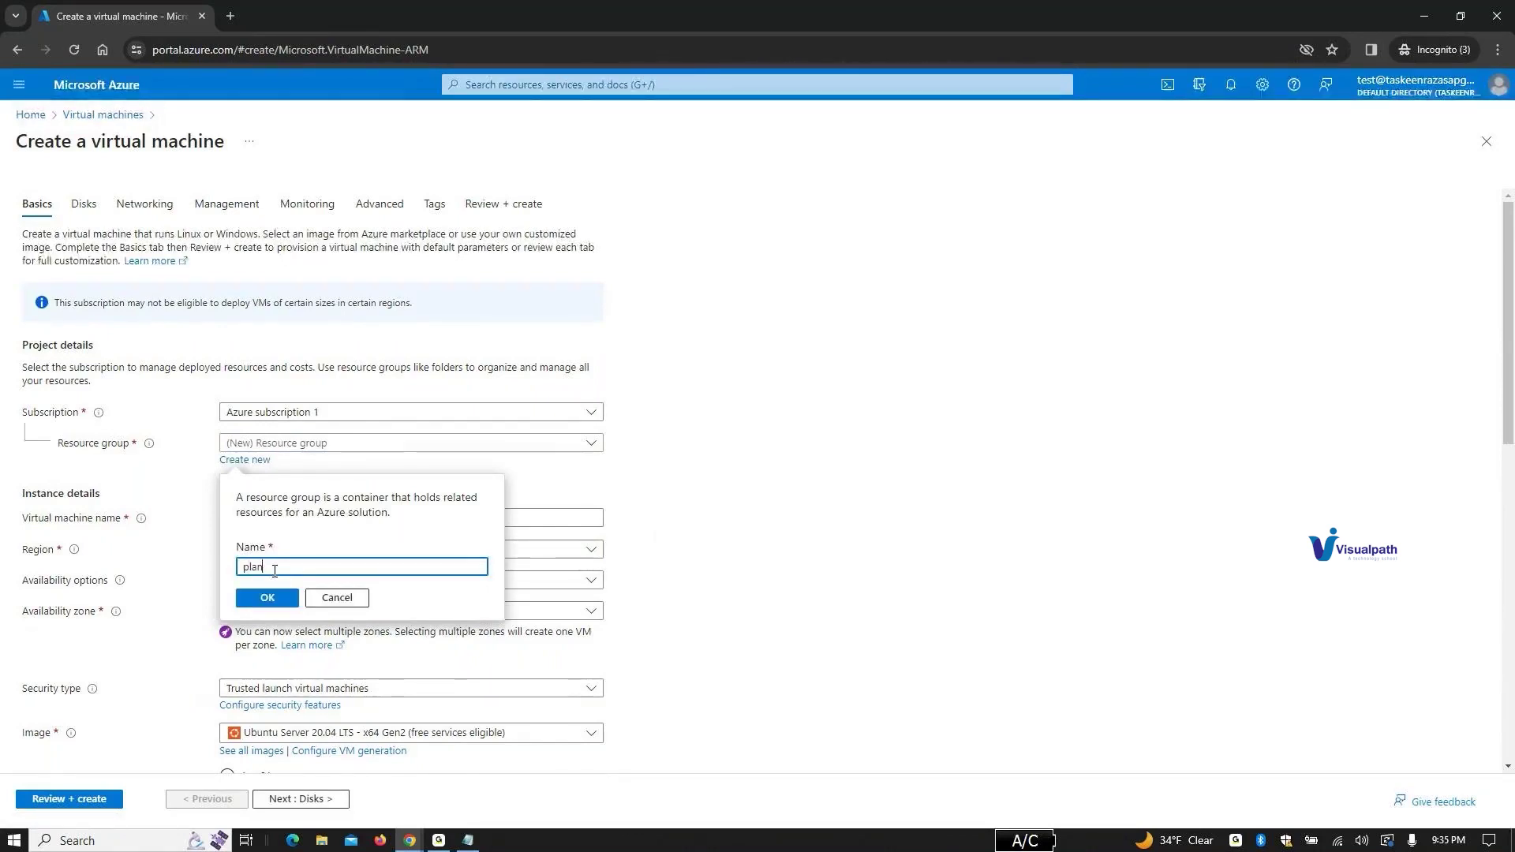
pyautogui.click(268, 600)
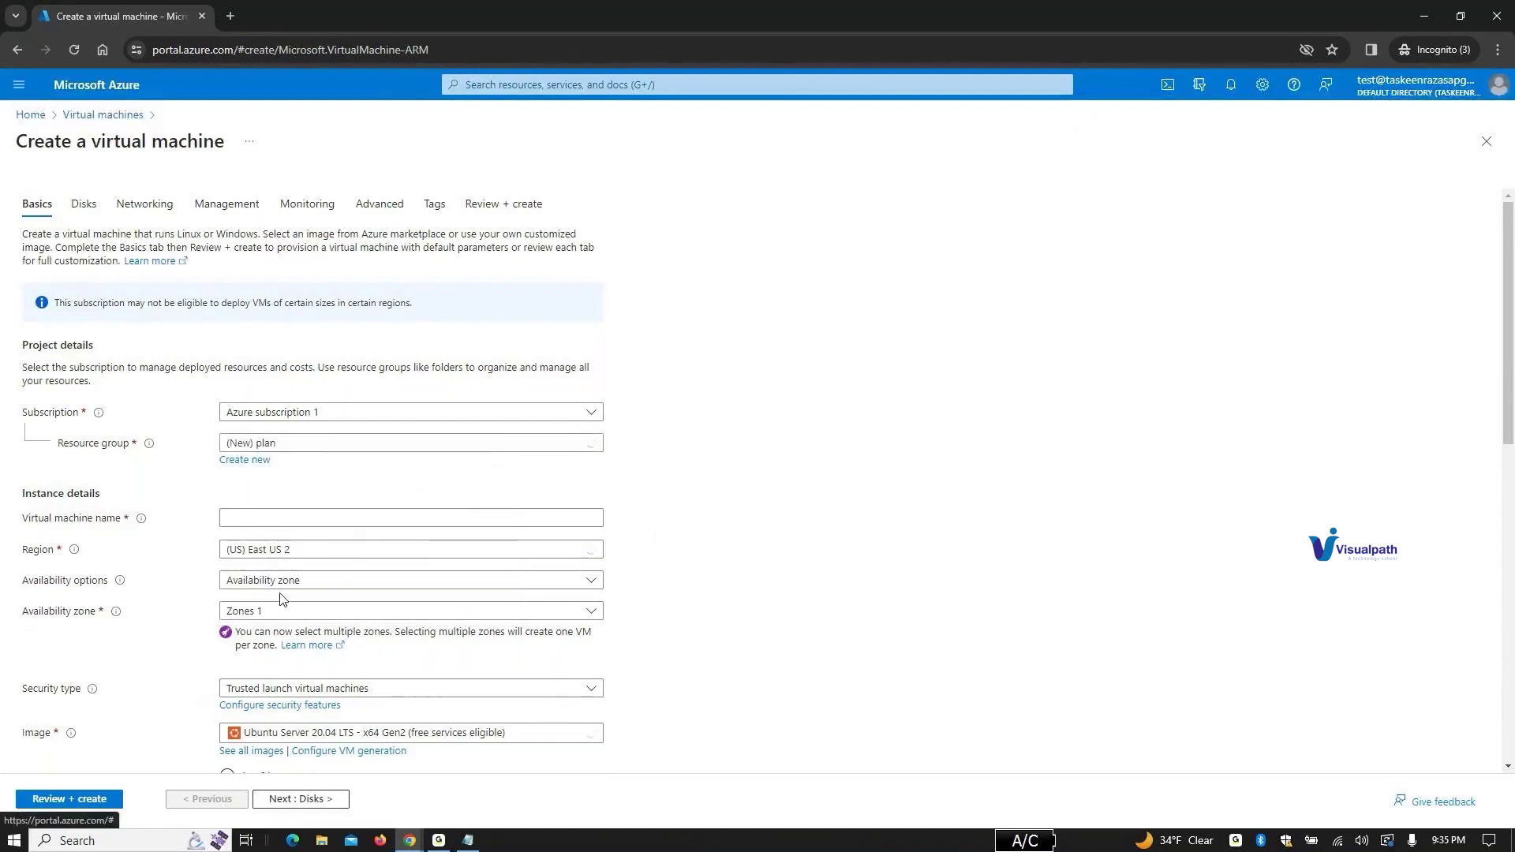
# Step: Name the VM 'apple', run Review + create, and return to Basics after validation fails
pyautogui.click(351, 520)
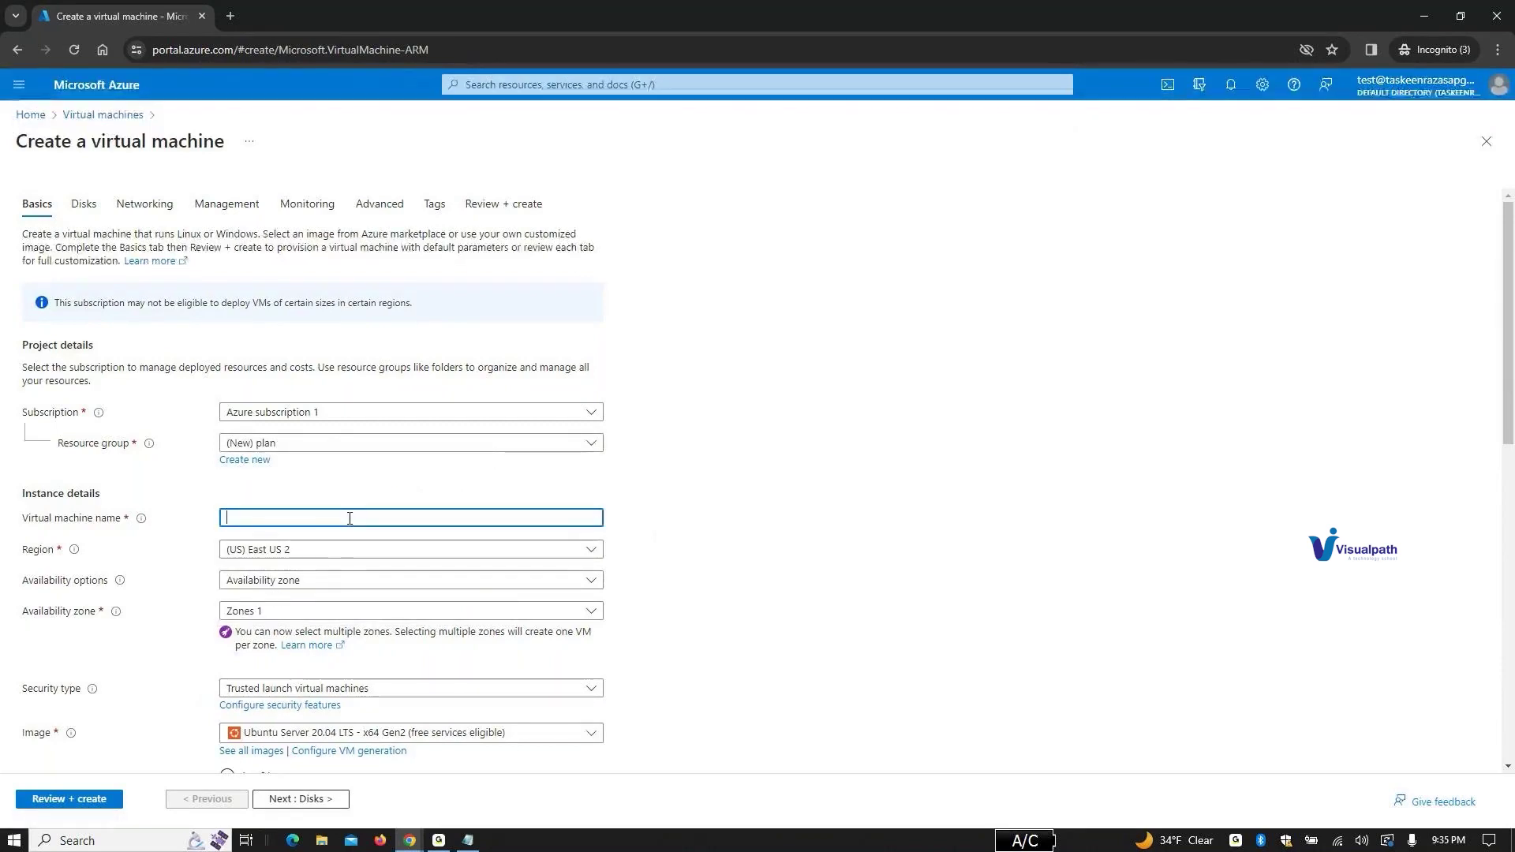
pyautogui.write('apple')
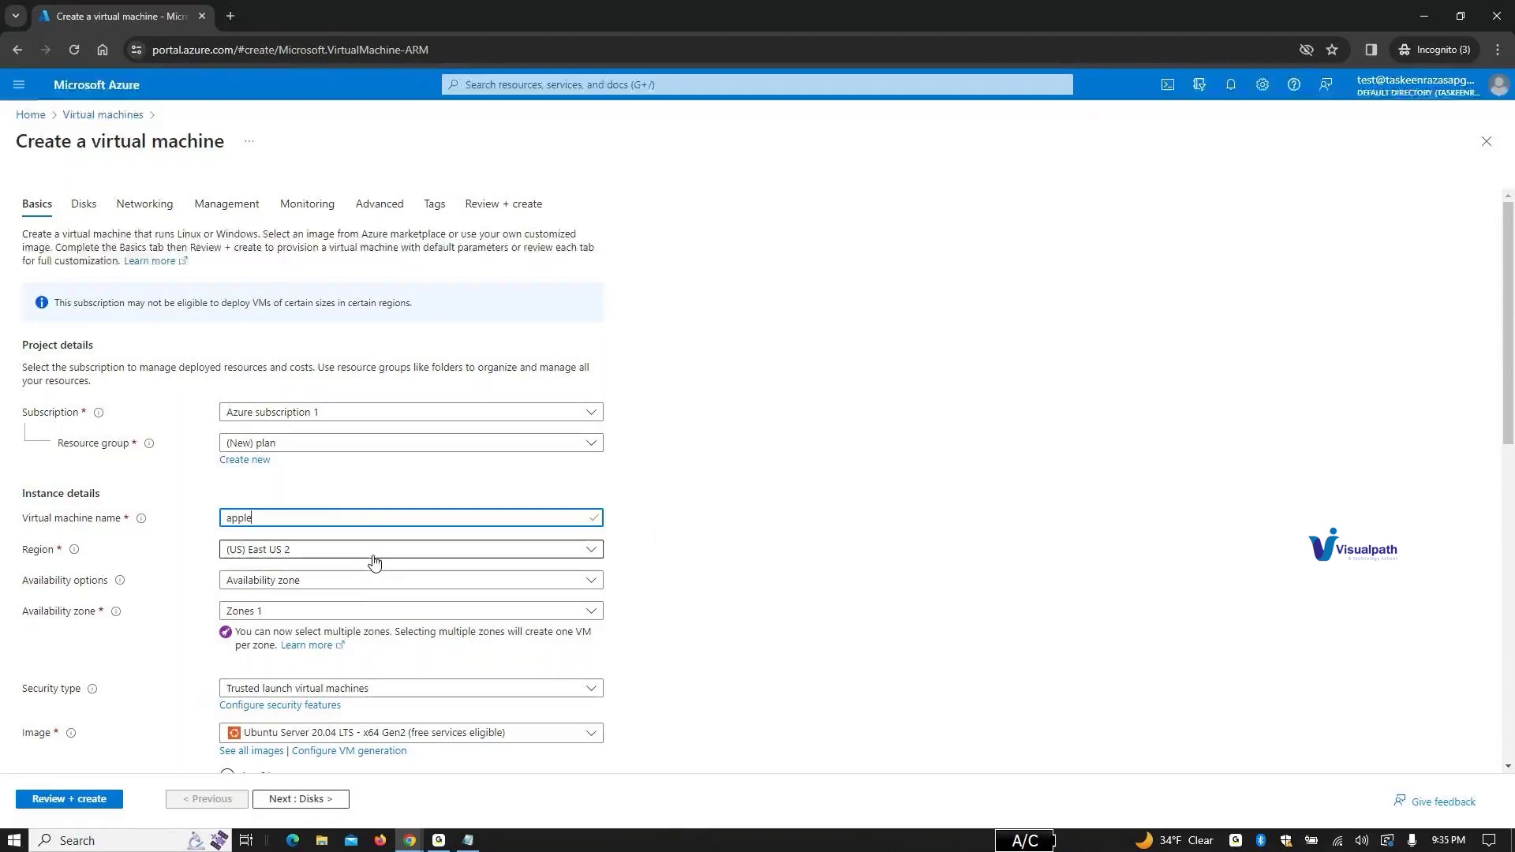
pyautogui.scroll(-2, 373, 598)
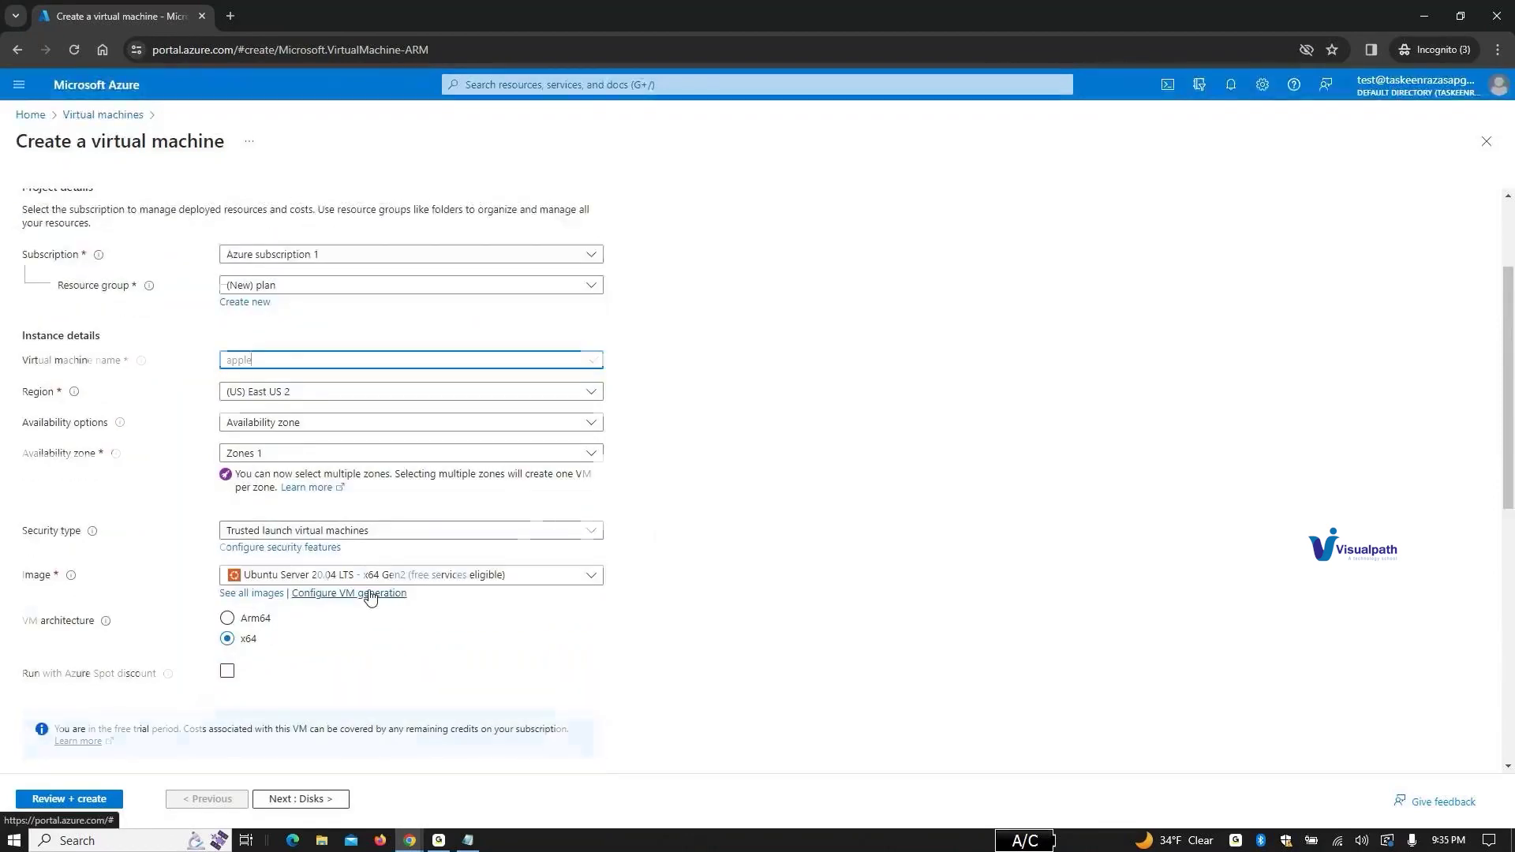
pyautogui.scroll(-3, 371, 598)
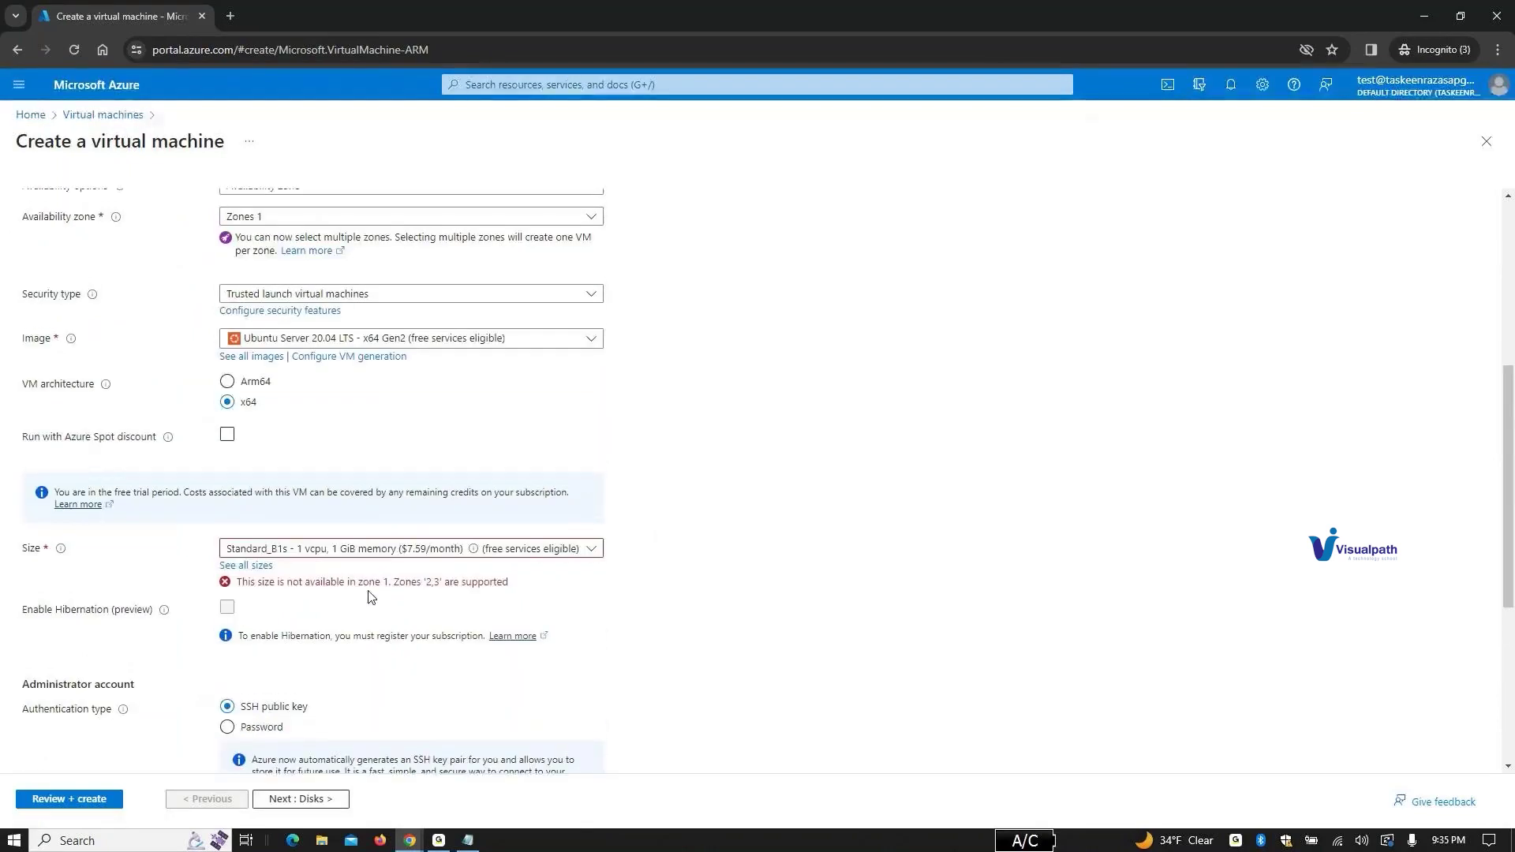
pyautogui.click(71, 810)
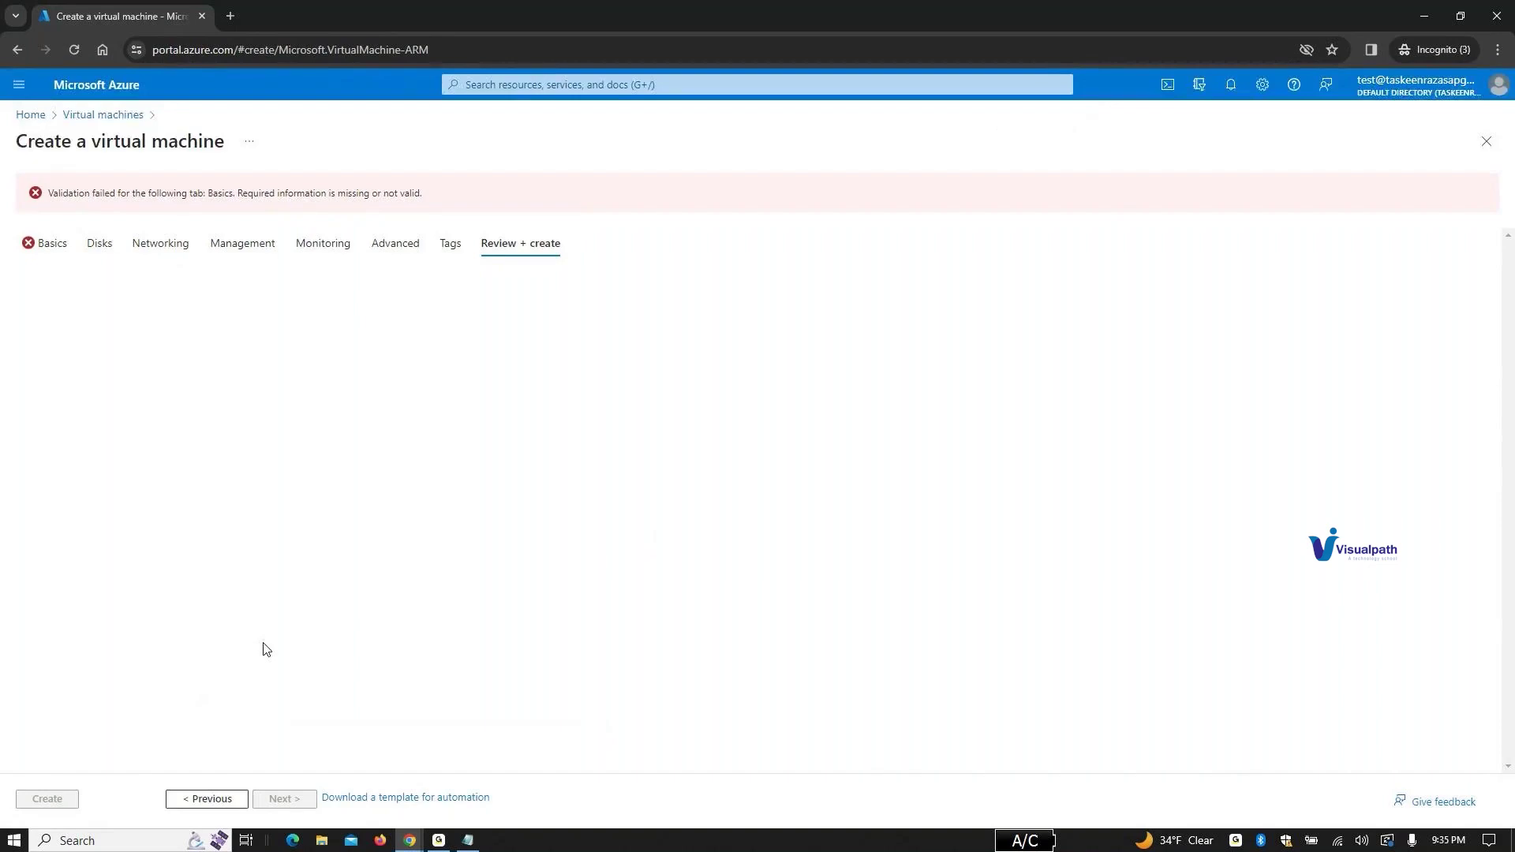
pyautogui.click(55, 246)
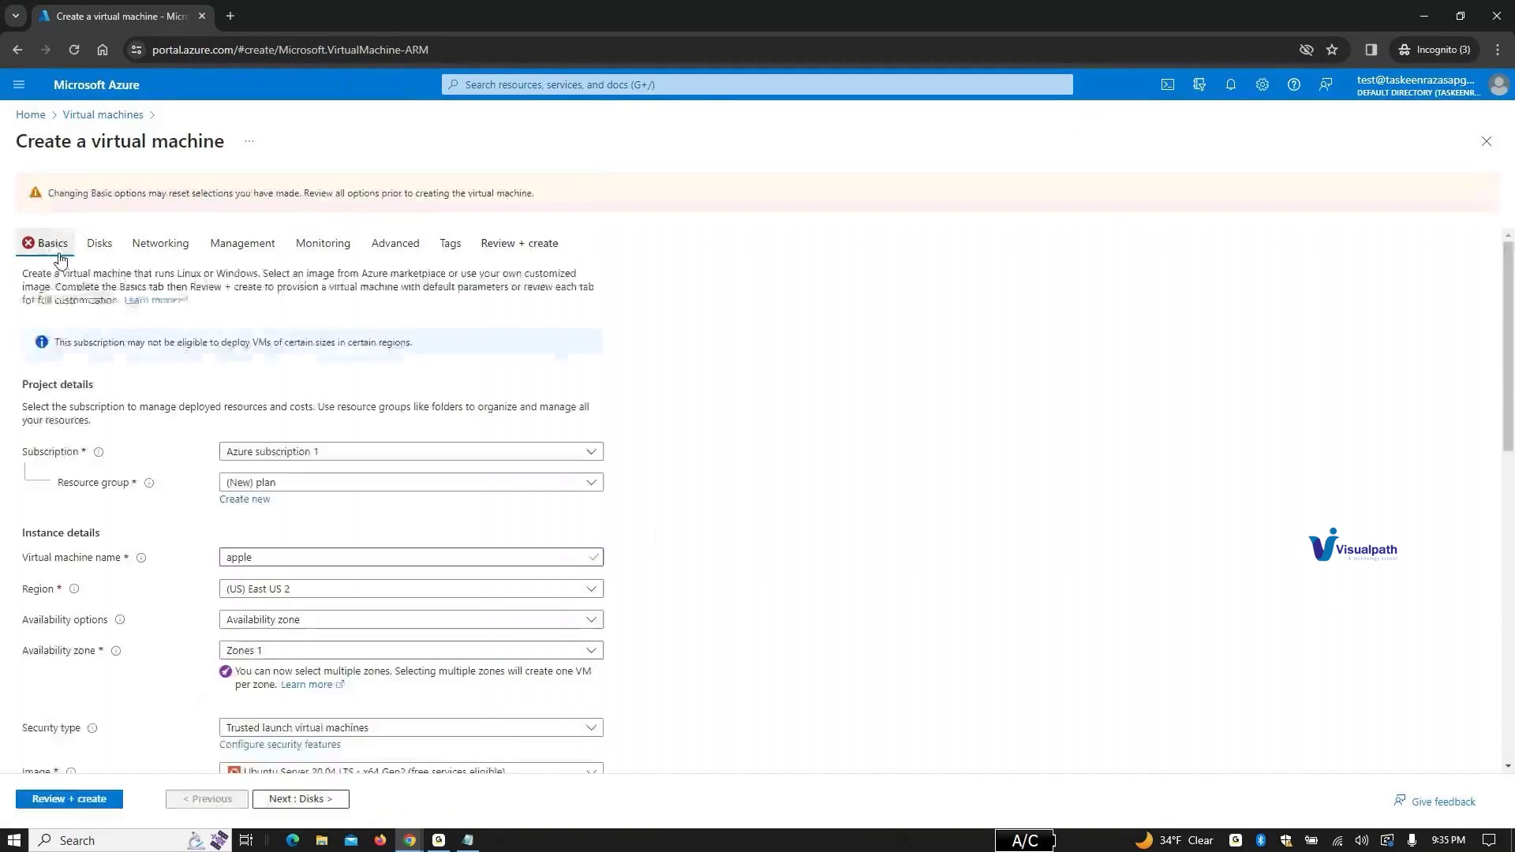
pyautogui.scroll(-5, 588, 615)
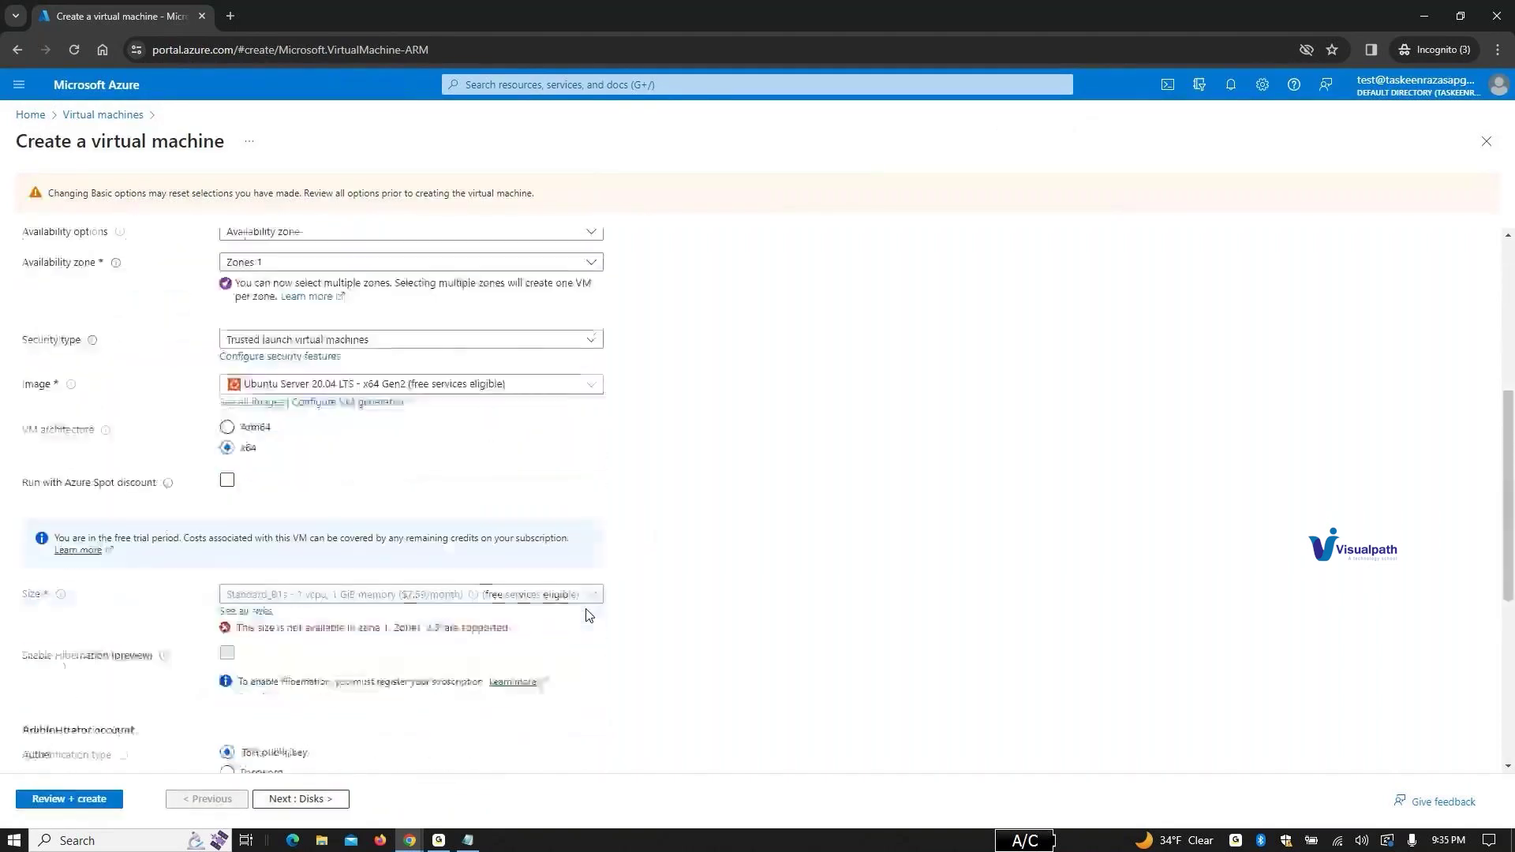
# Step: Change the VM size to Standard_B2ats_v2 from the B-Series v2 list
pyautogui.click(565, 510)
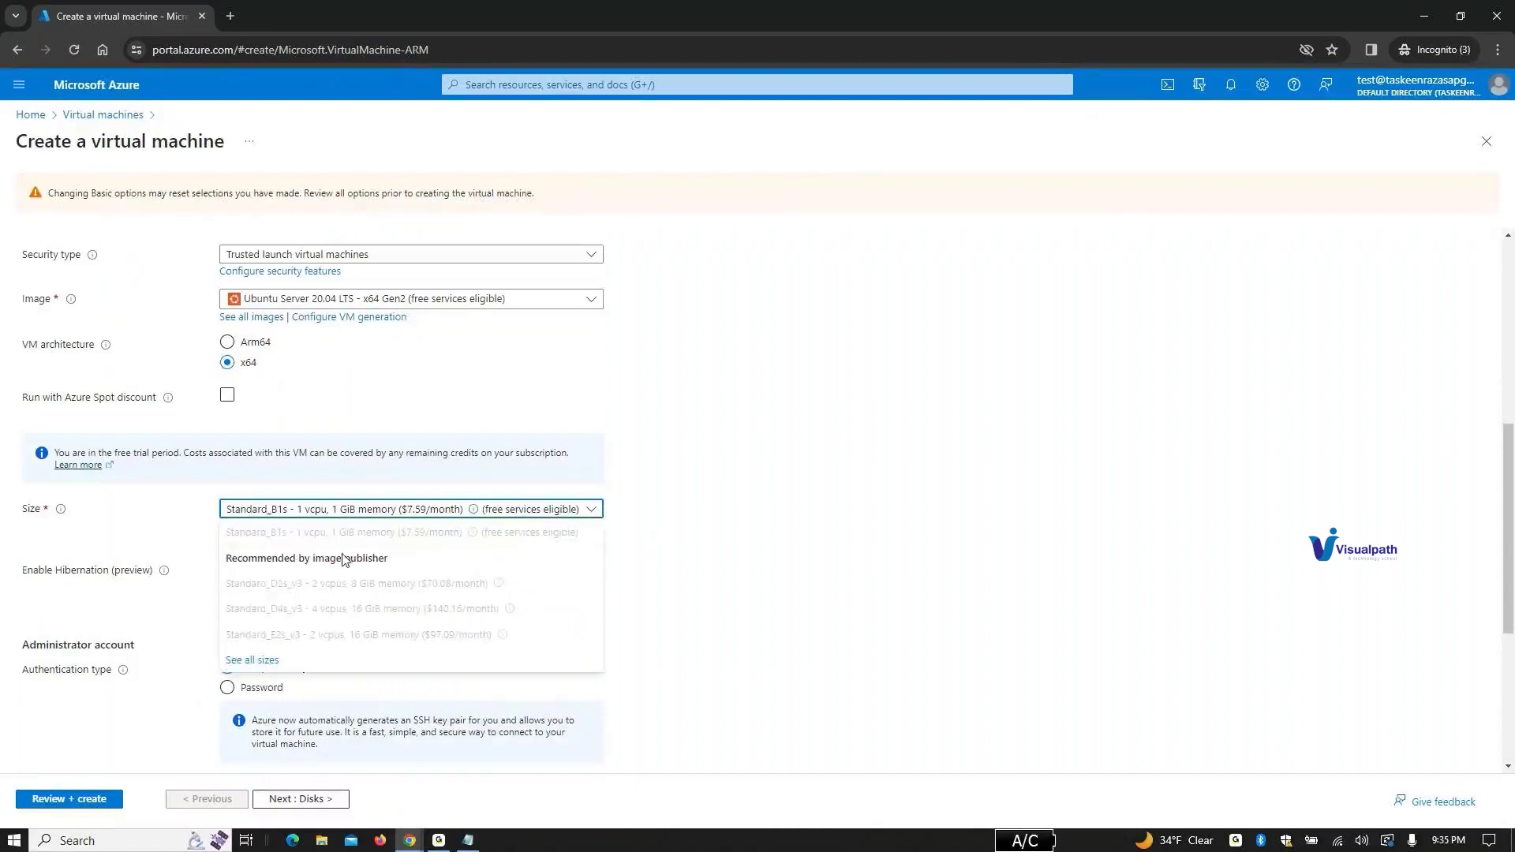
pyautogui.click(259, 661)
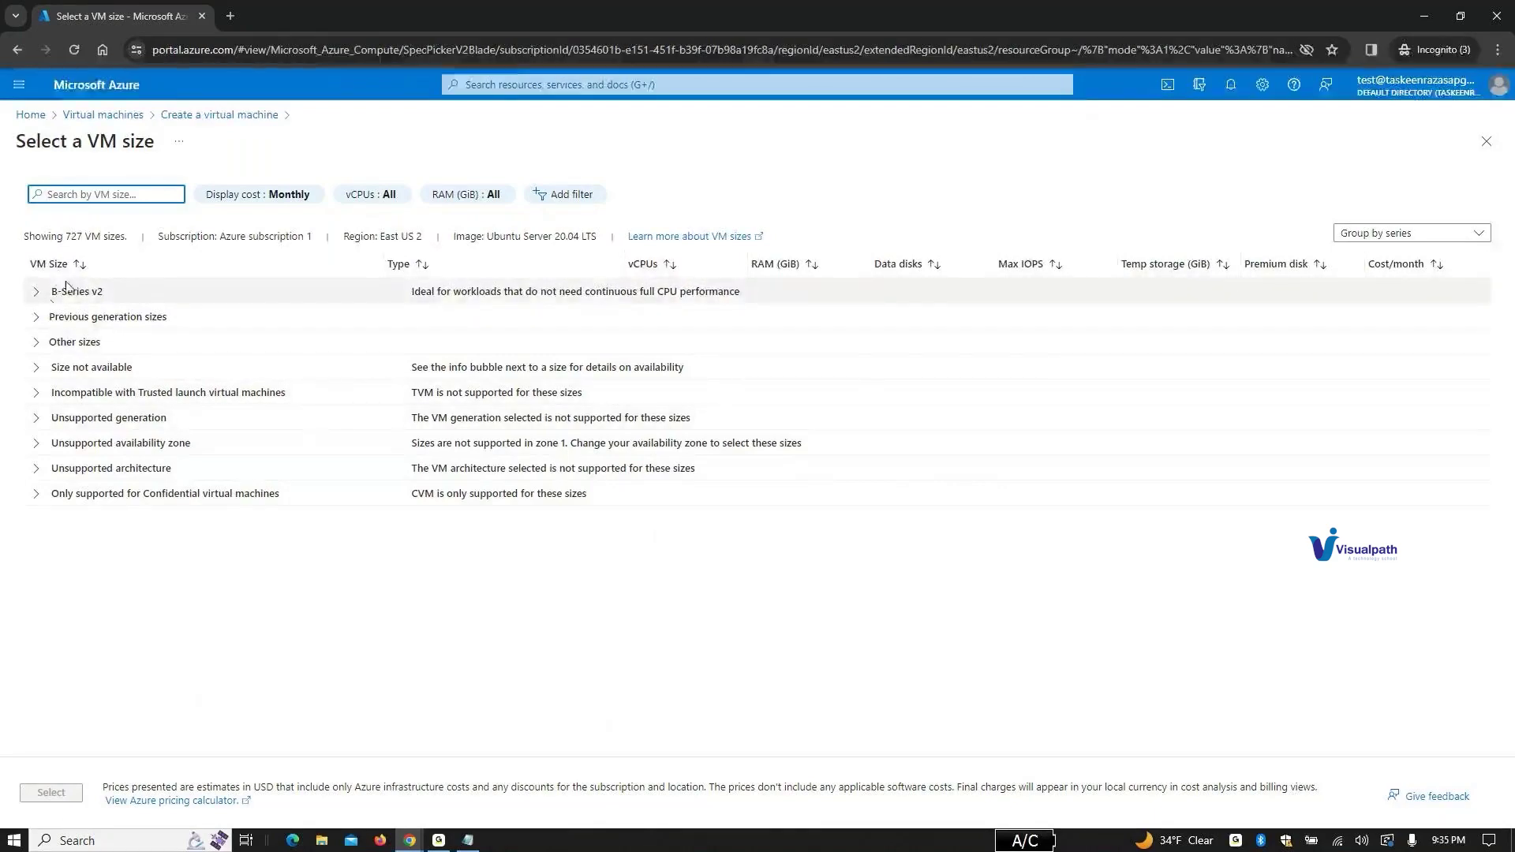
pyautogui.click(34, 294)
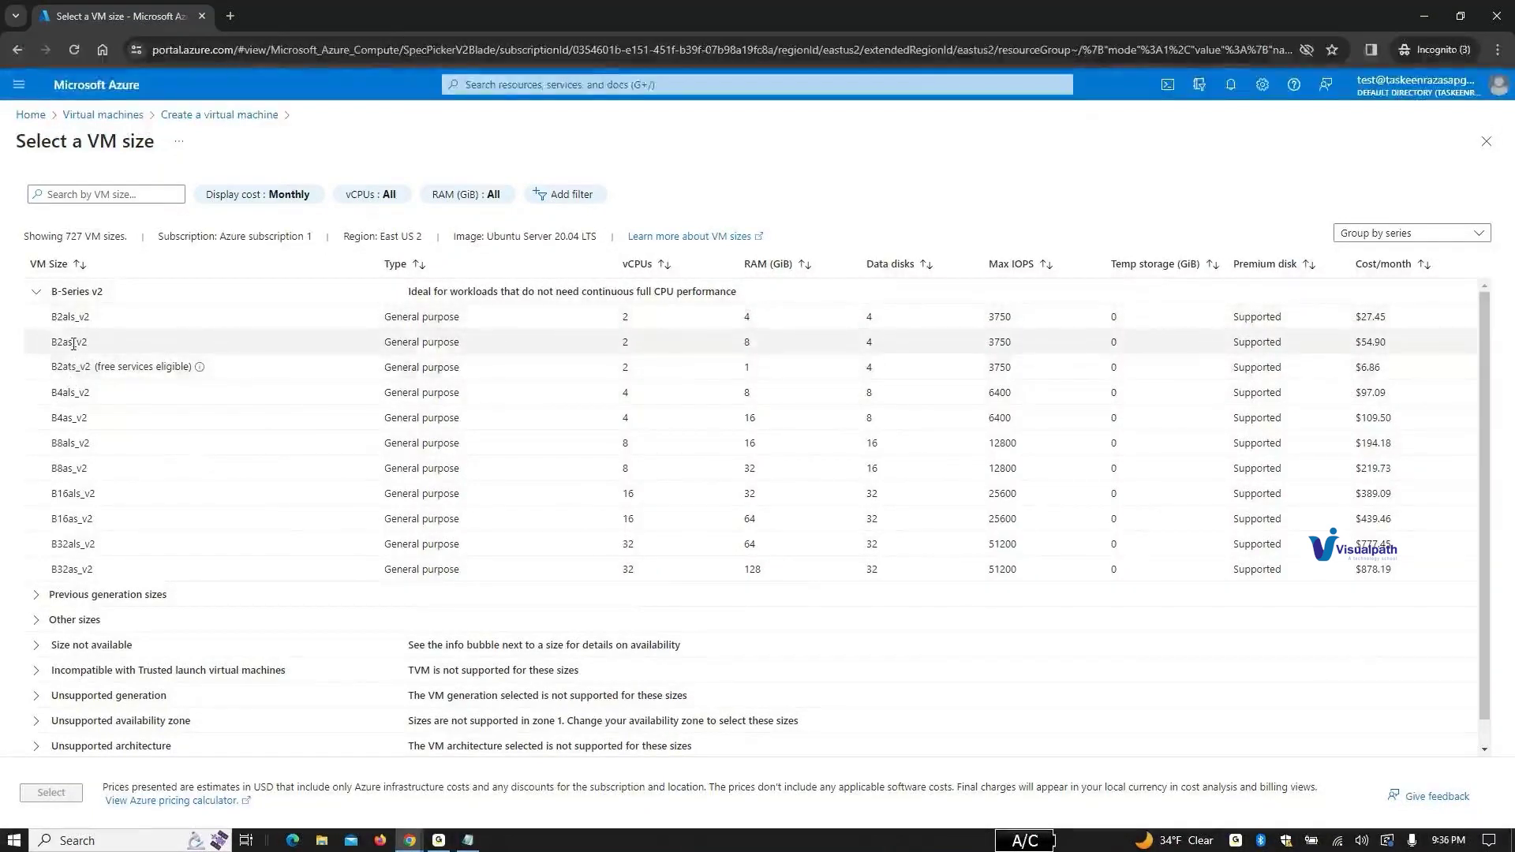
pyautogui.click(72, 367)
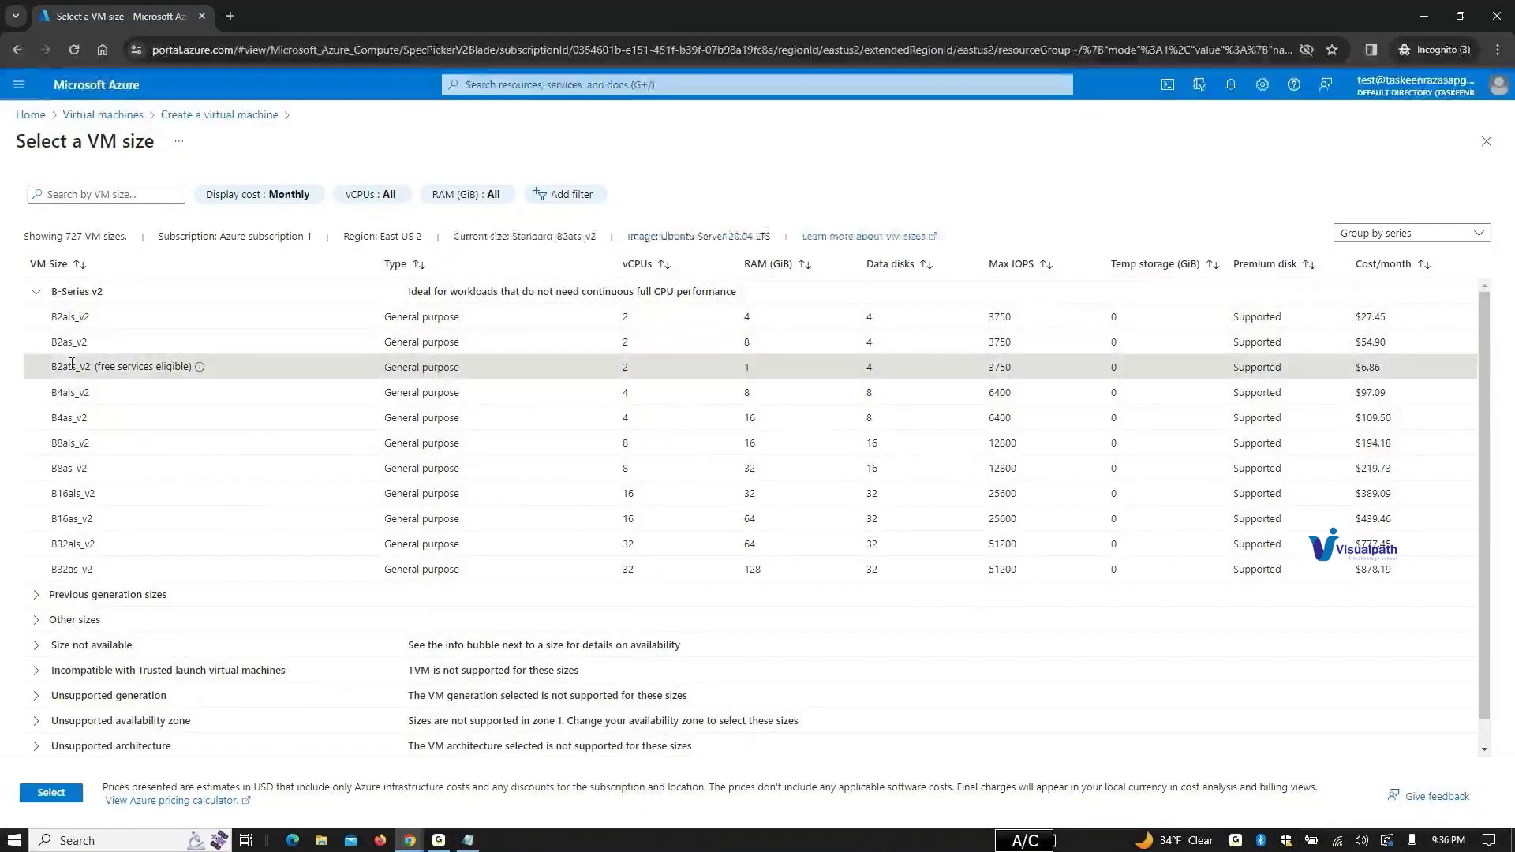
pyautogui.doubleClick(72, 367)
pyautogui.click(52, 793)
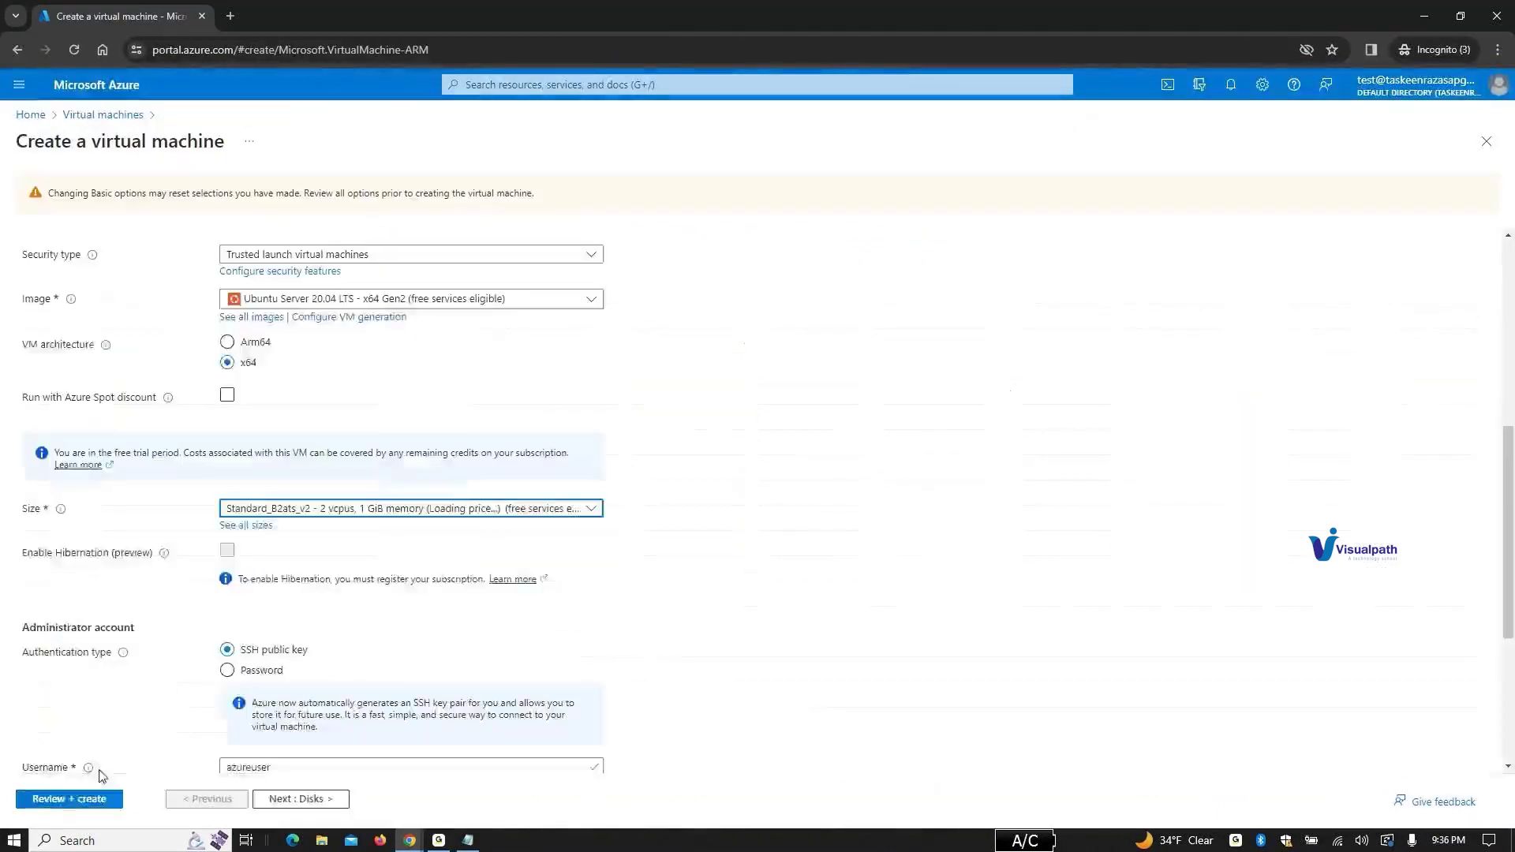
# Step: Re-run Review + create and, once validation passes at 0.0094 USD/hr, create the apple VM
pyautogui.scroll(-4, 552, 653)
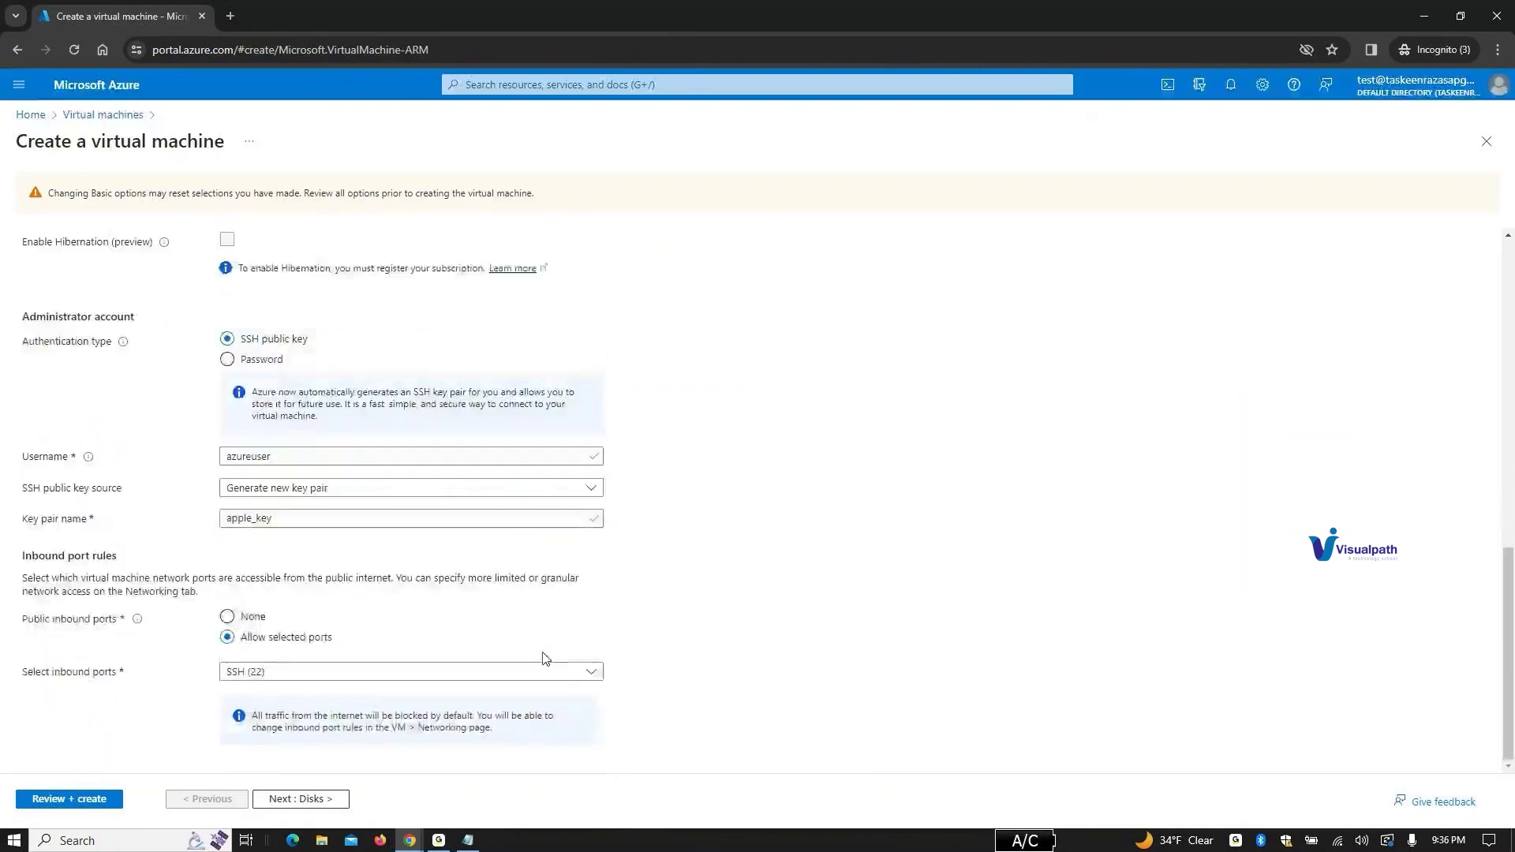
pyautogui.click(109, 802)
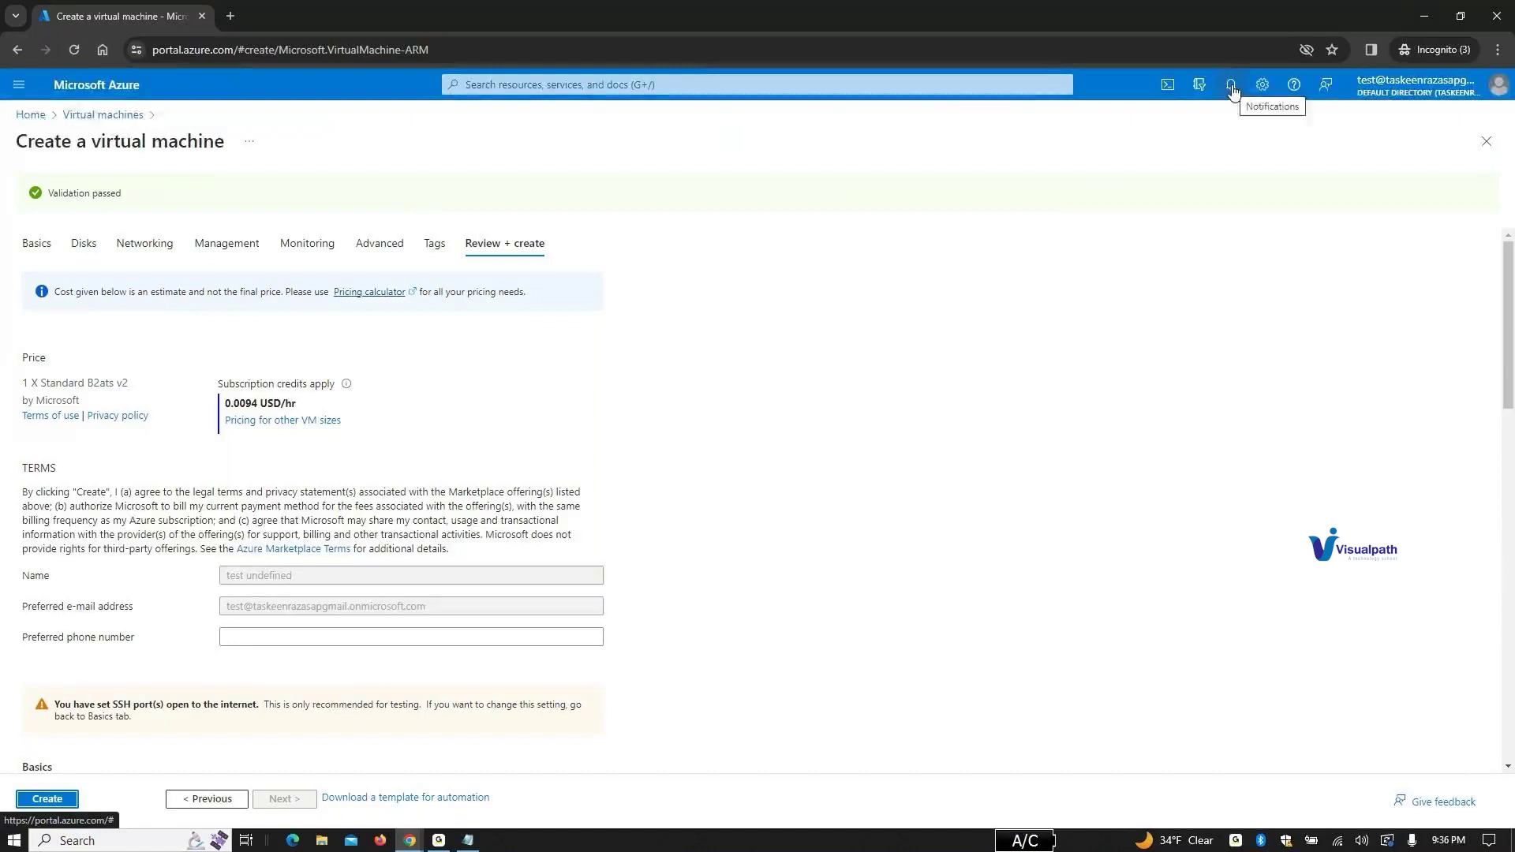
pyautogui.scroll(-9, 277, 619)
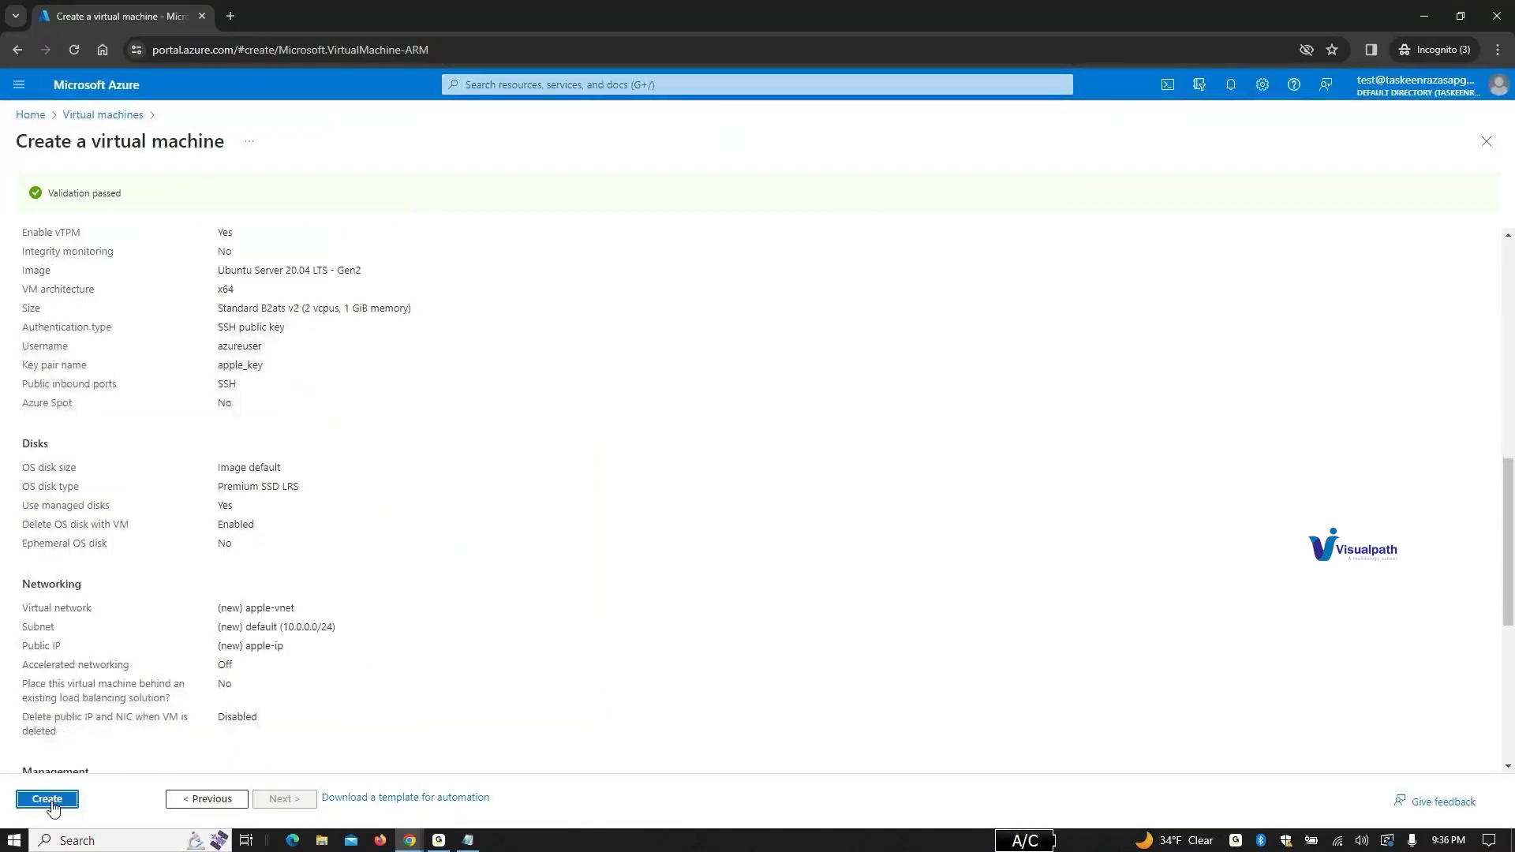
pyautogui.scroll(-4, 52, 808)
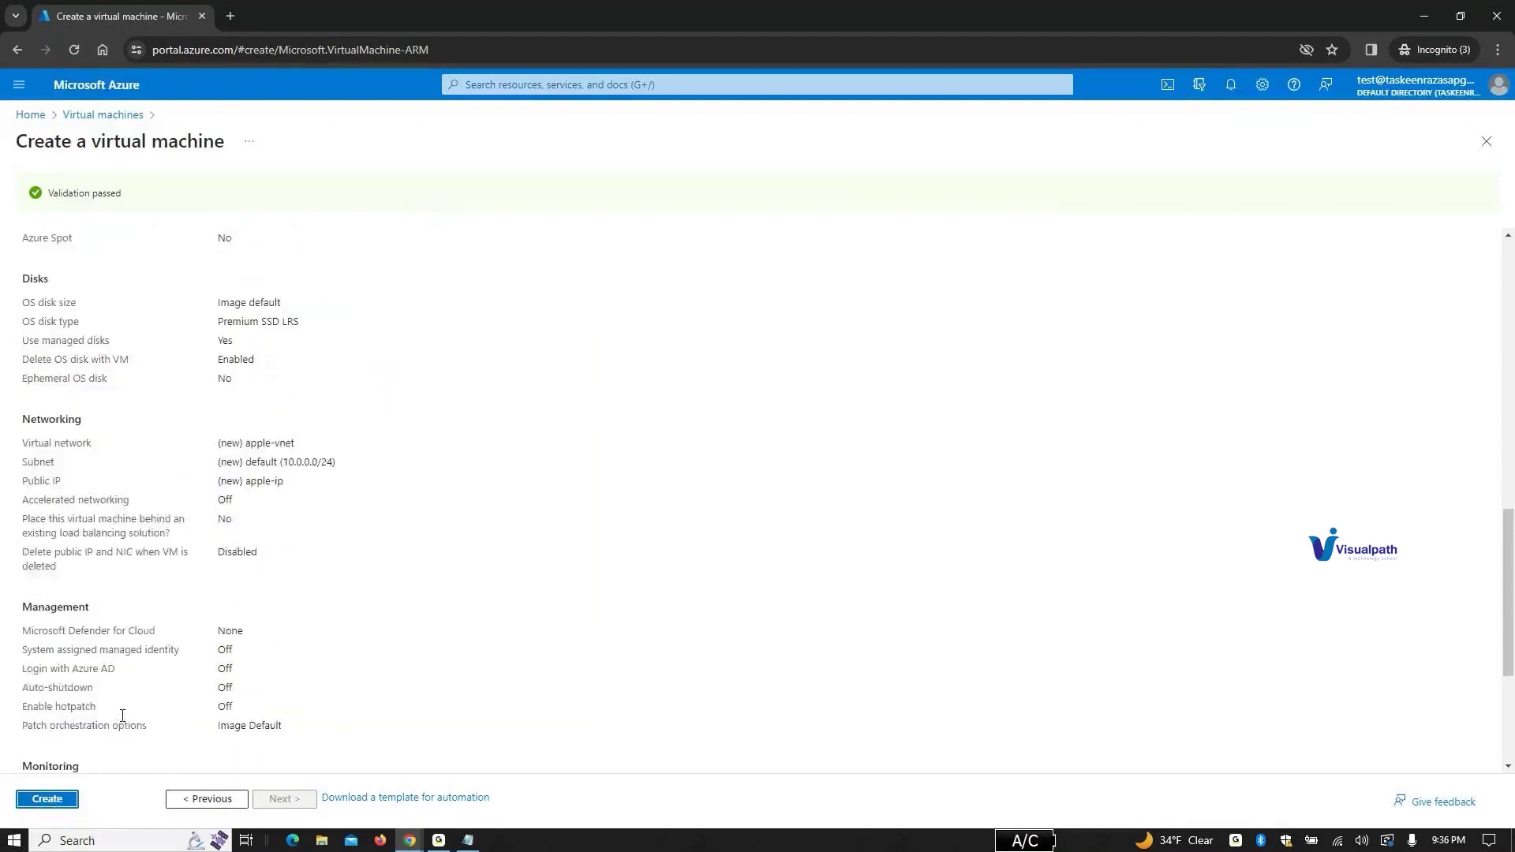
pyautogui.click(48, 800)
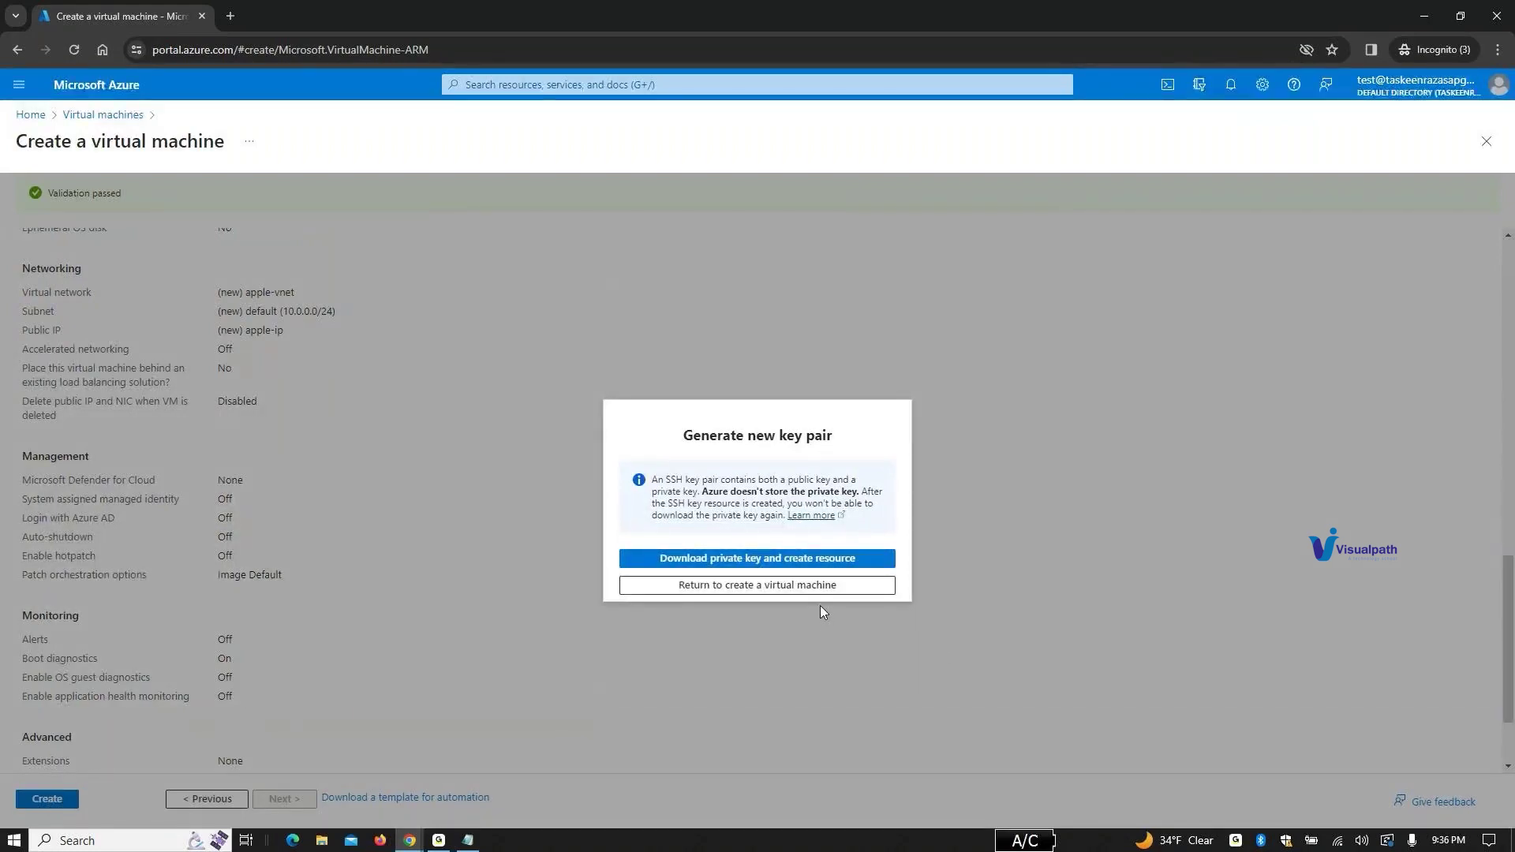
# Step: Retry creation, saving the apple_key private key to Downloads so deployment starts
pyautogui.click(810, 586)
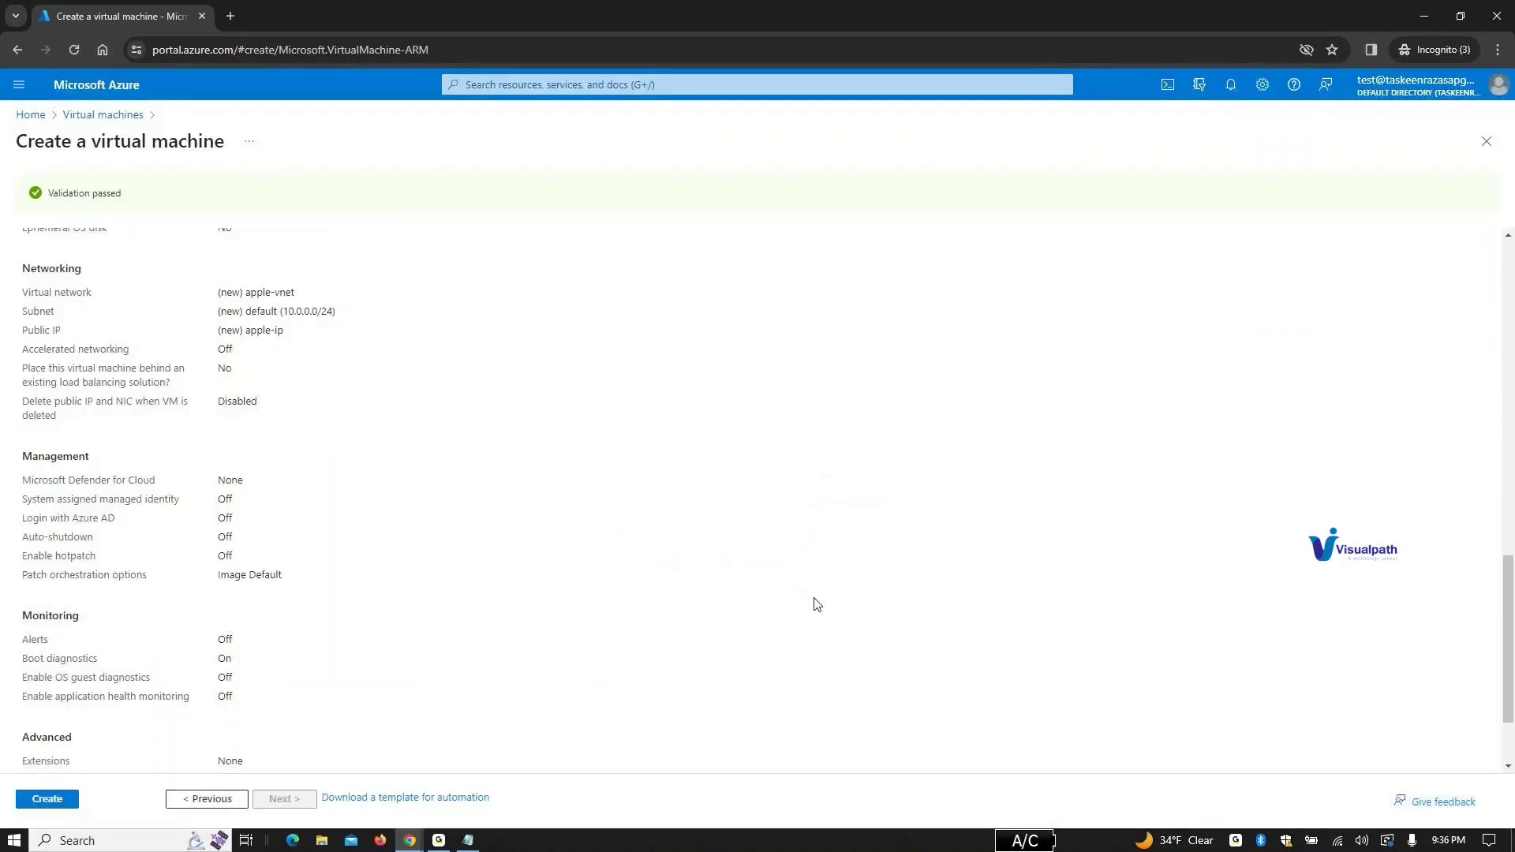
pyautogui.click(51, 802)
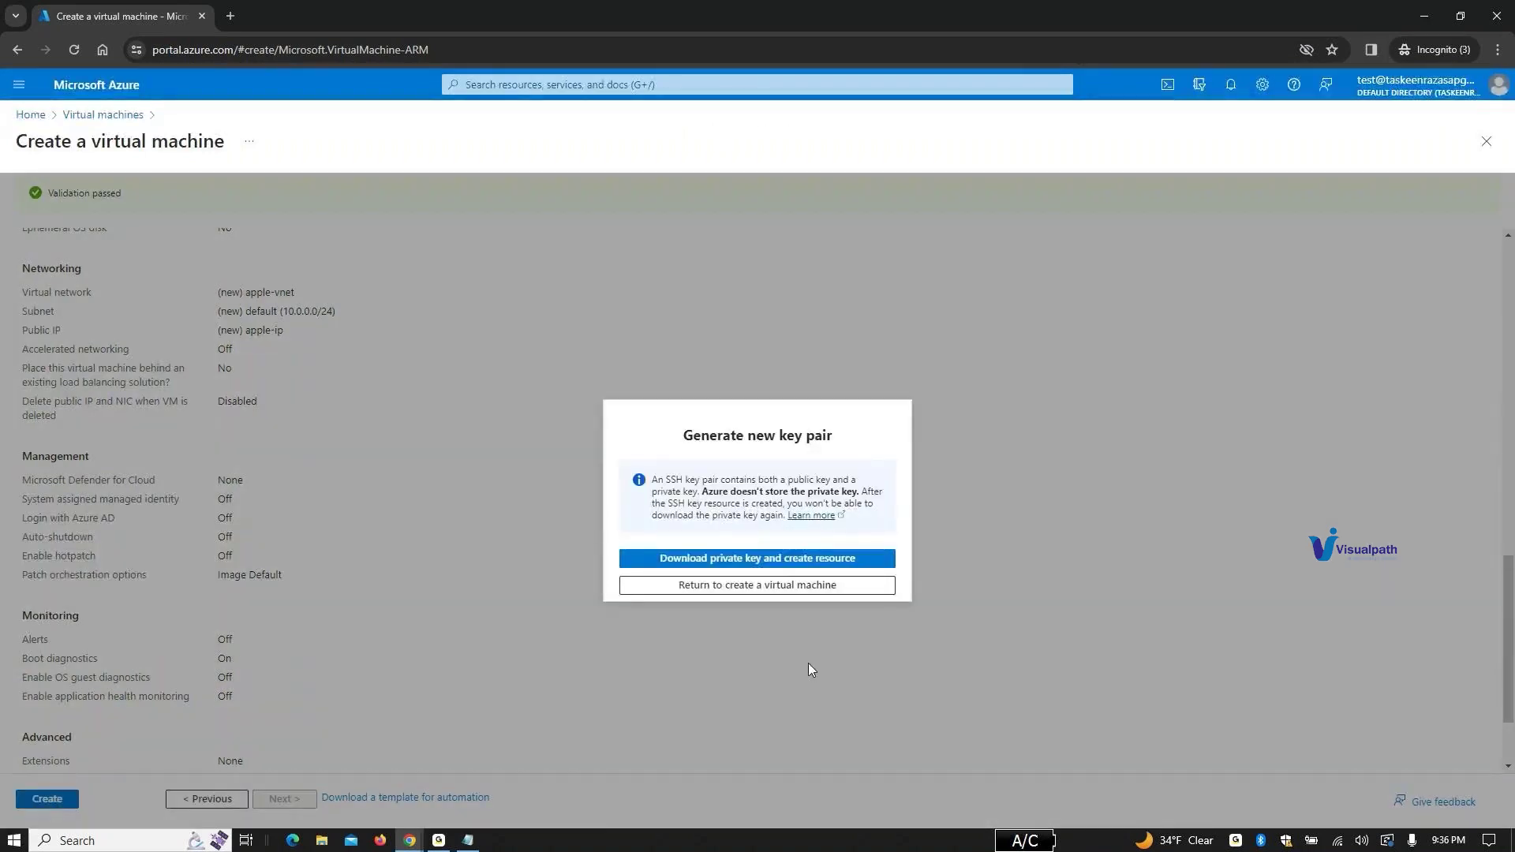
pyautogui.click(770, 559)
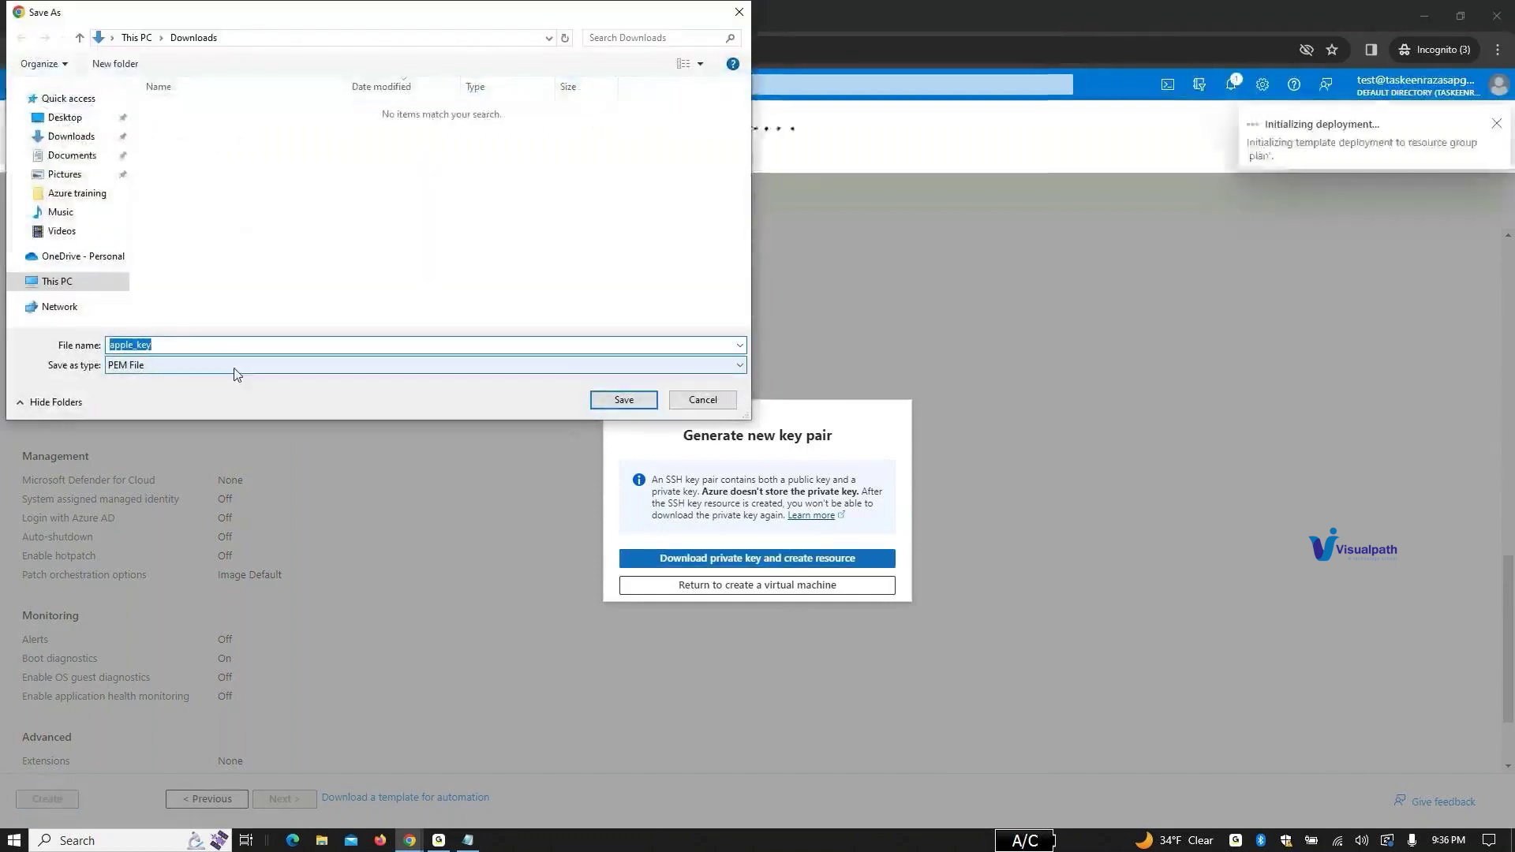
pyautogui.click(624, 399)
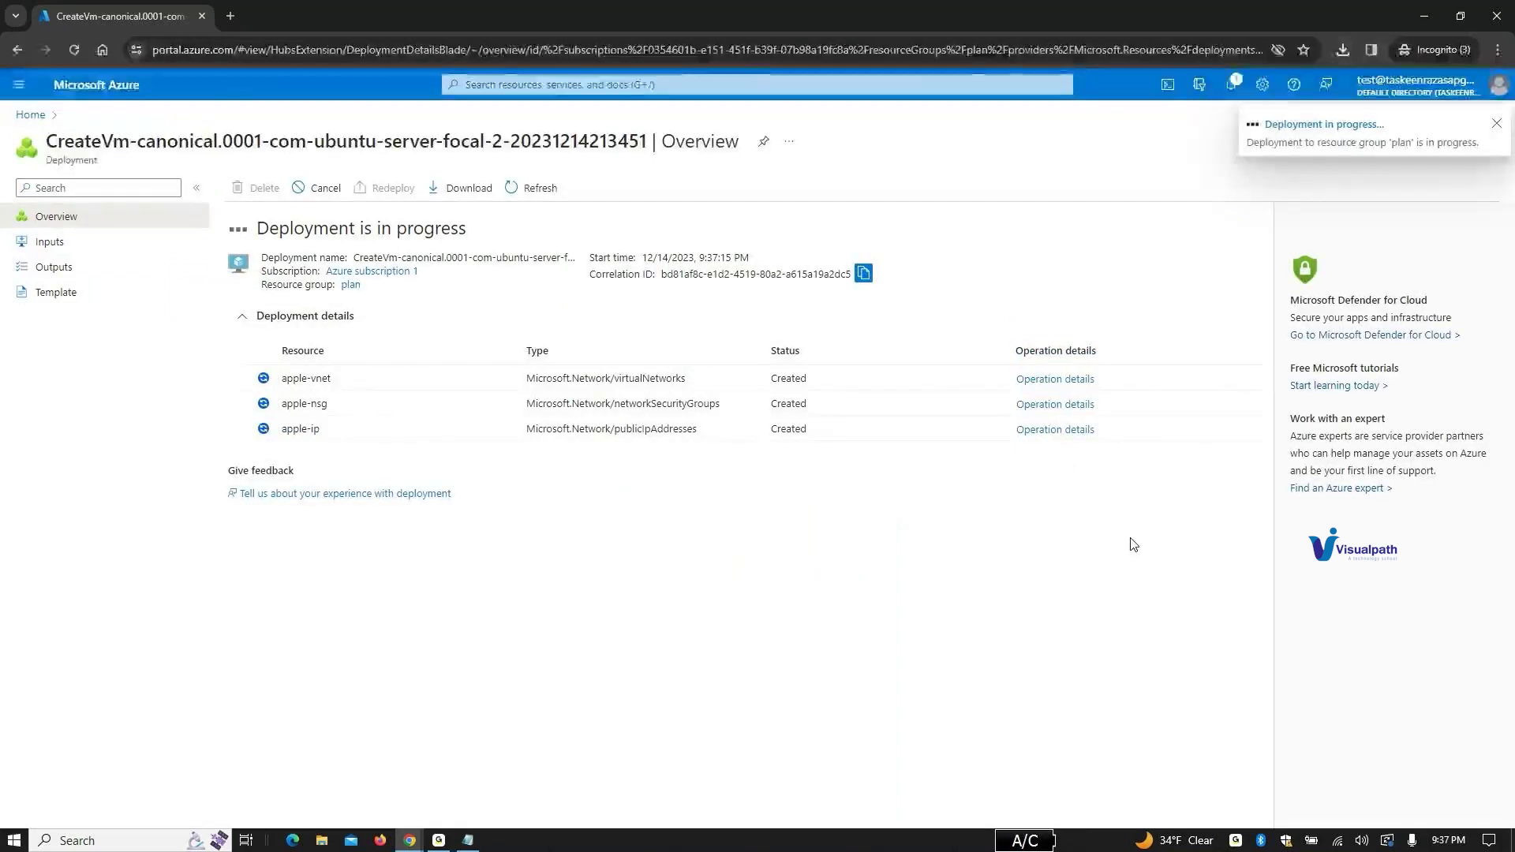
# Step: Check notifications to confirm the deployment failed with a Conflict on VM apple
pyautogui.click(1234, 82)
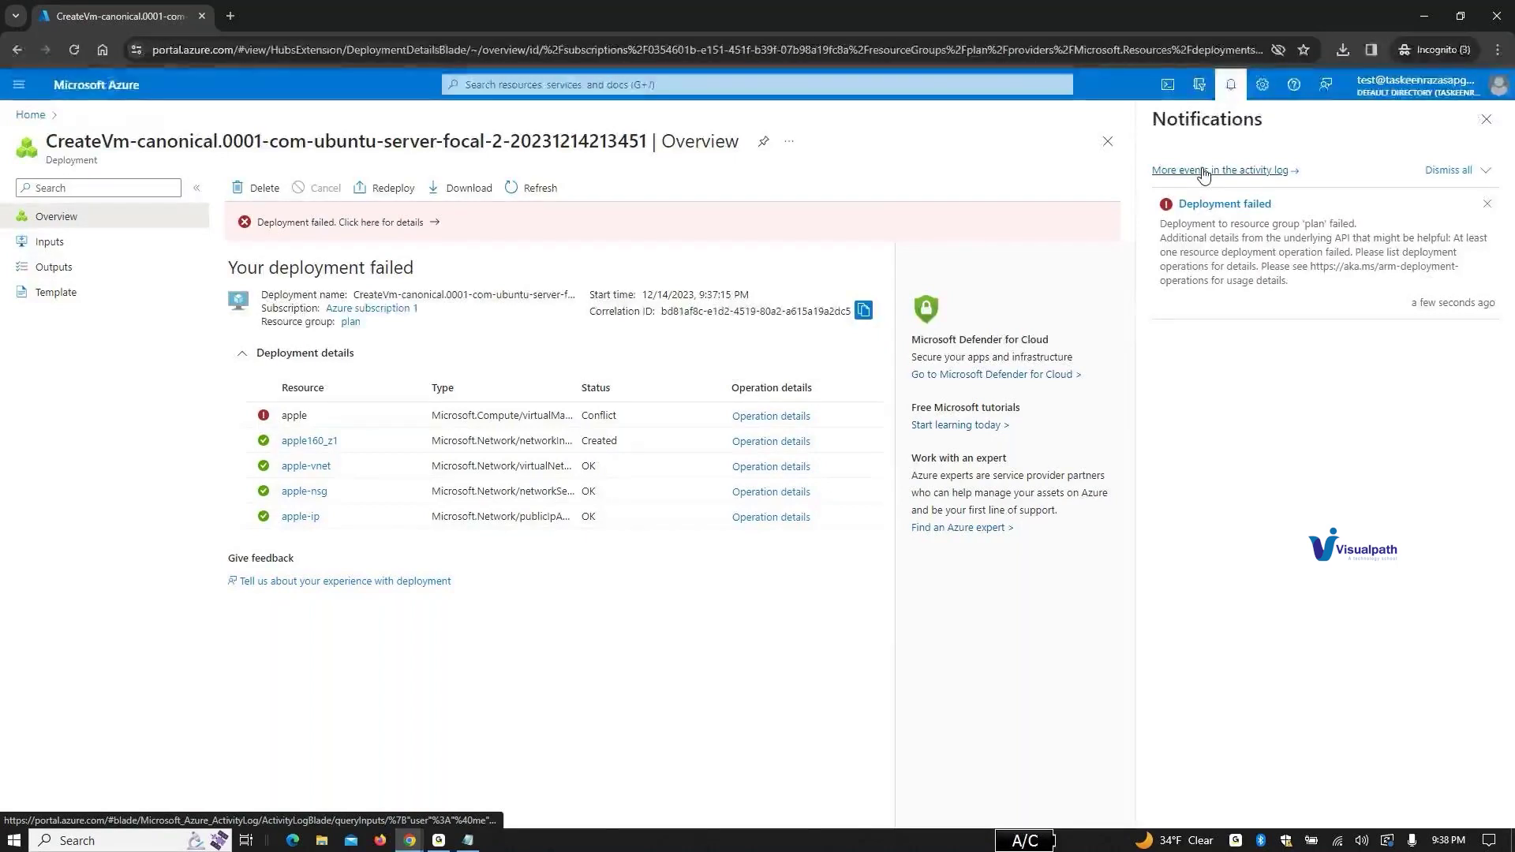
# Step: Inspect the apple VM's failed operation: Conflict status with ZonalAllocationFailed insufficient-capacity error
pyautogui.click(1204, 204)
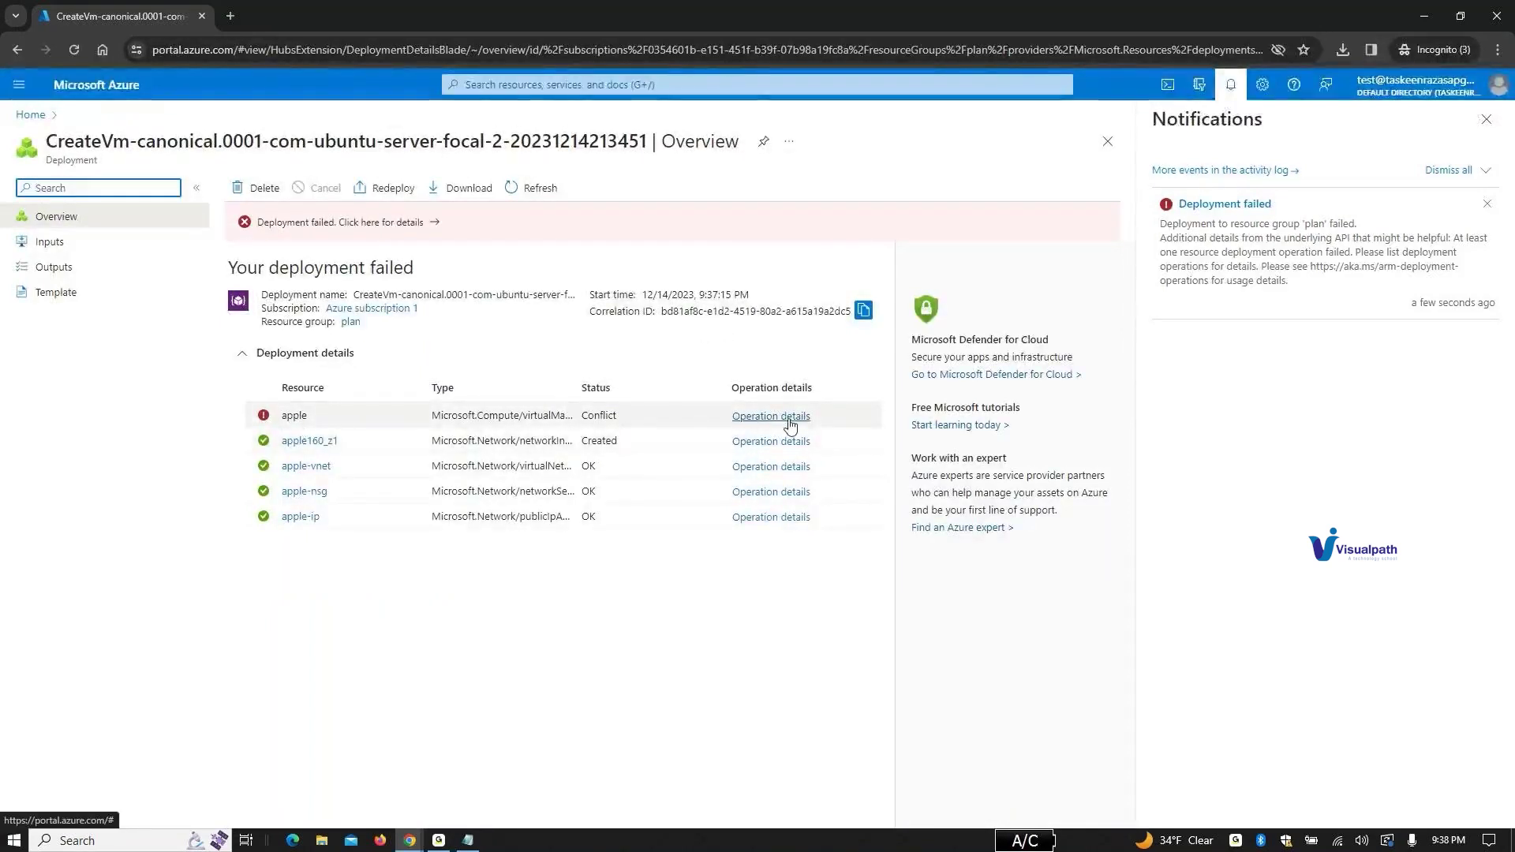
pyautogui.click(790, 424)
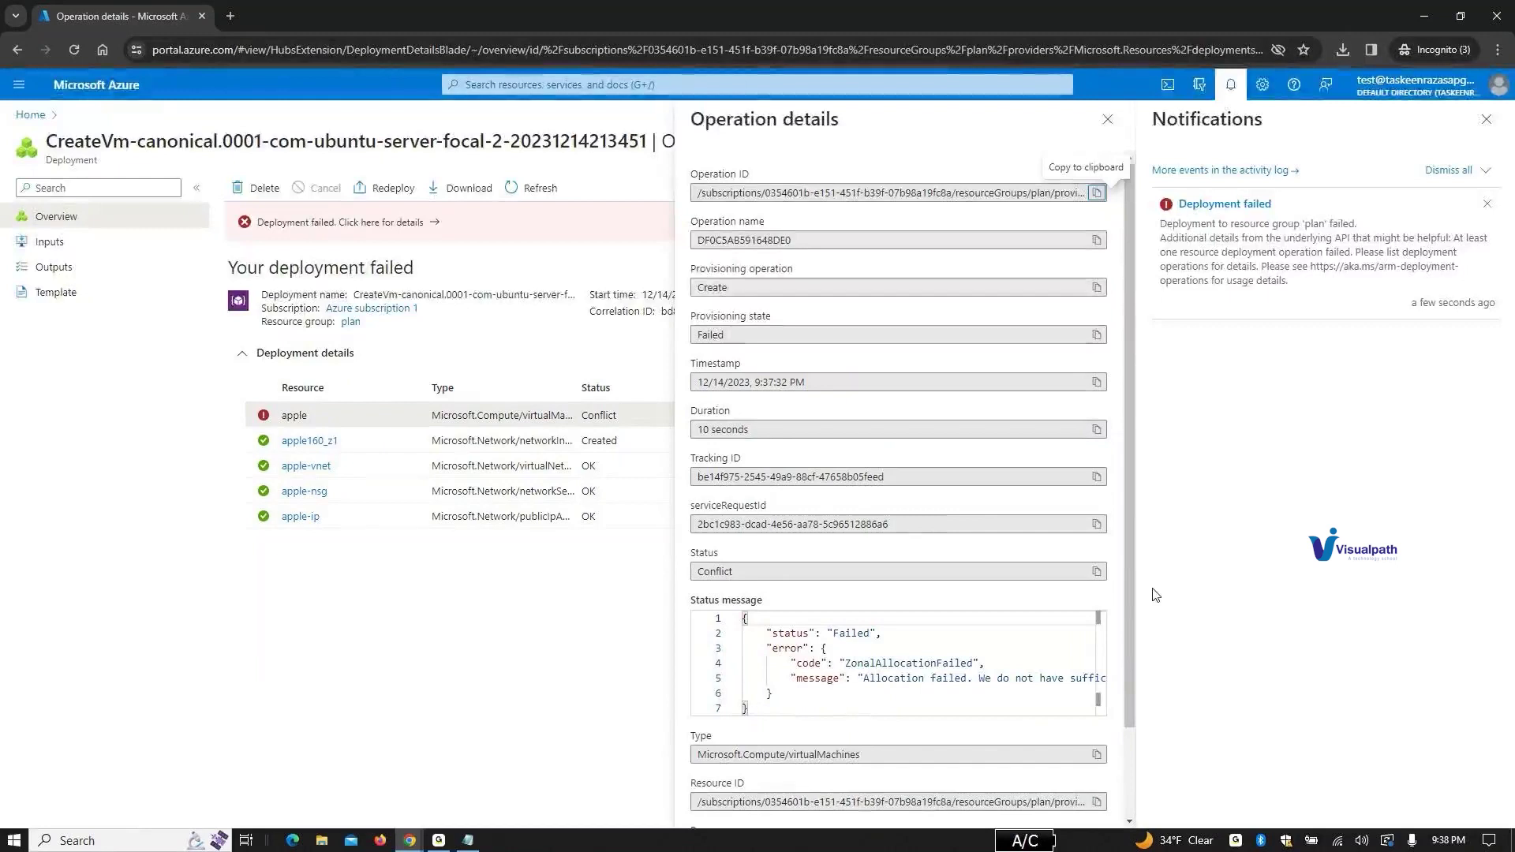
pyautogui.scroll(-2, 1131, 596)
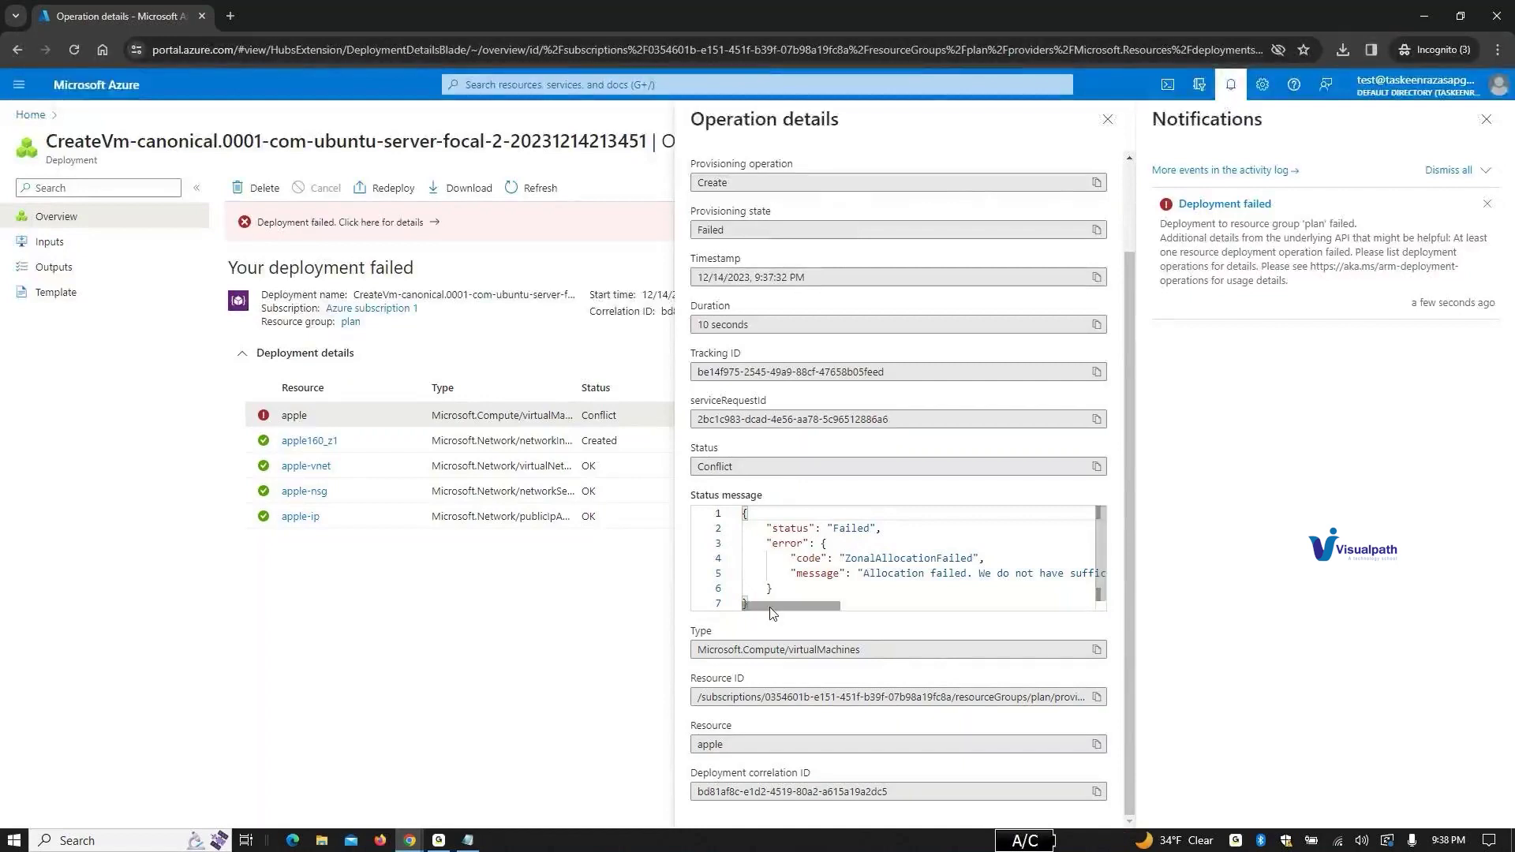
pyautogui.moveTo(813, 605); pyautogui.dragTo(449, 618)
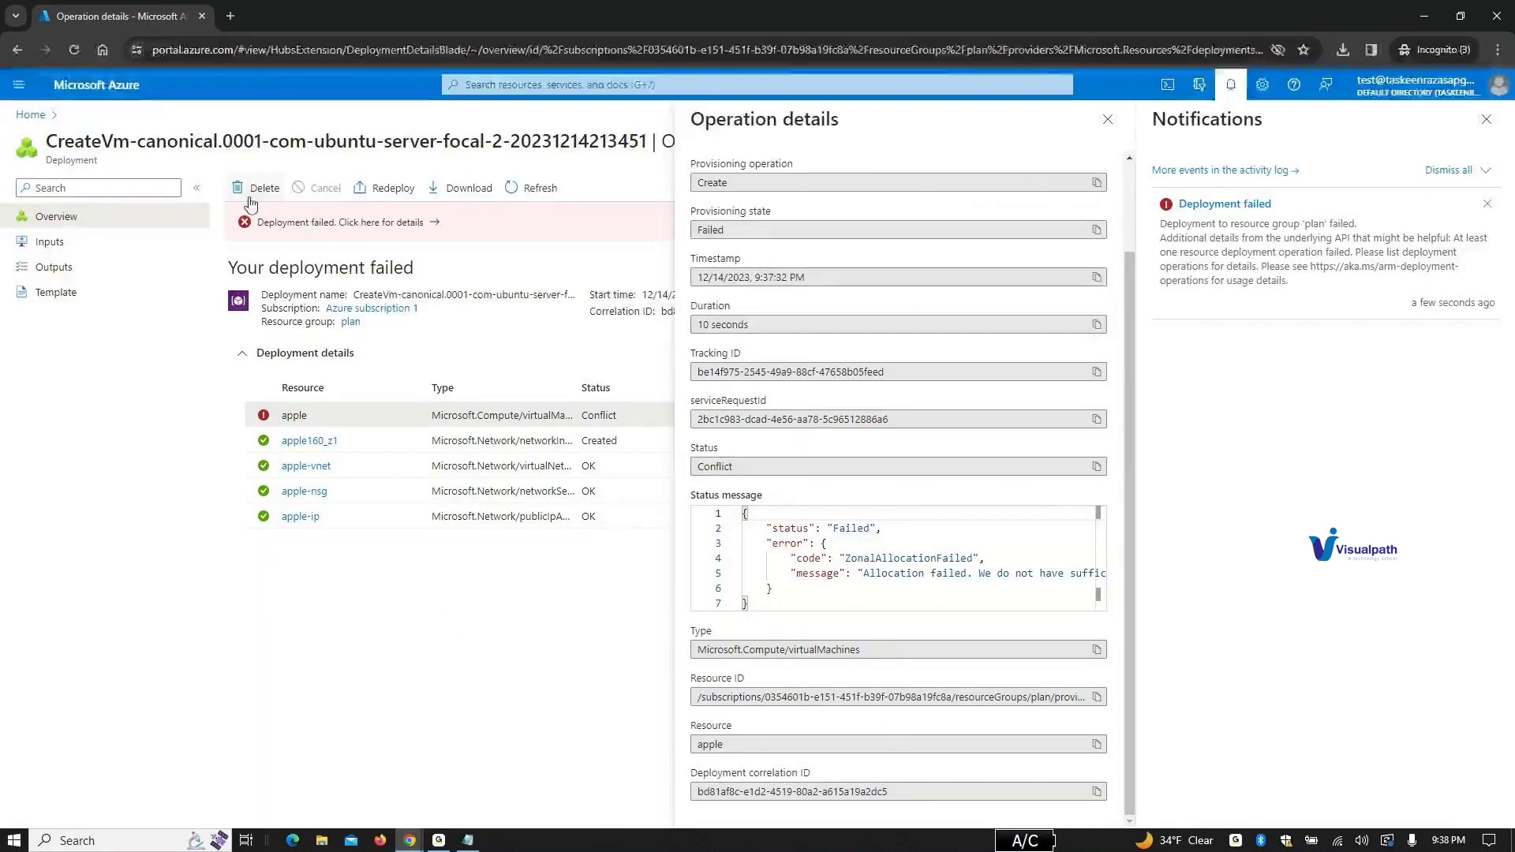
pyautogui.click(611, 85)
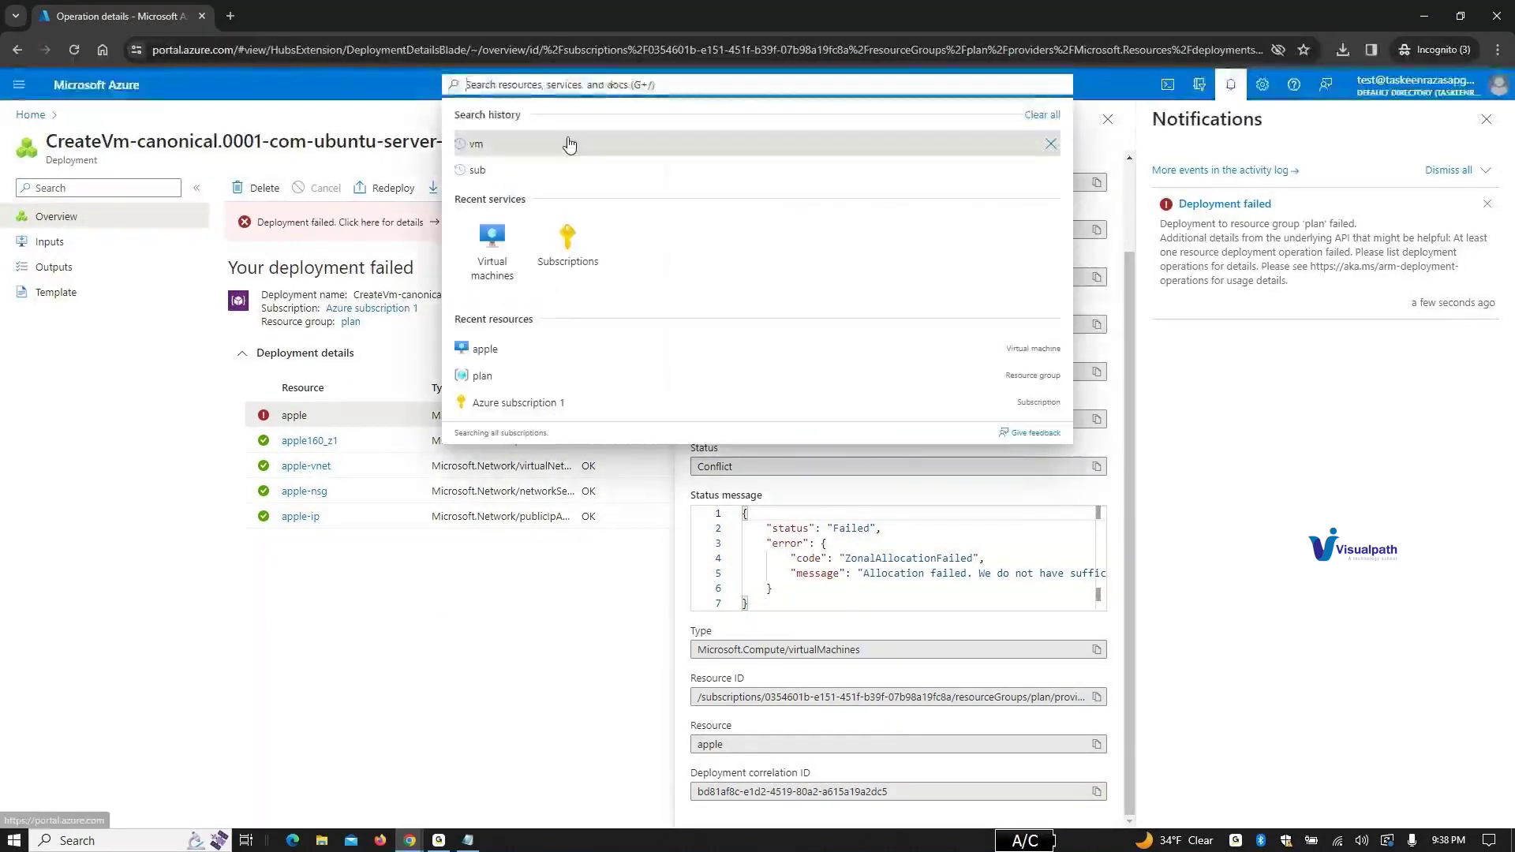
# Step: Start a new Azure virtual machine from Virtual machines, placed in the plan resource group
pyautogui.click(568, 144)
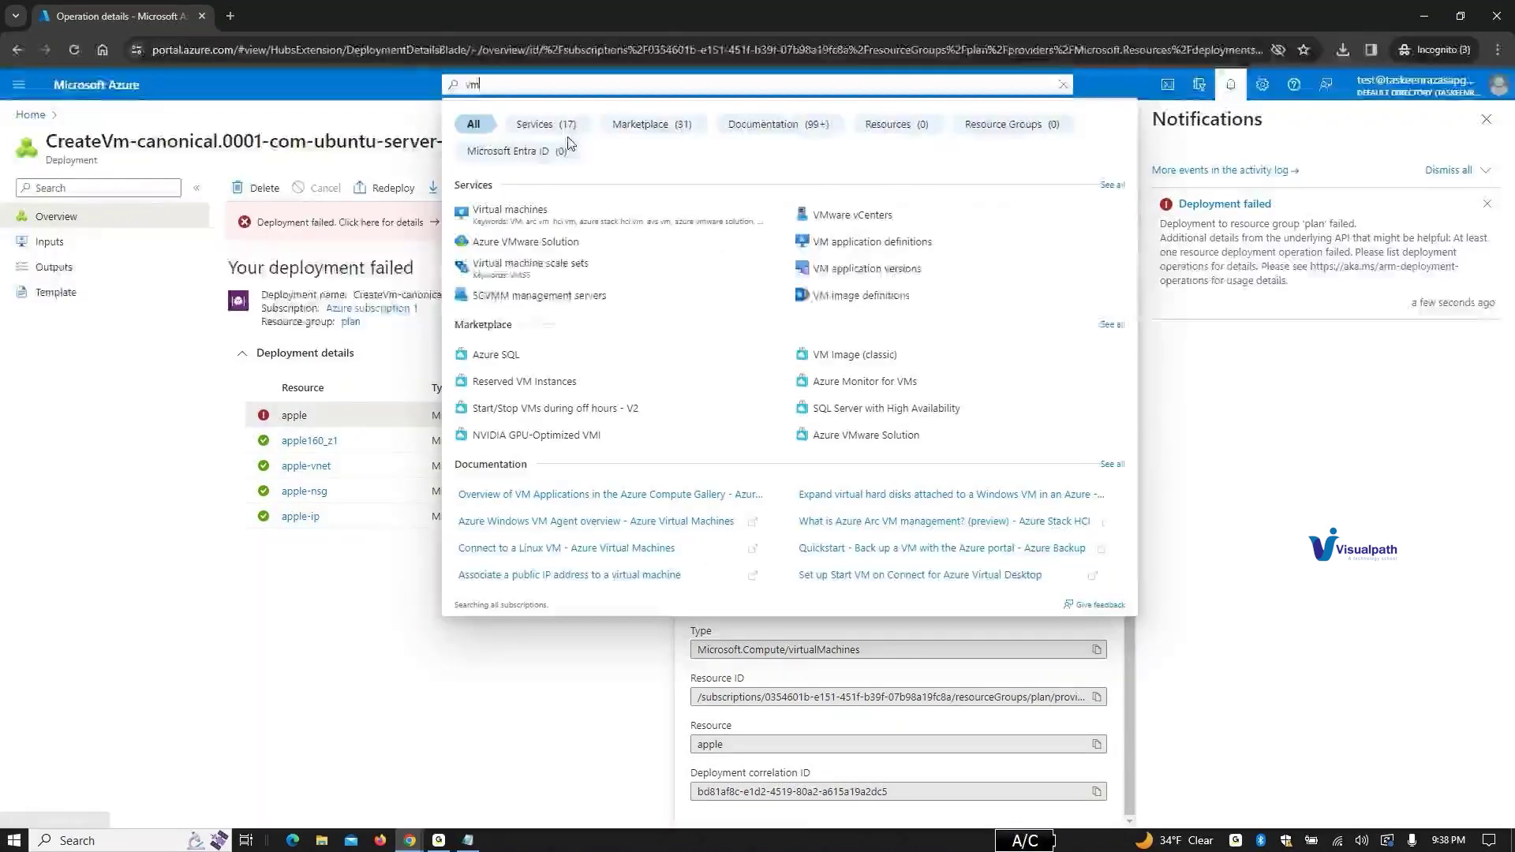
pyautogui.click(552, 215)
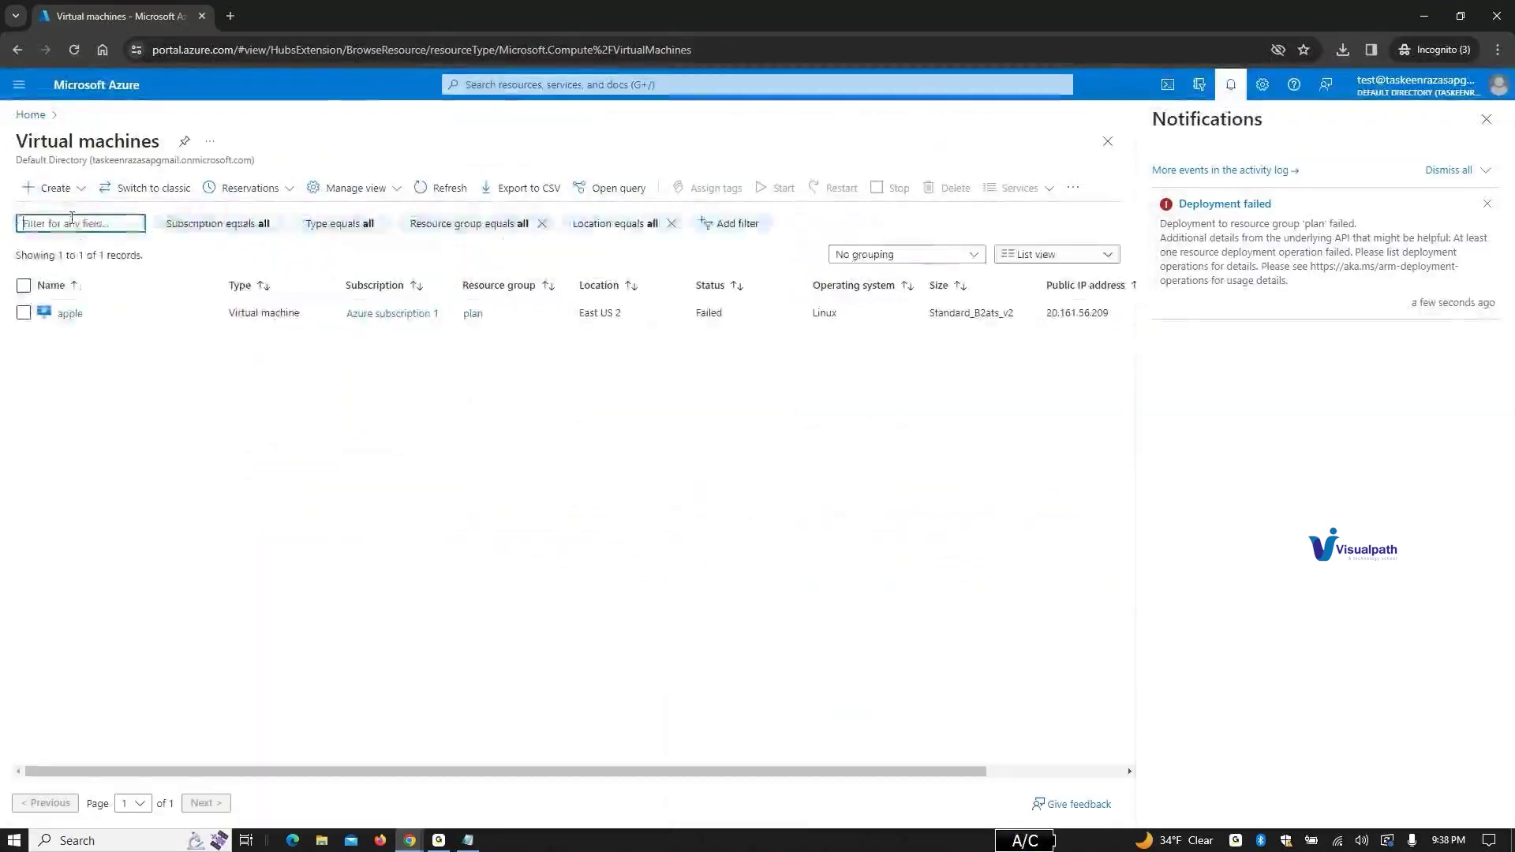
pyautogui.click(51, 189)
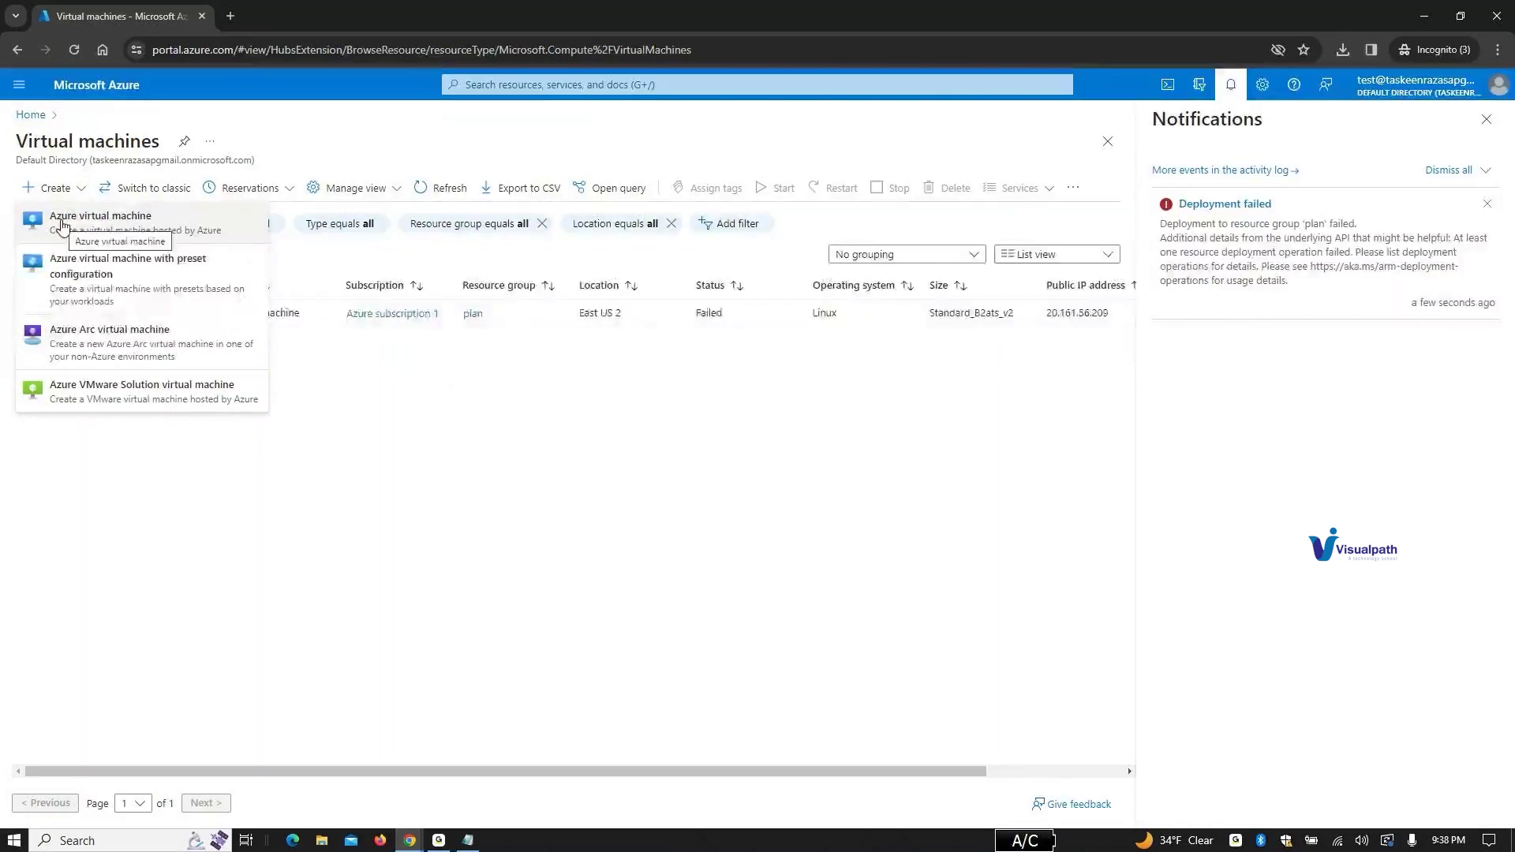
pyautogui.click(63, 225)
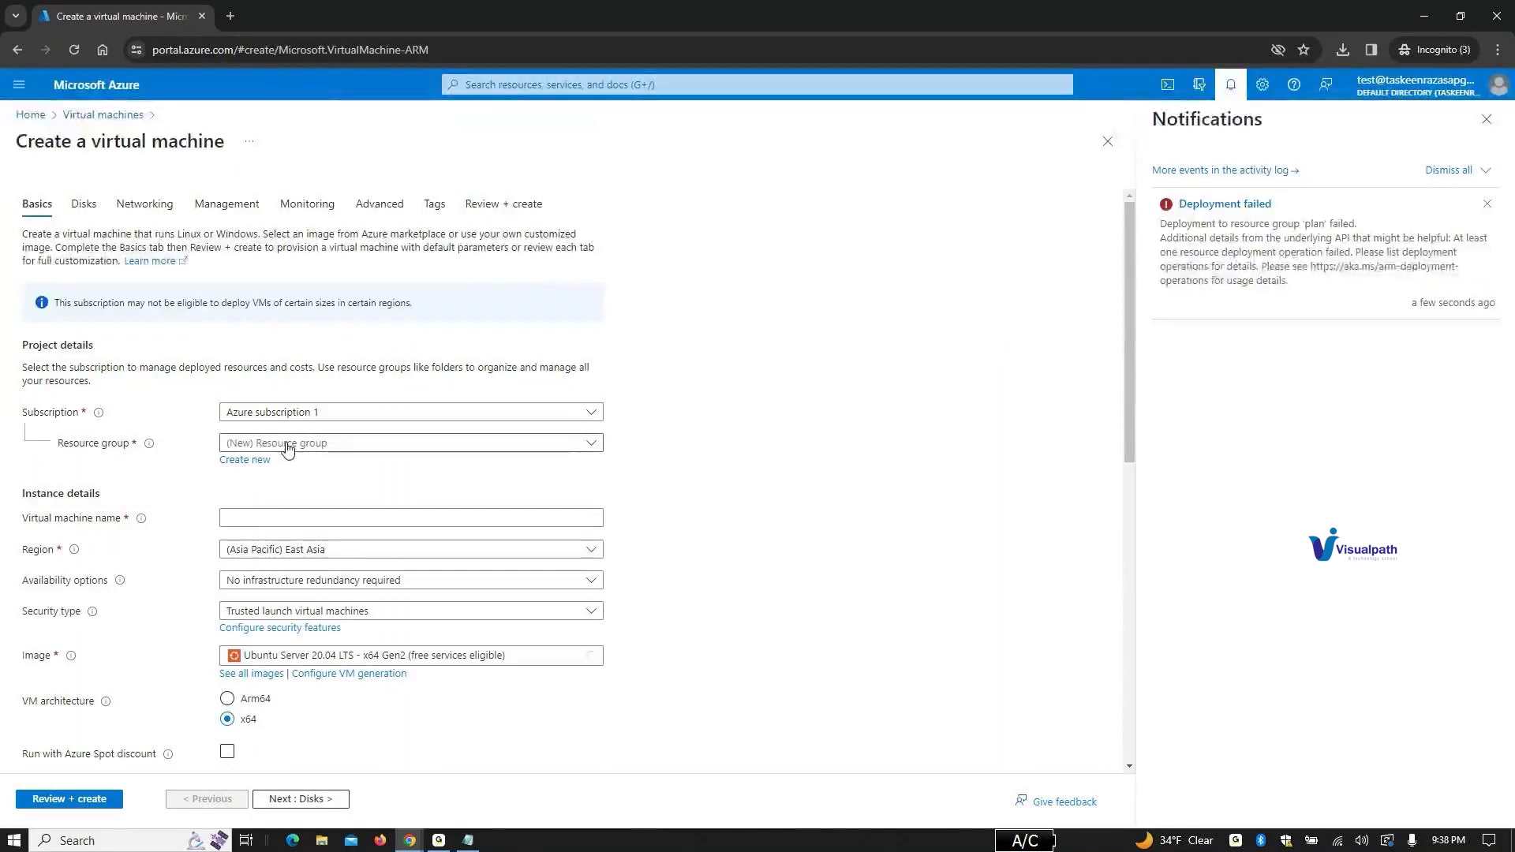
pyautogui.click(286, 444)
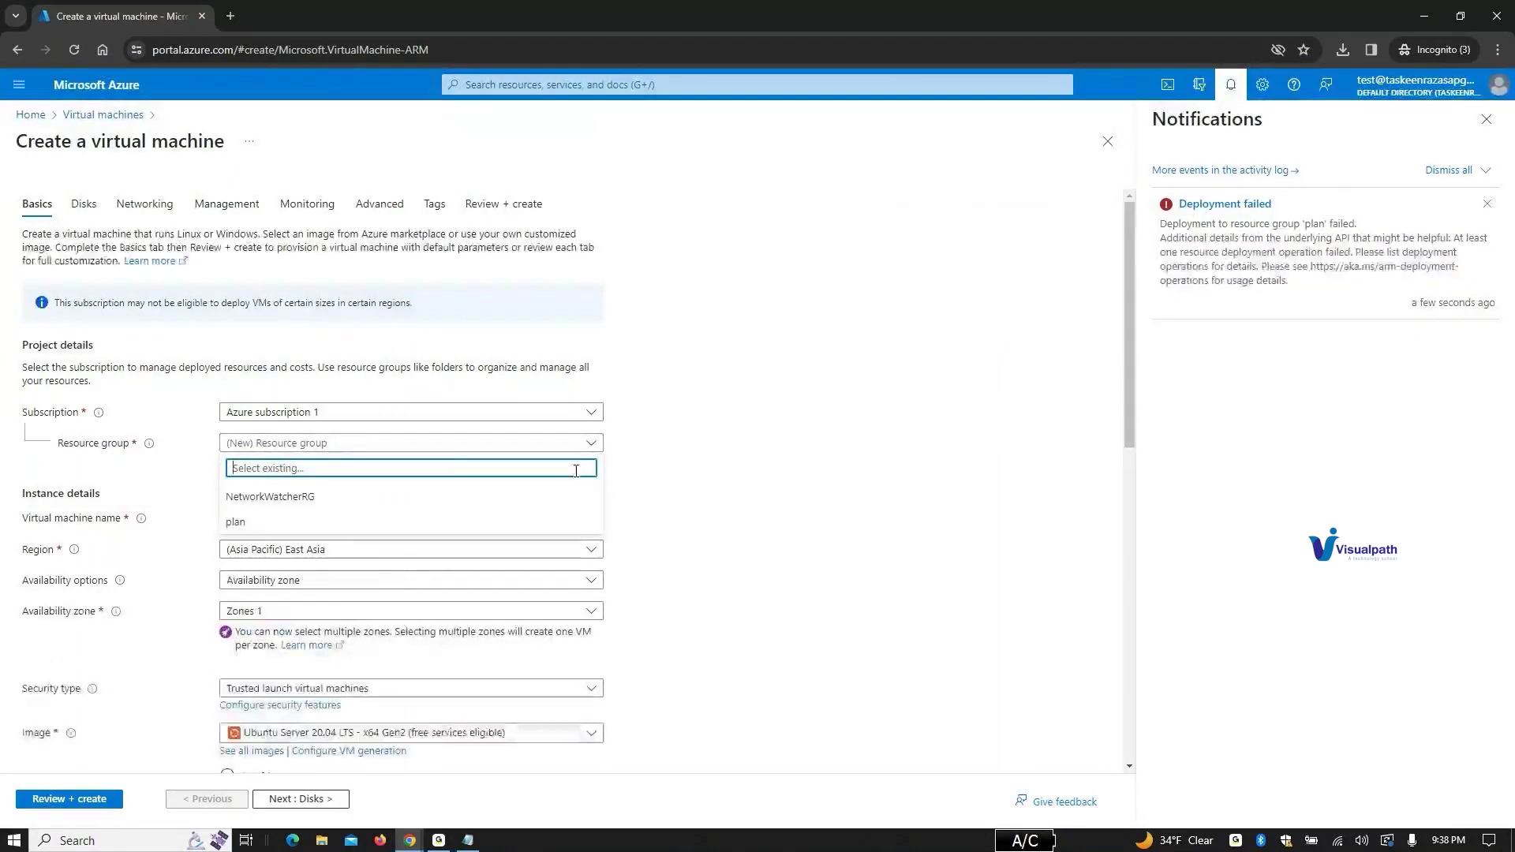
pyautogui.click(278, 525)
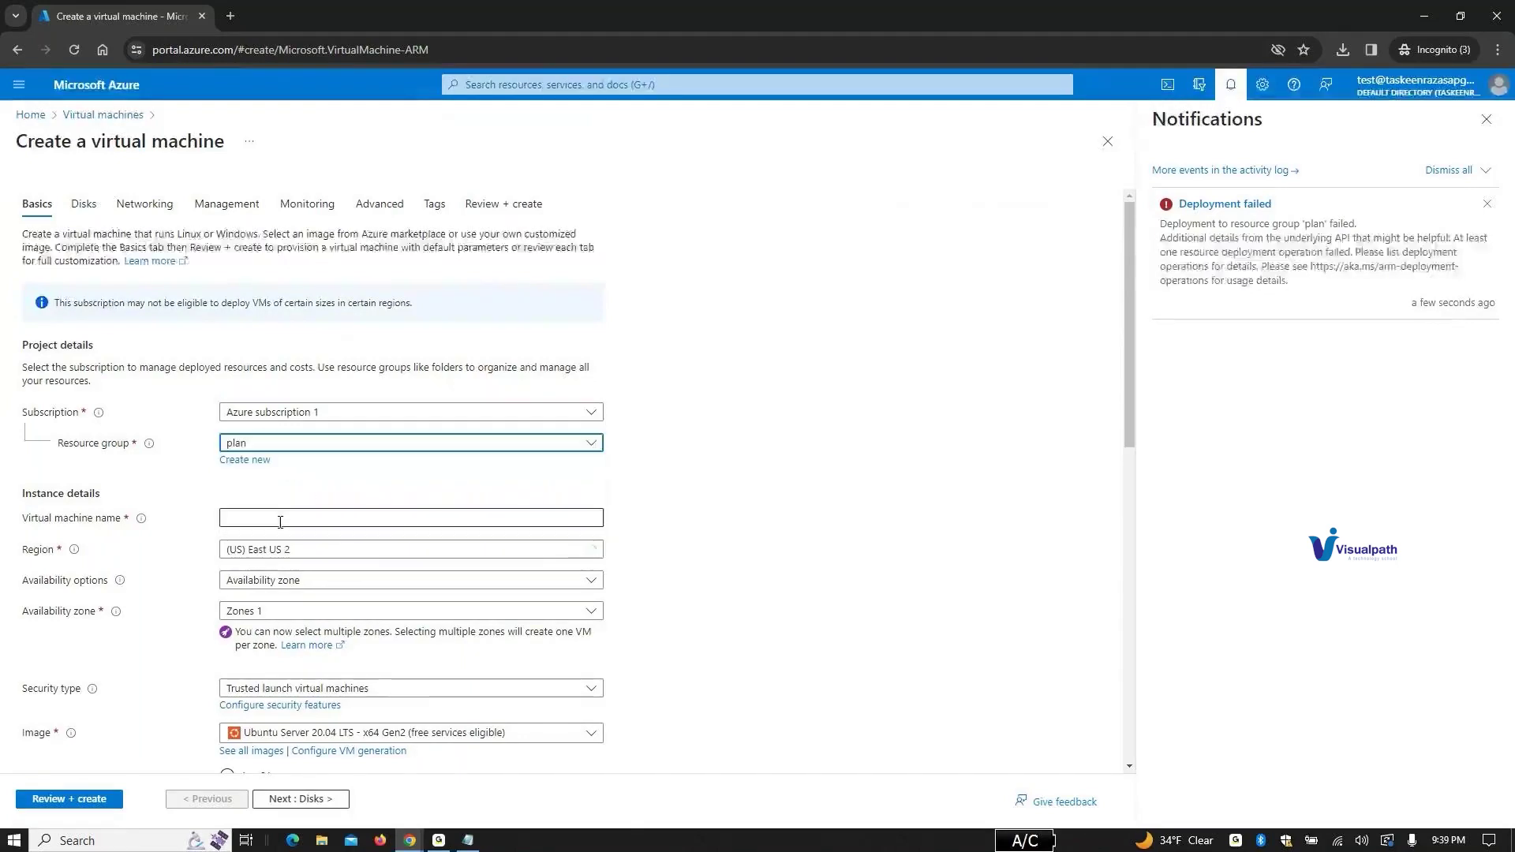
pyautogui.scroll(-3, 478, 589)
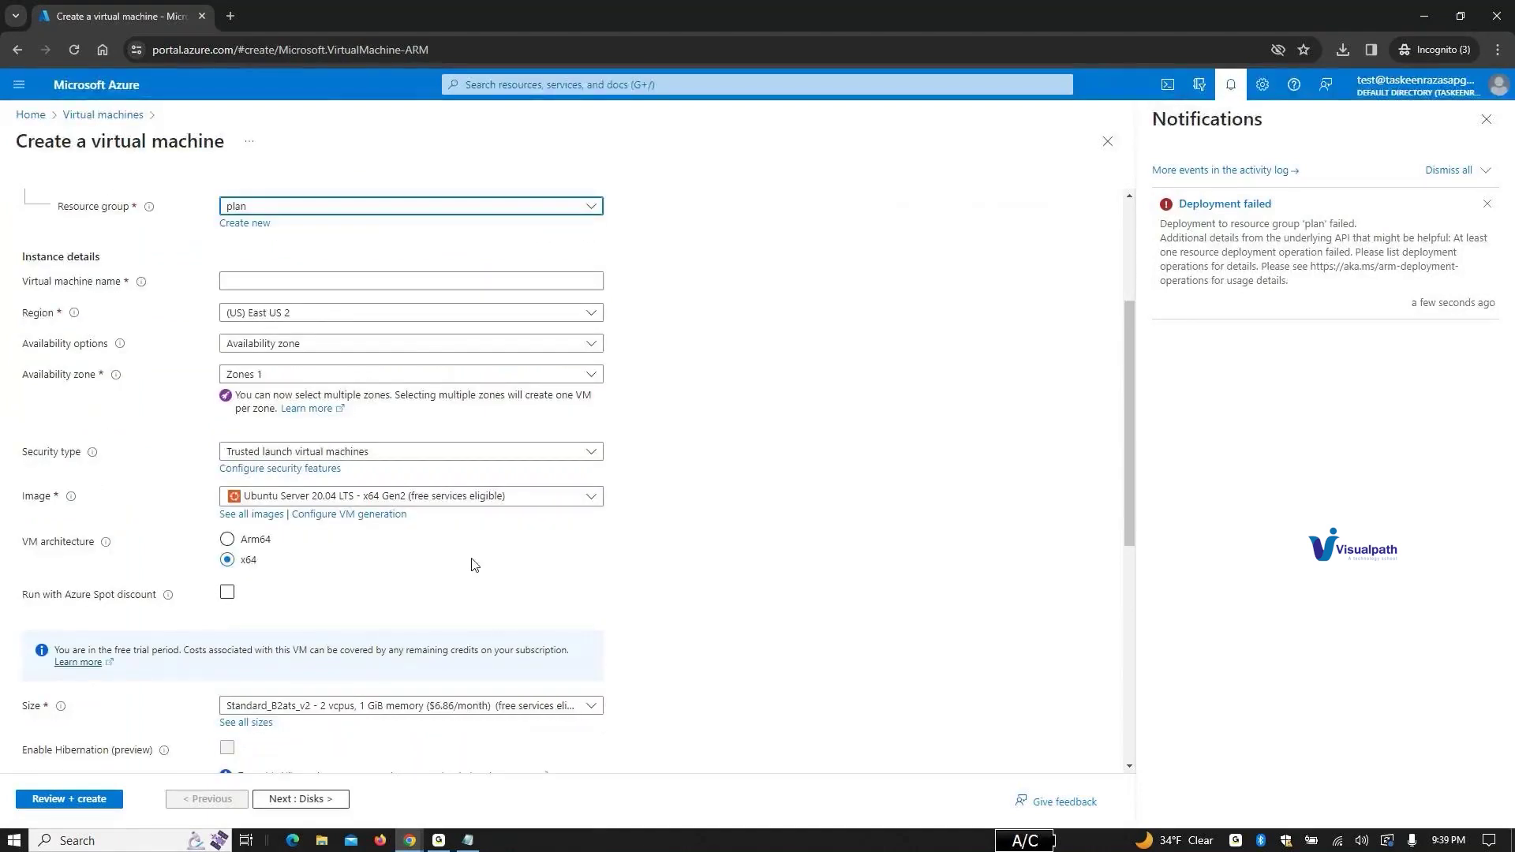
# Step: Name the new virtual machine virt1
pyautogui.click(308, 280)
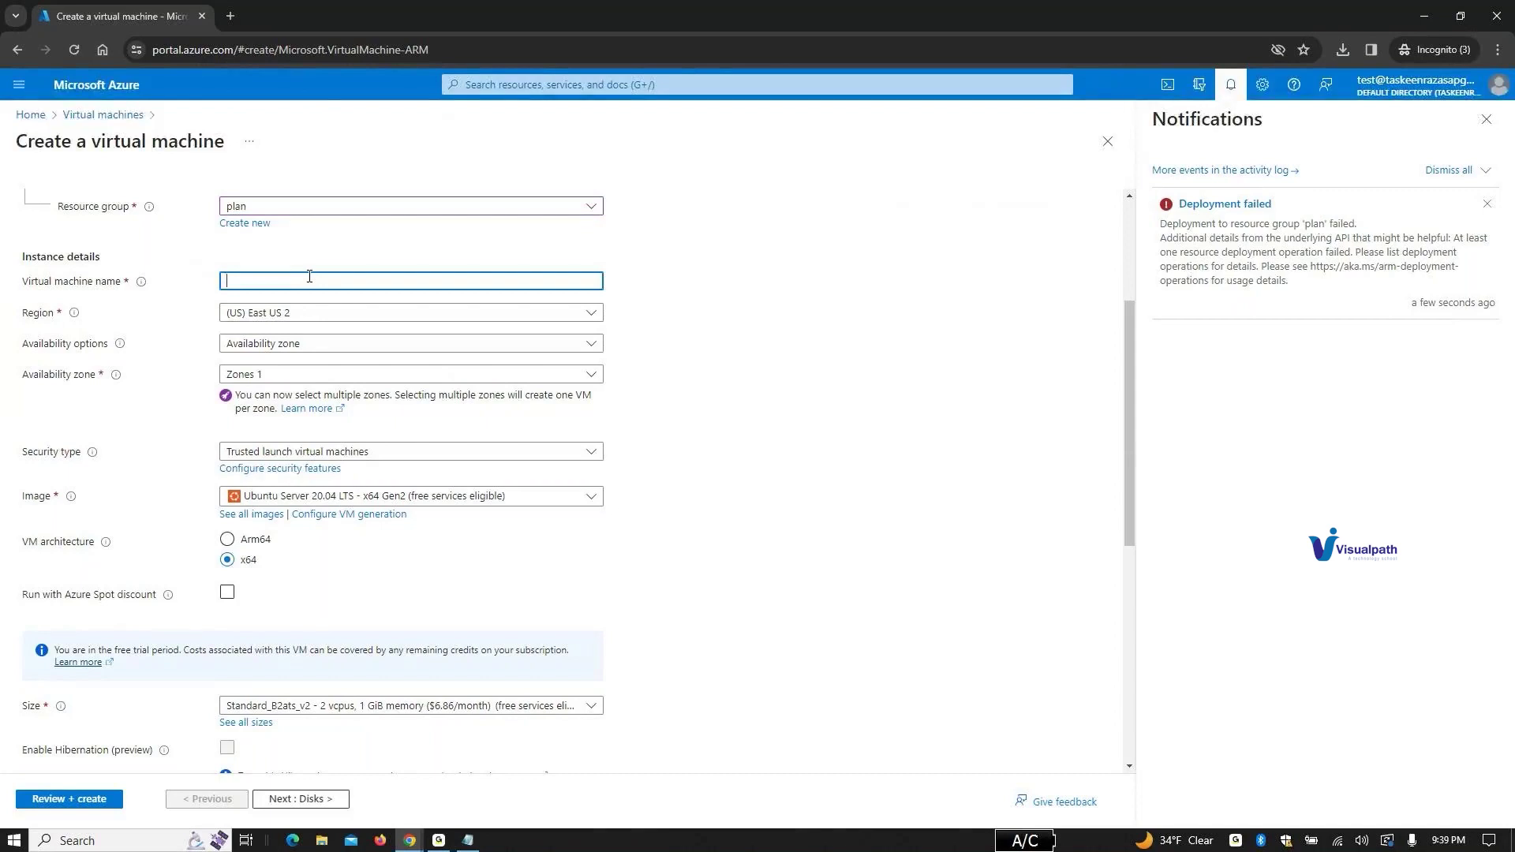
pyautogui.write('p')
pyautogui.press('BackSpace')
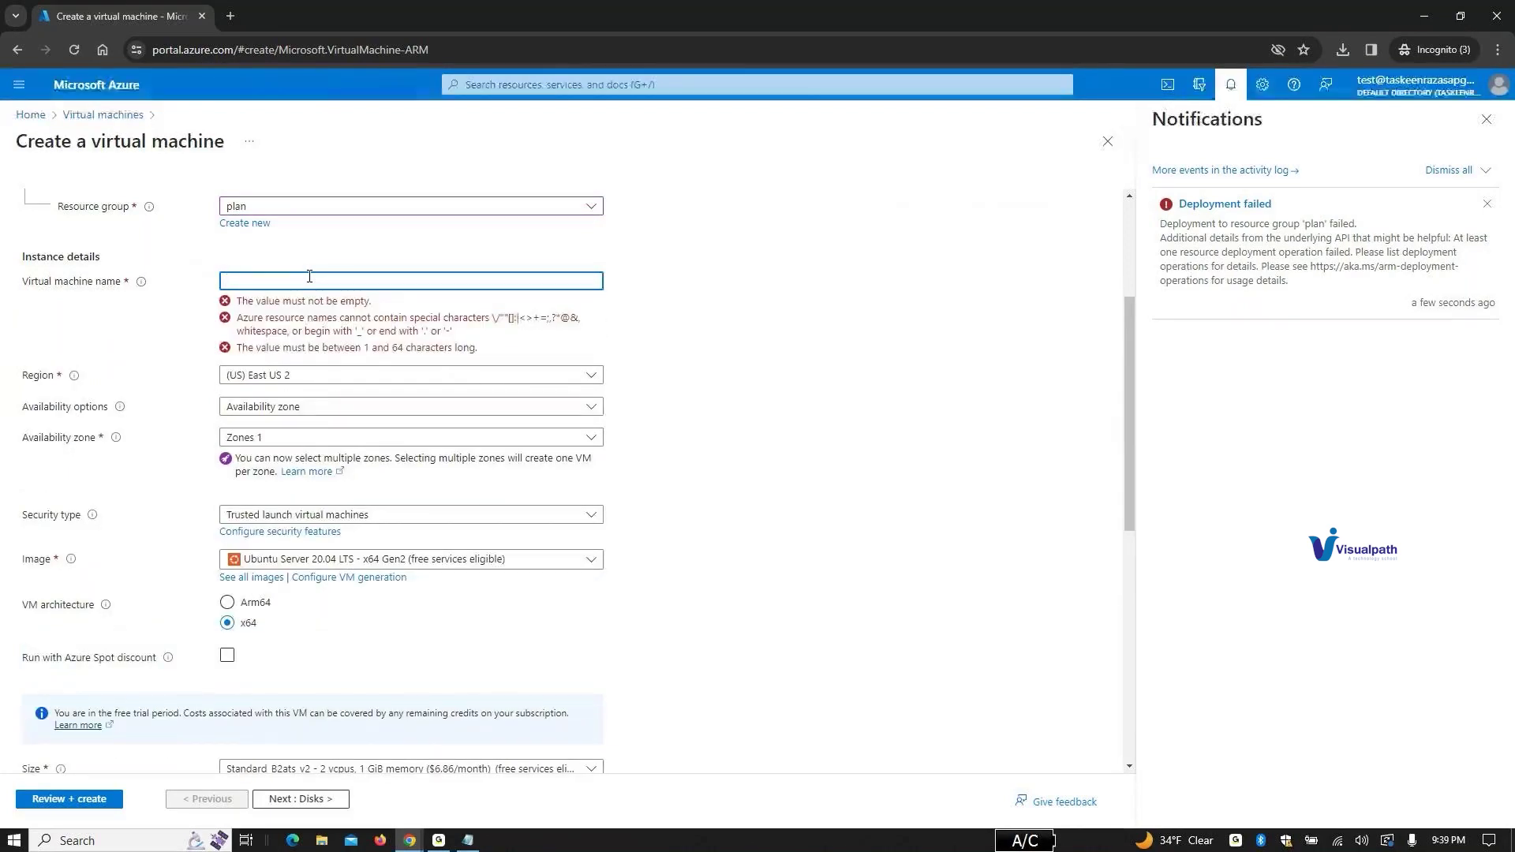
pyautogui.write('virt1')
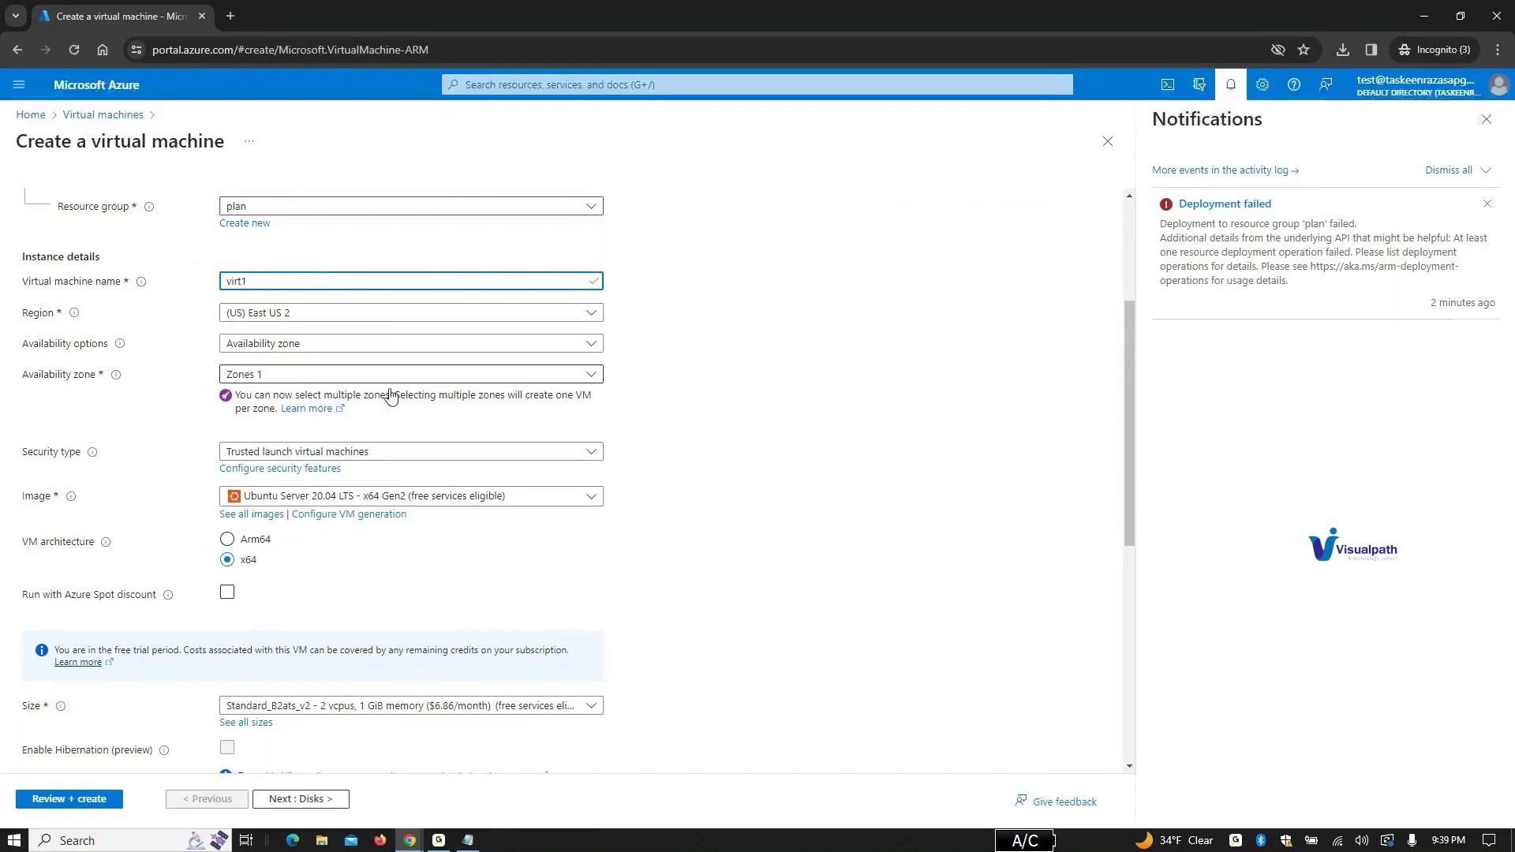
# Step: Set availability options to No infrastructure redundancy required and proceed to review
pyautogui.scroll(-2, 755, 467)
pyautogui.scroll(-2, 756, 467)
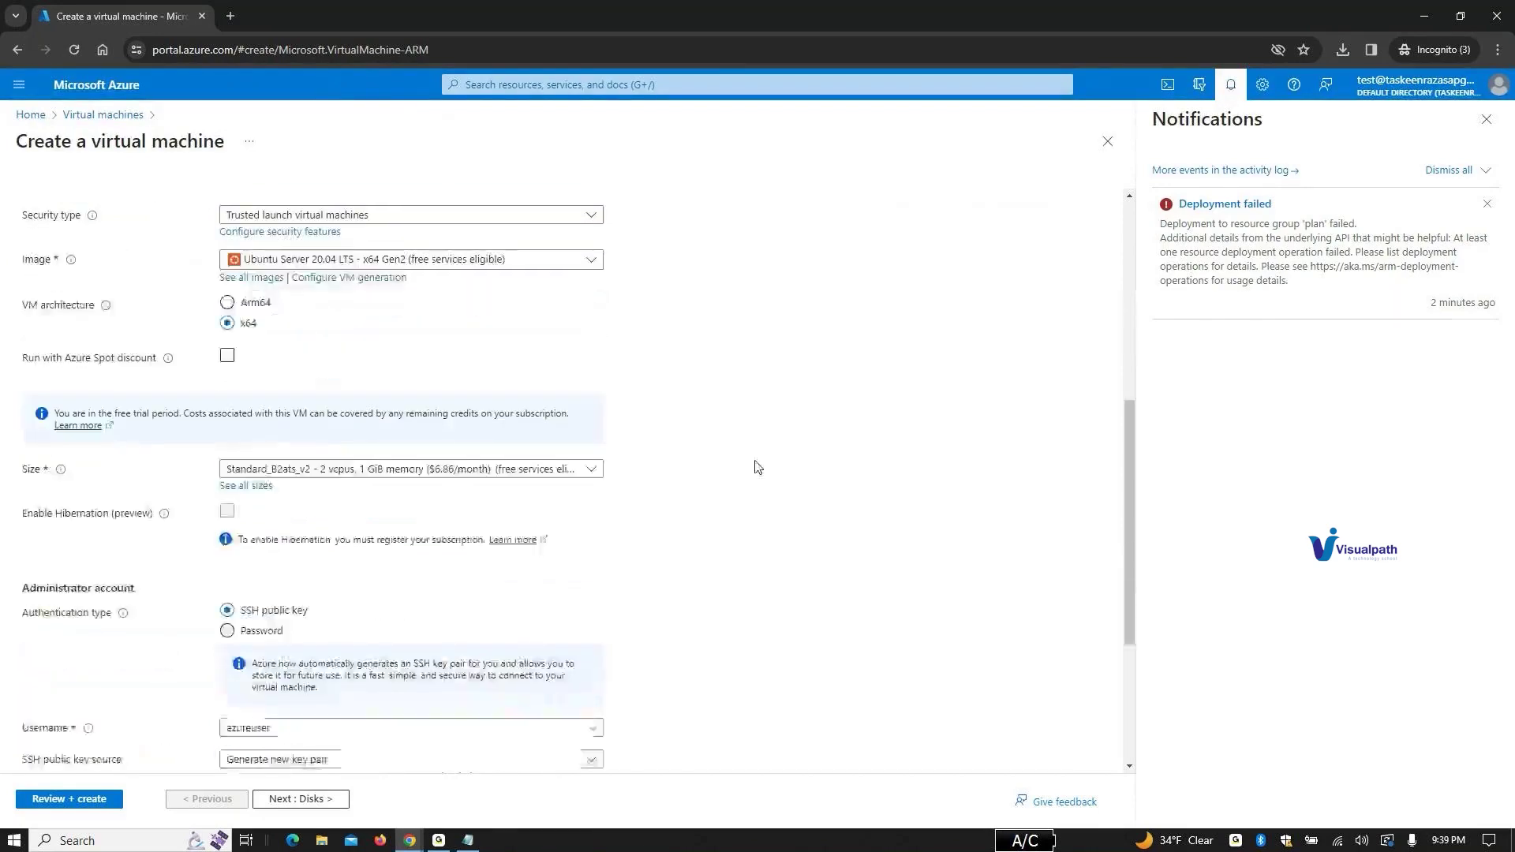
pyautogui.scroll(2, 752, 463)
pyautogui.scroll(2, 753, 463)
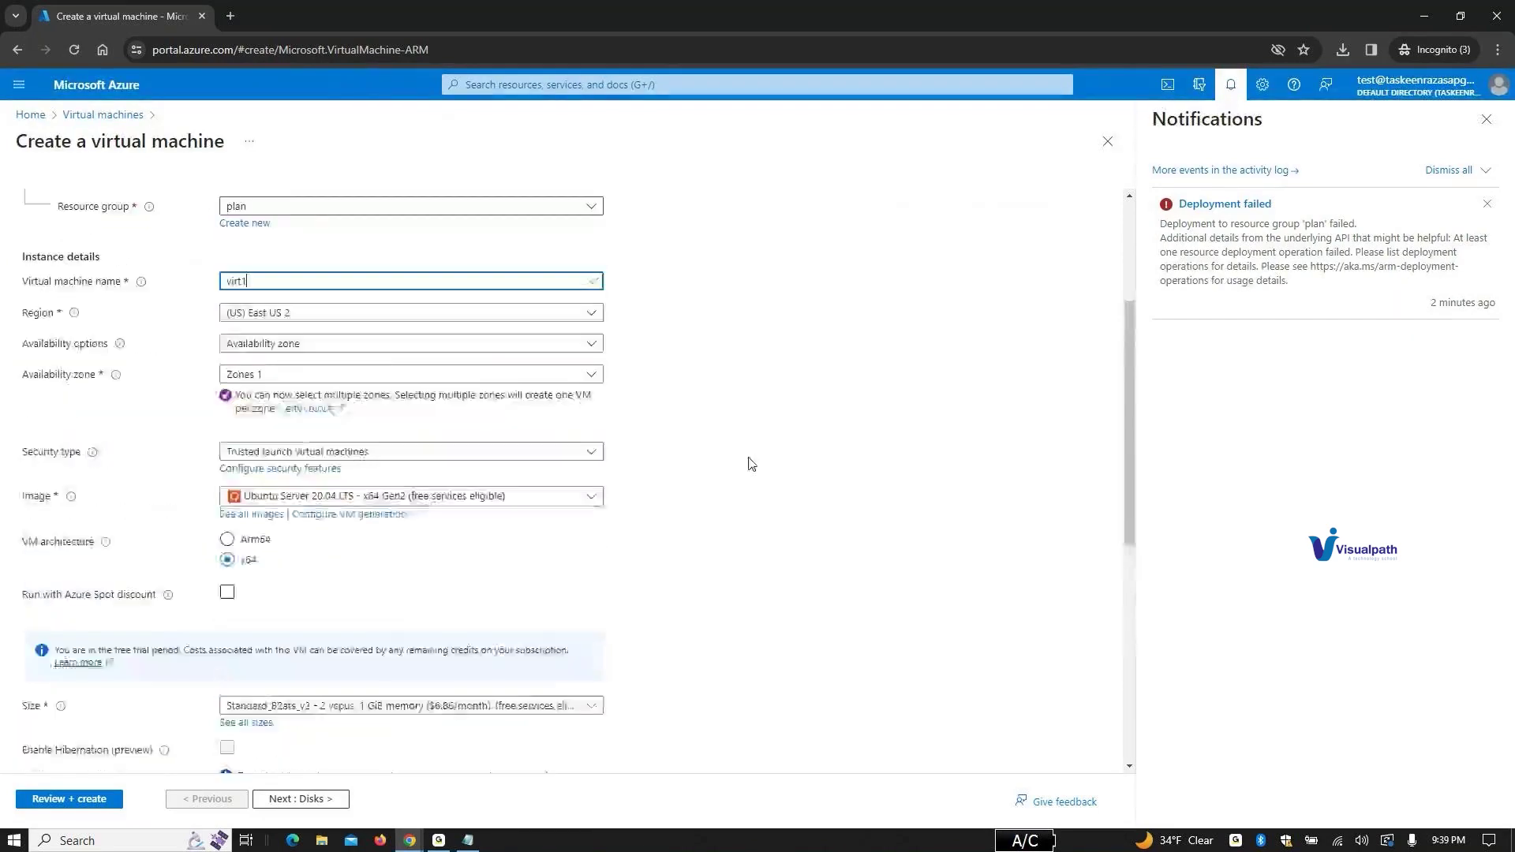
pyautogui.scroll(5, 751, 463)
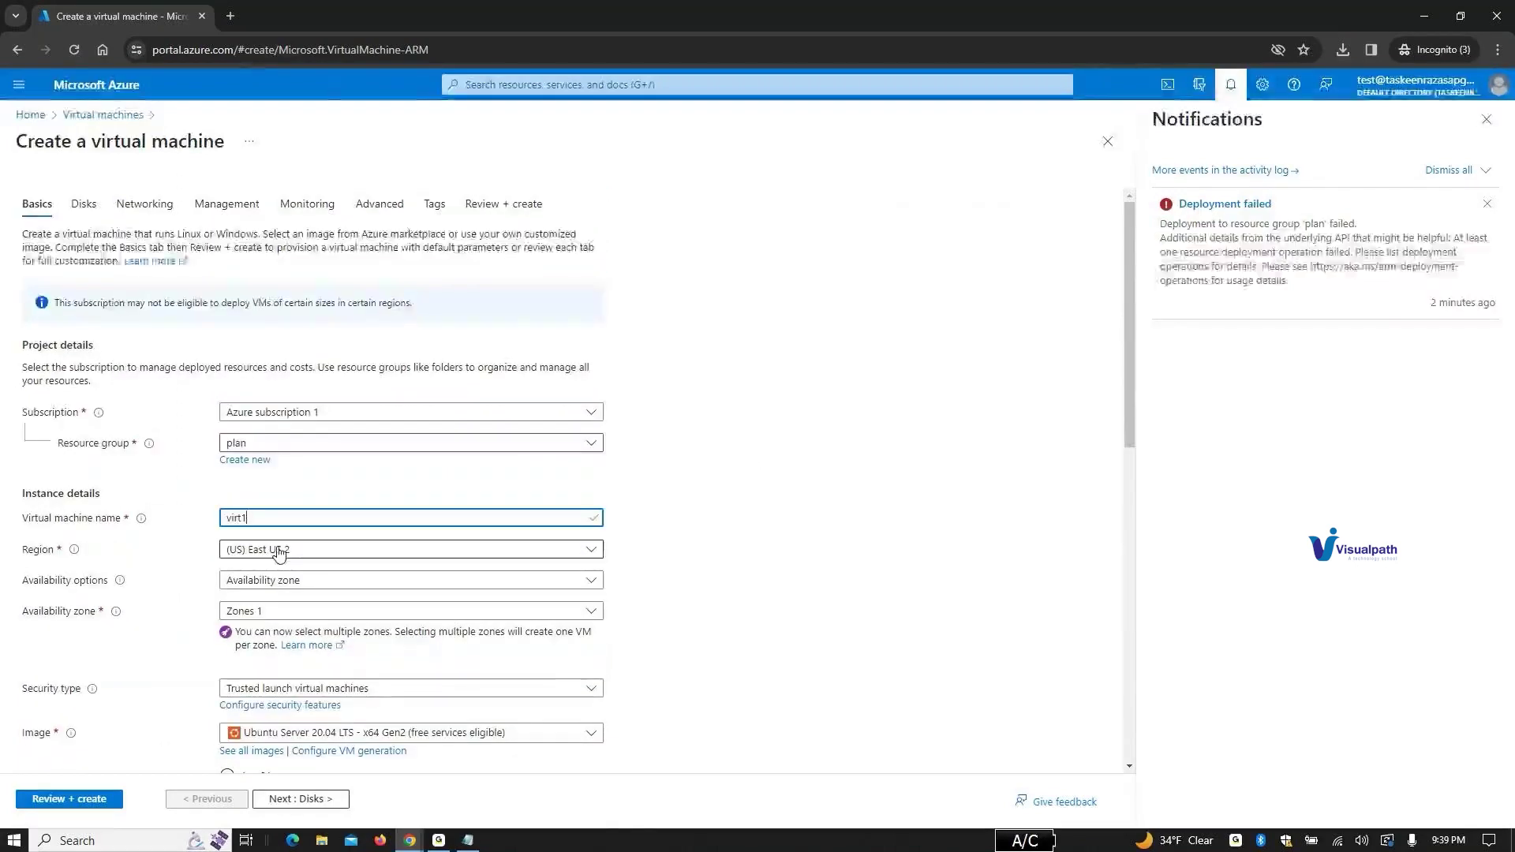
pyautogui.click(294, 582)
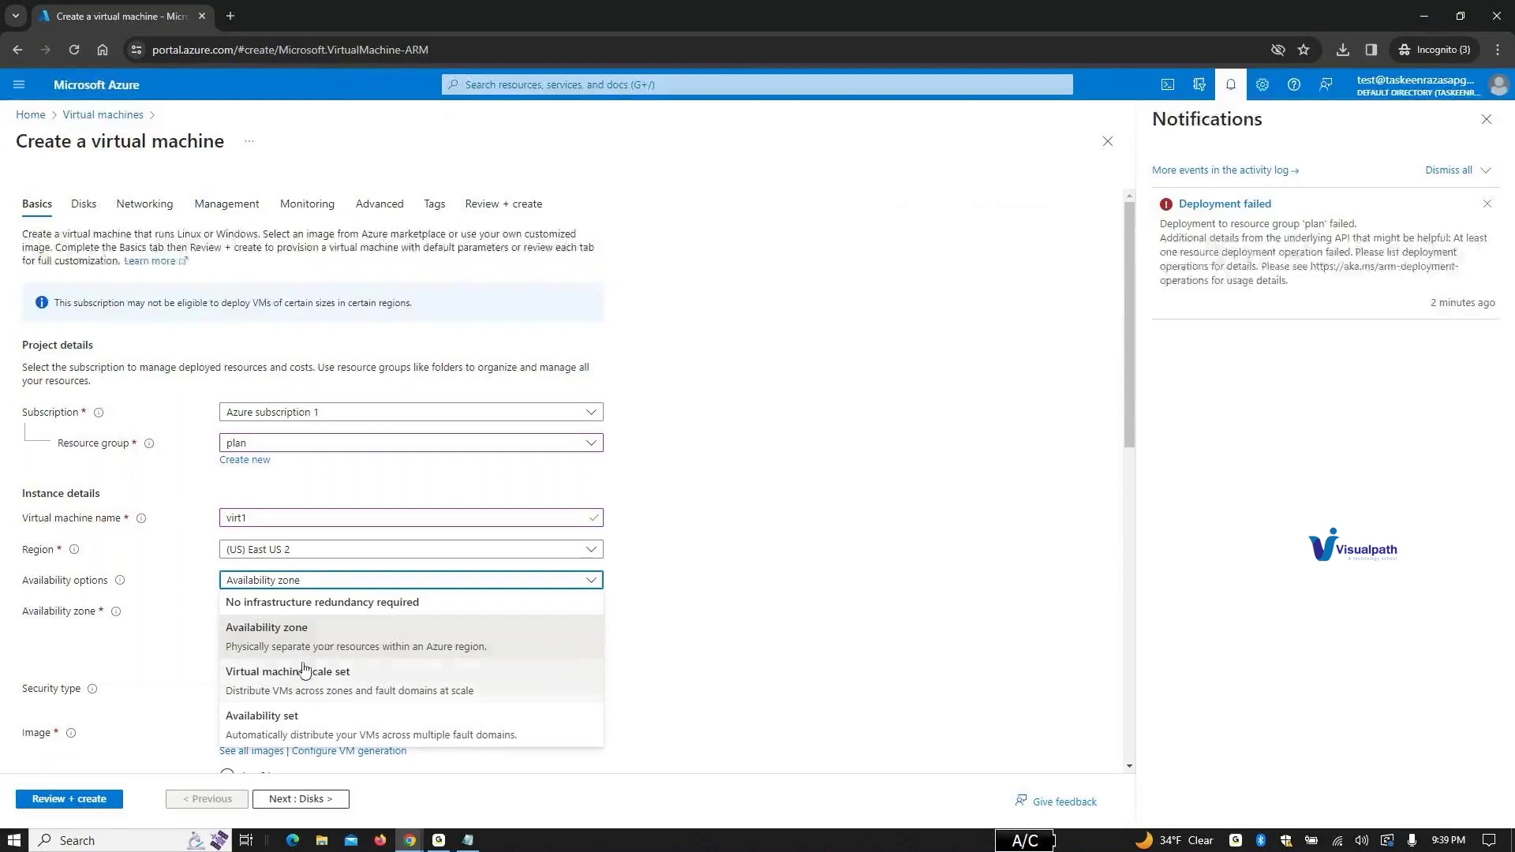
pyautogui.click(333, 604)
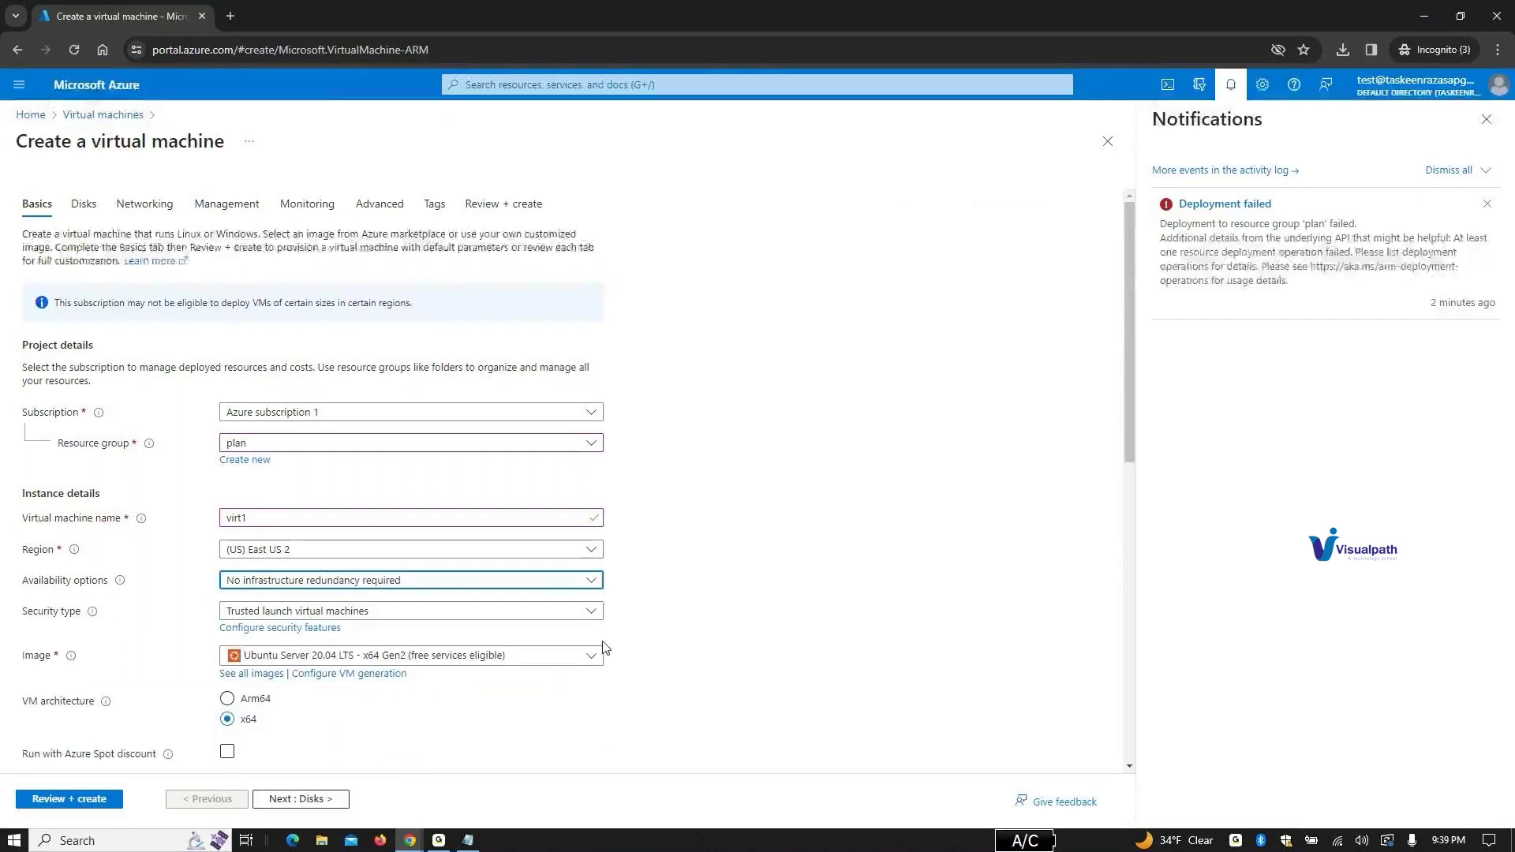
pyautogui.scroll(-8, 698, 606)
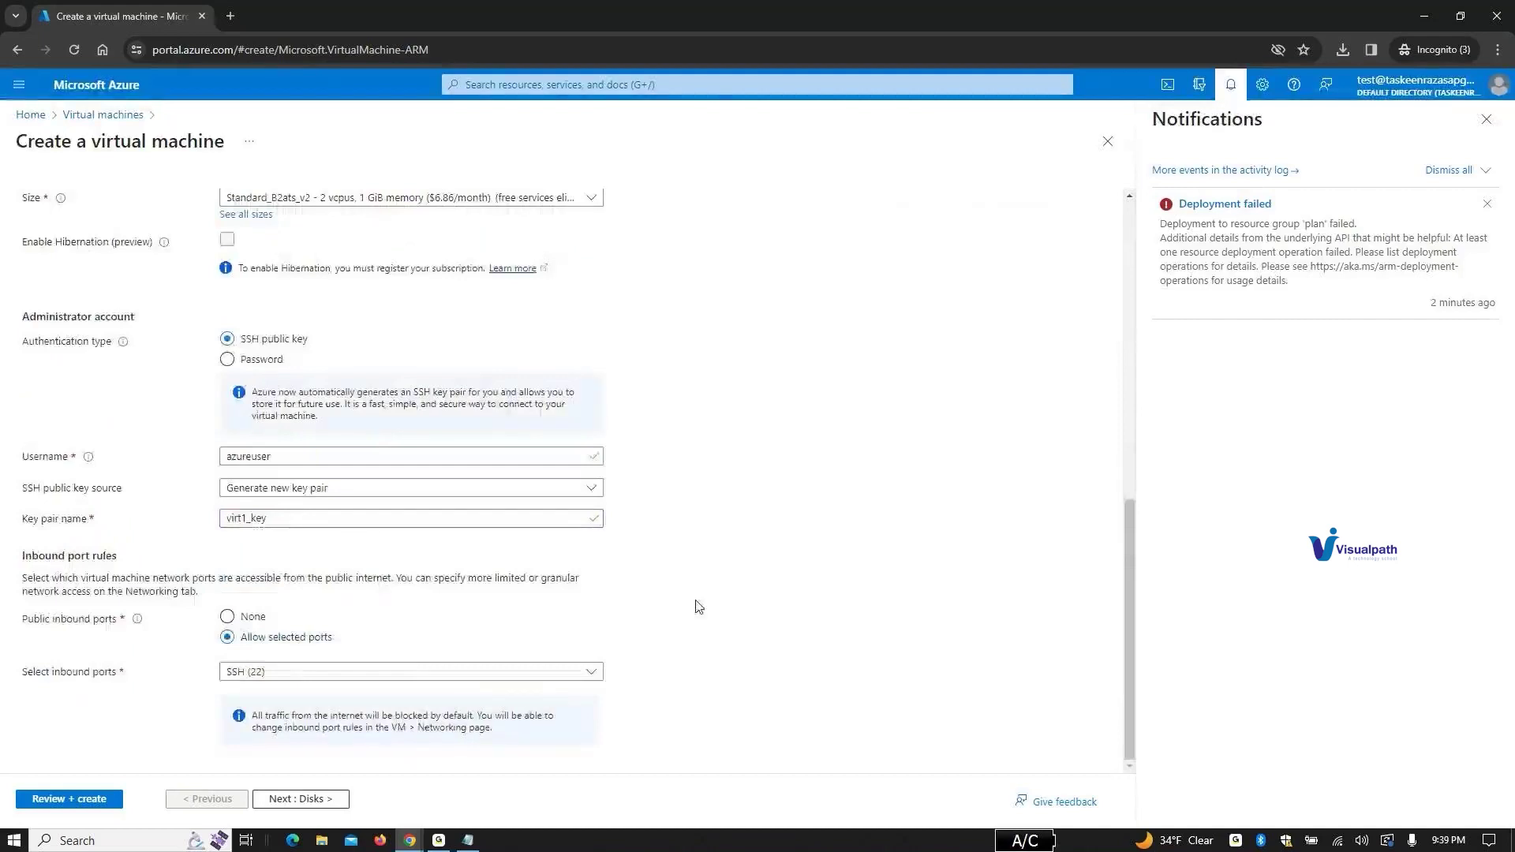
pyautogui.click(59, 795)
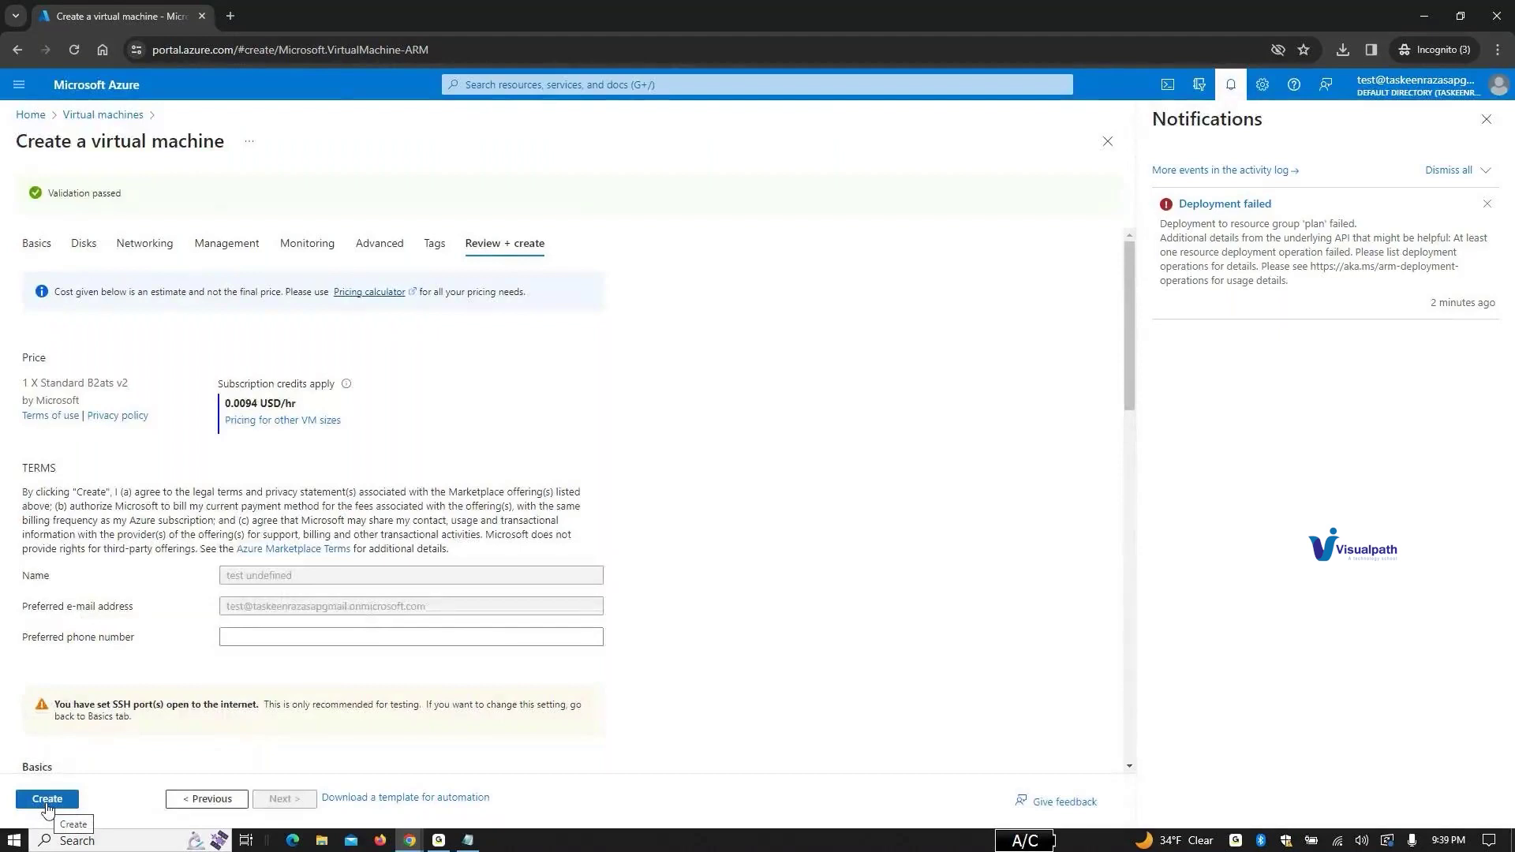
# Step: Create virt1, downloading its virt1_key.pem private key to Downloads
pyautogui.click(47, 799)
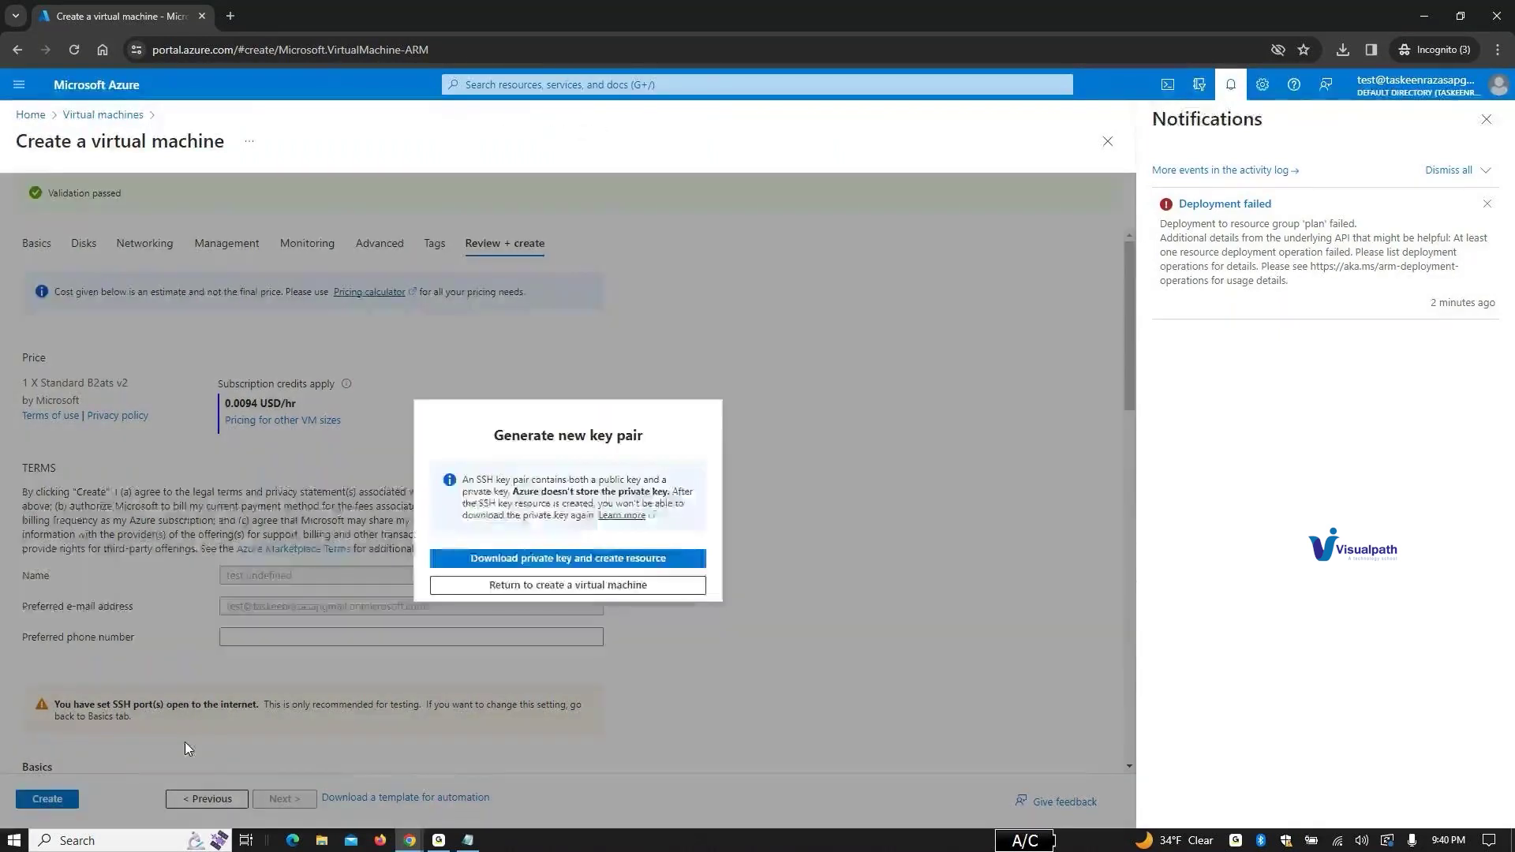
pyautogui.click(658, 559)
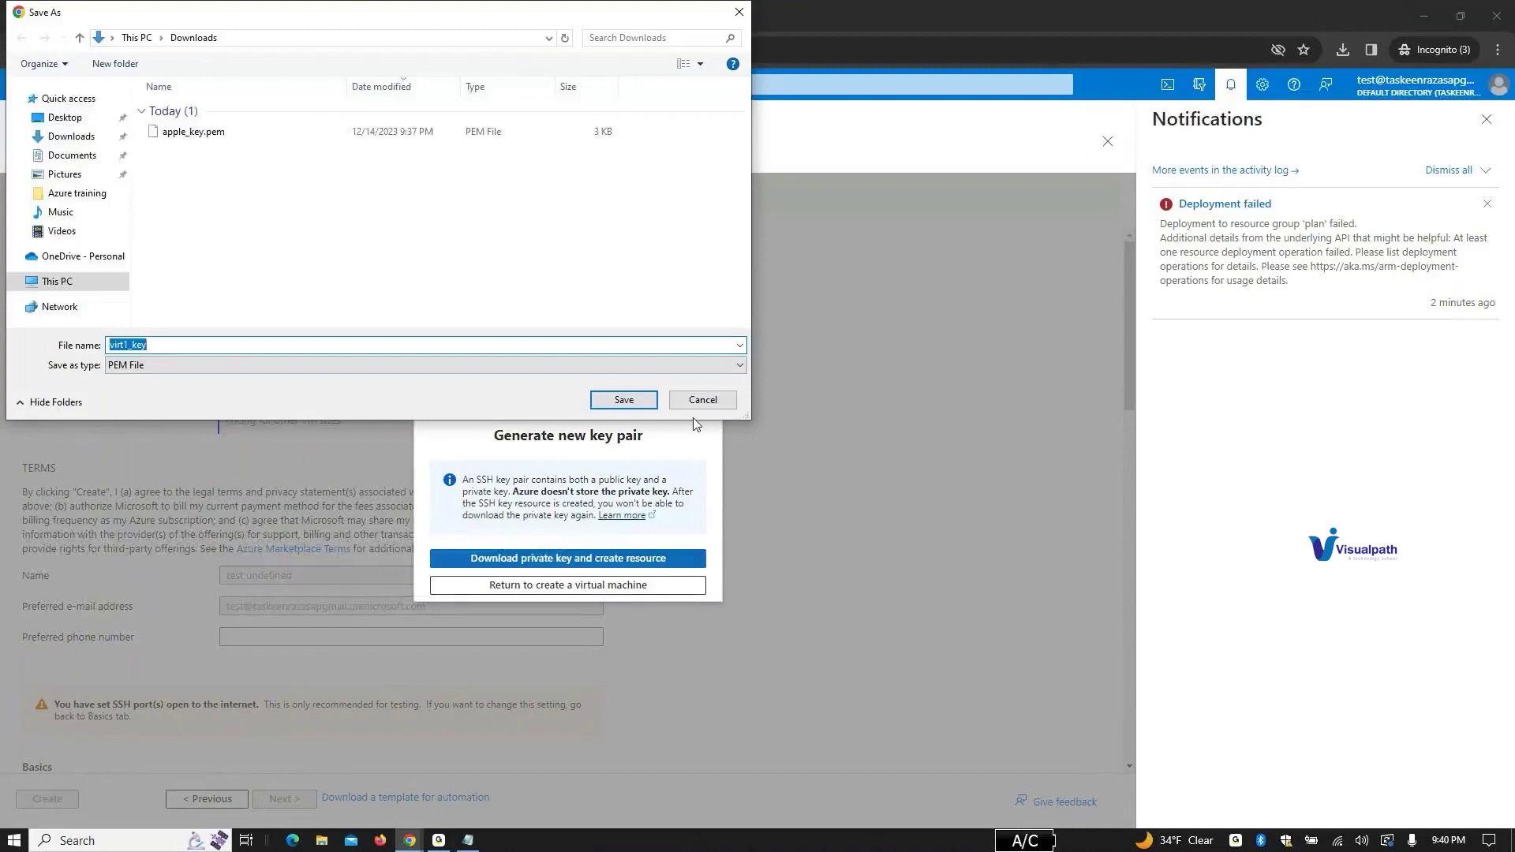
pyautogui.click(623, 402)
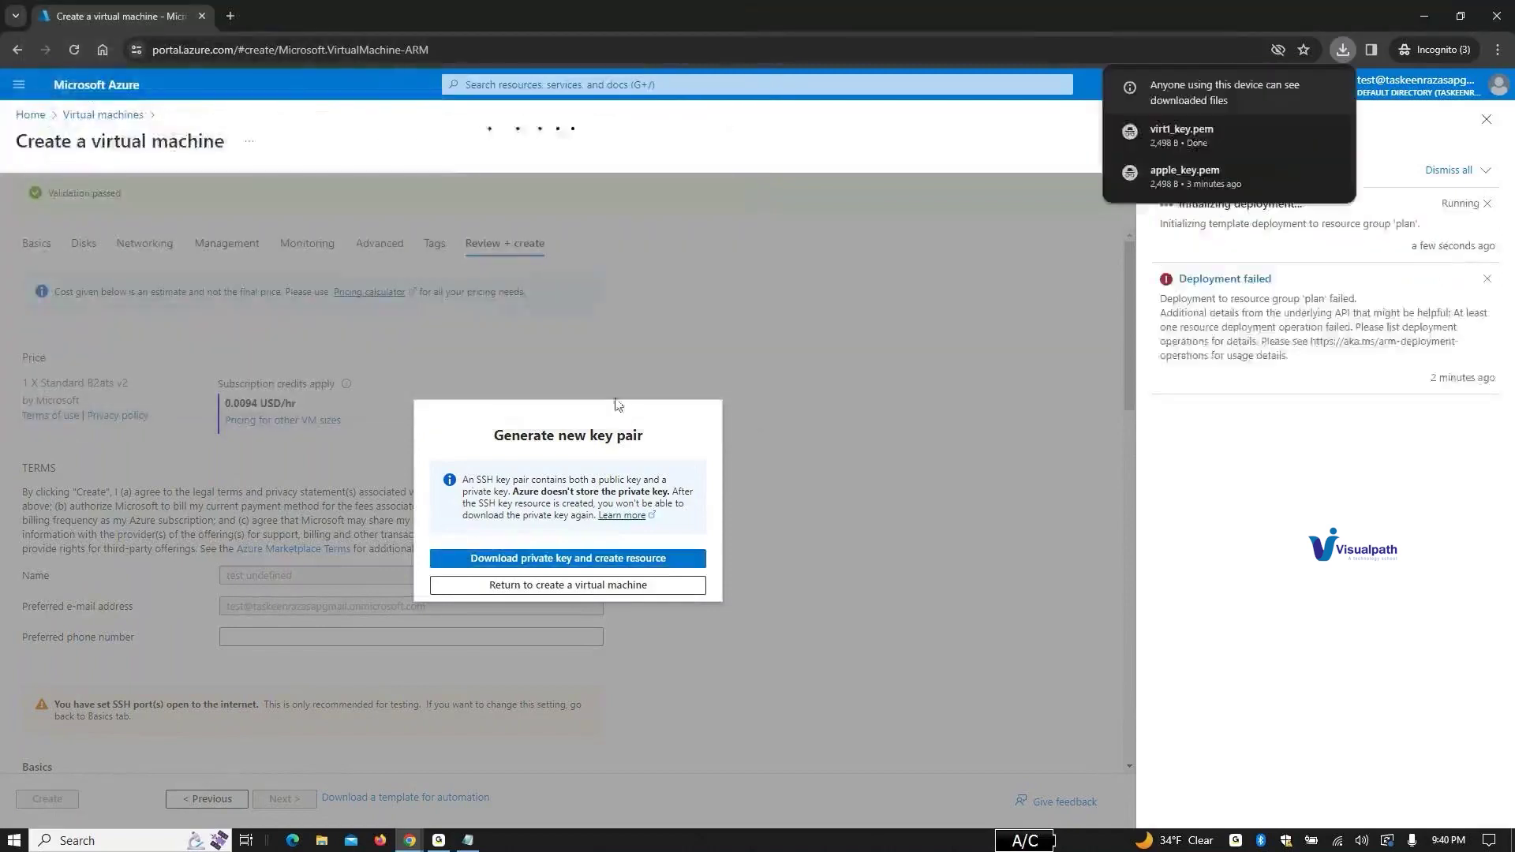
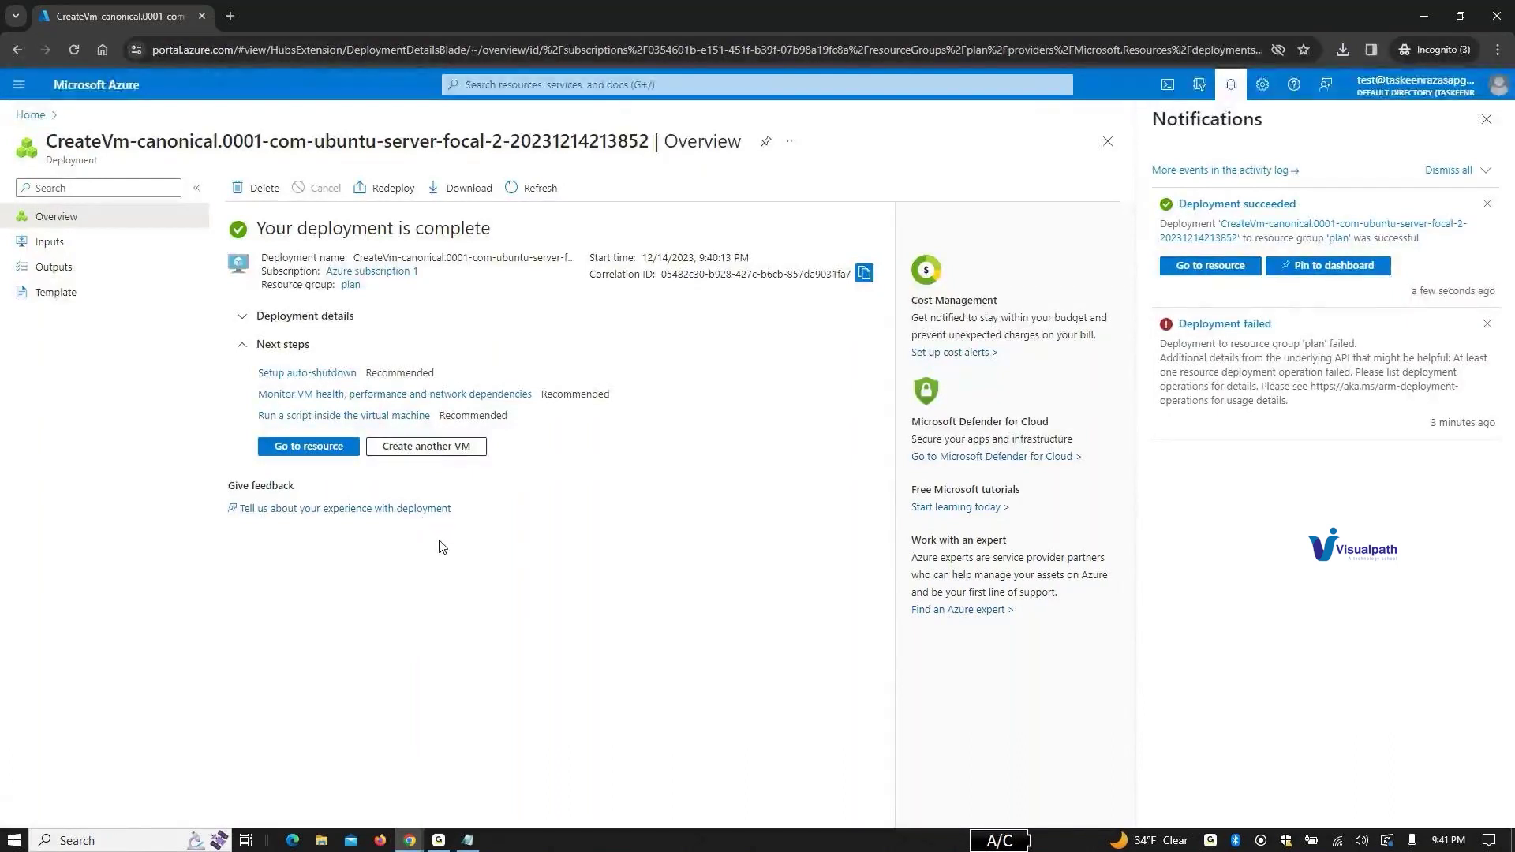
# Step: Find Resource groups via the 'res' search, skip the tour tips, and open the plan group
pyautogui.click(502, 87)
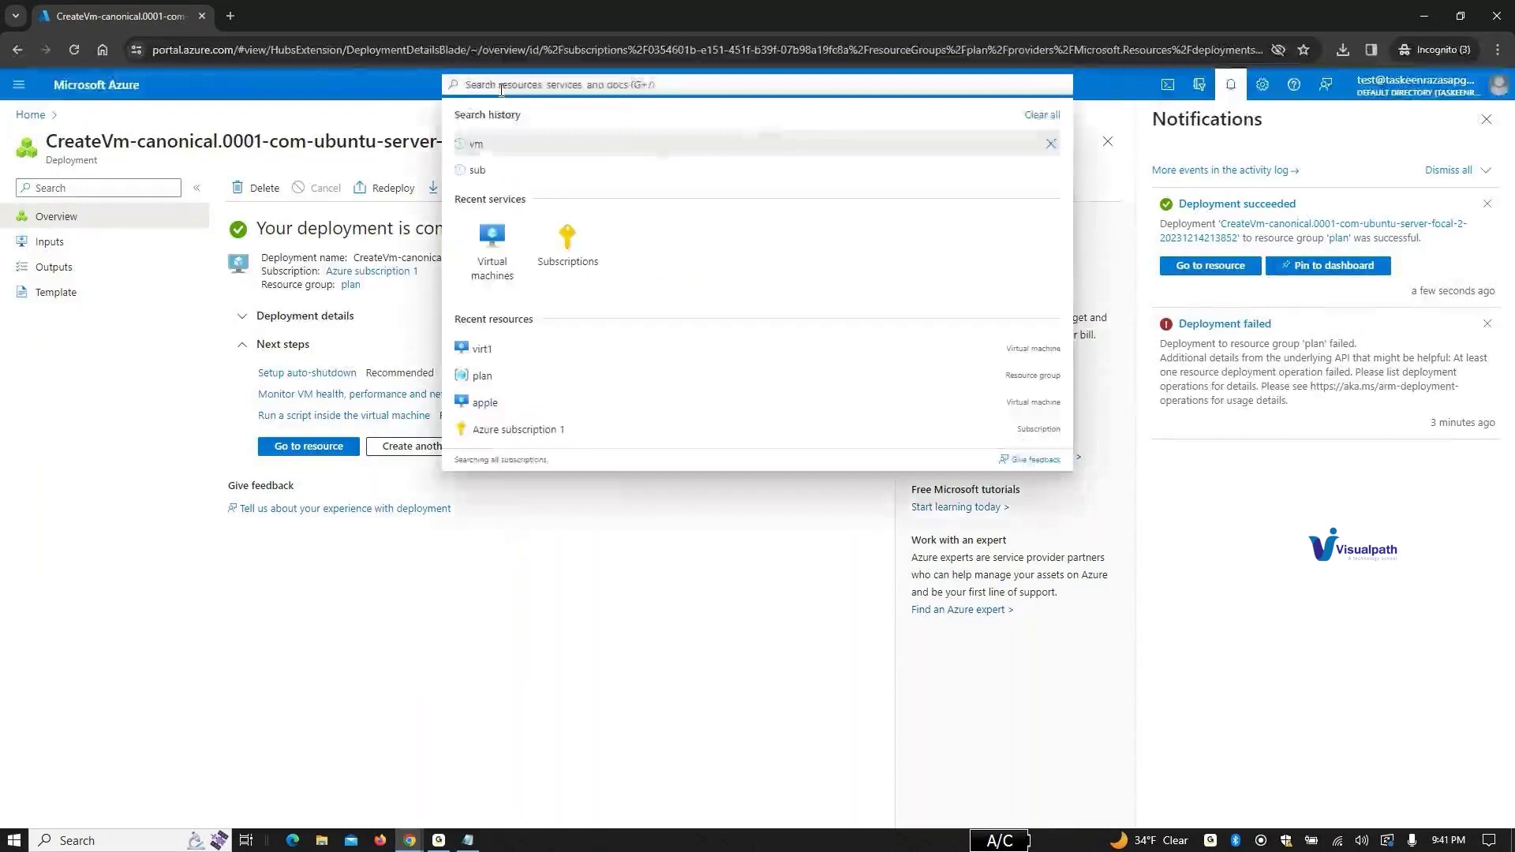
pyautogui.write('res')
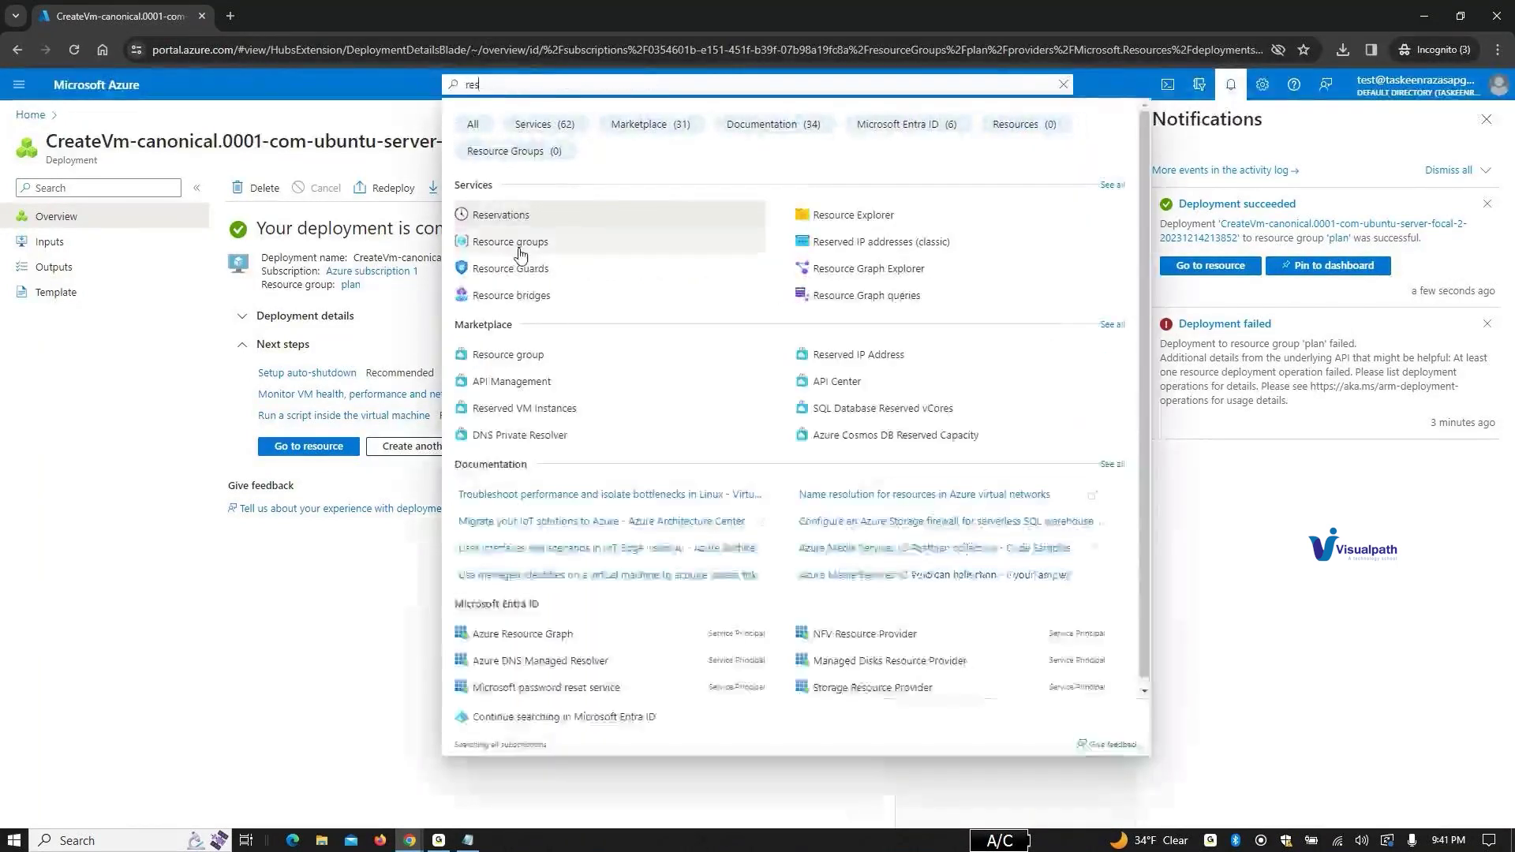
pyautogui.click(524, 243)
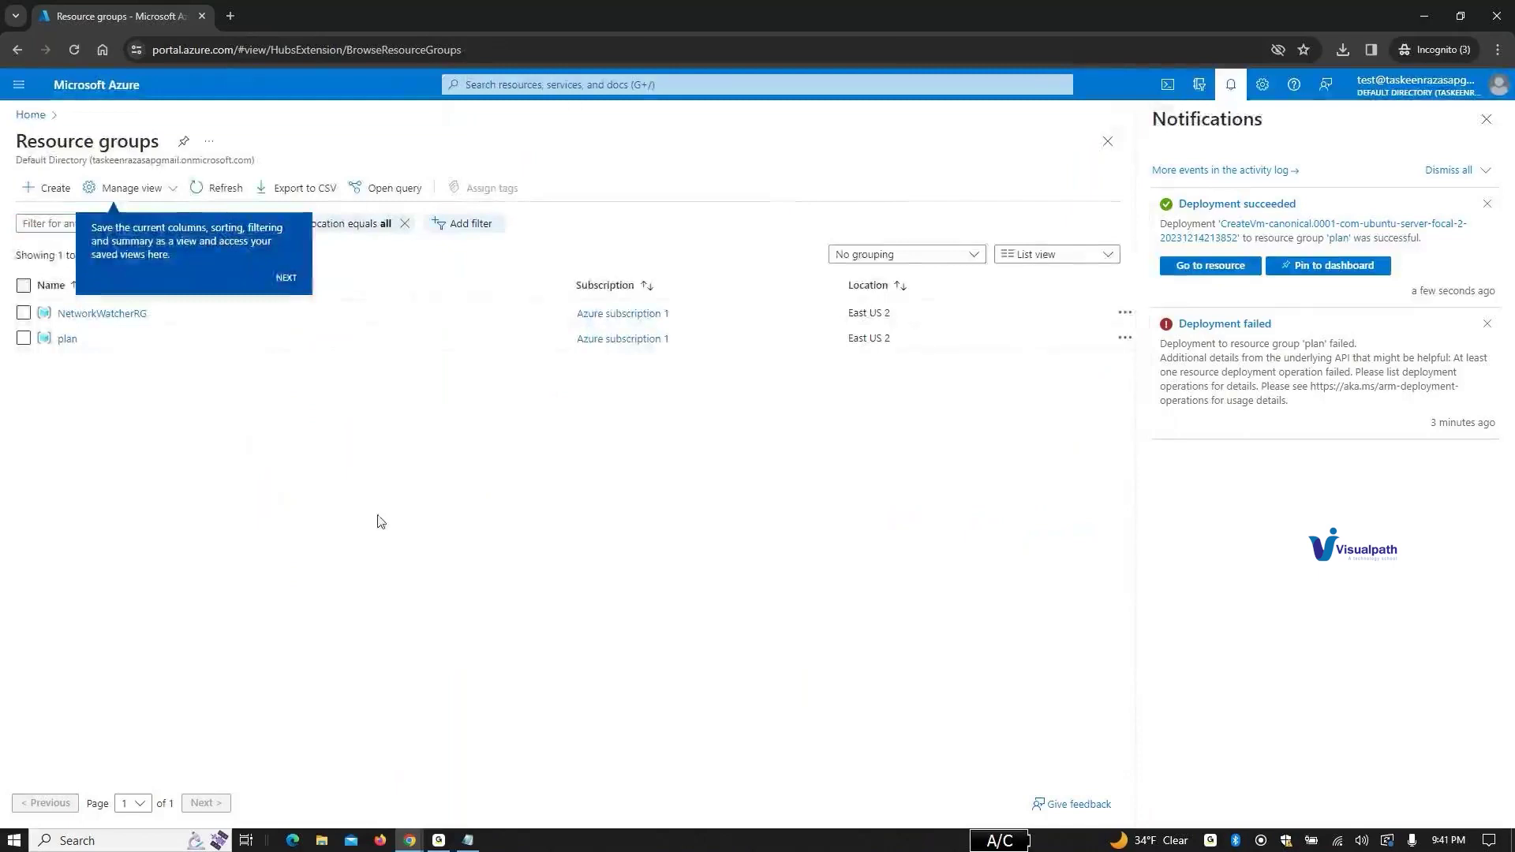
pyautogui.click(287, 281)
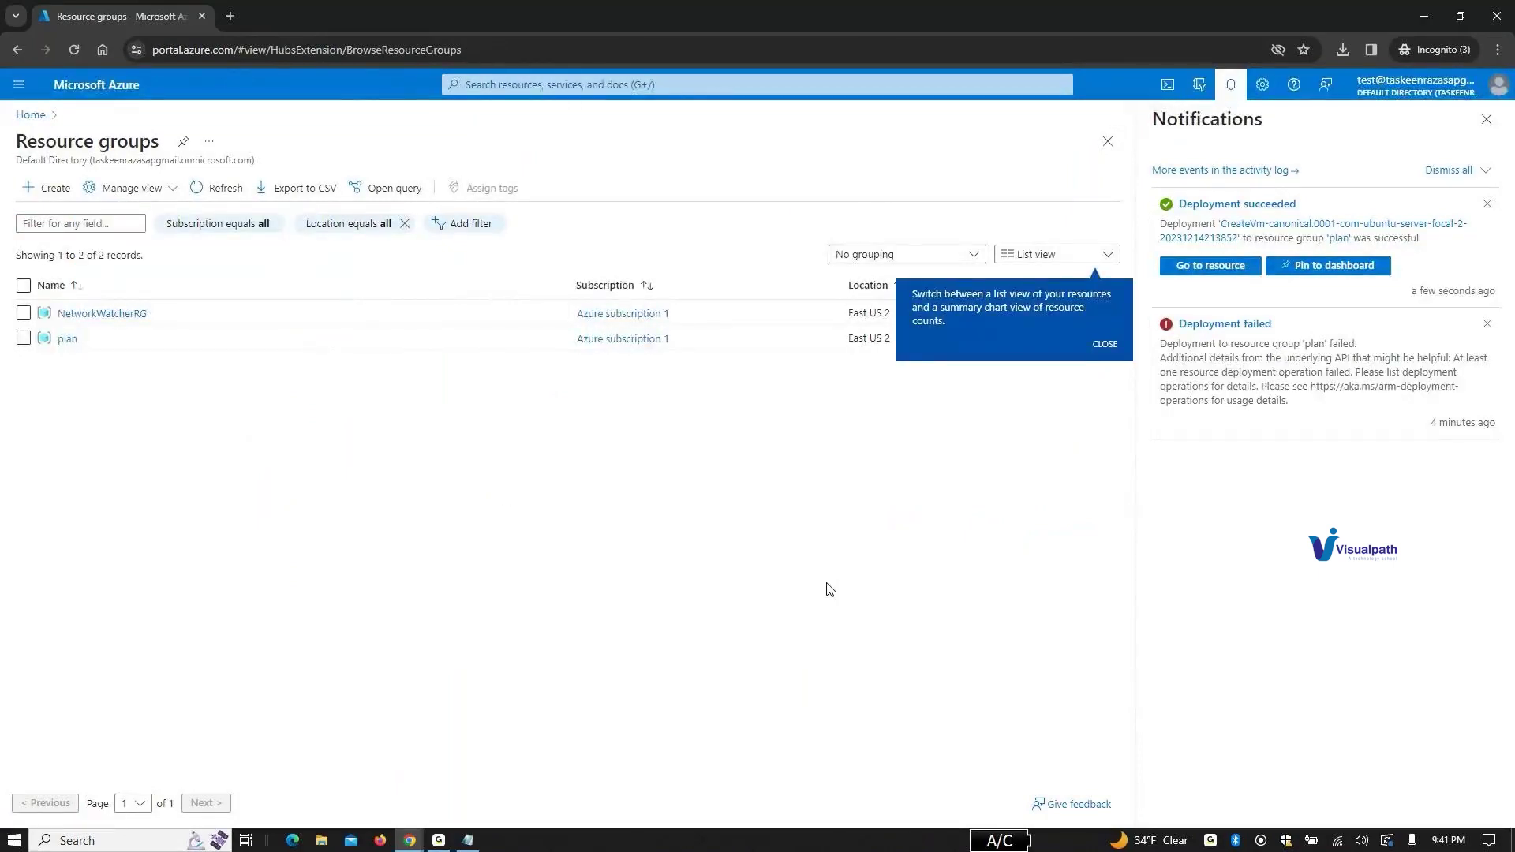
pyautogui.click(1105, 344)
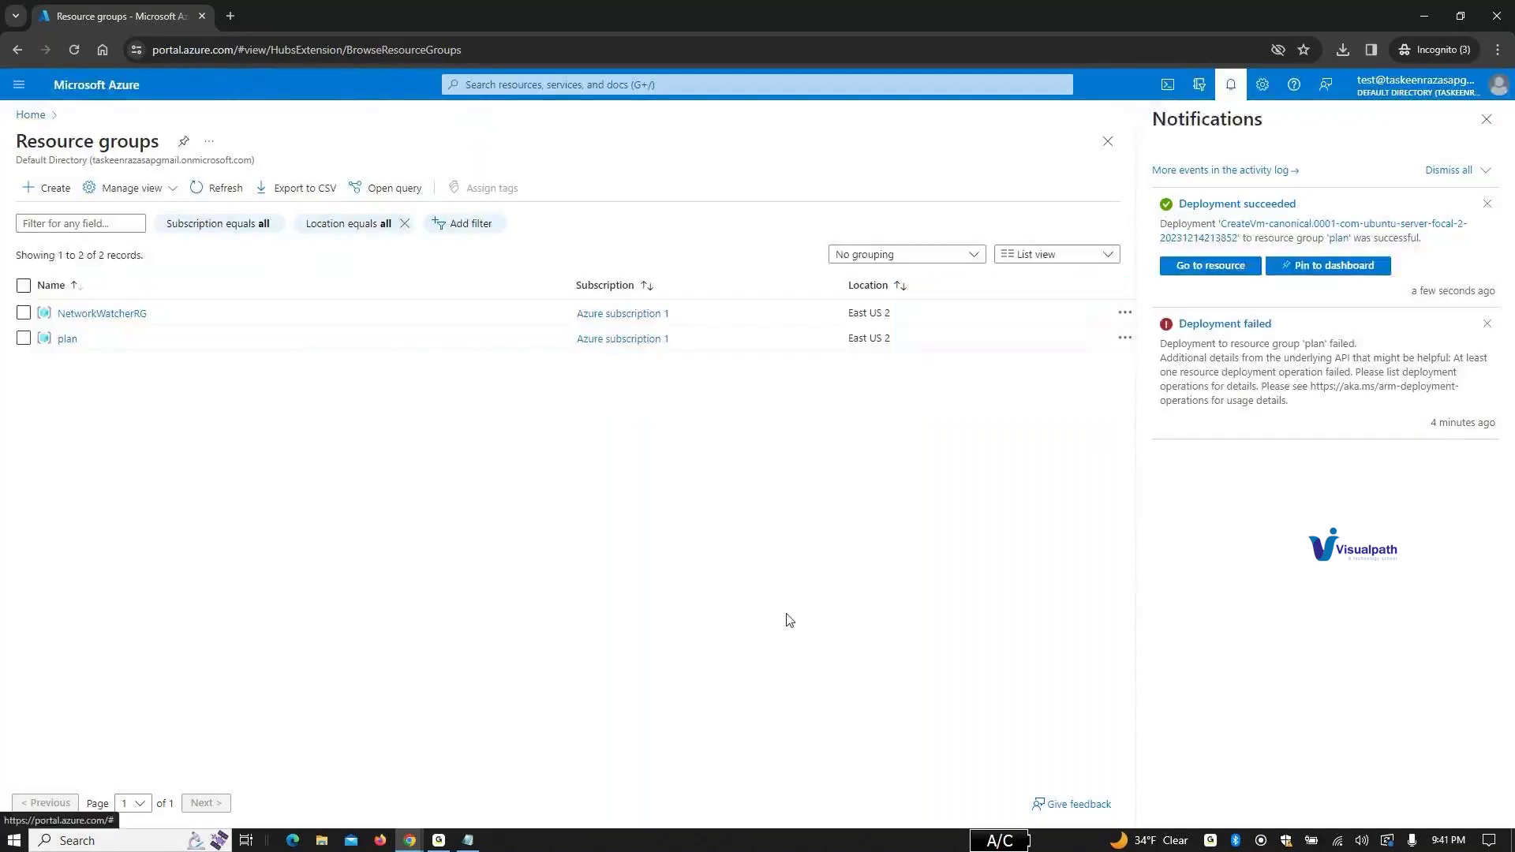
pyautogui.click(67, 338)
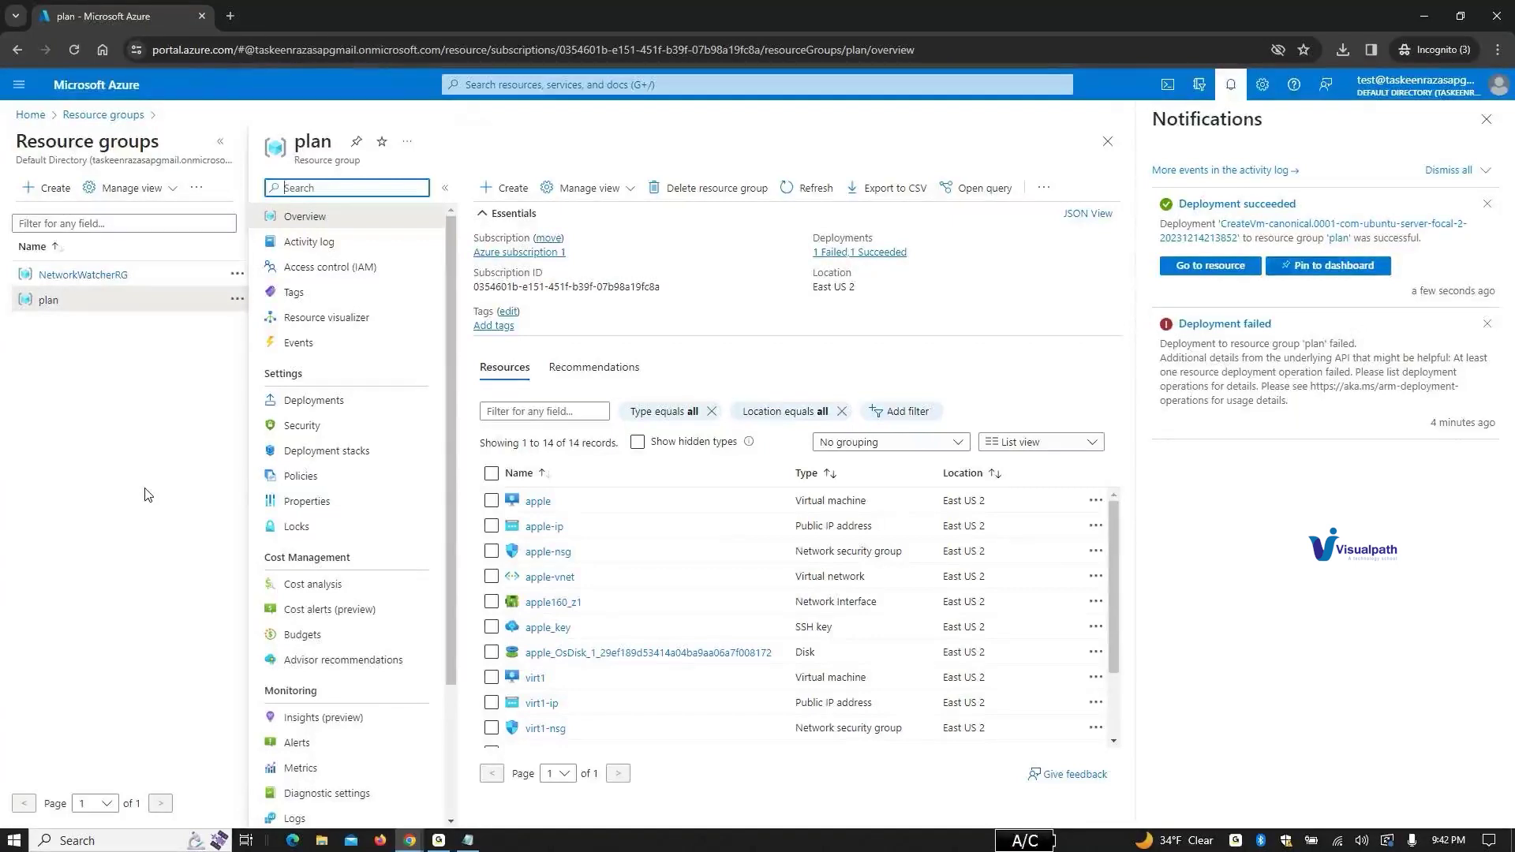
pyautogui.click(558, 84)
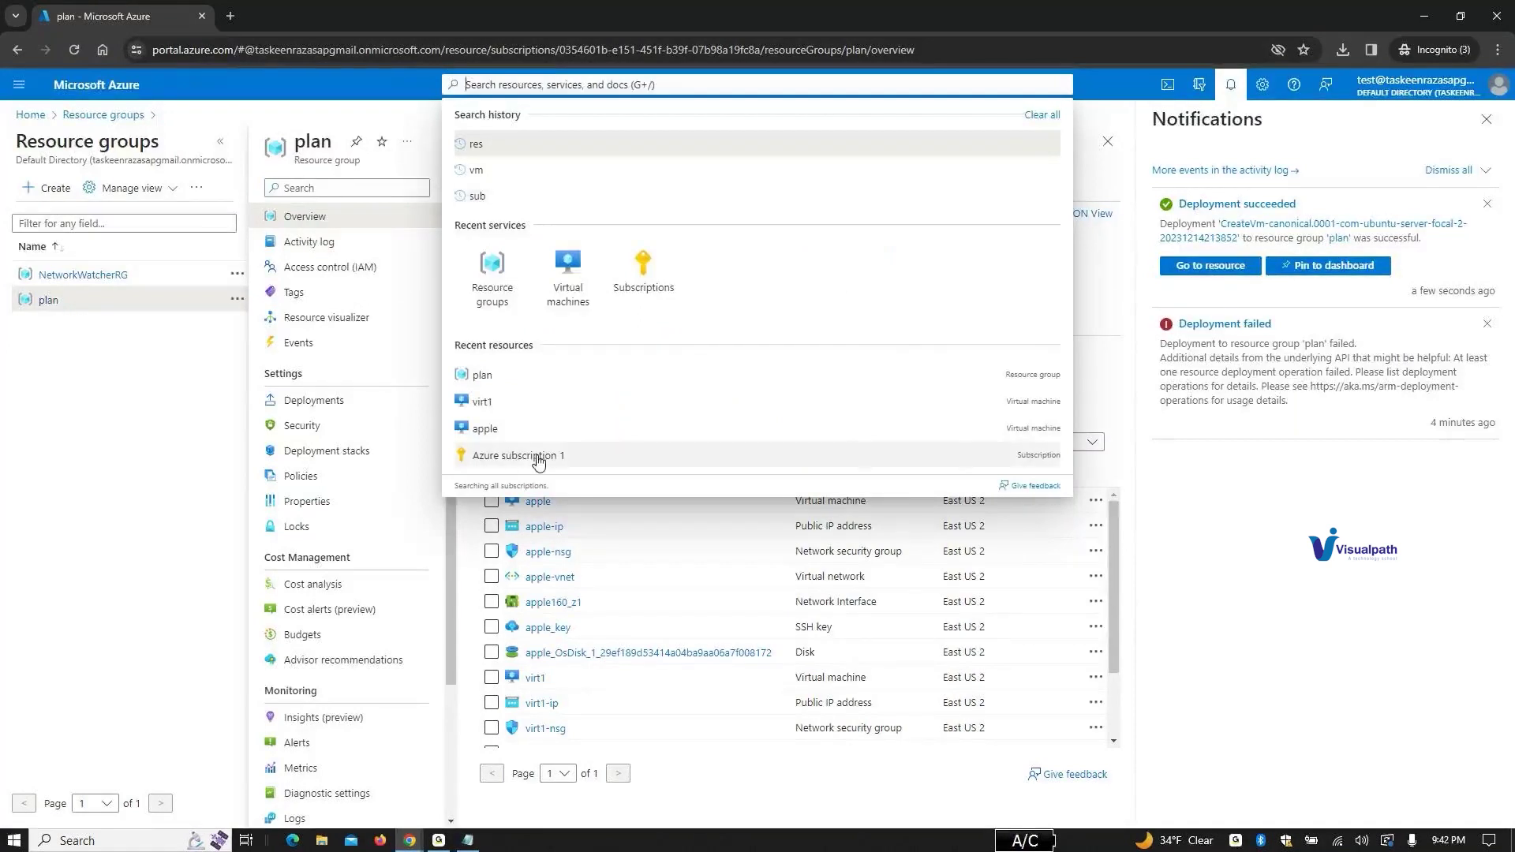
# Step: Open Support + Troubleshooting for Azure subscription 1 from the Subscriptions list
pyautogui.write('sub')
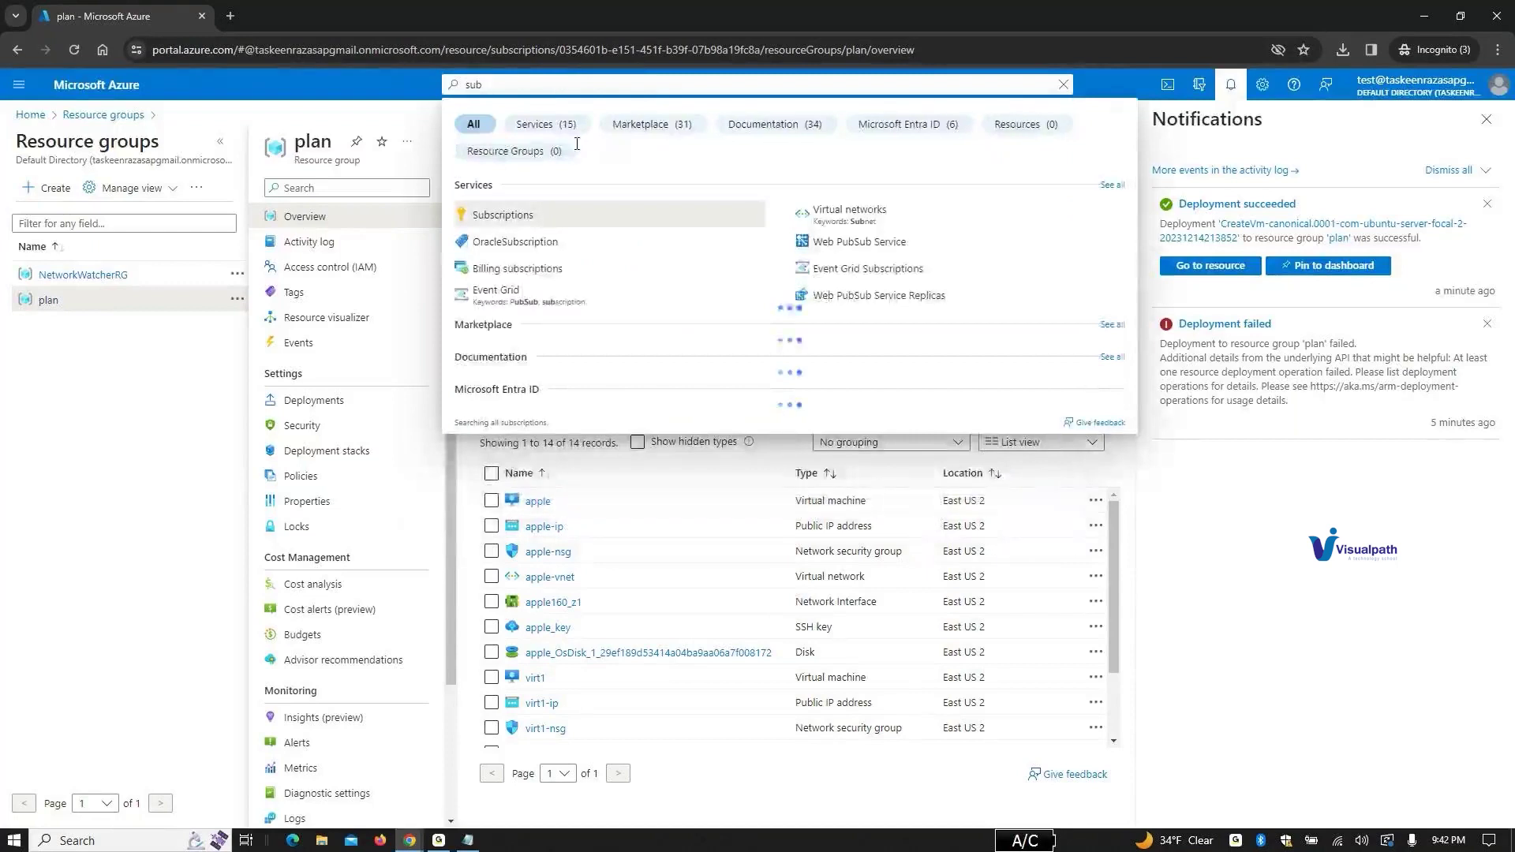
pyautogui.click(546, 228)
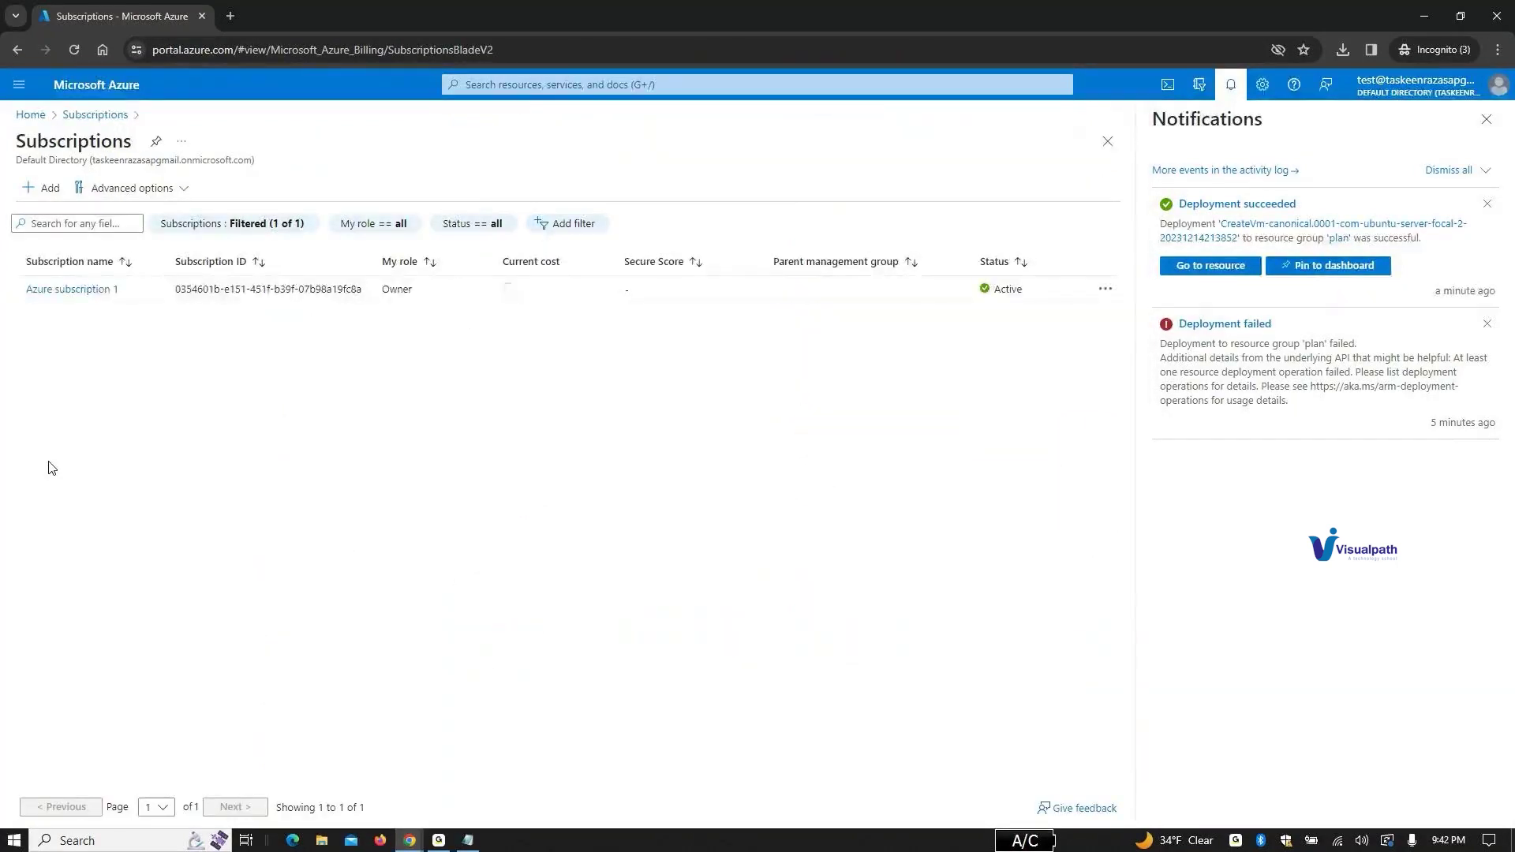
pyautogui.click(100, 290)
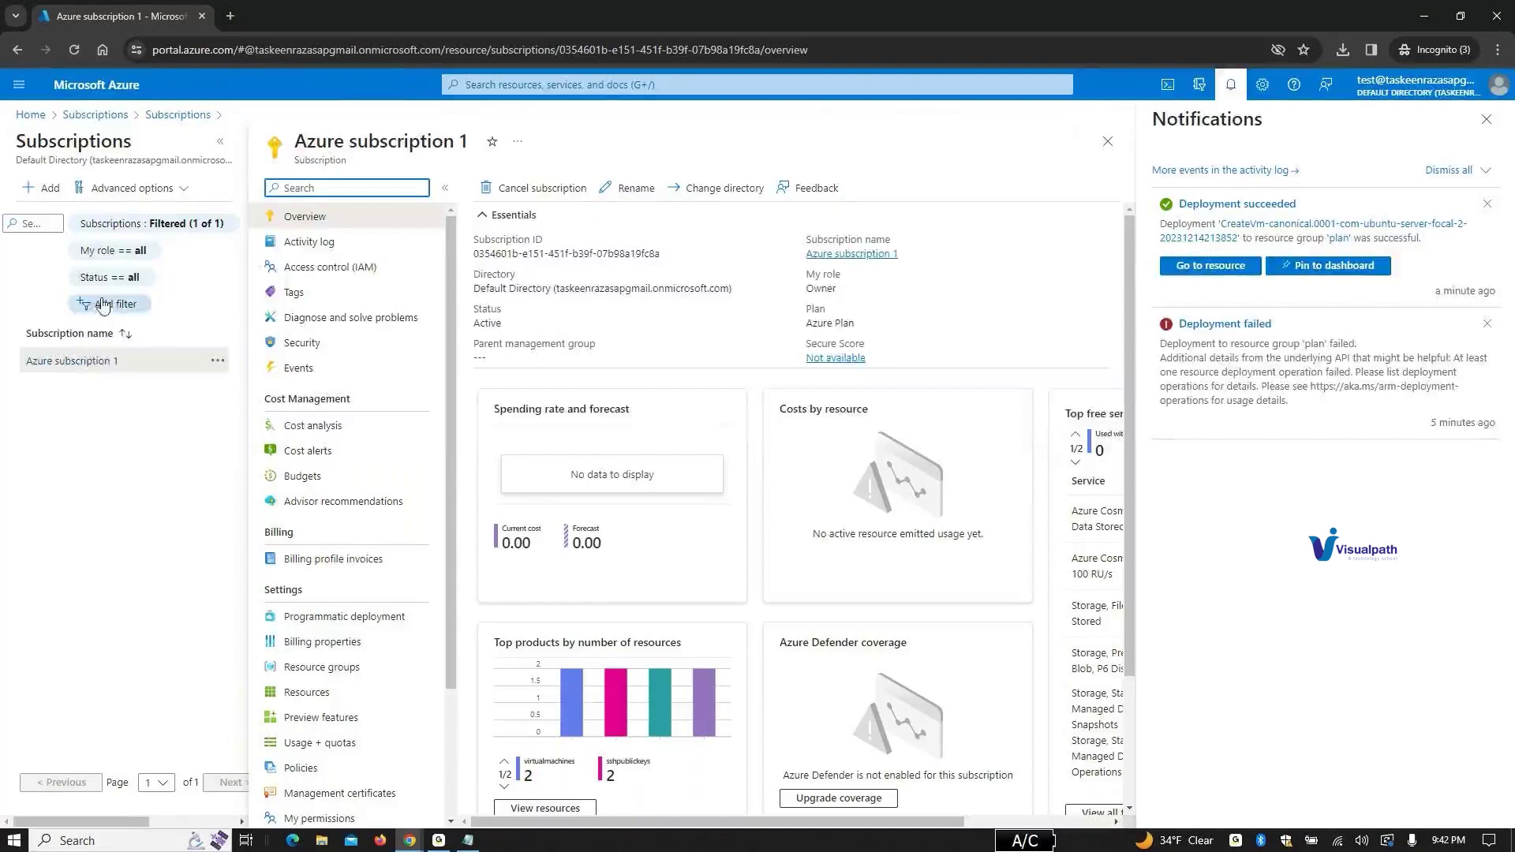
pyautogui.scroll(-3, 580, 470)
pyautogui.scroll(-3, 426, 442)
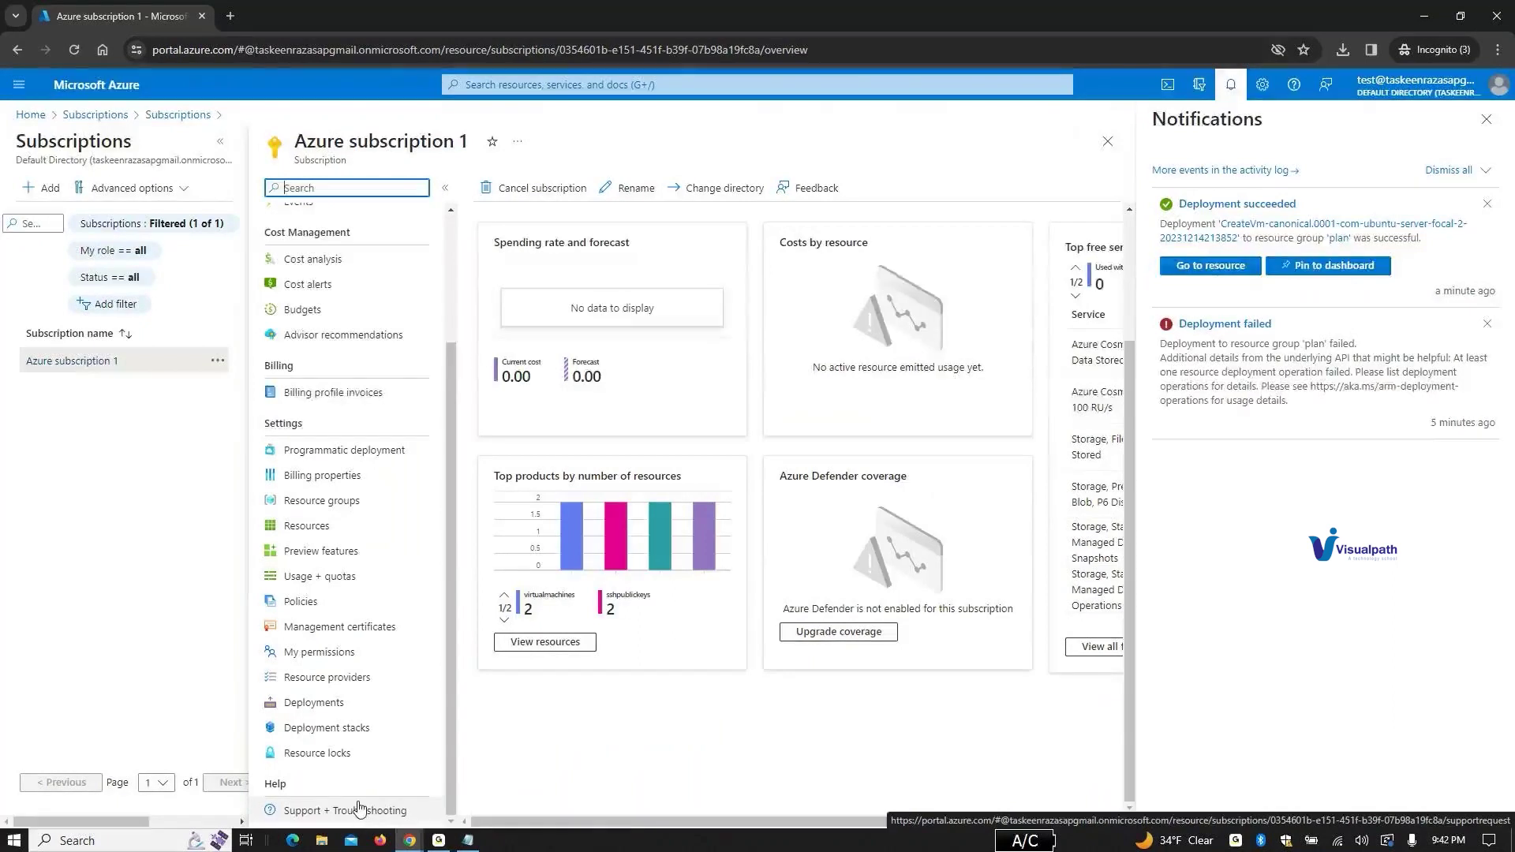
pyautogui.click(359, 809)
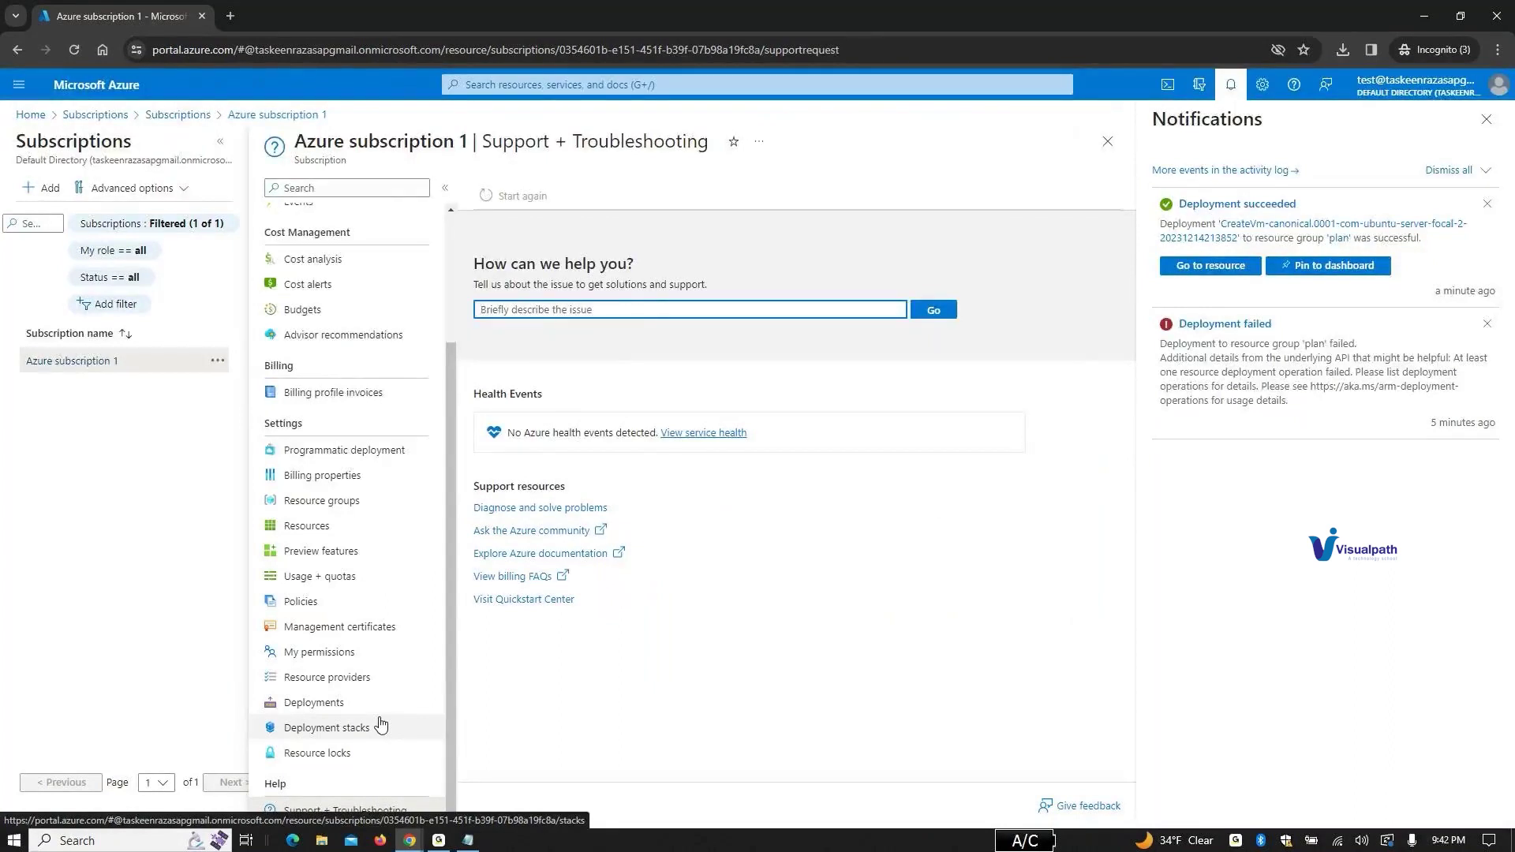
# Step: Submit the help query 'subscription' and choose Billing as the affected service
pyautogui.write('sub')
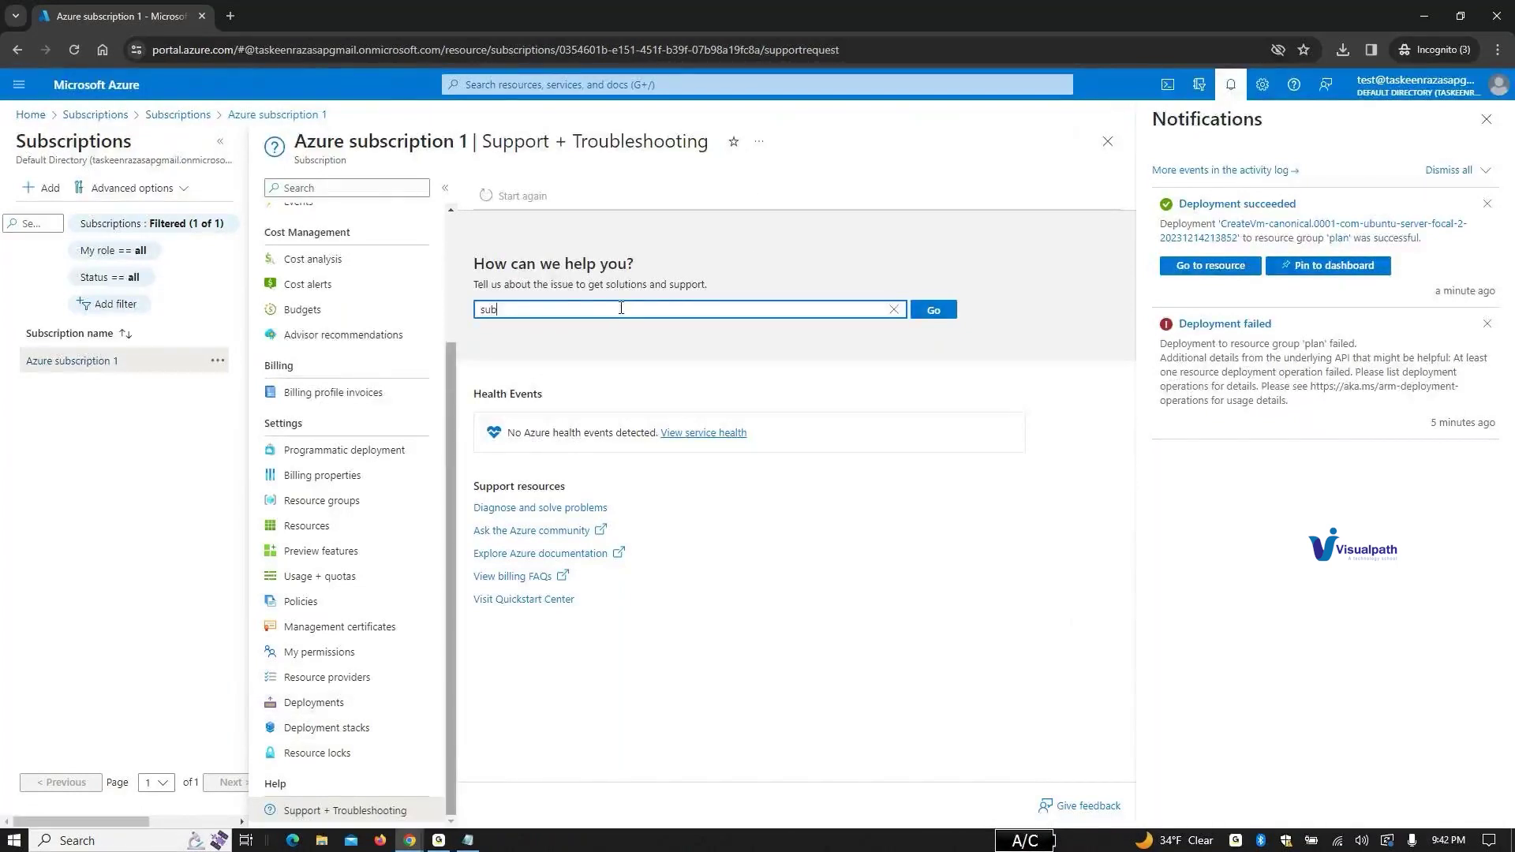
pyautogui.write('scription')
pyautogui.click(947, 310)
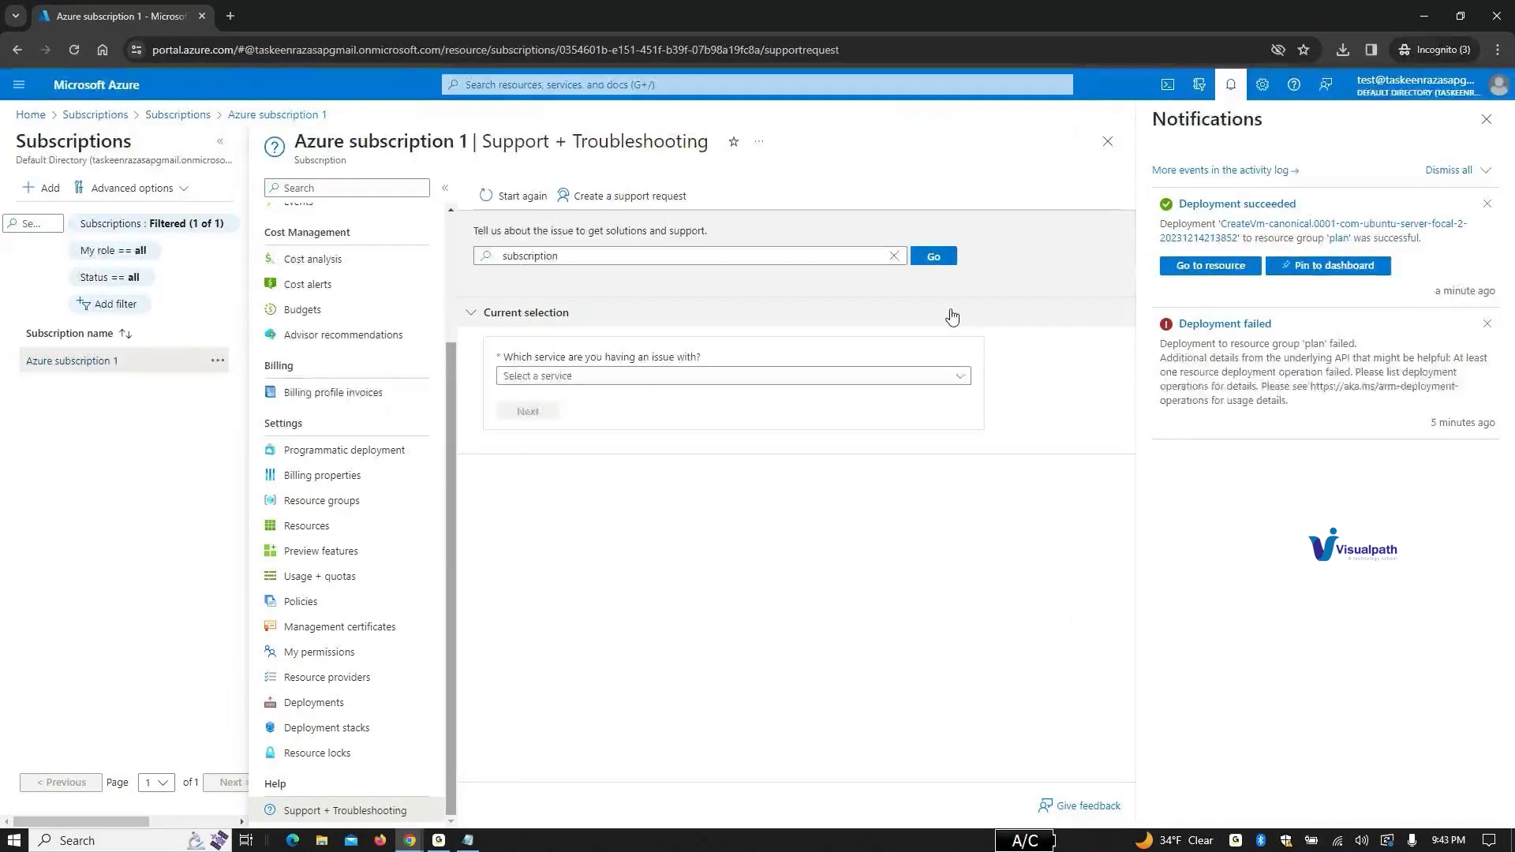
pyautogui.click(833, 376)
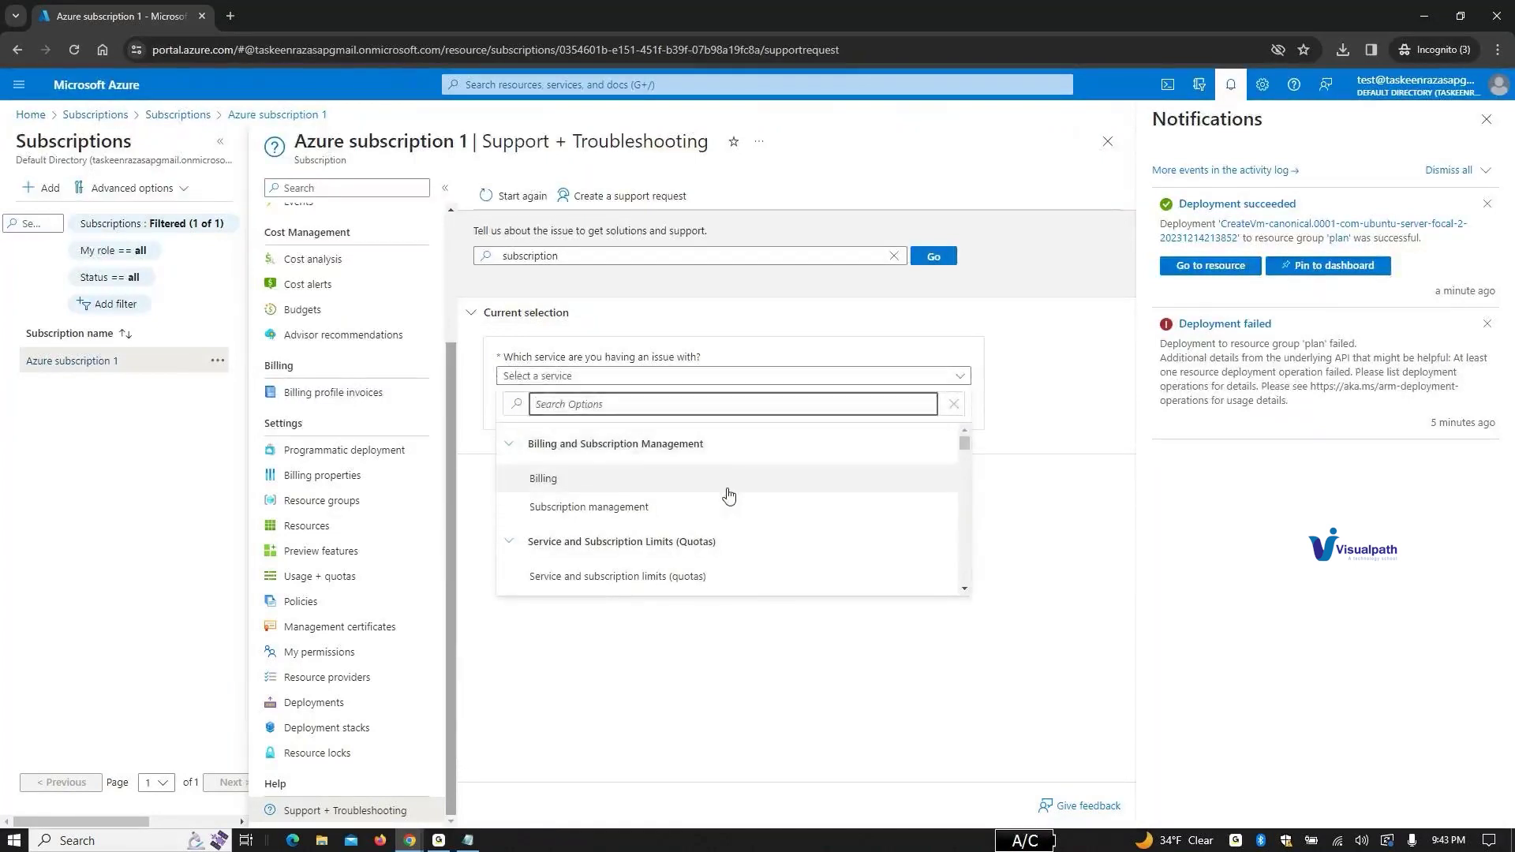
pyautogui.click(728, 496)
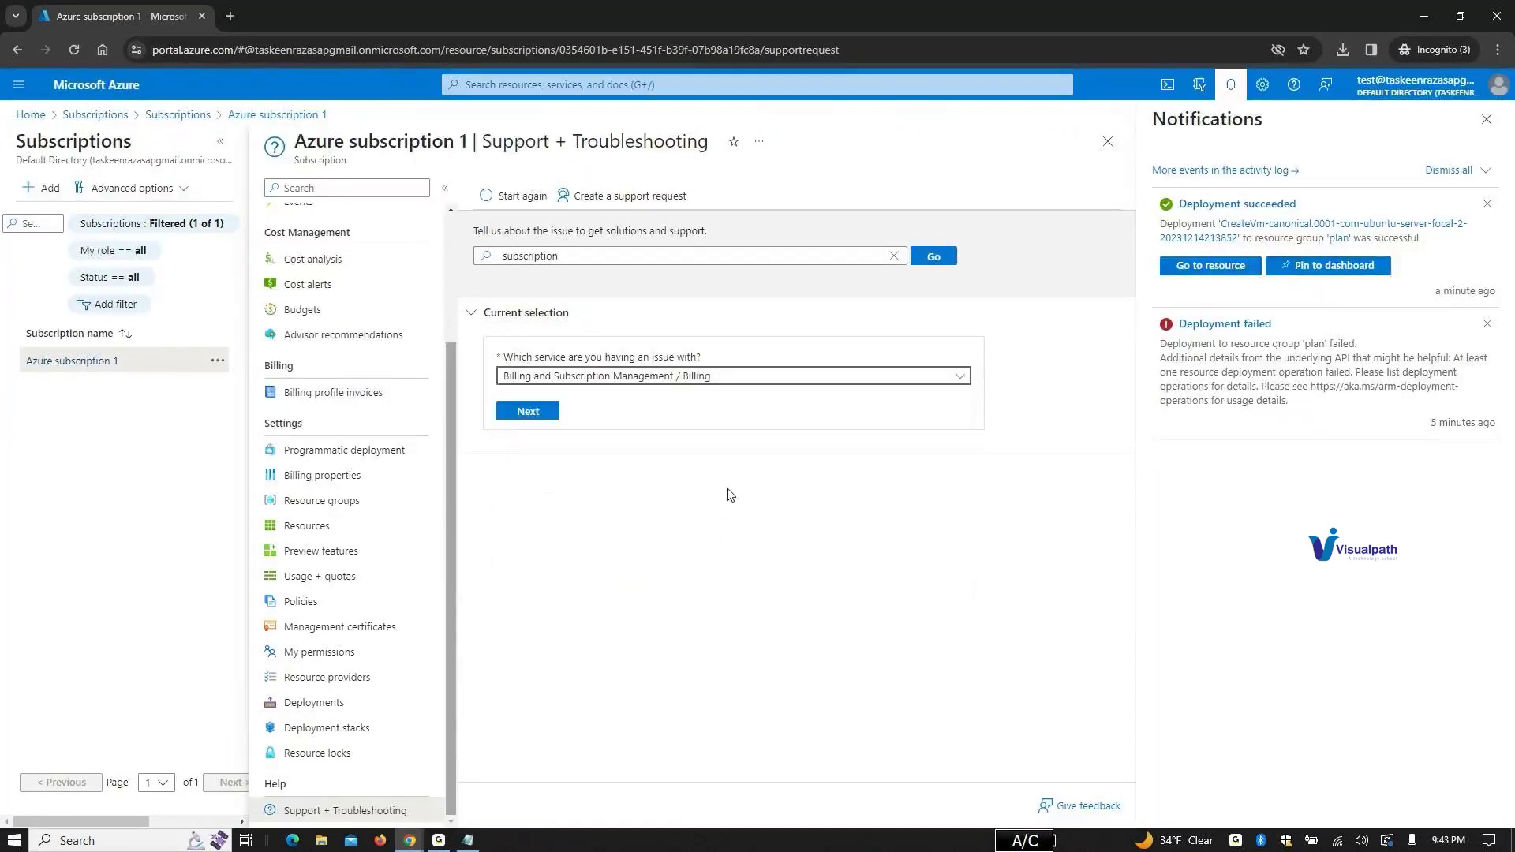
pyautogui.click(556, 418)
# Step: Select Azure subscription 1 and pick the issue about understanding my bill
pyautogui.click(652, 442)
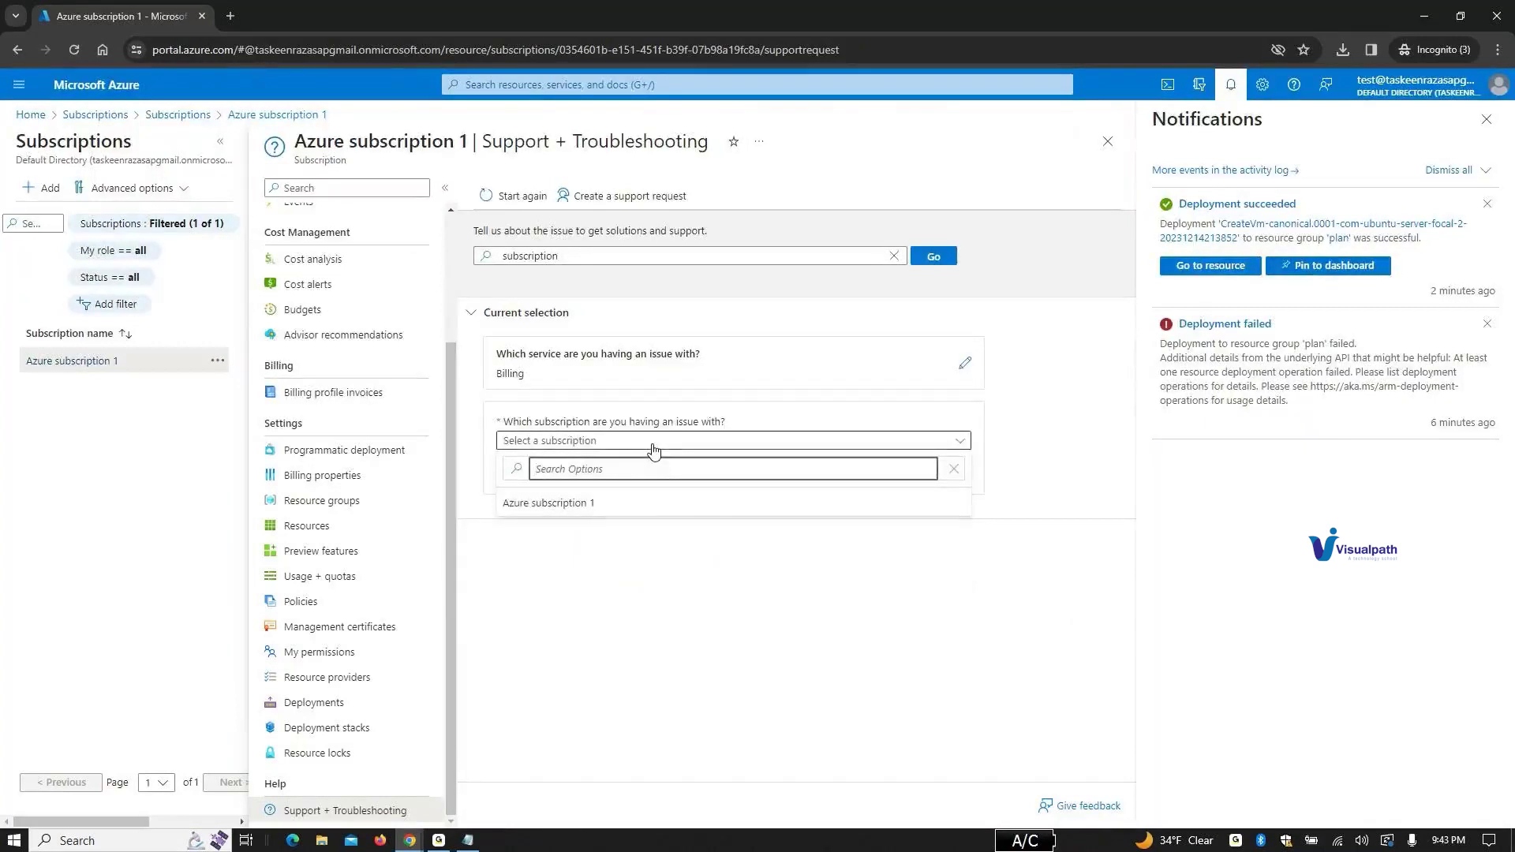
pyautogui.click(654, 443)
pyautogui.click(661, 442)
pyautogui.click(619, 503)
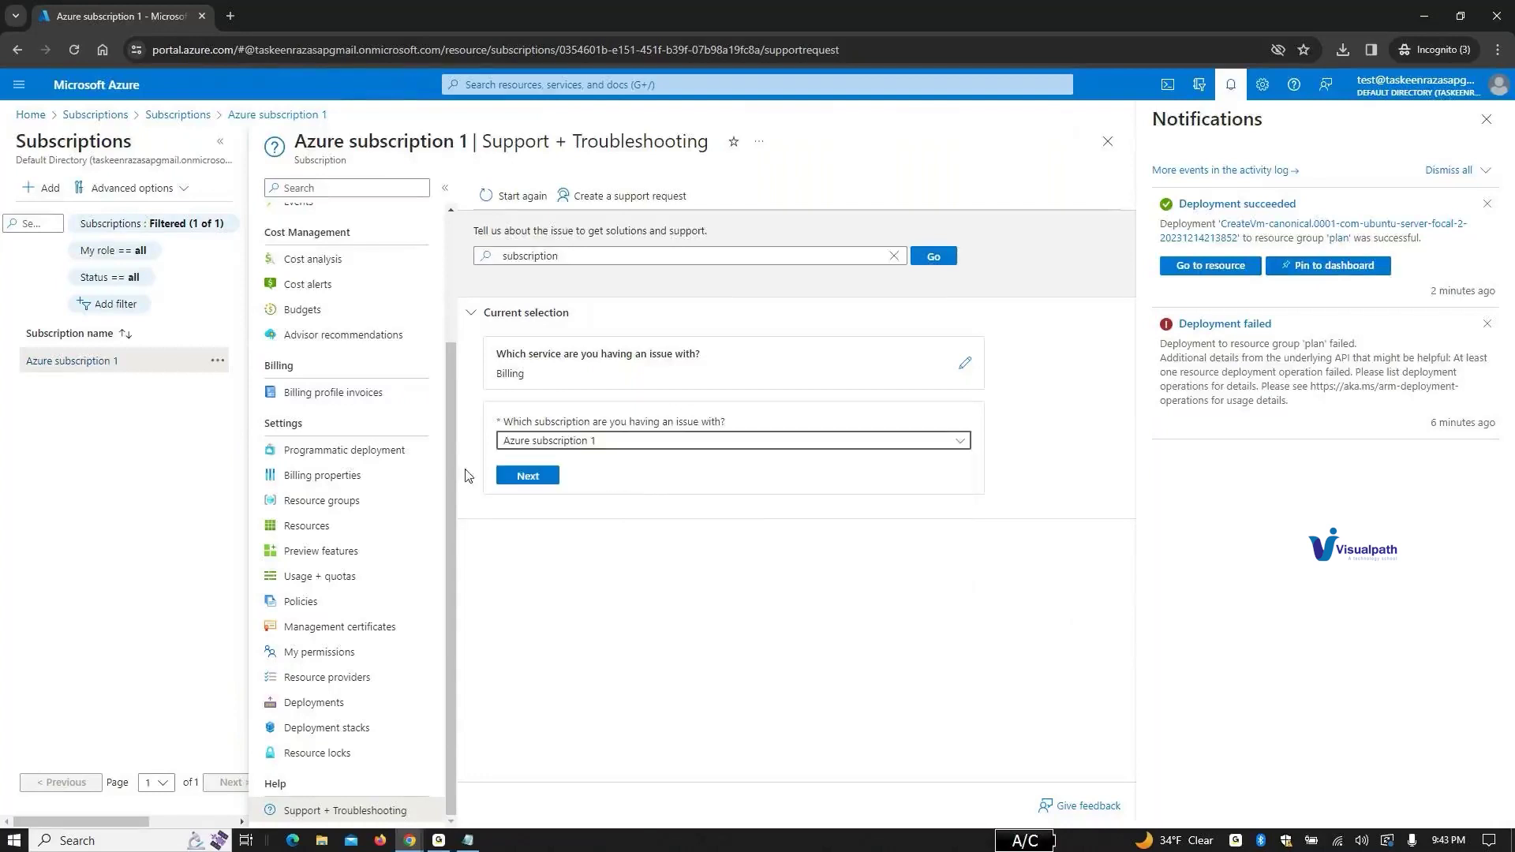
pyautogui.click(538, 475)
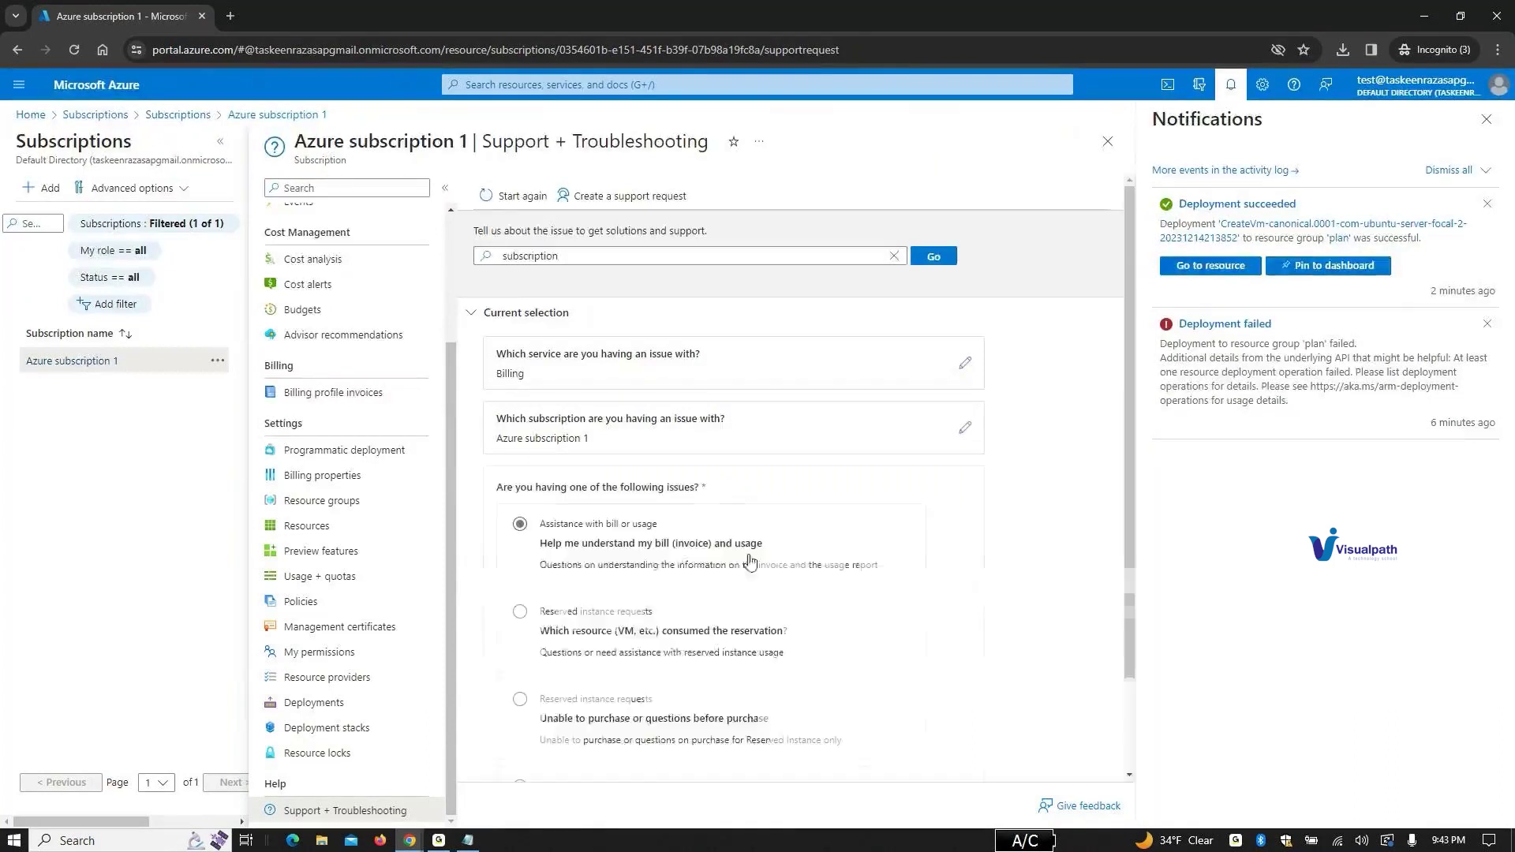
pyautogui.scroll(-1, 824, 538)
pyautogui.scroll(-1, 826, 538)
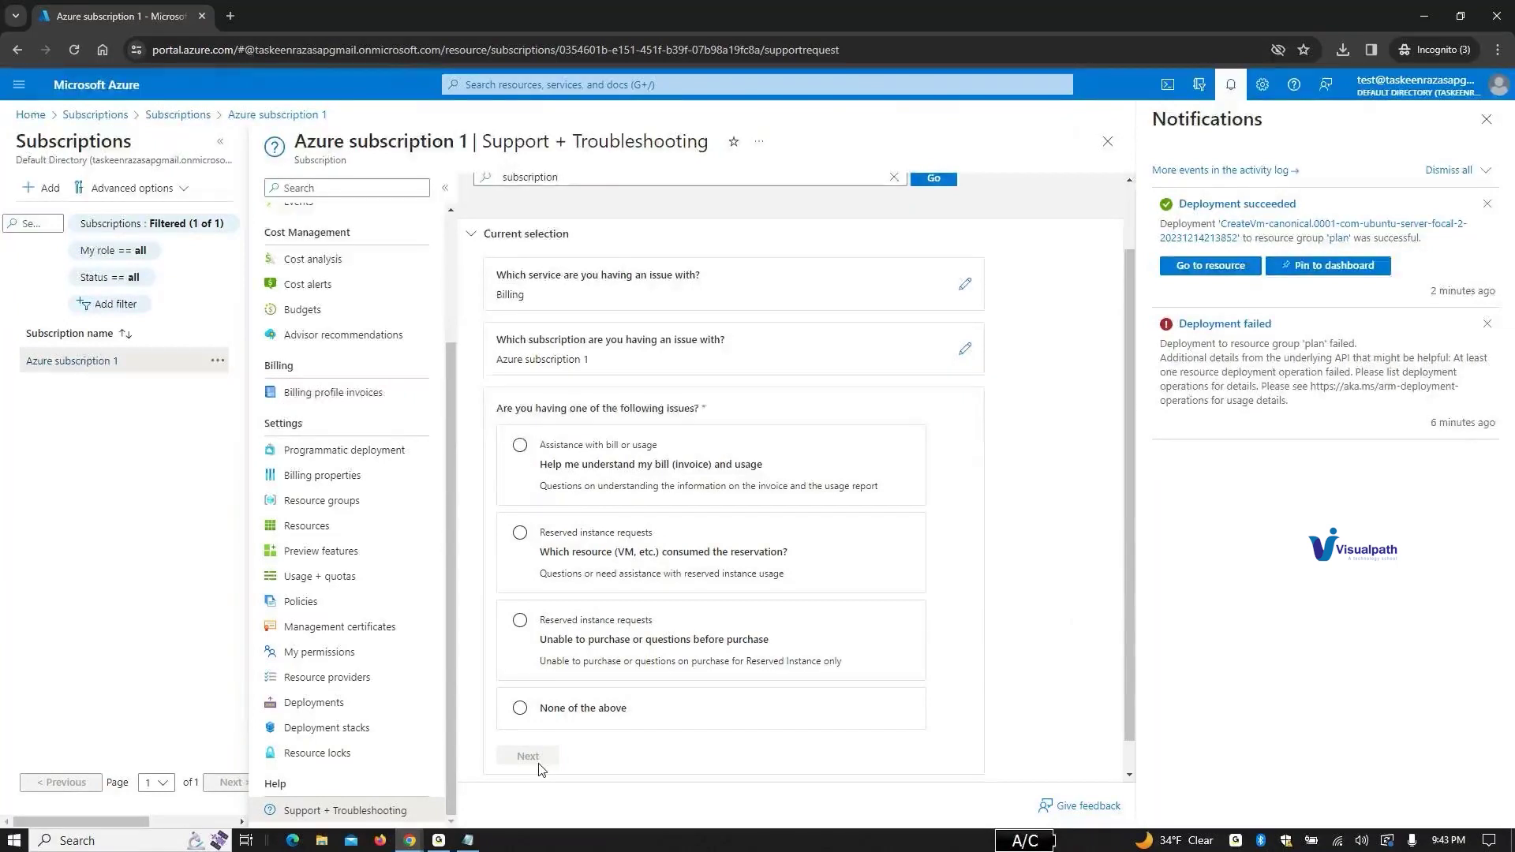
pyautogui.click(532, 446)
# Step: Read the Customer Agreement invoice article, including invoice-section transactions, then open the Azure portal link
pyautogui.click(537, 760)
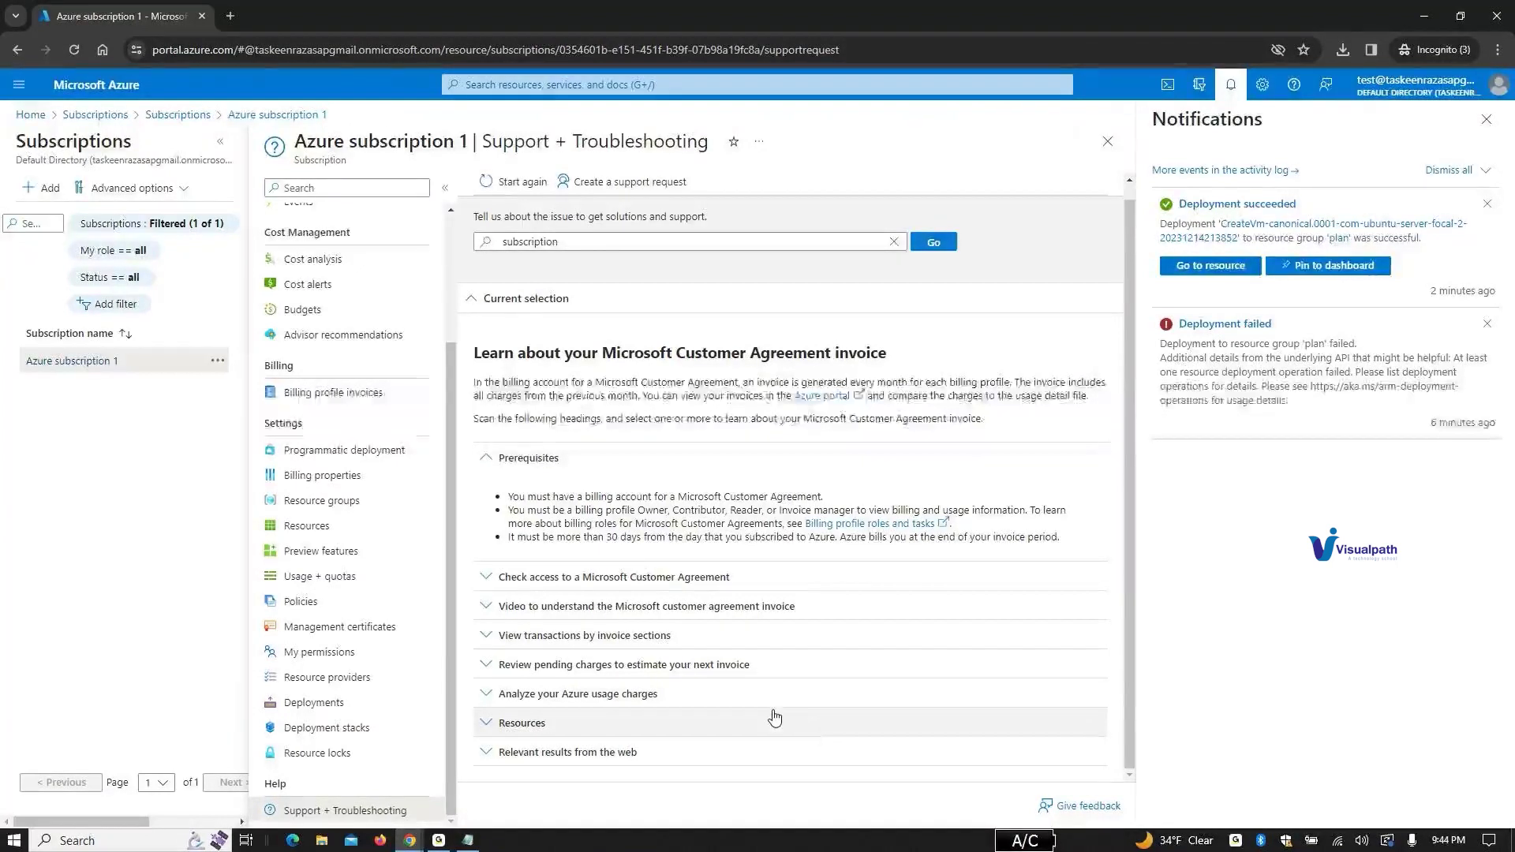
pyautogui.click(632, 636)
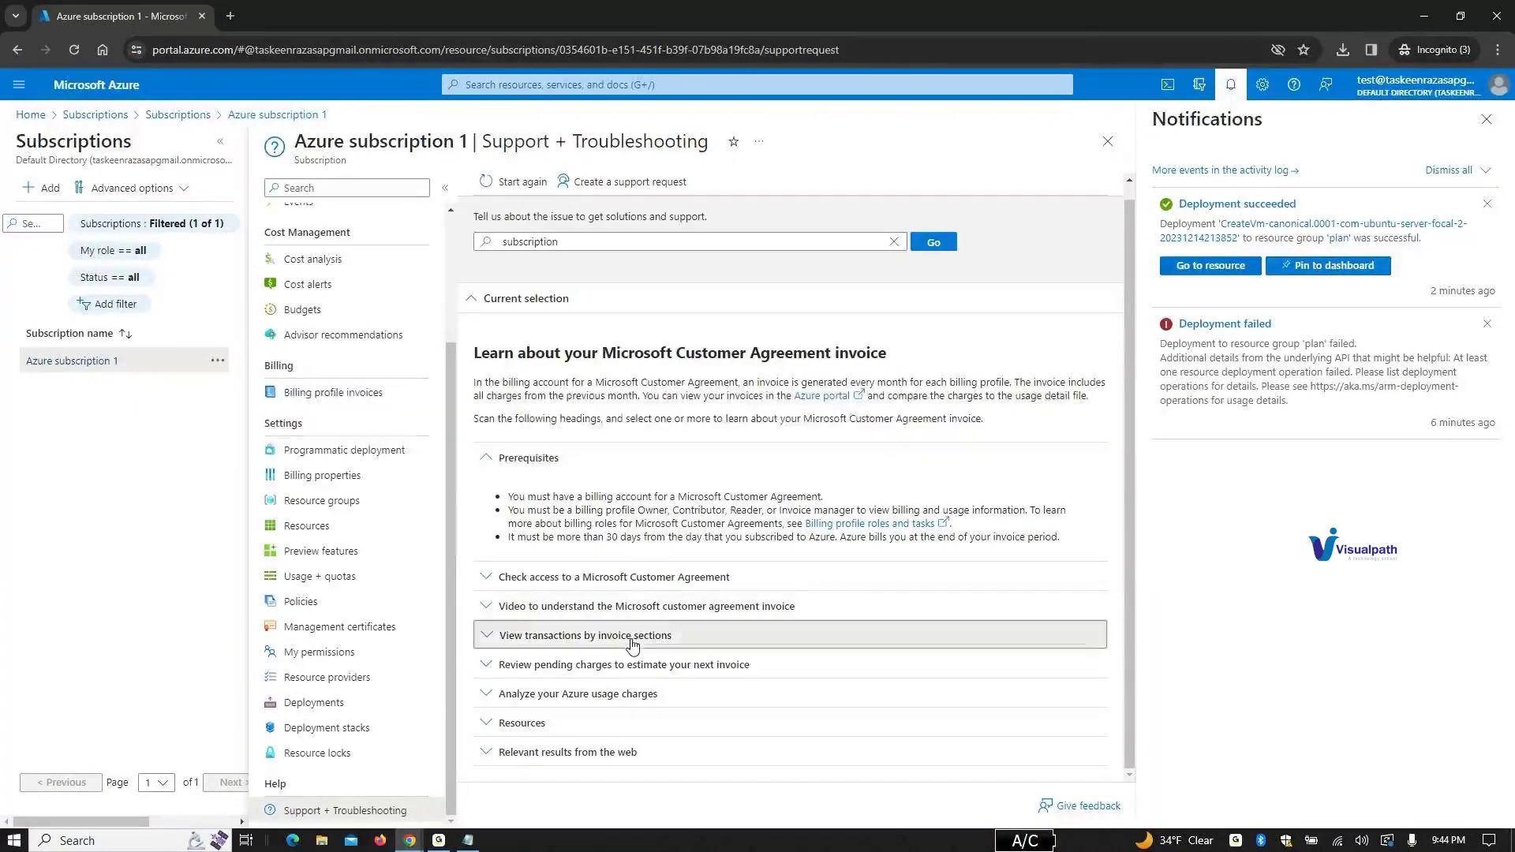
pyautogui.scroll(-5, 675, 626)
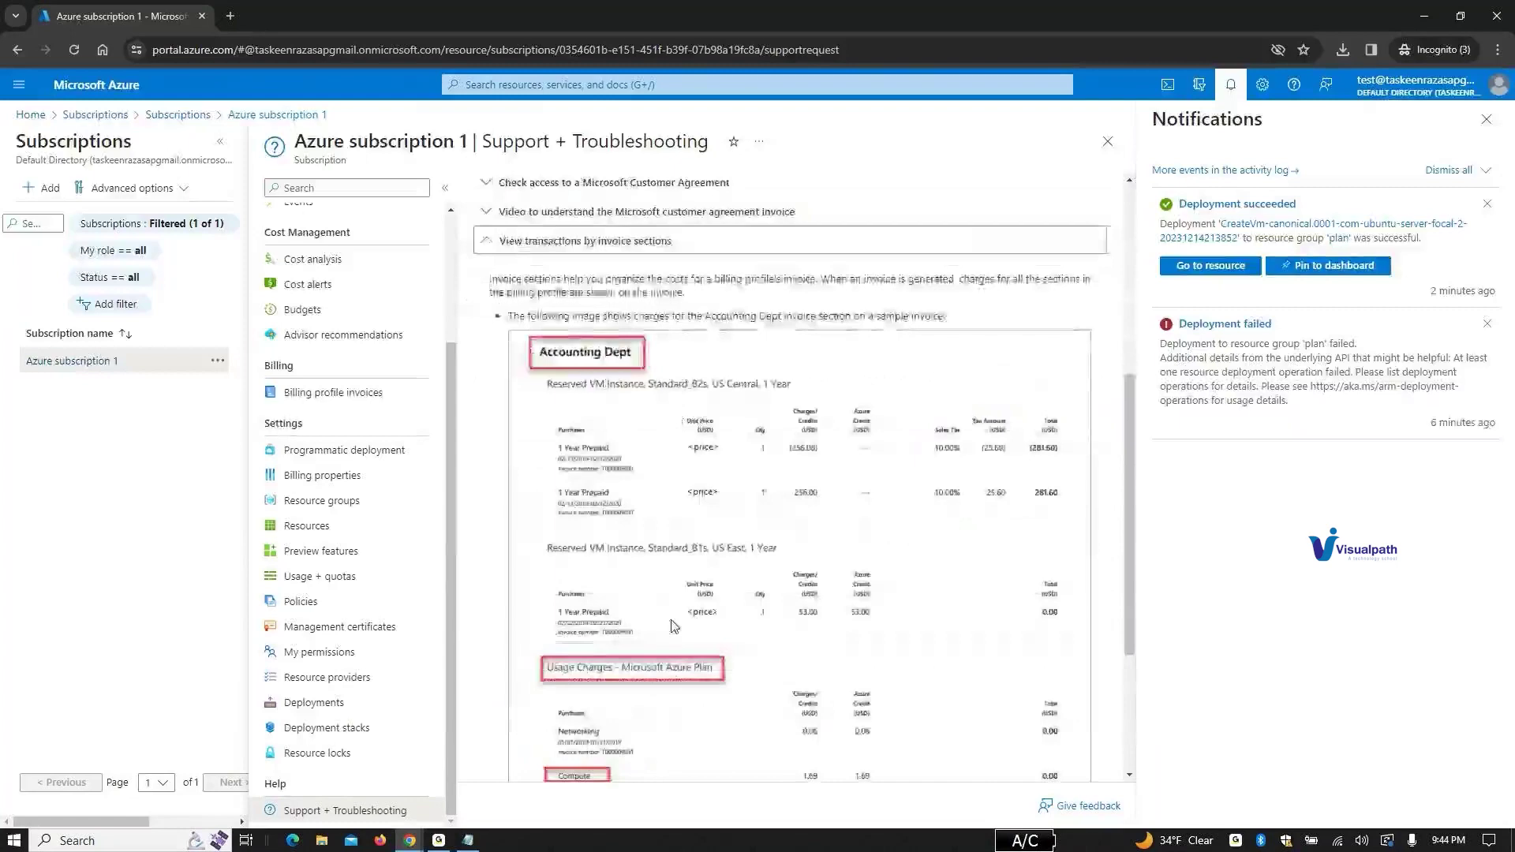
pyautogui.scroll(-3, 675, 626)
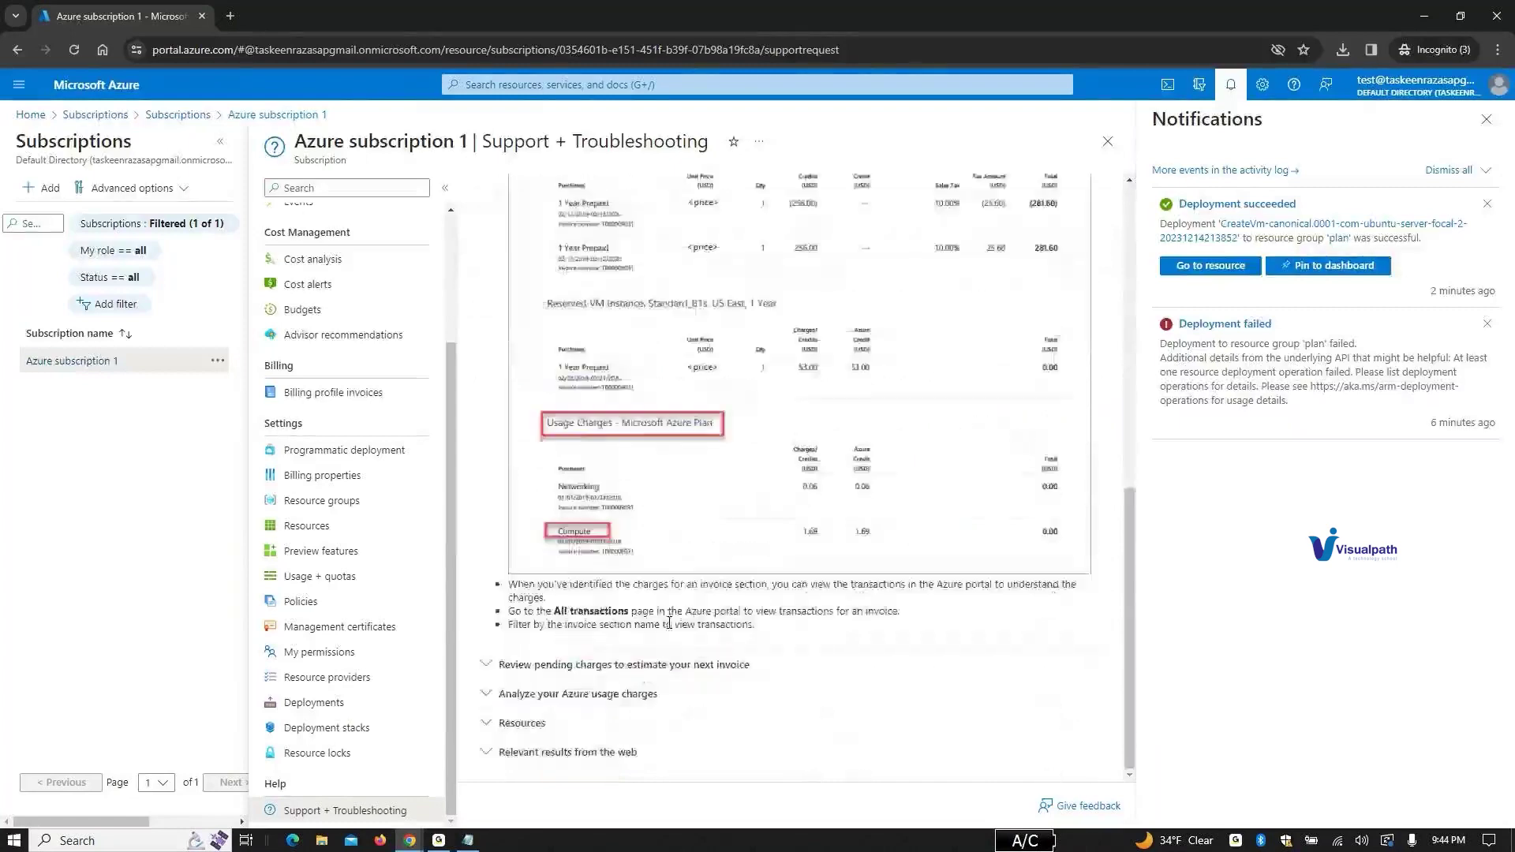
pyautogui.moveTo(1126, 618); pyautogui.dragTo(1144, 641)
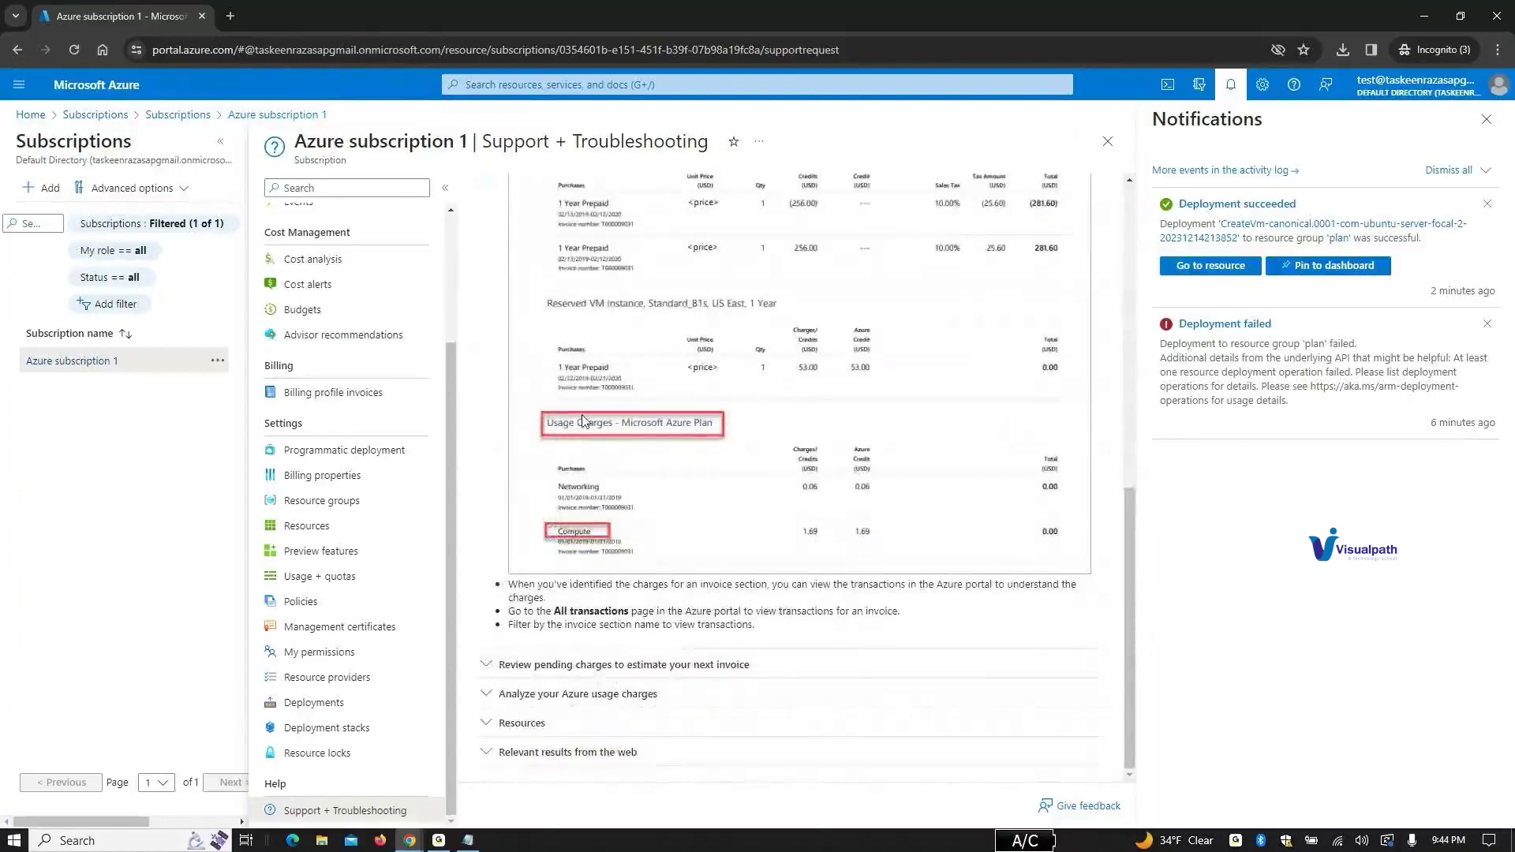
pyautogui.scroll(5, 583, 421)
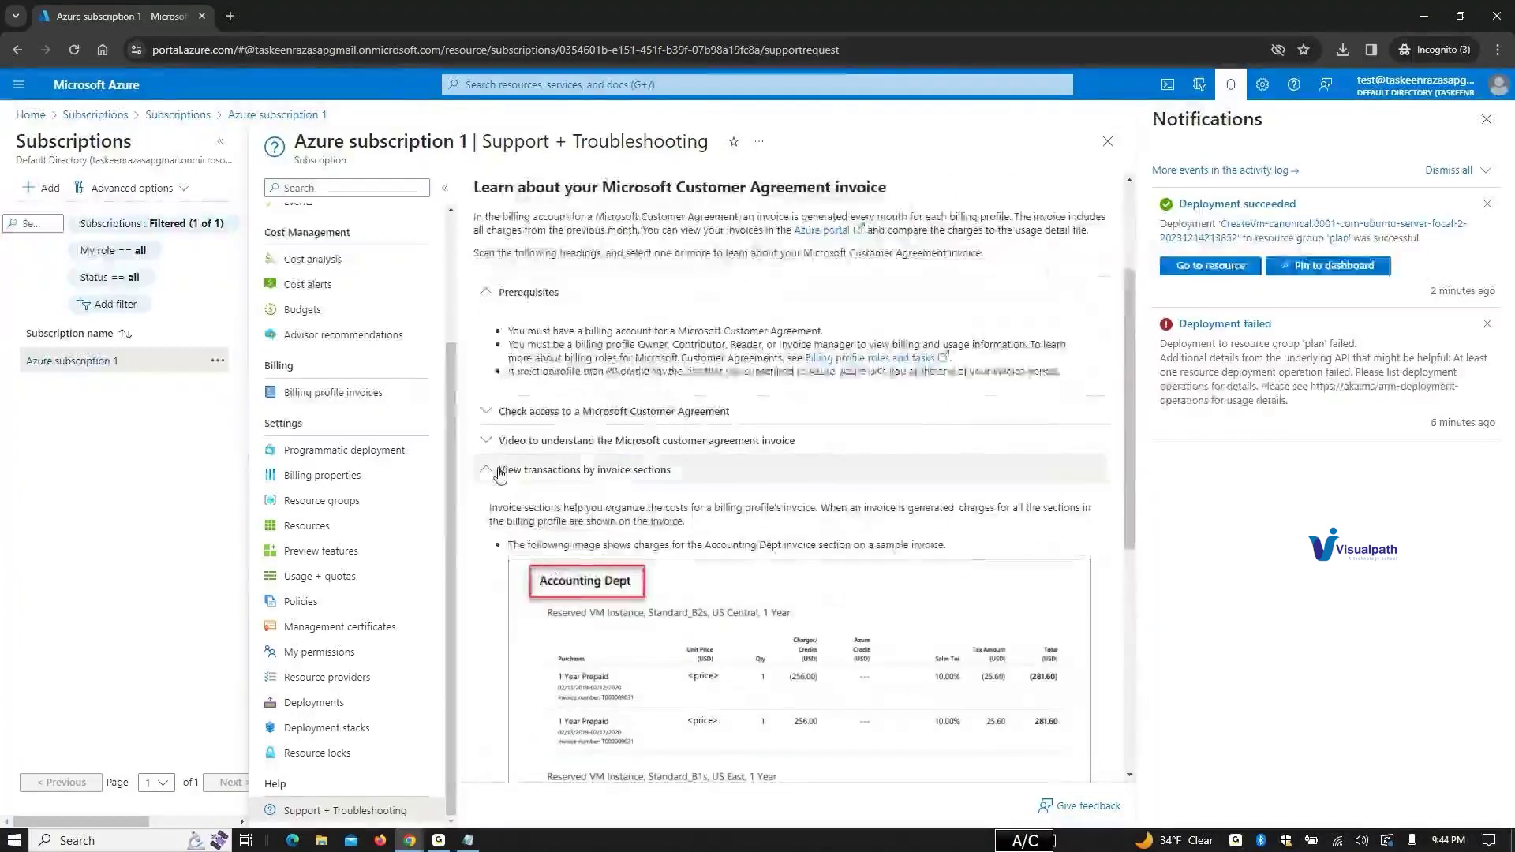
pyautogui.scroll(2, 513, 464)
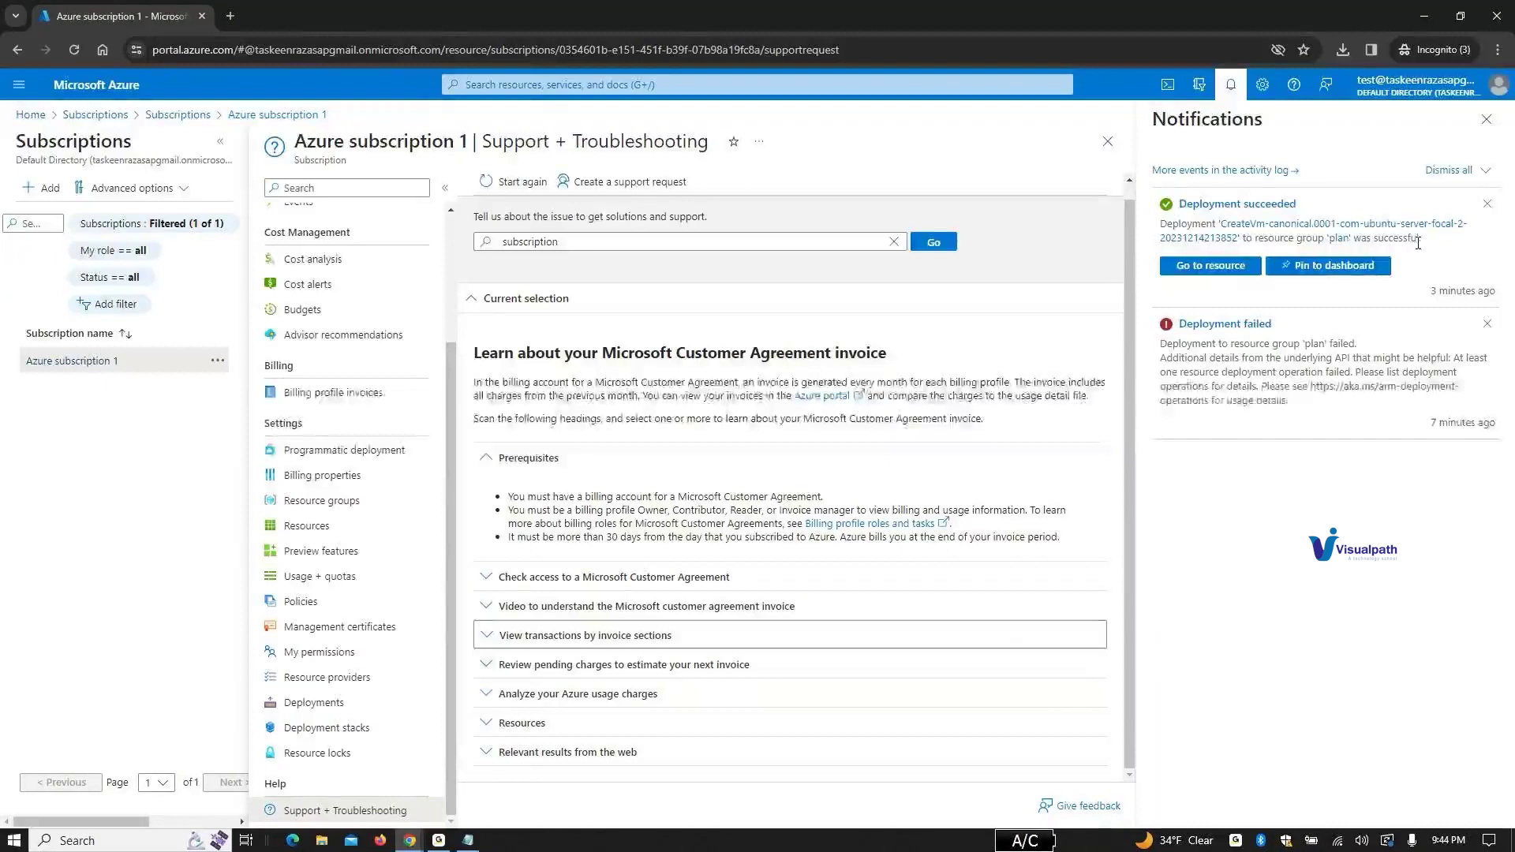
pyautogui.click(485, 459)
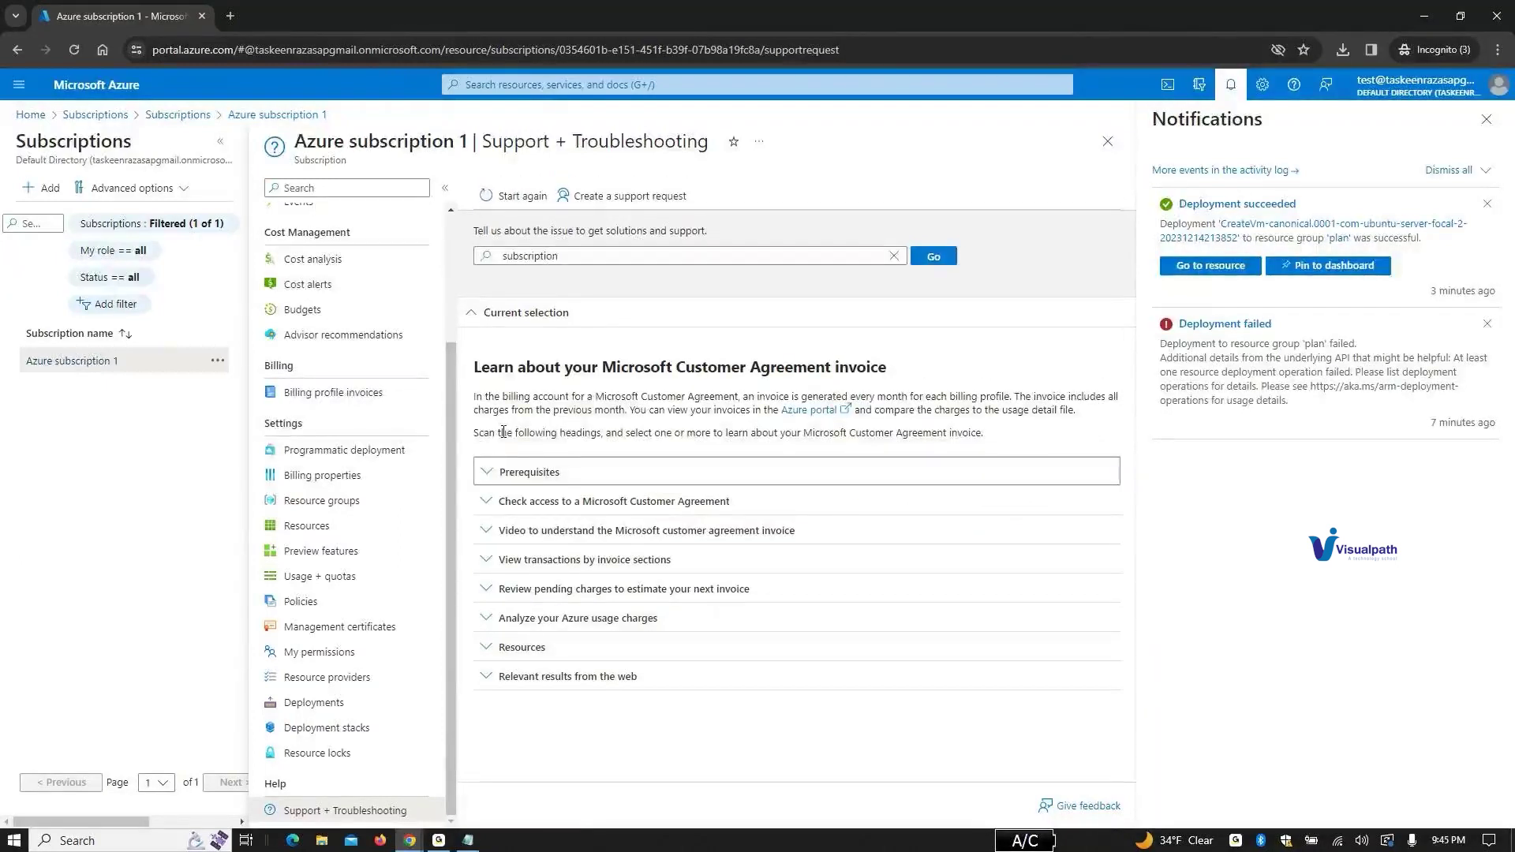
pyautogui.click(817, 412)
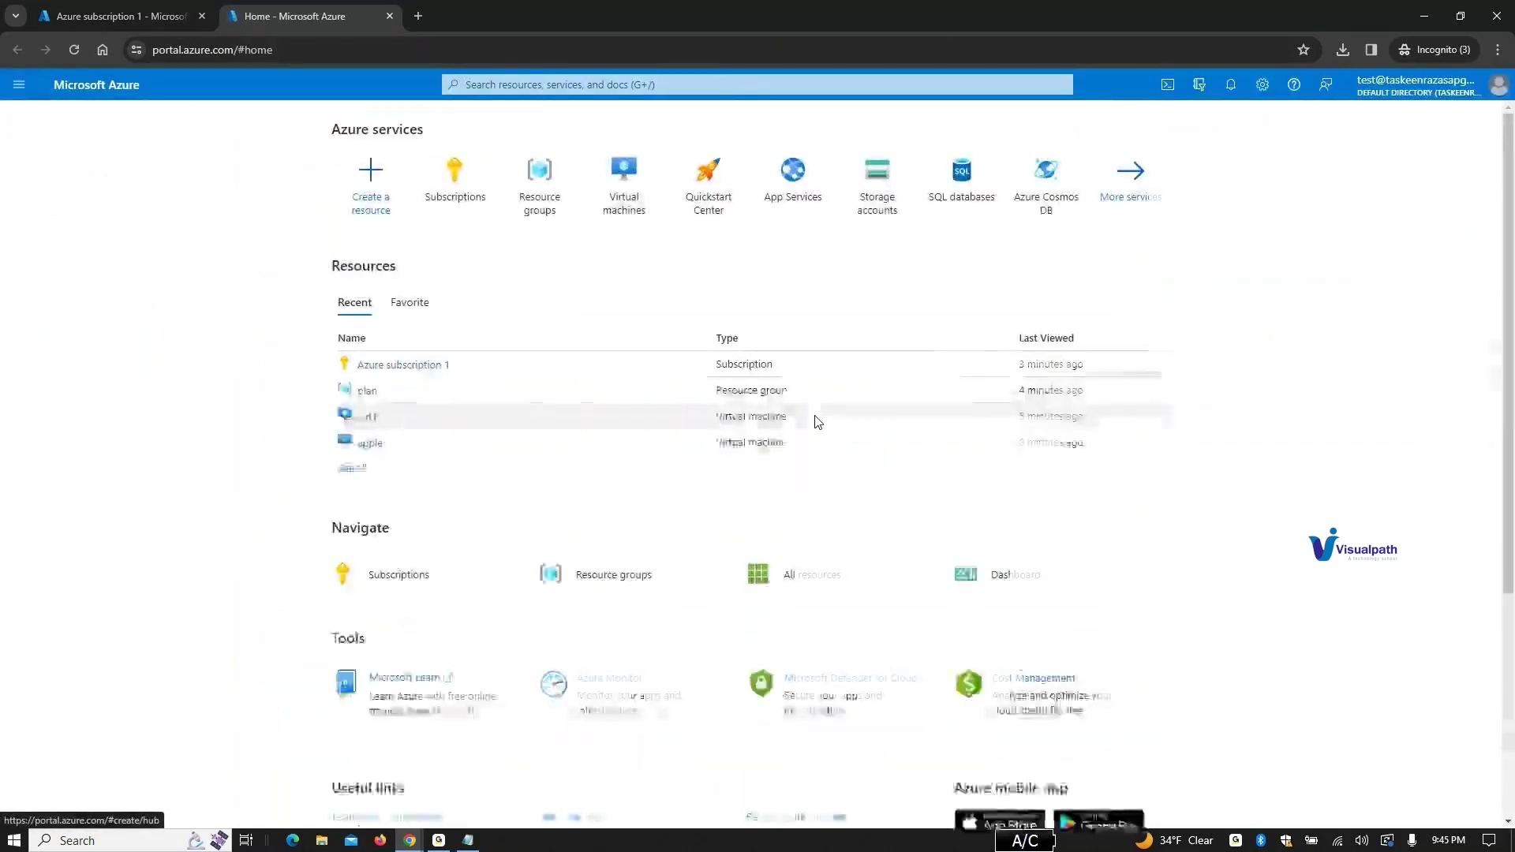
# Step: Open the Subscriptions page from the Azure services tiles on the home page
pyautogui.scroll(-4, 817, 422)
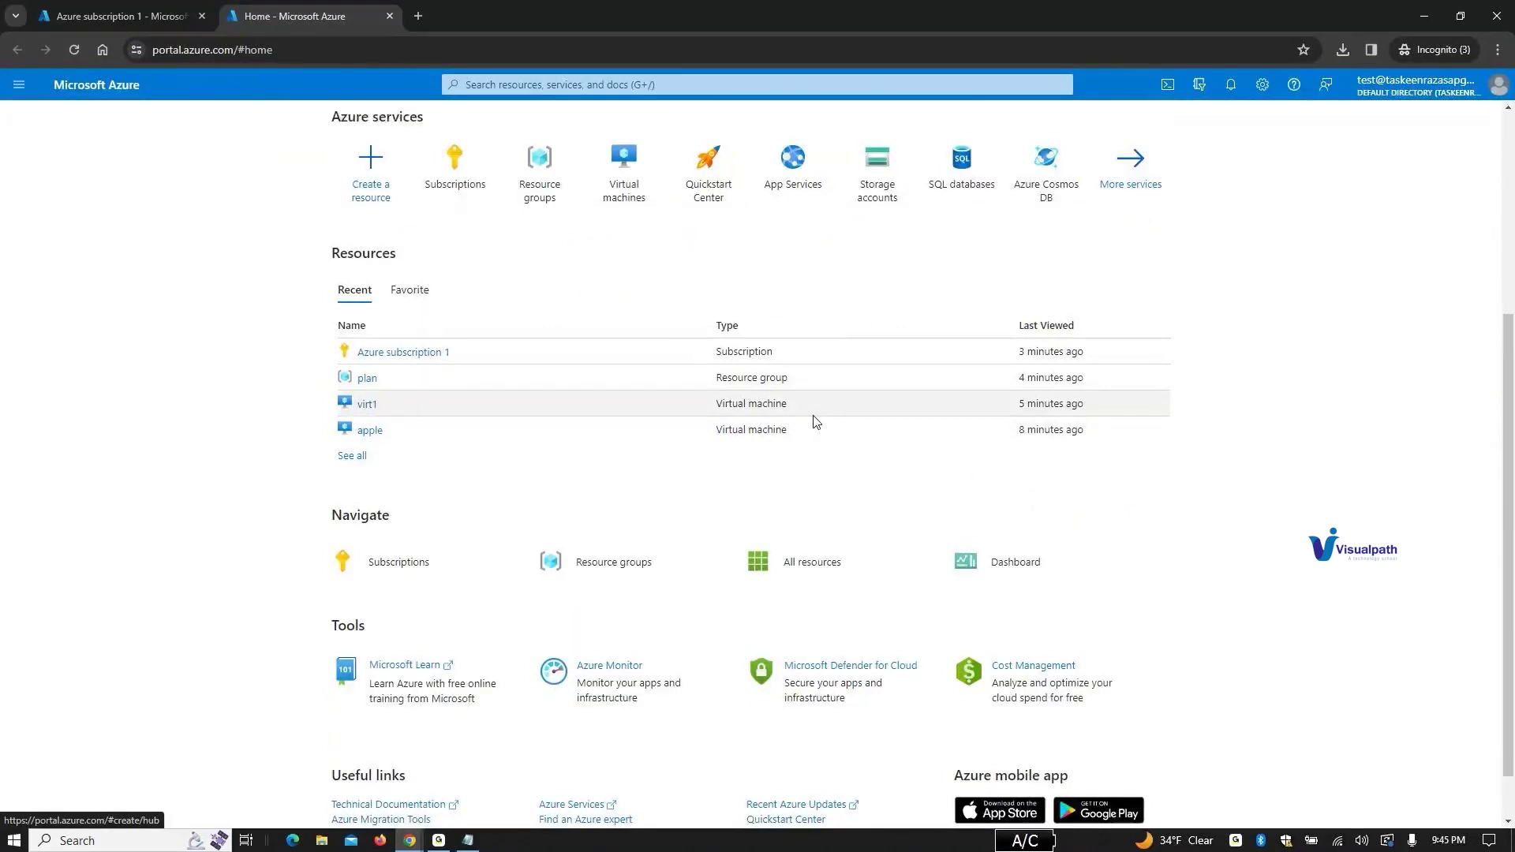
pyautogui.scroll(-1, 817, 422)
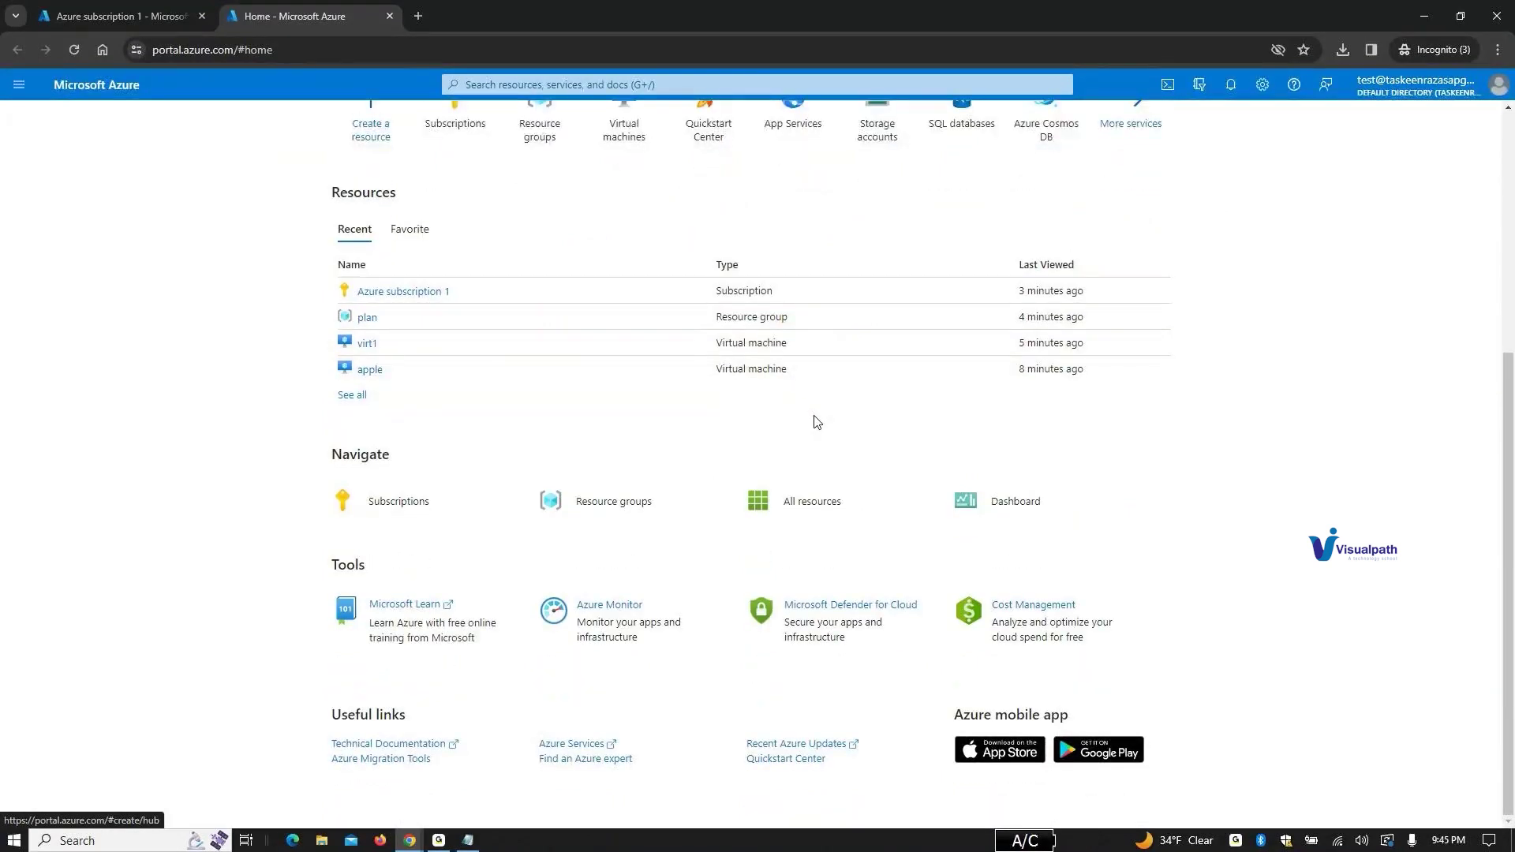
pyautogui.scroll(2, 817, 422)
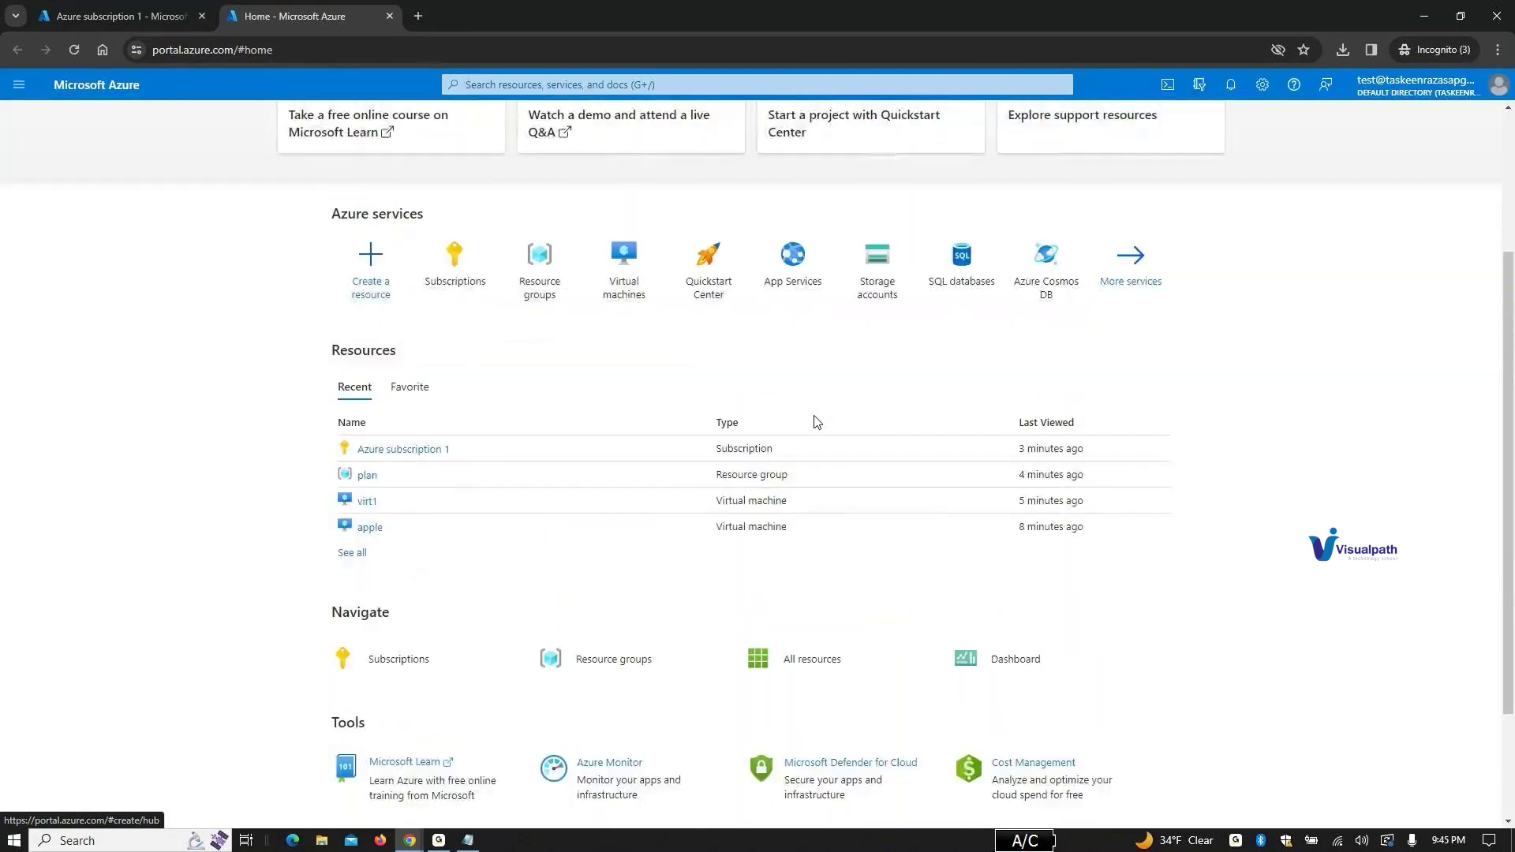
pyautogui.scroll(3, 817, 422)
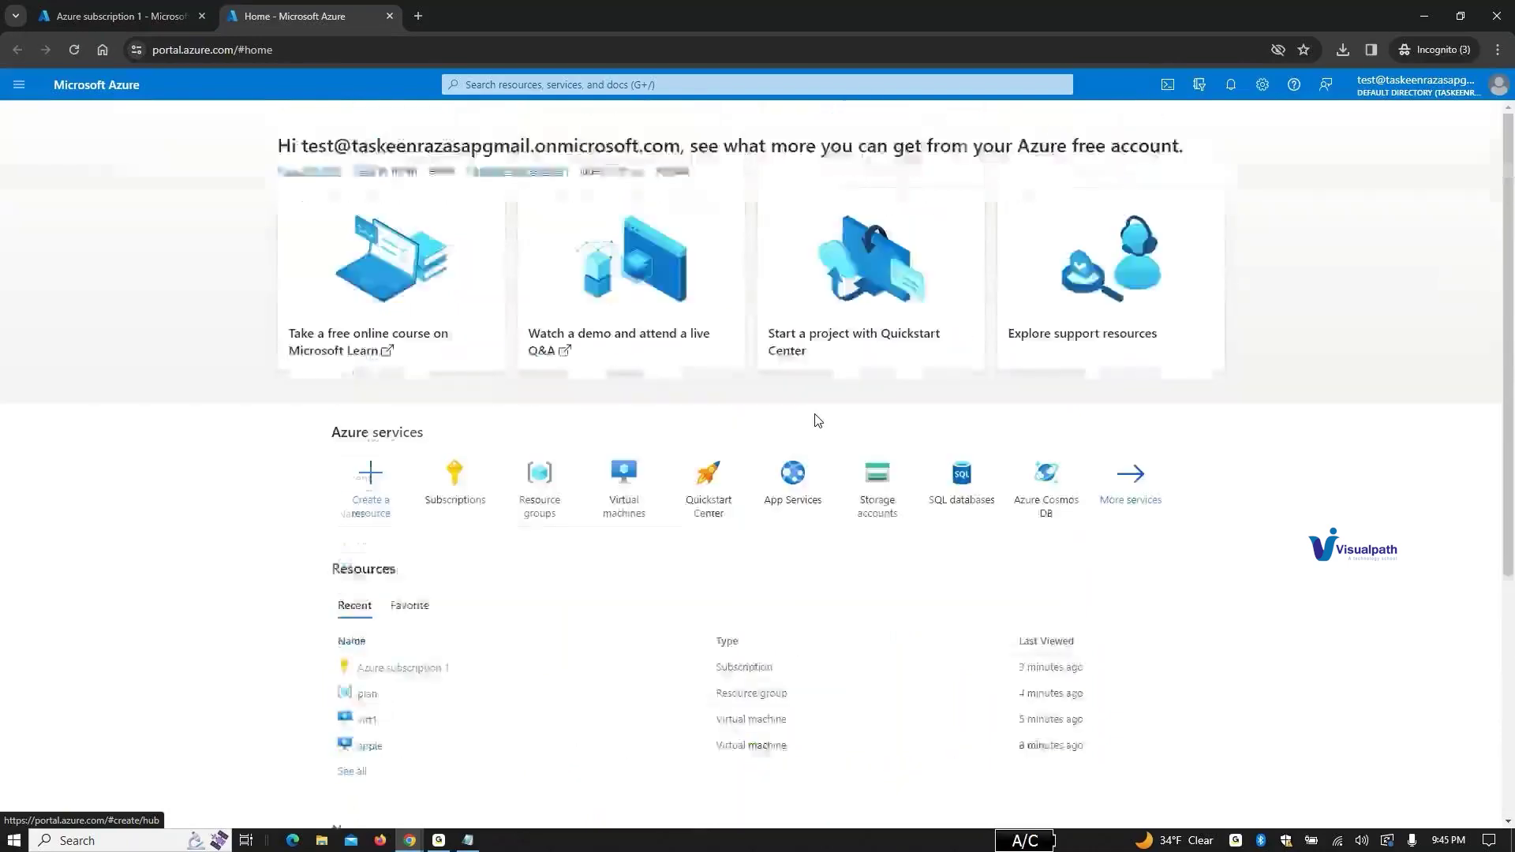
pyautogui.scroll(-5, 817, 420)
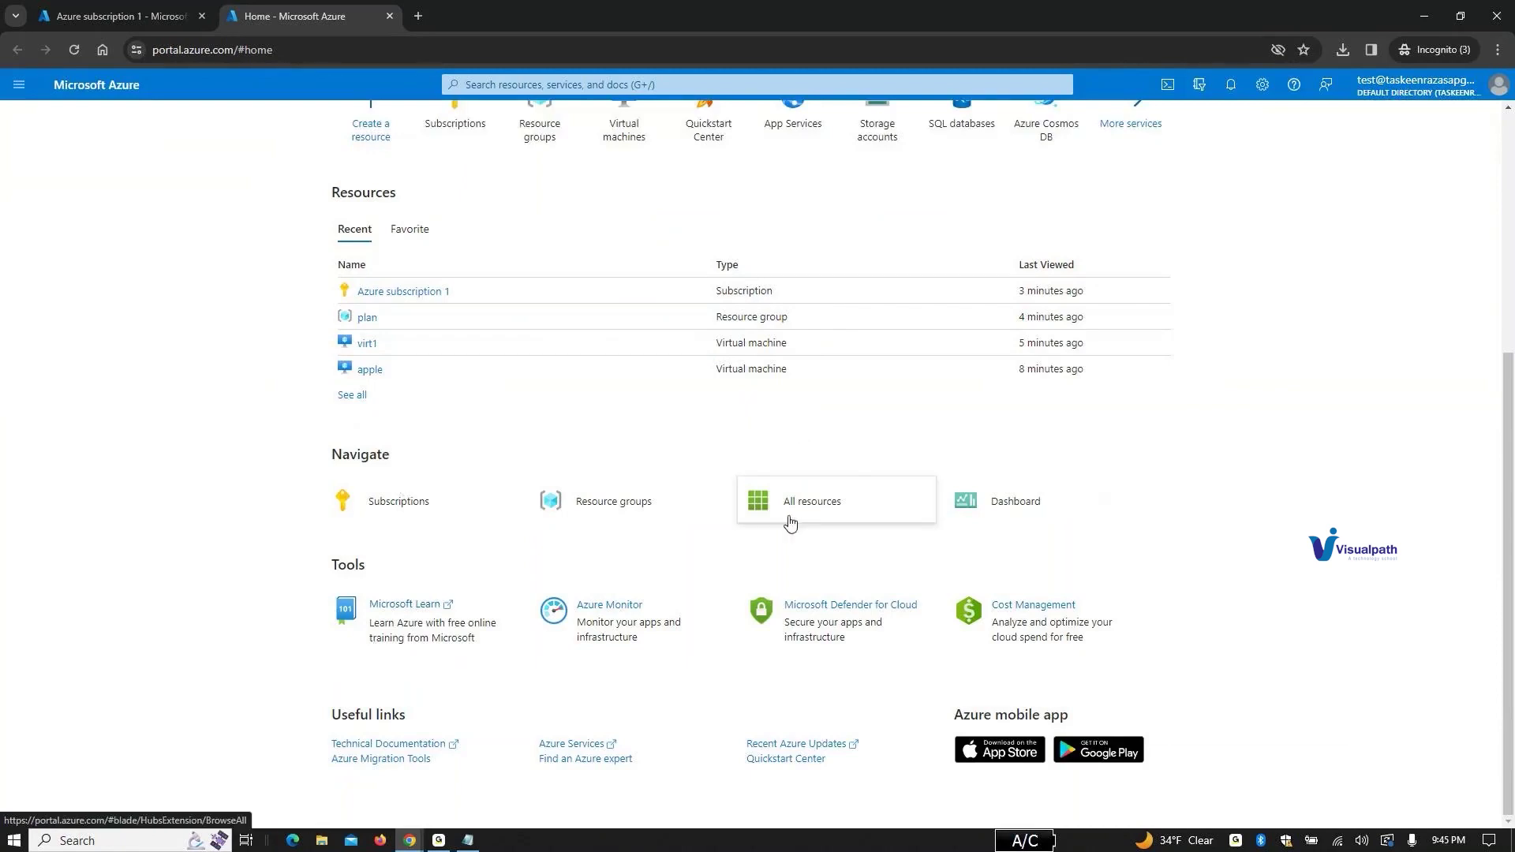
pyautogui.scroll(5, 790, 523)
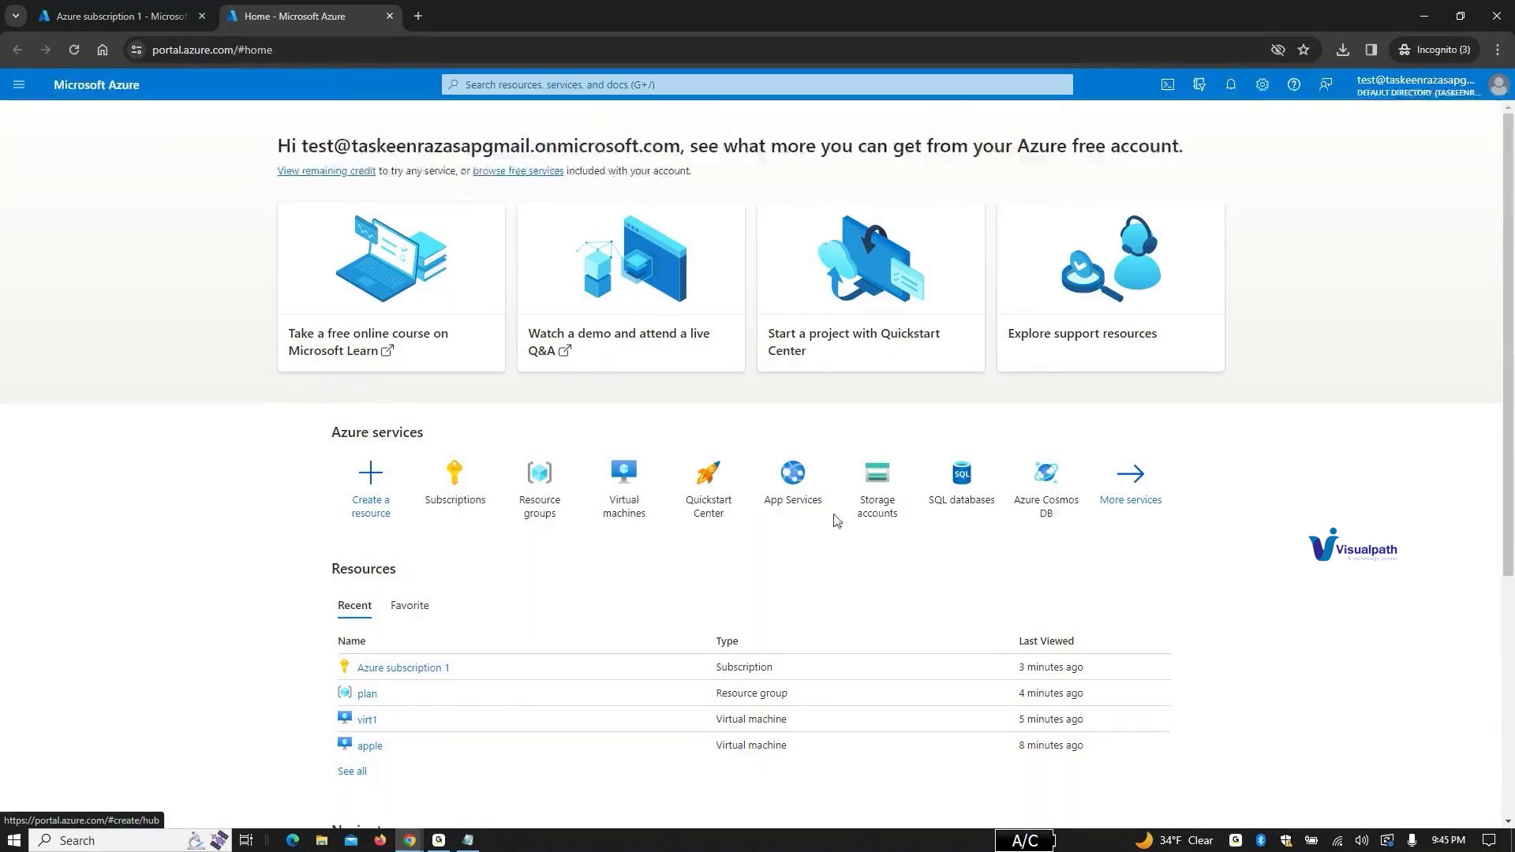
pyautogui.click(442, 477)
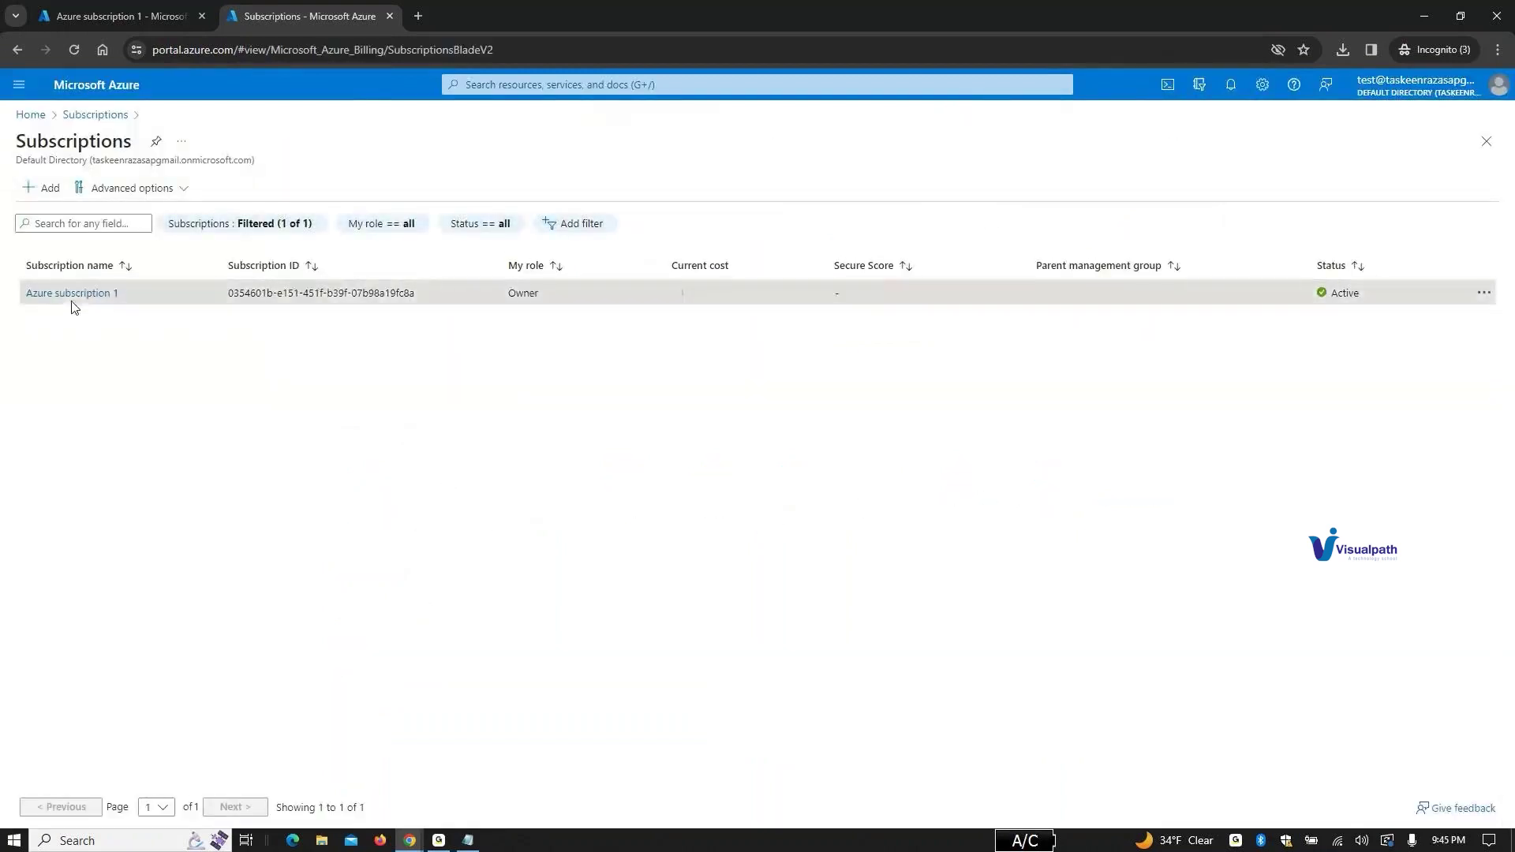
# Step: Open Azure subscription 1's Support + Troubleshooting page from its Help menu
pyautogui.click(73, 293)
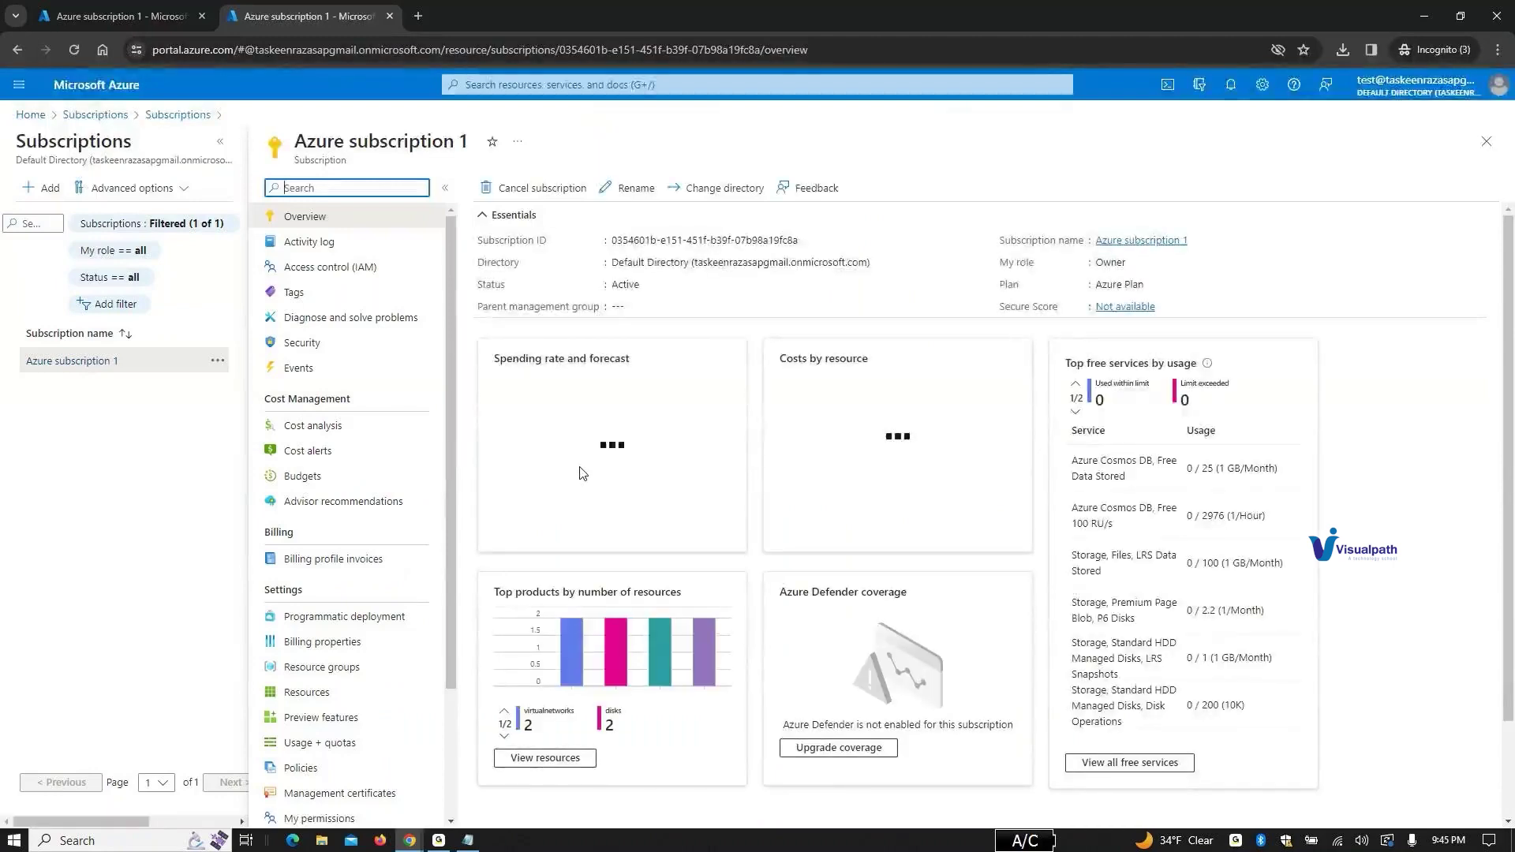
pyautogui.scroll(-2, 582, 473)
pyautogui.scroll(-2, 414, 620)
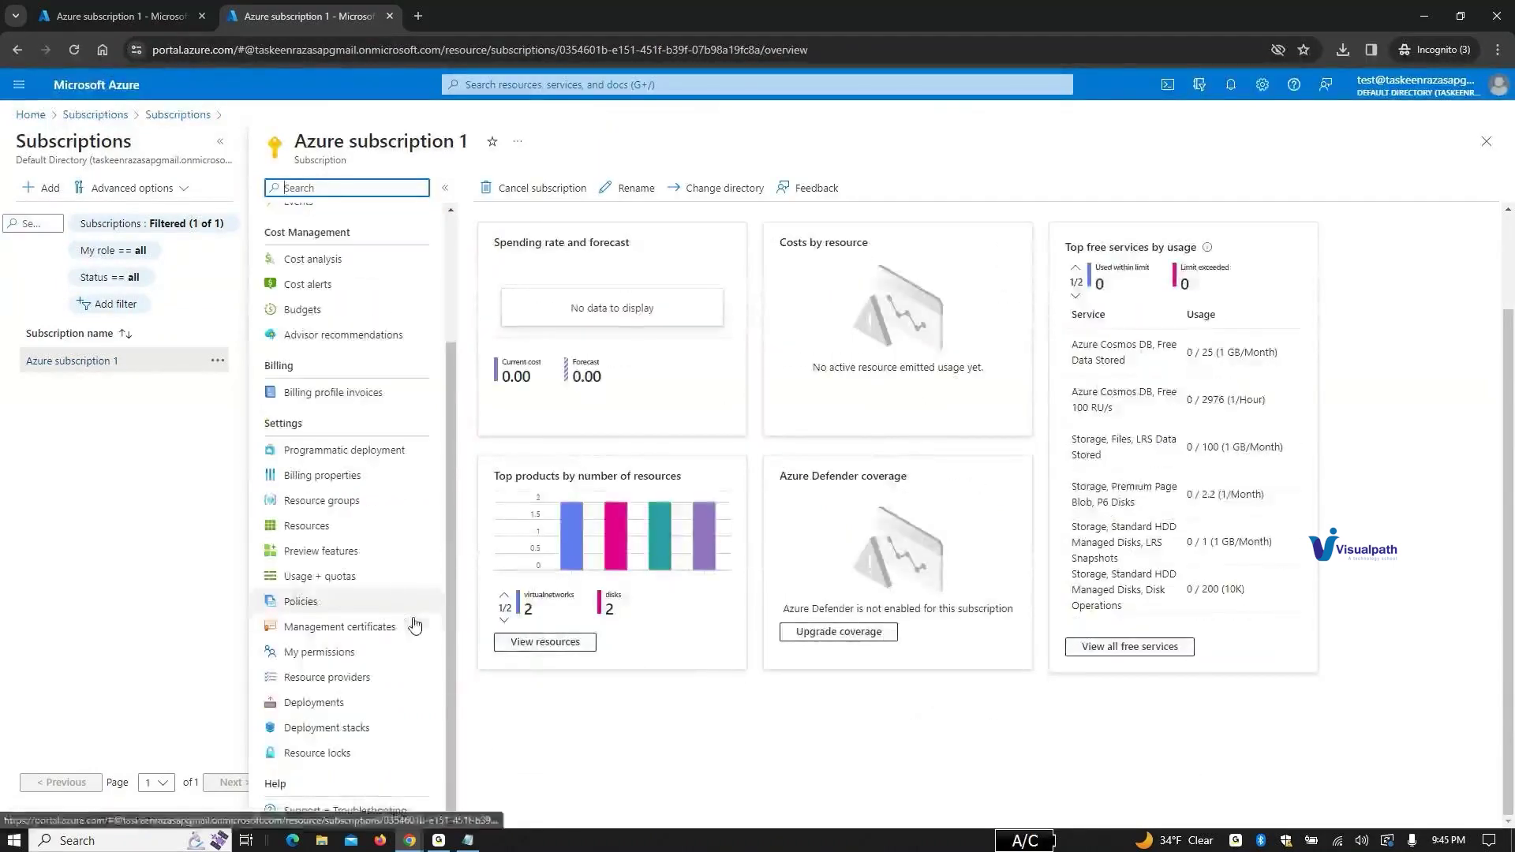
pyautogui.click(352, 812)
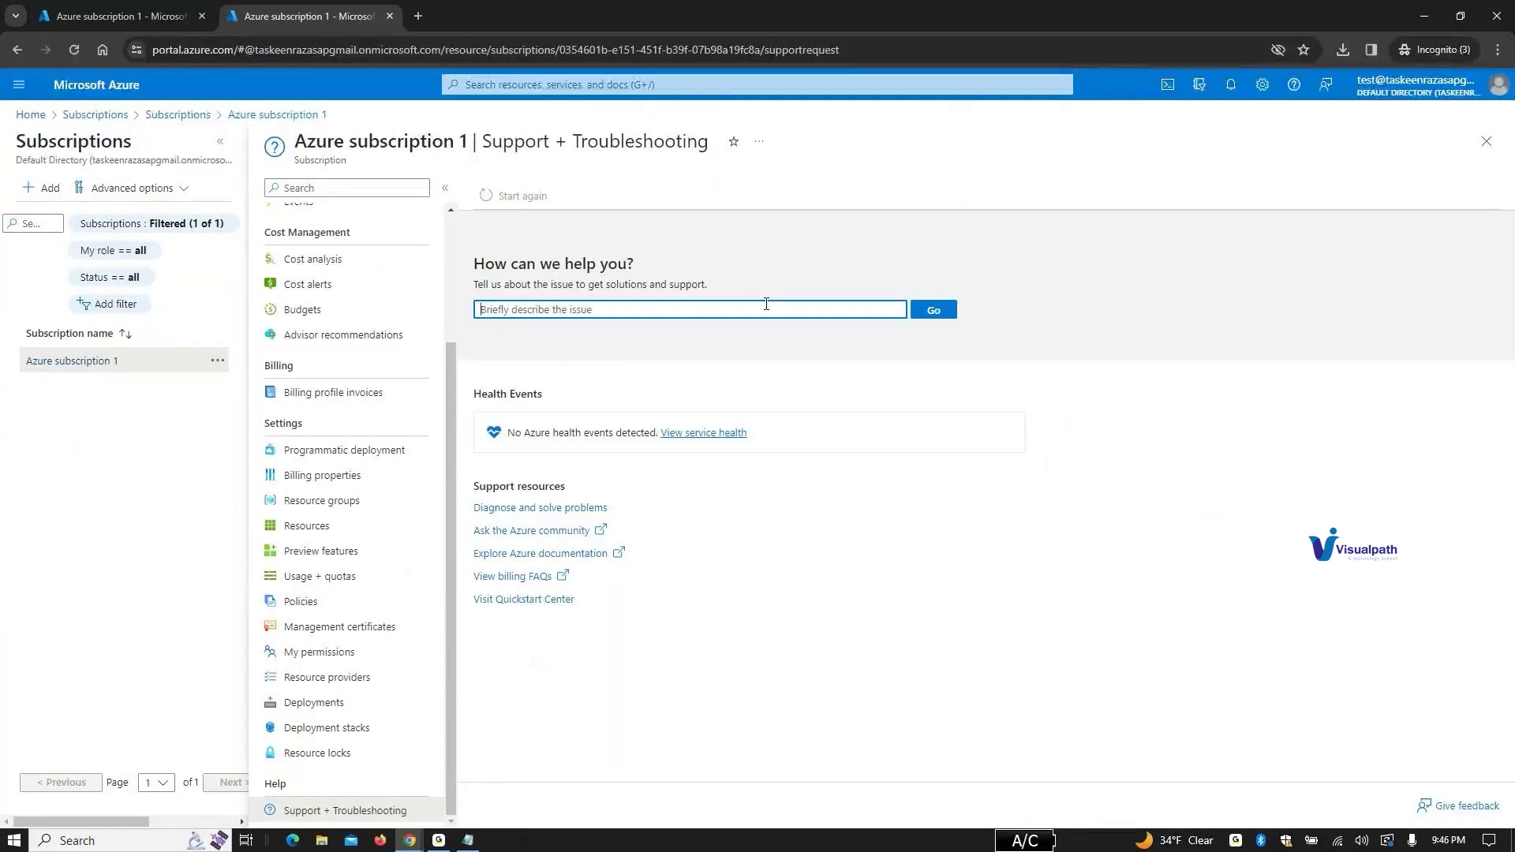
# Step: Describe the issue as 'subscription', fixing the typo, then start a new support request
pyautogui.write('sub')
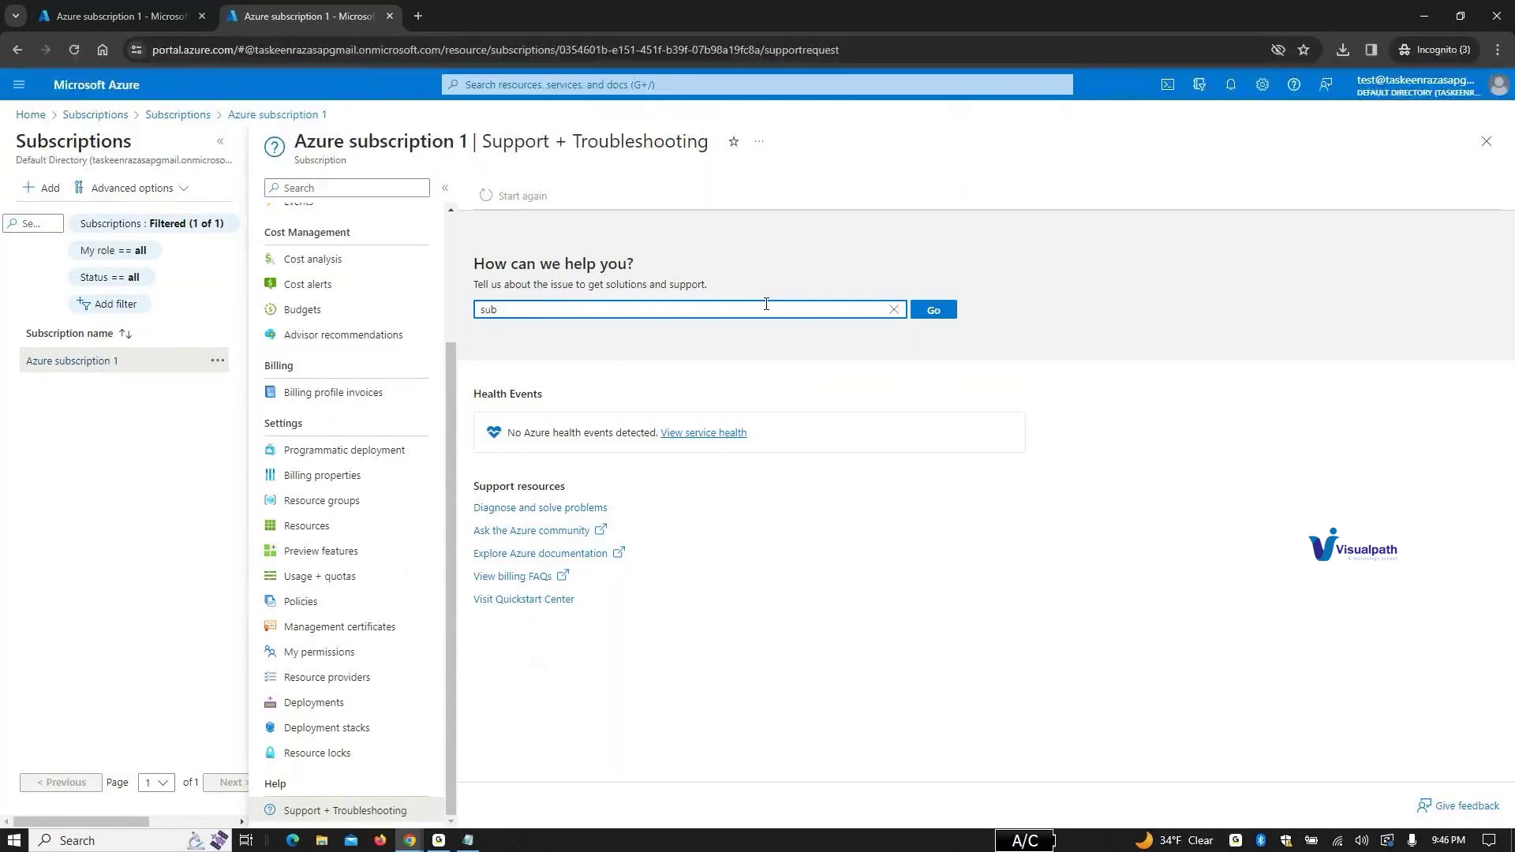
pyautogui.write('scriotion')
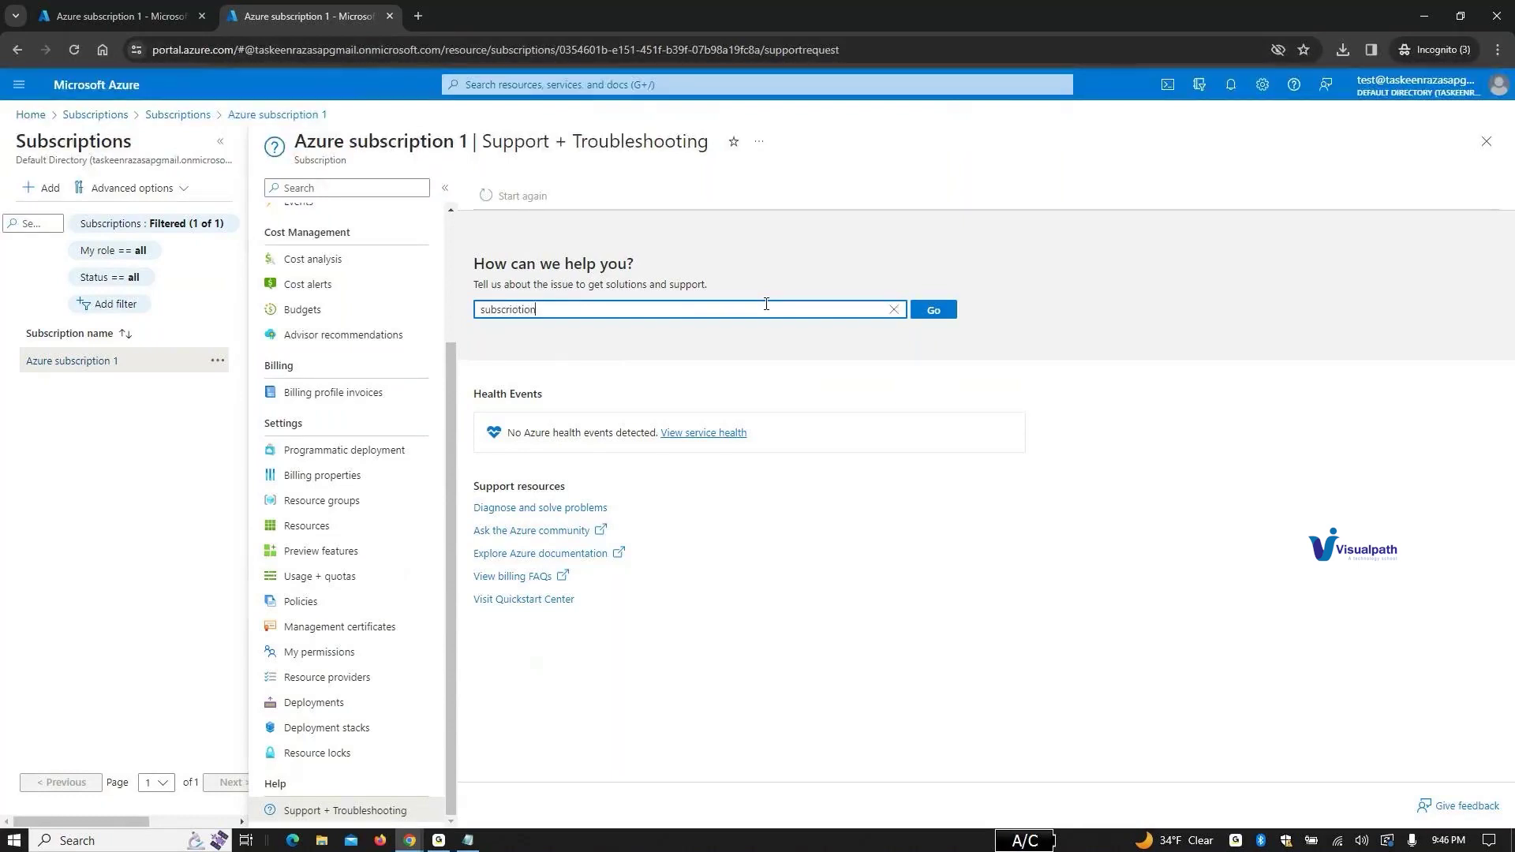
pyautogui.press('Return')
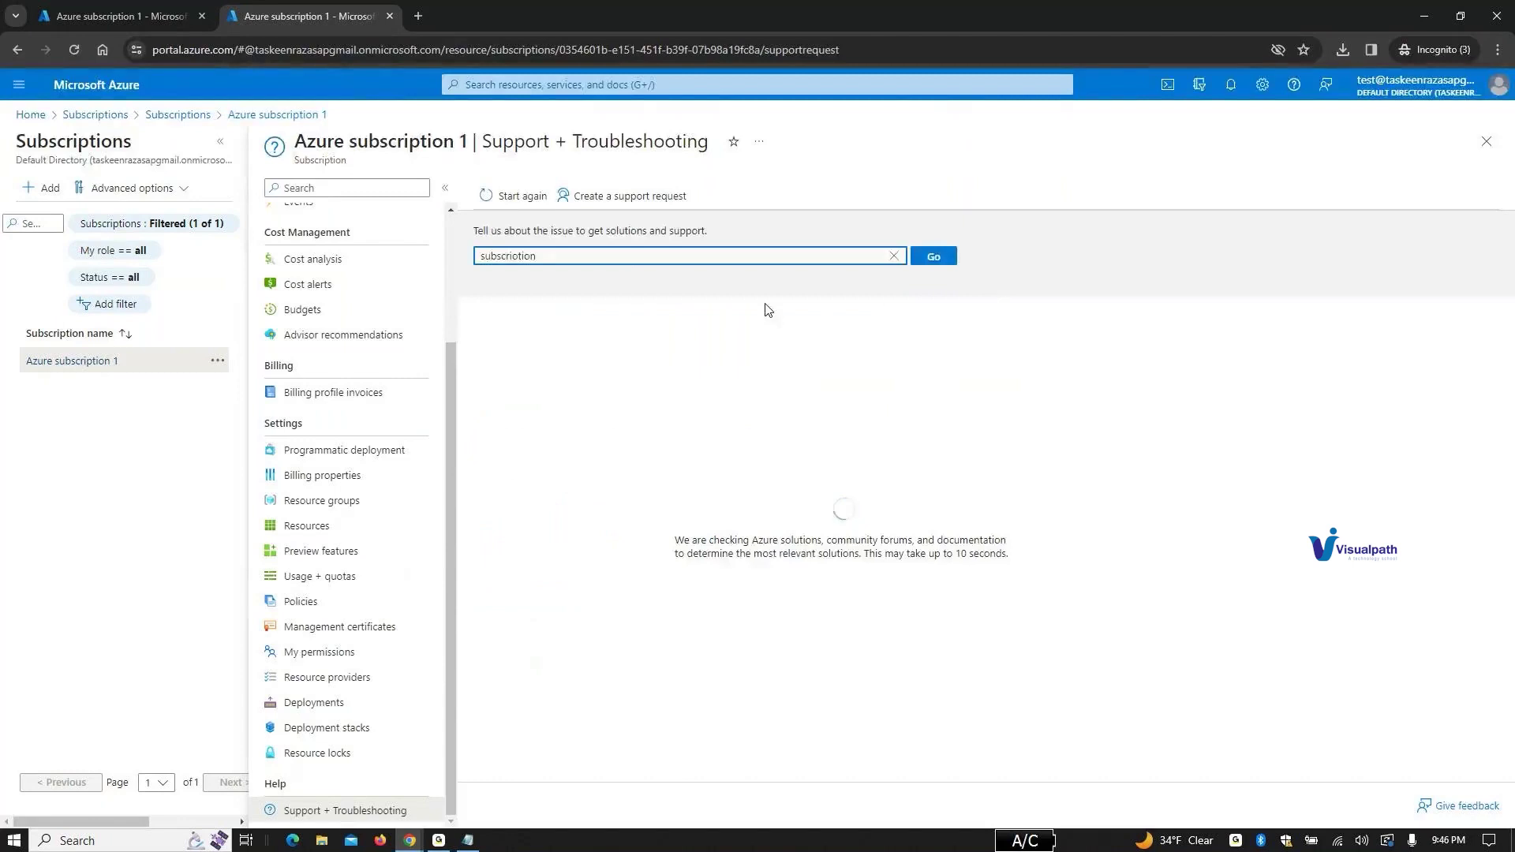
pyautogui.click(531, 256)
pyautogui.press('BackSpace')
pyautogui.write('p')
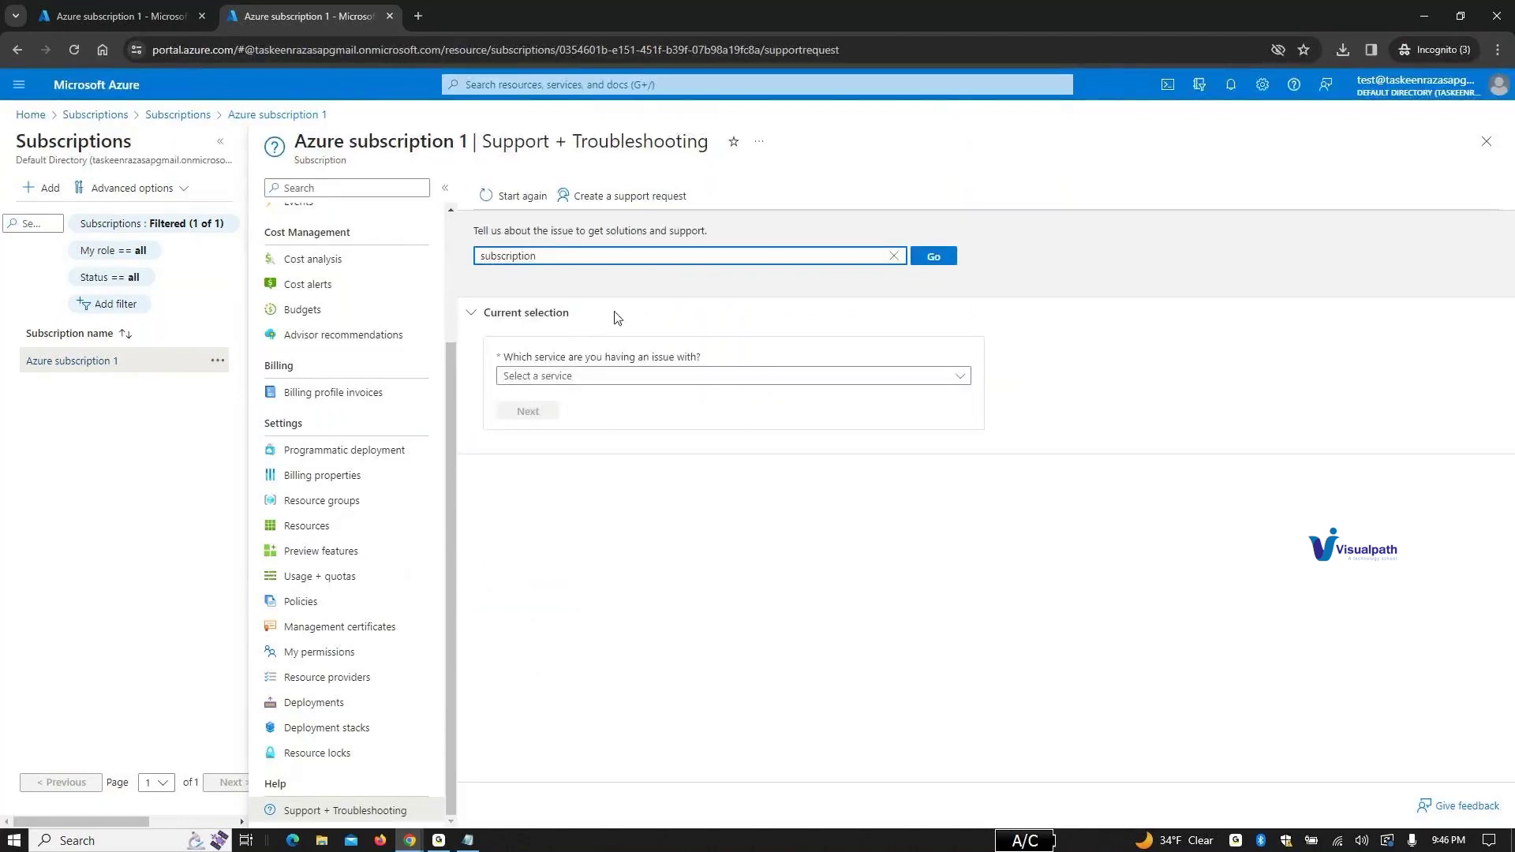
pyautogui.click(701, 382)
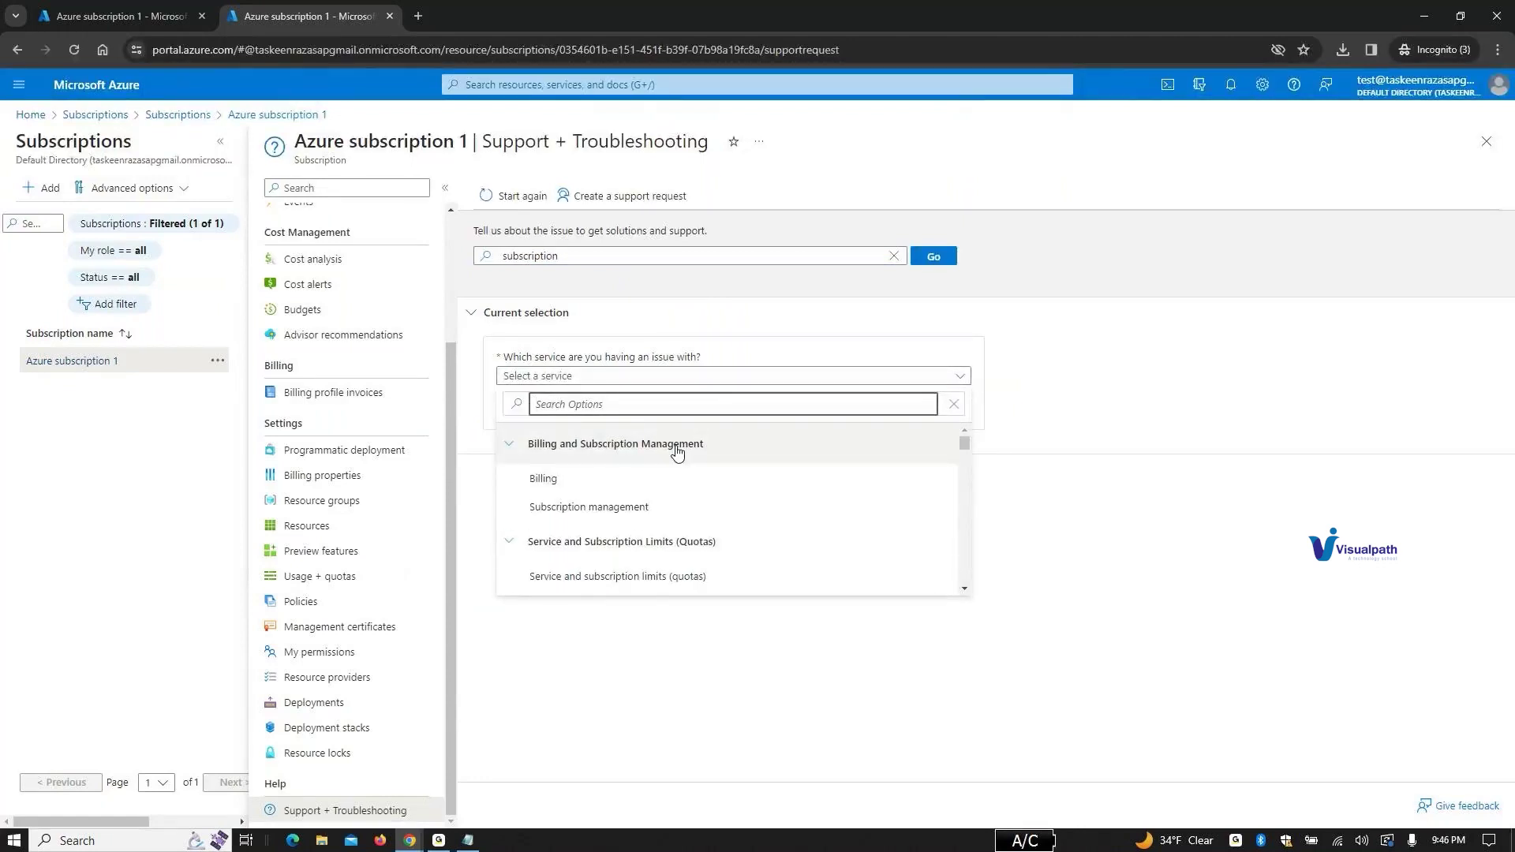
pyautogui.click(637, 203)
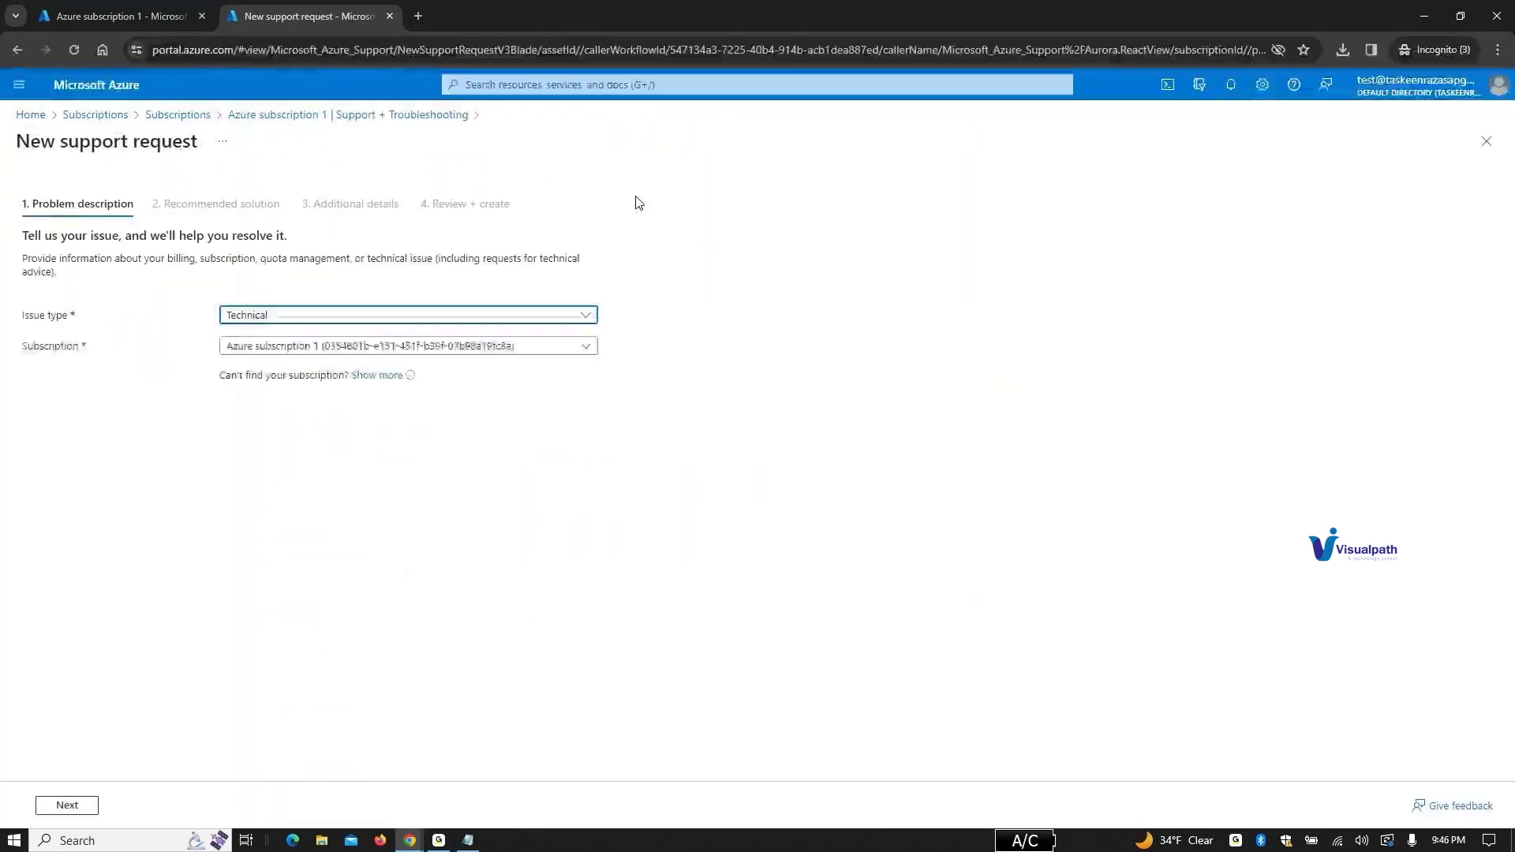
# Step: File a Subscription management request: Purchase, sign up or upgrade issues, Unable to sign-up for subscription
pyautogui.click(464, 315)
pyautogui.click(464, 315)
pyautogui.click(464, 314)
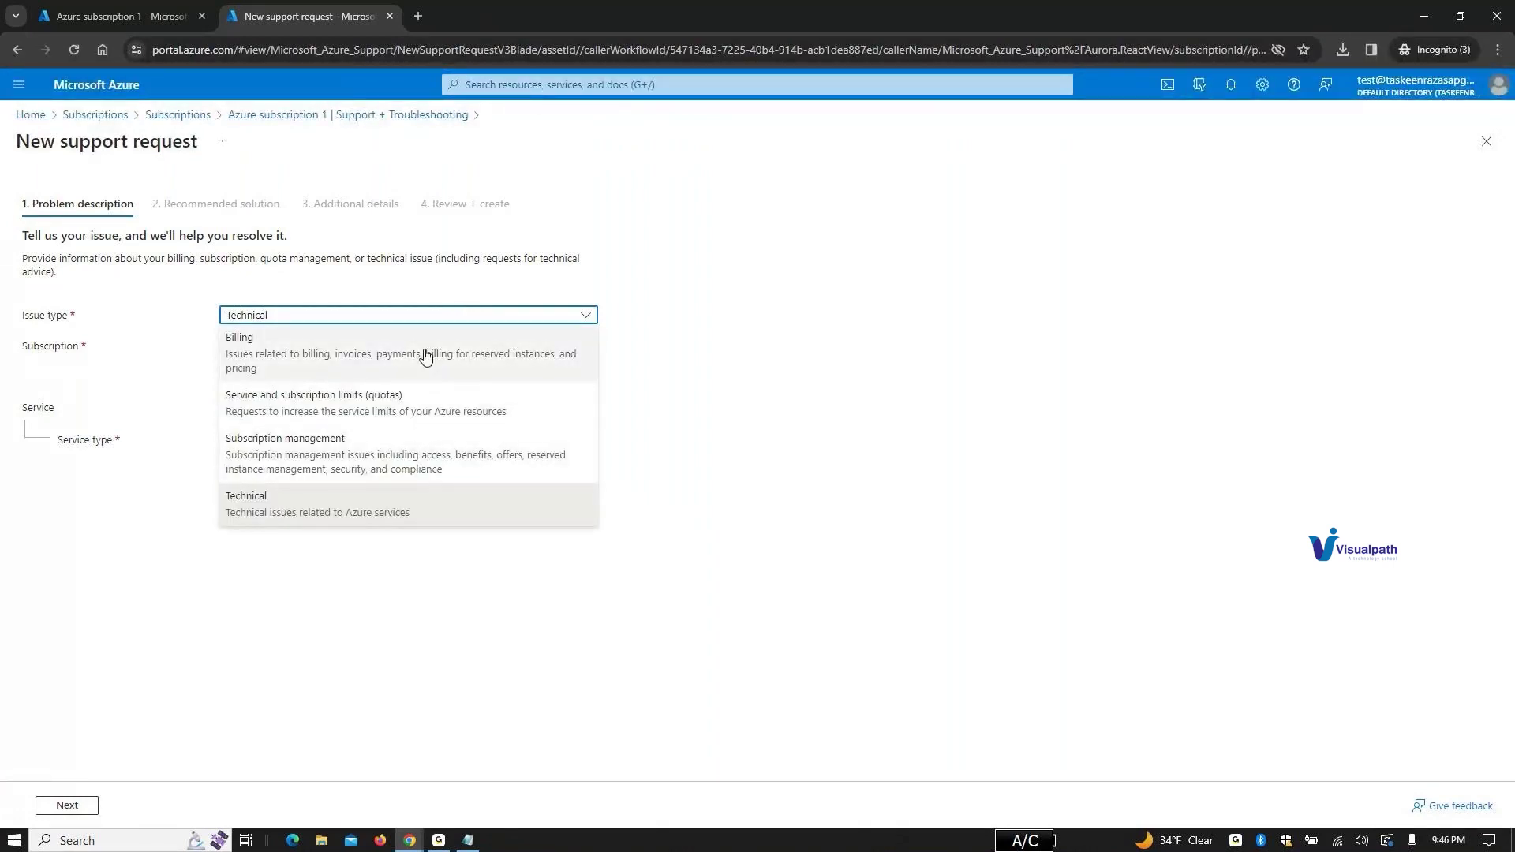
pyautogui.click(424, 438)
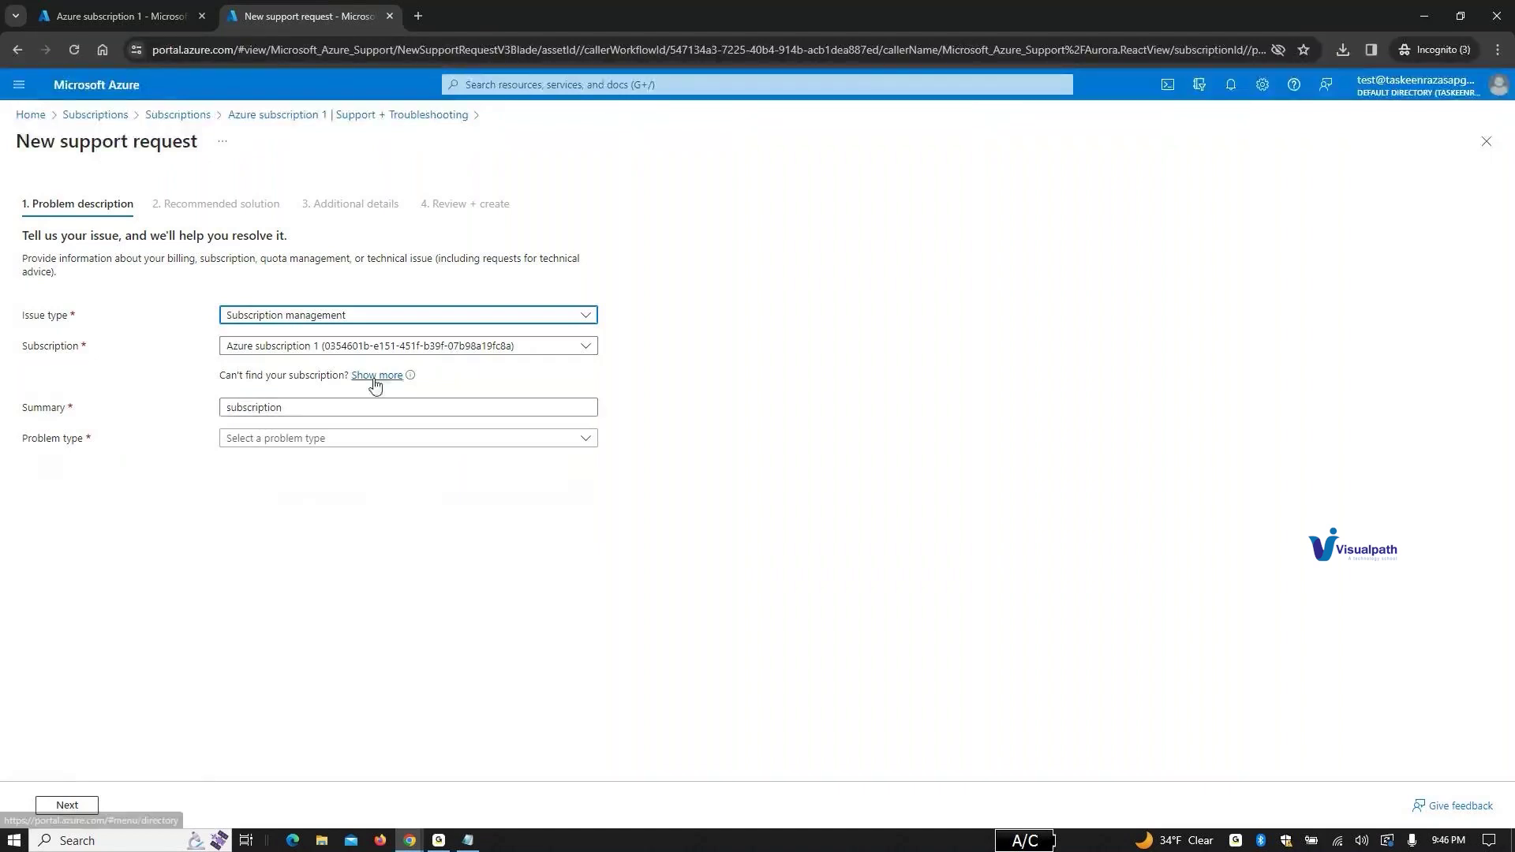
pyautogui.click(373, 447)
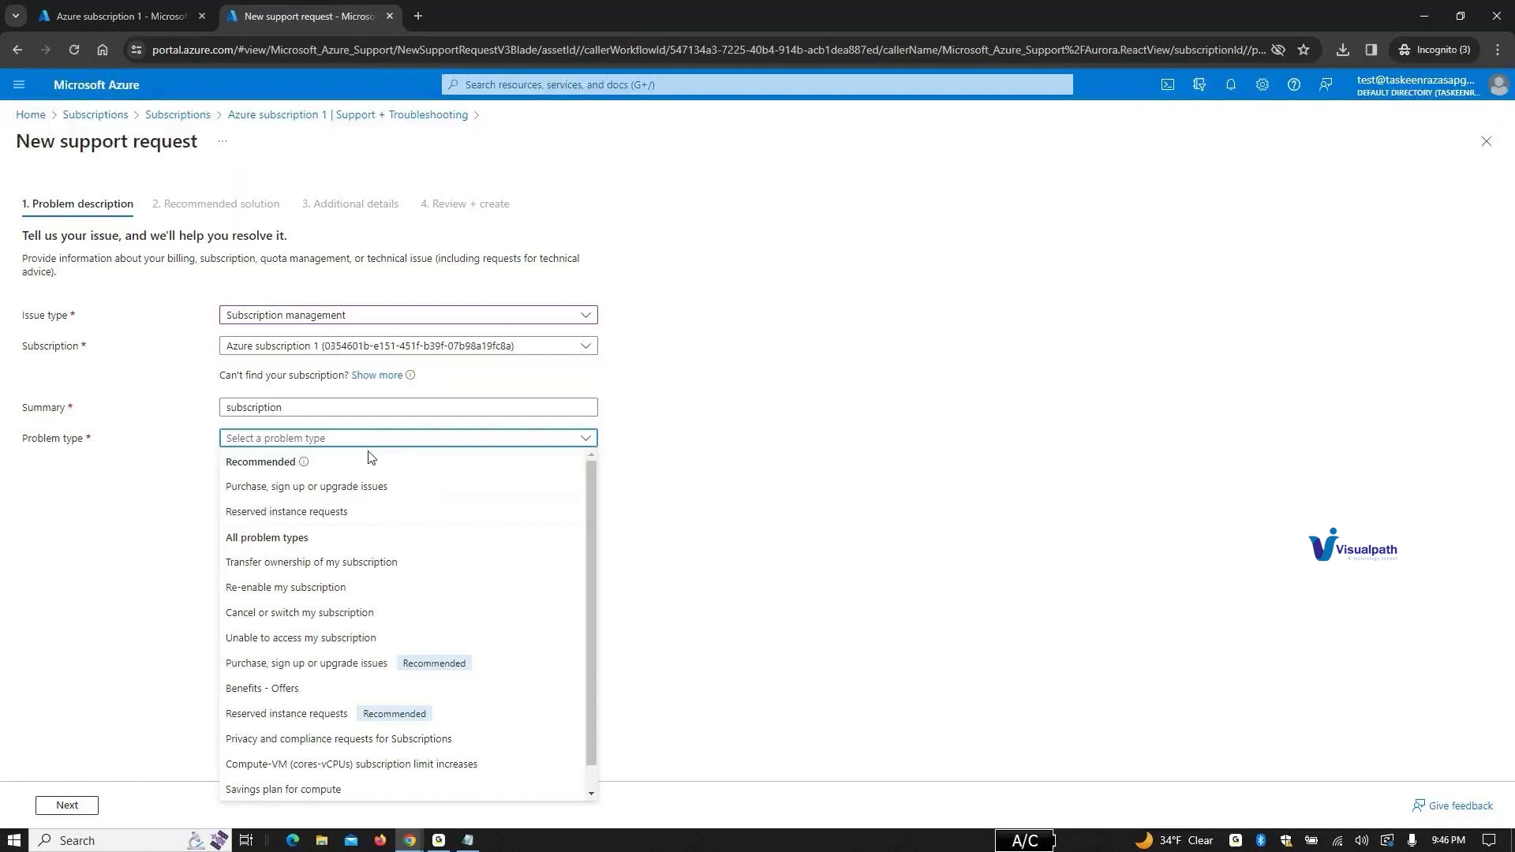
pyautogui.click(368, 487)
pyautogui.click(360, 476)
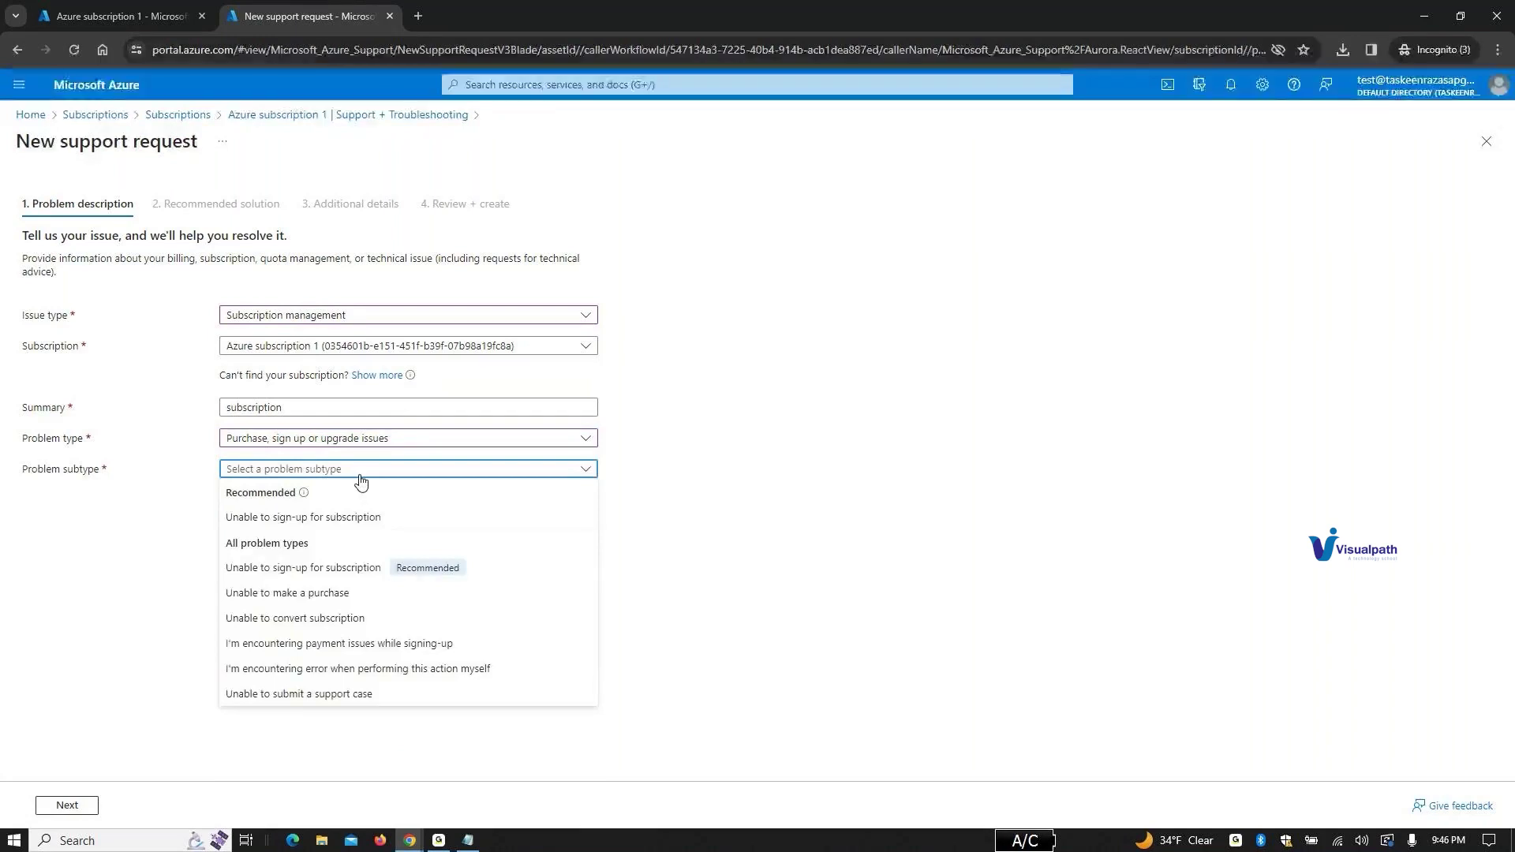
pyautogui.click(360, 476)
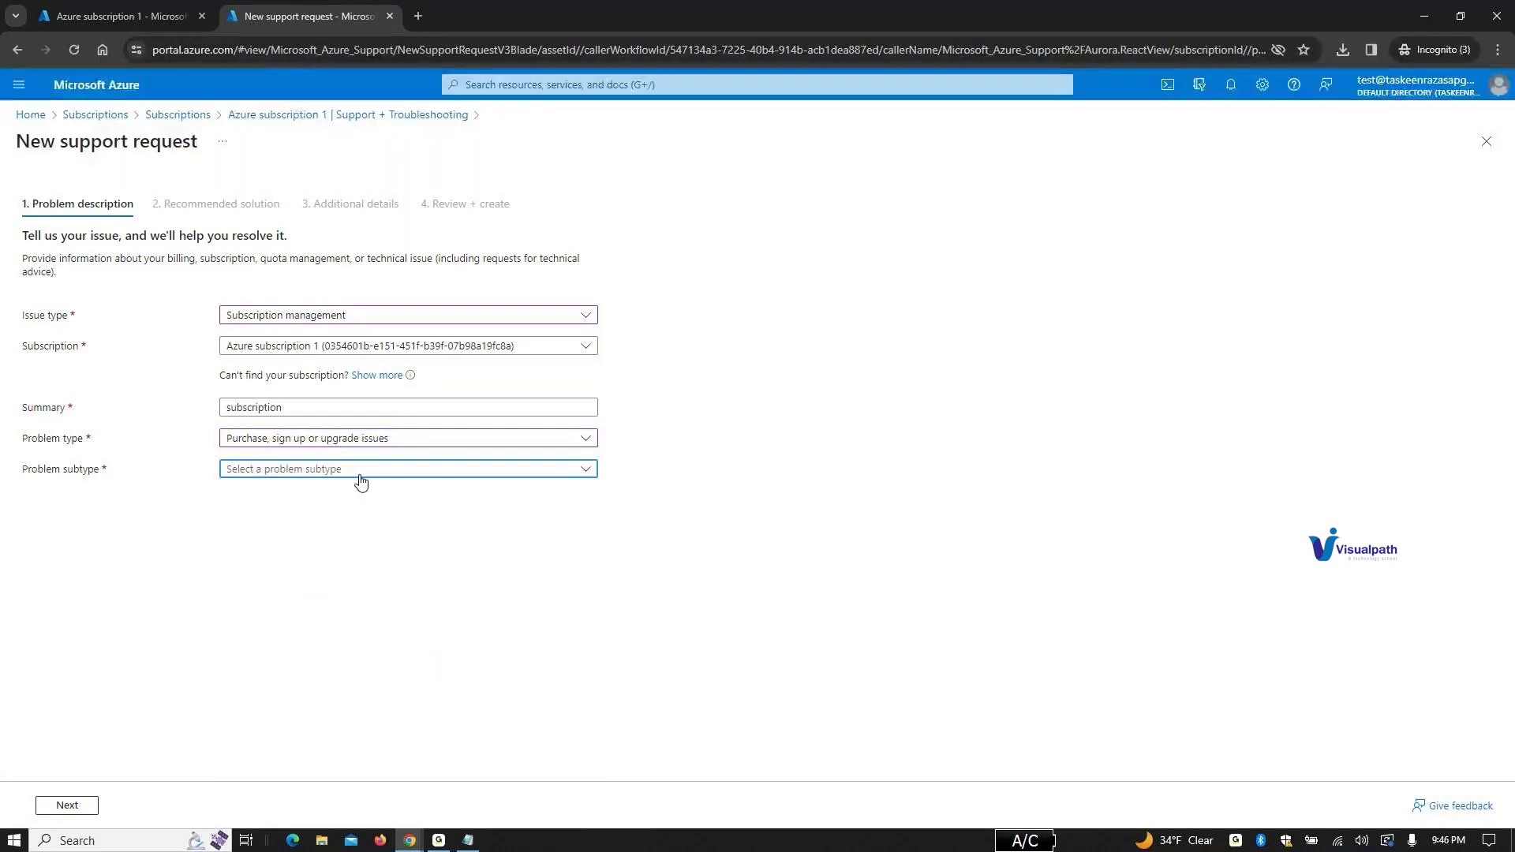
pyautogui.click(362, 478)
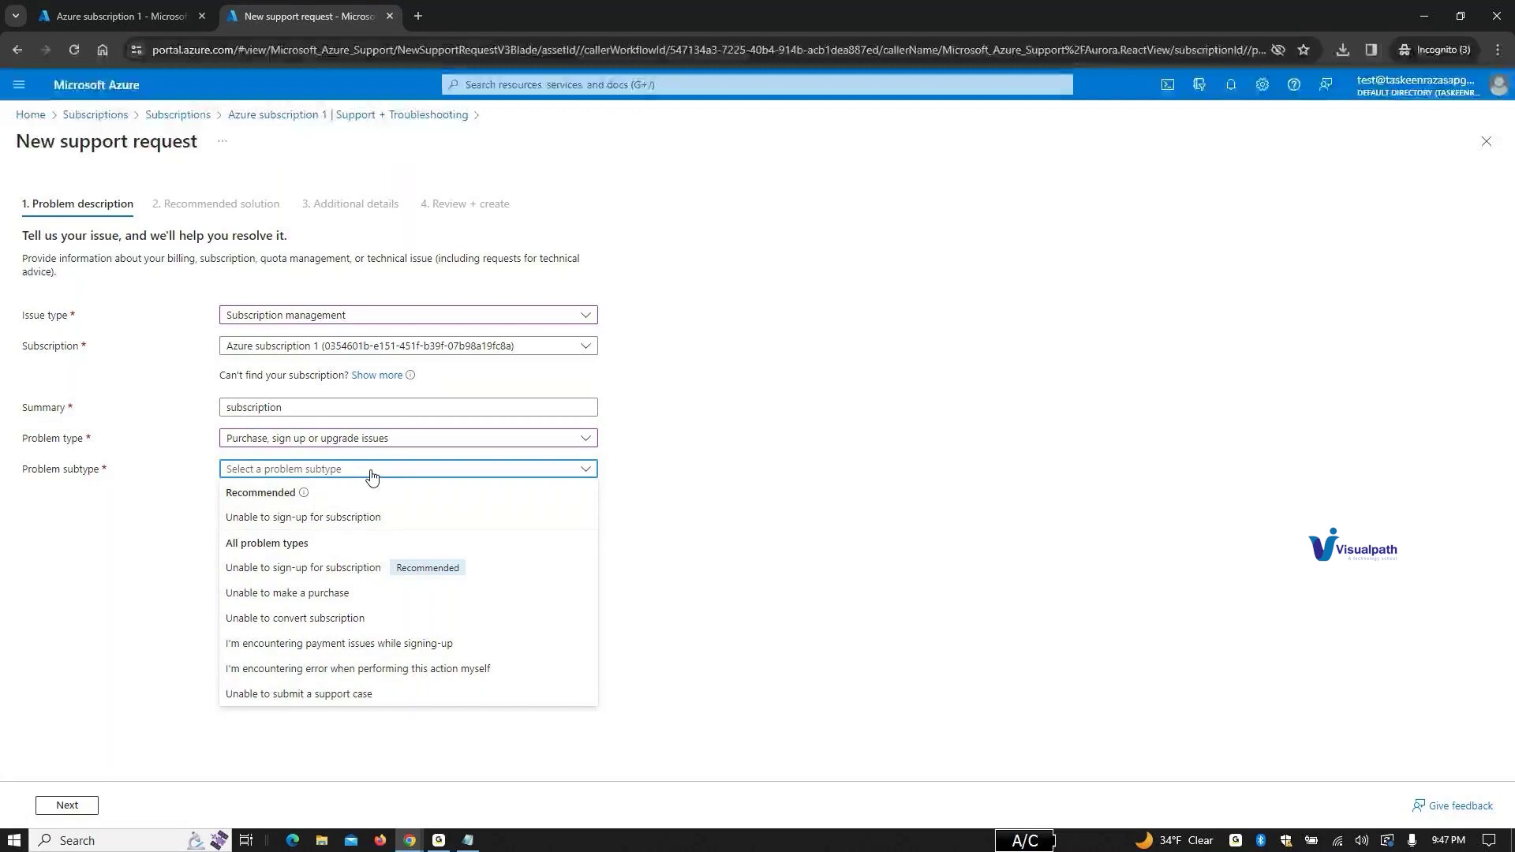
pyautogui.click(352, 520)
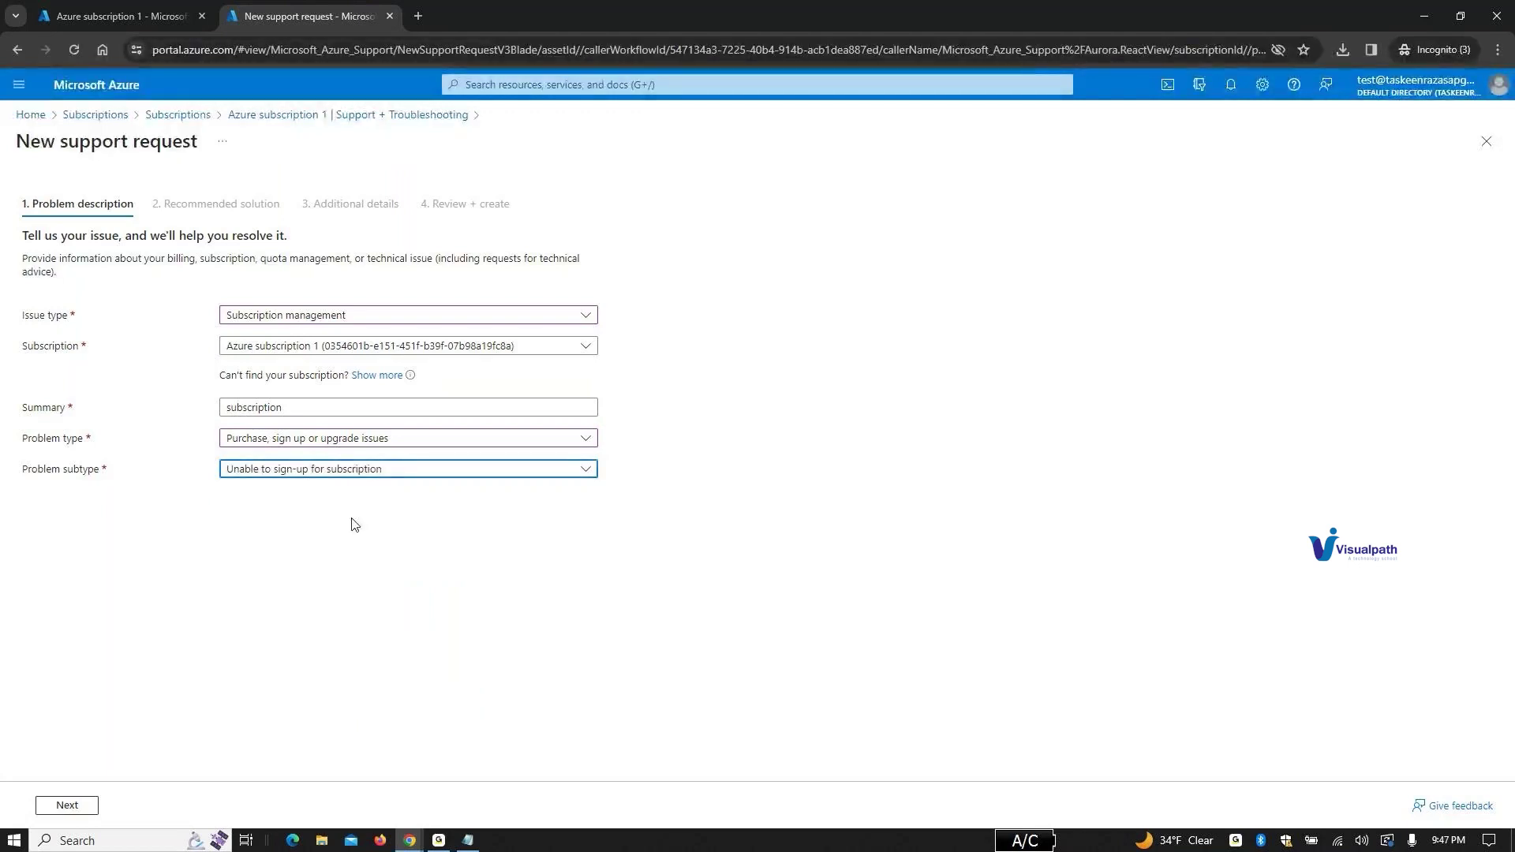
pyautogui.click(69, 805)
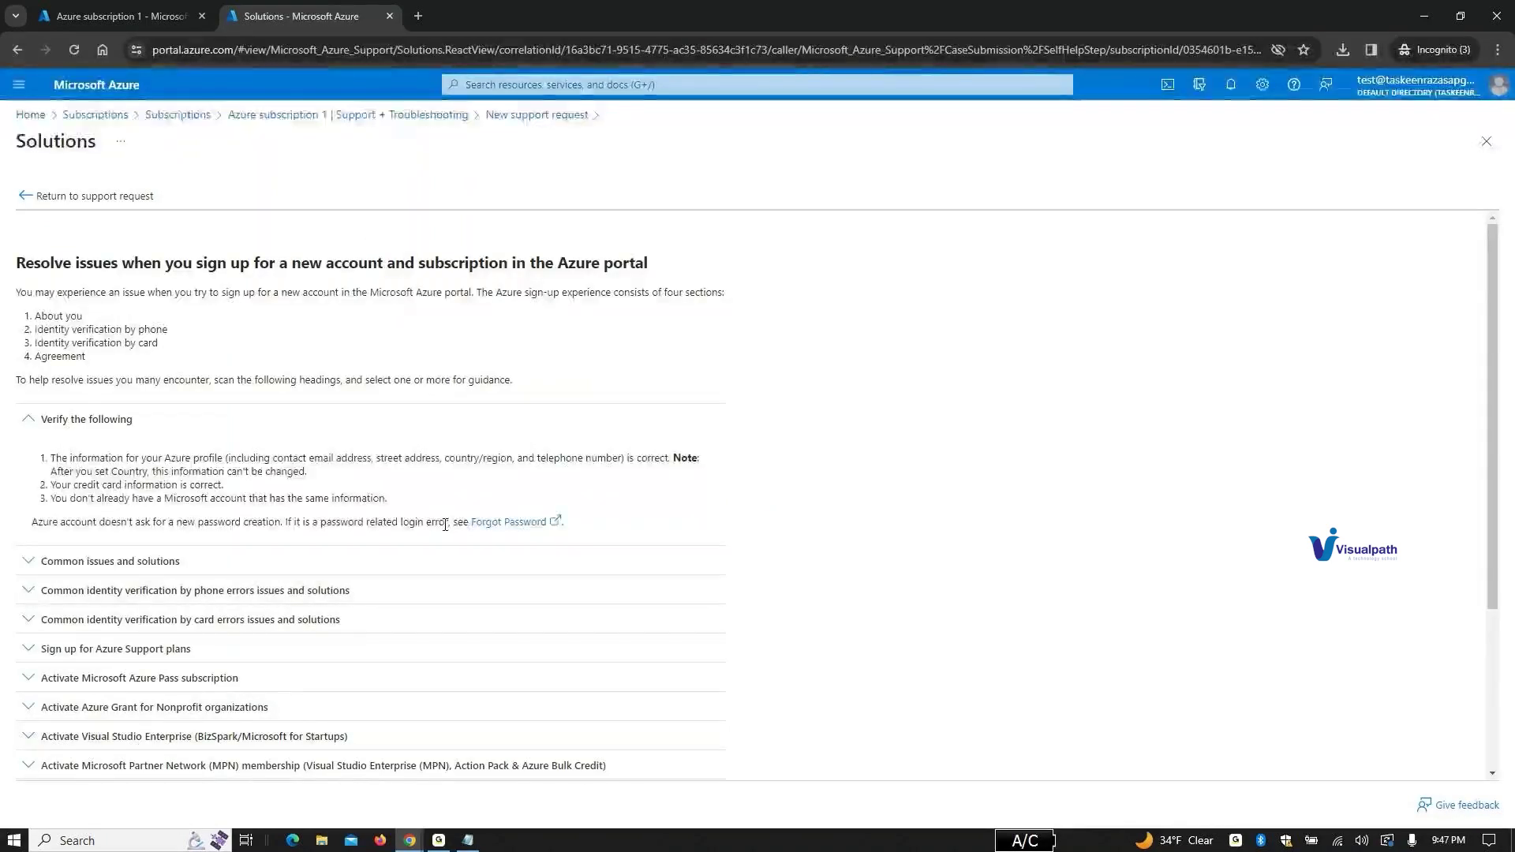
# Step: Scroll the sign-up solutions, then switch back to the Azure subscription 1 support tab
pyautogui.scroll(-3, 445, 525)
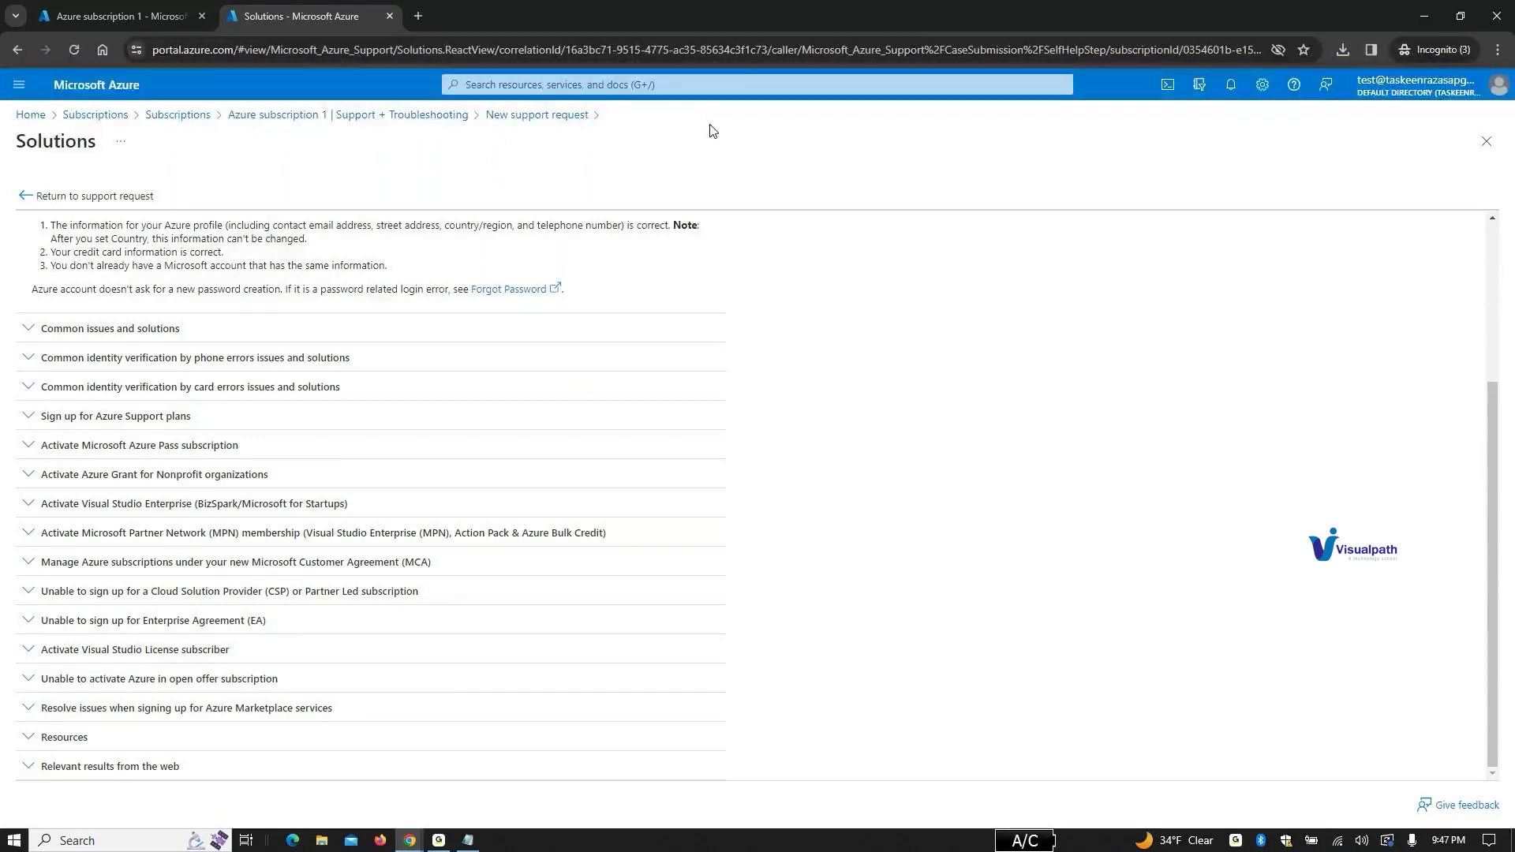
pyautogui.click(118, 17)
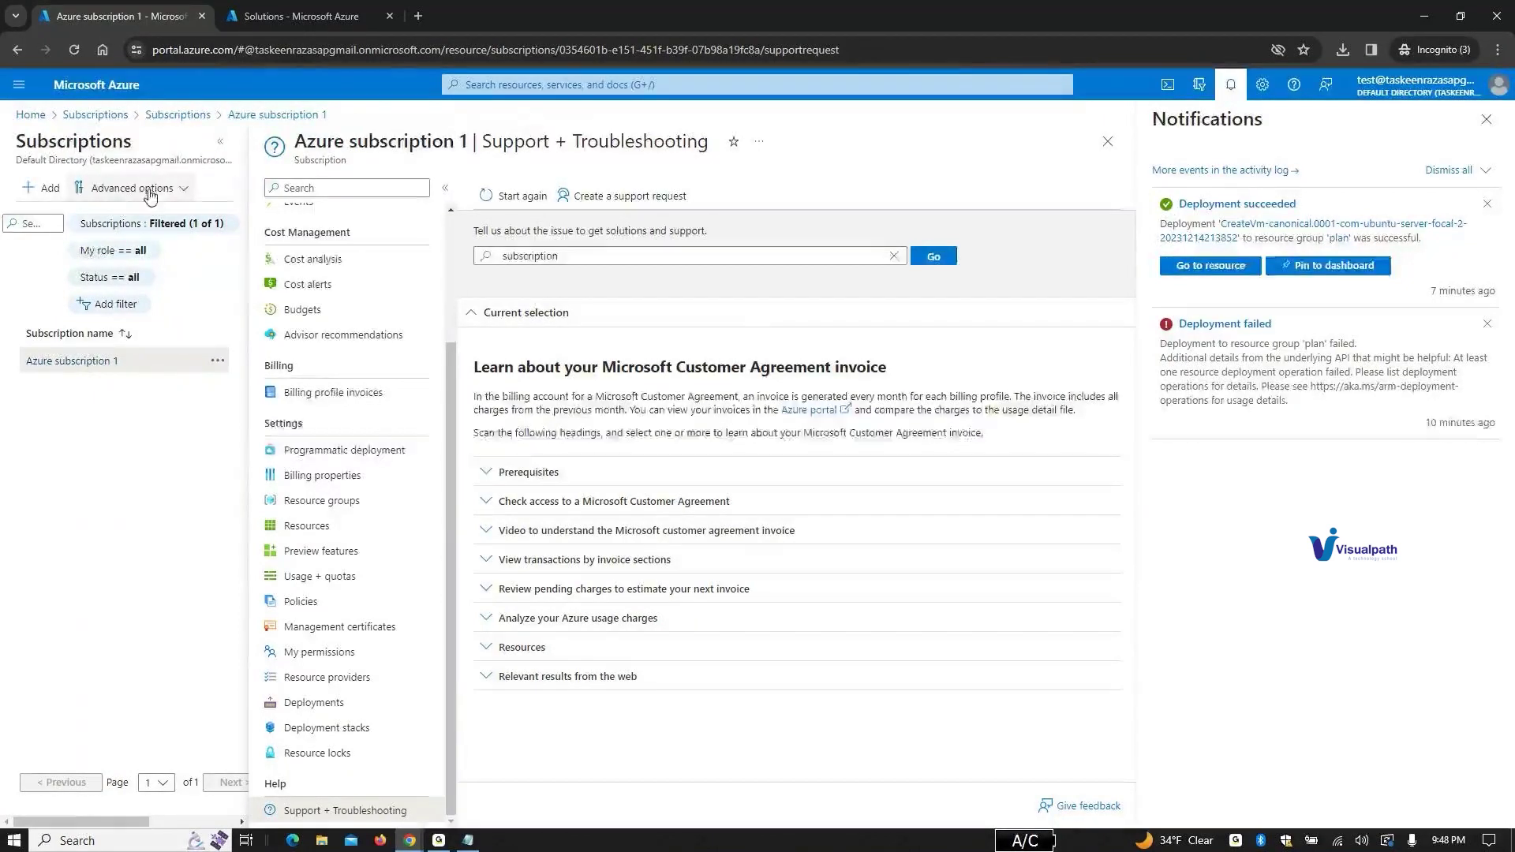
# Step: Return to Azure home and open Resource groups, listing NetworkWatcherRG and plan
pyautogui.click(102, 120)
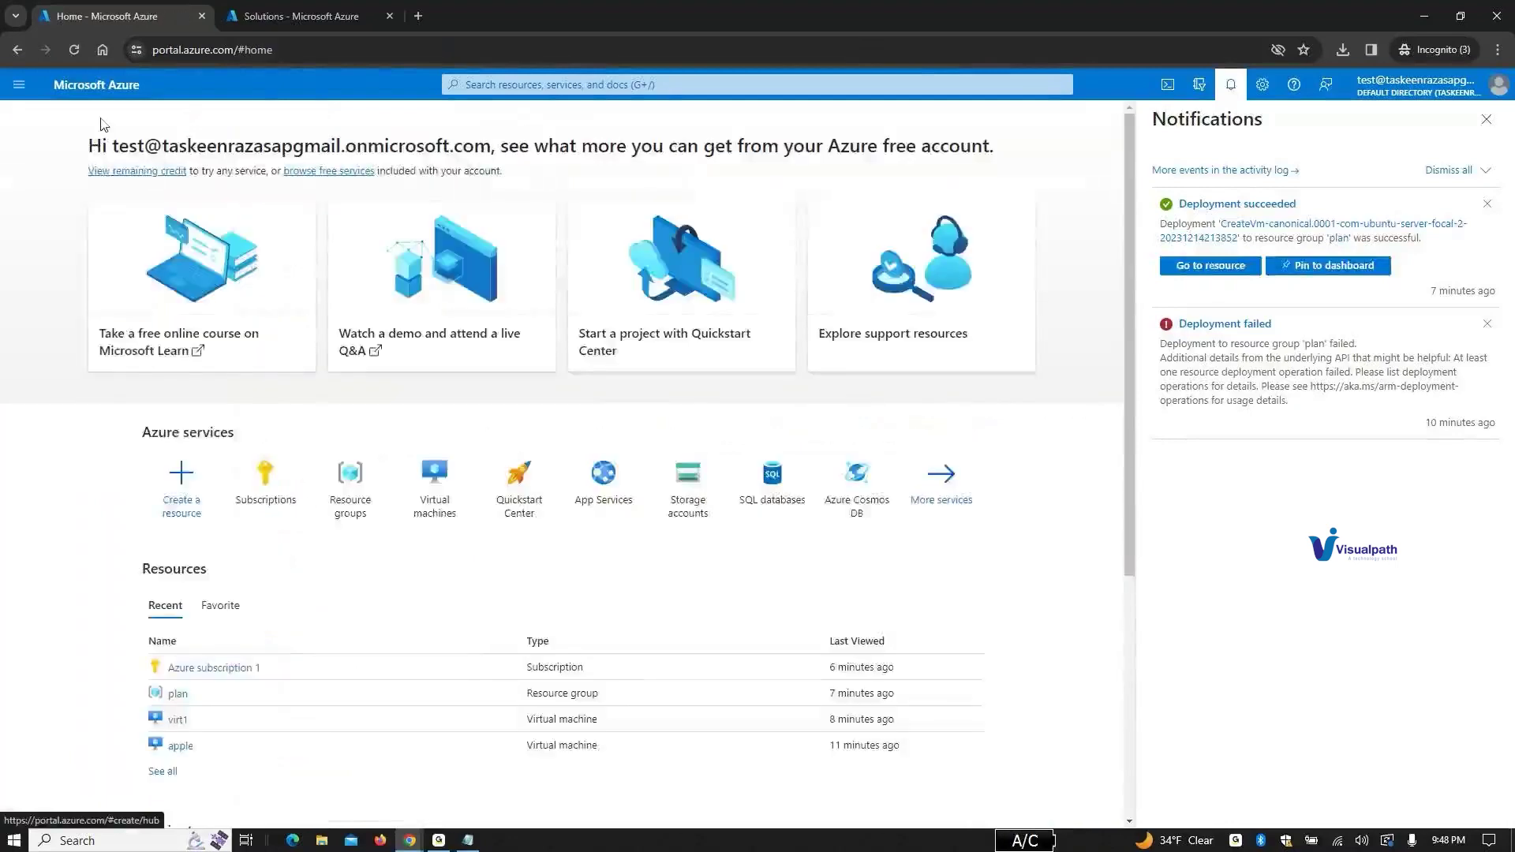
pyautogui.scroll(-3, 325, 715)
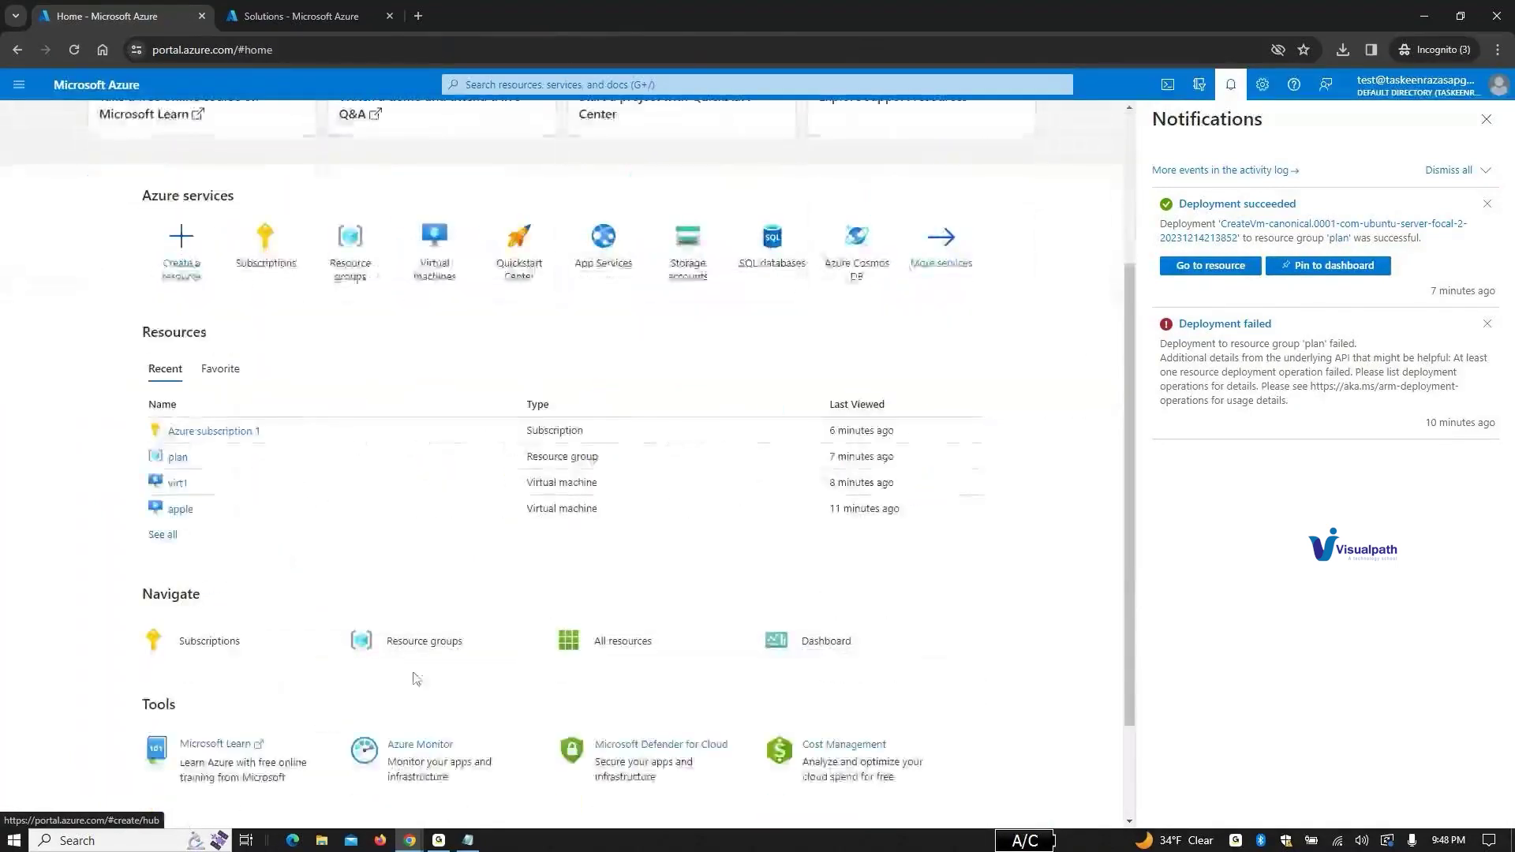
pyautogui.moveTo(431, 647)
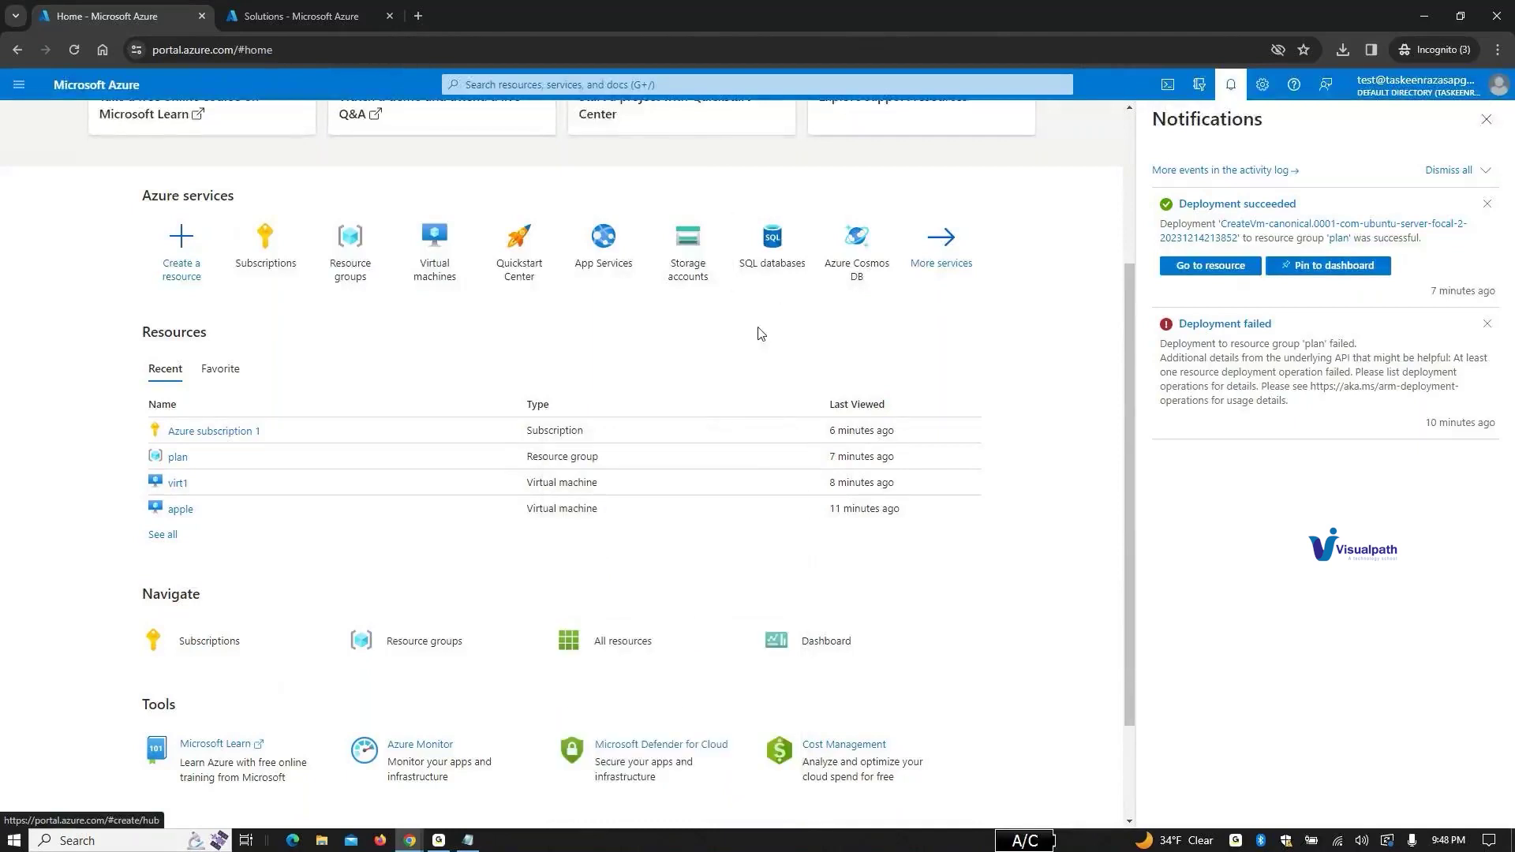
pyautogui.scroll(-2, 762, 331)
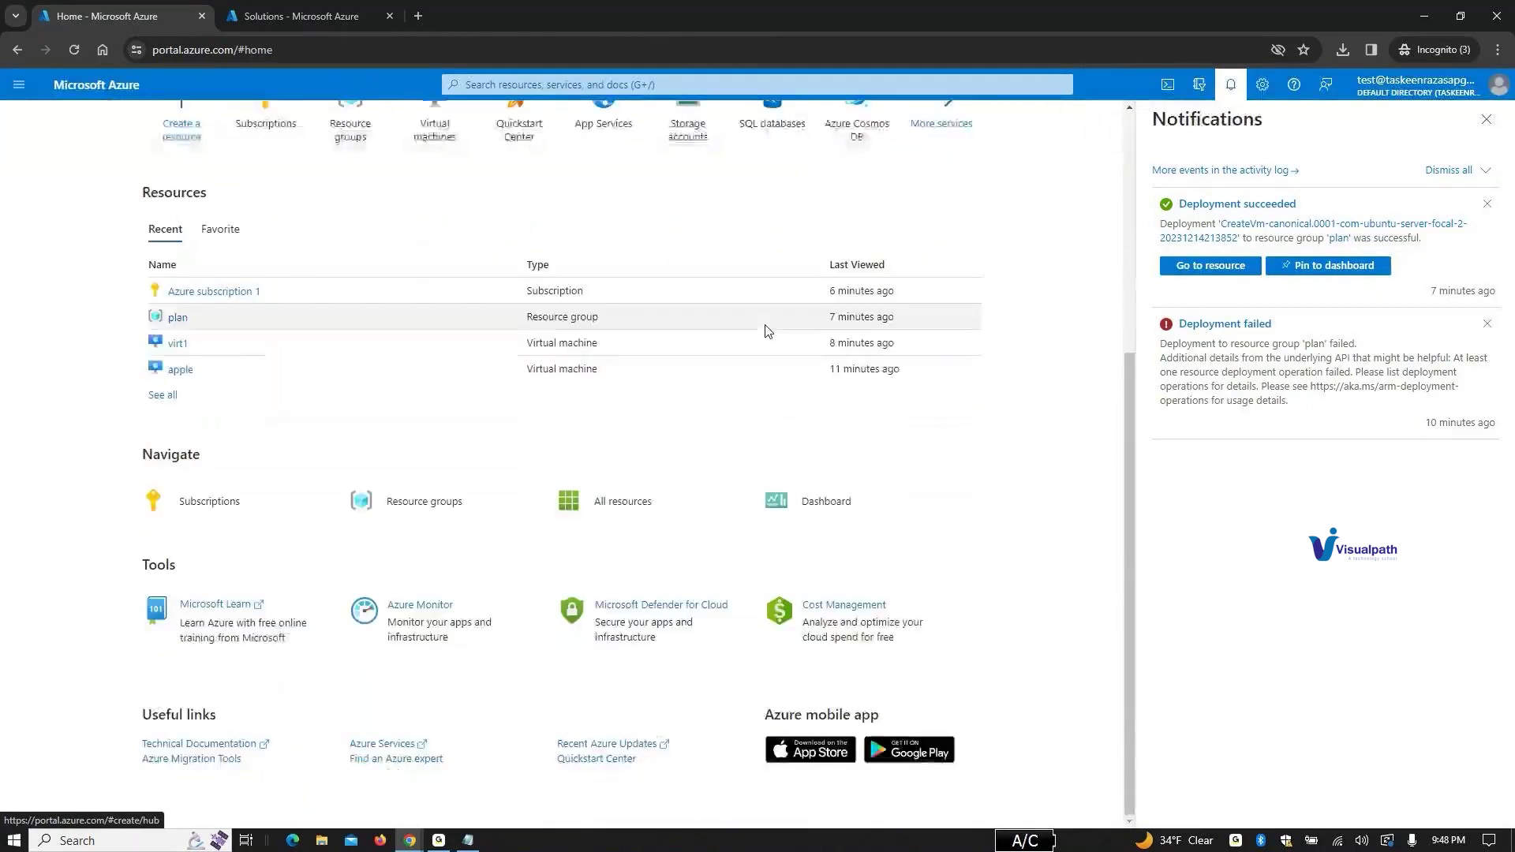
pyautogui.click(397, 512)
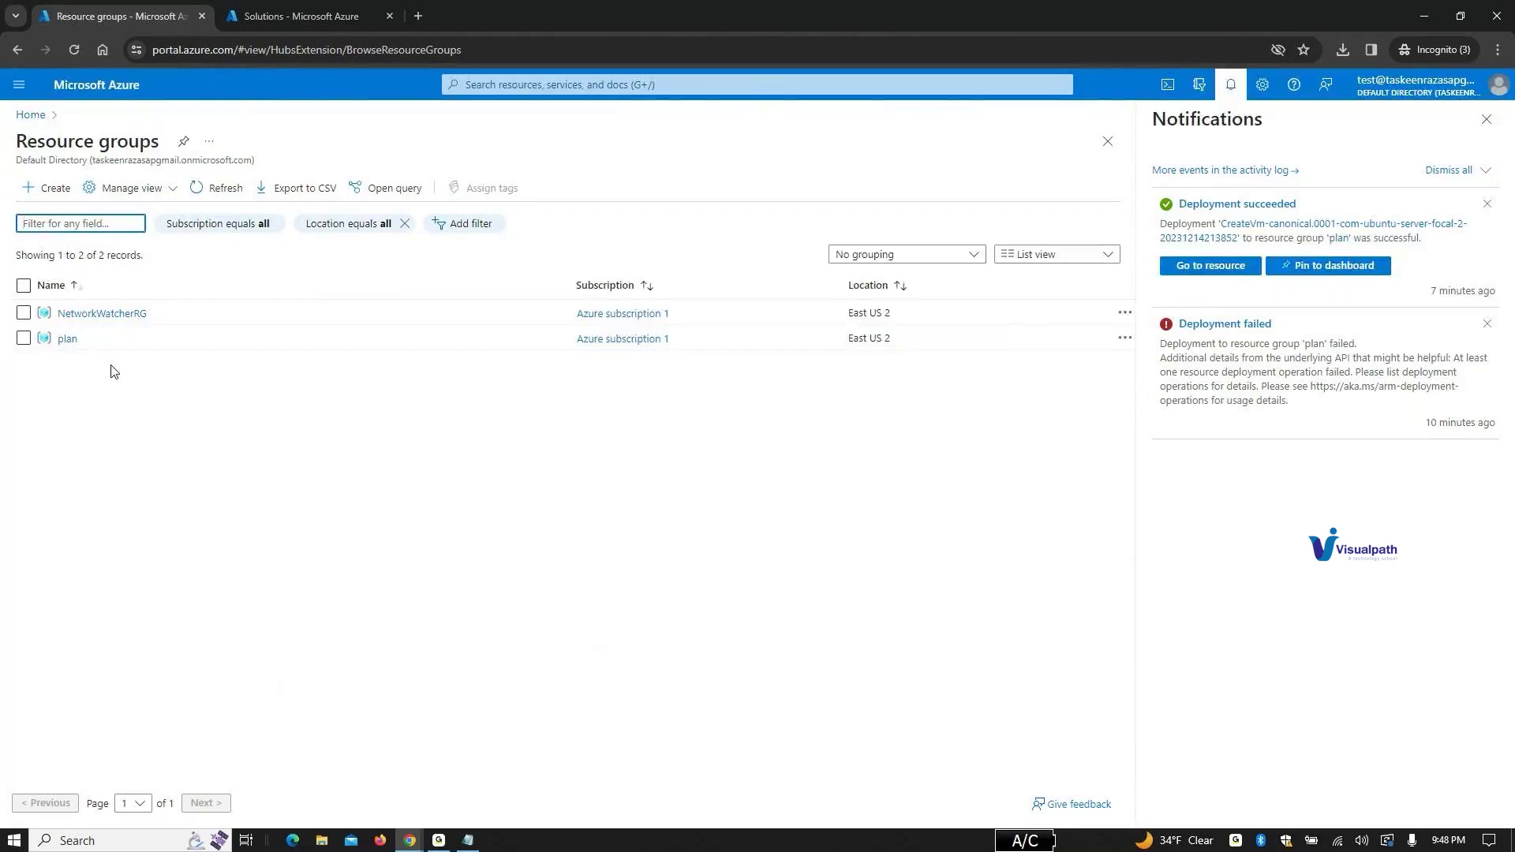
# Step: Tick the plan and NetworkWatcherRG resource groups, then open plan's overview
pyautogui.click(23, 338)
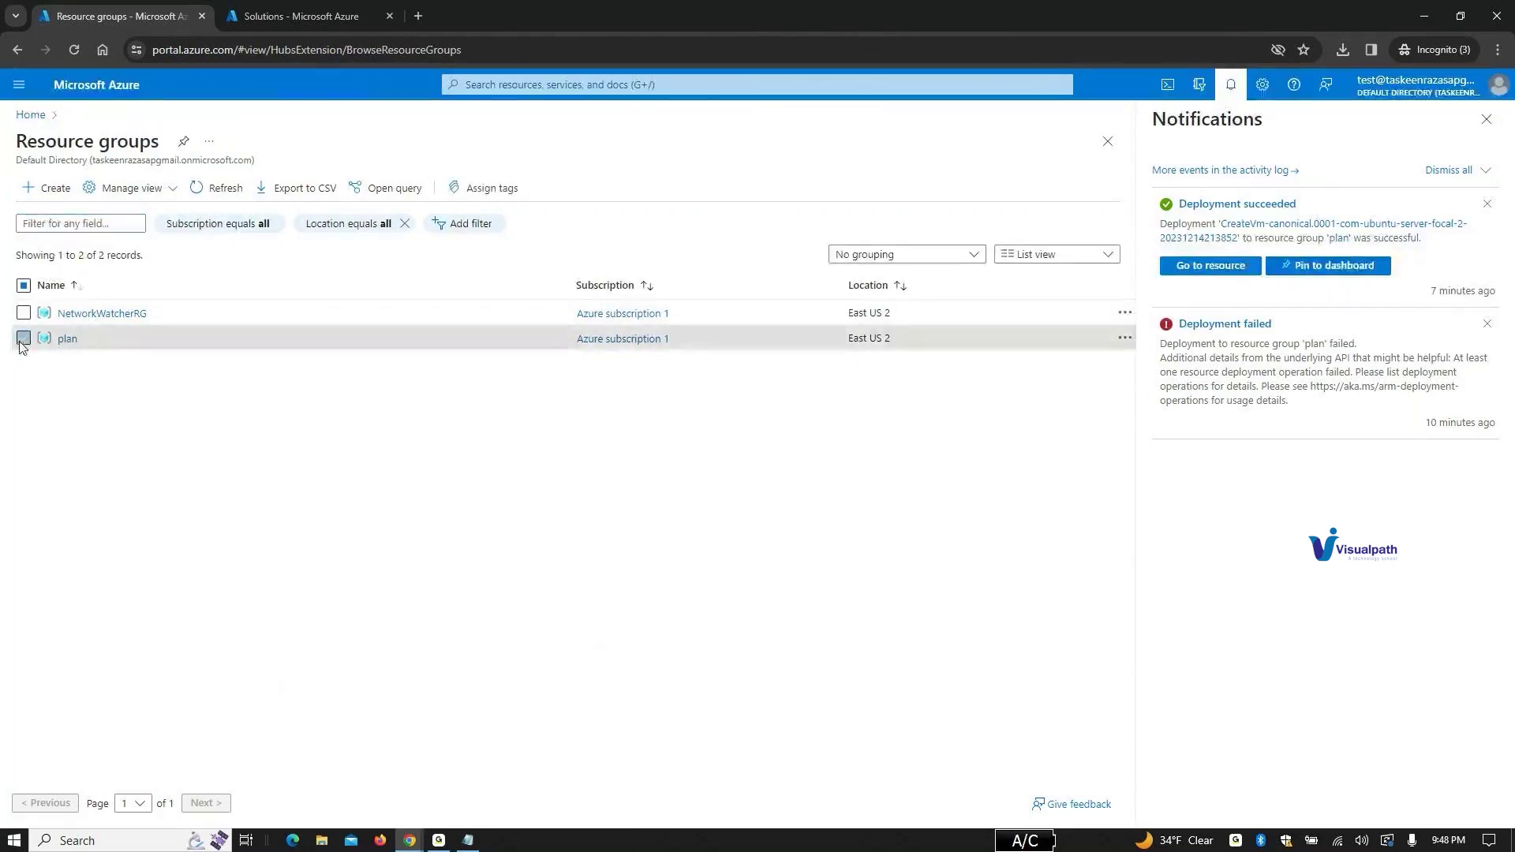
pyautogui.click(23, 313)
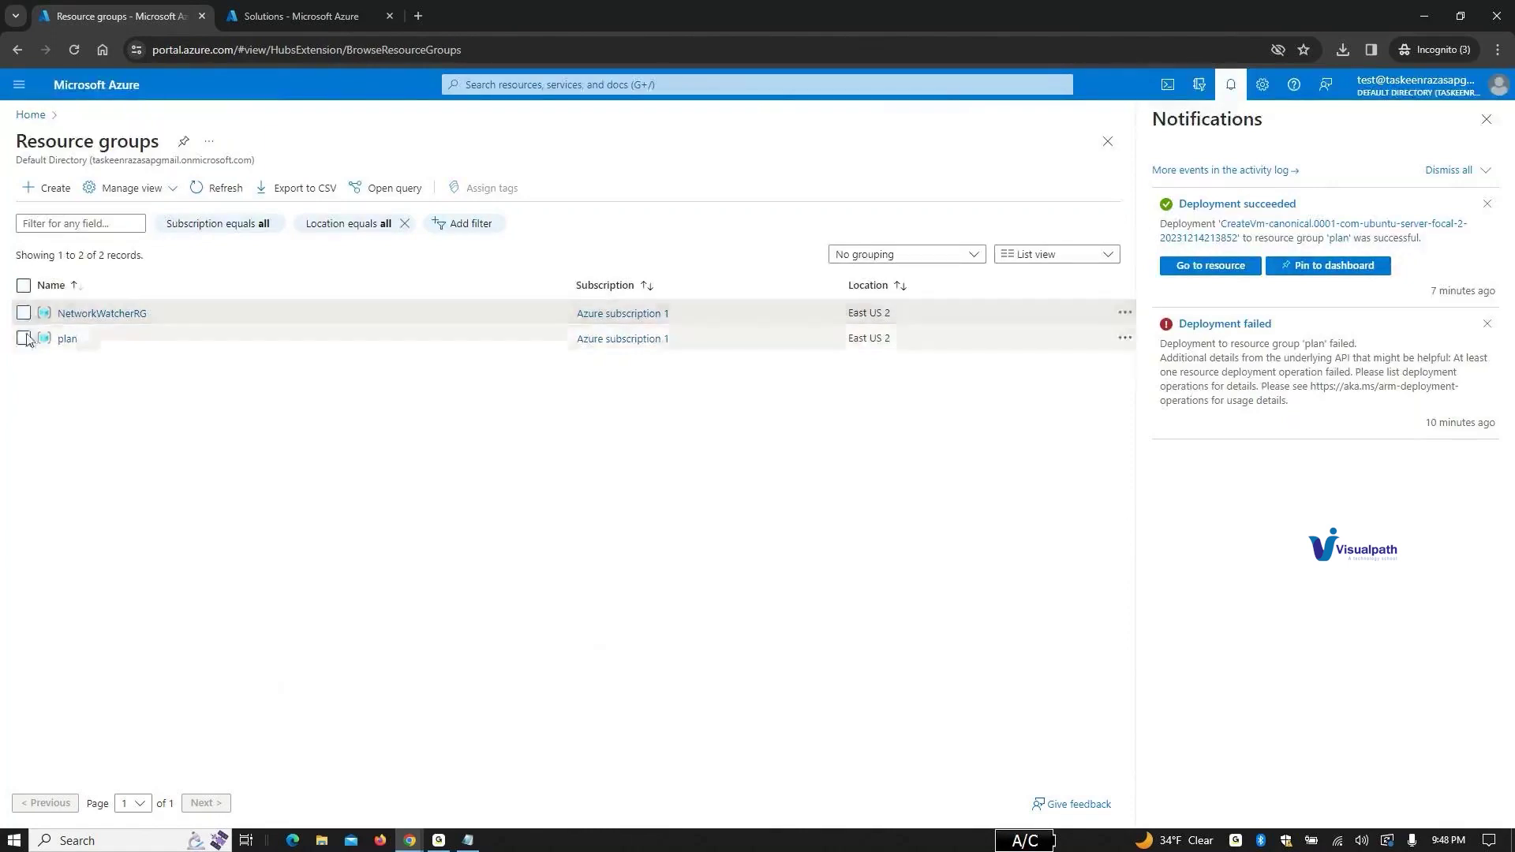
pyautogui.click(67, 339)
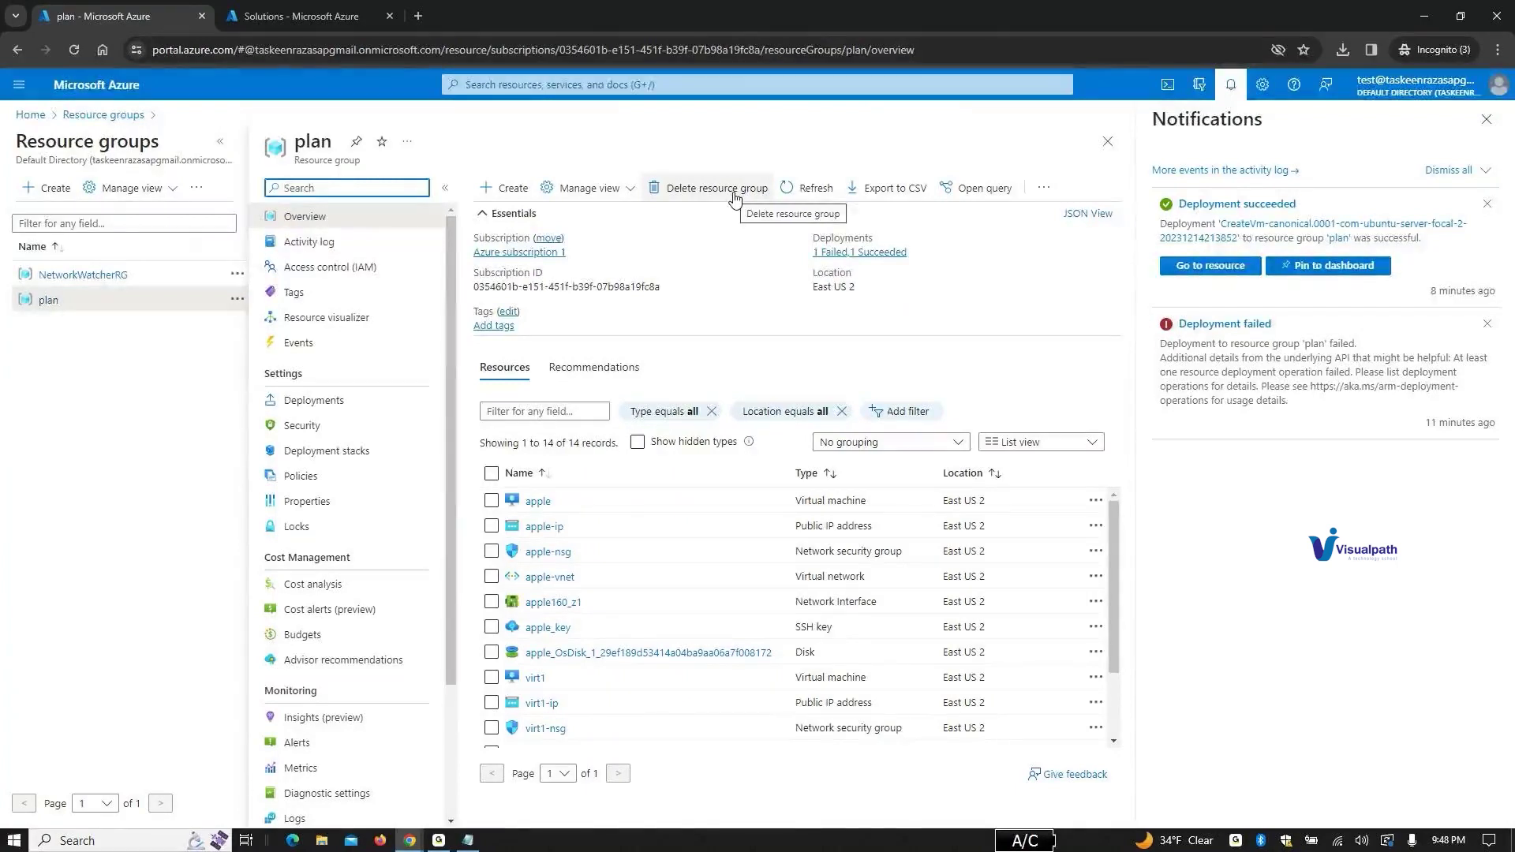
# Step: Start deleting the plan resource group, toggling force delete for virtual machines on and off
pyautogui.click(734, 197)
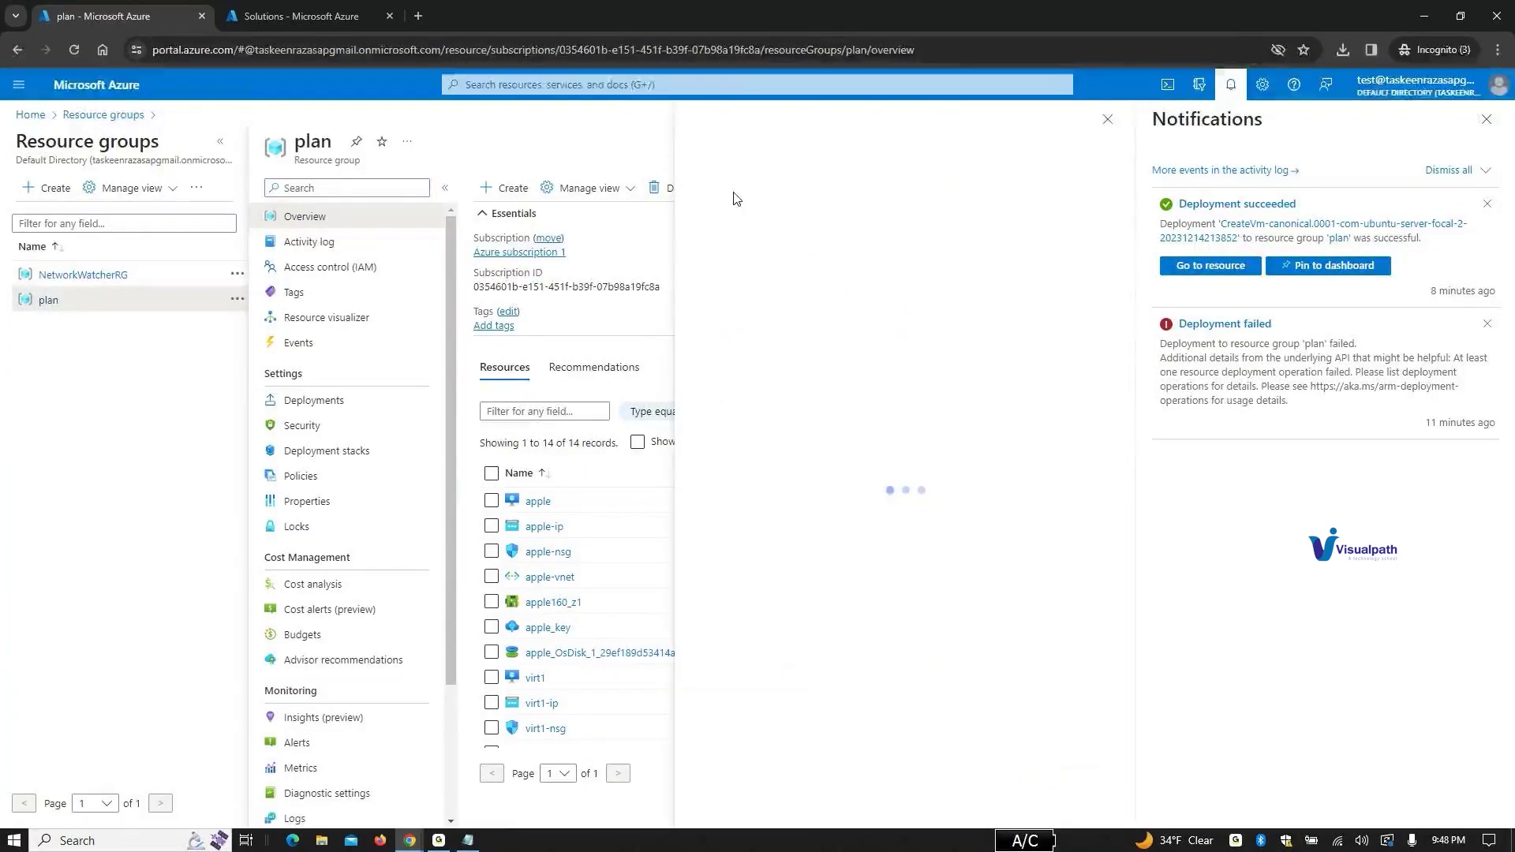
pyautogui.scroll(-1, 927, 679)
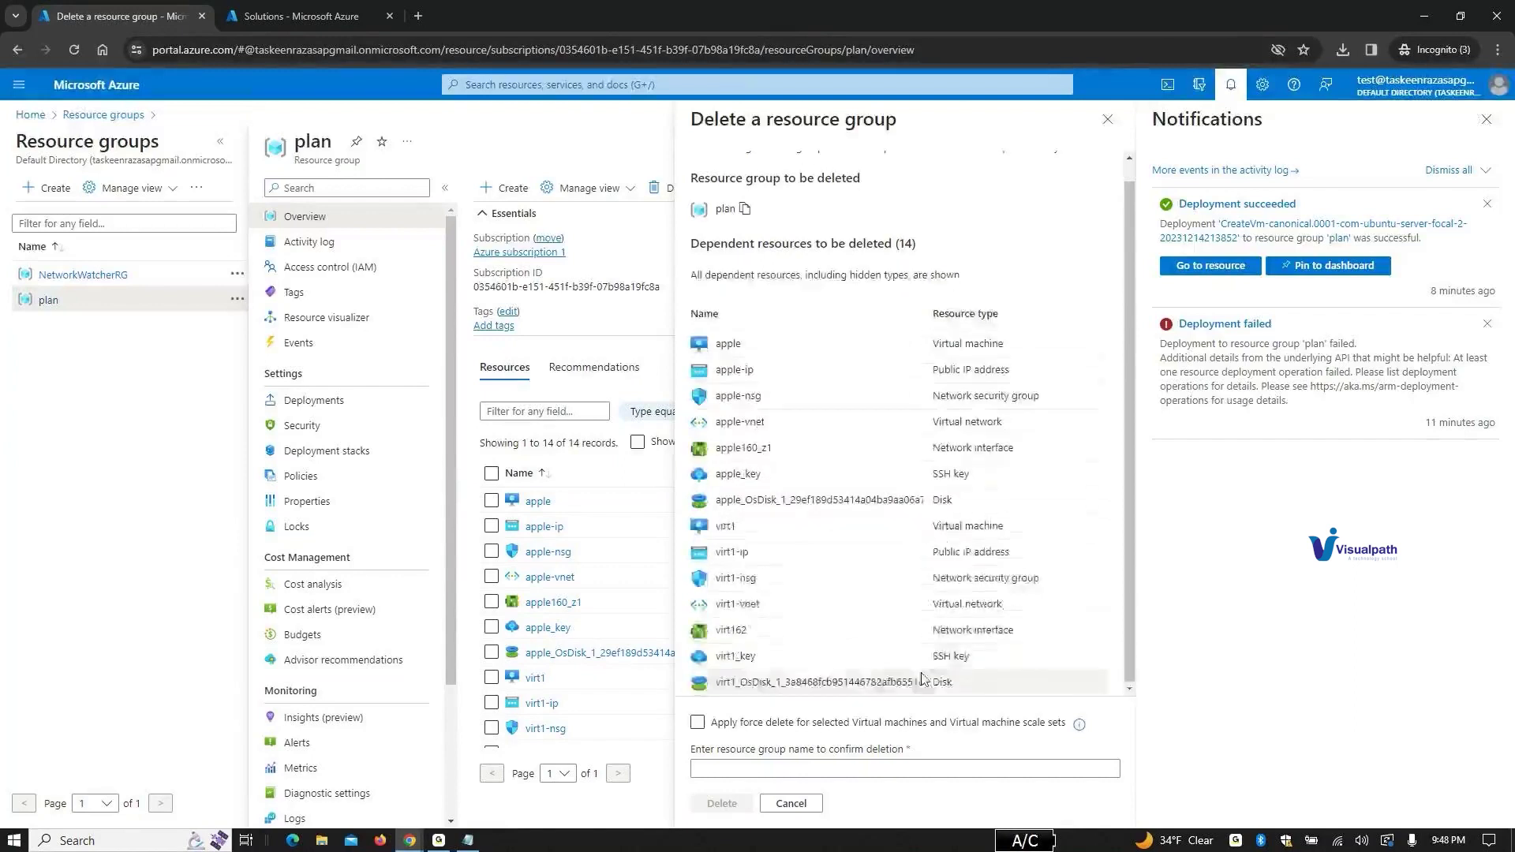
pyautogui.click(703, 730)
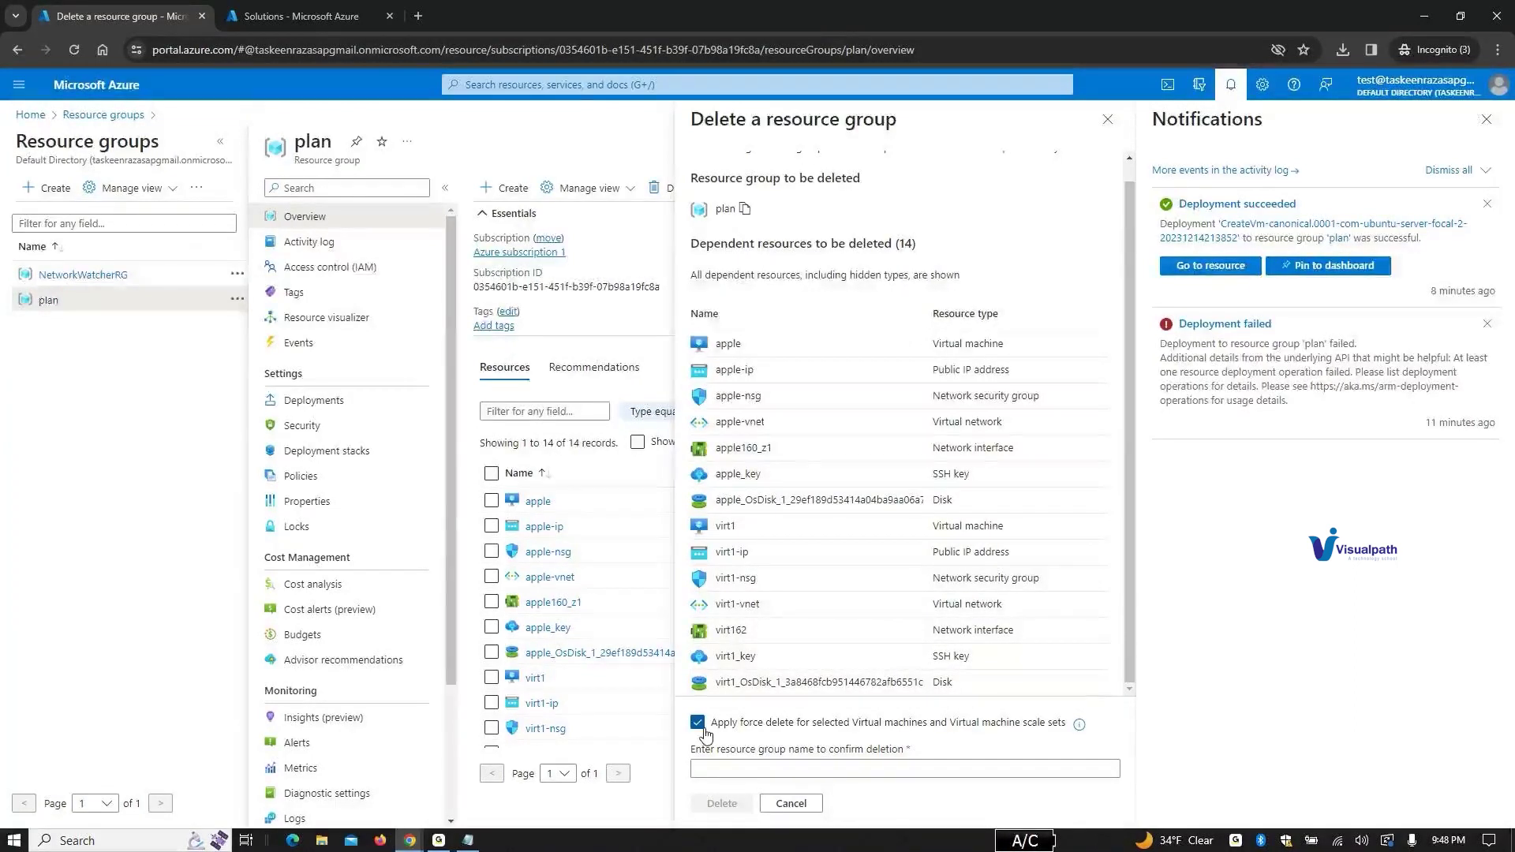
pyautogui.click(699, 725)
pyautogui.click(726, 772)
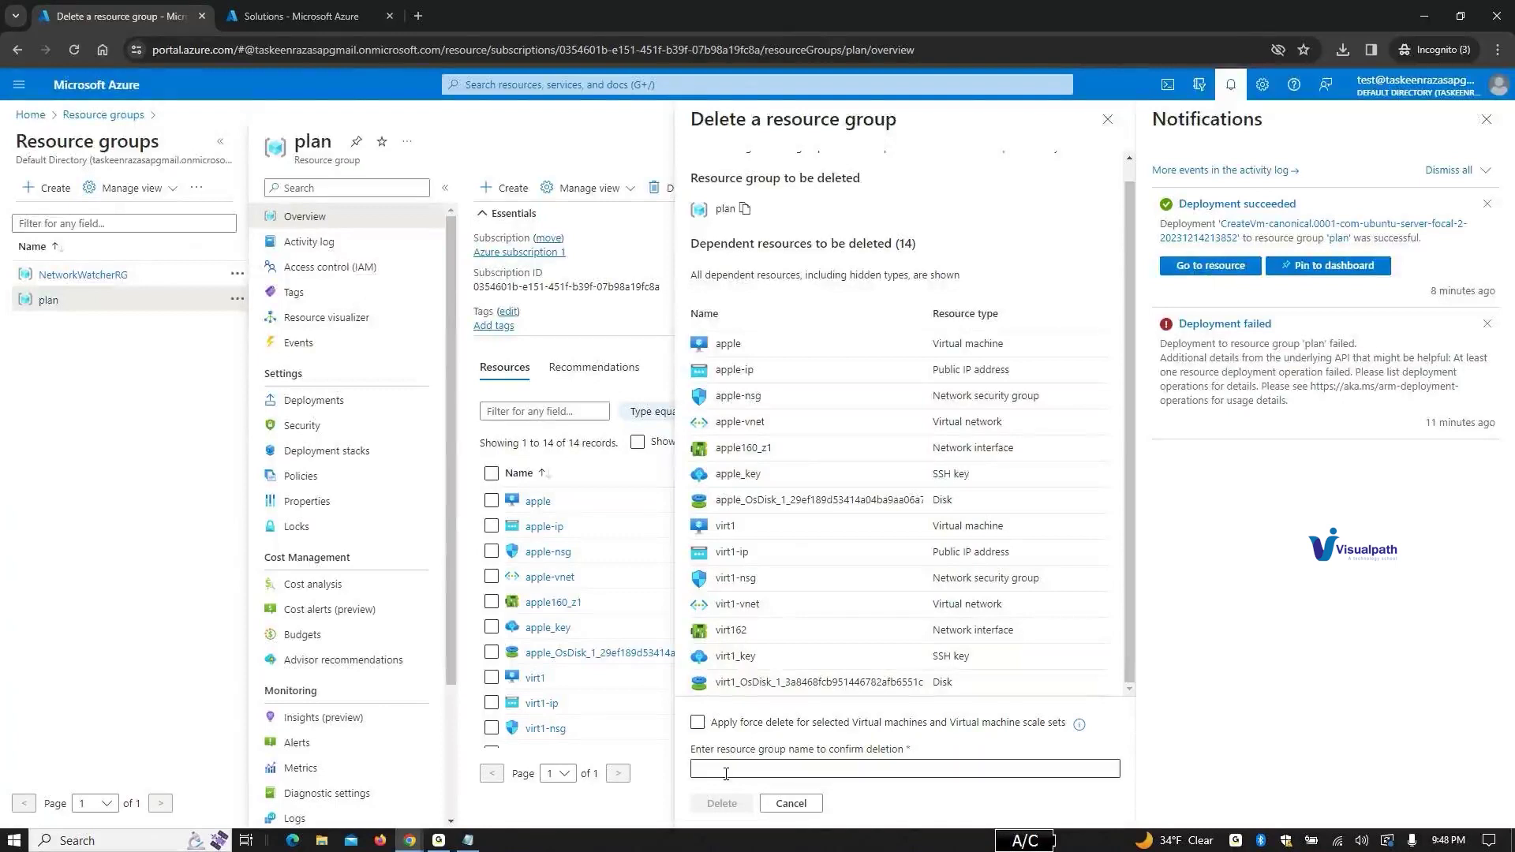
# Step: Enter 'plan' as the confirmation name, submit, then go back without deleting
pyautogui.click(727, 774)
pyautogui.write('plan')
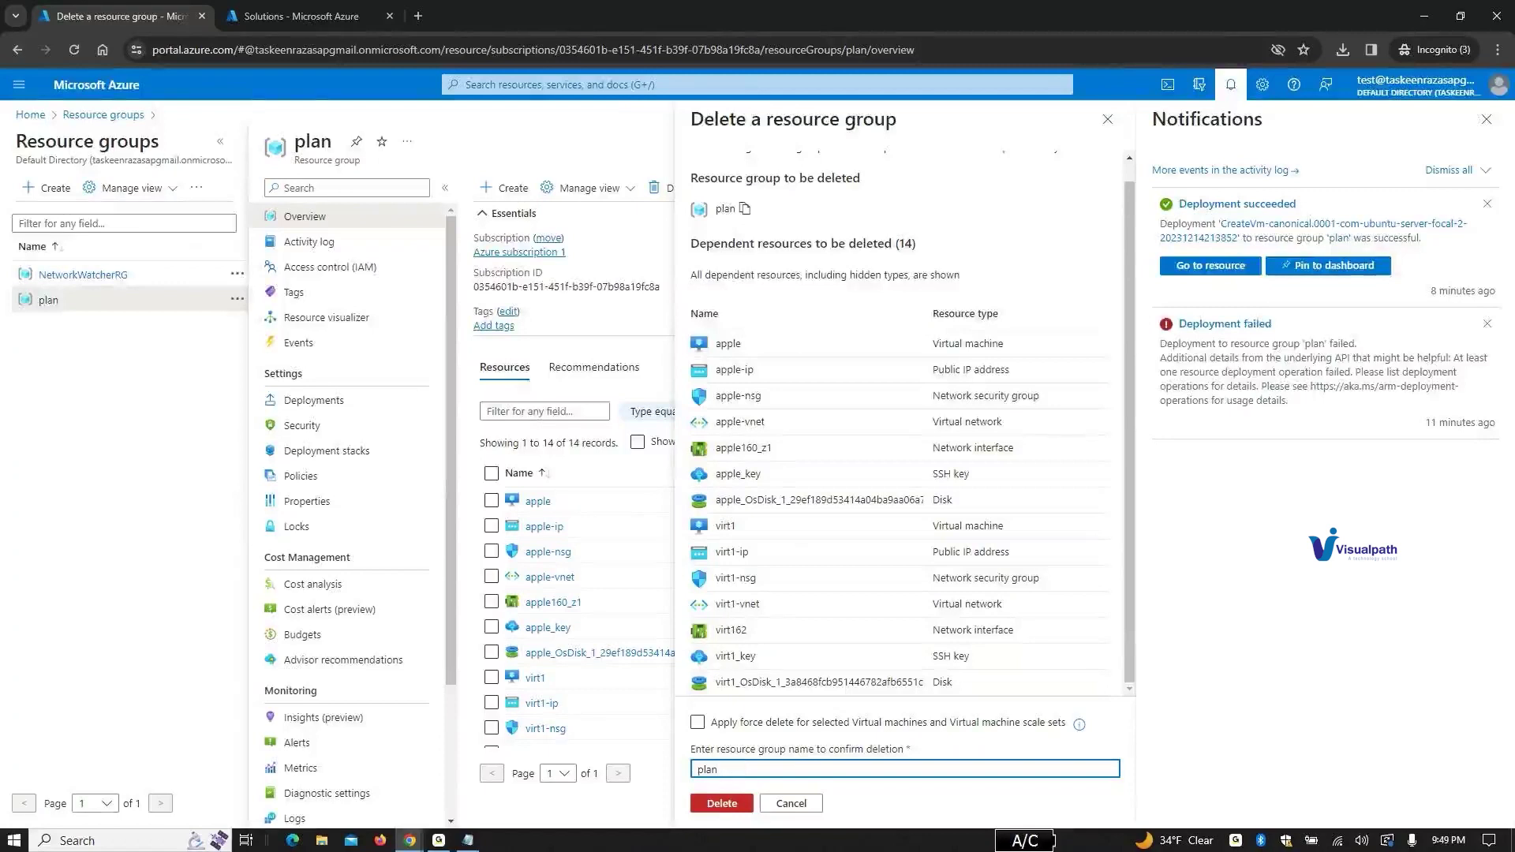
pyautogui.click(718, 804)
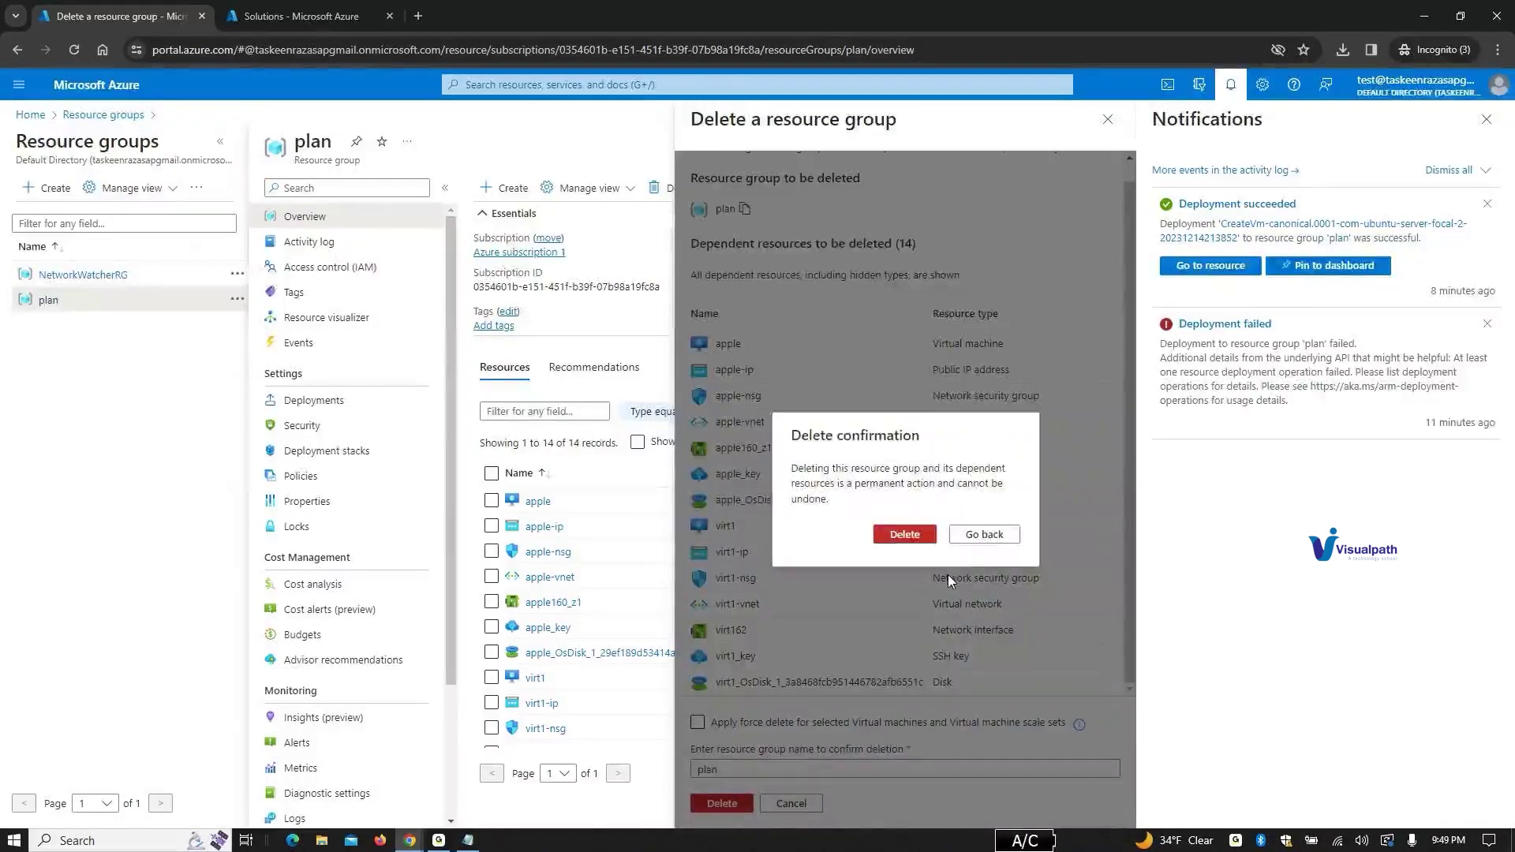
pyautogui.click(983, 533)
pyautogui.moveTo(1001, 835)
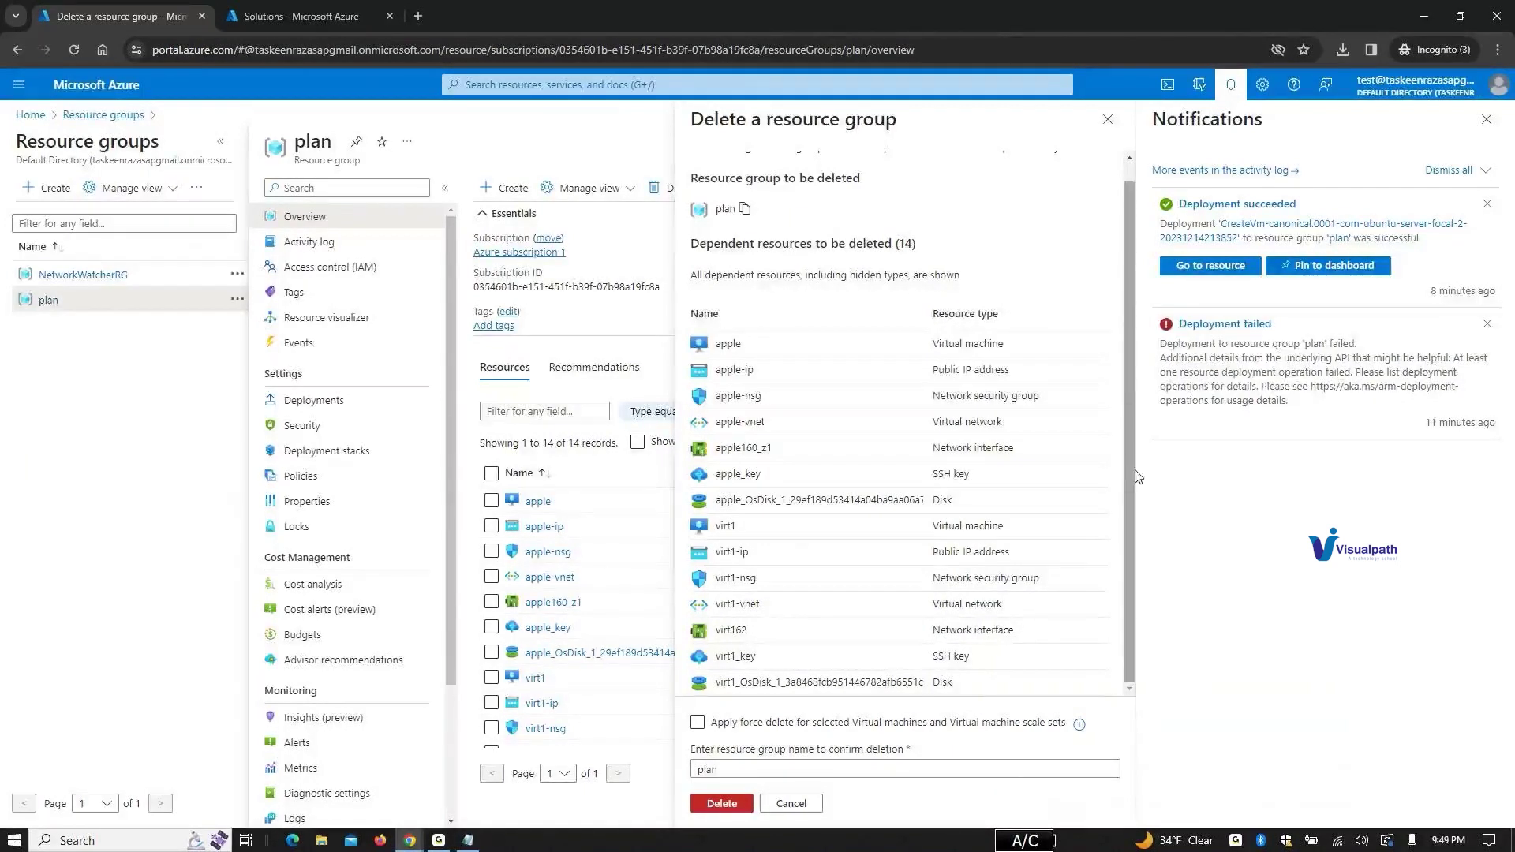
pyautogui.scroll(1, 1134, 476)
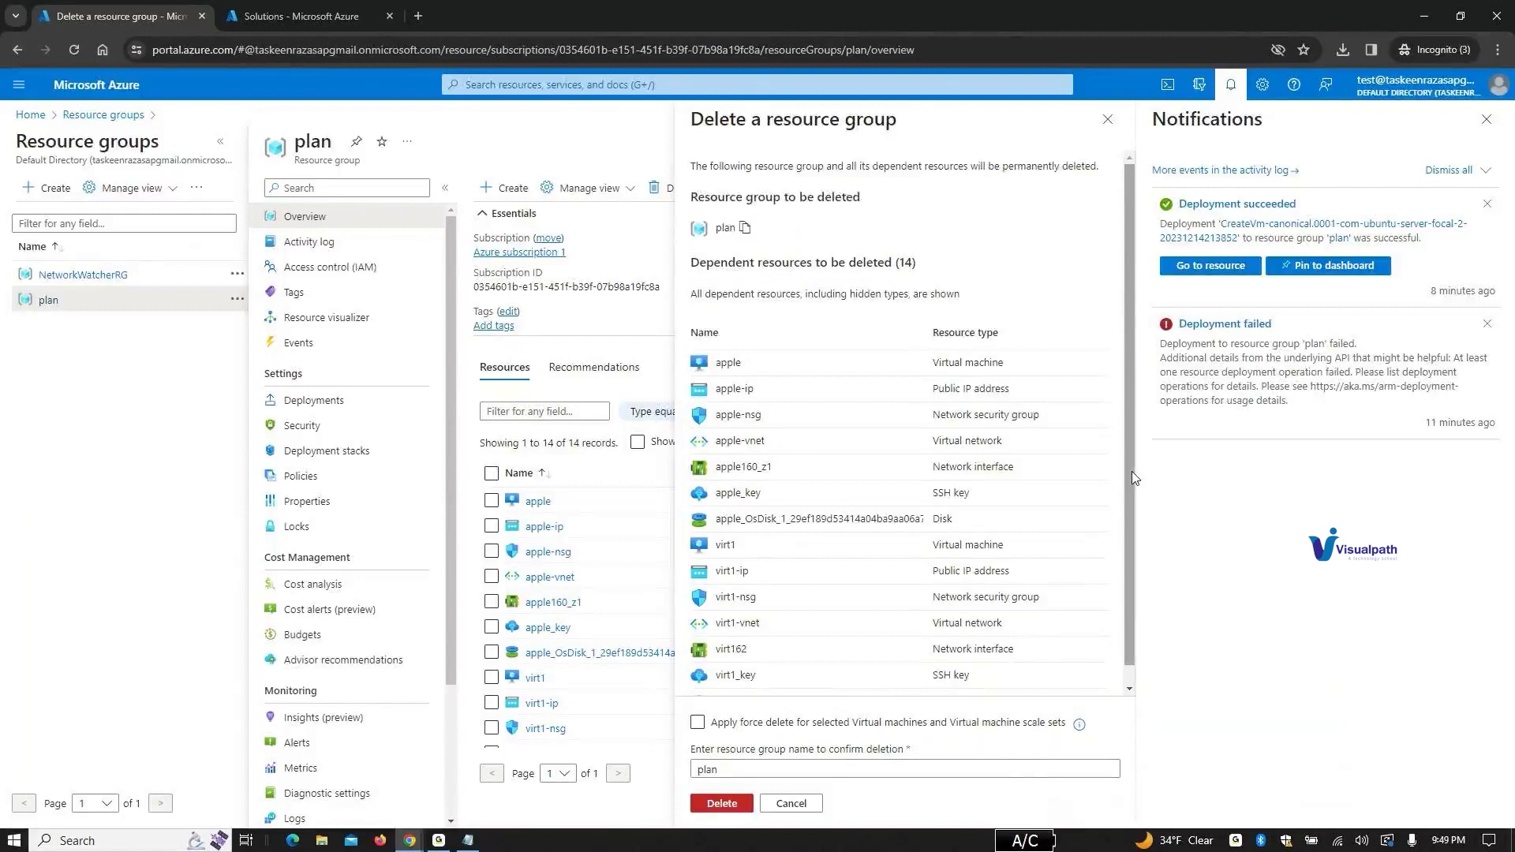
pyautogui.scroll(-1, 1136, 475)
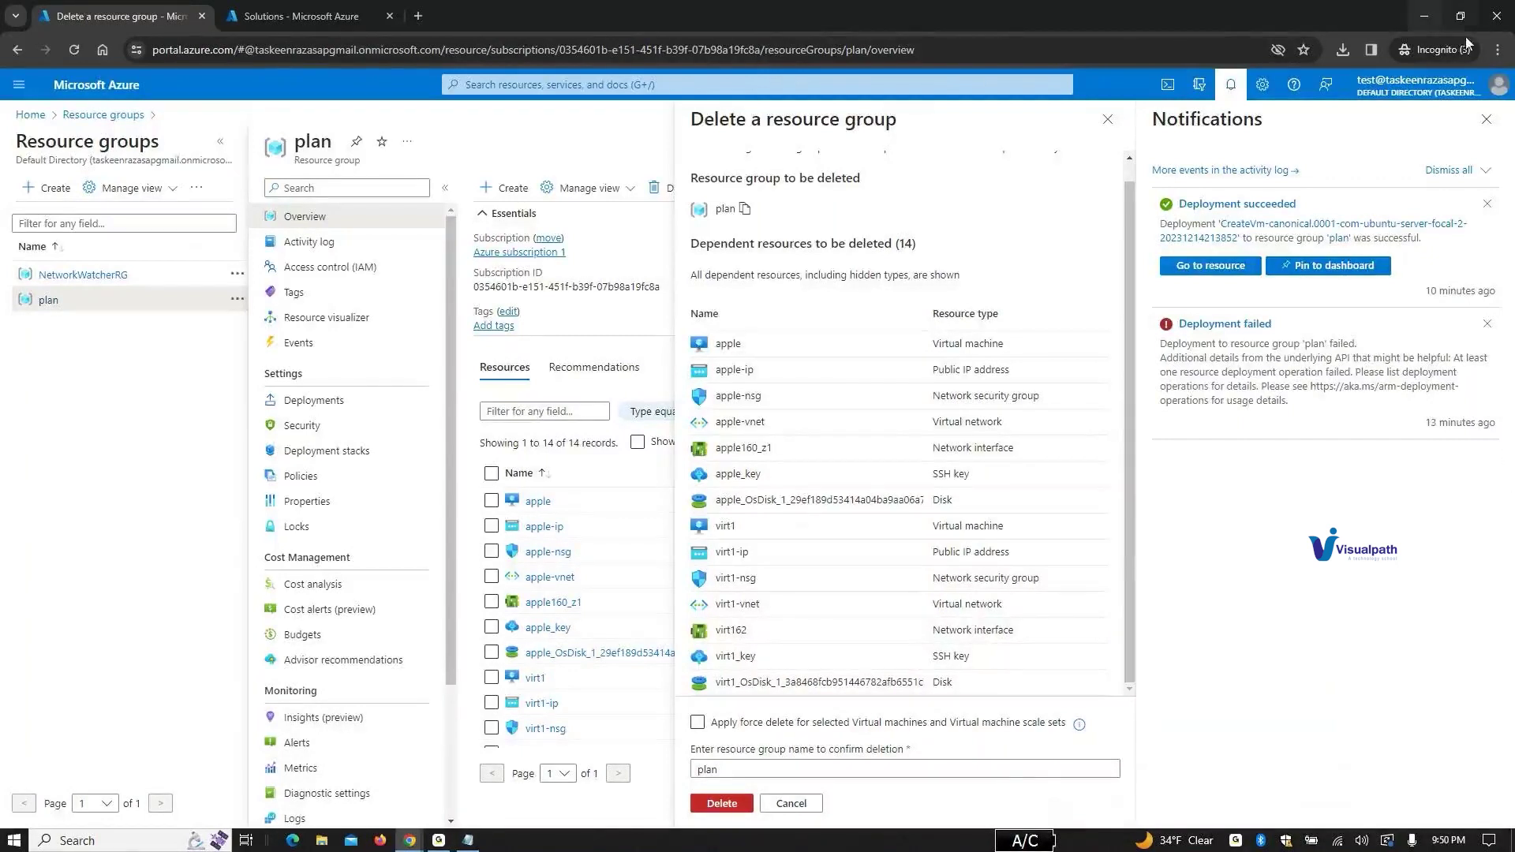
# Step: Sign out of the portal and sign back in with the same account and its password, staying signed in
pyautogui.click(1476, 97)
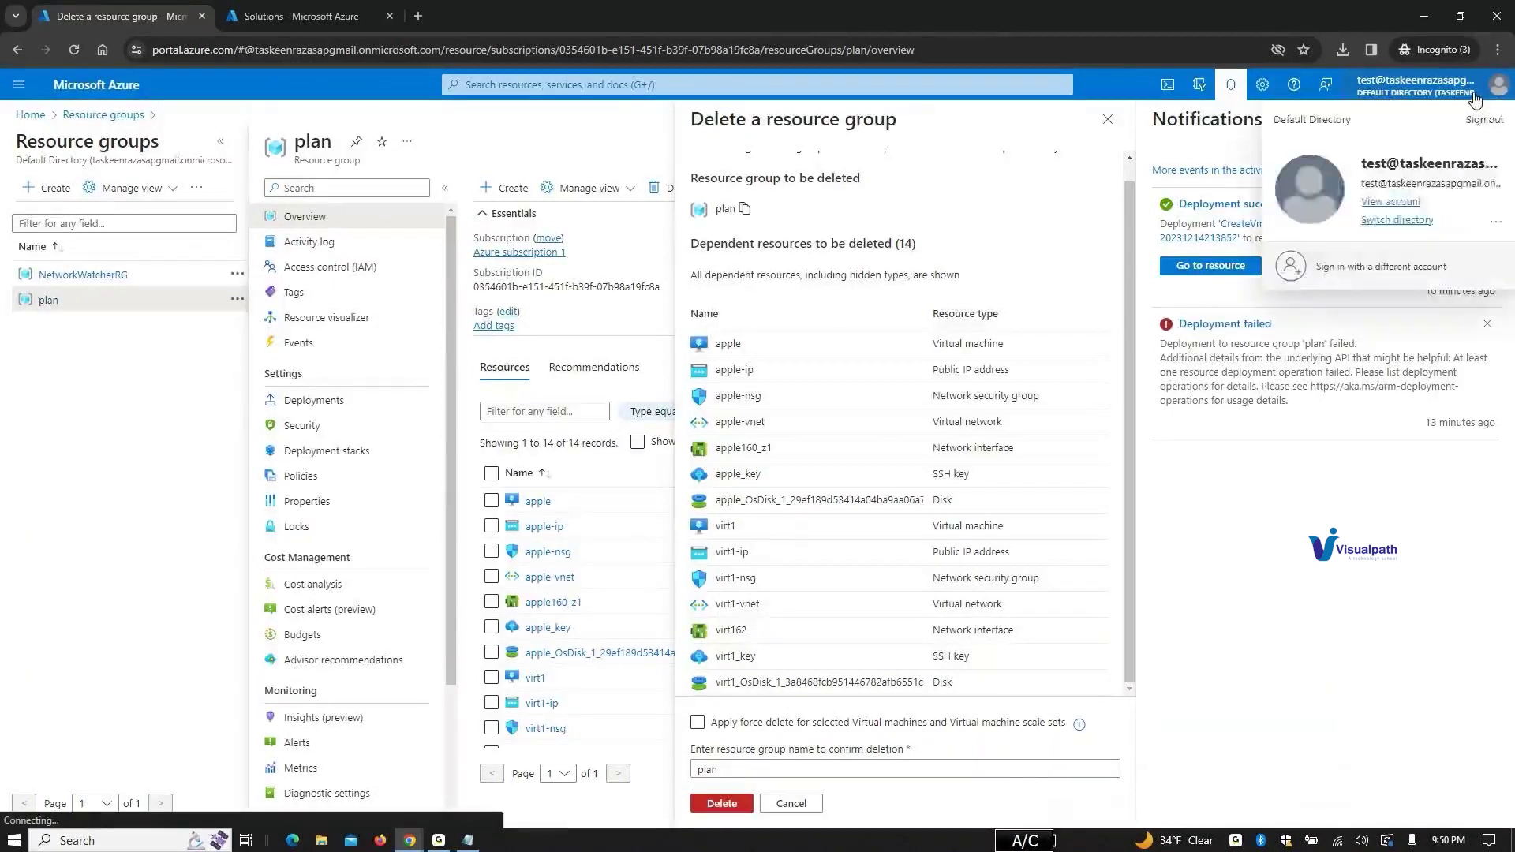
pyautogui.click(1484, 120)
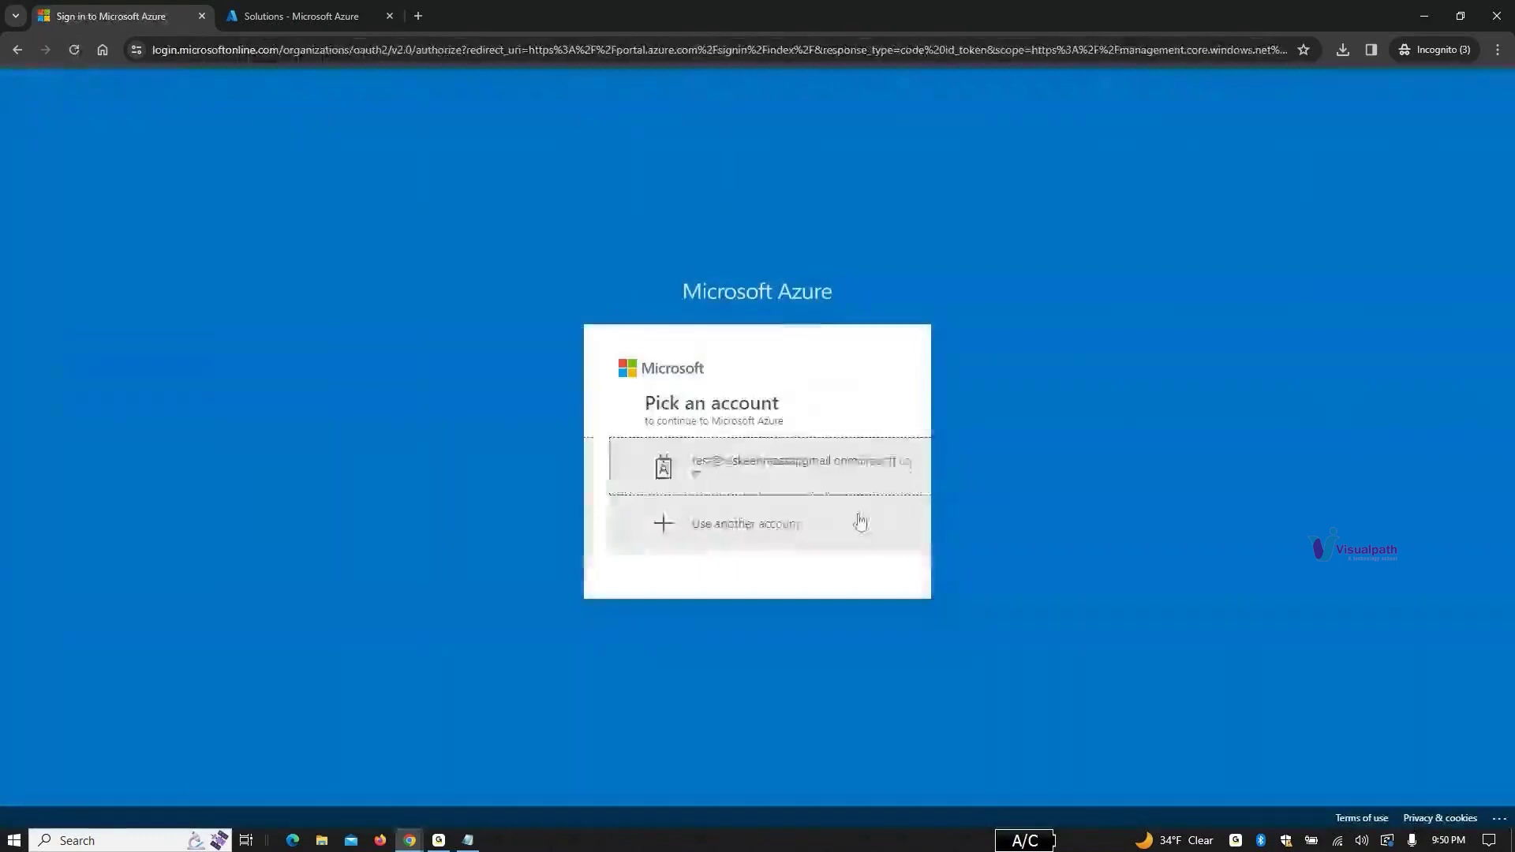
pyautogui.click(816, 474)
pyautogui.click(799, 472)
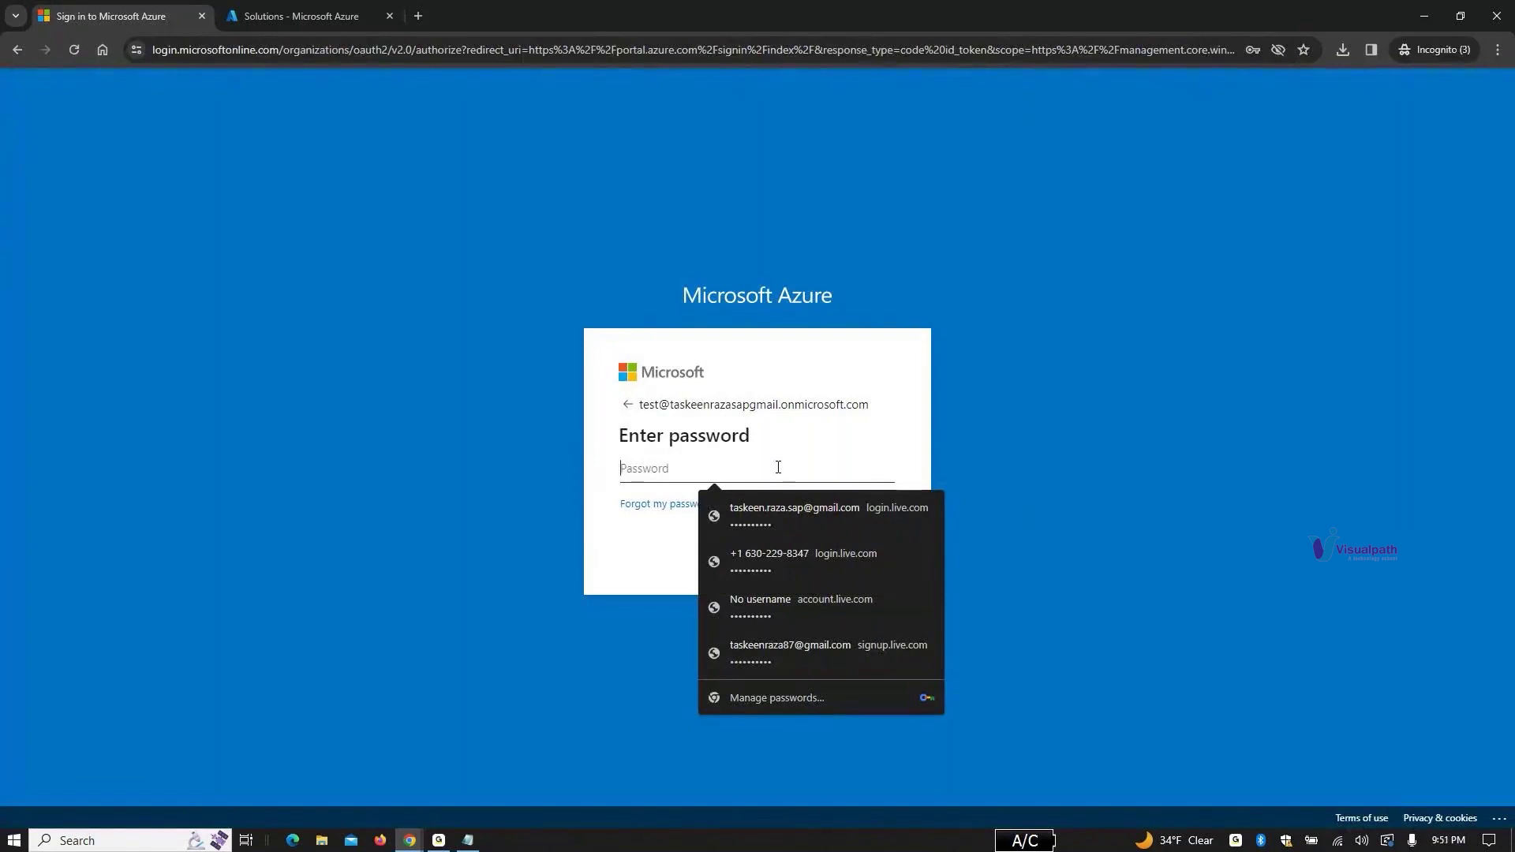
pyautogui.write('a')
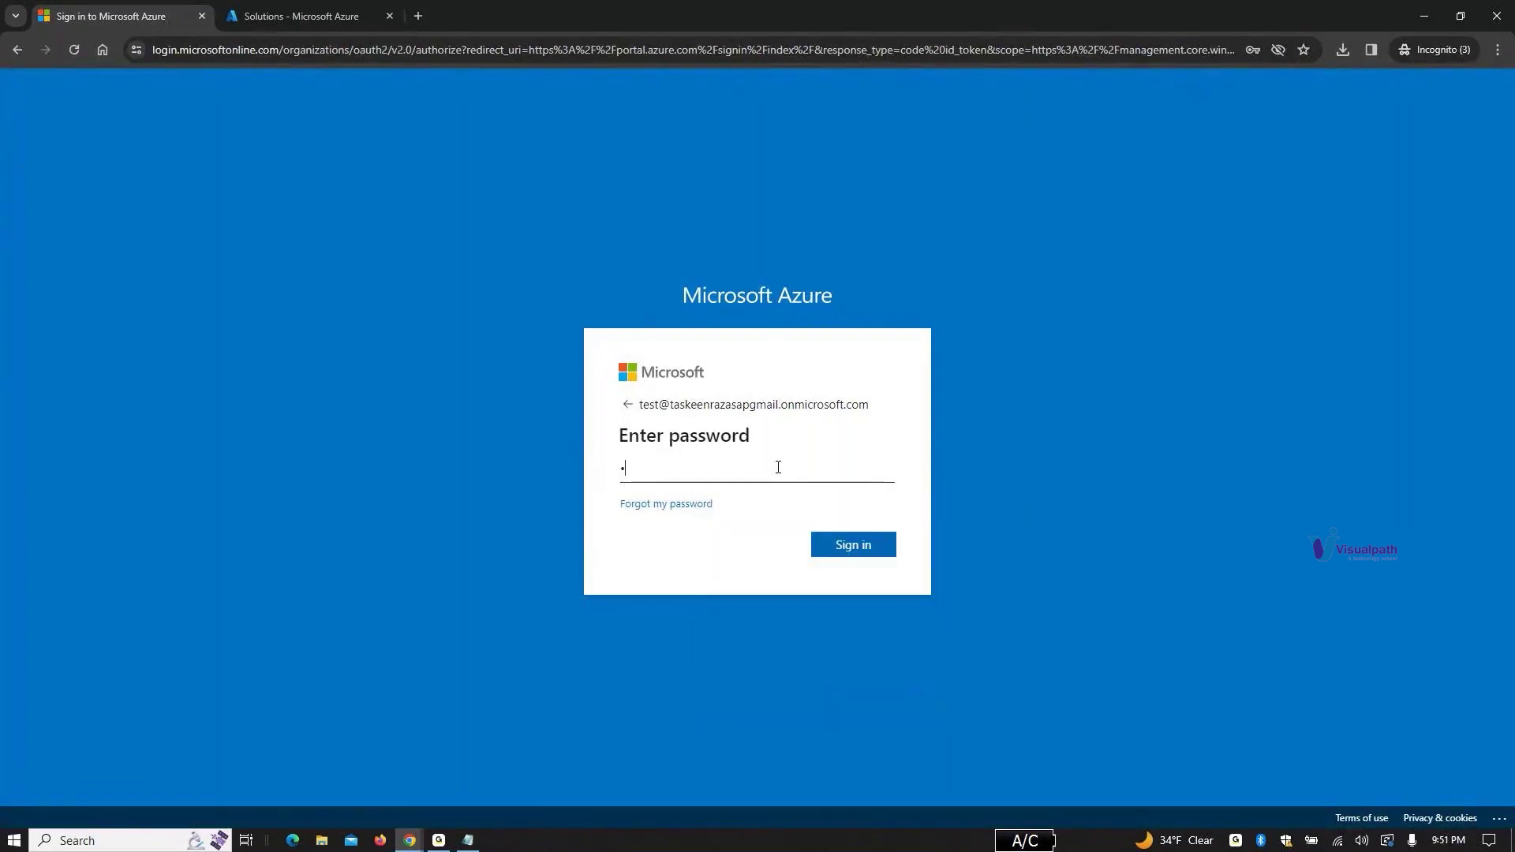
pyautogui.write('*******')
pyautogui.press('Return')
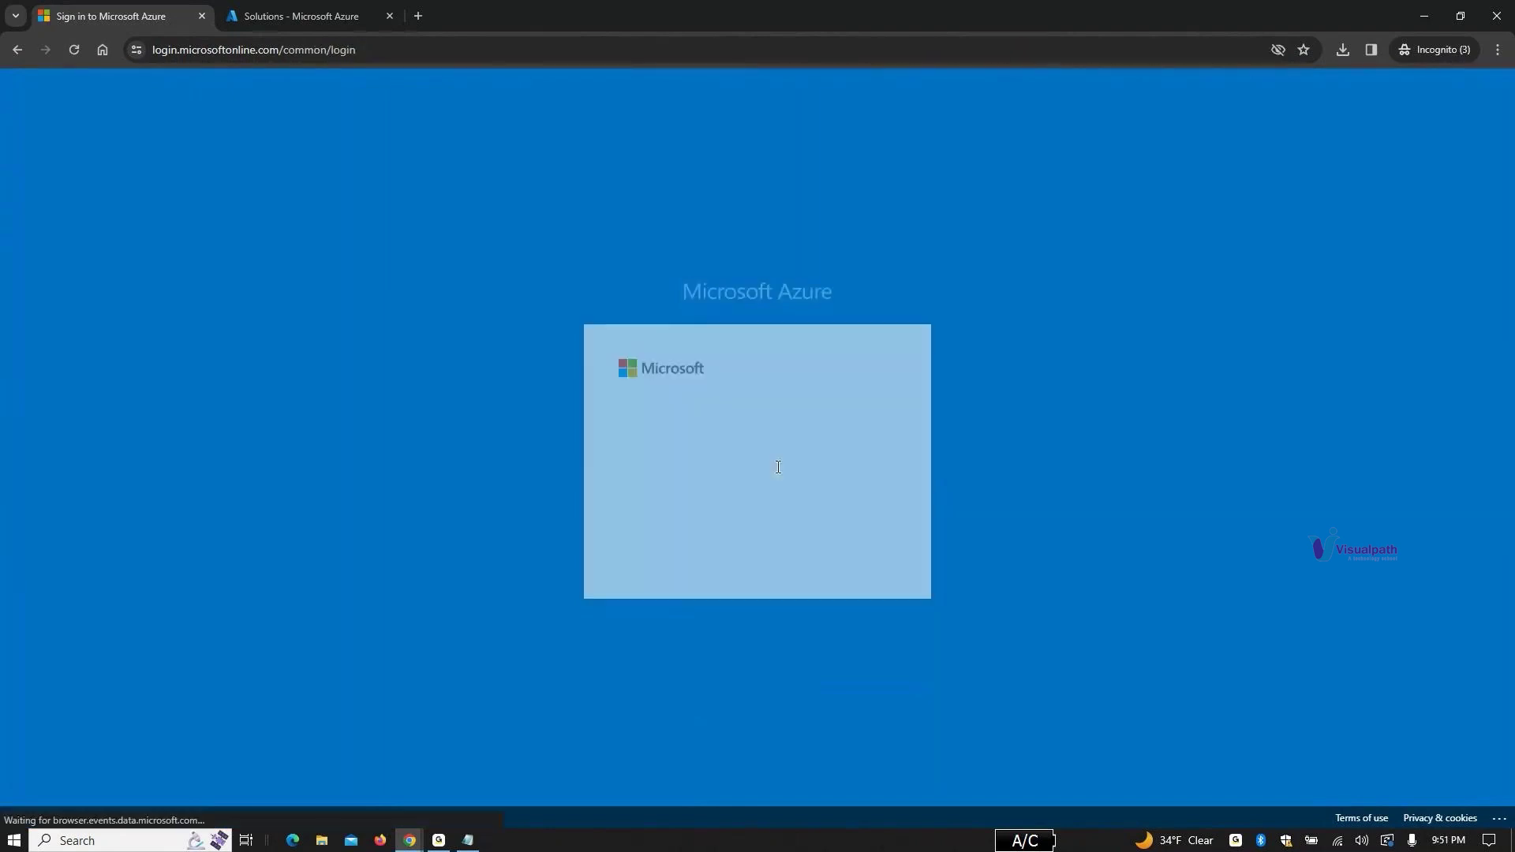
pyautogui.click(829, 558)
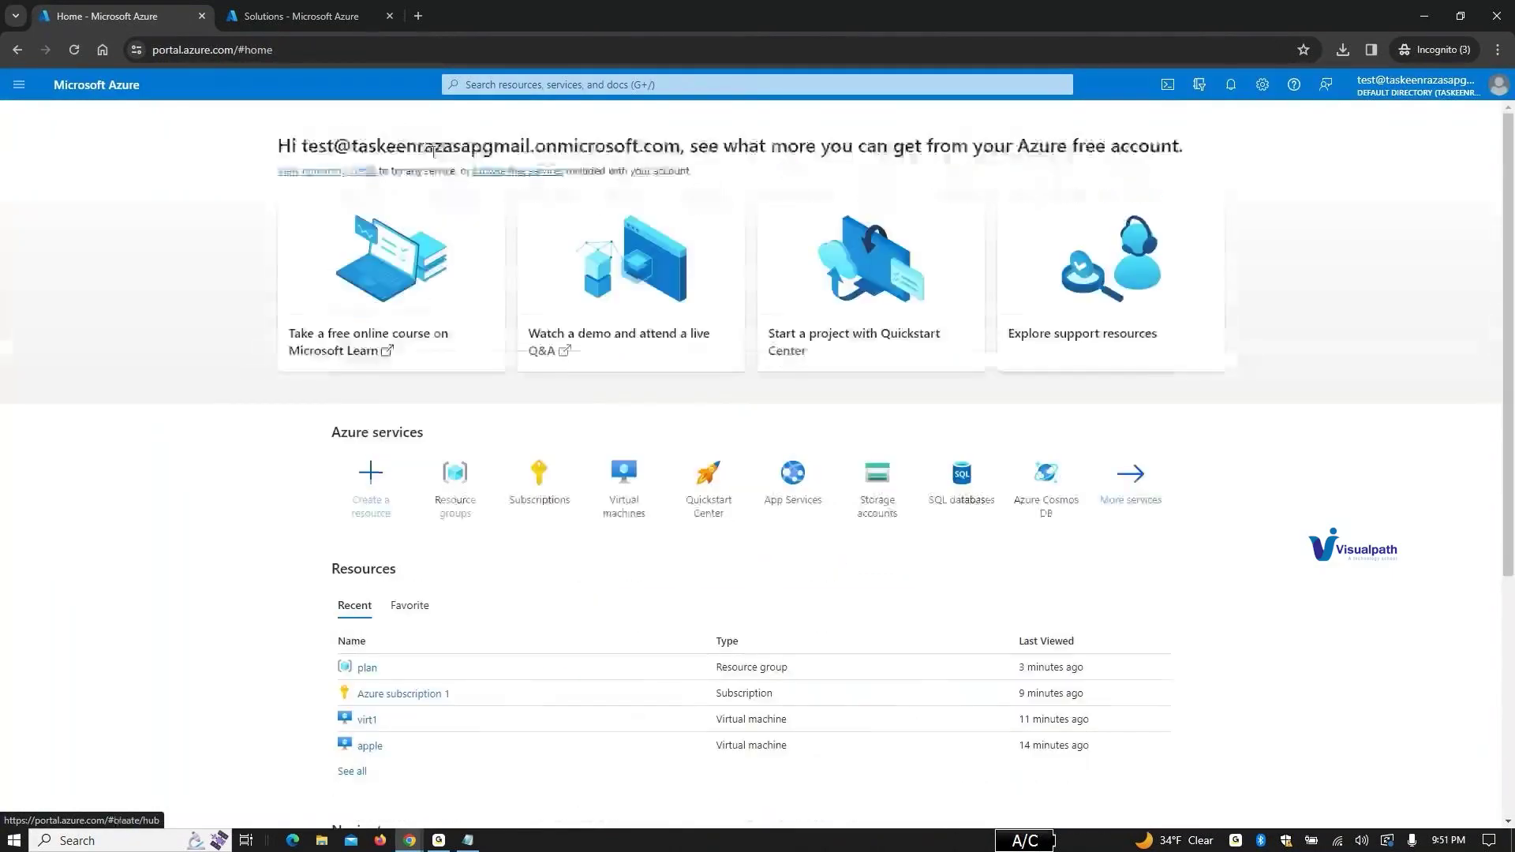
pyautogui.click(557, 85)
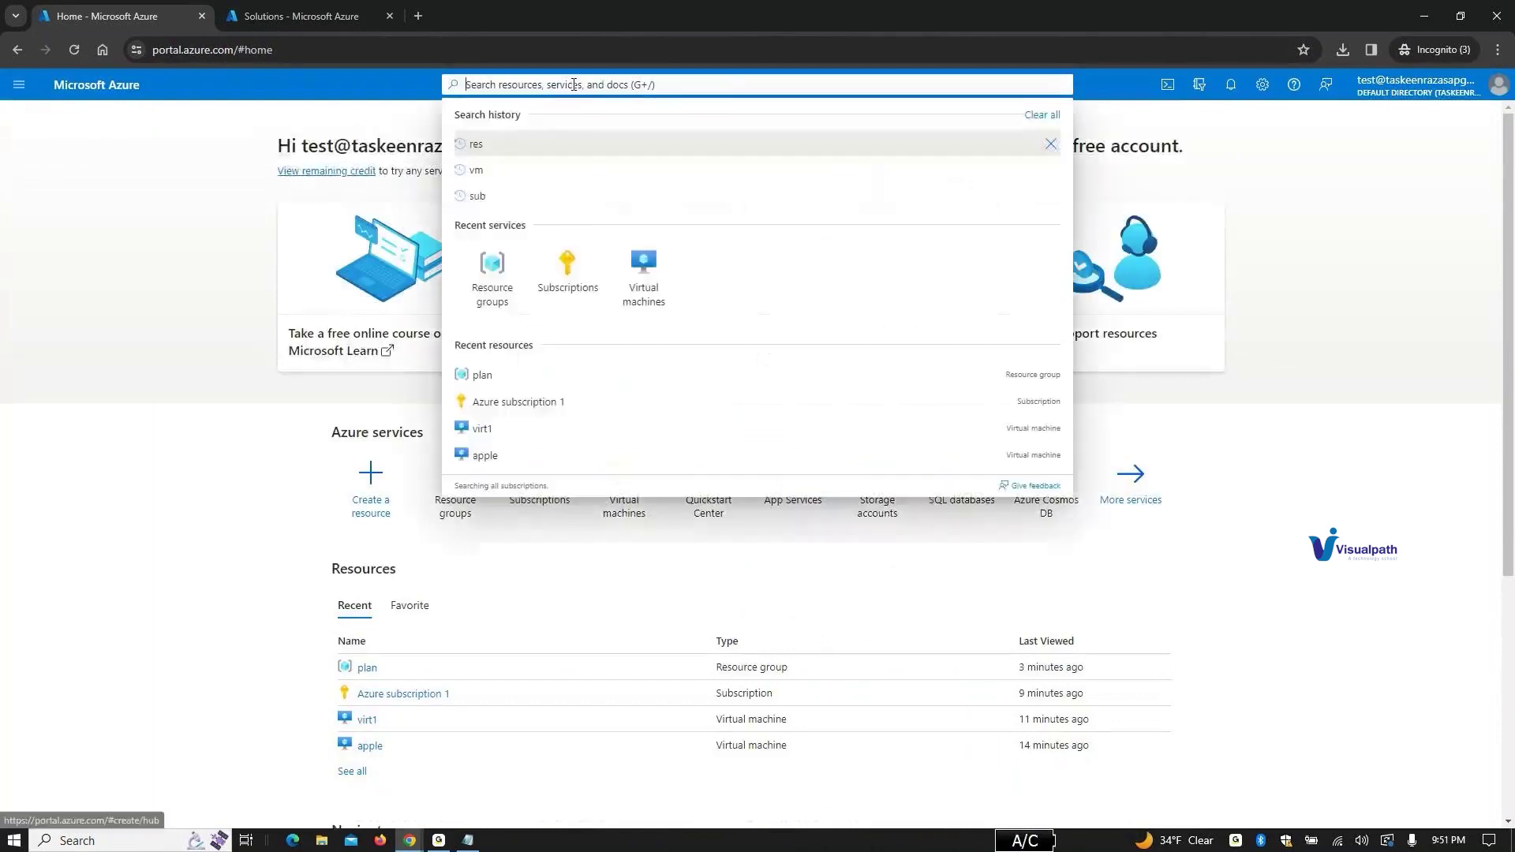
# Step: Visit Azure subscription 1 and the Subscriptions list, then go to Resource groups via search
pyautogui.click(527, 403)
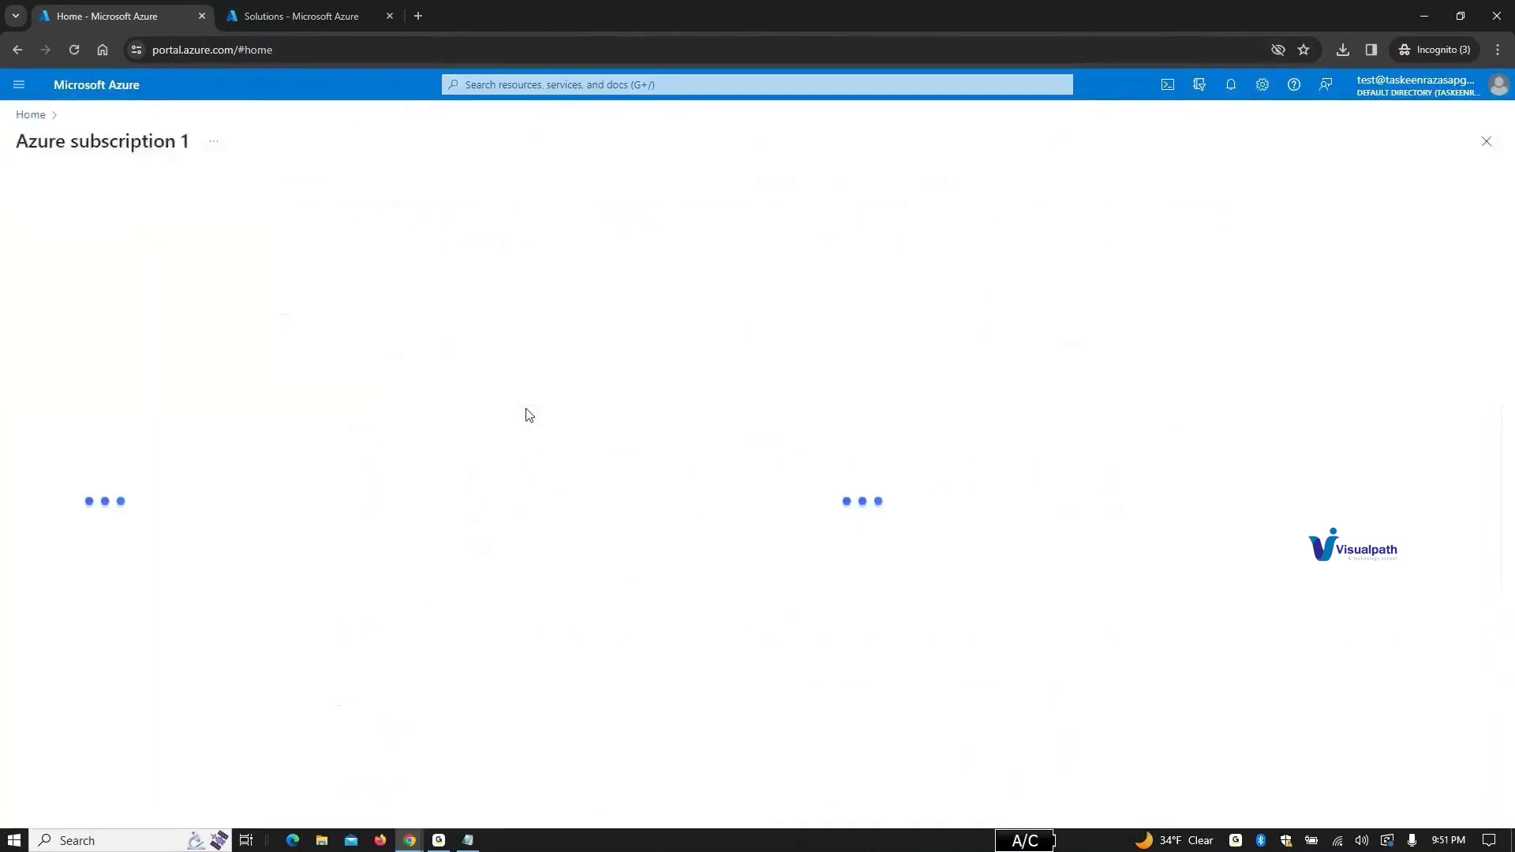
pyautogui.click(504, 86)
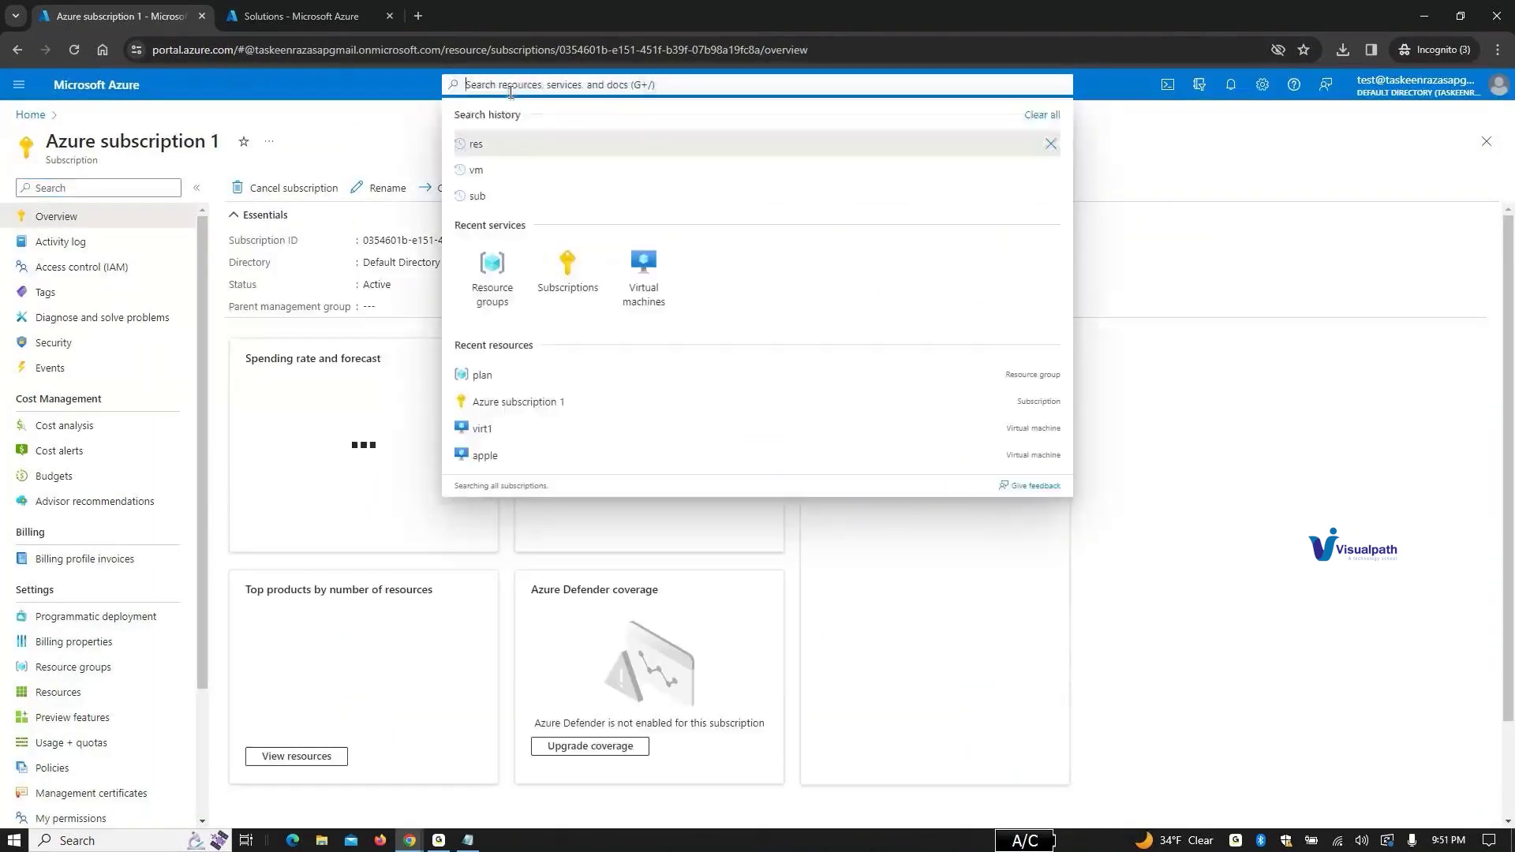
pyautogui.click(580, 289)
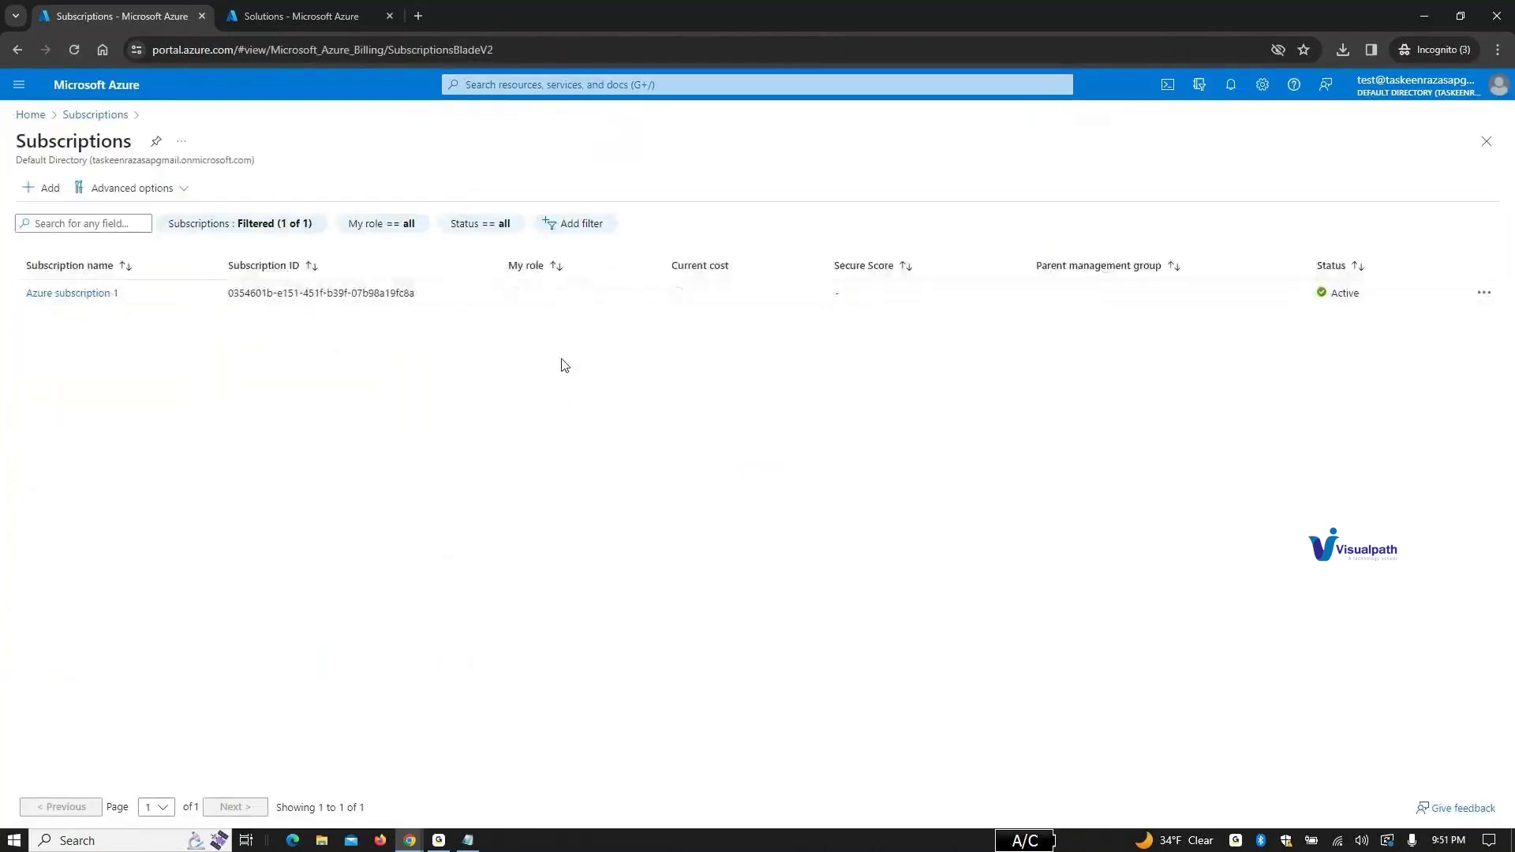
pyautogui.click(99, 295)
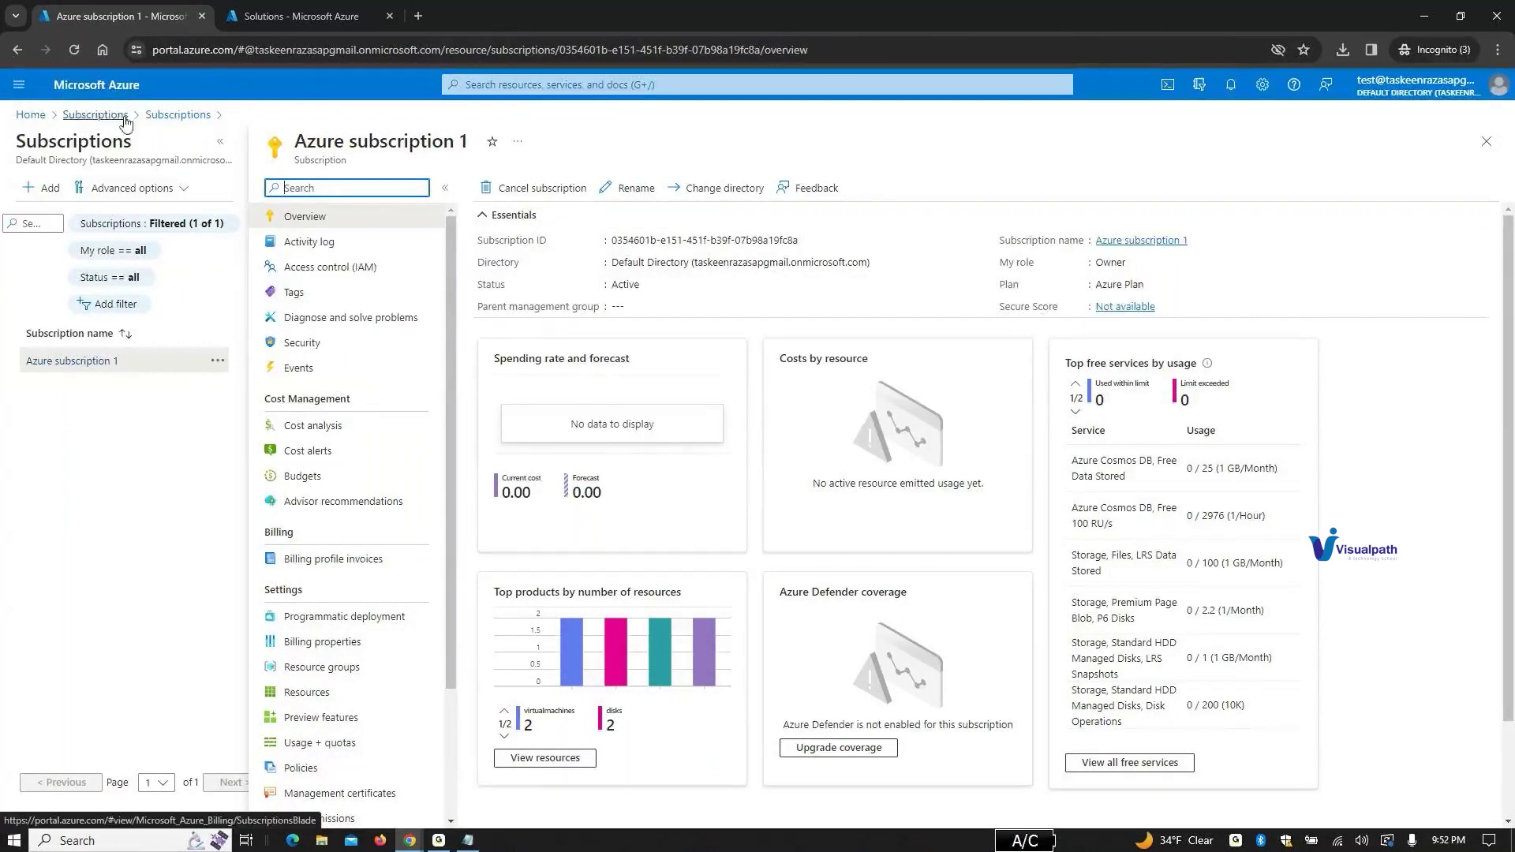
pyautogui.click(500, 87)
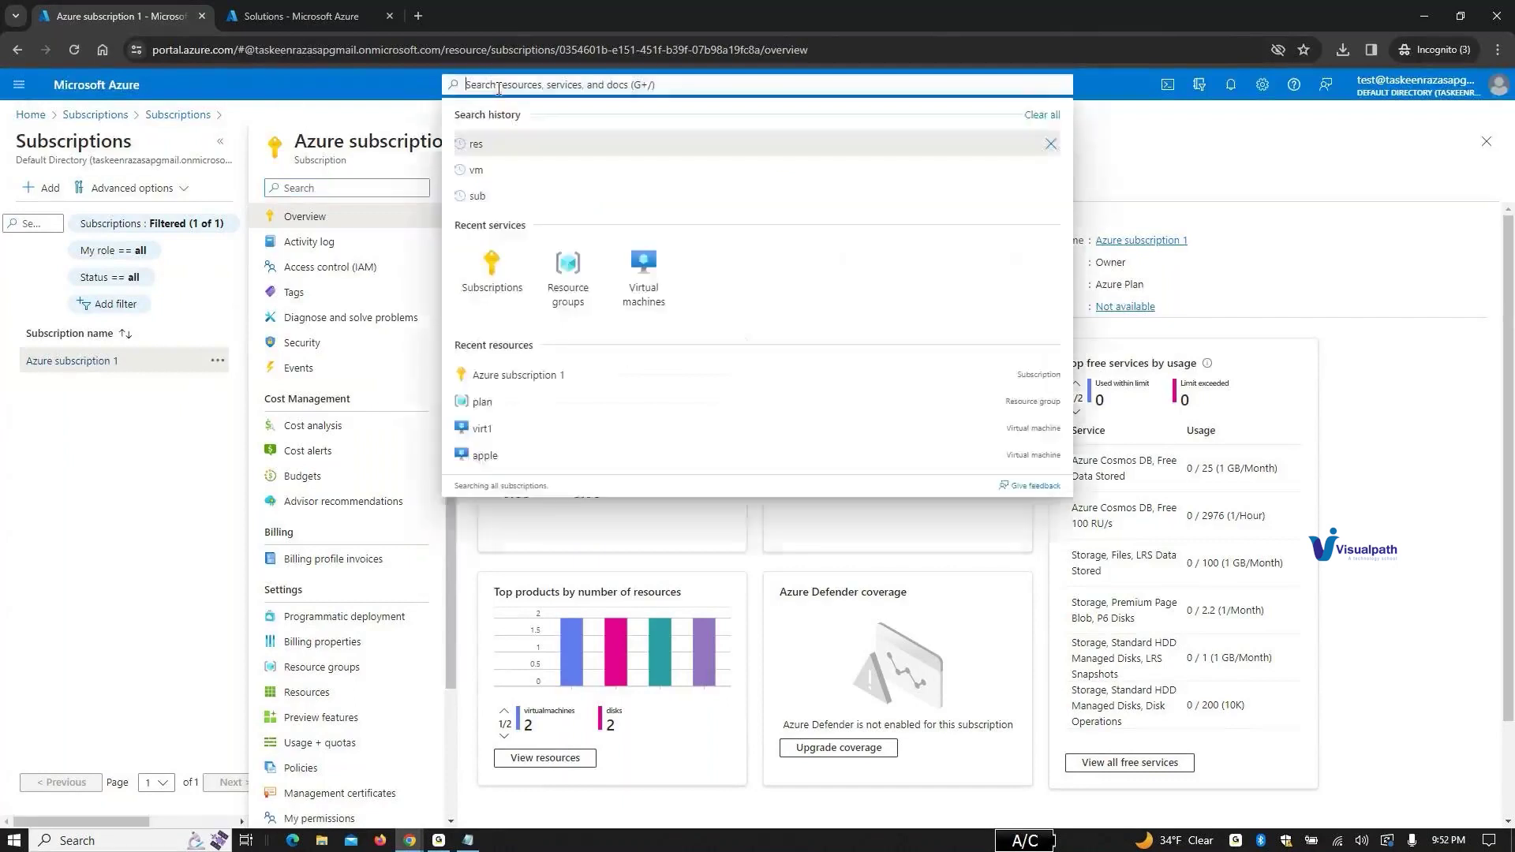
pyautogui.click(568, 264)
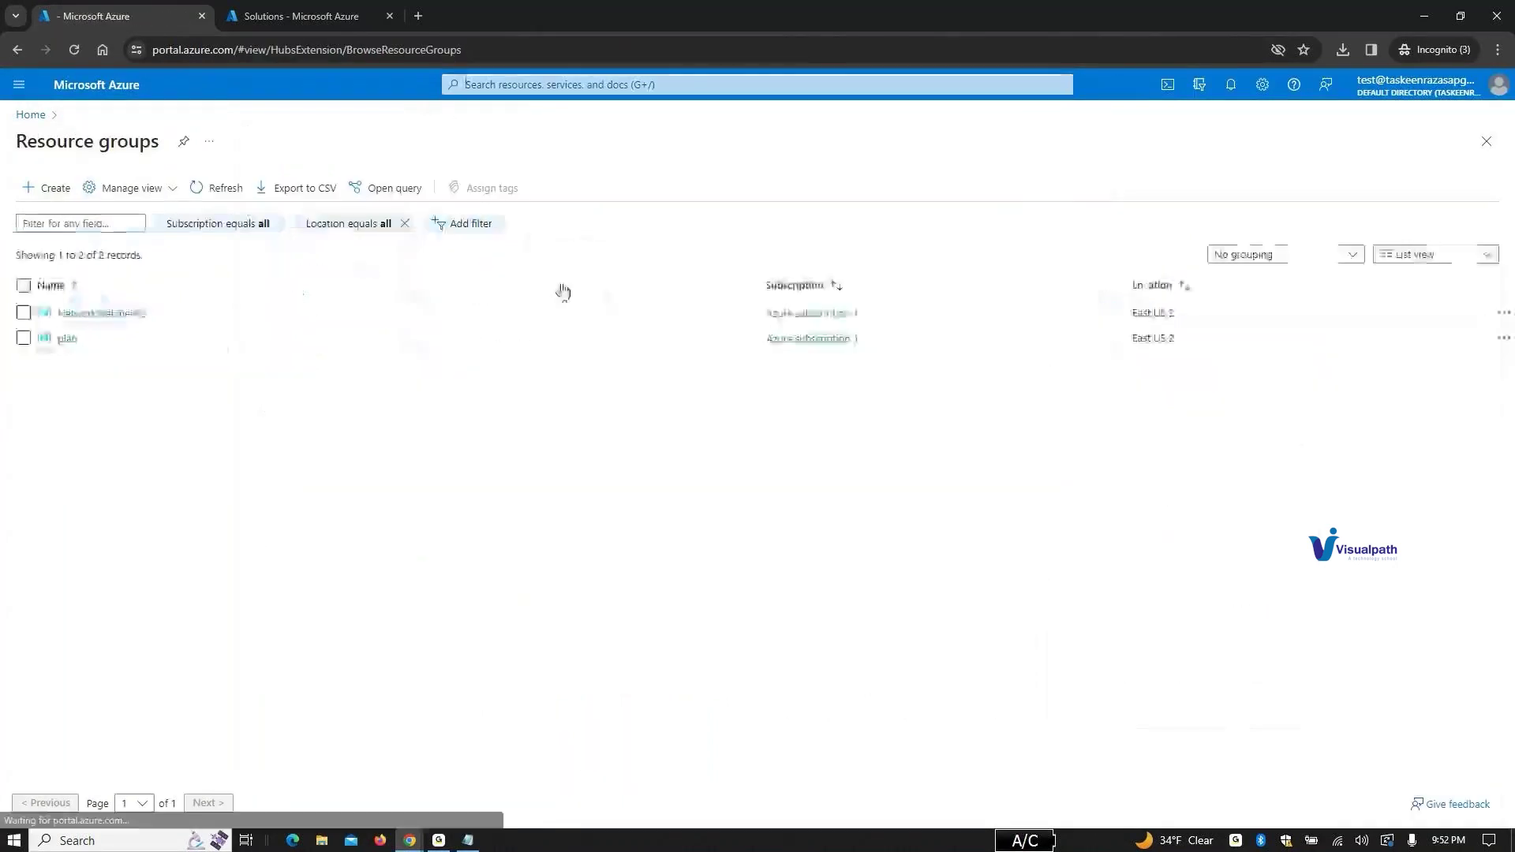
# Step: Permanently delete the plan resource group by confirming 'plan', then open NetworkWatcherRG
pyautogui.click(23, 337)
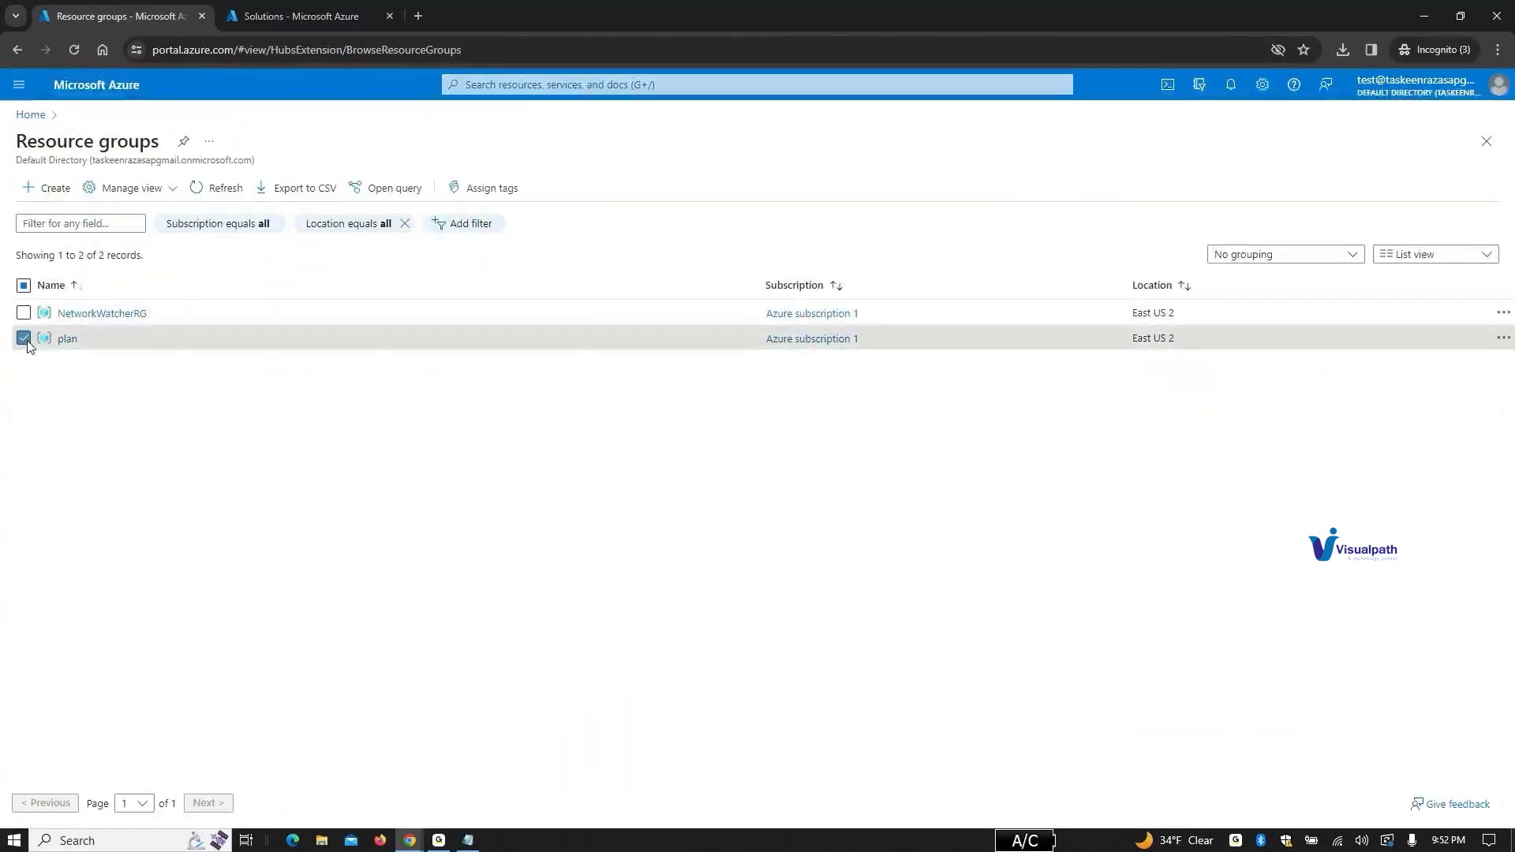
pyautogui.click(68, 338)
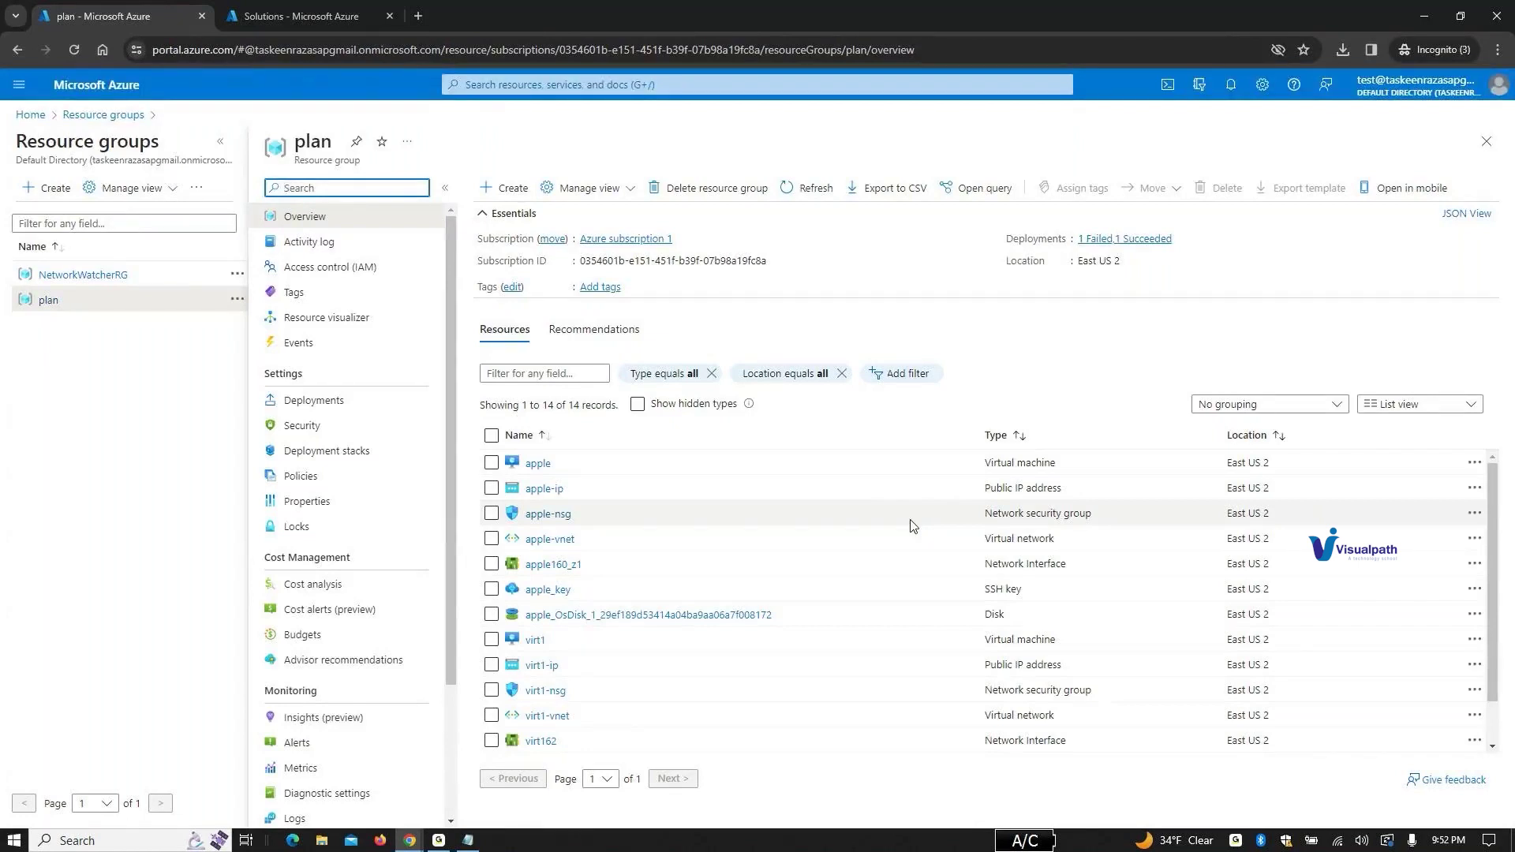
pyautogui.click(733, 192)
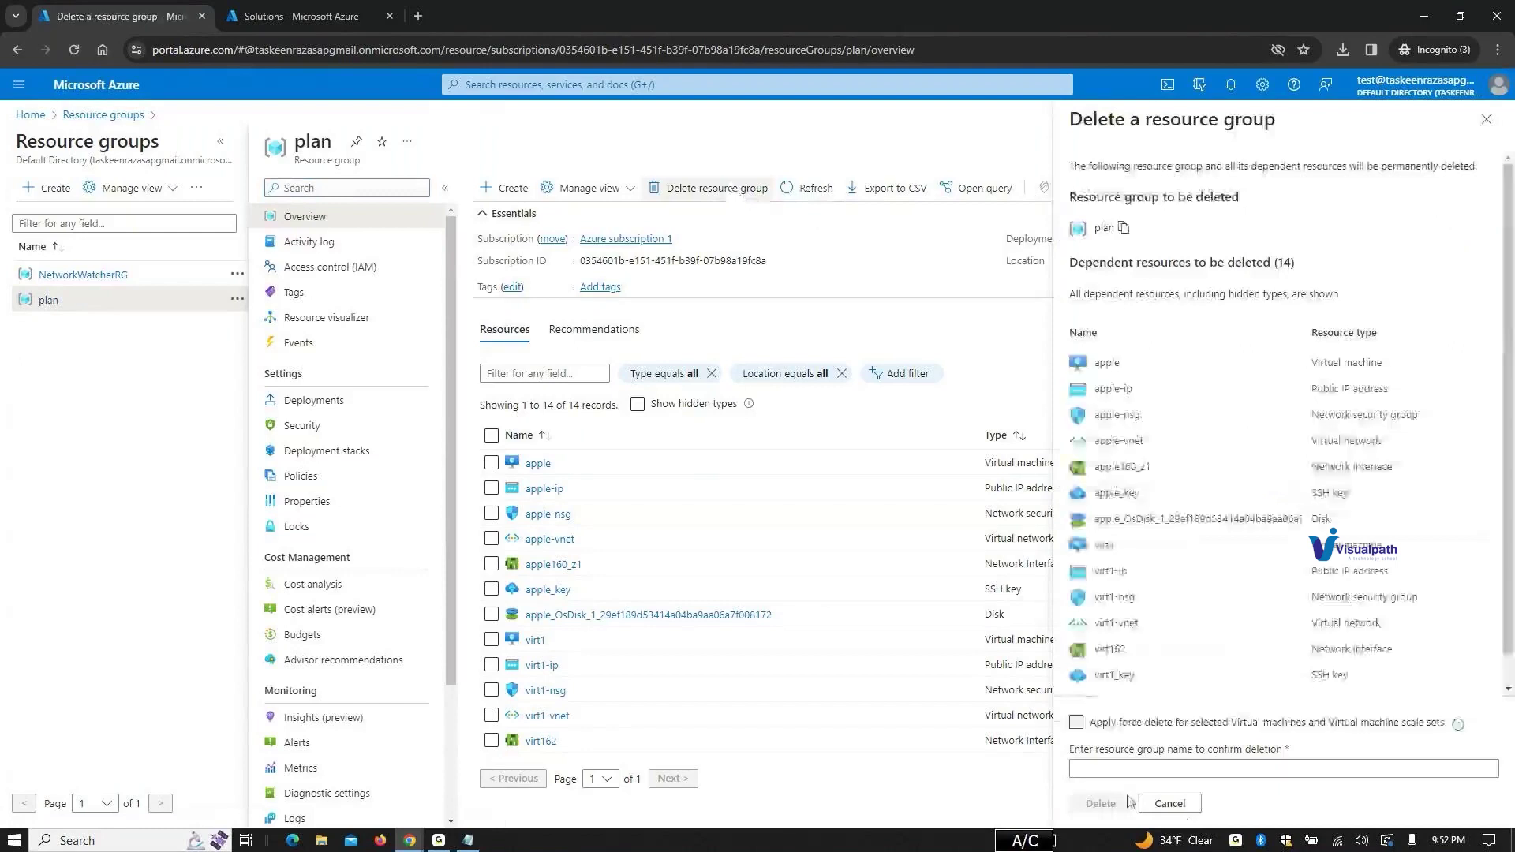
pyautogui.click(1119, 770)
pyautogui.write('plan')
pyautogui.click(1109, 805)
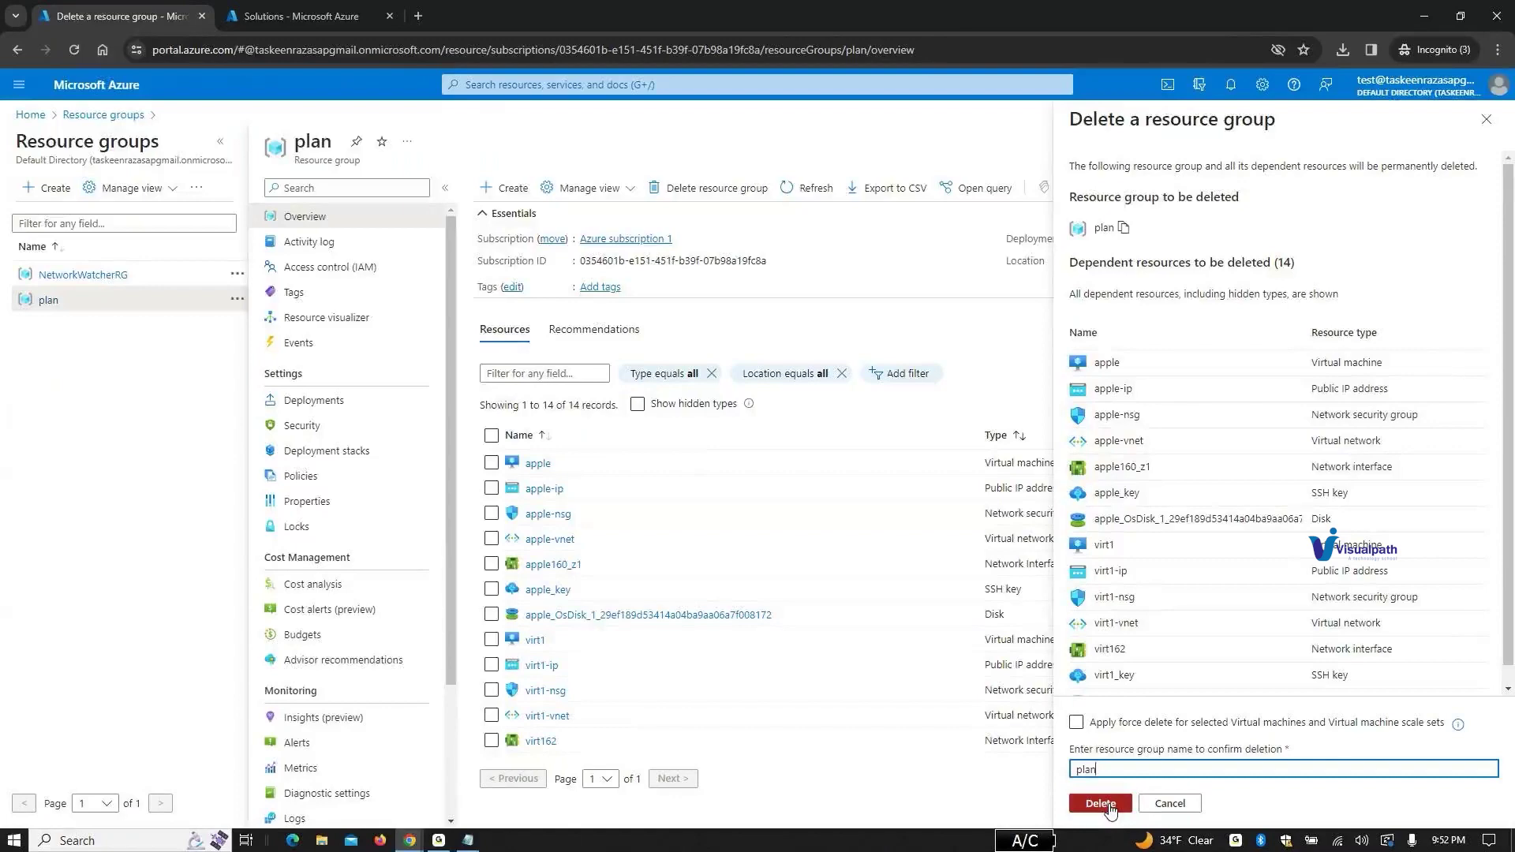
pyautogui.click(1279, 544)
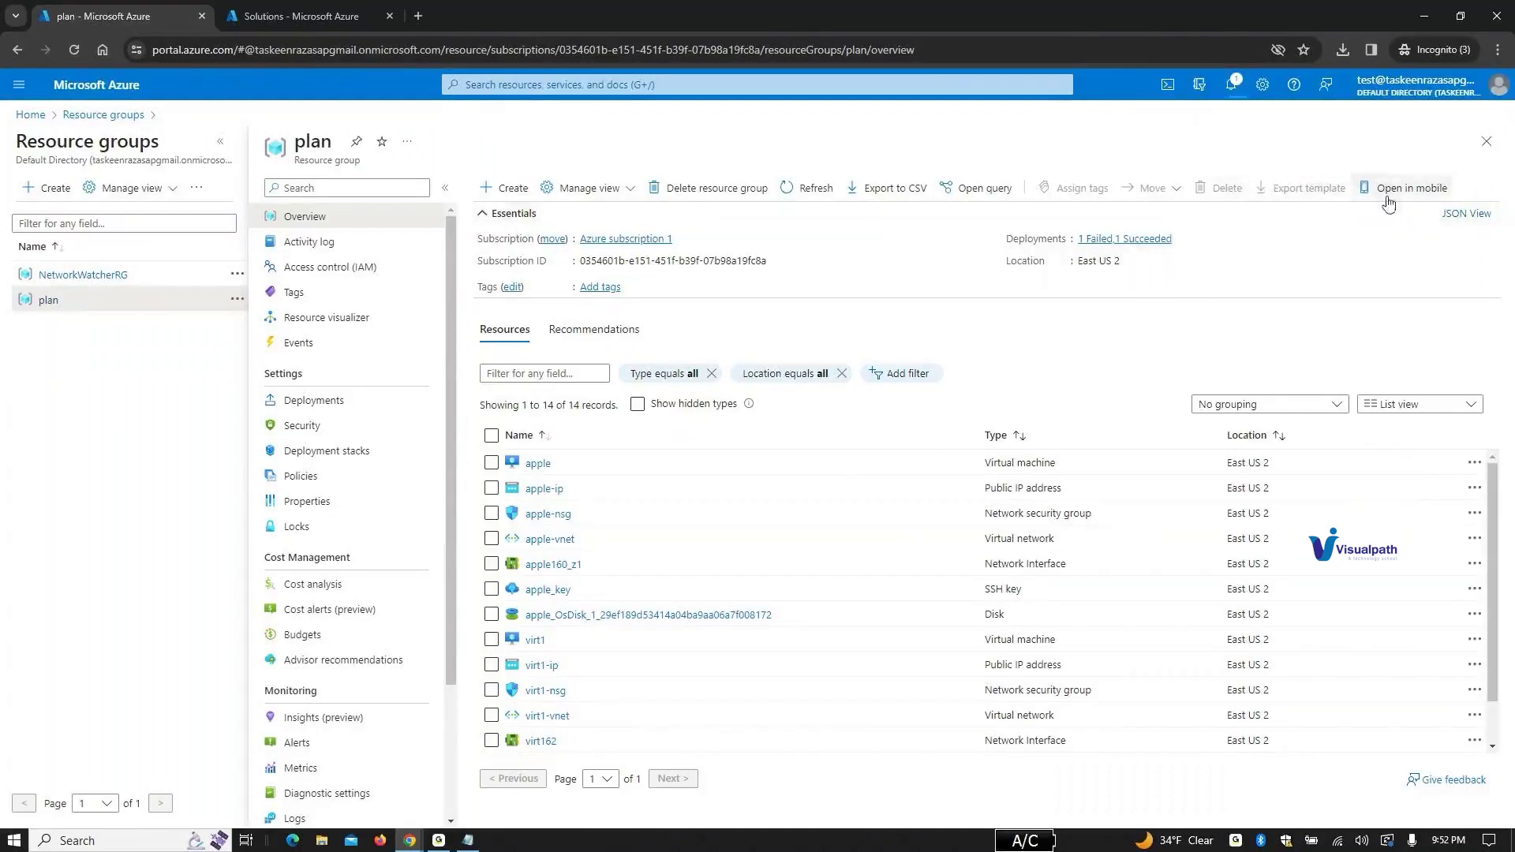
pyautogui.click(82, 274)
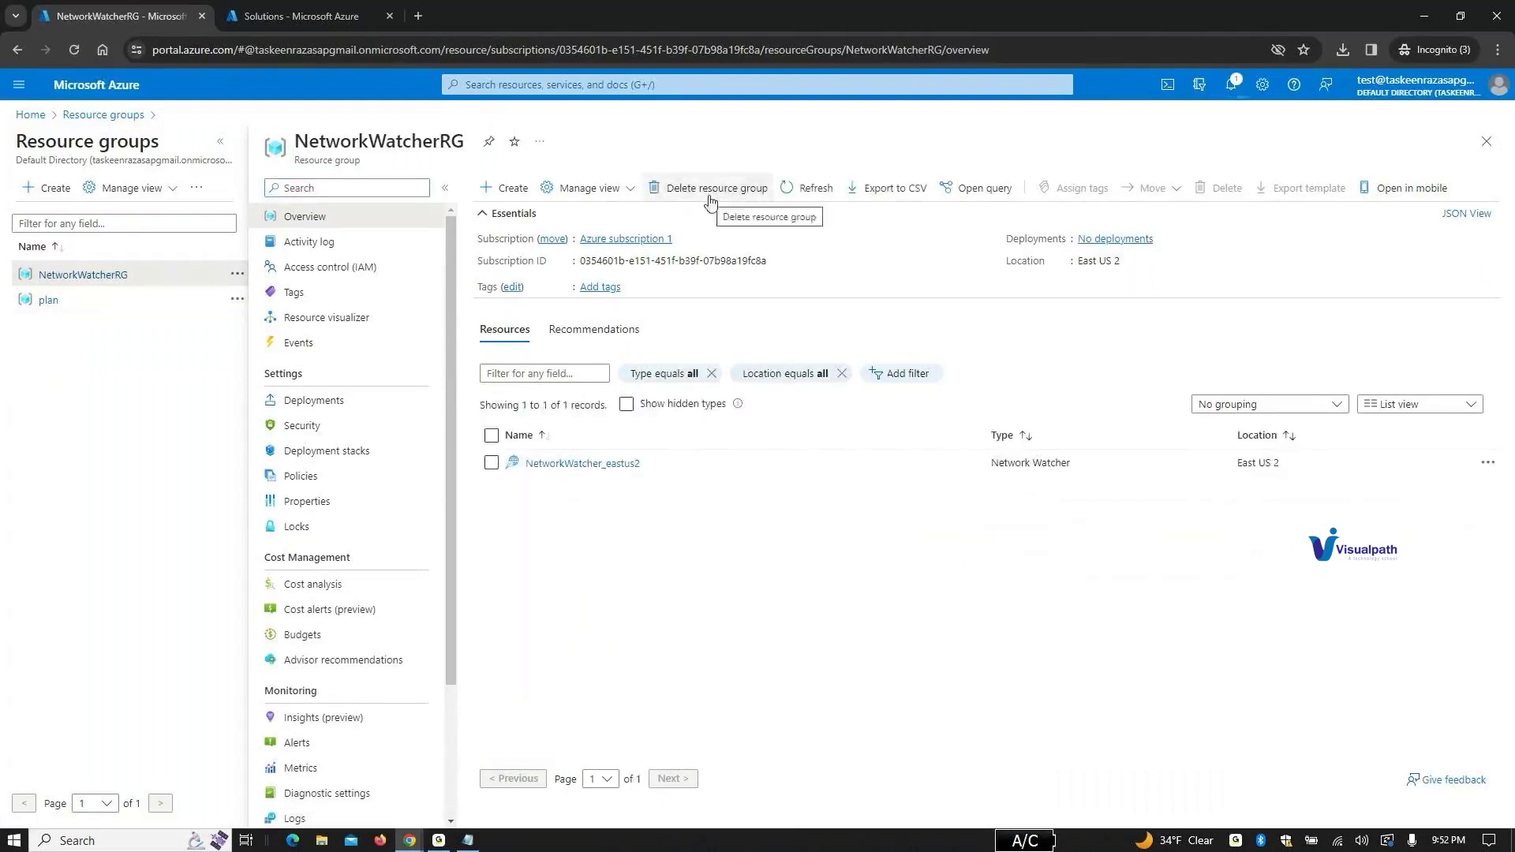
# Step: Start deleting NetworkWatcherRG, pasting 'NetworkWatcher' into the confirmation name field
pyautogui.click(740, 190)
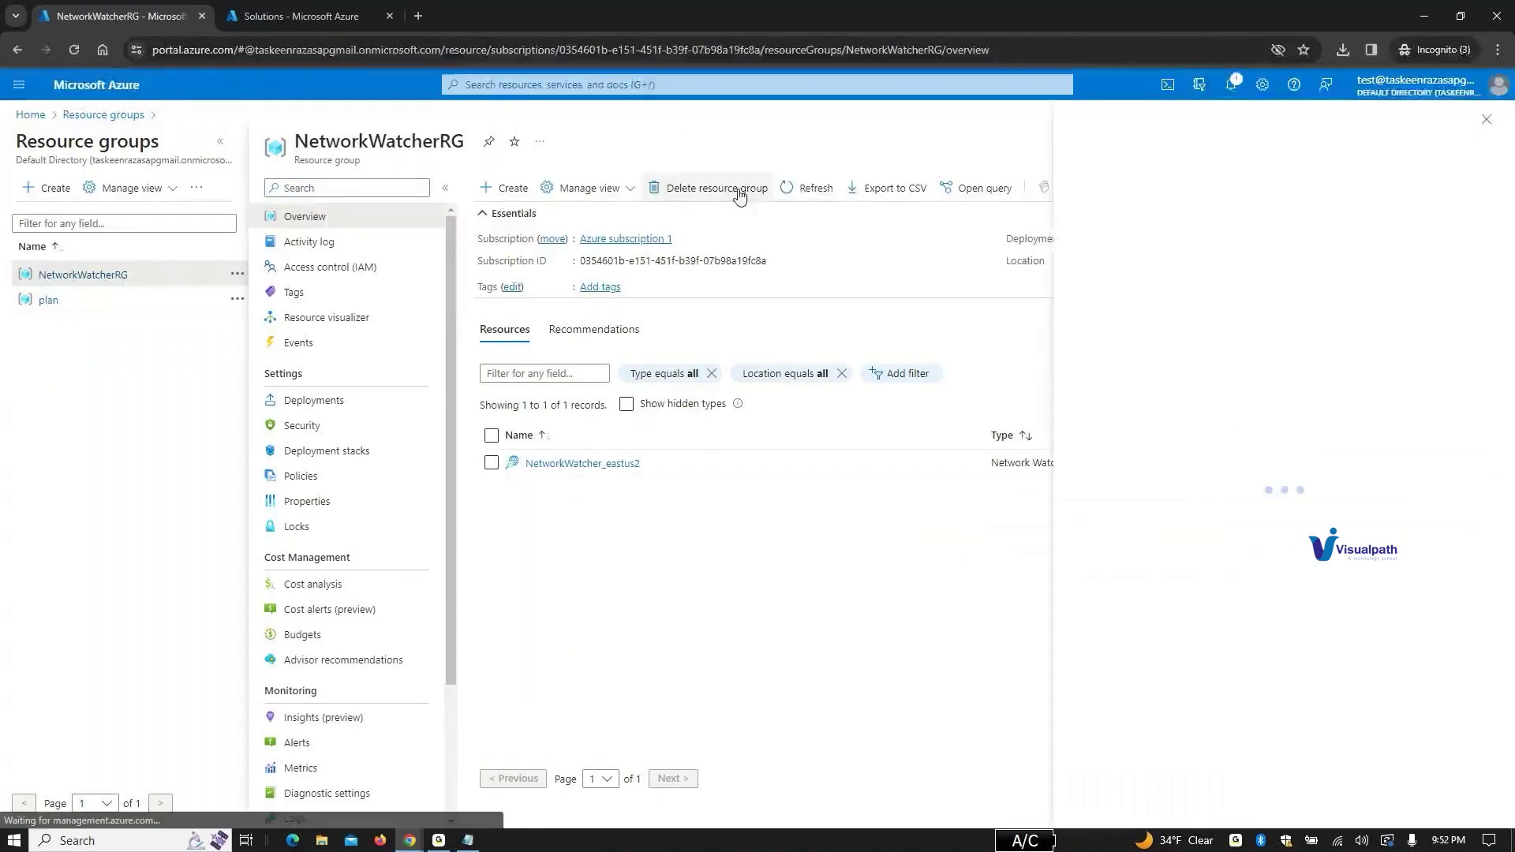
pyautogui.click(1127, 762)
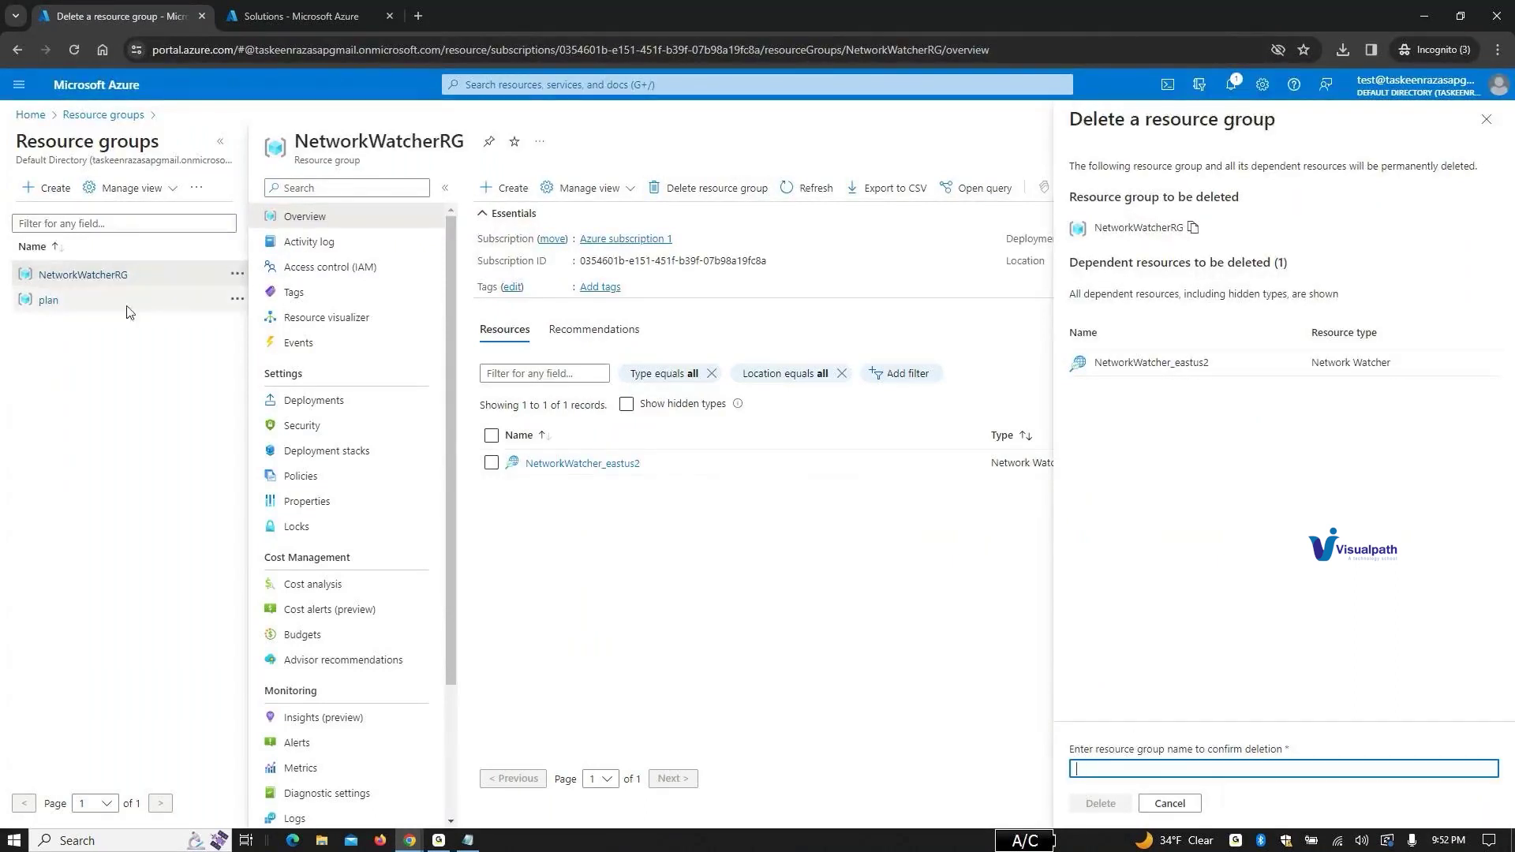
pyautogui.moveTo(1099, 364); pyautogui.dragTo(1172, 366)
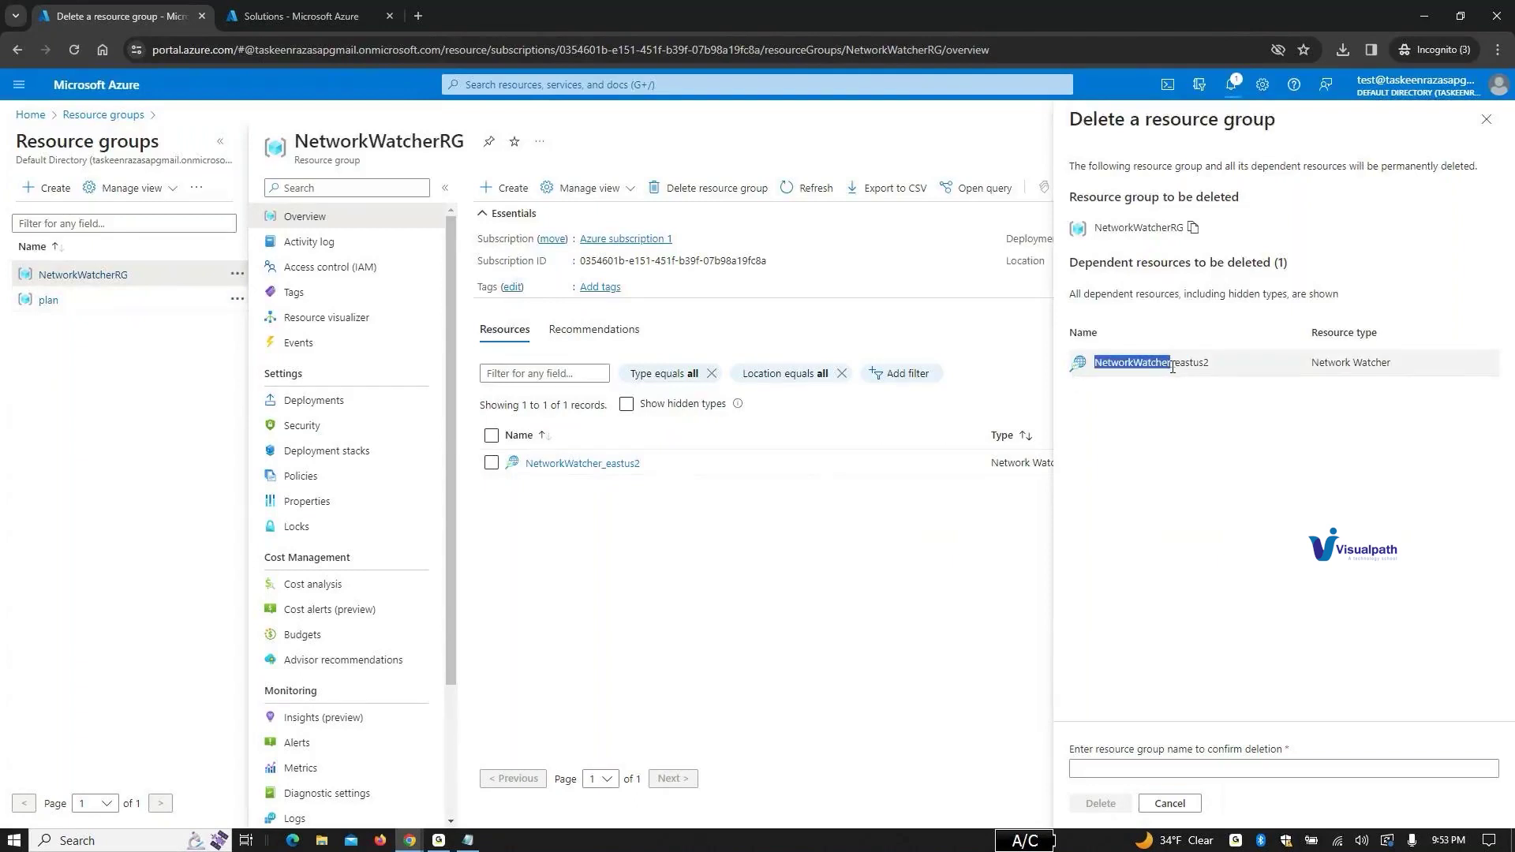
pyautogui.rightClick(1163, 360)
pyautogui.click(1191, 372)
pyautogui.click(1119, 770)
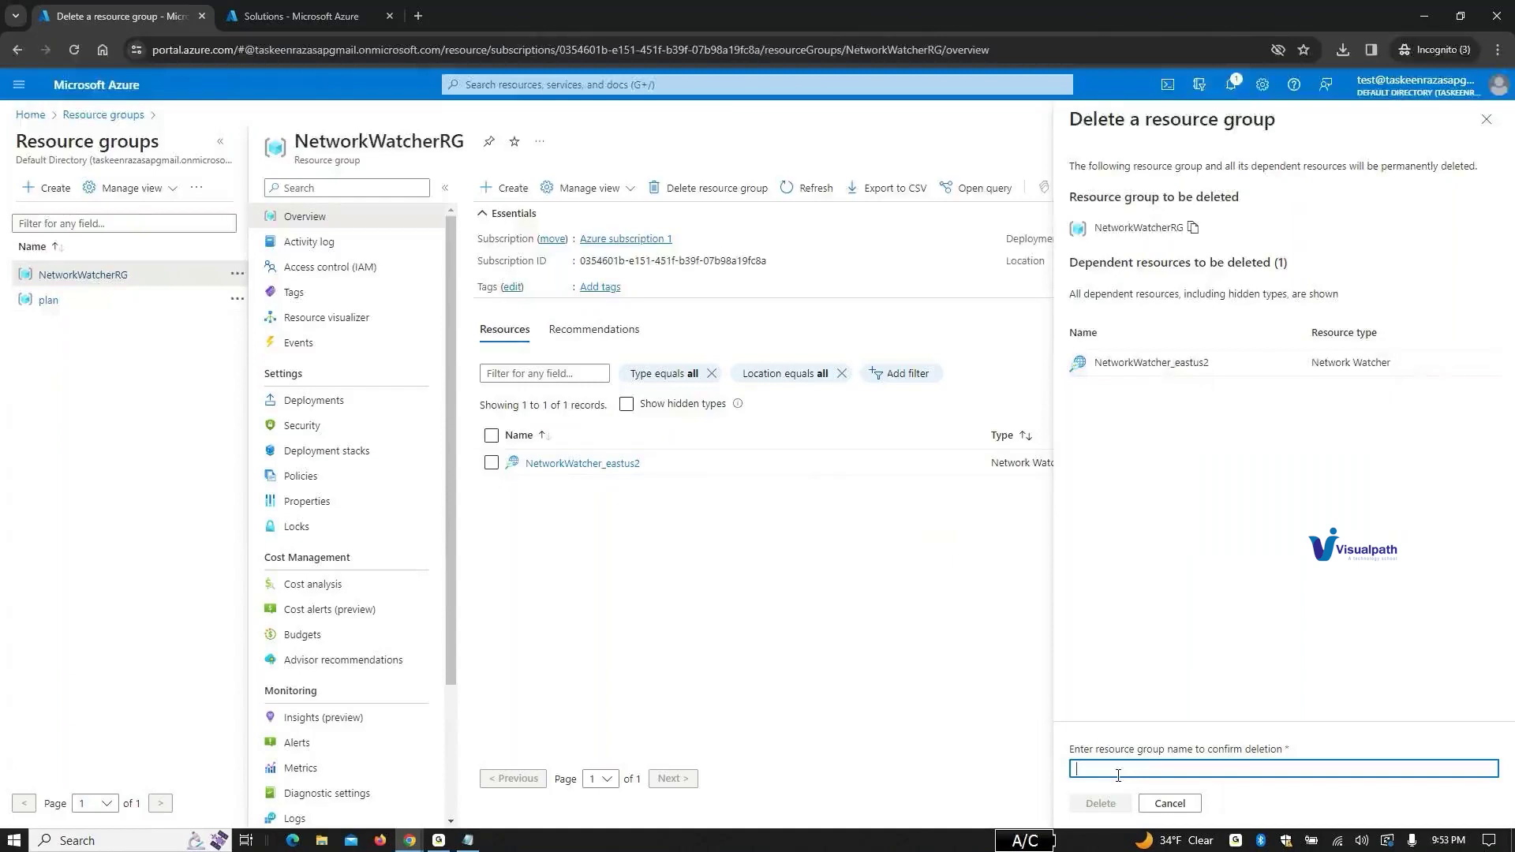
pyautogui.hotkey('ctrl', 'v')
# Step: Replace the confirmation with the full 'NetworkWatcherRG' name and confirm permanent deletion
pyautogui.click(44, 427)
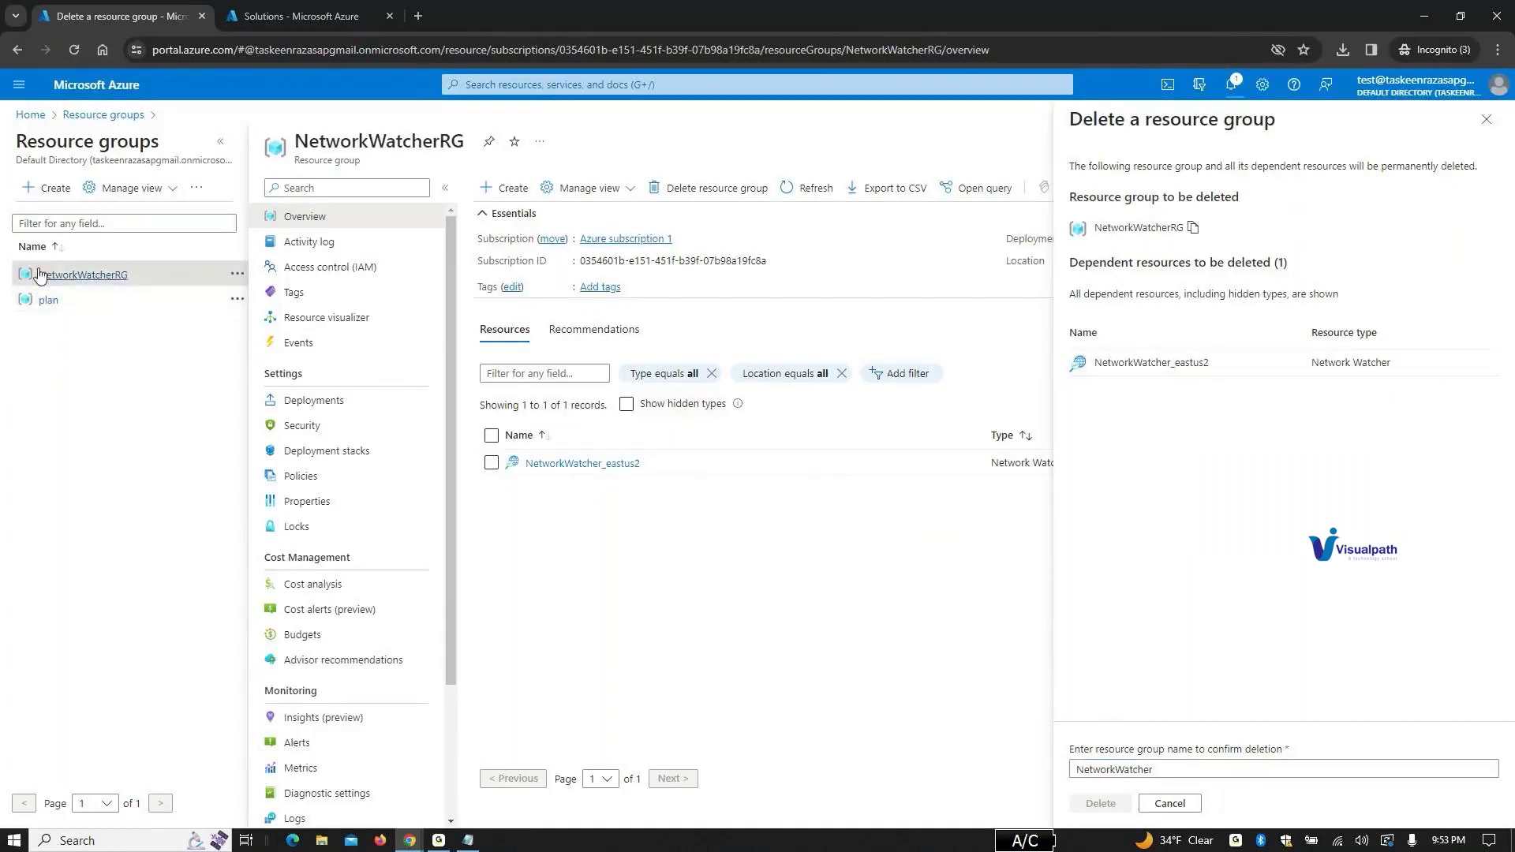
pyautogui.moveTo(297, 142); pyautogui.dragTo(474, 144)
pyautogui.click(1187, 767)
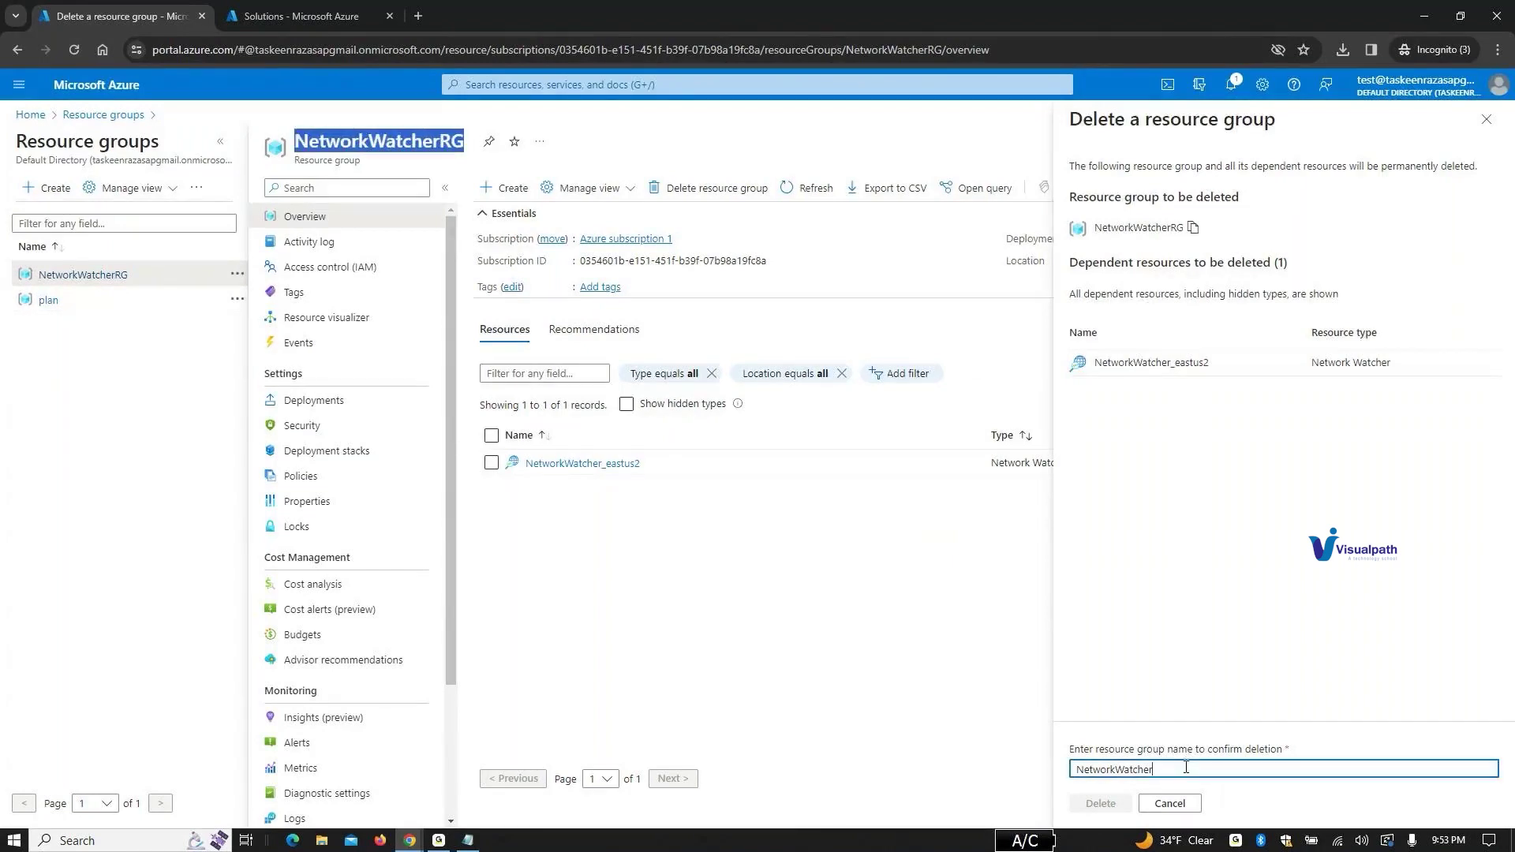
pyautogui.hotkey('ctrl', 'a')
pyautogui.hotkey('ctrl', 'v')
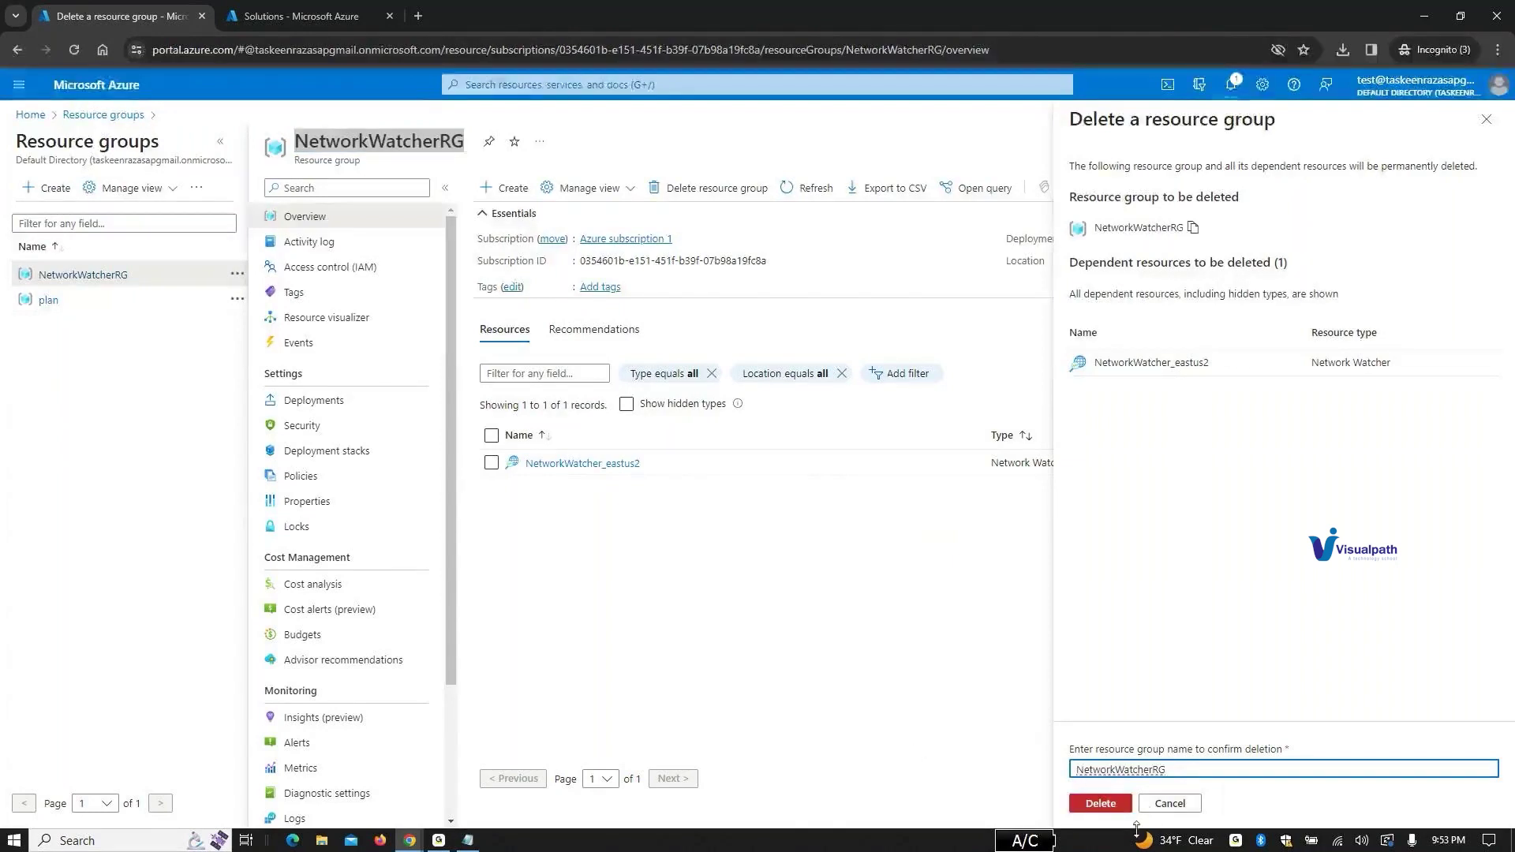
pyautogui.click(1101, 803)
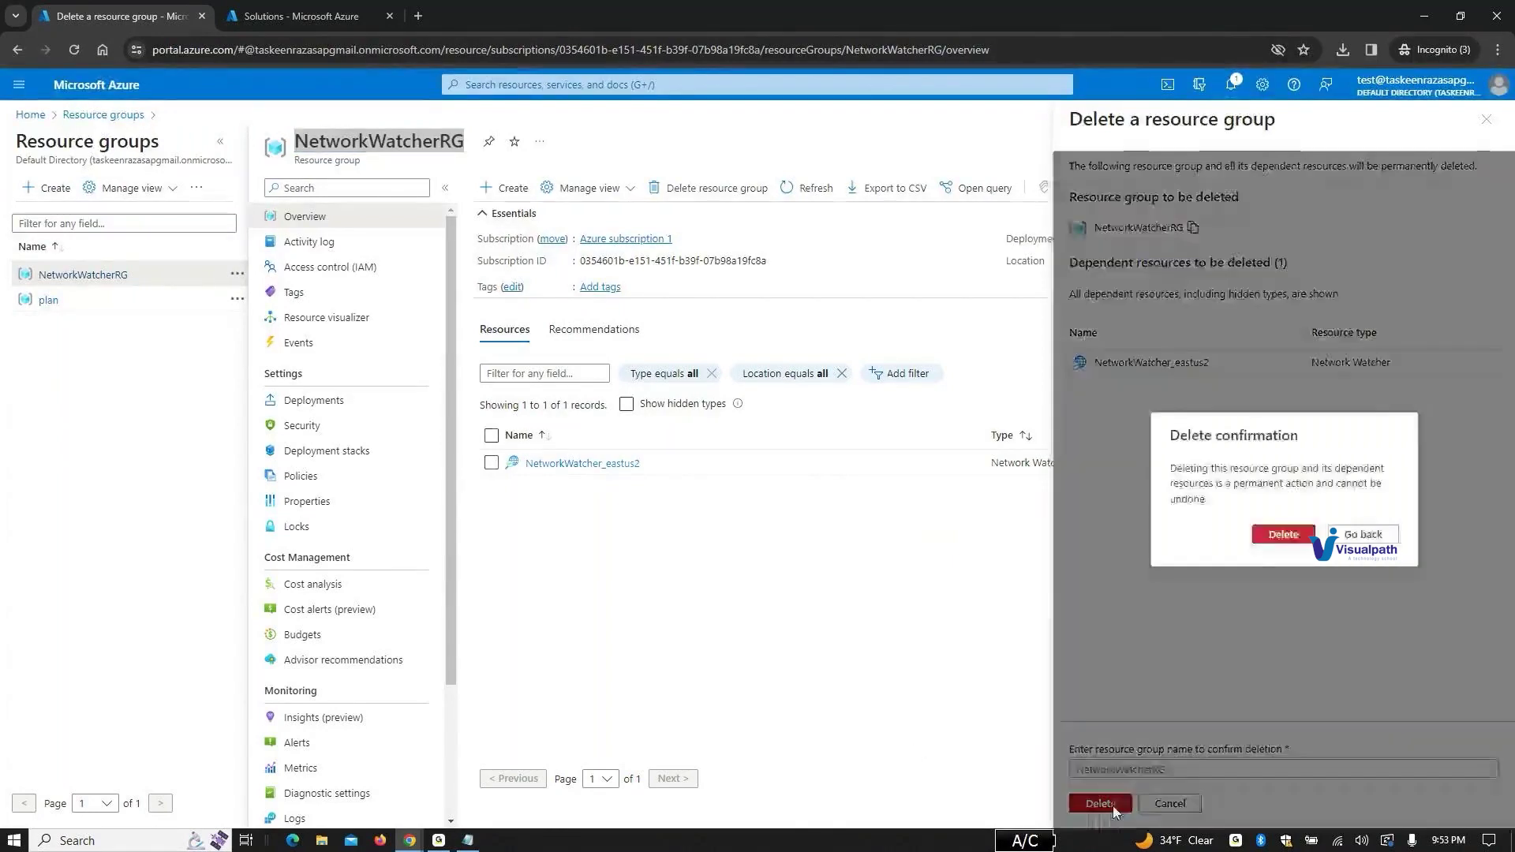
pyautogui.click(1286, 538)
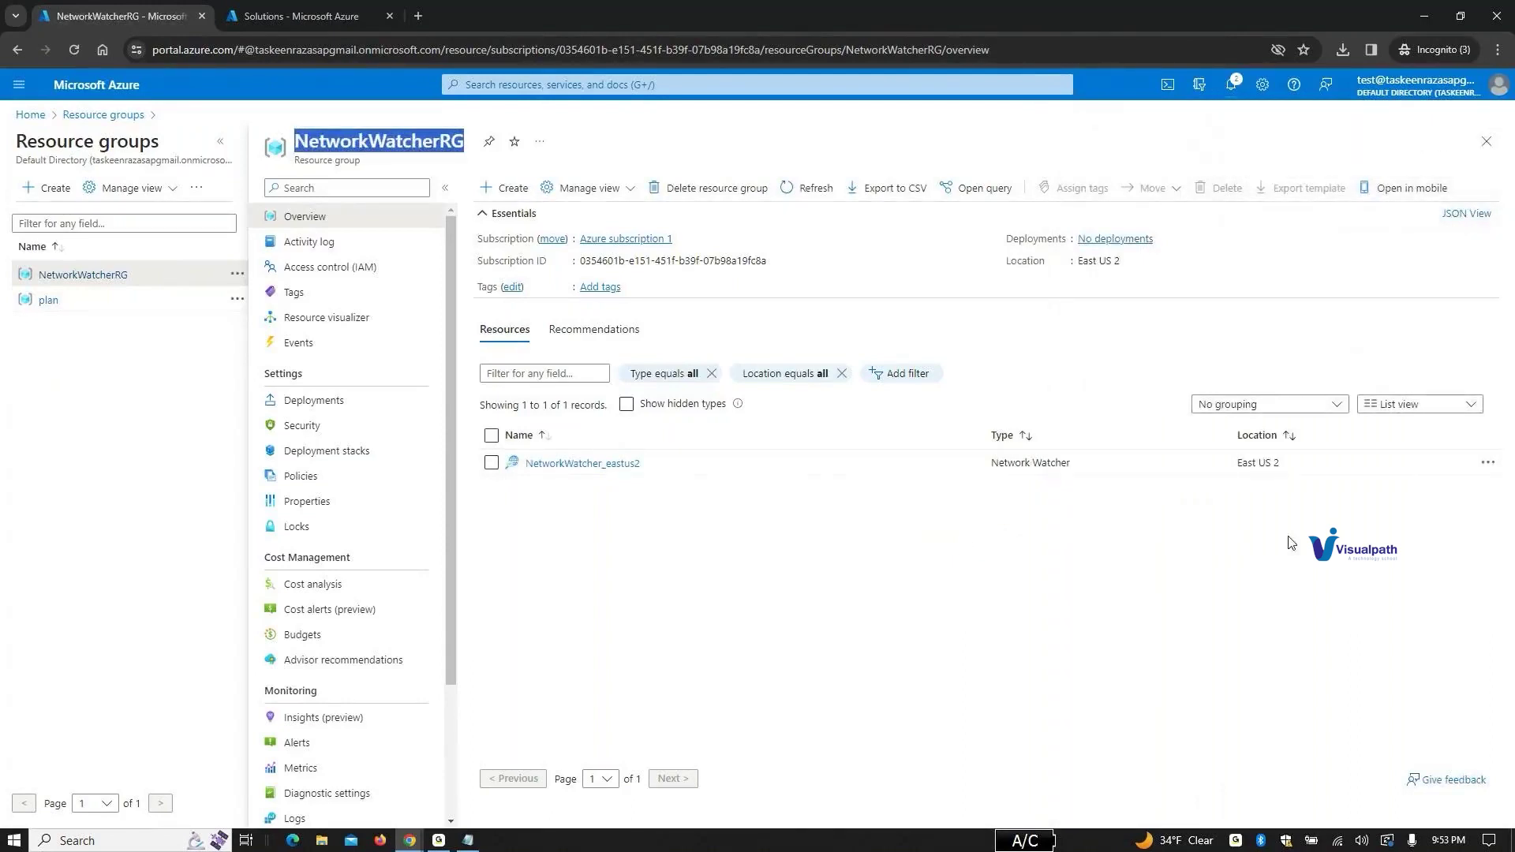
pyautogui.click(114, 420)
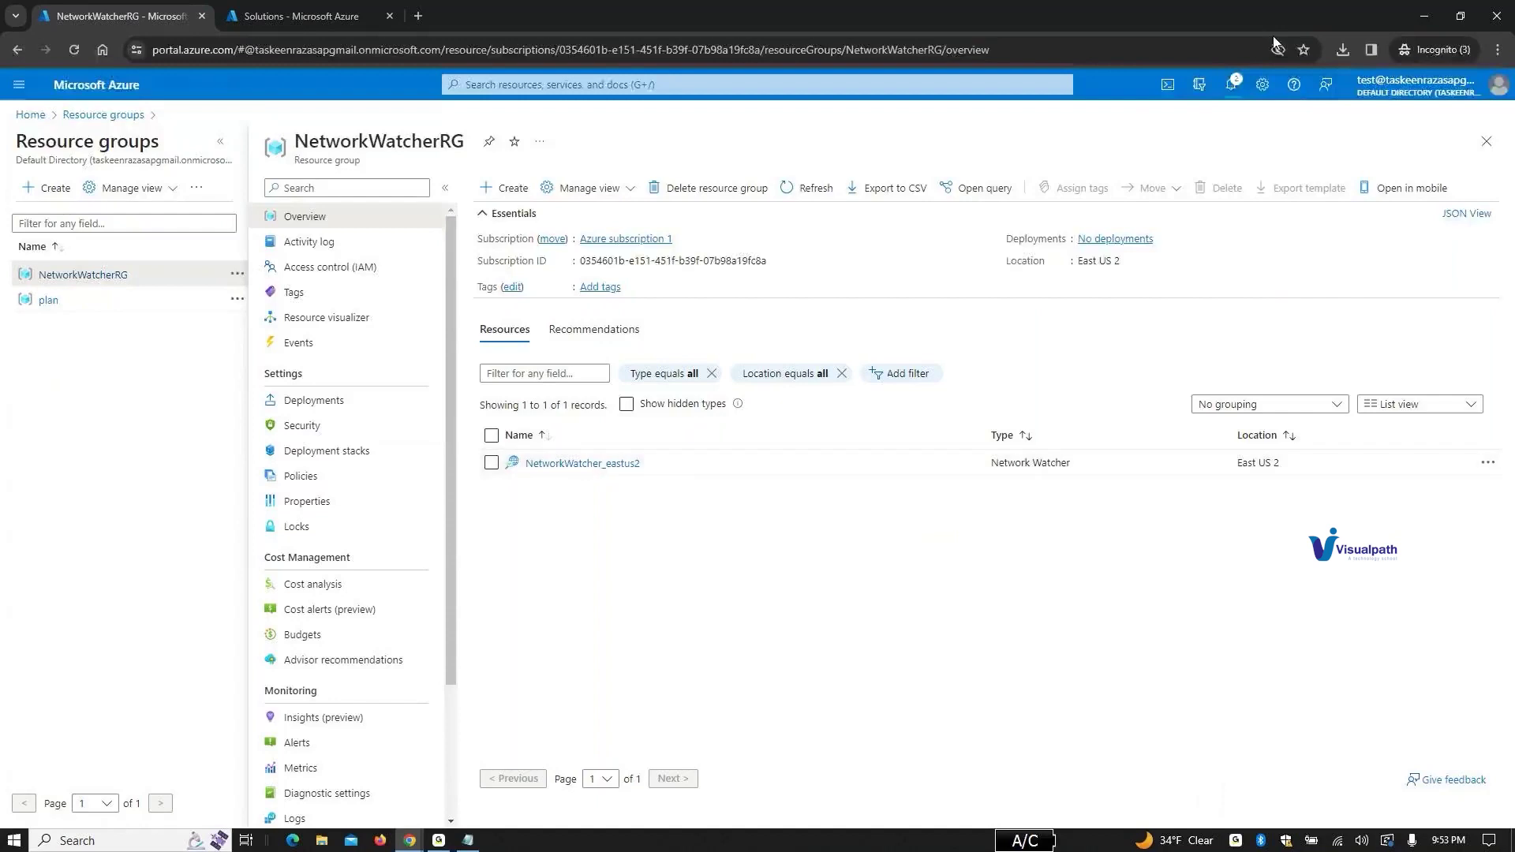
# Step: Check the resource group deletion progress in Notifications, then switch to the GoTo session window
pyautogui.click(1239, 85)
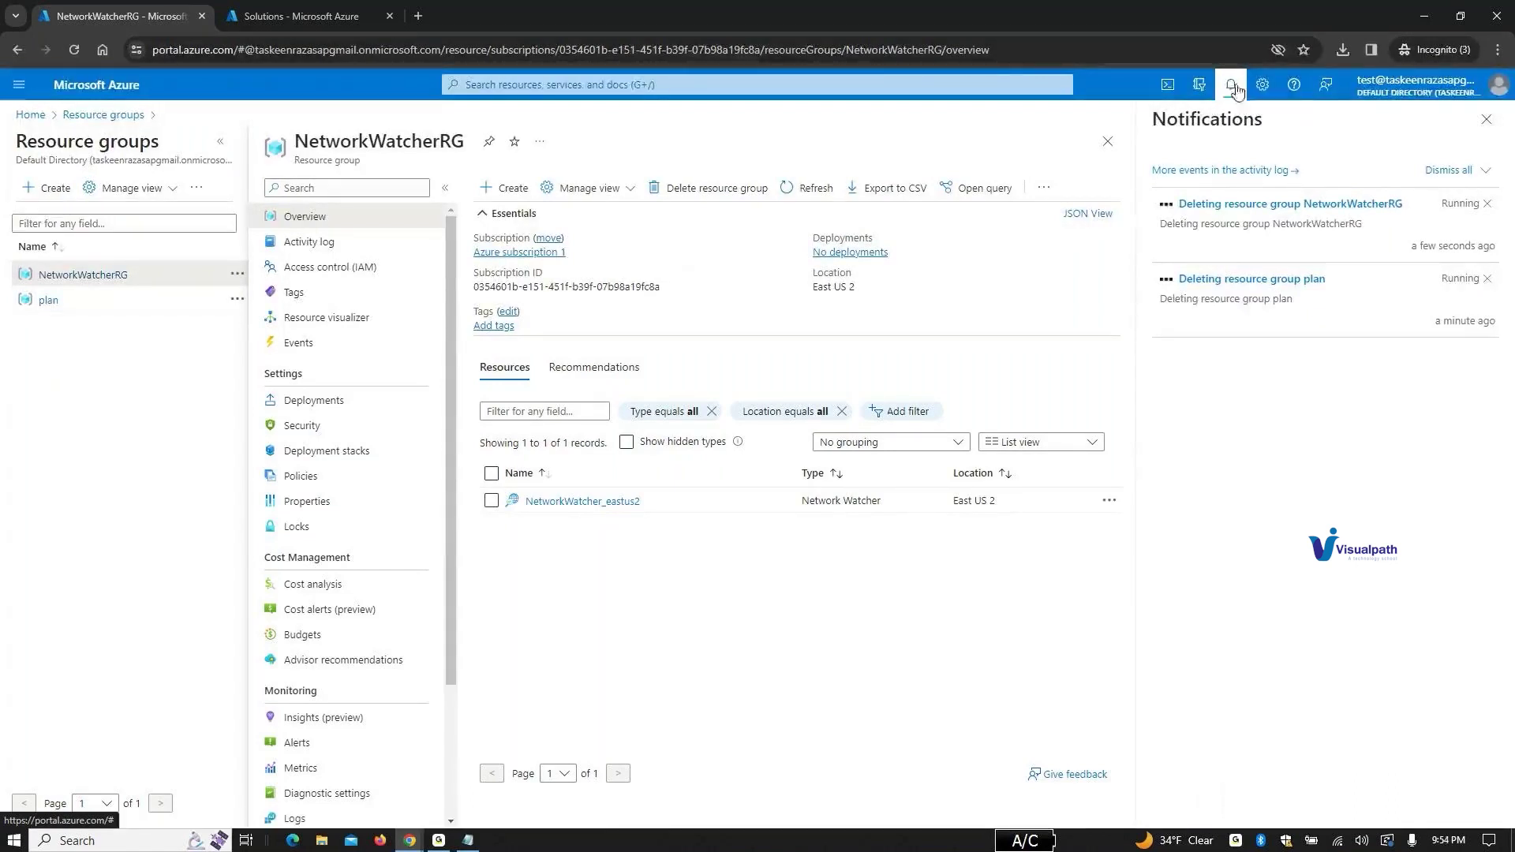
pyautogui.click(442, 843)
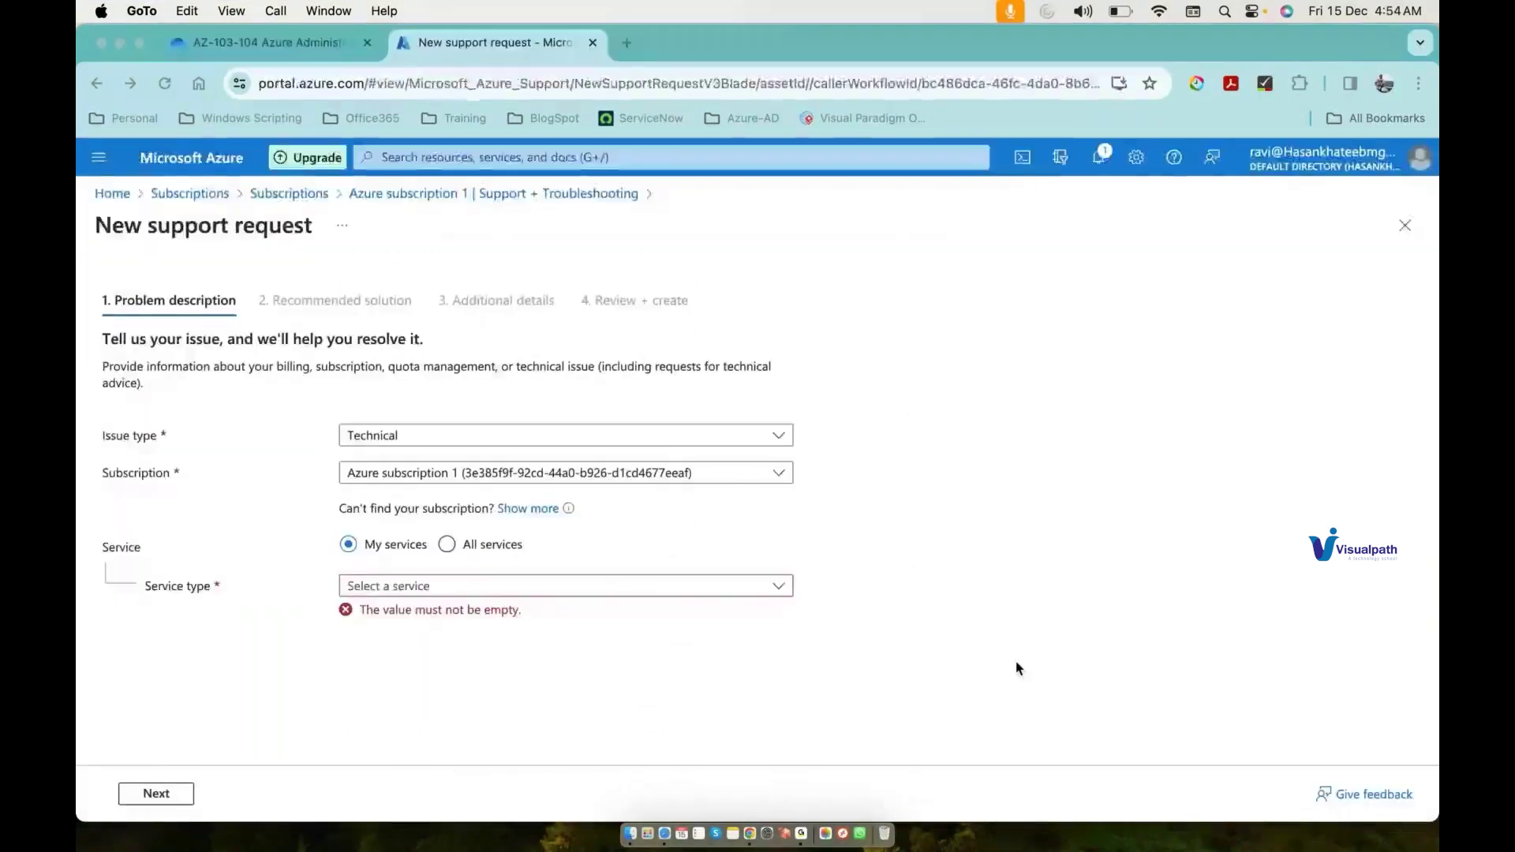
# Step: Go from Home to the Subscriptions list, open Azure subscription 1 and view its Billing properties
pyautogui.click(316, 199)
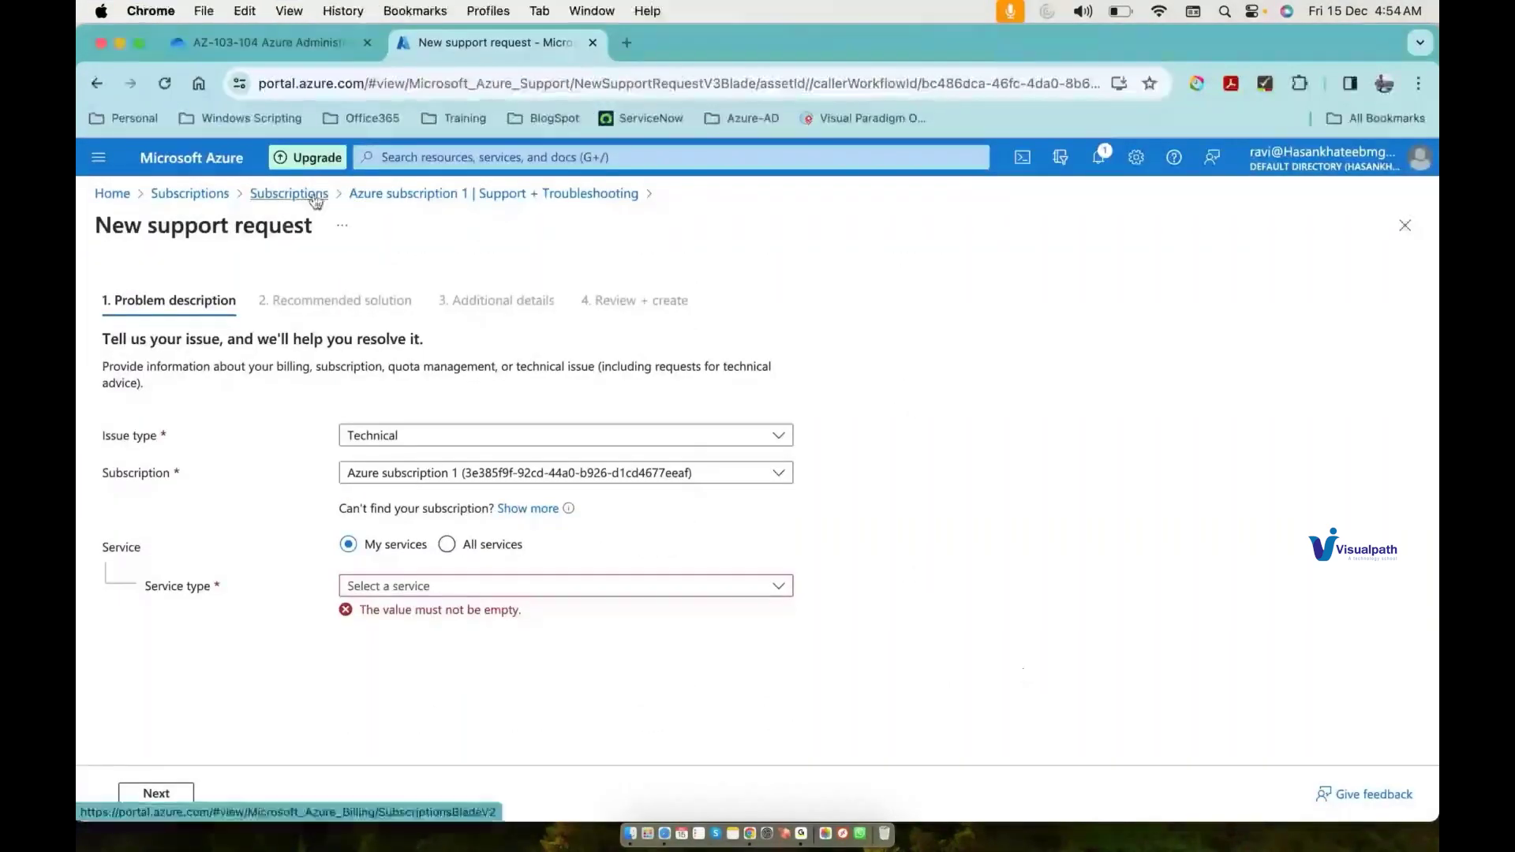
pyautogui.click(315, 199)
pyautogui.click(232, 198)
pyautogui.click(389, 266)
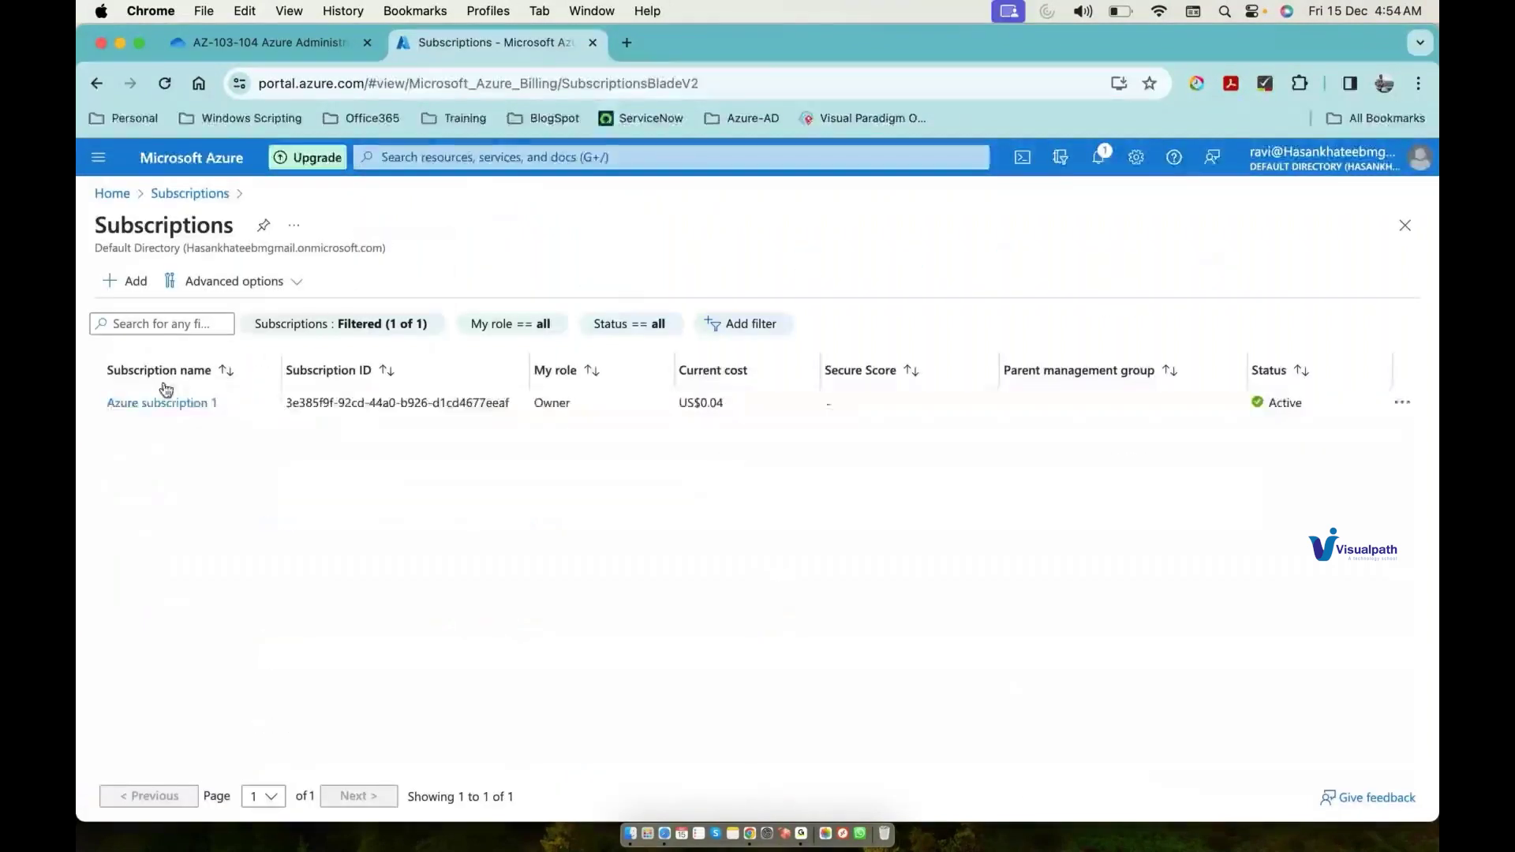
pyautogui.click(163, 404)
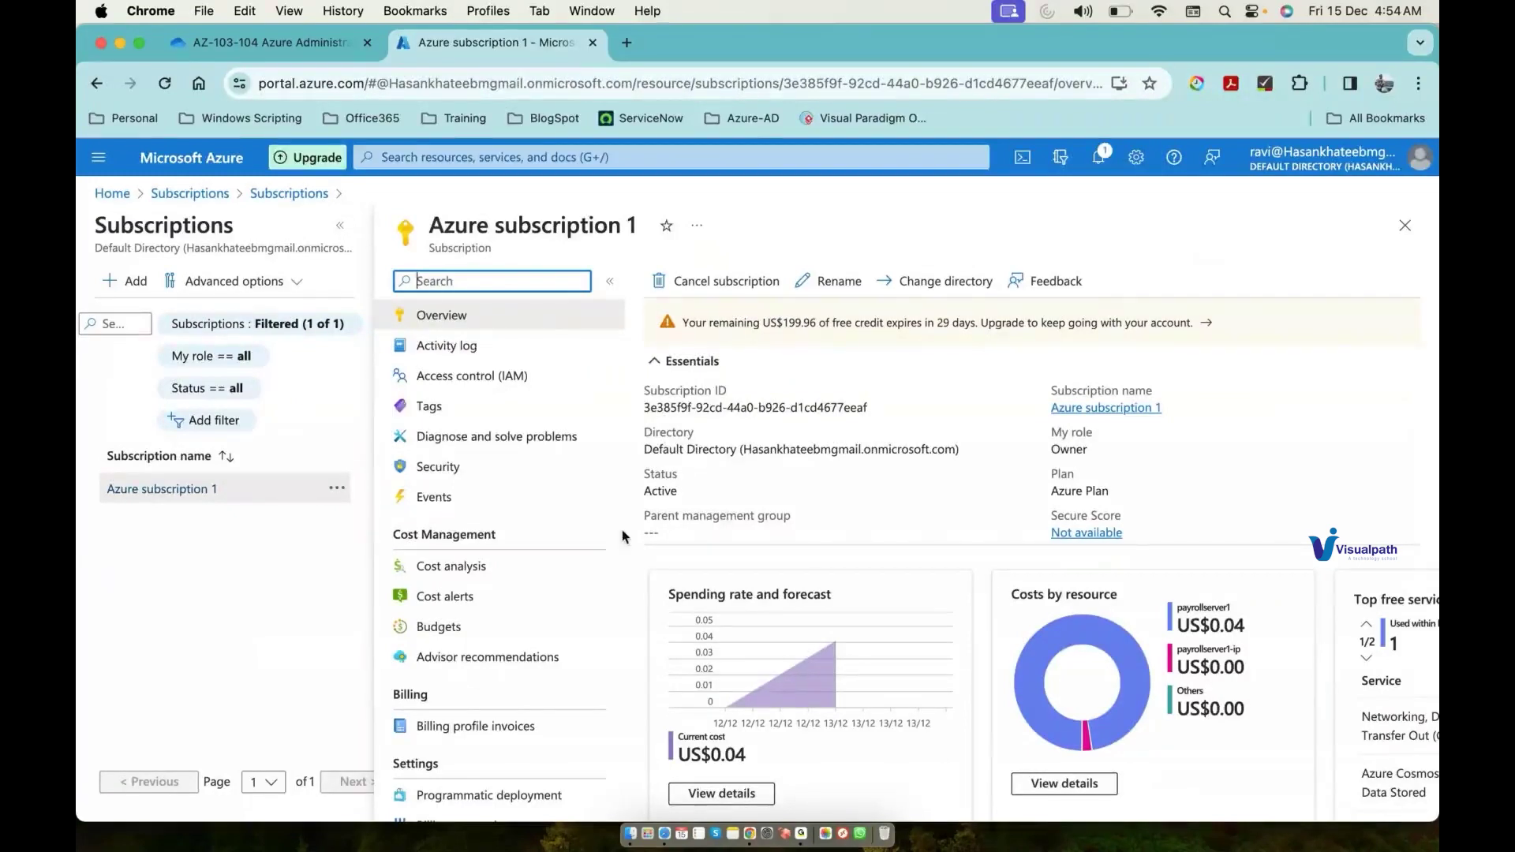
pyautogui.scroll(-1, 622, 529)
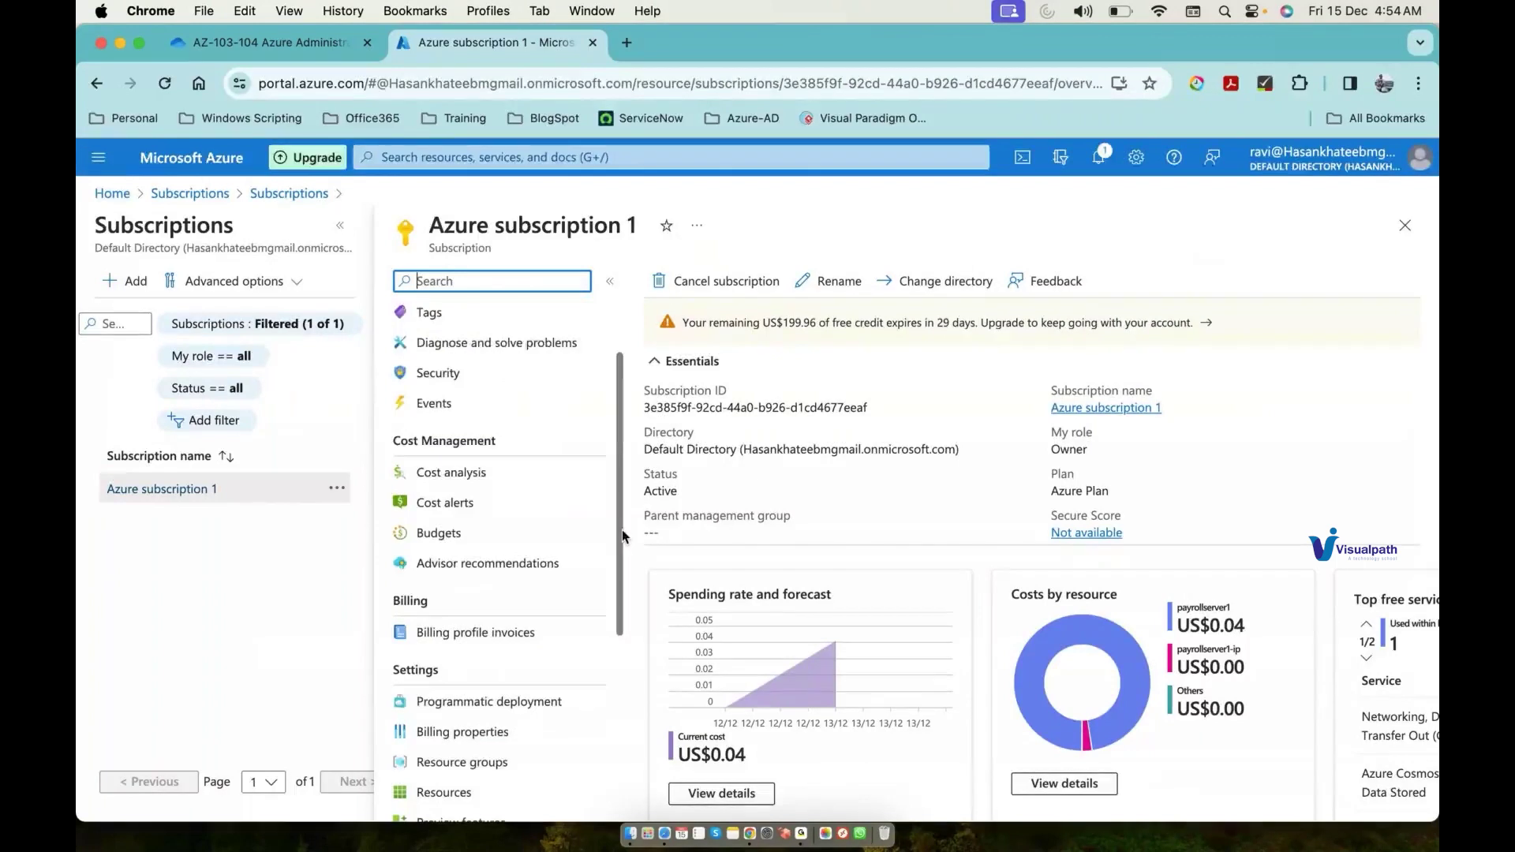
pyautogui.scroll(-3, 622, 529)
pyautogui.scroll(-3, 622, 529)
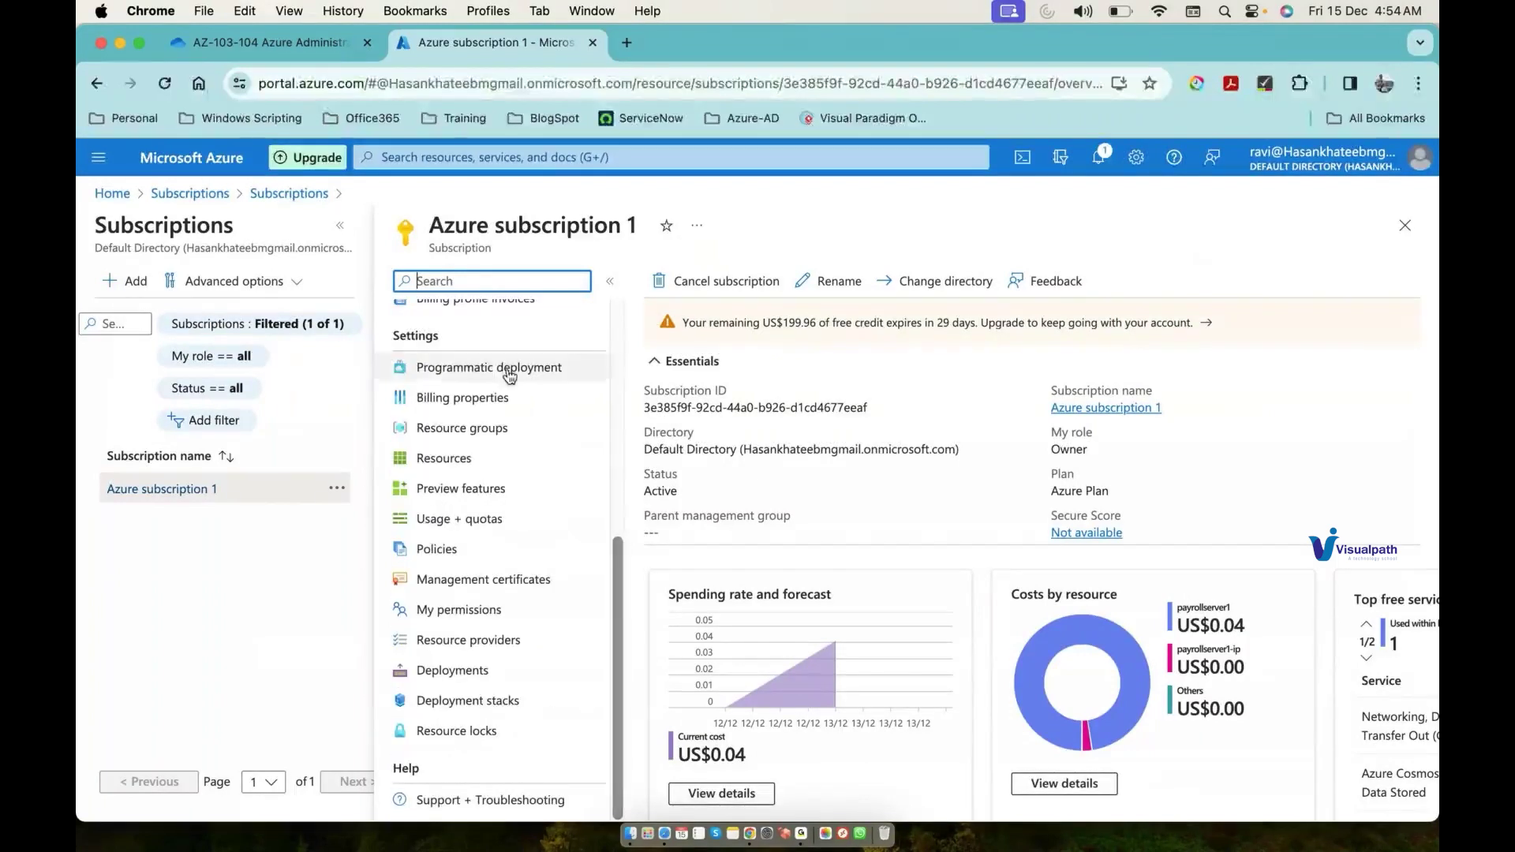
pyautogui.click(495, 397)
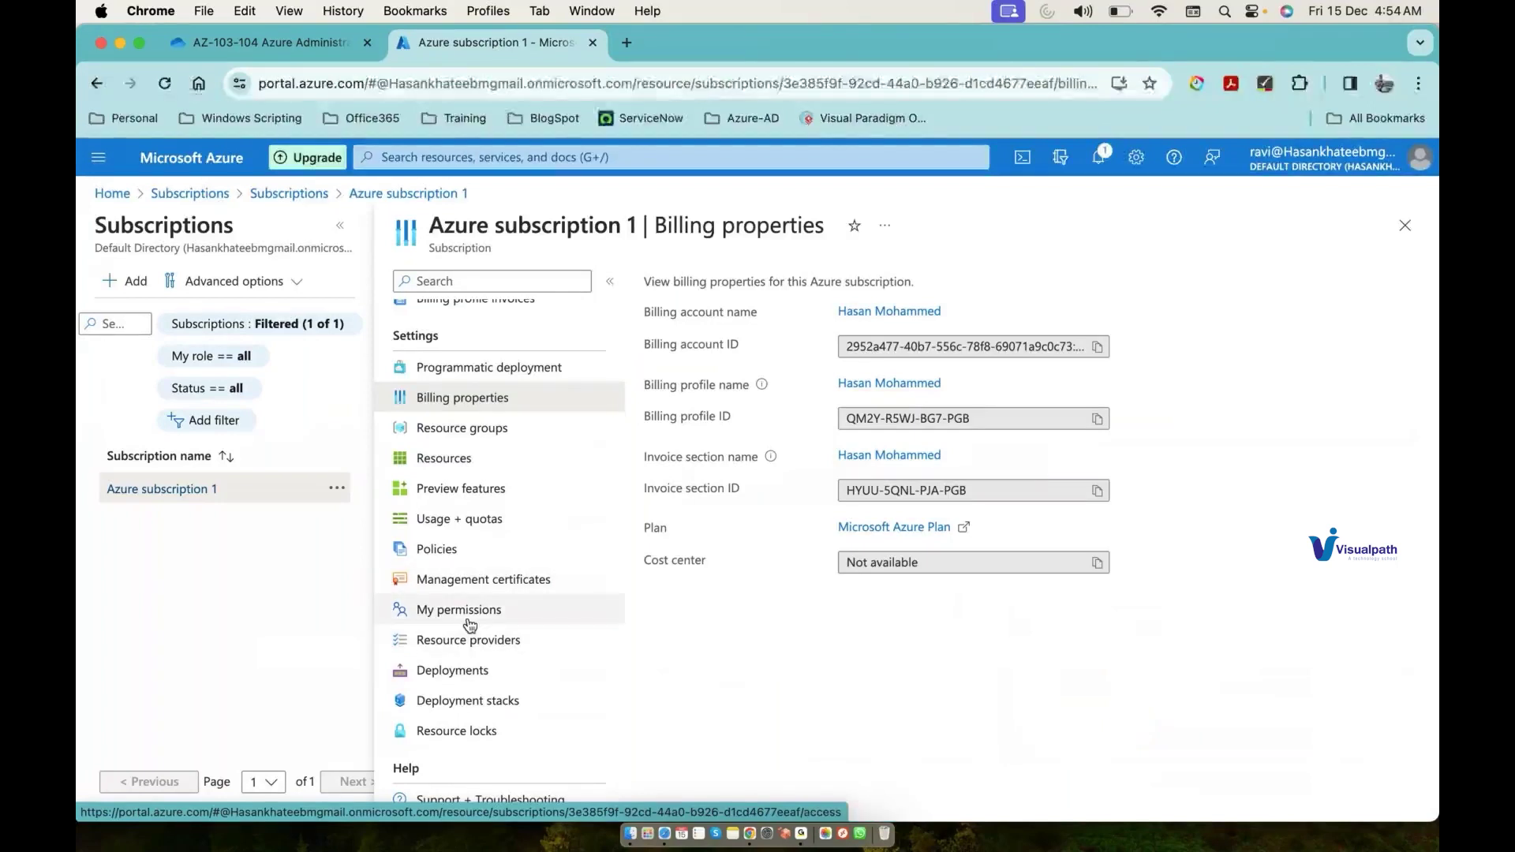
pyautogui.scroll(2, 471, 537)
pyautogui.scroll(1, 470, 458)
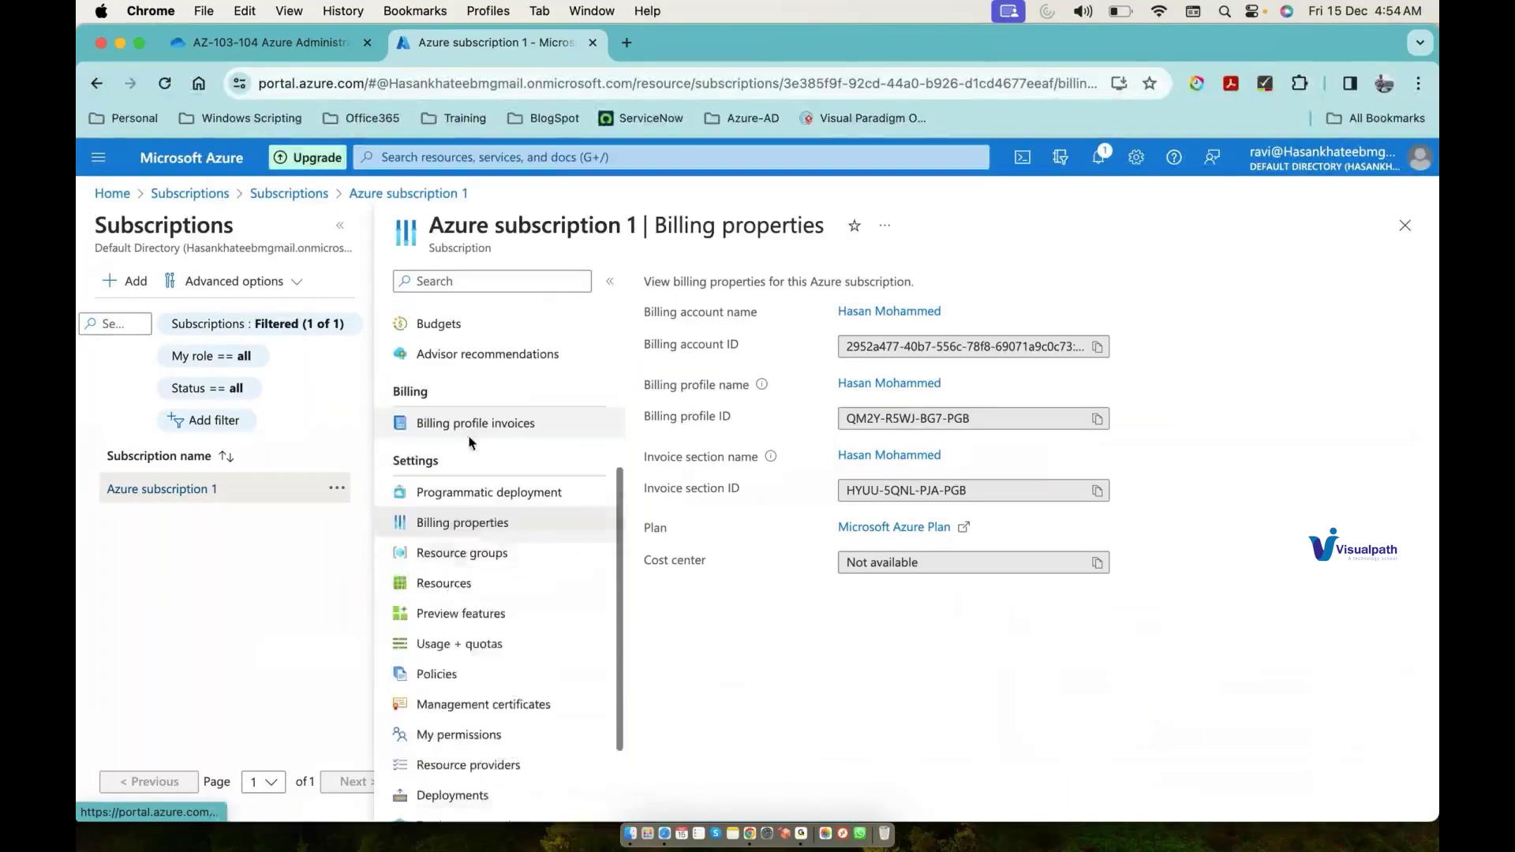
pyautogui.click(471, 434)
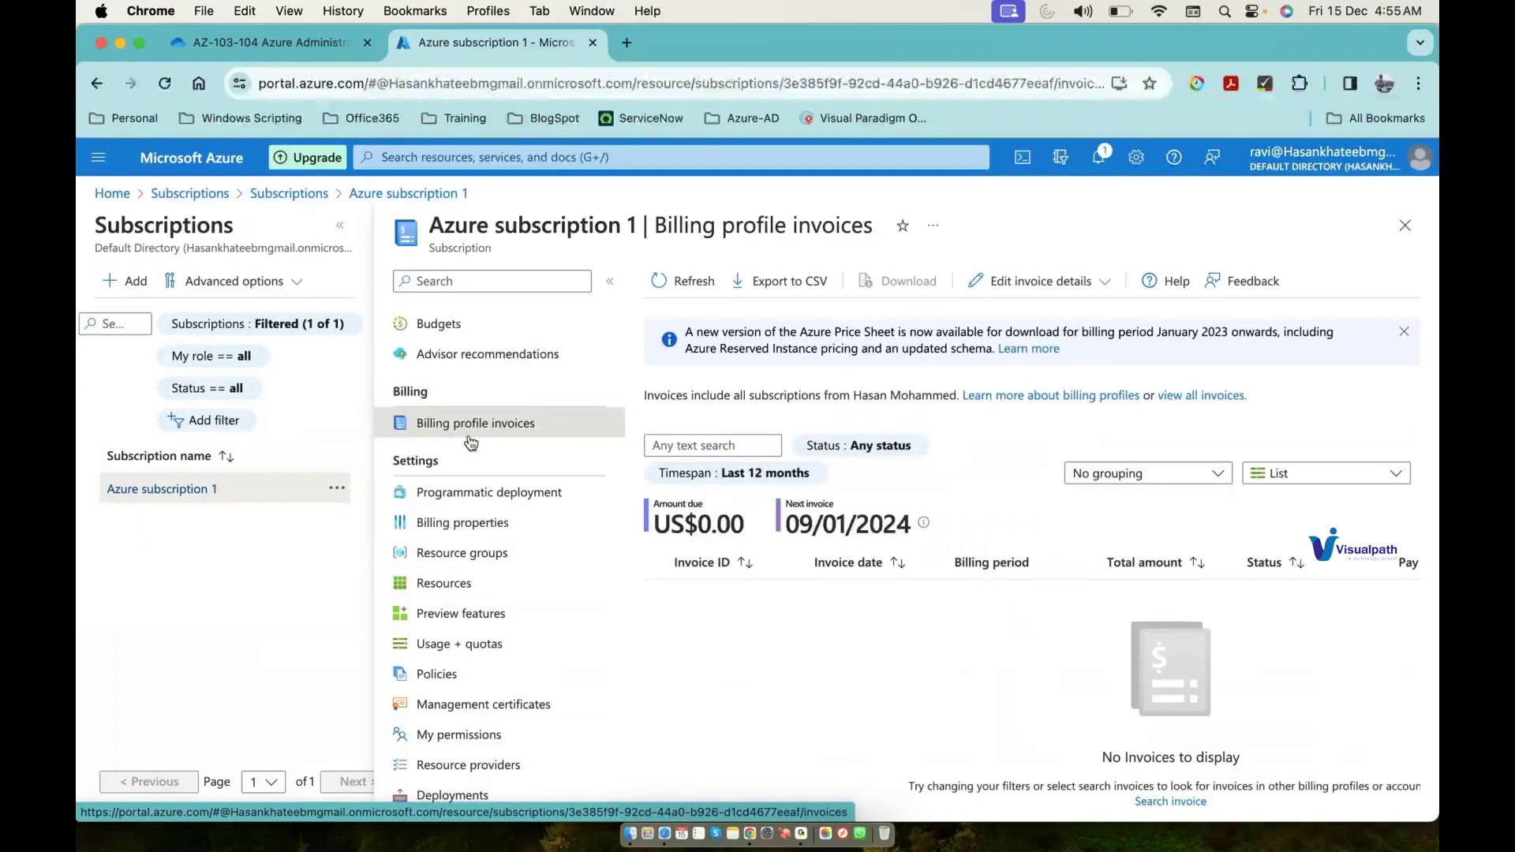
pyautogui.scroll(1, 471, 443)
pyautogui.scroll(3, 471, 442)
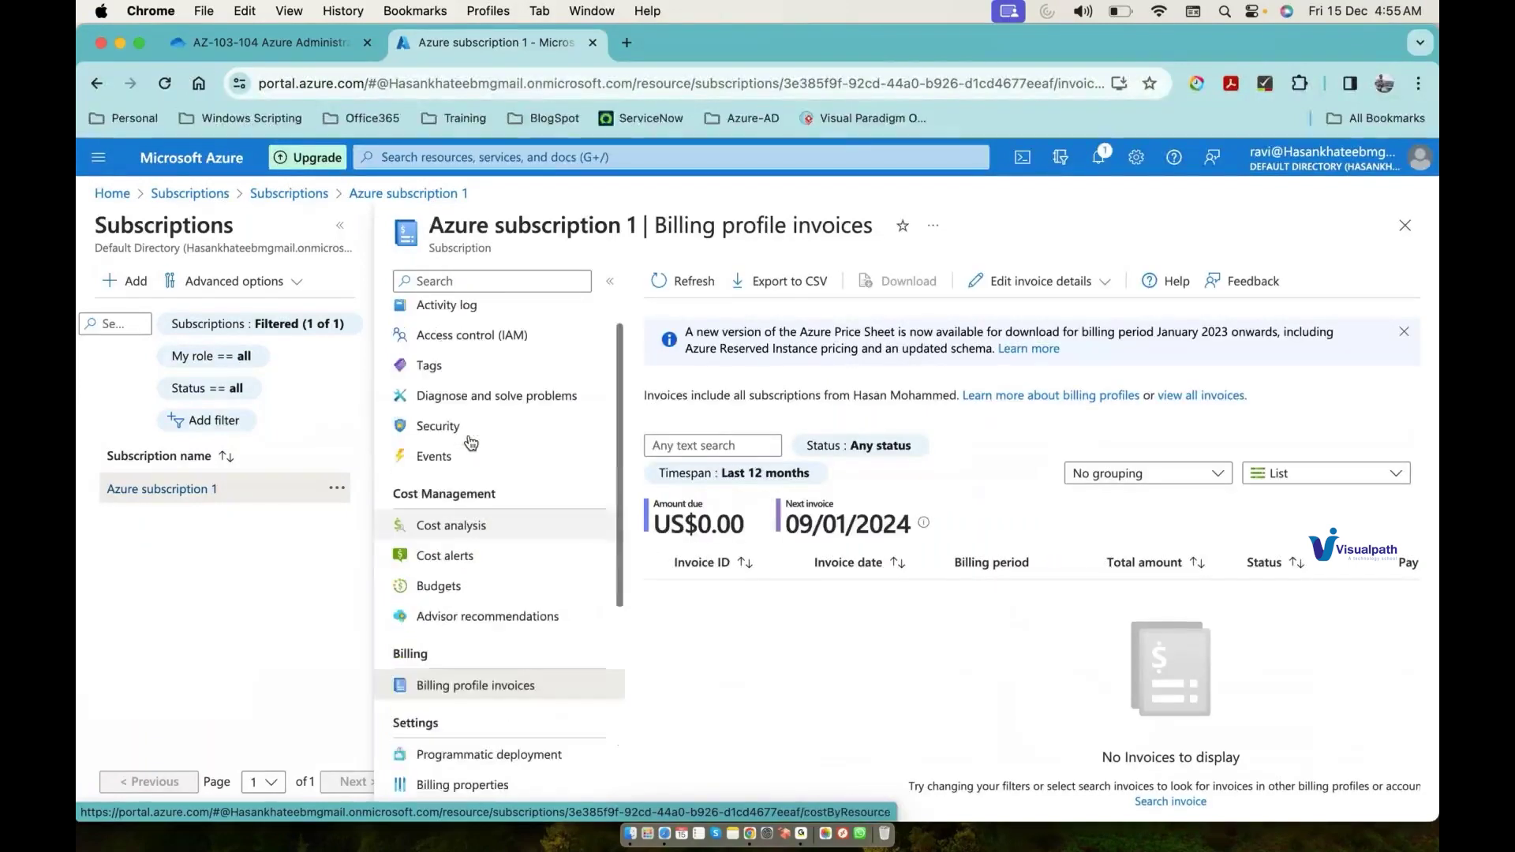
pyautogui.scroll(1, 472, 443)
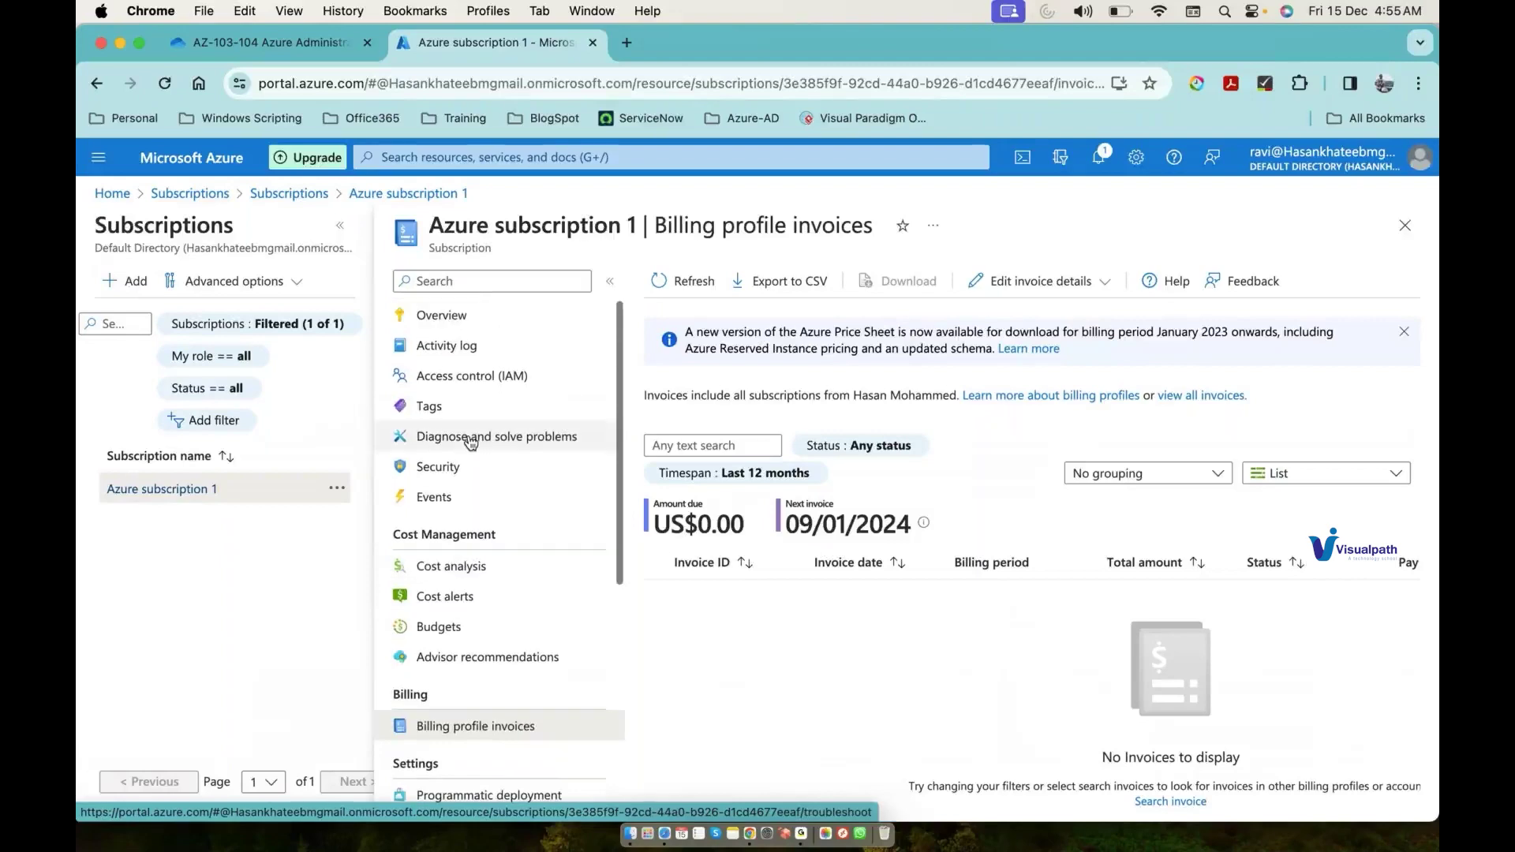
pyautogui.click(466, 325)
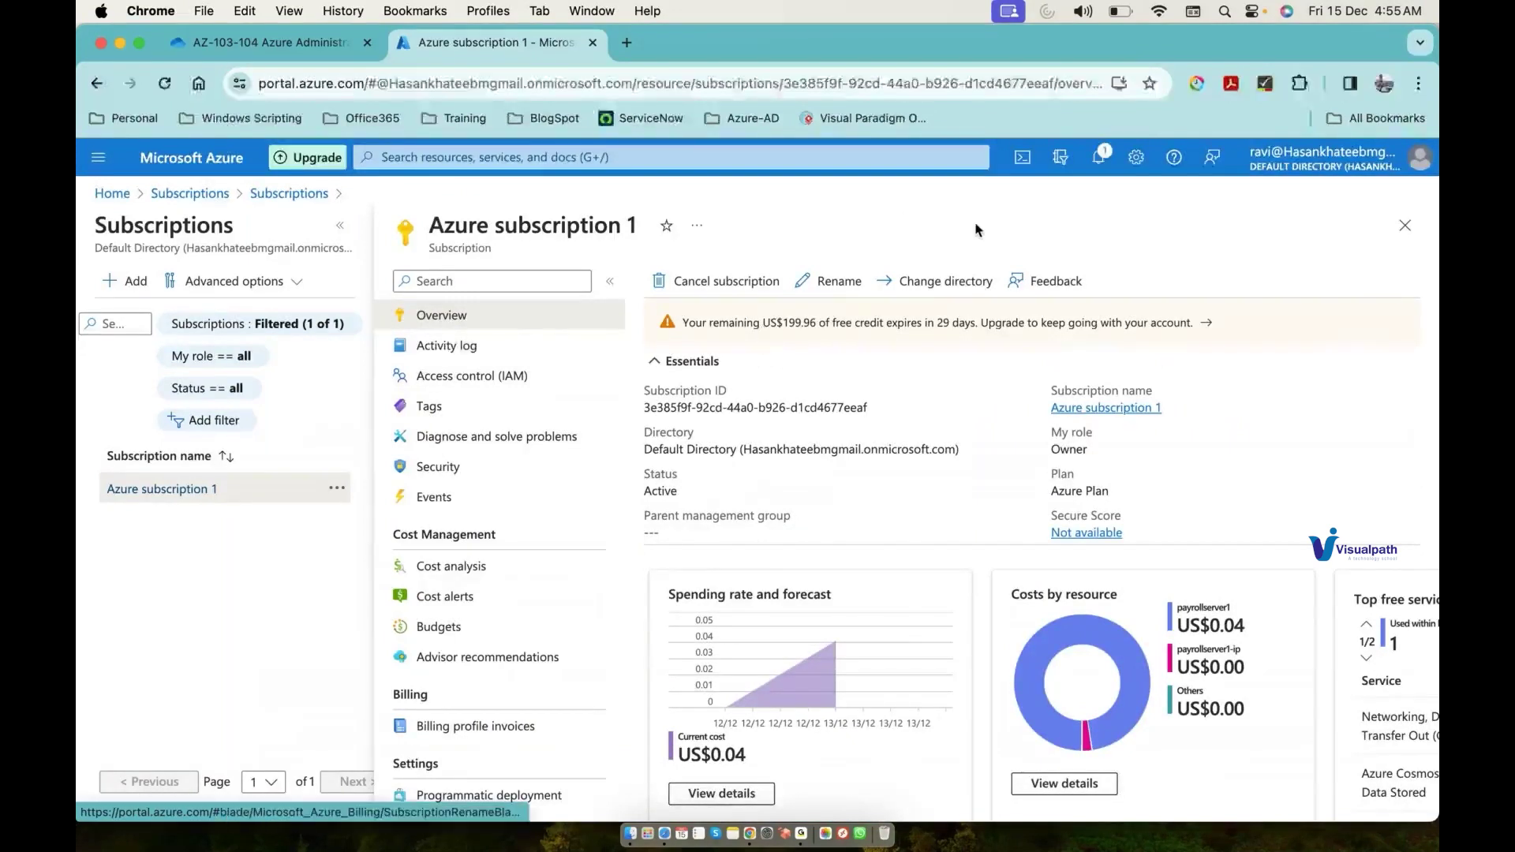
# Step: Review the notifications, highlighting the US$199.96 remaining-credit message
pyautogui.click(1099, 162)
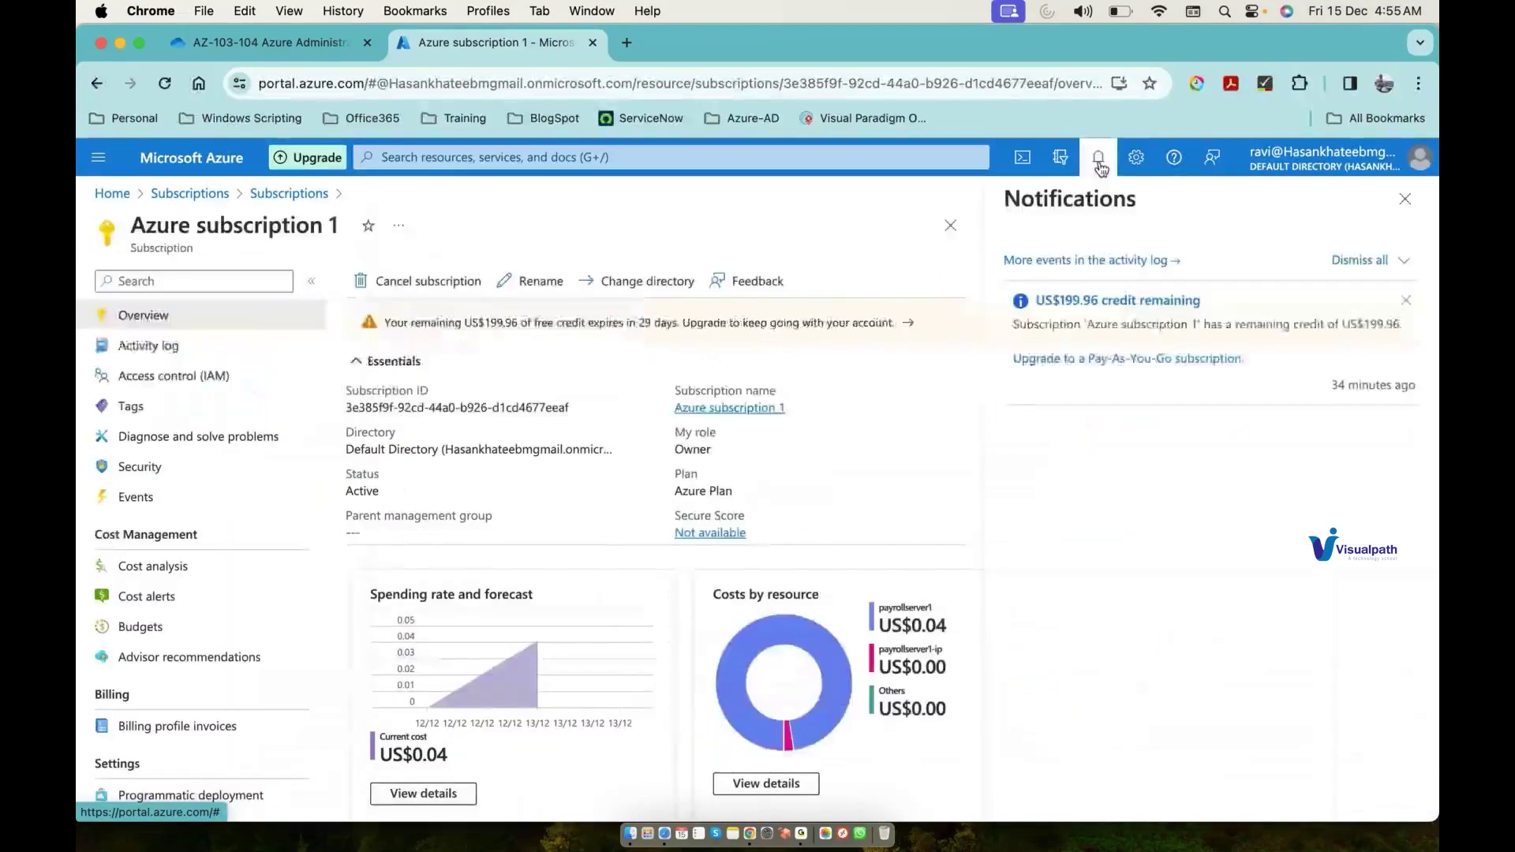
pyautogui.tripleClick(1100, 326)
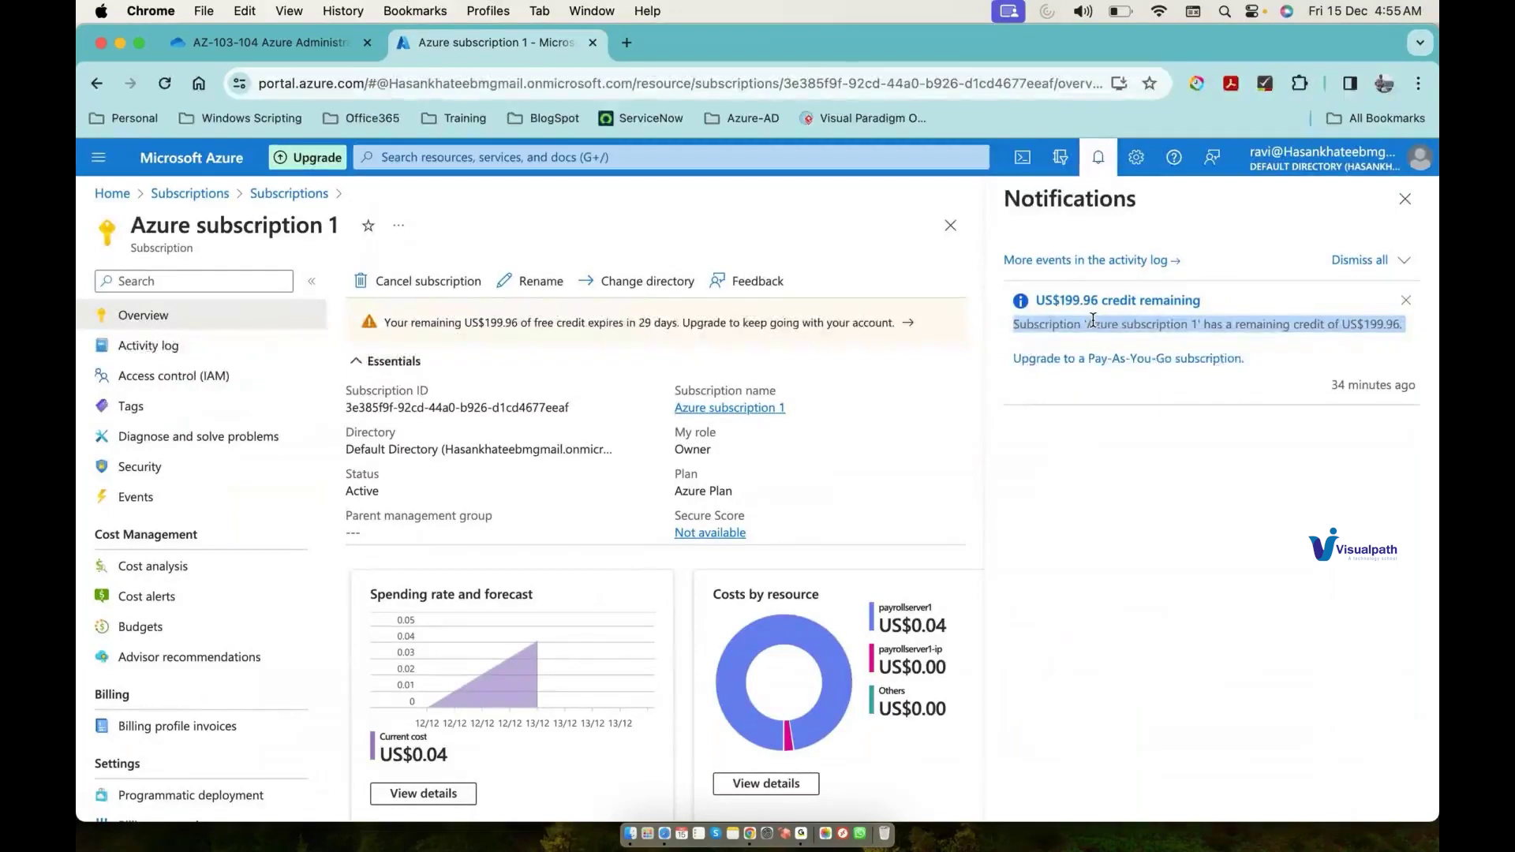
pyautogui.click(1081, 320)
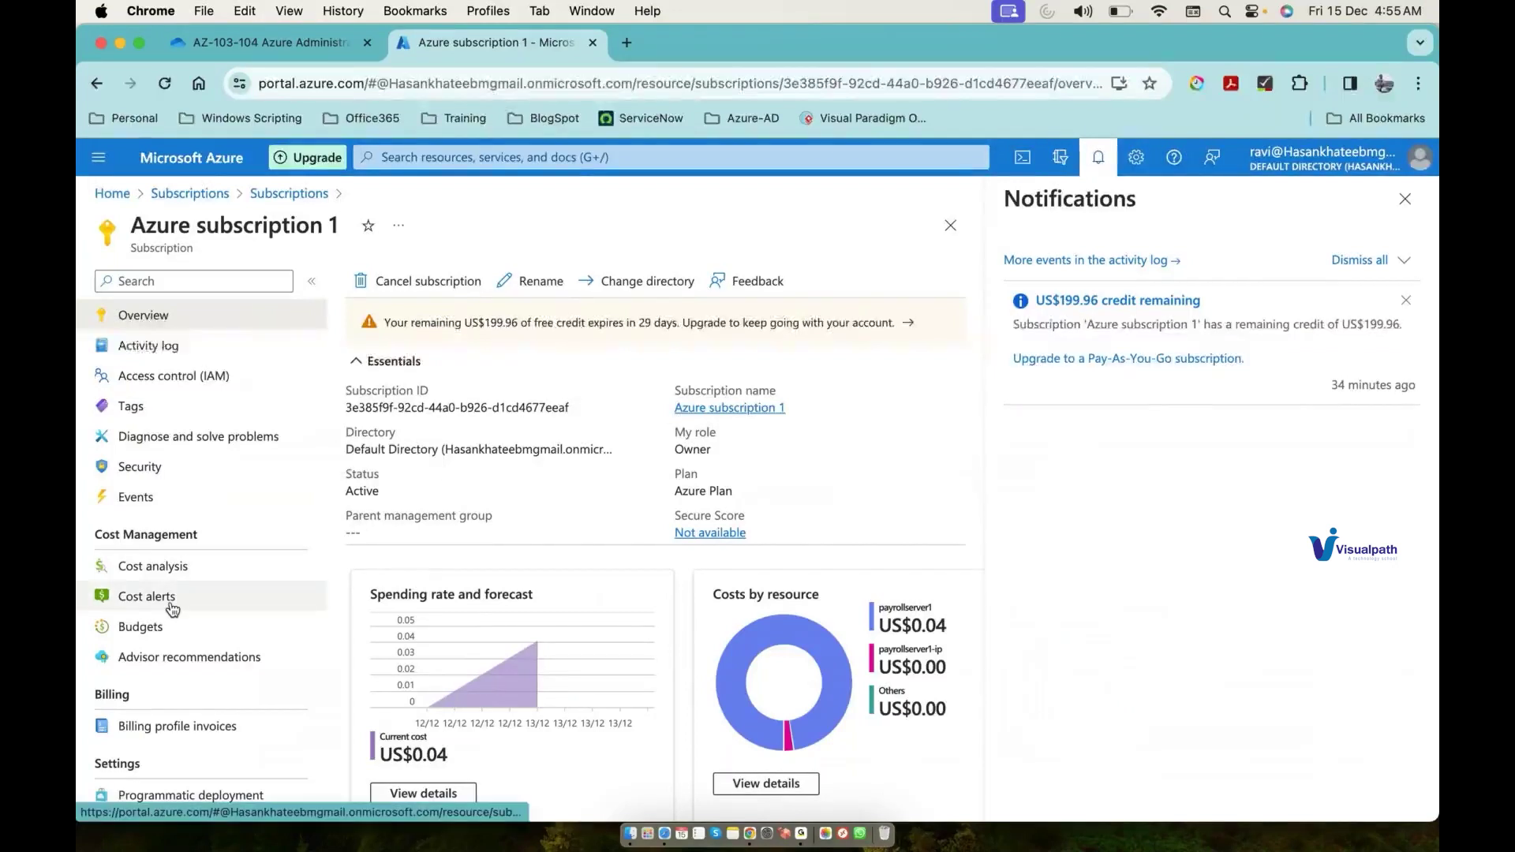
# Step: Open Azure subscription 1's Support + Troubleshooting page and focus the issue description box
pyautogui.scroll(-5, 172, 608)
pyautogui.click(195, 802)
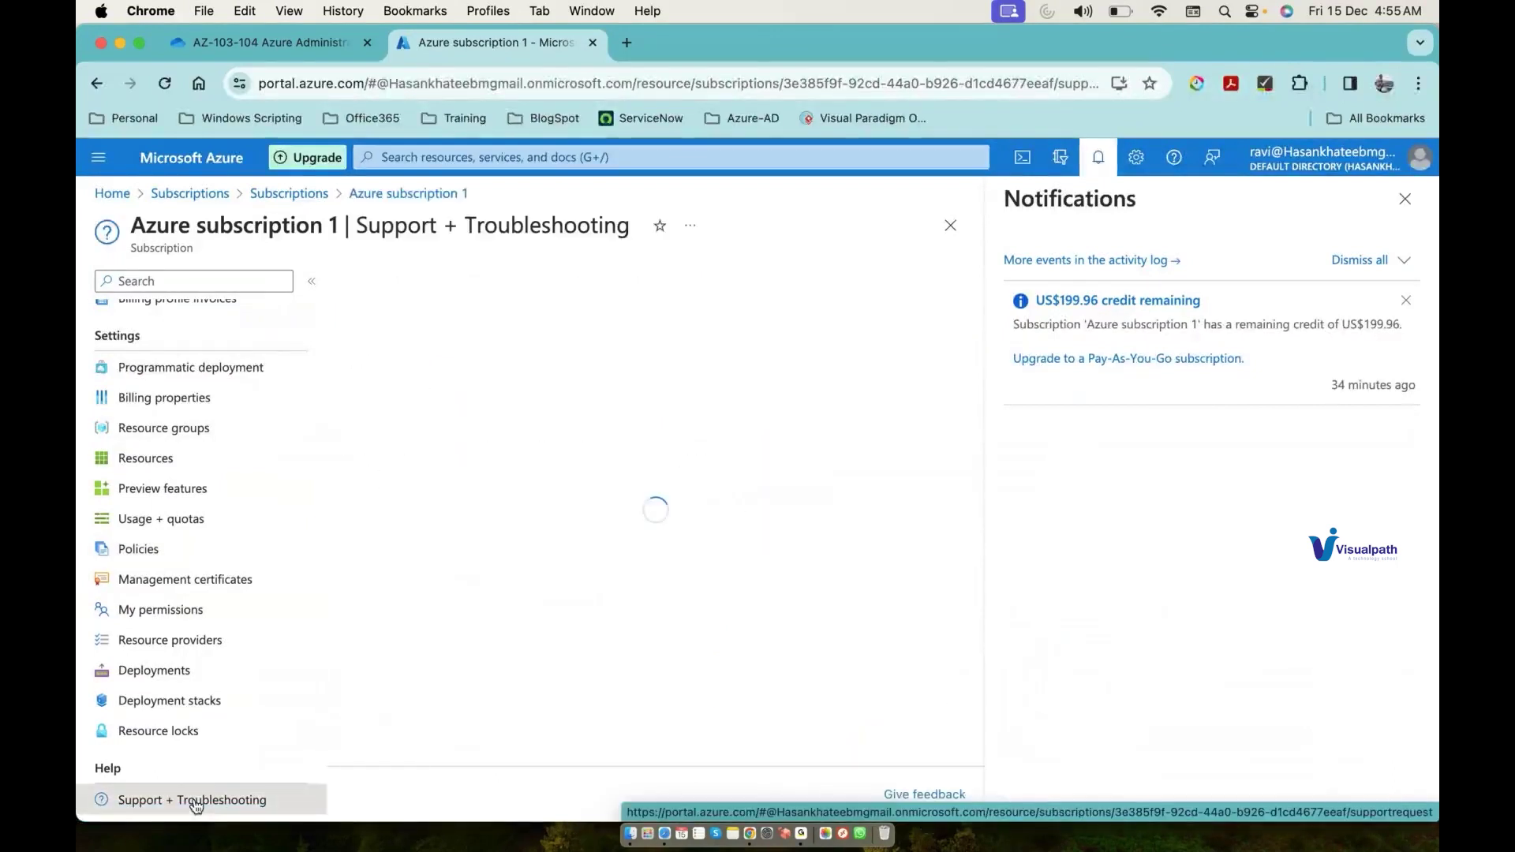
pyautogui.scroll(5, 269, 403)
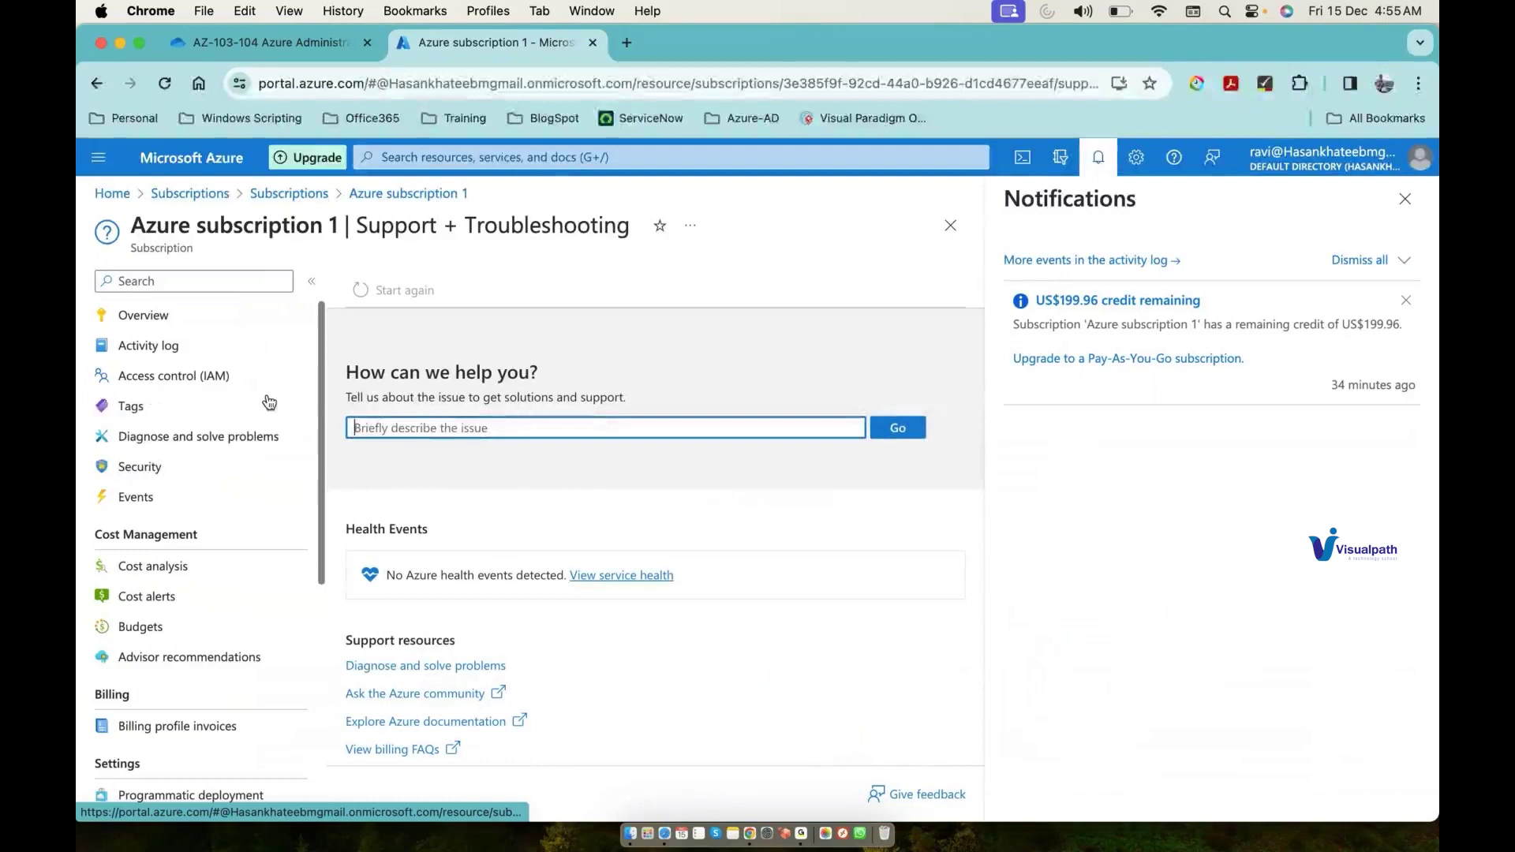
pyautogui.click(403, 429)
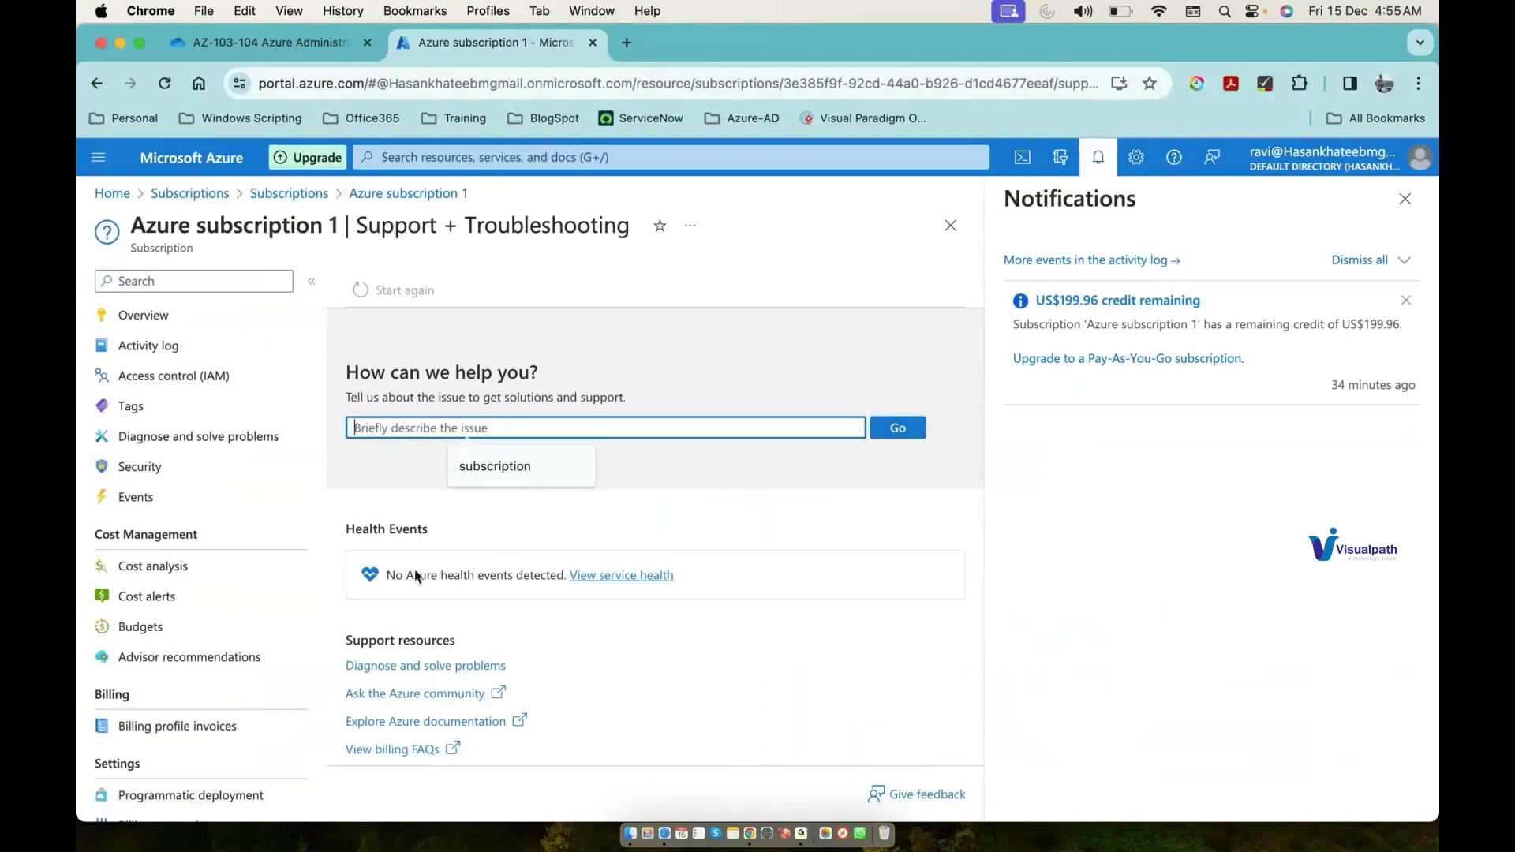
pyautogui.click(409, 750)
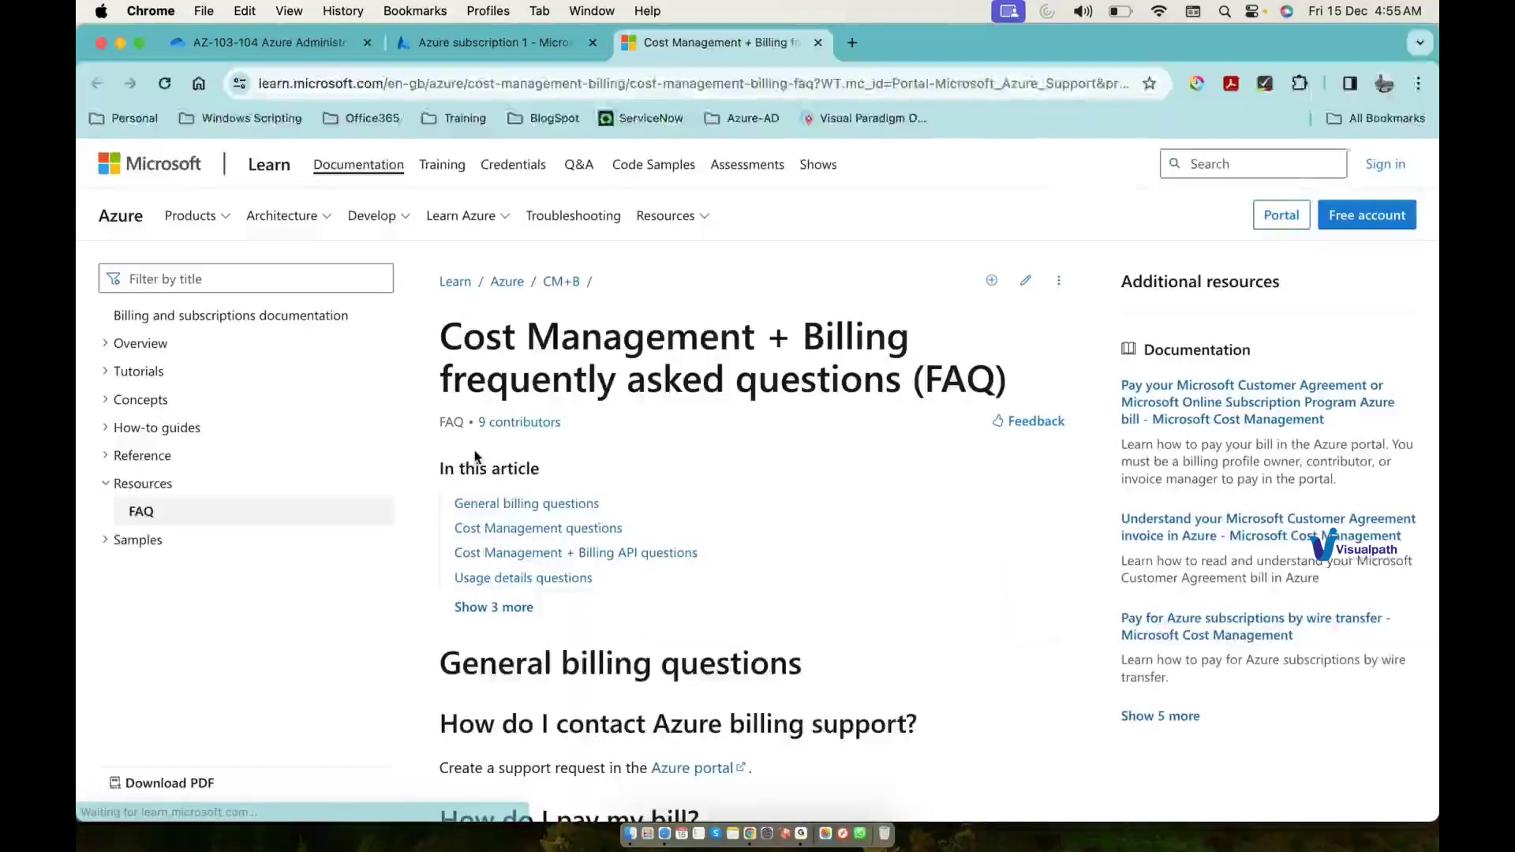
pyautogui.scroll(-2, 764, 523)
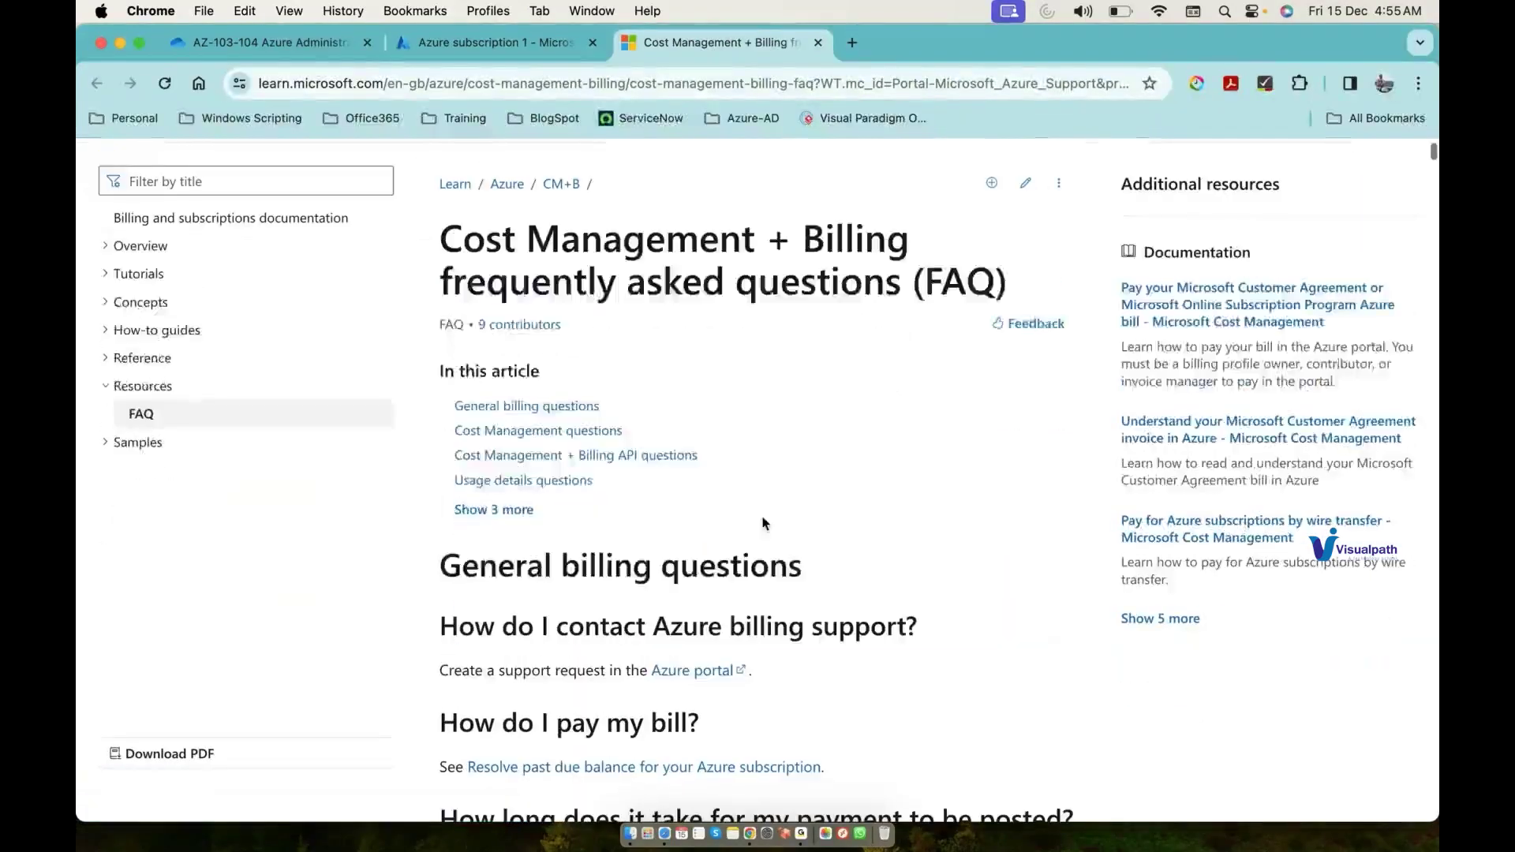
pyautogui.scroll(-7, 764, 523)
pyautogui.scroll(-11, 764, 523)
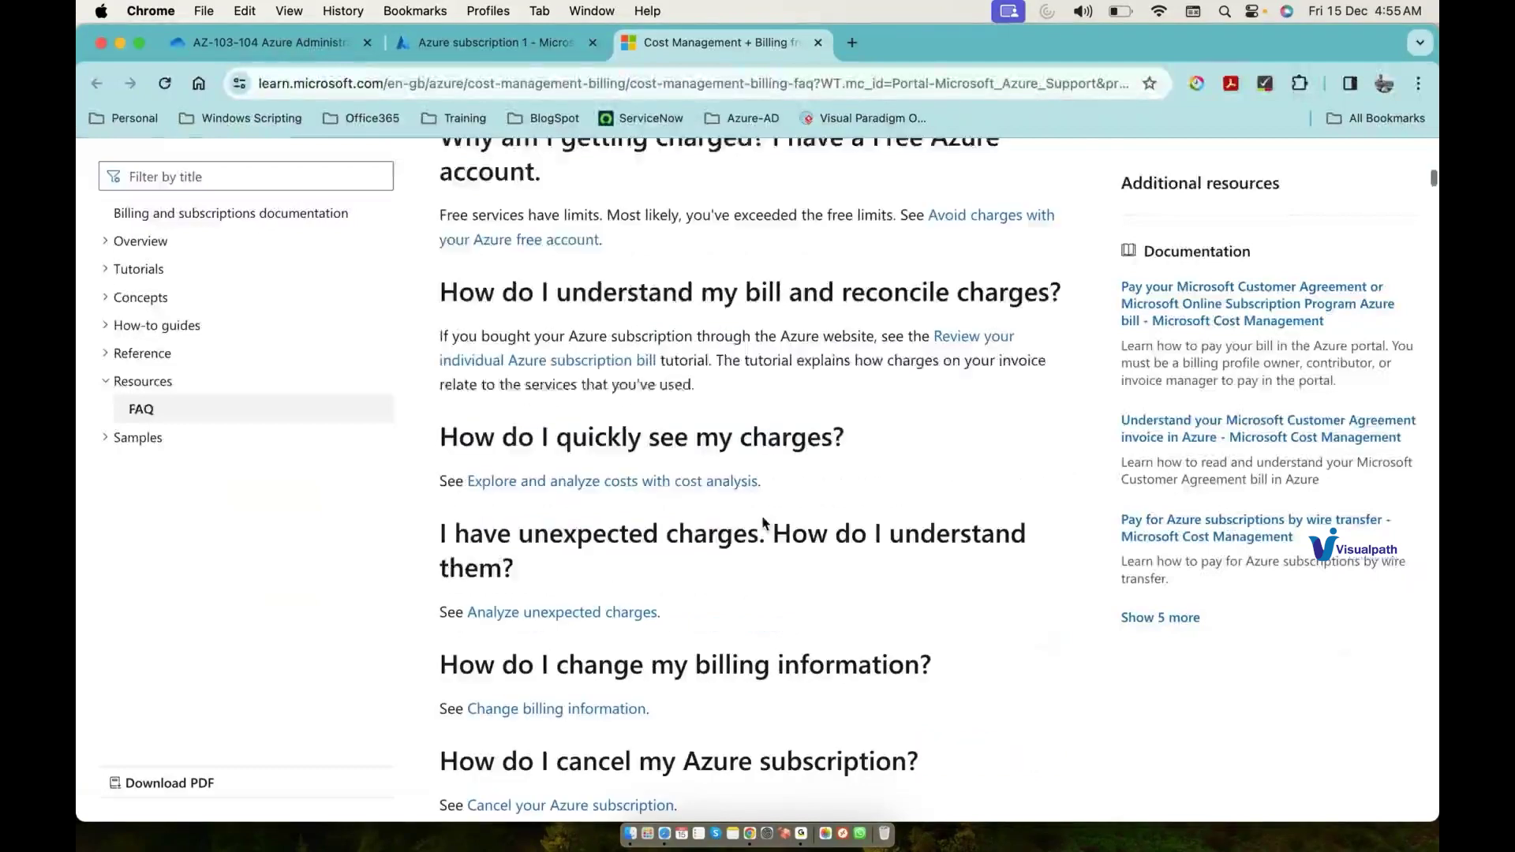
pyautogui.scroll(-10, 764, 522)
pyautogui.press('super+w')
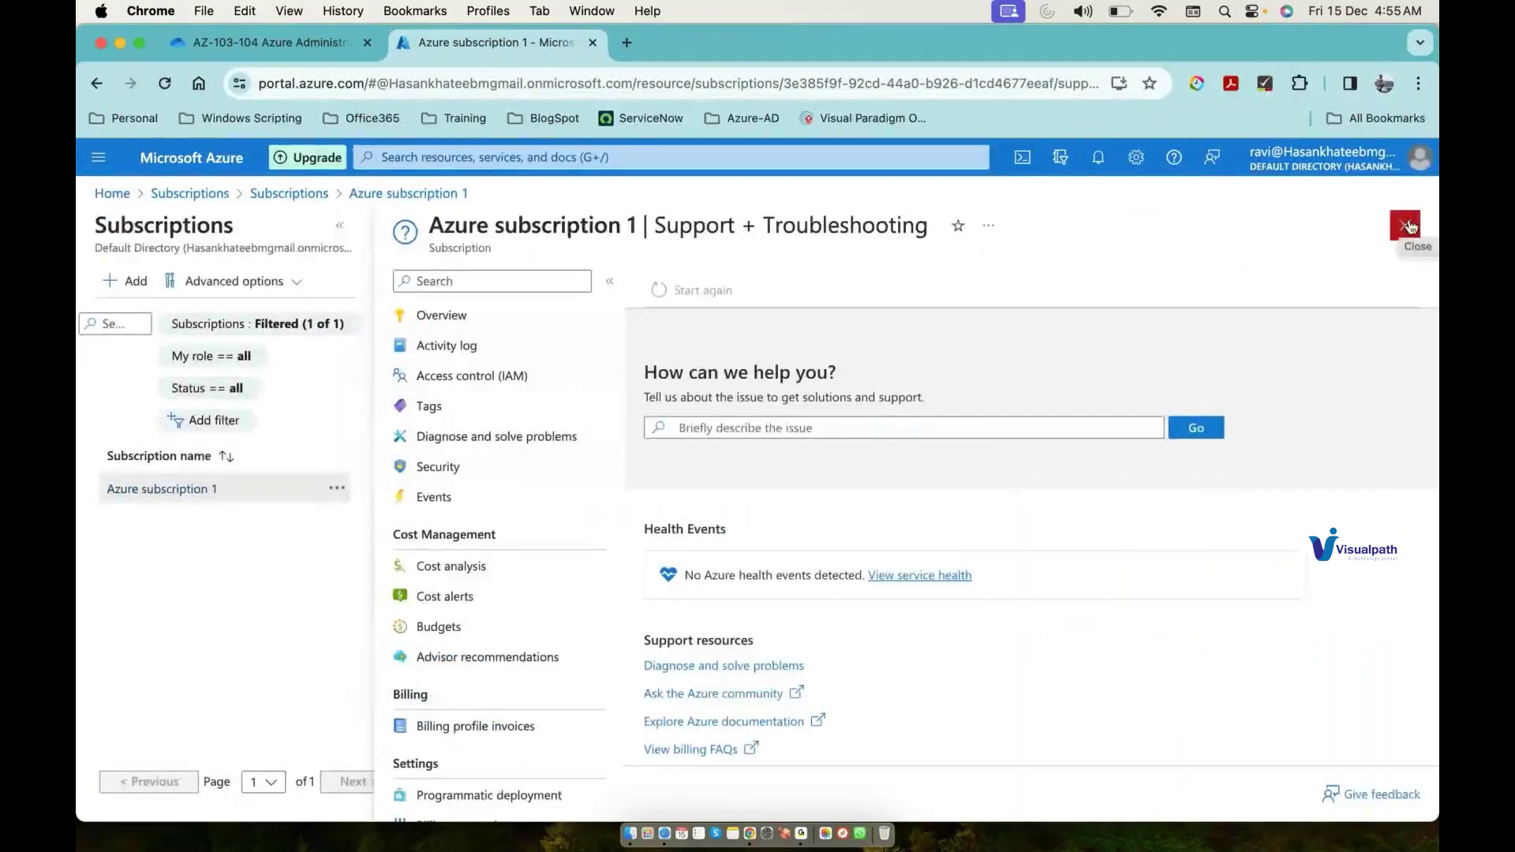
# Step: Close the support page and open the MS Azure admin course content document from OneDrive
pyautogui.click(1406, 227)
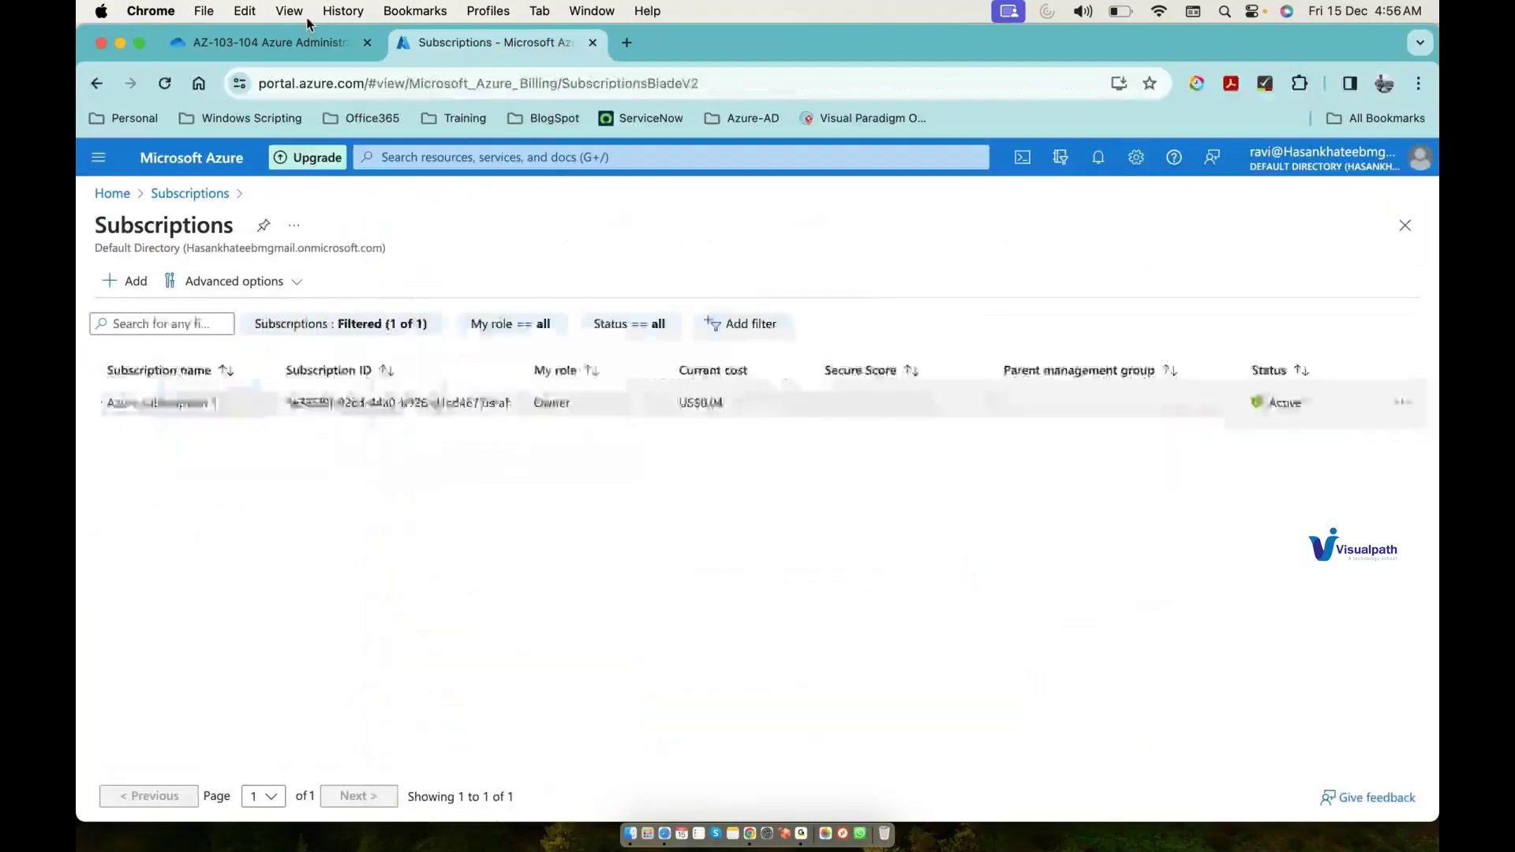
pyautogui.press('super+1')
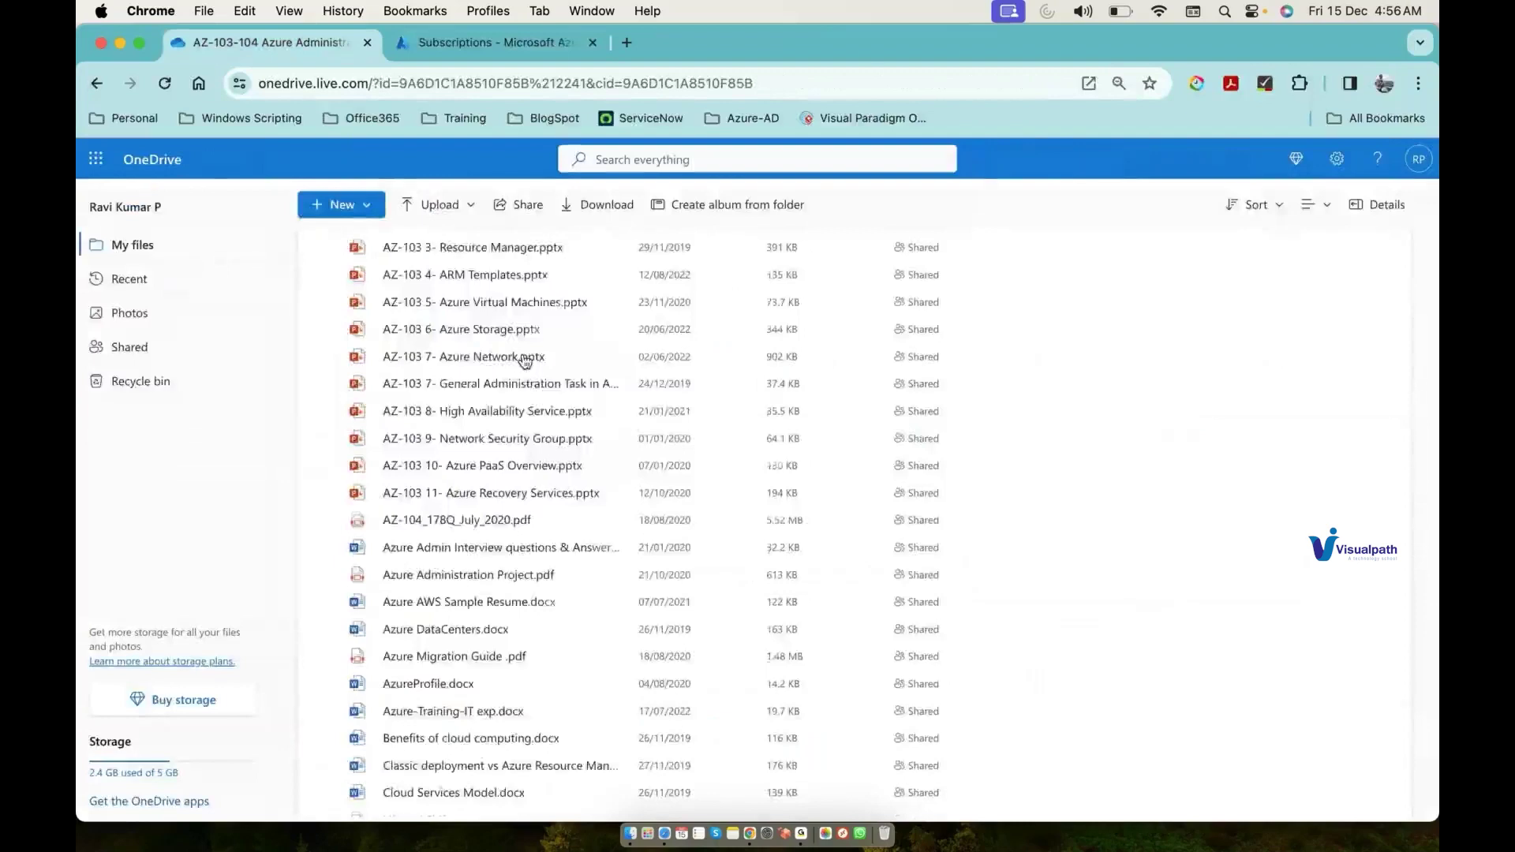
pyautogui.scroll(3, 544, 442)
pyautogui.scroll(-2, 555, 472)
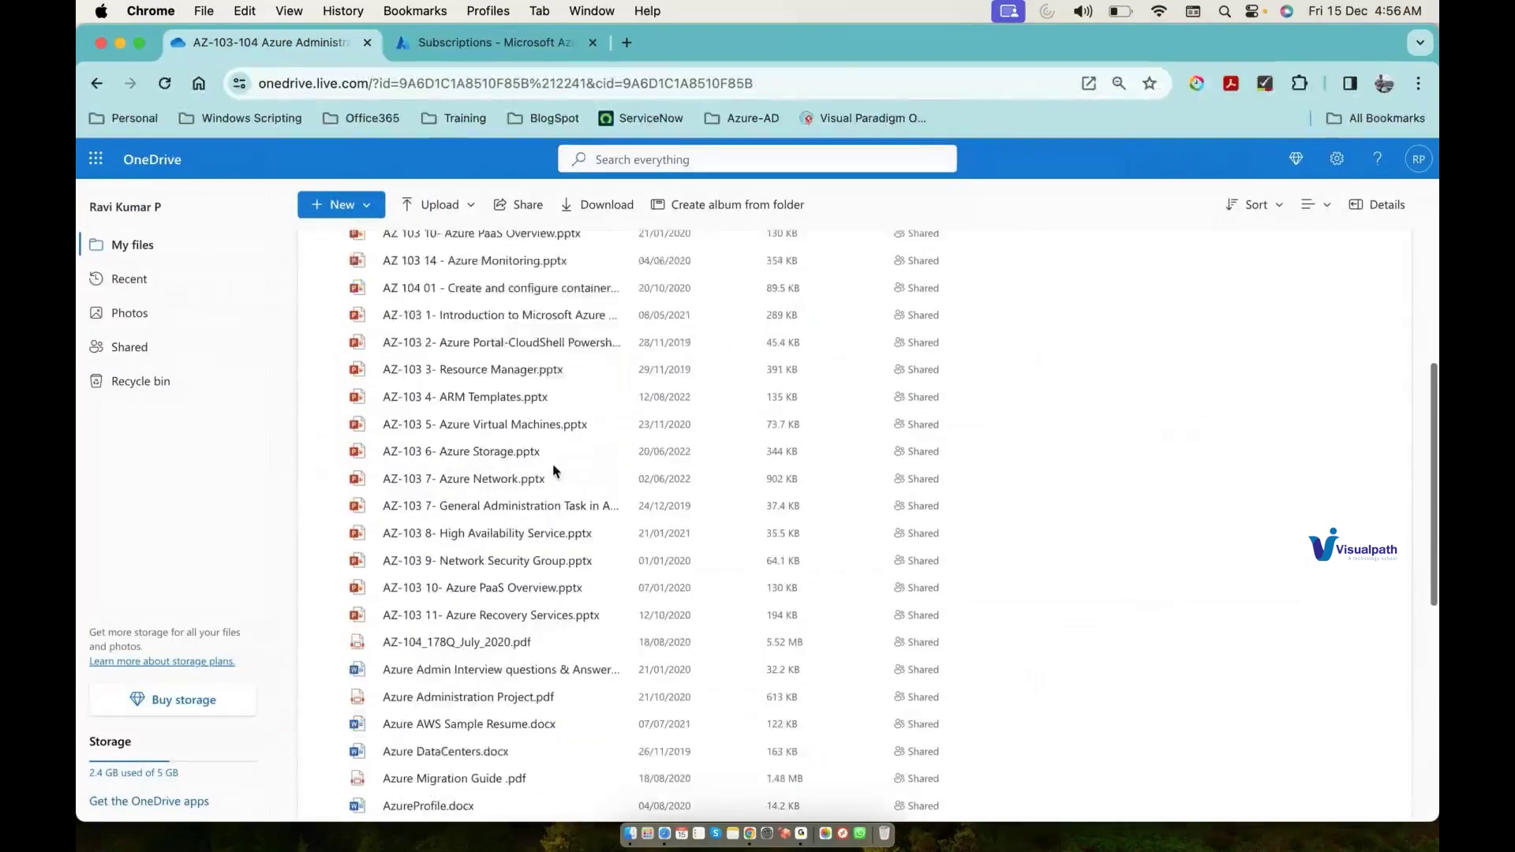
pyautogui.scroll(-5, 553, 472)
pyautogui.click(503, 577)
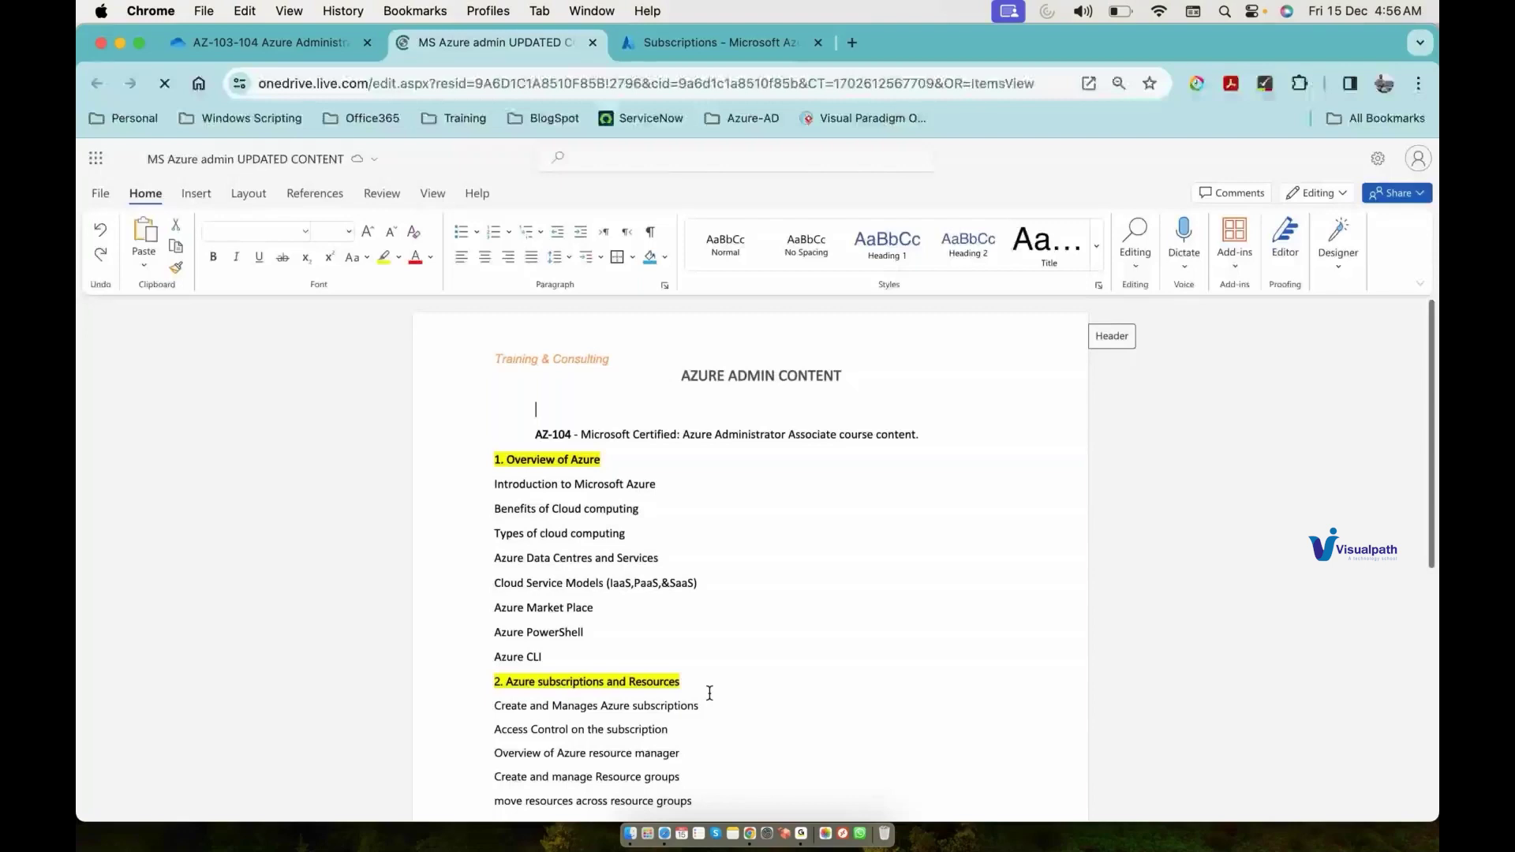
# Step: Select the 'Access Control on the subscription' line, then open a new browser tab
pyautogui.scroll(-3, 493, 636)
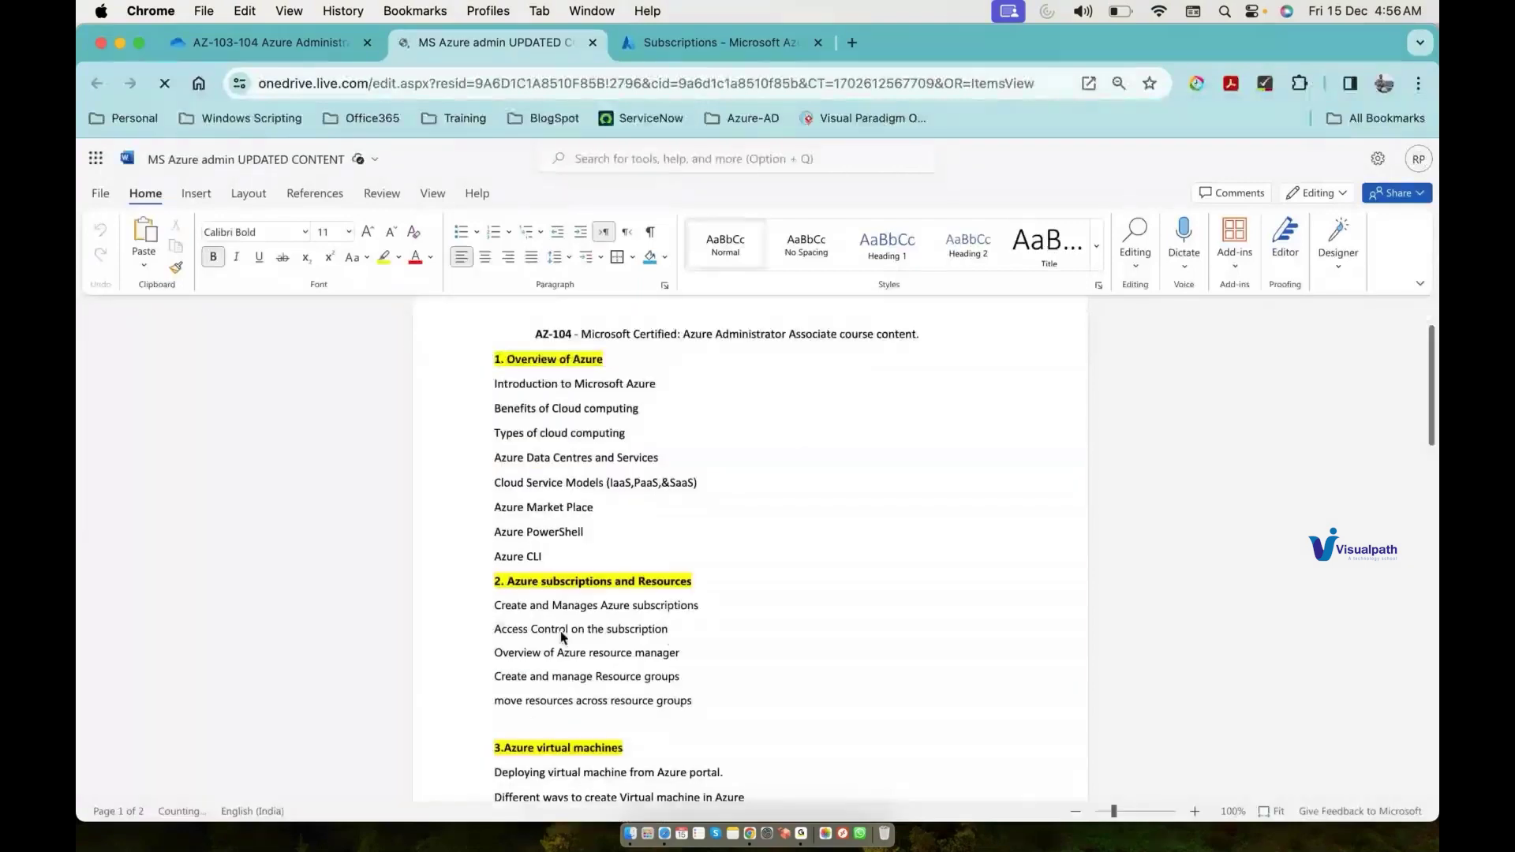
pyautogui.moveTo(495, 630); pyautogui.dragTo(665, 638)
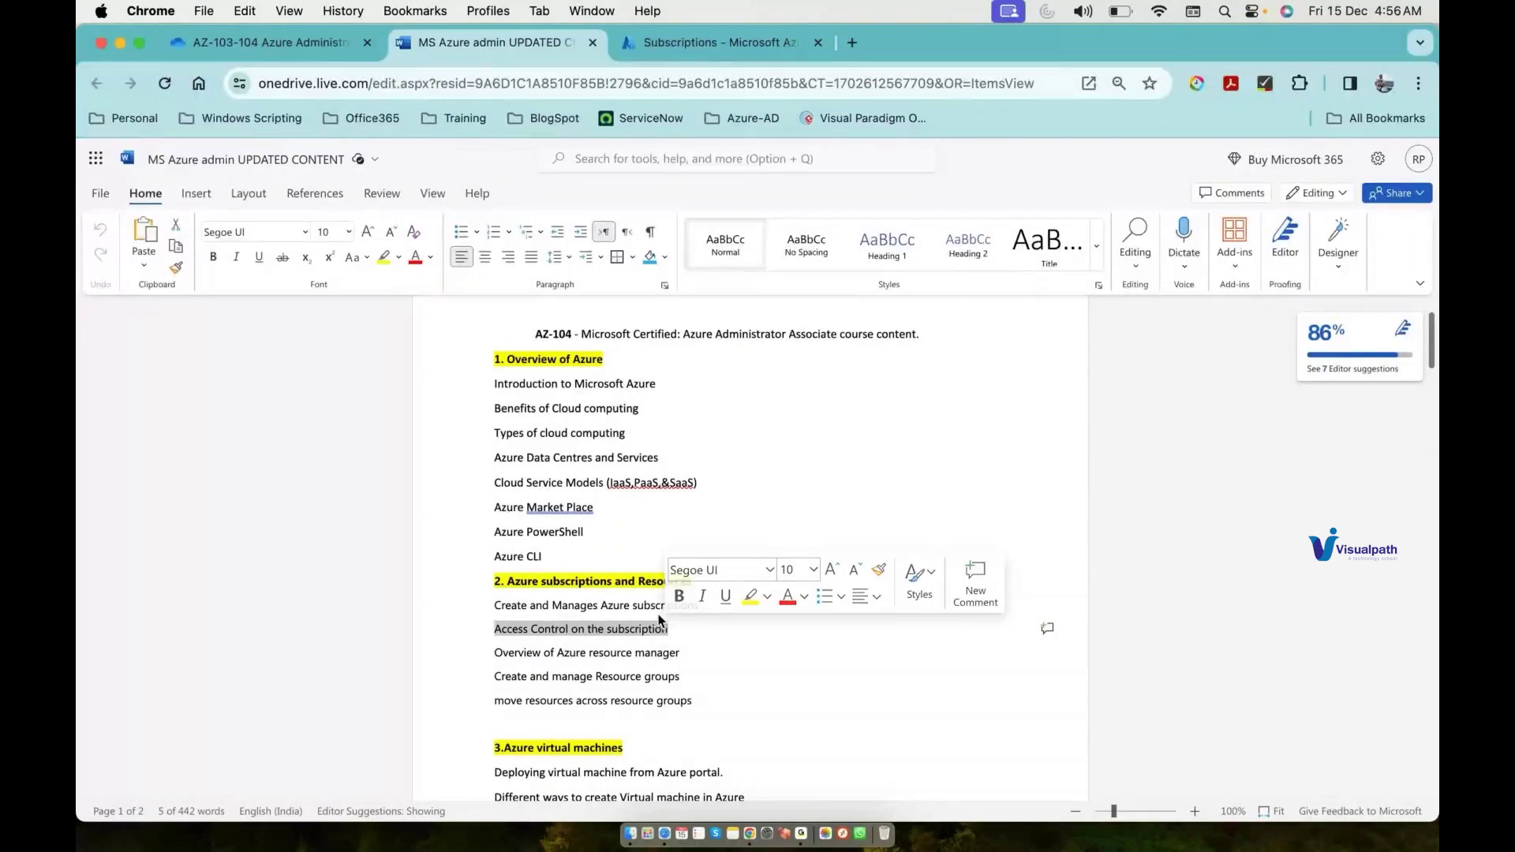
pyautogui.click(852, 44)
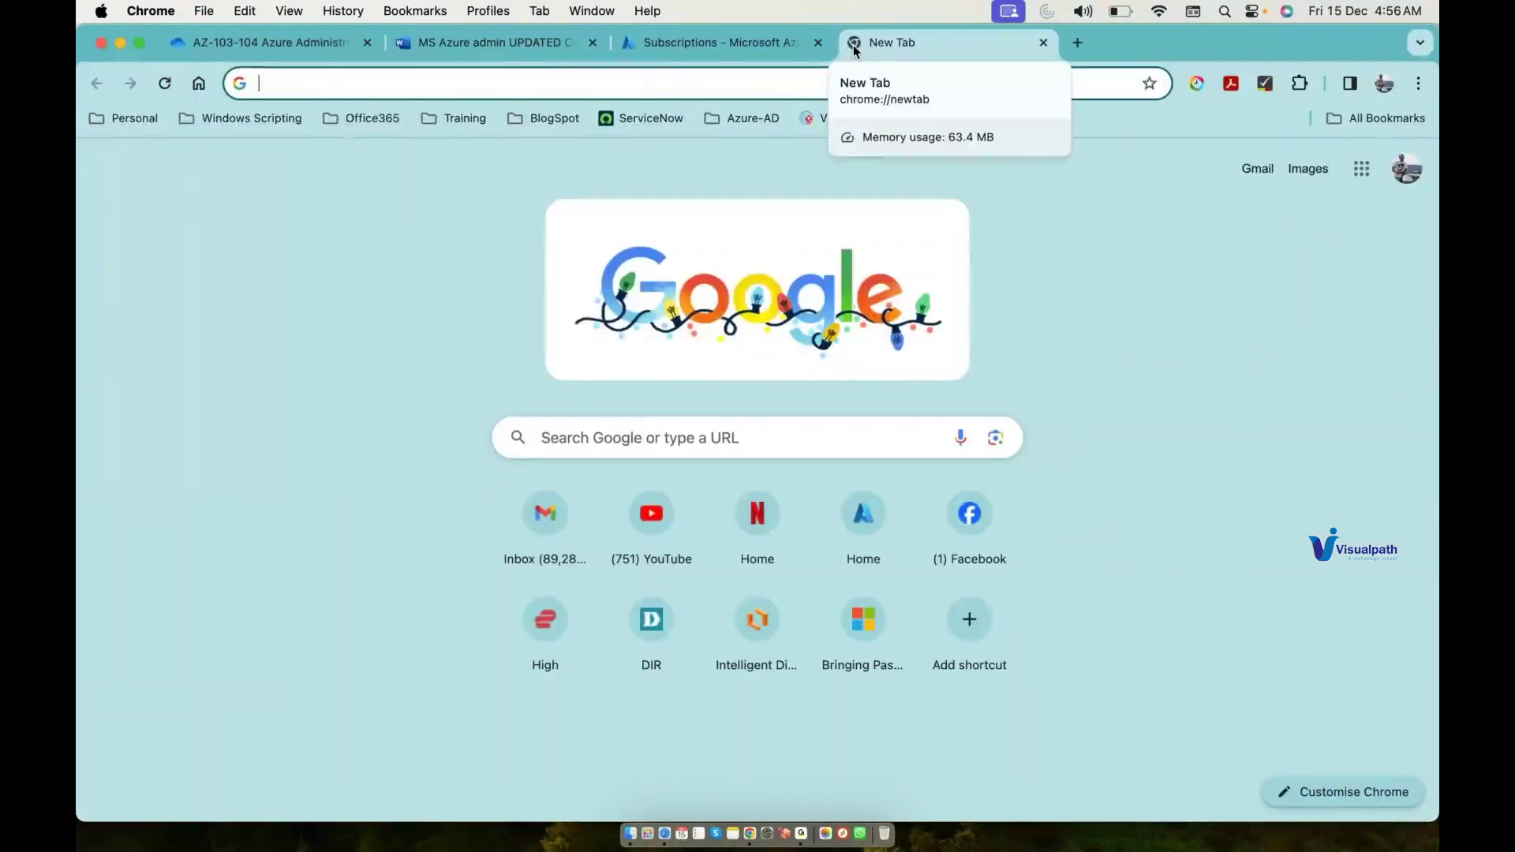
# Step: Search 'ms paint online', open JS Paint and dismiss the storage warning
pyautogui.write('ms')
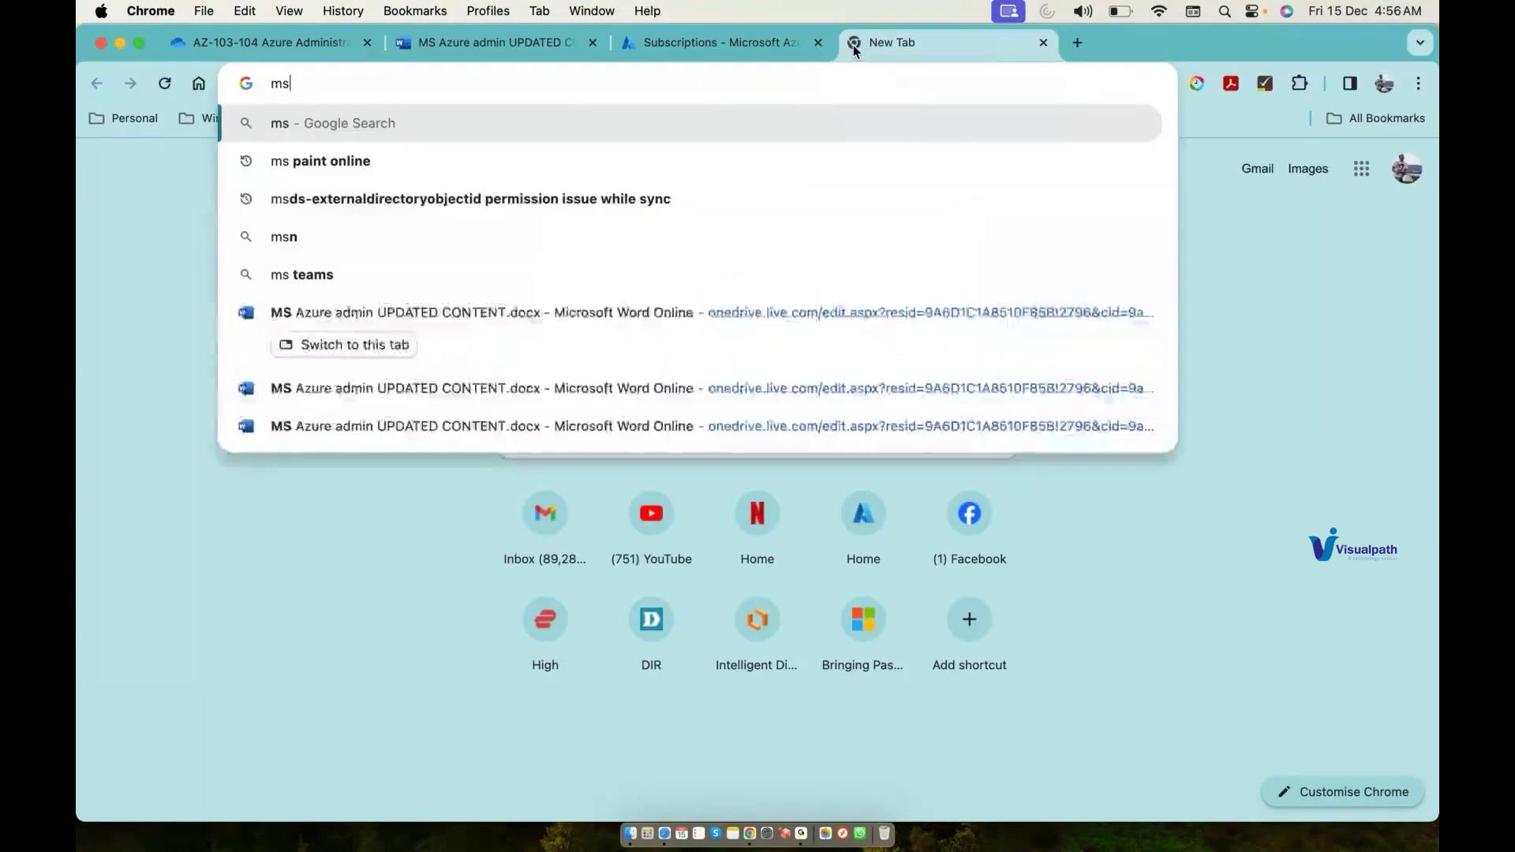
pyautogui.press('Down')
pyautogui.press('Return')
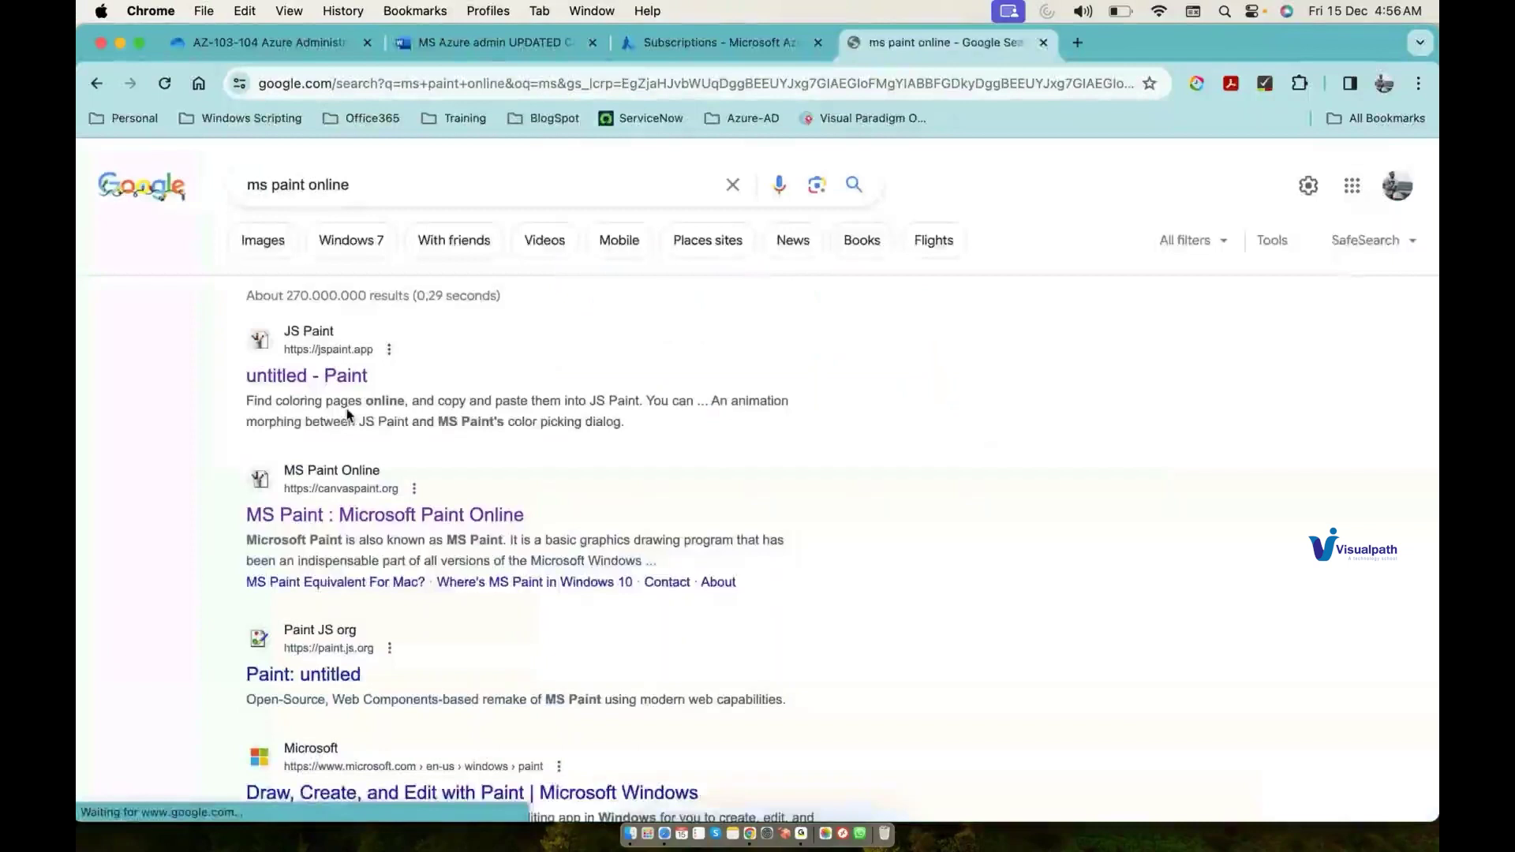
pyautogui.click(337, 376)
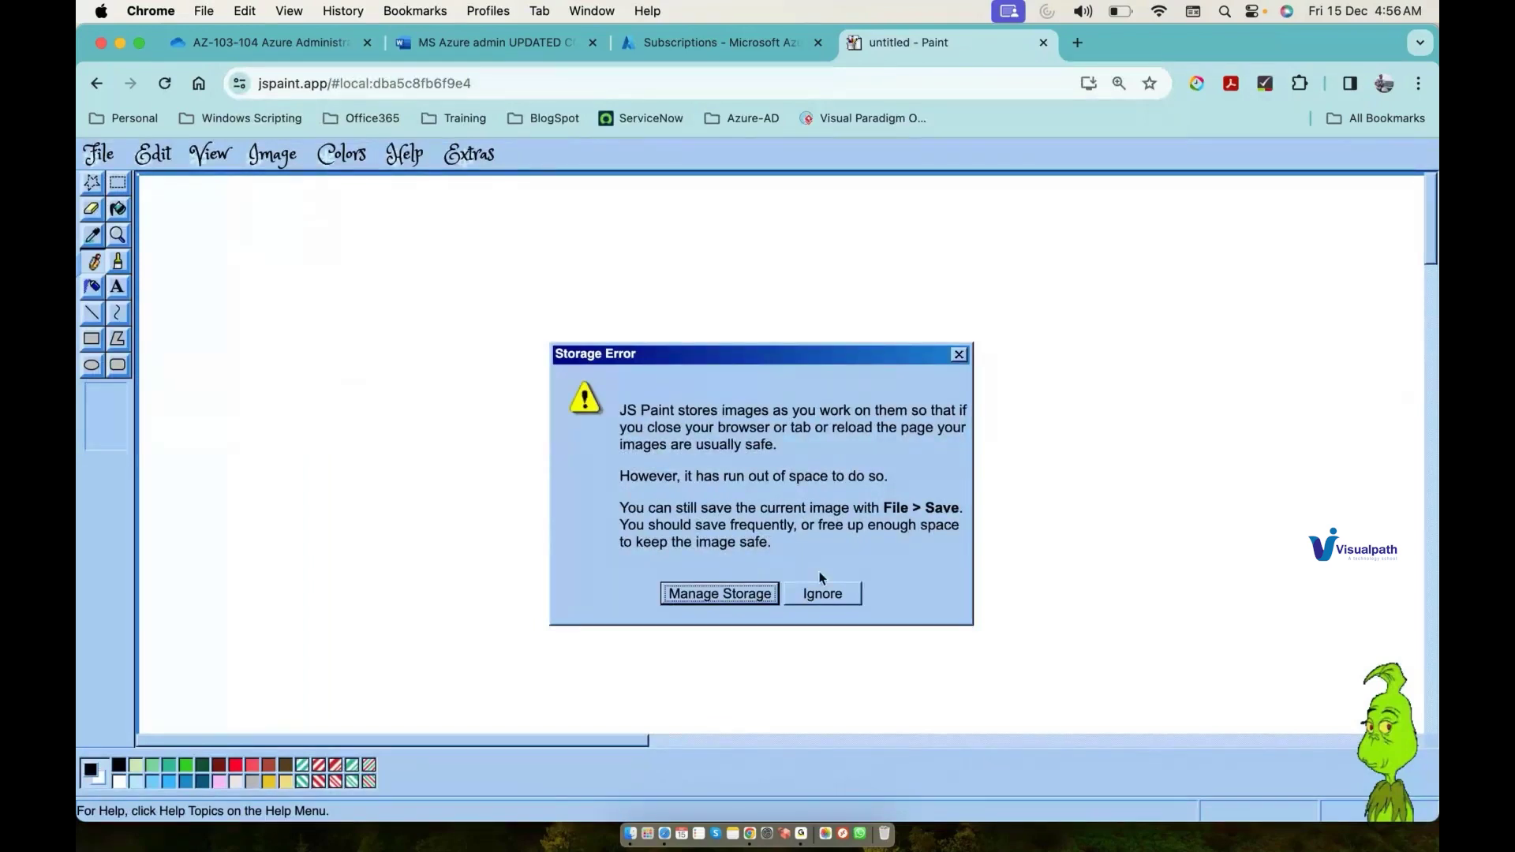
pyautogui.click(822, 594)
# Step: Draw an ellipse near the top centre and label it Tenant.OnMicrosoft.com
pyautogui.click(91, 366)
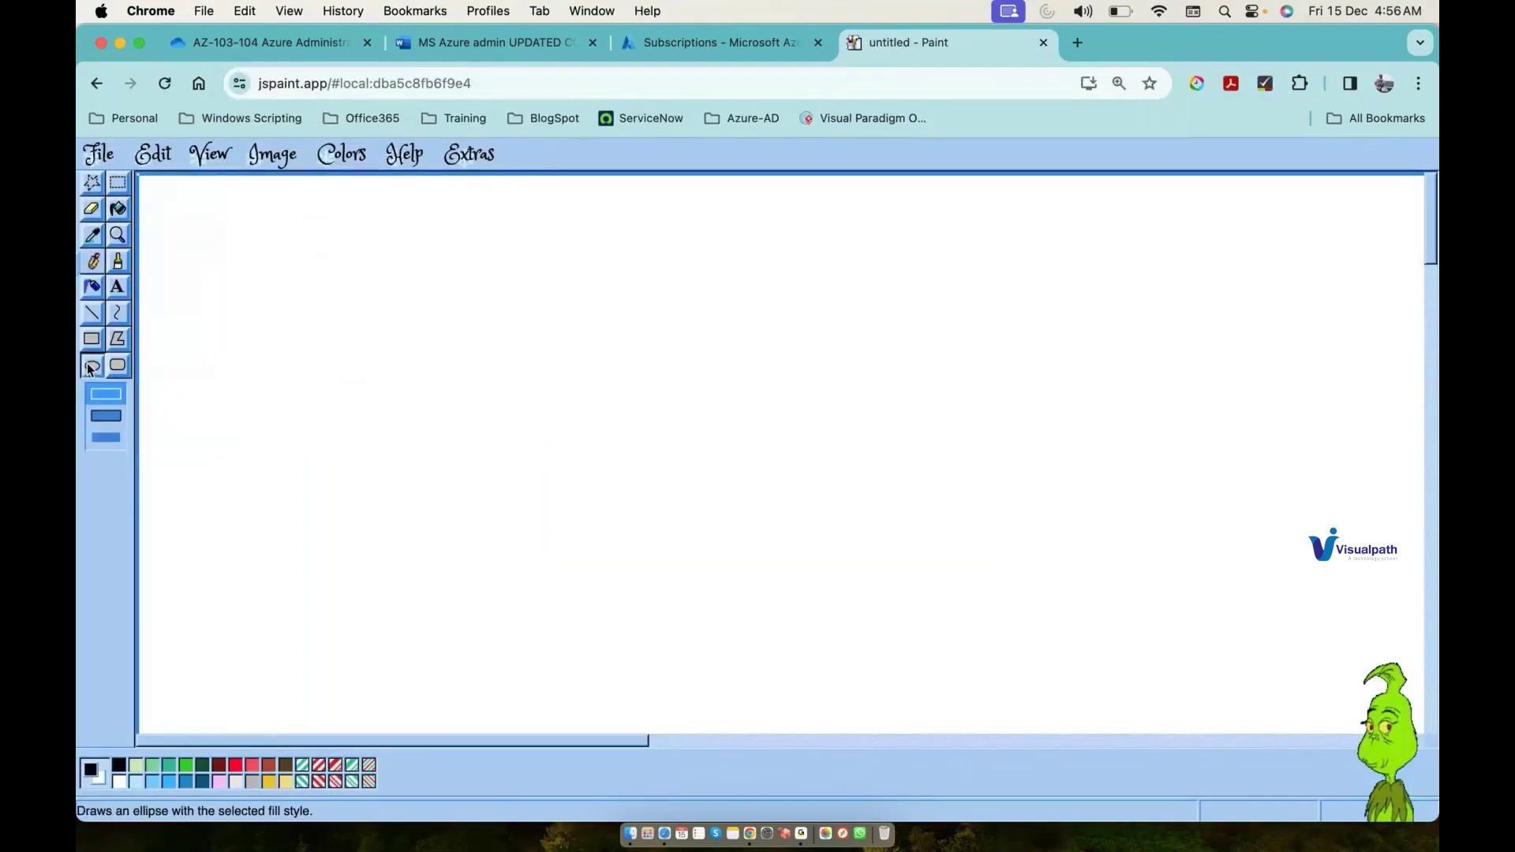
pyautogui.moveTo(580, 212); pyautogui.dragTo(987, 302)
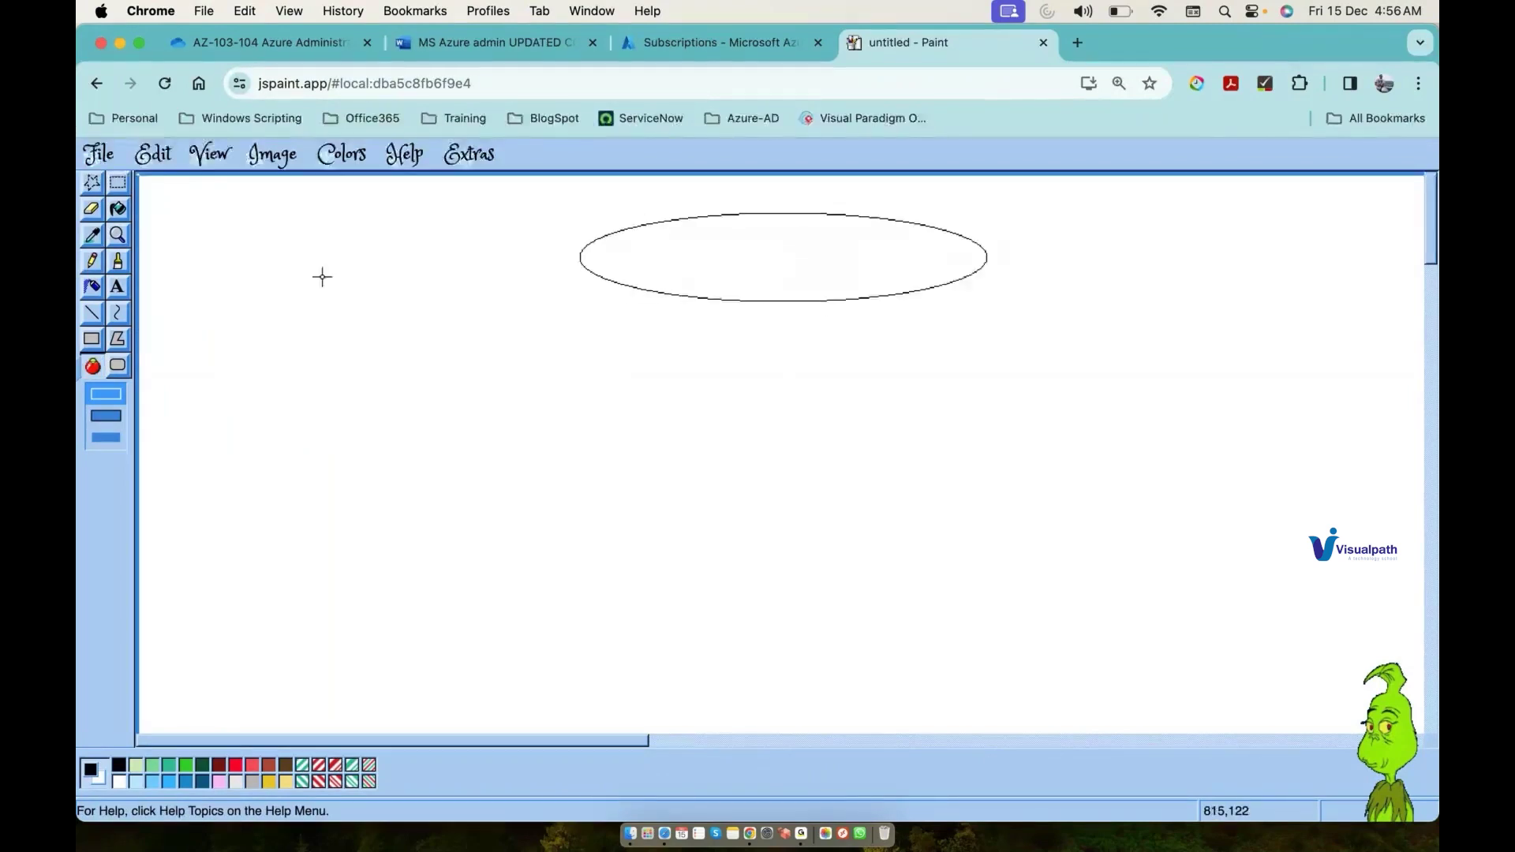
pyautogui.click(117, 289)
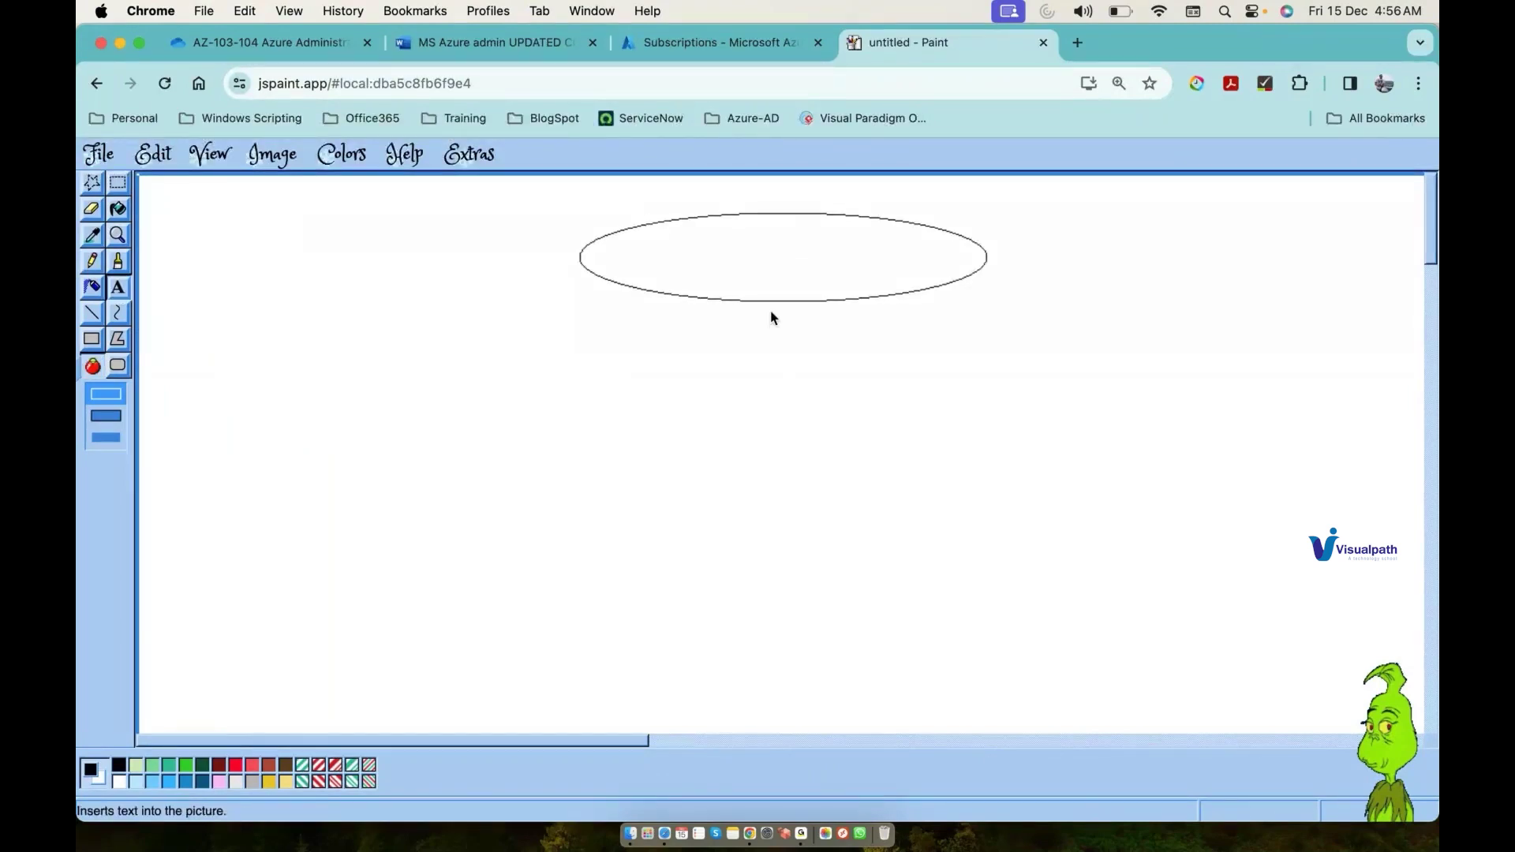
pyautogui.moveTo(672, 238); pyautogui.dragTo(872, 301)
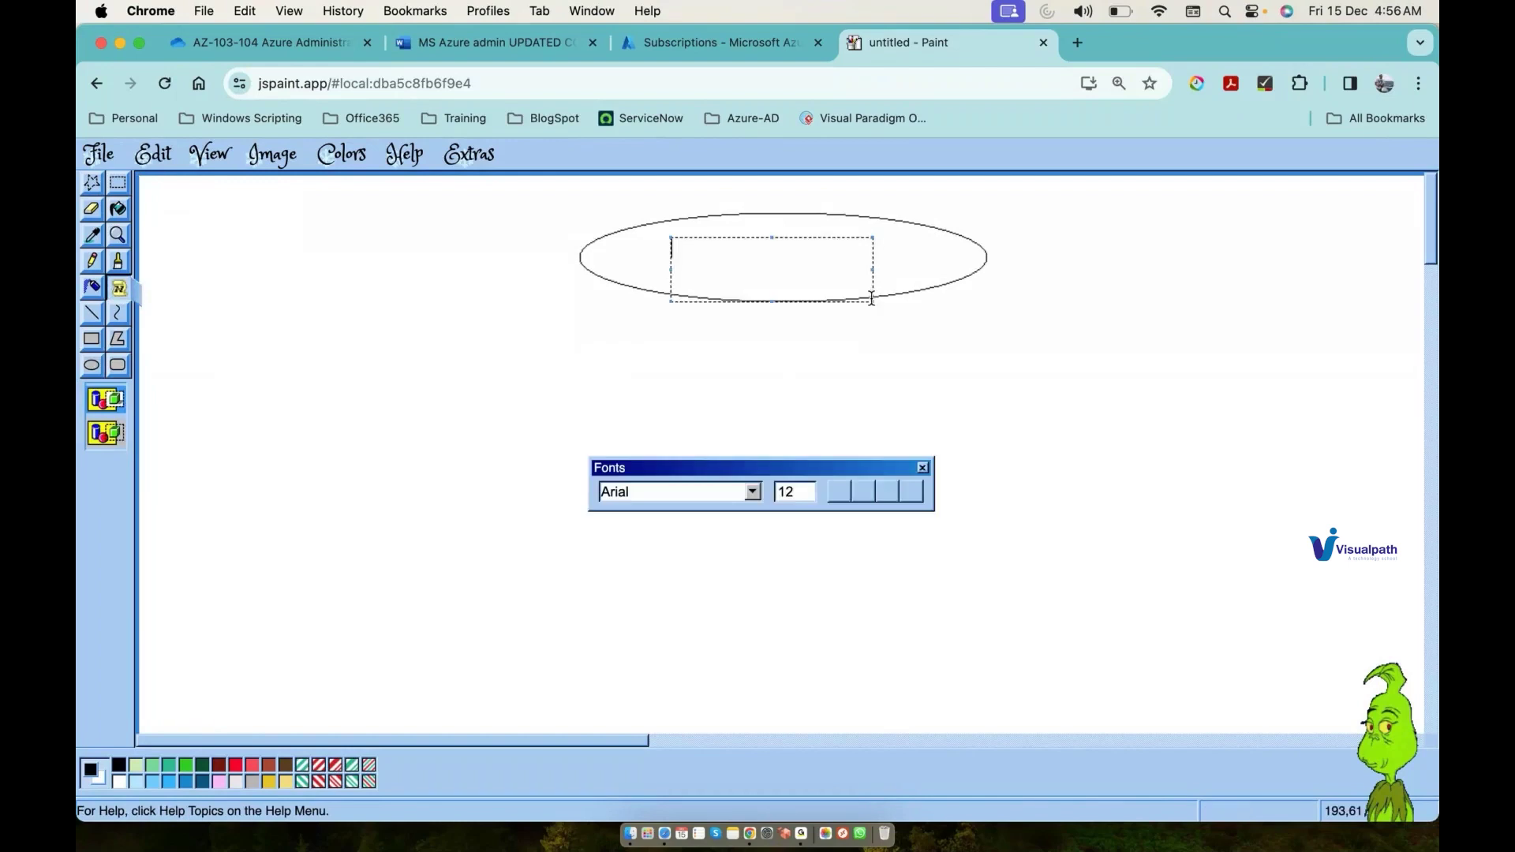
pyautogui.moveTo(650, 243); pyautogui.dragTo(875, 266)
pyautogui.write('Ten')
pyautogui.press('BackSpace')
pyautogui.write('ant.OnMicrosoft.com')
pyautogui.click(177, 317)
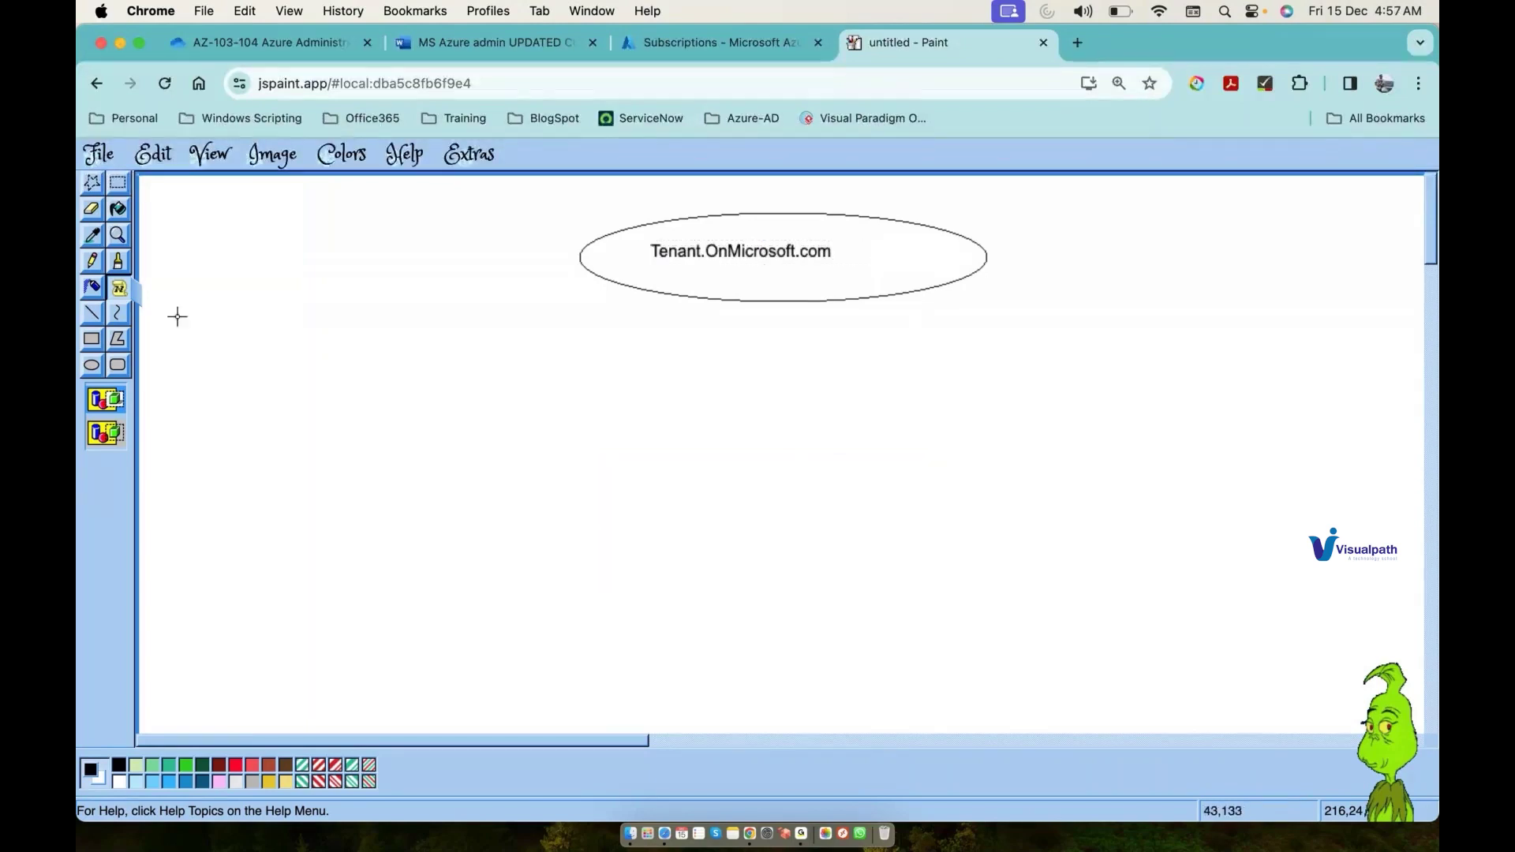
pyautogui.click(94, 365)
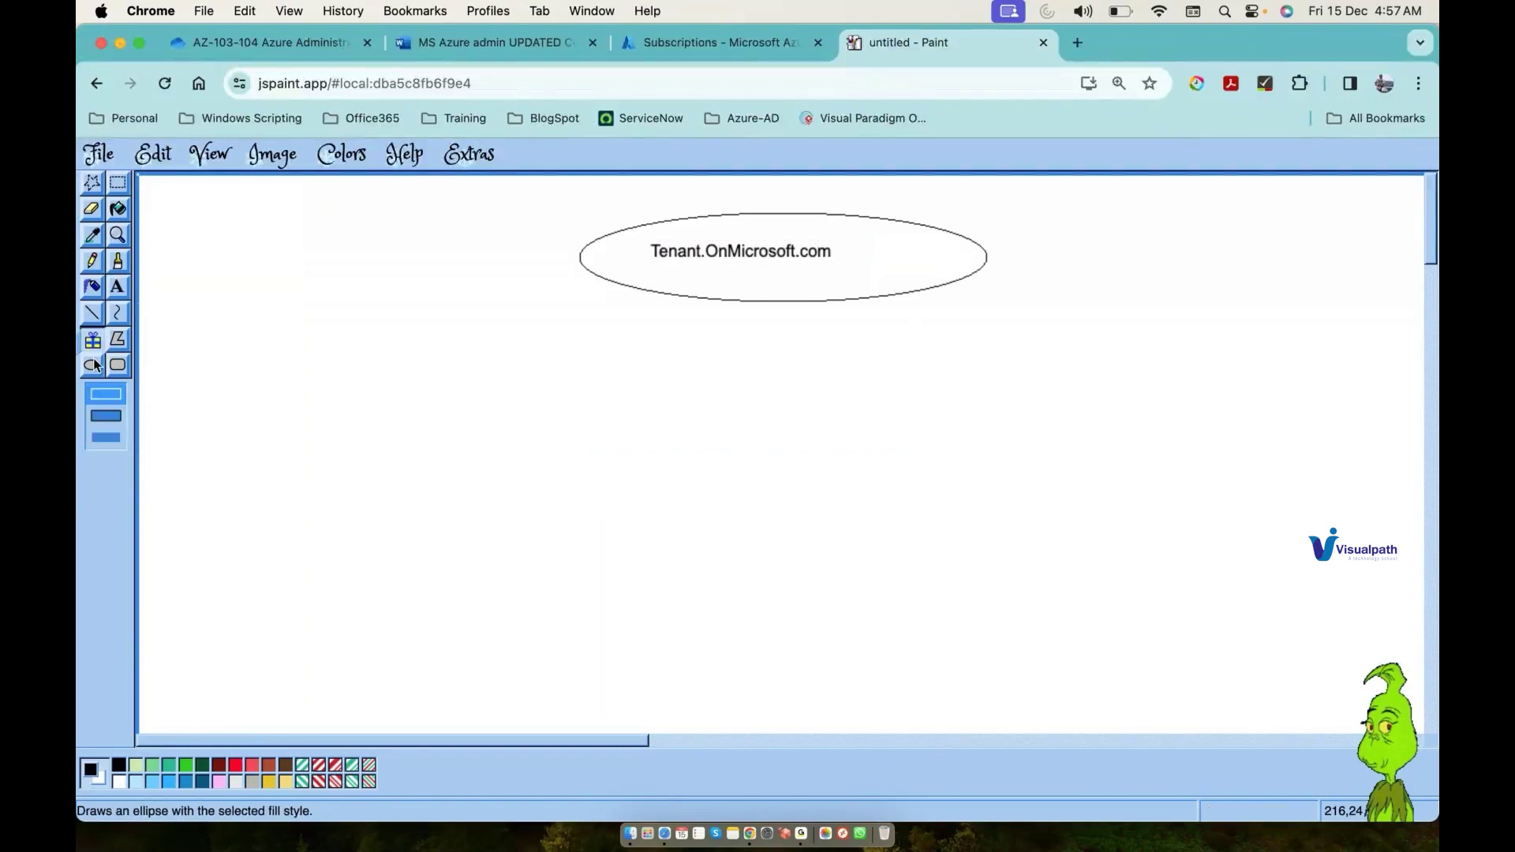
# Step: Draw three red rectangles in a row below the tenant ellipse
pyautogui.click(94, 340)
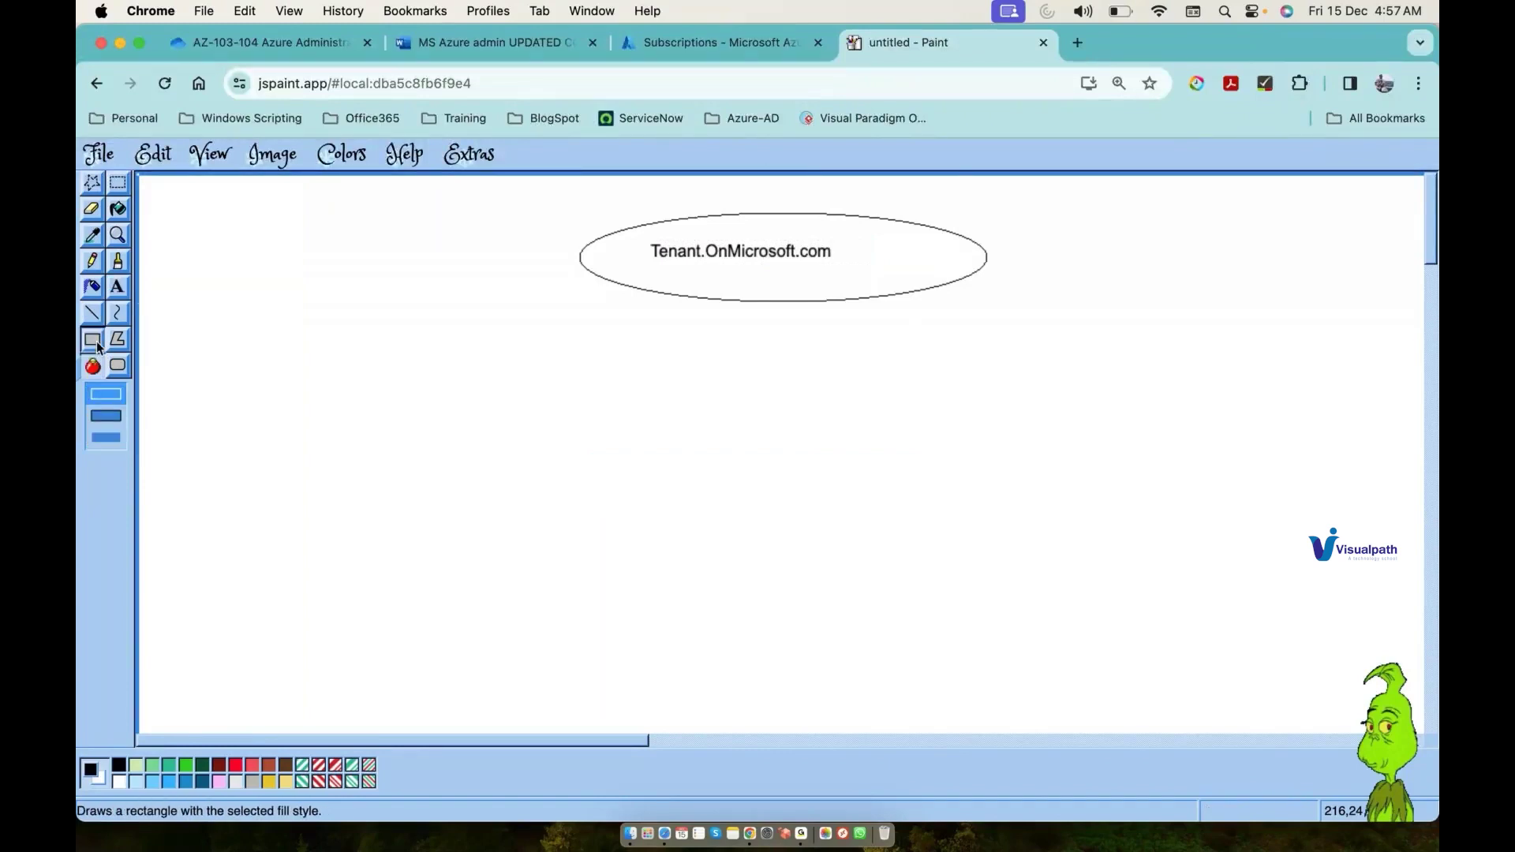
pyautogui.click(239, 765)
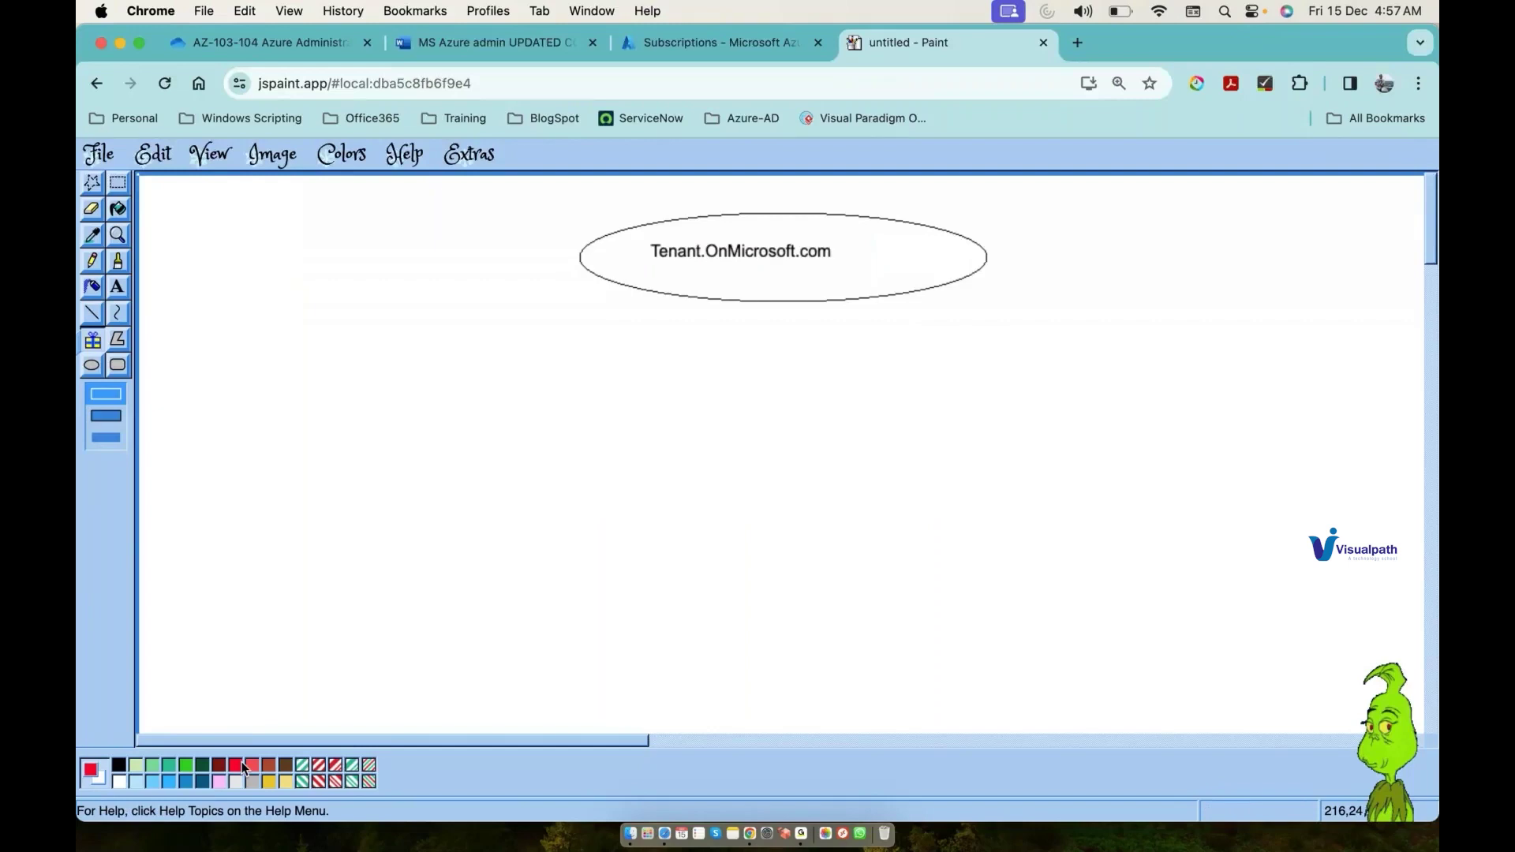
pyautogui.moveTo(600, 352); pyautogui.dragTo(768, 402)
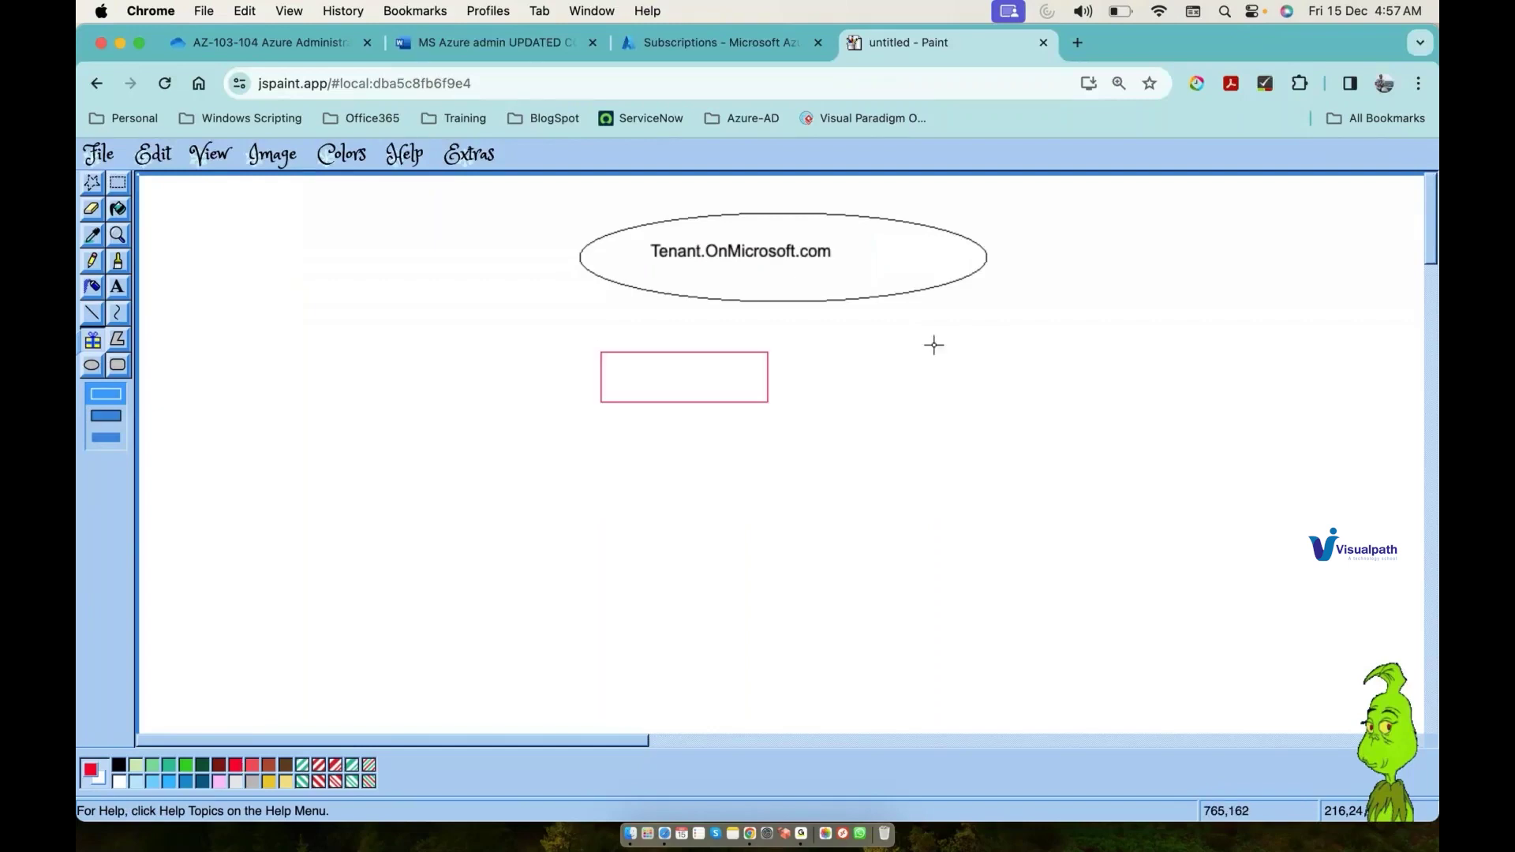
pyautogui.moveTo(827, 355); pyautogui.dragTo(1005, 410)
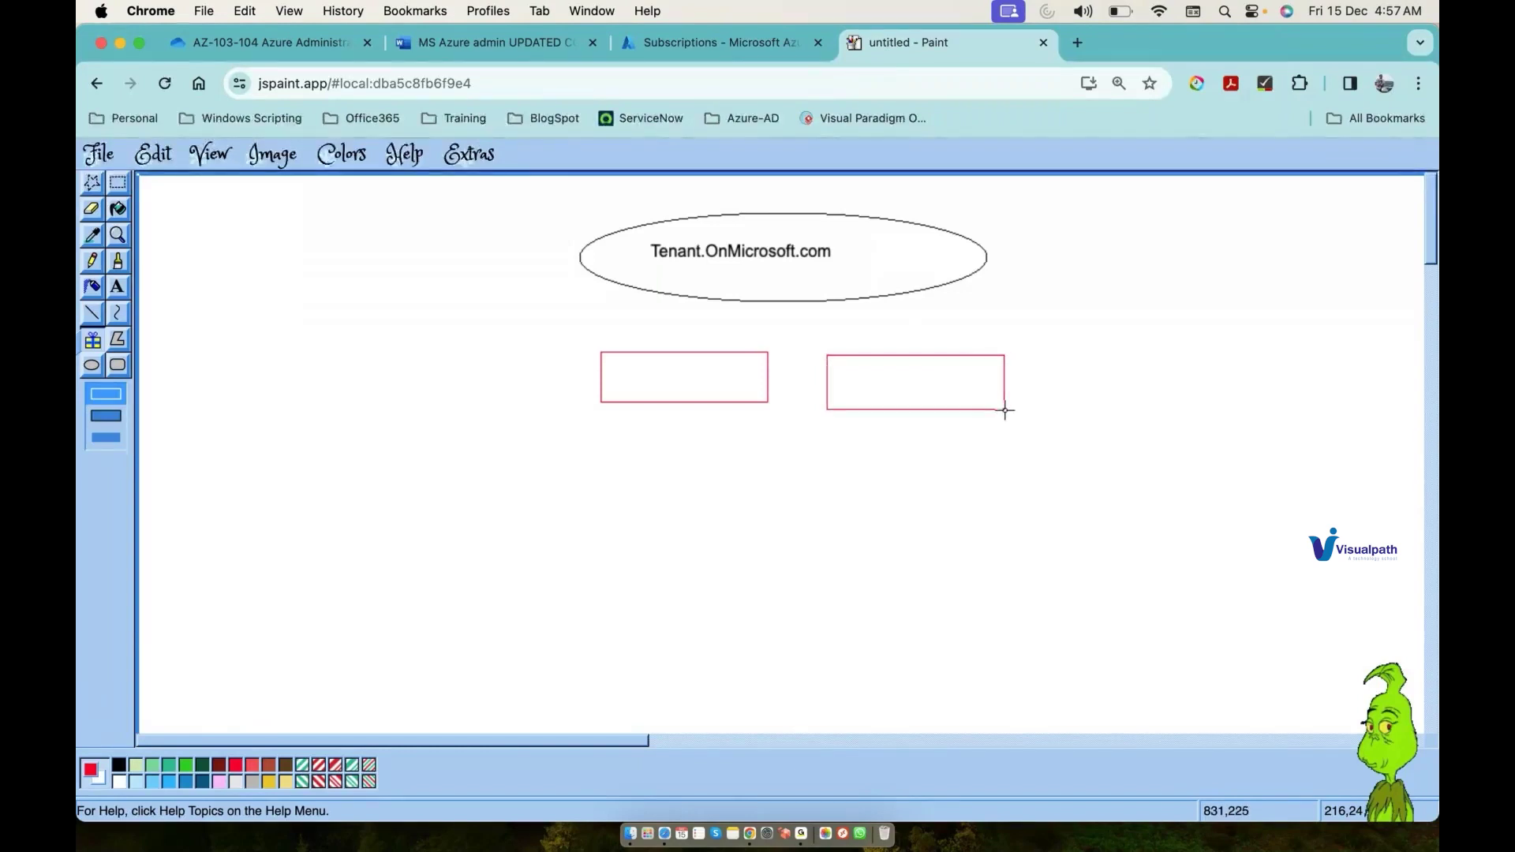
pyautogui.moveTo(1047, 356); pyautogui.dragTo(1226, 405)
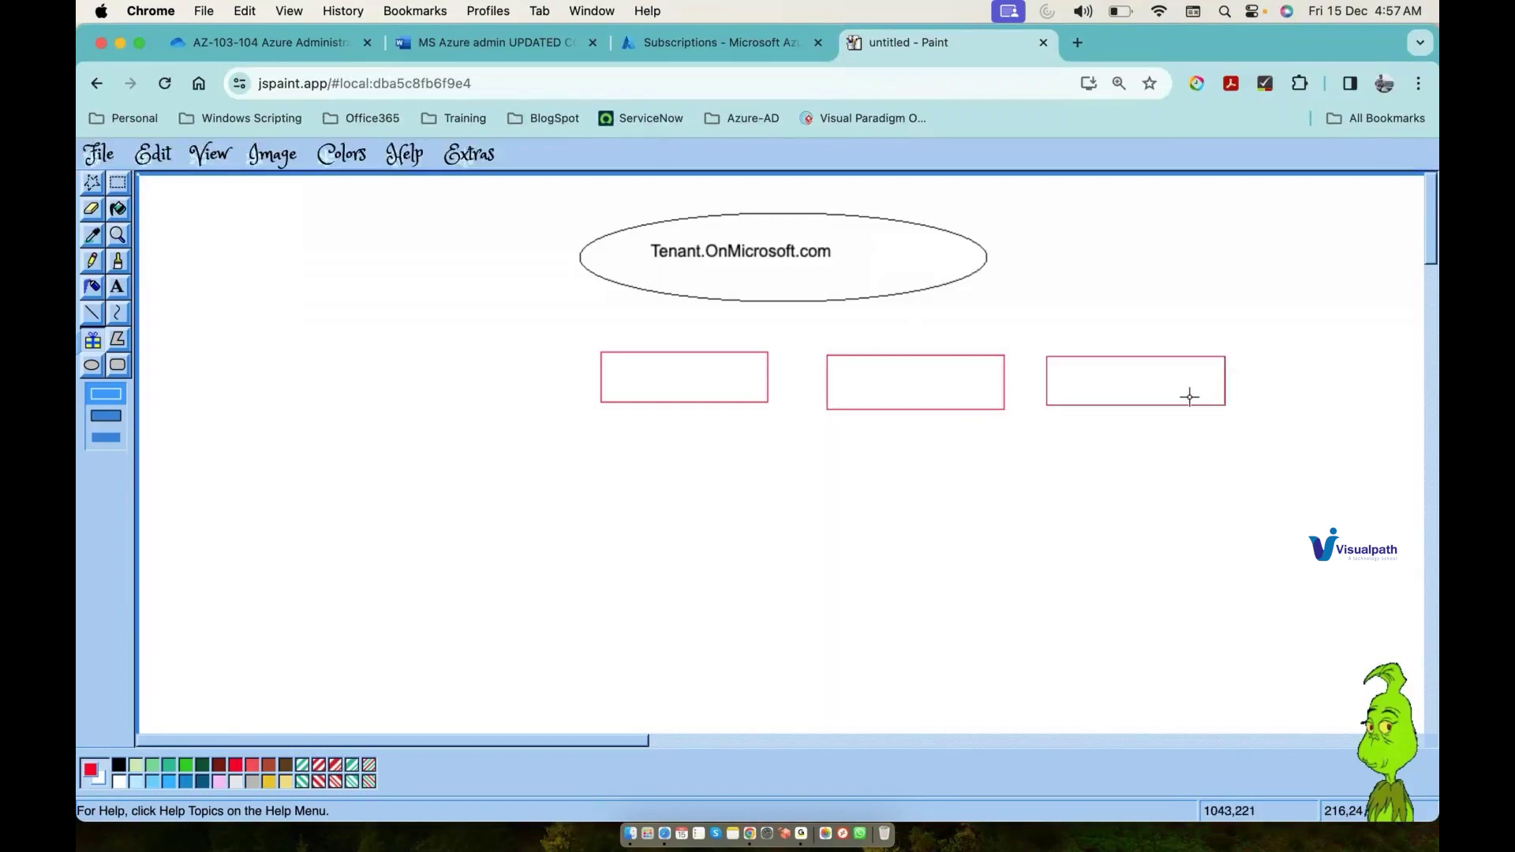
# Step: Label the red boxes Azure sub-1, Azure-Sub-2 and O-365
pyautogui.click(125, 288)
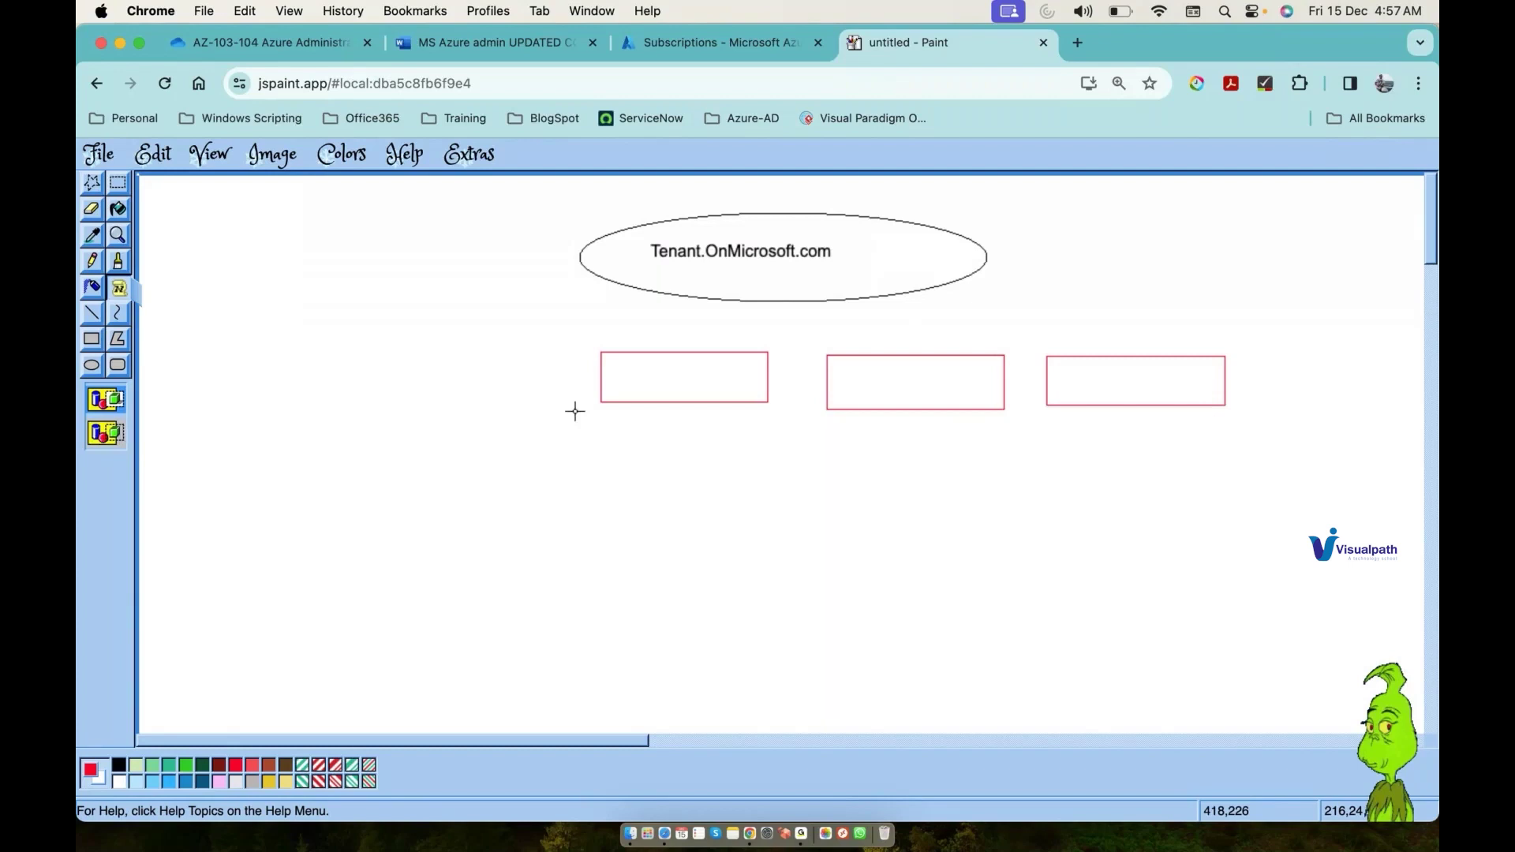
pyautogui.moveTo(616, 366); pyautogui.dragTo(708, 386)
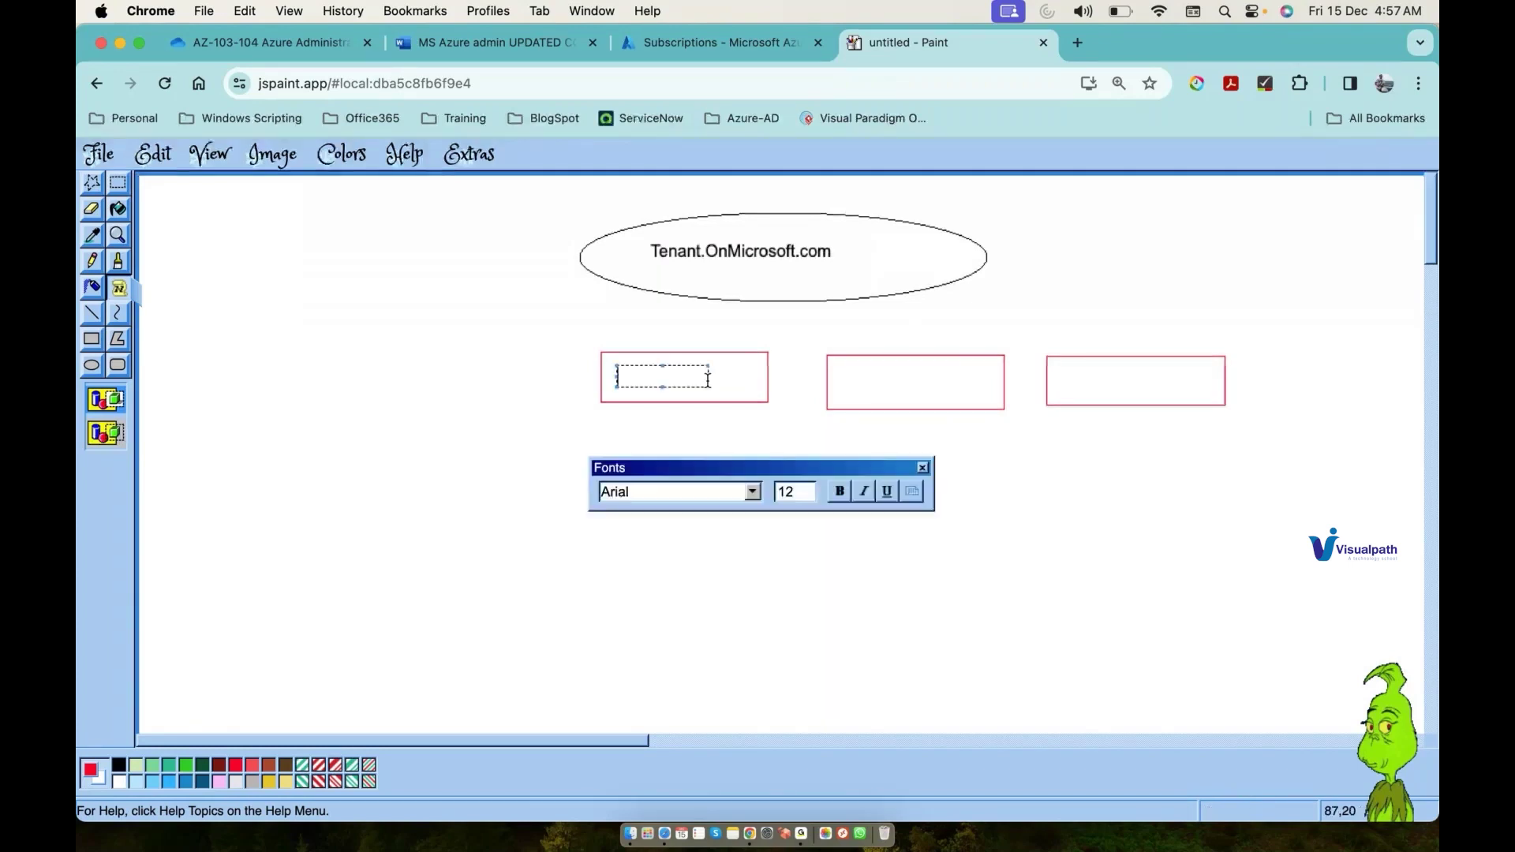
pyautogui.write('Azure sub')
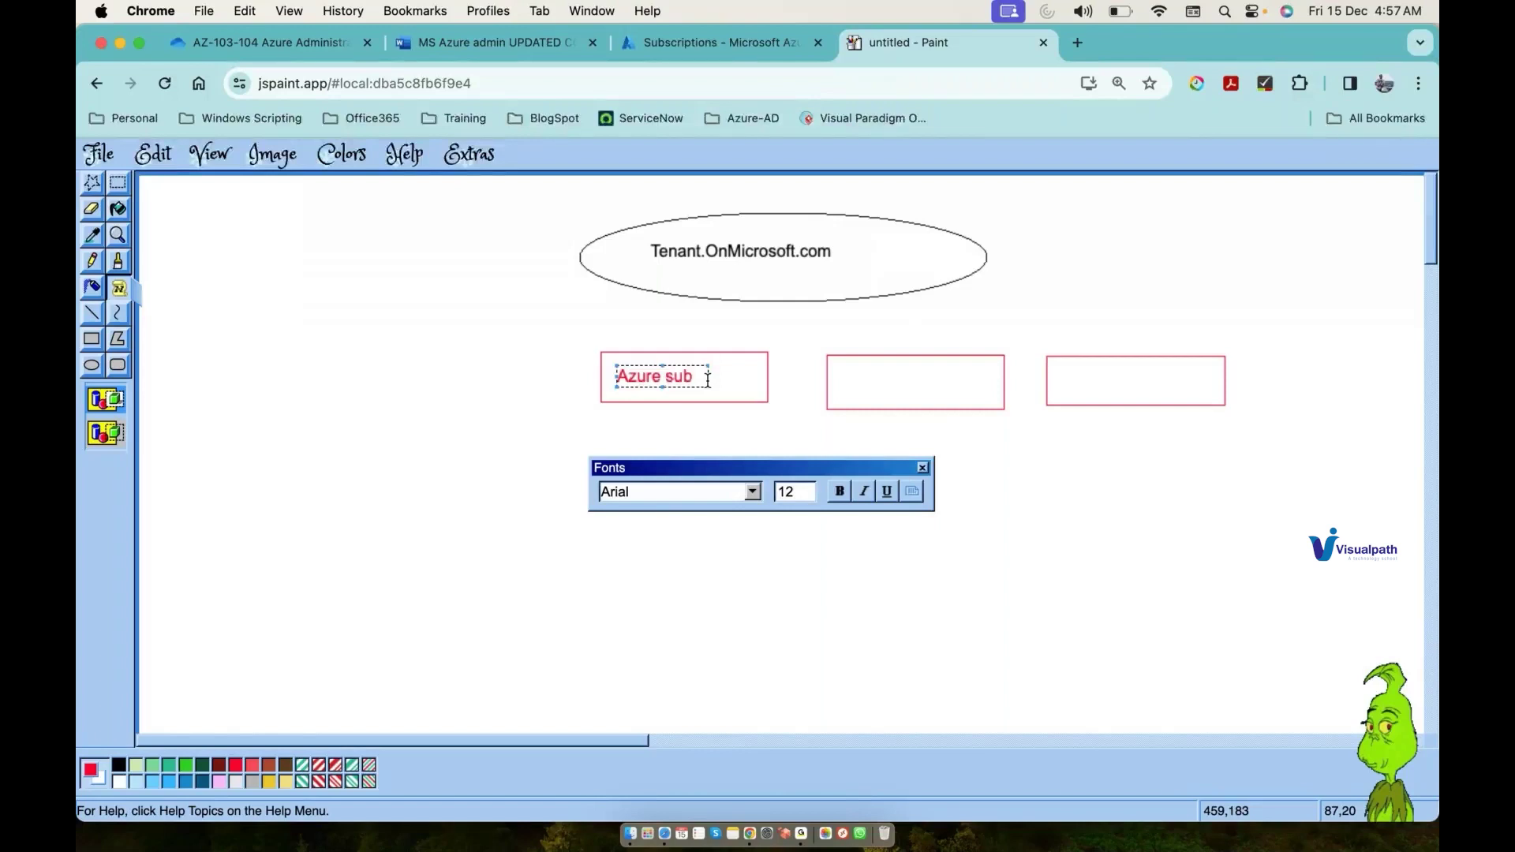
pyautogui.write('-1')
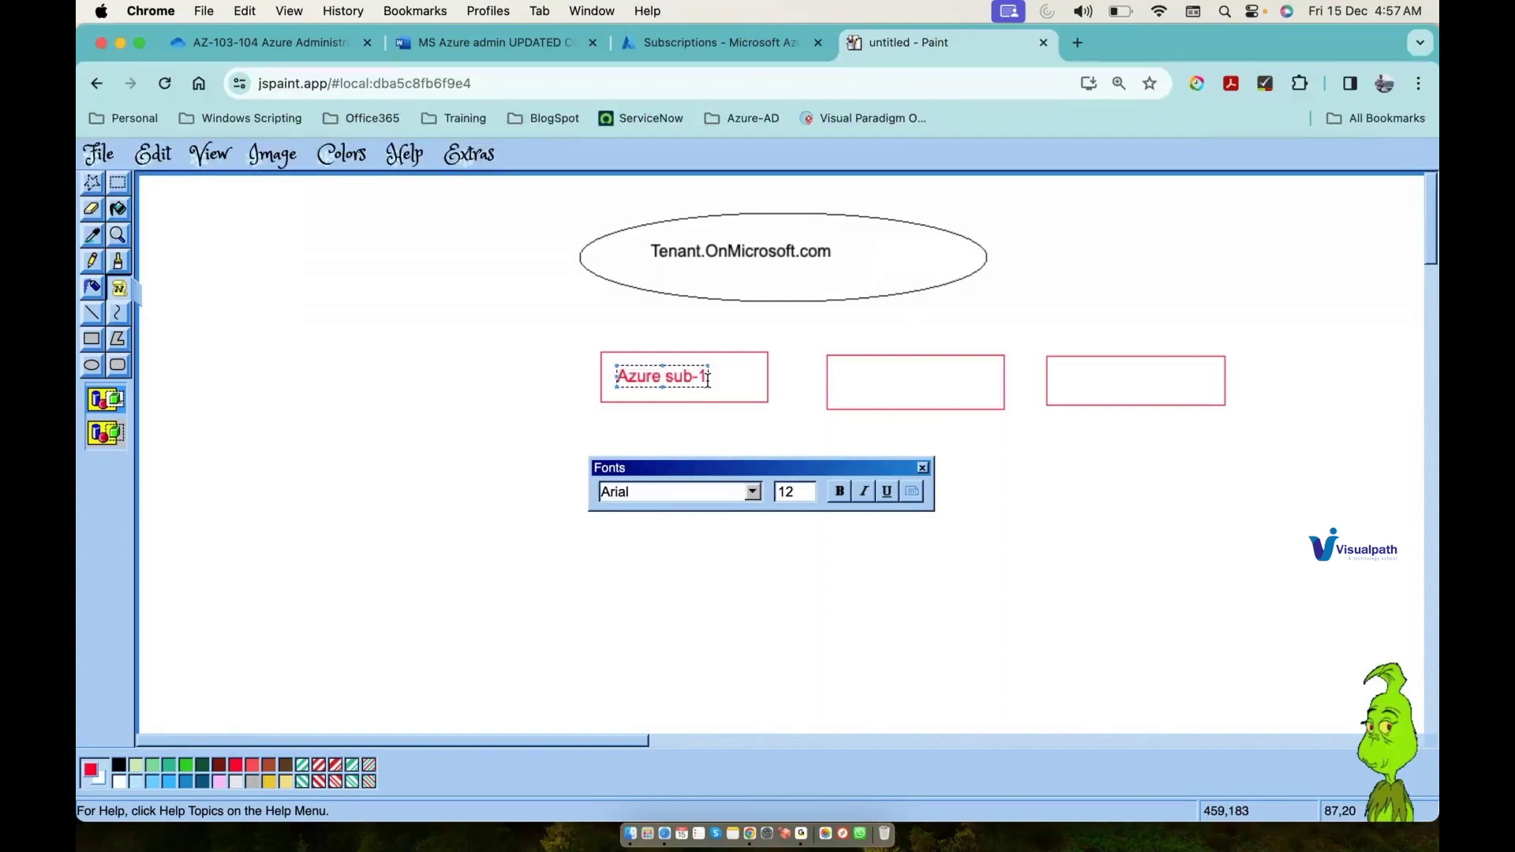
pyautogui.moveTo(847, 369); pyautogui.dragTo(955, 389)
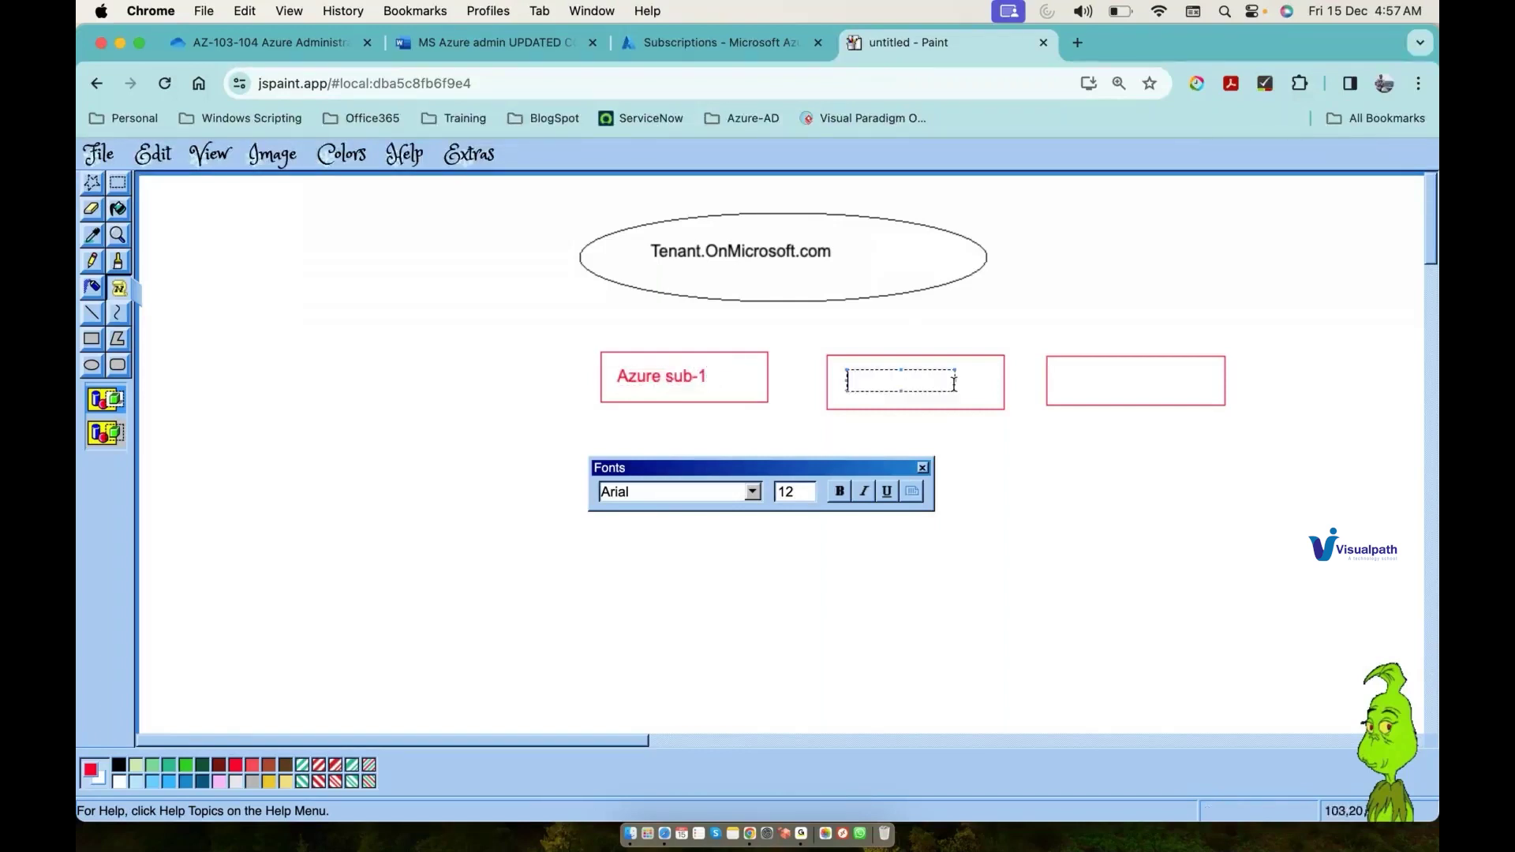
pyautogui.write('Azure-Su')
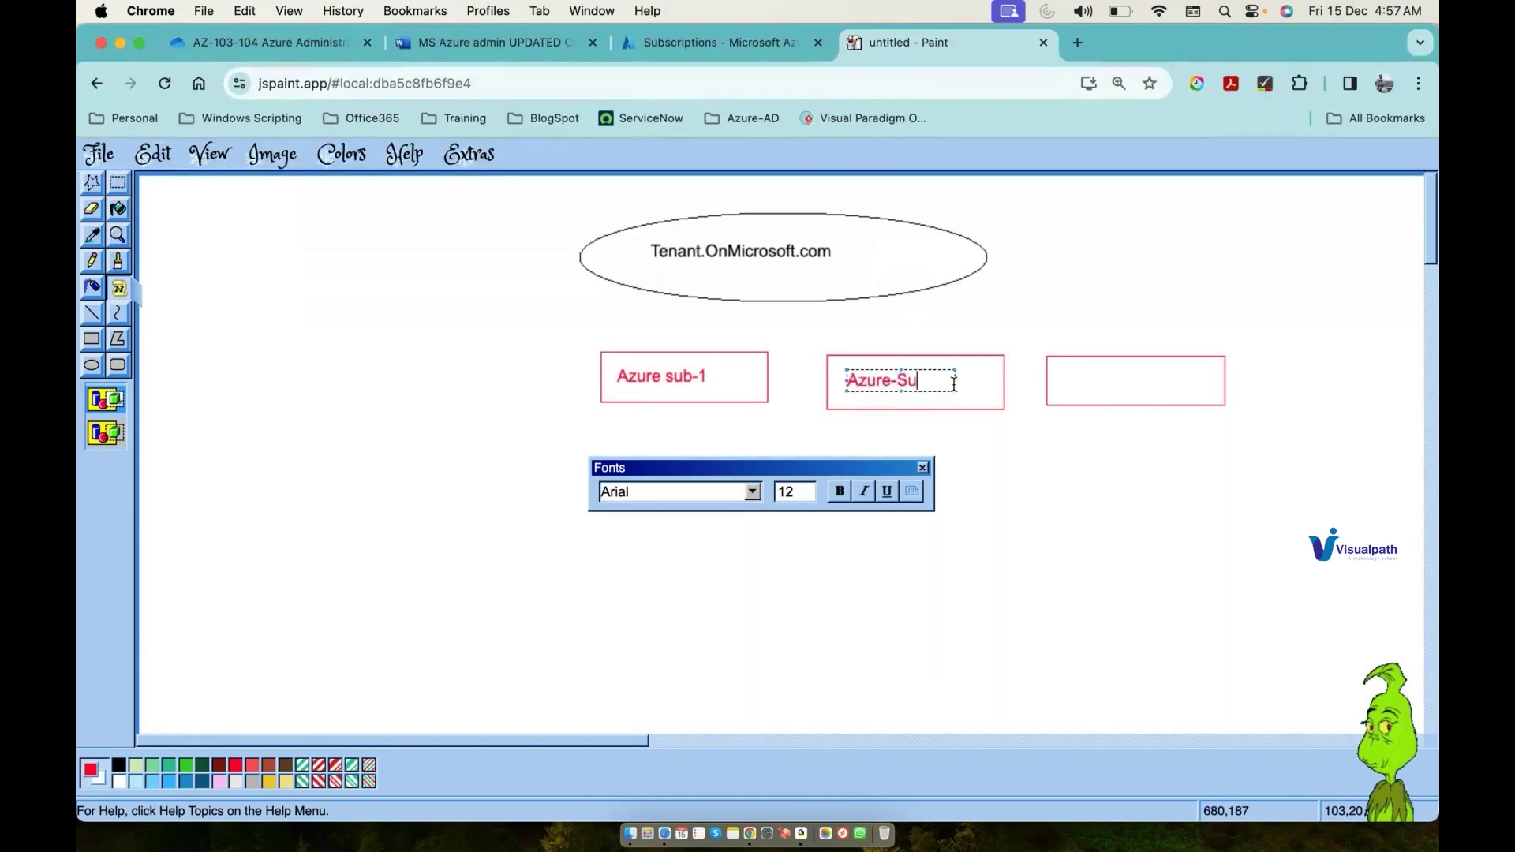
pyautogui.write('b-2')
pyautogui.moveTo(1068, 366); pyautogui.dragTo(1183, 383)
pyautogui.moveTo(1184, 384); pyautogui.dragTo(1184, 386)
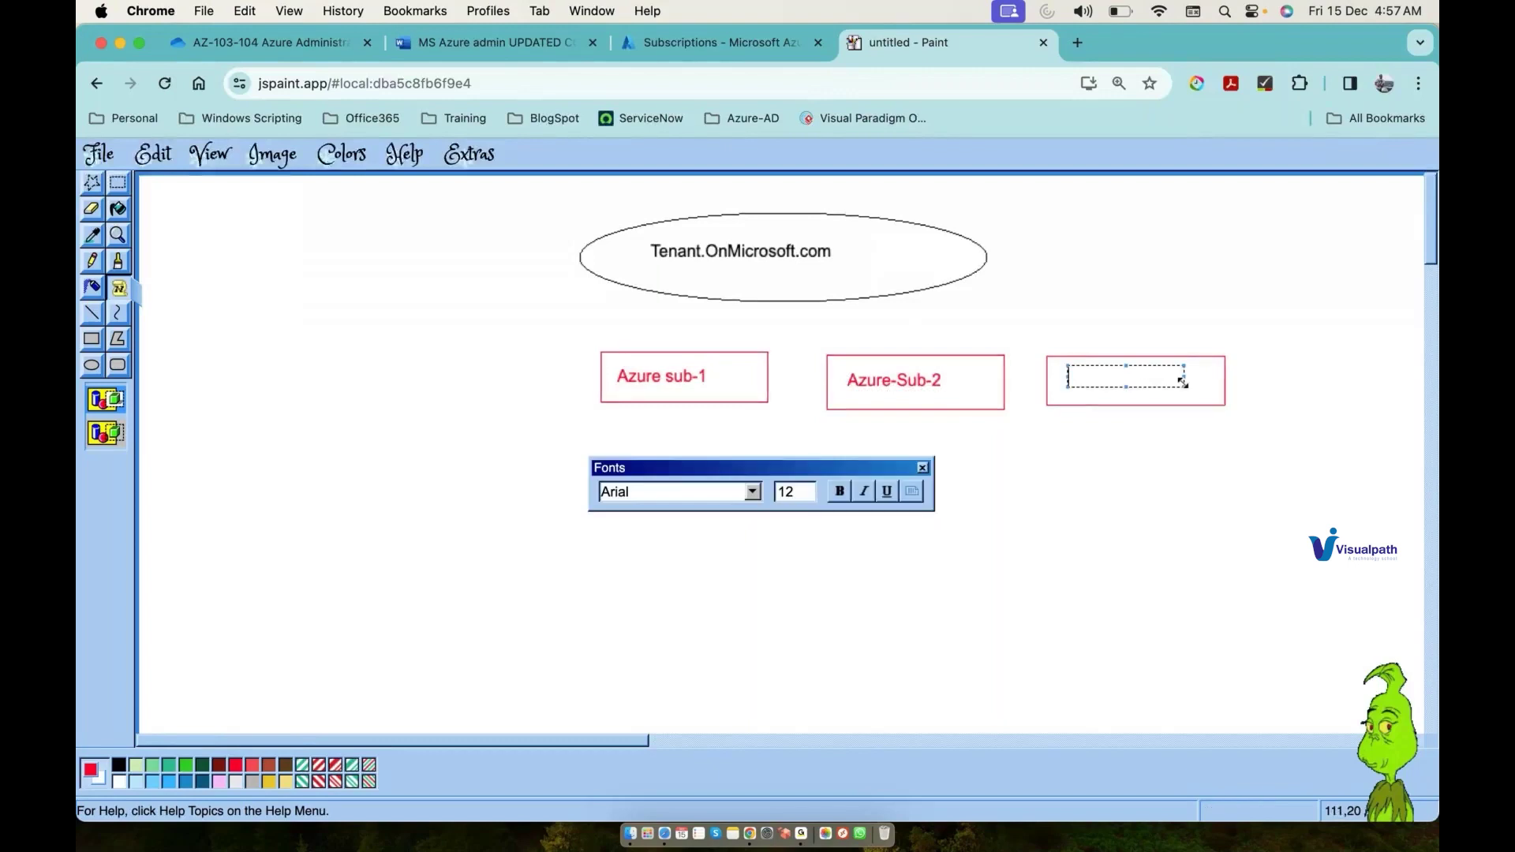
pyautogui.write('O-365')
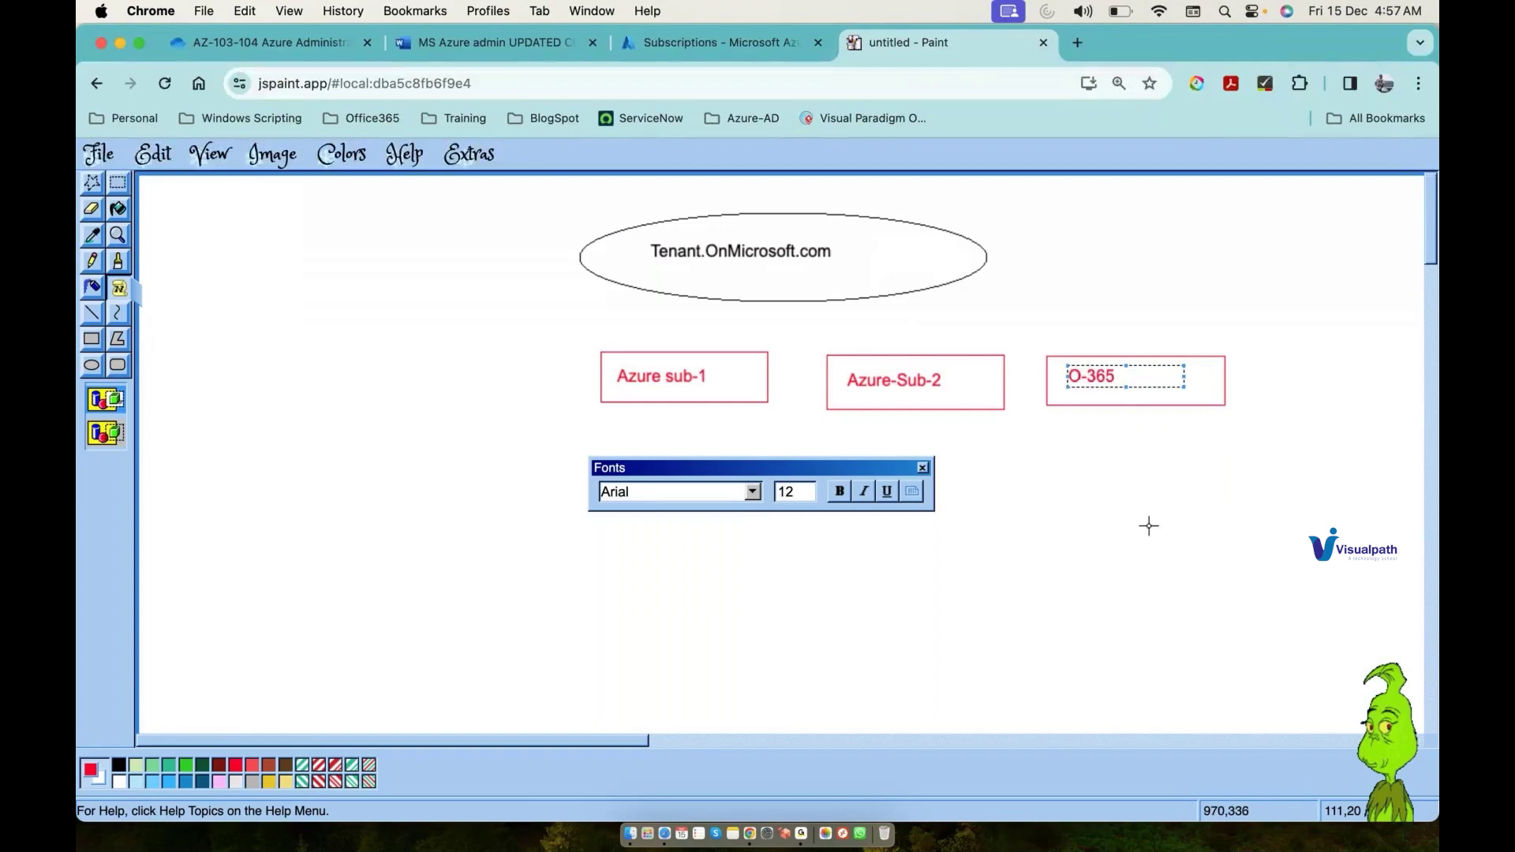
# Step: Draw straight lines from the ellipse to each of the three boxes
pyautogui.click(93, 314)
pyautogui.moveTo(819, 301); pyautogui.dragTo(710, 355)
pyautogui.moveTo(821, 300); pyautogui.dragTo(894, 353)
pyautogui.moveTo(825, 303); pyautogui.dragTo(1088, 345)
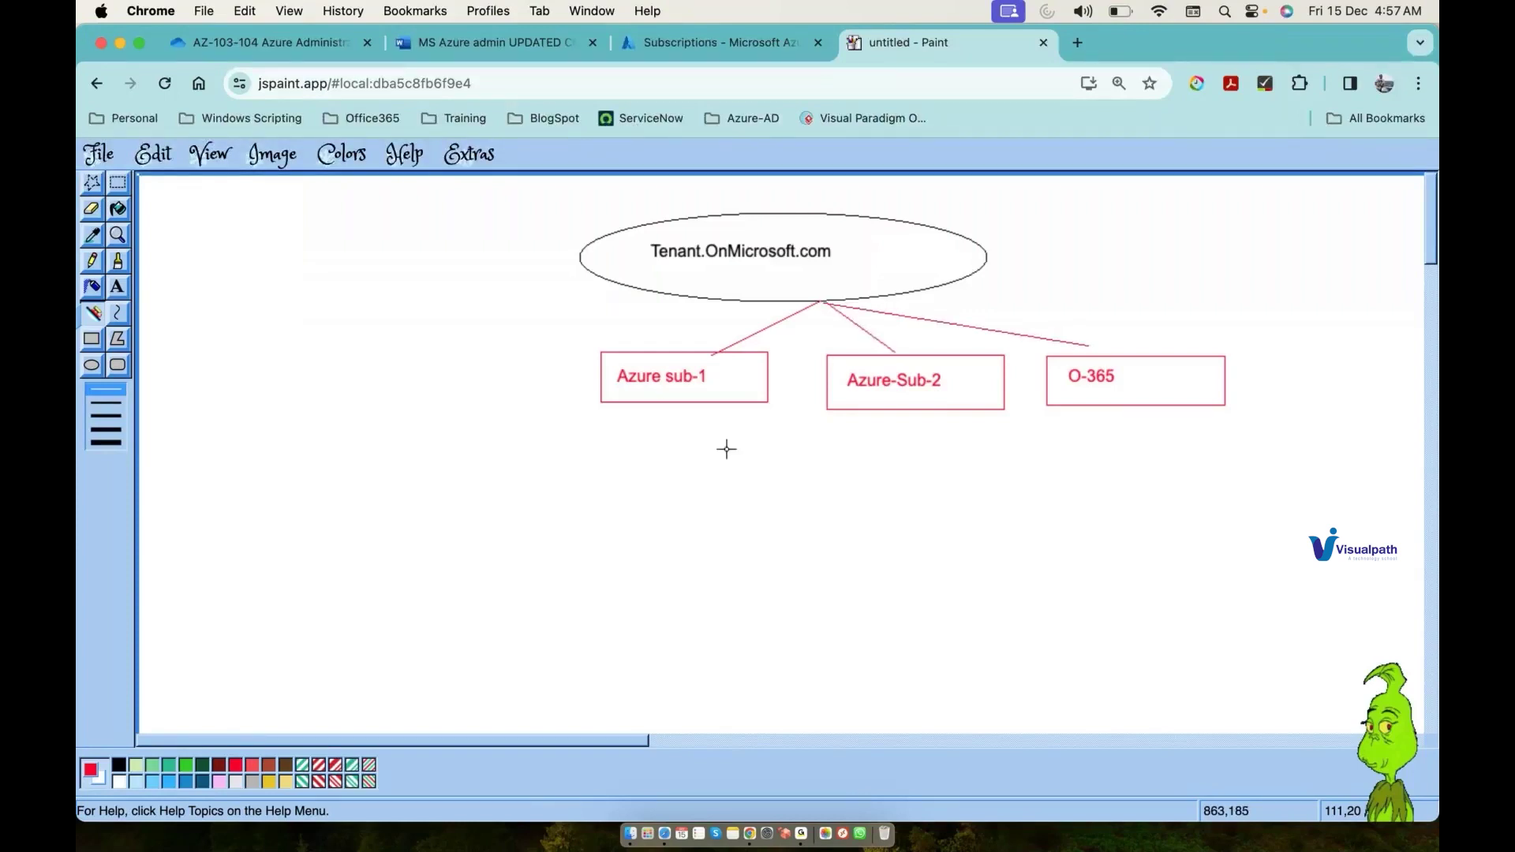
# Step: Draw dark green rounded rectangles below Azure sub-1
pyautogui.click(111, 371)
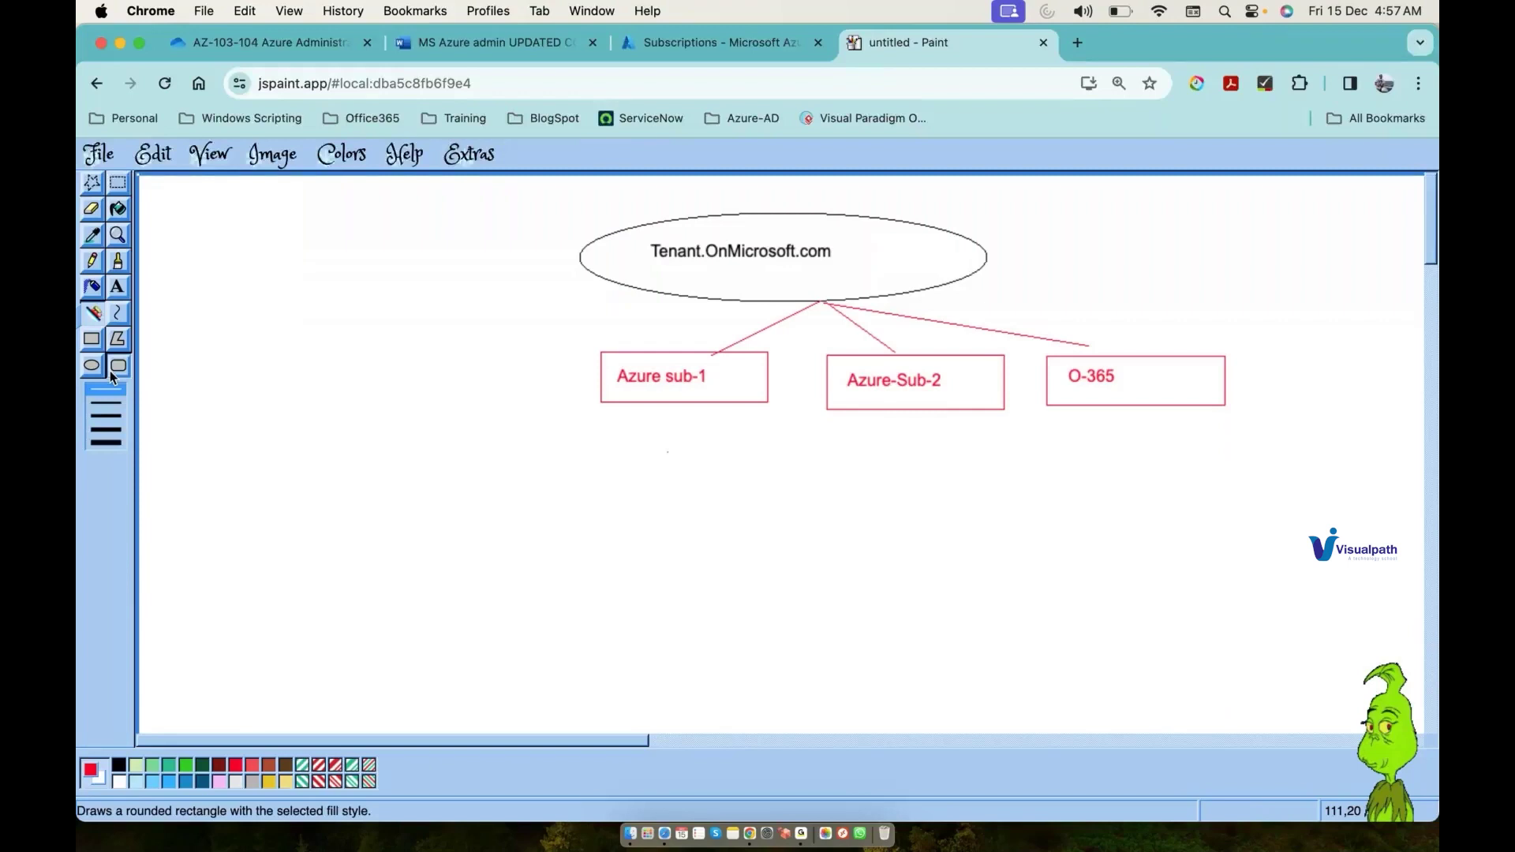
pyautogui.click(203, 766)
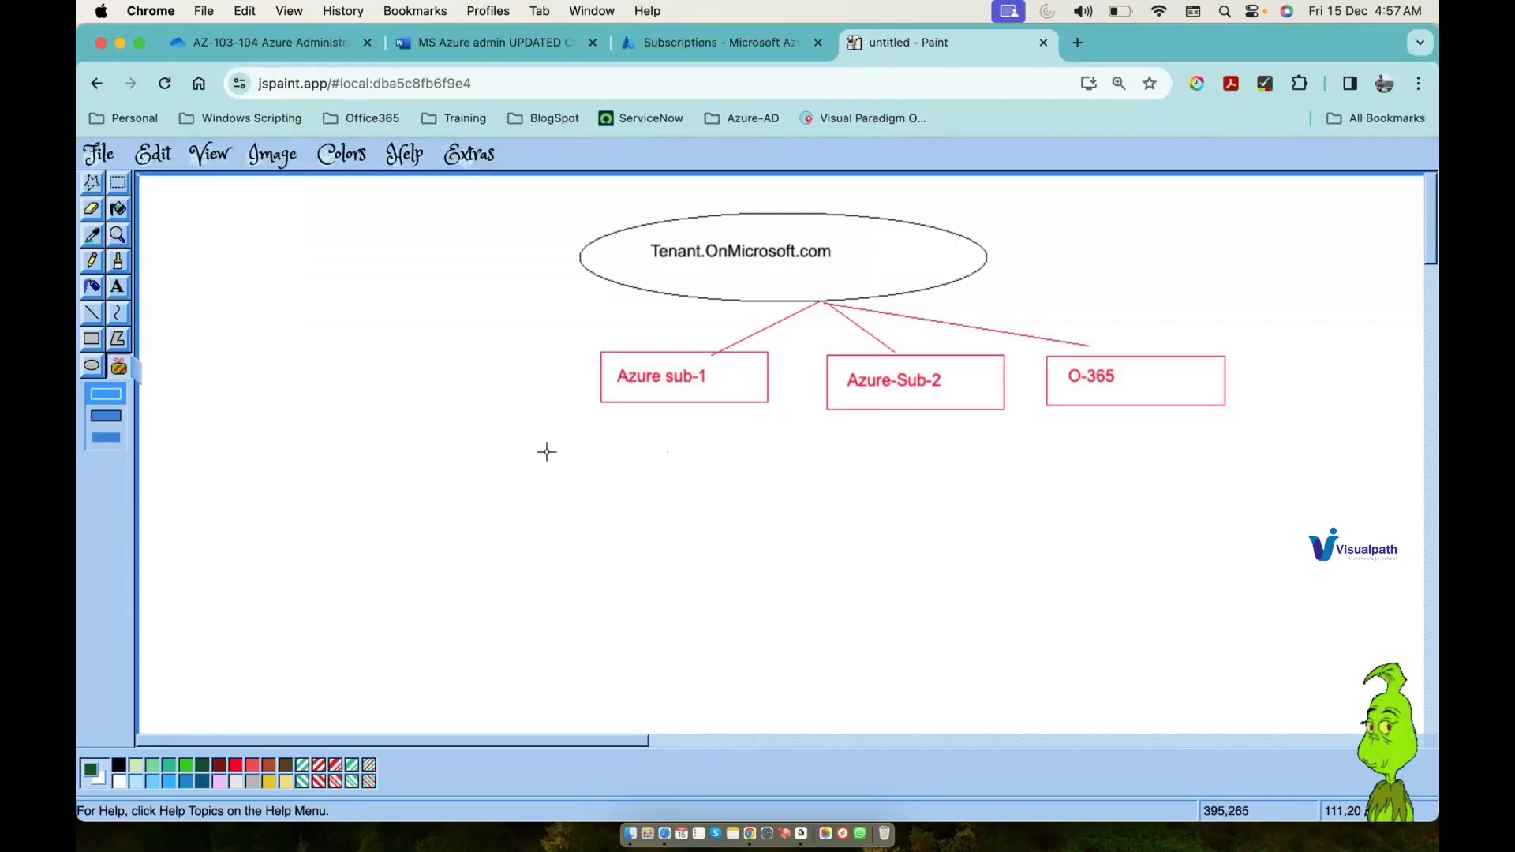
pyautogui.moveTo(495, 449)
pyautogui.mouseDown()
pyautogui.moveTo(595, 484)
pyautogui.moveTo(874, 487)
pyautogui.mouseUp()
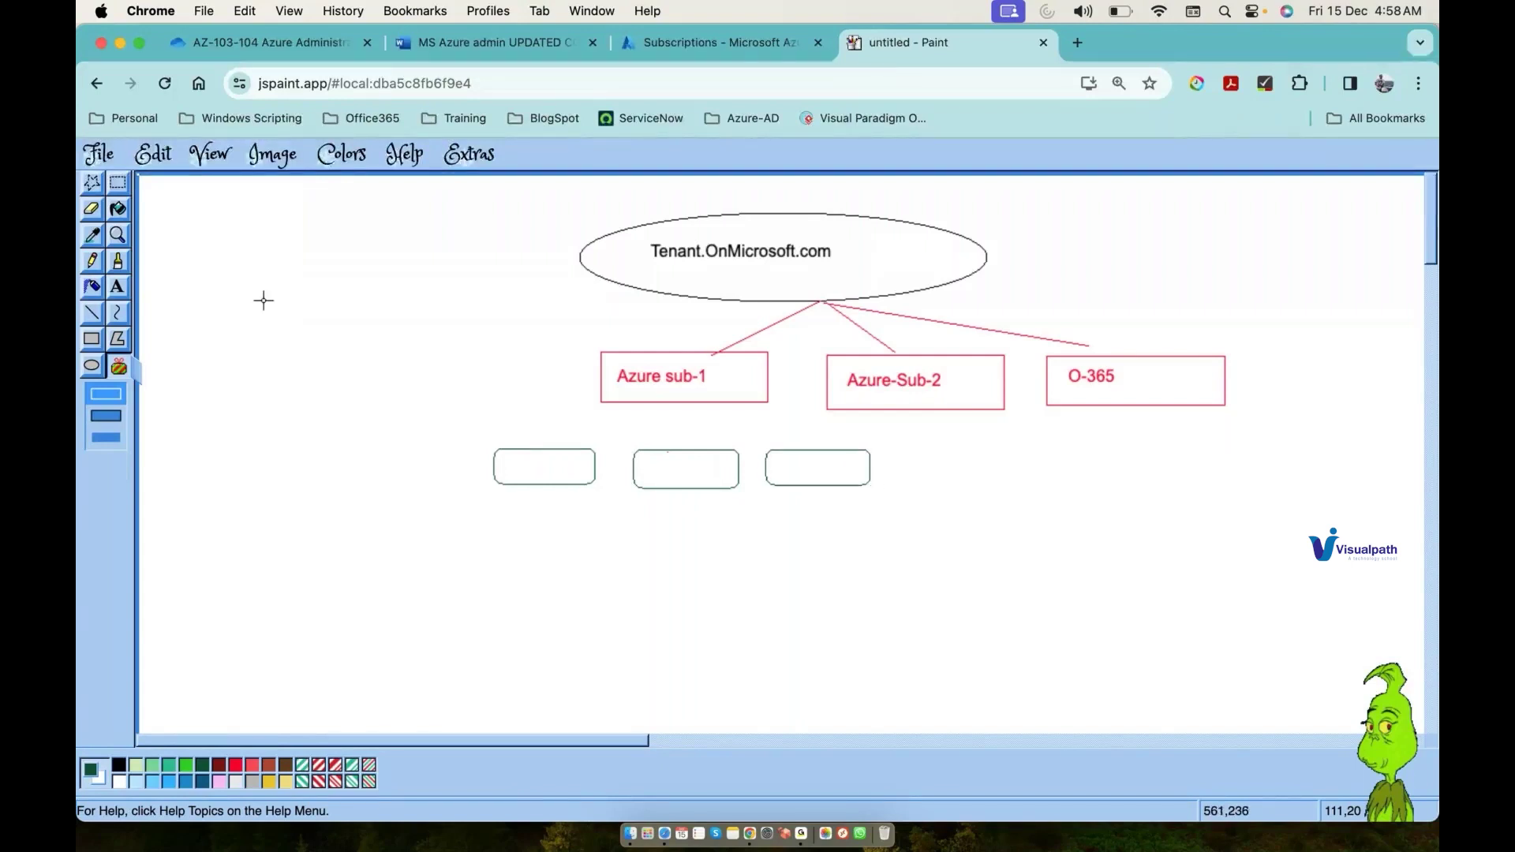
# Step: Label the three rounded boxes RG1, RG2 and RG3
pyautogui.click(125, 292)
pyautogui.moveTo(514, 453); pyautogui.dragTo(566, 475)
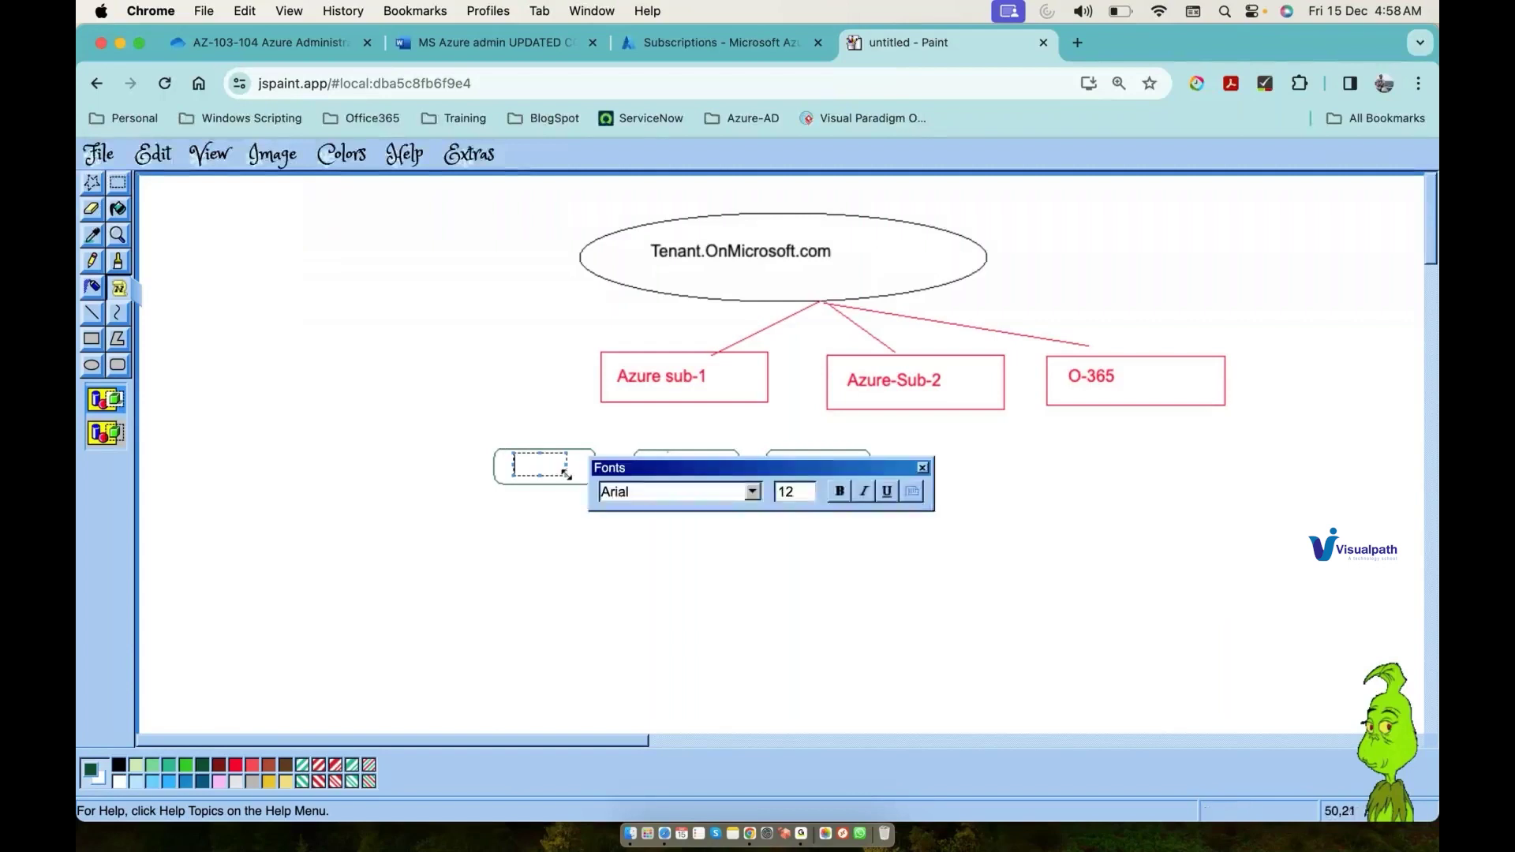
pyautogui.write('RG1')
pyautogui.click(650, 466)
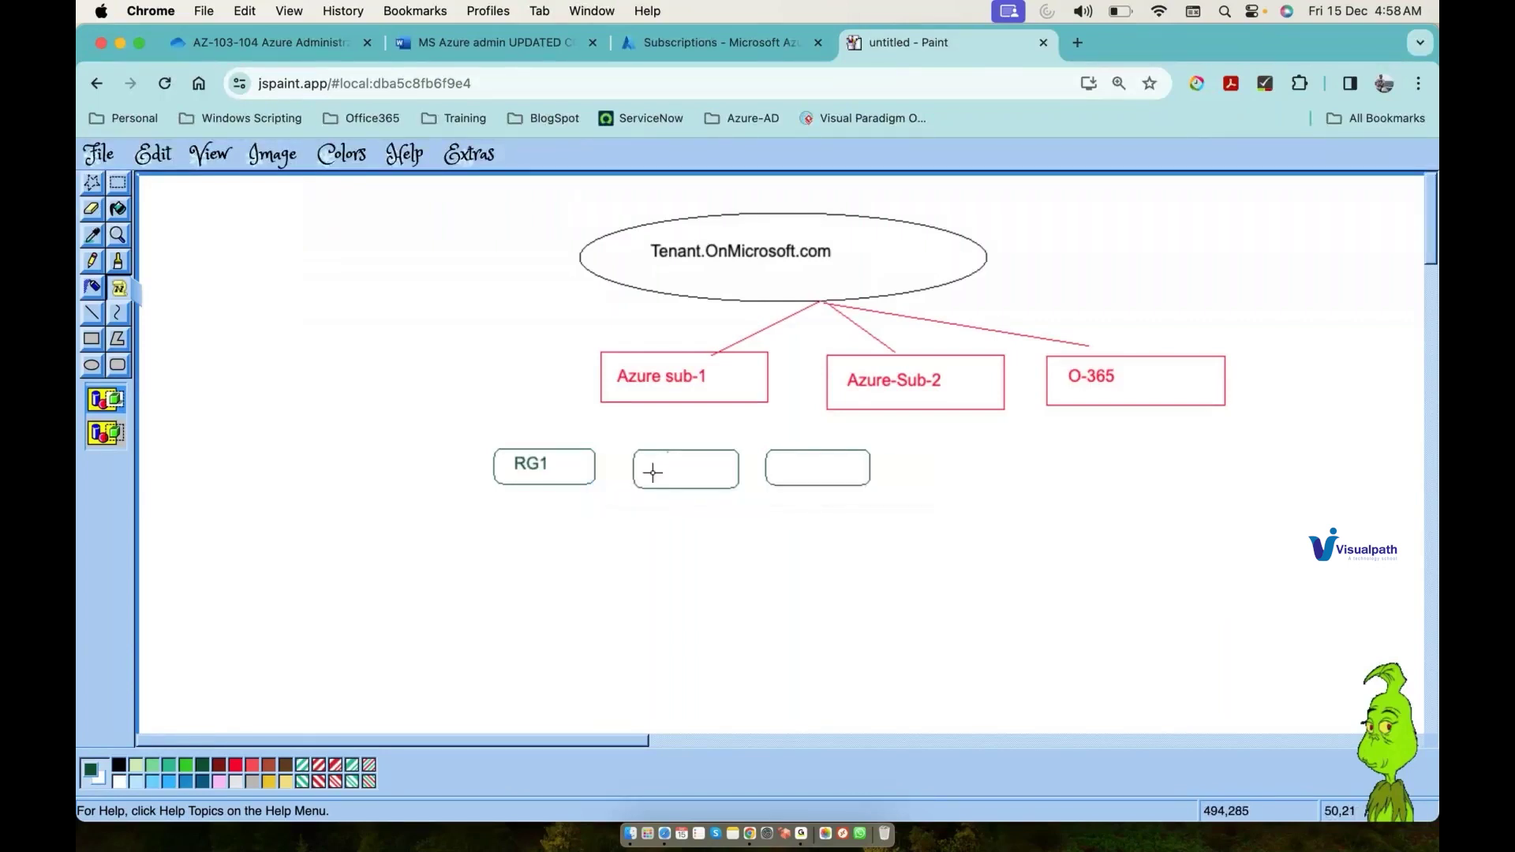
pyautogui.moveTo(652, 464); pyautogui.dragTo(729, 483)
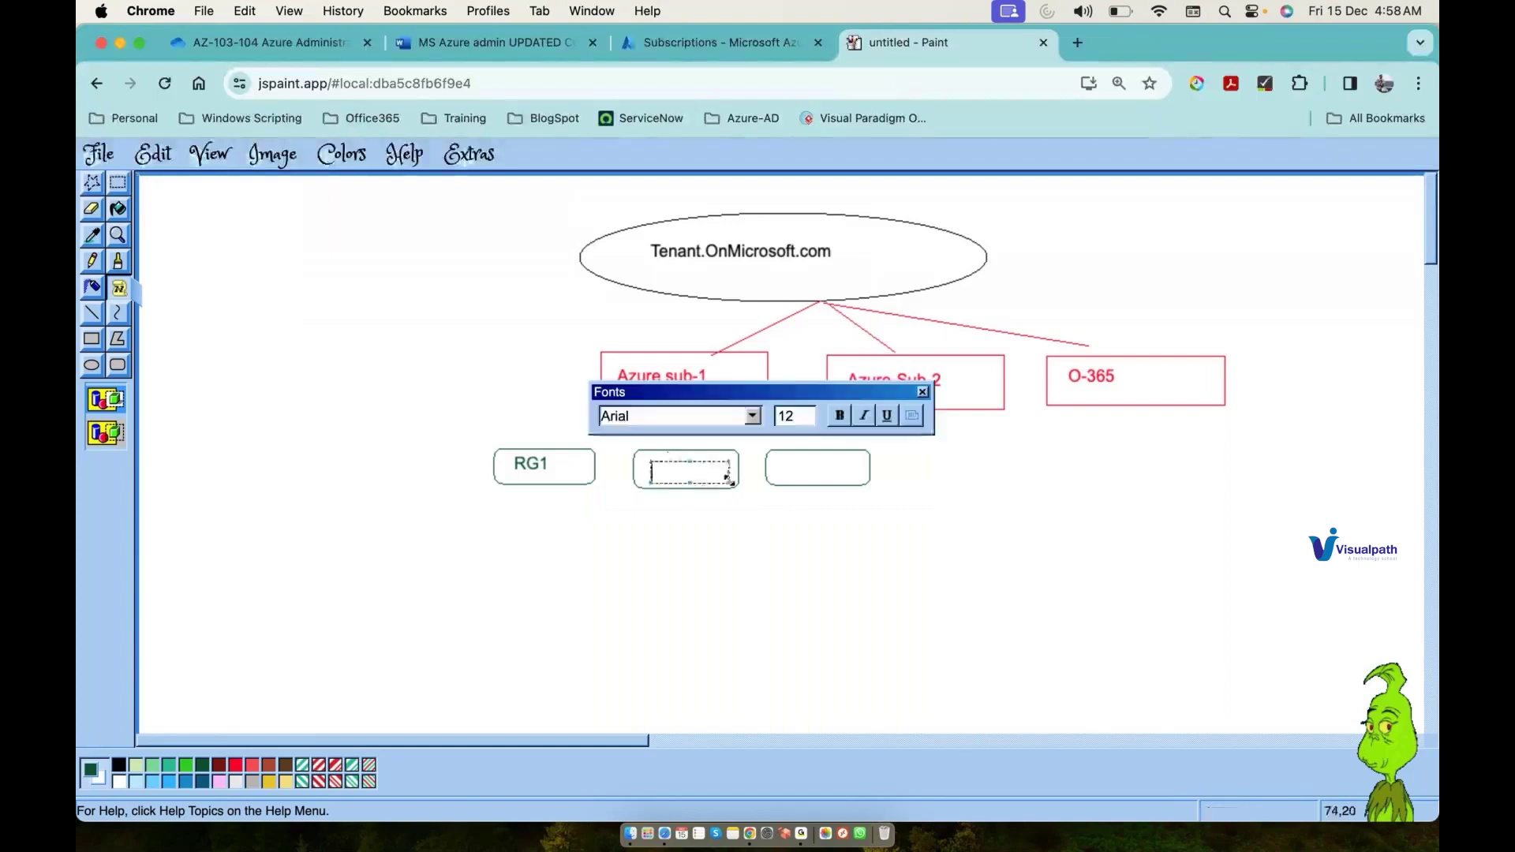
pyautogui.write('RG2')
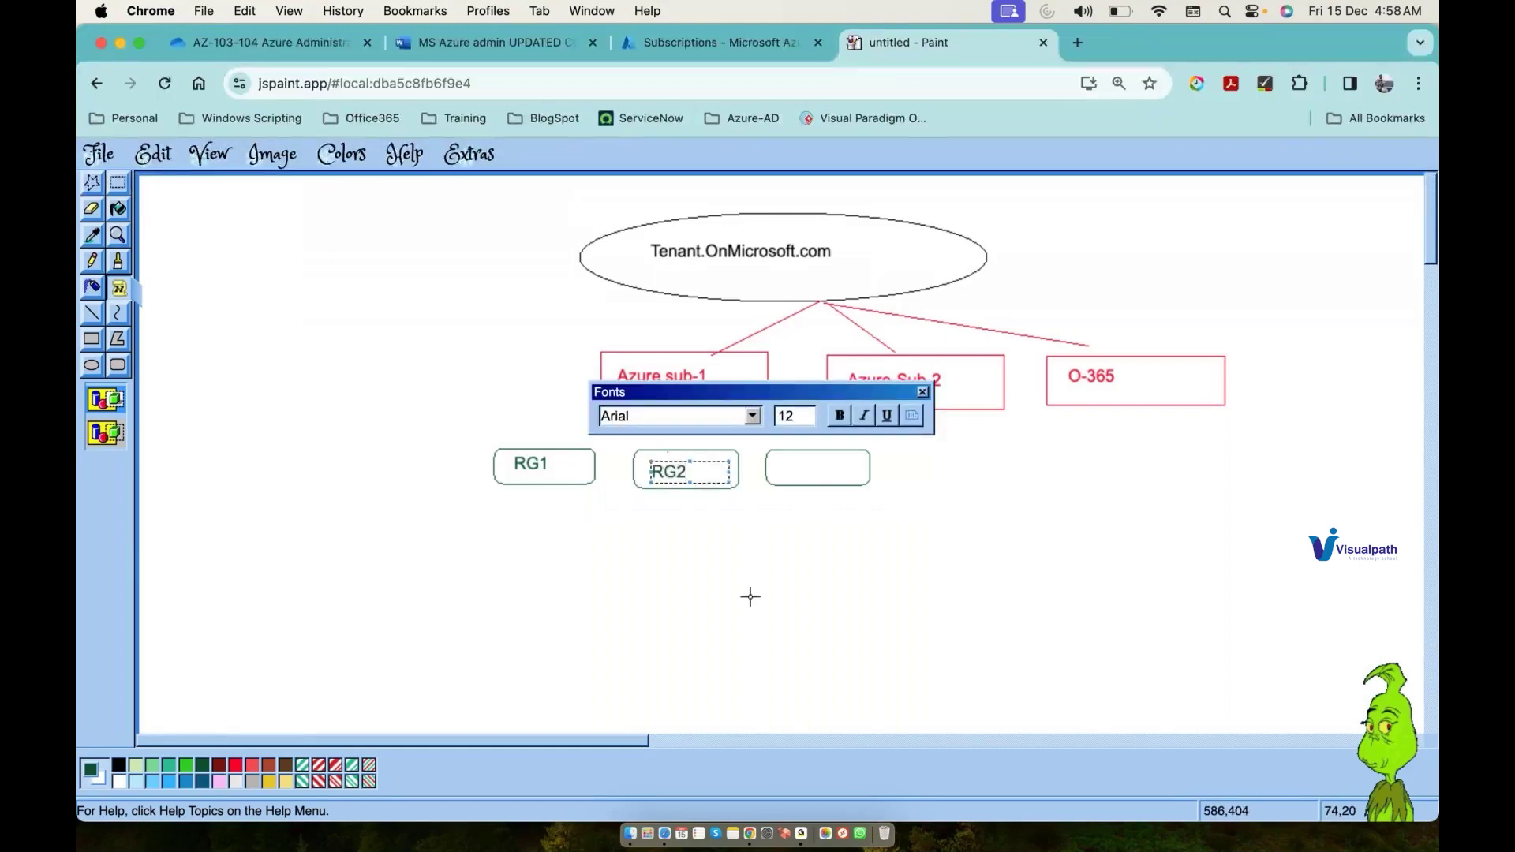
pyautogui.click(795, 461)
pyautogui.moveTo(793, 461); pyautogui.dragTo(851, 480)
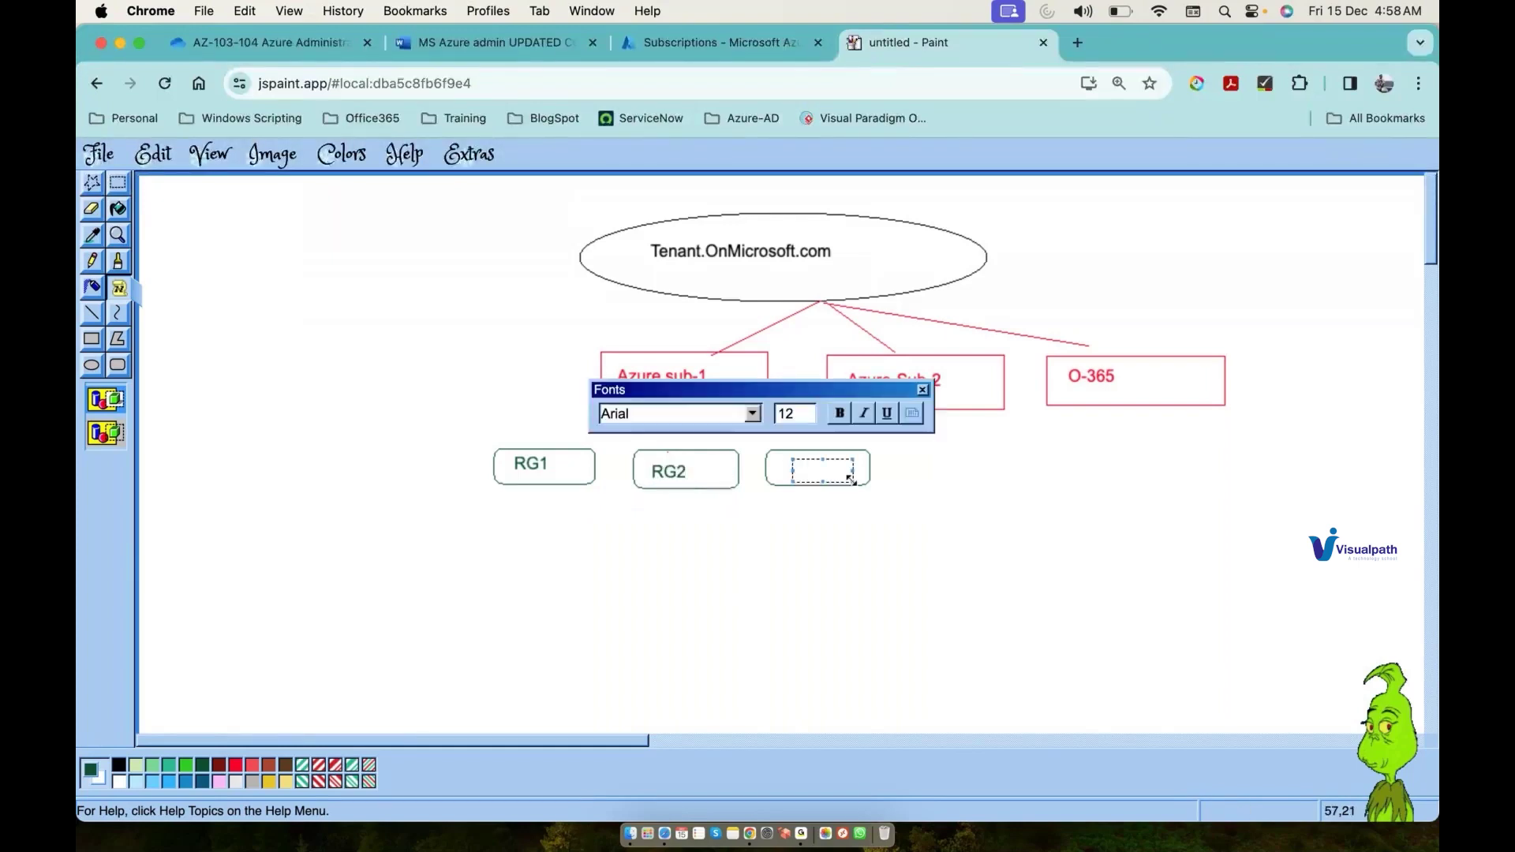
pyautogui.write('RG3')
pyautogui.click(727, 582)
# Step: Draw lines from Azure sub-1 to the RG1 and RG2 boxes
pyautogui.click(93, 311)
pyautogui.moveTo(688, 403); pyautogui.dragTo(563, 447)
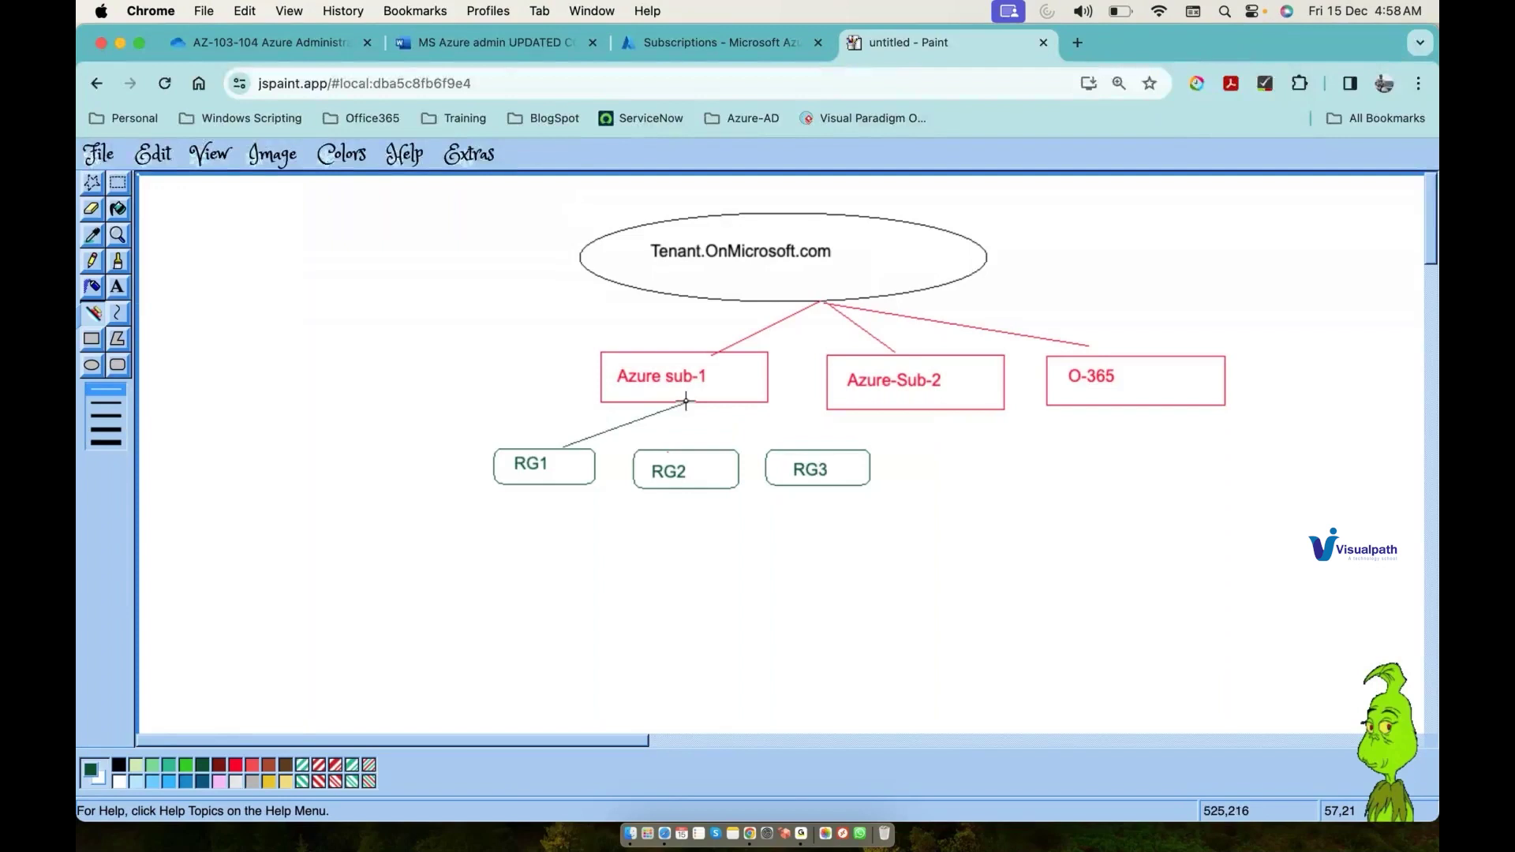
pyautogui.moveTo(686, 401)
pyautogui.mouseDown()
pyautogui.moveTo(687, 448)
pyautogui.moveTo(821, 449)
pyautogui.mouseUp()
# Step: Search Google for 'vm icon' in a new tab and copy a VM symbol screenshot to the clipboard
pyautogui.click(1078, 42)
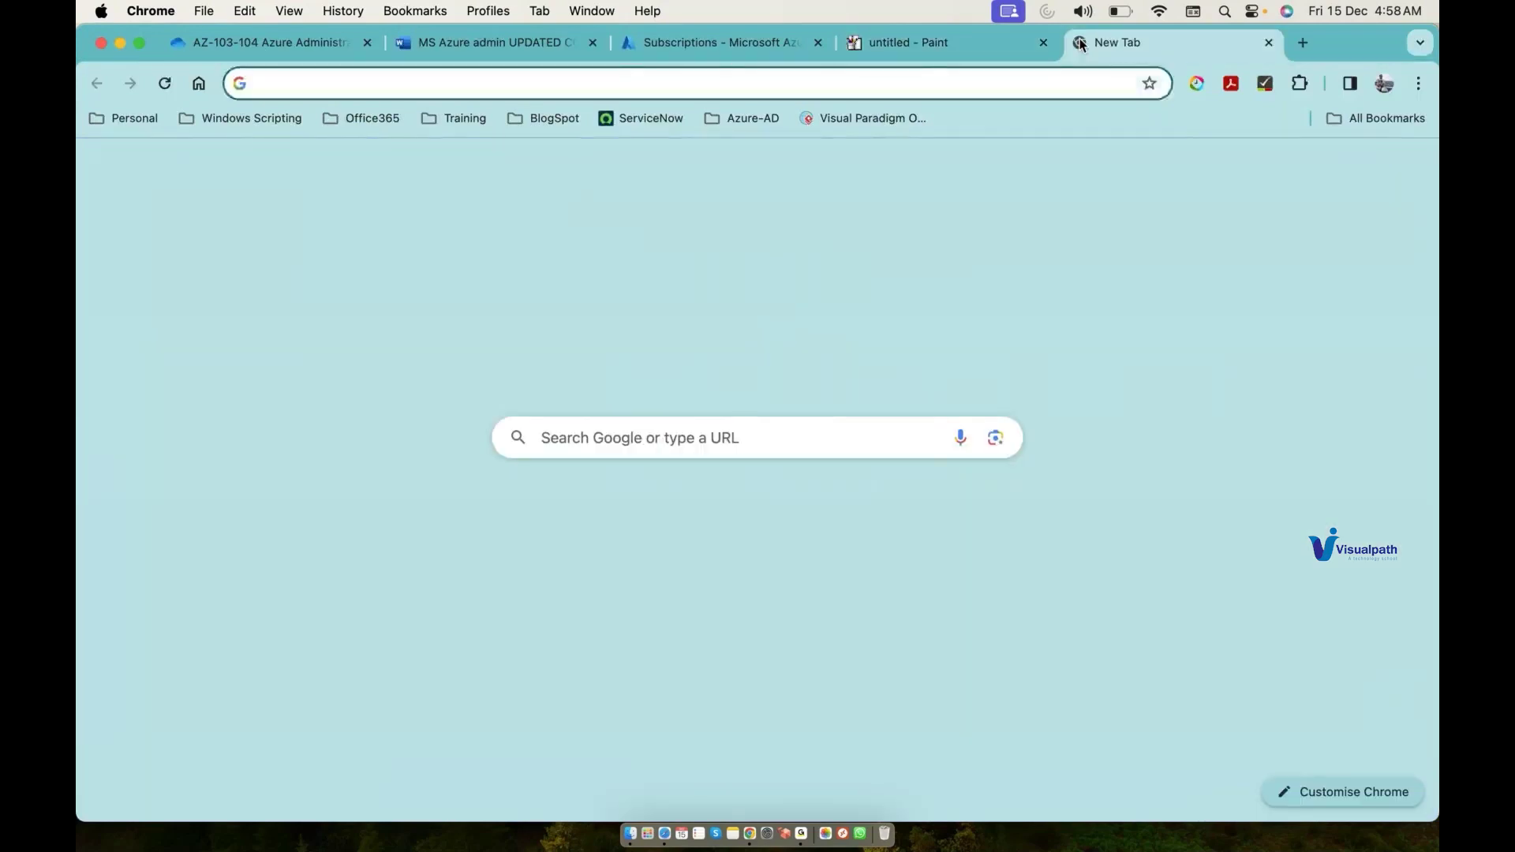
pyautogui.write('vm i')
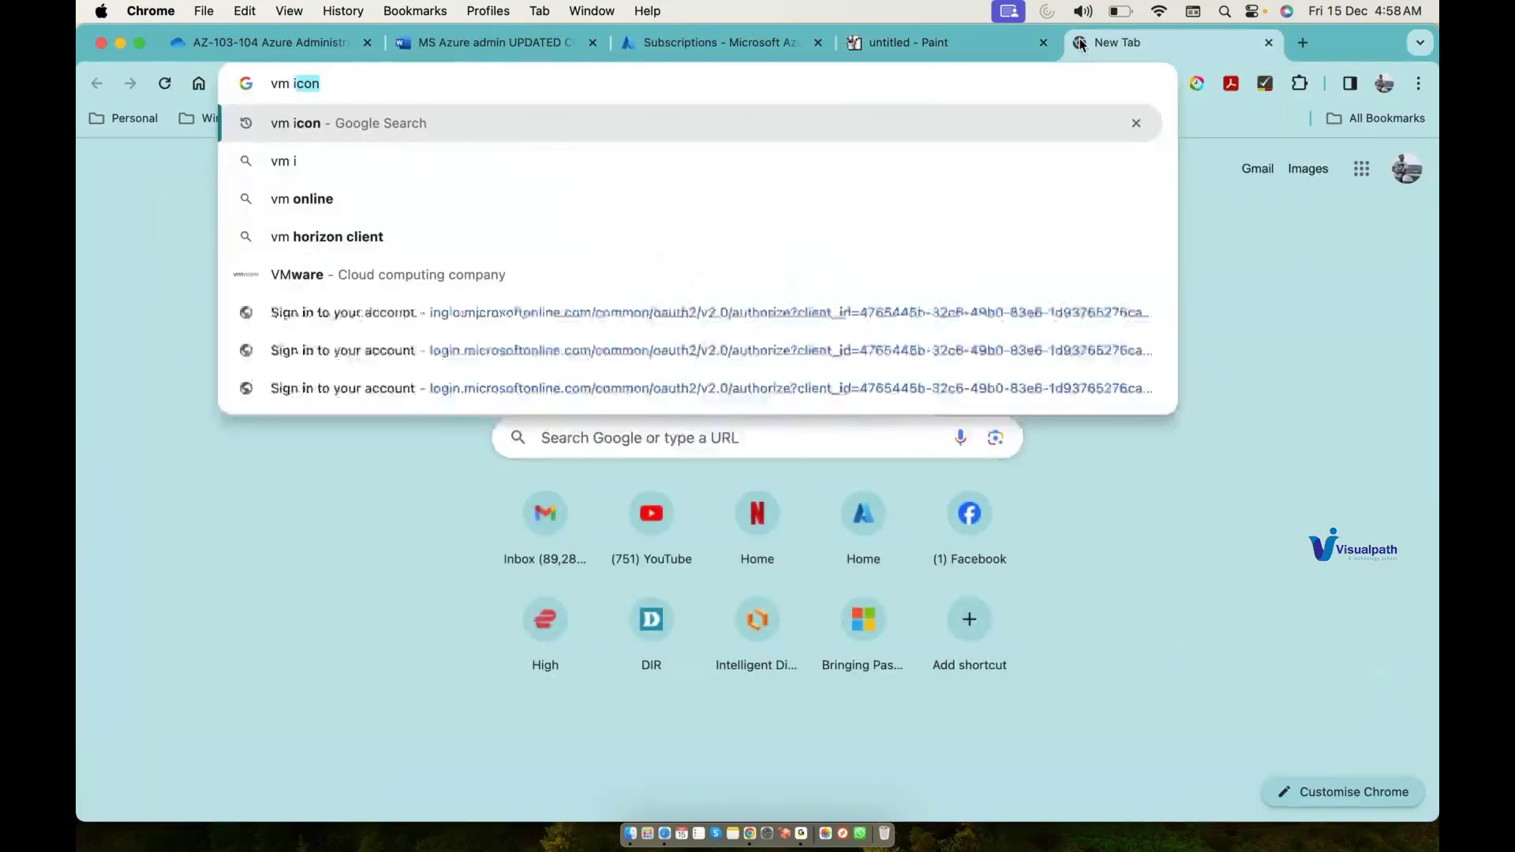
pyautogui.press('Return')
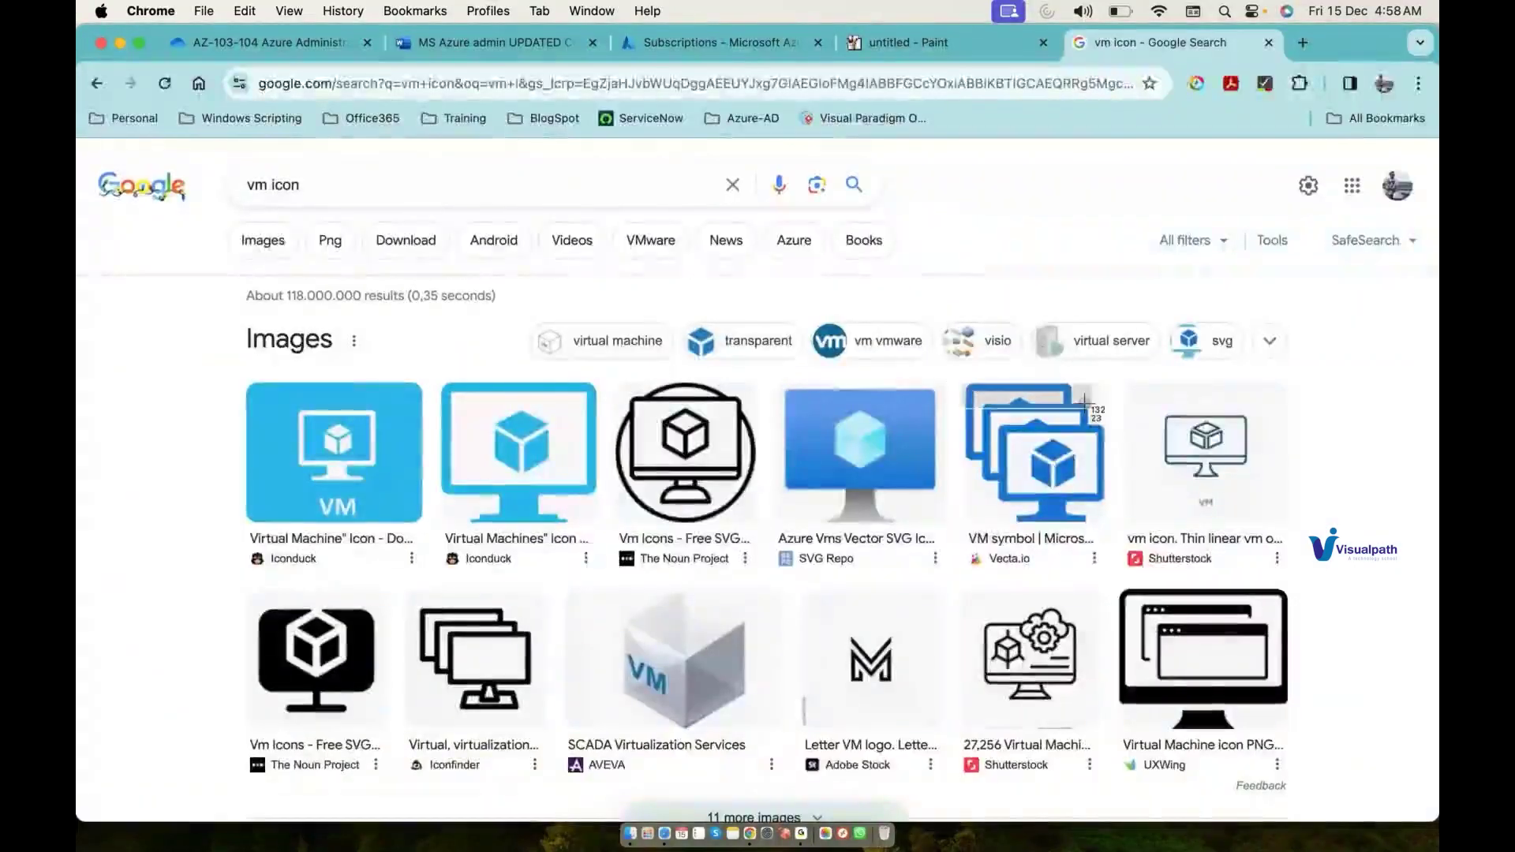
pyautogui.moveTo(1105, 526); pyautogui.dragTo(1106, 528)
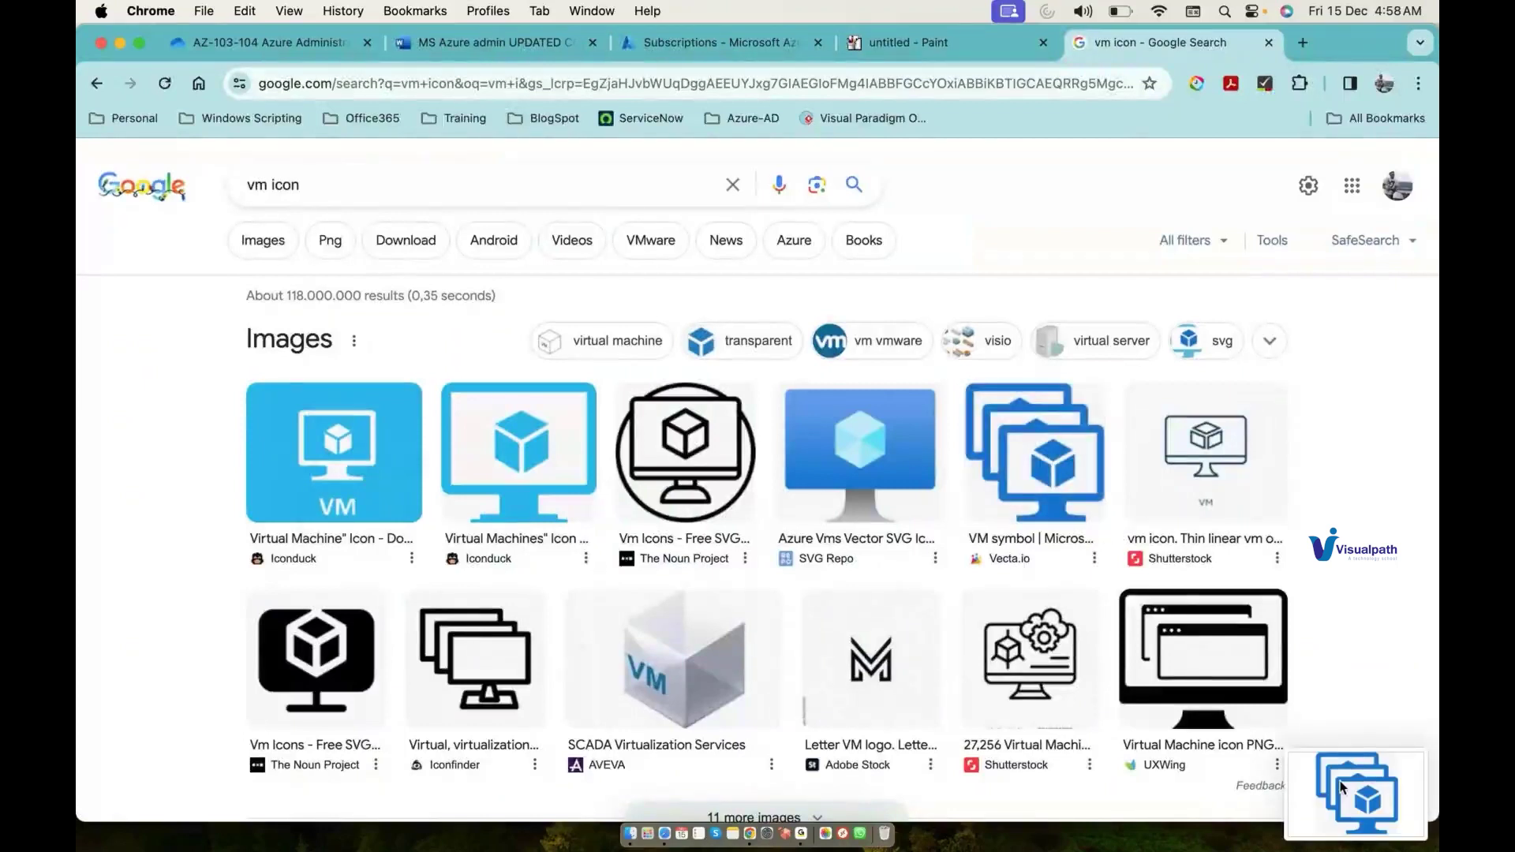
pyautogui.rightClick(1342, 787)
pyautogui.click(1277, 622)
pyautogui.click(944, 42)
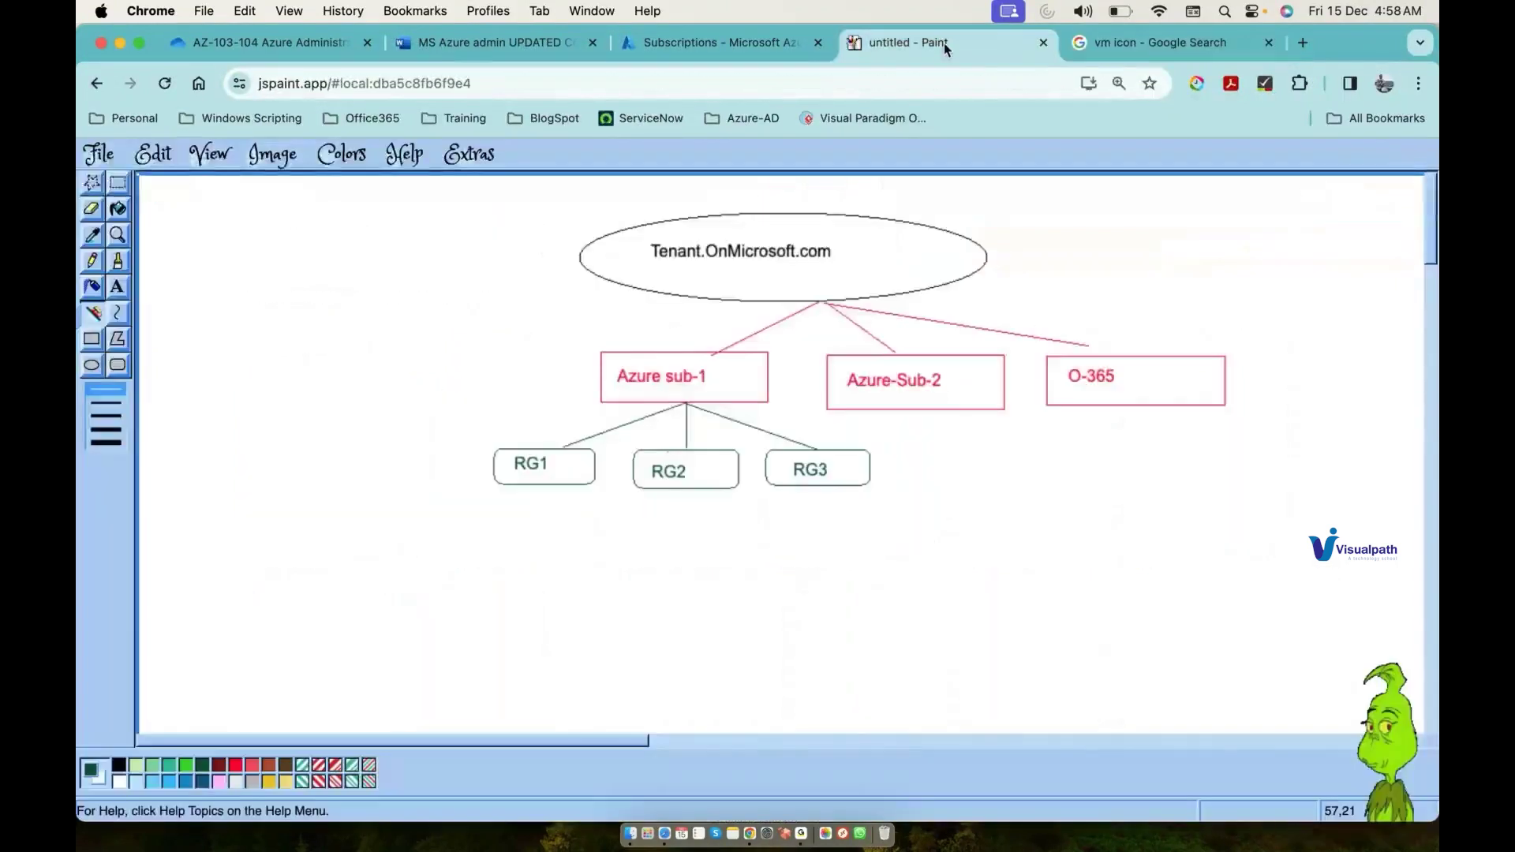
# Step: Paste the VM icon twice, shrunk and placed side by side below RG1
pyautogui.press('super+v')
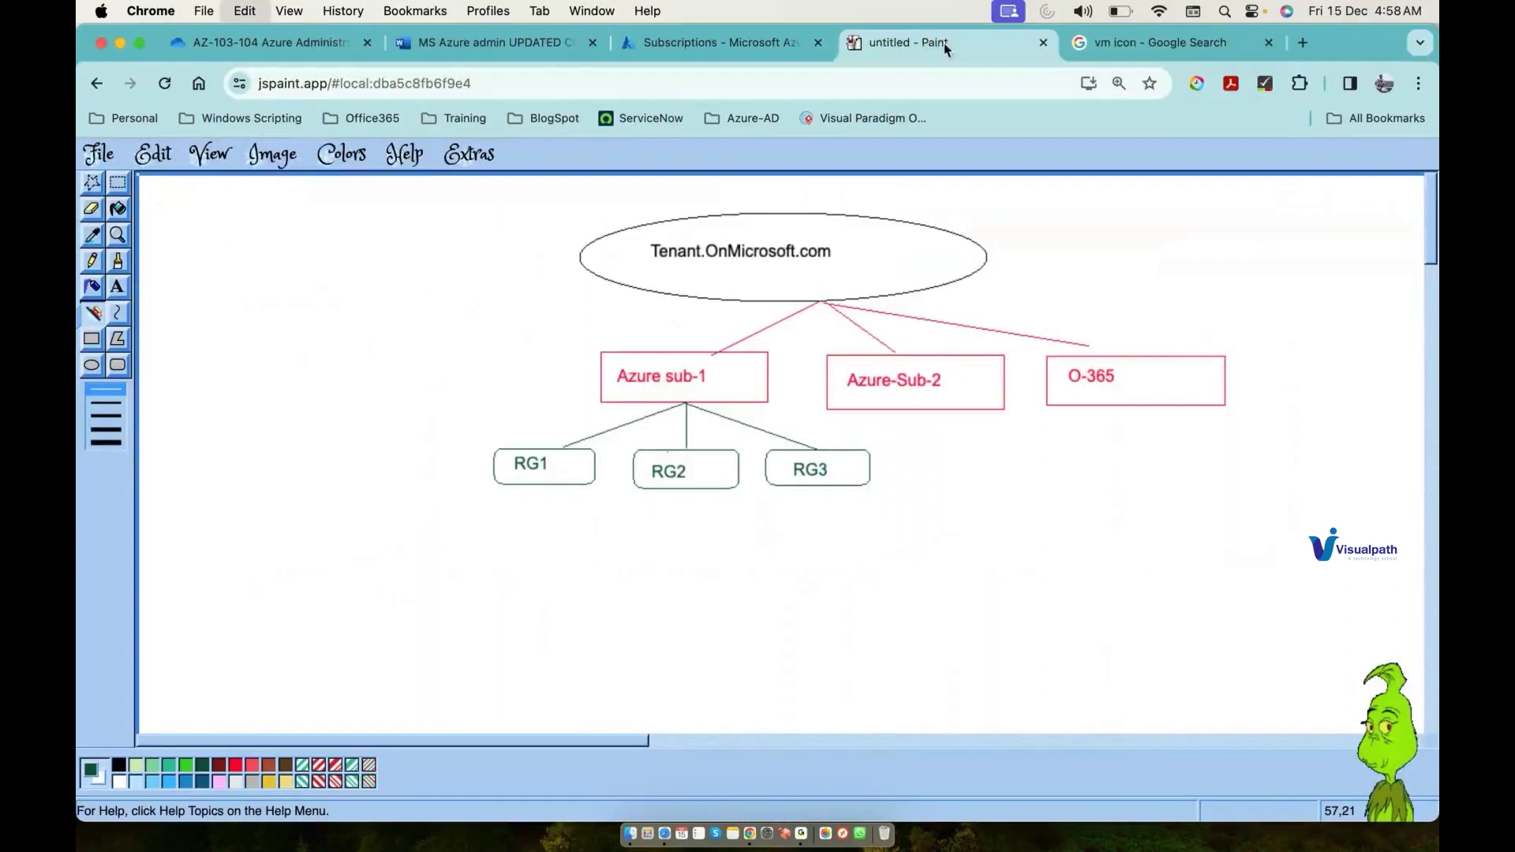
pyautogui.moveTo(460, 491); pyautogui.dragTo(202, 225)
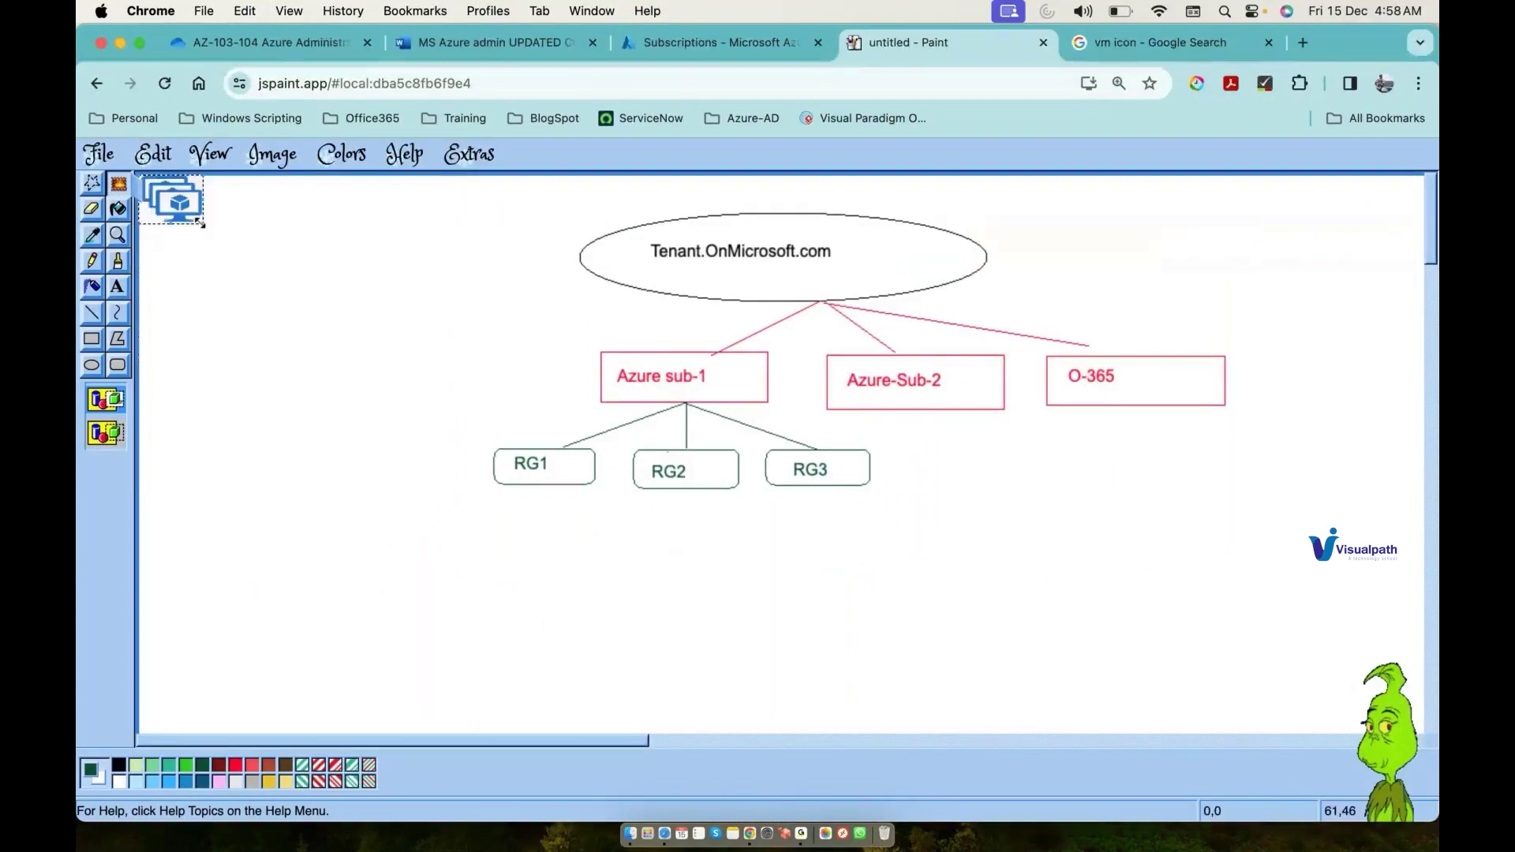
pyautogui.moveTo(188, 209); pyautogui.dragTo(459, 607)
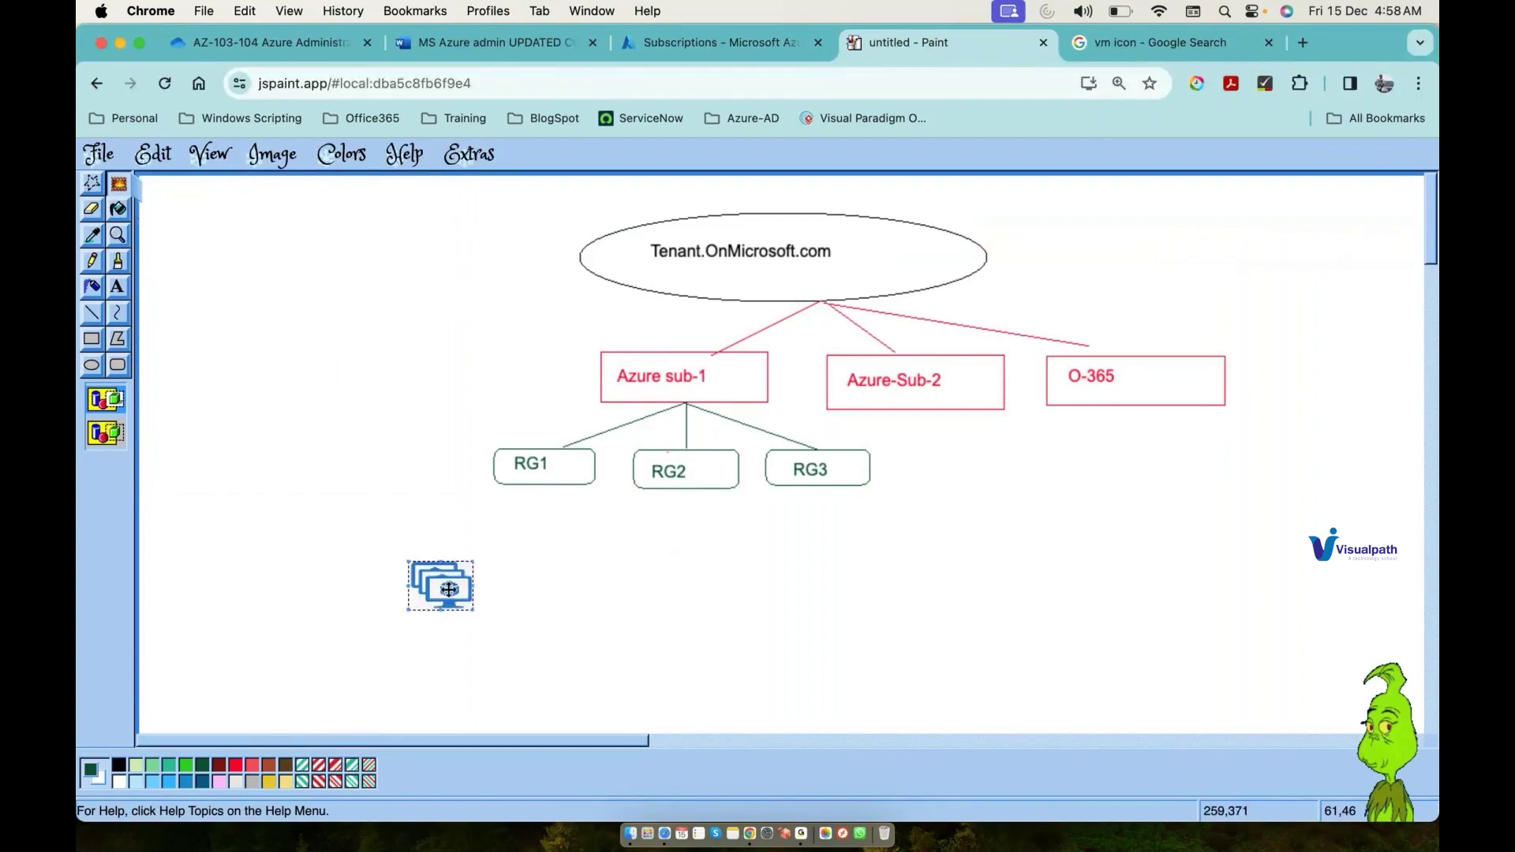
pyautogui.press('super+v')
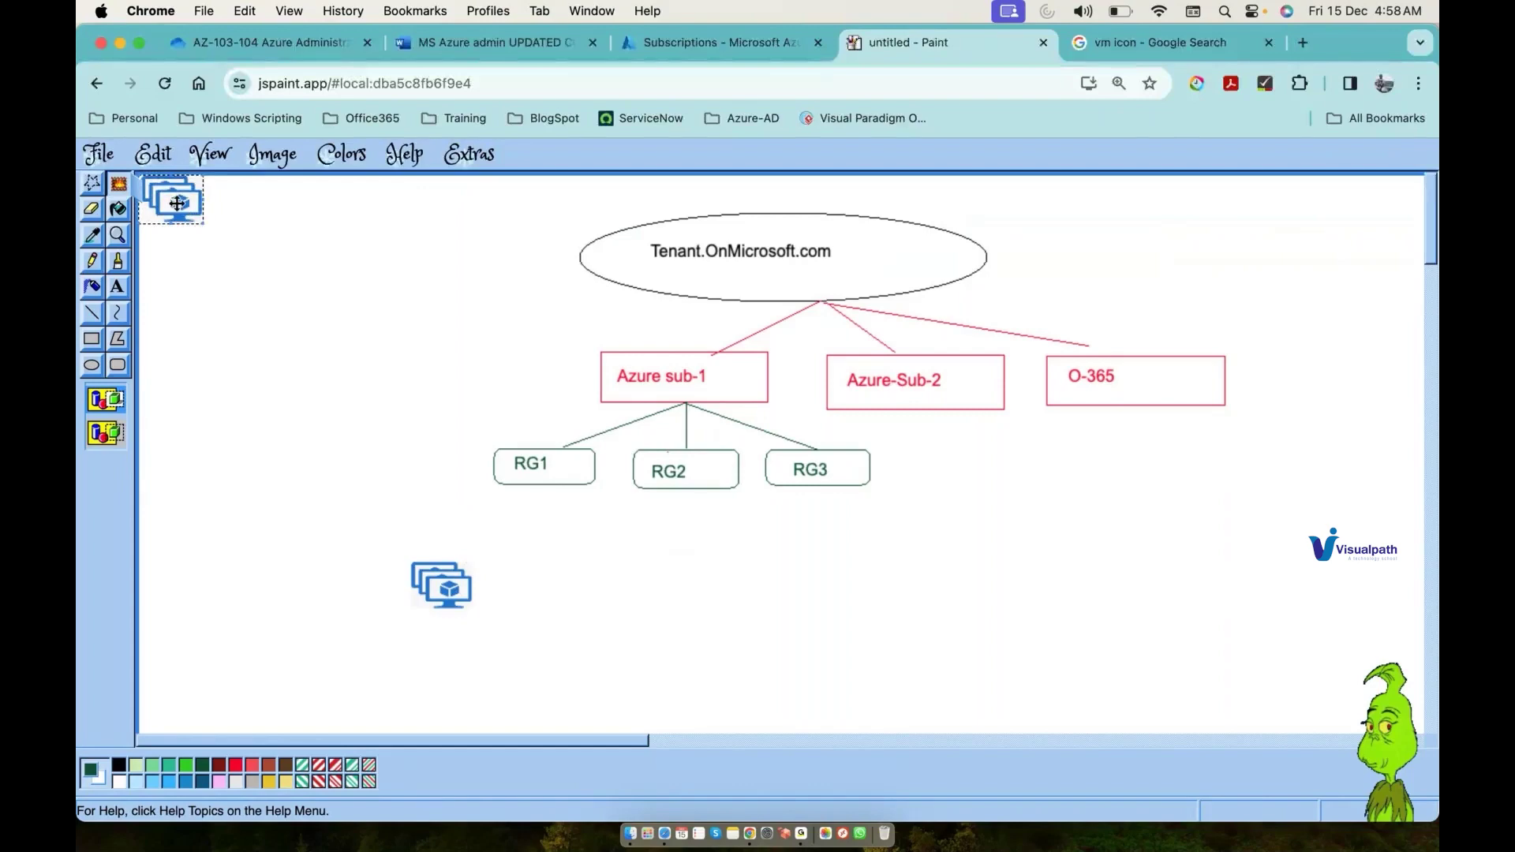
pyautogui.moveTo(177, 204); pyautogui.dragTo(539, 592)
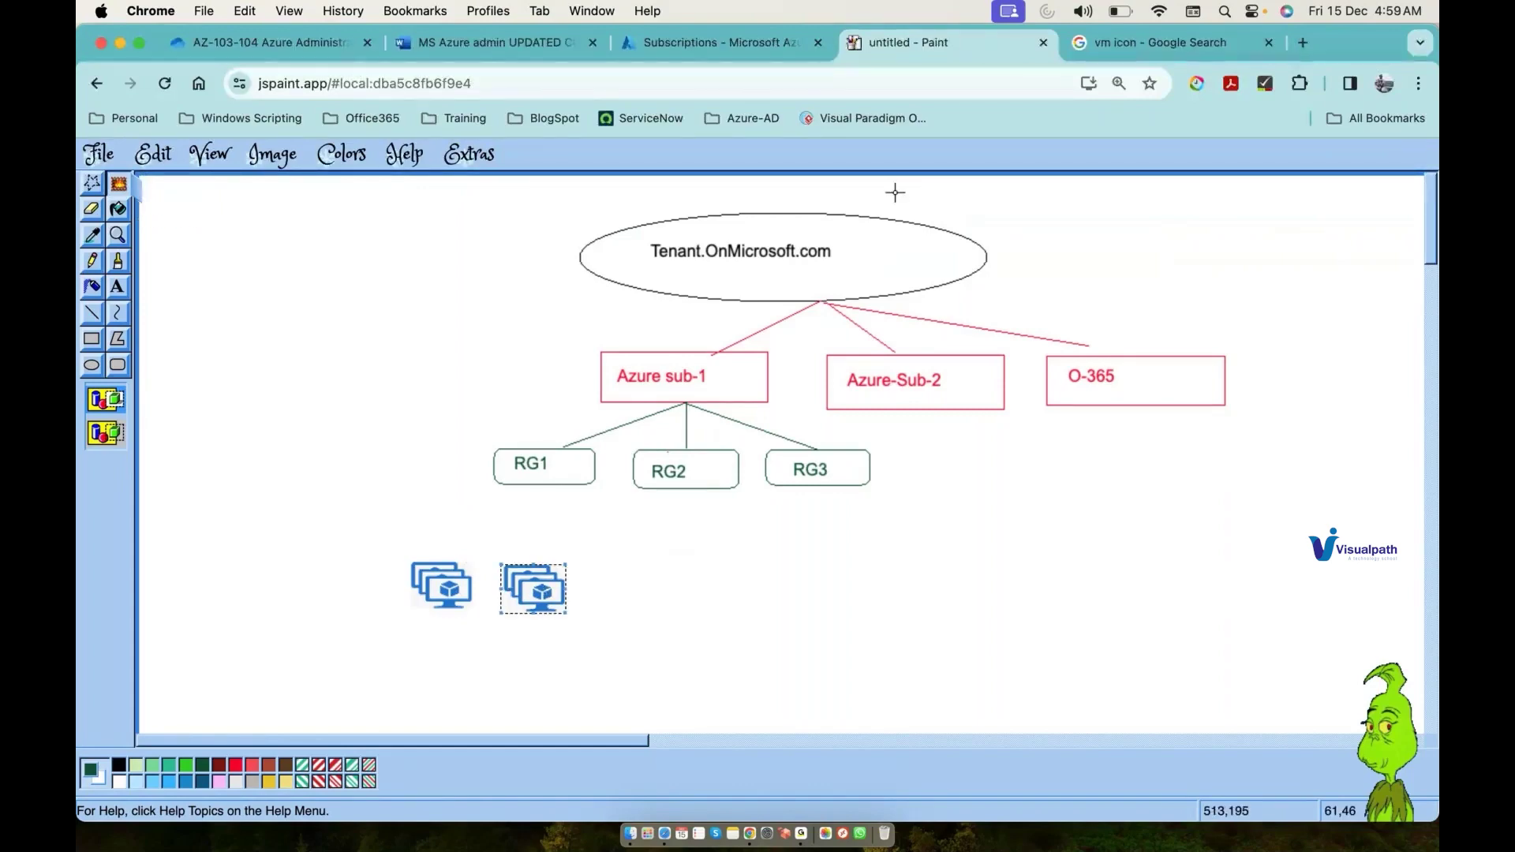
pyautogui.click(1183, 43)
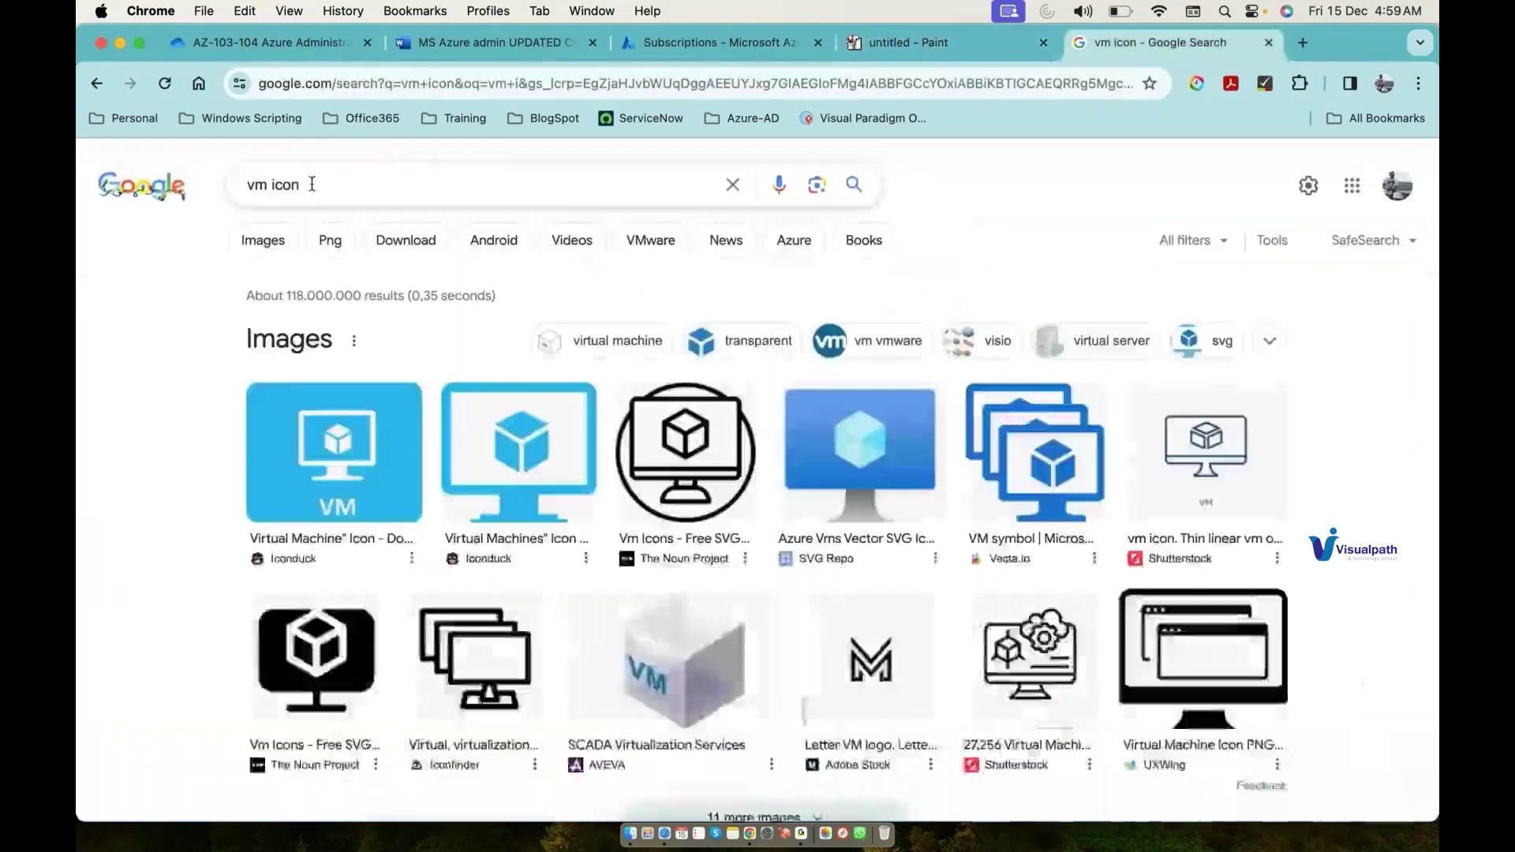
# Step: Replace the search with 'azure nlb icon' and run it
pyautogui.moveTo(312, 184); pyautogui.dragTo(214, 186)
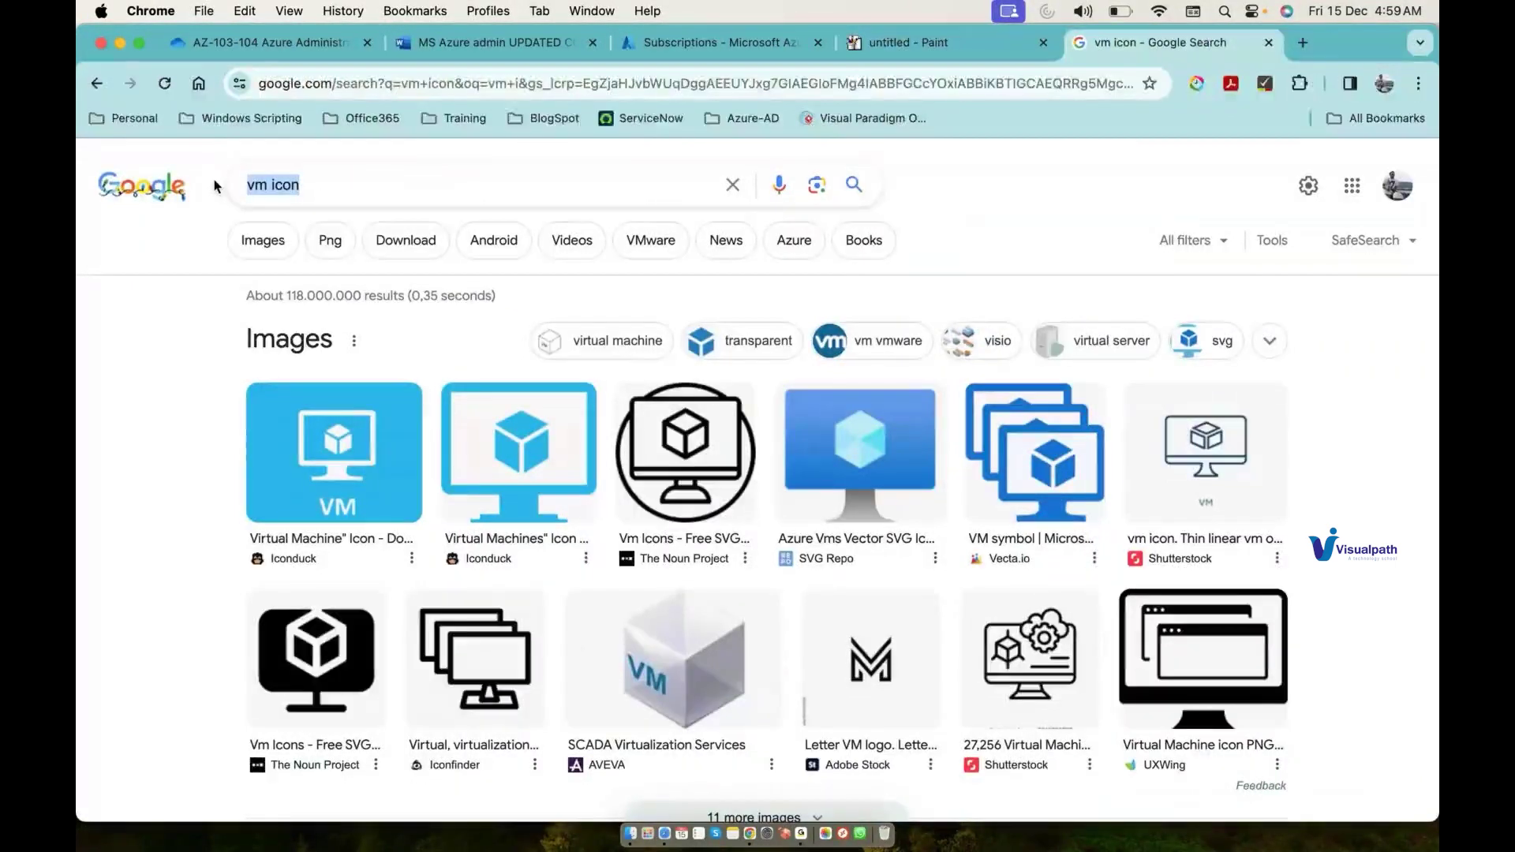
pyautogui.write('azure nlb')
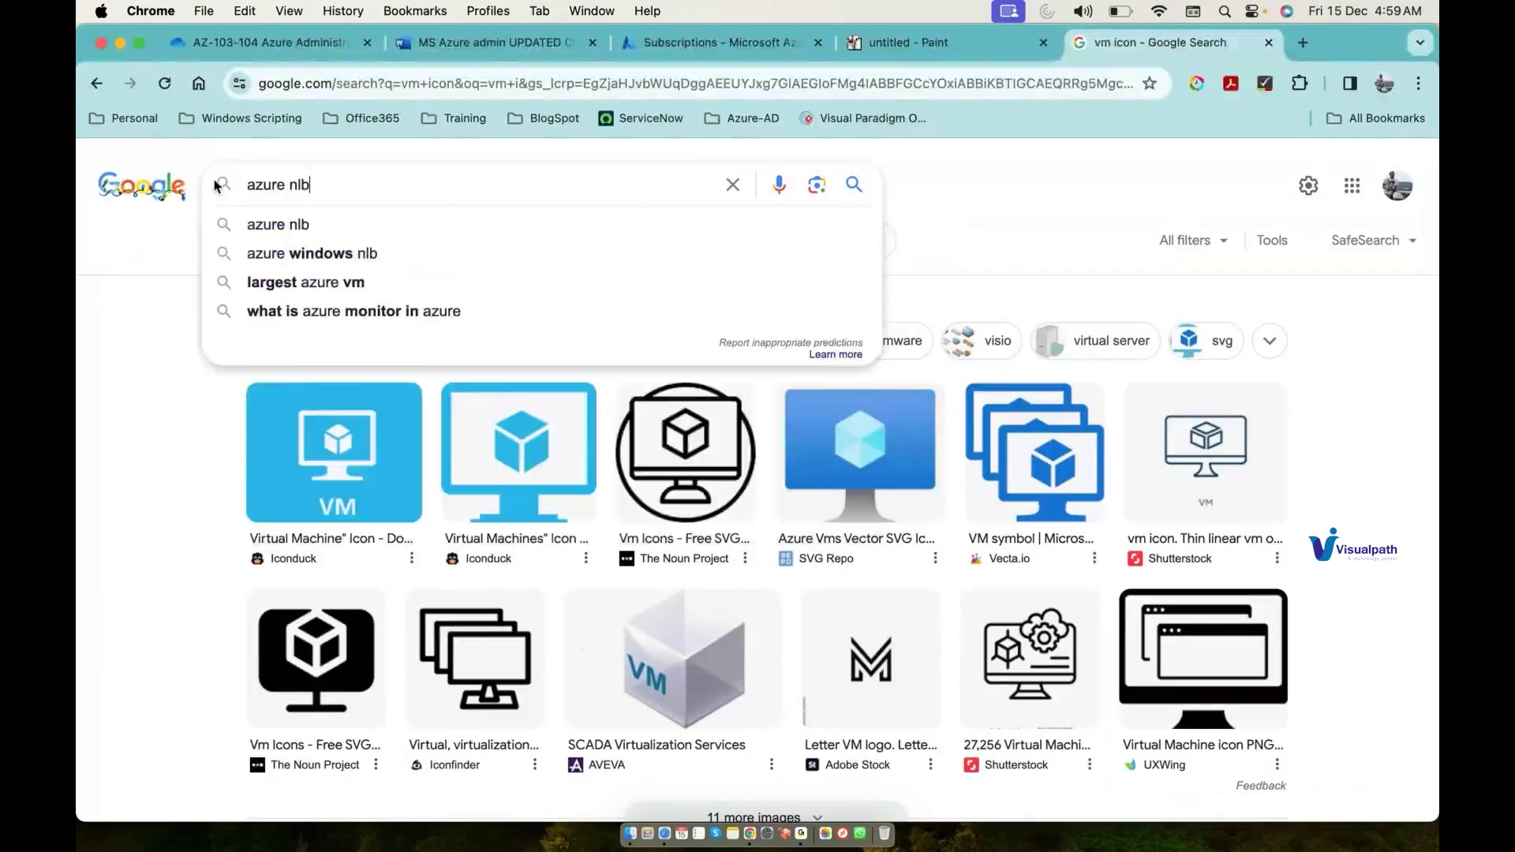
pyautogui.press('Return')
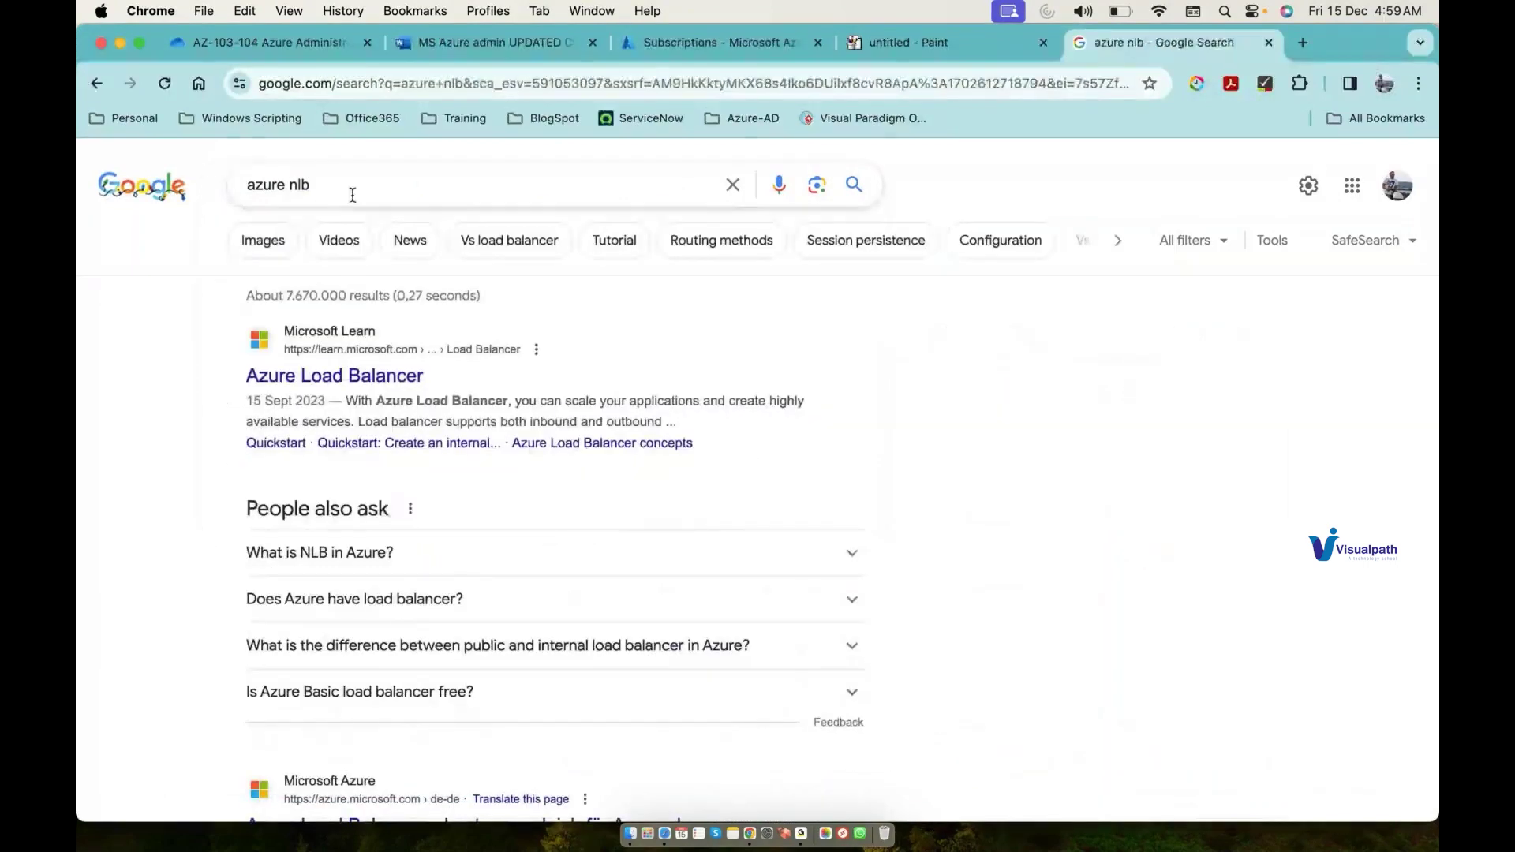
pyautogui.click(353, 195)
pyautogui.write('icon')
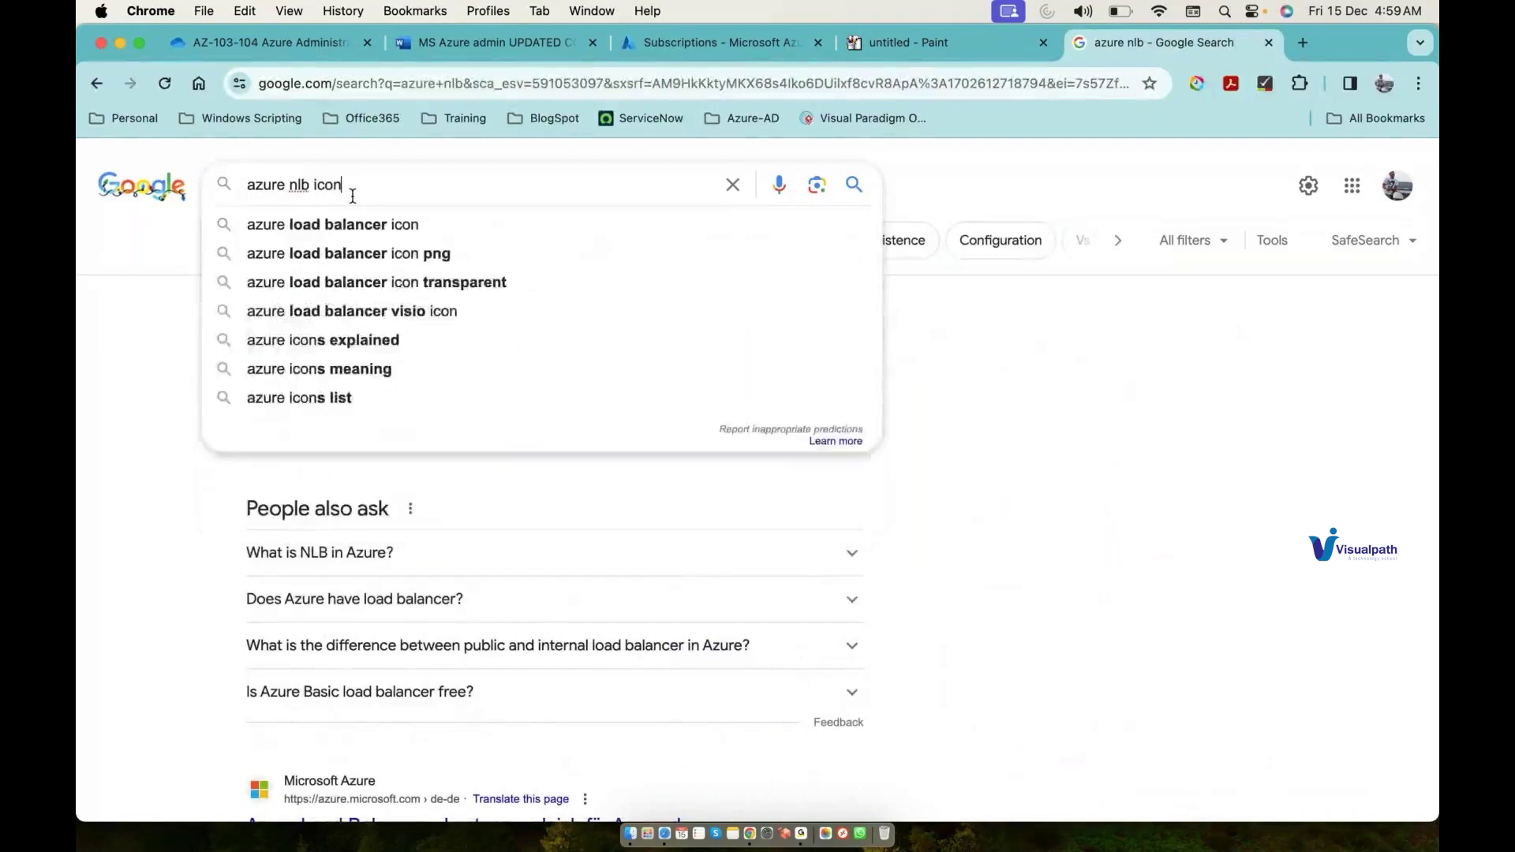
pyautogui.press('Return')
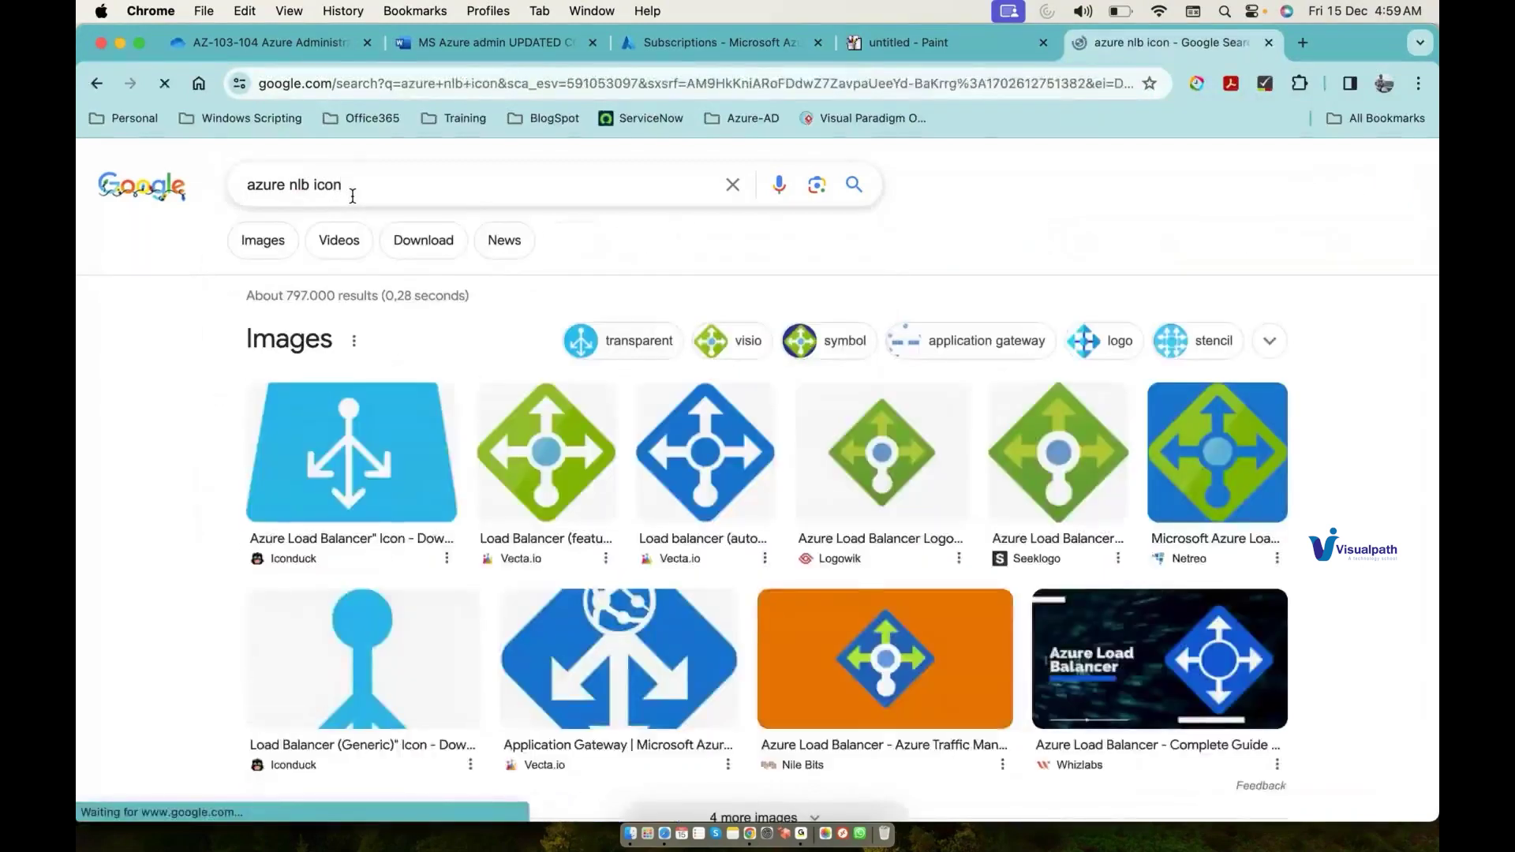
# Step: Capture the green load balancer icon as a region screenshot
pyautogui.press('super+shift+4')
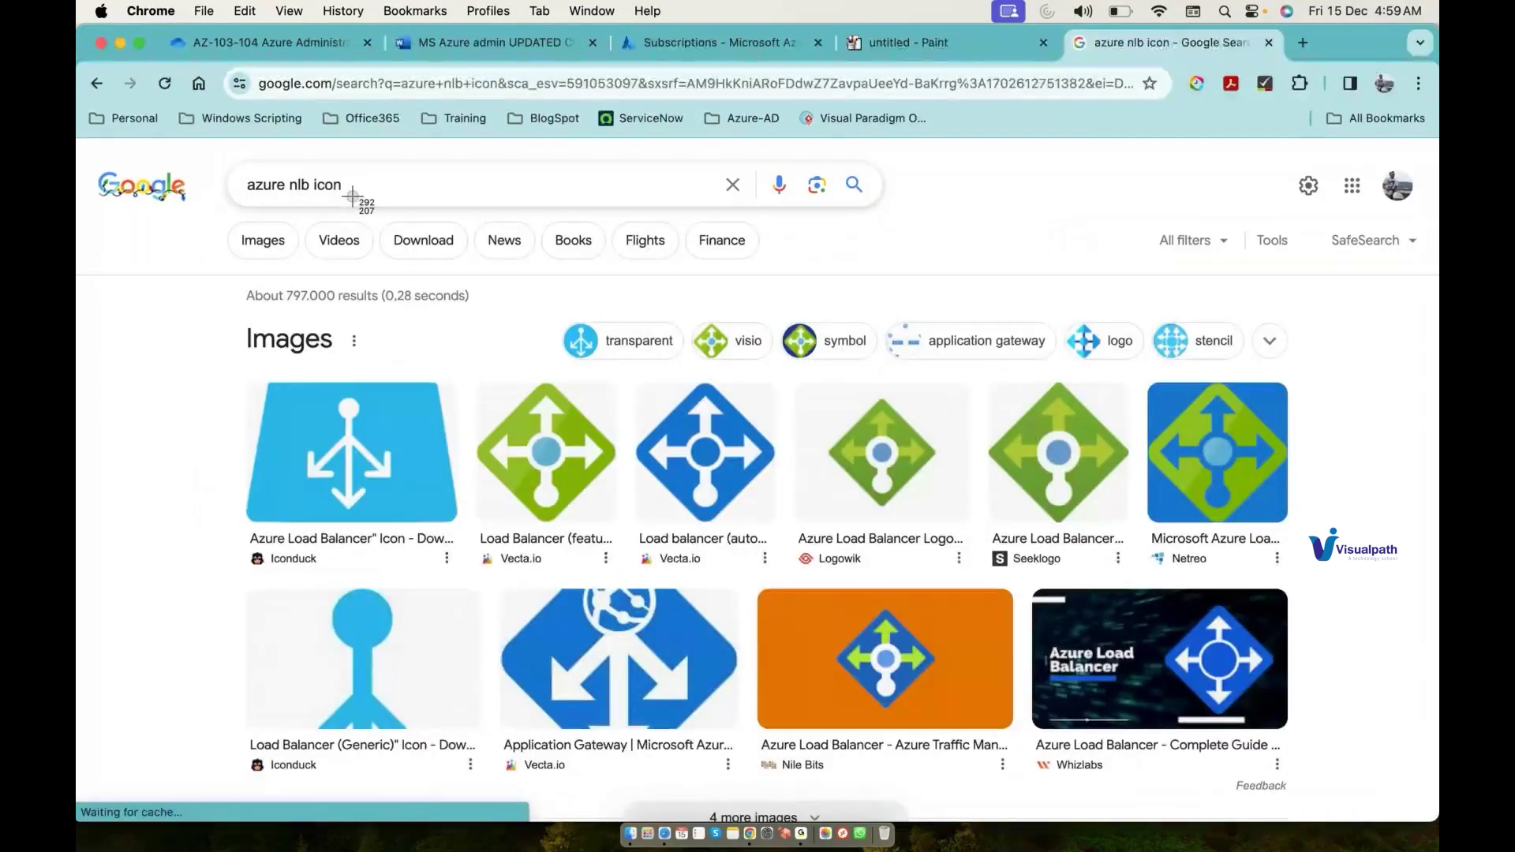
pyautogui.moveTo(477, 386); pyautogui.dragTo(619, 491)
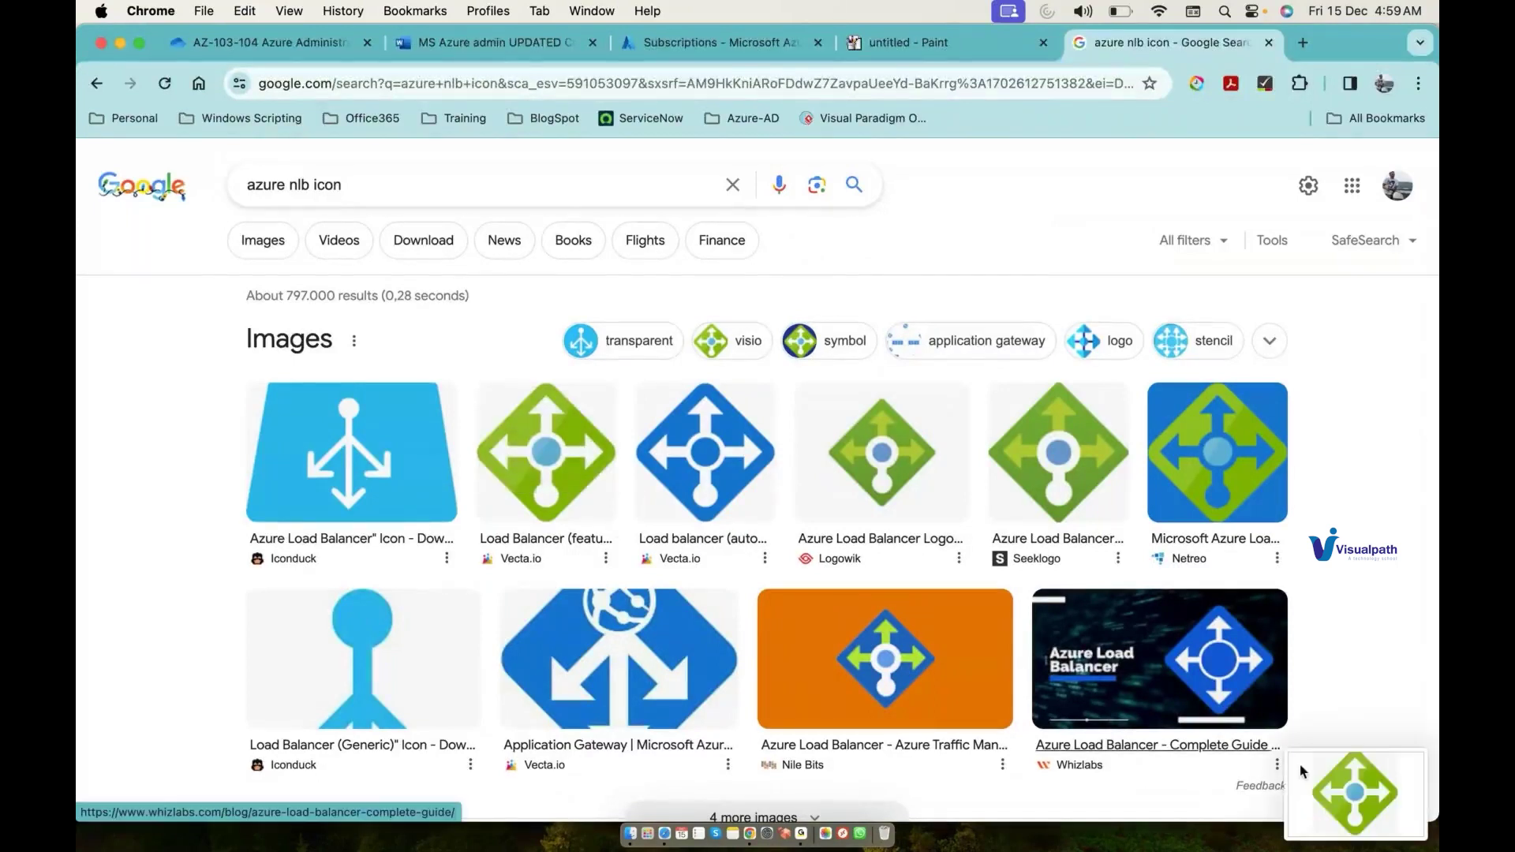
pyautogui.rightClick(1303, 771)
pyautogui.click(974, 52)
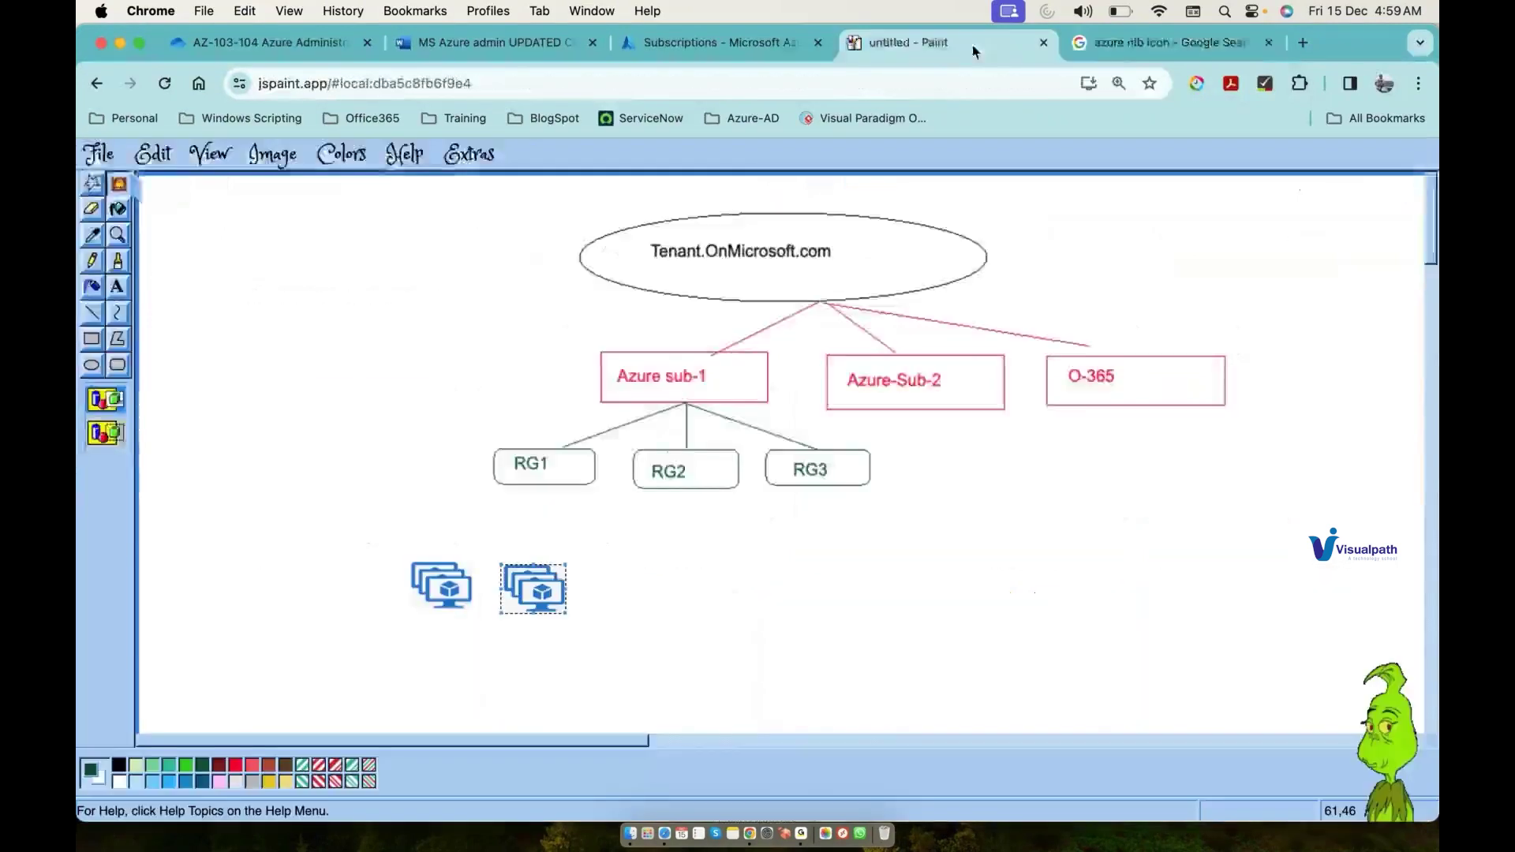
# Step: Paste the load balancer icon shrunk under RG2, linking RG1 to both VMs and RG2 to it
pyautogui.press('super+v')
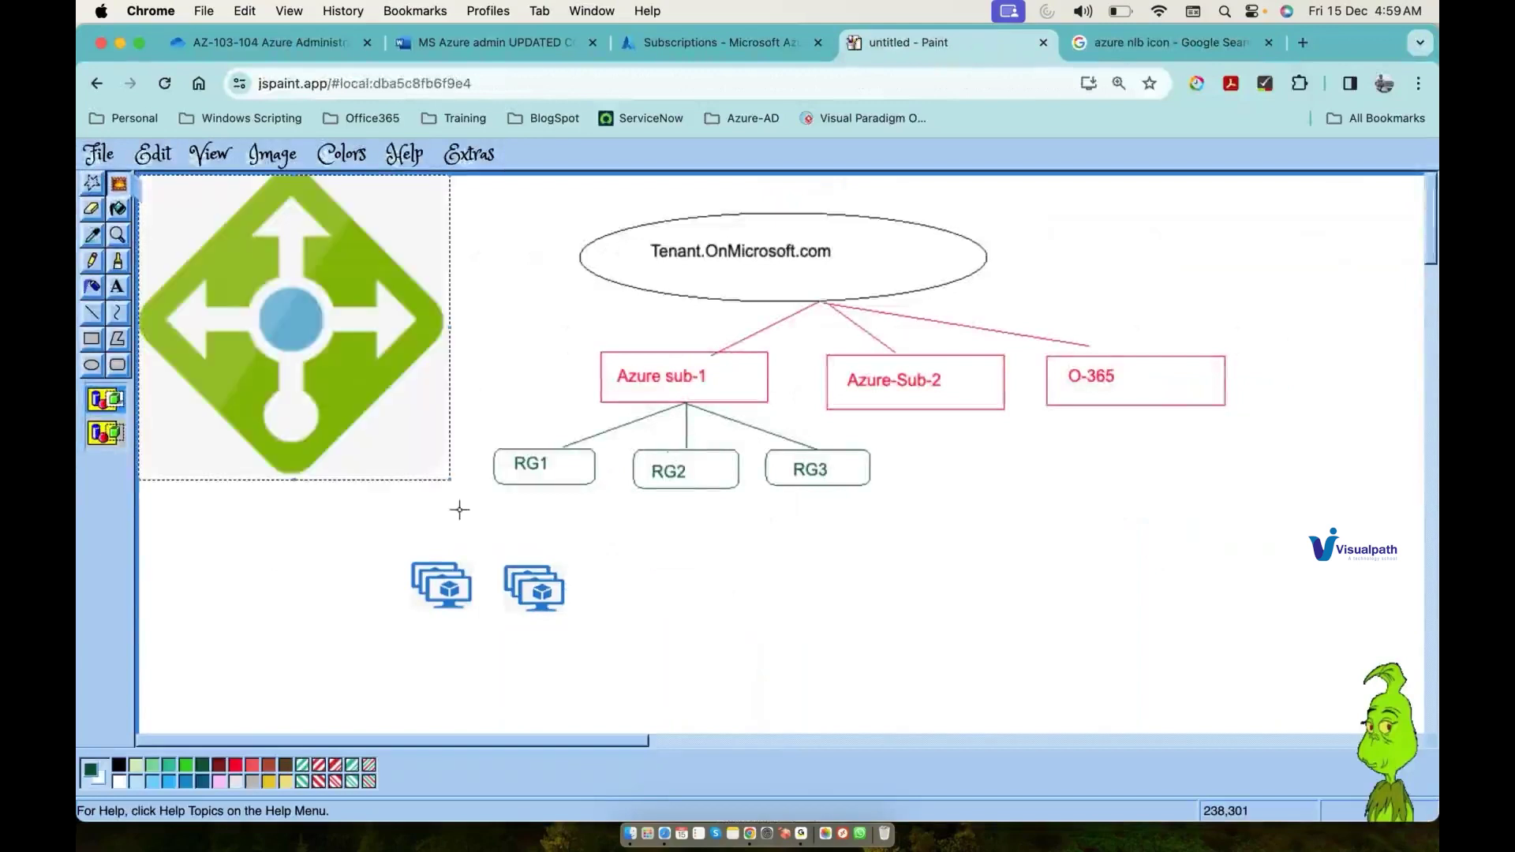
pyautogui.moveTo(450, 483); pyautogui.dragTo(722, 606)
pyautogui.click(100, 319)
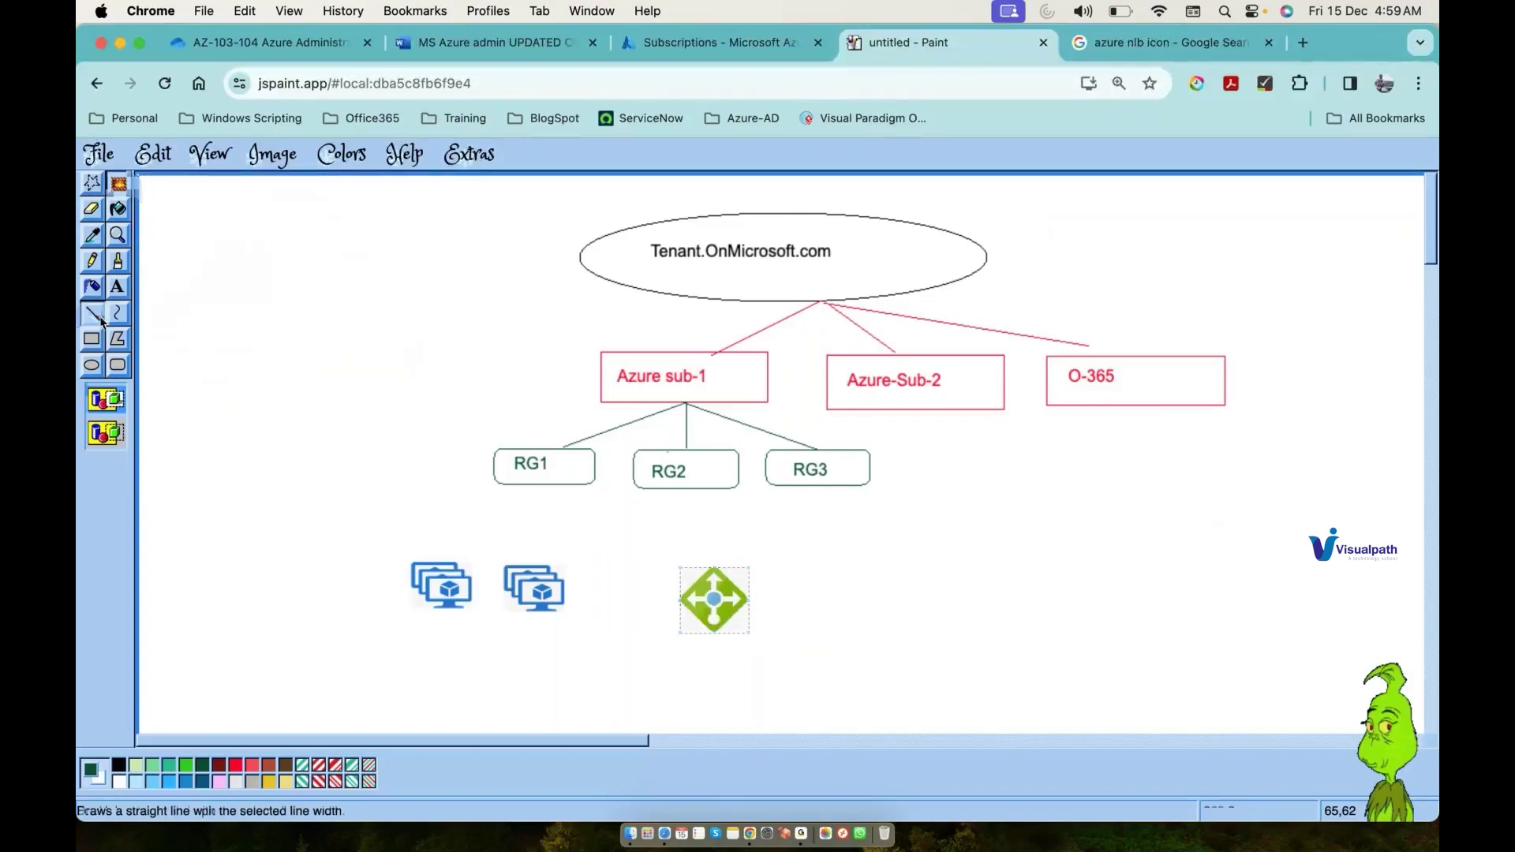
pyautogui.moveTo(523, 488); pyautogui.dragTo(455, 558)
pyautogui.moveTo(523, 494); pyautogui.dragTo(546, 560)
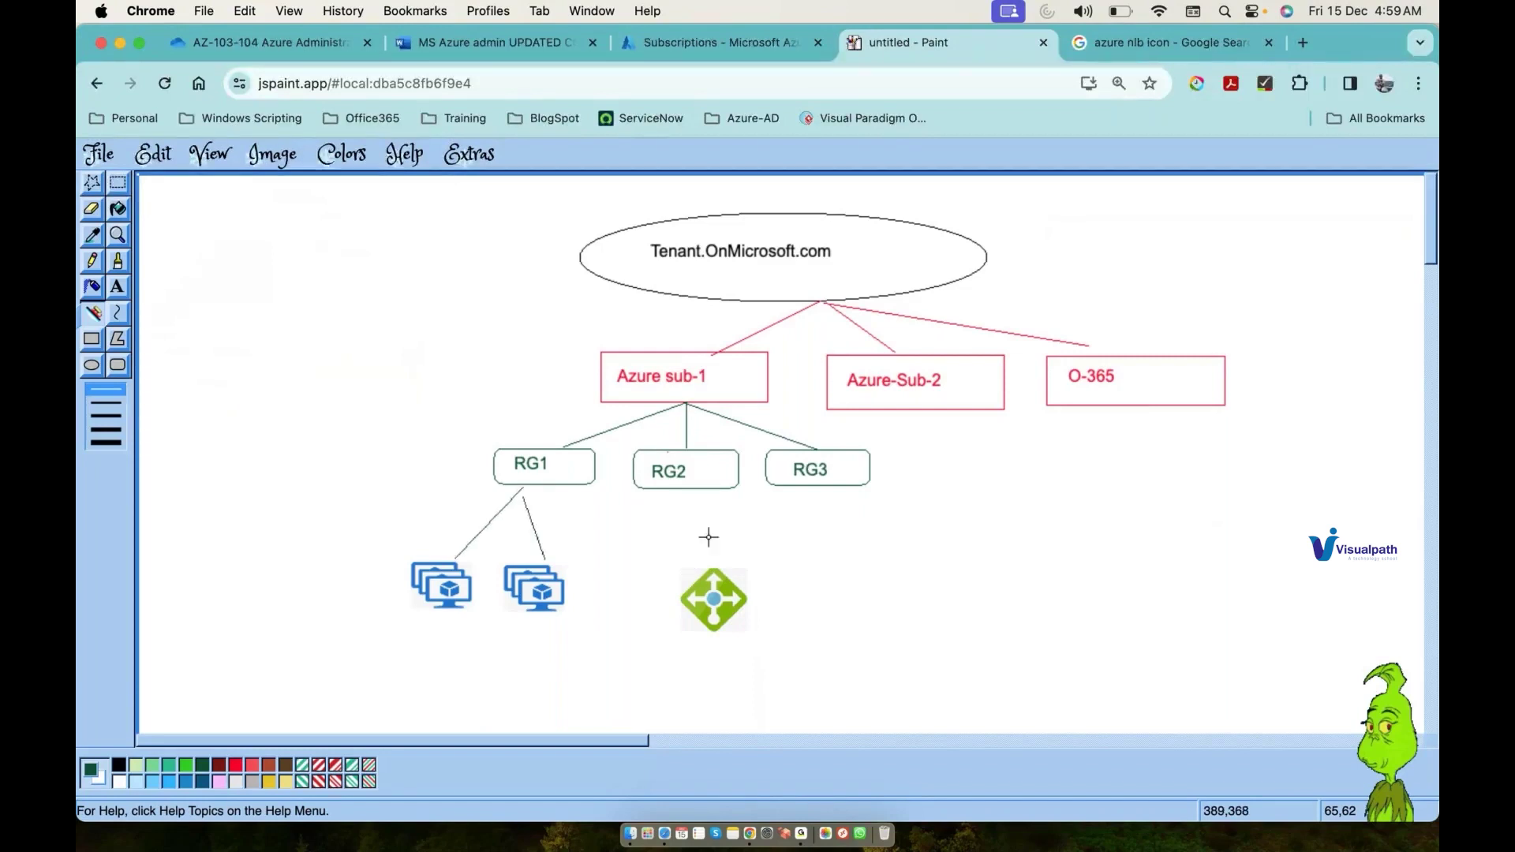
pyautogui.moveTo(685, 507); pyautogui.dragTo(726, 578)
pyautogui.click(489, 42)
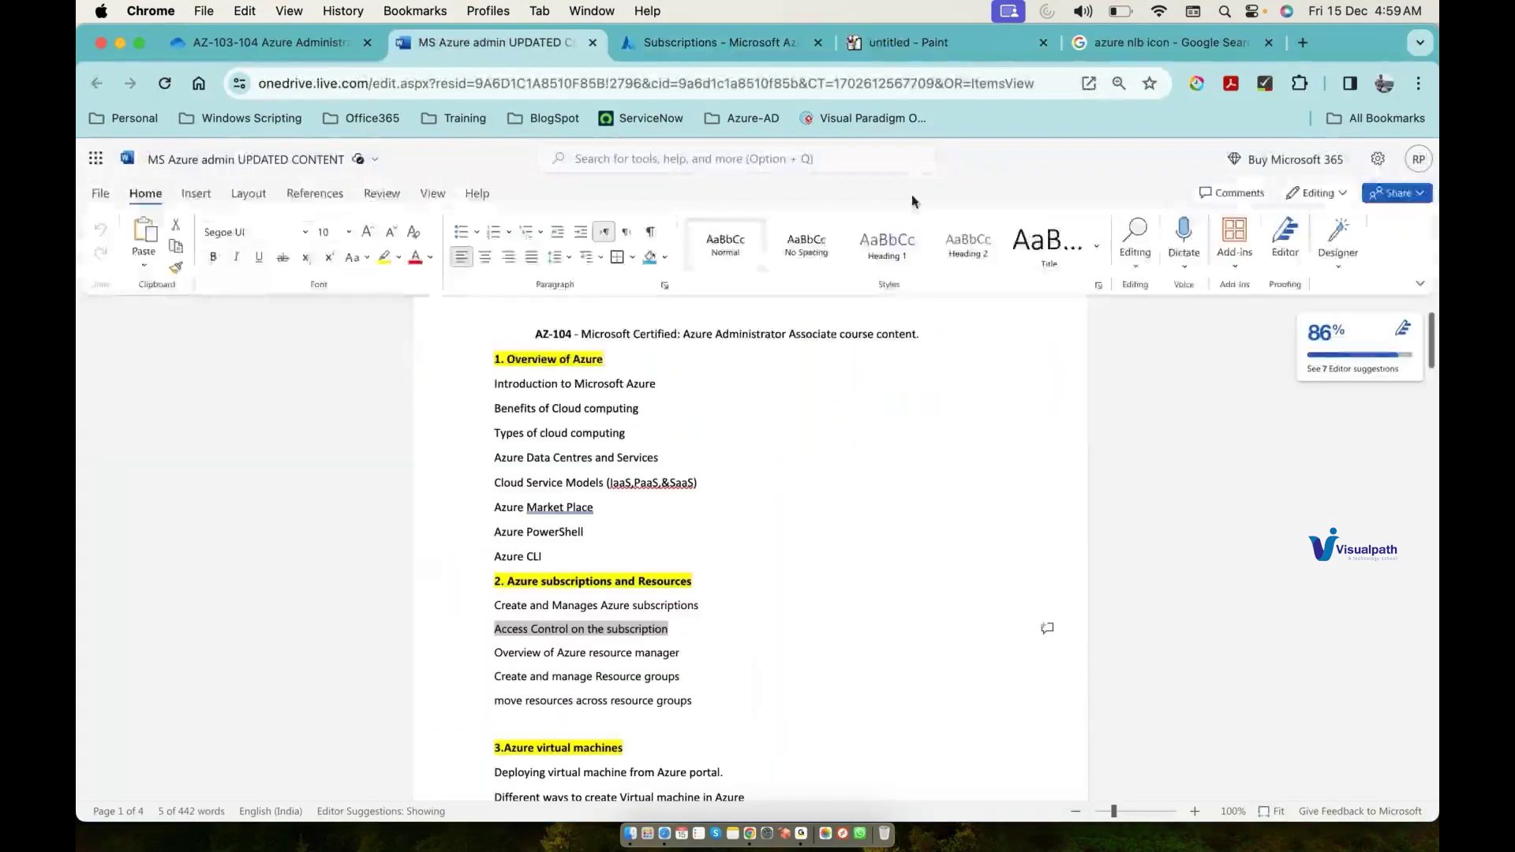
# Step: Return from the Word course outline to the Paint diagram
pyautogui.click(921, 44)
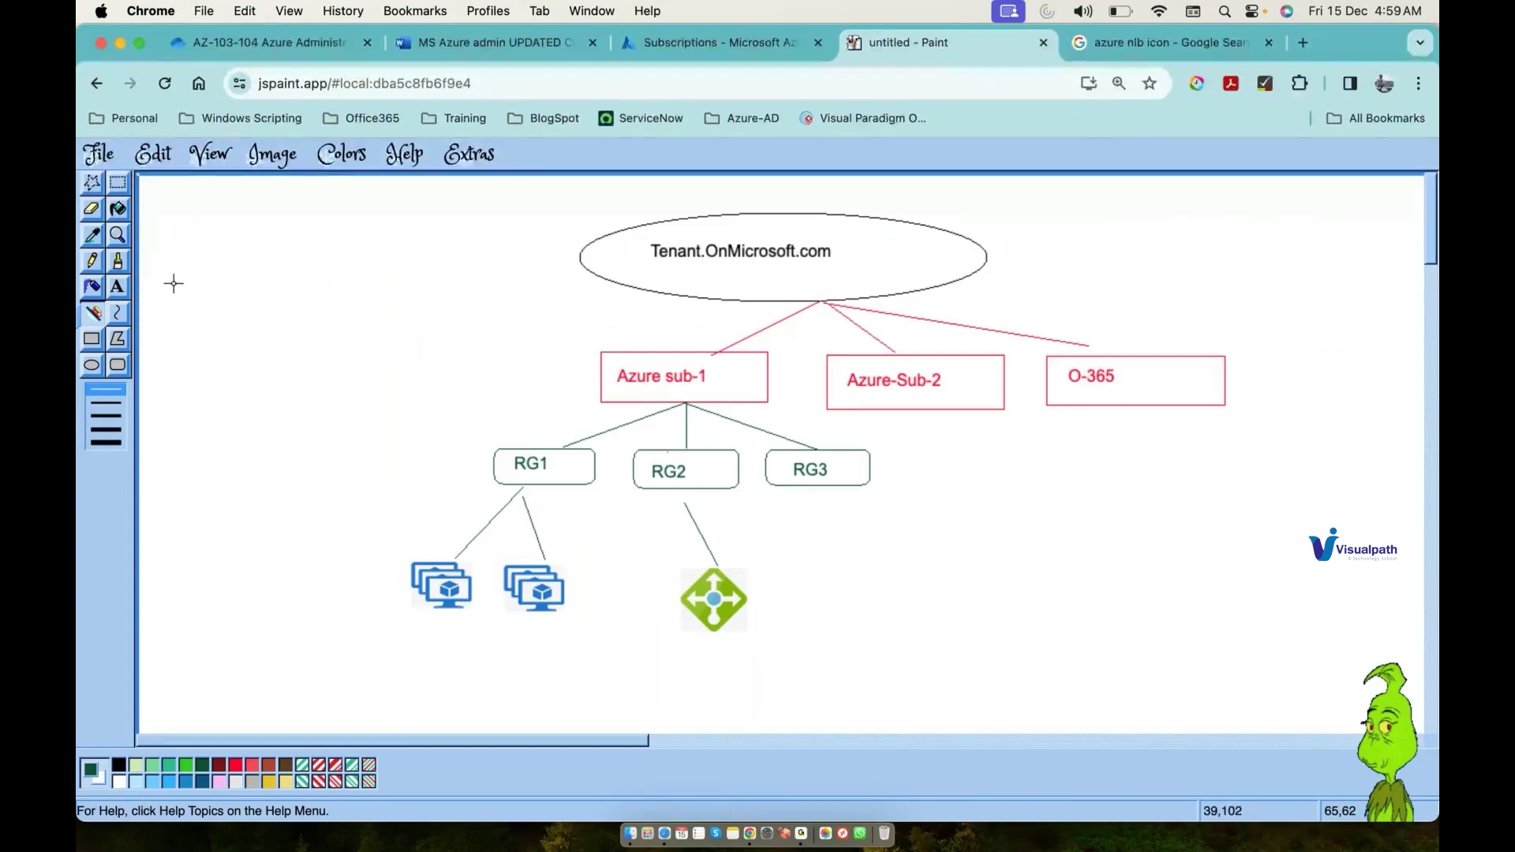
# Step: Draw a pencil triangle at top right with an arrow from the tenant ellipse, labelled Azure-AD
pyautogui.click(91, 261)
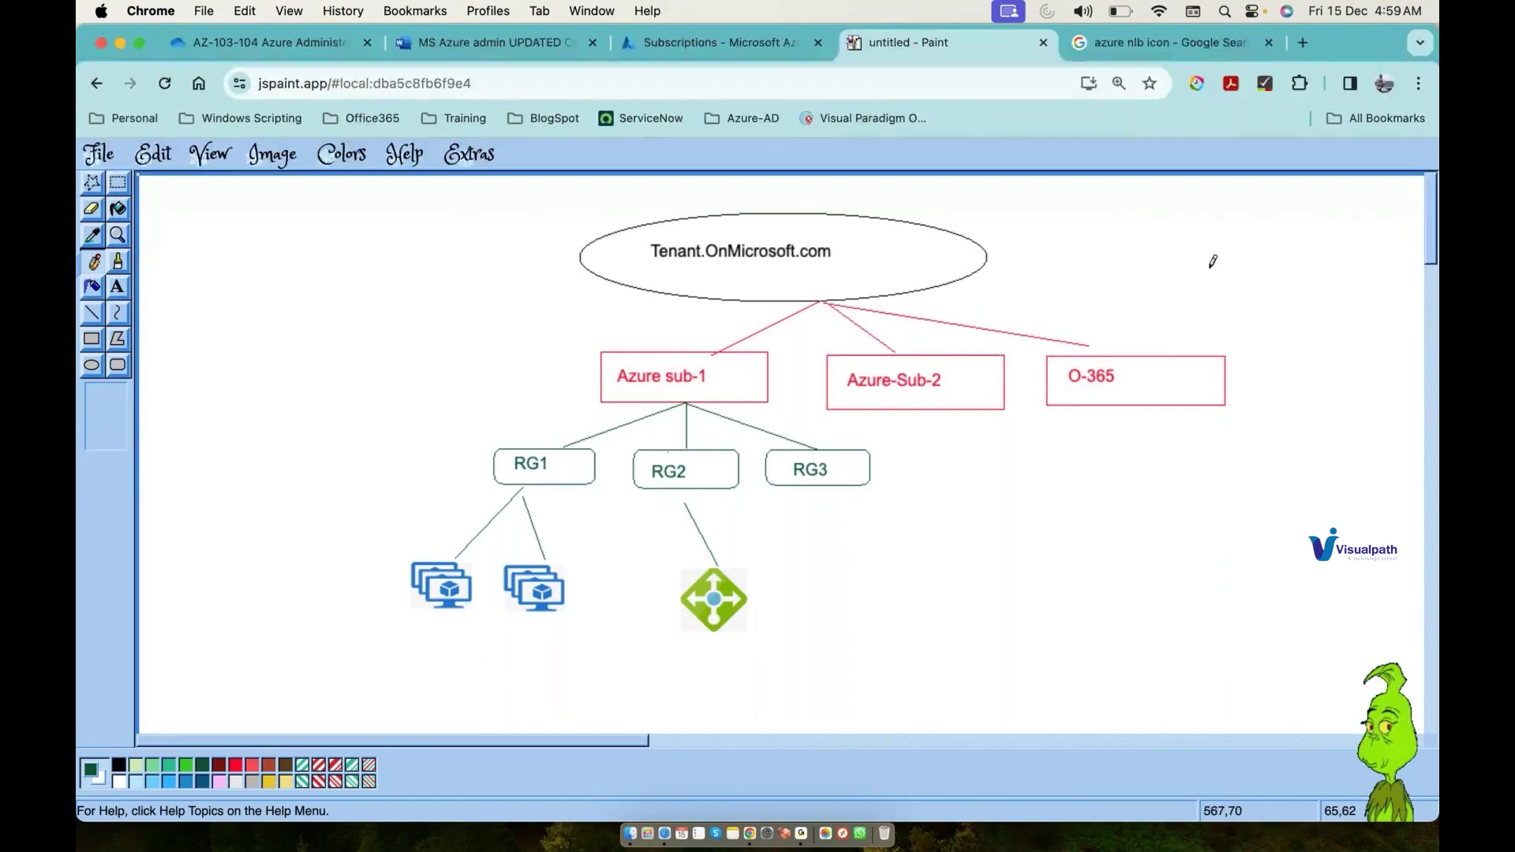
pyautogui.moveTo(1241, 234)
pyautogui.mouseDown()
pyautogui.moveTo(1289, 272)
pyautogui.moveTo(1246, 229)
pyautogui.mouseUp()
pyautogui.moveTo(991, 255); pyautogui.dragTo(1212, 250)
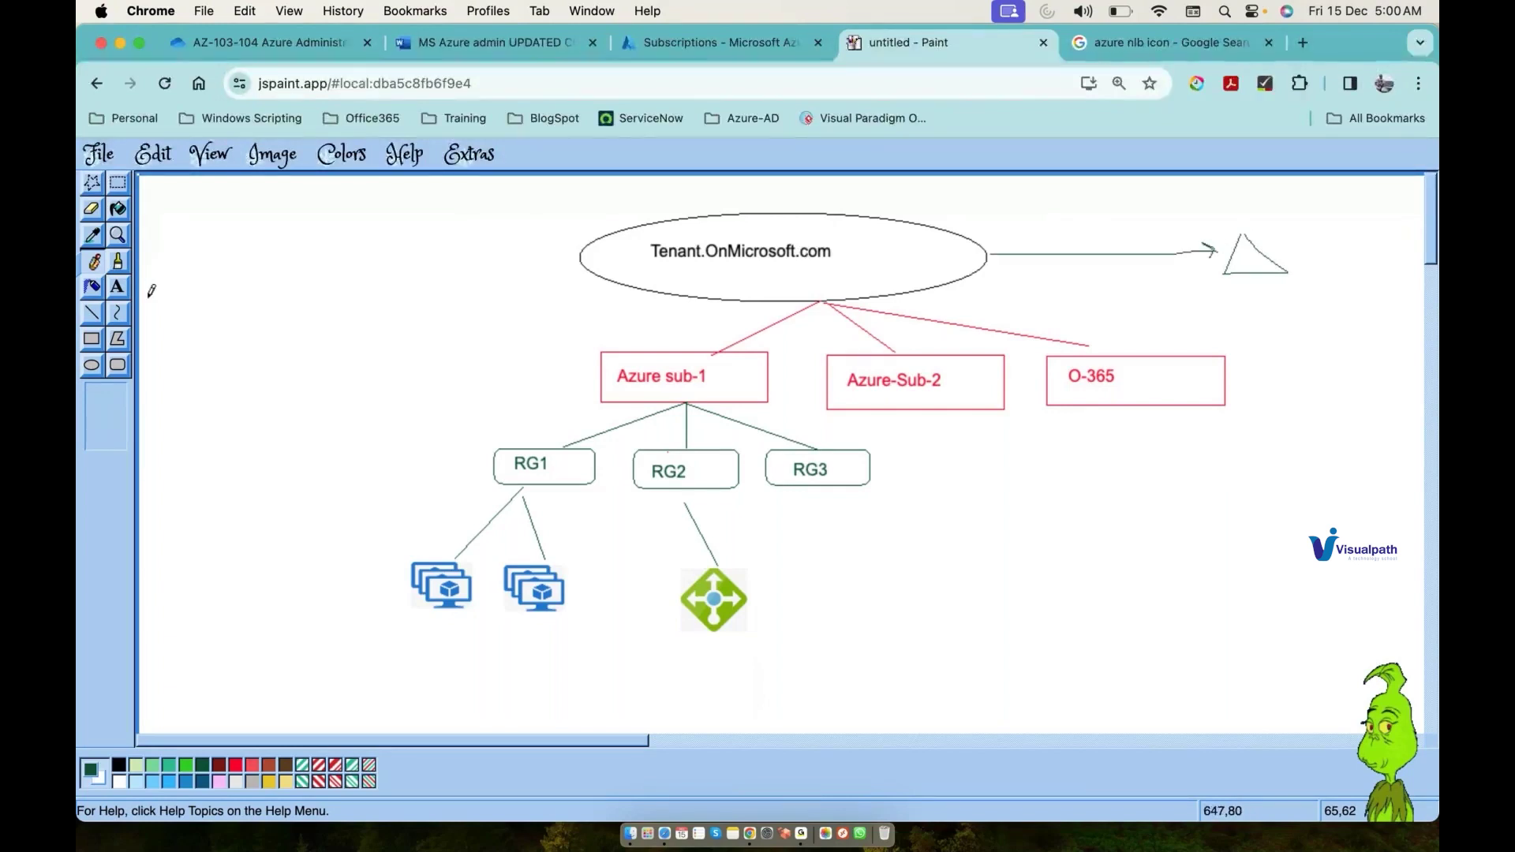
pyautogui.click(118, 286)
pyautogui.moveTo(1278, 218); pyautogui.dragTo(1370, 239)
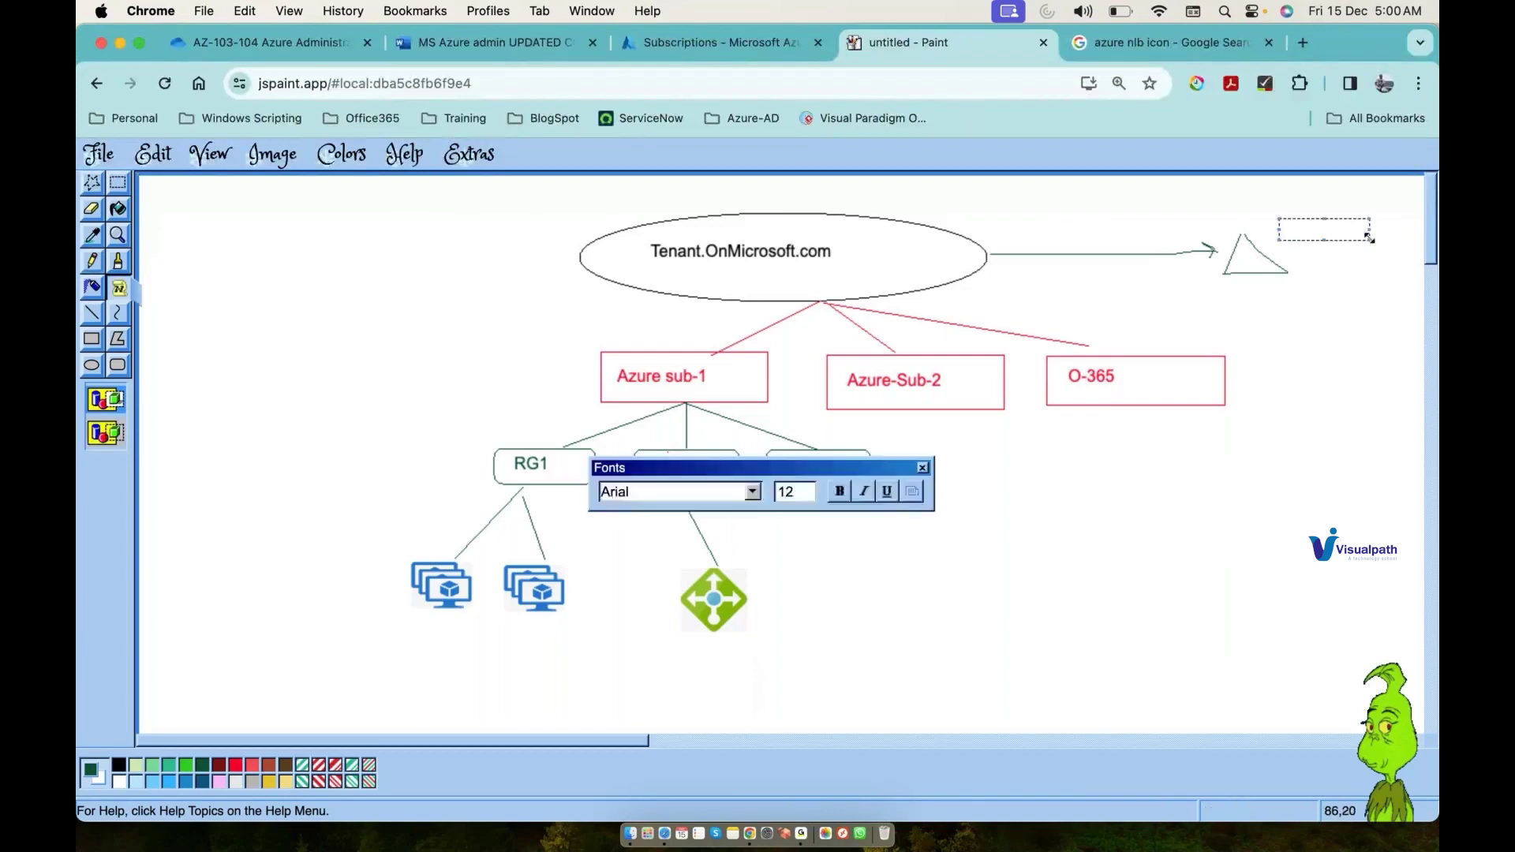
pyautogui.write('Azure-AD')
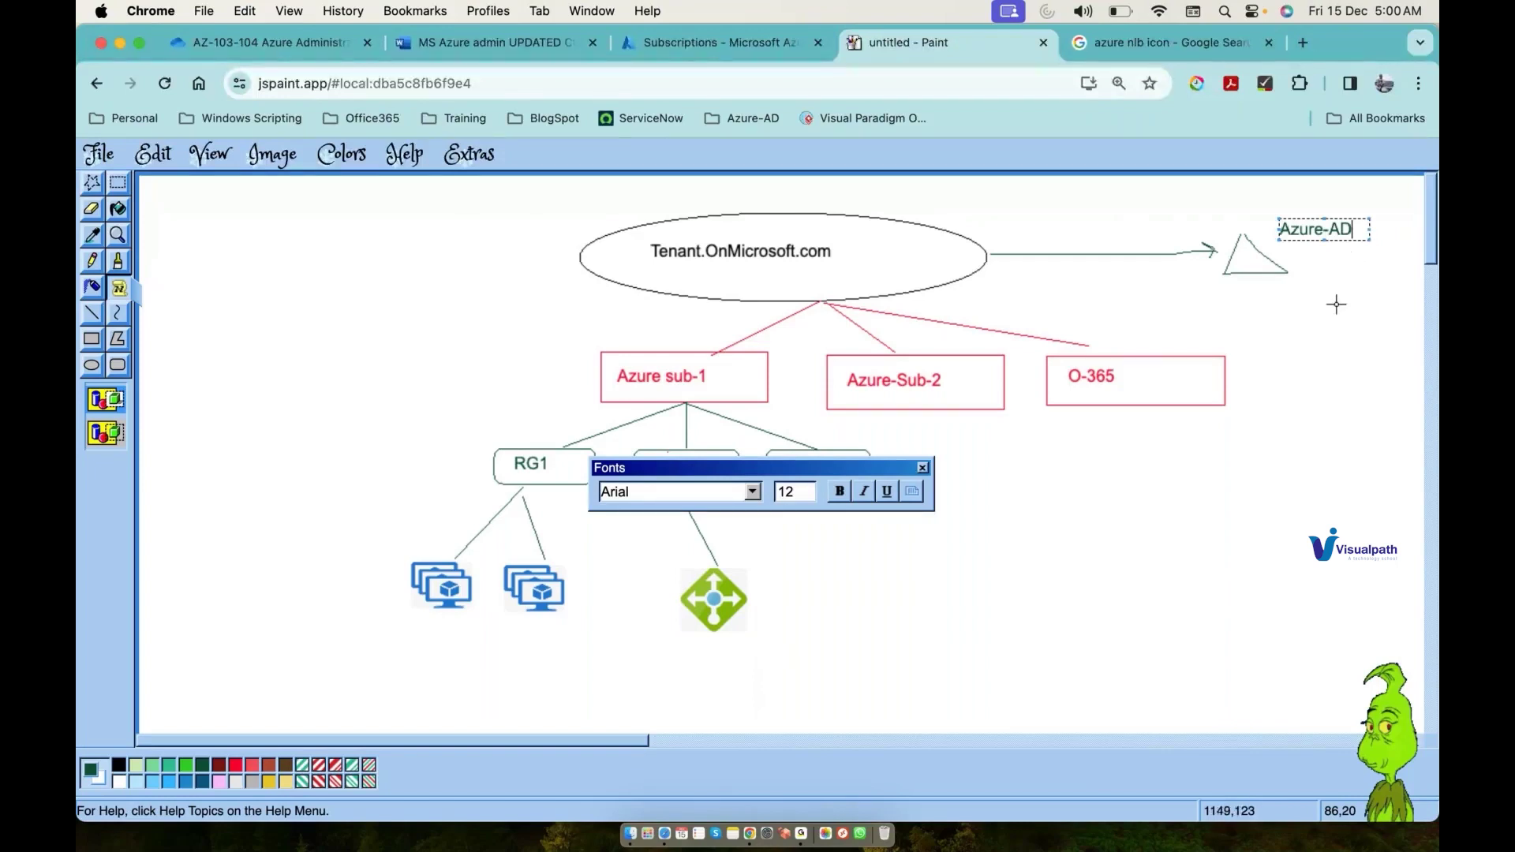
pyautogui.click(1308, 257)
# Step: List User, Group and Devices on separate lines below Azure-AD
pyautogui.moveTo(1308, 257); pyautogui.dragTo(1402, 356)
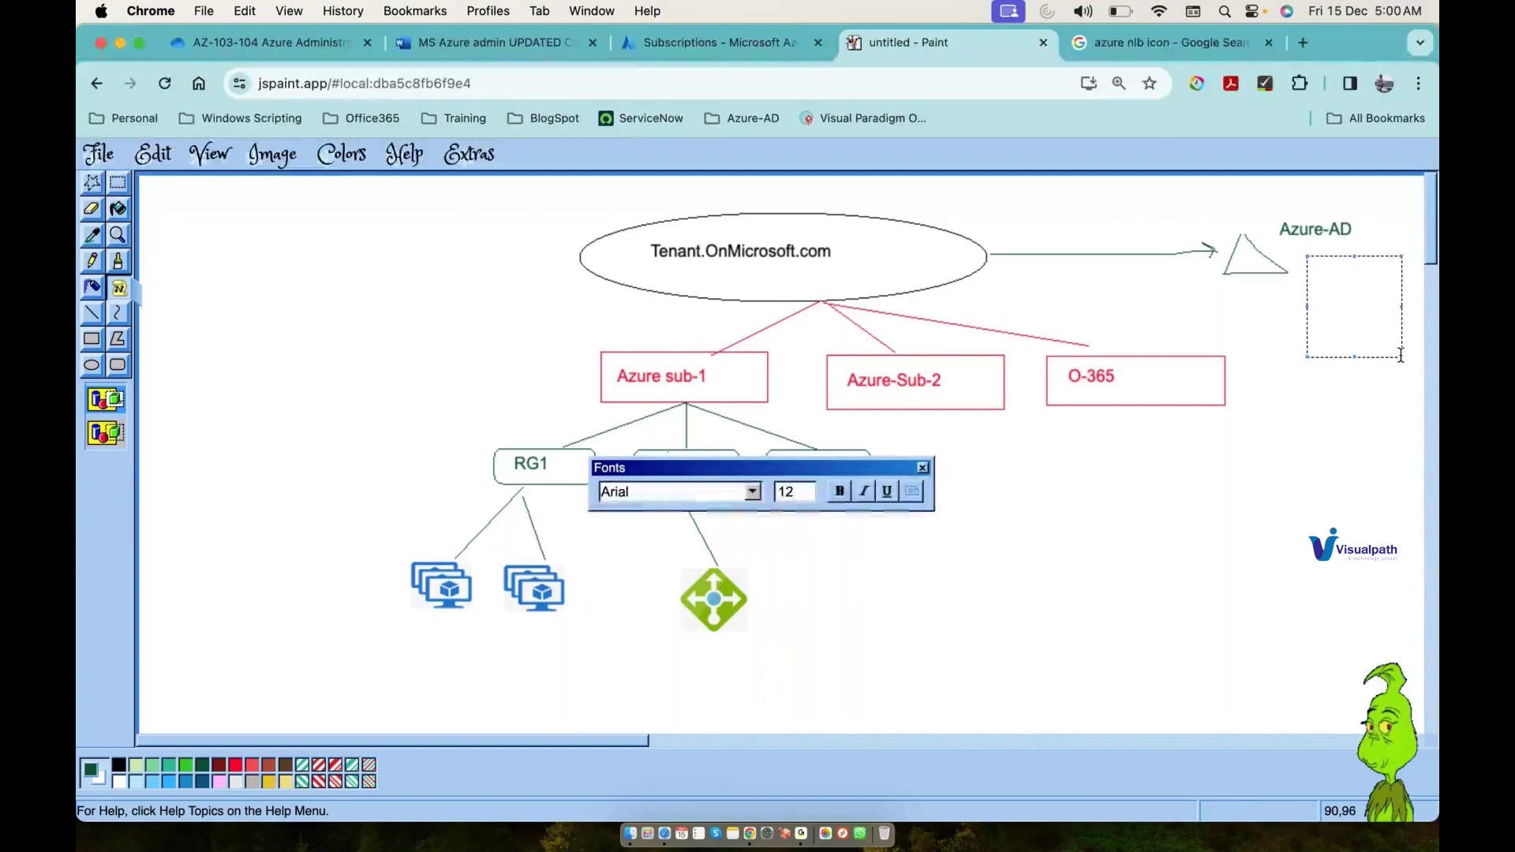
pyautogui.write('User')
pyautogui.press('Return')
pyautogui.write('Gr')
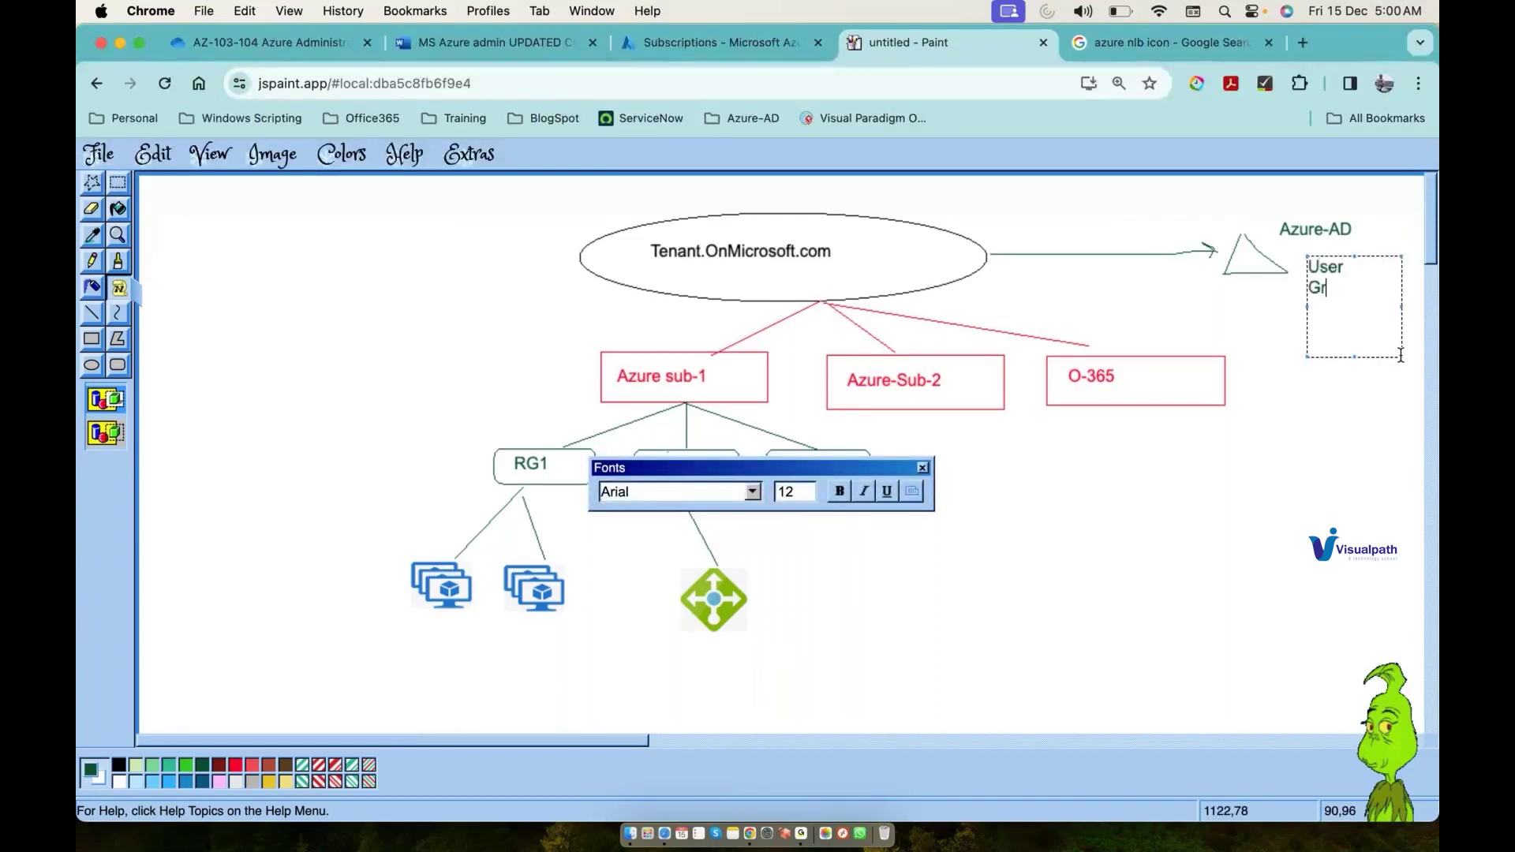
pyautogui.write('oup')
pyautogui.press('Return')
pyautogui.write('Devices')
pyautogui.click(1367, 528)
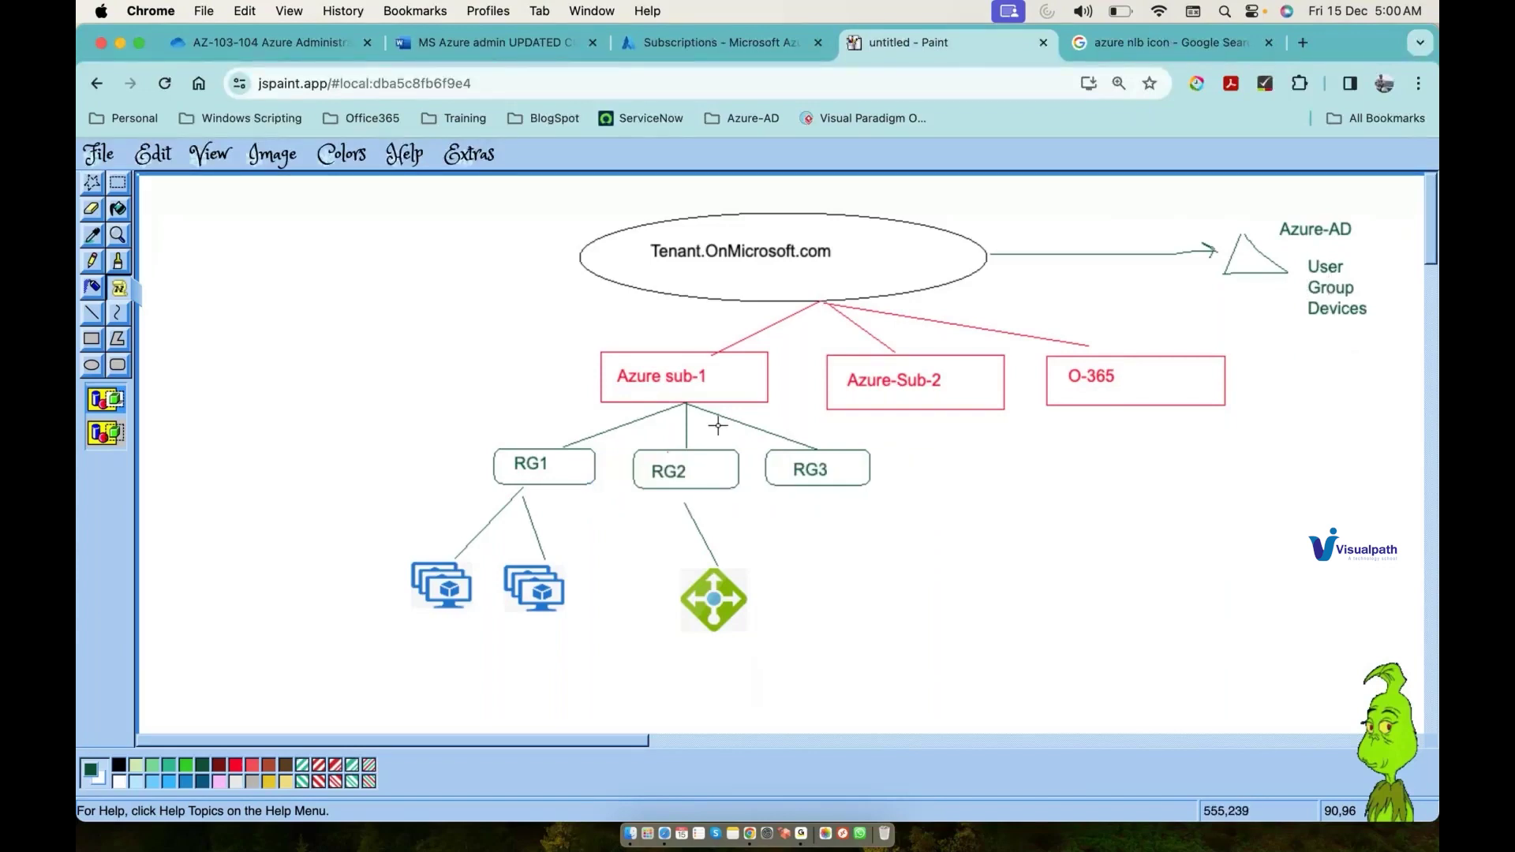
# Step: Add a 'test' label to the right of Azure-AD
pyautogui.click(95, 263)
pyautogui.click(118, 287)
pyautogui.moveTo(1371, 246); pyautogui.dragTo(1402, 258)
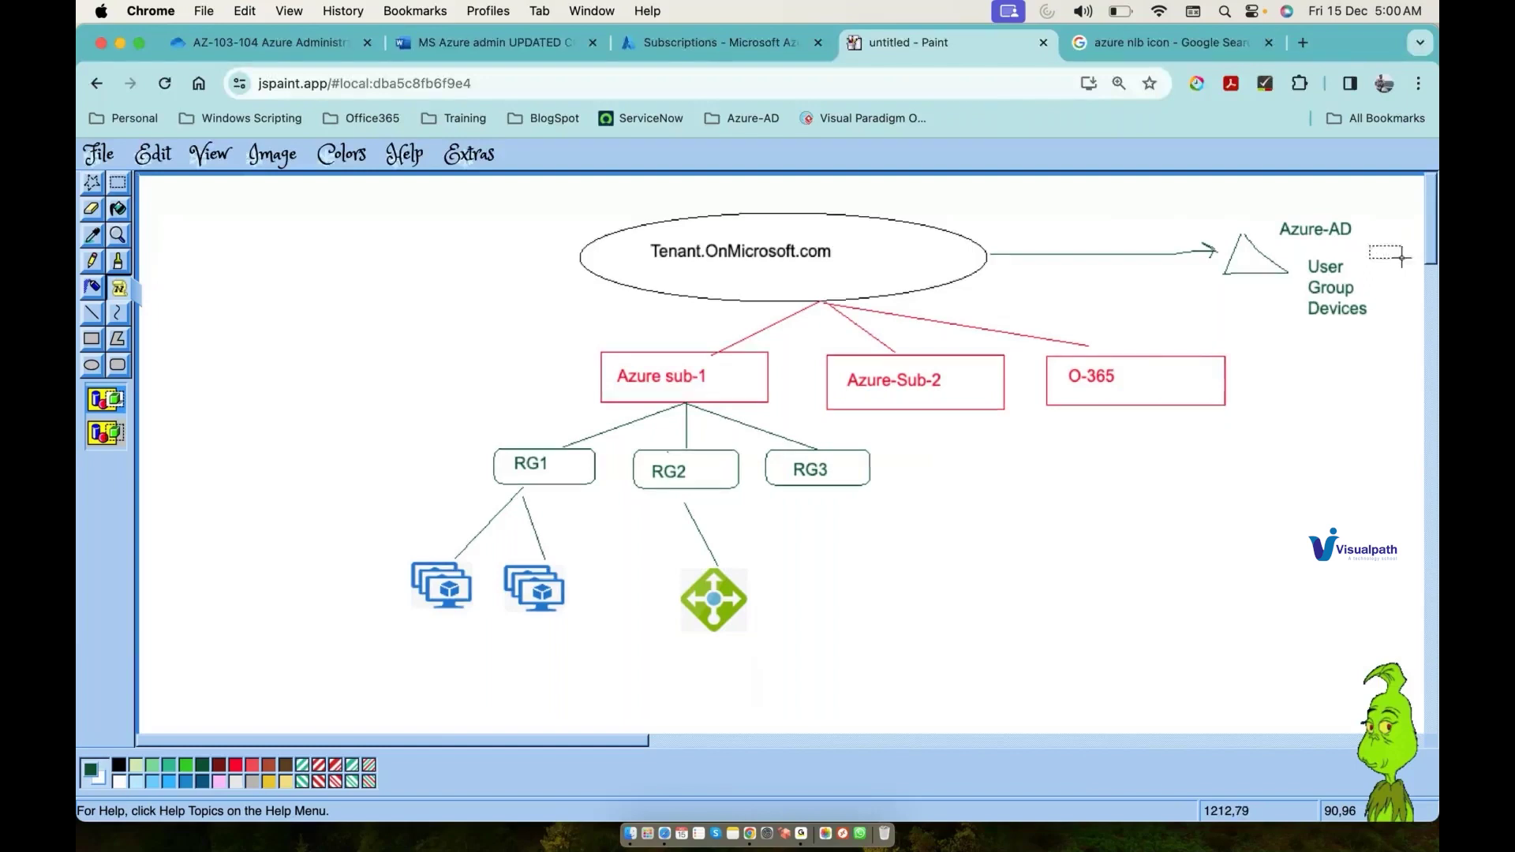
pyautogui.write('test')
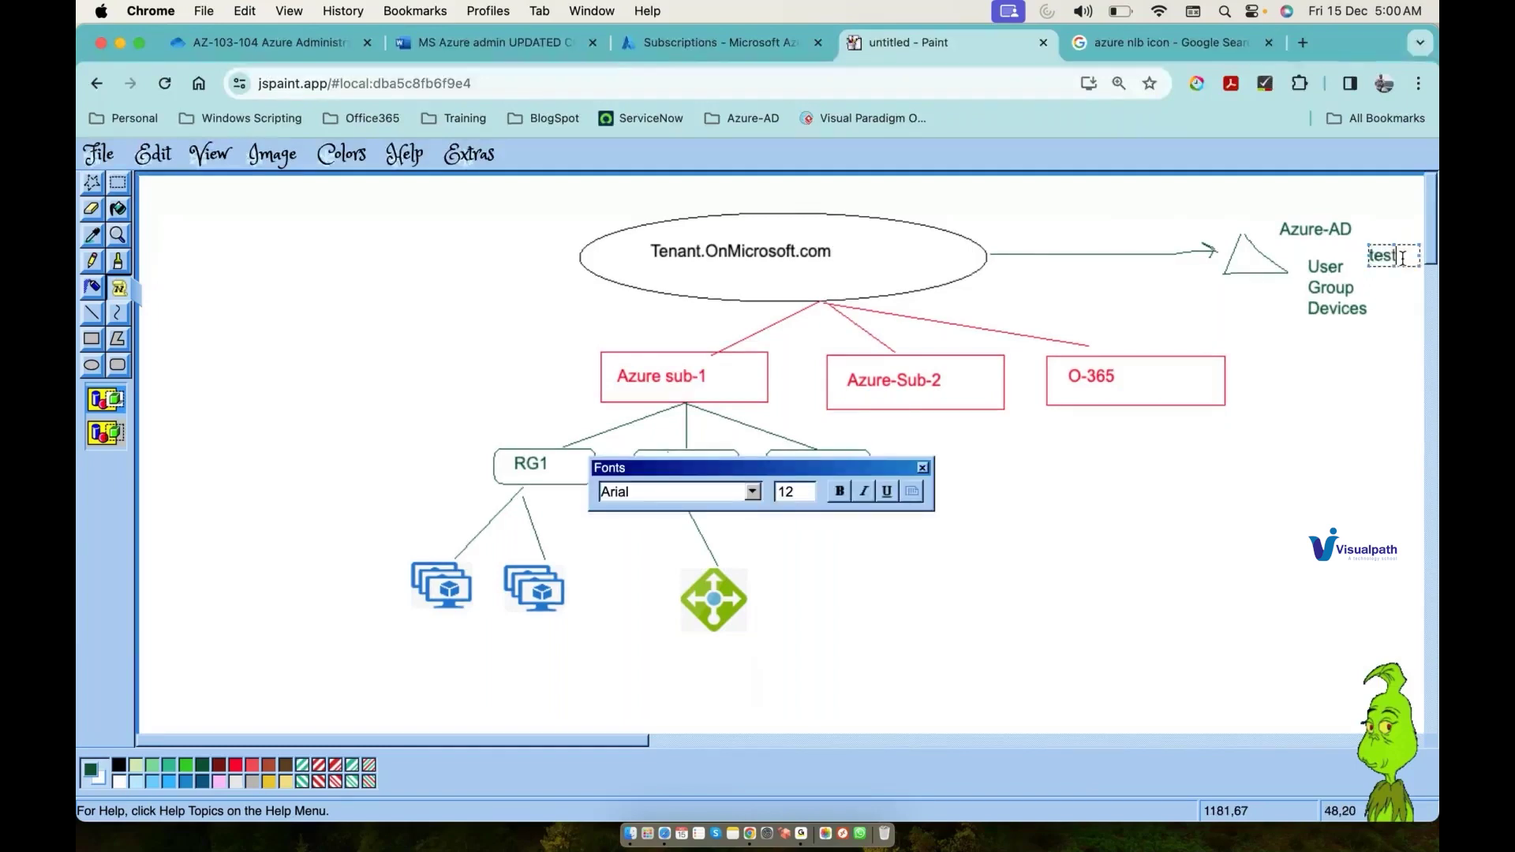
# Step: Draw a pencil arrow from the test label across the triangle down to Azure sub-1
pyautogui.click(1326, 338)
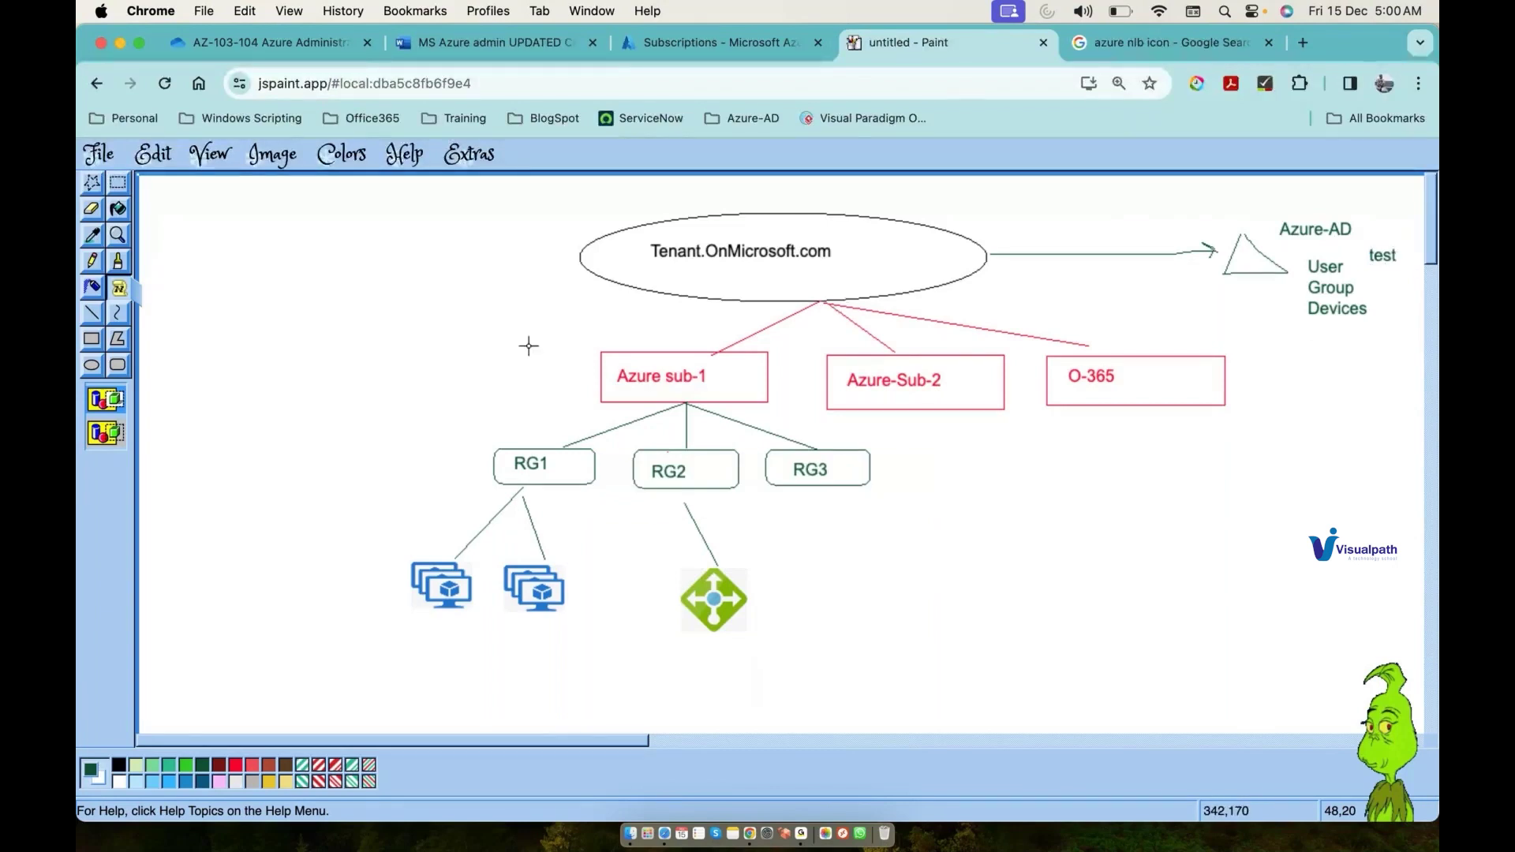
pyautogui.press('p')
pyautogui.moveTo(1392, 241); pyautogui.dragTo(1237, 258)
pyautogui.moveTo(904, 314); pyautogui.dragTo(779, 350)
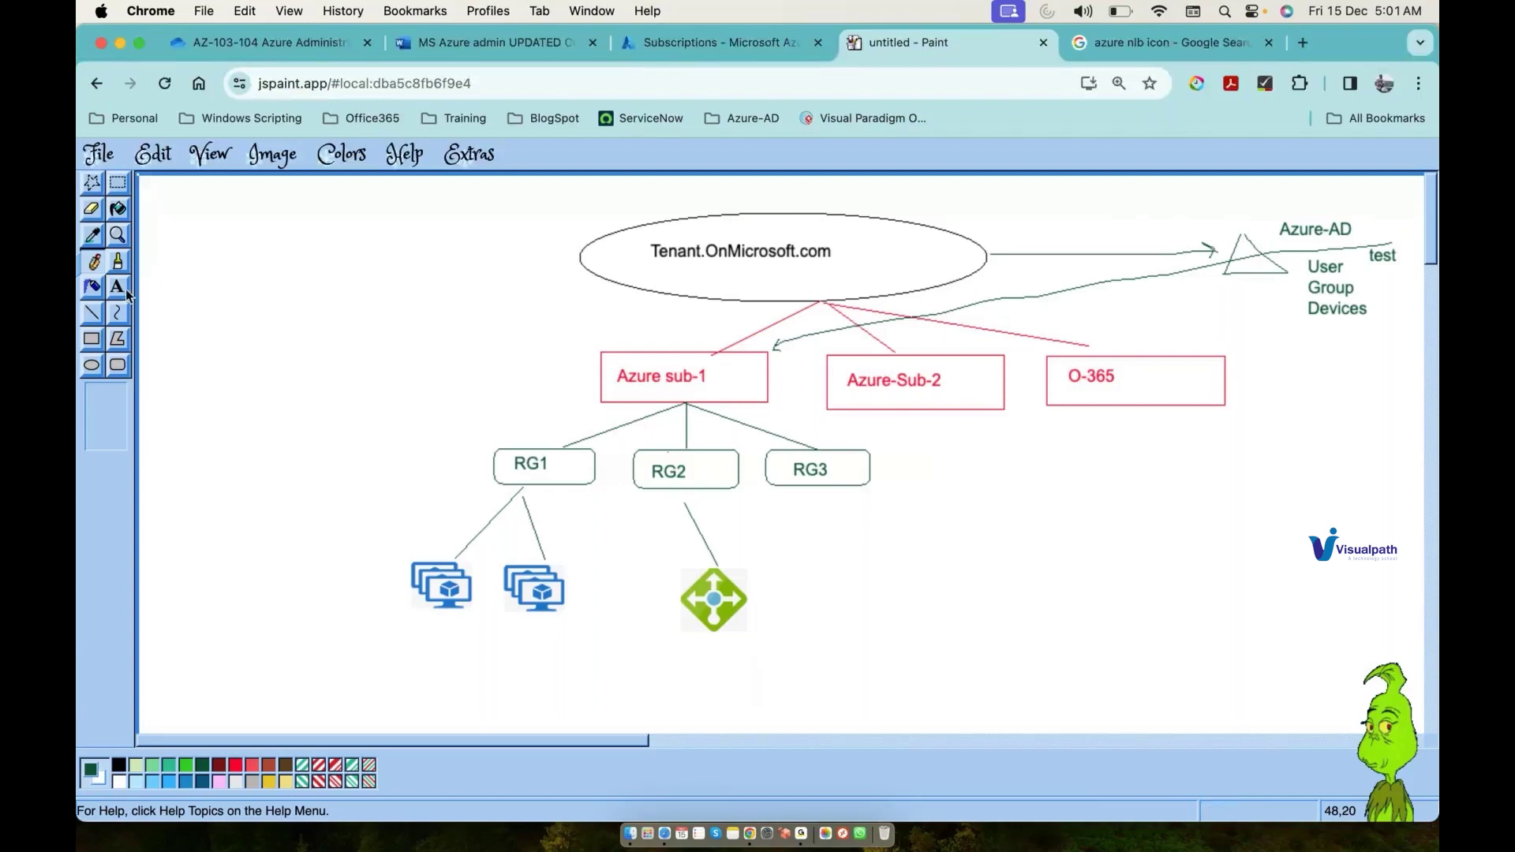
# Step: Add a Test2 label below Devices with a curved arrow to Azure sub-1
pyautogui.press('t')
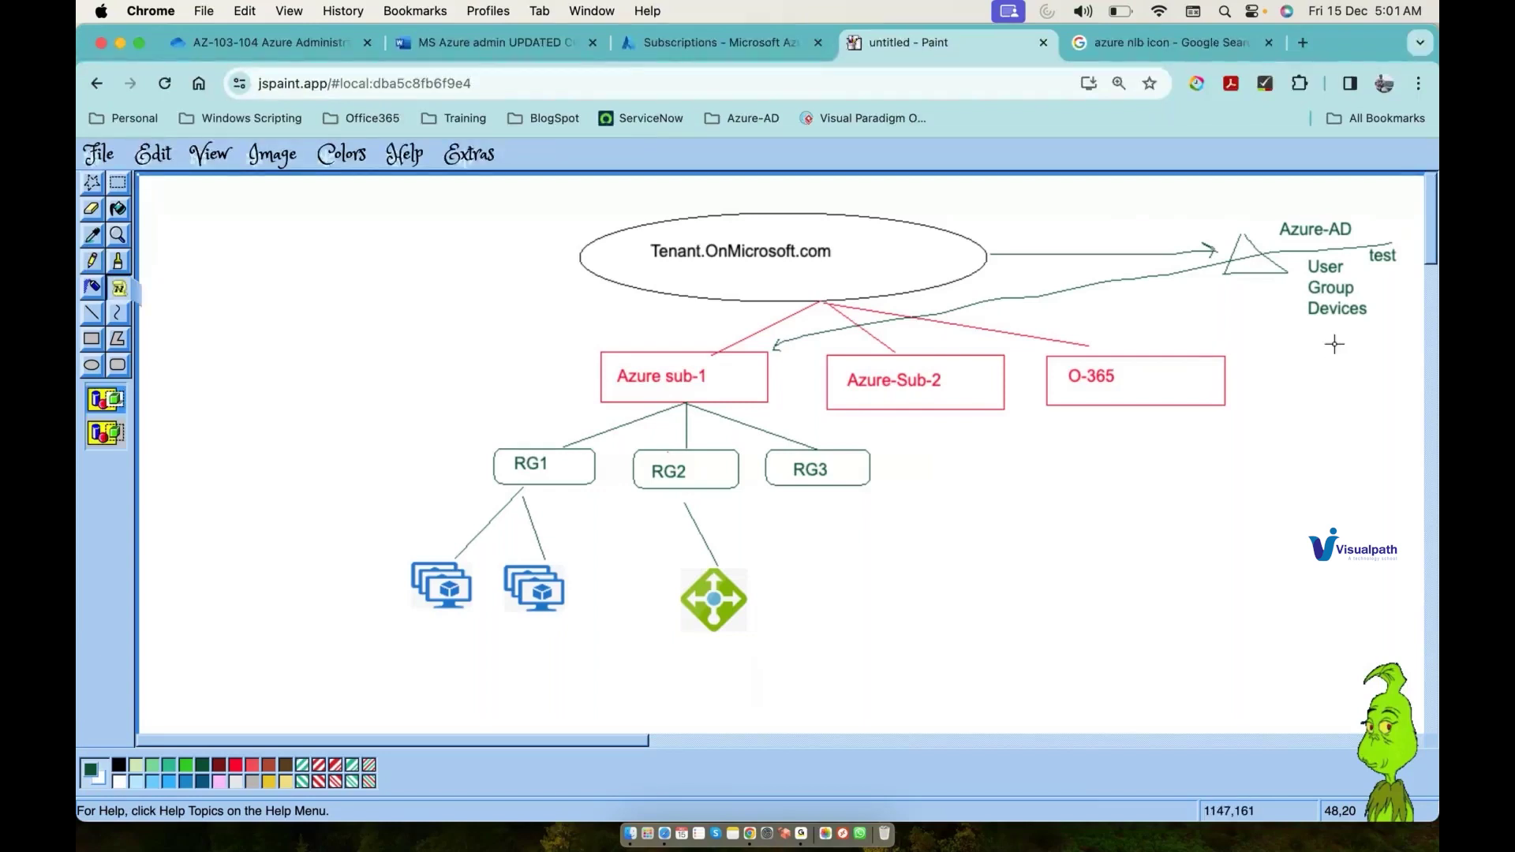
pyautogui.moveTo(1327, 343); pyautogui.dragTo(1379, 364)
pyautogui.write('Test2')
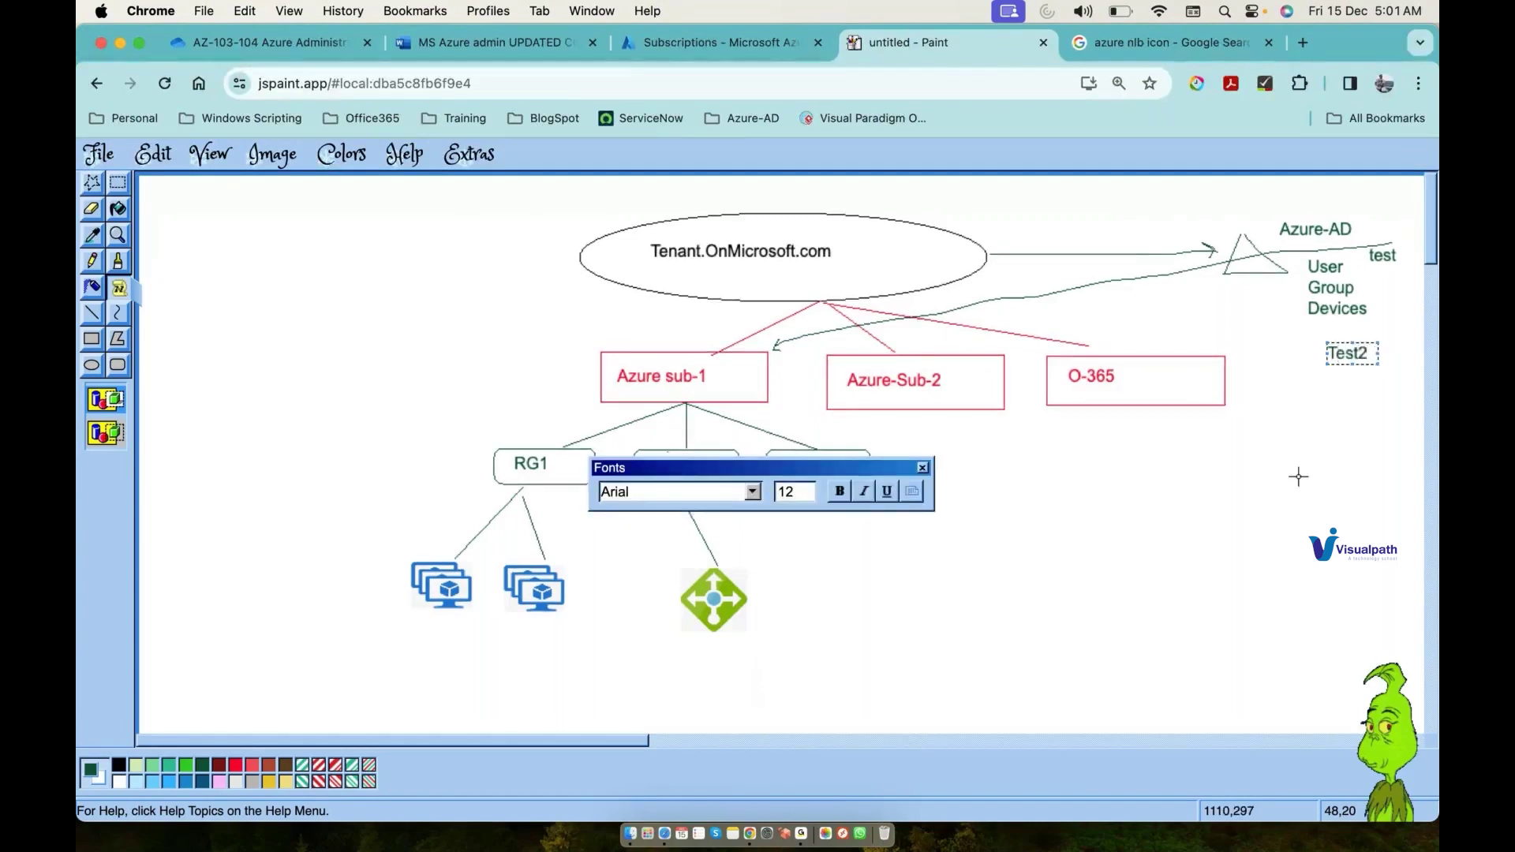
pyautogui.click(1299, 476)
pyautogui.click(91, 260)
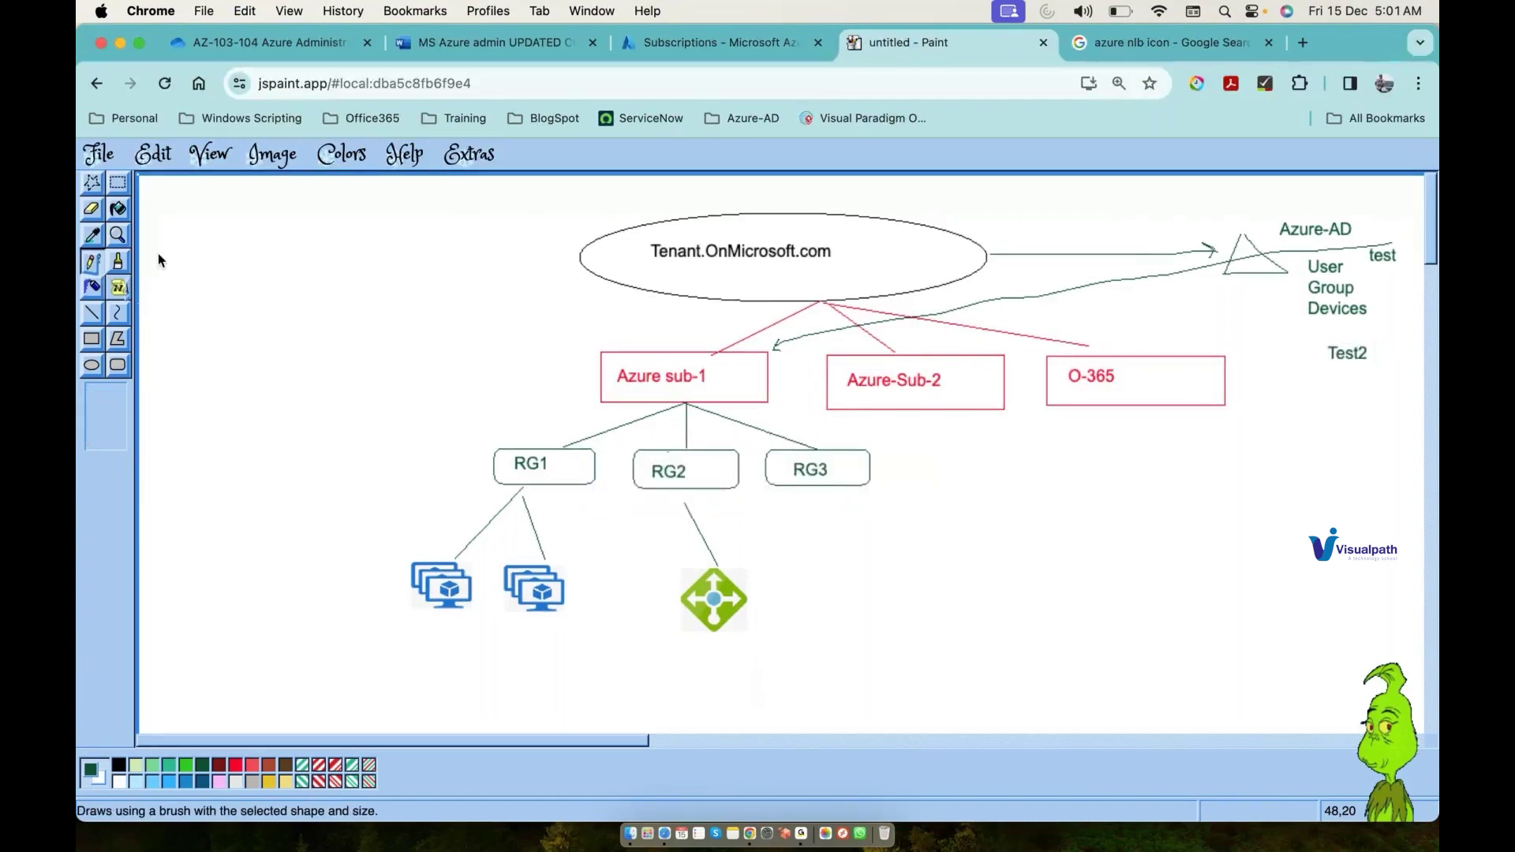
pyautogui.moveTo(1352, 368)
pyautogui.mouseDown()
pyautogui.moveTo(1122, 444)
pyautogui.moveTo(937, 448)
pyautogui.moveTo(780, 411)
pyautogui.mouseUp()
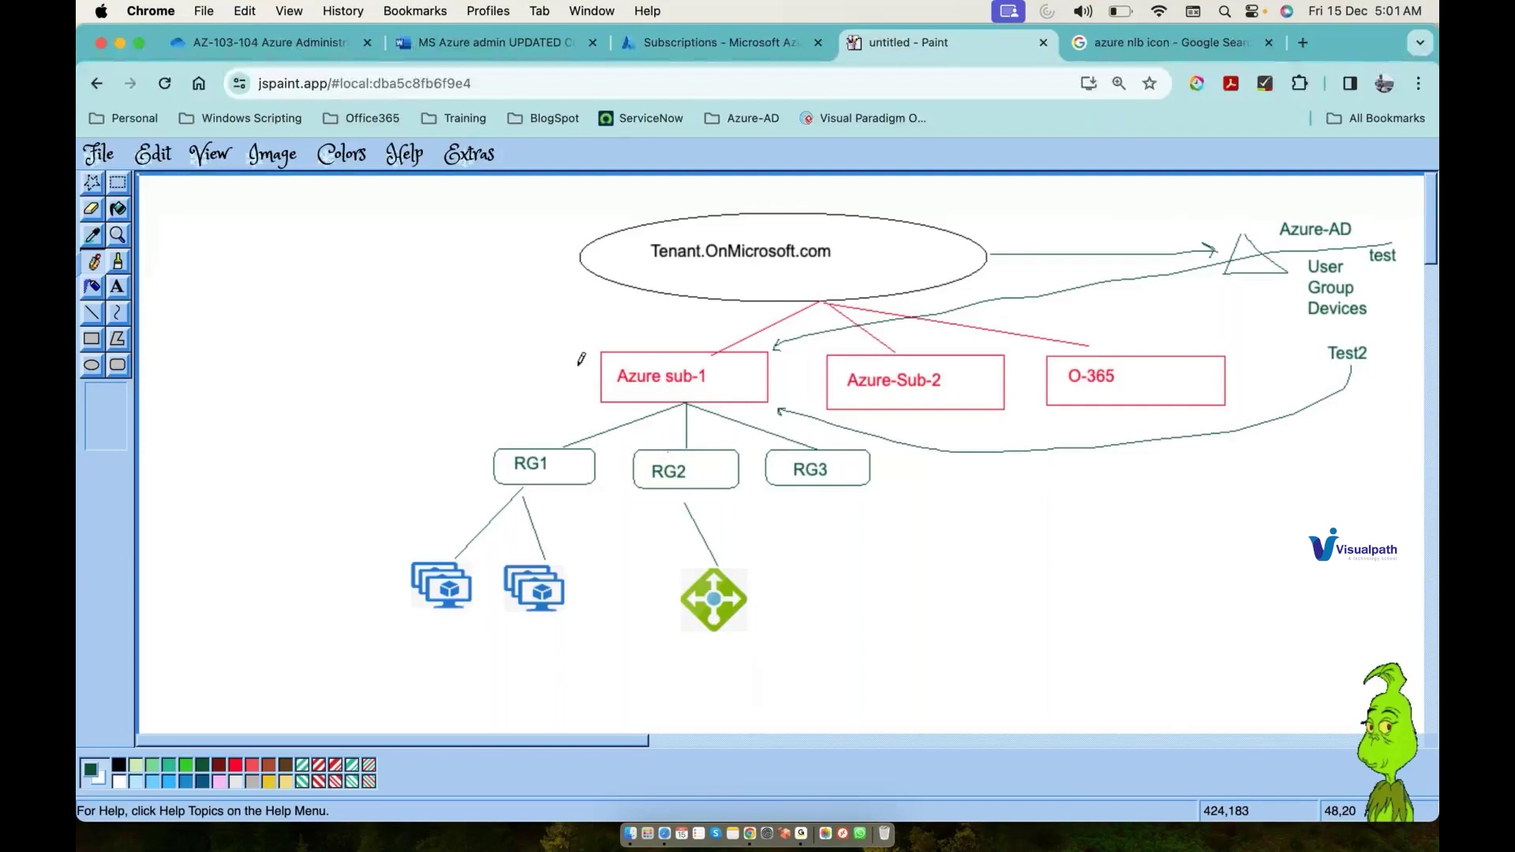
# Step: Add a Test-3 label below Test2's arrow
pyautogui.click(124, 291)
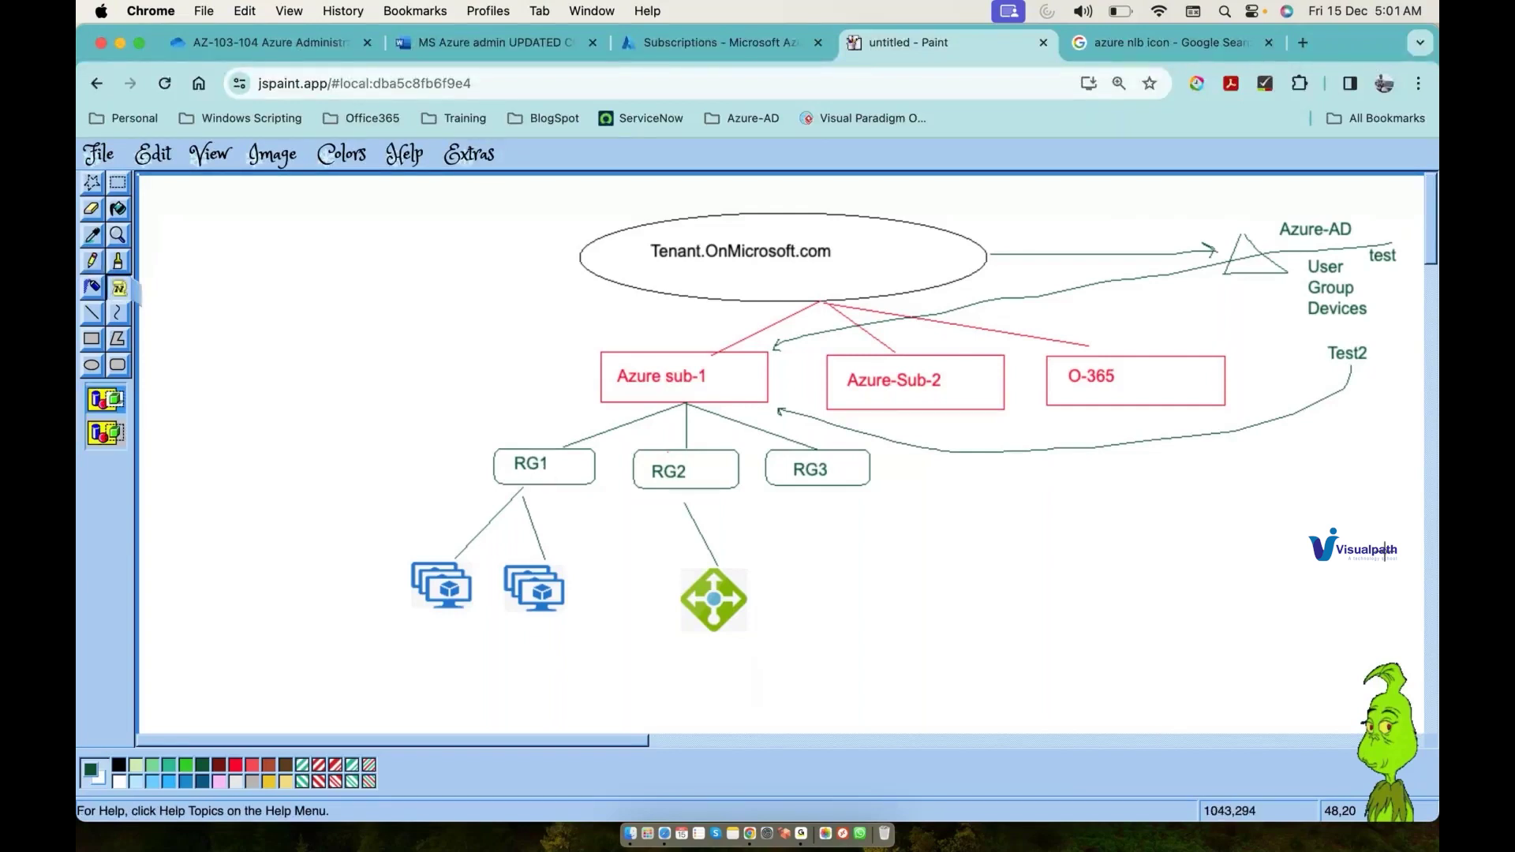
pyautogui.moveTo(1313, 435); pyautogui.dragTo(1393, 459)
pyautogui.write('T')
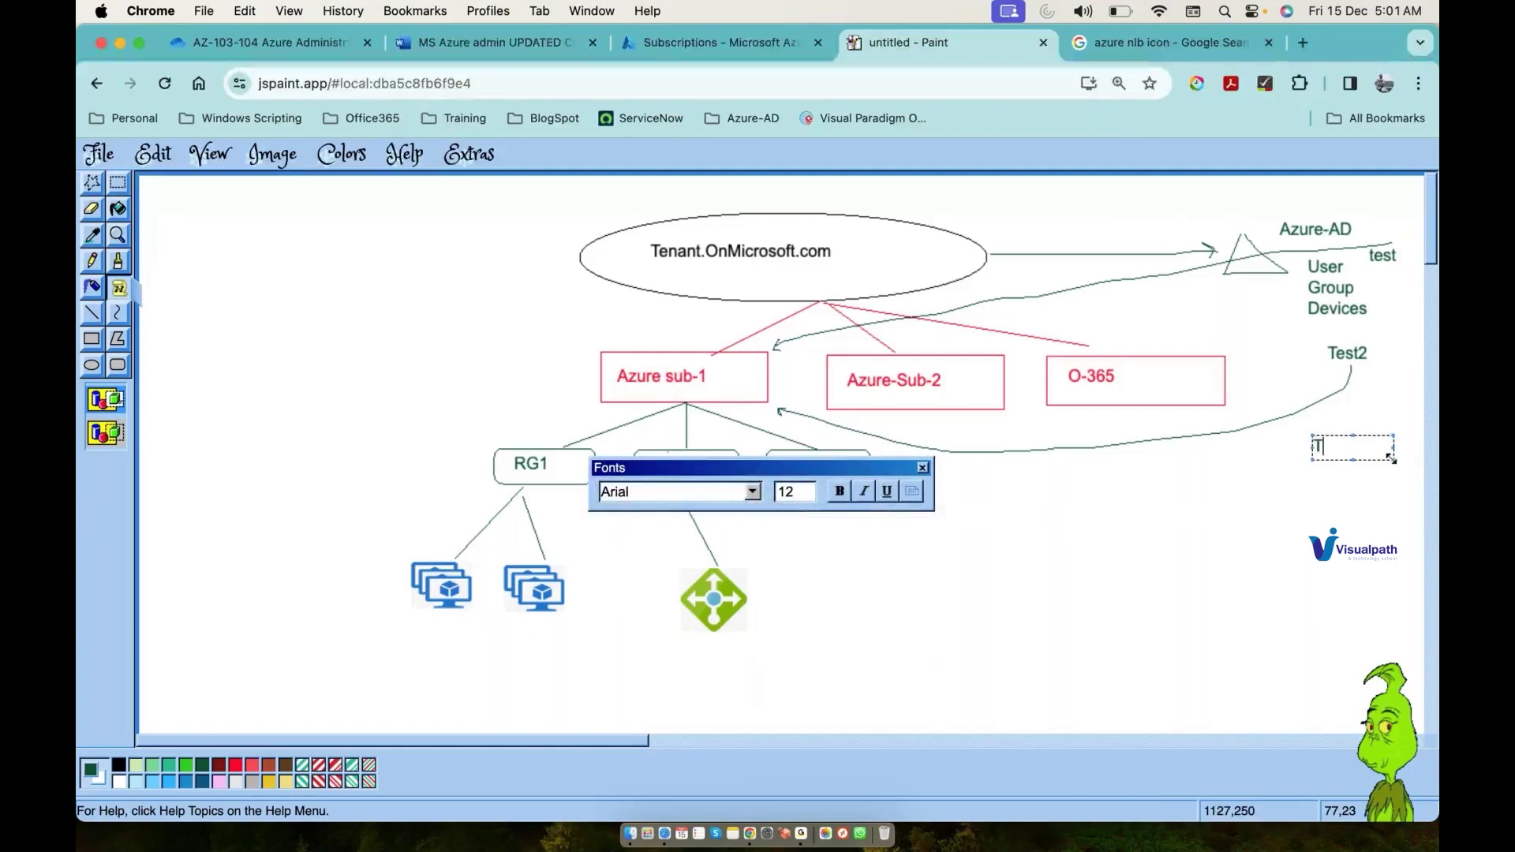
pyautogui.write('est-3')
pyautogui.press('Return')
pyautogui.click(1209, 587)
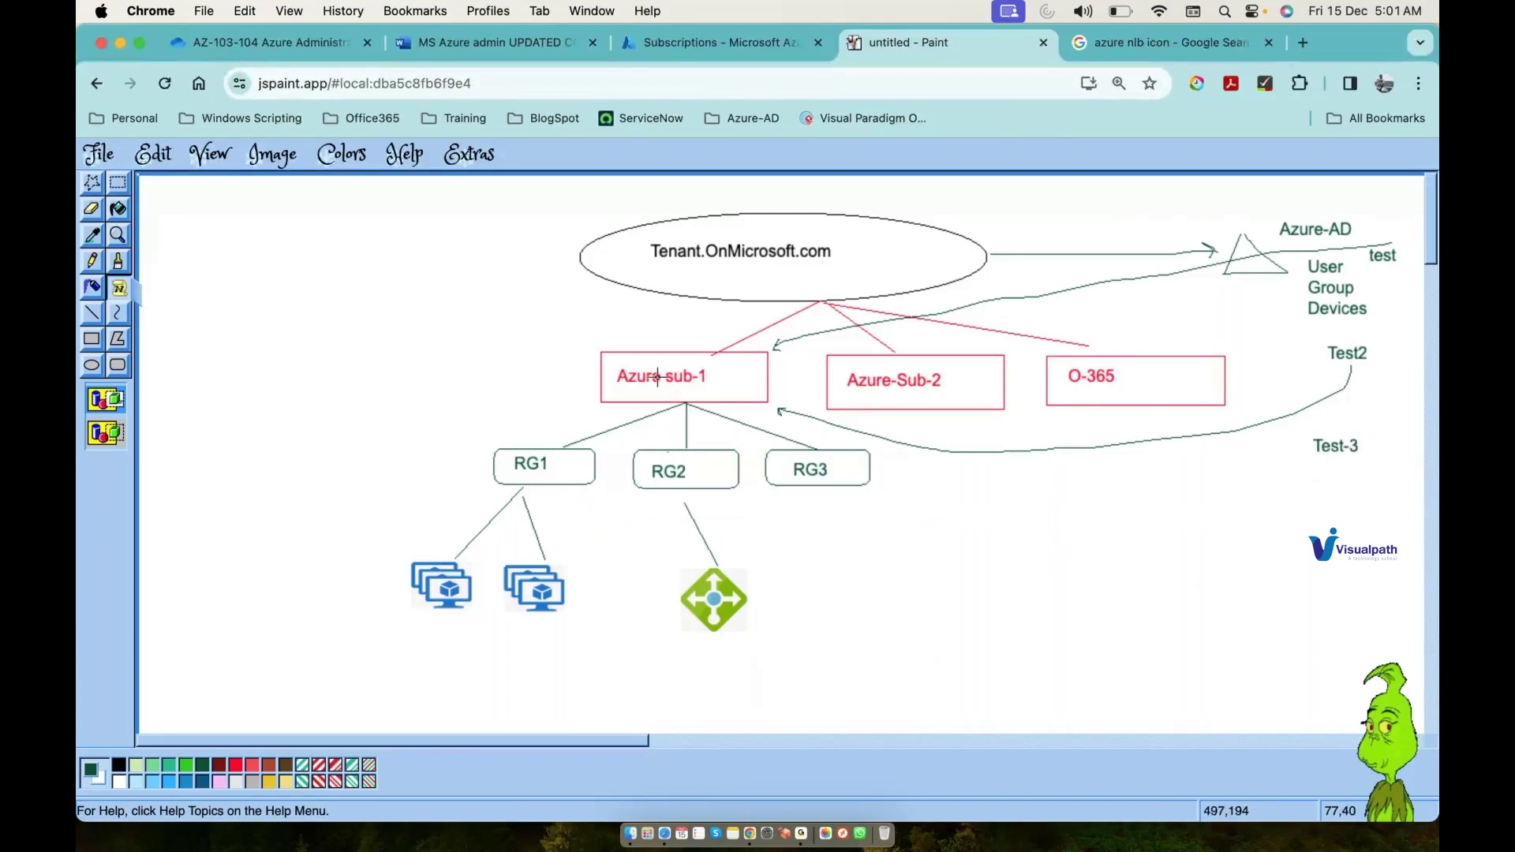
pyautogui.click(93, 261)
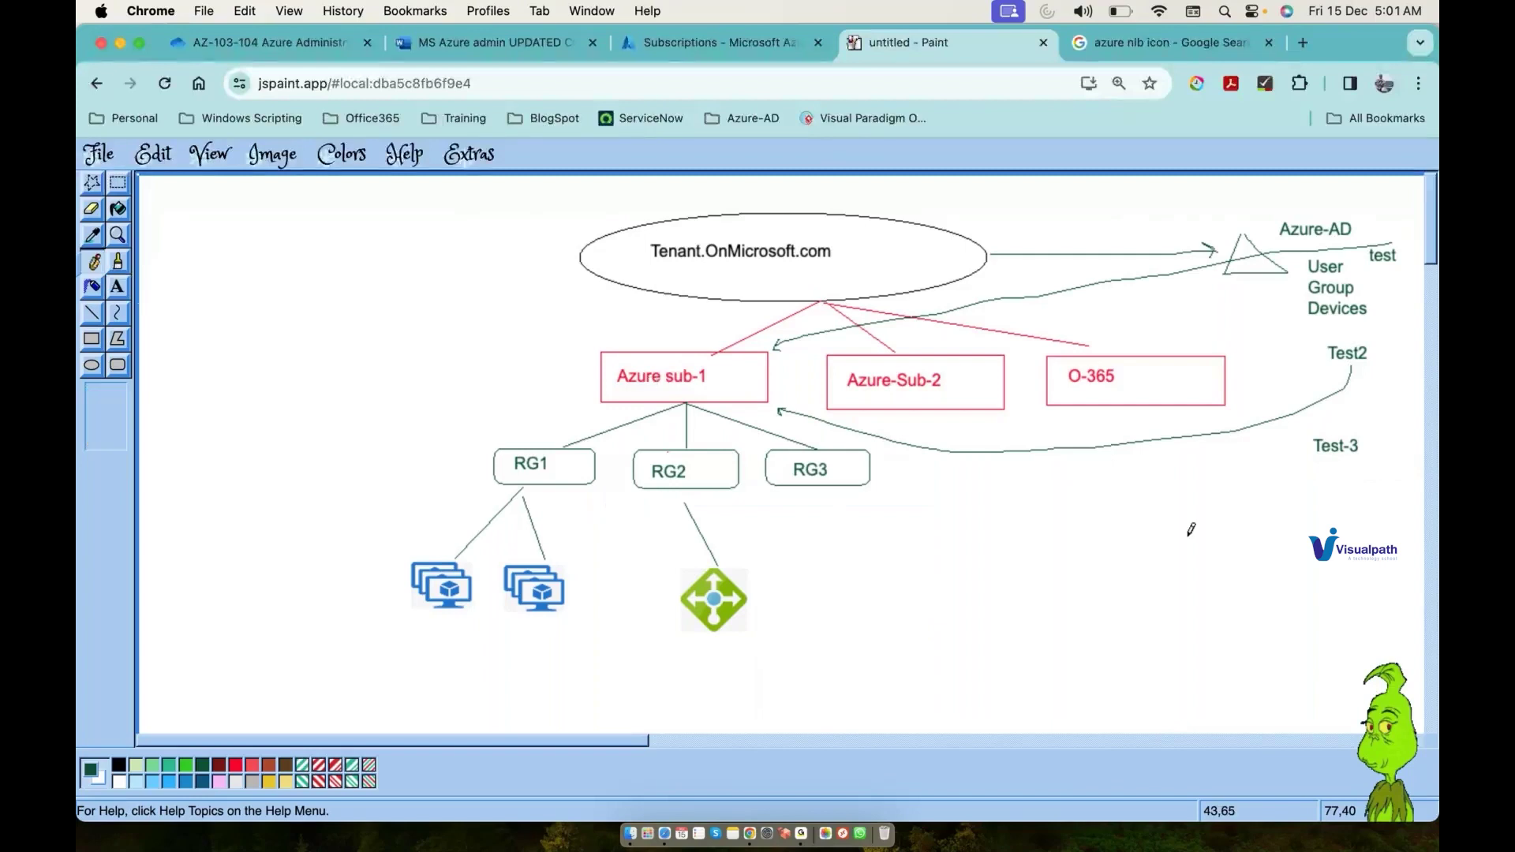
# Step: Draw a curved arrow from Test-3 to RG3 and an arrow toward the load balancer
pyautogui.moveTo(1327, 452); pyautogui.dragTo(1108, 499)
pyautogui.moveTo(981, 522); pyautogui.dragTo(878, 491)
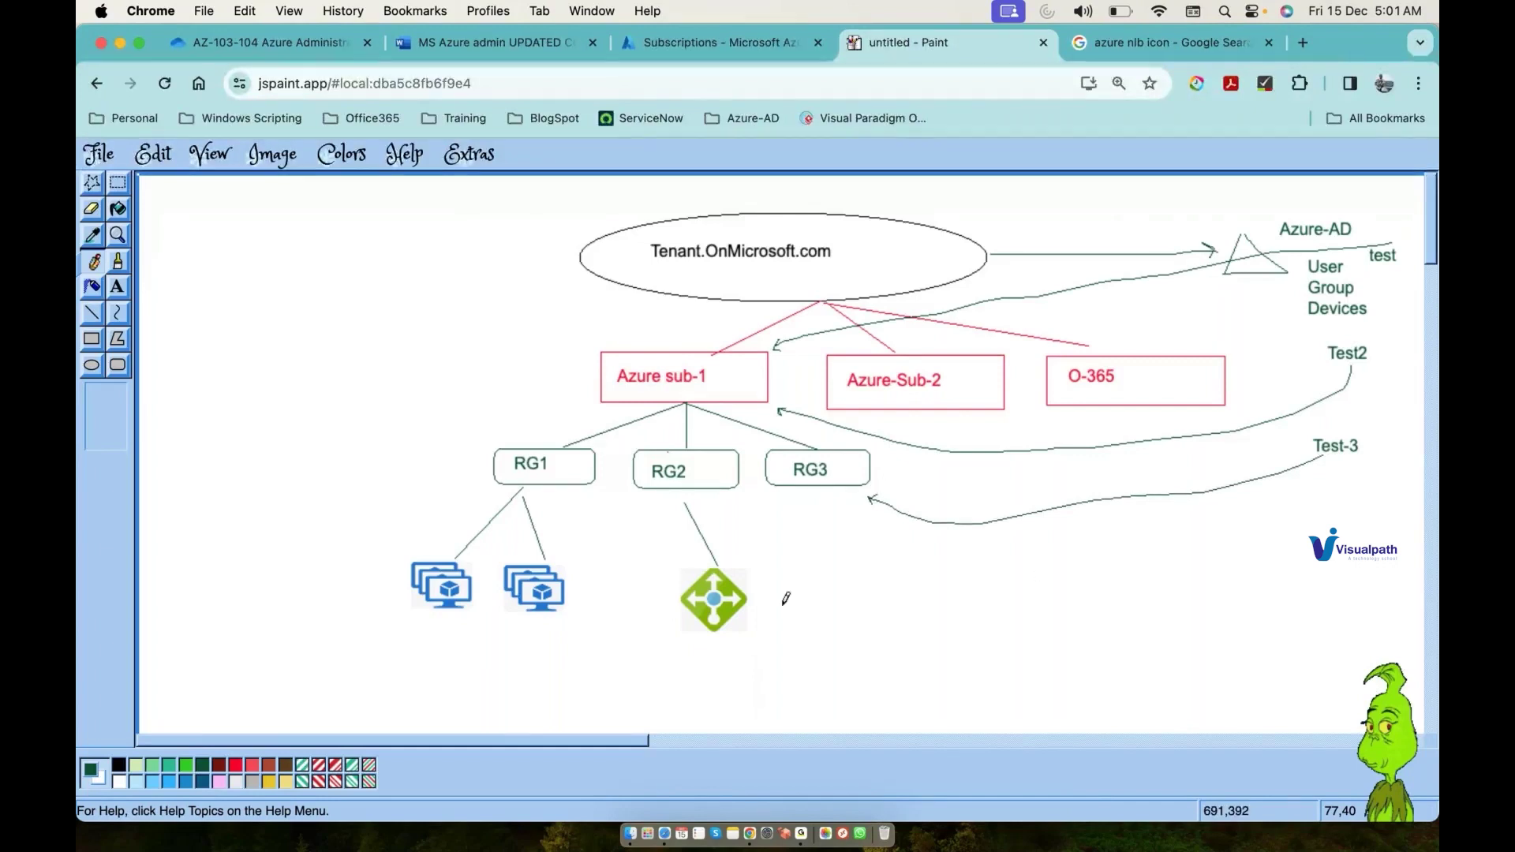
pyautogui.moveTo(829, 634); pyautogui.dragTo(771, 619)
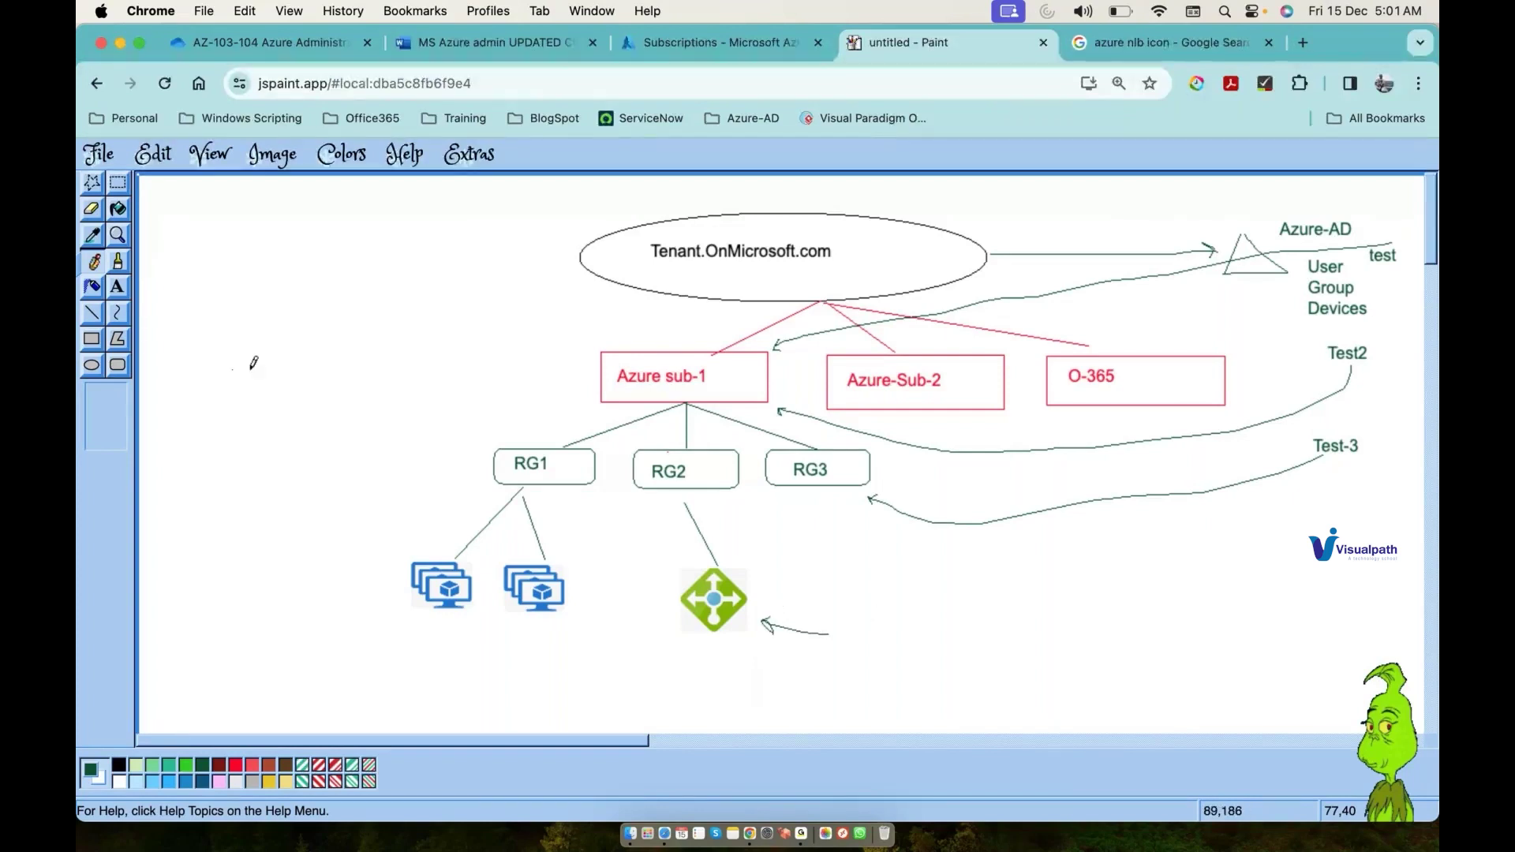
# Step: Draw three arrows on the left, a downward arrow to the VM icons, and an upward arrow beside them
pyautogui.moveTo(233, 369); pyautogui.dragTo(353, 372)
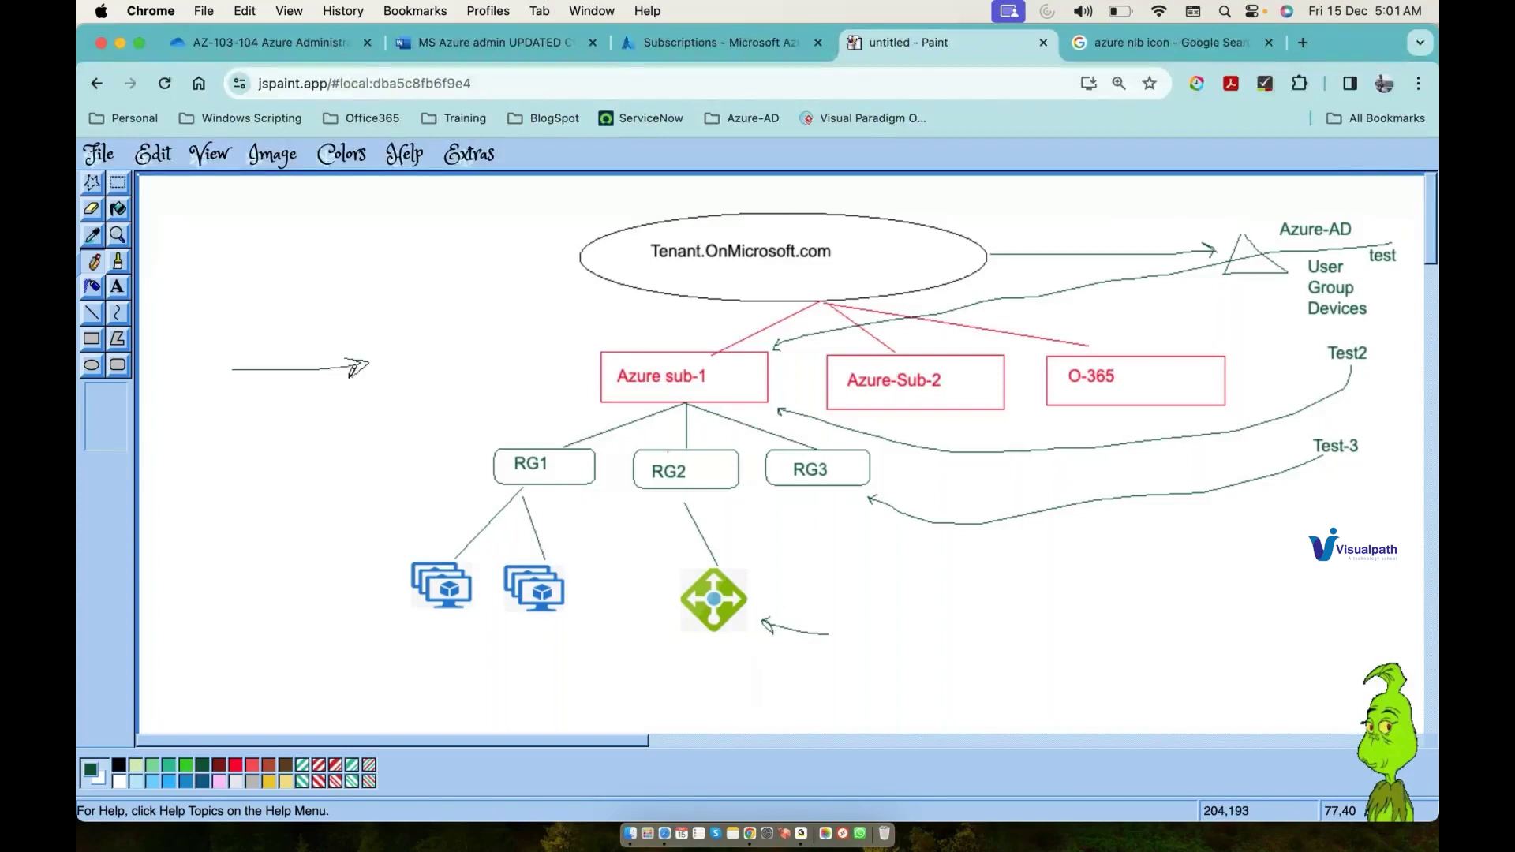
pyautogui.moveTo(231, 462)
pyautogui.mouseDown()
pyautogui.moveTo(340, 456)
pyautogui.moveTo(322, 467)
pyautogui.mouseUp()
pyautogui.moveTo(239, 578)
pyautogui.mouseDown()
pyautogui.moveTo(310, 567)
pyautogui.moveTo(298, 594)
pyautogui.mouseUp()
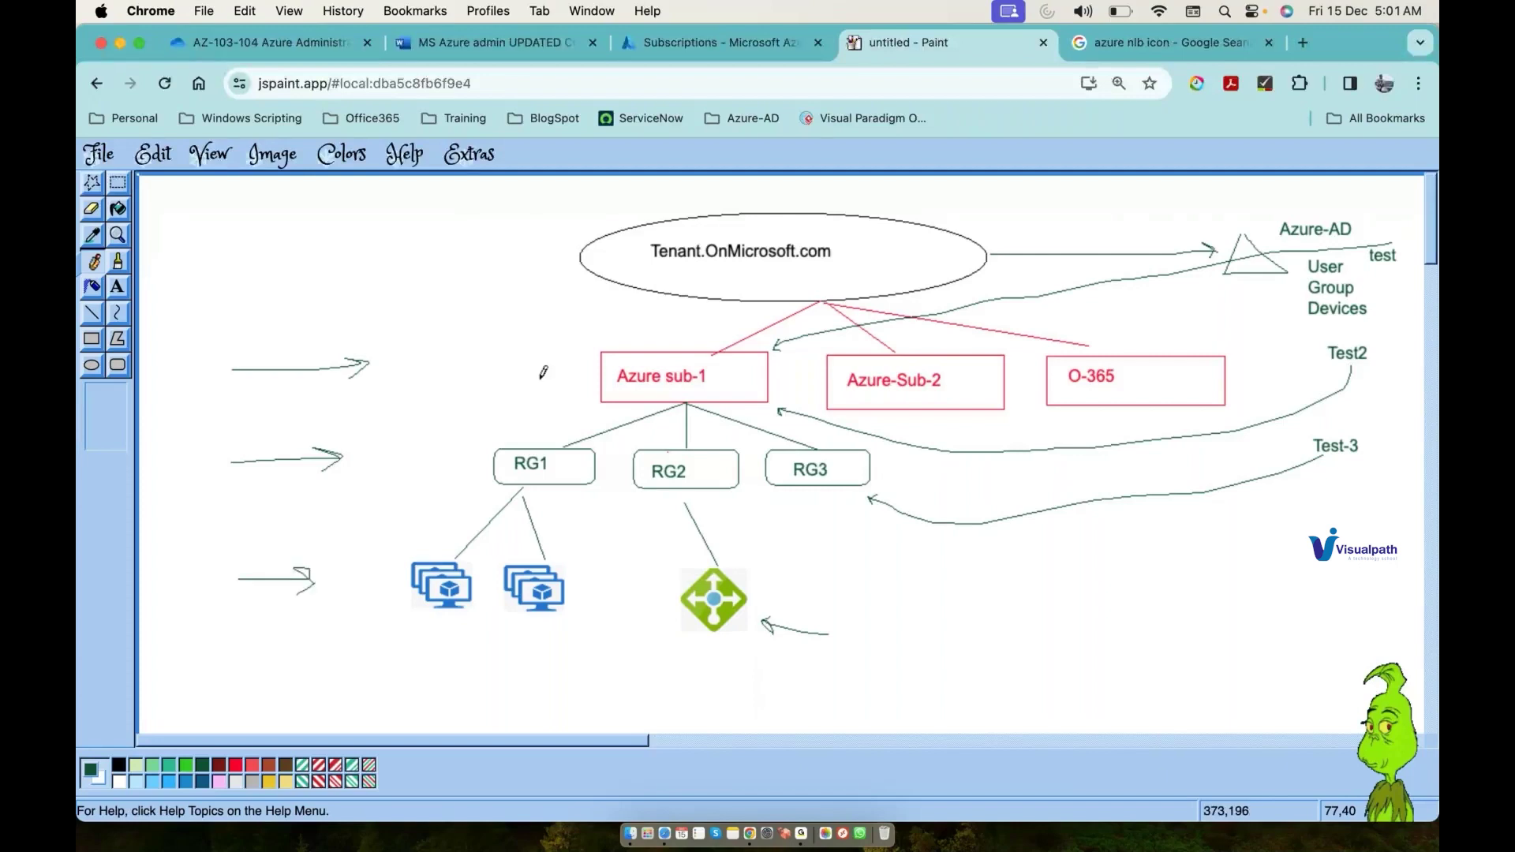
pyautogui.moveTo(396, 365)
pyautogui.mouseDown()
pyautogui.moveTo(416, 524)
pyautogui.moveTo(429, 506)
pyautogui.mouseUp()
pyautogui.moveTo(374, 591)
pyautogui.mouseDown()
pyautogui.moveTo(374, 503)
pyautogui.moveTo(355, 566)
pyautogui.mouseUp()
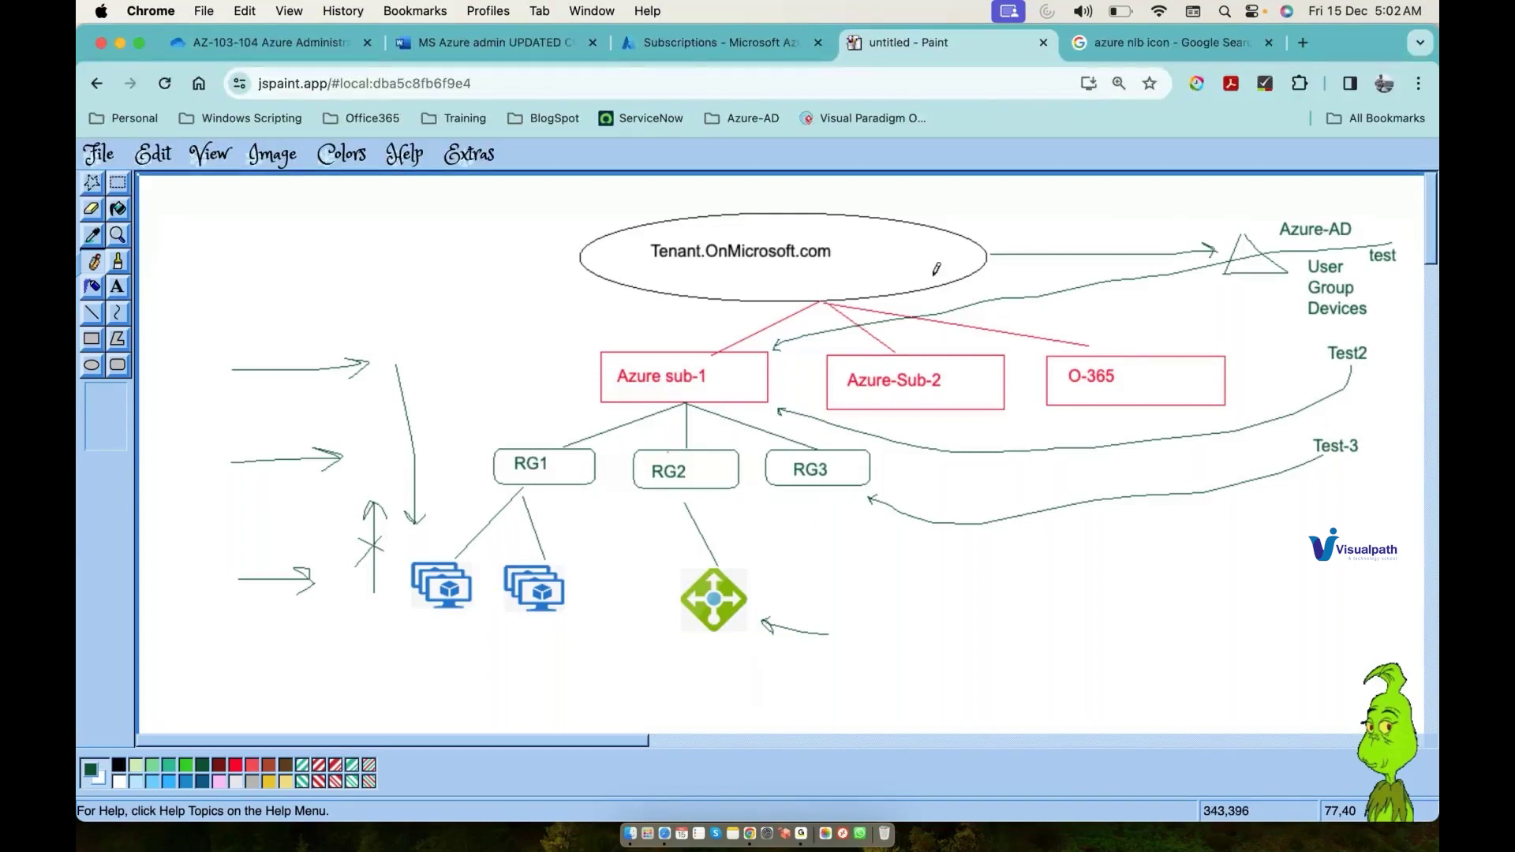
# Step: Start a new role assignment from Access control (IAM) of Azure subscription 1
pyautogui.click(688, 49)
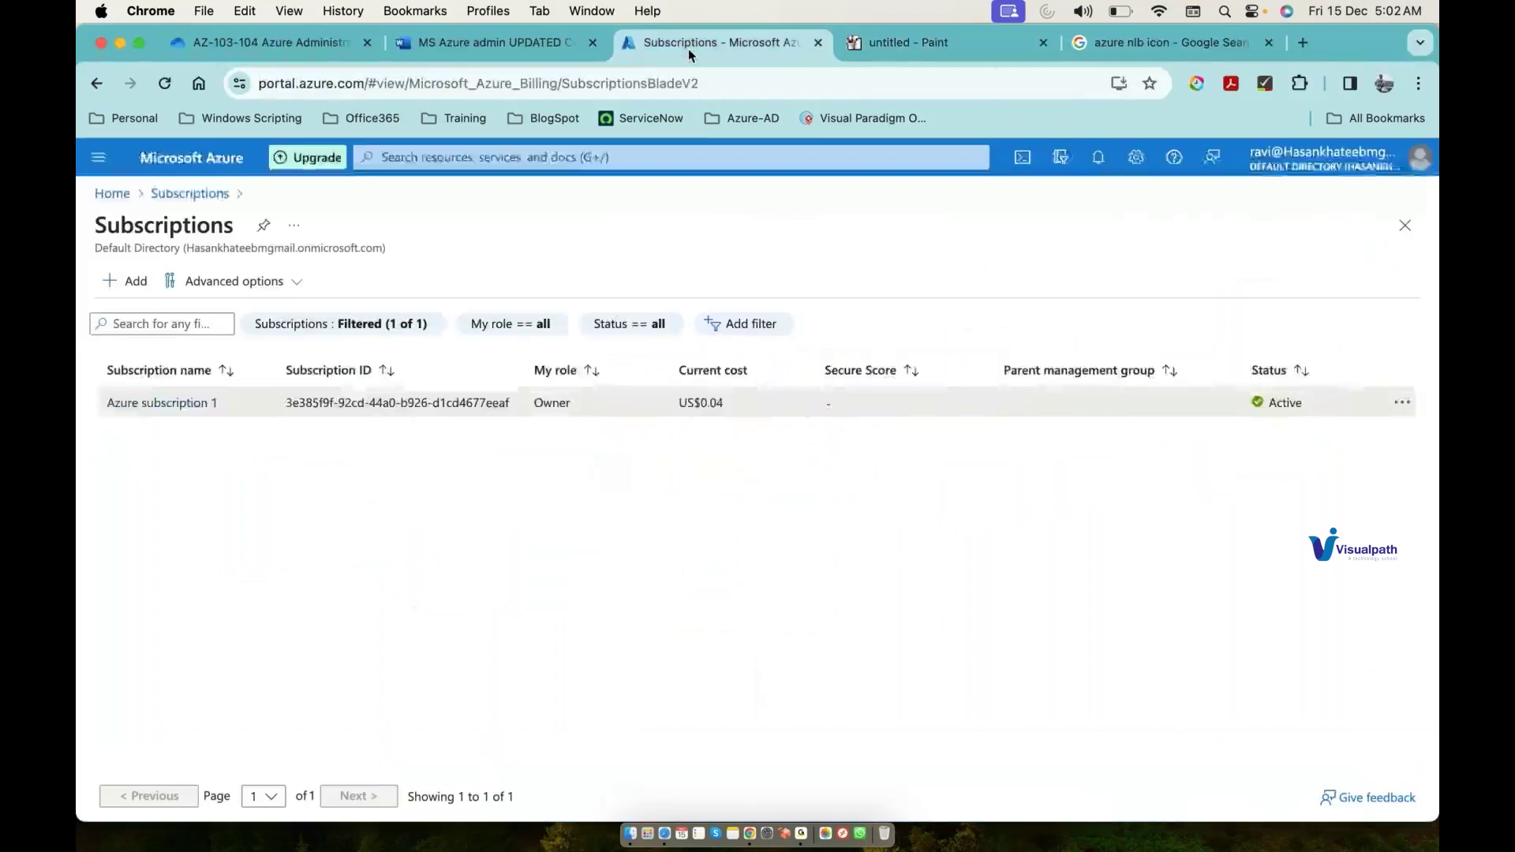
pyautogui.click(198, 404)
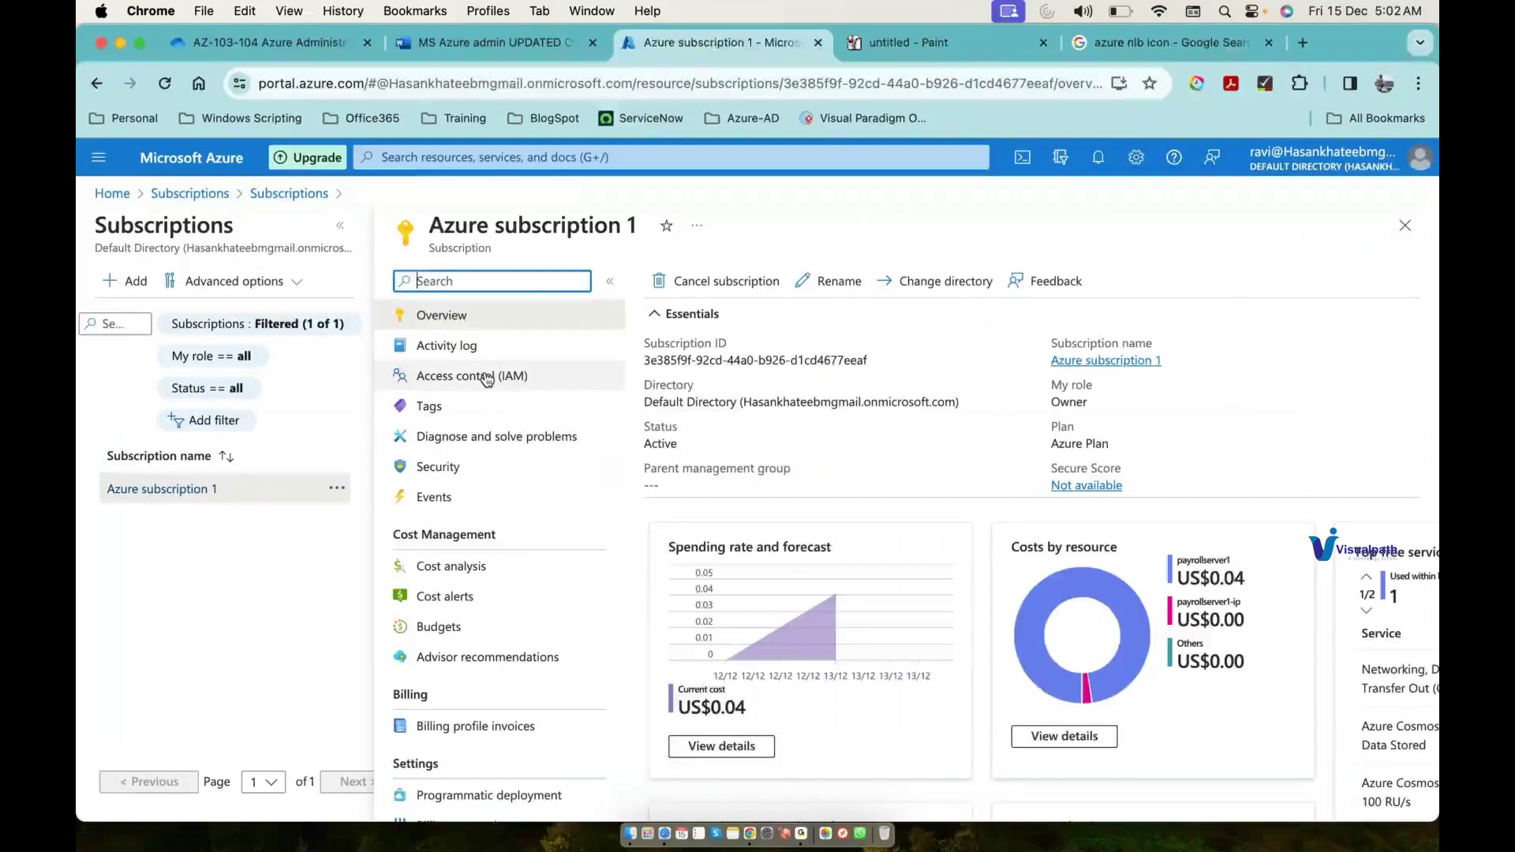
pyautogui.click(485, 379)
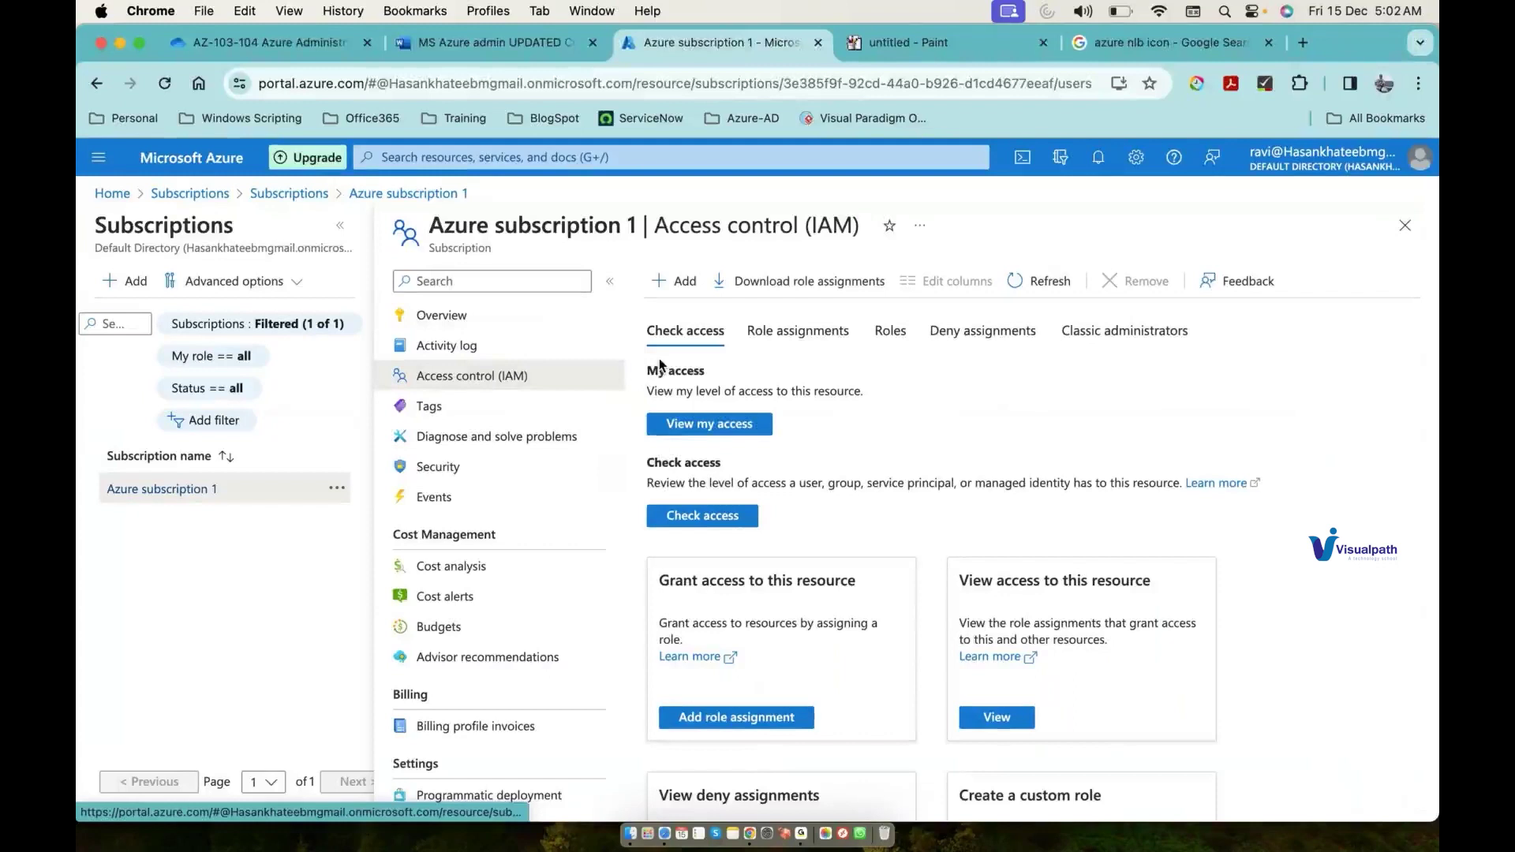
pyautogui.click(676, 281)
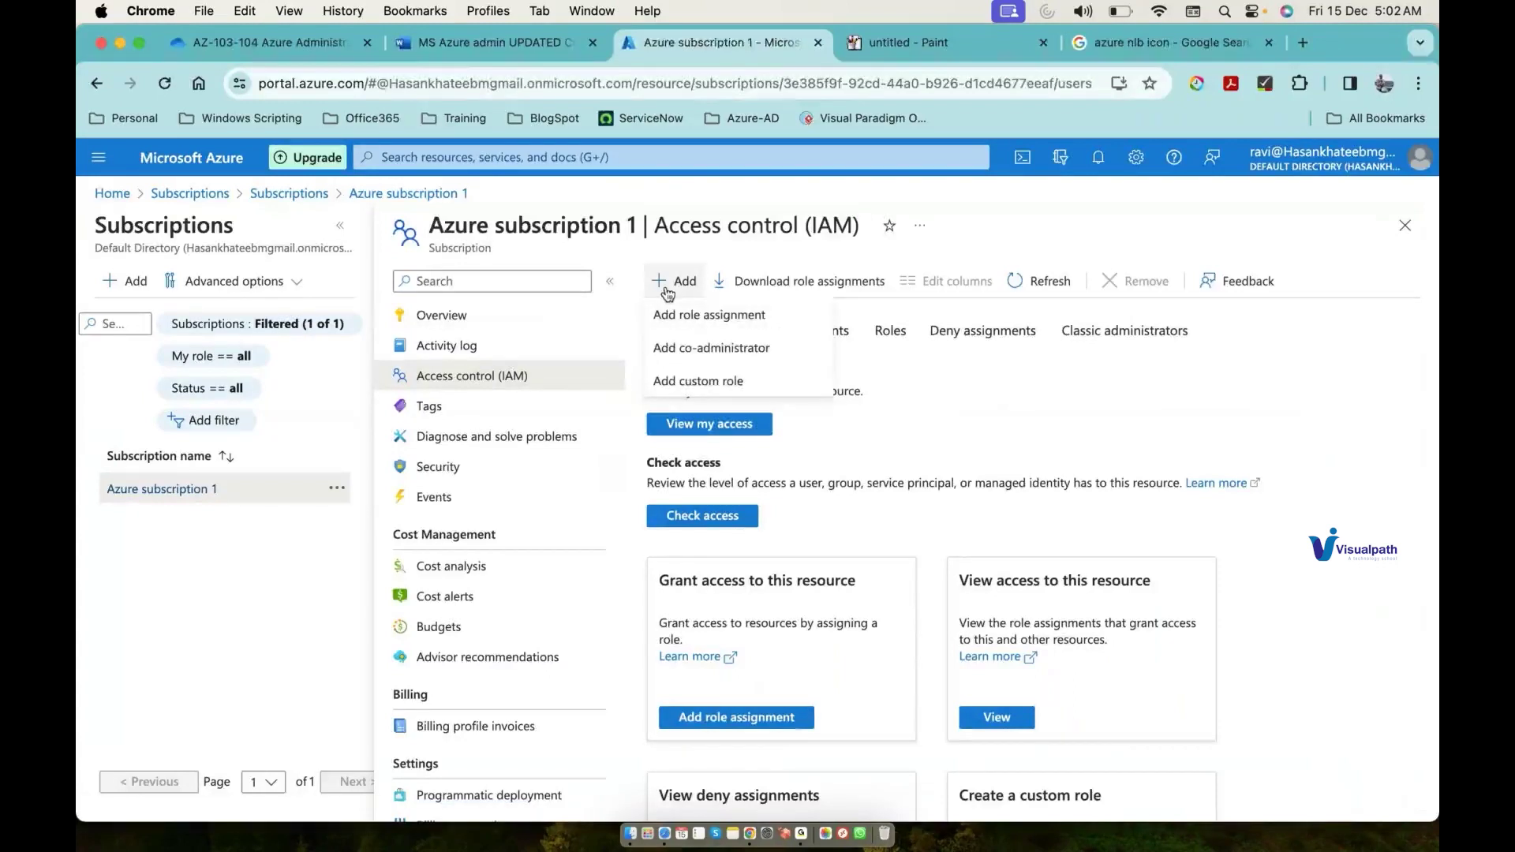
pyautogui.click(688, 312)
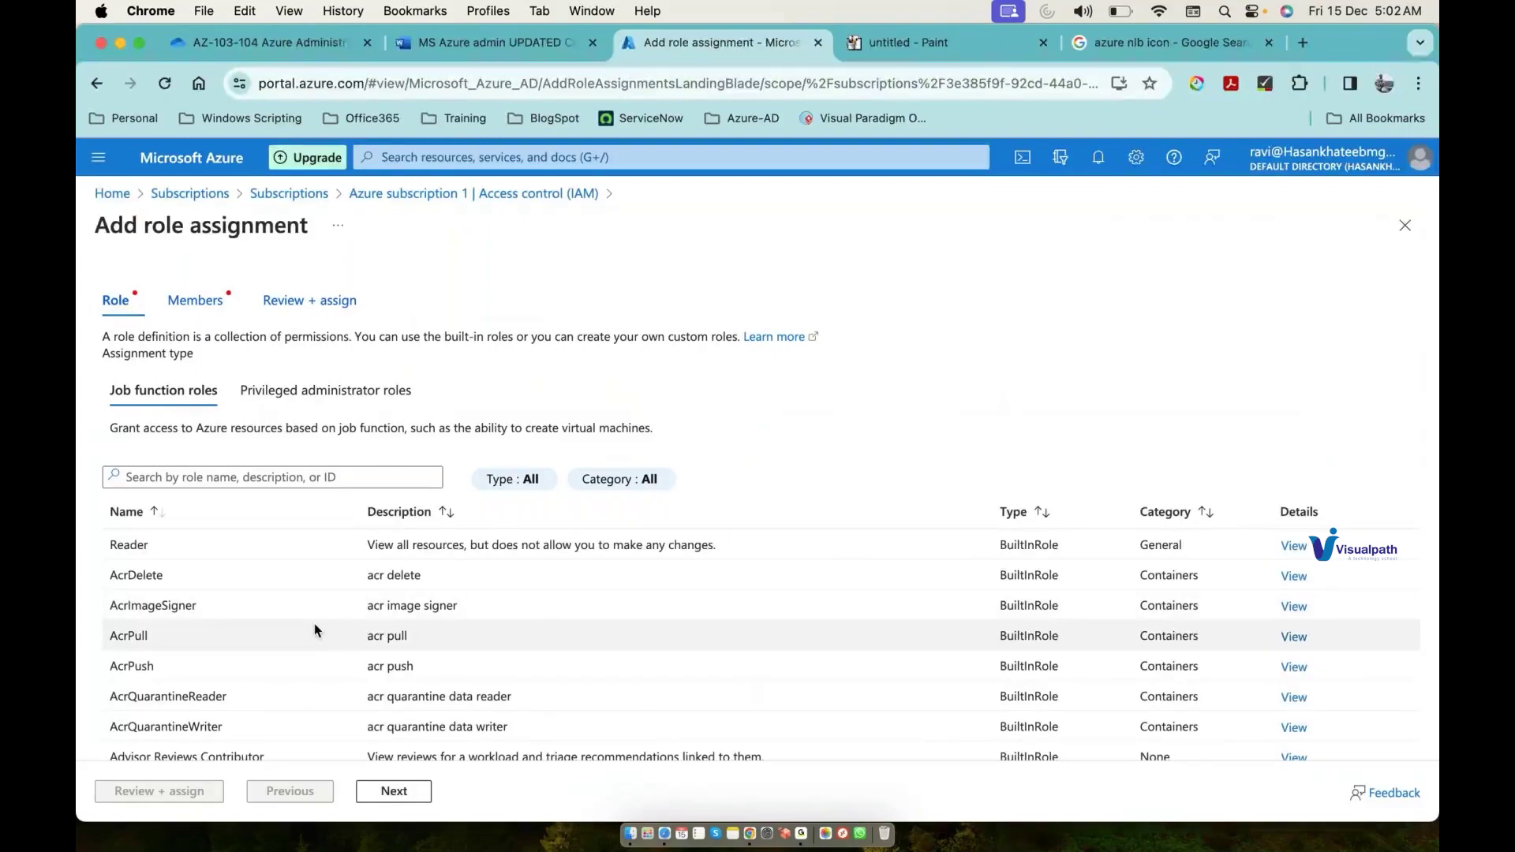
# Step: Pick the Contributor privileged role, select a user as its member, then circle Azure-AD in JS Paint
pyautogui.click(348, 390)
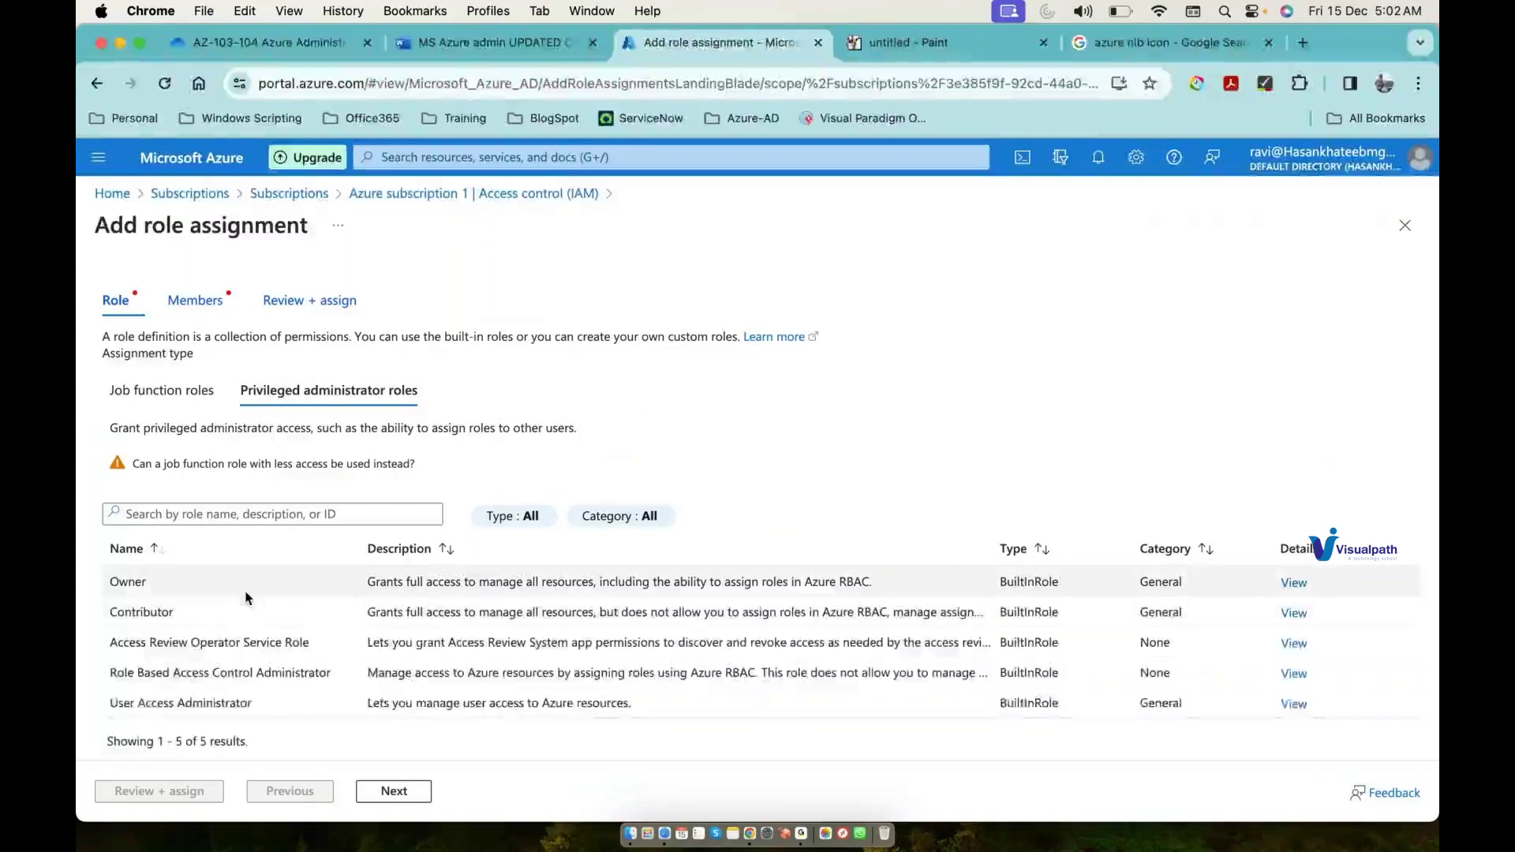
pyautogui.scroll(-1, 263, 631)
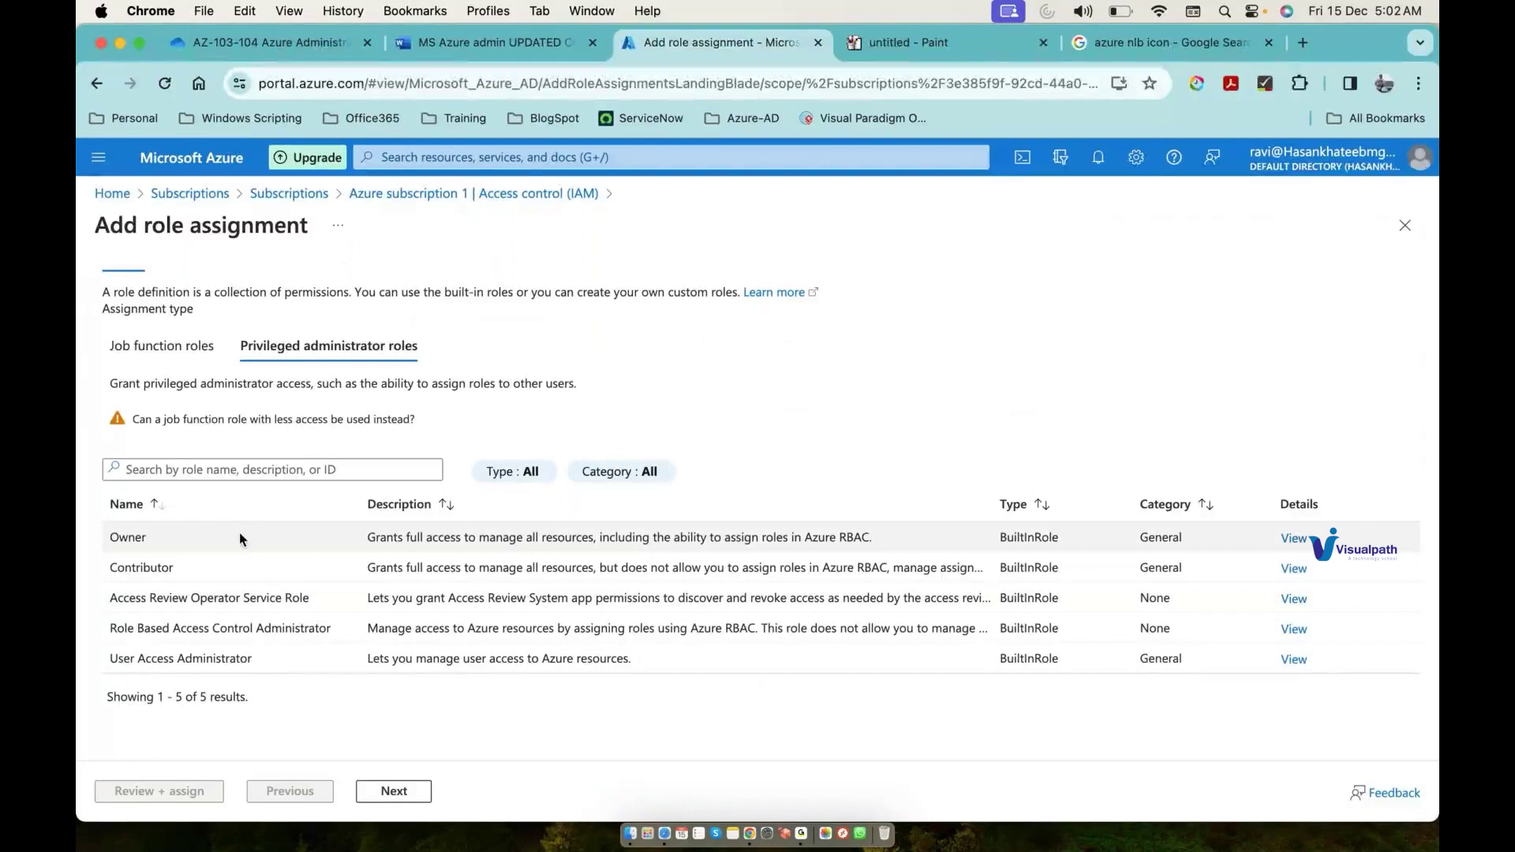
pyautogui.click(384, 793)
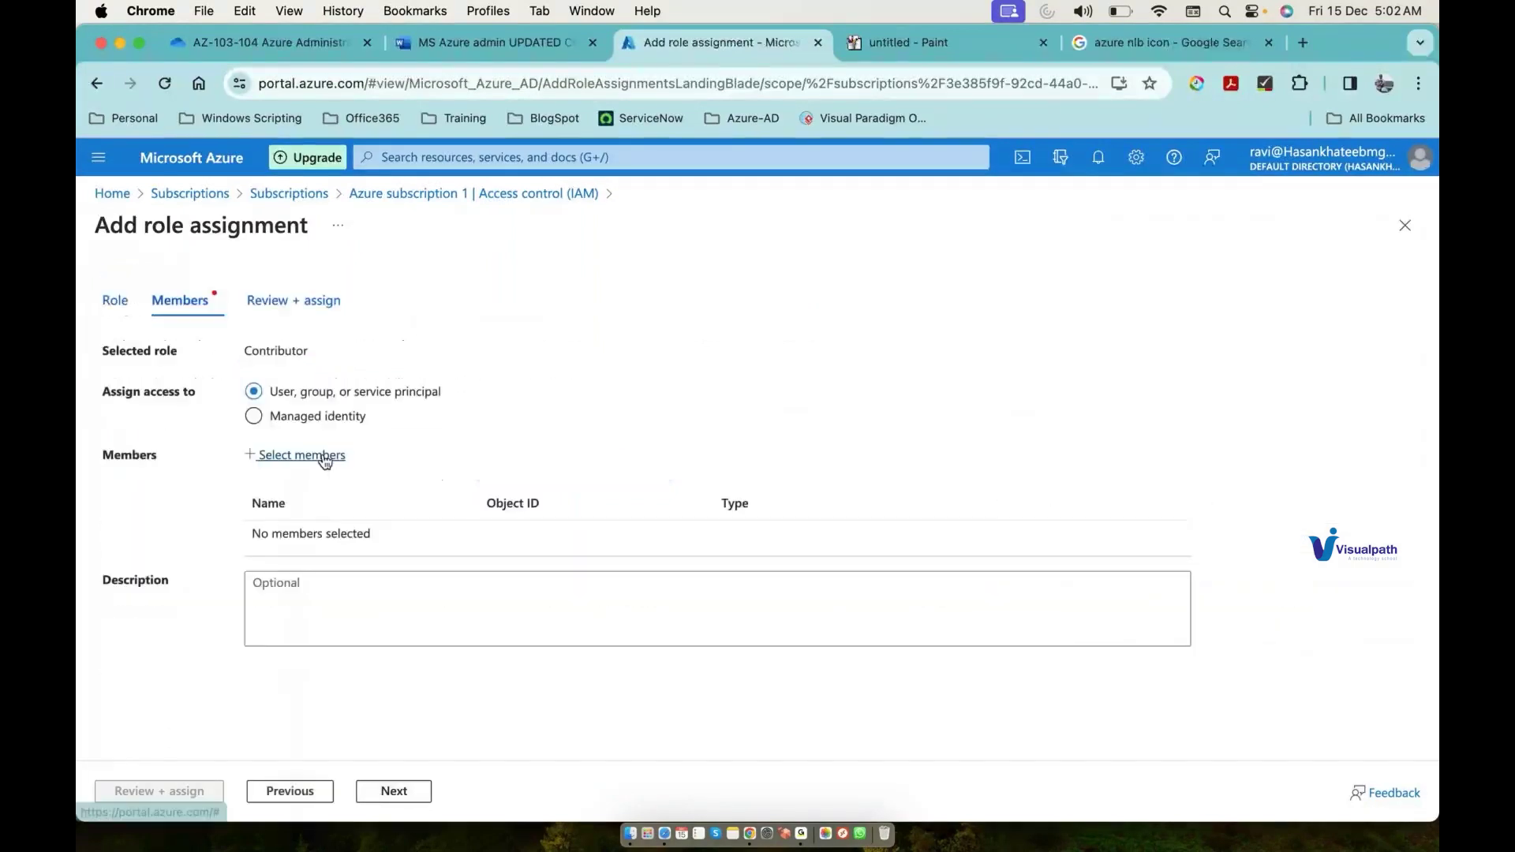
pyautogui.click(324, 458)
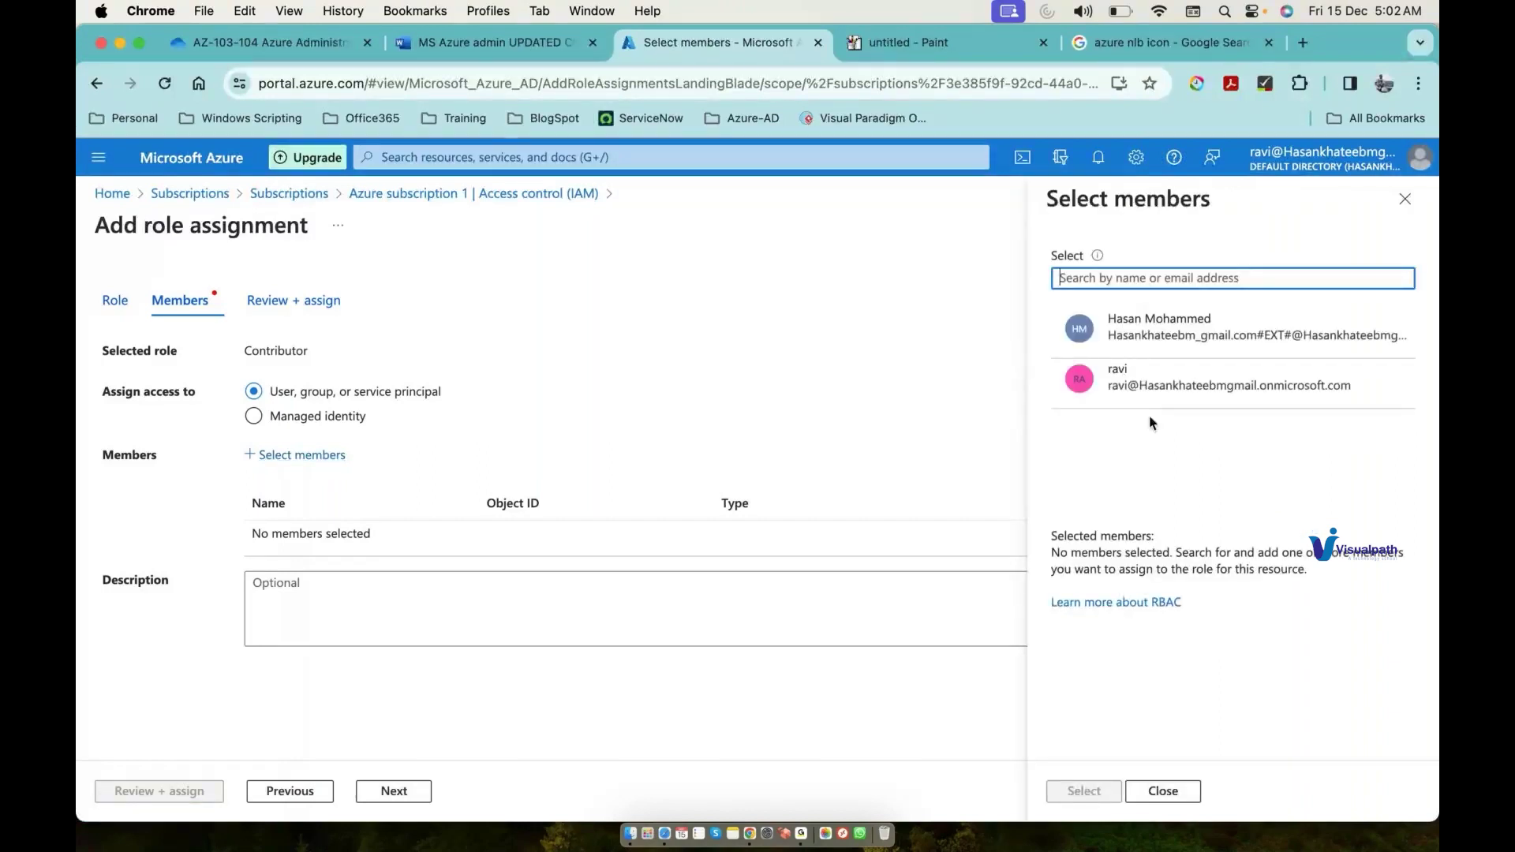
pyautogui.click(1143, 348)
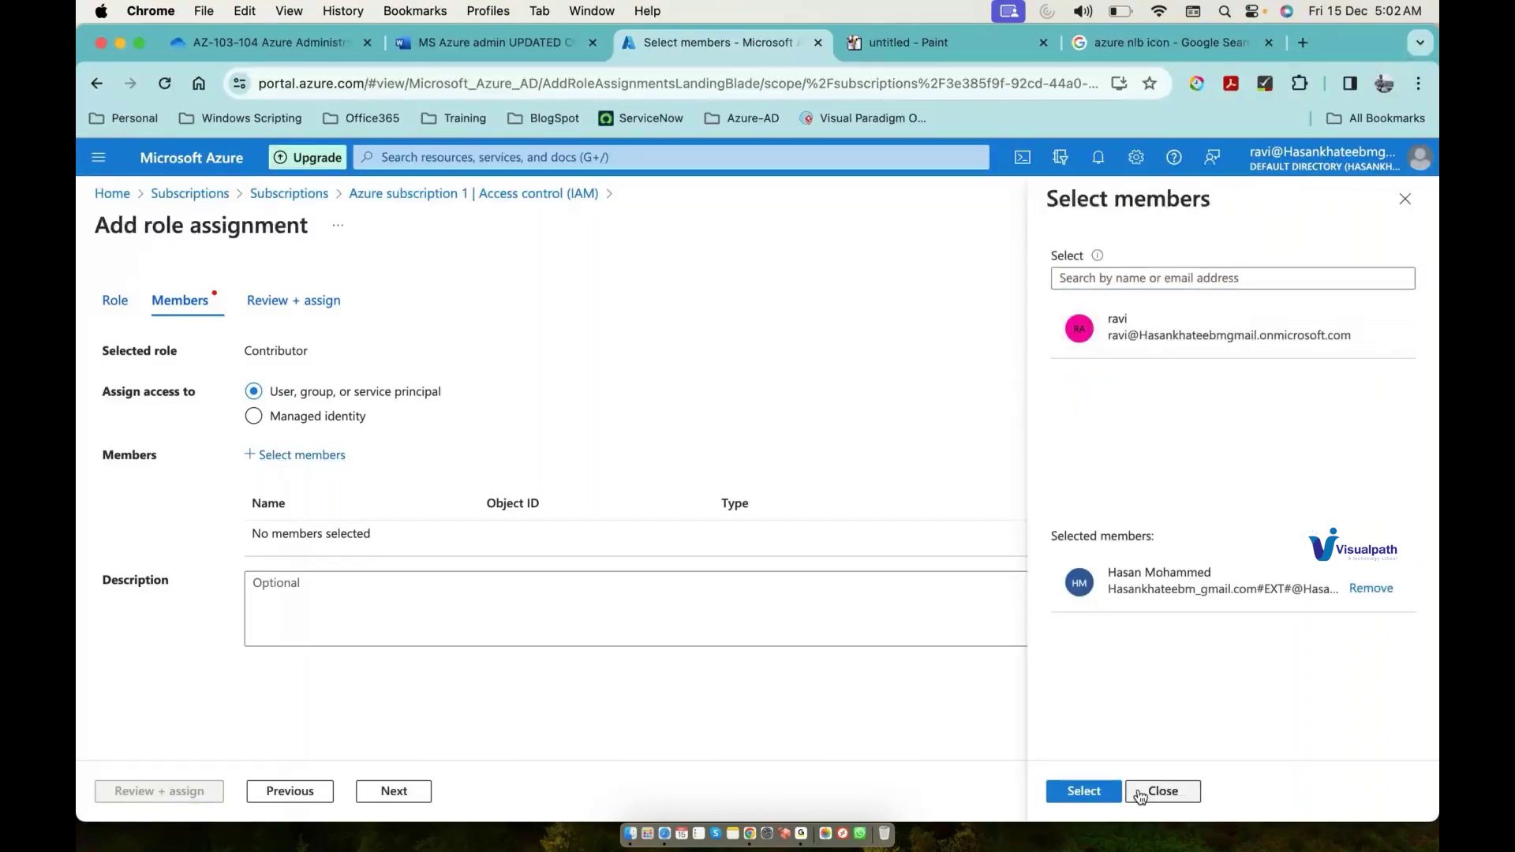
pyautogui.click(1084, 792)
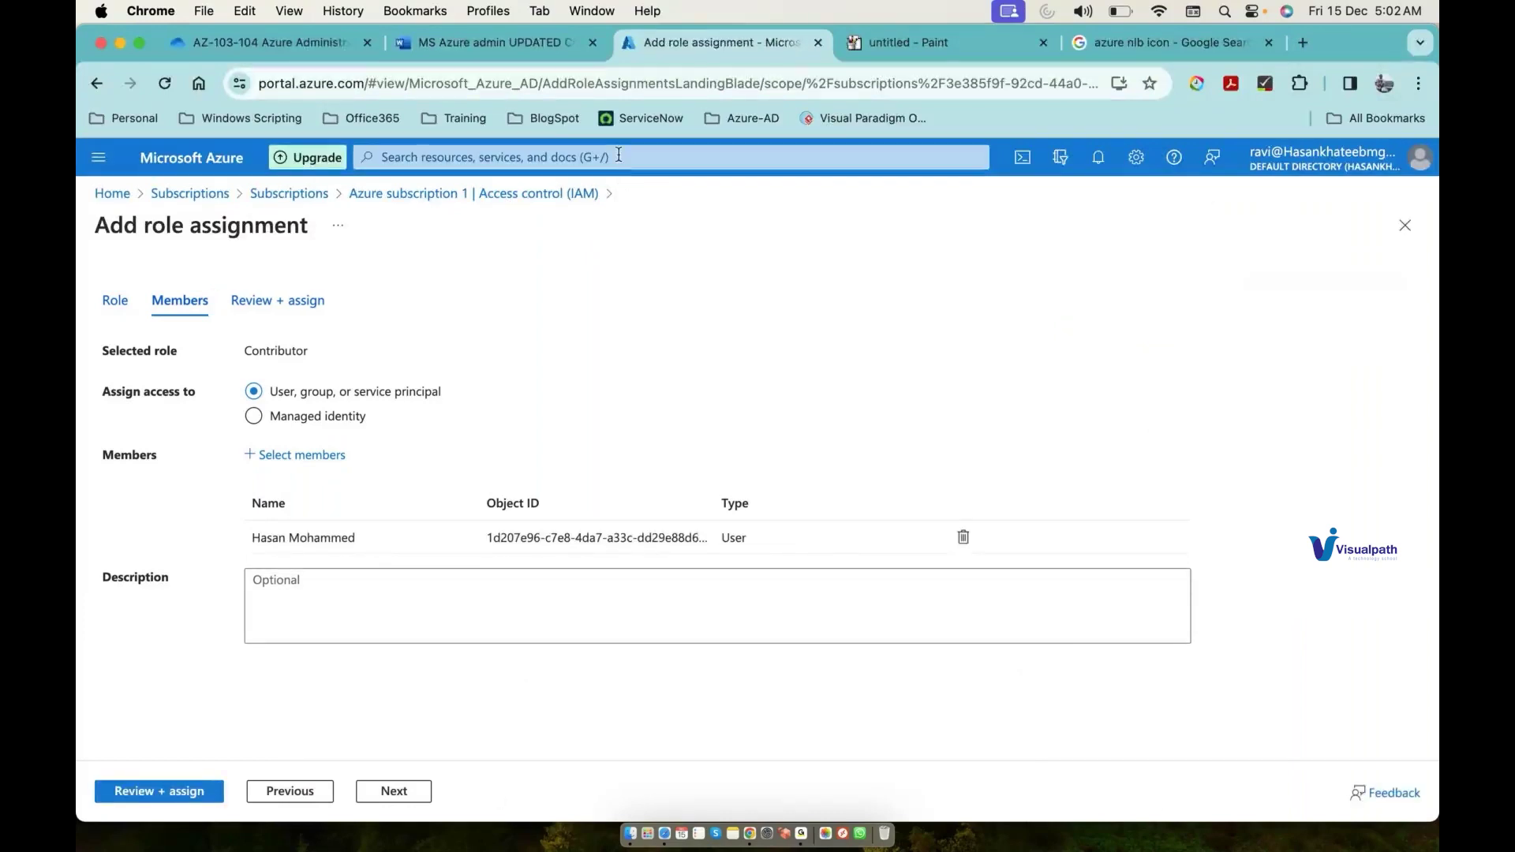
pyautogui.click(944, 55)
pyautogui.moveTo(1352, 235); pyautogui.dragTo(1286, 251)
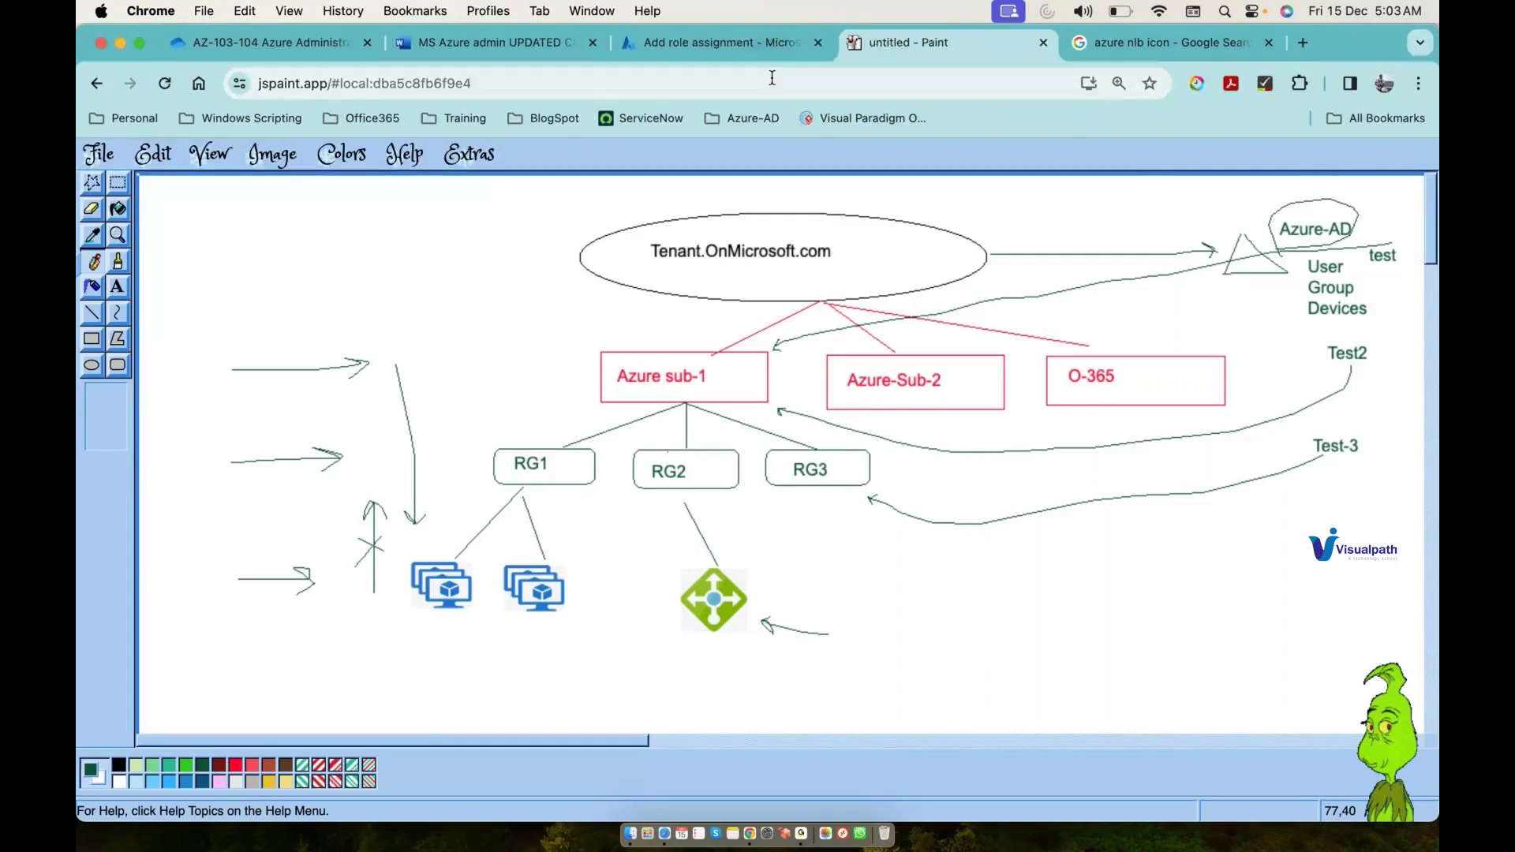
# Step: Create the resource group 'ResourceGroup1' in East US under Azure subscription 1
pyautogui.click(770, 42)
pyautogui.click(511, 156)
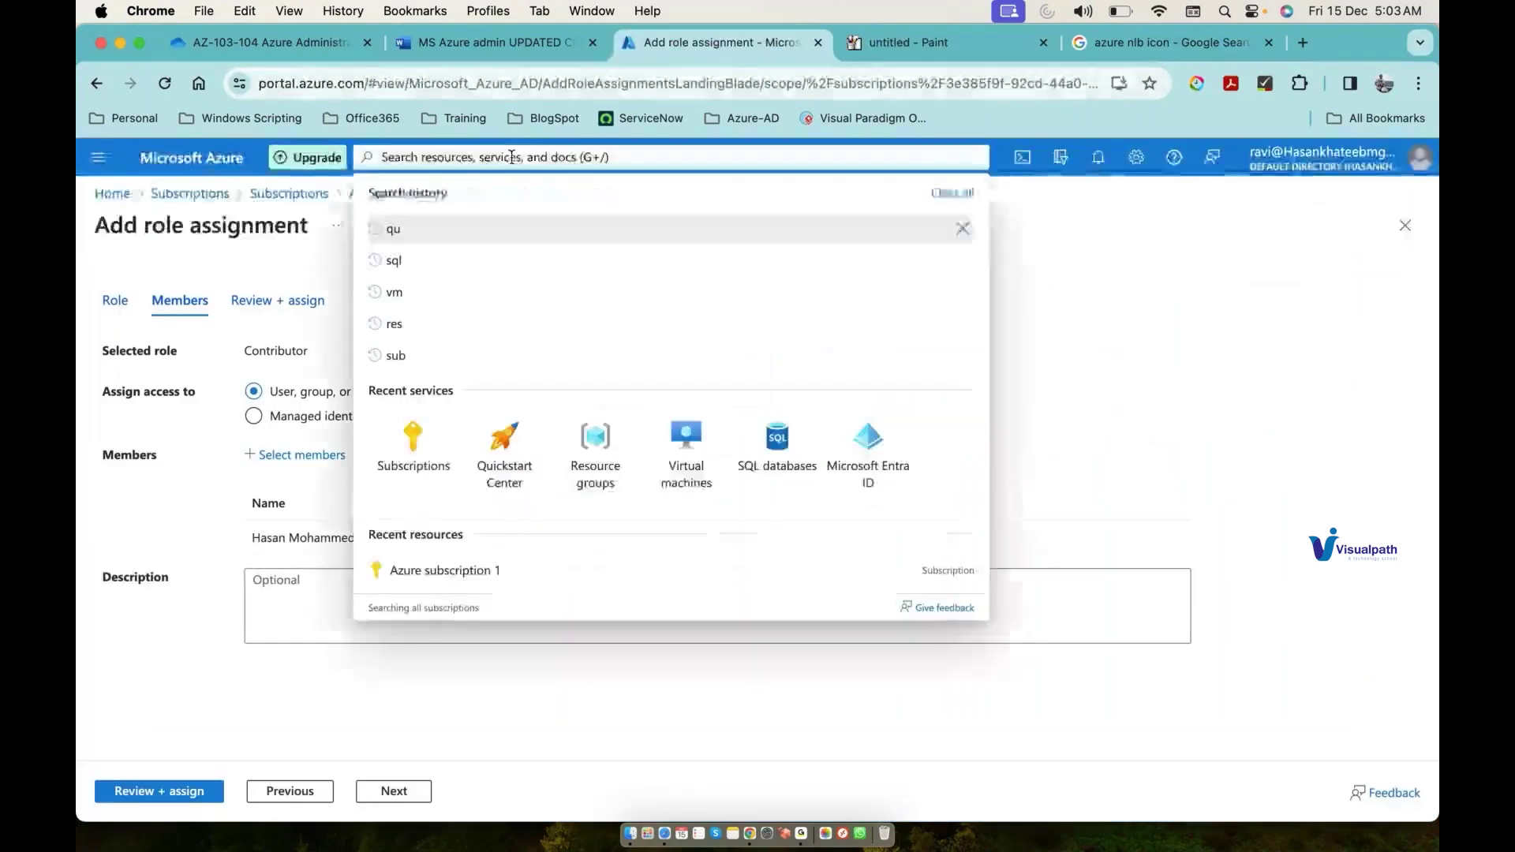
pyautogui.click(595, 442)
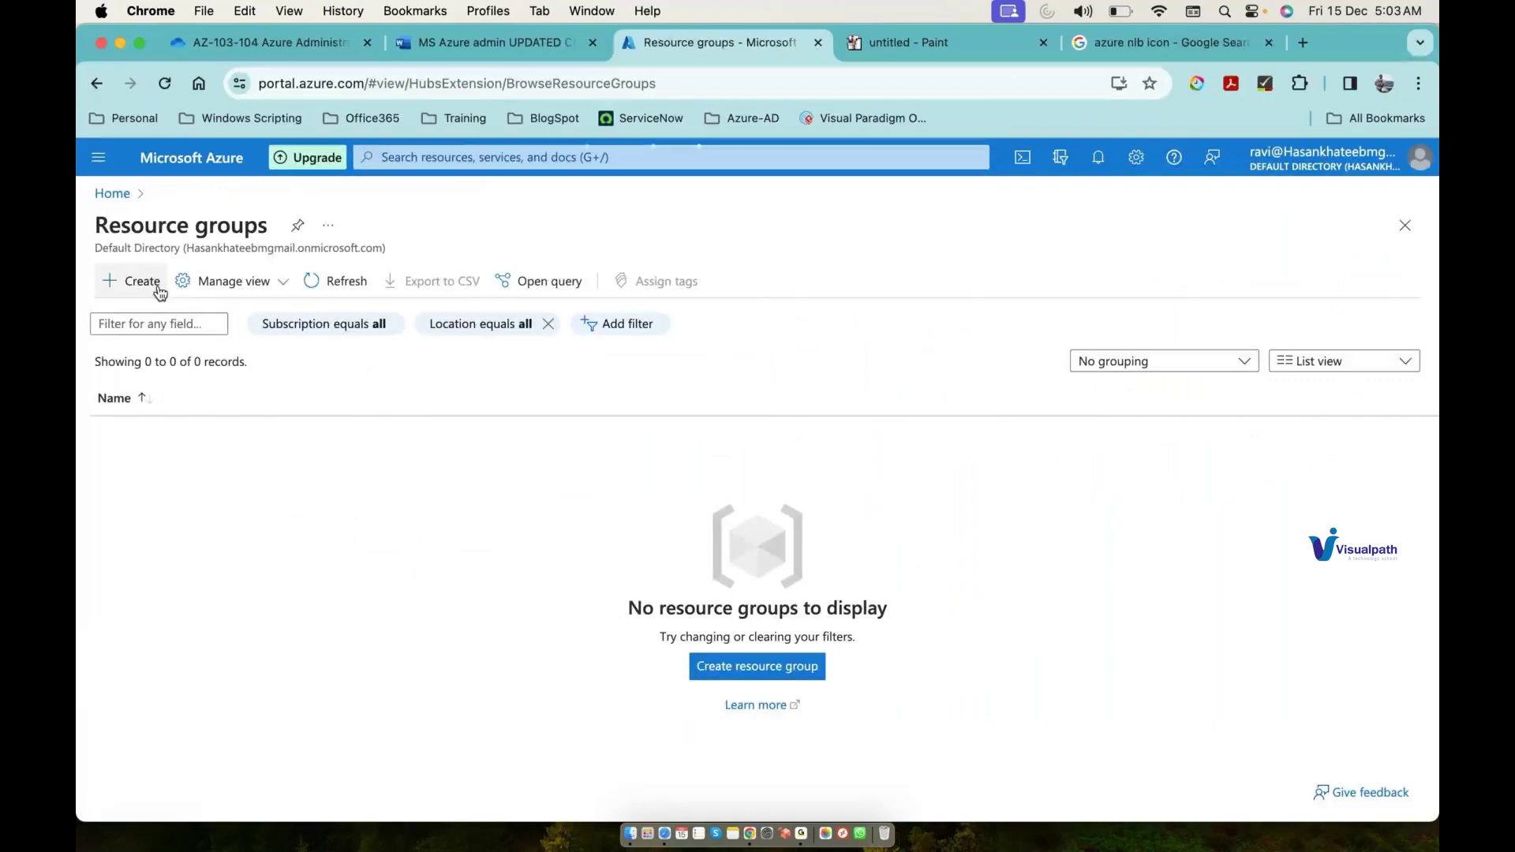
pyautogui.click(160, 293)
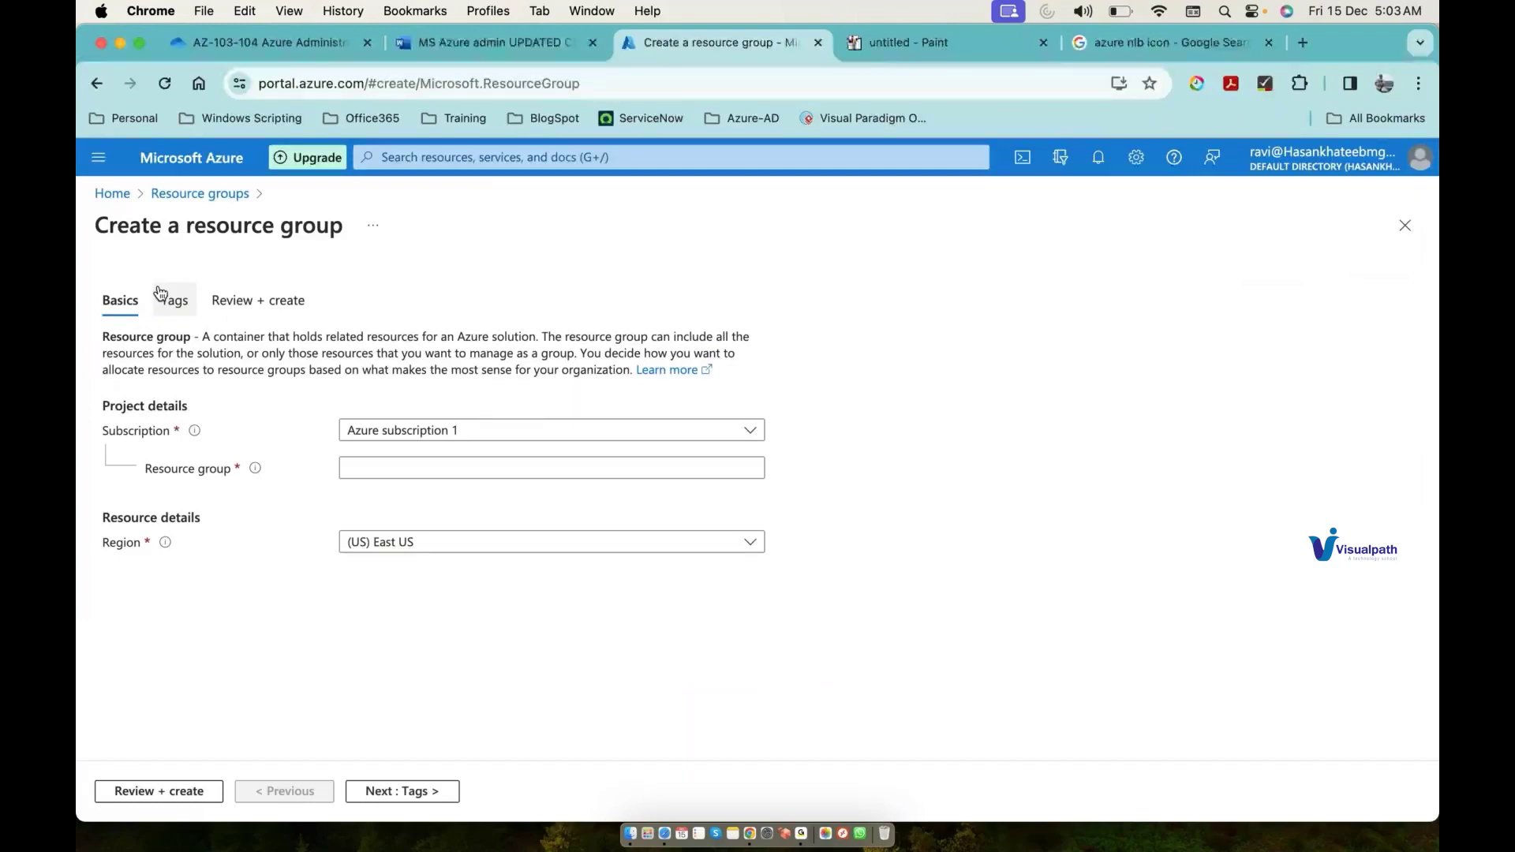
pyautogui.click(510, 466)
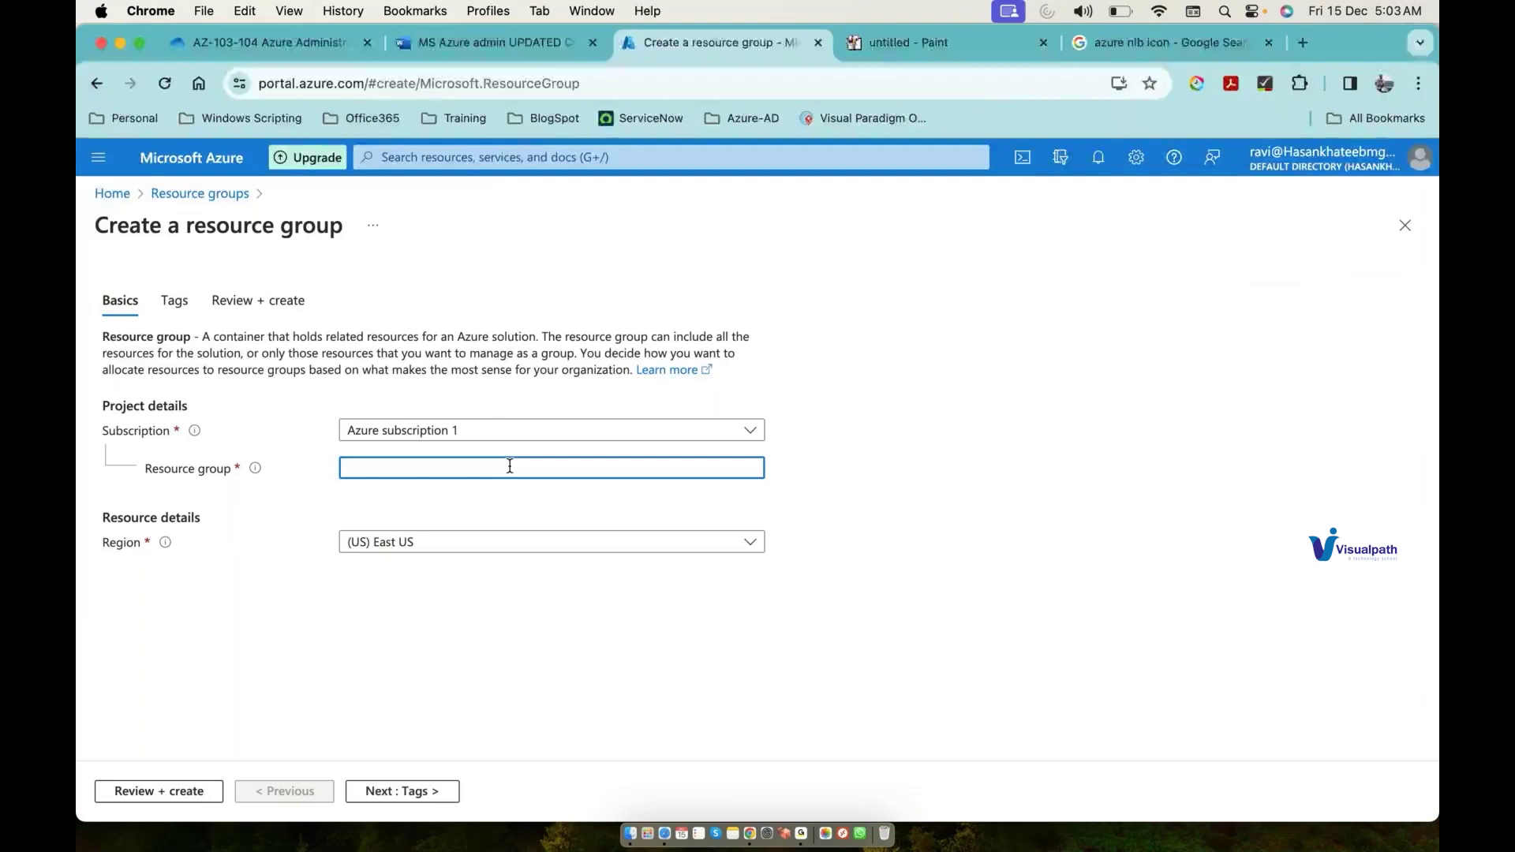
pyautogui.write('Res')
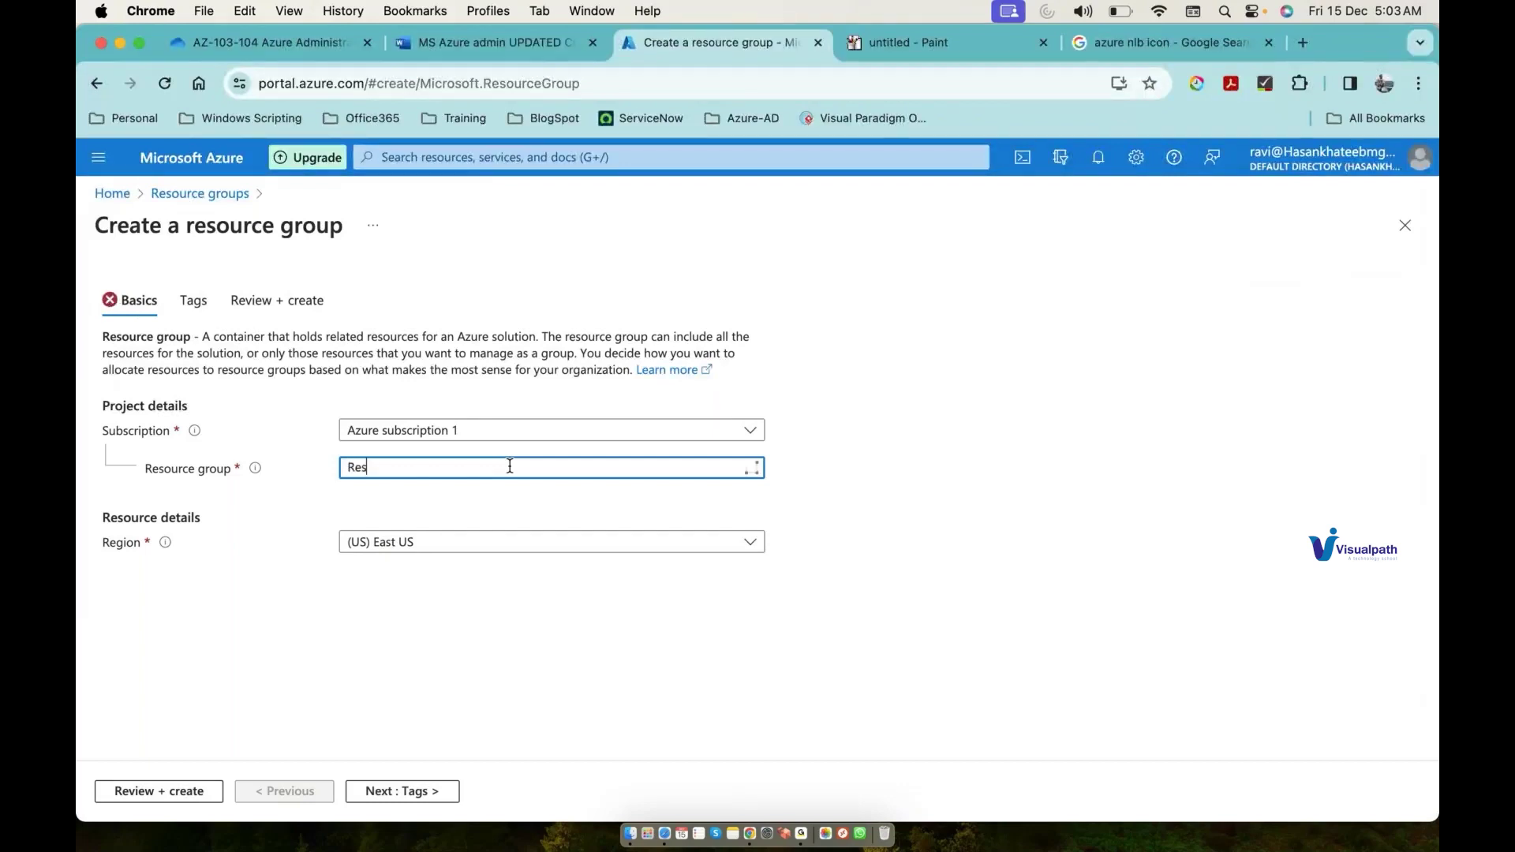
pyautogui.write('ourceGroup1')
pyautogui.click(177, 792)
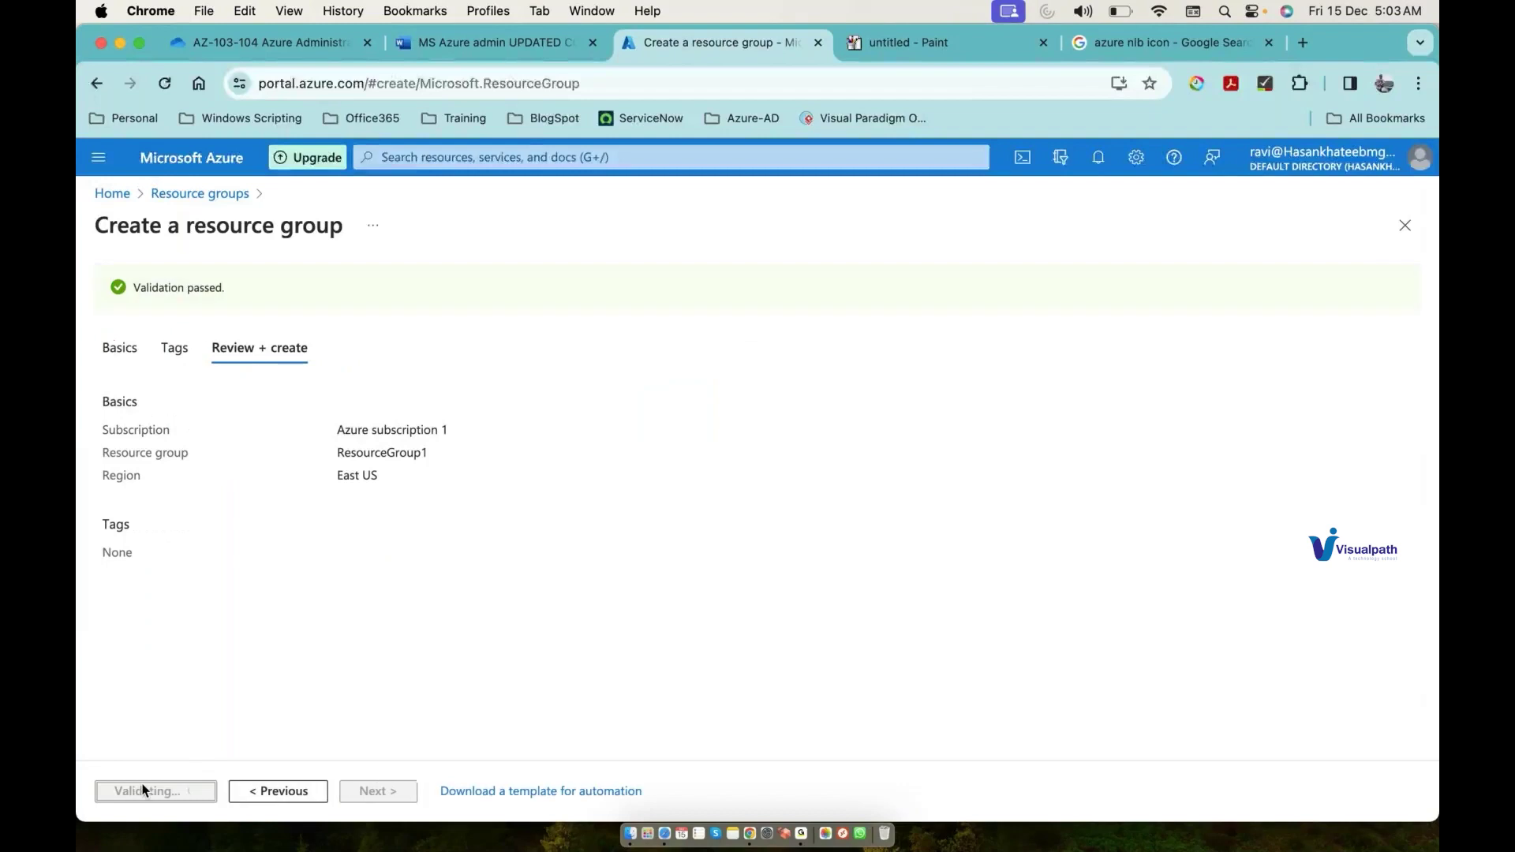
pyautogui.click(150, 790)
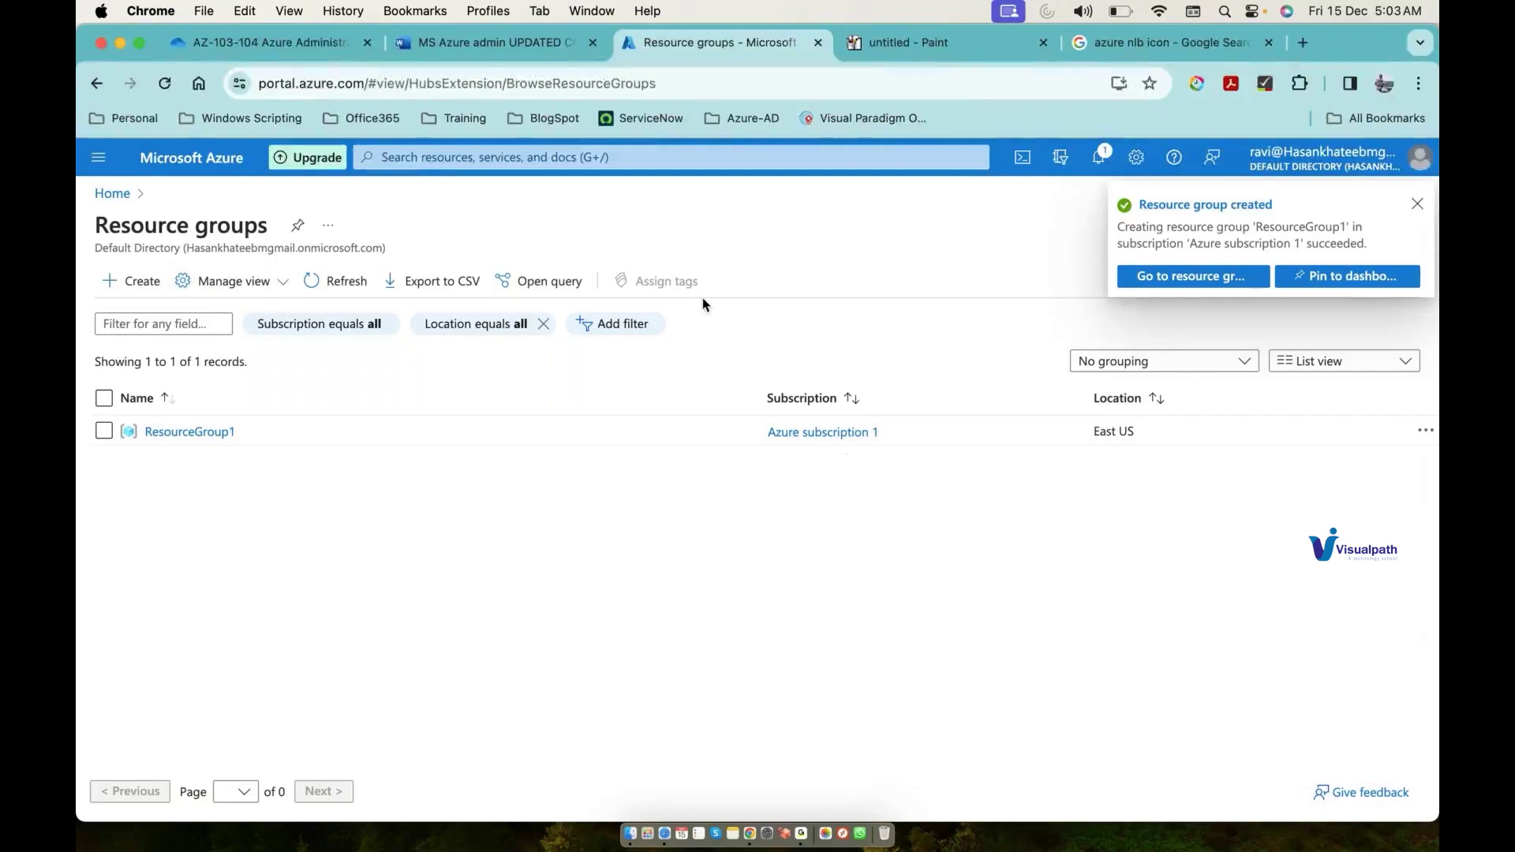
# Step: Create 'ResourceGroup2' with region (Asia Pacific) Southeast Asia through Review + create
pyautogui.click(131, 285)
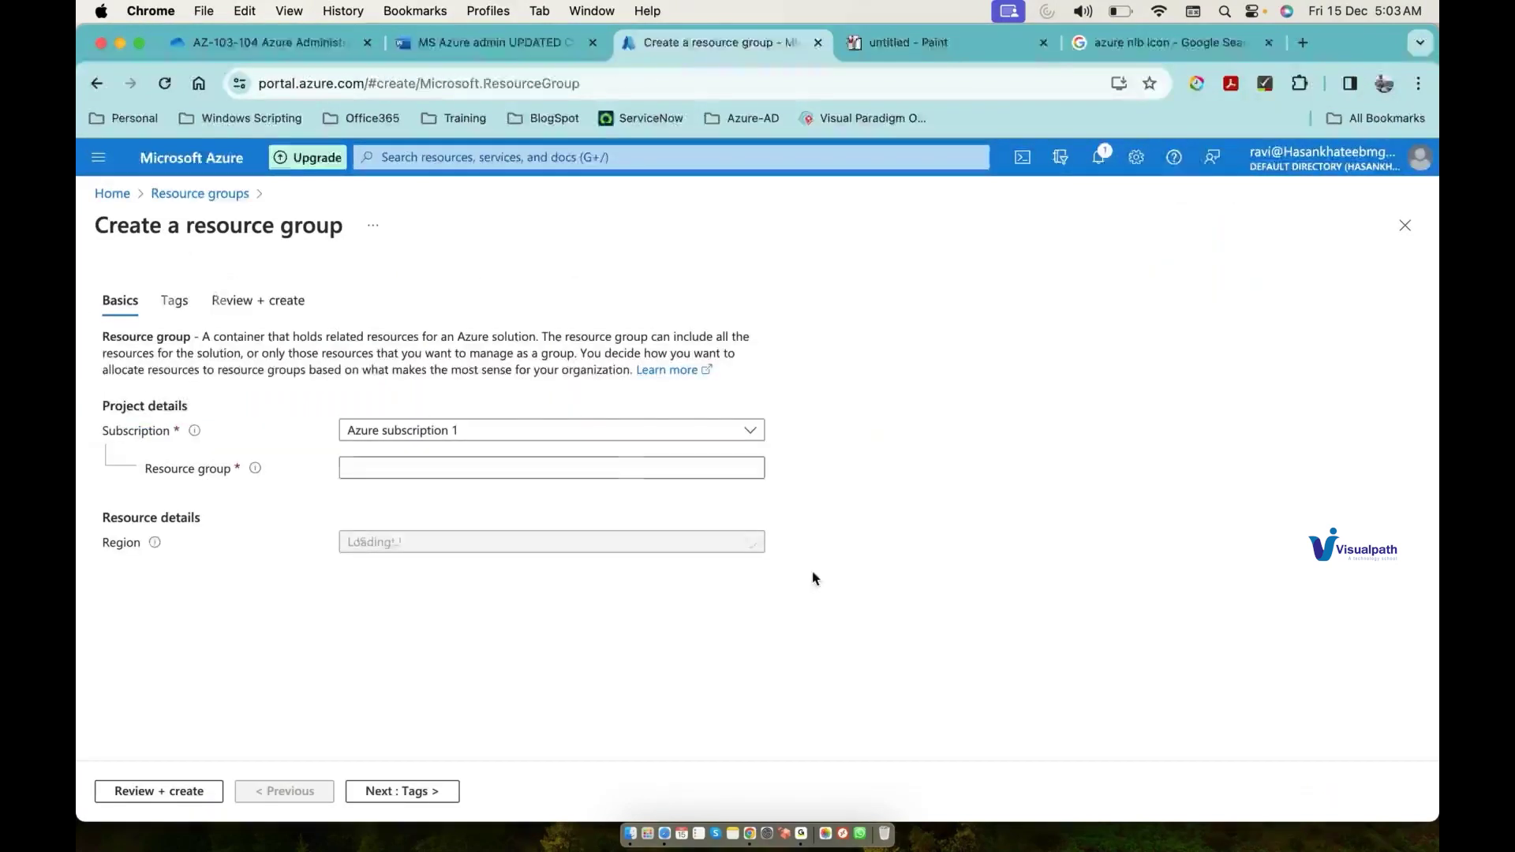
pyautogui.click(630, 472)
pyautogui.write('Res')
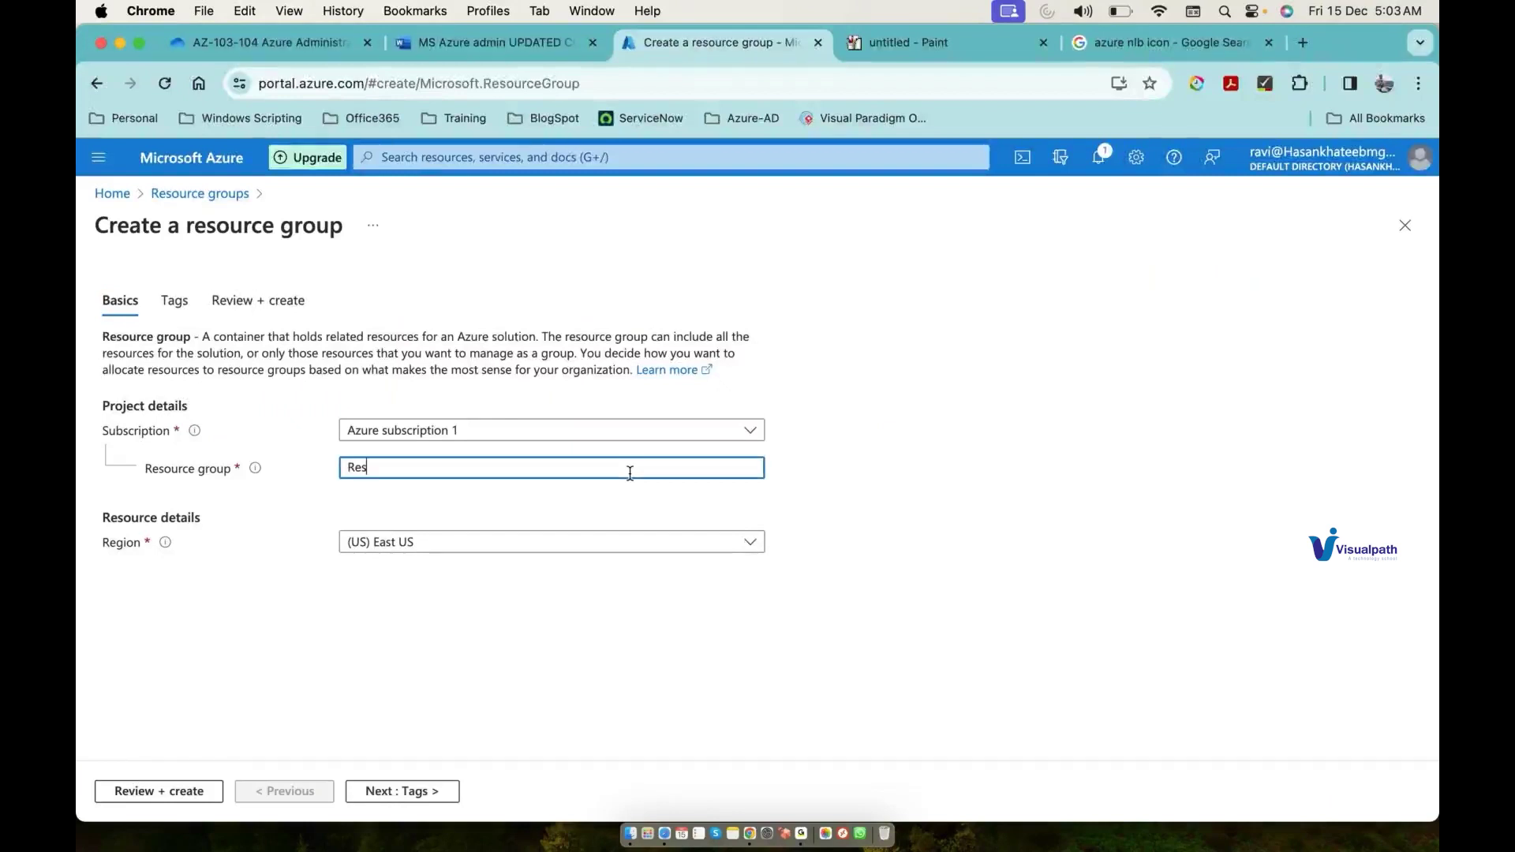
pyautogui.write('ourceGroup2')
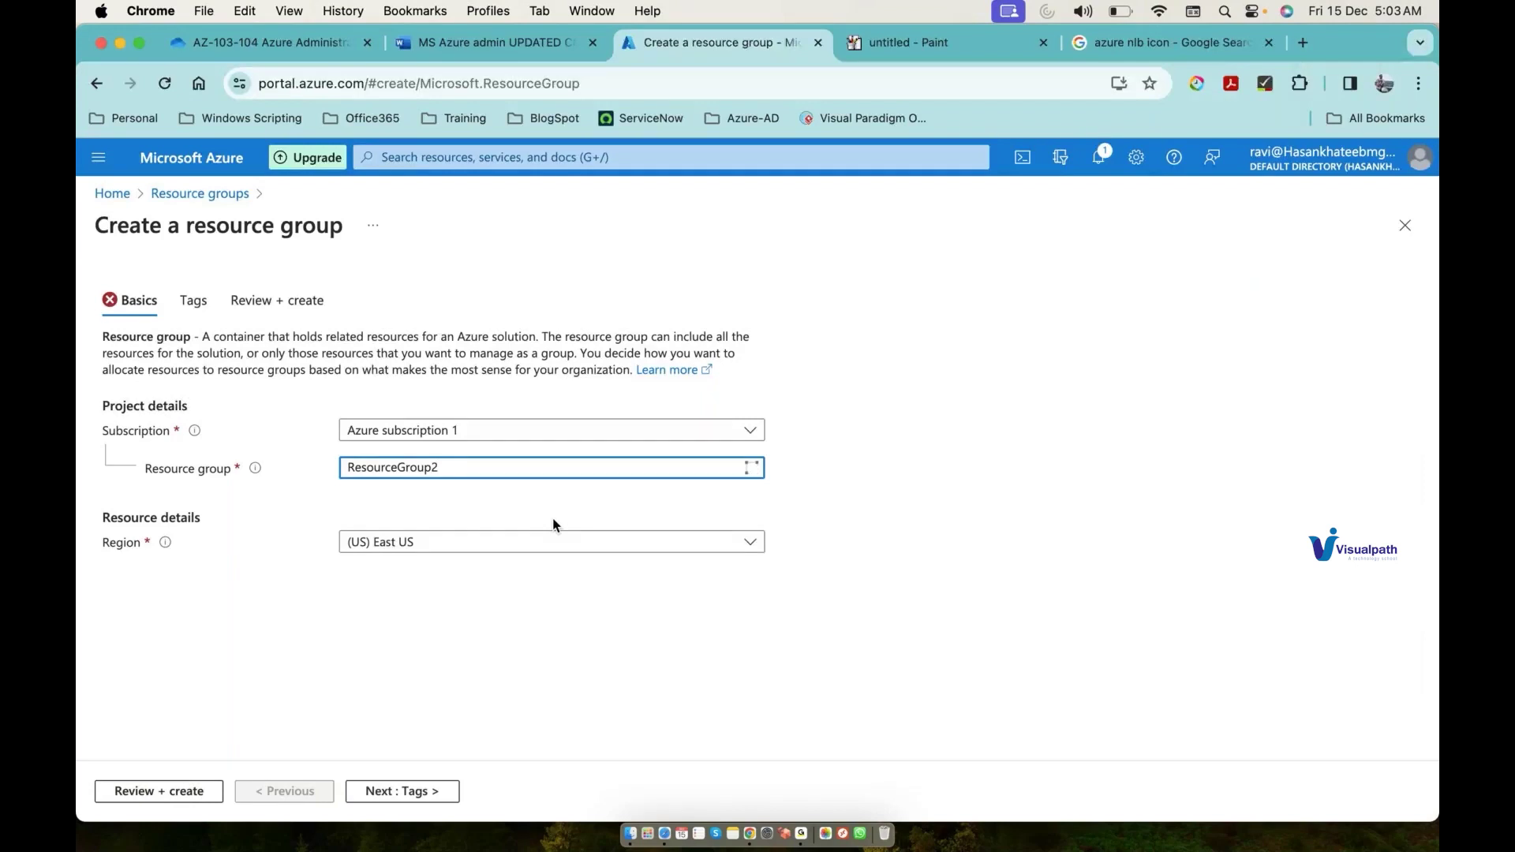
pyautogui.click(543, 546)
pyautogui.click(494, 439)
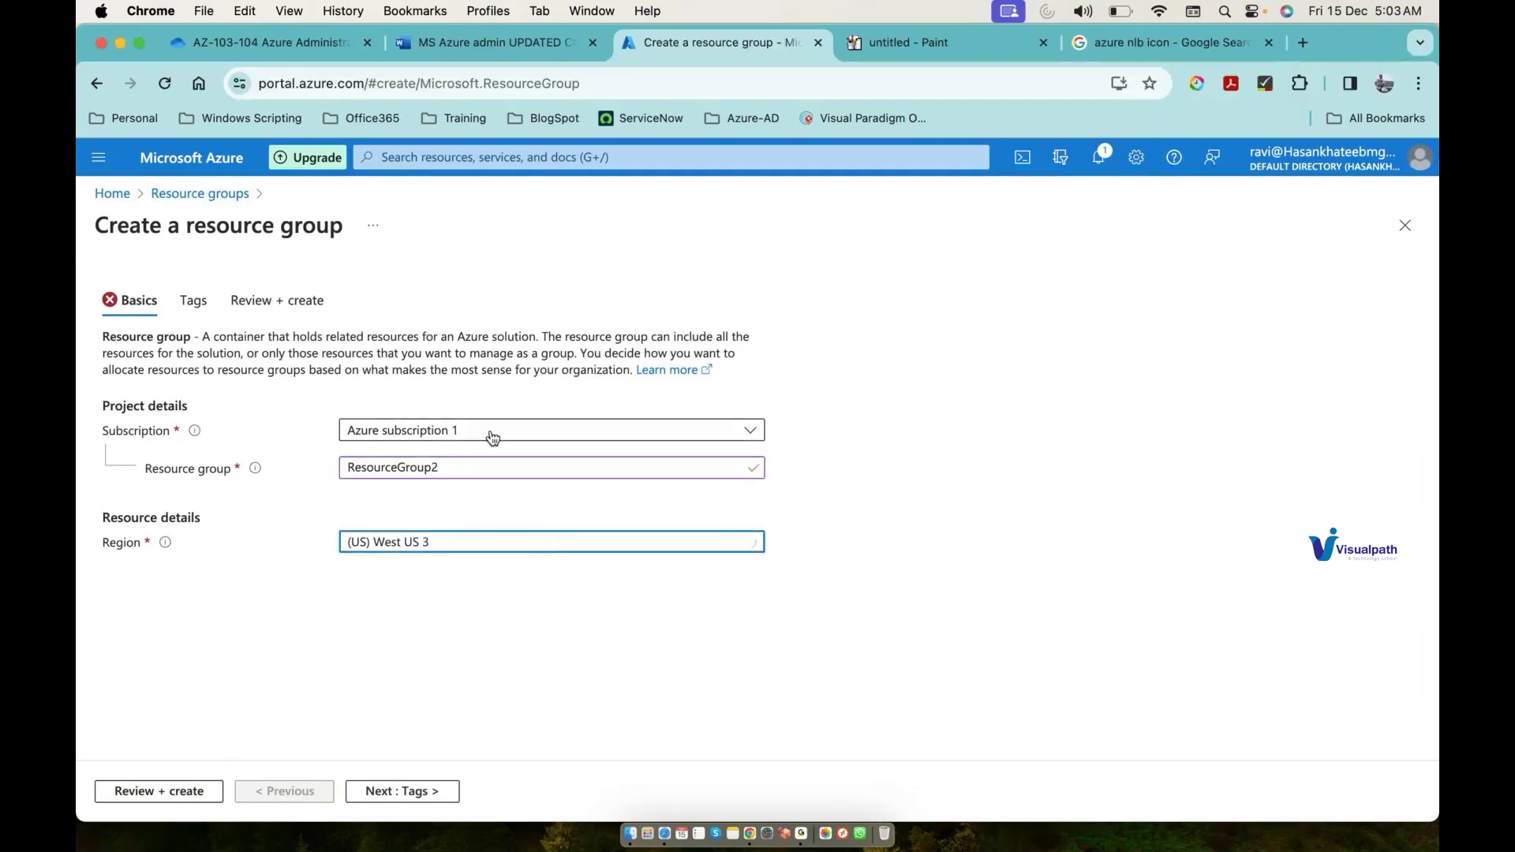
pyautogui.click(466, 543)
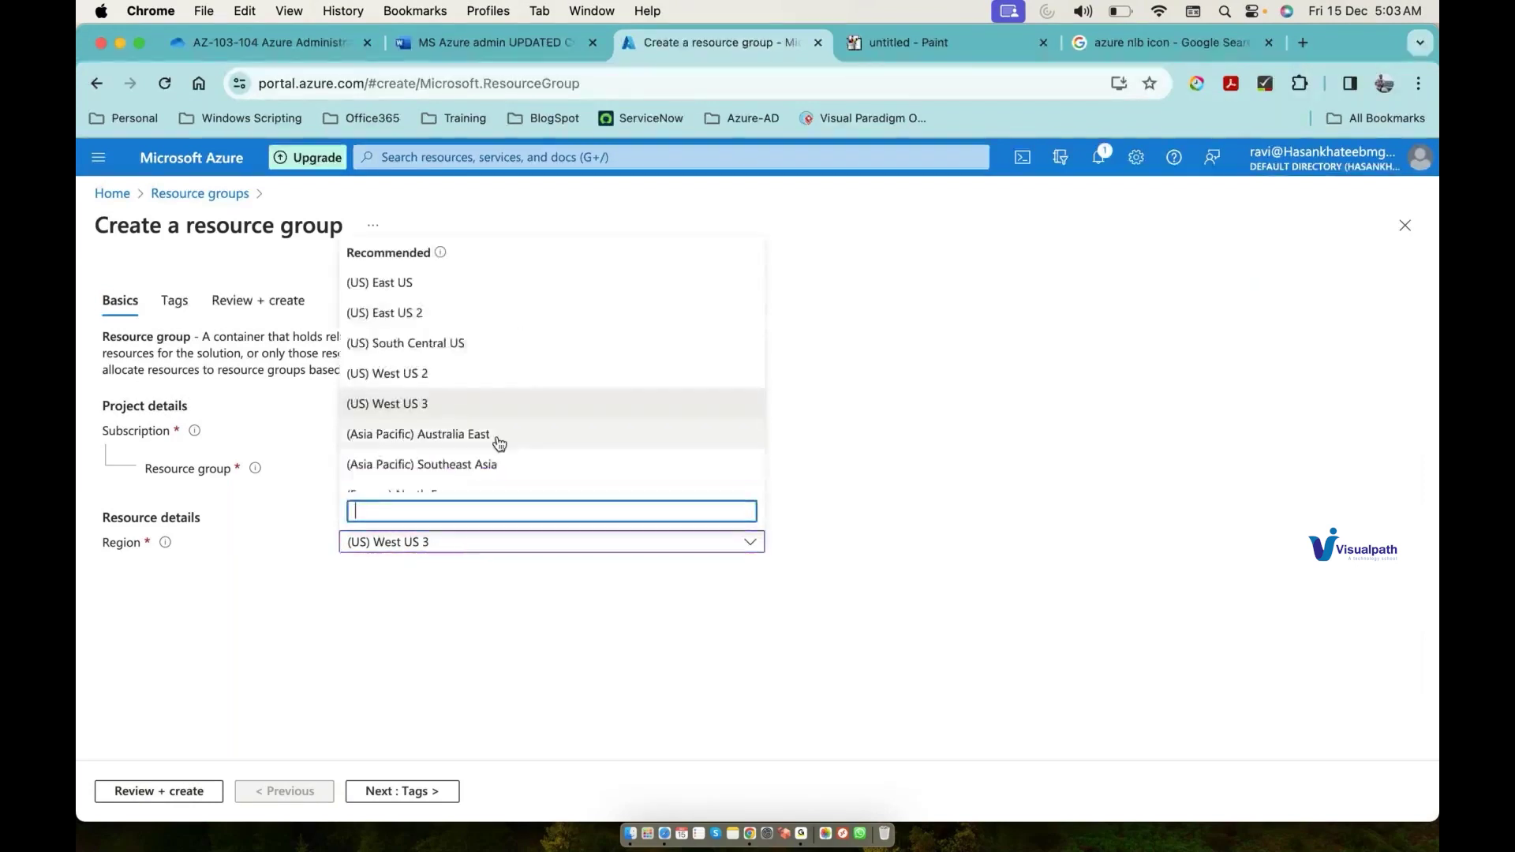
pyautogui.click(481, 464)
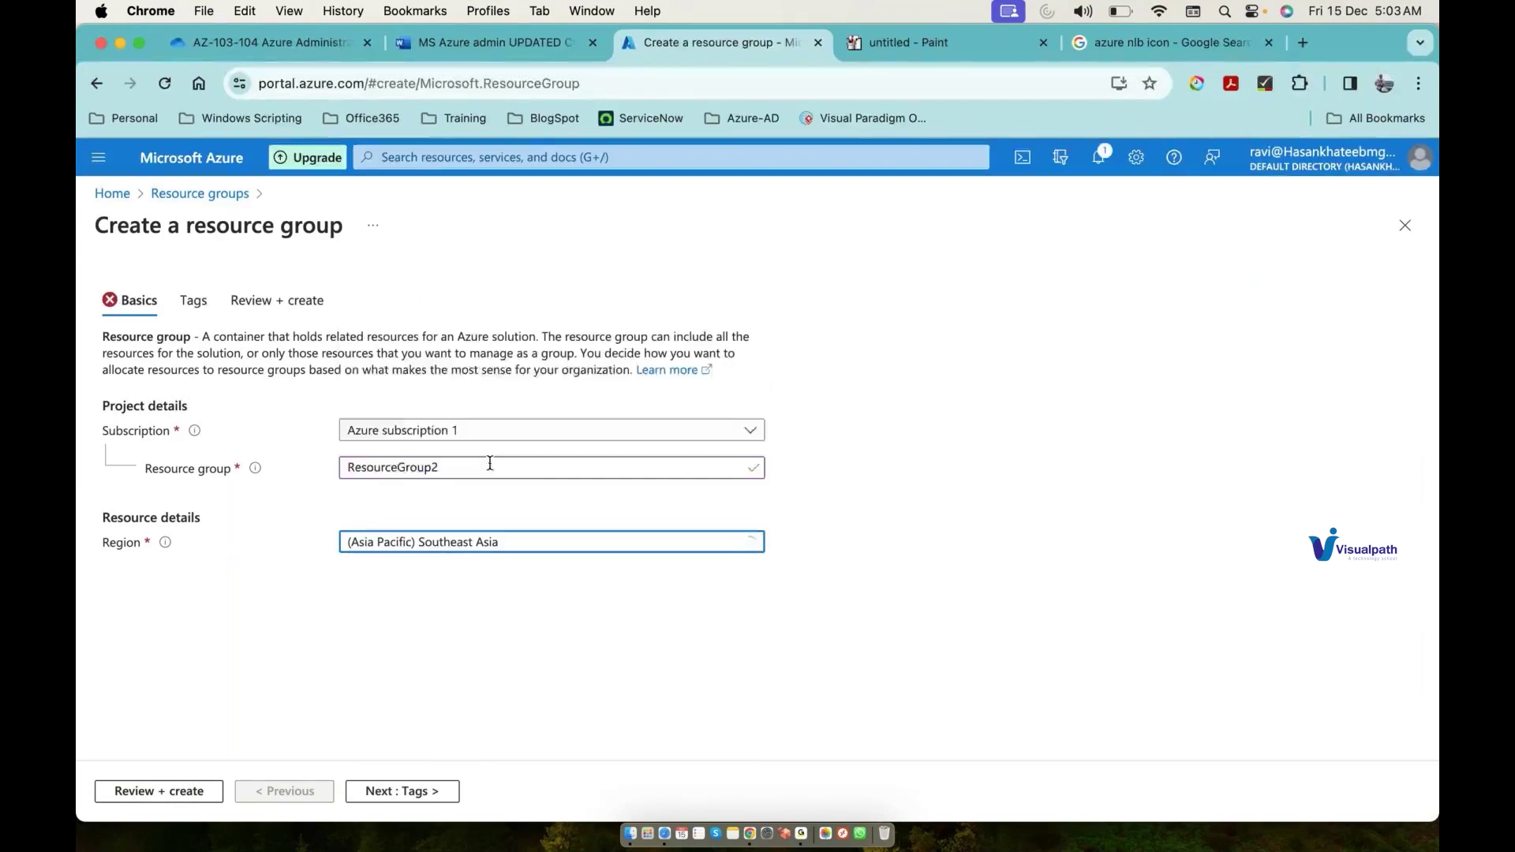
pyautogui.click(194, 791)
pyautogui.click(133, 791)
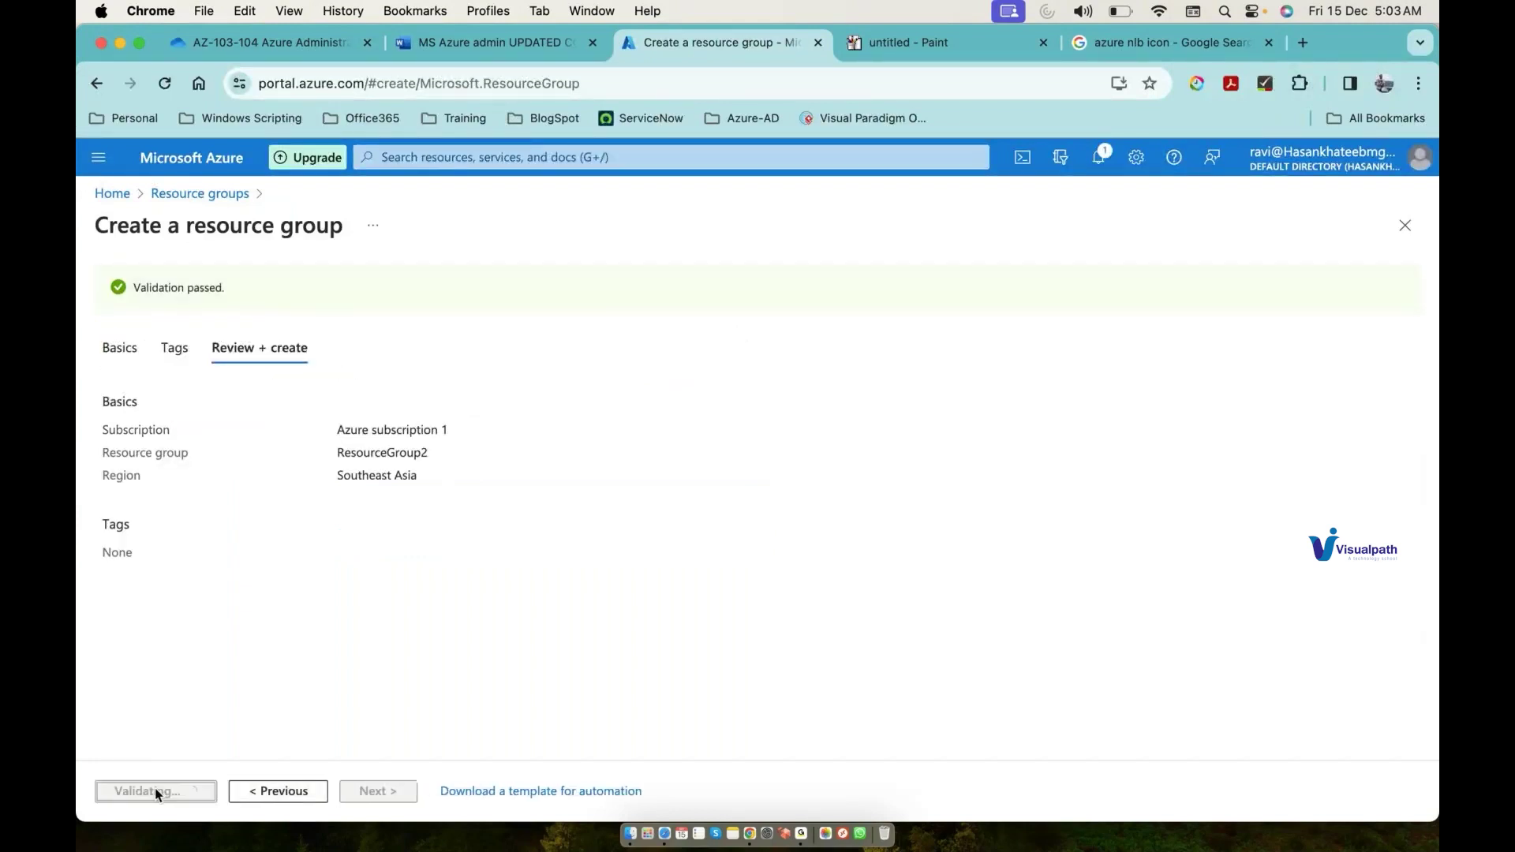
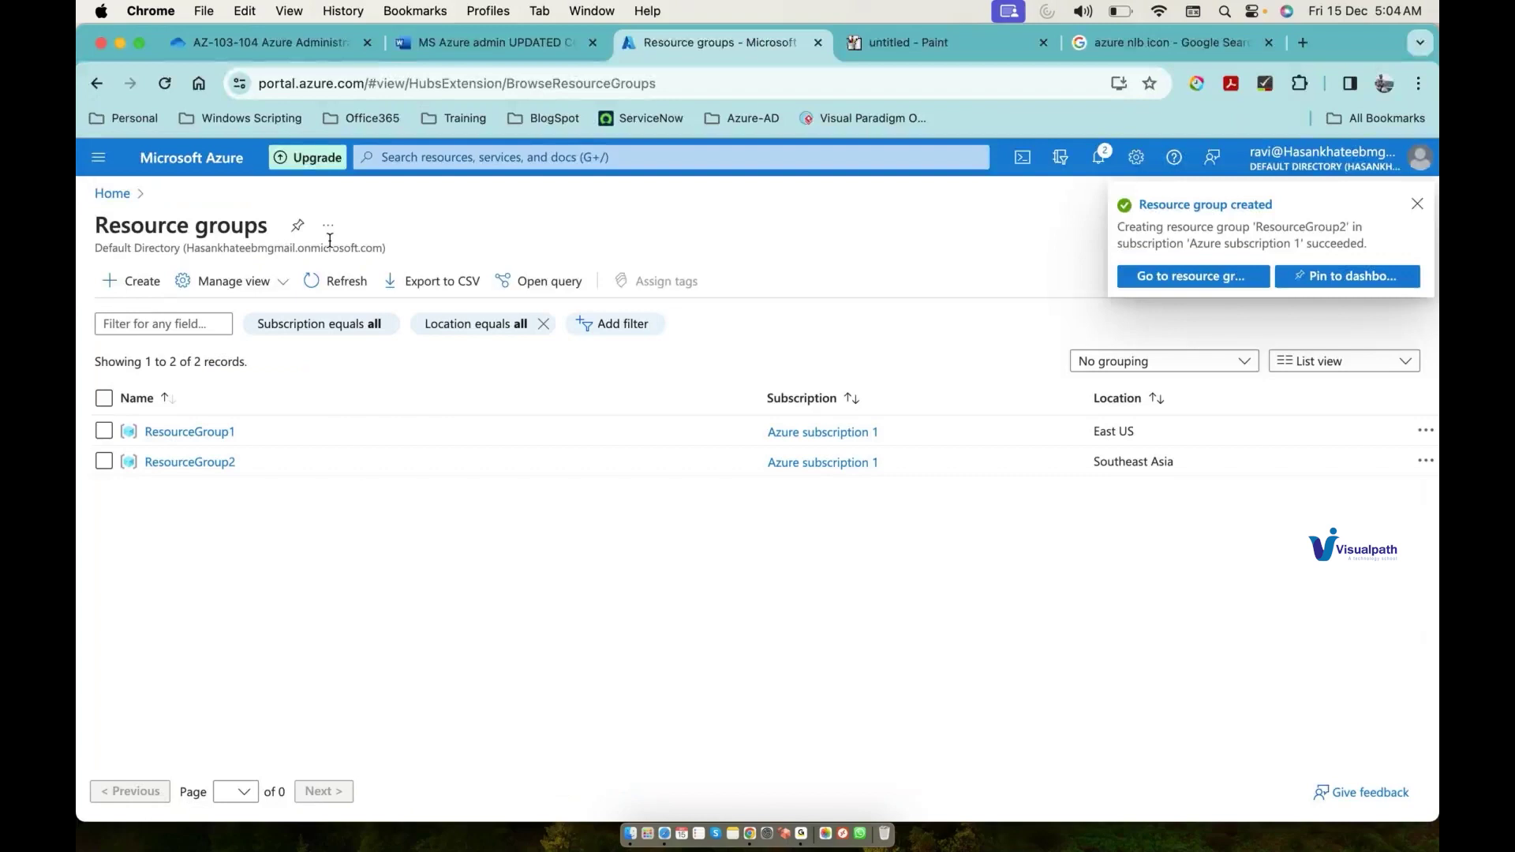
# Step: Create resource group 'ResourceGroup3' in West Europe via Review + create
pyautogui.click(143, 291)
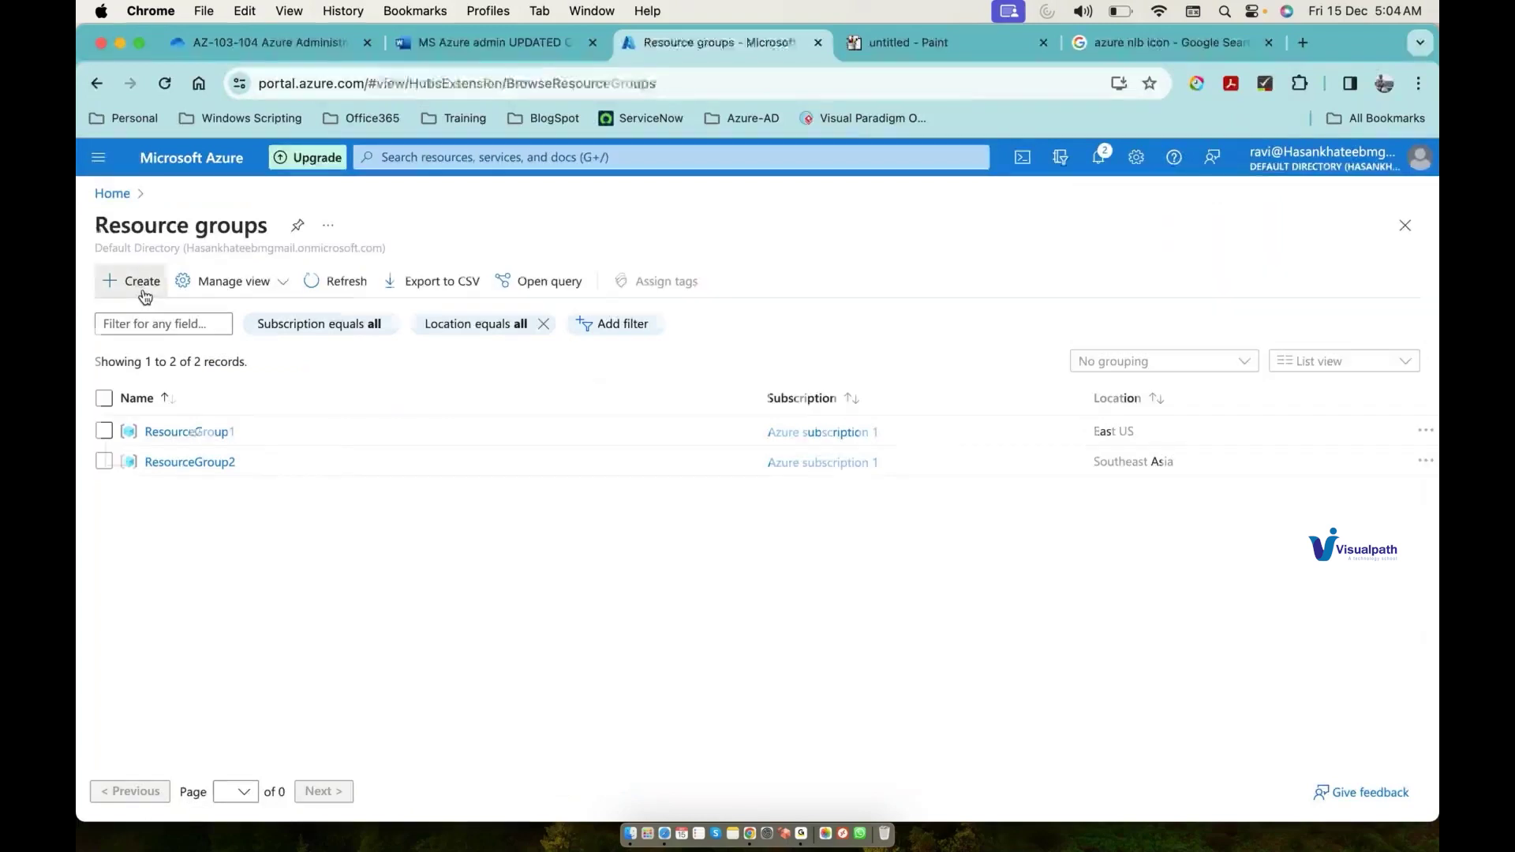
pyautogui.click(424, 466)
pyautogui.write('Resour')
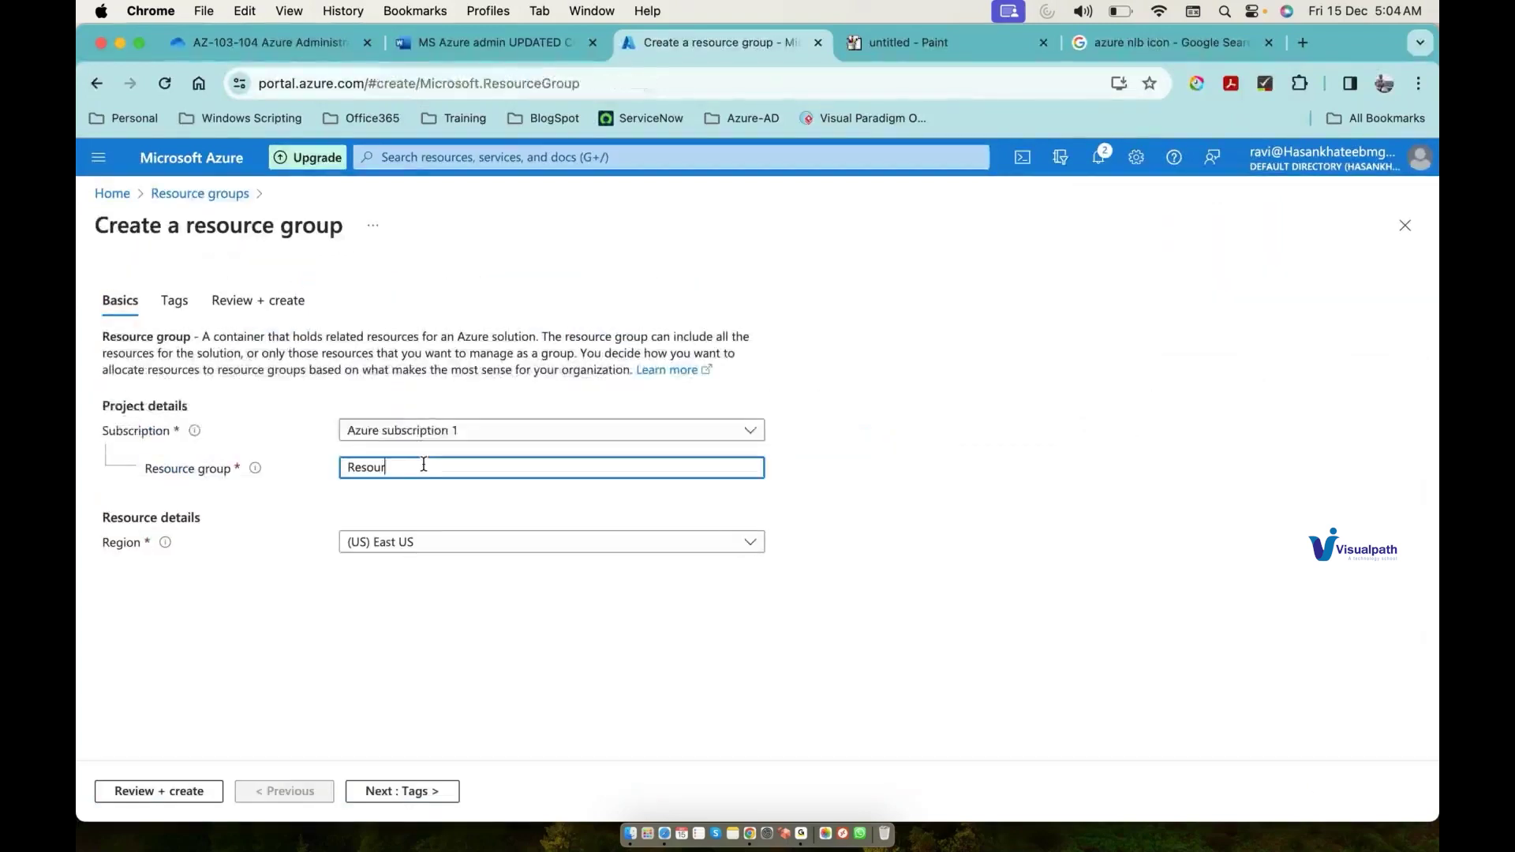
pyautogui.write('ceGroup3')
pyautogui.click(545, 543)
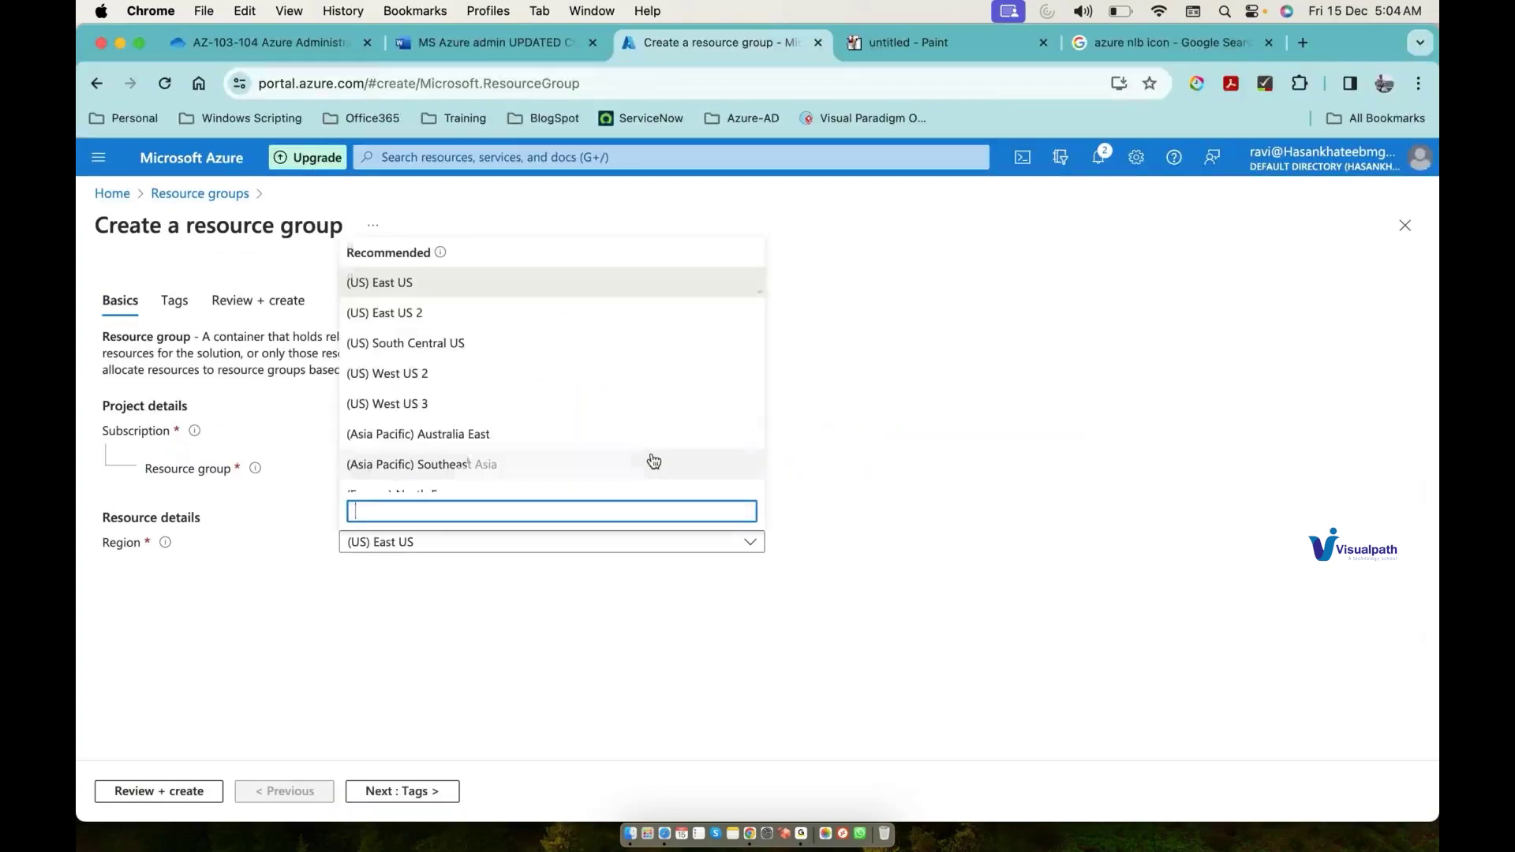
pyautogui.scroll(-5, 653, 458)
pyautogui.click(652, 456)
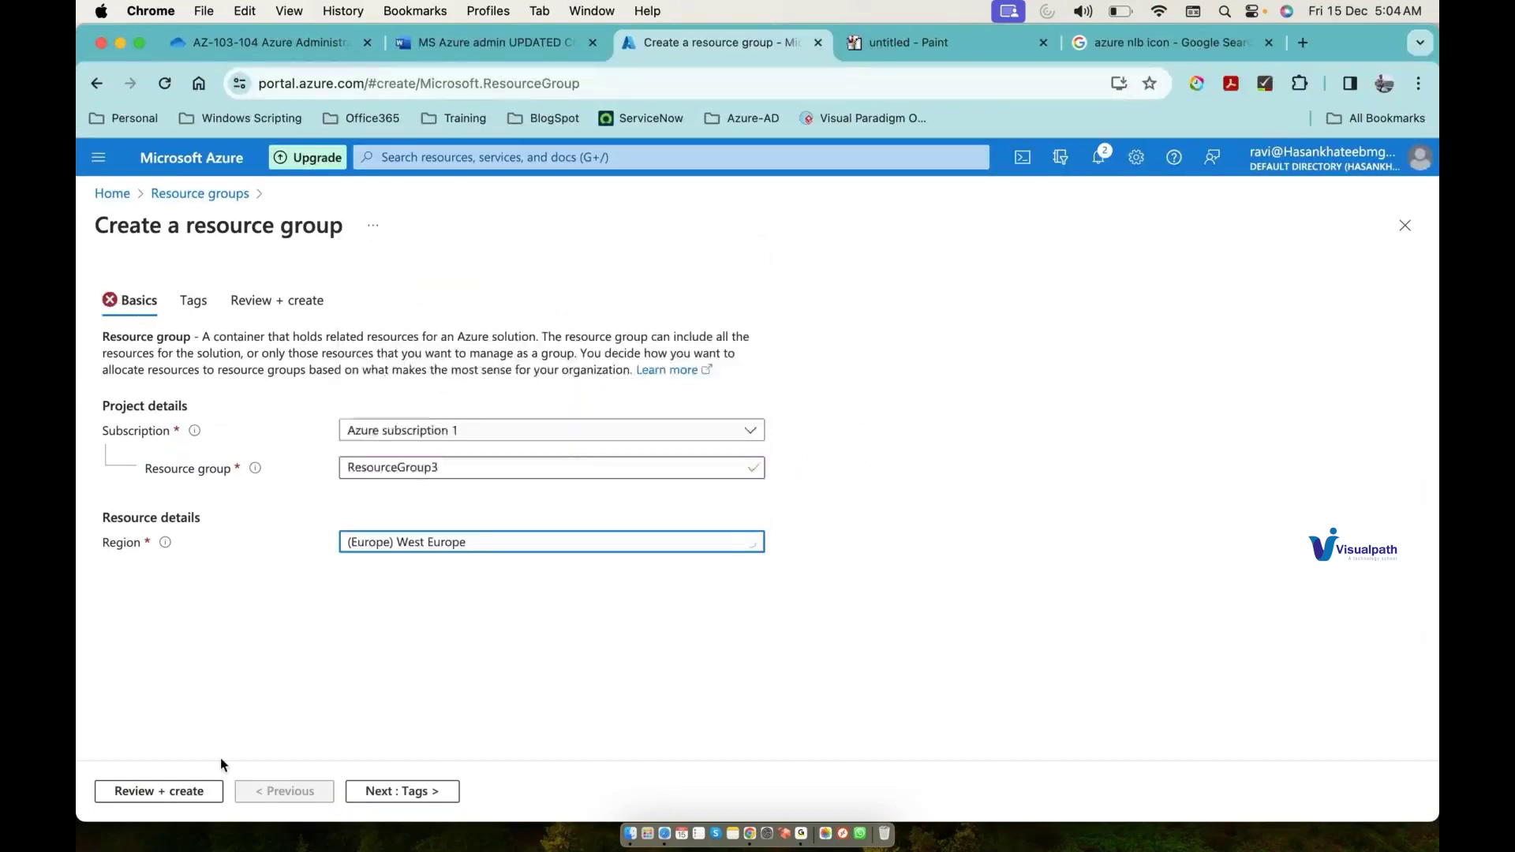
pyautogui.click(176, 791)
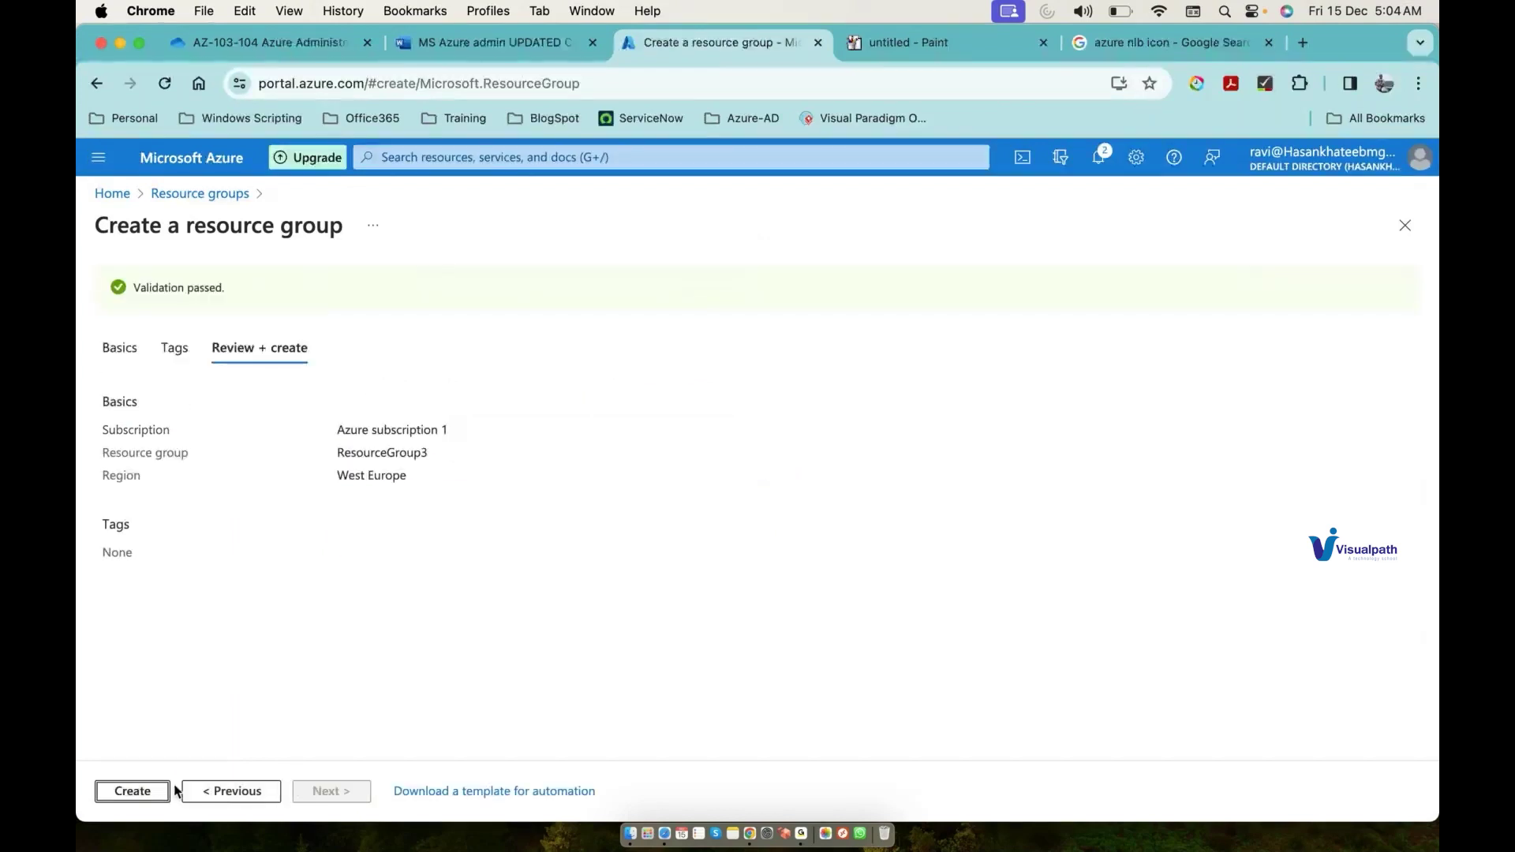
pyautogui.click(148, 791)
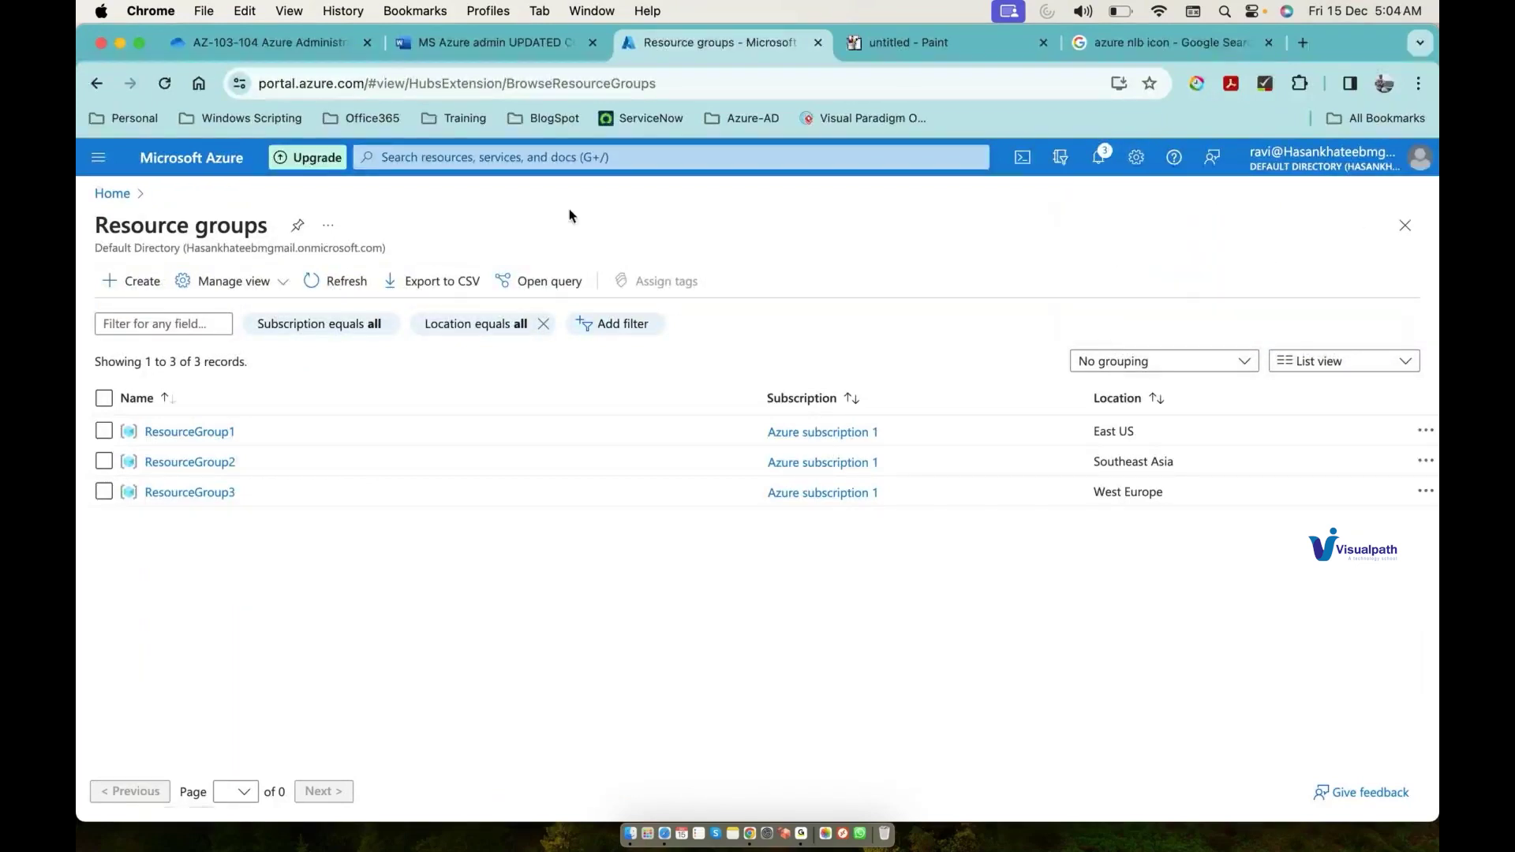
pyautogui.click(573, 154)
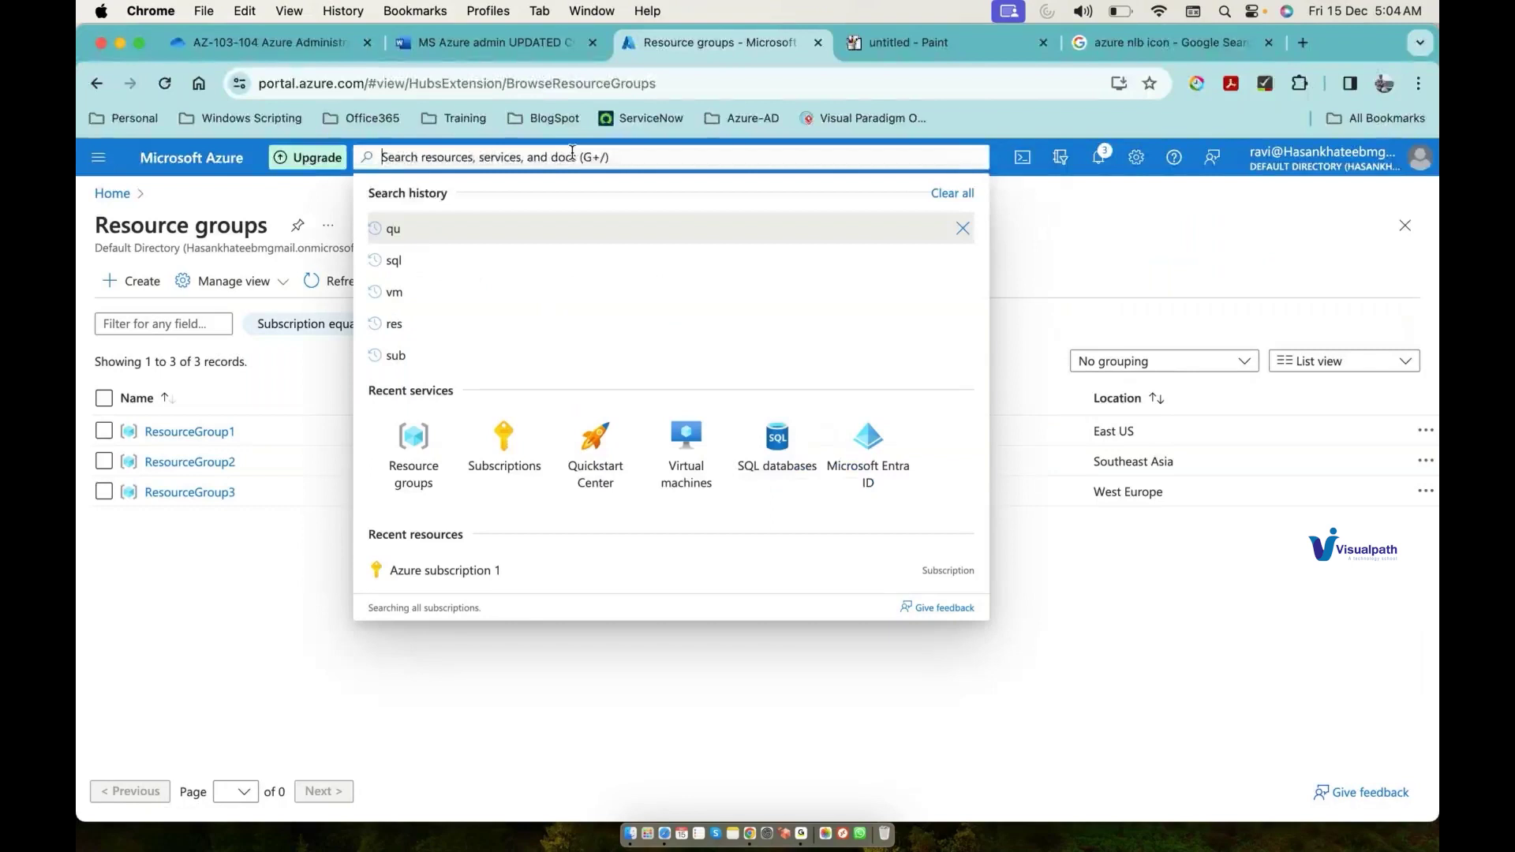
# Step: Start a new storage account and name it 'projectstorage101'
pyautogui.write('sto')
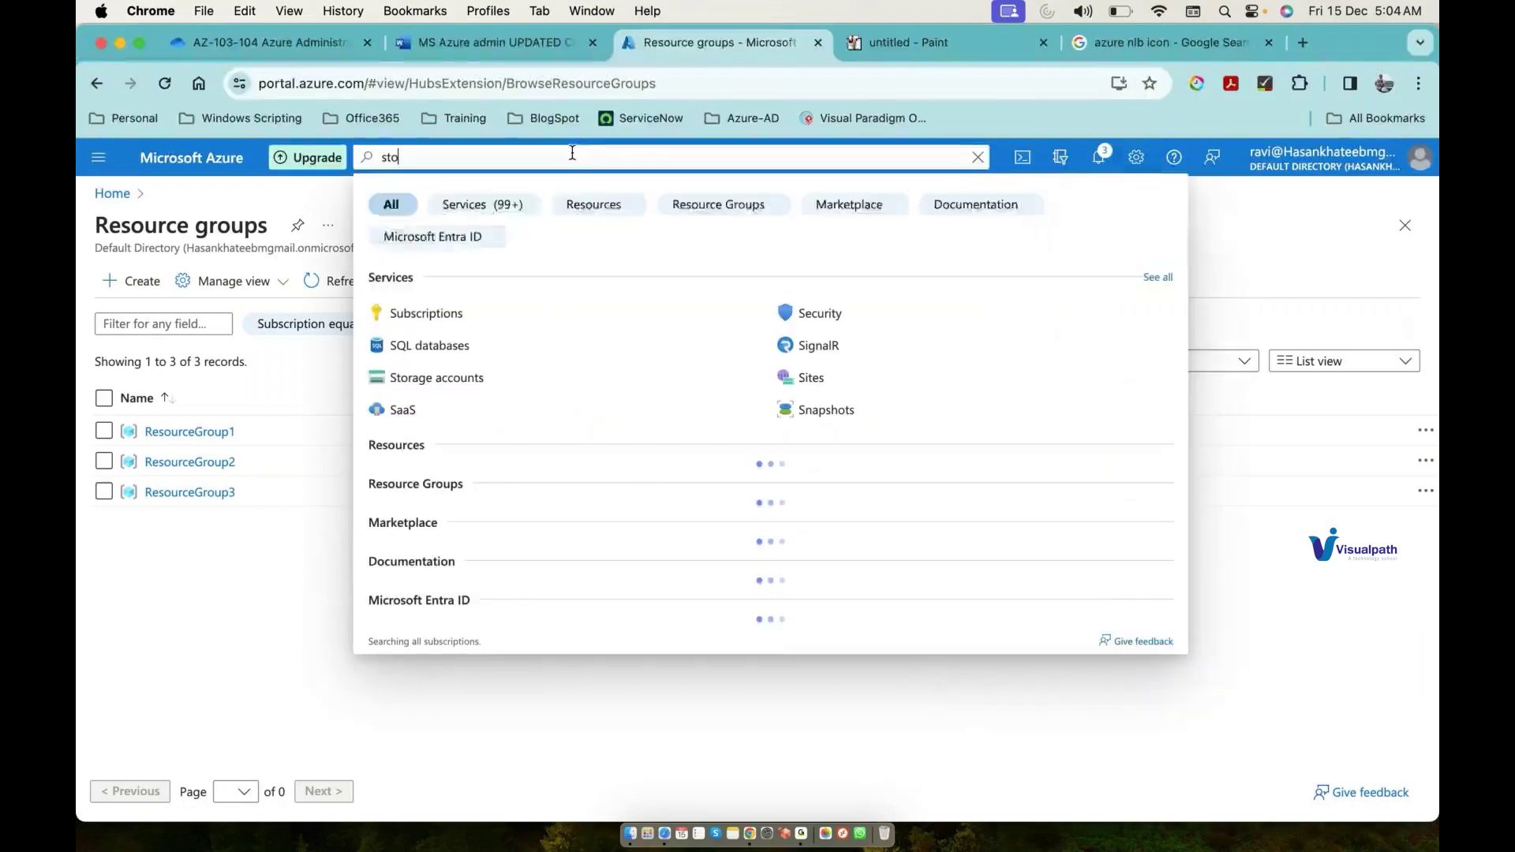
pyautogui.click(482, 299)
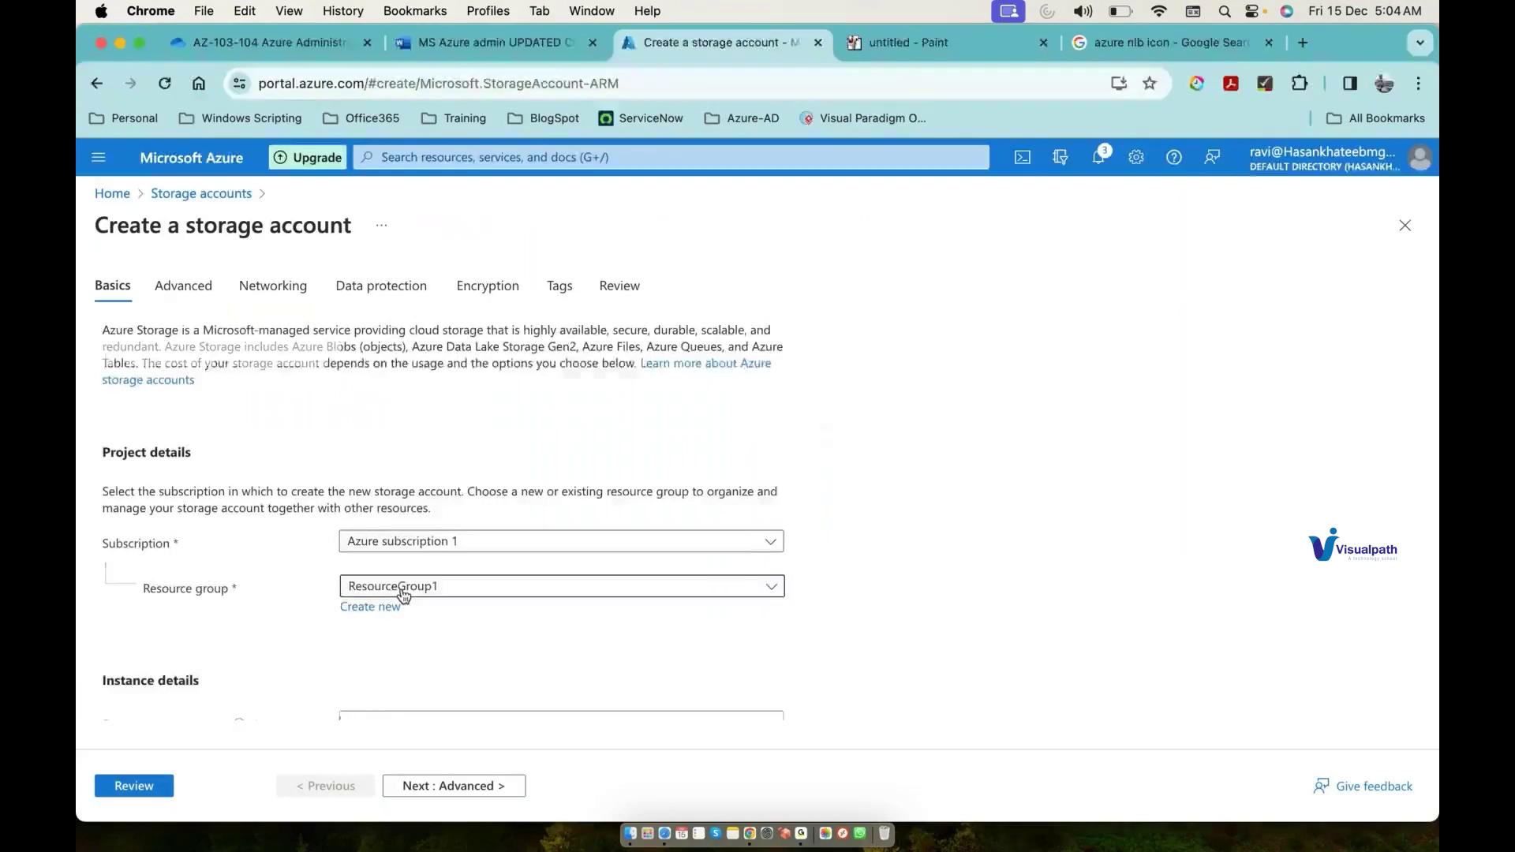
pyautogui.scroll(-5, 404, 596)
pyautogui.click(405, 514)
pyautogui.write('Prog')
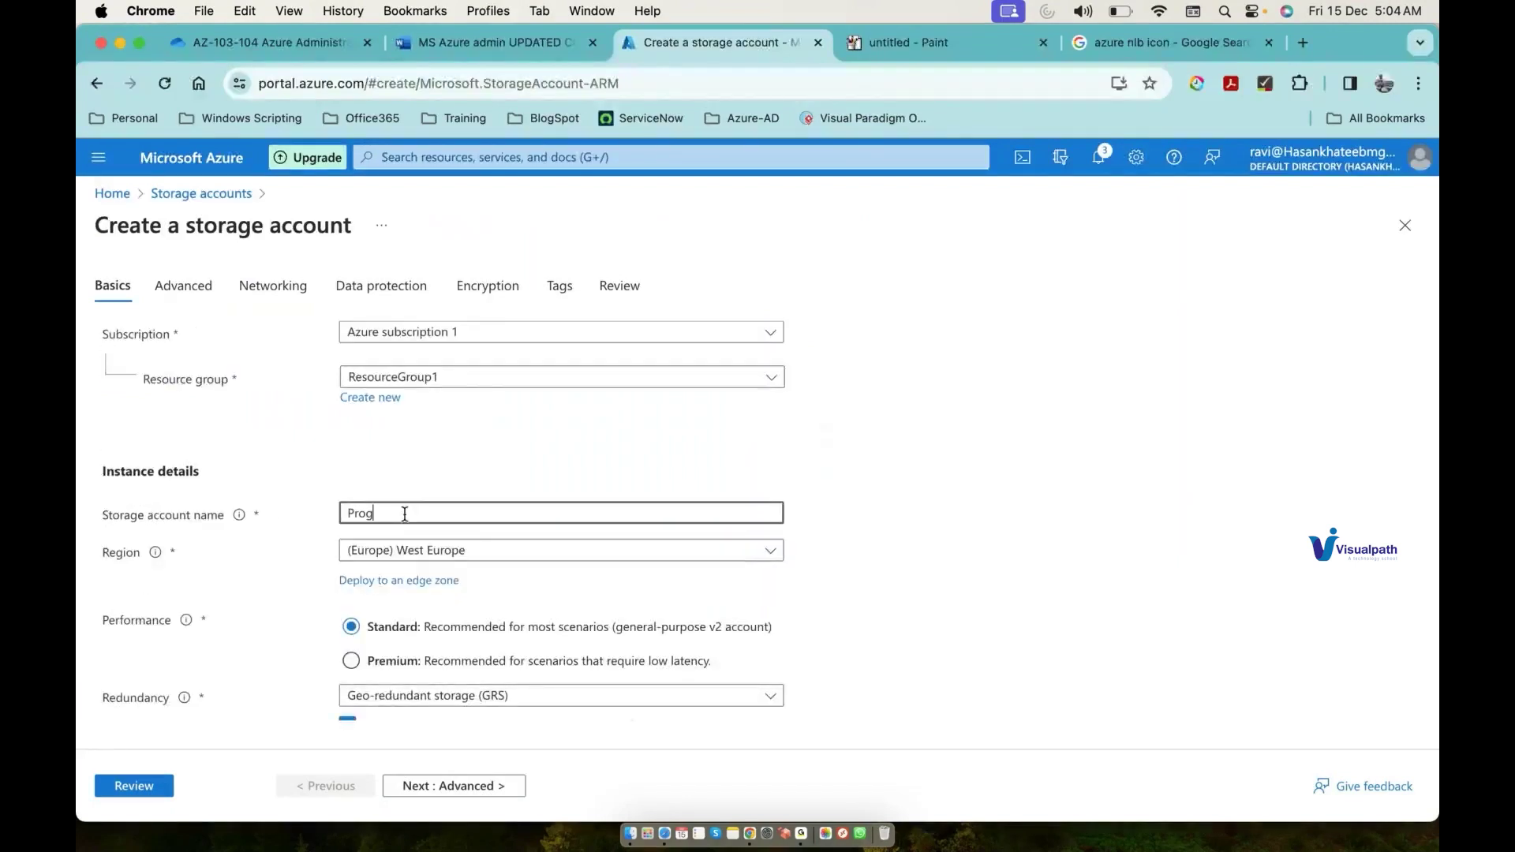
pyautogui.write('je')
pyautogui.press('BackSpace')
pyautogui.press('BackSpace')
pyautogui.press('BackSpace')
pyautogui.write('jectStorage1')
pyautogui.press('BackSpace')
pyautogui.press('BackSpace')
pyautogui.press('BackSpace')
pyautogui.press('super+a')
pyautogui.press('BackSpace')
pyautogui.write('pro')
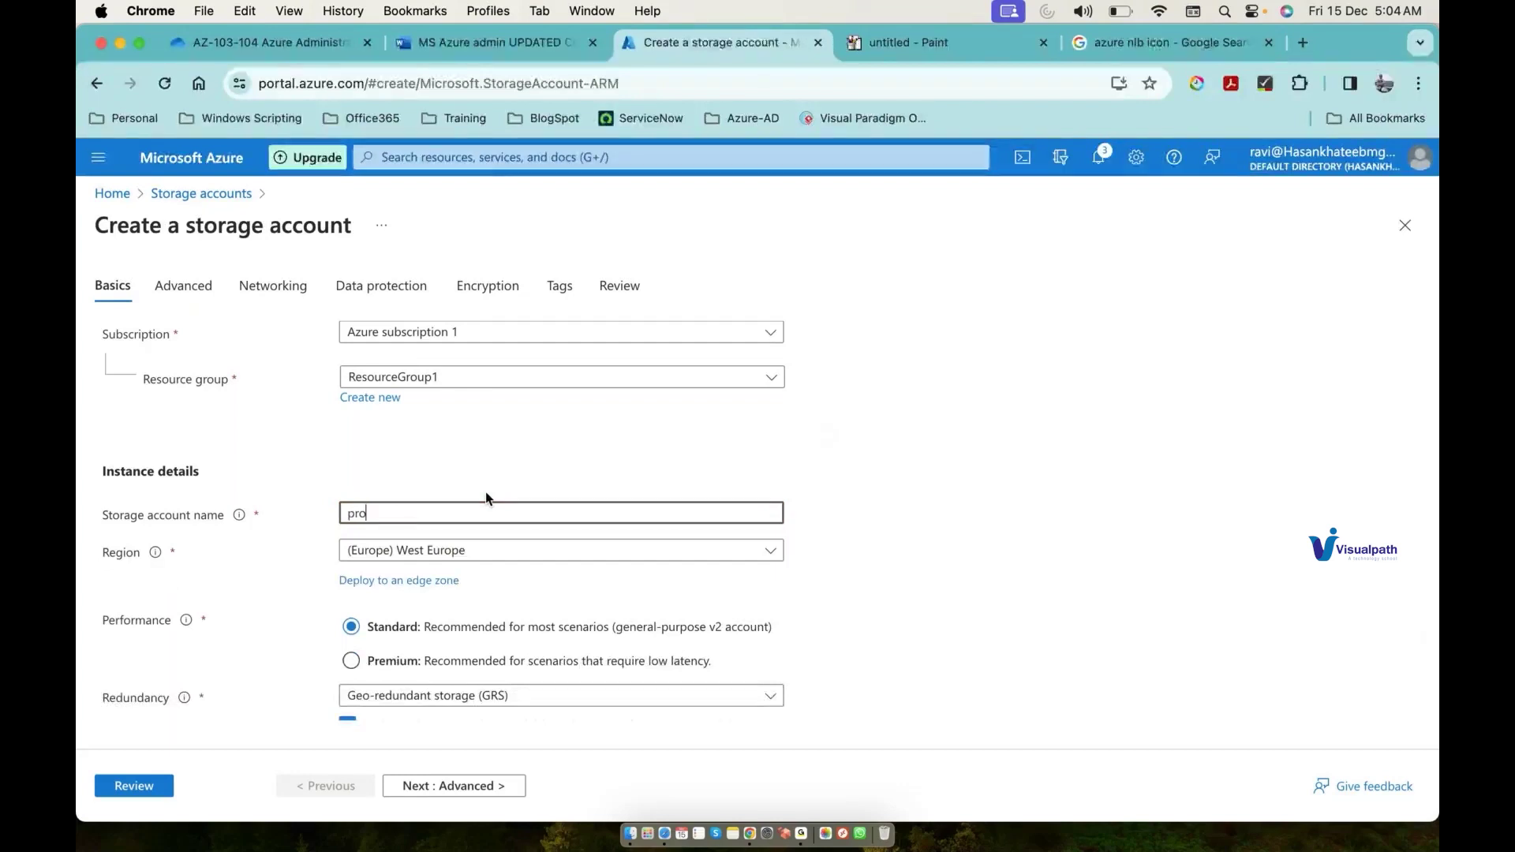
pyautogui.write('jectstorage1')
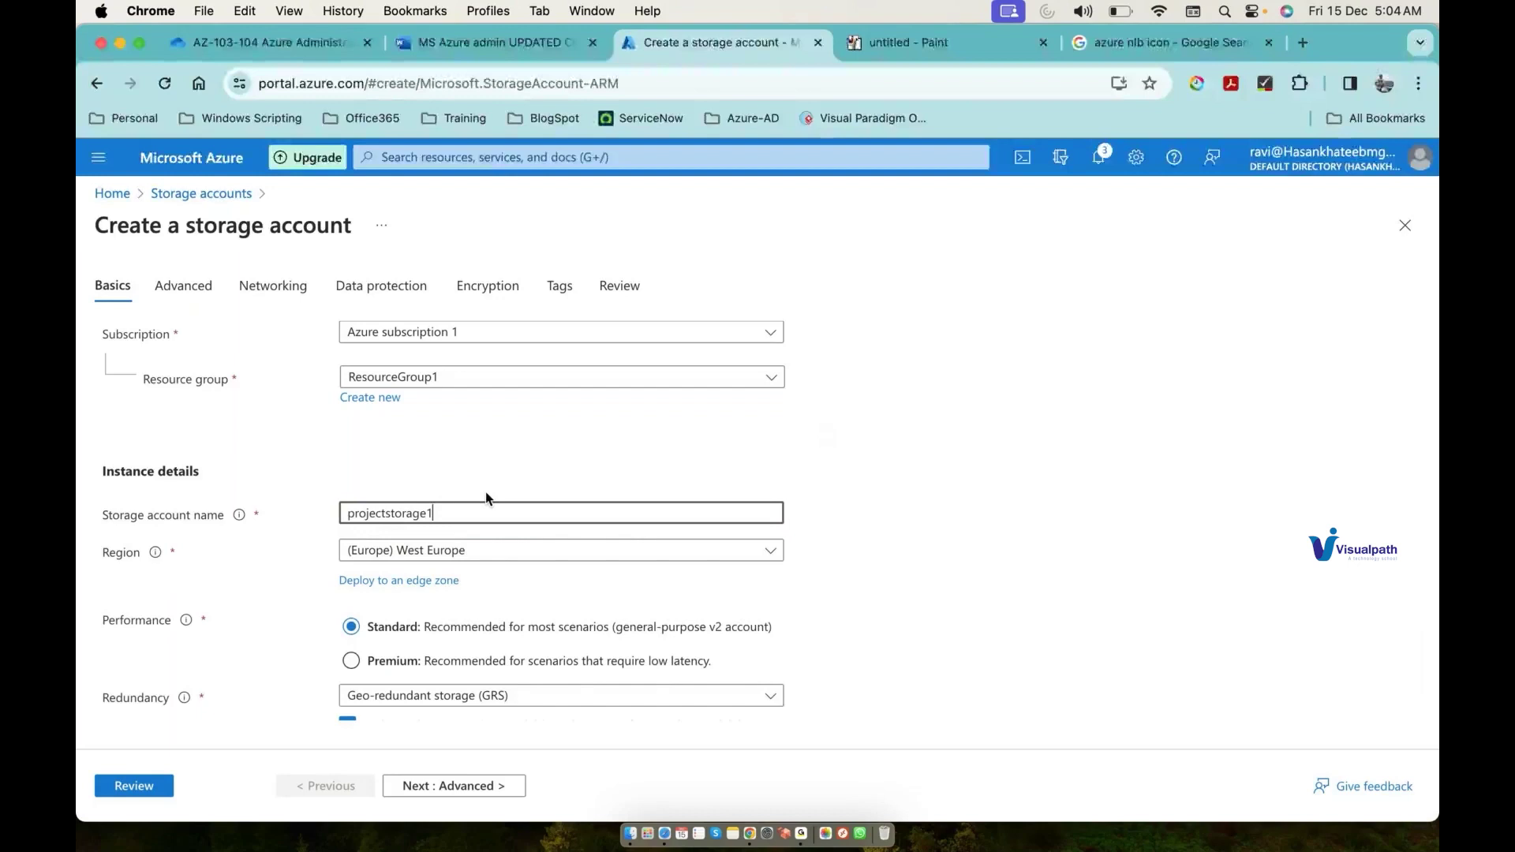
pyautogui.click(504, 542)
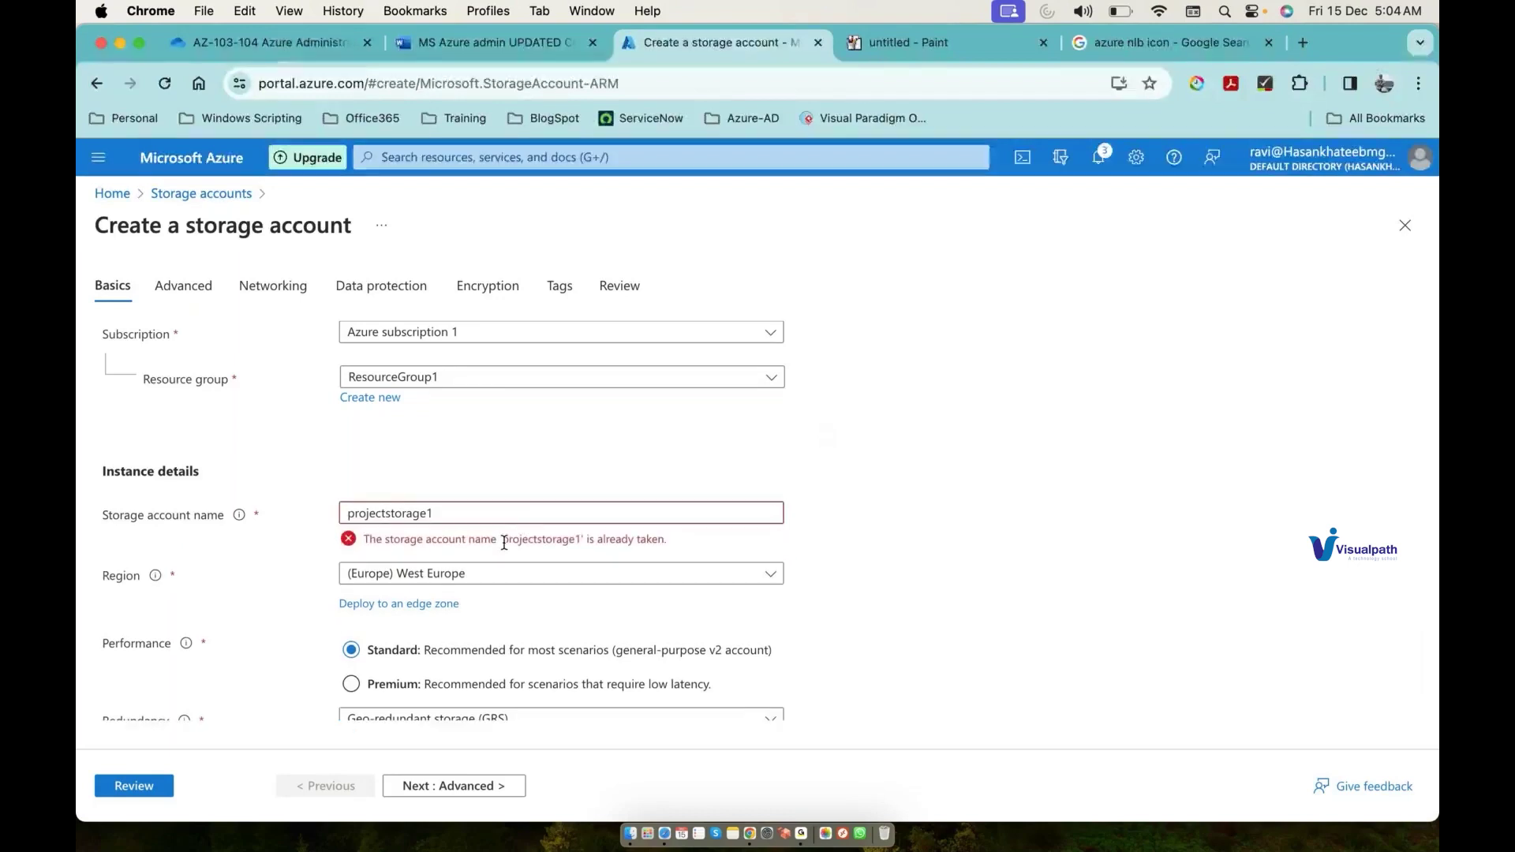
pyautogui.click(502, 513)
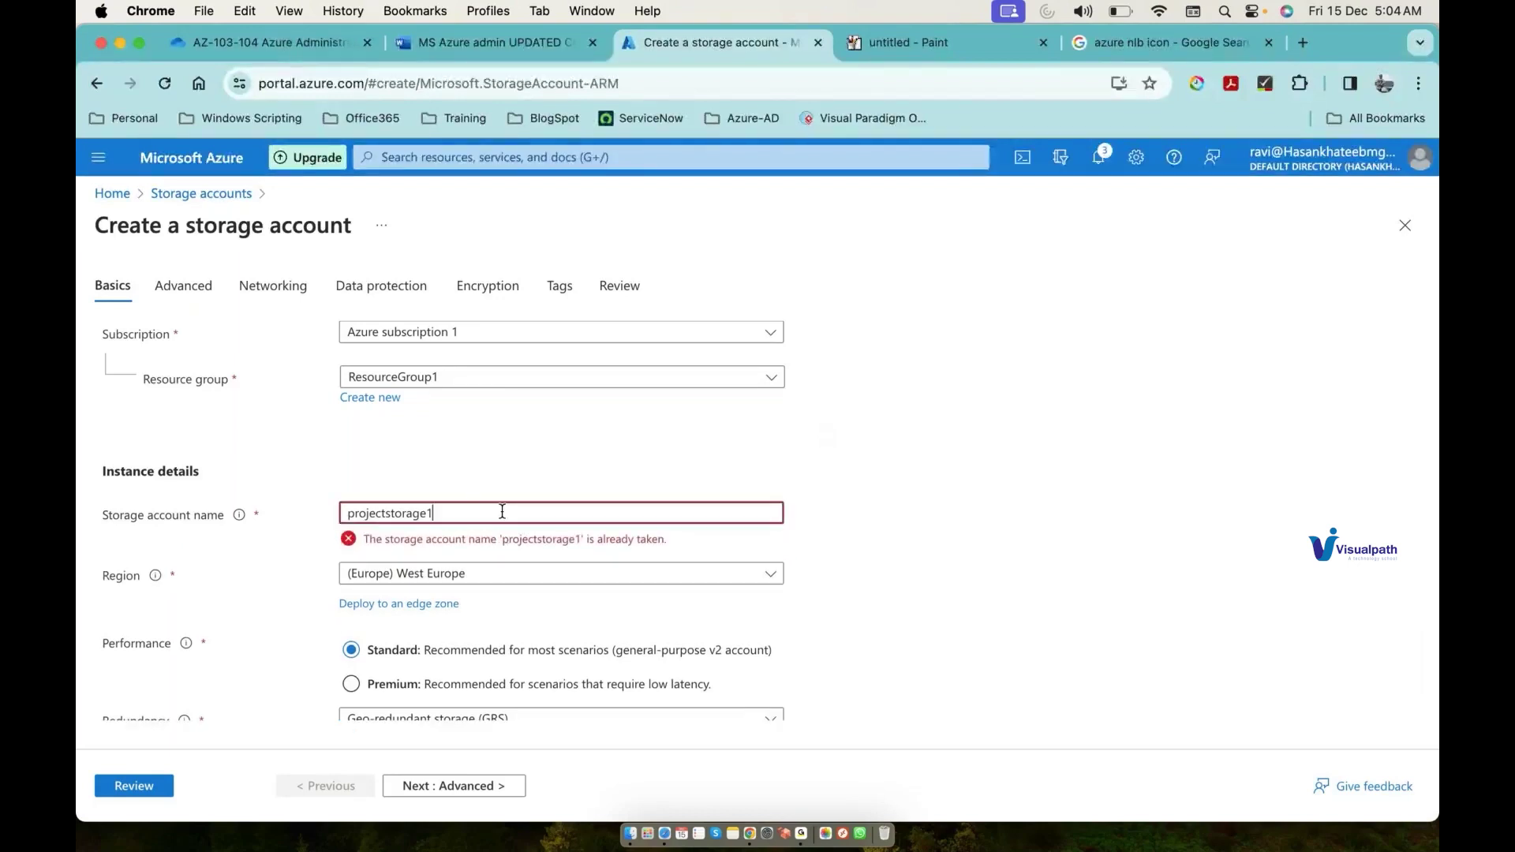
pyautogui.write('01')
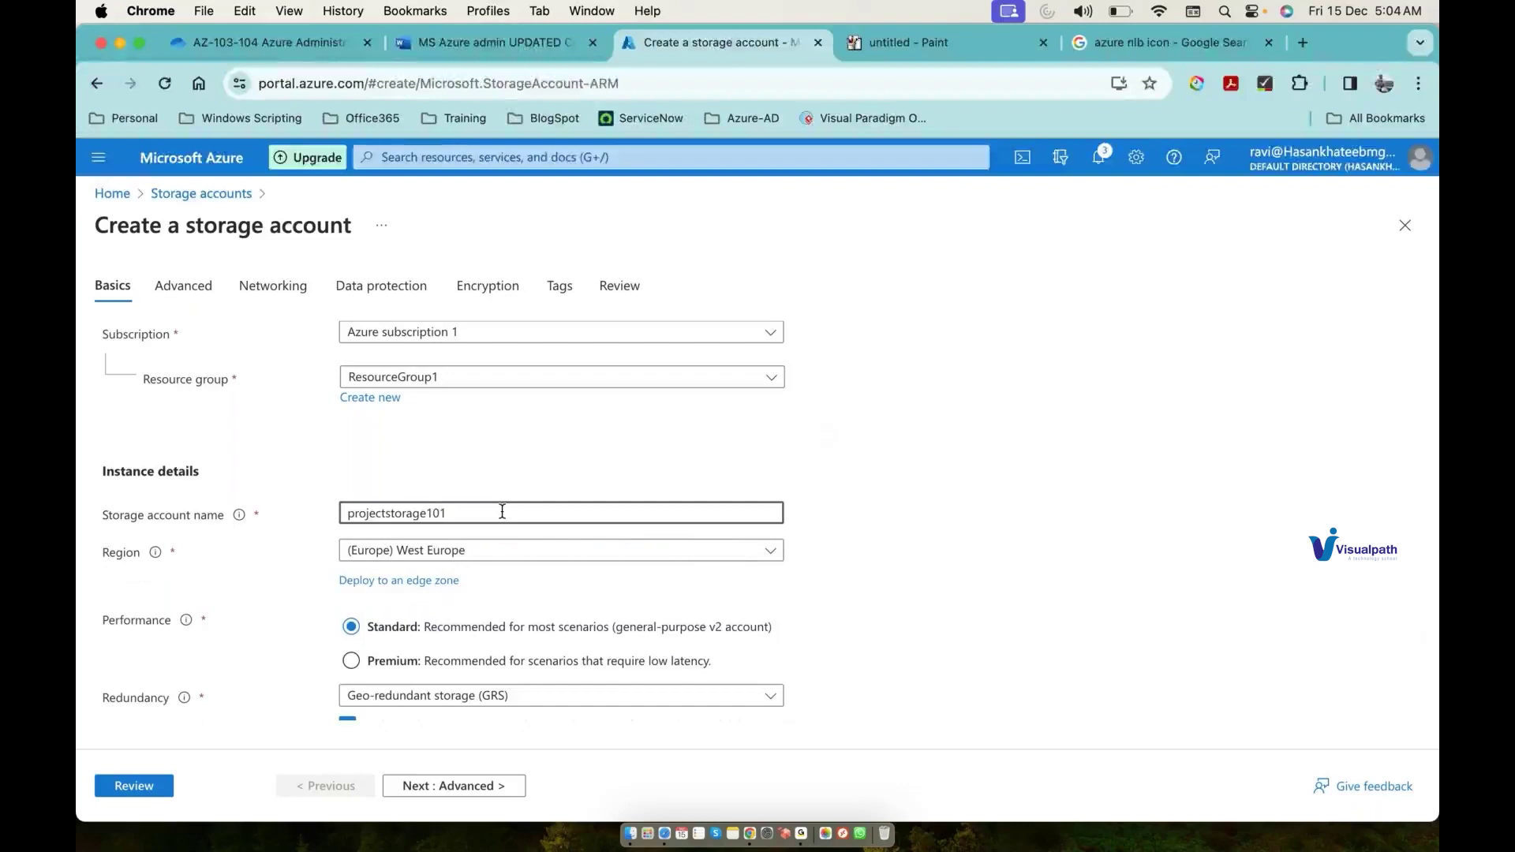
# Step: Set region East US, turn off read access during outage, and create the storage account
pyautogui.scroll(-1, 502, 509)
pyautogui.click(502, 500)
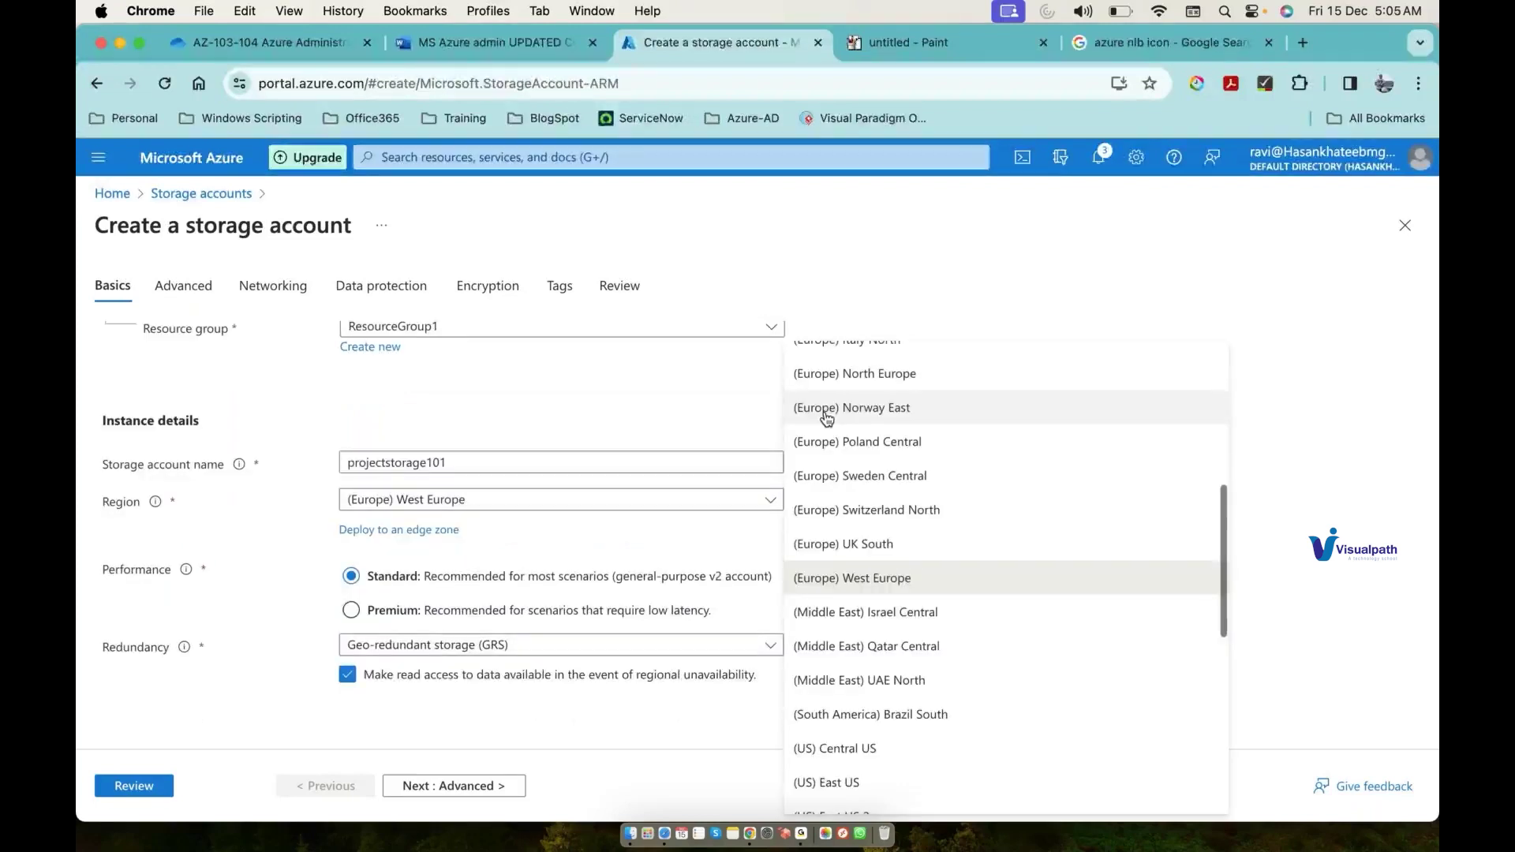
pyautogui.scroll(5, 884, 434)
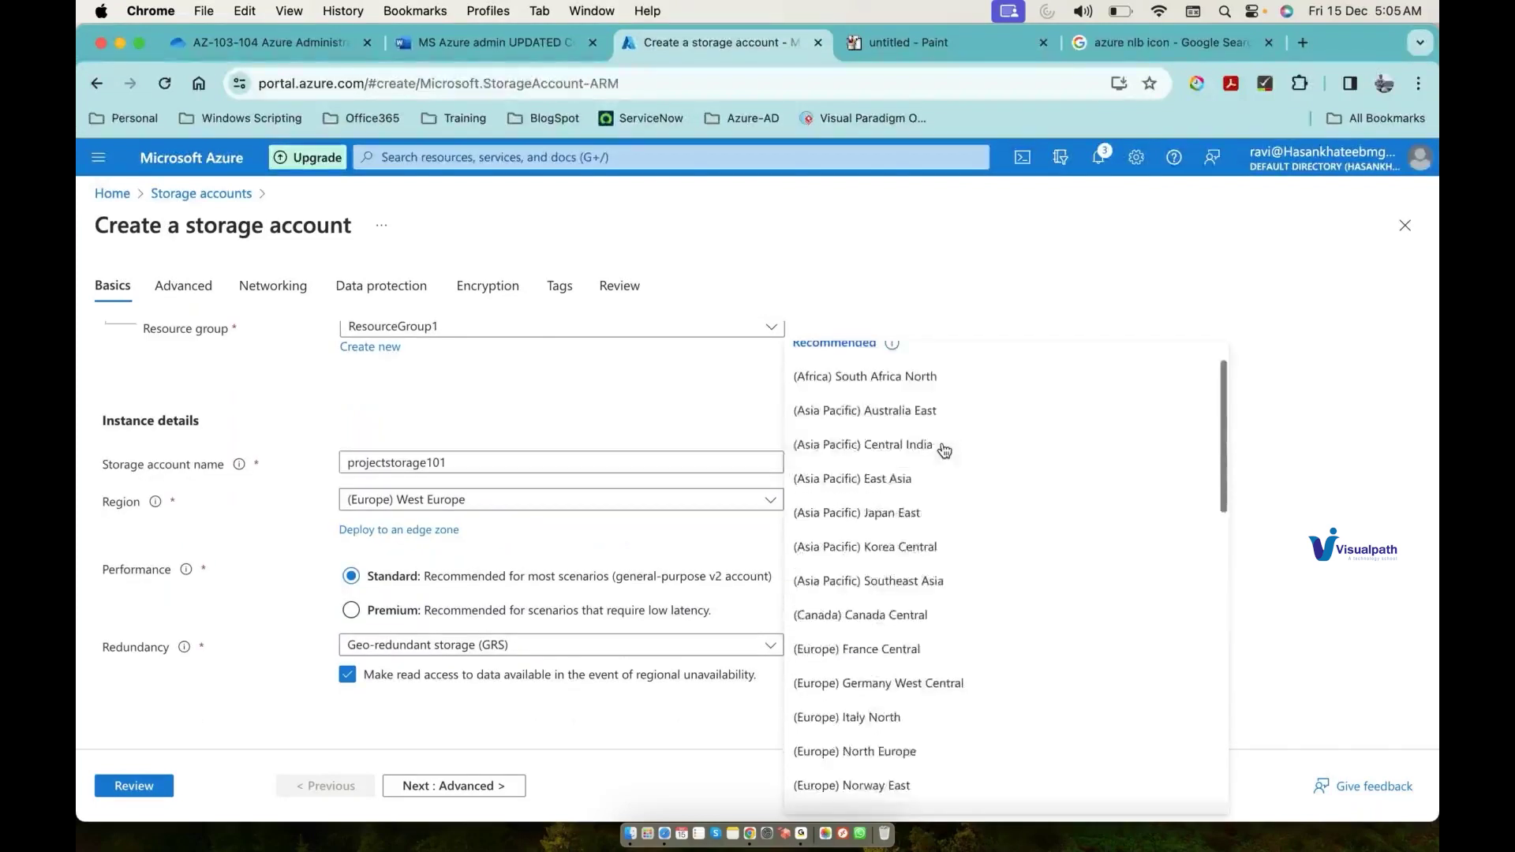
pyautogui.scroll(2, 945, 450)
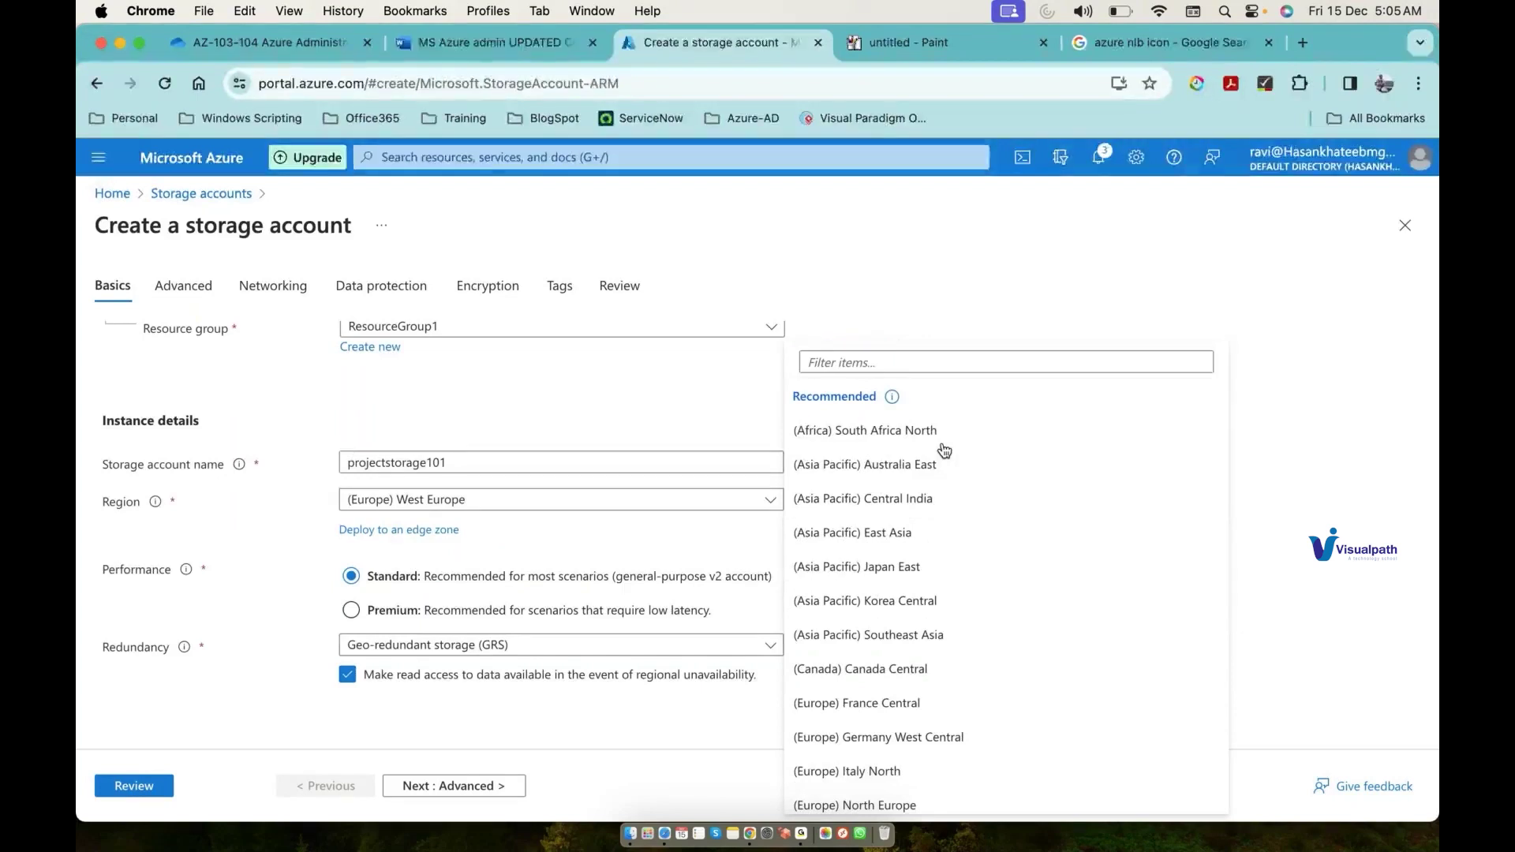
pyautogui.scroll(-10, 829, 626)
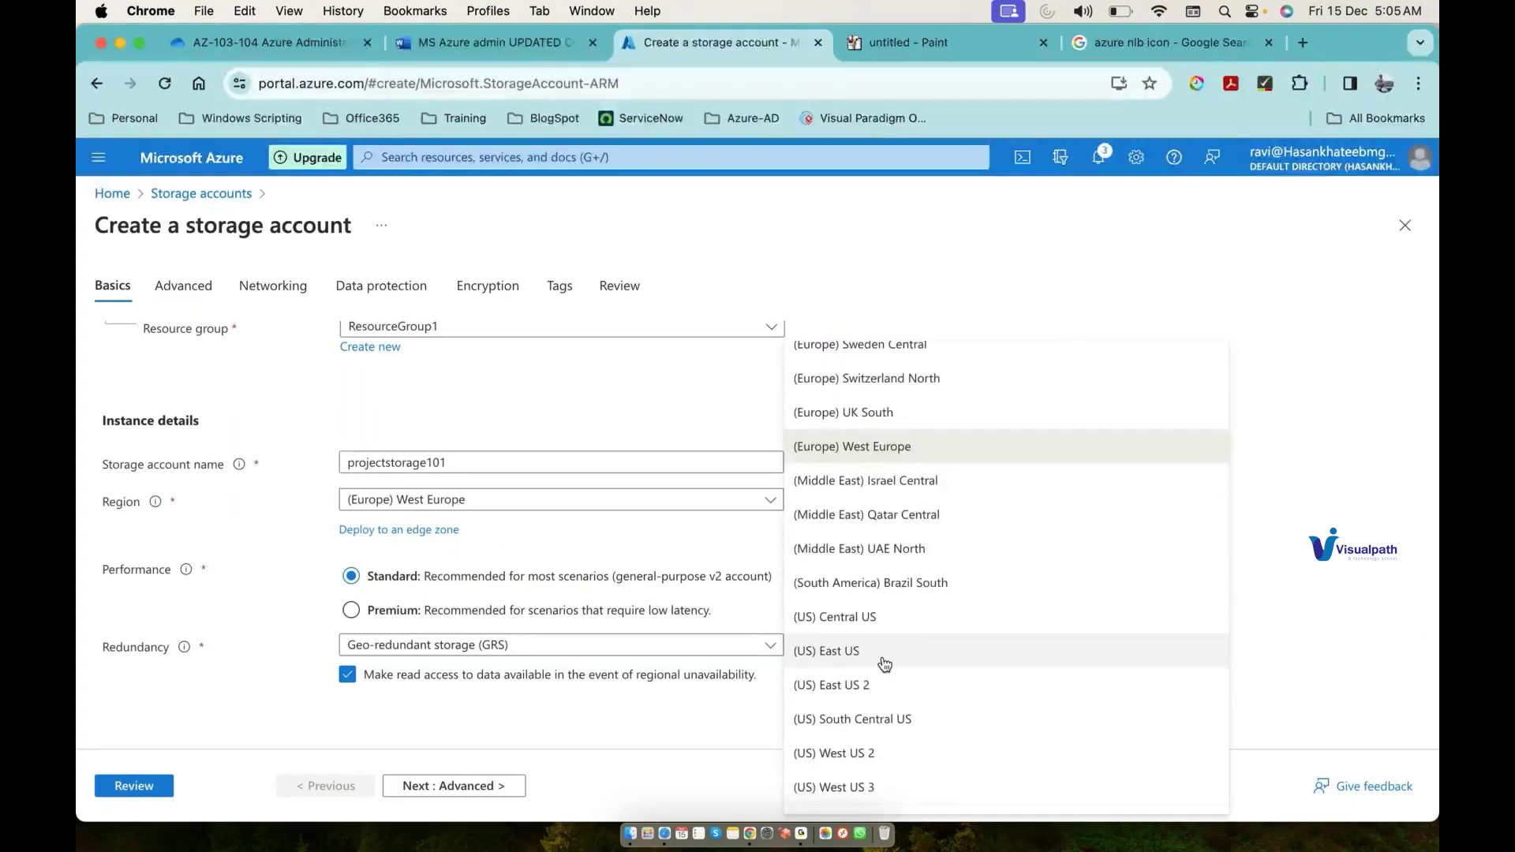
pyautogui.click(884, 646)
pyautogui.click(474, 676)
pyautogui.click(149, 786)
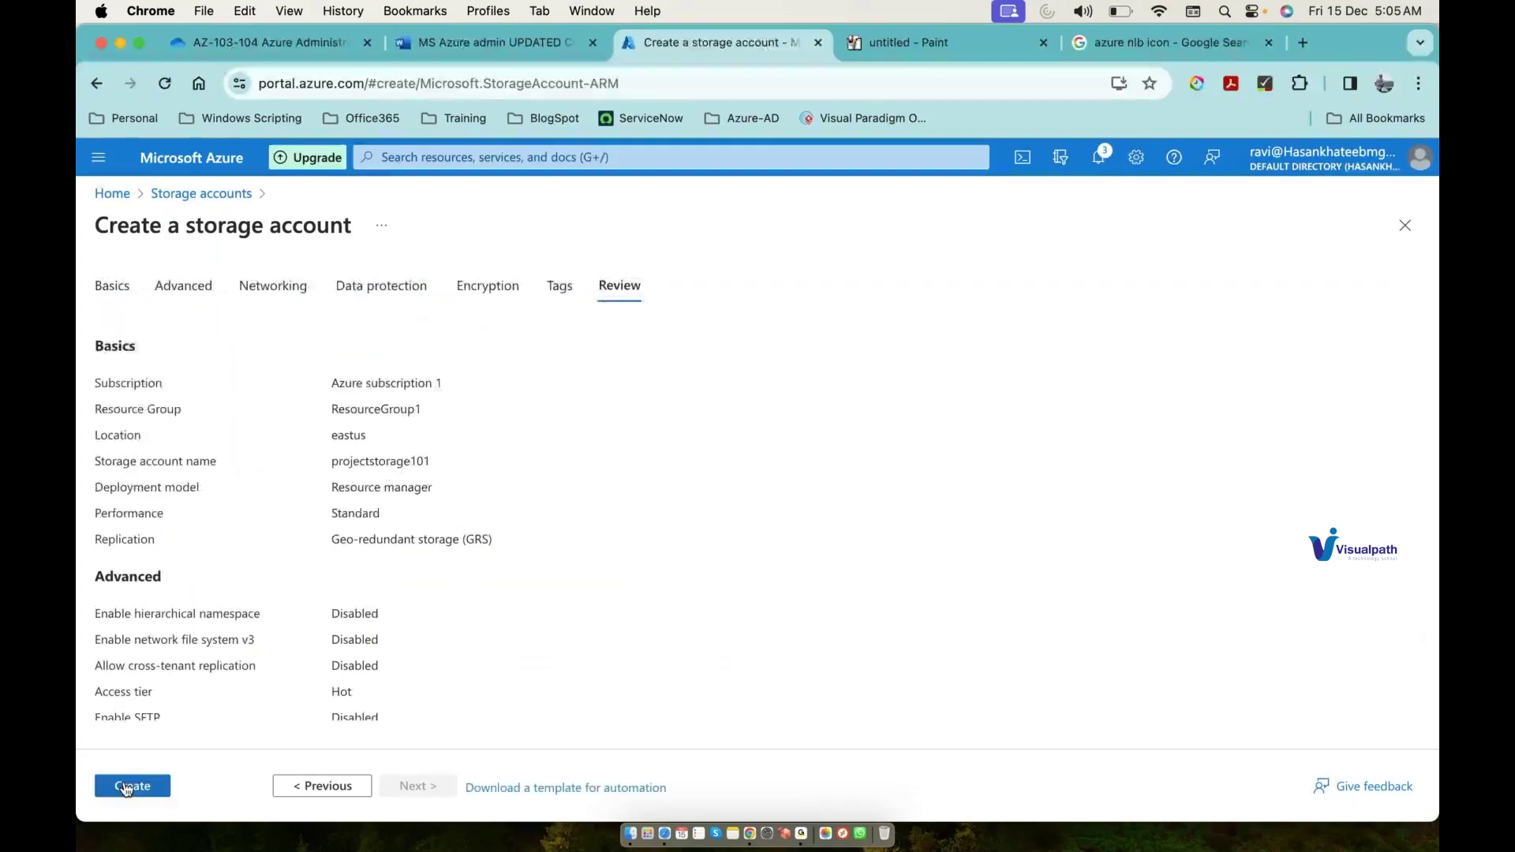
pyautogui.click(126, 787)
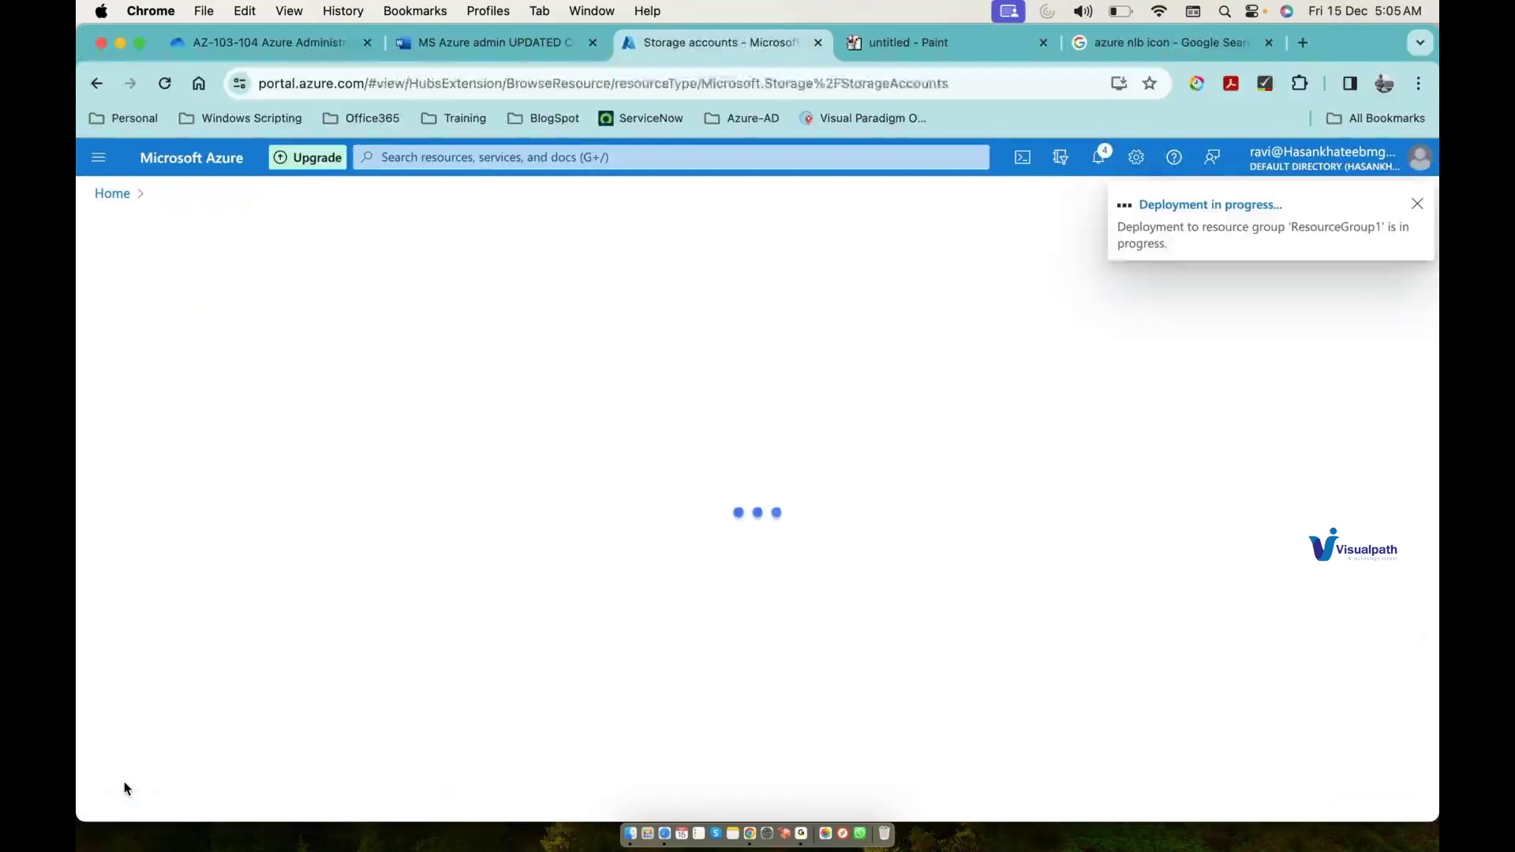
# Step: Start a new SQL database in ResourceGroup2 named 'testdb1'
pyautogui.click(477, 157)
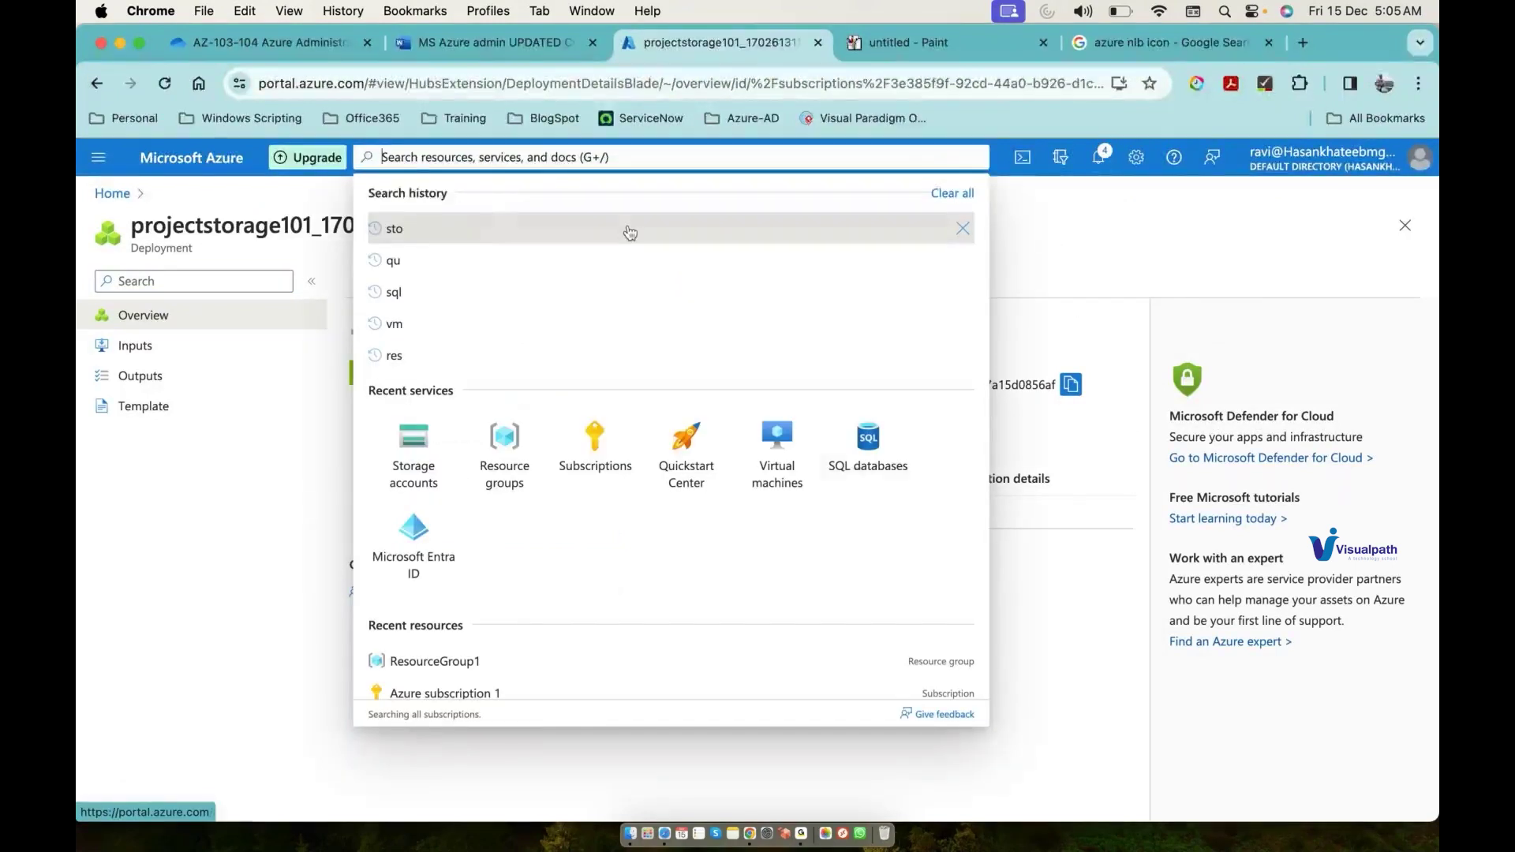
pyautogui.click(857, 457)
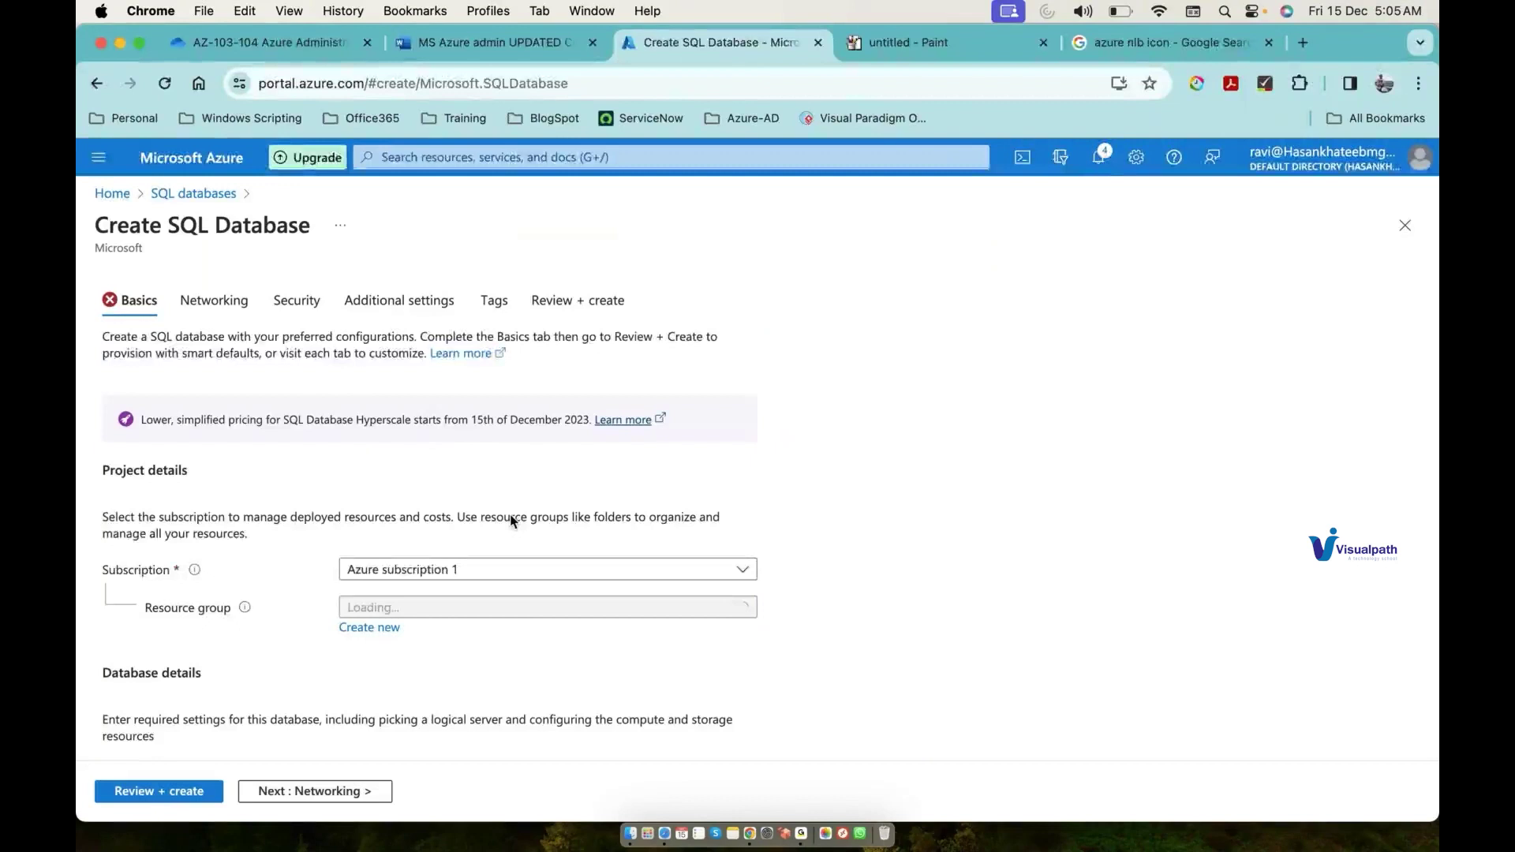
pyautogui.scroll(-4, 509, 505)
pyautogui.click(505, 435)
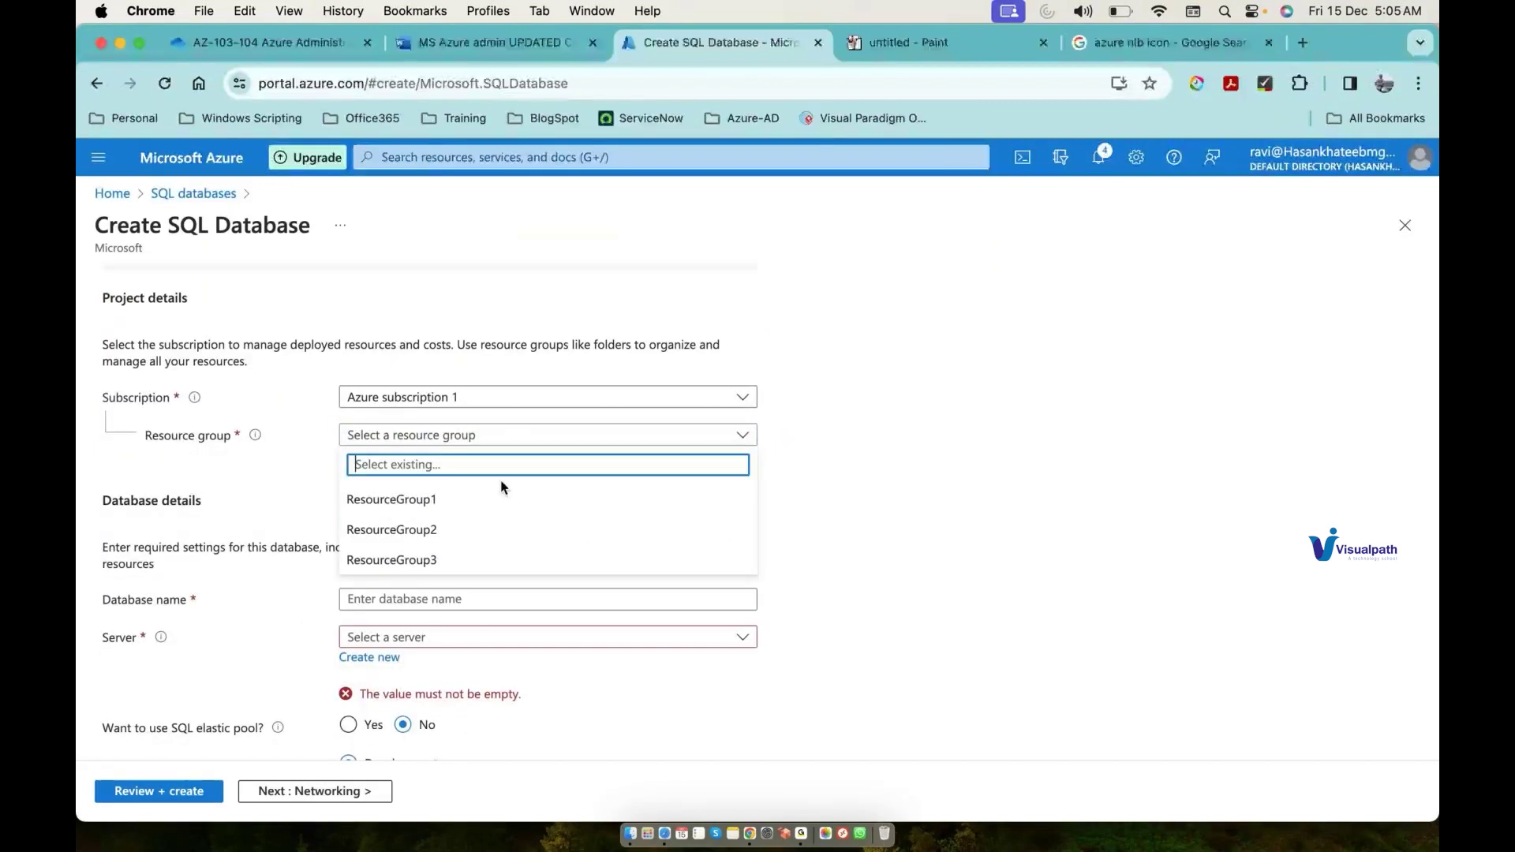
pyautogui.click(492, 533)
pyautogui.click(467, 594)
pyautogui.write('testdb')
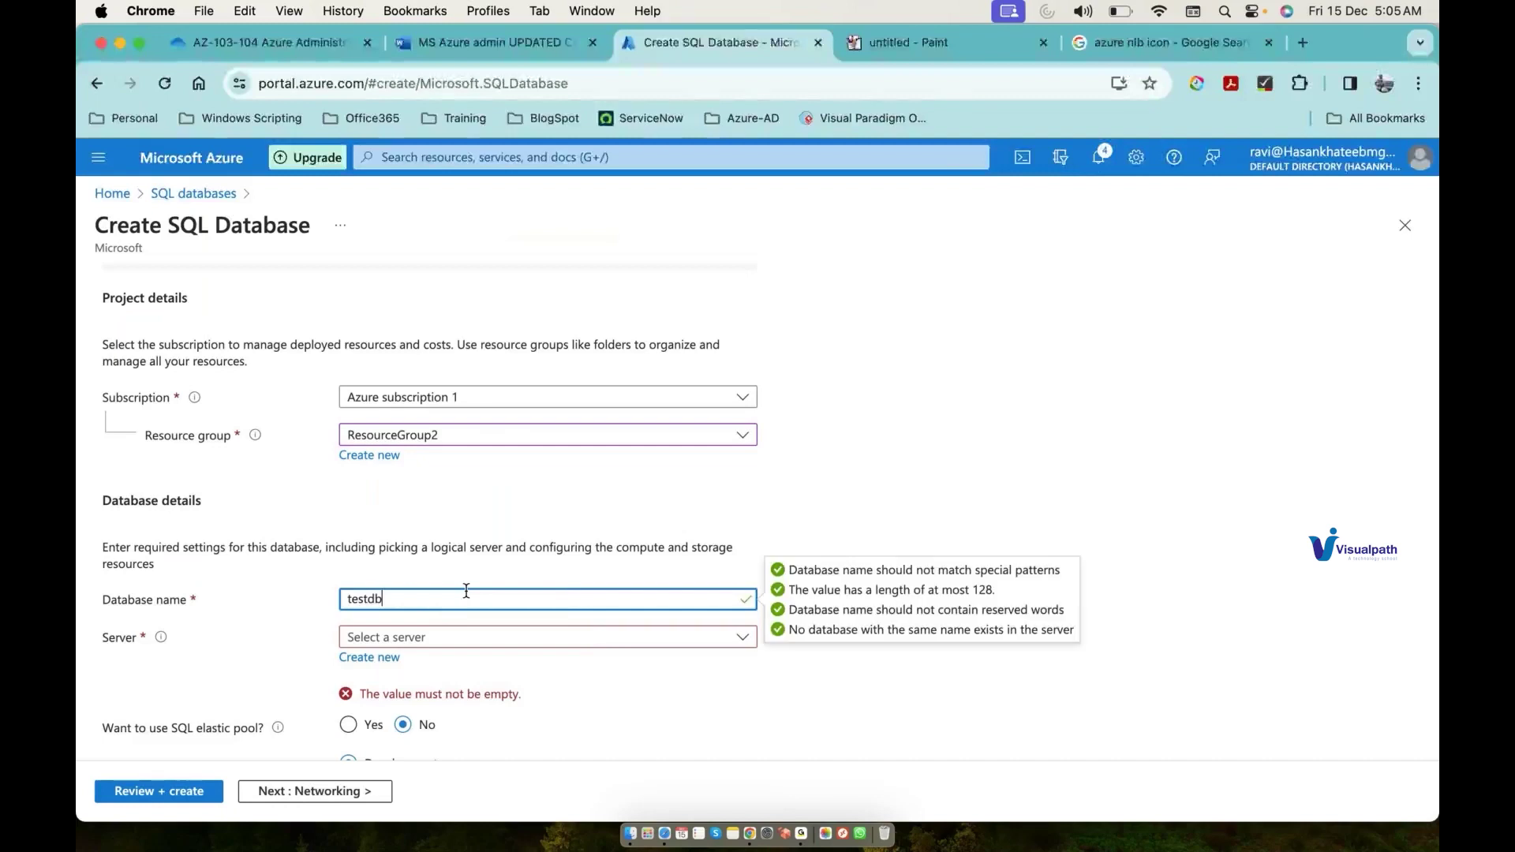
pyautogui.write('1')
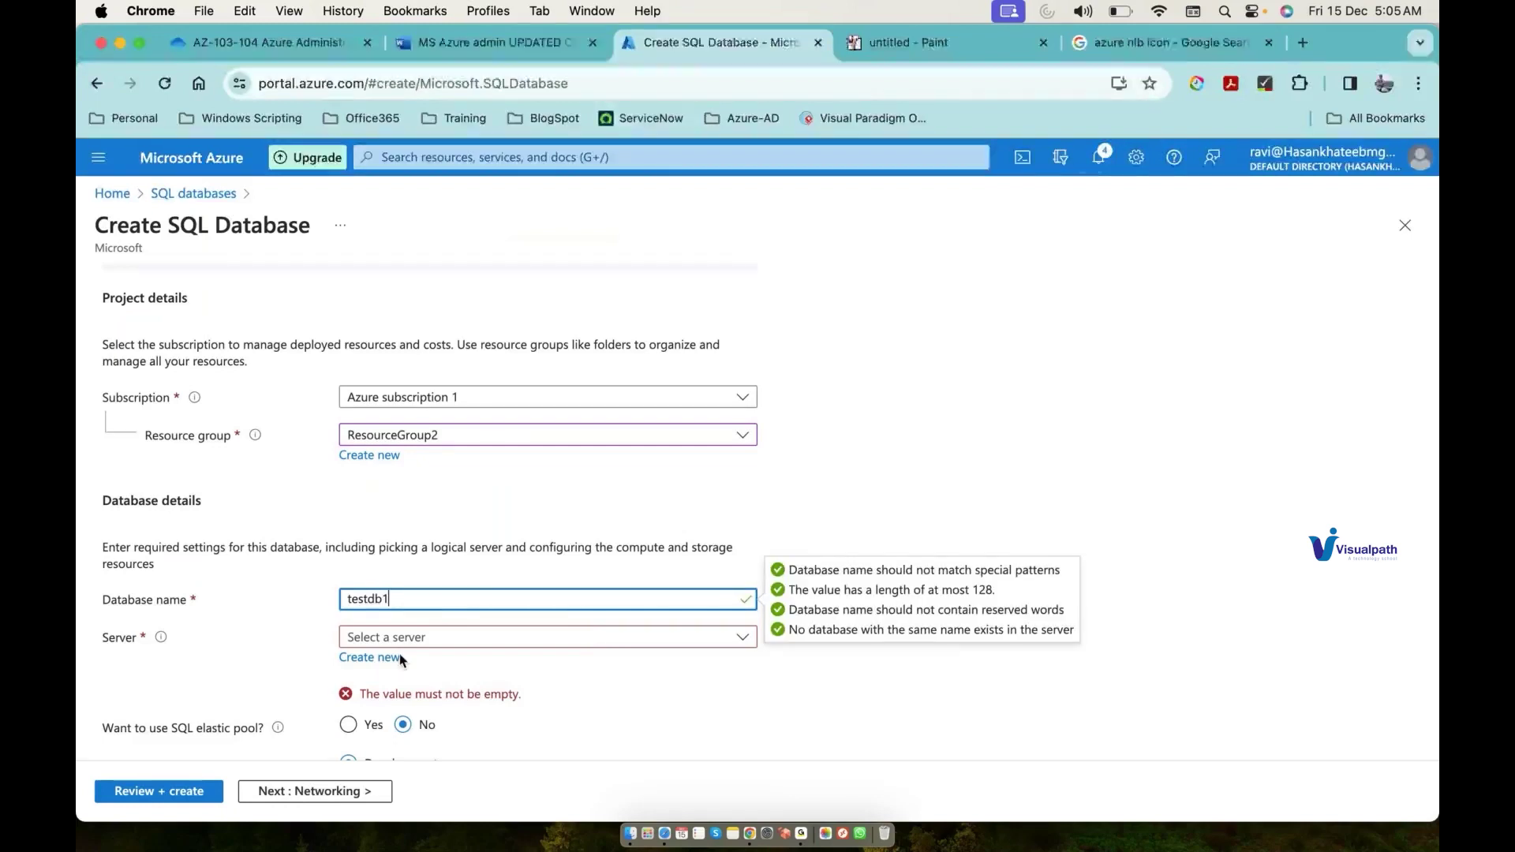
pyautogui.click(399, 654)
# Step: Create a new server named 'testdbserver201' located in (US) West US 3
pyautogui.click(389, 660)
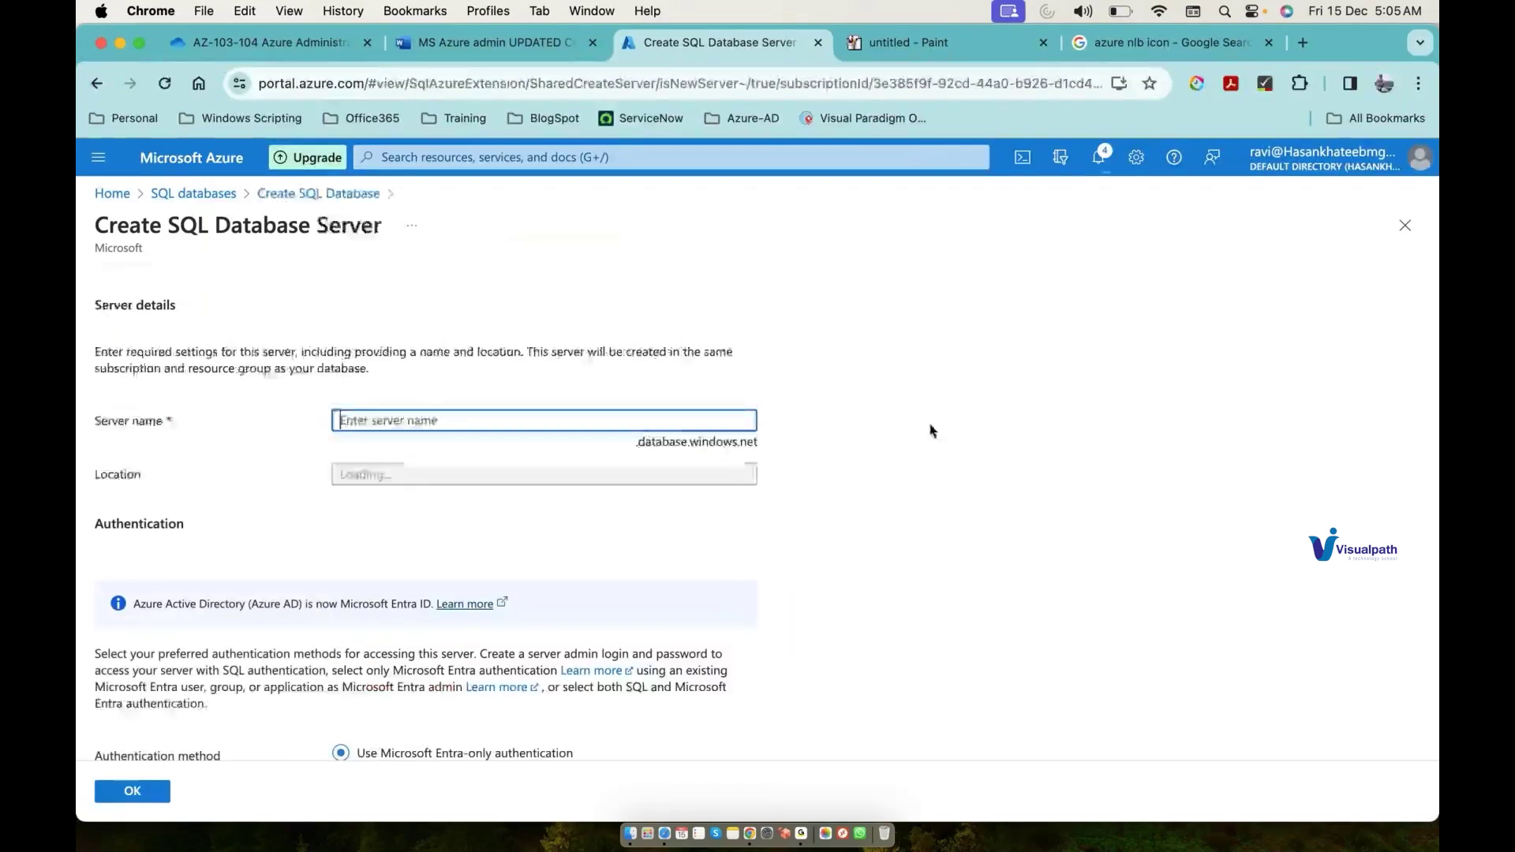
pyautogui.click(594, 427)
pyautogui.write('test')
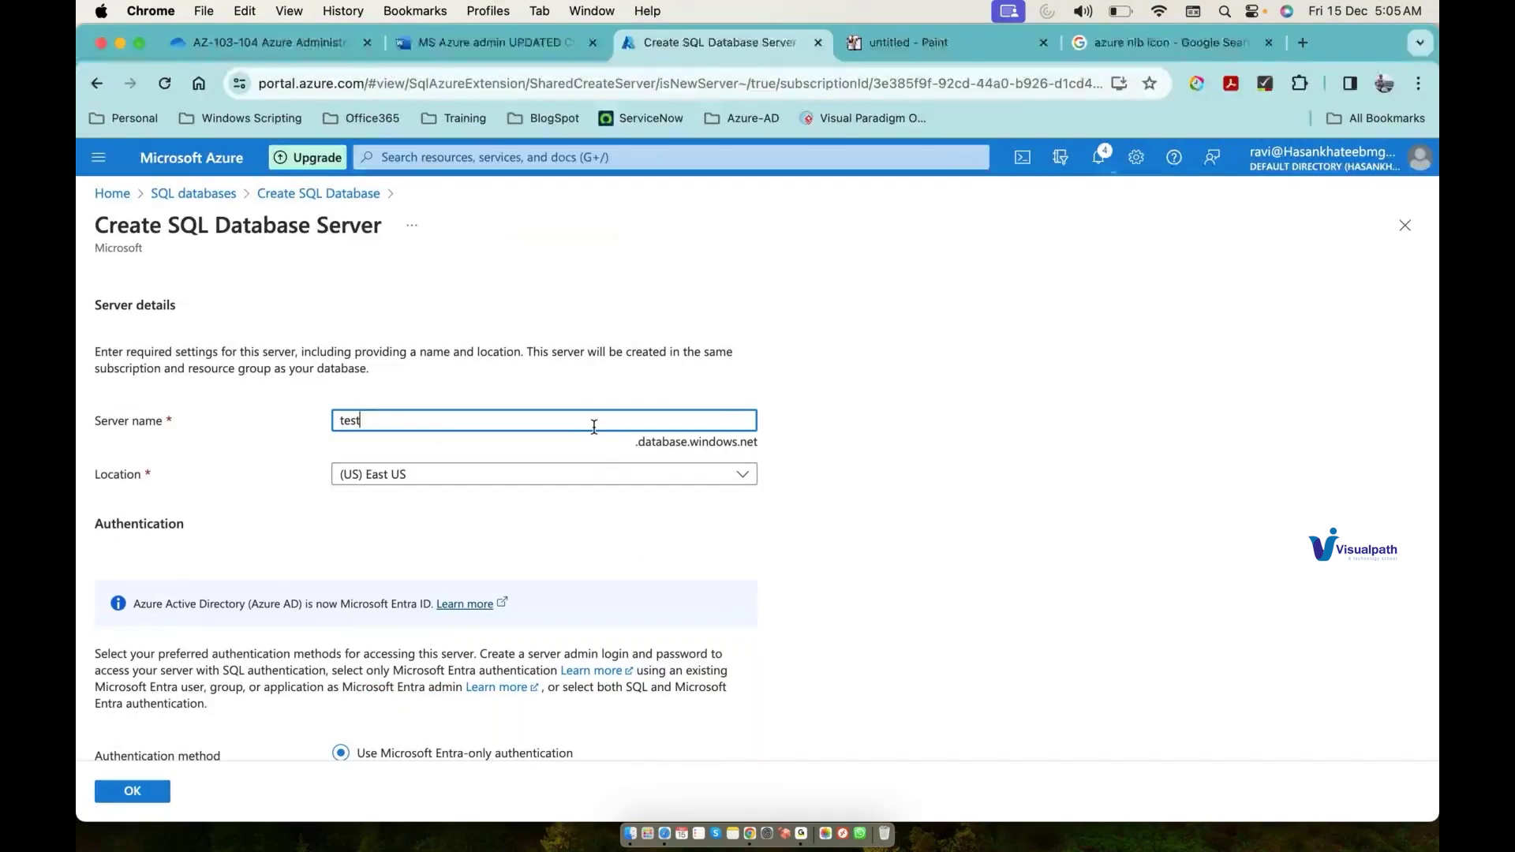
pyautogui.write('dbserver')
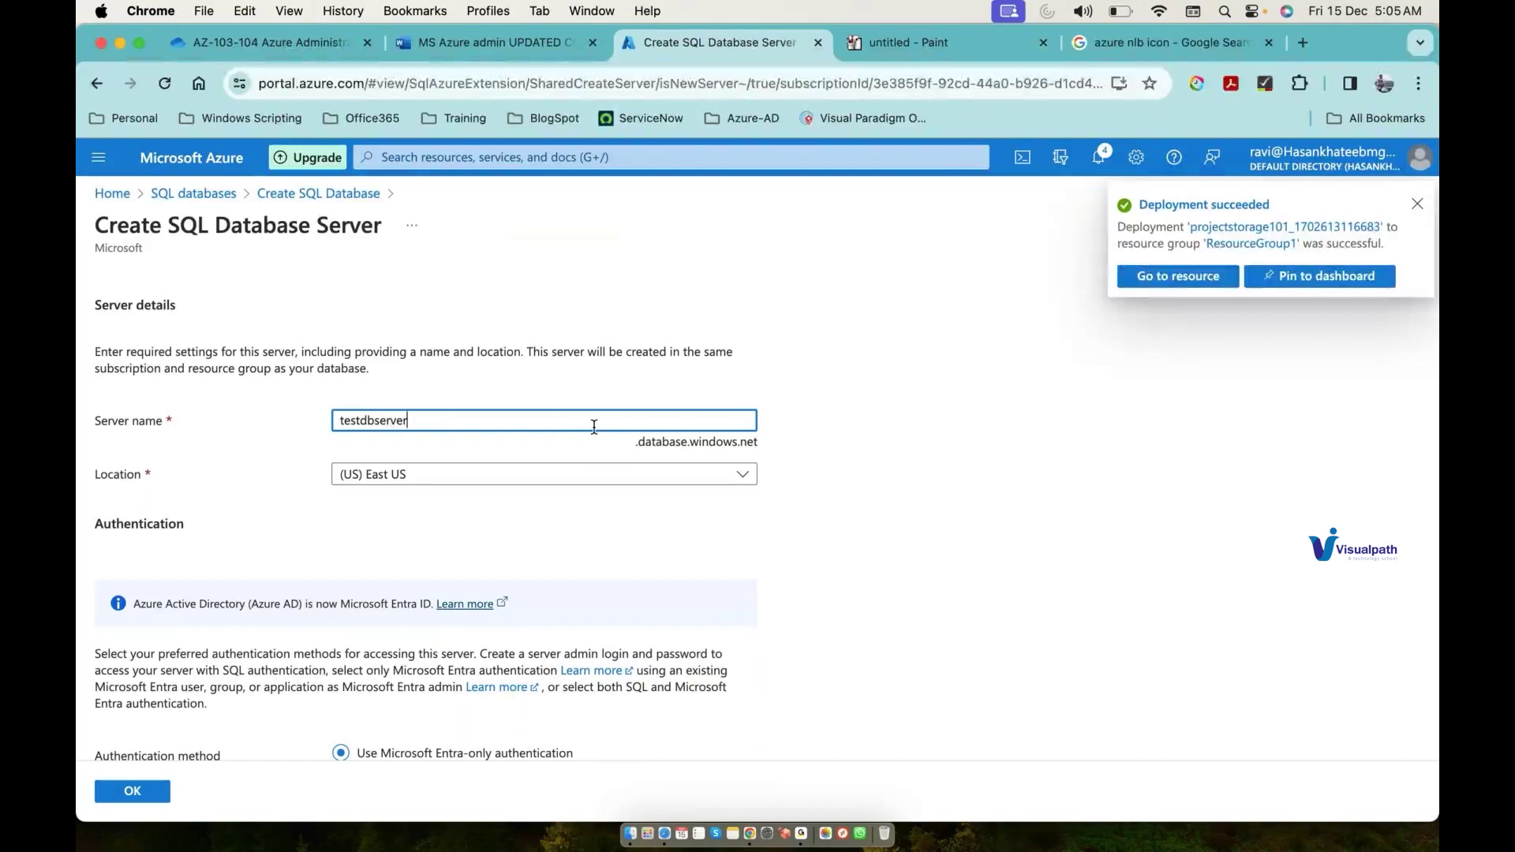
pyautogui.press('Tab')
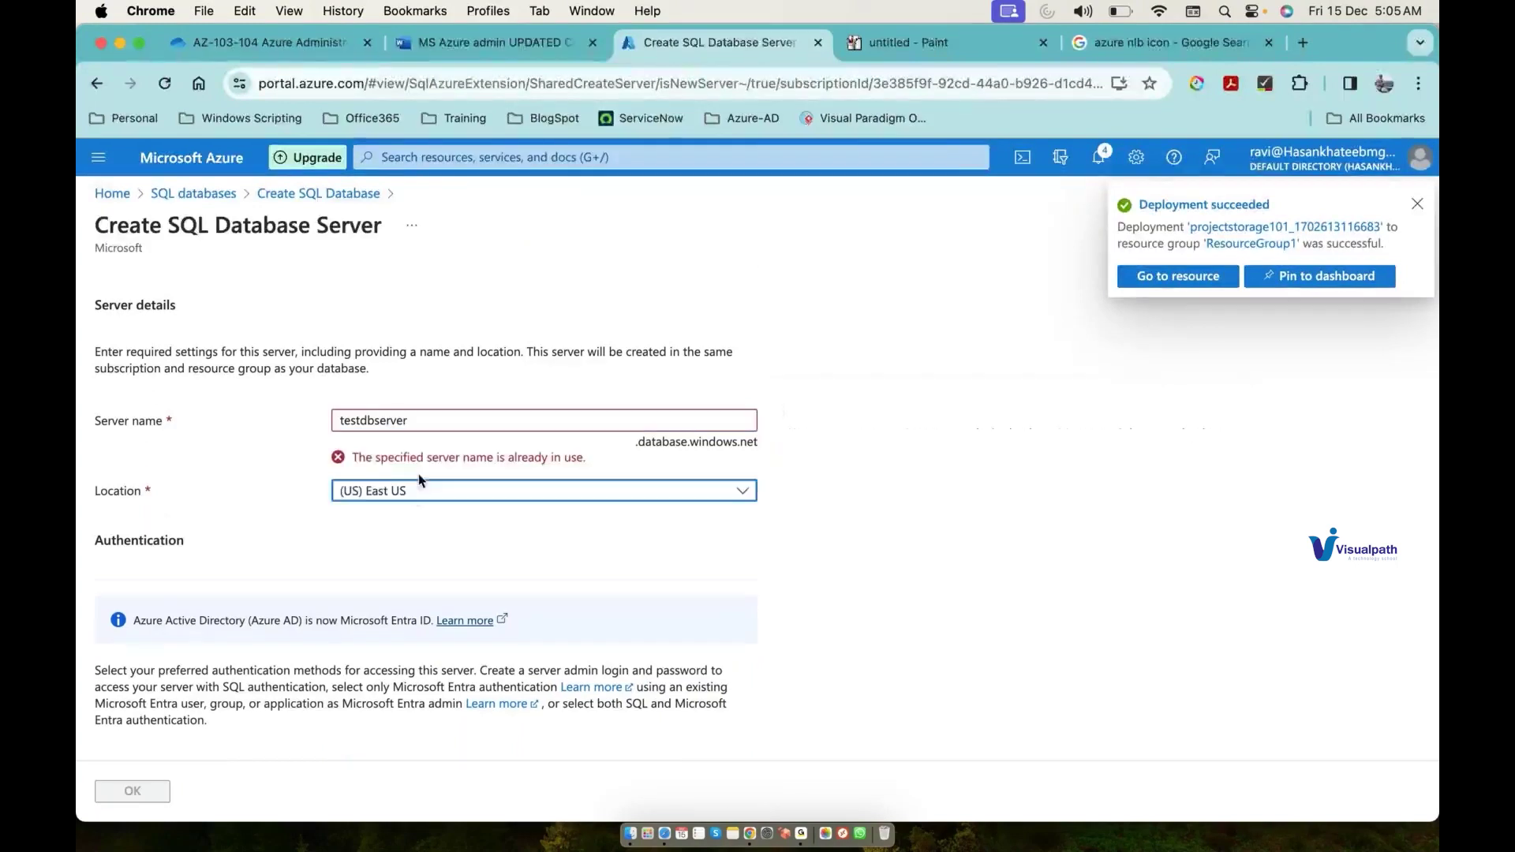
pyautogui.click(575, 420)
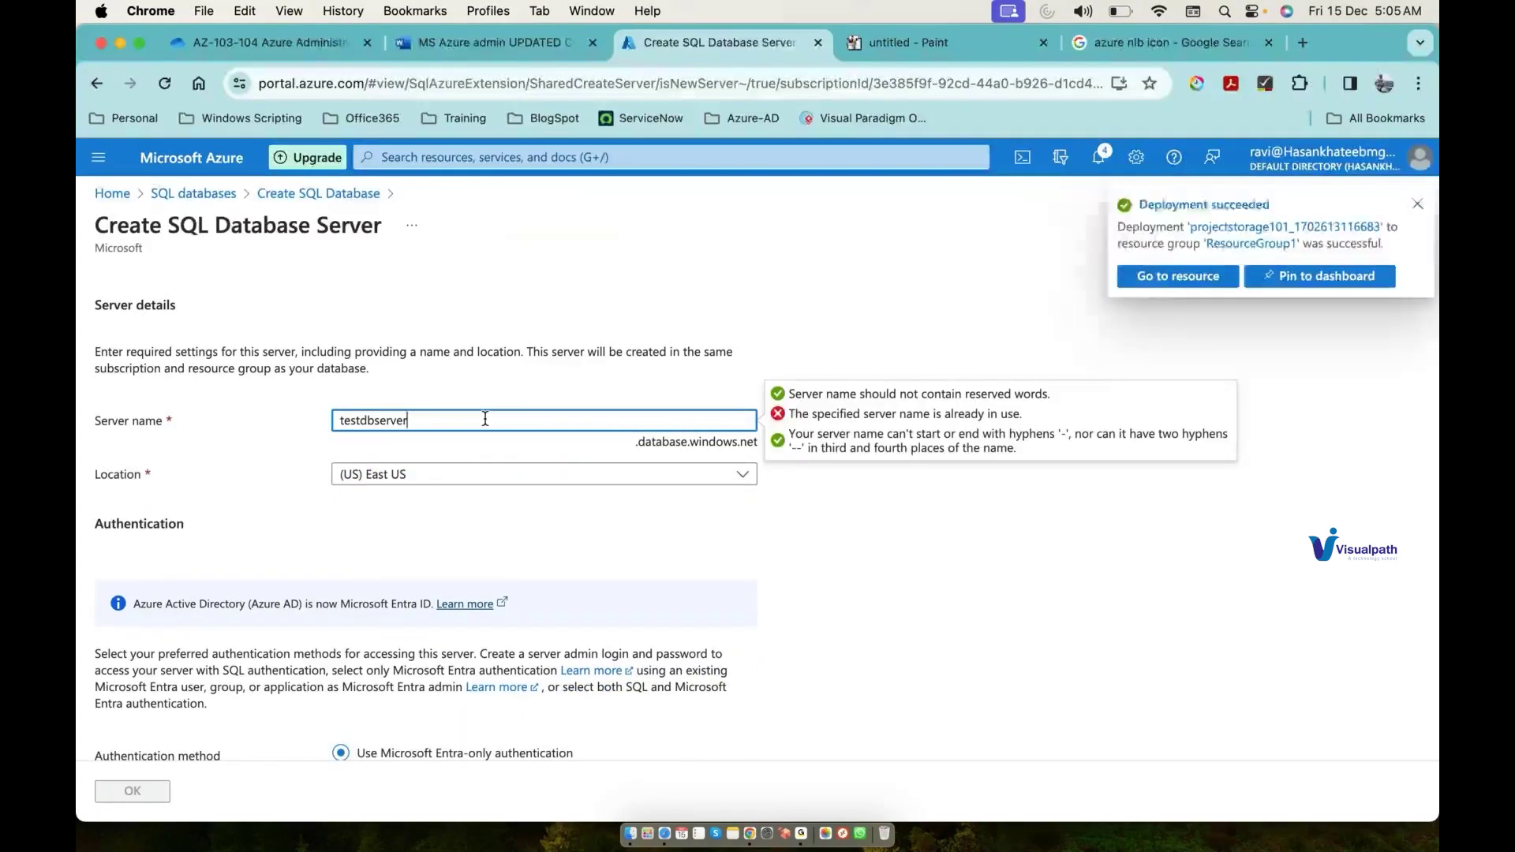
pyautogui.write('01')
pyautogui.press('BackSpace')
pyautogui.press('BackSpace')
pyautogui.write('2')
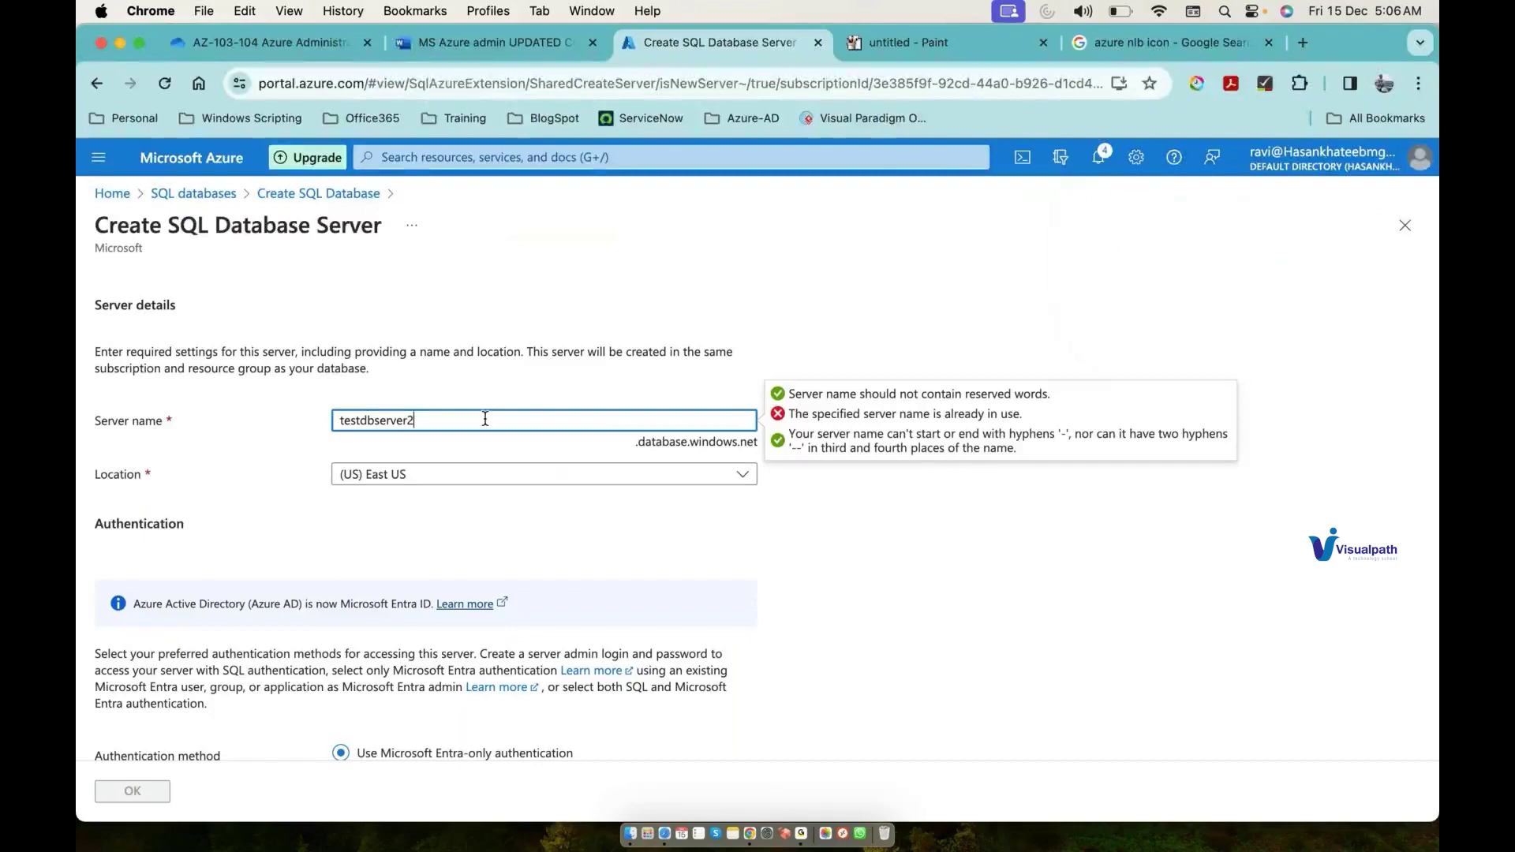
pyautogui.write('01')
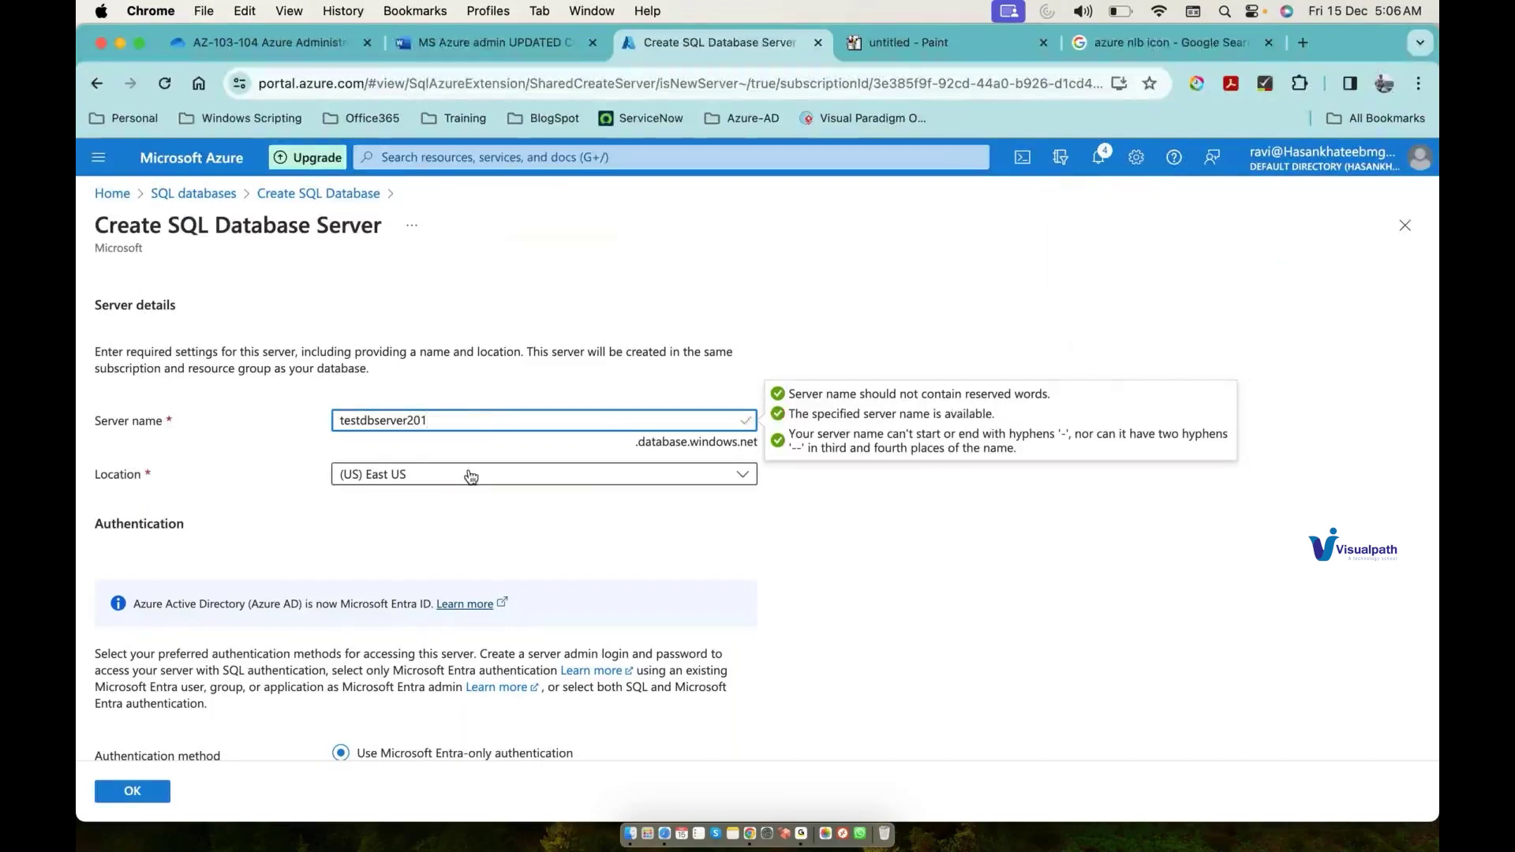
pyautogui.press('Tab')
pyautogui.click(472, 476)
pyautogui.click(465, 691)
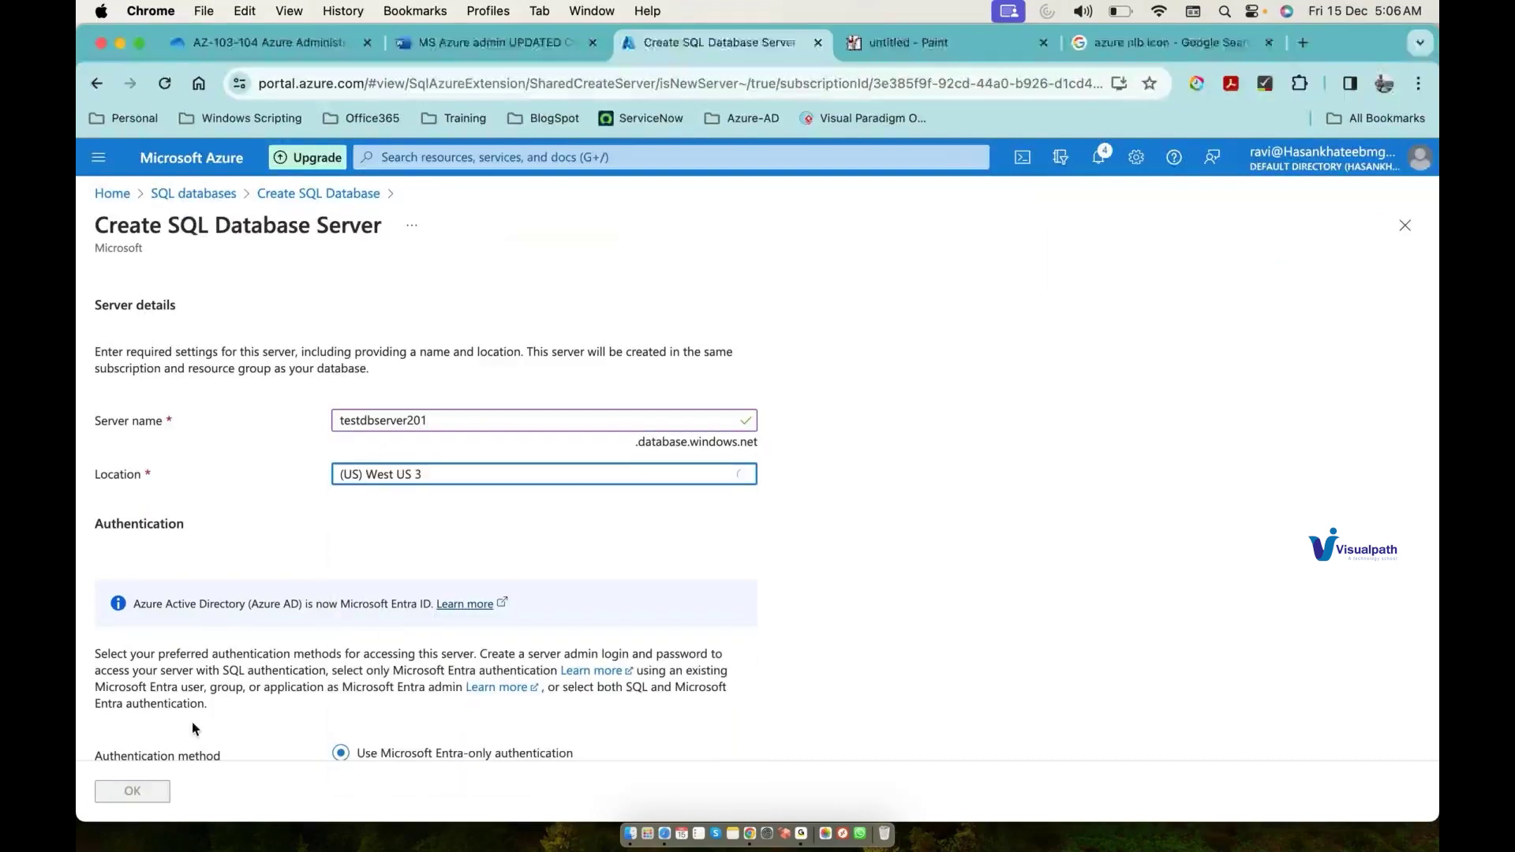
# Step: Set a directory user as the server's Microsoft Entra admin and open the database review summary
pyautogui.scroll(-3, 221, 691)
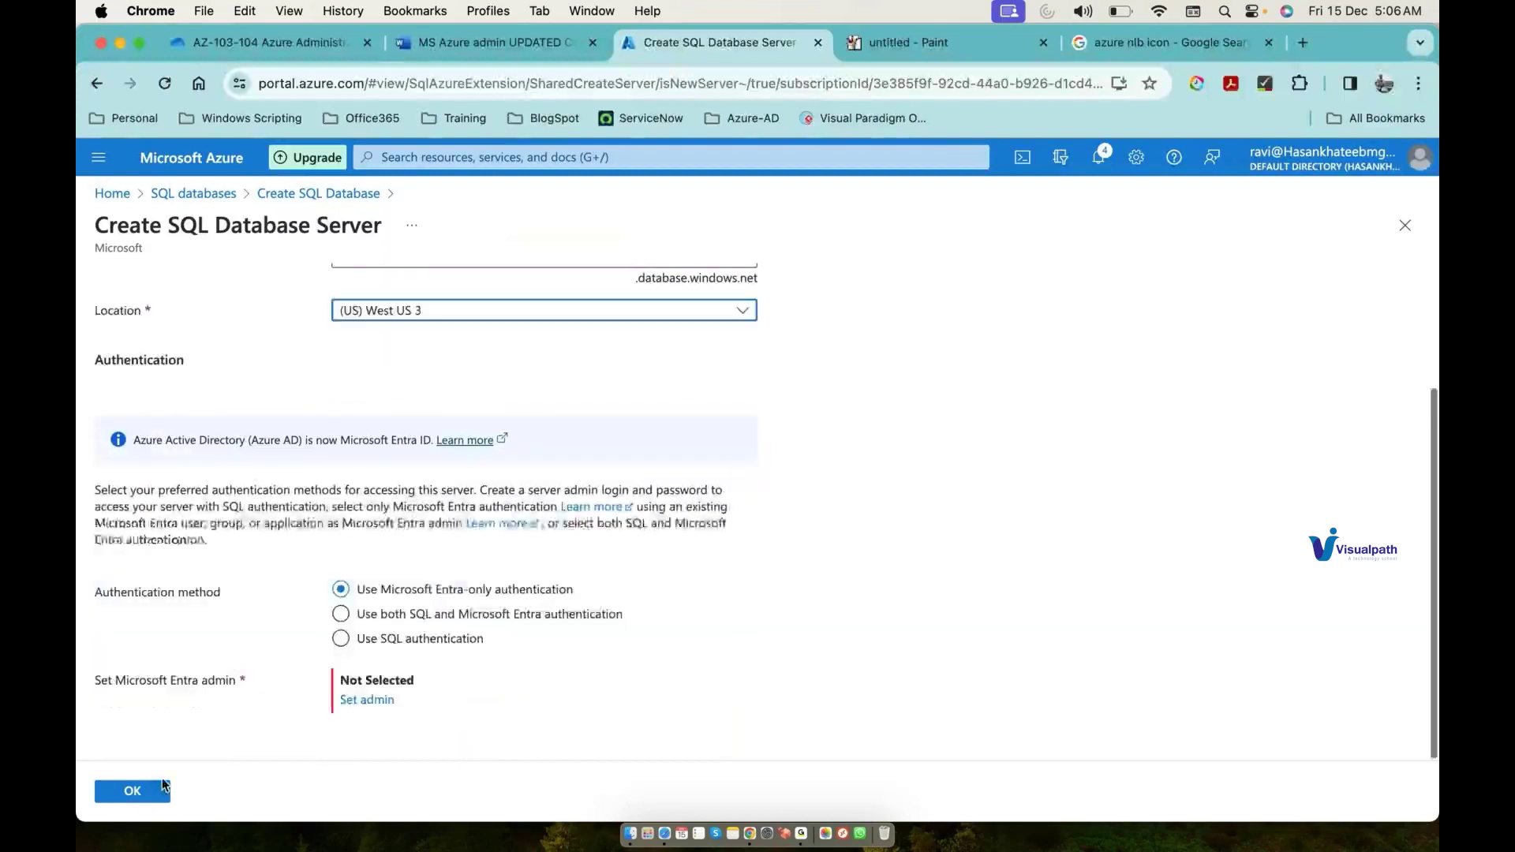
pyautogui.click(353, 703)
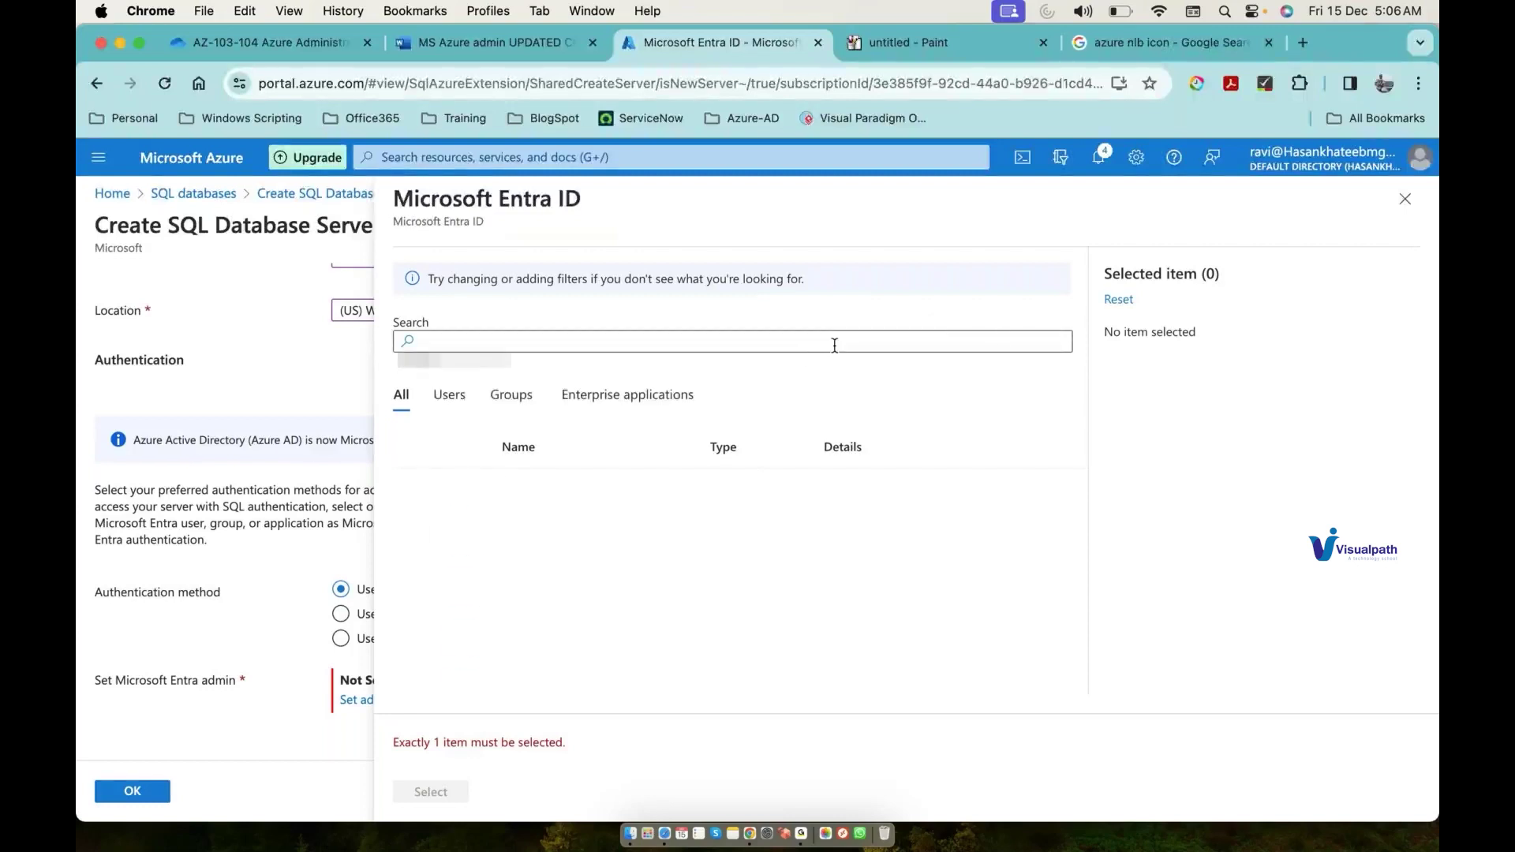
pyautogui.click(463, 402)
pyautogui.click(417, 532)
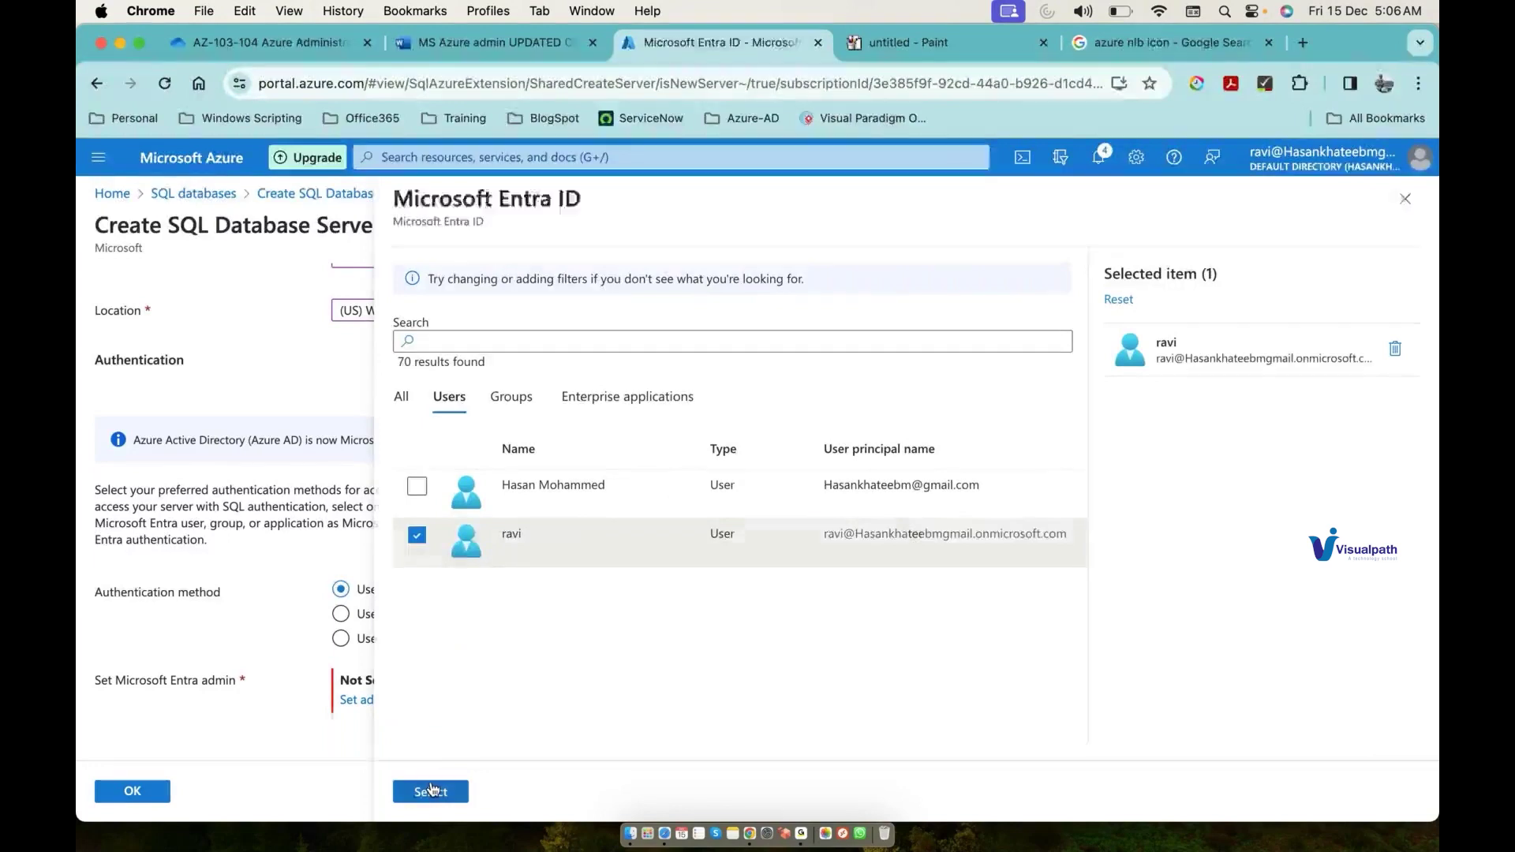
pyautogui.click(432, 791)
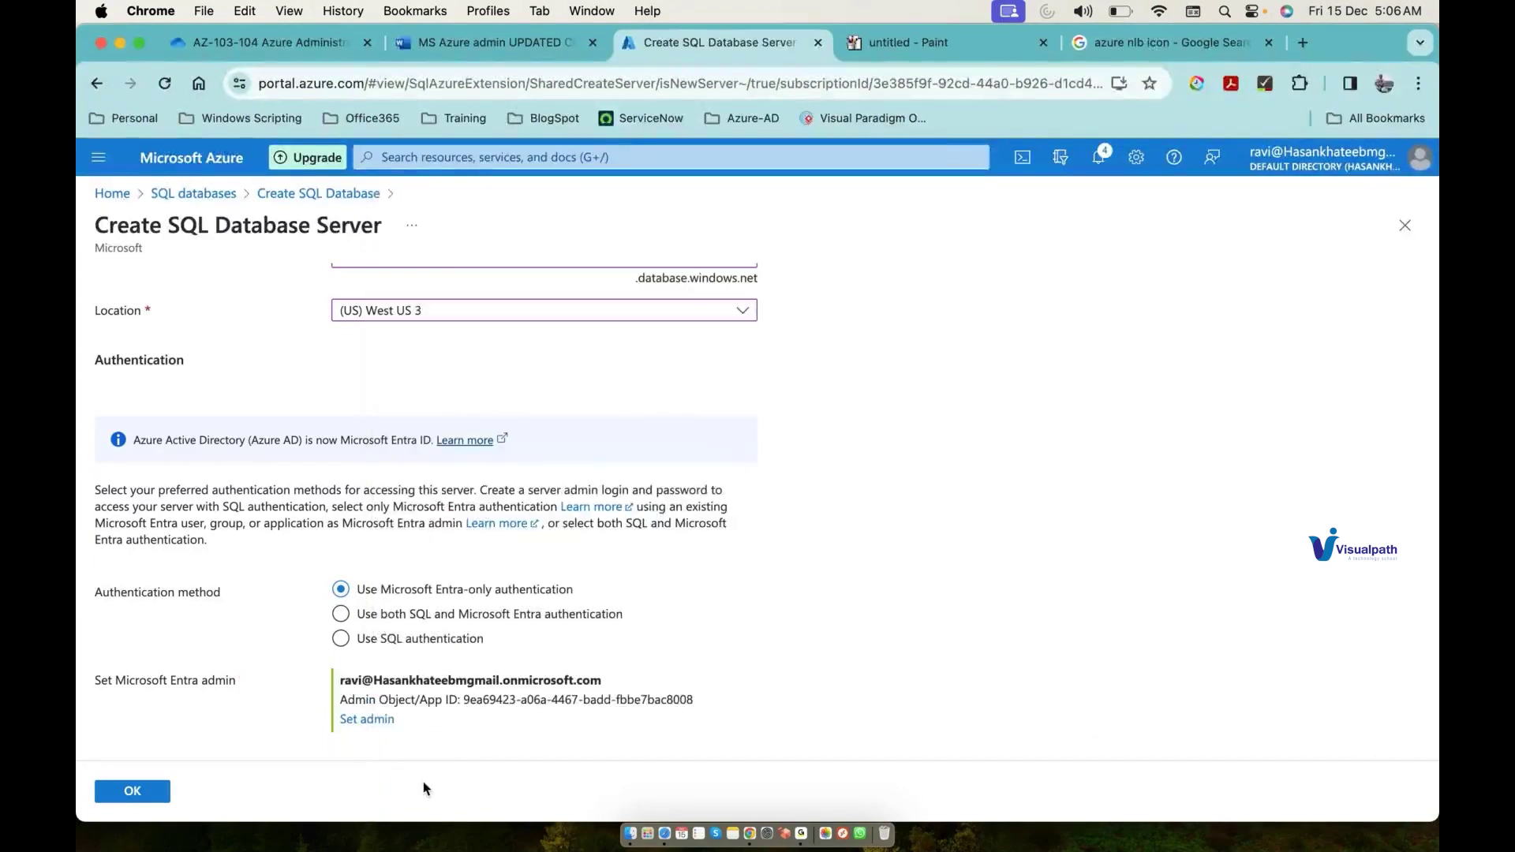
pyautogui.click(154, 791)
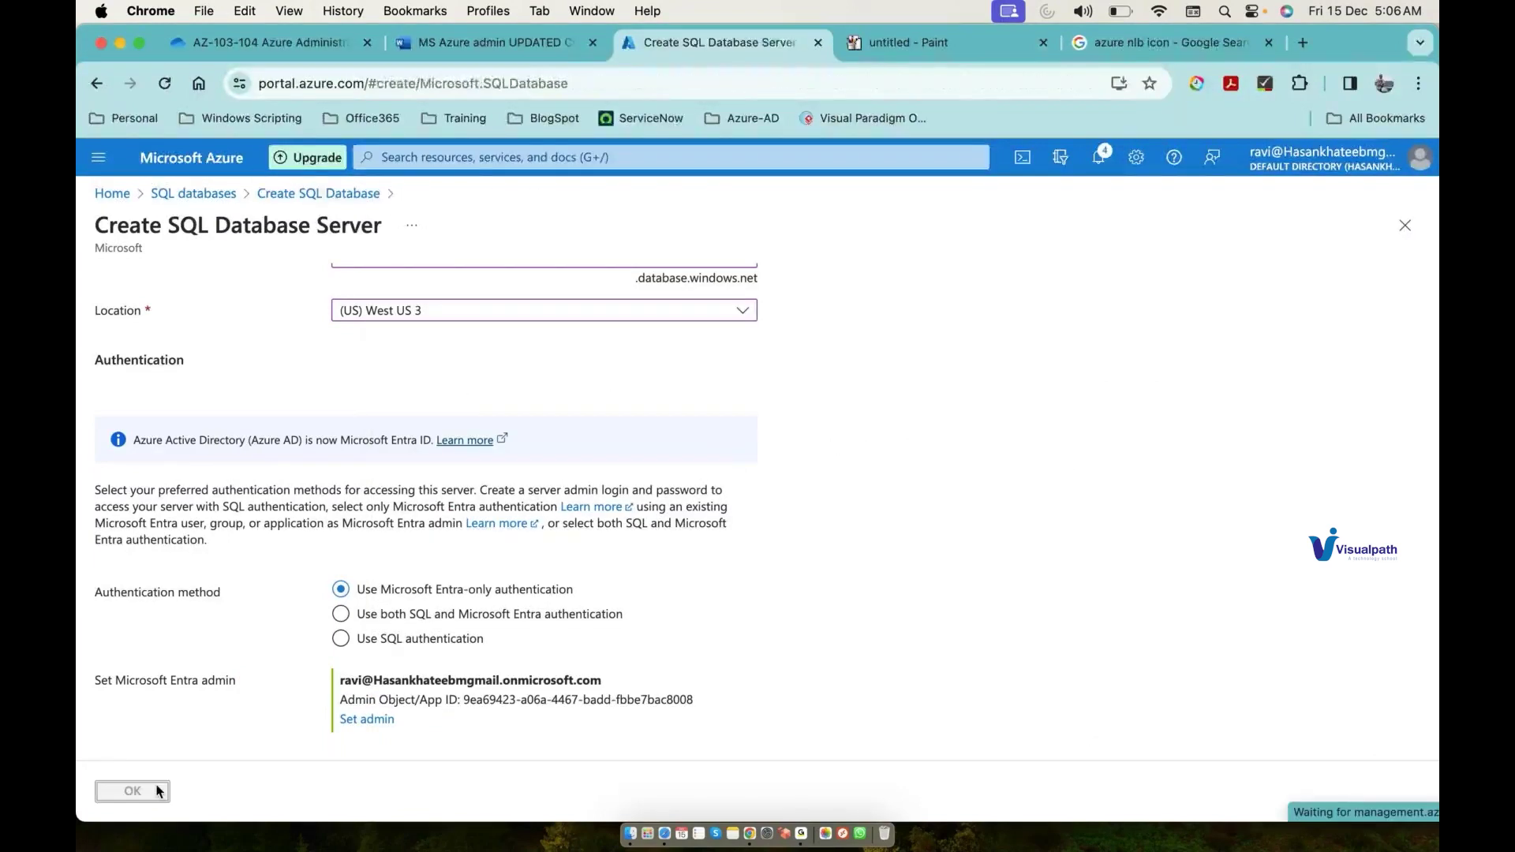
pyautogui.click(158, 791)
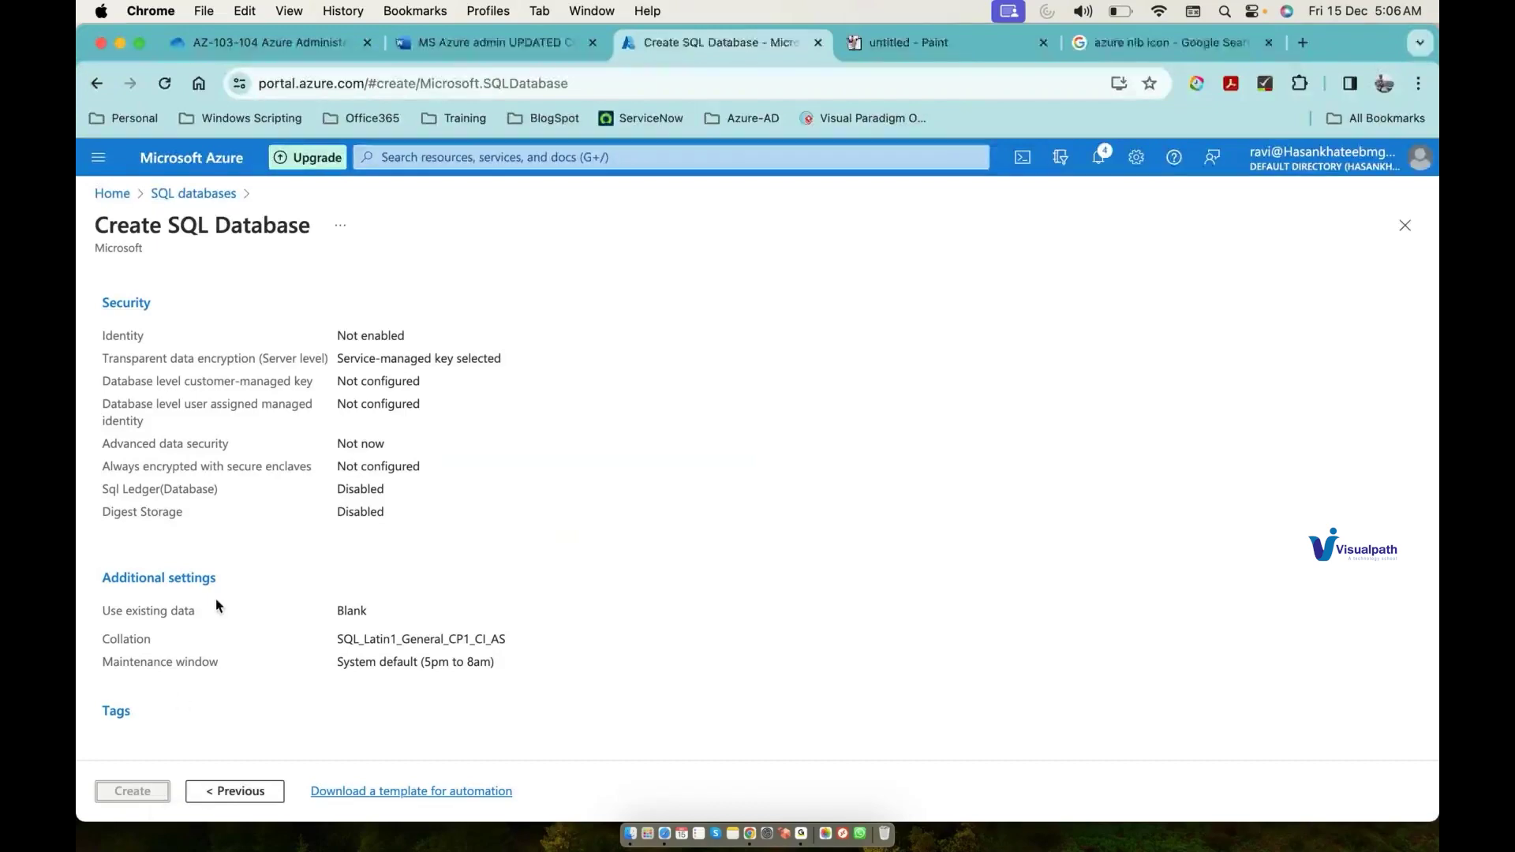
pyautogui.scroll(1, 218, 606)
# Step: Recheck the Basics settings, then submit the testdb1 database for creation
pyautogui.scroll(10, 219, 606)
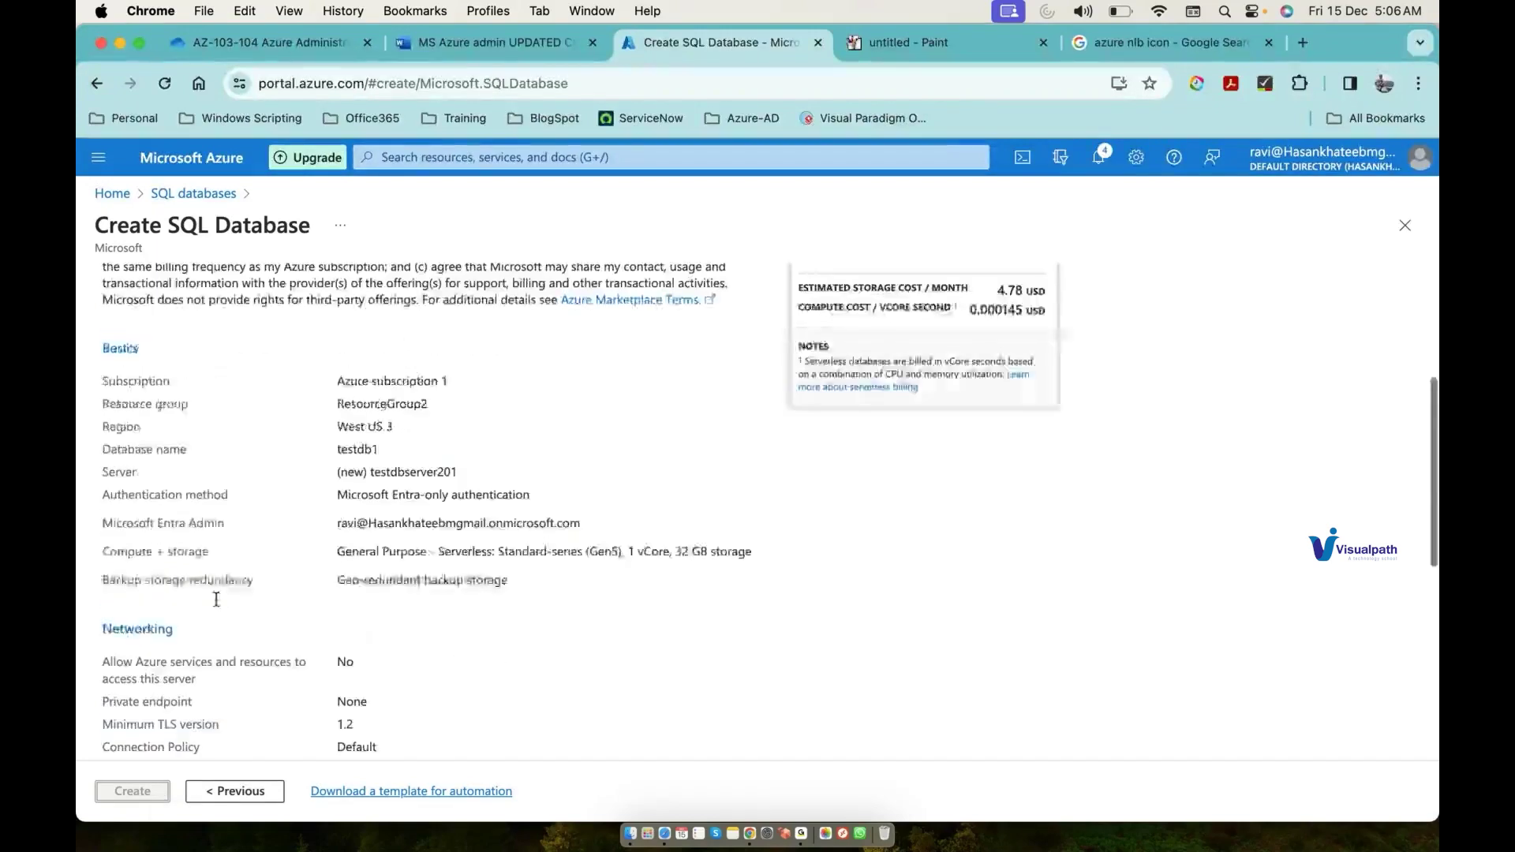
pyautogui.scroll(4, 216, 600)
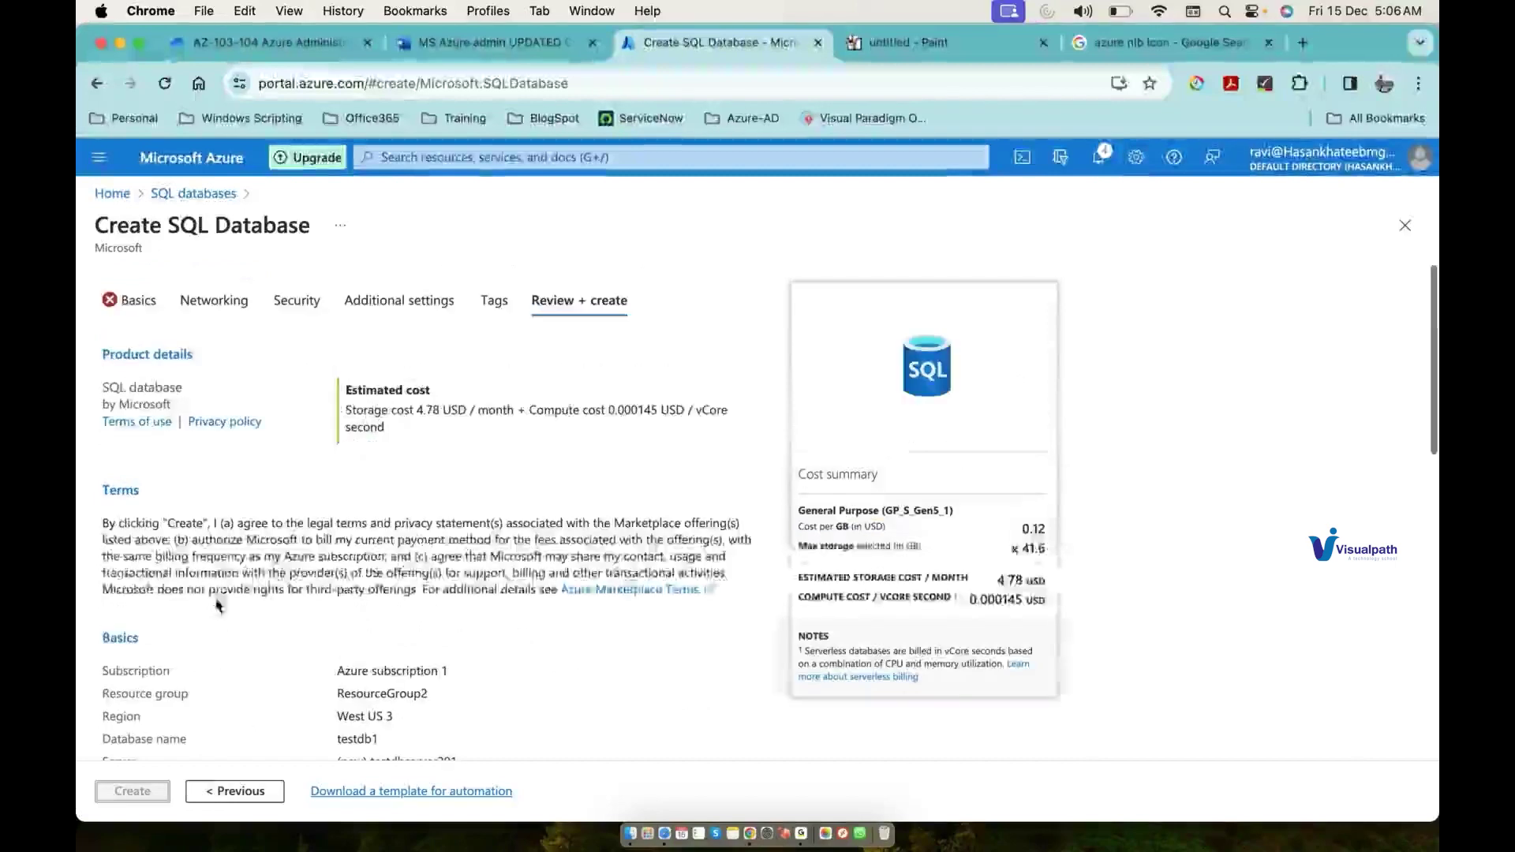
pyautogui.click(127, 303)
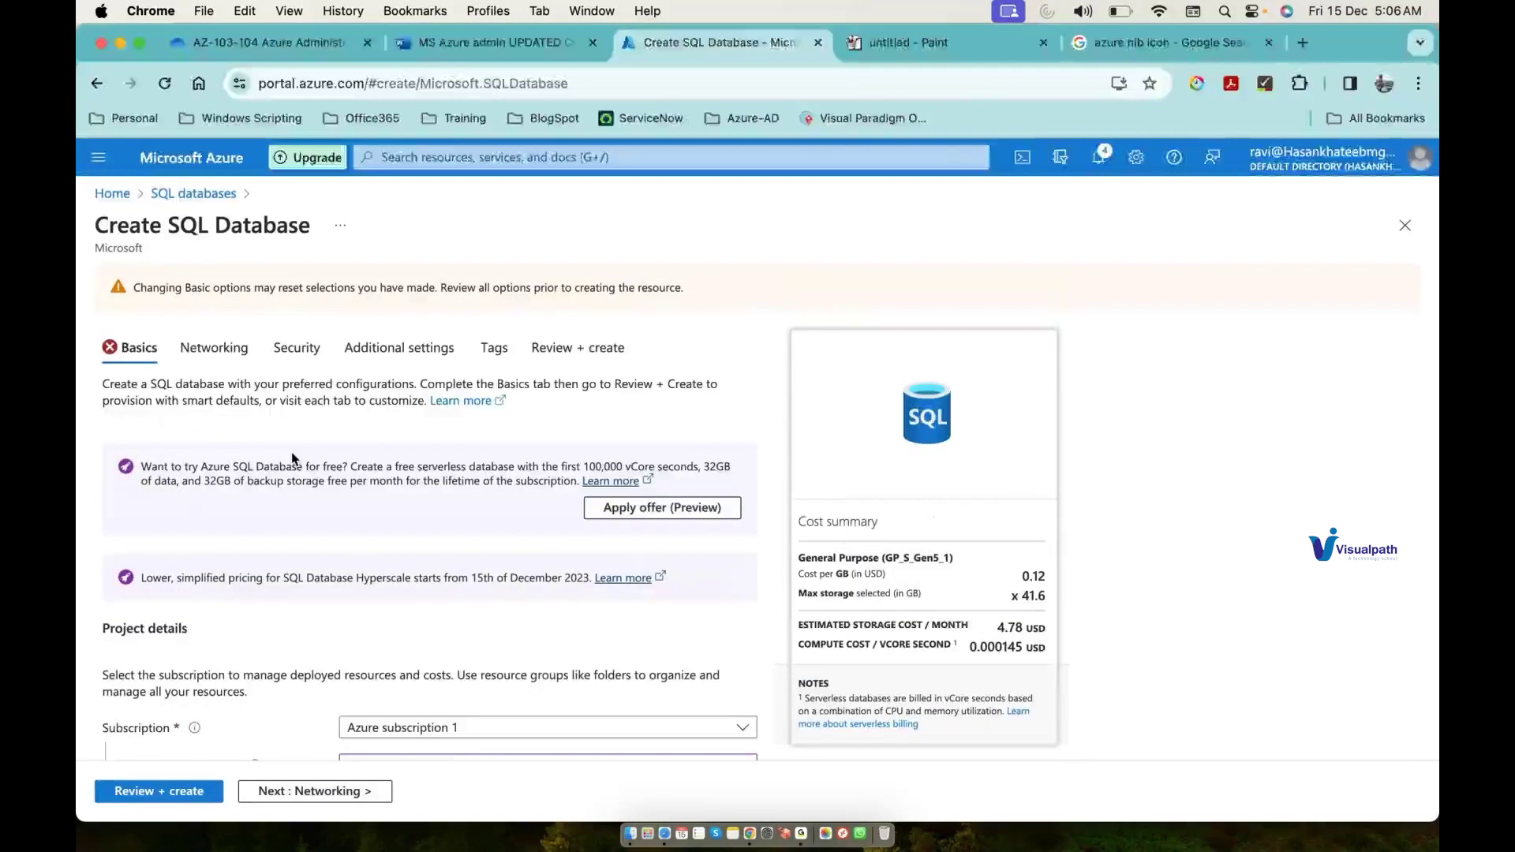
pyautogui.scroll(-1, 292, 459)
pyautogui.scroll(-10, 292, 459)
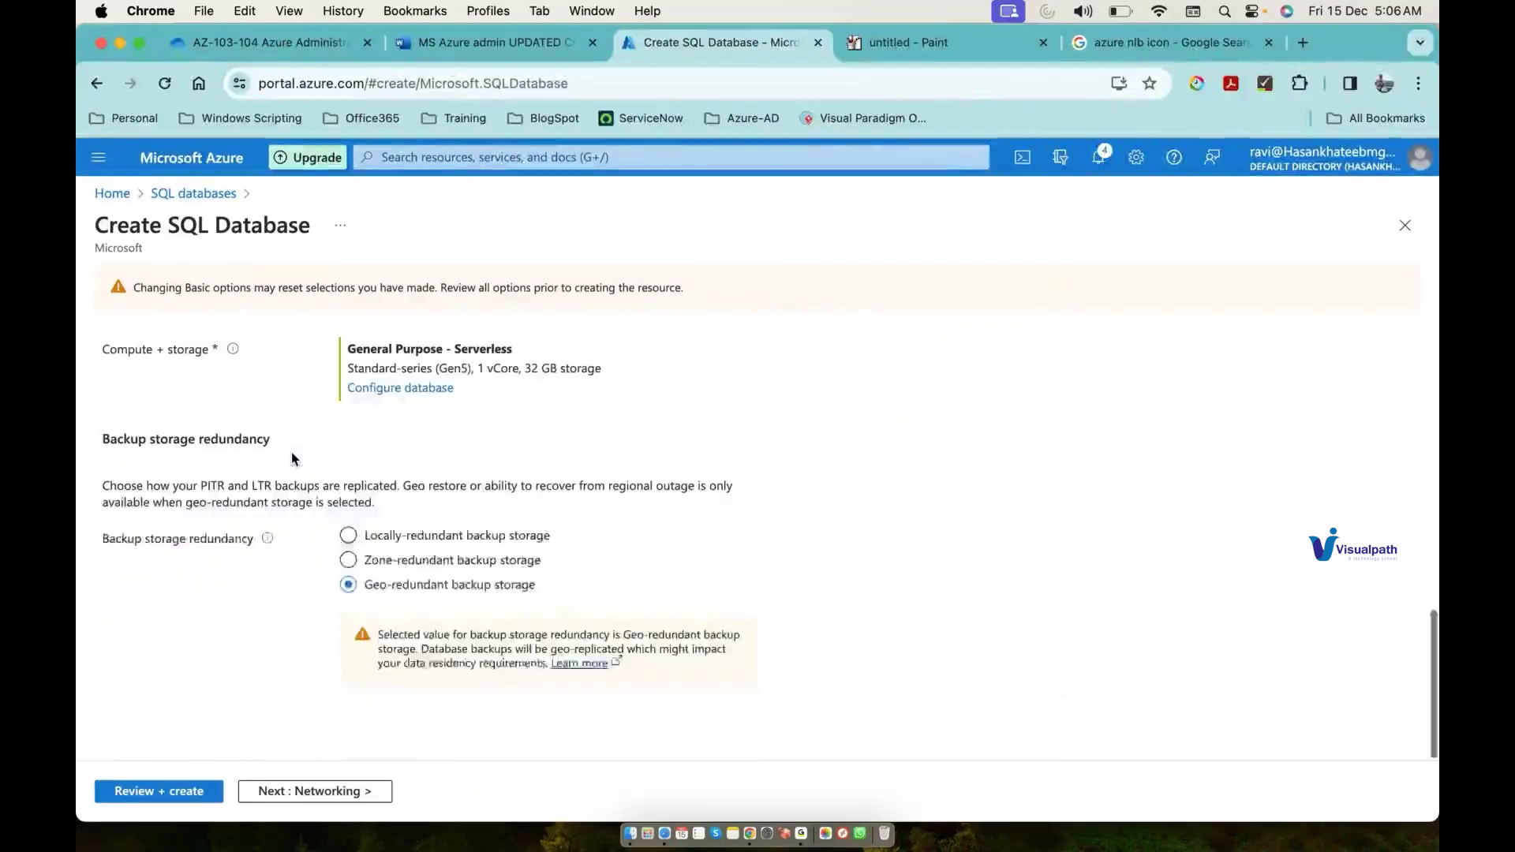
pyautogui.scroll(5, 291, 452)
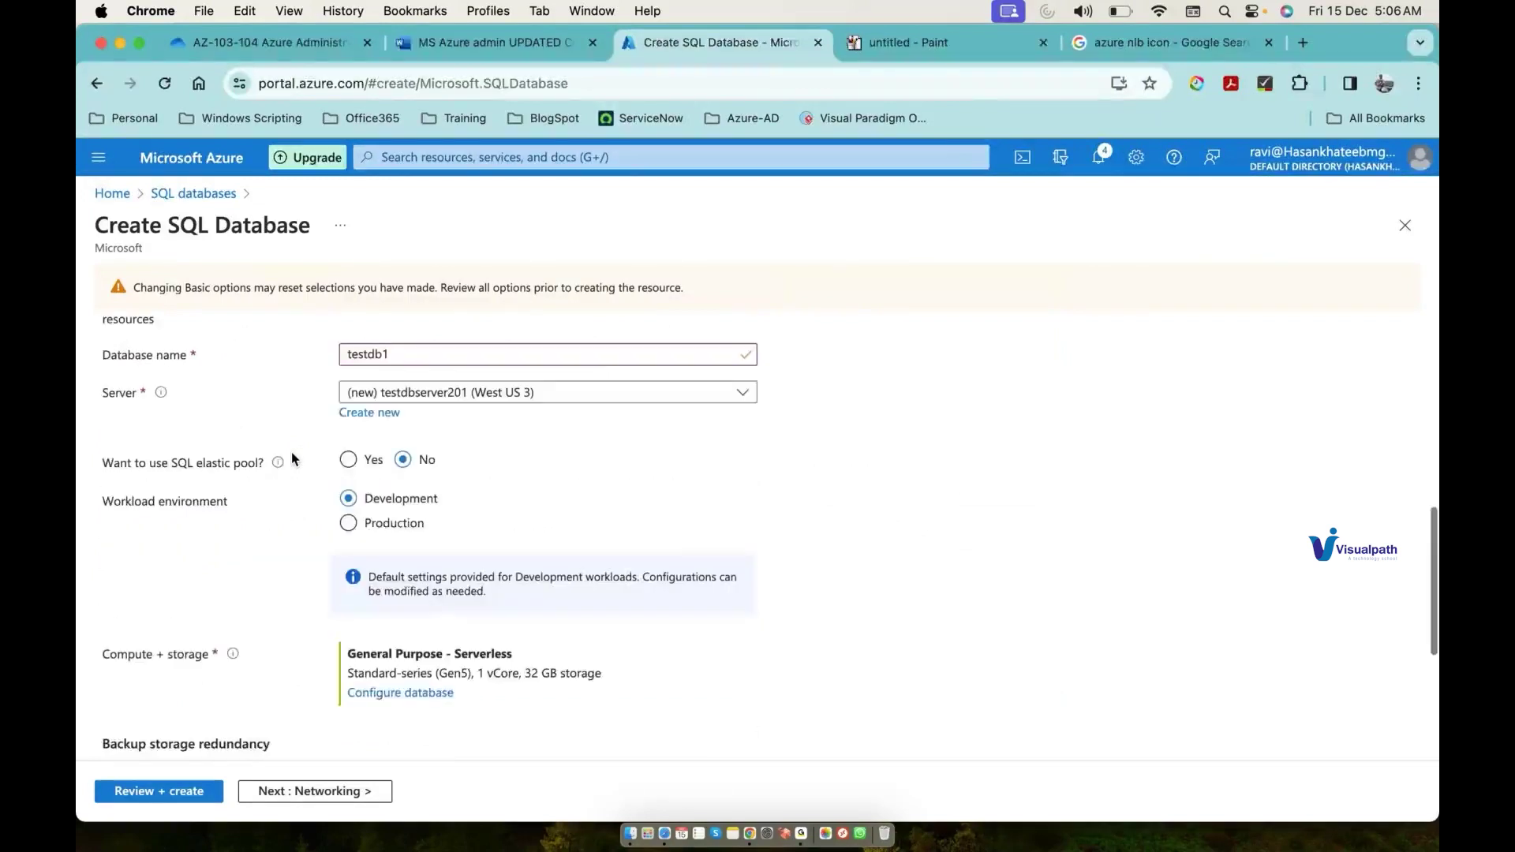
pyautogui.click(162, 792)
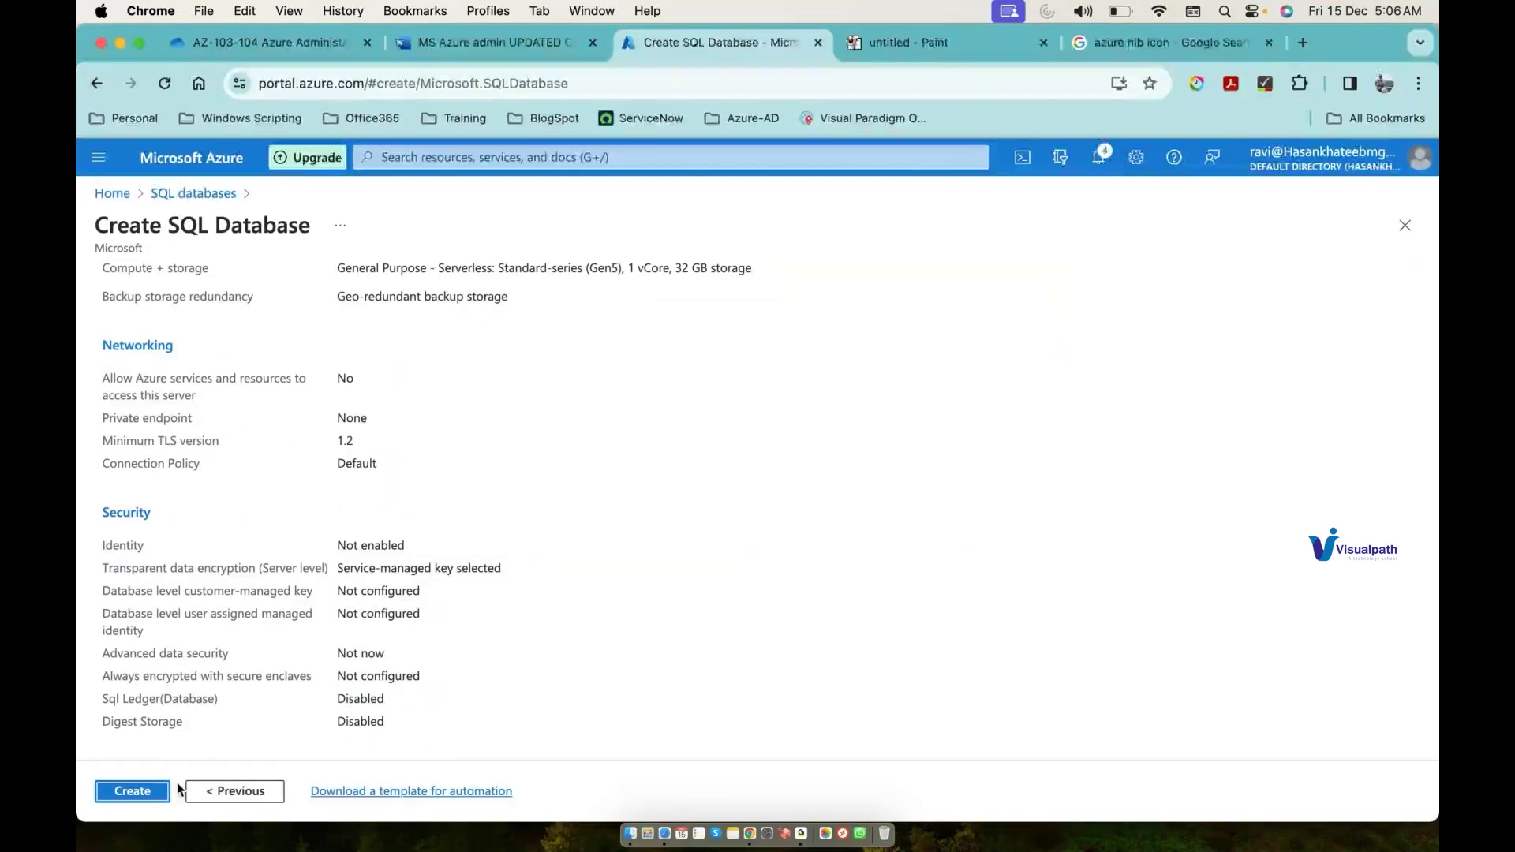
pyautogui.click(162, 792)
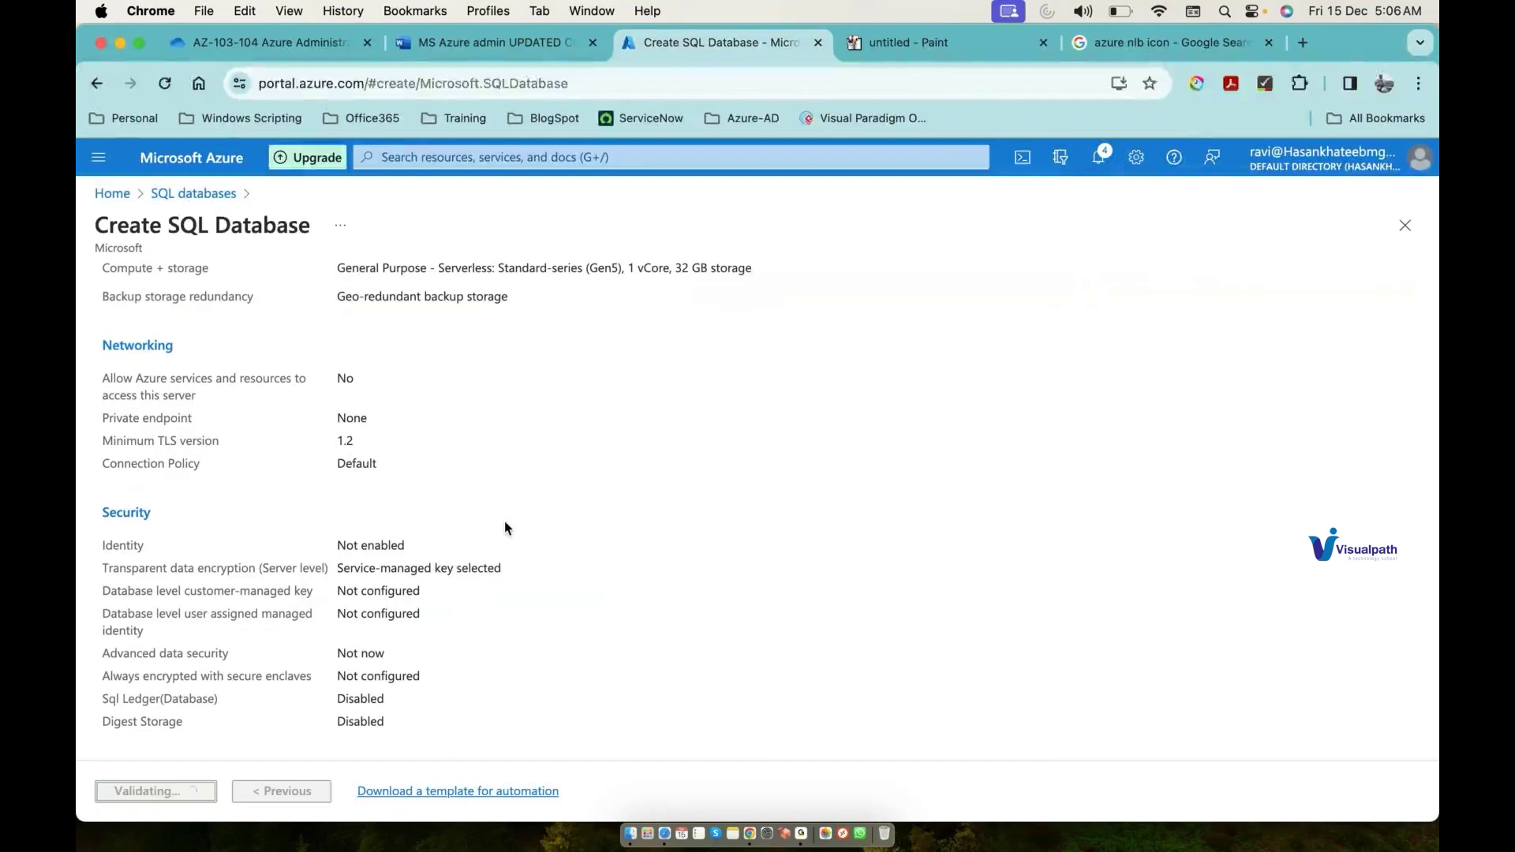
pyautogui.click(973, 56)
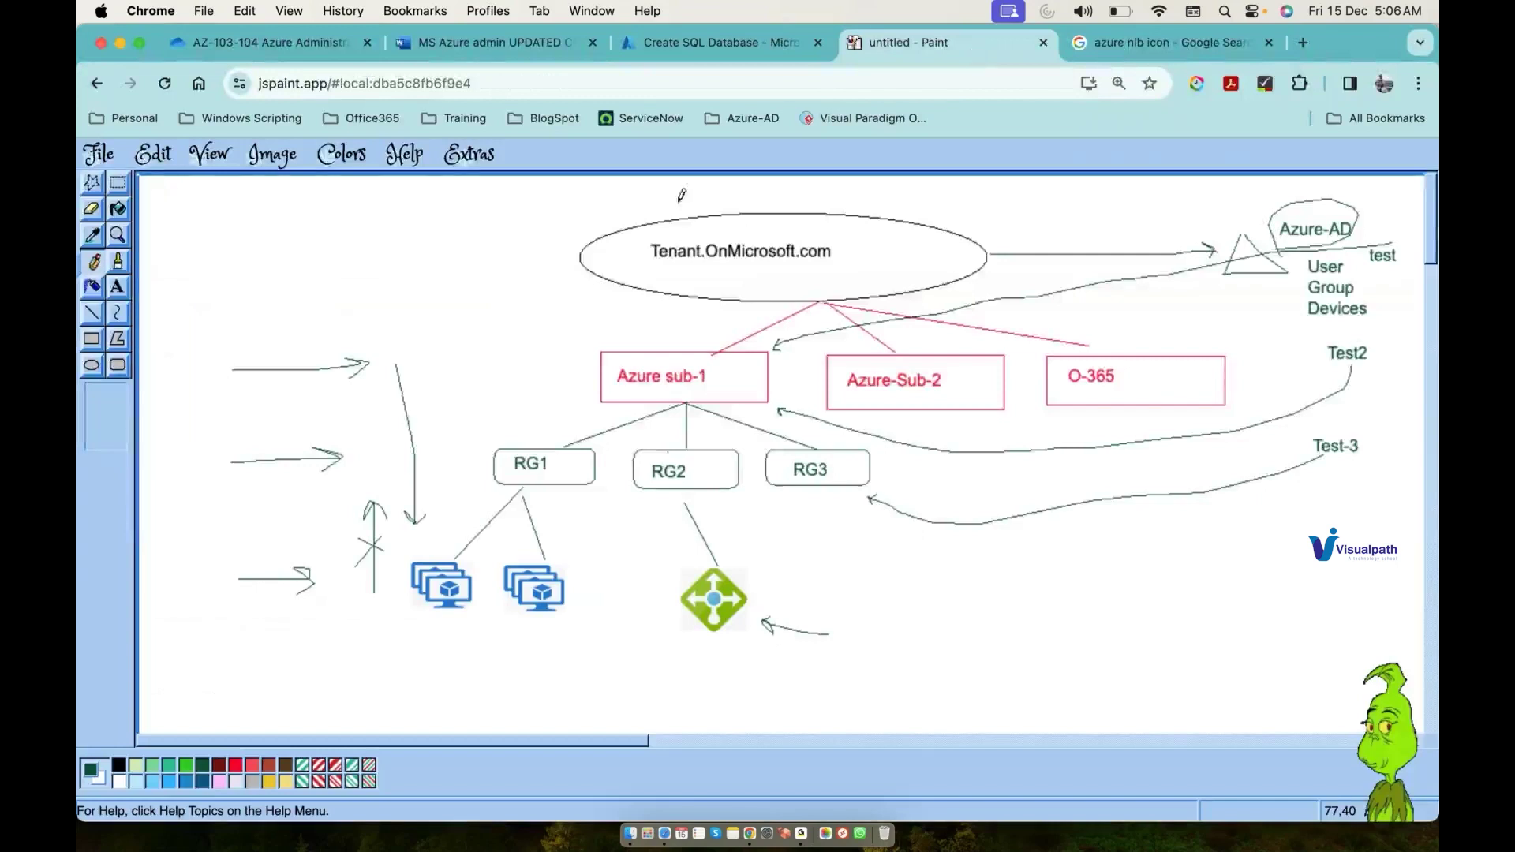
# Step: Draw a storage cylinder and page shape beside RG1's VMs, each linked to RG1
pyautogui.moveTo(592, 579)
pyautogui.mouseDown()
pyautogui.moveTo(611, 575)
pyautogui.moveTo(592, 589)
pyautogui.moveTo(624, 604)
pyautogui.moveTo(622, 561)
pyautogui.mouseUp()
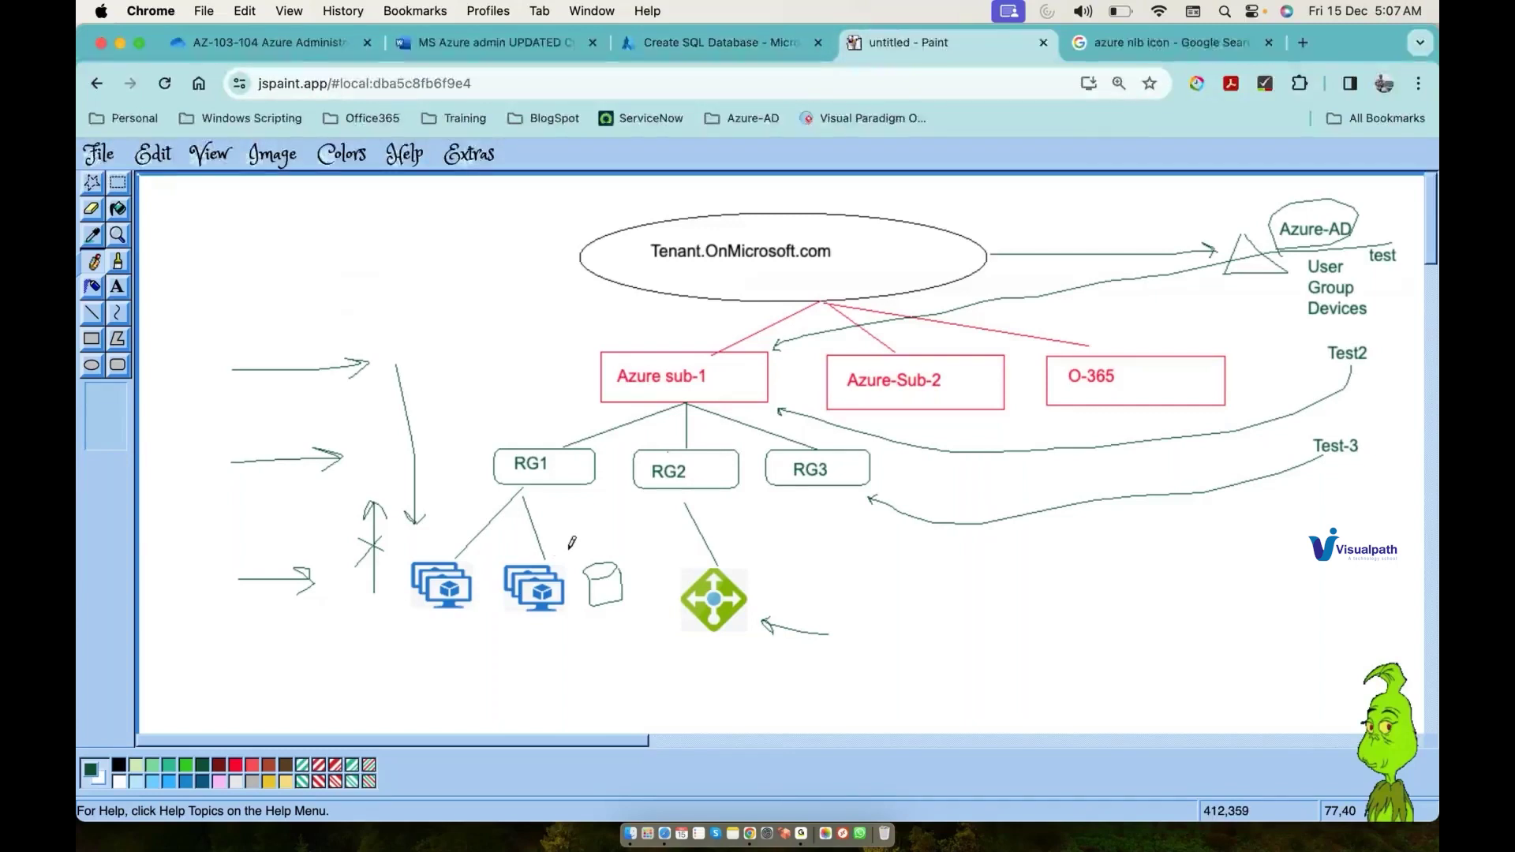
pyautogui.click(665, 45)
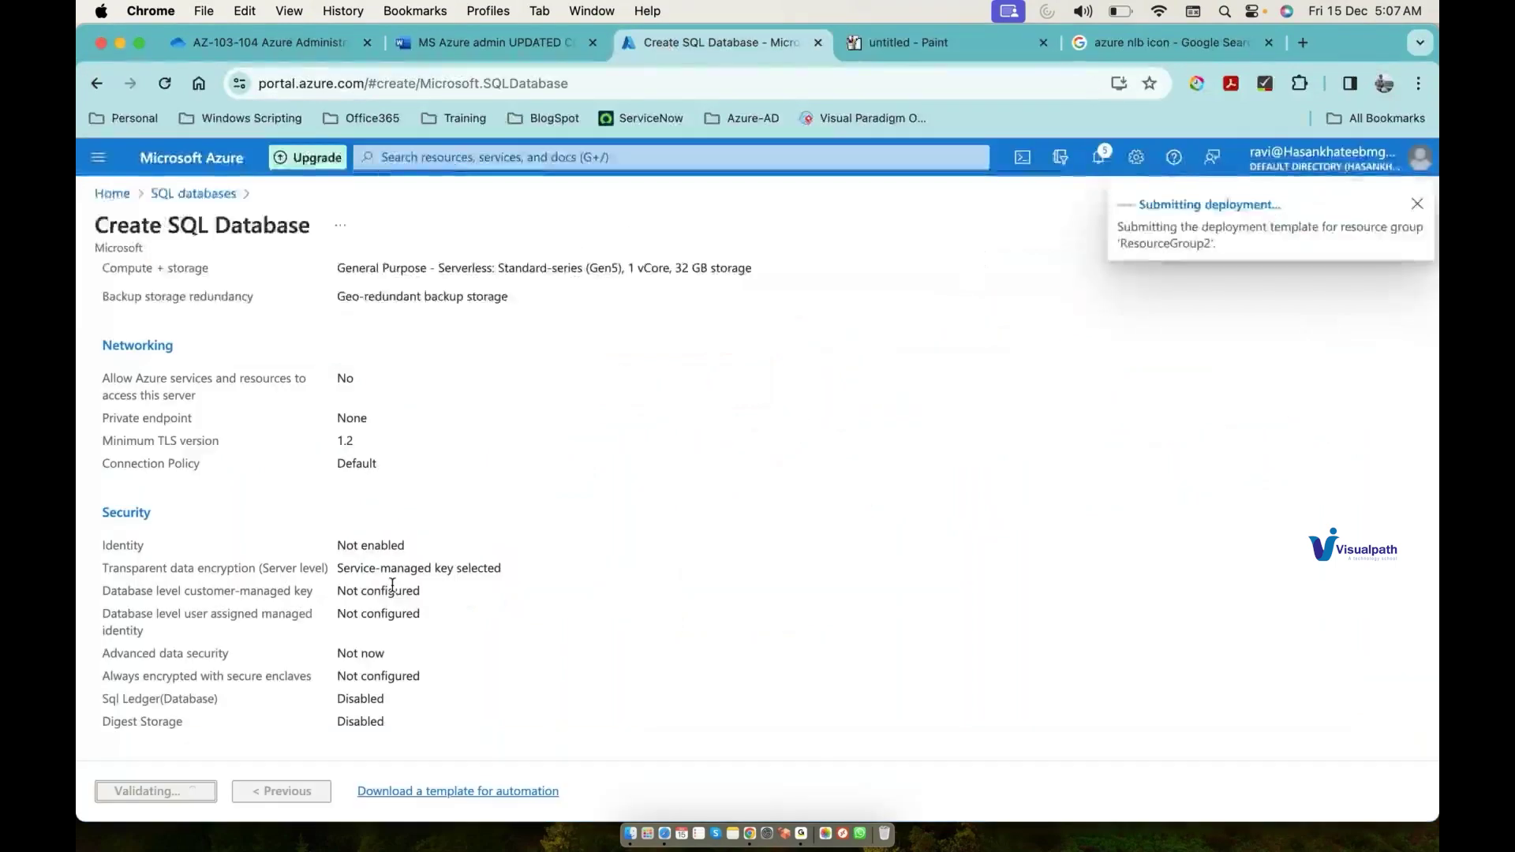
pyautogui.click(975, 43)
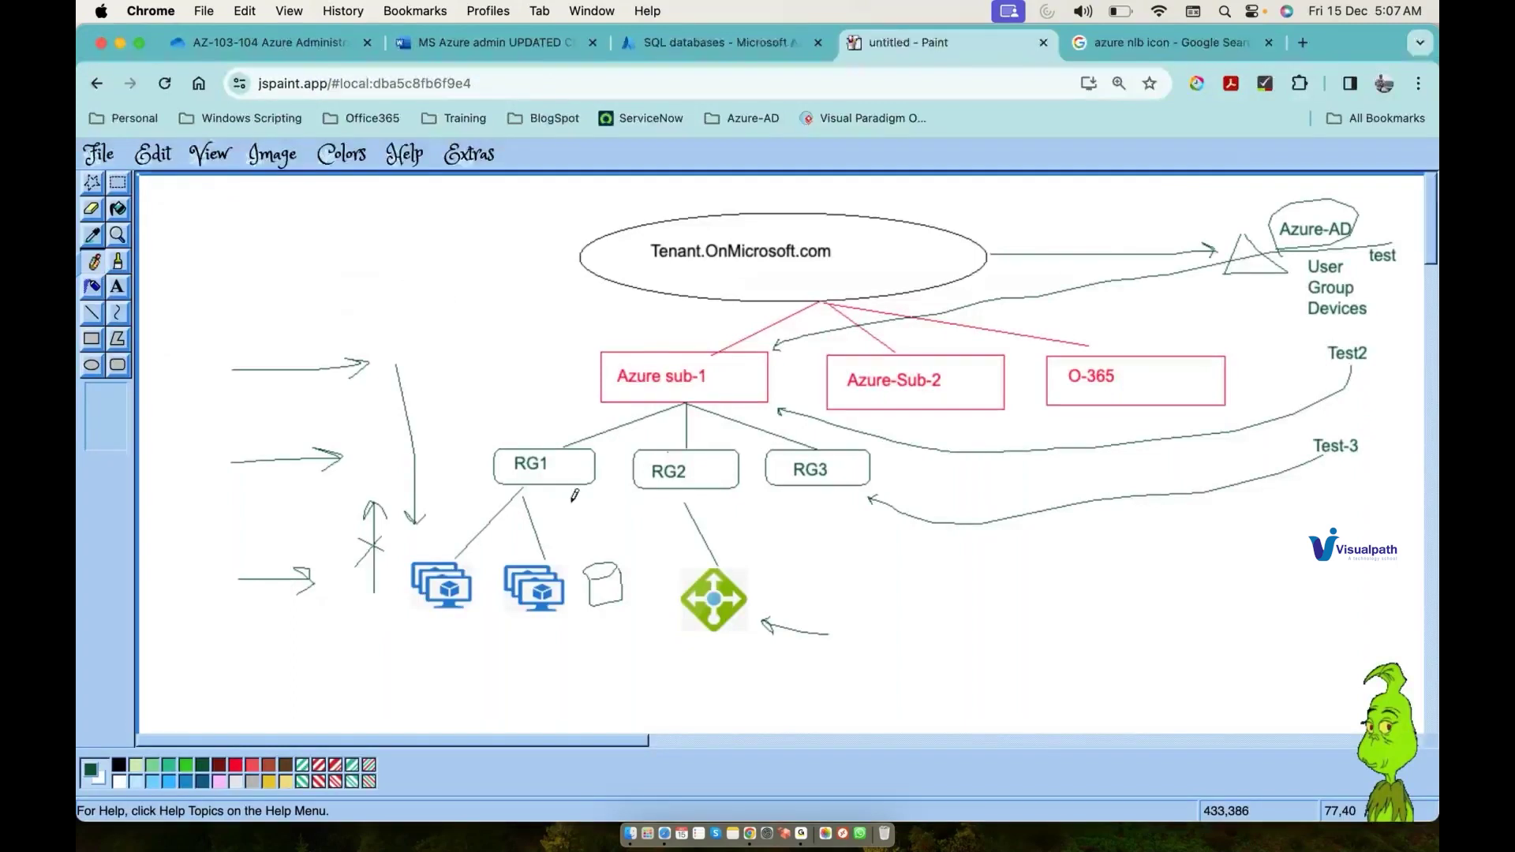
pyautogui.moveTo(568, 495)
pyautogui.mouseDown()
pyautogui.moveTo(588, 567)
pyautogui.moveTo(662, 581)
pyautogui.moveTo(634, 603)
pyautogui.moveTo(630, 575)
pyautogui.mouseUp()
pyautogui.moveTo(592, 491); pyautogui.dragTo(634, 562)
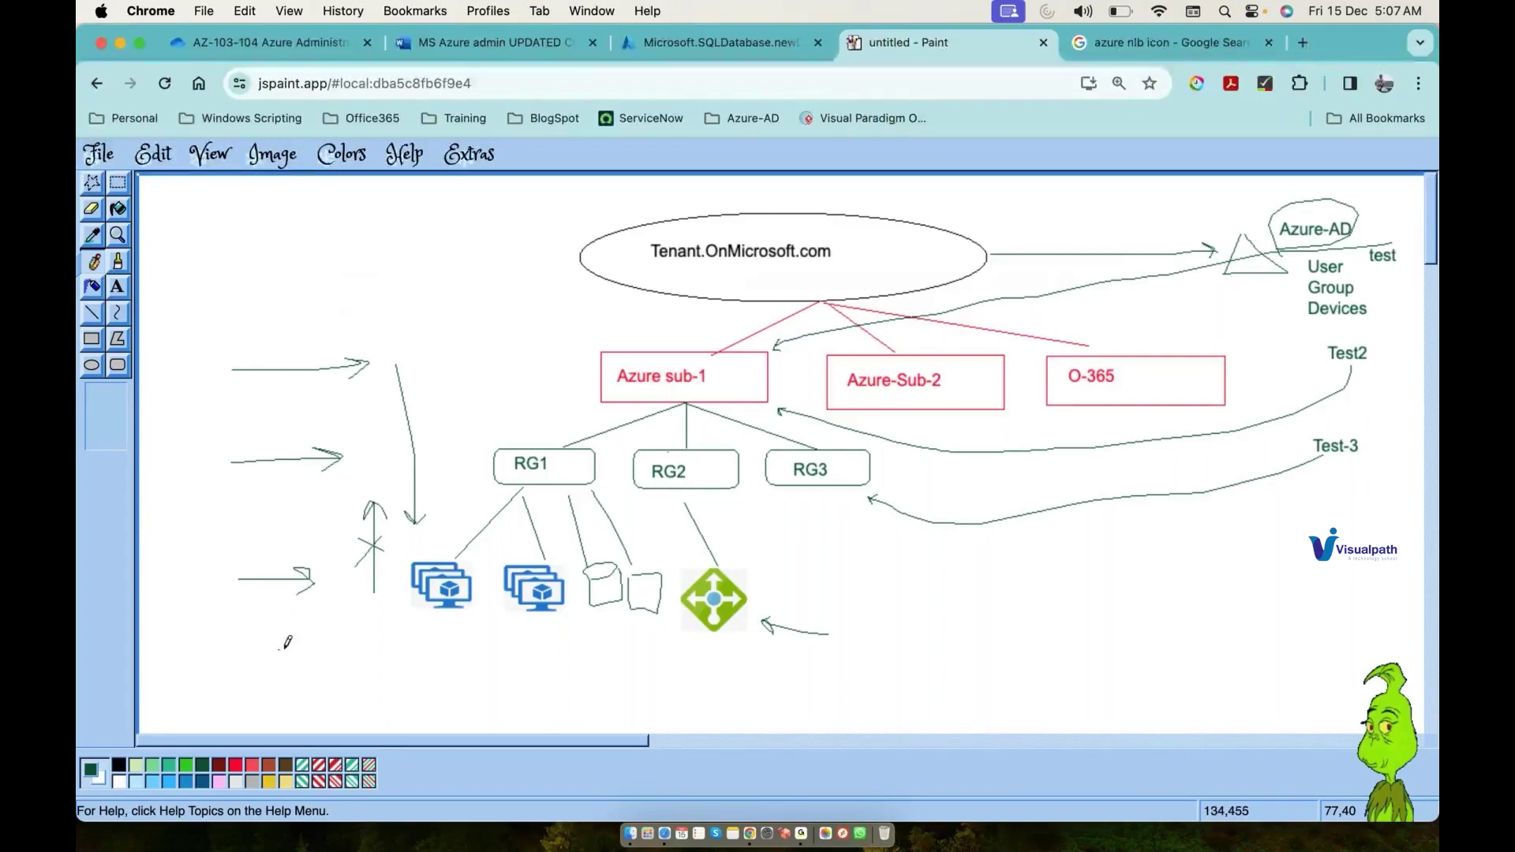
# Step: Loop around RG1 and its resources and add arrows pointing into them
pyautogui.moveTo(278, 650); pyautogui.dragTo(395, 598)
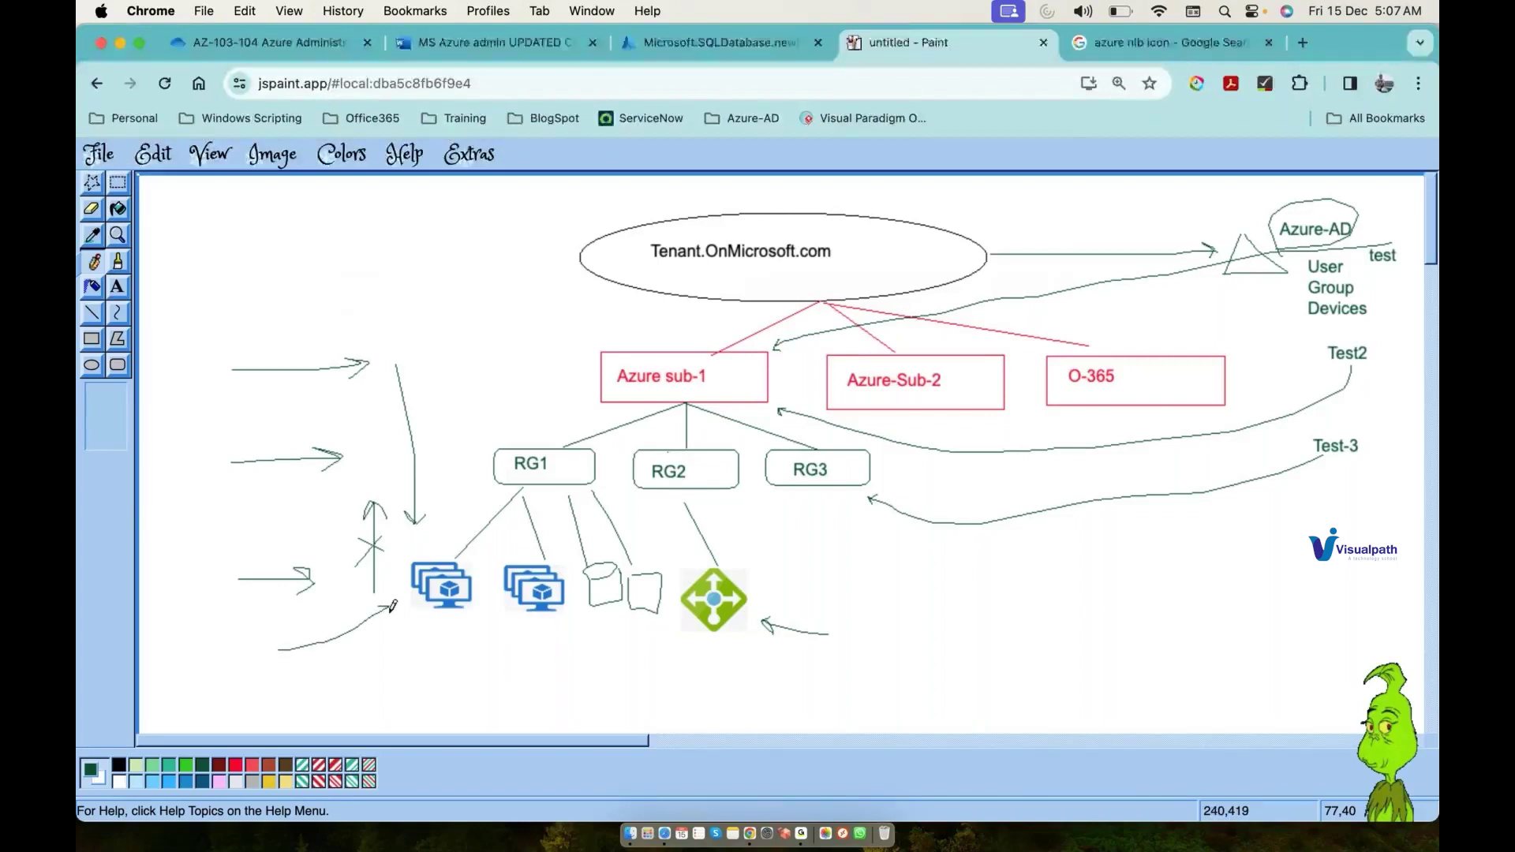
pyautogui.moveTo(612, 433)
pyautogui.mouseDown()
pyautogui.moveTo(584, 426)
pyautogui.moveTo(388, 516)
pyautogui.moveTo(521, 645)
pyautogui.mouseUp()
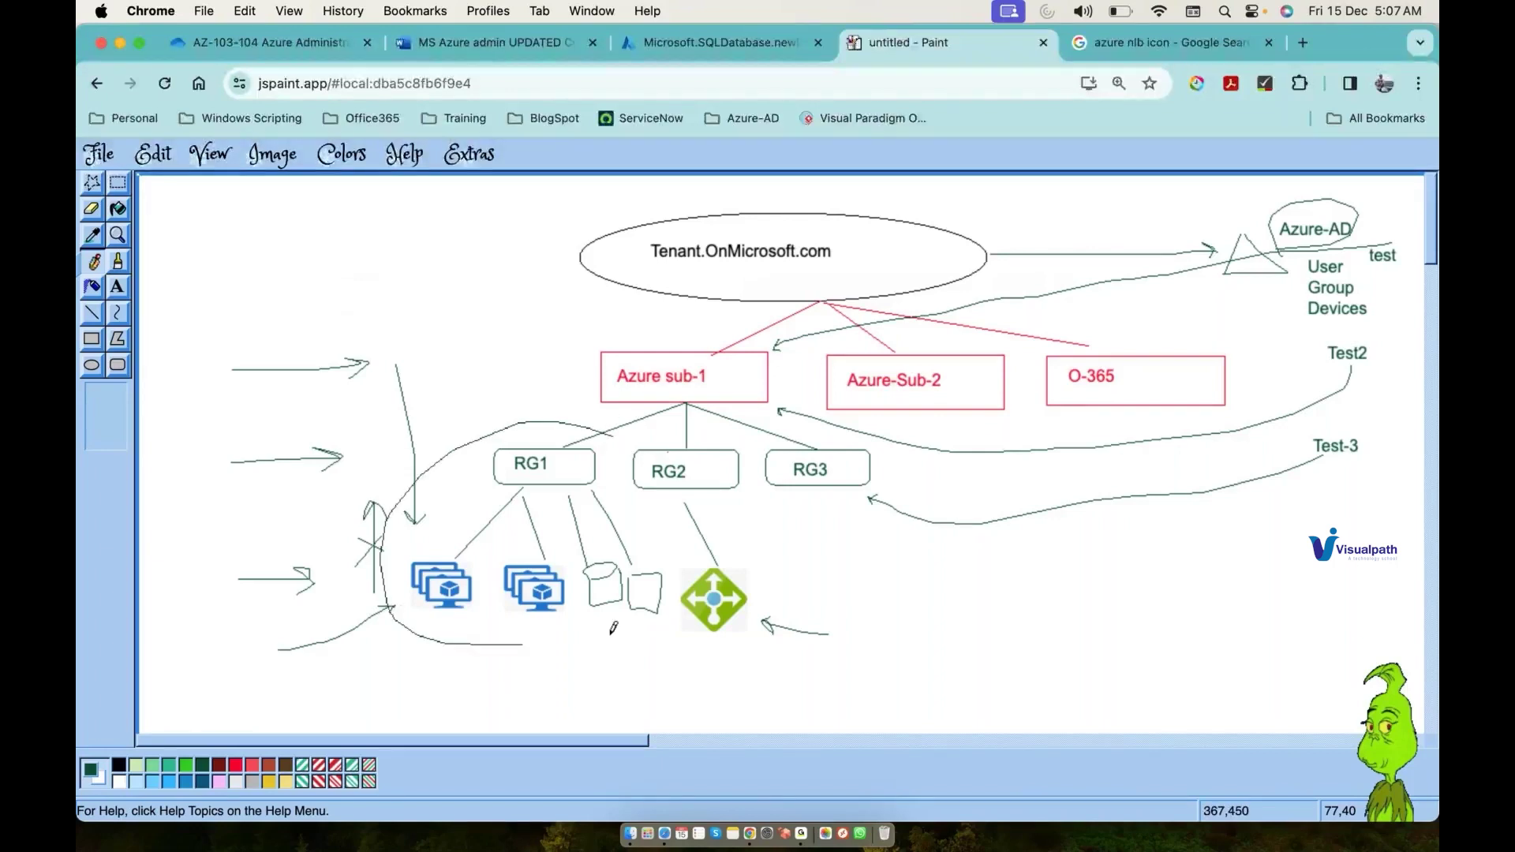
pyautogui.moveTo(614, 630)
pyautogui.mouseDown()
pyautogui.moveTo(644, 553)
pyautogui.moveTo(605, 430)
pyautogui.mouseUp()
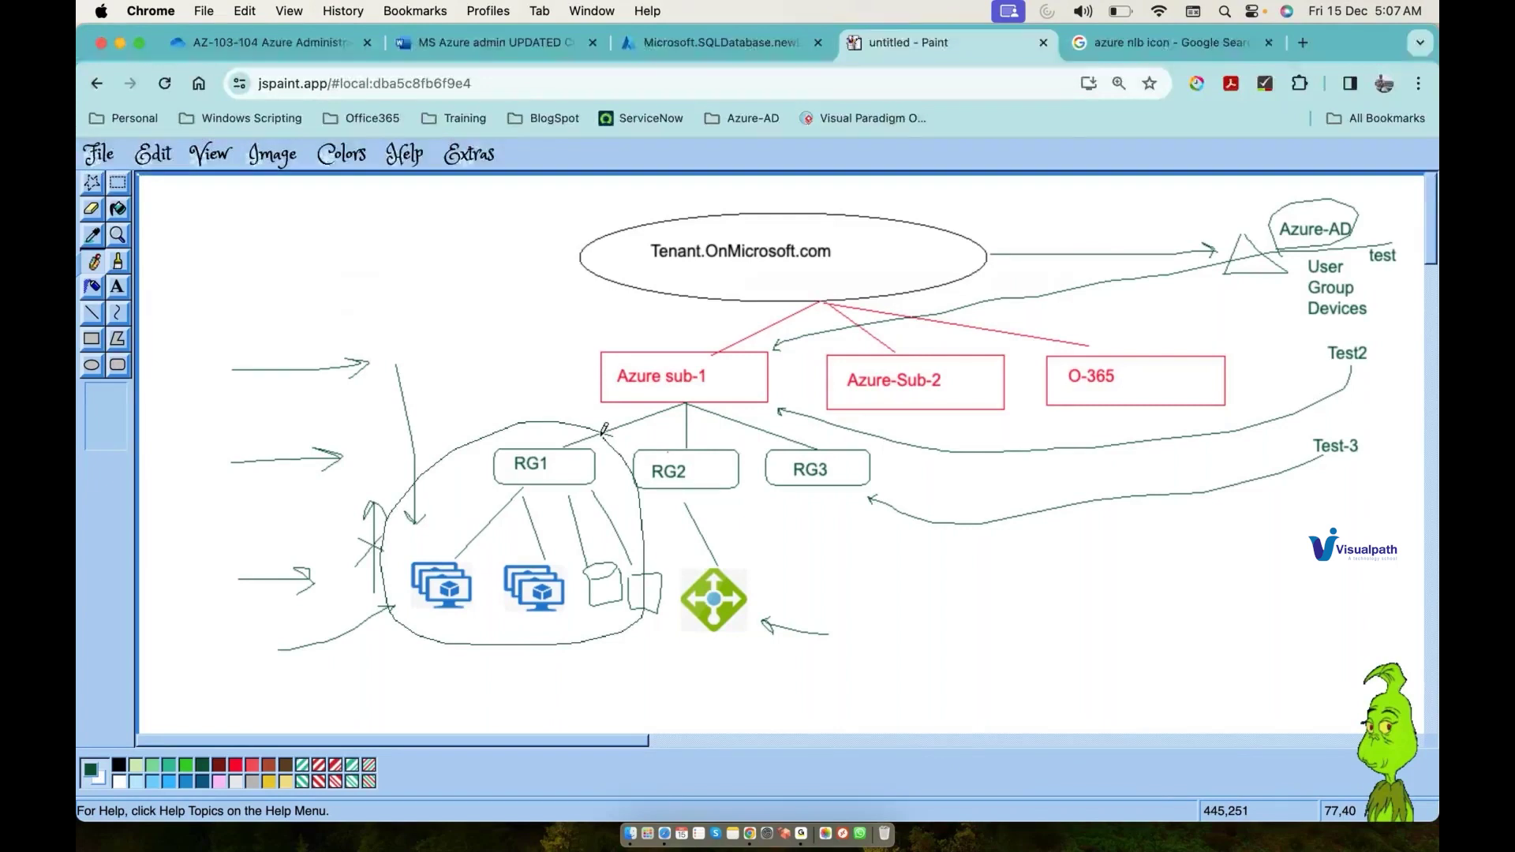
pyautogui.moveTo(259, 495); pyautogui.dragTo(457, 480)
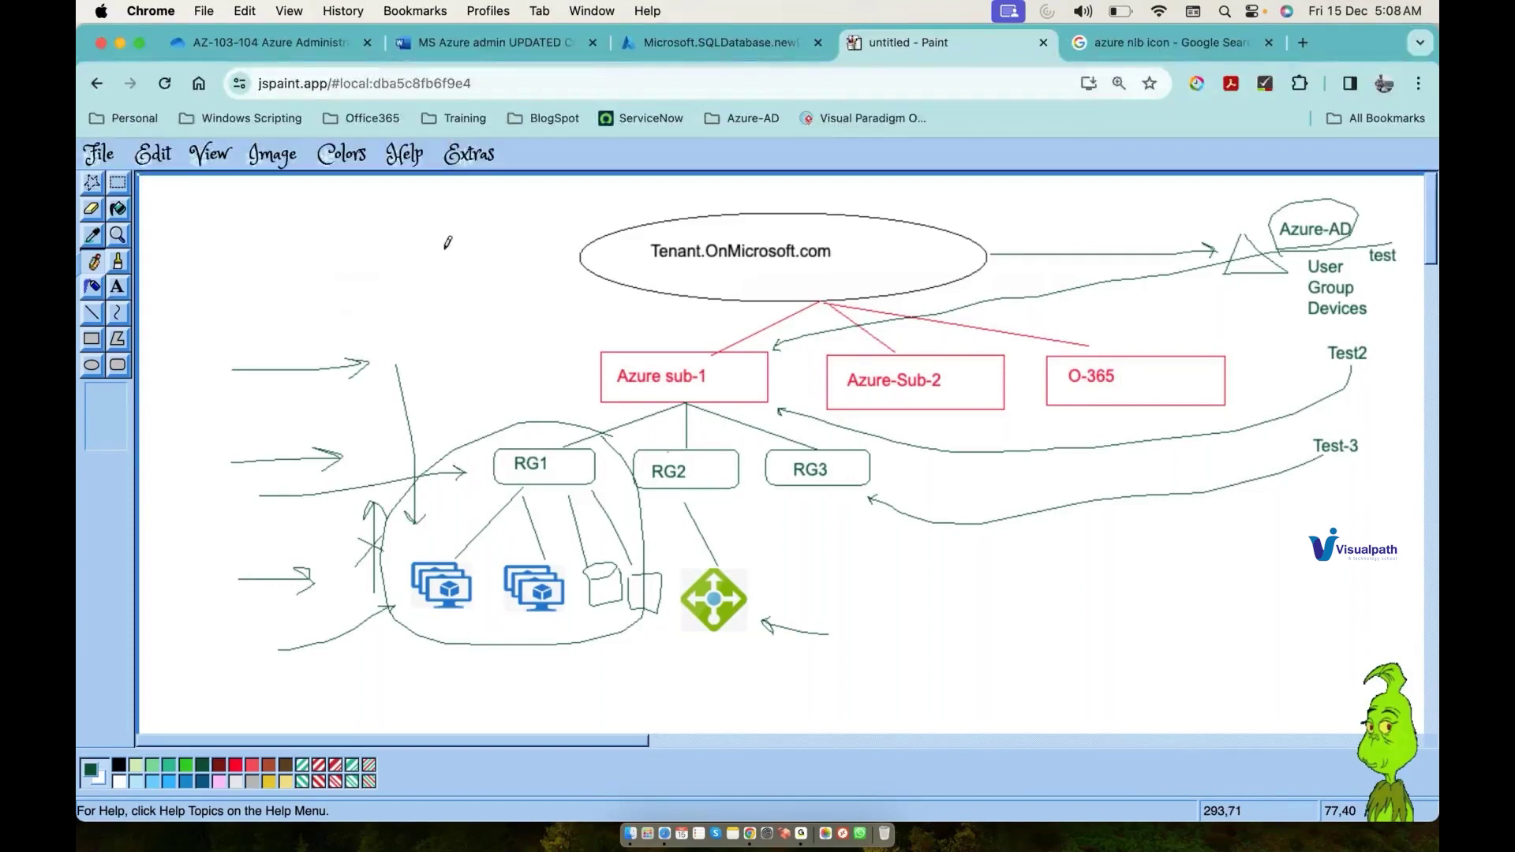
# Step: Add an arrow toward Azure sub-1 and loop around all its resource groups
pyautogui.moveTo(475, 276); pyautogui.dragTo(584, 340)
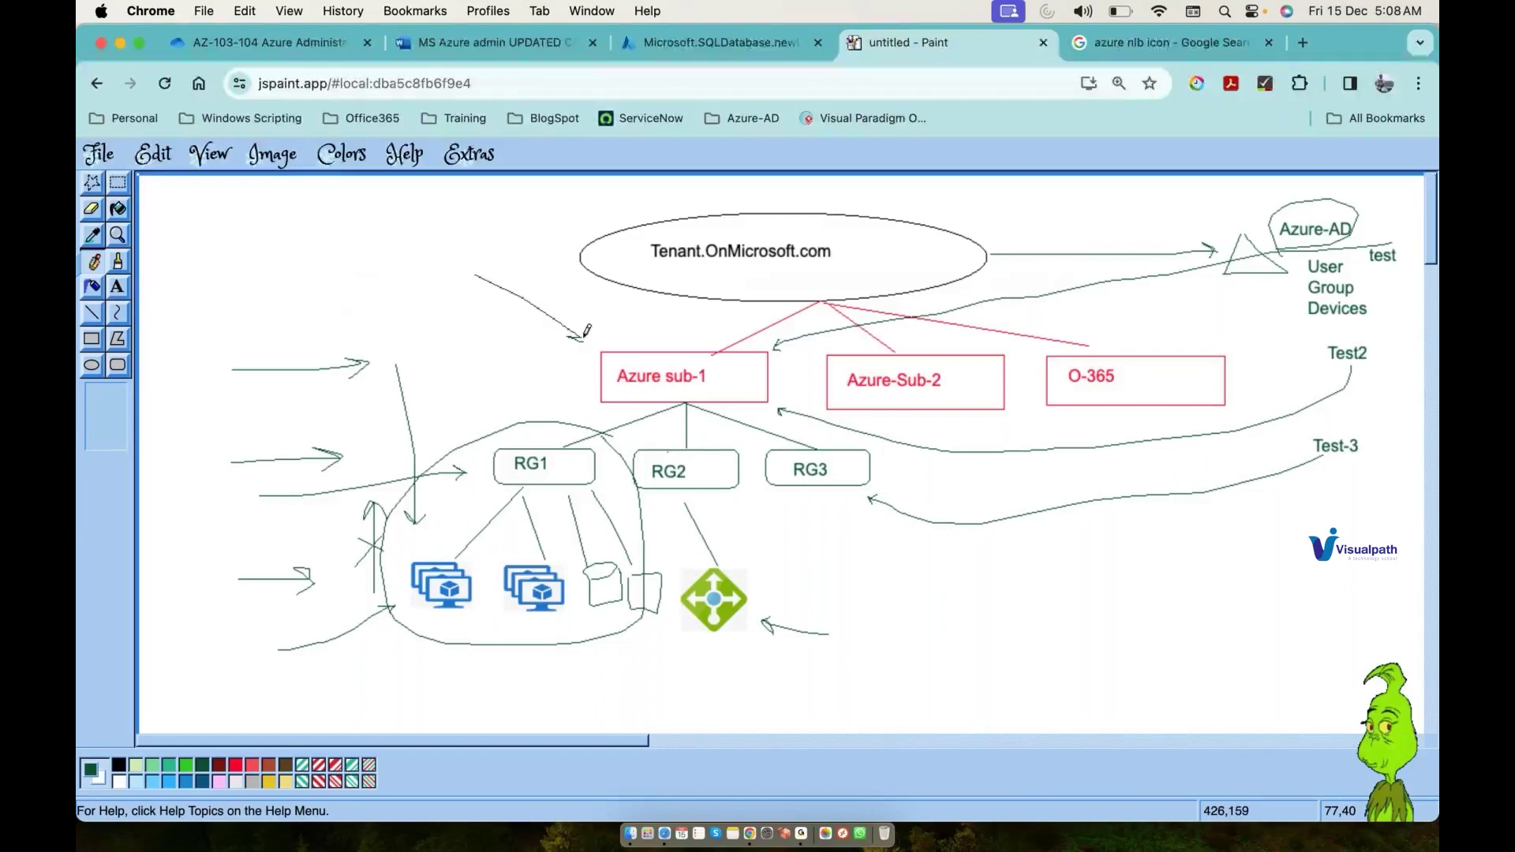
pyautogui.moveTo(798, 338)
pyautogui.mouseDown()
pyautogui.moveTo(615, 319)
pyautogui.moveTo(345, 607)
pyautogui.mouseUp()
pyautogui.moveTo(405, 648)
pyautogui.mouseDown()
pyautogui.moveTo(825, 624)
pyautogui.moveTo(784, 333)
pyautogui.mouseUp()
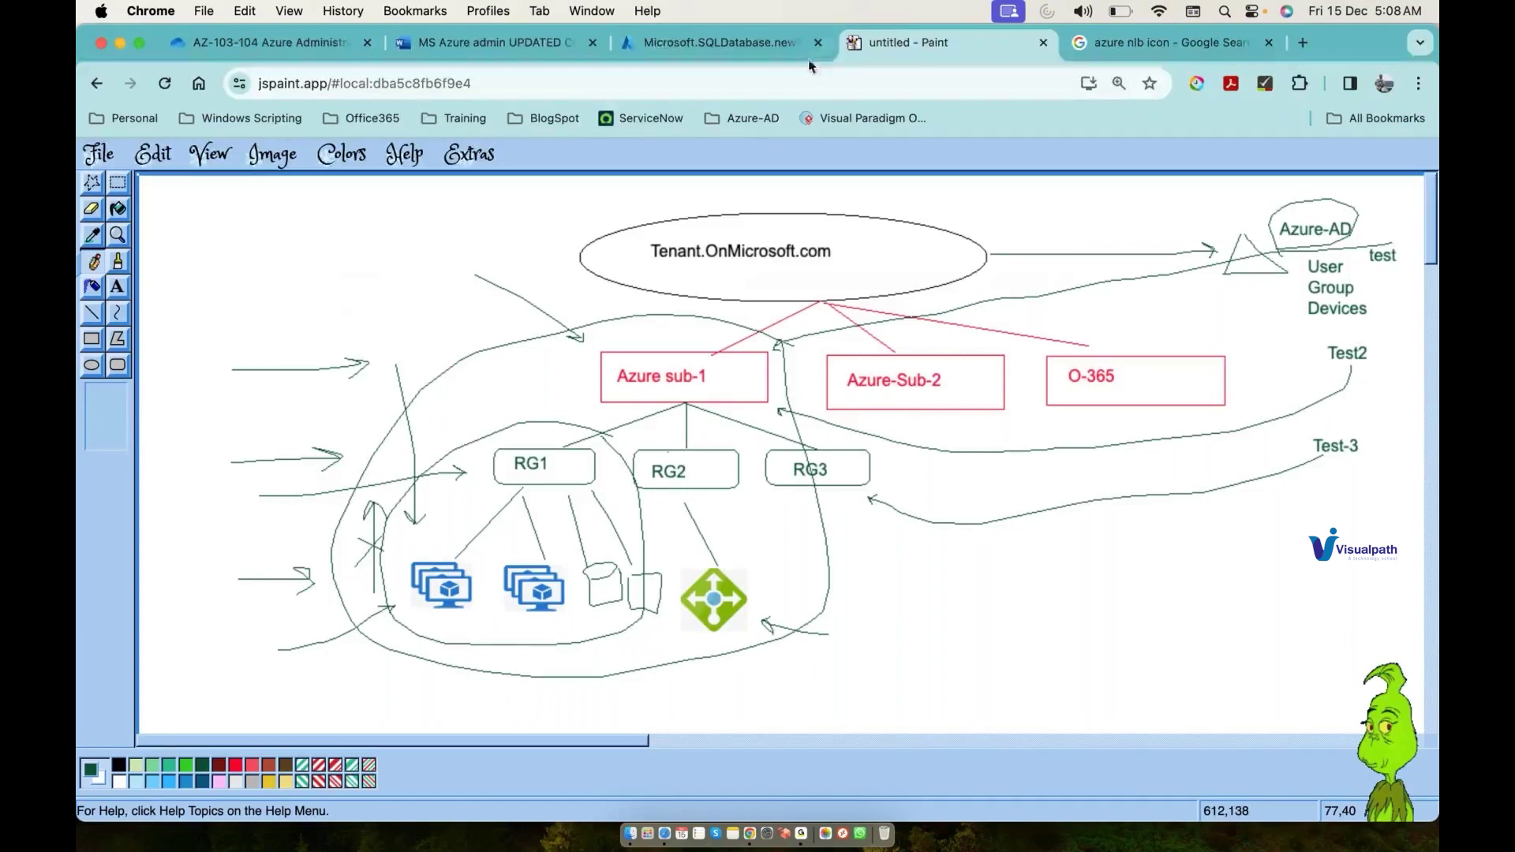
pyautogui.click(742, 46)
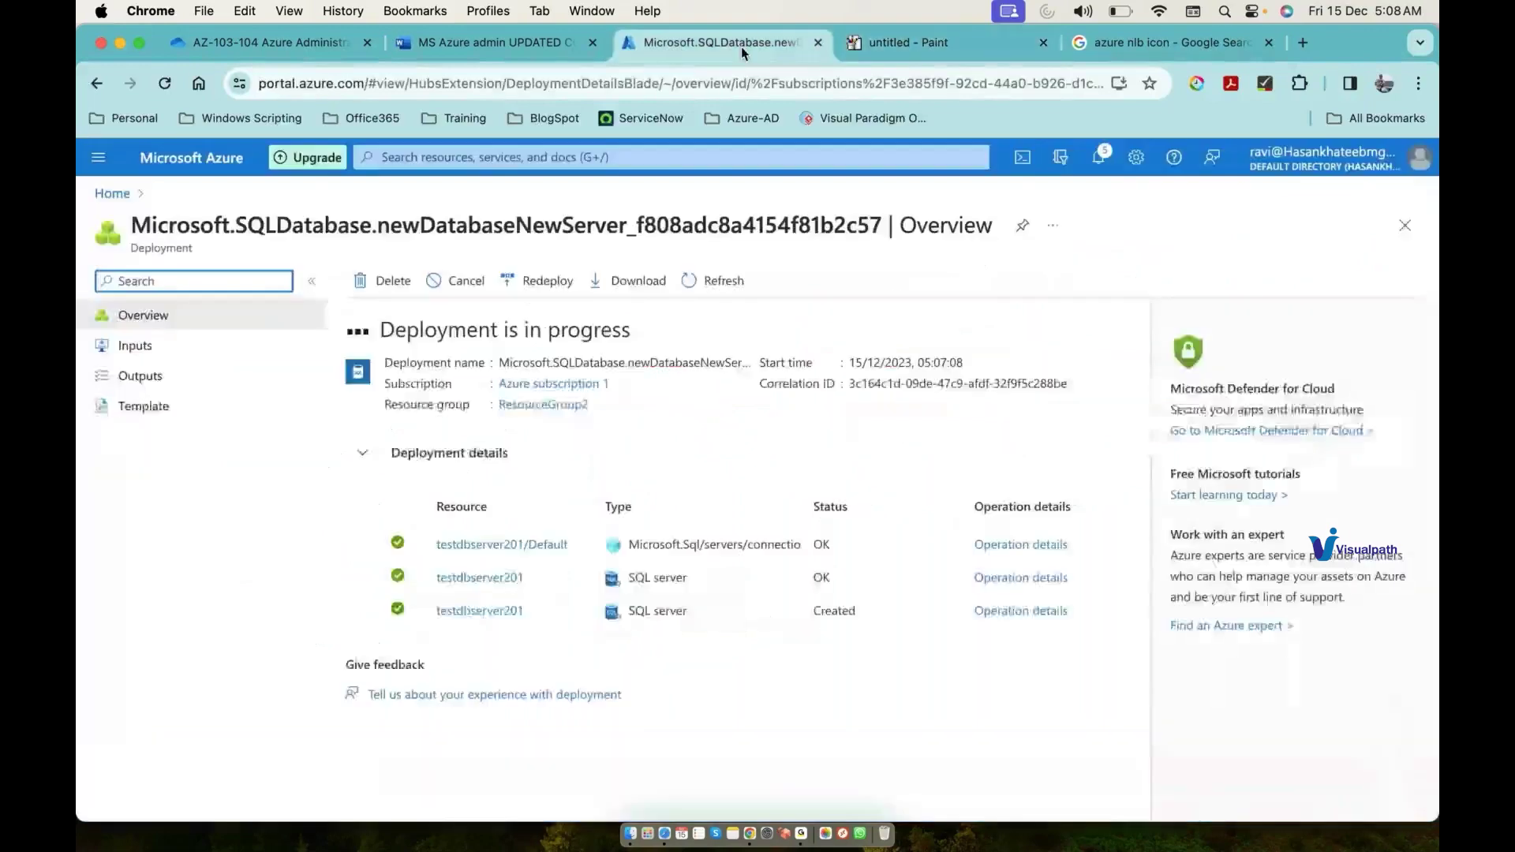
# Step: Open ResourceGroup1 to confirm it contains projectstorage101, then return to the diagram
pyautogui.click(606, 158)
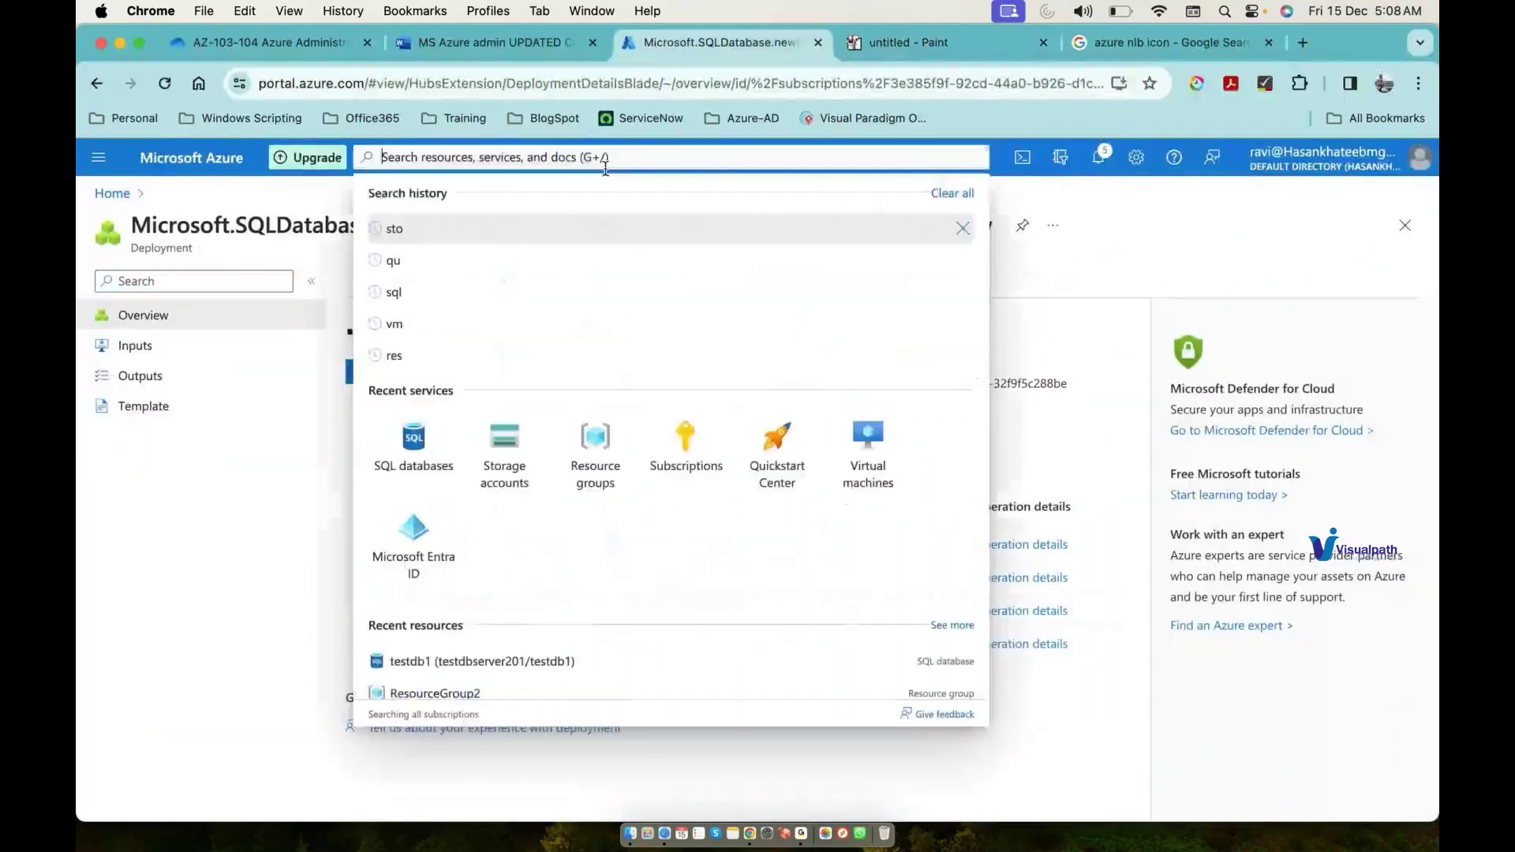
pyautogui.click(604, 477)
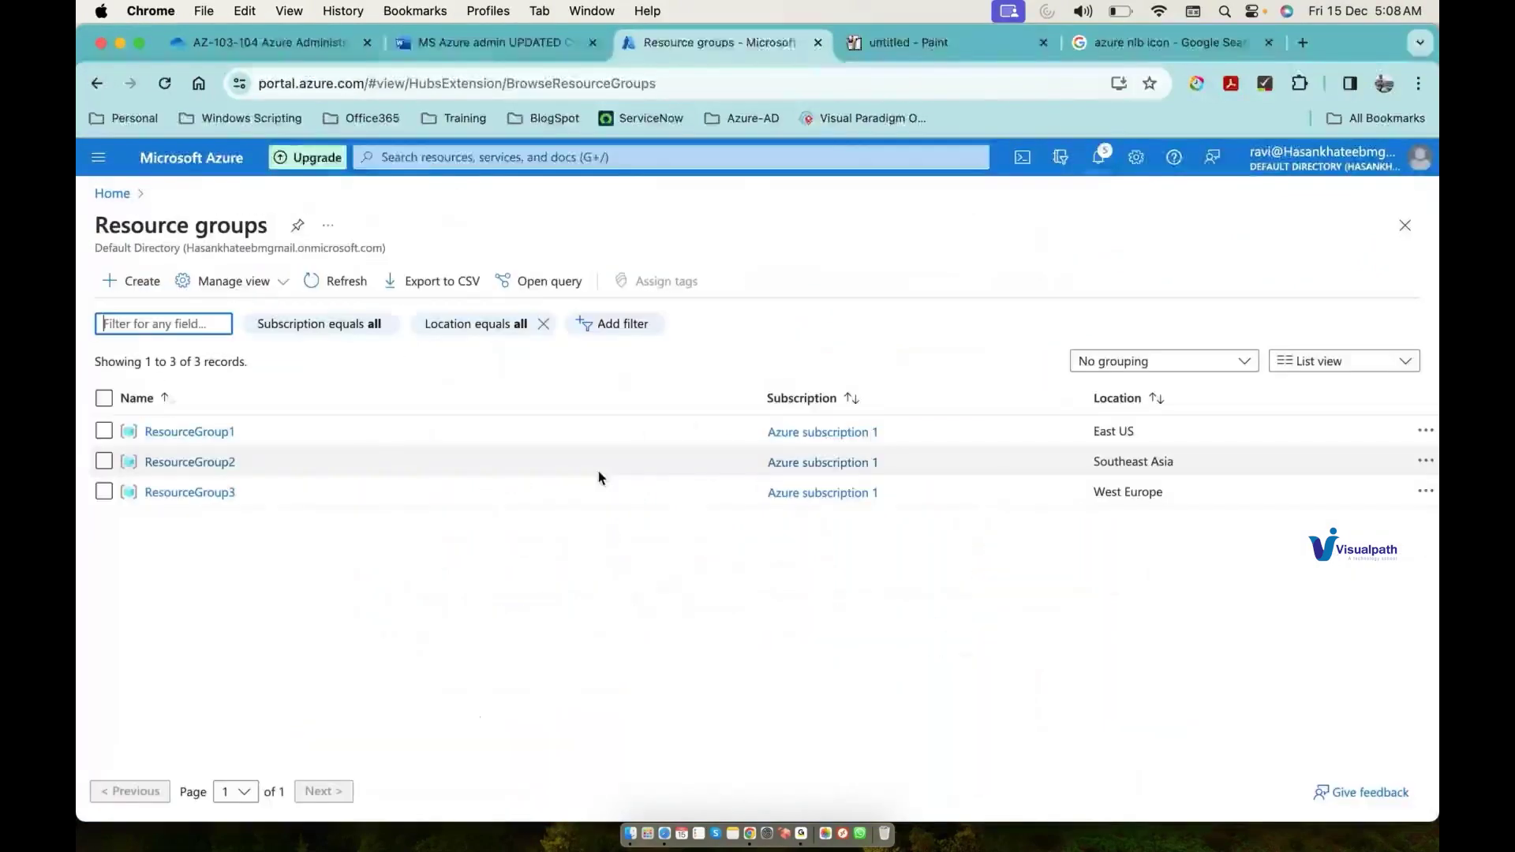
pyautogui.click(190, 431)
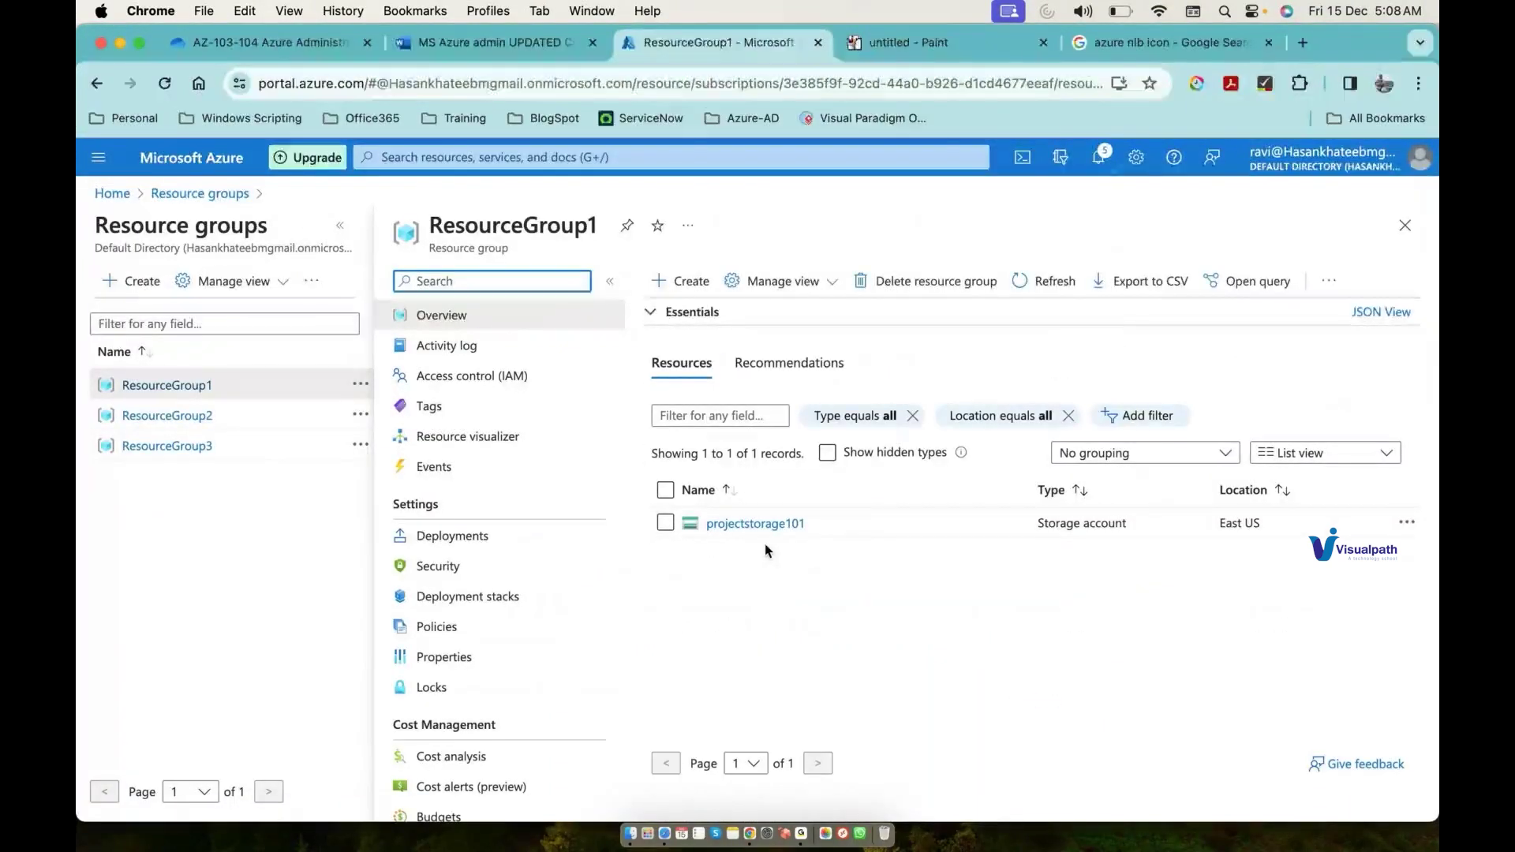
pyautogui.click(934, 54)
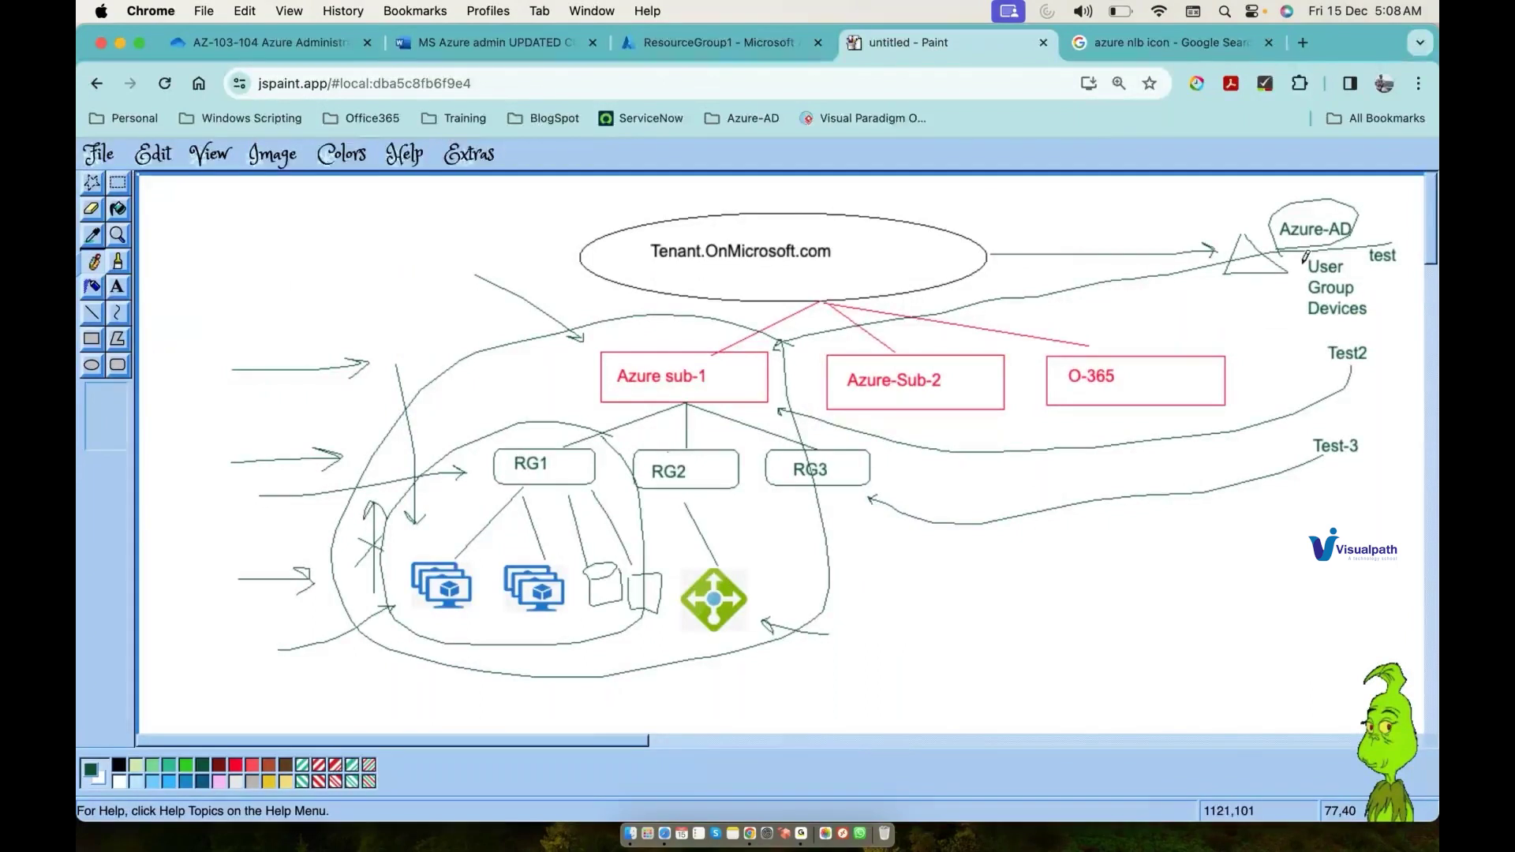
# Step: Draw a short arrow pointing at Azure-AD in the diagram
pyautogui.moveTo(1401, 195)
pyautogui.mouseDown()
pyautogui.moveTo(1372, 211)
pyautogui.moveTo(1383, 218)
pyautogui.mouseUp()
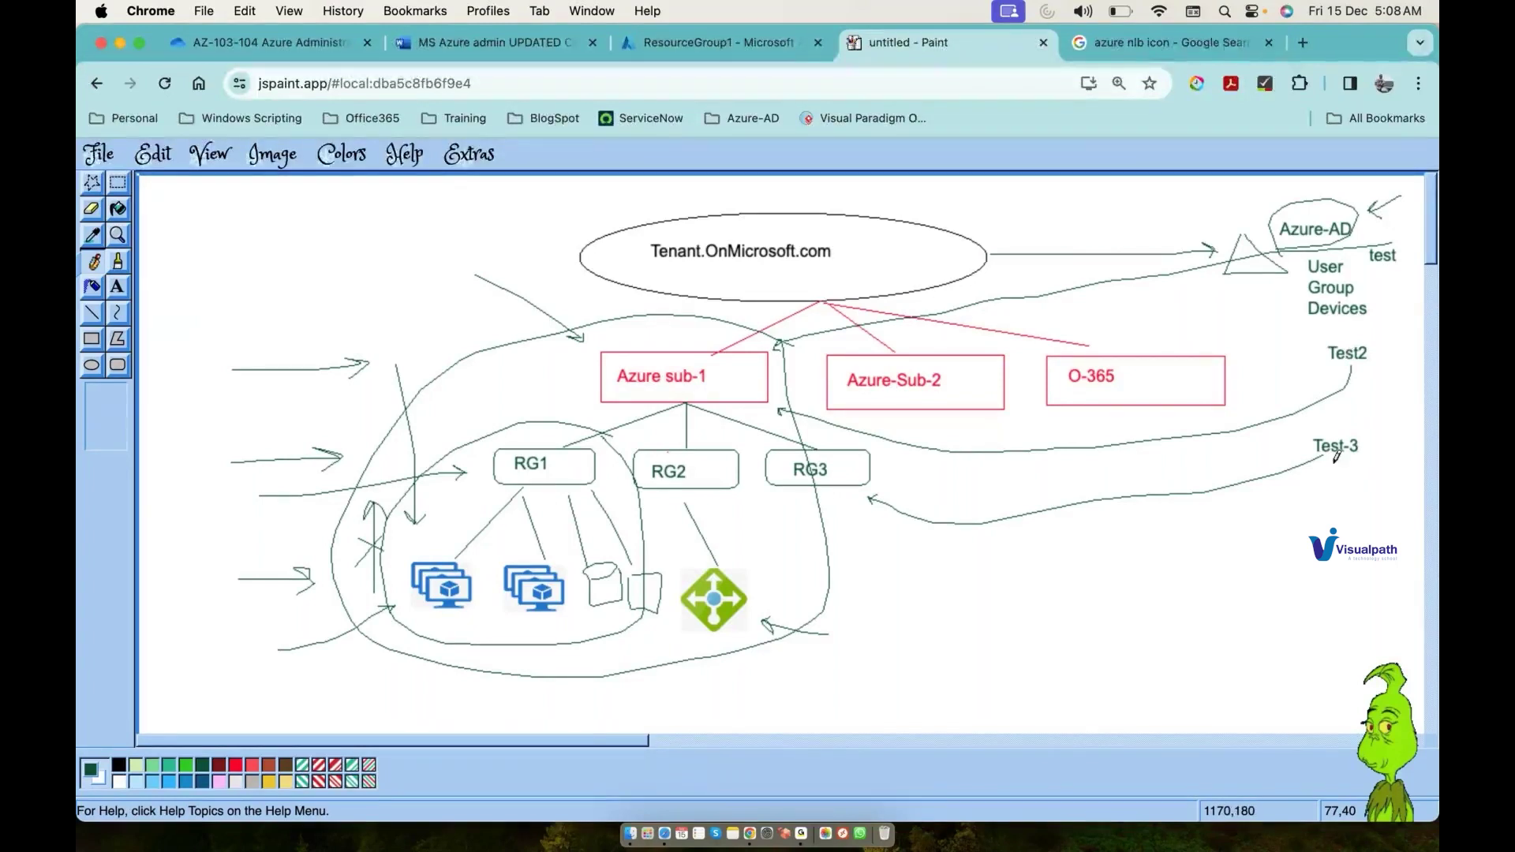
pyautogui.click(730, 41)
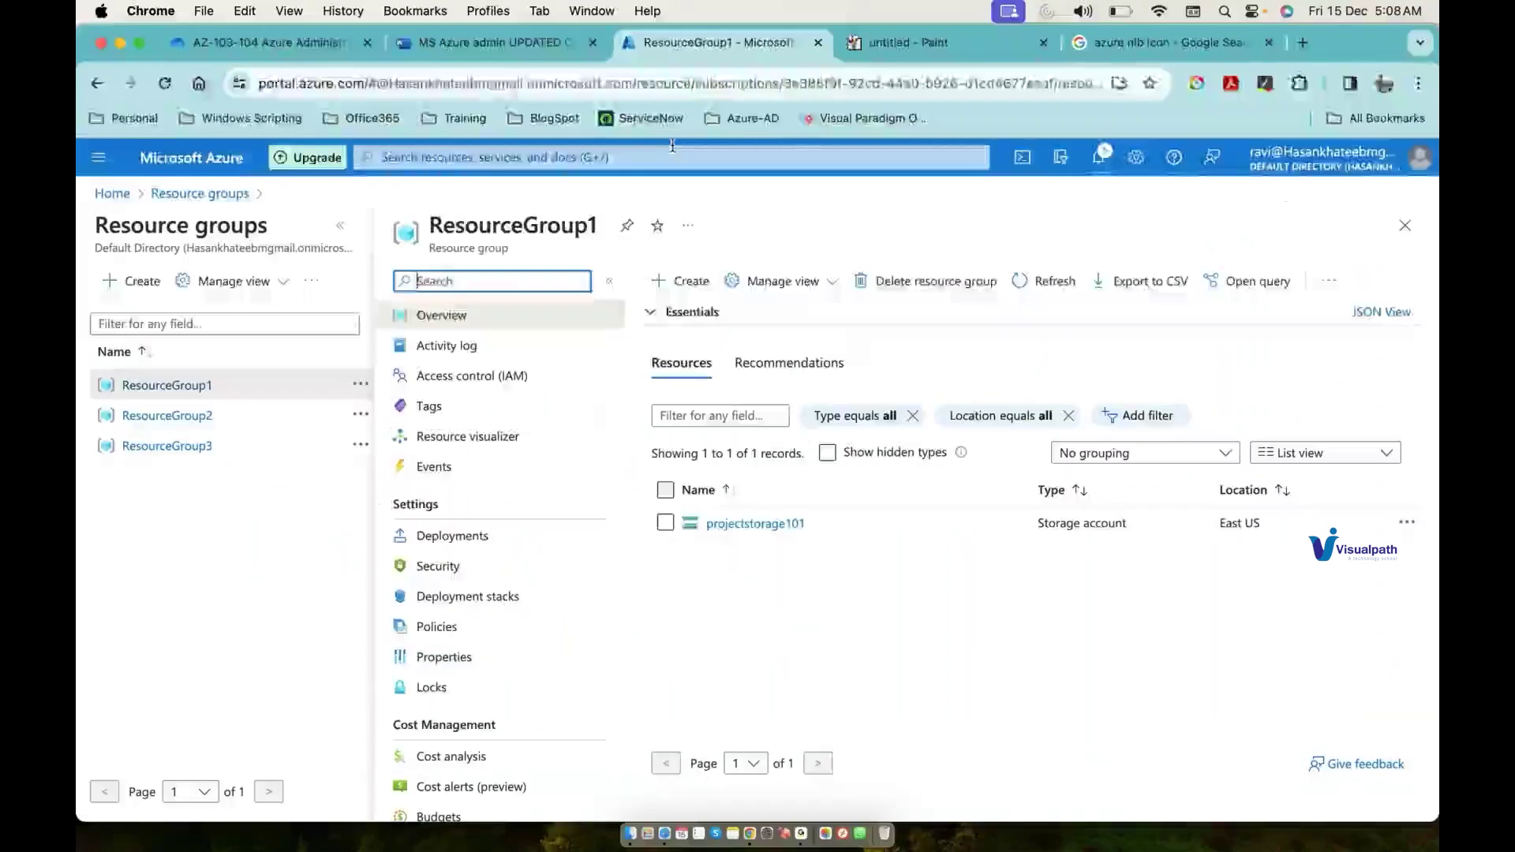
# Step: Open Microsoft Entra ID's Users list and start creating a new internal user
pyautogui.click(669, 159)
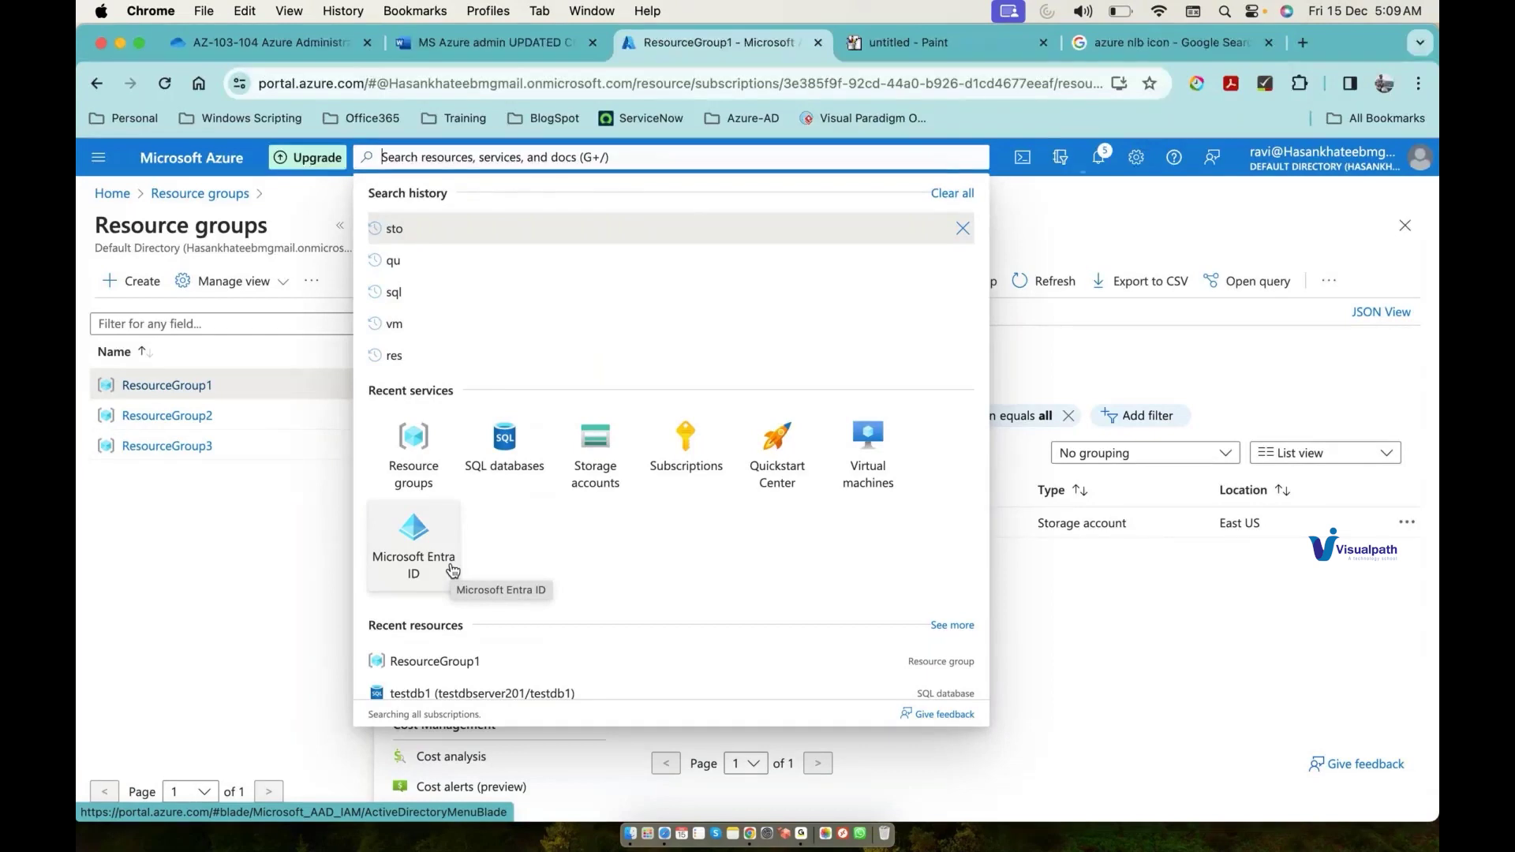
pyautogui.click(452, 570)
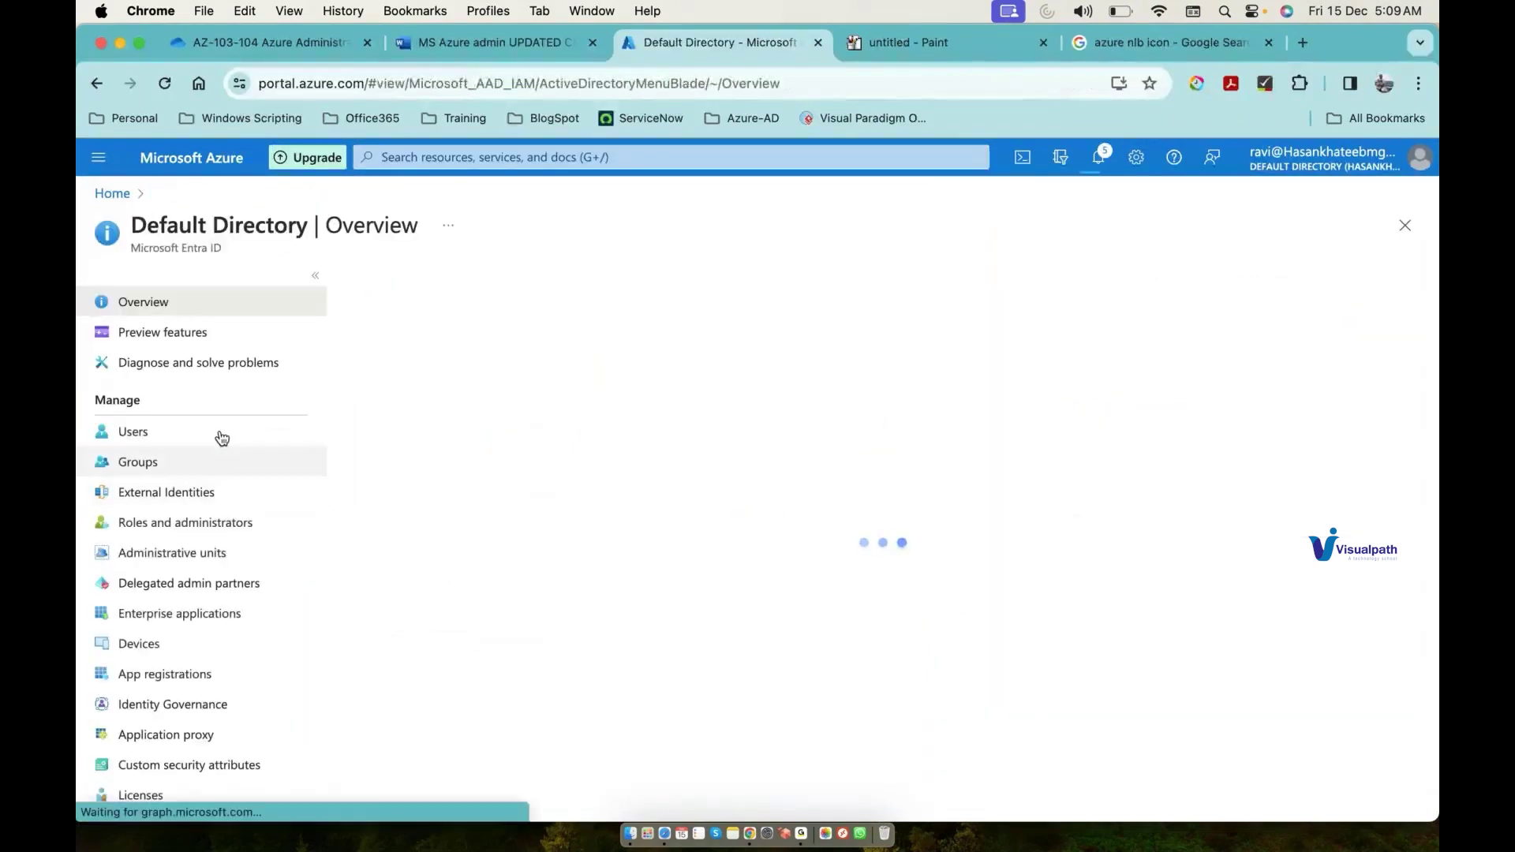
pyautogui.click(222, 439)
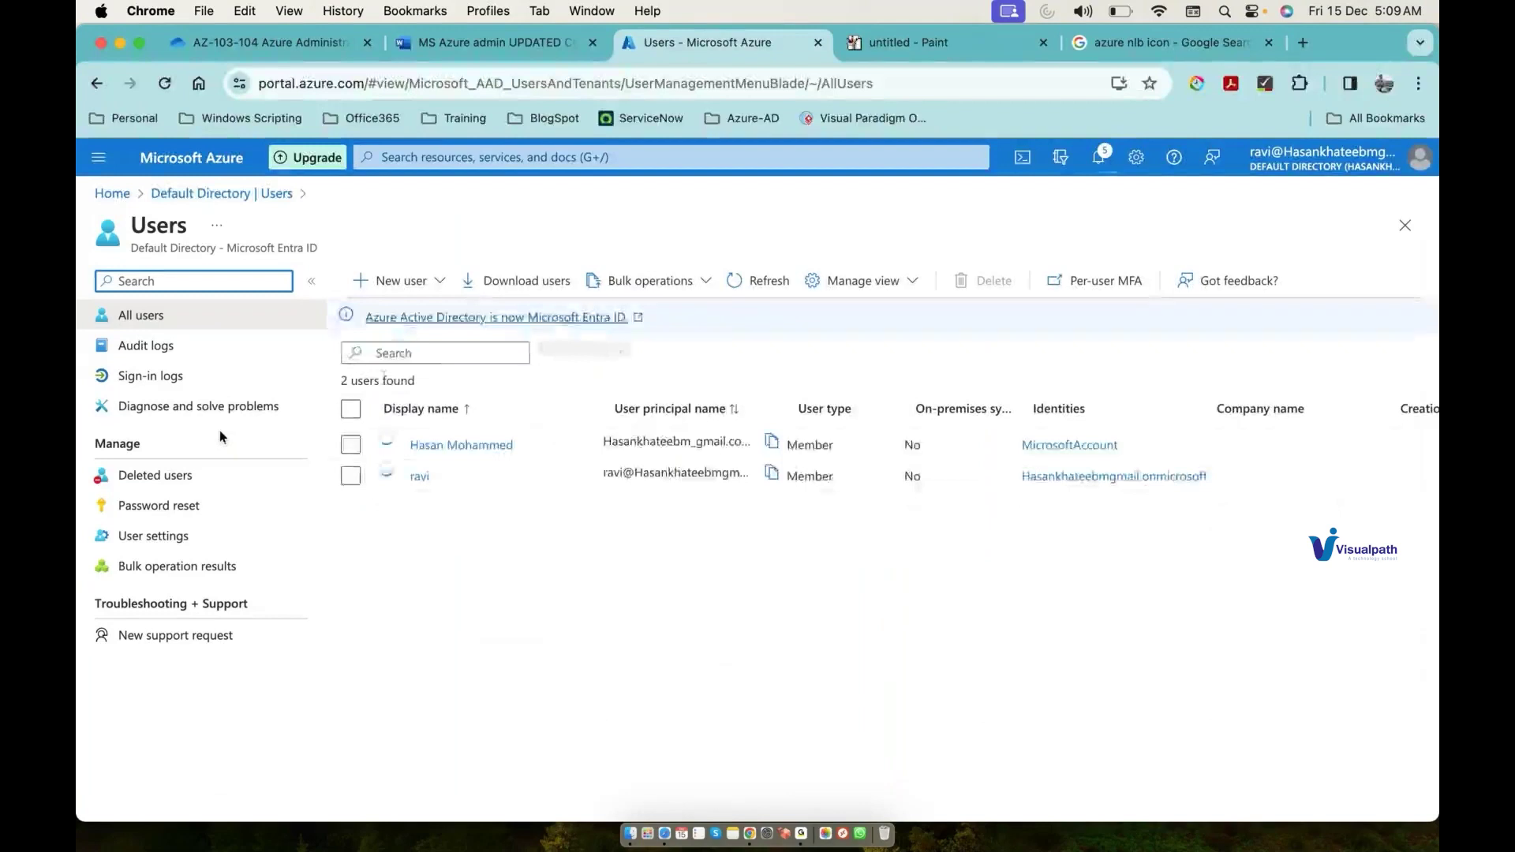
pyautogui.click(418, 283)
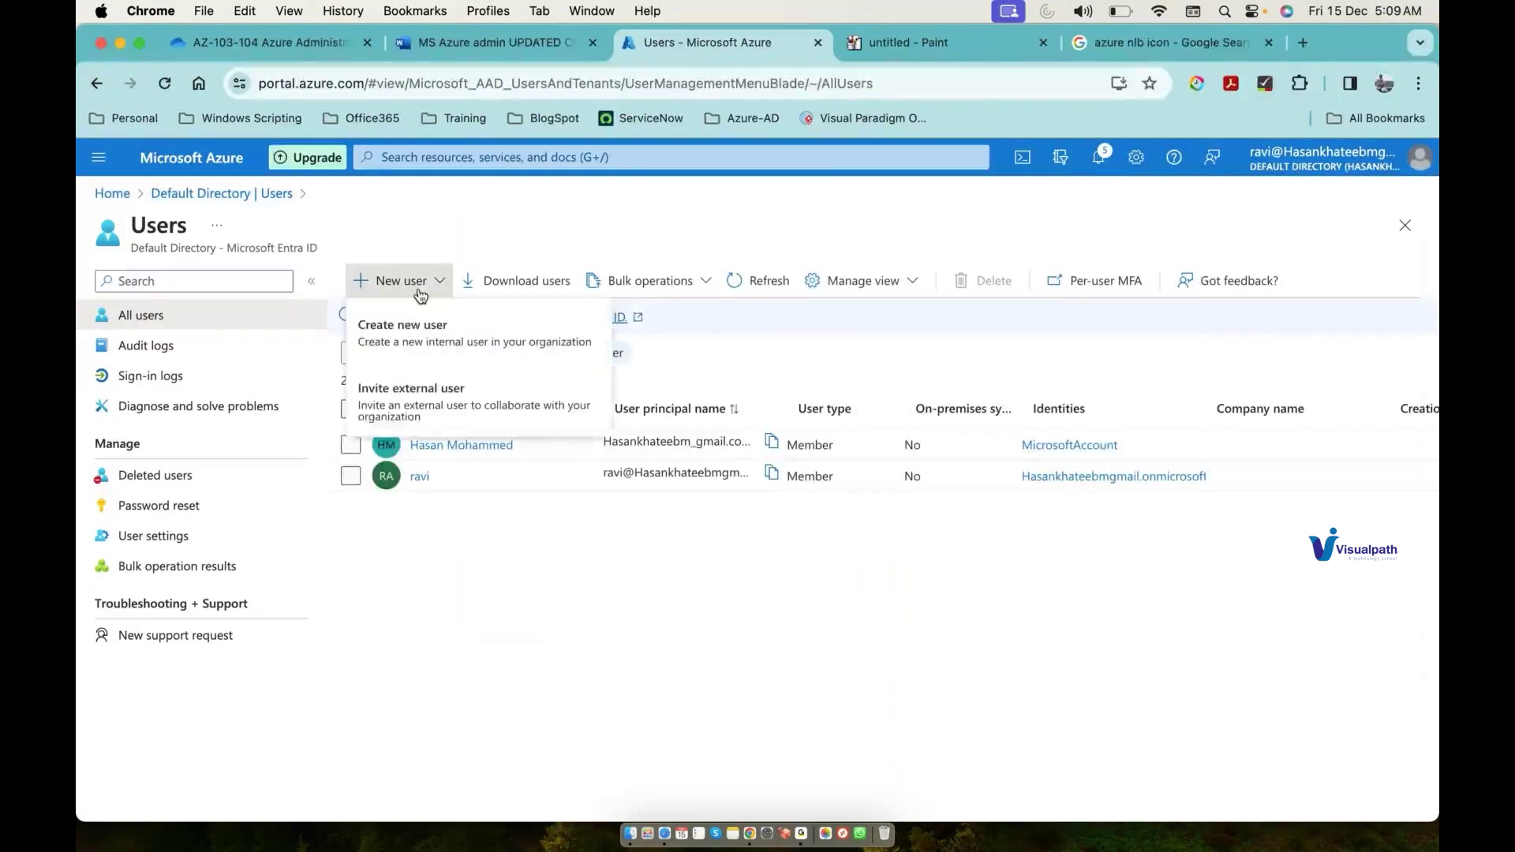
pyautogui.click(424, 338)
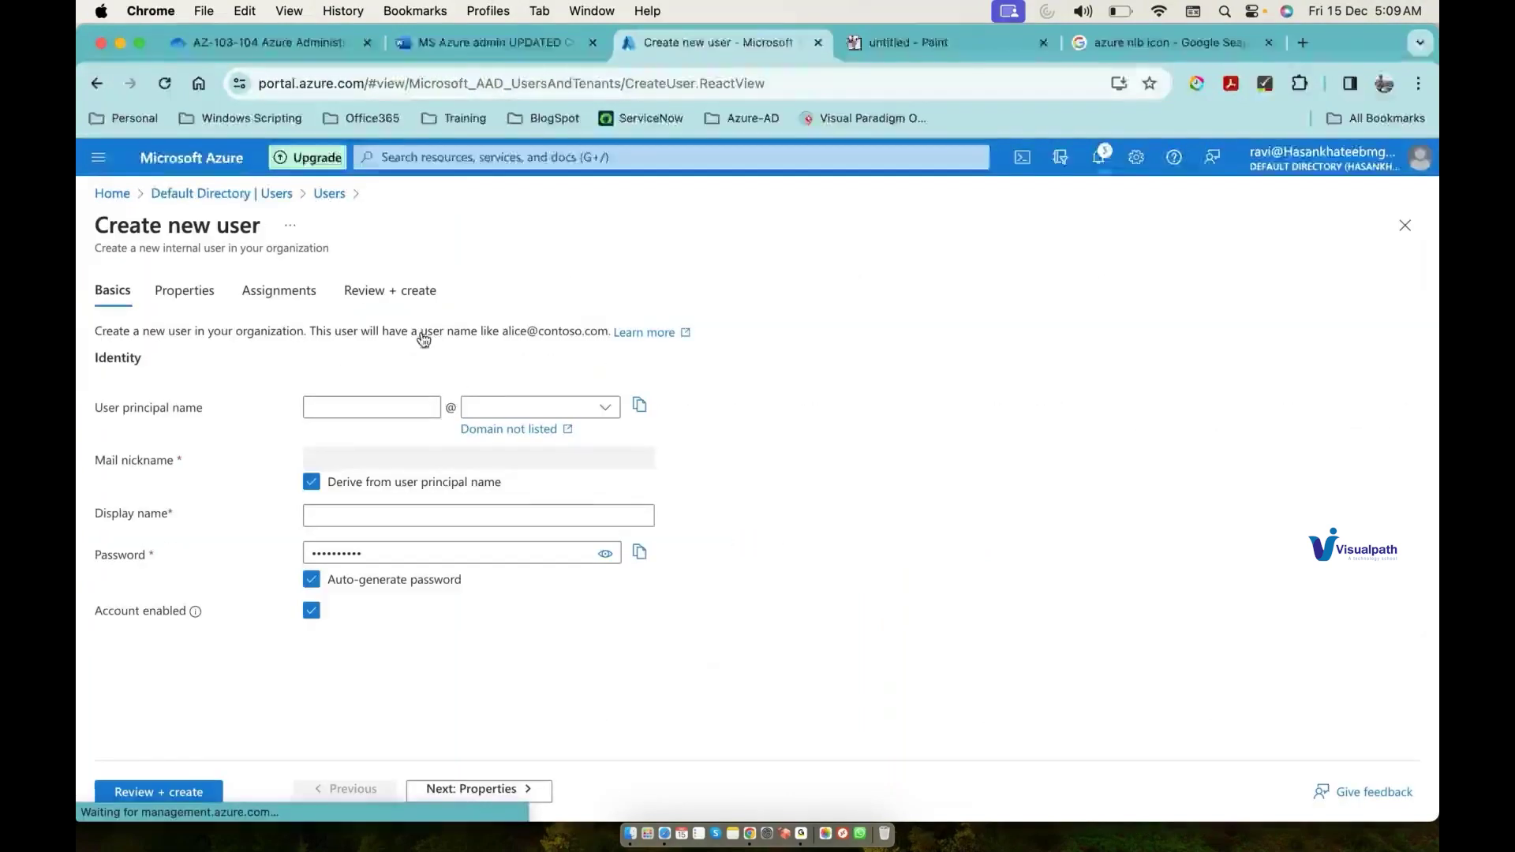
# Step: Enter test1 as the new user's principal name and fill in the display name
pyautogui.click(382, 407)
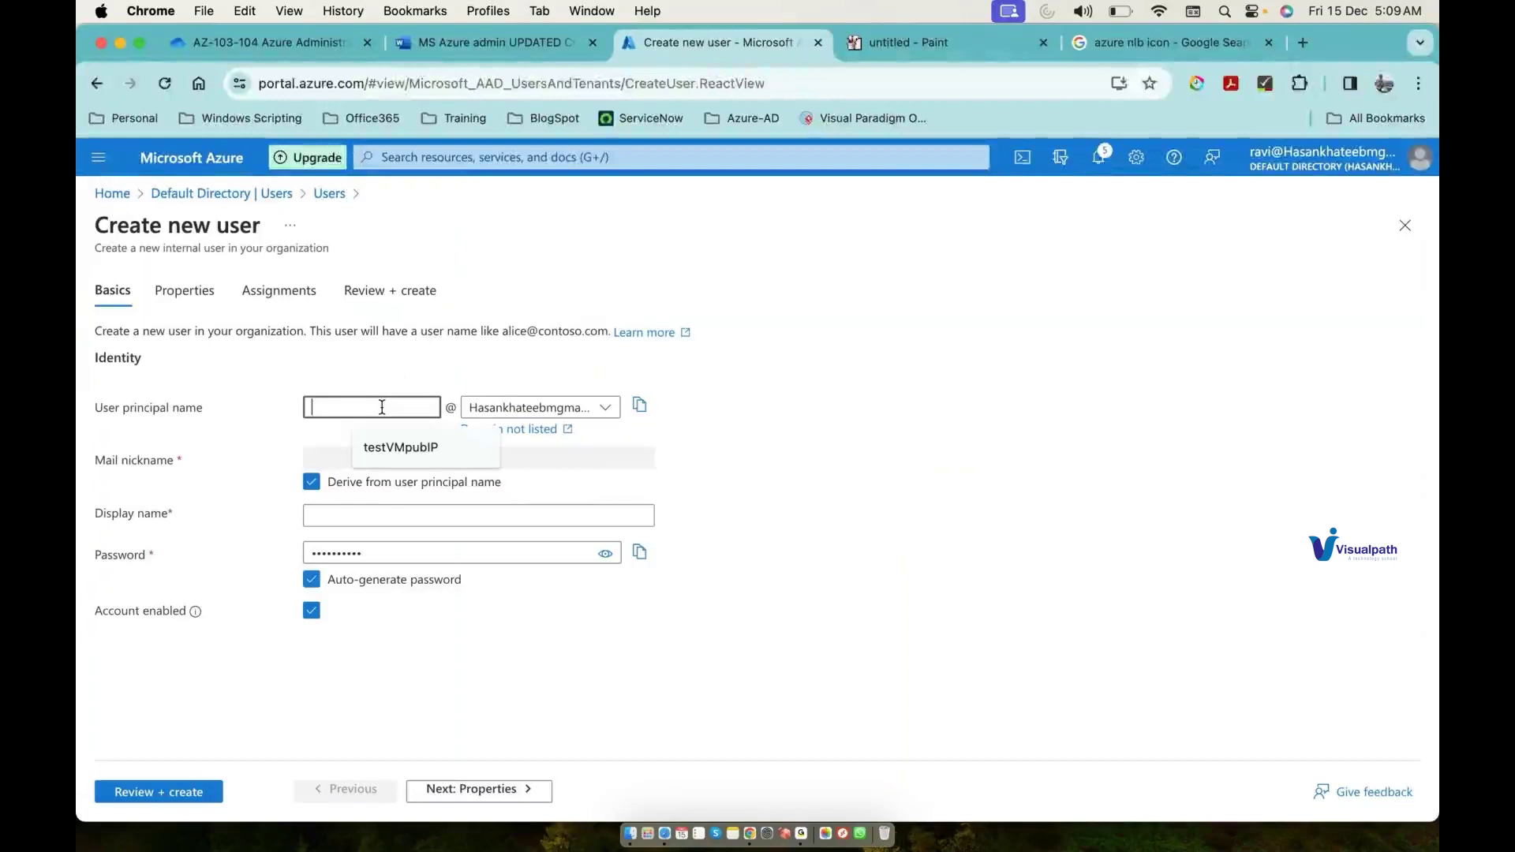
pyautogui.write('test1')
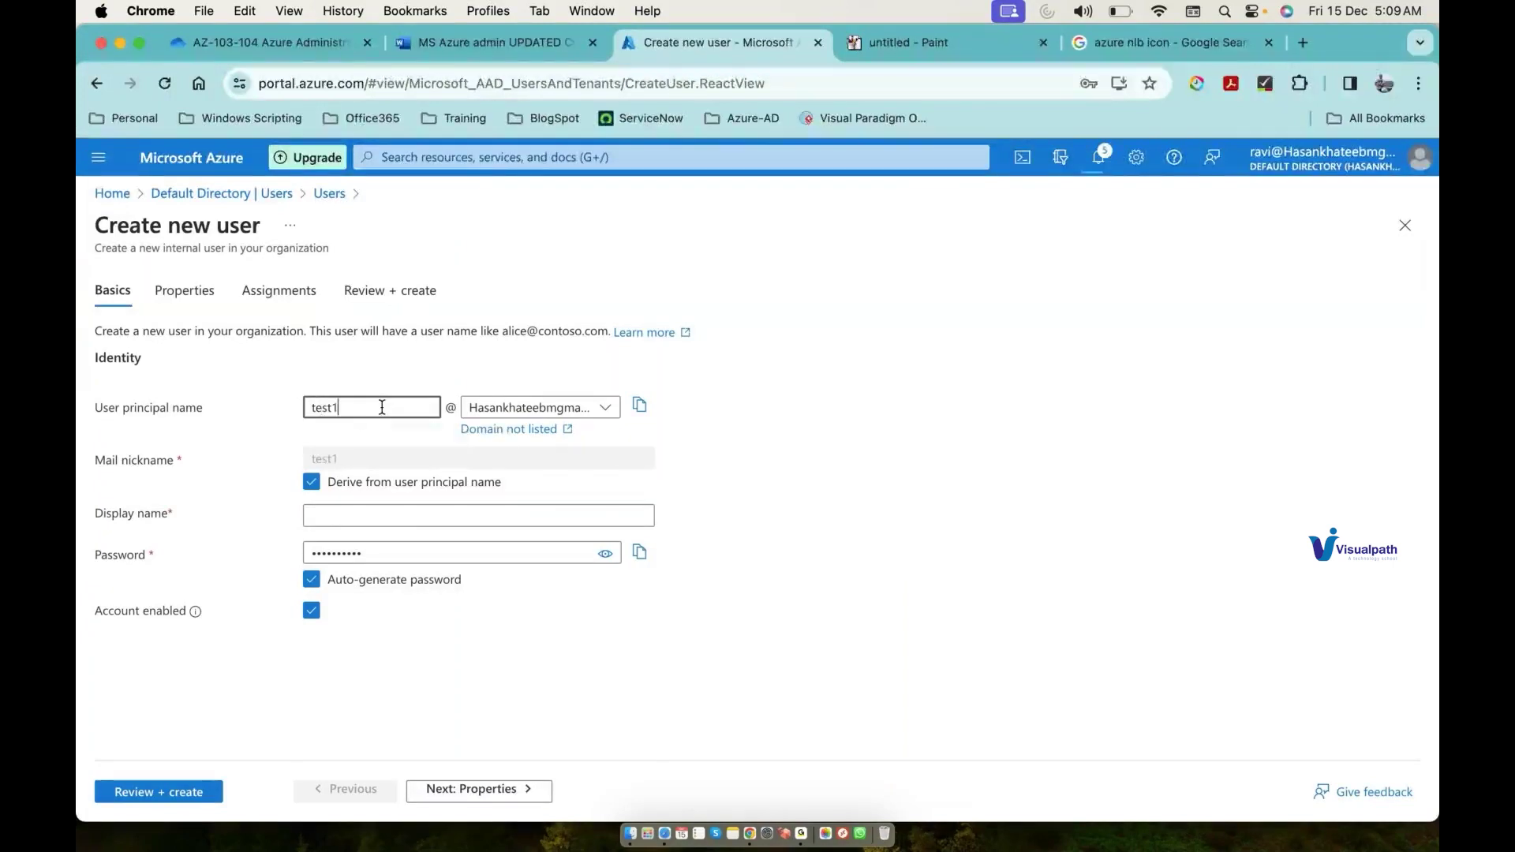
pyautogui.click(326, 517)
pyautogui.write('test1')
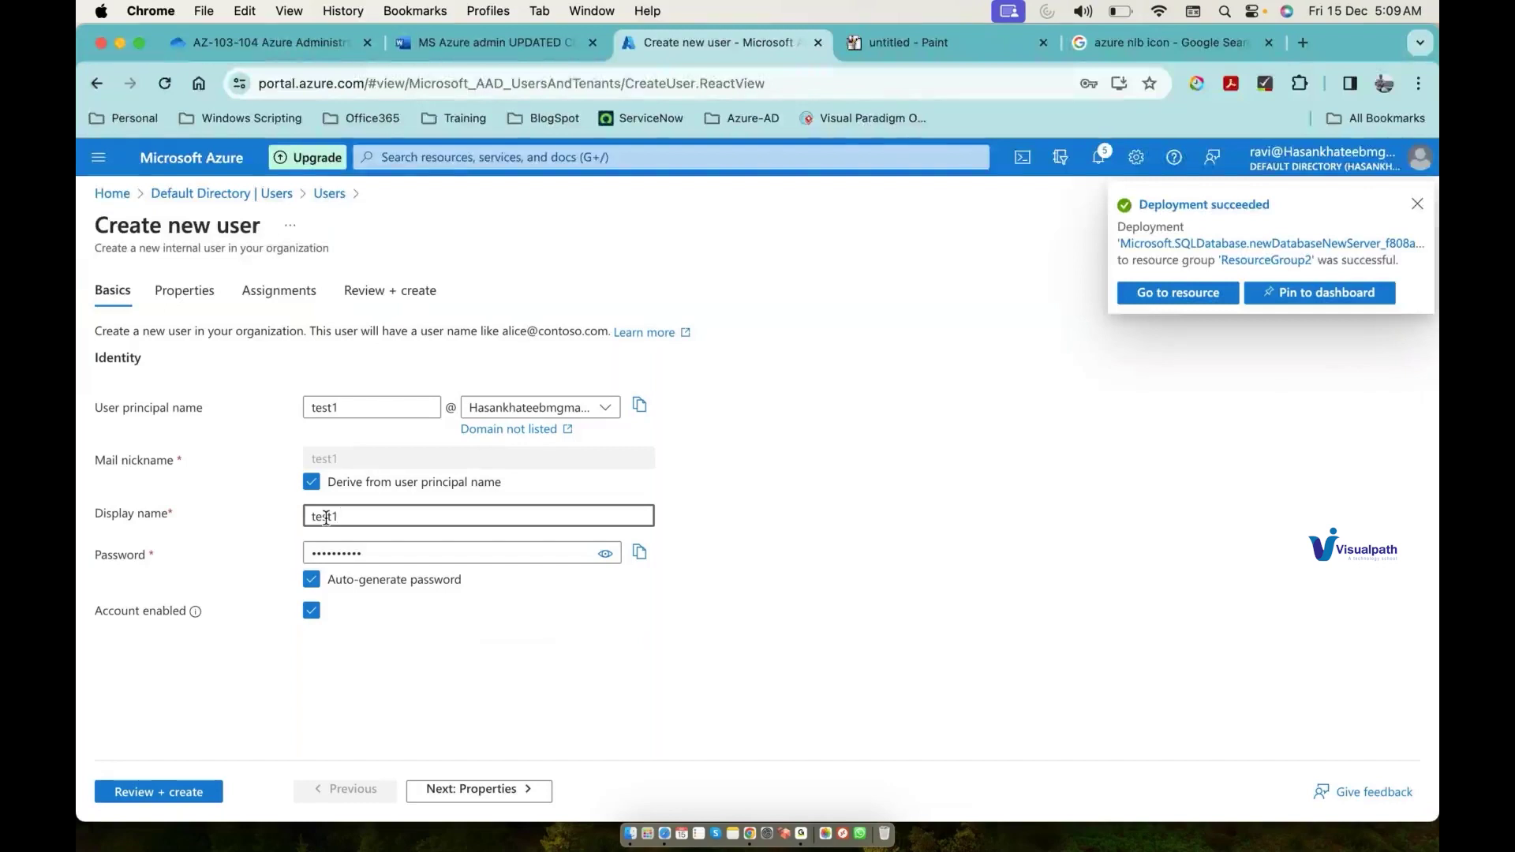
# Step: Replace the auto-generated password with a custom one, review the summary and copy test1's UPN
pyautogui.click(312, 580)
pyautogui.click(402, 552)
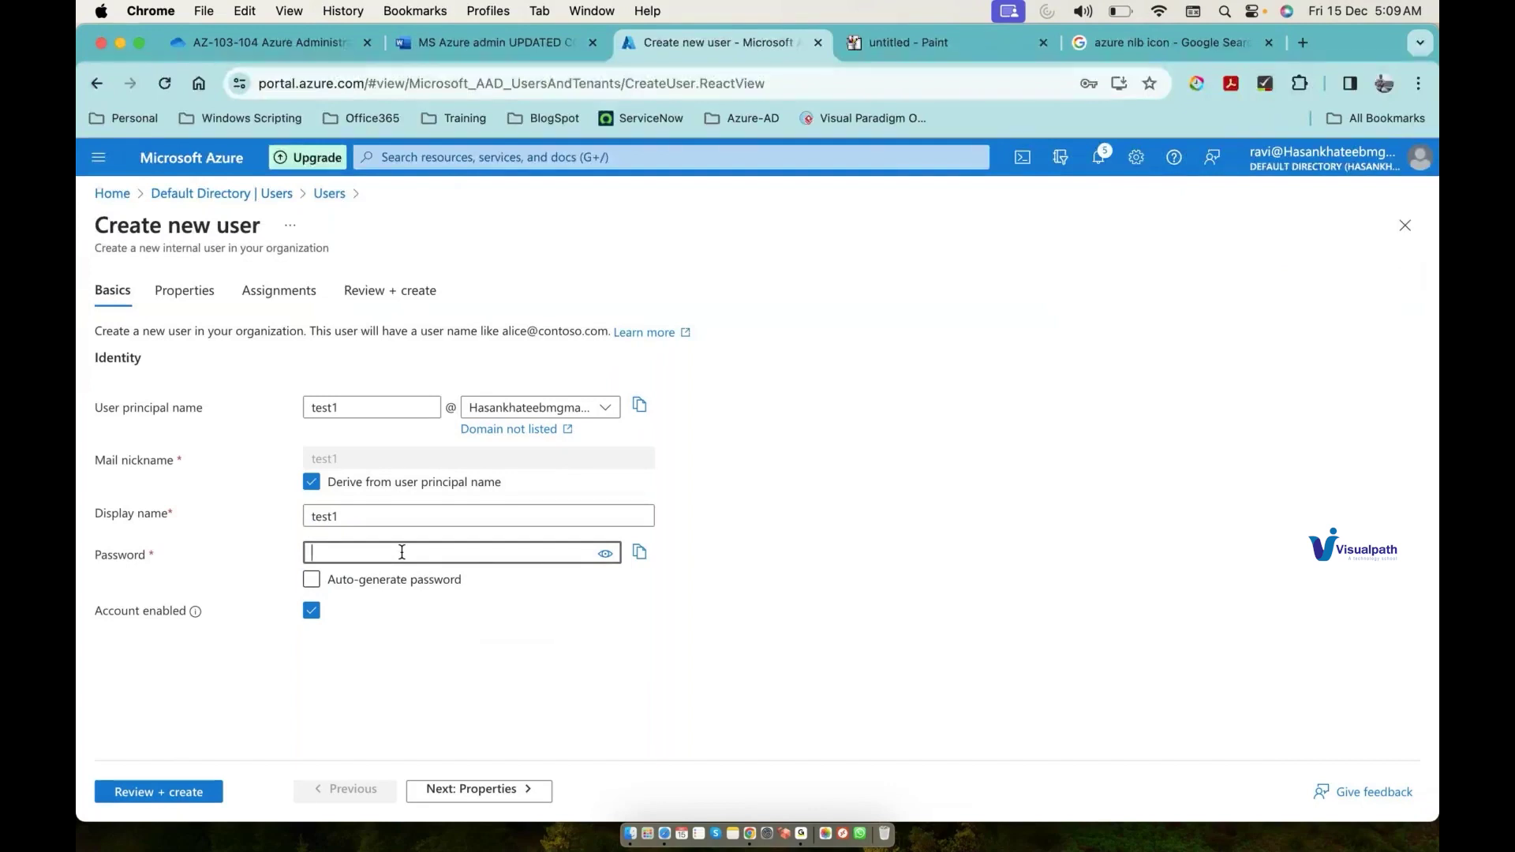
pyautogui.write('Password@123')
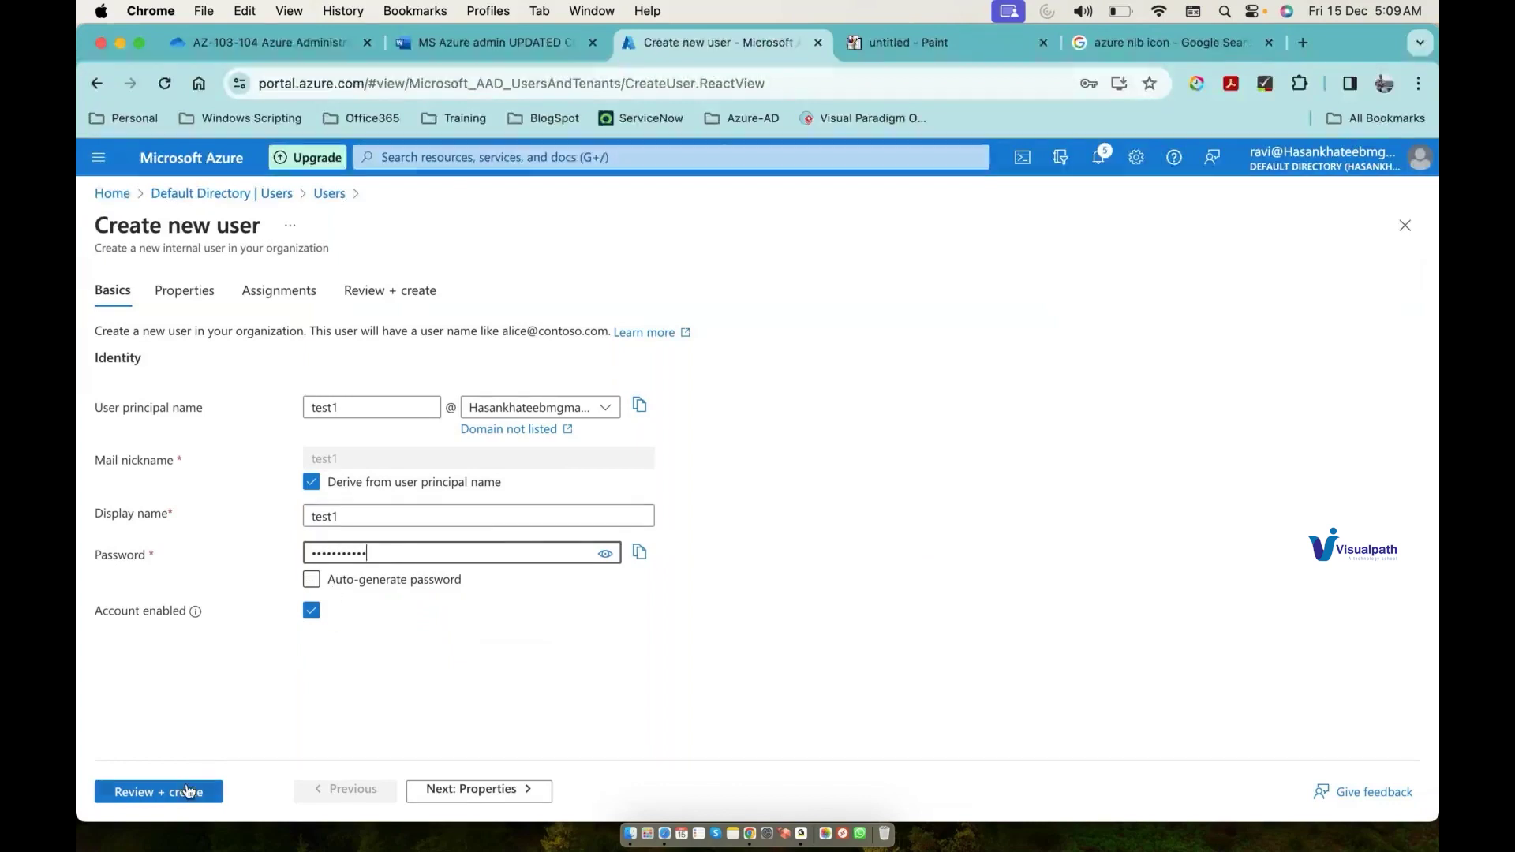
pyautogui.click(188, 792)
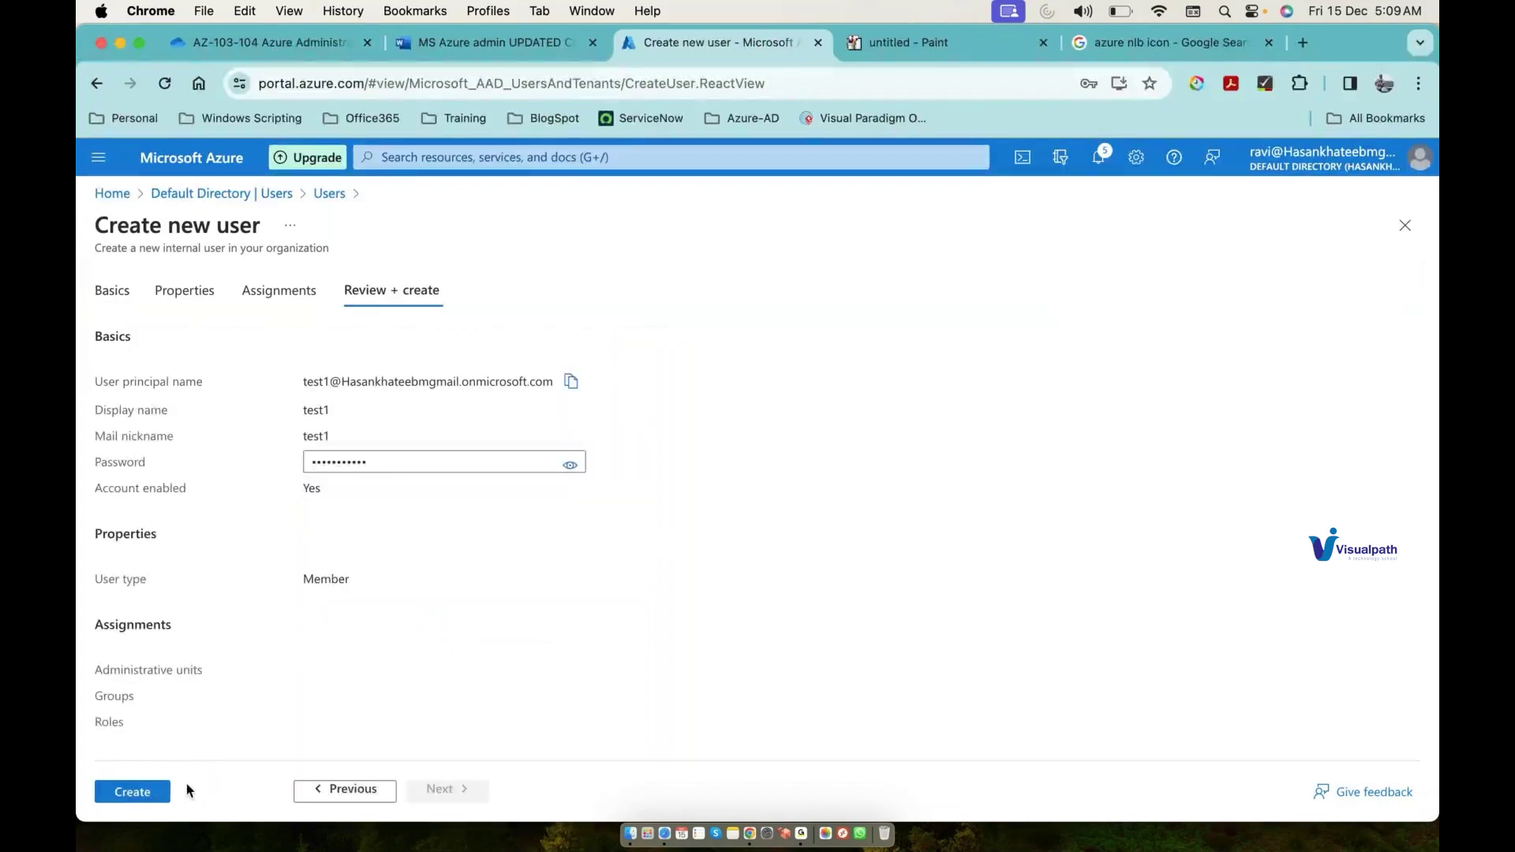
pyautogui.click(571, 382)
pyautogui.click(1304, 44)
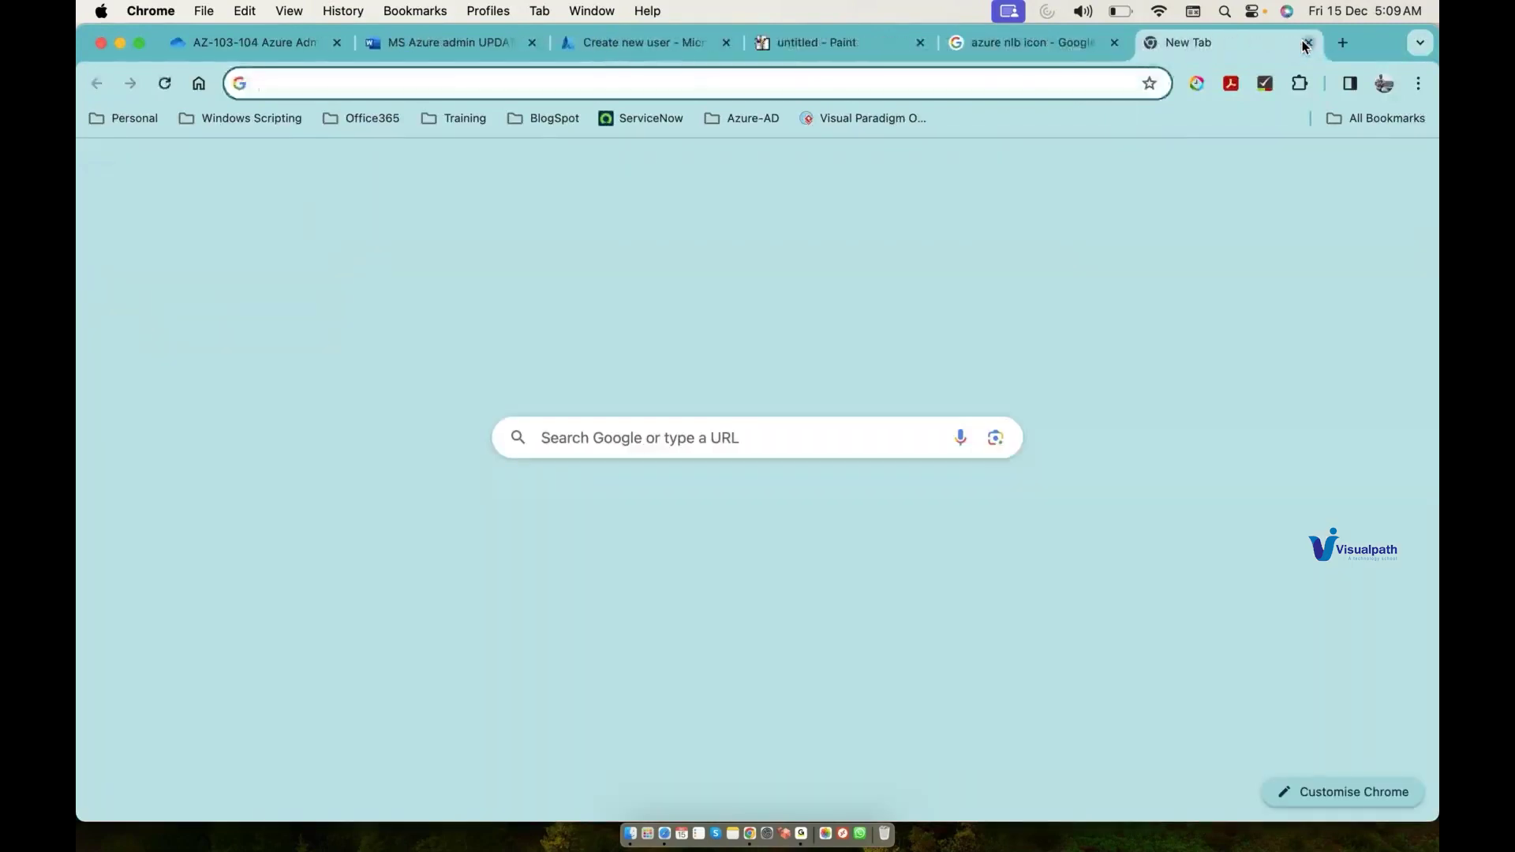
# Step: Search 'online notepad', open onlinenotepad.org, accept consent and paste test1's principal name
pyautogui.write('online ')
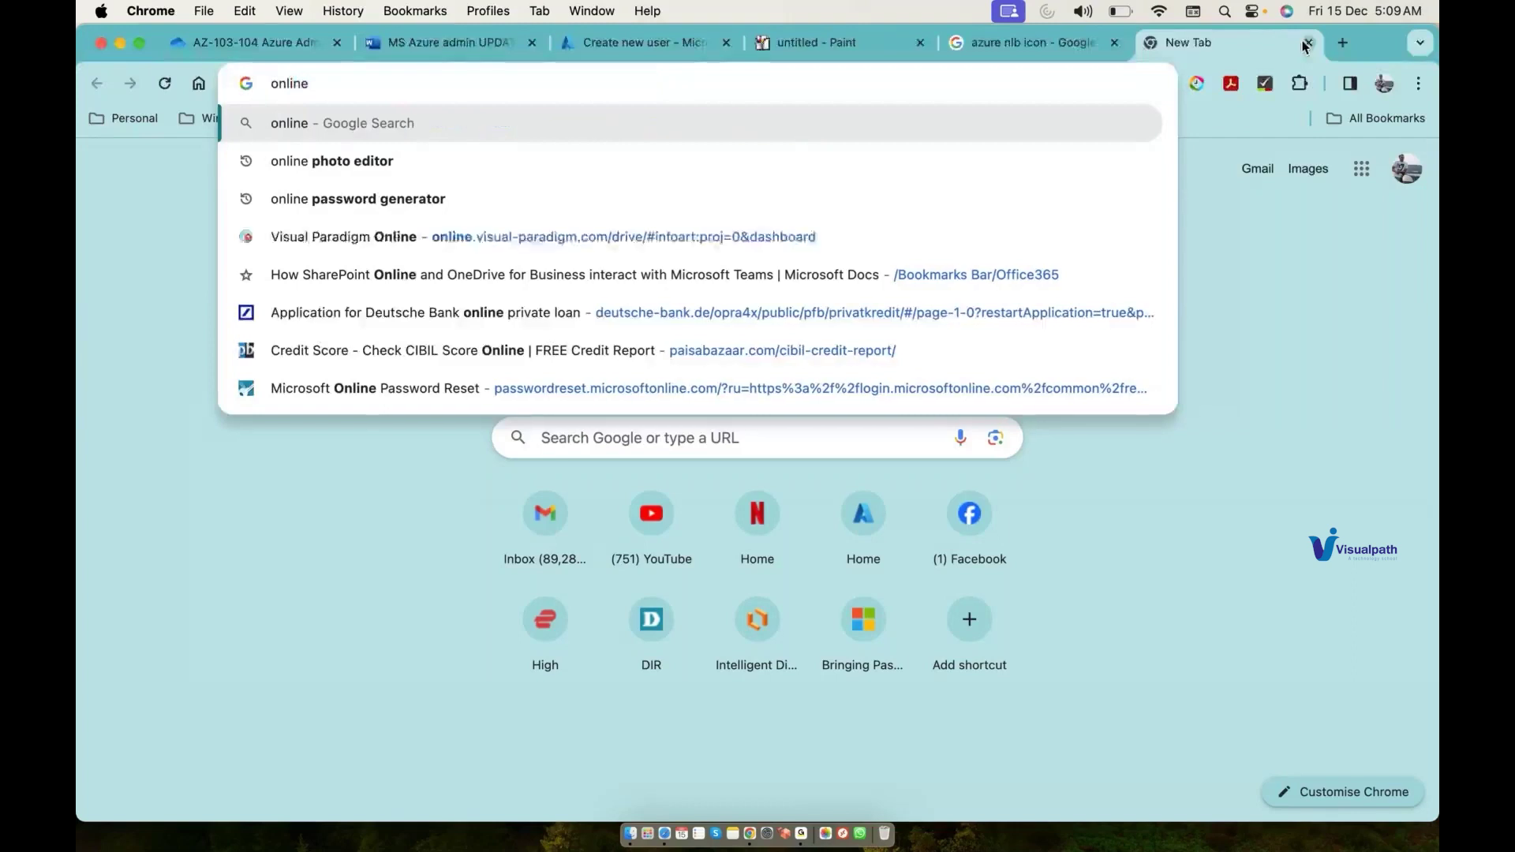
pyautogui.write('notepad')
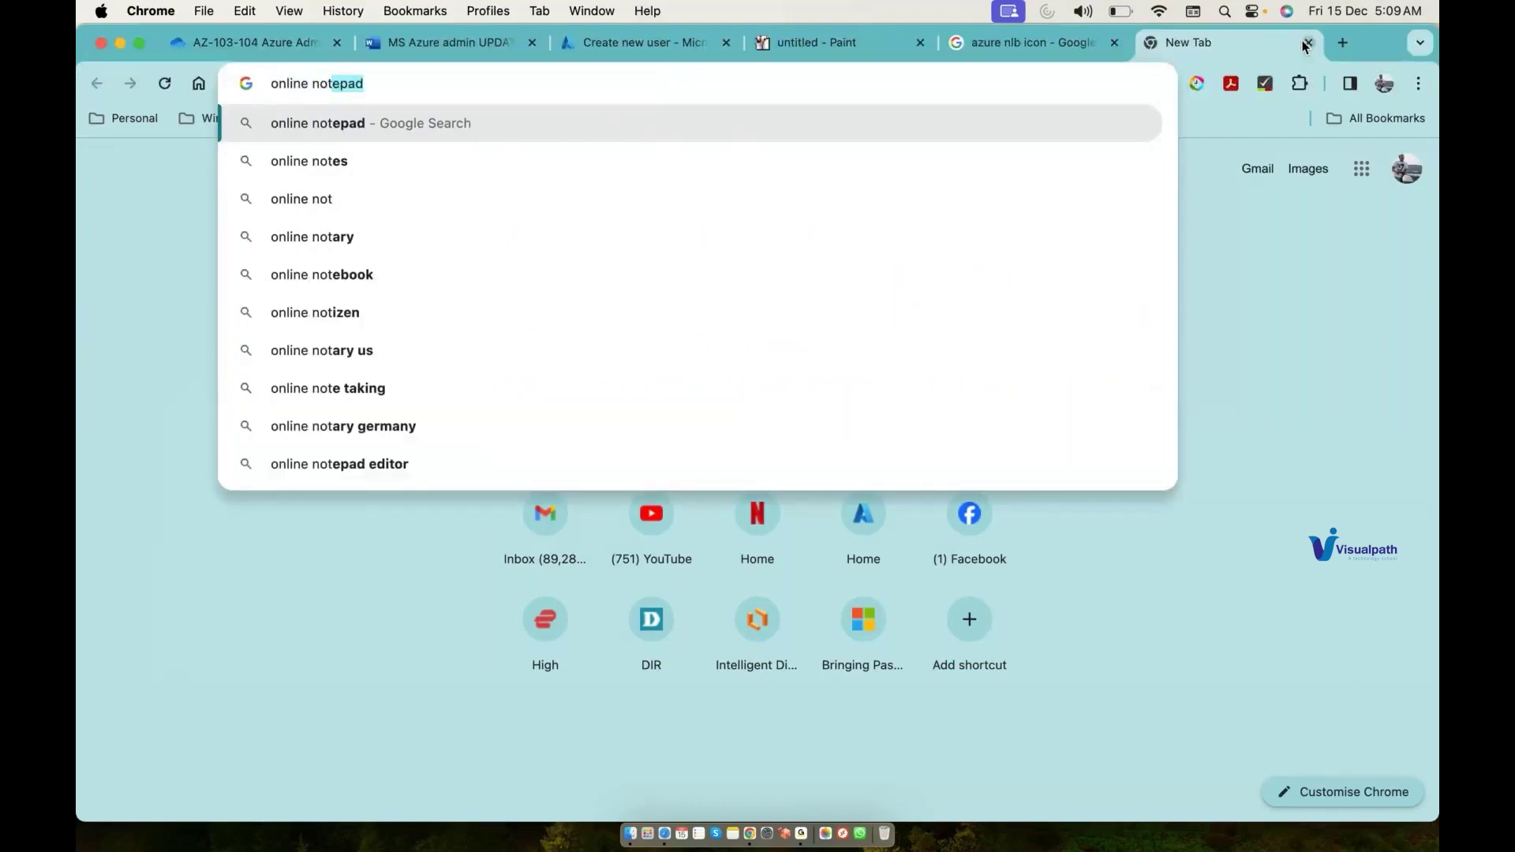
pyautogui.press('Return')
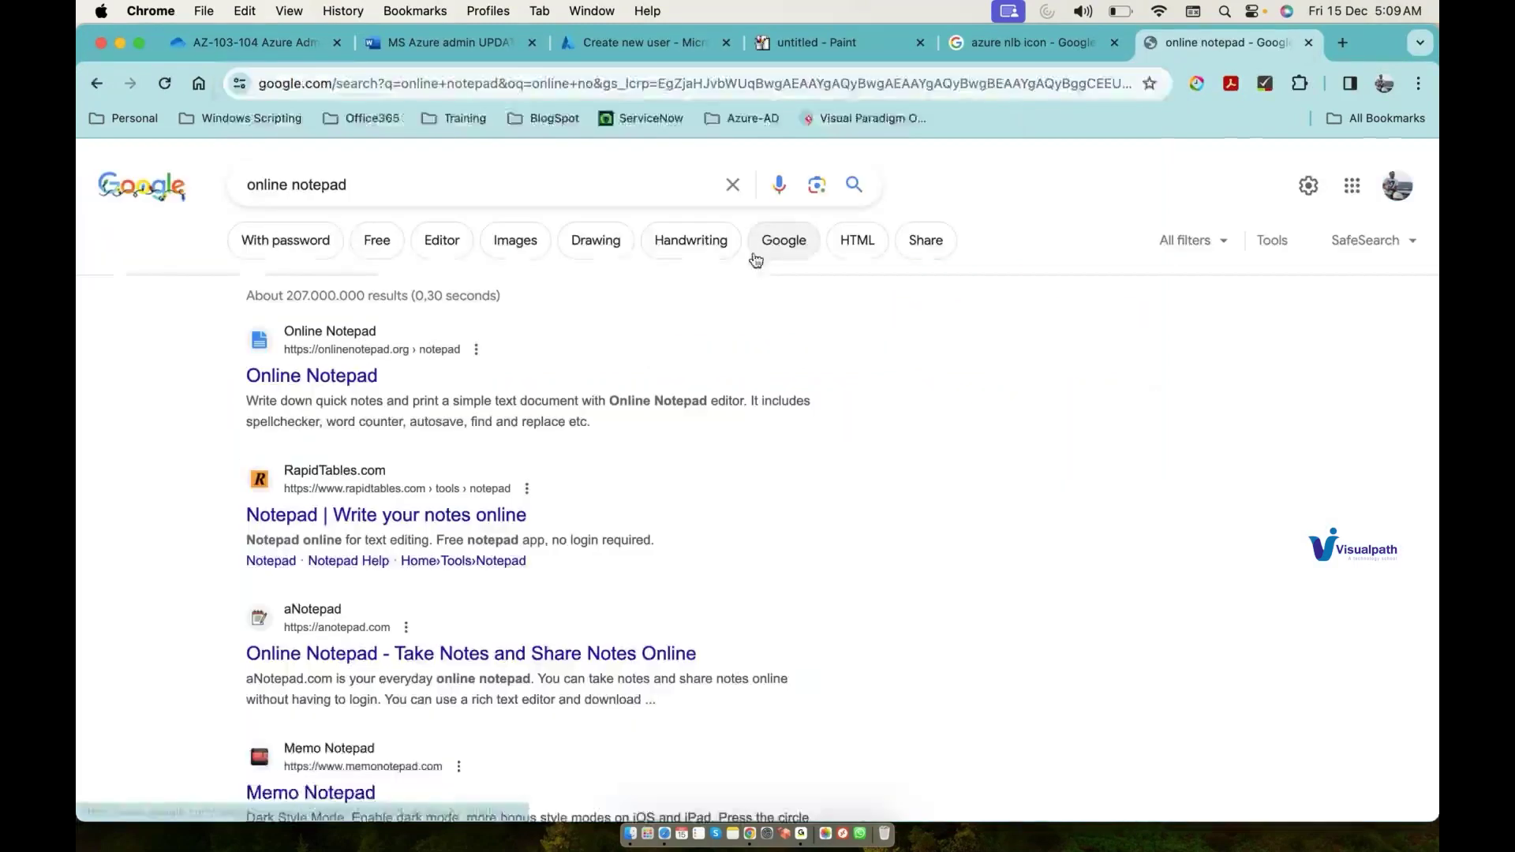
pyautogui.click(313, 392)
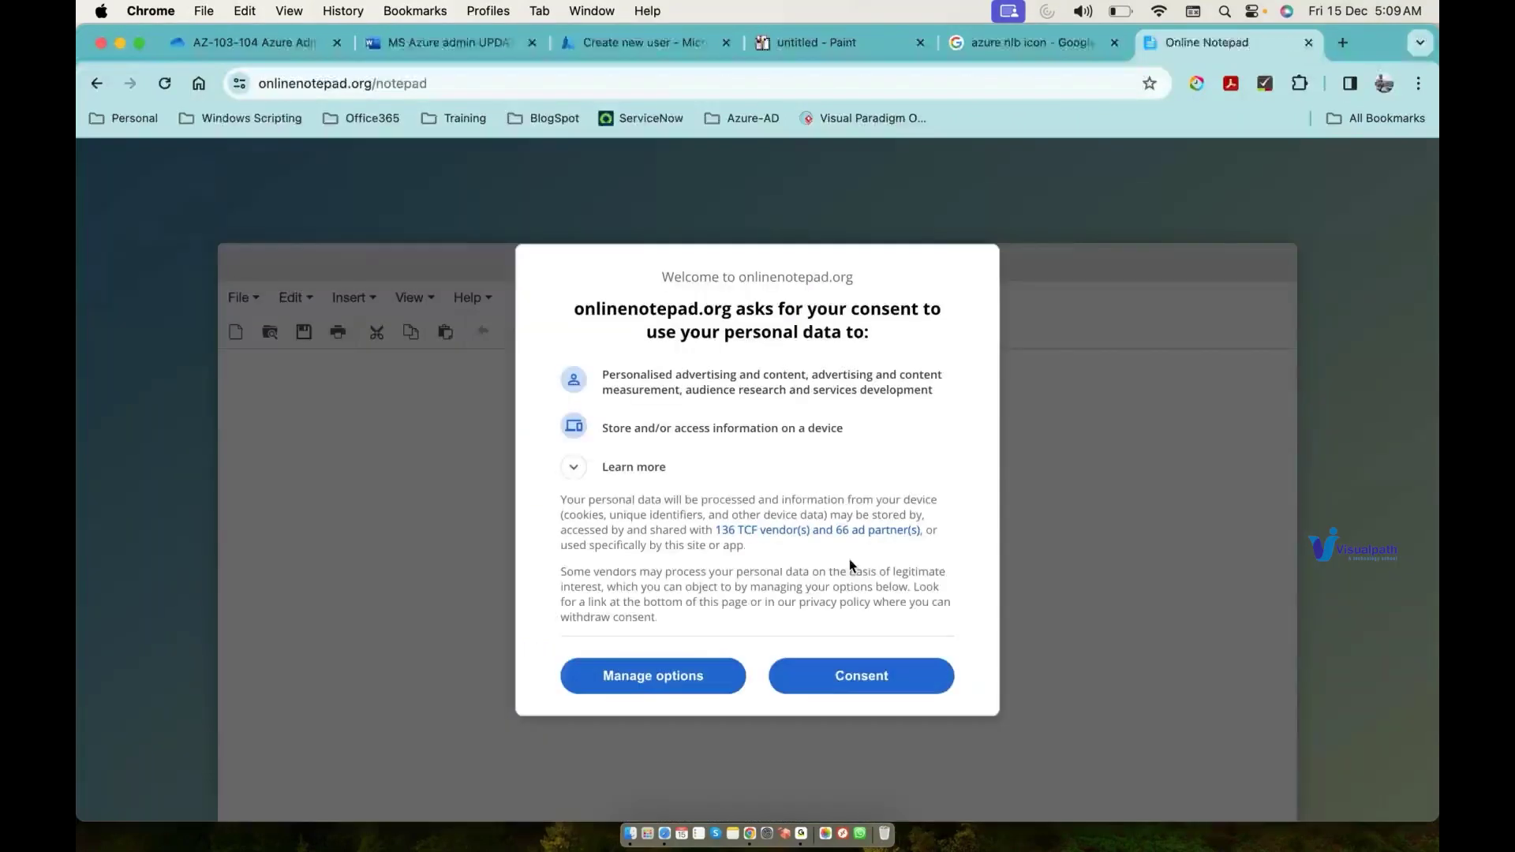
pyautogui.click(838, 682)
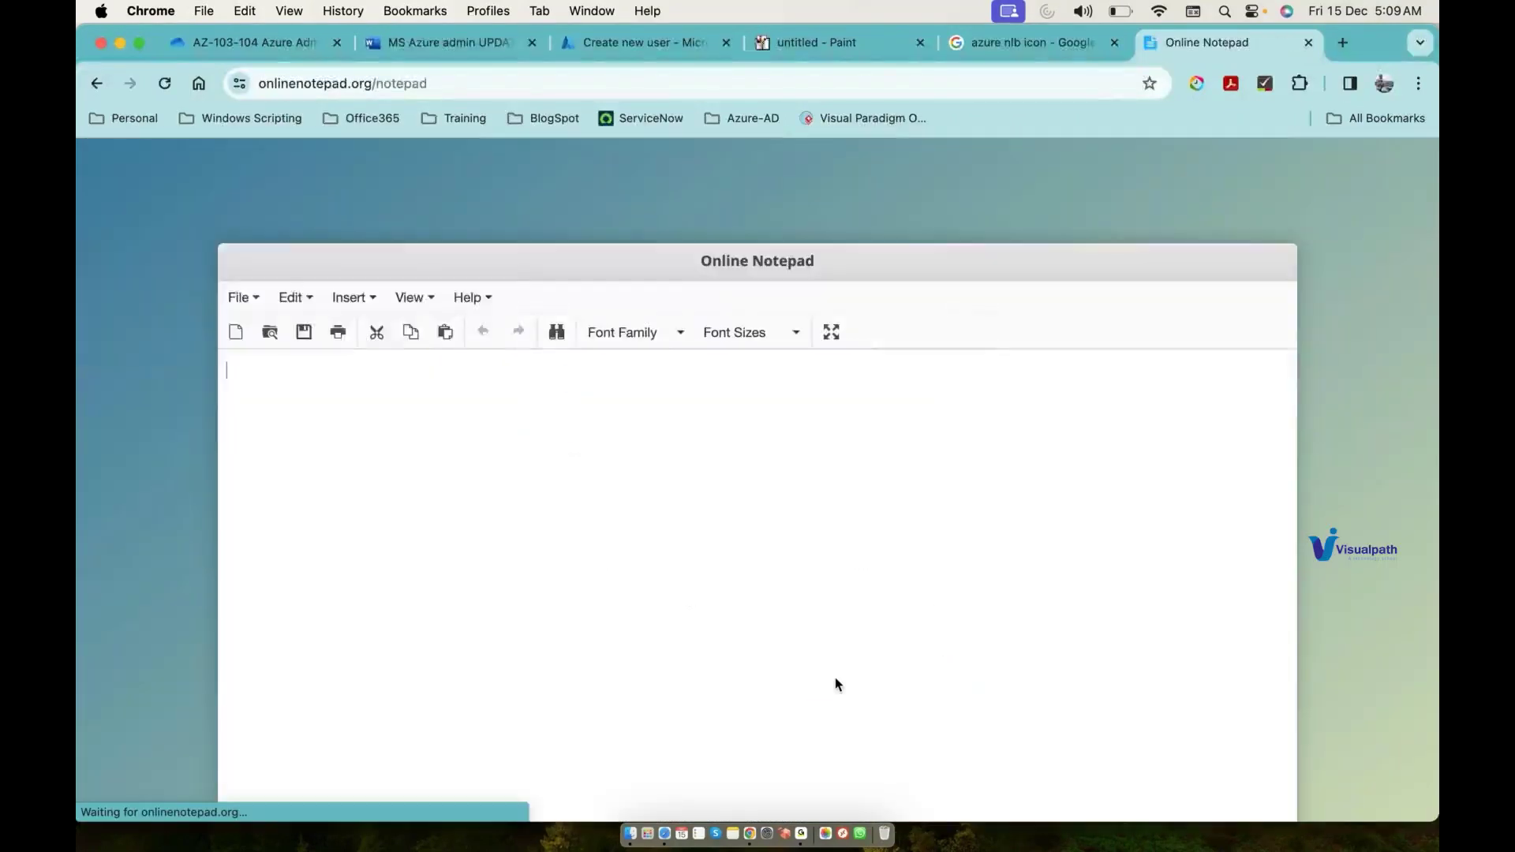
pyautogui.press('super+v')
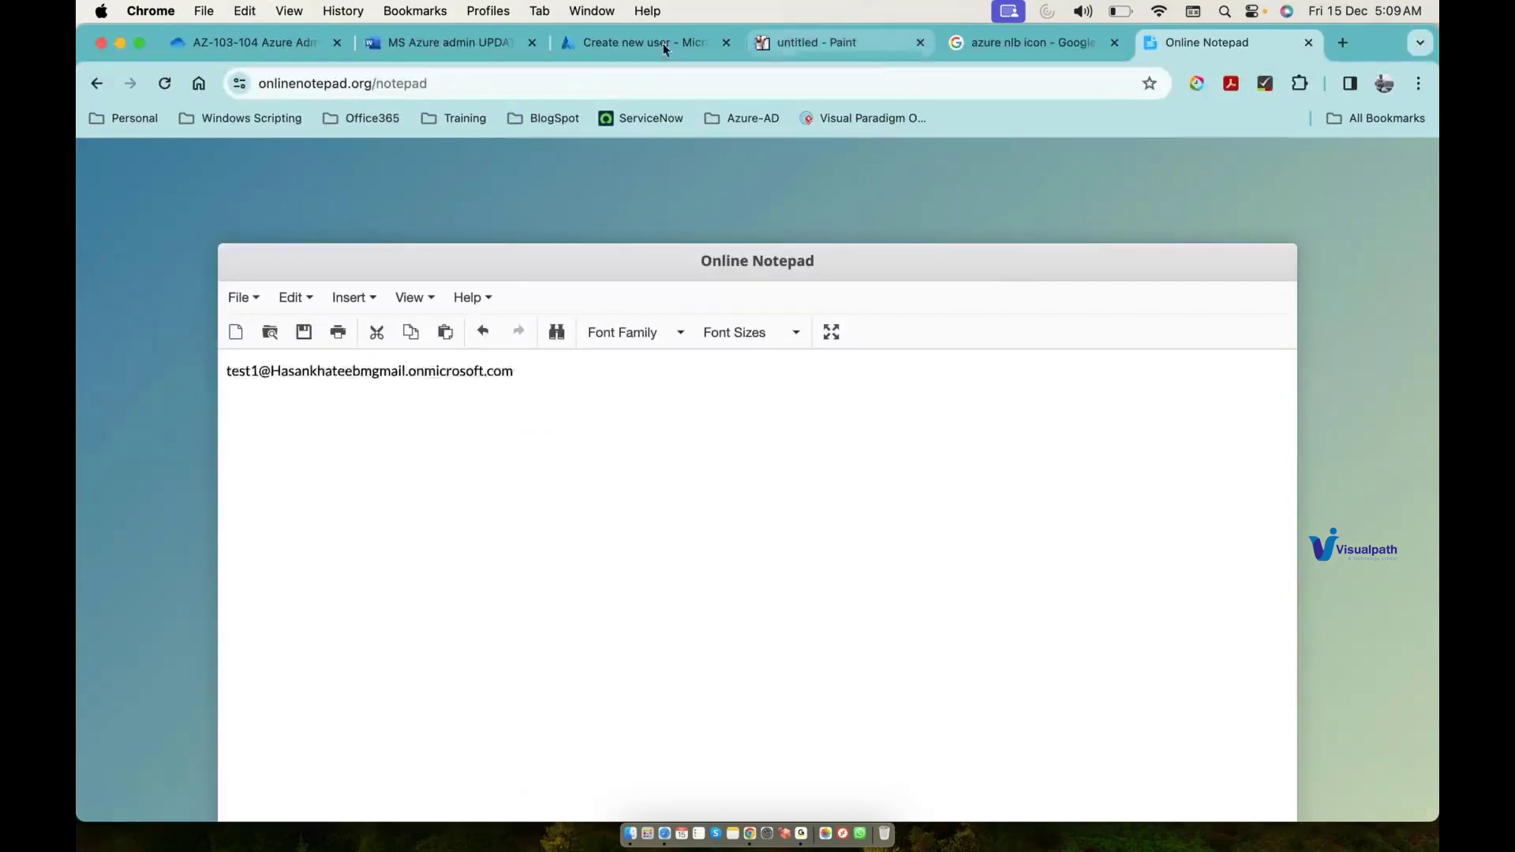
# Step: Create the test1 user and begin a second new user
pyautogui.click(664, 49)
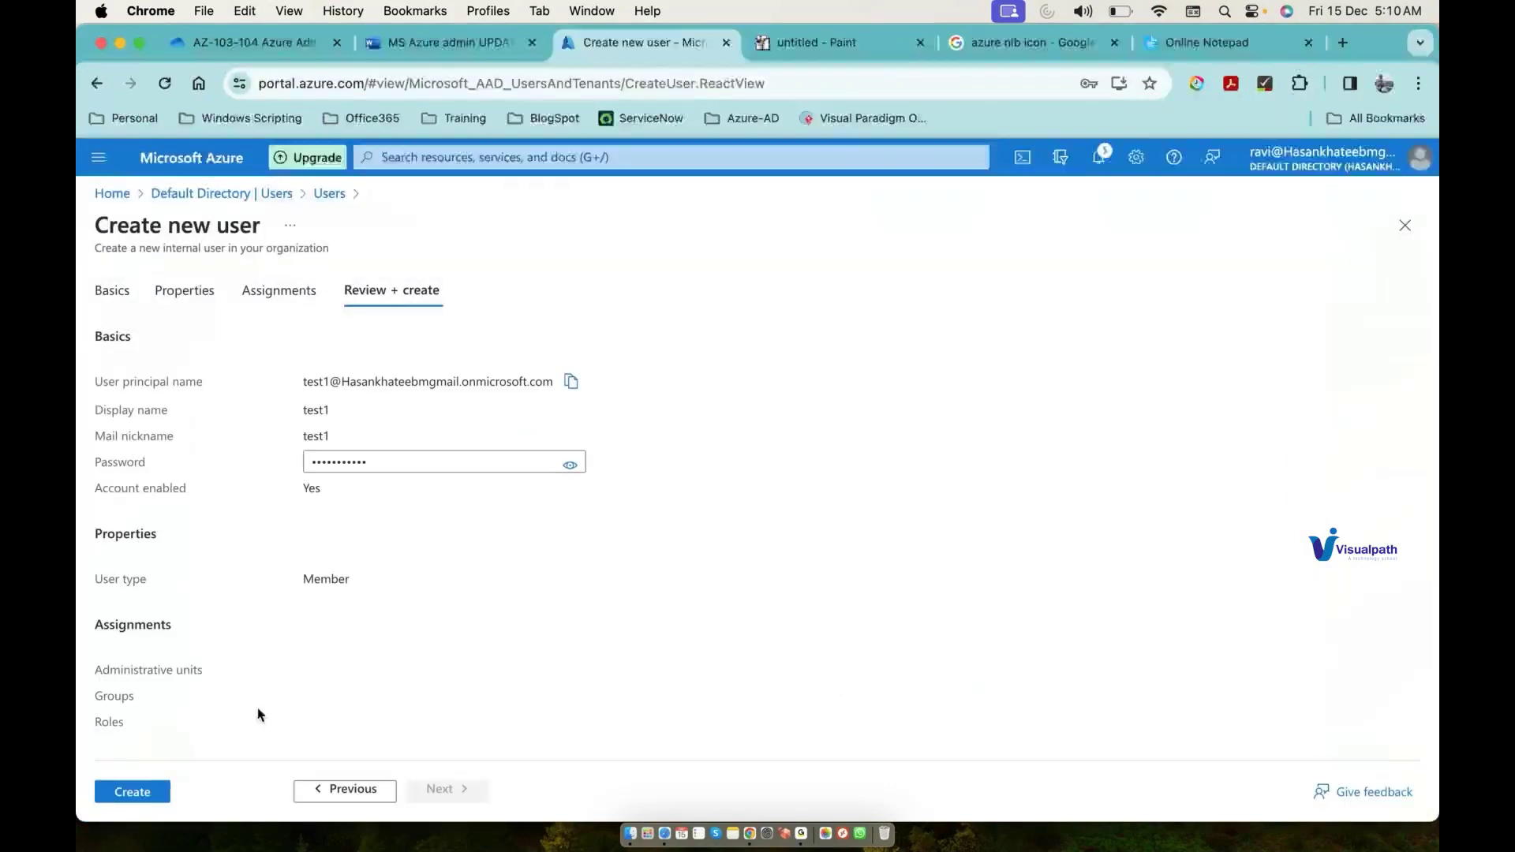
pyautogui.click(149, 792)
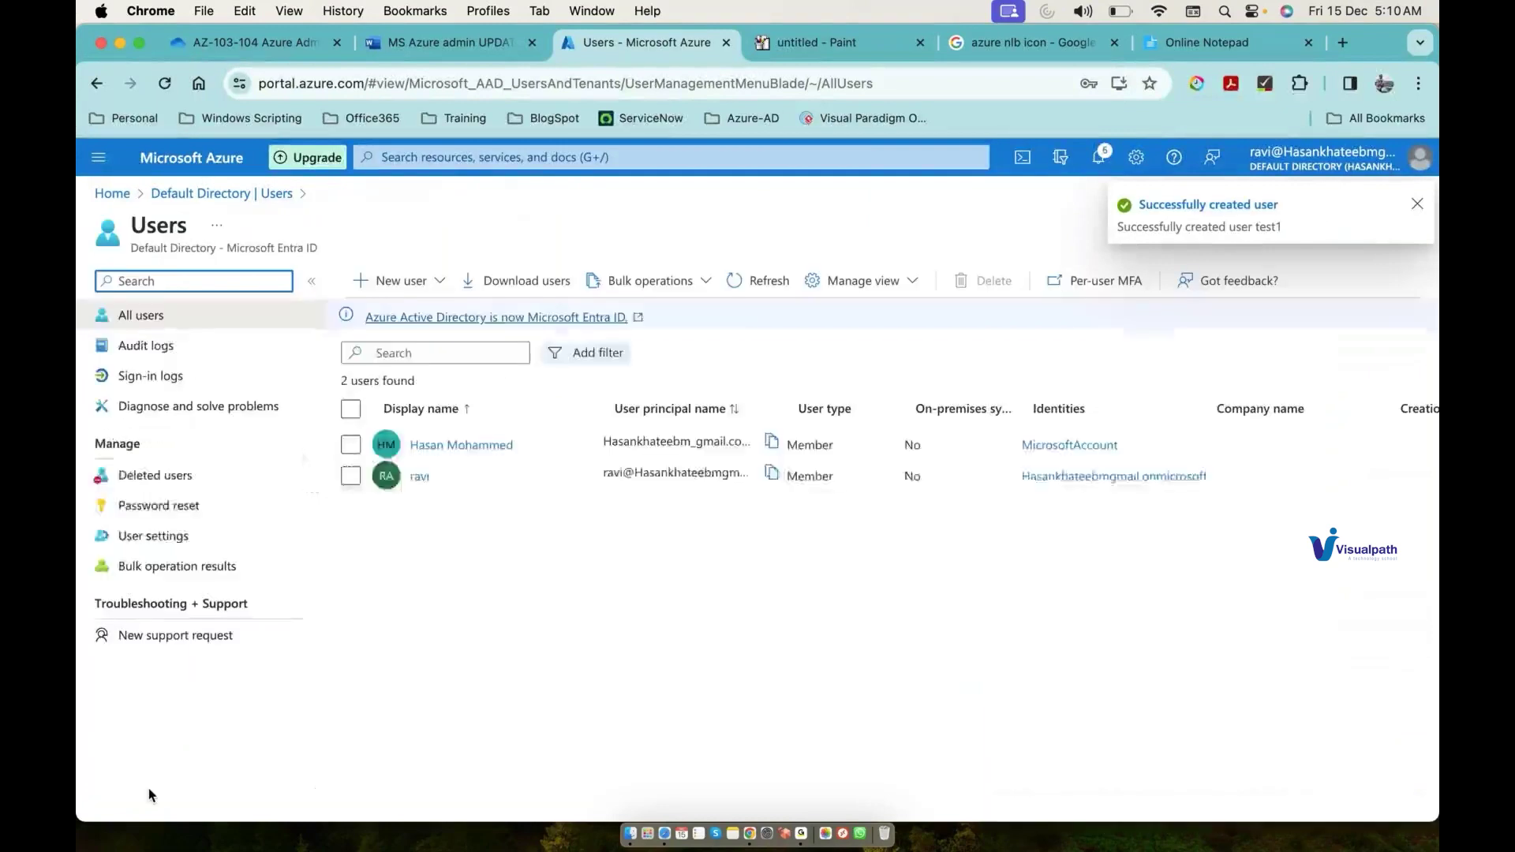
pyautogui.click(445, 290)
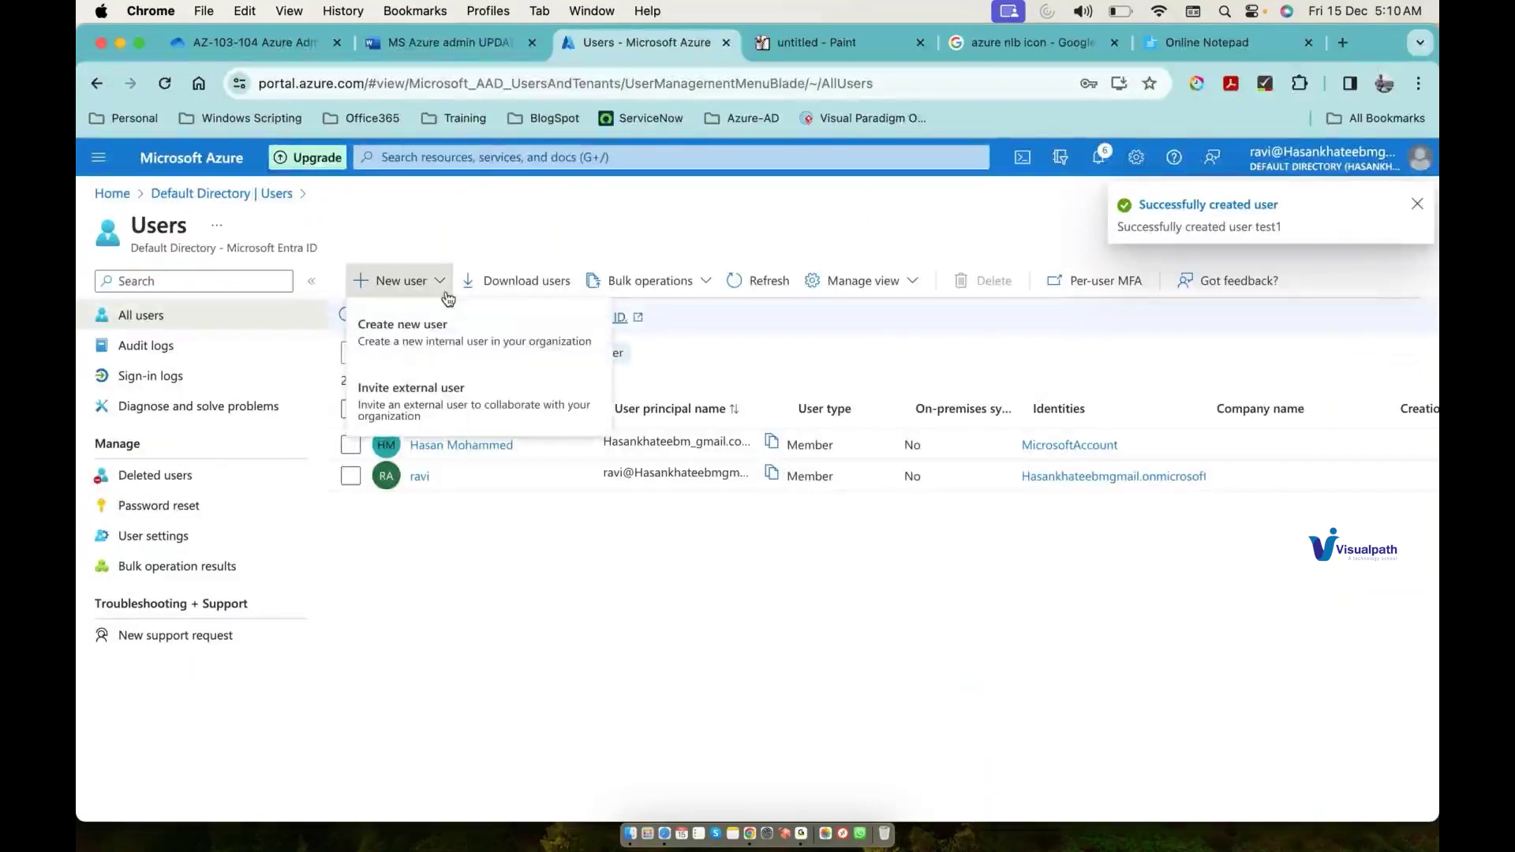
pyautogui.click(432, 332)
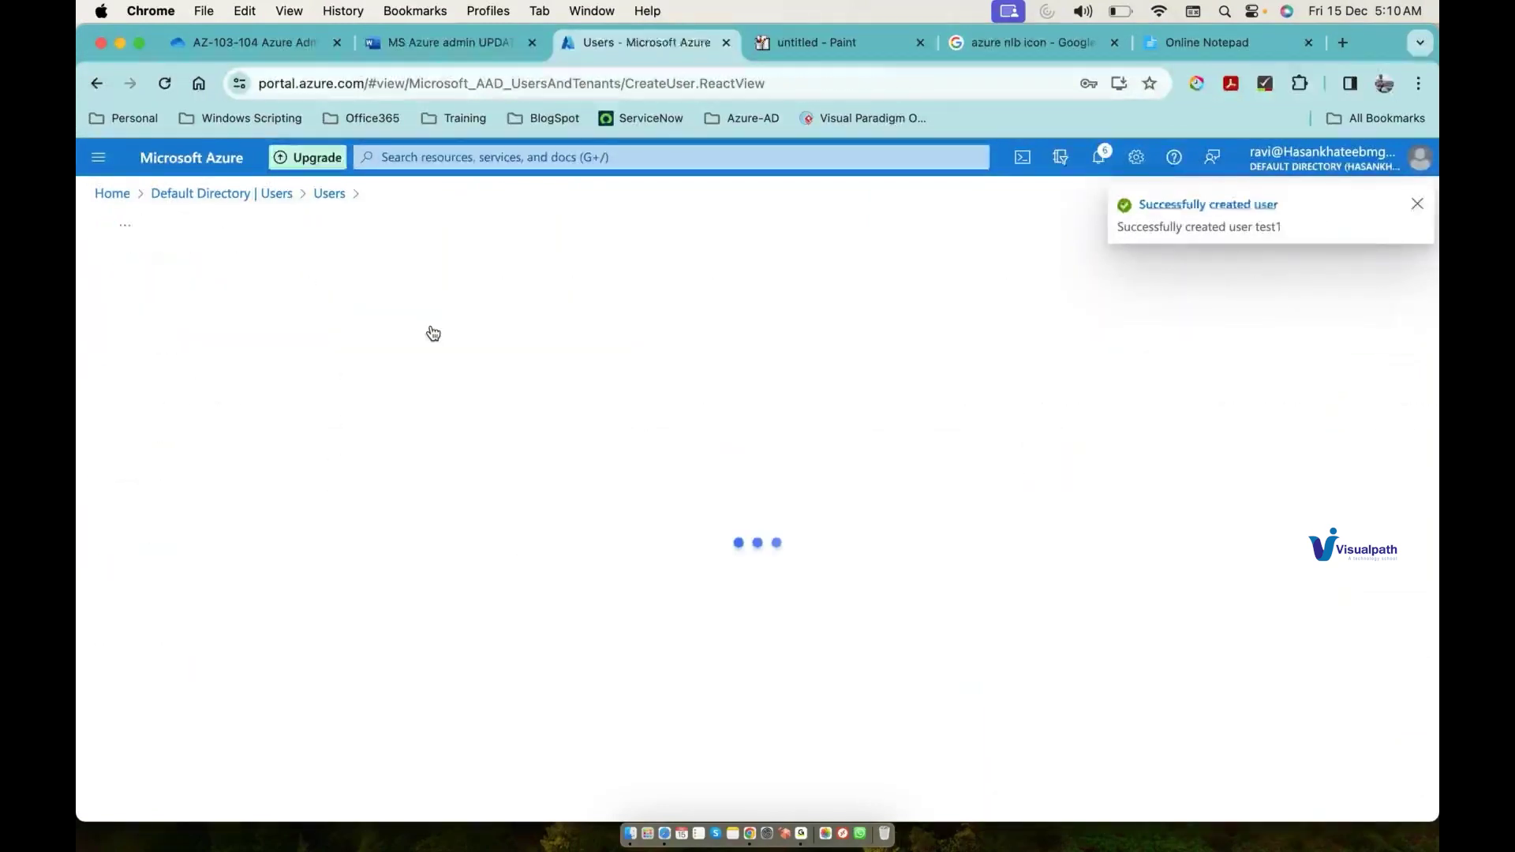
# Step: Enter test2 as the second user's principal name and display name
pyautogui.click(332, 398)
pyautogui.write('test2')
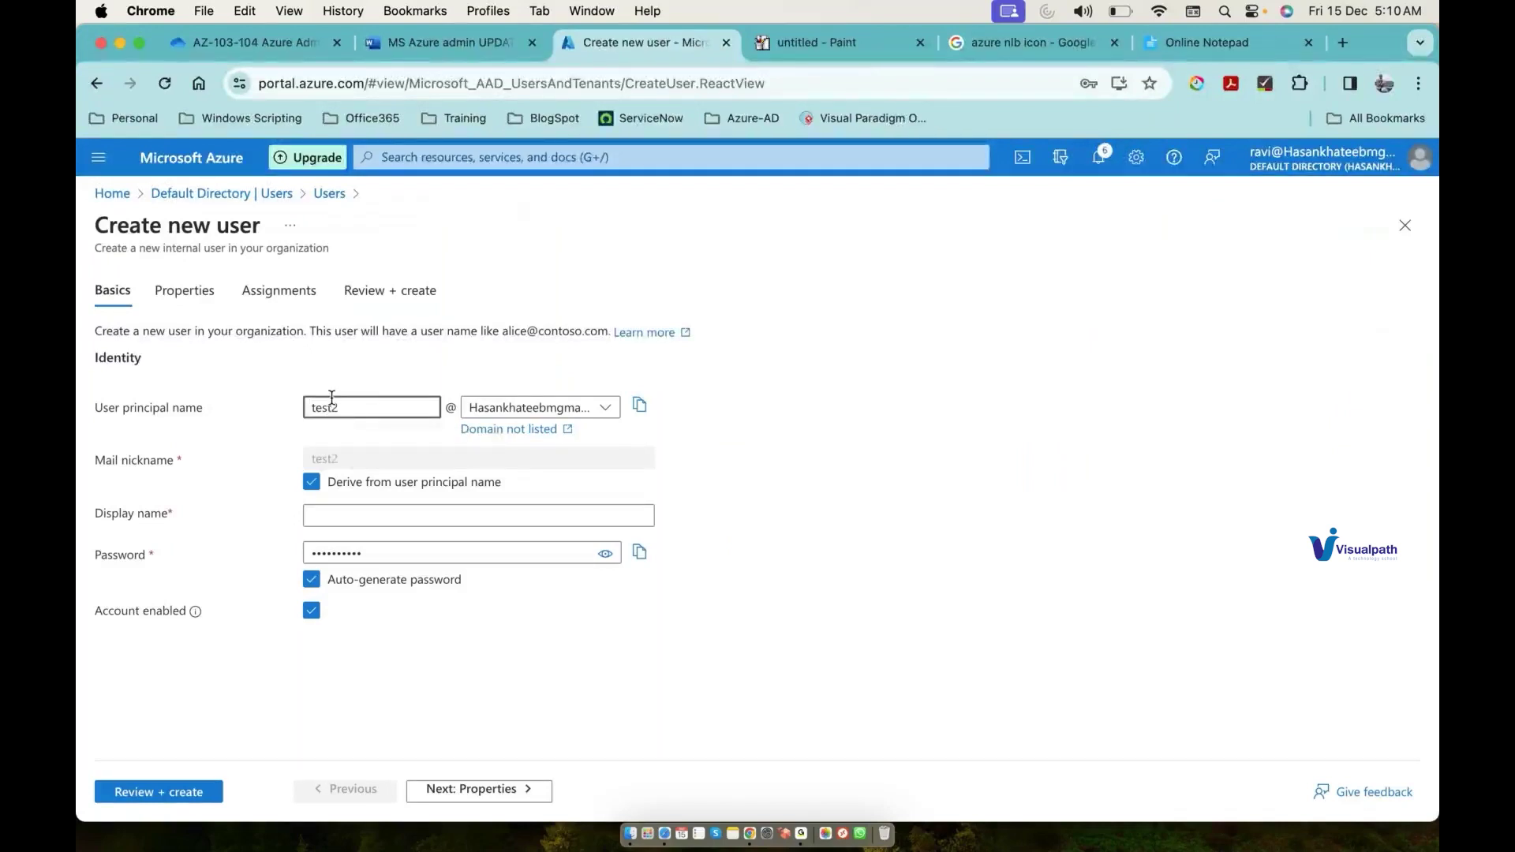
pyautogui.press('Tab')
pyautogui.press('Tab')
pyautogui.press('Tab')
pyautogui.press('Tab')
pyautogui.press('Tab')
pyautogui.write('test2')
pyautogui.press('Tab')
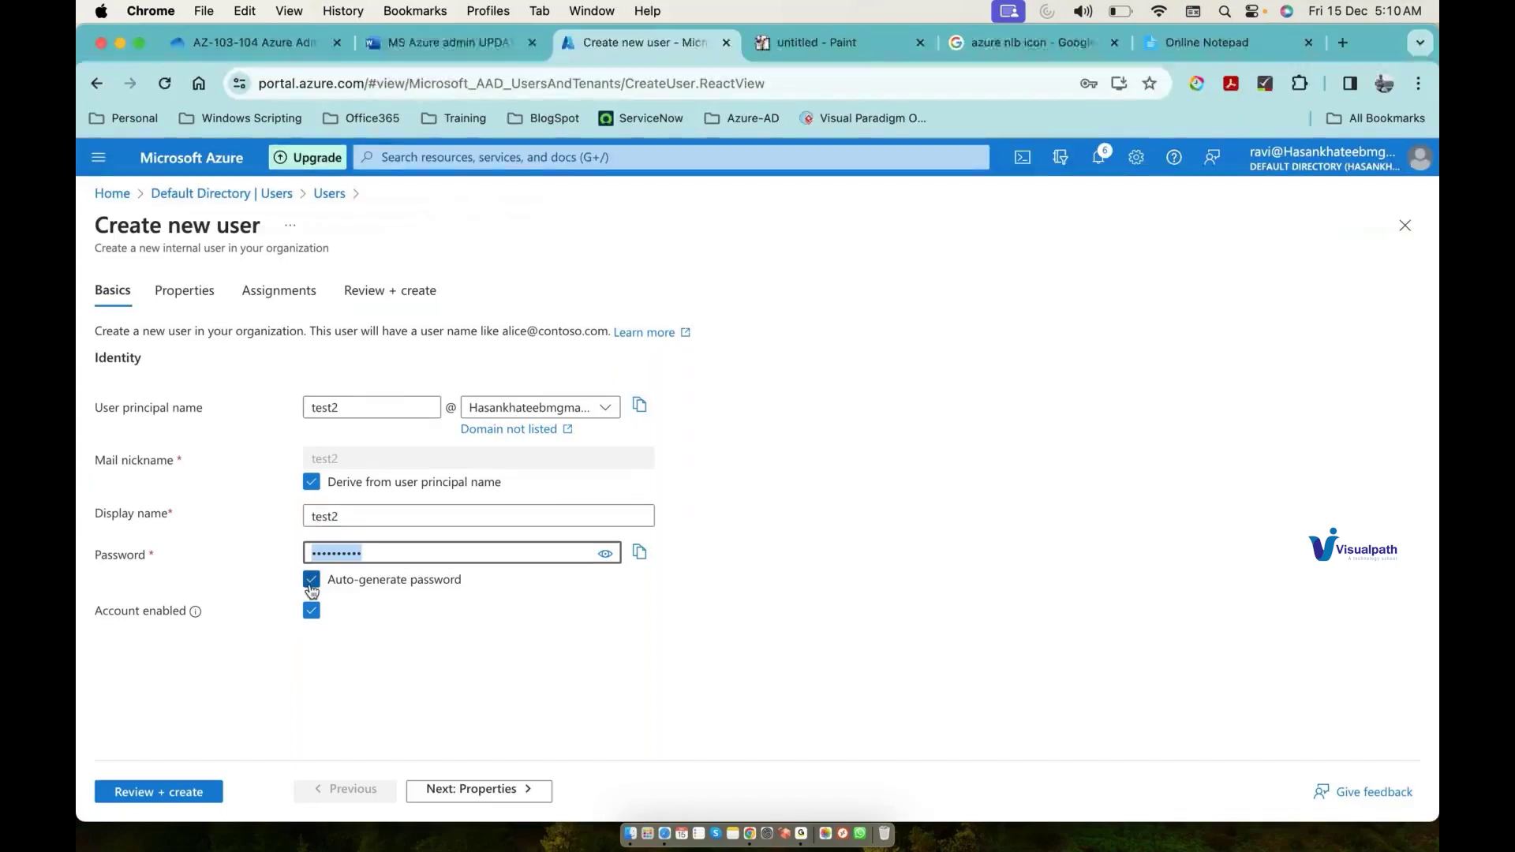
# Step: Give test2 a custom password instead of an auto-generated one, then review and create it
pyautogui.click(312, 586)
pyautogui.click(376, 558)
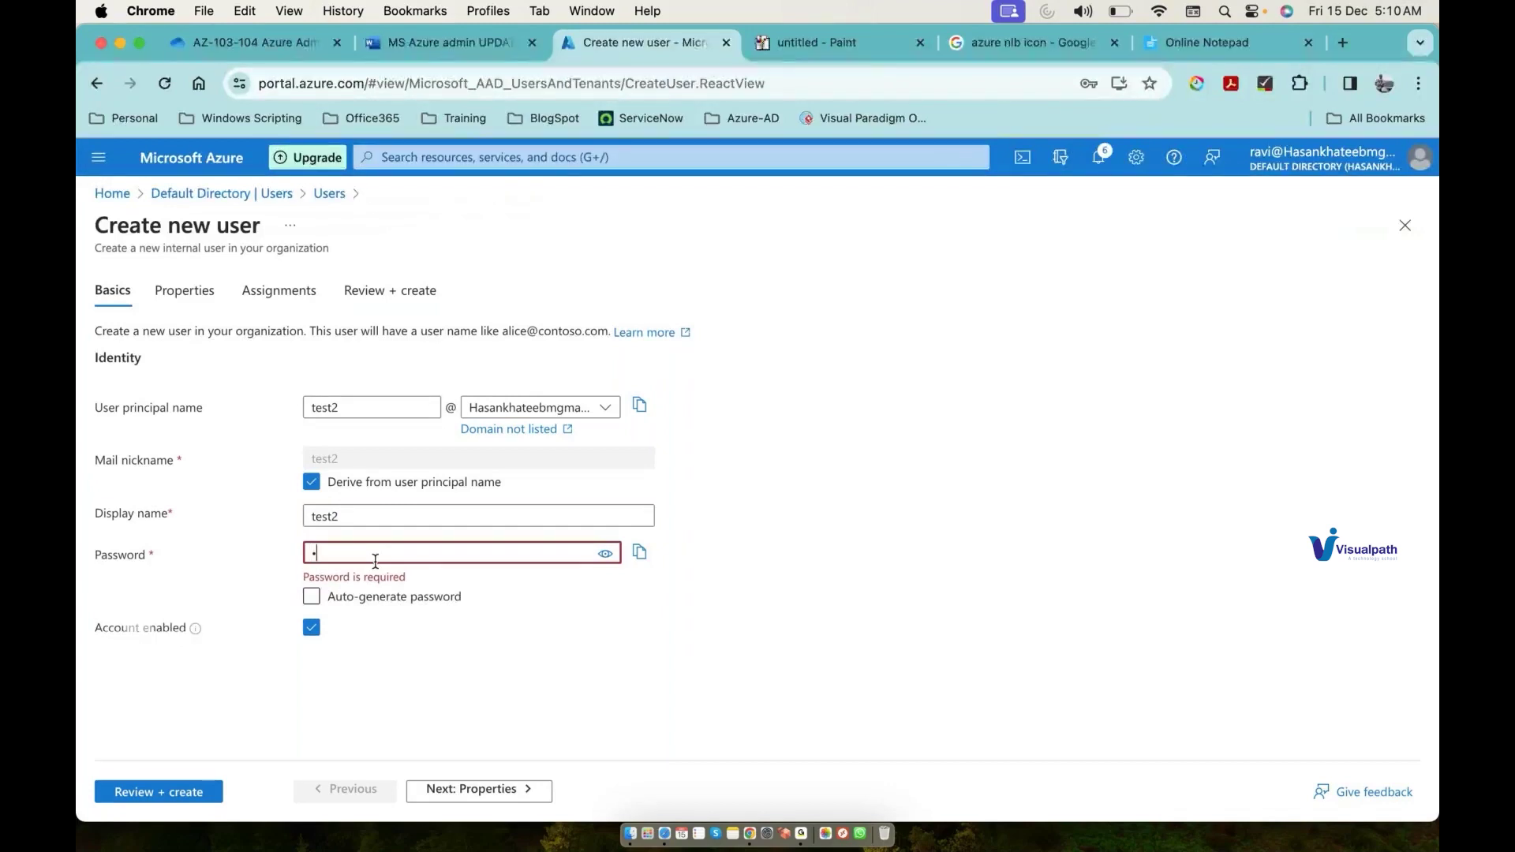
pyautogui.write('test')
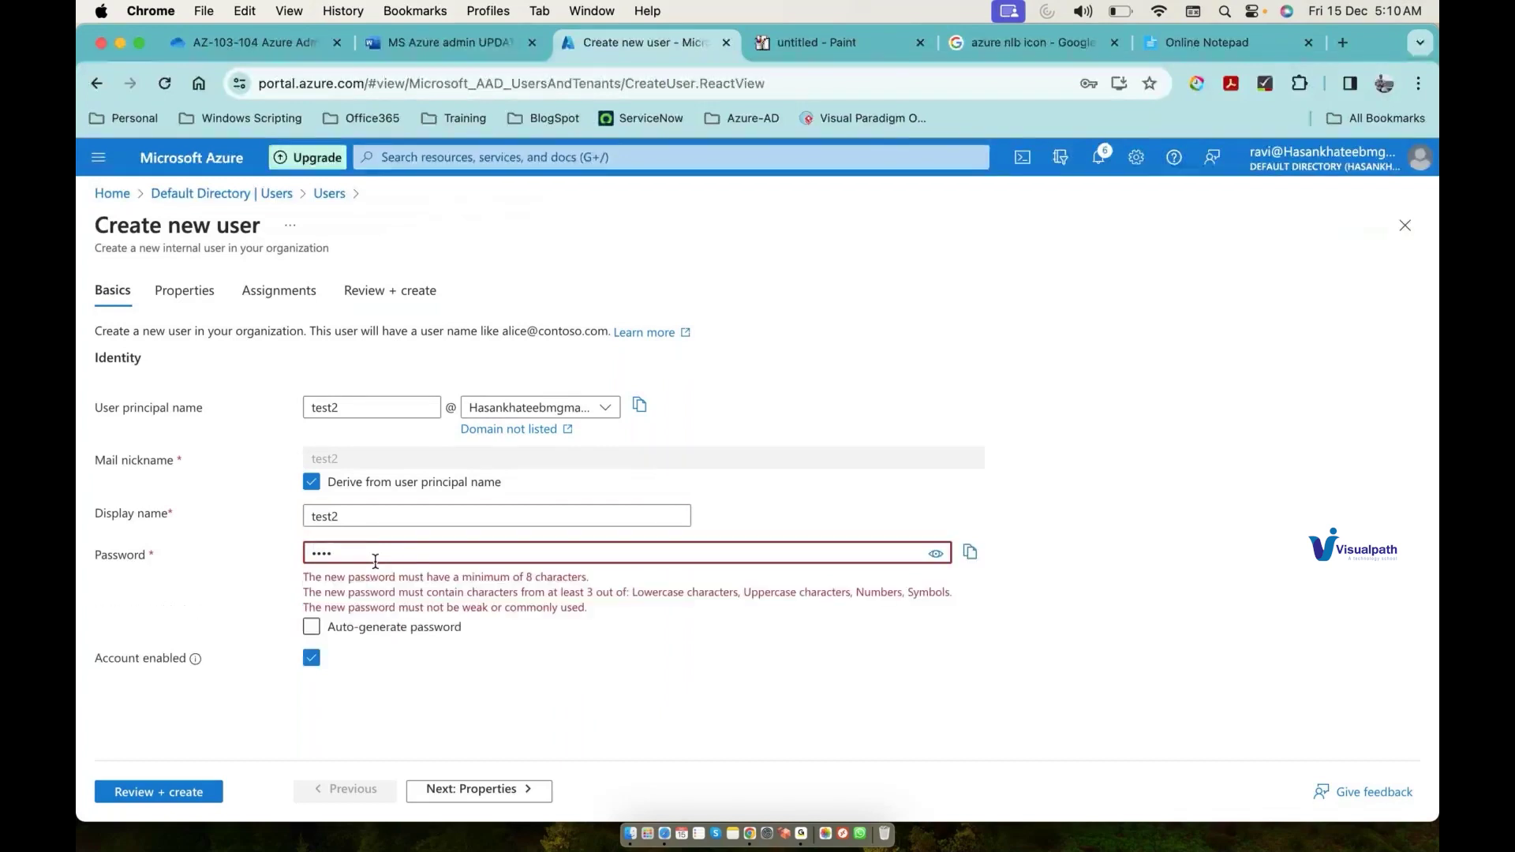
pyautogui.press('BackSpace')
pyautogui.press('BackSpace')
pyautogui.press('BackSpace')
pyautogui.press('BackSpace')
pyautogui.write('••••••••••')
pyautogui.click(186, 791)
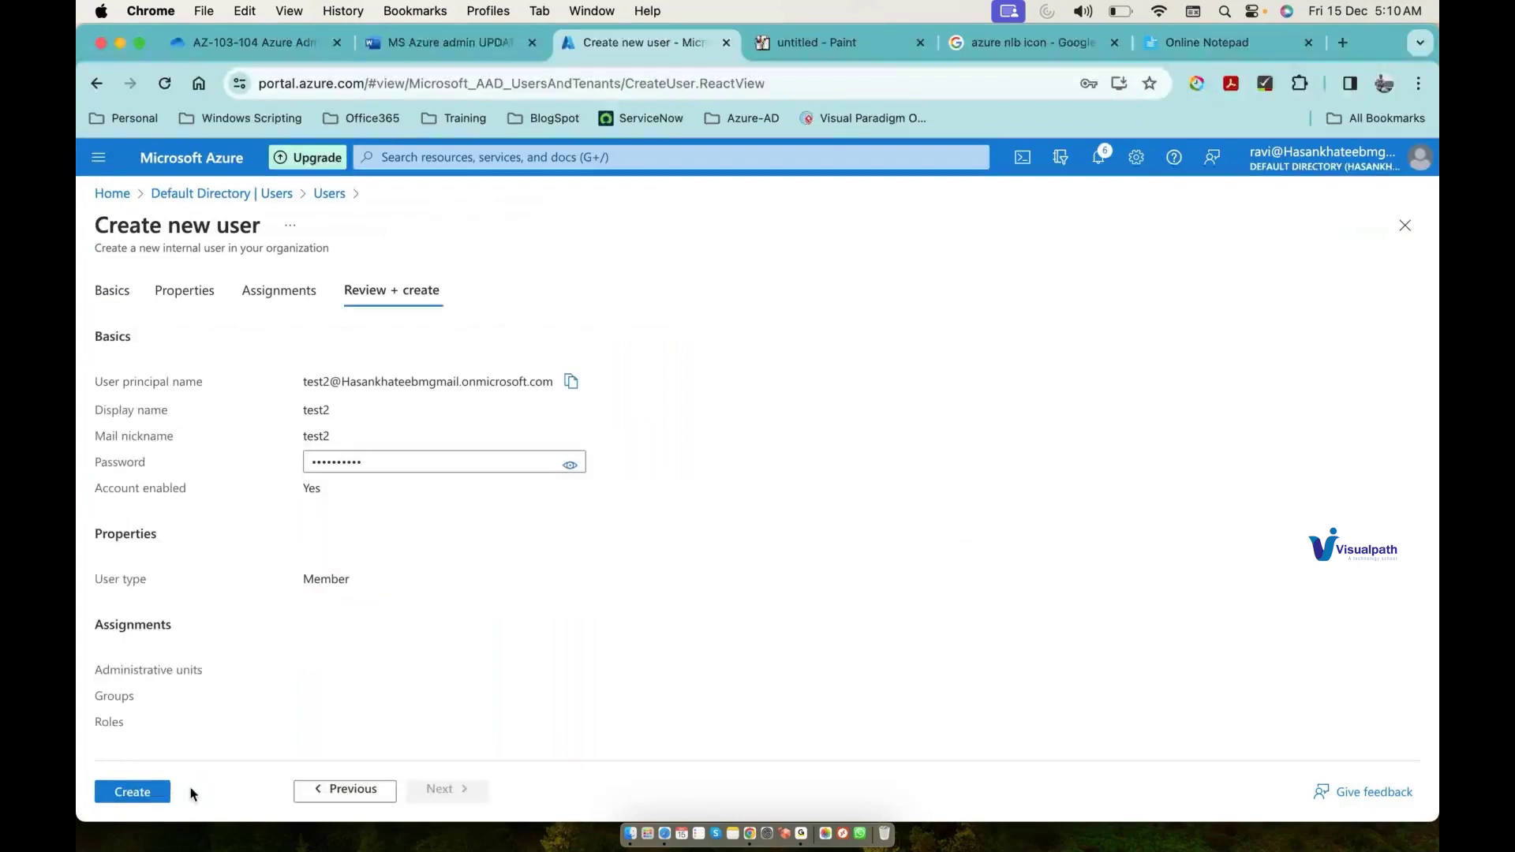
pyautogui.click(142, 793)
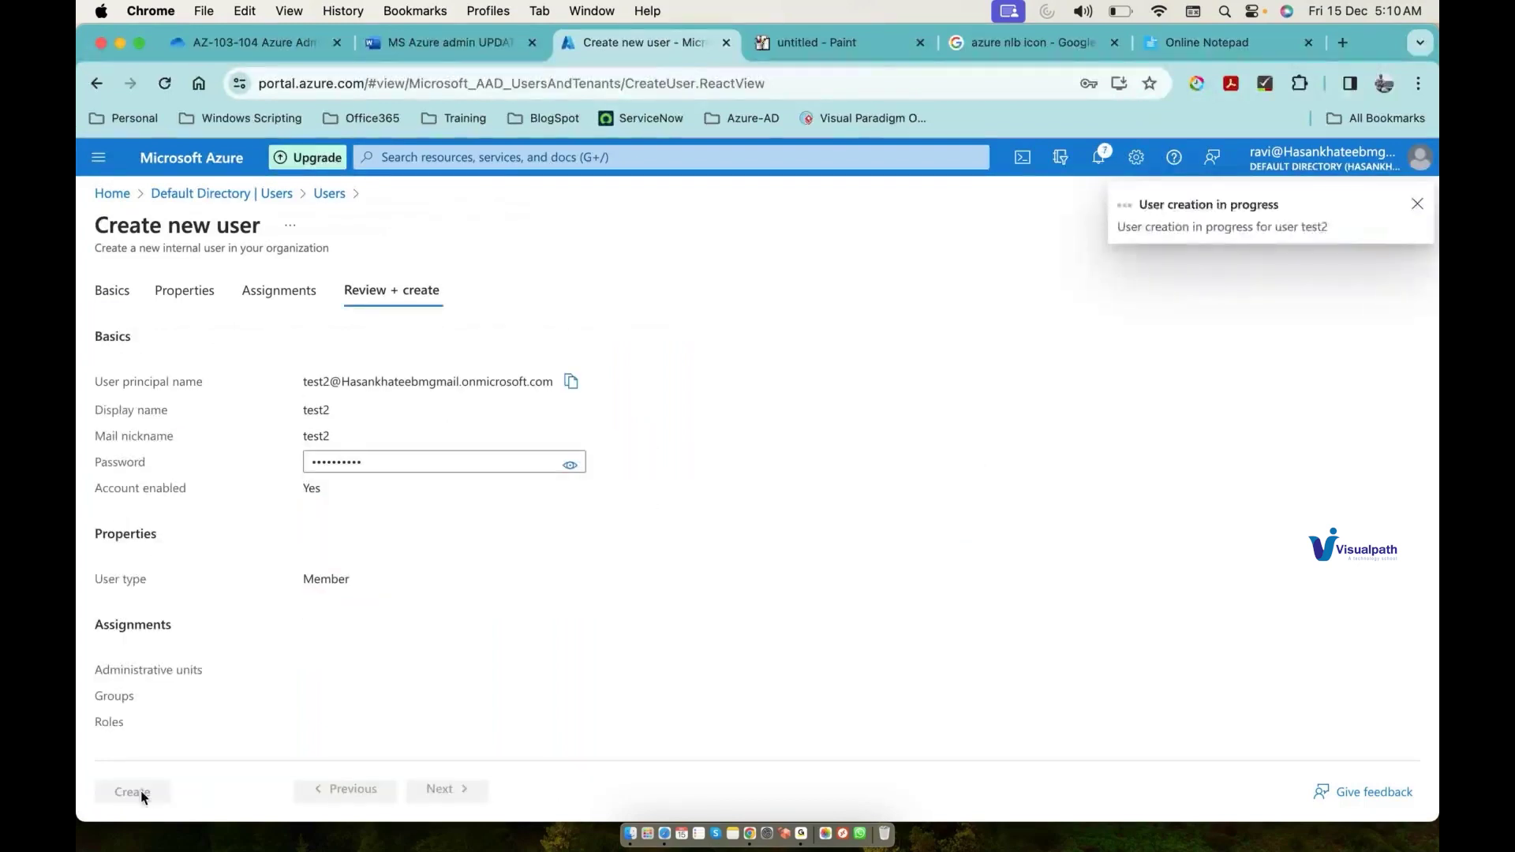
pyautogui.click(445, 284)
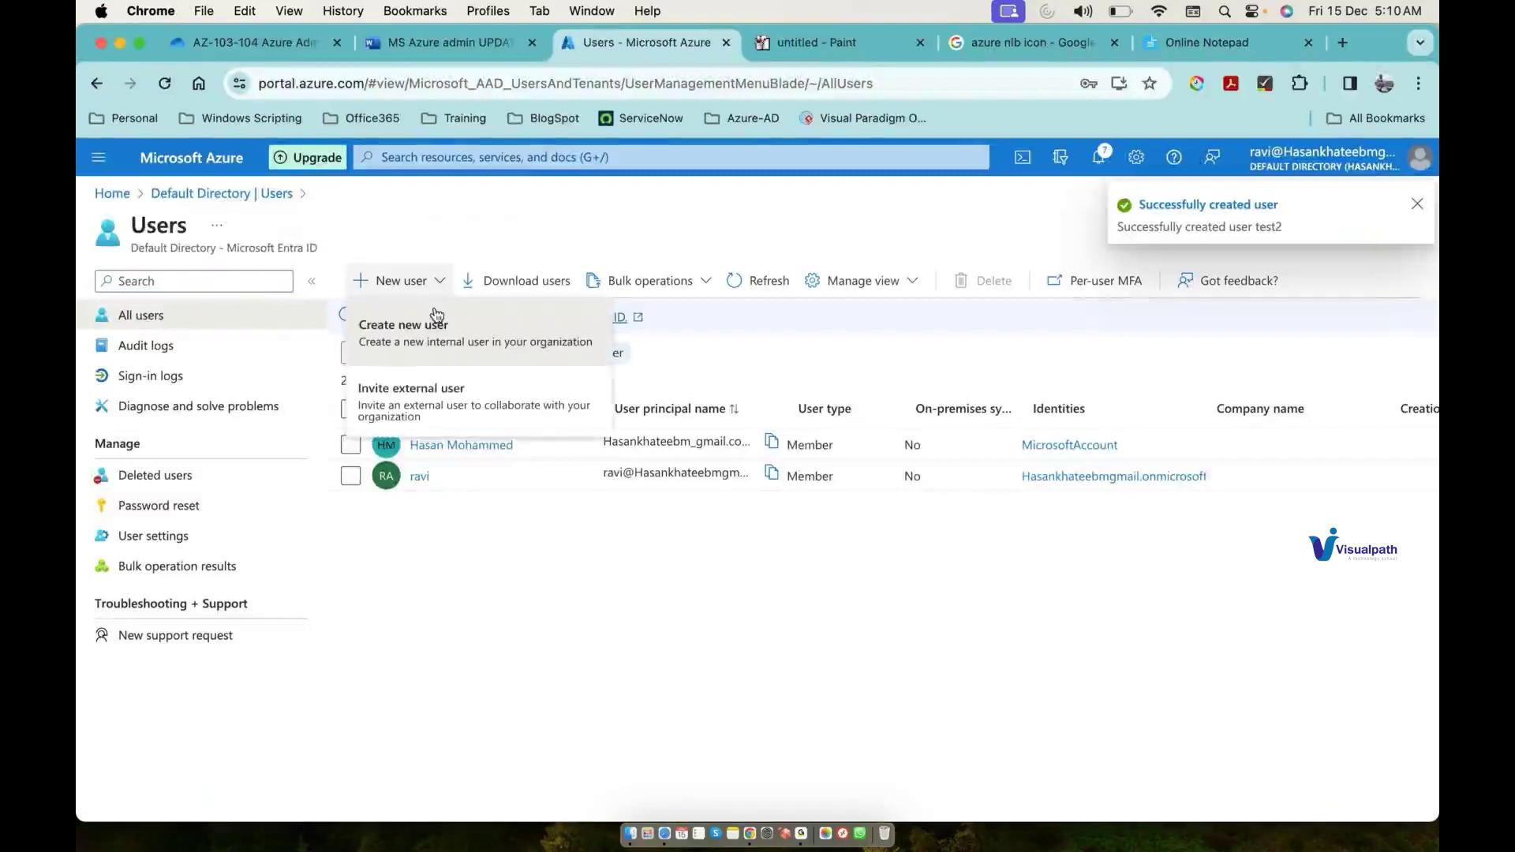
# Step: Start a new internal user with principal name test3
pyautogui.click(437, 324)
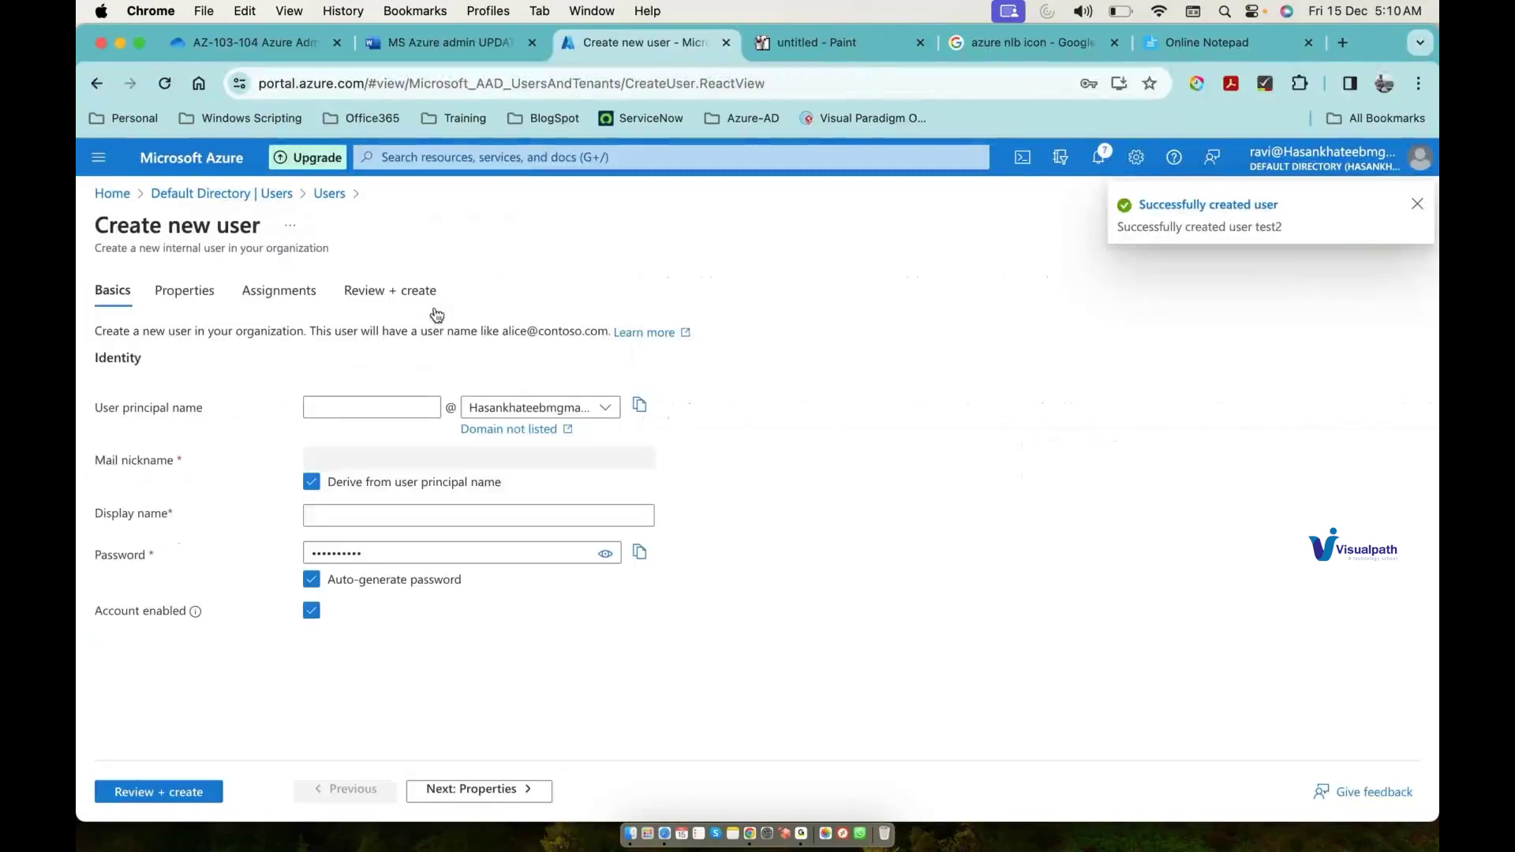
pyautogui.click(342, 410)
pyautogui.write('test')
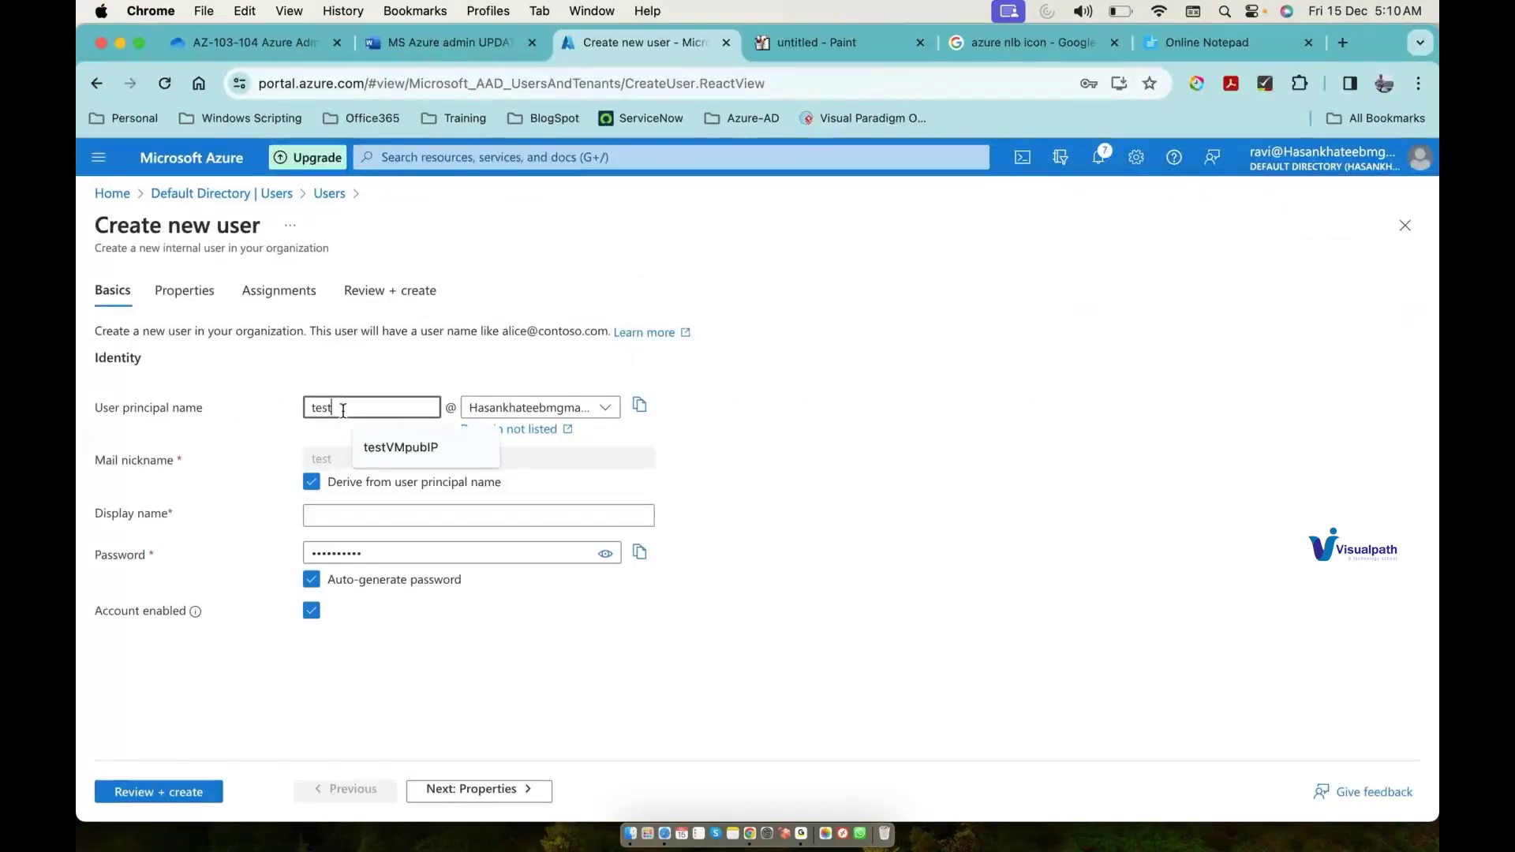
pyautogui.write('3')
pyautogui.click(317, 514)
pyautogui.write('test3')
pyautogui.press('Tab')
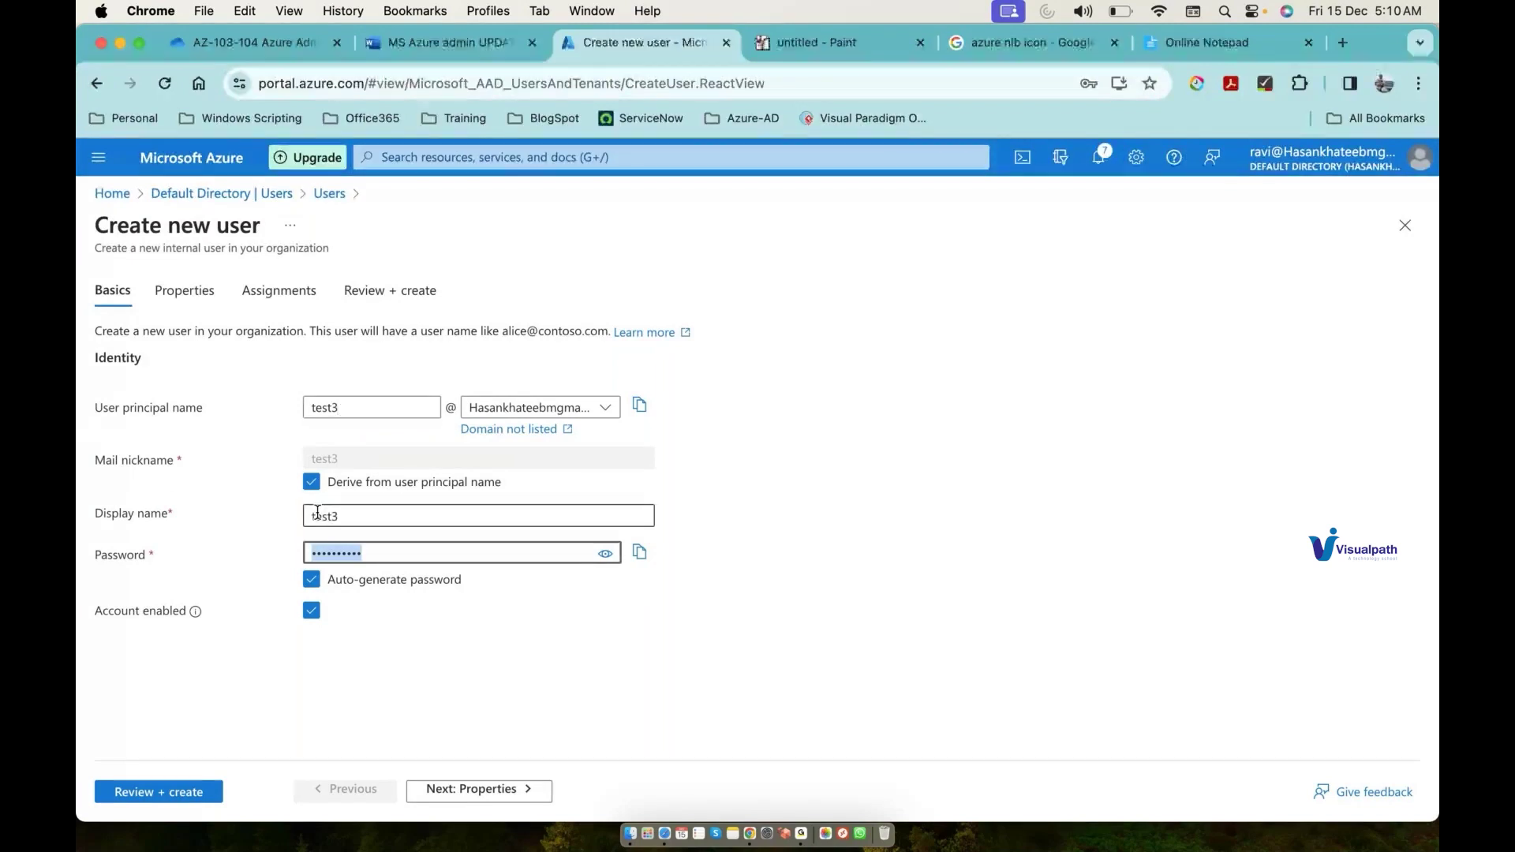
# Step: Give test3 a custom password, create the user and refresh the users list
pyautogui.press('BackSpace')
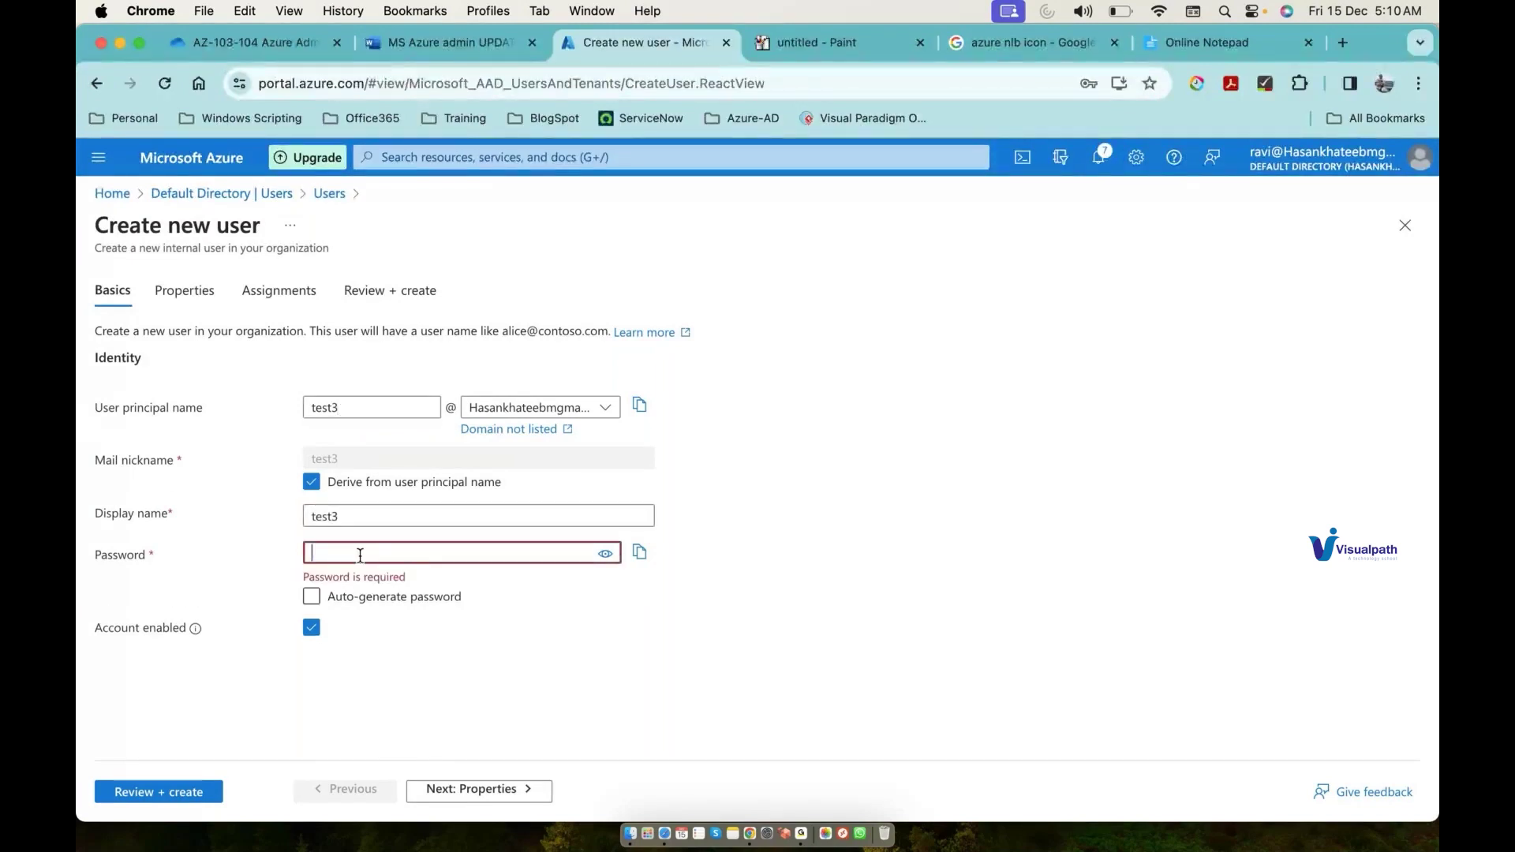
pyautogui.write('Test')
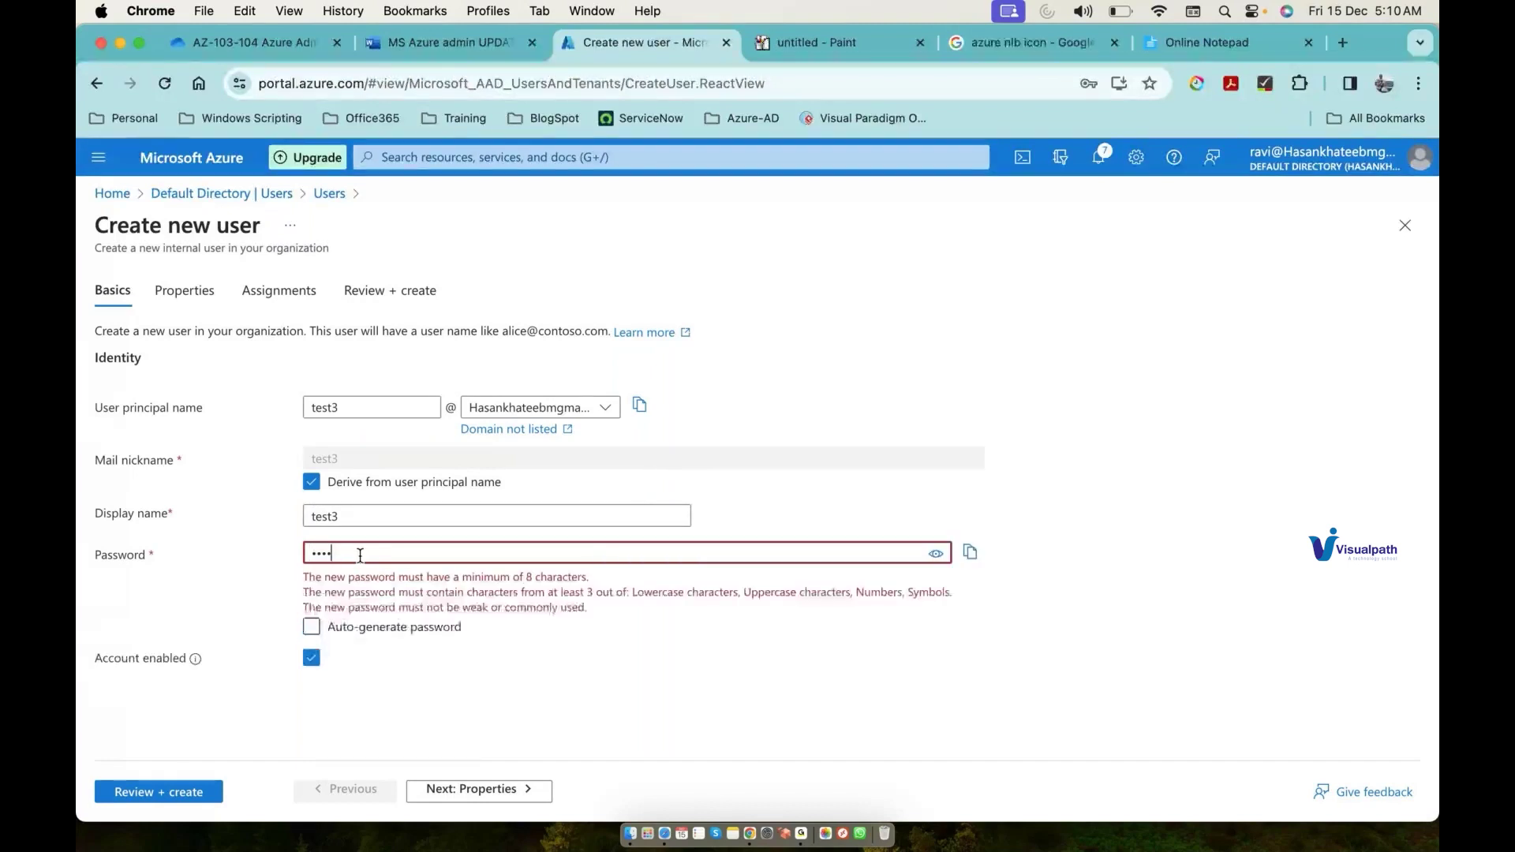
pyautogui.write('•••••••')
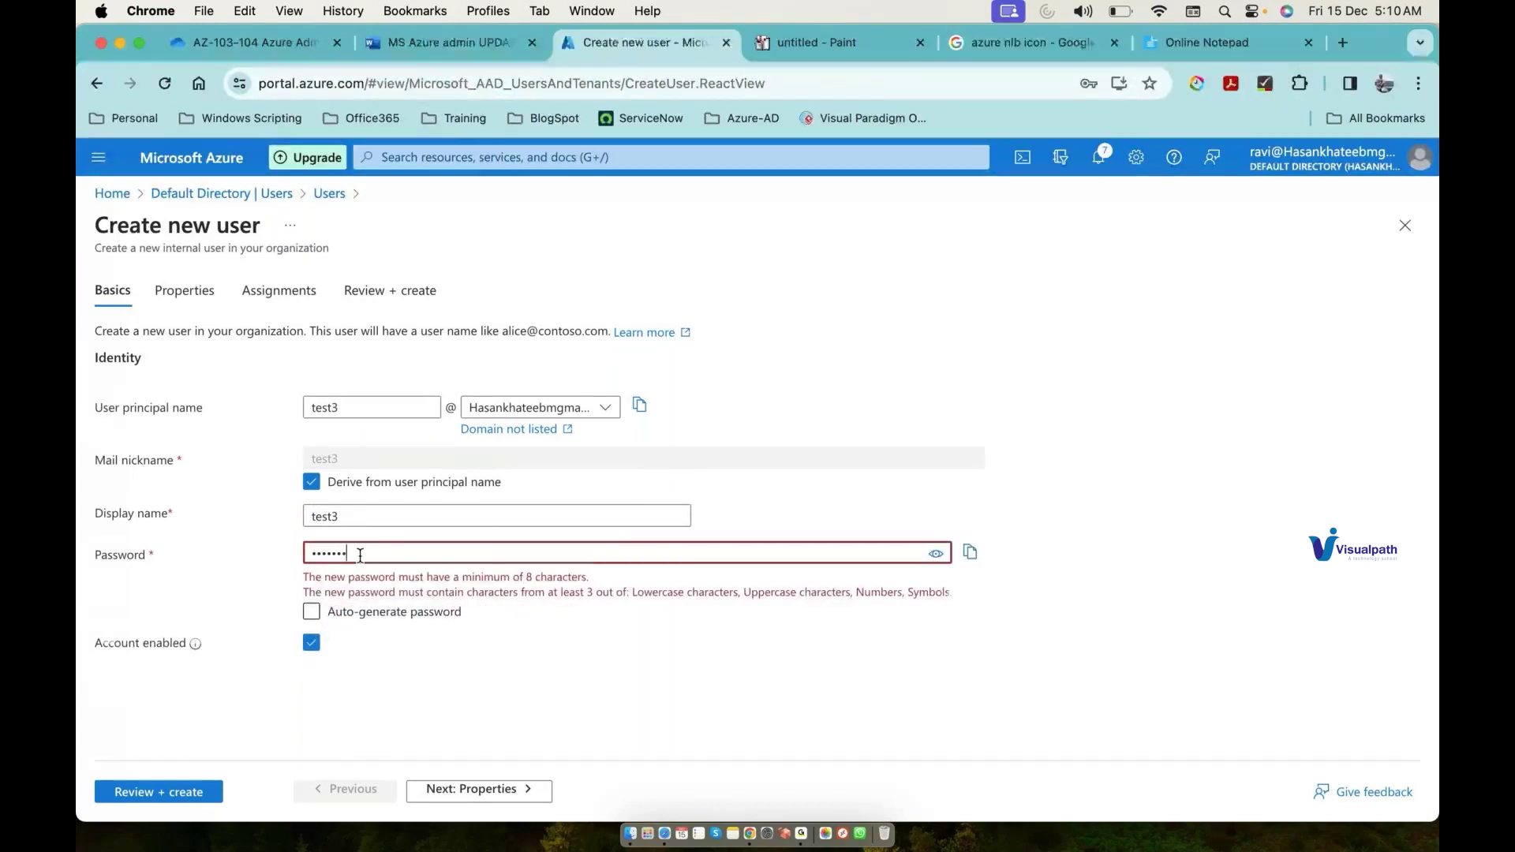
pyautogui.click(203, 791)
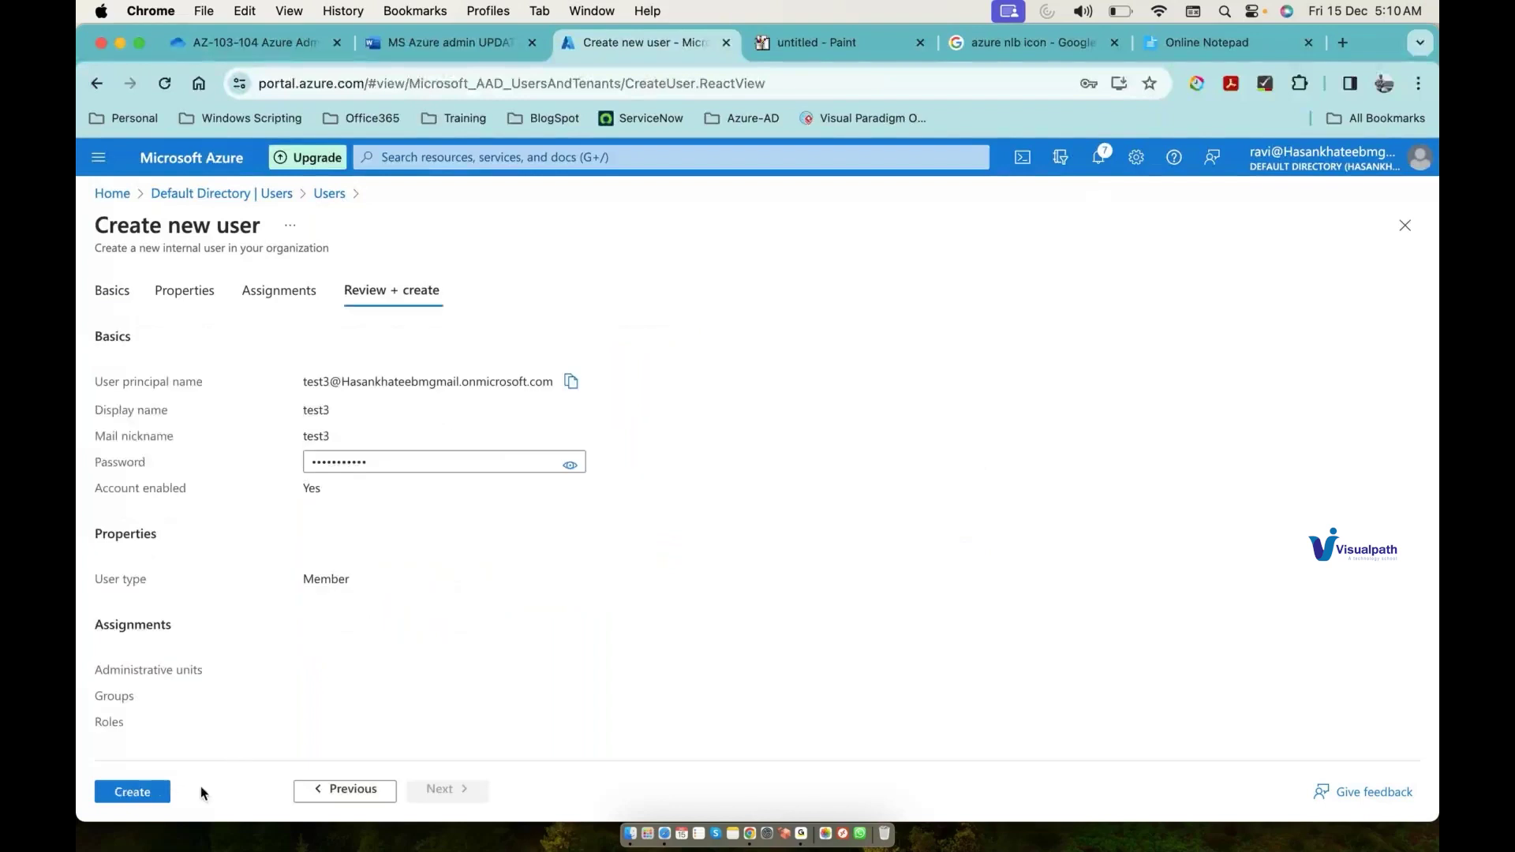
pyautogui.click(165, 793)
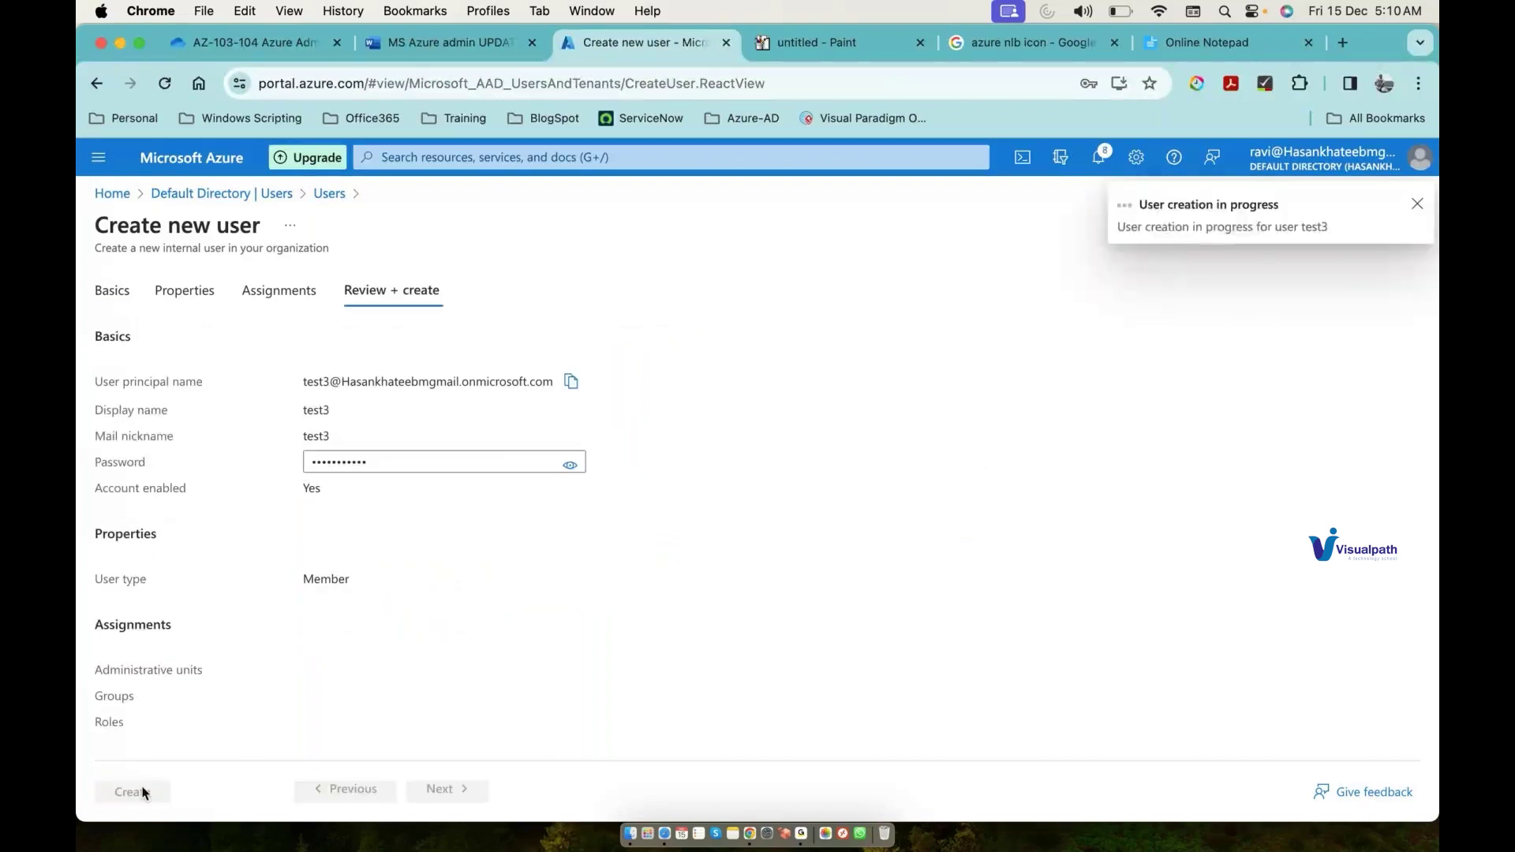
pyautogui.click(781, 282)
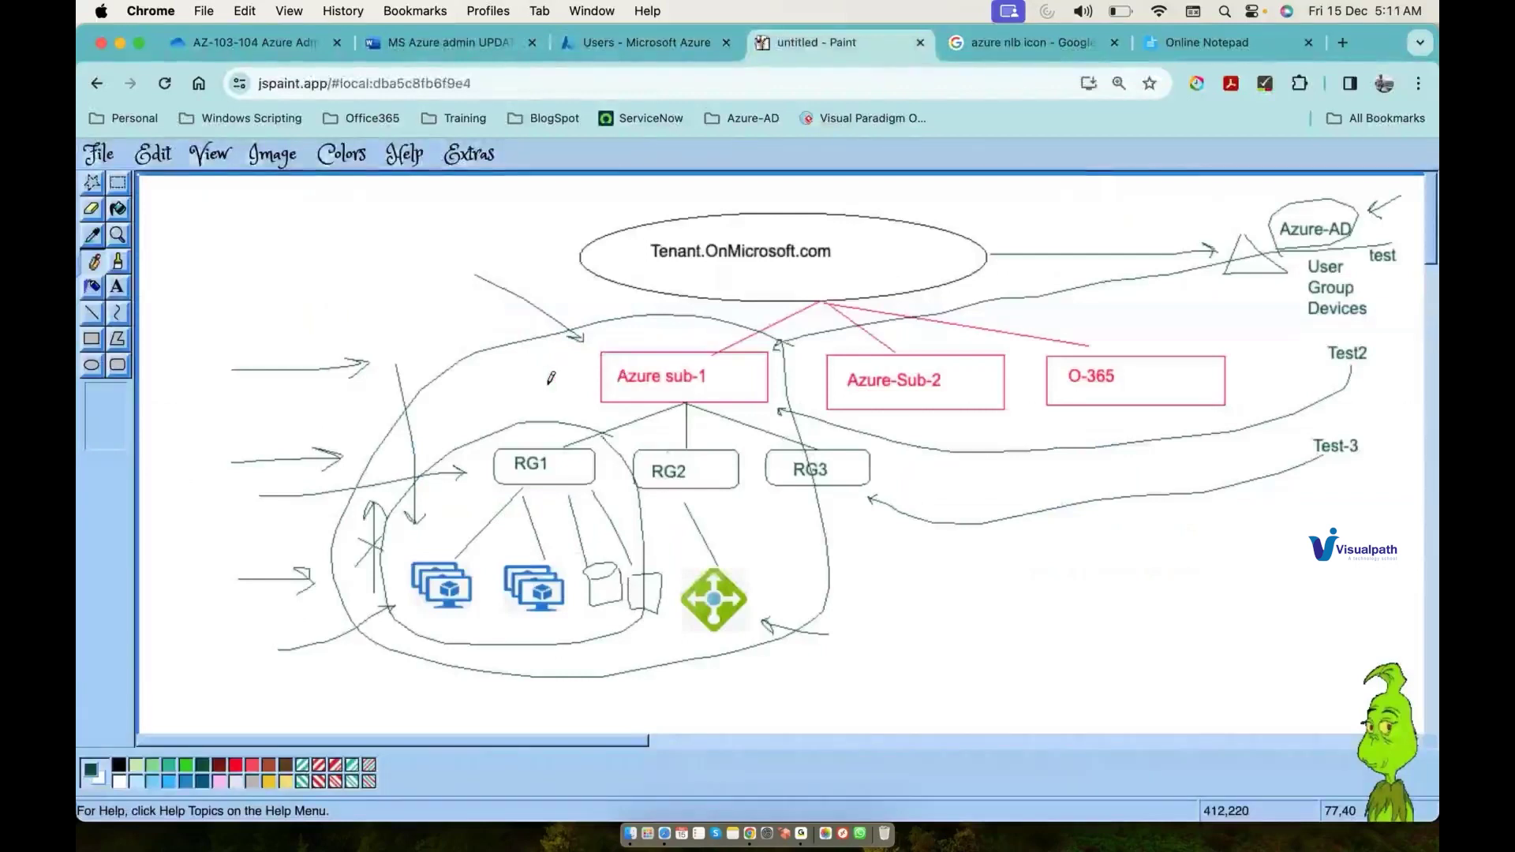
# Step: Sketch three pencil strokes near Azure sub-1 and RG1, then undo the loop and arrows
pyautogui.moveTo(489, 379); pyautogui.dragTo(546, 378)
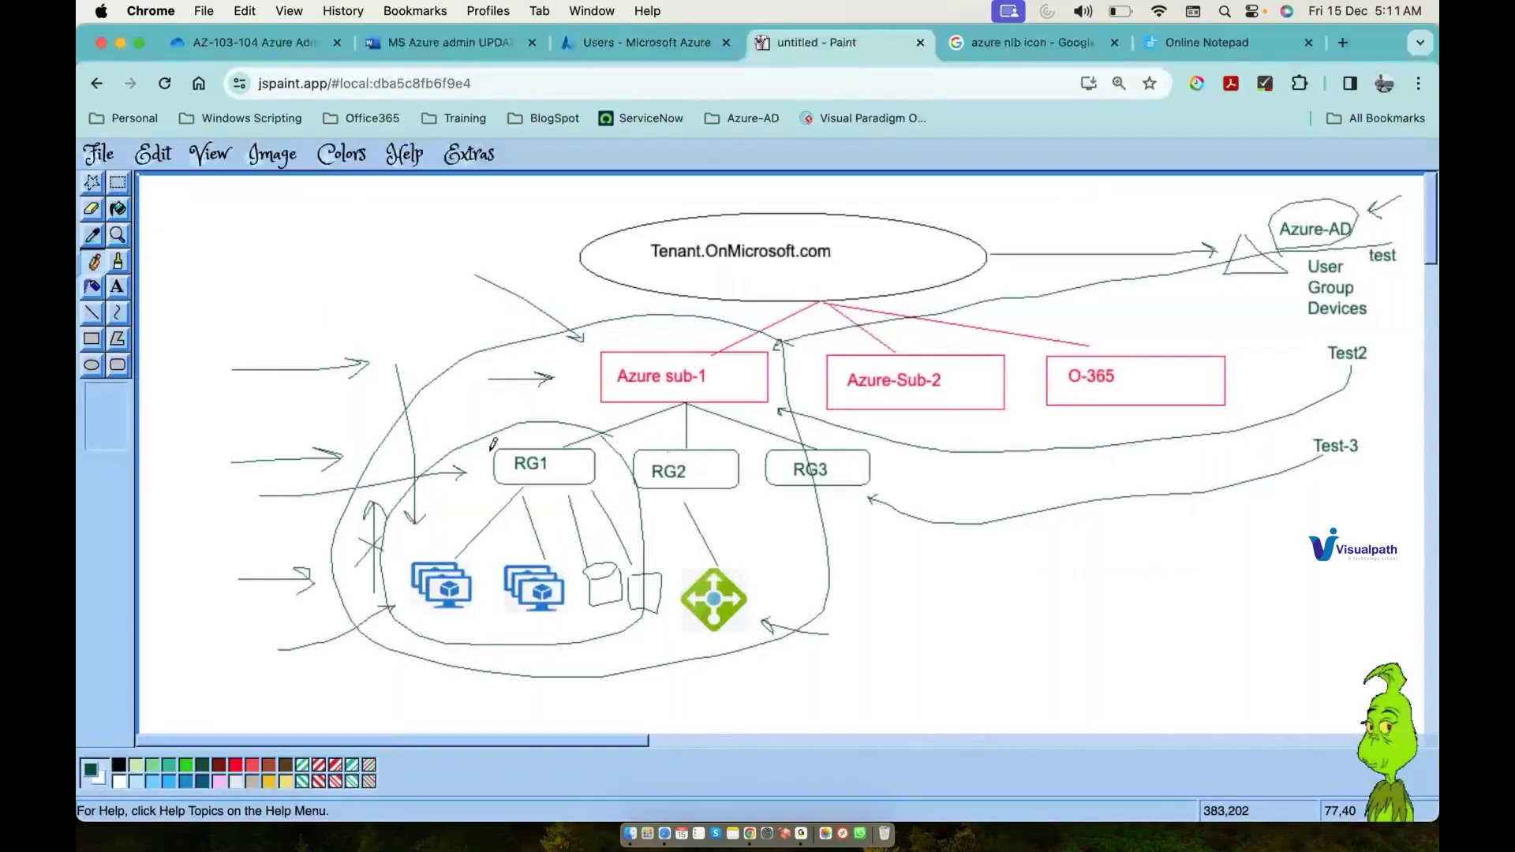
pyautogui.moveTo(433, 424); pyautogui.dragTo(480, 448)
pyautogui.moveTo(514, 718)
pyautogui.mouseDown()
pyautogui.moveTo(574, 708)
pyautogui.moveTo(630, 635)
pyautogui.mouseUp()
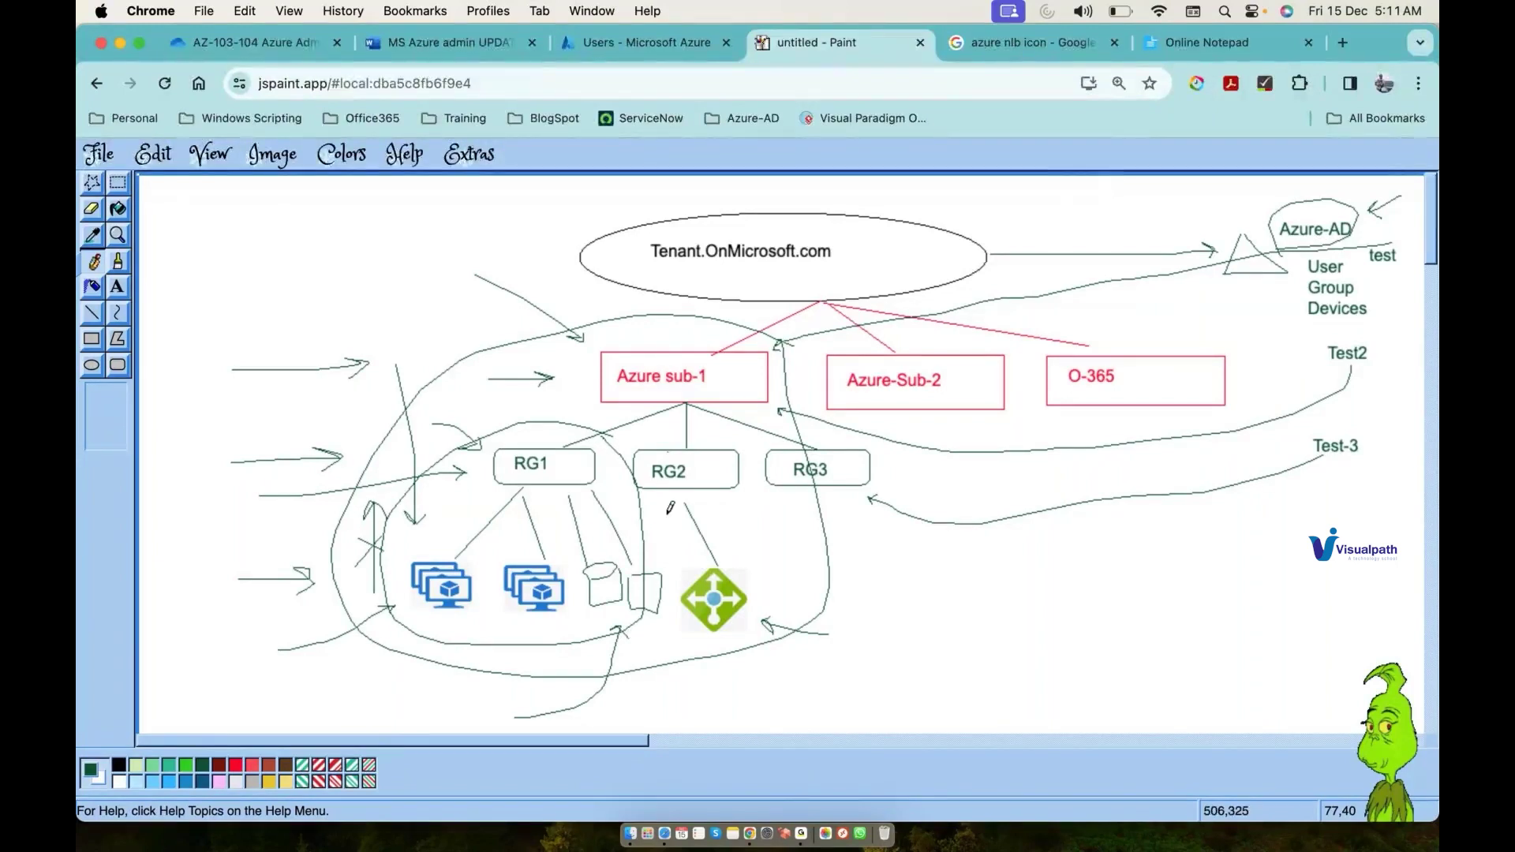
pyautogui.hotkey('ctrl', 'z')
pyautogui.hotkey('ctrl', 'z')
pyautogui.hotkey('ctrl', 'z')
pyautogui.hotkey('ctrl', 'z')
pyautogui.hotkey('ctrl', 'z')
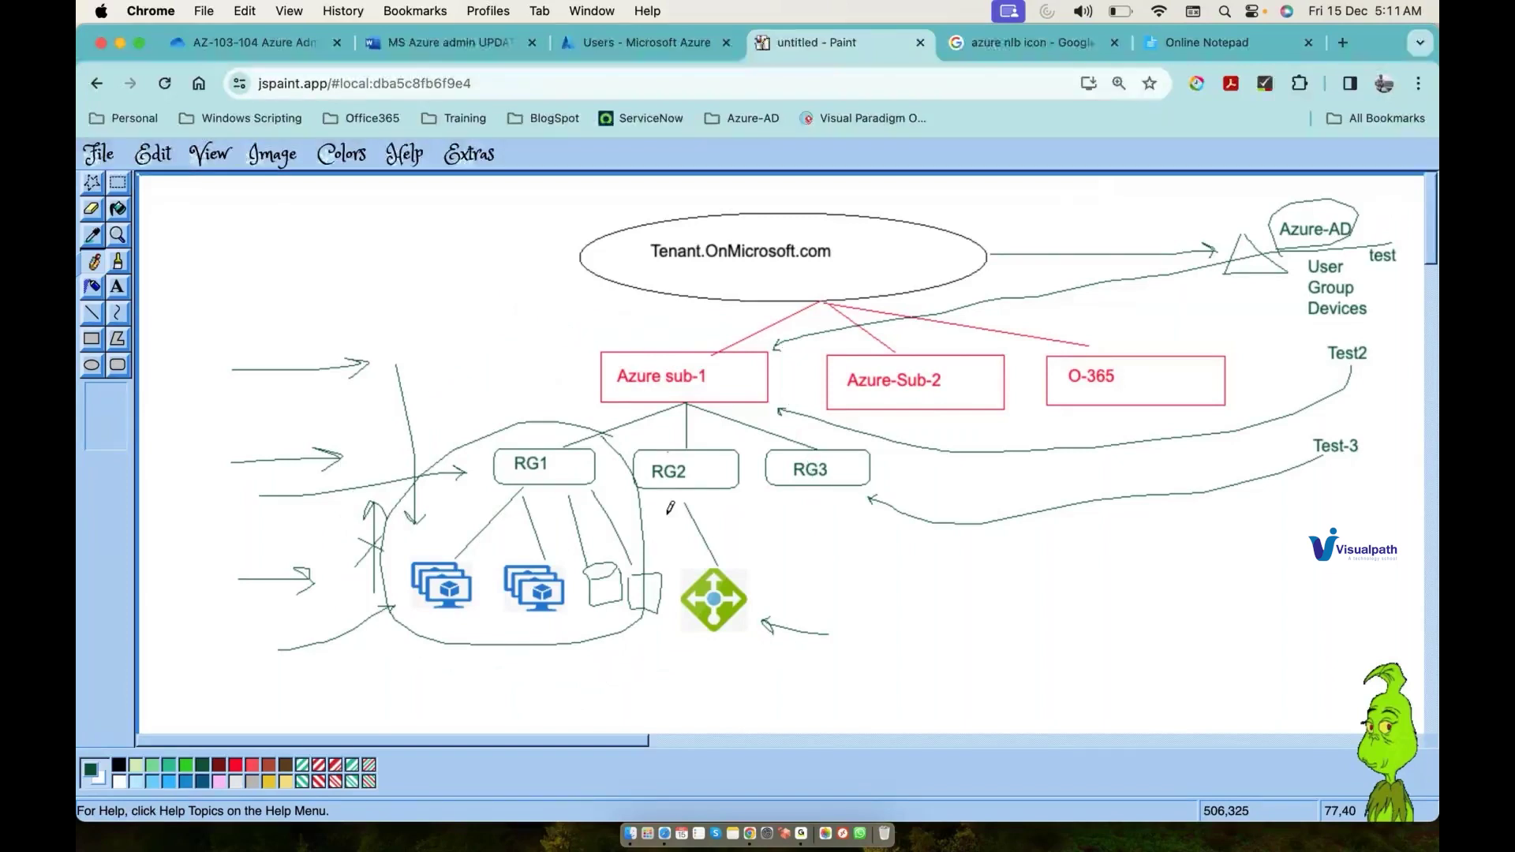
pyautogui.hotkey('ctrl', 'z')
pyautogui.hotkey('ctrl', 'z')
pyautogui.hotkey('ctrl', 'z')
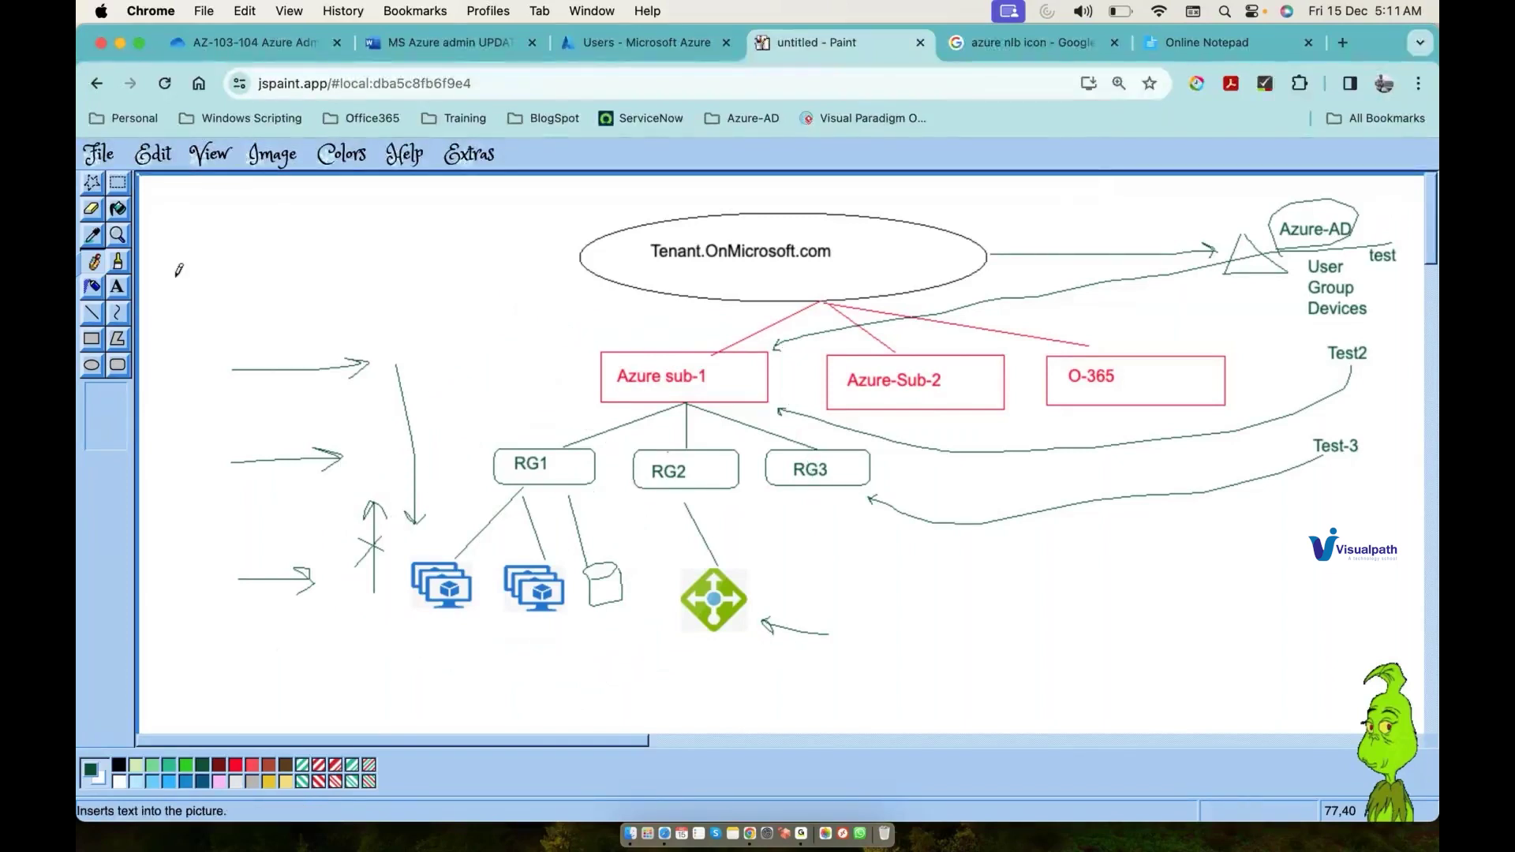
# Step: Add a test1 label left of Azure sub-1 with an arrow pointing to it
pyautogui.click(123, 289)
pyautogui.moveTo(448, 324); pyautogui.dragTo(544, 359)
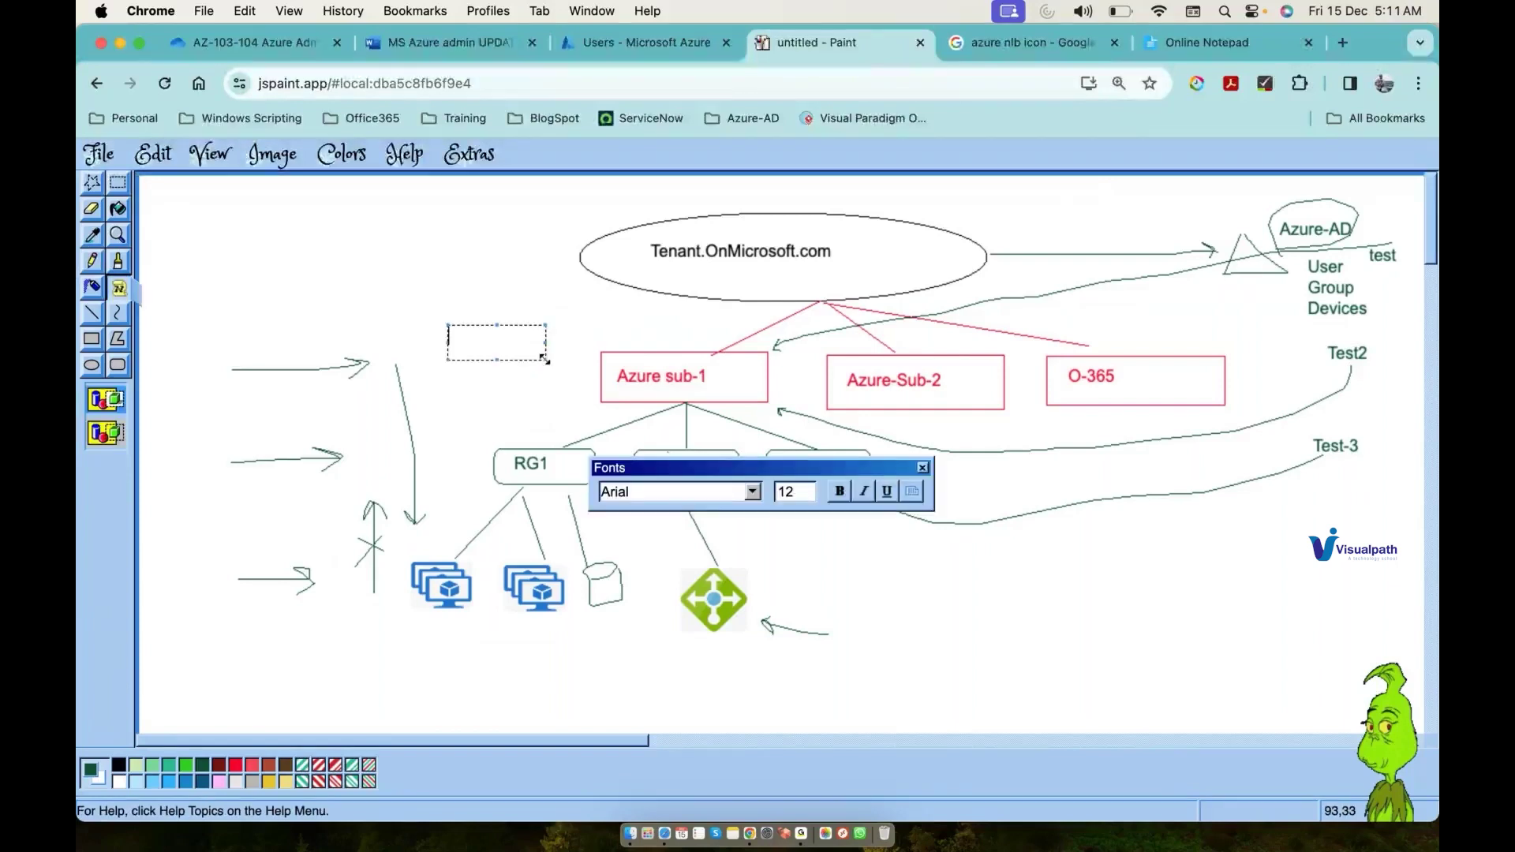
pyautogui.write('test1')
pyautogui.click(92, 263)
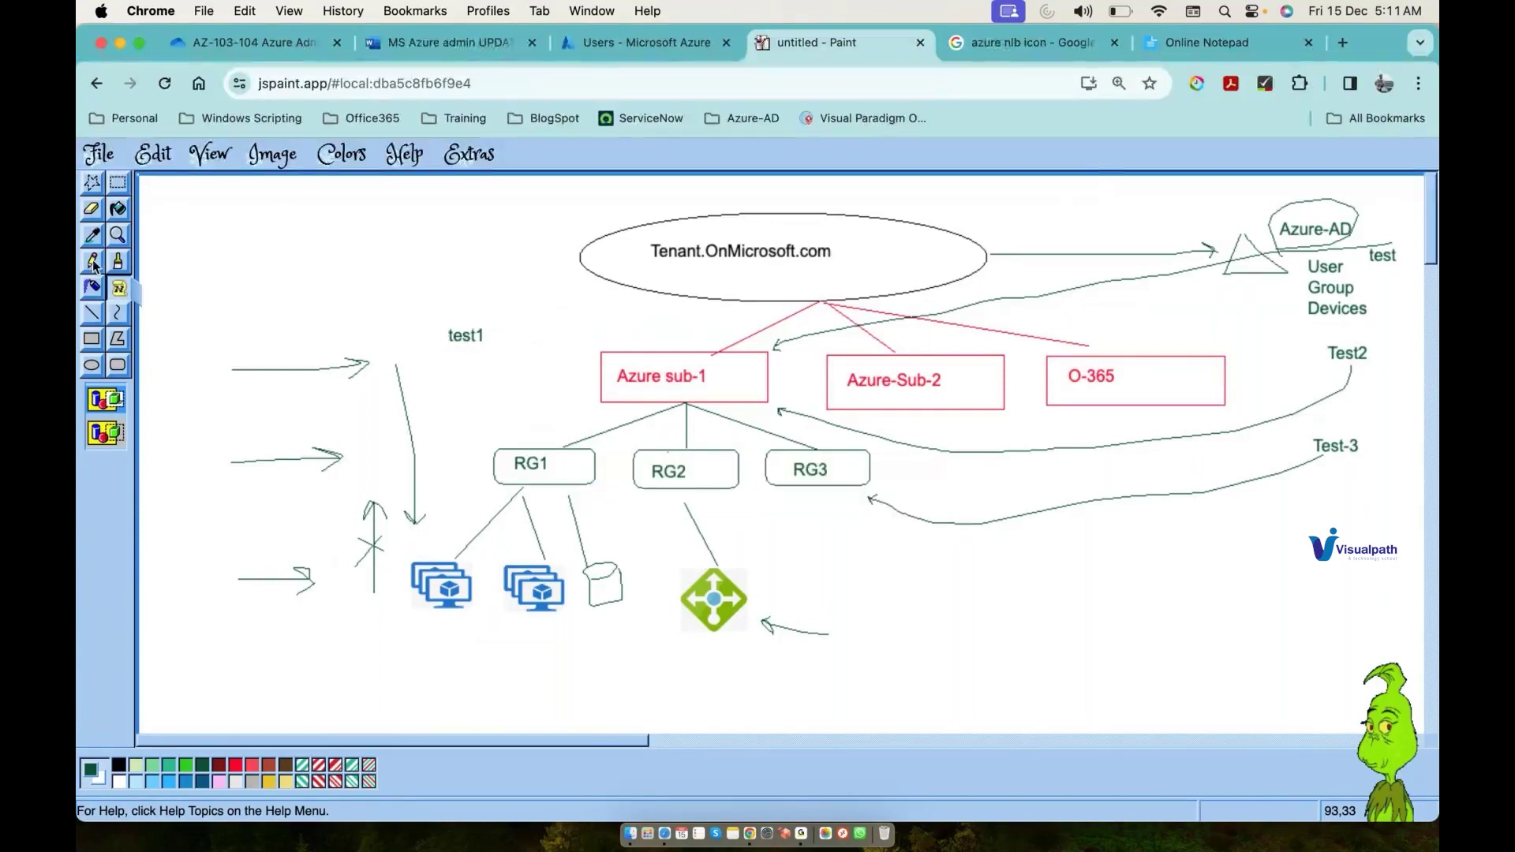
pyautogui.click(94, 266)
pyautogui.moveTo(497, 334); pyautogui.dragTo(584, 355)
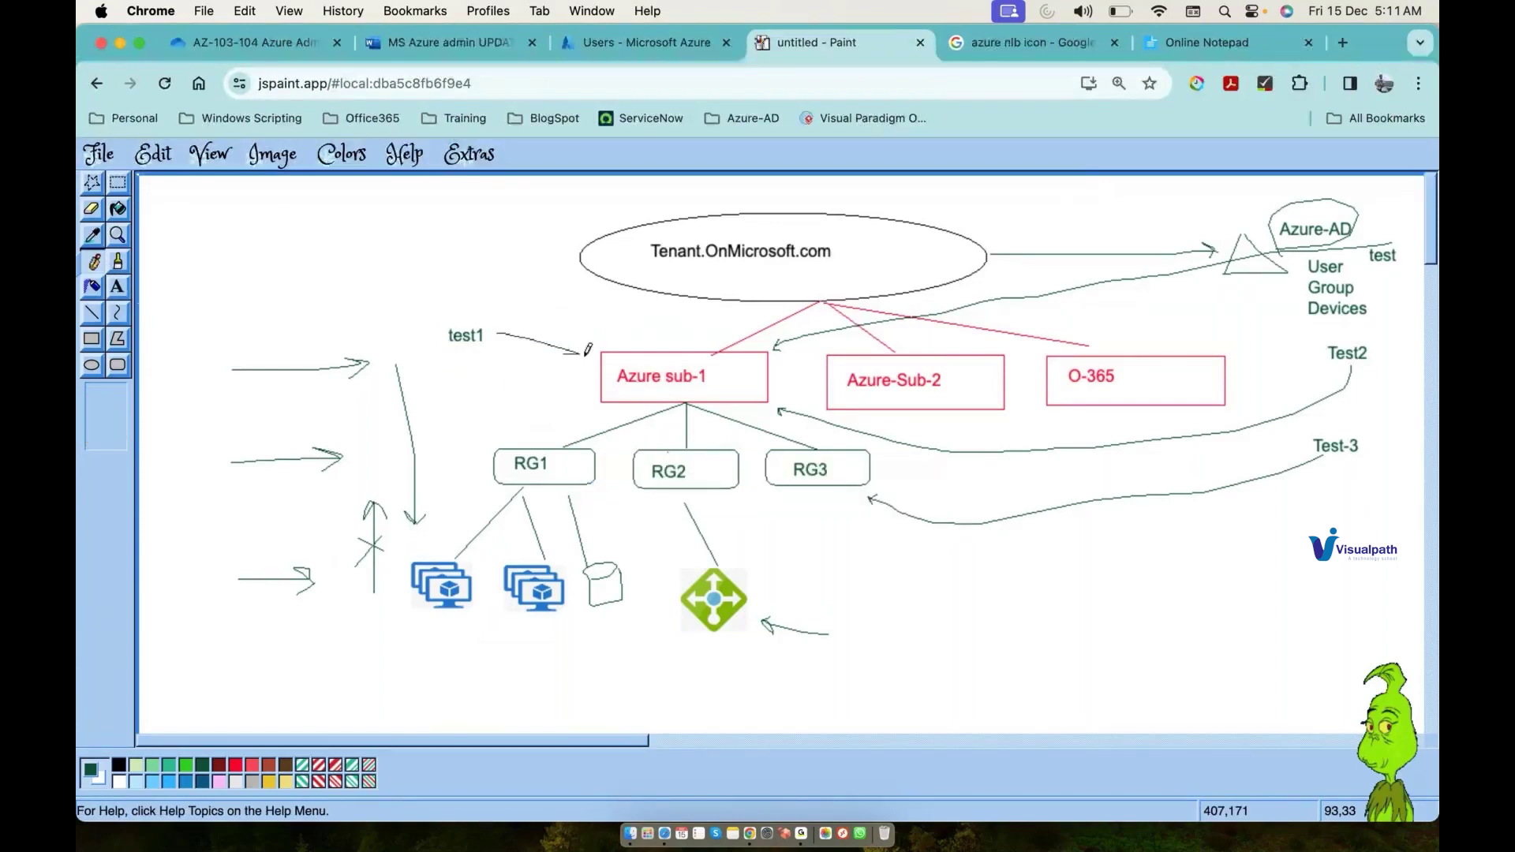
# Step: Add a Test2 label at the left edge with an arrow toward RG1
pyautogui.click(117, 289)
pyautogui.moveTo(164, 429); pyautogui.dragTo(233, 452)
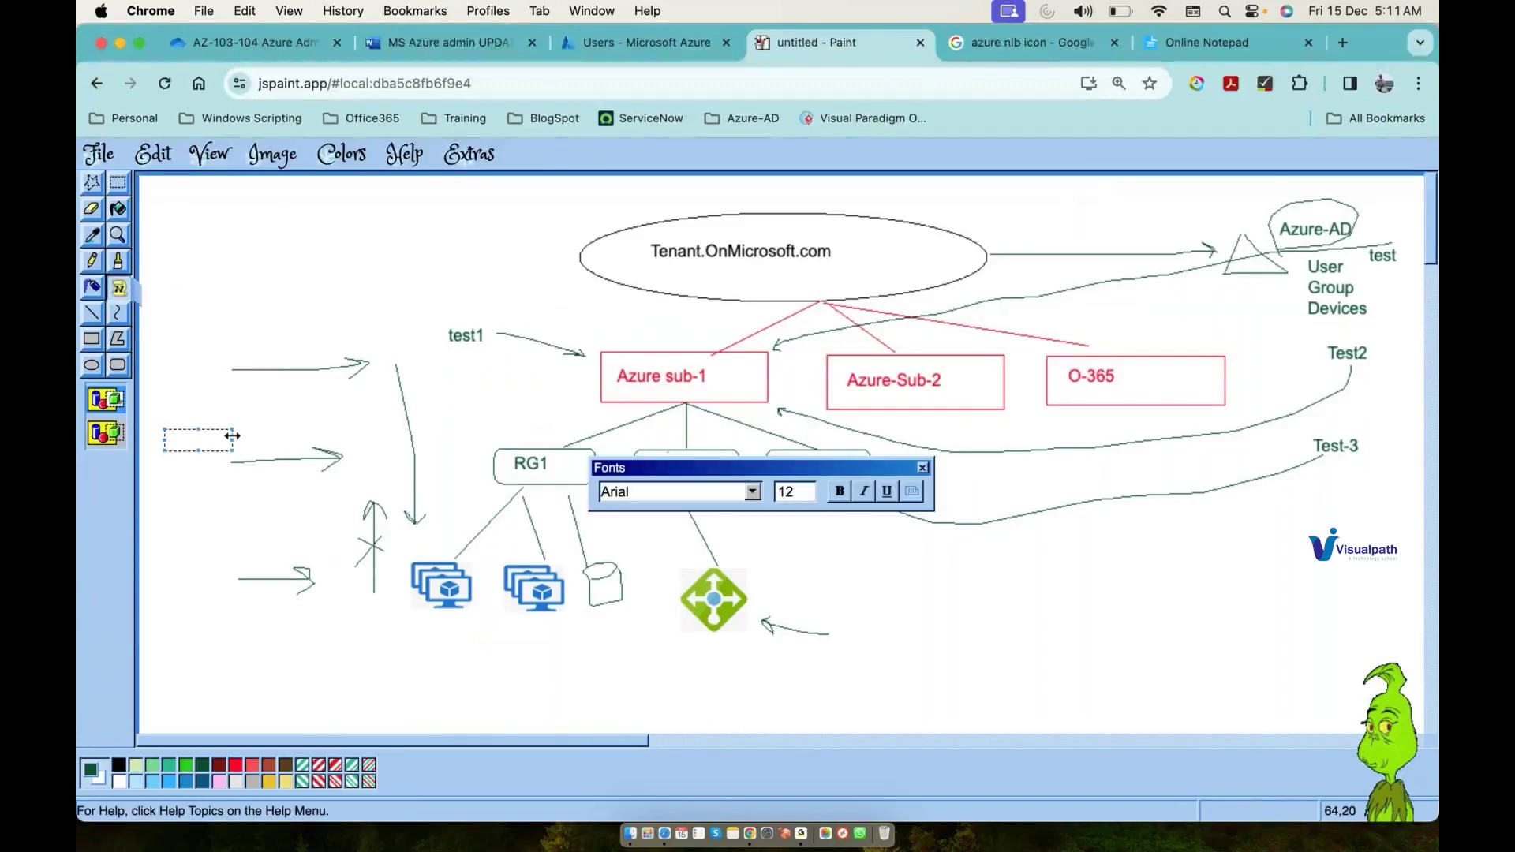
pyautogui.write('Test2')
pyautogui.click(93, 263)
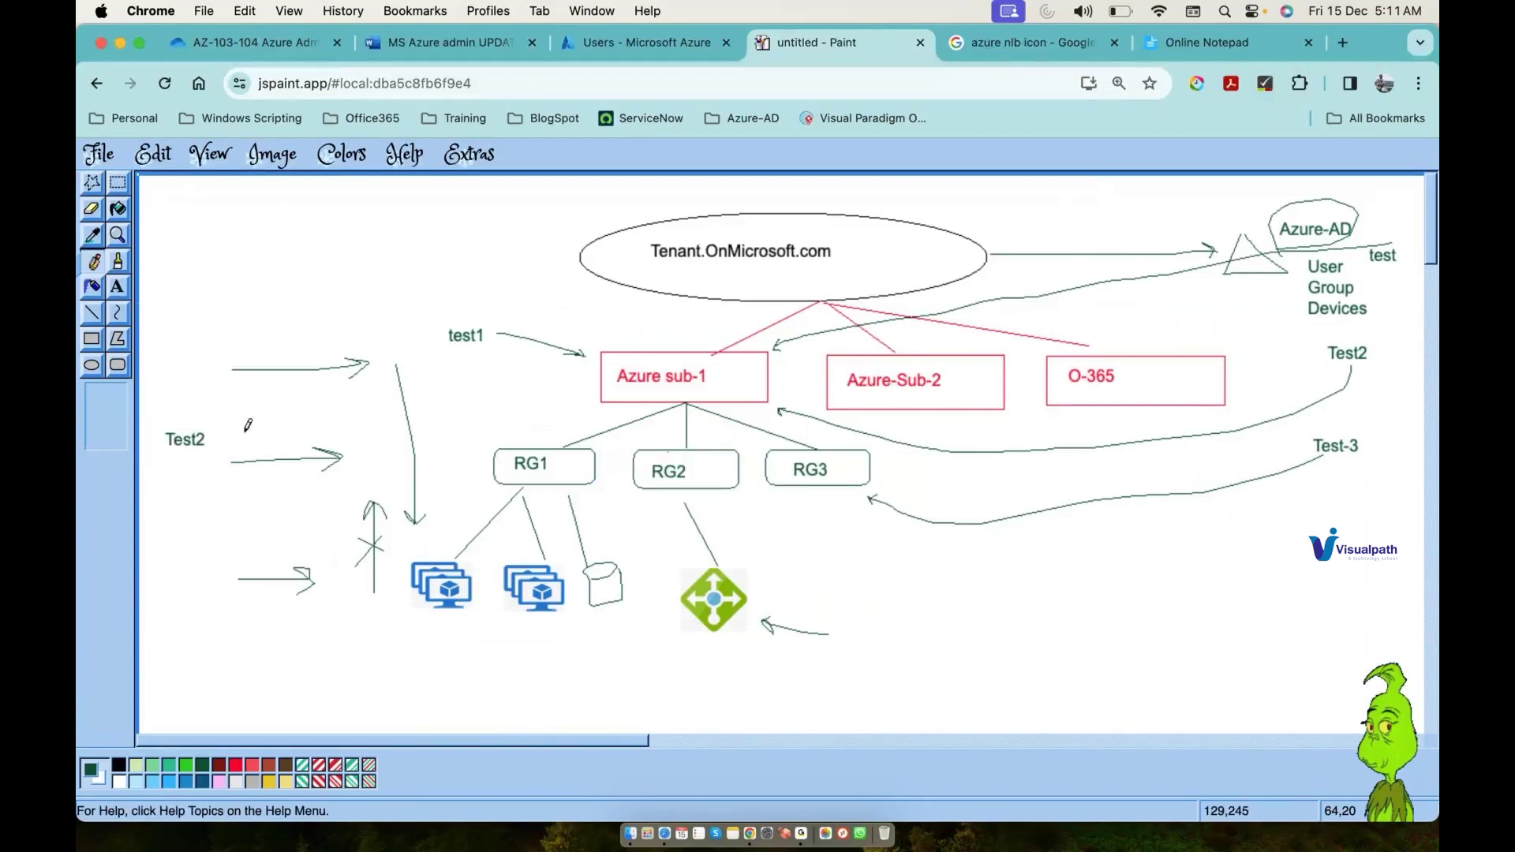
pyautogui.moveTo(224, 433); pyautogui.dragTo(460, 442)
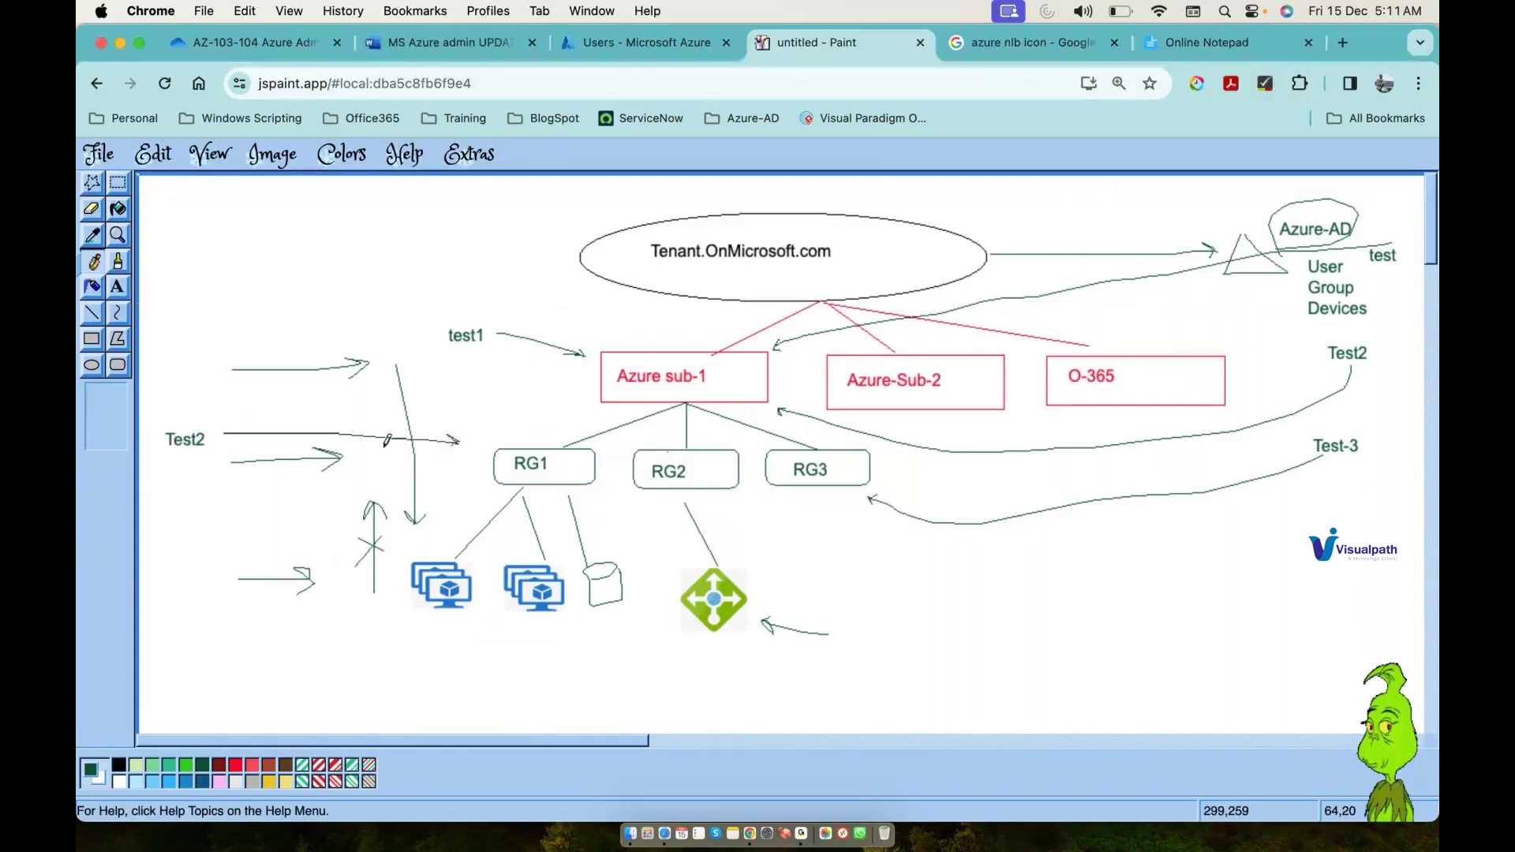
# Step: Add a Test3 label near the bottom left with an arrow toward the VM icons
pyautogui.click(118, 286)
pyautogui.moveTo(211, 660); pyautogui.dragTo(292, 681)
pyautogui.write('Test3')
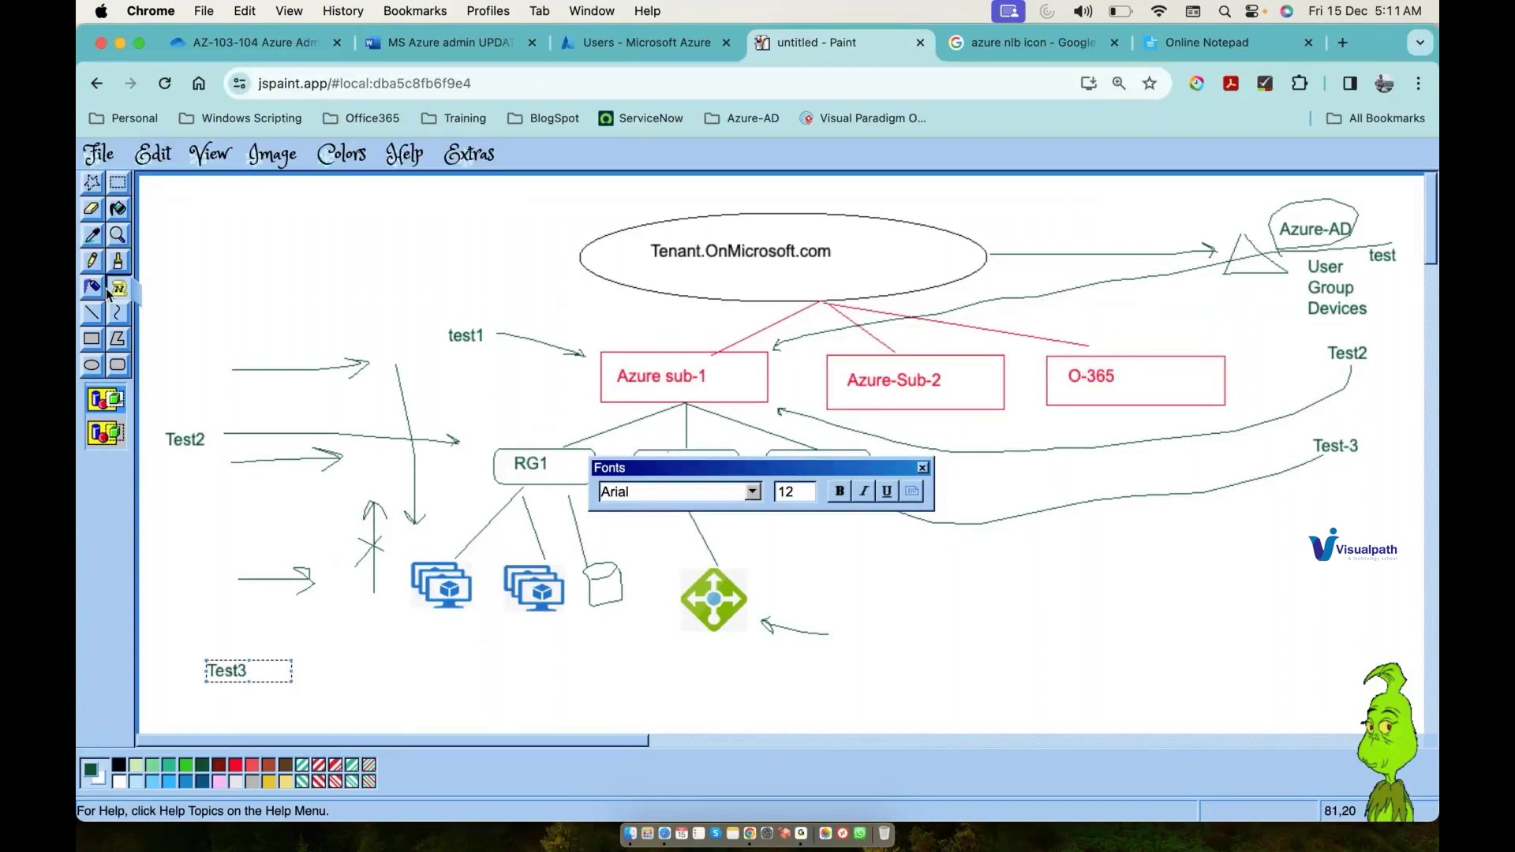
pyautogui.click(97, 260)
pyautogui.moveTo(308, 669); pyautogui.dragTo(395, 616)
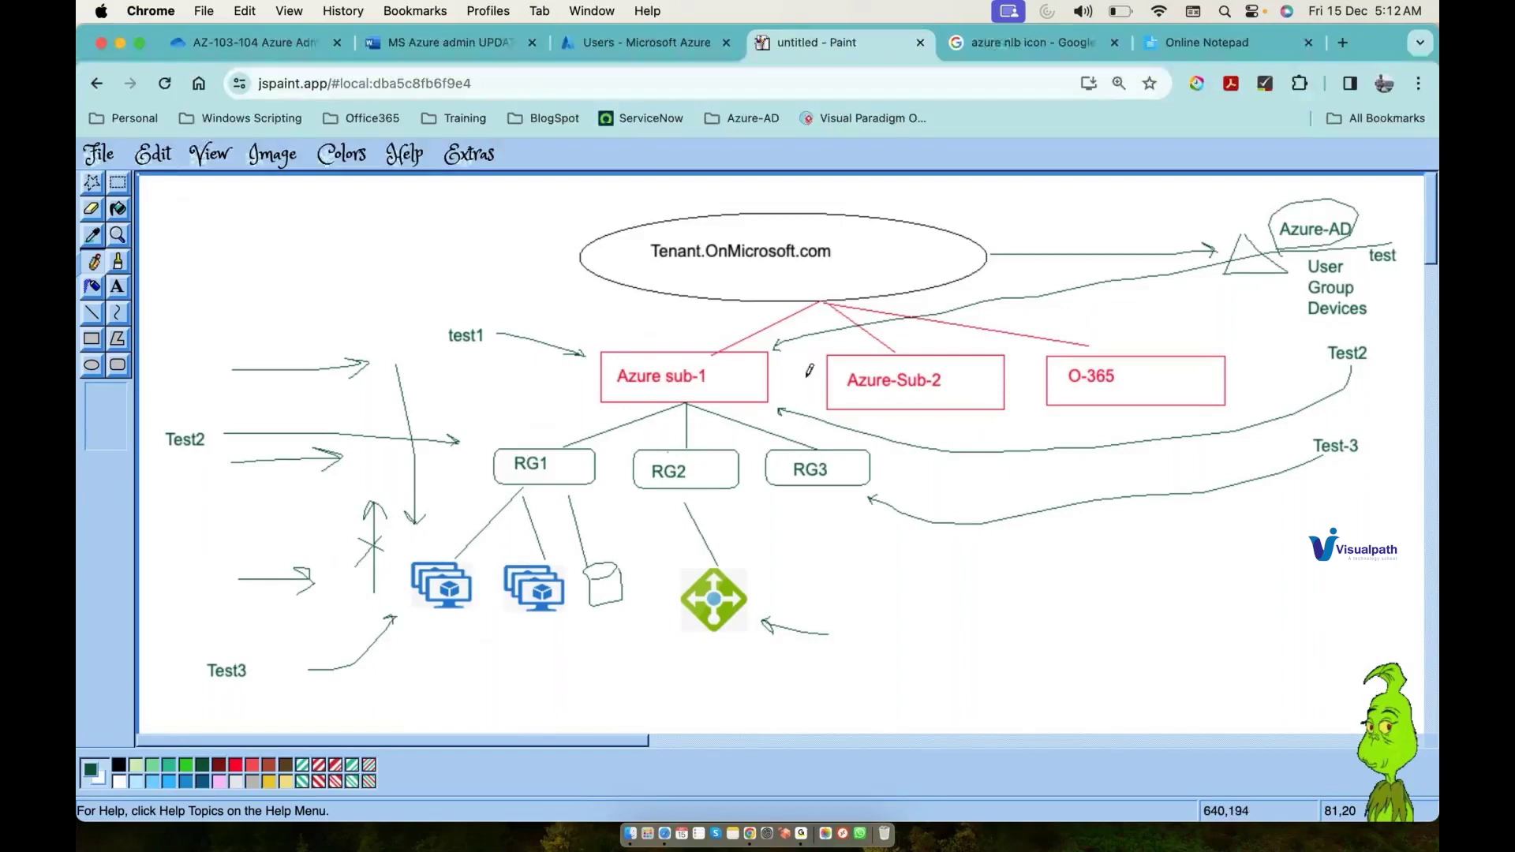
# Step: Draw a loop around the subscription's resources and extend the test1 and Test2 arrows to the VMs and RG1
pyautogui.moveTo(807, 377)
pyautogui.mouseDown()
pyautogui.moveTo(514, 348)
pyautogui.moveTo(389, 604)
pyautogui.moveTo(866, 583)
pyautogui.mouseUp()
pyautogui.moveTo(873, 495); pyautogui.dragTo(807, 370)
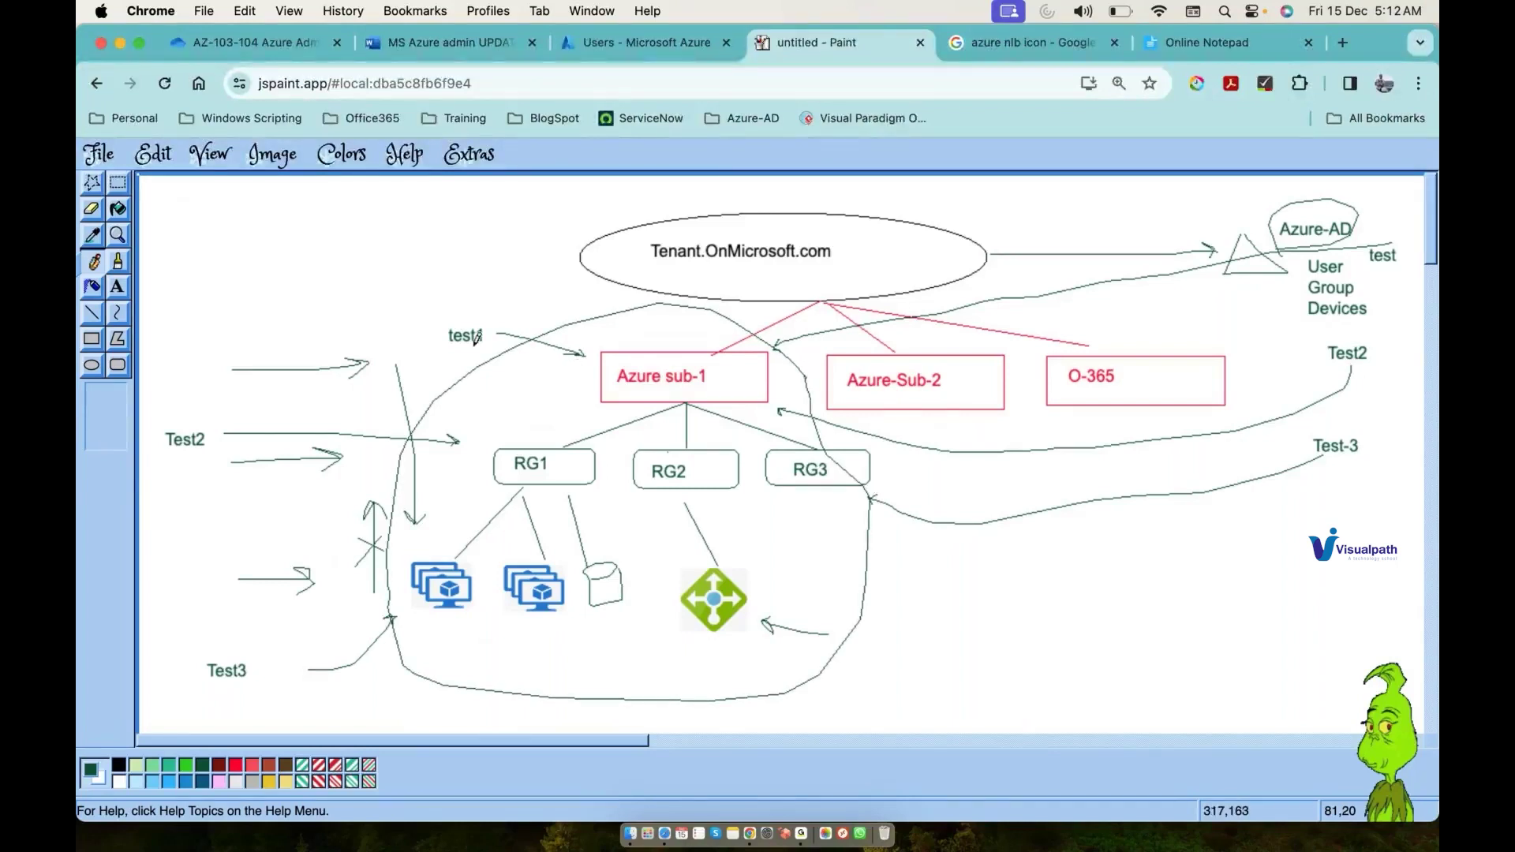
pyautogui.moveTo(460, 357)
pyautogui.mouseDown()
pyautogui.moveTo(456, 529)
pyautogui.moveTo(466, 517)
pyautogui.mouseUp()
pyautogui.moveTo(466, 443); pyautogui.dragTo(489, 444)
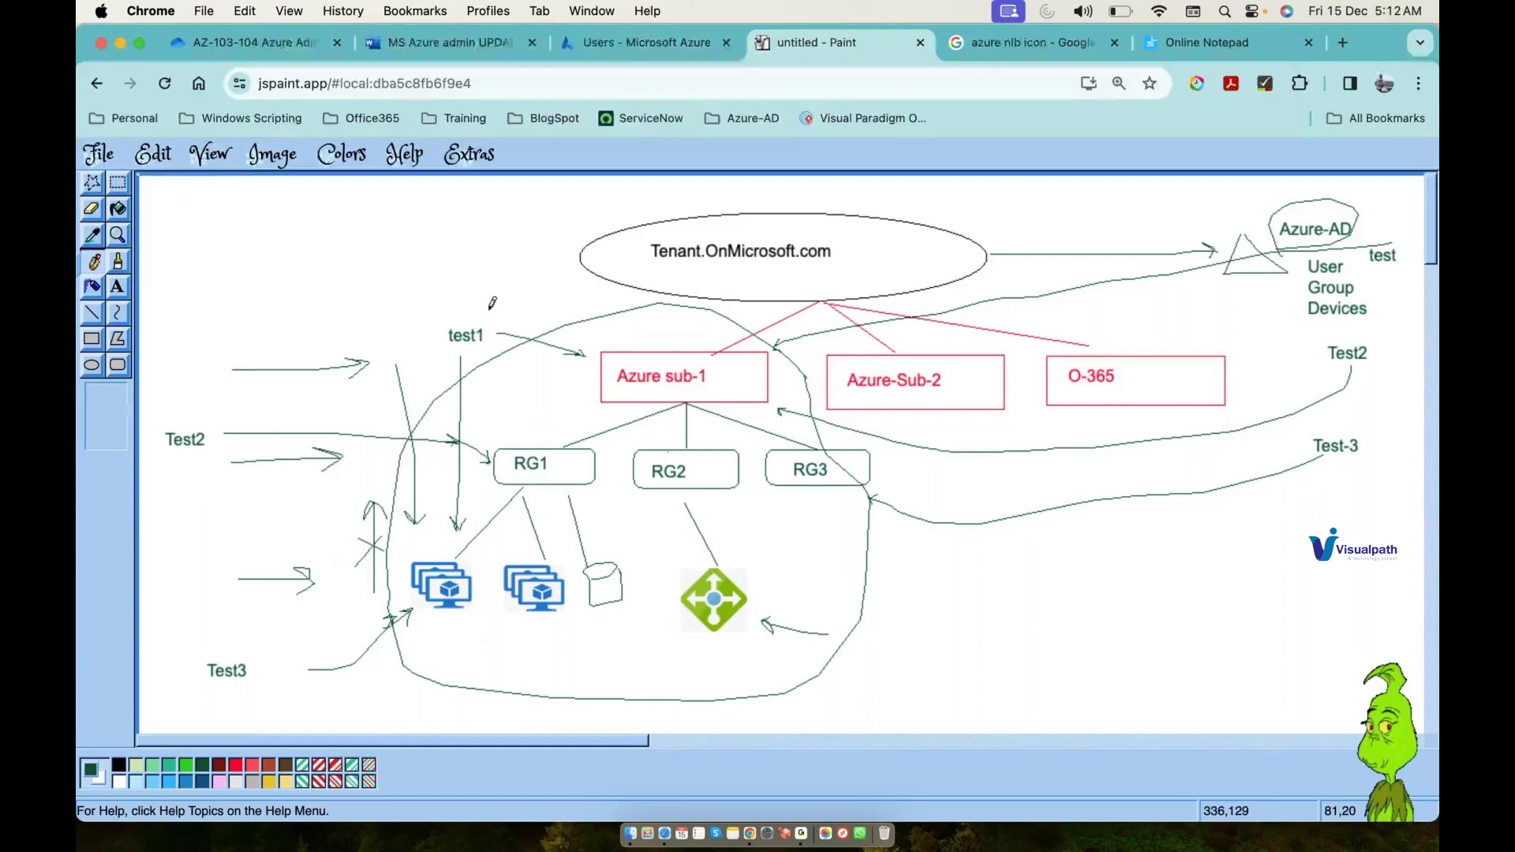
# Step: Mark test1 with an R and add small role marks beside Test2 and Test3
pyautogui.moveTo(490, 312); pyautogui.dragTo(501, 319)
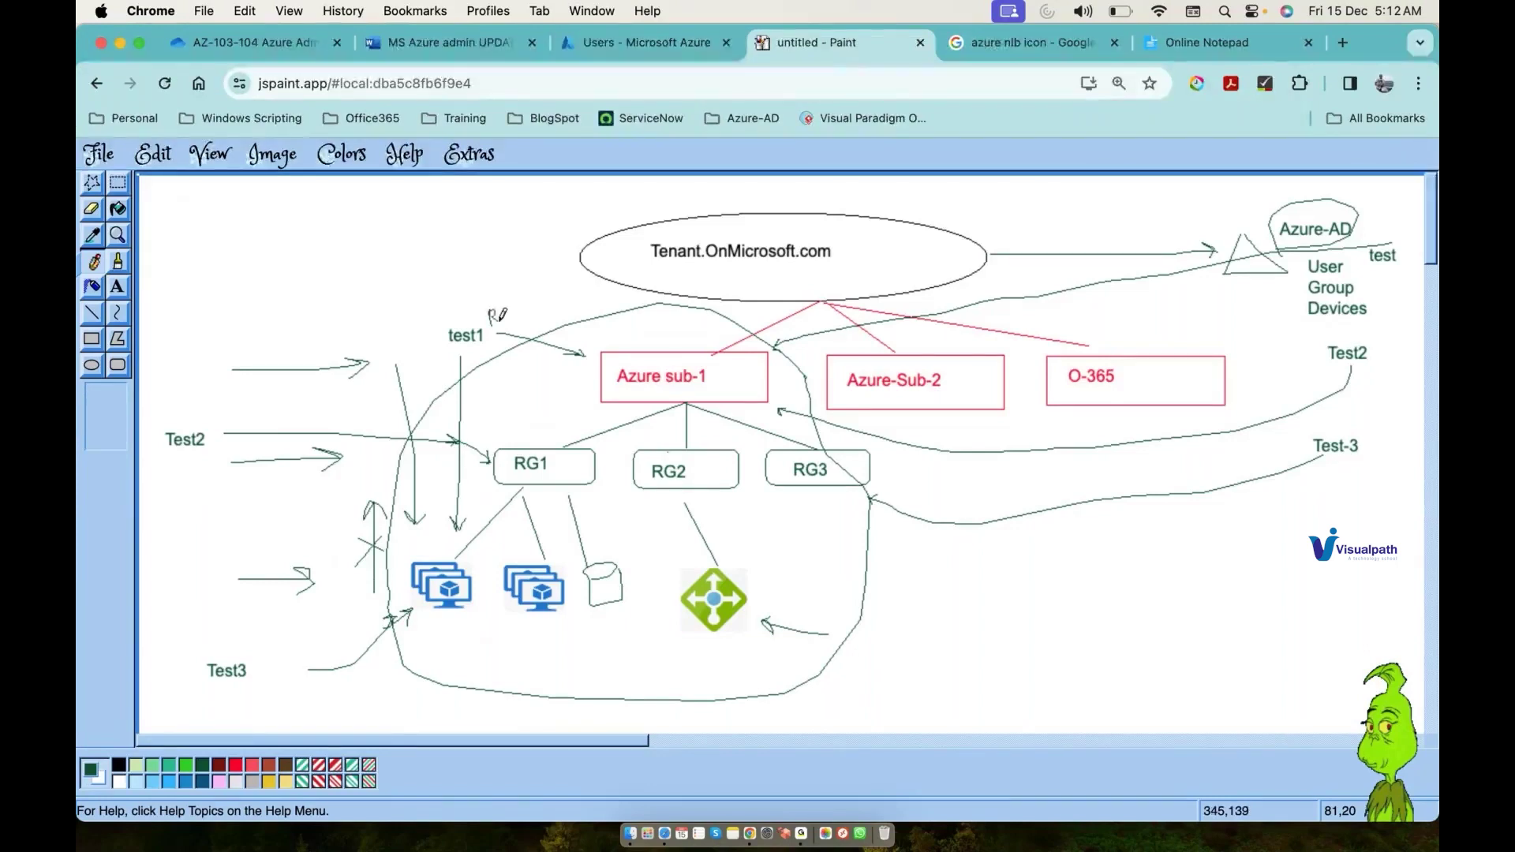
pyautogui.moveTo(201, 463); pyautogui.dragTo(188, 483)
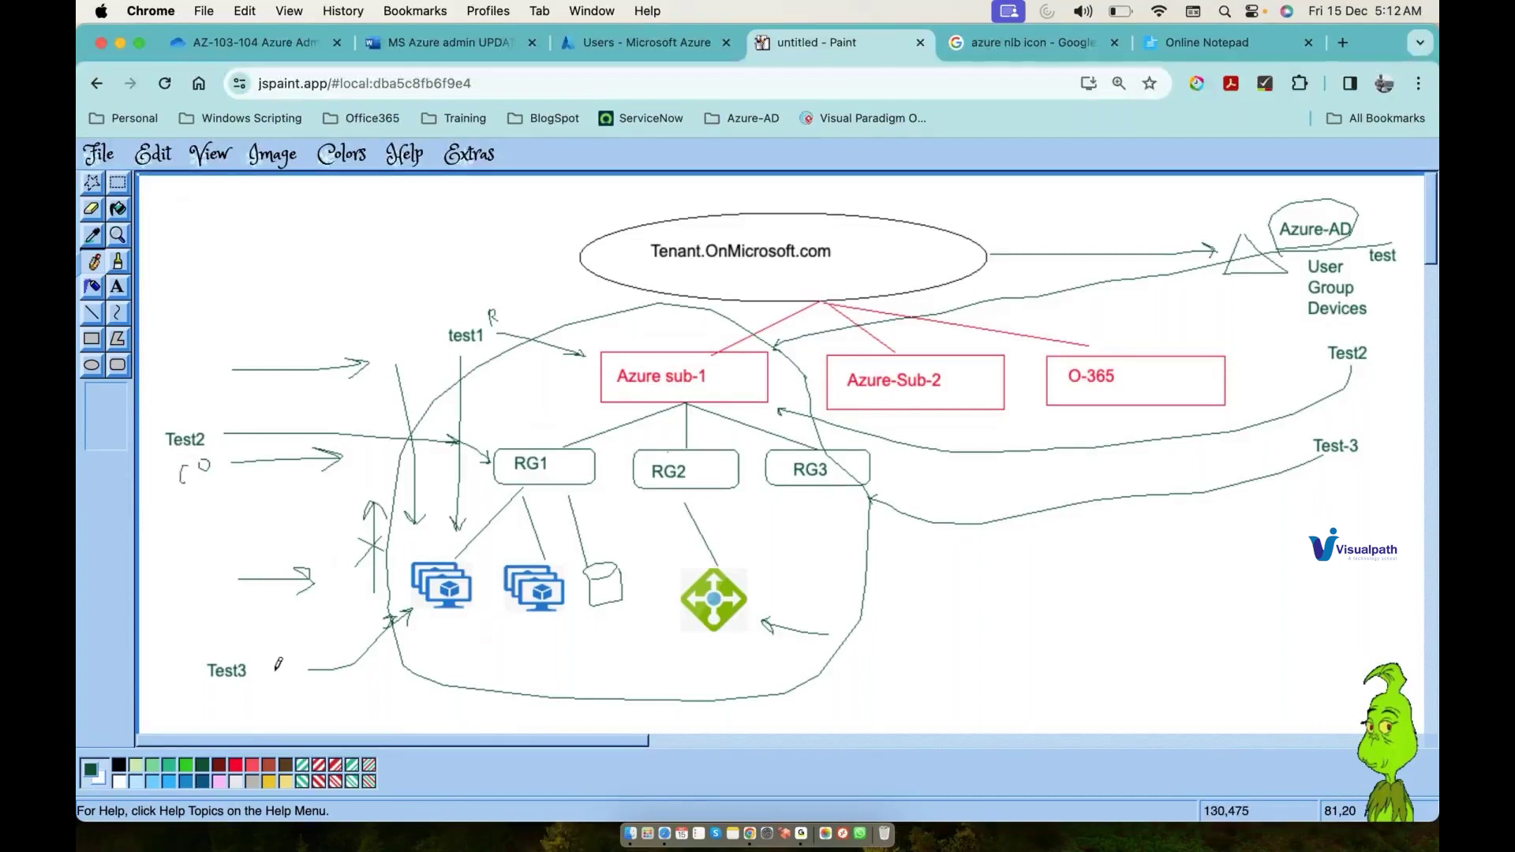
pyautogui.moveTo(258, 676); pyautogui.dragTo(259, 674)
pyautogui.click(646, 41)
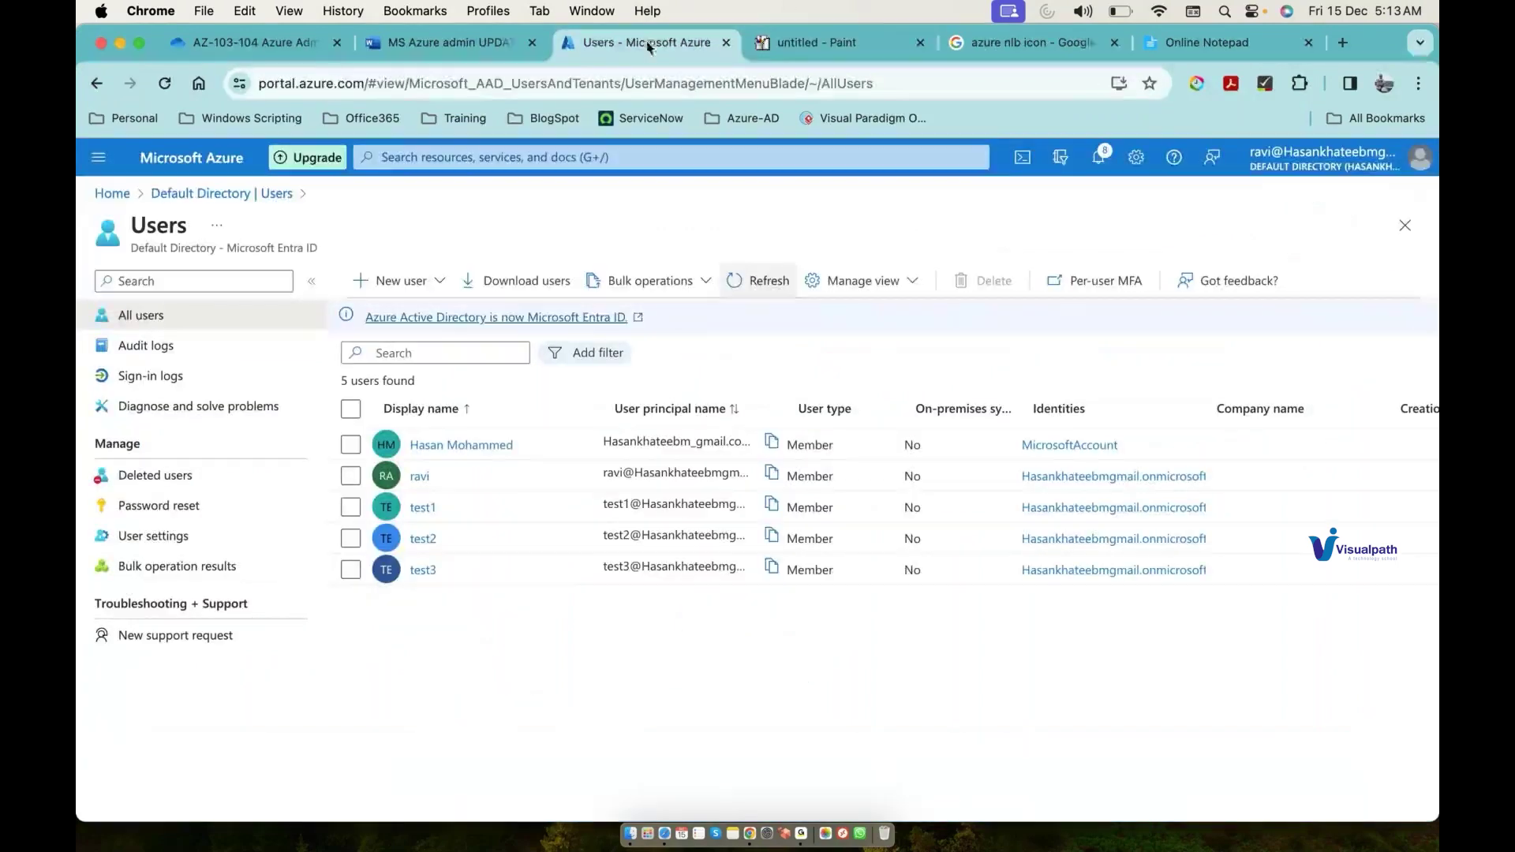
pyautogui.click(839, 39)
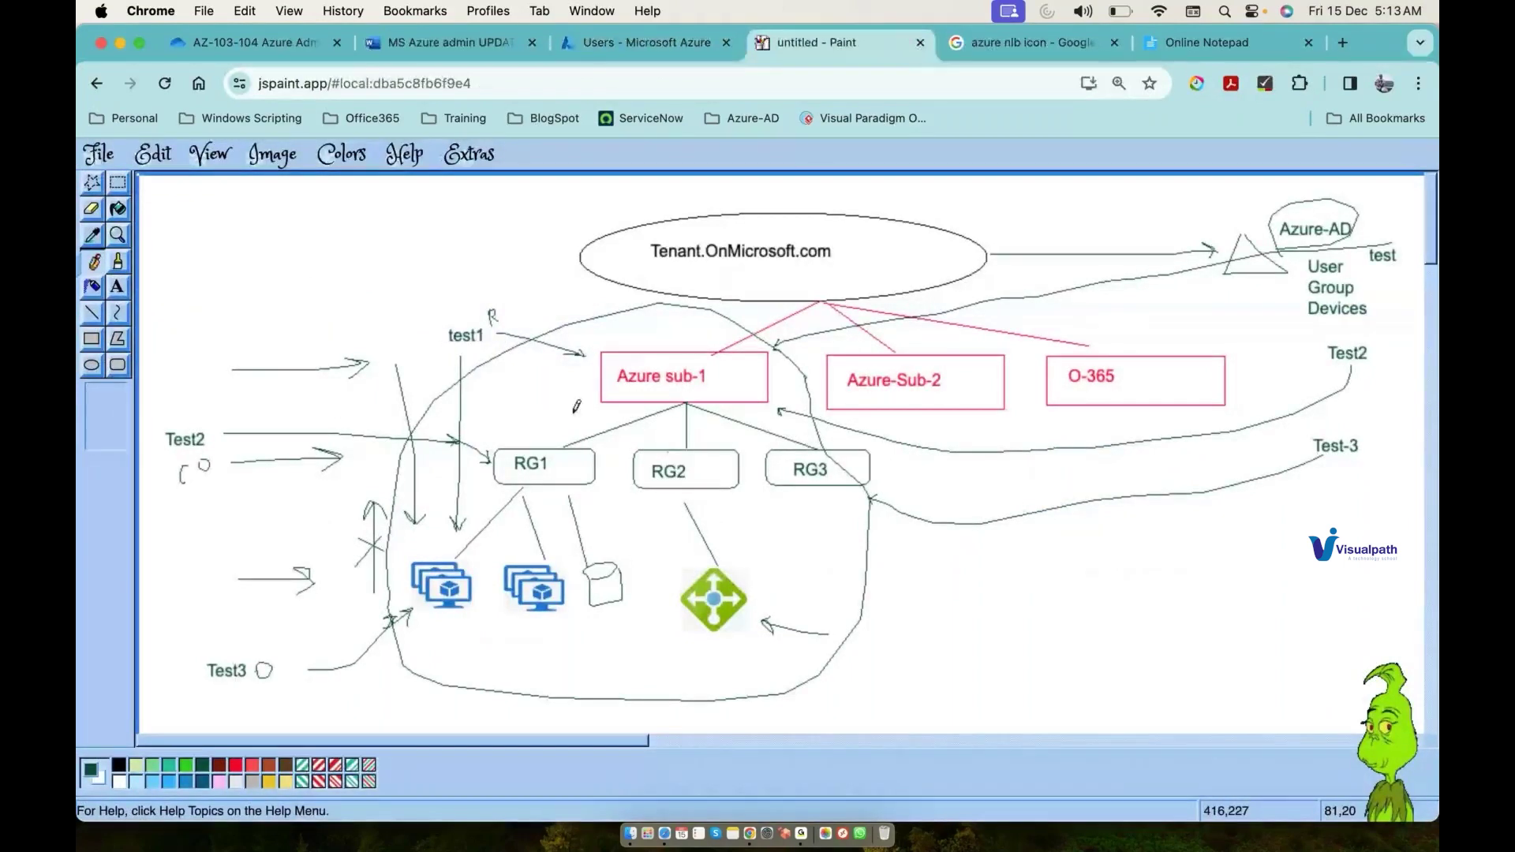
# Step: Check the Azure Subscriptions list, then draw a short arrow stroke toward Azure sub-1 in Paint
pyautogui.click(651, 35)
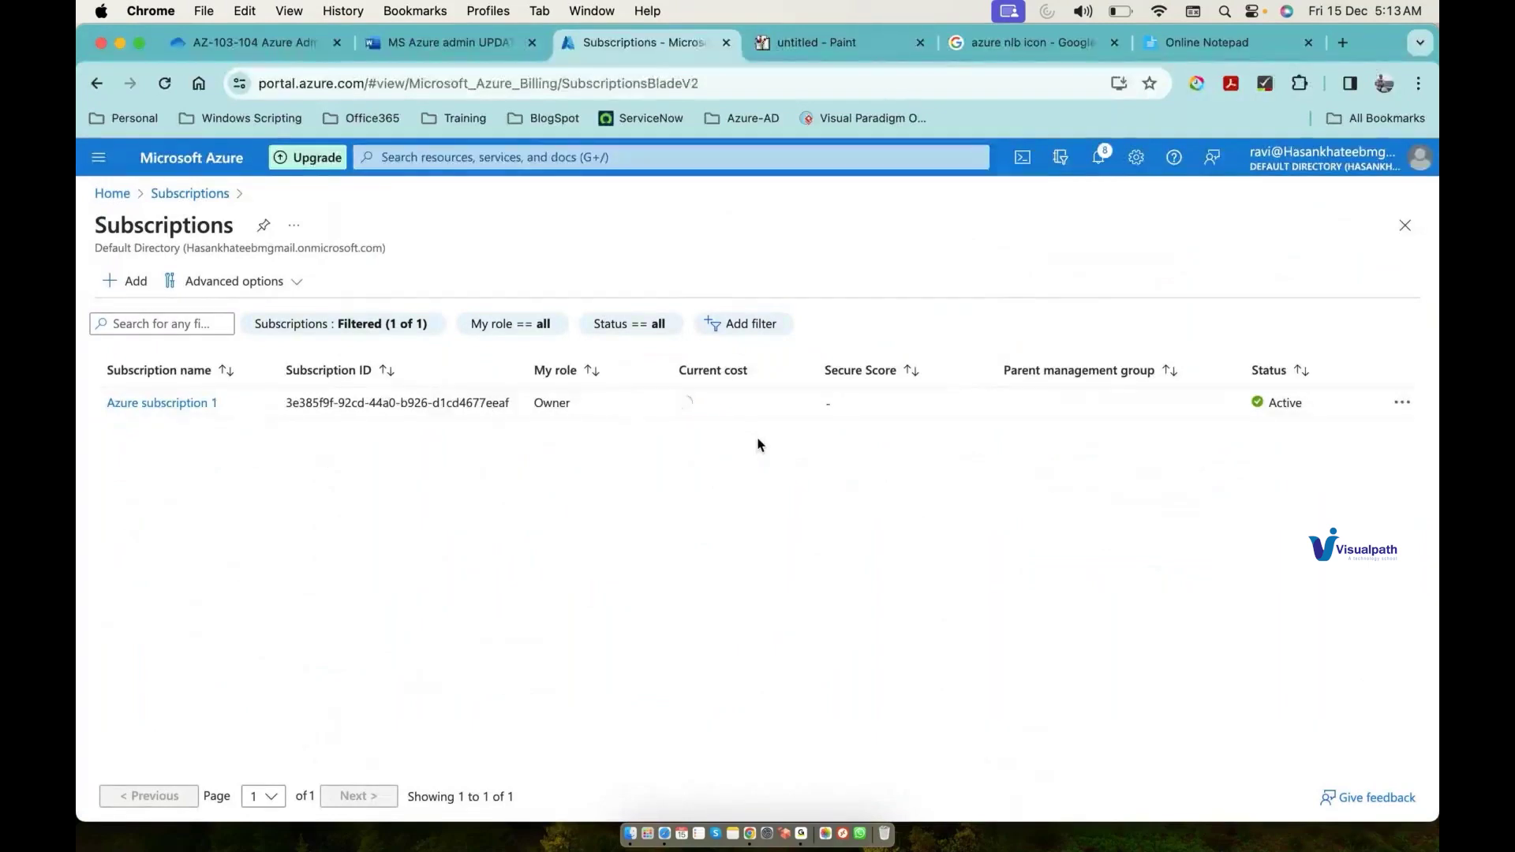
pyautogui.click(821, 54)
pyautogui.moveTo(570, 395); pyautogui.dragTo(589, 393)
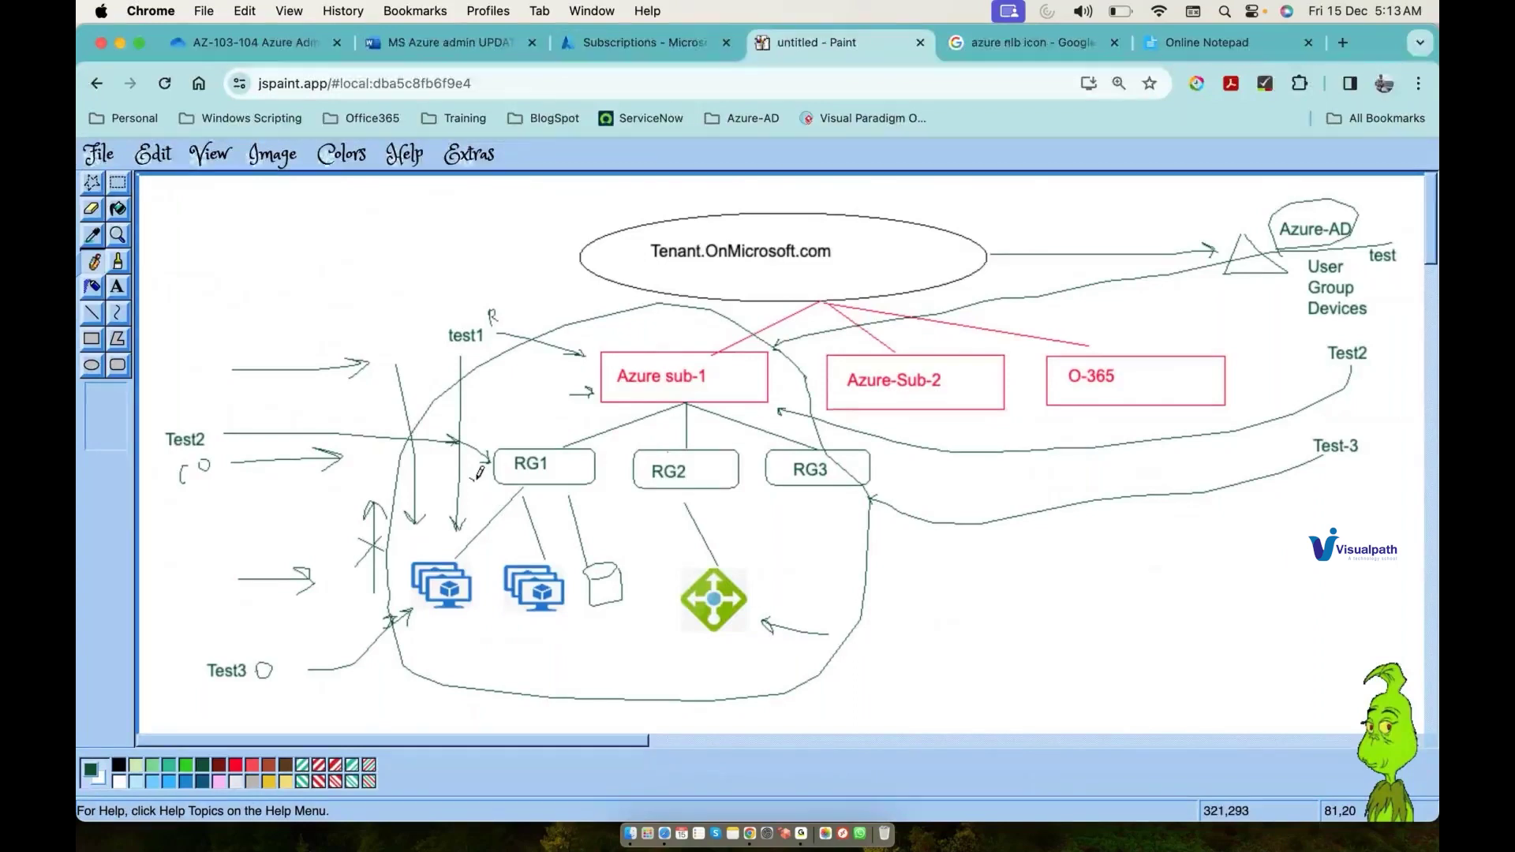
# Step: Draw a stroke toward RG1's left edge and an upward arrow into the first VM icon
pyautogui.moveTo(474, 478); pyautogui.dragTo(494, 462)
pyautogui.moveTo(459, 670); pyautogui.dragTo(463, 626)
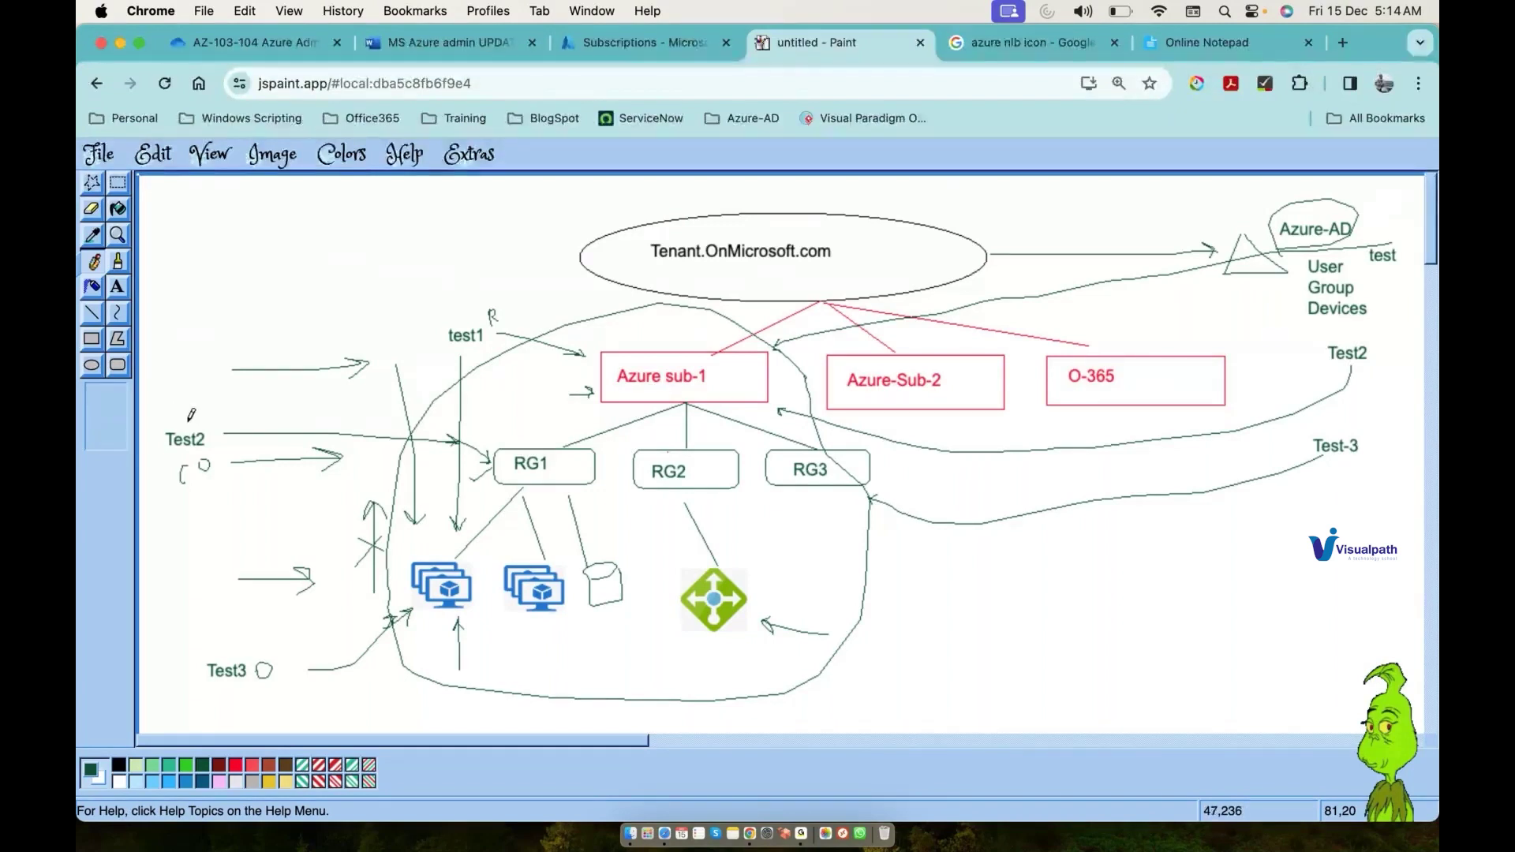
# Step: Open Azure subscription 1's Access control (IAM) and start adding a role assignment
pyautogui.click(655, 49)
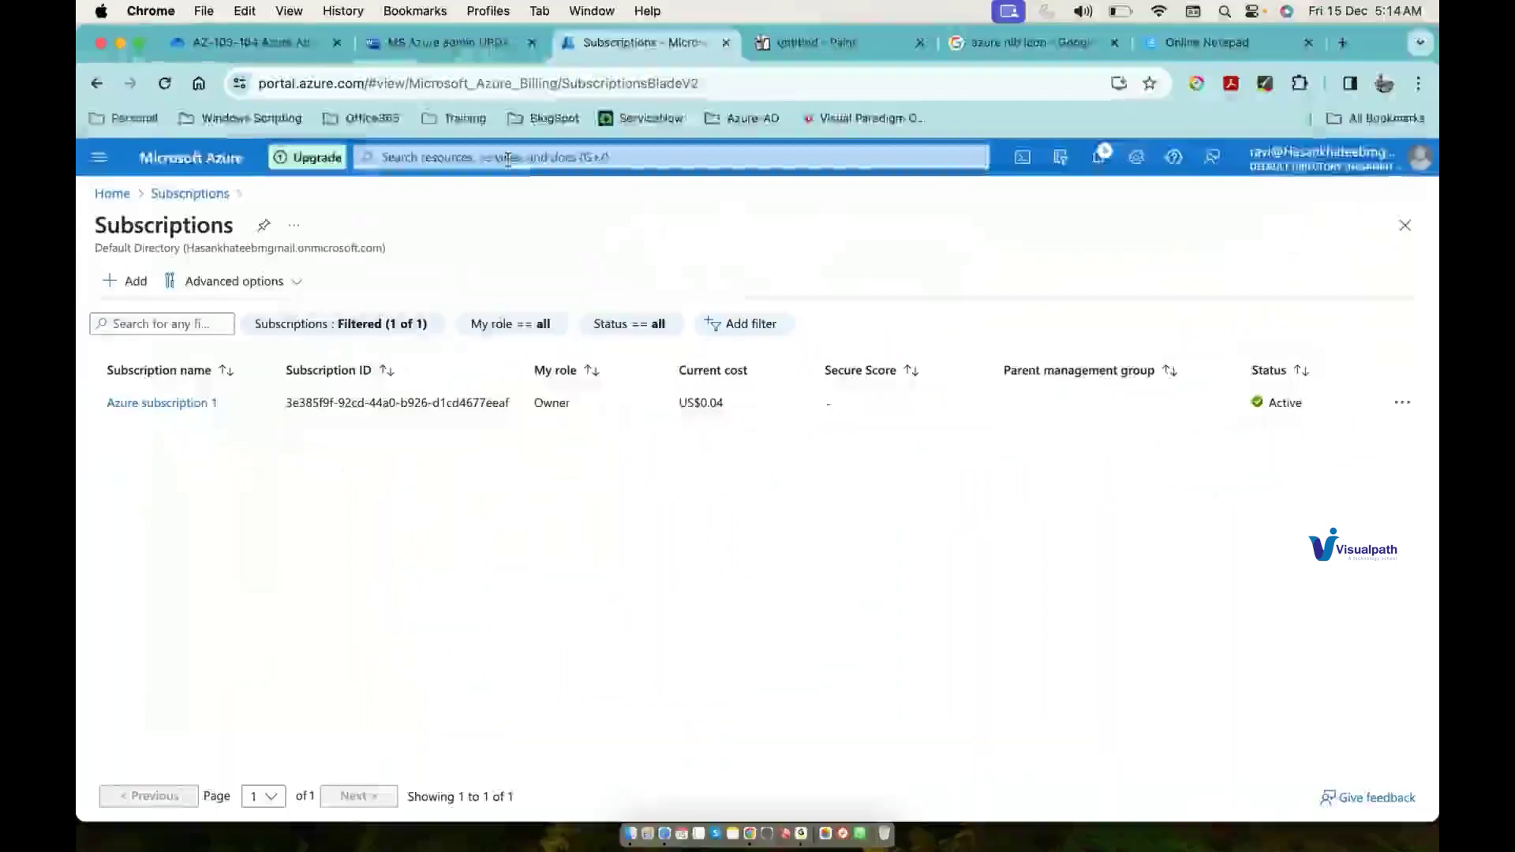
pyautogui.click(195, 404)
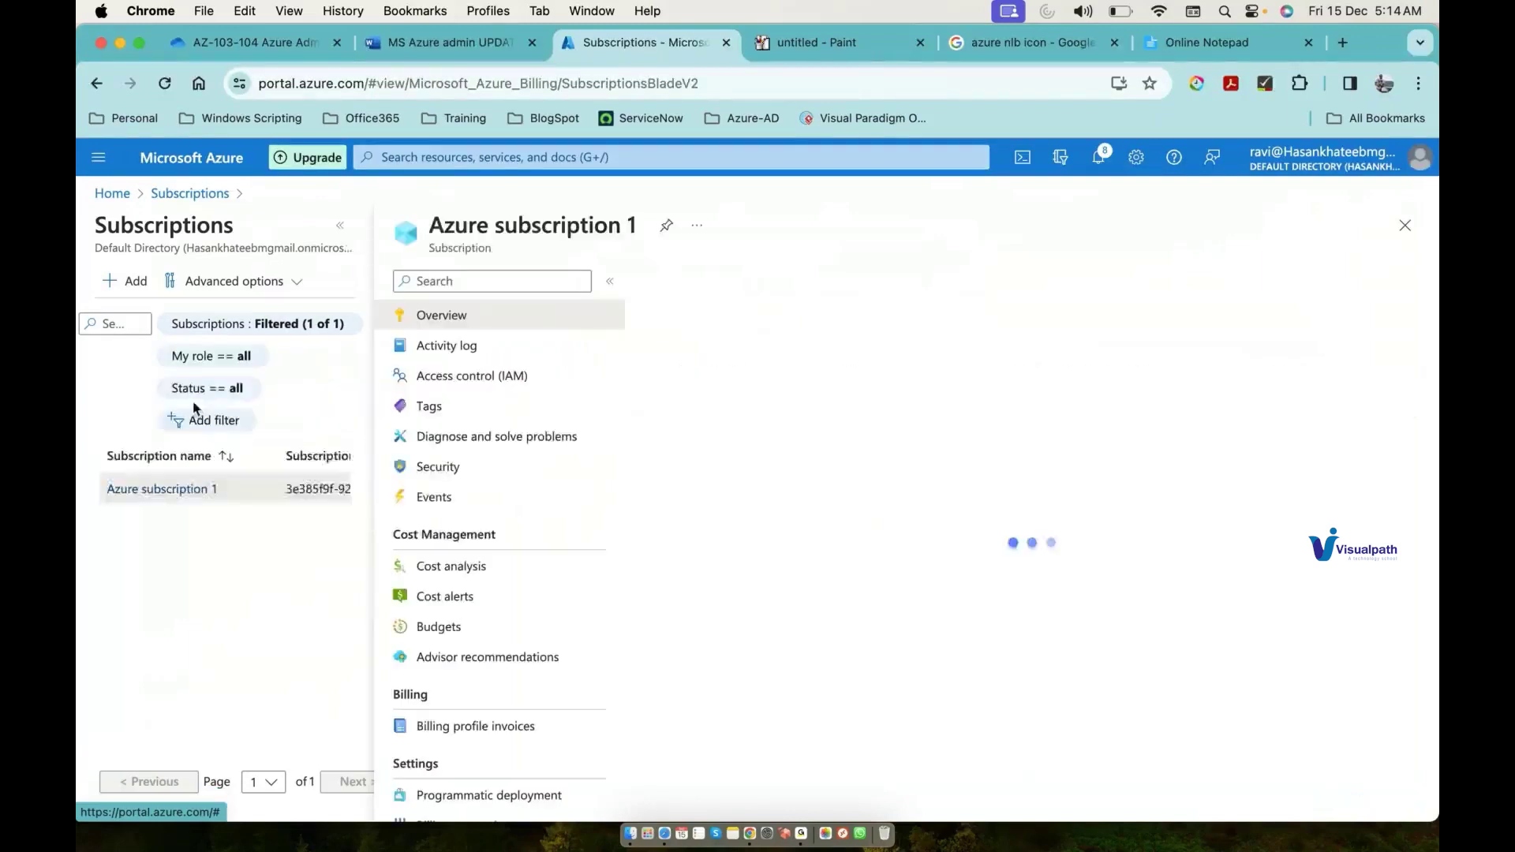
pyautogui.click(477, 379)
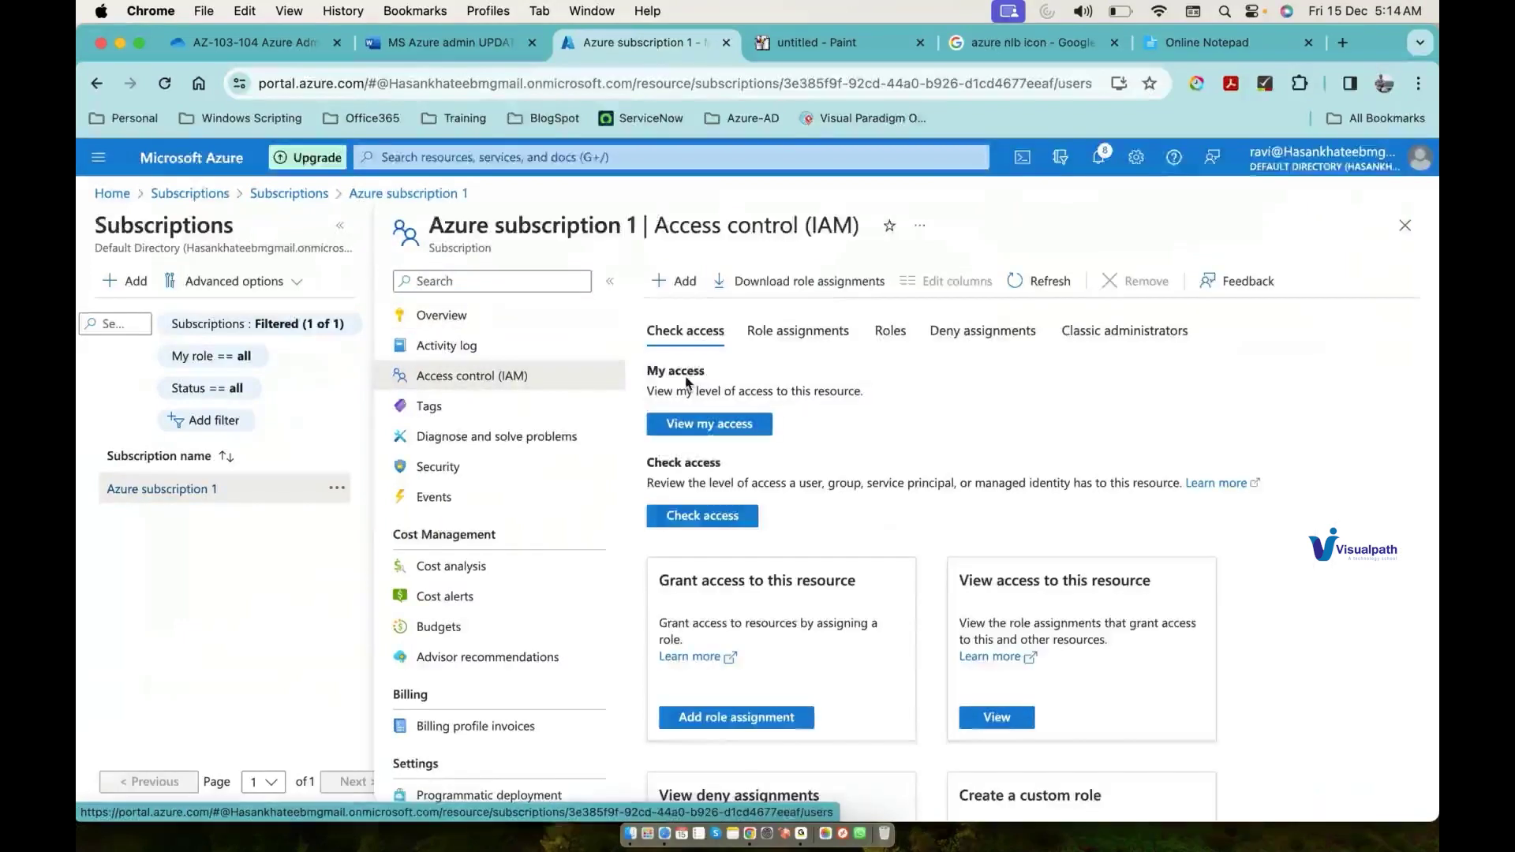
pyautogui.click(689, 285)
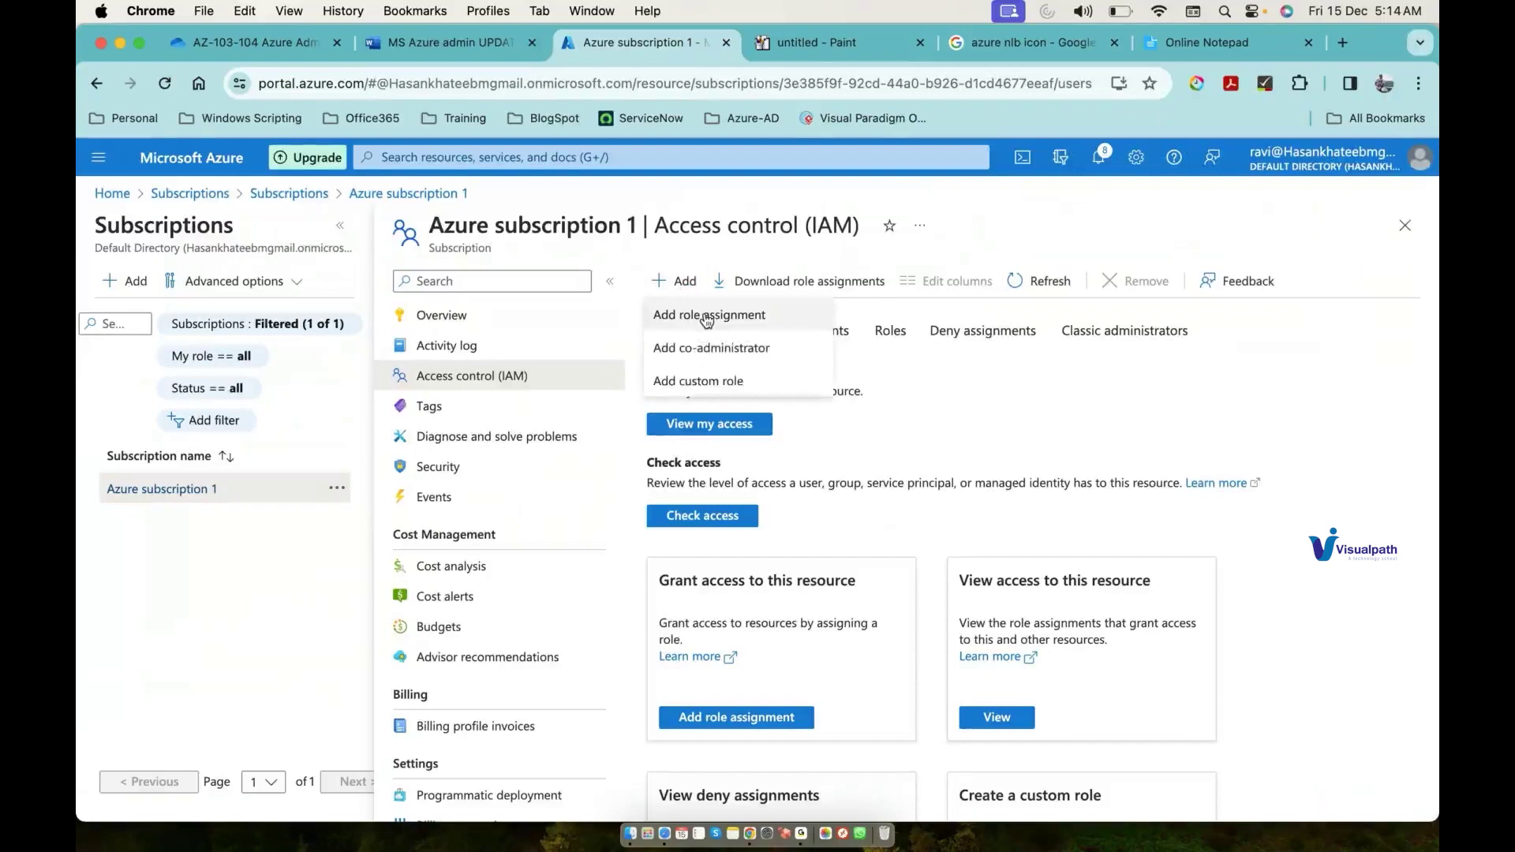
pyautogui.click(707, 317)
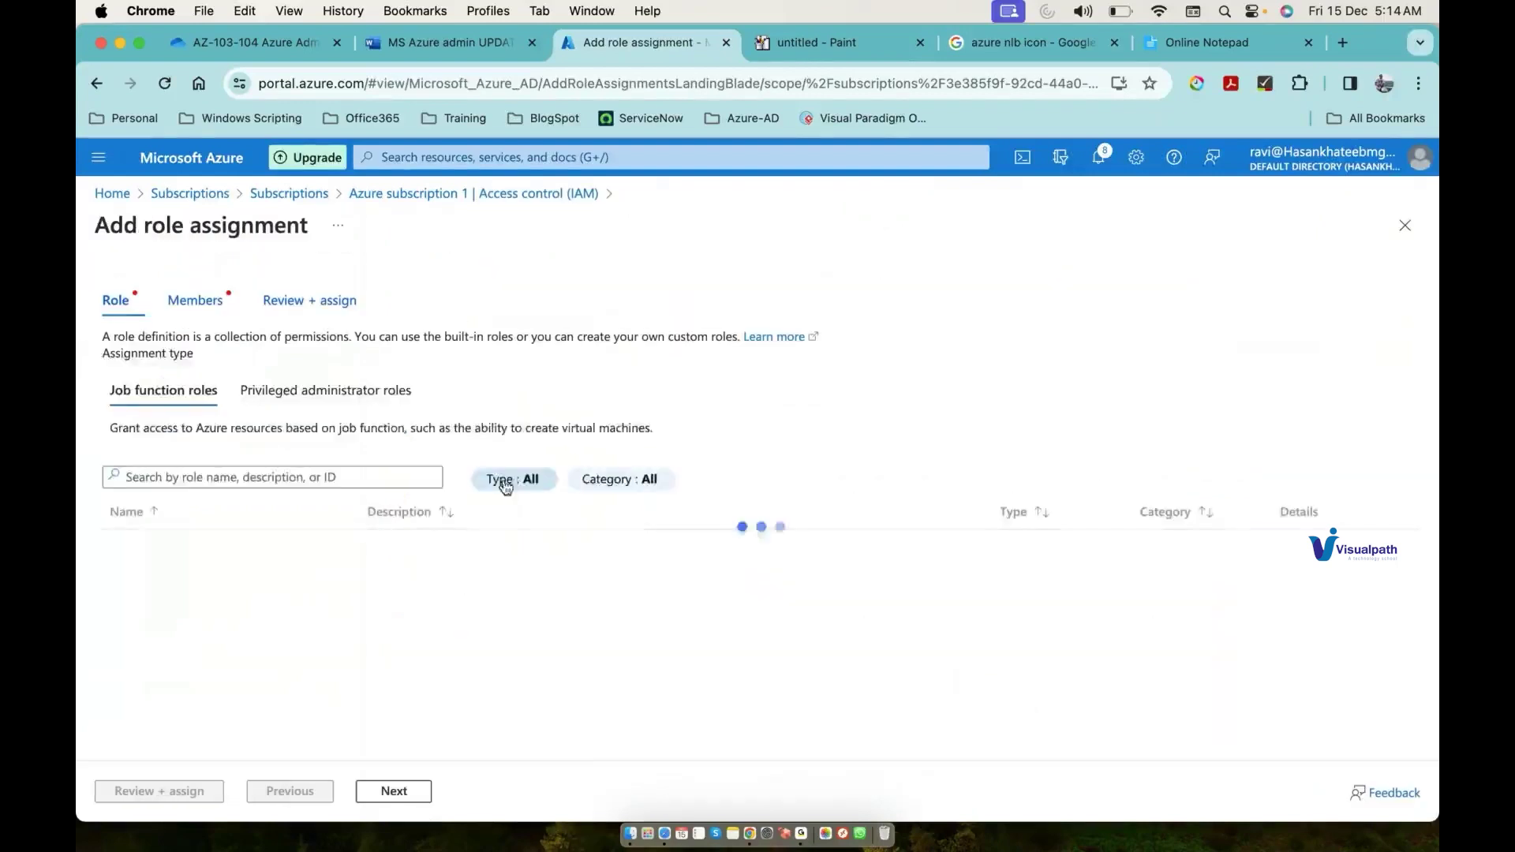
# Step: Search for and select the Reader role for the assignment
pyautogui.click(324, 477)
pyautogui.write('reader')
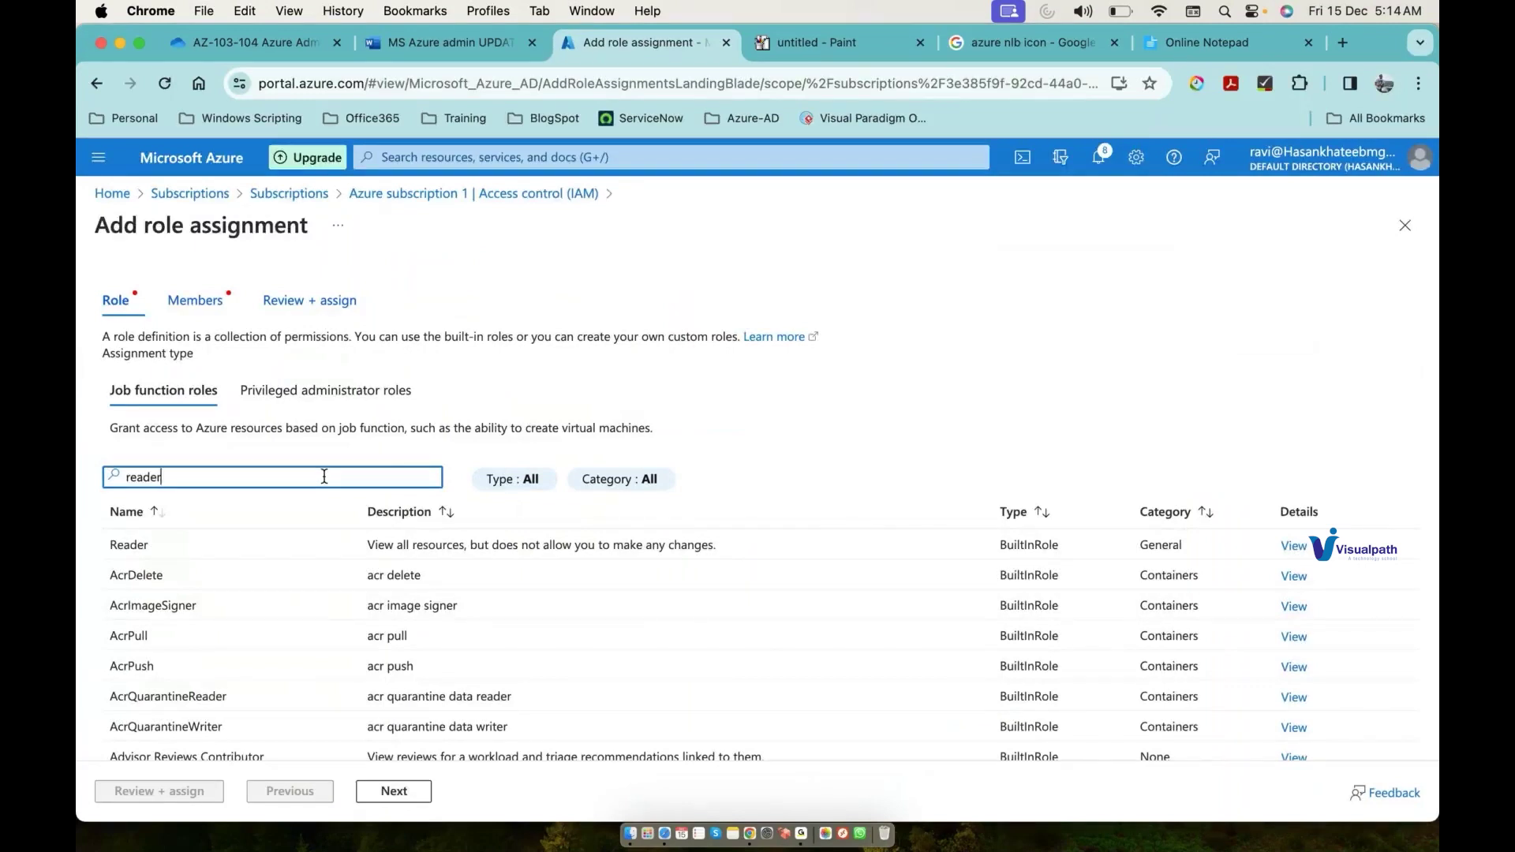
pyautogui.click(241, 547)
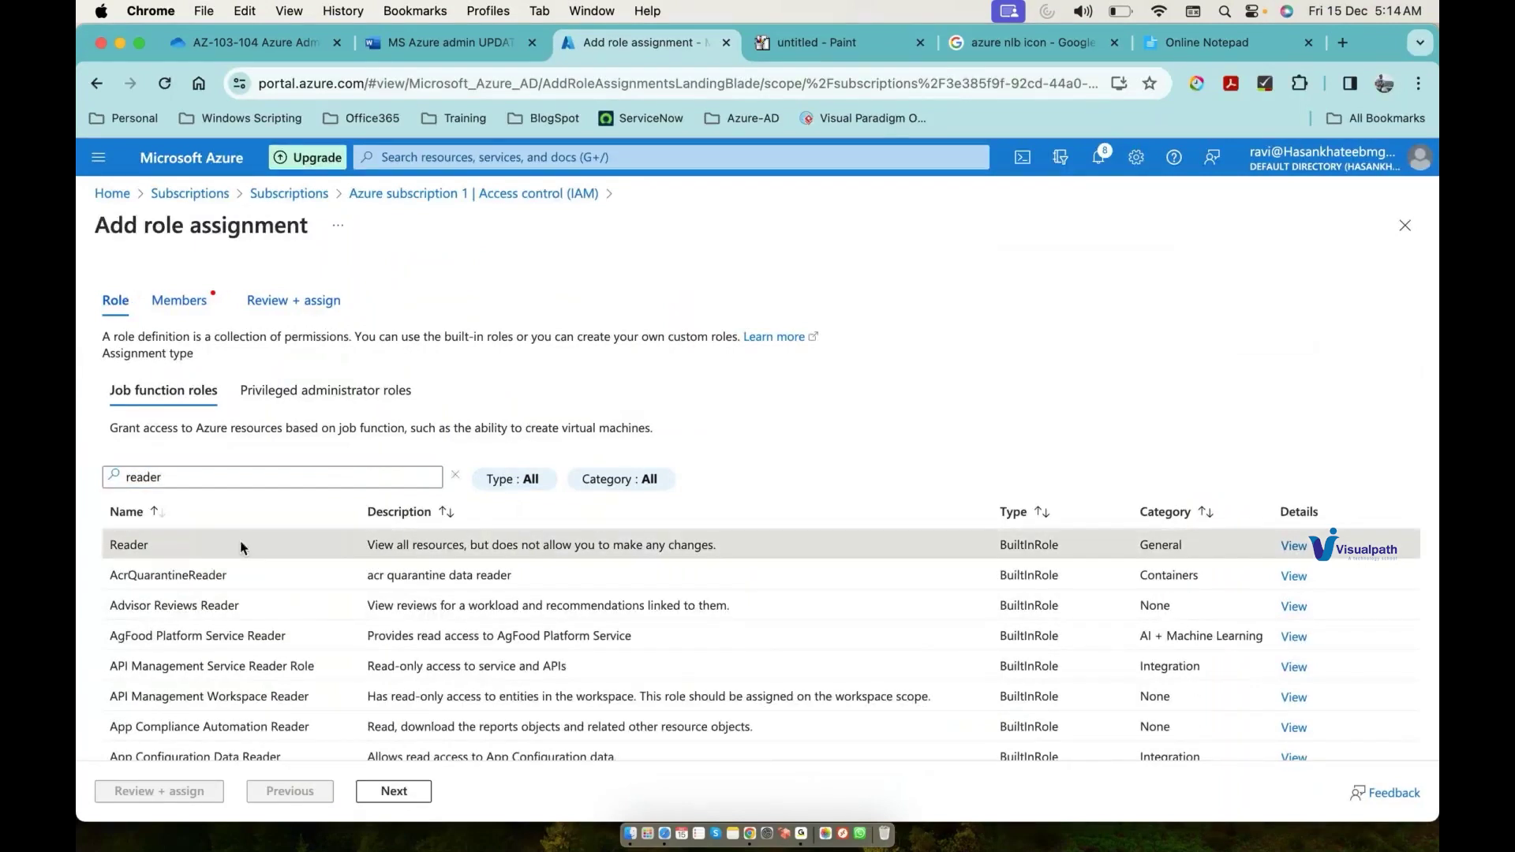
pyautogui.click(394, 791)
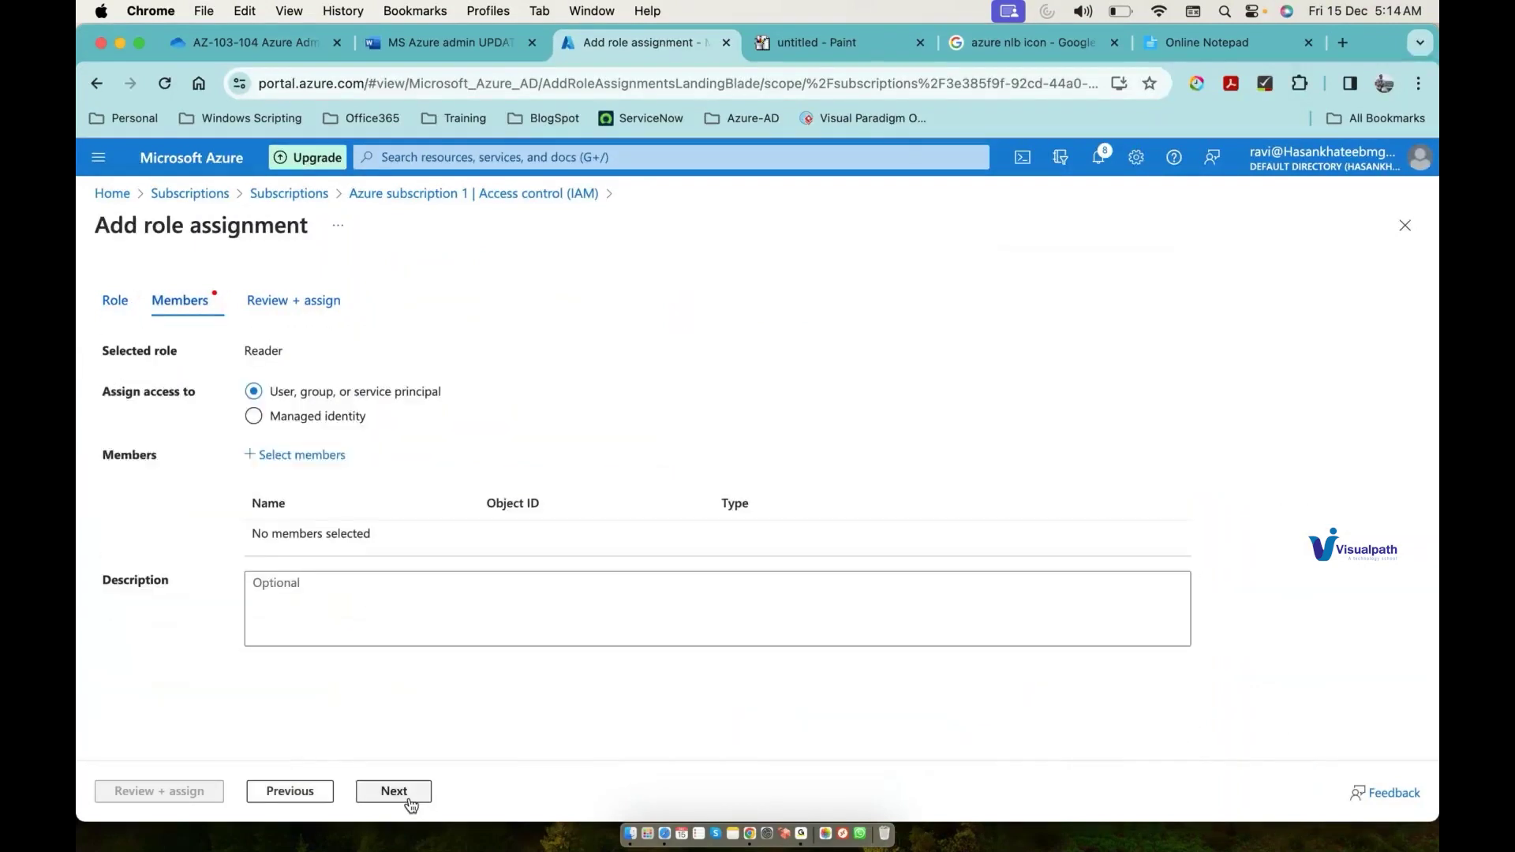
# Step: Add test1 as the member and complete the Reader assignment on the subscription
pyautogui.click(312, 463)
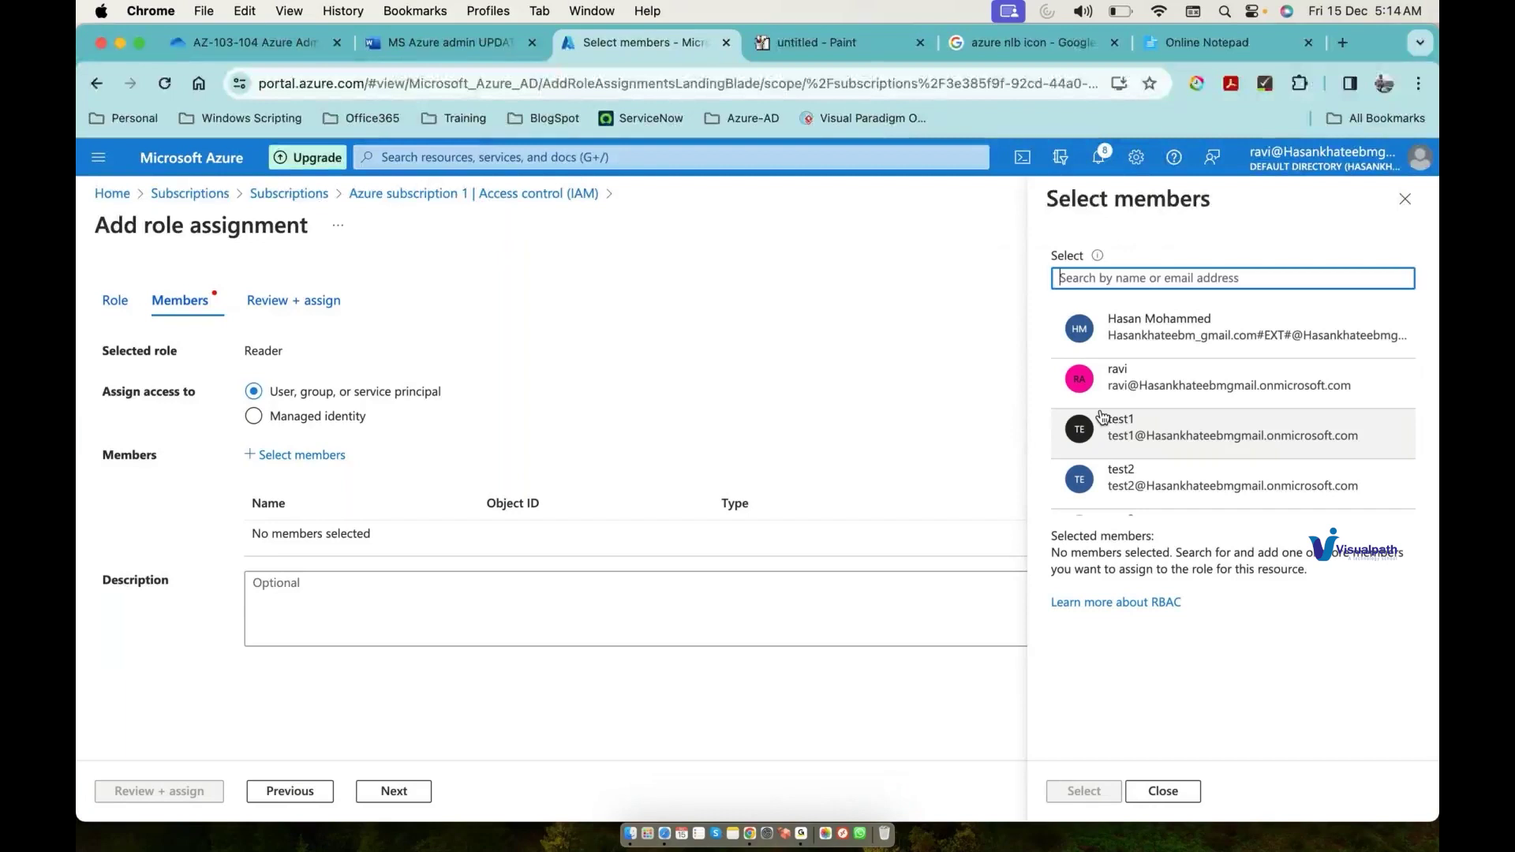
pyautogui.click(1135, 439)
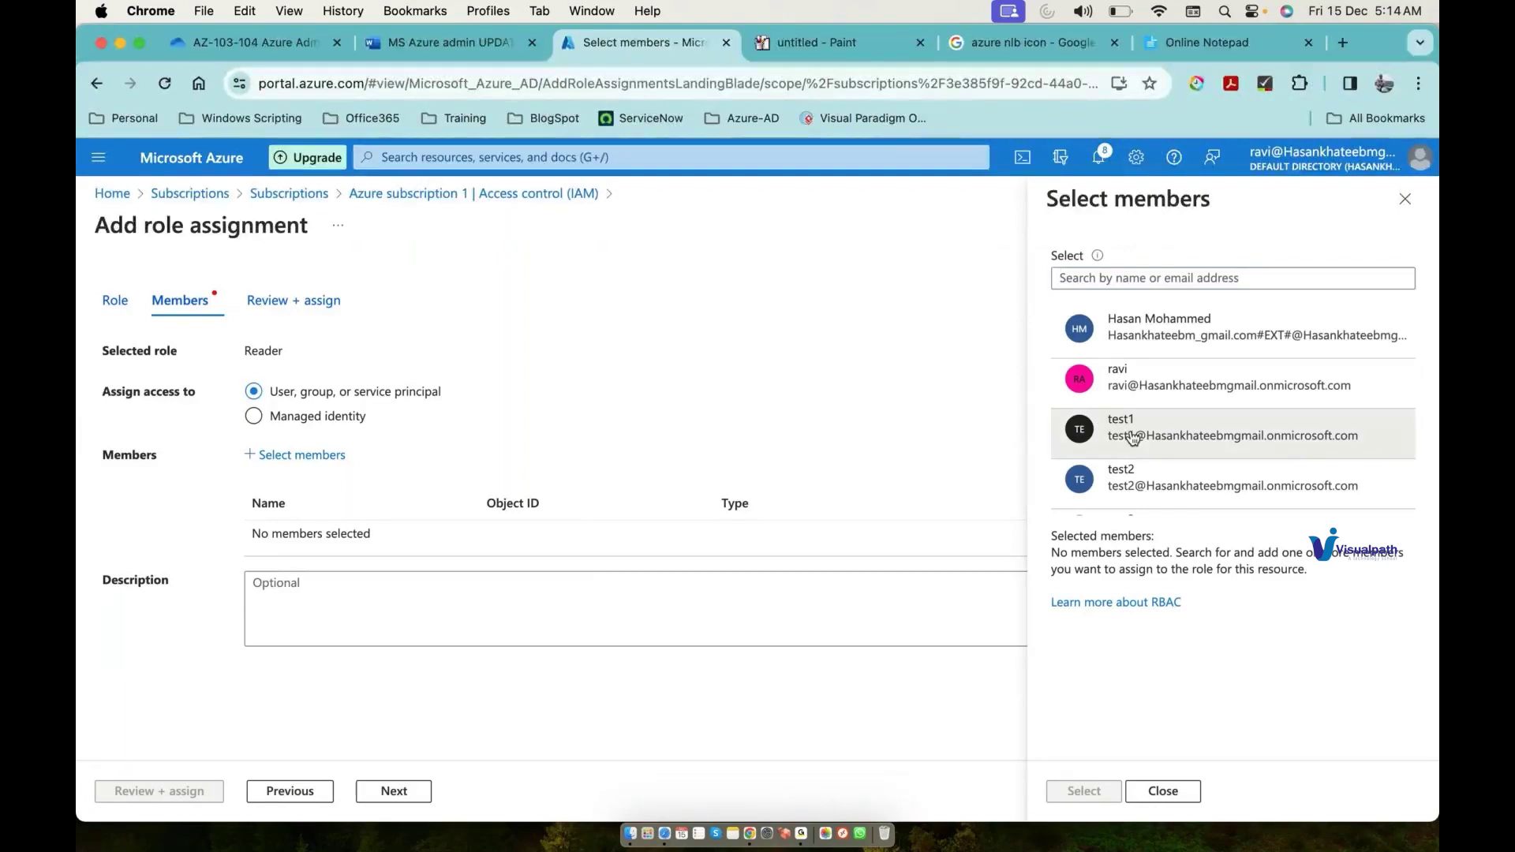
pyautogui.click(1088, 791)
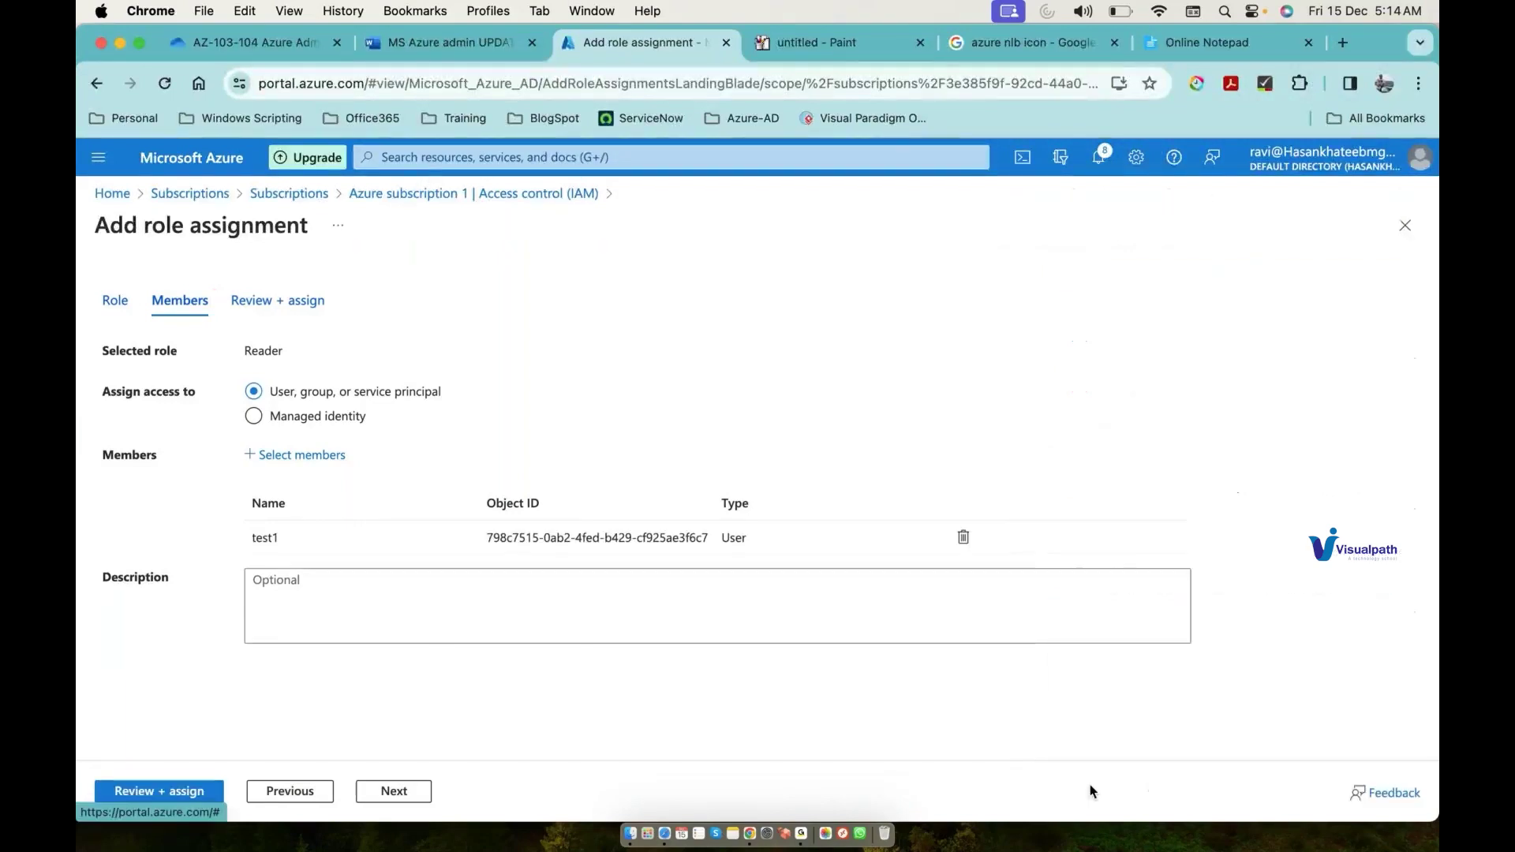
pyautogui.click(184, 791)
pyautogui.click(183, 793)
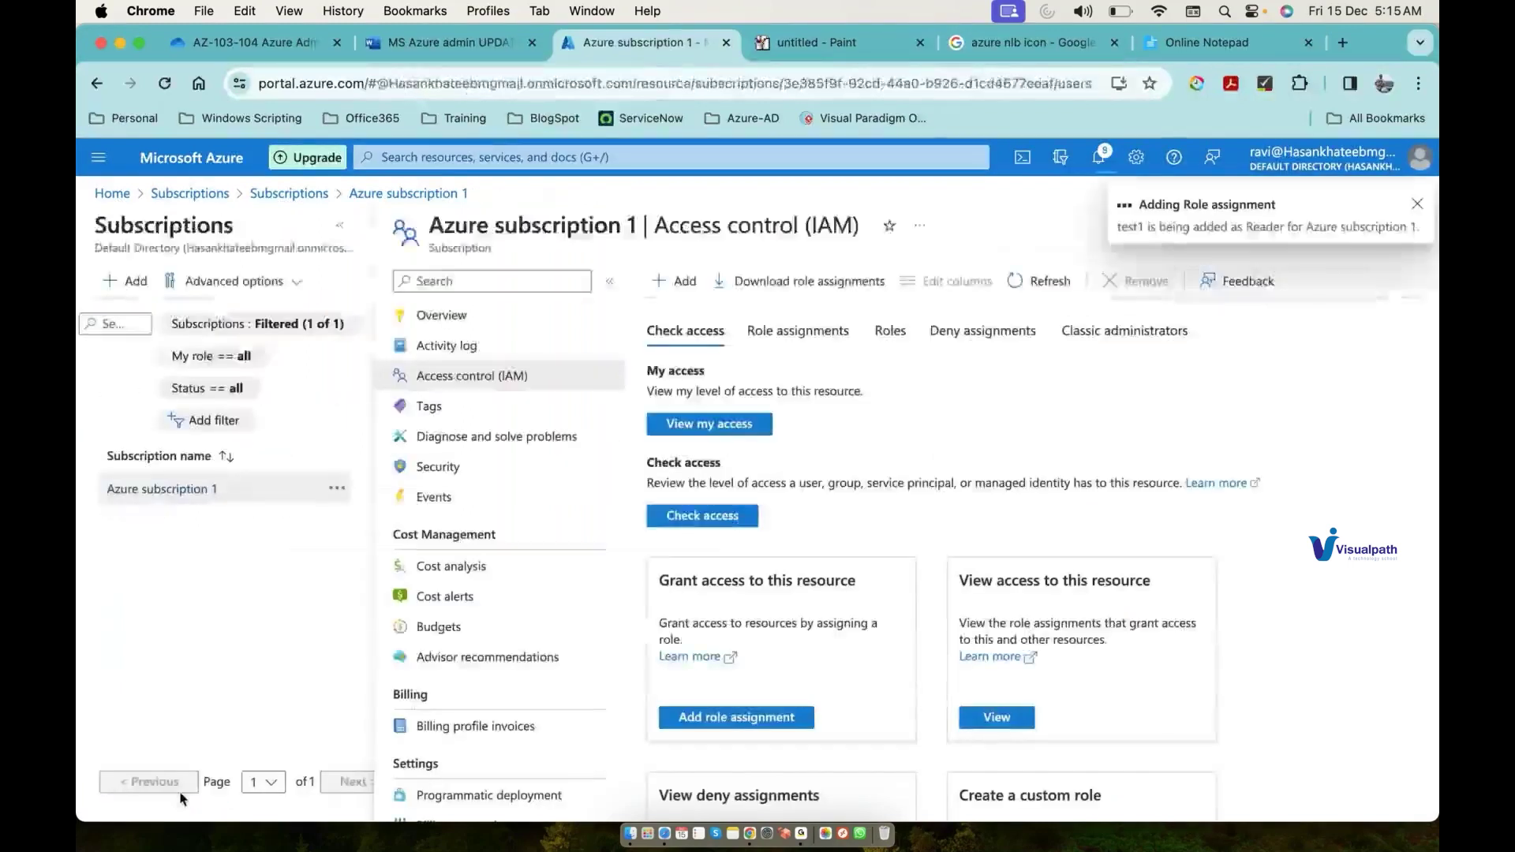
pyautogui.click(845, 42)
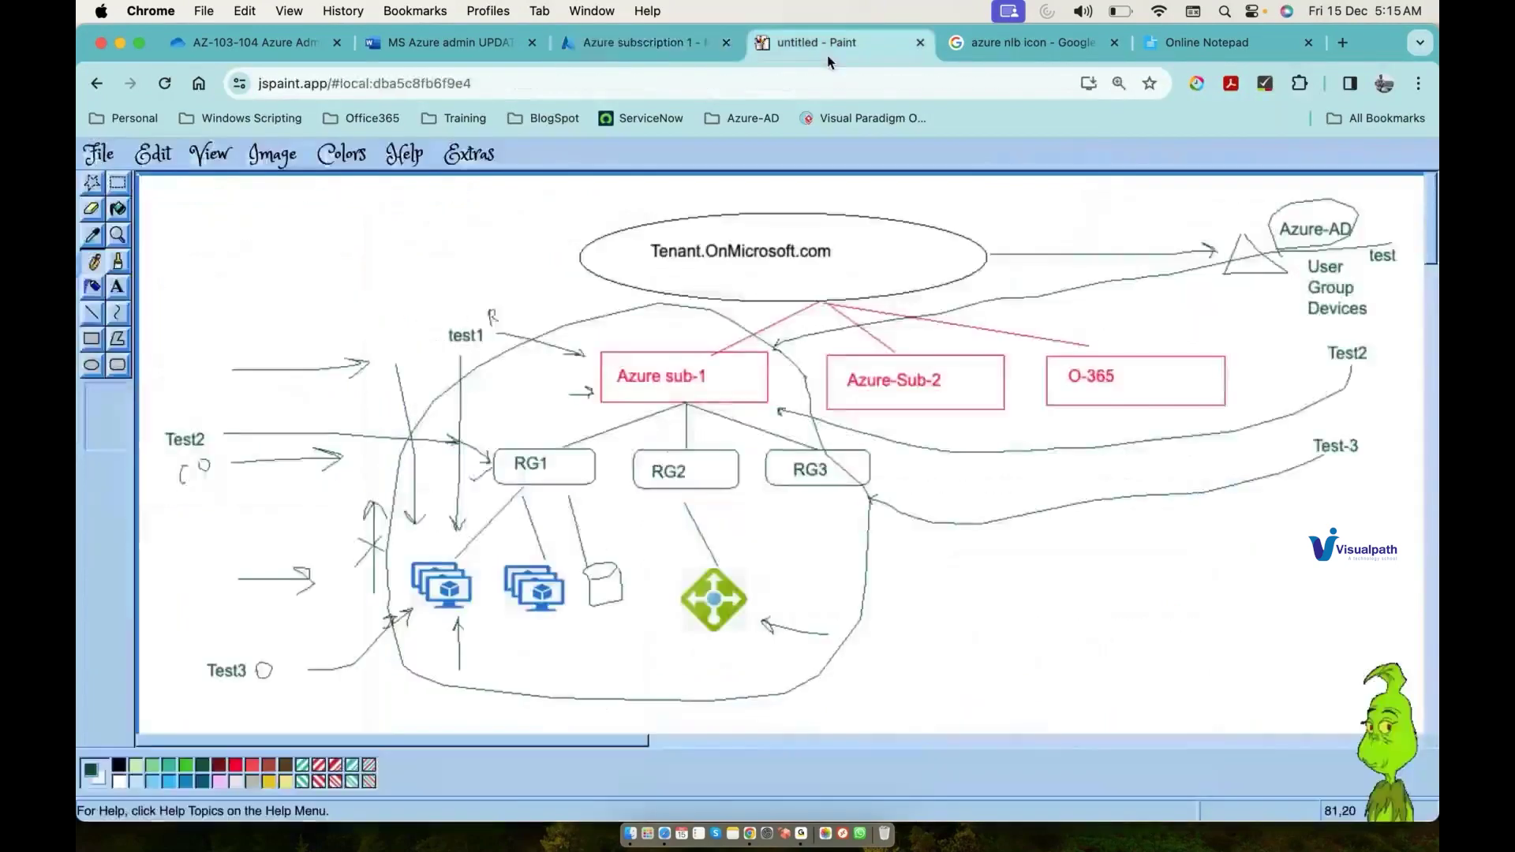
pyautogui.click(632, 42)
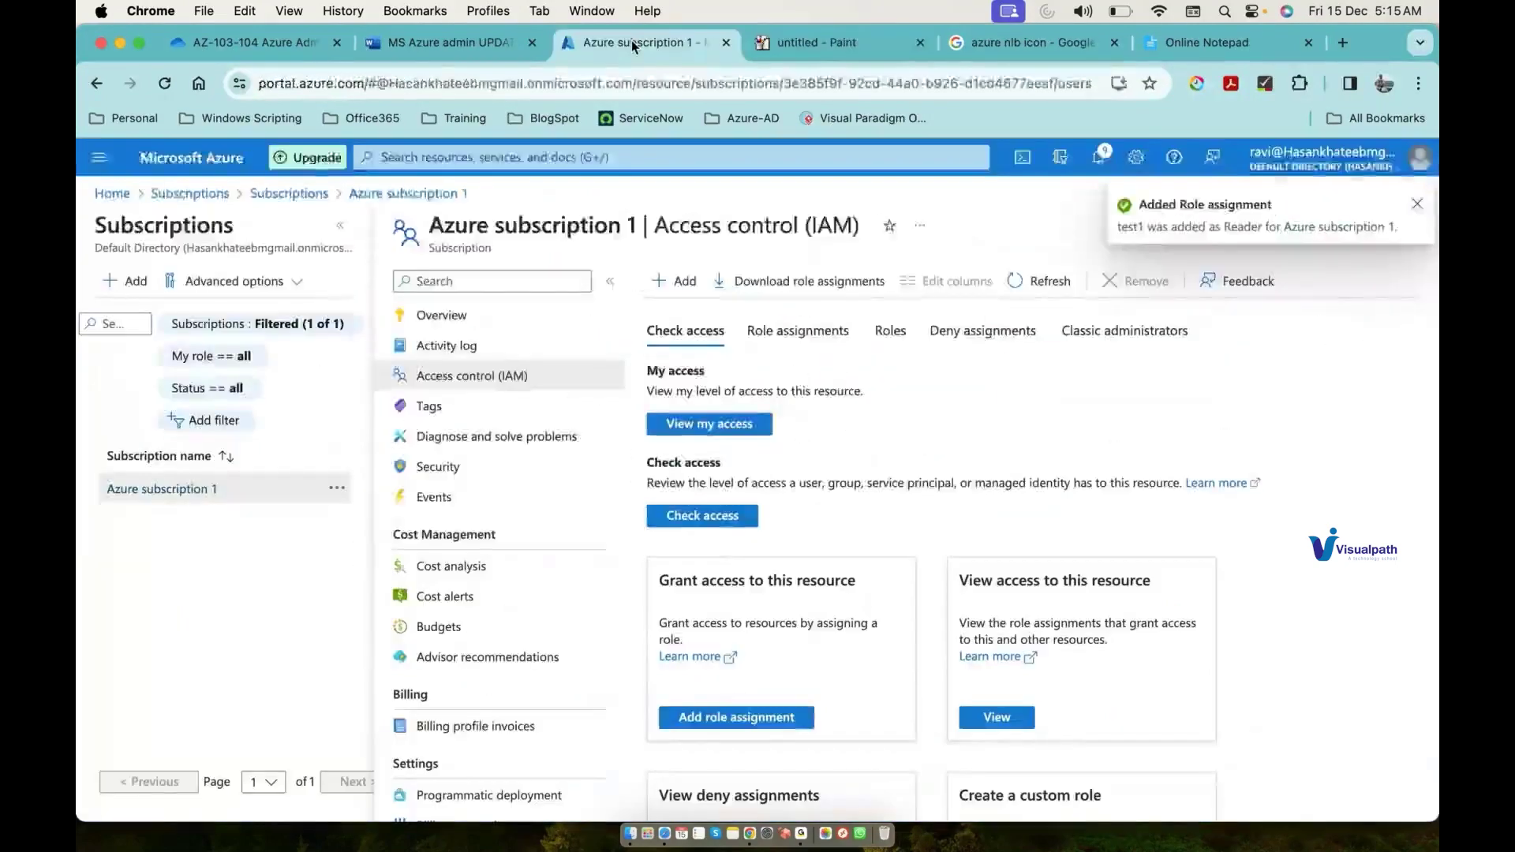
pyautogui.click(591, 157)
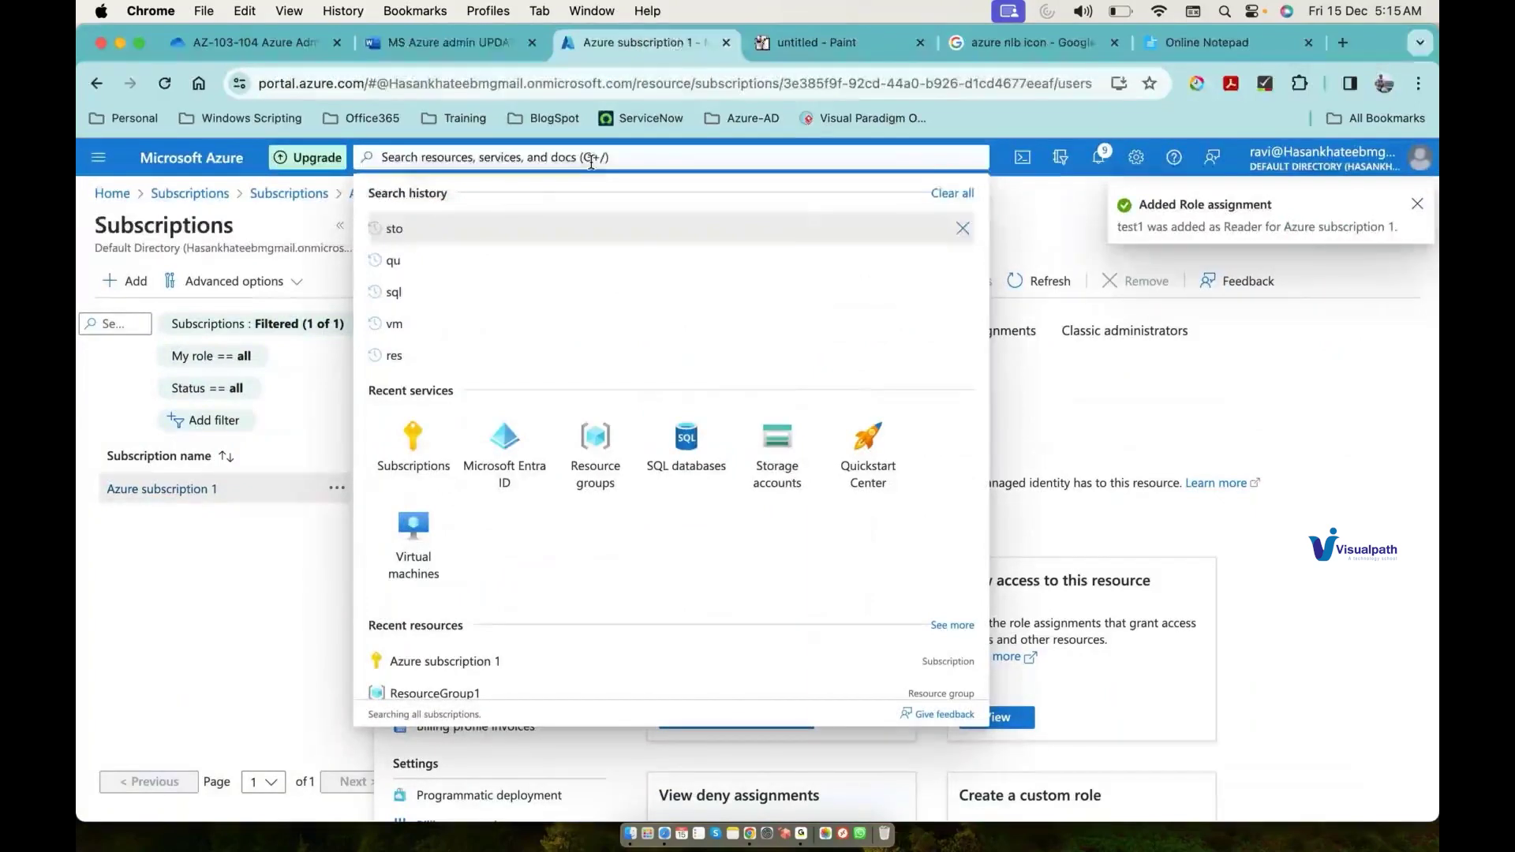
# Step: Start a new role assignment from ResourceGroup2's Access control (IAM) page
pyautogui.click(595, 442)
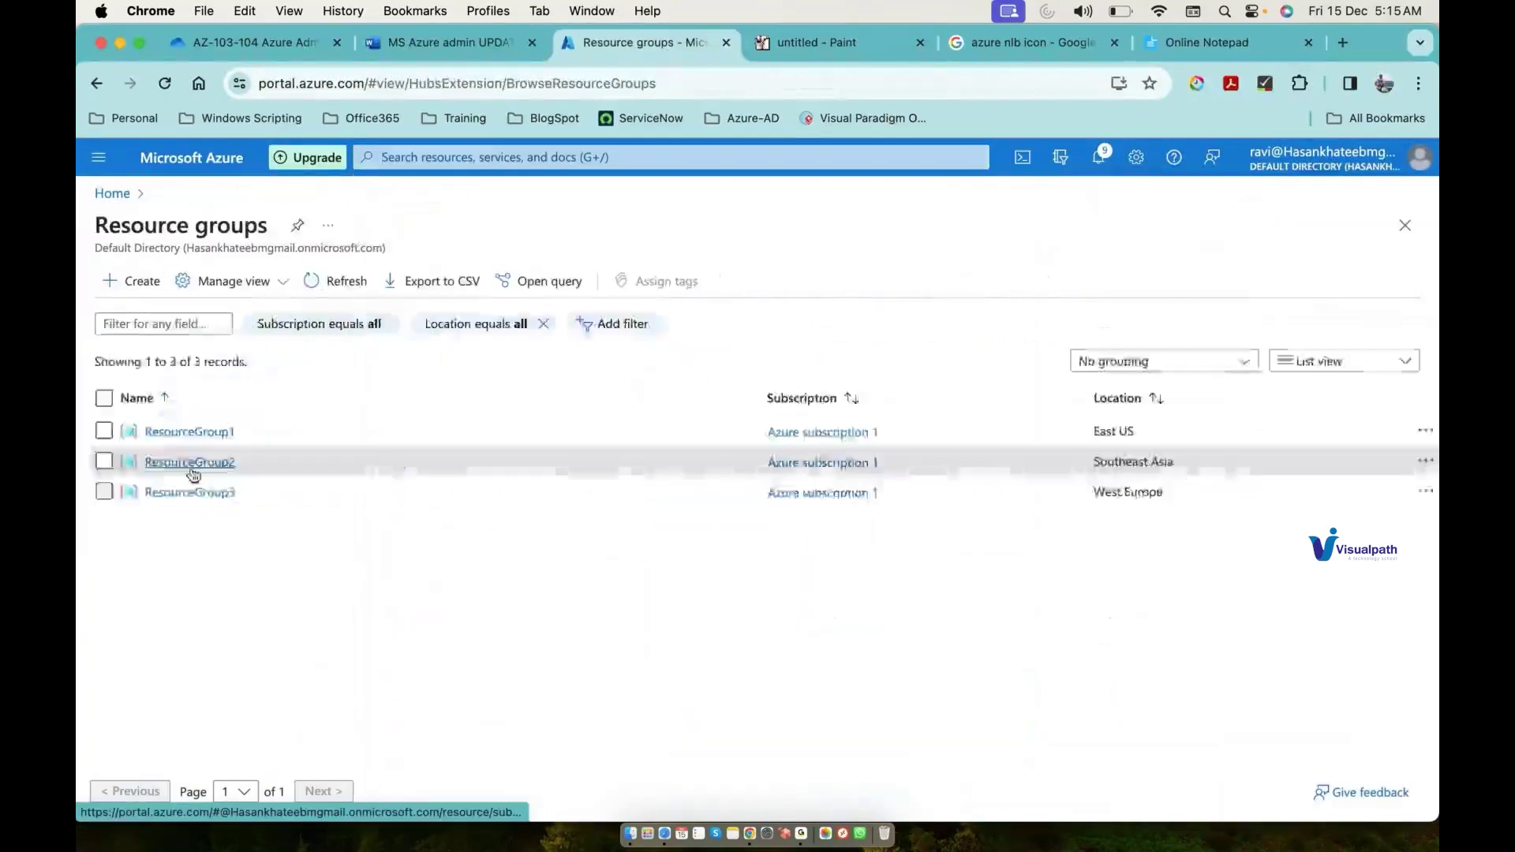
pyautogui.click(191, 466)
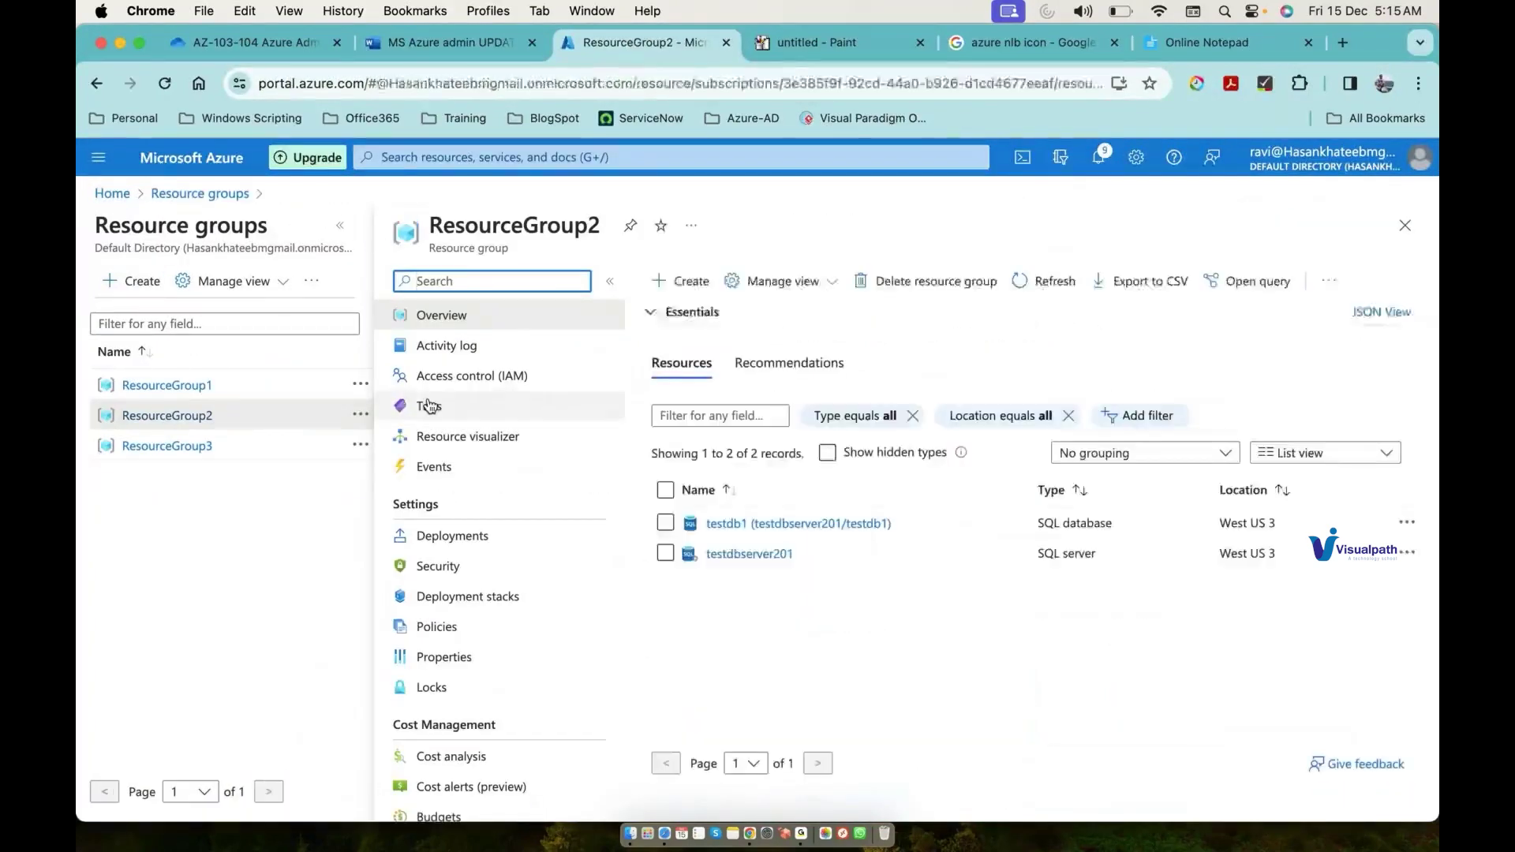
pyautogui.click(455, 377)
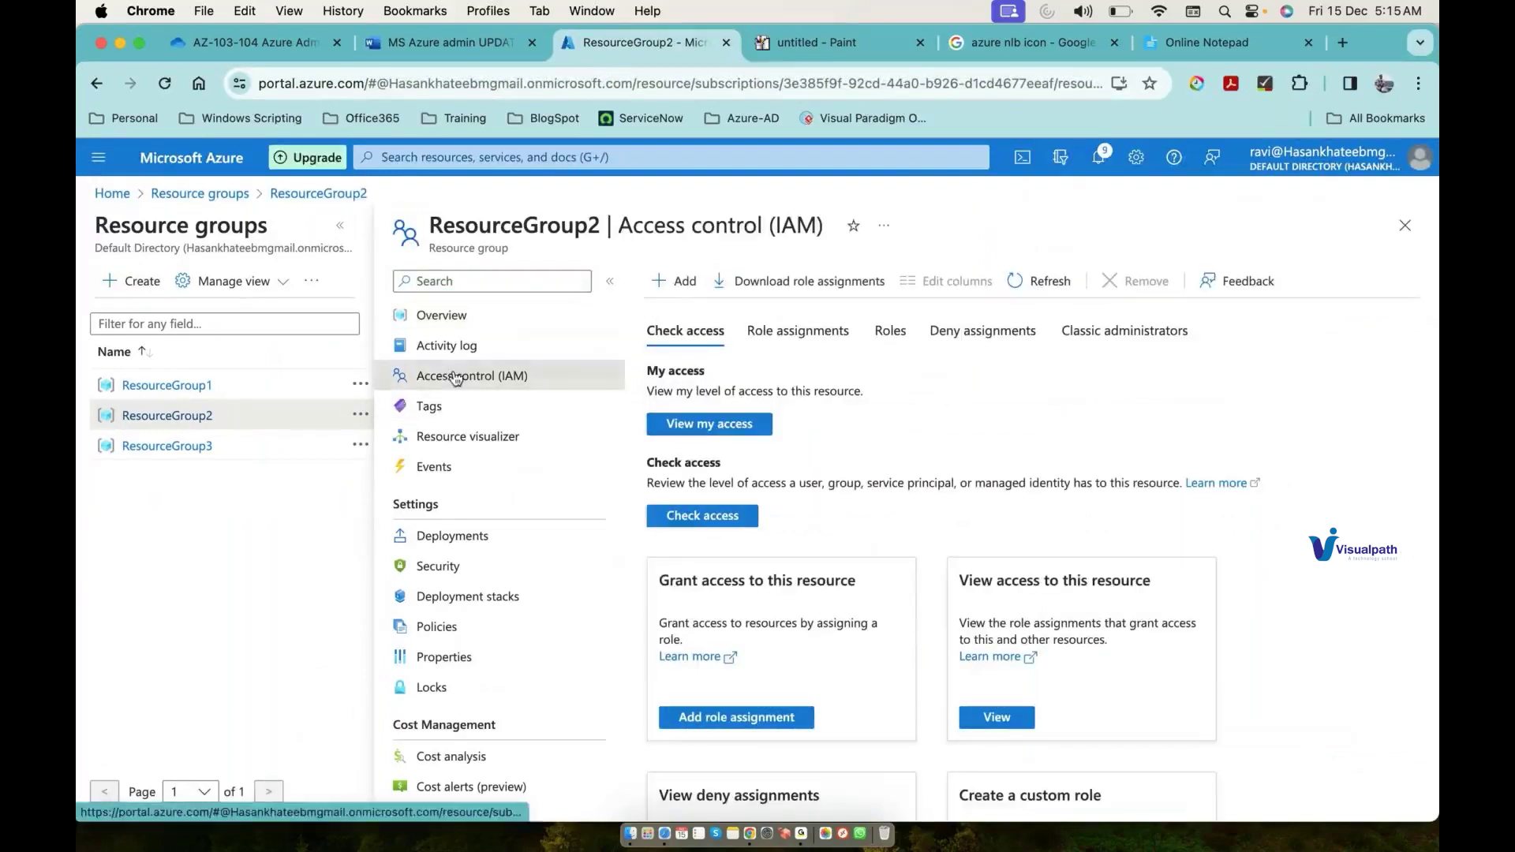
pyautogui.click(679, 283)
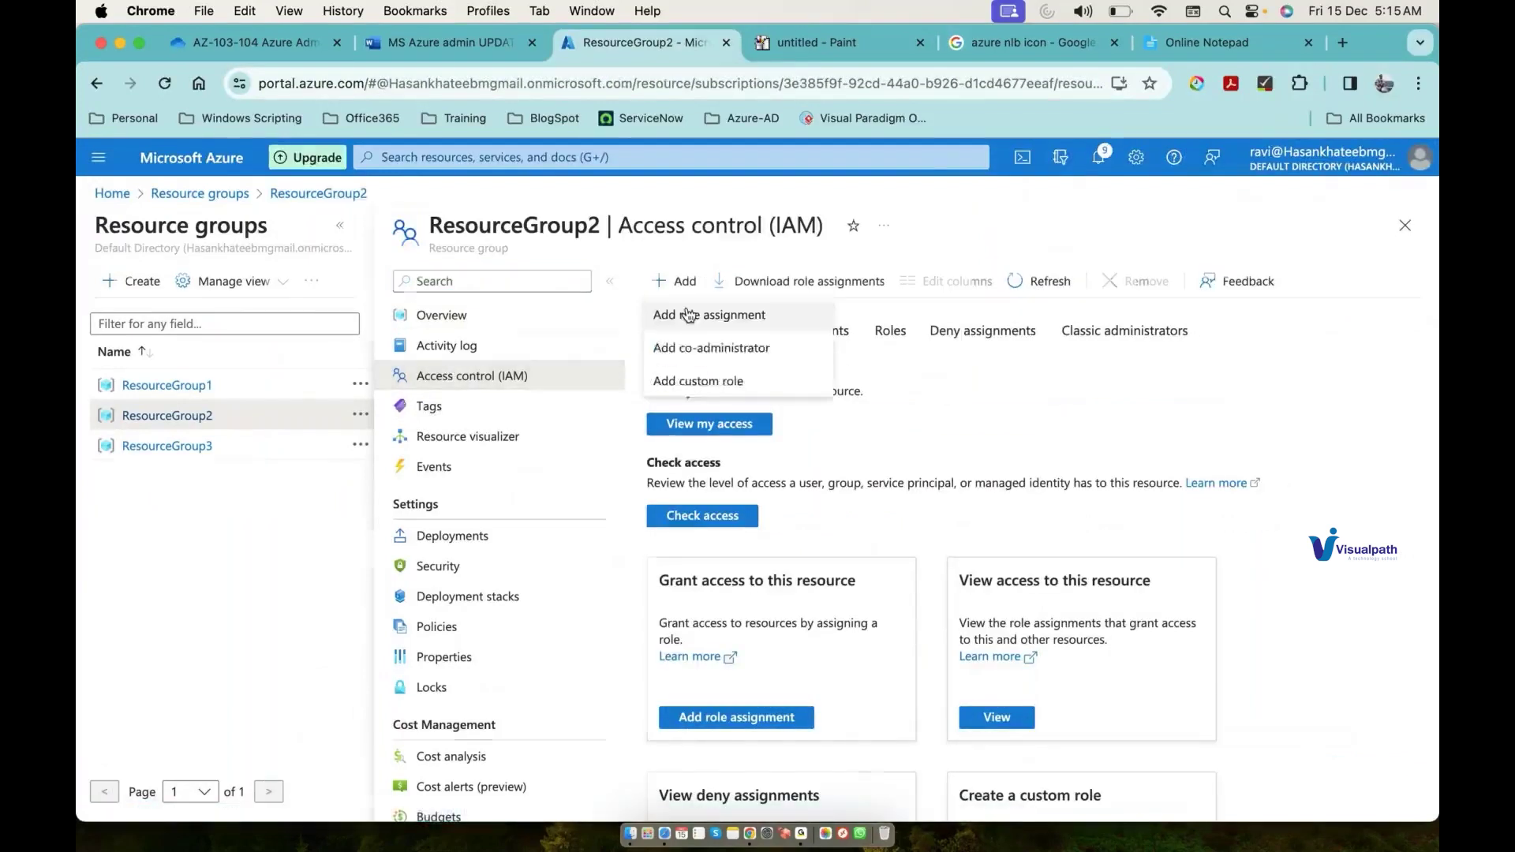
pyautogui.click(687, 311)
# Step: Search for 'contri' and select the Contributor role
pyautogui.click(332, 475)
pyautogui.write('cont')
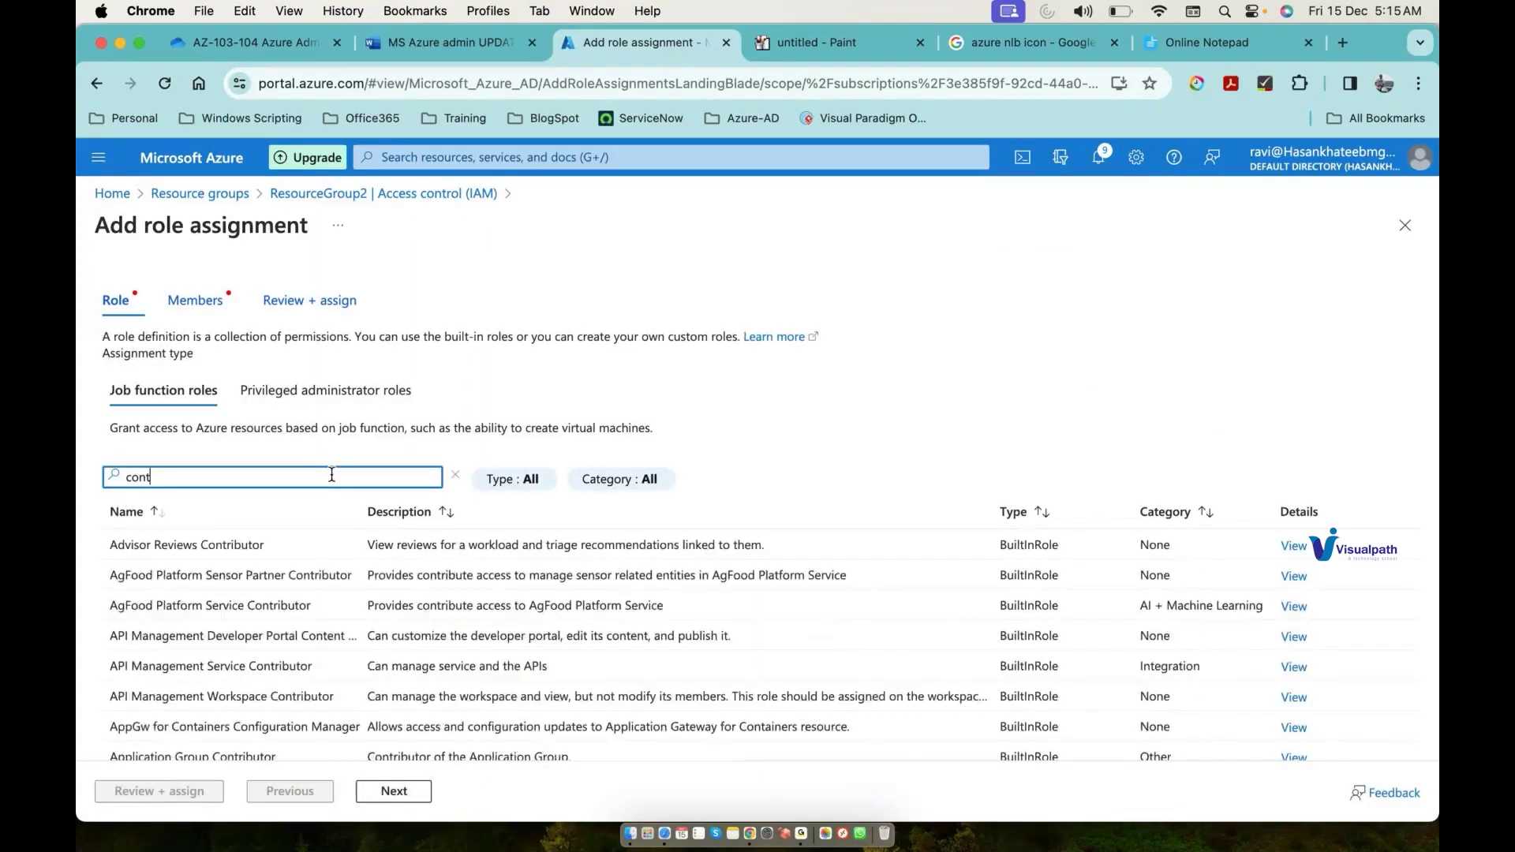
pyautogui.write('ri')
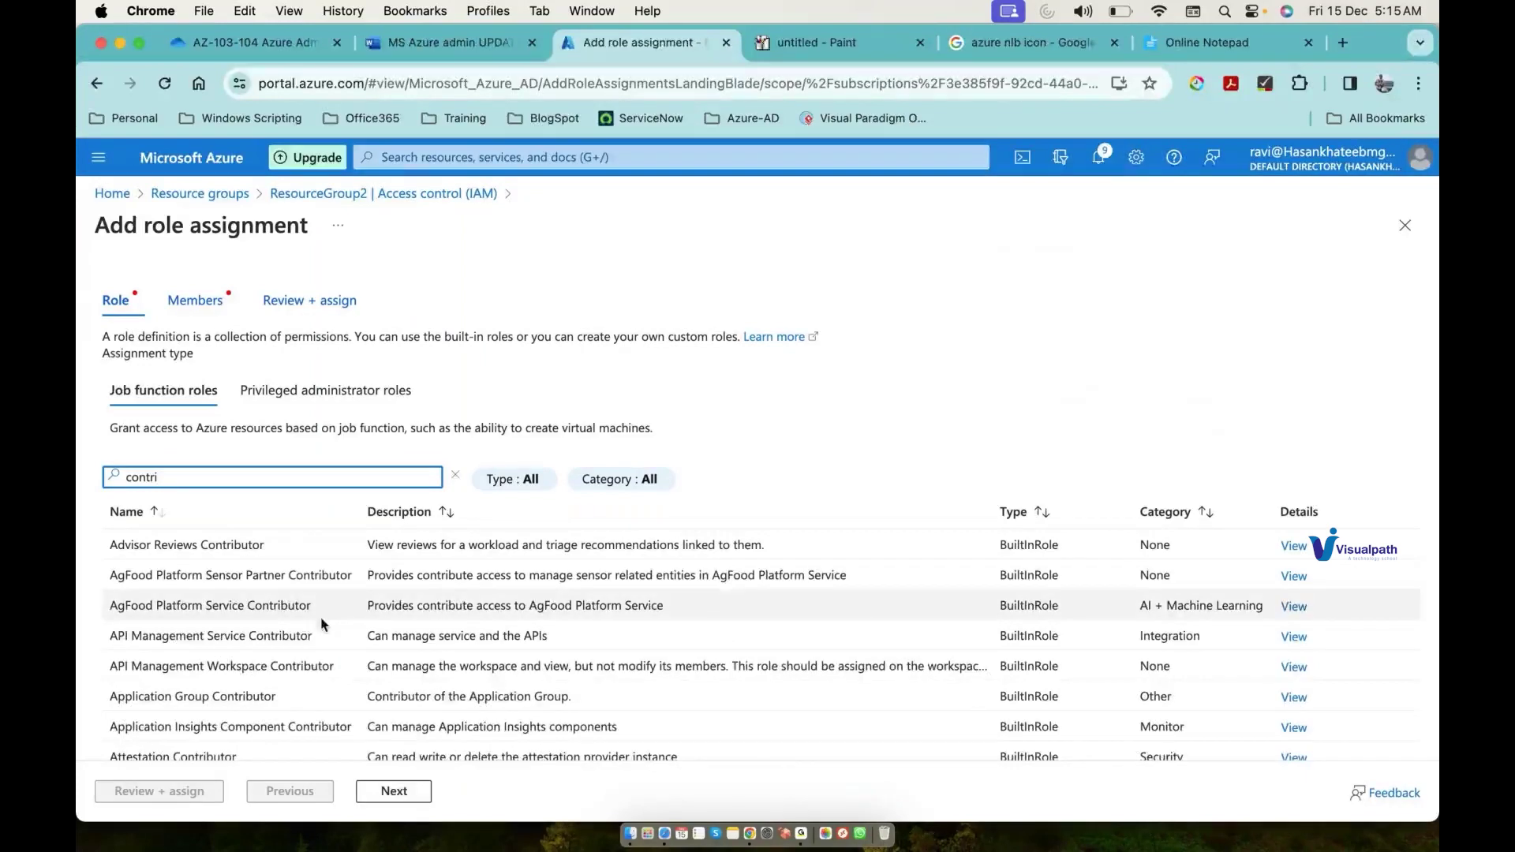
pyautogui.scroll(-3, 332, 647)
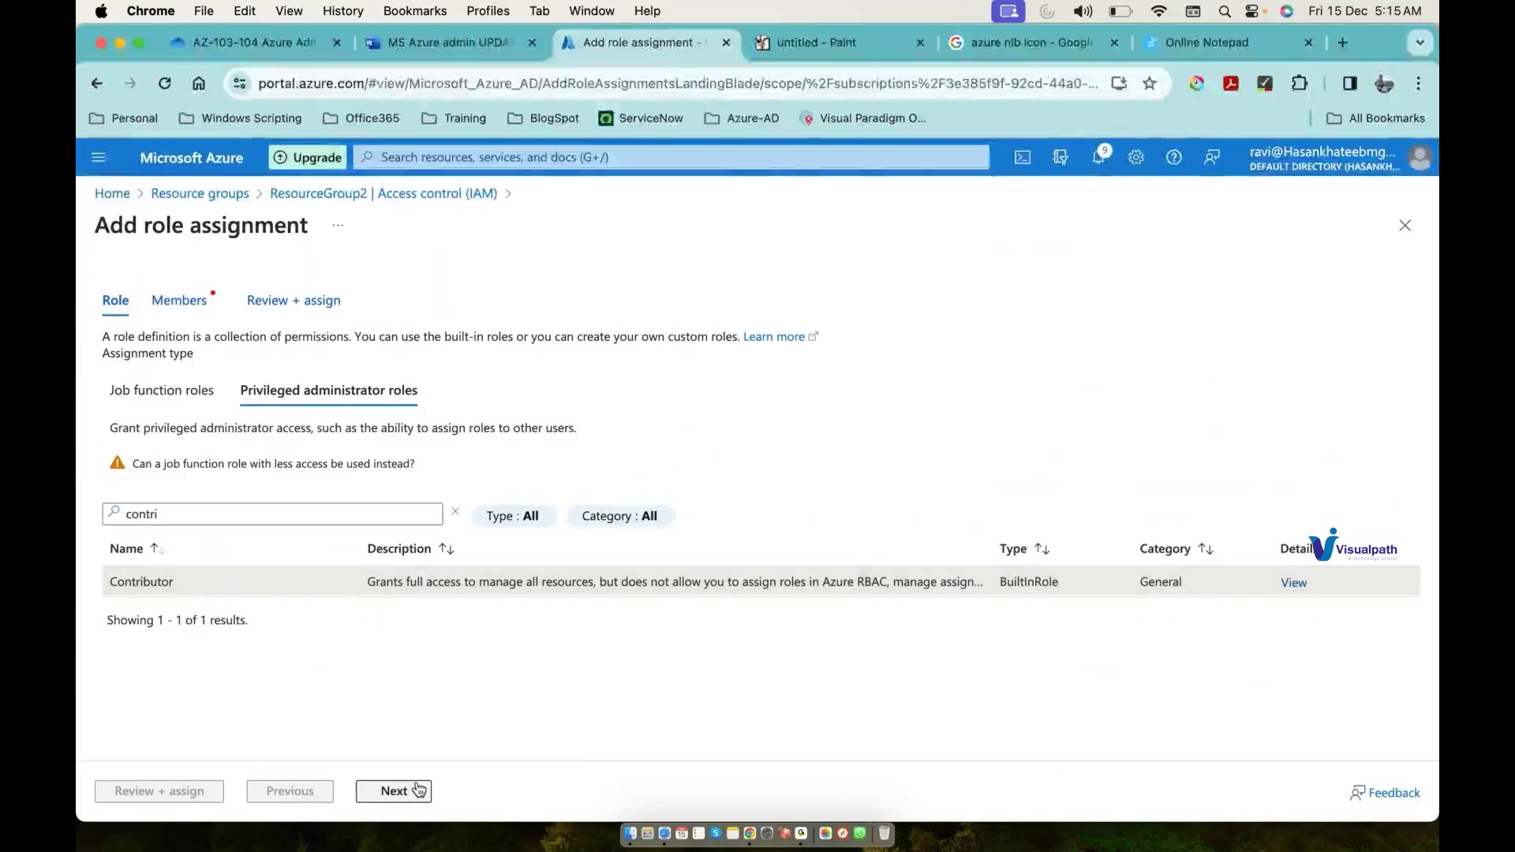
pyautogui.click(393, 791)
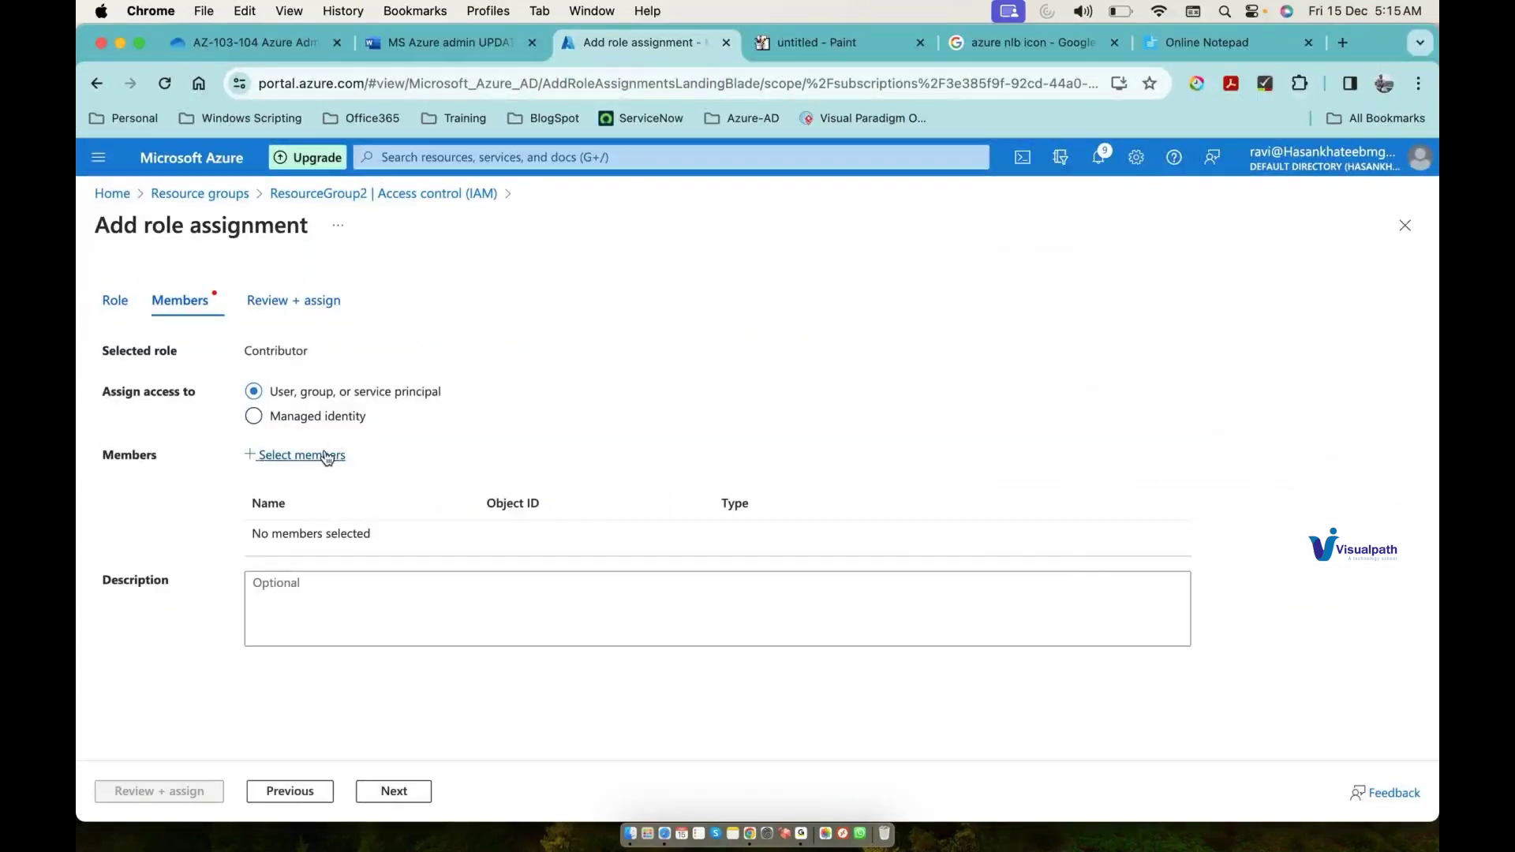
# Step: Add test2 as the member and assign Contributor on ResourceGroup2
pyautogui.click(327, 456)
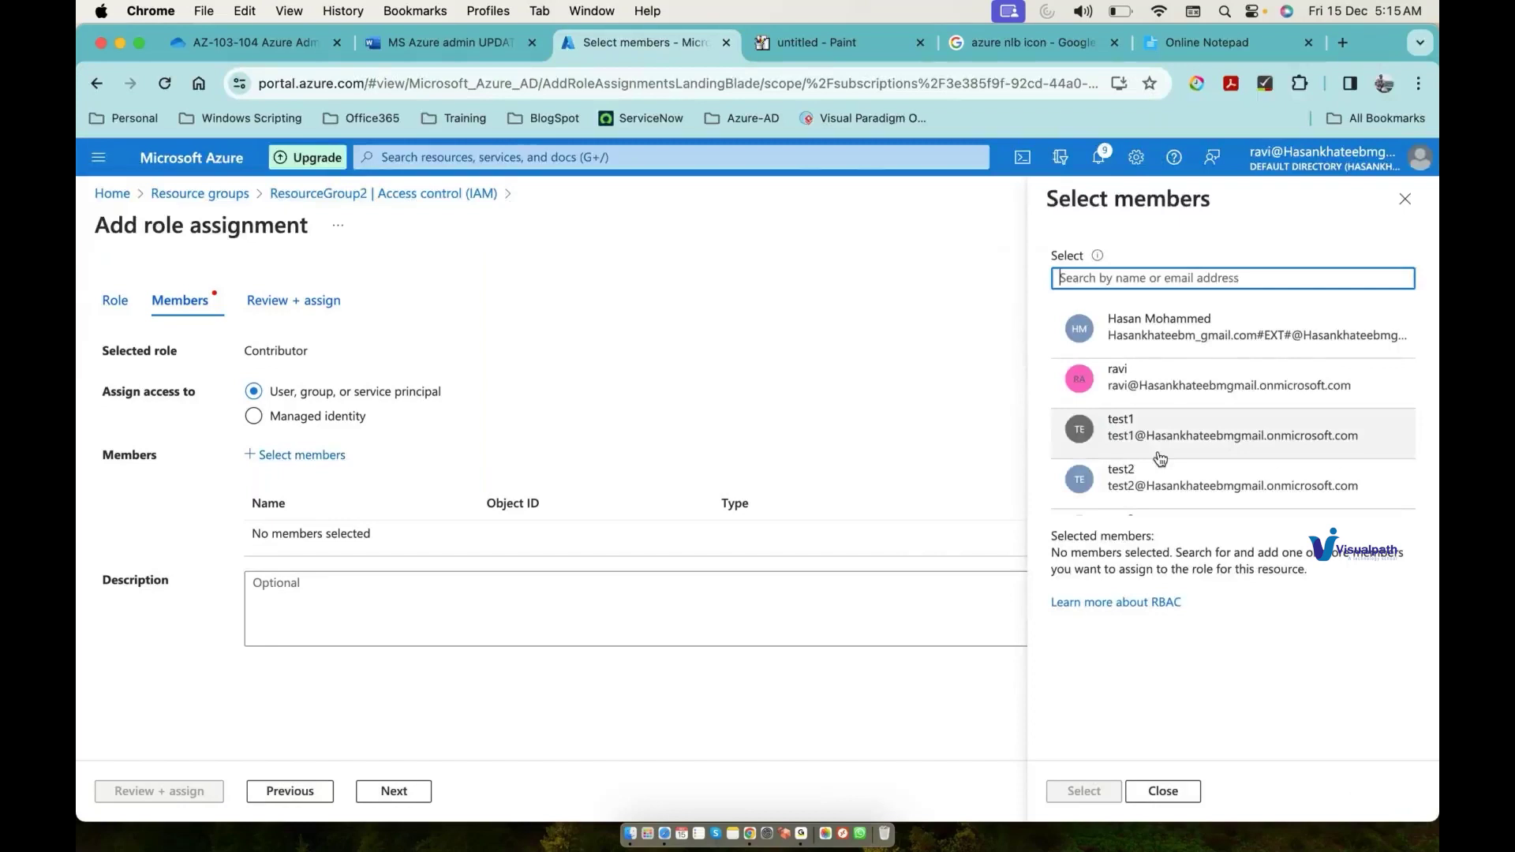
pyautogui.click(1160, 481)
pyautogui.click(1084, 791)
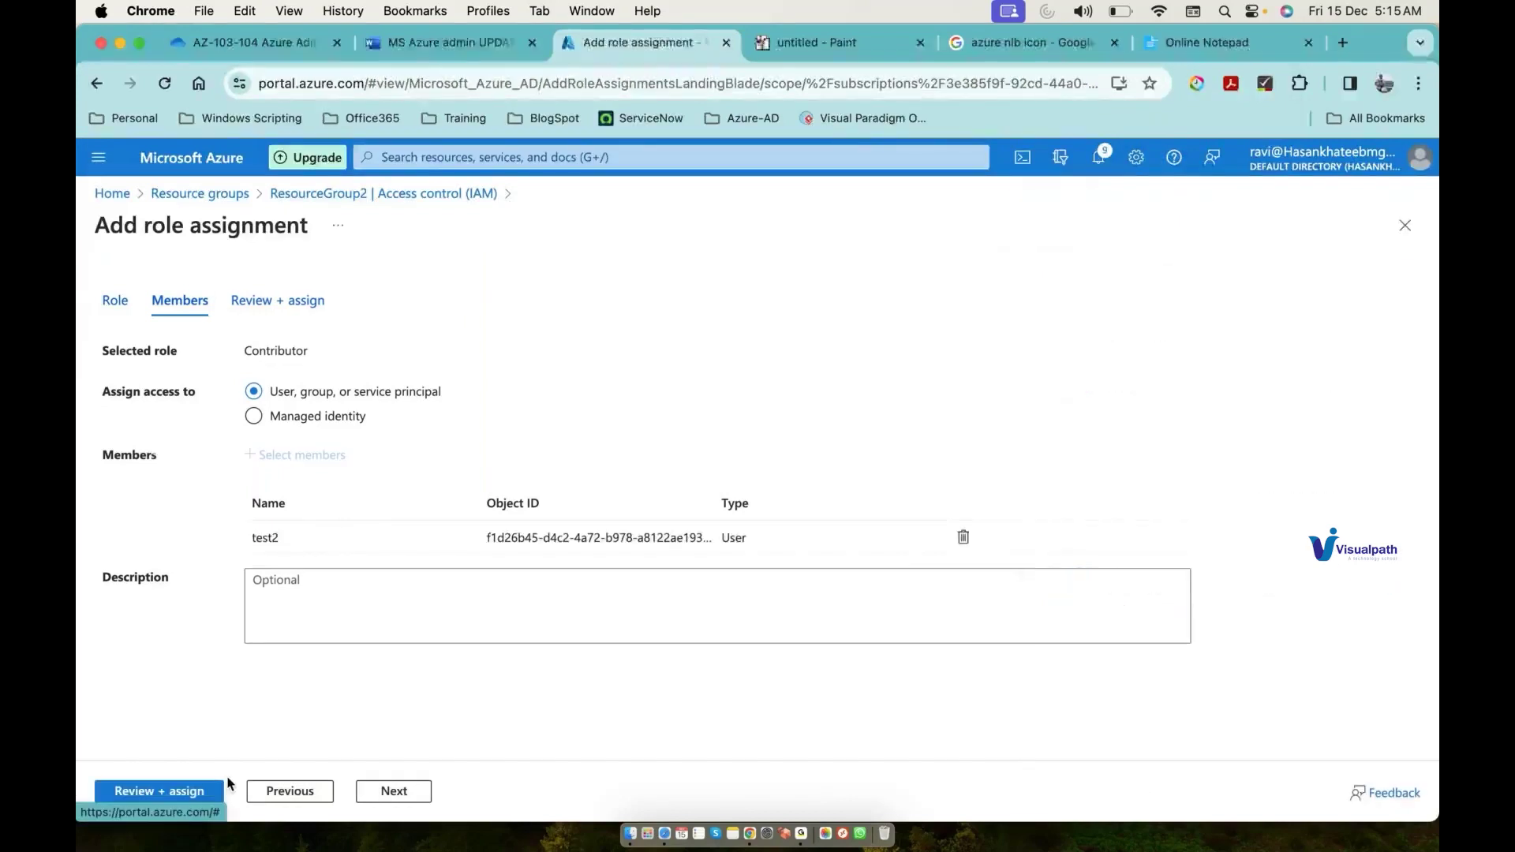
pyautogui.click(183, 791)
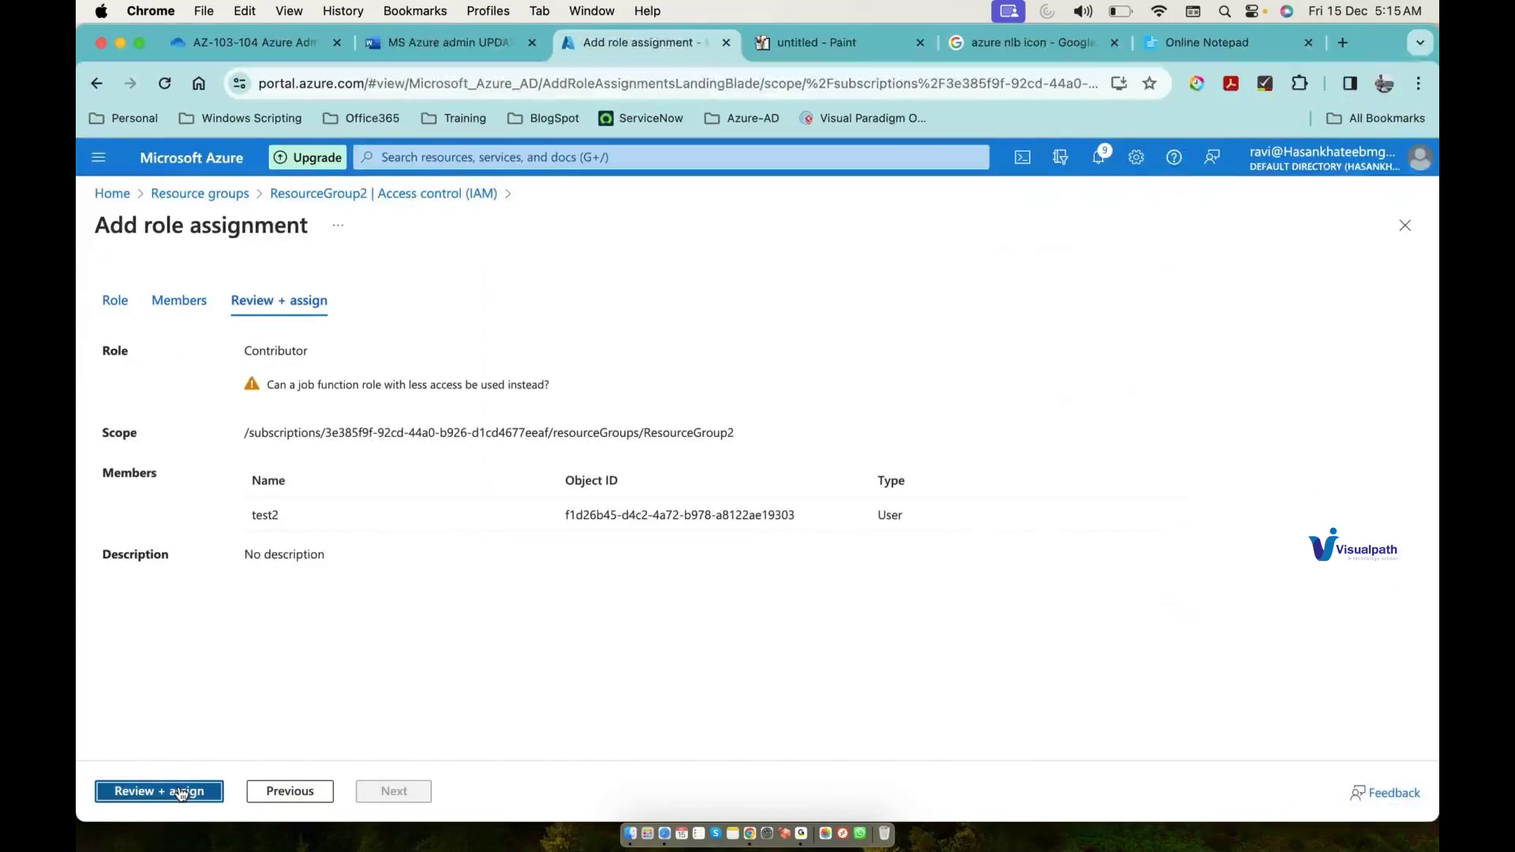
pyautogui.click(180, 791)
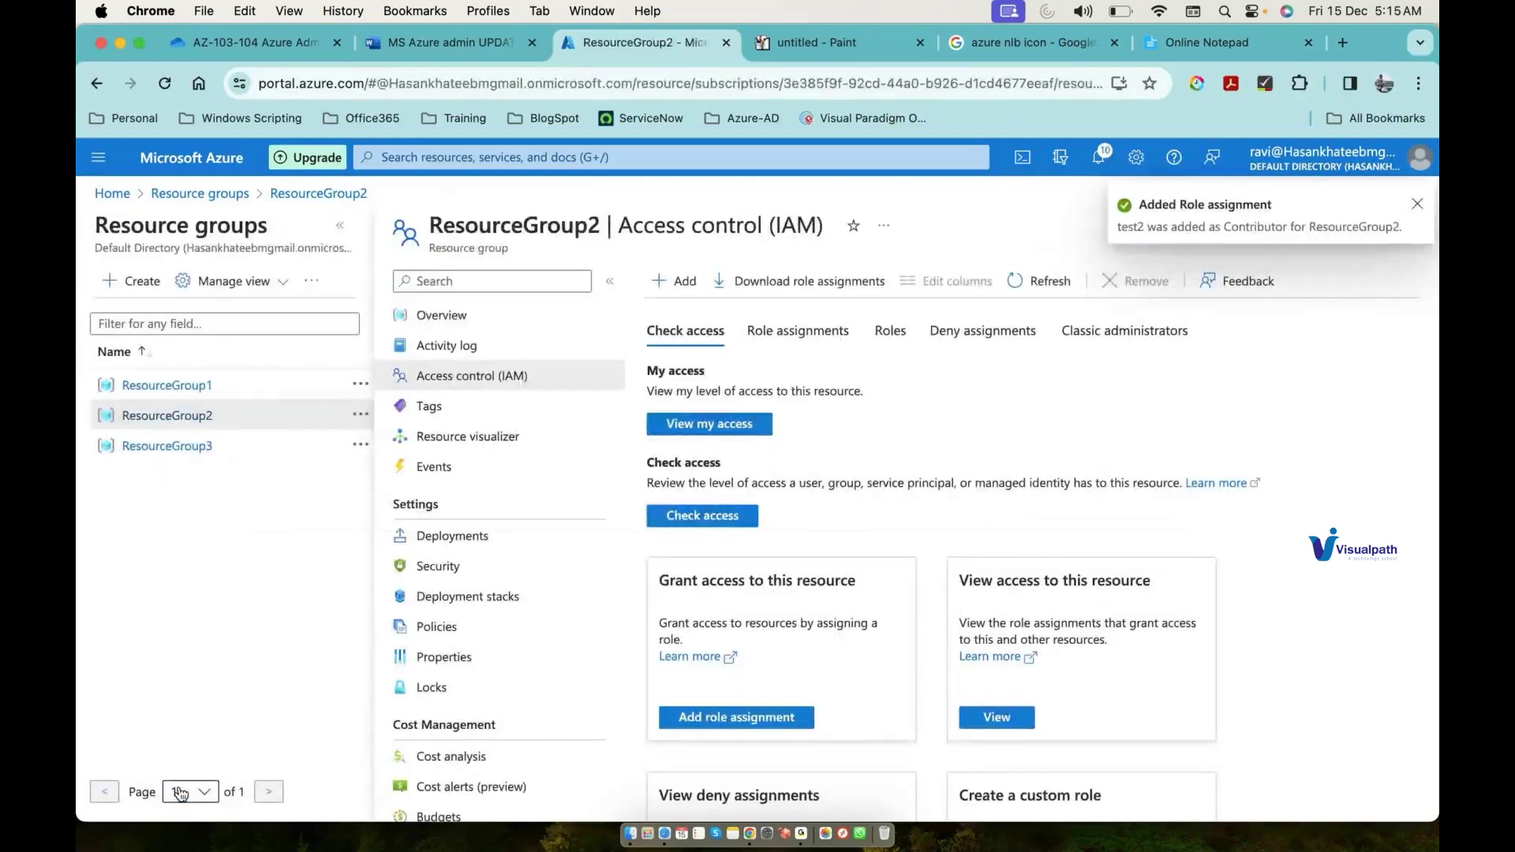
pyautogui.press('g')
pyautogui.press('/')
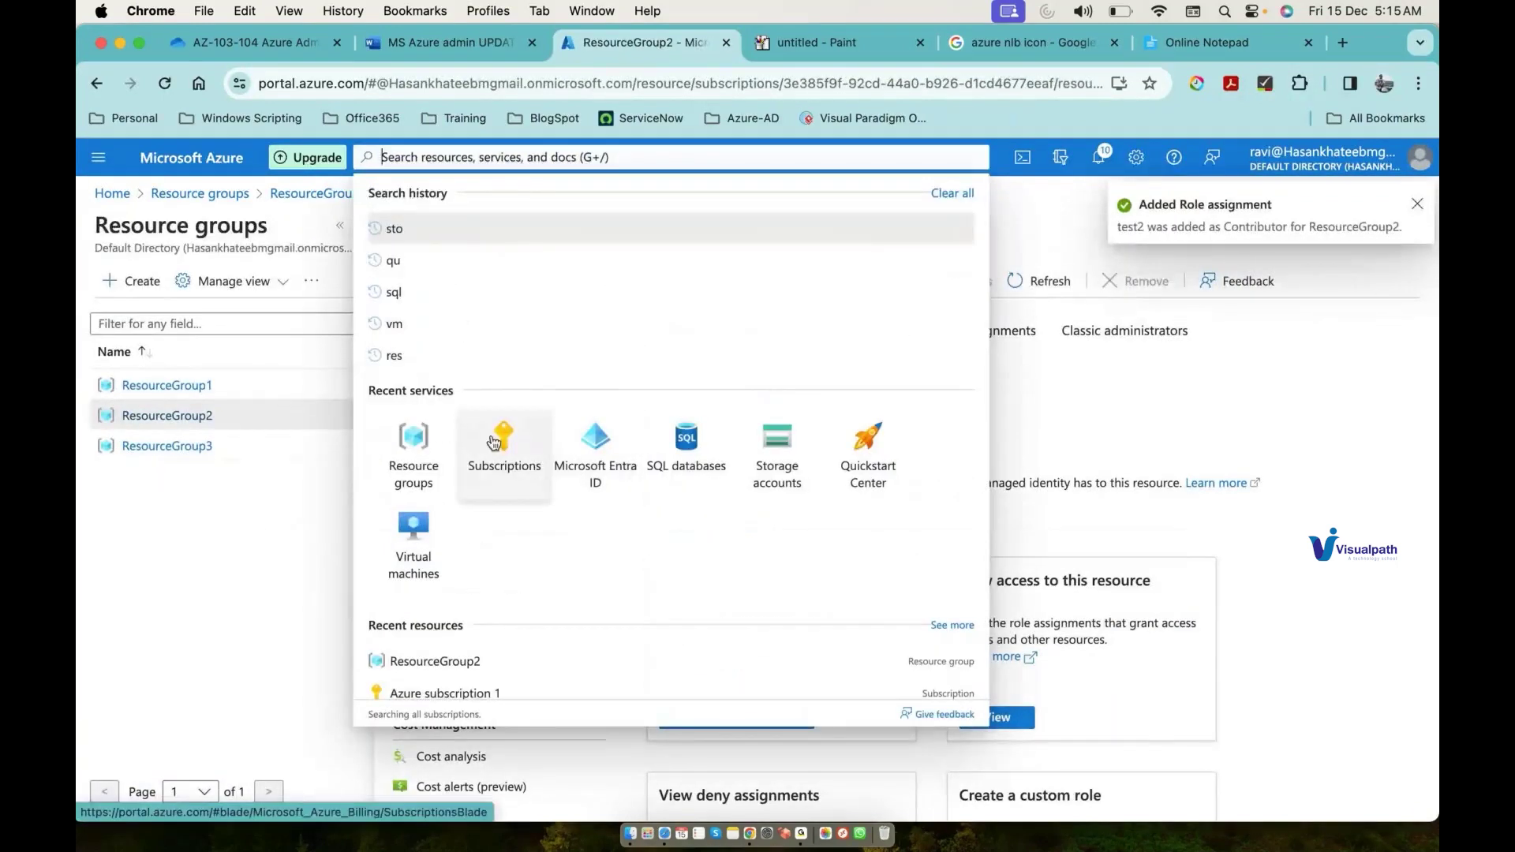
# Step: Start a new role assignment on the projectstorage101 storage account in ResourceGroup1
pyautogui.click(184, 452)
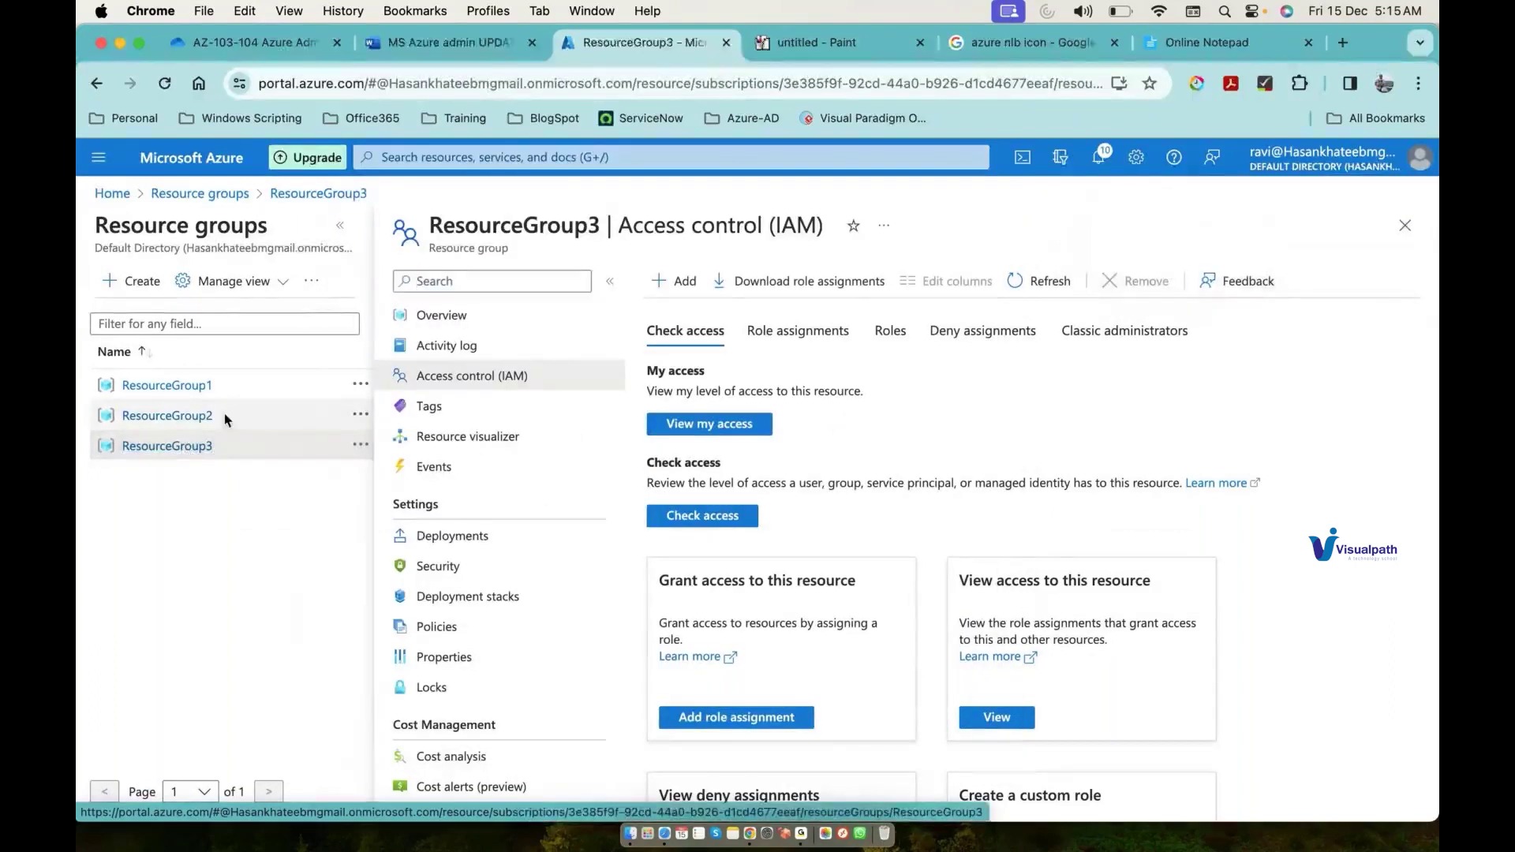
pyautogui.click(167, 385)
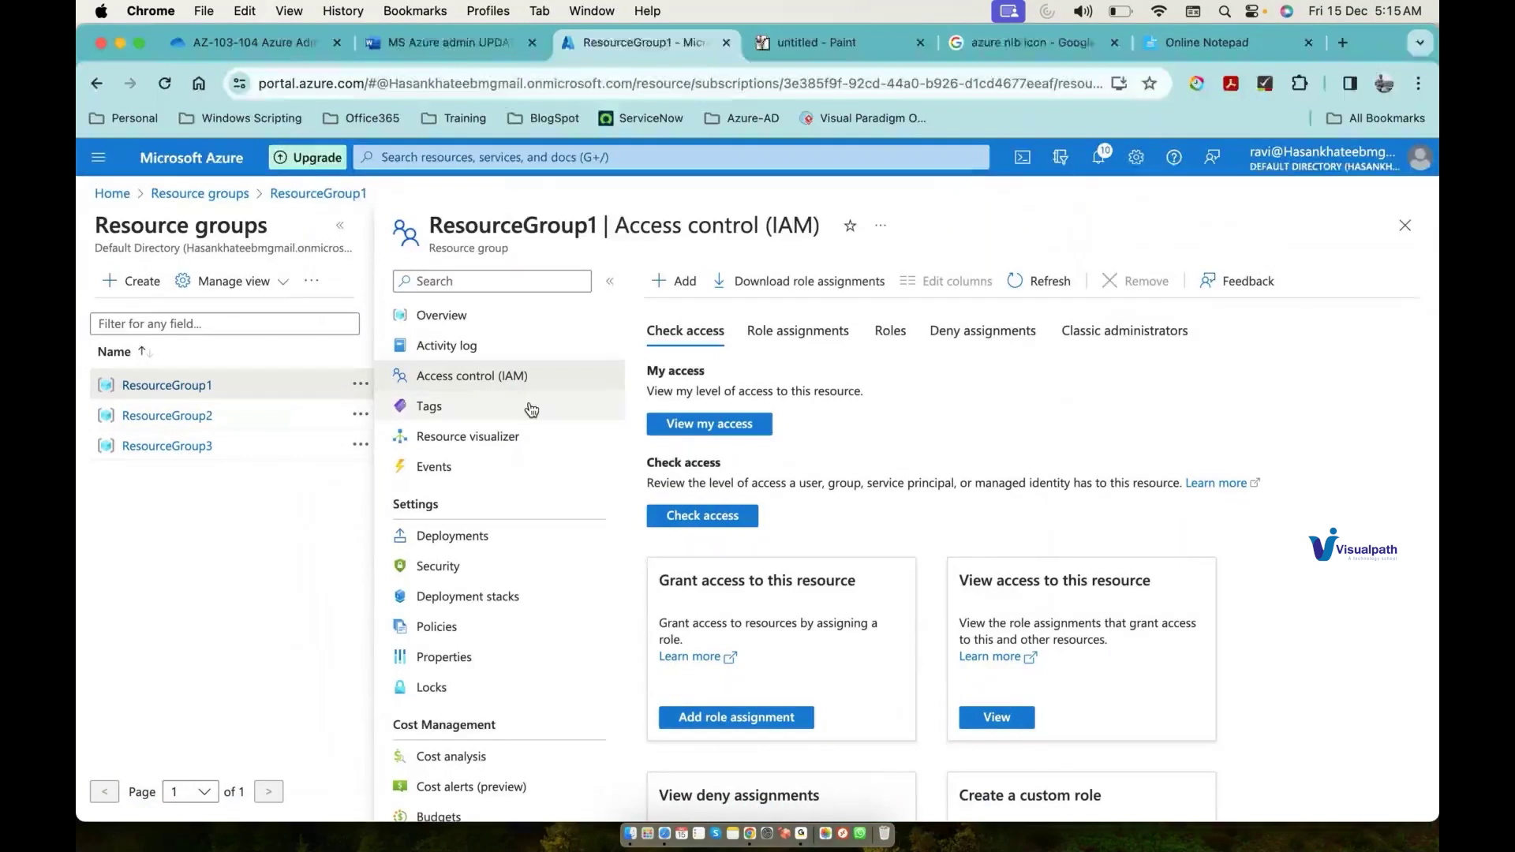
pyautogui.click(489, 318)
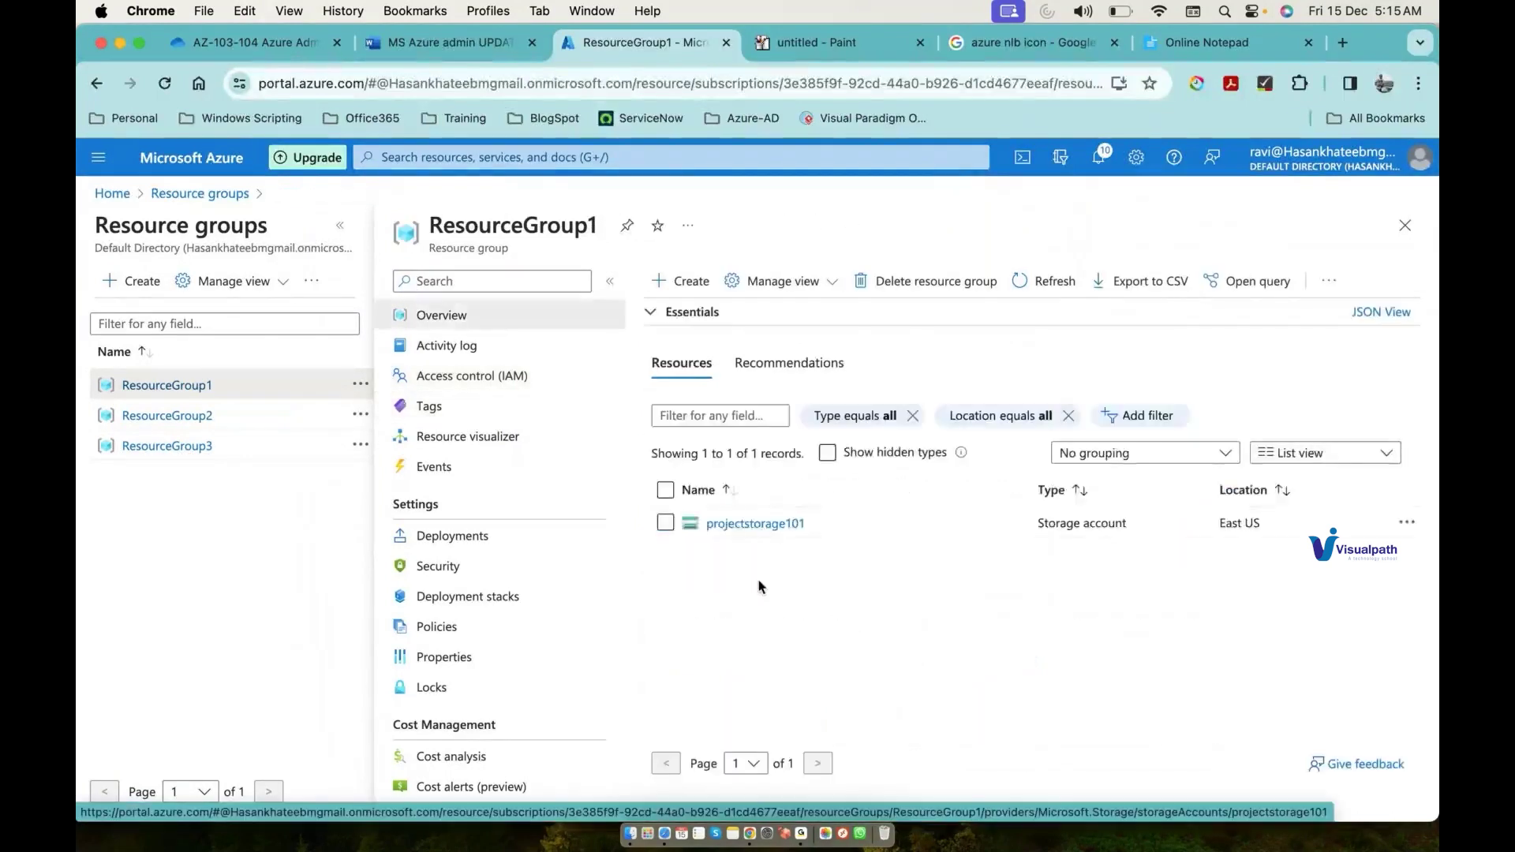
pyautogui.click(734, 525)
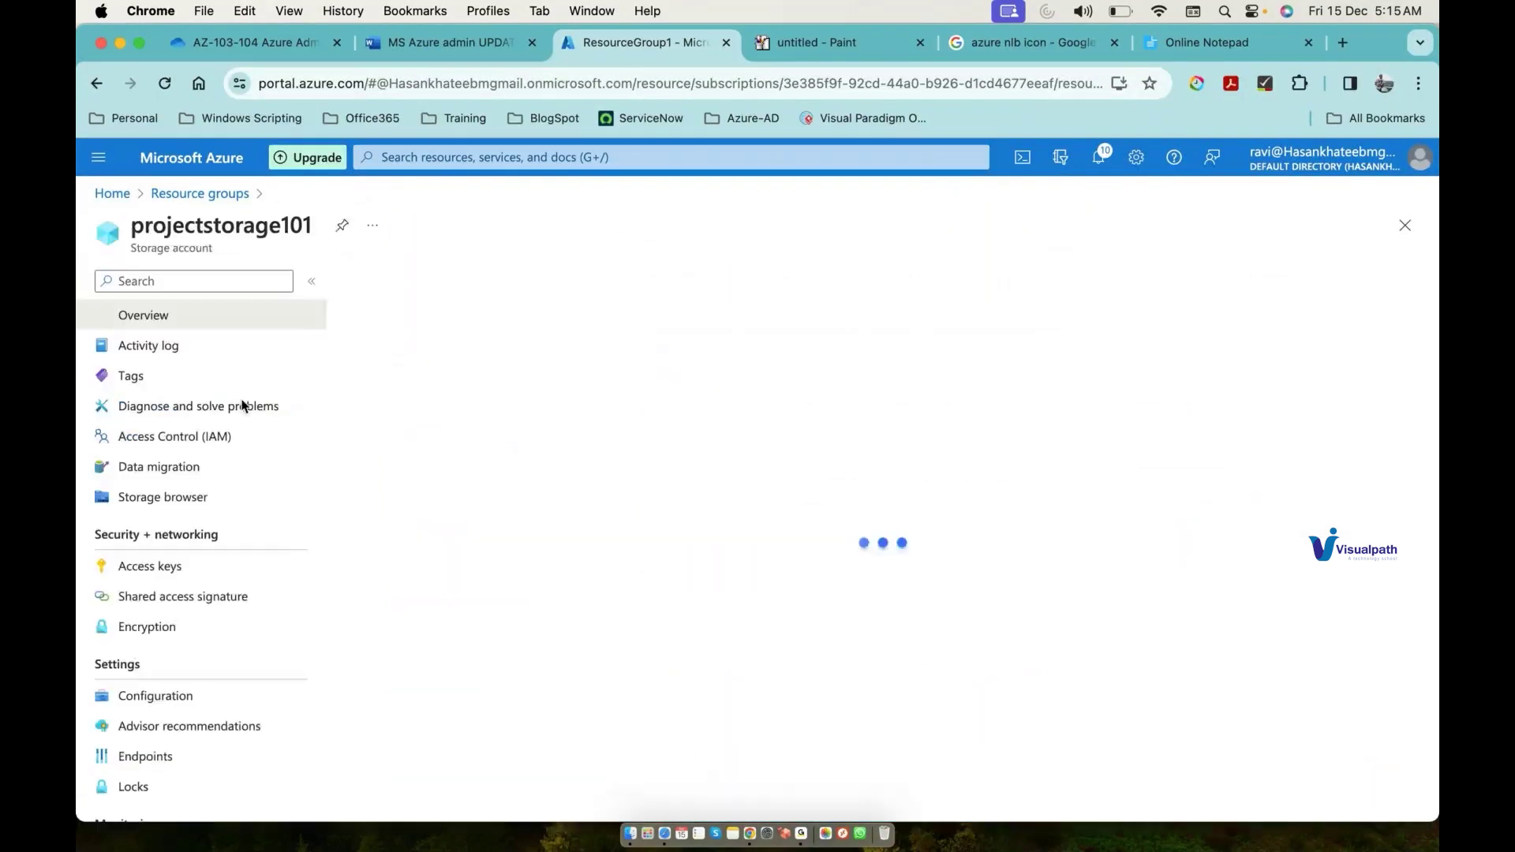
pyautogui.click(177, 438)
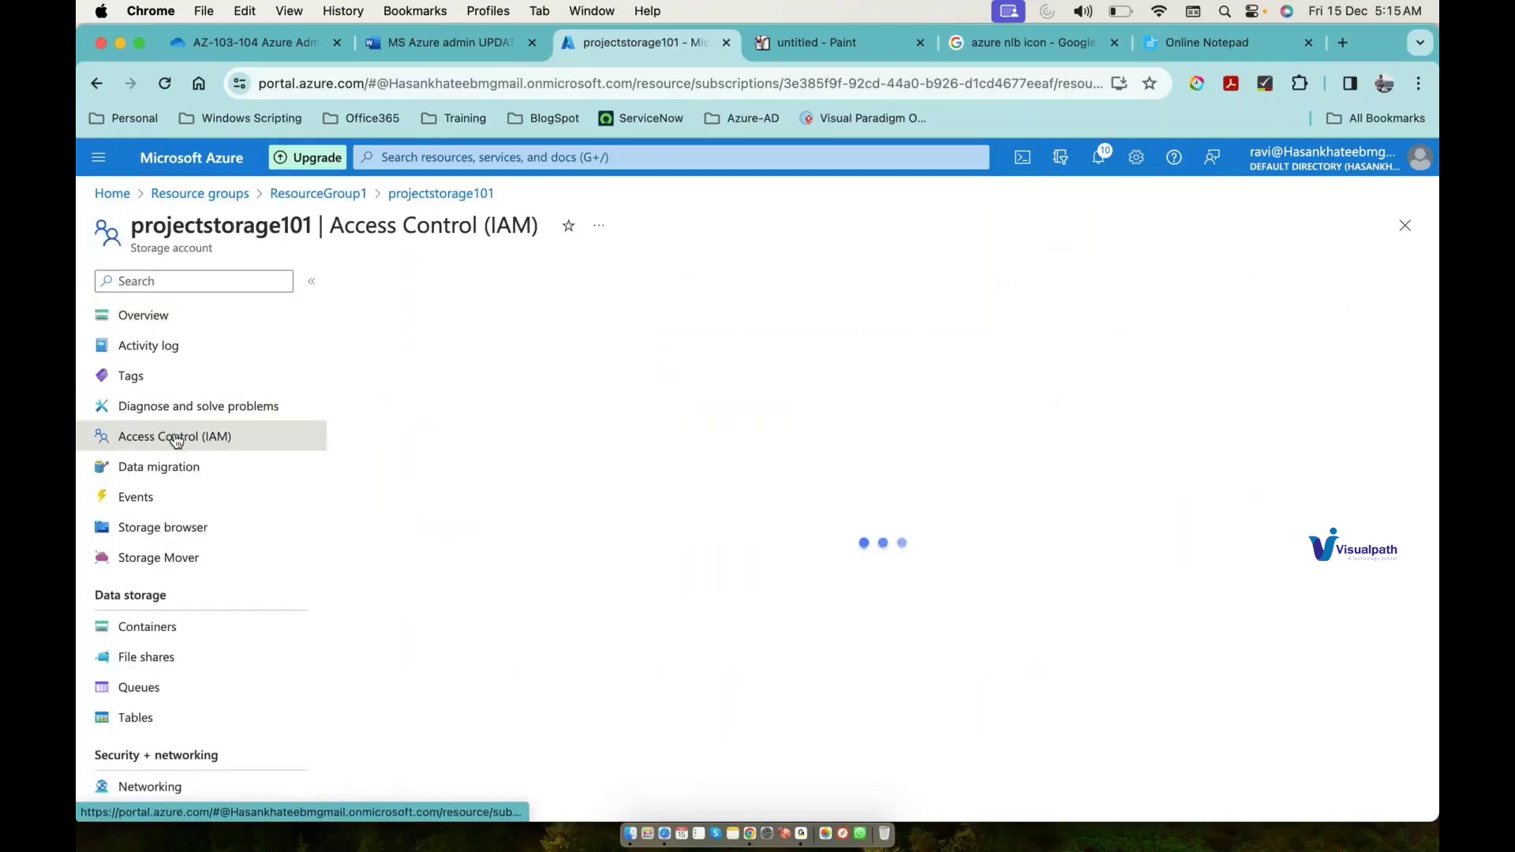
pyautogui.click(400, 285)
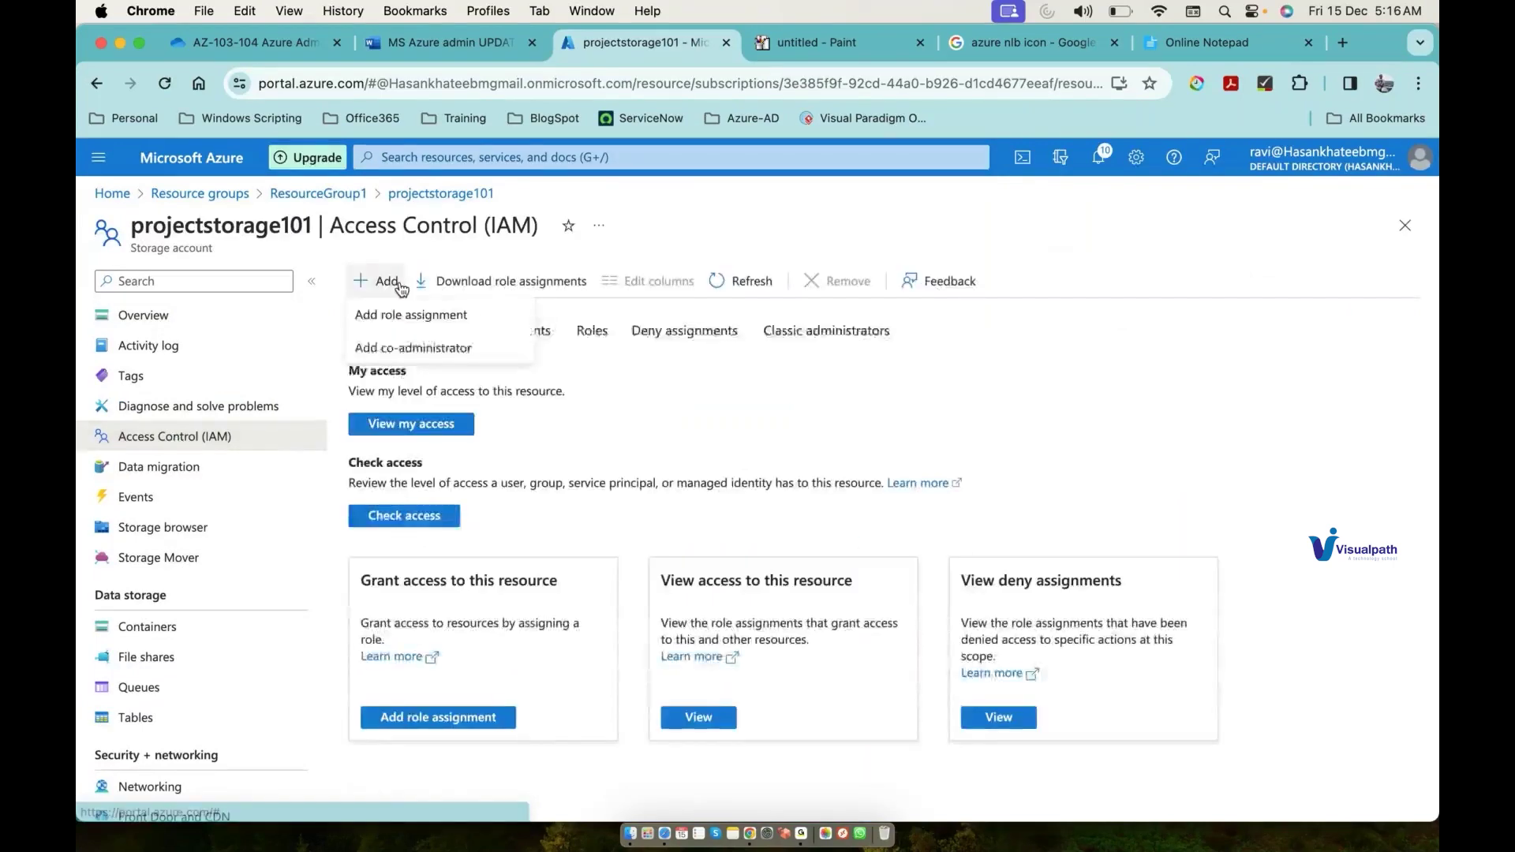
pyautogui.click(410, 315)
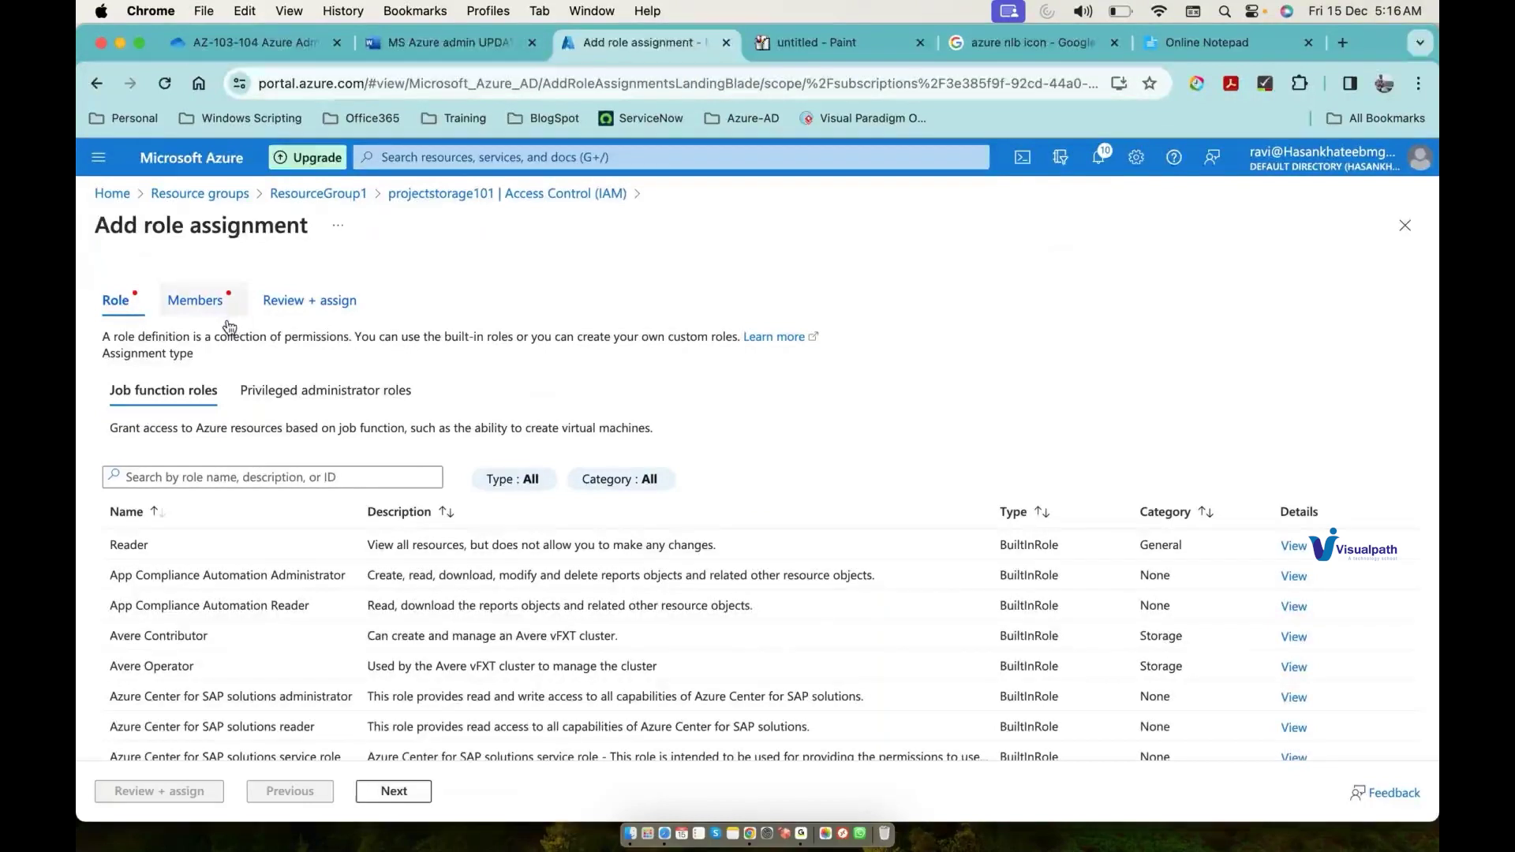
# Step: Choose the Owner privileged role and add test3 as the member
pyautogui.click(339, 392)
pyautogui.click(130, 582)
pyautogui.click(395, 792)
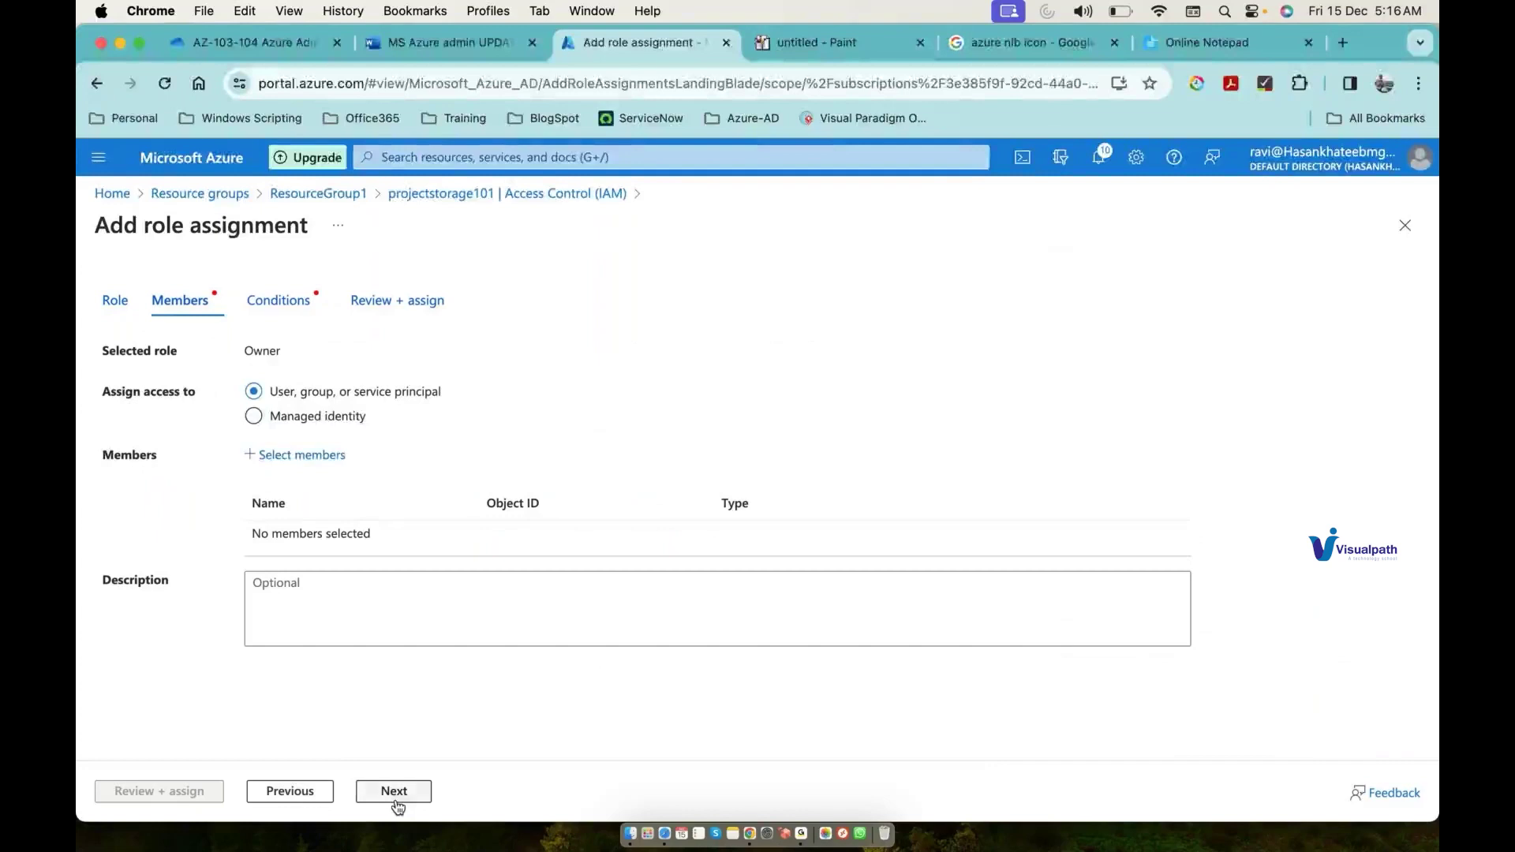
pyautogui.click(294, 458)
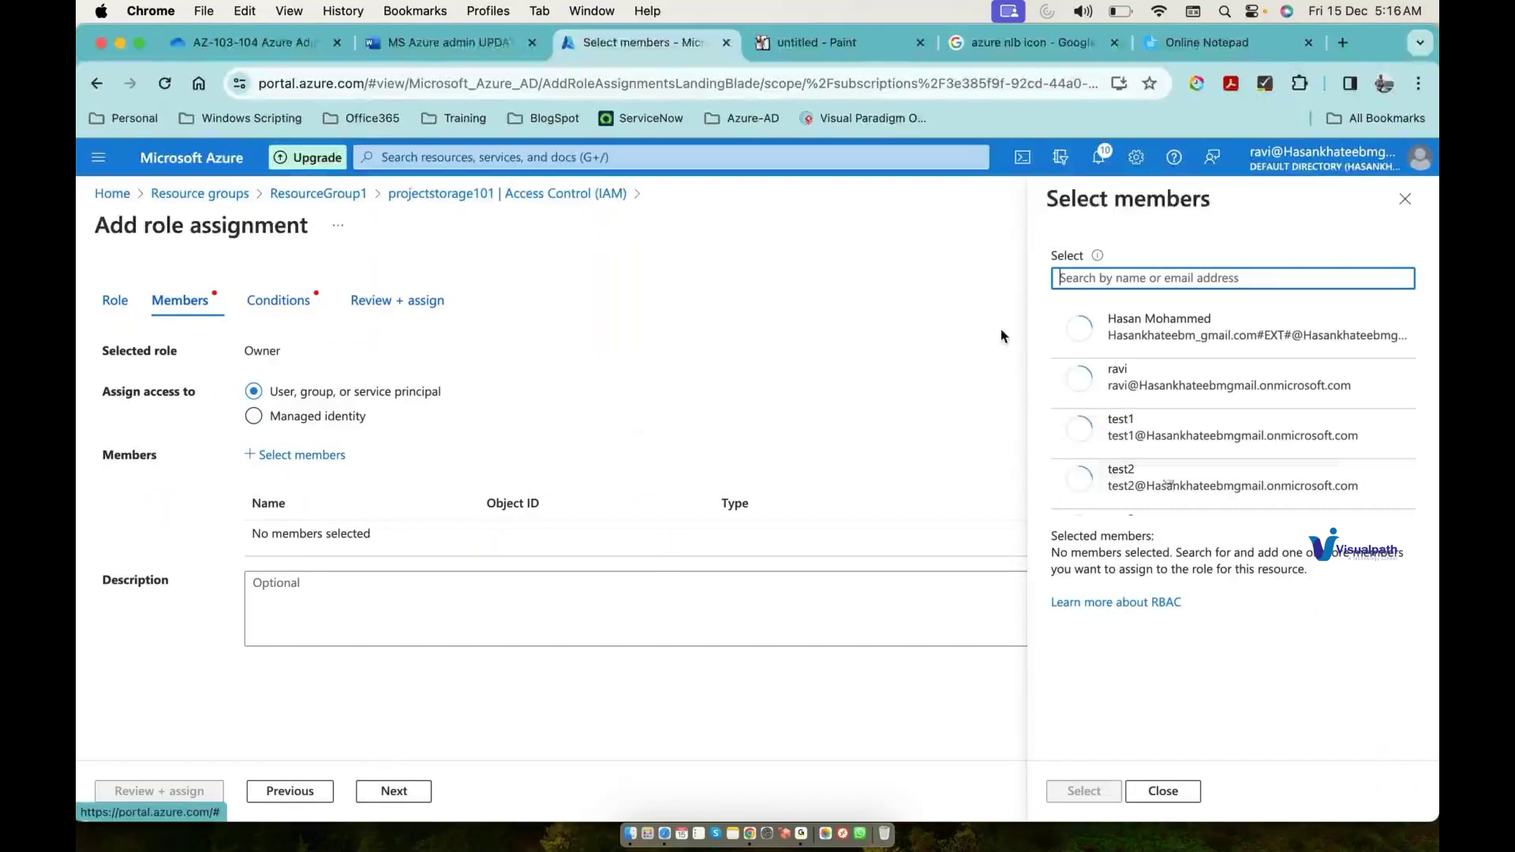
pyautogui.scroll(-1, 1168, 475)
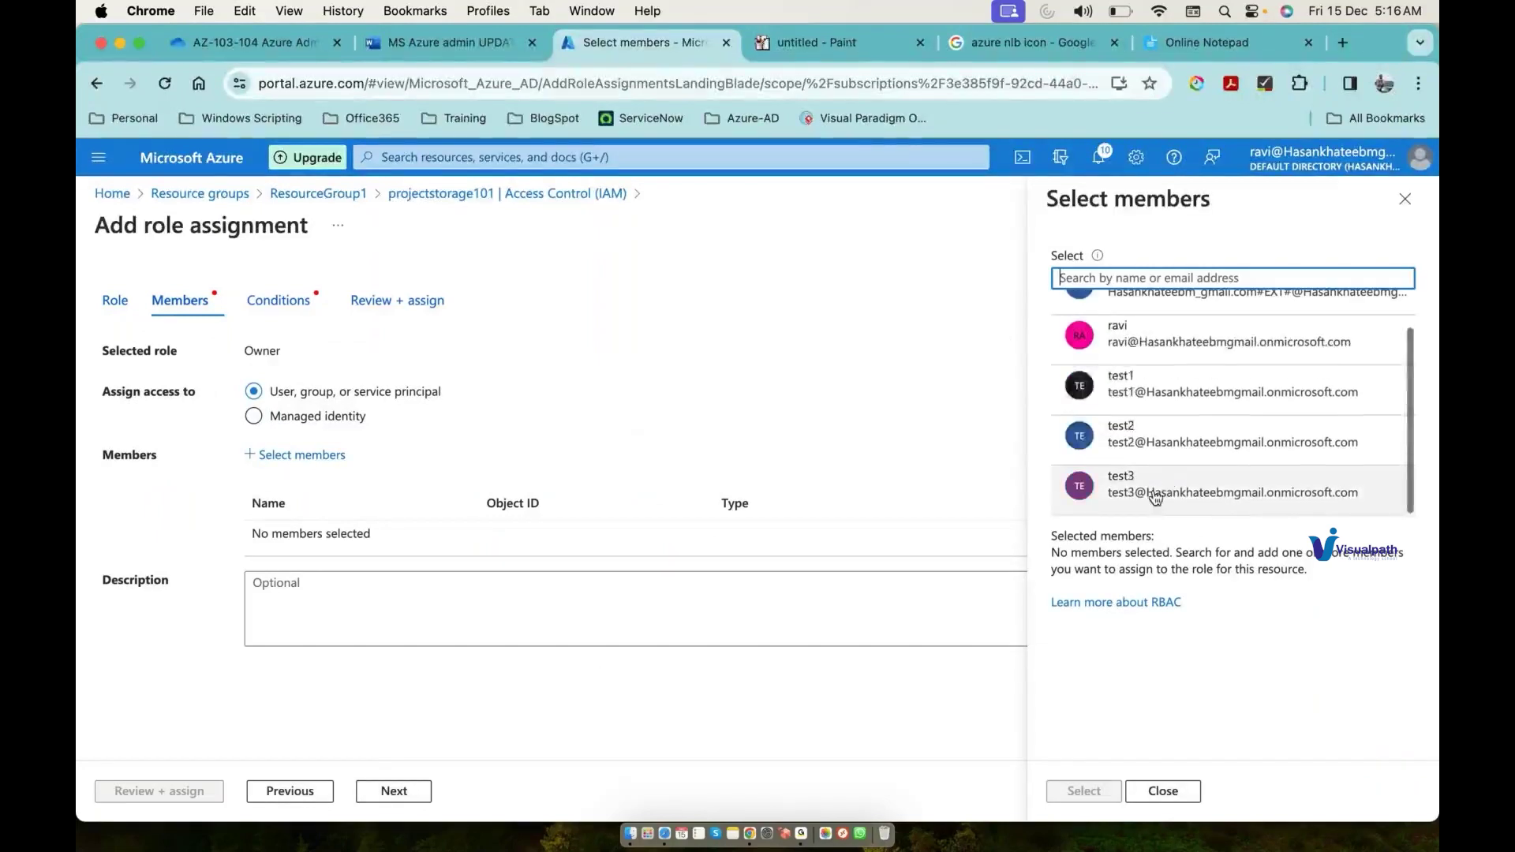
pyautogui.click(1168, 479)
pyautogui.click(1105, 792)
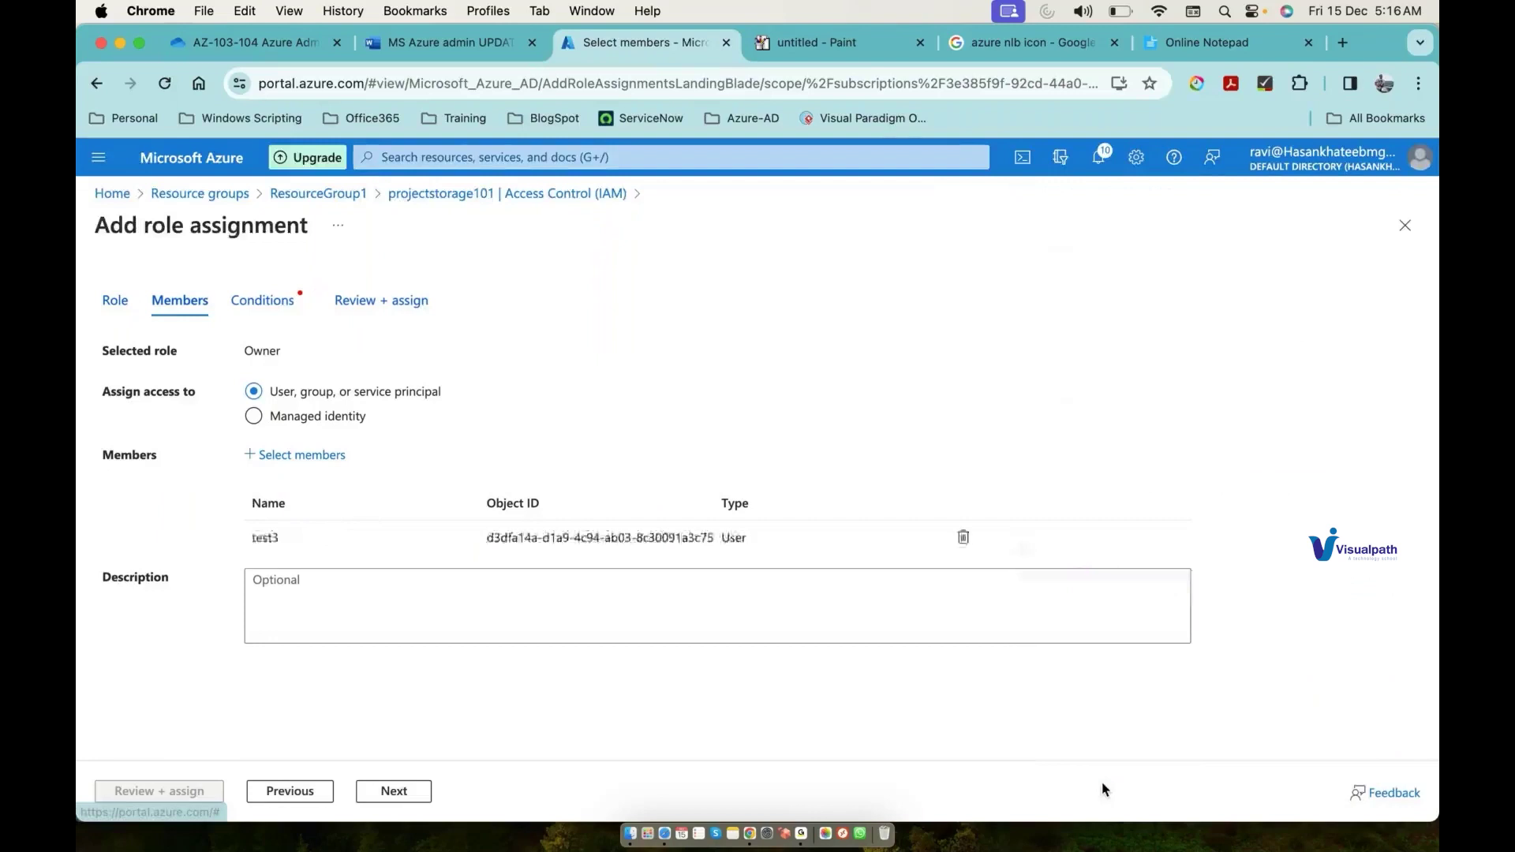
# Step: Allow test3 to assign all roles in Conditions and submit the Owner assignment
pyautogui.click(395, 792)
pyautogui.click(393, 790)
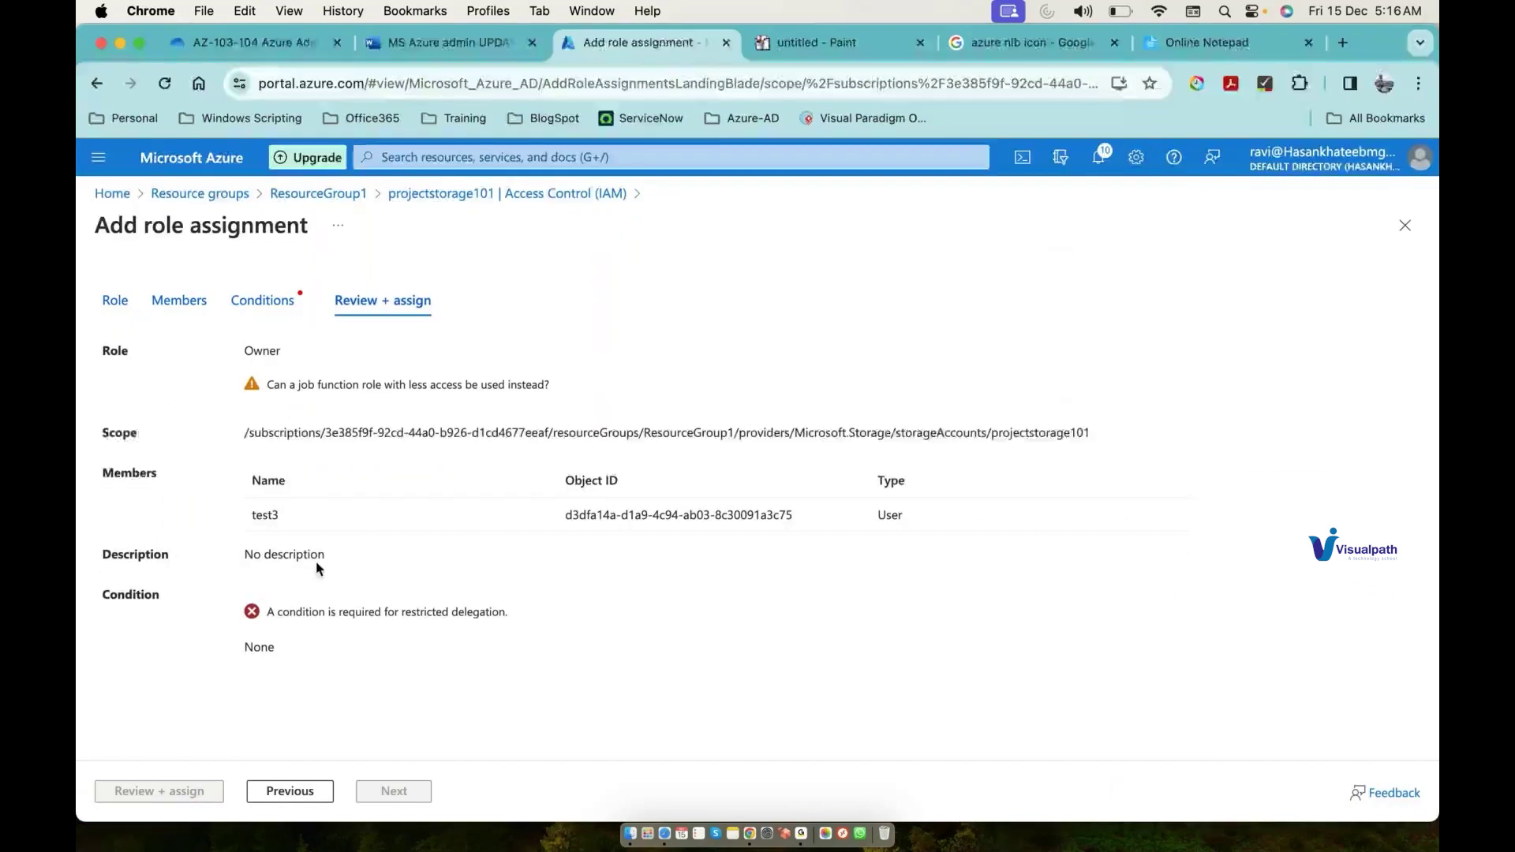
pyautogui.click(277, 299)
pyautogui.click(298, 431)
pyautogui.click(197, 790)
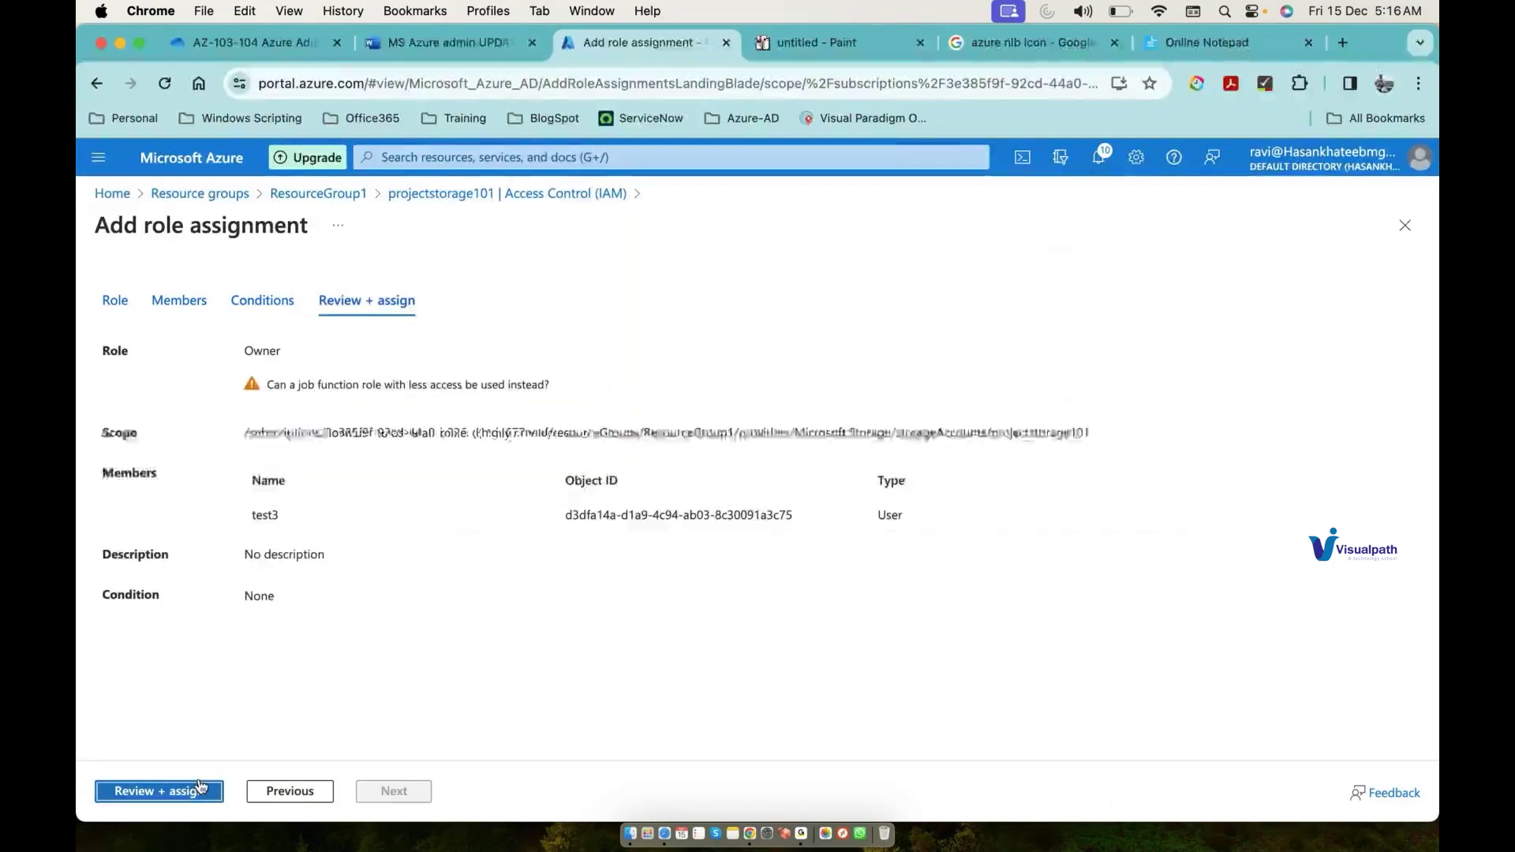
pyautogui.click(200, 787)
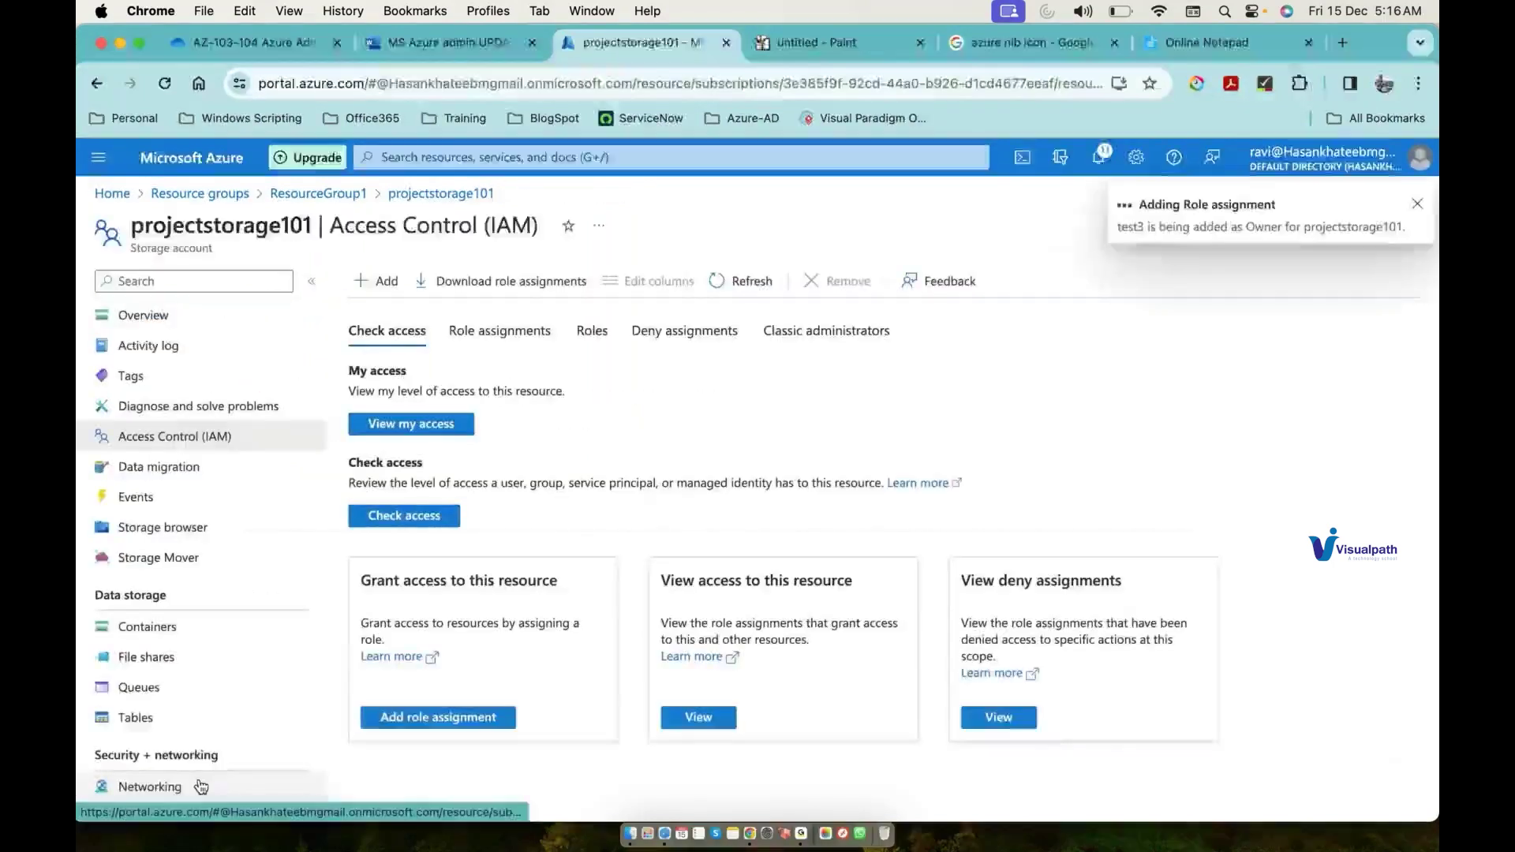
# Step: Open portal.azure.com in a new incognito window, then return to projectstorage101's Networking page
pyautogui.click(201, 787)
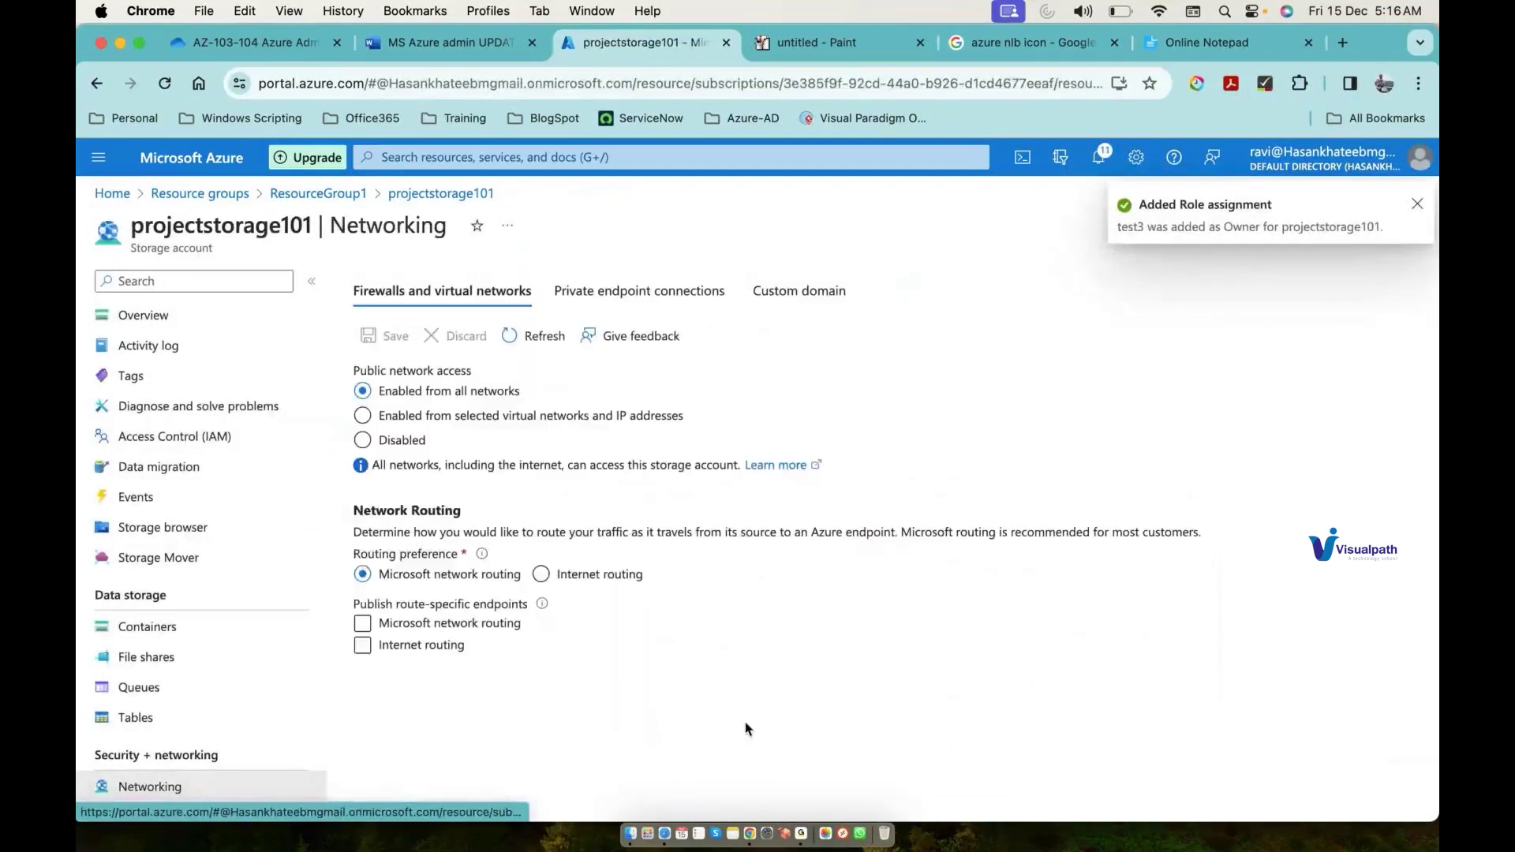
pyautogui.rightClick(752, 840)
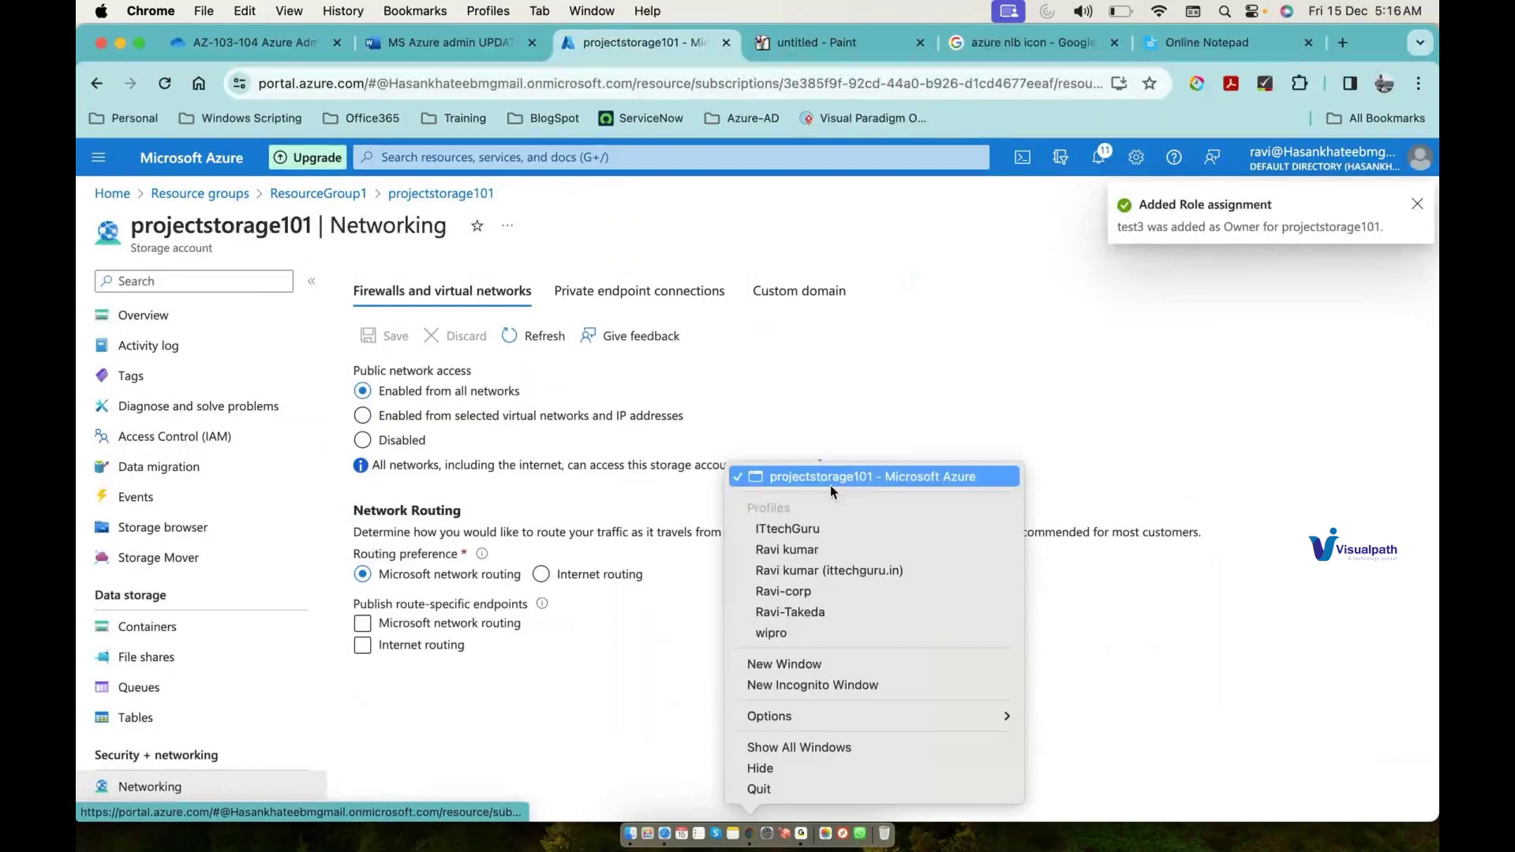
pyautogui.click(793, 684)
pyautogui.write('por')
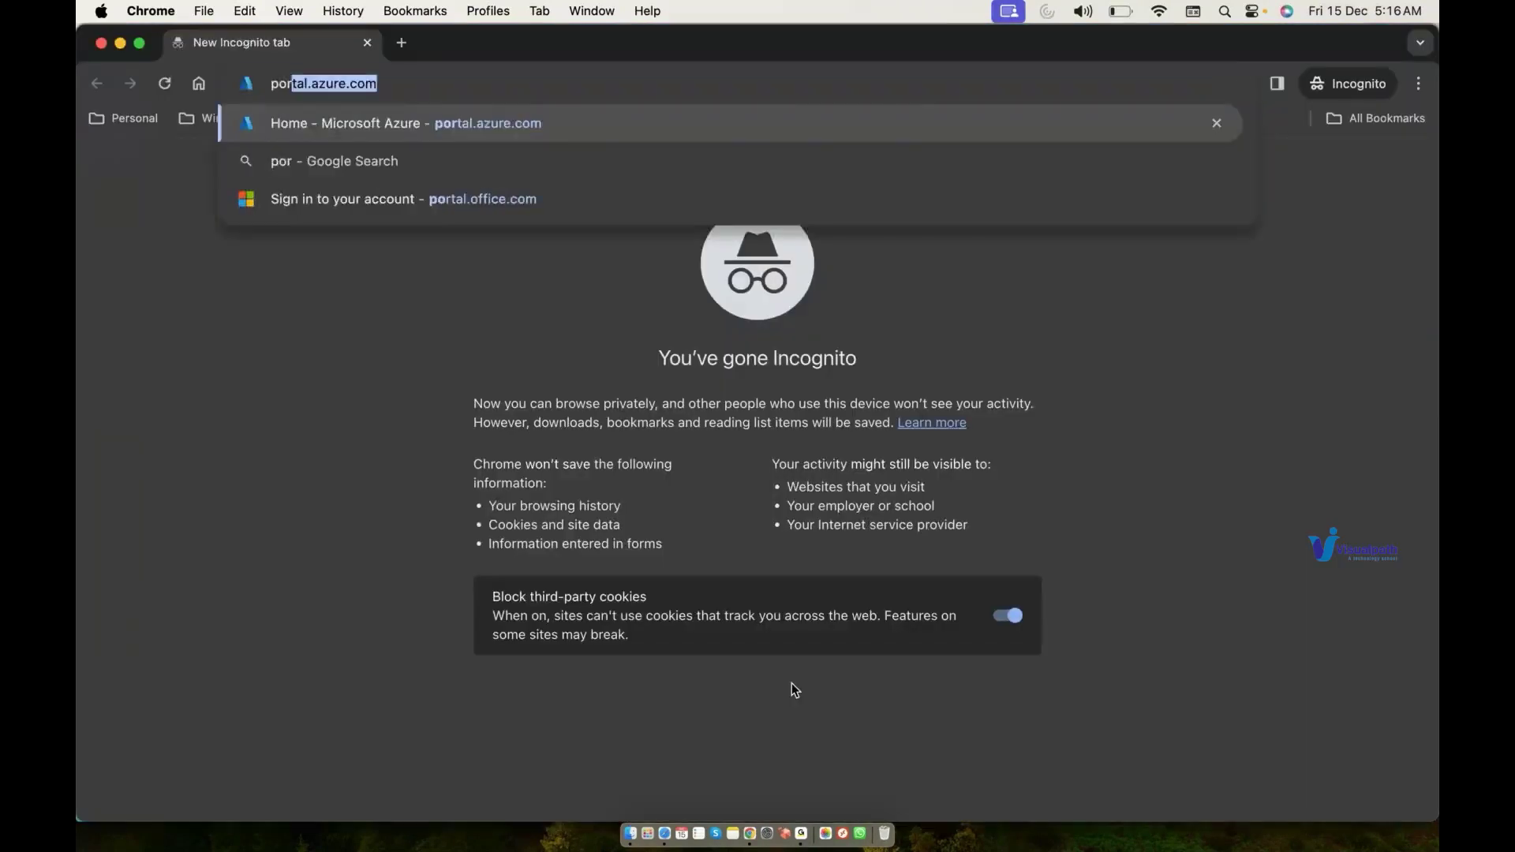
pyautogui.press('Return')
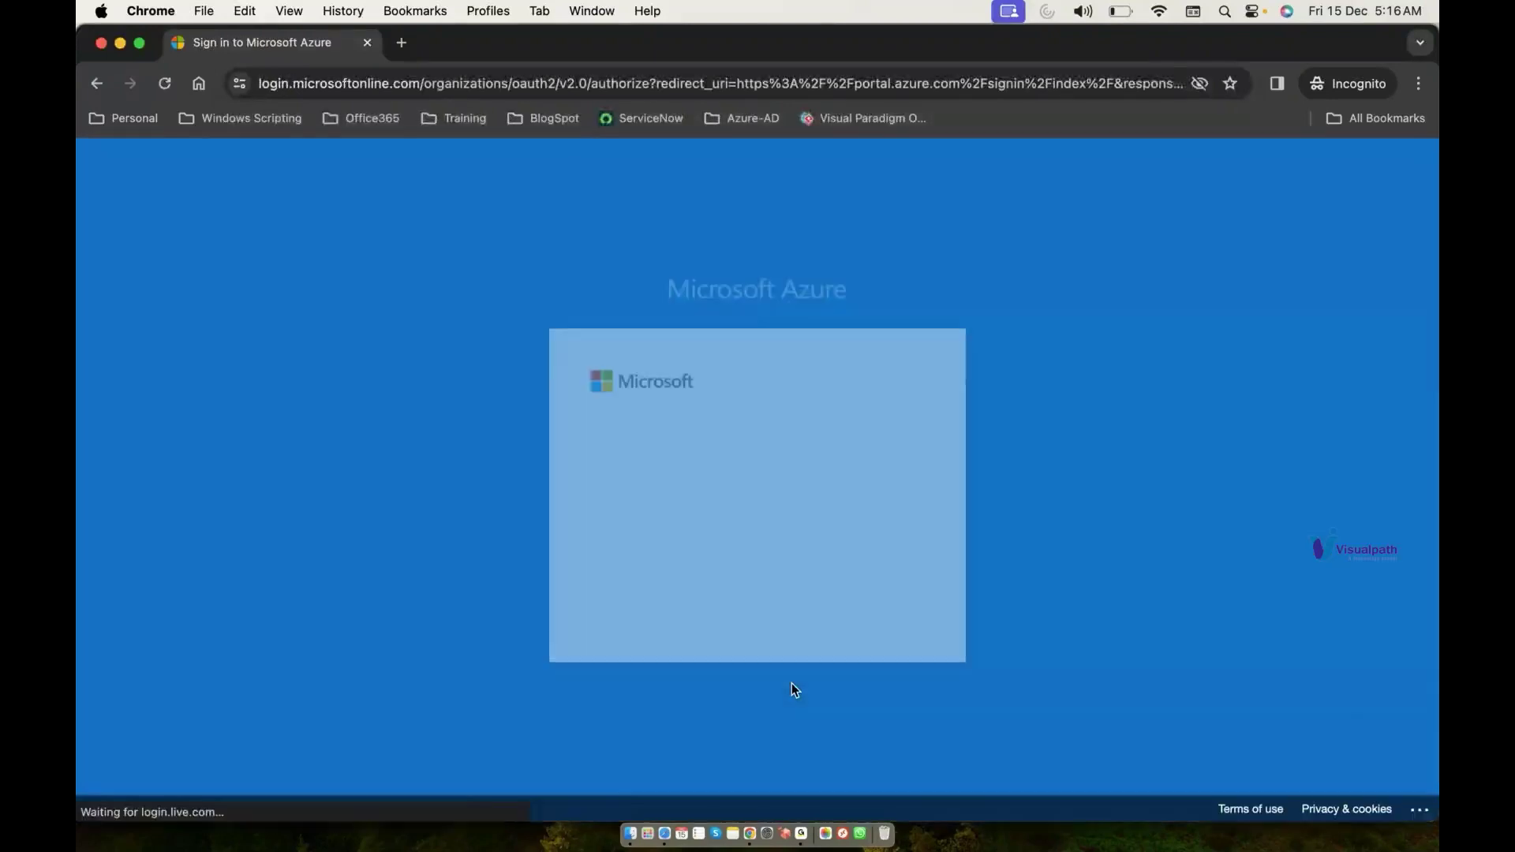
pyautogui.rightClick(751, 835)
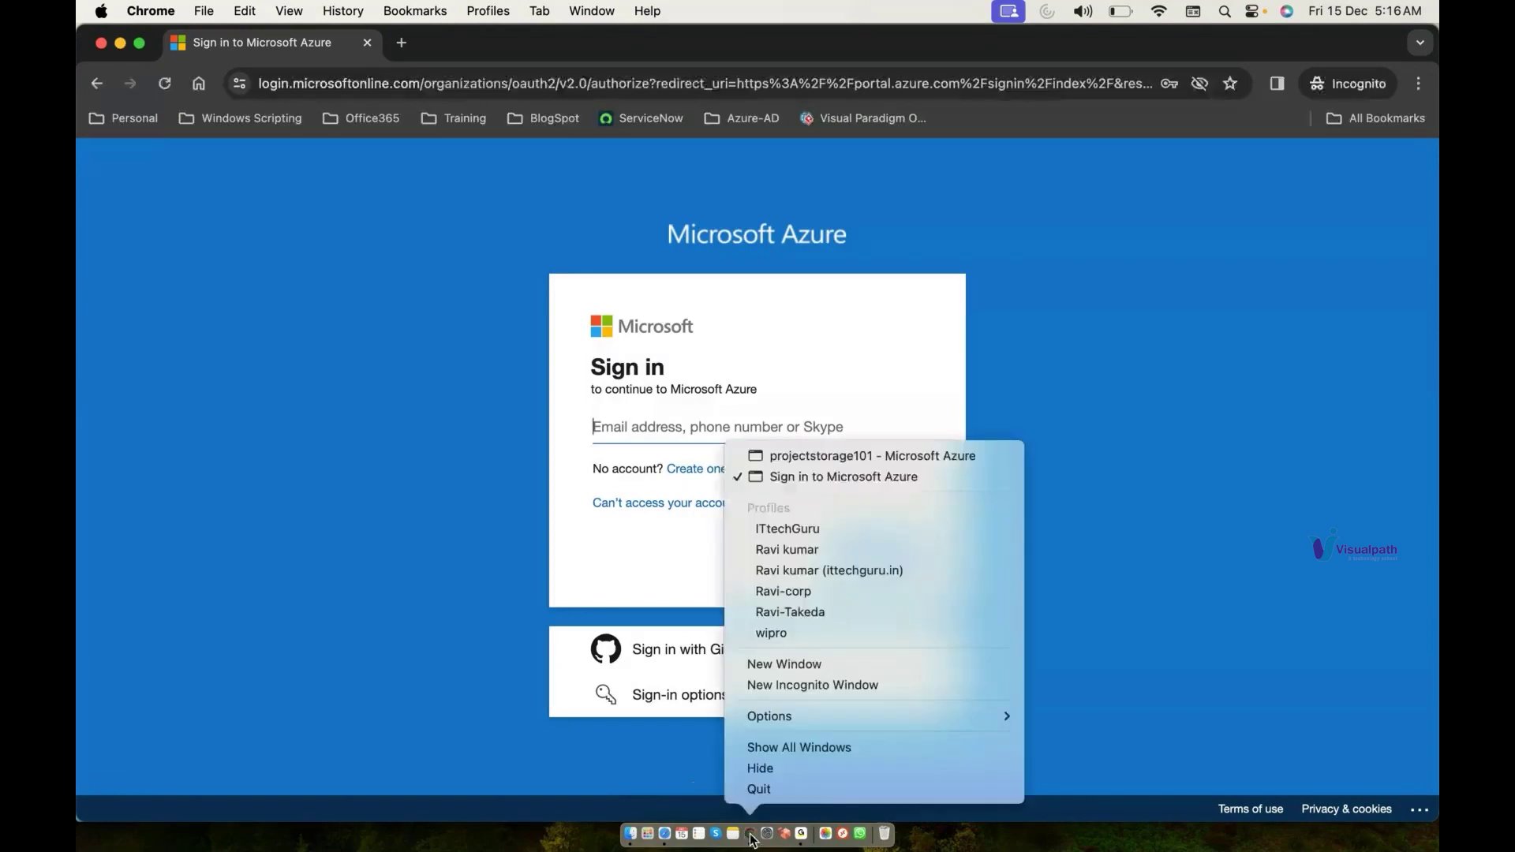
pyautogui.click(840, 457)
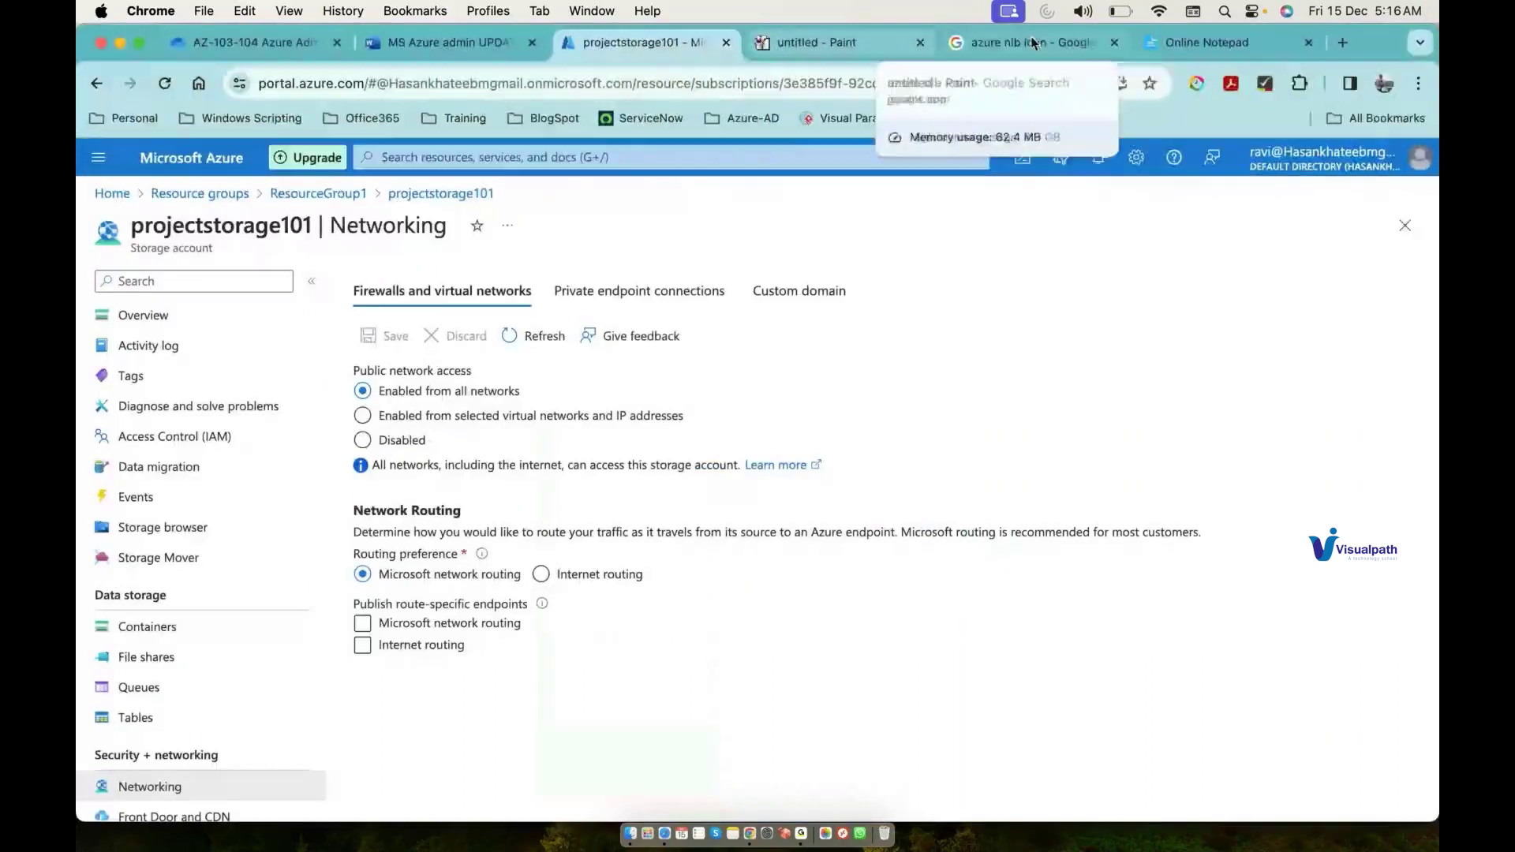
# Step: Select the test user's sign-in address in Online Notepad, then bring the incognito Azure sign-in window forward
pyautogui.click(1201, 41)
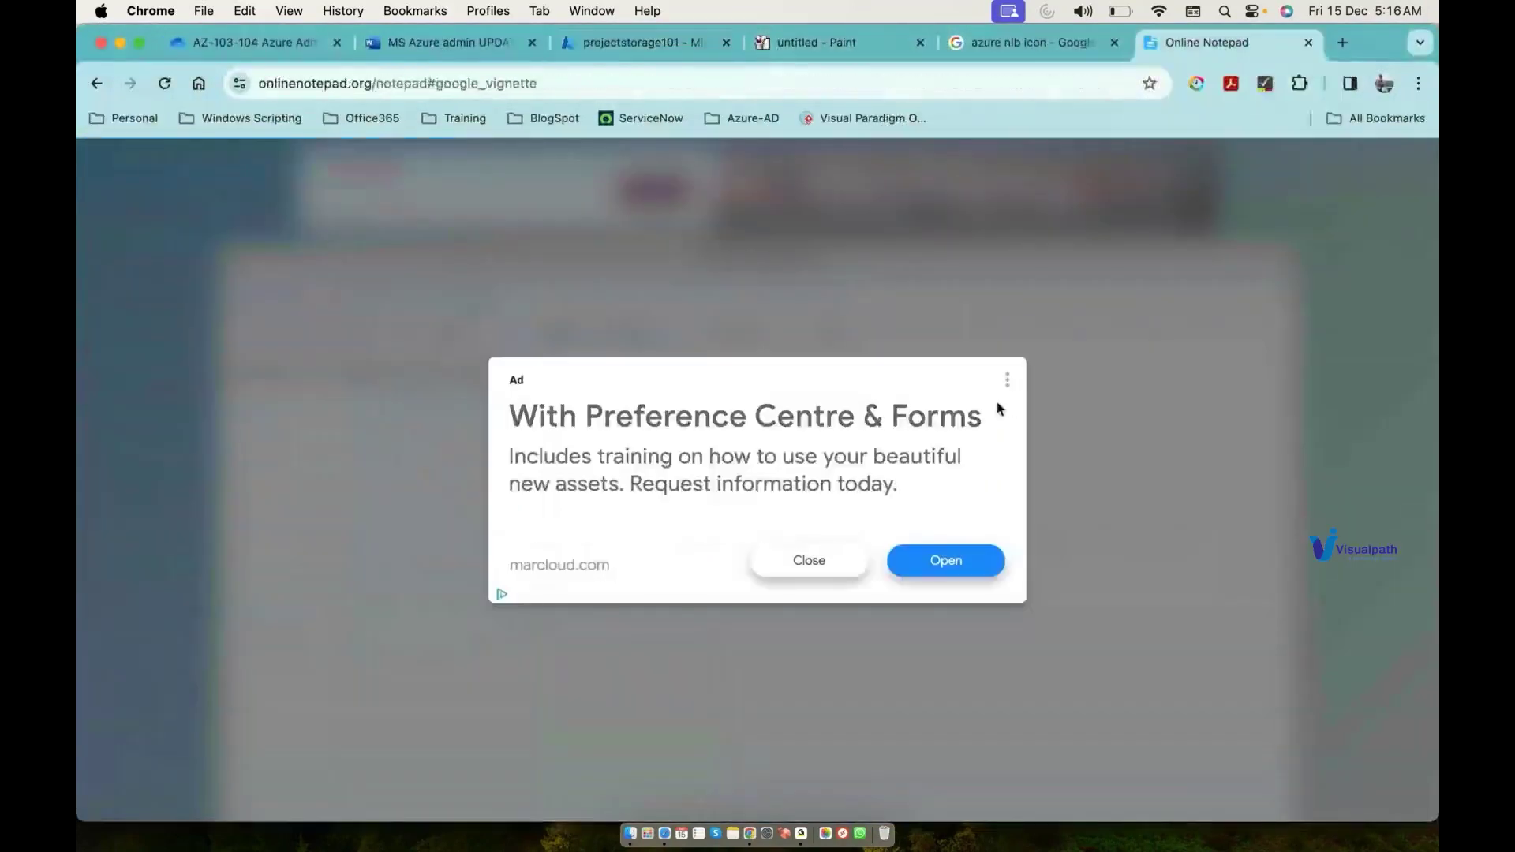
pyautogui.click(821, 565)
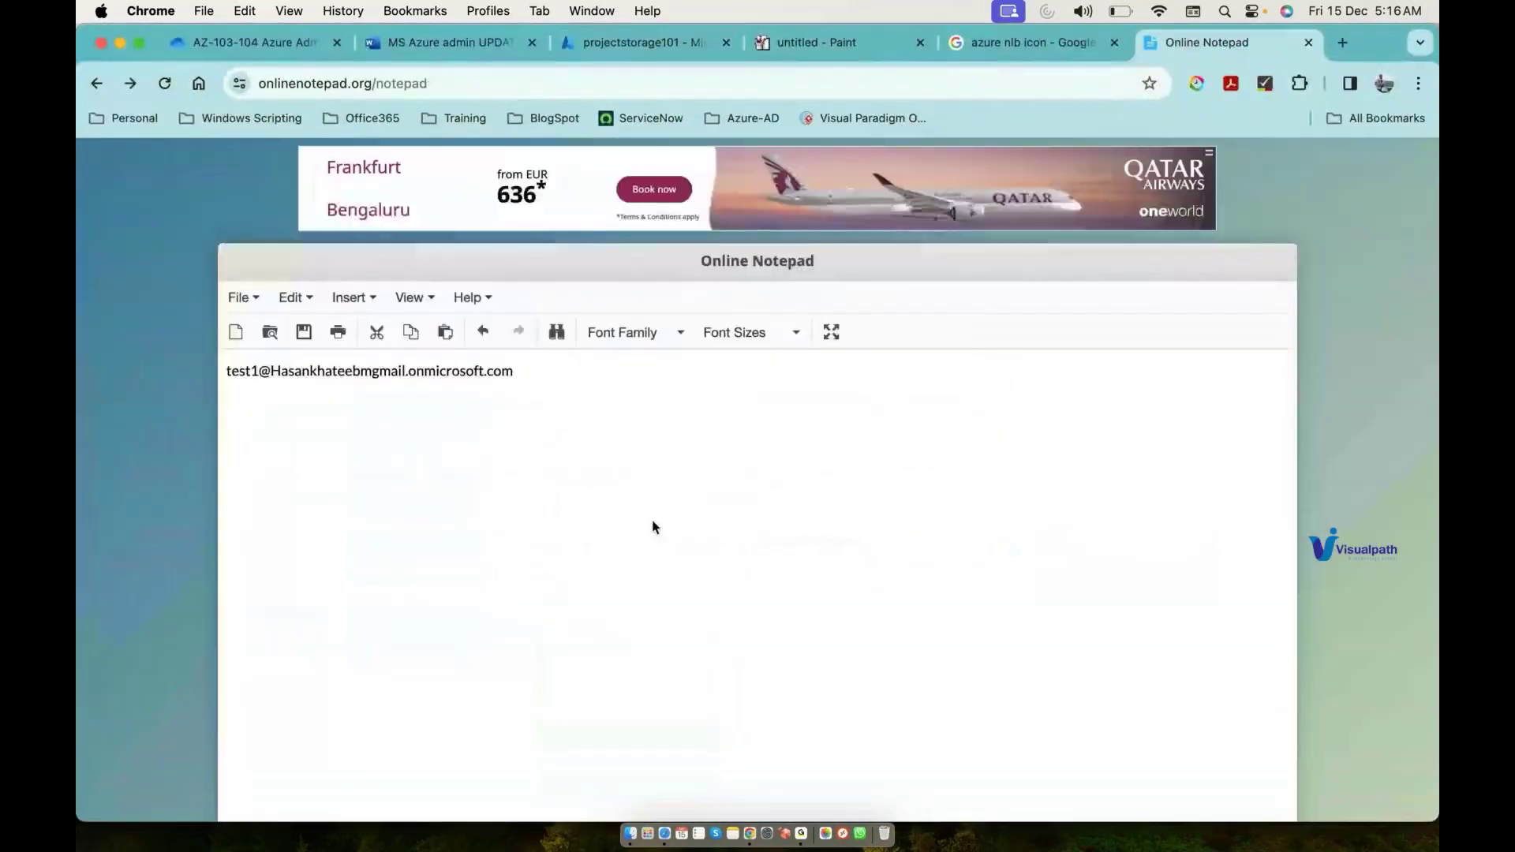
pyautogui.moveTo(528, 376); pyautogui.dragTo(223, 376)
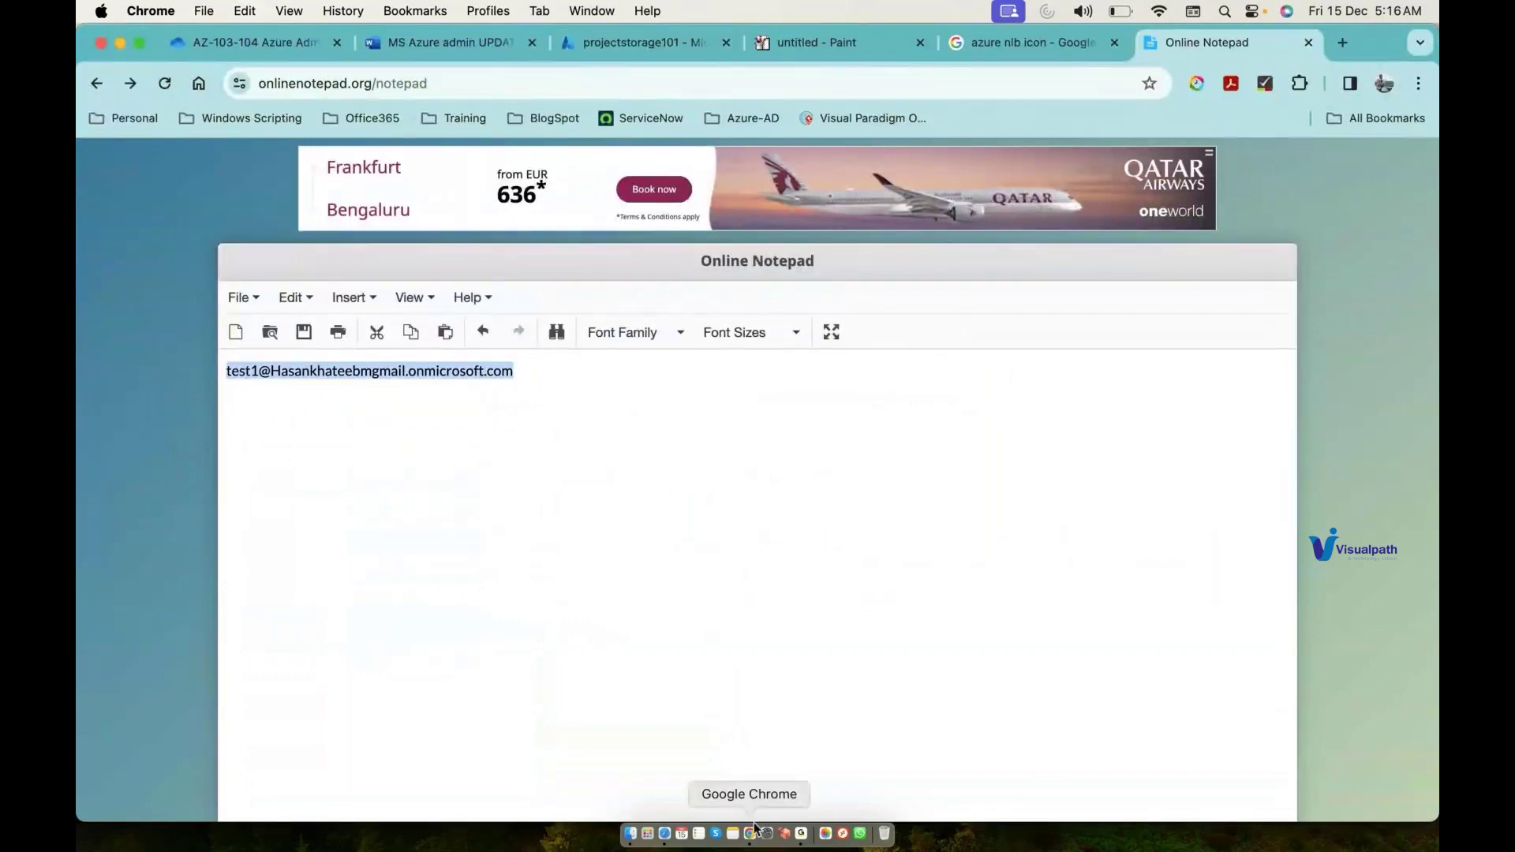
pyautogui.rightClick(754, 827)
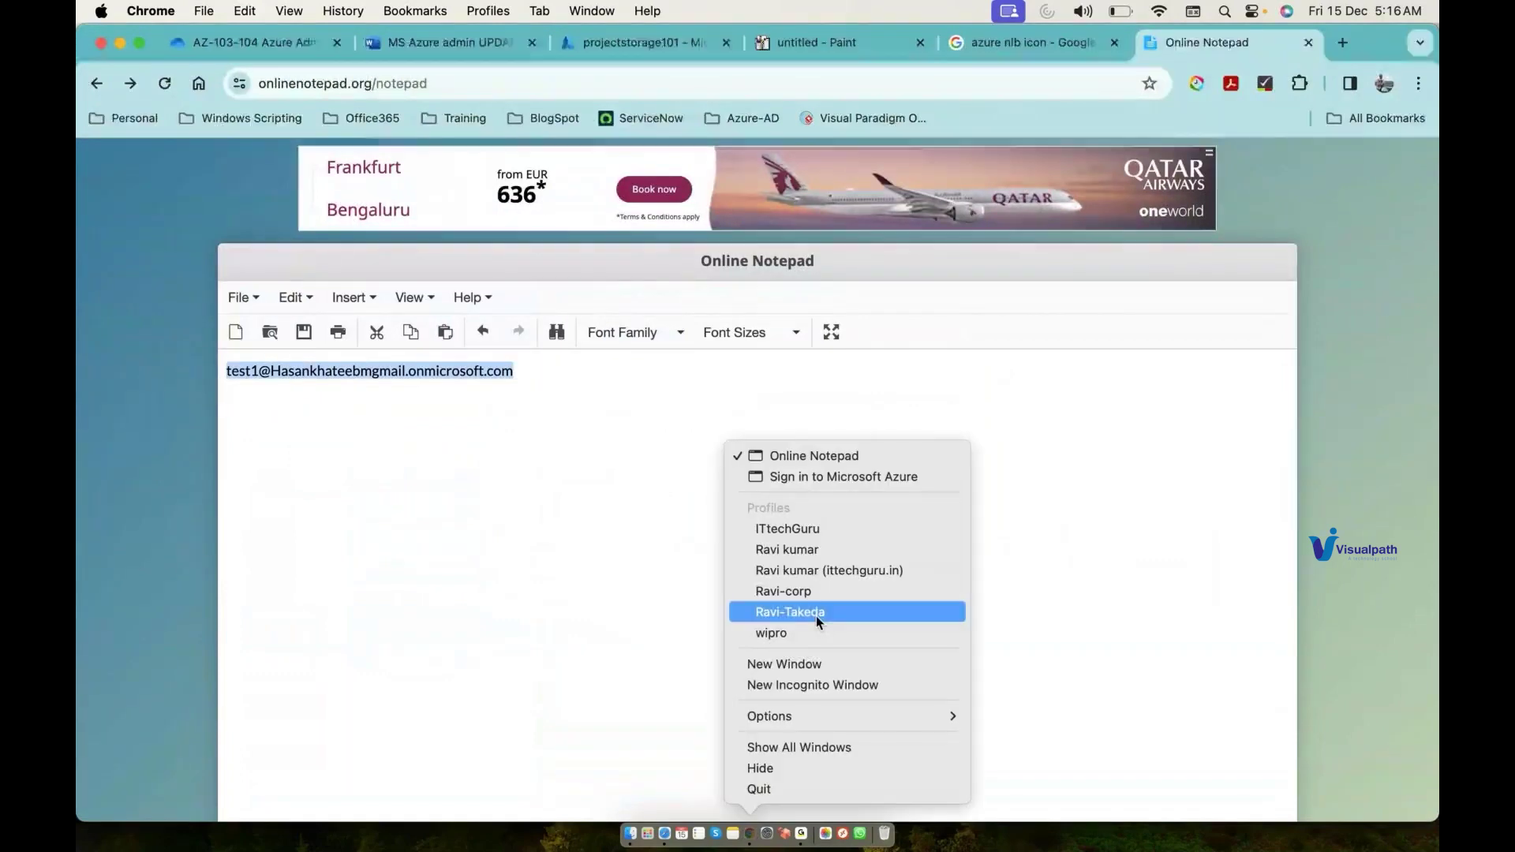
pyautogui.click(875, 475)
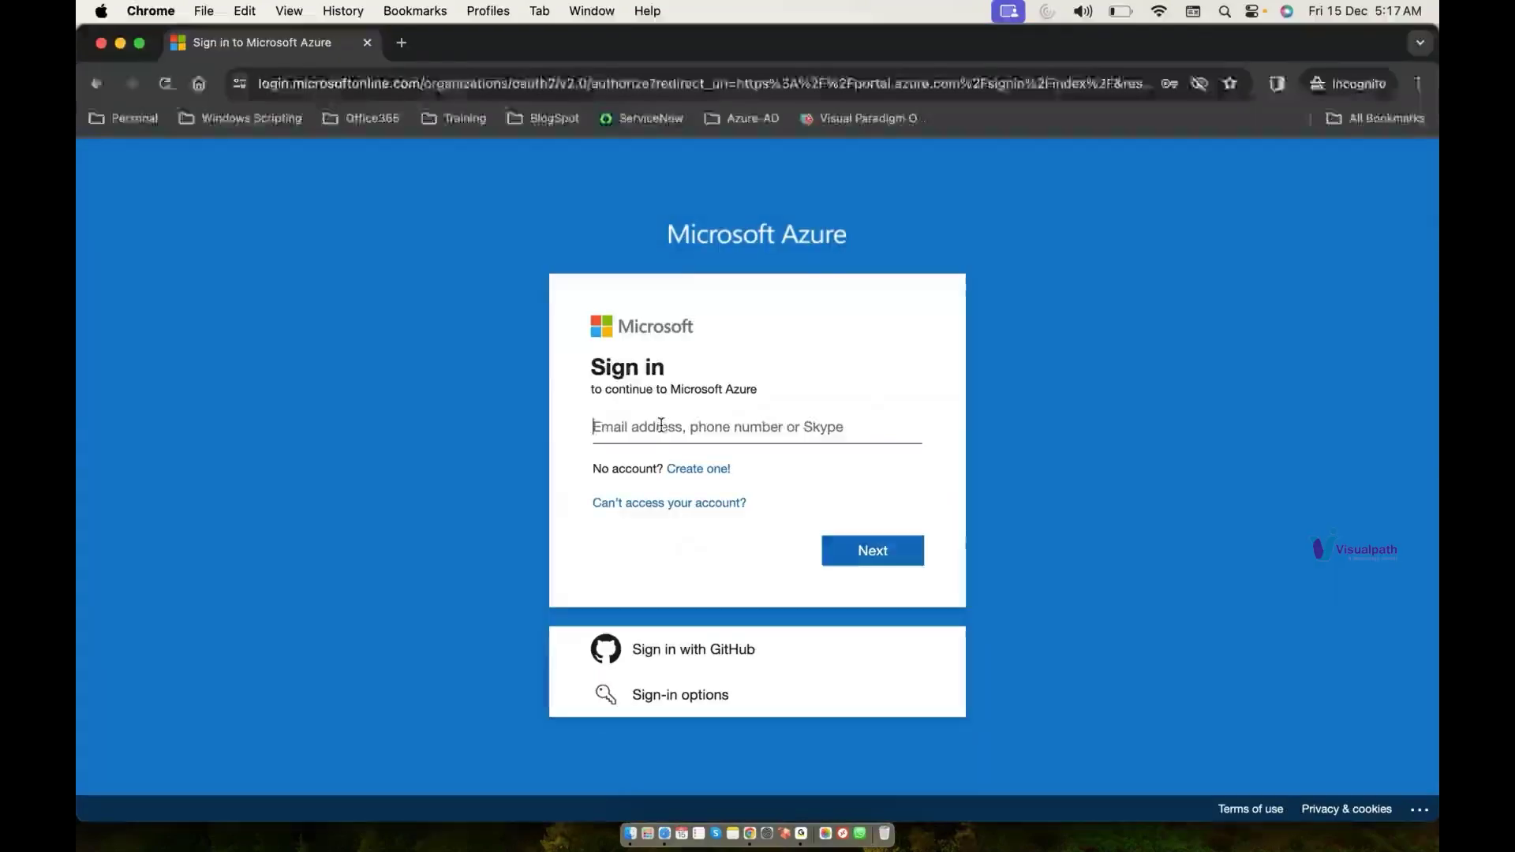
# Step: Sign in as test1 with the pasted address and temporary password
pyautogui.press('super+v')
pyautogui.press('Return')
pyautogui.write('•••••••••••')
pyautogui.press('Return')
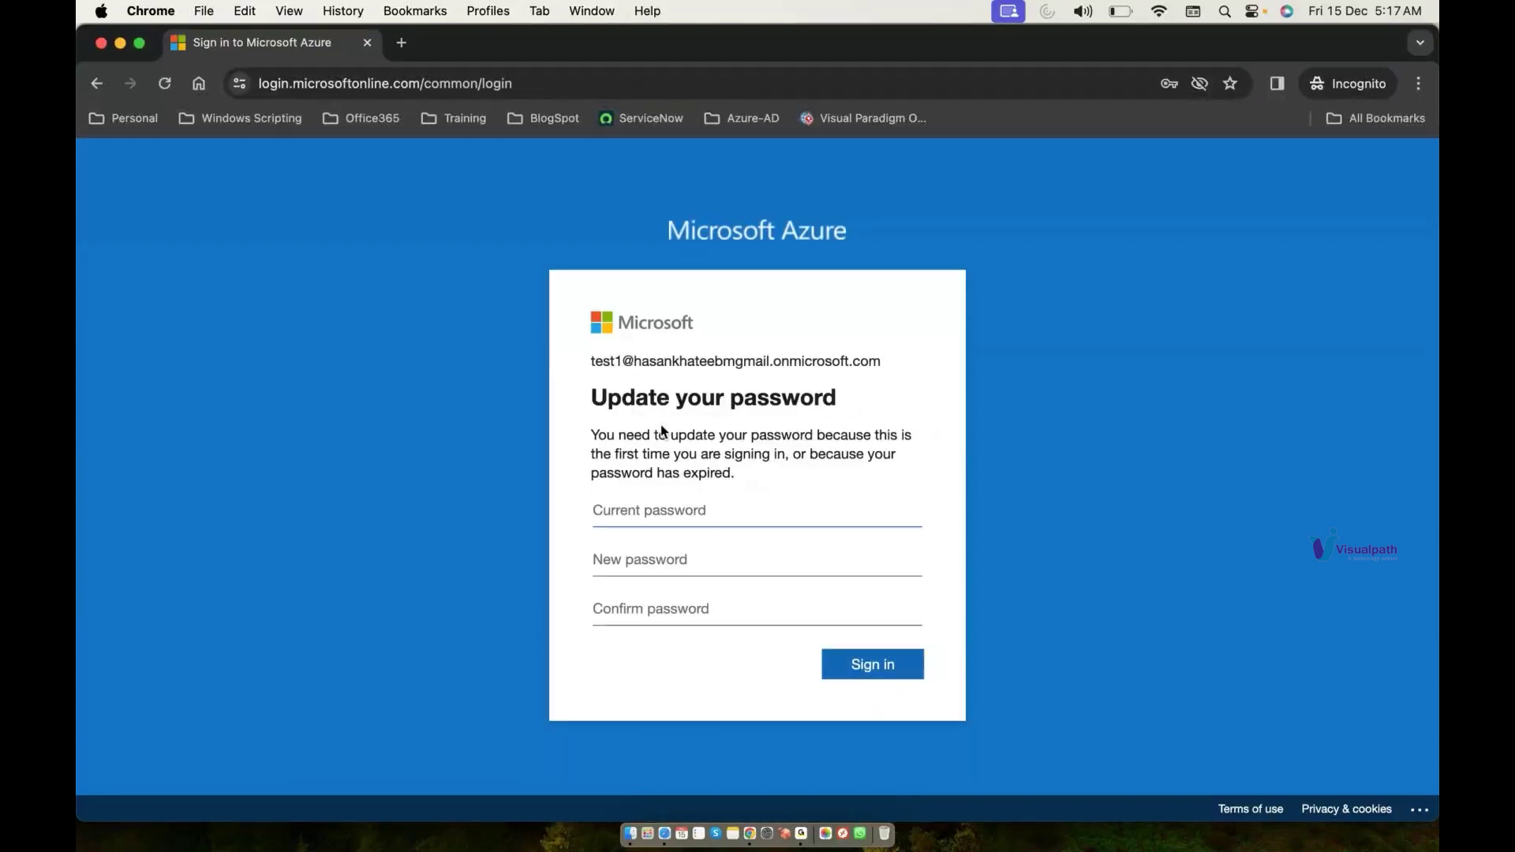
# Step: Replace the temporary password with a new one, postpone security setup, and decline staying signed in
pyautogui.write('••••••••••')
pyautogui.press('Tab')
pyautogui.press('BackSpace')
pyautogui.press('BackSpace')
pyautogui.write('•••••••••••••')
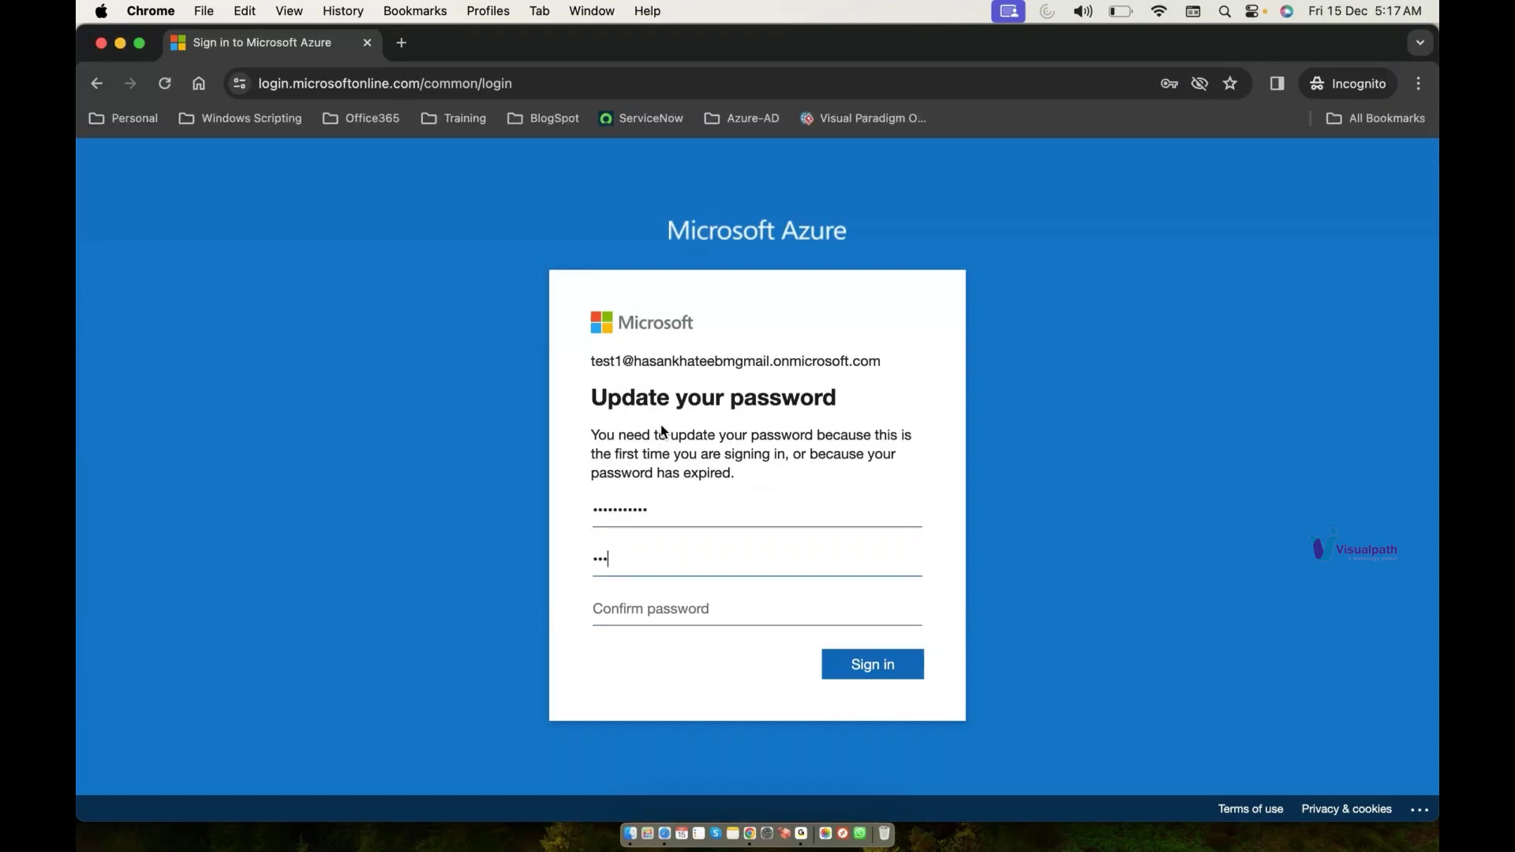
pyautogui.press('Tab')
pyautogui.write('•••••••••••')
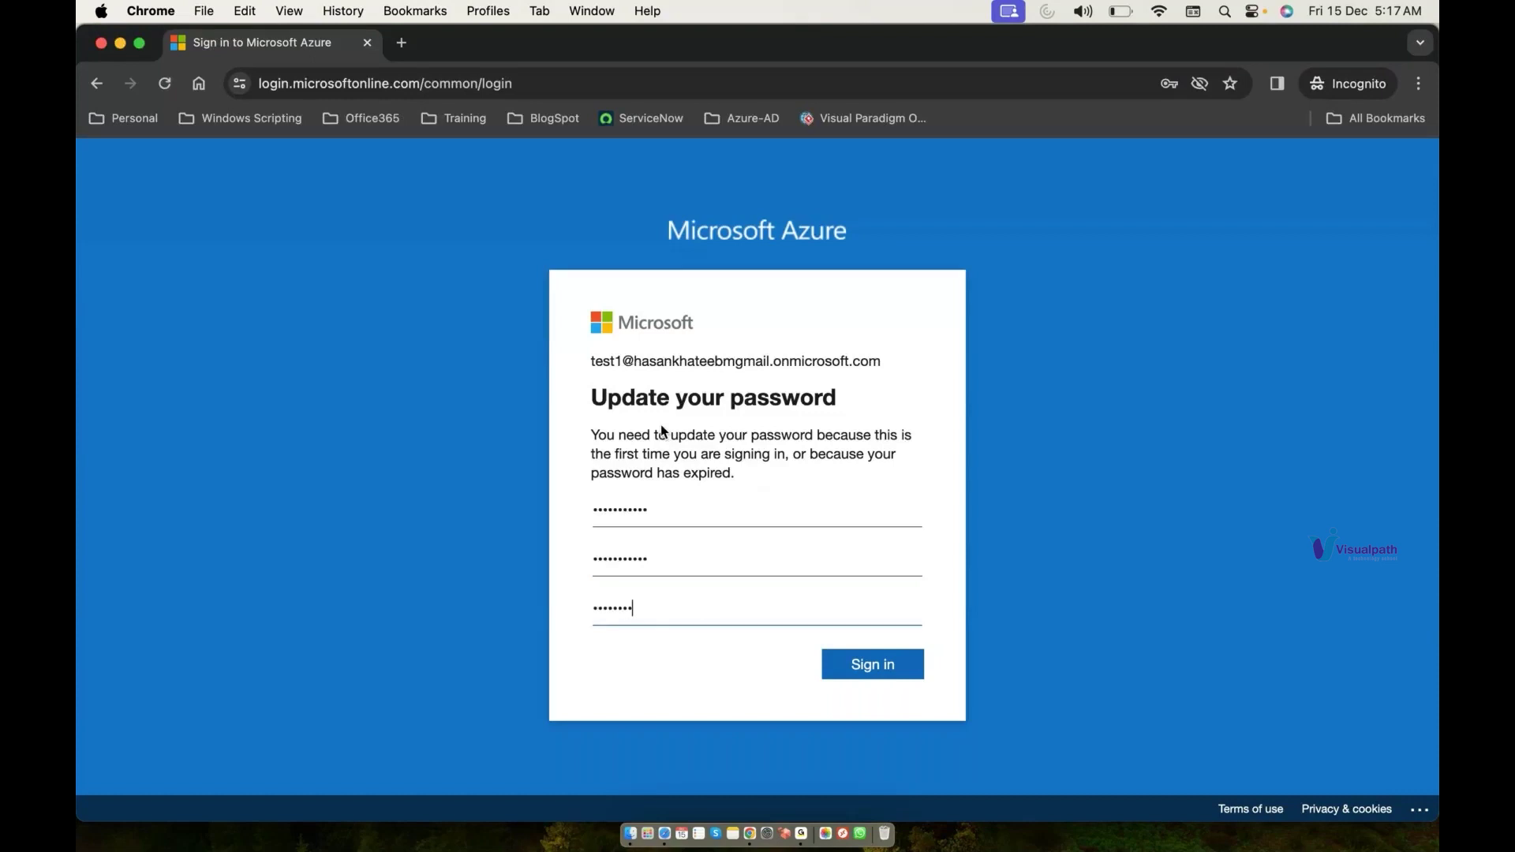
pyautogui.press('Return')
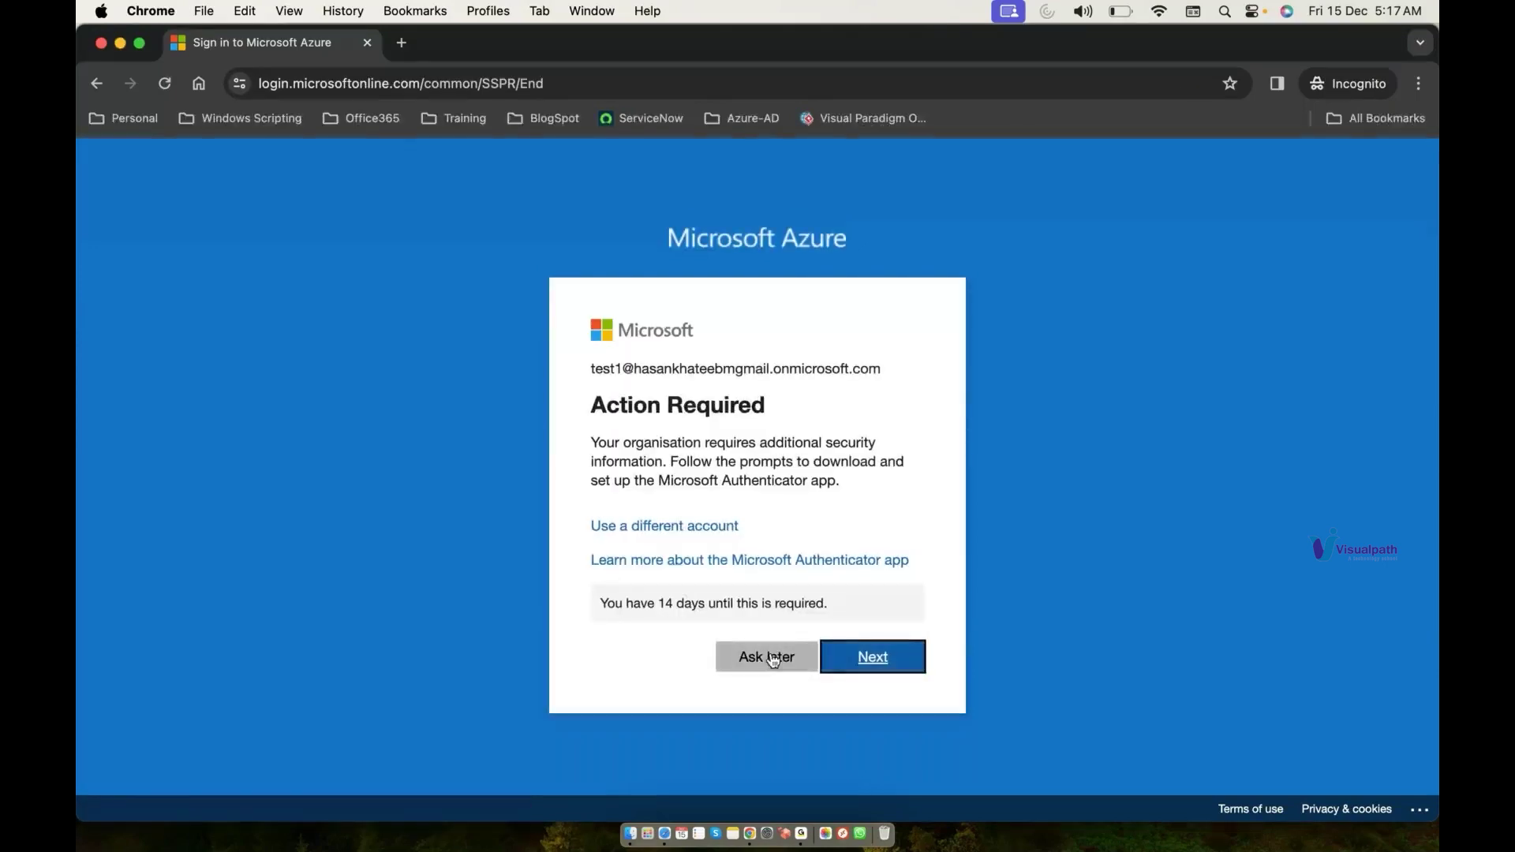
pyautogui.click(773, 658)
pyautogui.click(761, 597)
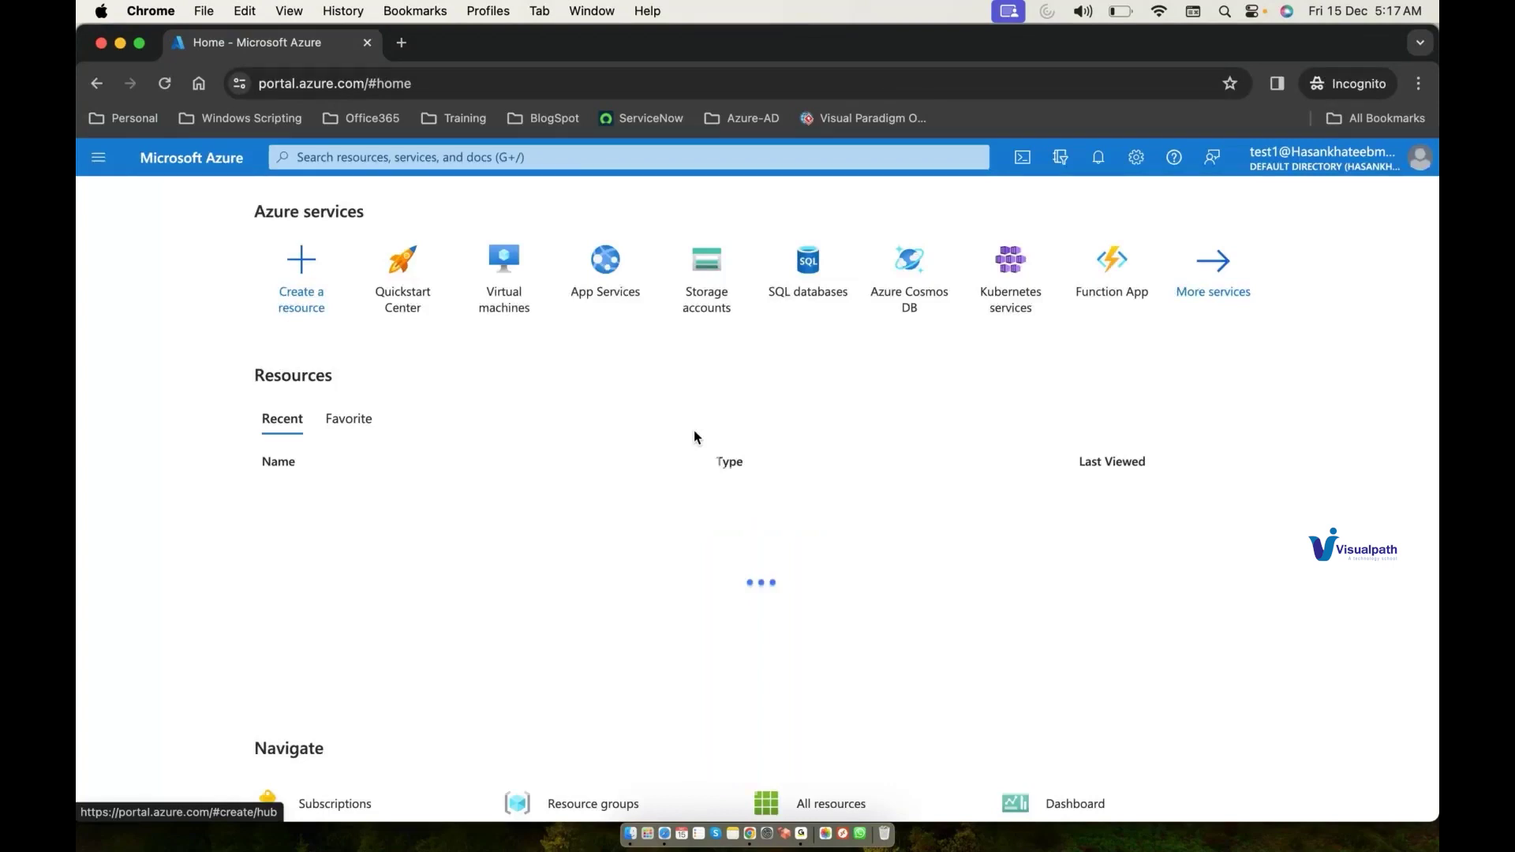
# Step: Open the Subscriptions page via the 'sub' search and skip the welcome tour
pyautogui.click(572, 162)
pyautogui.write('s')
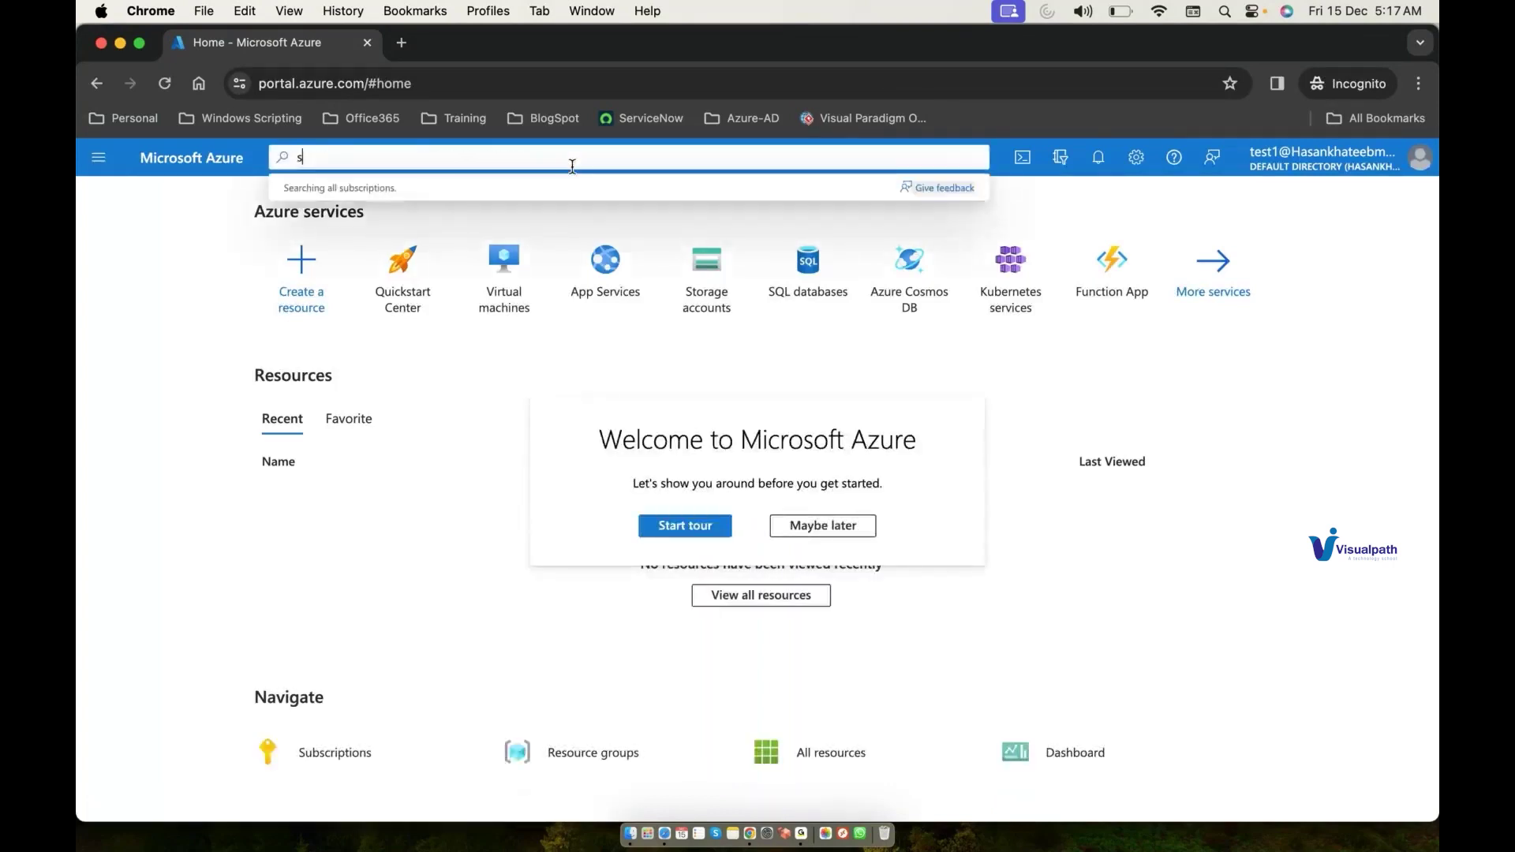
pyautogui.write('ub')
pyautogui.click(386, 310)
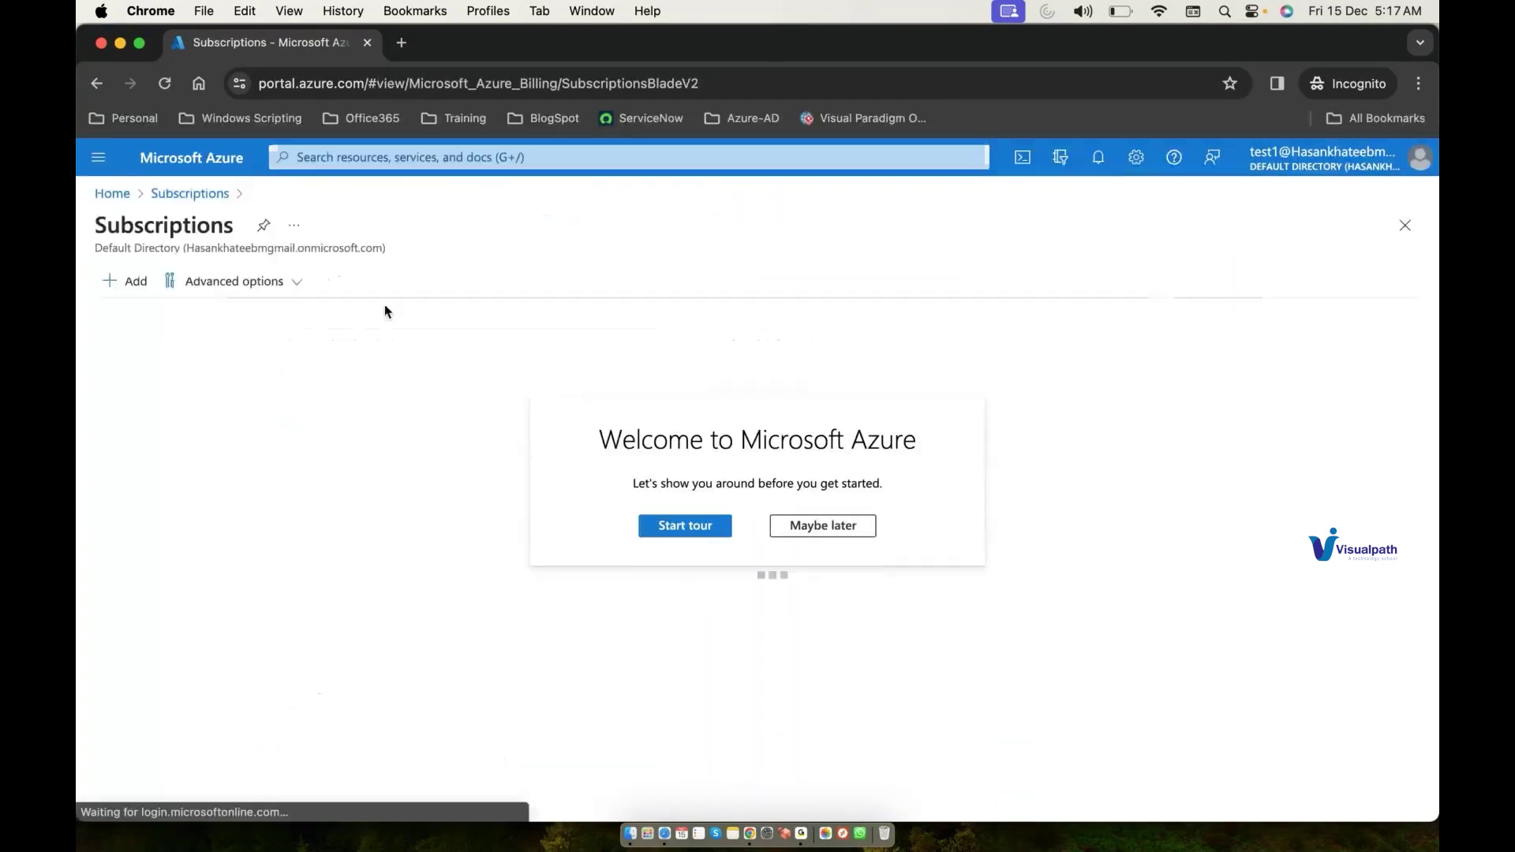
pyautogui.click(825, 533)
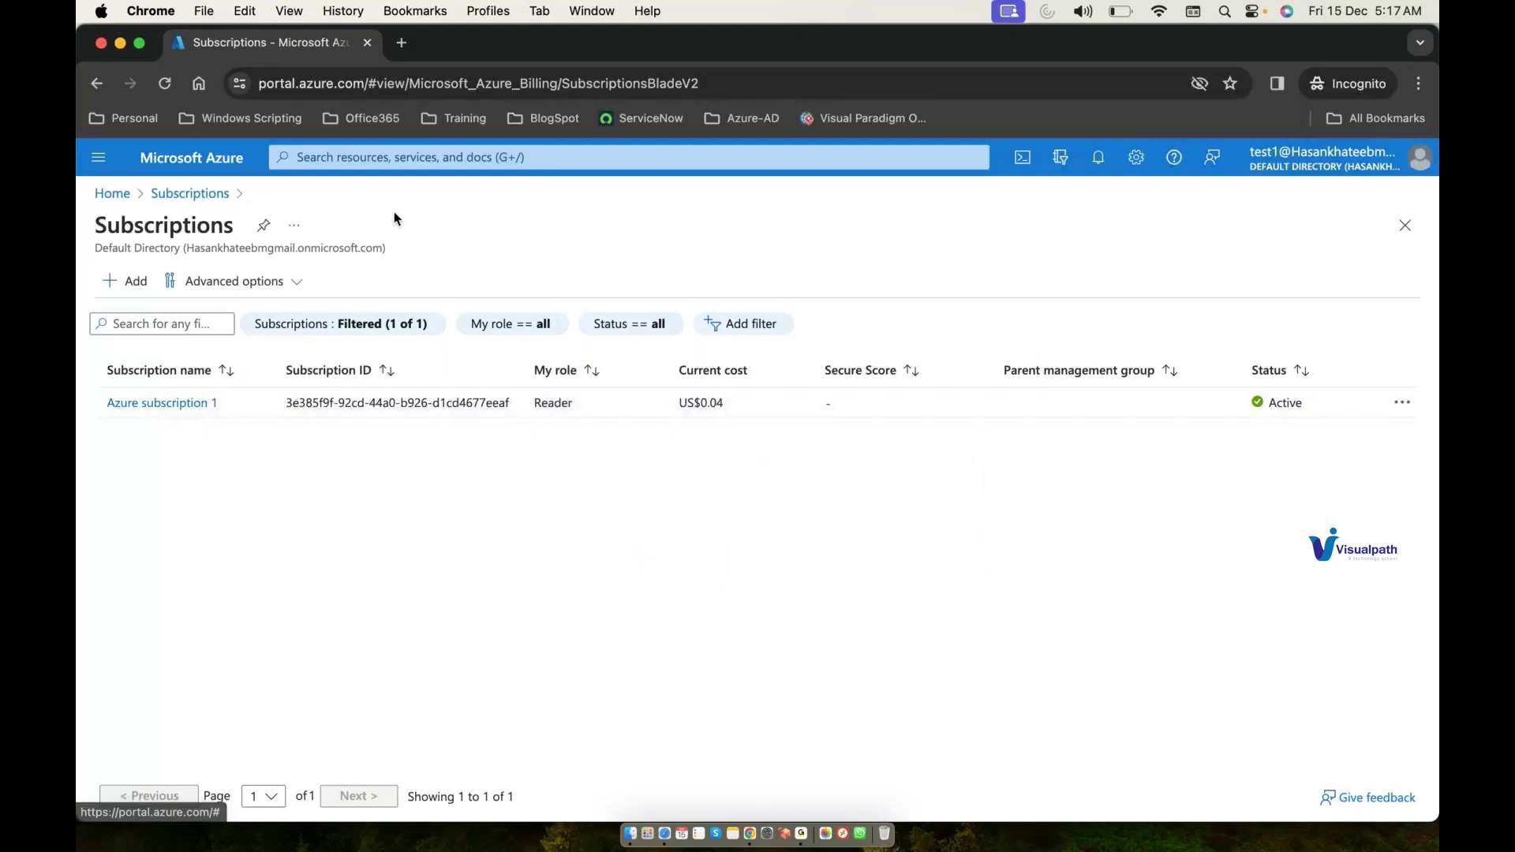
# Step: Navigate through Resource groups and ResourceGroup1 to the projectstorage101 storage account
pyautogui.click(432, 157)
pyautogui.write('resou')
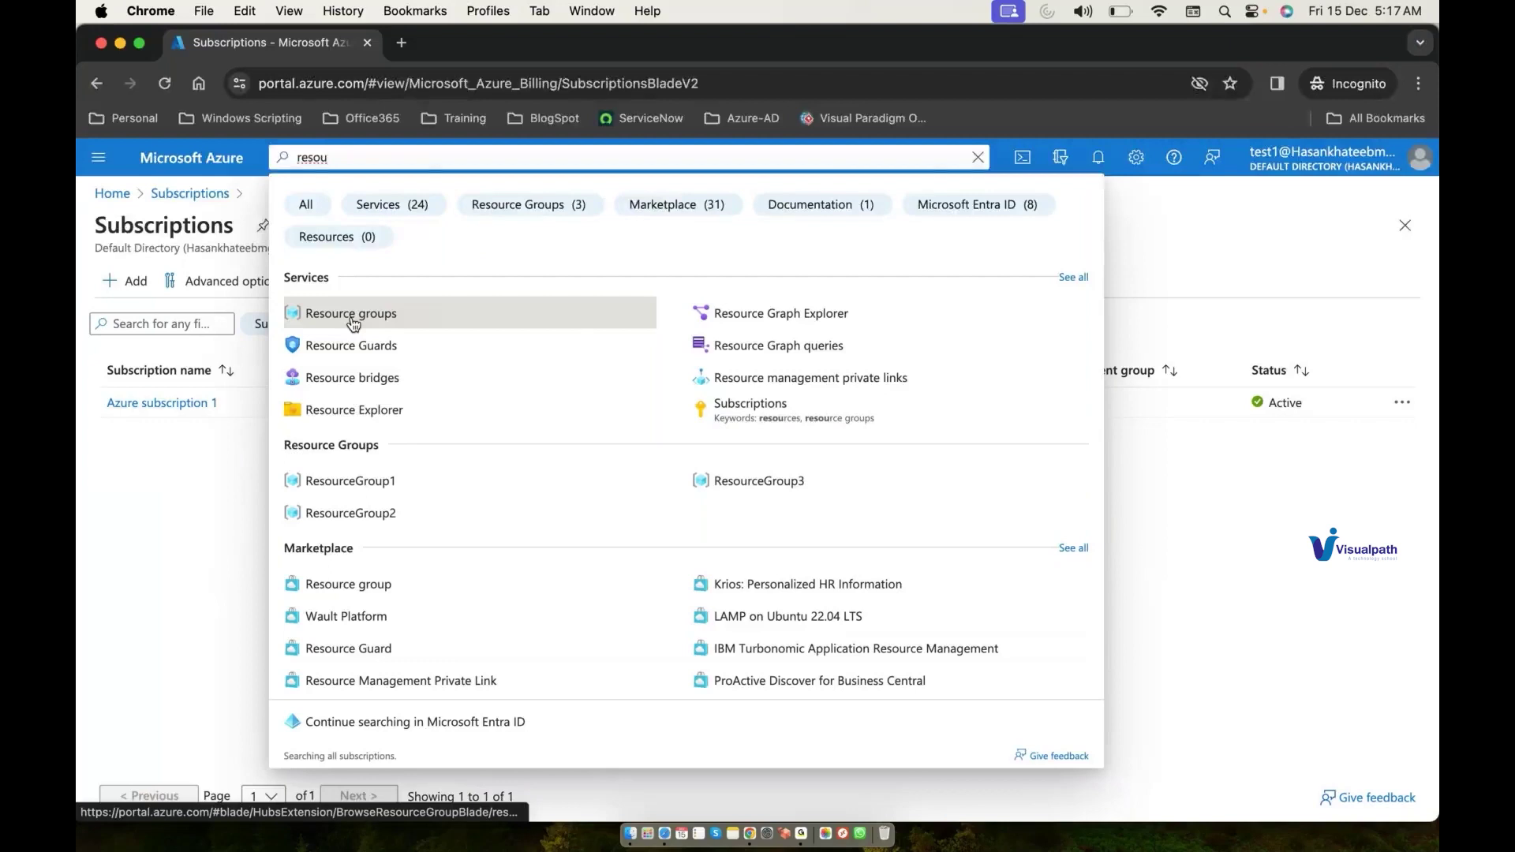
pyautogui.click(352, 316)
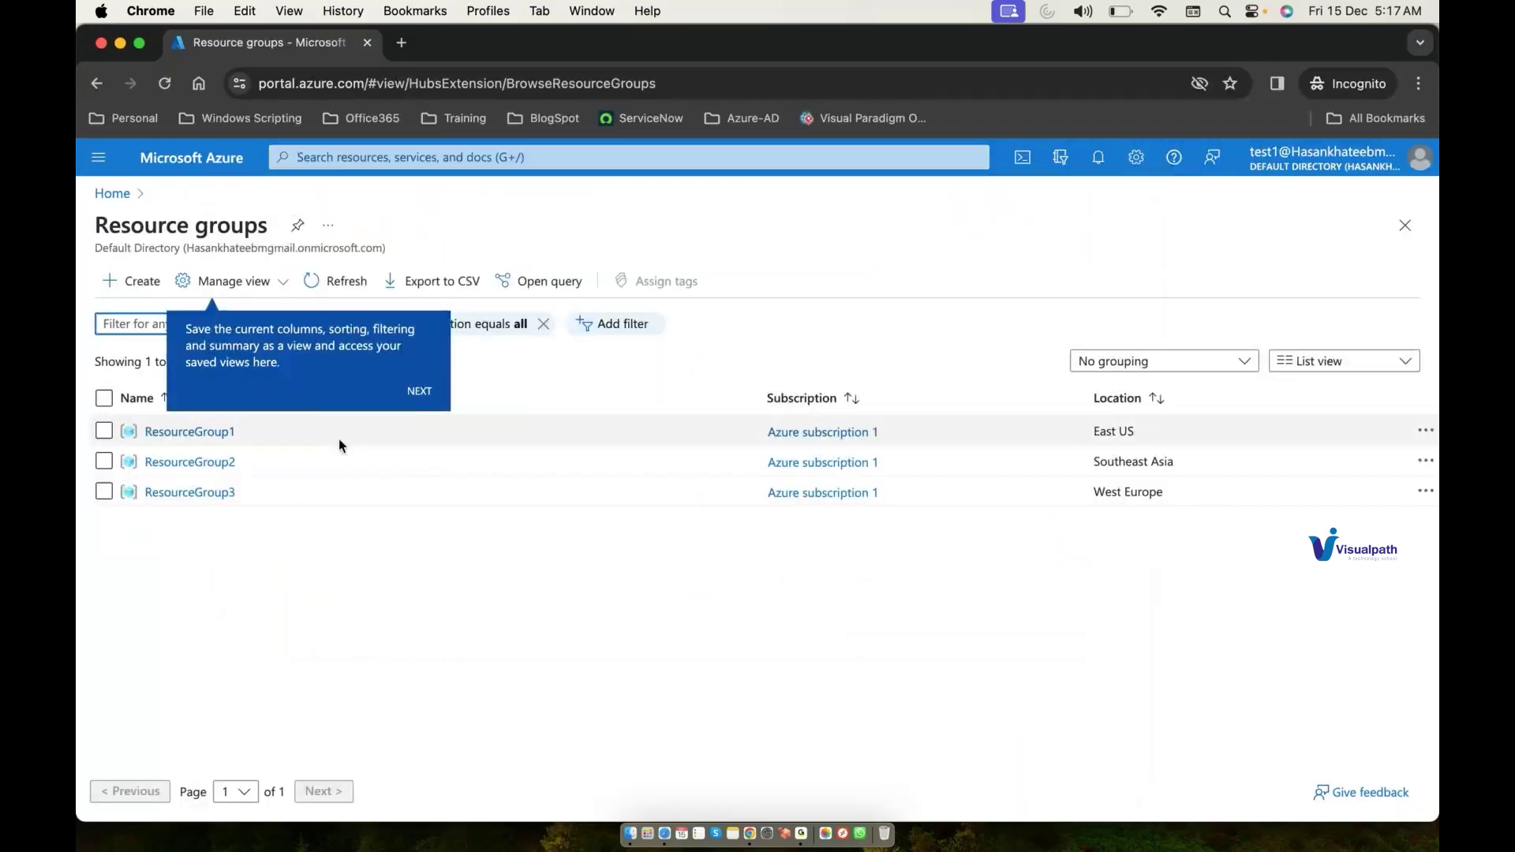
pyautogui.click(417, 392)
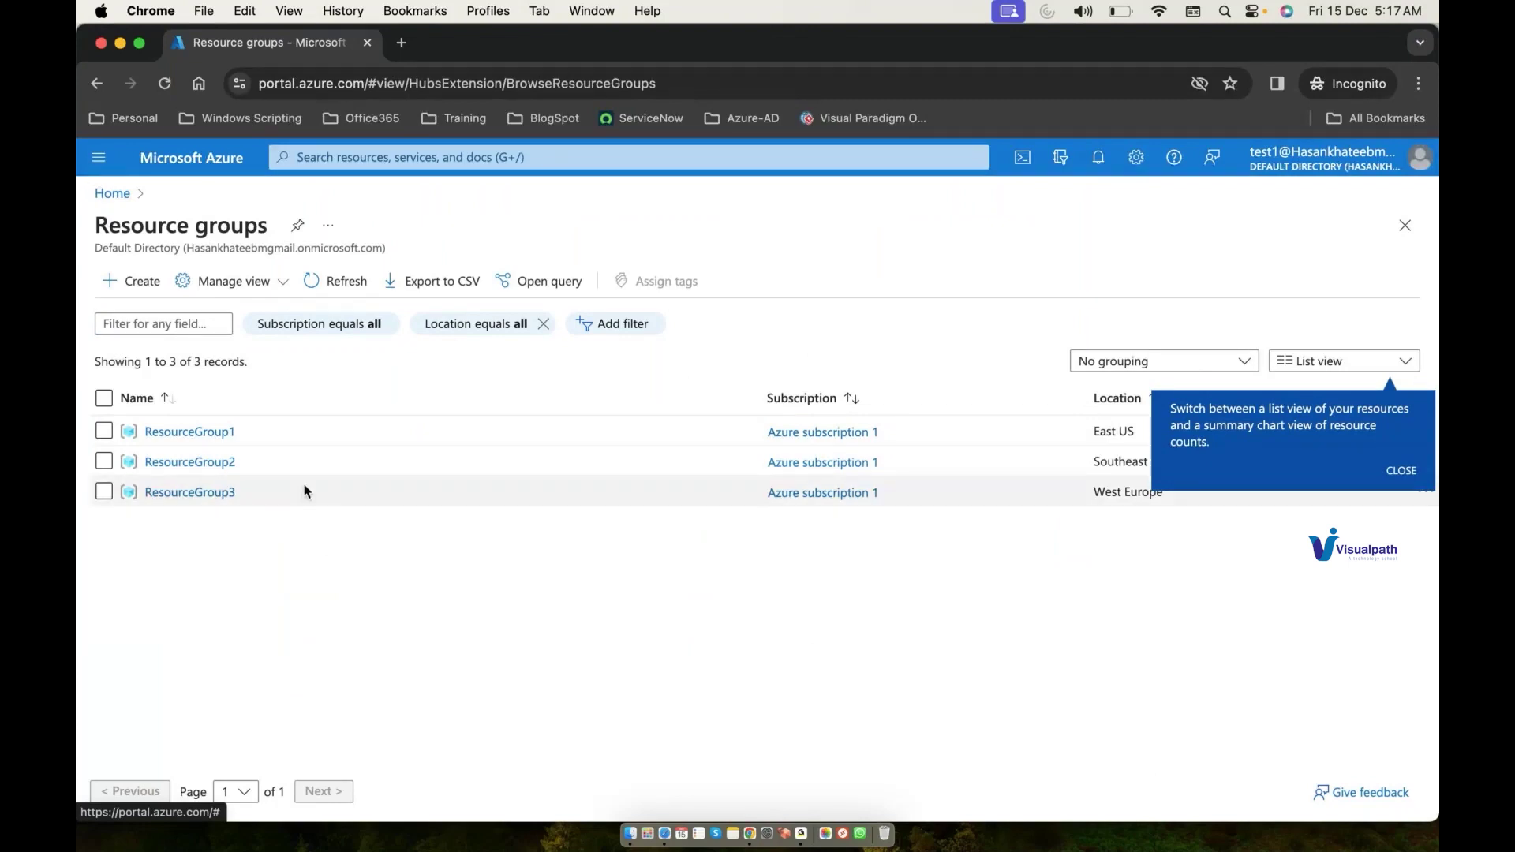
pyautogui.click(210, 433)
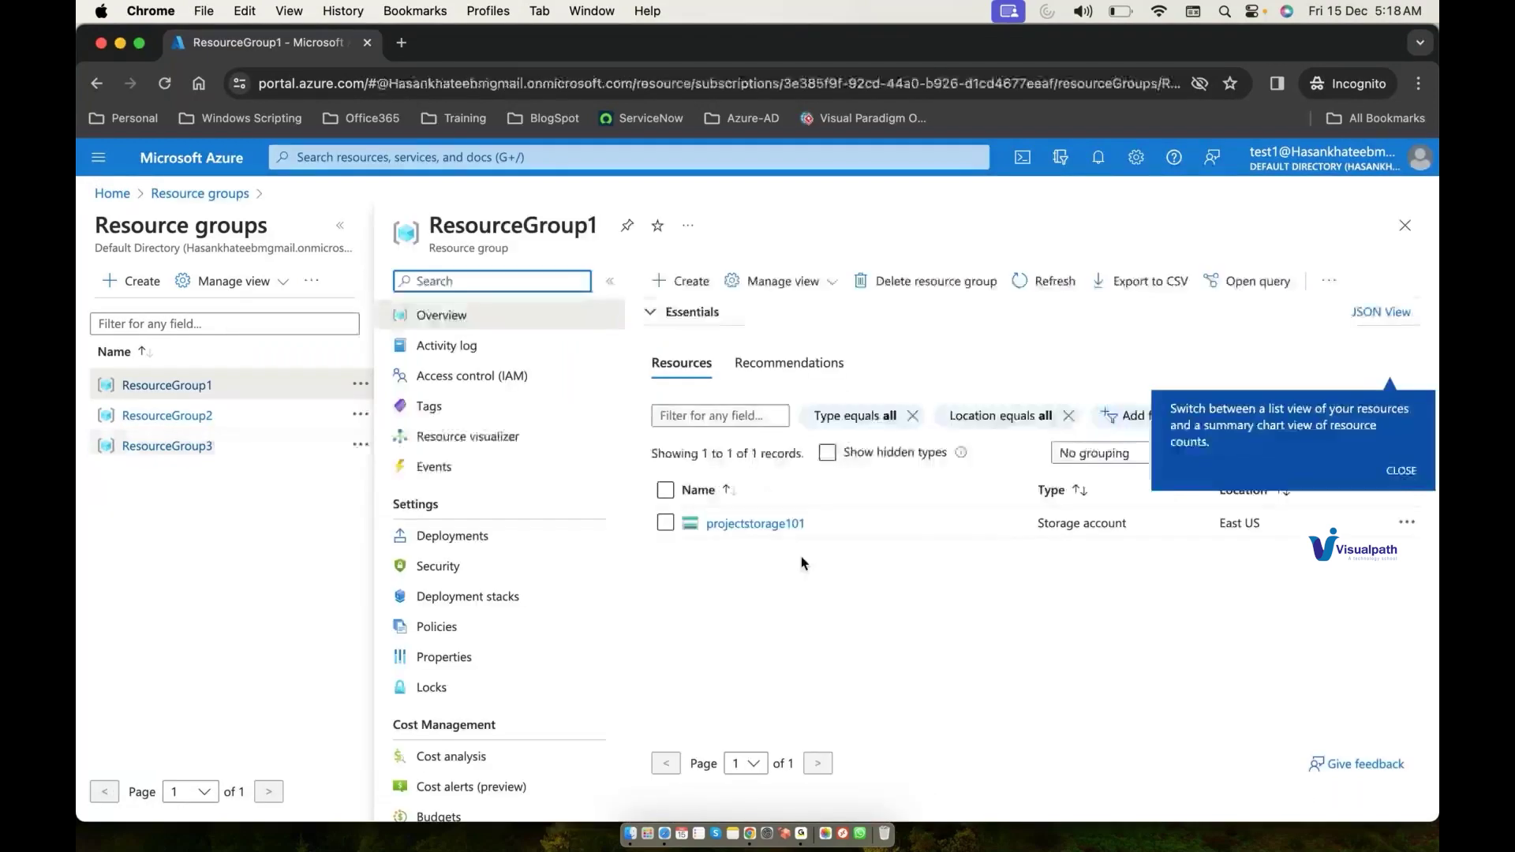
pyautogui.click(767, 526)
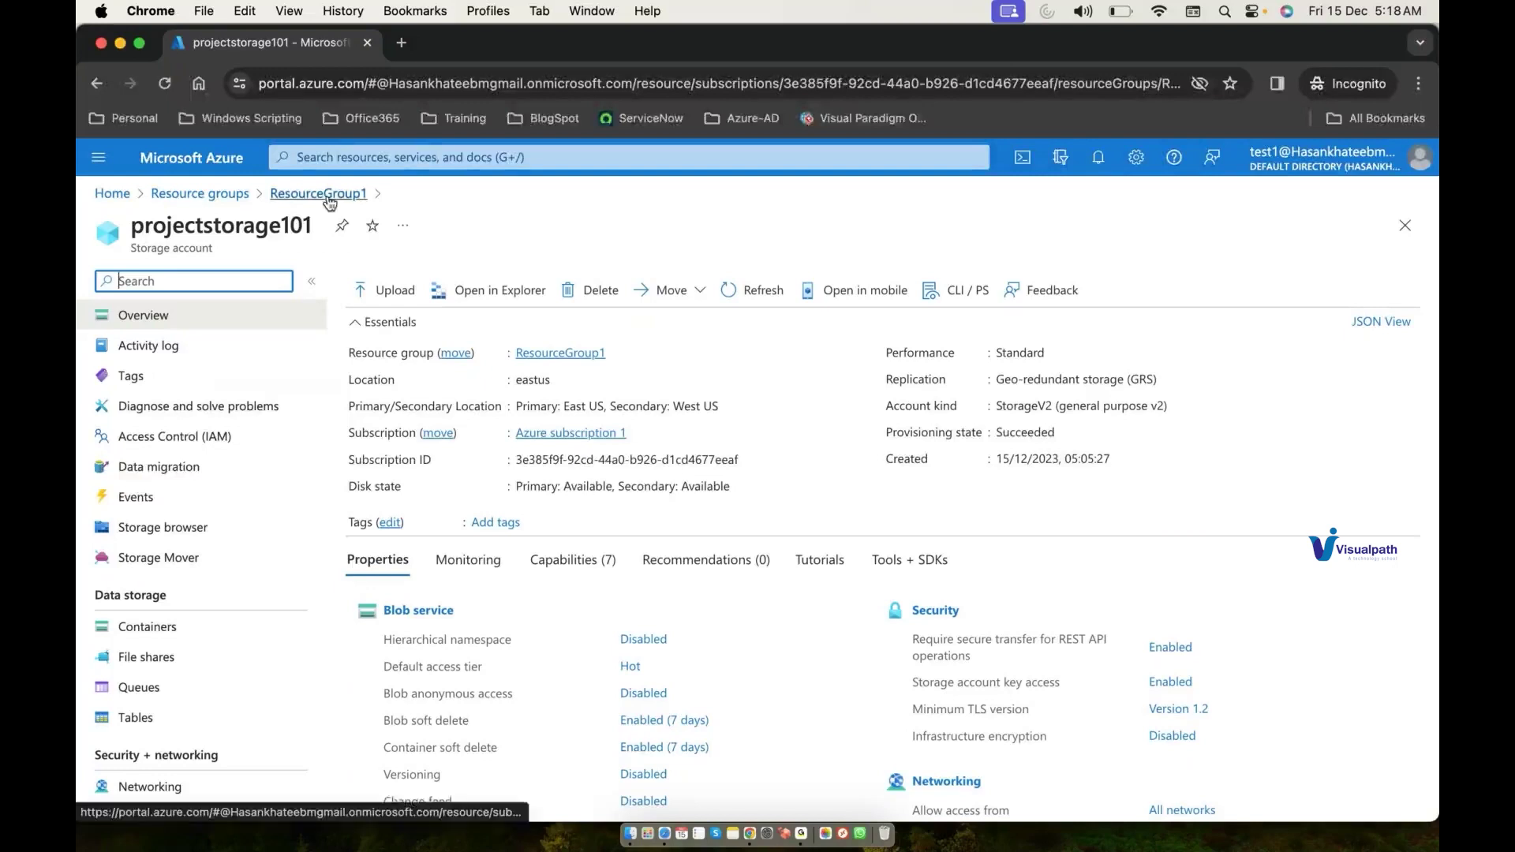
# Step: Open Virtual machines via the 'vm' search and start the Create a virtual machine form
pyautogui.click(534, 158)
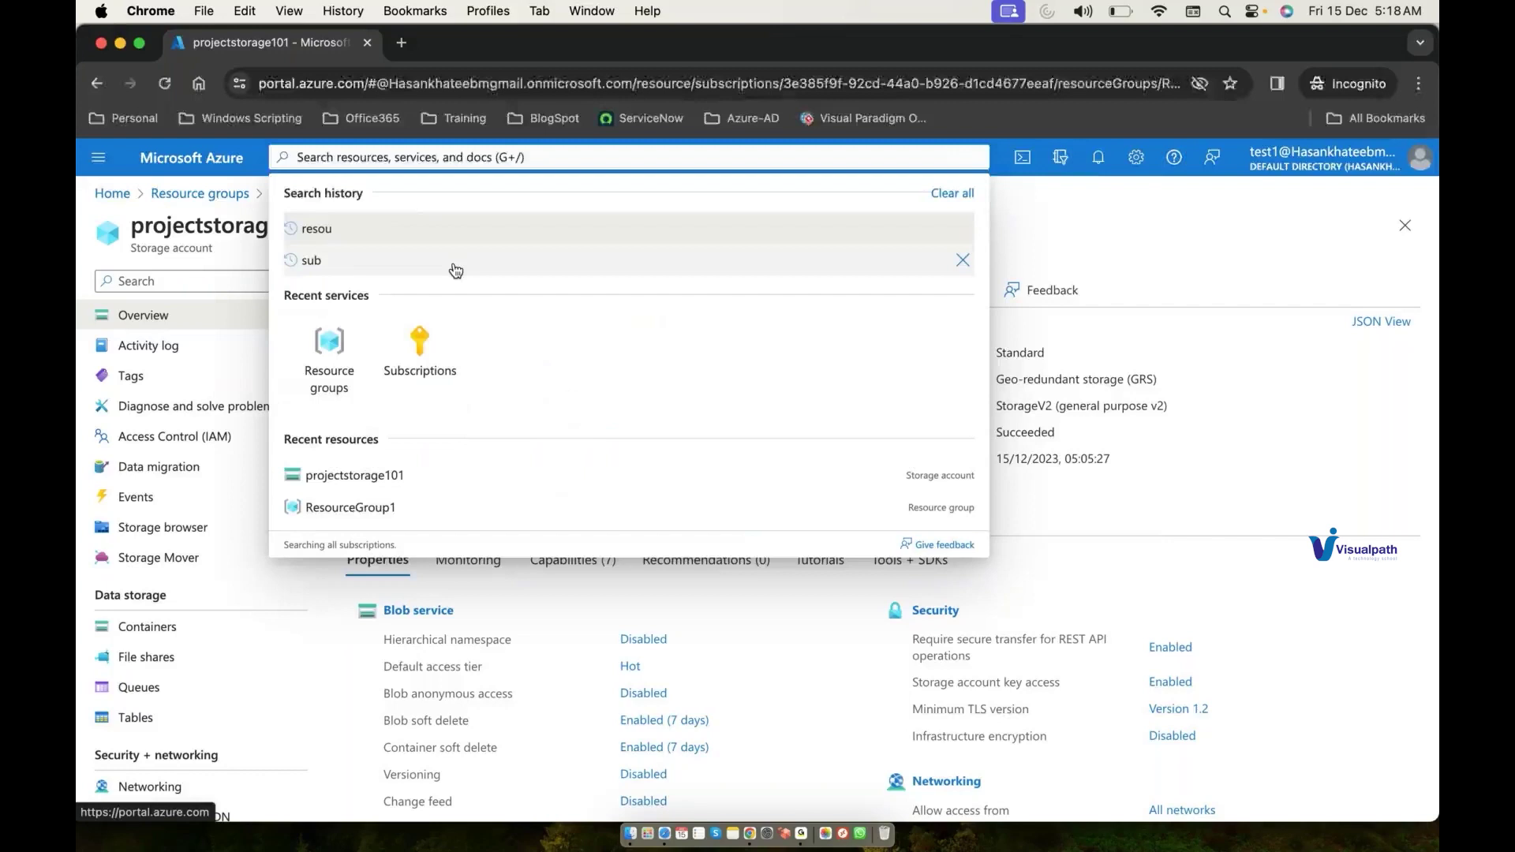
pyautogui.write('vm')
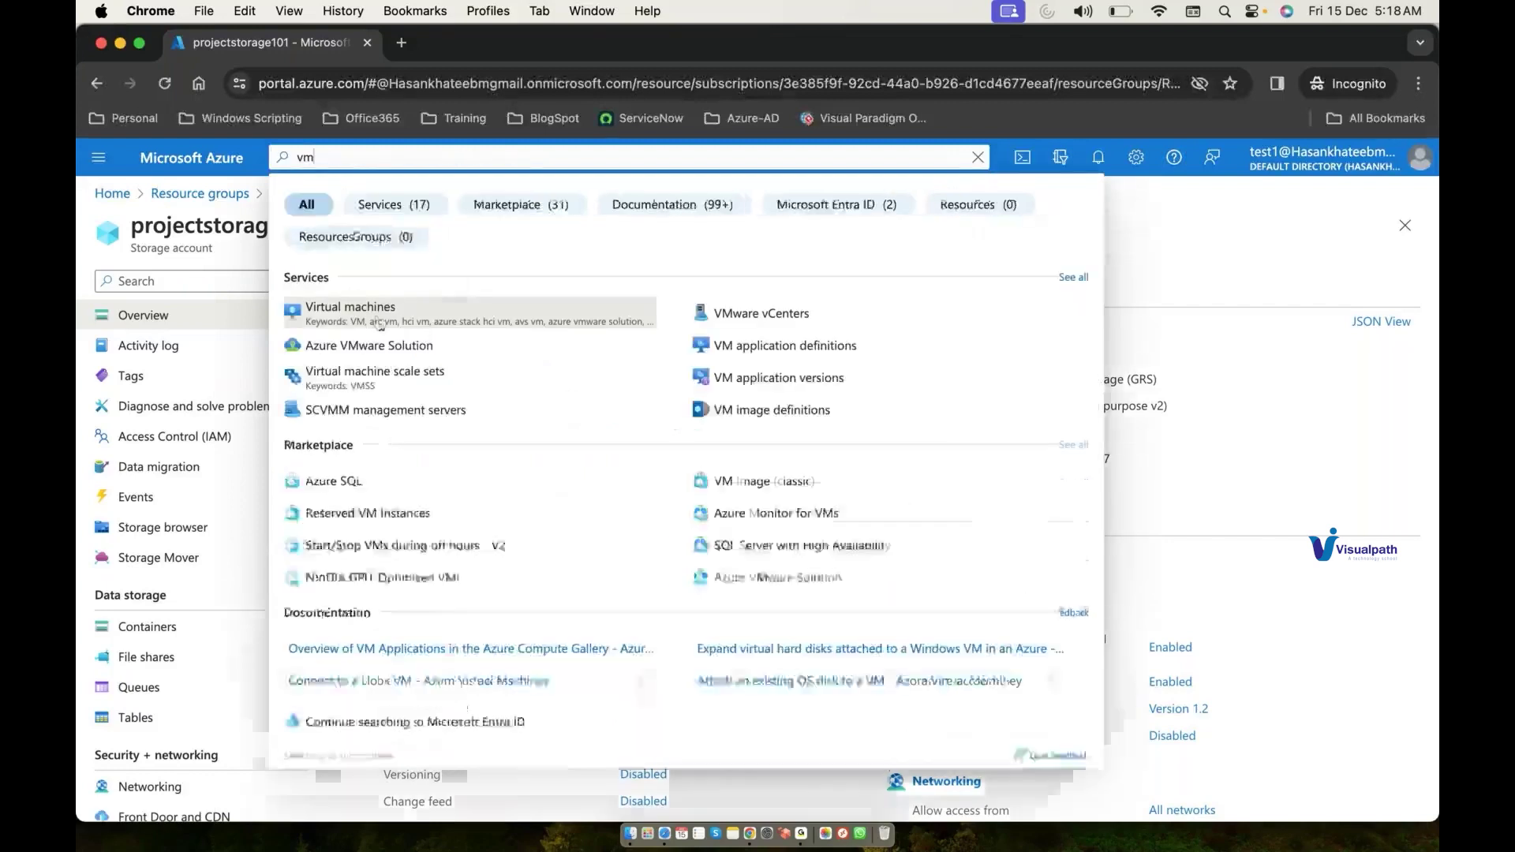
pyautogui.click(378, 315)
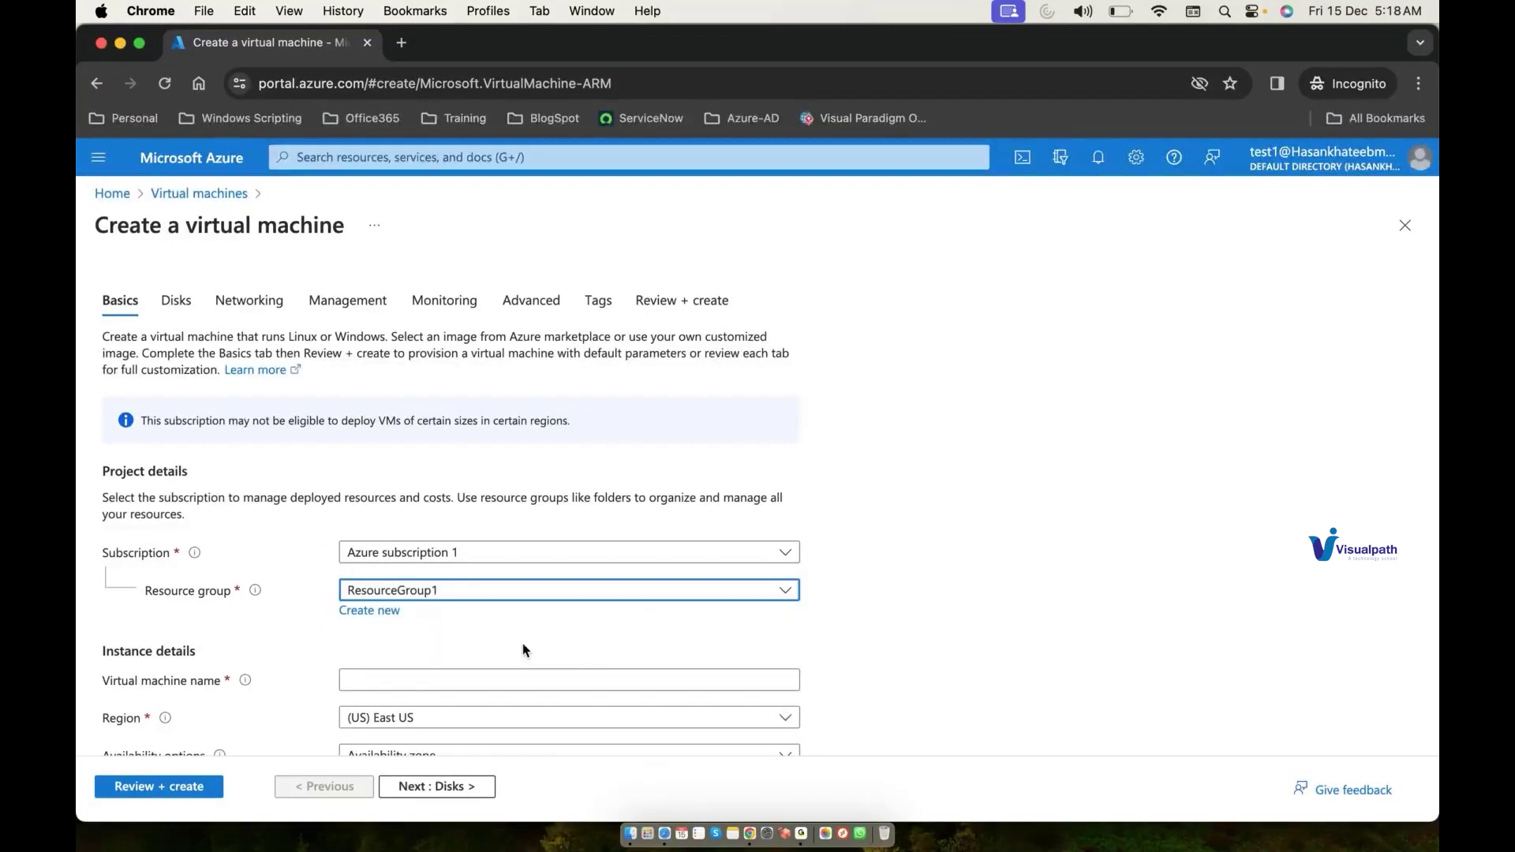
pyautogui.rightClick(750, 834)
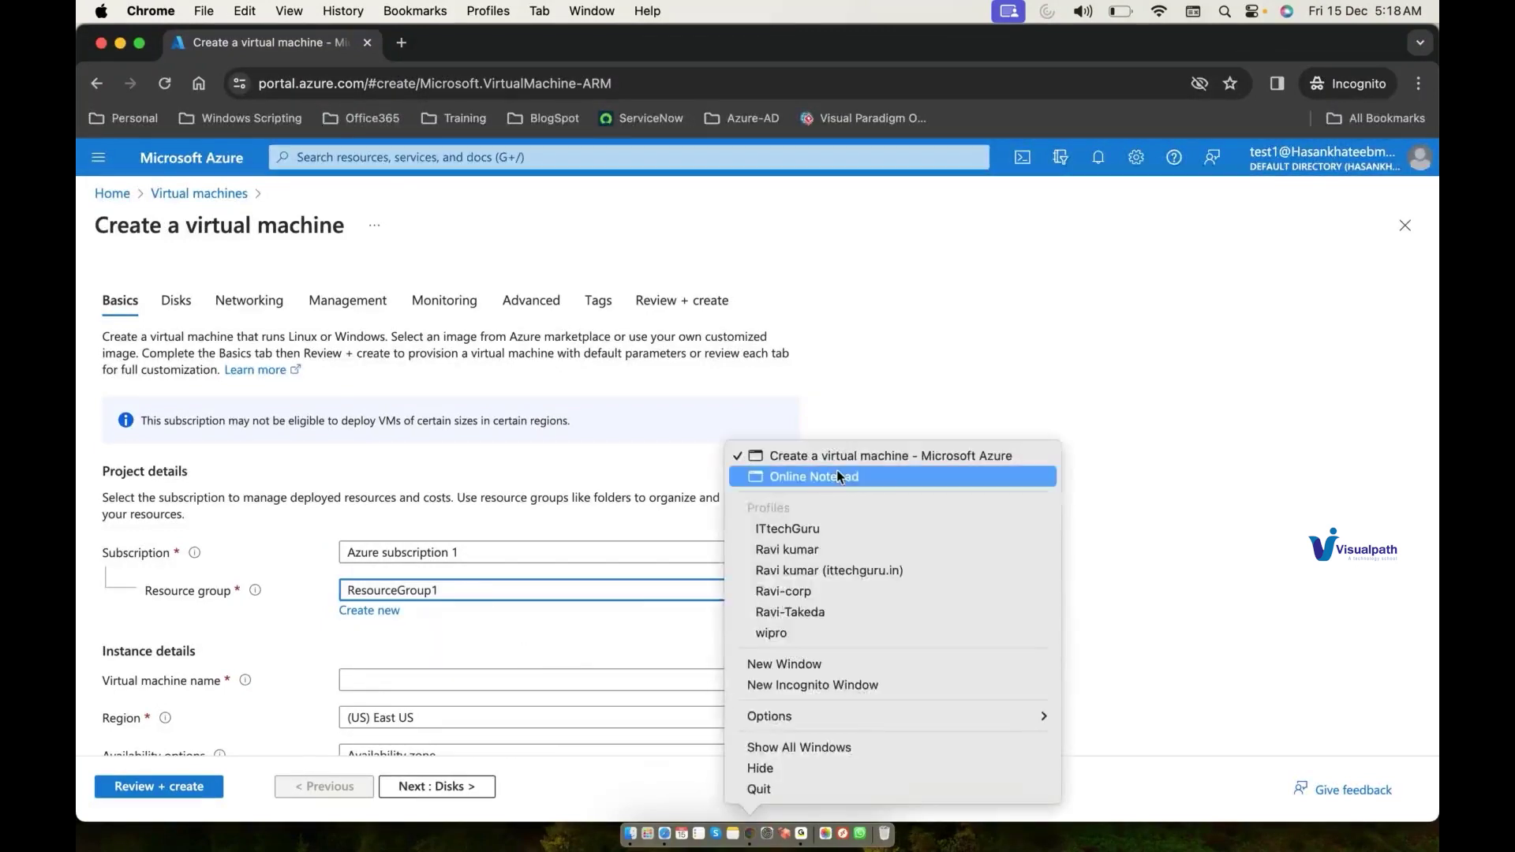
# Step: Check Azure subscription 1's IAM role assignments in the admin window, then return to the VM form
pyautogui.click(837, 474)
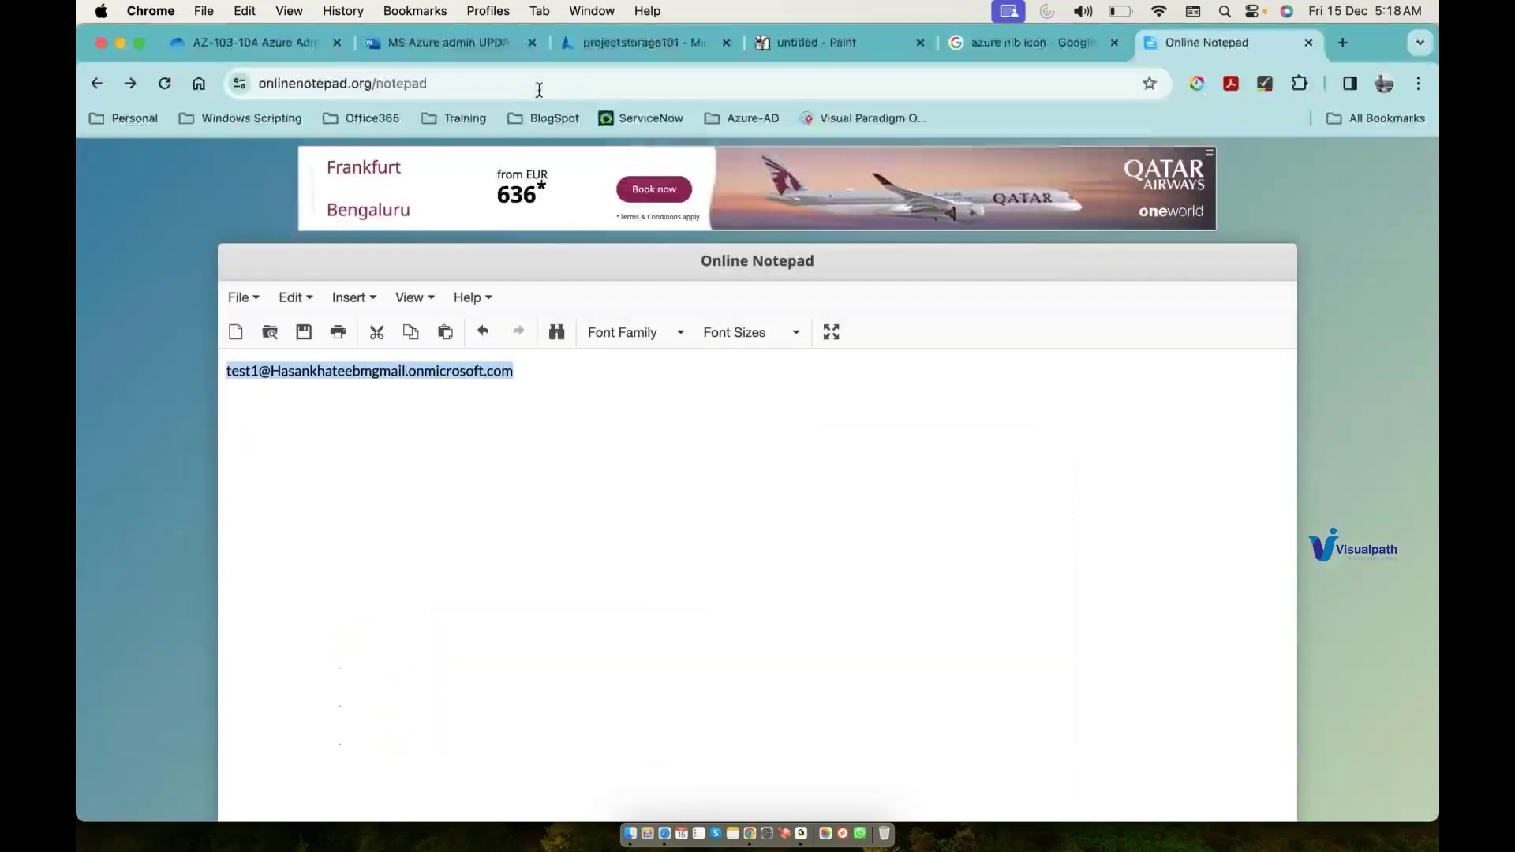
pyautogui.click(692, 43)
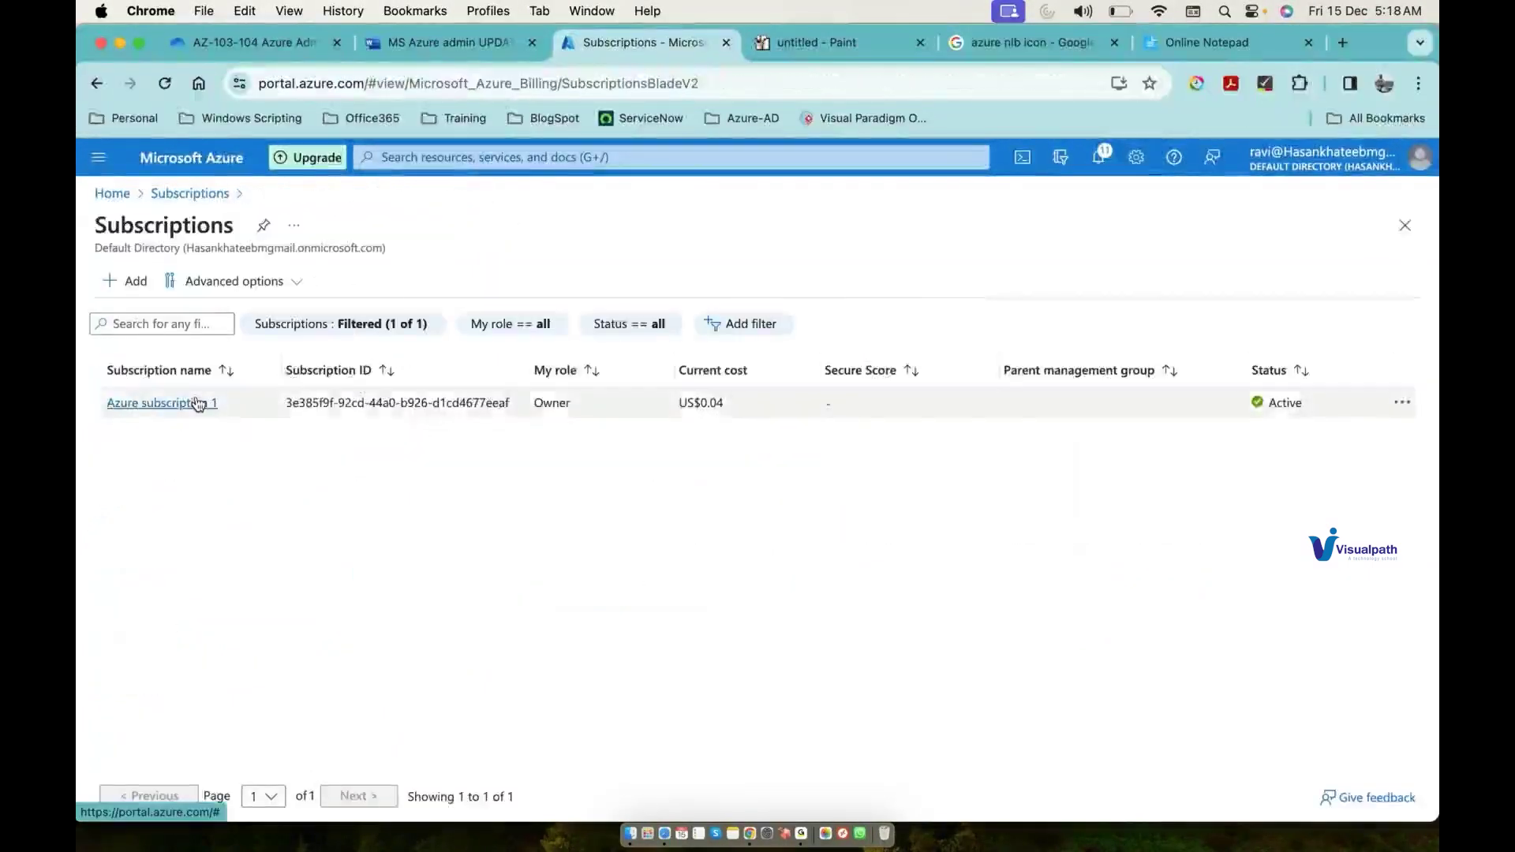
pyautogui.click(198, 401)
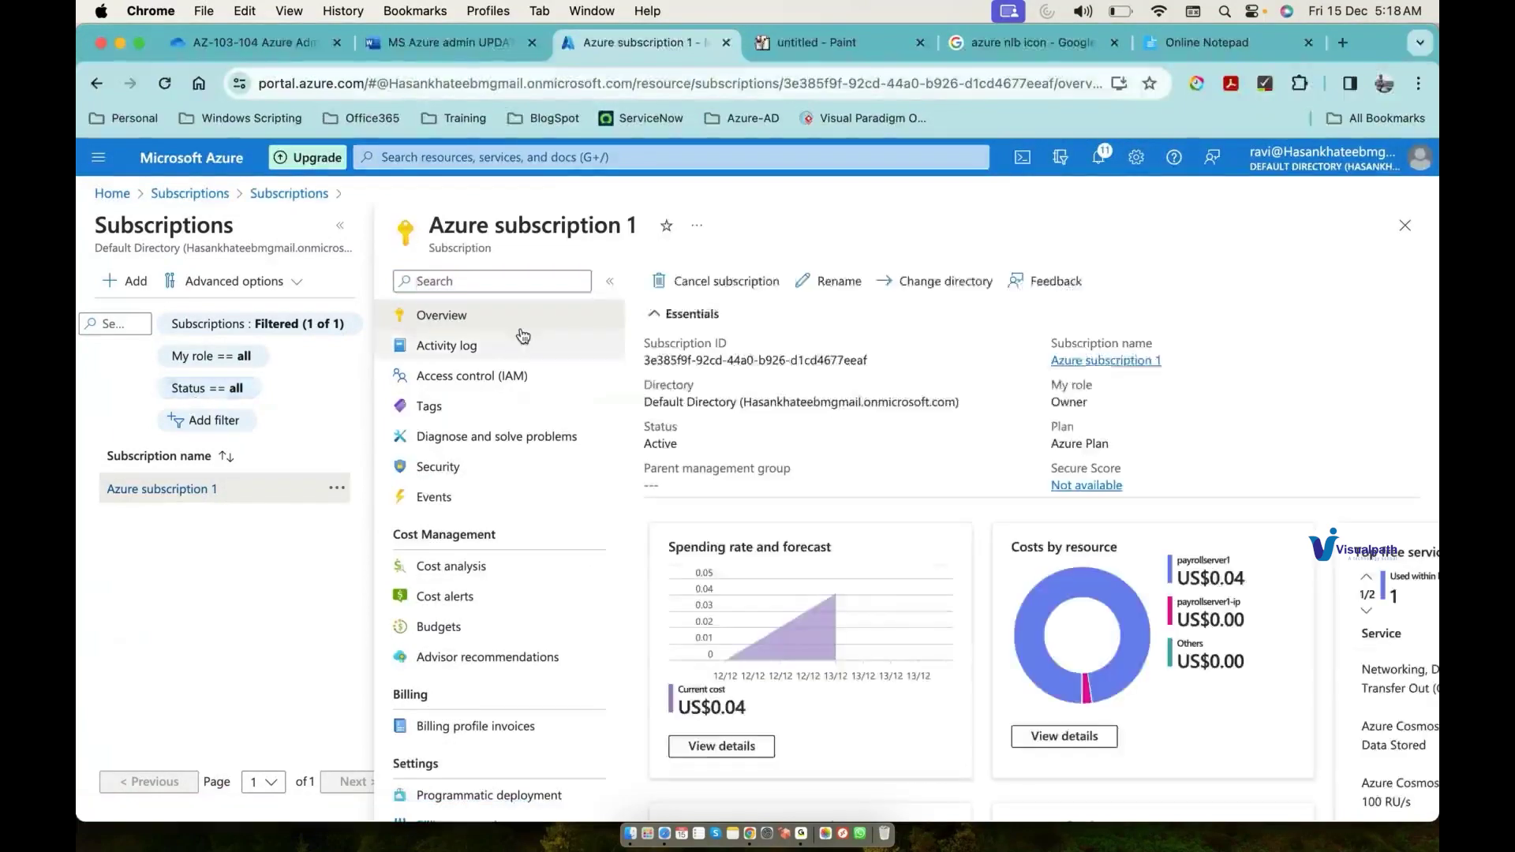
pyautogui.click(513, 376)
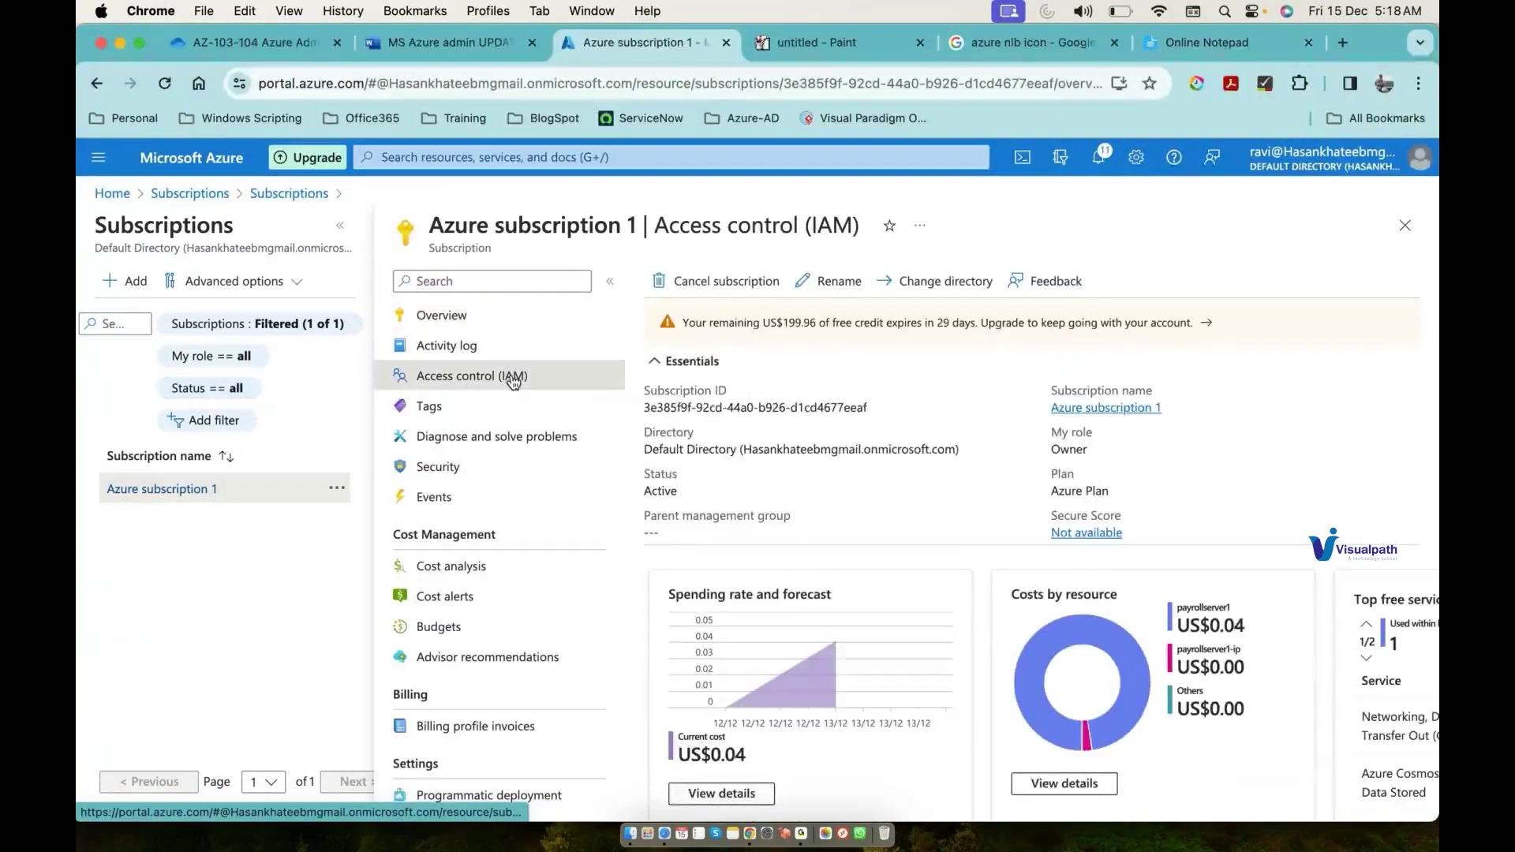
pyautogui.click(796, 336)
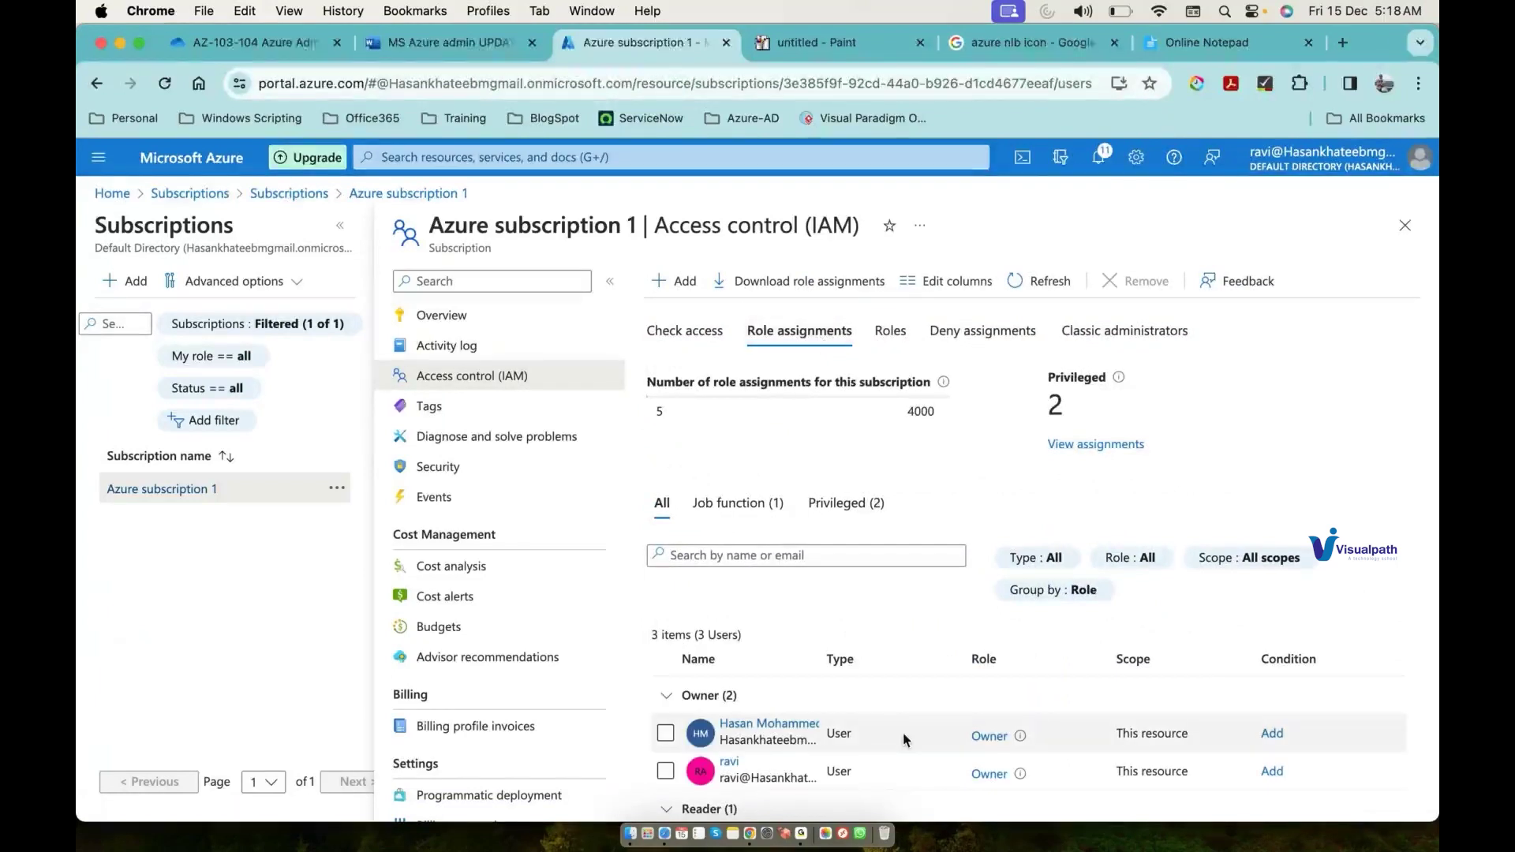
pyautogui.scroll(-2, 904, 740)
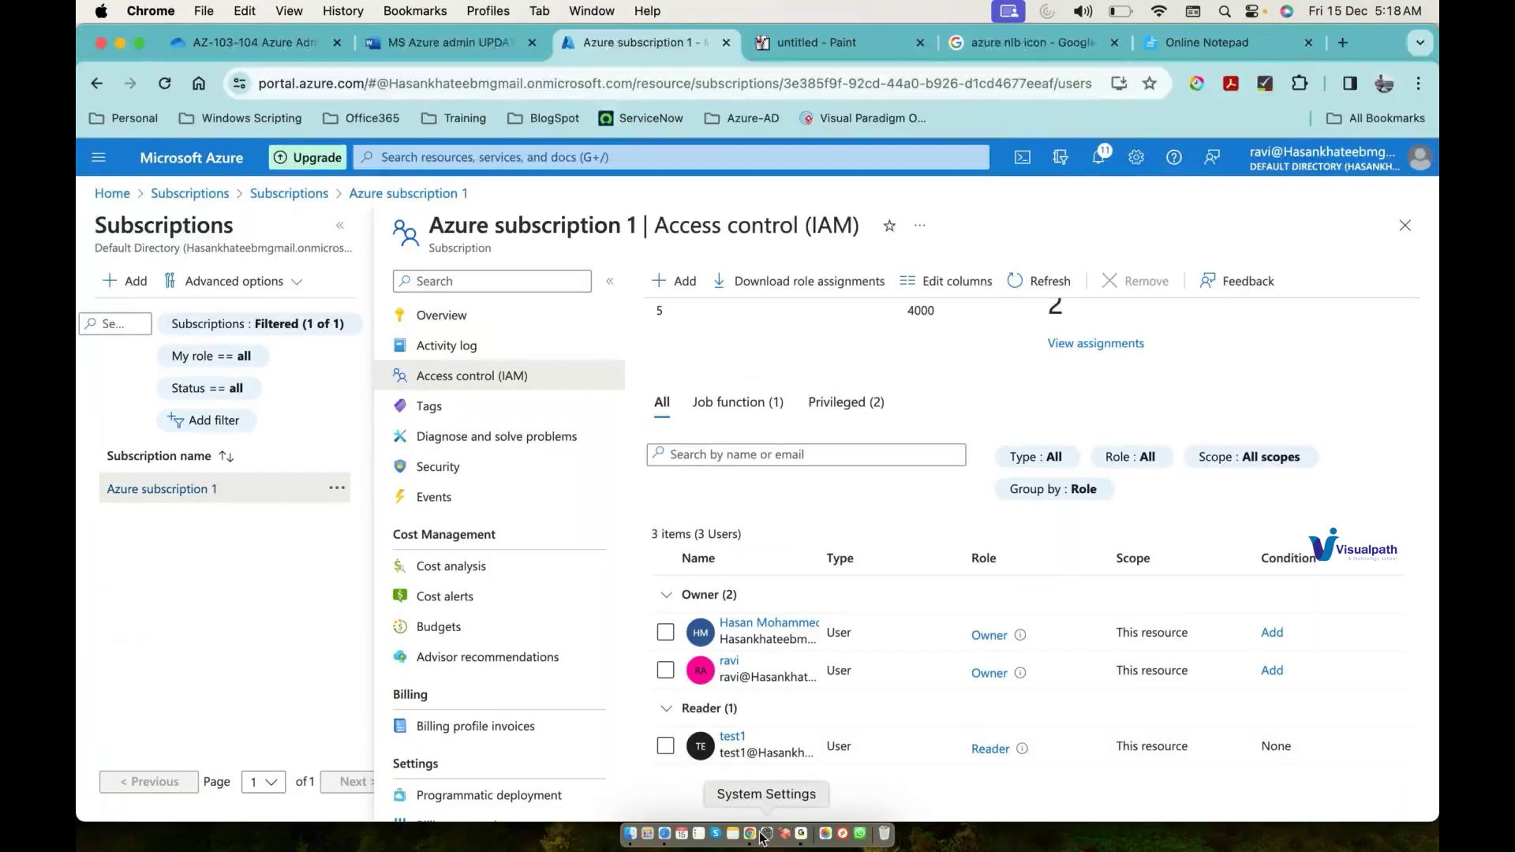
pyautogui.rightClick(751, 835)
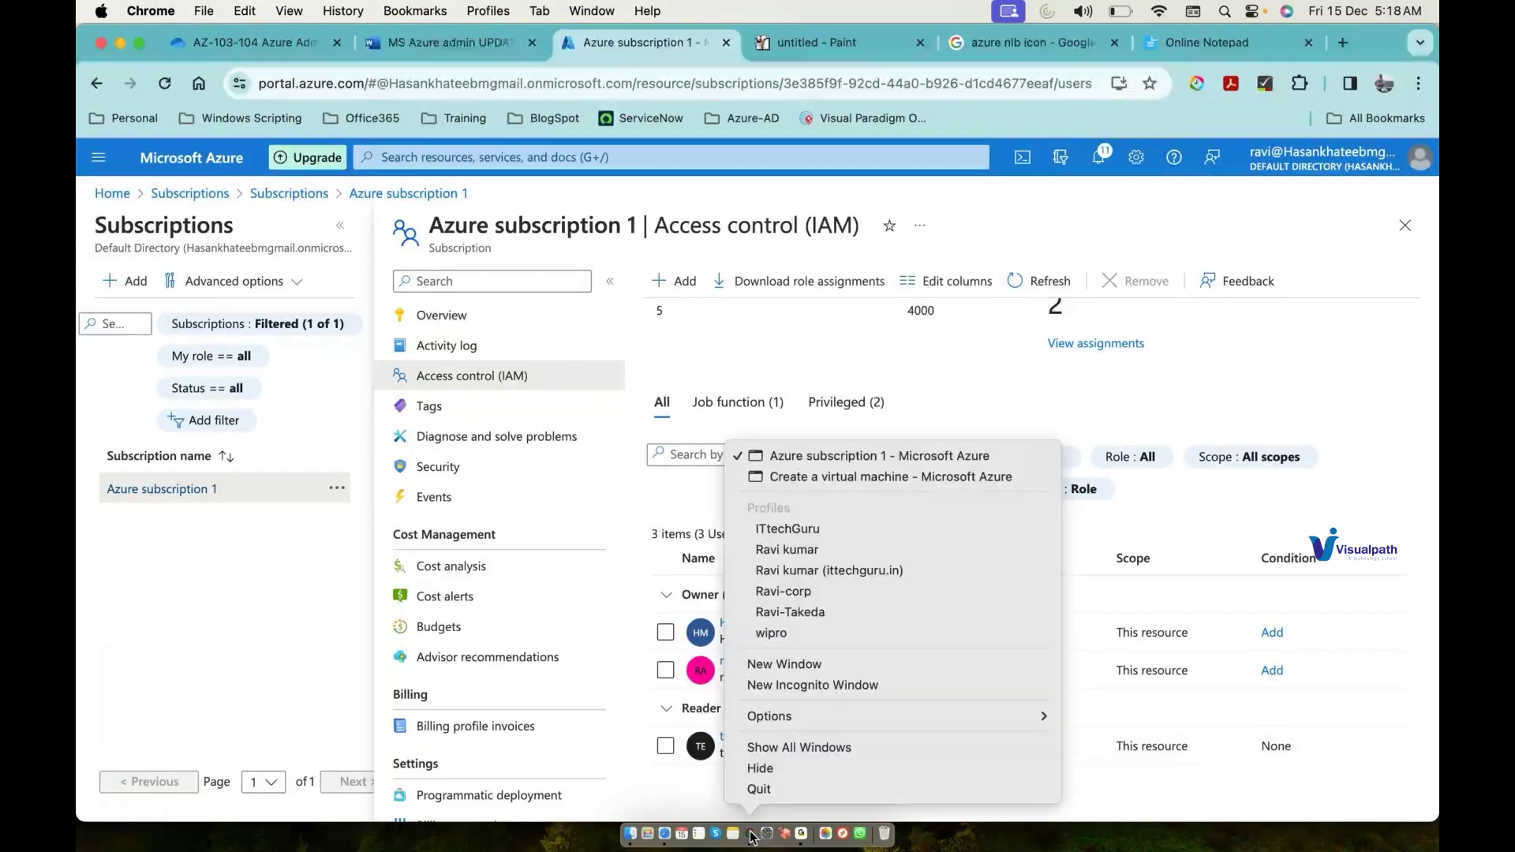
pyautogui.click(897, 476)
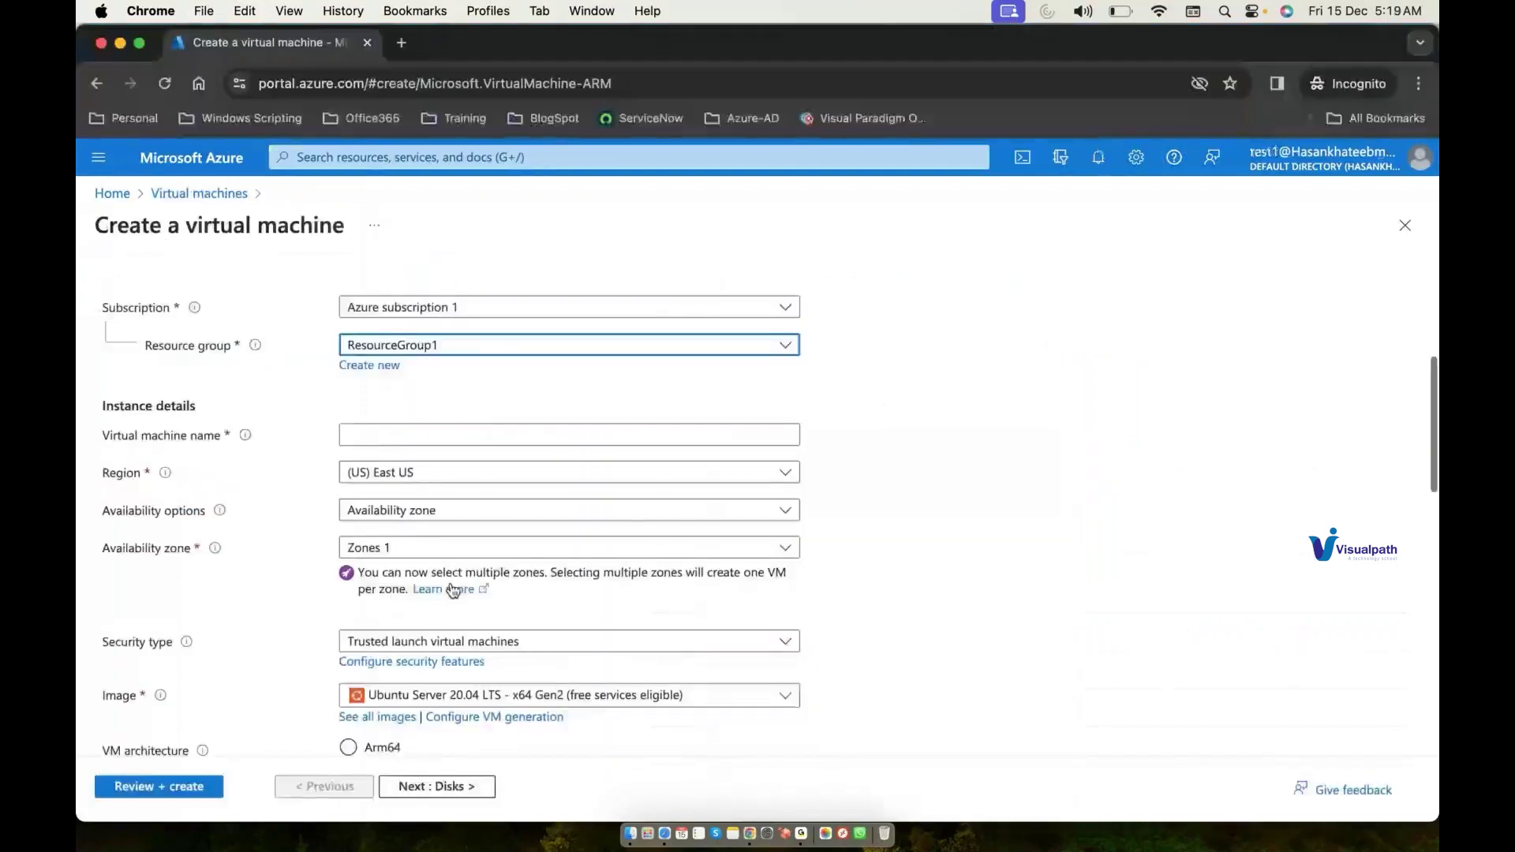
# Step: Name the VM vm1, choose No infrastructure redundancy required, and go to Review + create
pyautogui.scroll(-1, 463, 414)
pyautogui.click(454, 387)
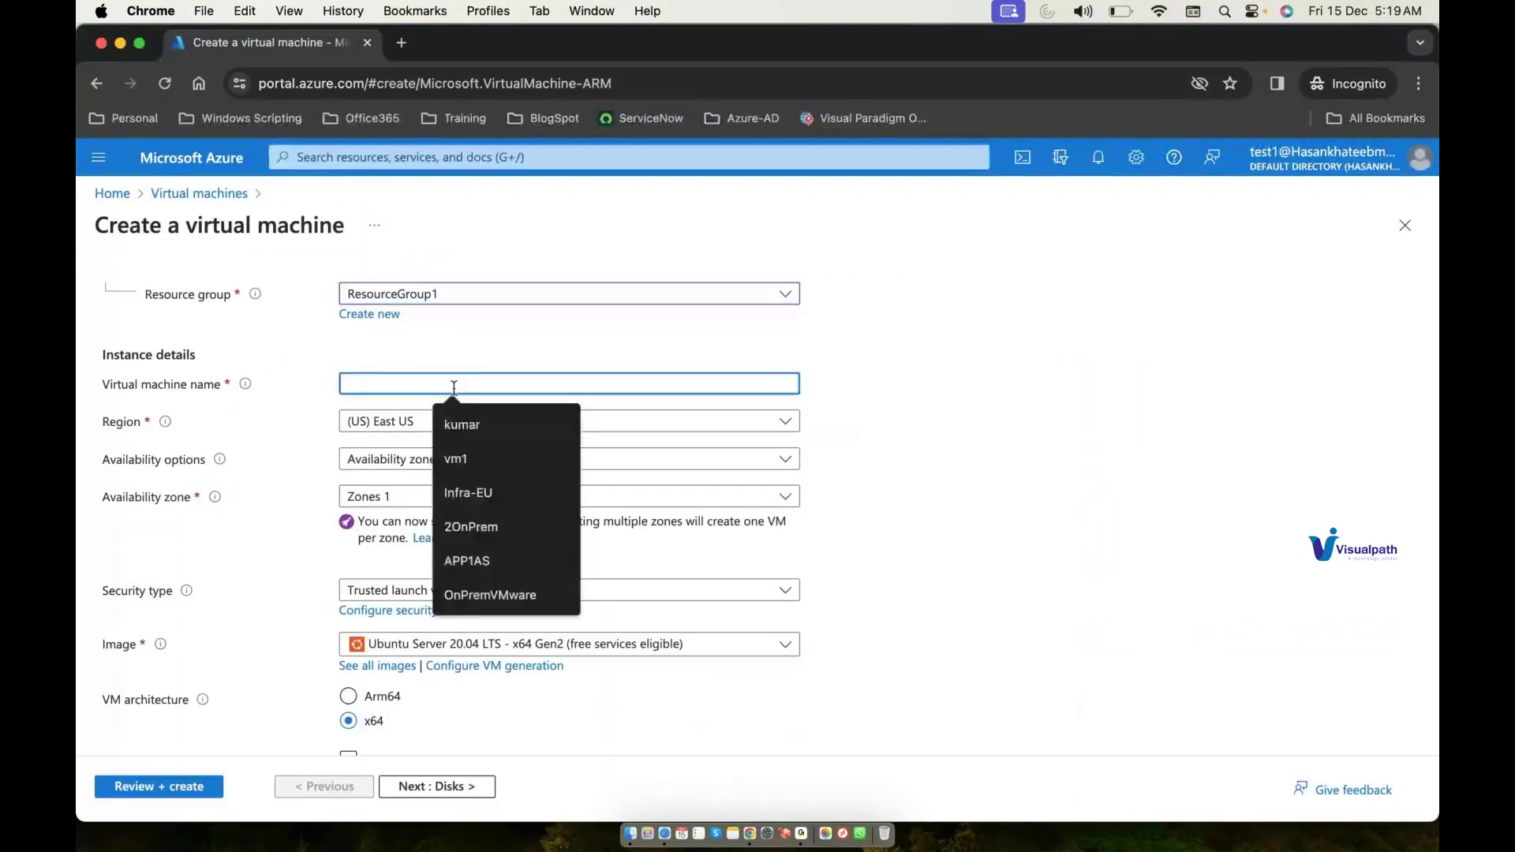
pyautogui.write('v')
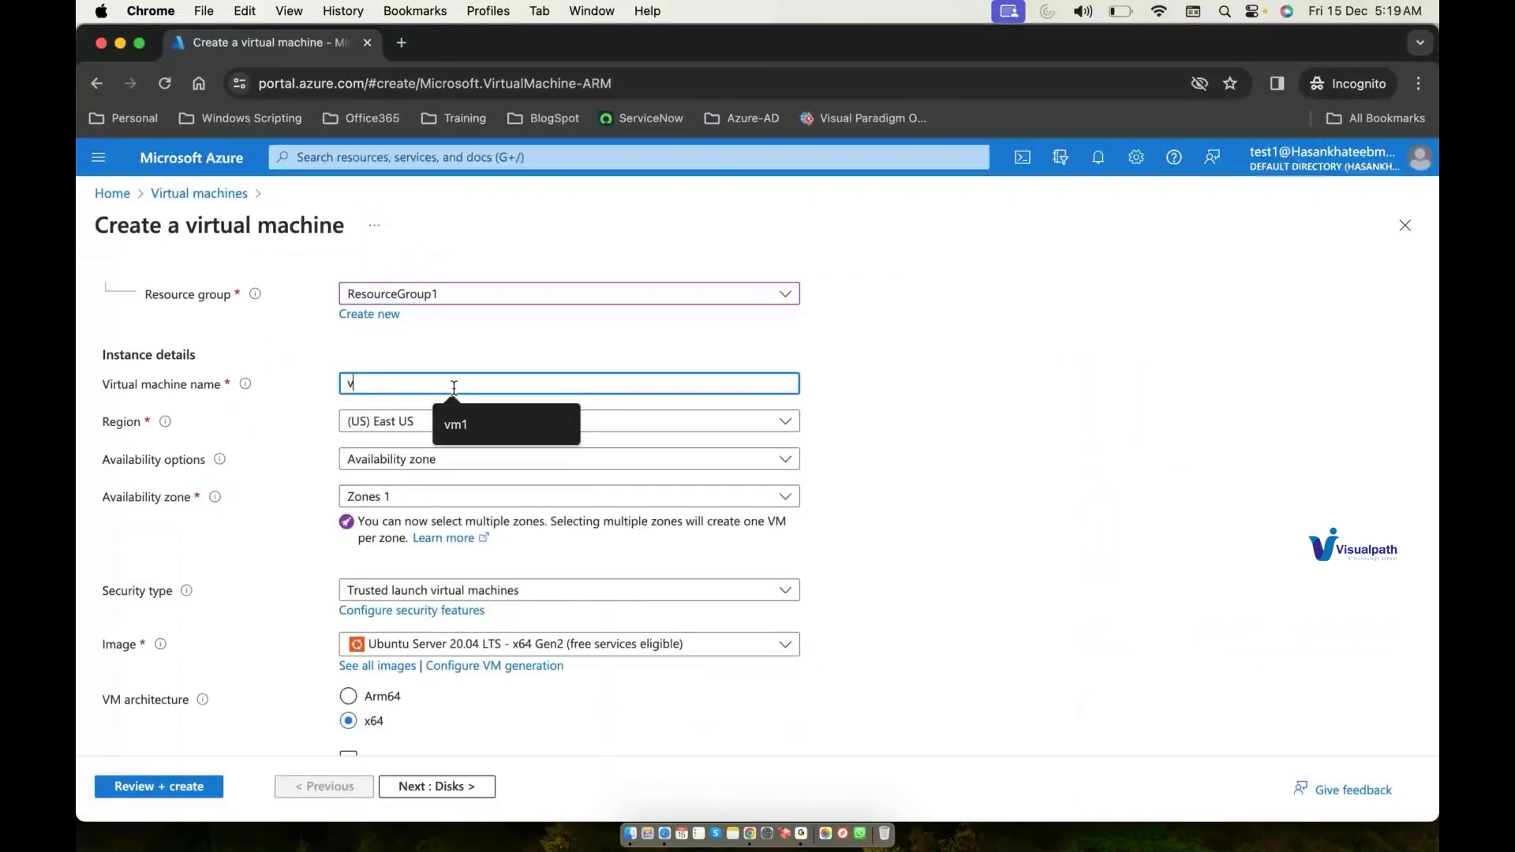
pyautogui.write('m1')
pyautogui.click(458, 460)
pyautogui.click(410, 484)
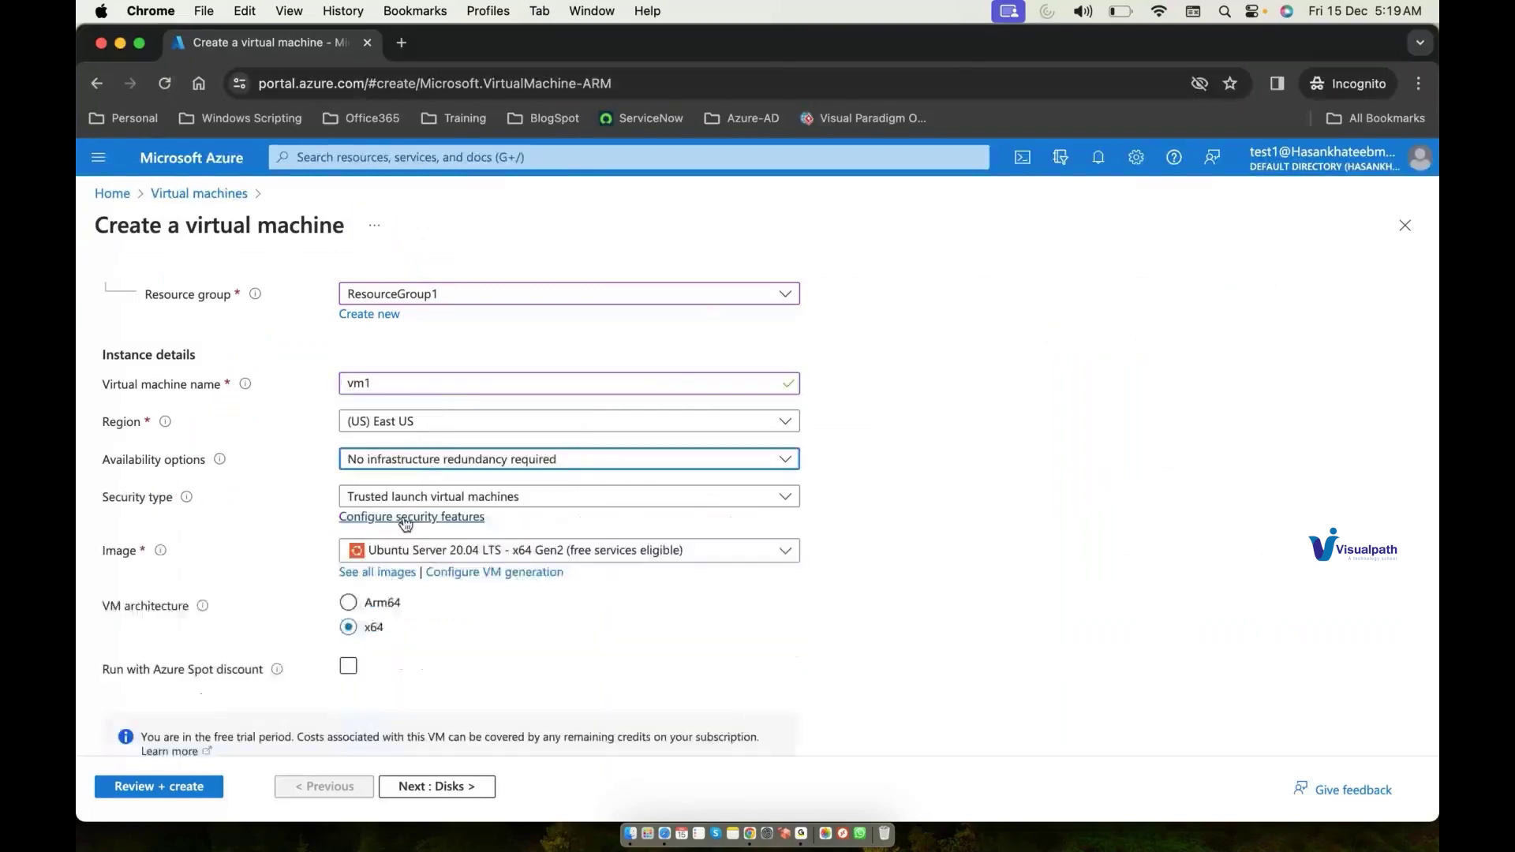
pyautogui.scroll(-5, 207, 793)
pyautogui.scroll(-2, 213, 778)
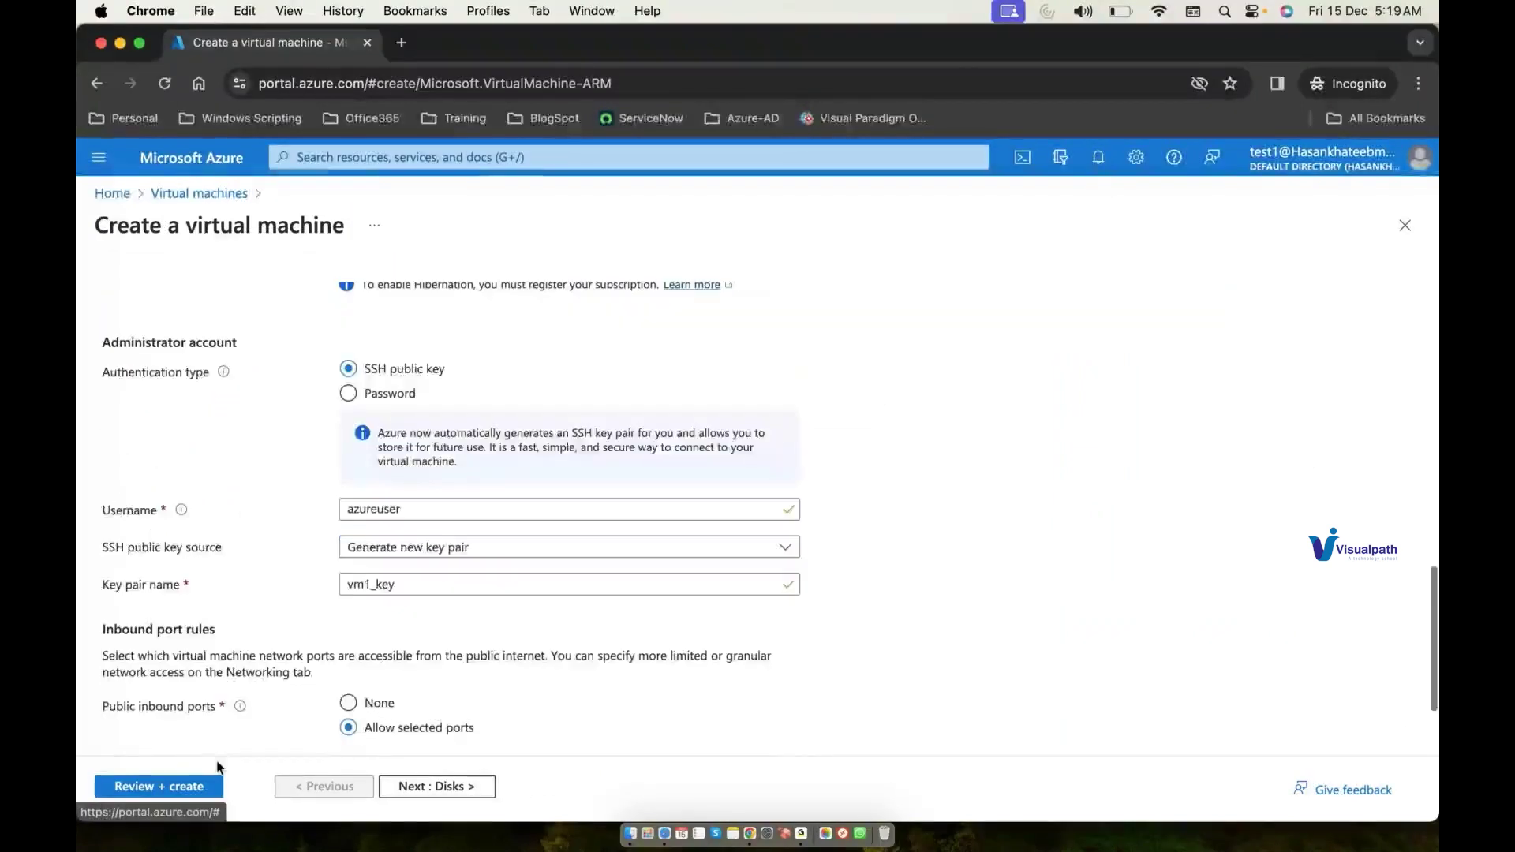
pyautogui.click(173, 785)
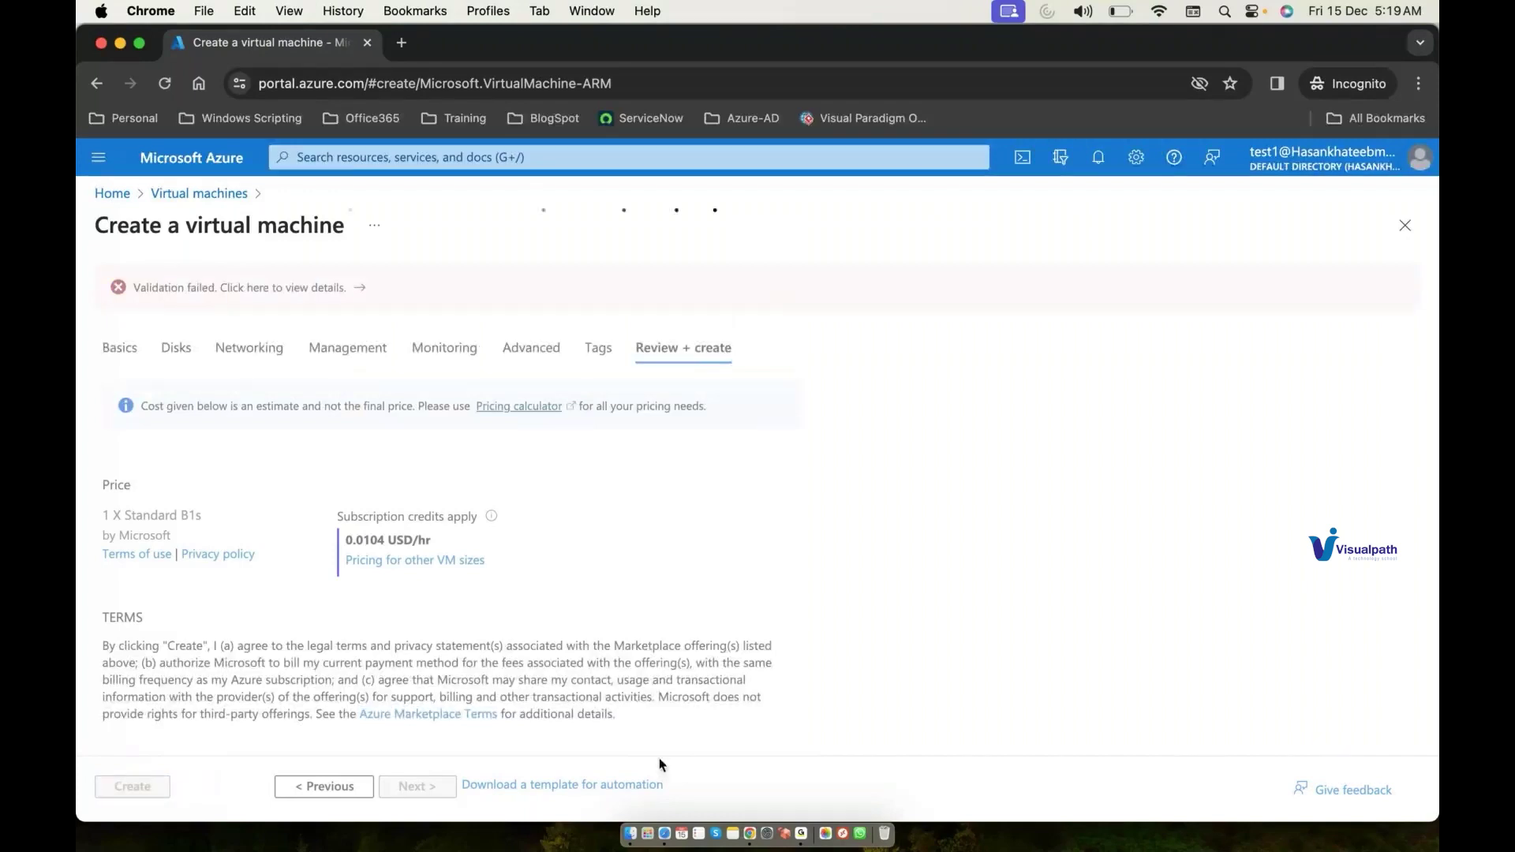
pyautogui.rightClick(803, 833)
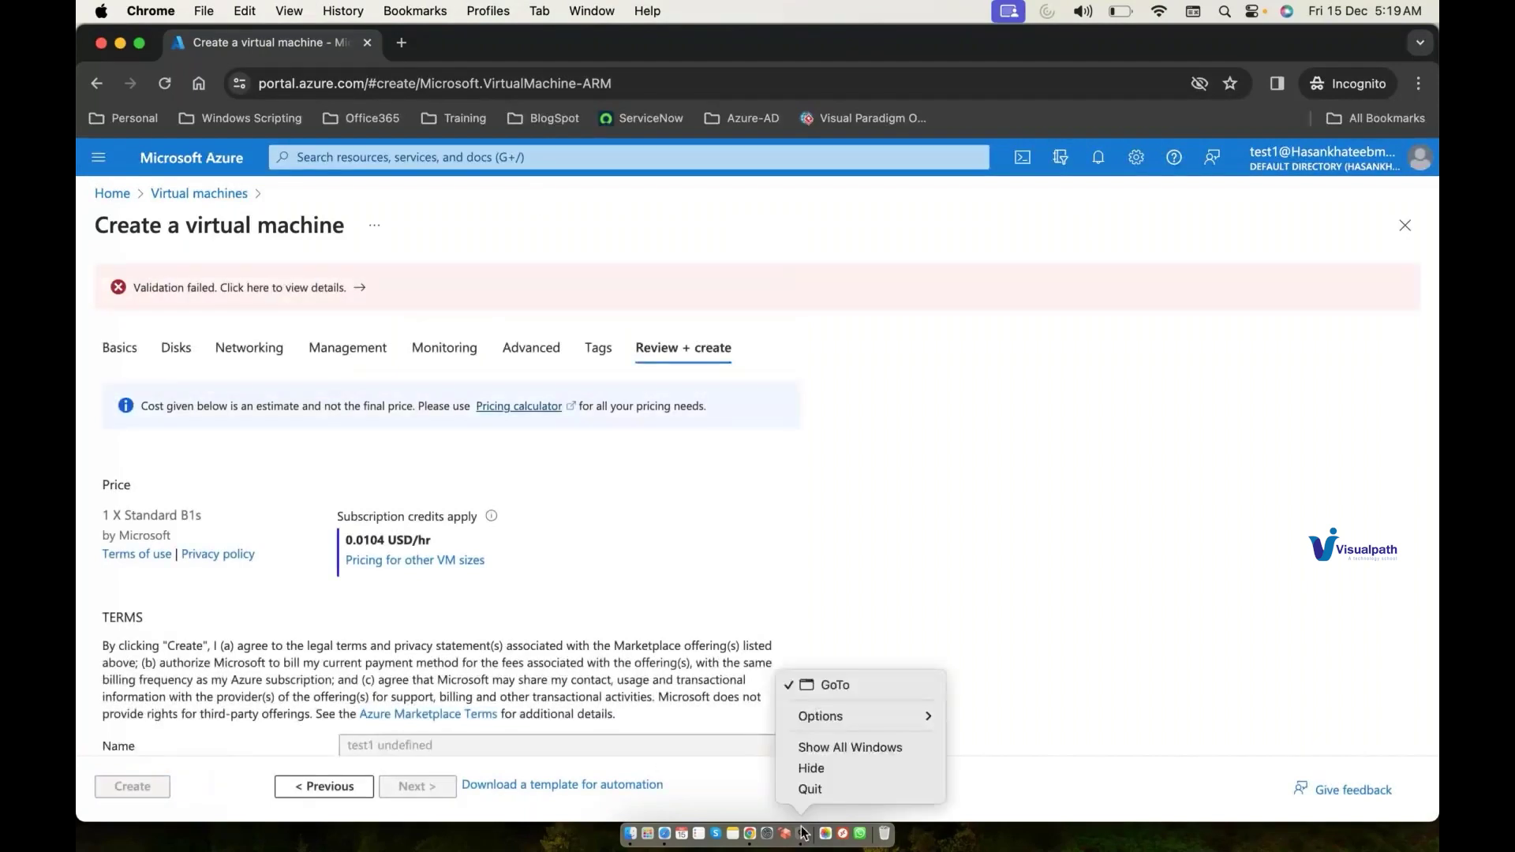
pyautogui.click(835, 497)
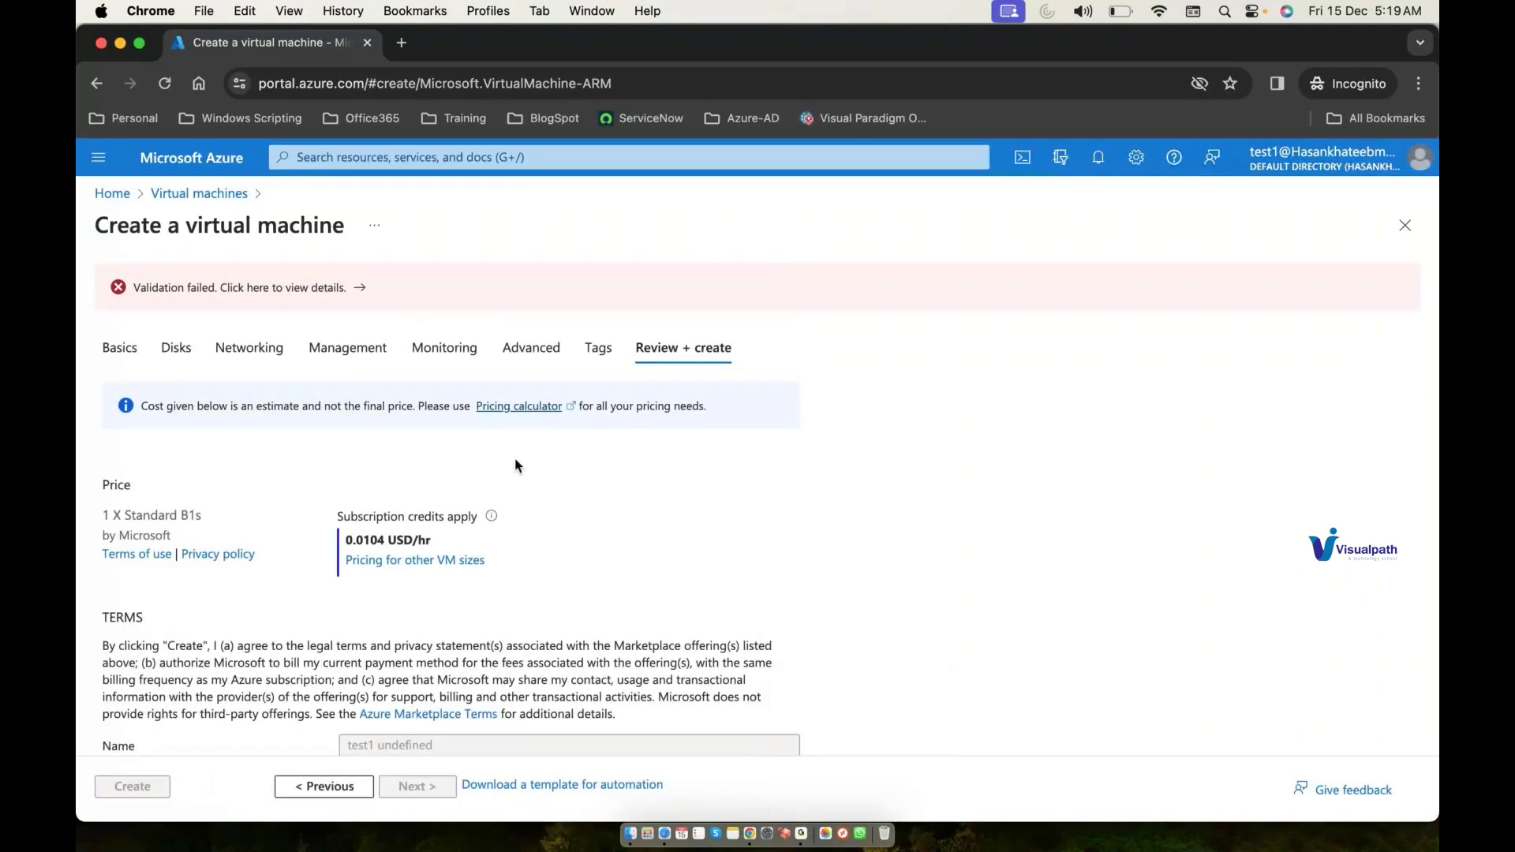
# Step: Open the validation failure details and highlight the AuthorizationFailed 'does not have authorization' message
pyautogui.click(314, 292)
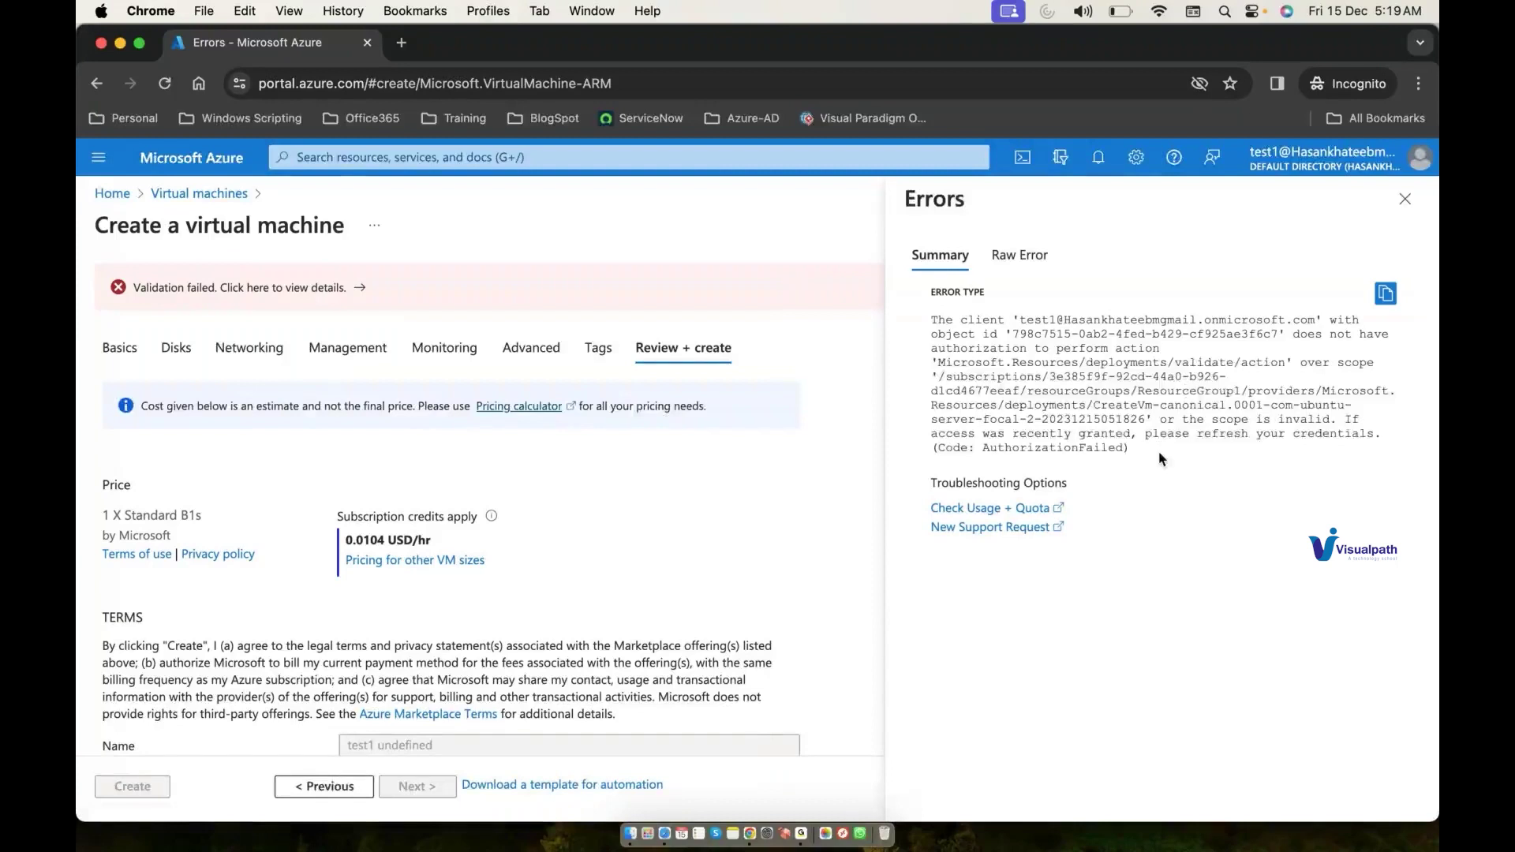
pyautogui.moveTo(1298, 338); pyautogui.dragTo(1033, 346)
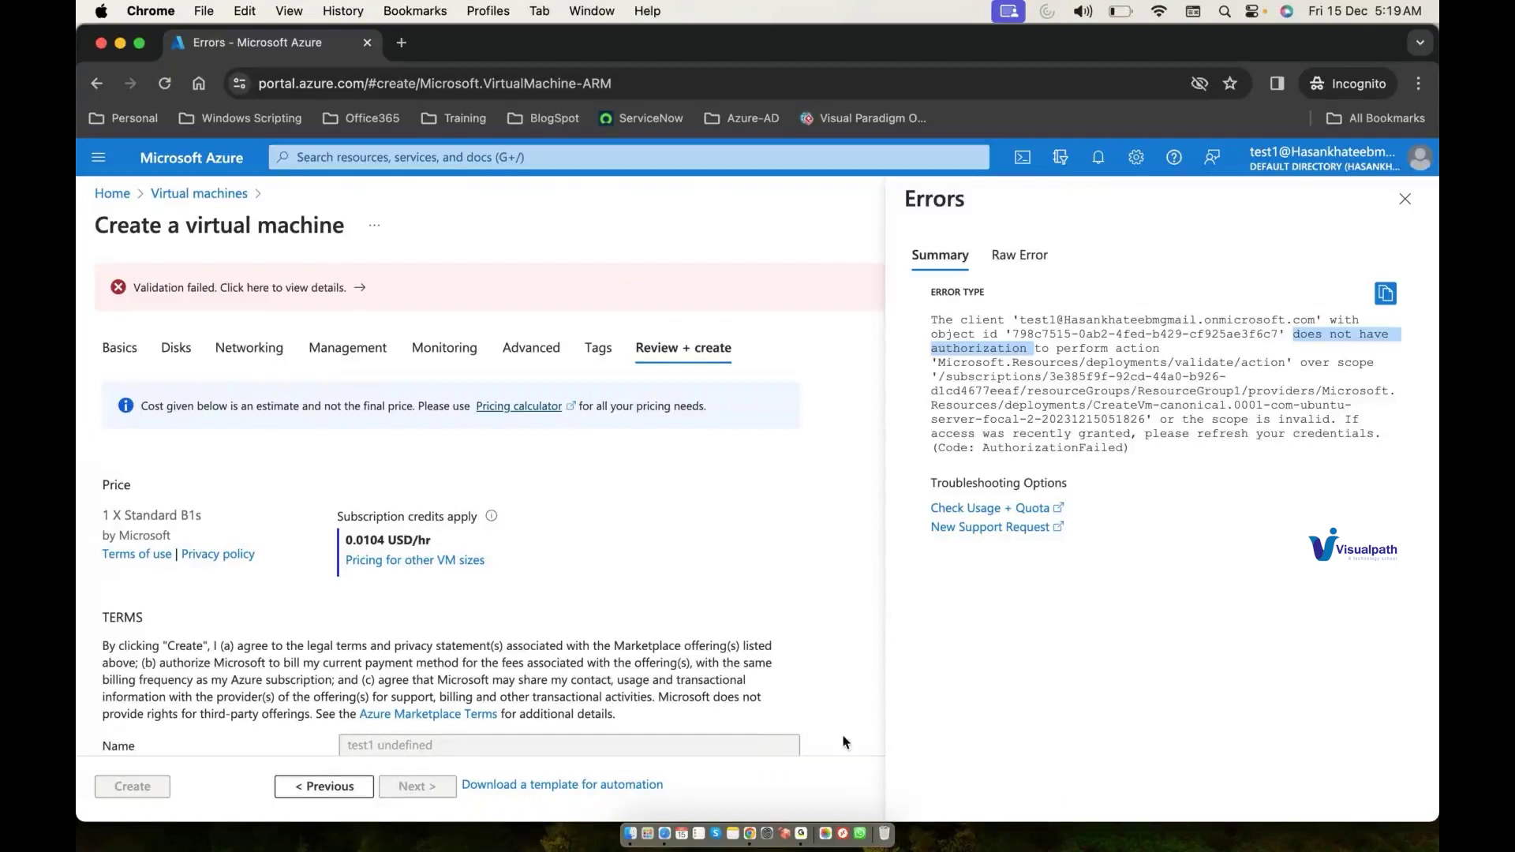
pyautogui.rightClick(753, 838)
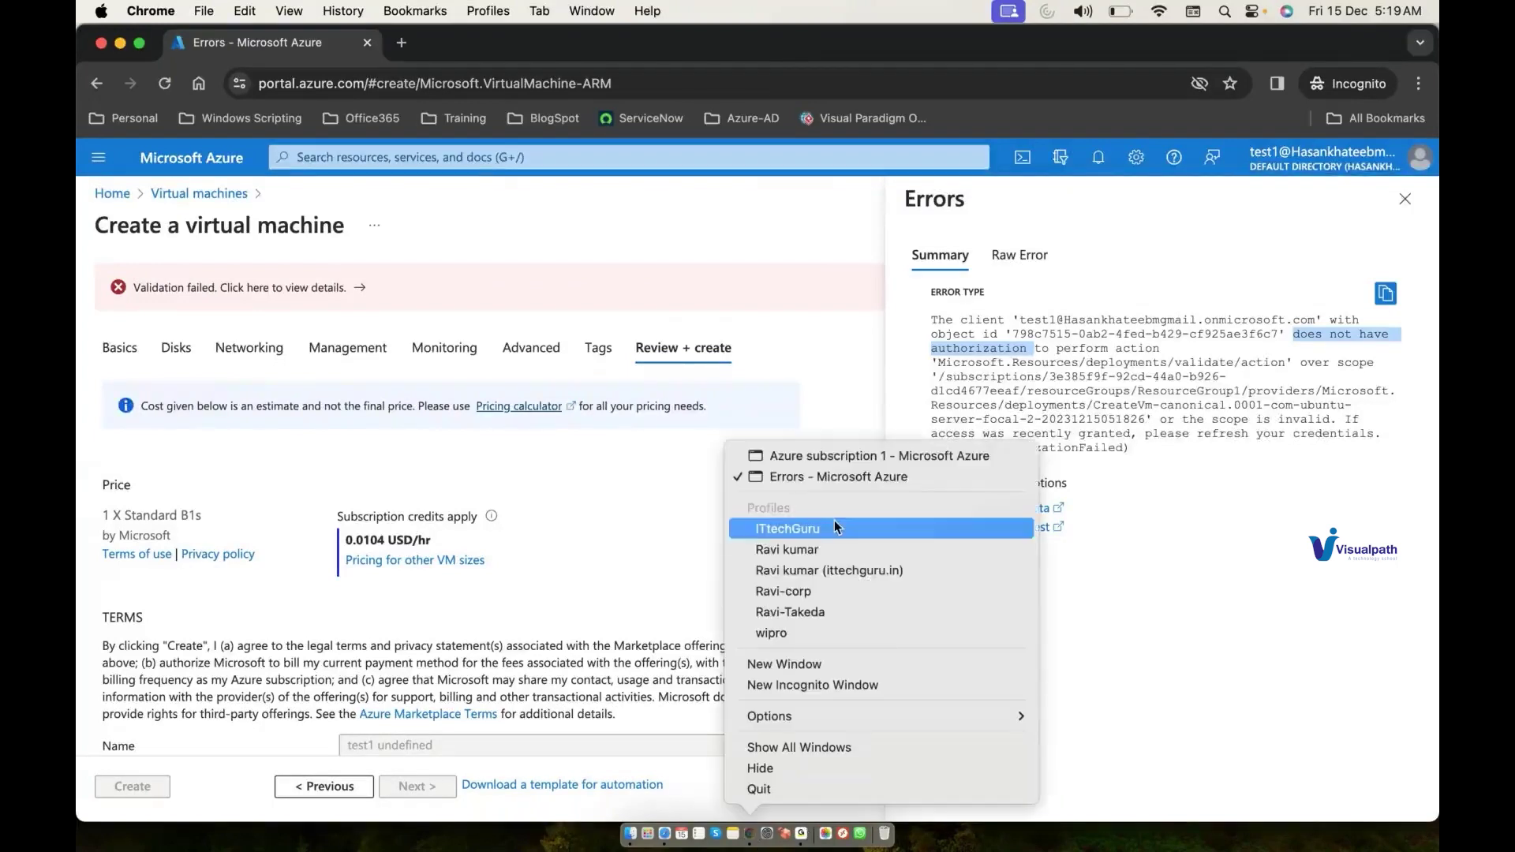
pyautogui.click(849, 476)
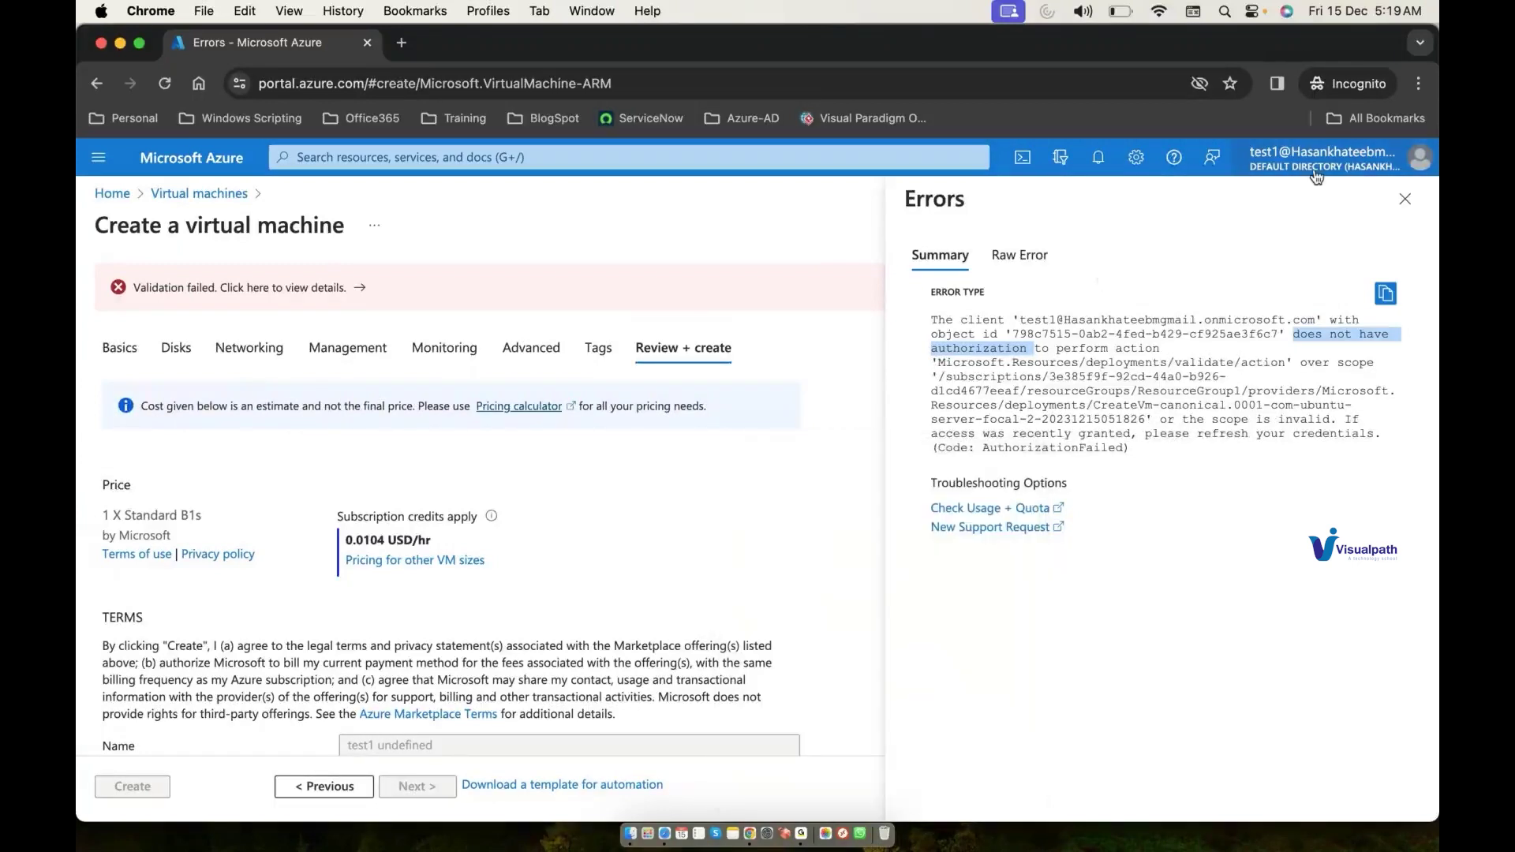
pyautogui.click(1325, 166)
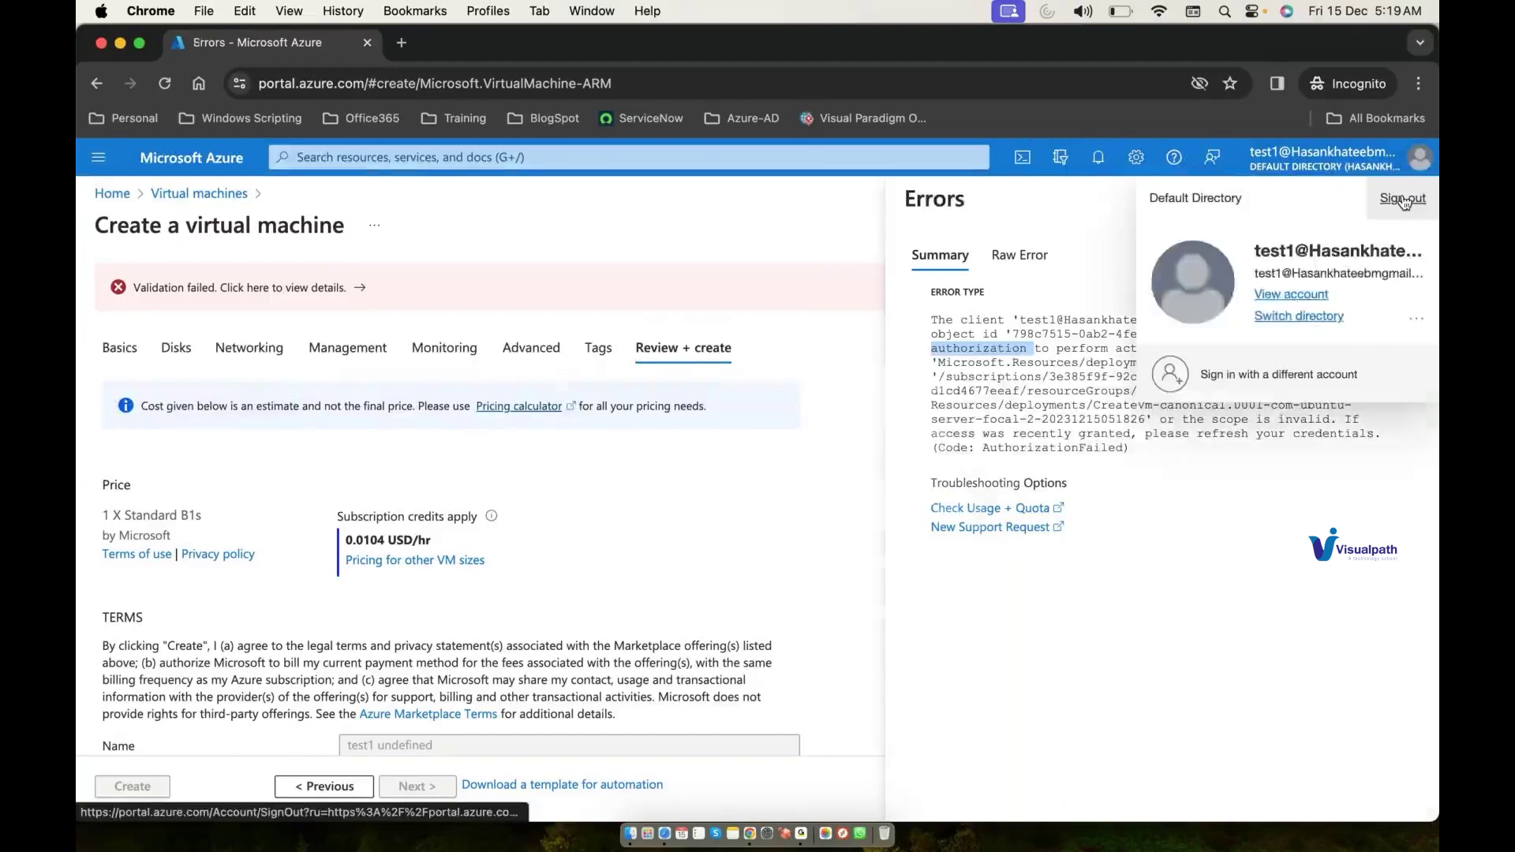
# Step: Sign out and begin signing in as test2 by editing the pasted test1 e-mail
pyautogui.click(1404, 202)
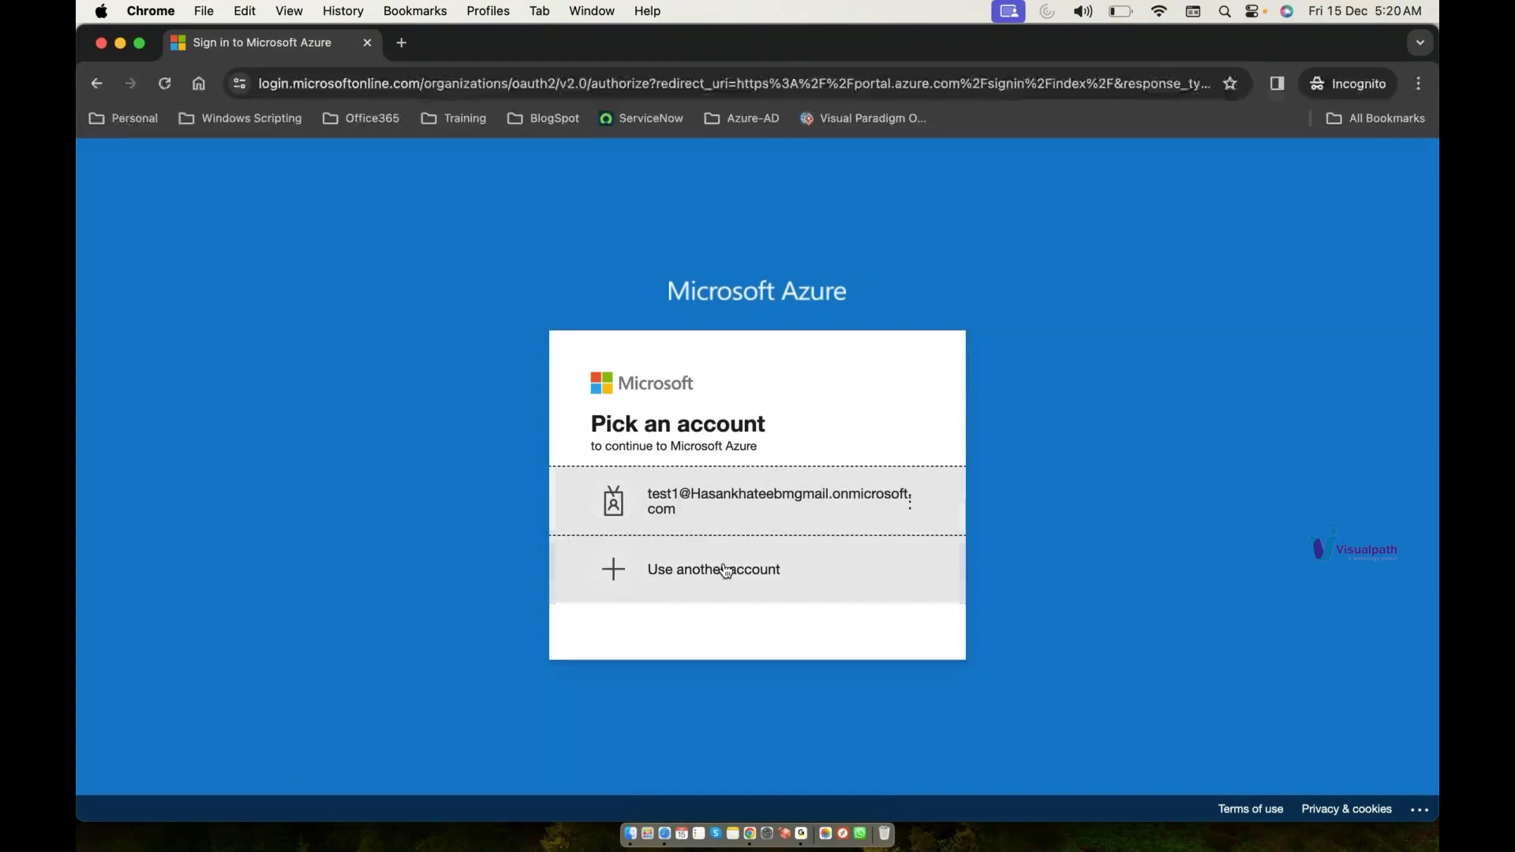
pyautogui.click(725, 570)
pyautogui.press('super+v')
pyautogui.click(627, 434)
pyautogui.press('BackSpace')
pyautogui.write('2')
pyautogui.press('Return')
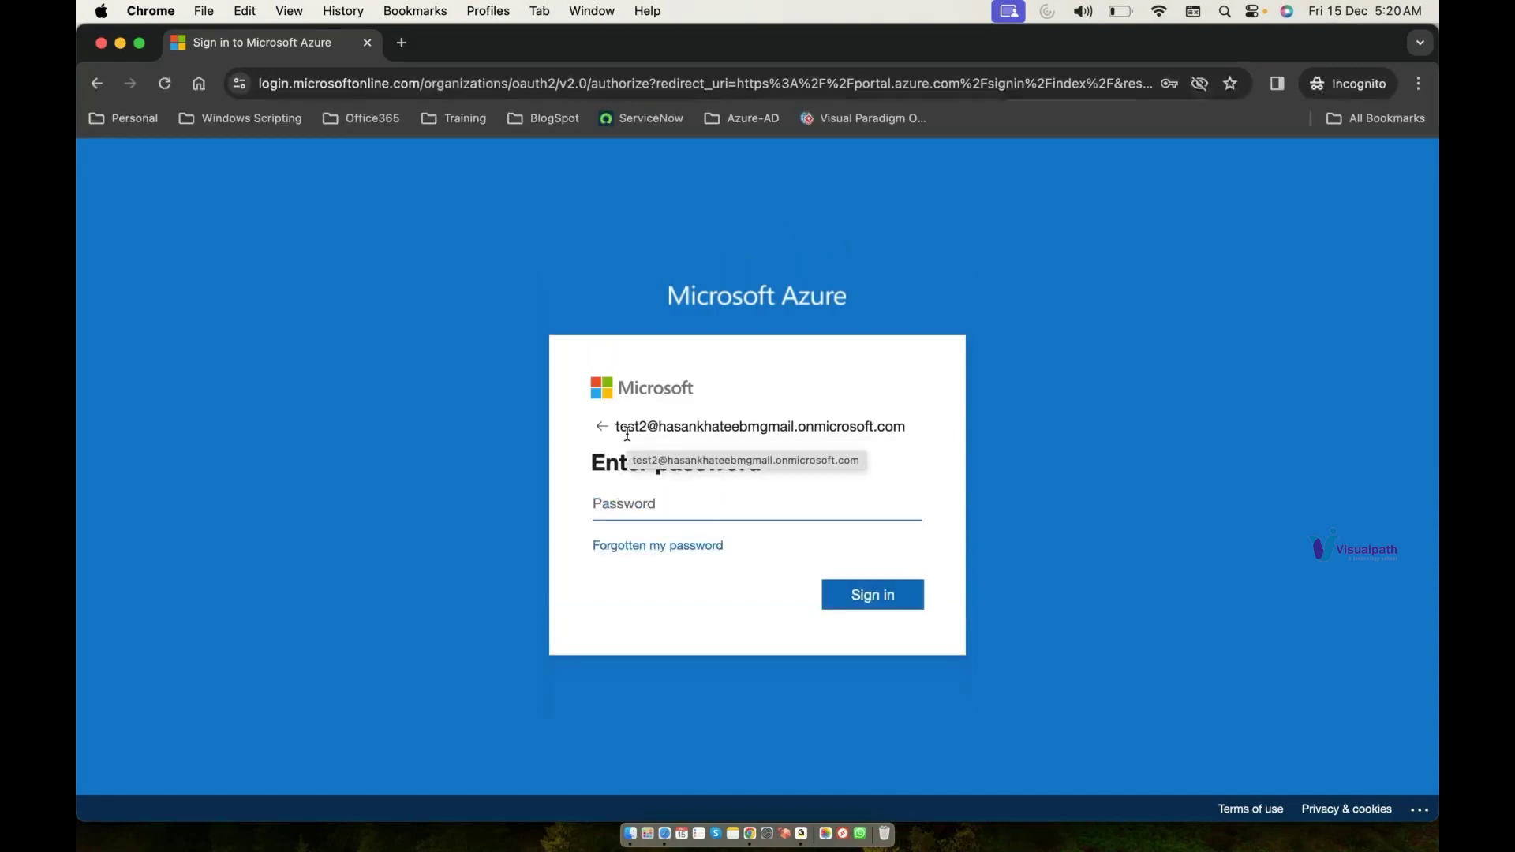
# Step: Try test2's password several times; each attempt is rejected as incorrect
pyautogui.write('*****')
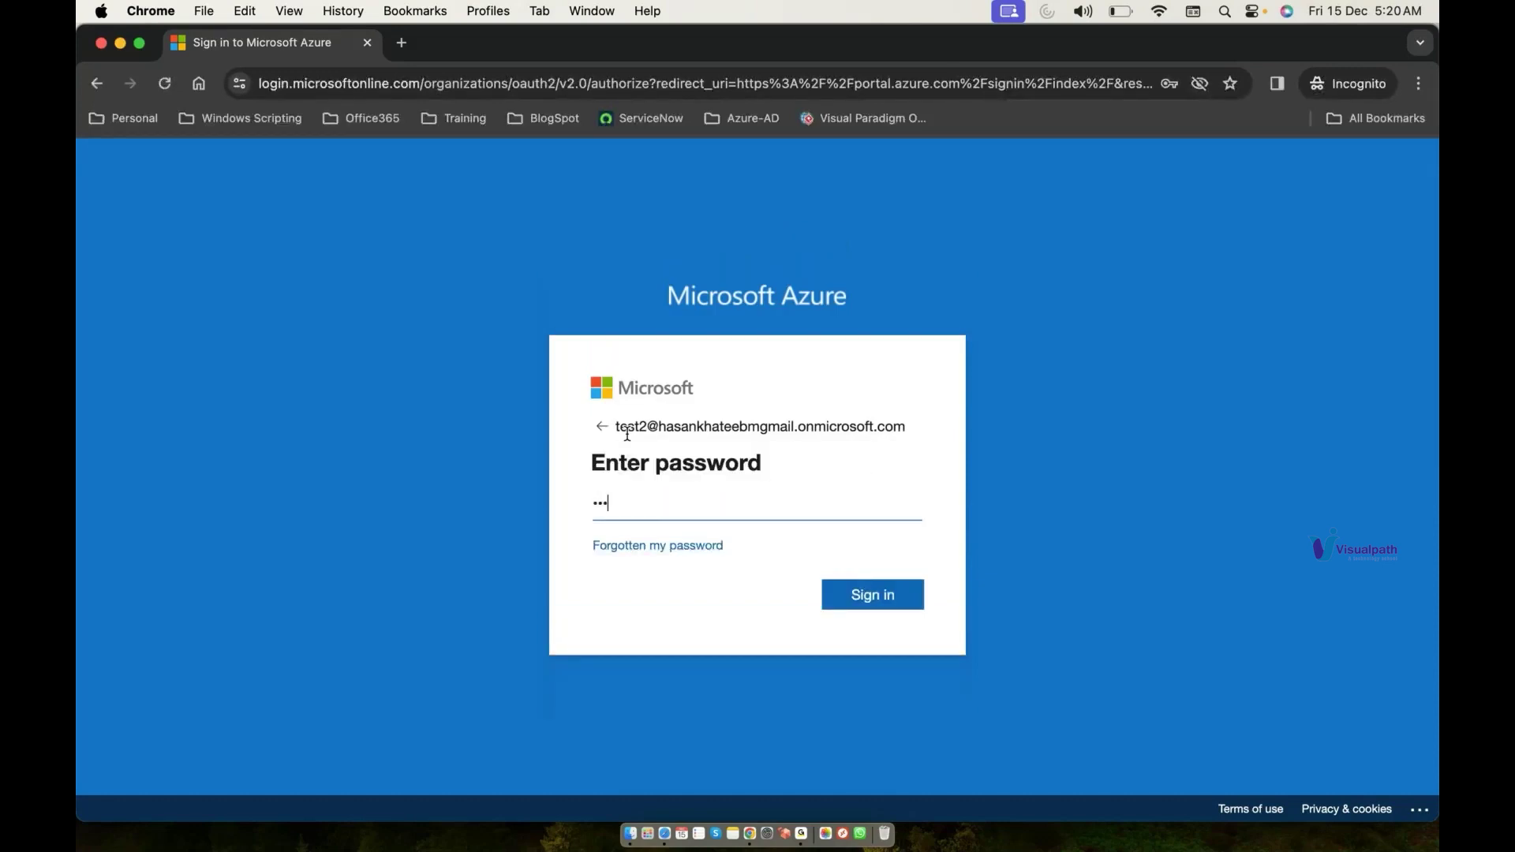
pyautogui.write('******')
pyautogui.press('Return')
pyautogui.write('***********')
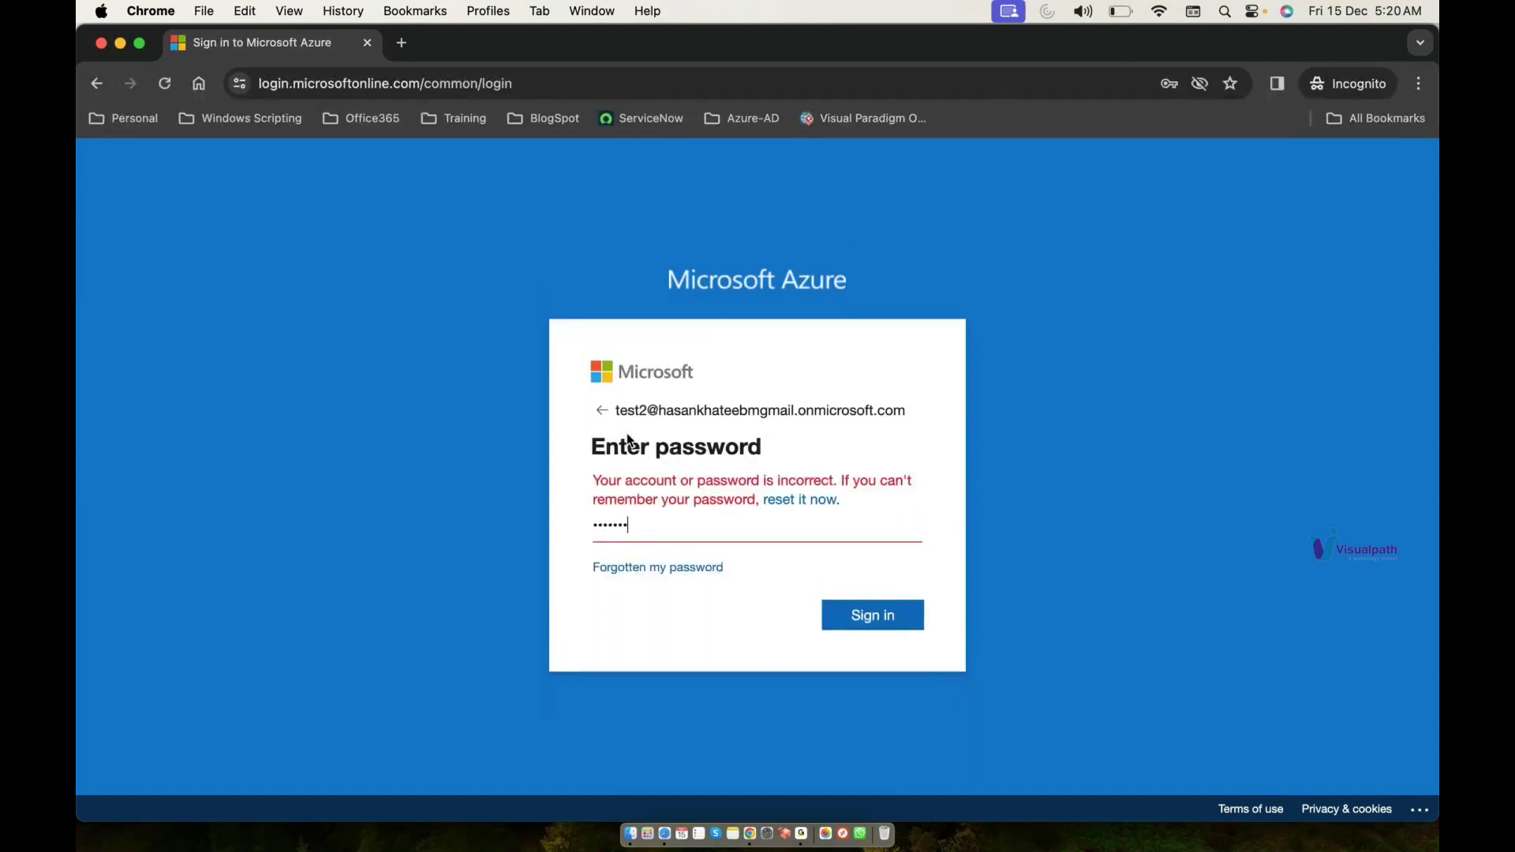
pyautogui.press('Return')
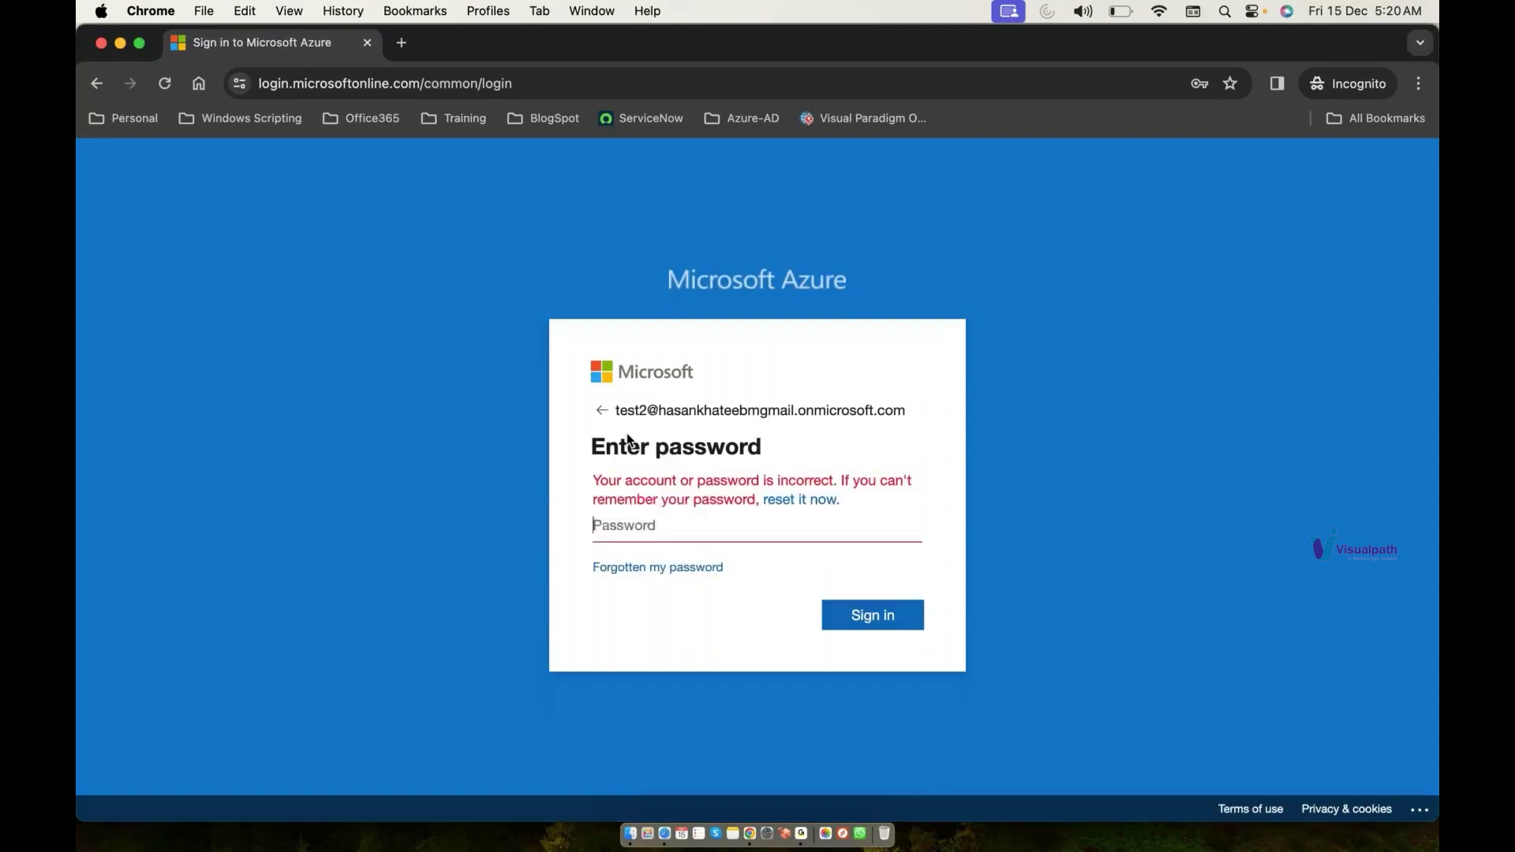
pyautogui.click(627, 518)
pyautogui.write('******')
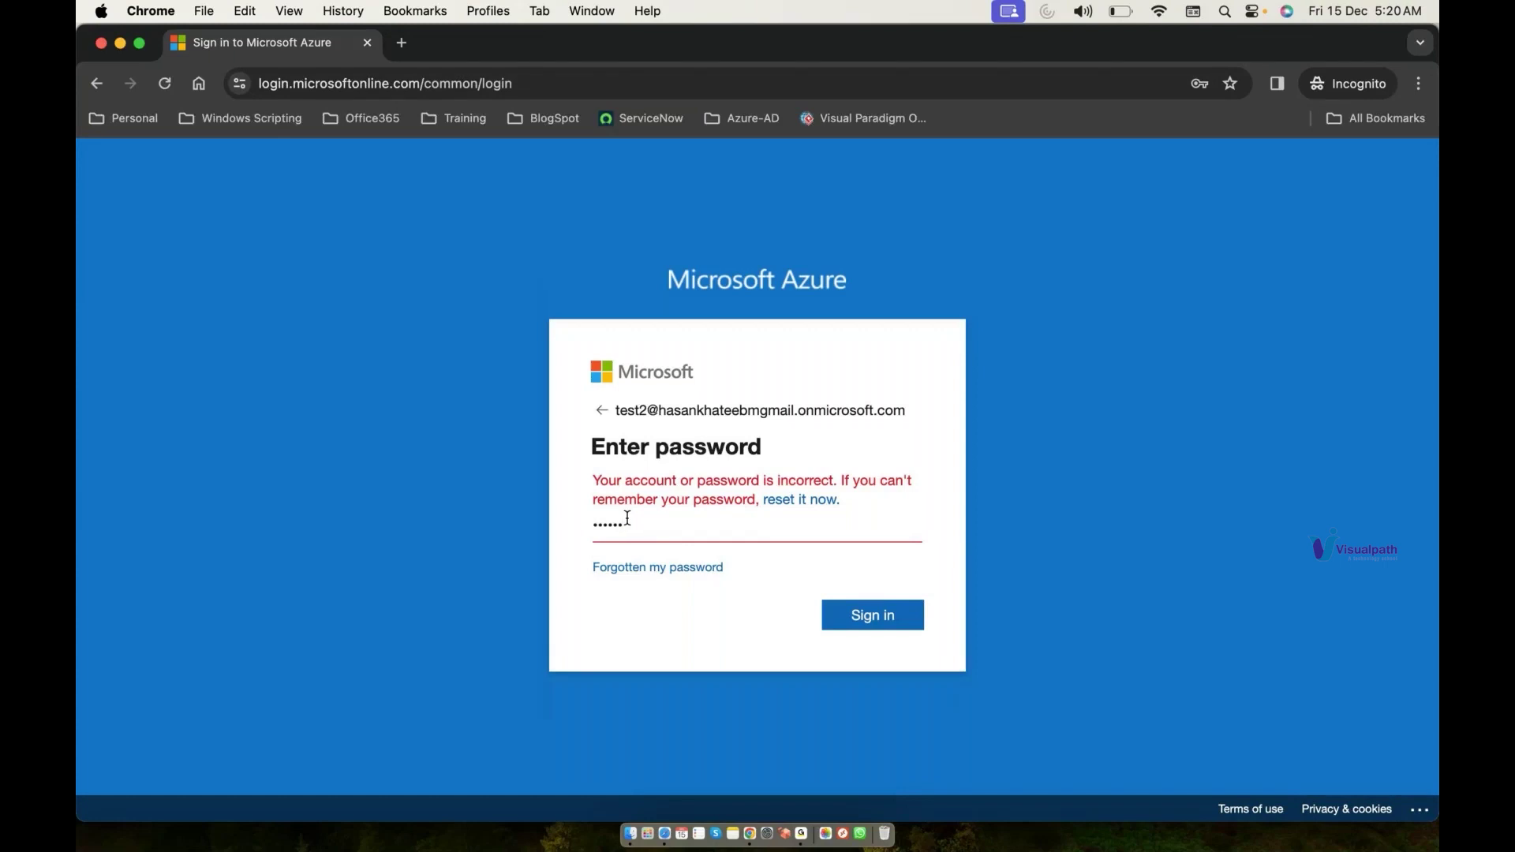
pyautogui.press('Return')
# Step: Return to the admin's Azure subscription 1 browser window
pyautogui.press('super+Tab')
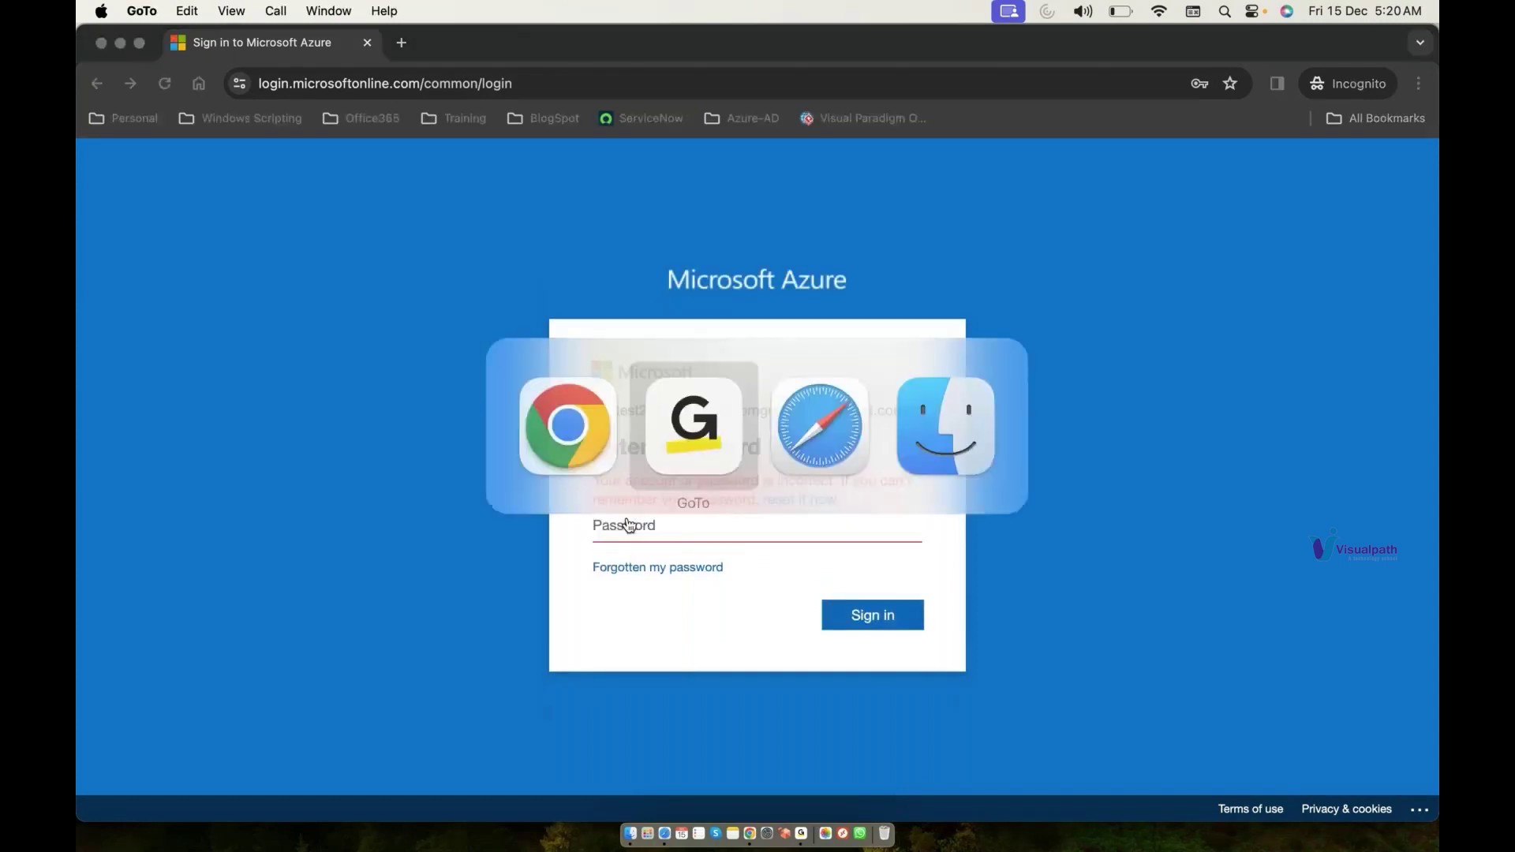
pyautogui.click(628, 526)
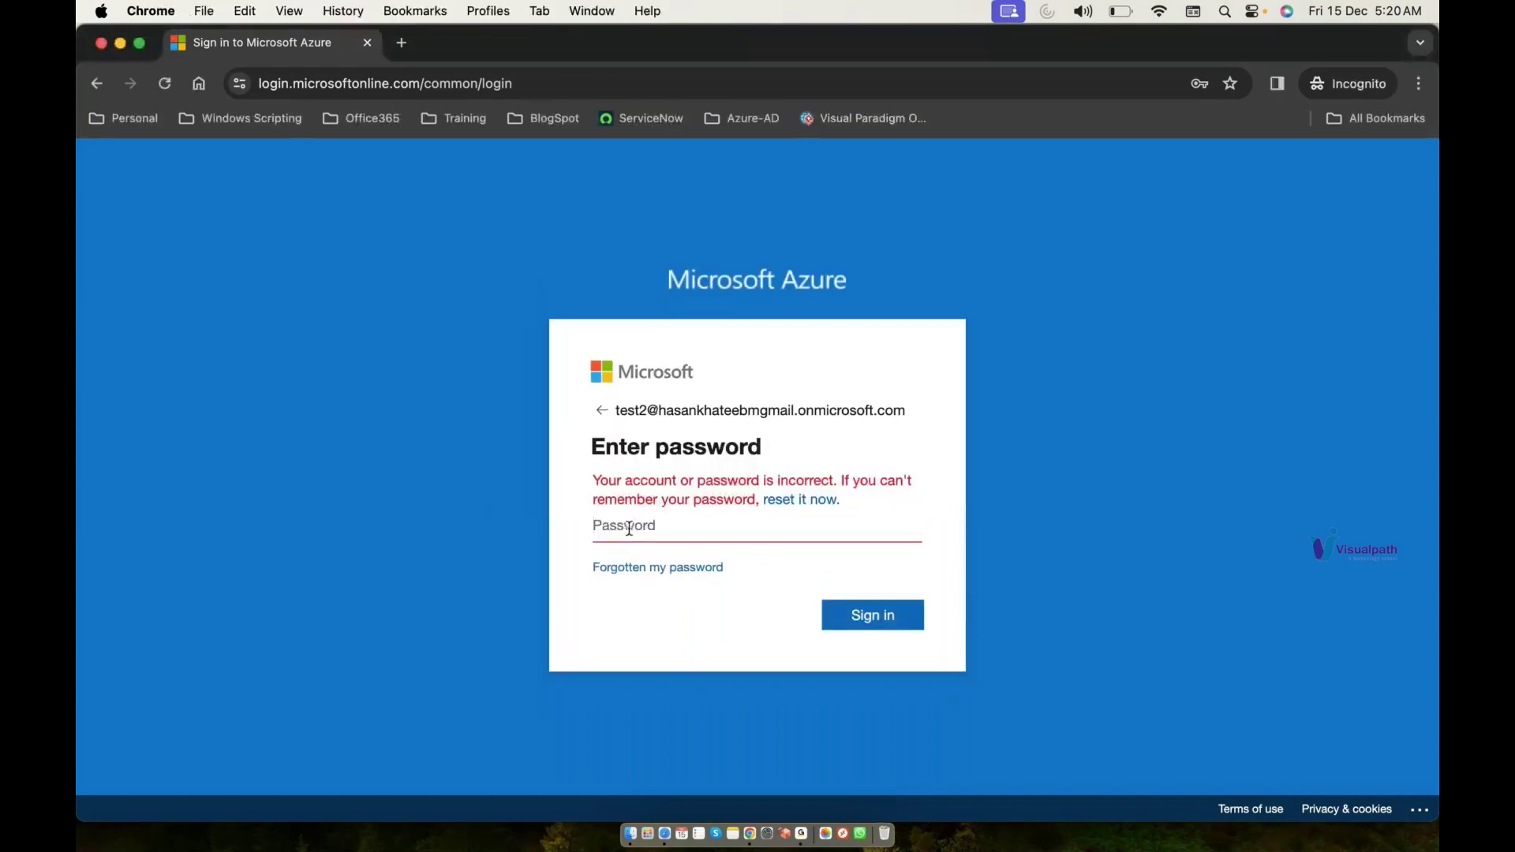
pyautogui.rightClick(749, 841)
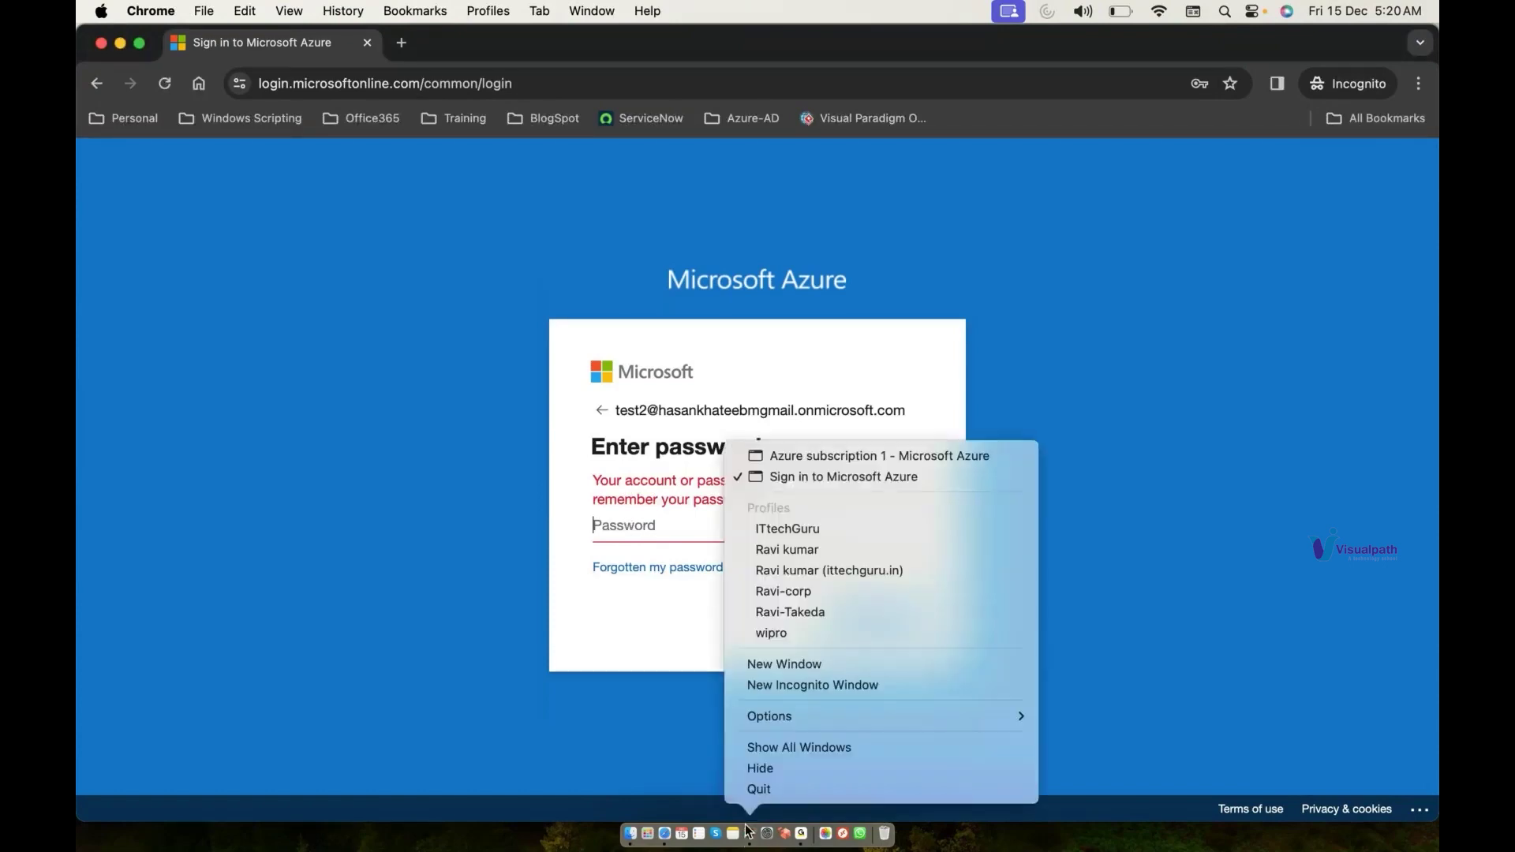
pyautogui.click(853, 456)
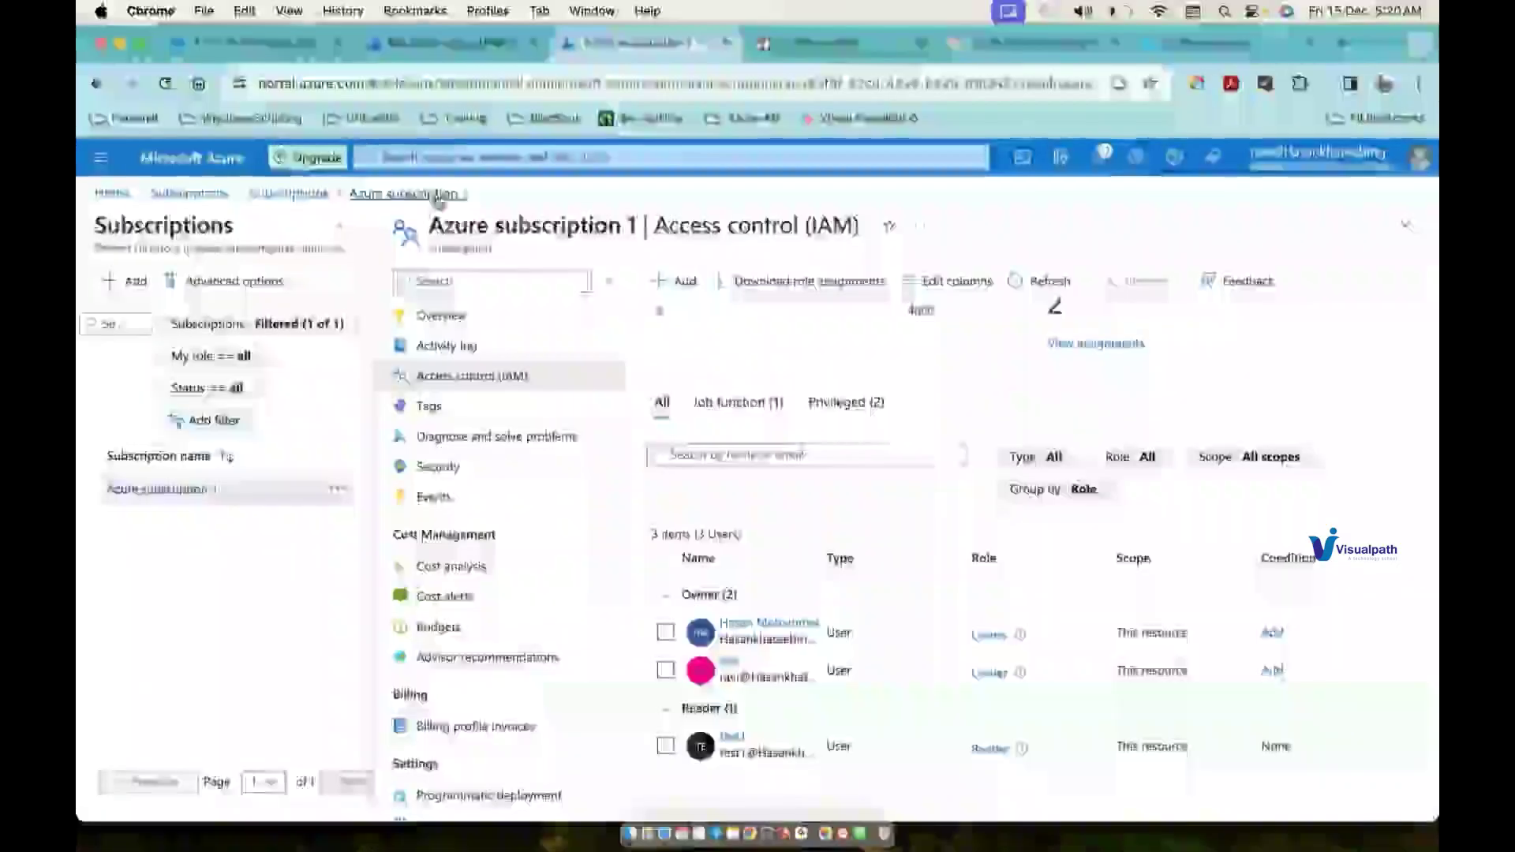
# Step: Open the test2 user's profile from Microsoft Entra ID's Users list
pyautogui.click(457, 152)
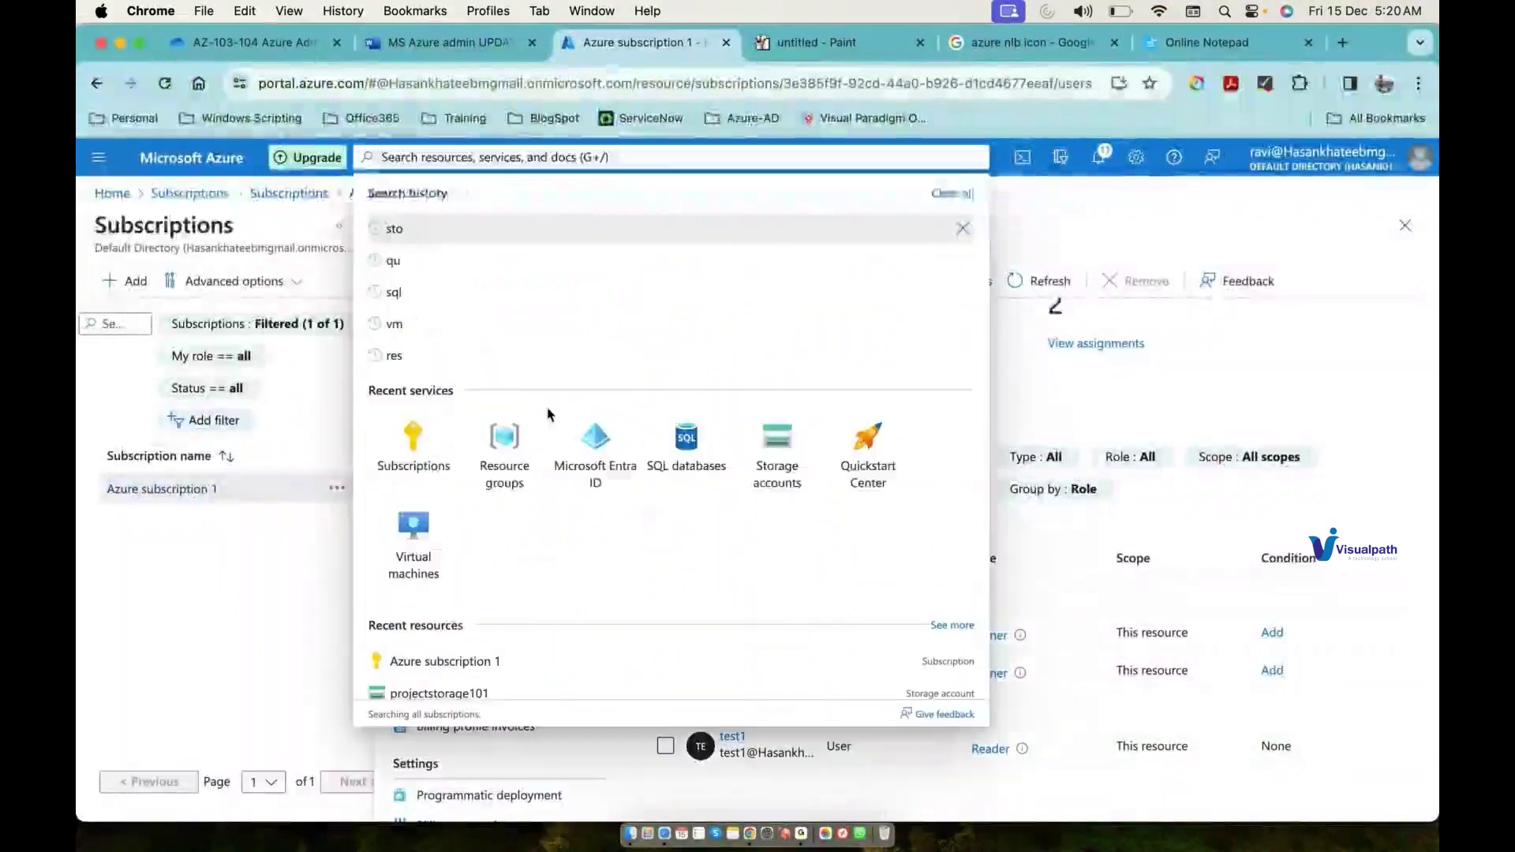
pyautogui.click(604, 454)
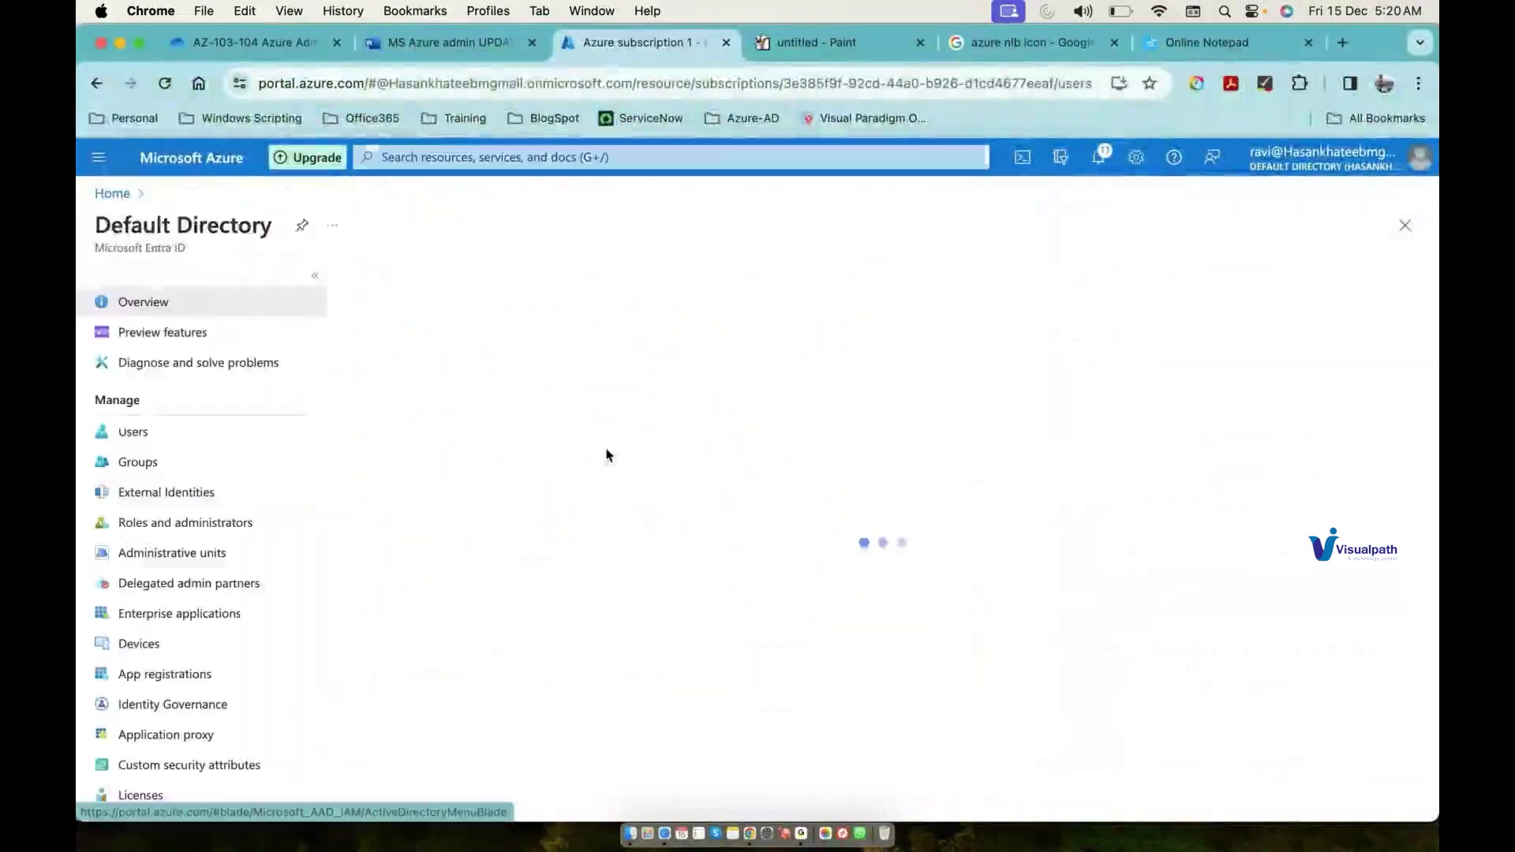
pyautogui.click(197, 434)
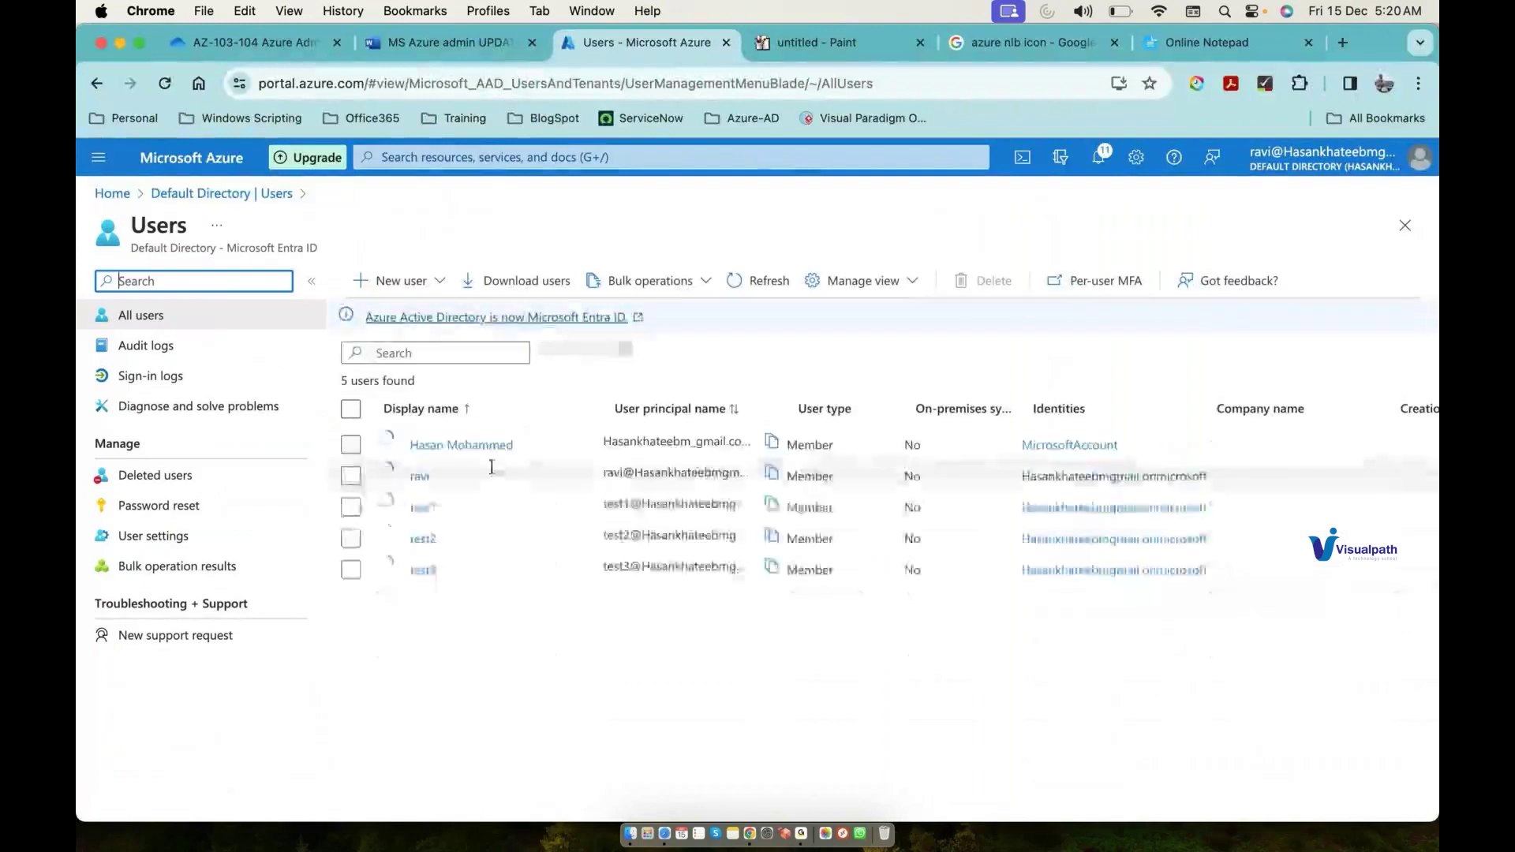
pyautogui.click(425, 538)
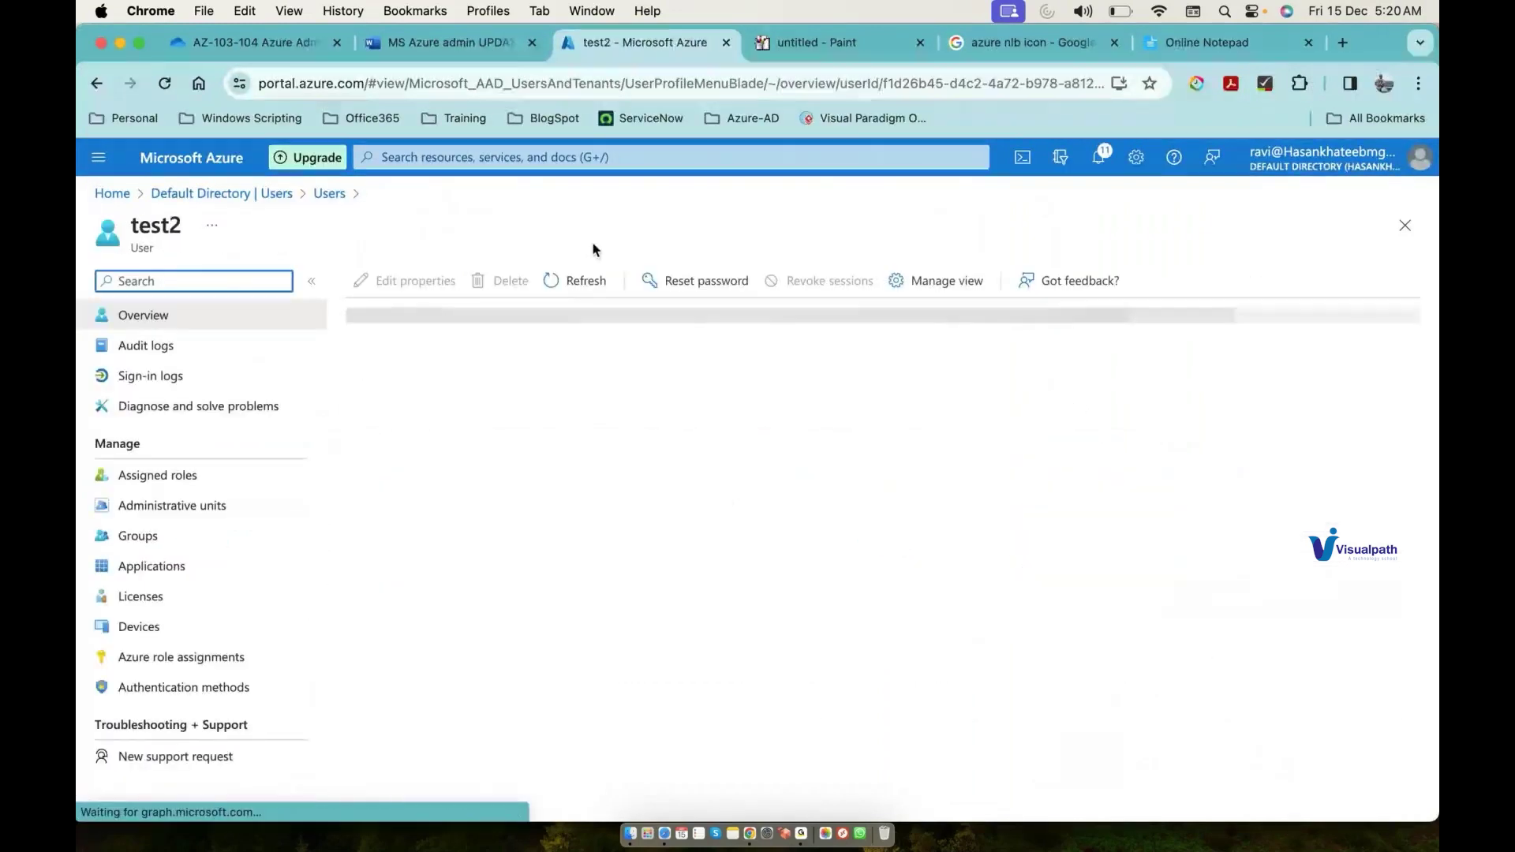
# Step: Reset test2's password and copy the generated temporary password
pyautogui.click(703, 282)
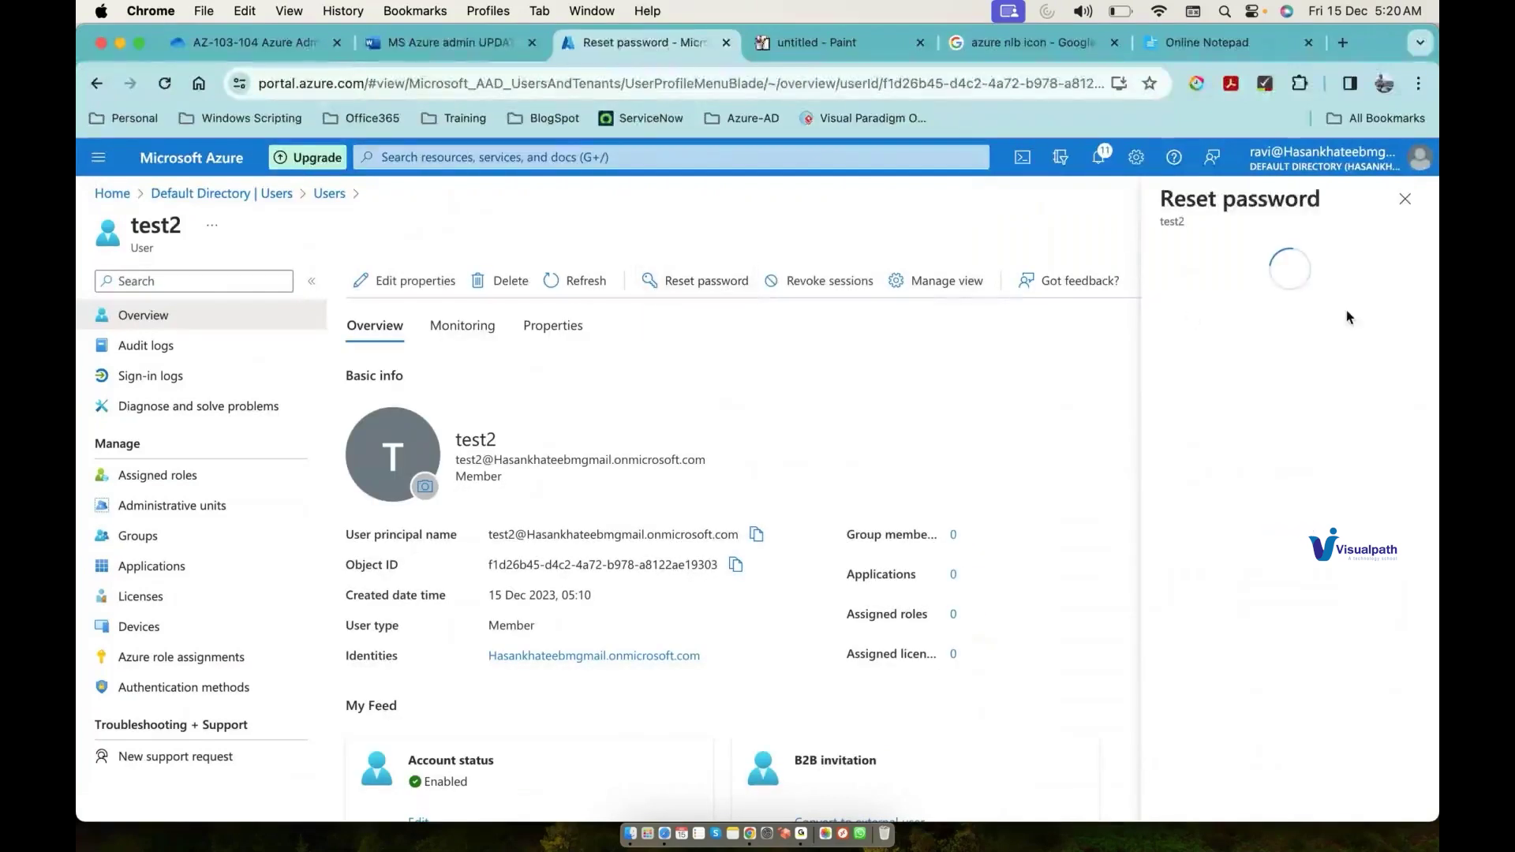
pyautogui.click(1282, 348)
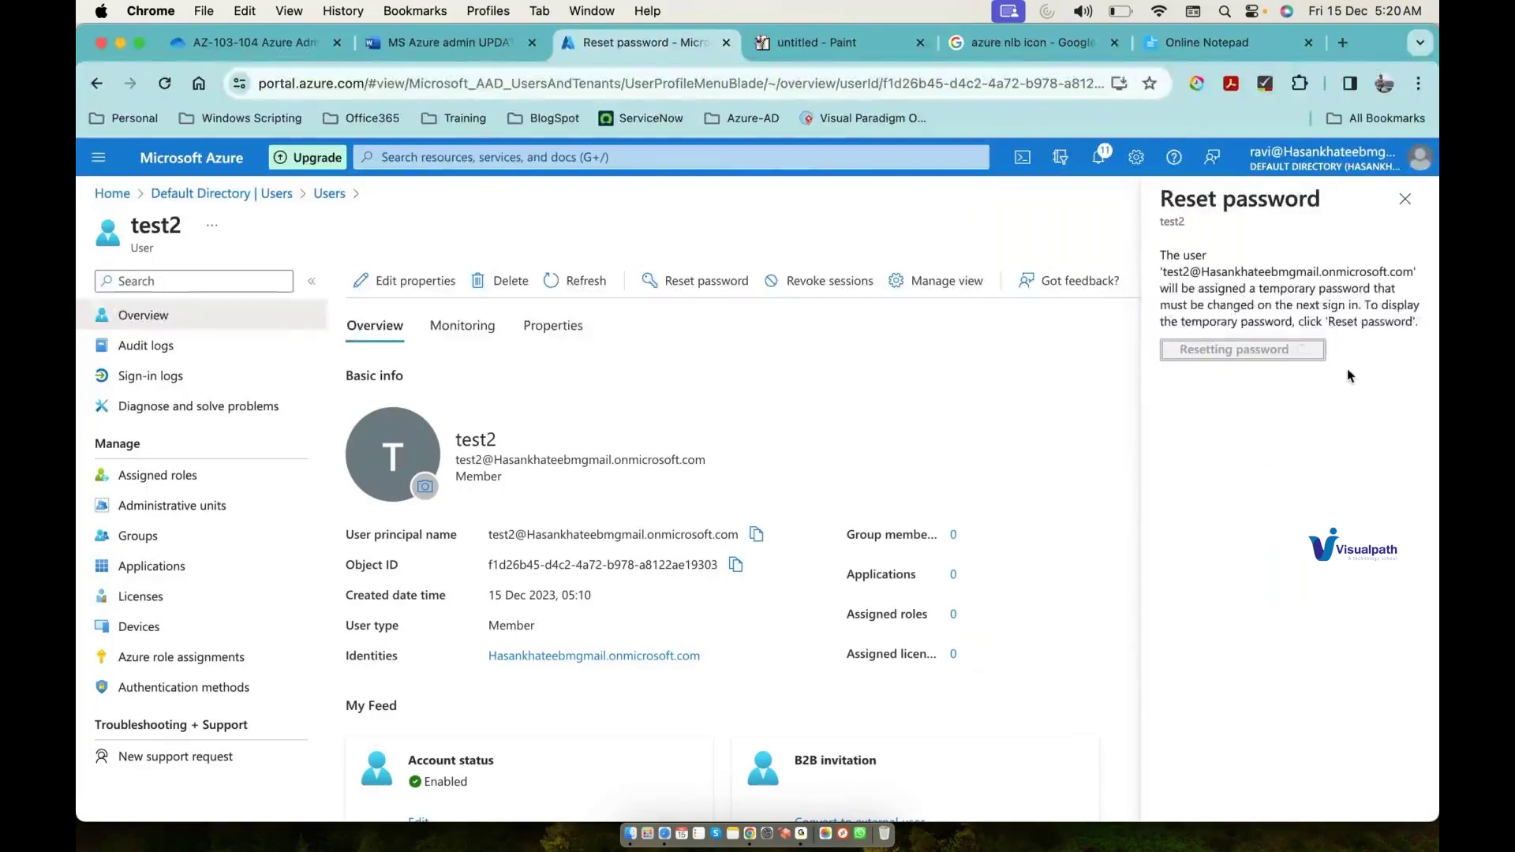
pyautogui.click(1408, 405)
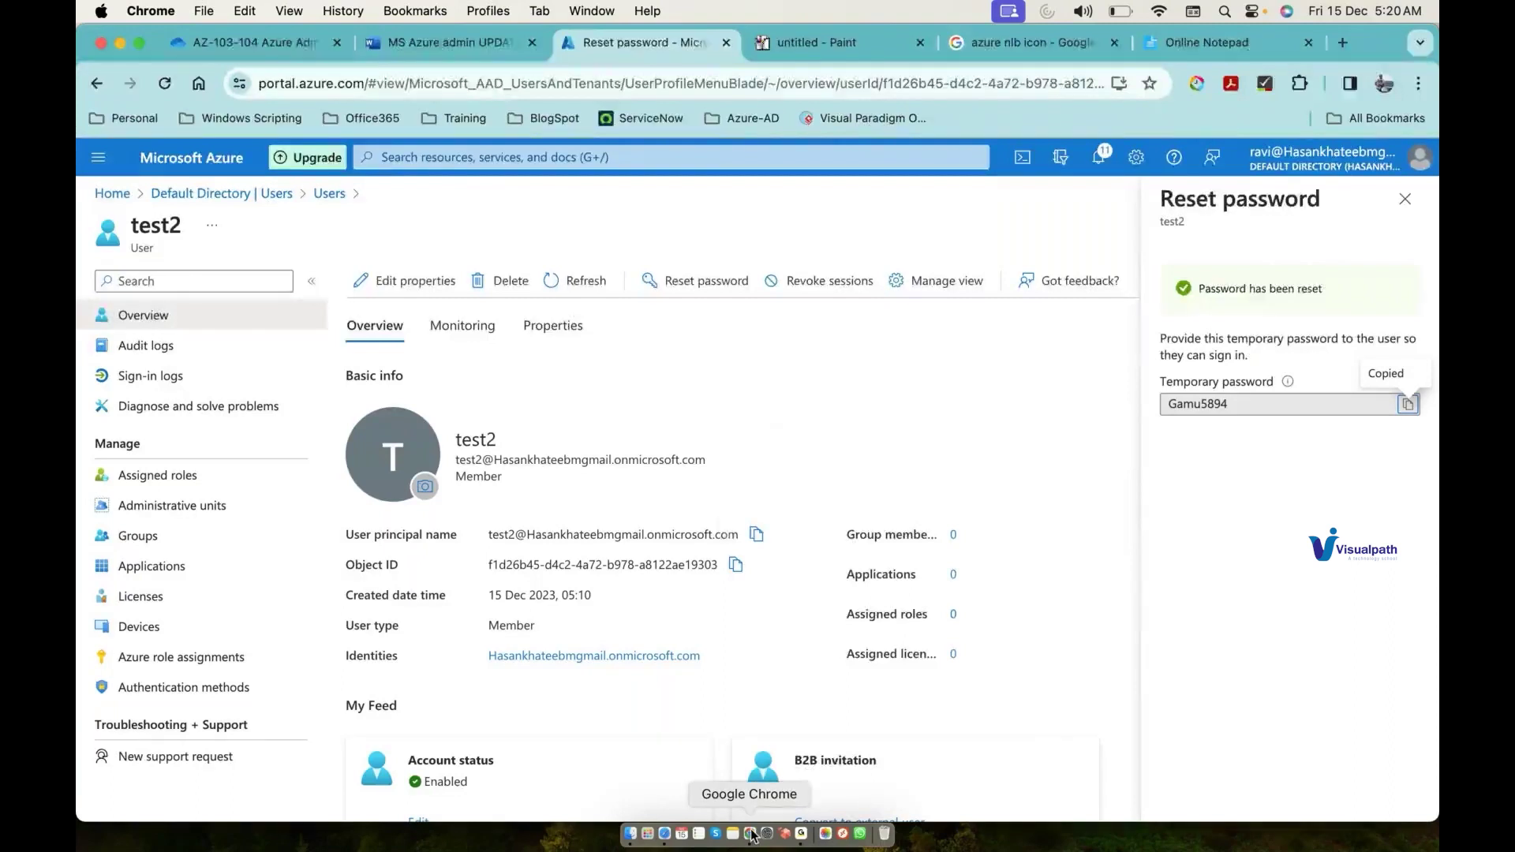
pyautogui.rightClick(749, 834)
# Step: In the incognito window, replace test2's temporary password with a new one, then postpone authenticator setup
pyautogui.click(799, 685)
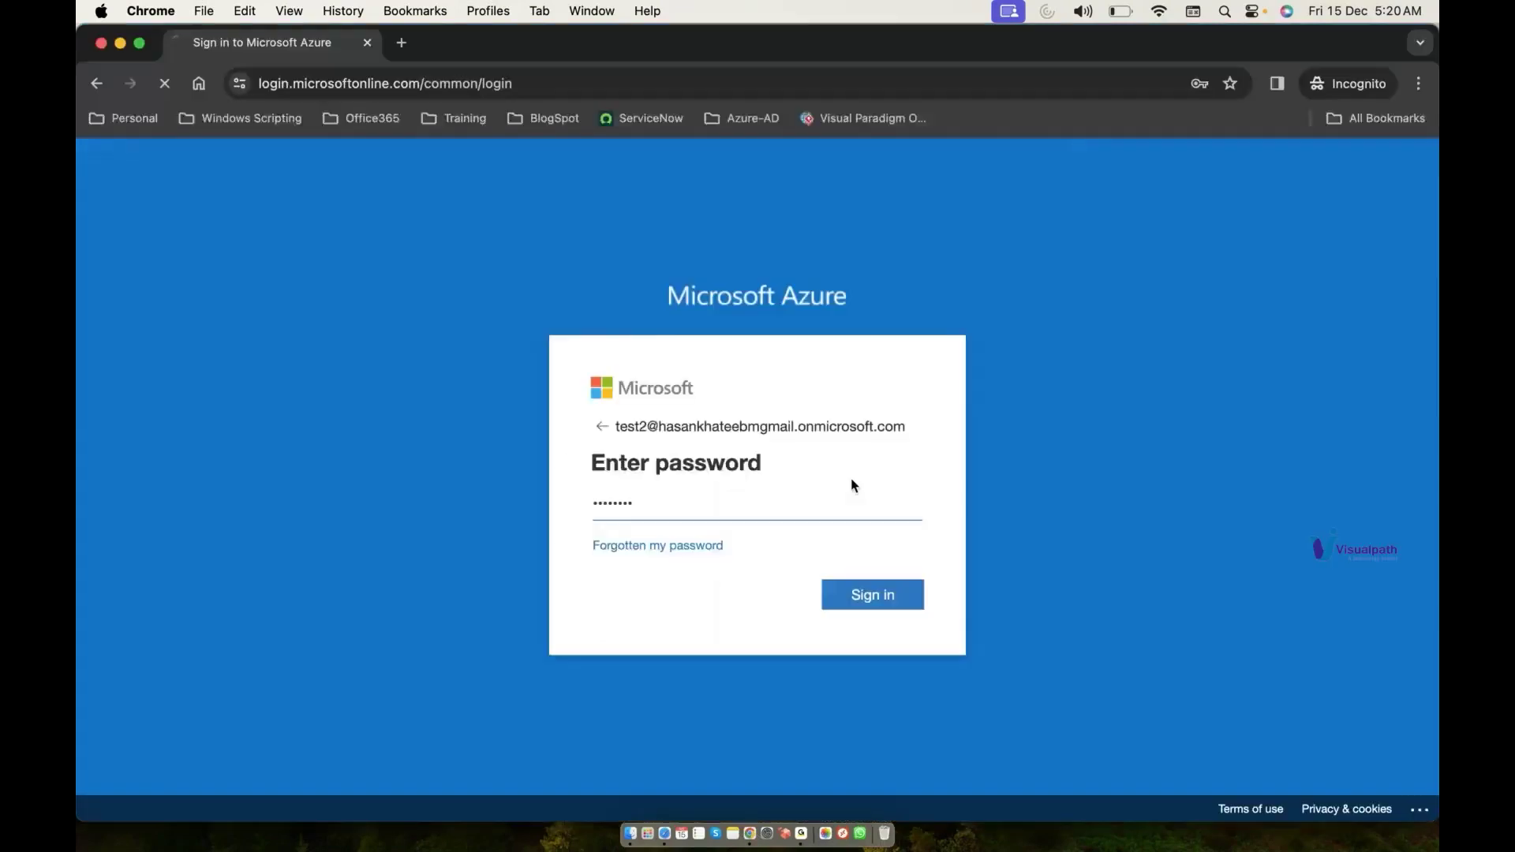
pyautogui.click(828, 508)
pyautogui.press('super+v')
pyautogui.write('••••••')
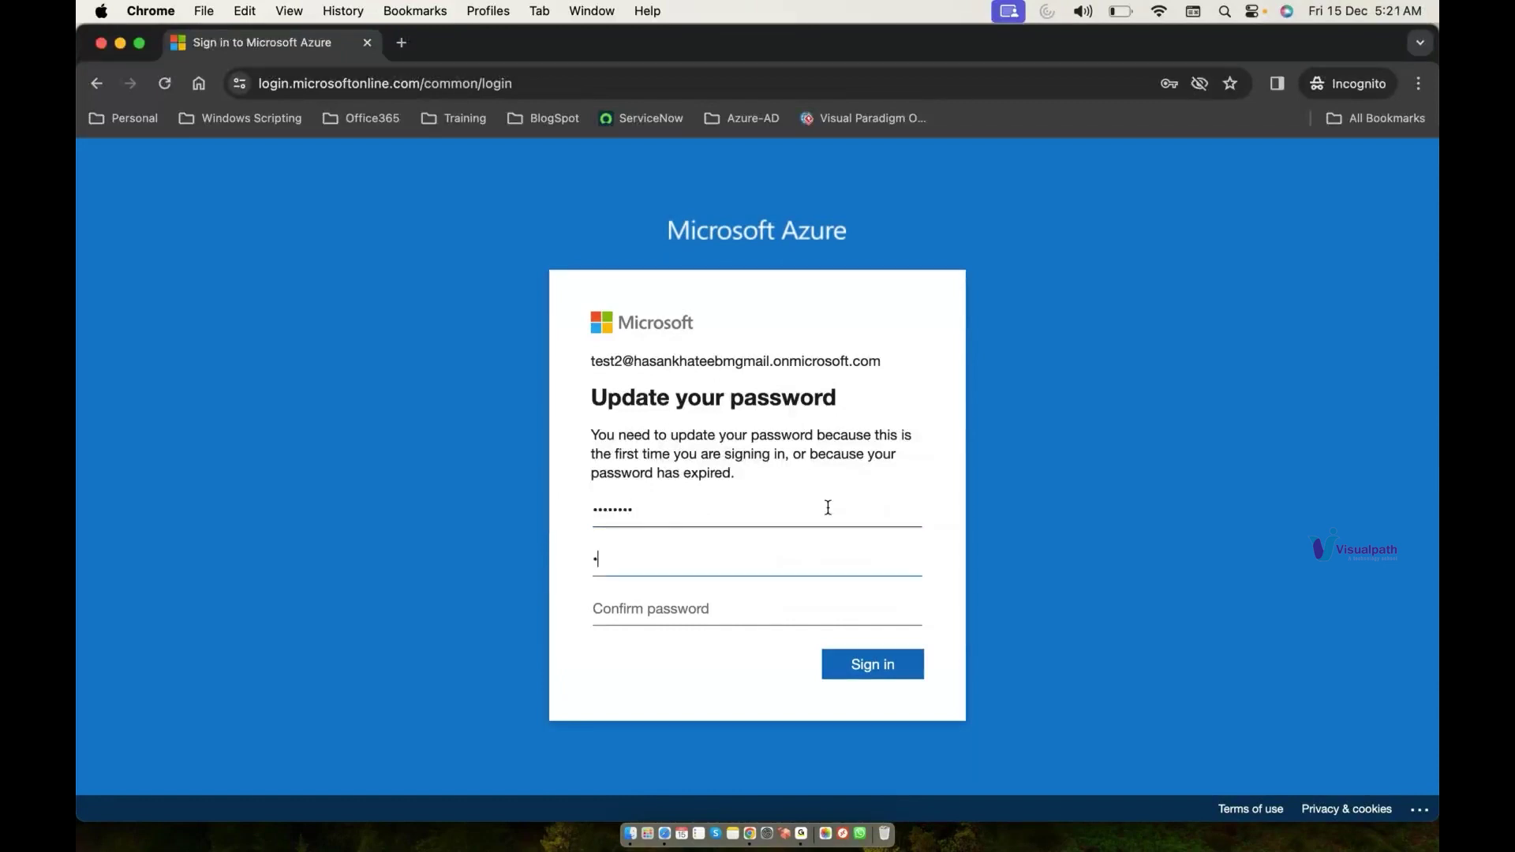
pyautogui.write('••••')
pyautogui.press('Tab')
pyautogui.write('••••••')
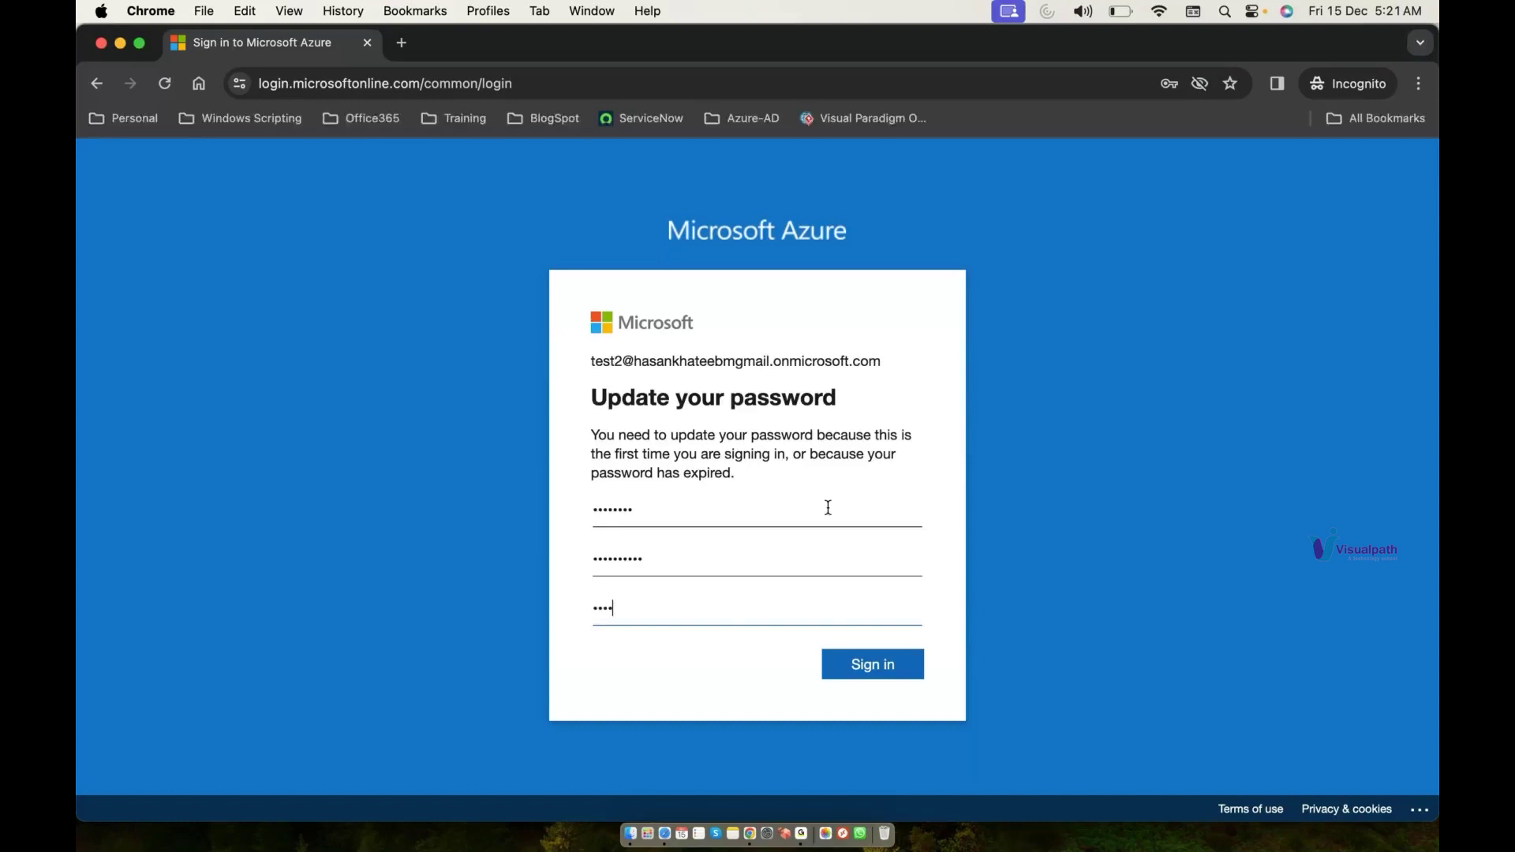
pyautogui.write('••••')
pyautogui.click(904, 655)
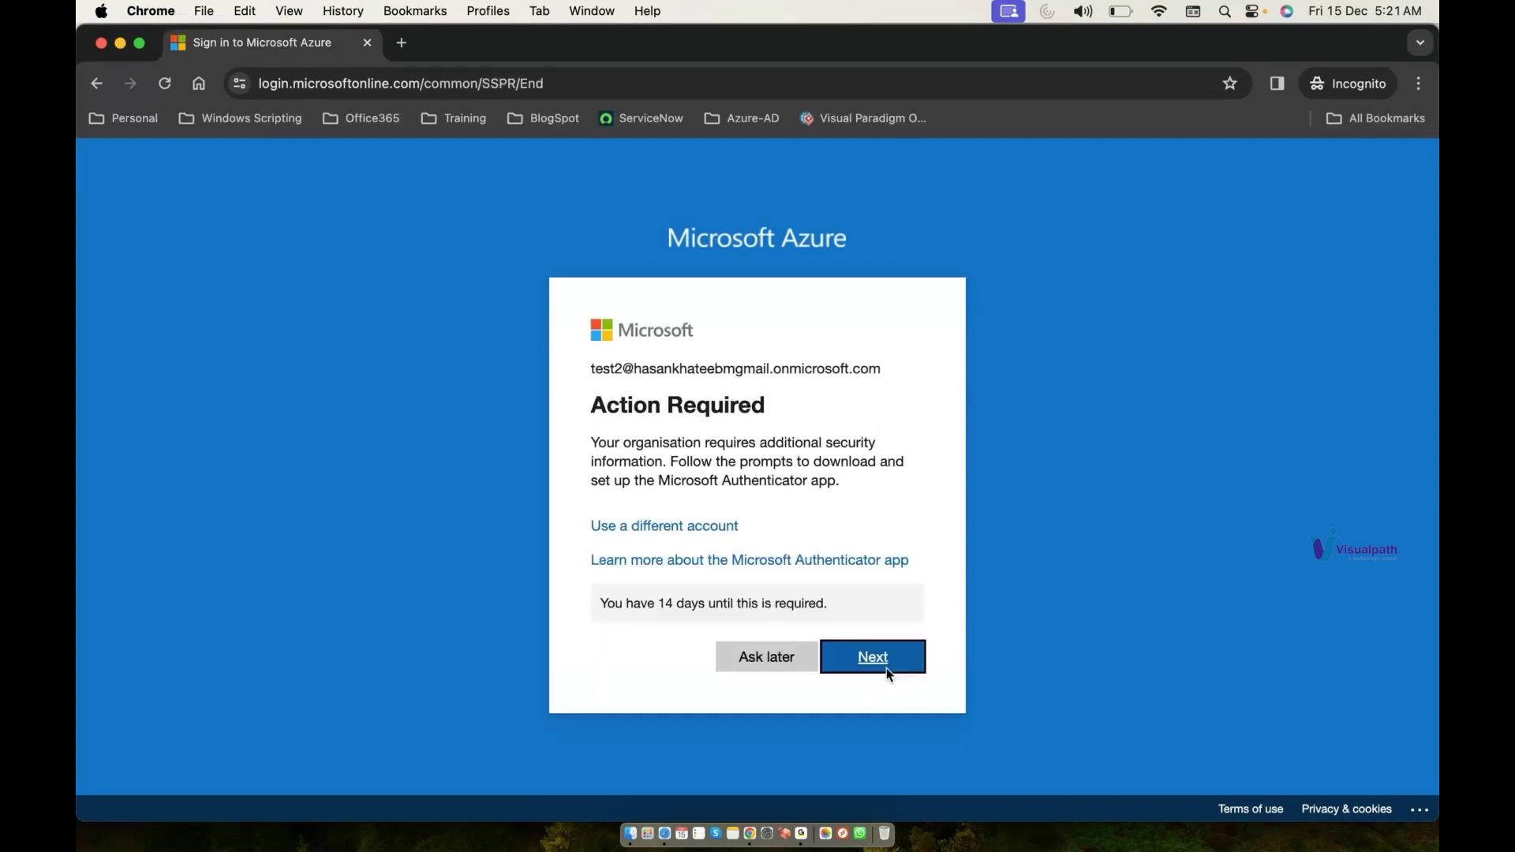
pyautogui.click(800, 658)
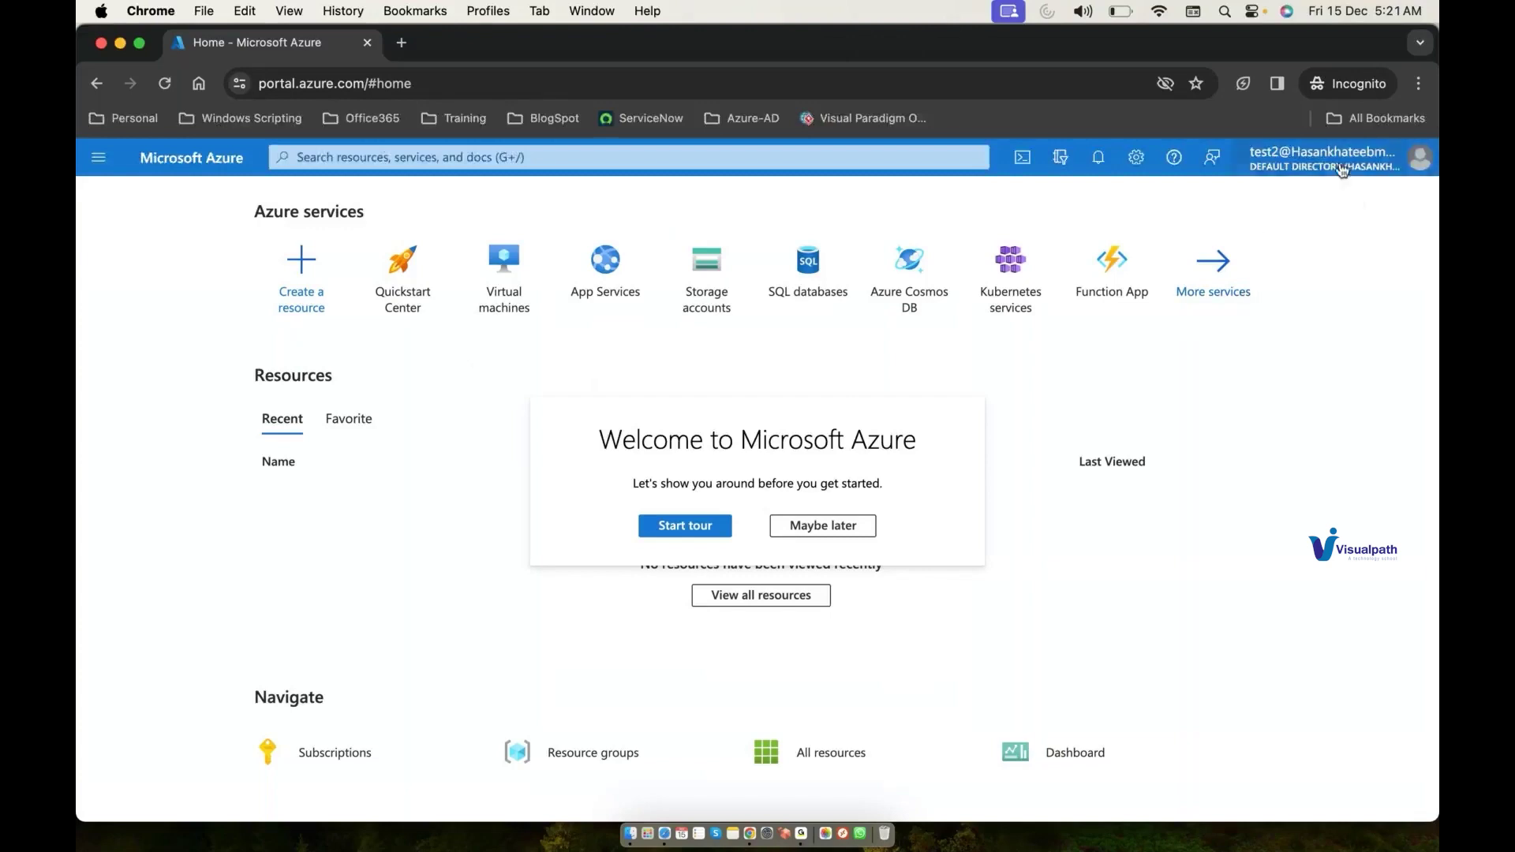
# Step: Search 'sub', dismiss the welcome tour, and open Azure subscription 1 from Subscriptions
pyautogui.click(861, 156)
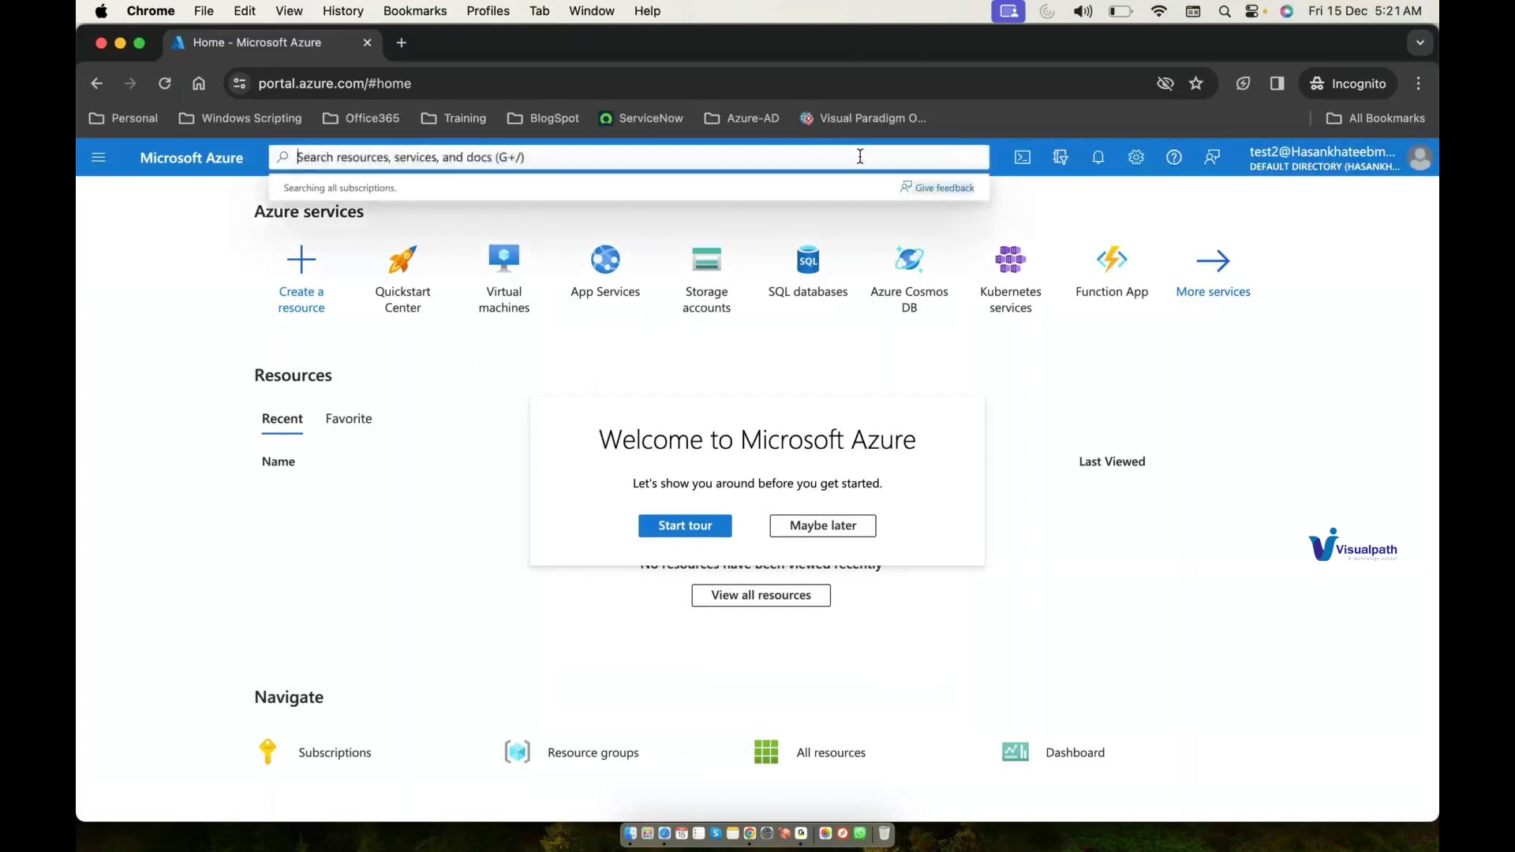
pyautogui.write('sub')
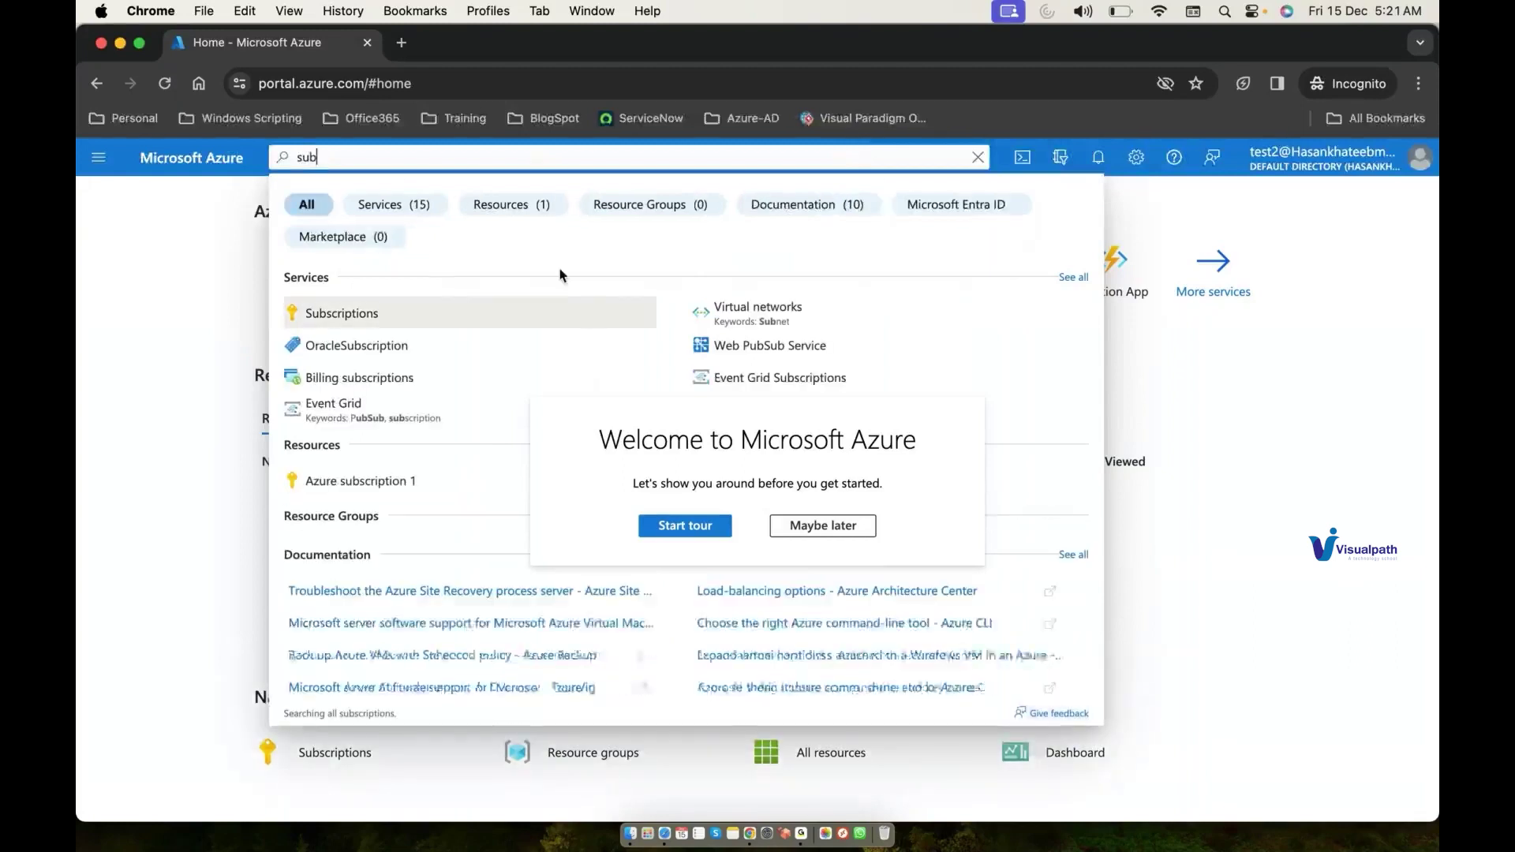
pyautogui.click(477, 322)
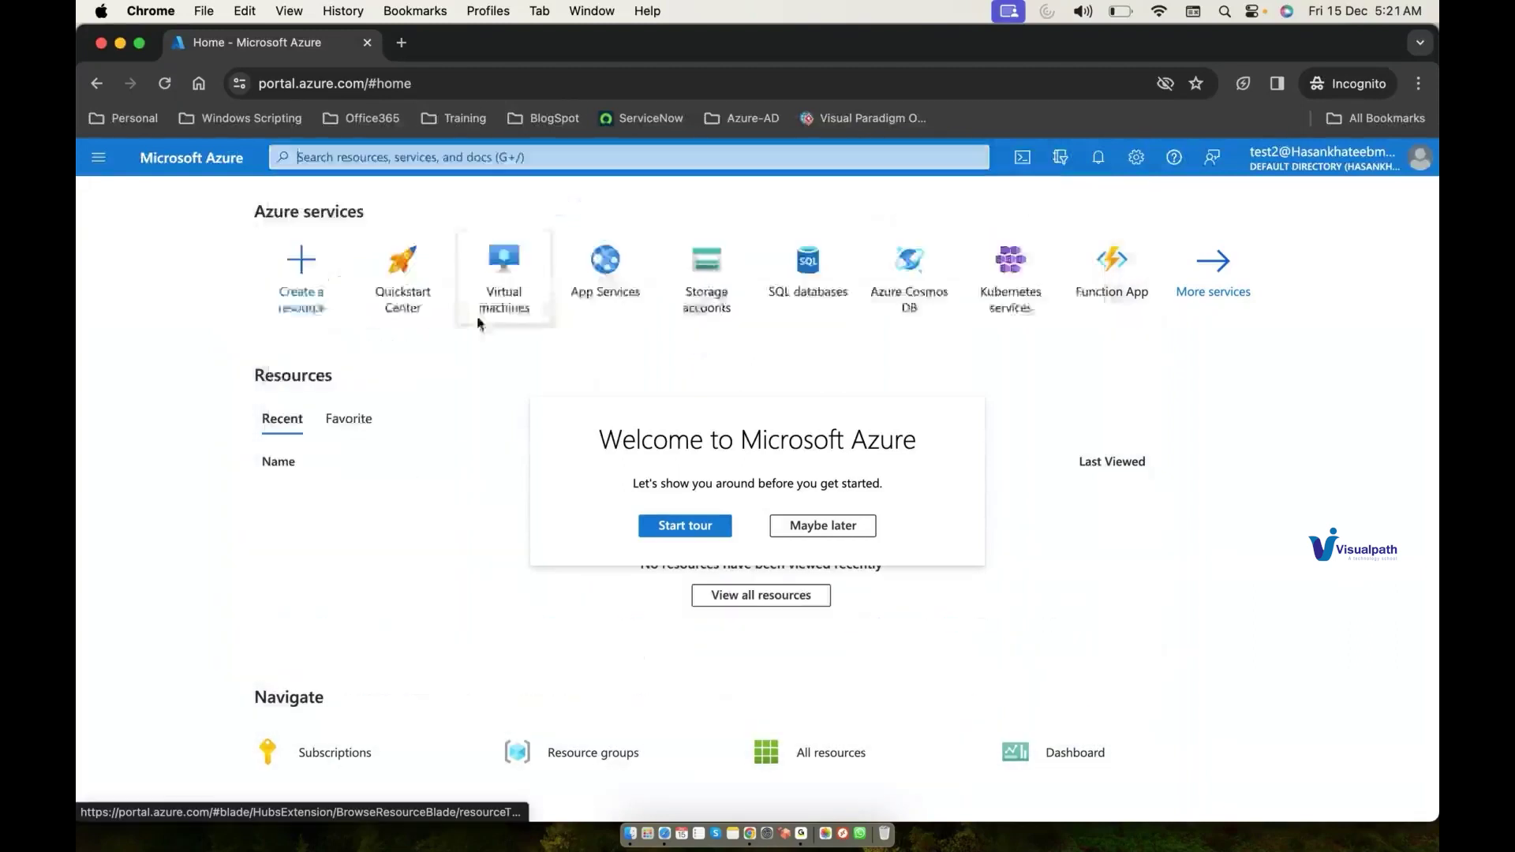
pyautogui.click(841, 527)
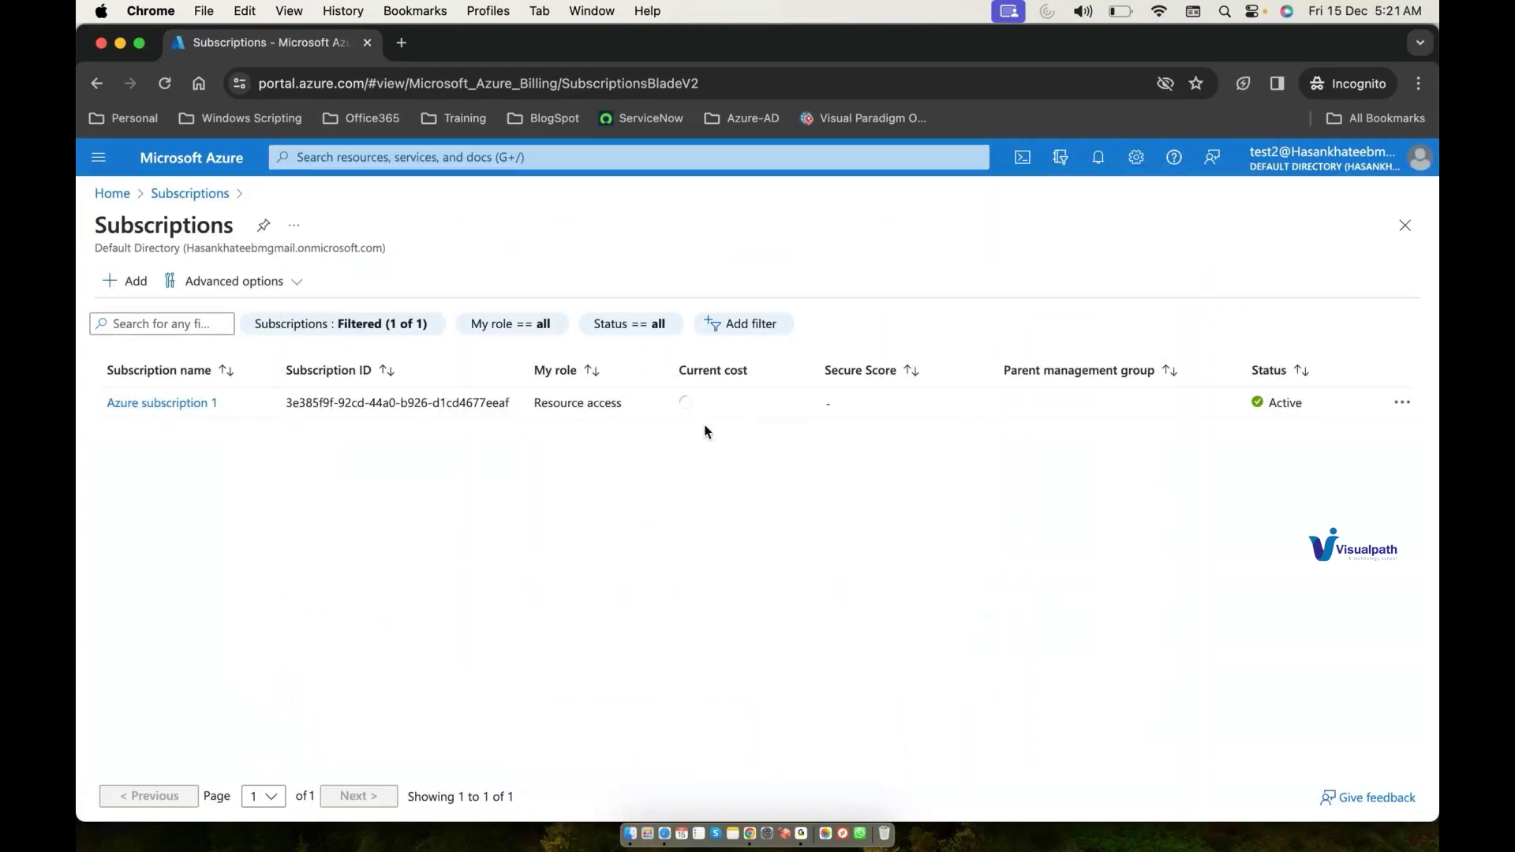
pyautogui.click(191, 404)
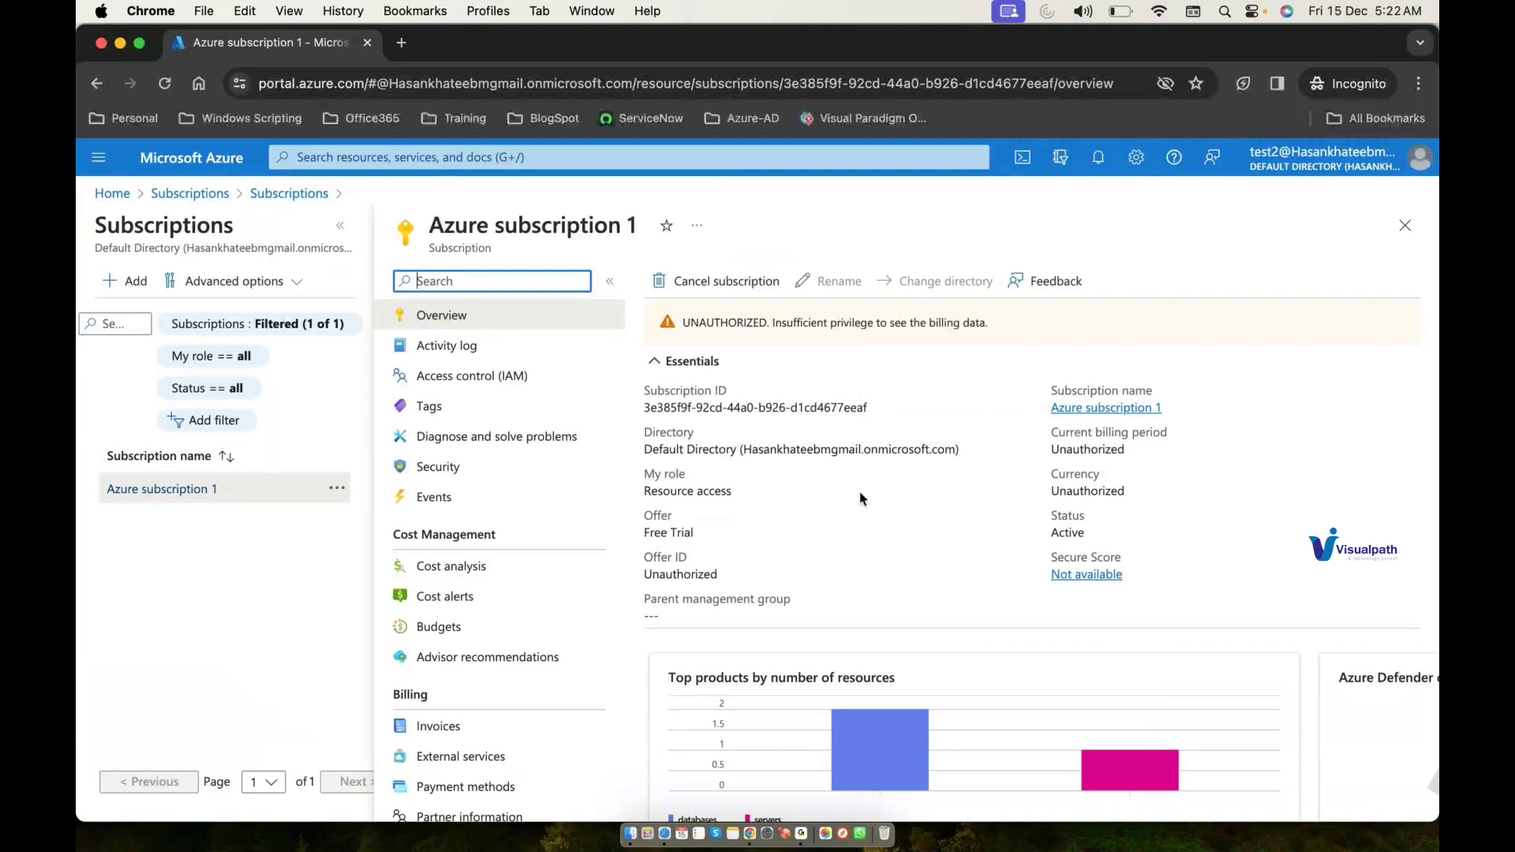
pyautogui.scroll(-3, 860, 491)
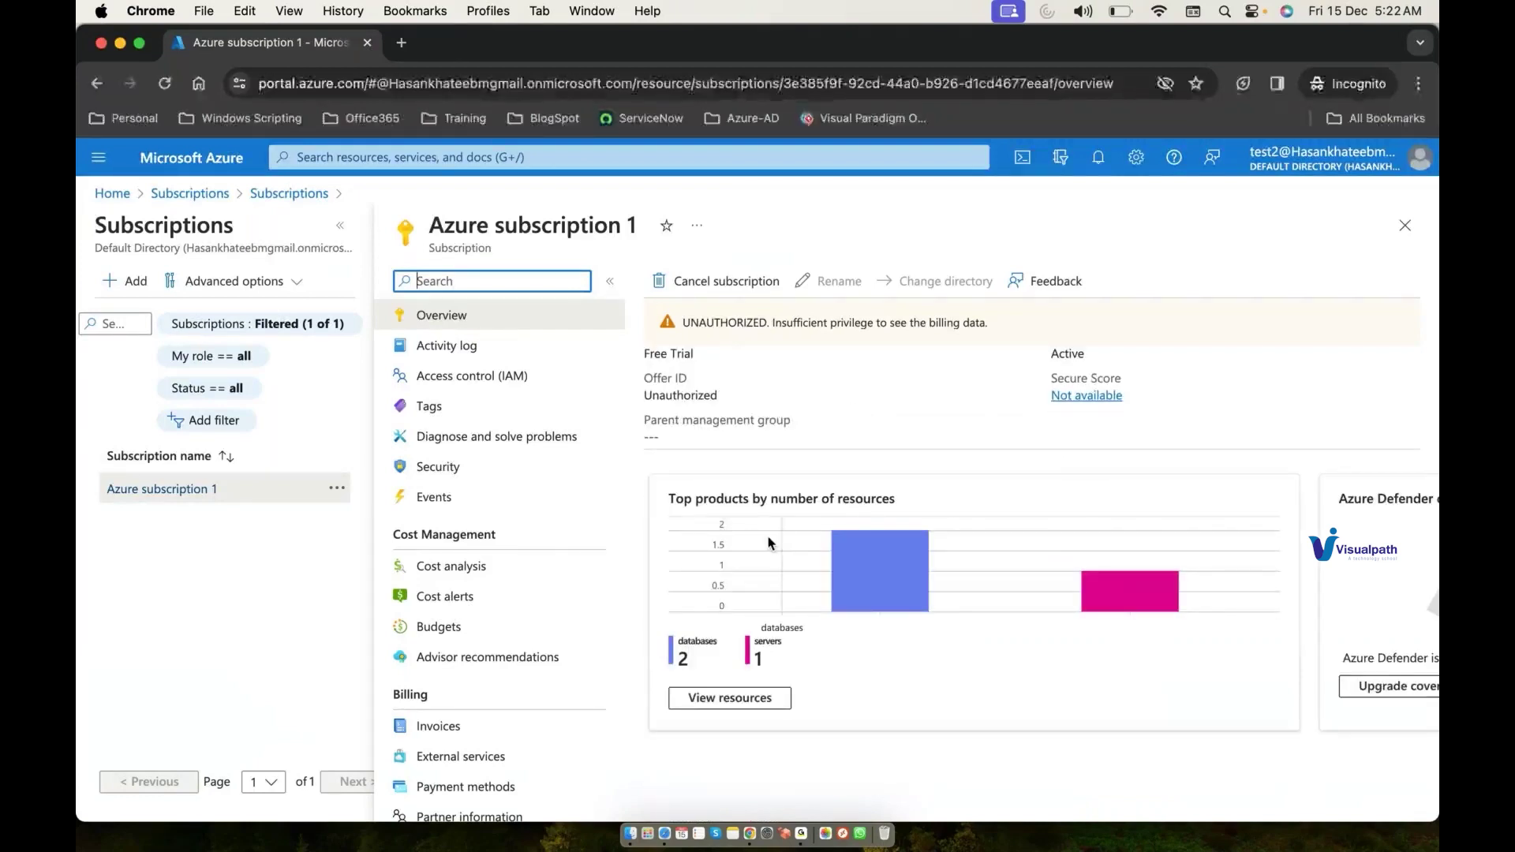
# Step: Search 'reso' to view Resource groups, showing ResourceGroup2 in Southeast Asia
pyautogui.click(629, 158)
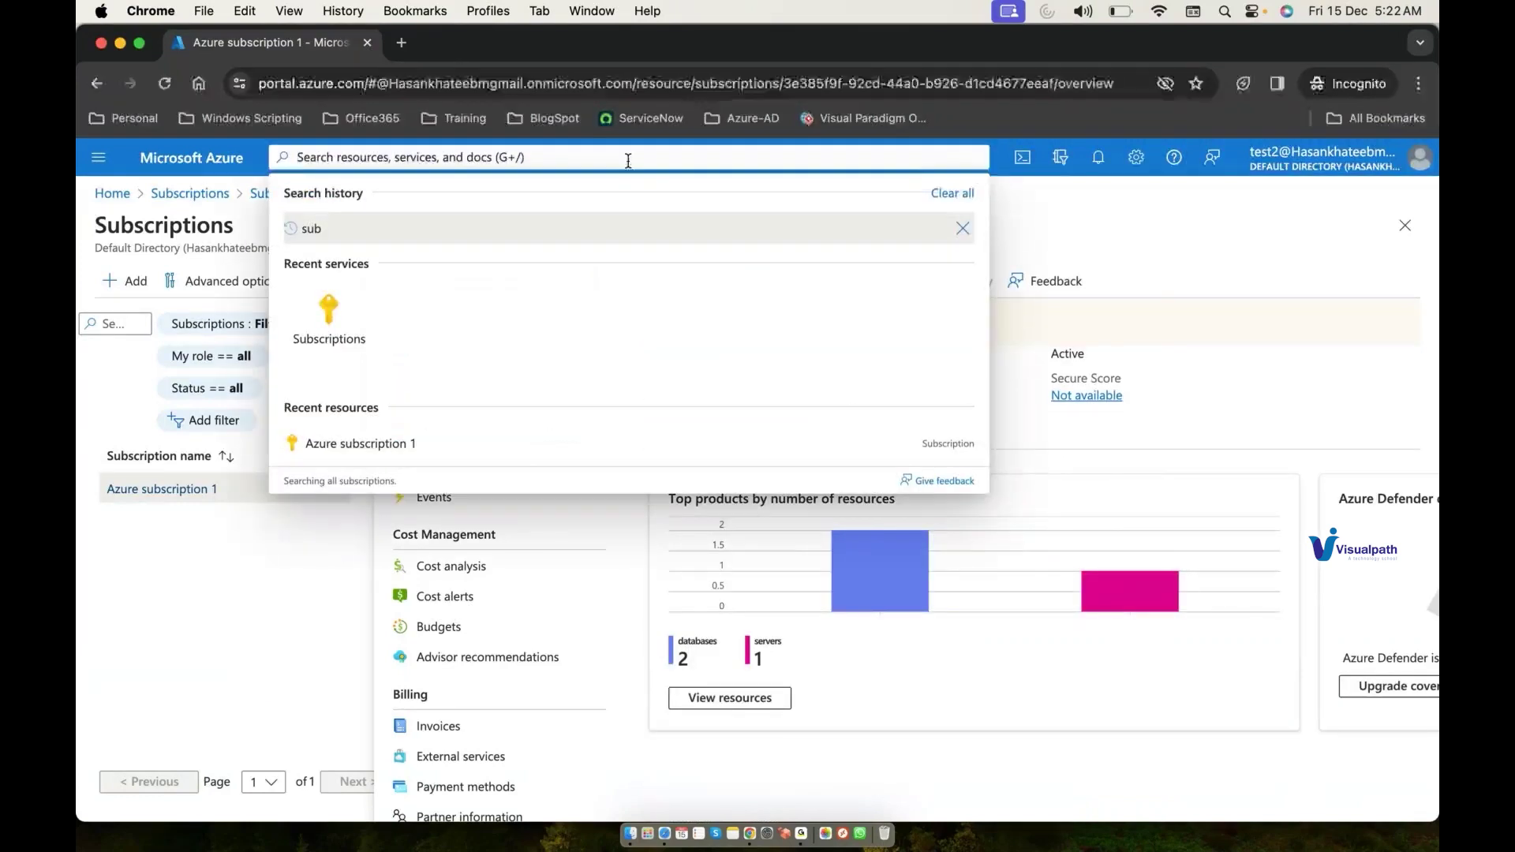
pyautogui.write('reso')
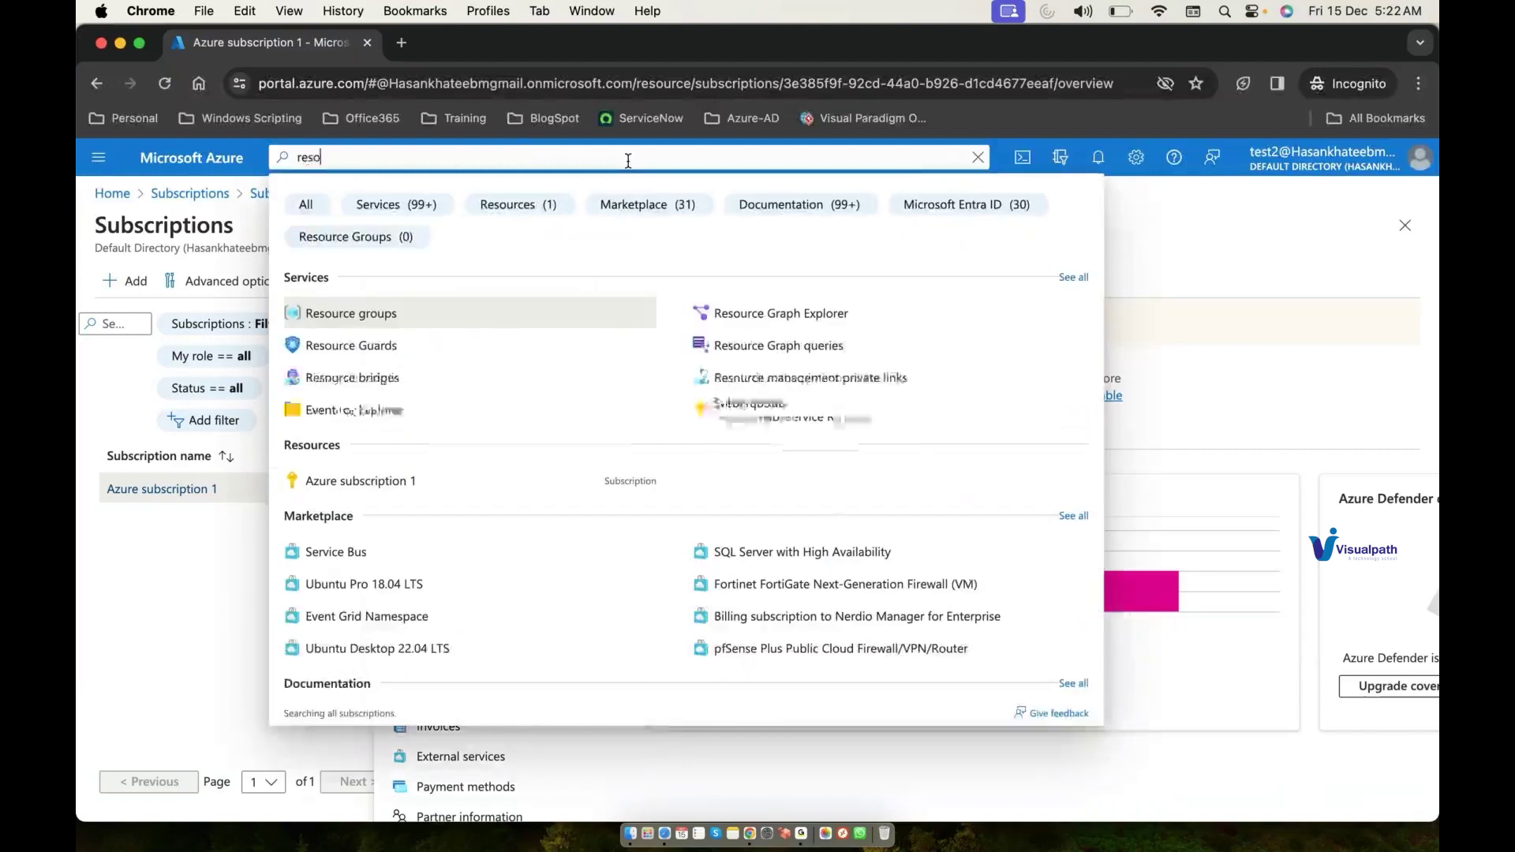
pyautogui.click(498, 308)
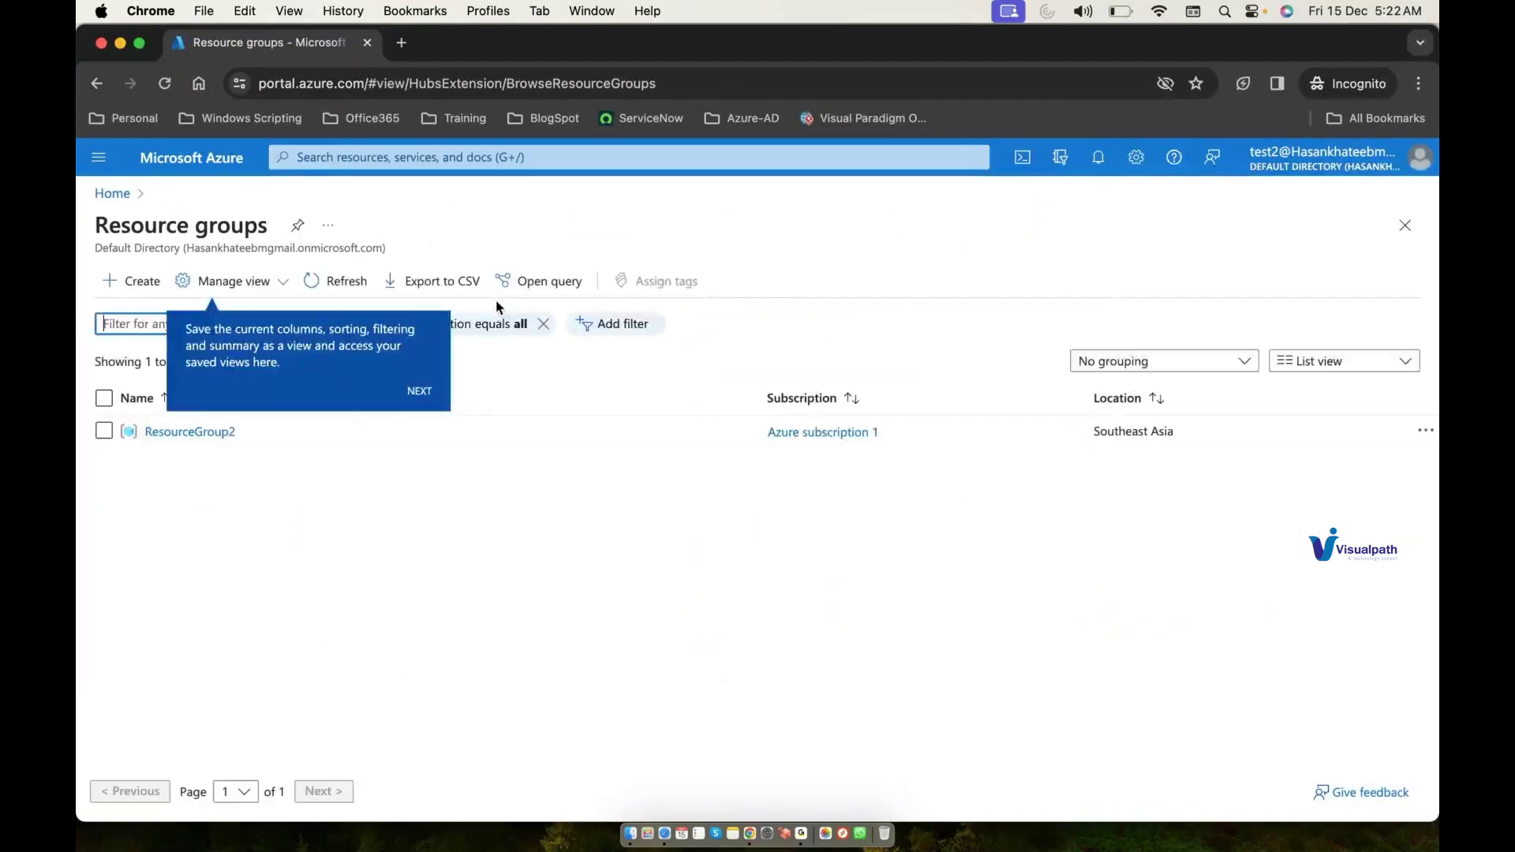
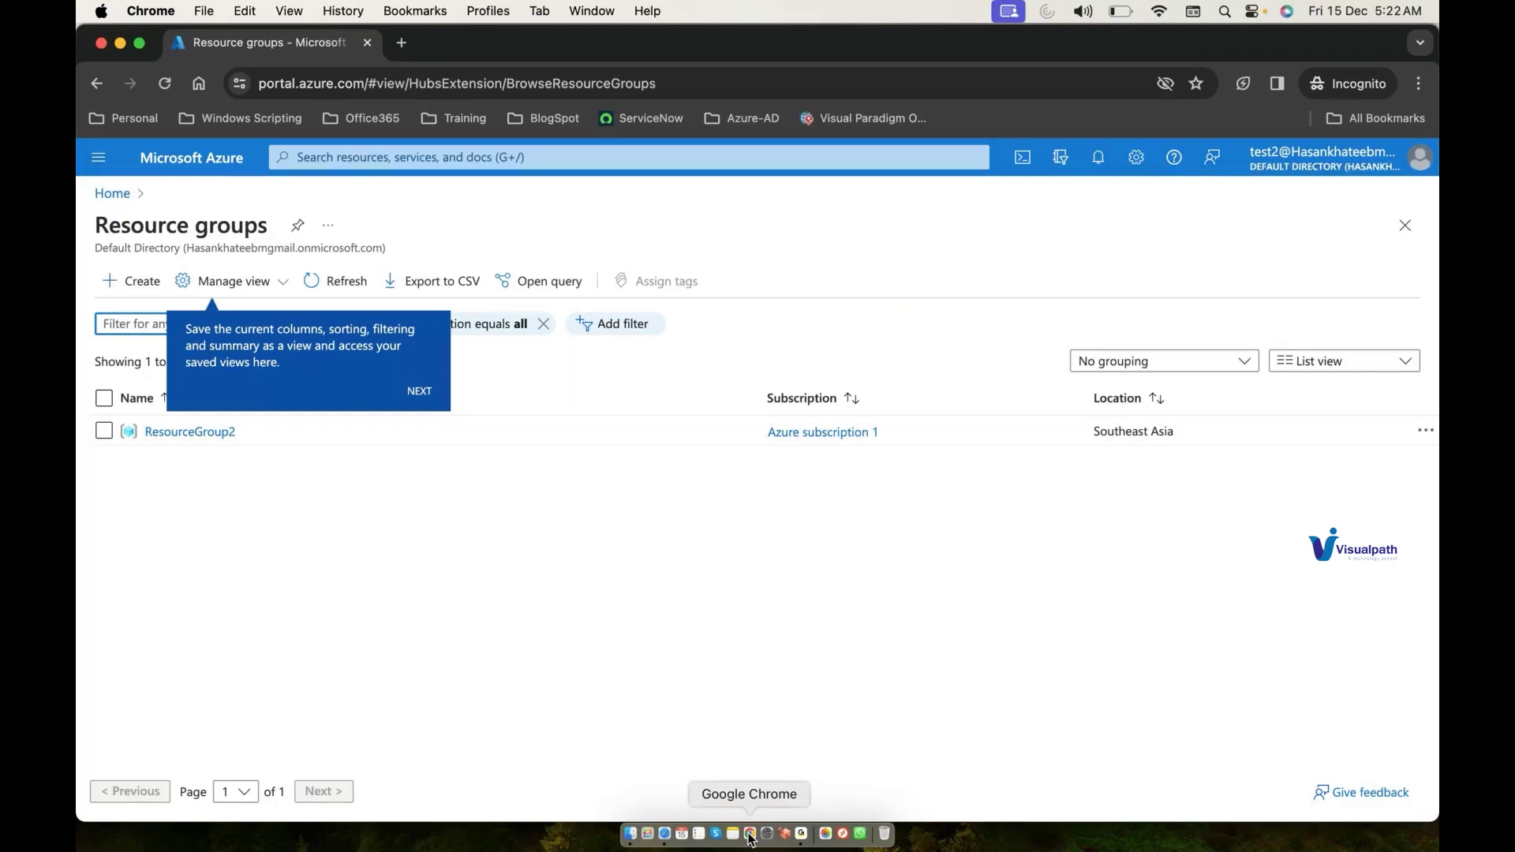
# Step: Bring the 'Reset password - Microsoft Azure' window to the front from Chrome's Dock menu
pyautogui.rightClick(750, 835)
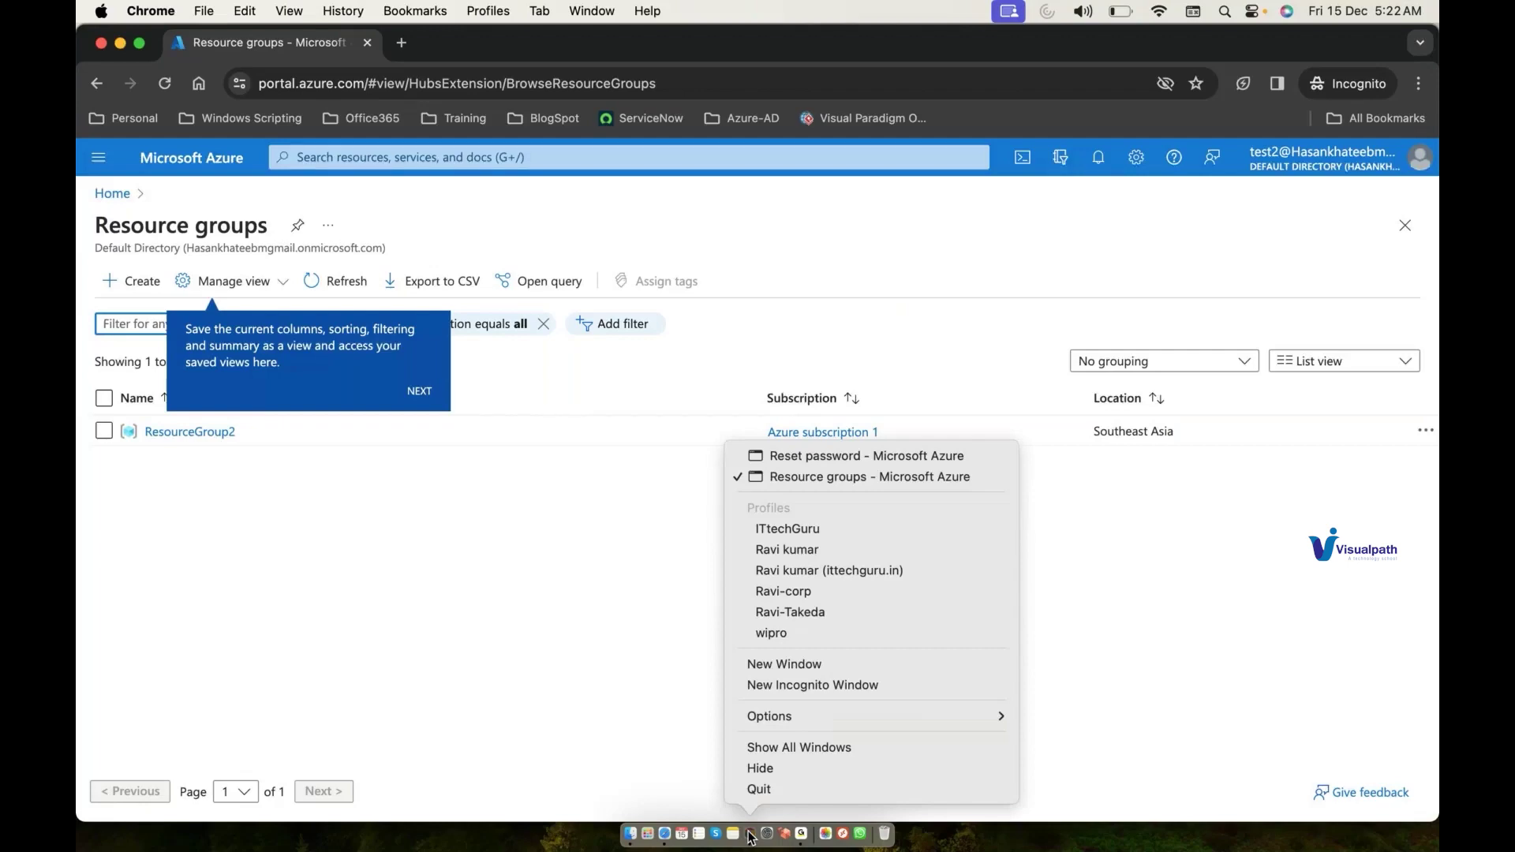
pyautogui.click(829, 456)
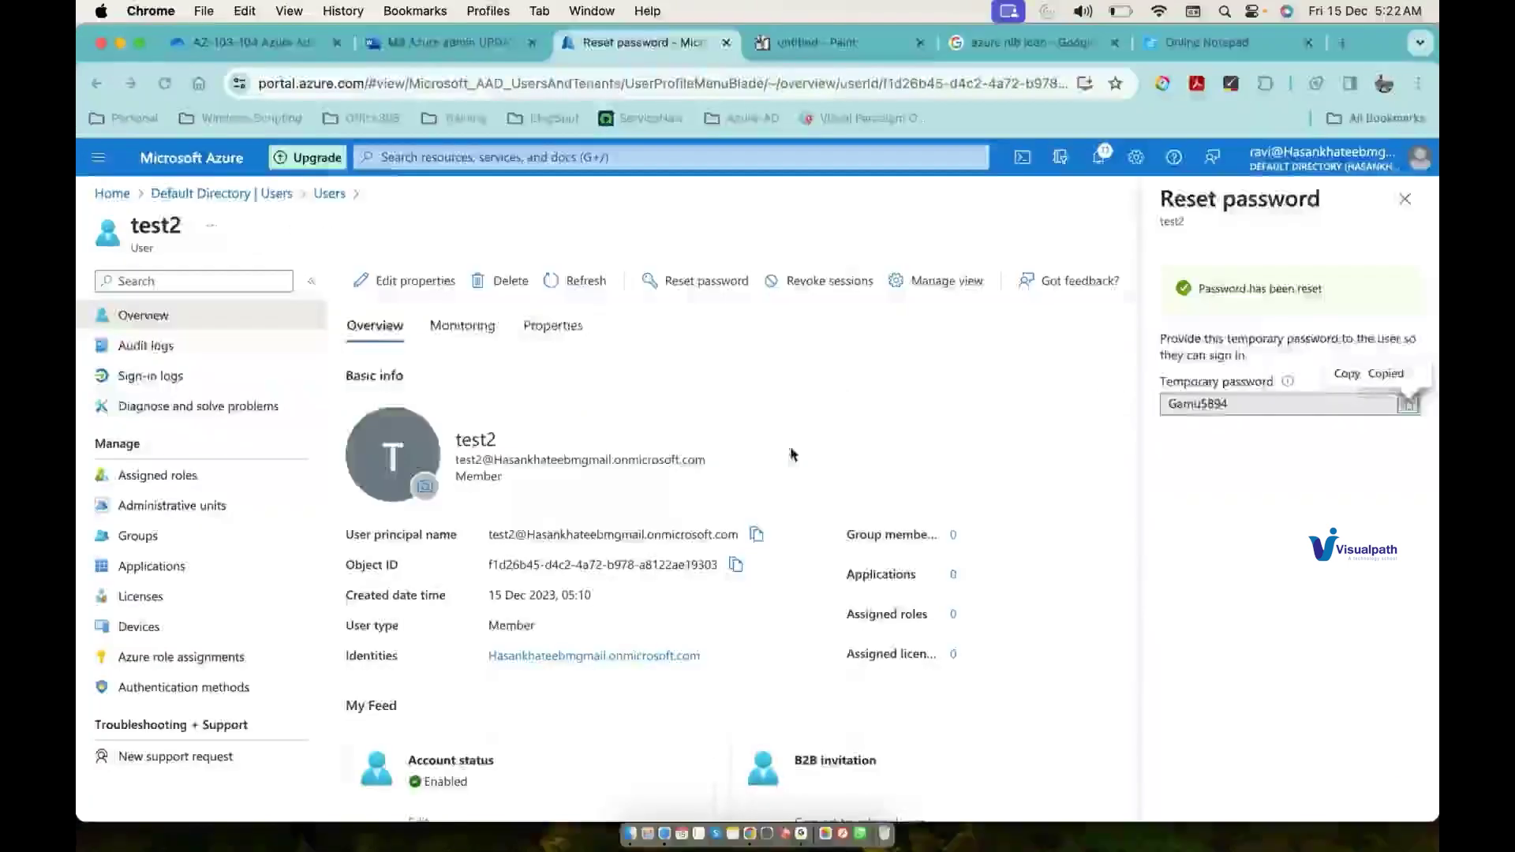
# Step: Draw a line from Test2 to RG1 in the Paint diagram, then return to Resource groups
pyautogui.click(886, 49)
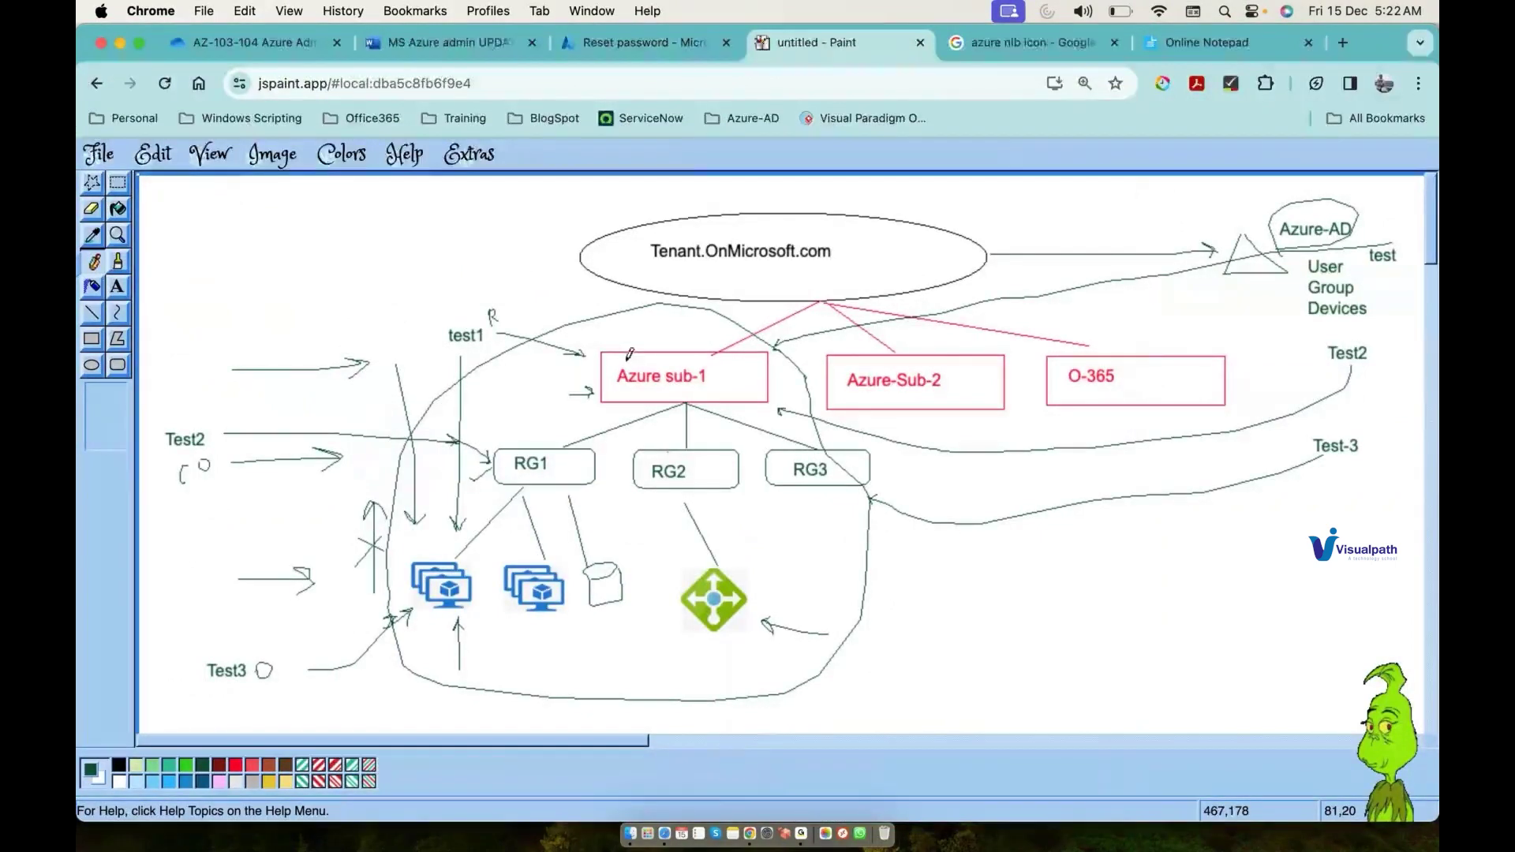
pyautogui.moveTo(374, 437); pyautogui.dragTo(639, 442)
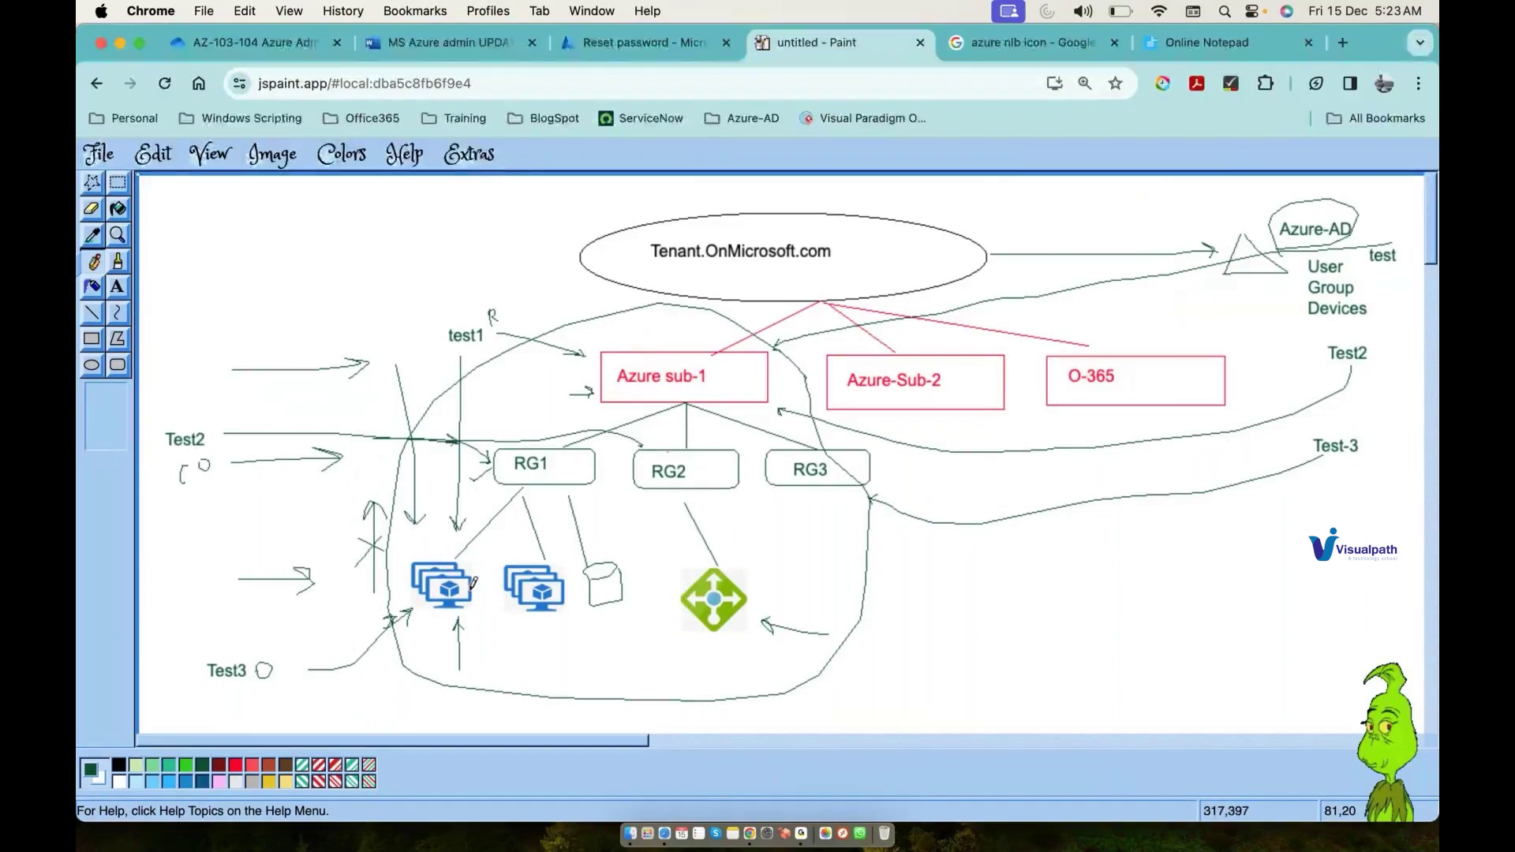
pyautogui.rightClick(749, 834)
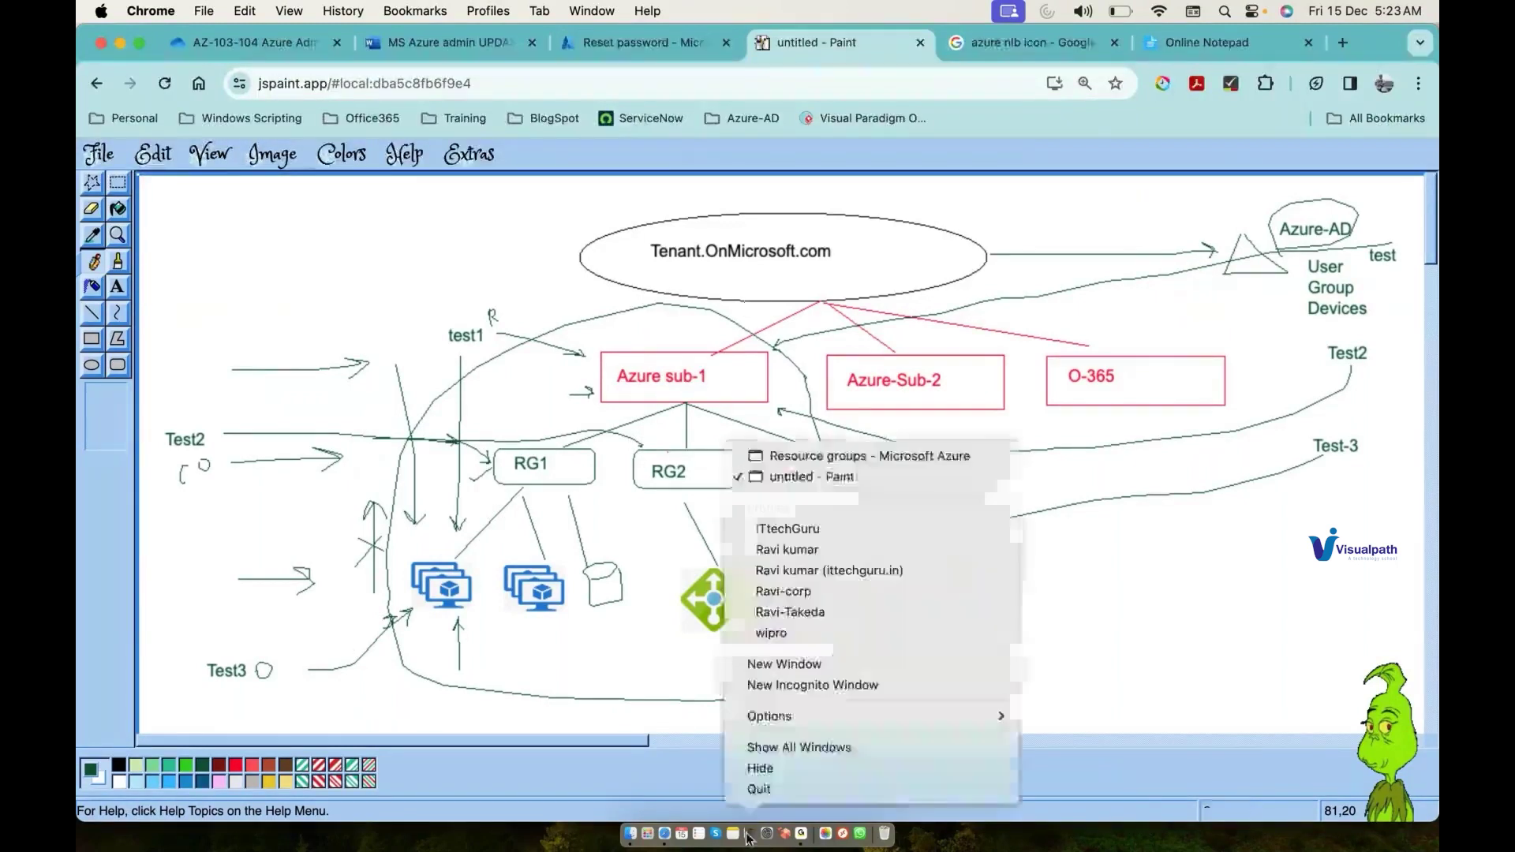
pyautogui.click(861, 458)
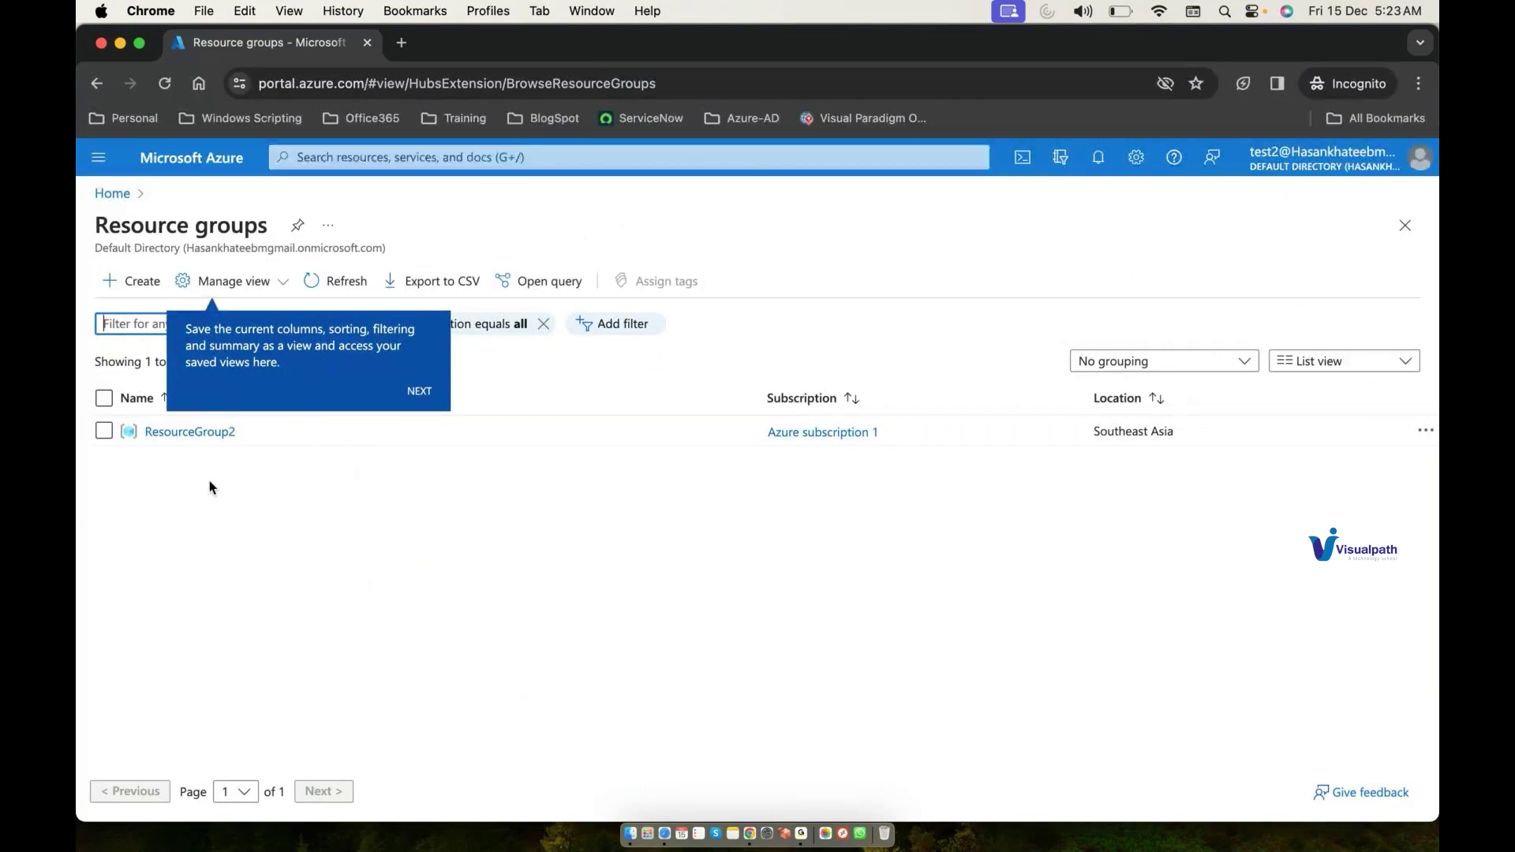
# Step: Search 'all' to view the All resources page
pyautogui.click(525, 151)
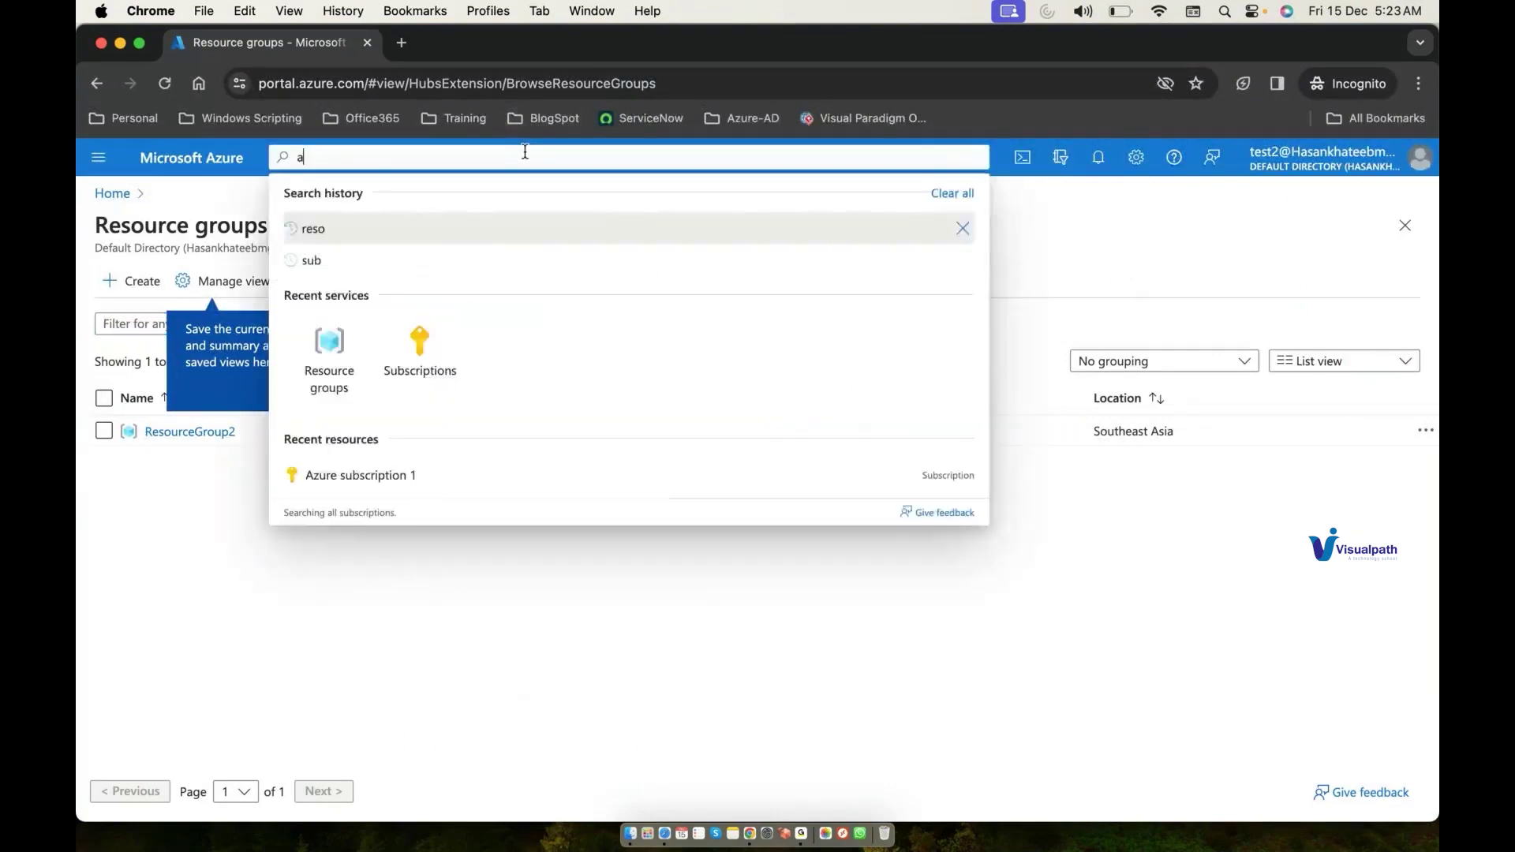
pyautogui.write('all')
pyautogui.click(427, 314)
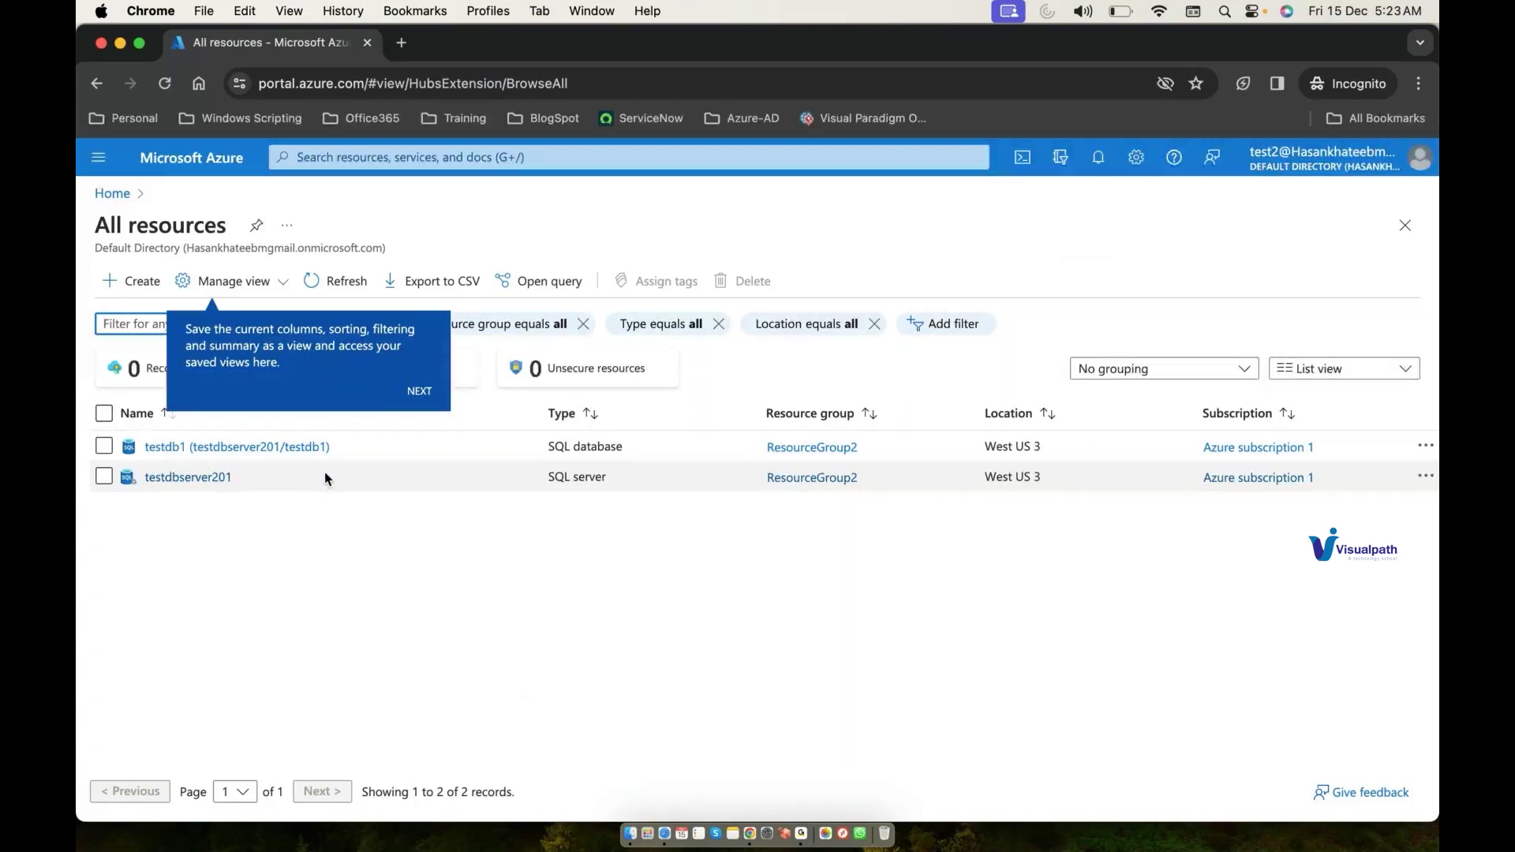
# Step: Sign out and sign back in as the other test account with its password
pyautogui.click(1326, 180)
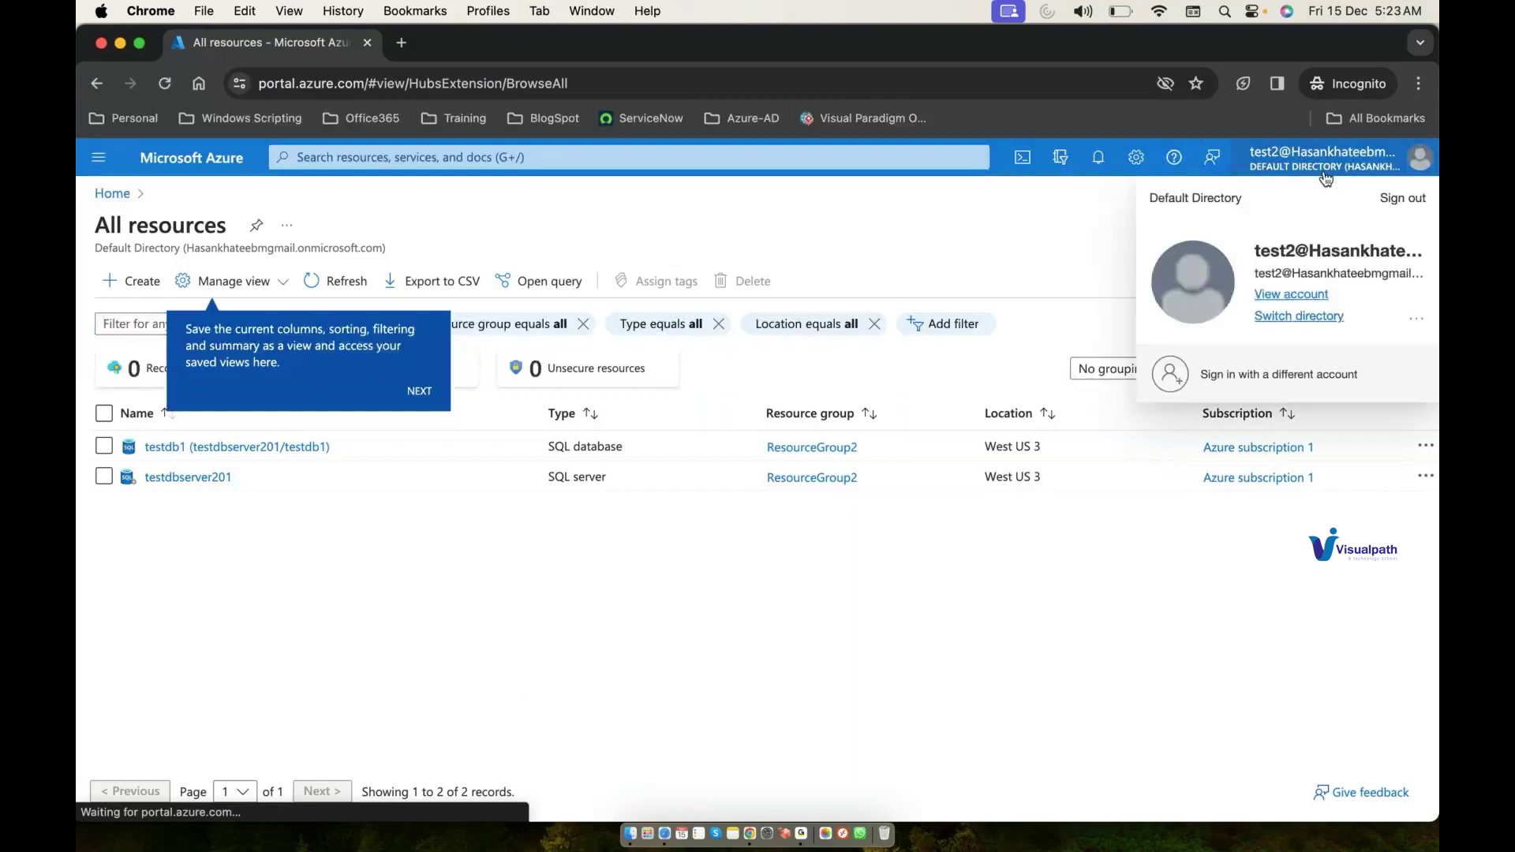
pyautogui.click(1402, 199)
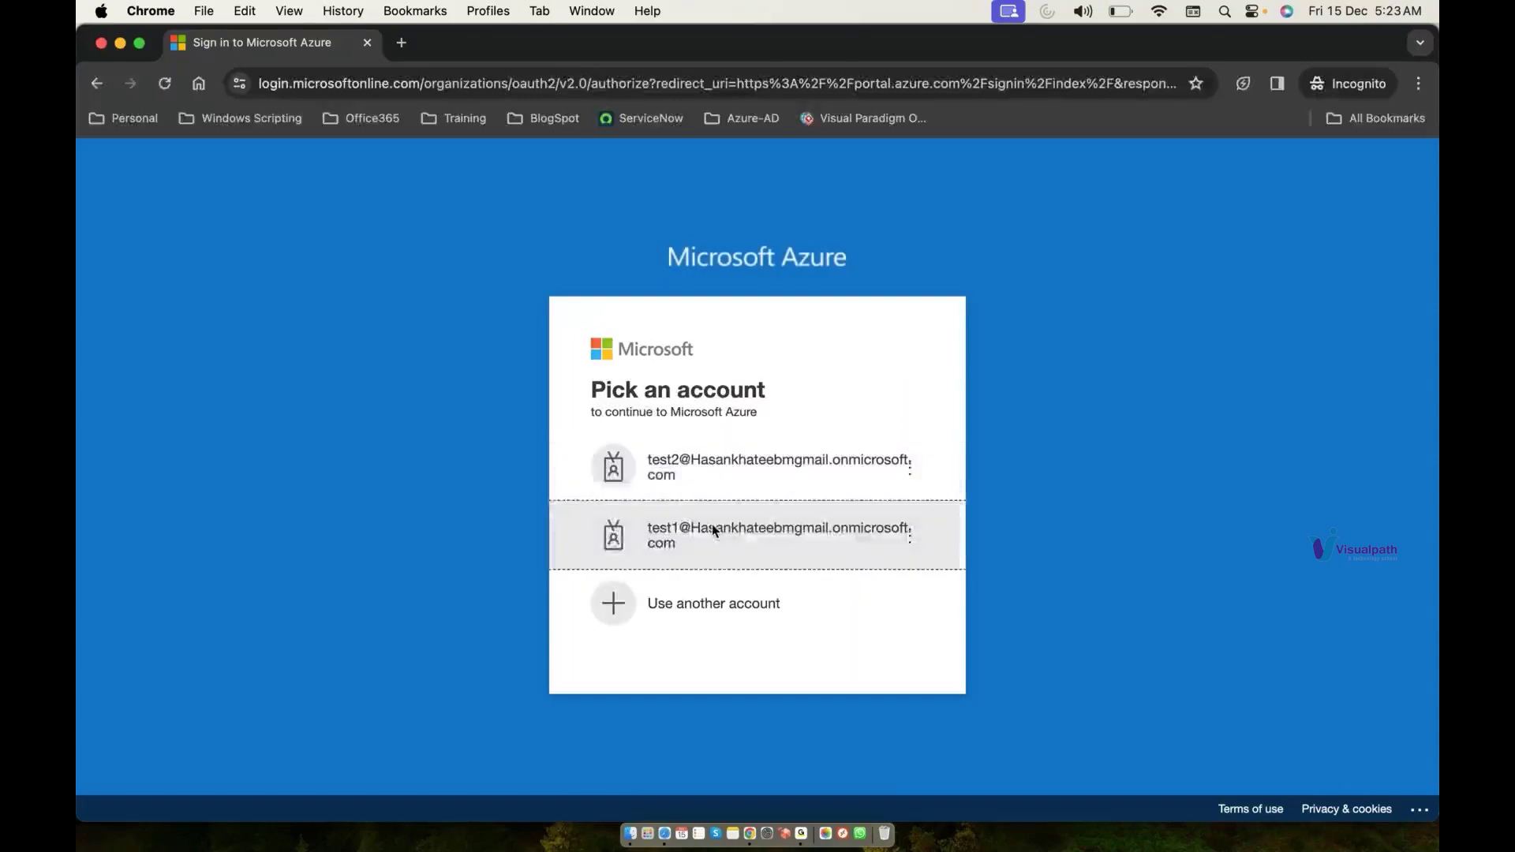
pyautogui.click(712, 524)
pyautogui.write('••••••••')
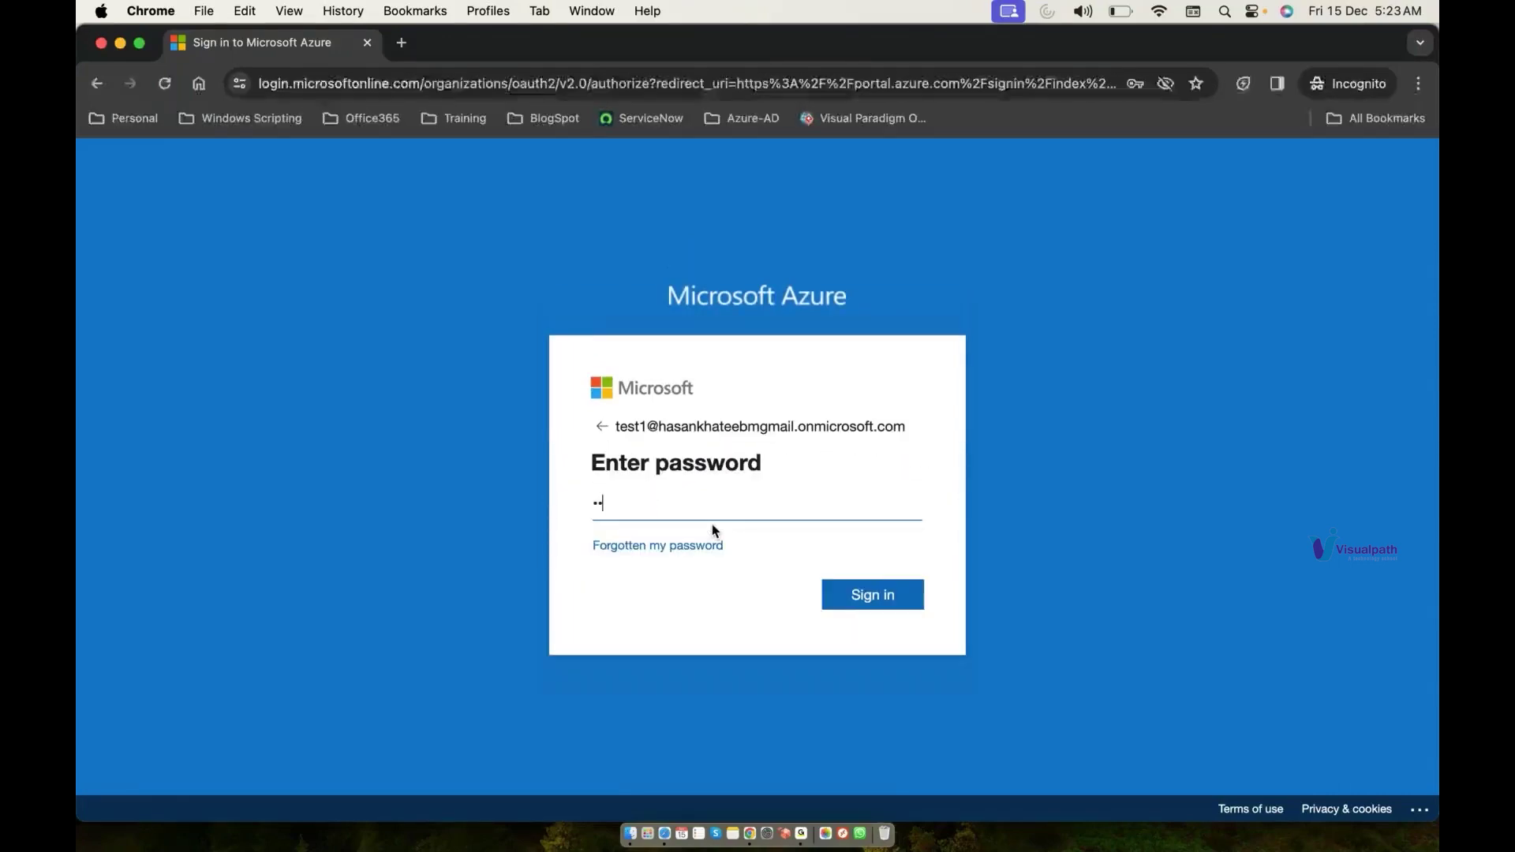
pyautogui.write('•••')
pyautogui.press('Return')
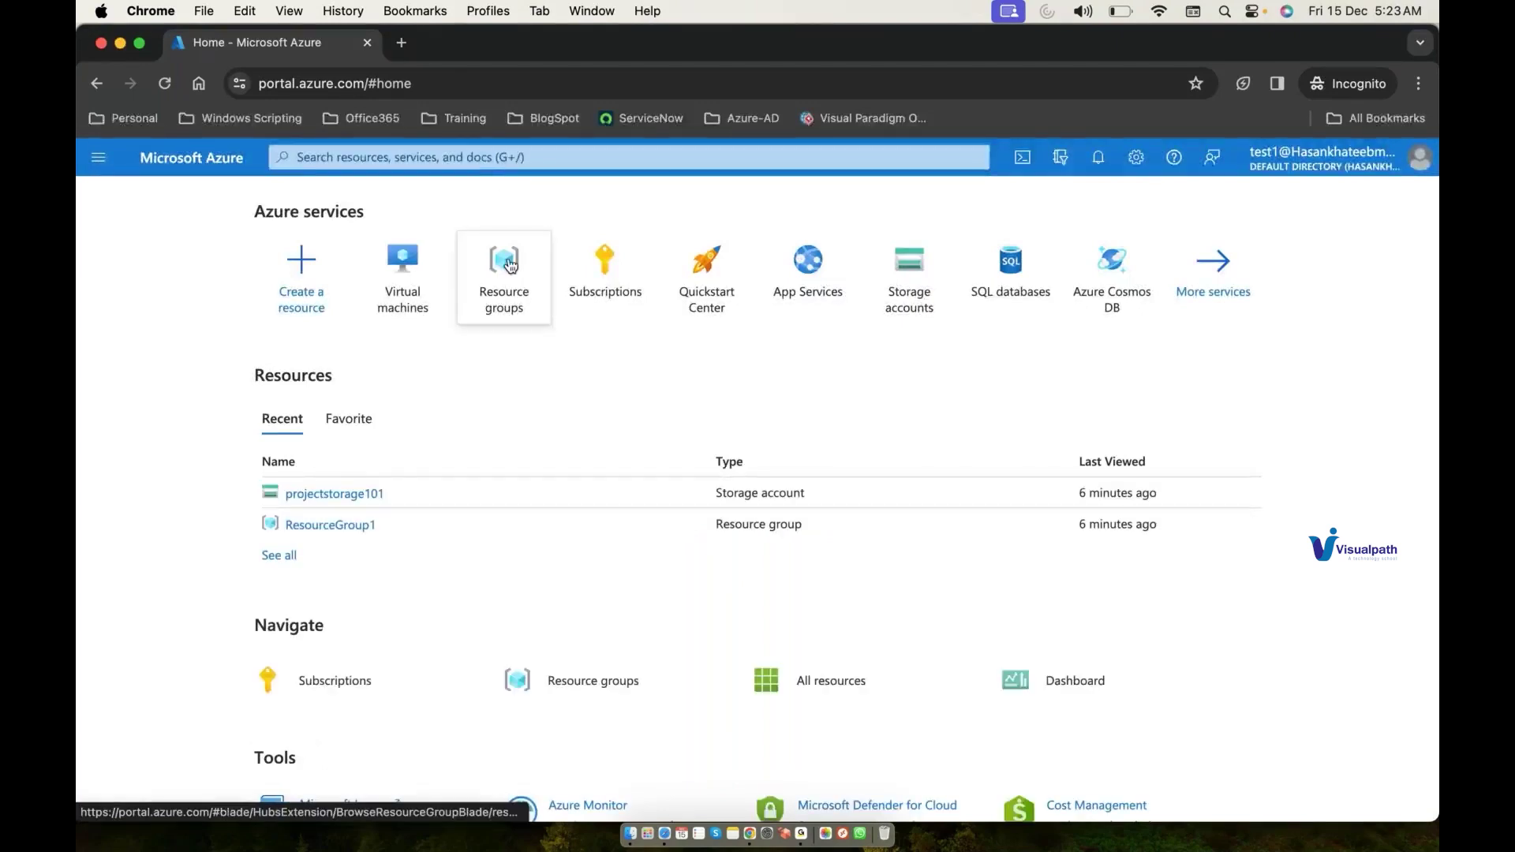
# Step: Open Resource groups and dismiss the Manage view and List view tips
pyautogui.moveTo(510, 269)
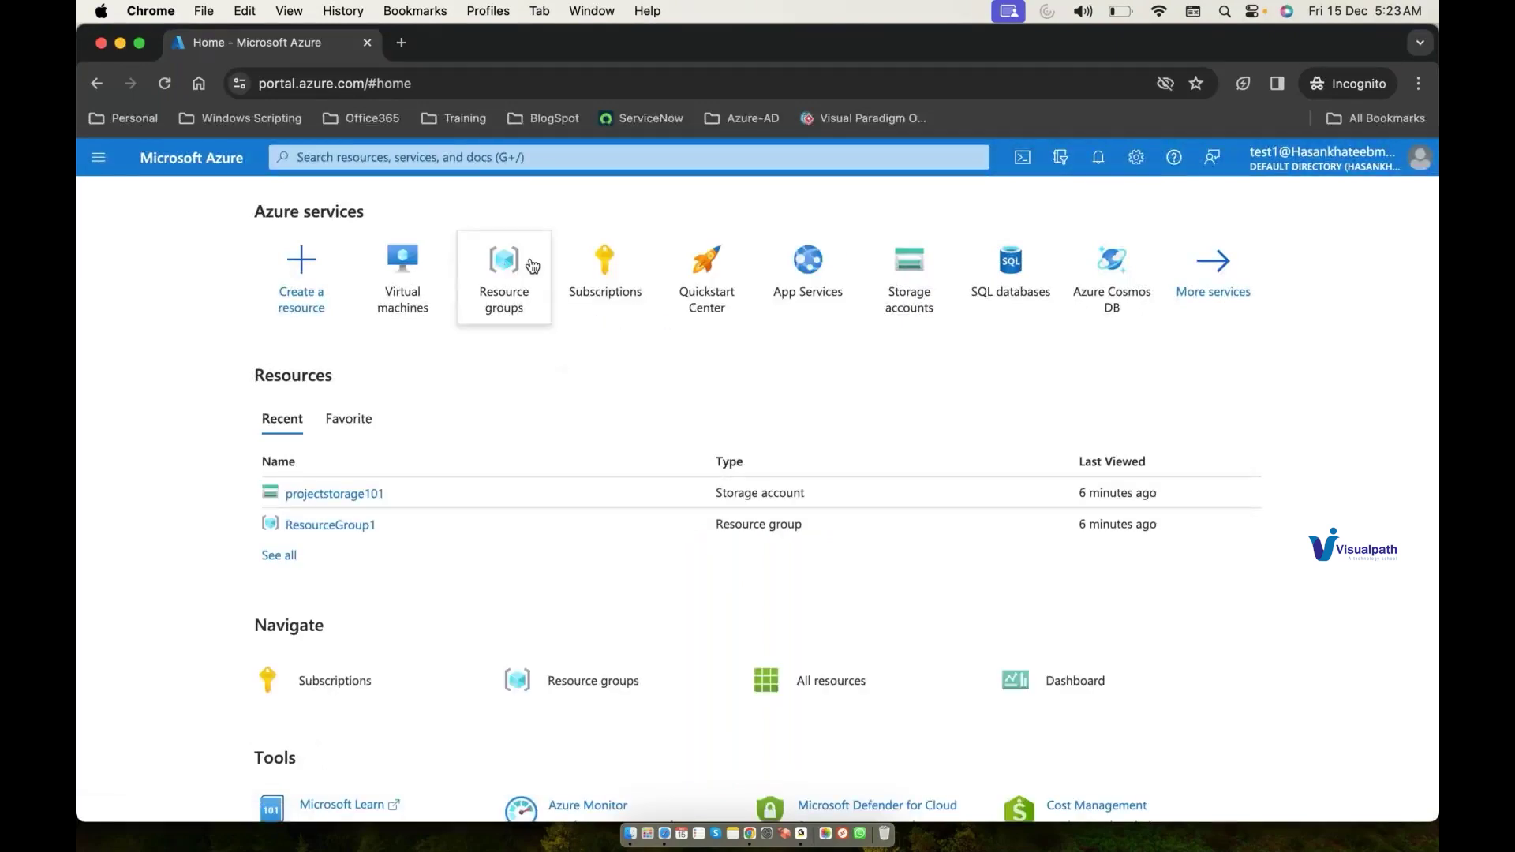
pyautogui.click(513, 263)
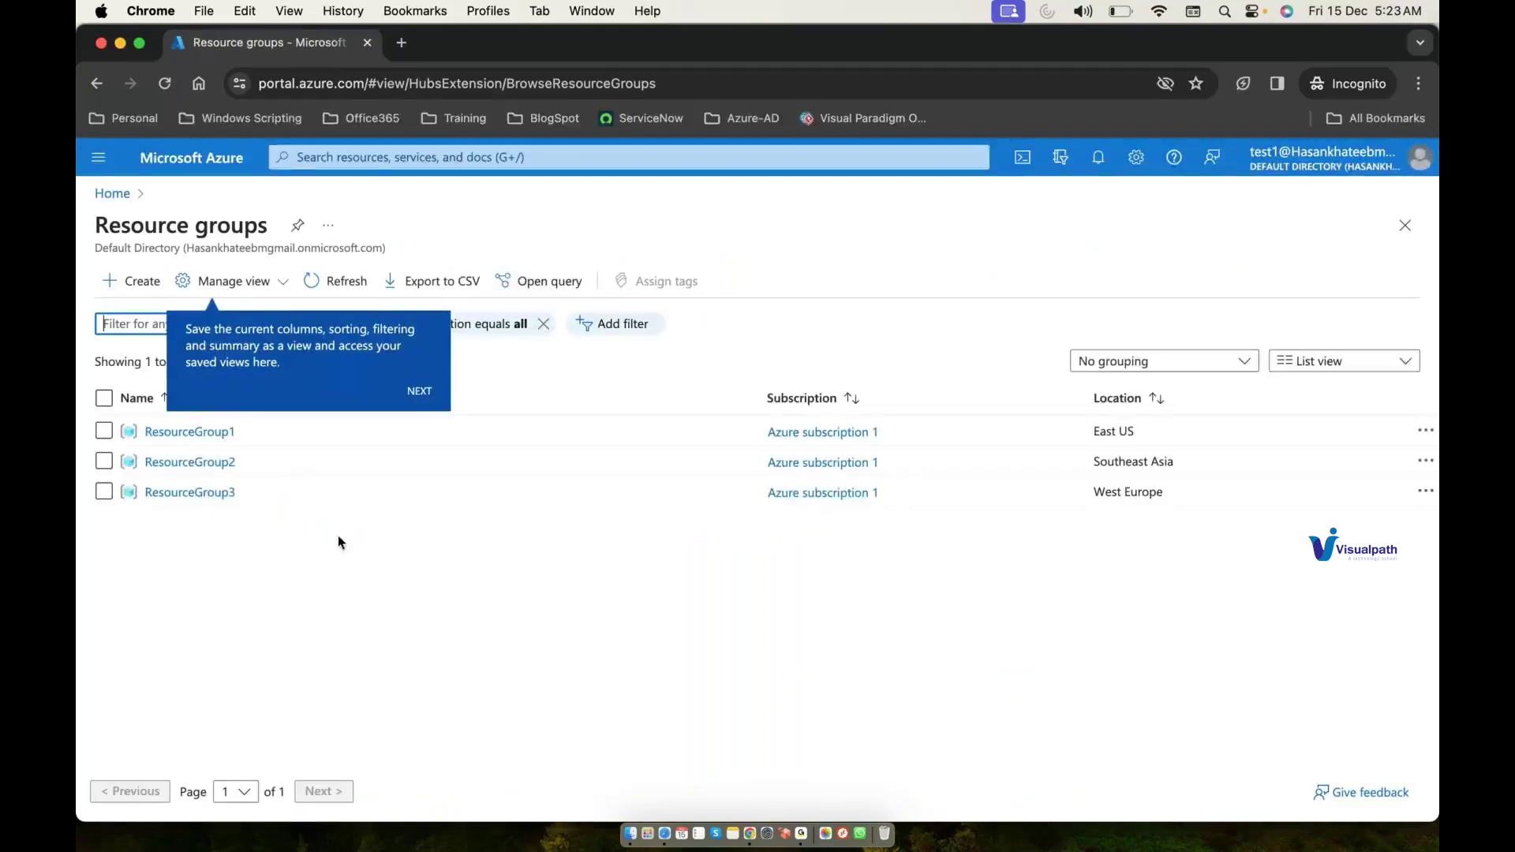
pyautogui.click(420, 393)
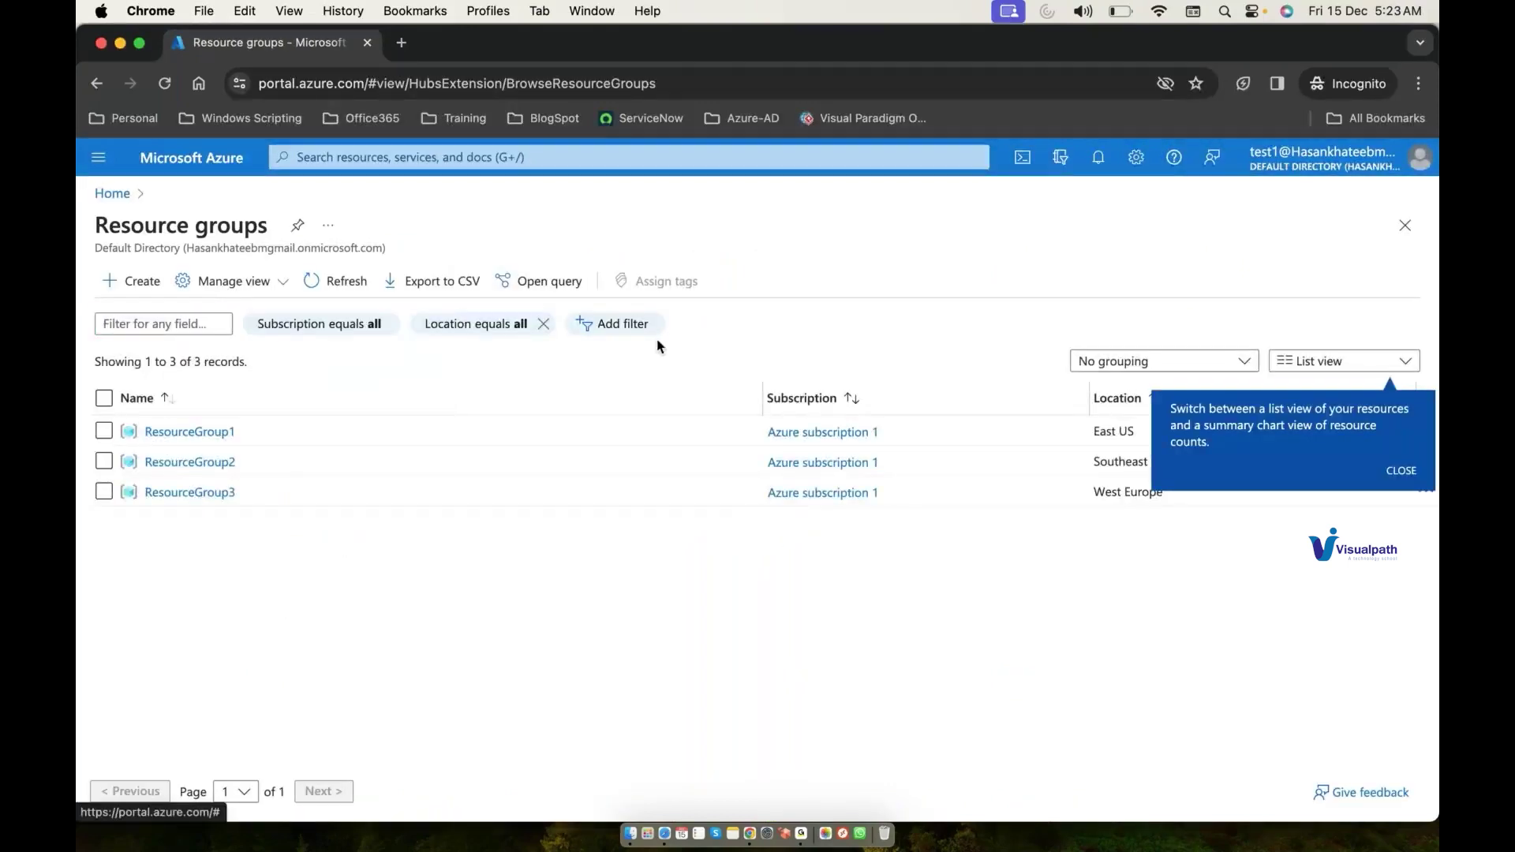
pyautogui.click(1403, 471)
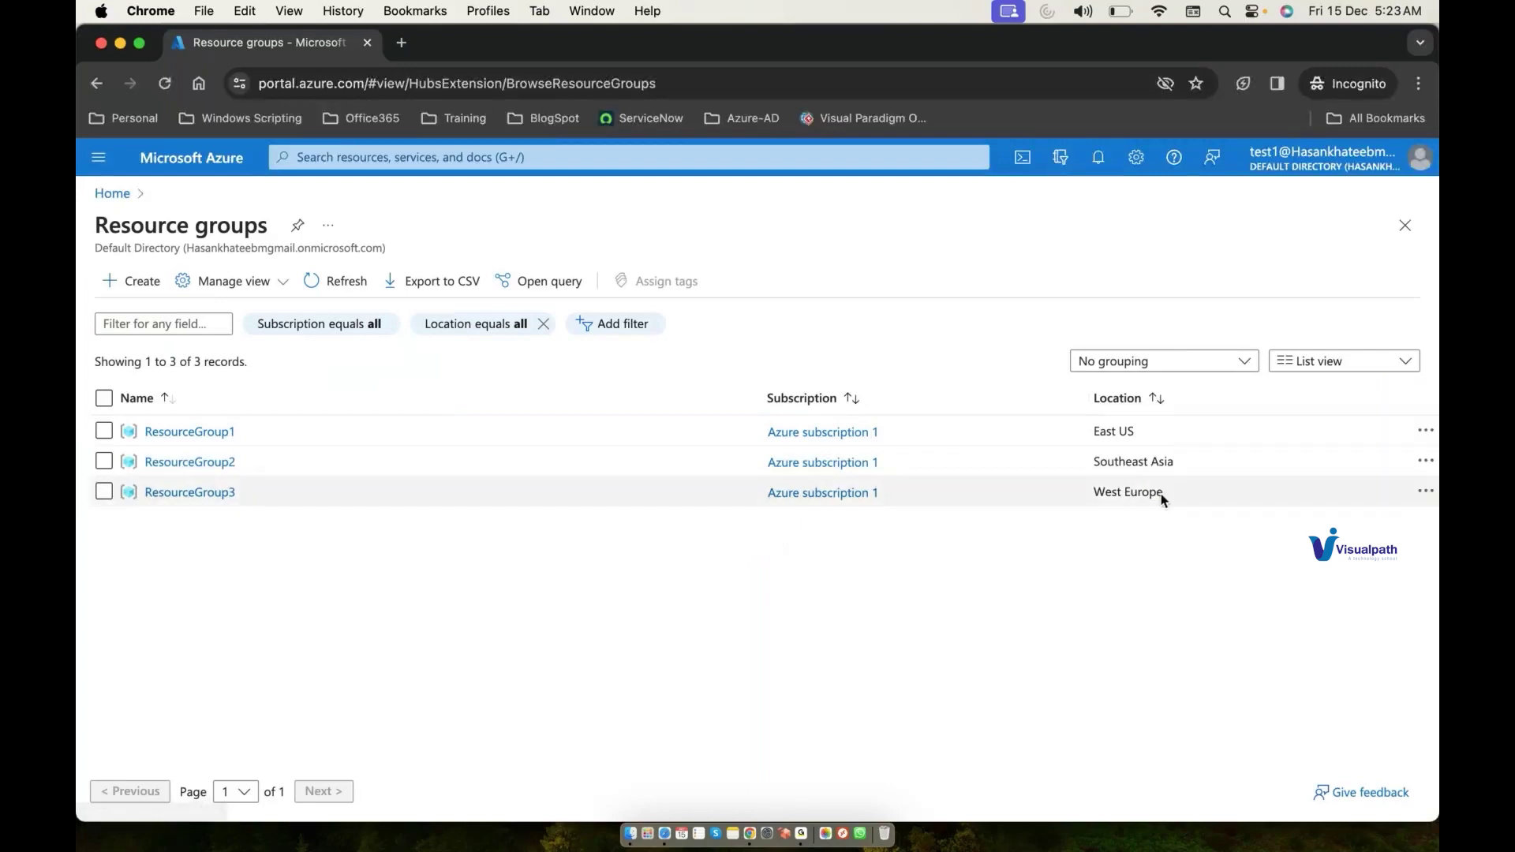
# Step: Review the three resources via an 'all' search, then sign out of this account
pyautogui.click(792, 150)
pyautogui.write('all')
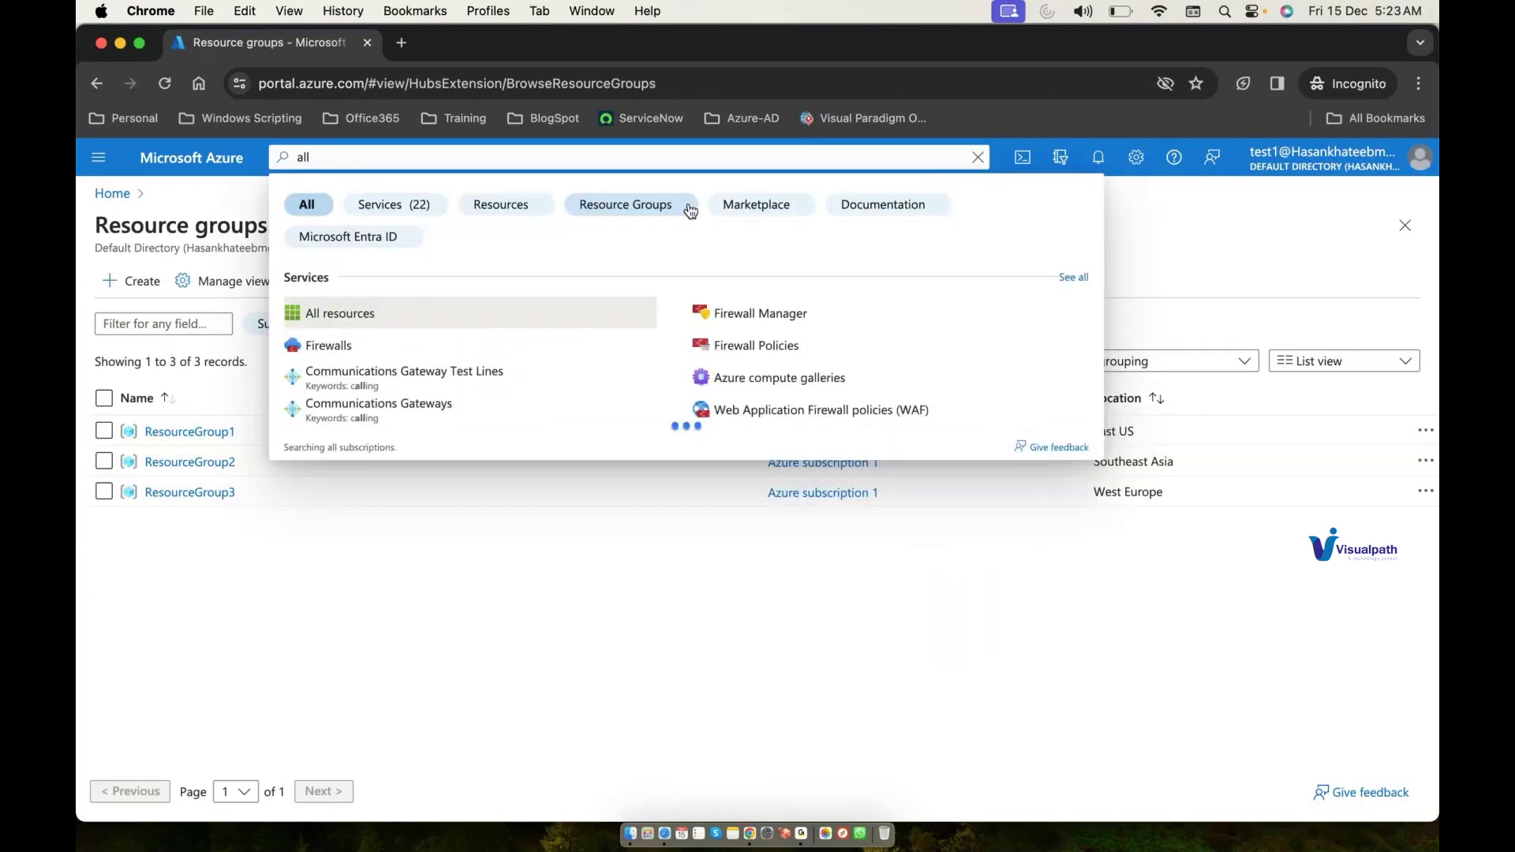
pyautogui.click(467, 303)
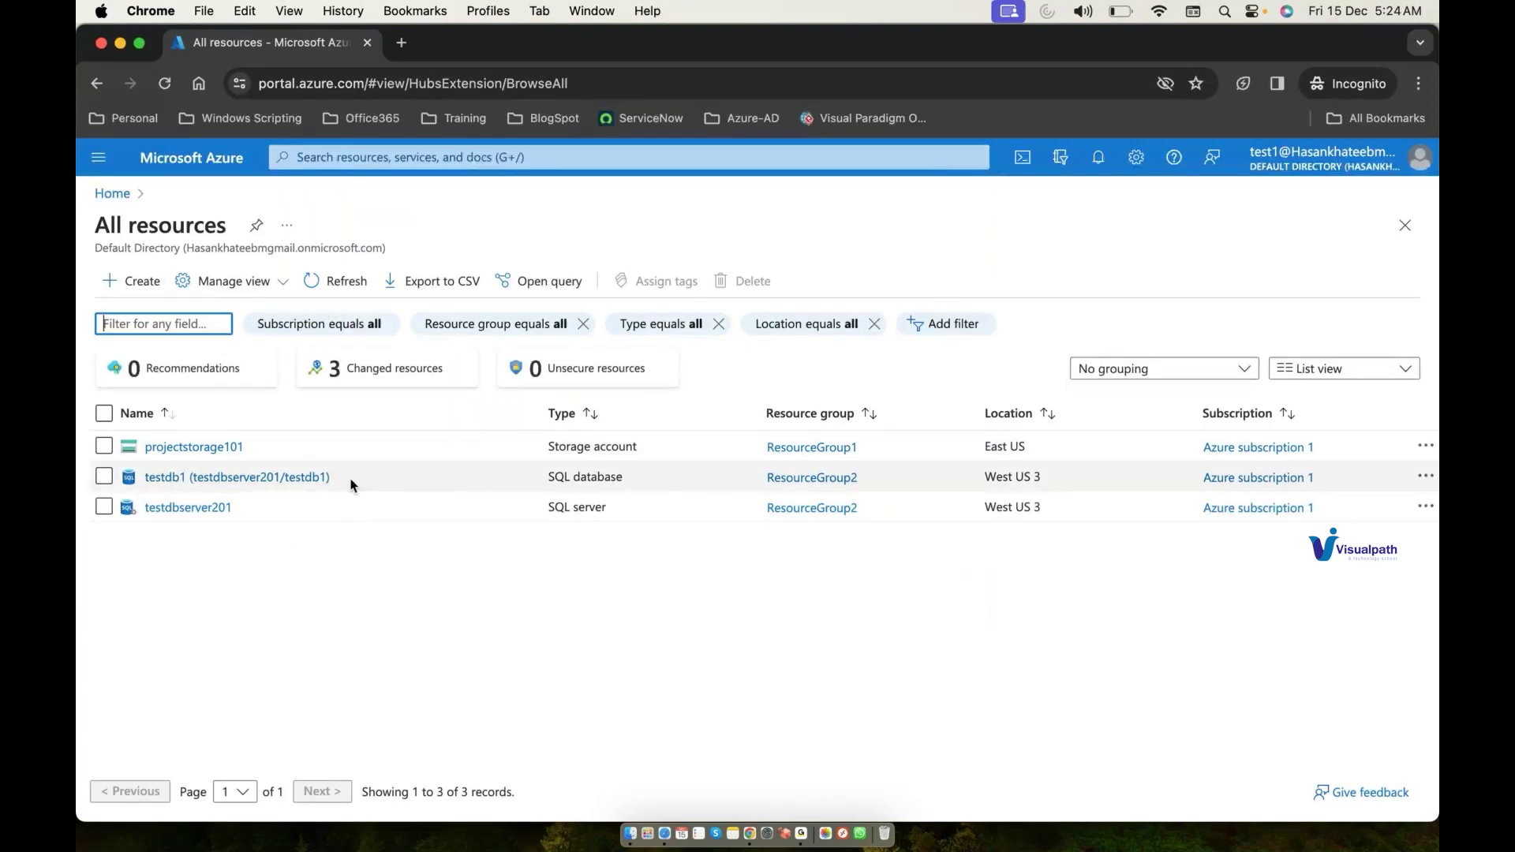
pyautogui.click(1334, 158)
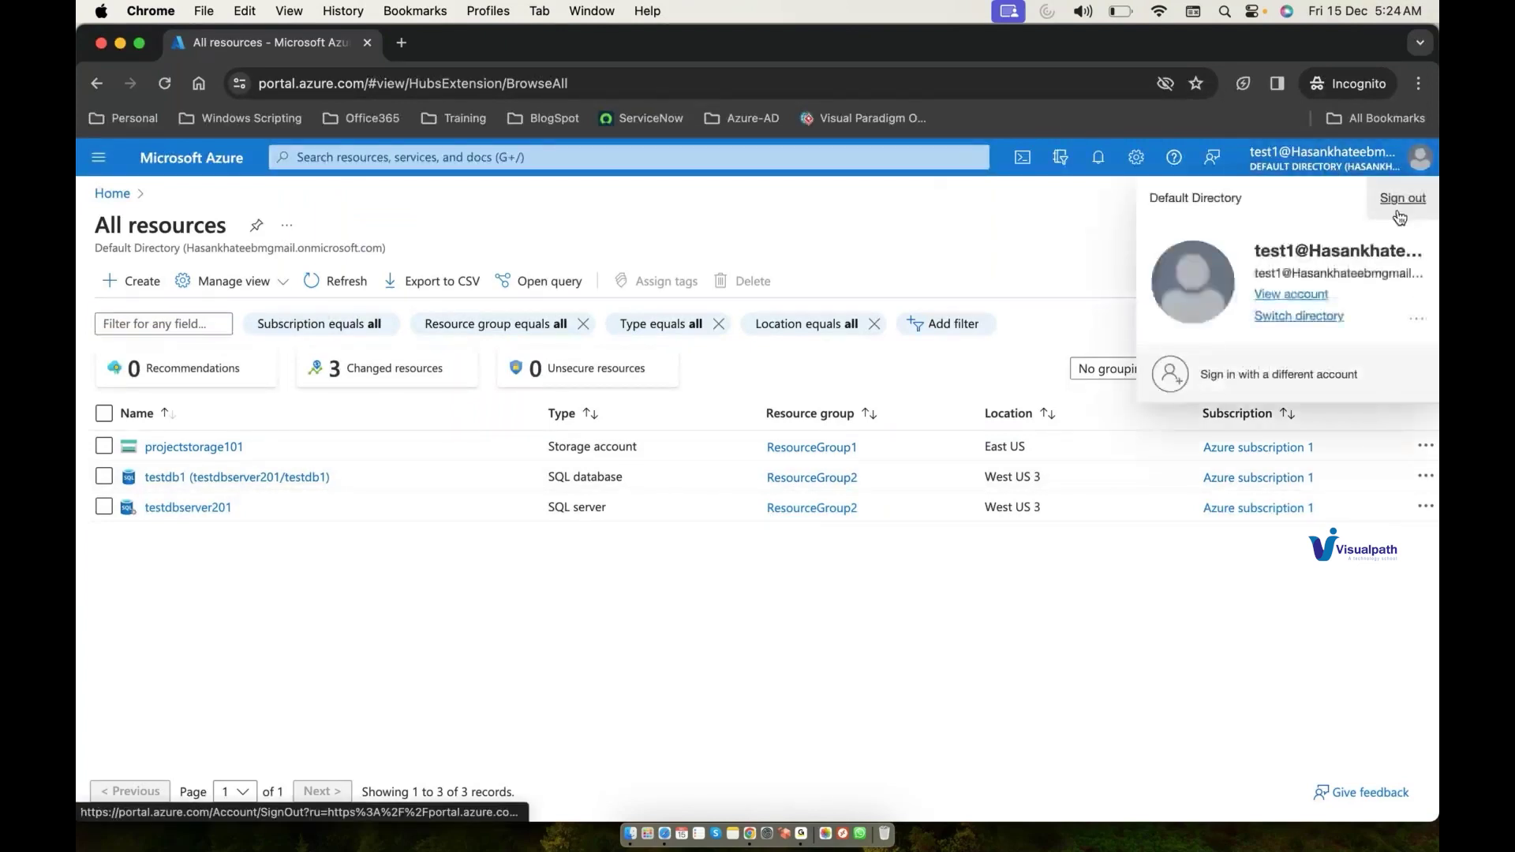
pyautogui.click(1392, 206)
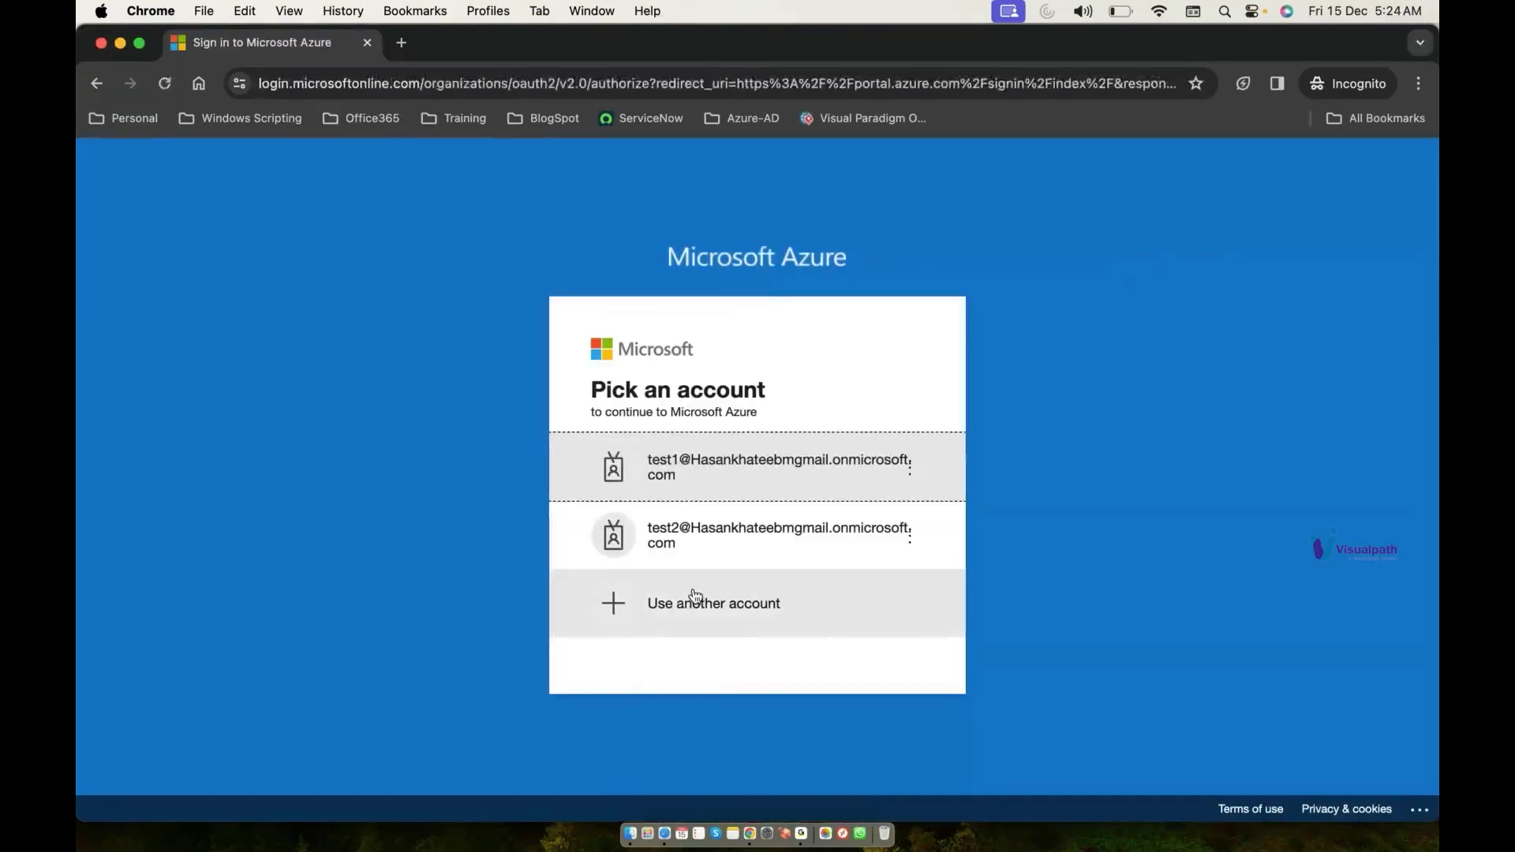
# Step: Choose another account and look up the saved test account name in the diagram window
pyautogui.click(694, 597)
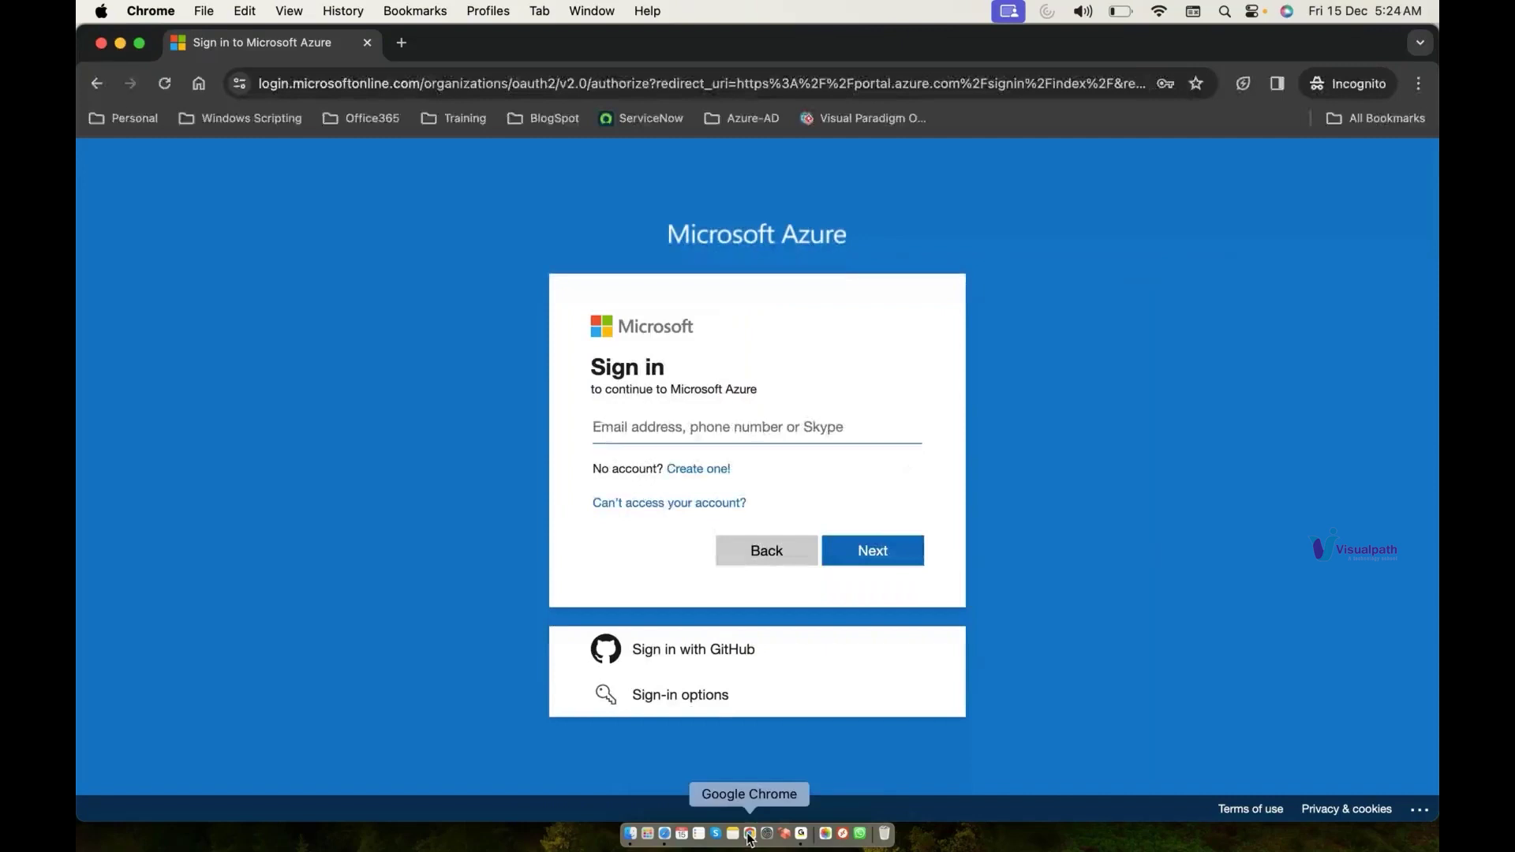
pyautogui.rightClick(750, 834)
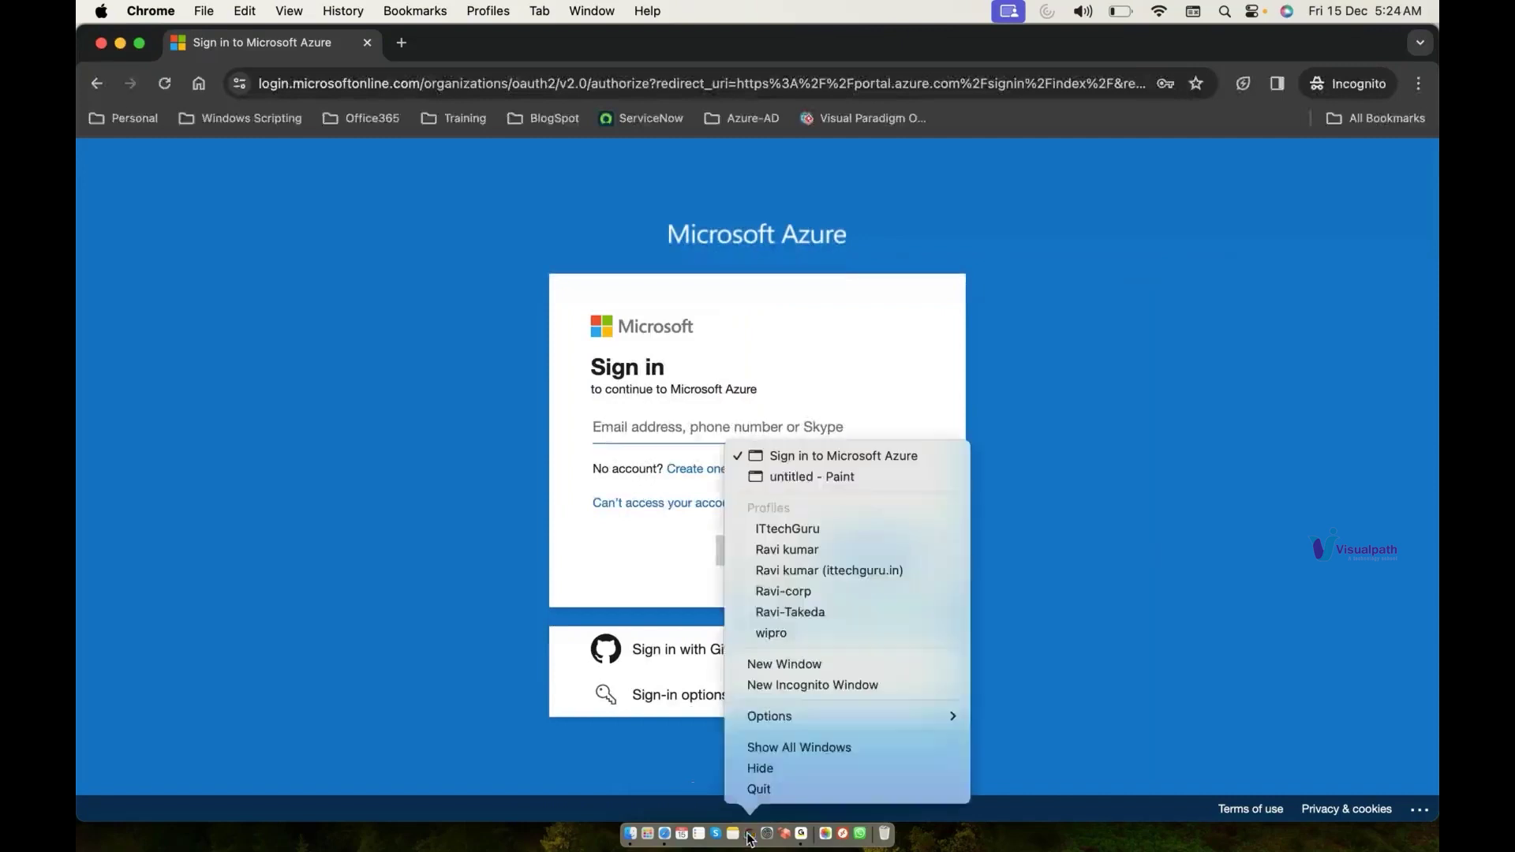
pyautogui.click(869, 480)
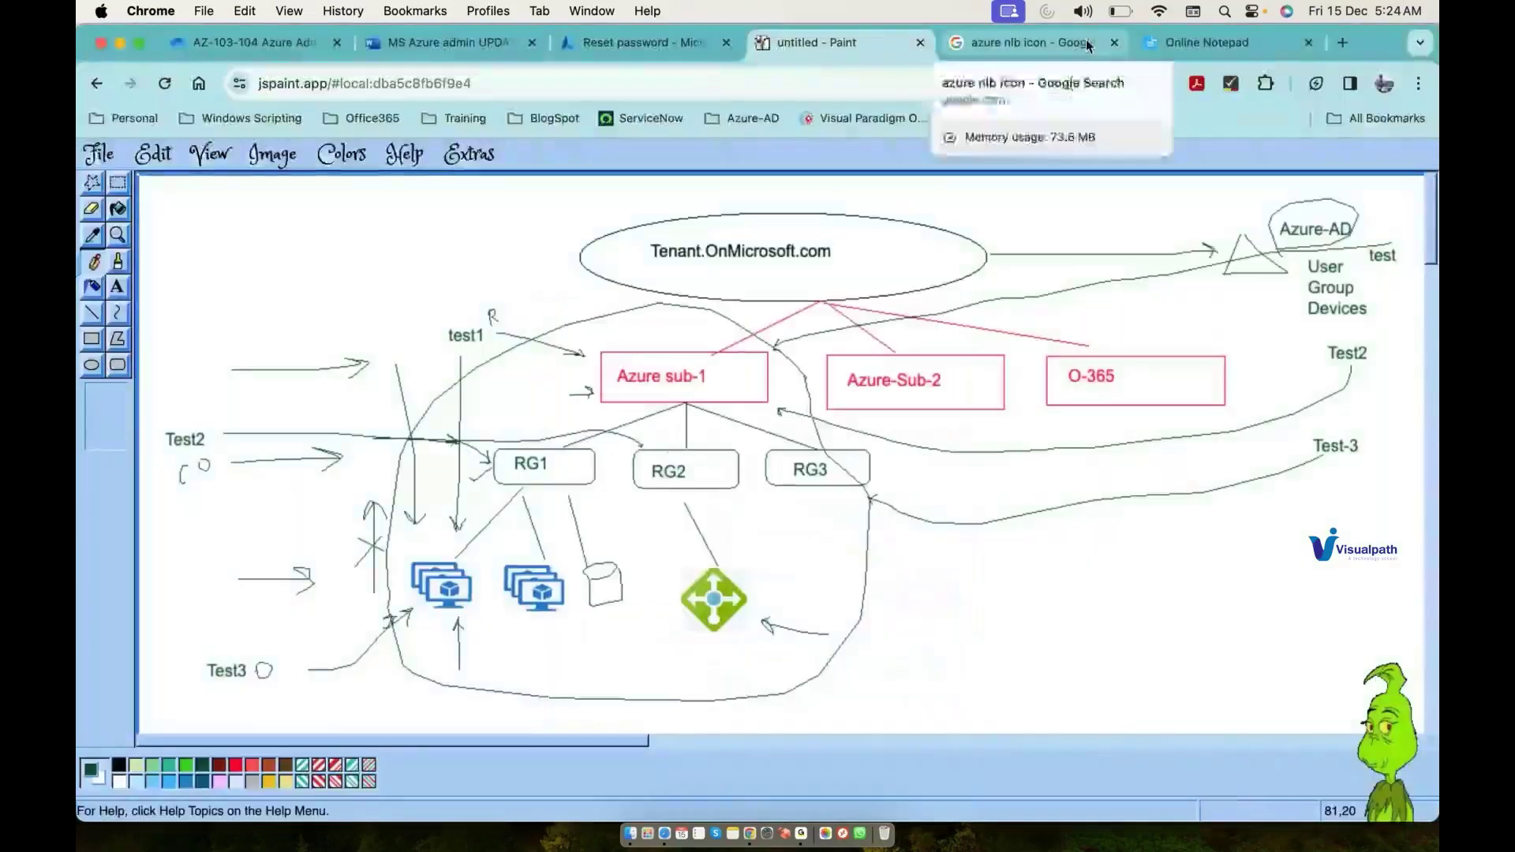
pyautogui.click(1201, 43)
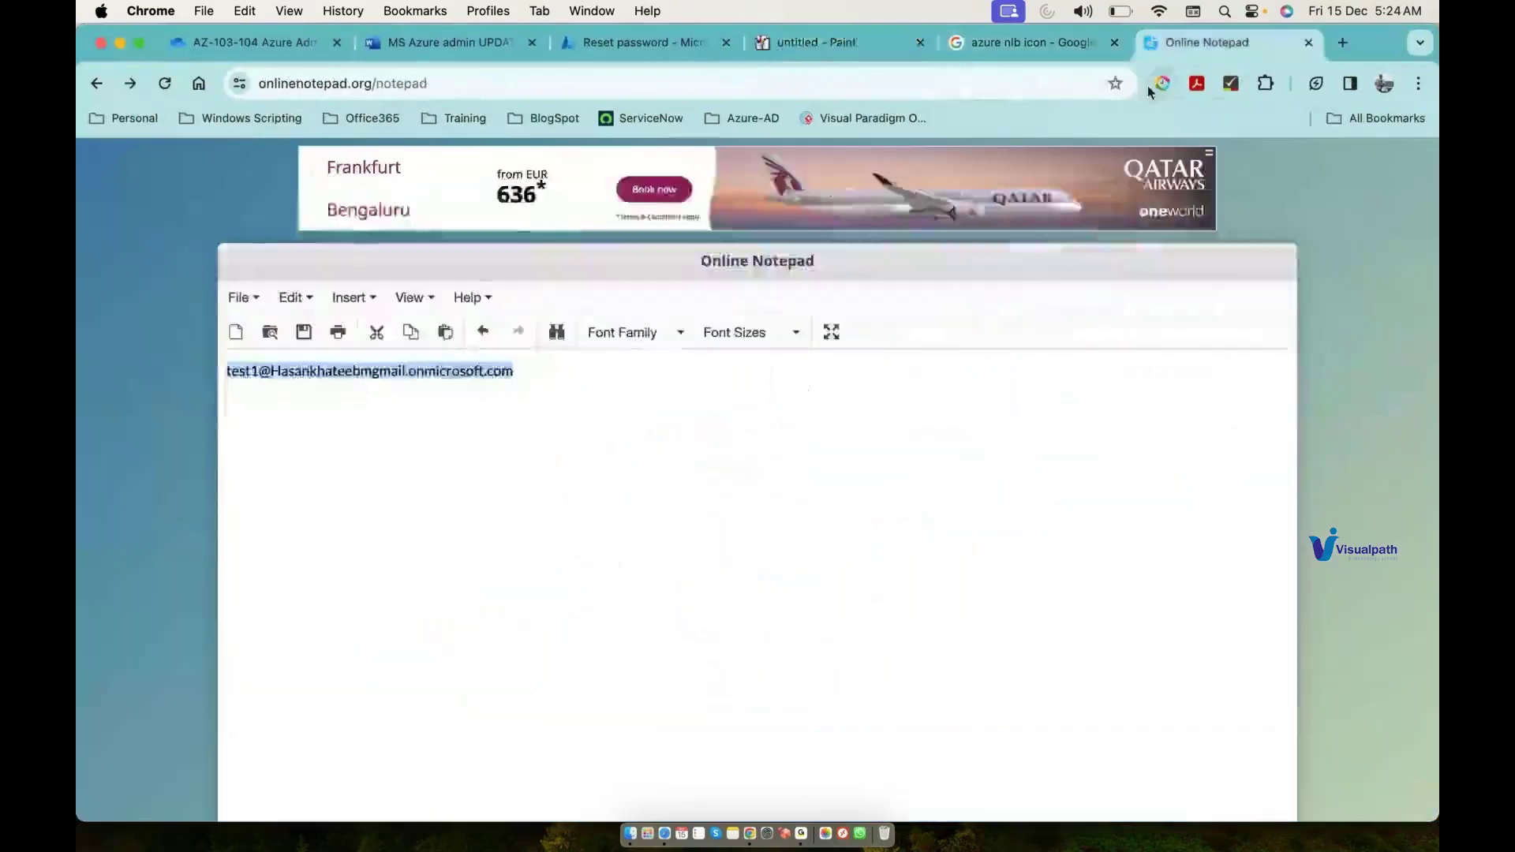
pyautogui.rightClick(750, 834)
pyautogui.click(805, 480)
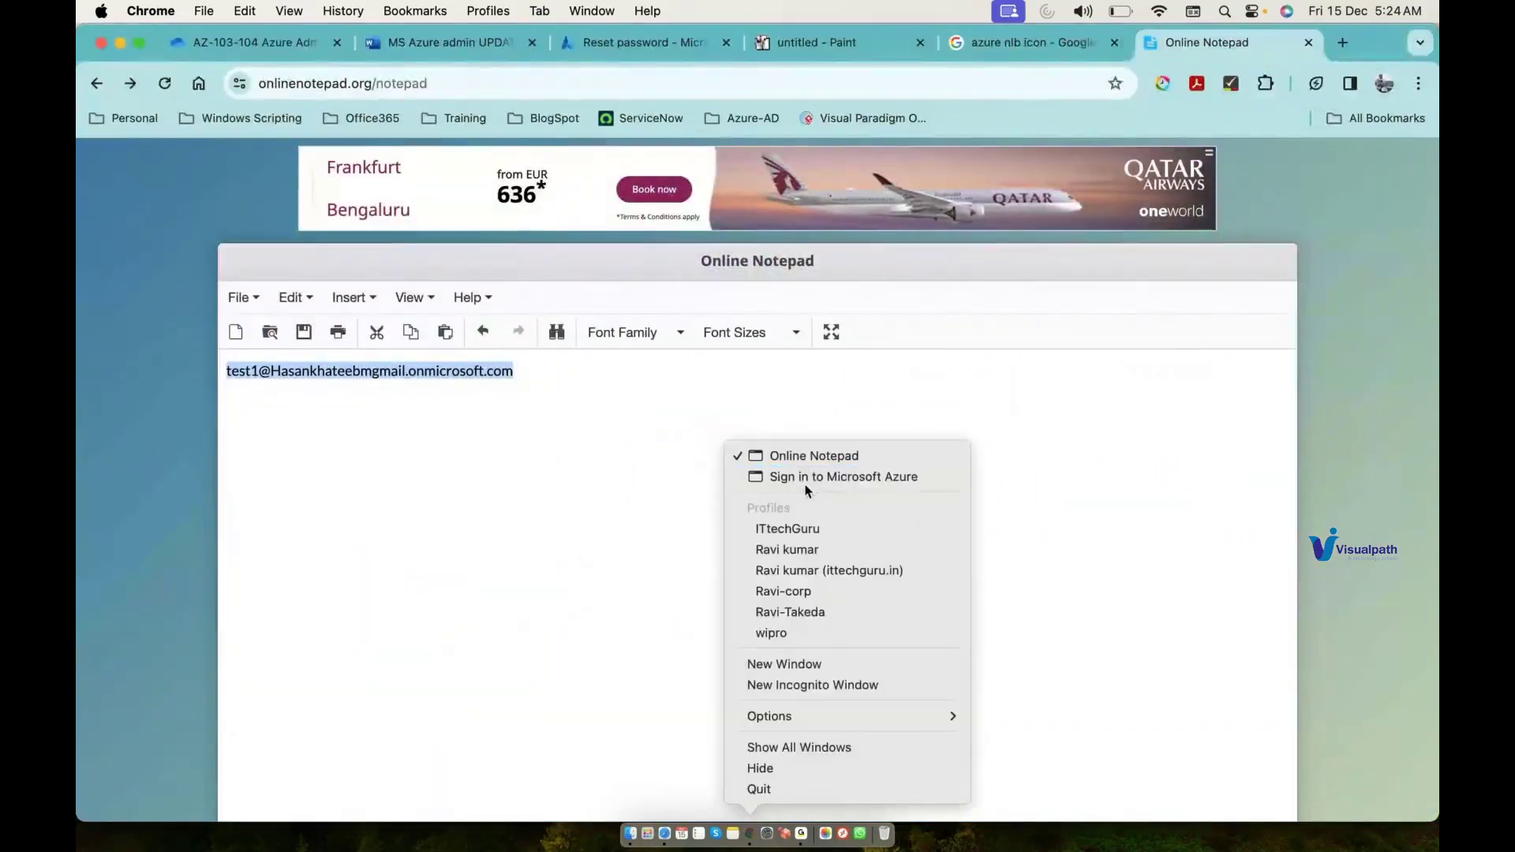
# Step: Correct the sign-in e-mail so the account name ends in 3, and submit it
pyautogui.press('Return')
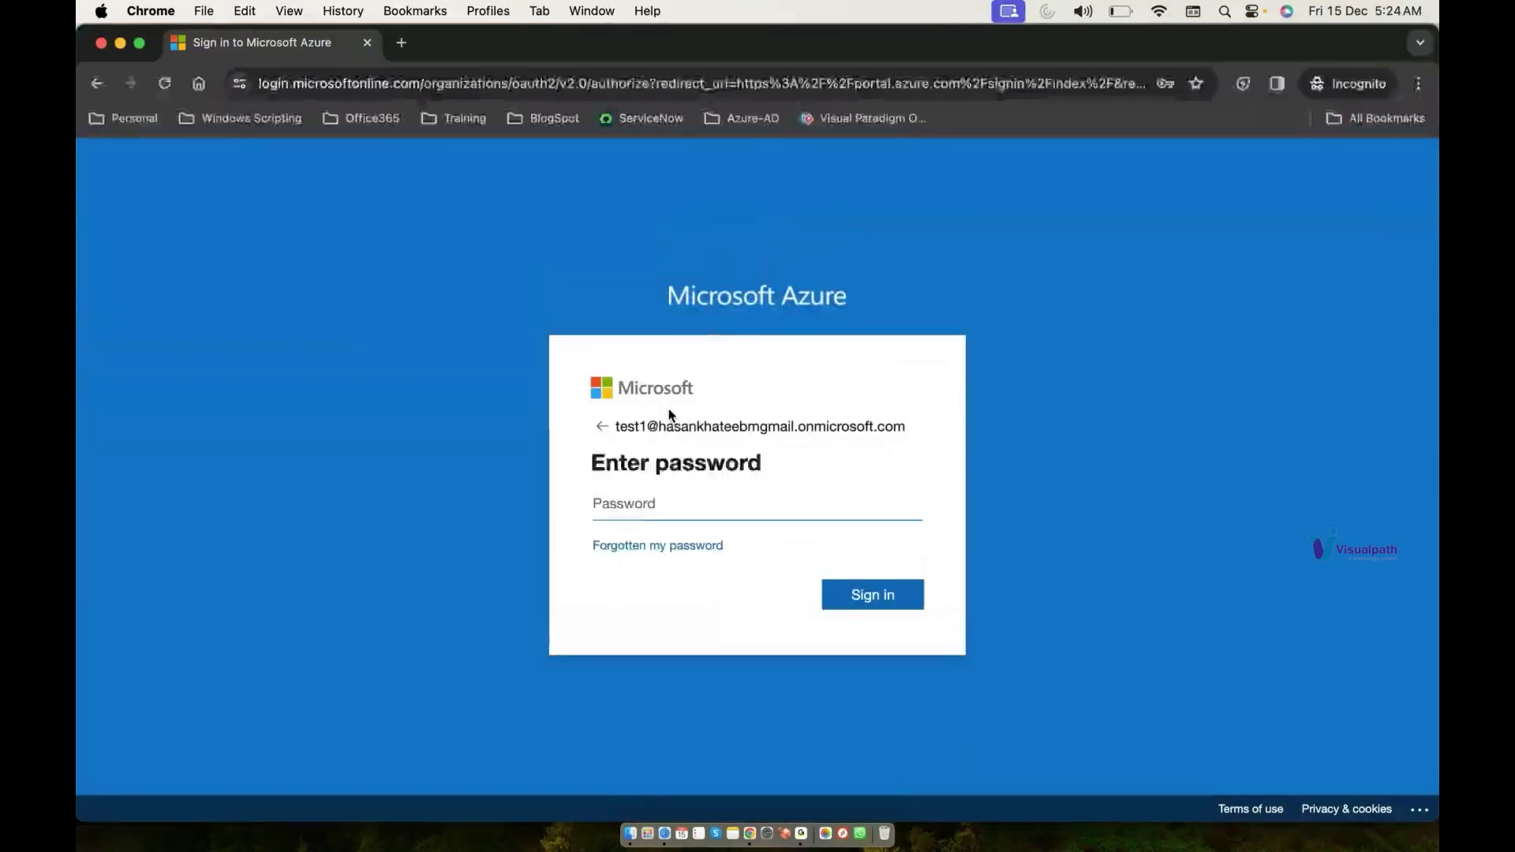
pyautogui.click(602, 428)
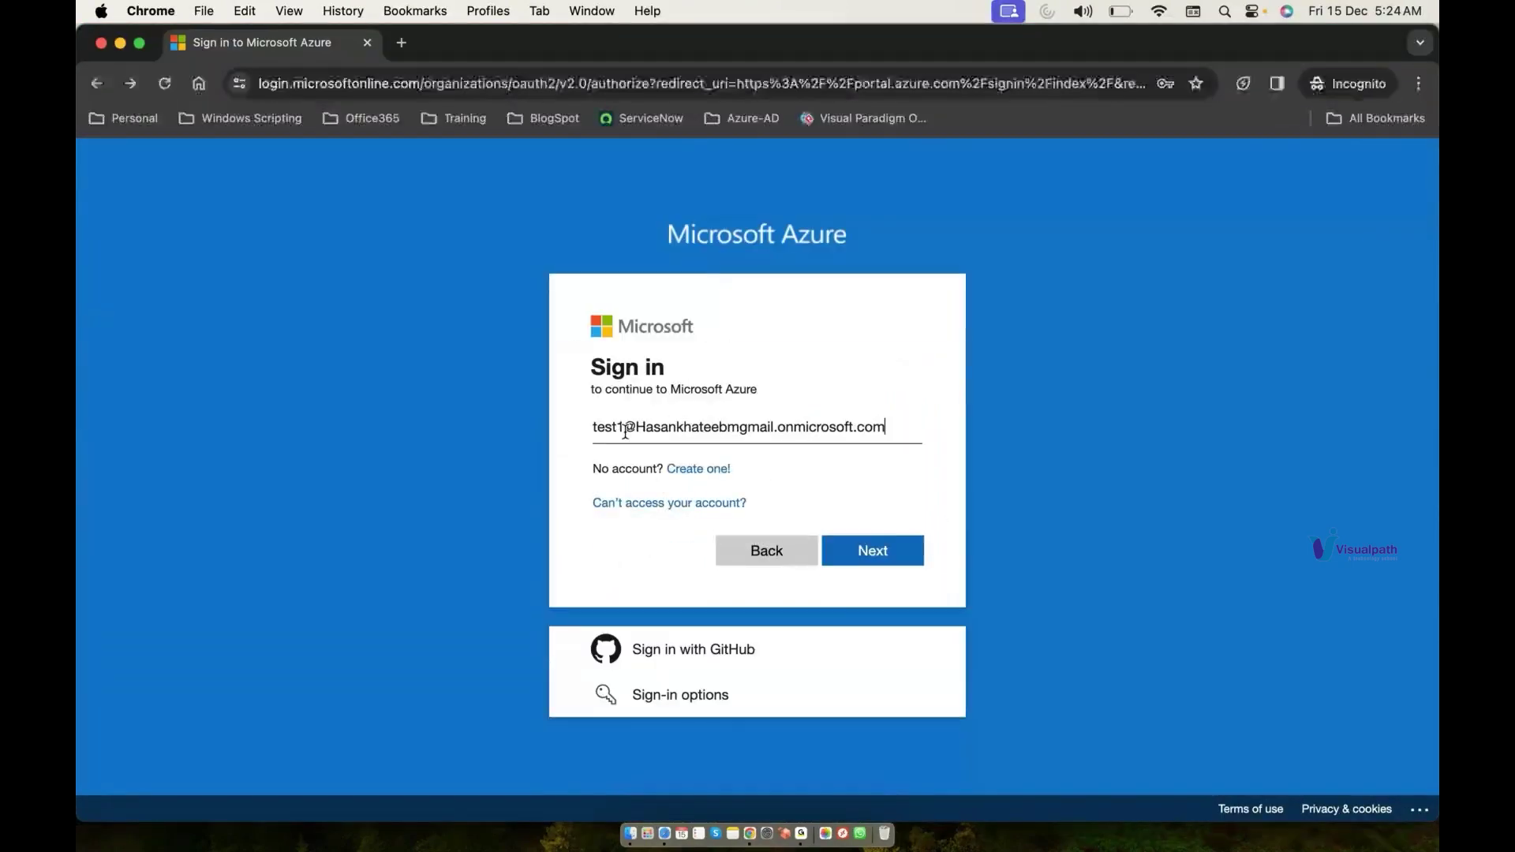
pyautogui.click(626, 427)
pyautogui.press('BackSpace')
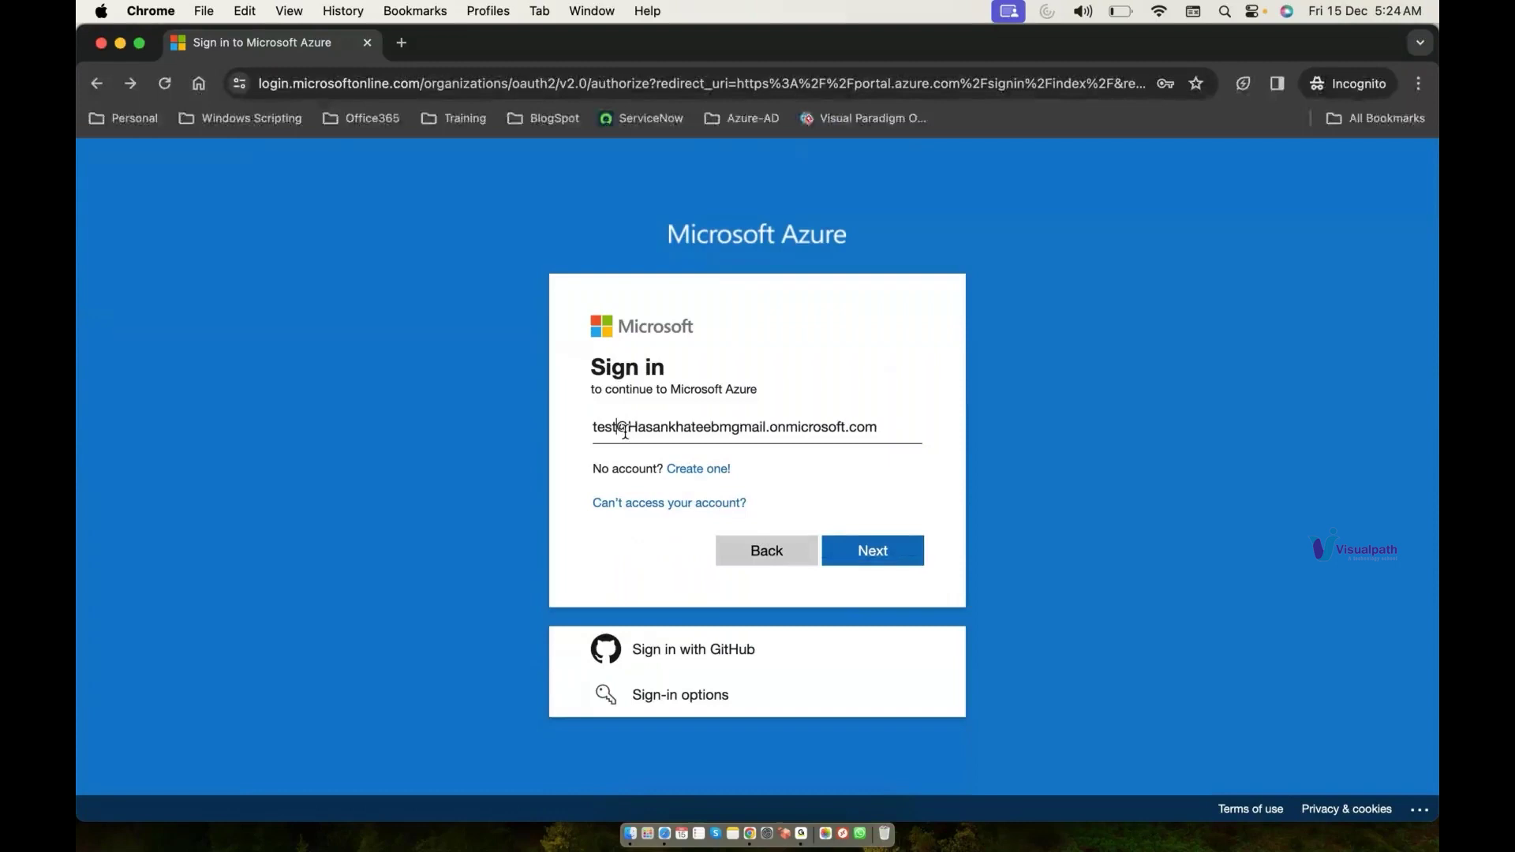
pyautogui.write('3')
pyautogui.click(845, 540)
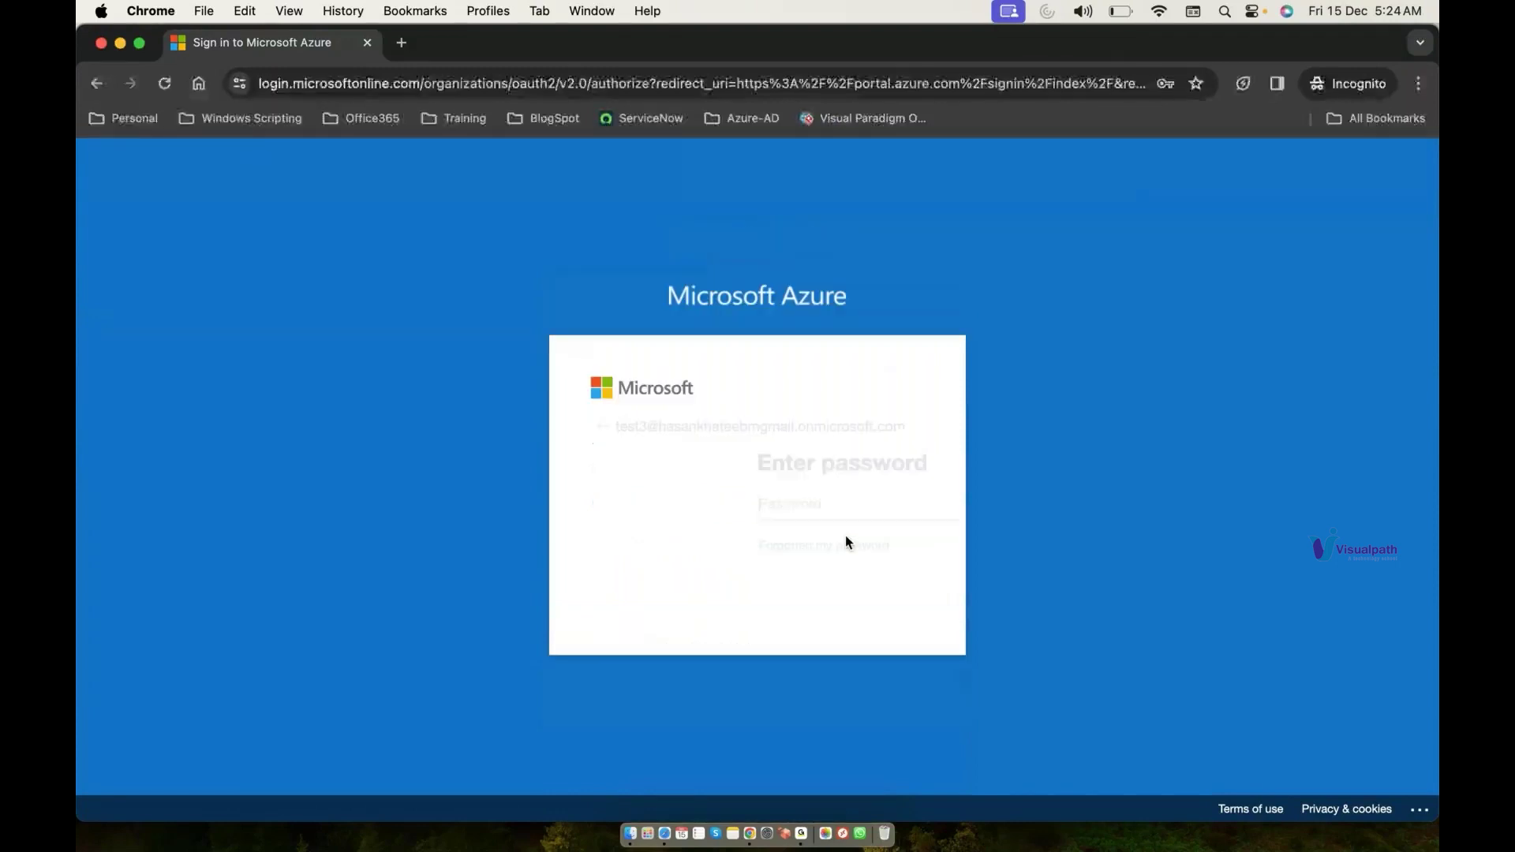
# Step: Enter the temporary password, then set and confirm a new password
pyautogui.write('********')
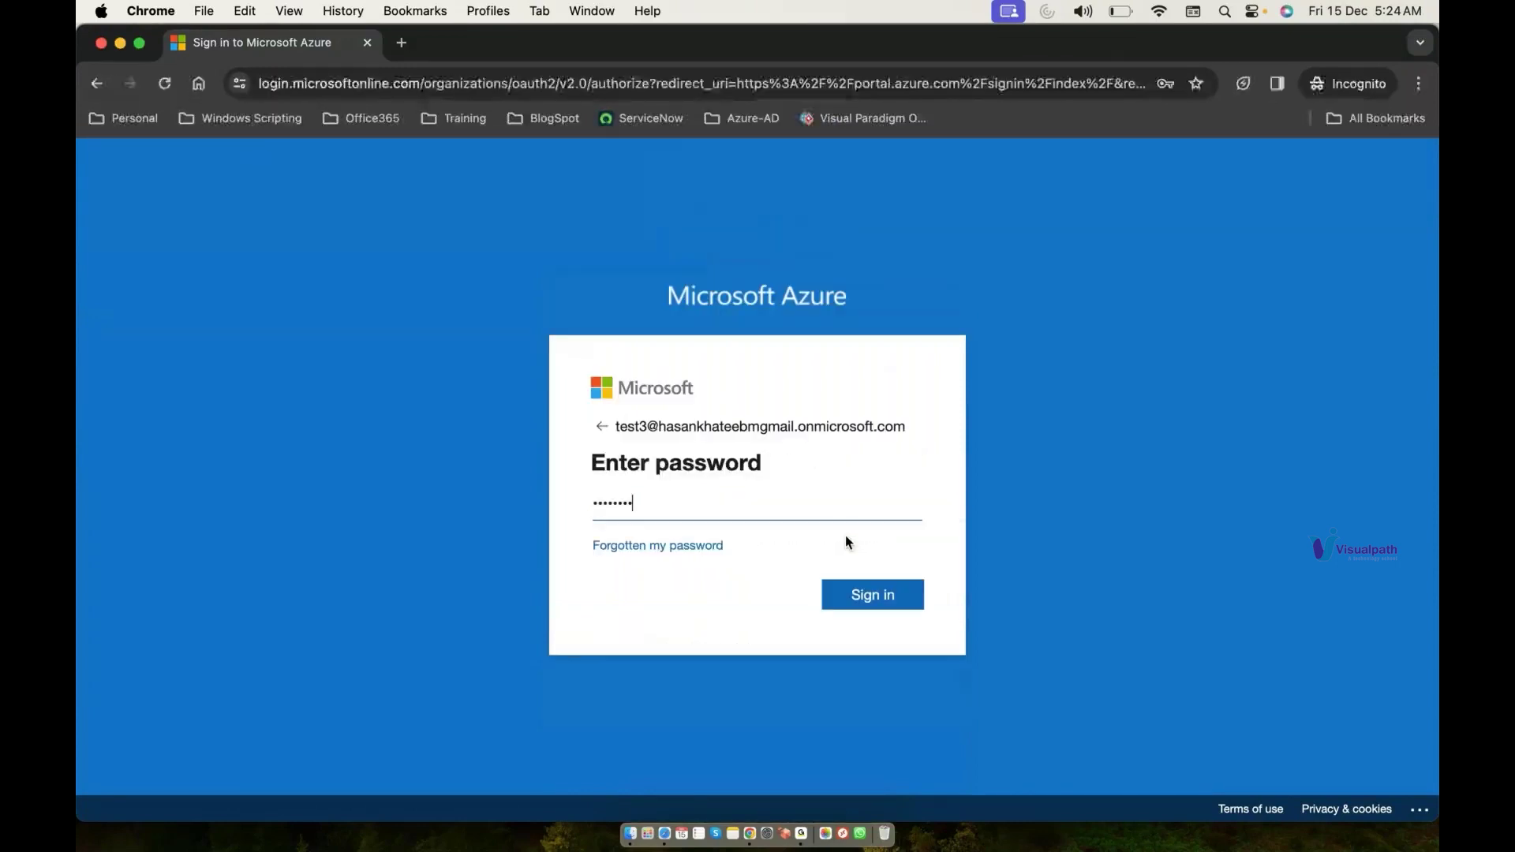
pyautogui.write('***')
pyautogui.press('Return')
pyautogui.write('***********')
pyautogui.press('Tab')
pyautogui.write('***********')
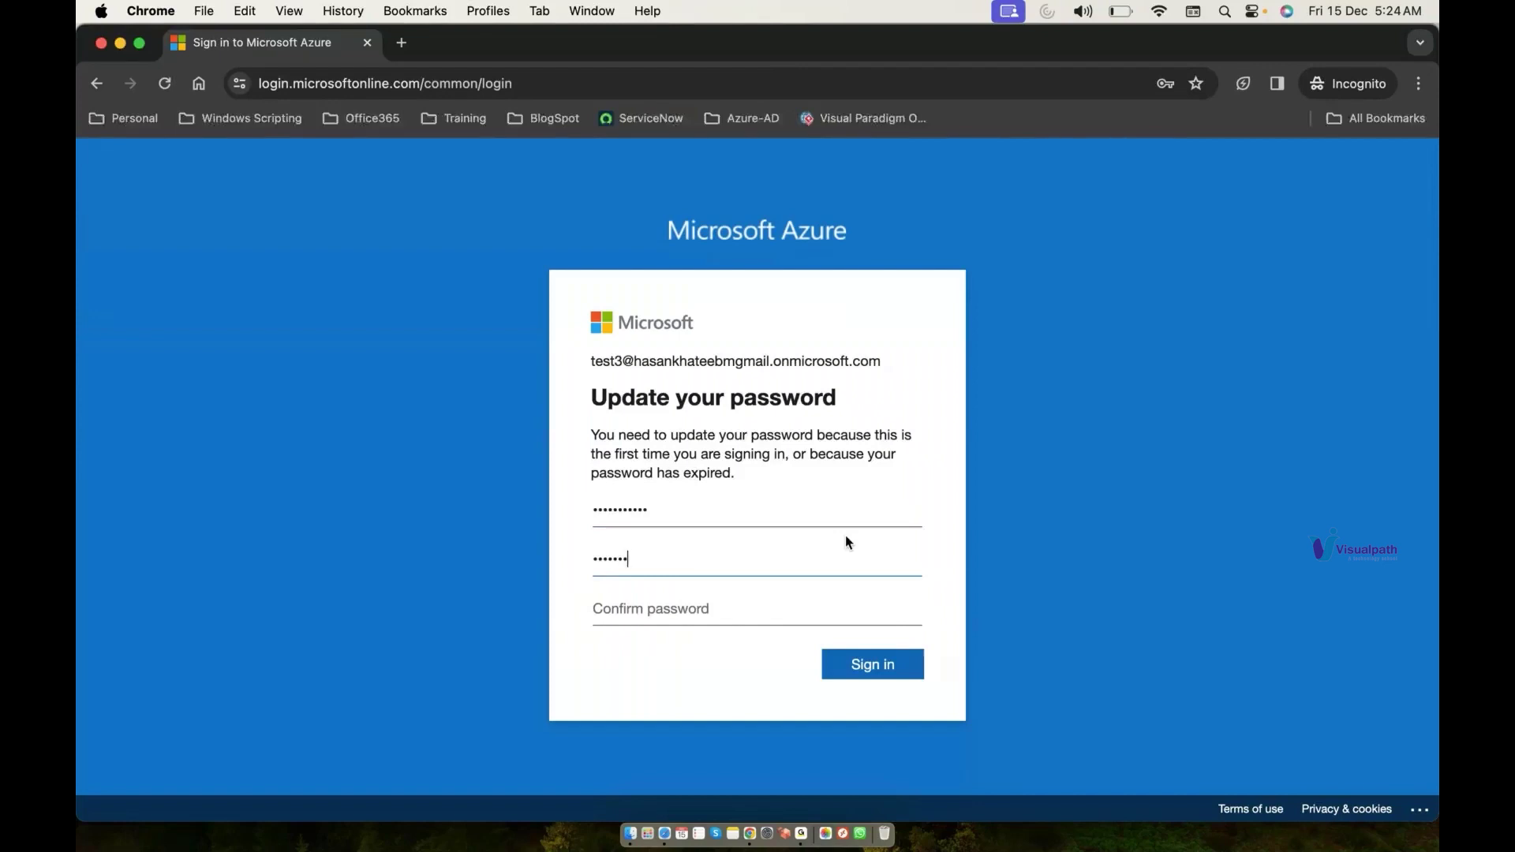
pyautogui.press('Tab')
pyautogui.write('***********')
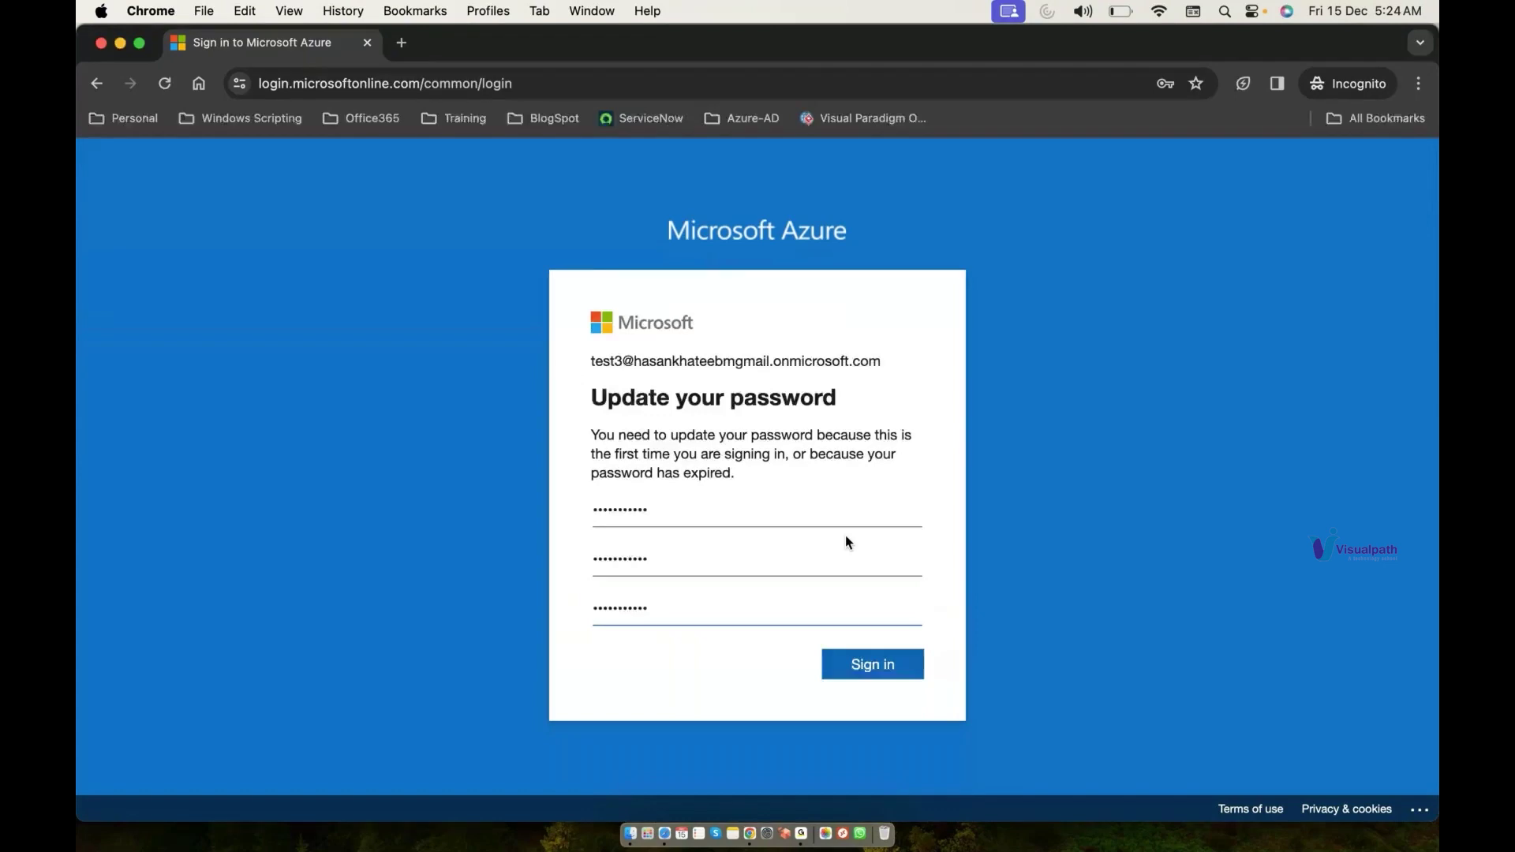
pyautogui.press('Return')
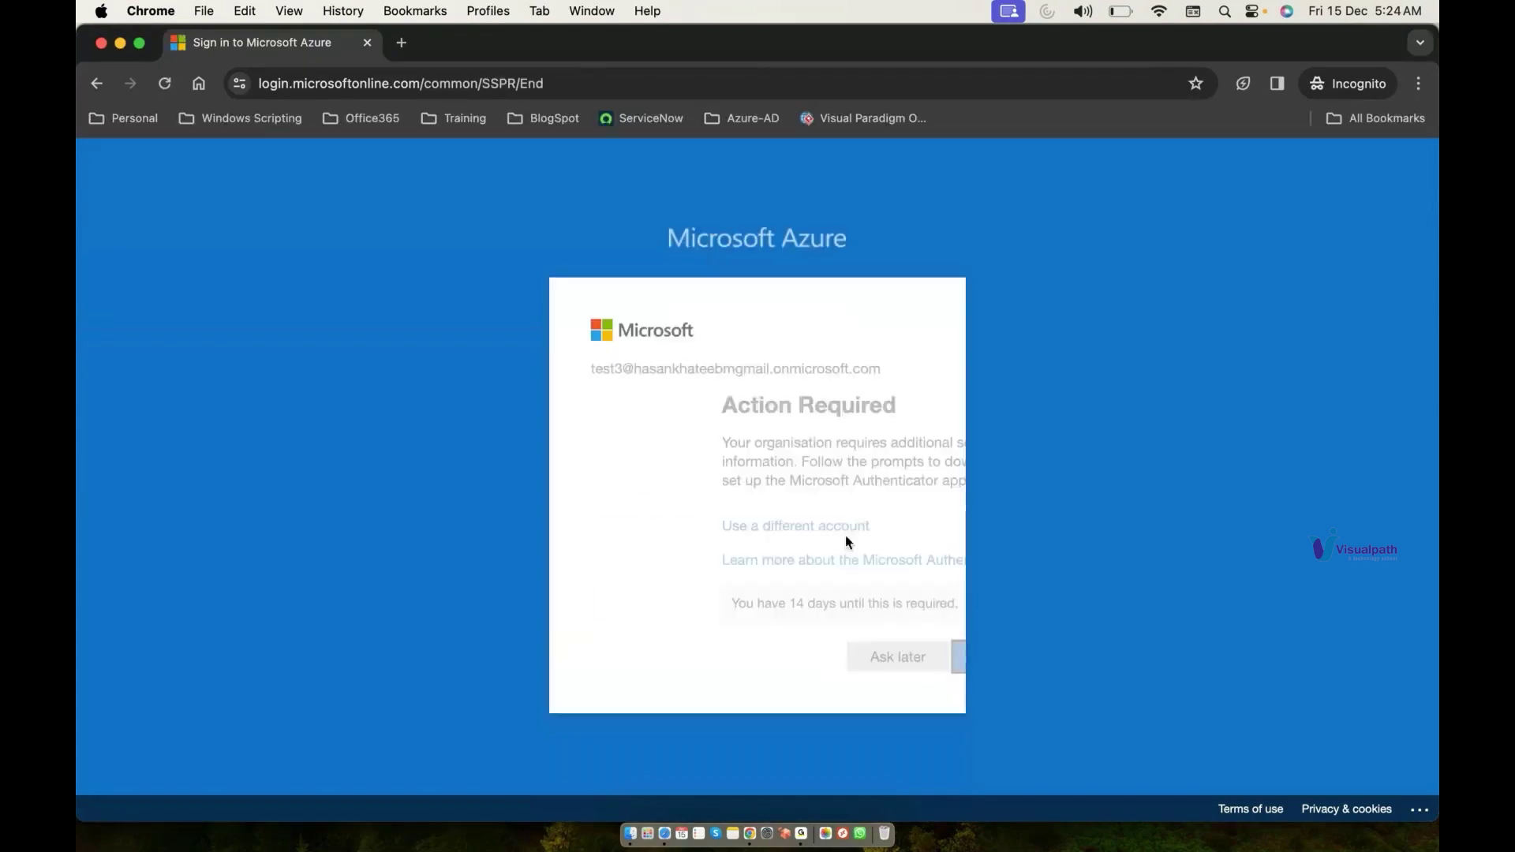
# Step: Postpone security setup and open Azure subscription 1 through a 'sub' search
pyautogui.click(768, 670)
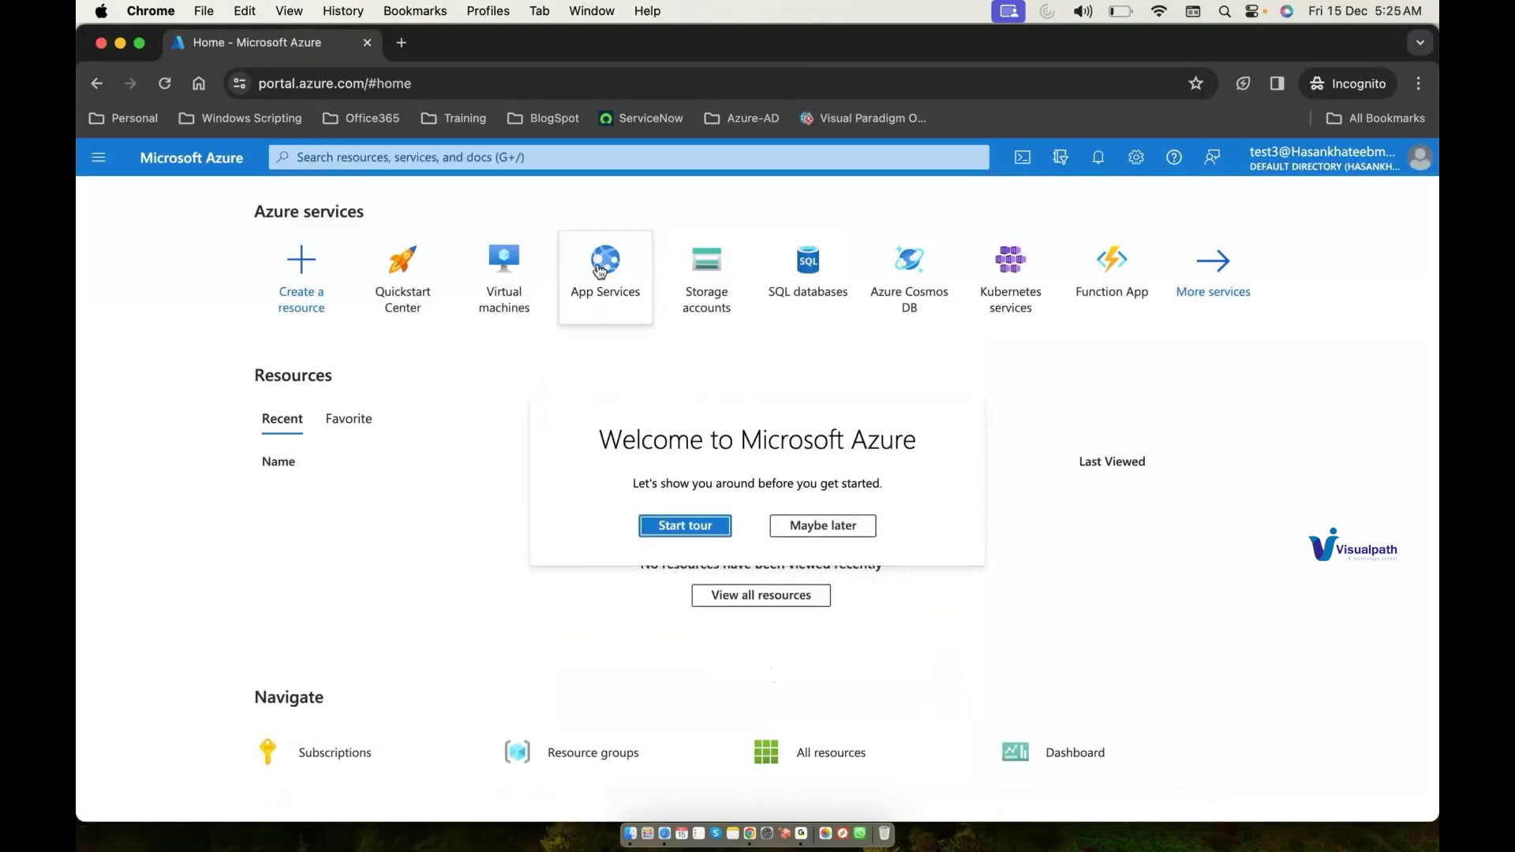
pyautogui.click(587, 158)
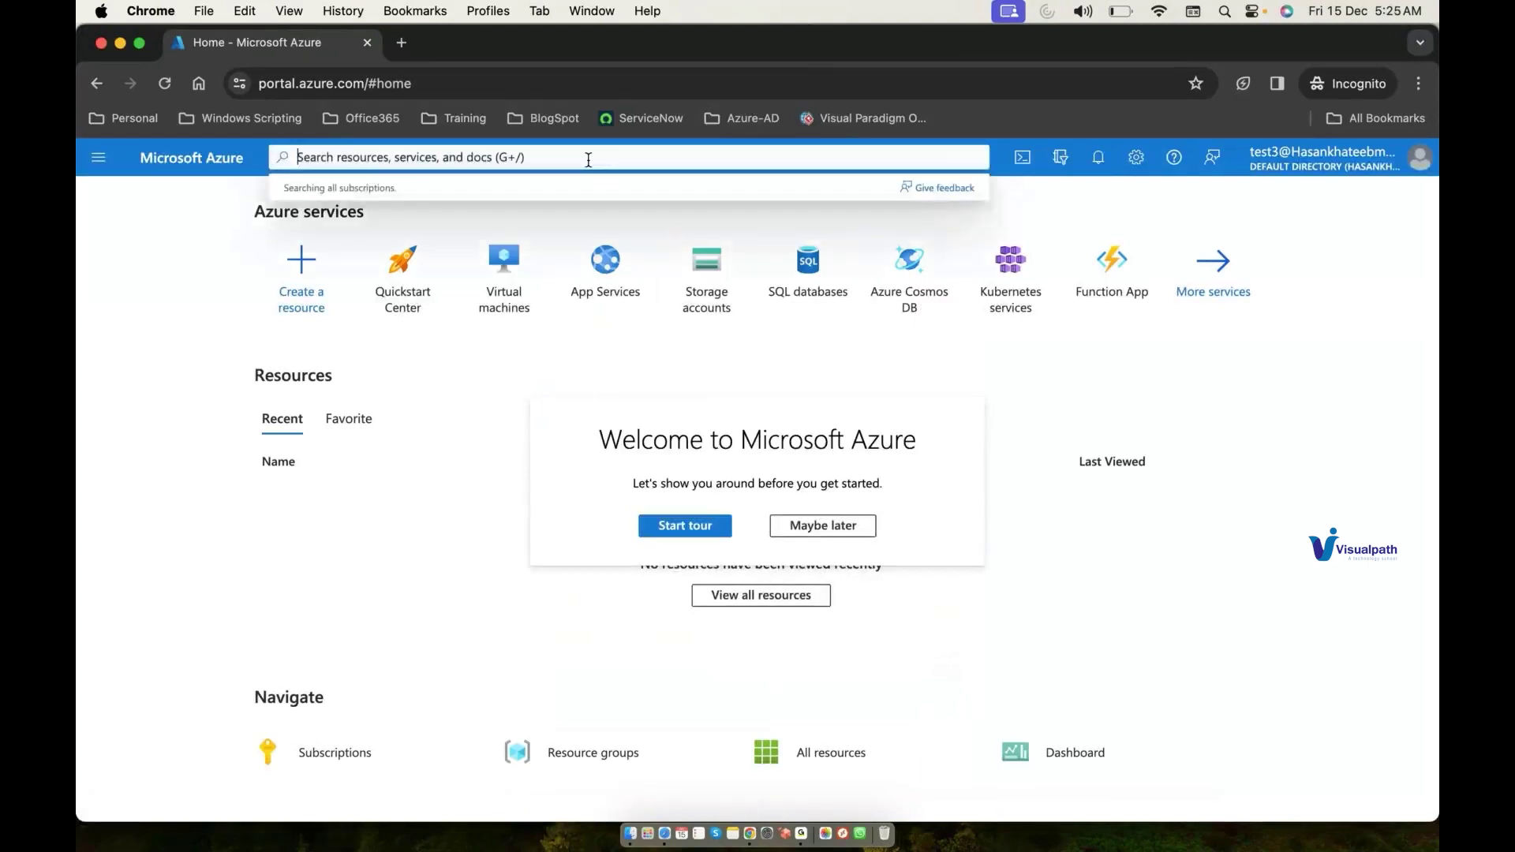
pyautogui.write('sub')
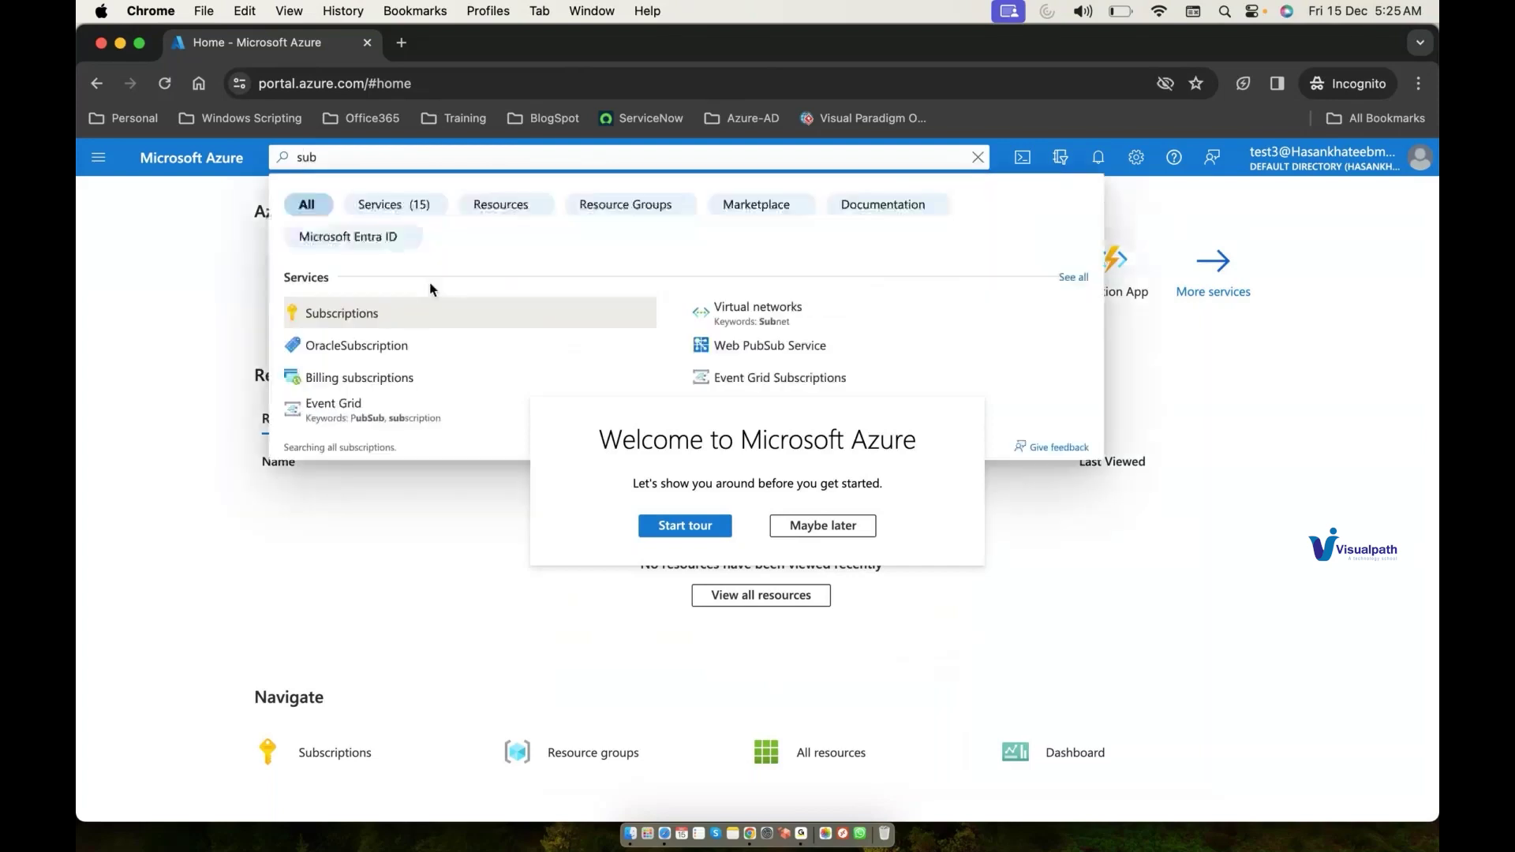
pyautogui.click(409, 316)
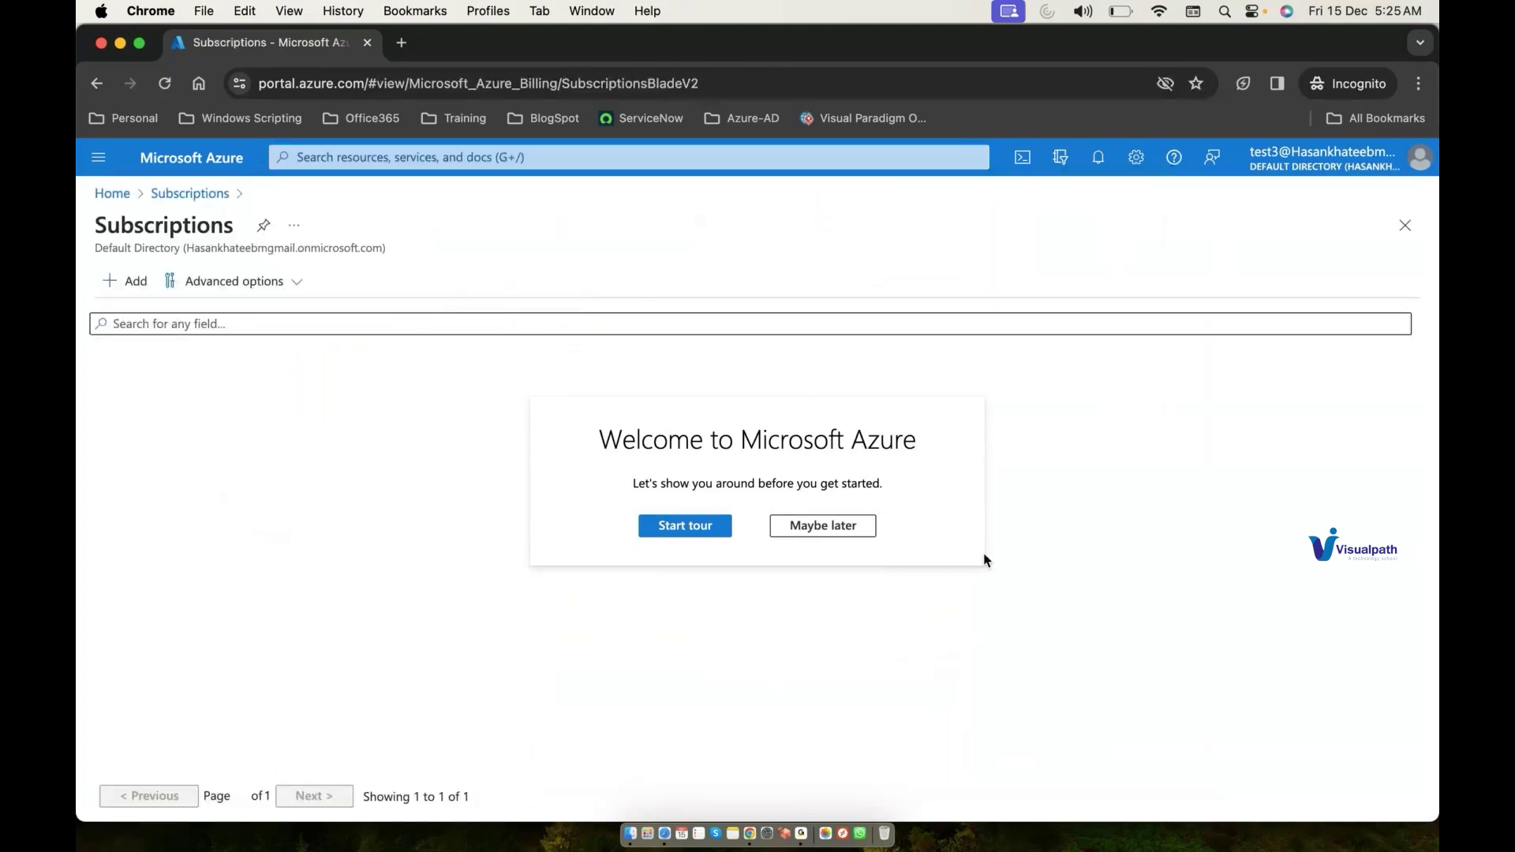
pyautogui.click(854, 530)
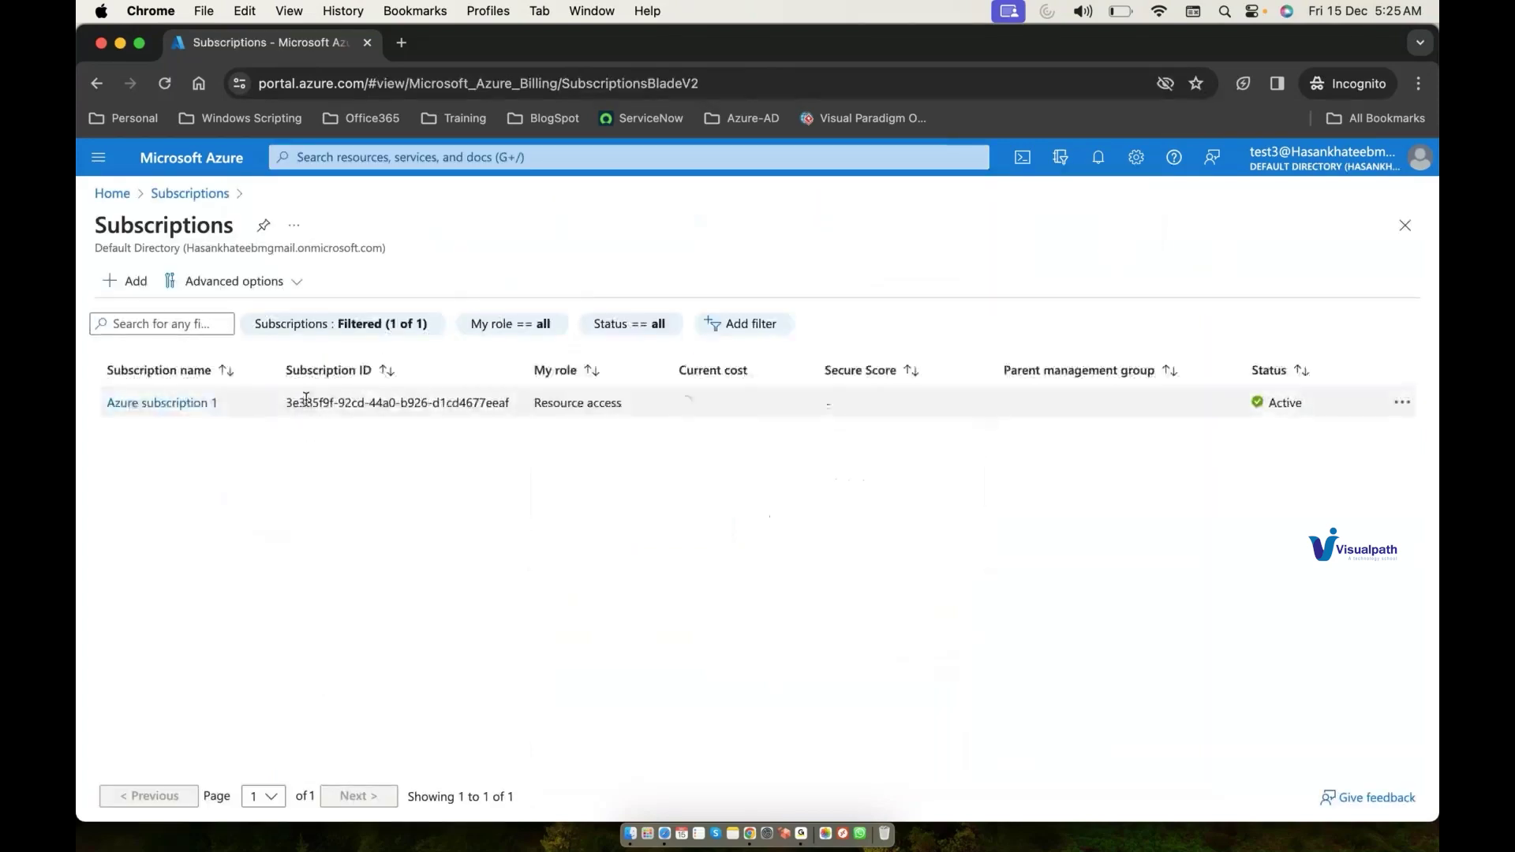
pyautogui.click(211, 404)
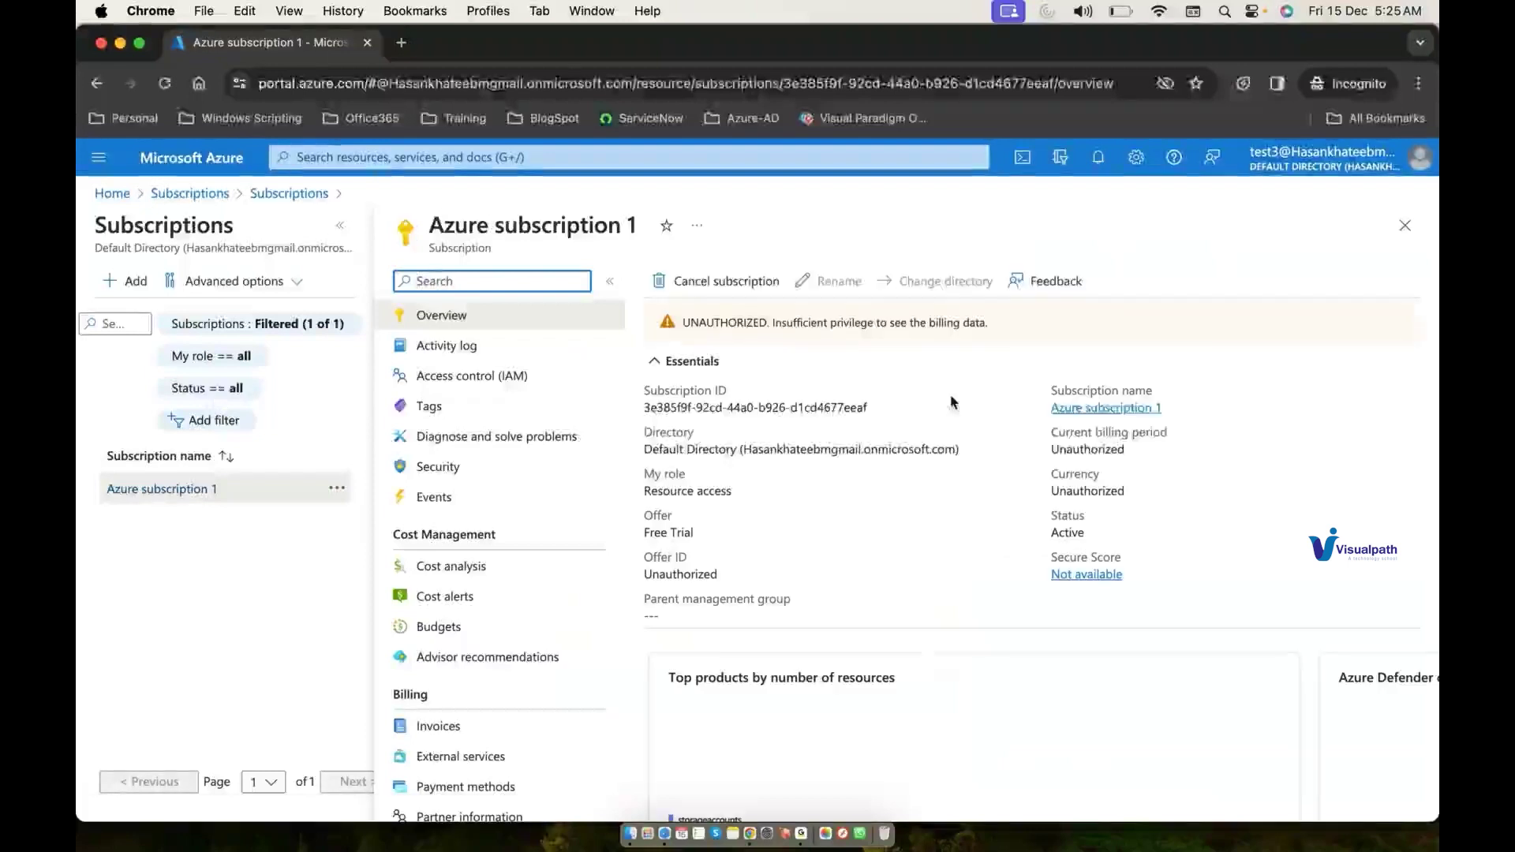
# Step: Search 'reso' to open the empty Resource groups list and dismiss its tips
pyautogui.click(639, 160)
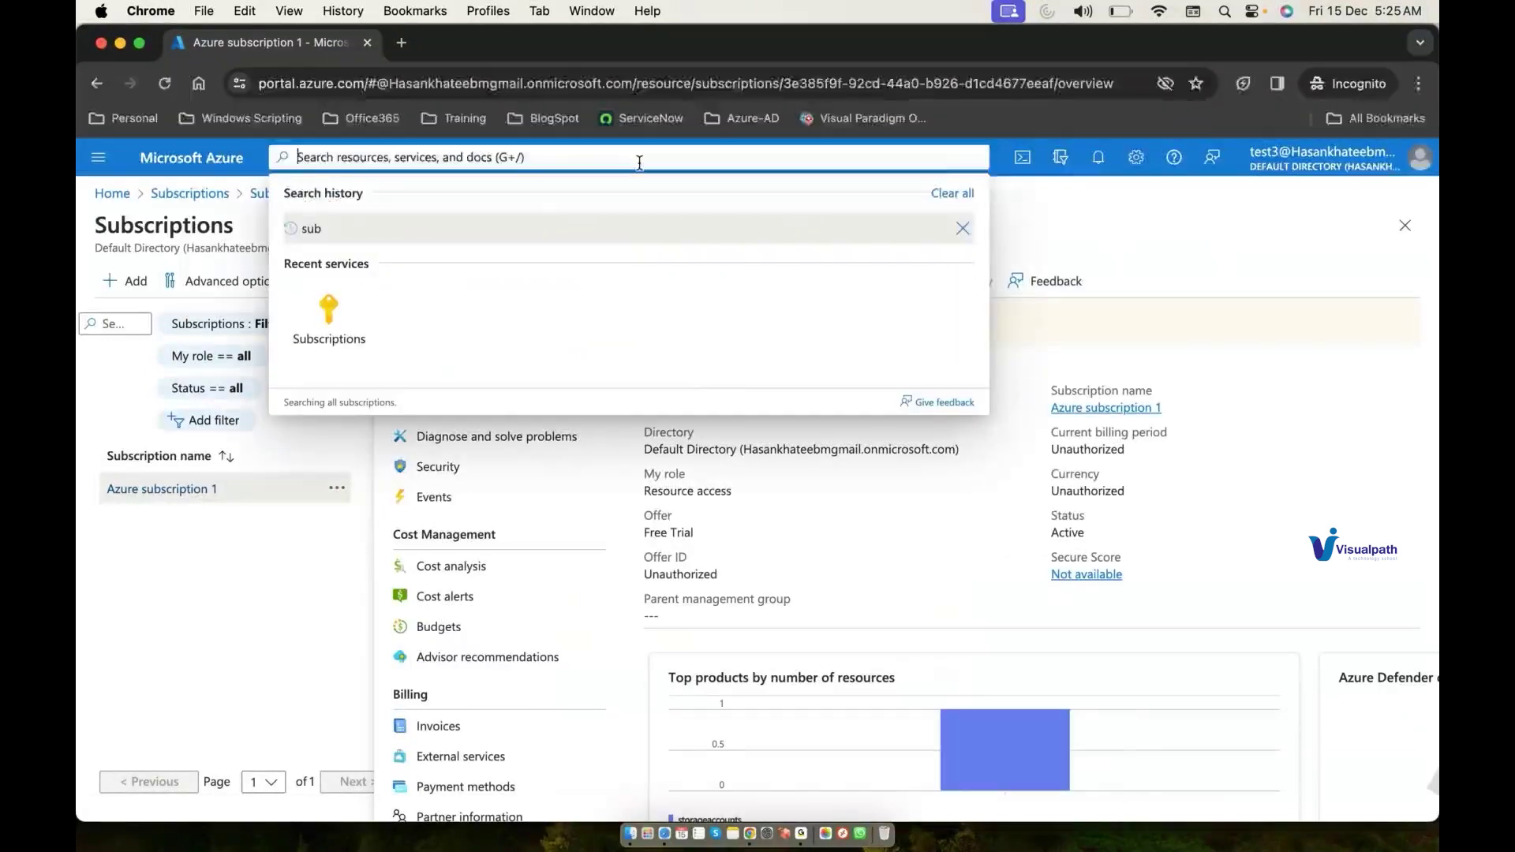
pyautogui.write('reso')
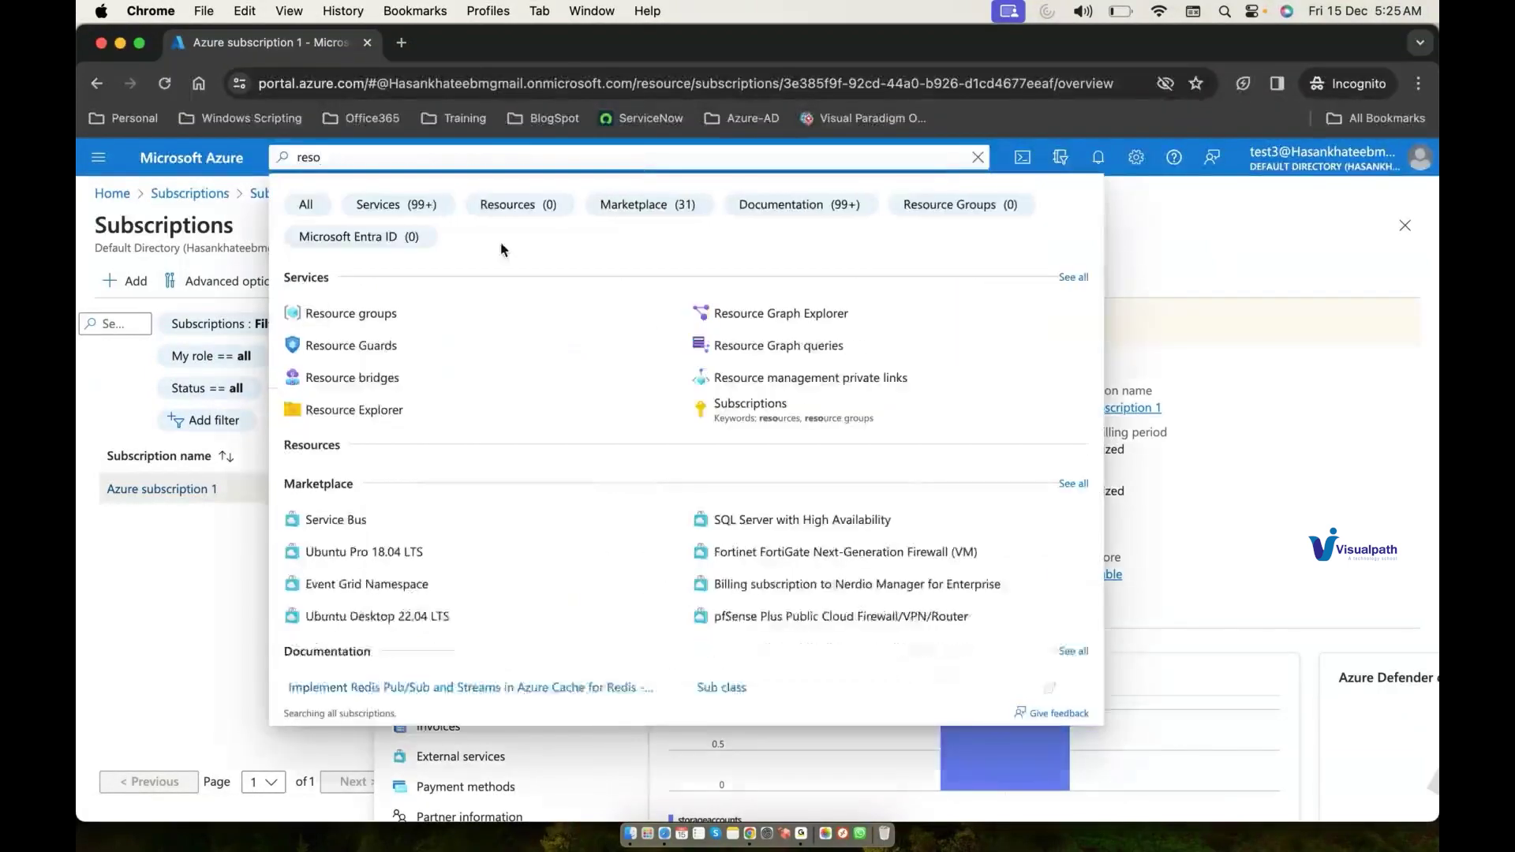
pyautogui.click(459, 312)
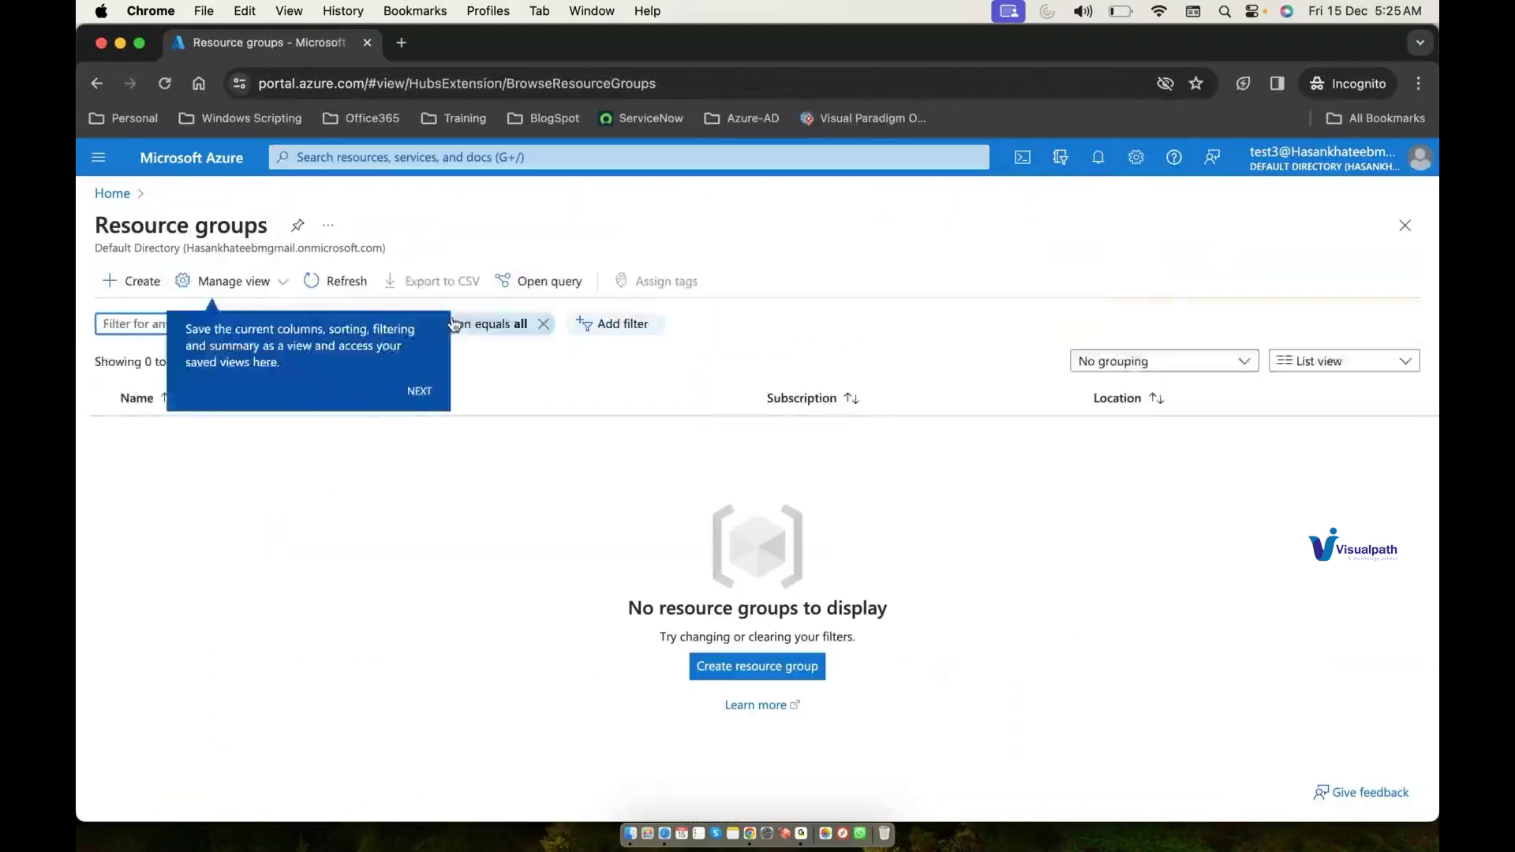
pyautogui.click(419, 395)
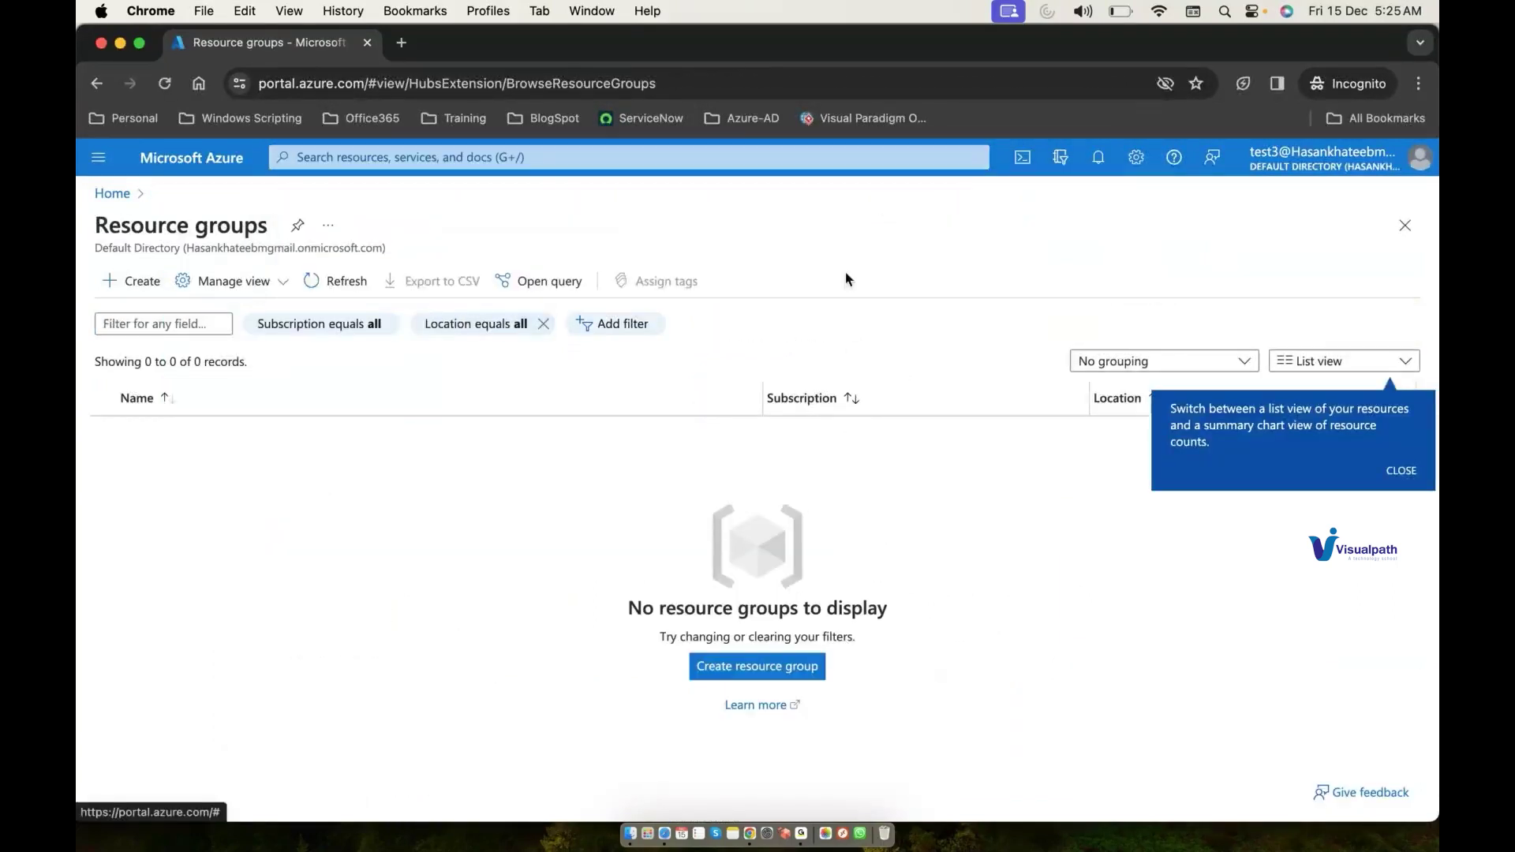
pyautogui.click(1394, 480)
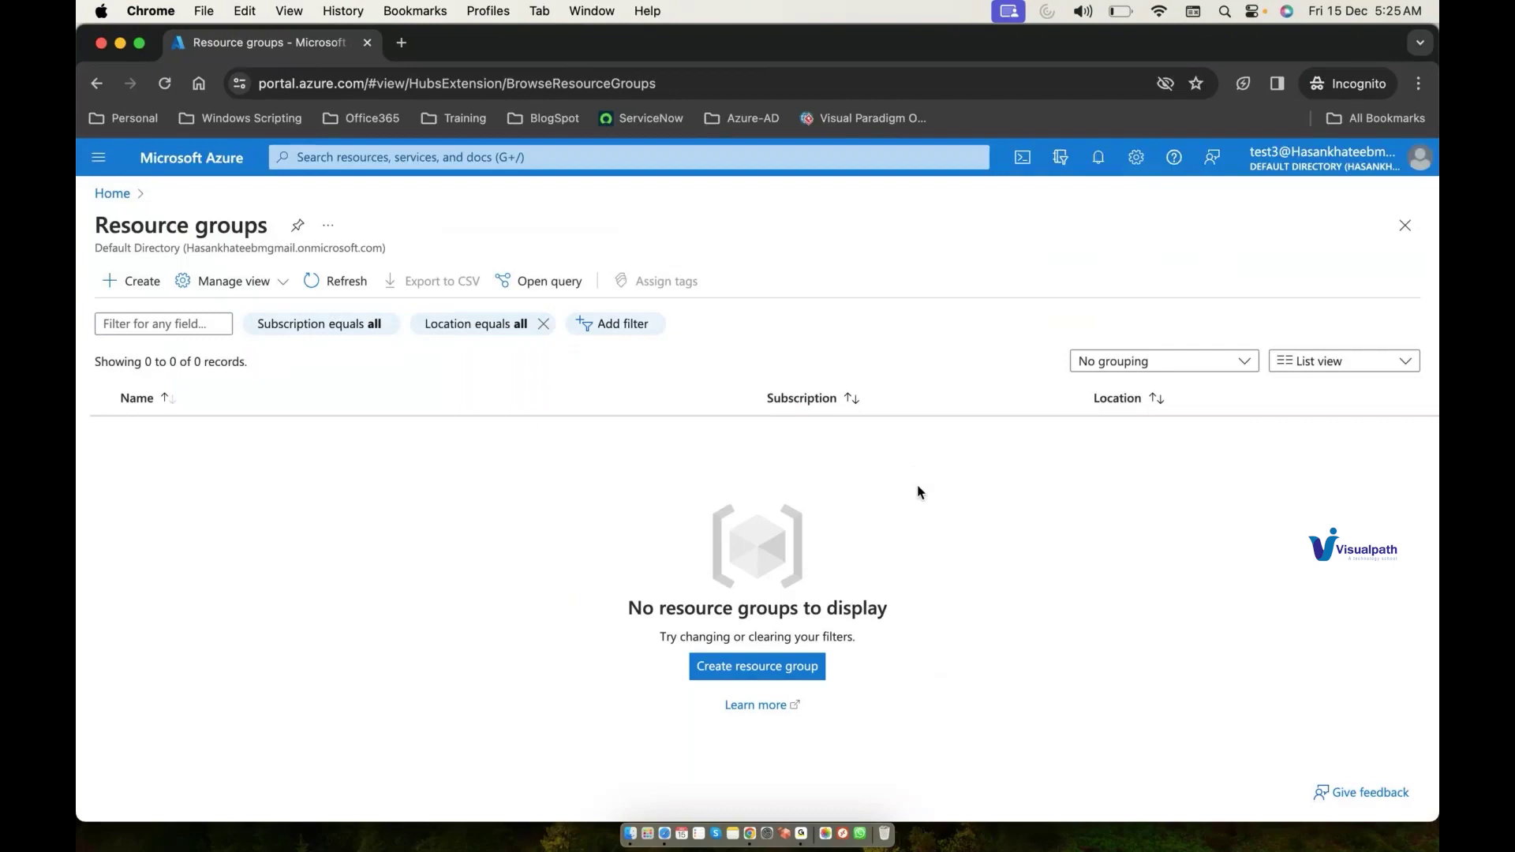
pyautogui.click(756, 159)
# Step: Open All resources via an 'all' search and select the projectstorage101 storage account
pyautogui.write('all')
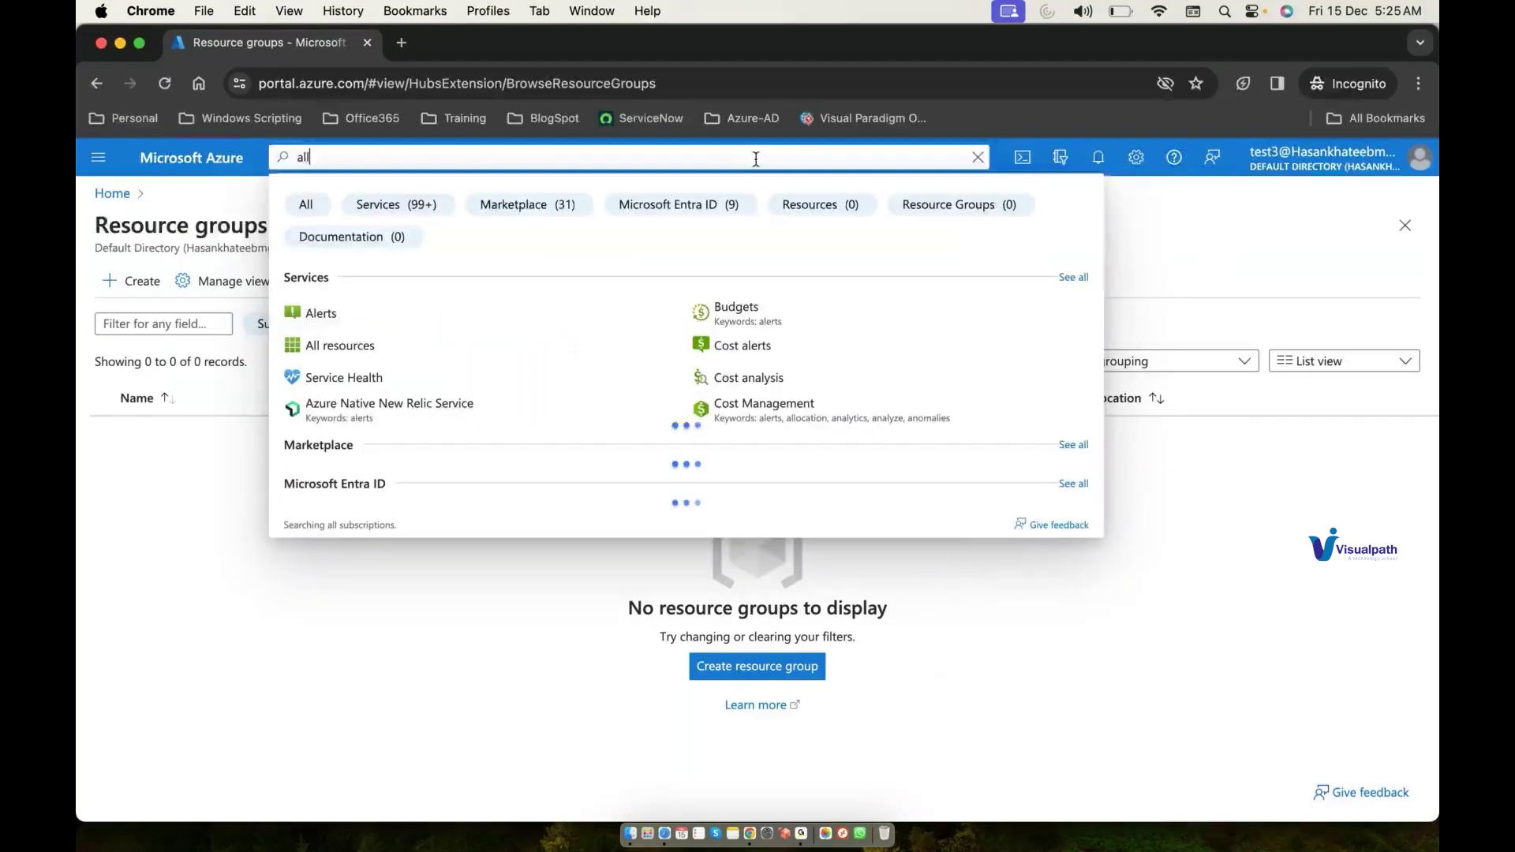
pyautogui.click(550, 307)
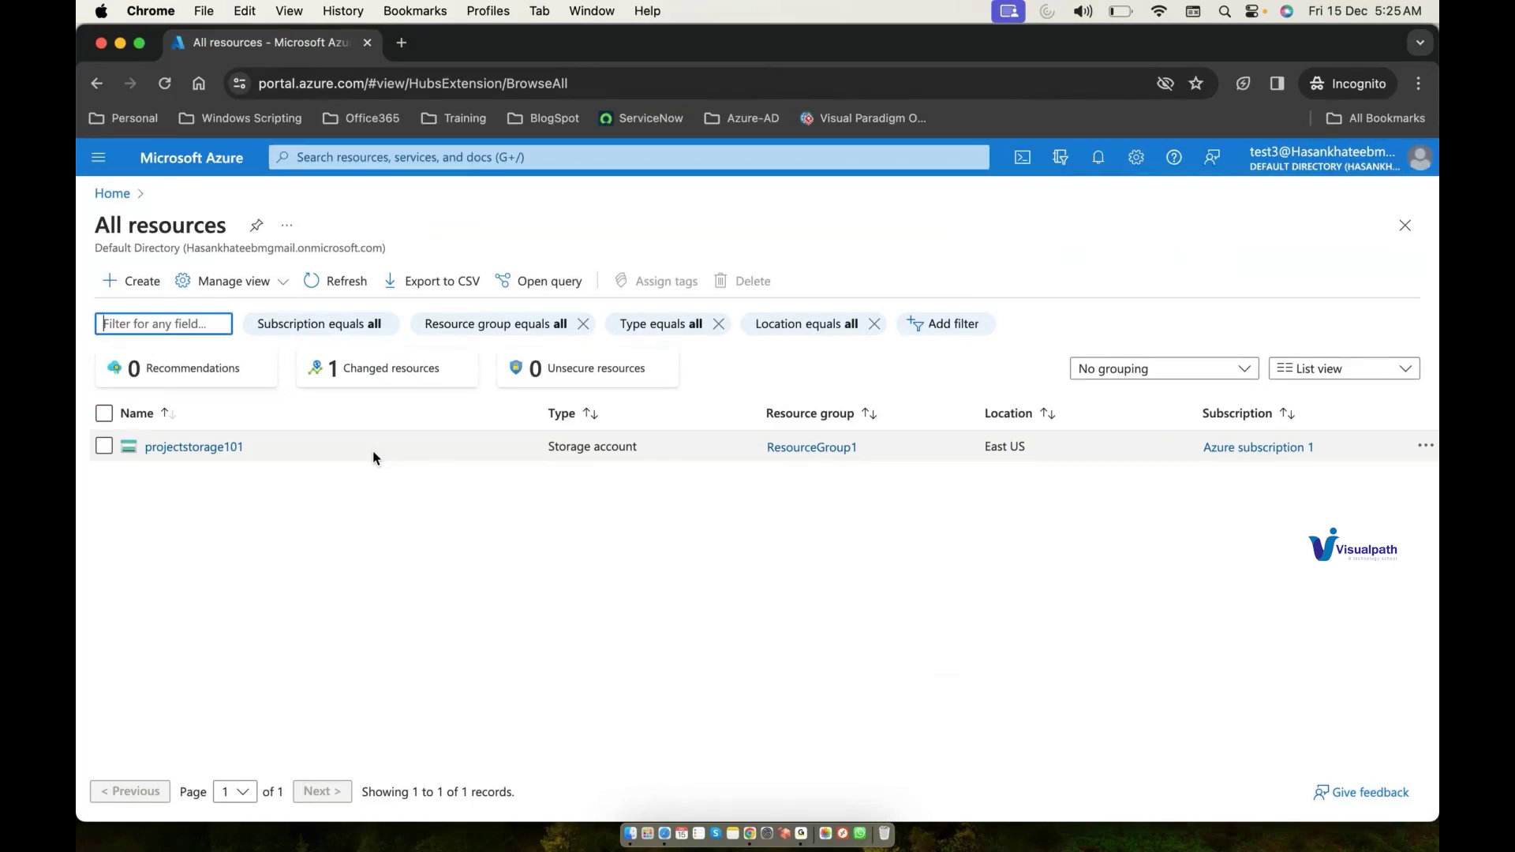
pyautogui.click(190, 457)
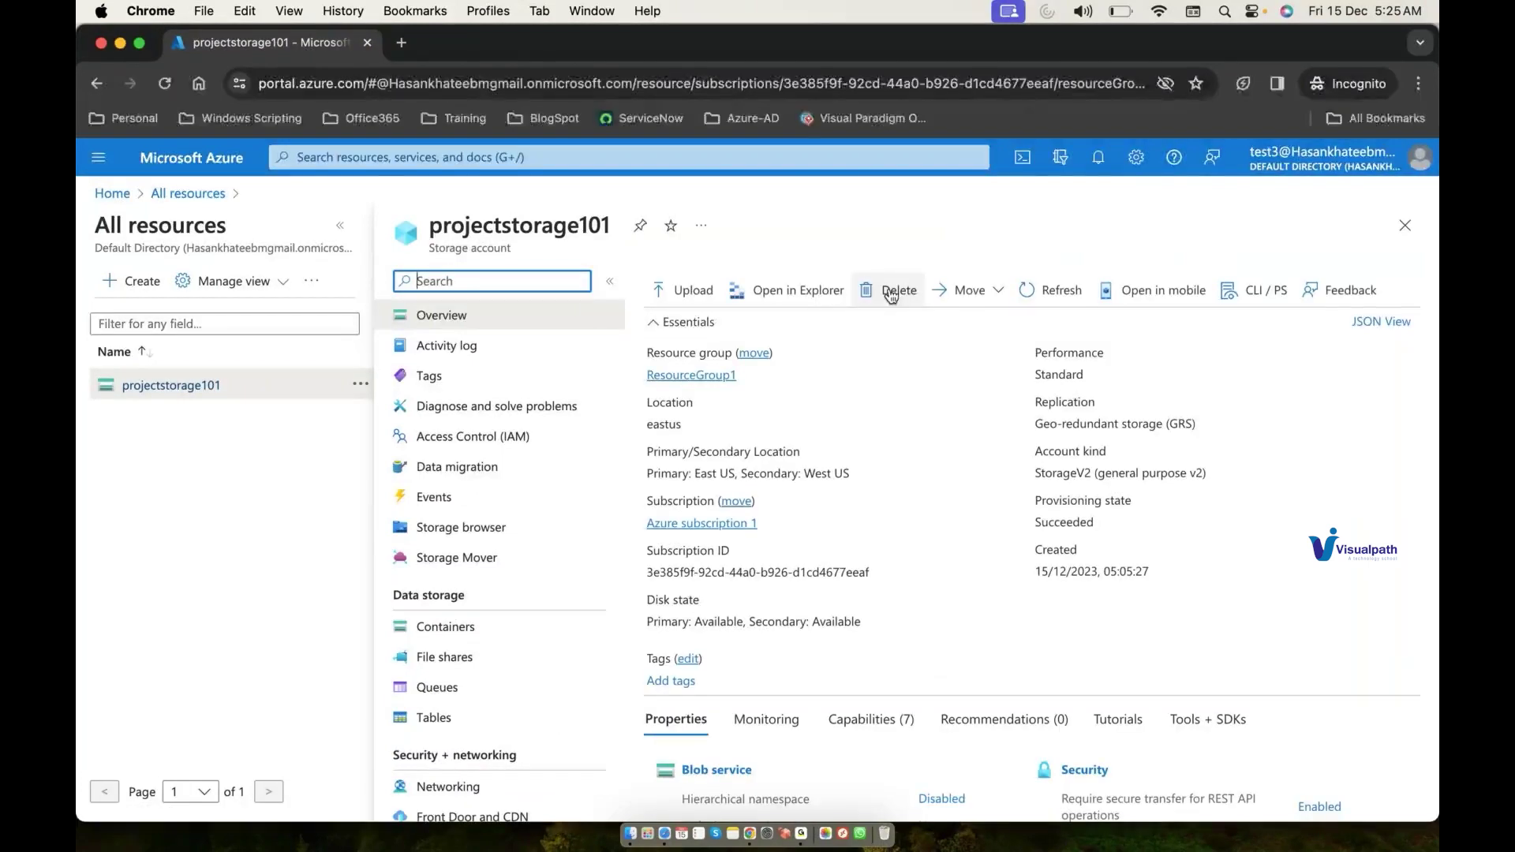
# Step: Assign the Reader role on projectstorage101 to the second test user via Access control (IAM)
pyautogui.click(534, 436)
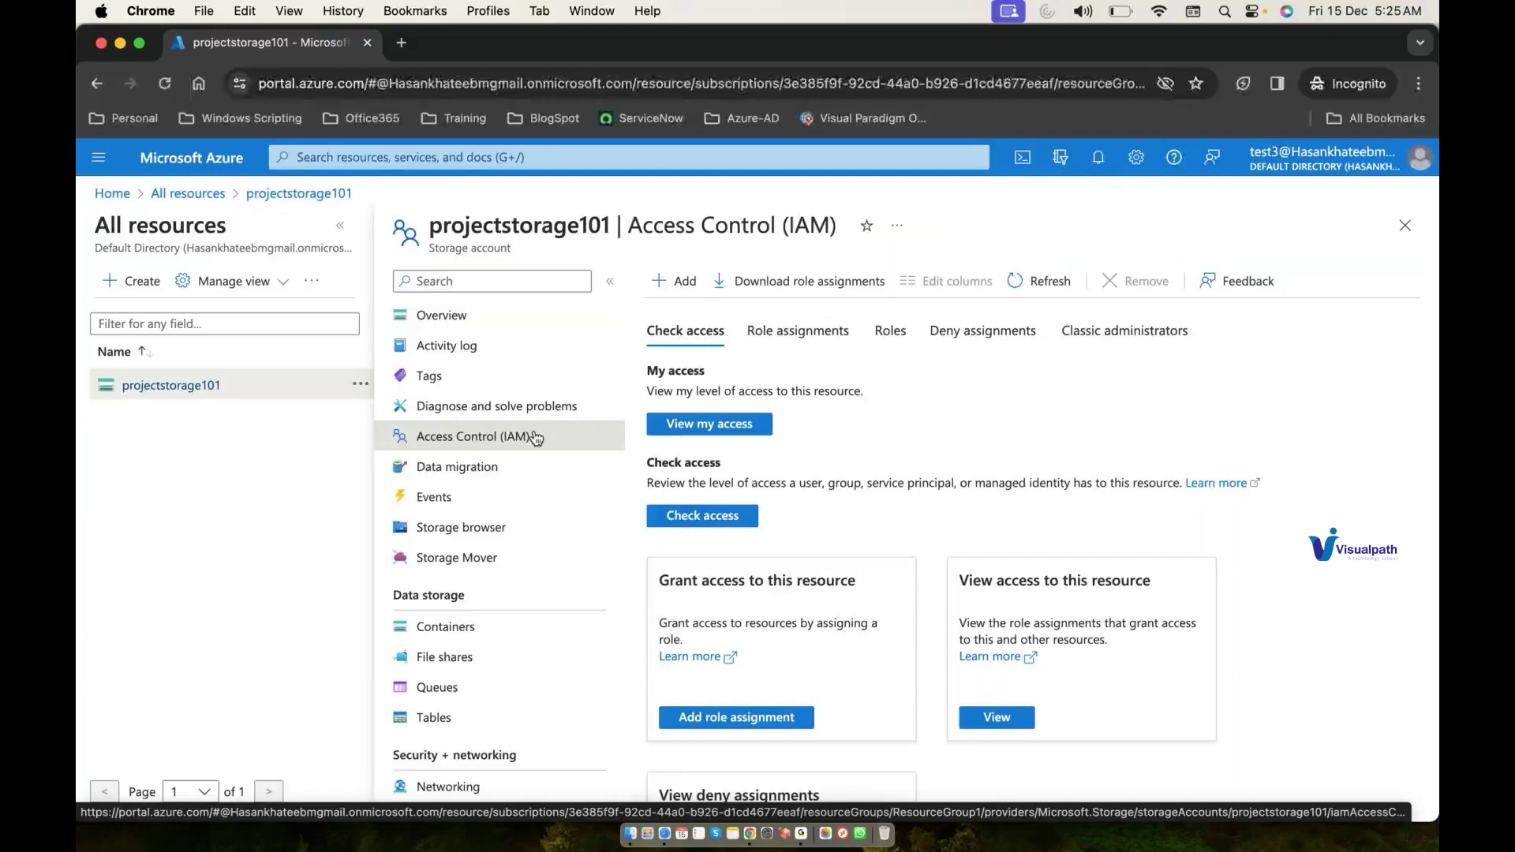
pyautogui.click(678, 281)
pyautogui.click(708, 309)
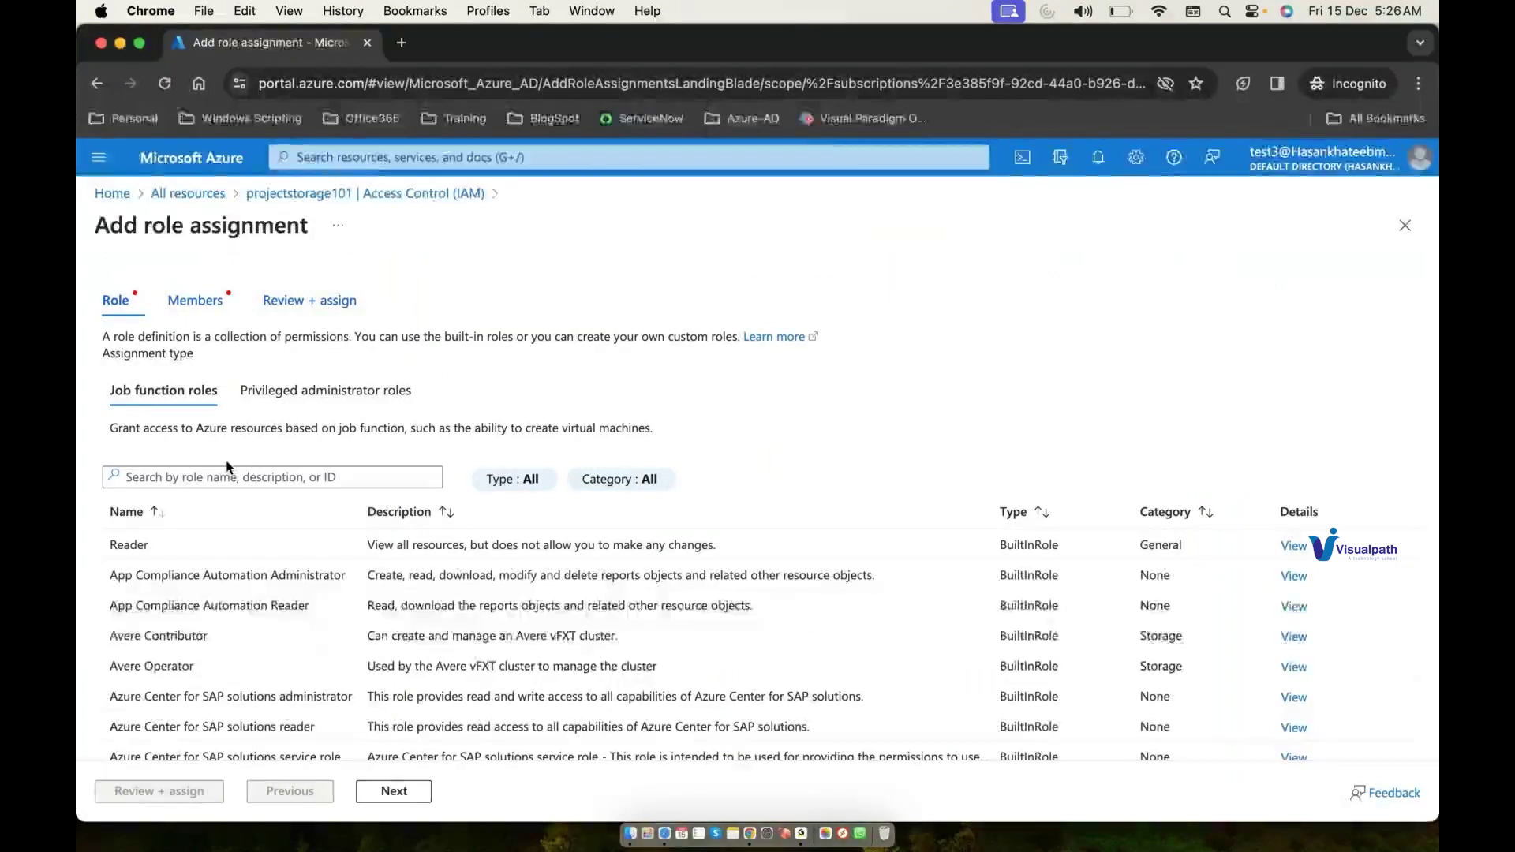
pyautogui.click(237, 545)
pyautogui.click(394, 792)
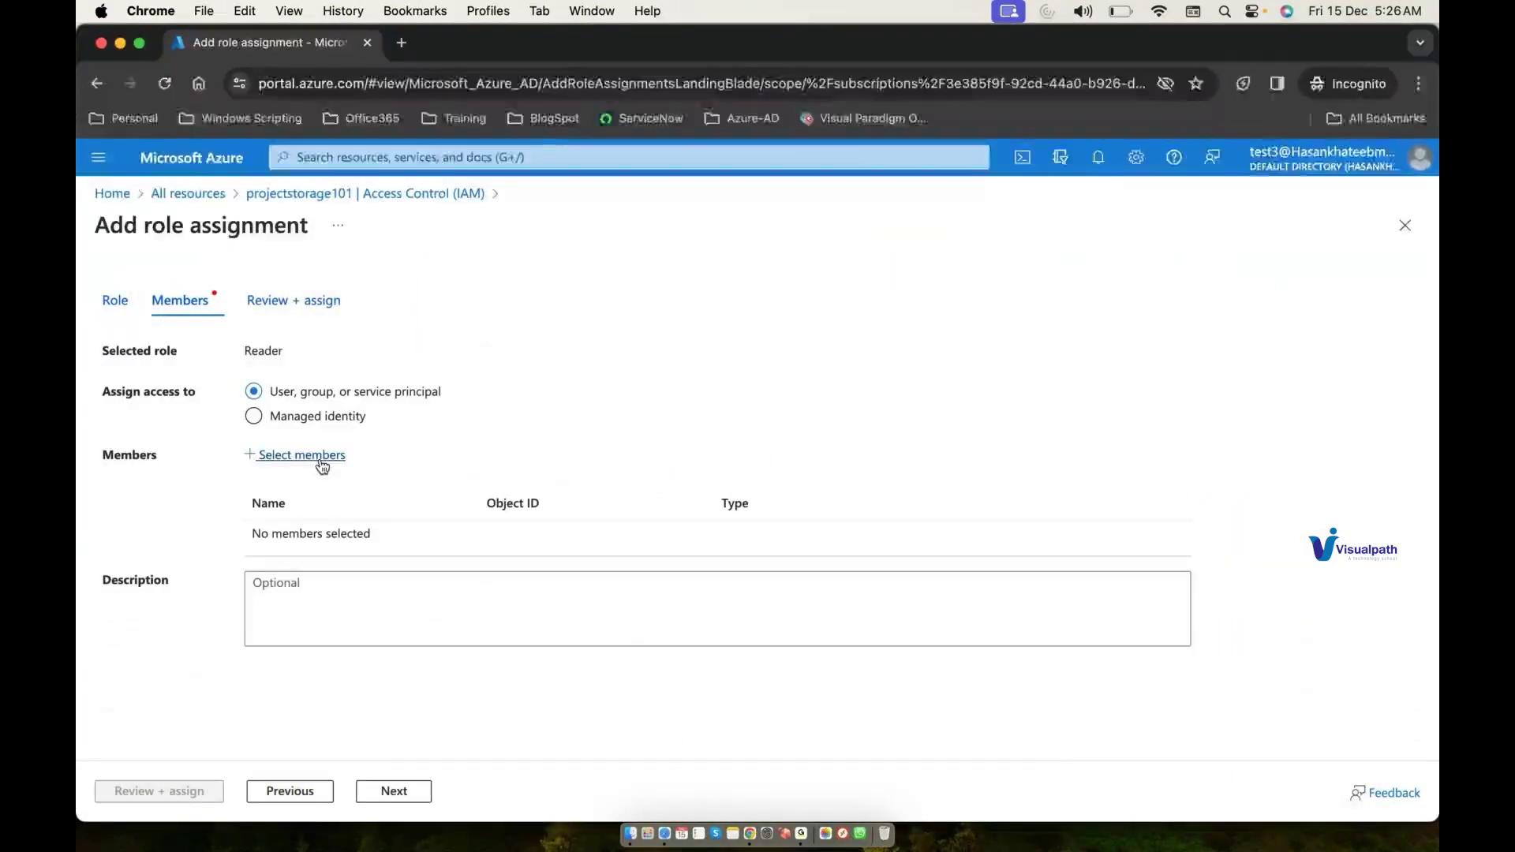
pyautogui.click(318, 458)
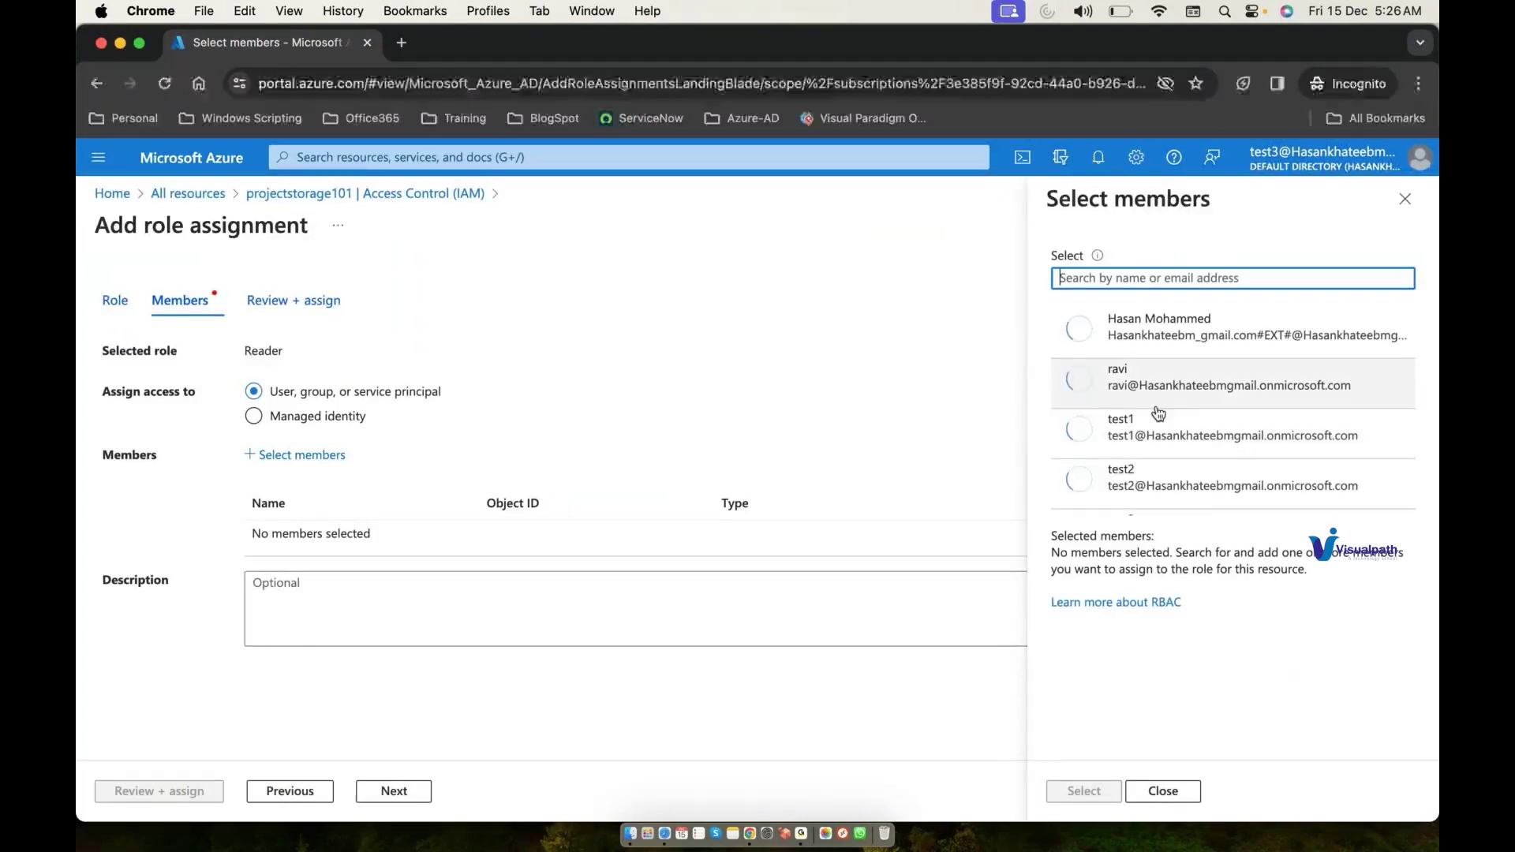
pyautogui.click(1163, 792)
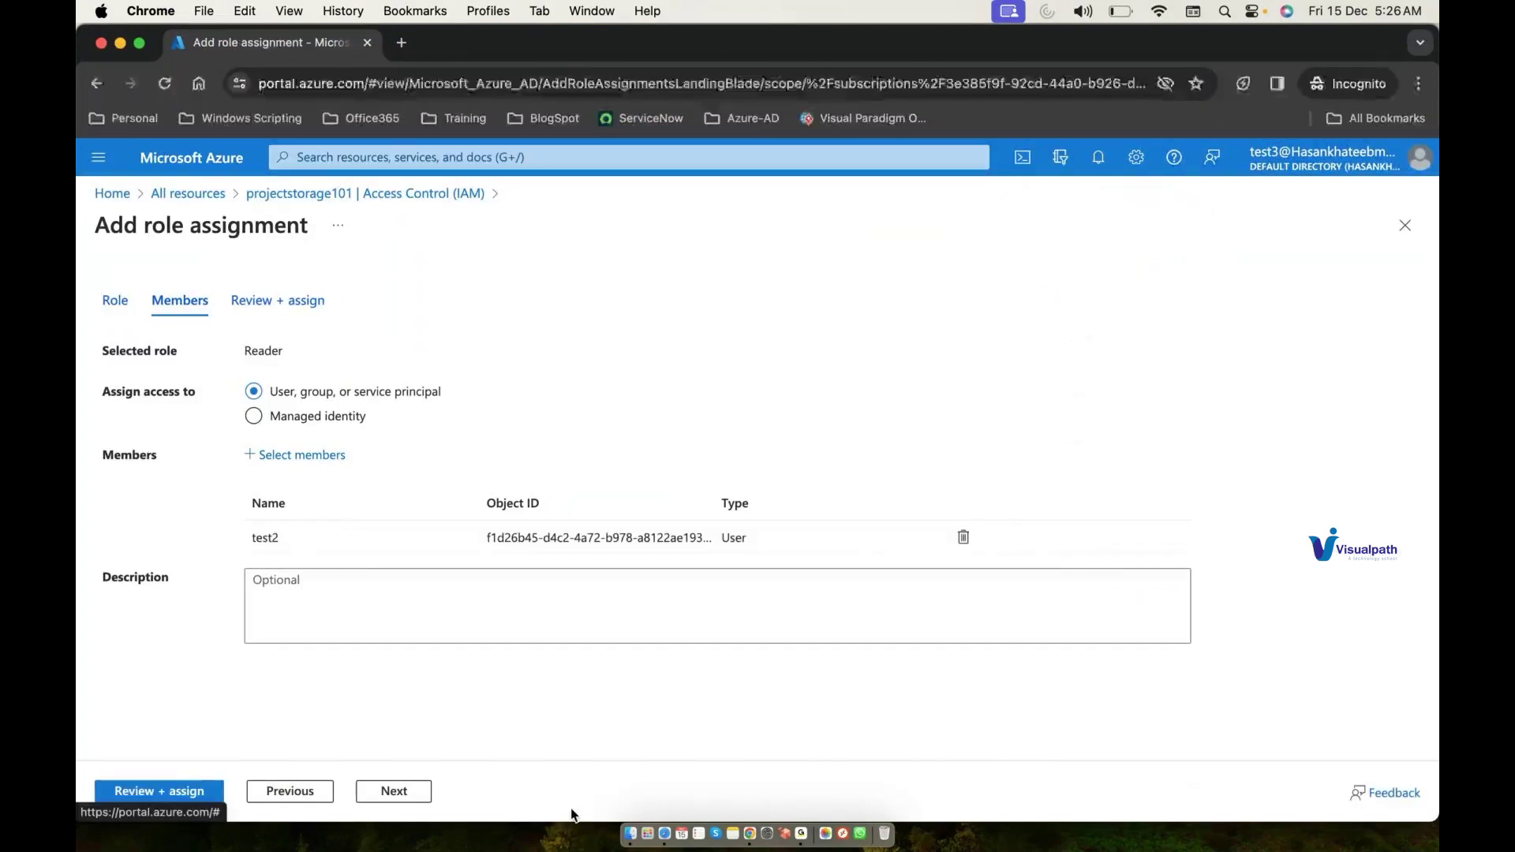
pyautogui.click(419, 790)
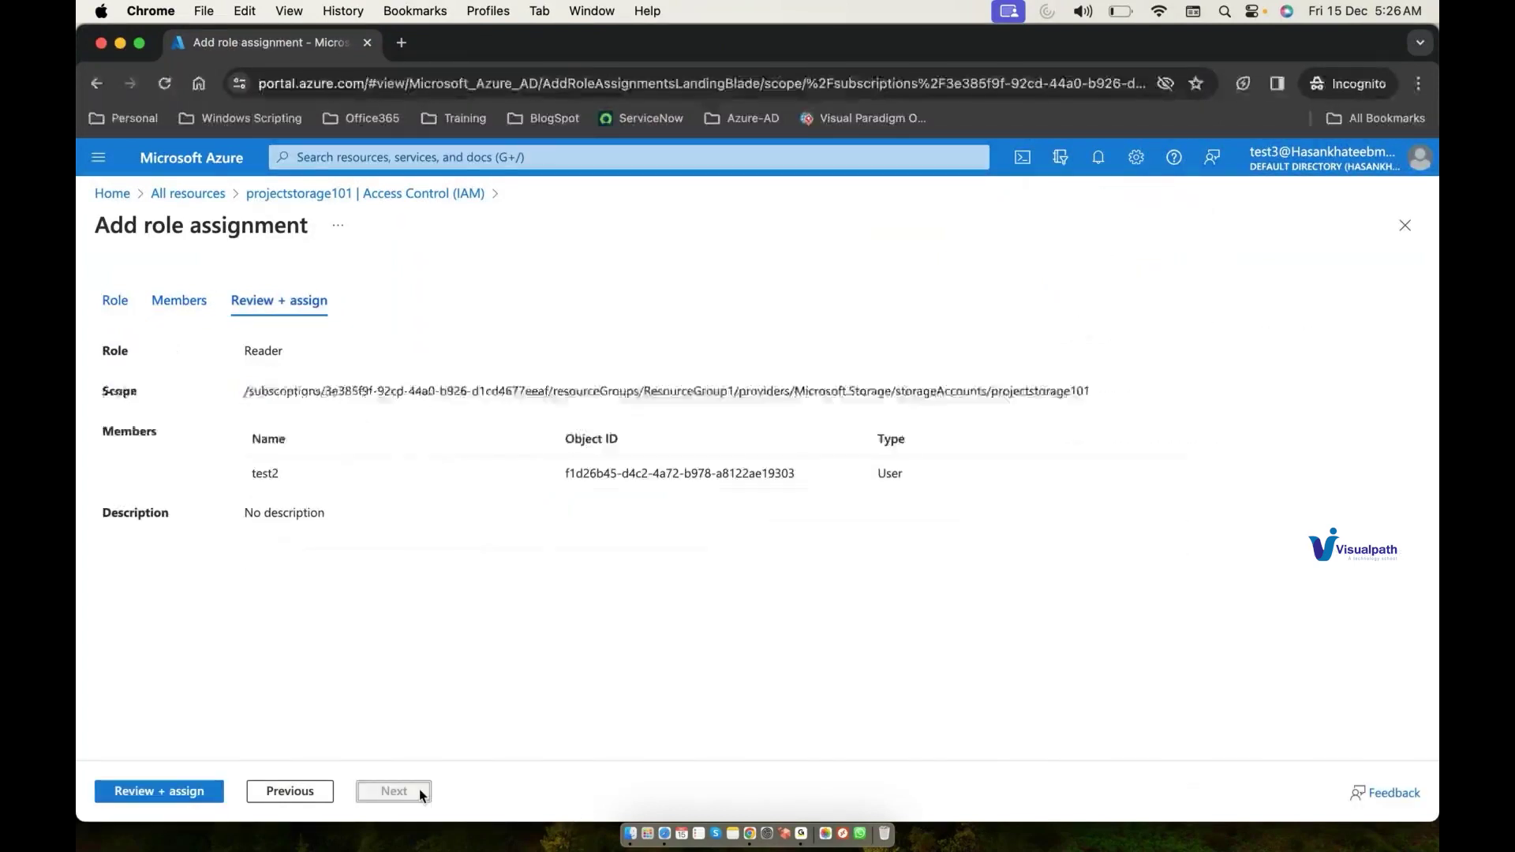
pyautogui.click(170, 792)
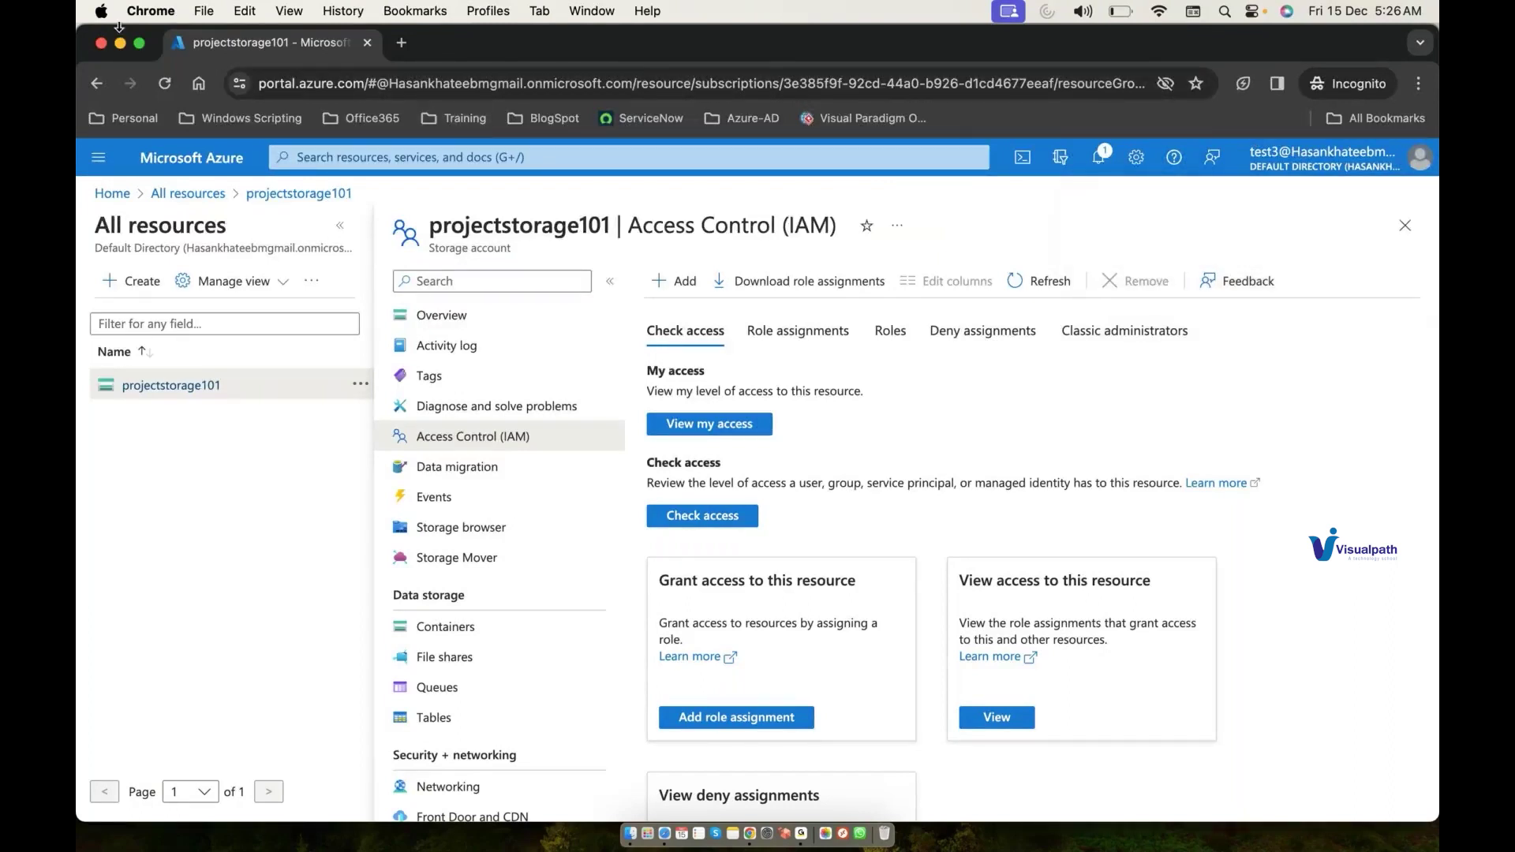
# Step: Minimize the Azure window and draw a line from RG1 down to the storage cylinder
pyautogui.click(120, 44)
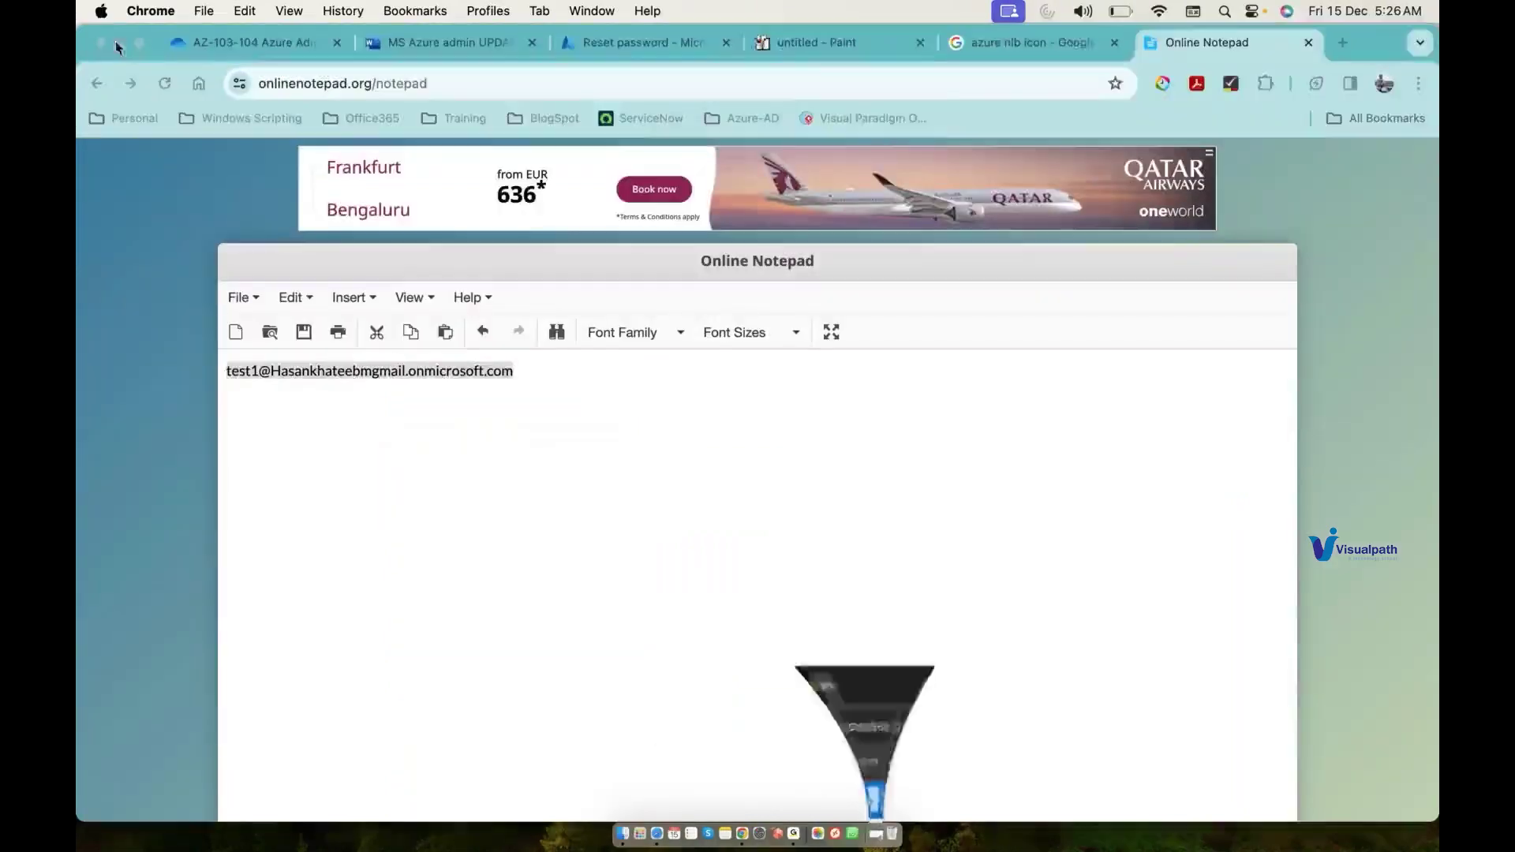
pyautogui.click(814, 54)
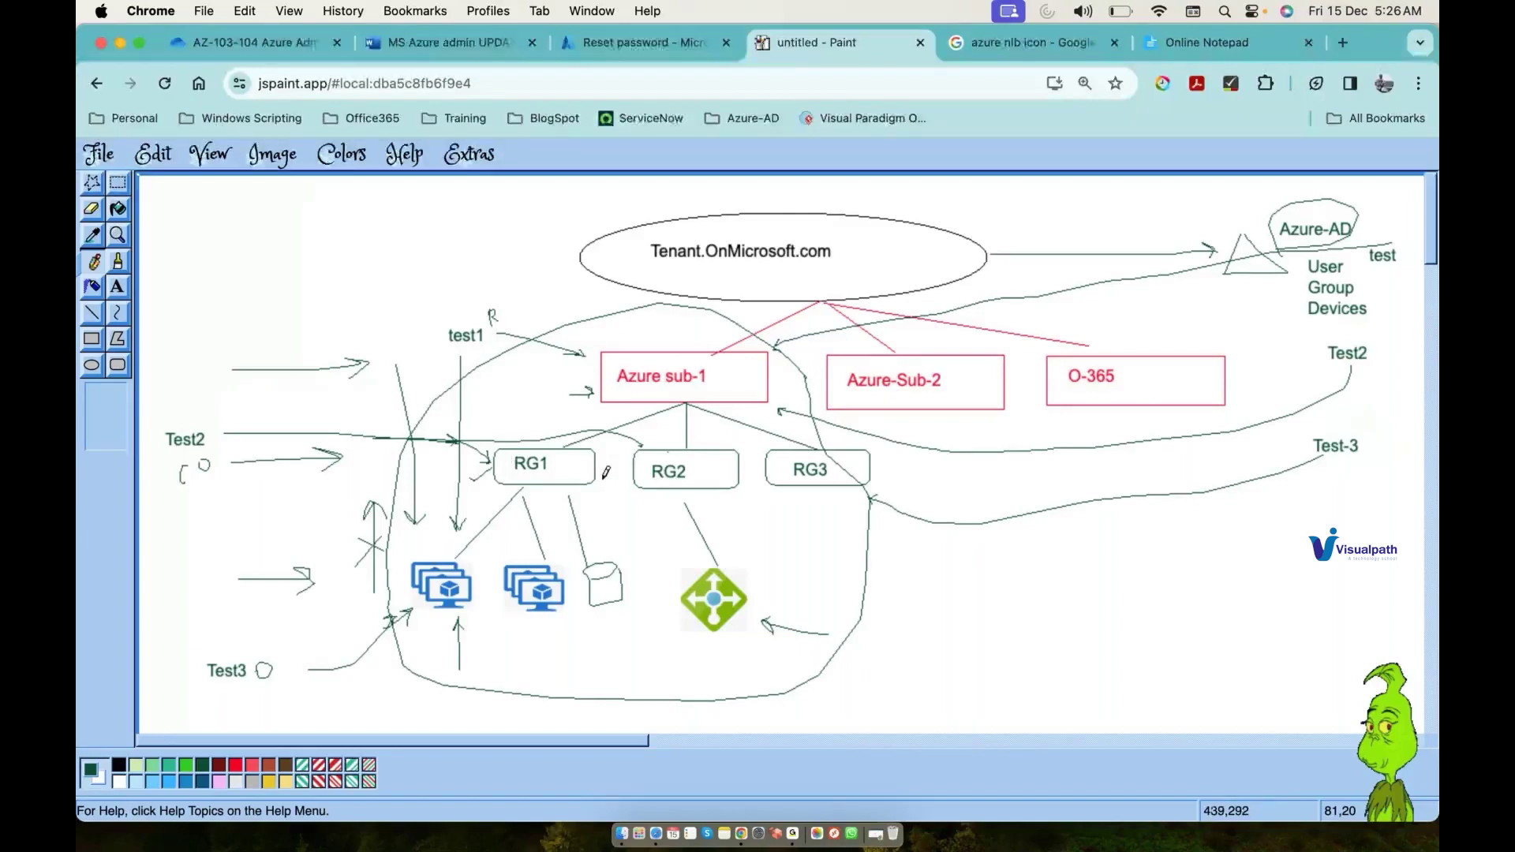
pyautogui.moveTo(605, 465); pyautogui.dragTo(606, 544)
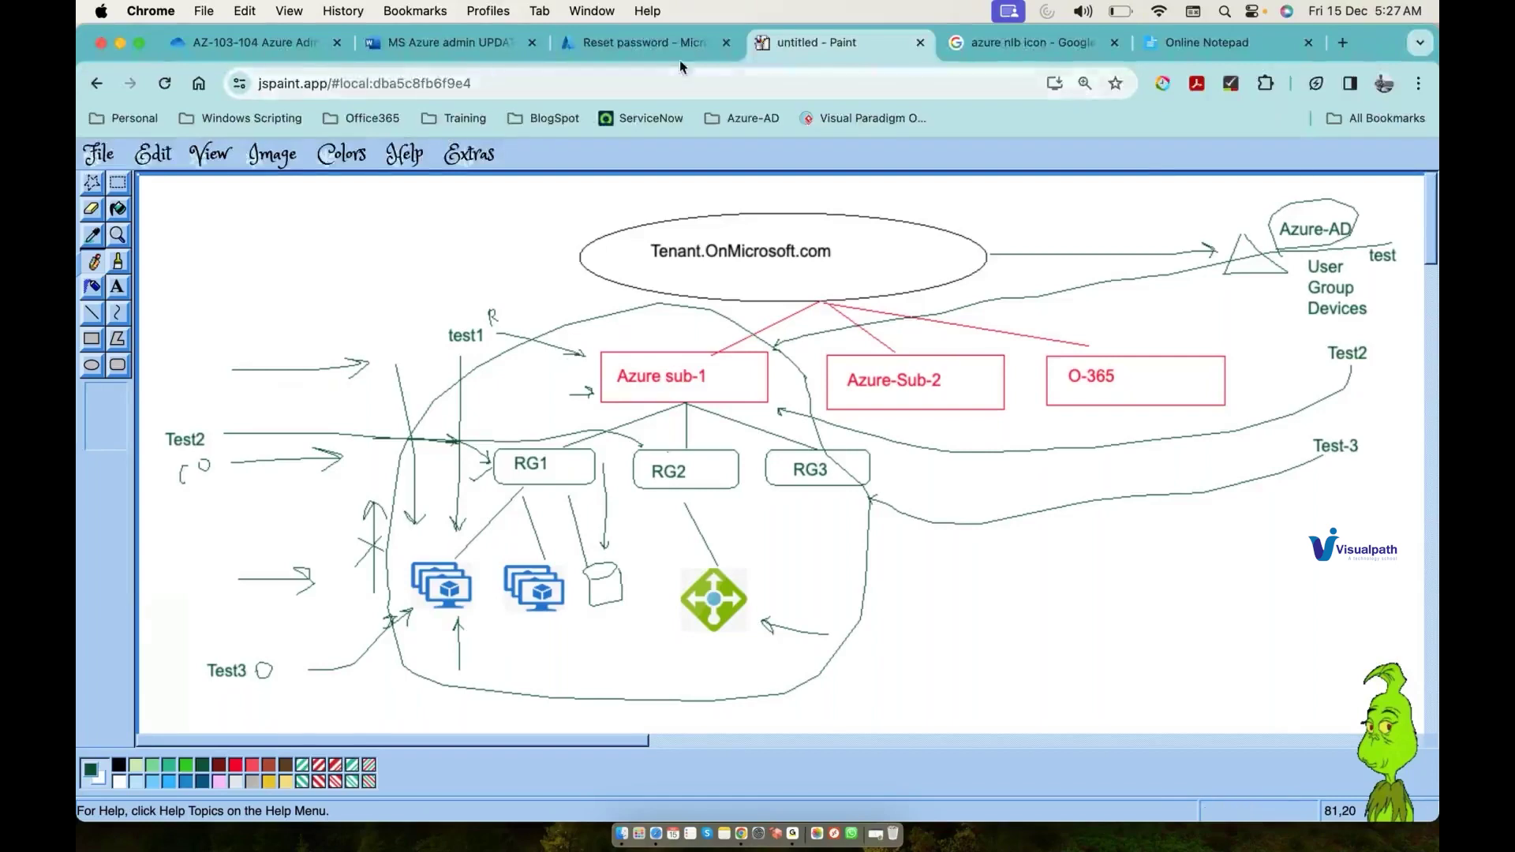
pyautogui.click(655, 42)
# Step: Delete ResourceGroup1, pasting its name to confirm the permanent deletion
pyautogui.click(576, 157)
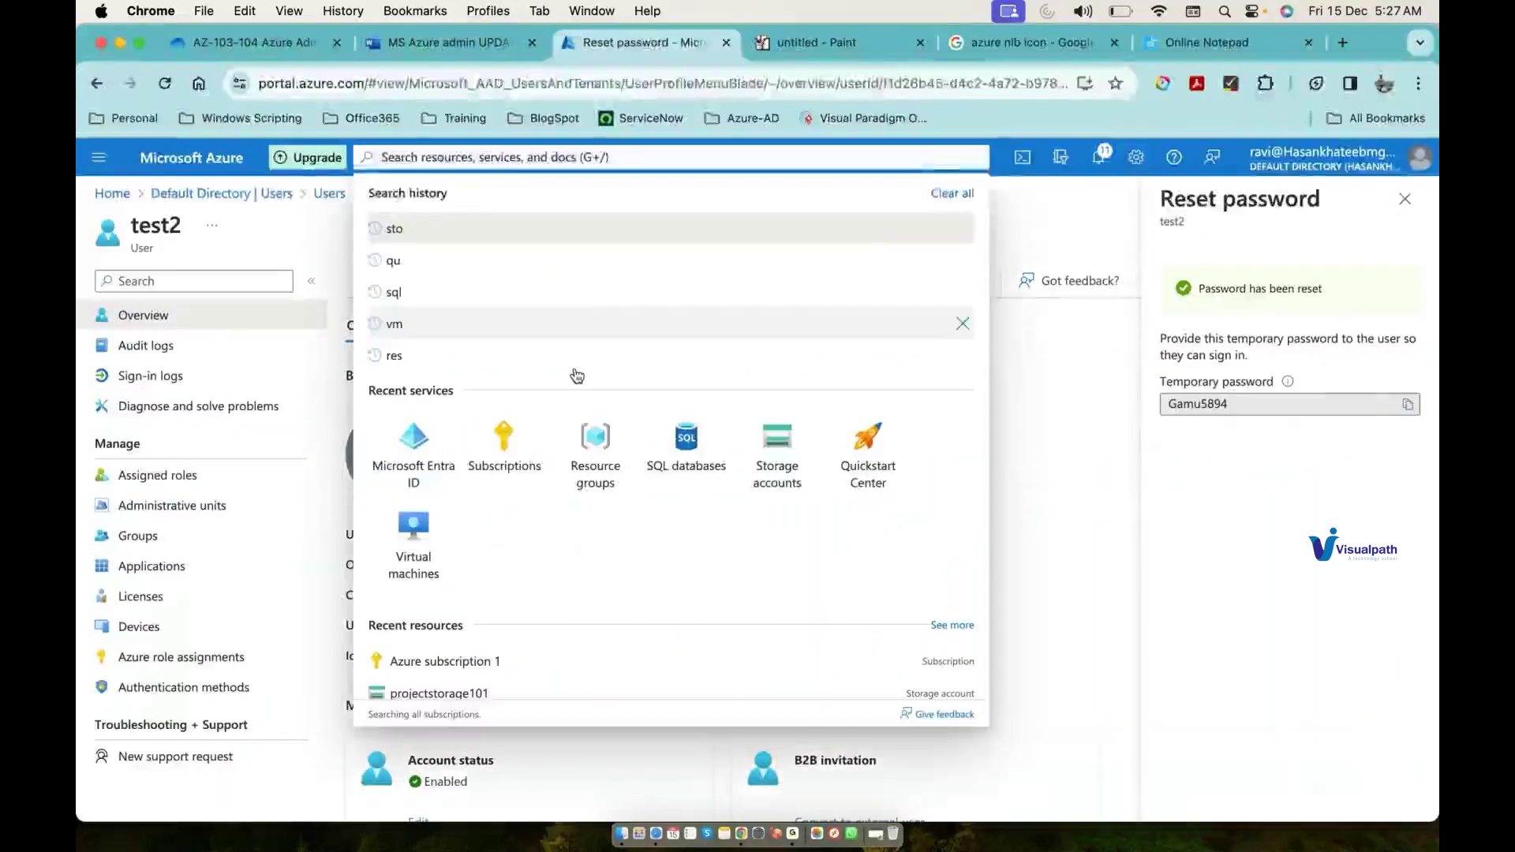
pyautogui.click(595, 442)
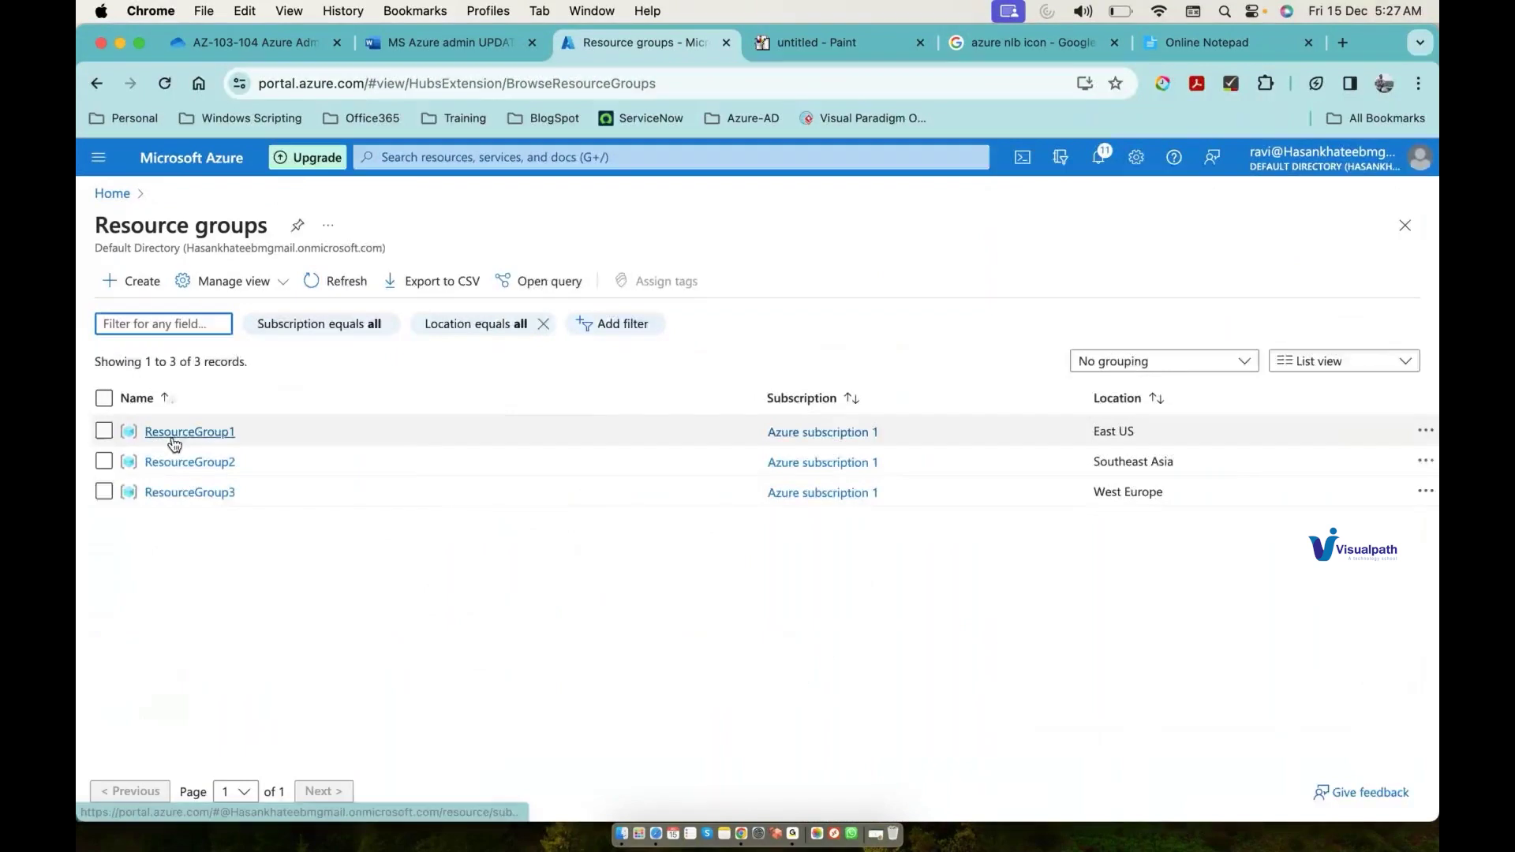
pyautogui.click(175, 432)
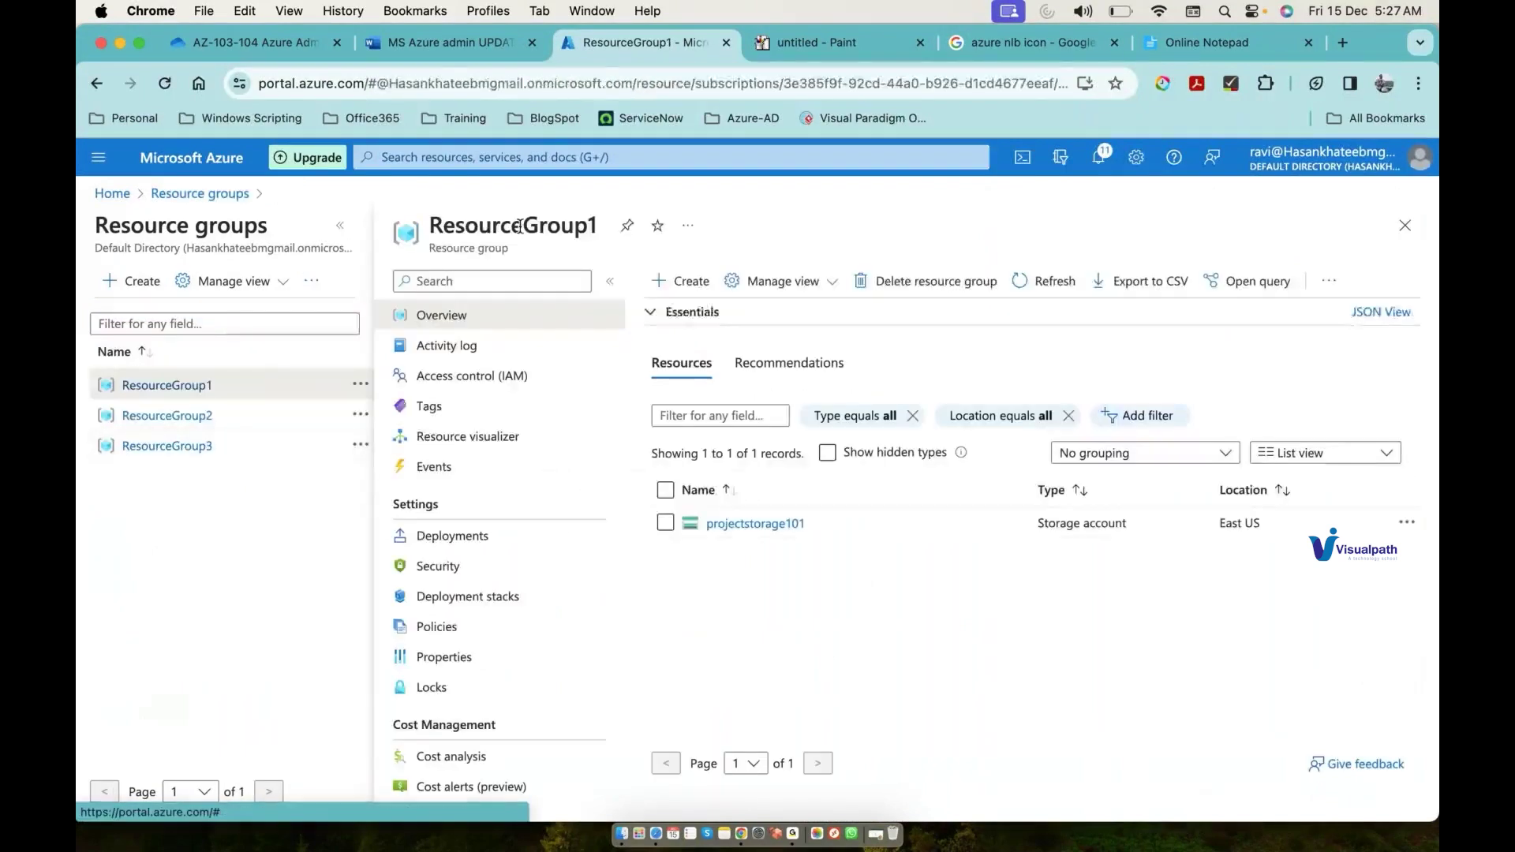
pyautogui.click(938, 284)
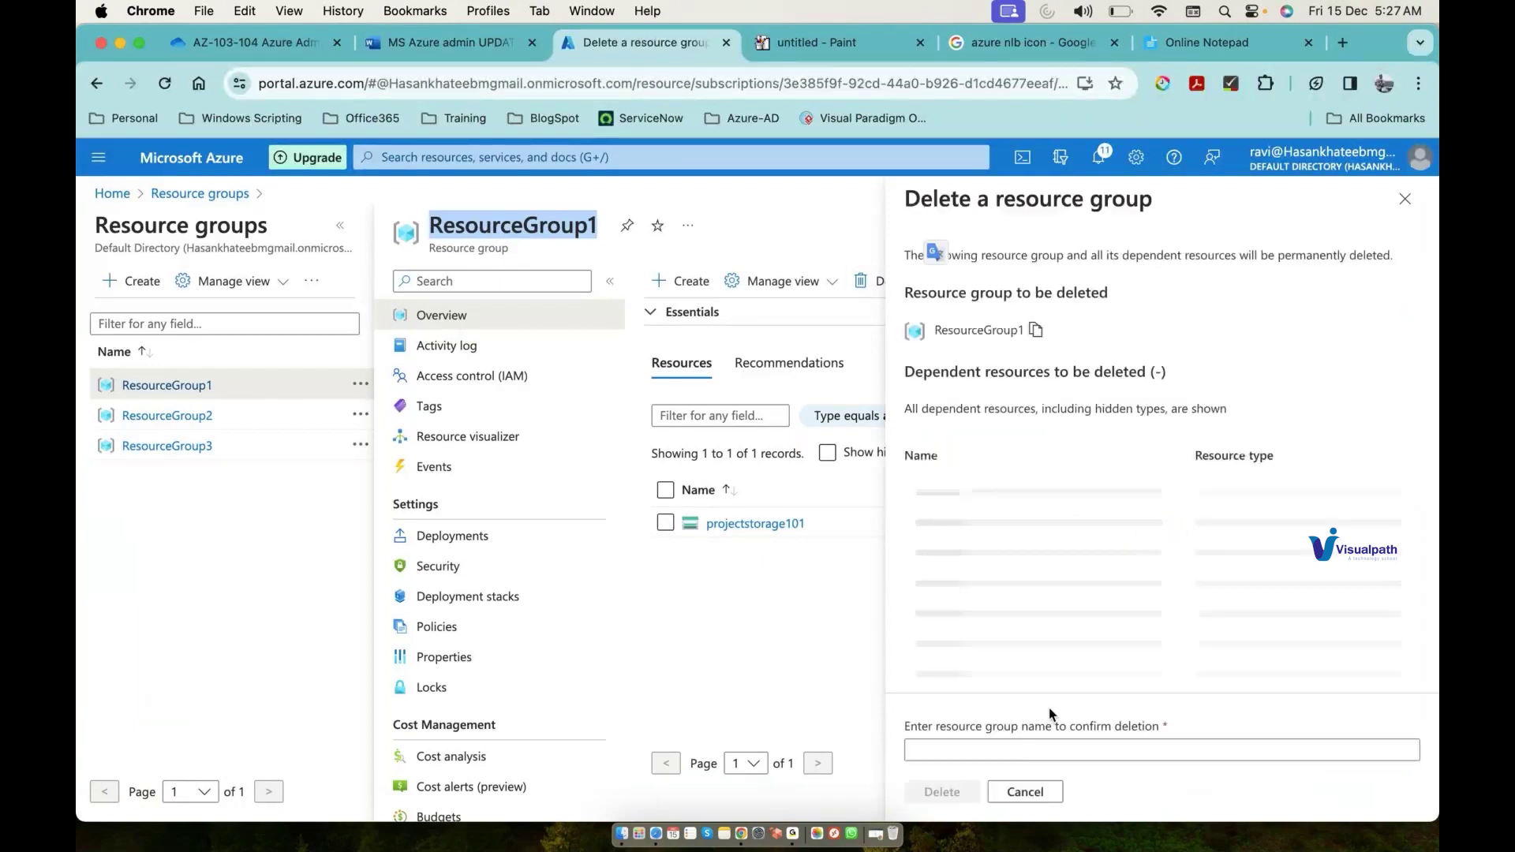
pyautogui.click(1019, 749)
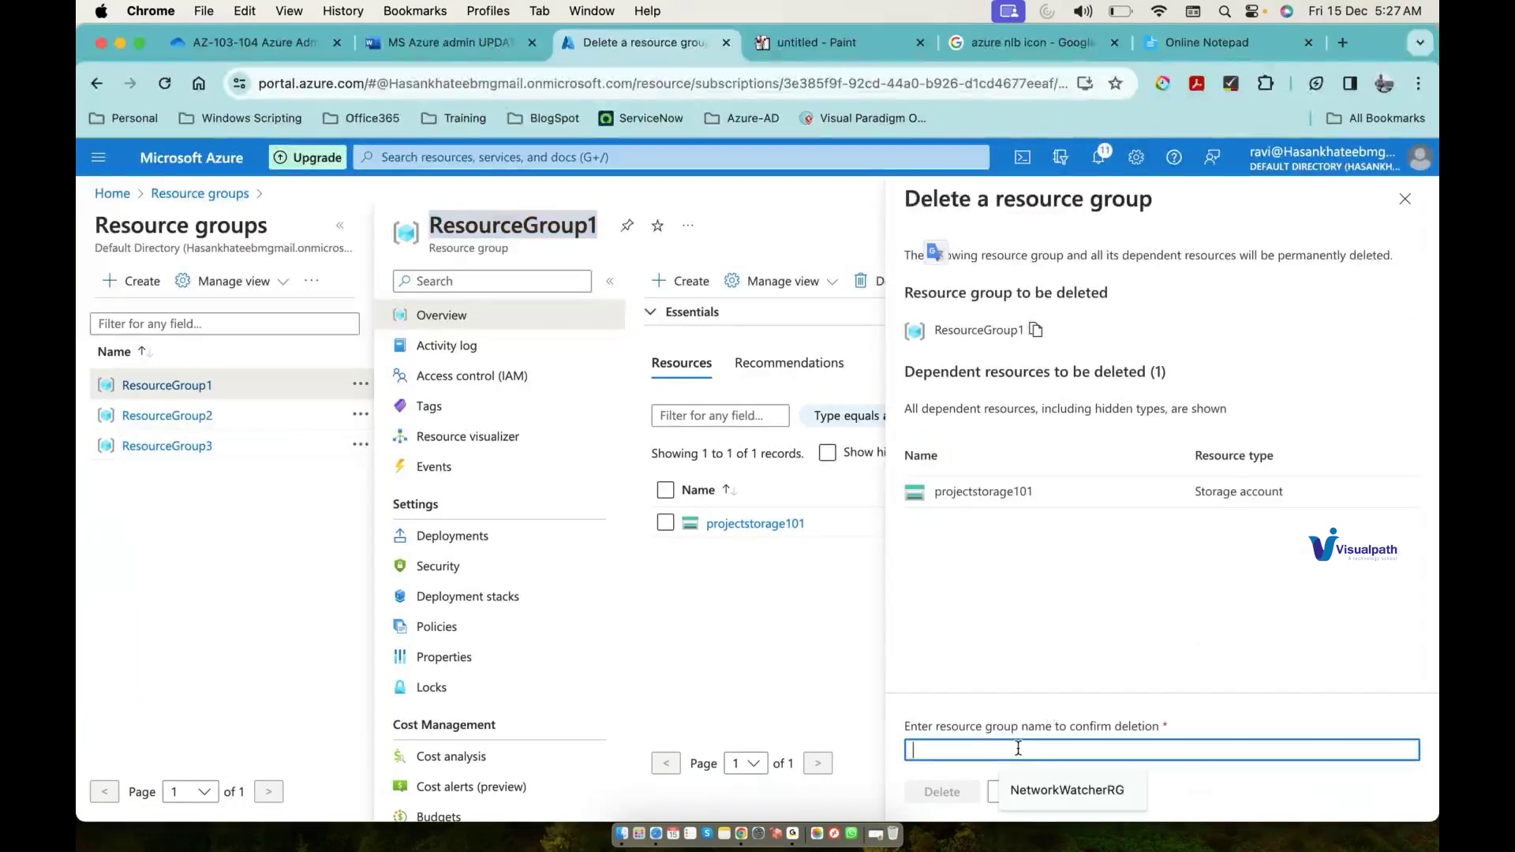
pyautogui.write('ResourceGroup1')
pyautogui.click(963, 792)
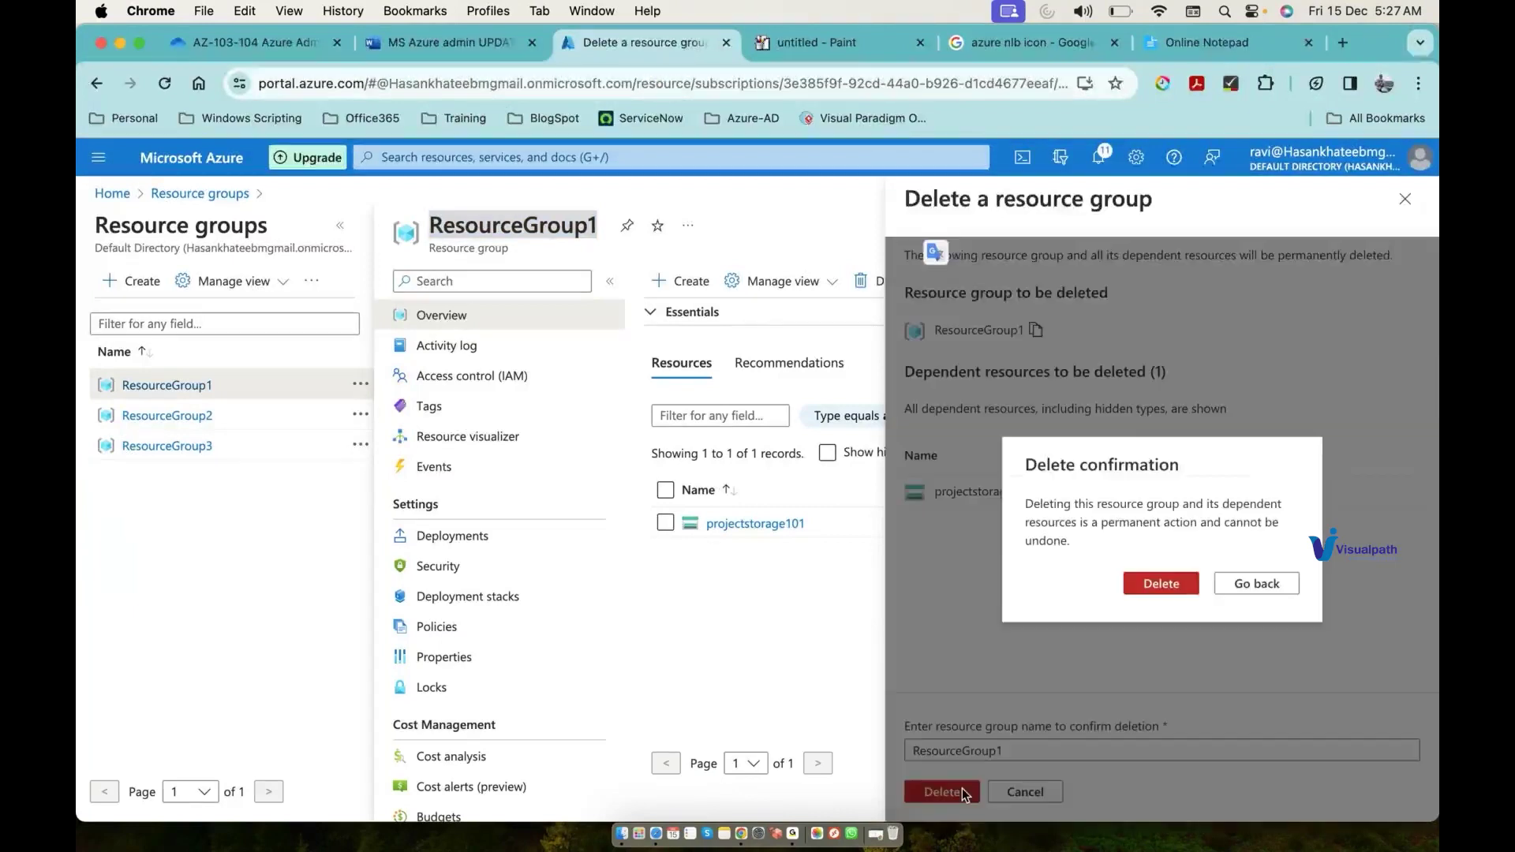
pyautogui.click(1193, 583)
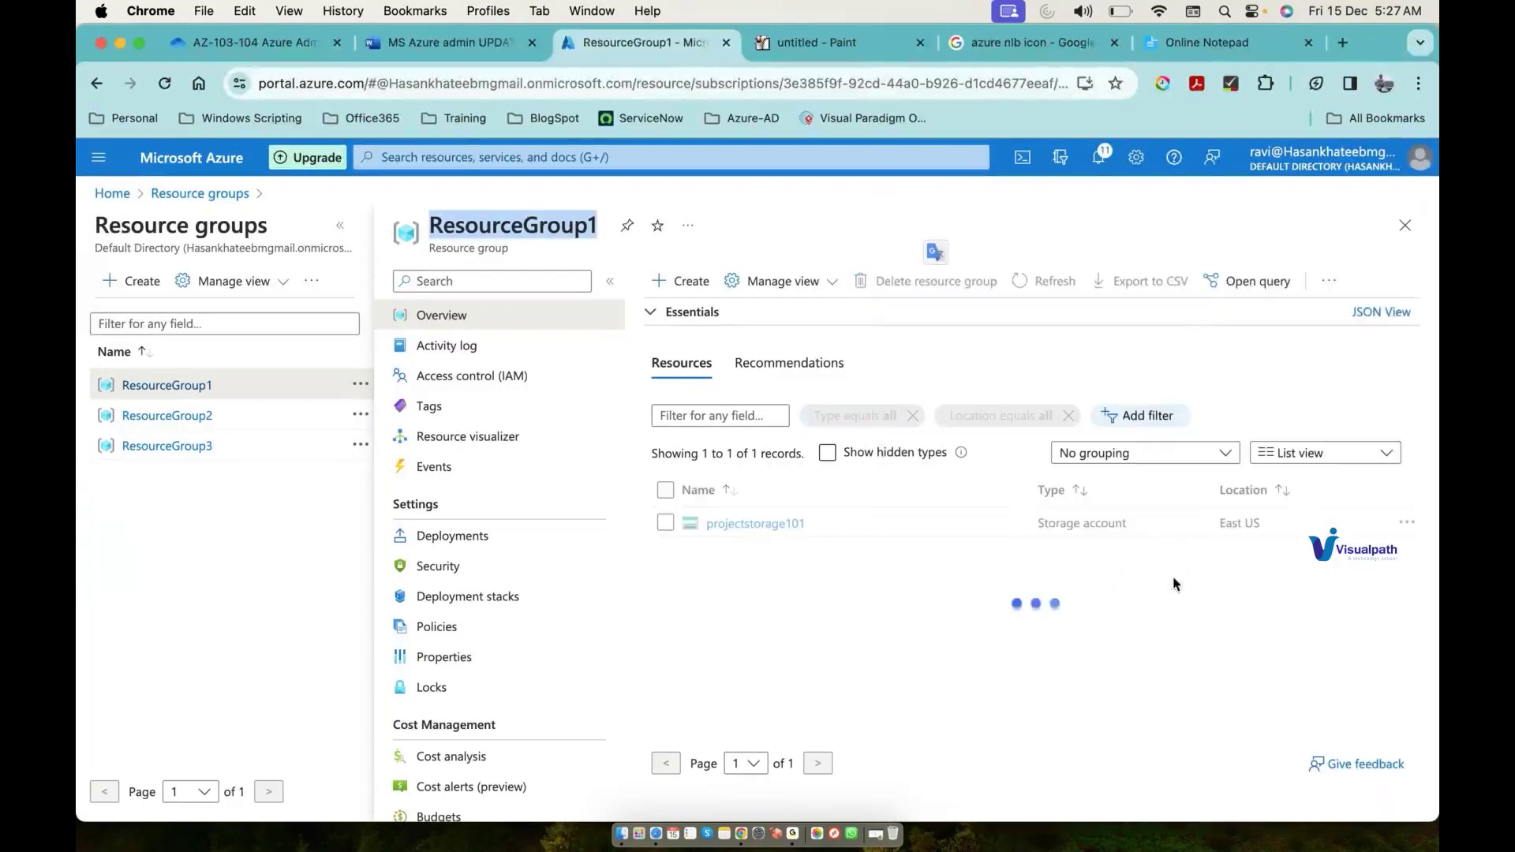
# Step: Permanently delete ResourceGroup2, with SQL server testdbserver201 and database testdb1, confirming its name
pyautogui.click(208, 422)
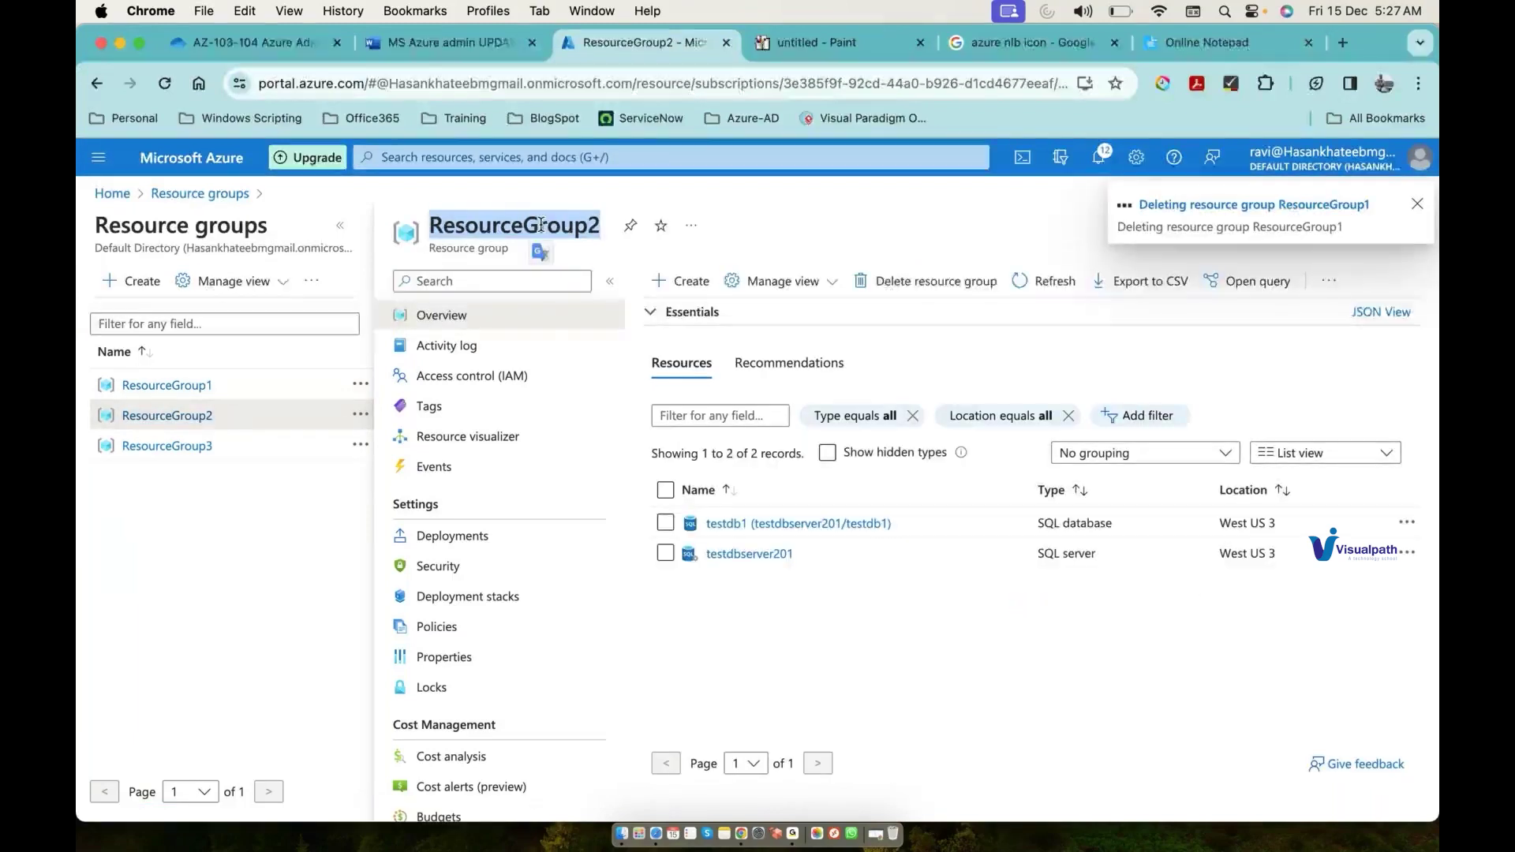
pyautogui.click(926, 281)
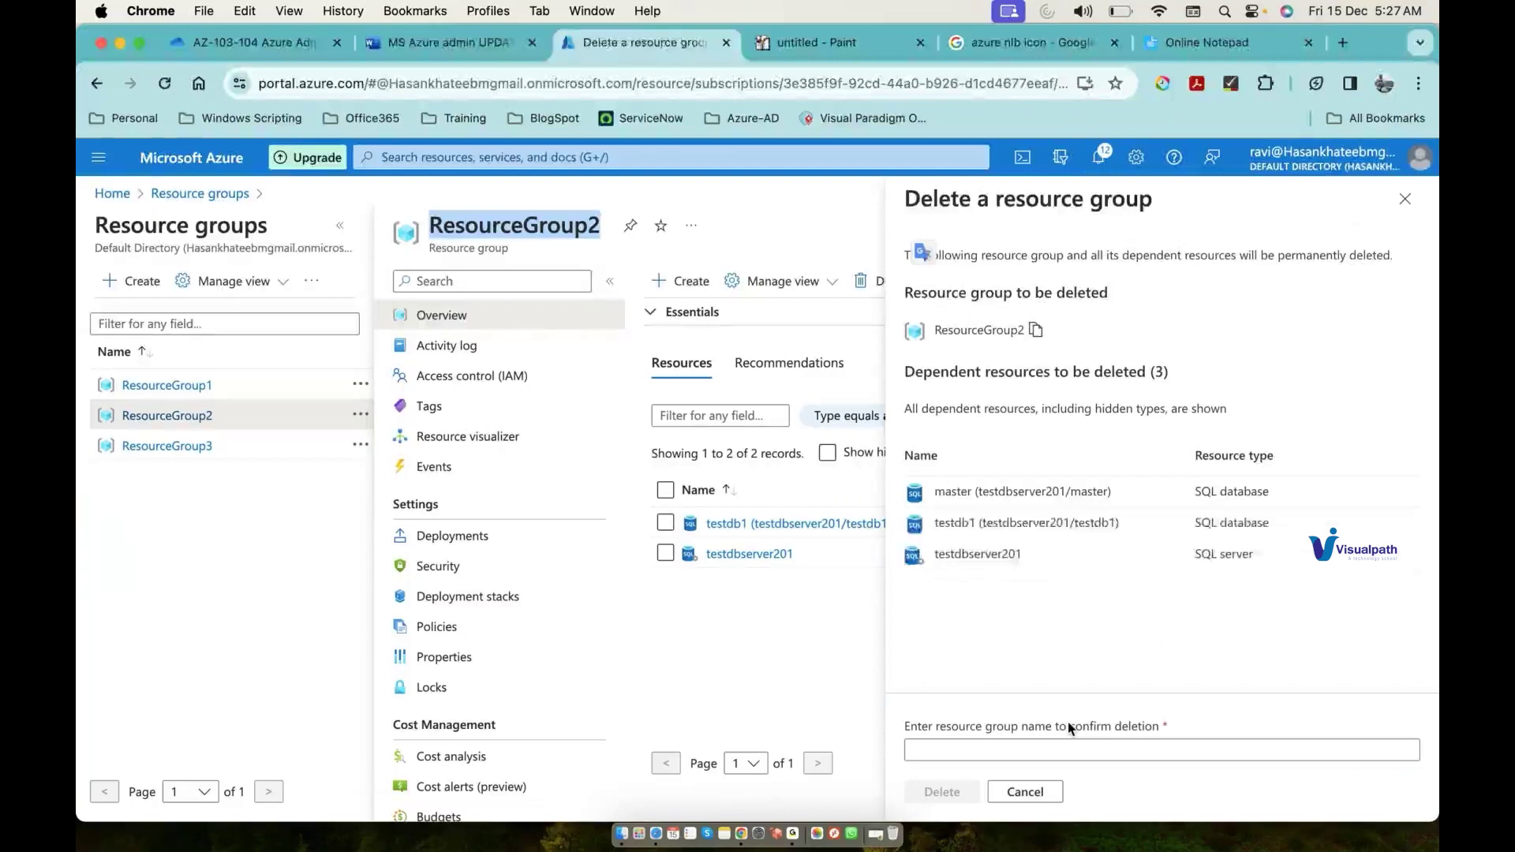
pyautogui.click(1067, 740)
pyautogui.write('ResourceGroup2')
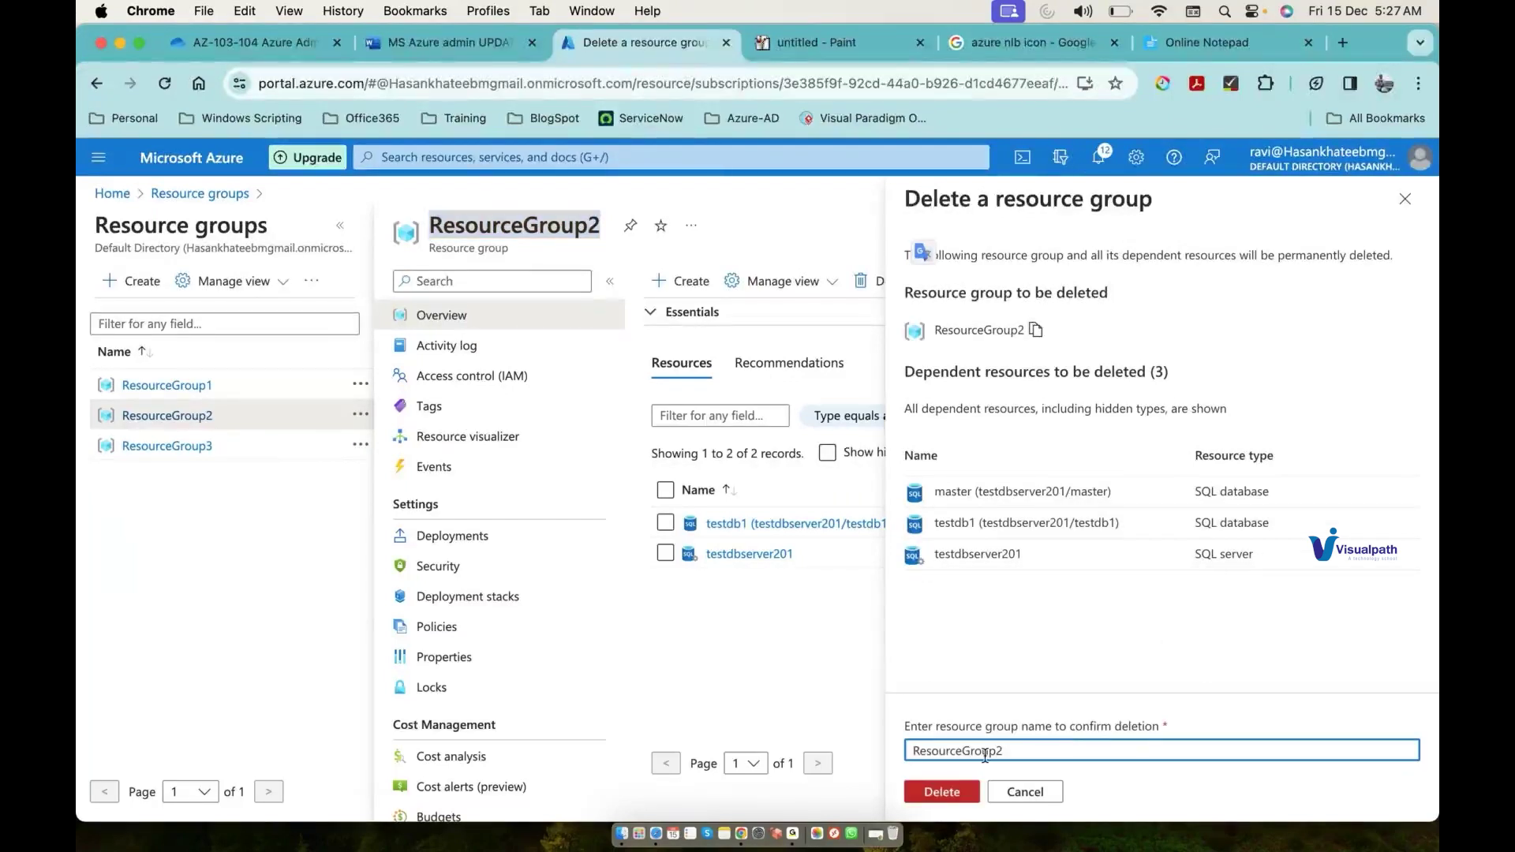
pyautogui.click(961, 793)
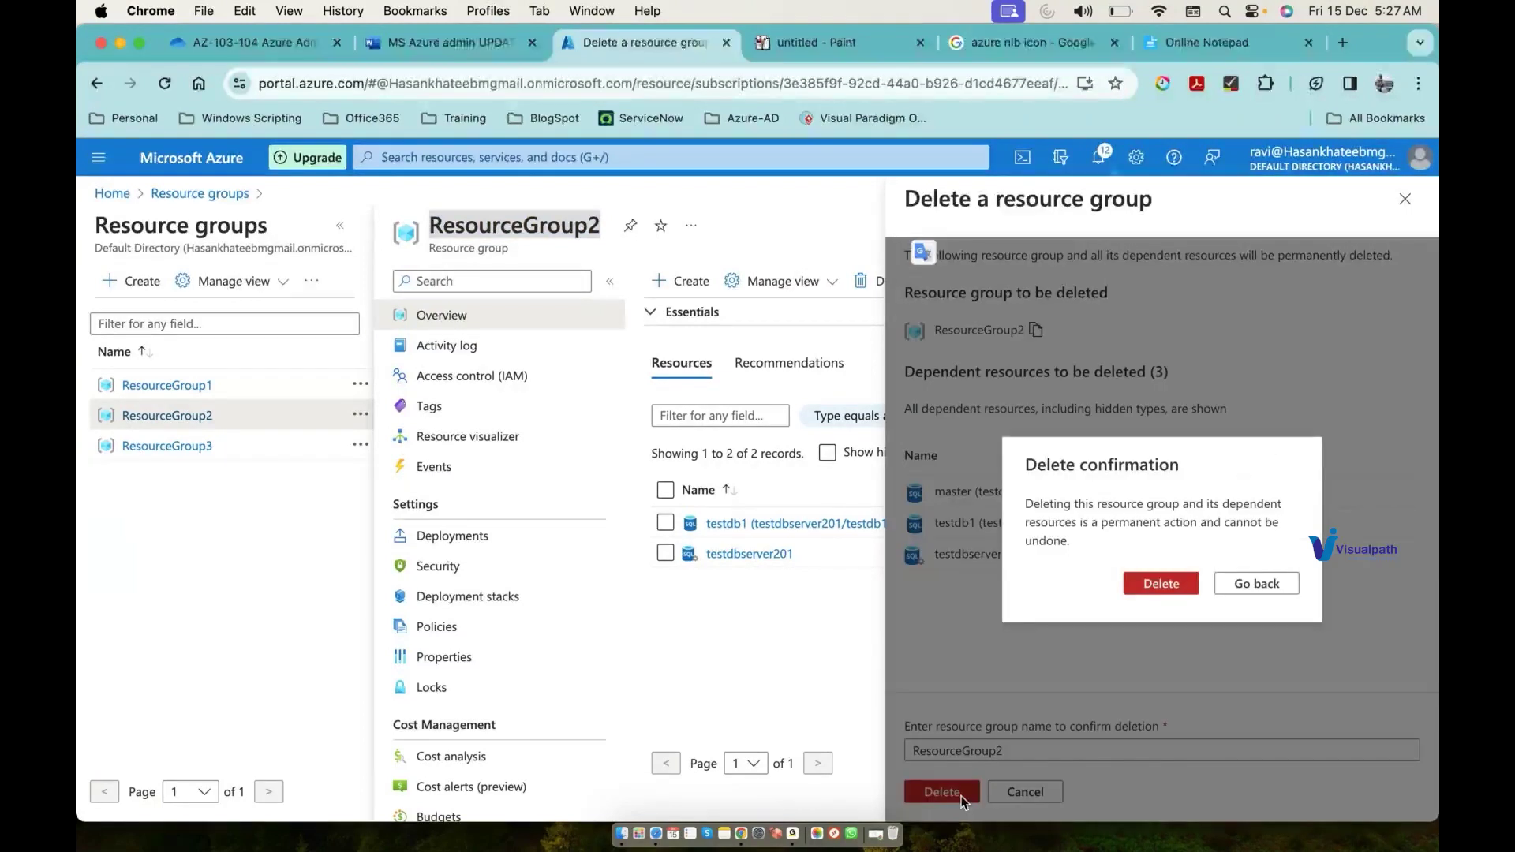
pyautogui.click(1161, 583)
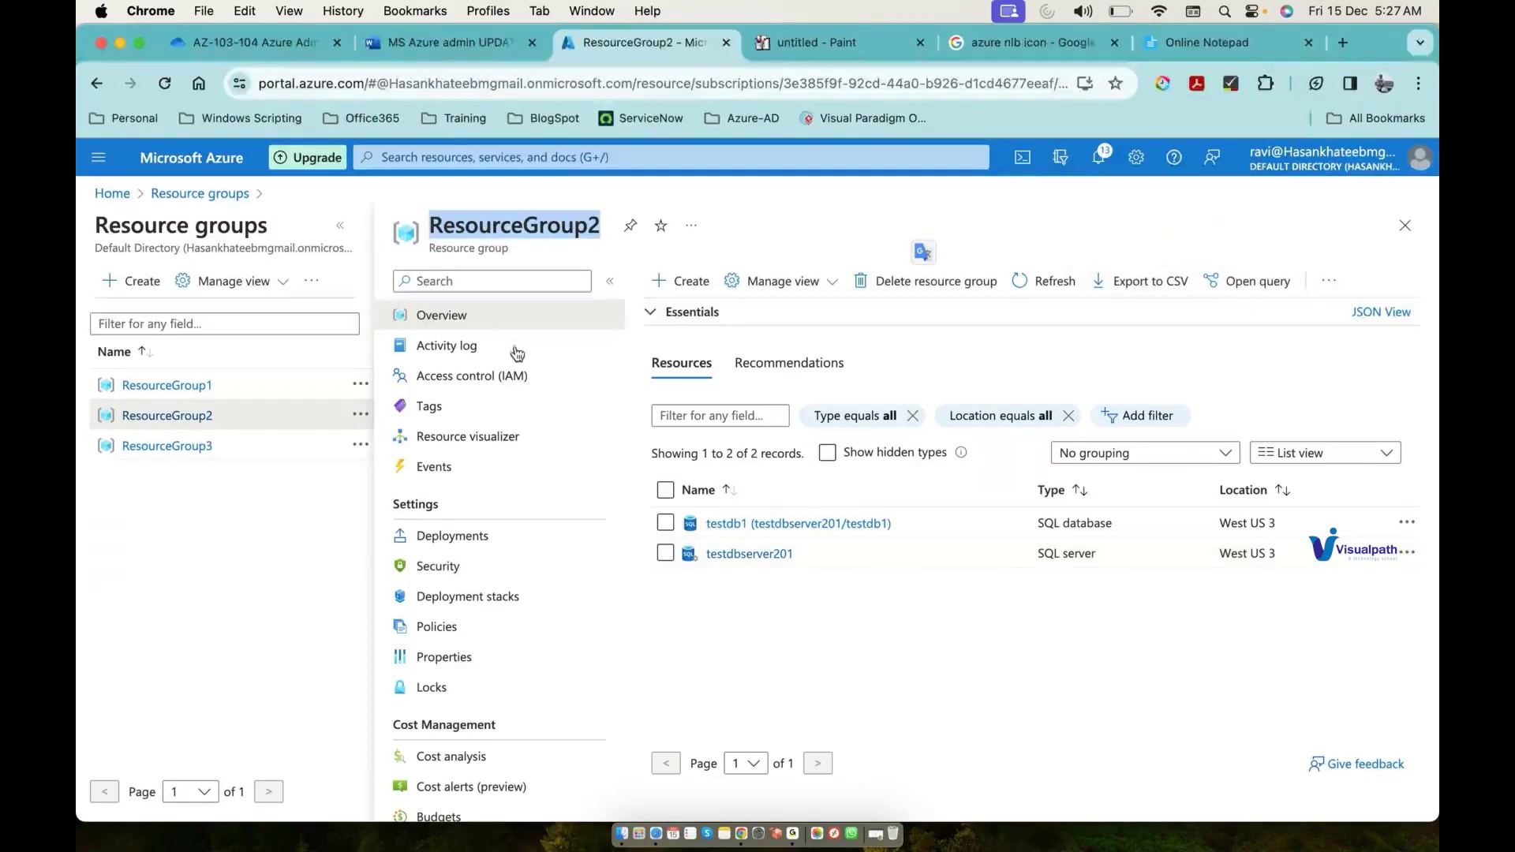
# Step: Delete the empty ResourceGroup3 by copying its name into the confirmation box and confirming
pyautogui.click(209, 450)
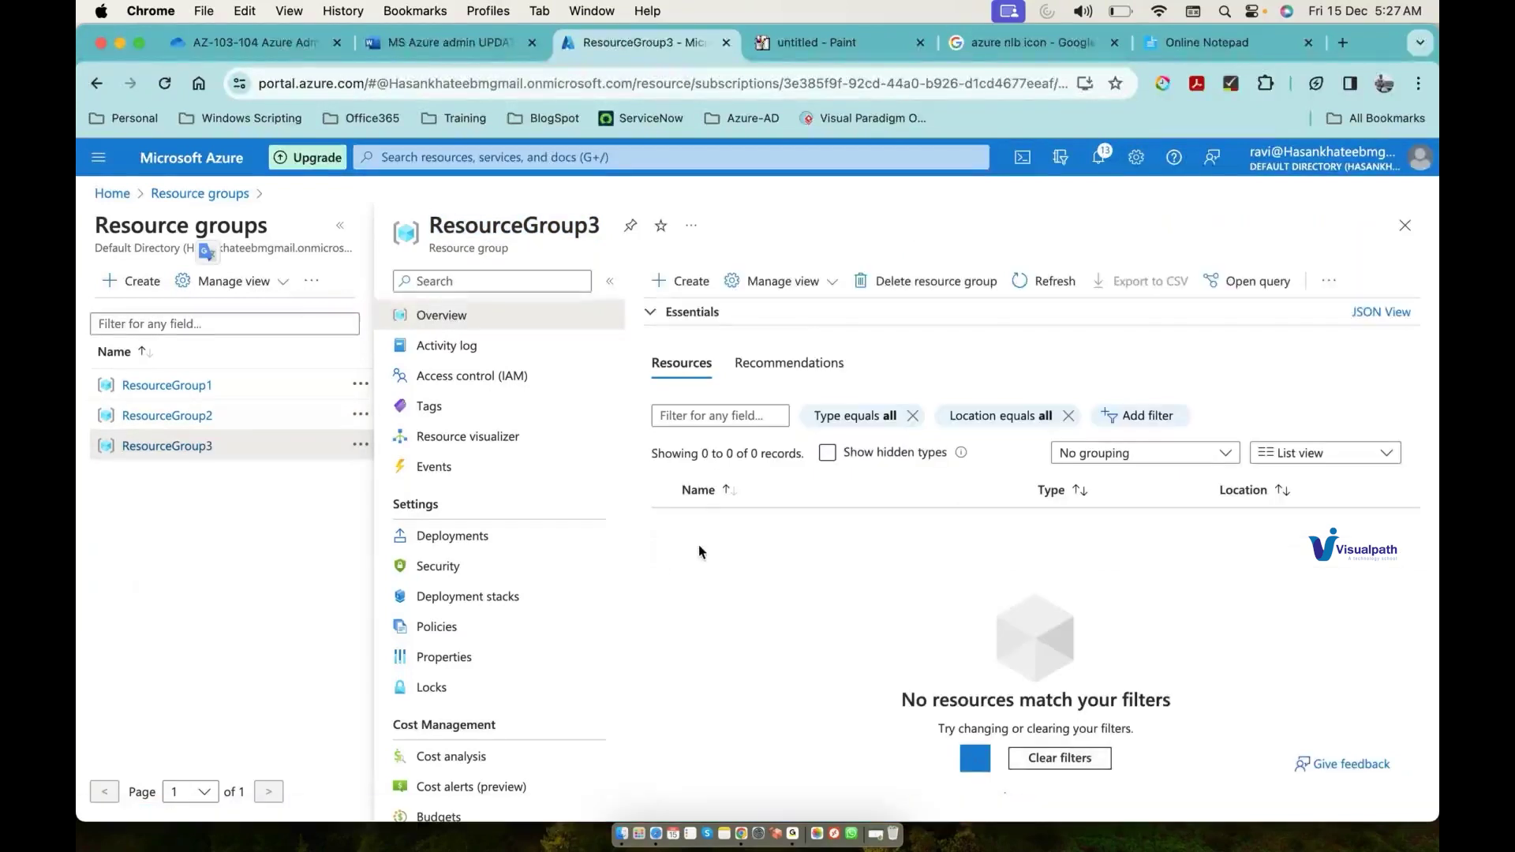
pyautogui.doubleClick(553, 219)
pyautogui.press('super+c')
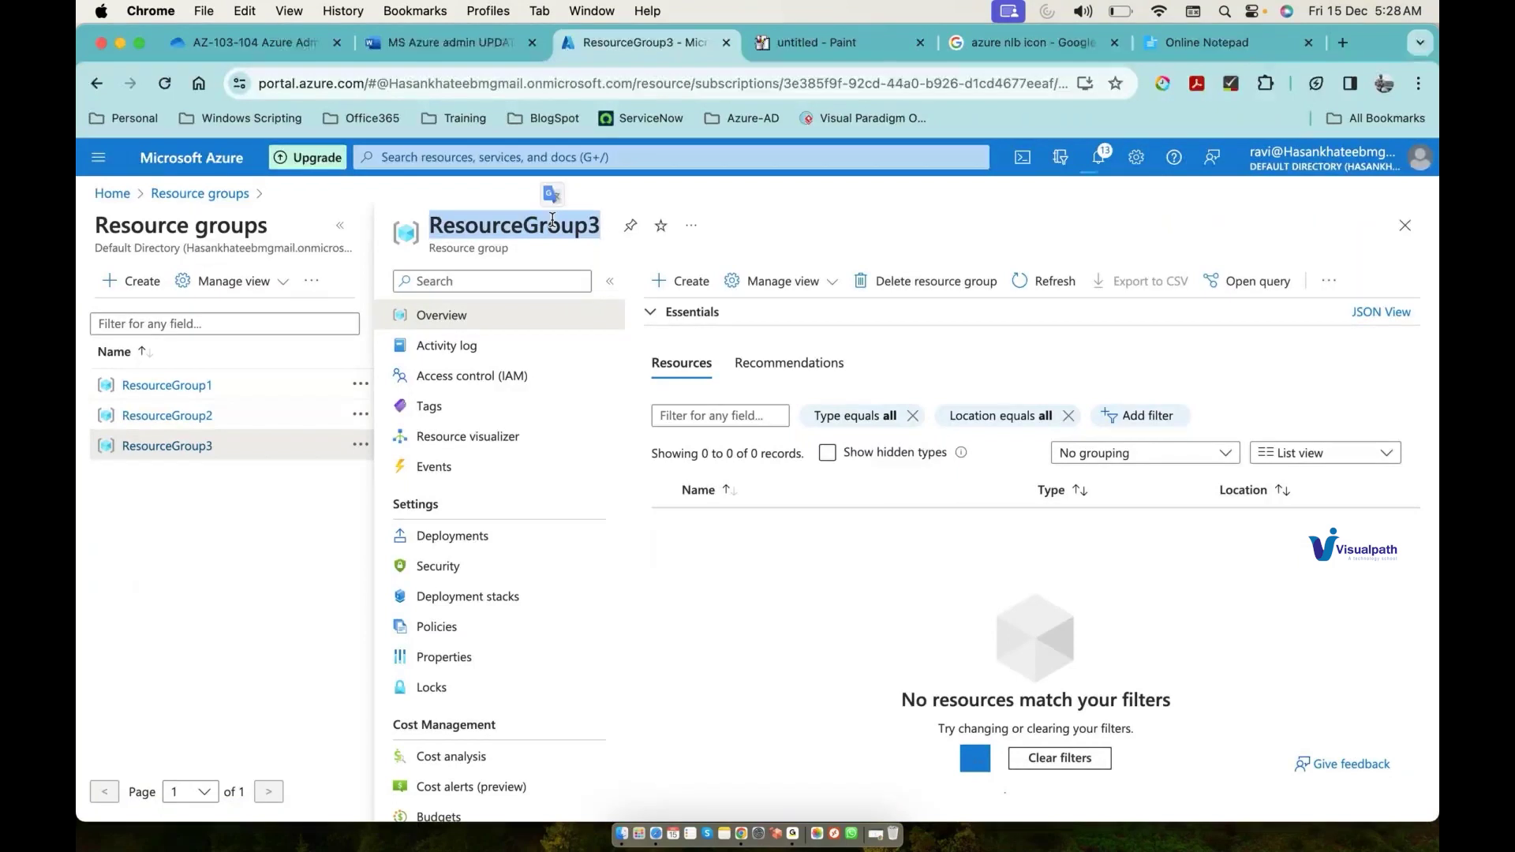
pyautogui.click(940, 284)
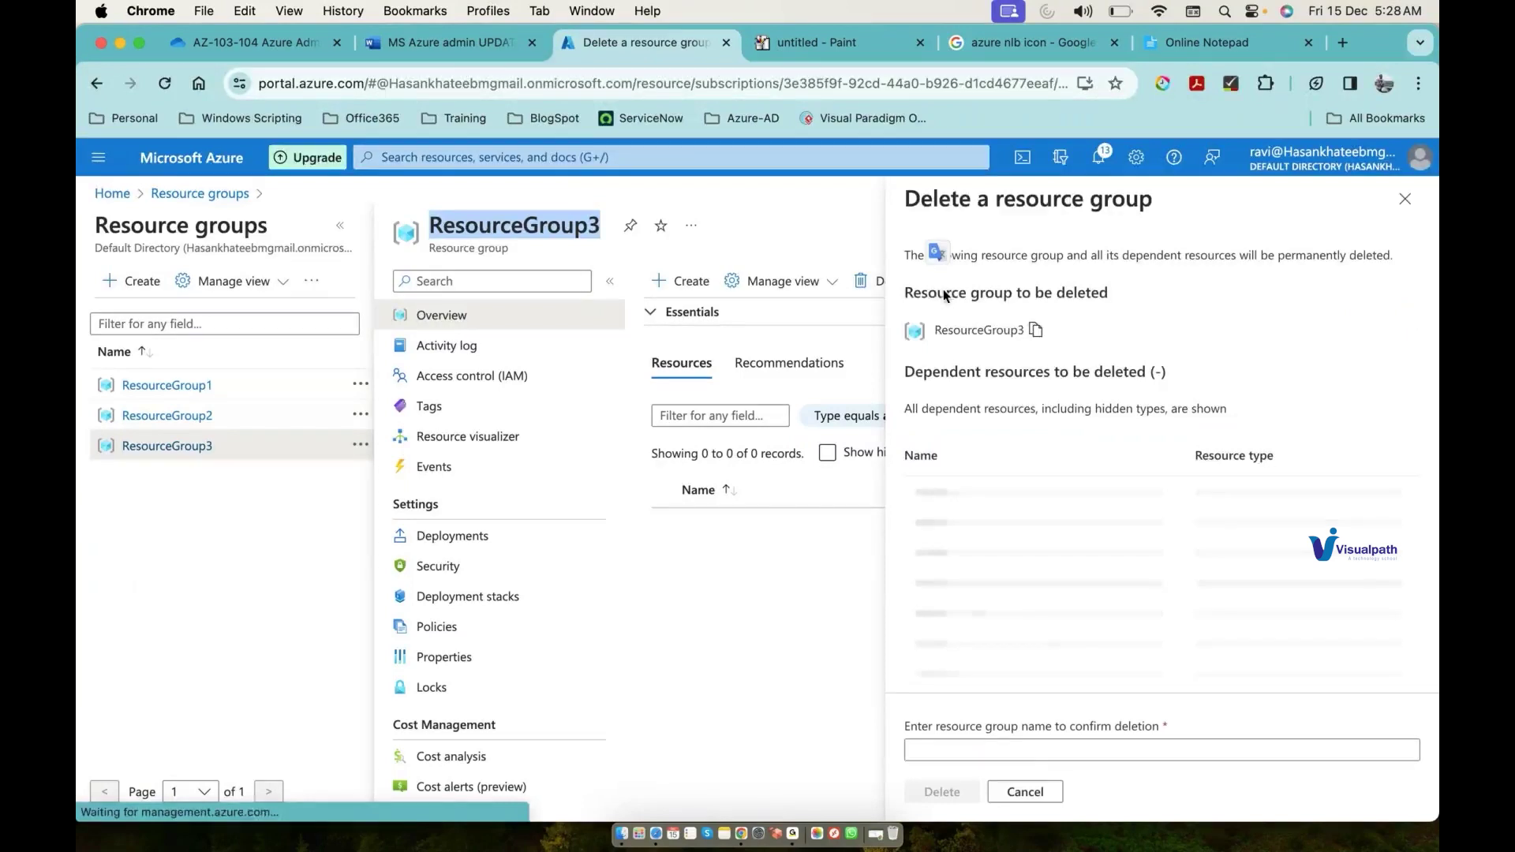
pyautogui.click(1031, 750)
pyautogui.press('super+v')
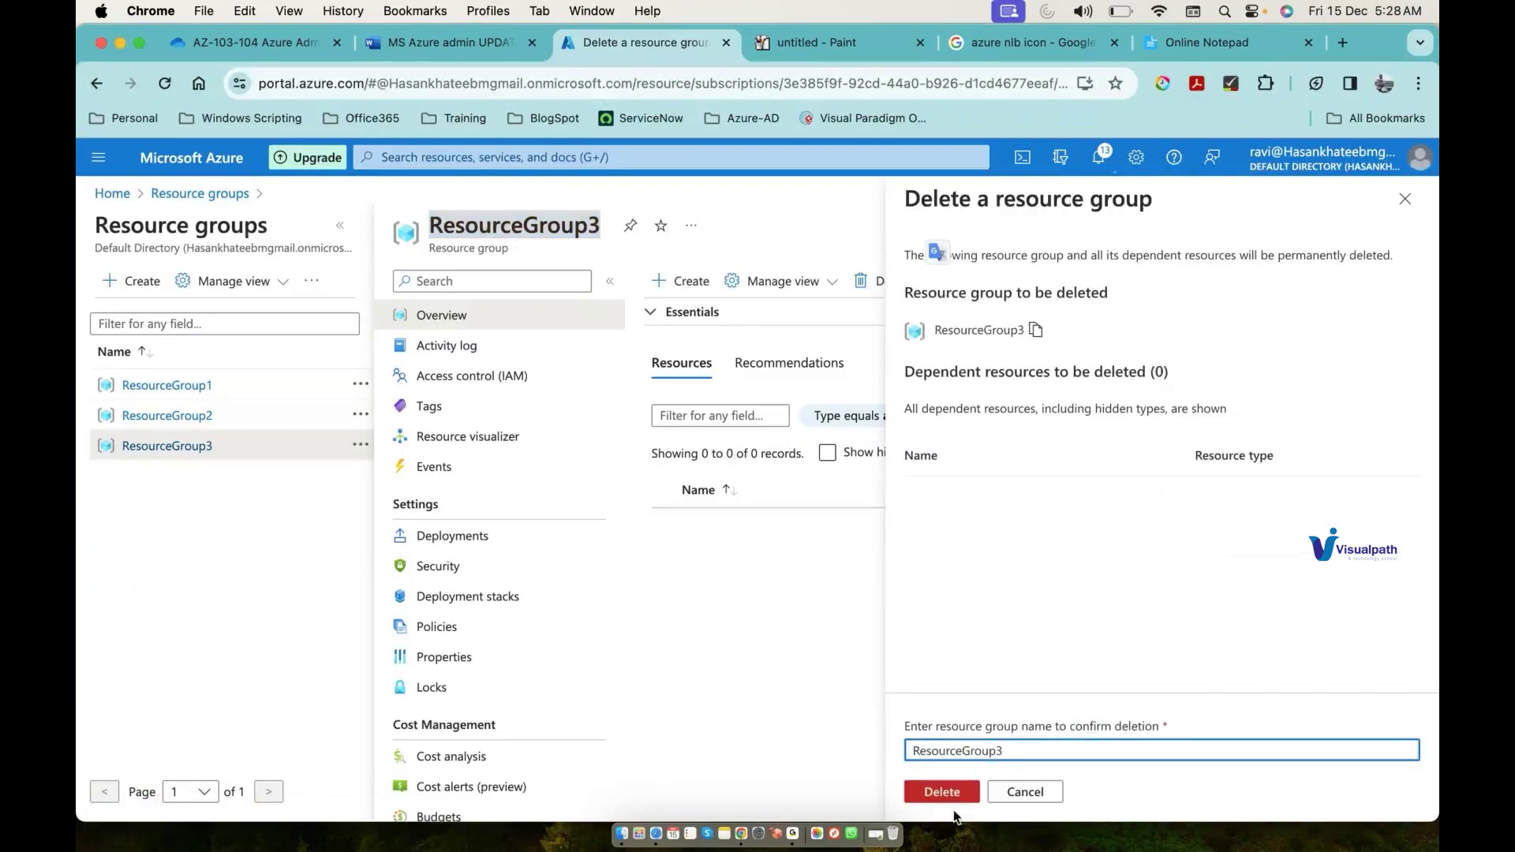
pyautogui.click(943, 793)
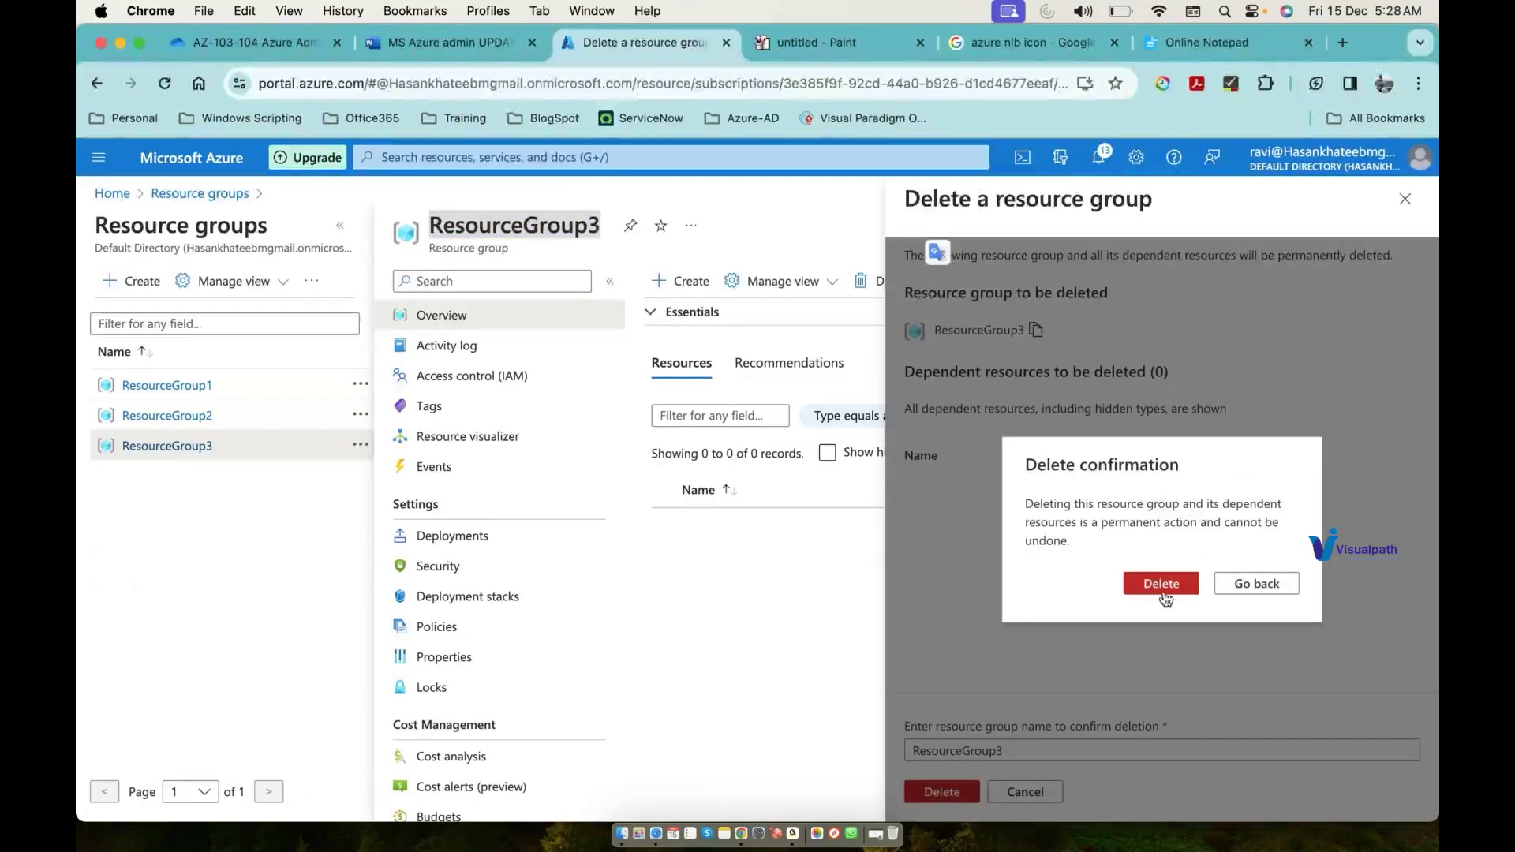
pyautogui.click(1162, 586)
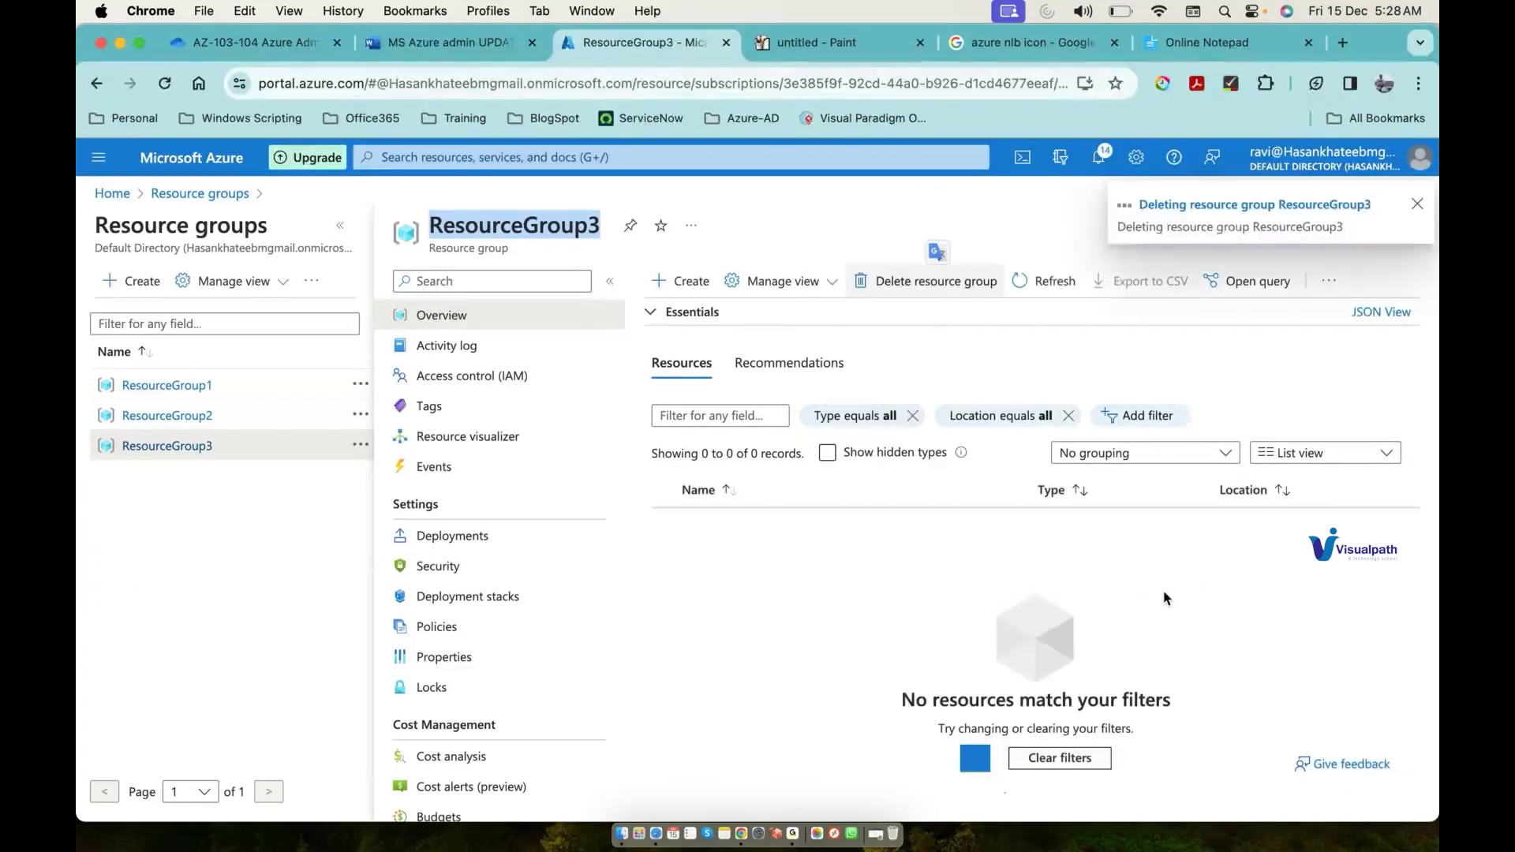
# Step: Go to Microsoft Entra ID from recent services and open the Default Directory's All users list
pyautogui.click(838, 162)
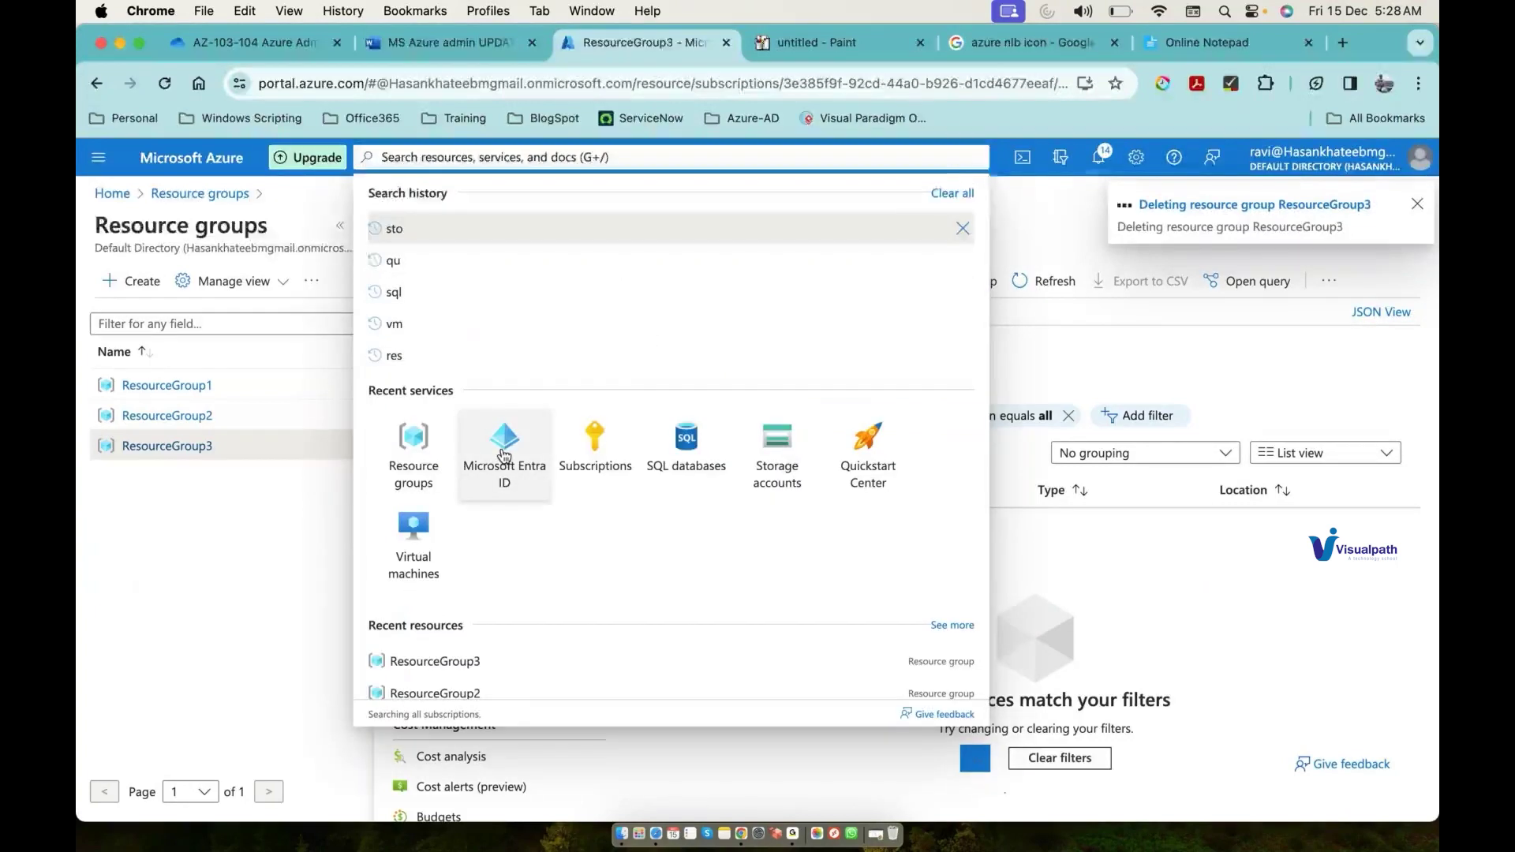
pyautogui.click(504, 455)
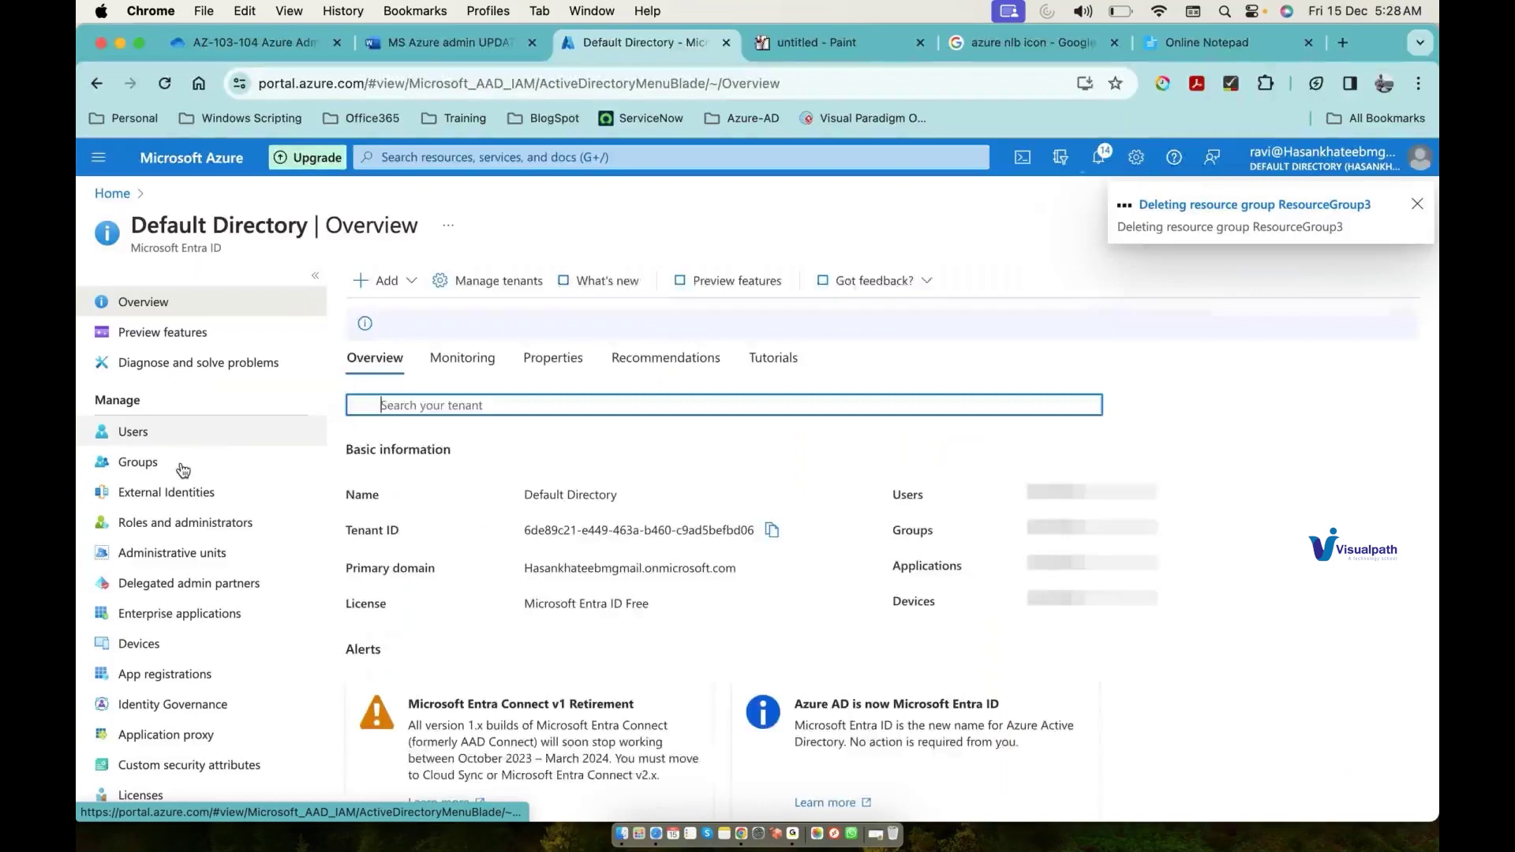
pyautogui.click(134, 431)
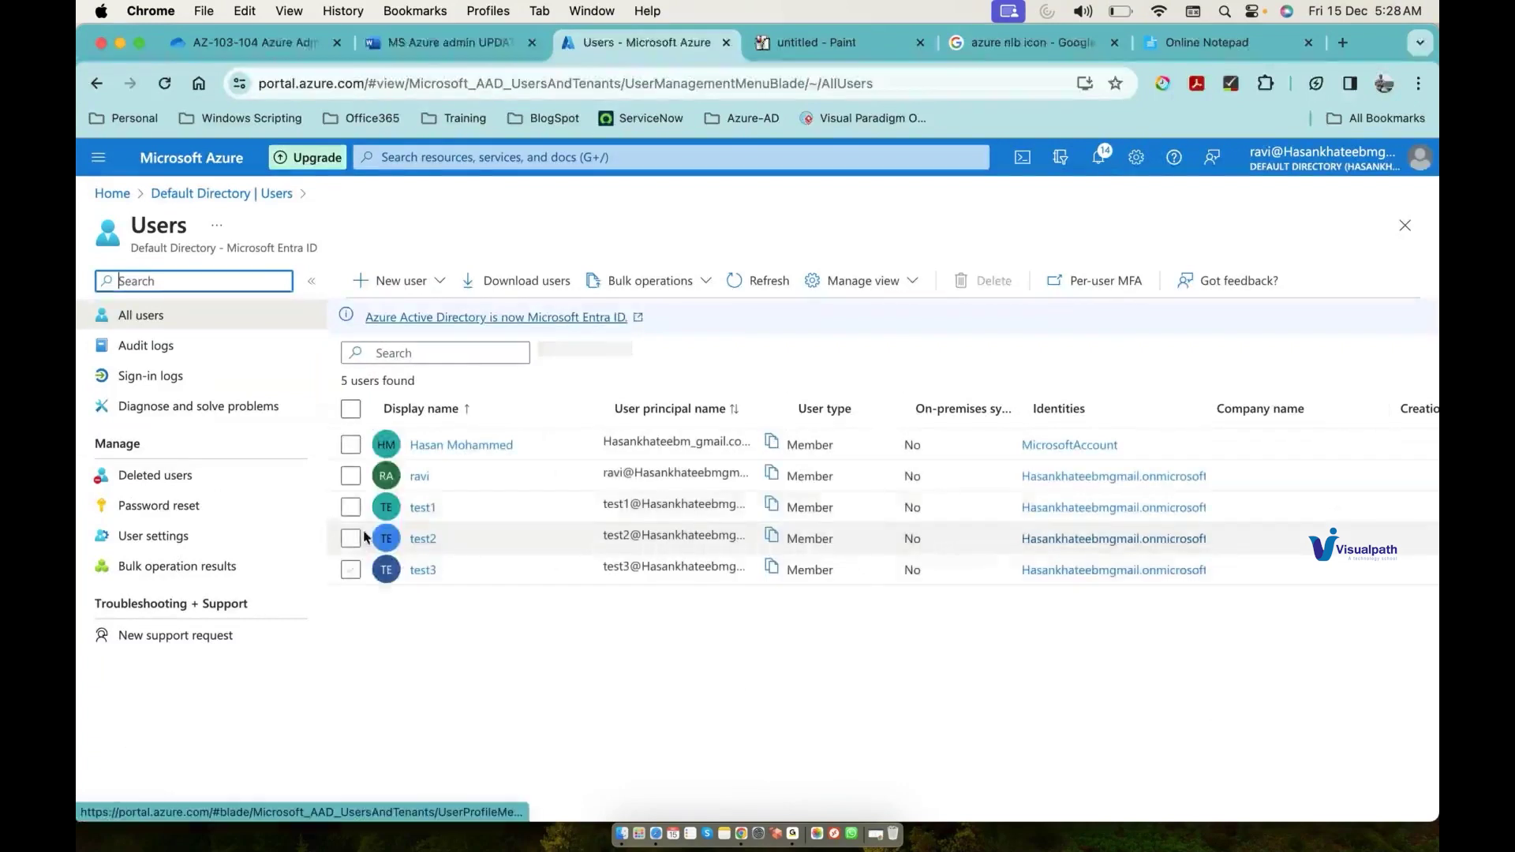
# Step: Delete the users test1, test2 and test3 and confirm the deletion
pyautogui.click(351, 507)
pyautogui.click(351, 538)
pyautogui.click(352, 570)
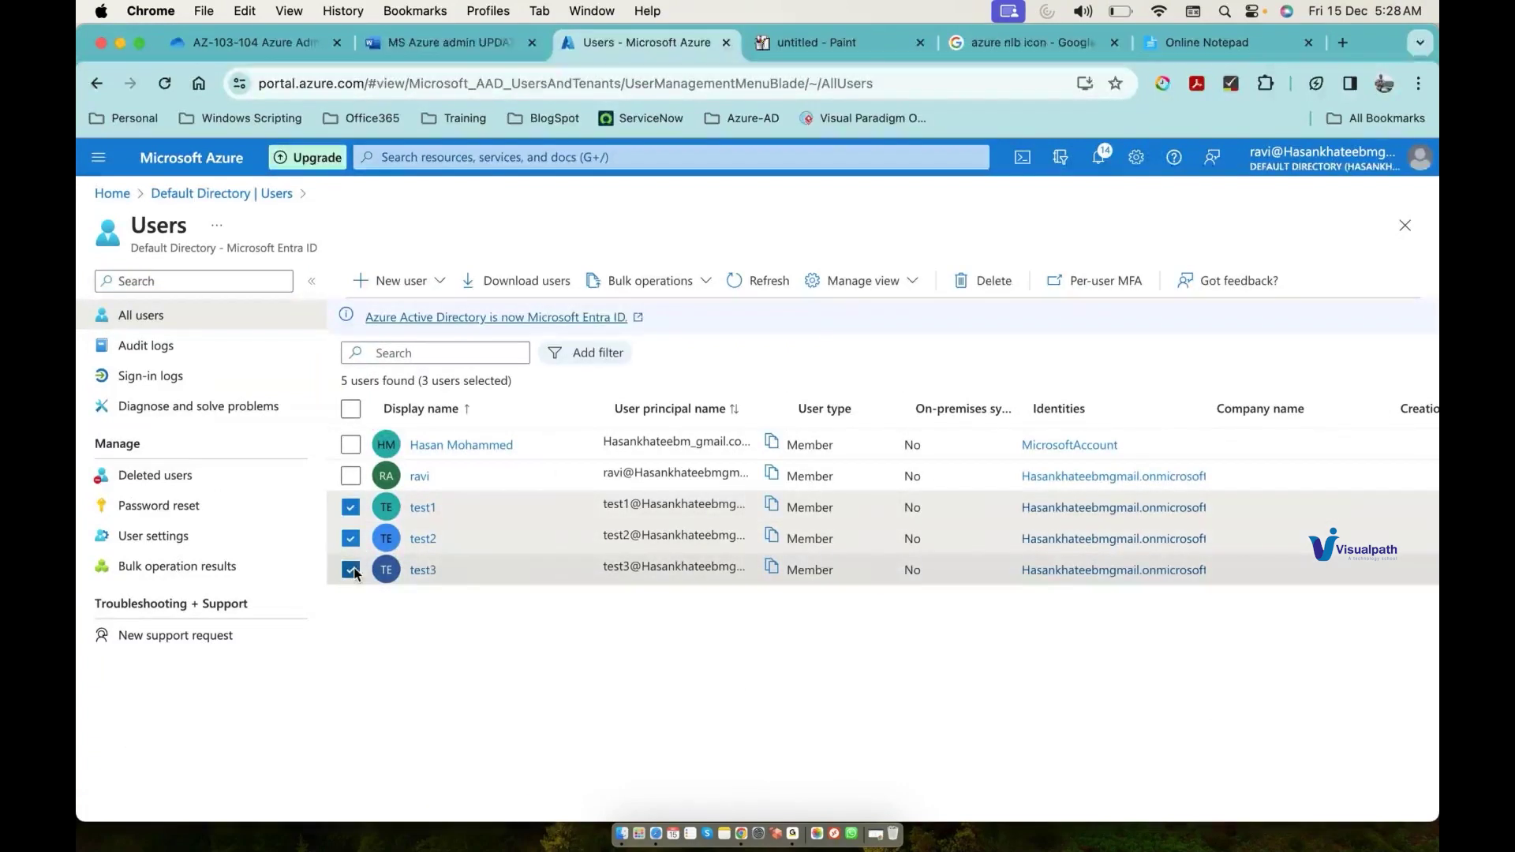
pyautogui.click(979, 290)
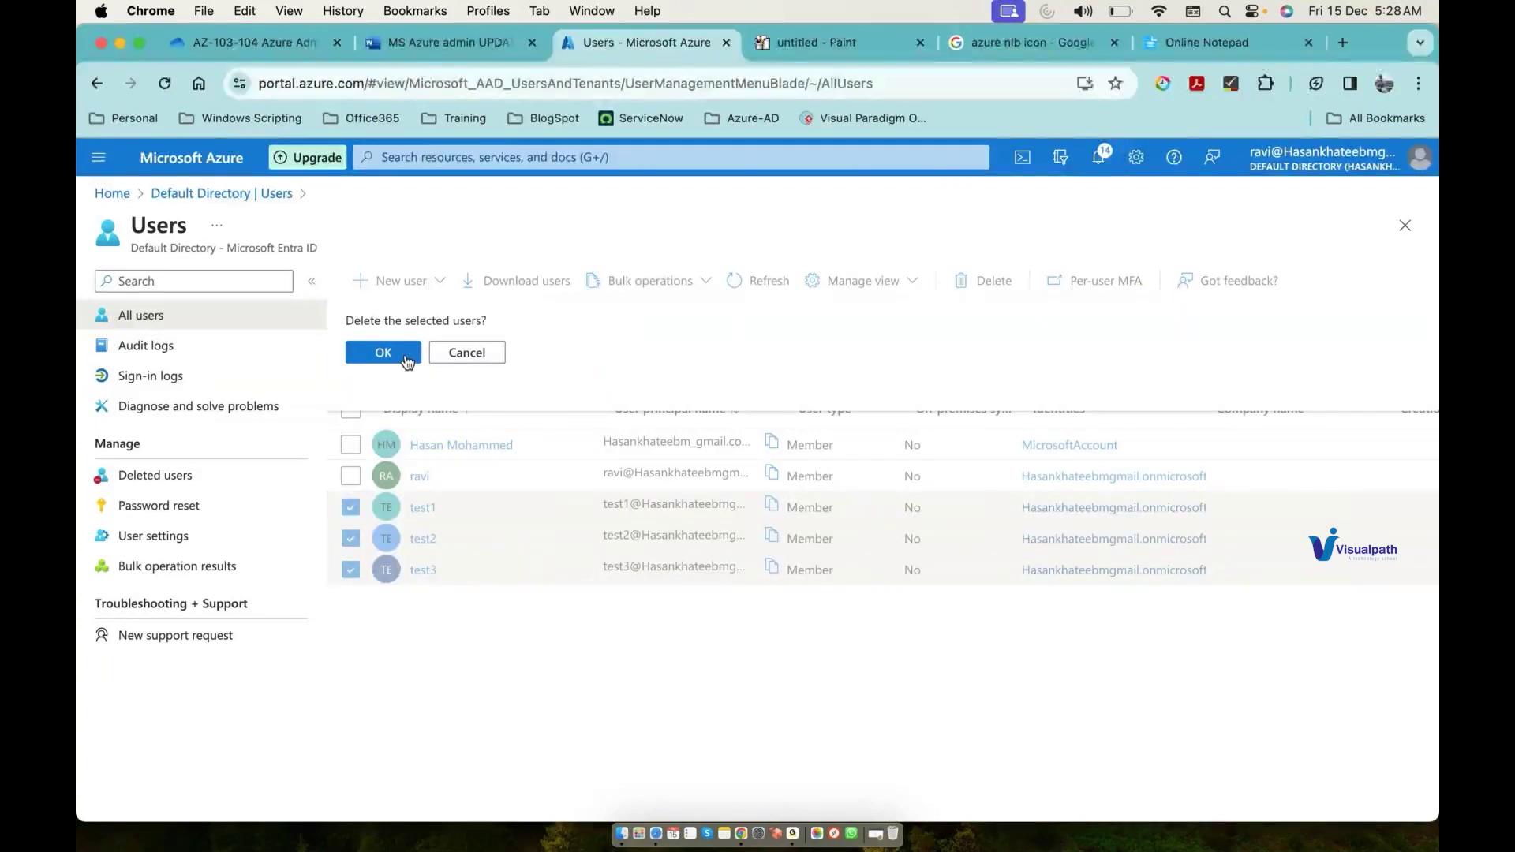
pyautogui.click(384, 353)
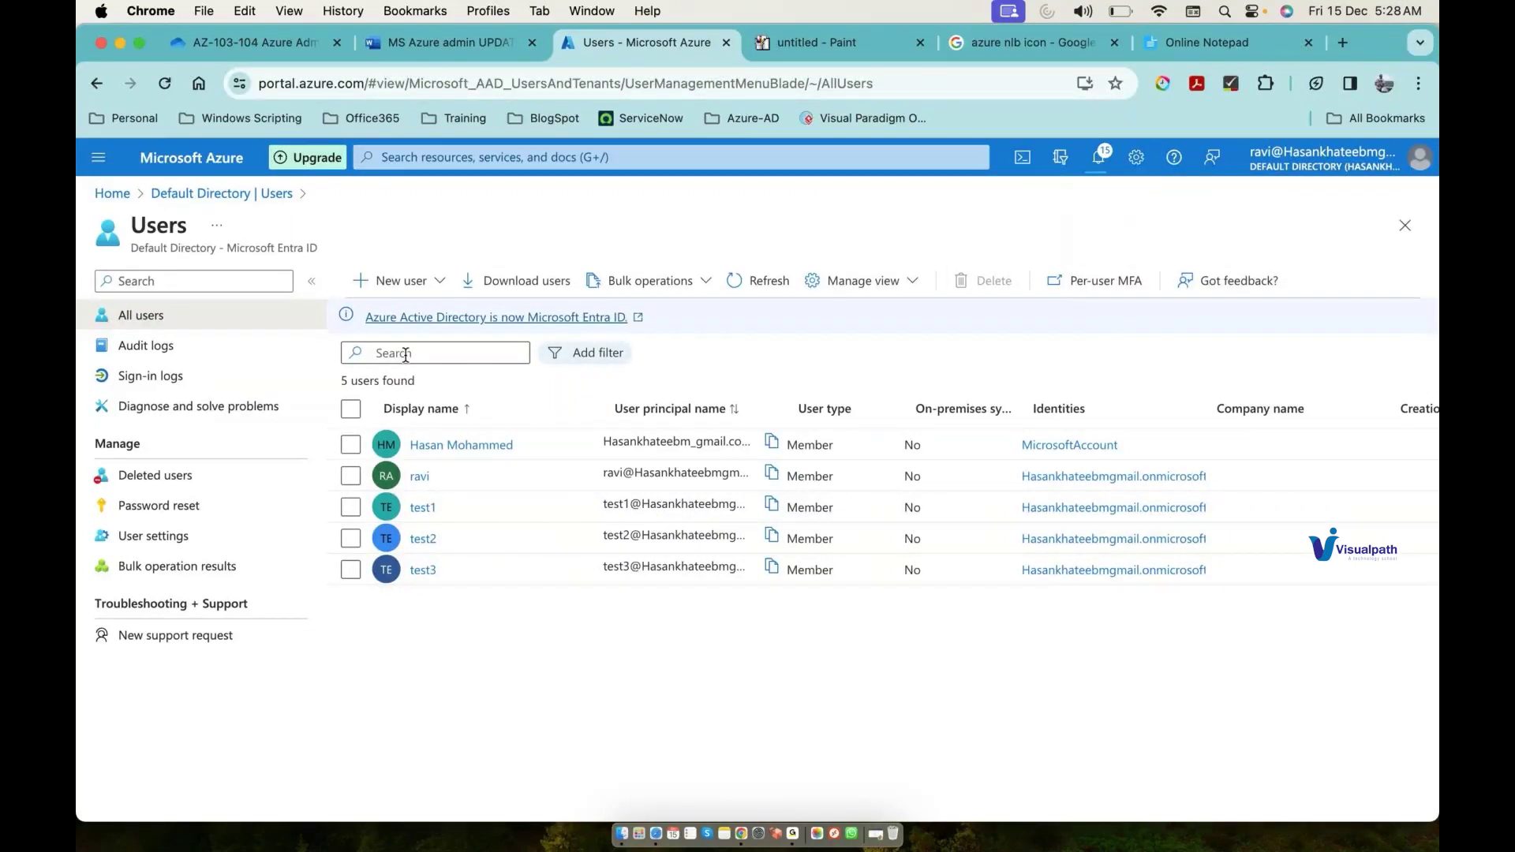
pyautogui.click(835, 54)
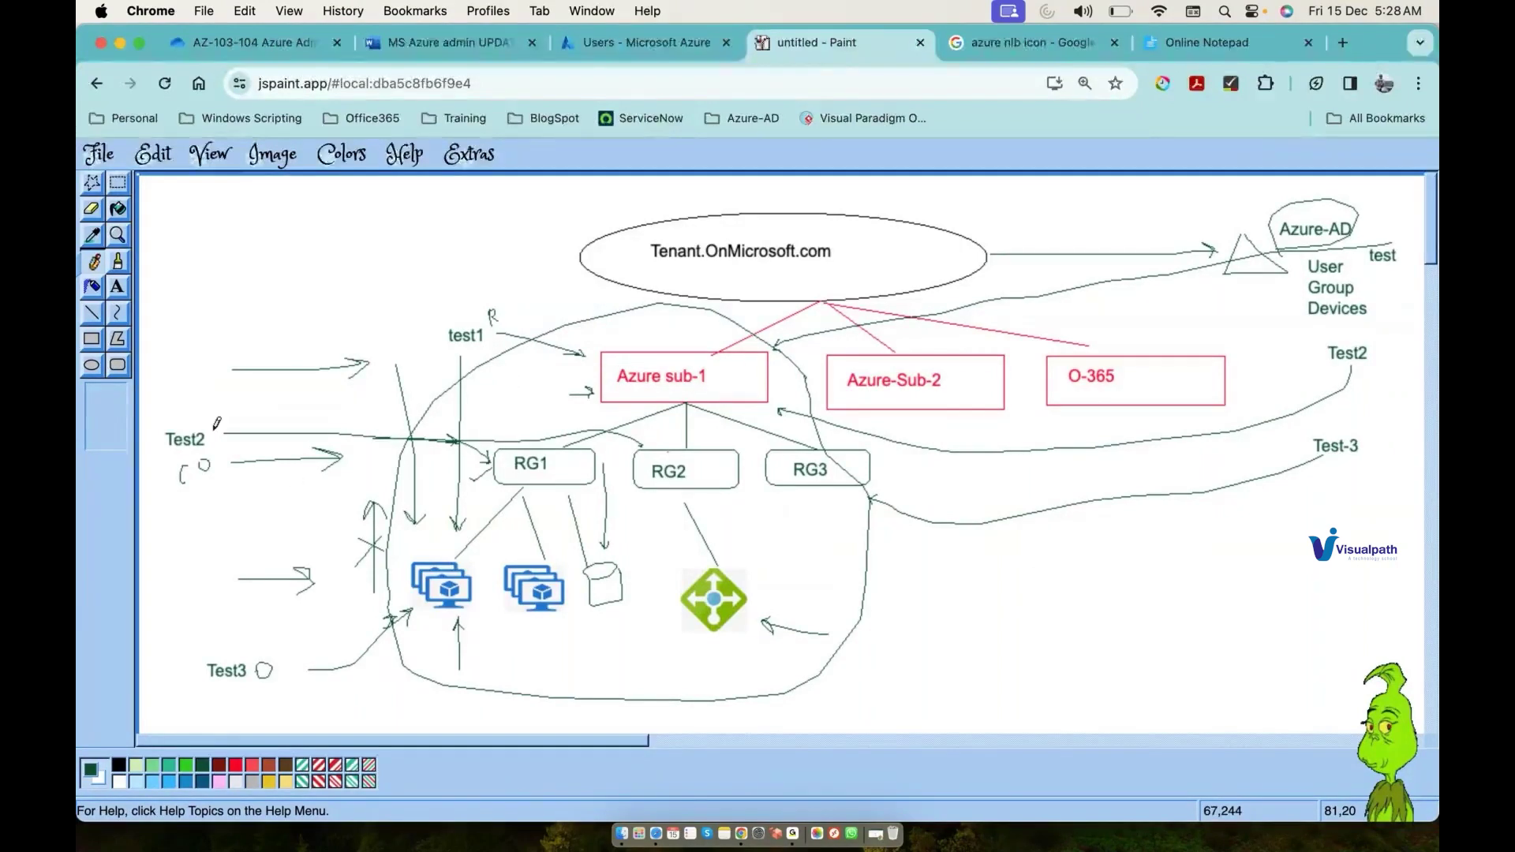
# Step: Pencil marks by Test2, curves near RG1's storage and under the left VM, and a Tenant arrow
pyautogui.moveTo(214, 424); pyautogui.dragTo(223, 427)
pyautogui.moveTo(221, 453); pyautogui.dragTo(225, 588)
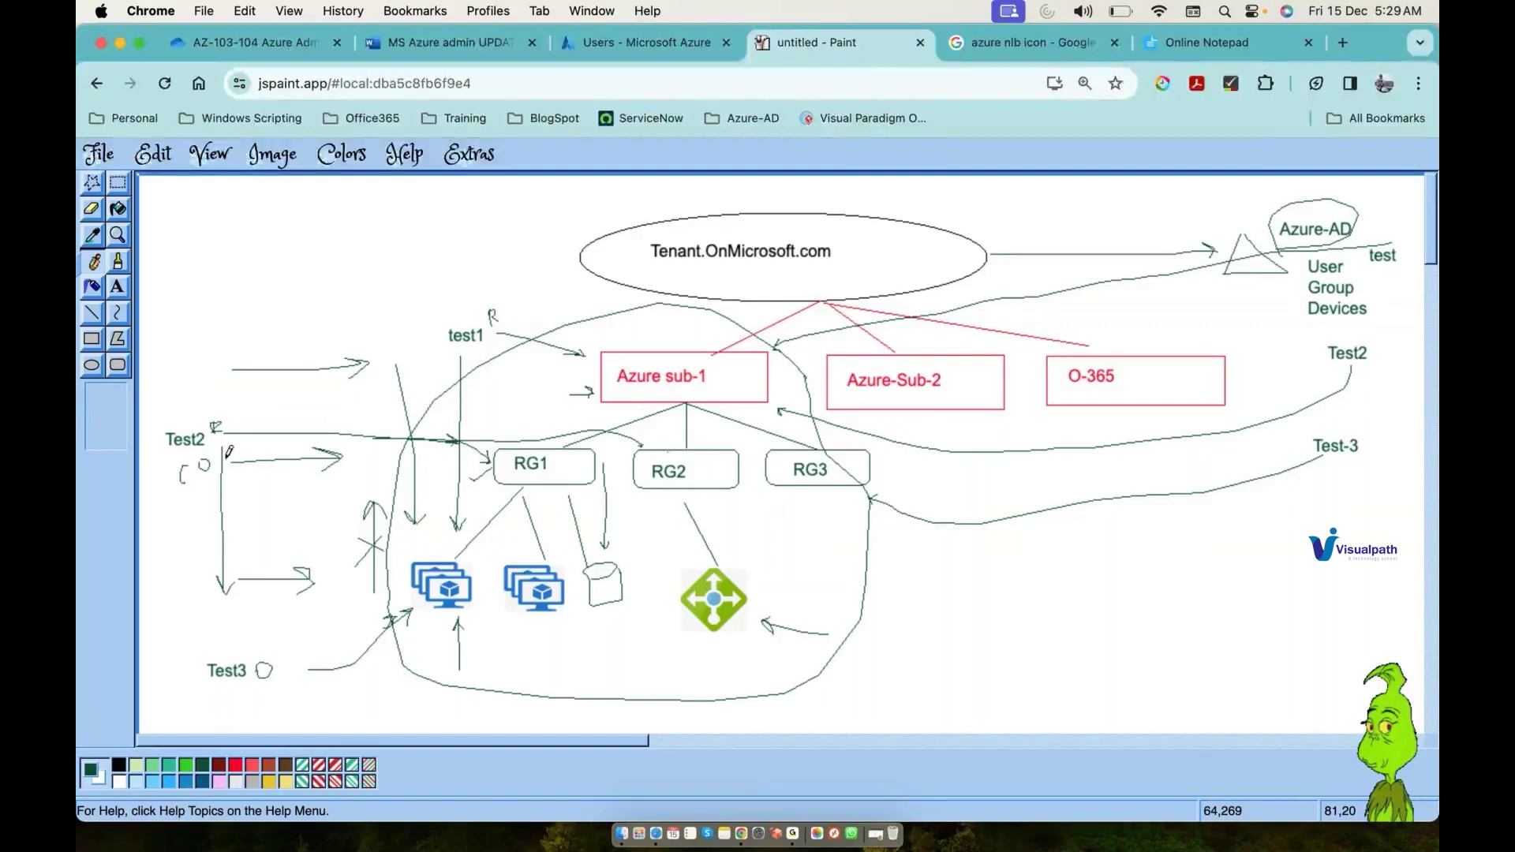
pyautogui.moveTo(631, 563)
pyautogui.mouseDown()
pyautogui.moveTo(519, 531)
pyautogui.moveTo(380, 601)
pyautogui.moveTo(655, 602)
pyautogui.mouseUp()
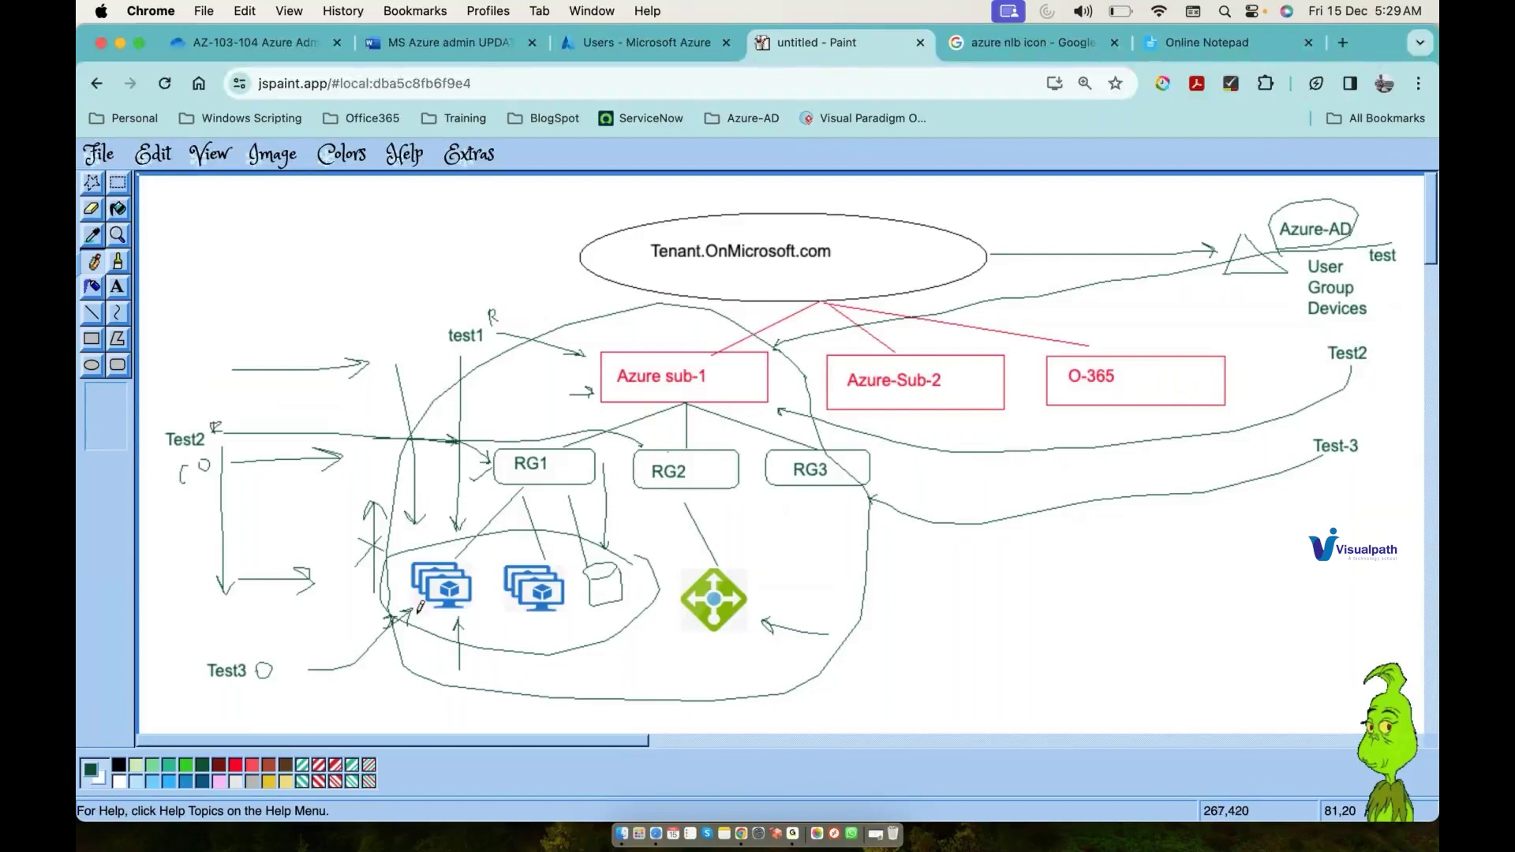
pyautogui.moveTo(419, 609)
pyautogui.mouseDown()
pyautogui.moveTo(470, 605)
pyautogui.moveTo(423, 617)
pyautogui.mouseUp()
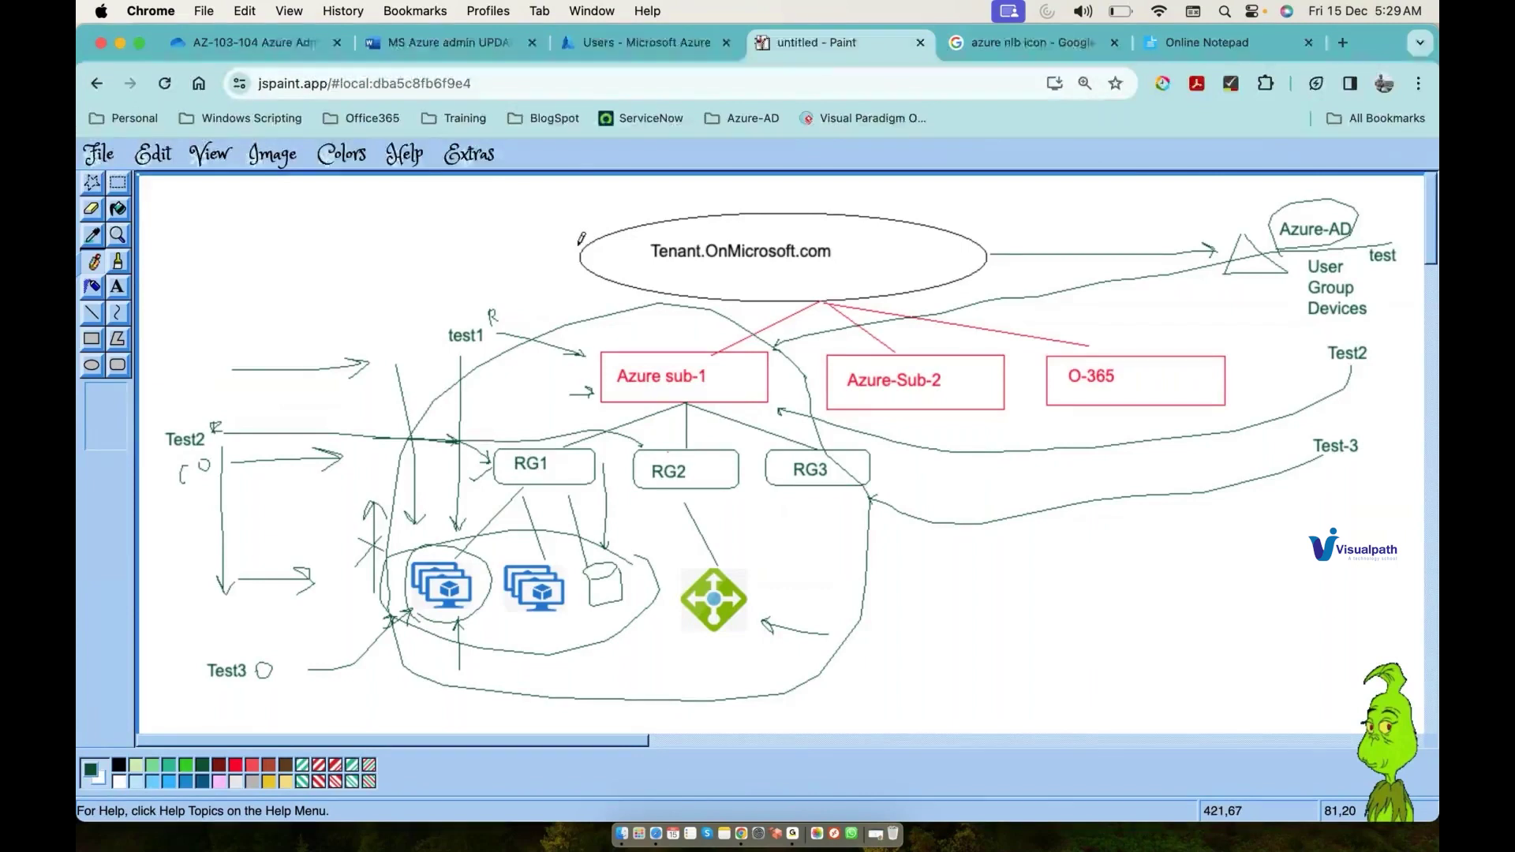
pyautogui.moveTo(523, 237); pyautogui.dragTo(559, 240)
# Step: Check the Entra ID Default Directory overview (2 users, 0 groups), then return to the diagram
pyautogui.click(628, 56)
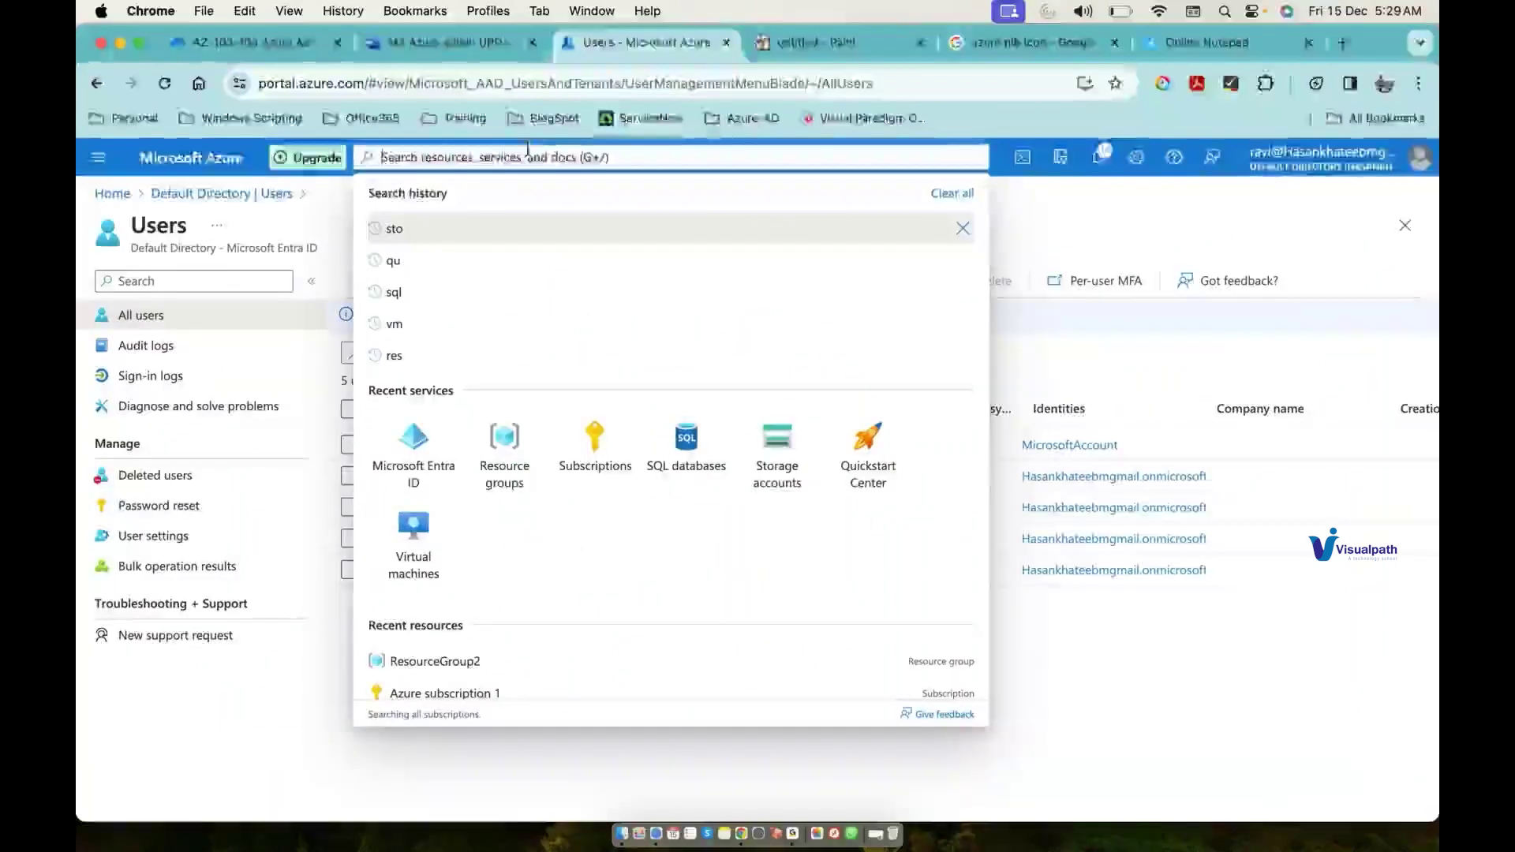
pyautogui.click(415, 476)
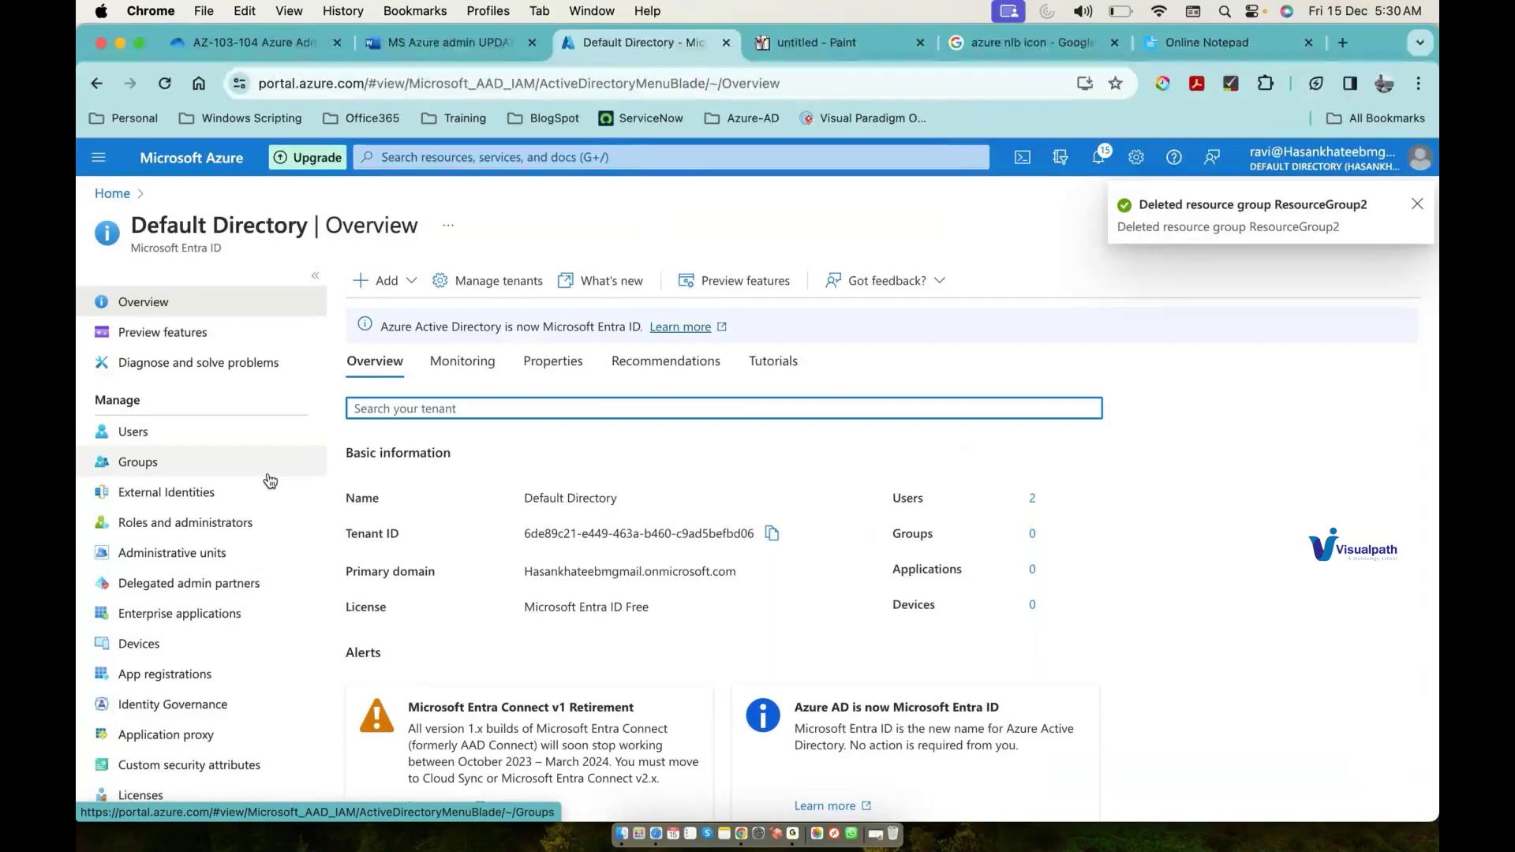
pyautogui.click(816, 47)
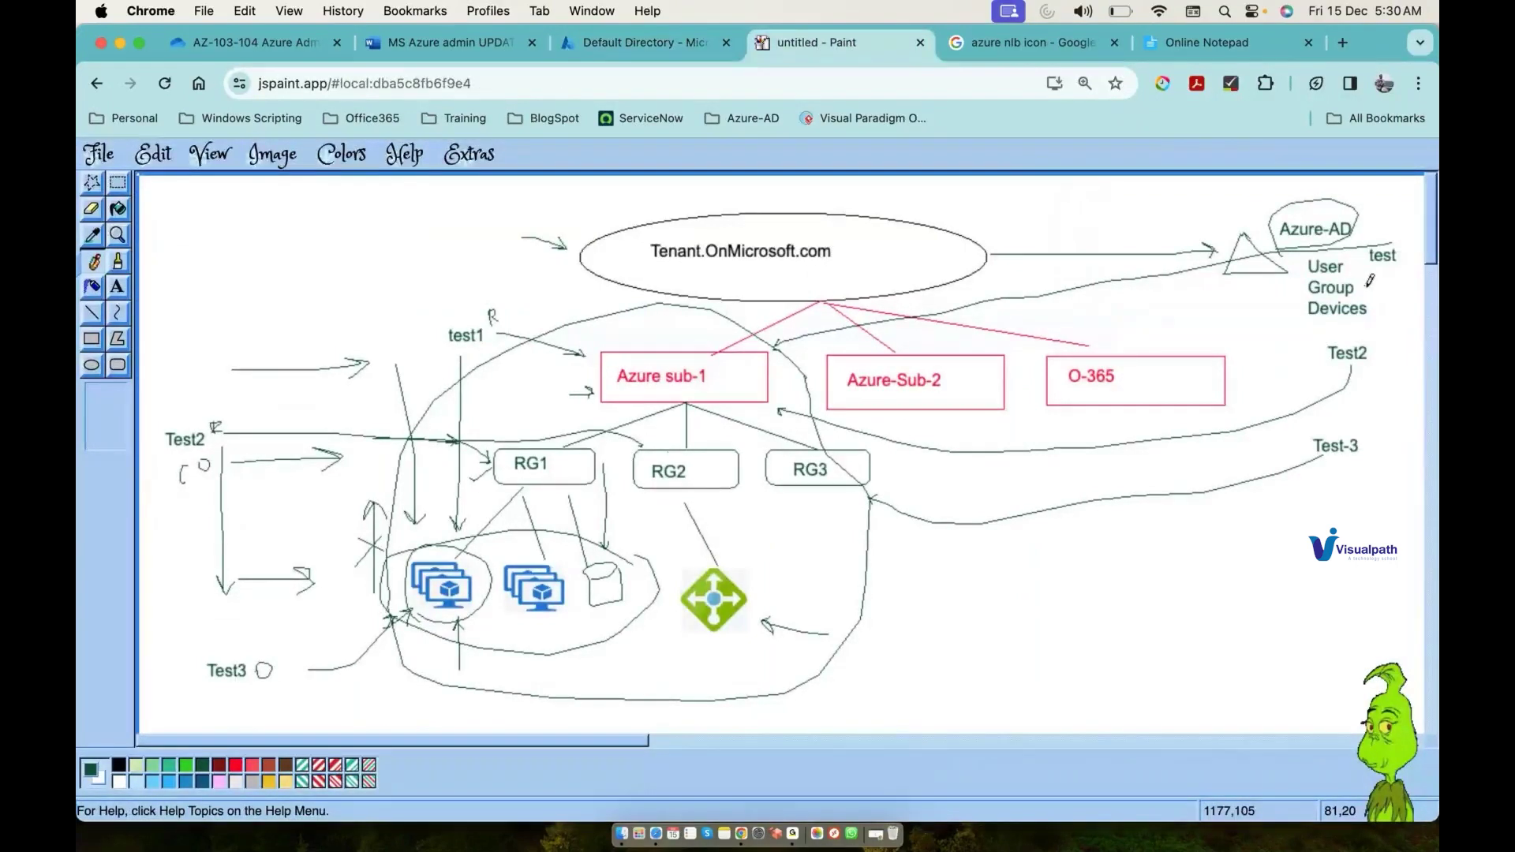
# Step: Tick off the User and Group entries under Azure-AD in the diagram
pyautogui.moveTo(1369, 285); pyautogui.dragTo(1404, 269)
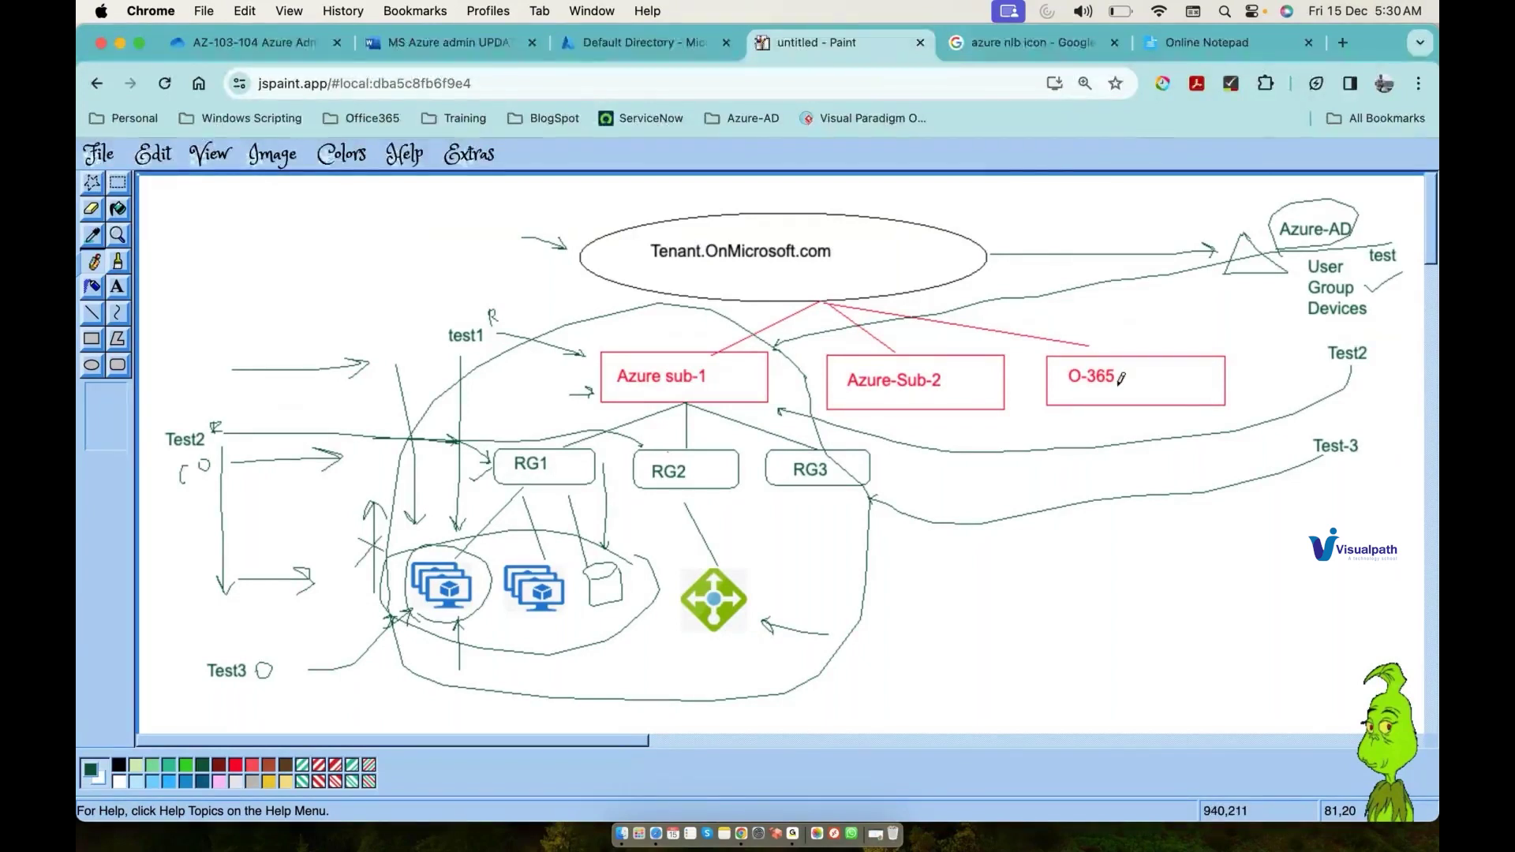
pyautogui.click(624, 41)
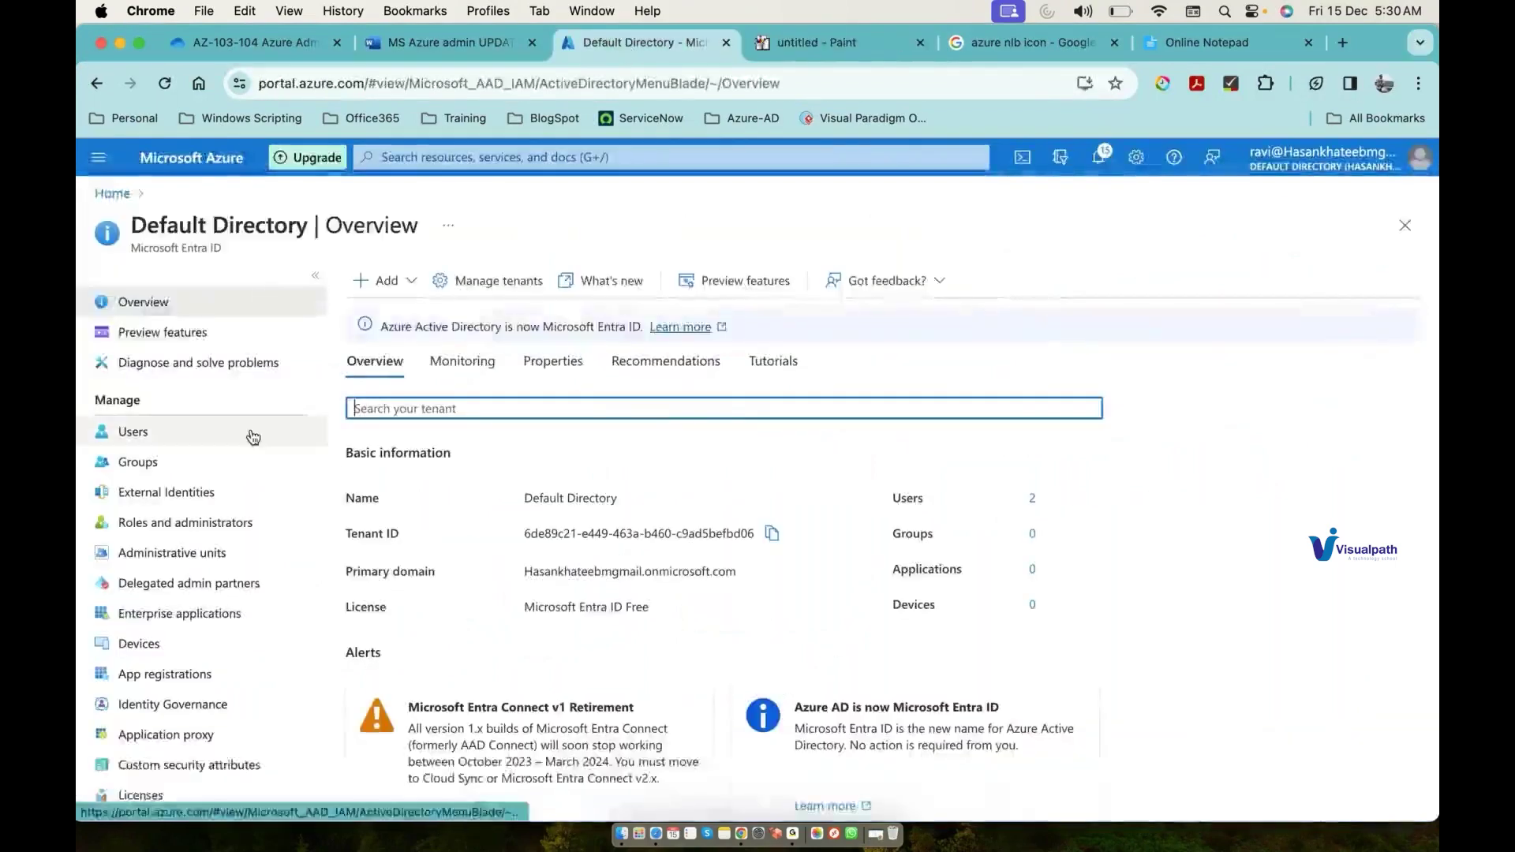
# Step: Open the Default Directory Users list (2 users found) and highlight 'Entra ID' in the subtitle
pyautogui.click(251, 433)
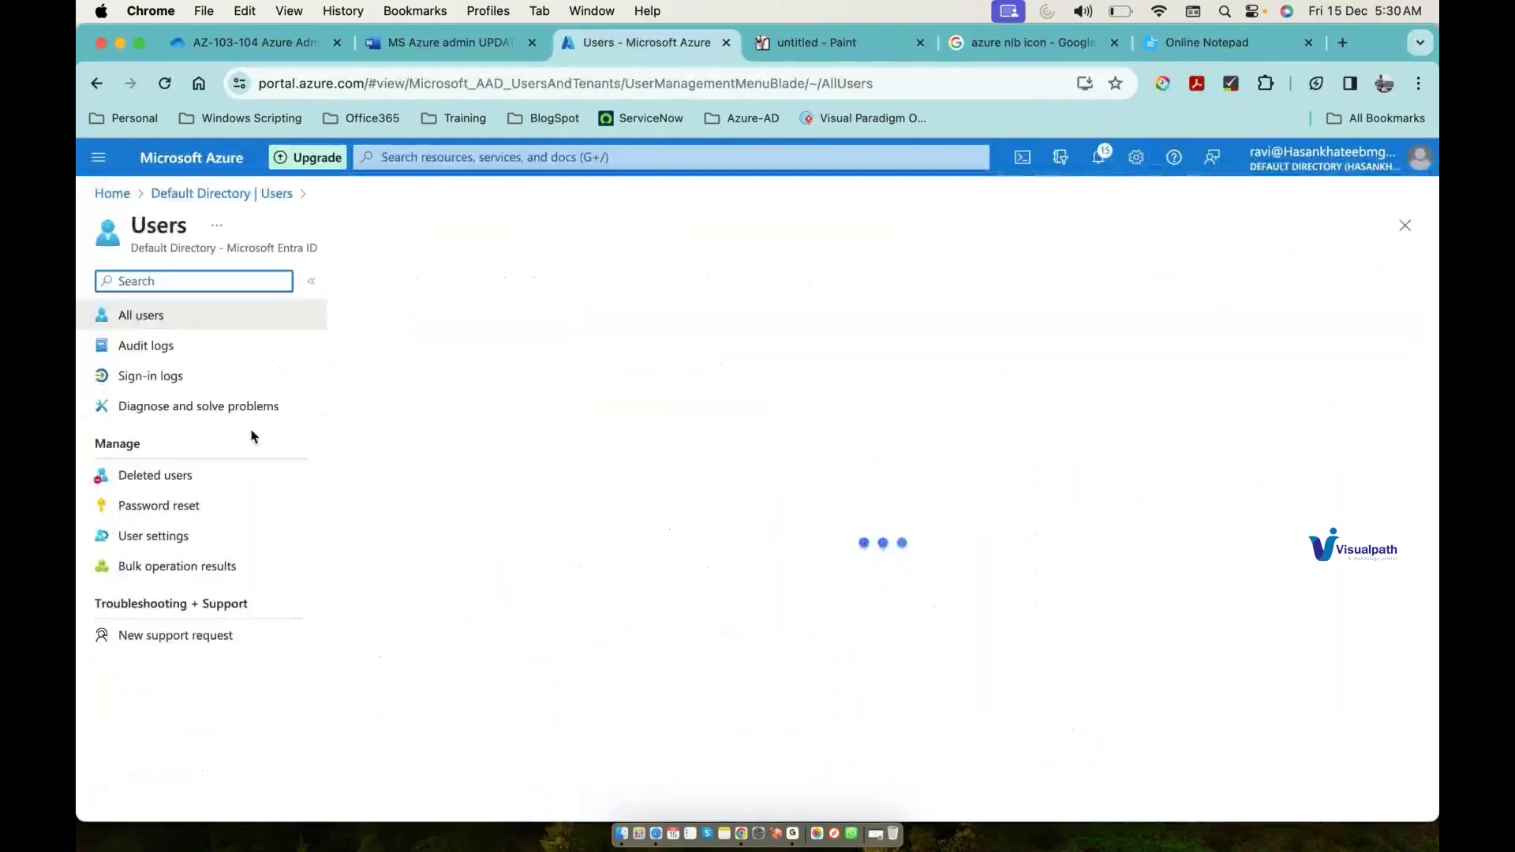
pyautogui.tripleClick(271, 246)
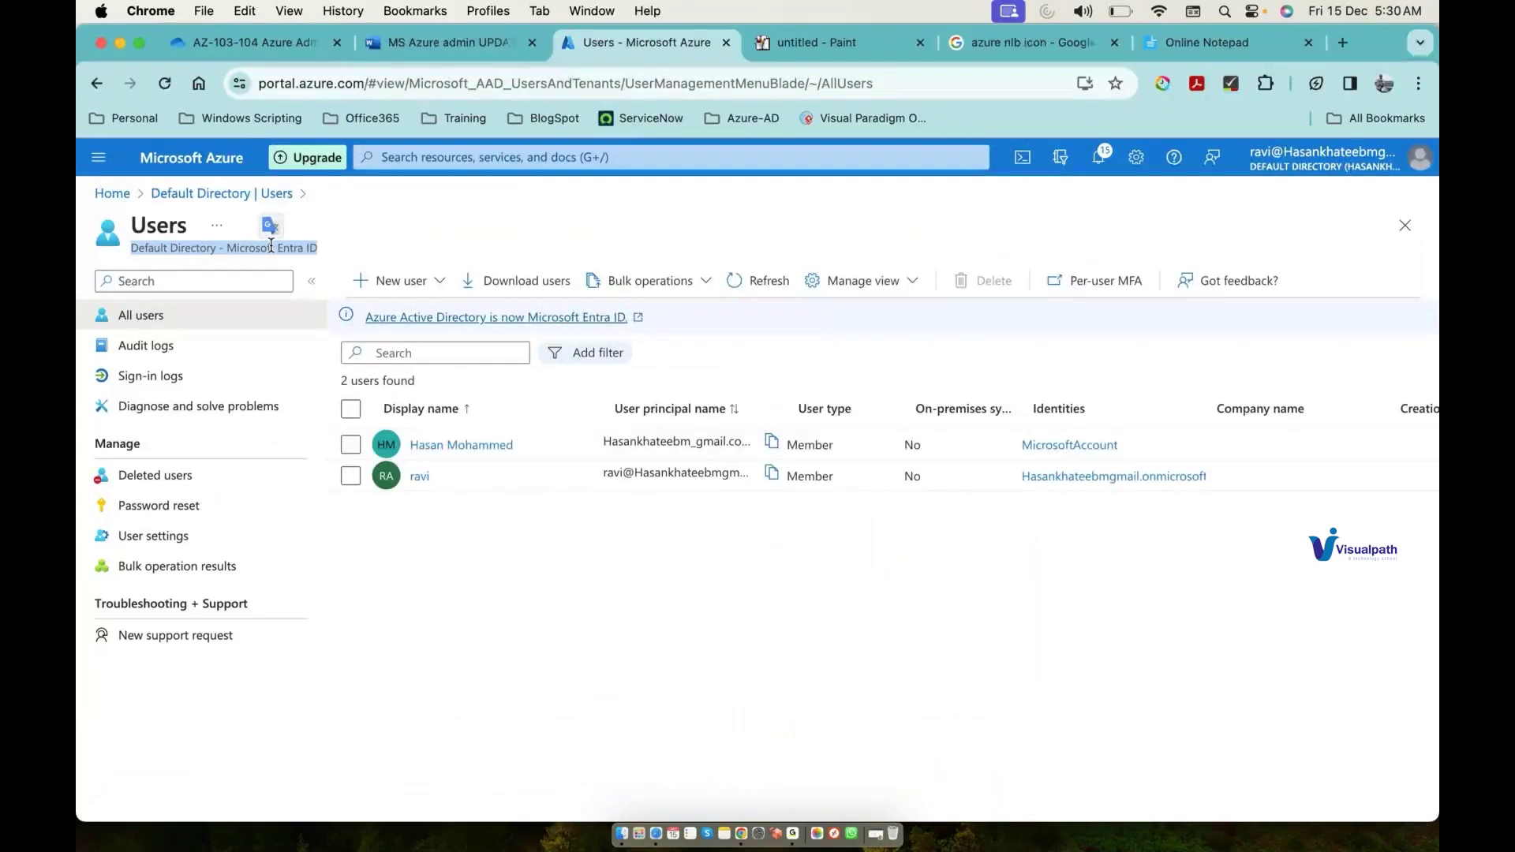
pyautogui.click(271, 245)
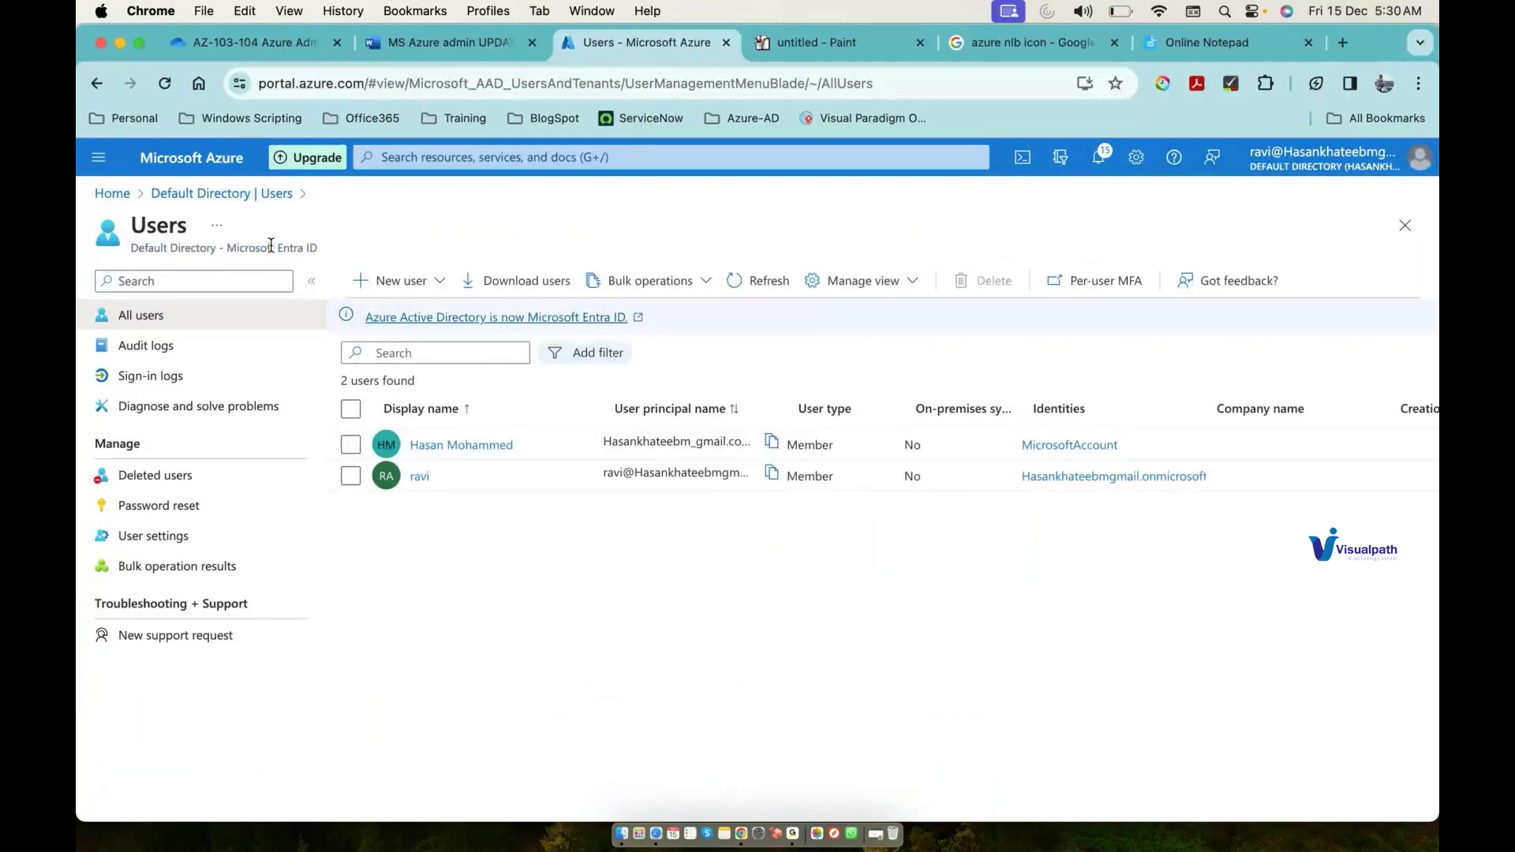
pyautogui.doubleClick(289, 248)
pyautogui.click(283, 250)
pyautogui.moveTo(278, 251); pyautogui.dragTo(322, 254)
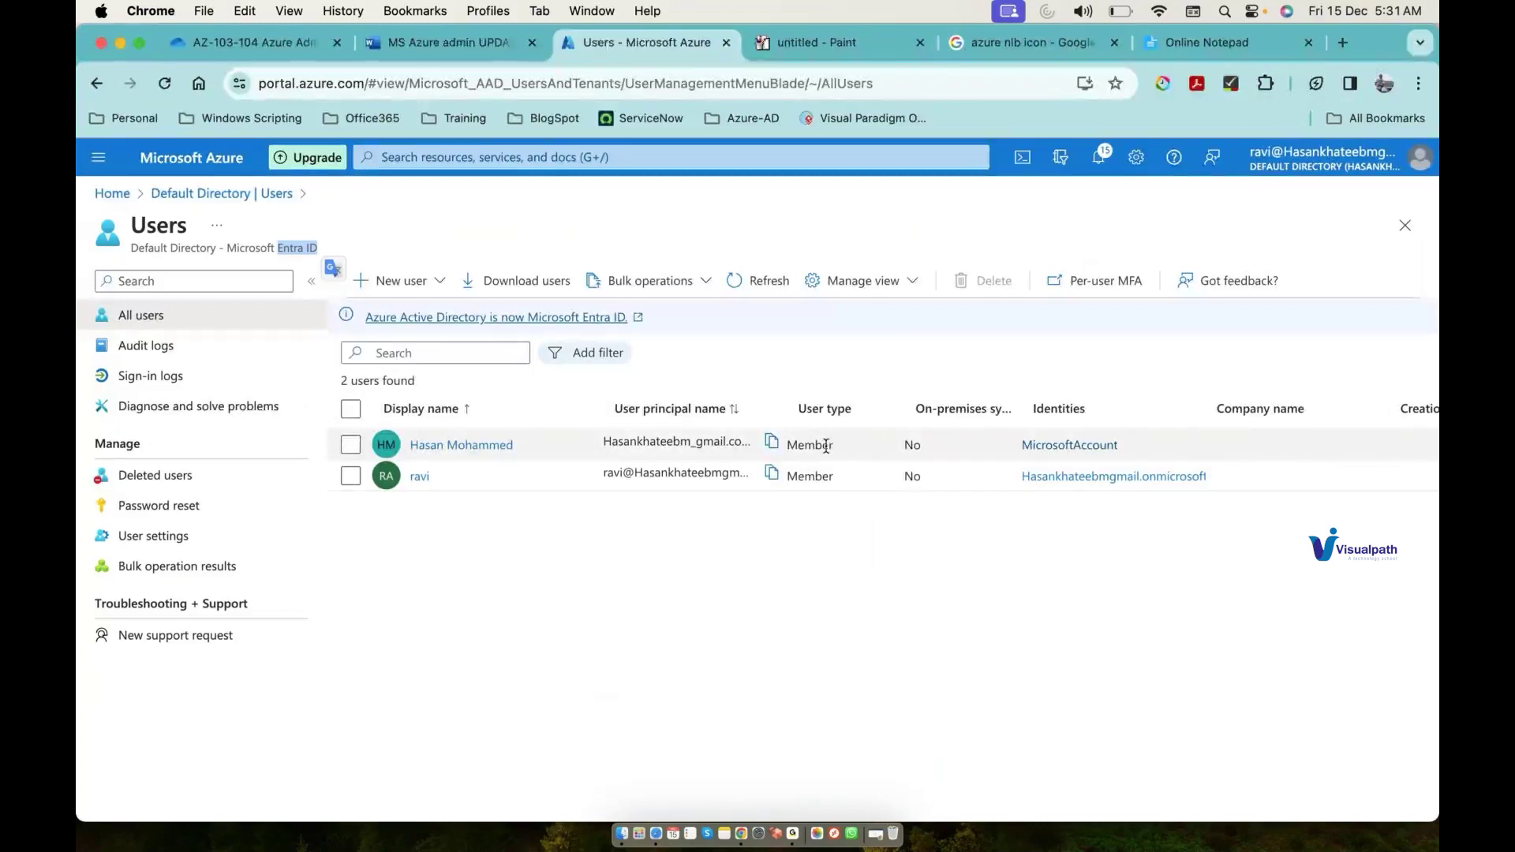
pyautogui.click(824, 46)
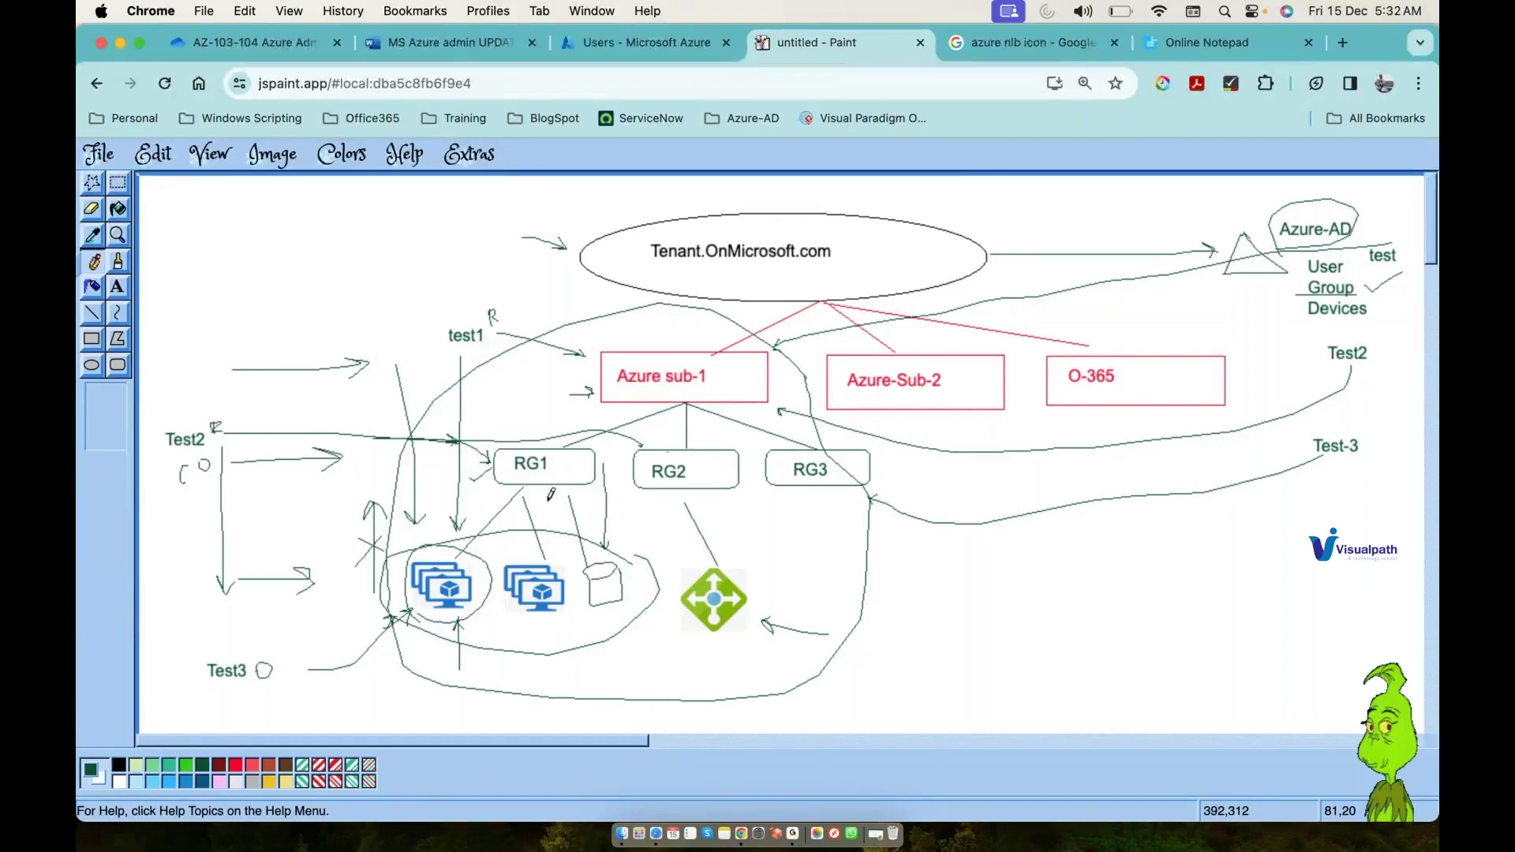
# Step: Check the battery level, then draw a green arrow from the left toward the VM icons
pyautogui.click(1127, 15)
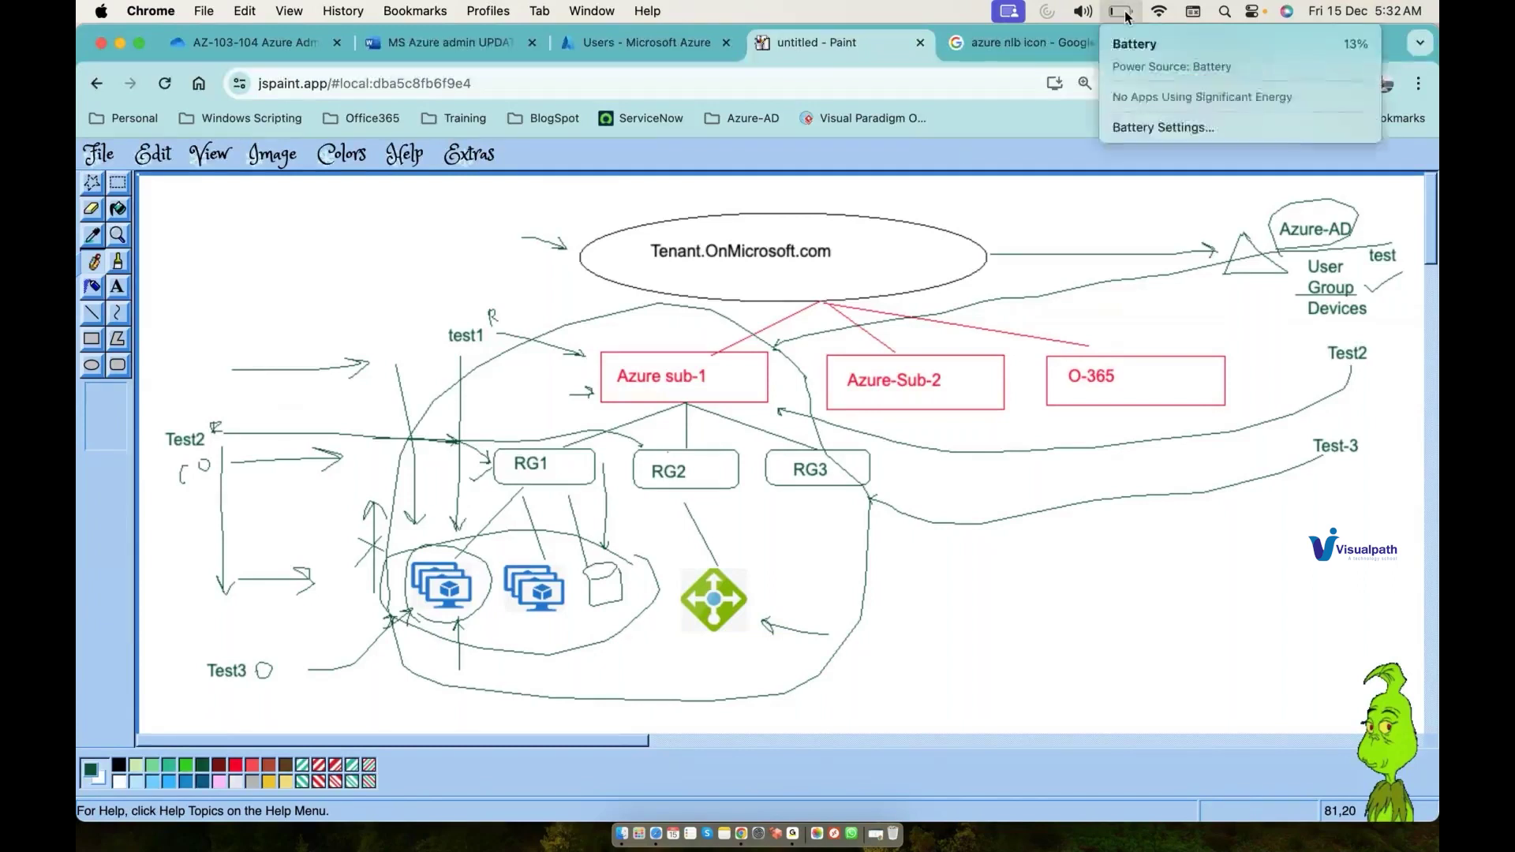
pyautogui.click(985, 269)
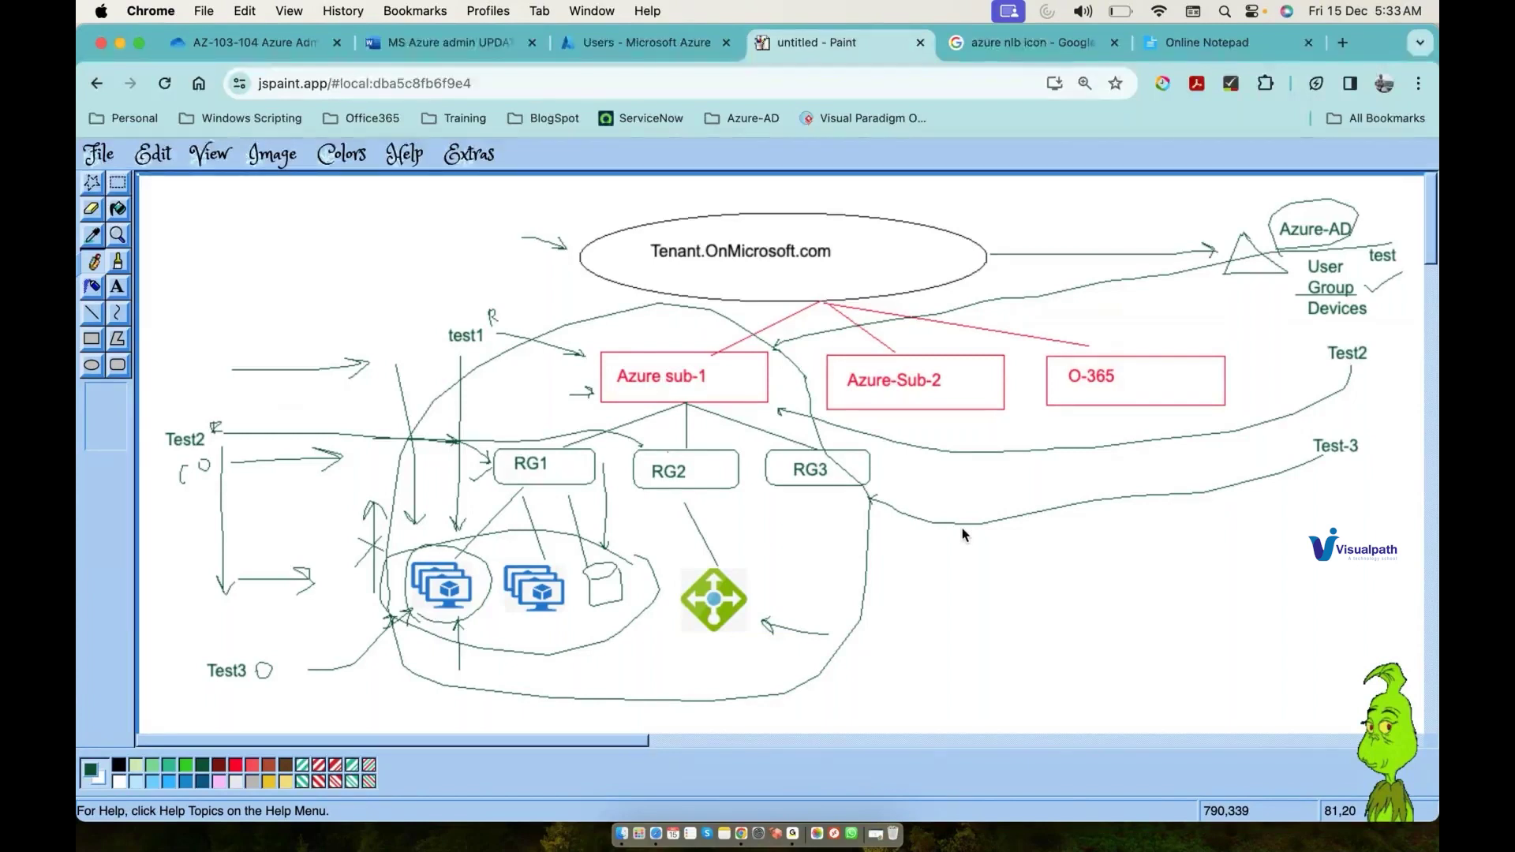
pyautogui.moveTo(287, 620); pyautogui.dragTo(386, 597)
# Step: Add VM spec text 'Lunux' (Linux), 8GB, 2 core, 500GB in the diagram's lower right
pyautogui.click(119, 289)
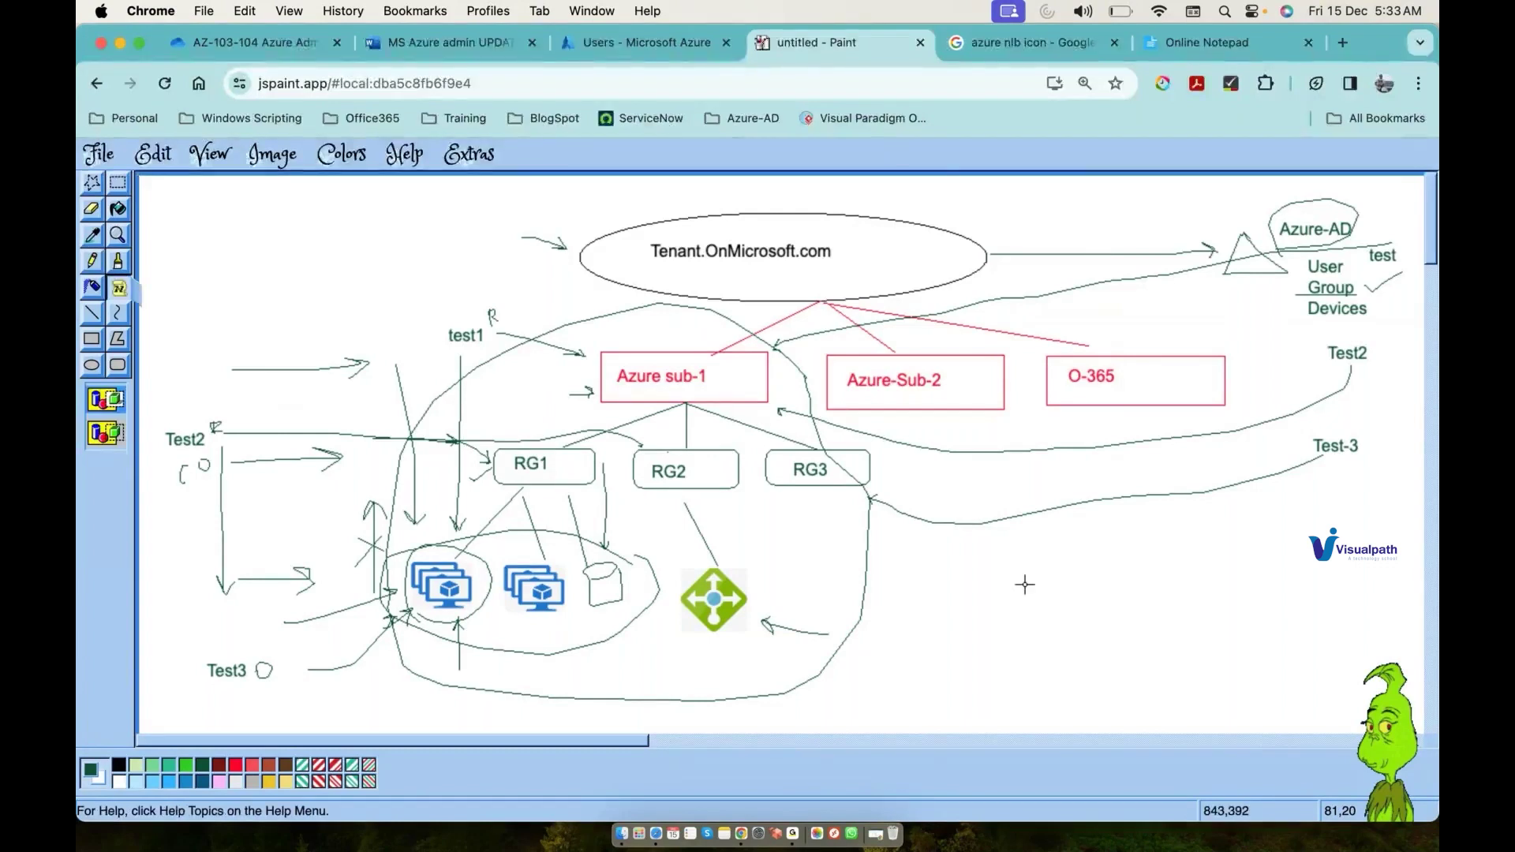
pyautogui.moveTo(1018, 584); pyautogui.dragTo(1181, 660)
pyautogui.write('Lu')
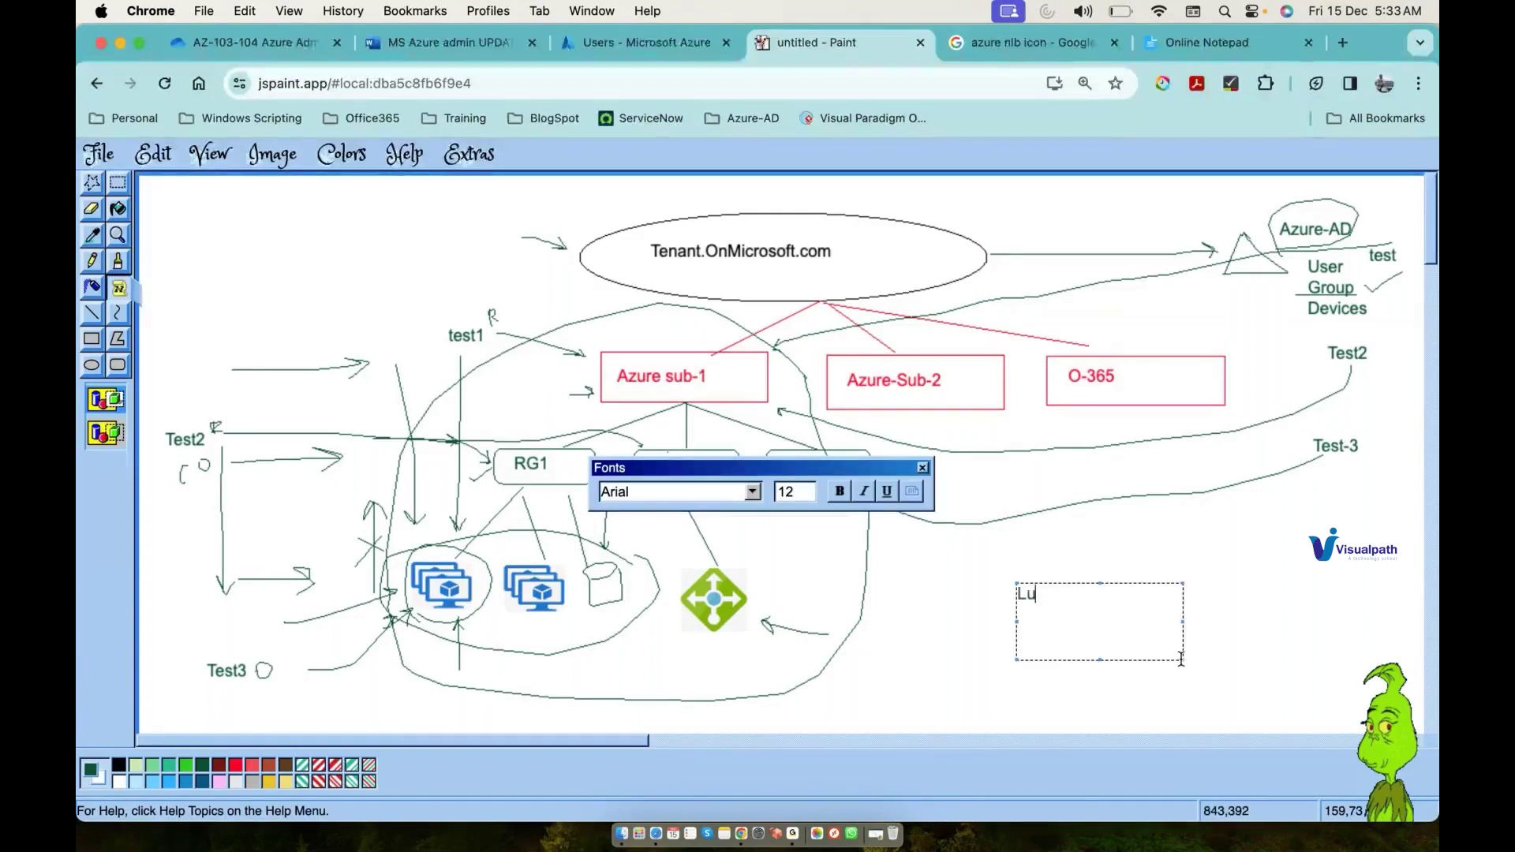
pyautogui.write('nux')
pyautogui.press('Return')
pyautogui.write('8GB')
pyautogui.press('Return')
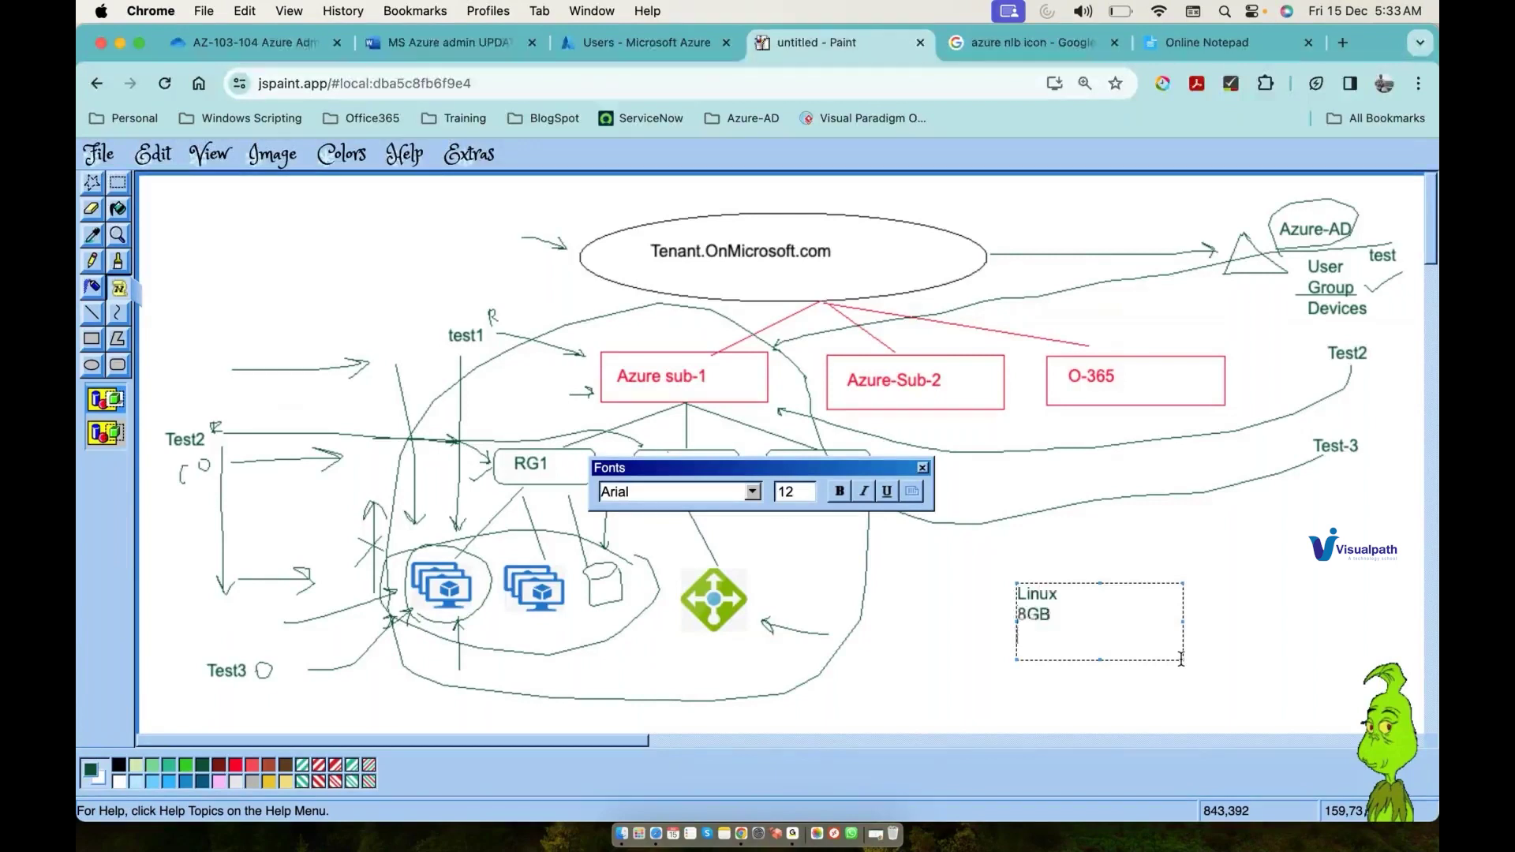
pyautogui.write('2 core')
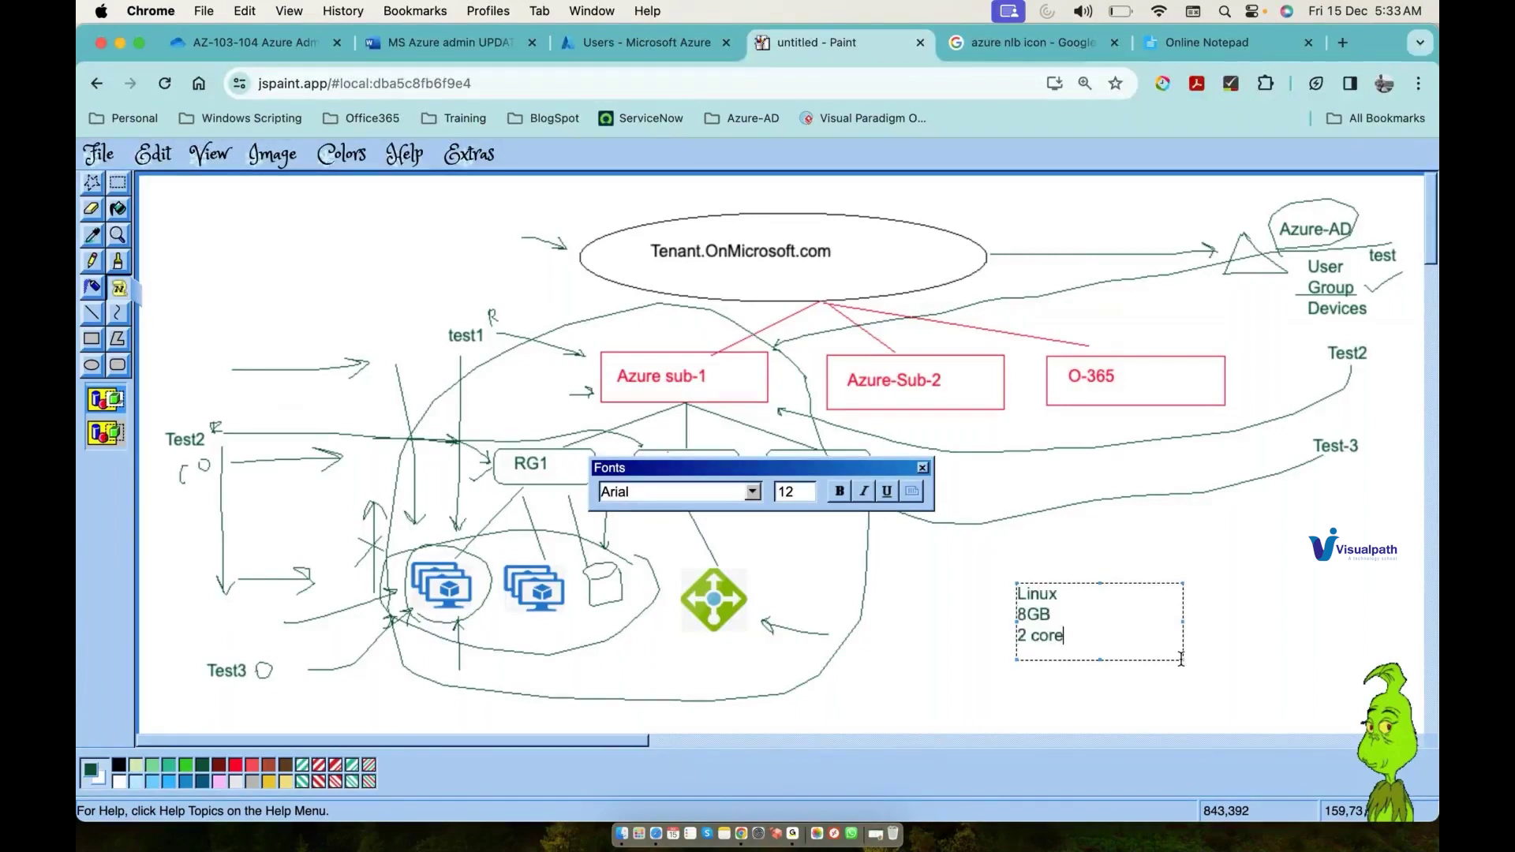
pyautogui.press('Return')
pyautogui.write('500GB')
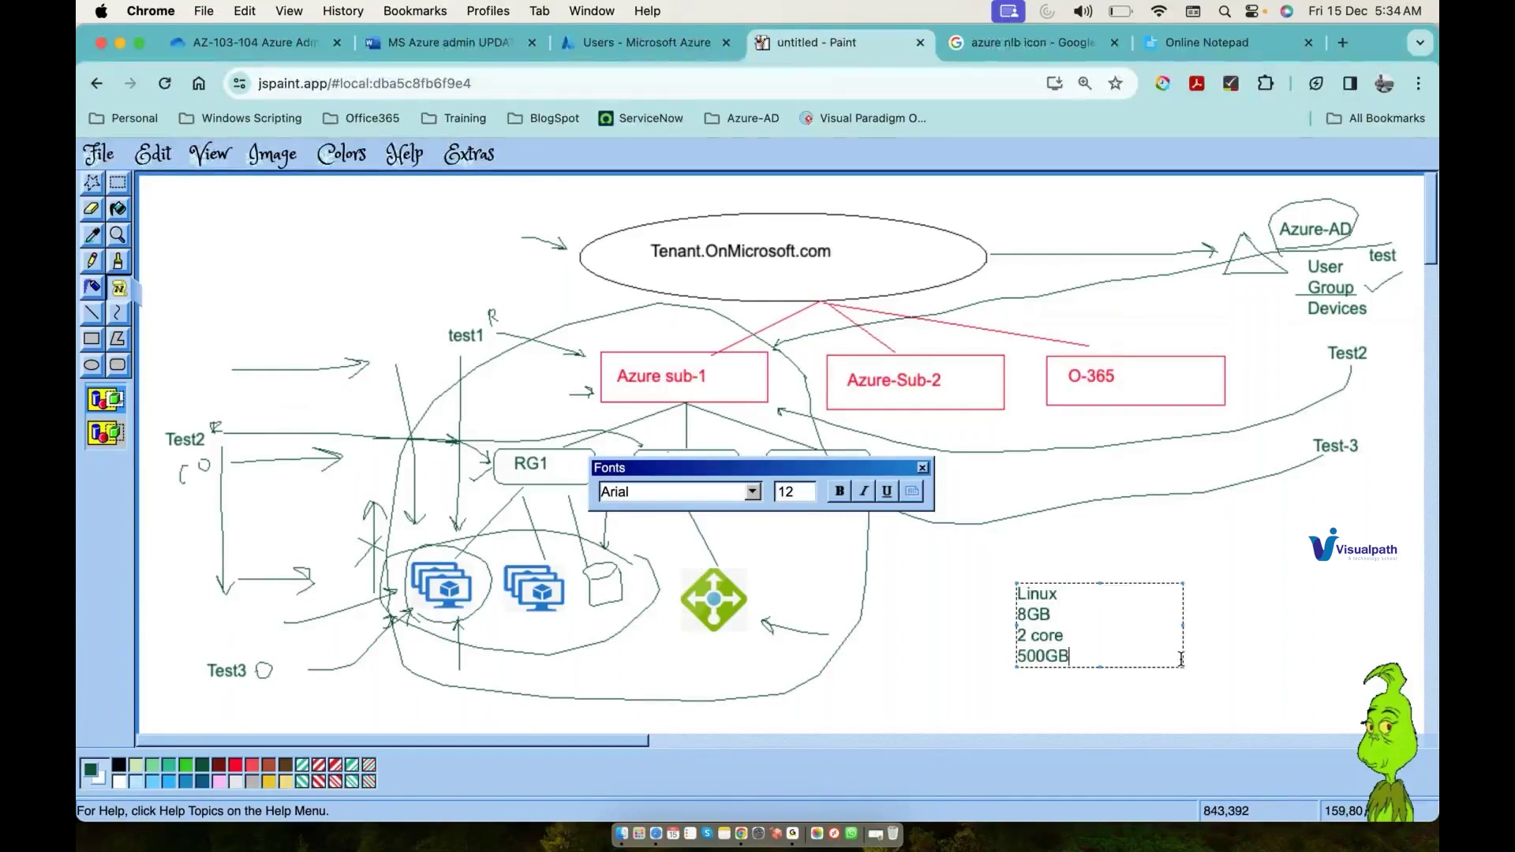
pyautogui.click(944, 579)
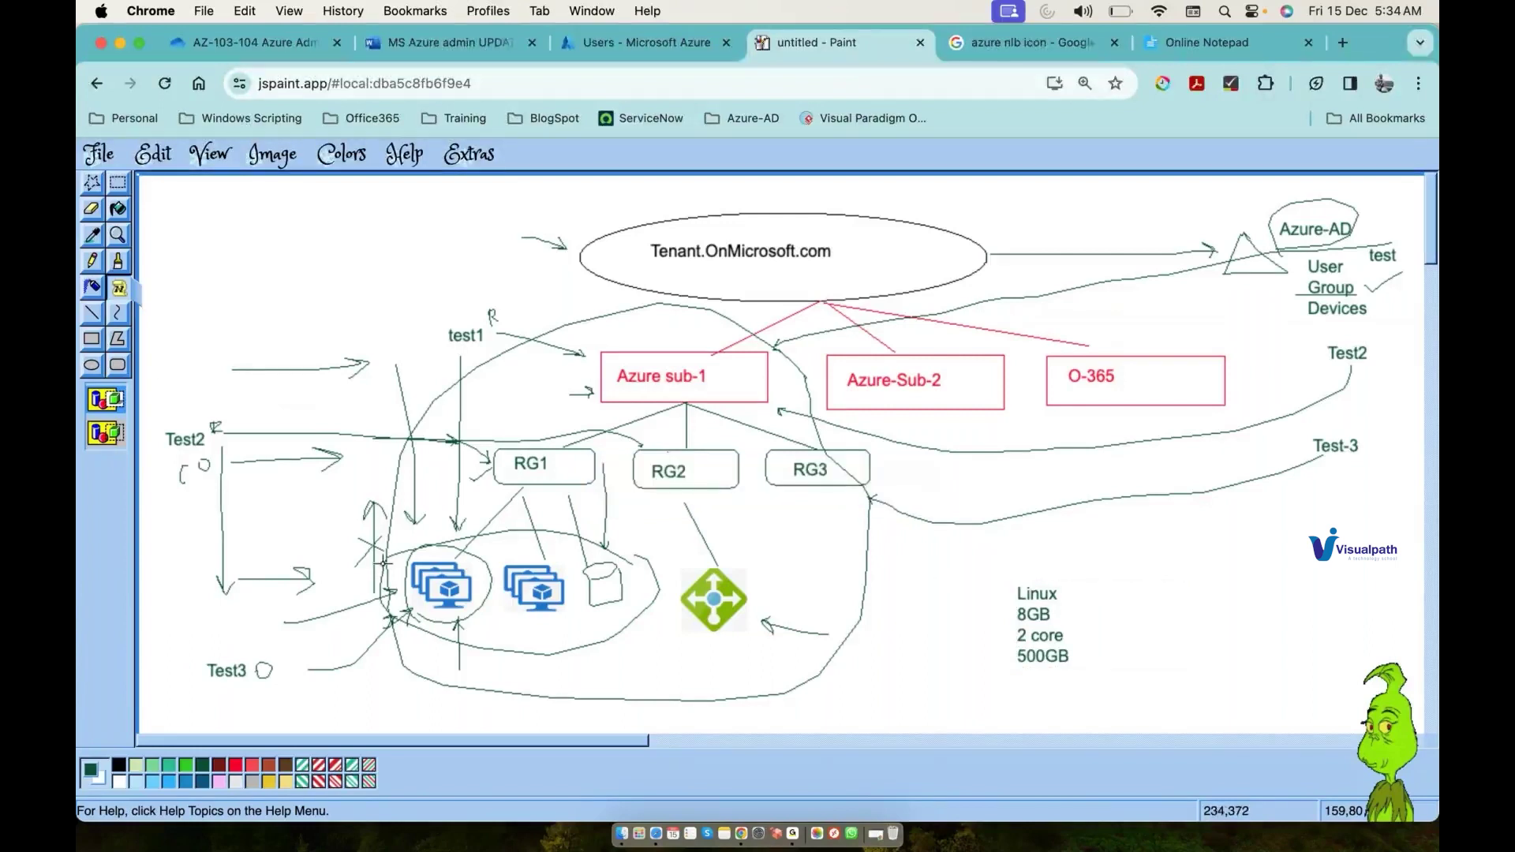
# Step: In red pencil, add a US note beside the specs and a tick above the Tenant ellipse
pyautogui.press('p')
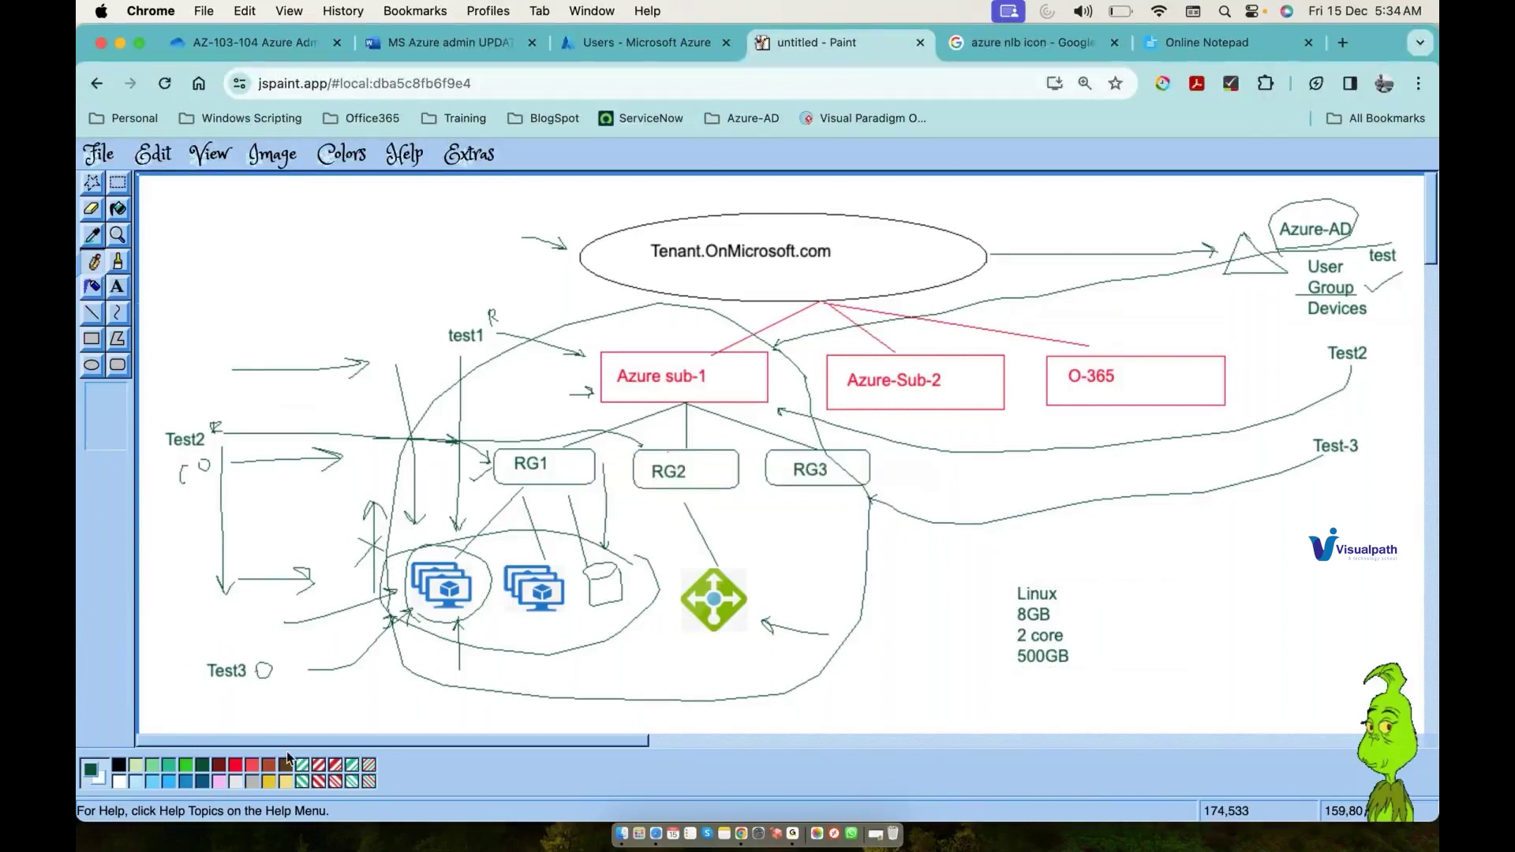
pyautogui.click(236, 765)
pyautogui.moveTo(1095, 602)
pyautogui.mouseDown()
pyautogui.moveTo(1101, 619)
pyautogui.moveTo(1109, 602)
pyautogui.mouseUp()
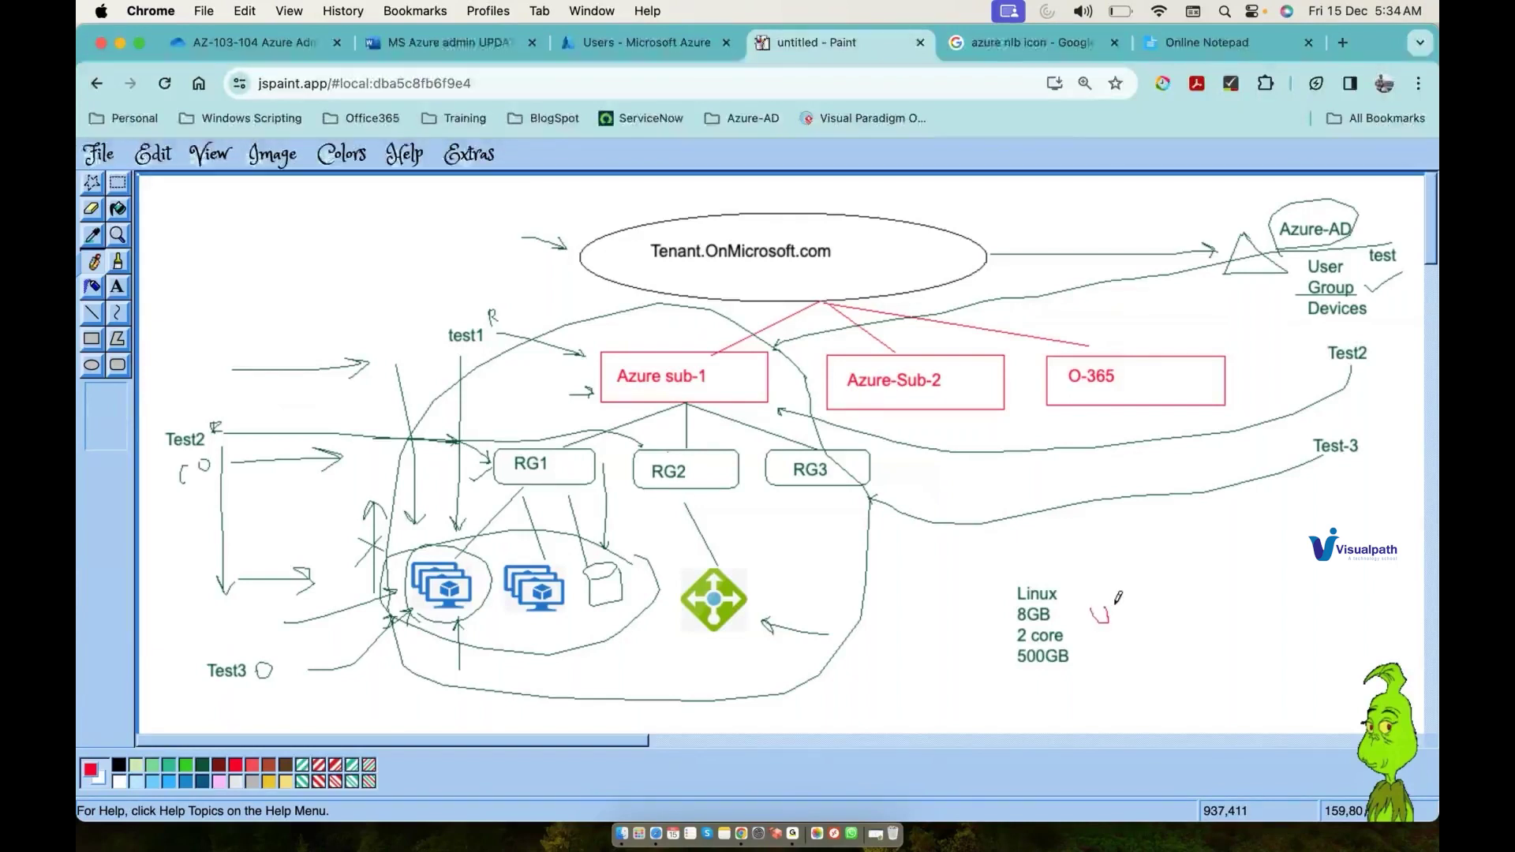
pyautogui.moveTo(1115, 604); pyautogui.dragTo(1122, 611)
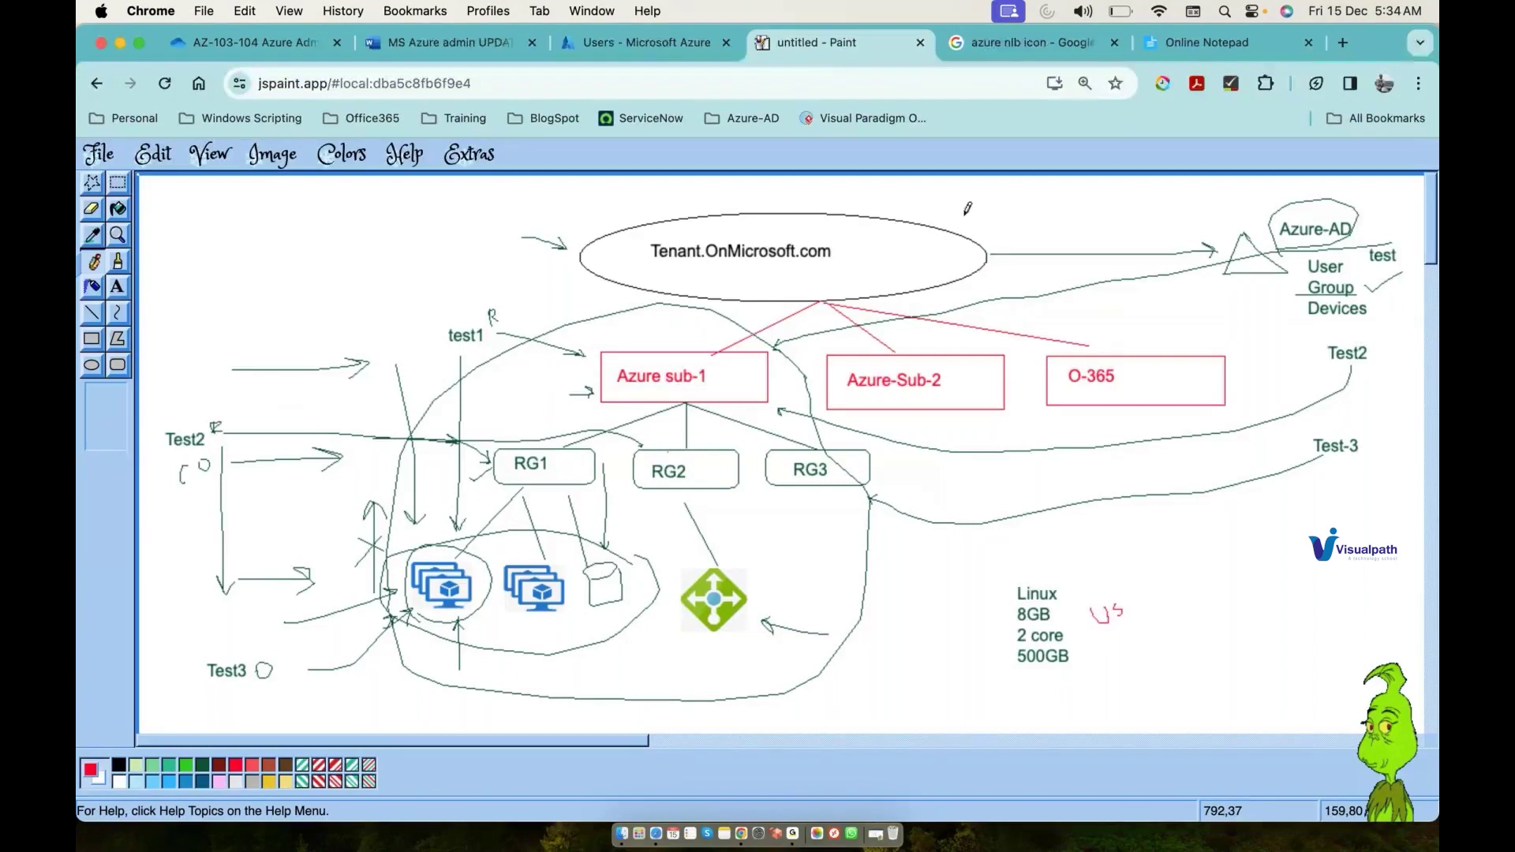
pyautogui.moveTo(965, 219); pyautogui.dragTo(1019, 185)
pyautogui.click(641, 43)
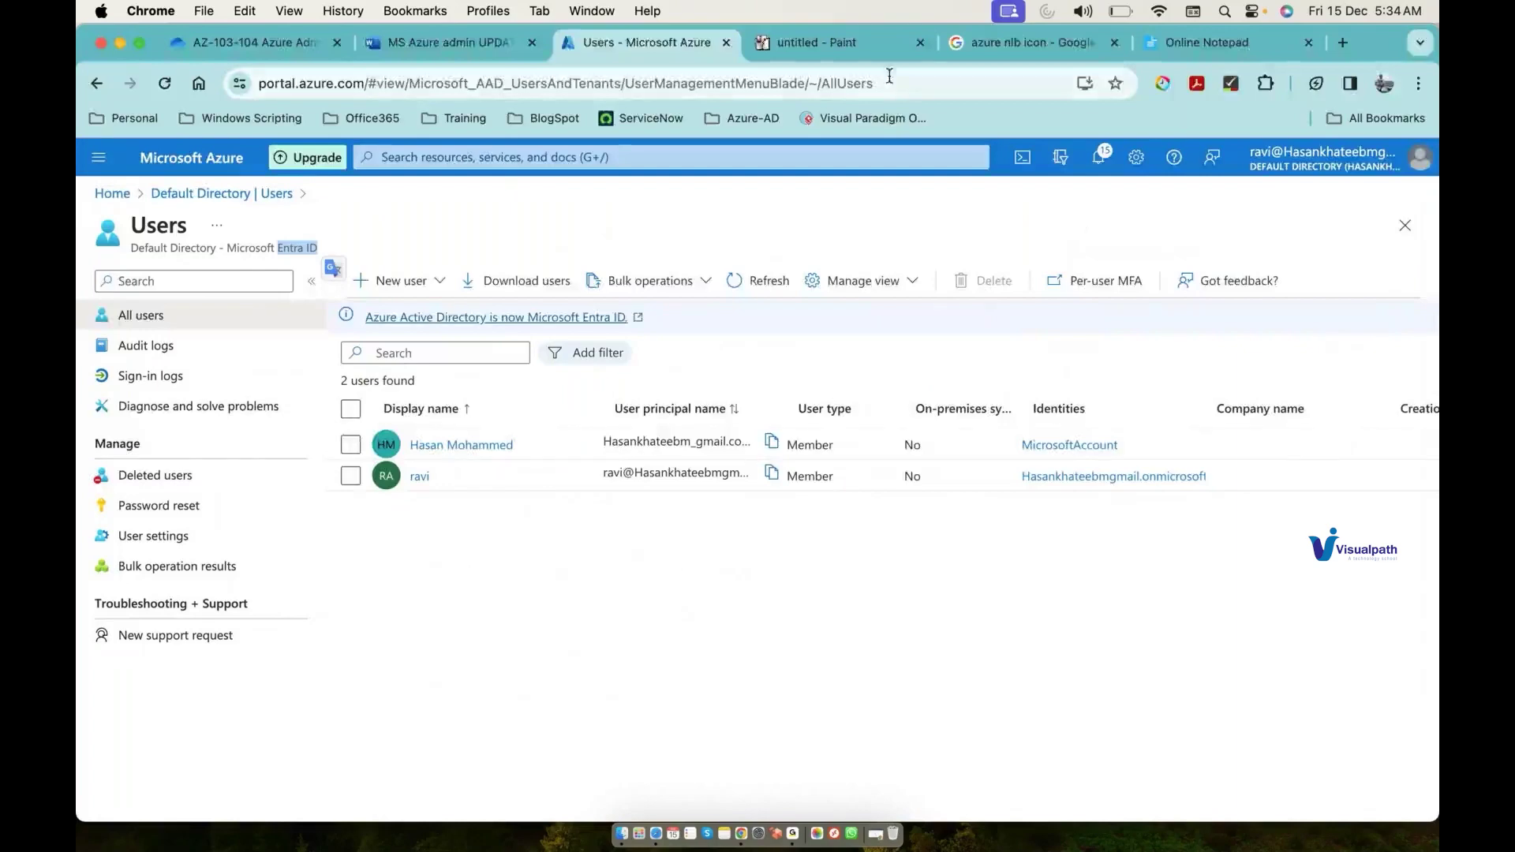
# Step: Bring the JS Paint tenant diagram back in front of the Azure portal
pyautogui.click(860, 48)
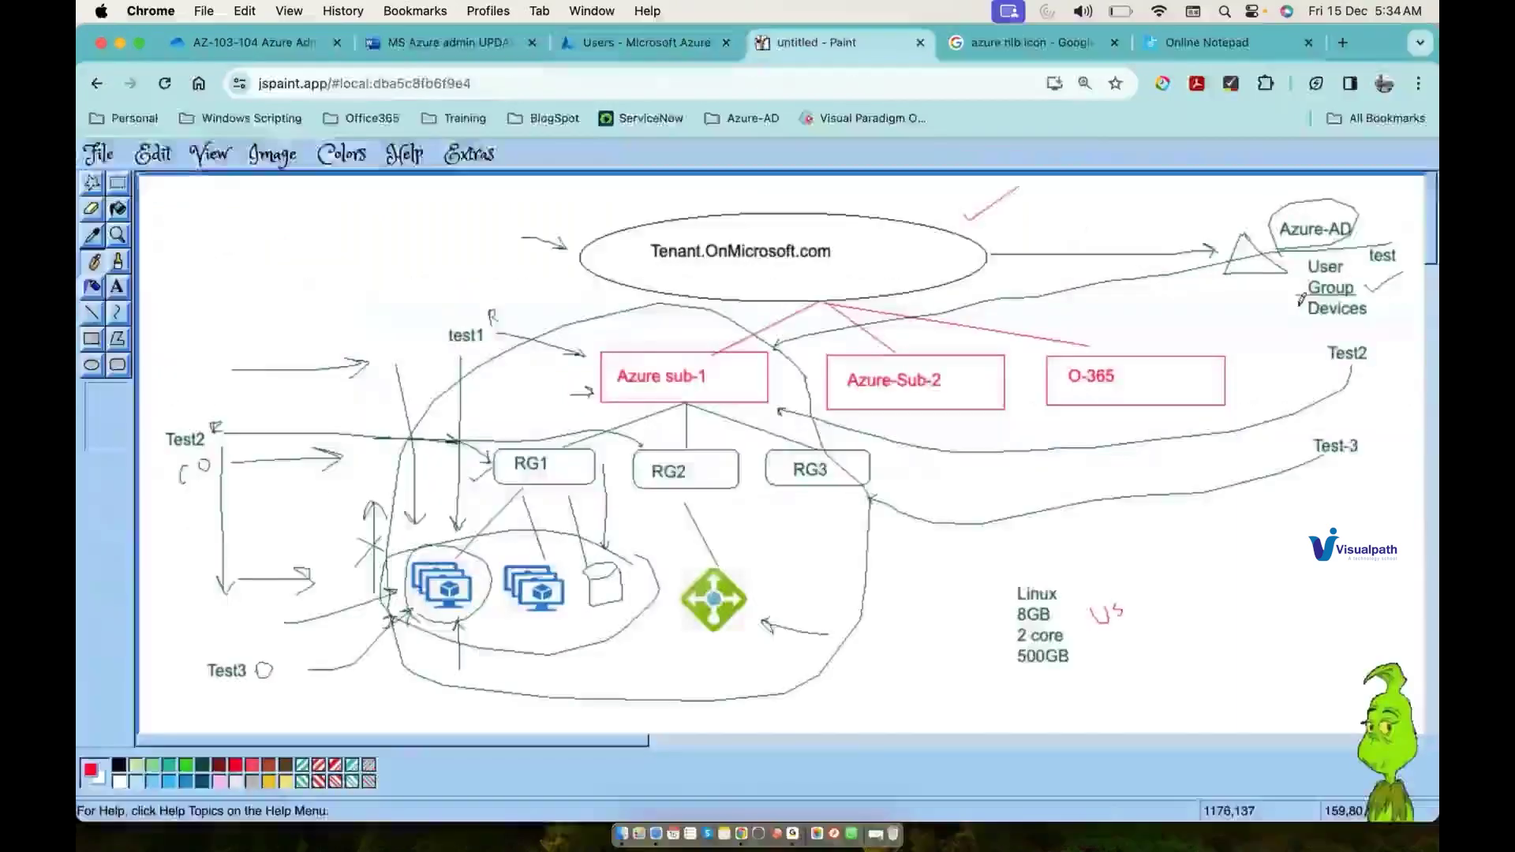
# Step: Add red marks: tick Azure-AD, arrows and a US note on Azure sub-1, a stroke on Azure-Sub-2
pyautogui.moveTo(1367, 221); pyautogui.dragTo(1391, 204)
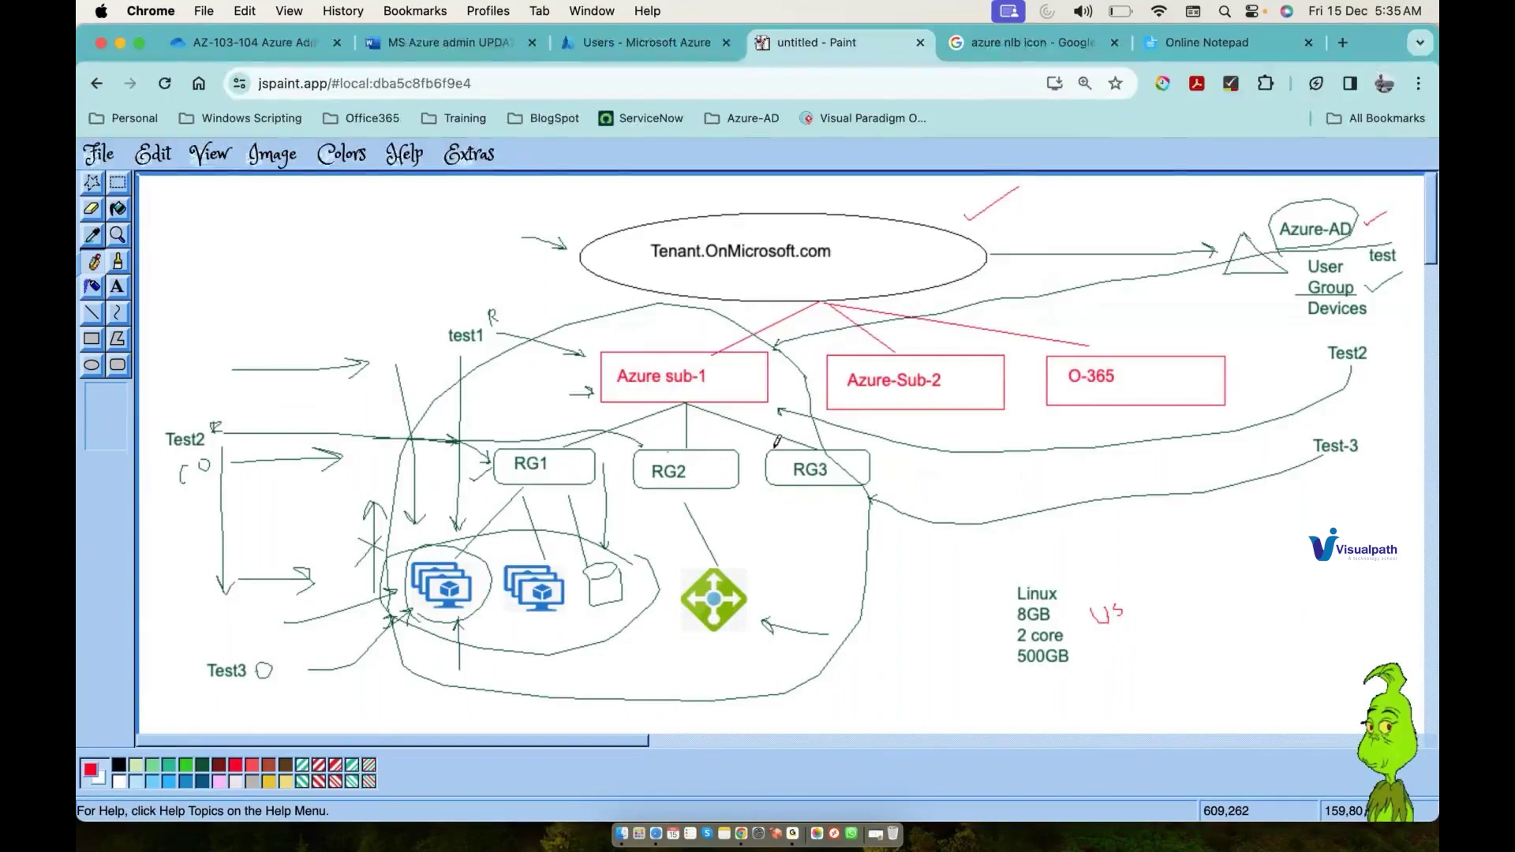
pyautogui.moveTo(635, 313); pyautogui.dragTo(657, 335)
pyautogui.moveTo(515, 390); pyautogui.dragTo(537, 421)
pyautogui.moveTo(732, 373); pyautogui.dragTo(738, 375)
pyautogui.moveTo(753, 376); pyautogui.dragTo(747, 386)
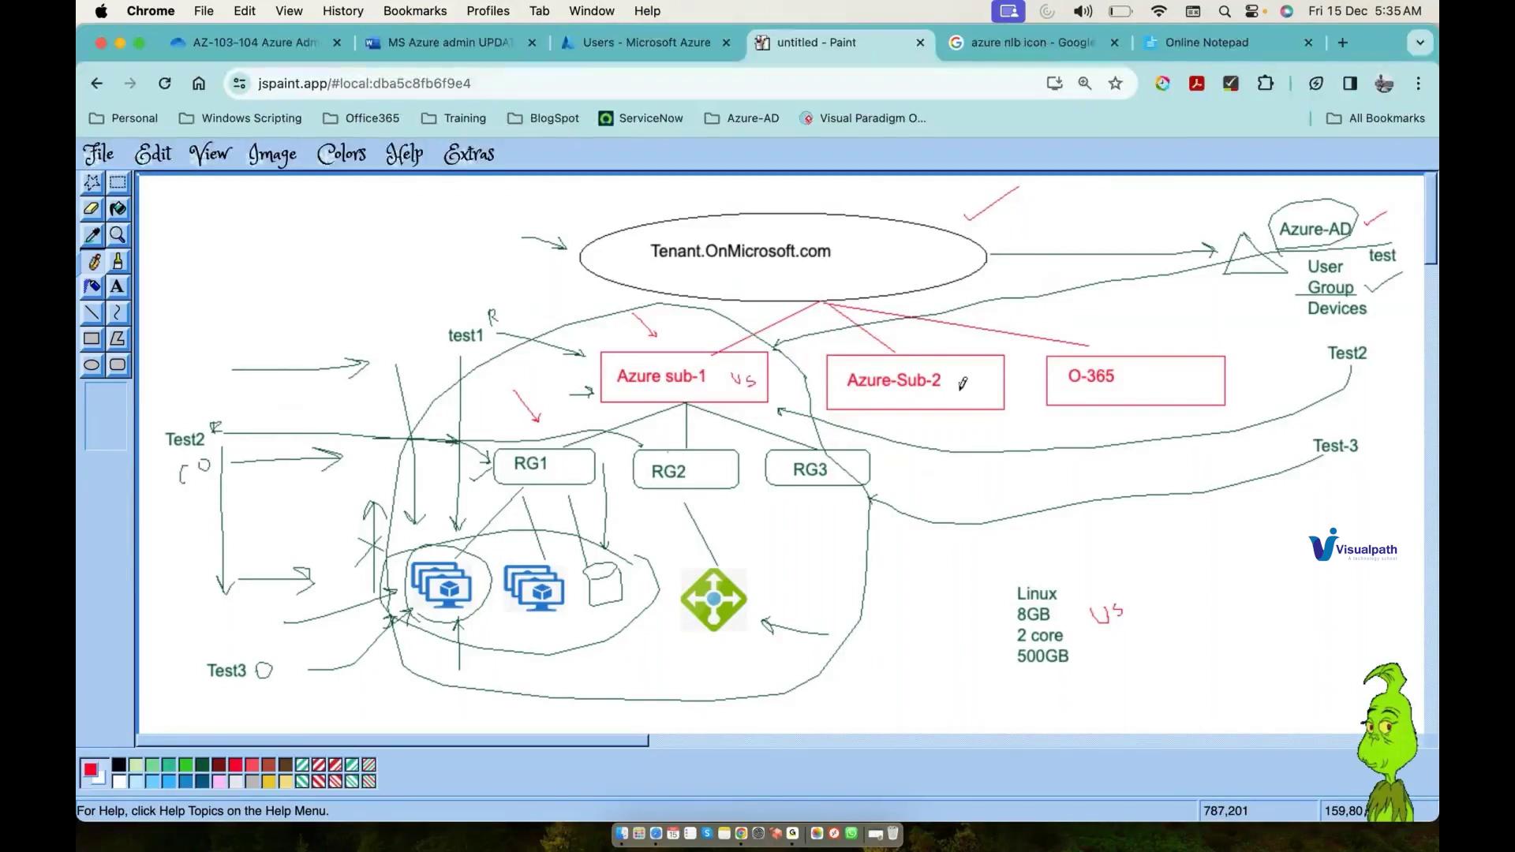
pyautogui.moveTo(961, 389); pyautogui.dragTo(958, 385)
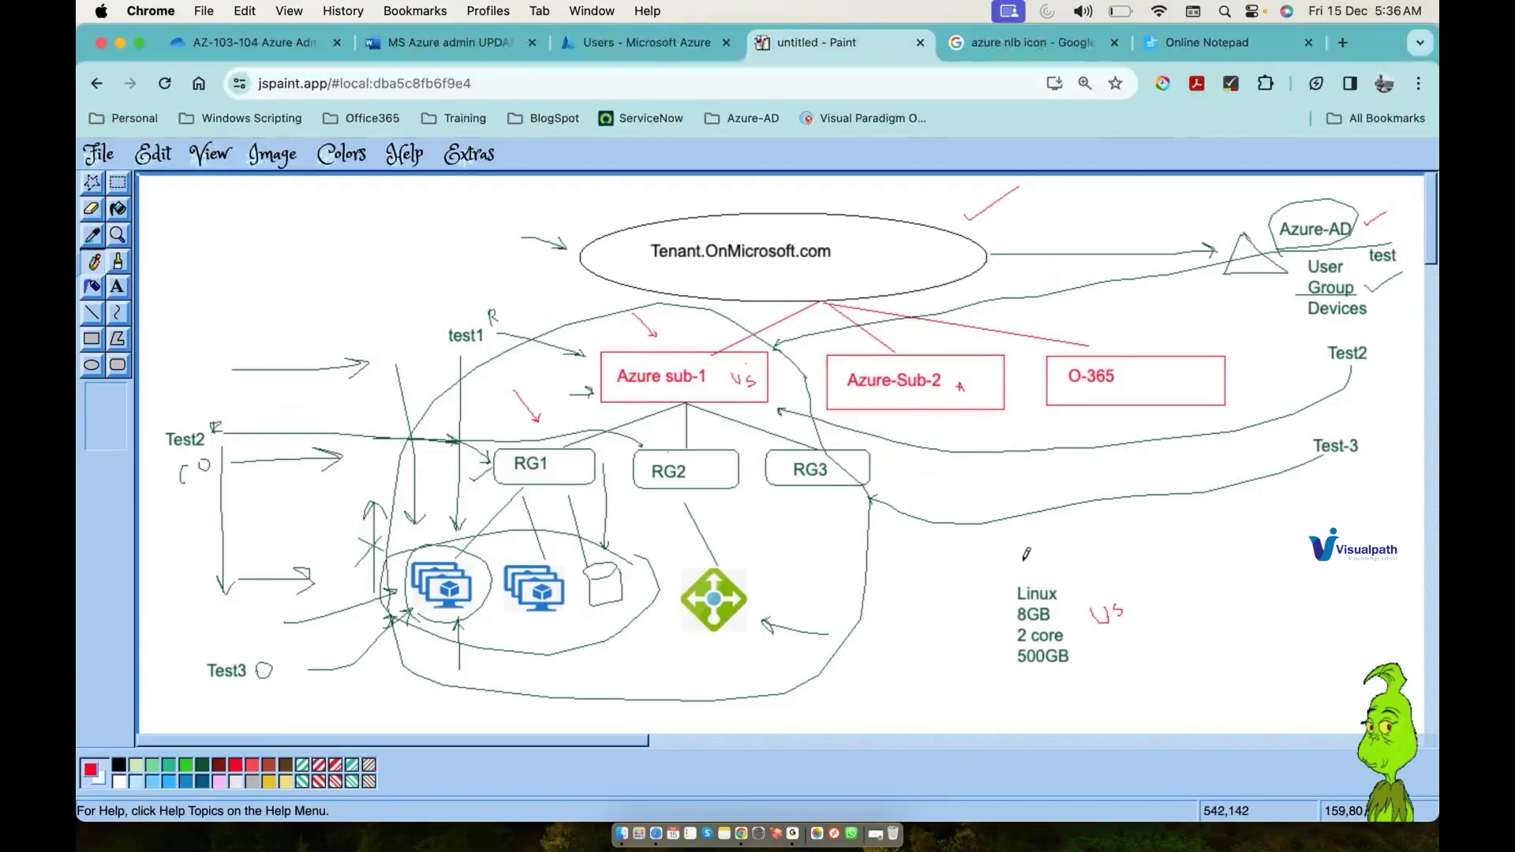
# Step: Box and tick the Linux spec note in red, then mark RG1, RG2 and RG3
pyautogui.moveTo(1005, 589)
pyautogui.mouseDown()
pyautogui.moveTo(997, 643)
pyautogui.moveTo(1088, 682)
pyautogui.moveTo(1001, 576)
pyautogui.mouseUp()
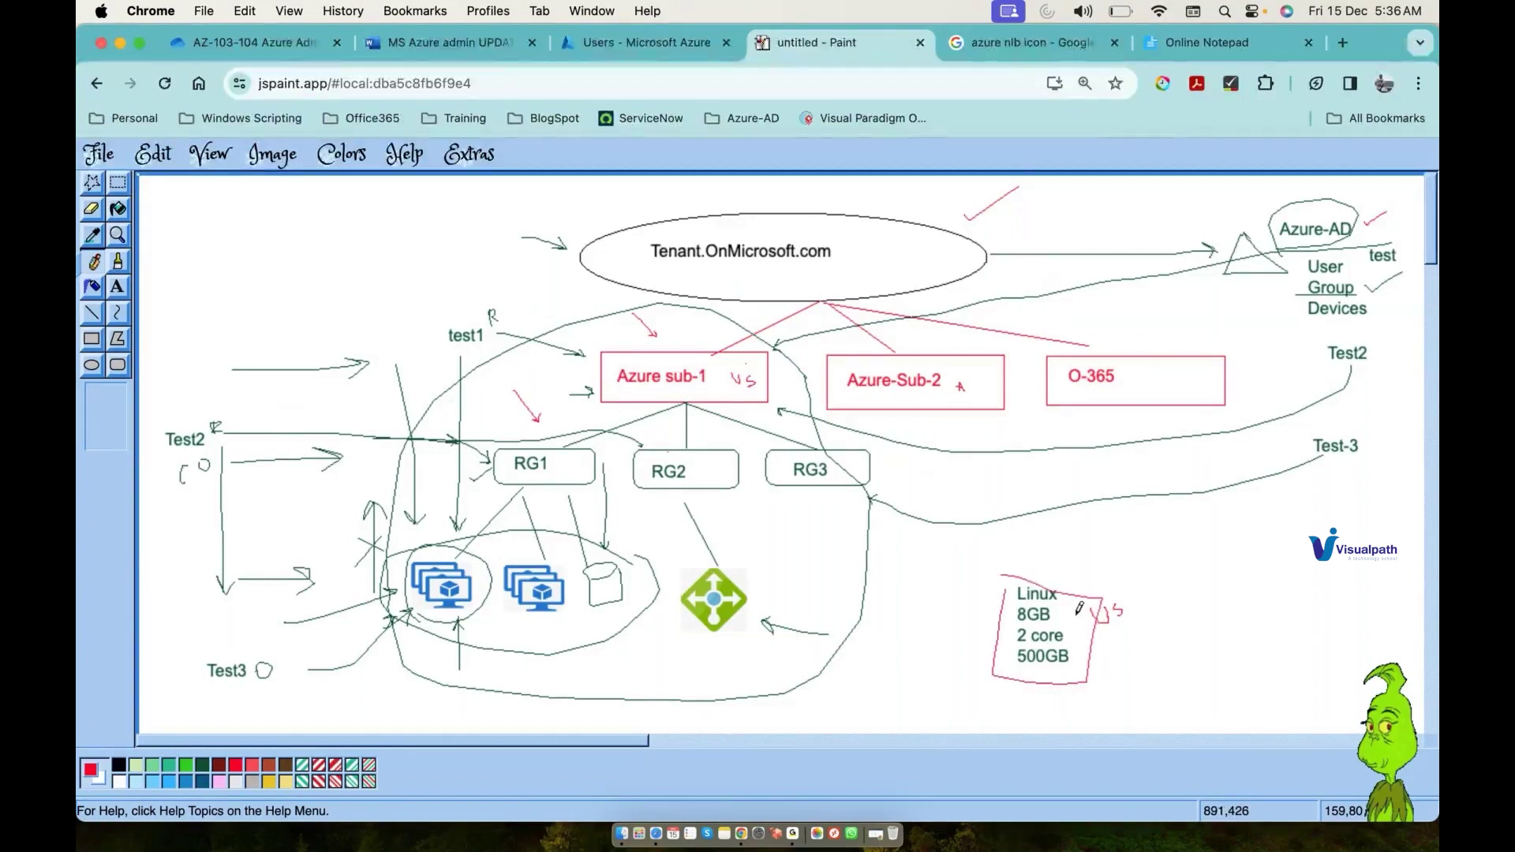
pyautogui.moveTo(1074, 610); pyautogui.dragTo(1082, 603)
pyautogui.moveTo(563, 470); pyautogui.dragTo(569, 464)
pyautogui.moveTo(710, 472); pyautogui.dragTo(726, 469)
pyautogui.moveTo(859, 466); pyautogui.dragTo(855, 464)
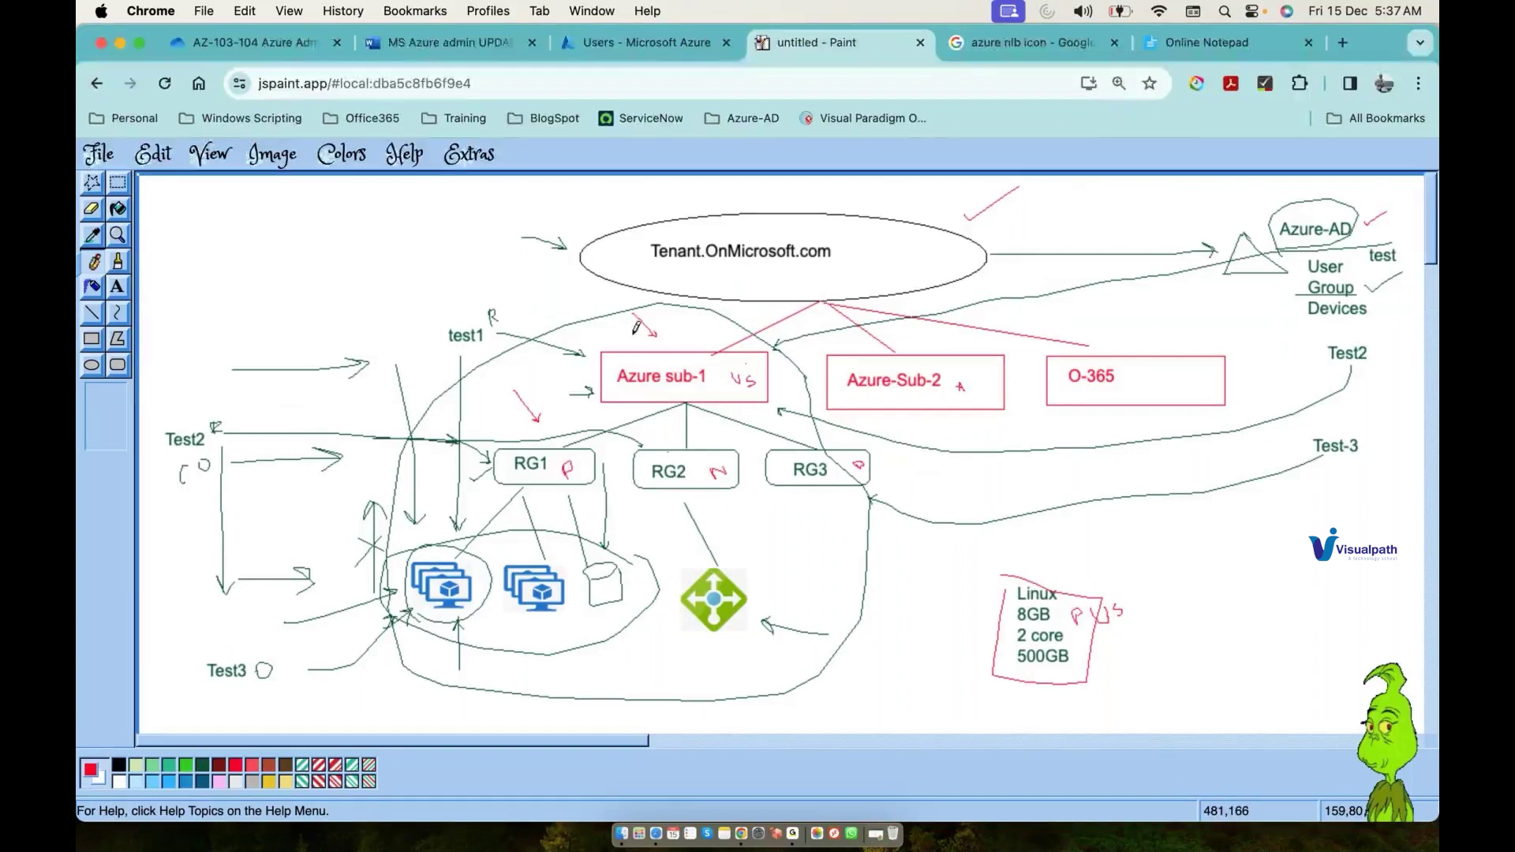
# Step: Draw red connectors into Azure sub-1, to a small box by RG3, and a curved arrow from Linux to the VMs
pyautogui.moveTo(309, 276); pyautogui.dragTo(461, 283)
pyautogui.moveTo(538, 315); pyautogui.dragTo(604, 350)
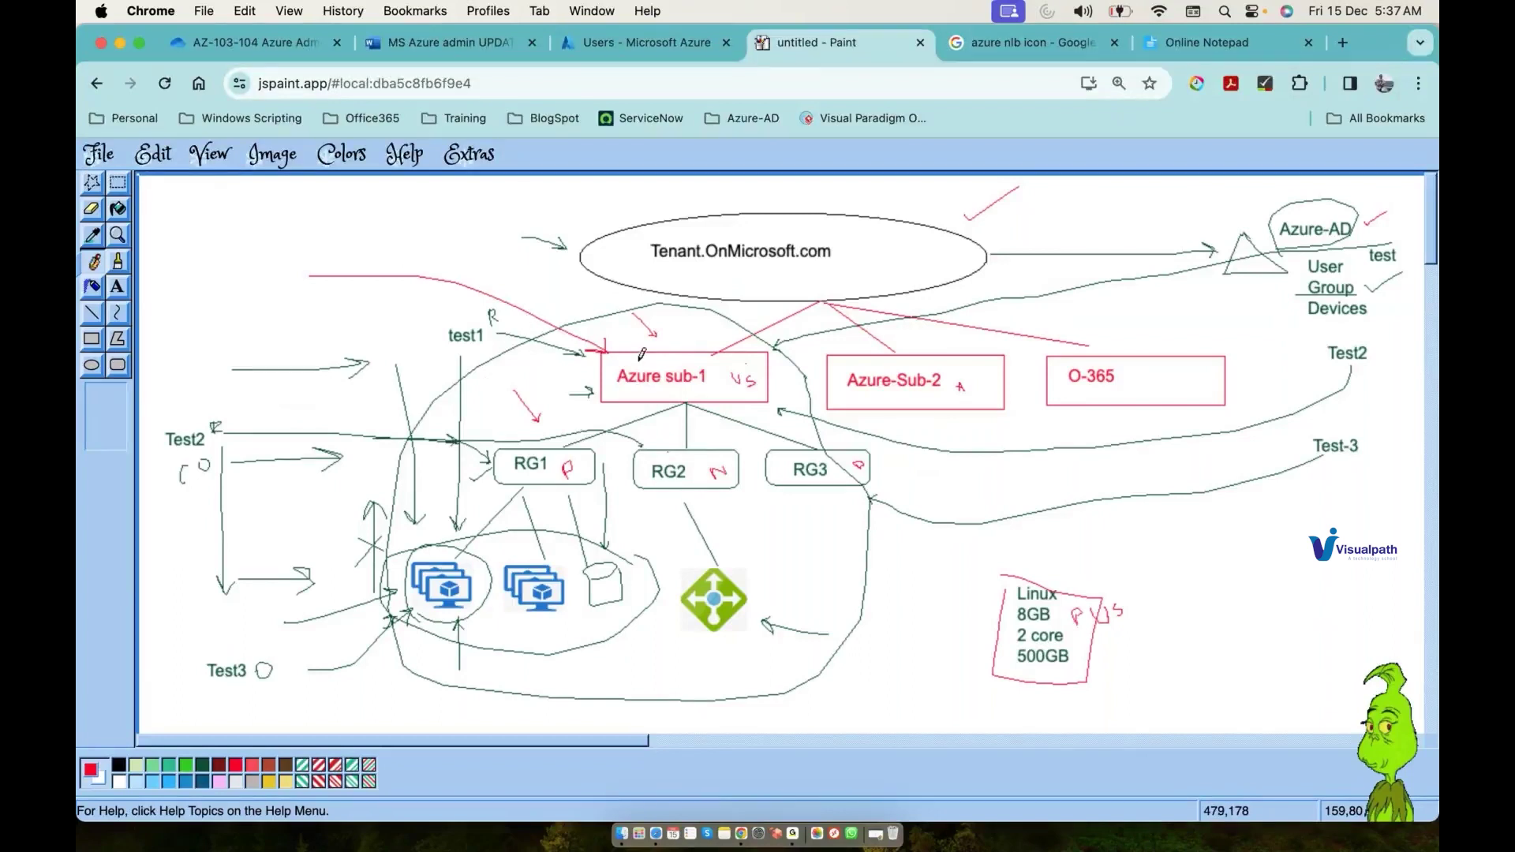
pyautogui.moveTo(918, 461)
pyautogui.mouseDown()
pyautogui.moveTo(918, 483)
pyautogui.moveTo(973, 482)
pyautogui.moveTo(974, 455)
pyautogui.moveTo(917, 457)
pyautogui.mouseUp()
pyautogui.moveTo(764, 401); pyautogui.dragTo(930, 455)
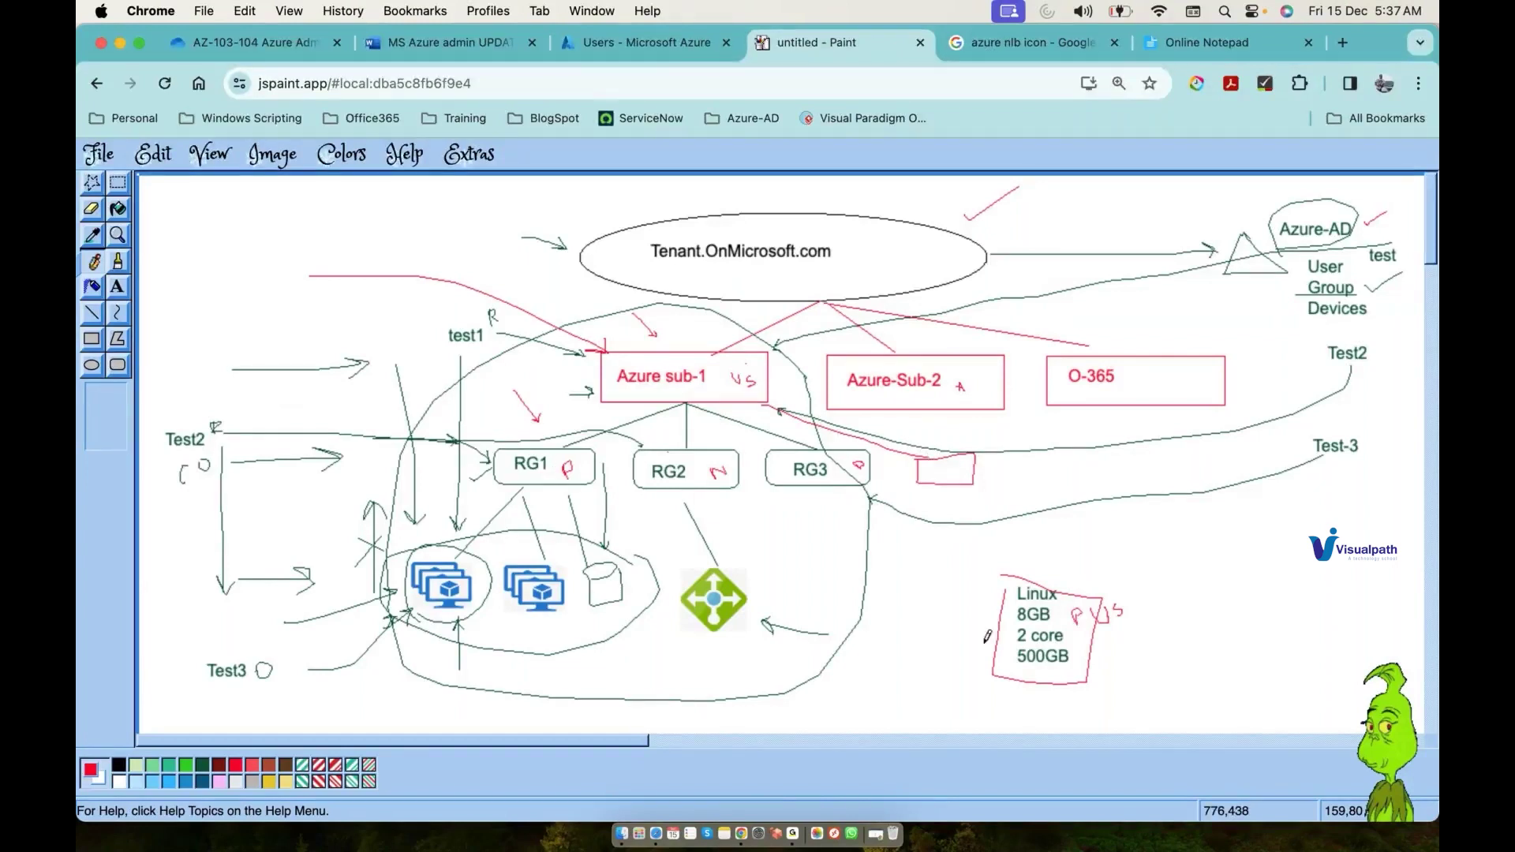
pyautogui.moveTo(995, 648)
pyautogui.mouseDown()
pyautogui.moveTo(663, 713)
pyautogui.moveTo(523, 629)
pyautogui.mouseUp()
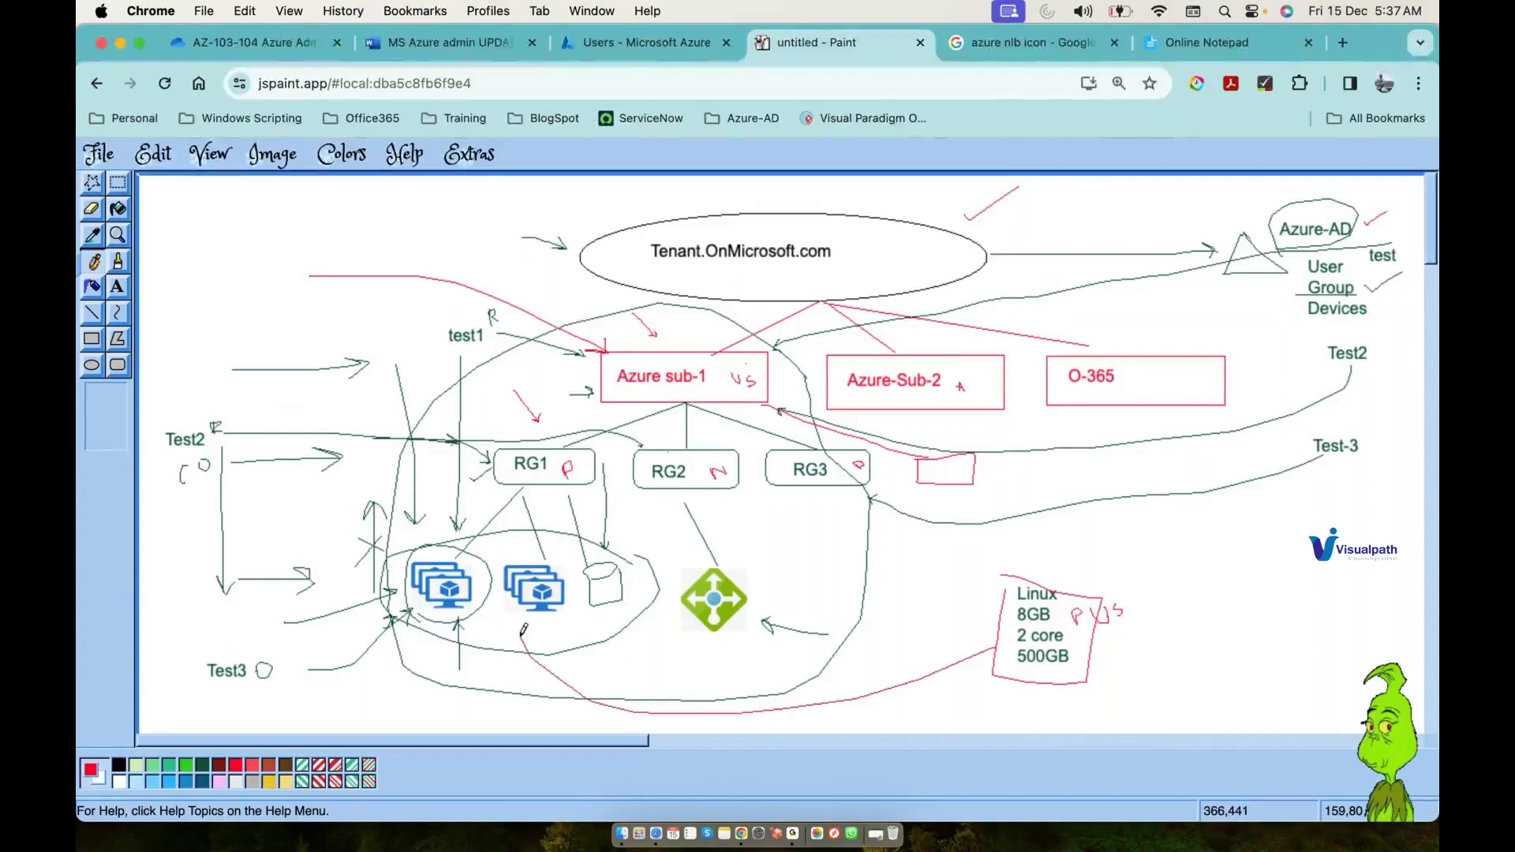
pyautogui.moveTo(519, 648); pyautogui.dragTo(531, 637)
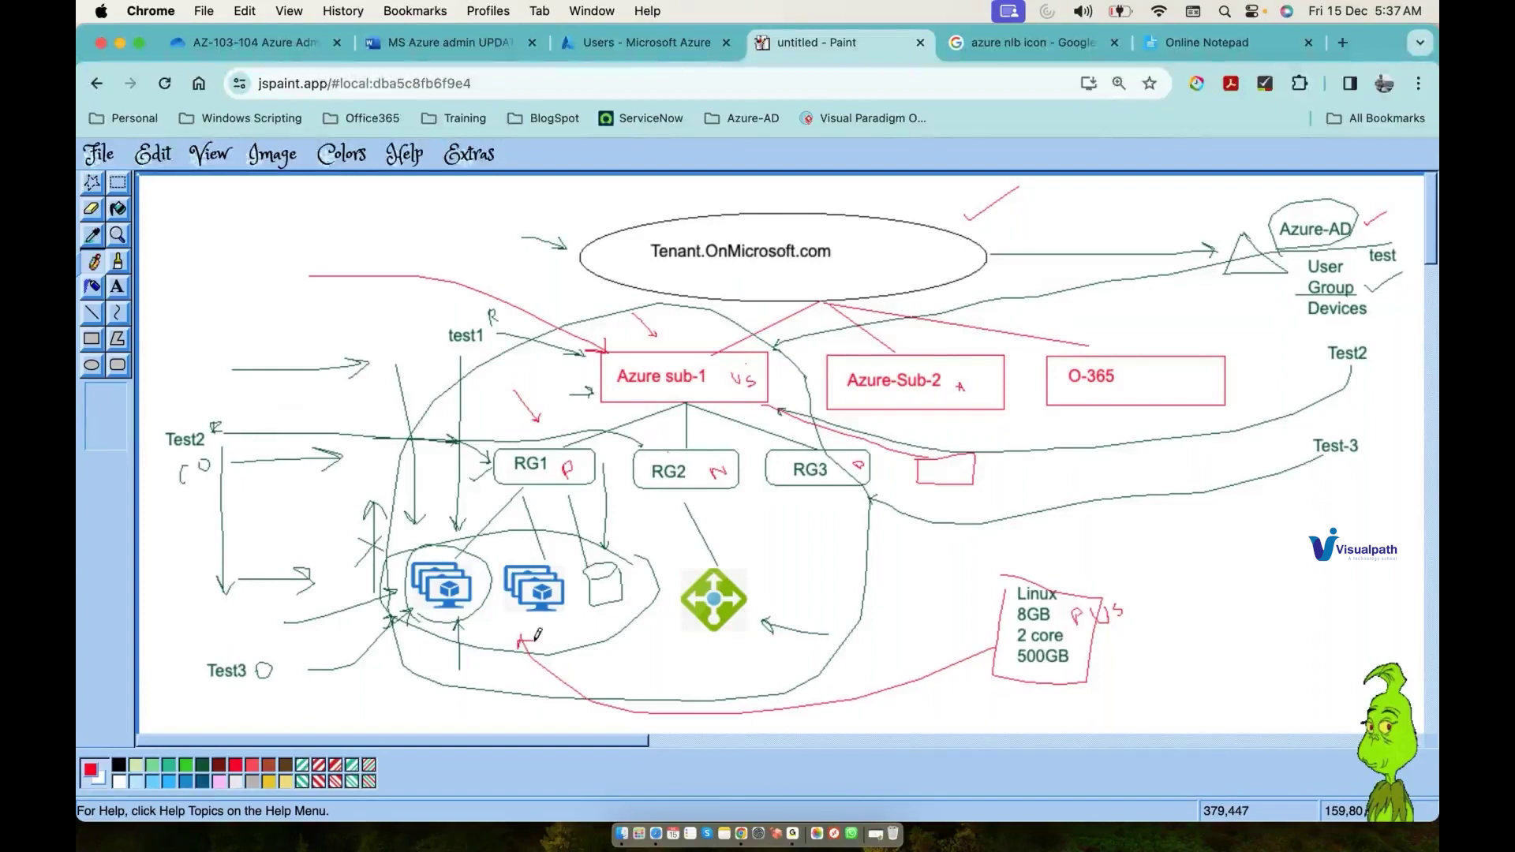
# Step: Open the Resource groups page in the Azure portal, confirming it shows 0 records
pyautogui.click(606, 45)
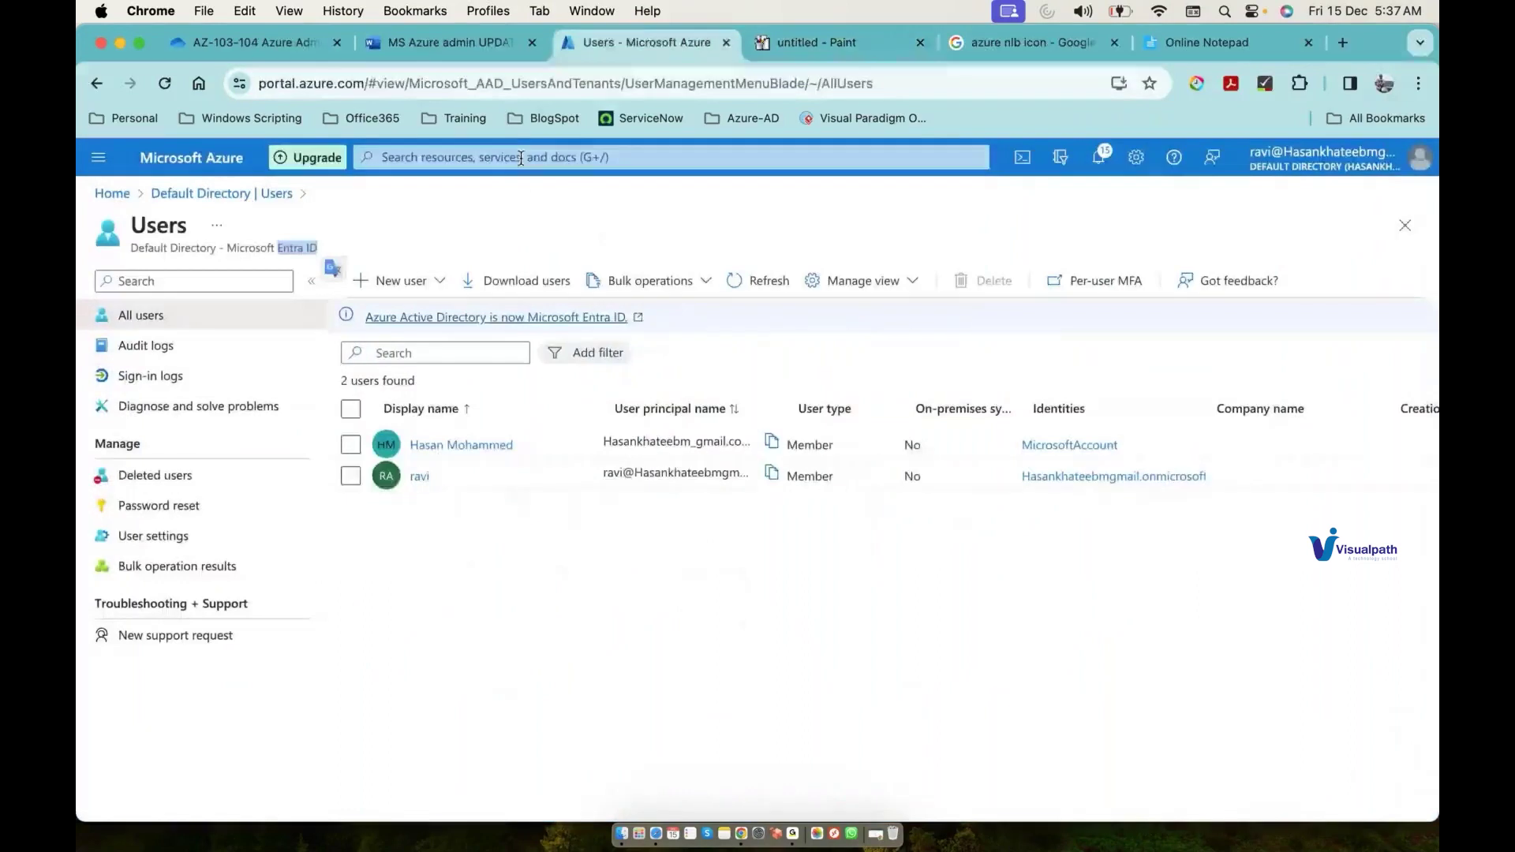
pyautogui.click(520, 159)
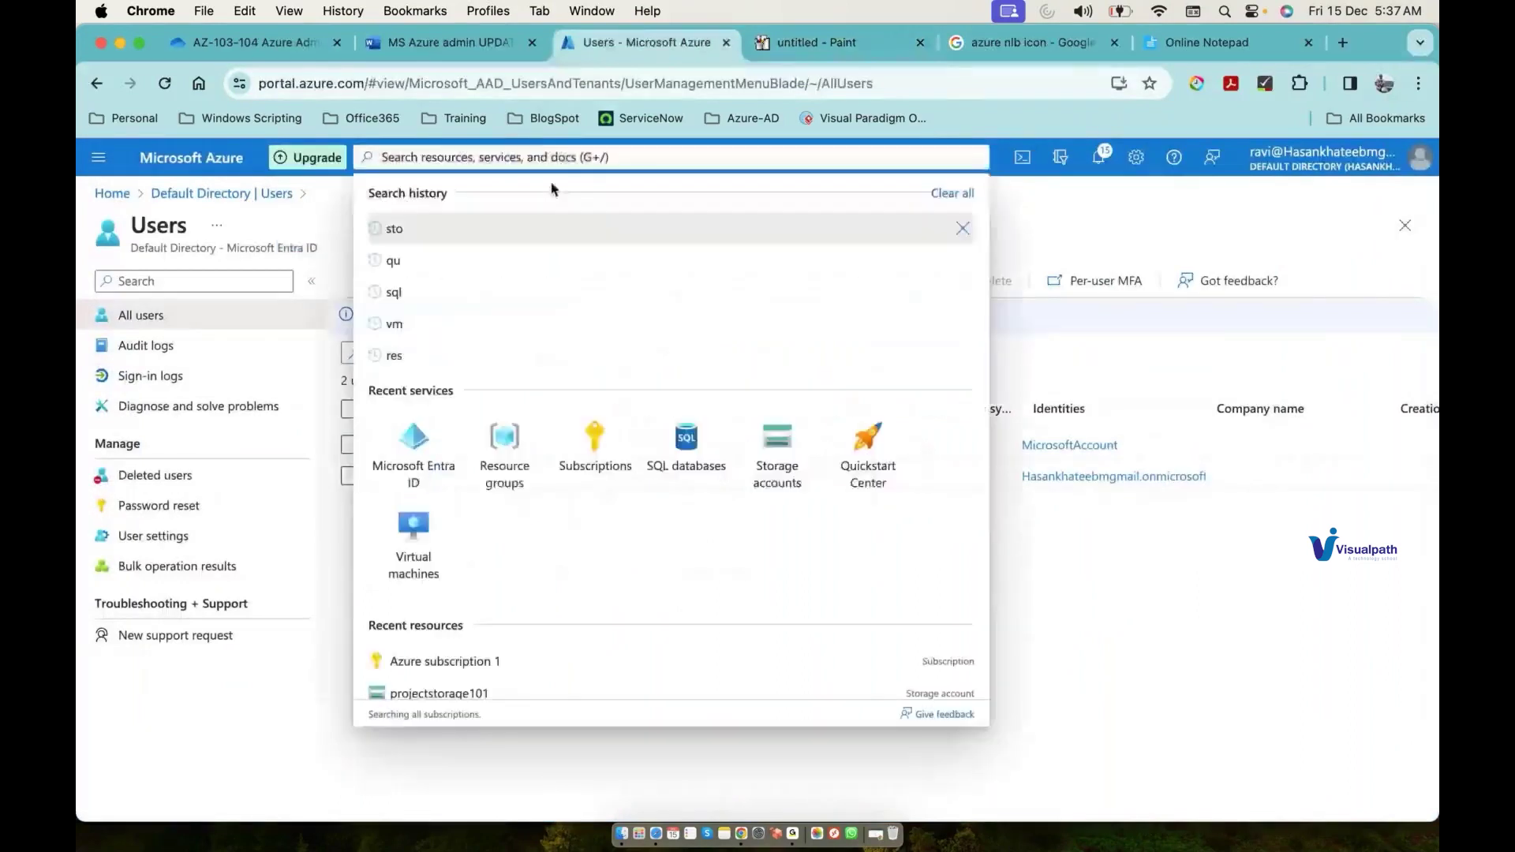
pyautogui.click(505, 449)
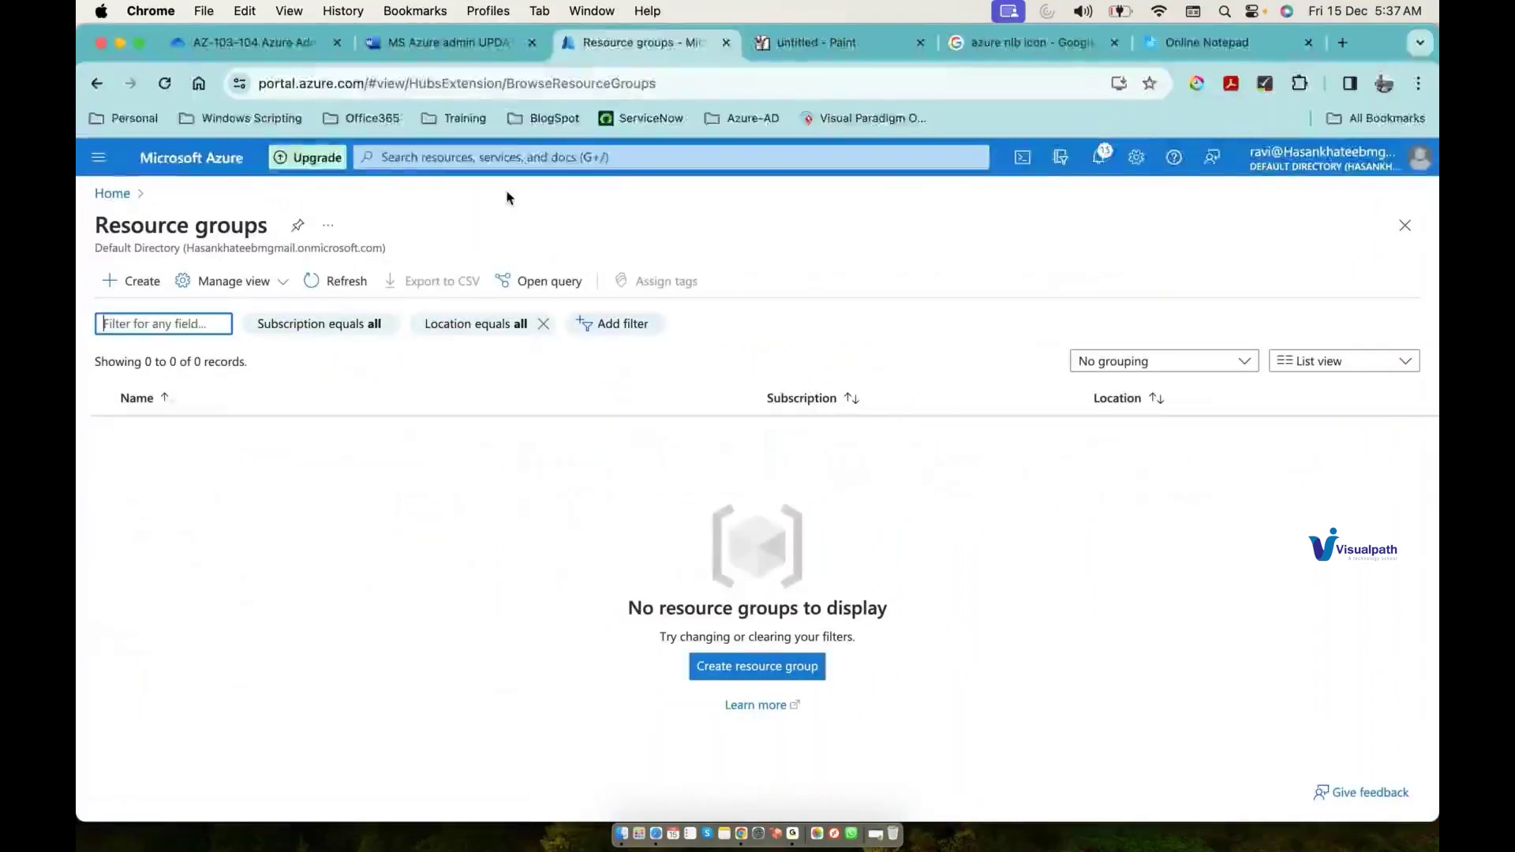
# Step: Draw a monitor stand under the Linux box in the Paint sketch
pyautogui.click(772, 43)
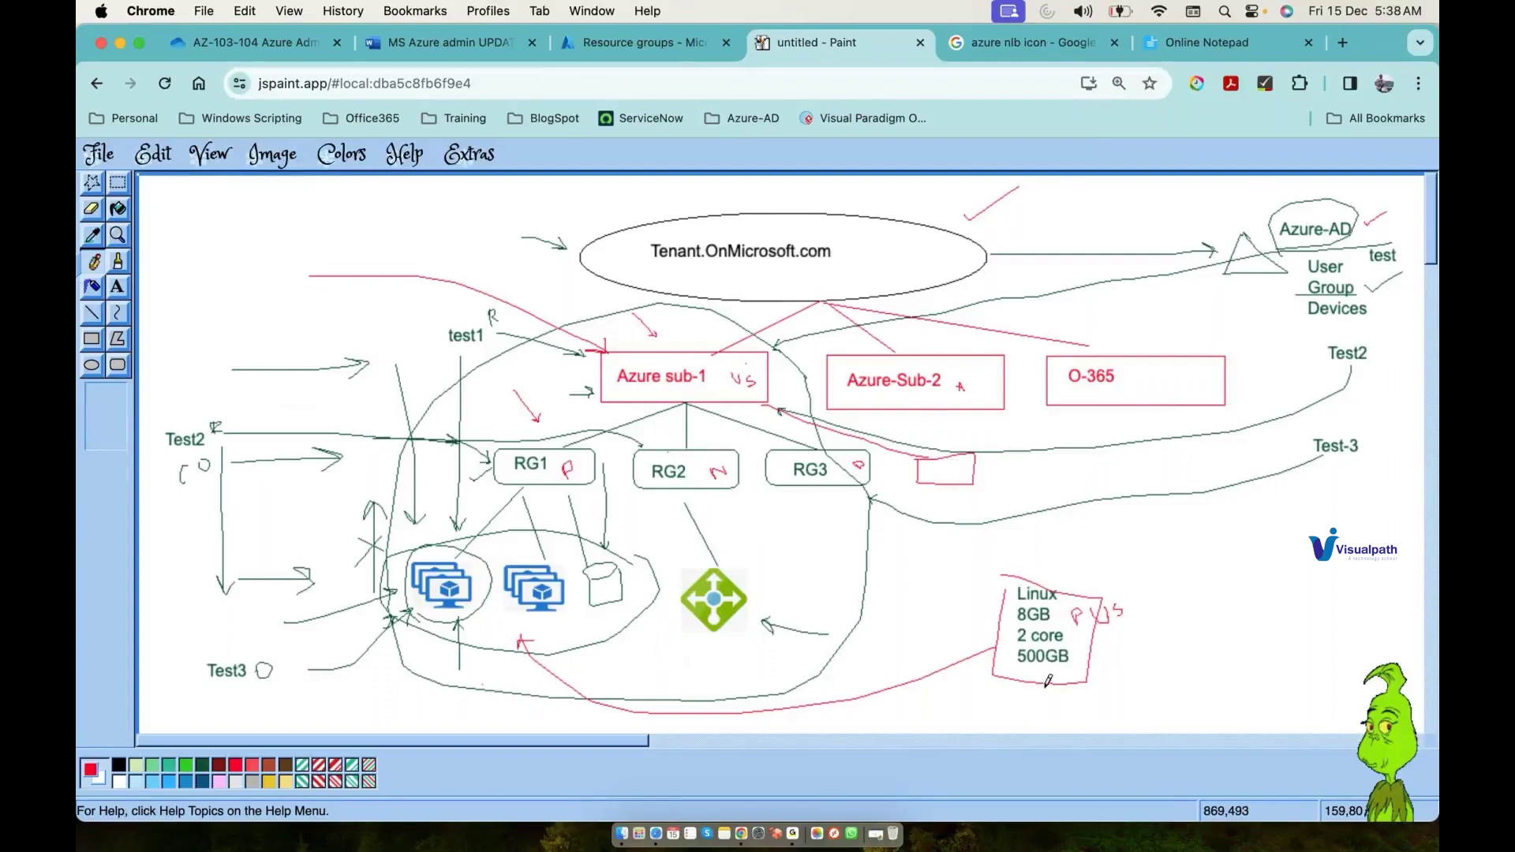
pyautogui.moveTo(1046, 686); pyautogui.dragTo(1045, 705)
pyautogui.moveTo(1022, 709); pyautogui.dragTo(1065, 708)
pyautogui.click(636, 42)
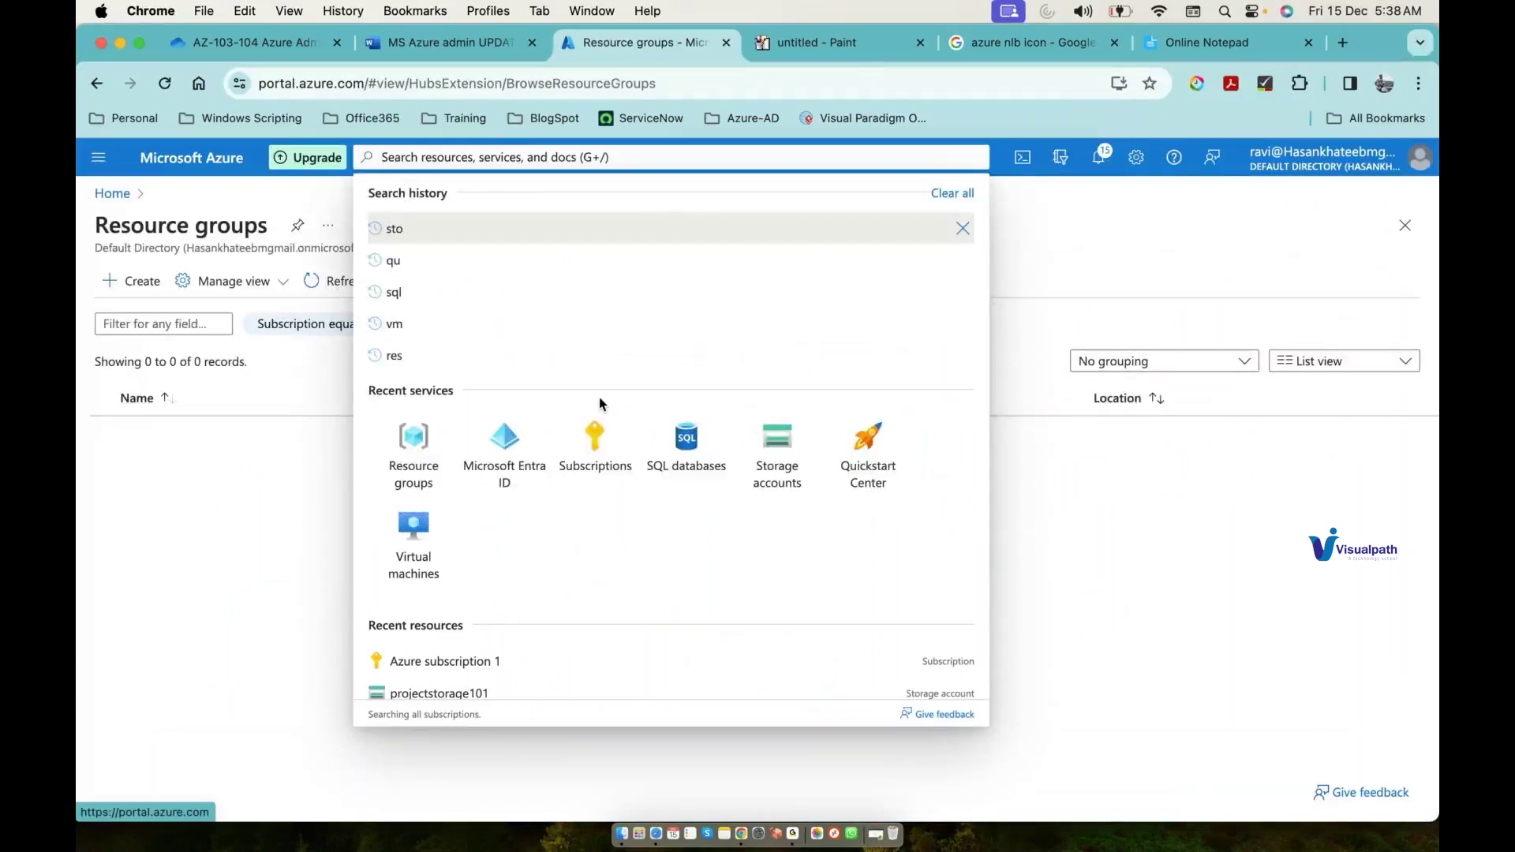
# Step: Start creating an Azure virtual machine from Virtual machines and review the OS image options
pyautogui.click(430, 536)
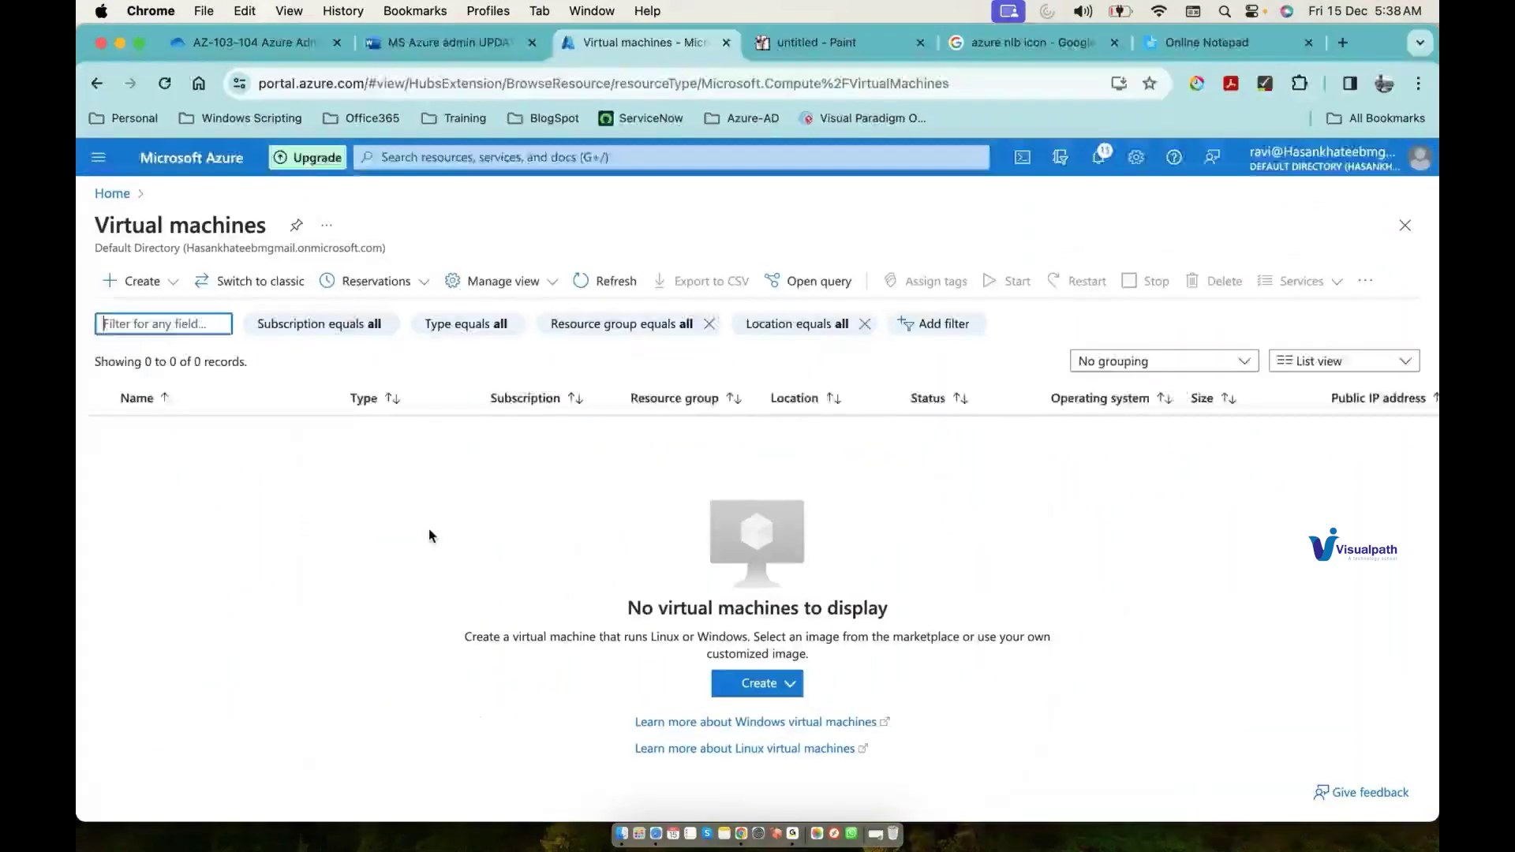
pyautogui.click(136, 281)
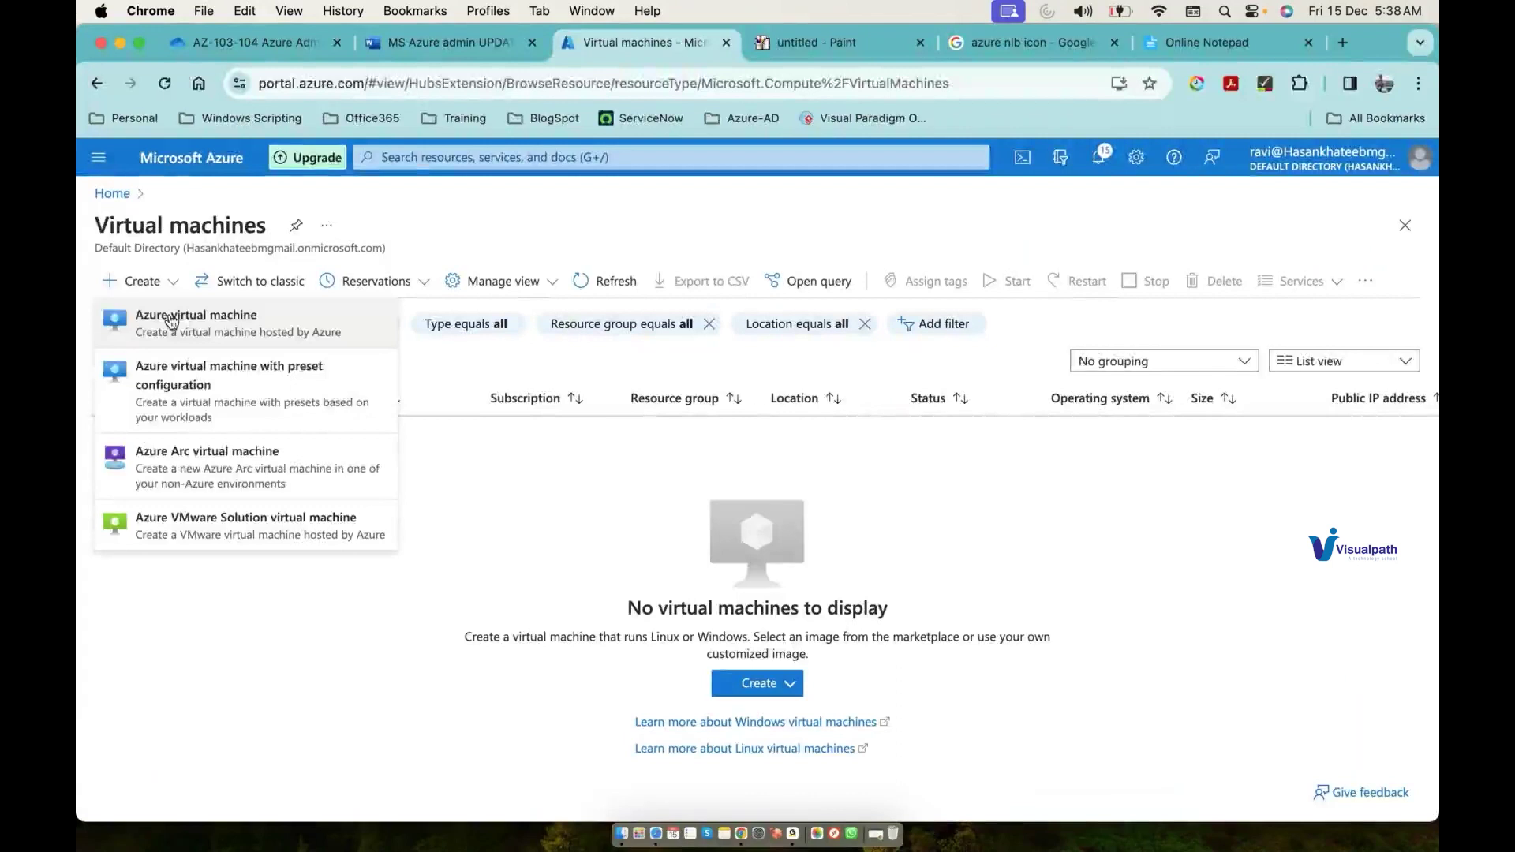
pyautogui.click(171, 320)
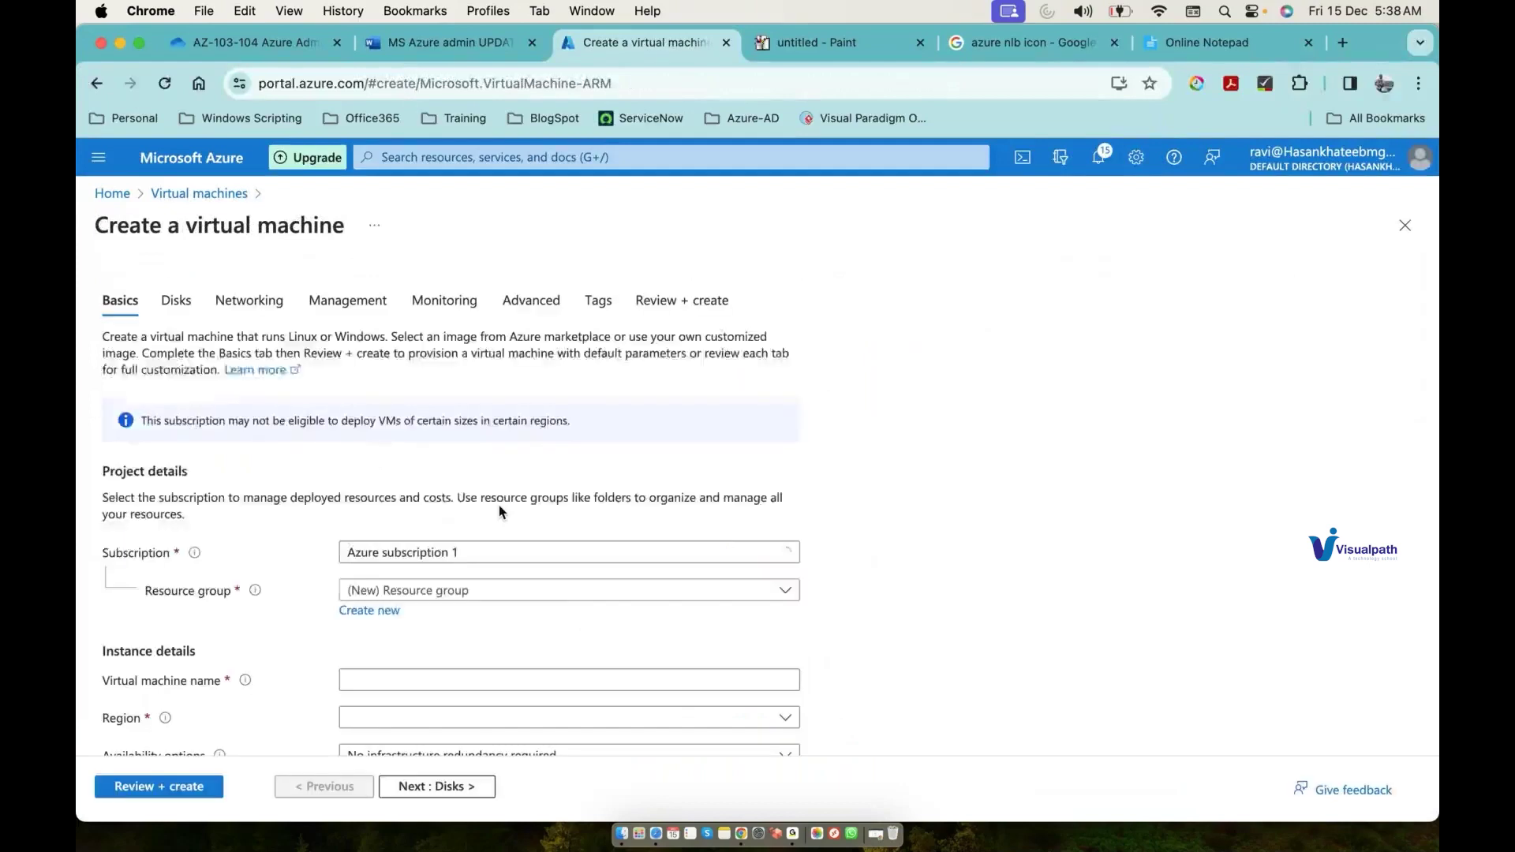
pyautogui.scroll(-3, 426, 612)
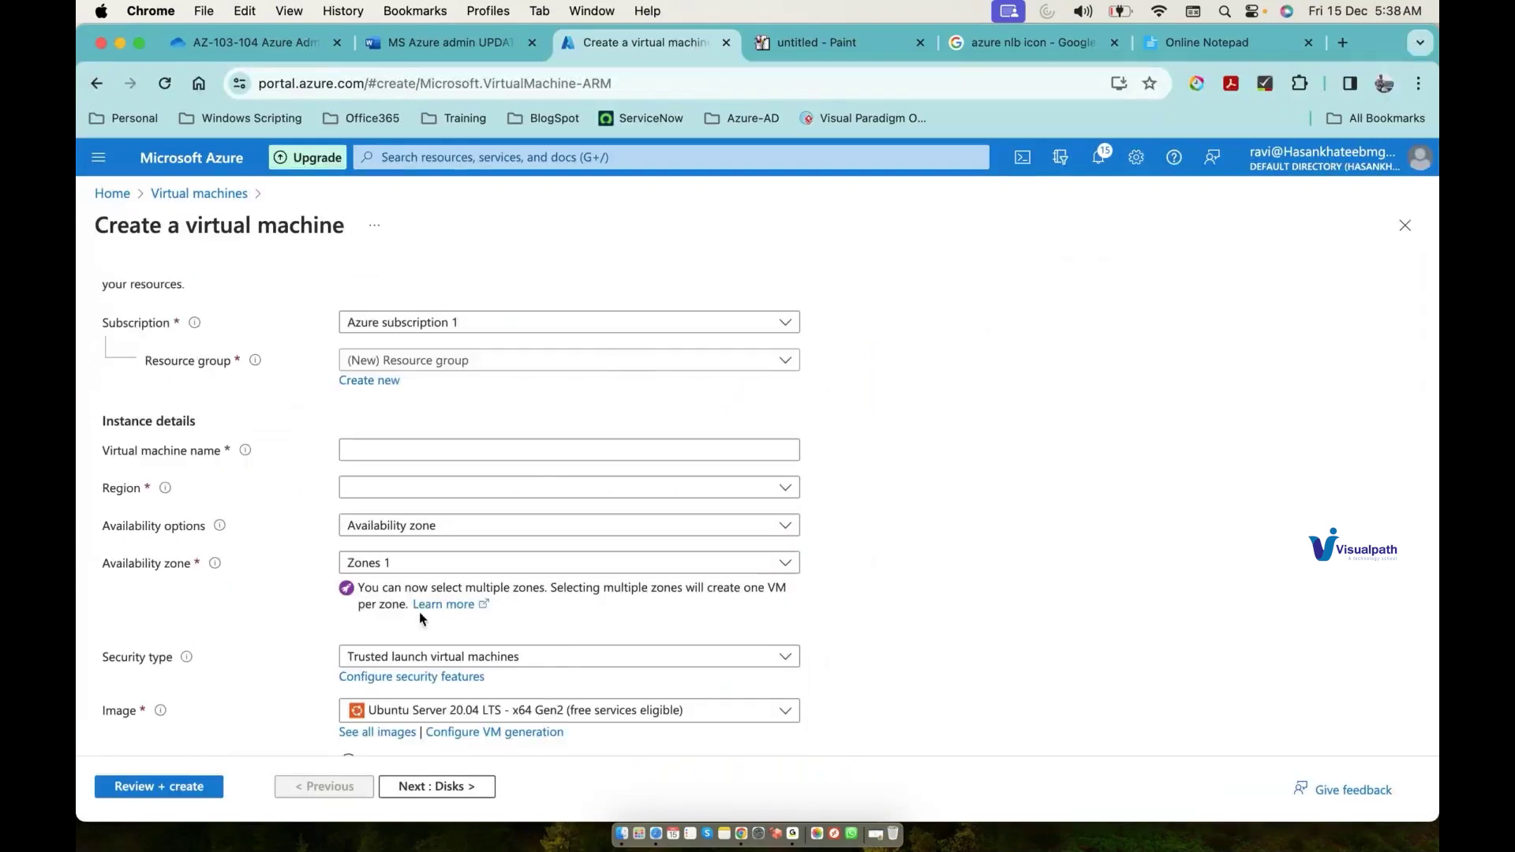
pyautogui.click(411, 711)
pyautogui.scroll(-3, 359, 663)
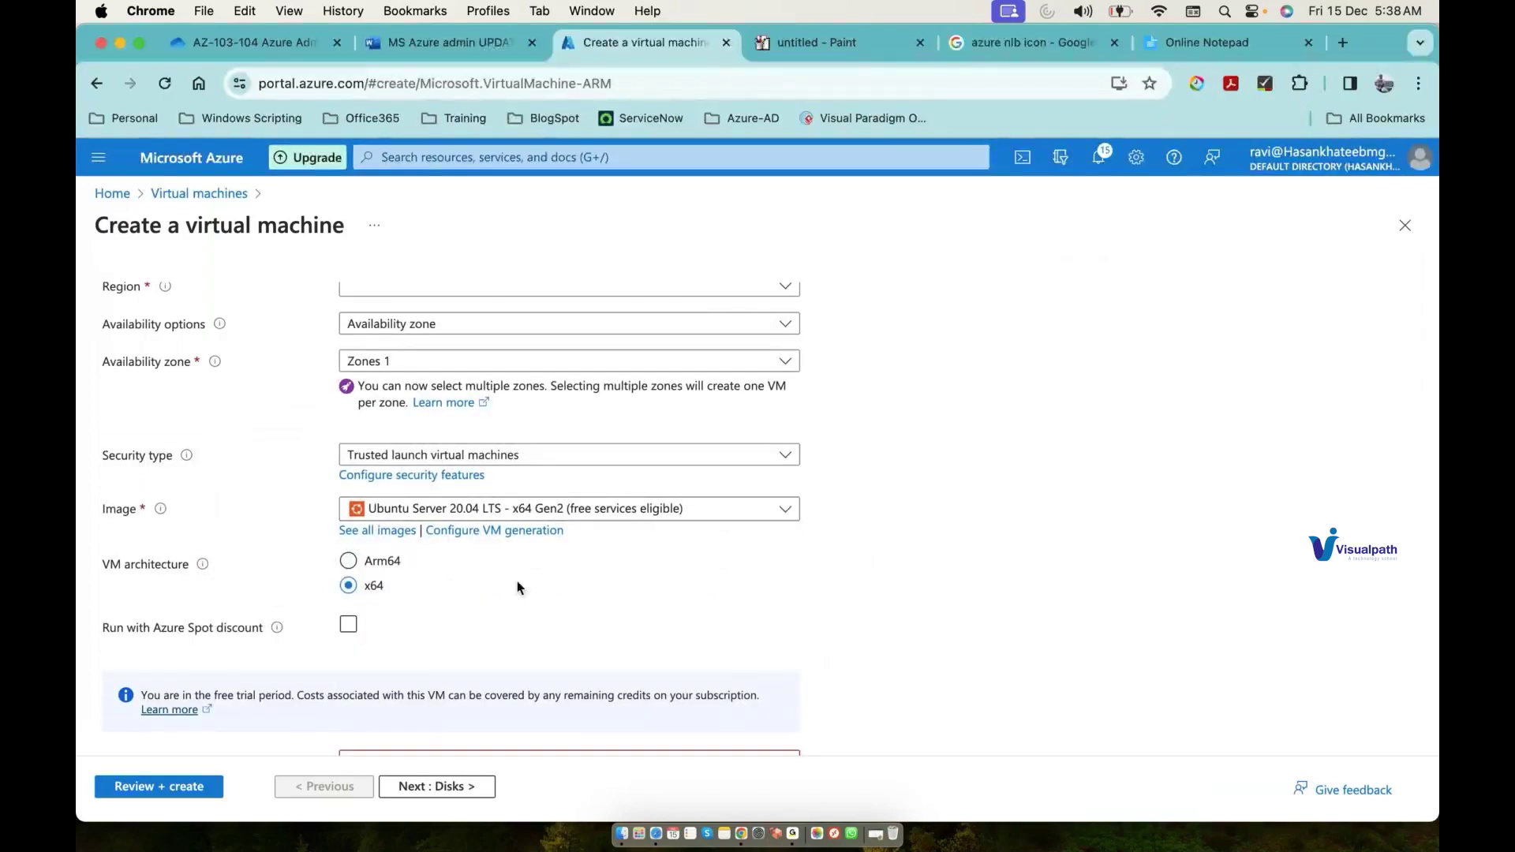
pyautogui.scroll(-5, 517, 585)
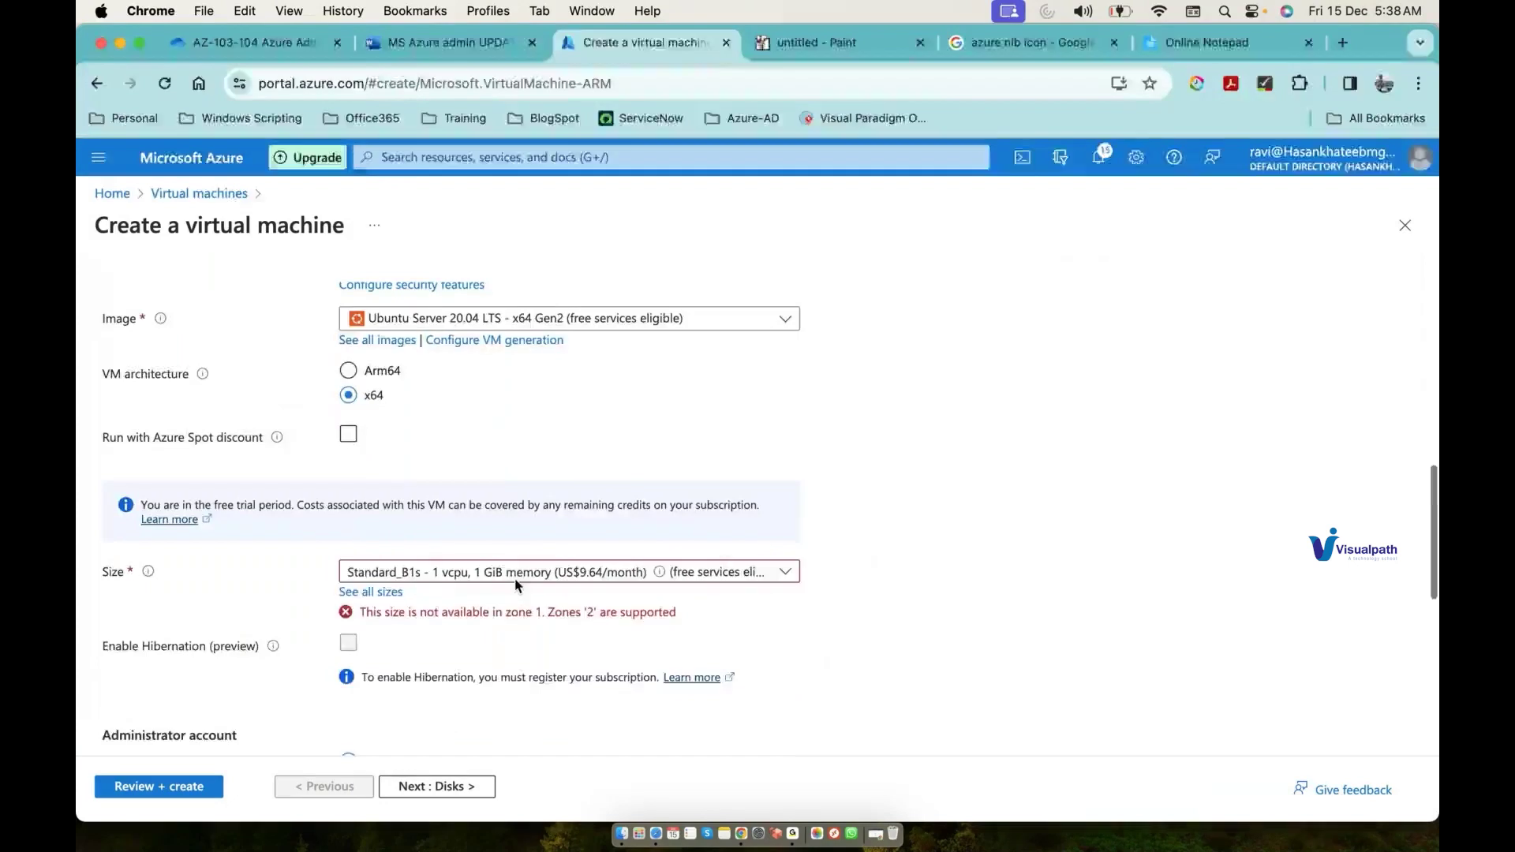
pyautogui.scroll(-2, 474, 569)
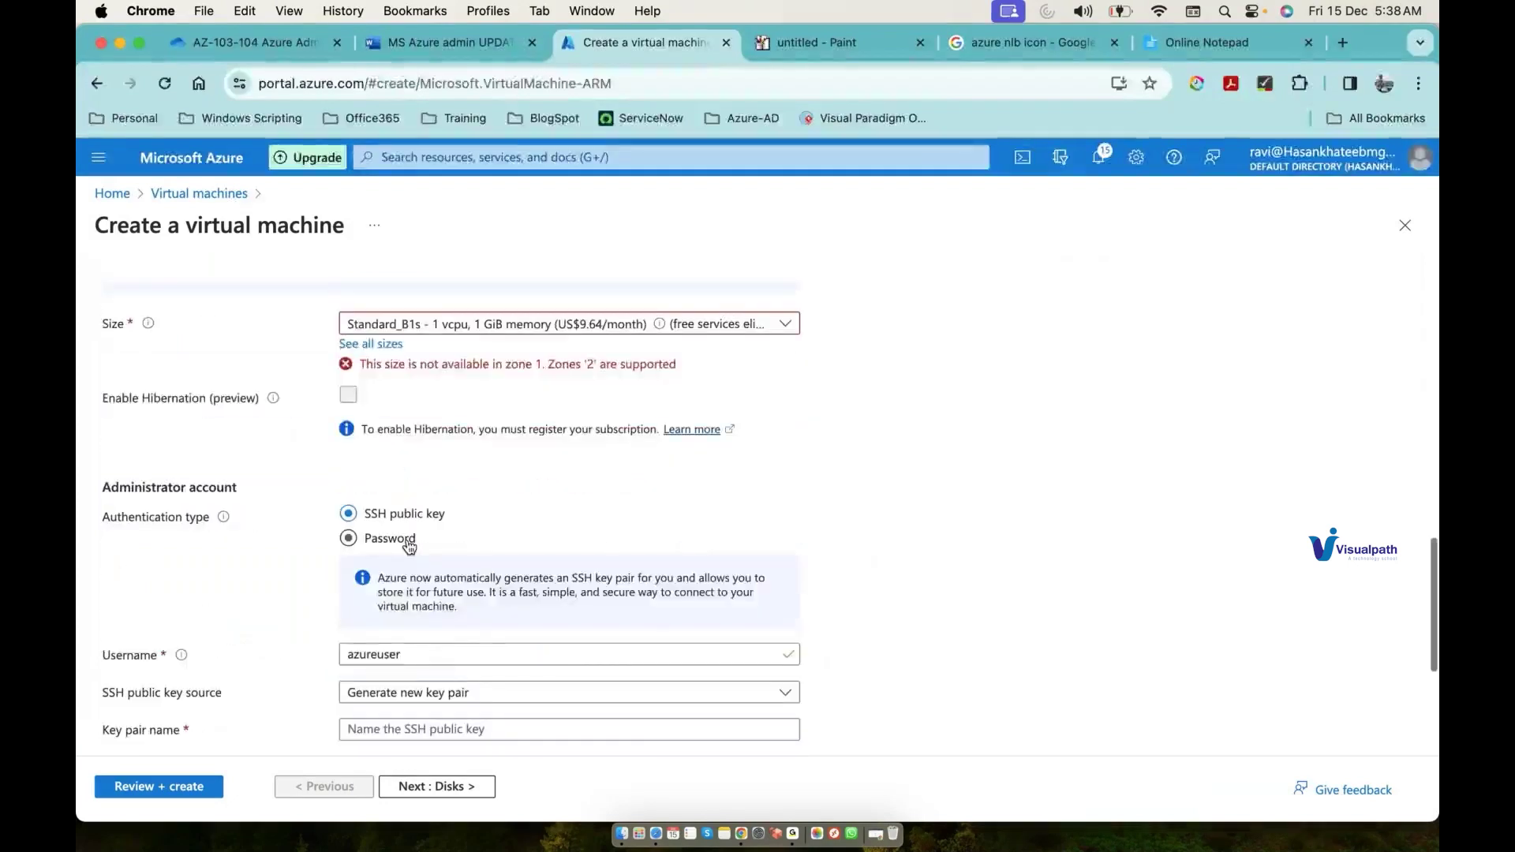
# Step: Switch the VM sign-in to password authentication with username admin
pyautogui.click(409, 545)
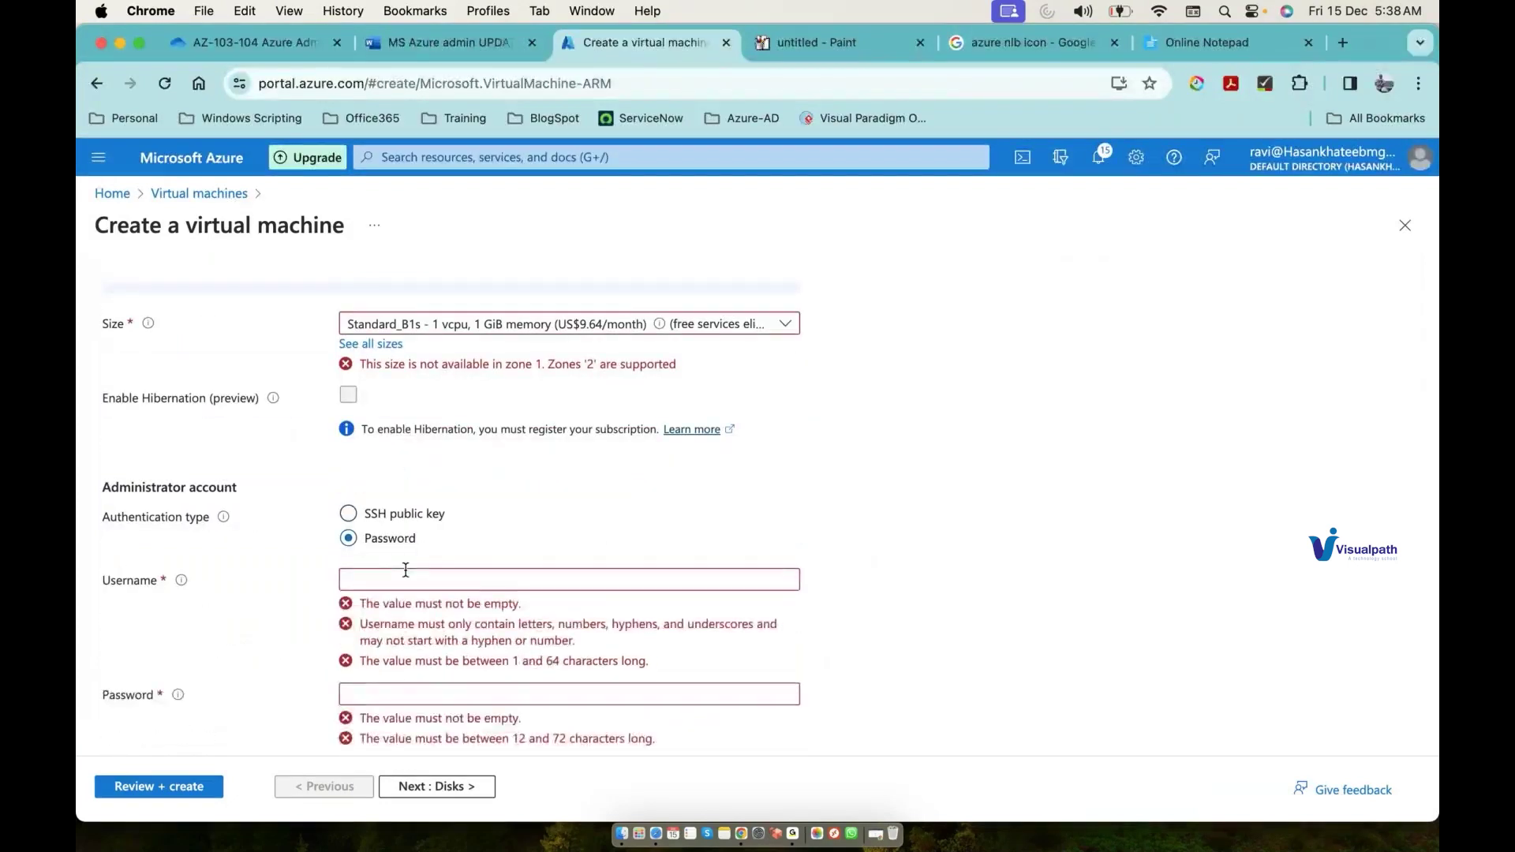
pyautogui.click(405, 570)
pyautogui.write('am')
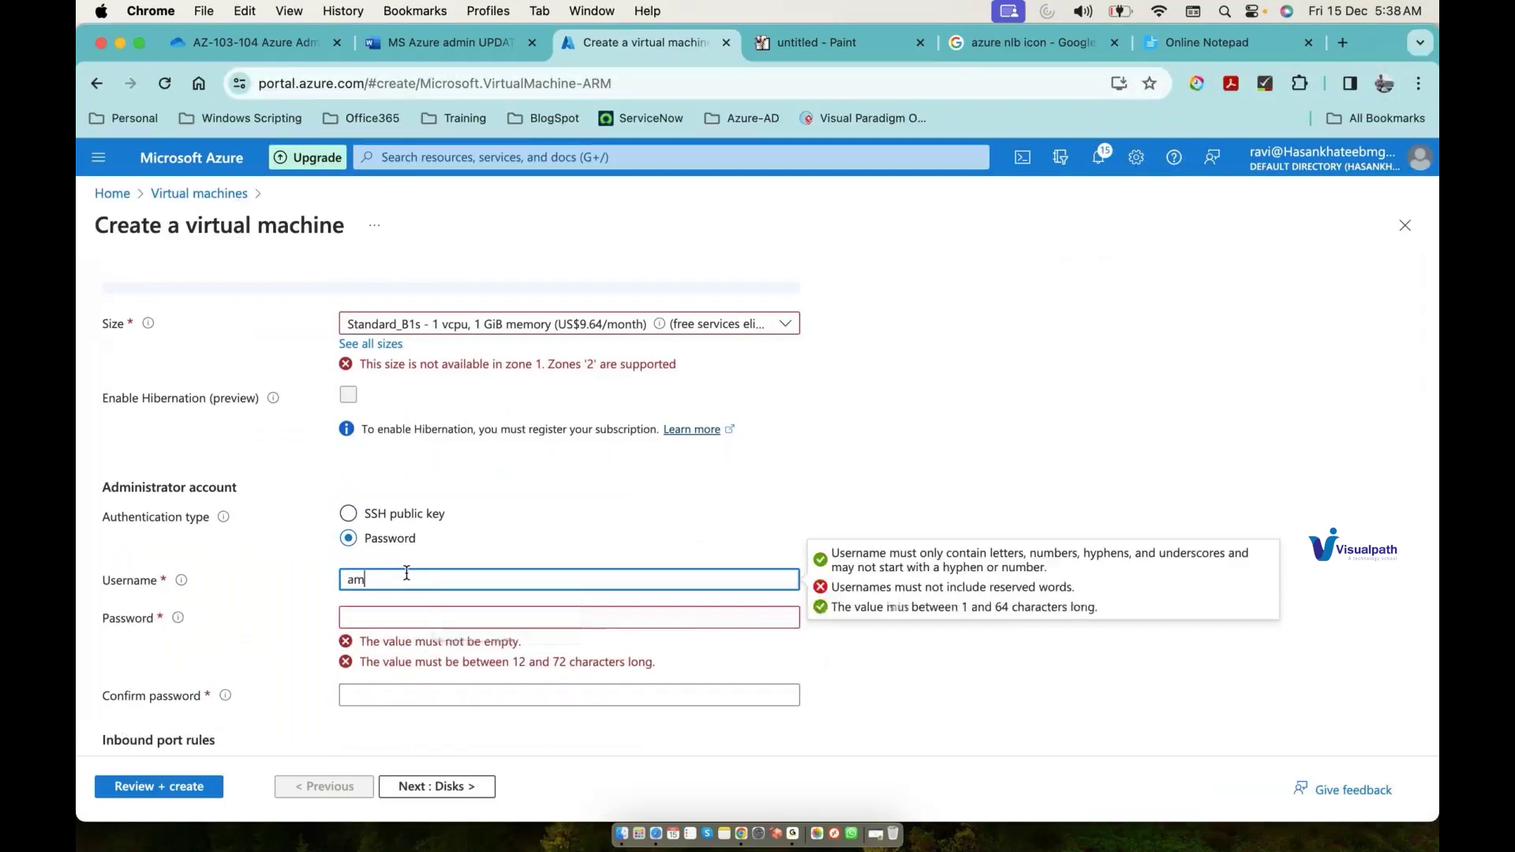
pyautogui.press('BackSpace')
pyautogui.write('dmin')
pyautogui.press('Tab')
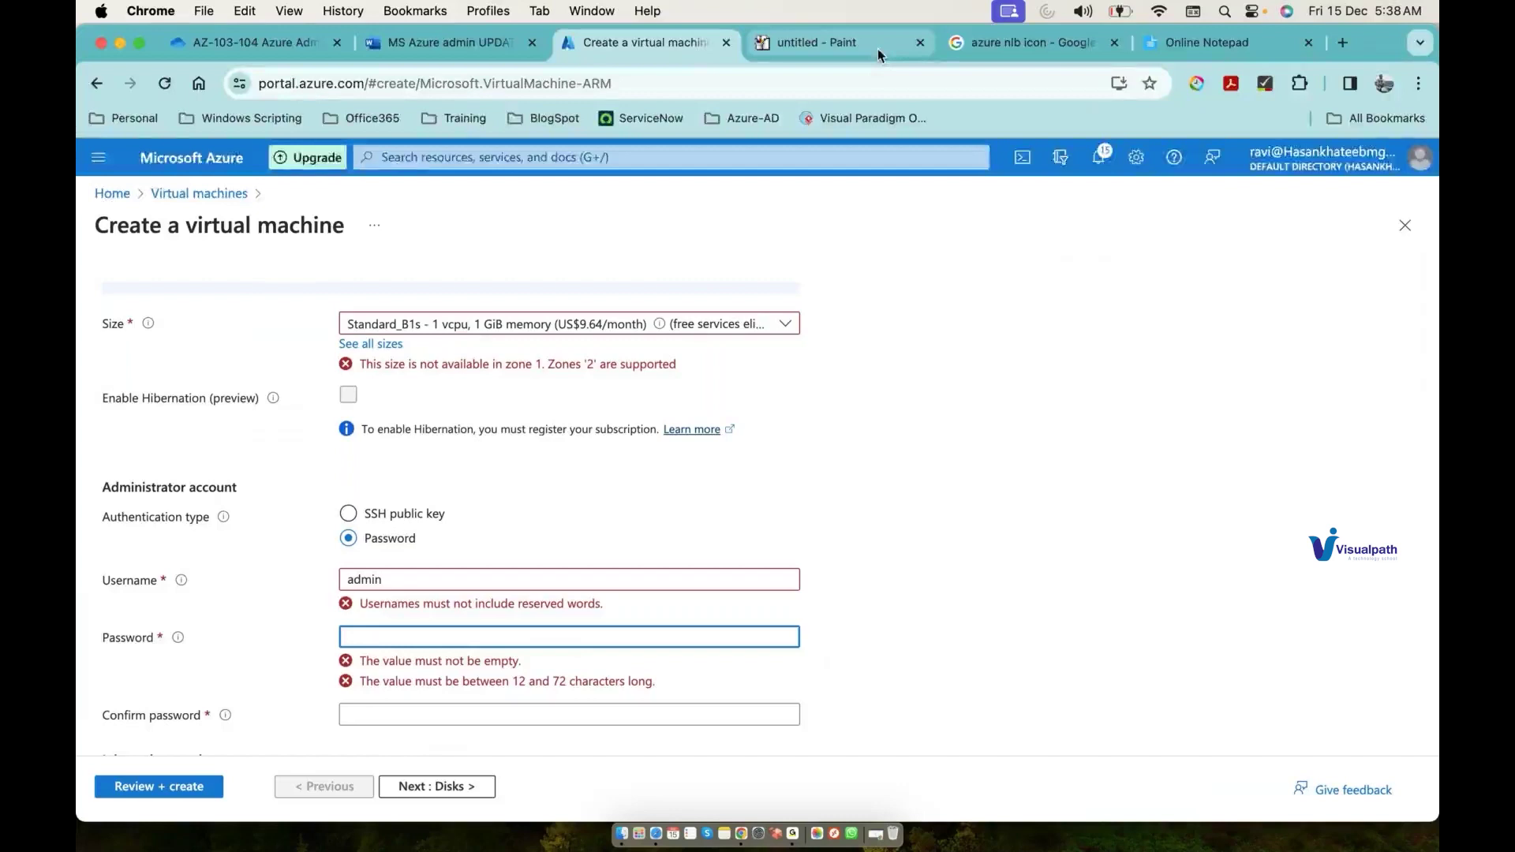
pyautogui.click(878, 49)
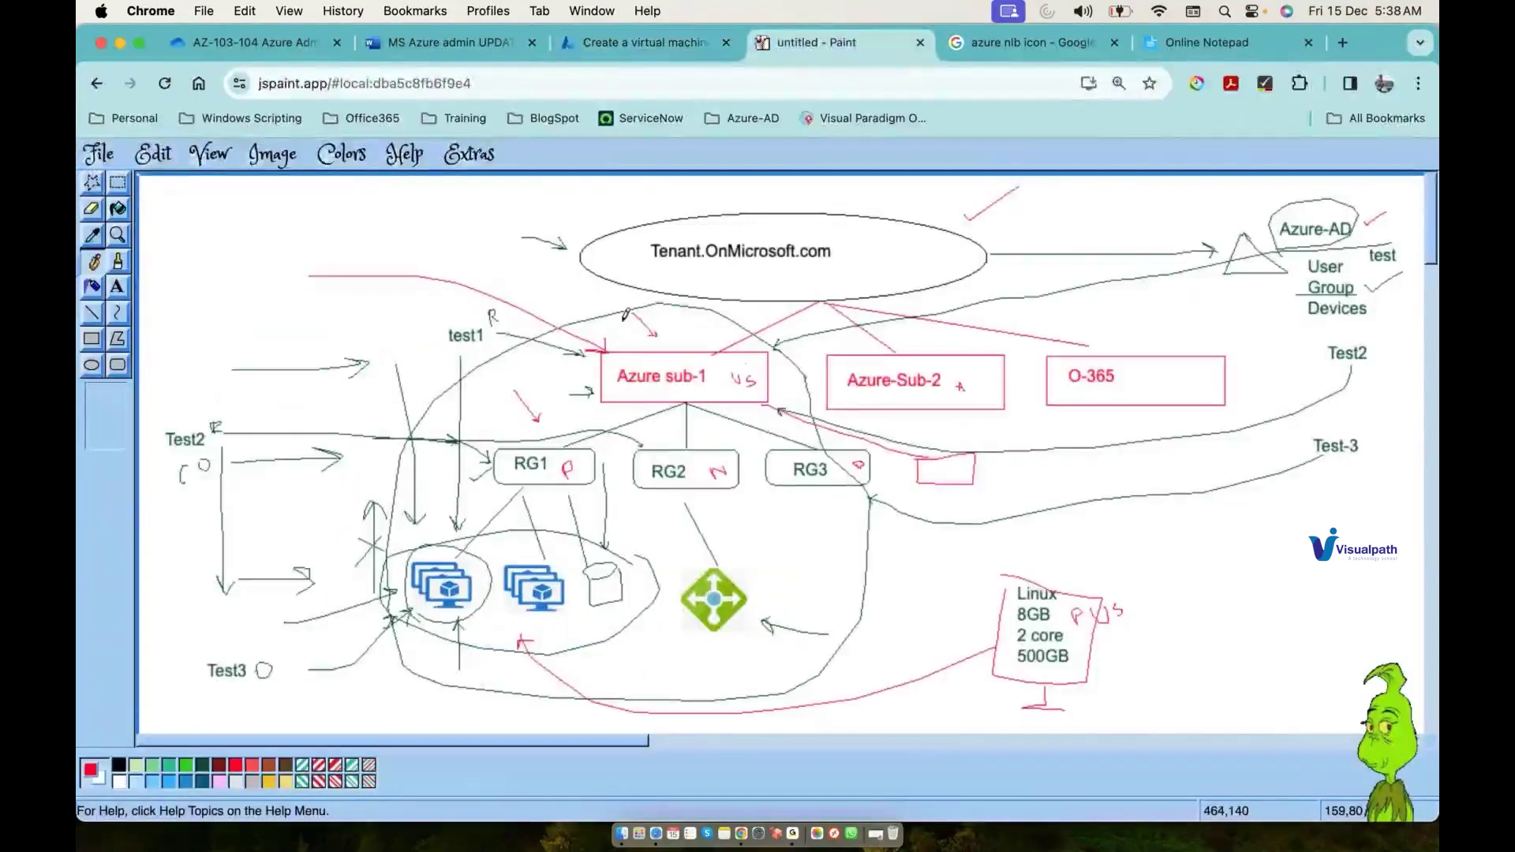
# Step: Draw a red line up to the first VM icon, then return to the VM form
pyautogui.moveTo(410, 649); pyautogui.dragTo(444, 598)
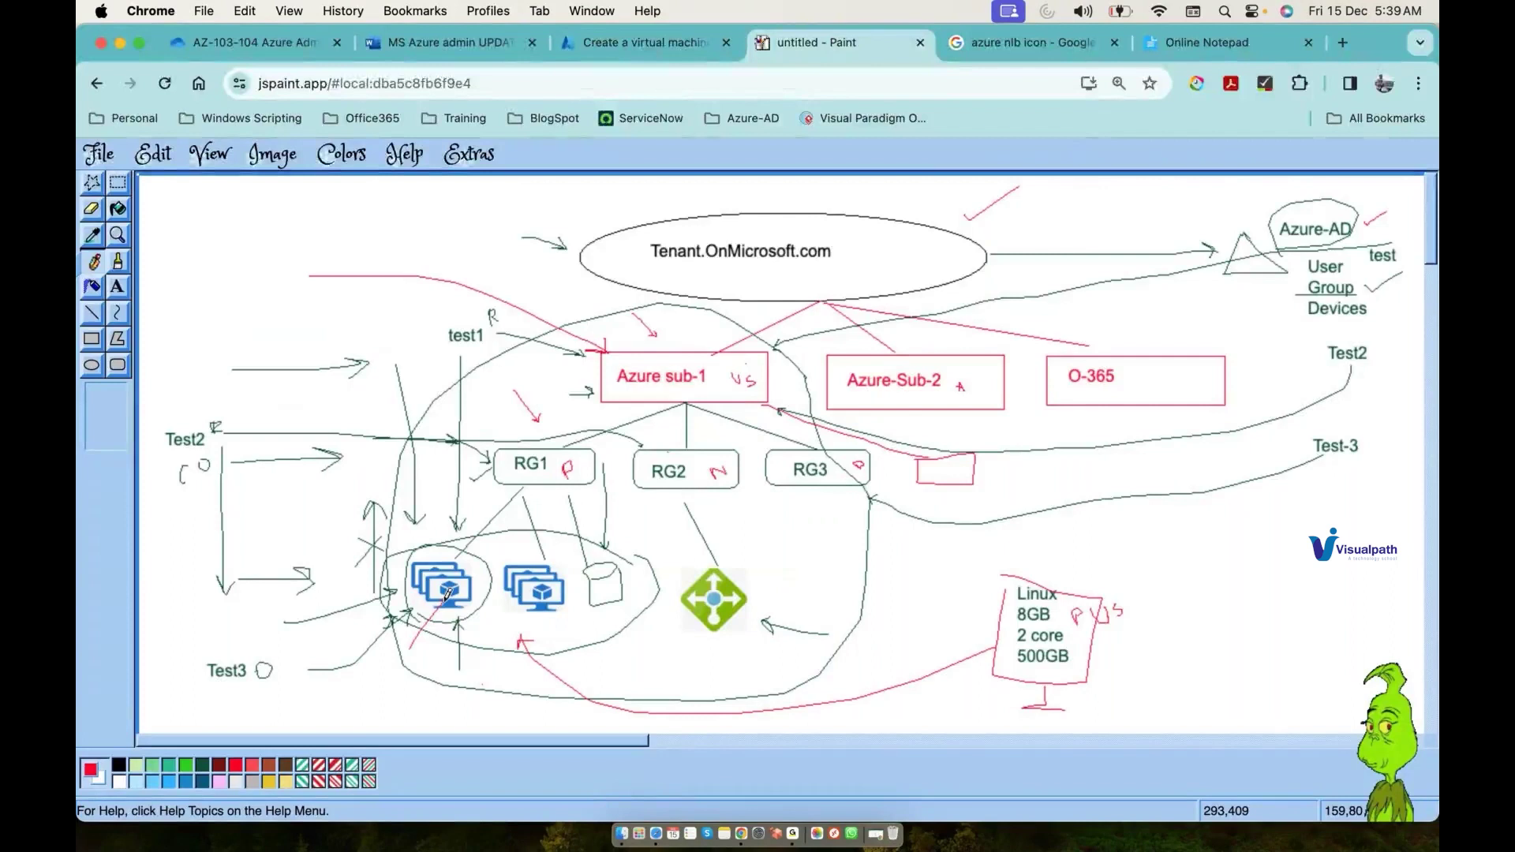
pyautogui.click(643, 42)
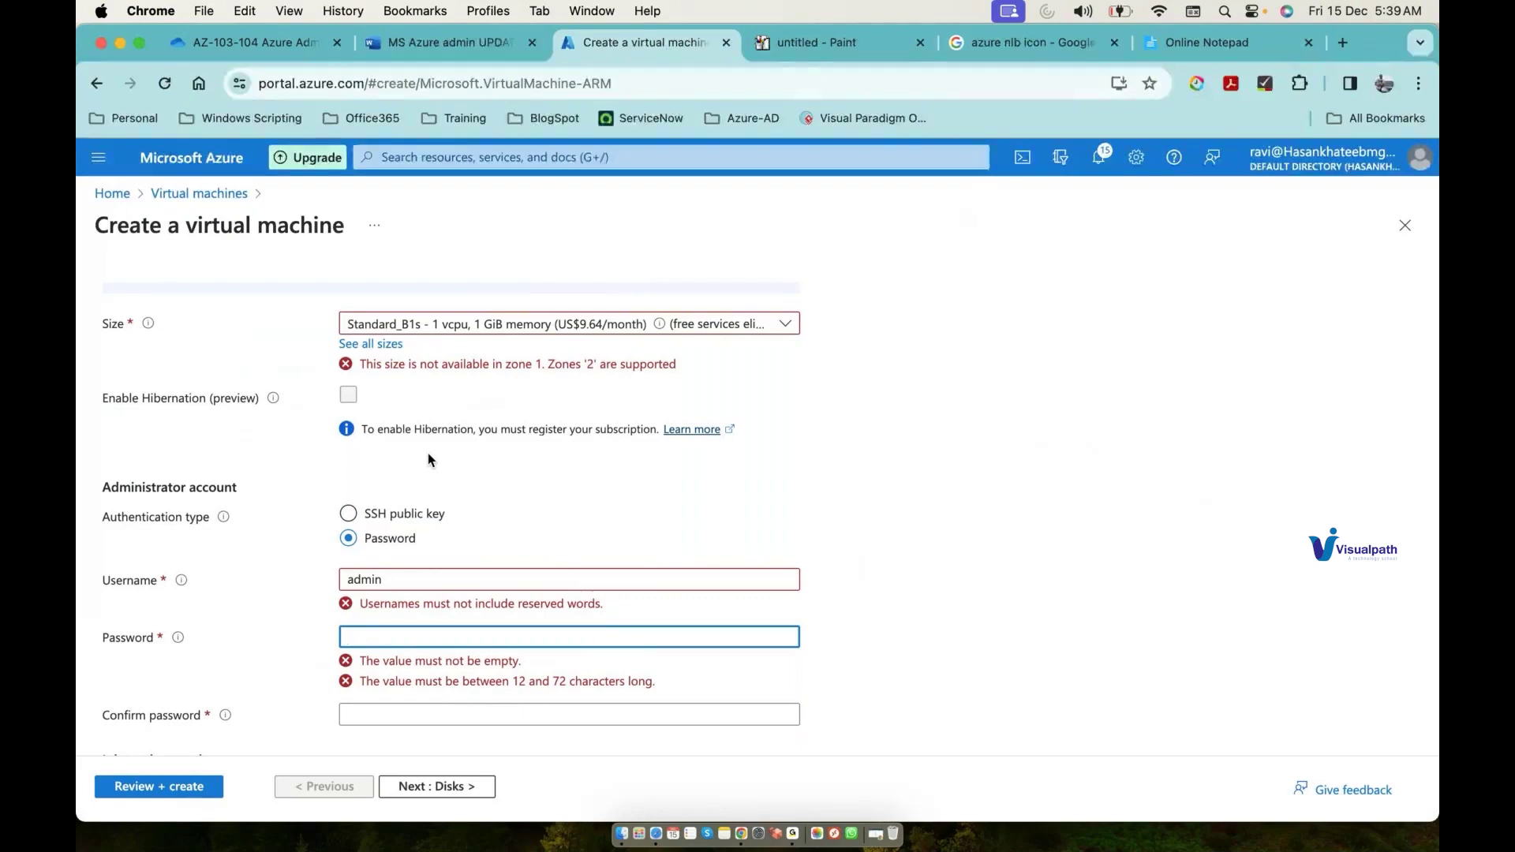
# Step: Set the VM form to Azure subscription 1 and confirm the resource group list is empty
pyautogui.click(829, 45)
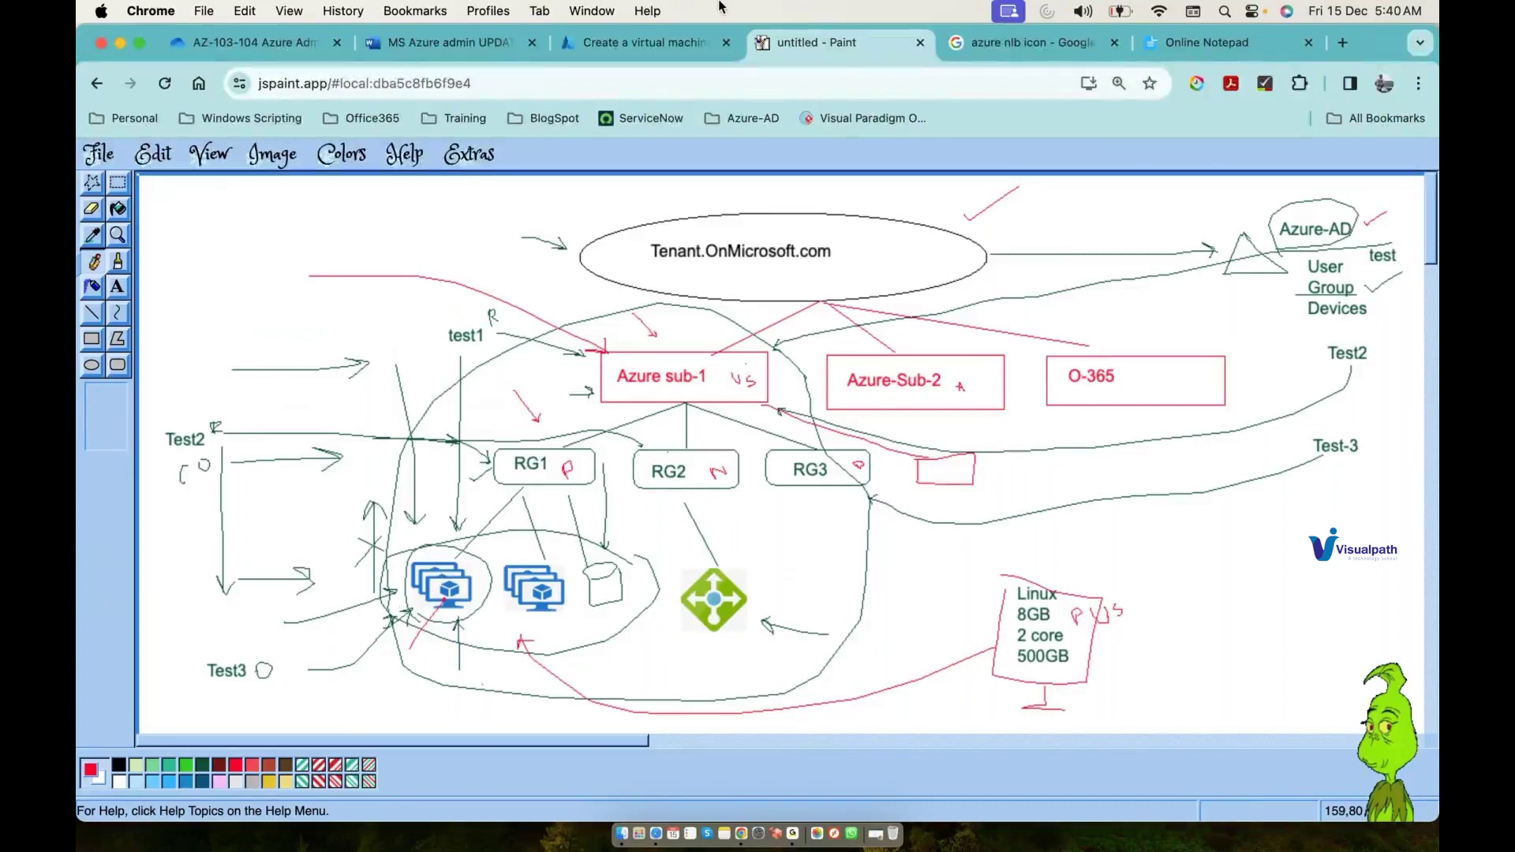
pyautogui.click(667, 44)
pyautogui.scroll(10, 411, 510)
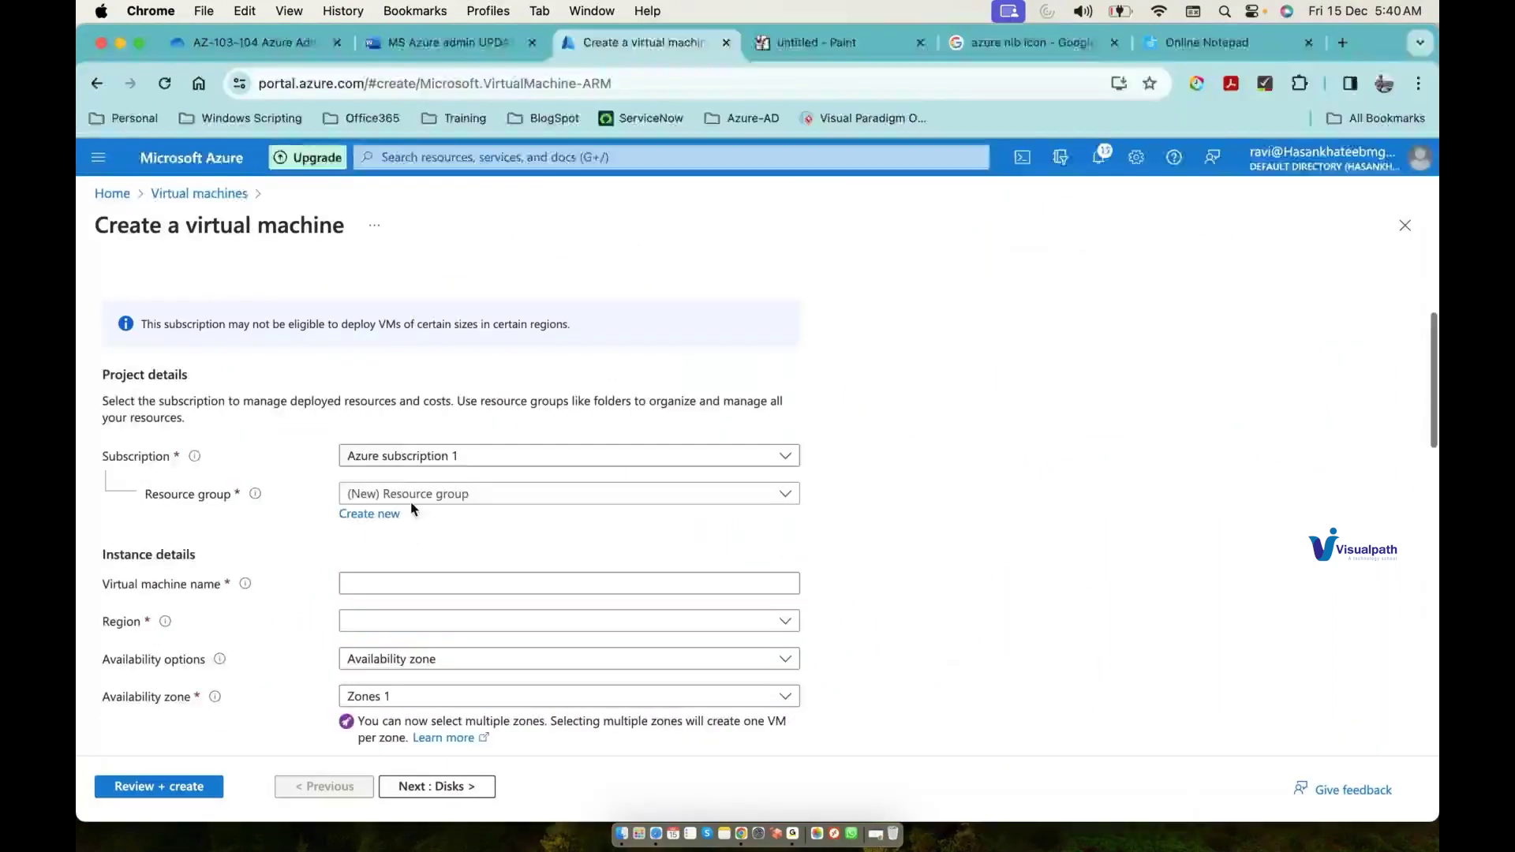
pyautogui.scroll(1, 411, 509)
pyautogui.click(406, 486)
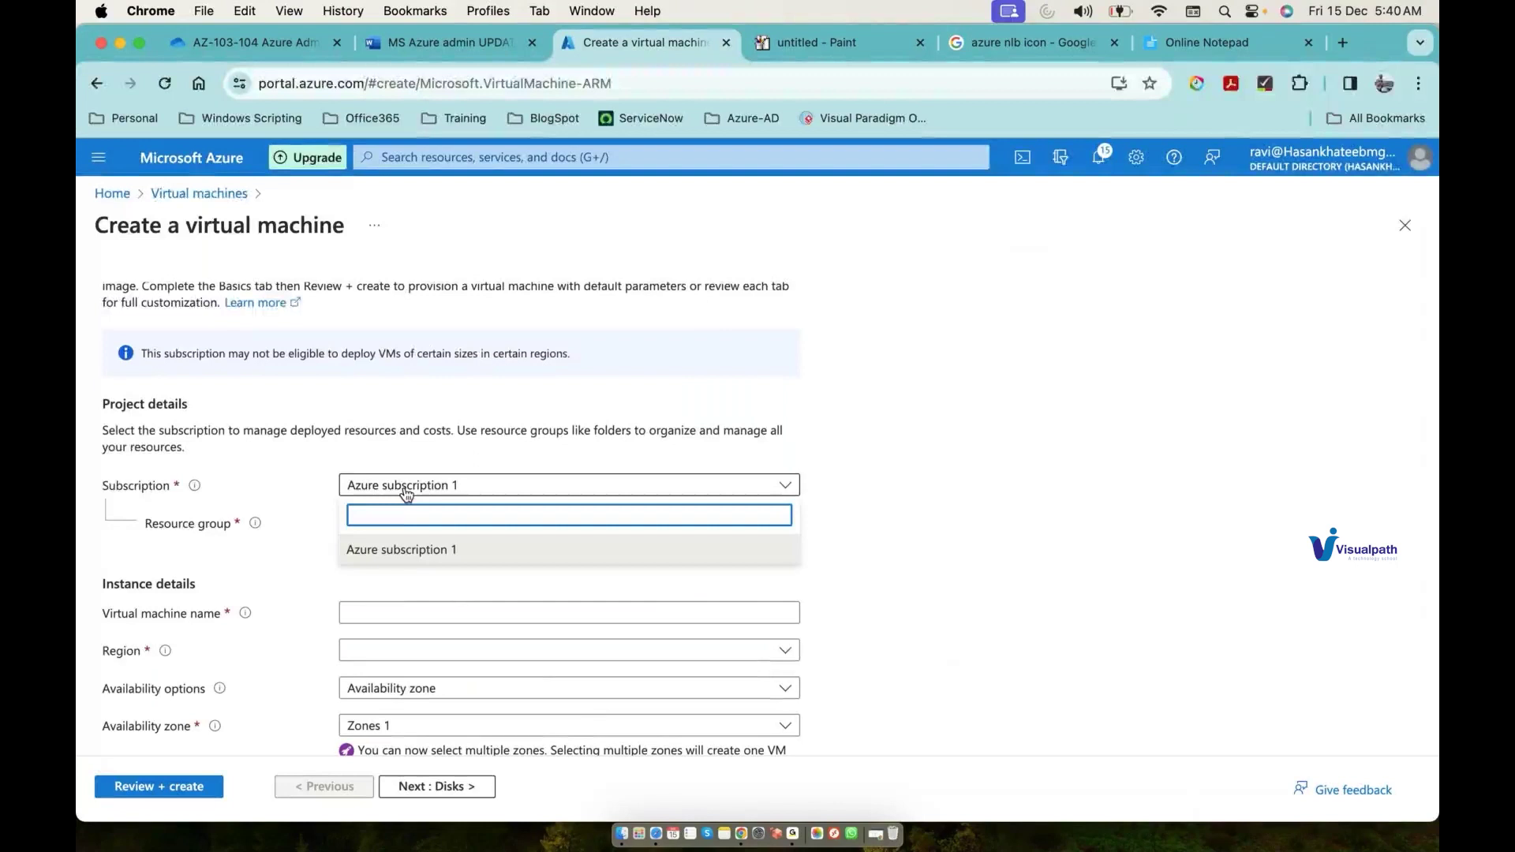
pyautogui.click(394, 557)
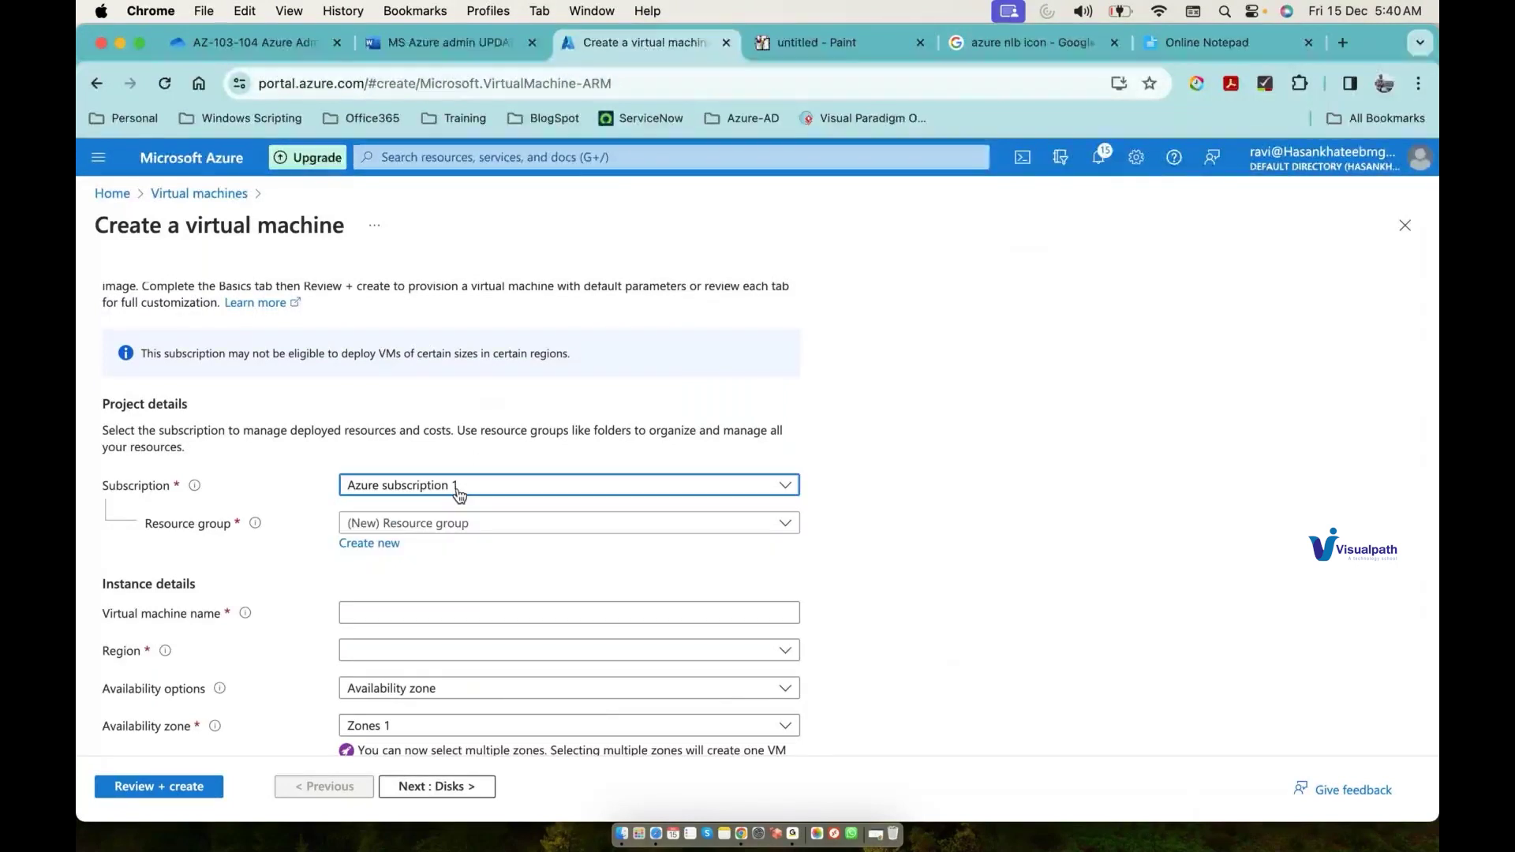
pyautogui.click(438, 525)
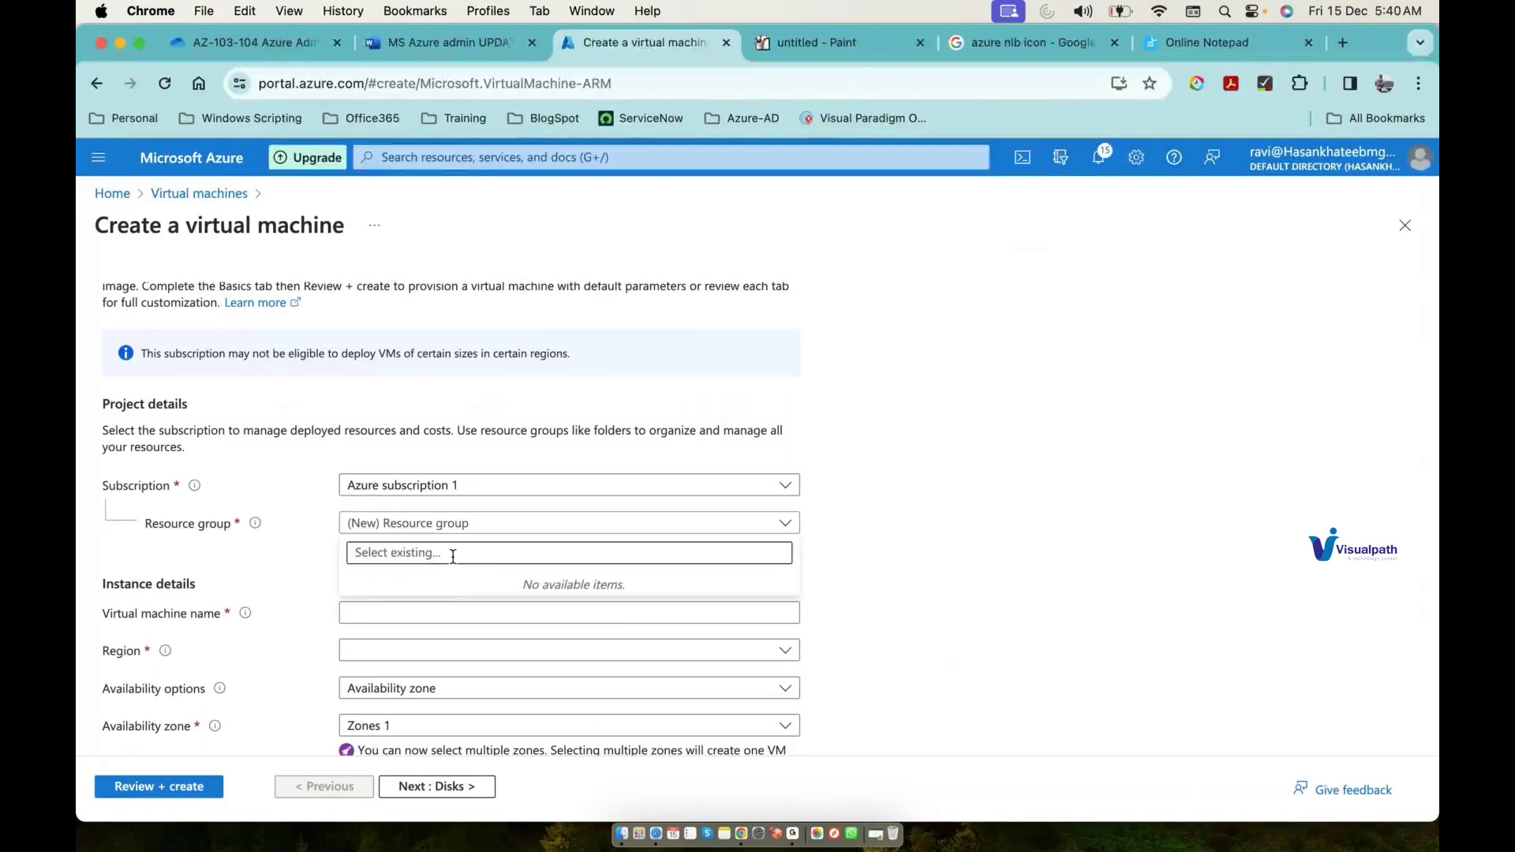
pyautogui.click(247, 559)
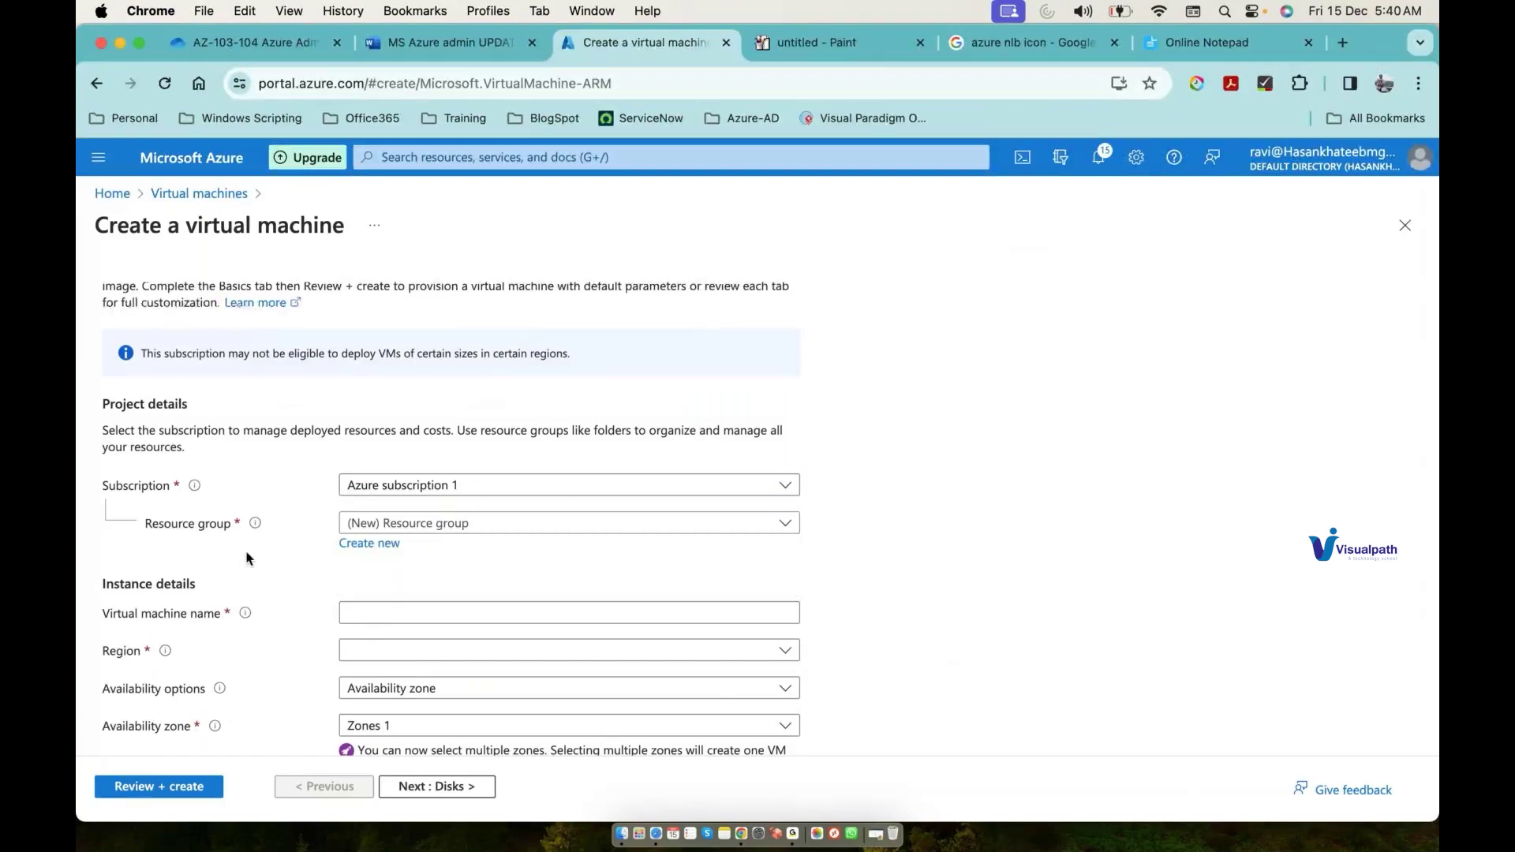
pyautogui.click(854, 41)
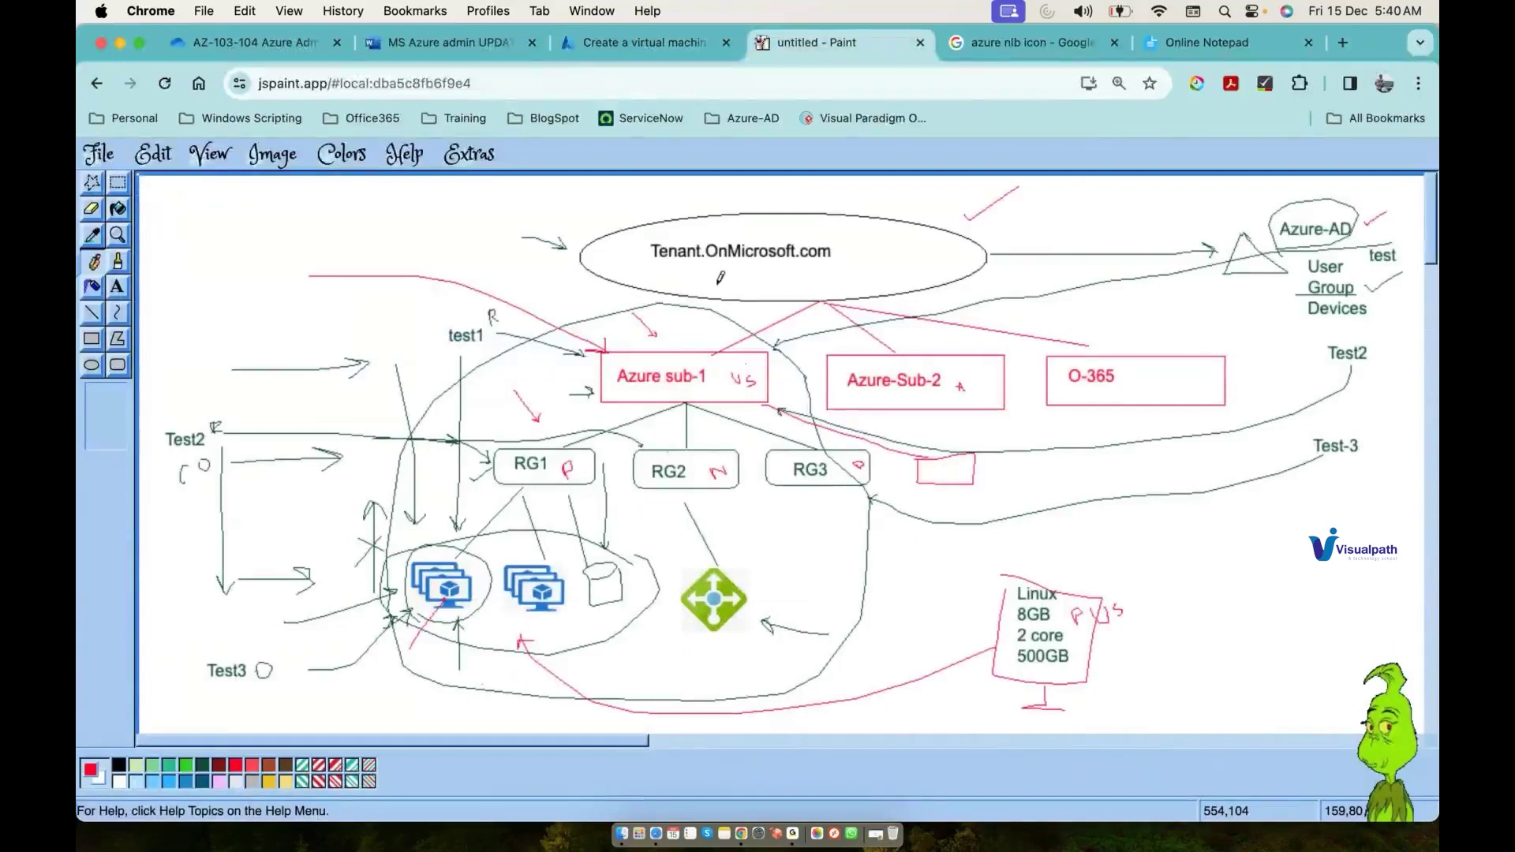
# Step: Tick the Tenant ellipse, Azure sub-1 and RG1 in red, then return to the VM form
pyautogui.moveTo(921, 251); pyautogui.dragTo(950, 241)
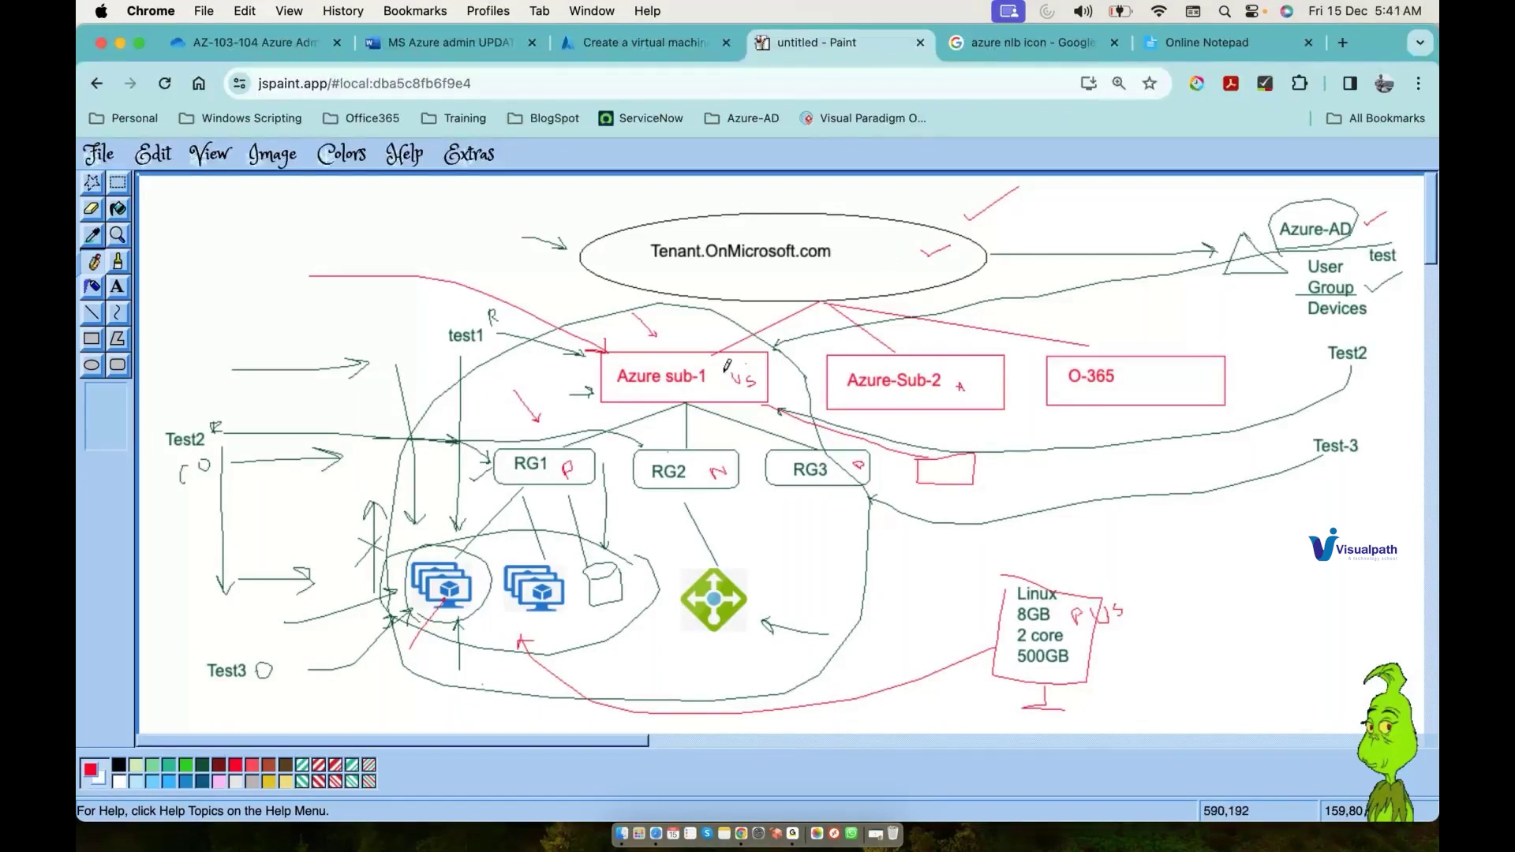
pyautogui.moveTo(727, 369); pyautogui.dragTo(734, 382)
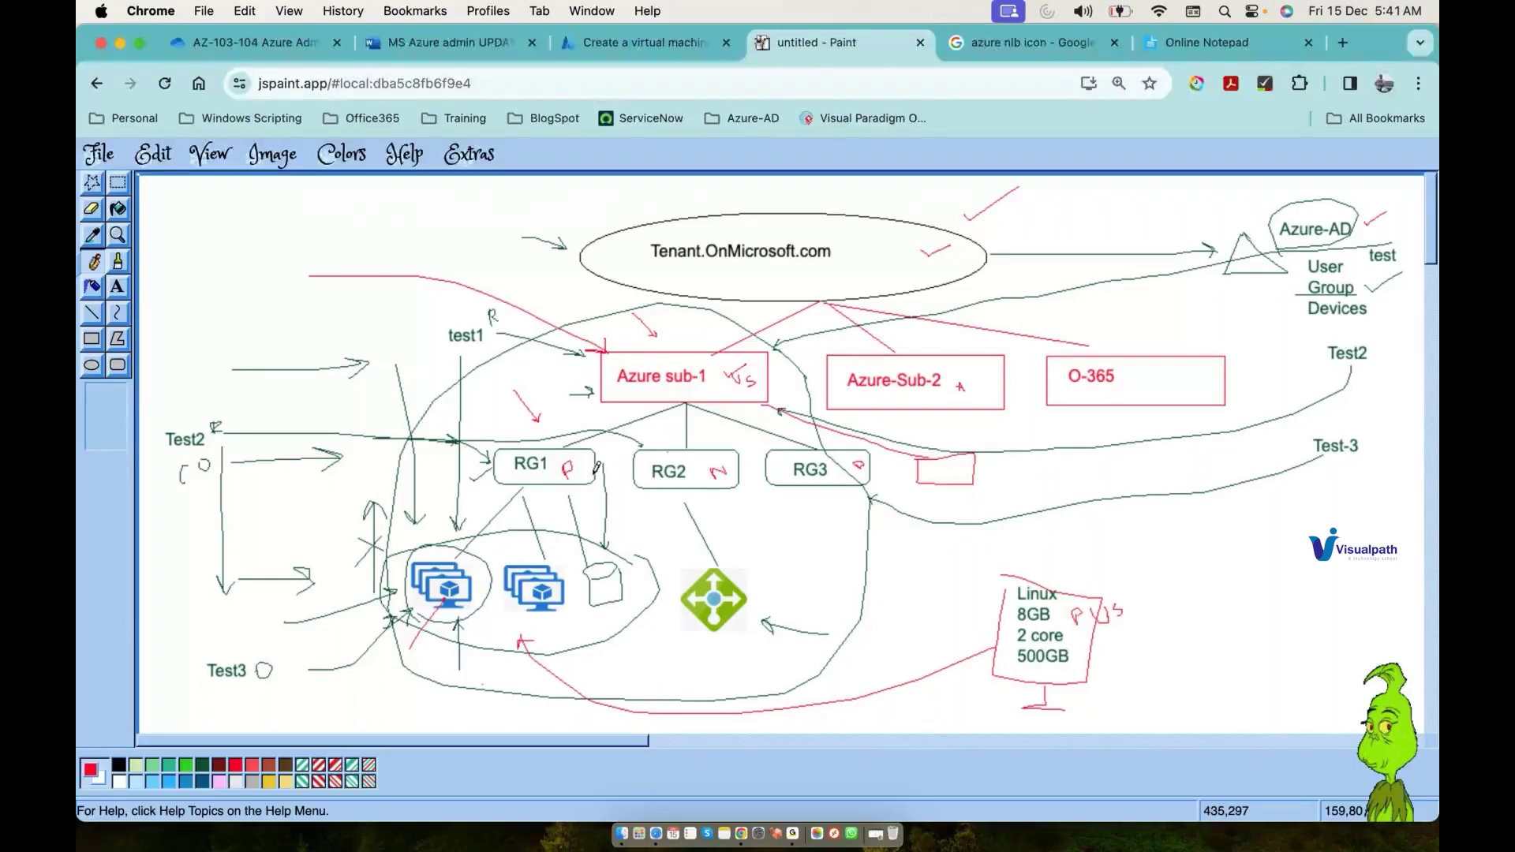
pyautogui.moveTo(595, 471); pyautogui.dragTo(620, 460)
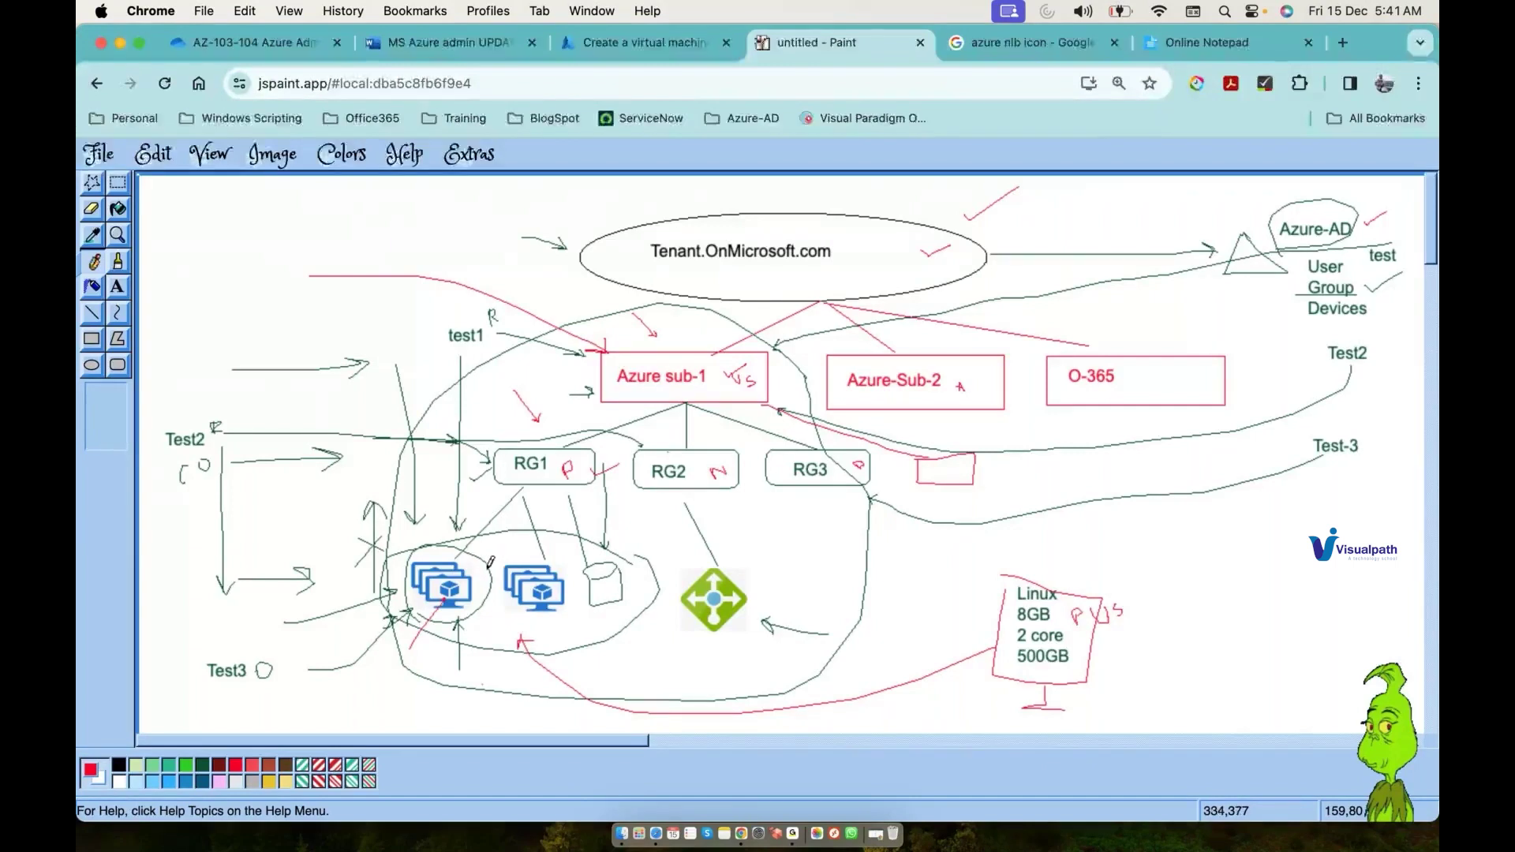
pyautogui.click(647, 46)
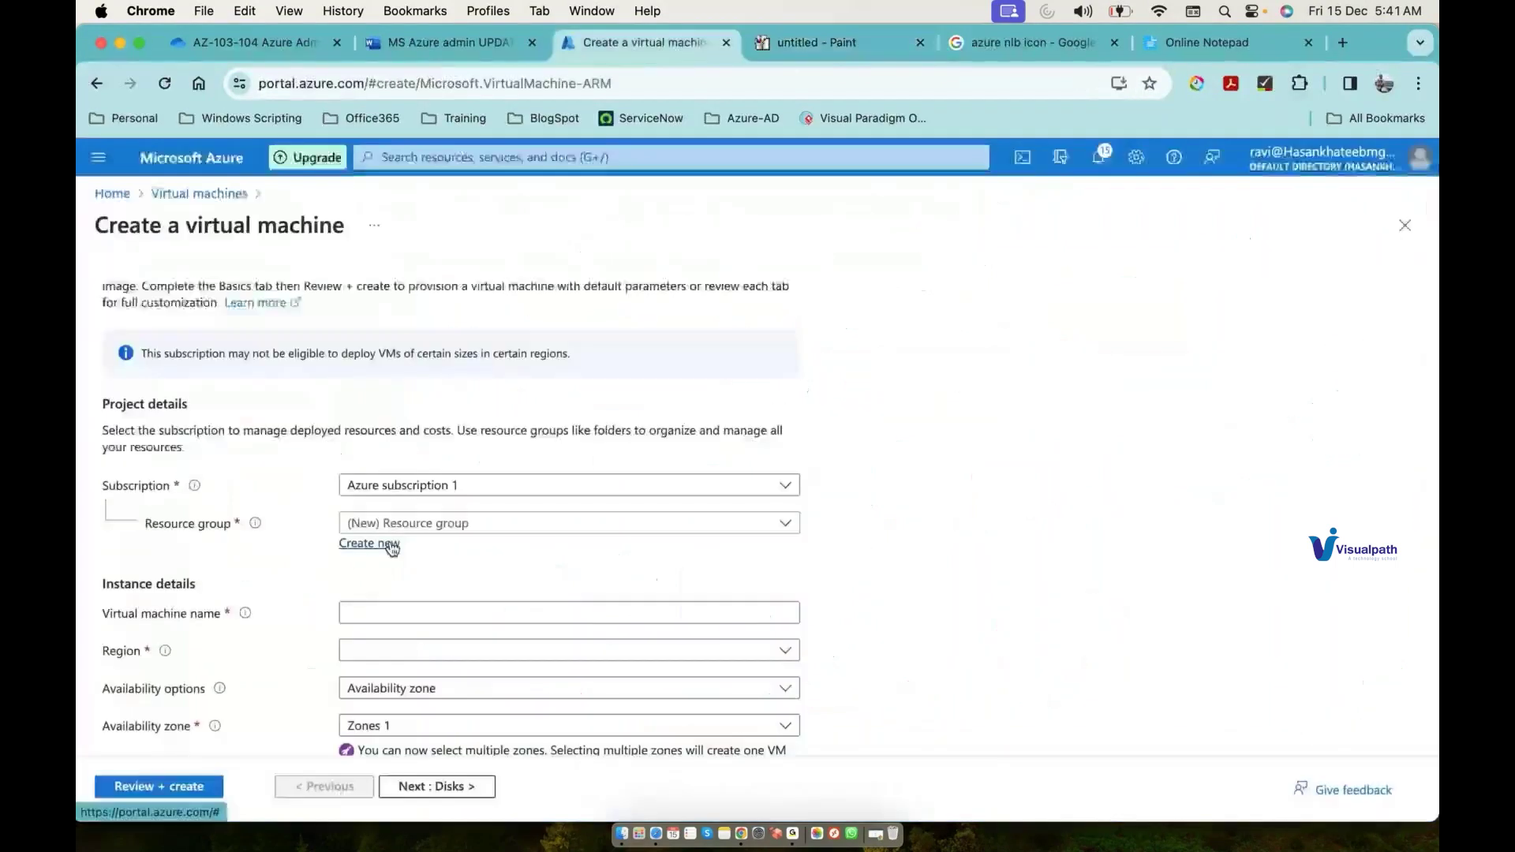
# Step: Go to Storage accounts, discarding the unfinished virtual machine form
pyautogui.click(605, 161)
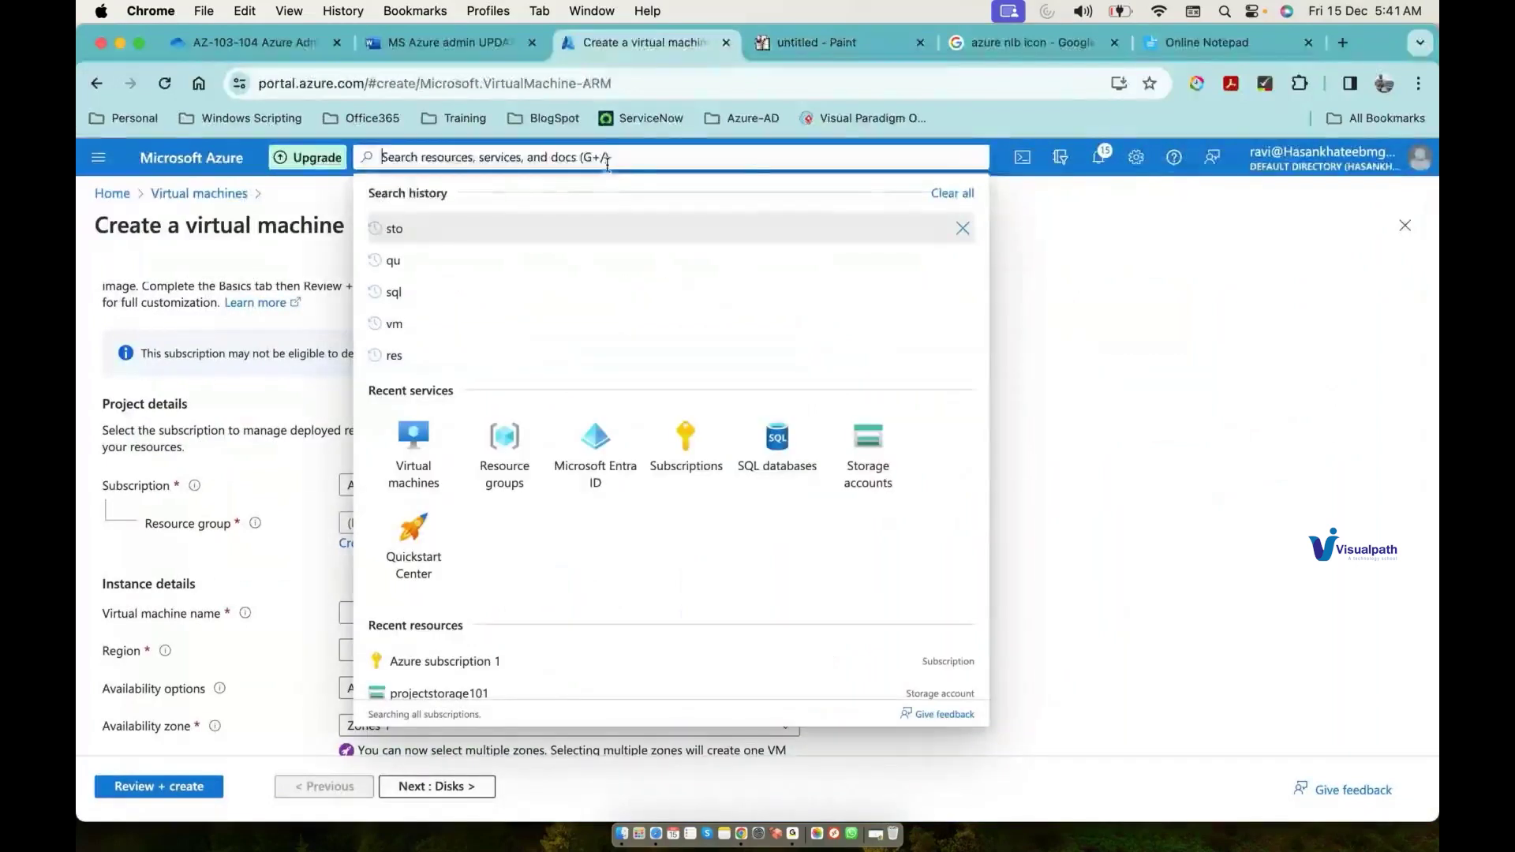
pyautogui.click(847, 466)
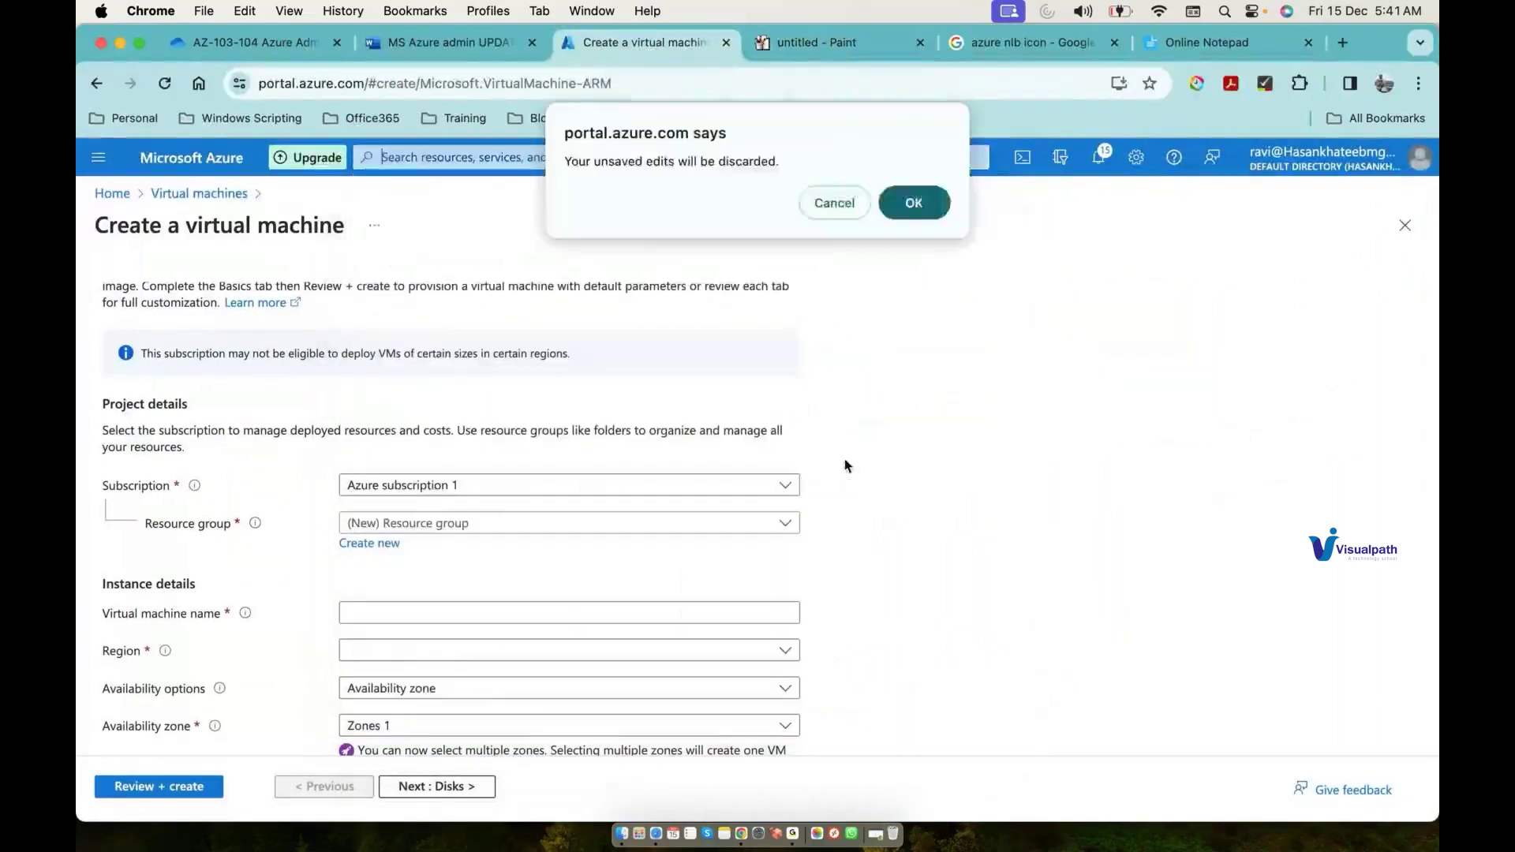
pyautogui.click(934, 206)
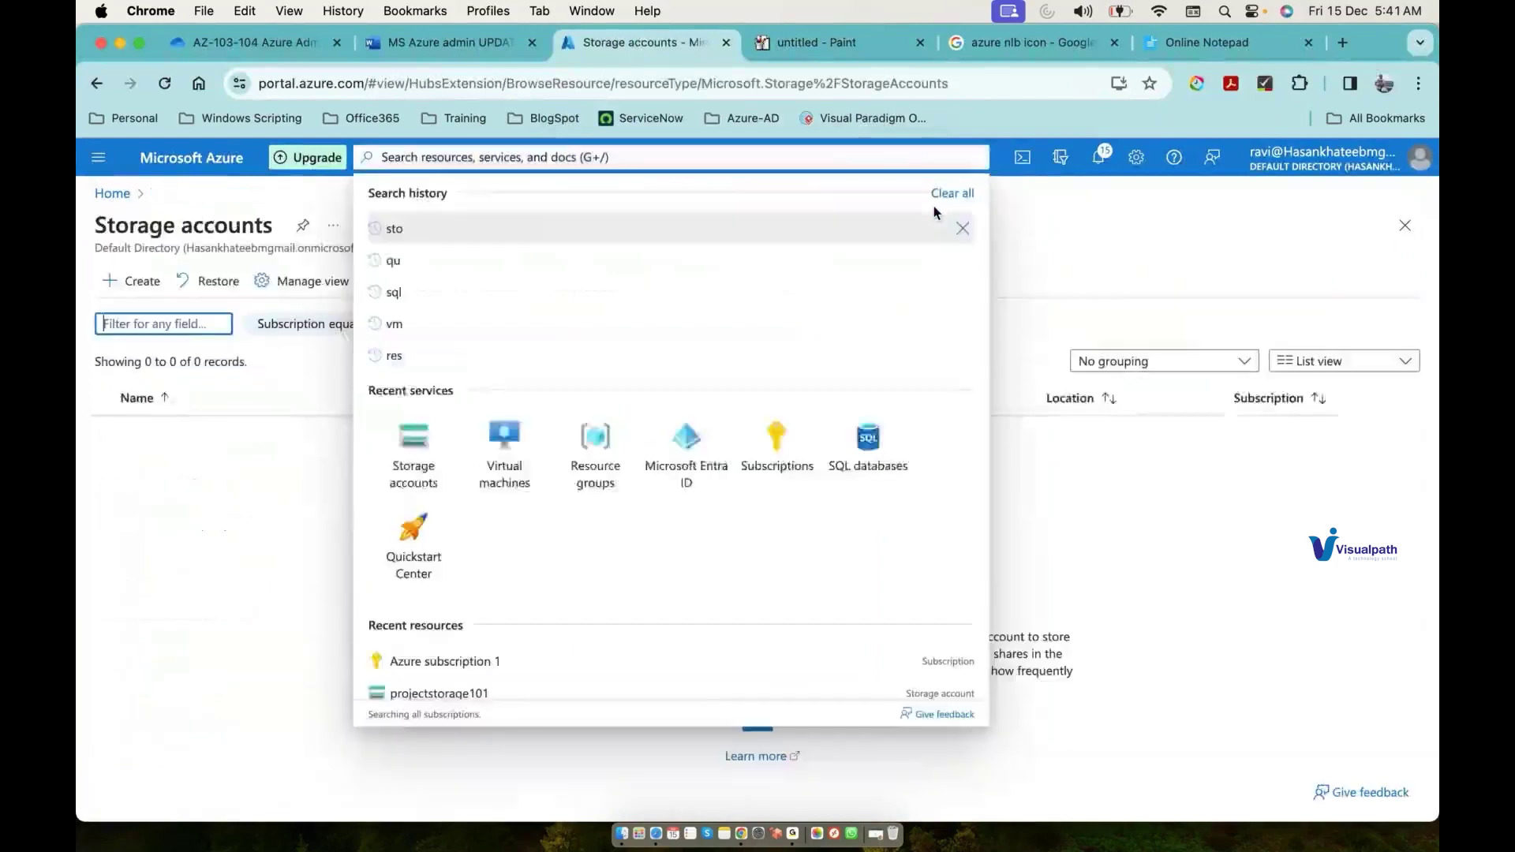
pyautogui.click(184, 324)
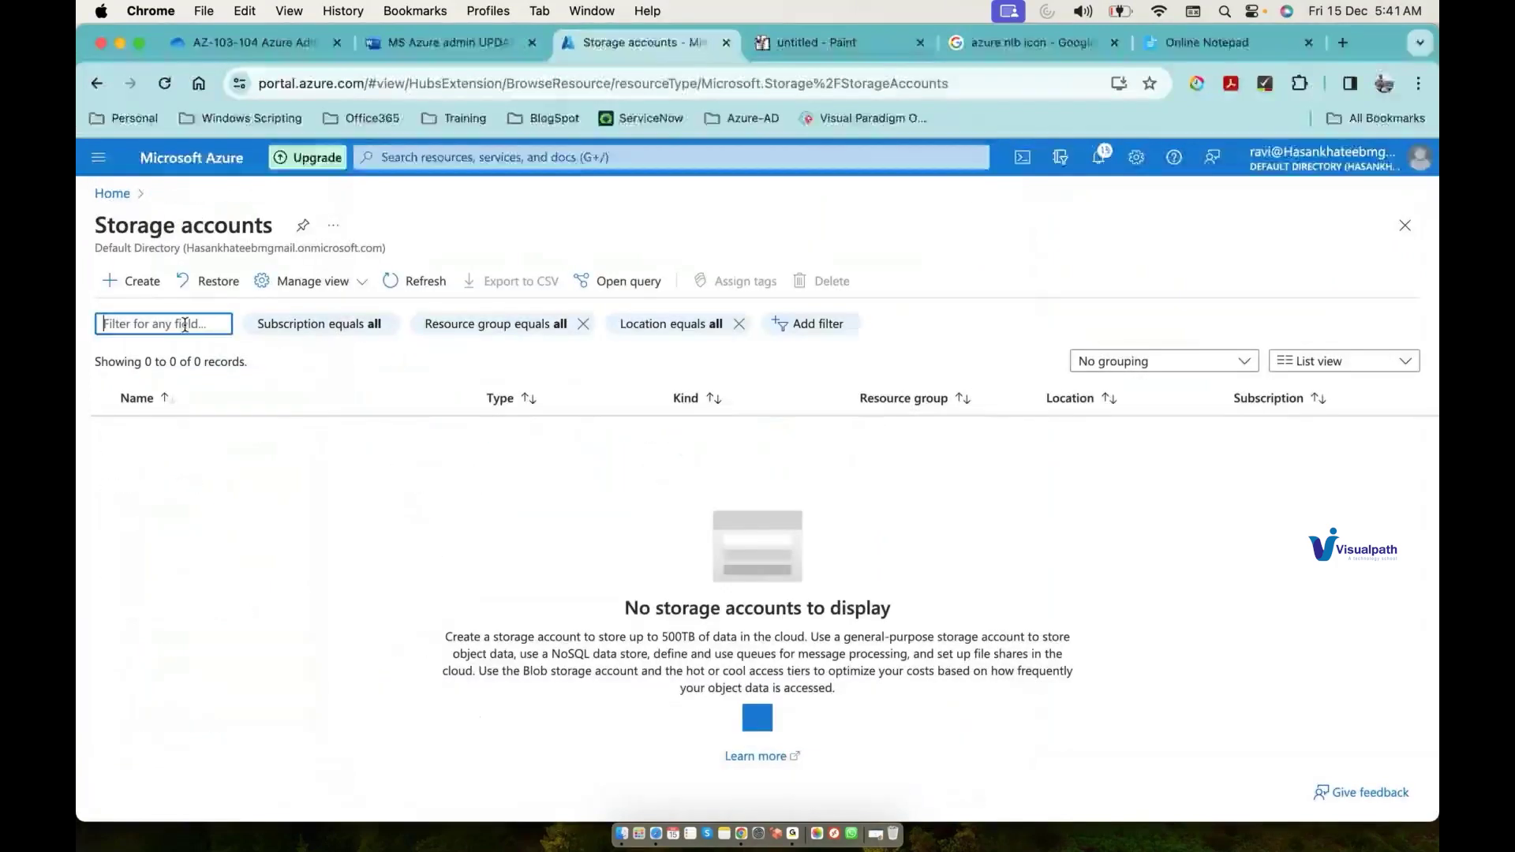
# Step: Start a new storage account, confirm no resource groups exist, then open Resource groups
pyautogui.click(152, 286)
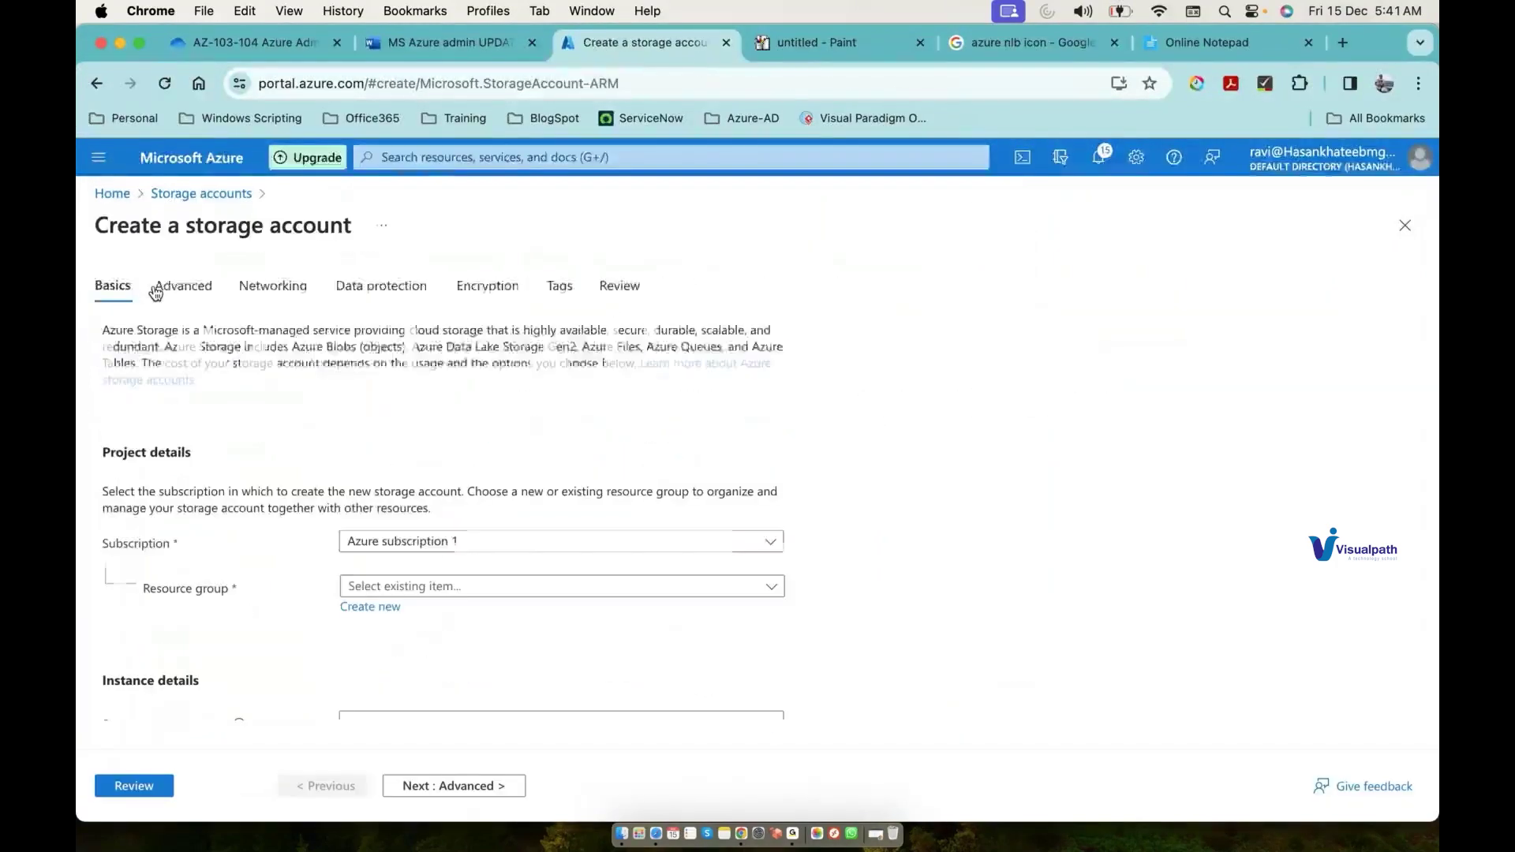
pyautogui.click(450, 588)
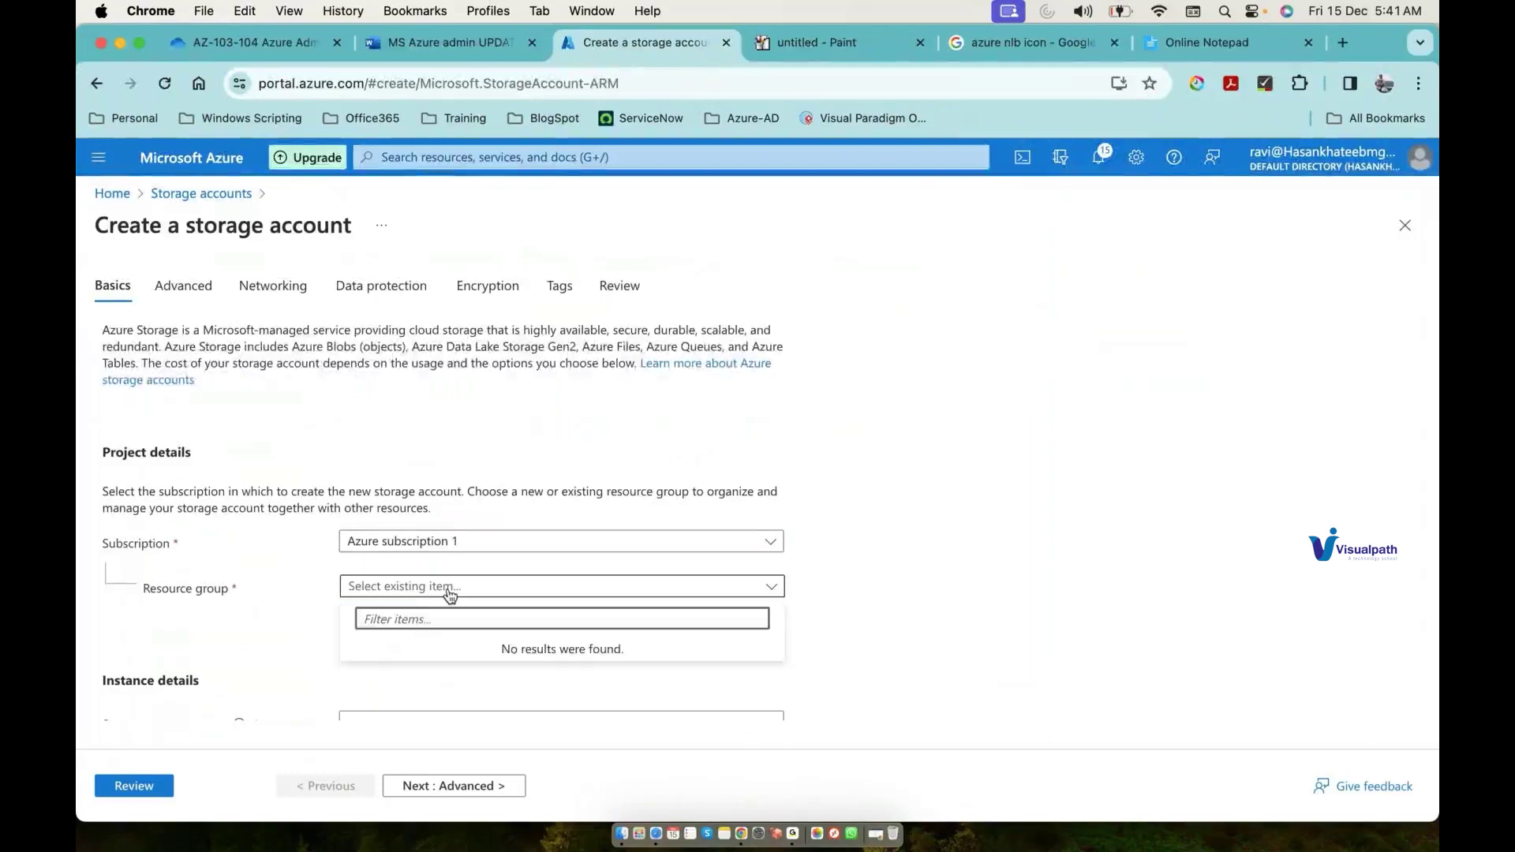
pyautogui.click(451, 588)
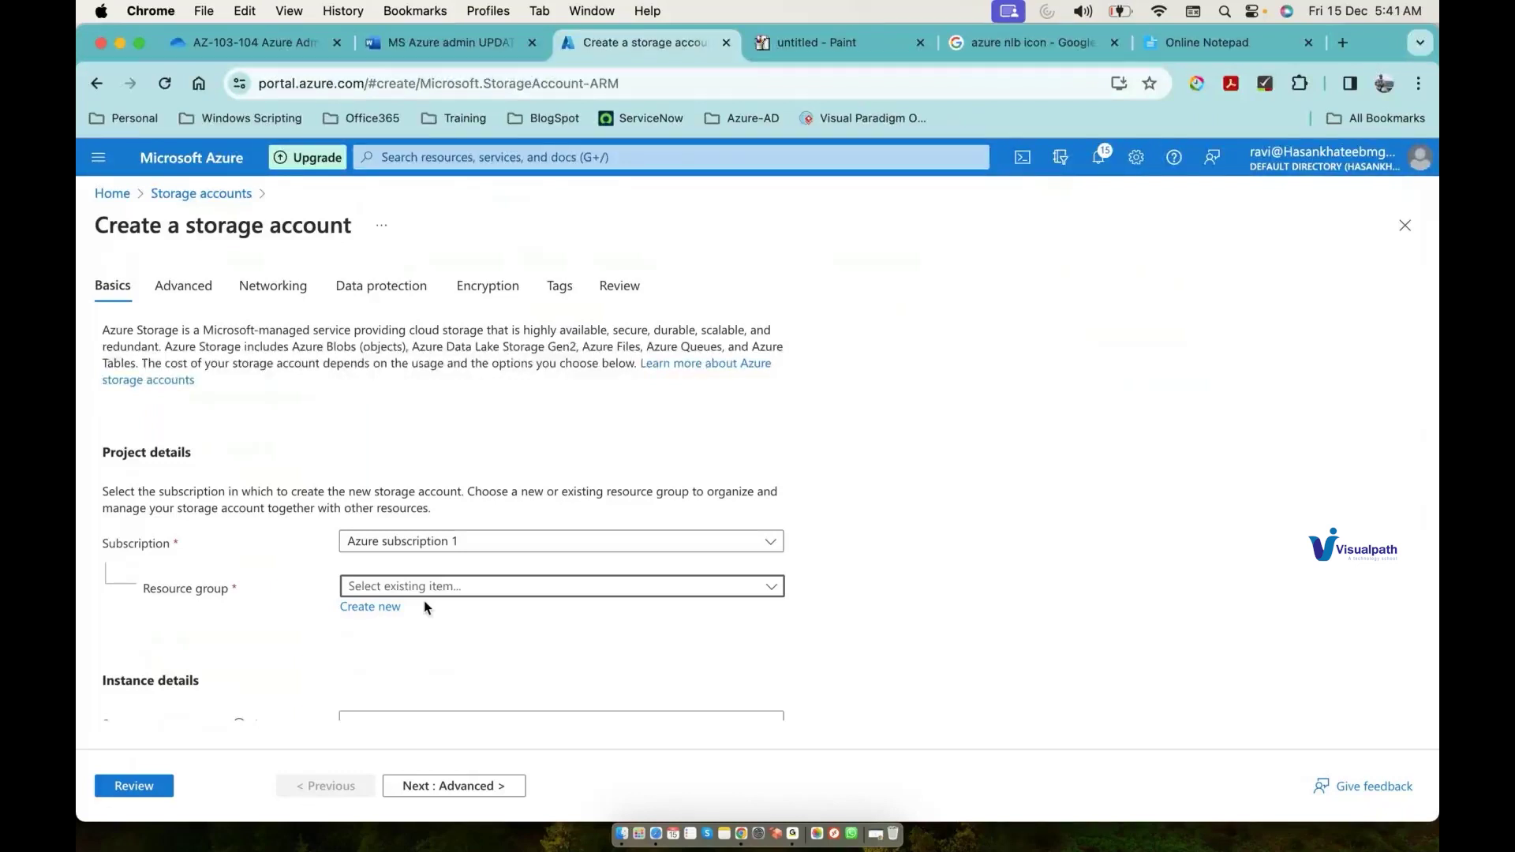
pyautogui.click(565, 154)
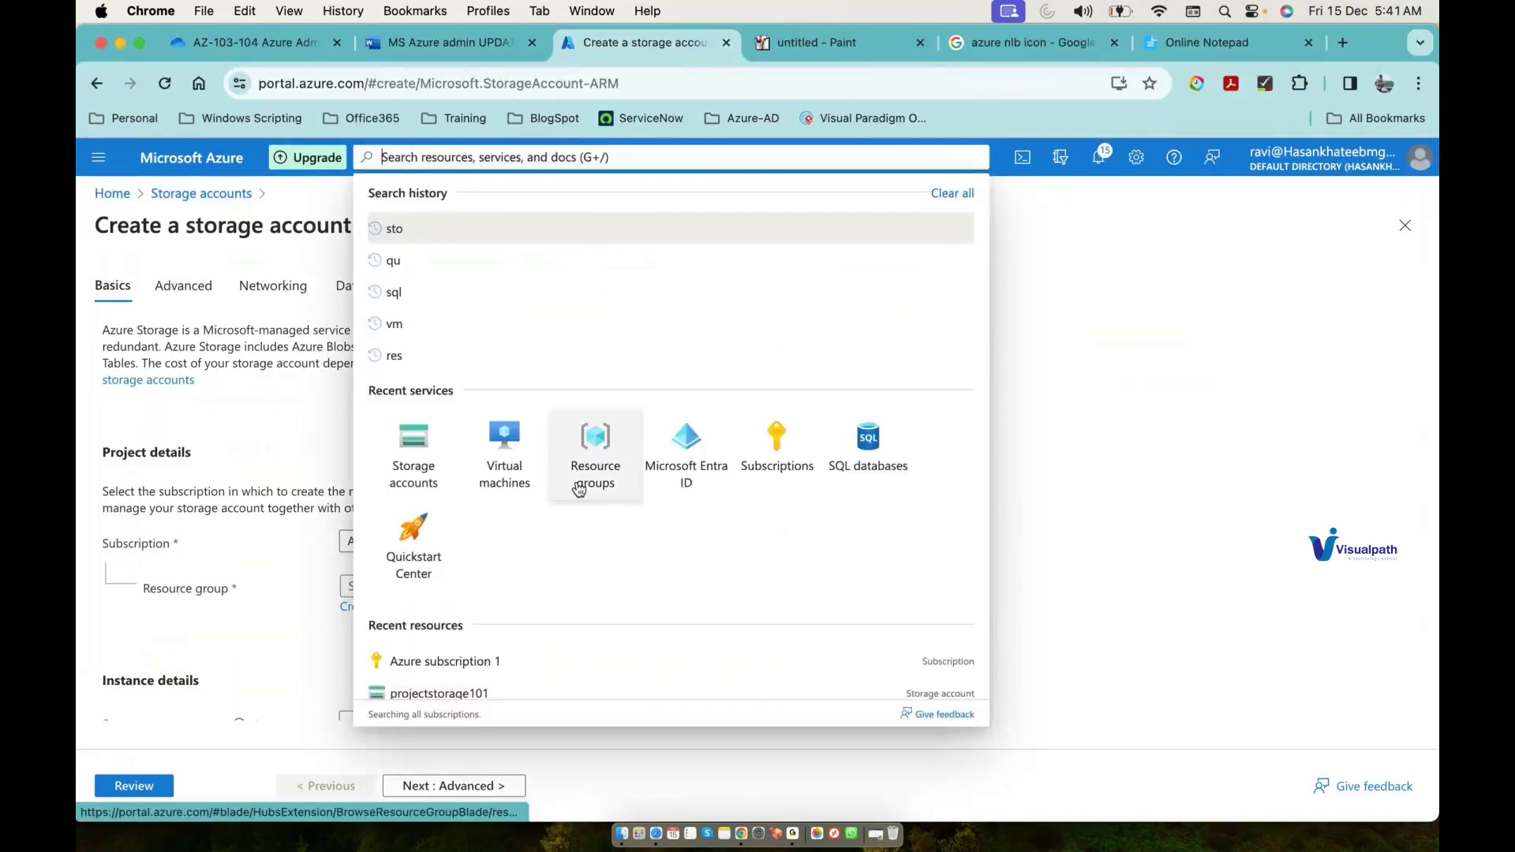
pyautogui.click(579, 489)
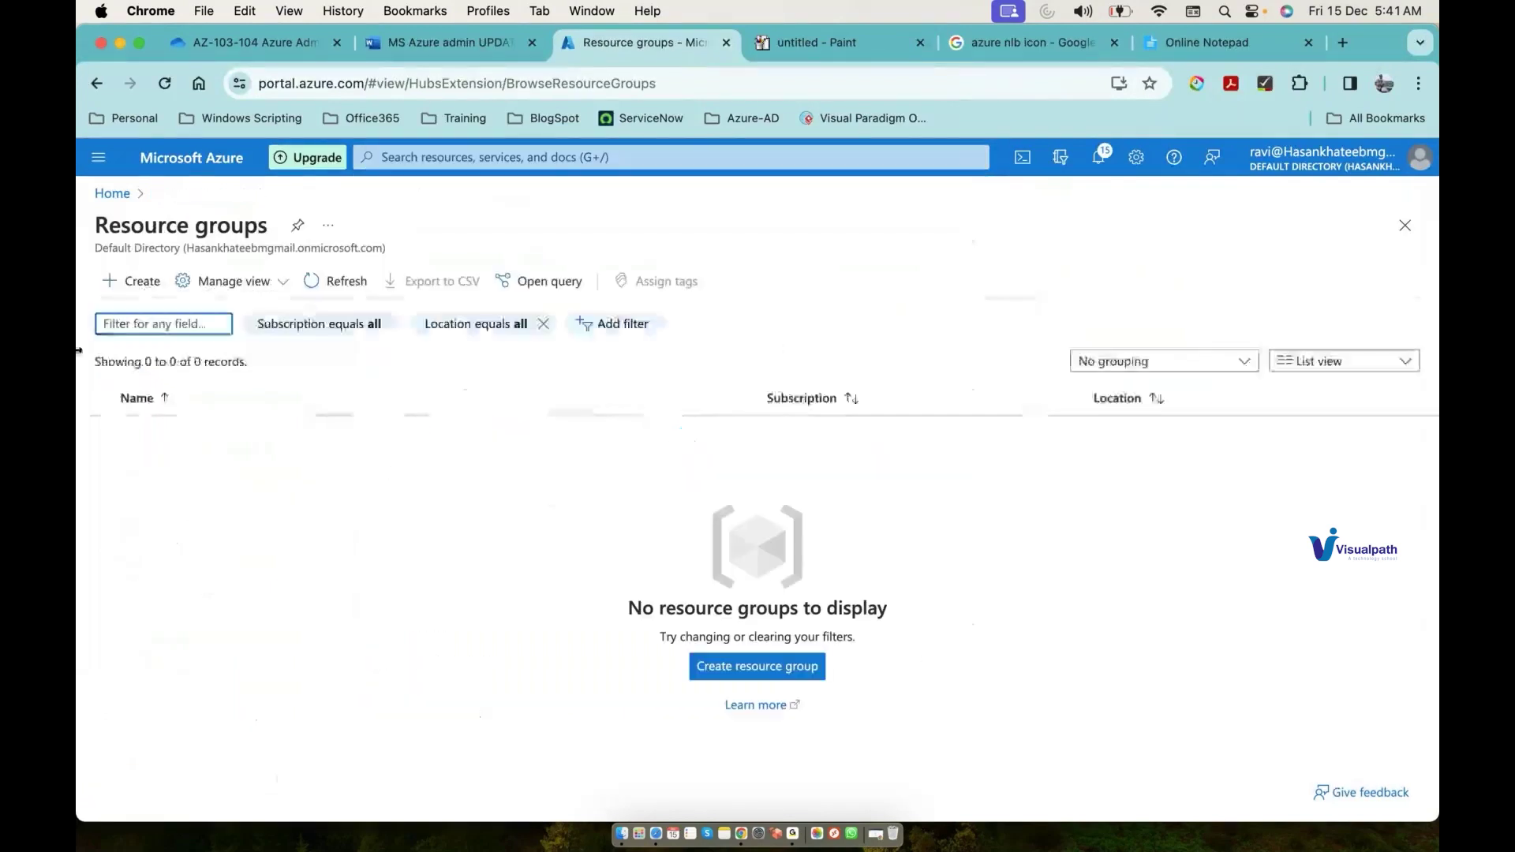
# Step: Start a new resource group, check its Subscription choices, then return to the Paint diagram
pyautogui.click(145, 284)
pyautogui.click(390, 438)
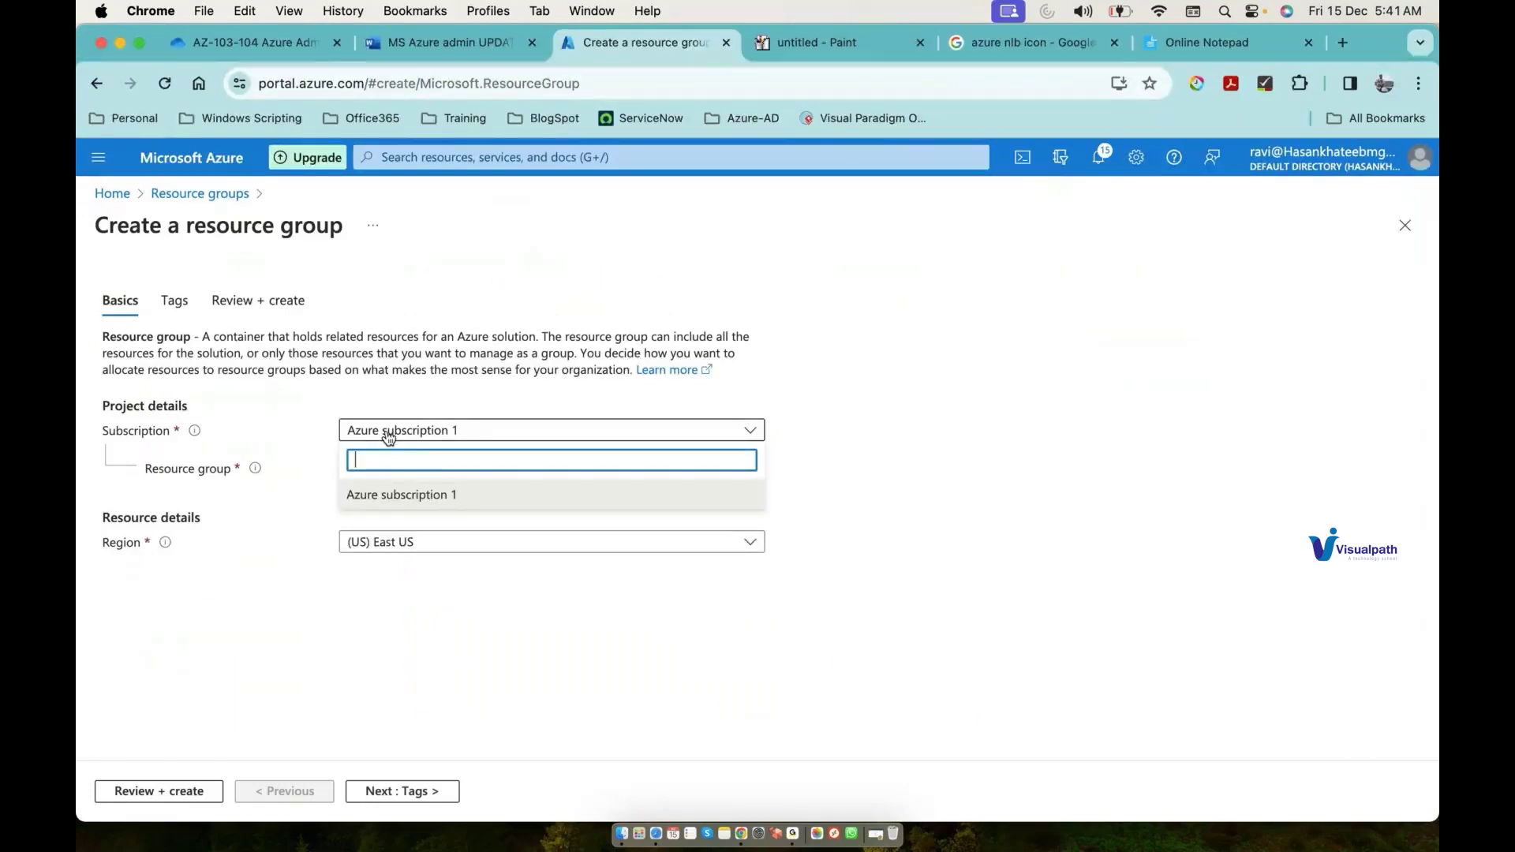
pyautogui.click(793, 49)
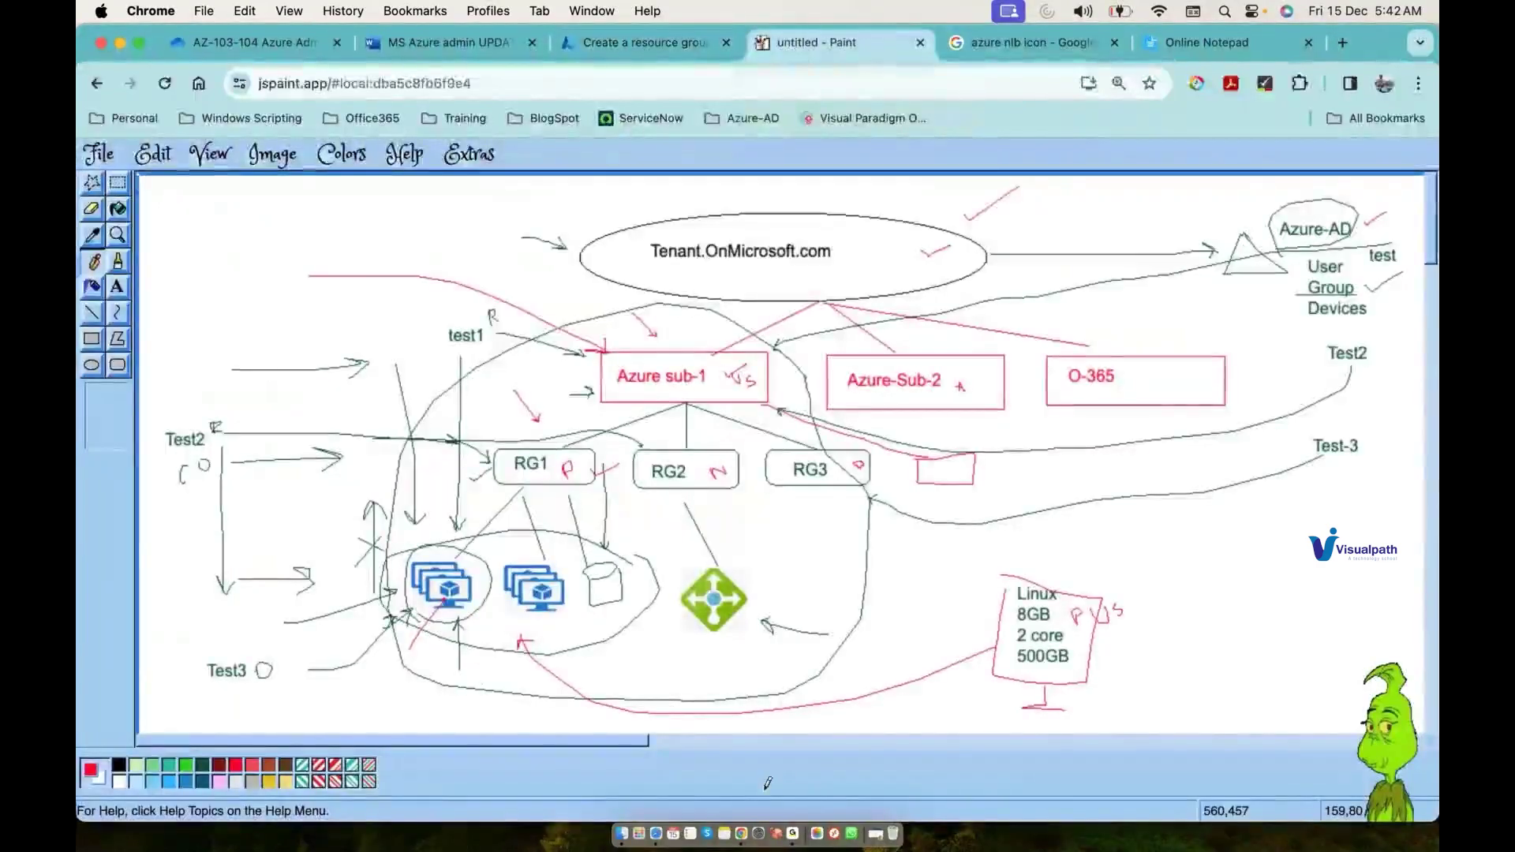
# Step: Bring the GoTo app forward, then go back to the Chrome window
pyautogui.click(791, 835)
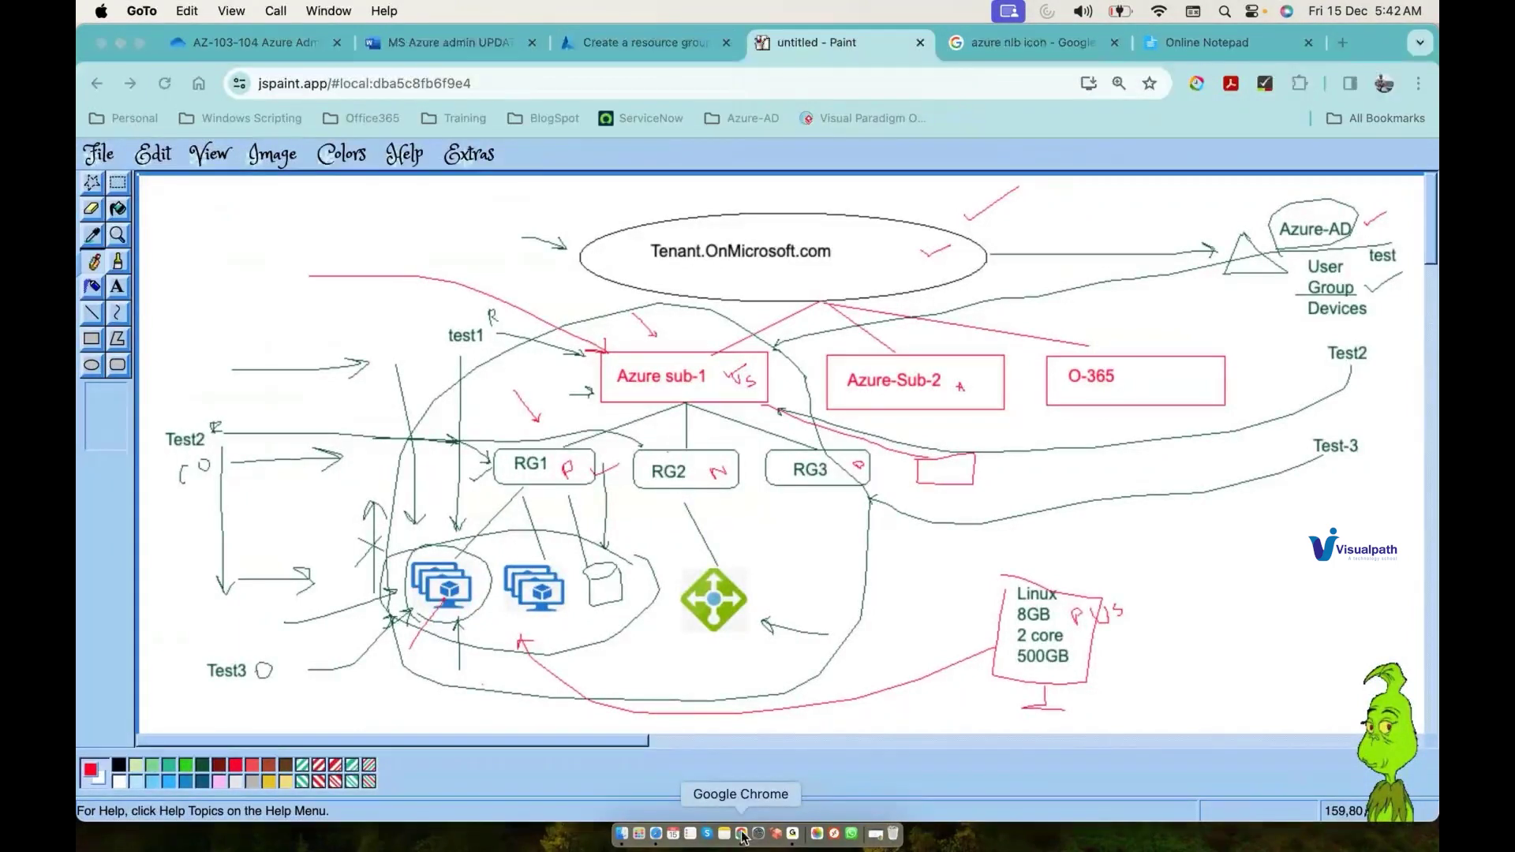
pyautogui.click(742, 834)
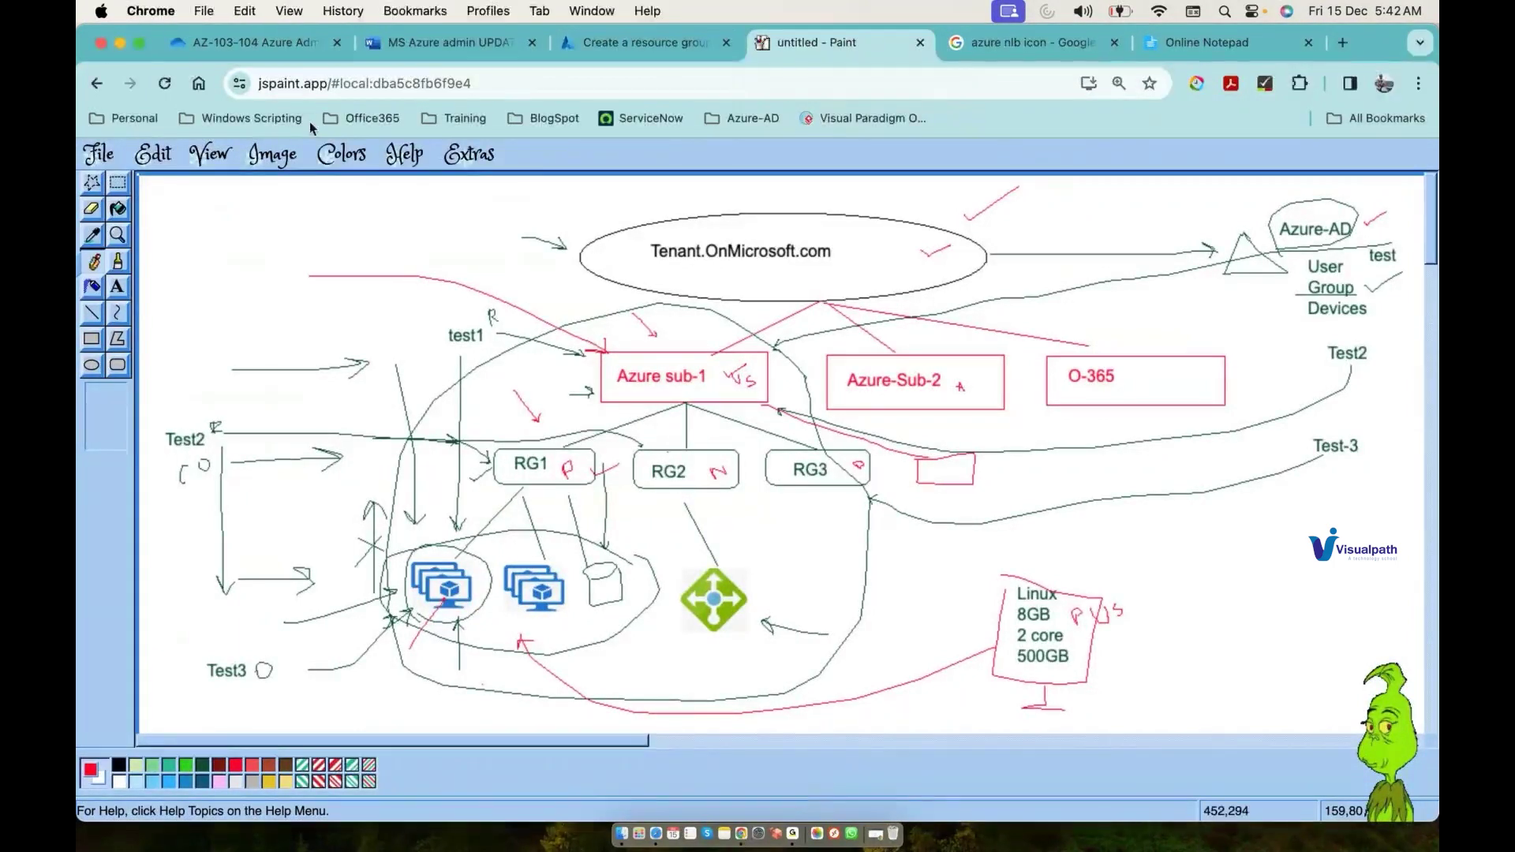
# Step: Open Assignment.txt from the OneDrive AZ-103-104 Azure Administration folder
pyautogui.click(266, 45)
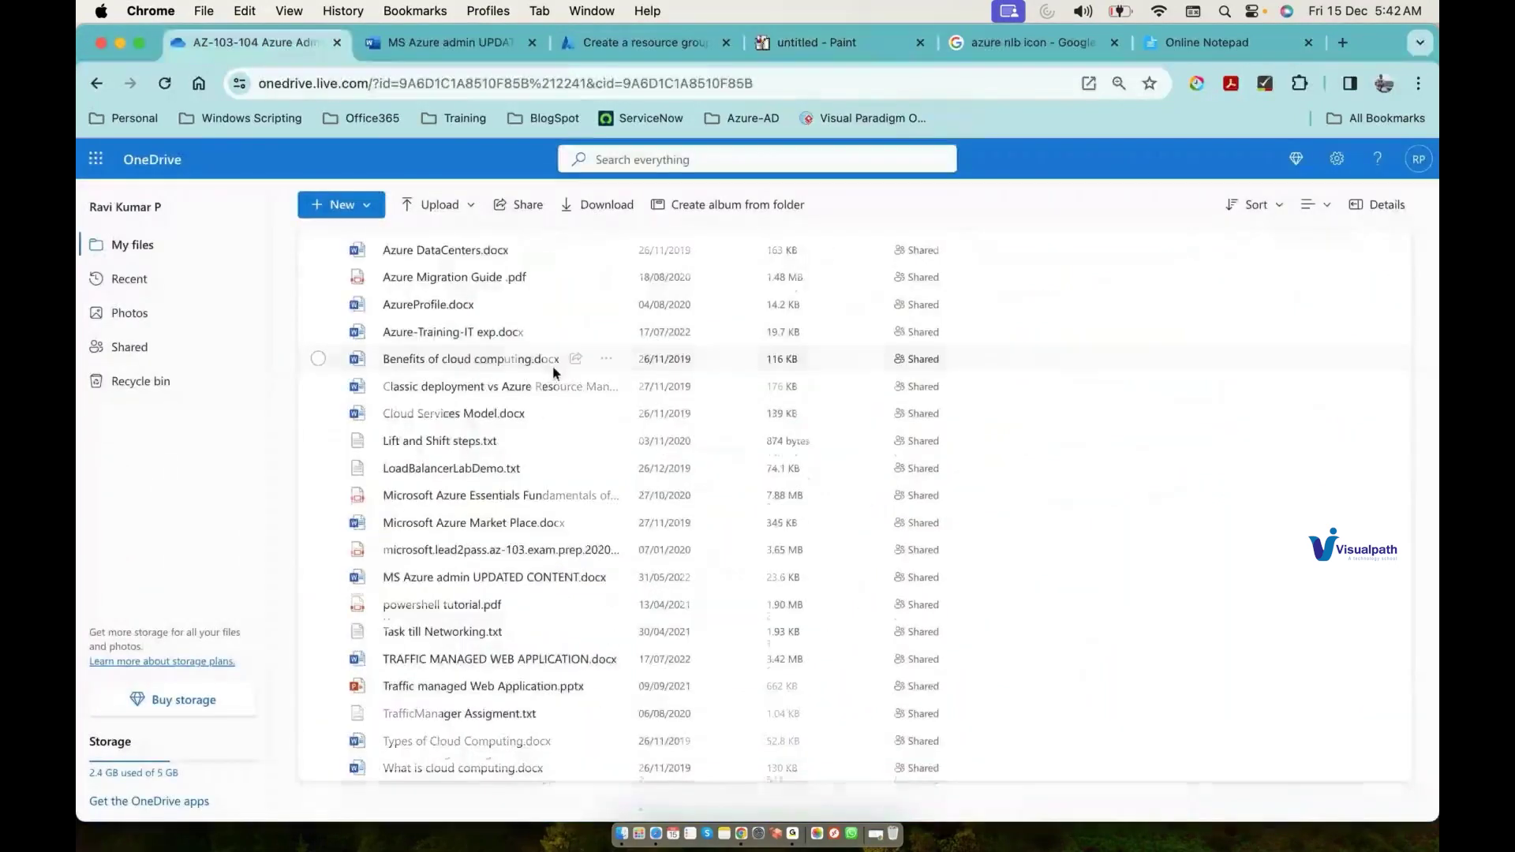
pyautogui.scroll(3, 553, 367)
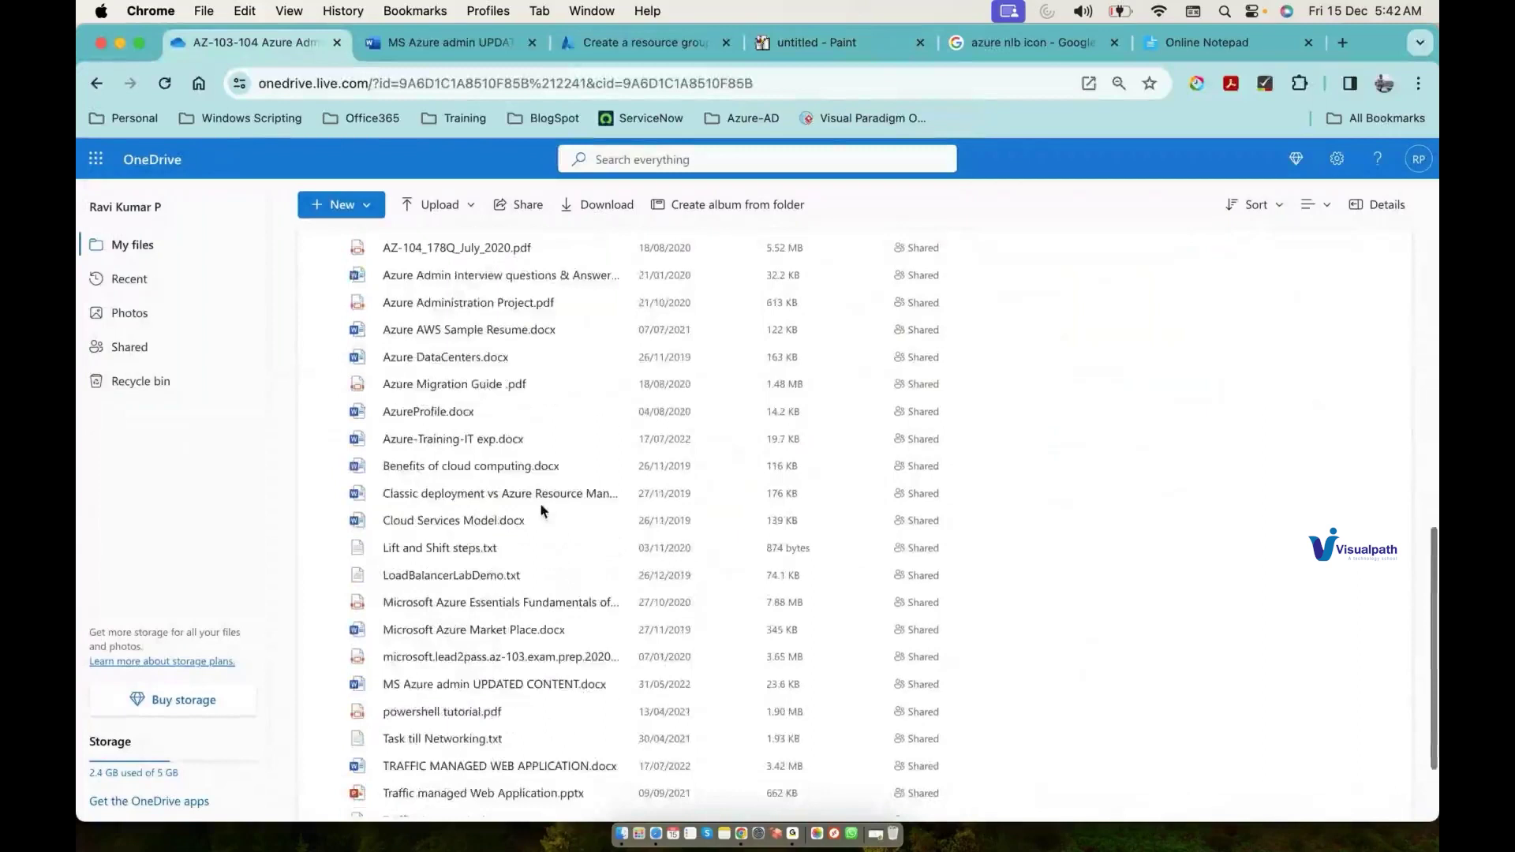
pyautogui.scroll(10, 541, 508)
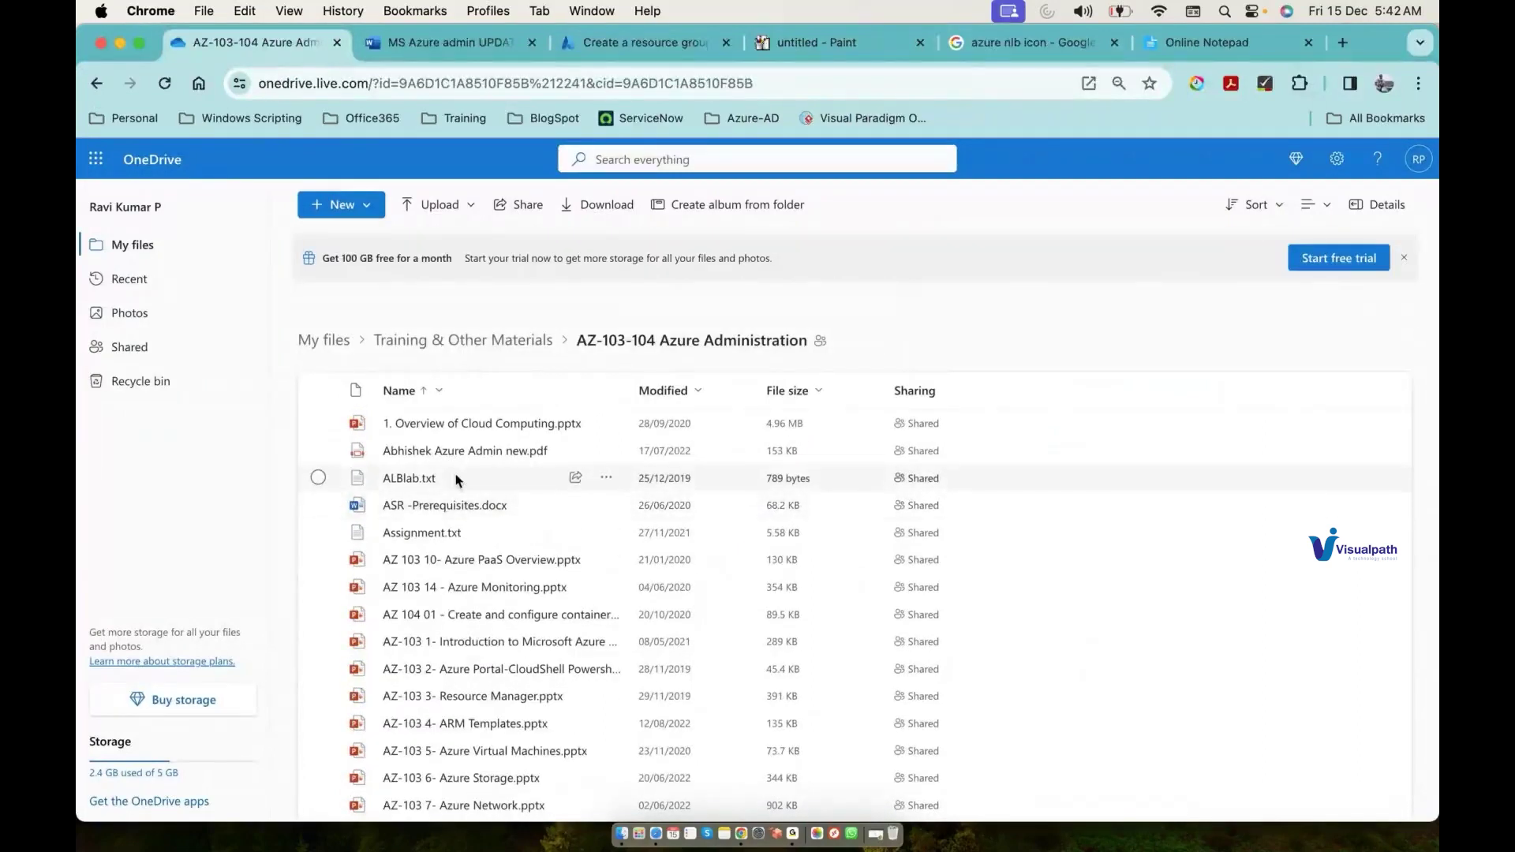
pyautogui.click(421, 536)
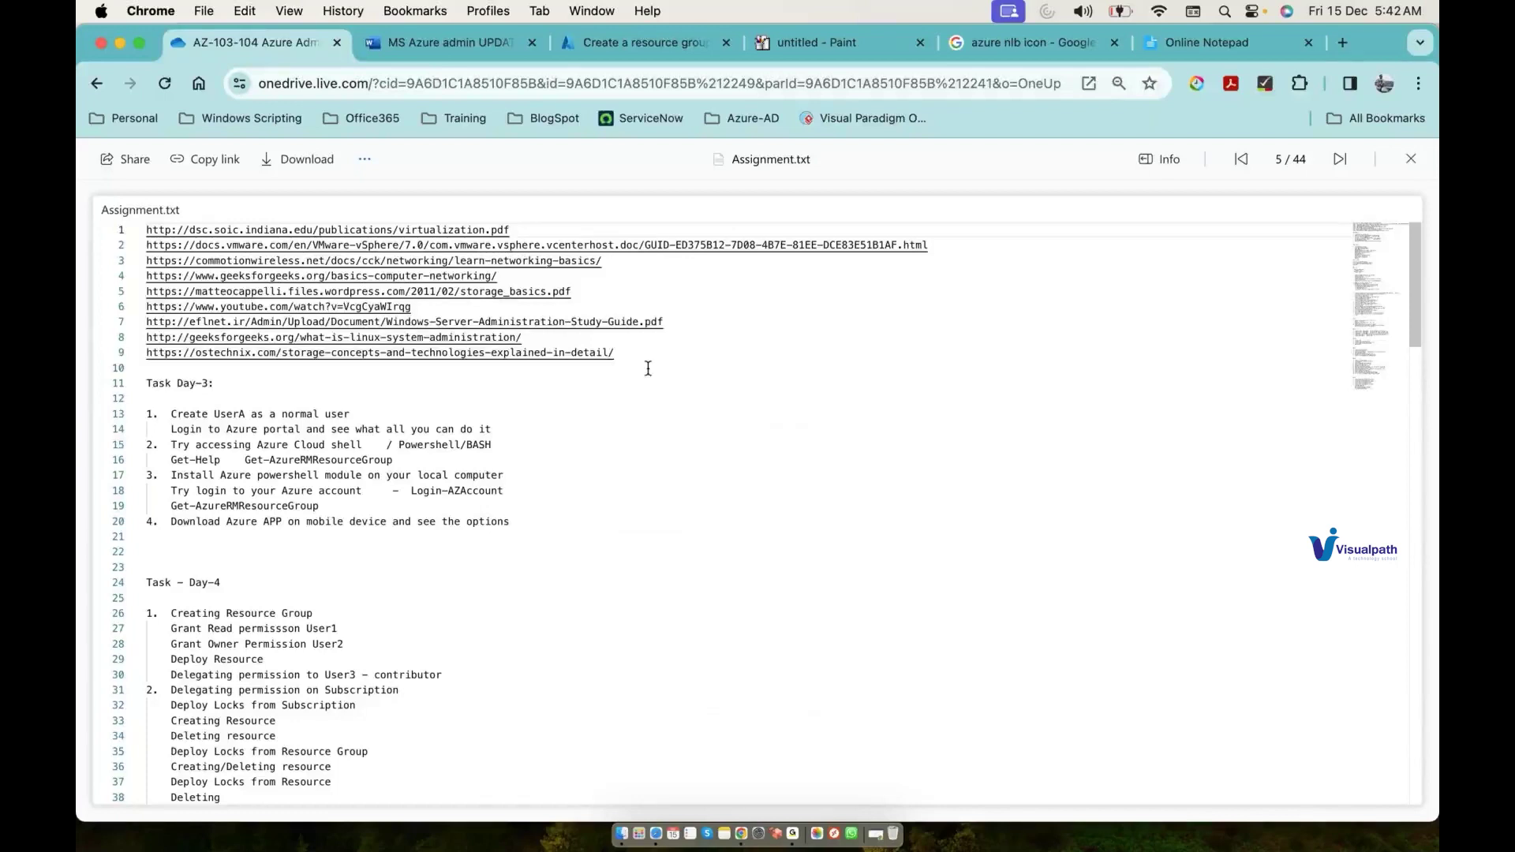
# Step: Highlight the Task - Day-4 lines 23–30 in Assignment.txt, then go back to the folder list
pyautogui.moveTo(648, 368); pyautogui.dragTo(154, 230)
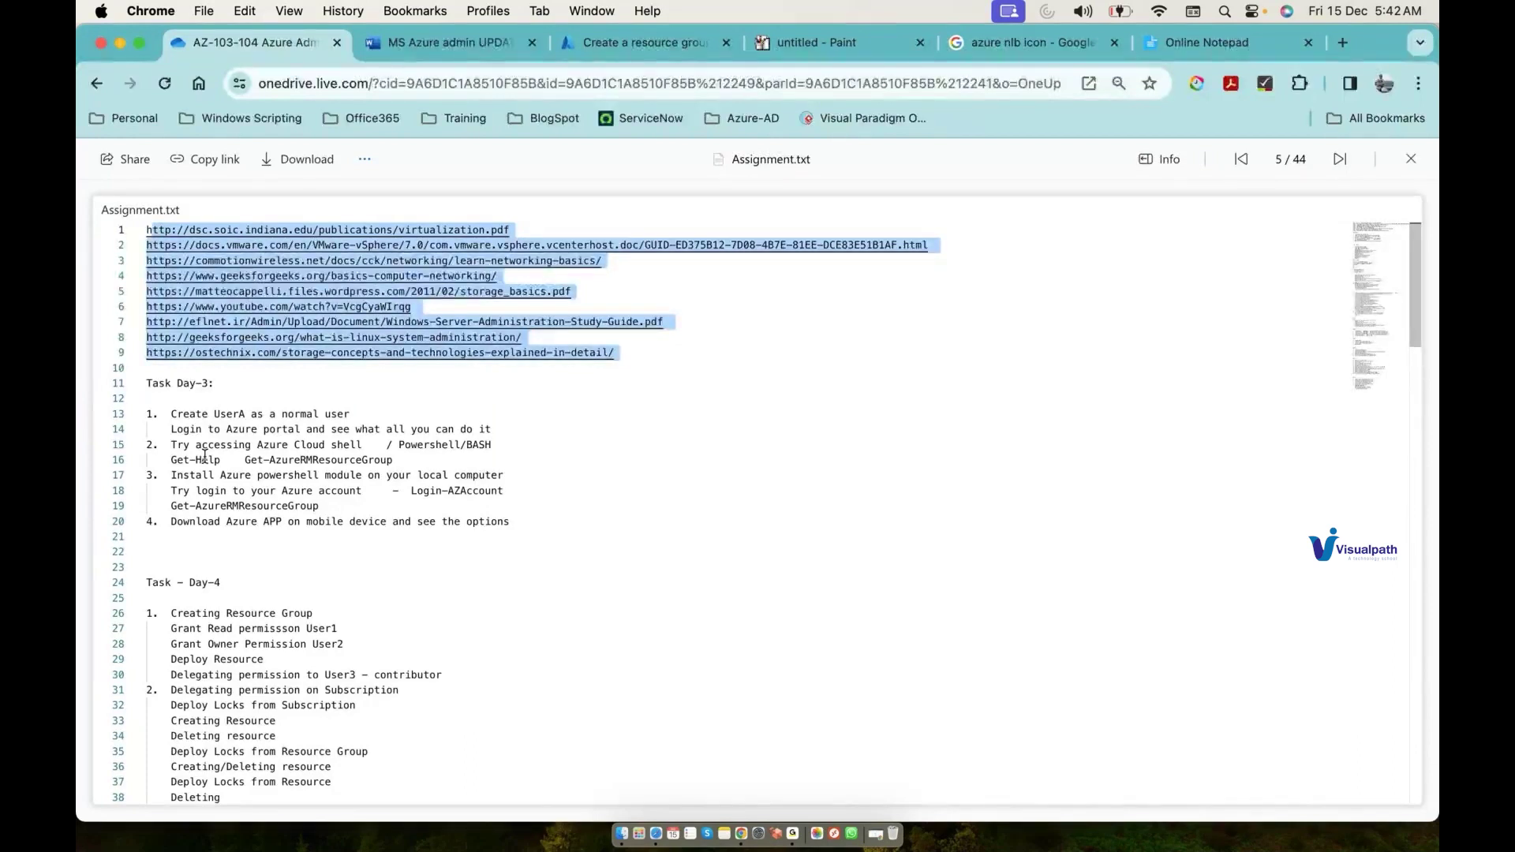
pyautogui.scroll(-5, 205, 458)
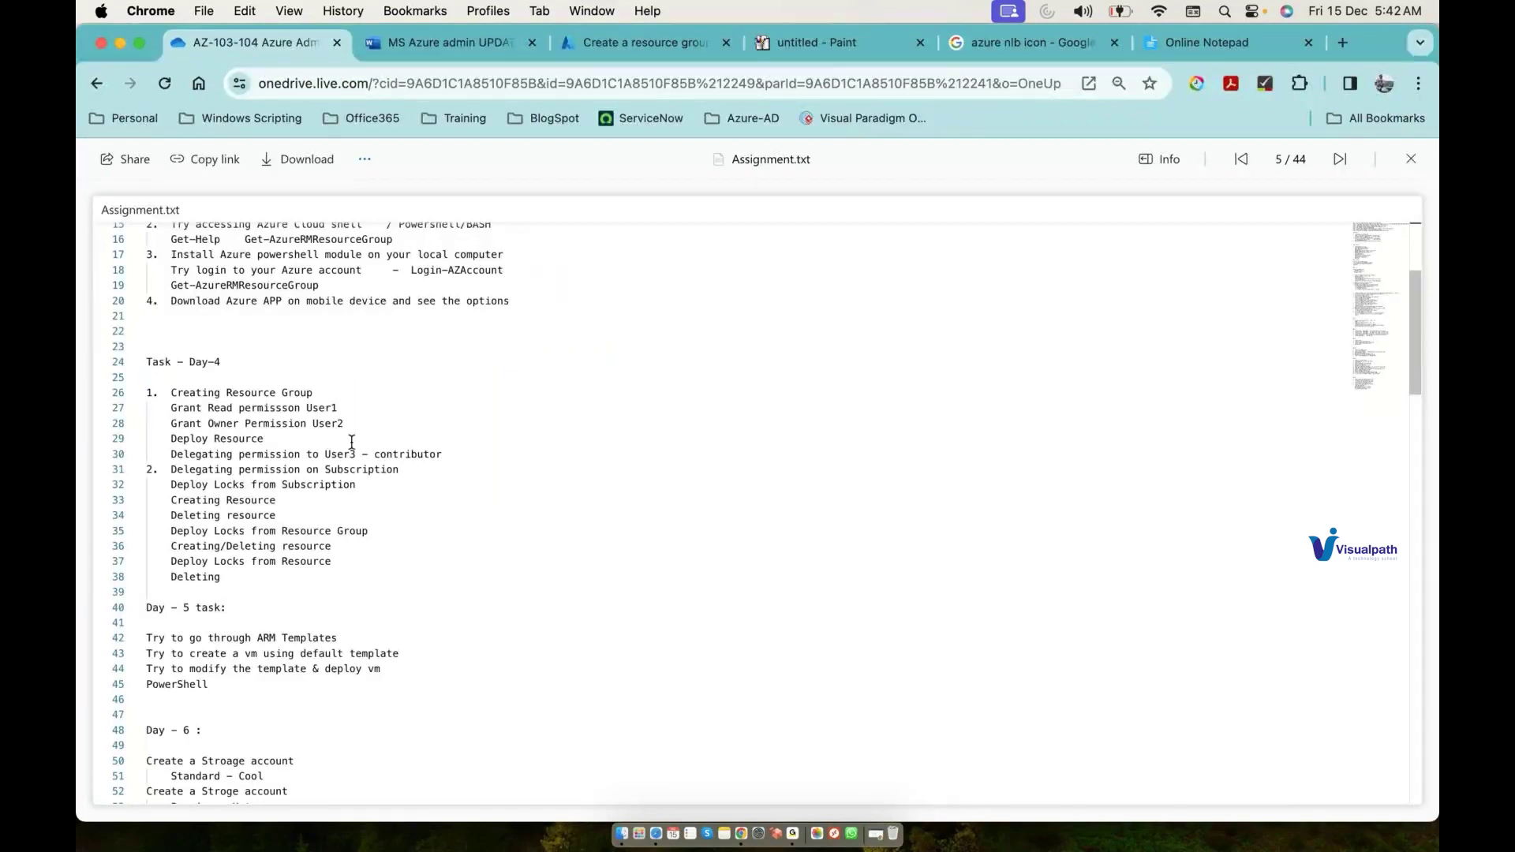
pyautogui.click(430, 471)
pyautogui.moveTo(430, 472); pyautogui.dragTo(409, 371)
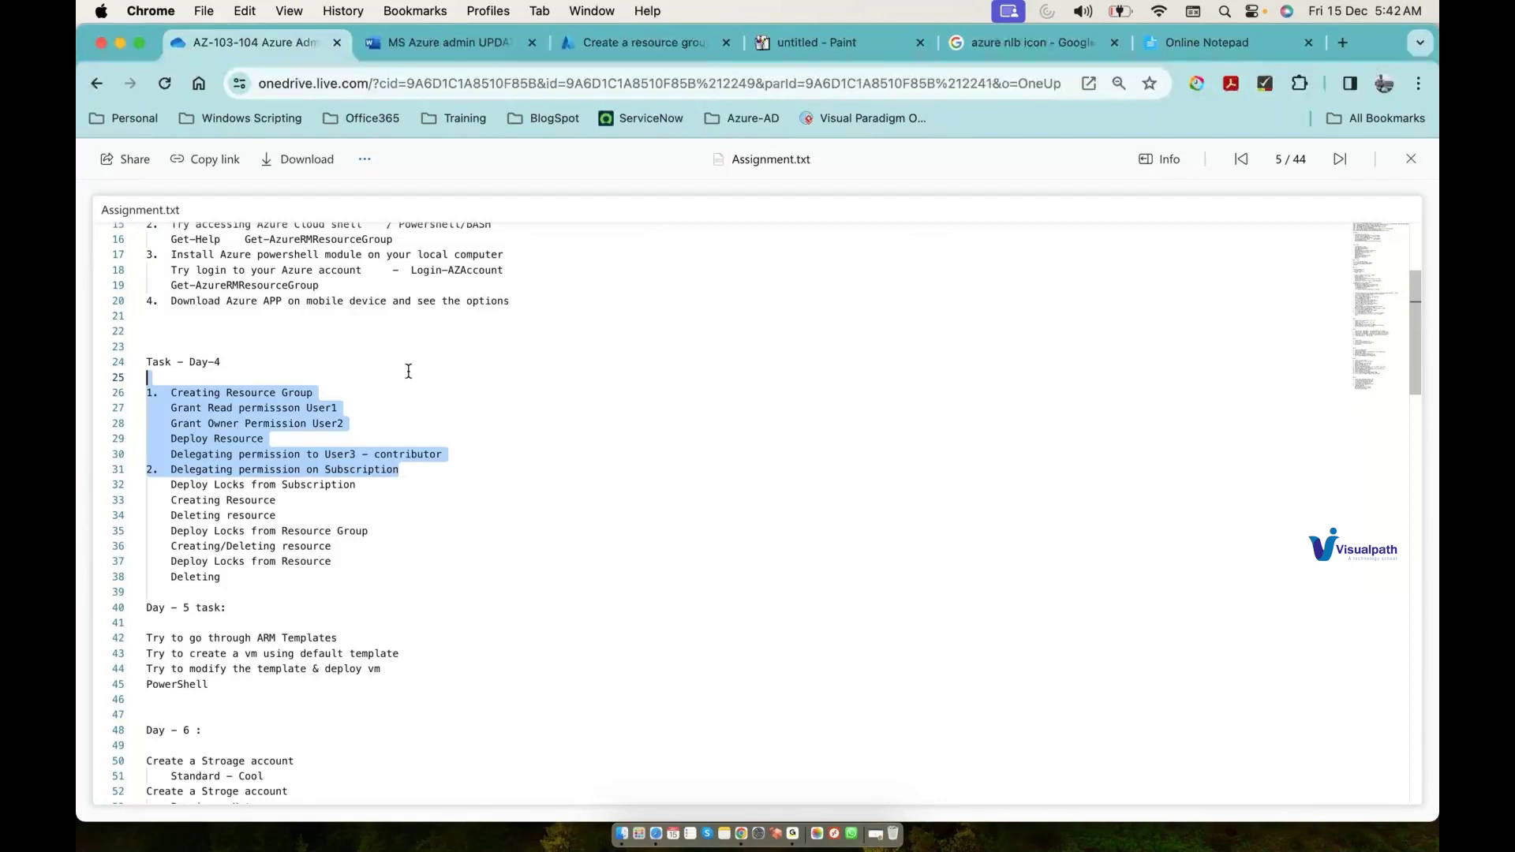
pyautogui.click(487, 466)
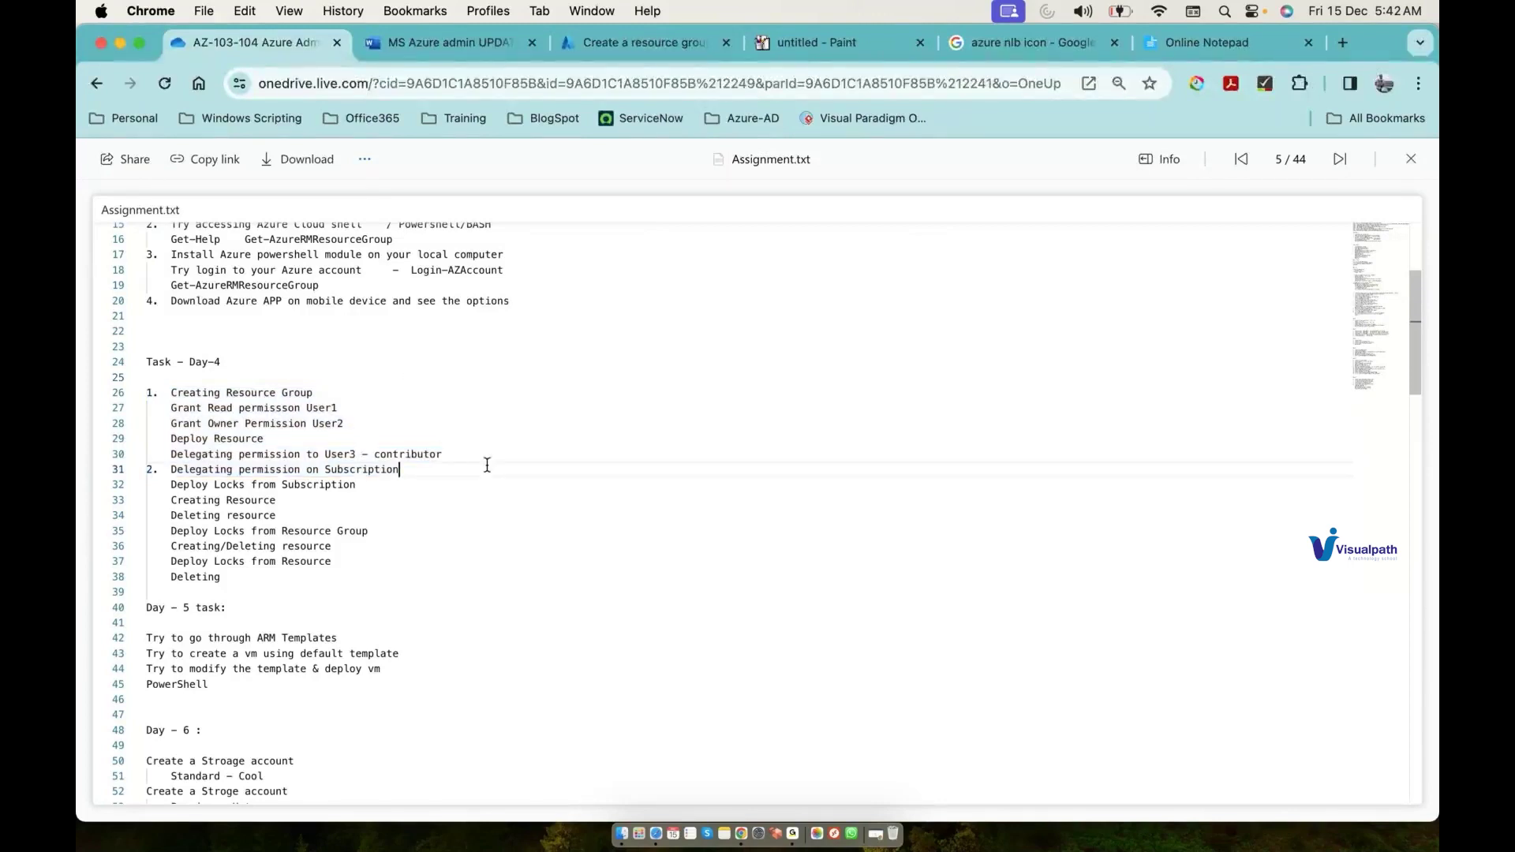
pyautogui.moveTo(489, 450); pyautogui.dragTo(388, 355)
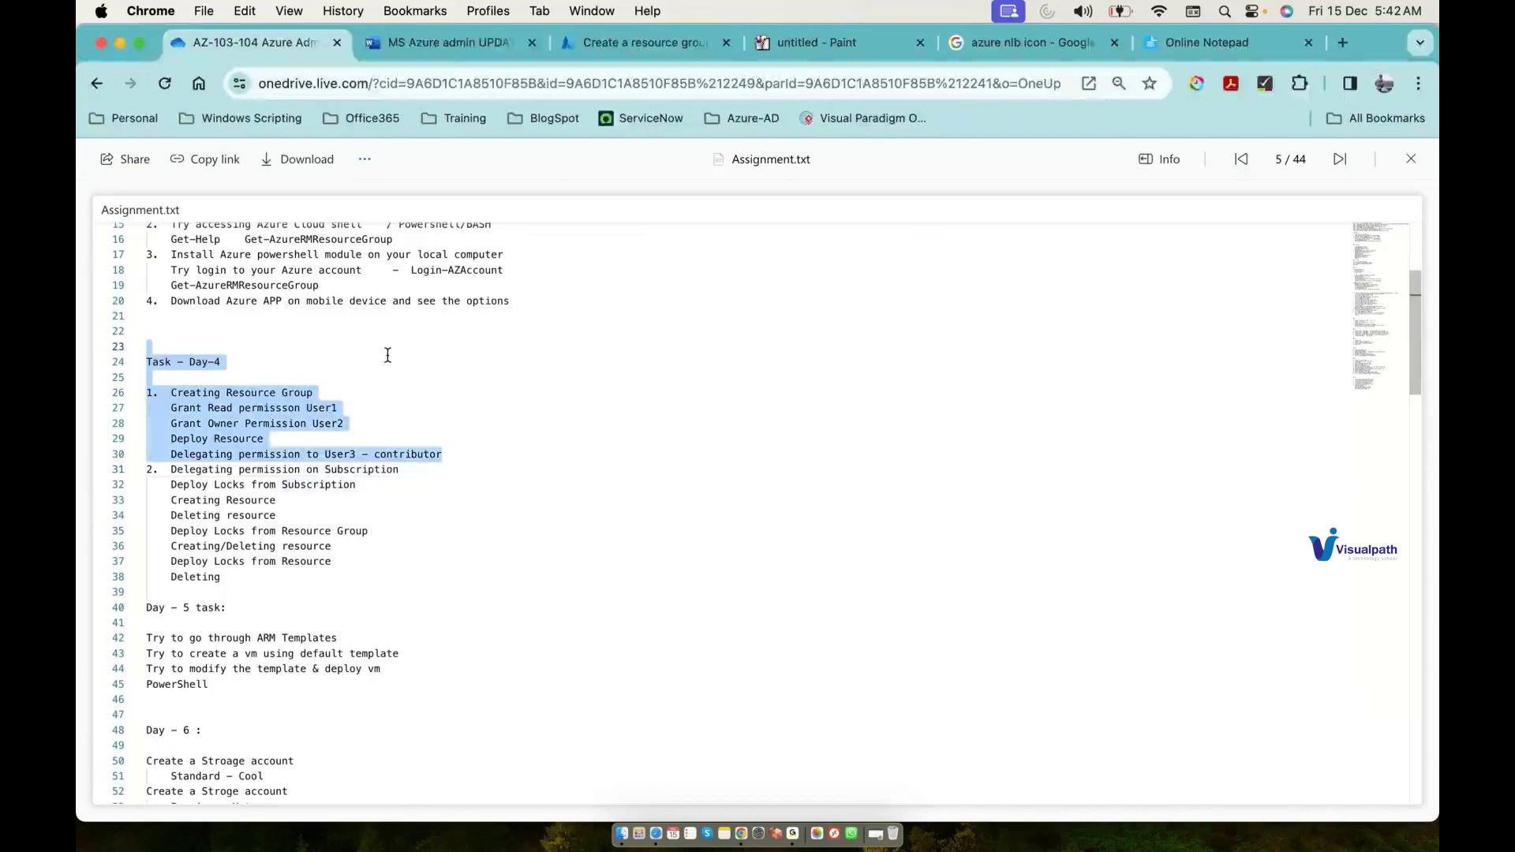
pyautogui.scroll(5, 388, 355)
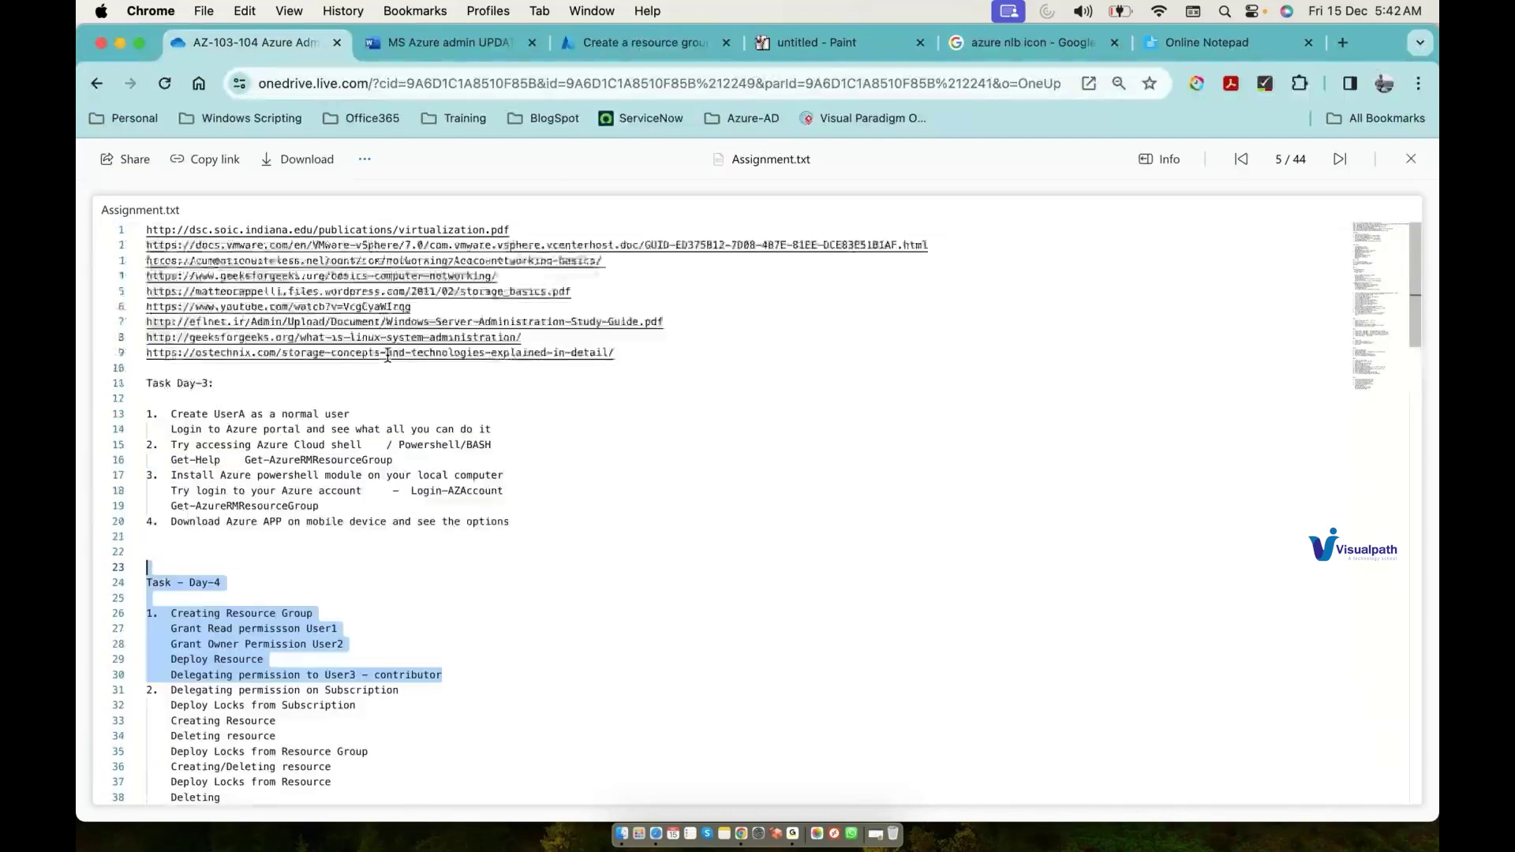
pyautogui.click(100, 84)
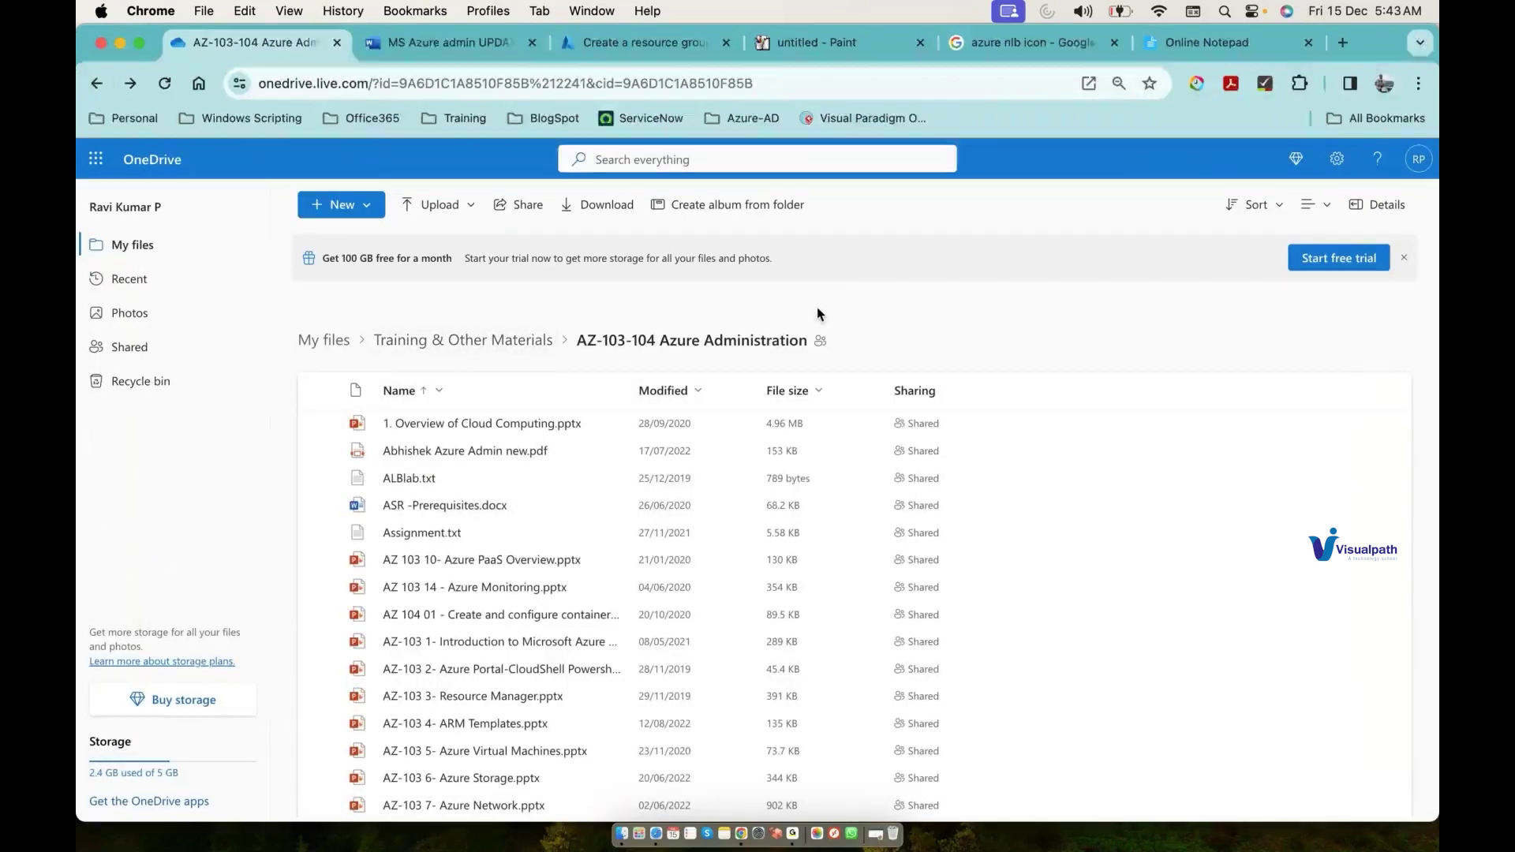
# Step: After a failed share from Training & Other Materials, open AZ-103-104 and start sharing it
pyautogui.click(503, 341)
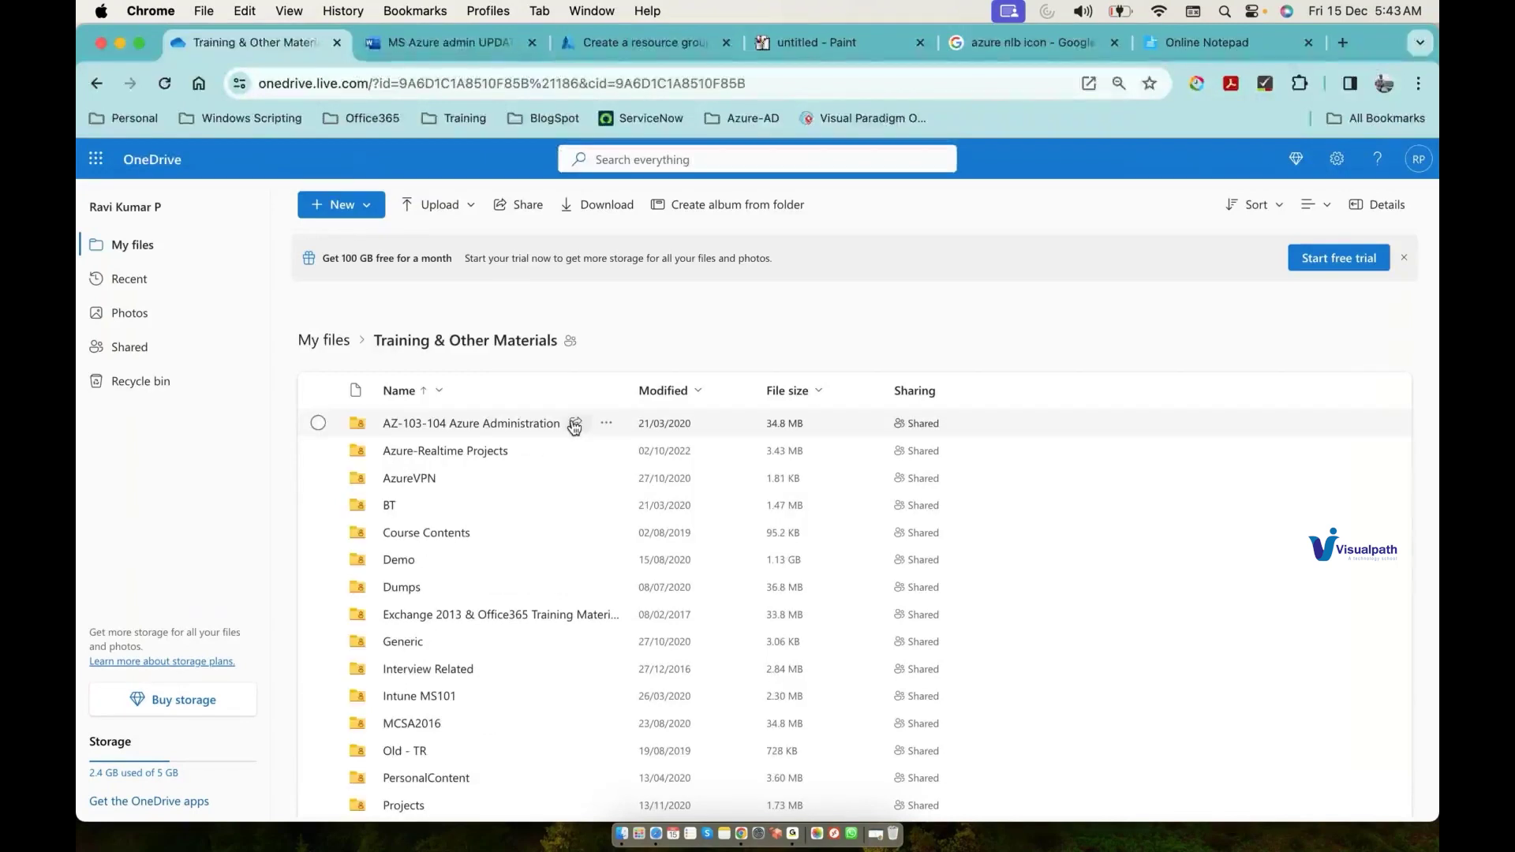
pyautogui.click(574, 425)
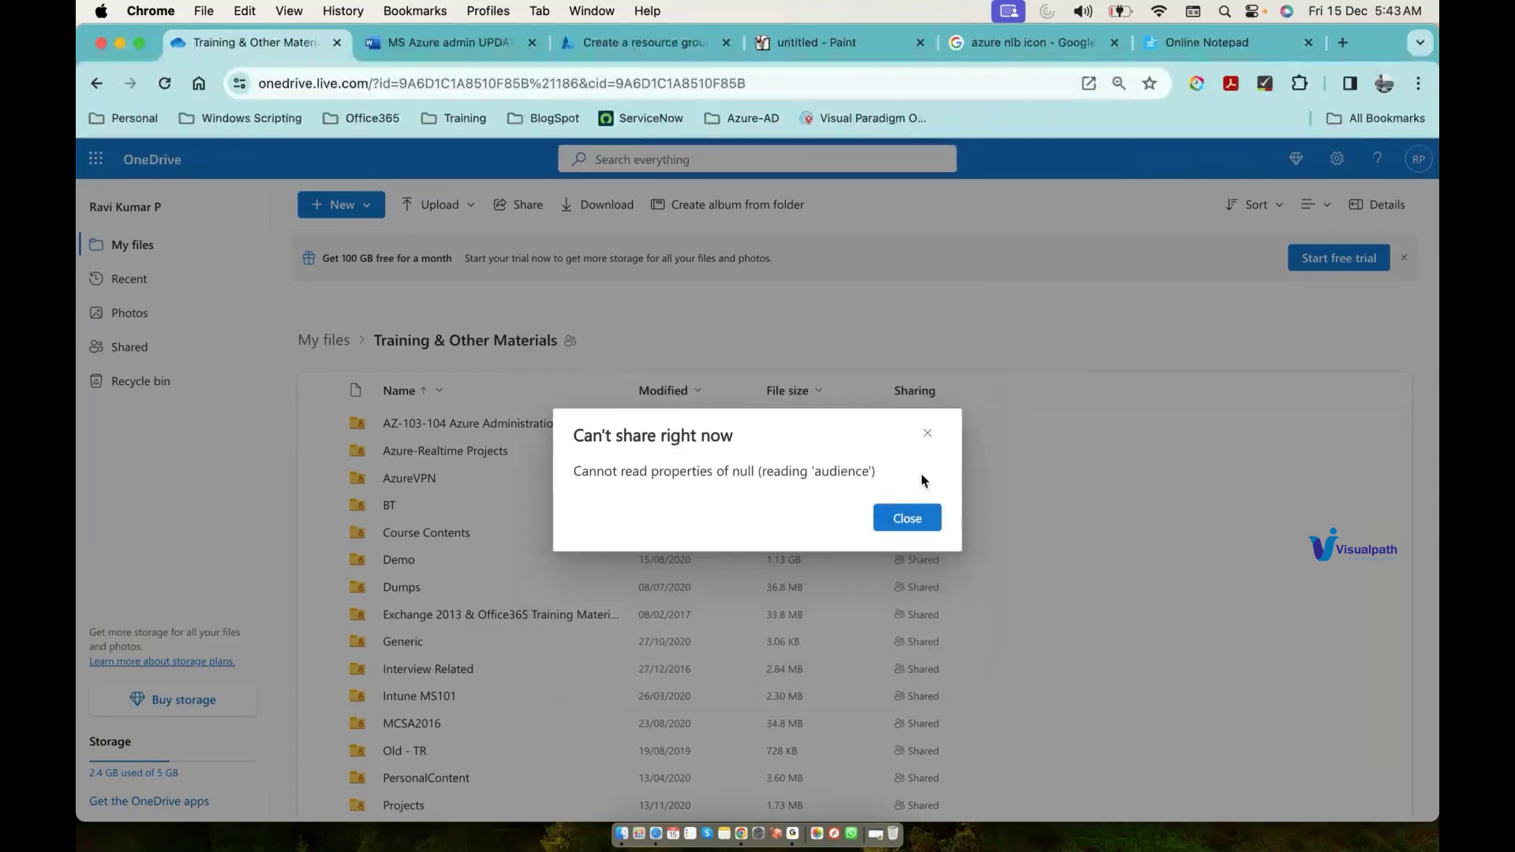
pyautogui.click(910, 521)
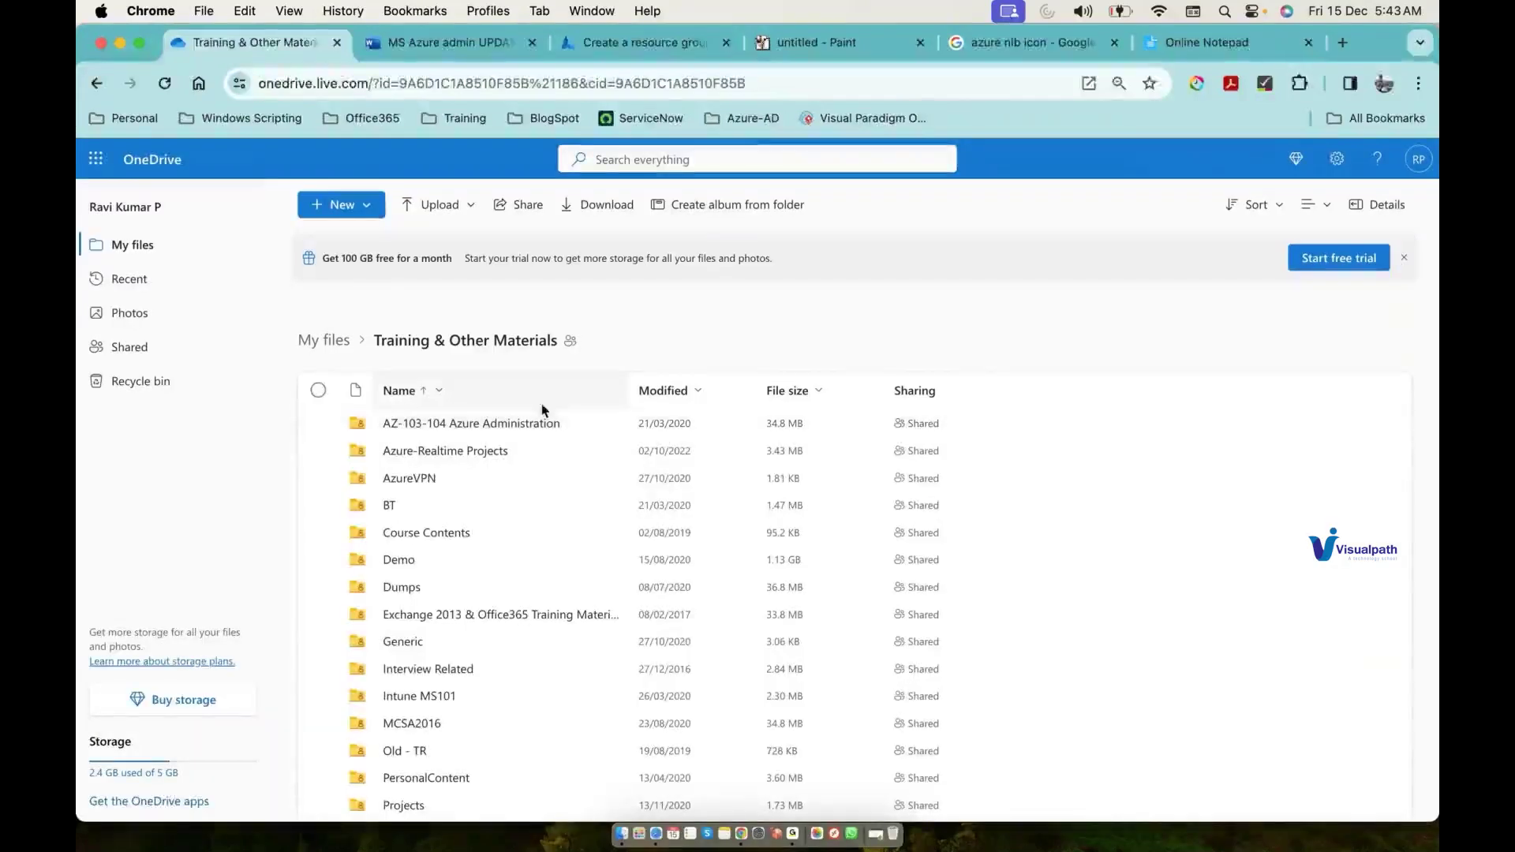
pyautogui.click(467, 424)
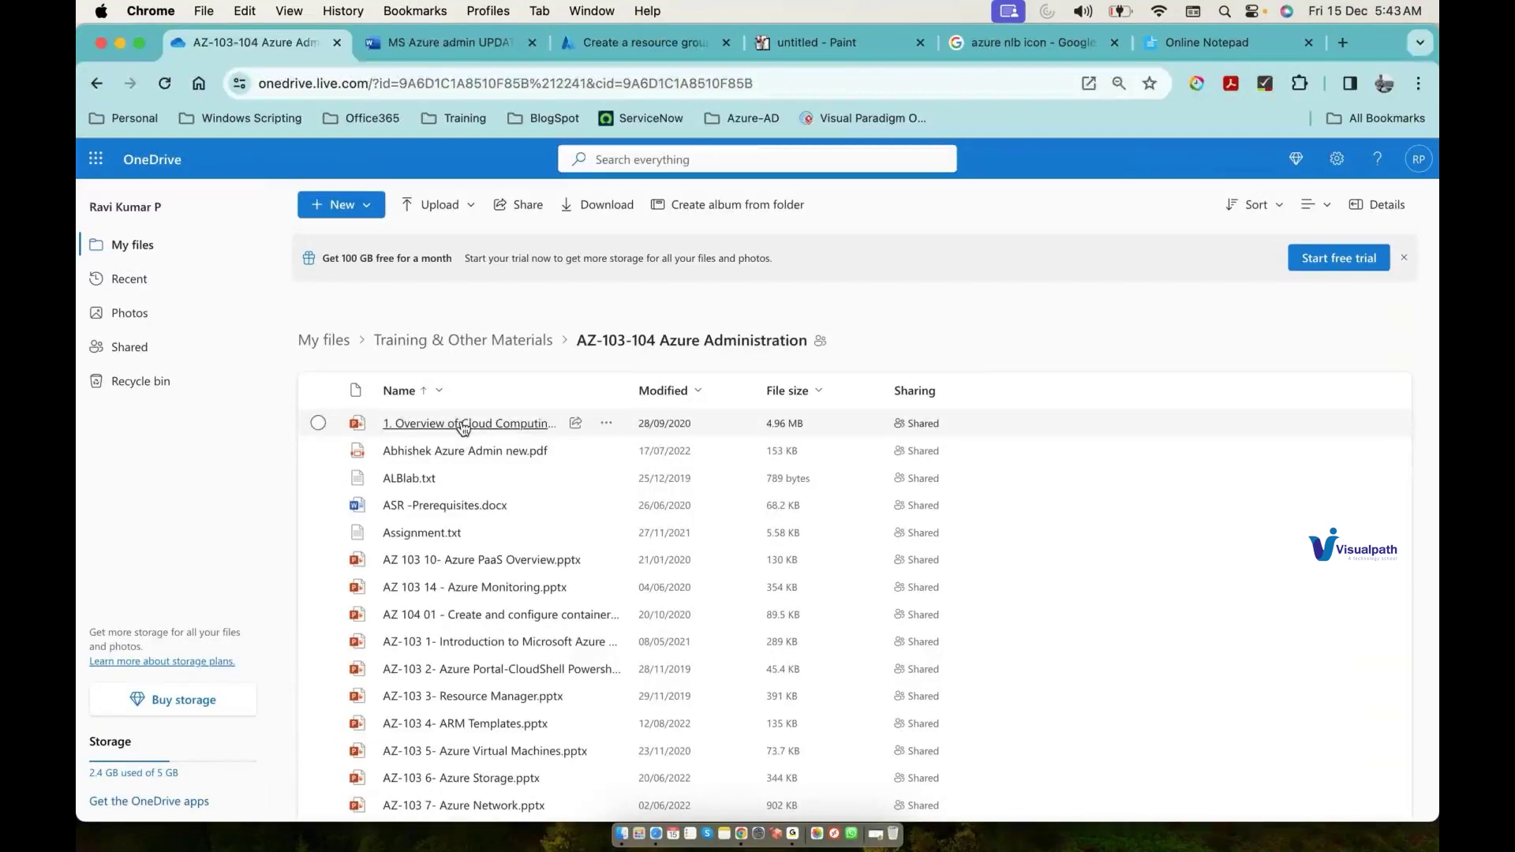
pyautogui.click(526, 208)
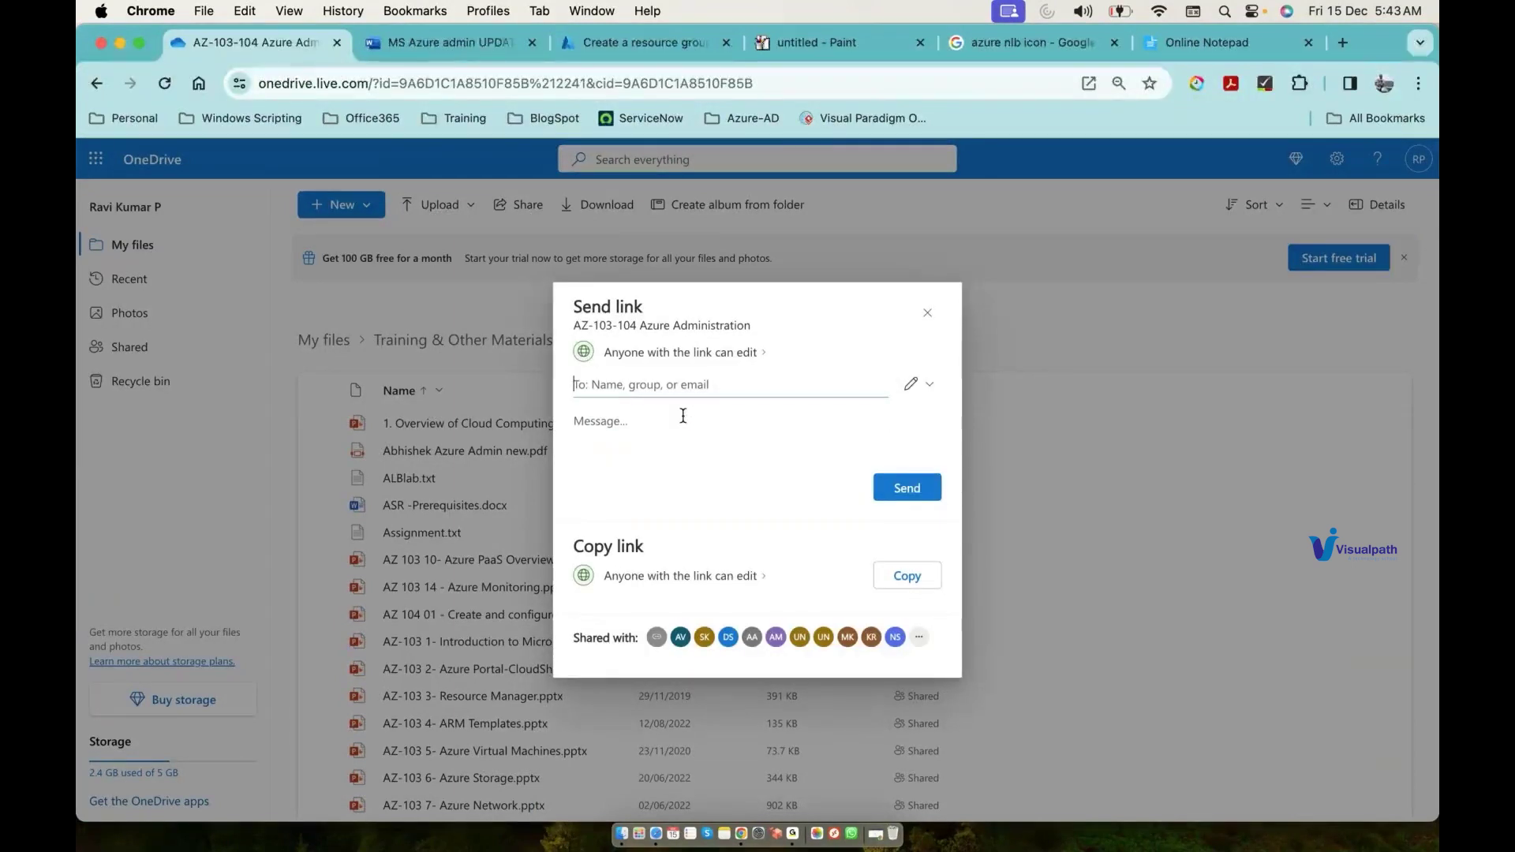
# Step: Change the folder's share link to Can view, apply it, and copy the link
pyautogui.click(759, 577)
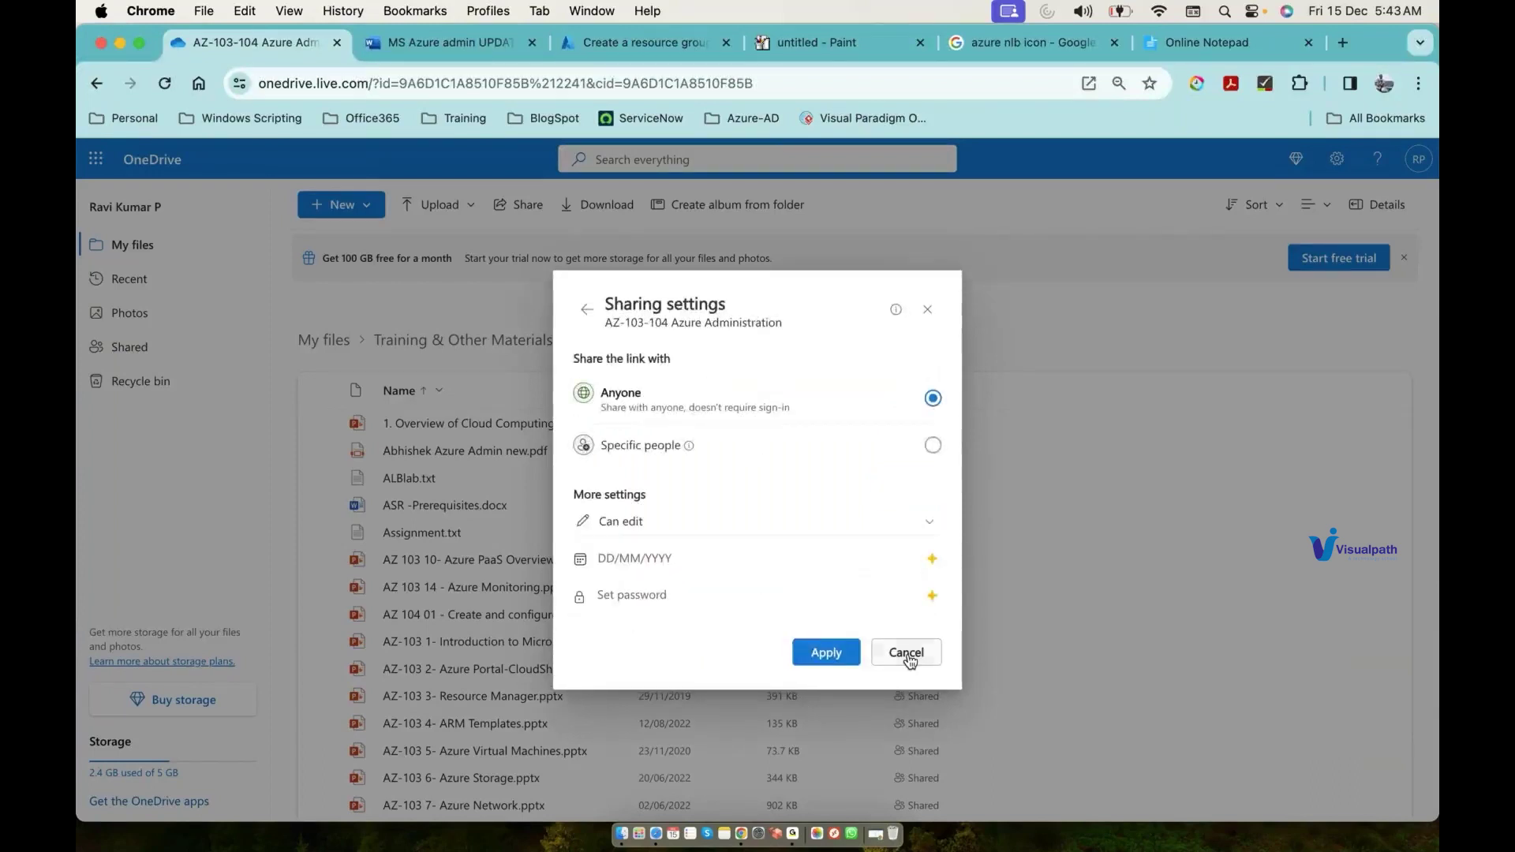
pyautogui.click(929, 522)
pyautogui.click(885, 602)
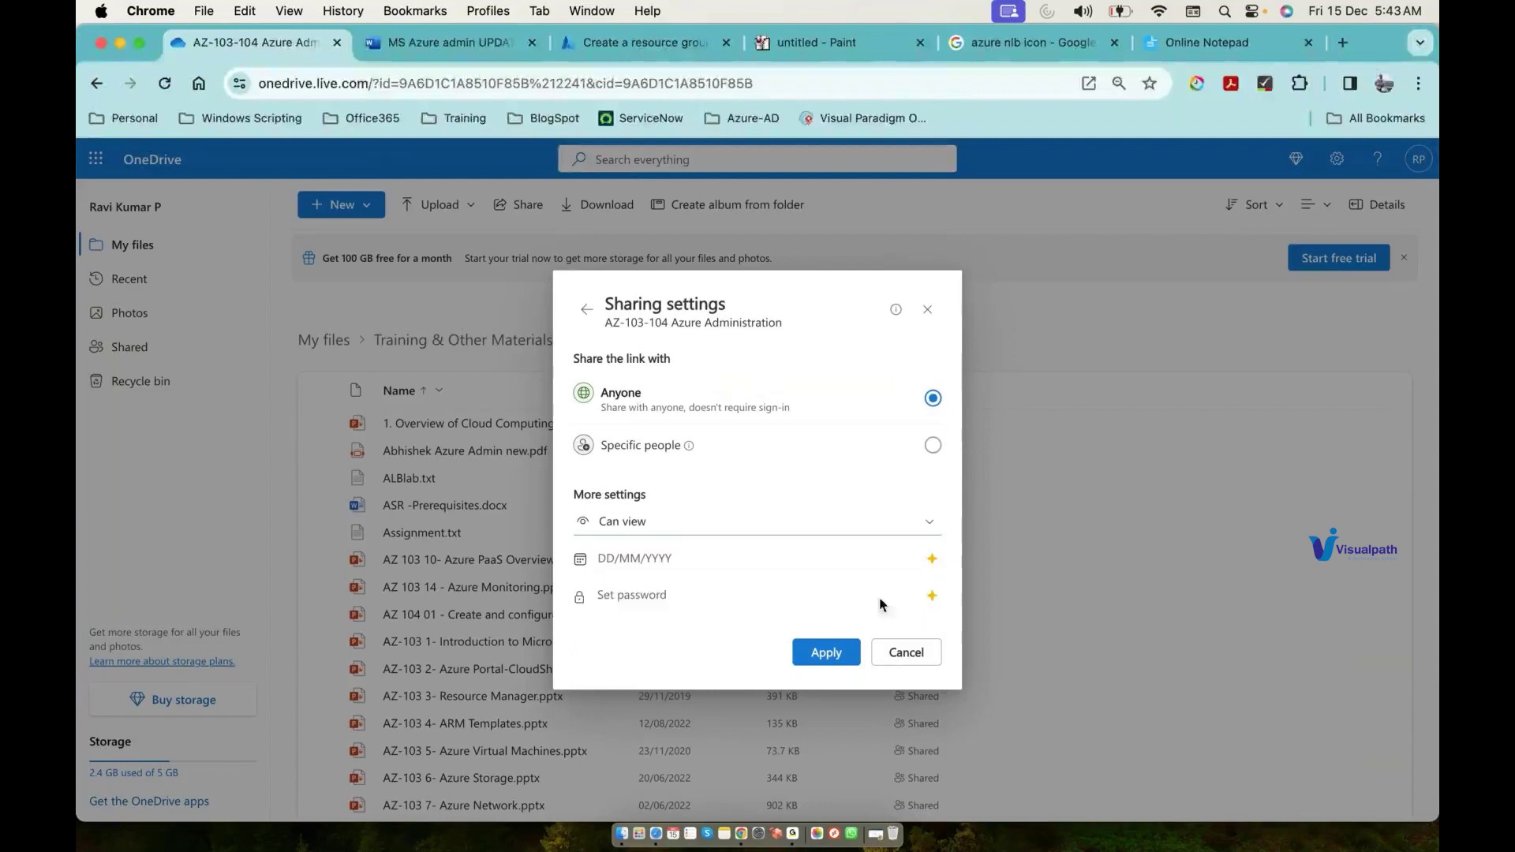
pyautogui.click(827, 652)
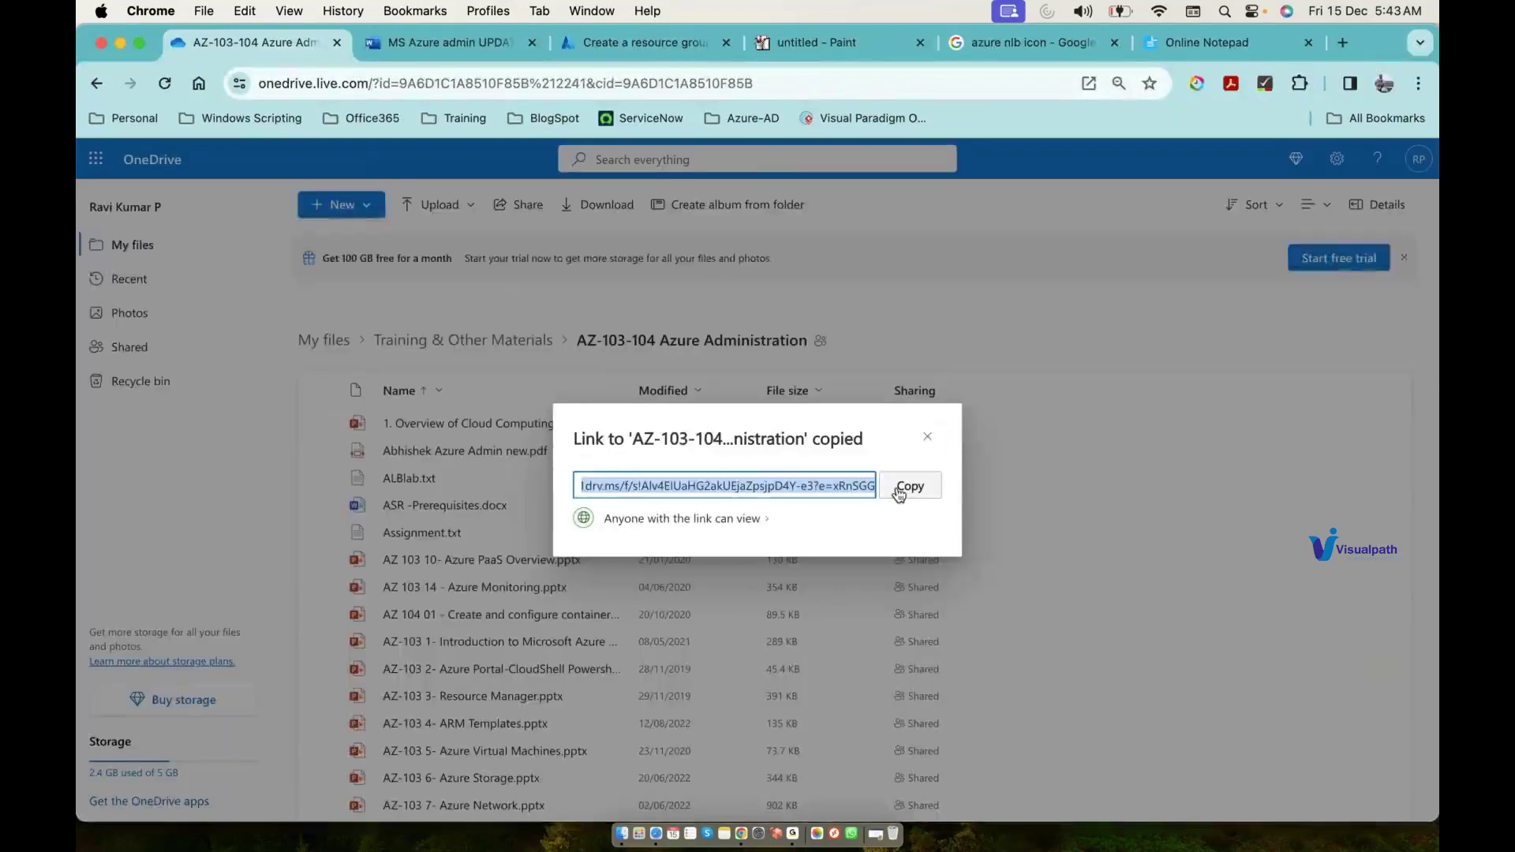
pyautogui.click(903, 484)
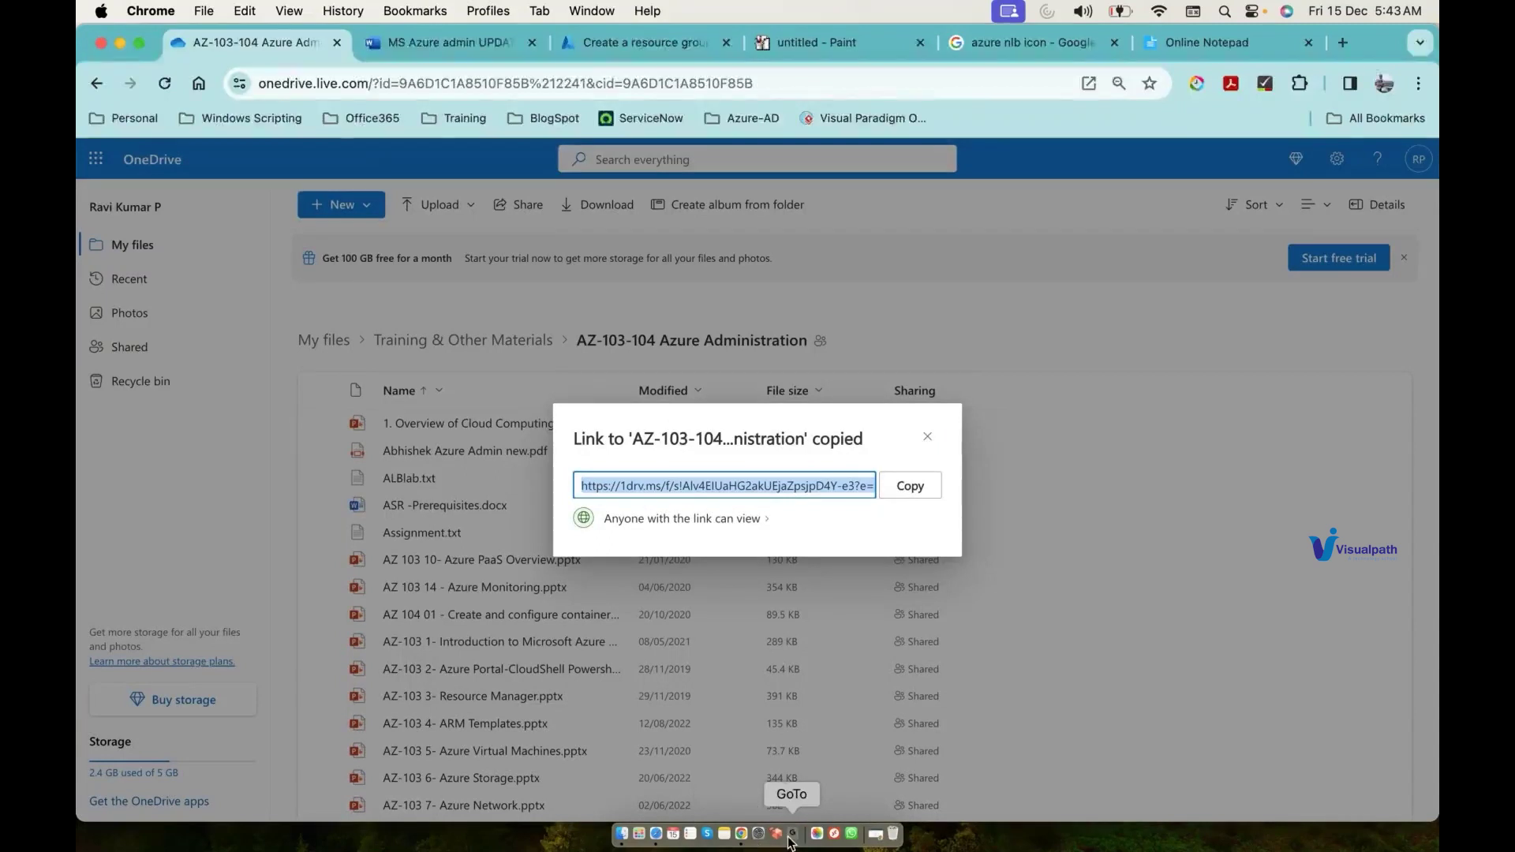
pyautogui.click(791, 835)
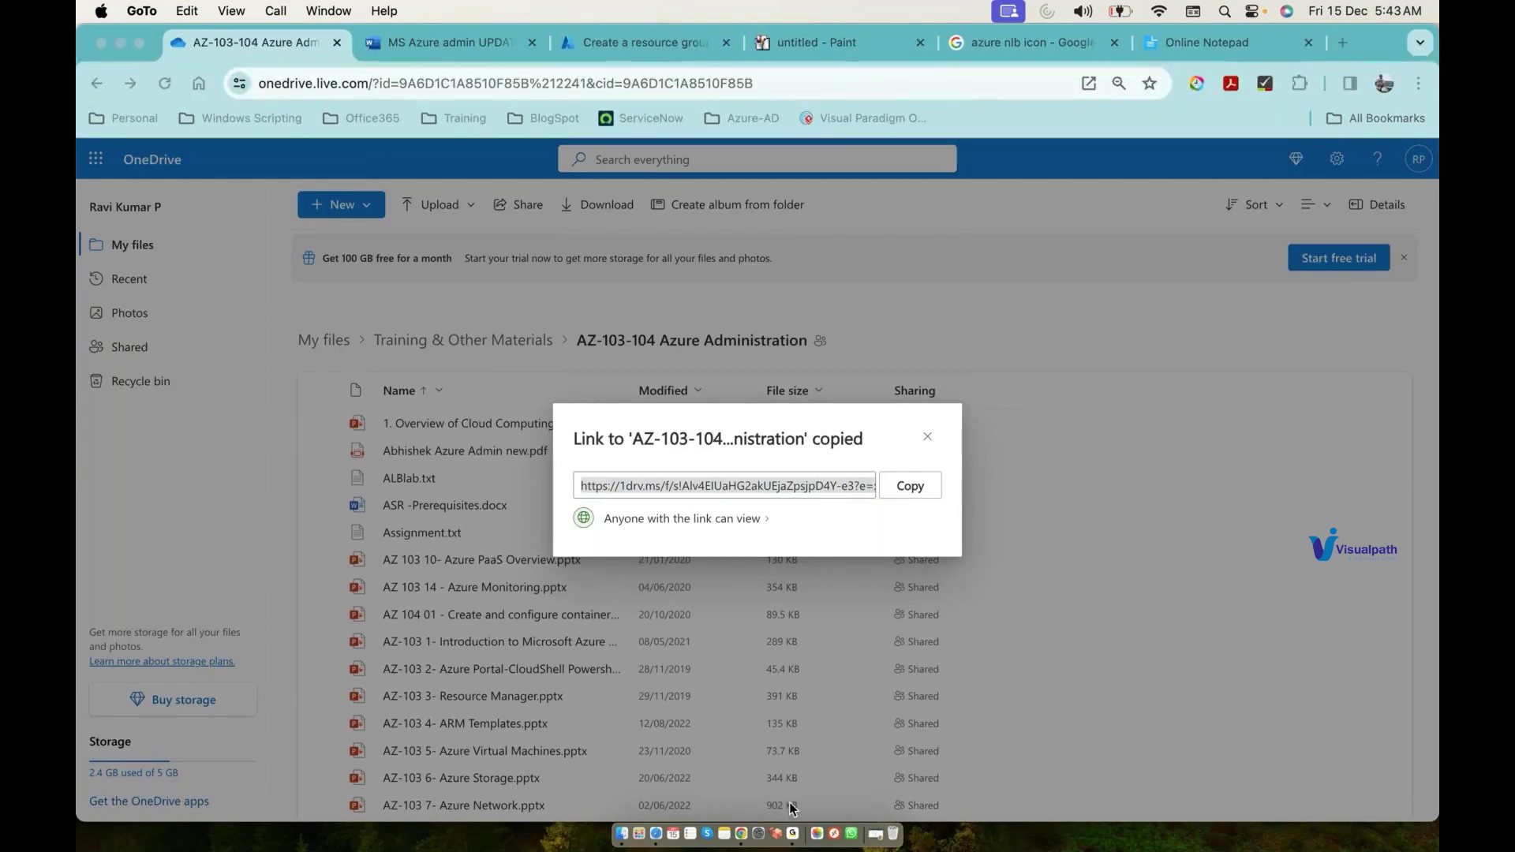
pyautogui.rightClick(744, 835)
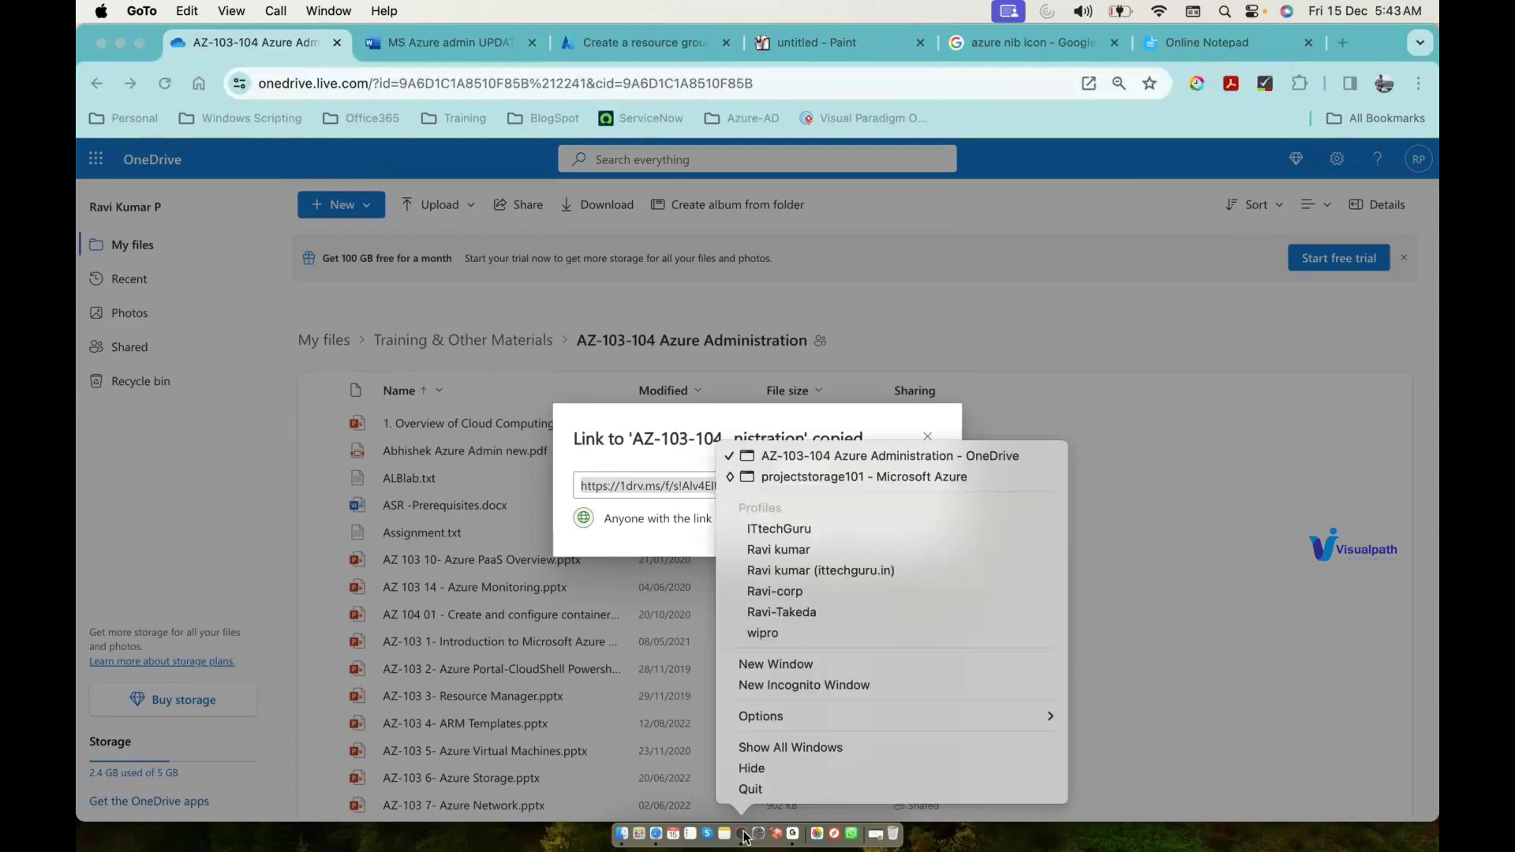
# Step: Load the copied share link in a new Incognito window without signing in
pyautogui.click(788, 686)
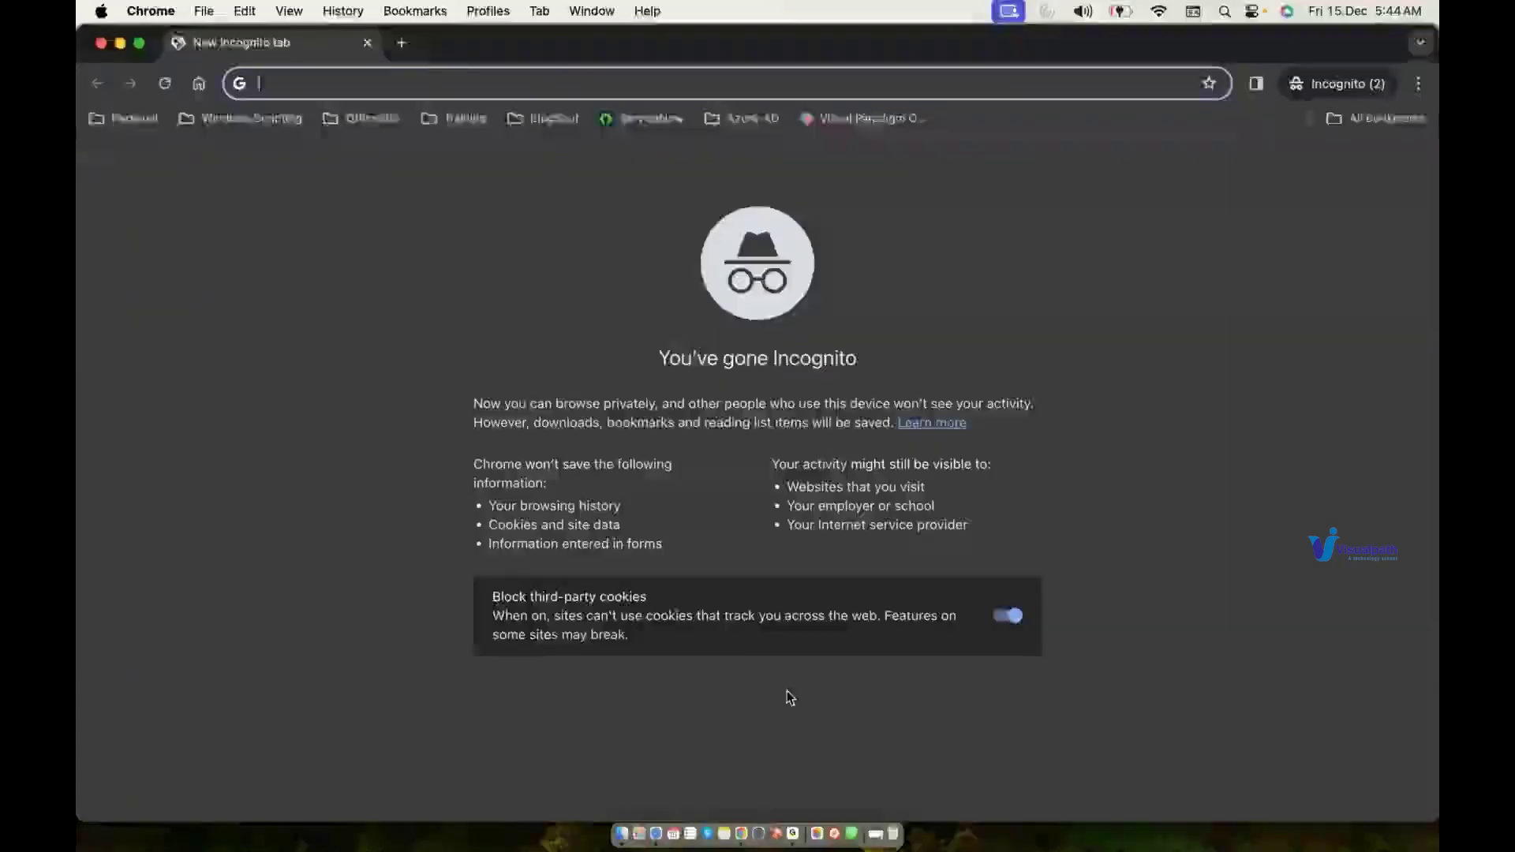
pyautogui.press('super+v')
pyautogui.press('Return')
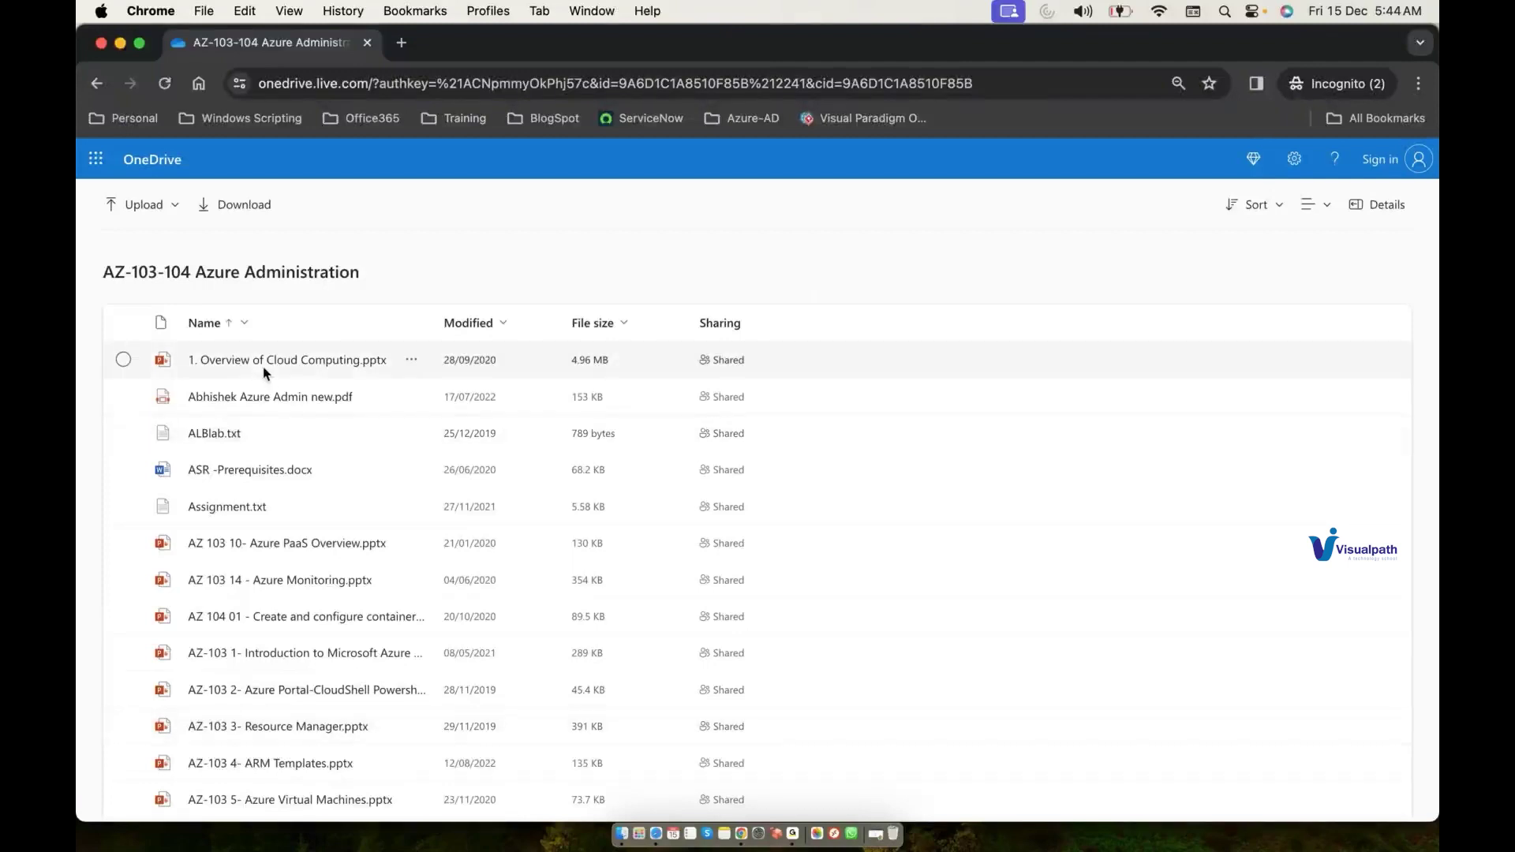
# Step: Open Assignment.txt from the shared folder, select lines 13–30, and minimize the private window
pyautogui.click(226, 511)
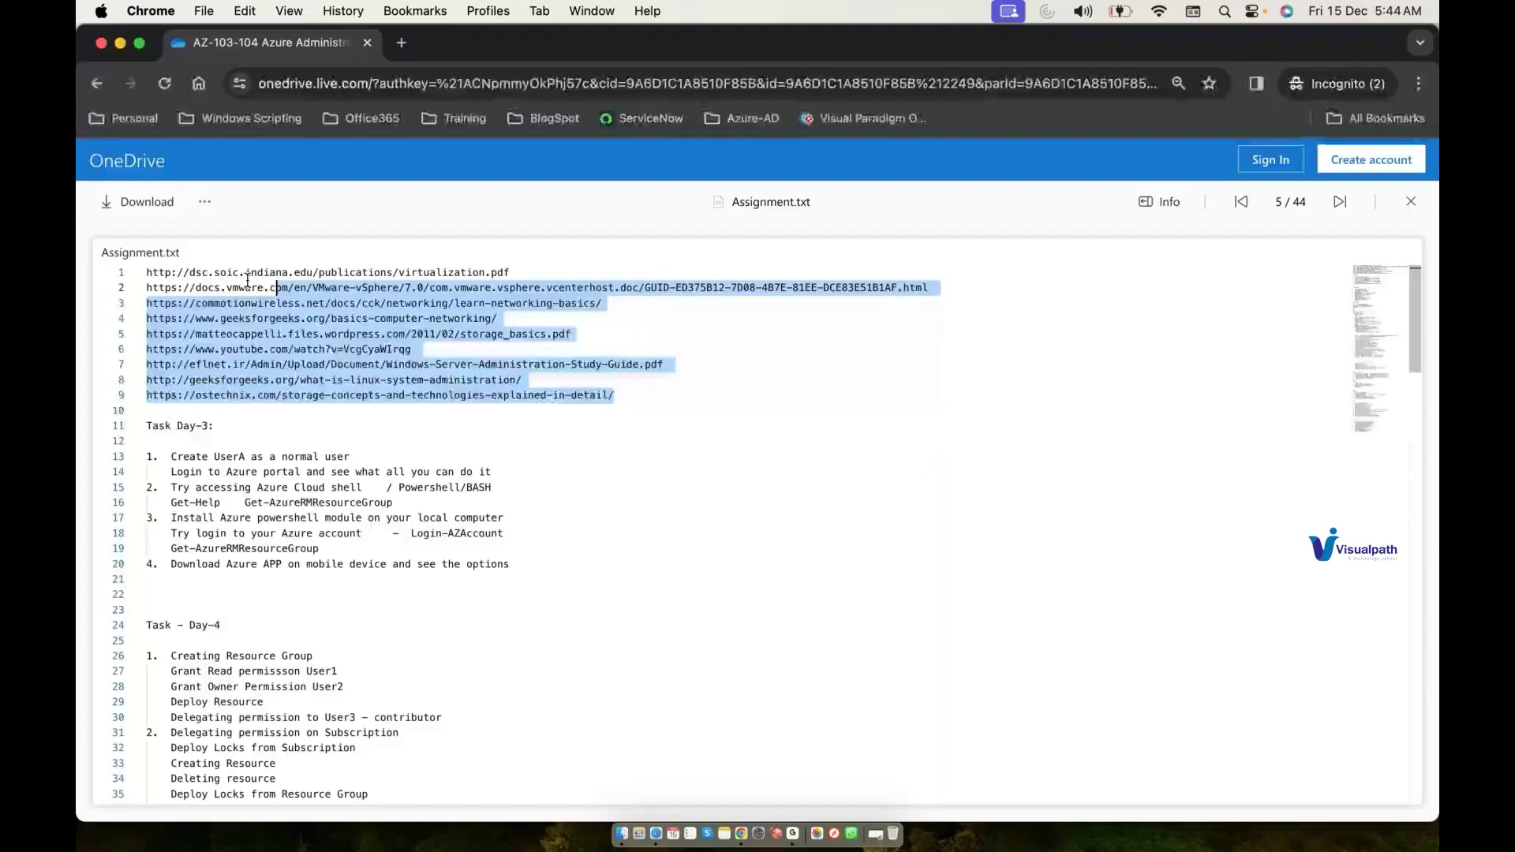
pyautogui.moveTo(248, 280); pyautogui.dragTo(251, 272)
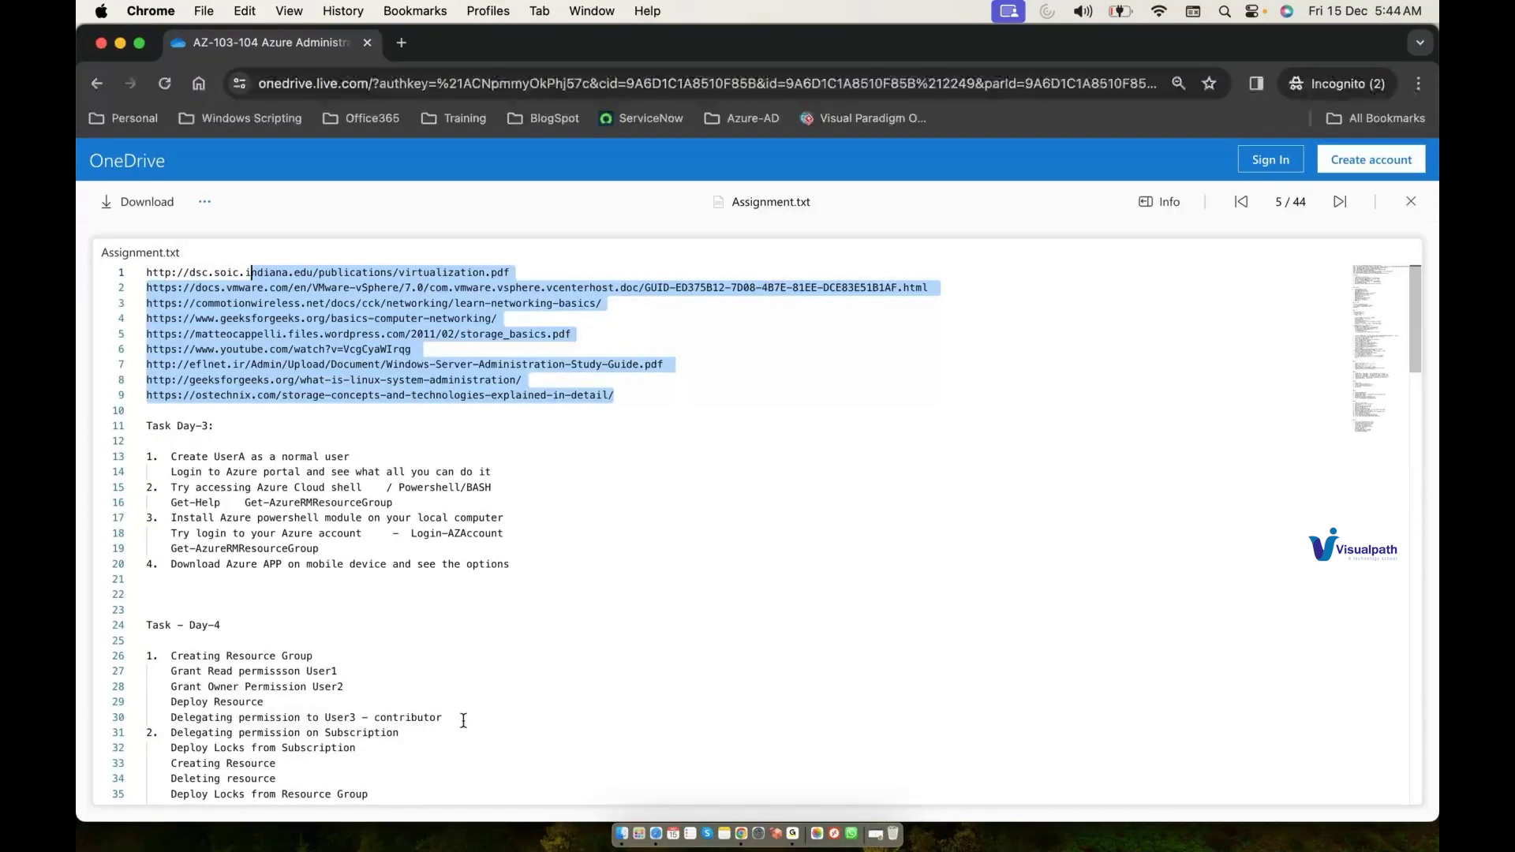
pyautogui.moveTo(463, 720); pyautogui.dragTo(415, 565)
pyautogui.moveTo(415, 565); pyautogui.dragTo(167, 461)
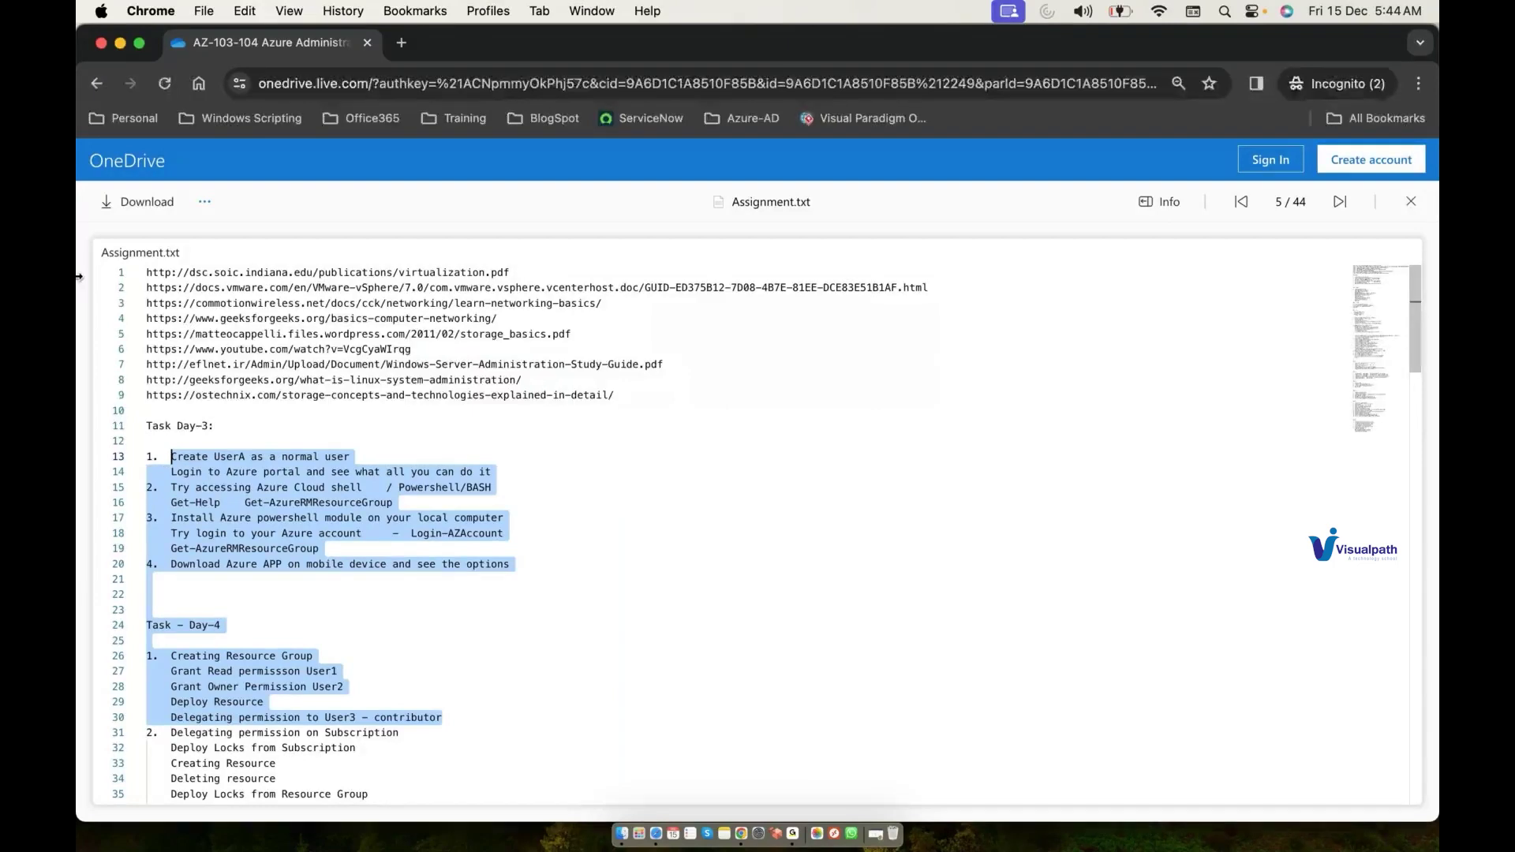
pyautogui.click(120, 44)
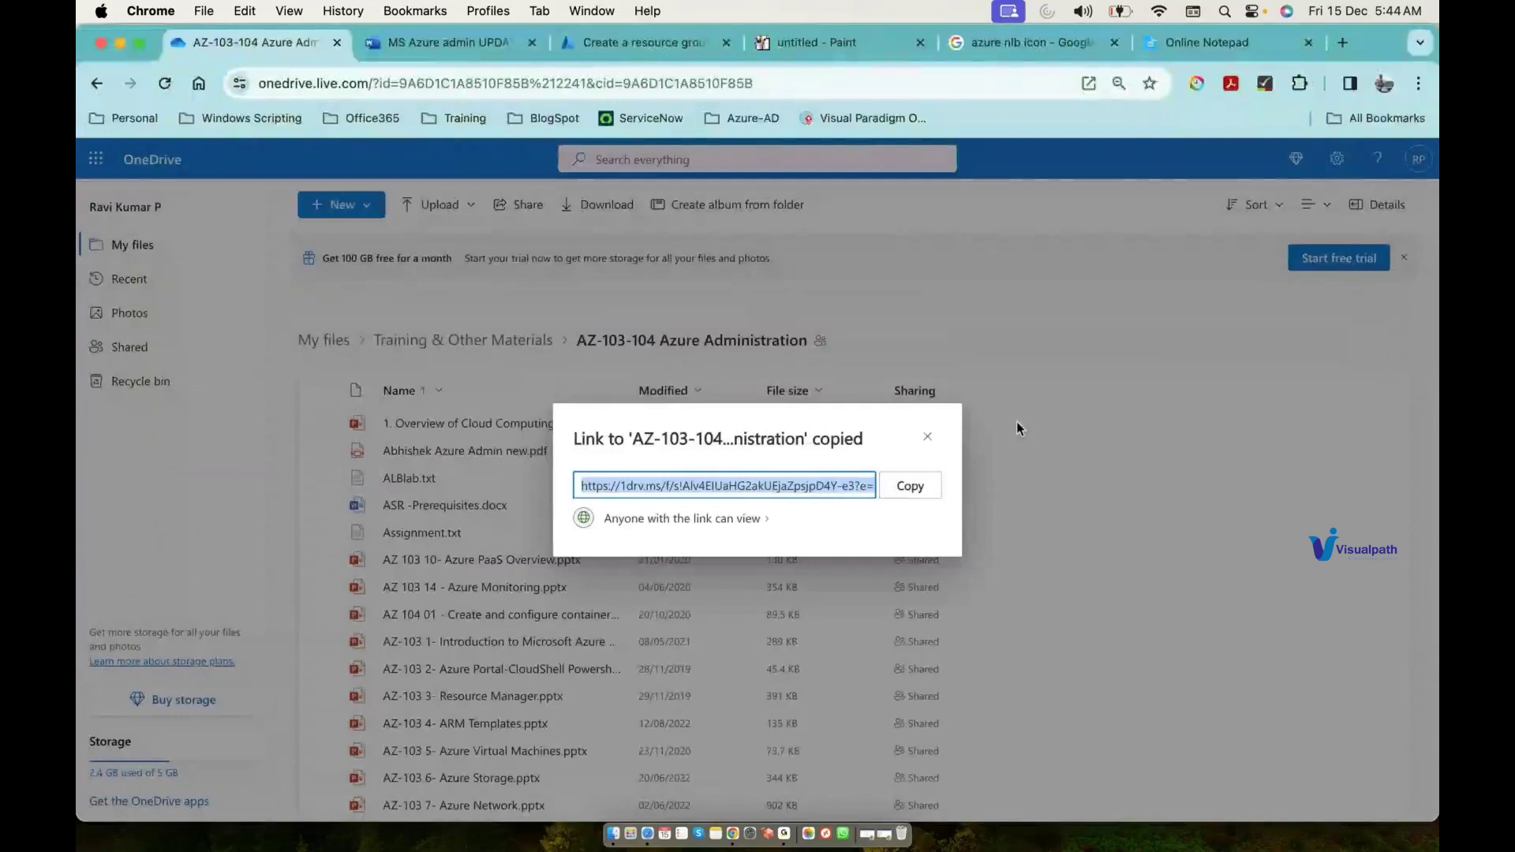
# Step: Back in Azure, check the empty Resource groups list, then search 'all' to confirm All resources is empty
pyautogui.click(686, 49)
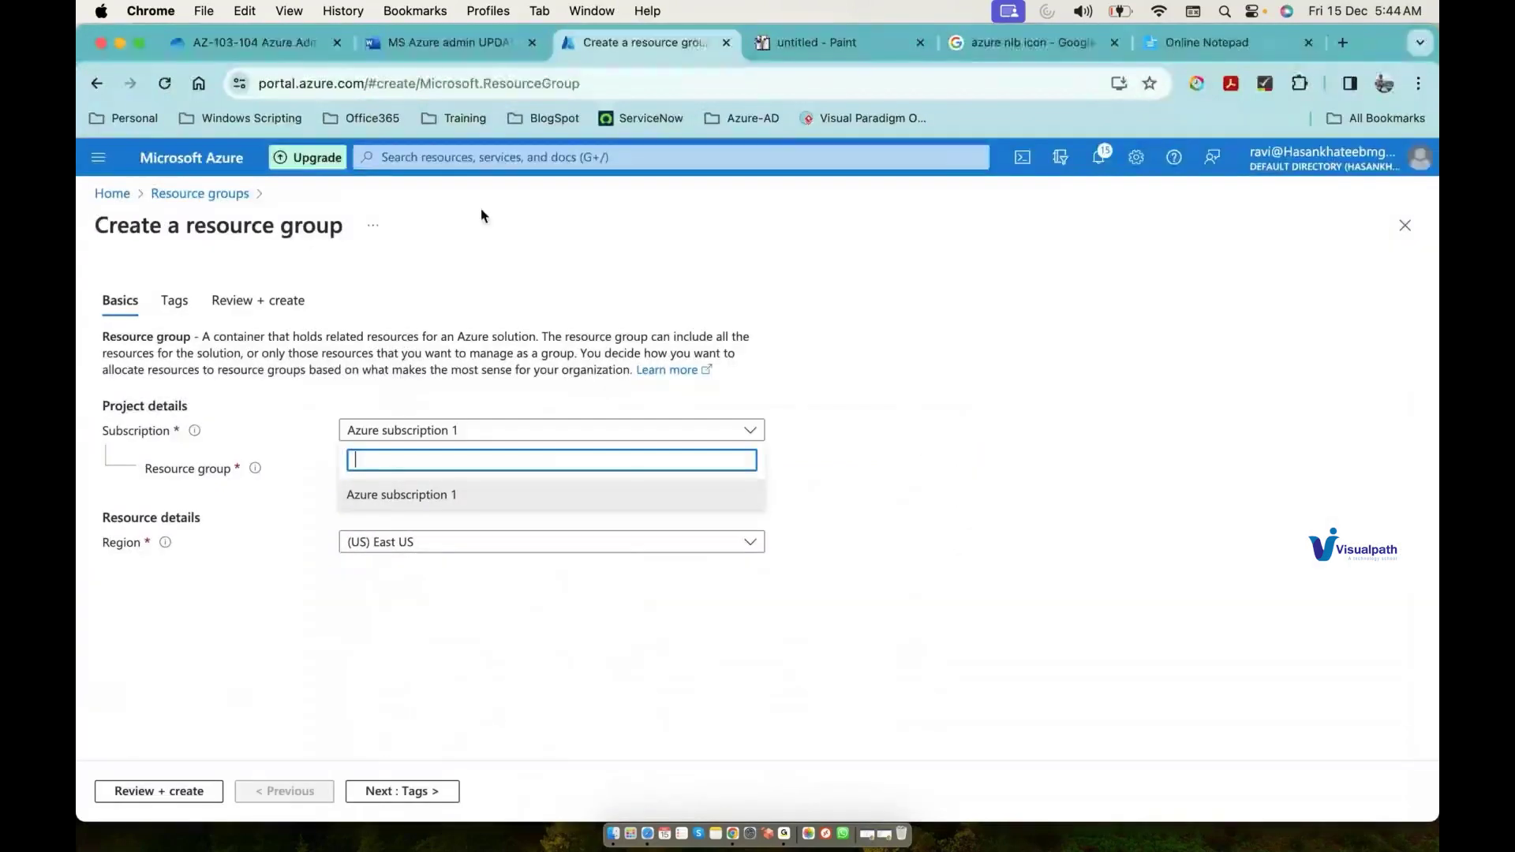
pyautogui.click(228, 195)
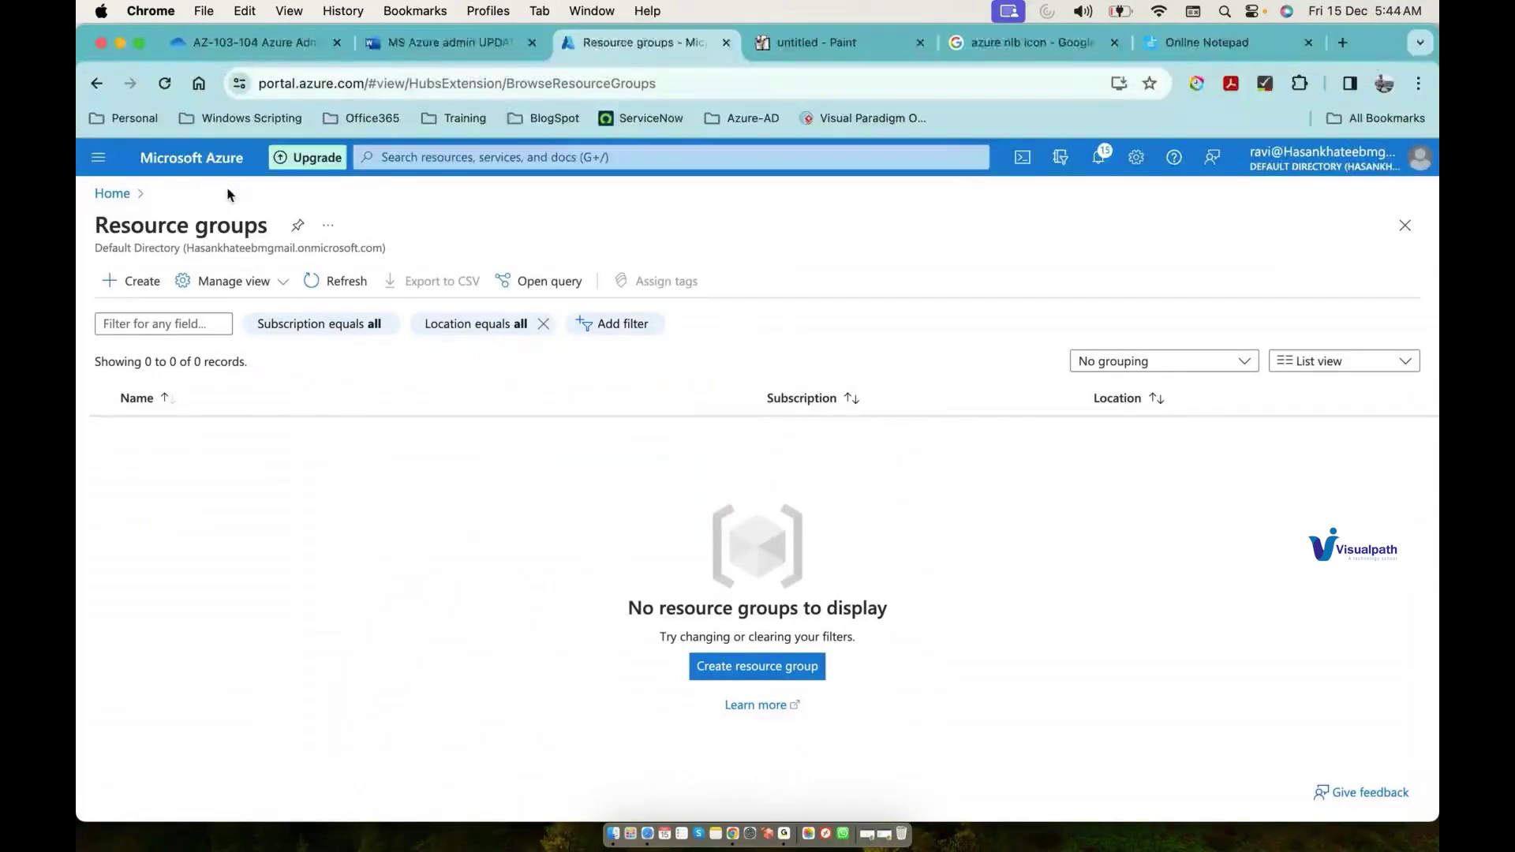
pyautogui.click(474, 157)
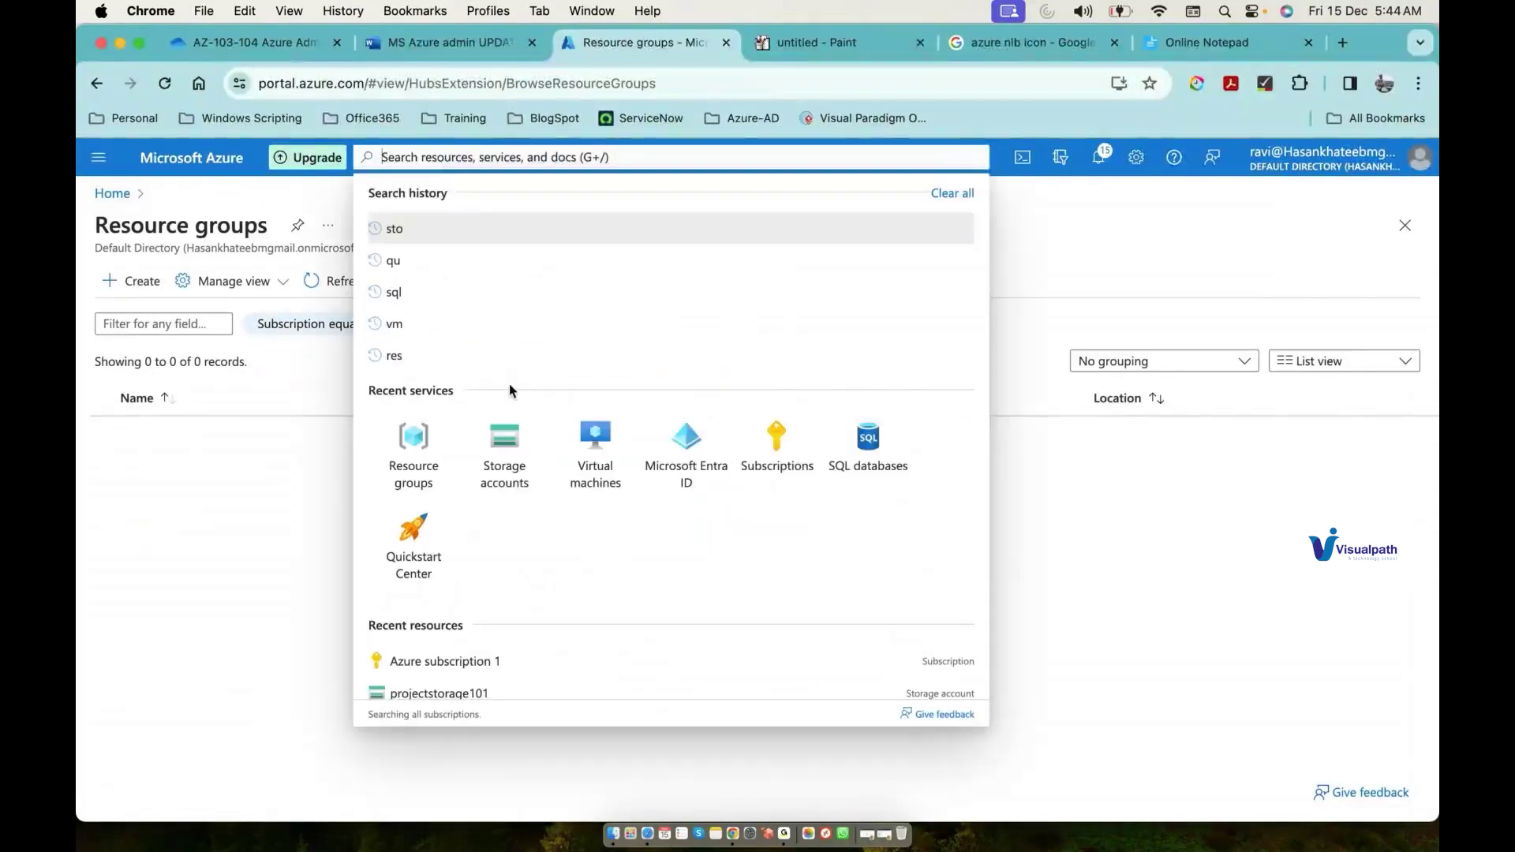
pyautogui.write('all')
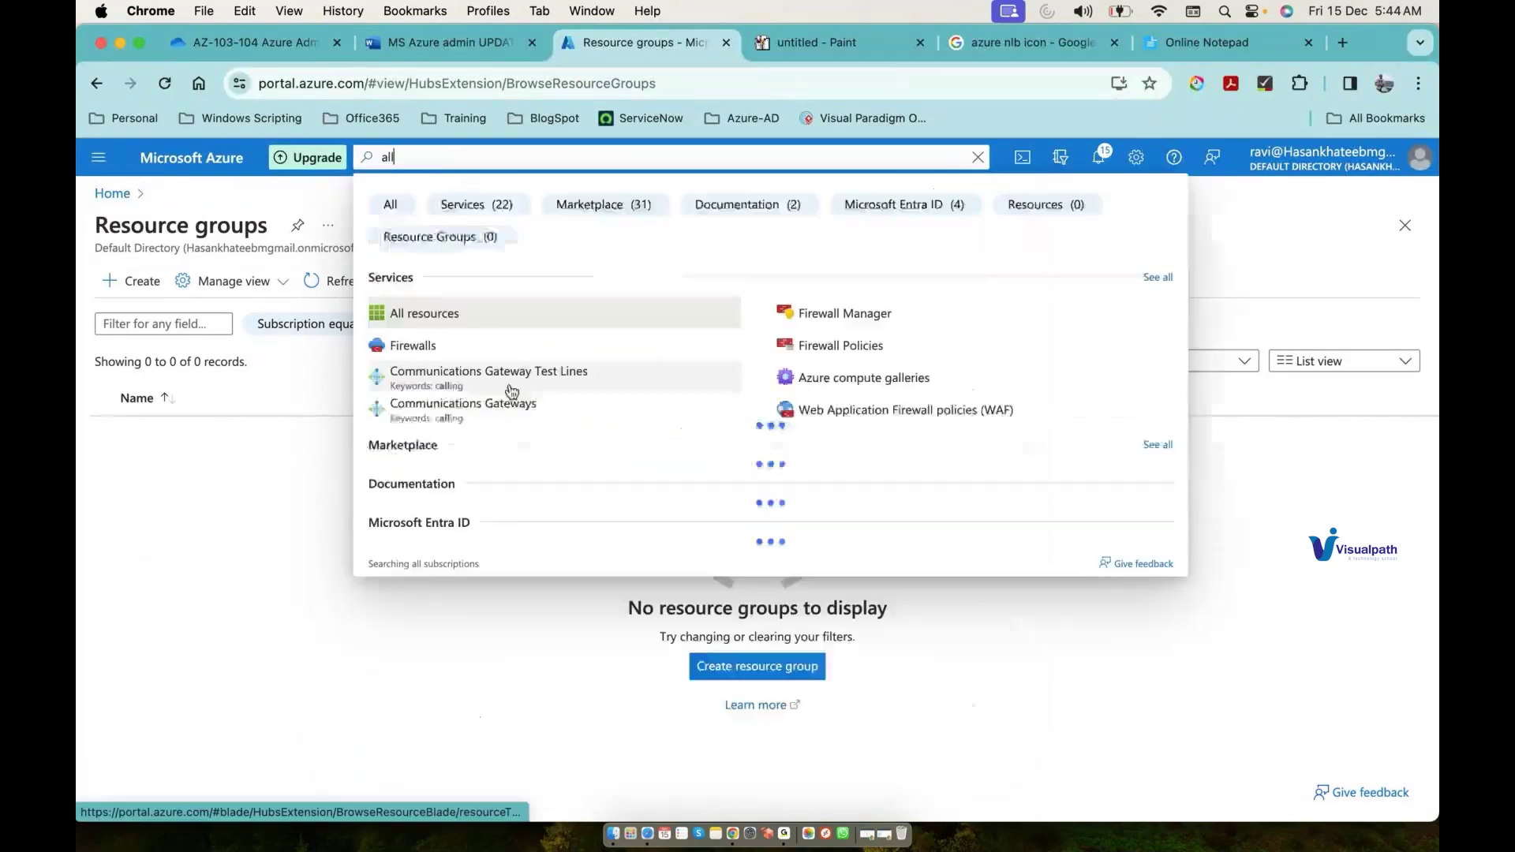
pyautogui.click(446, 316)
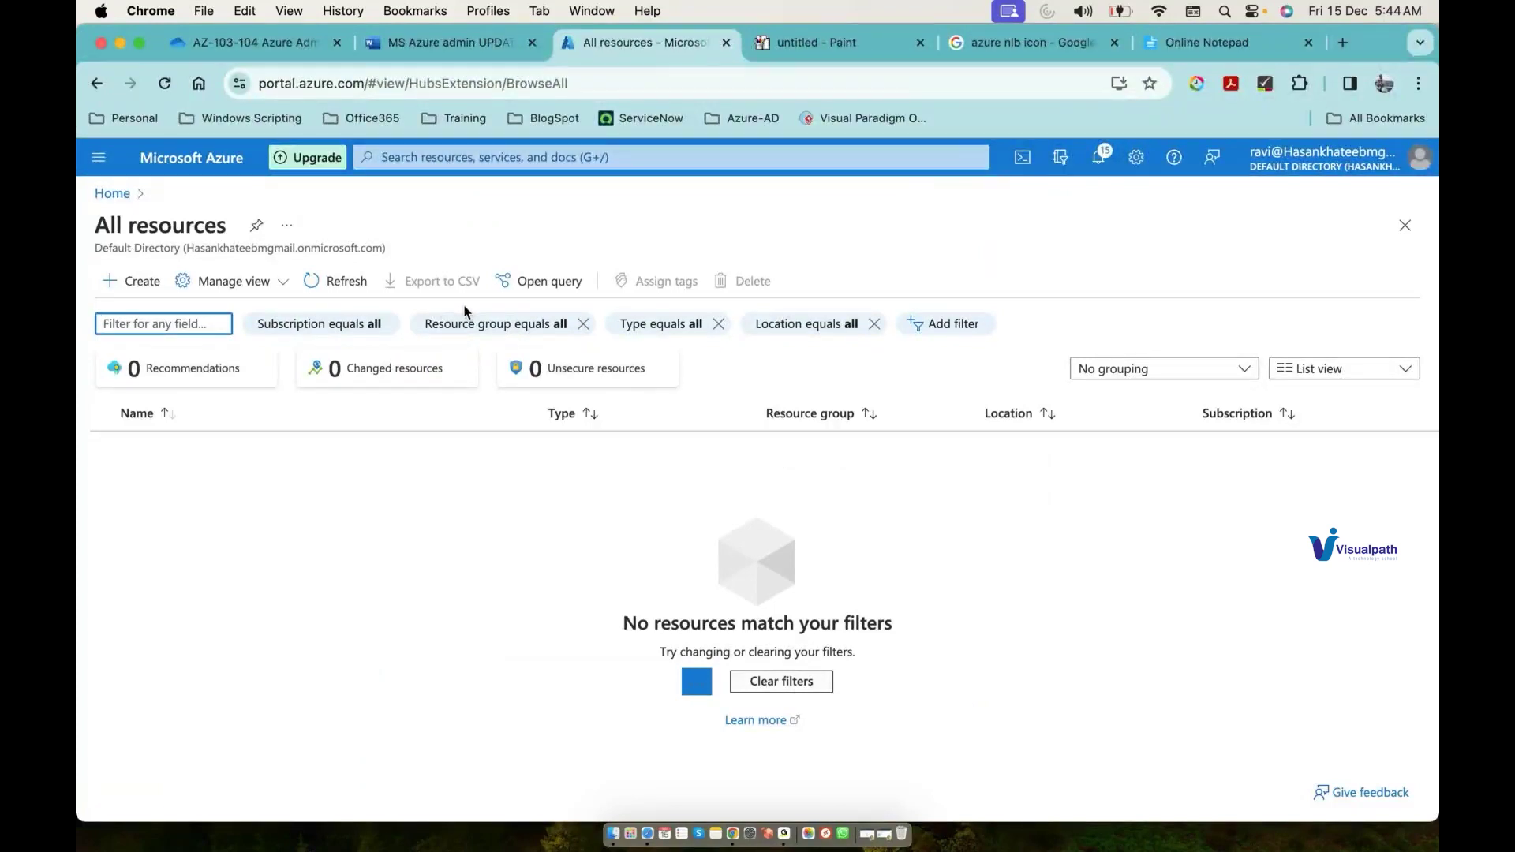
pyautogui.click(786, 835)
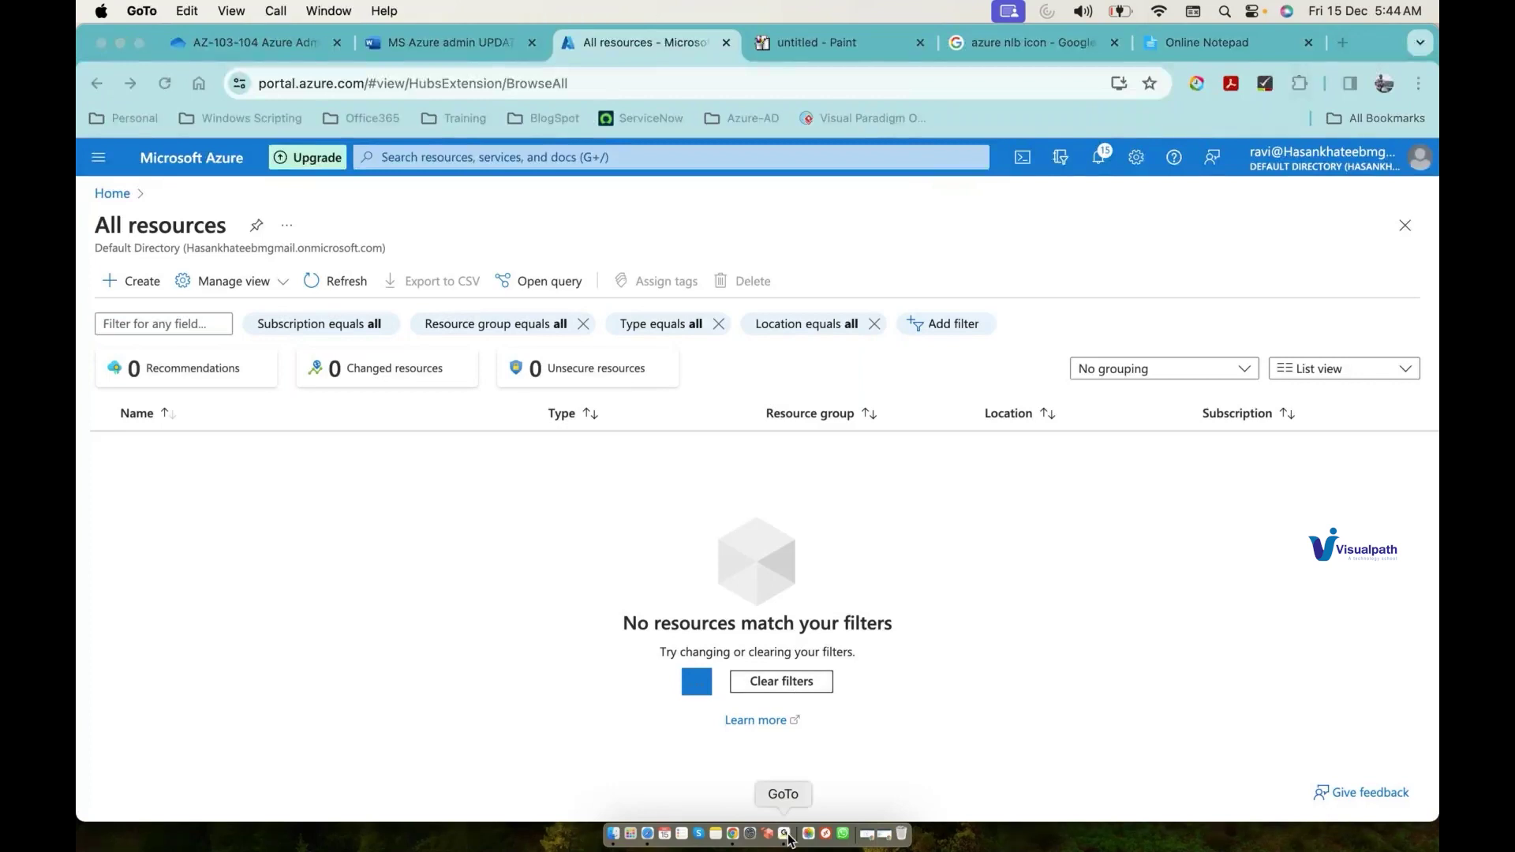